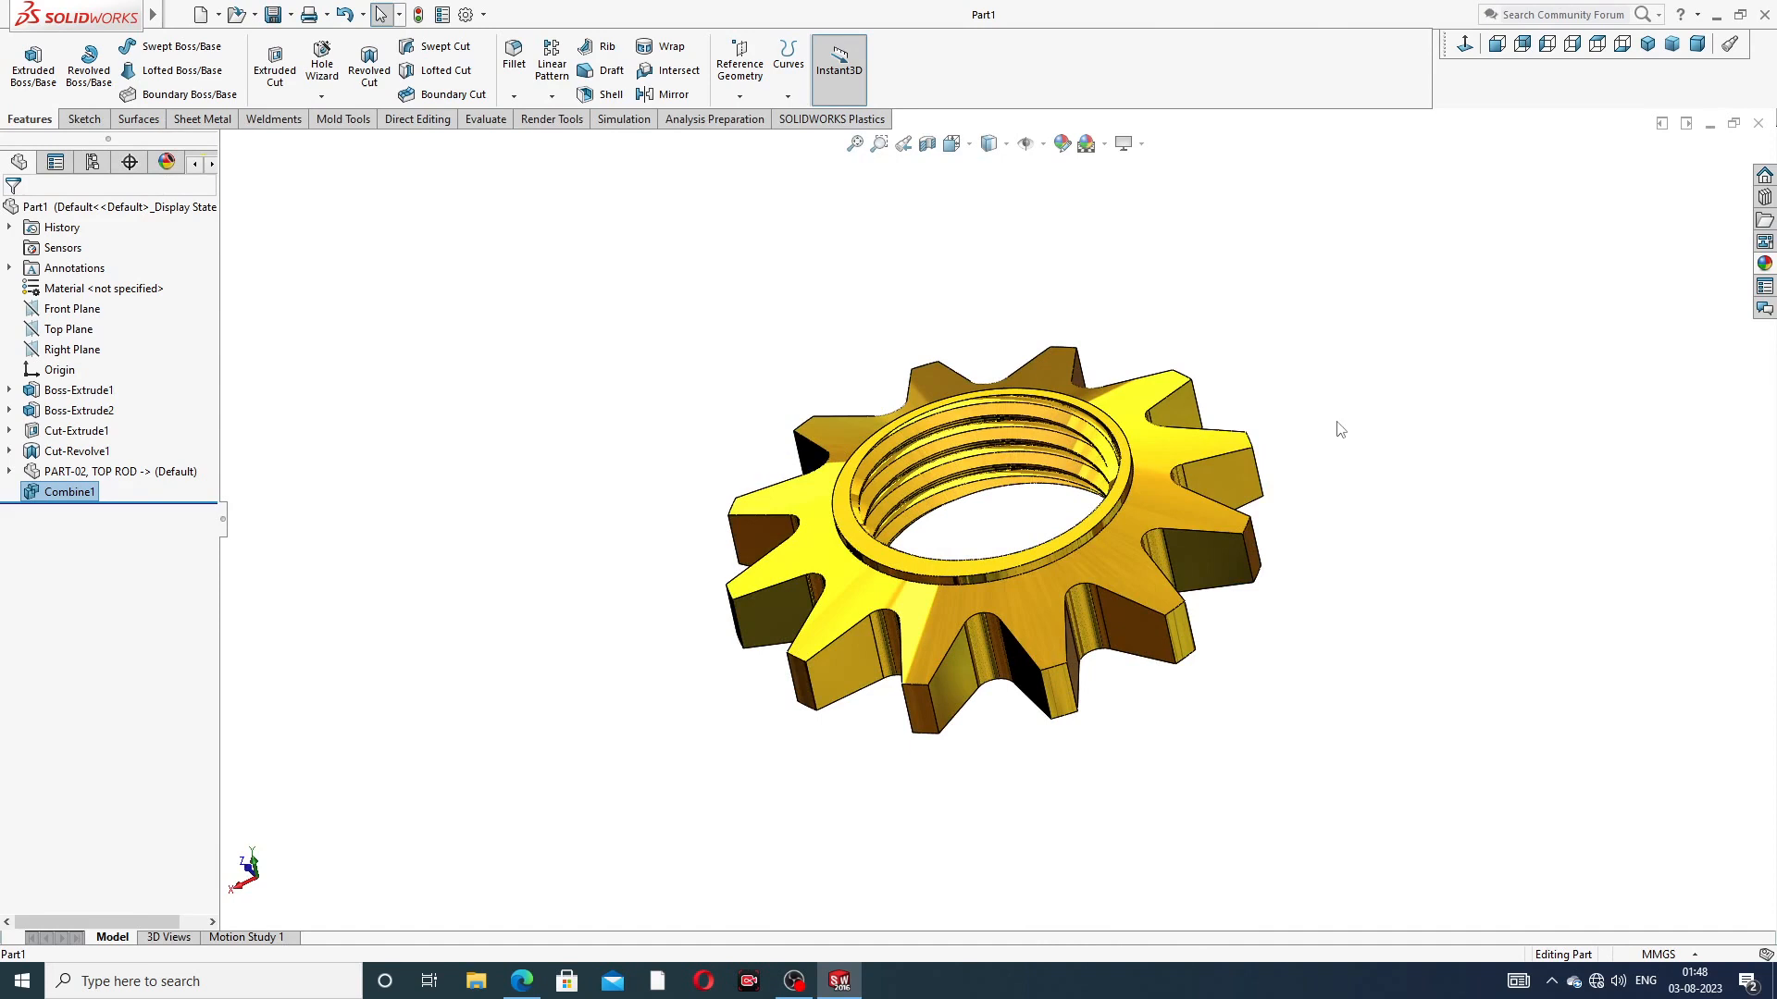
Close the finished nut part and start a new part document with a plain white background
click(1758, 124)
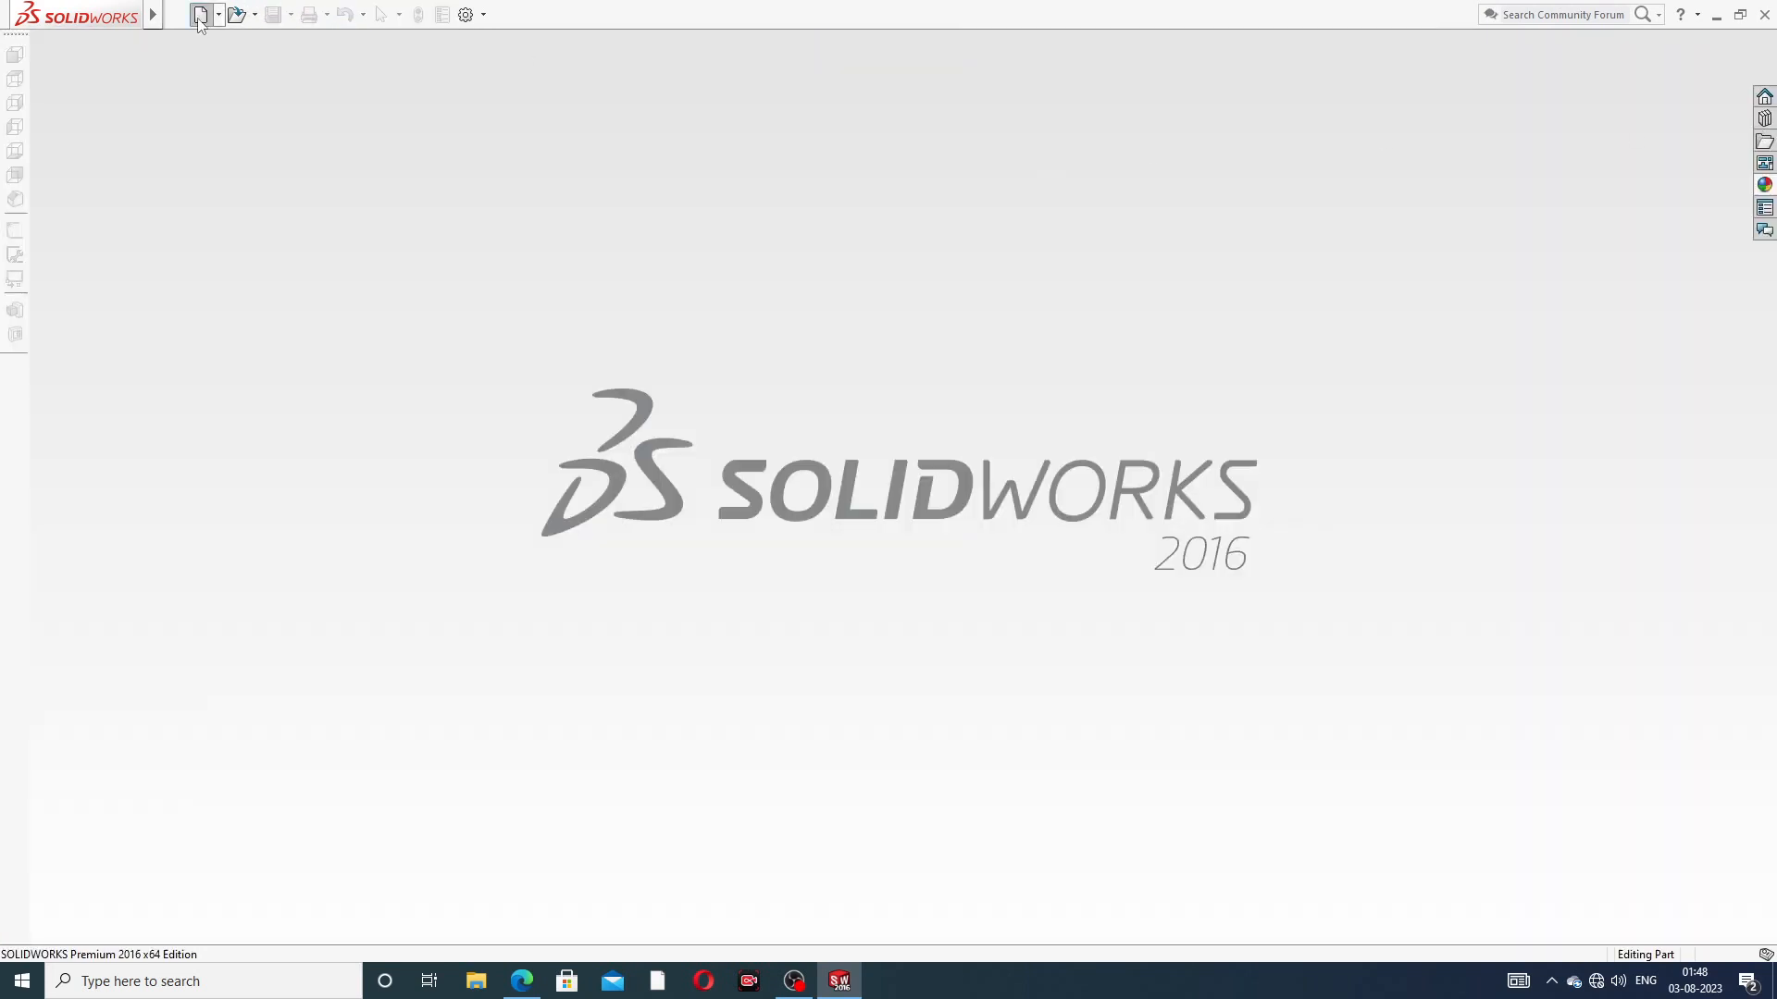
click(200, 15)
click(750, 724)
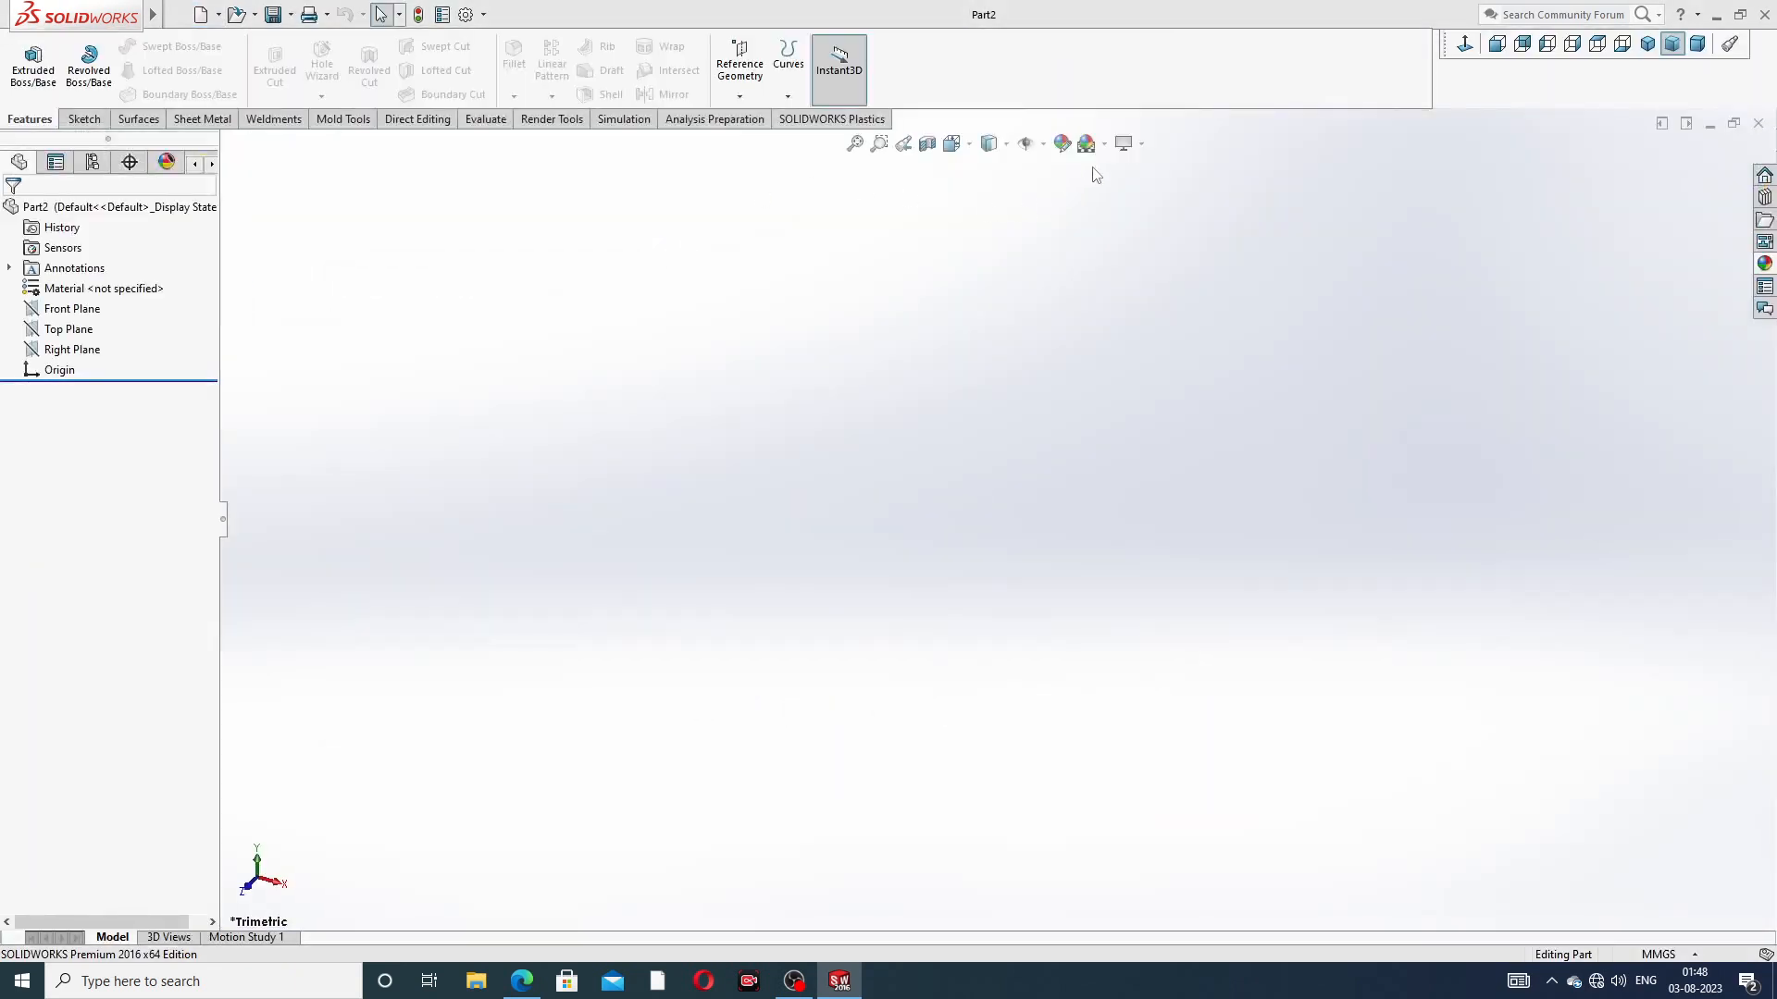
click(1103, 144)
click(1138, 51)
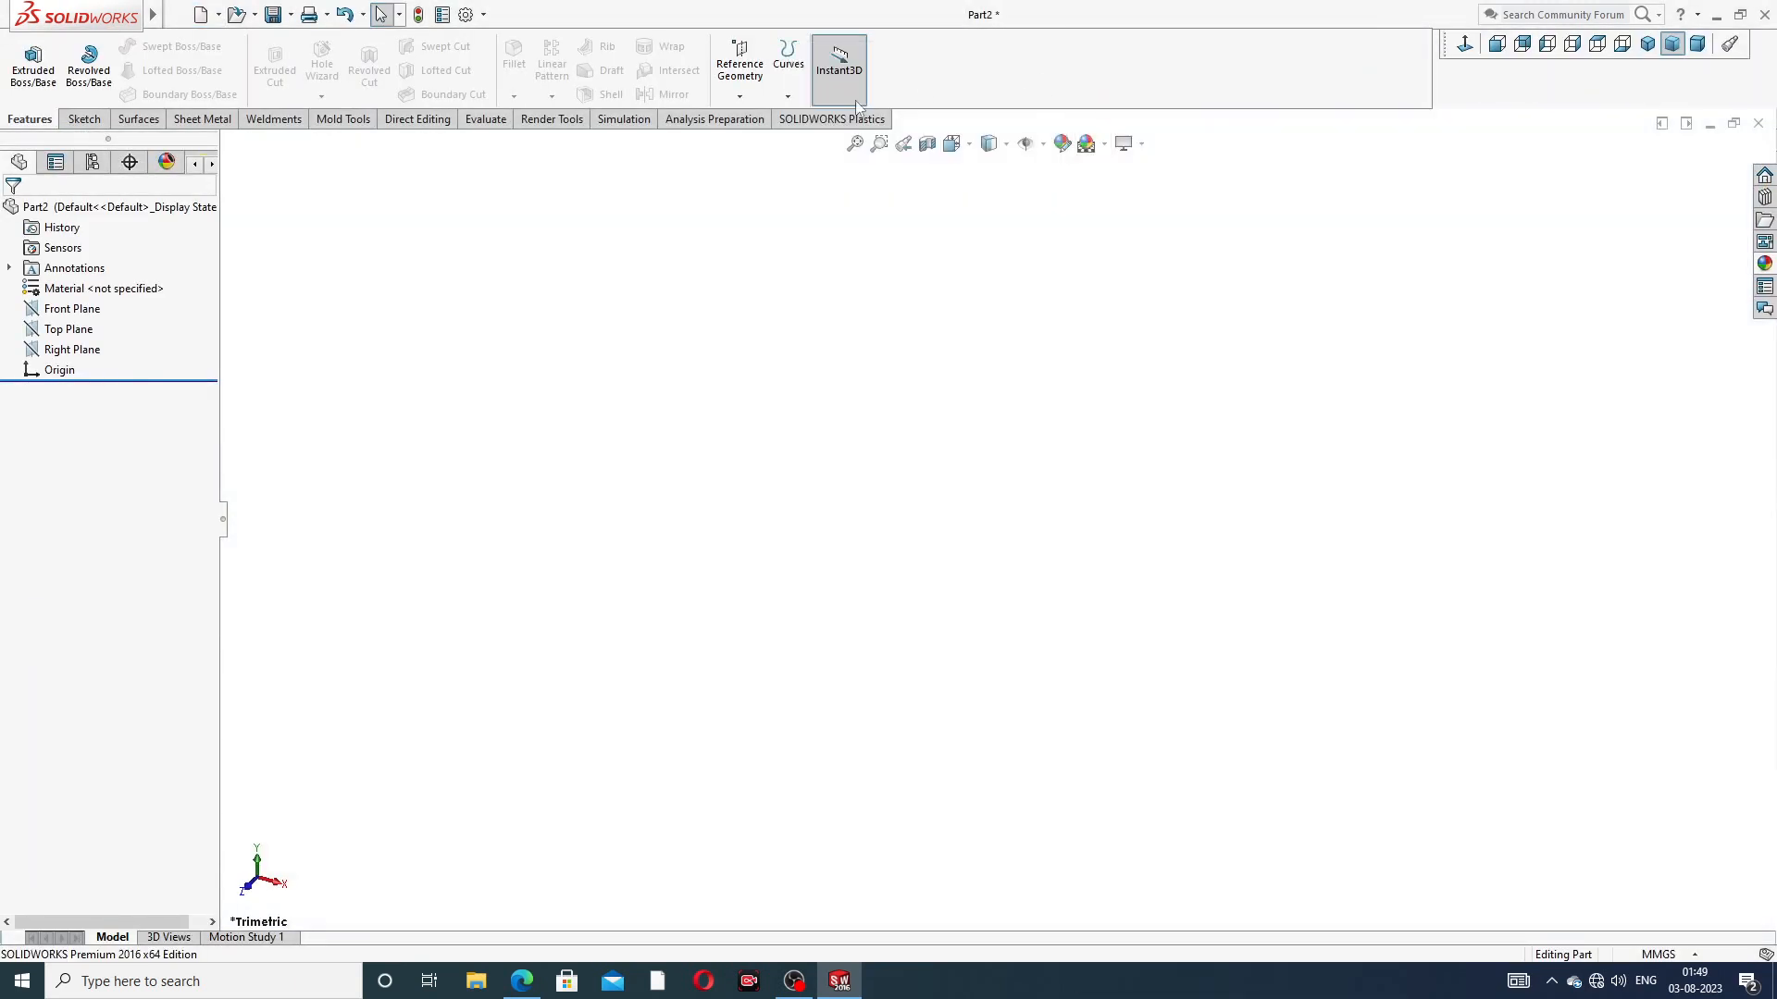
Set the document's image quality to the highest resolution for both shaded and wireframe display
click(466, 15)
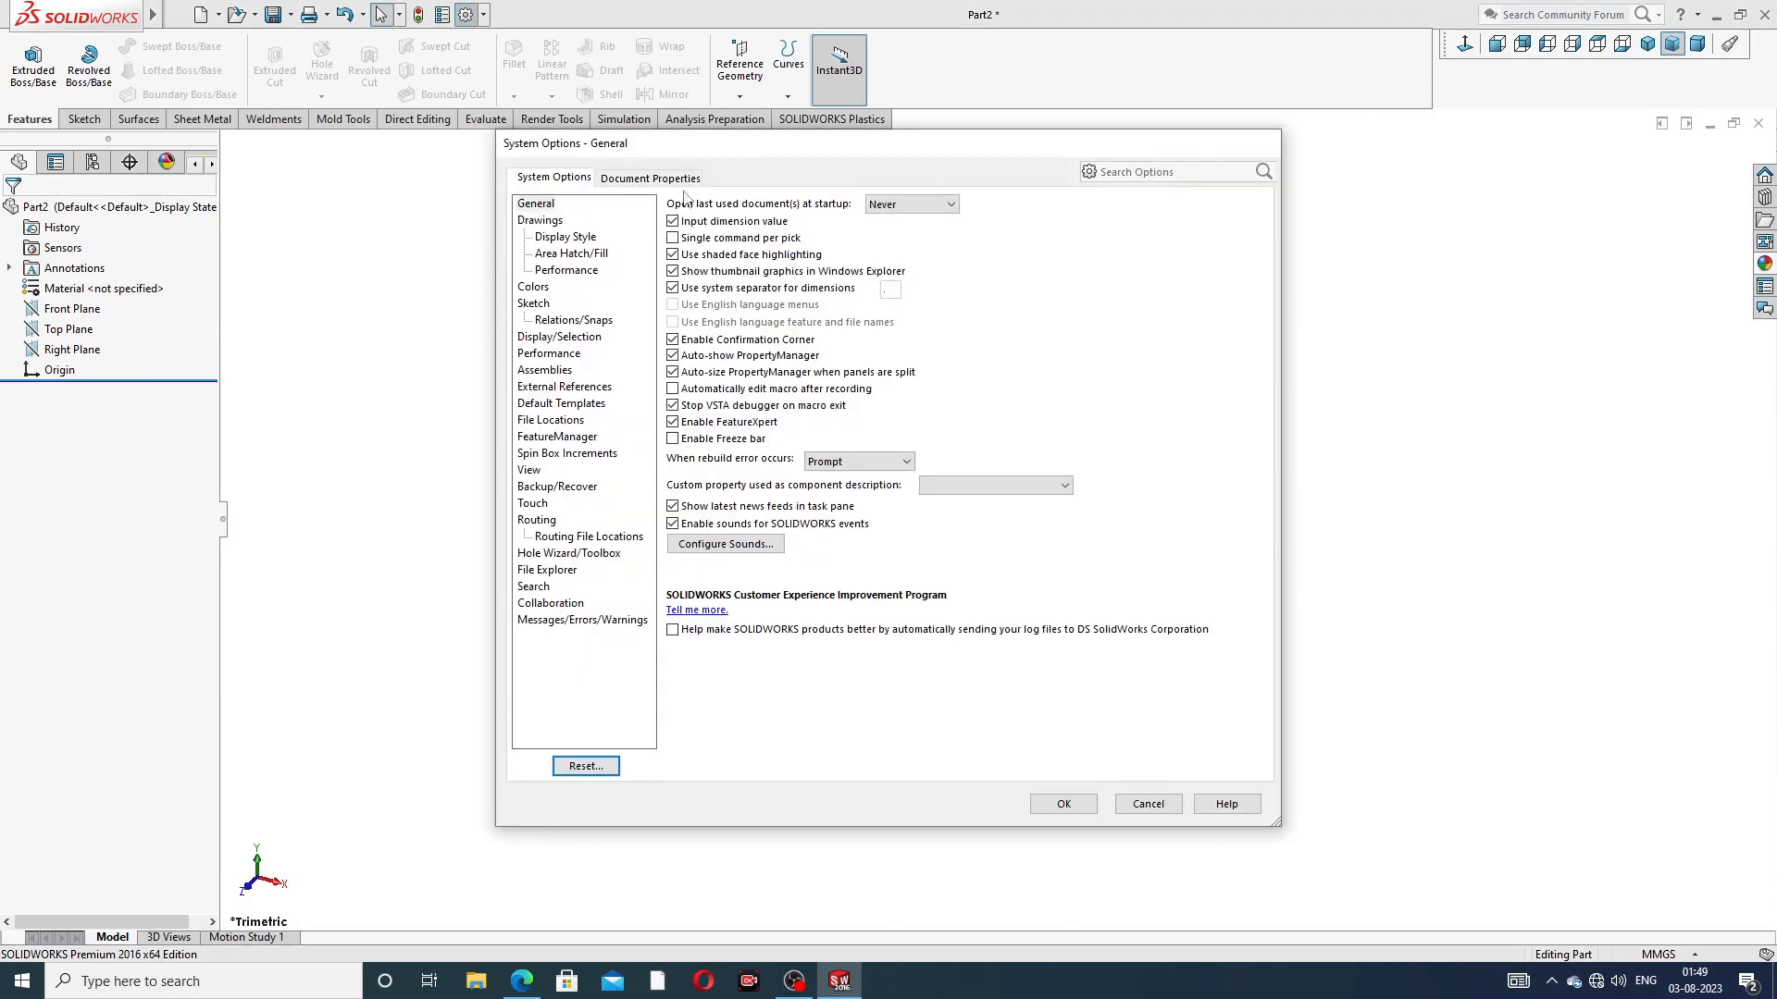
click(685, 178)
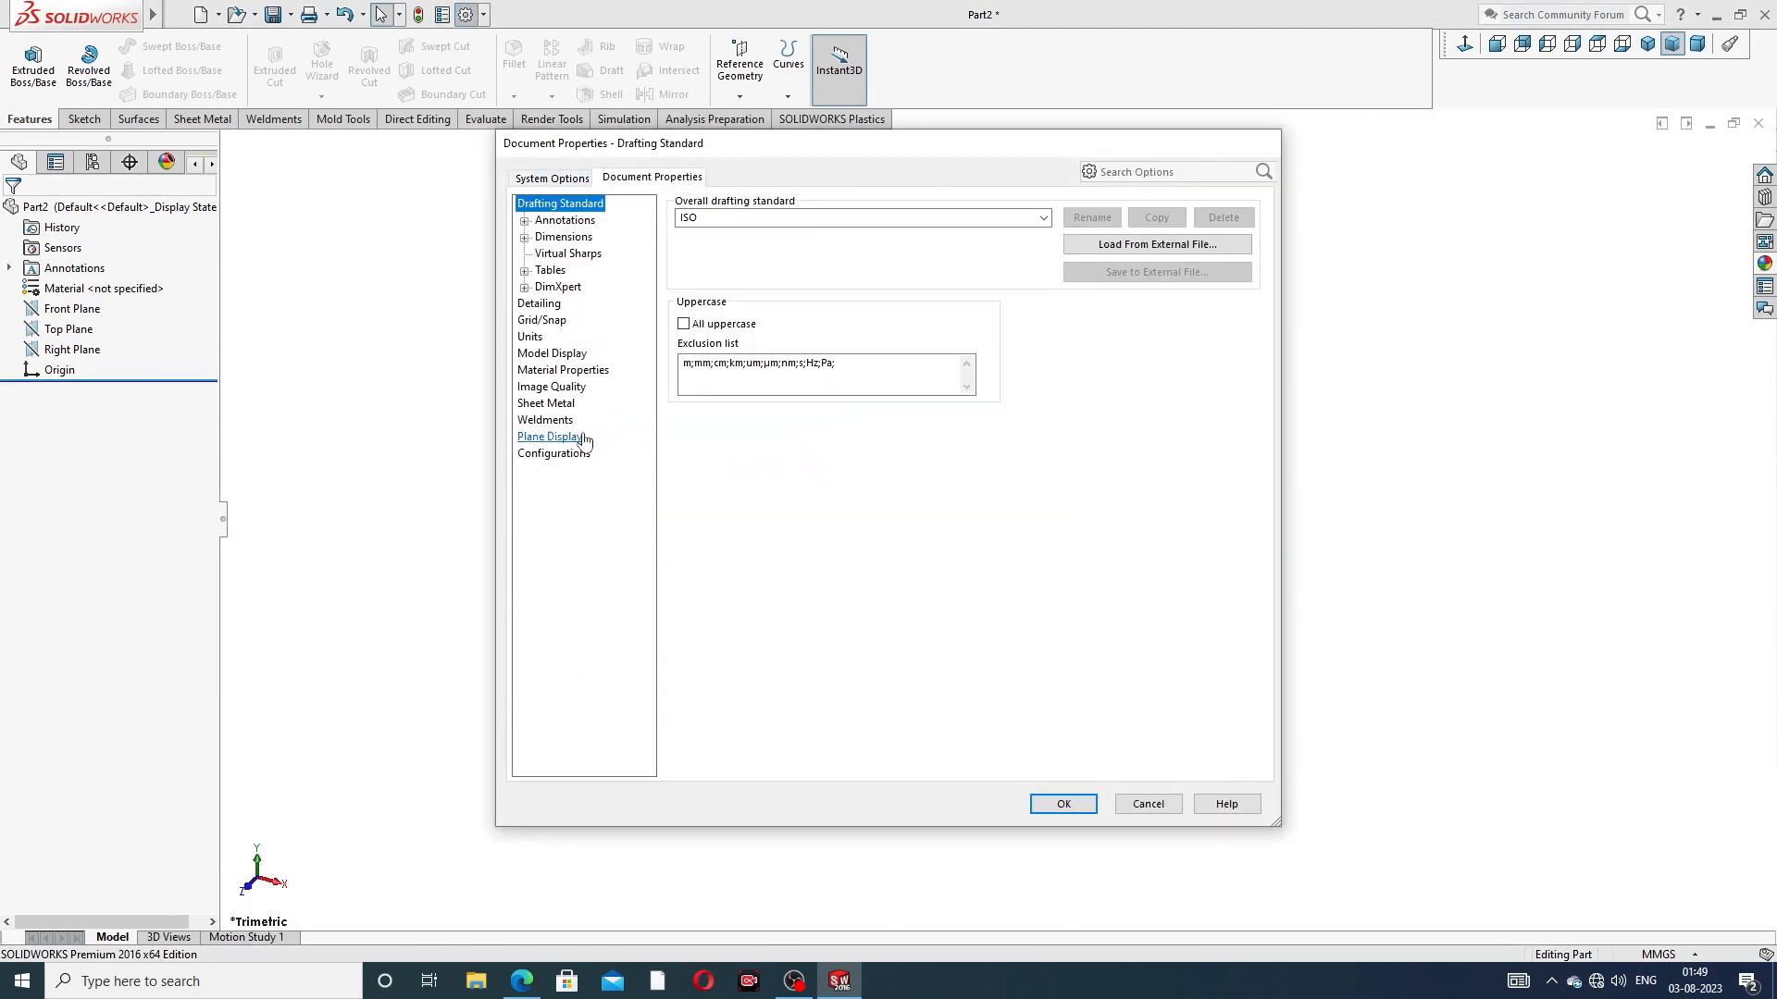
click(578, 387)
drag(831, 232, 1020, 231)
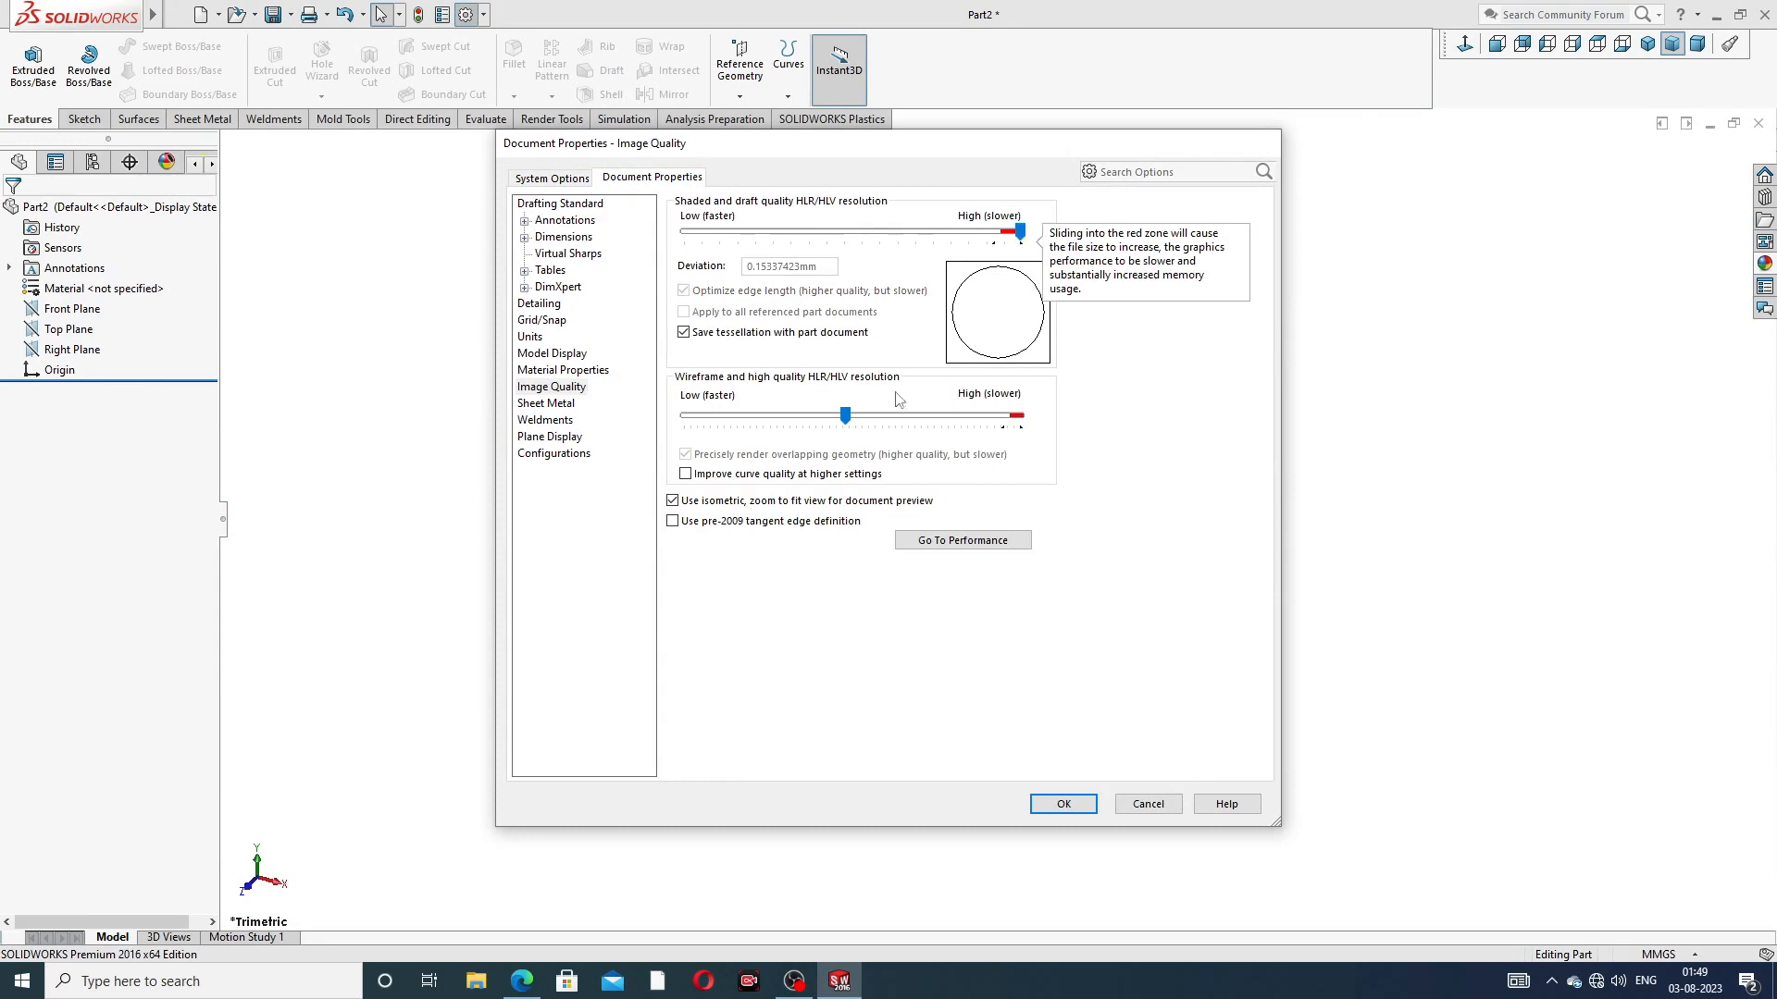
drag(845, 416, 1020, 416)
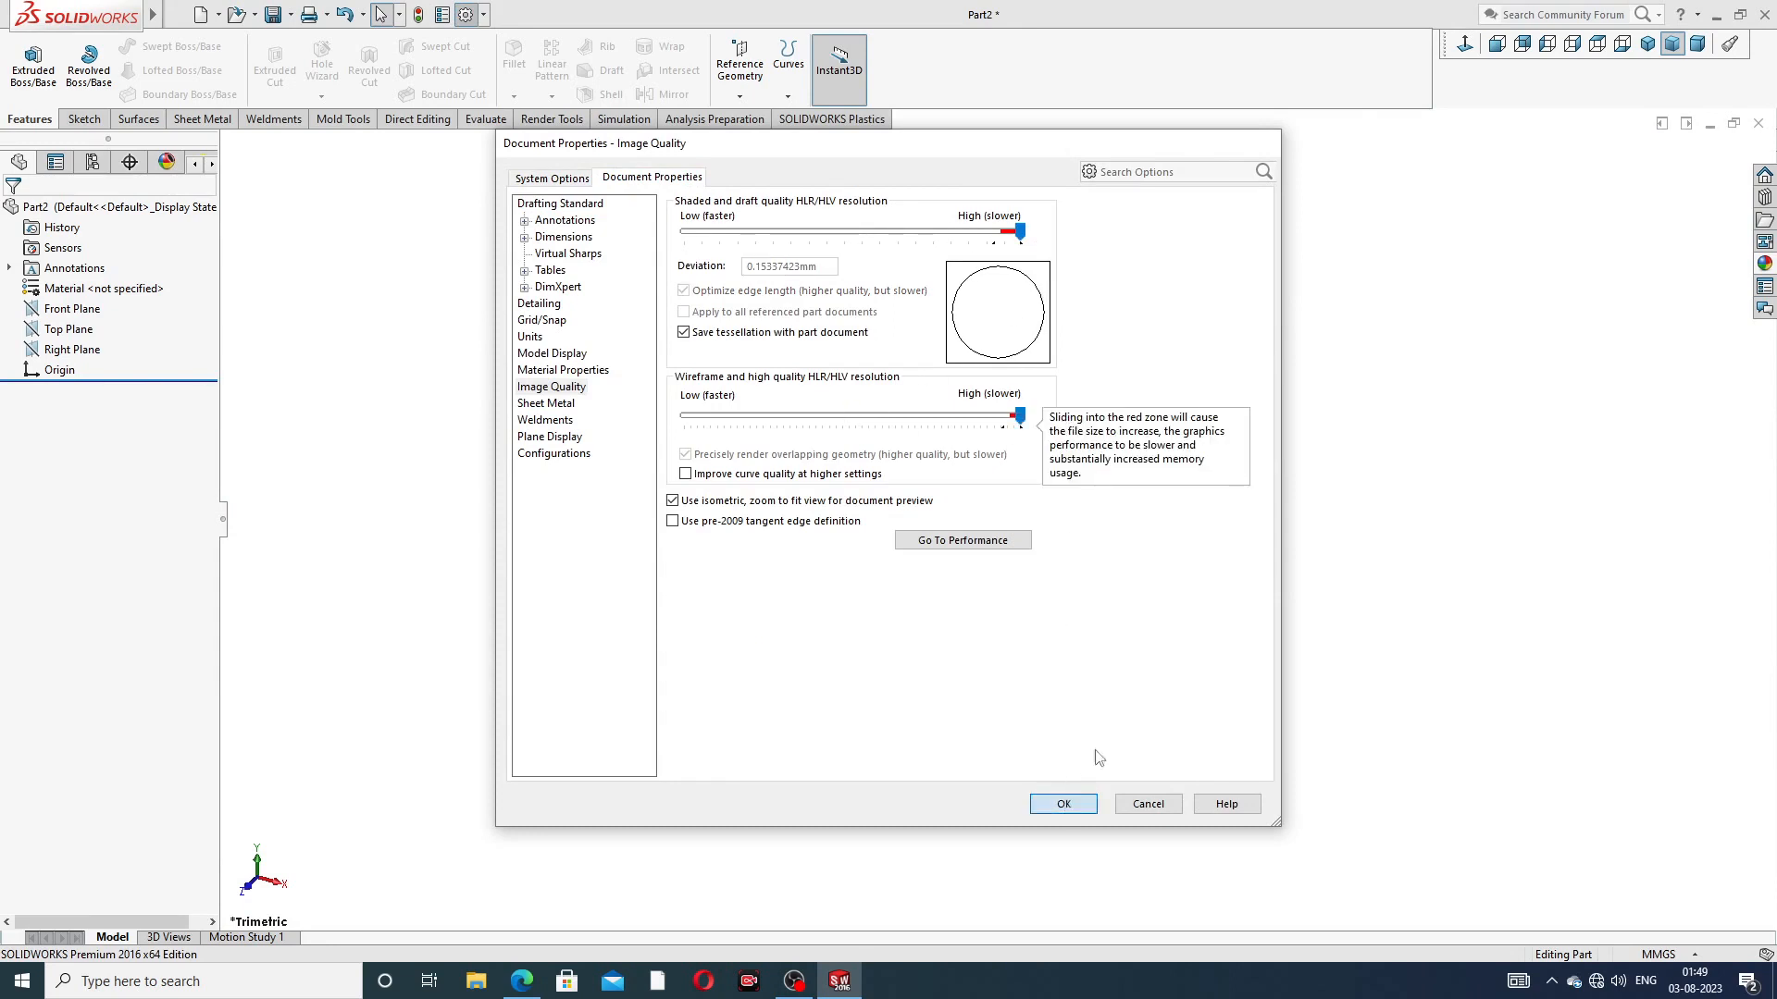
click(1063, 803)
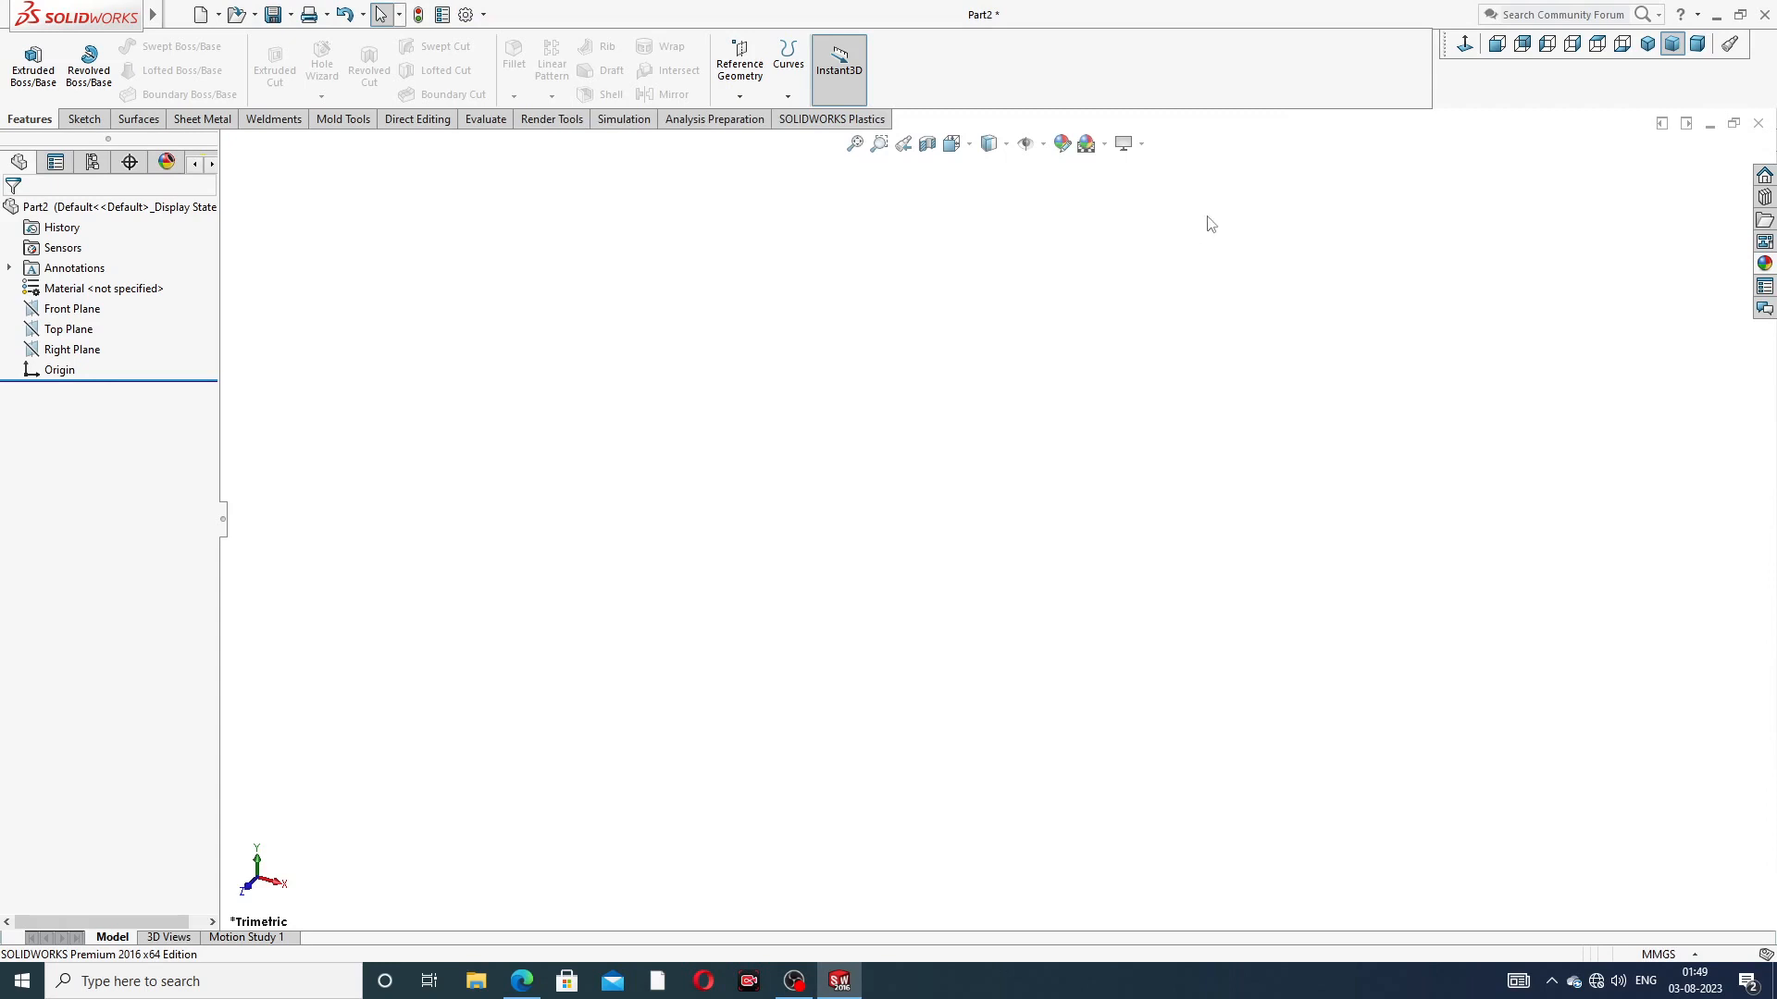
Check the nut's dimensions in the PART-01 NUT PDF drawing open in the browser, and return to SOLIDWORKS
click(1106, 146)
click(935, 264)
click(523, 982)
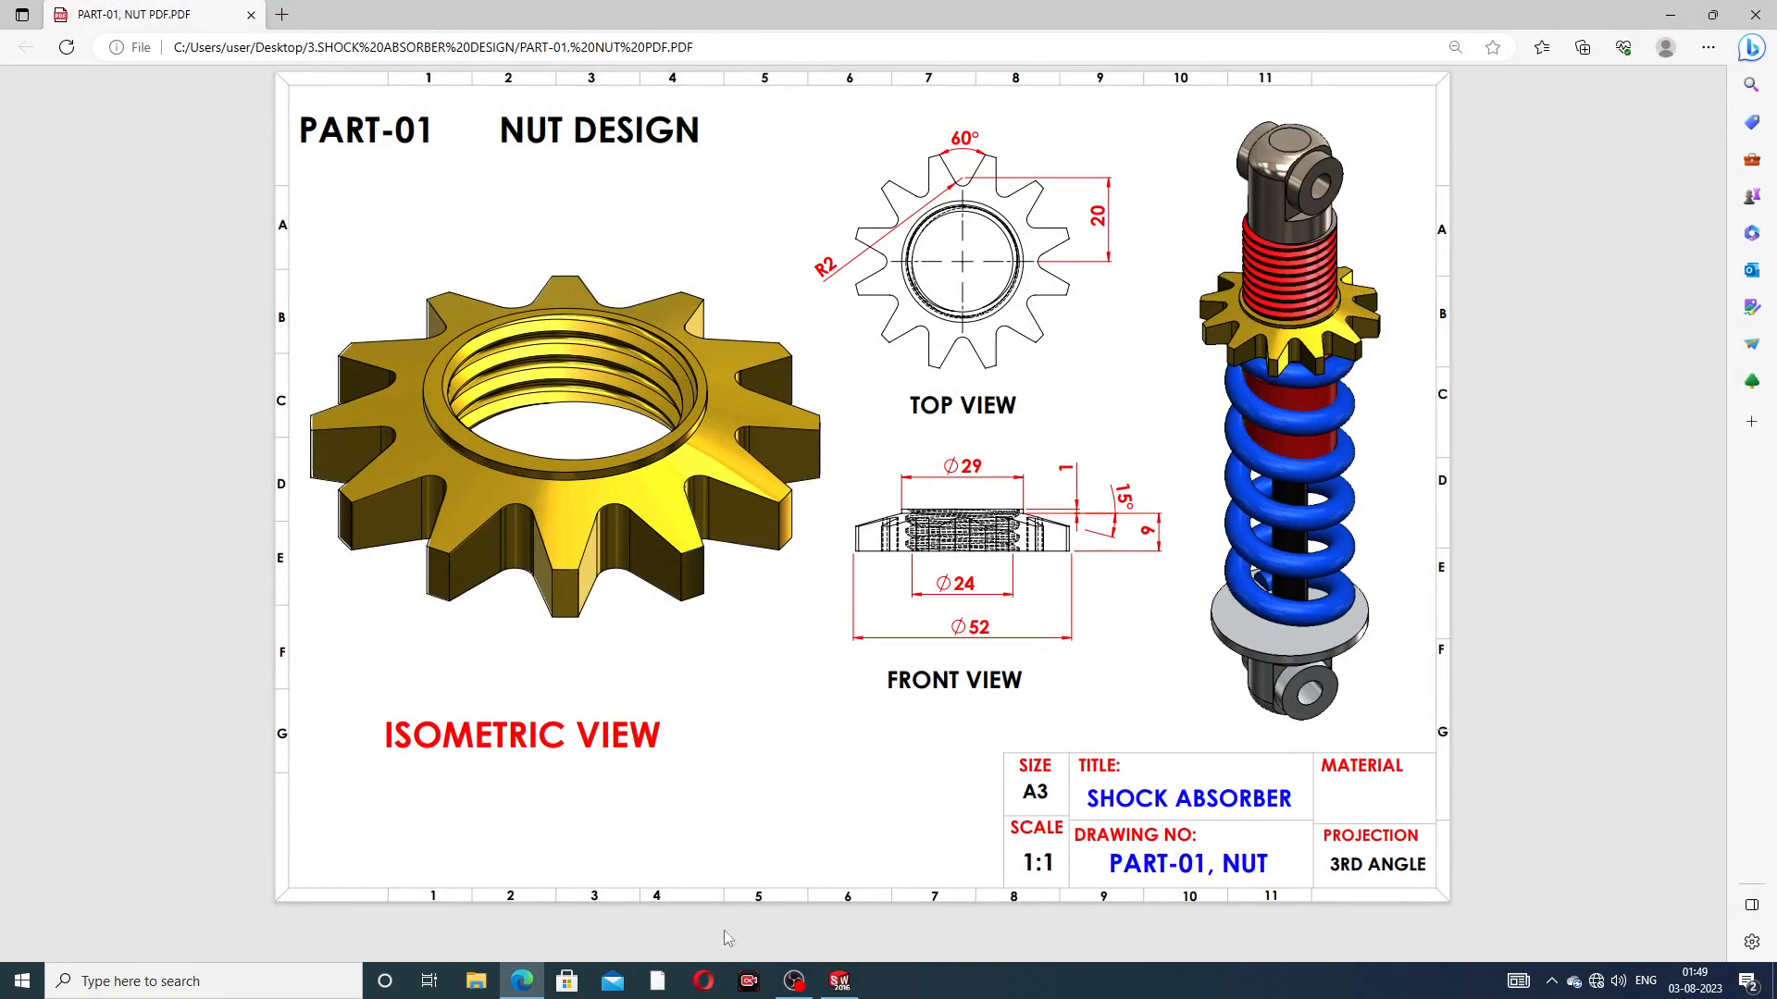
click(523, 983)
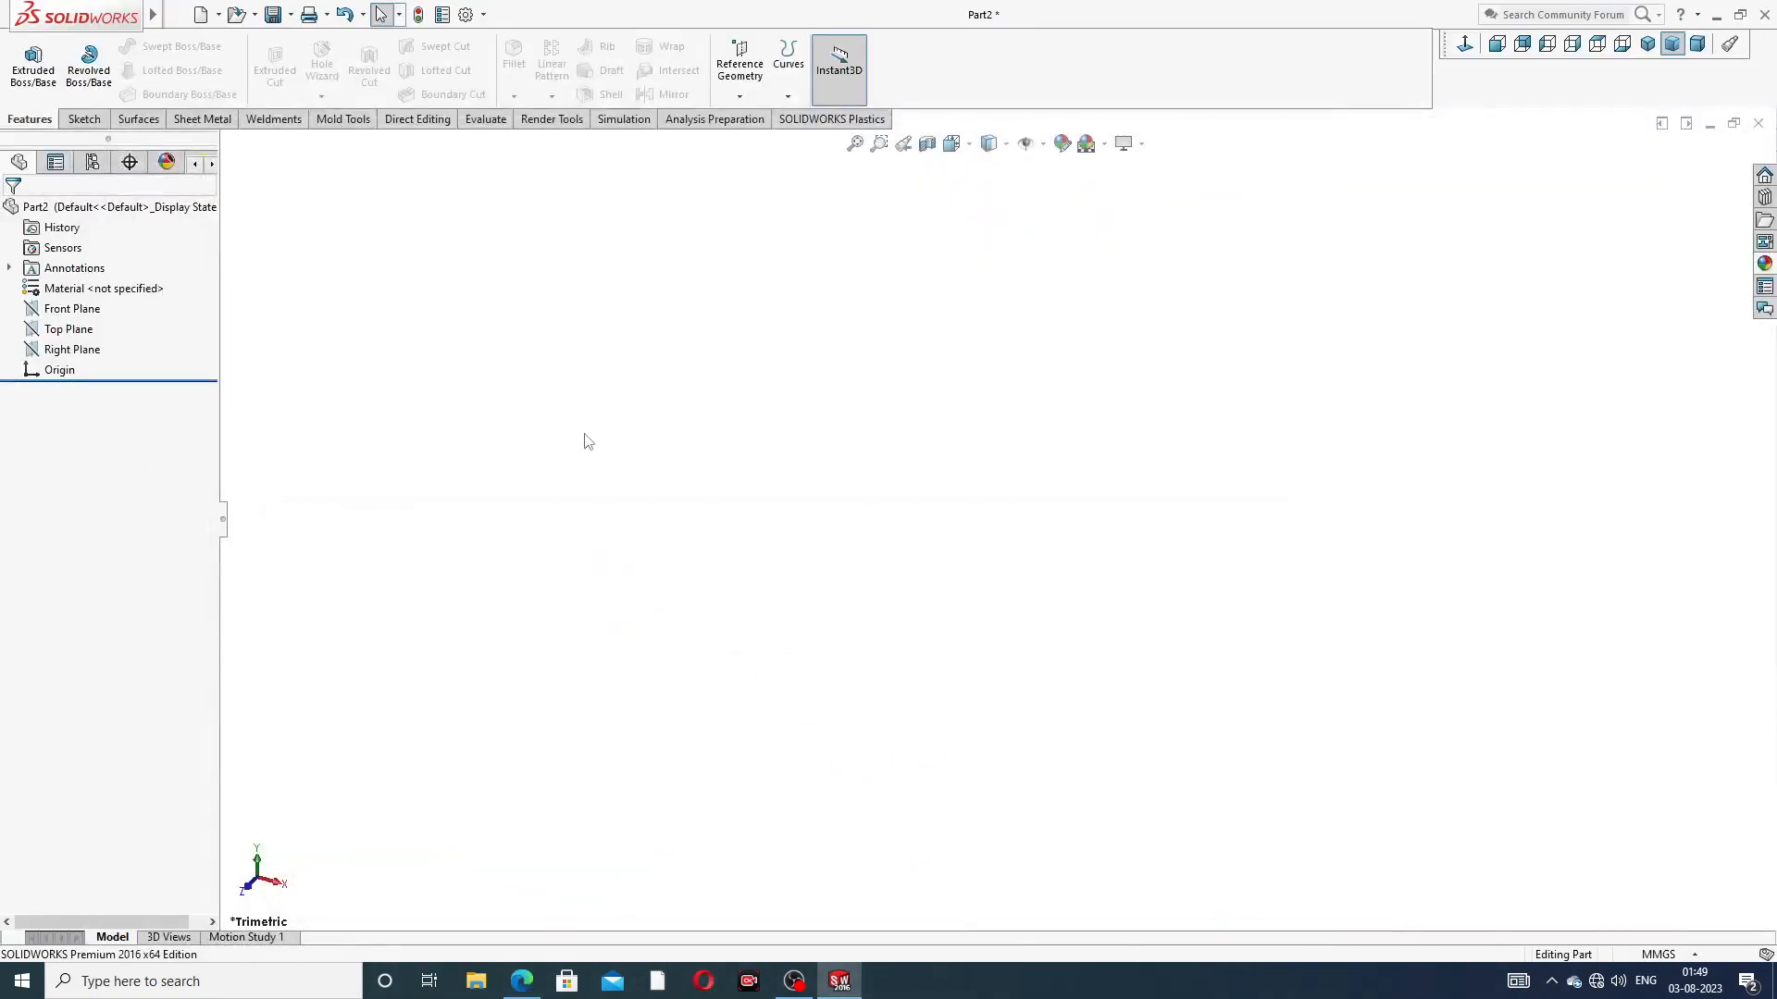
On the Top Plane, sketch two concentric circles centred on the origin, with radii of about 52 mm and 34.5 mm
click(89, 335)
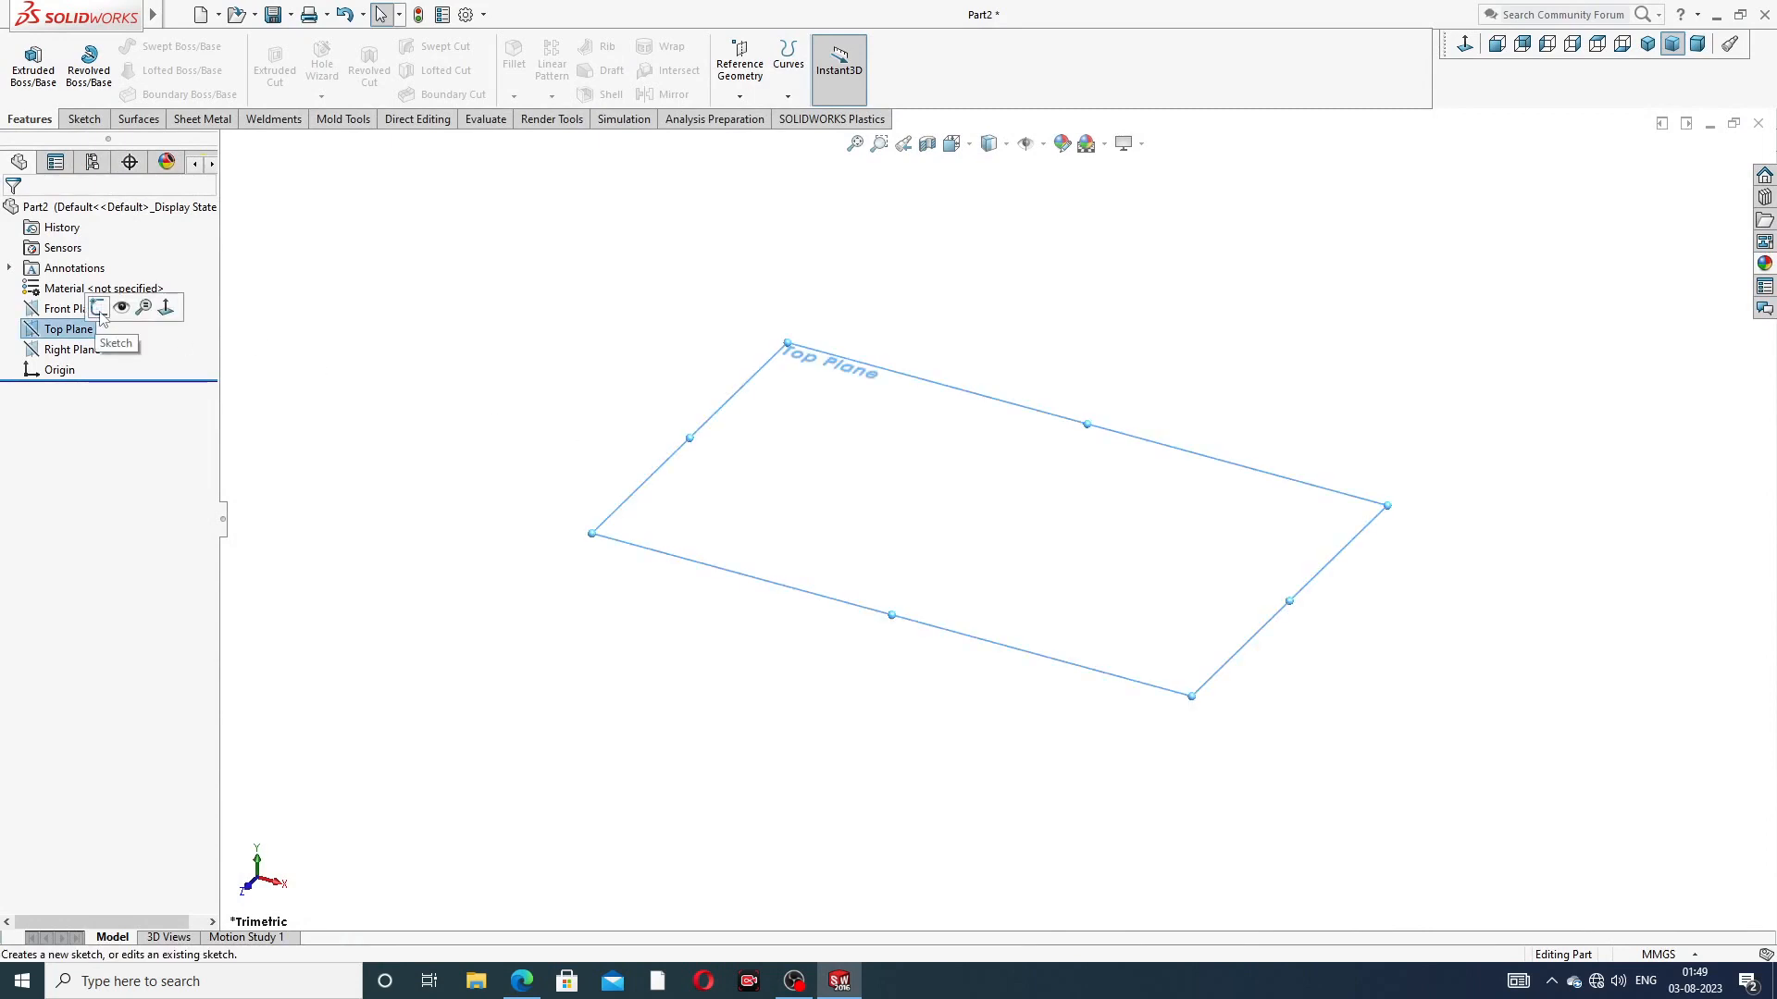
click(99, 308)
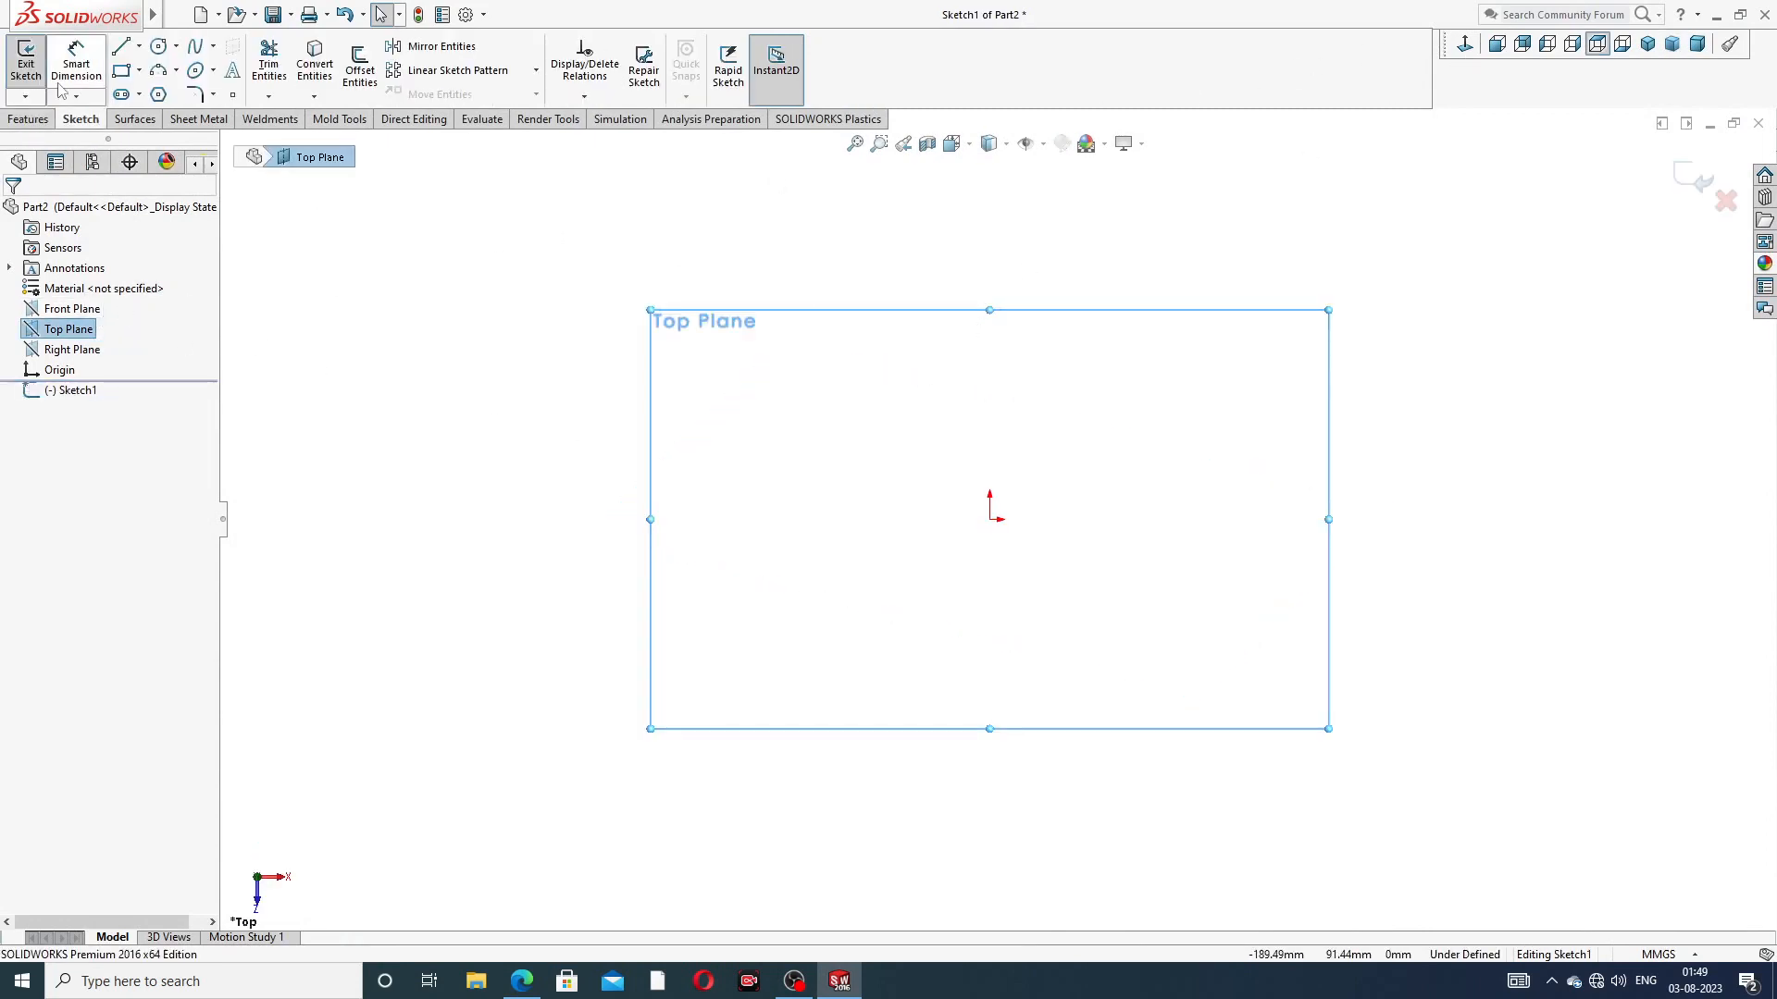
click(159, 47)
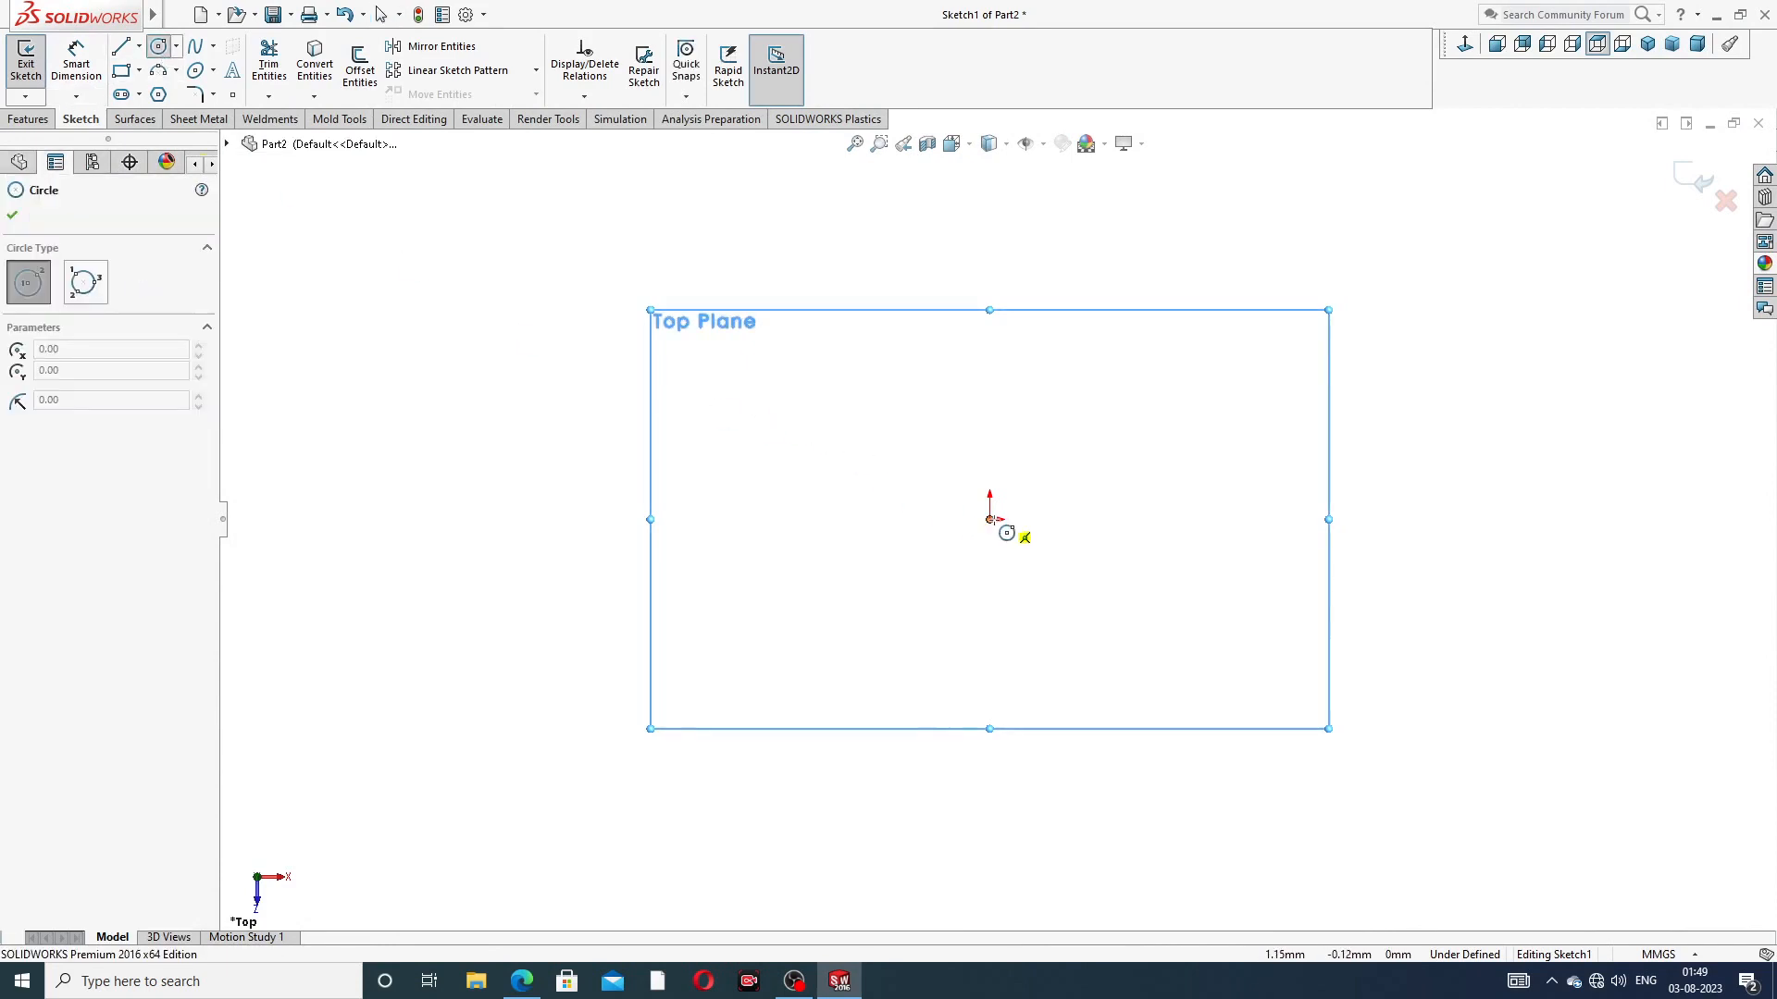
click(990, 521)
click(1096, 348)
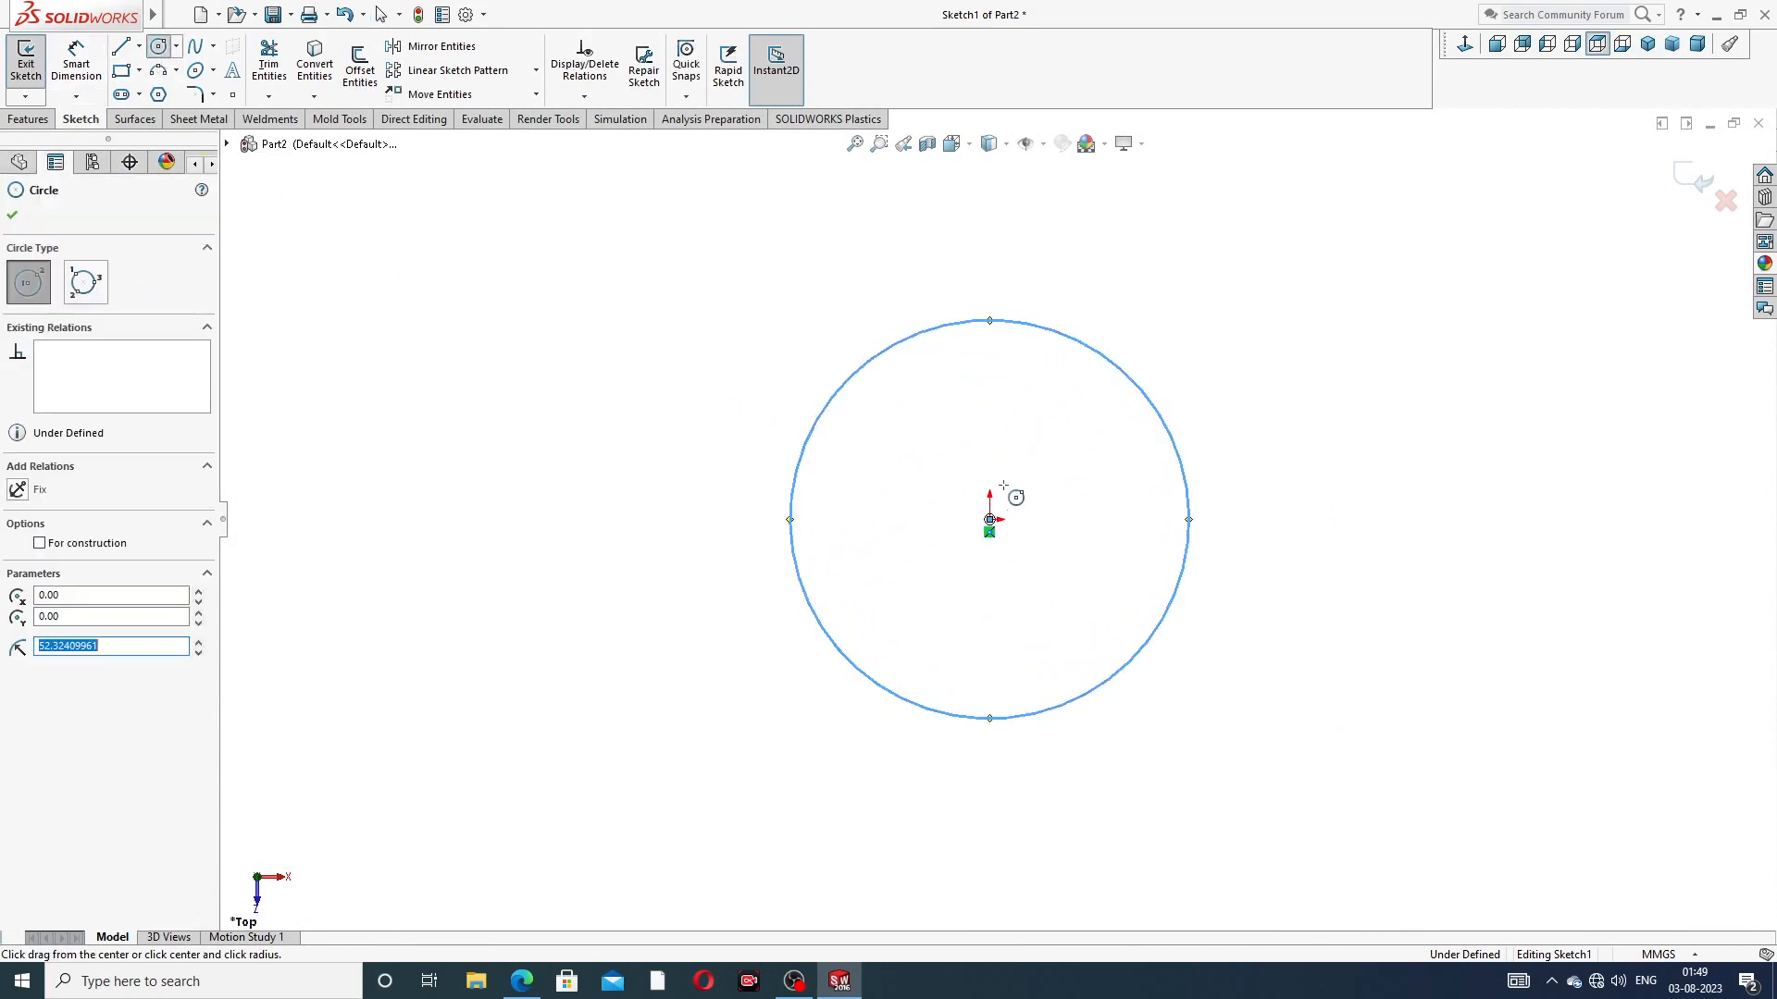
click(990, 520)
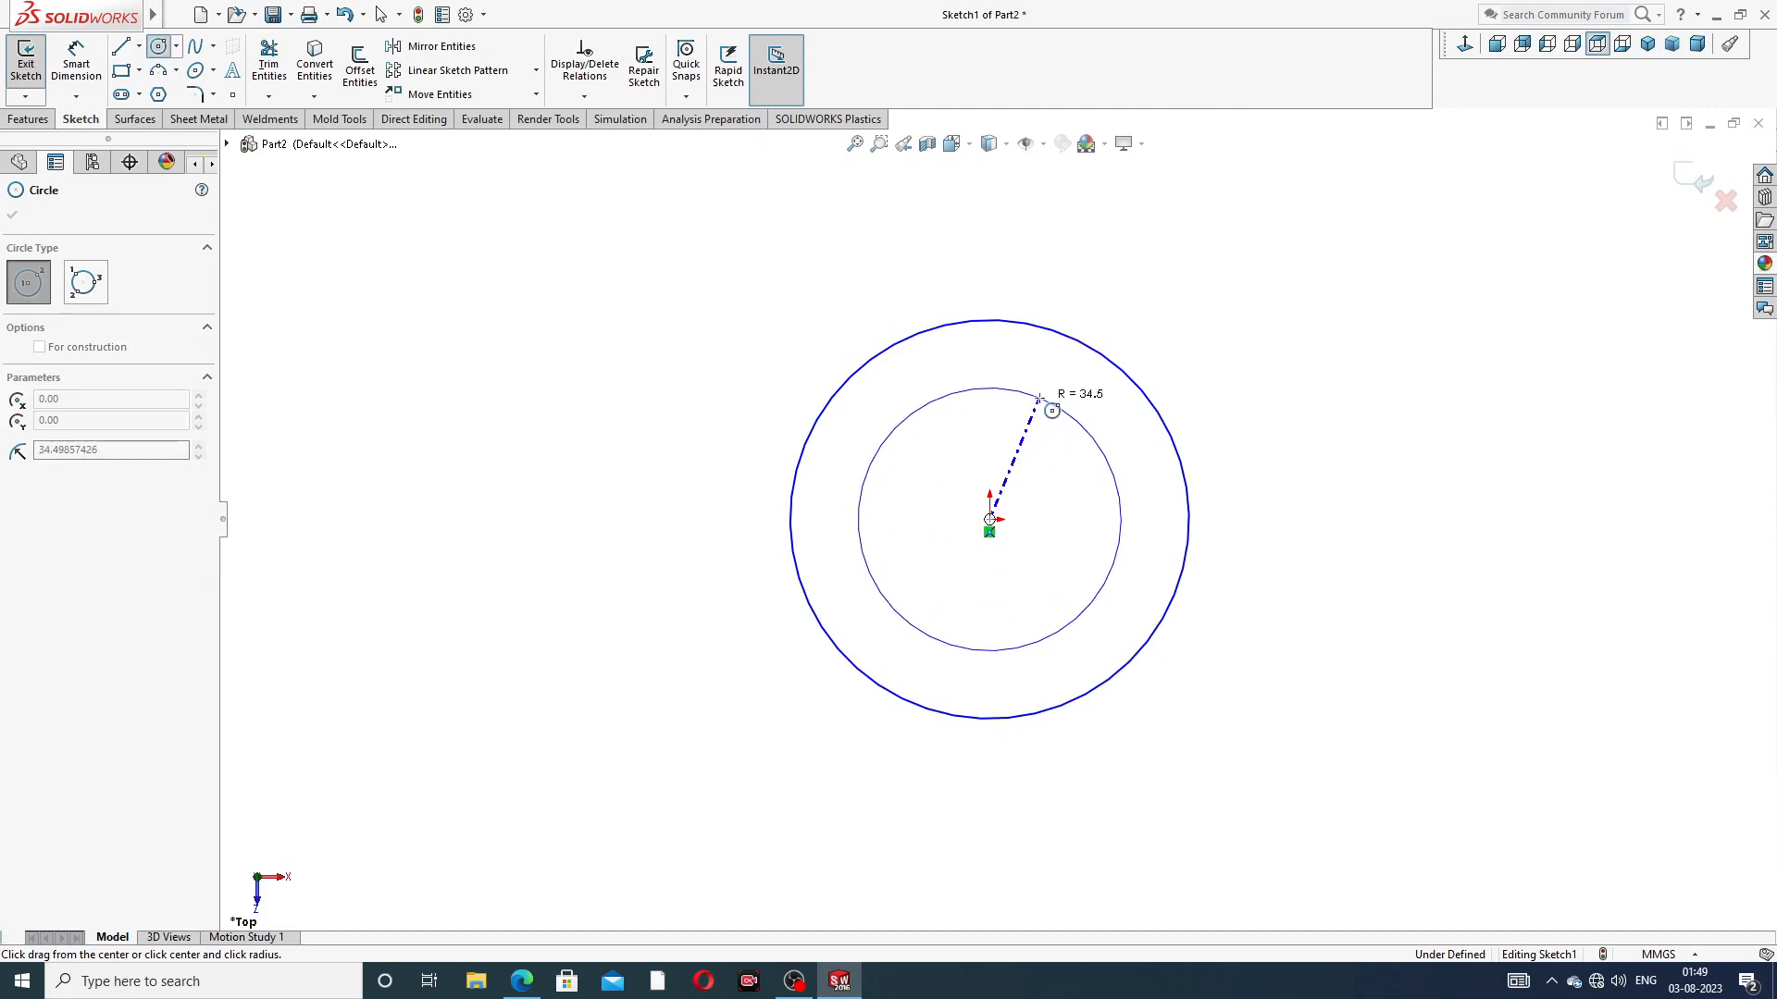
click(1043, 401)
right_click(1185, 310)
click(1221, 311)
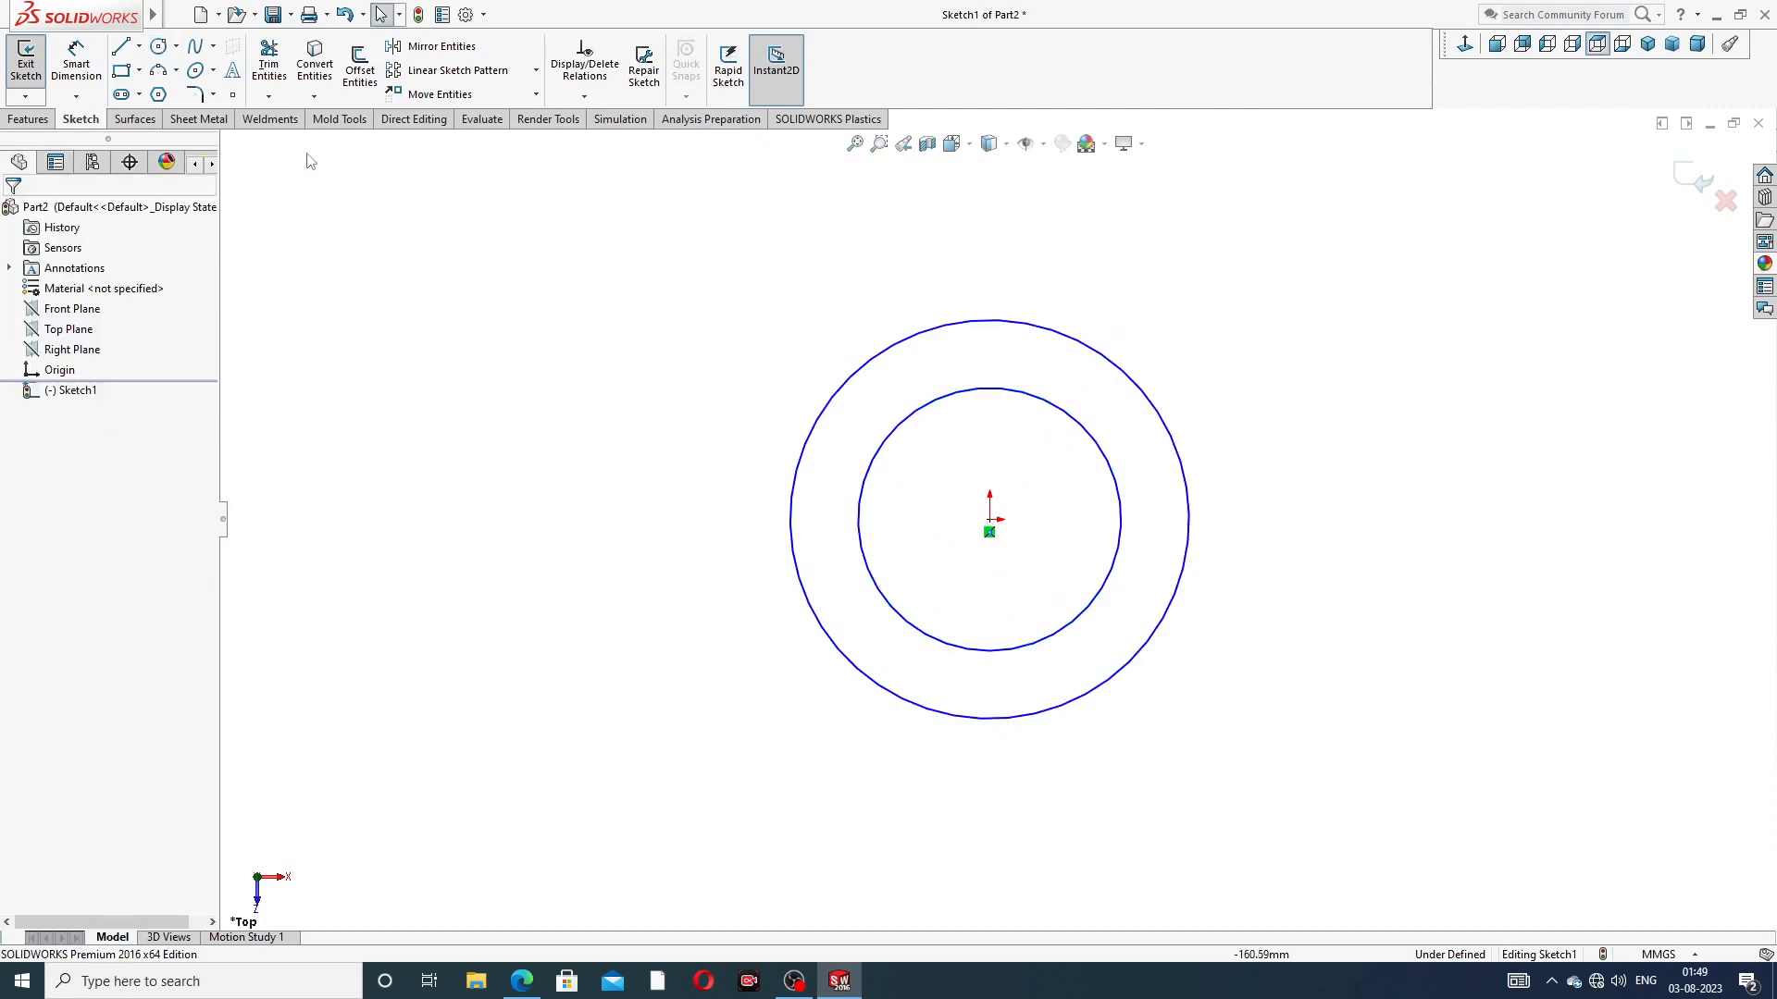
Dimension the outer circle's diameter to 52 mm and the inner circle's diameter to 24 mm
click(77, 60)
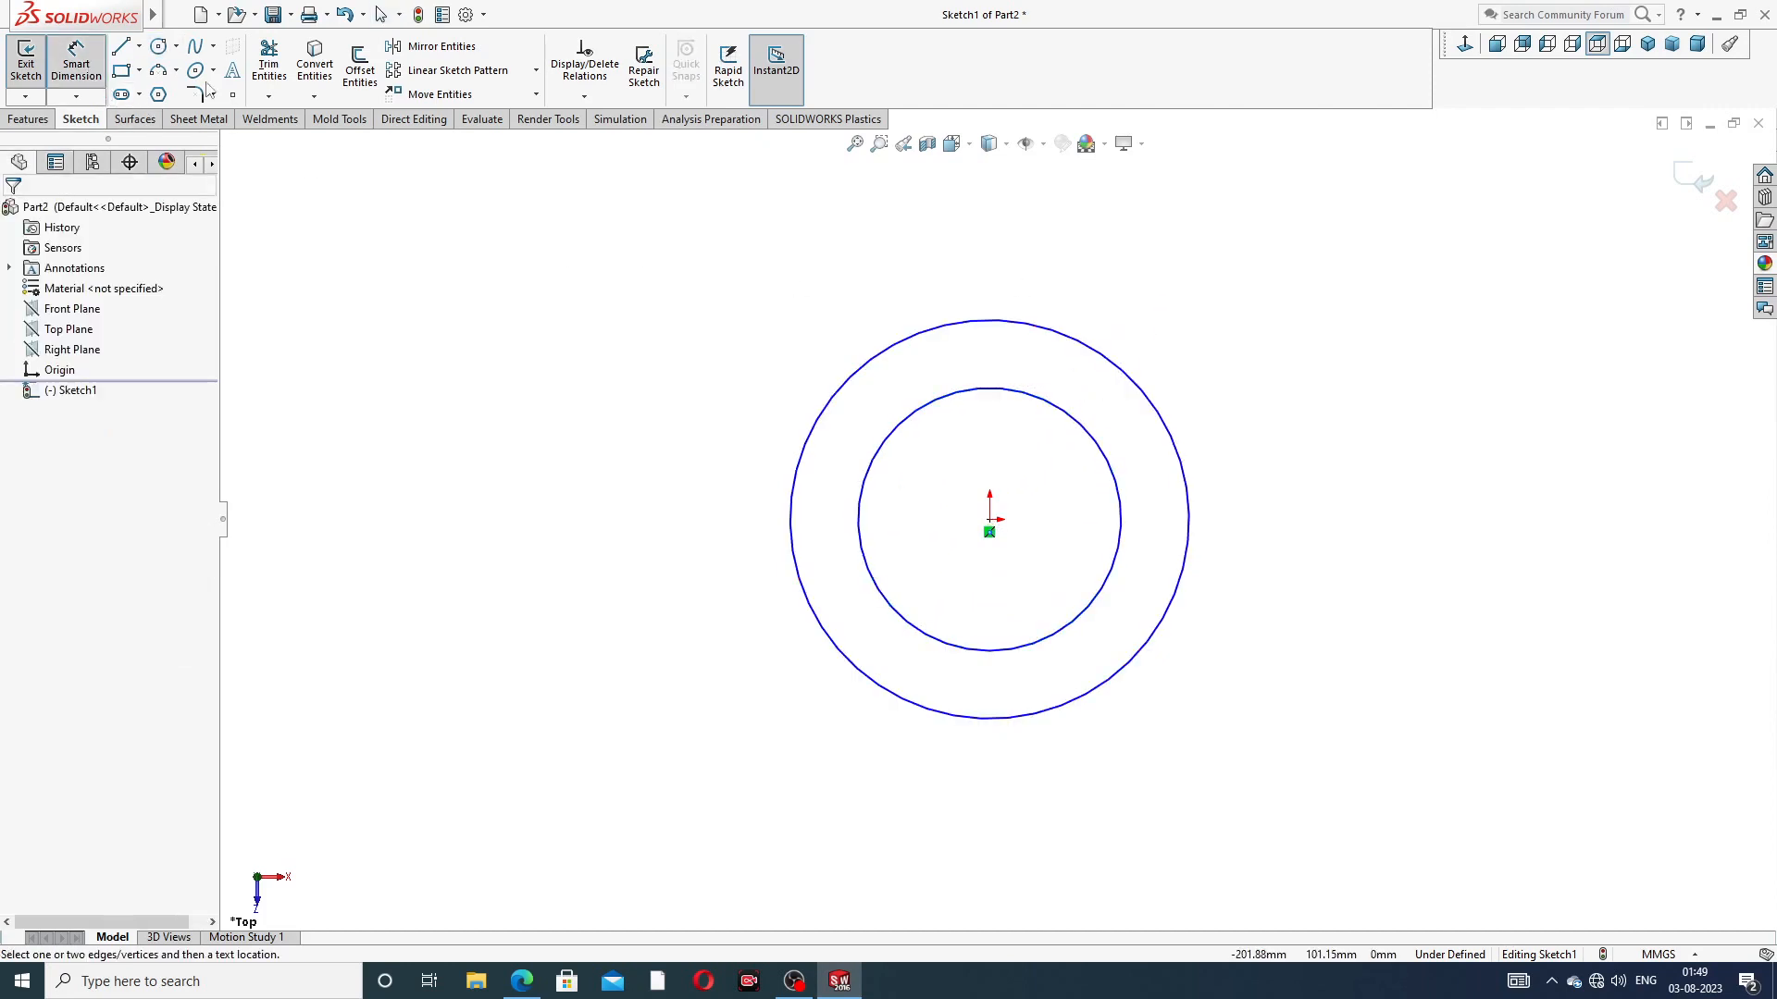
click(1102, 365)
click(1254, 315)
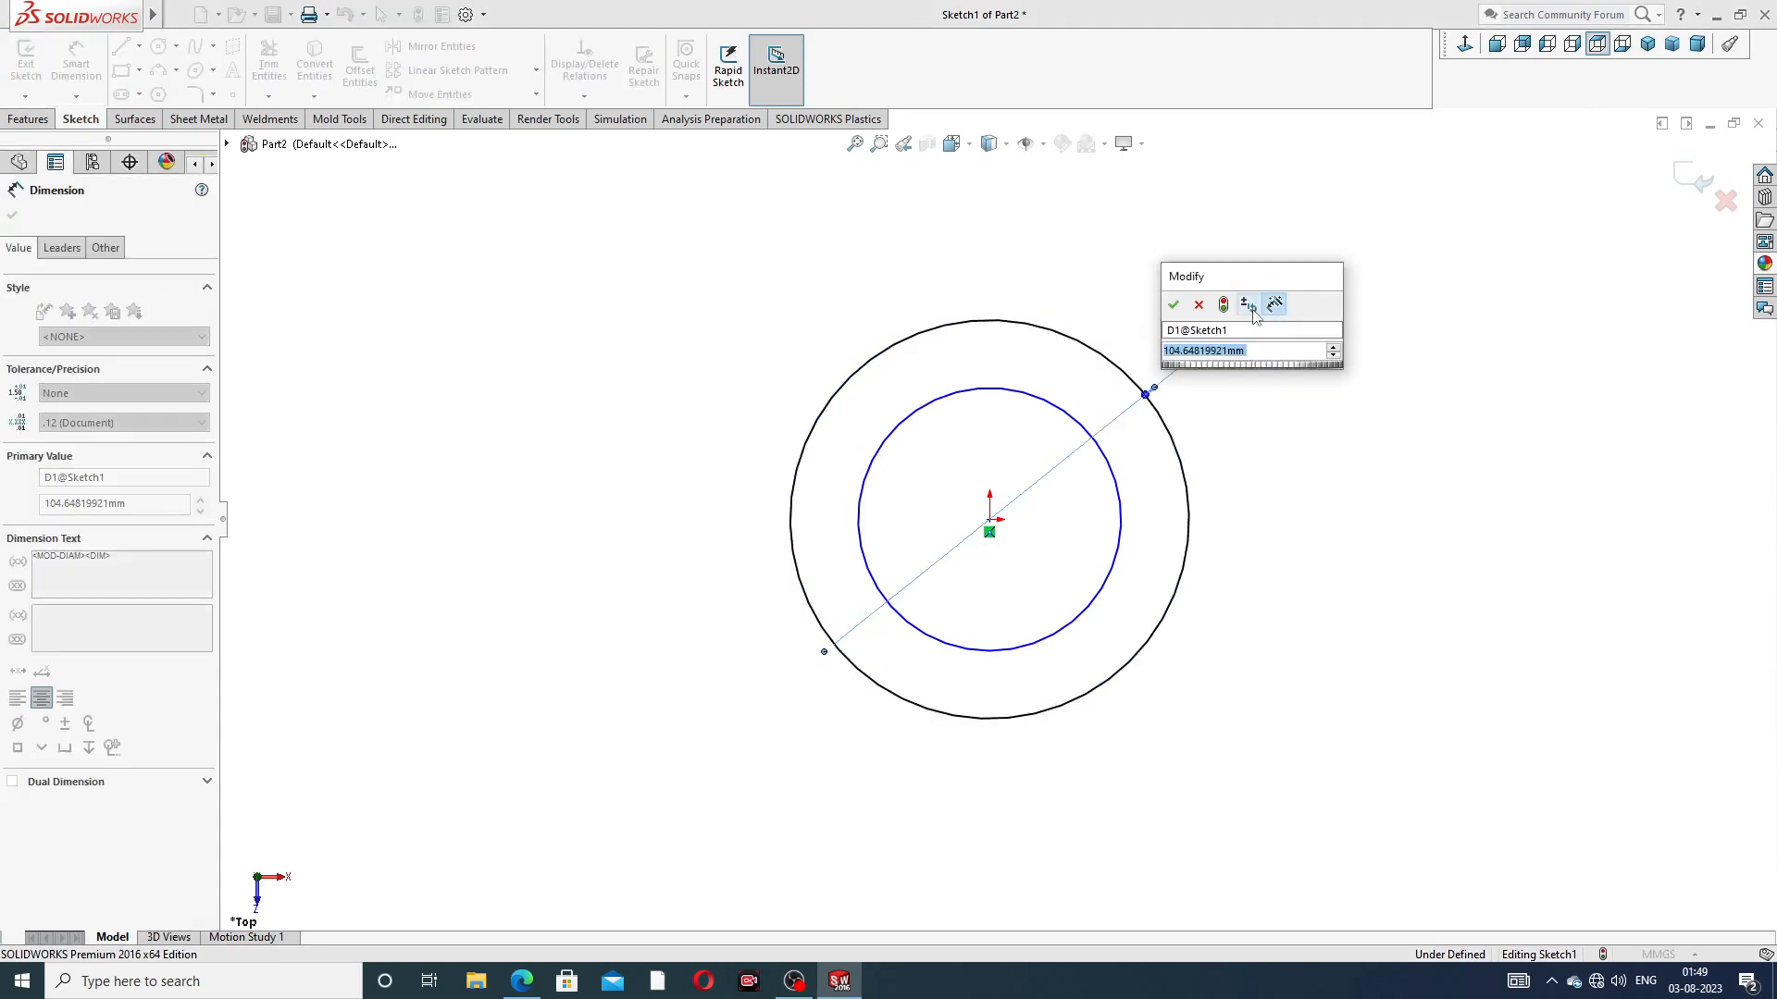
text(52)
key(Return)
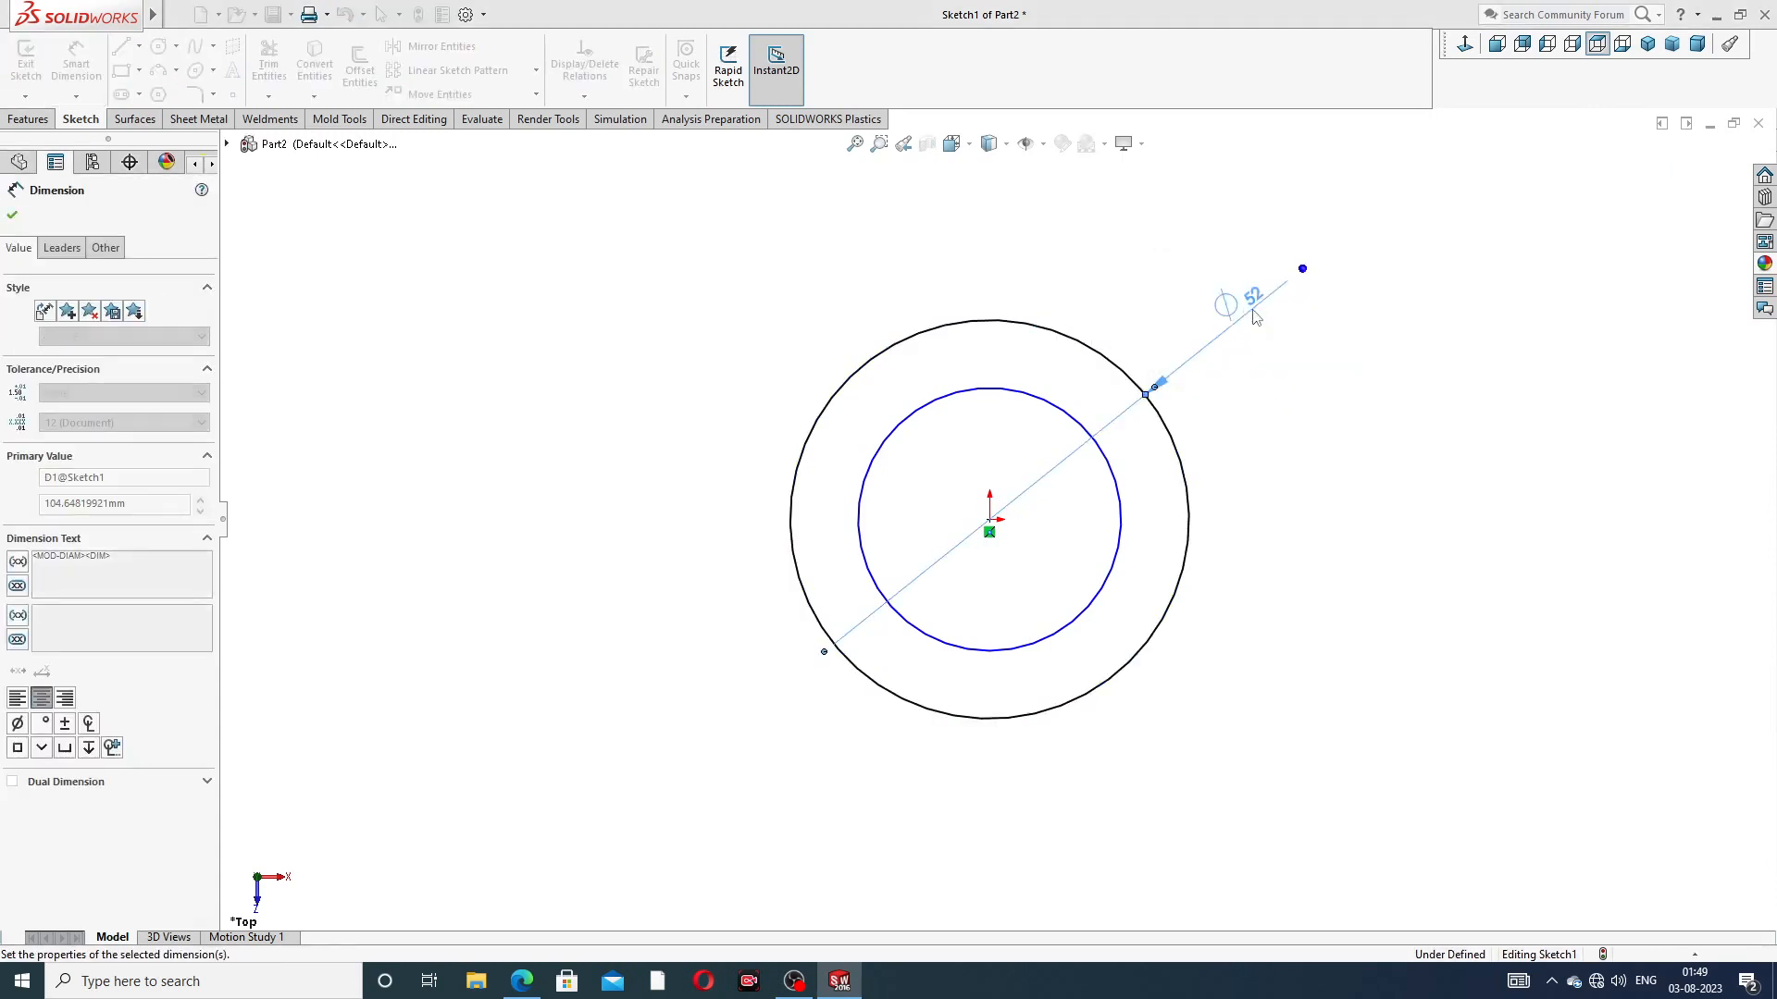
click(1101, 437)
click(1171, 305)
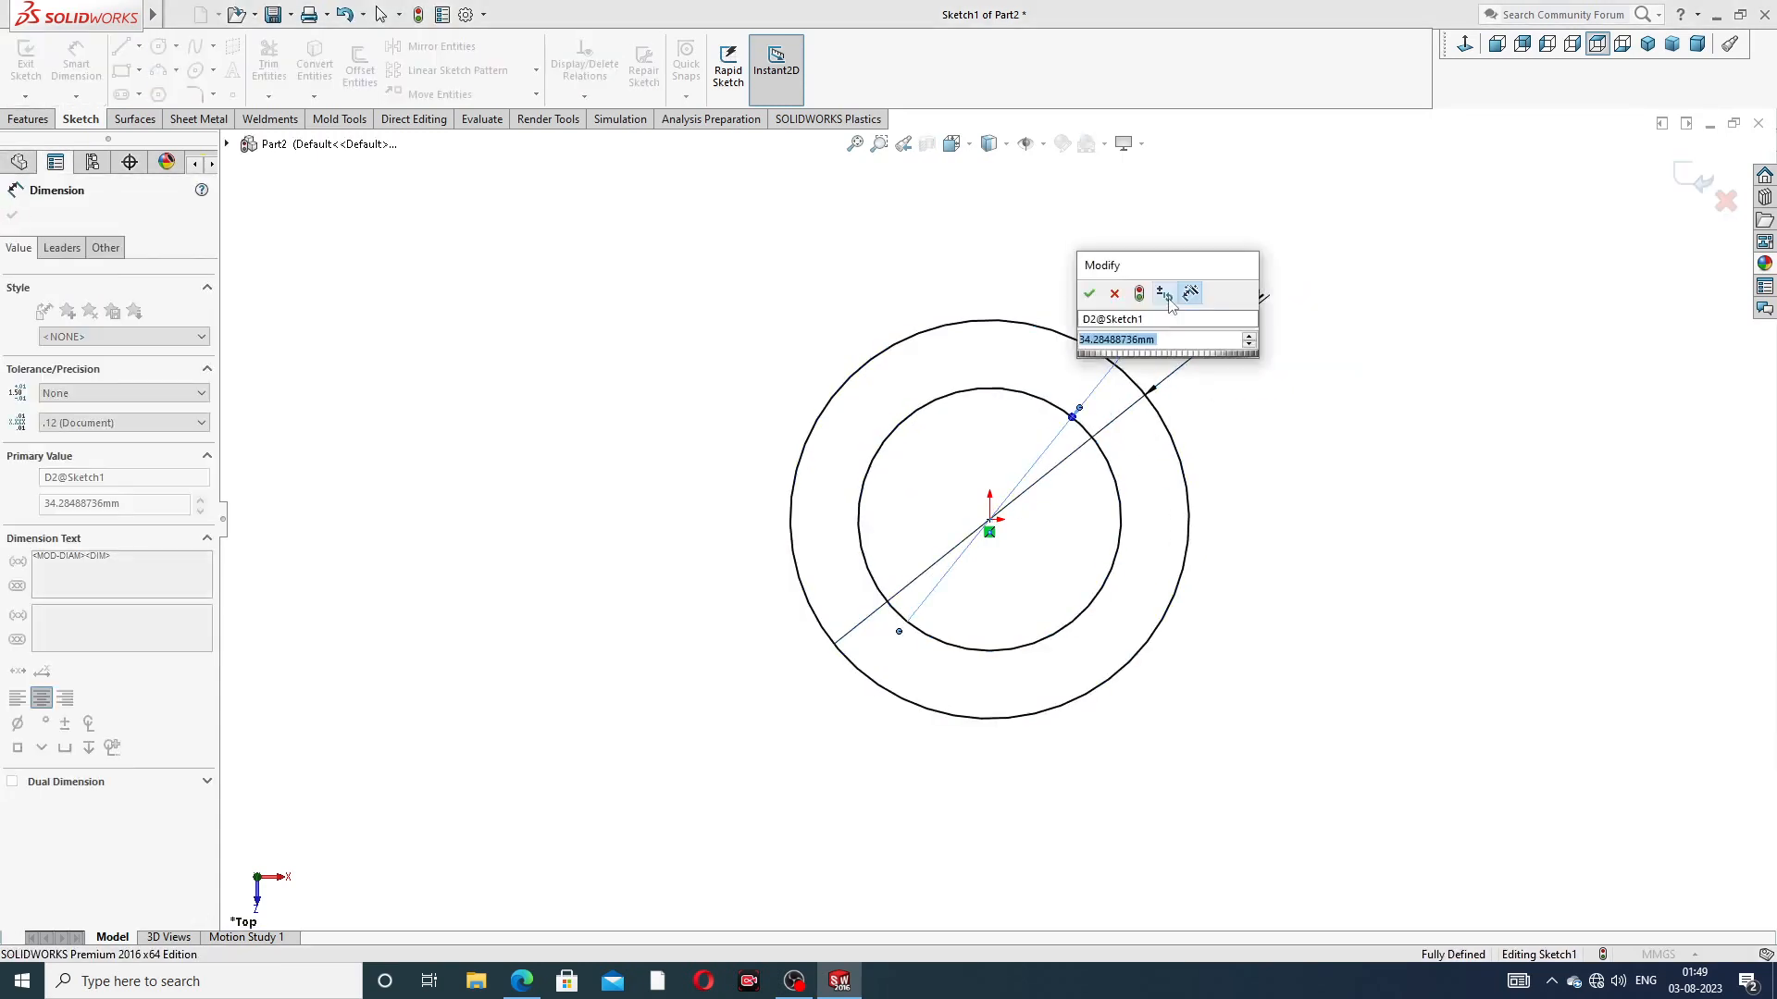
text(24)
key(Return)
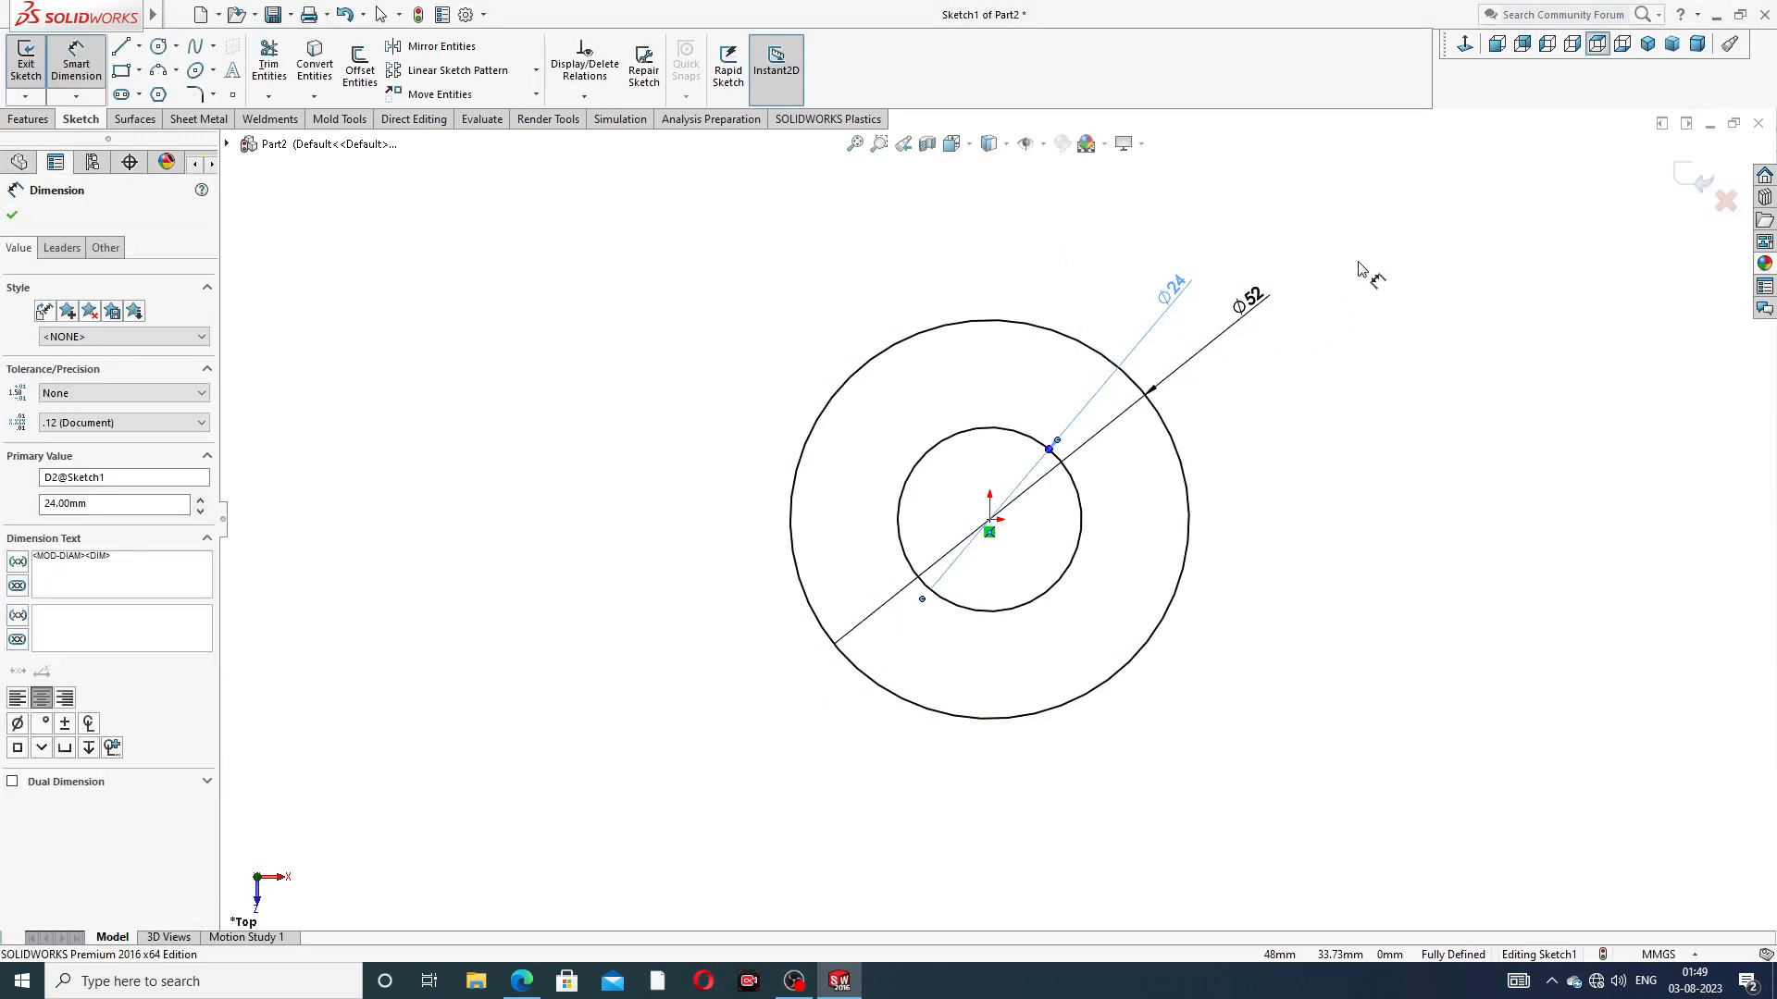
right_click(1358, 267)
click(1405, 278)
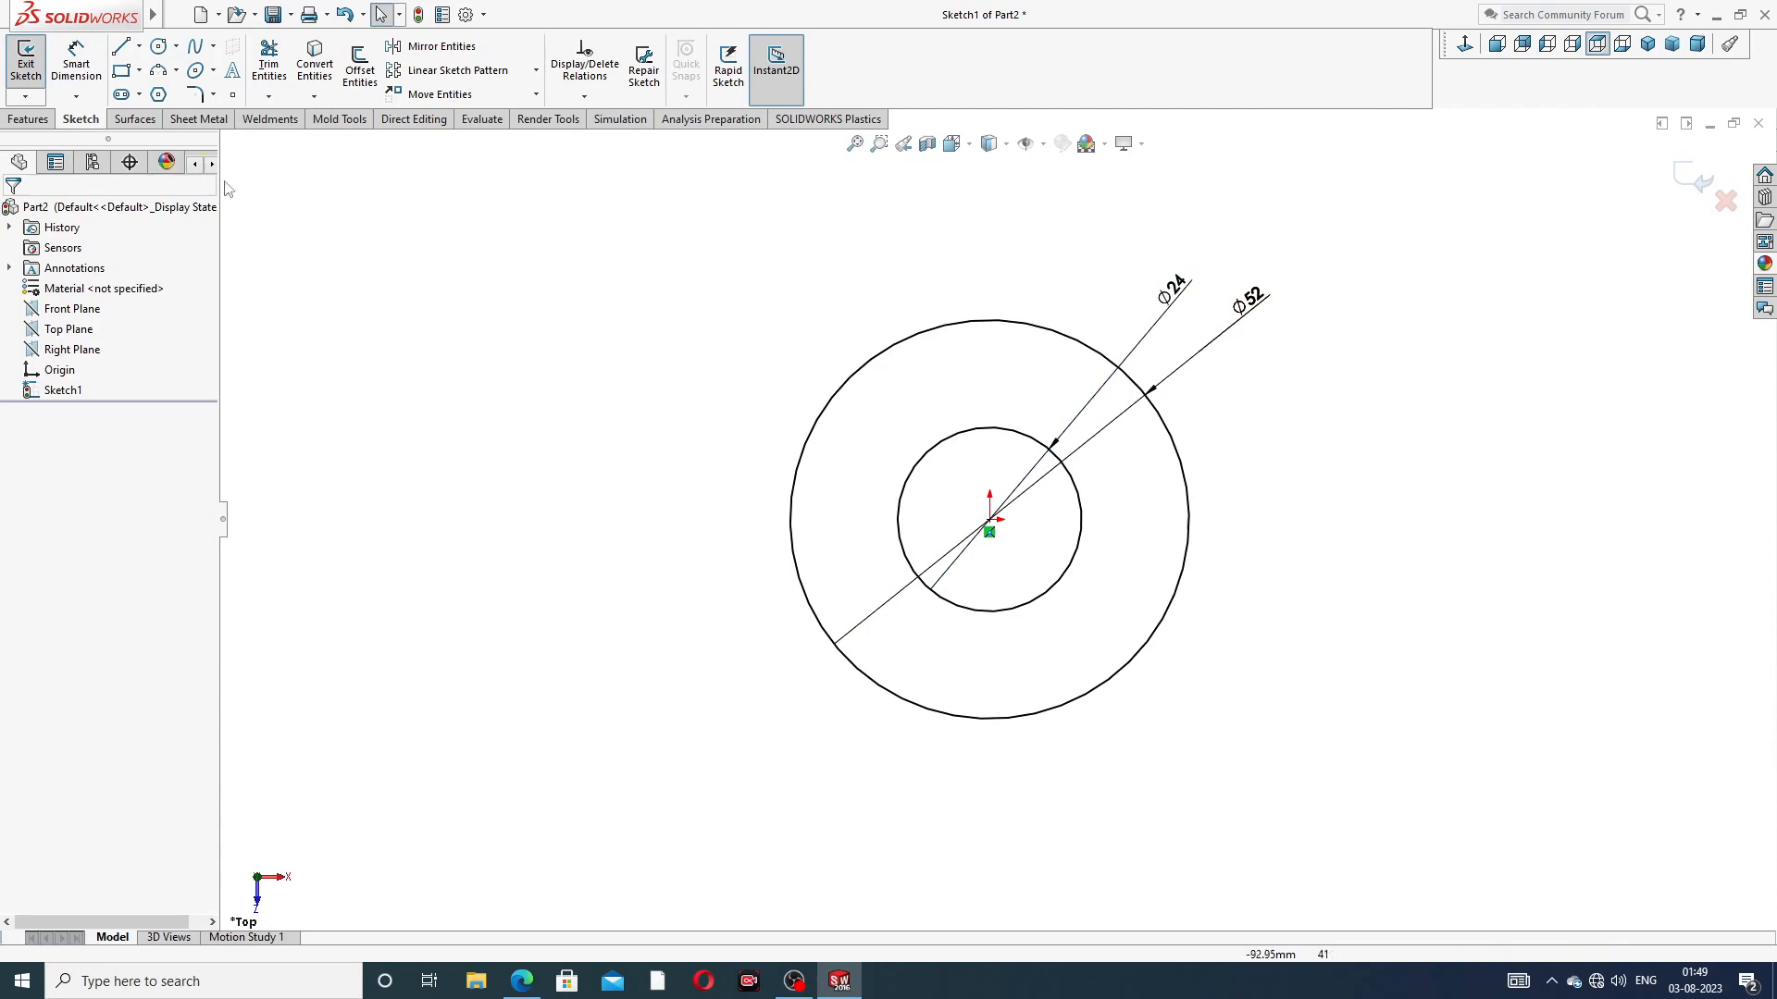
Extrude the ring profile as a blind boss 9 mm deep, checking the height against the nut drawing
click(28, 119)
click(33, 70)
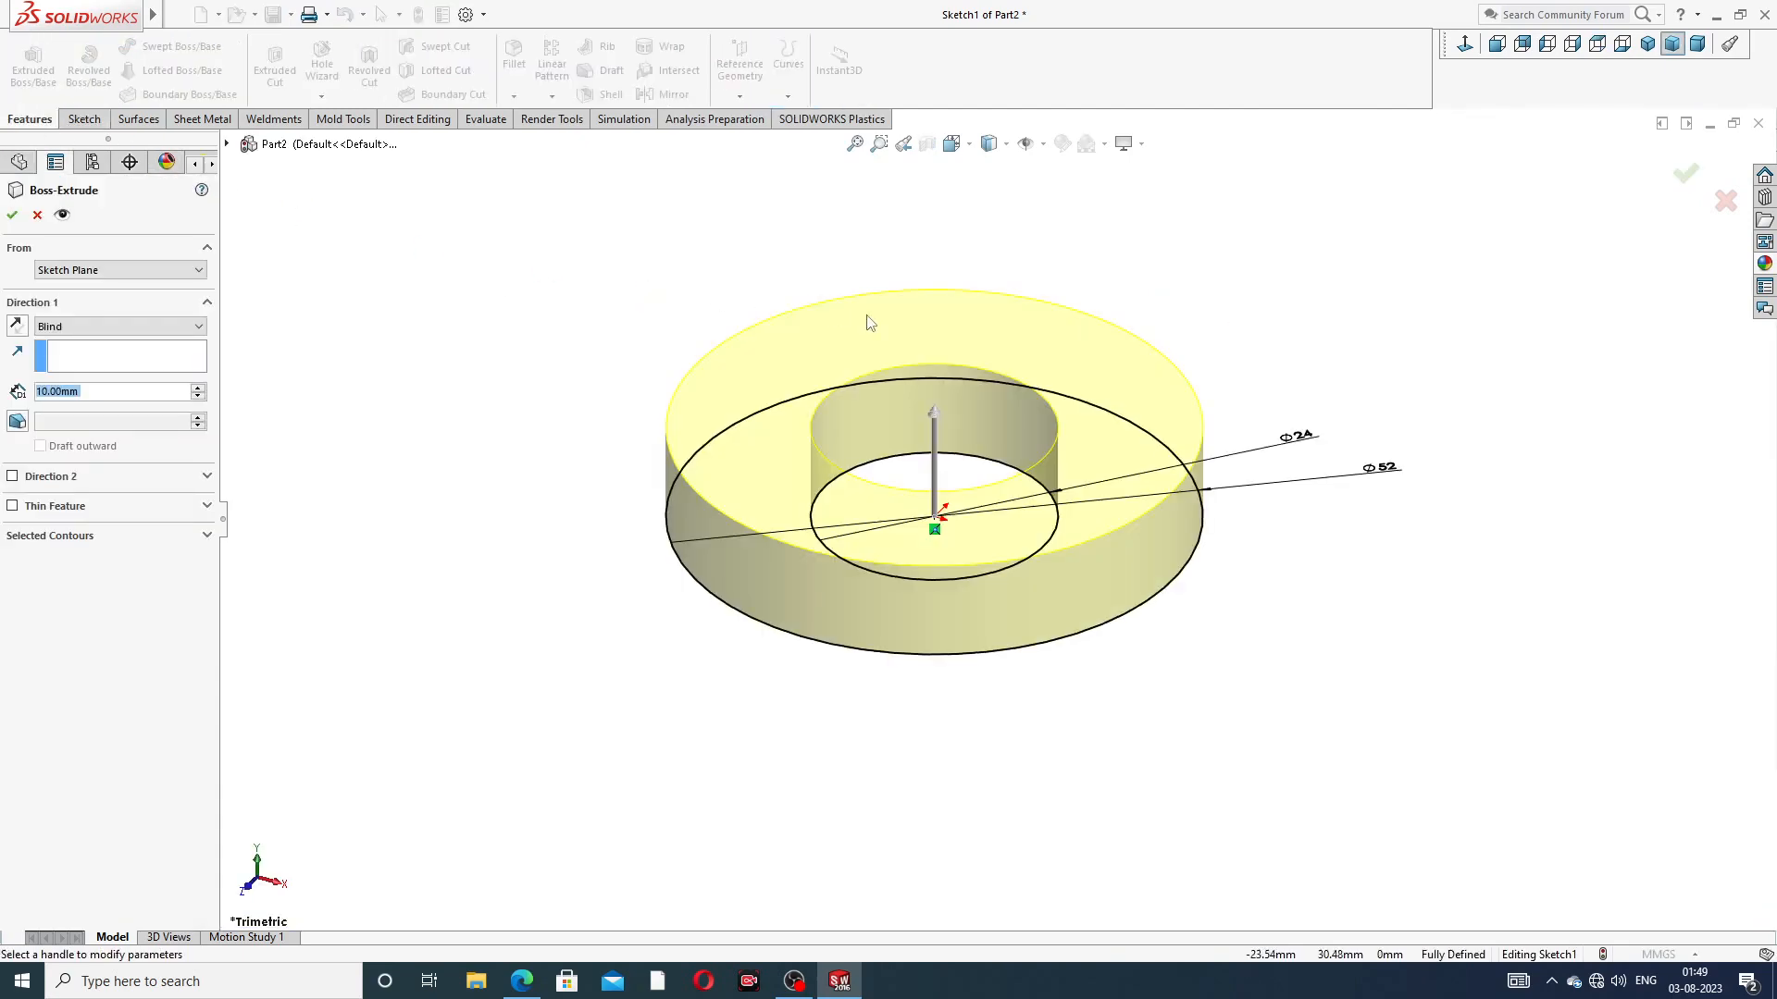
click(507, 979)
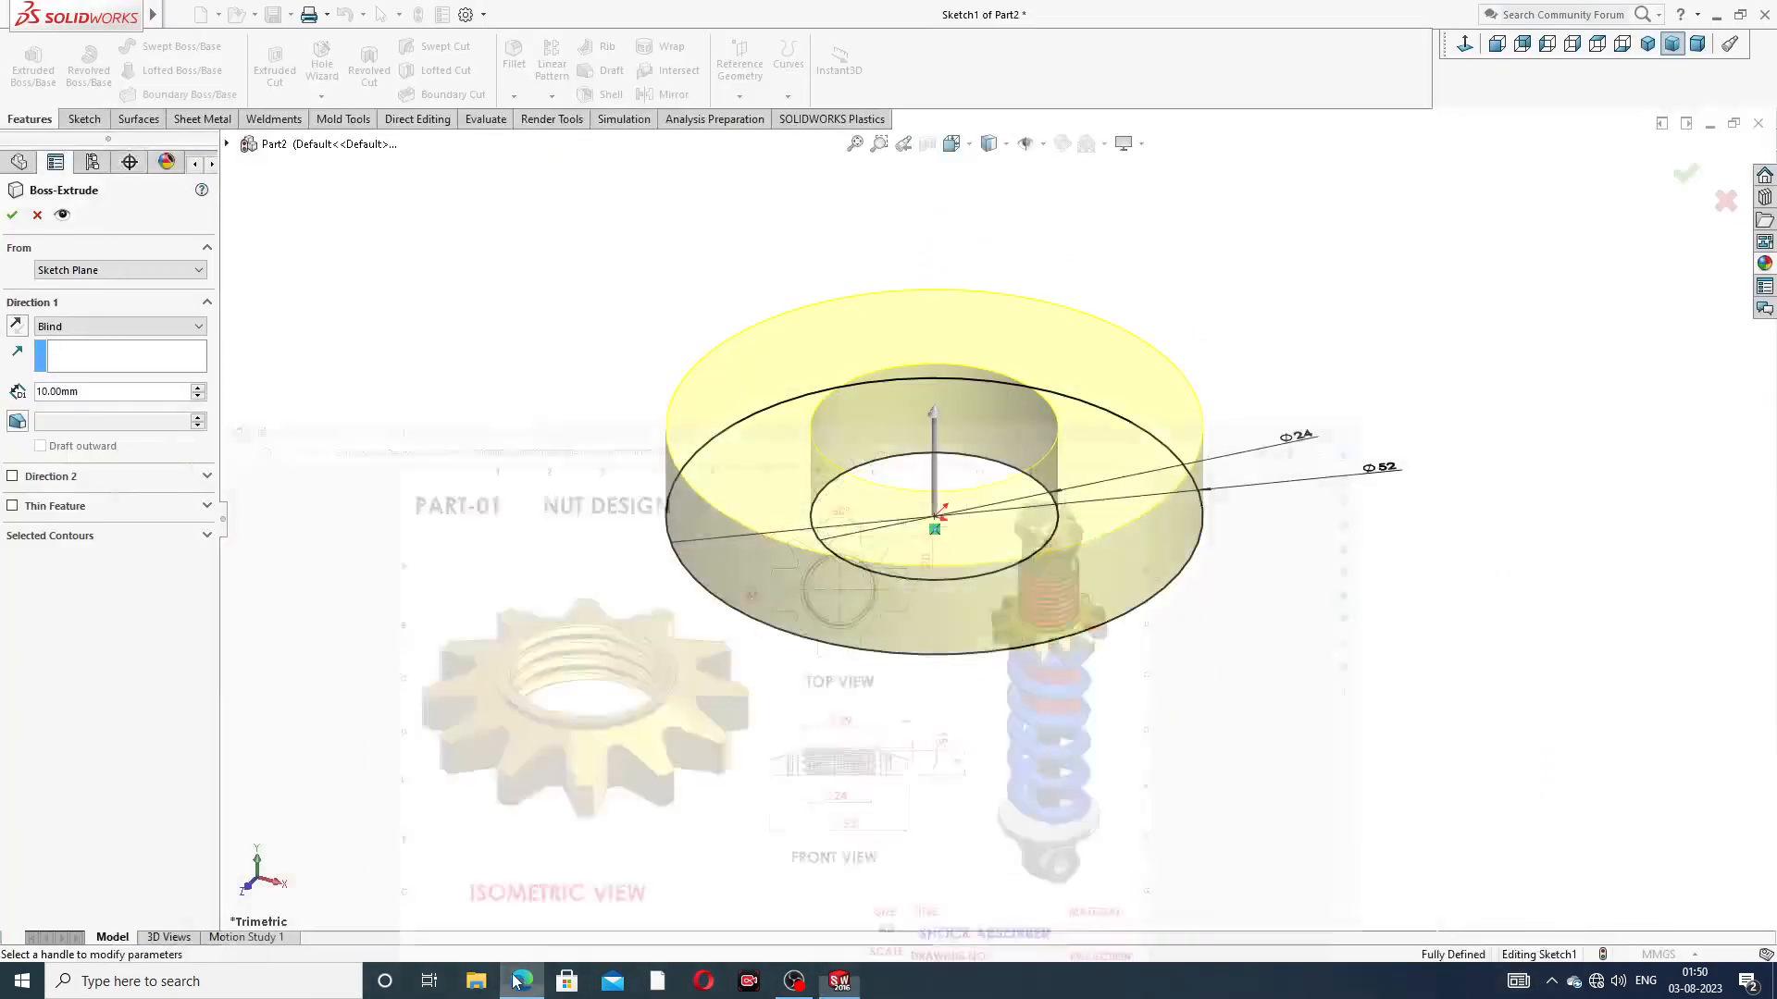
click(523, 981)
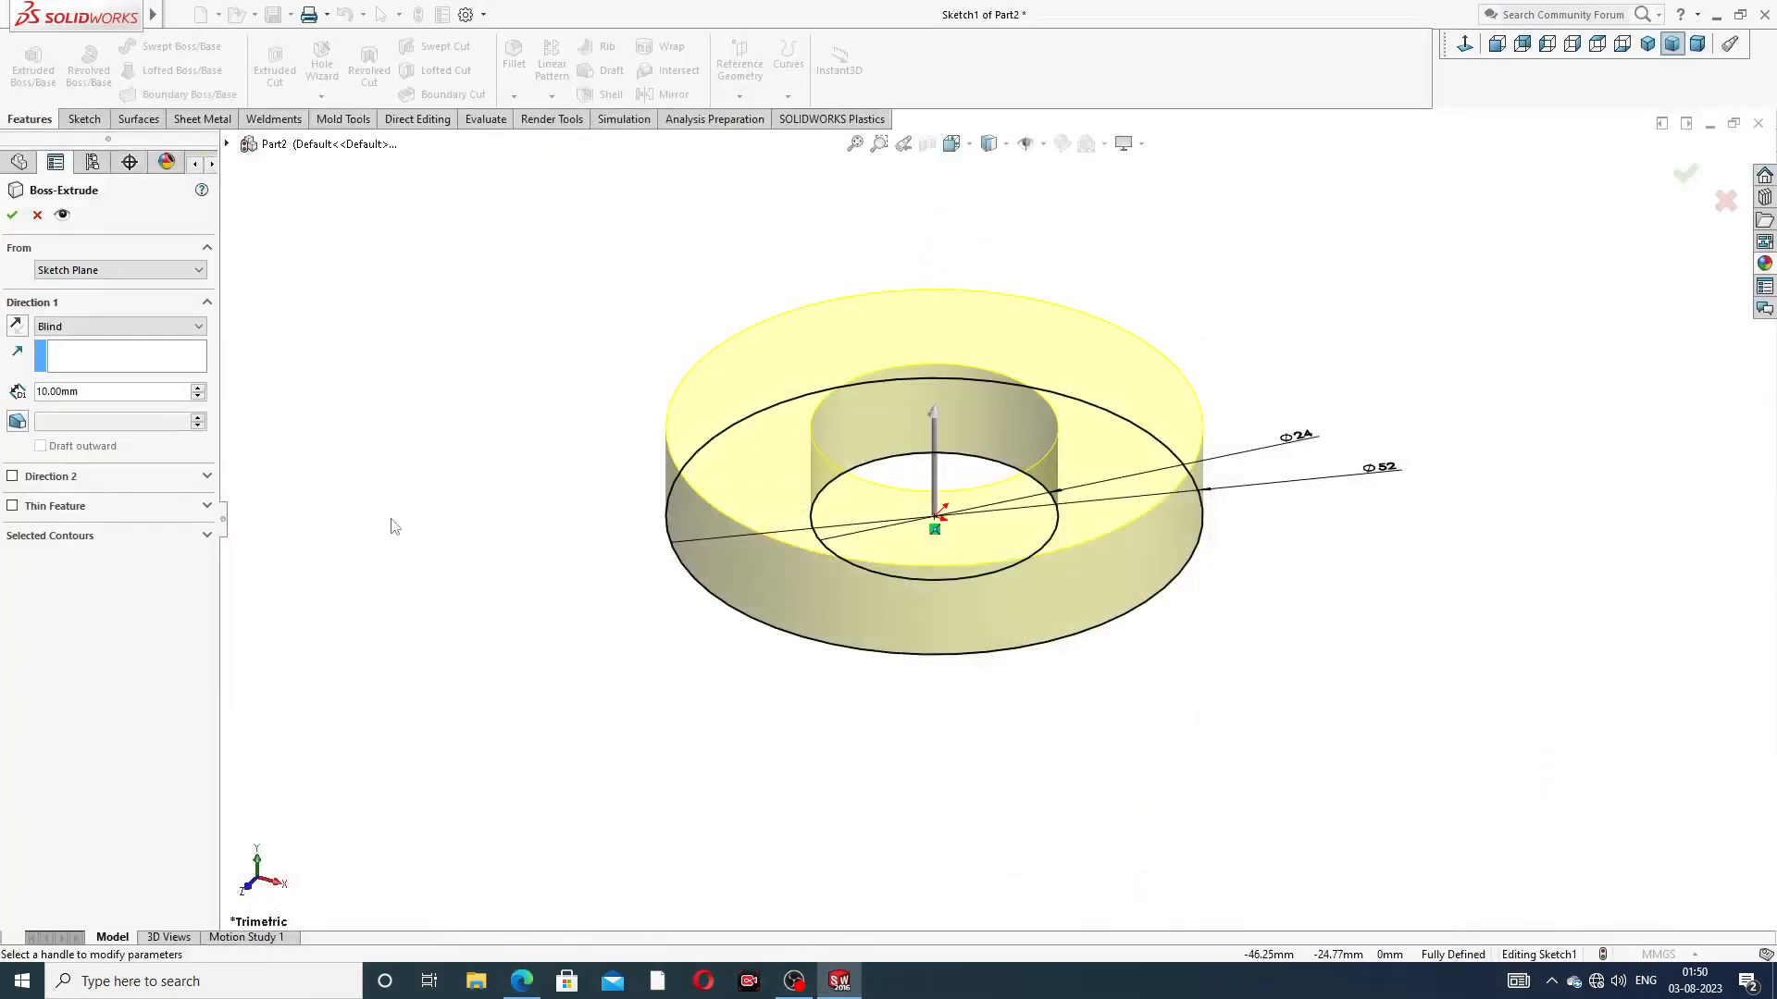
double_click(93, 398)
text(9)
key(Return)
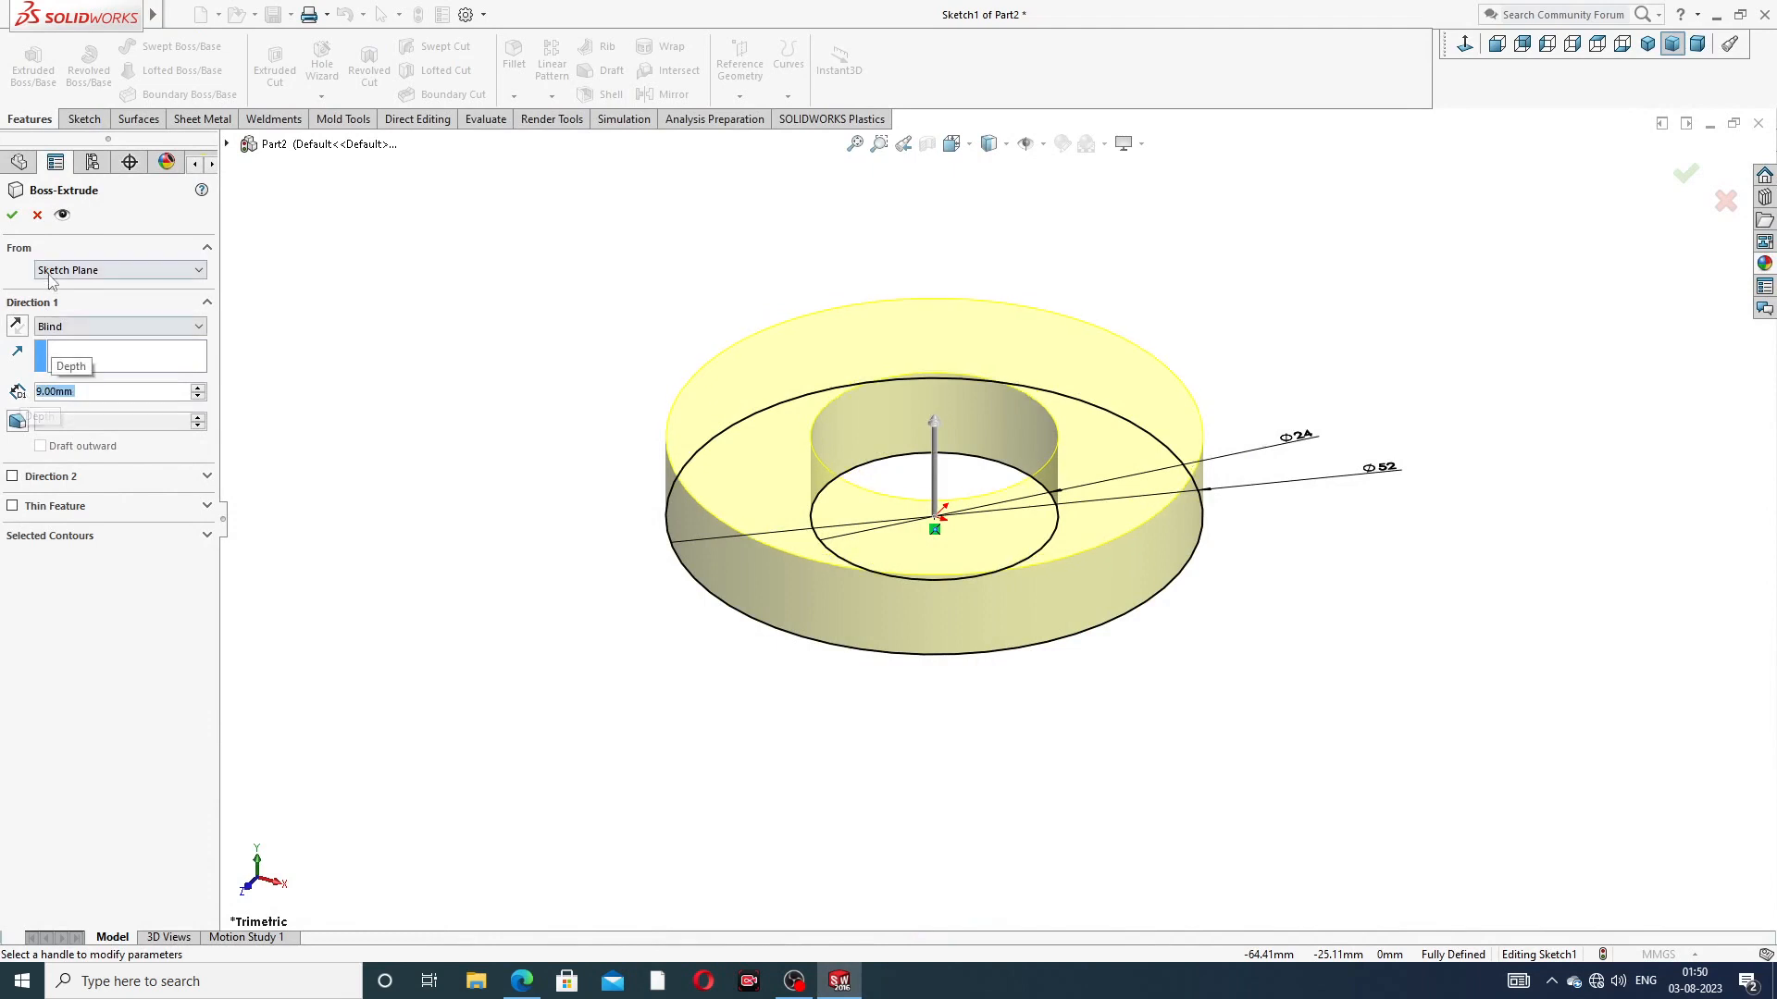
click(14, 215)
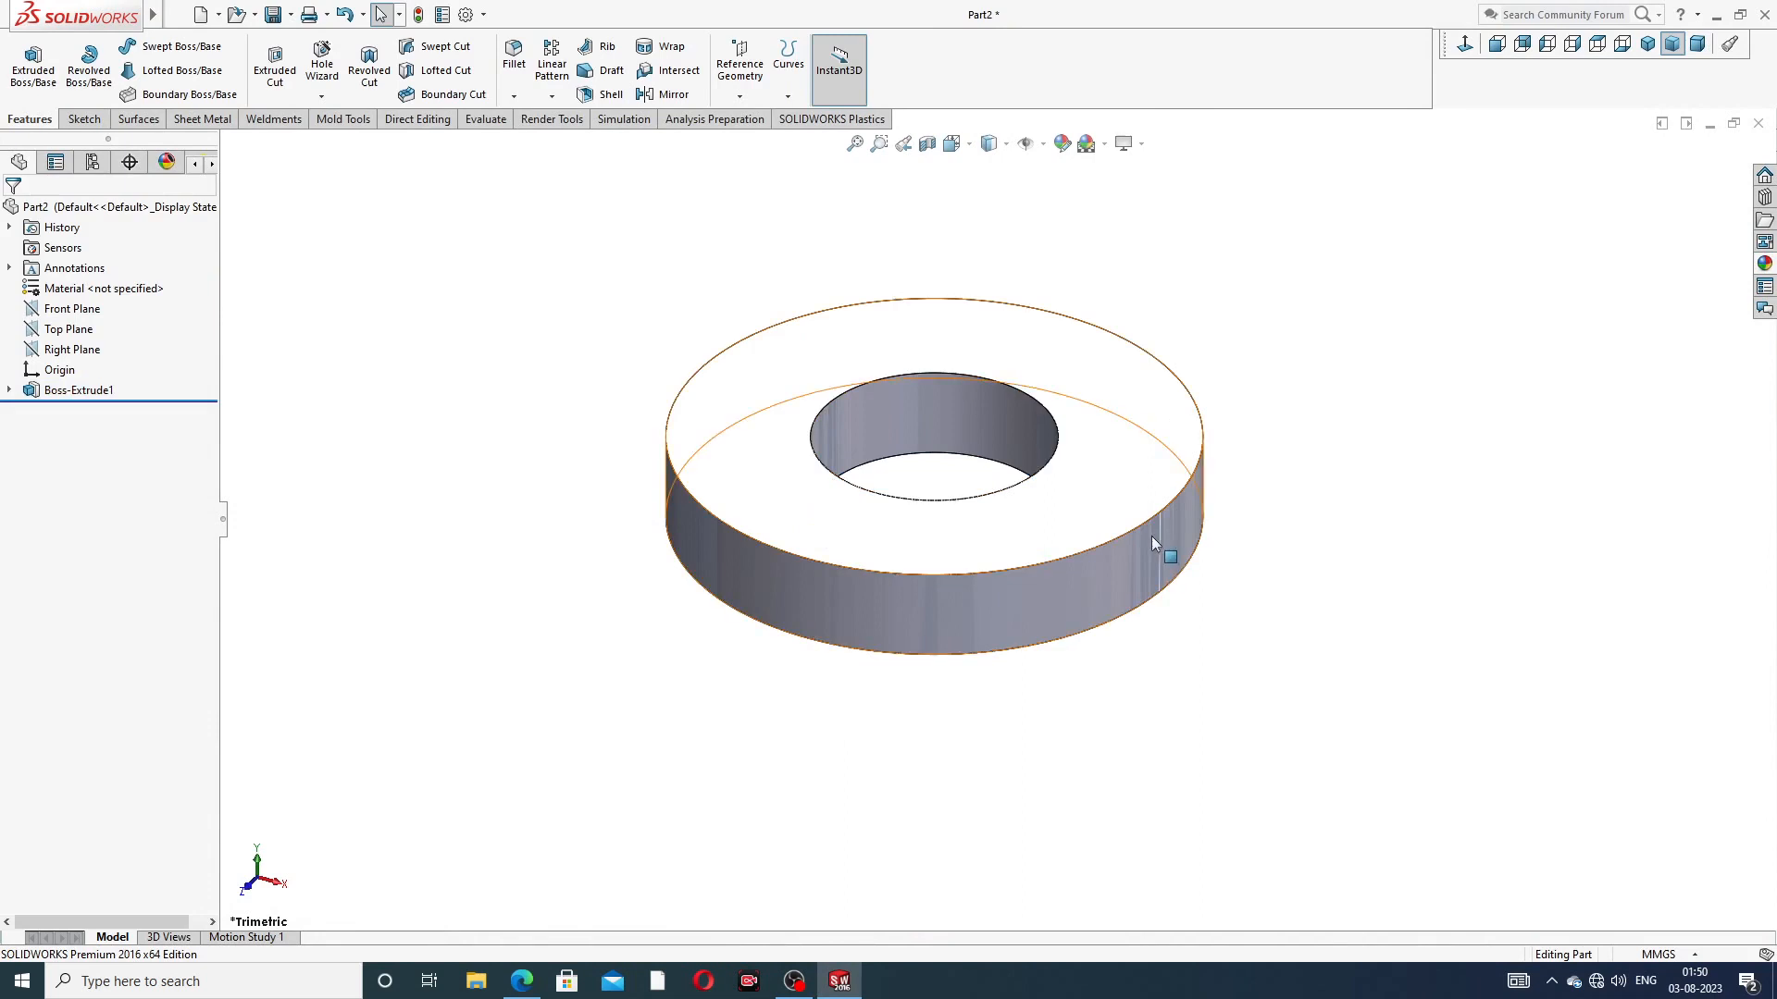
On the ring's upper face, sketch a circle centred on the origin with a radius of about 17.5 mm
middle_drag(1151, 535, 1144, 443)
click(1137, 403)
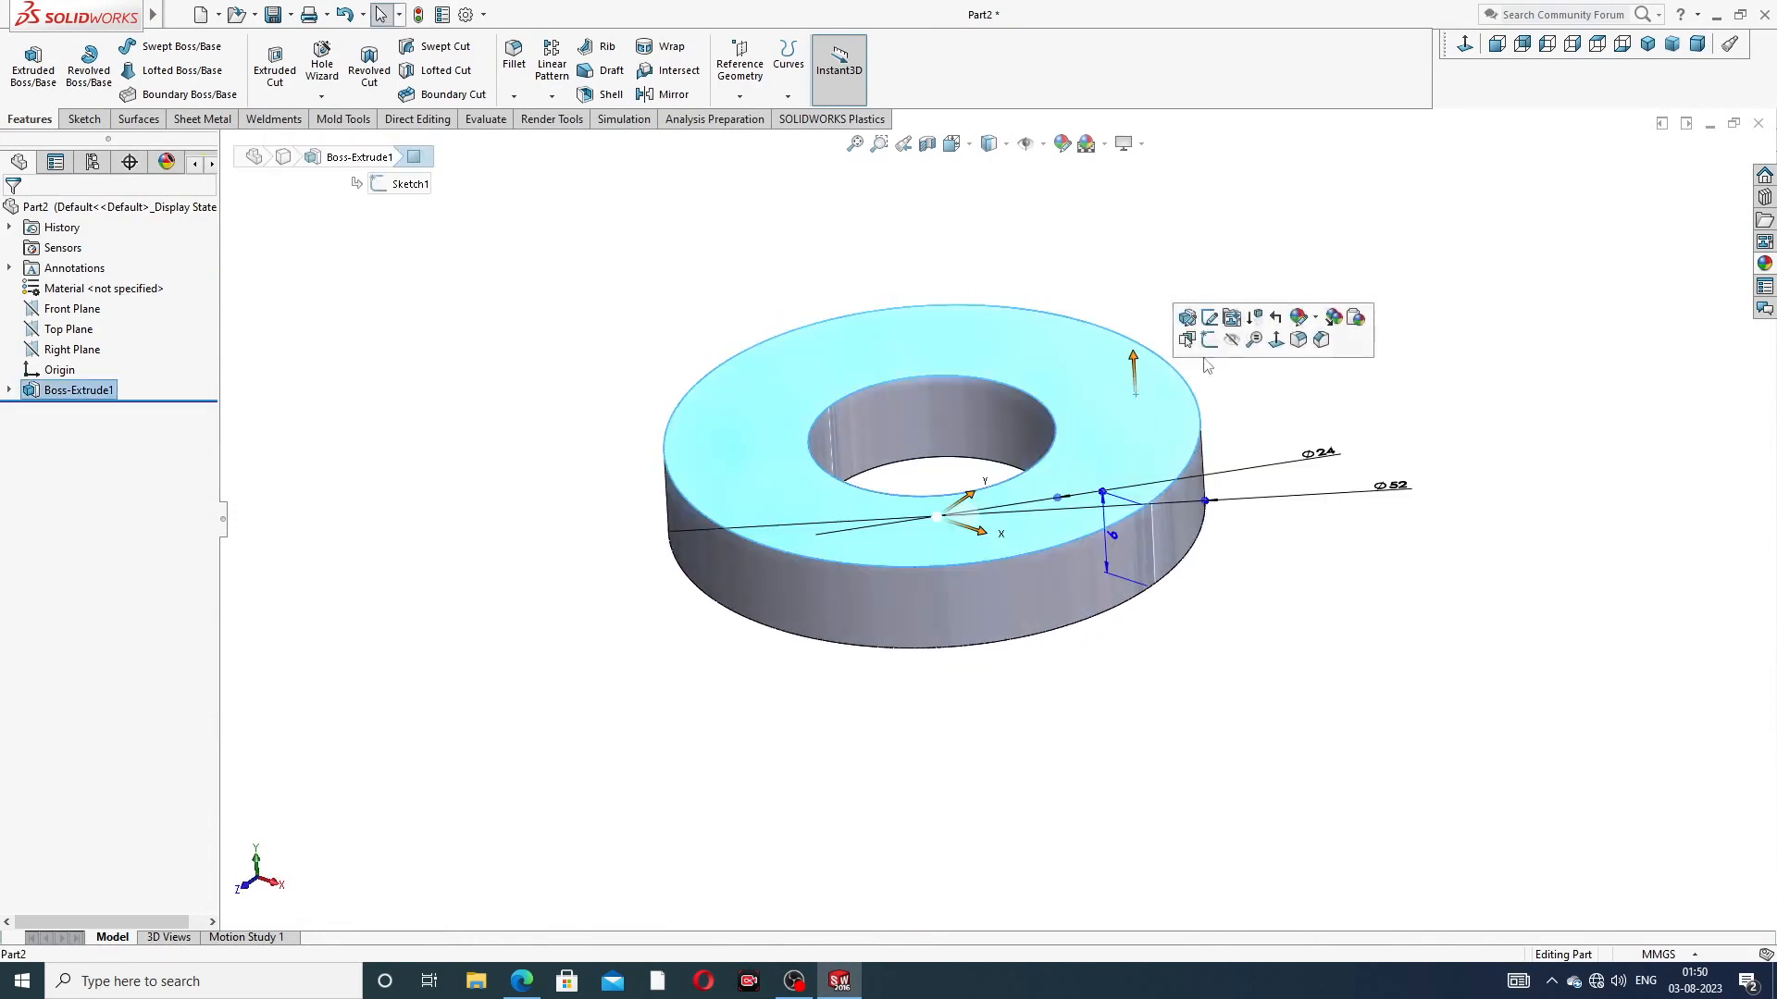
click(1220, 350)
click(1465, 46)
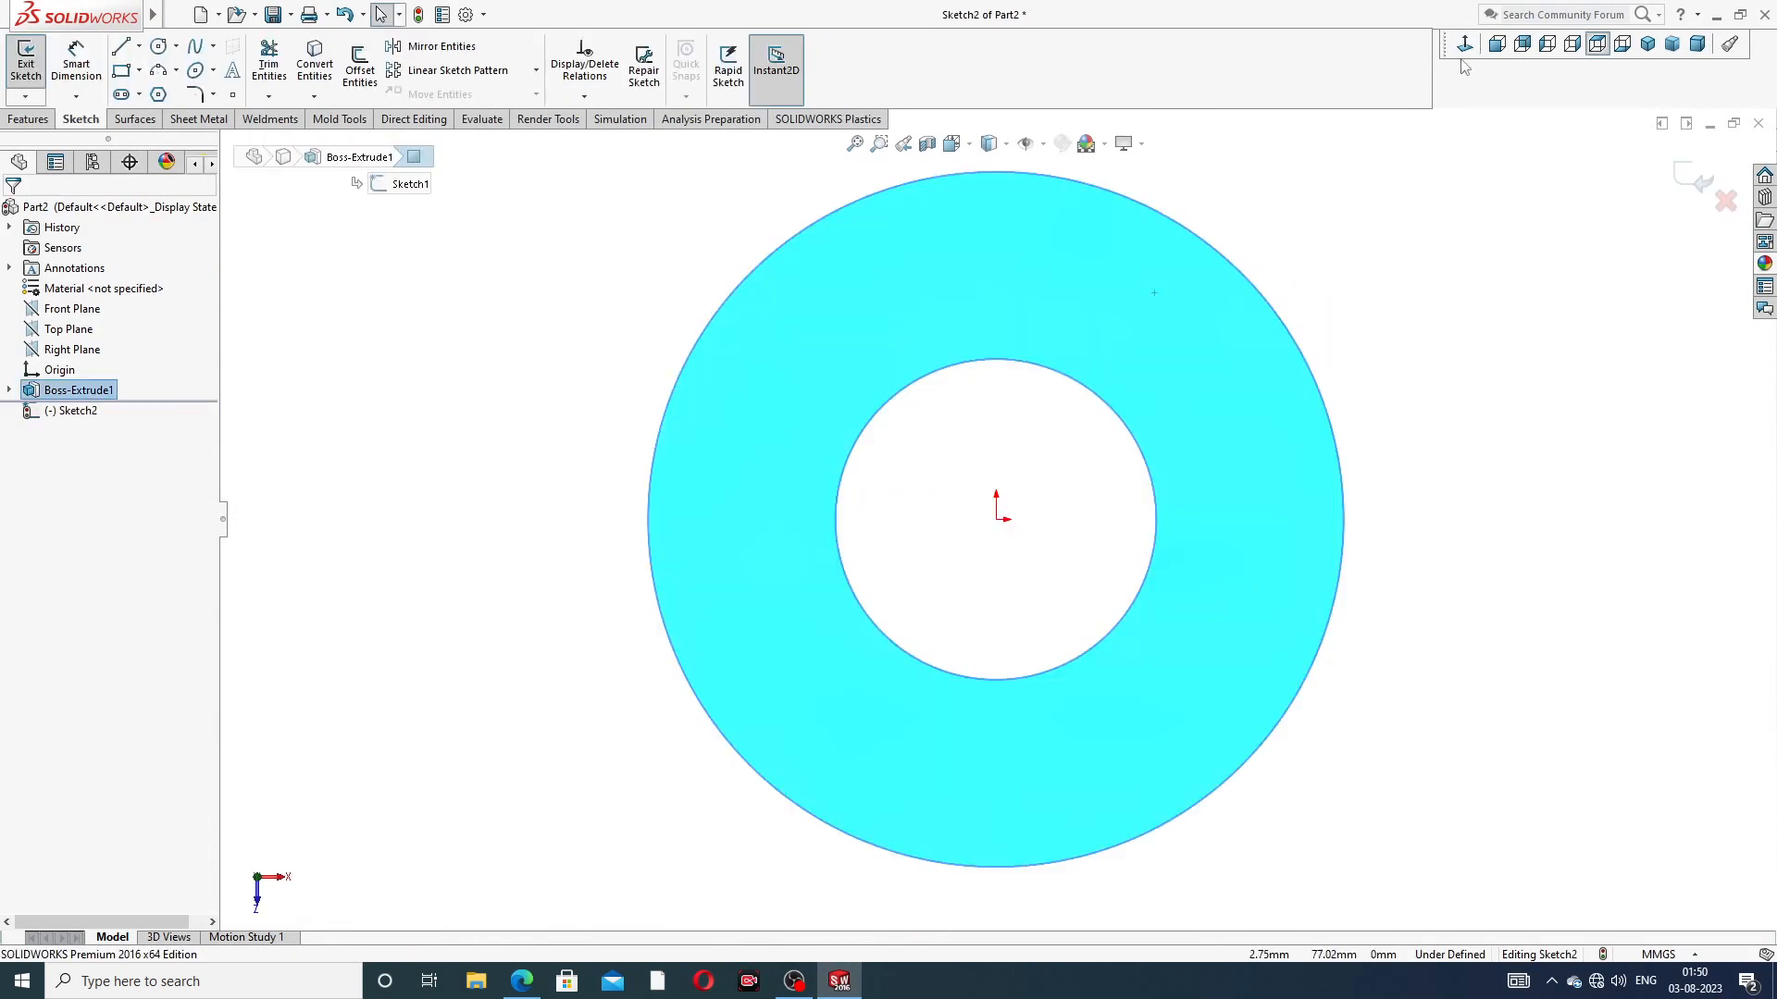
click(158, 46)
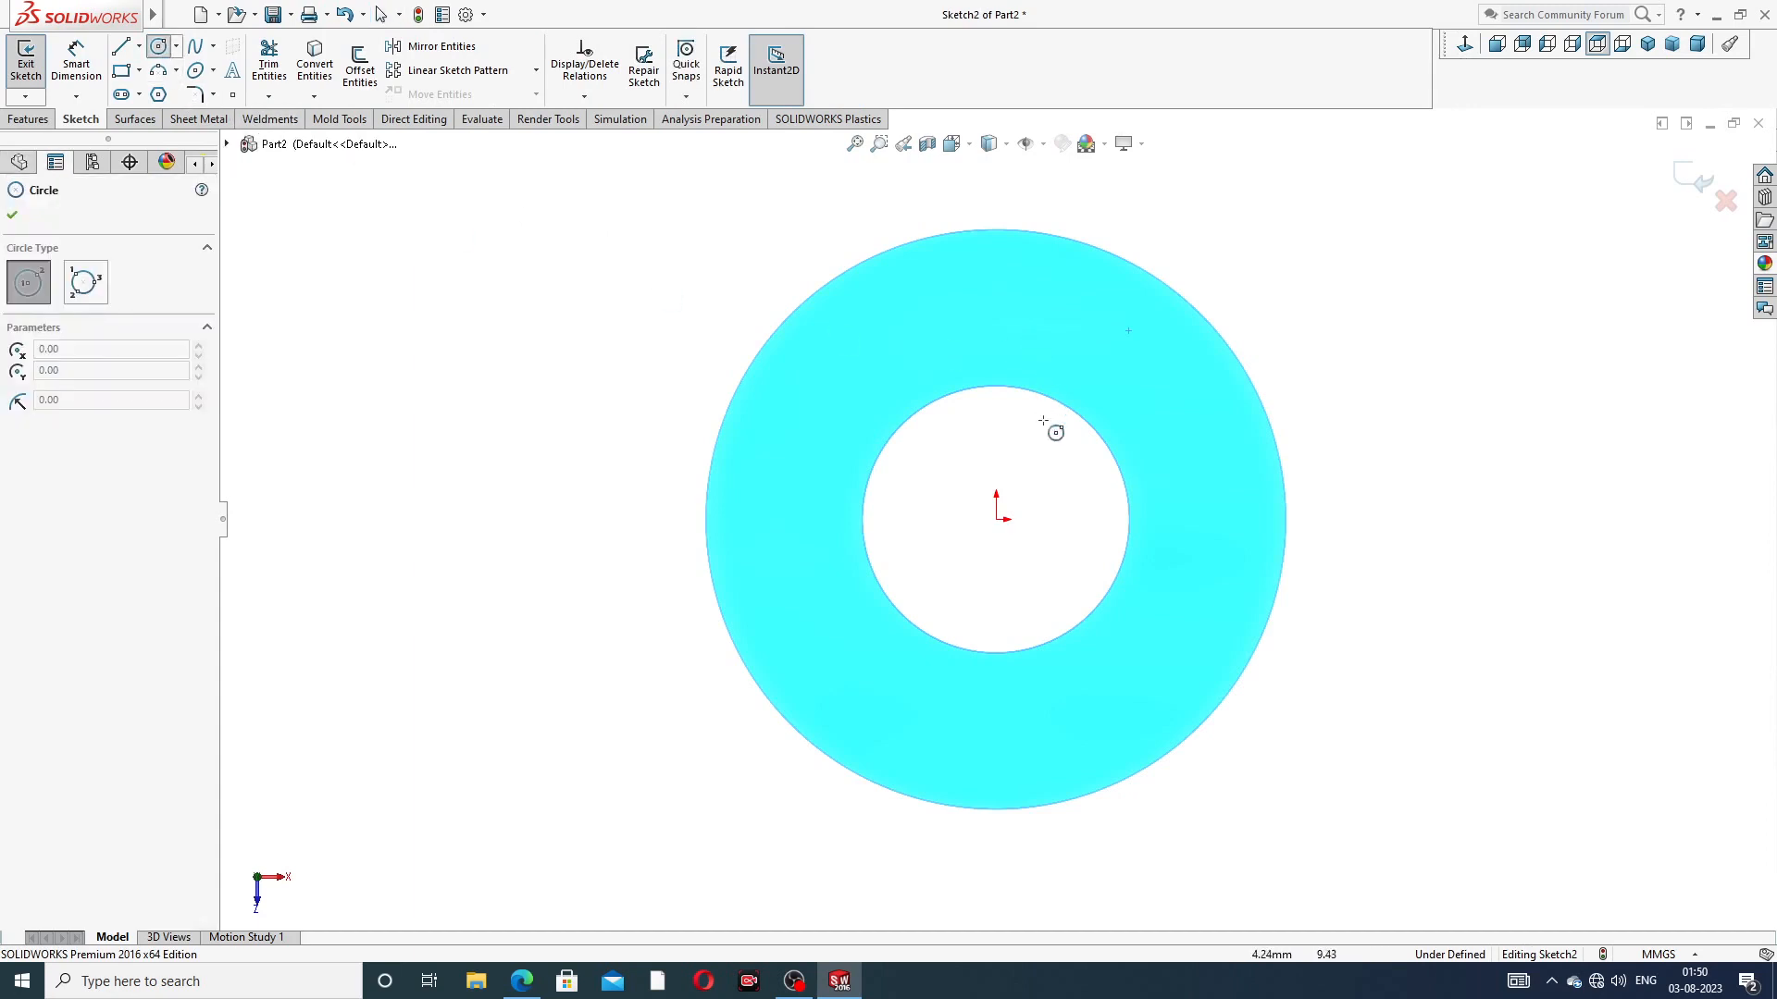
click(996, 519)
click(1046, 327)
right_click(1184, 249)
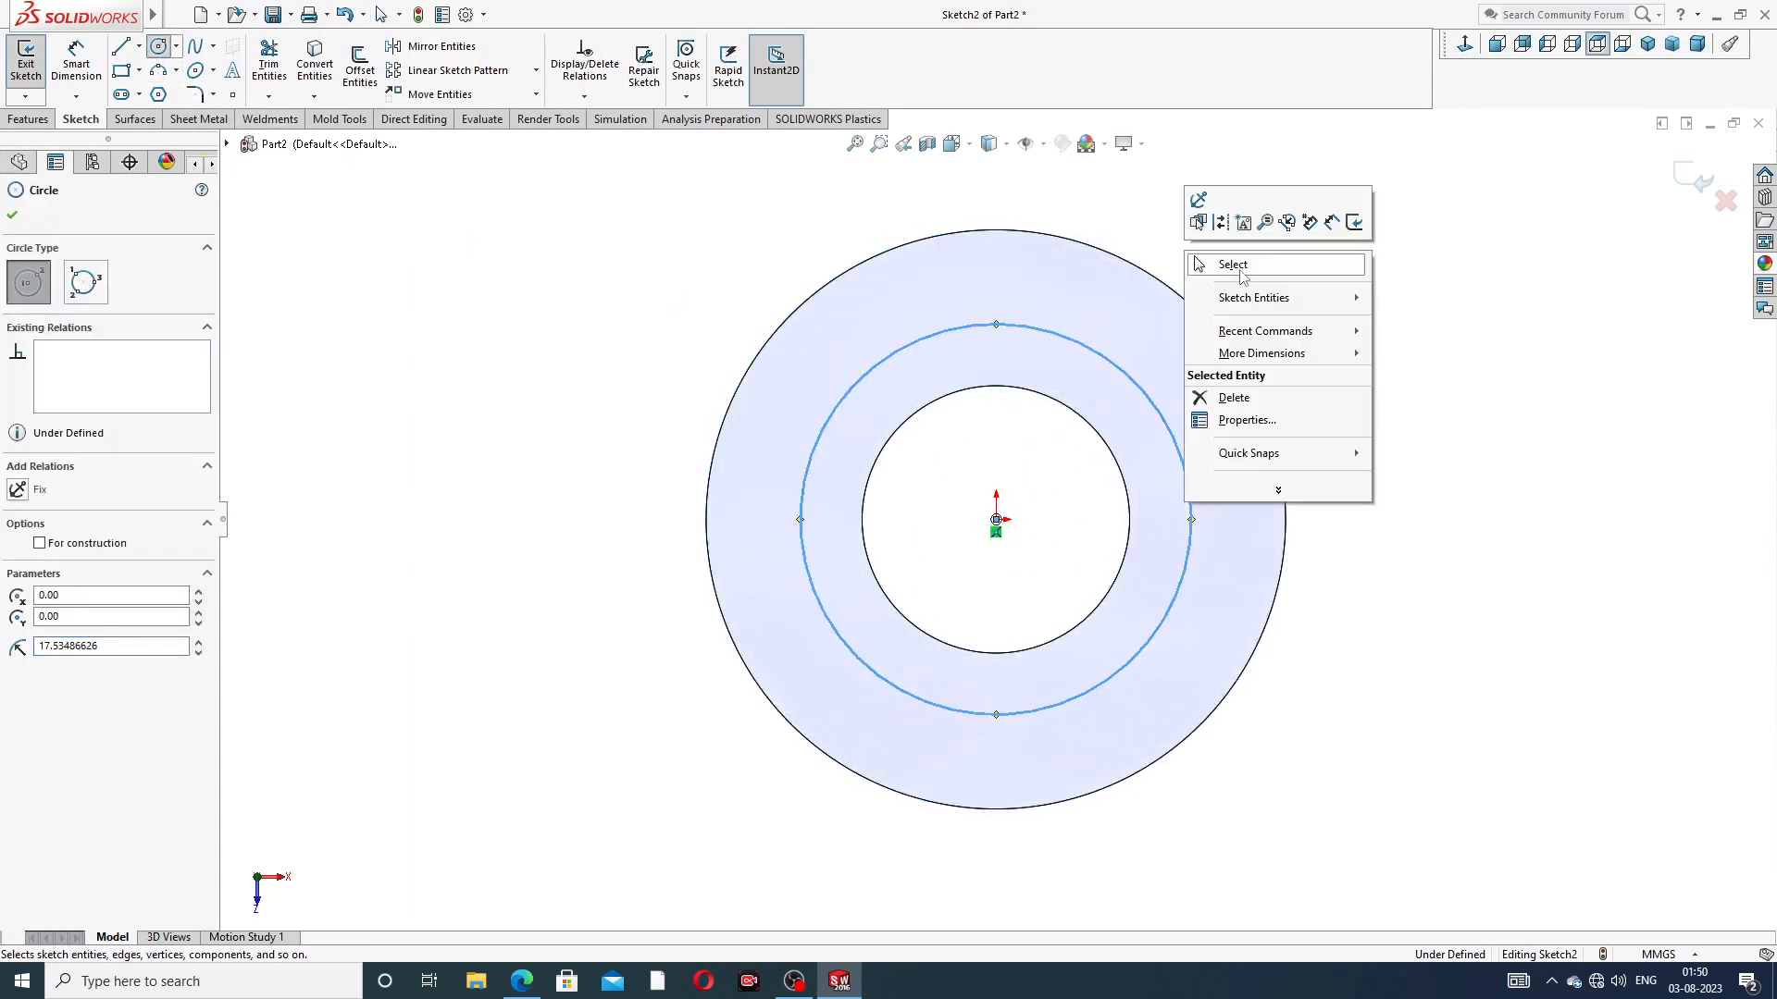
click(1247, 278)
Dimension the new circle's diameter to 29 mm
click(82, 61)
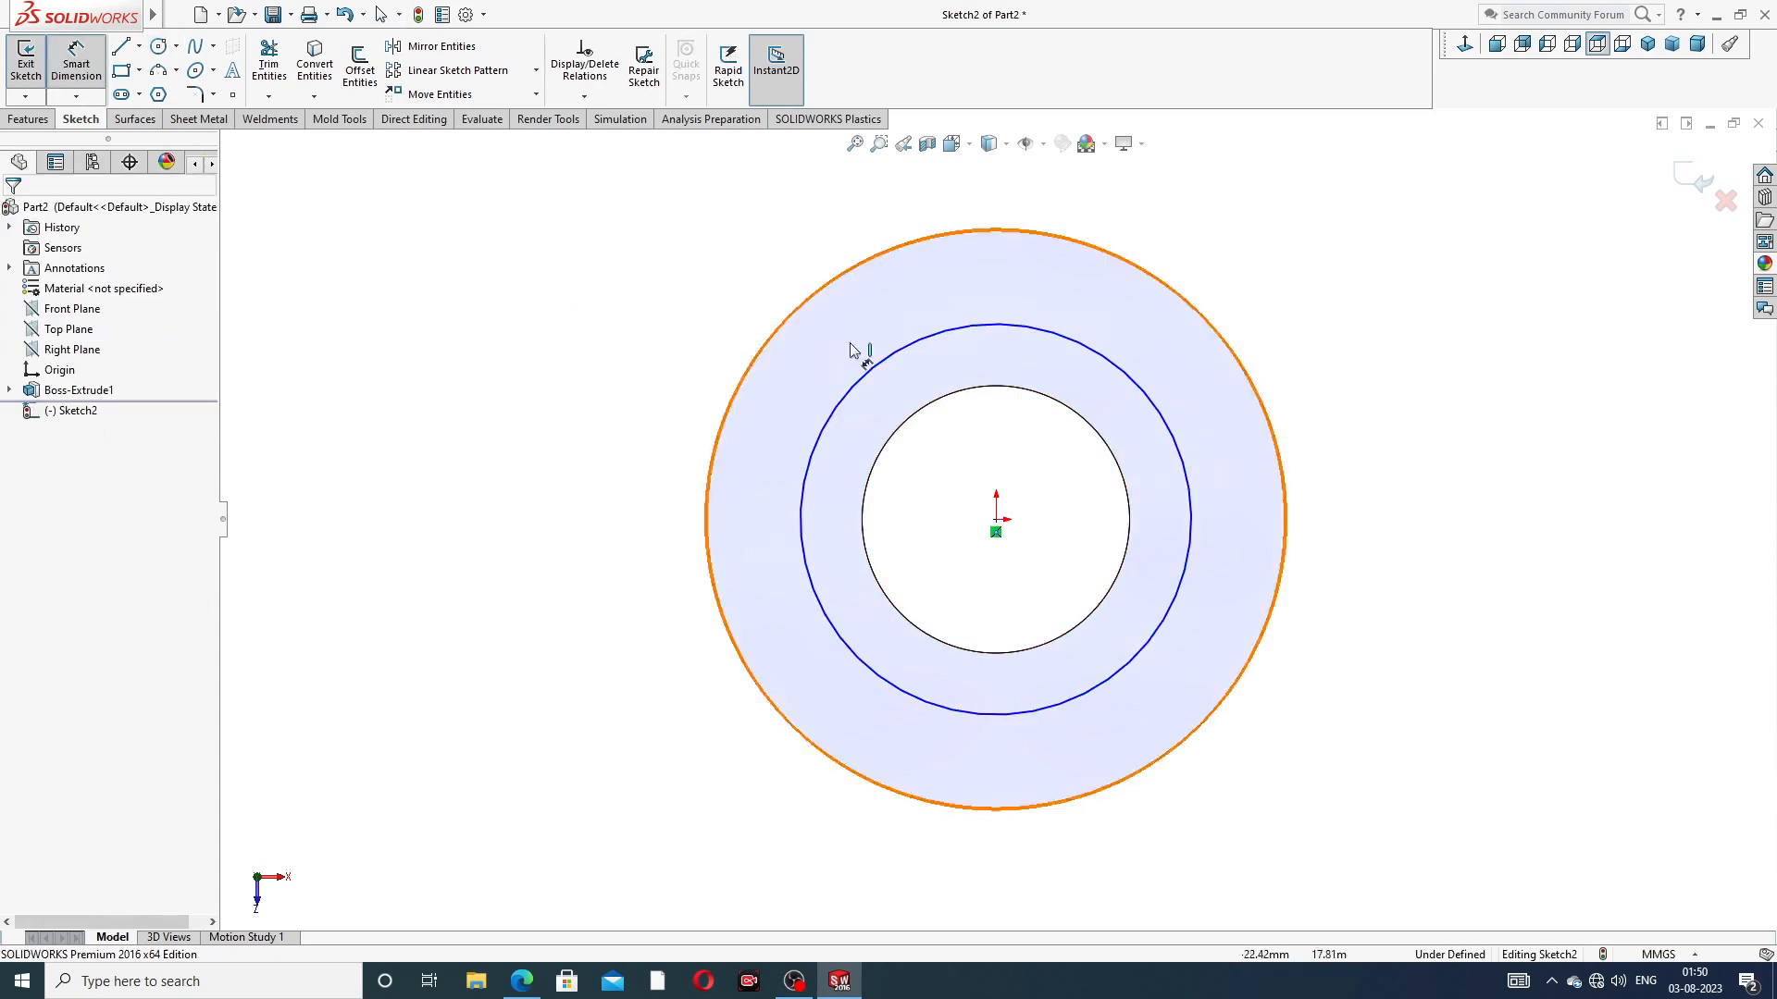
click(1152, 396)
click(1271, 312)
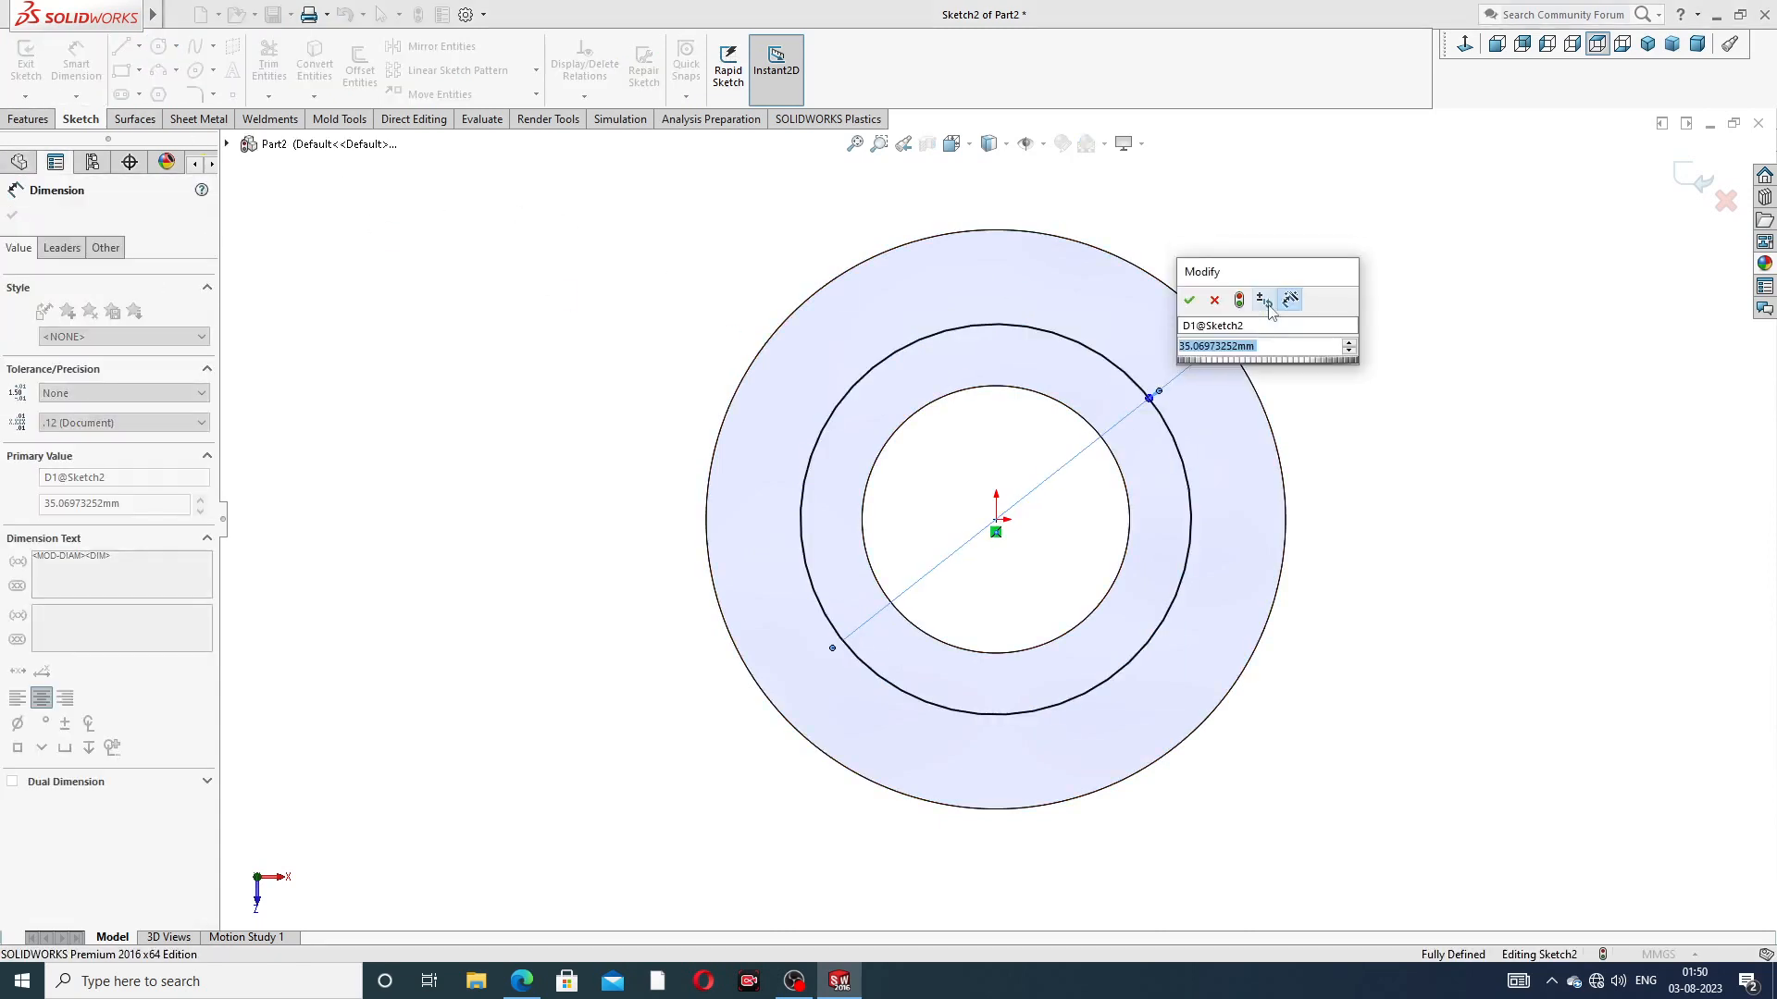
text(29)
key(Return)
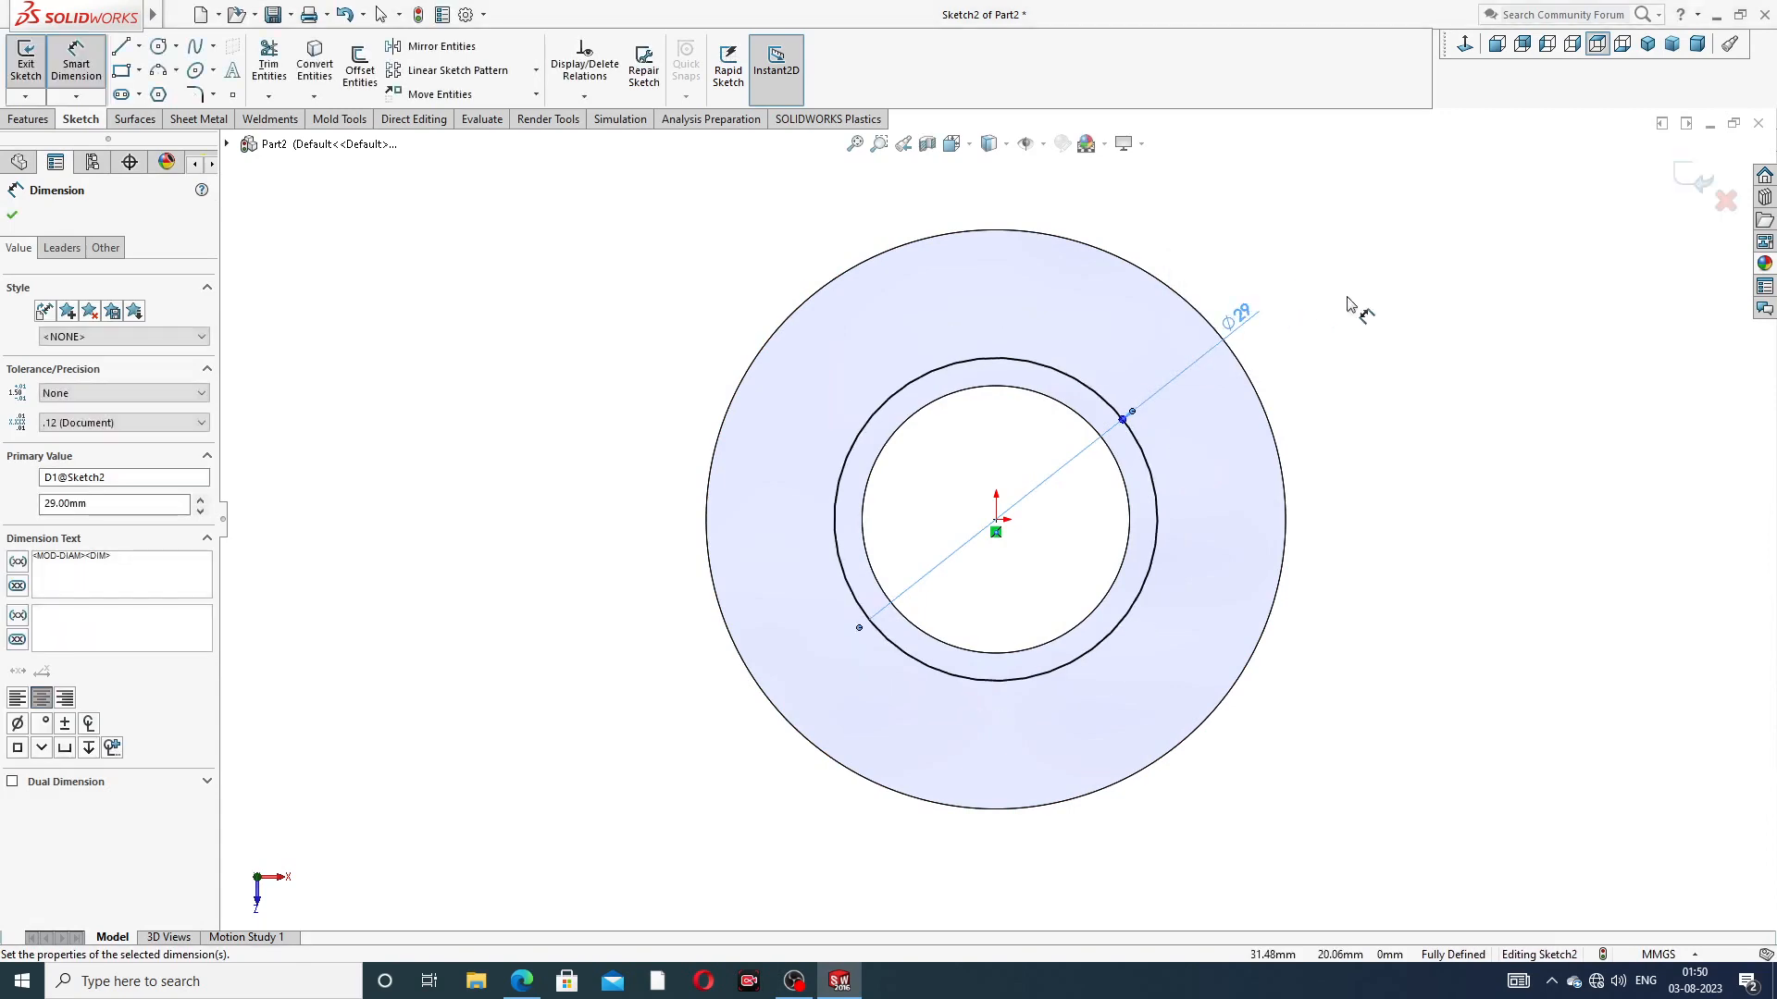
right_click(1368, 282)
click(1400, 275)
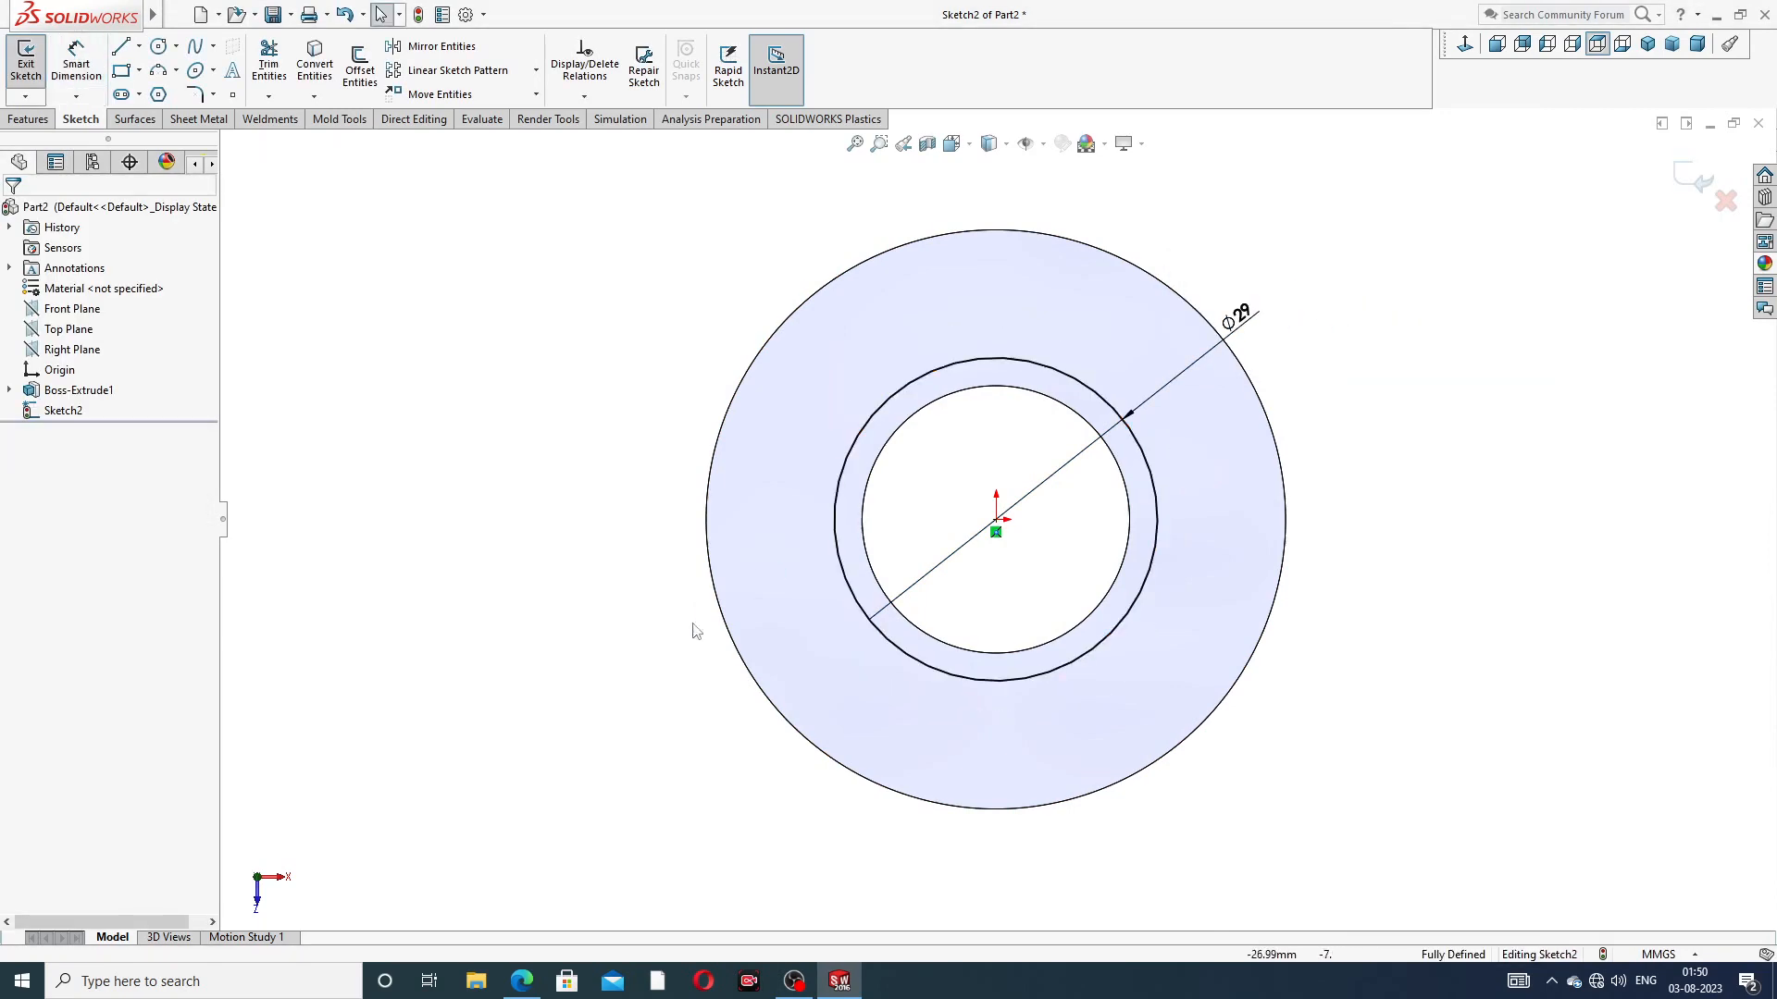
Check the nut drawing and convert the ring's inner bore edge into a circle in the current sketch
click(522, 981)
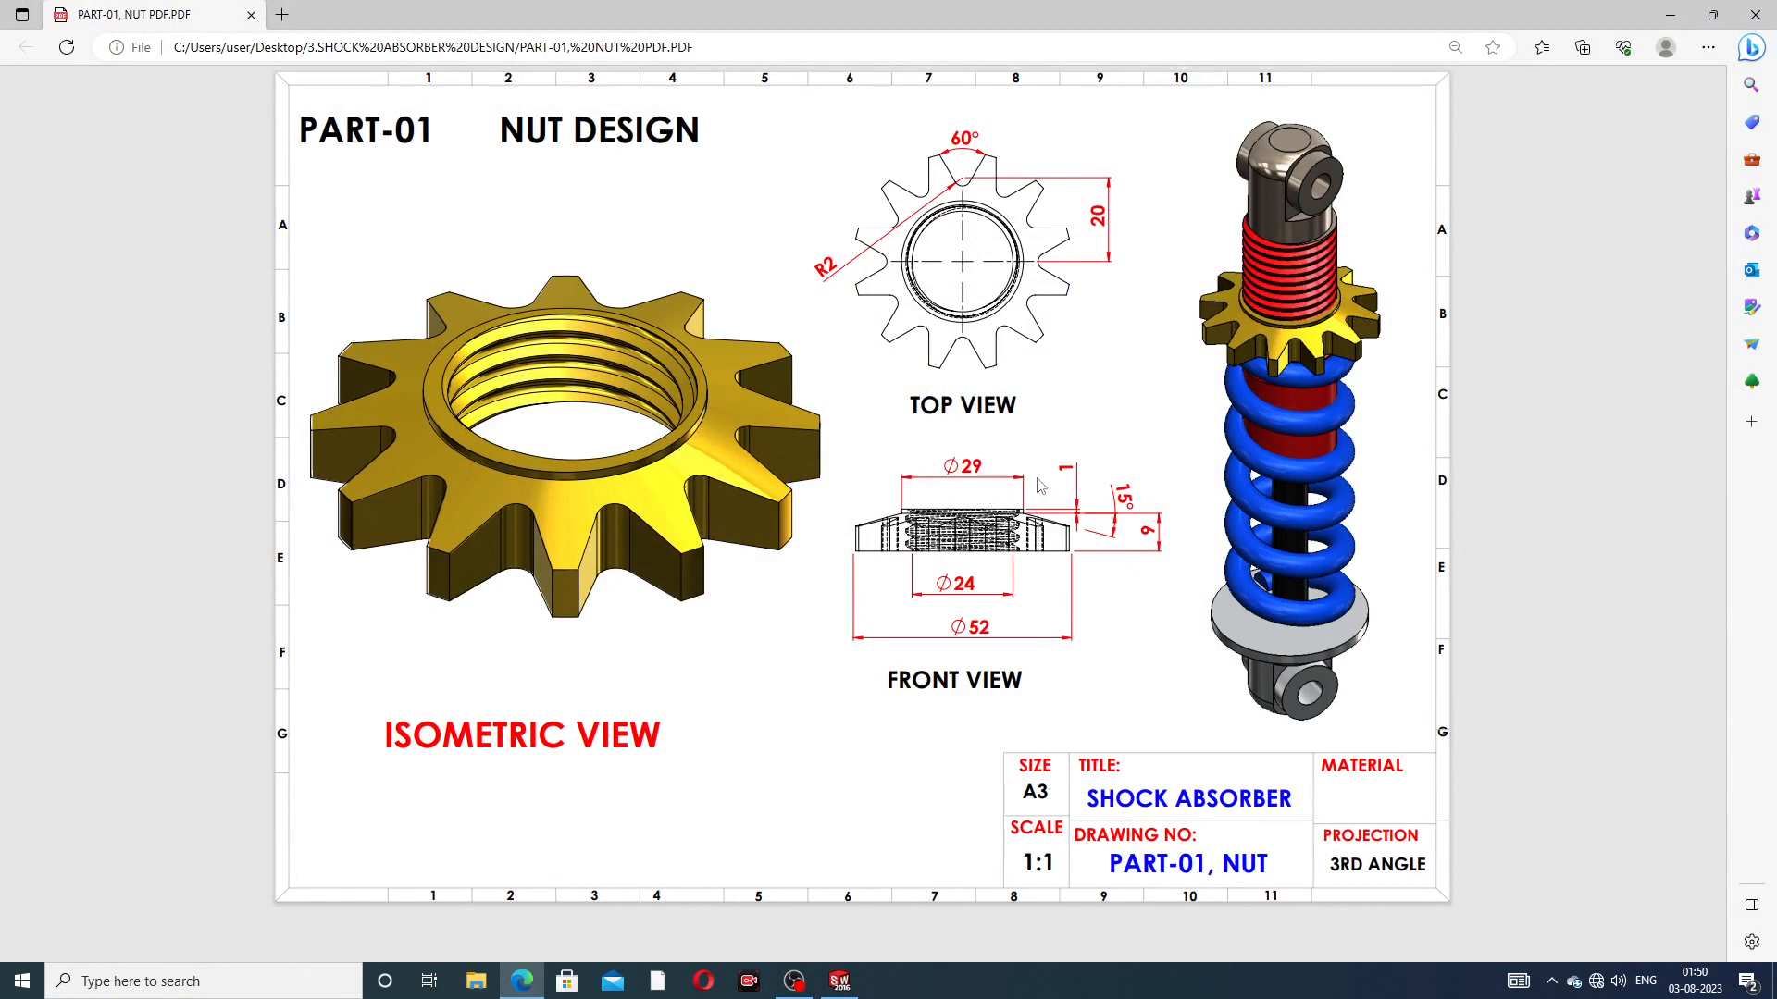
click(524, 983)
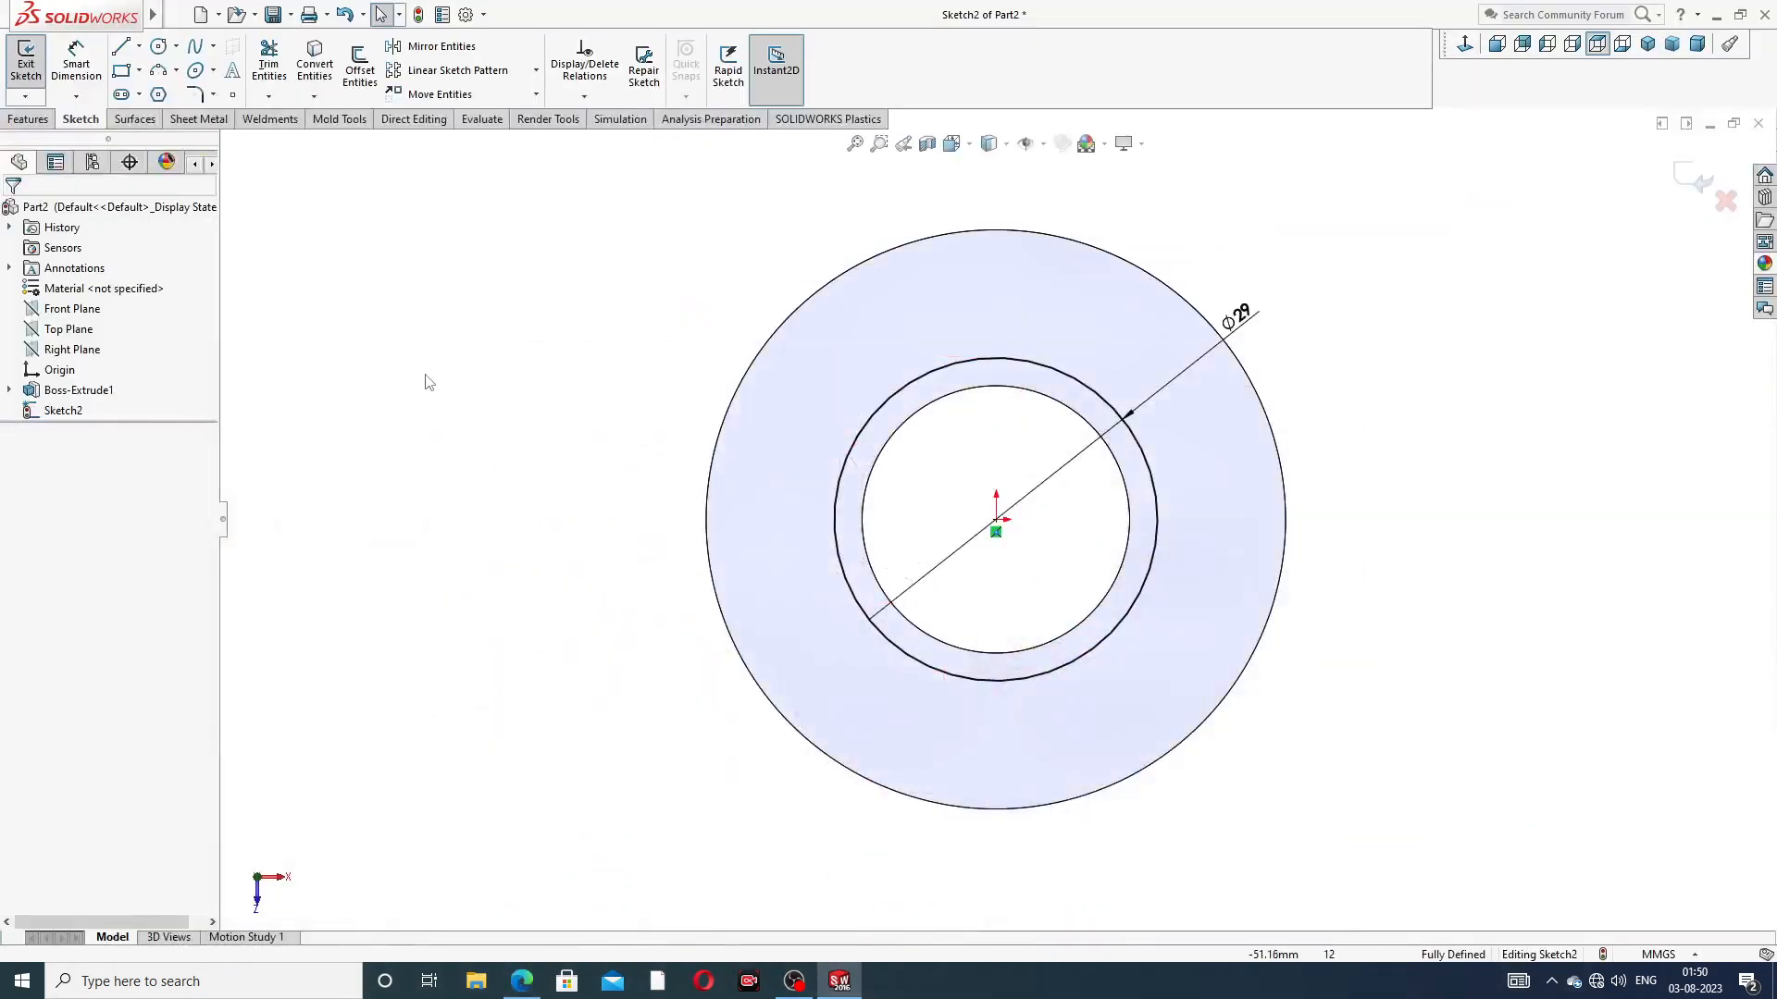
click(961, 398)
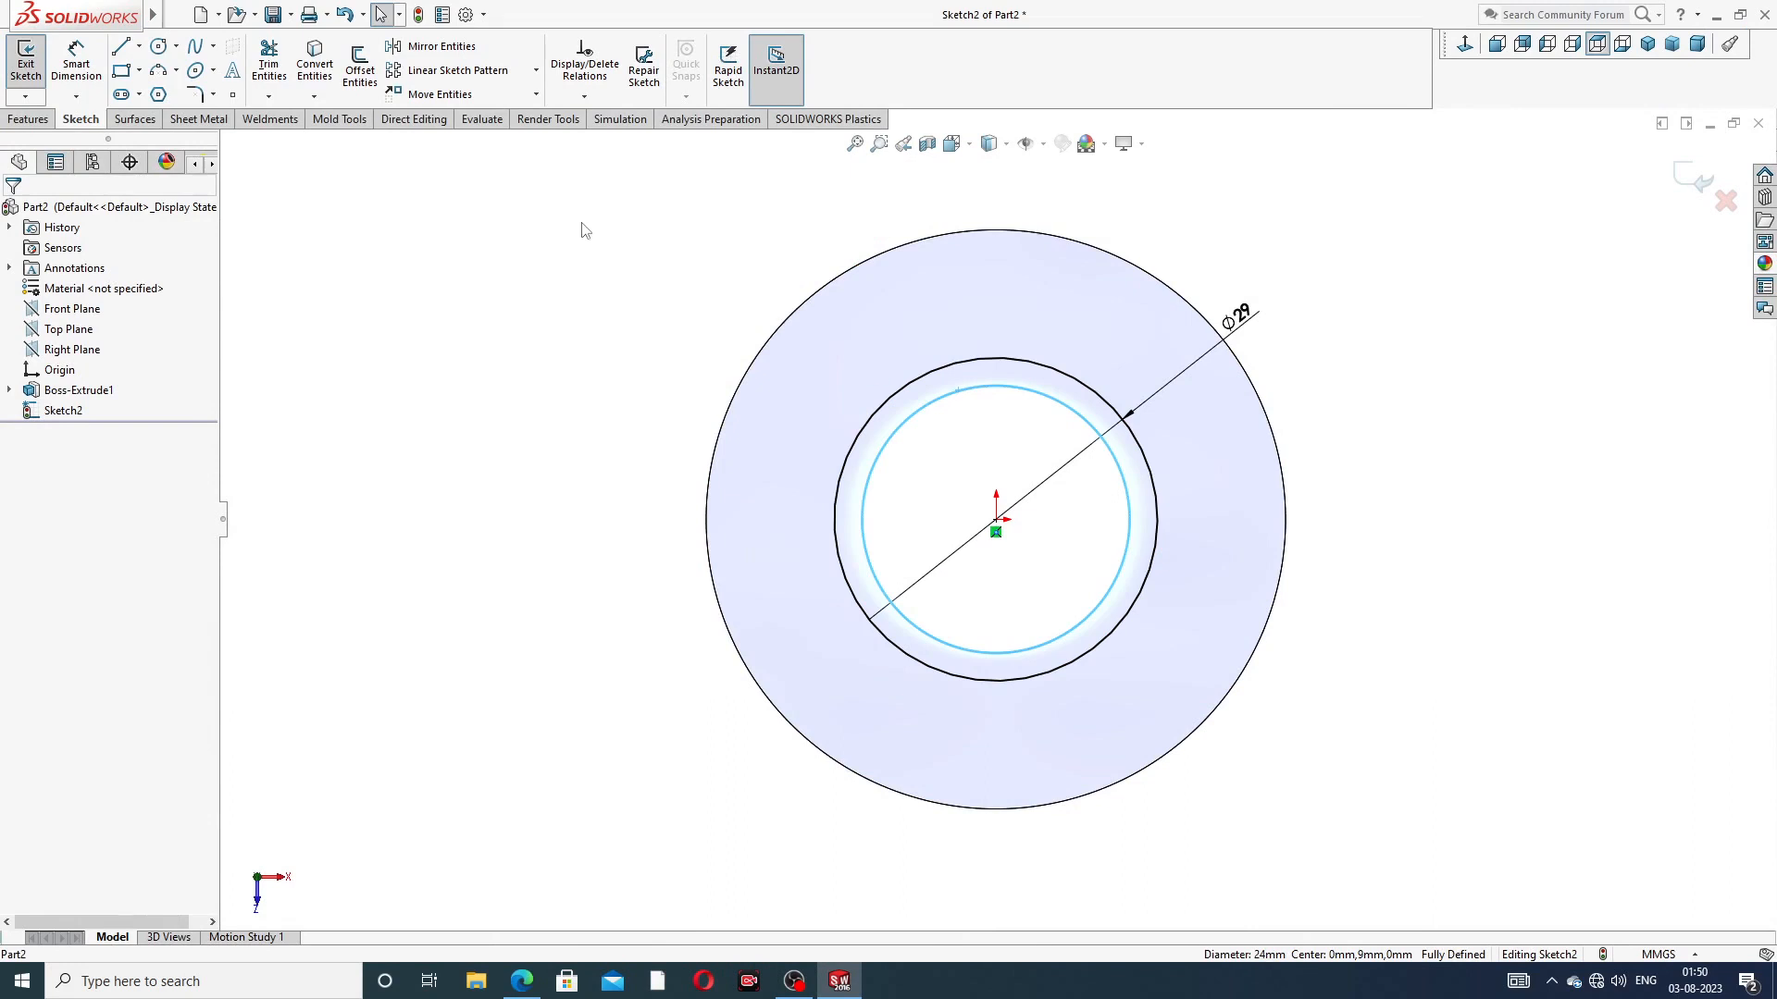
click(318, 72)
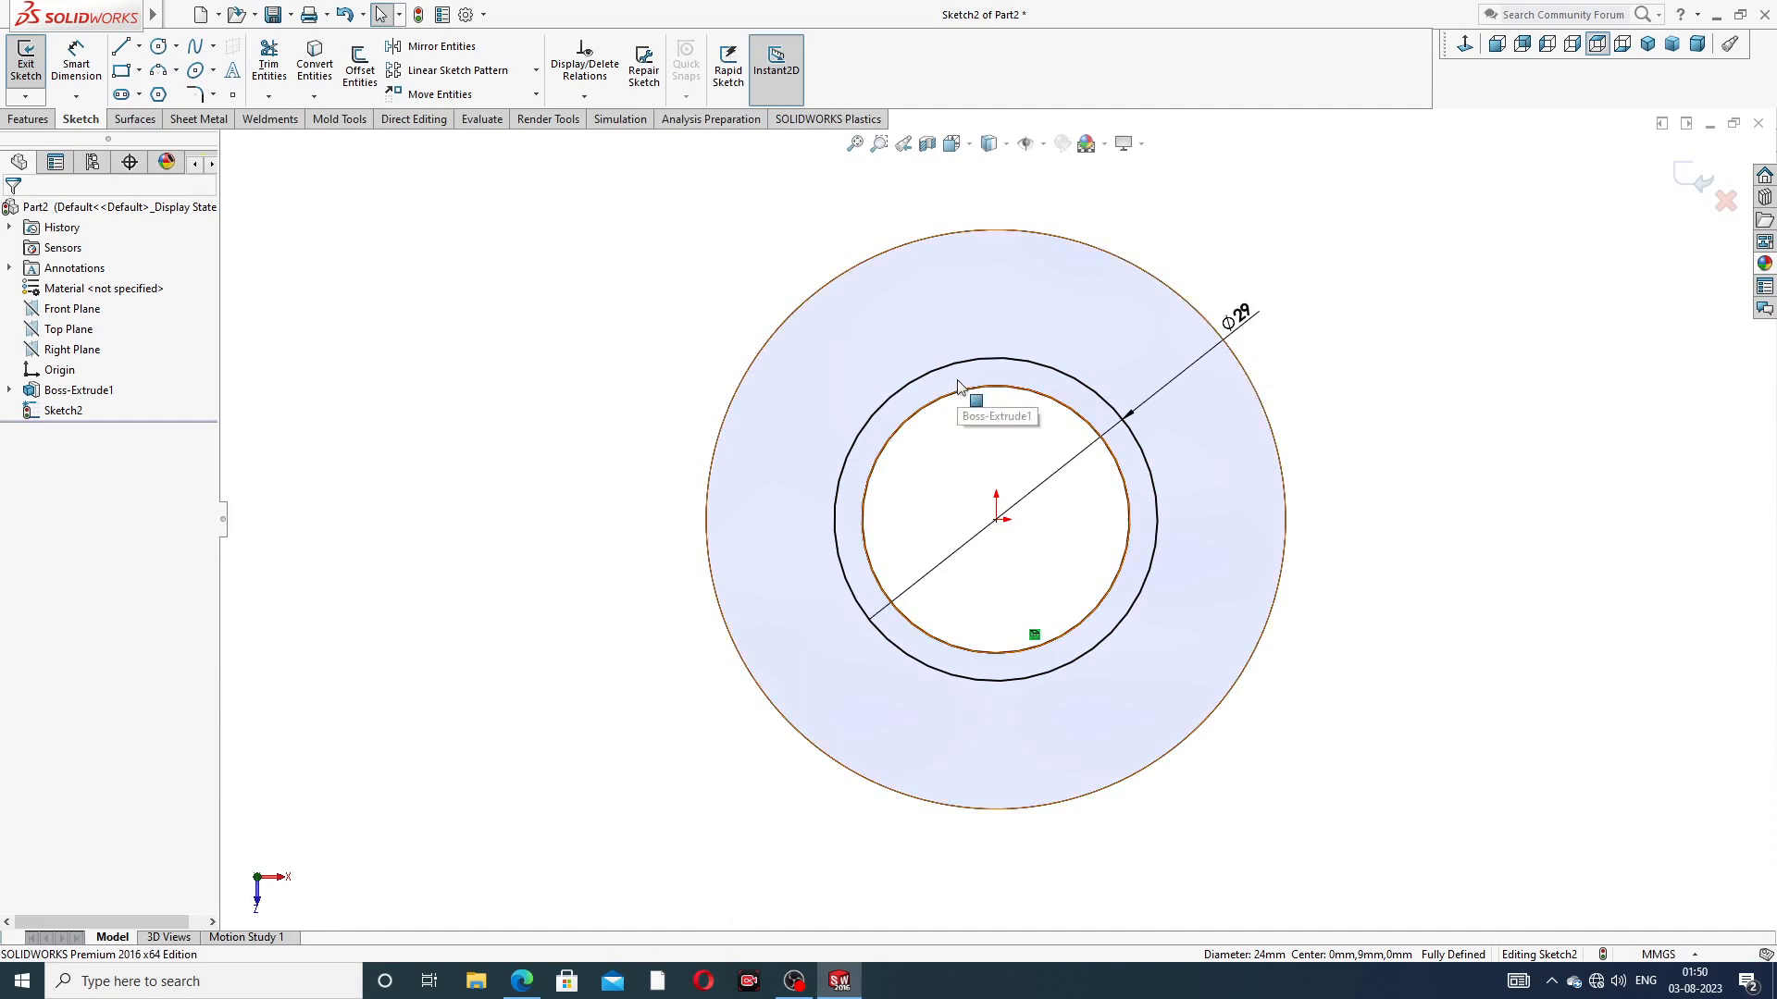
Extrude the narrow ring between the bore edge and the 29 mm circle as a blind boss 1 mm deep
click(28, 118)
click(33, 65)
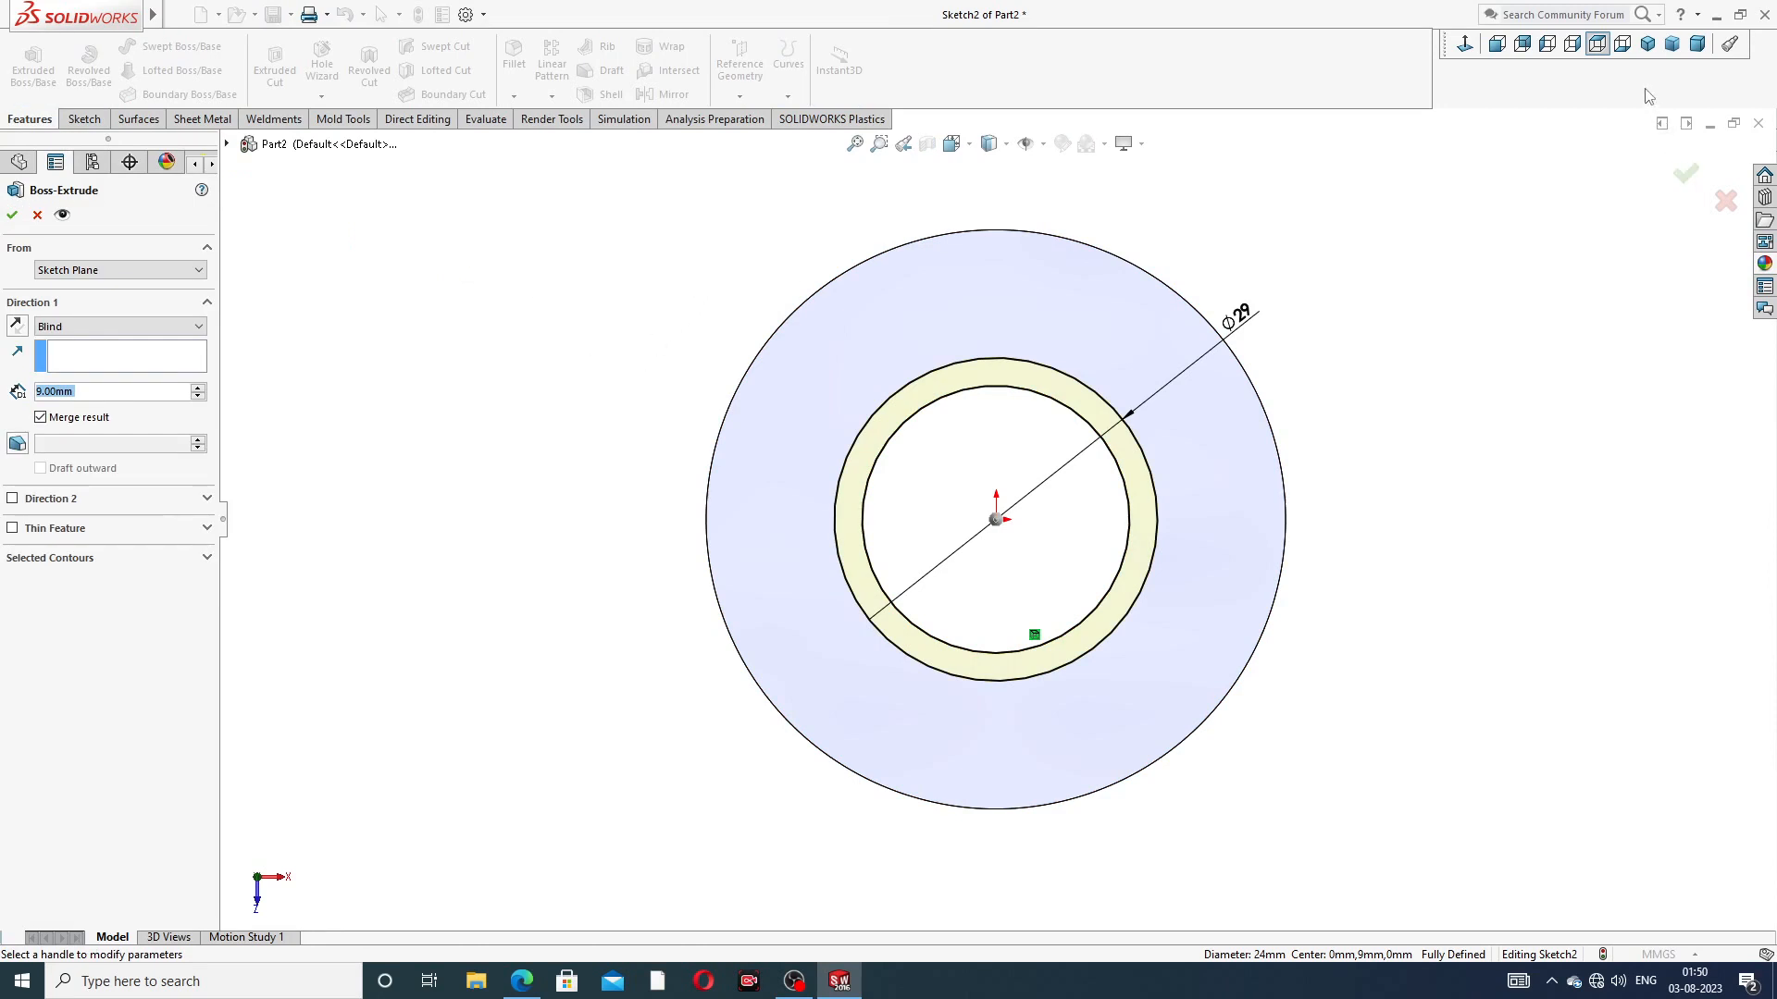
click(1643, 51)
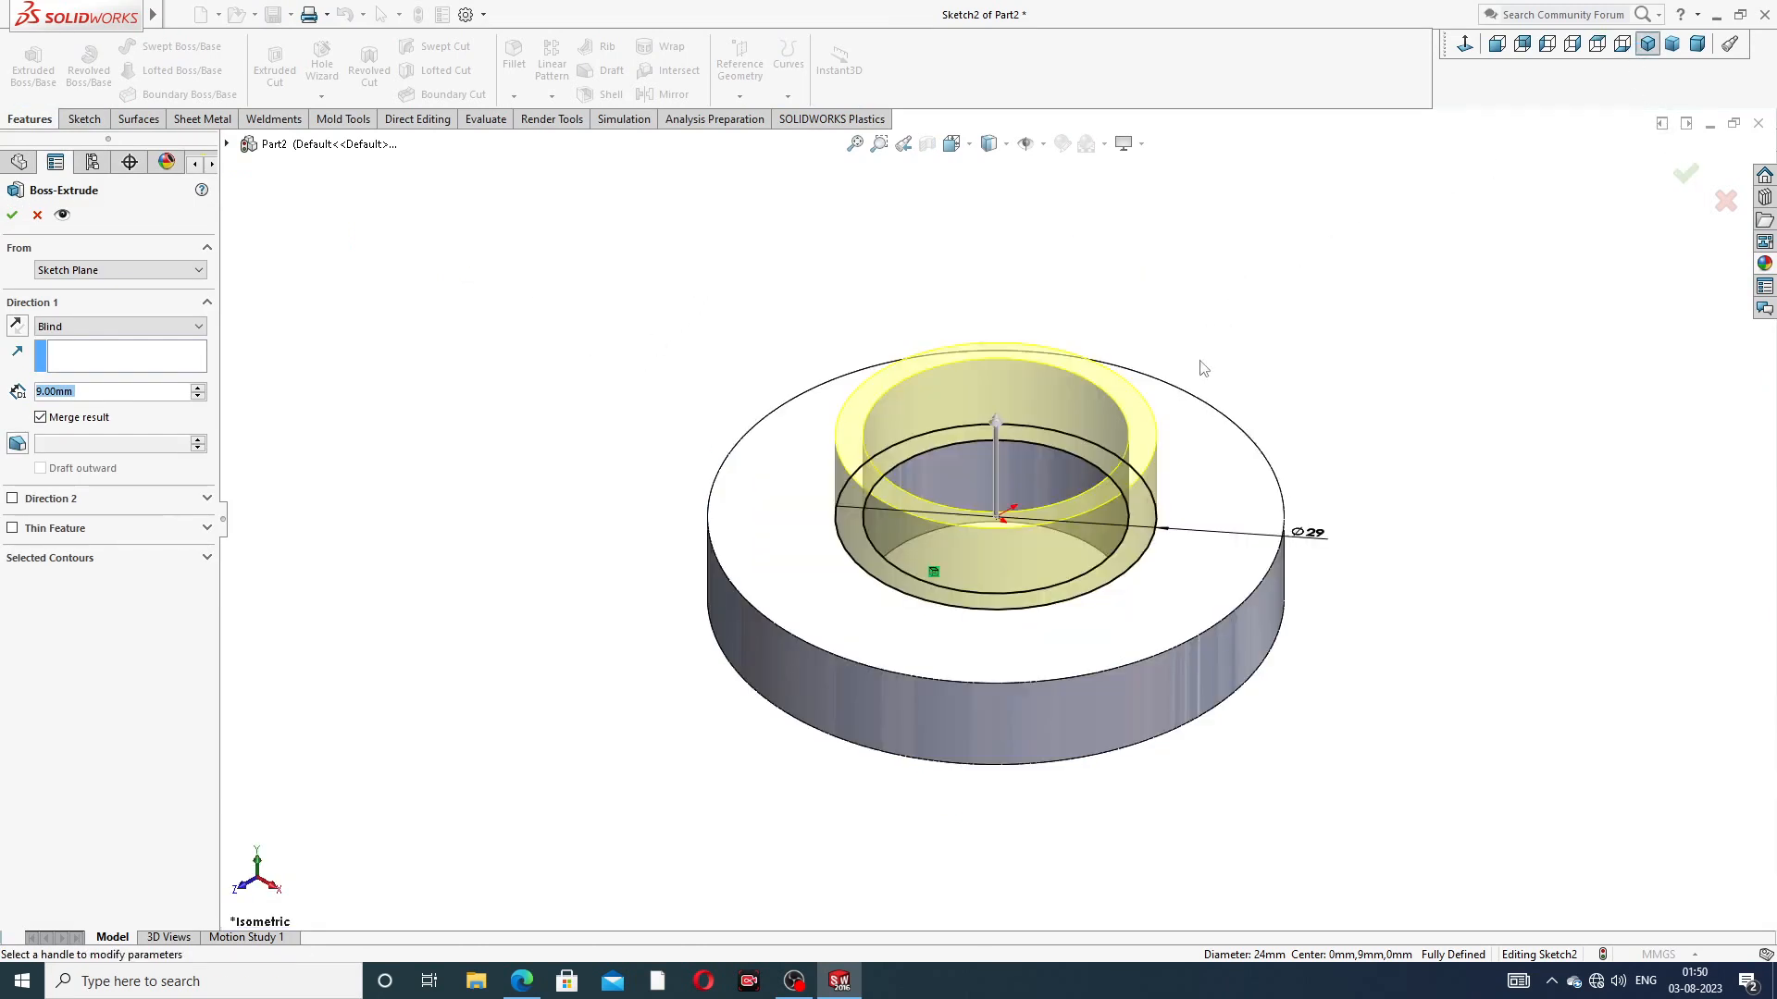
scroll(1001, 558, down, 1)
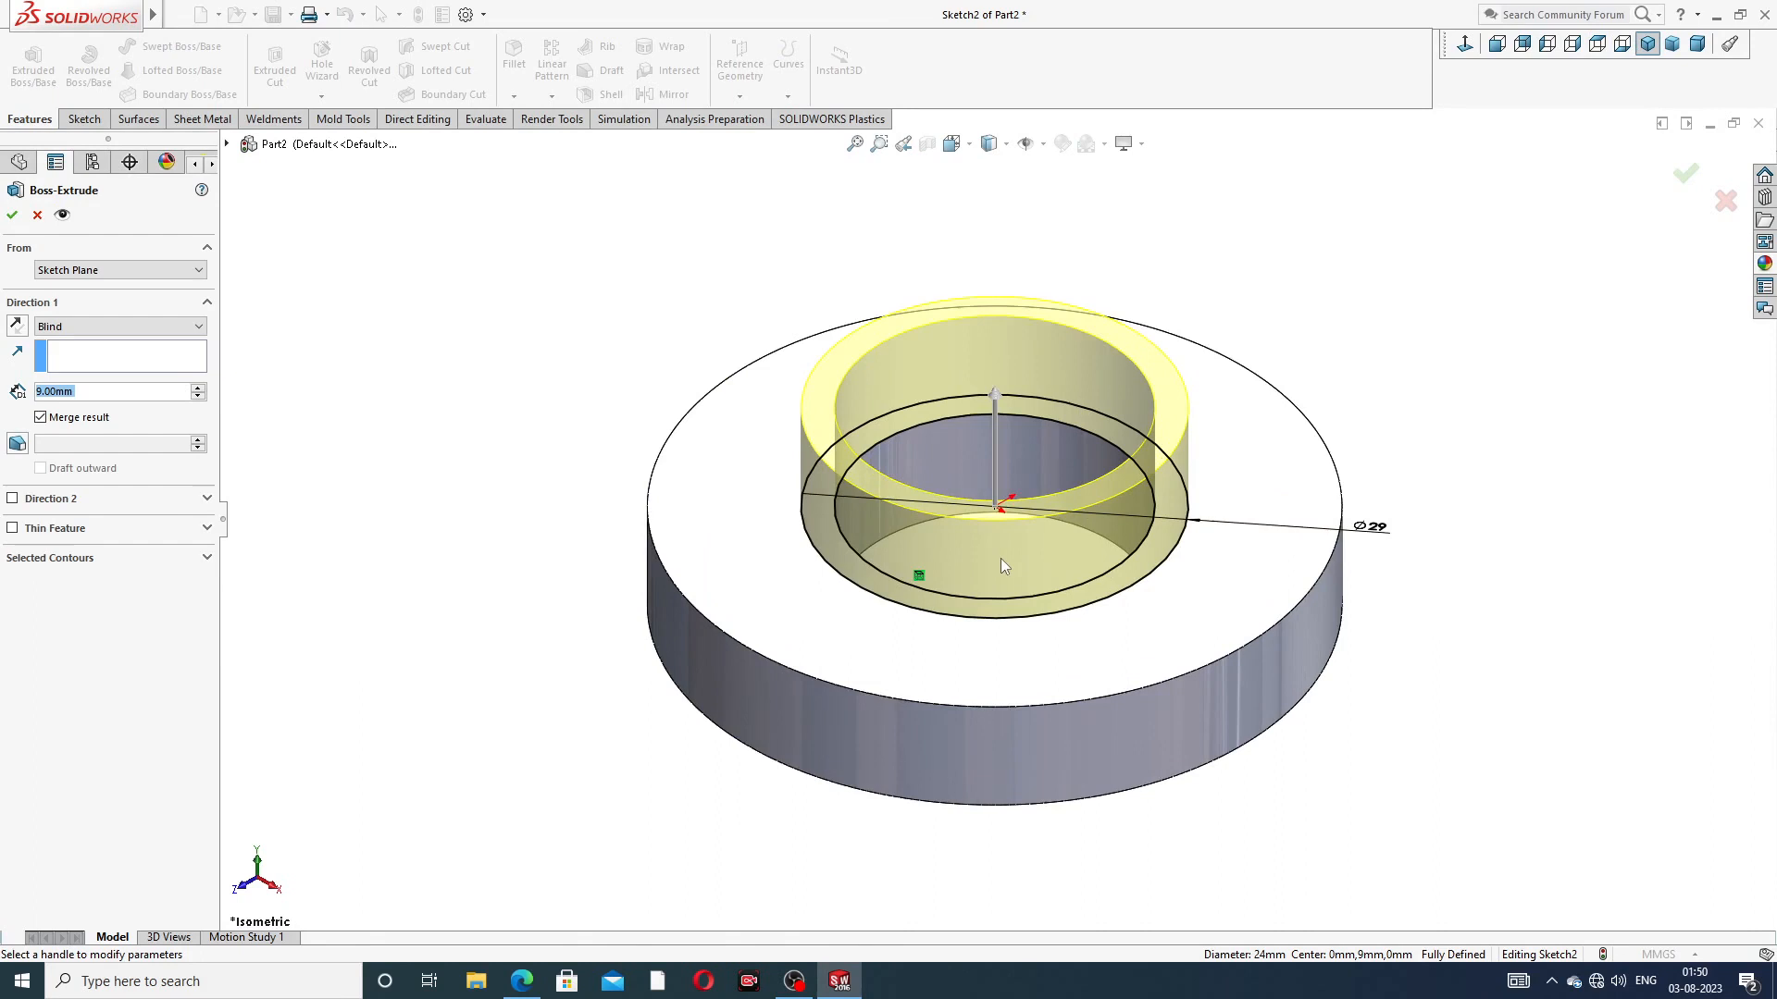
scroll(1001, 558, up, 2)
text(1)
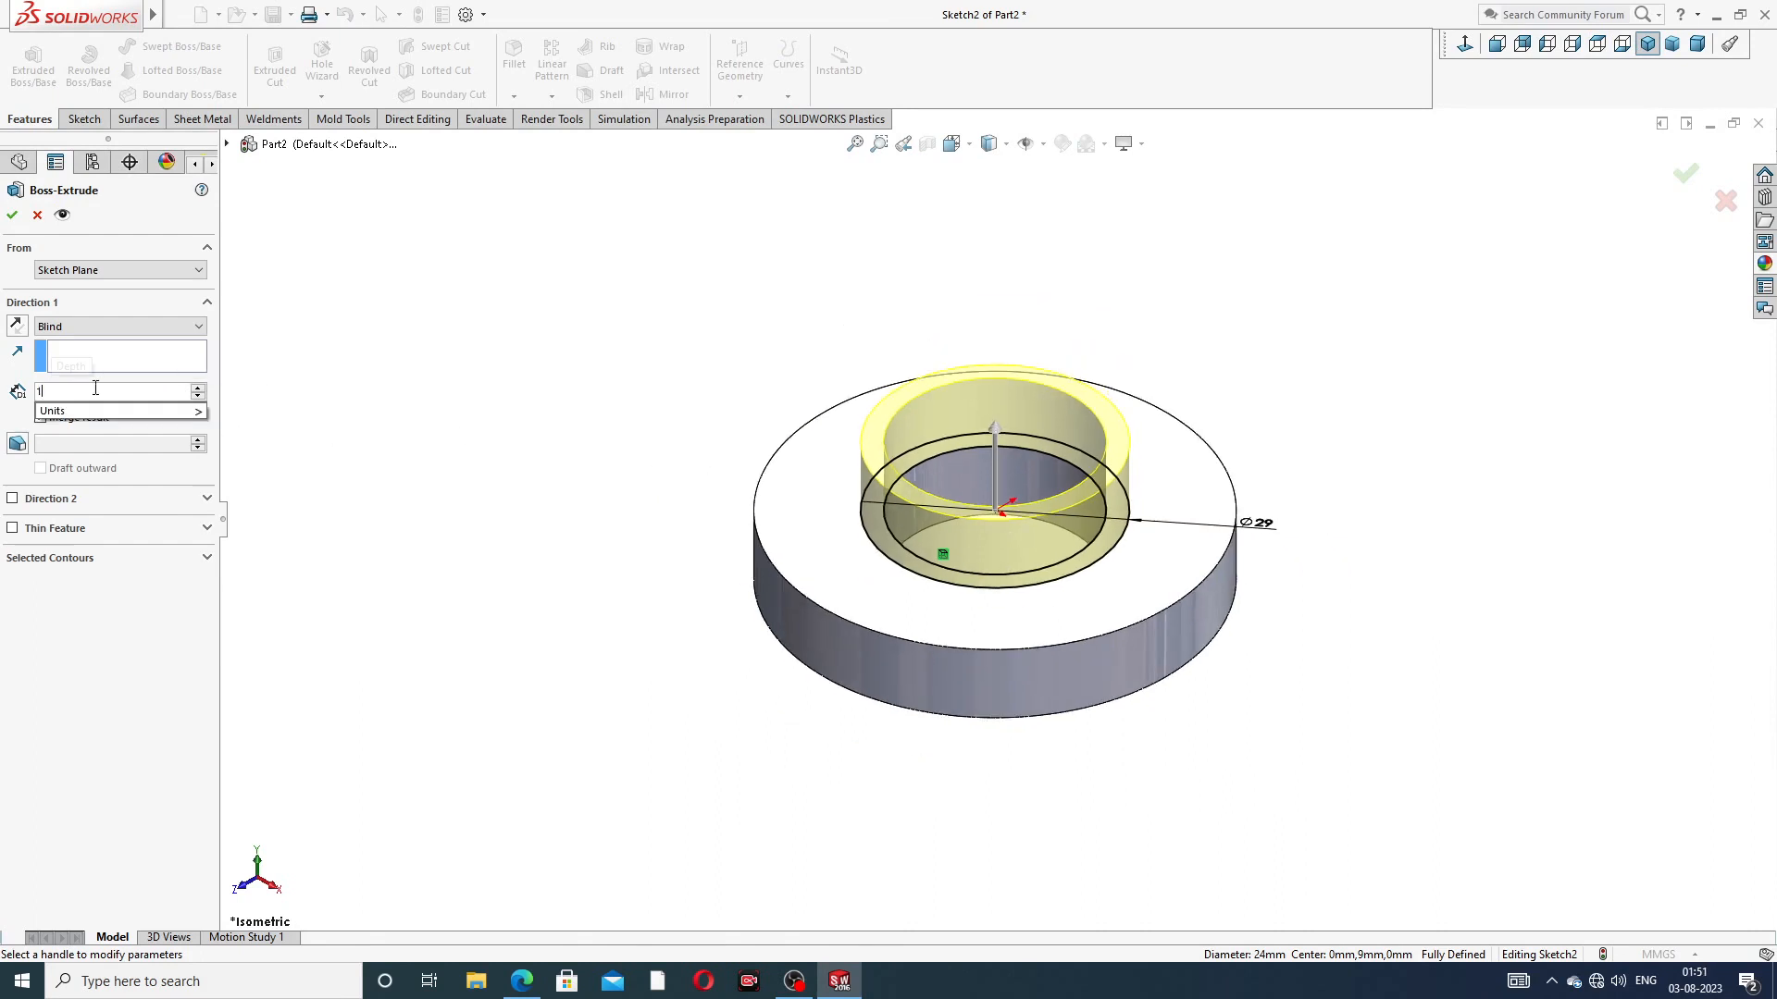
key(Return)
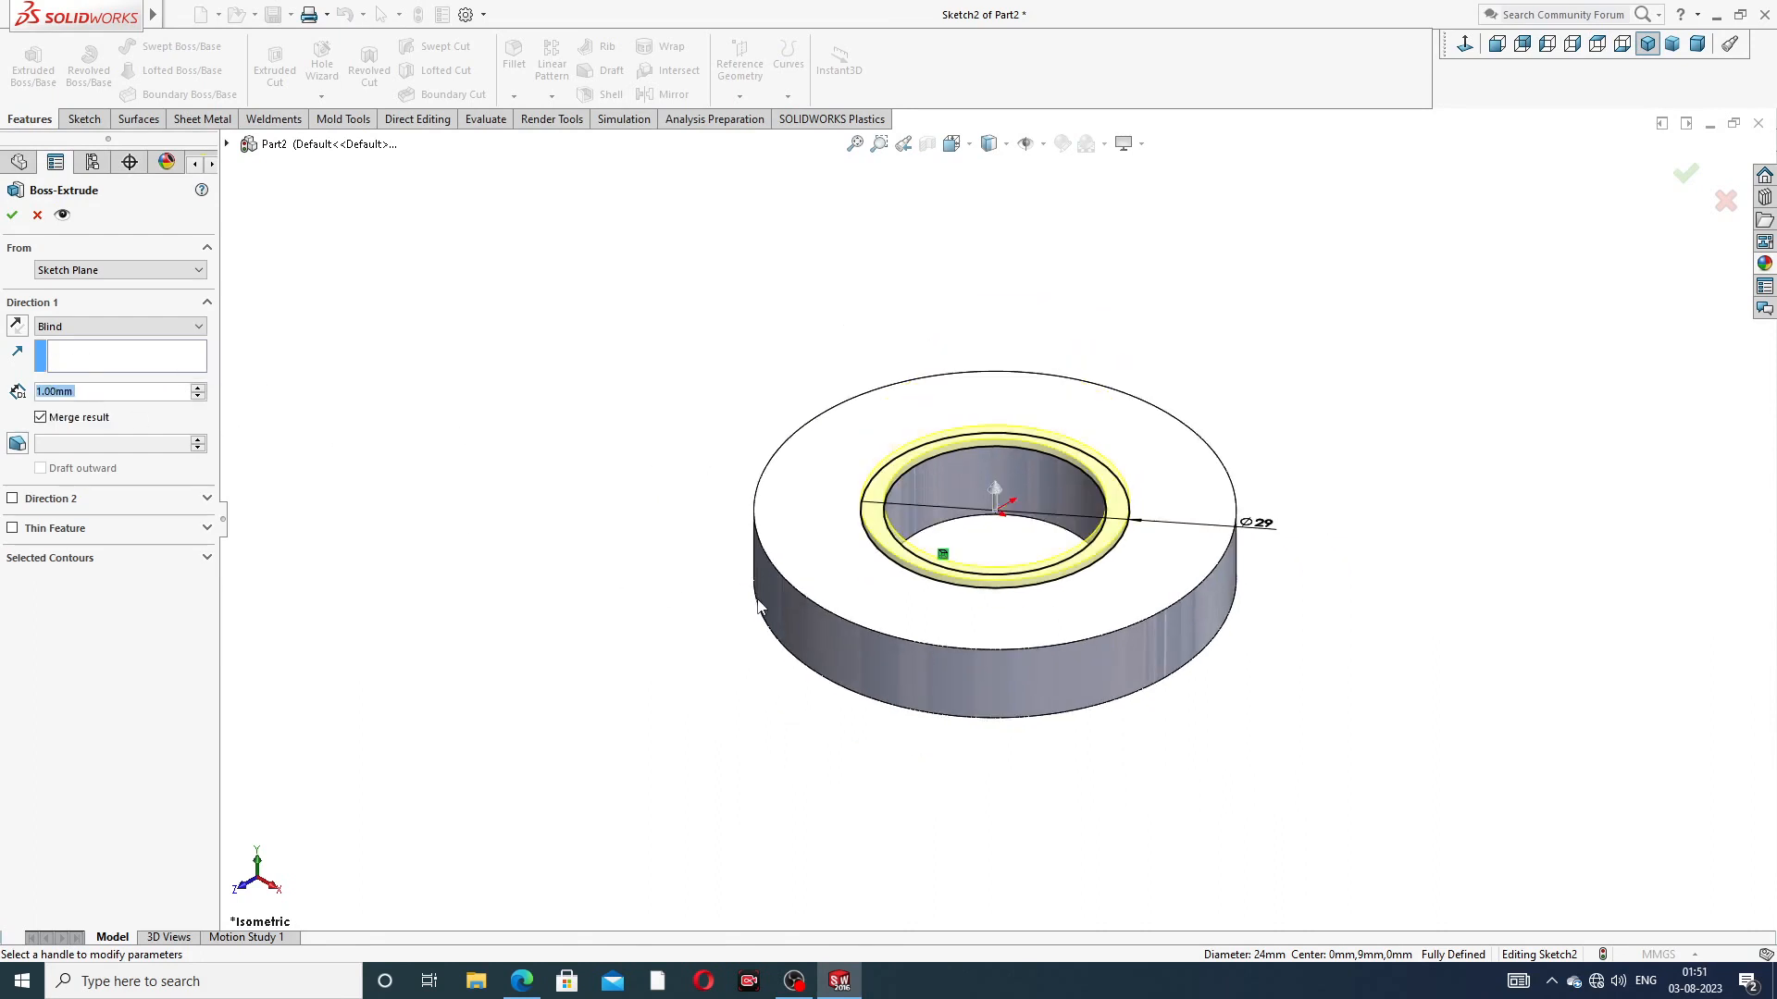
click(13, 217)
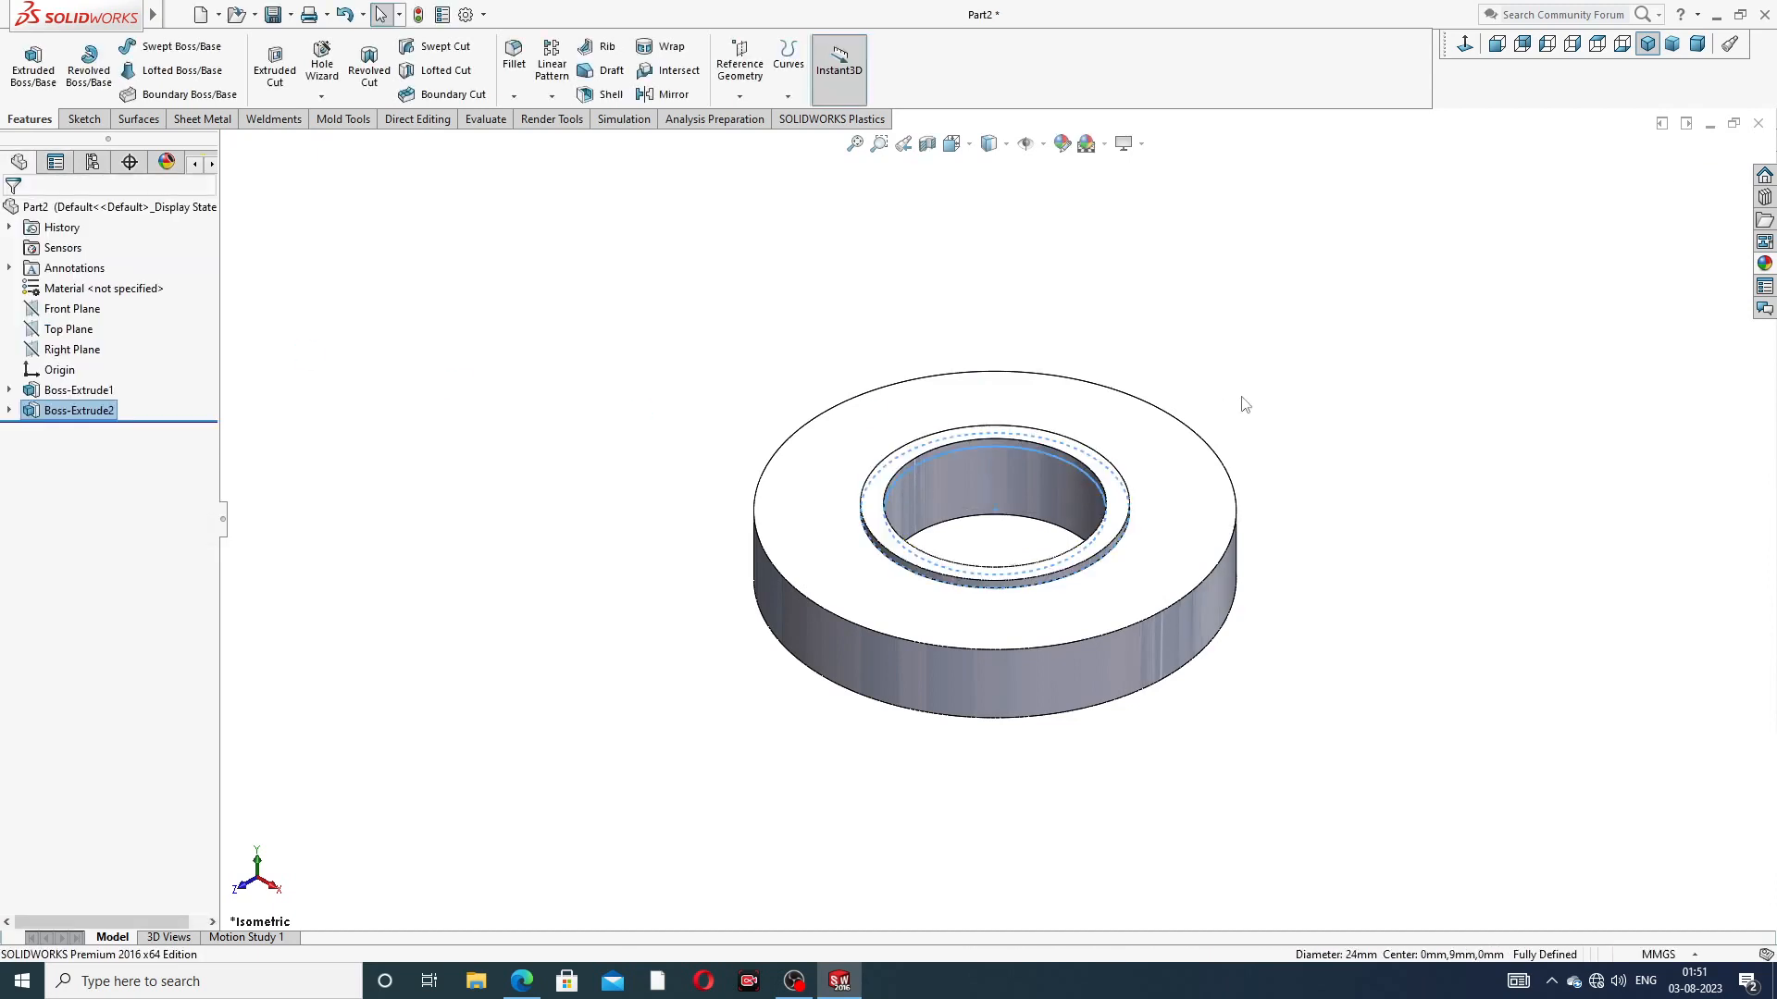
Consult the nut drawing and open a new sketch on the wide annular upper face, viewed face-on
mouse_move(999, 641)
middle_down()
mouse_move(1016, 463)
mouse_move(971, 556)
mouse_move(986, 626)
middle_up()
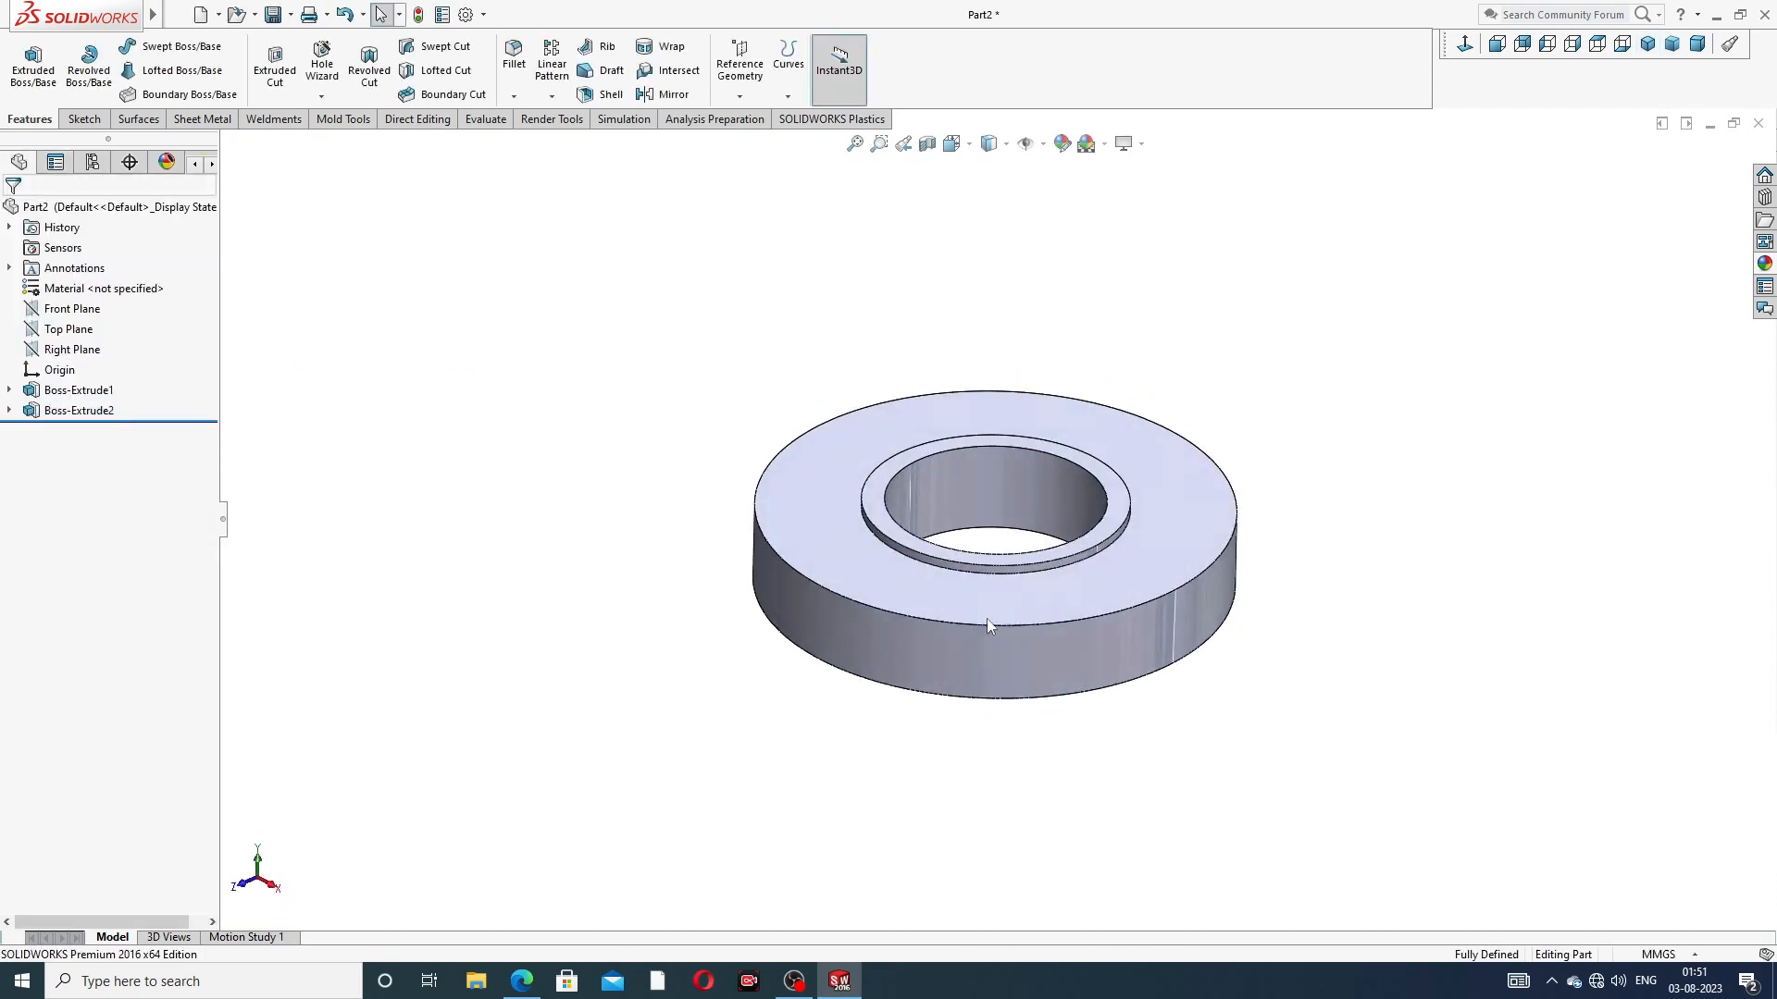
click(532, 986)
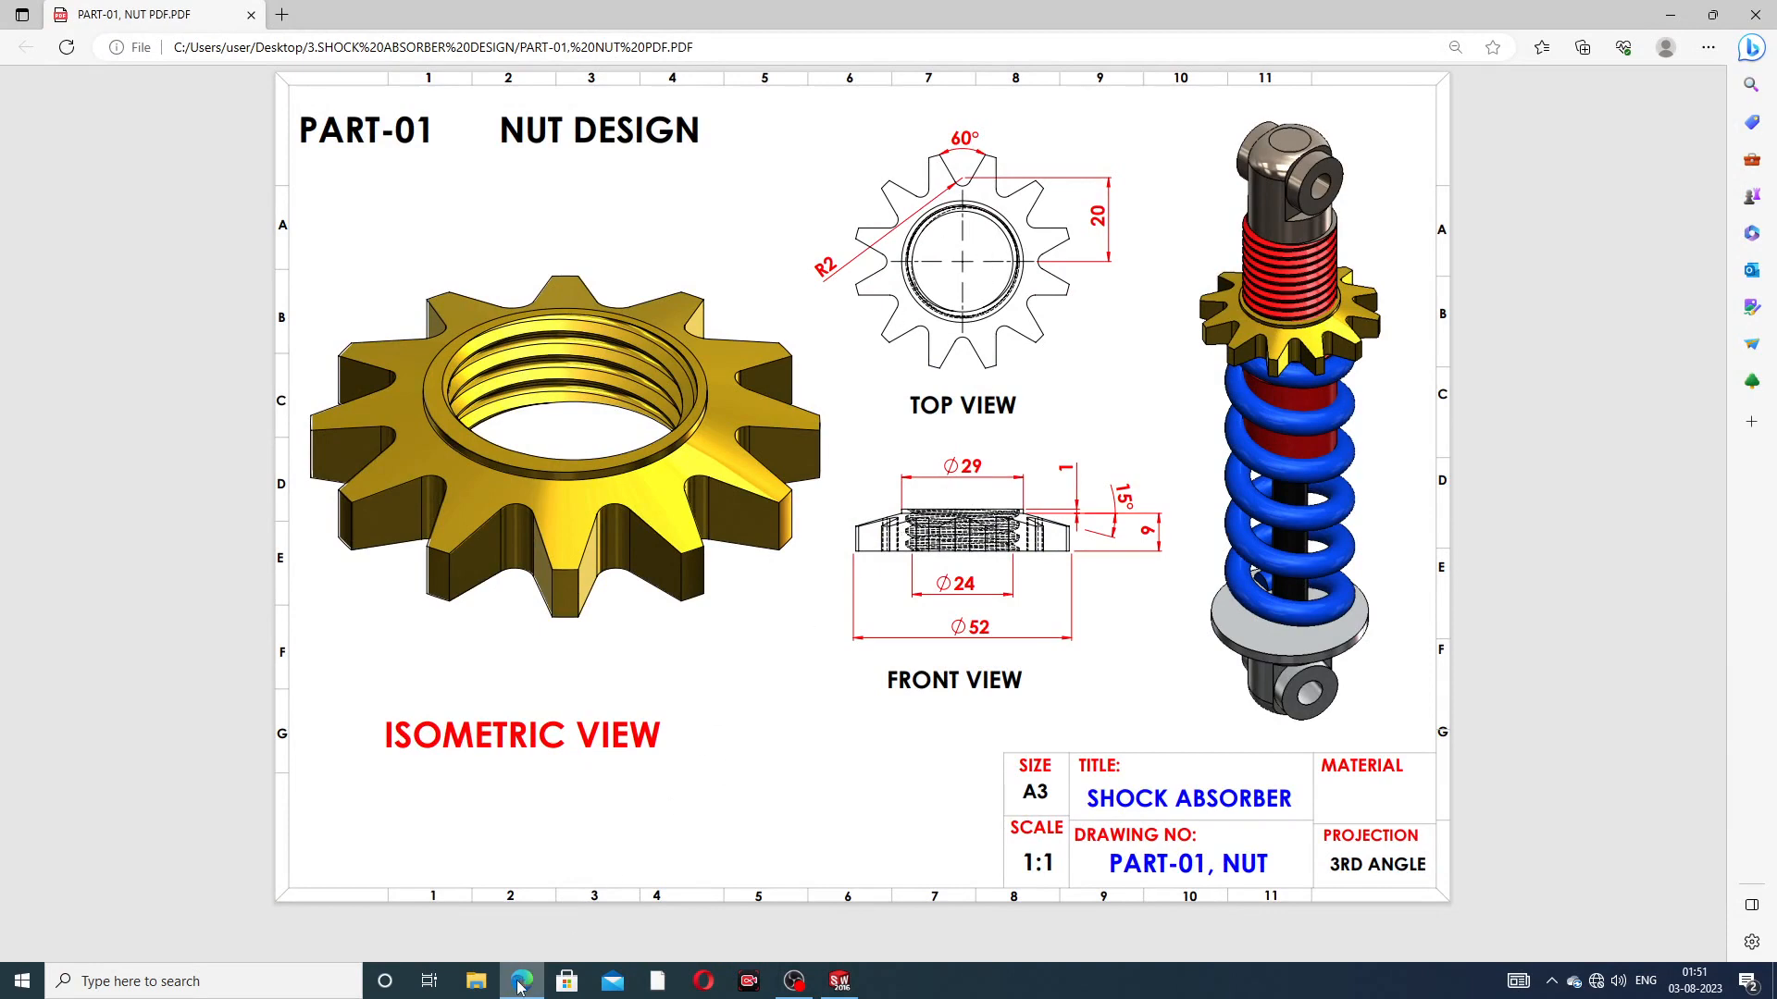
key(alt+Tab)
click(942, 409)
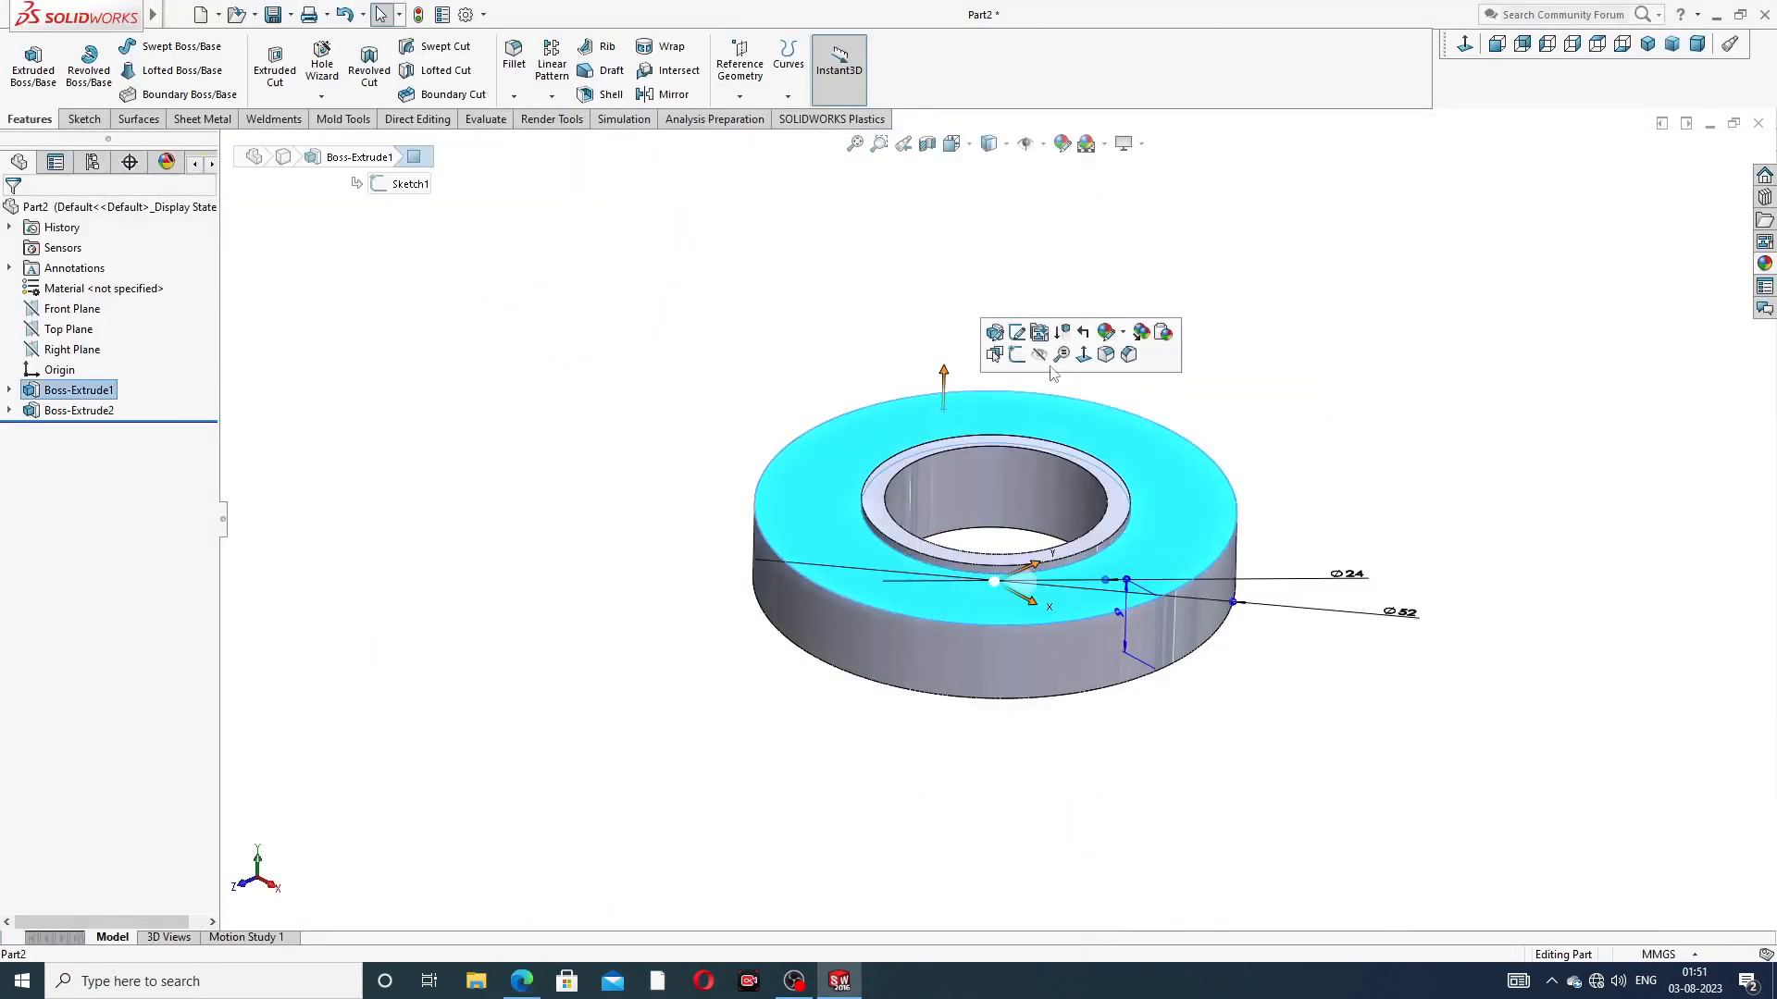
click(1039, 368)
click(1465, 47)
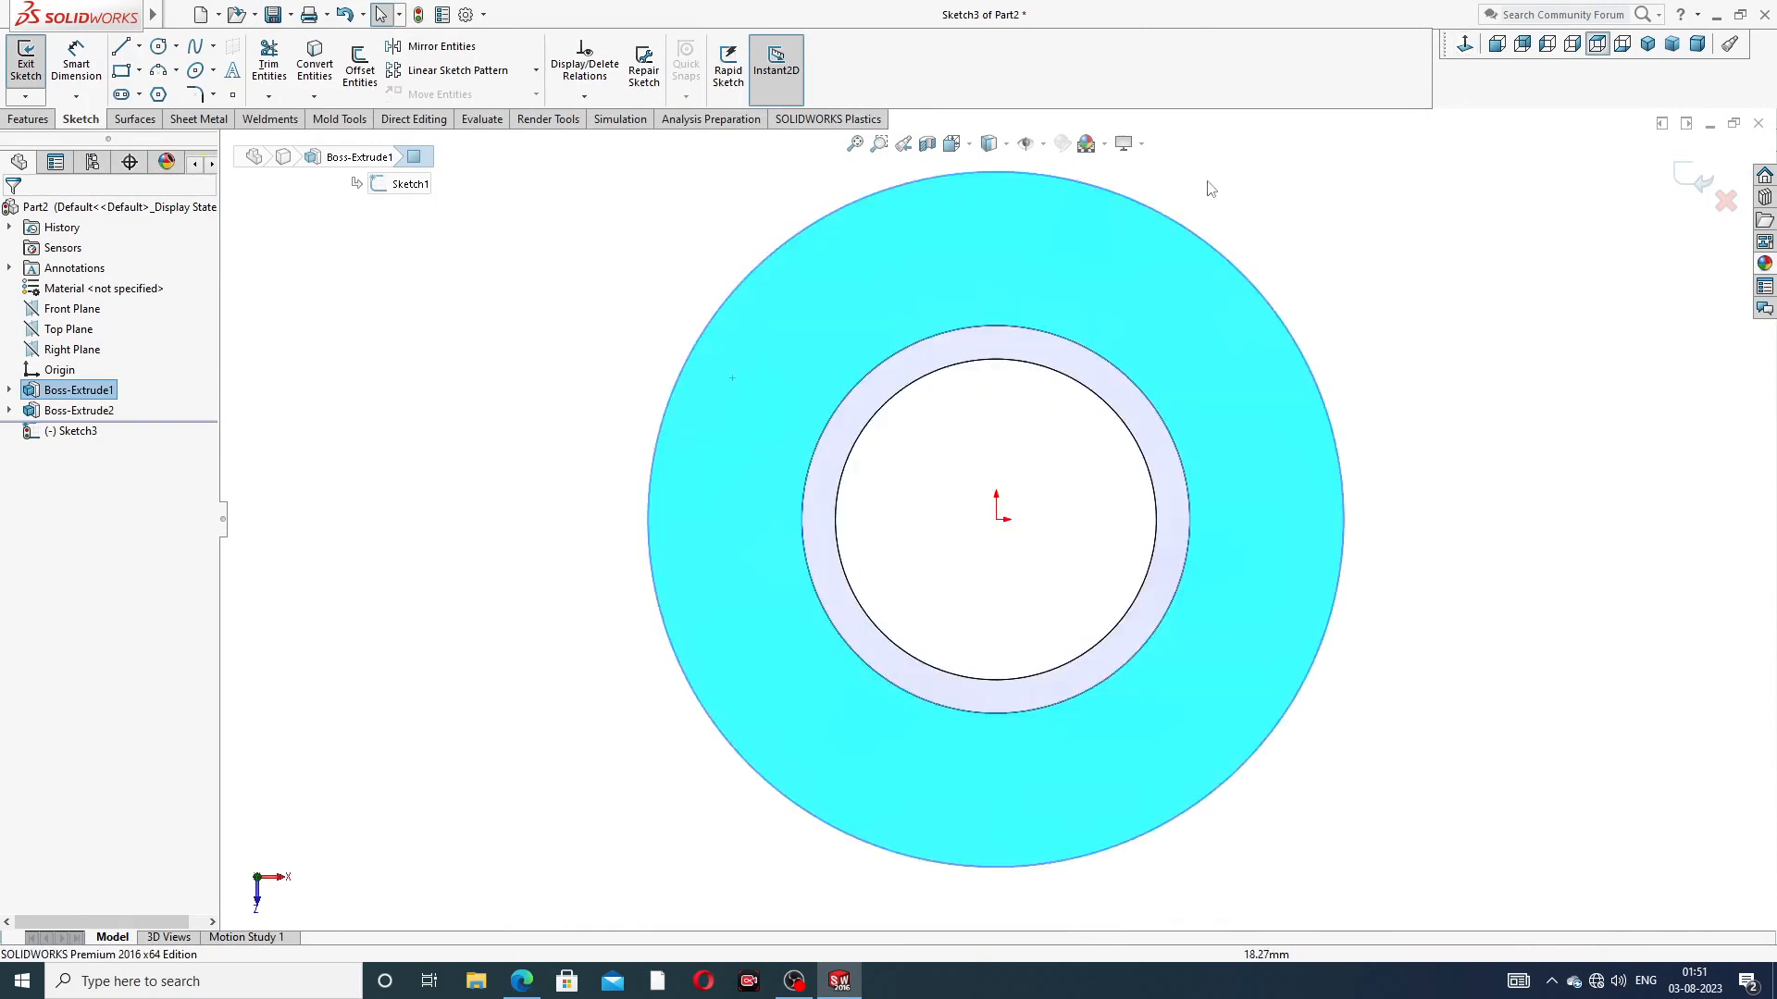
key(f)
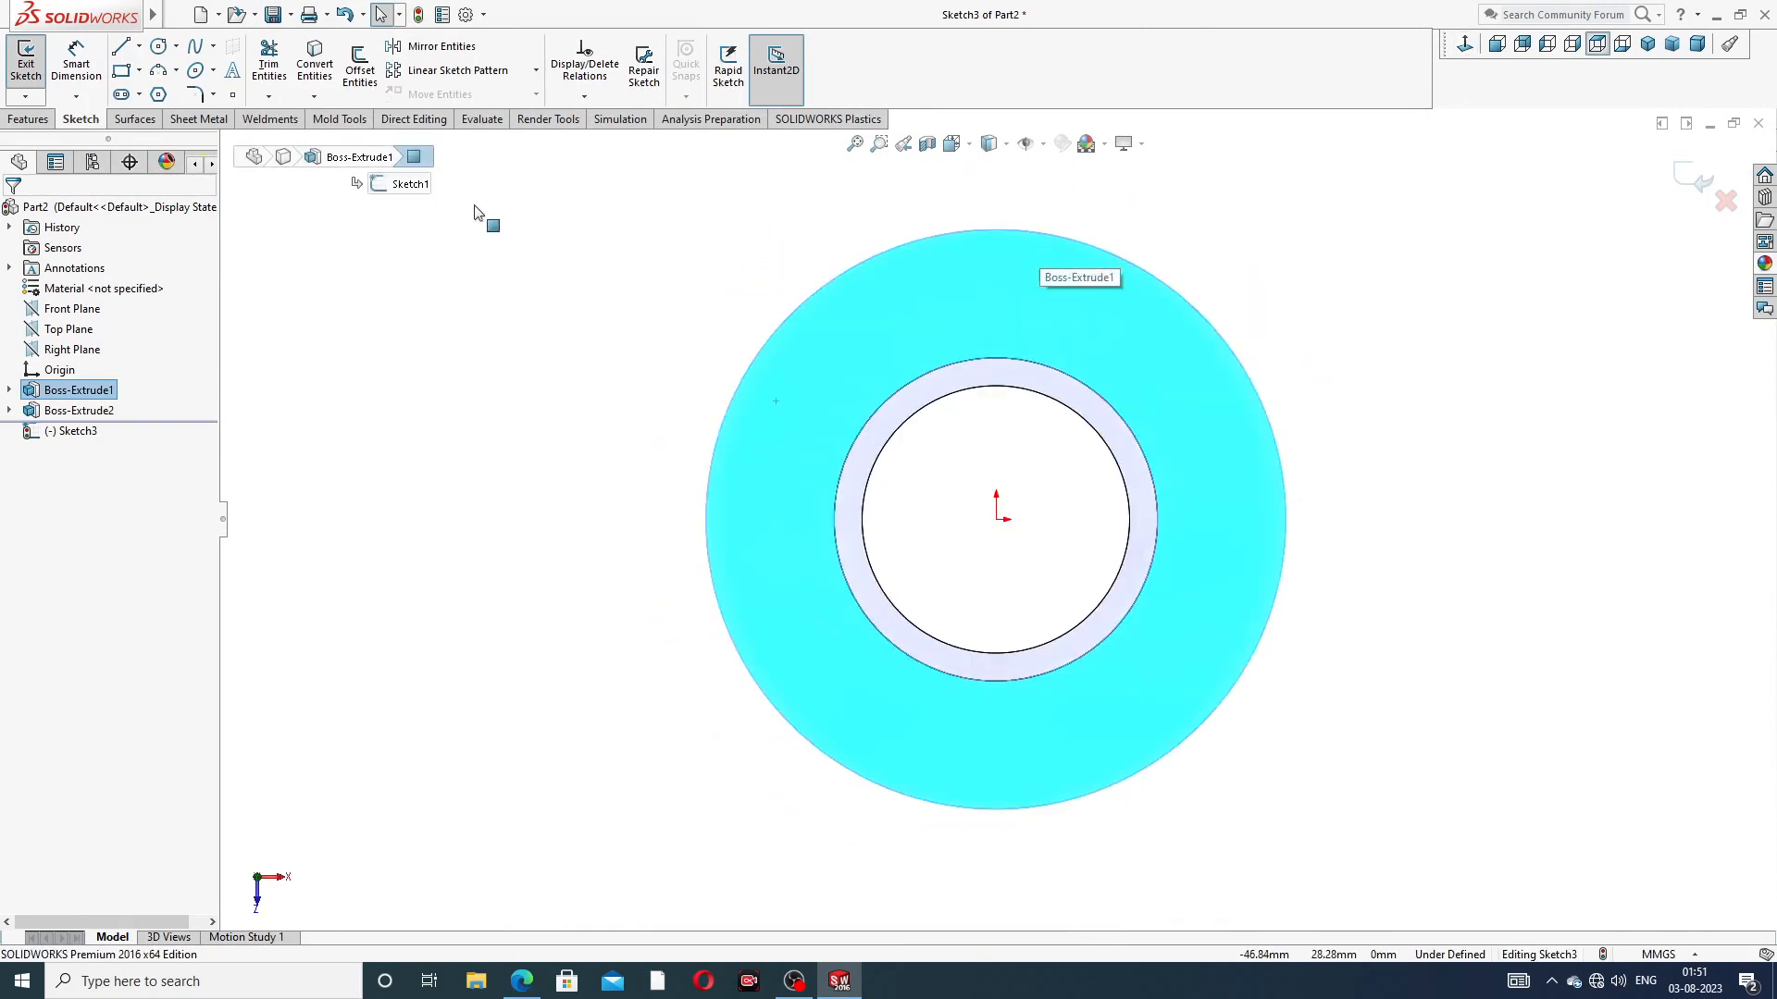
Draw a vertical and a horizontal centerline, each 26 mm long, joining the origin to the top and left of the outer edge
click(140, 47)
click(162, 91)
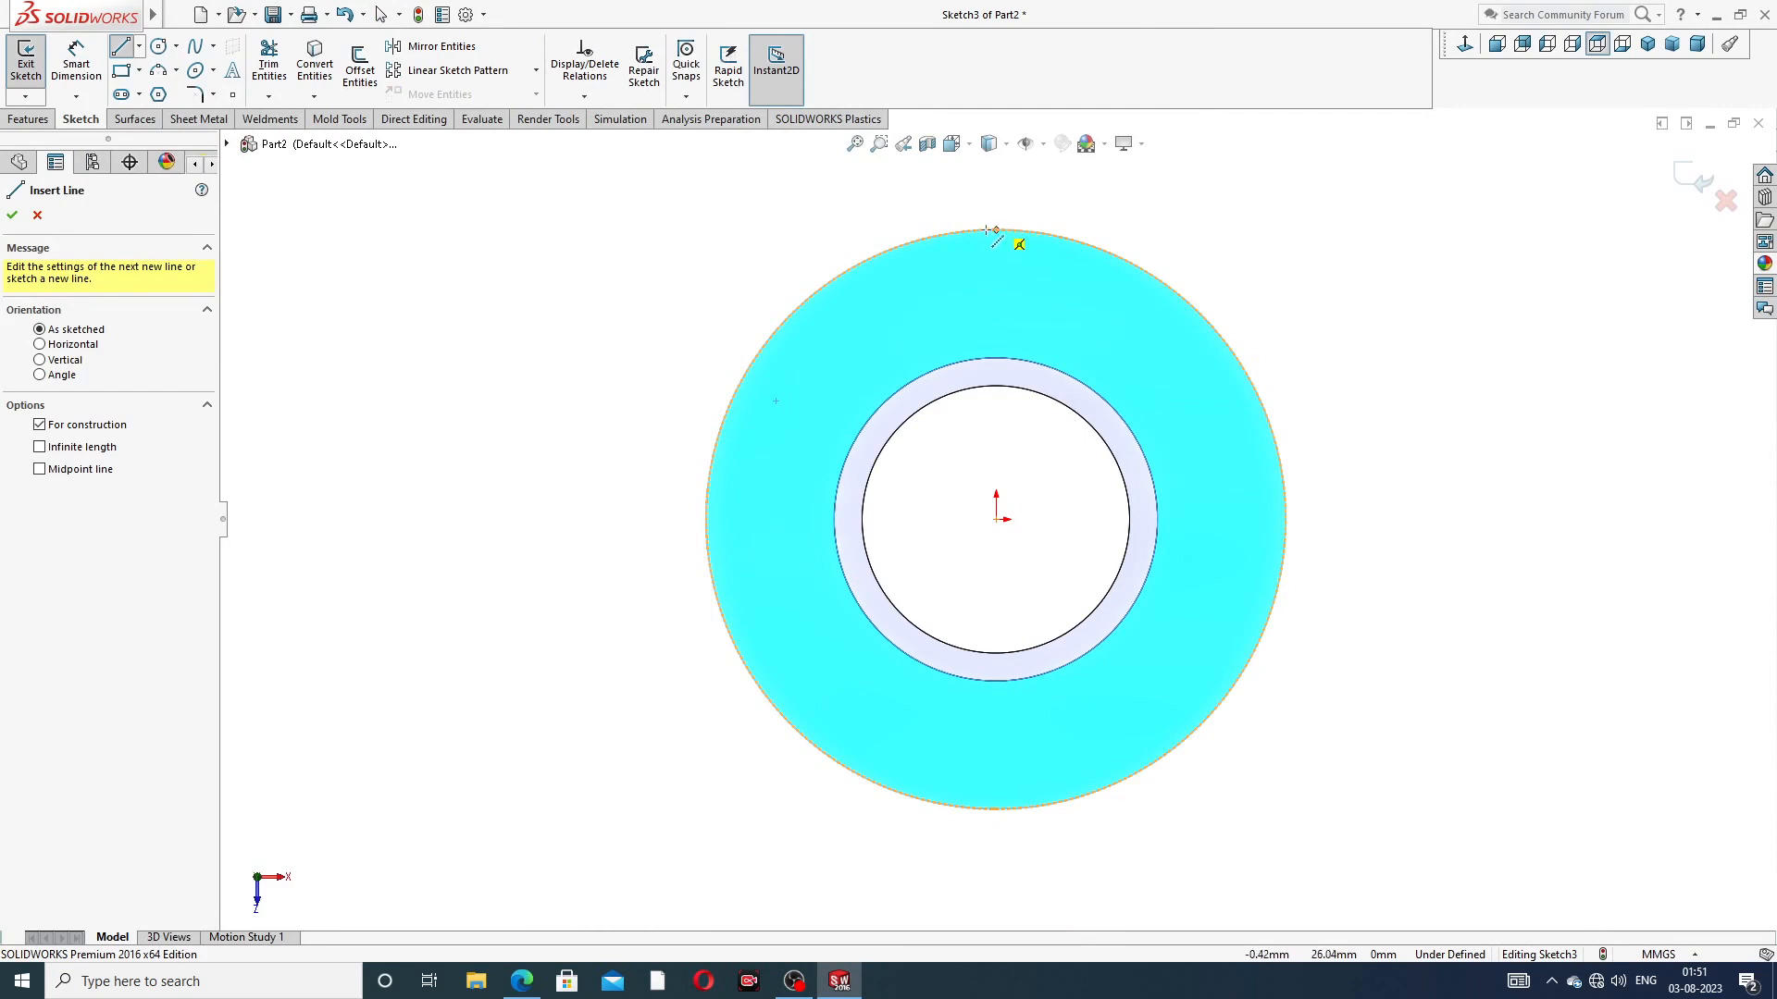
click(996, 230)
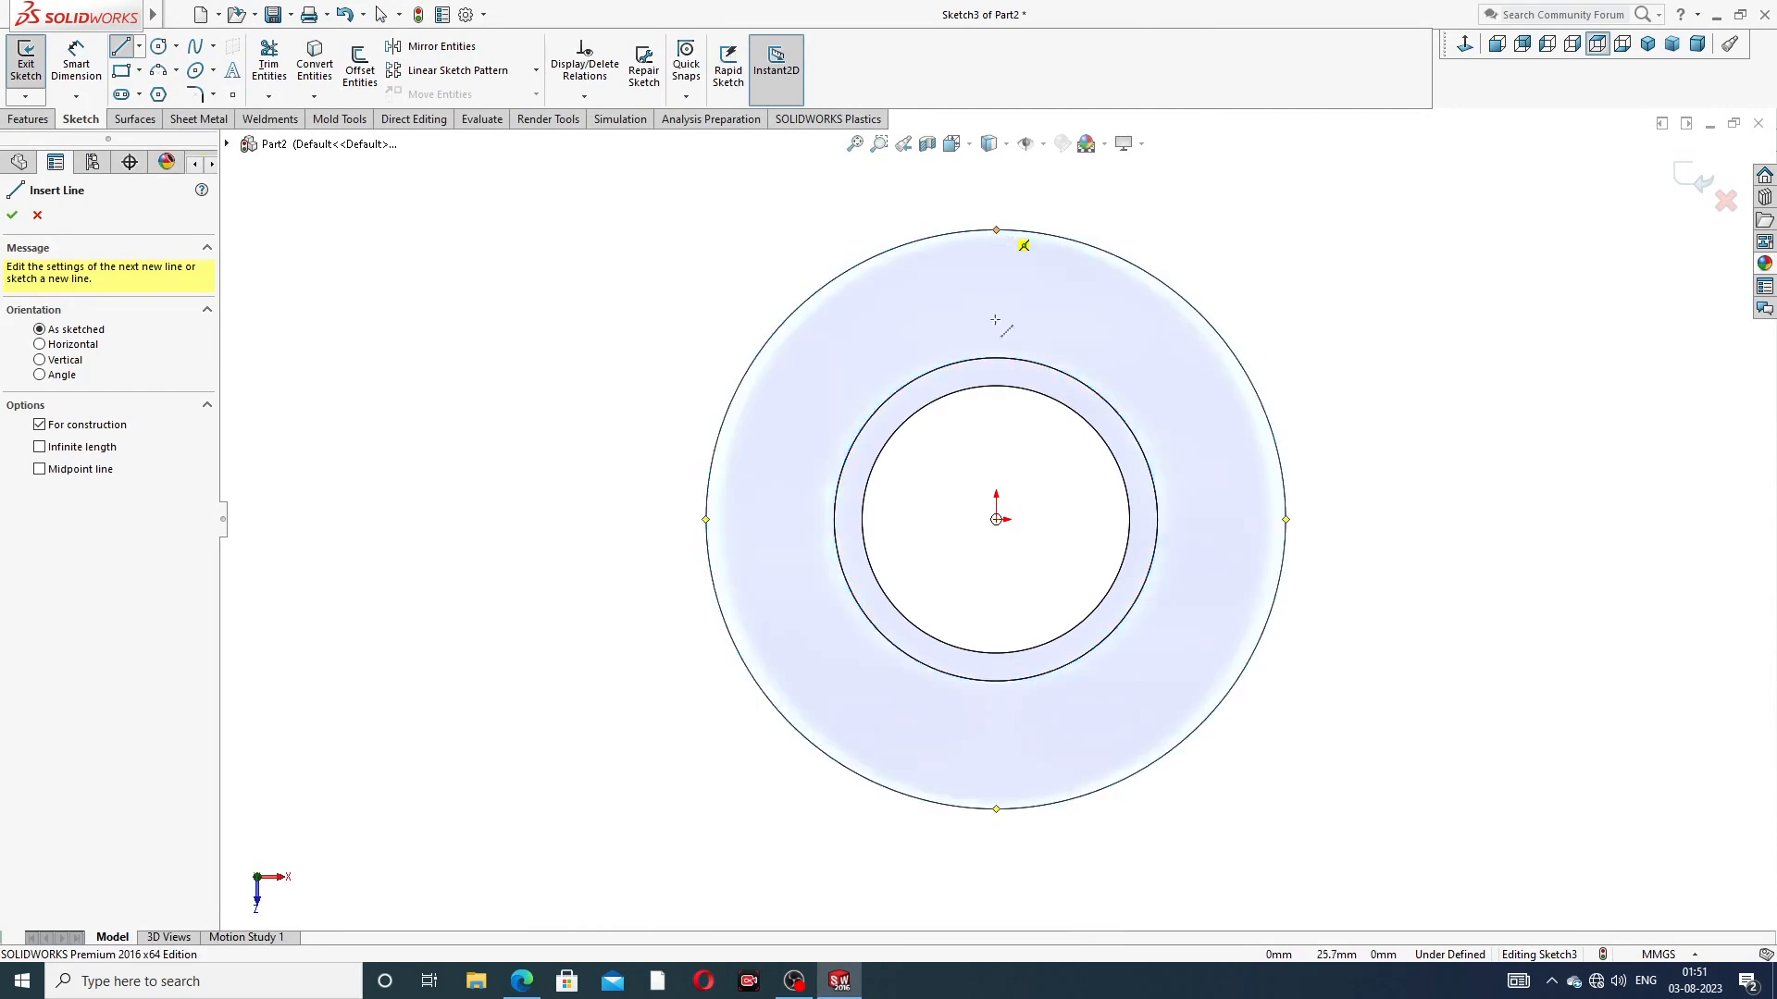
click(996, 519)
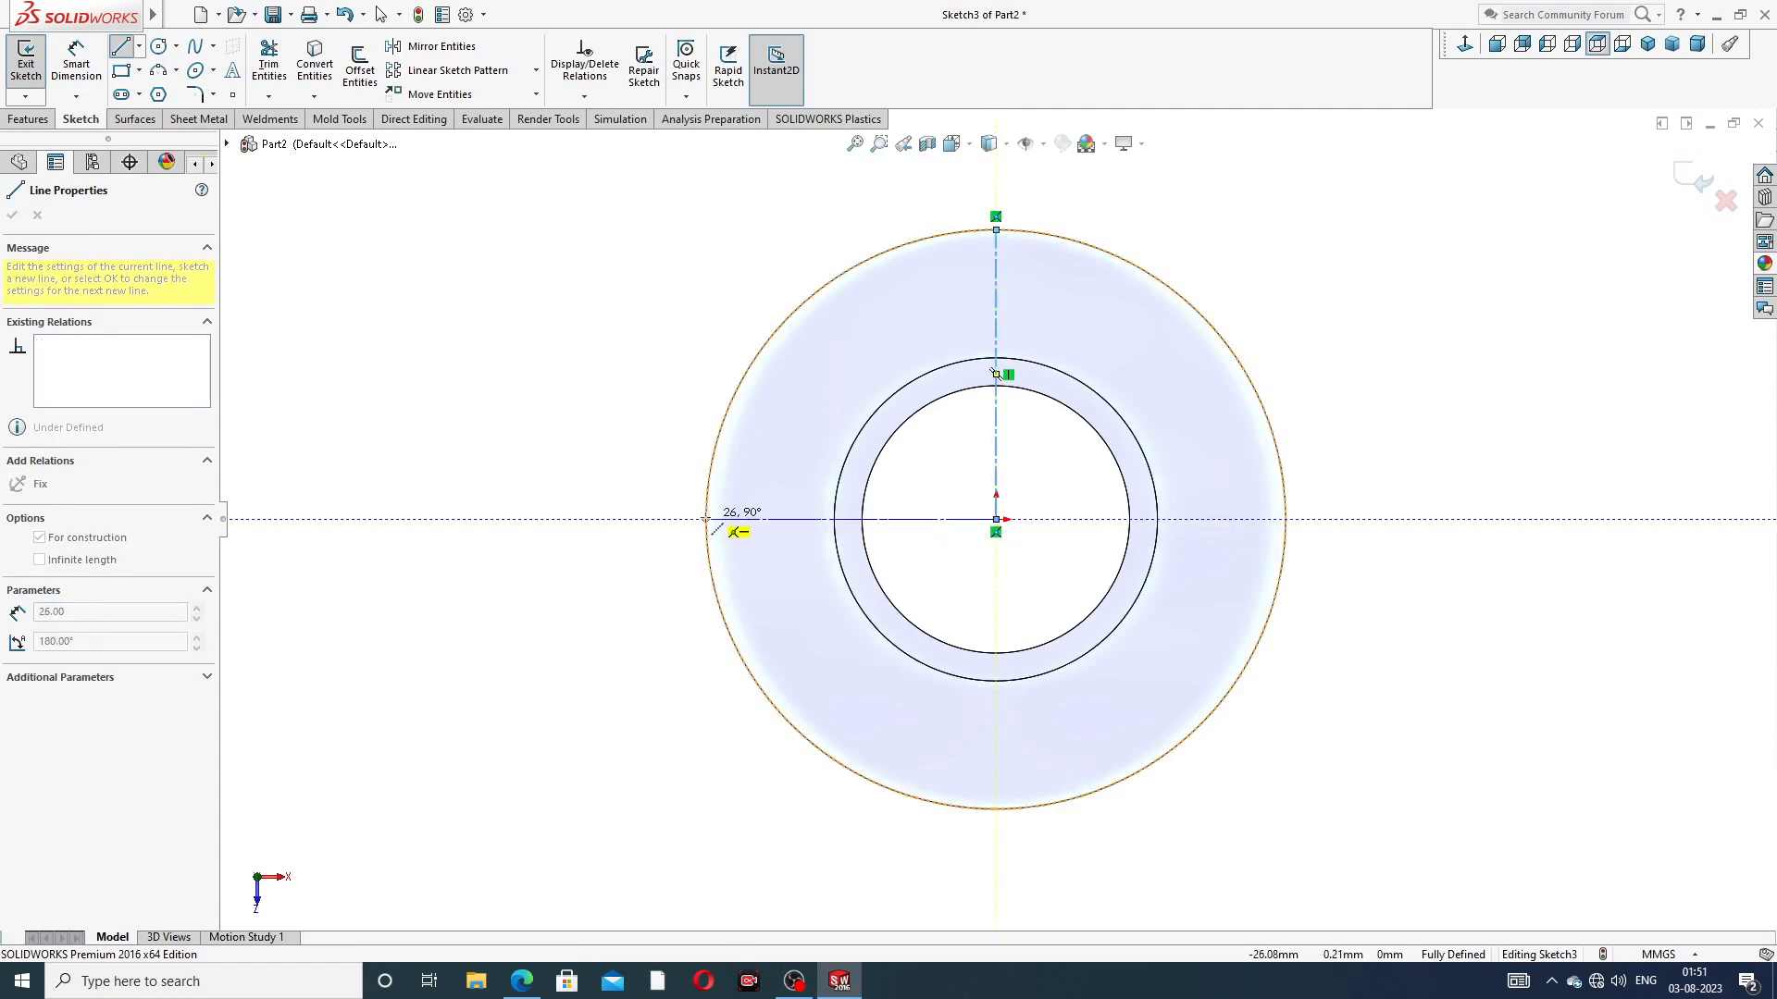
click(707, 519)
right_click(624, 350)
click(674, 405)
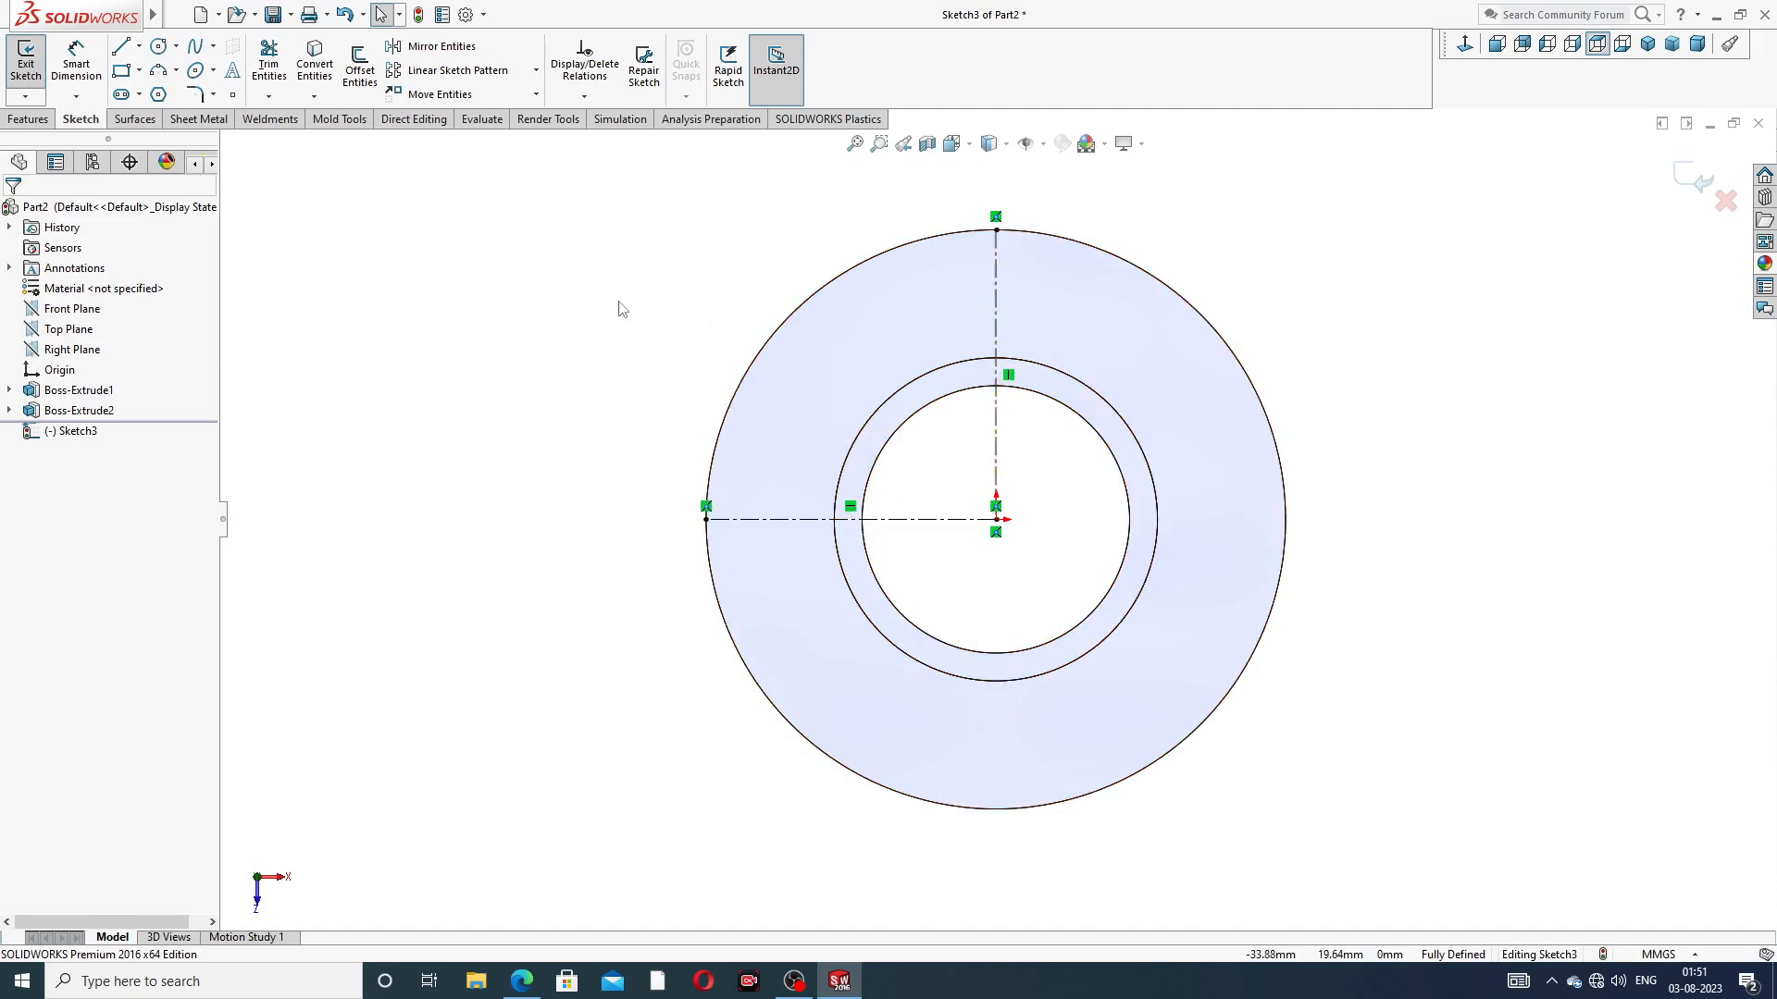
Sketch a circle with a radius of about 2.4 mm centred on the vertical centerline, about 20 mm above the origin
click(158, 46)
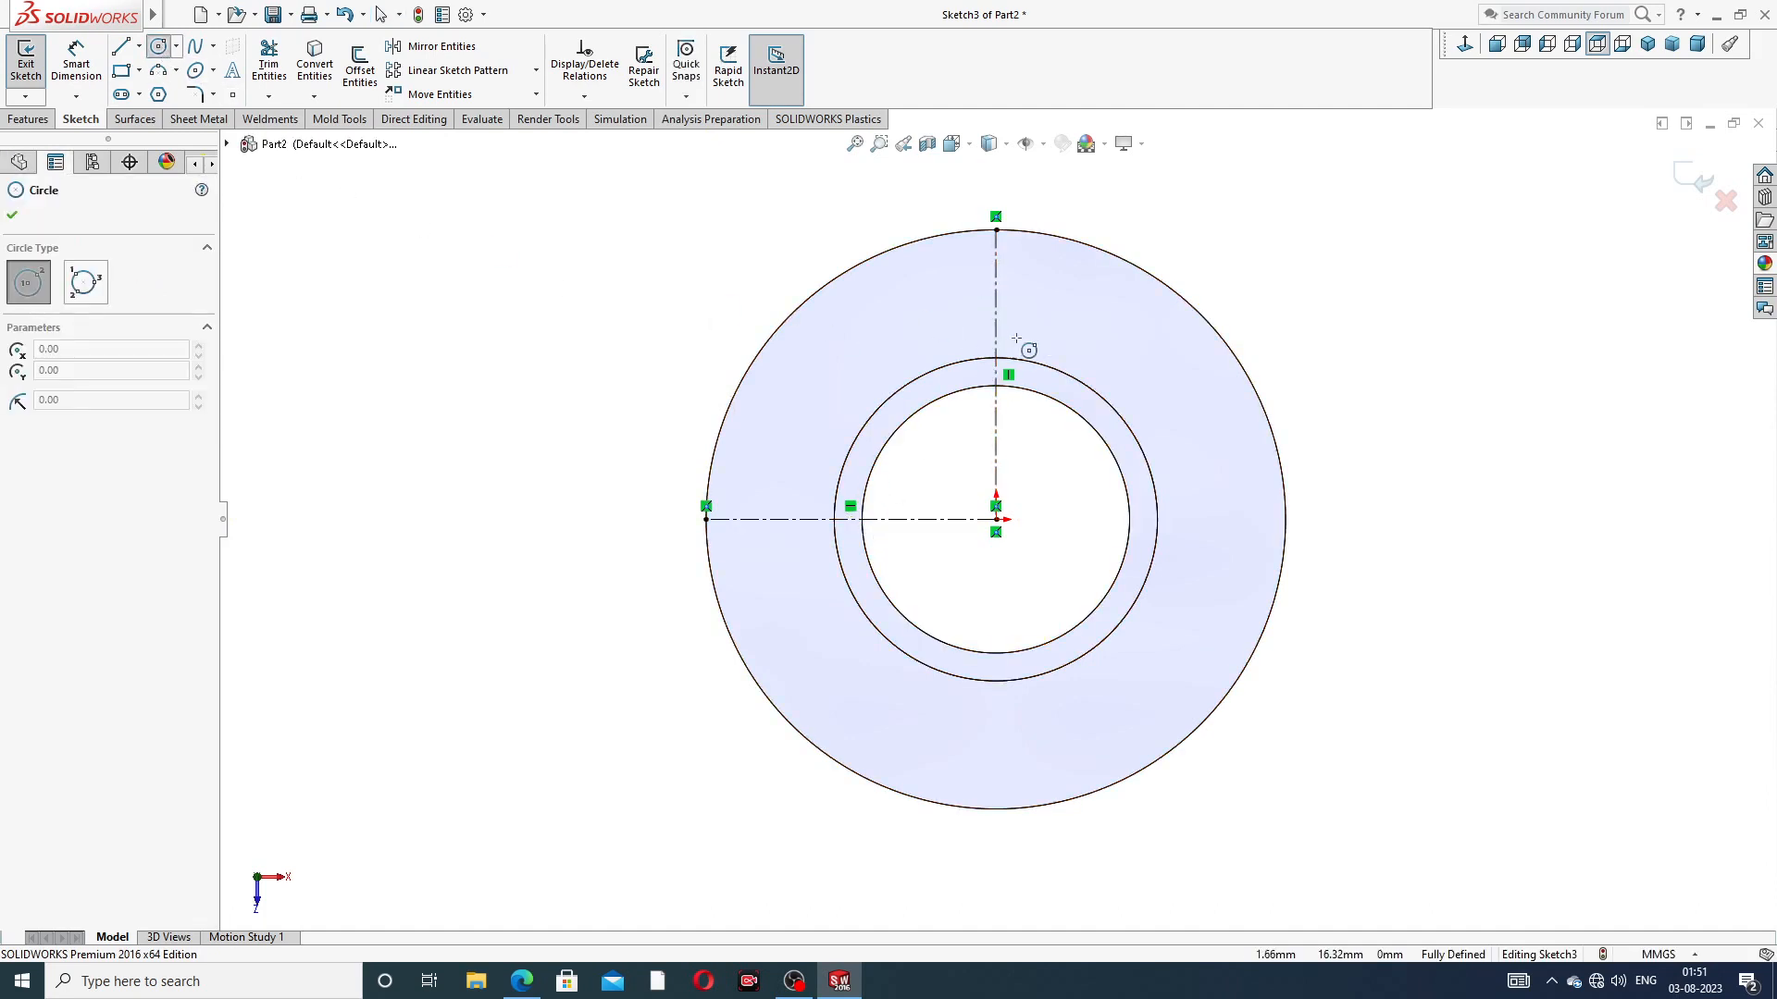
scroll(1016, 339, down, 1)
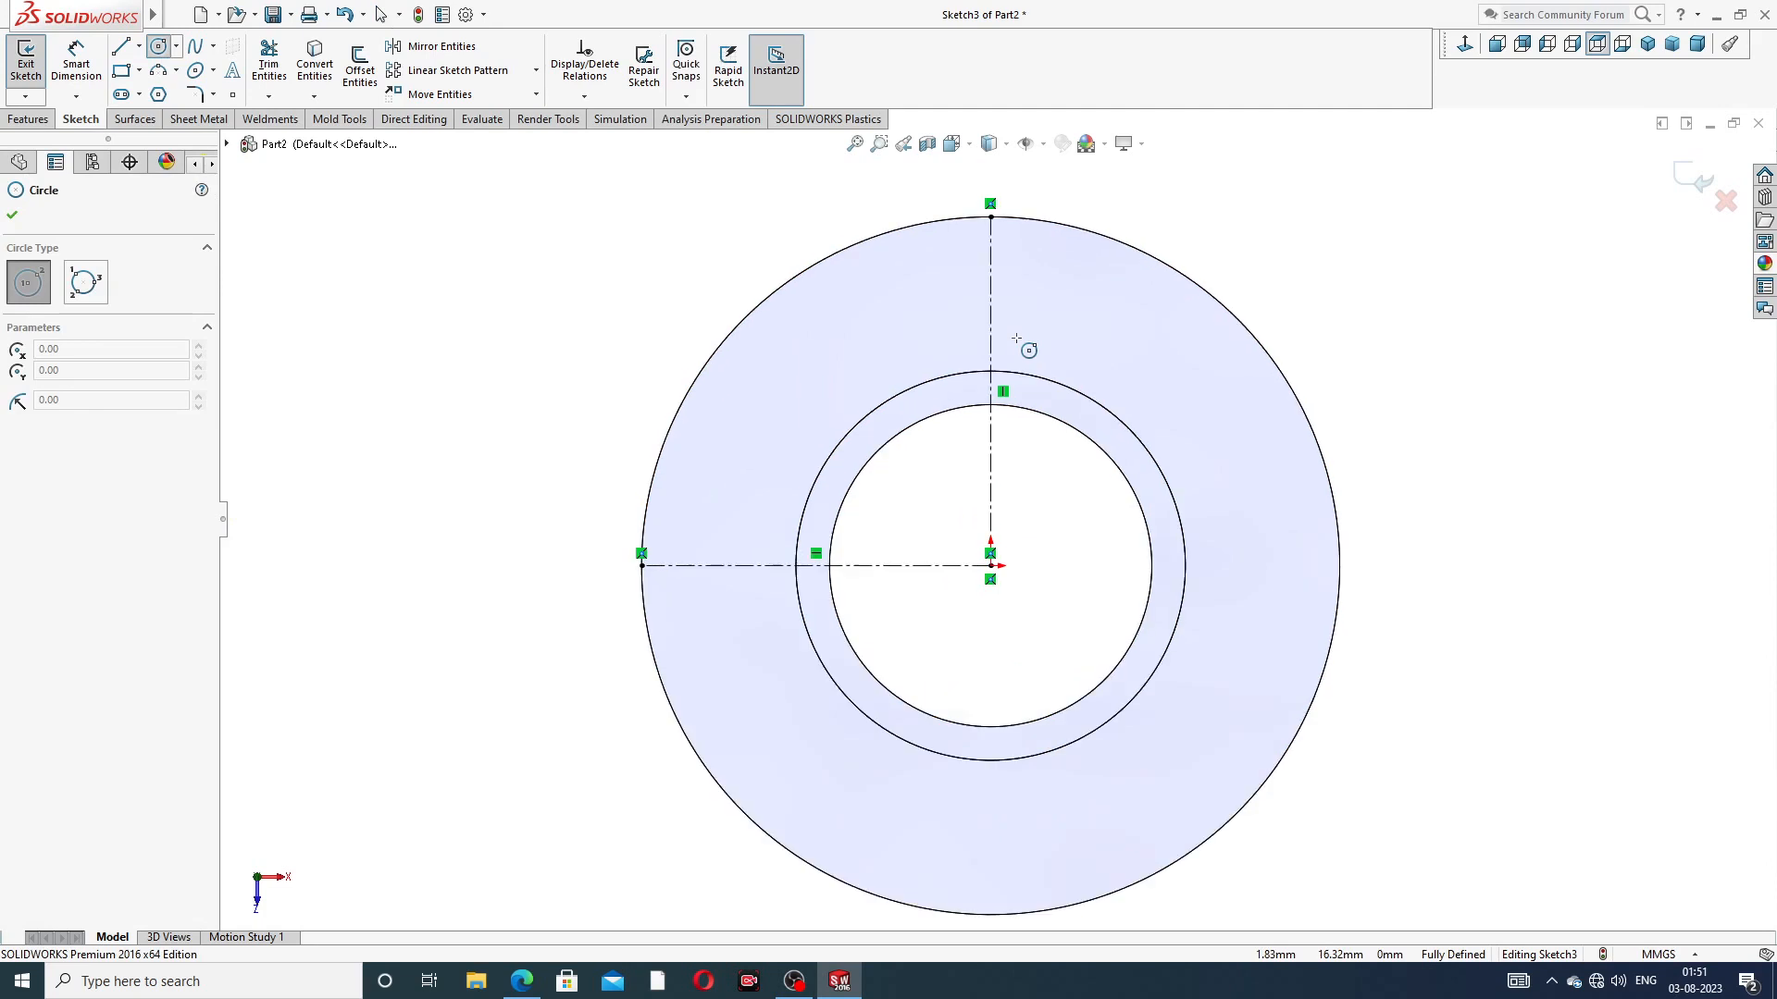
click(990, 298)
click(1016, 280)
right_click(1168, 215)
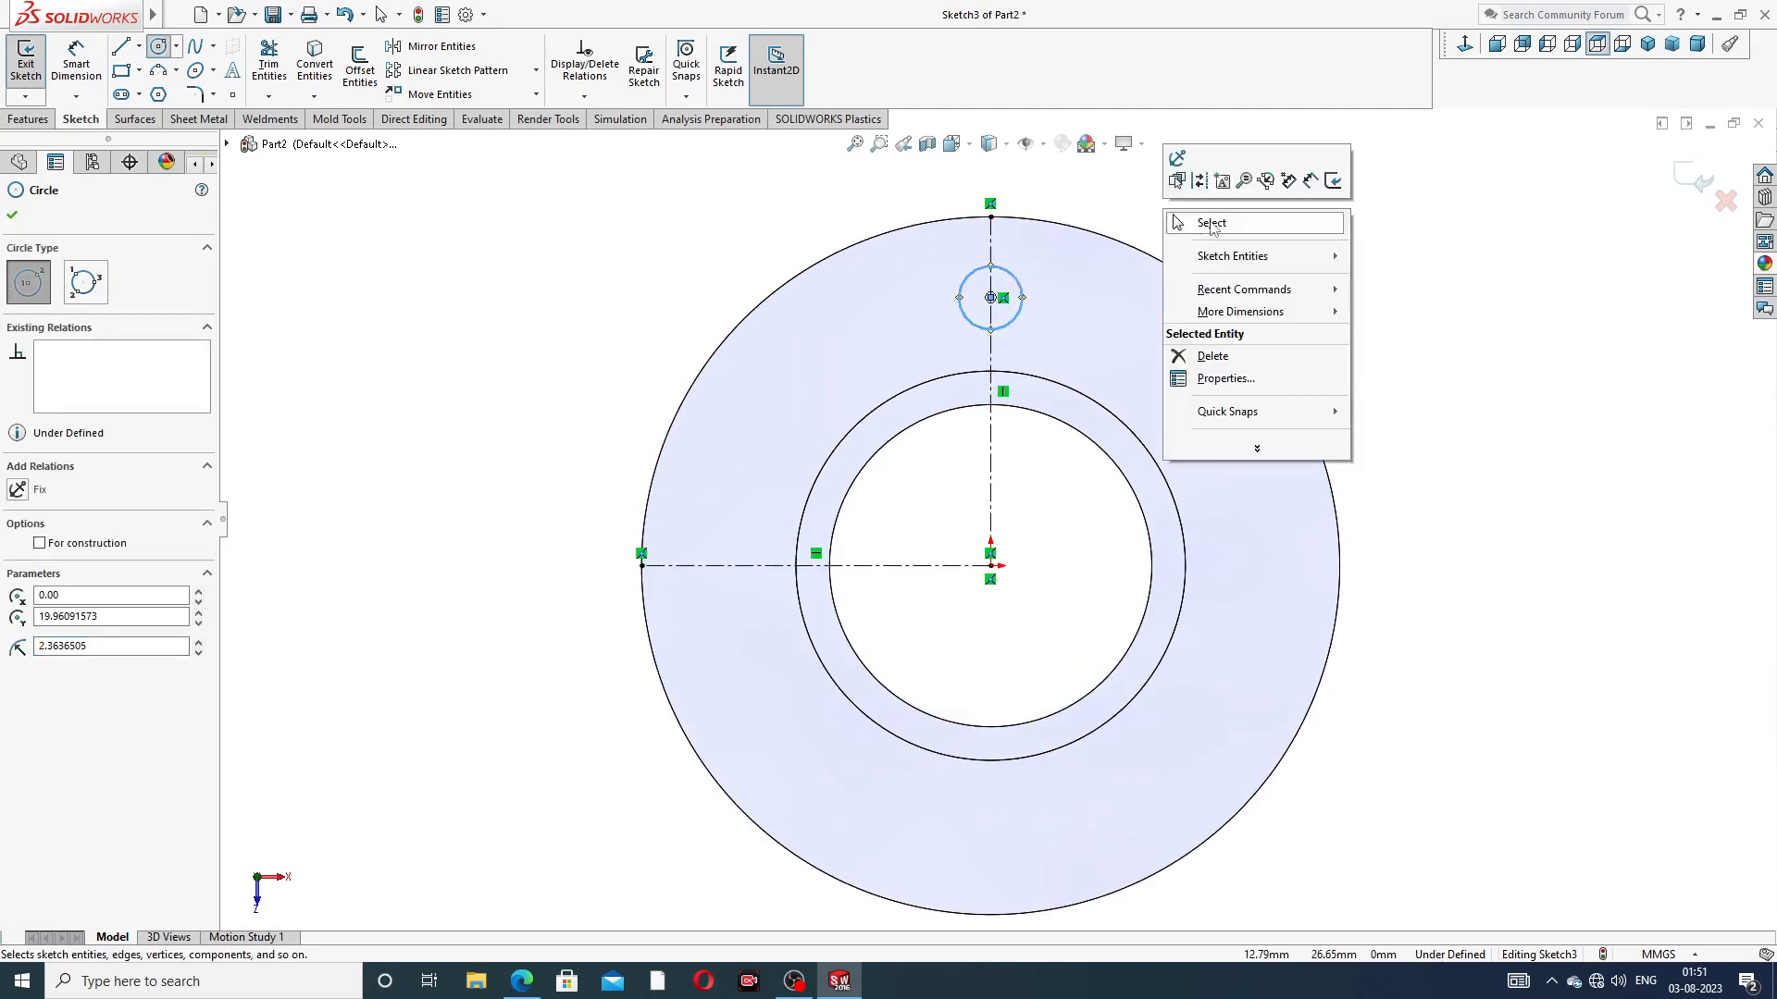
click(1211, 223)
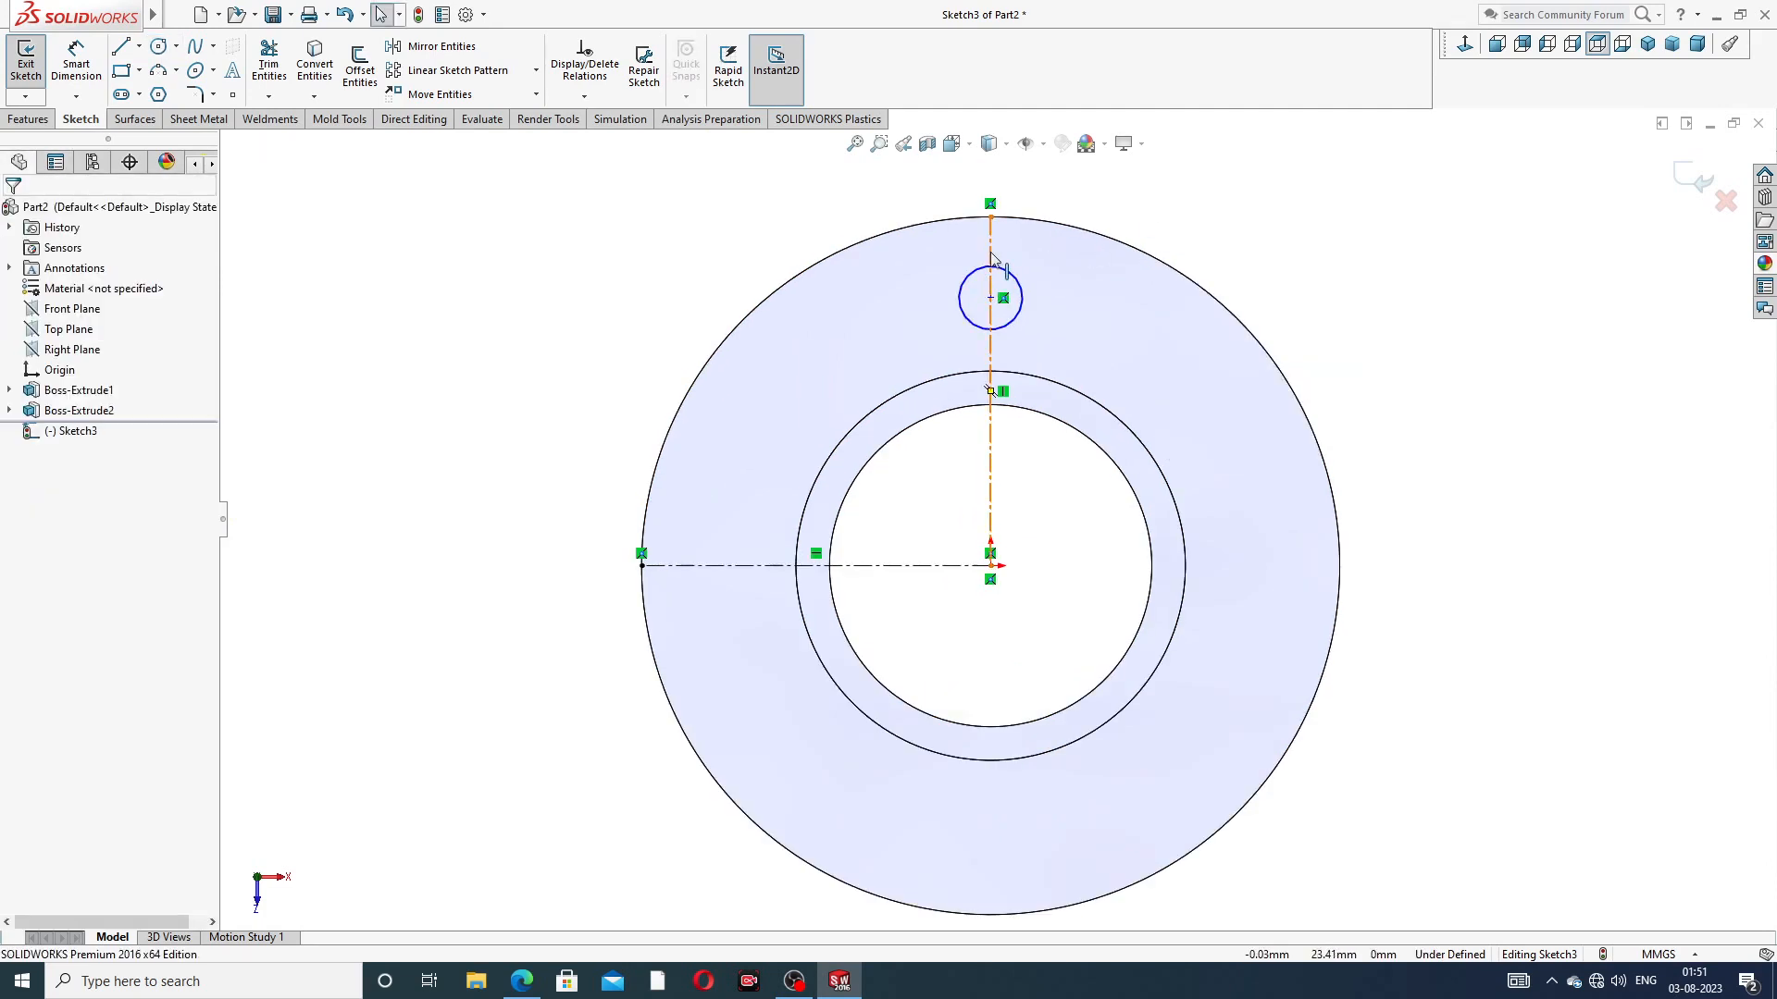
click(121, 48)
scroll(1004, 259, down, 2)
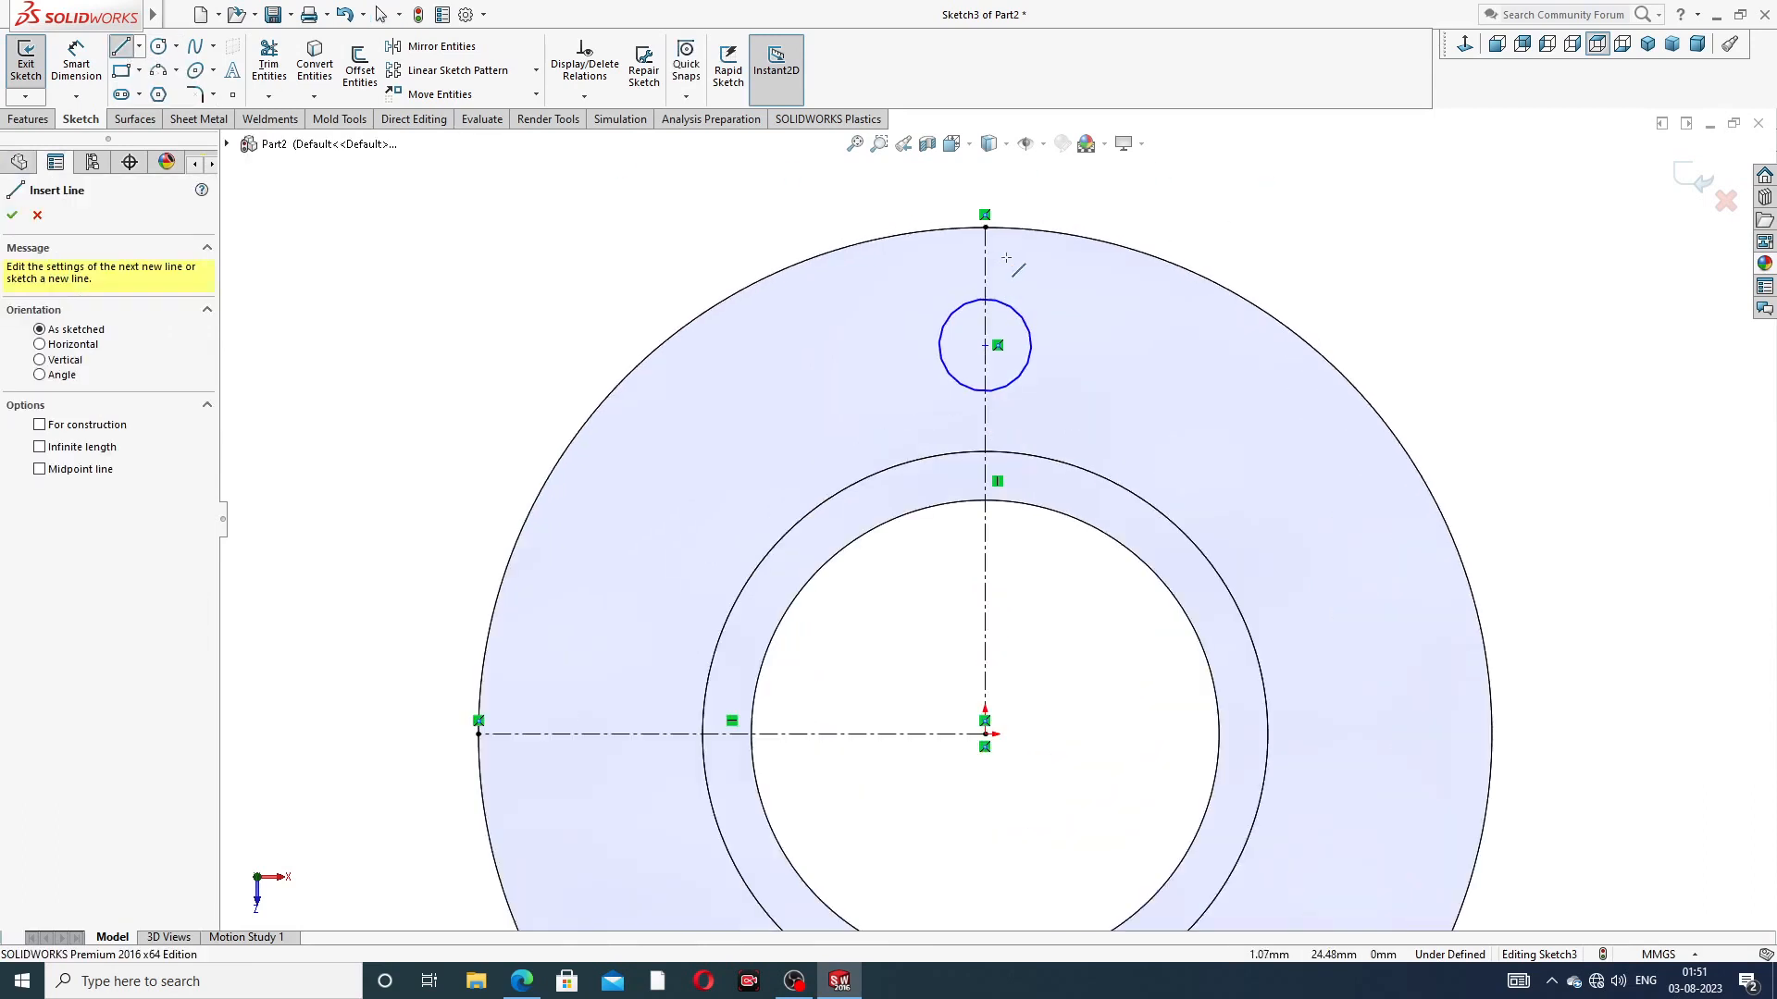
click(1027, 328)
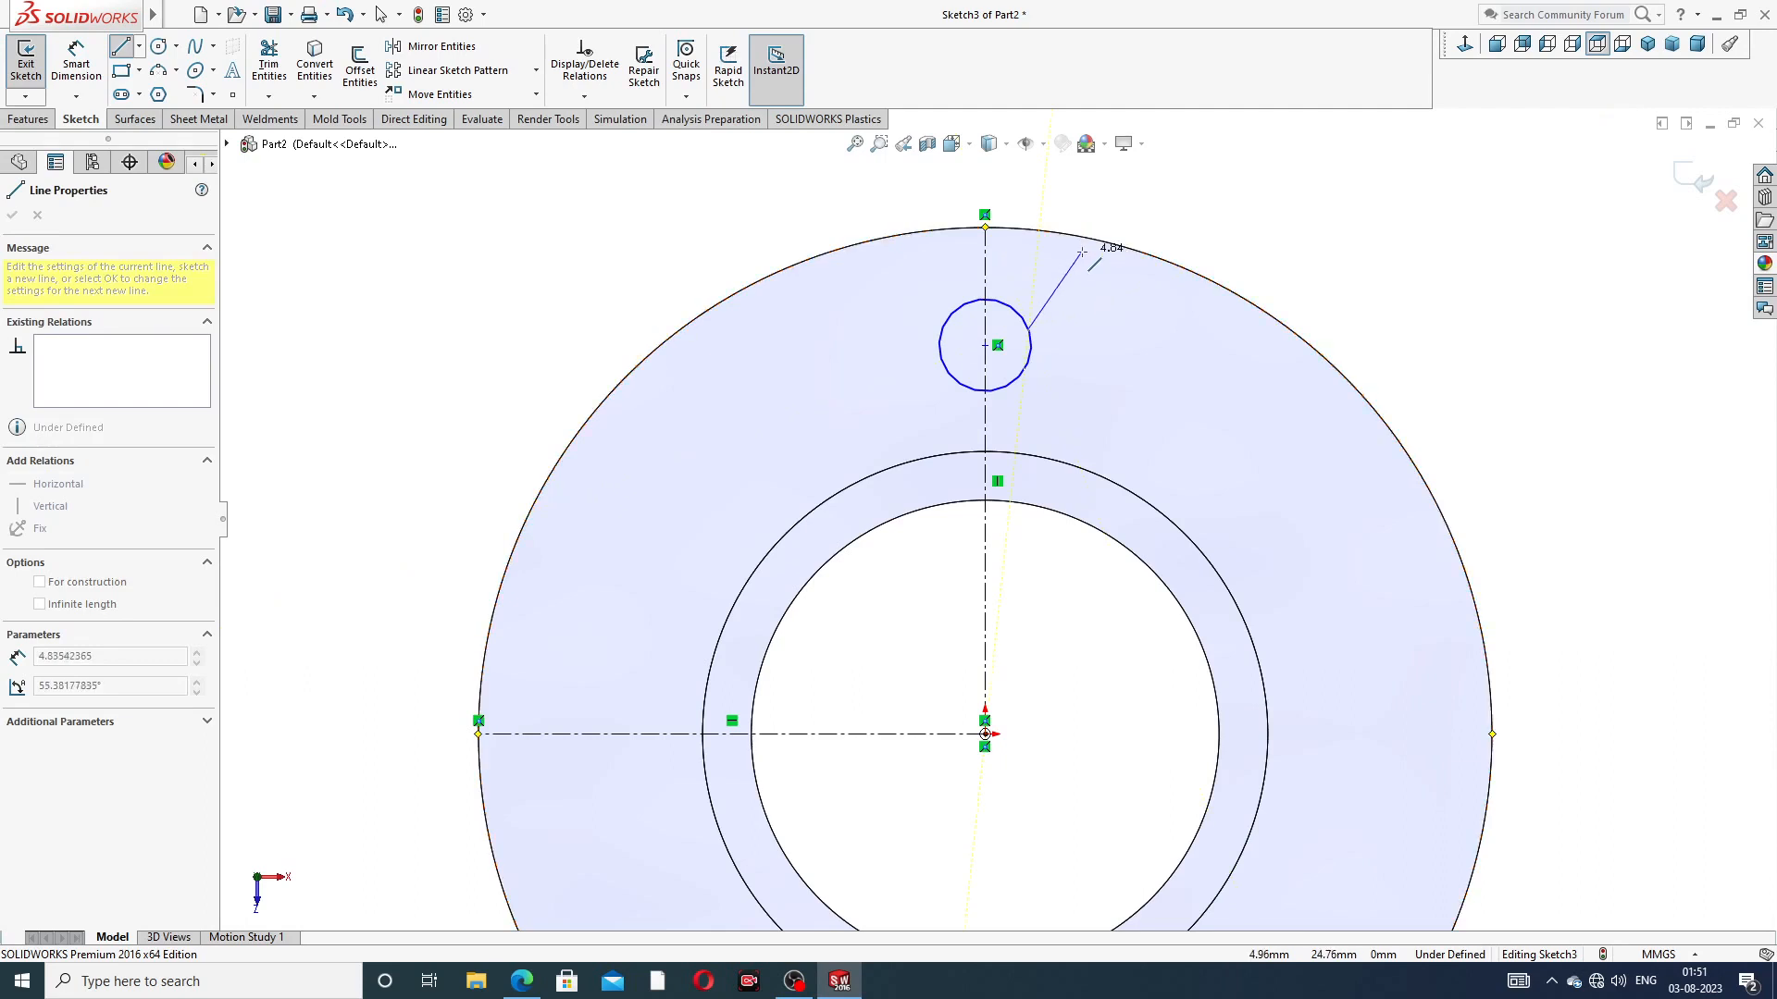
key(Escape)
key(Escape)
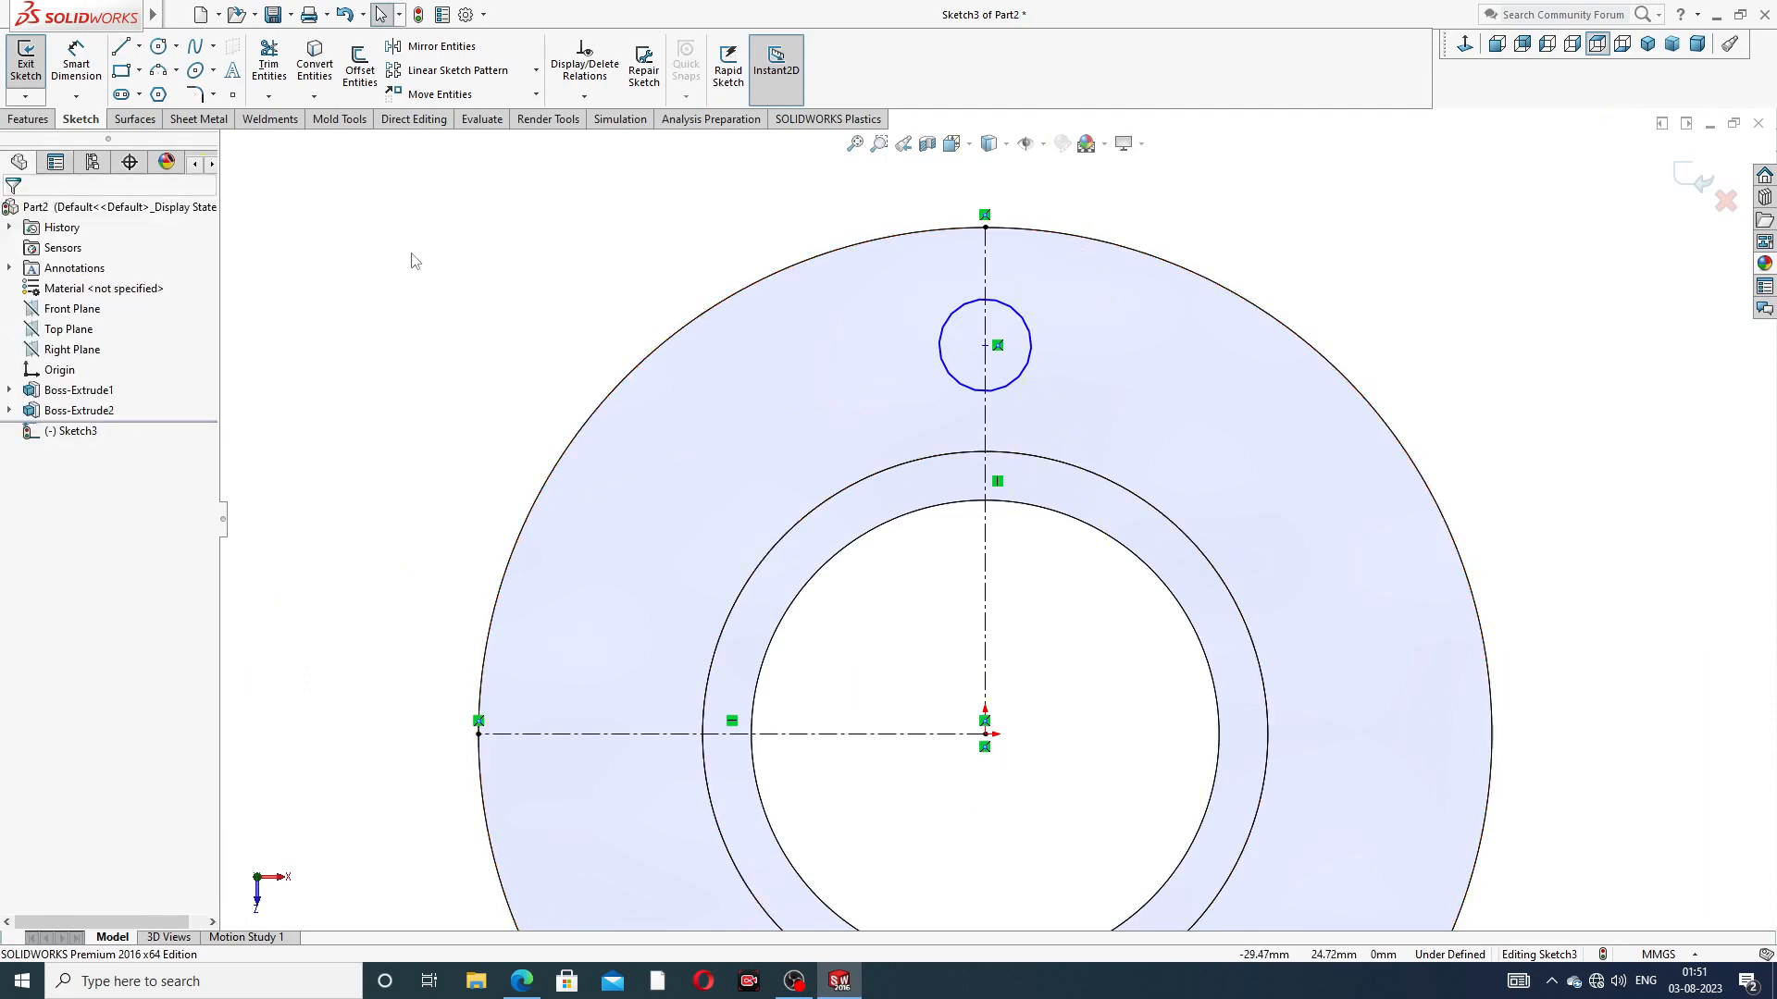
Draw a line about 7 mm long, tangent to the small circle's right side and ending on the outer edge at about 68.5°
click(139, 46)
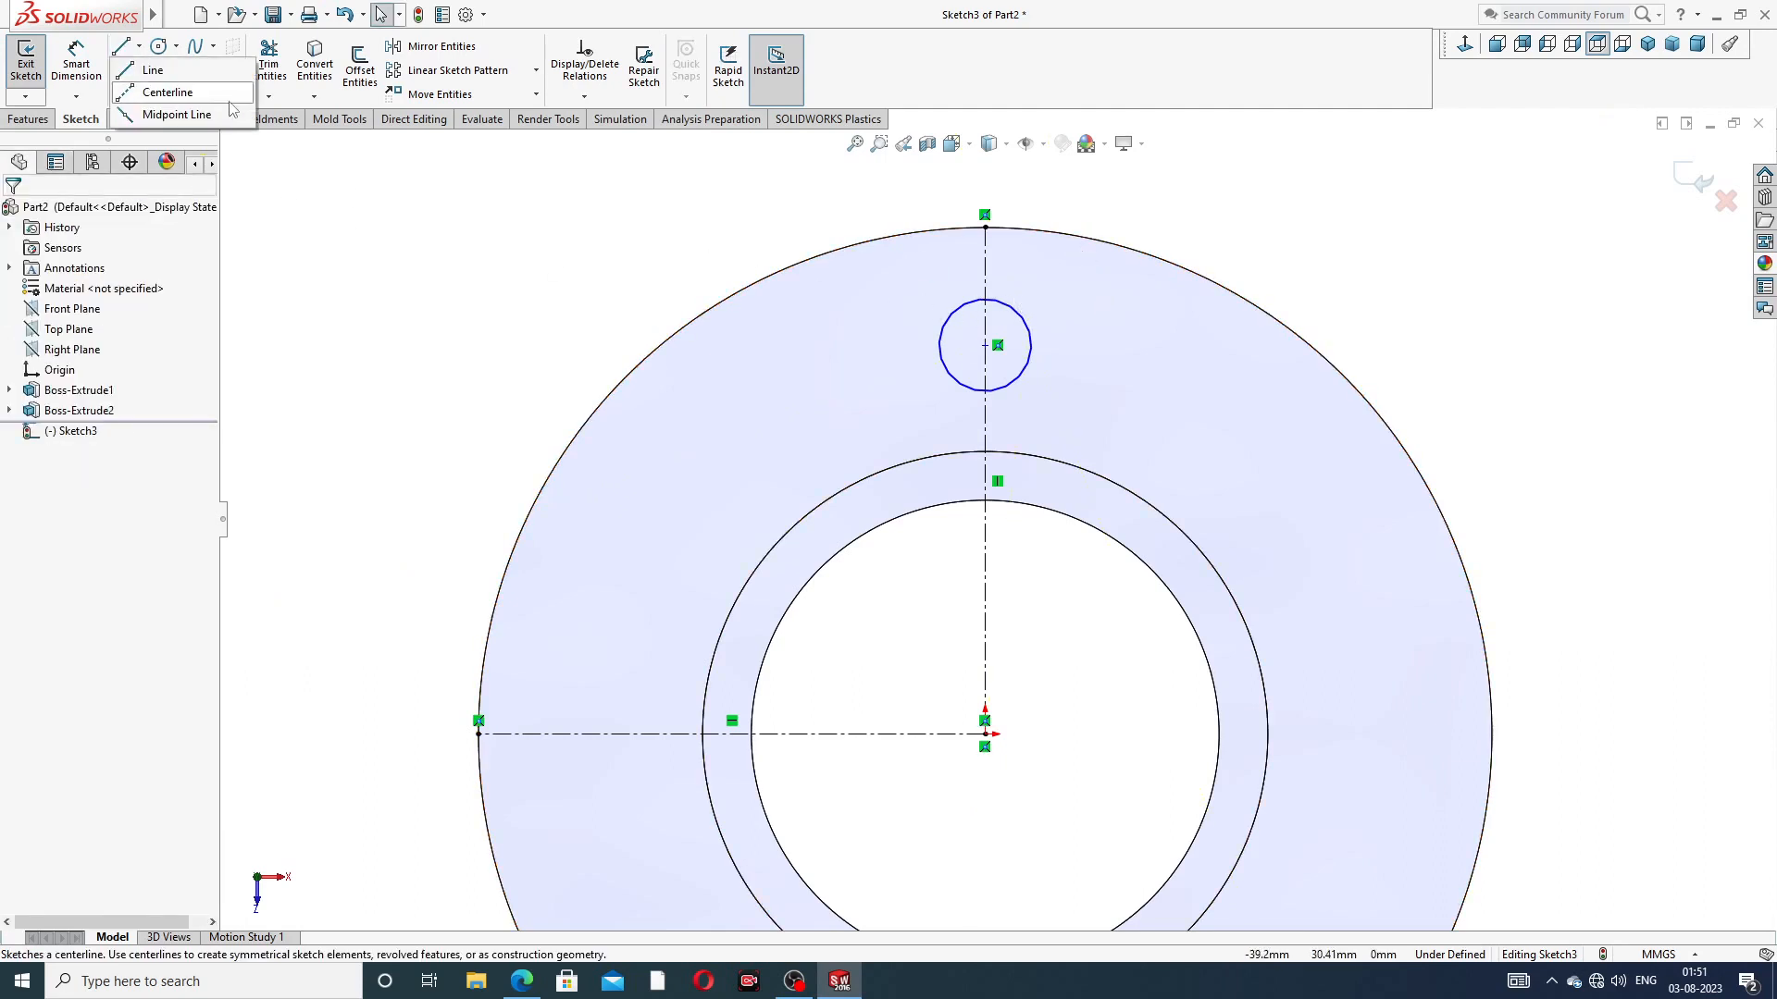
click(152, 70)
scroll(896, 335, down, 2)
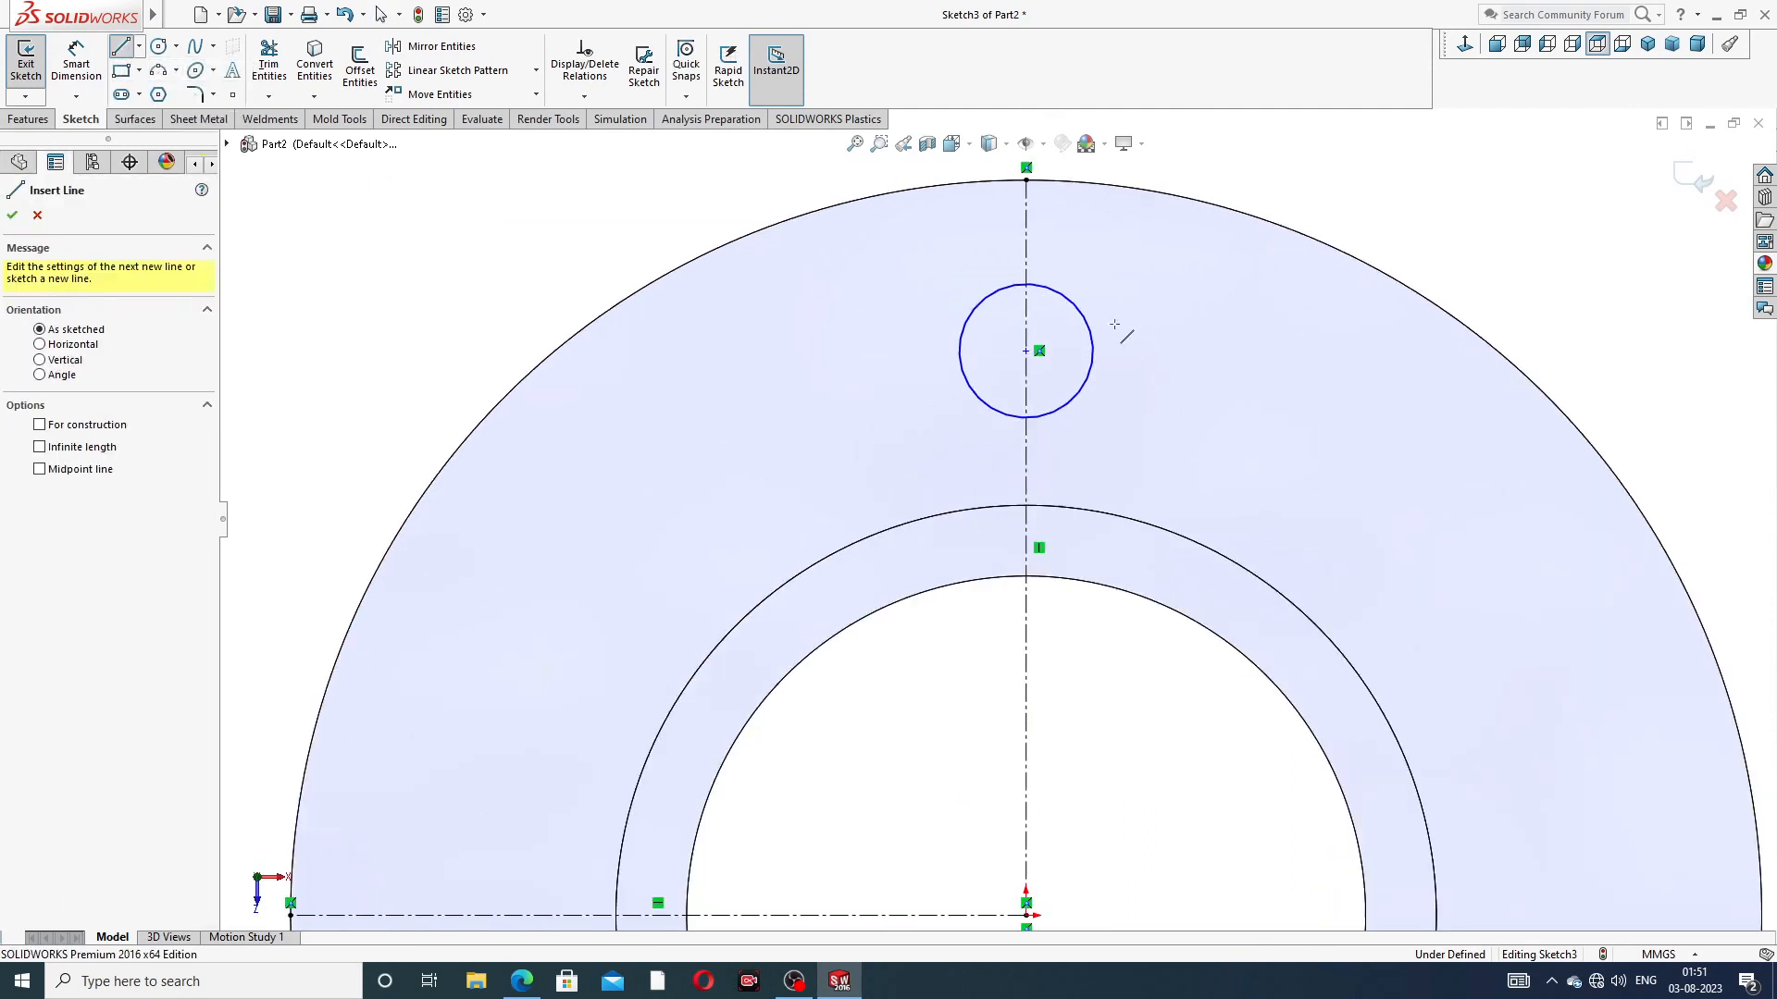
click(1094, 352)
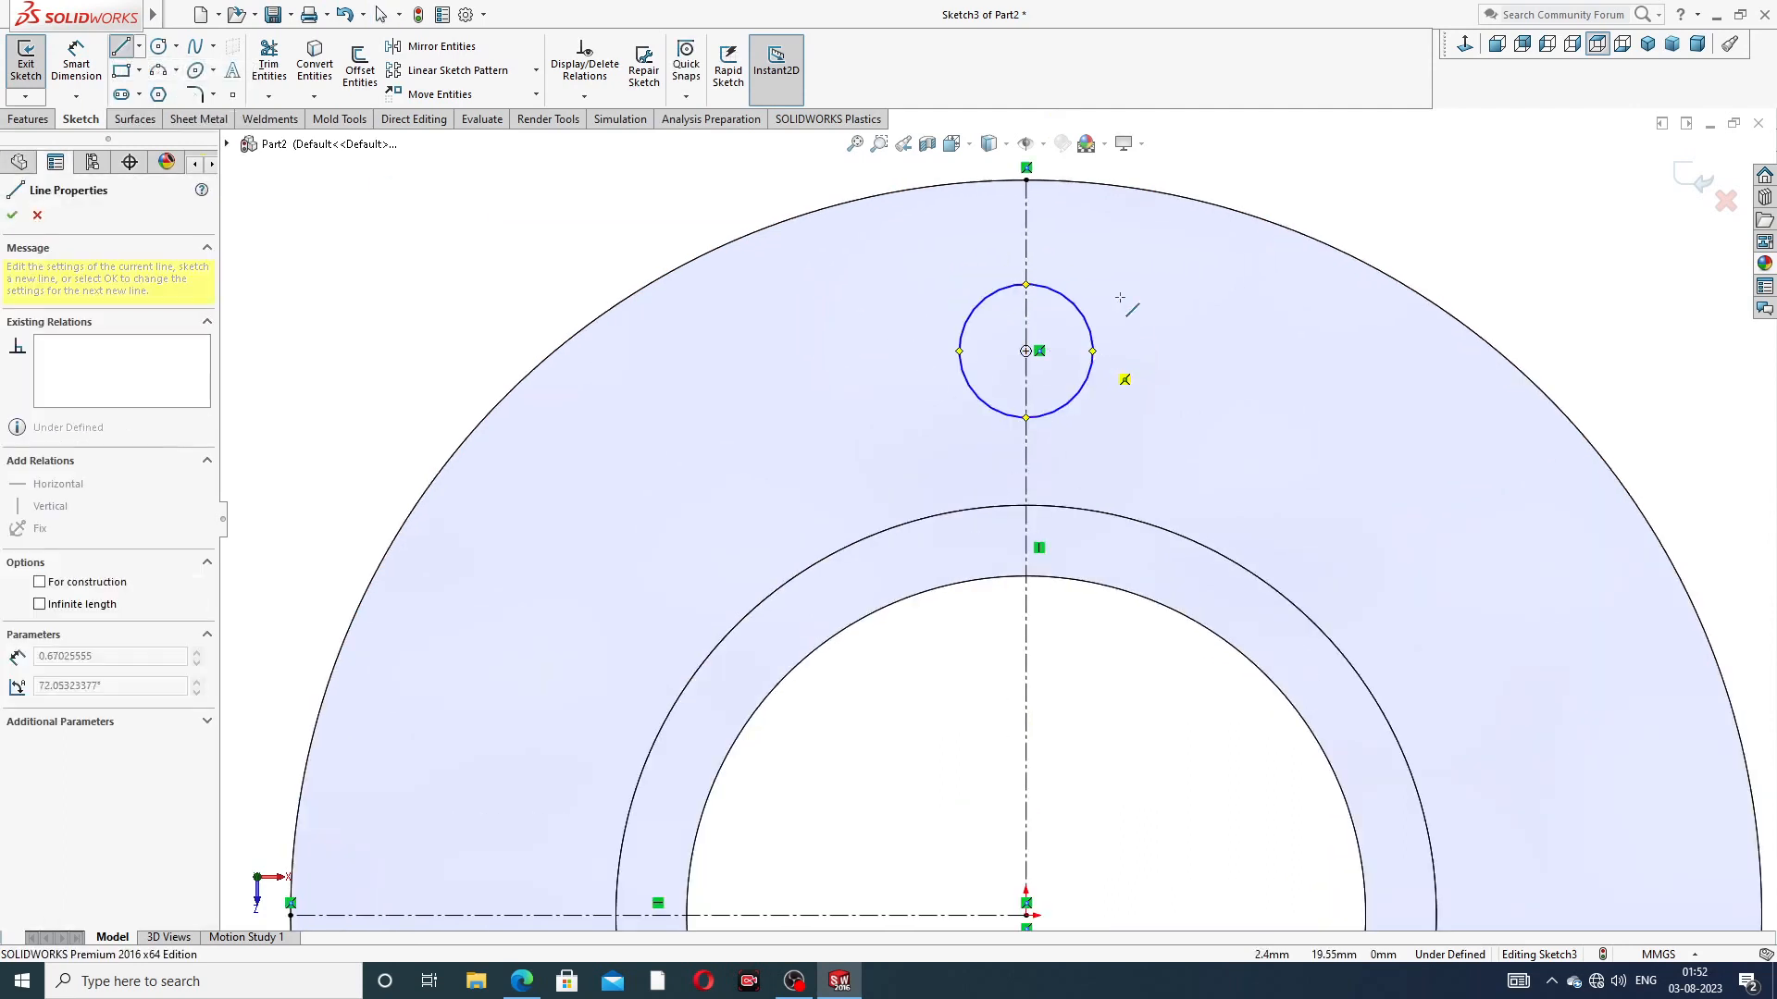
click(1159, 192)
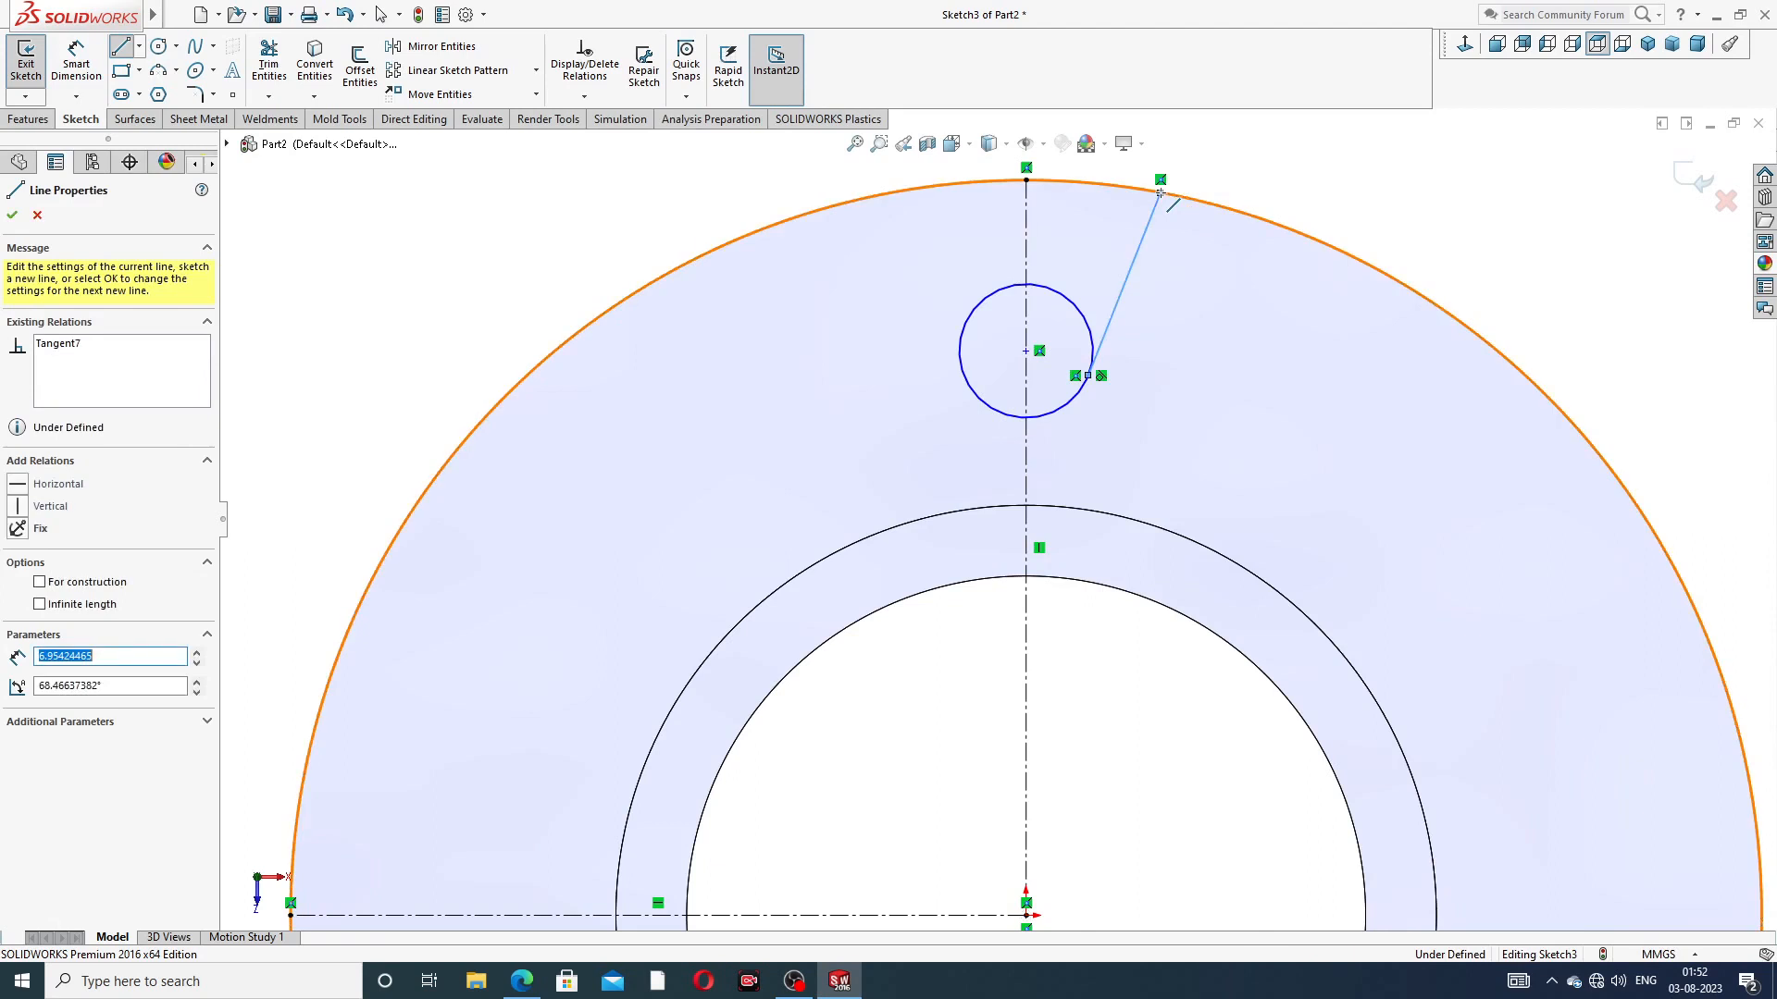
right_click(1245, 172)
click(1269, 185)
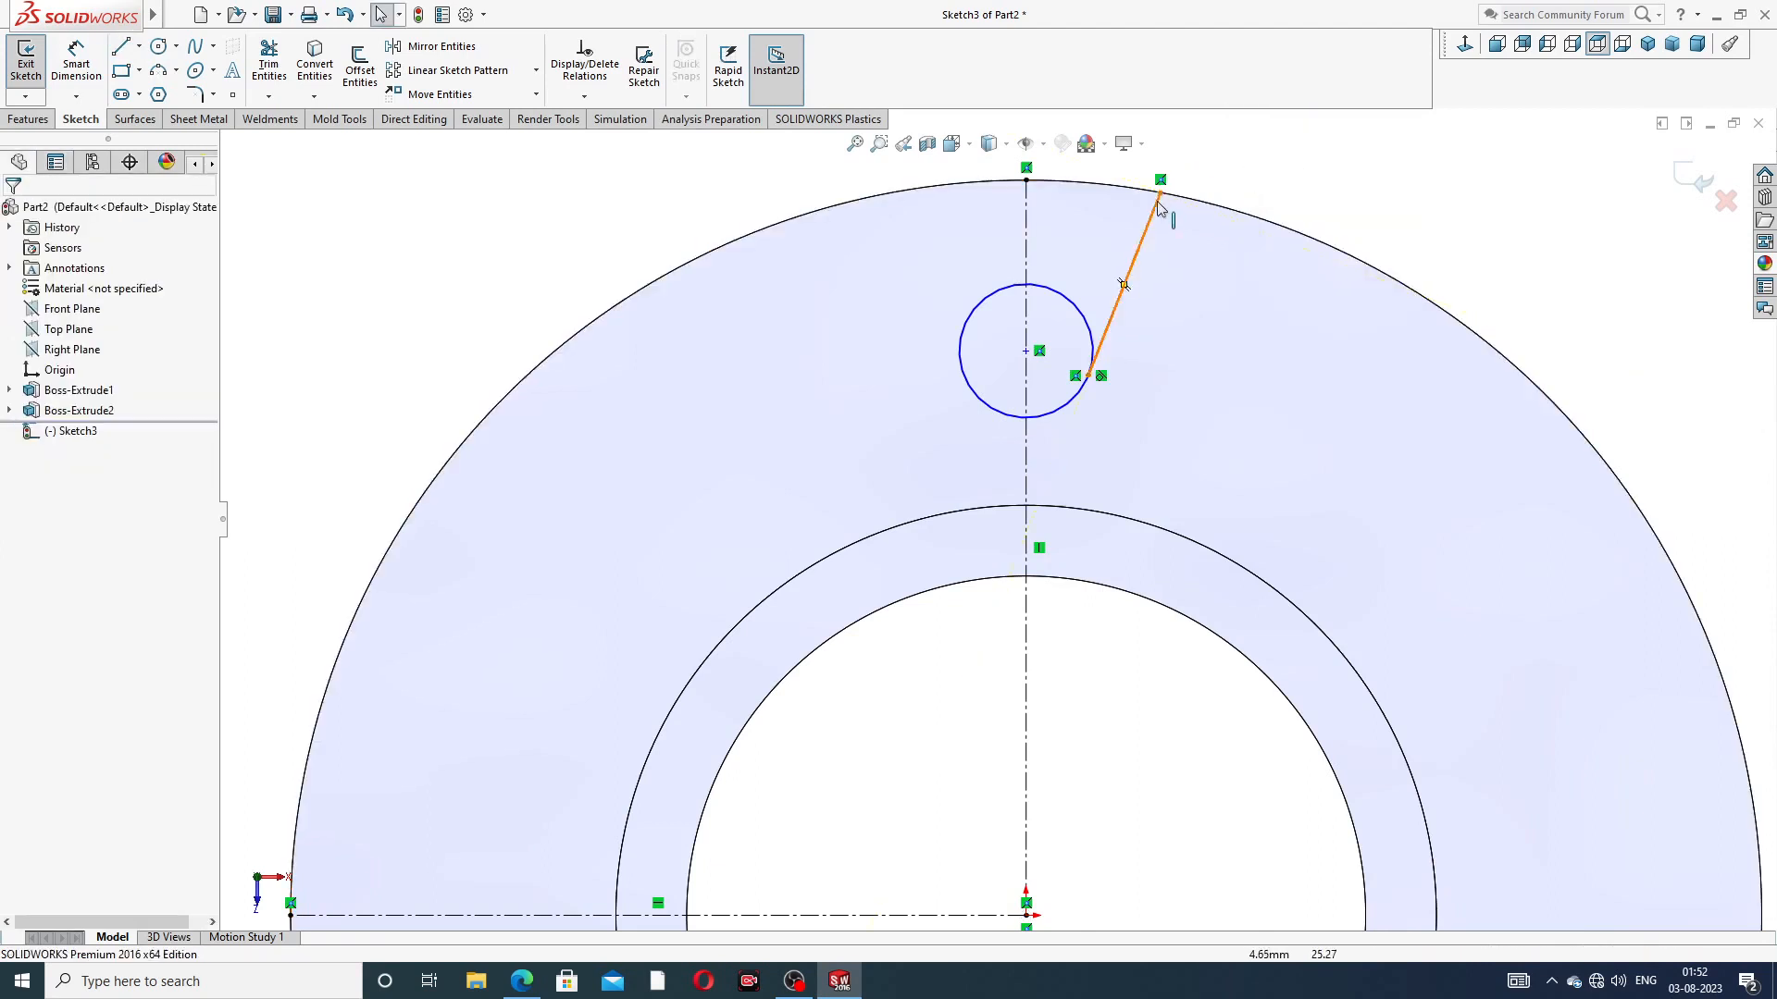
Mirror the tangent line about the vertical centerline, keeping the original
click(442, 47)
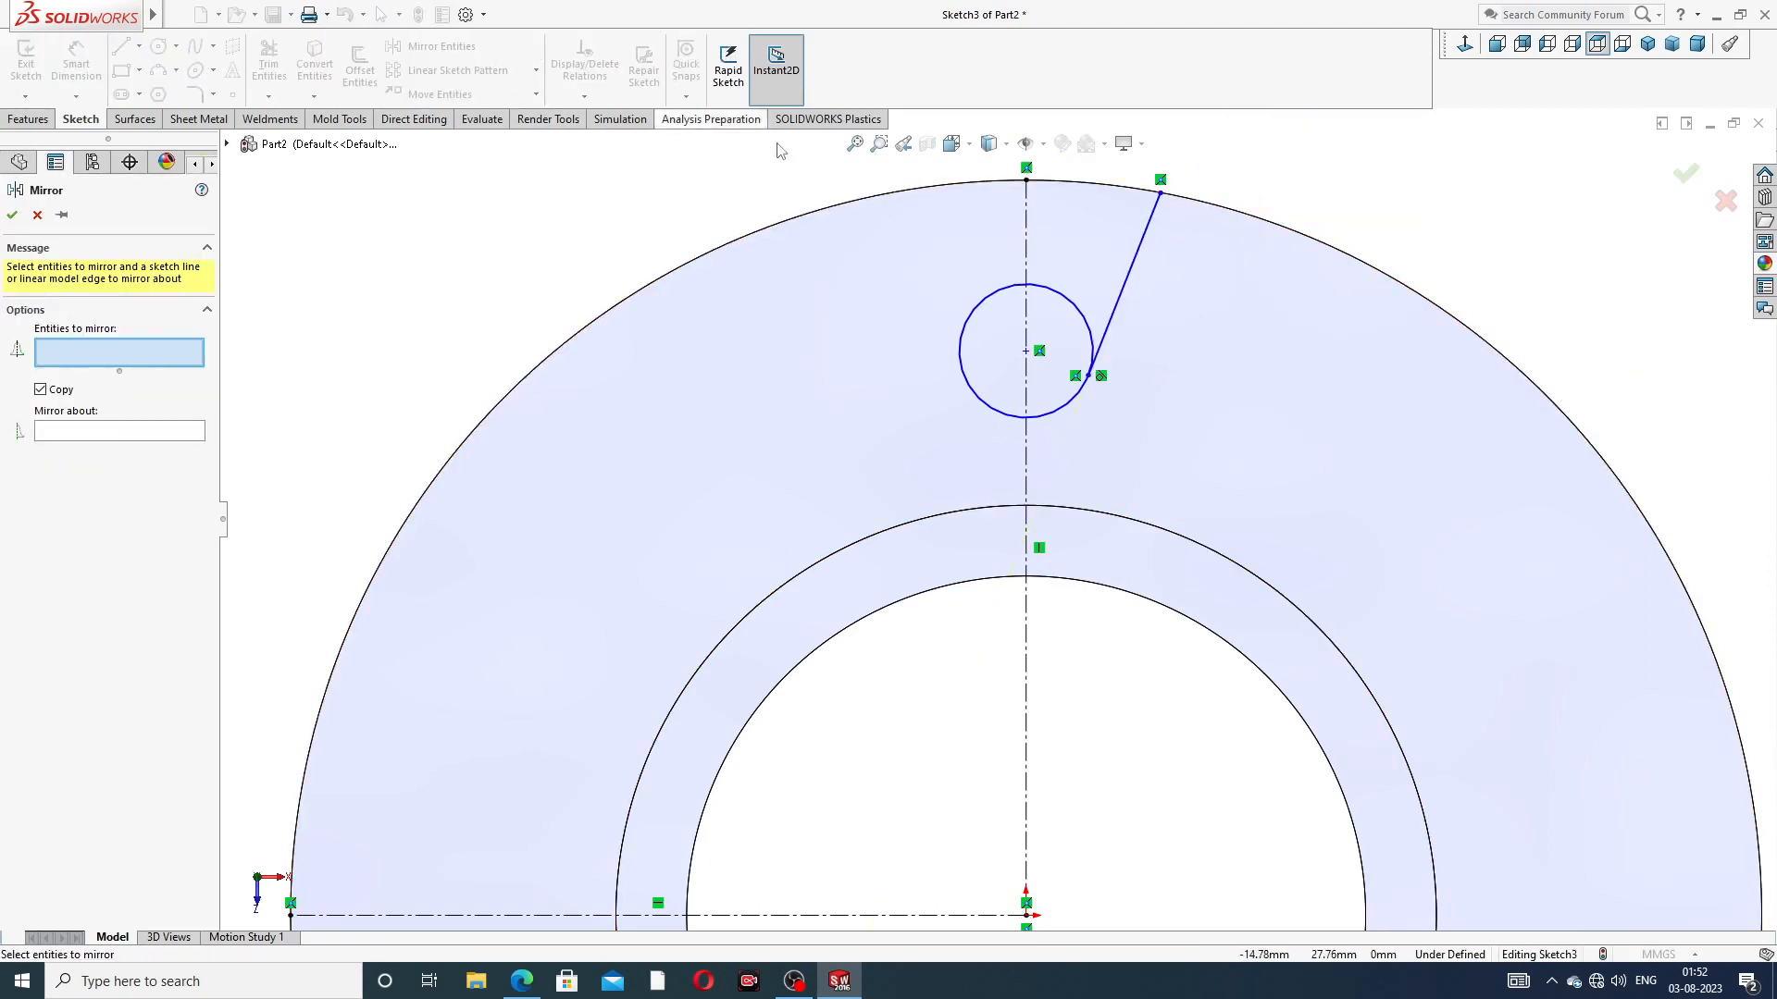
click(1140, 240)
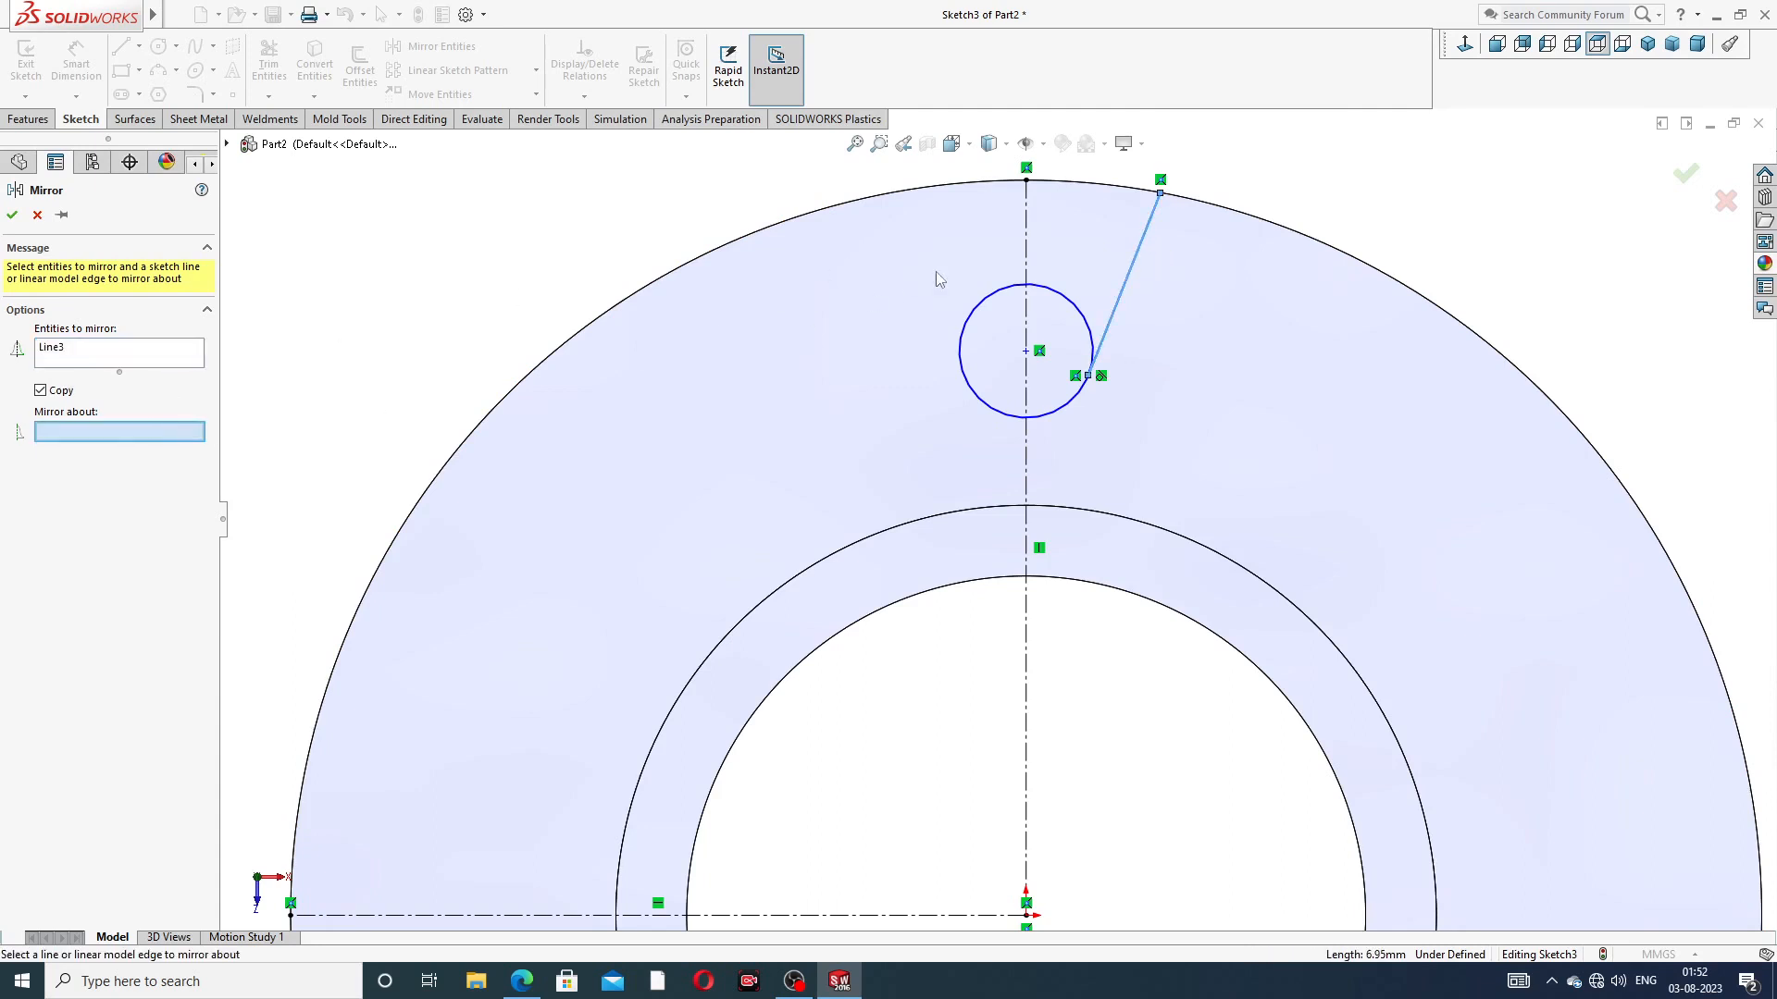
click(1026, 237)
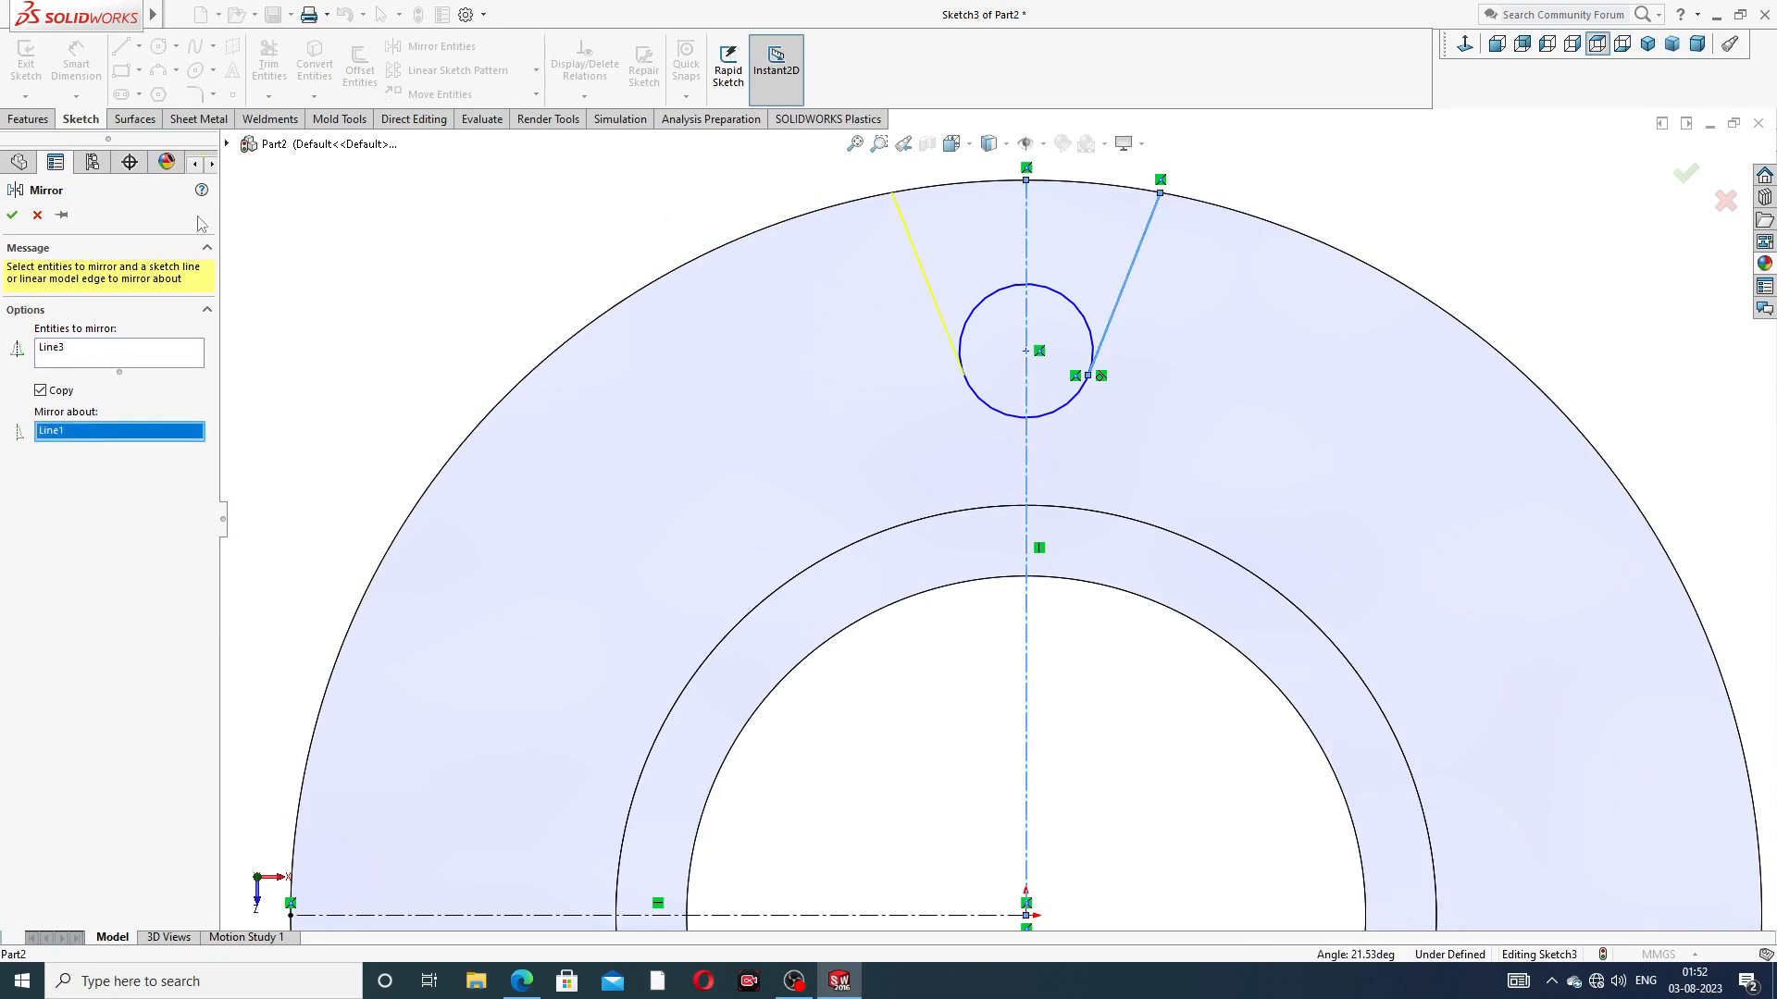
click(12, 217)
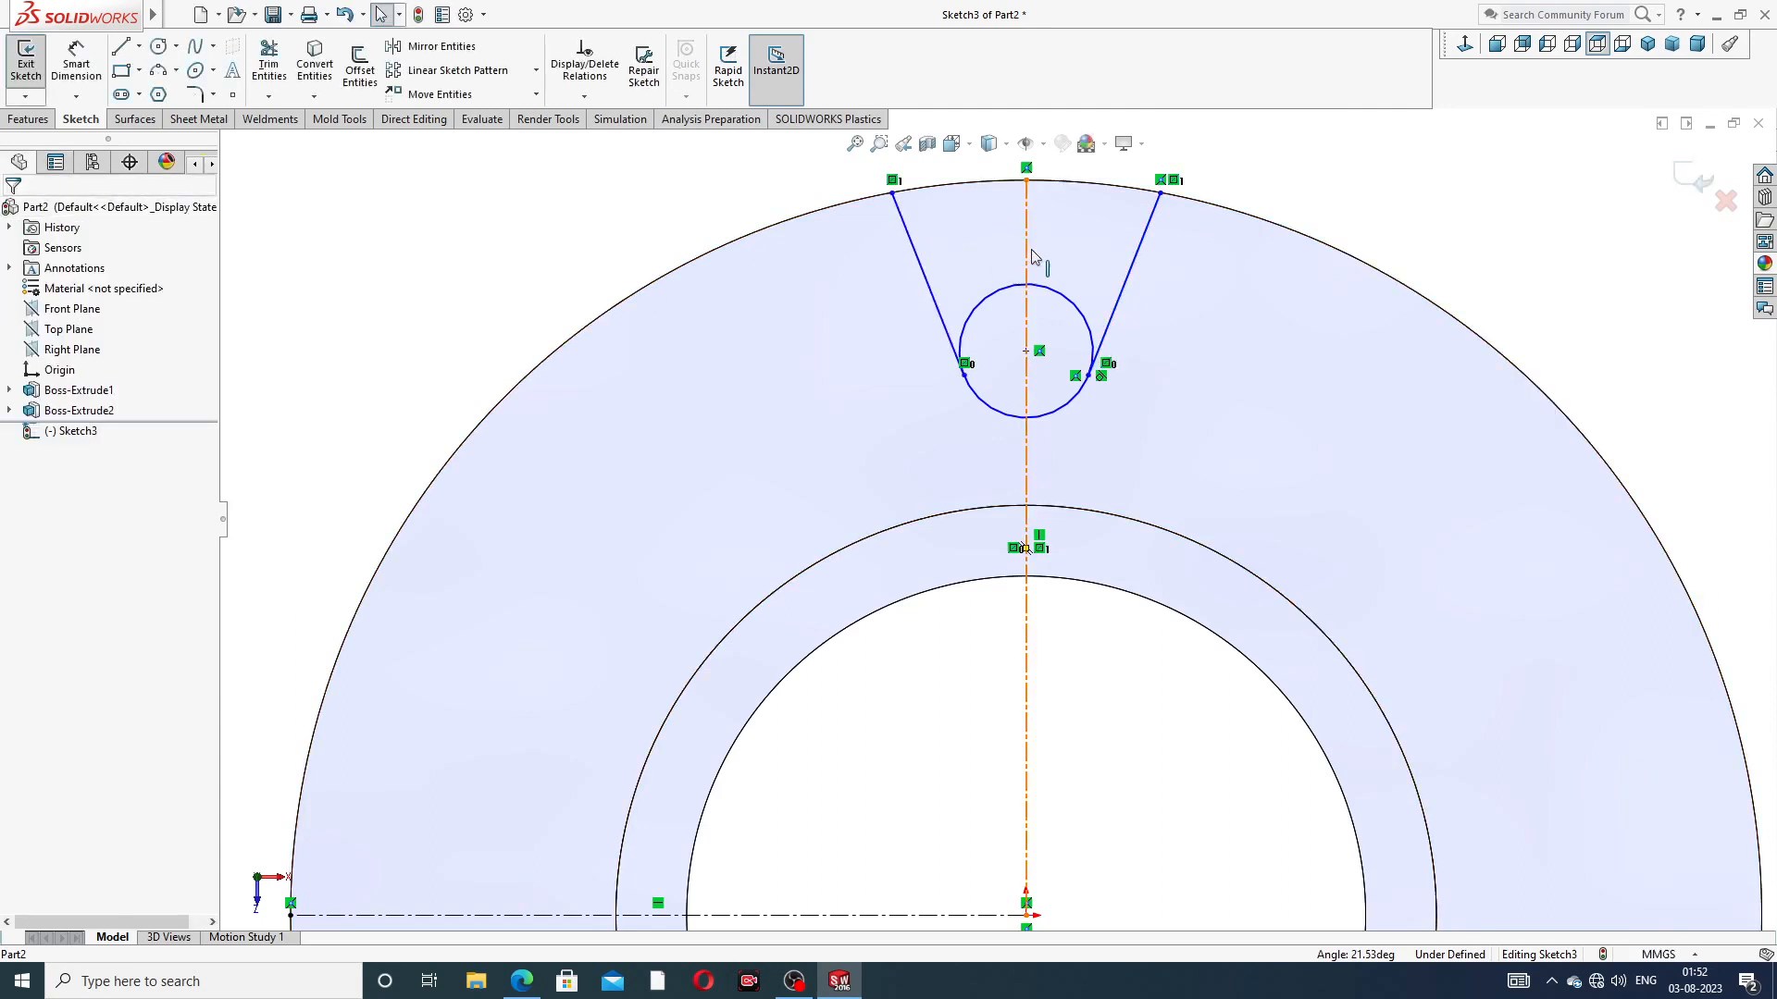
Trim away the upper part of the small circle, keeping only the lower arc between the two slanted lines
key(z)
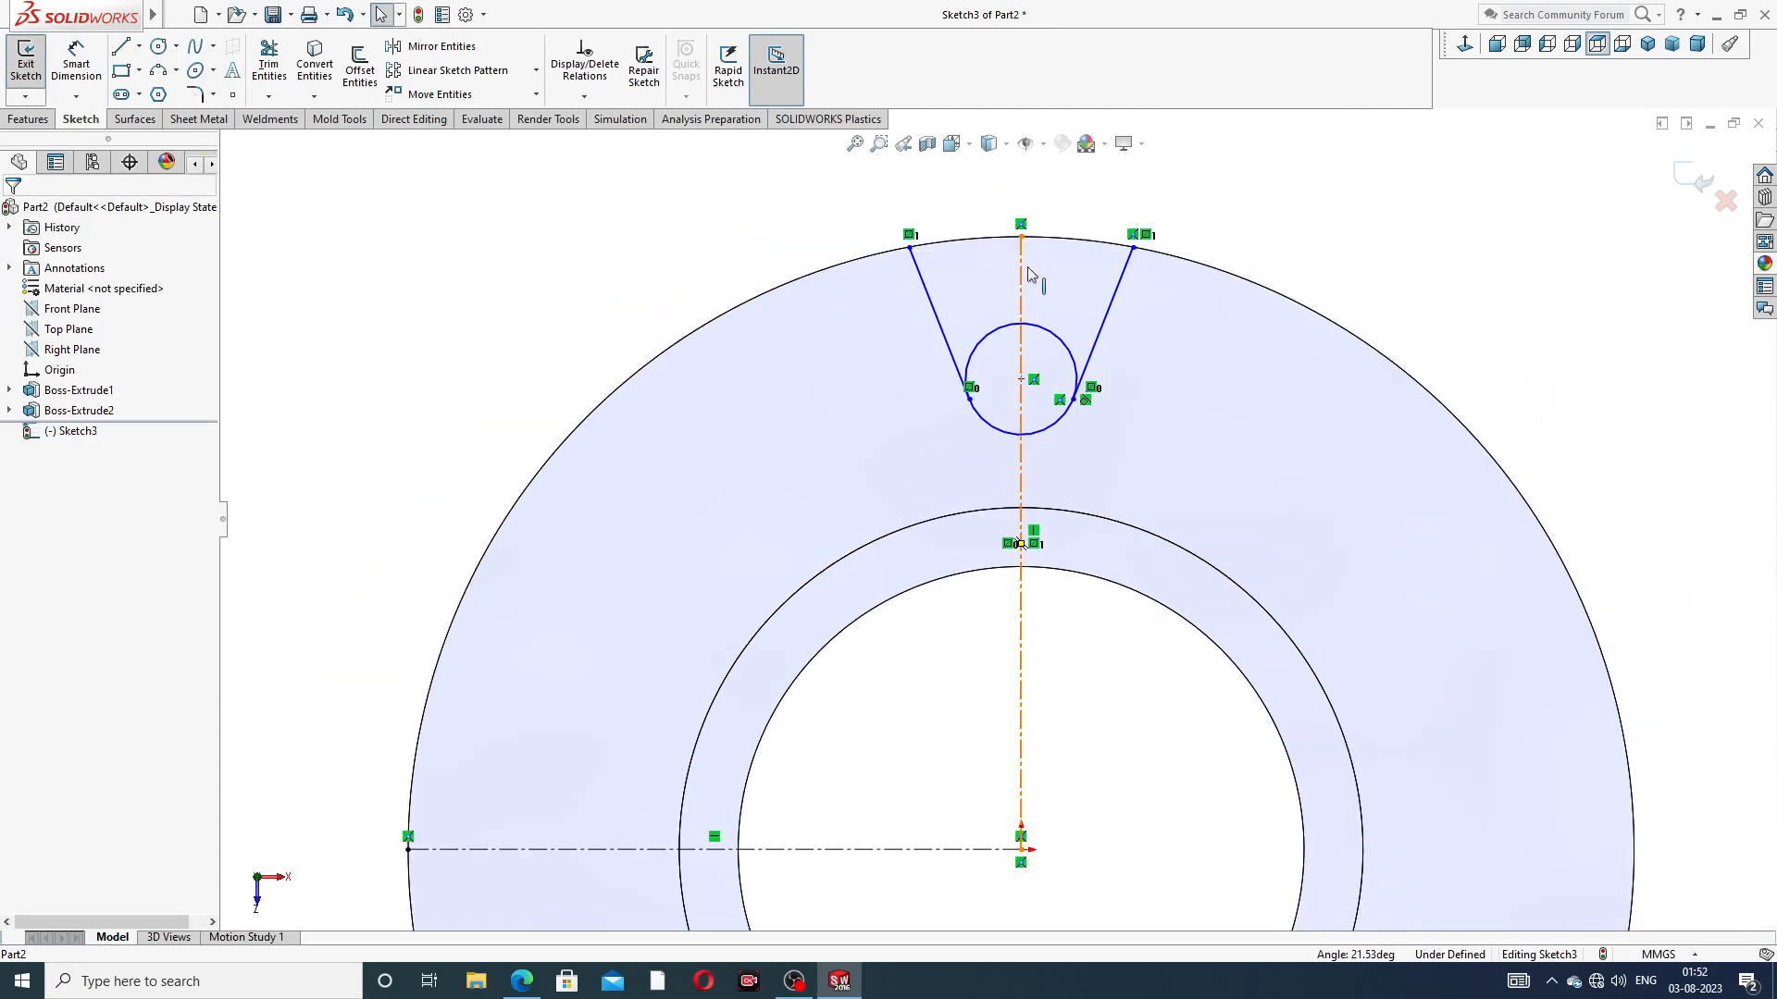
click(269, 65)
scroll(1037, 348, down, 3)
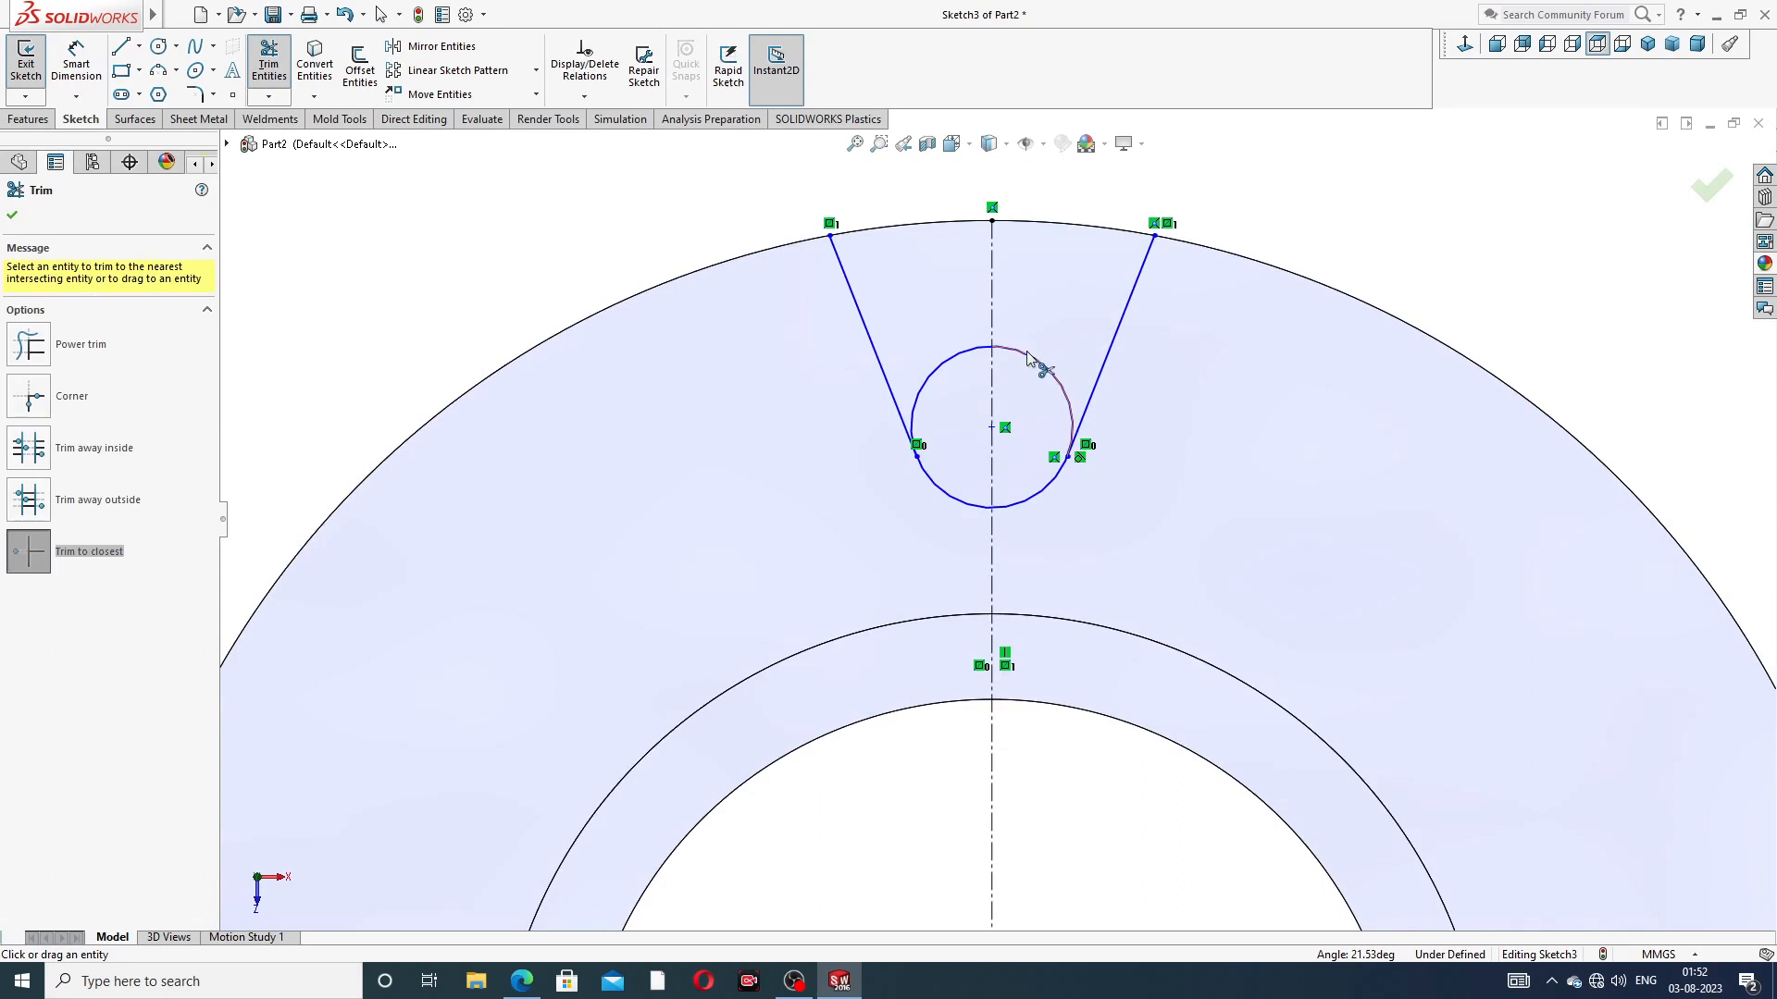
click(982, 349)
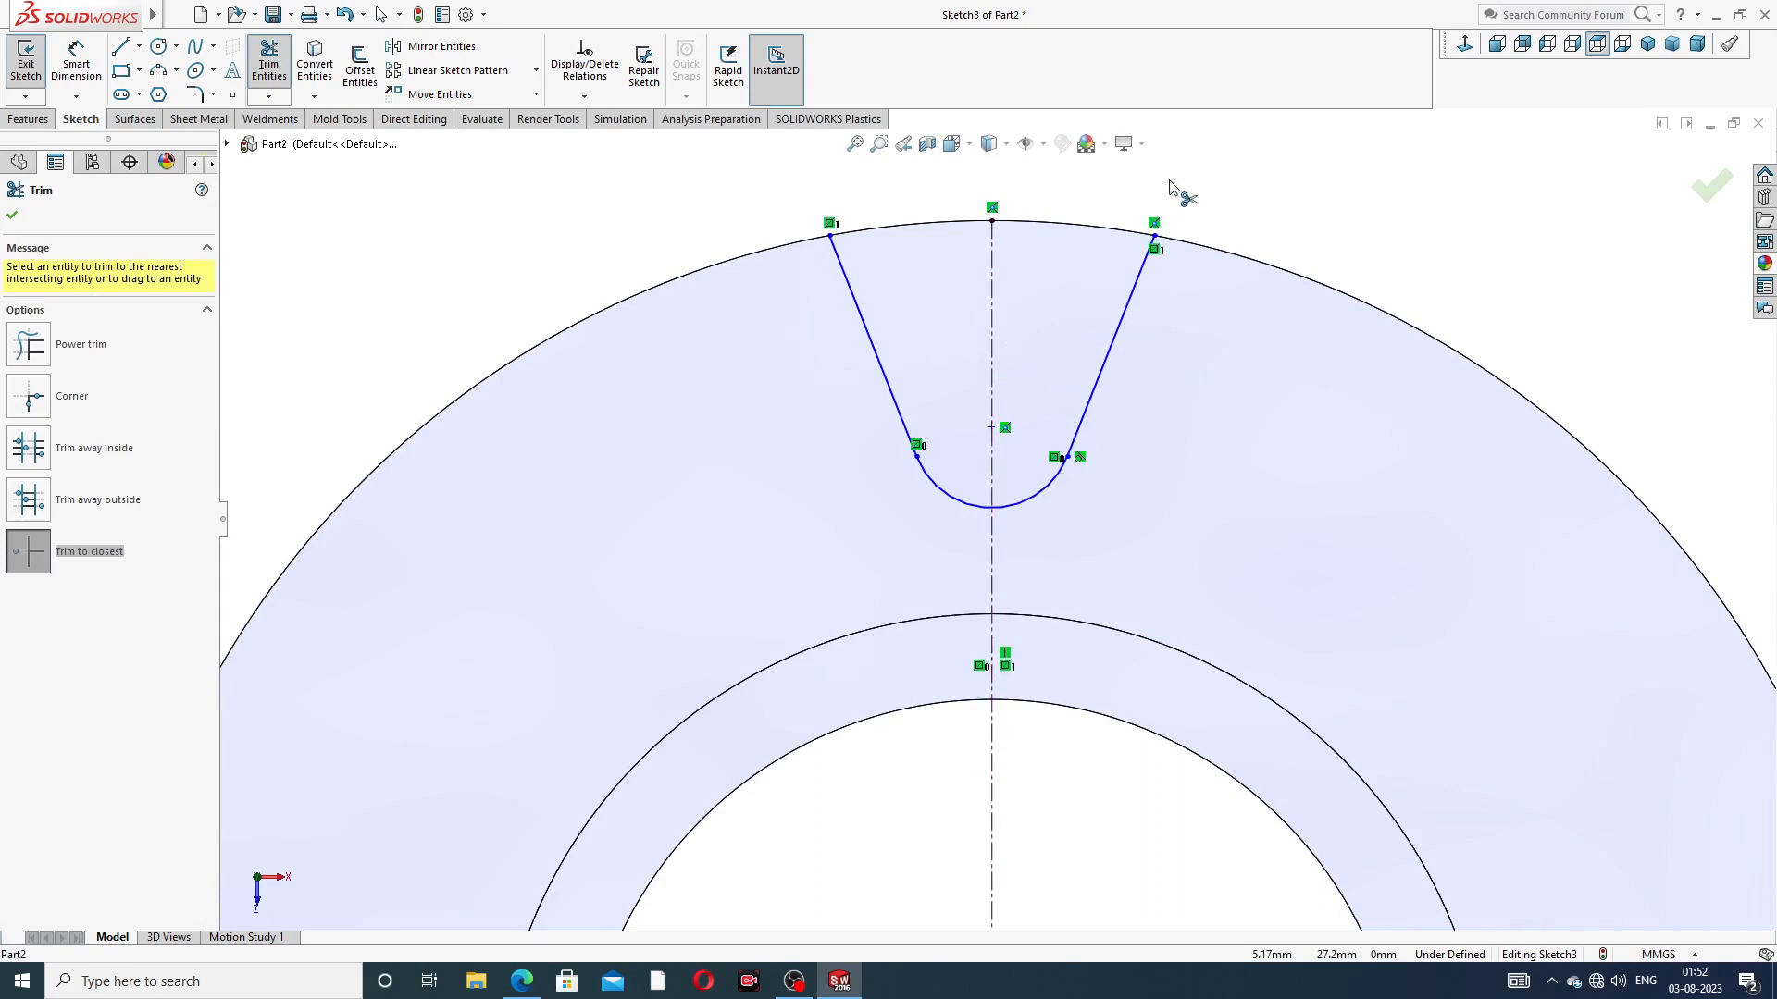
right_click(1170, 185)
click(1229, 246)
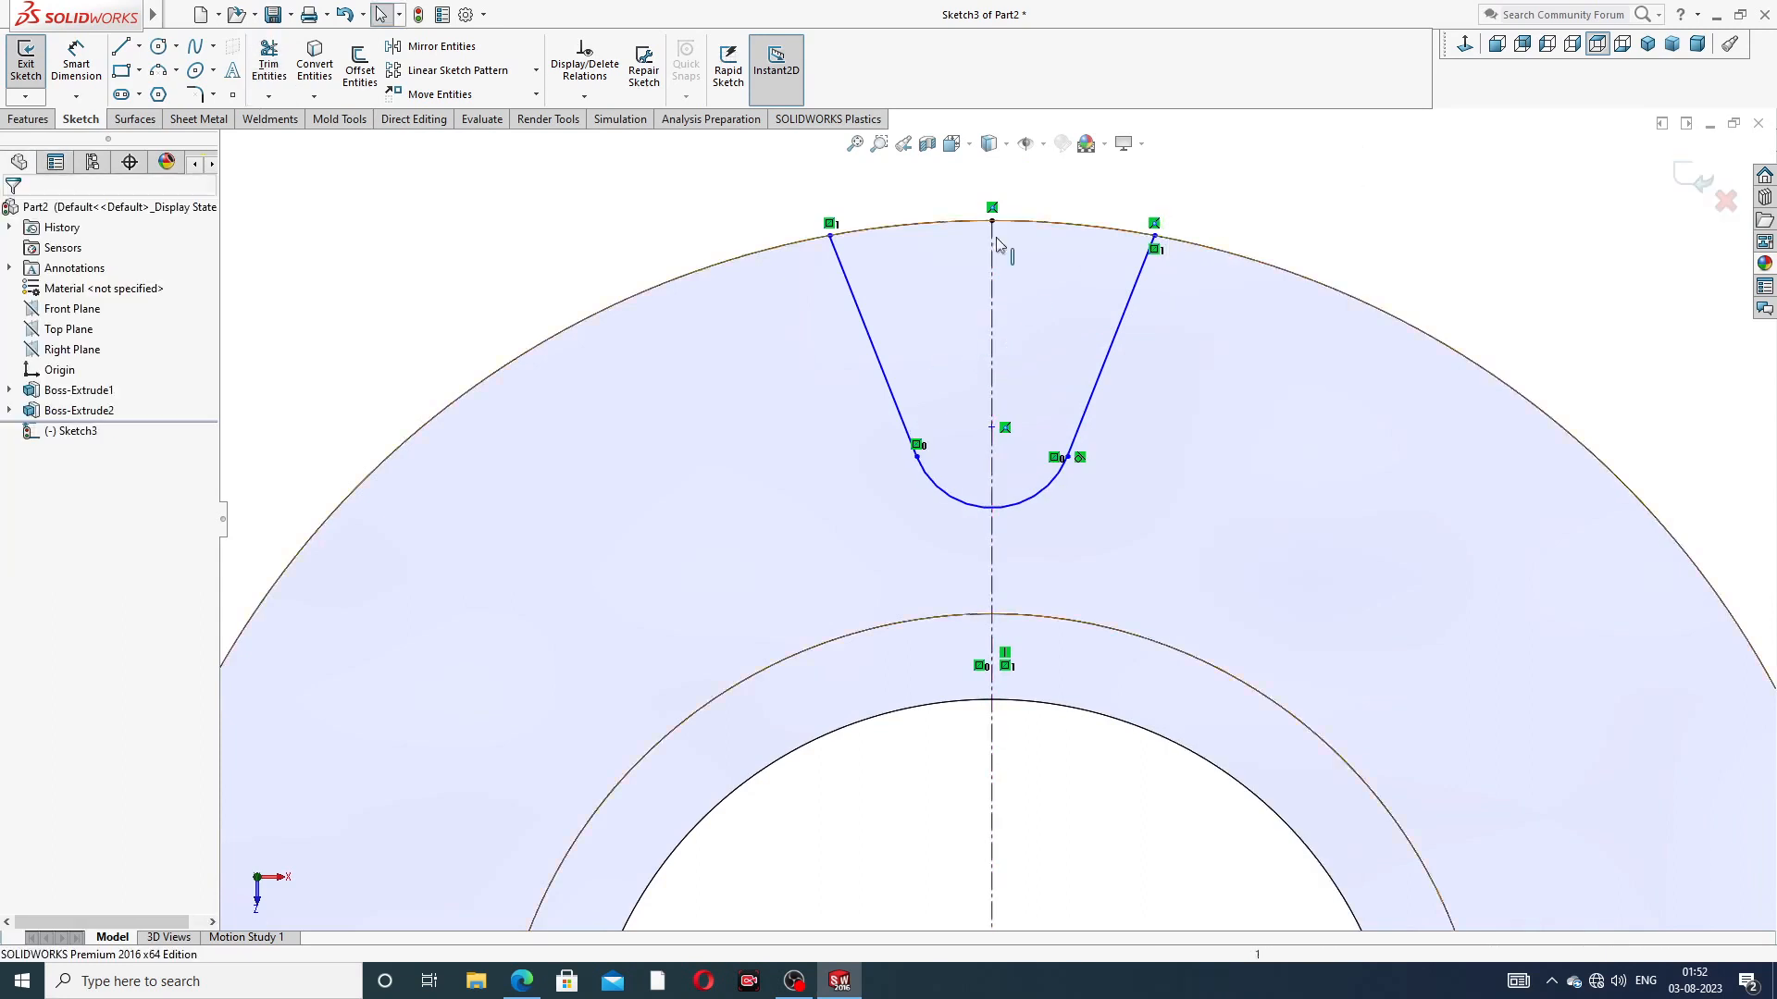
Check the nut's PDF drawing and dimension the arc's centre at 20 mm from the horizontal centerline
click(79, 72)
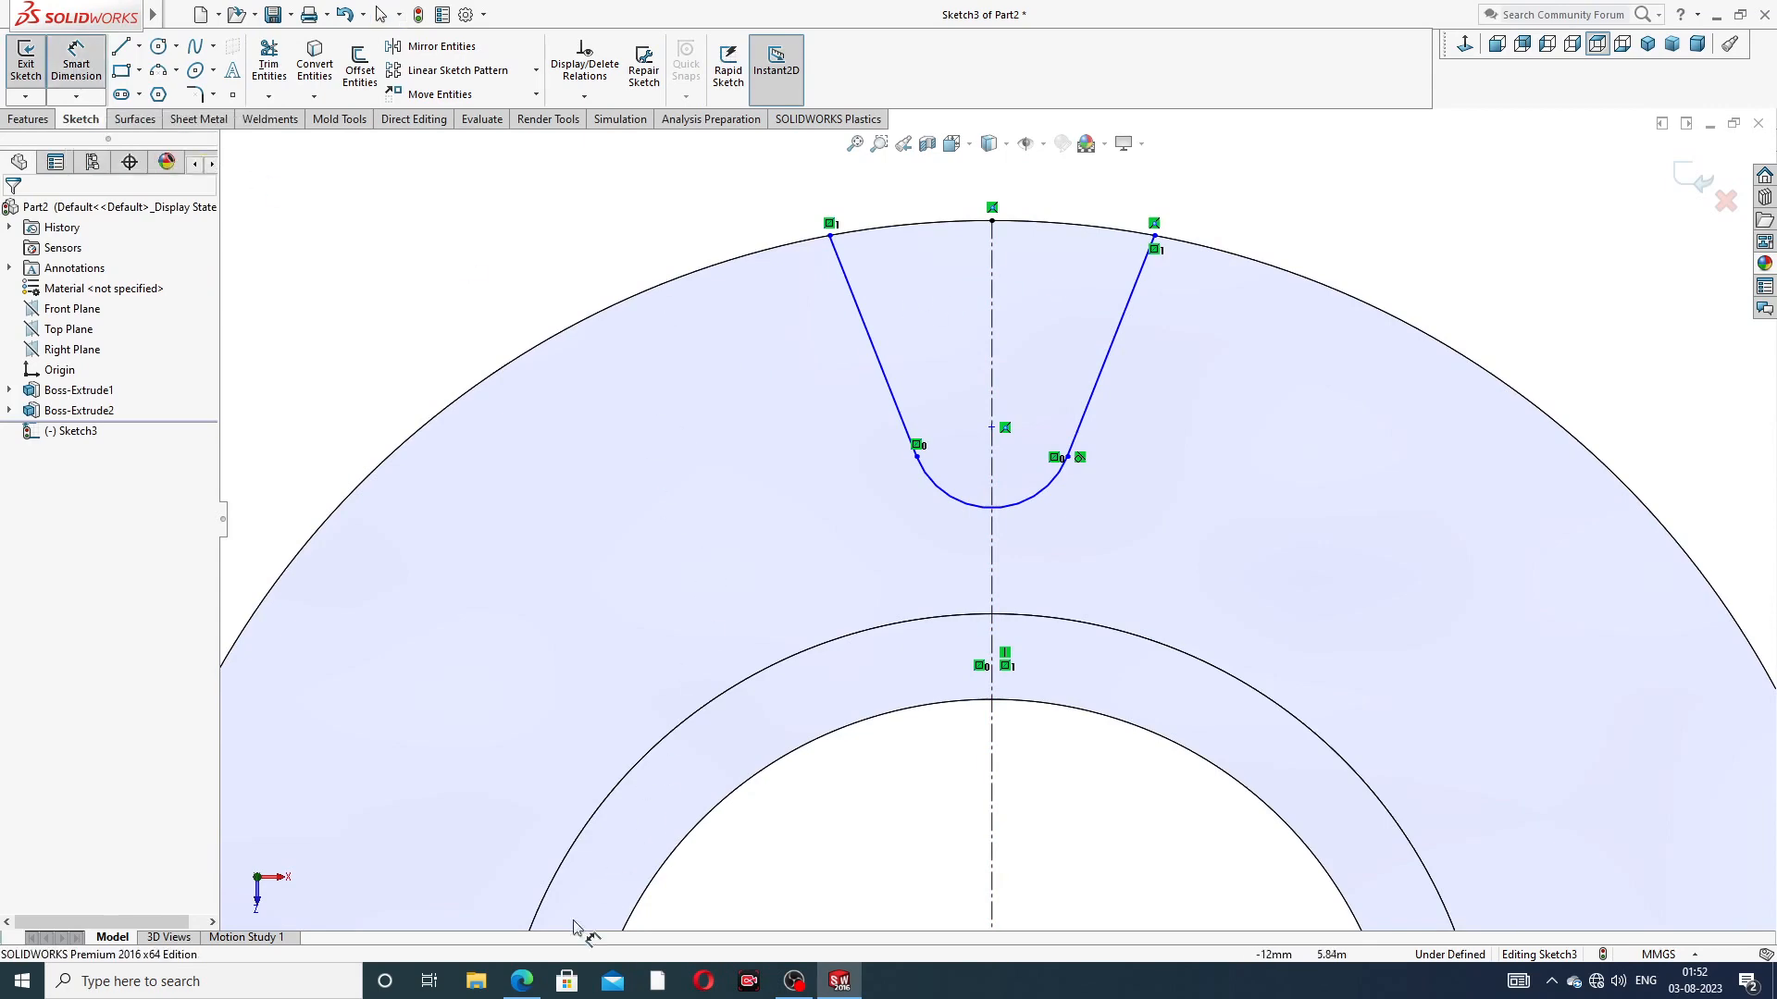
click(521, 981)
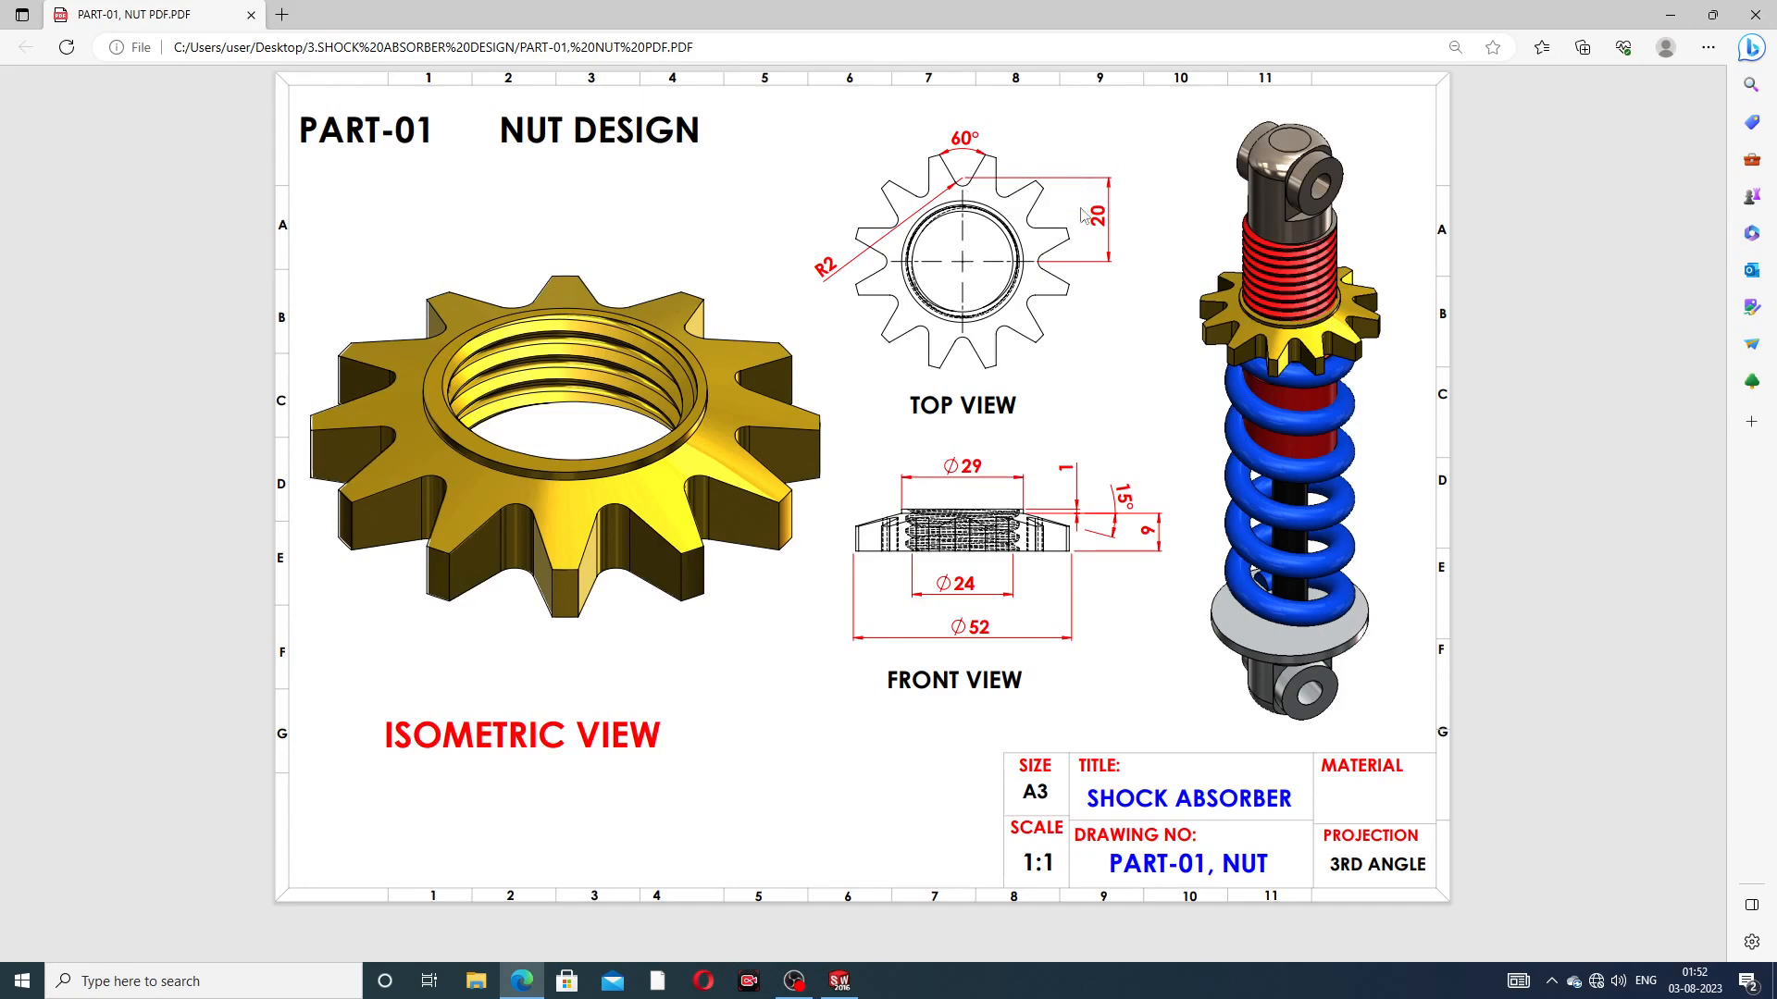
click(522, 980)
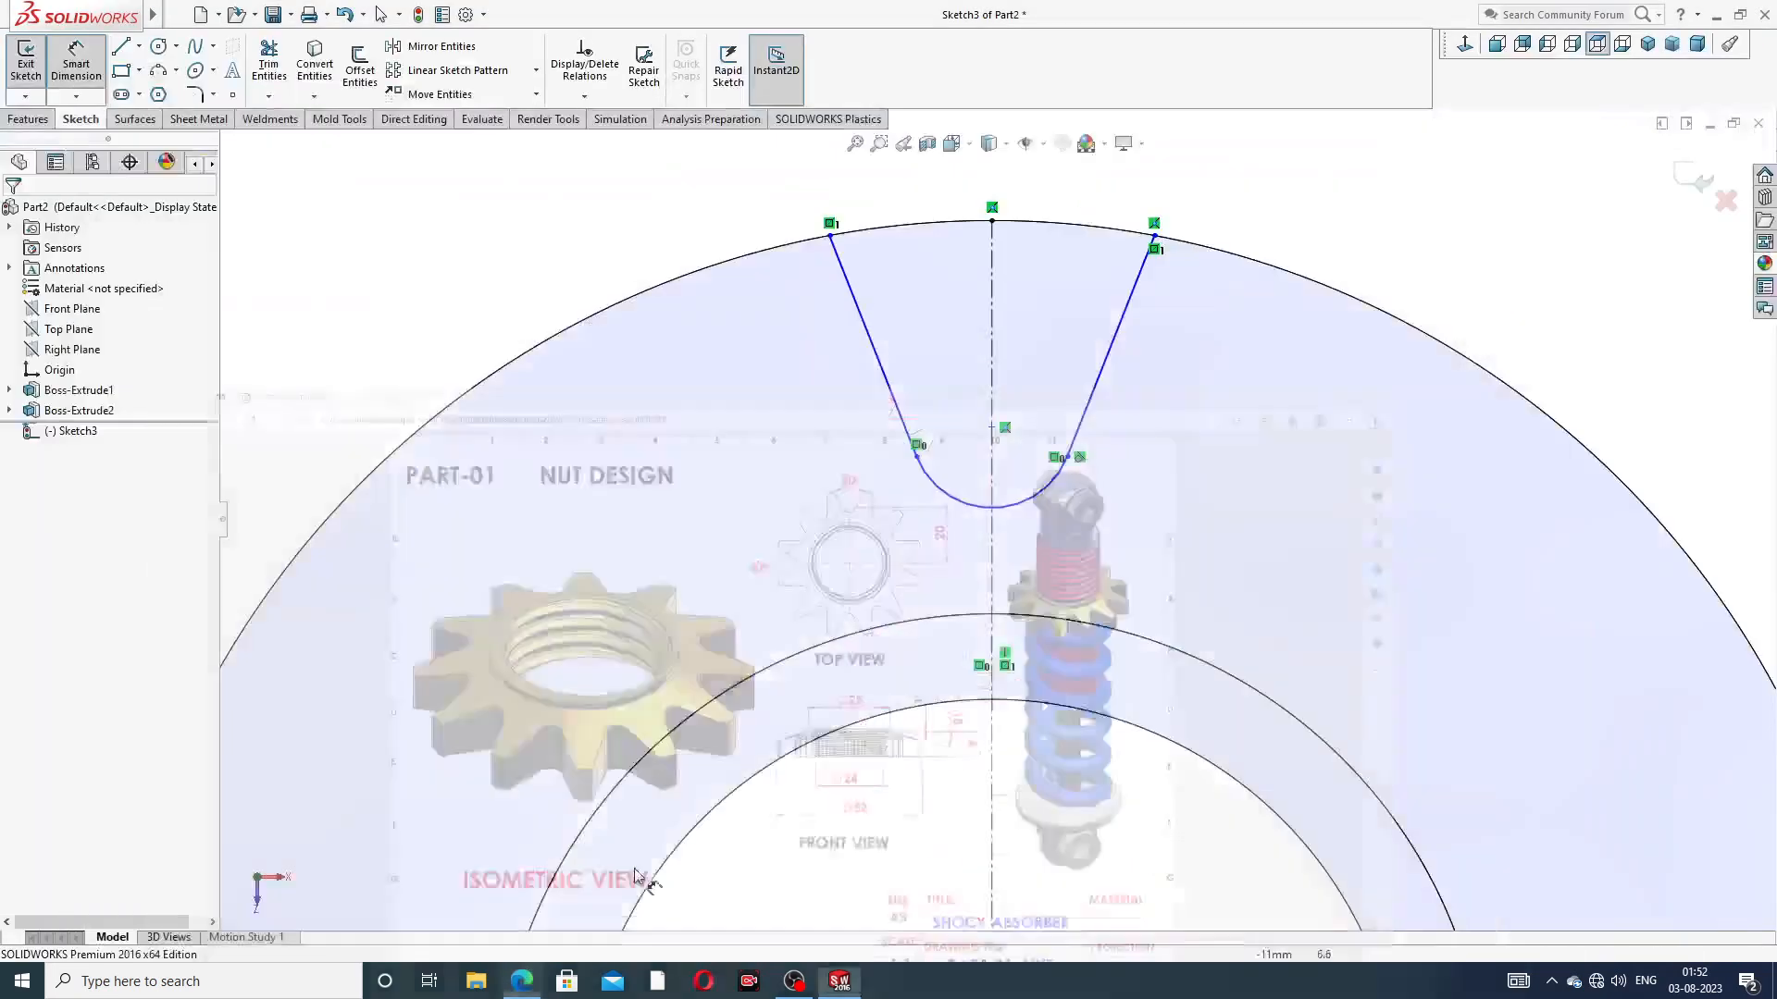
click(991, 429)
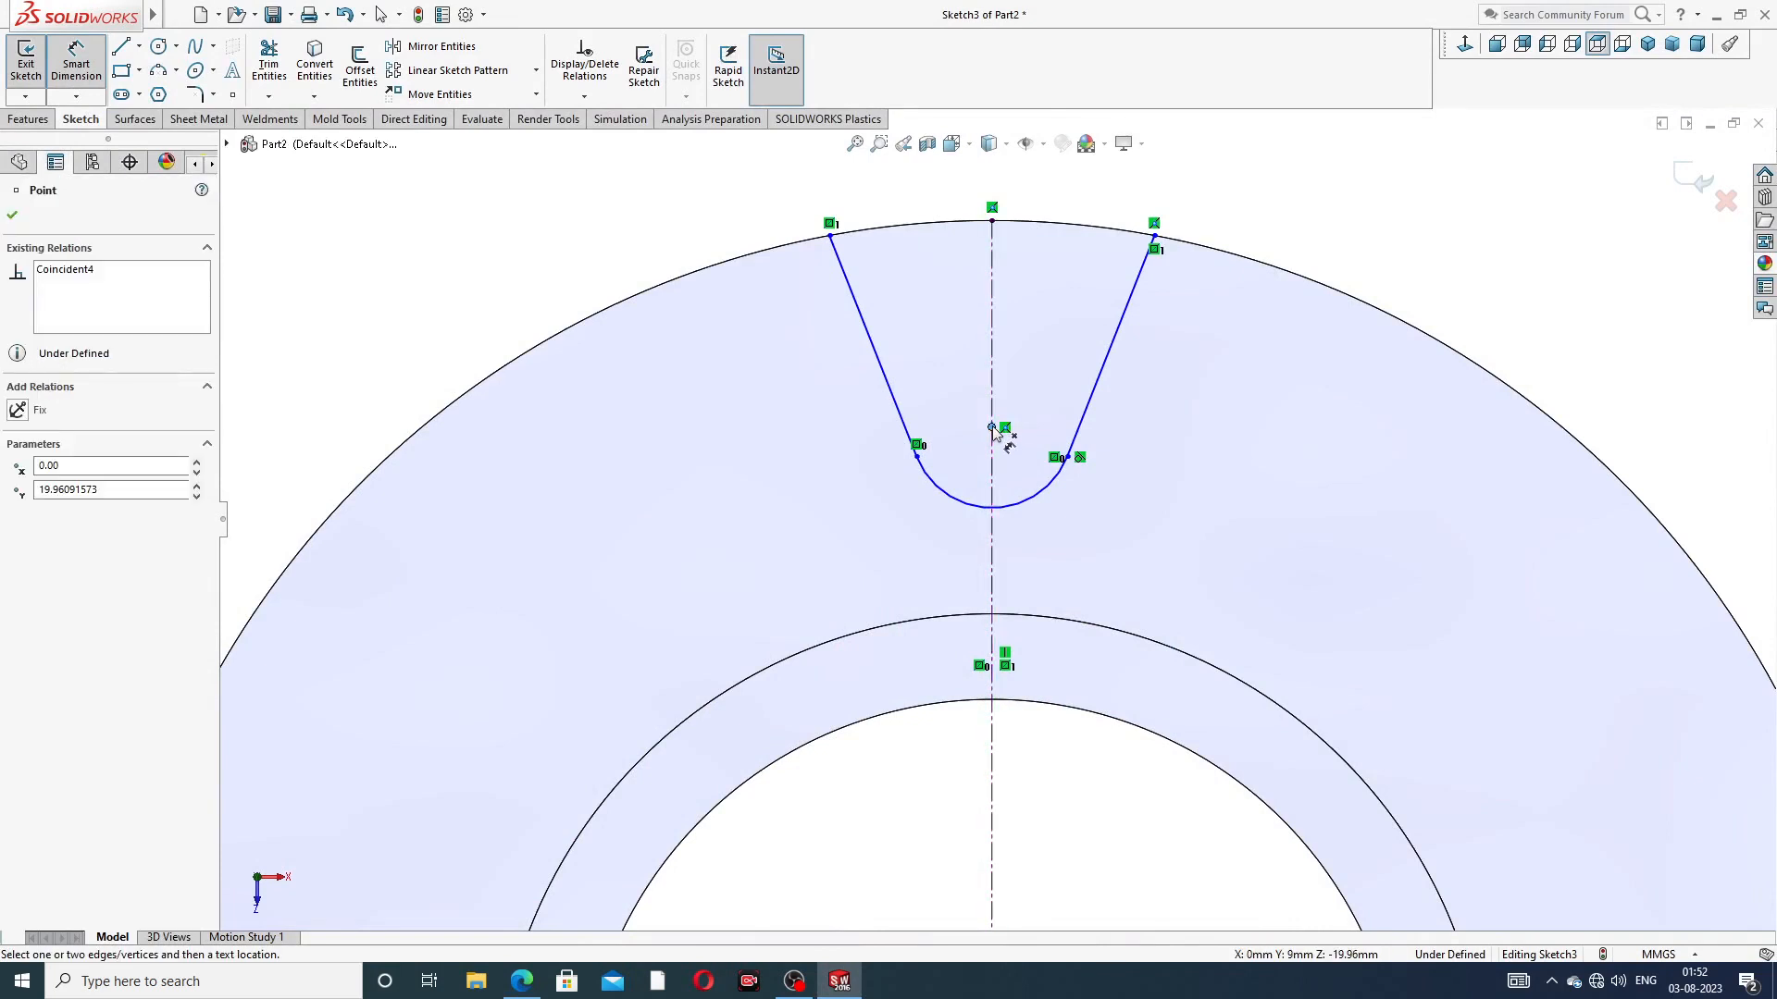
scroll(996, 439, up, 3)
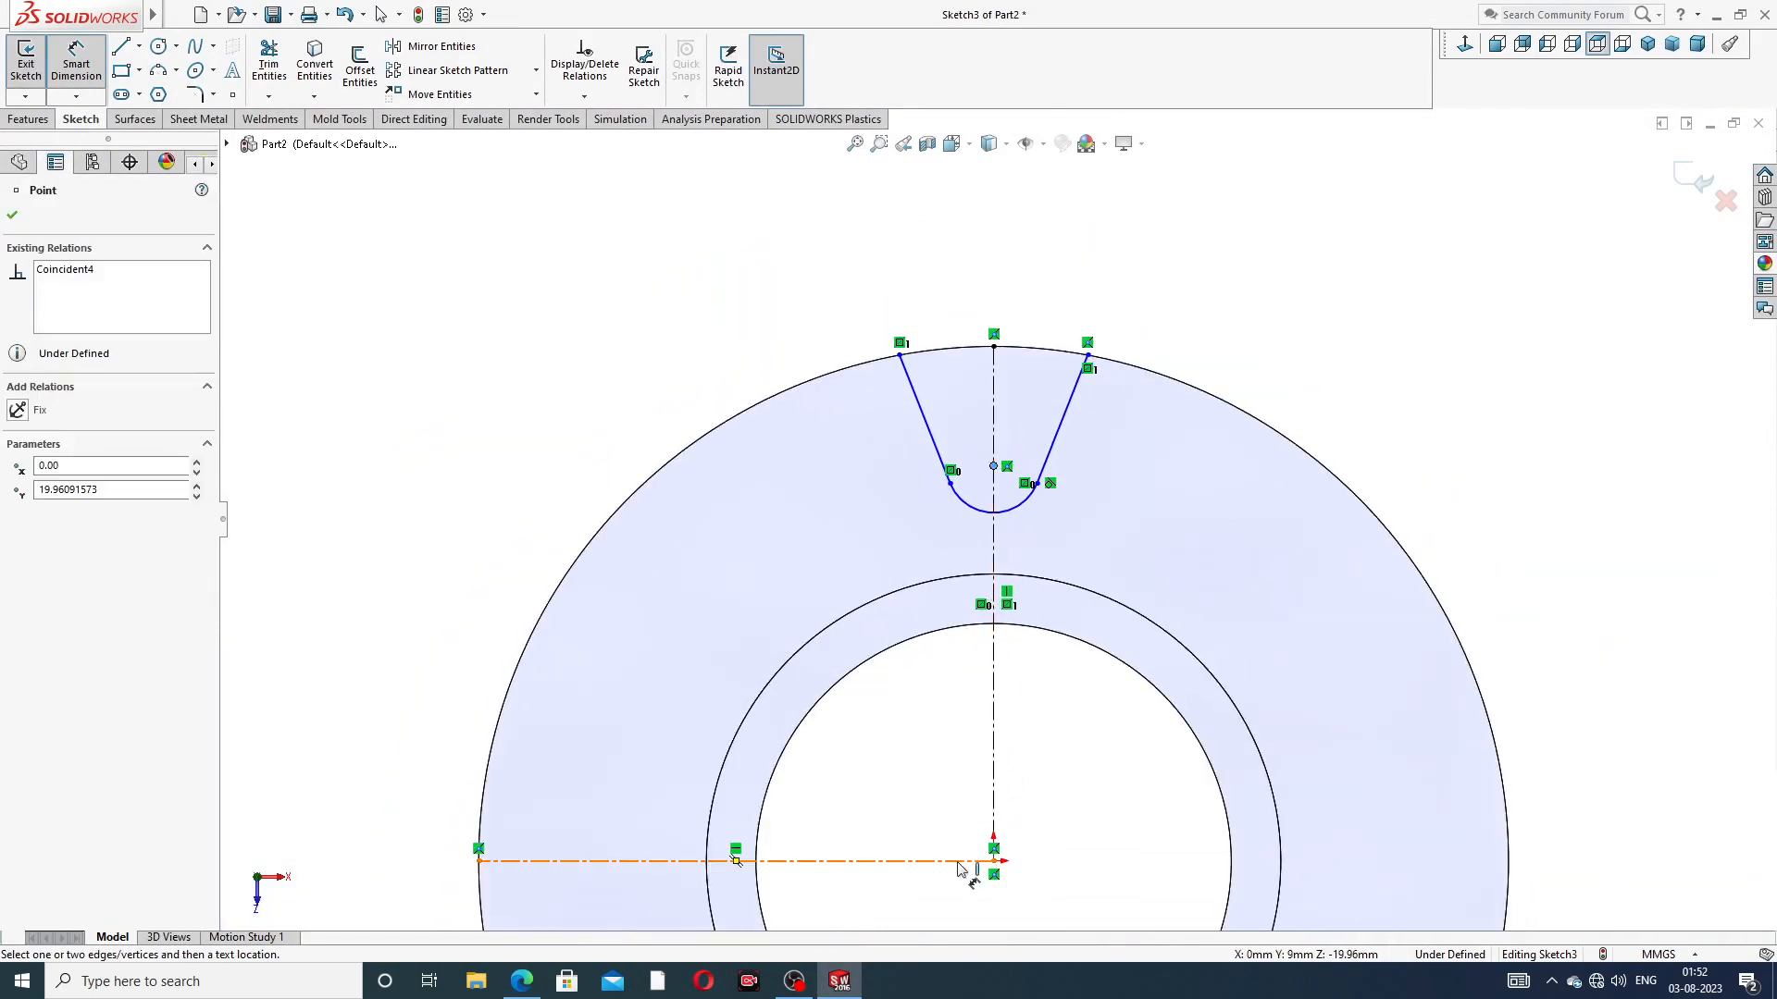
click(958, 868)
click(1245, 664)
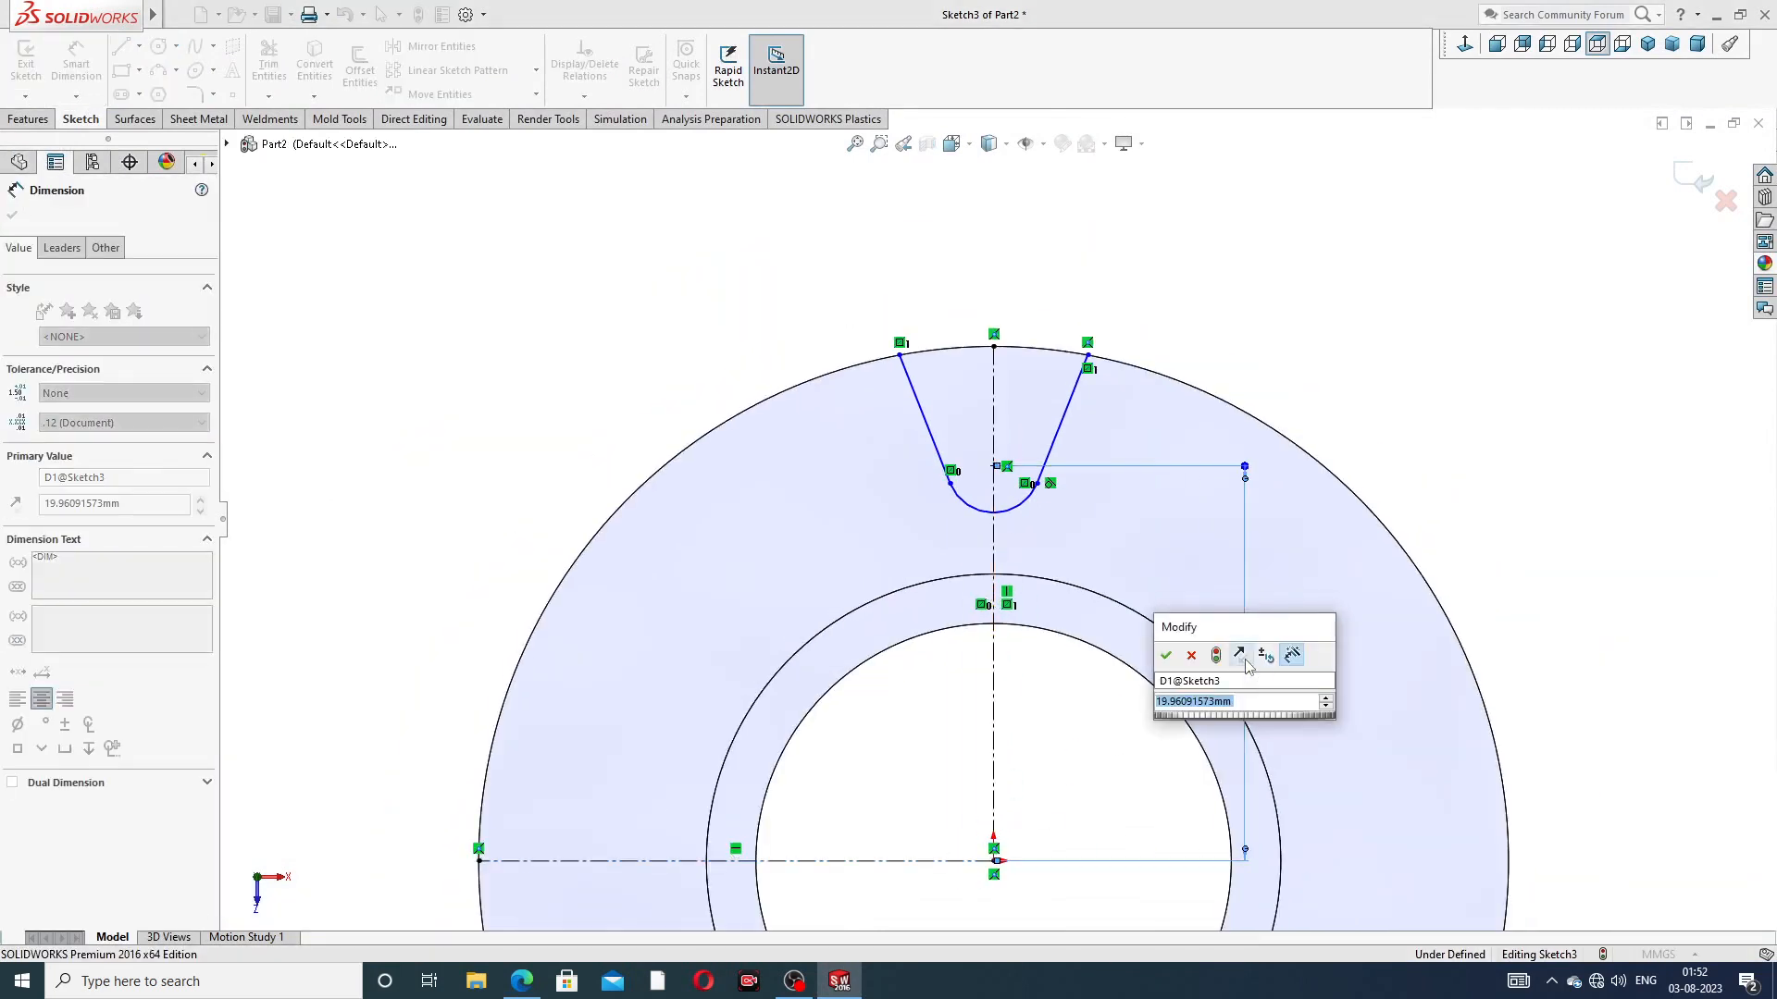
text(20)
key(Return)
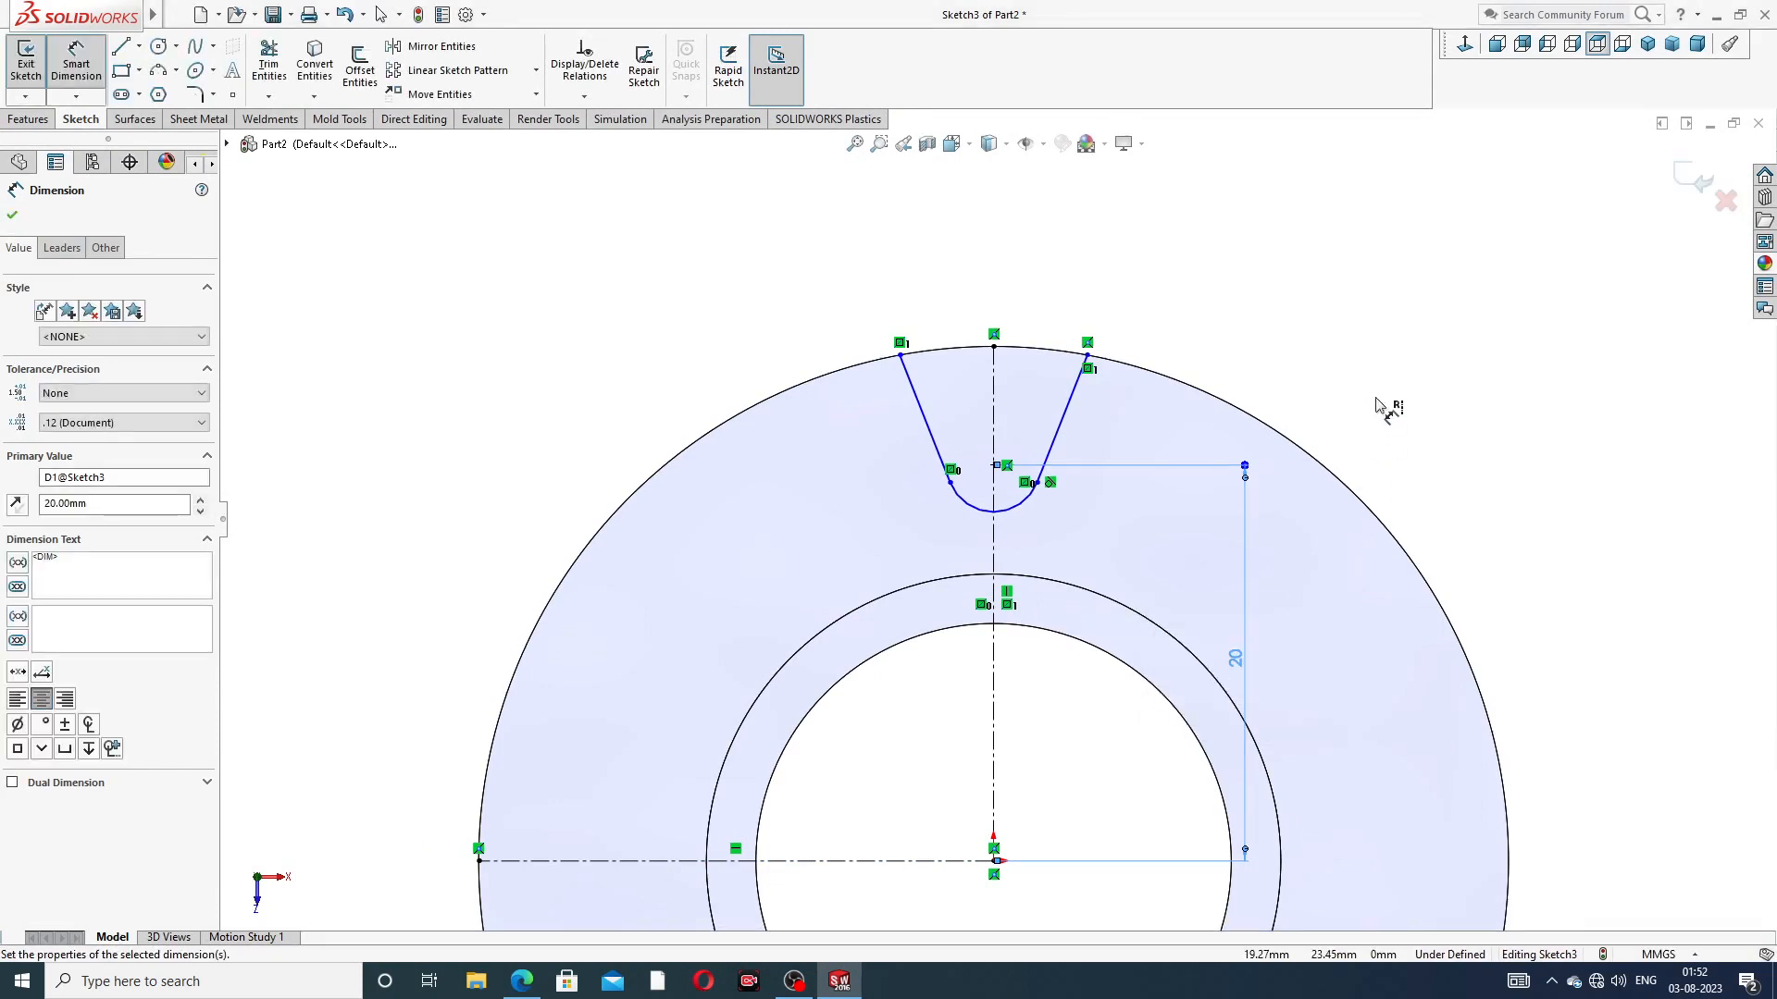
click(1378, 406)
Dimension the radius of the arc at the base of the tooth gap as 2 mm
click(1029, 500)
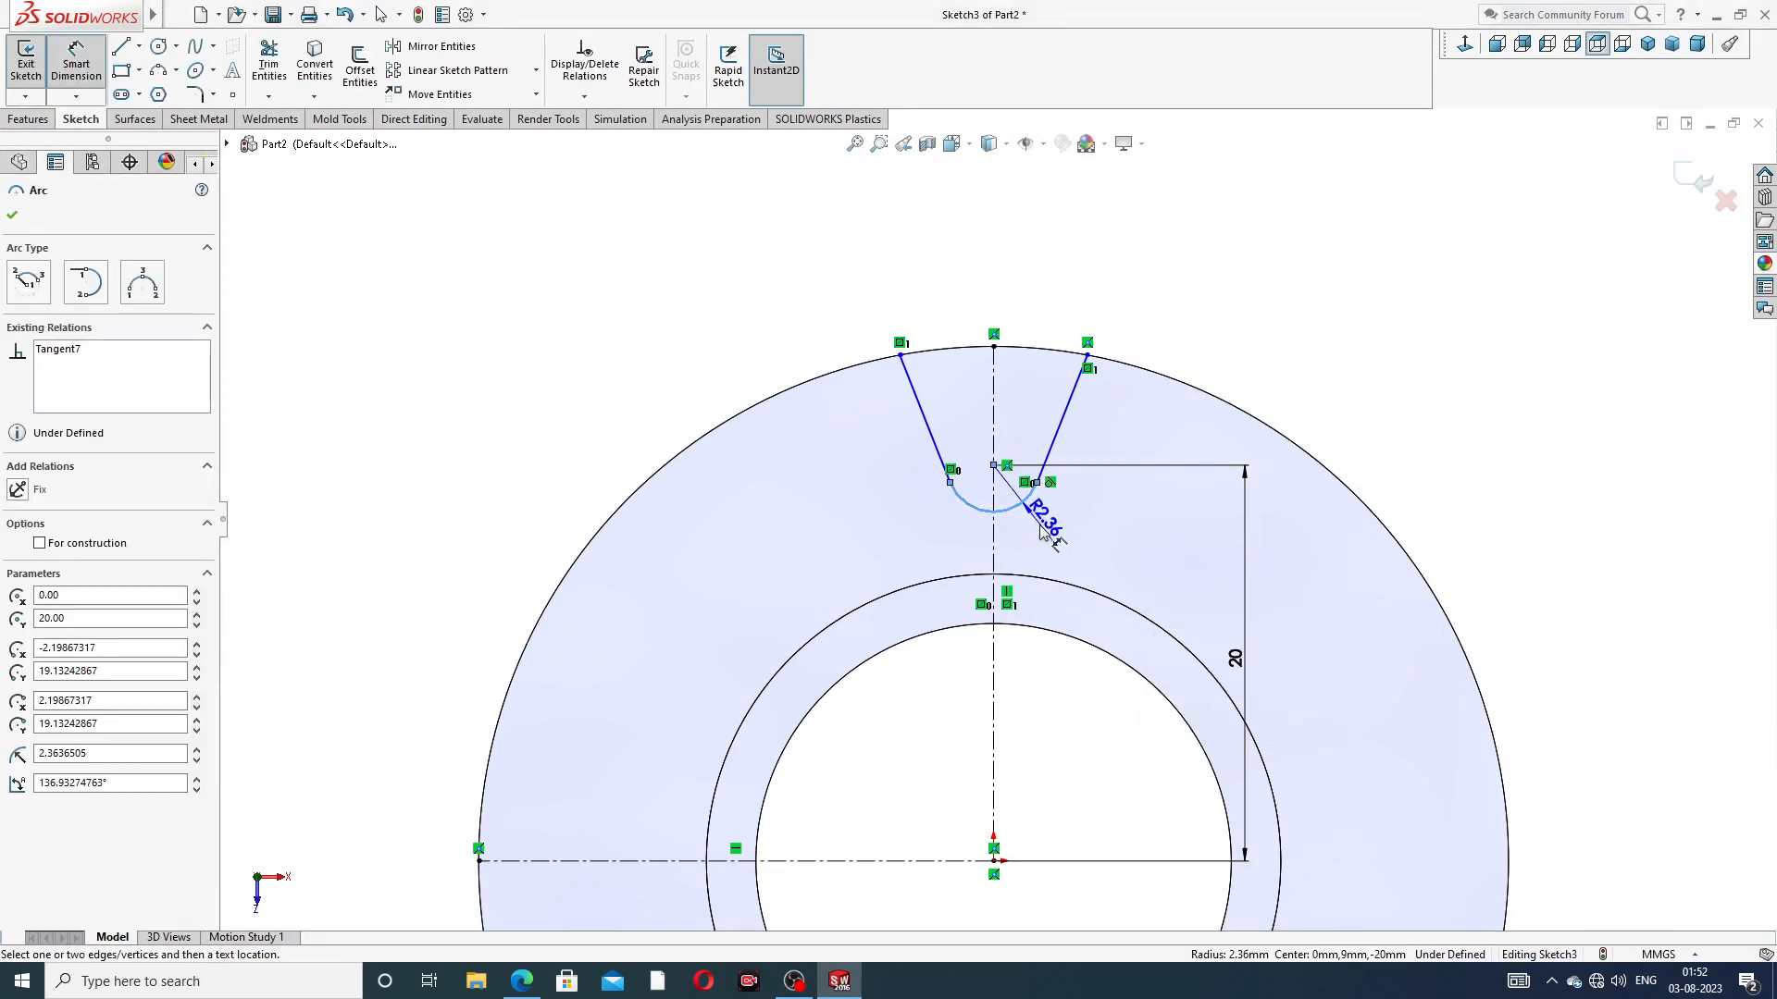
click(1044, 532)
text(2)
key(Return)
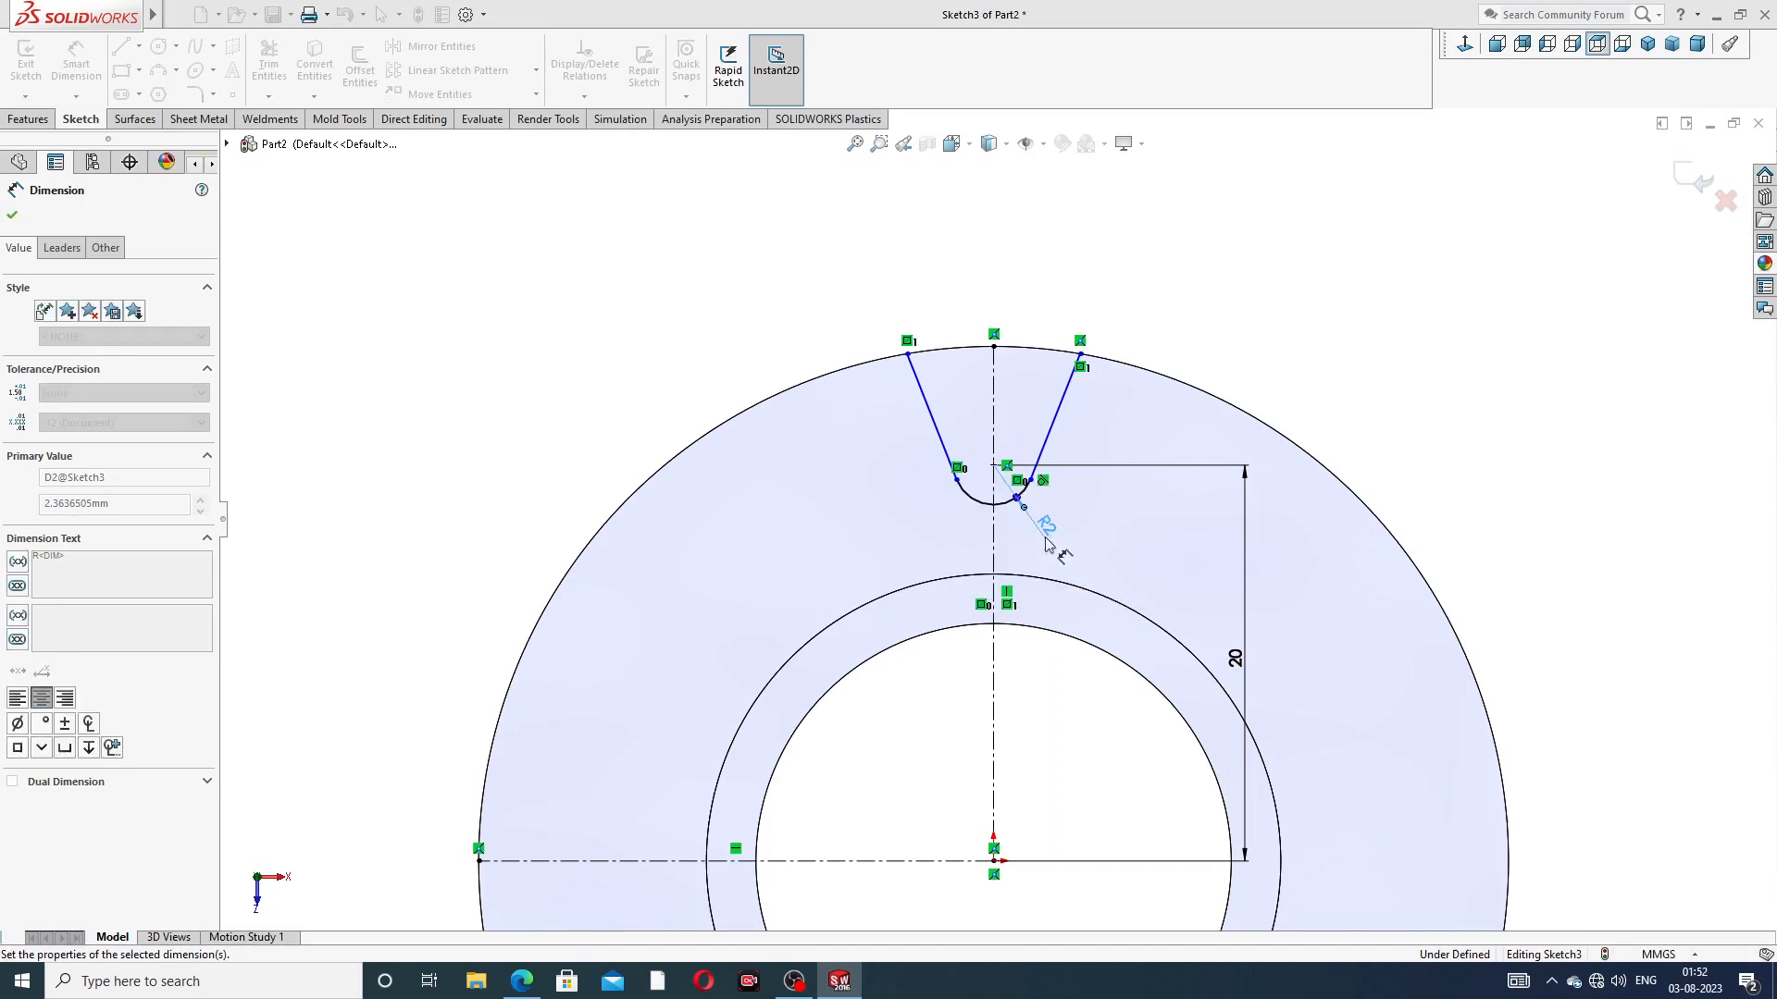
Dimension the angle between the two slanted sides of the tooth gap as 60°
click(930, 413)
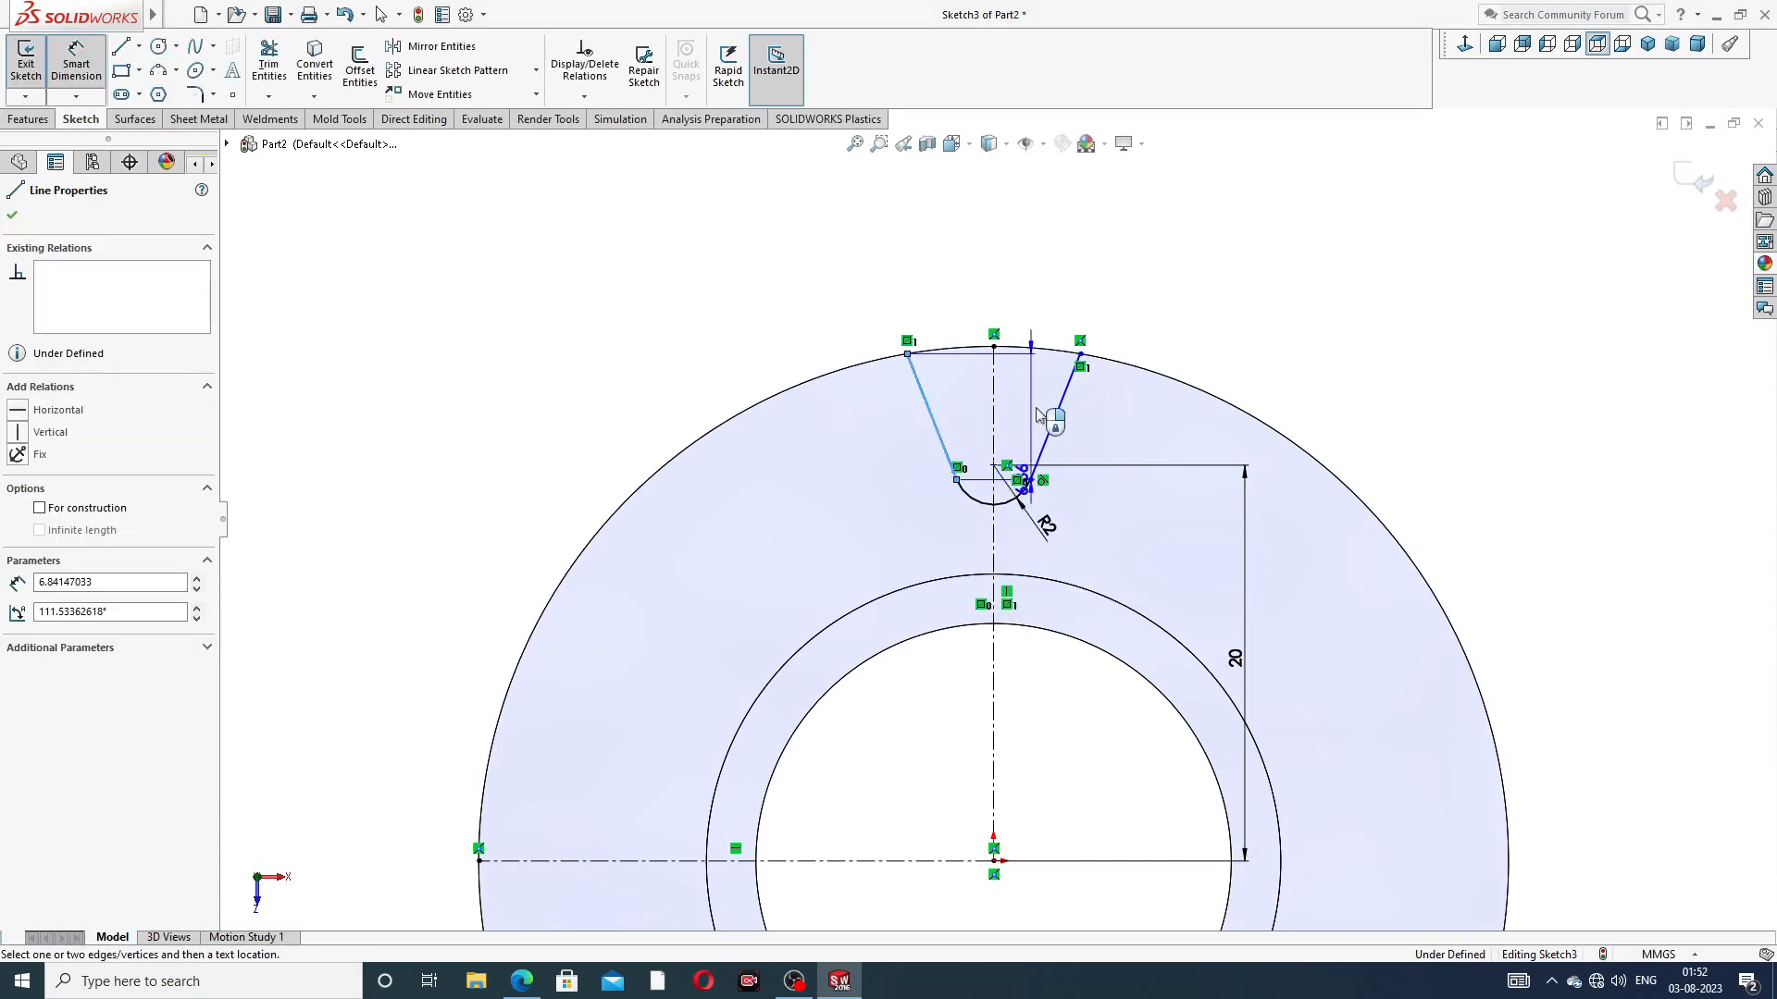
click(1065, 393)
click(1002, 318)
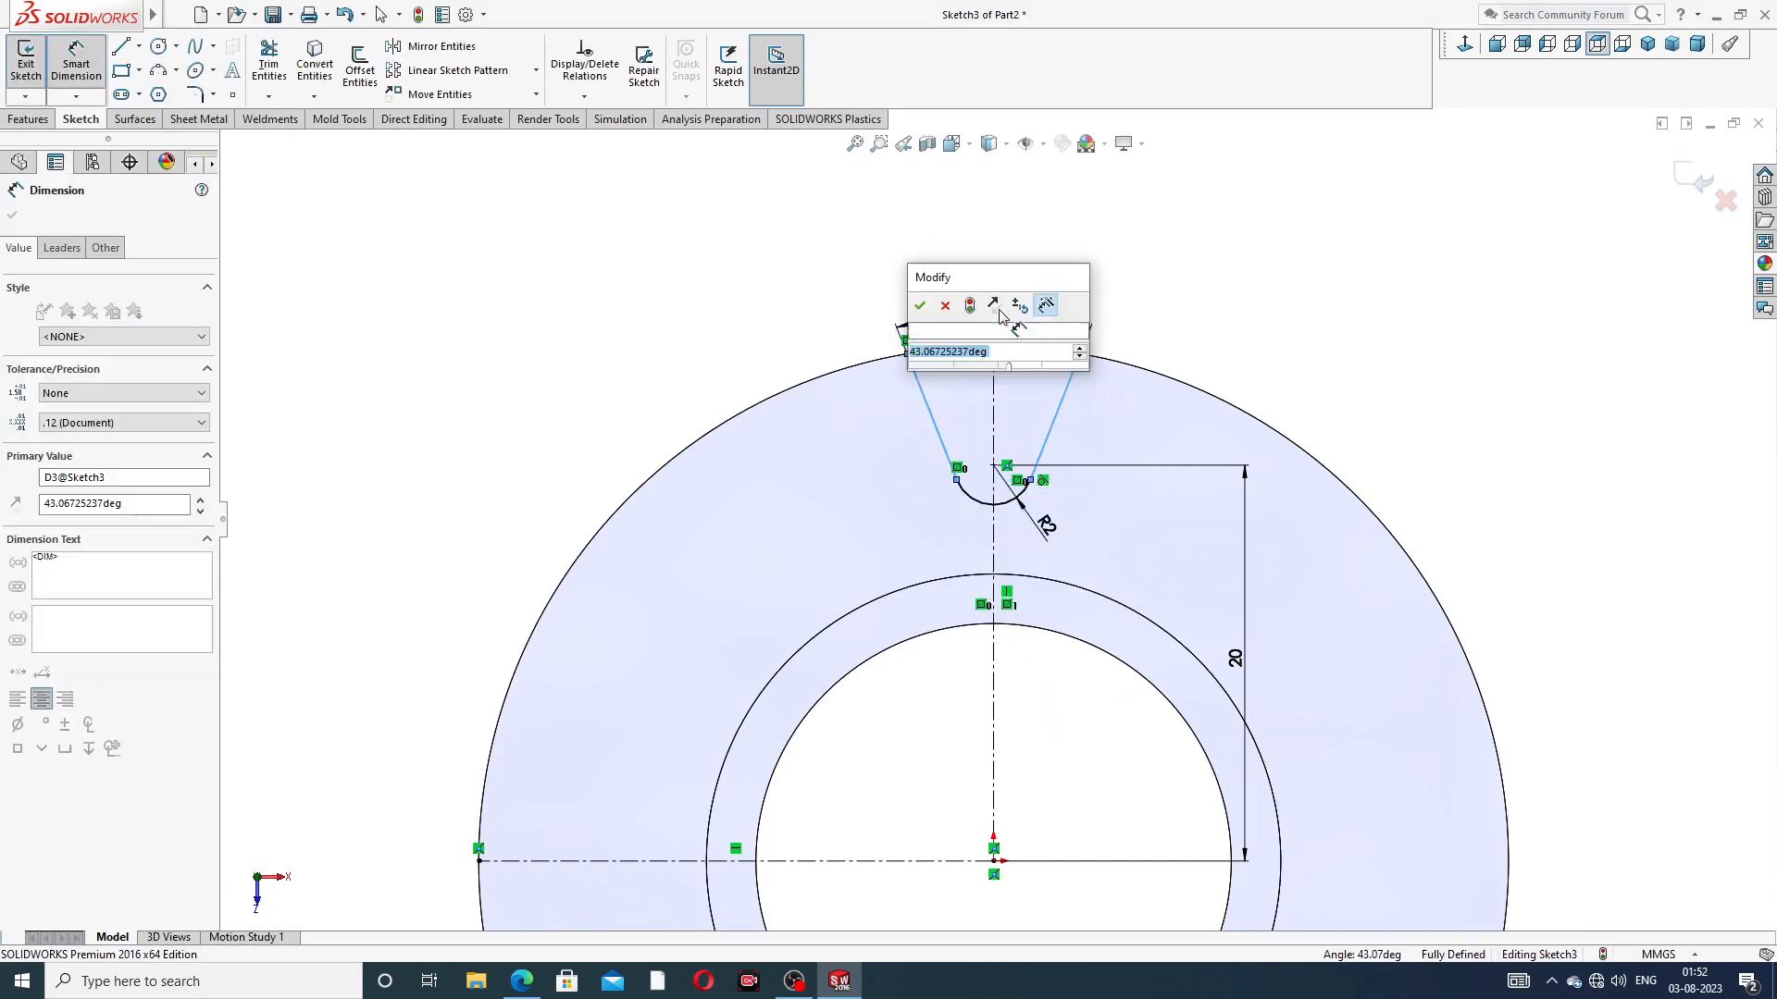
text(60)
key(Return)
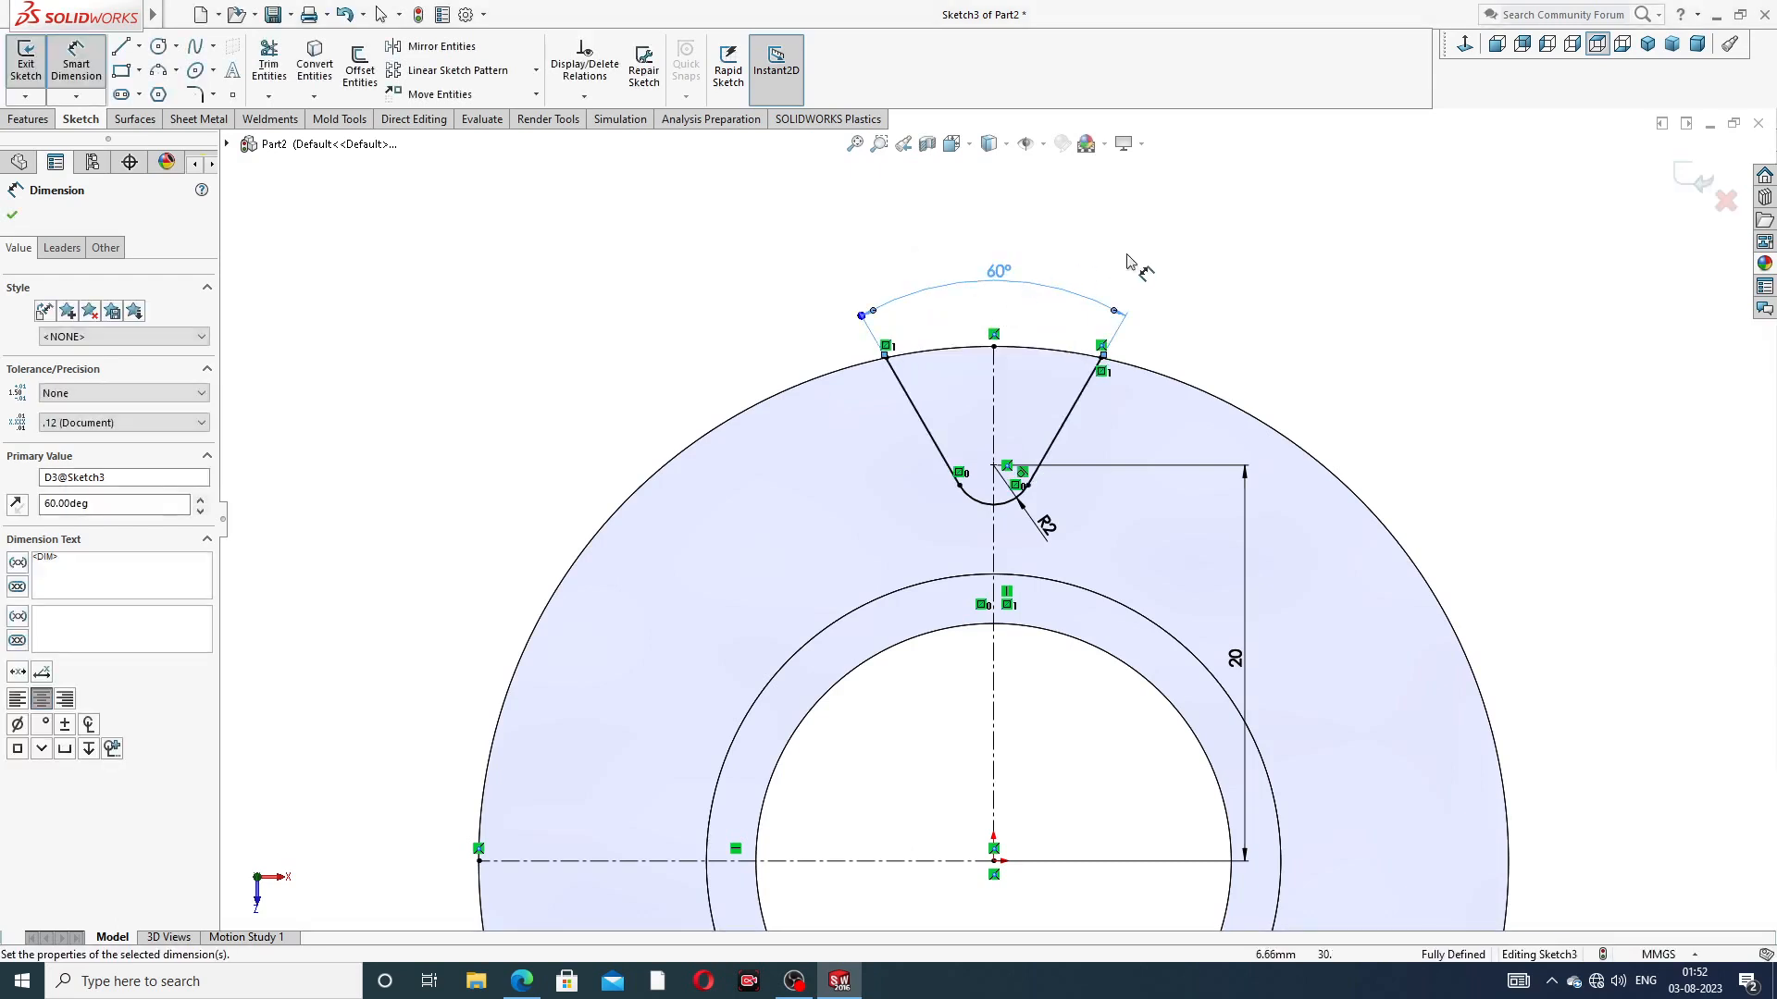
right_click(1163, 258)
click(1196, 273)
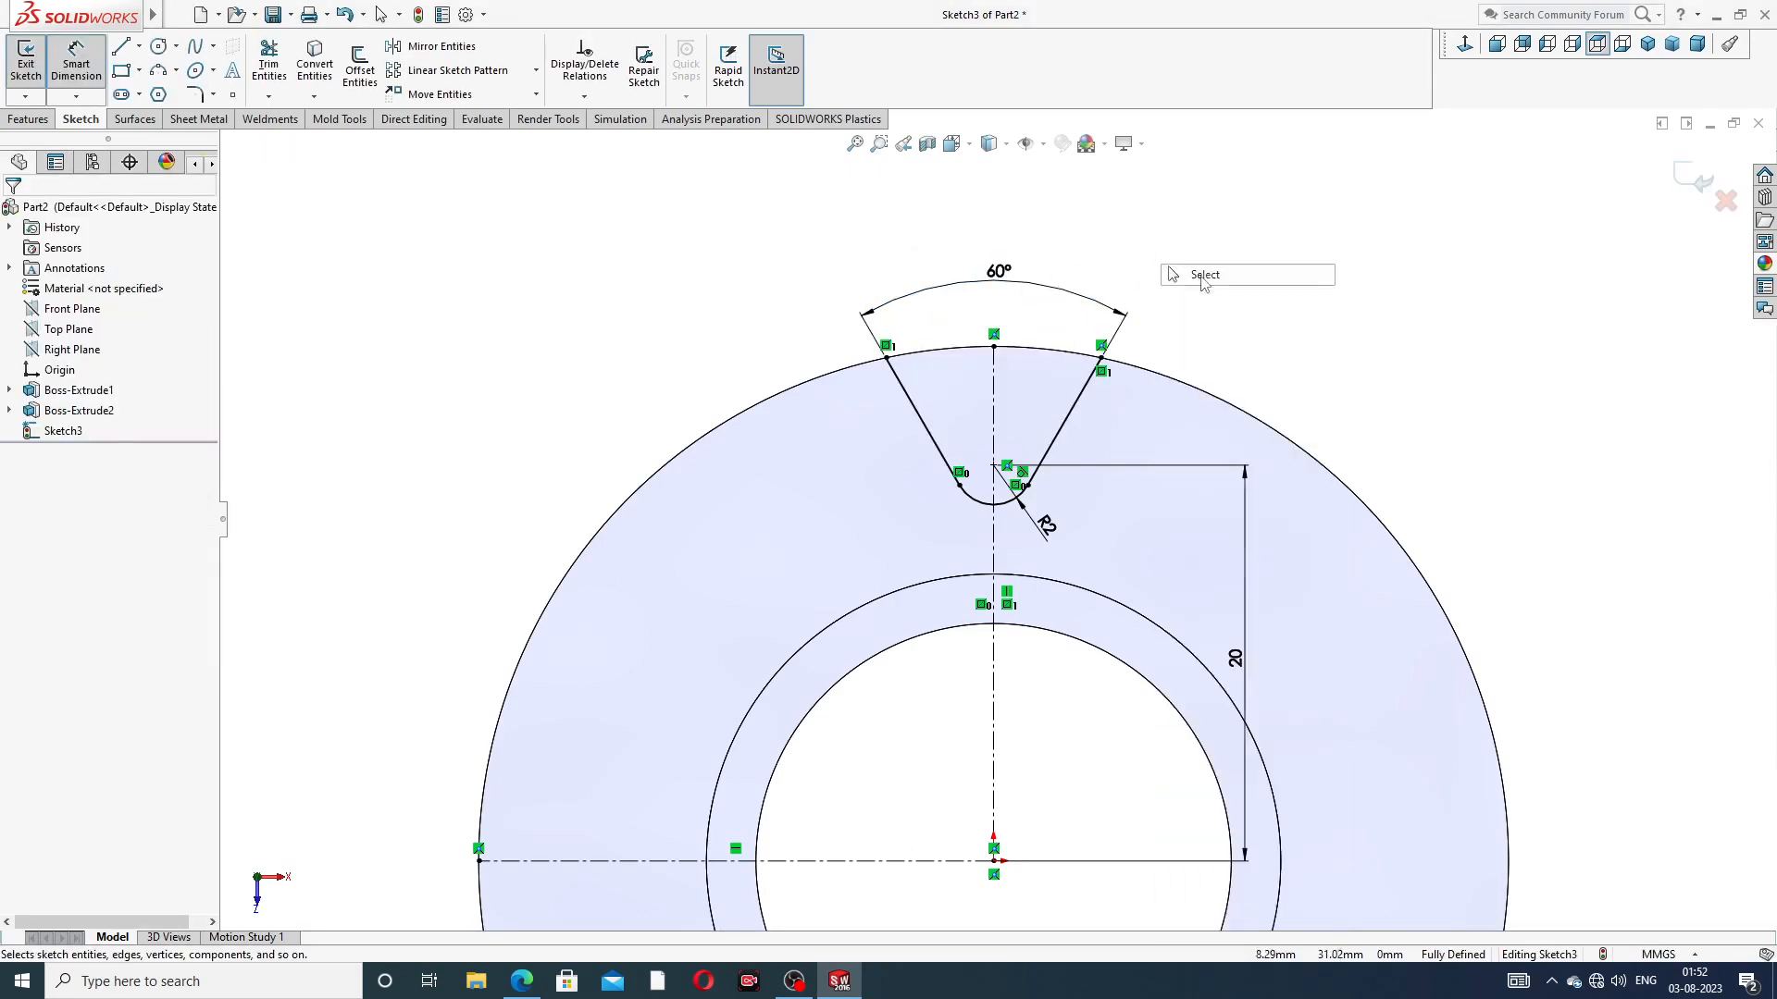
Move the 20 mm dimension slightly farther away from the vertical centerline
scroll(1074, 444, up, 2)
scroll(1044, 617, down, 1)
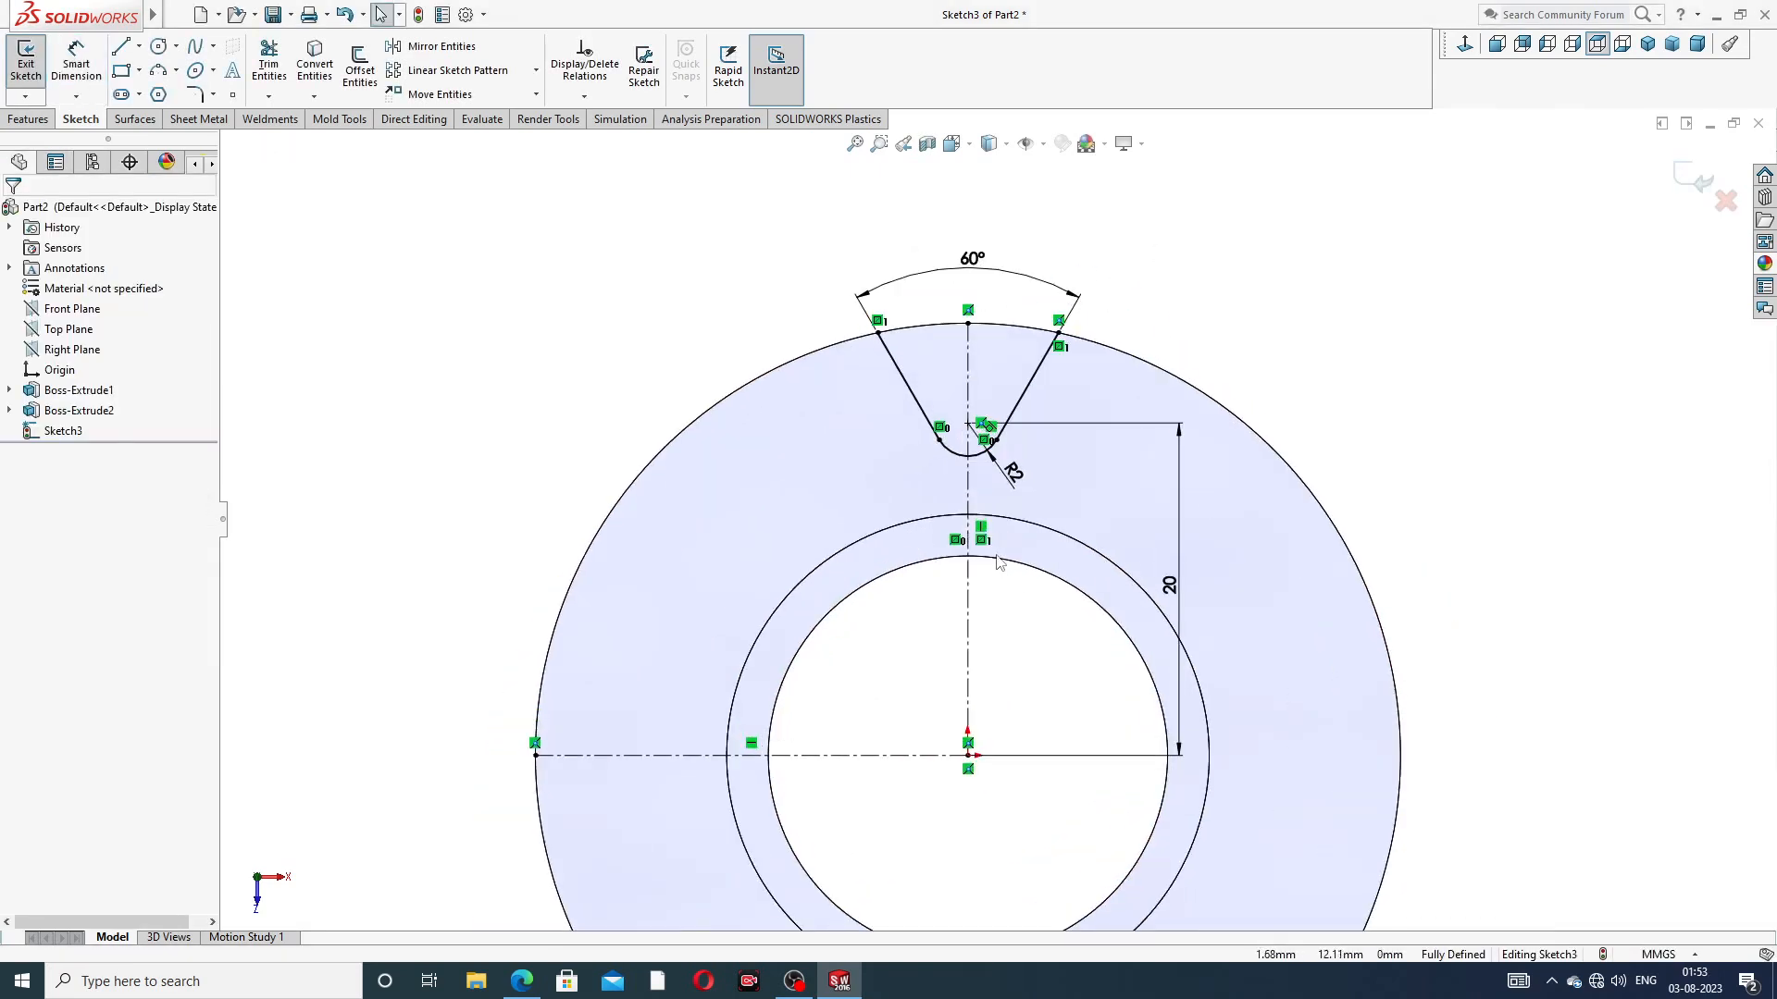
scroll(999, 561, up, 3)
scroll(984, 700, down, 2)
scroll(981, 713, up, 3)
scroll(979, 718, down, 2)
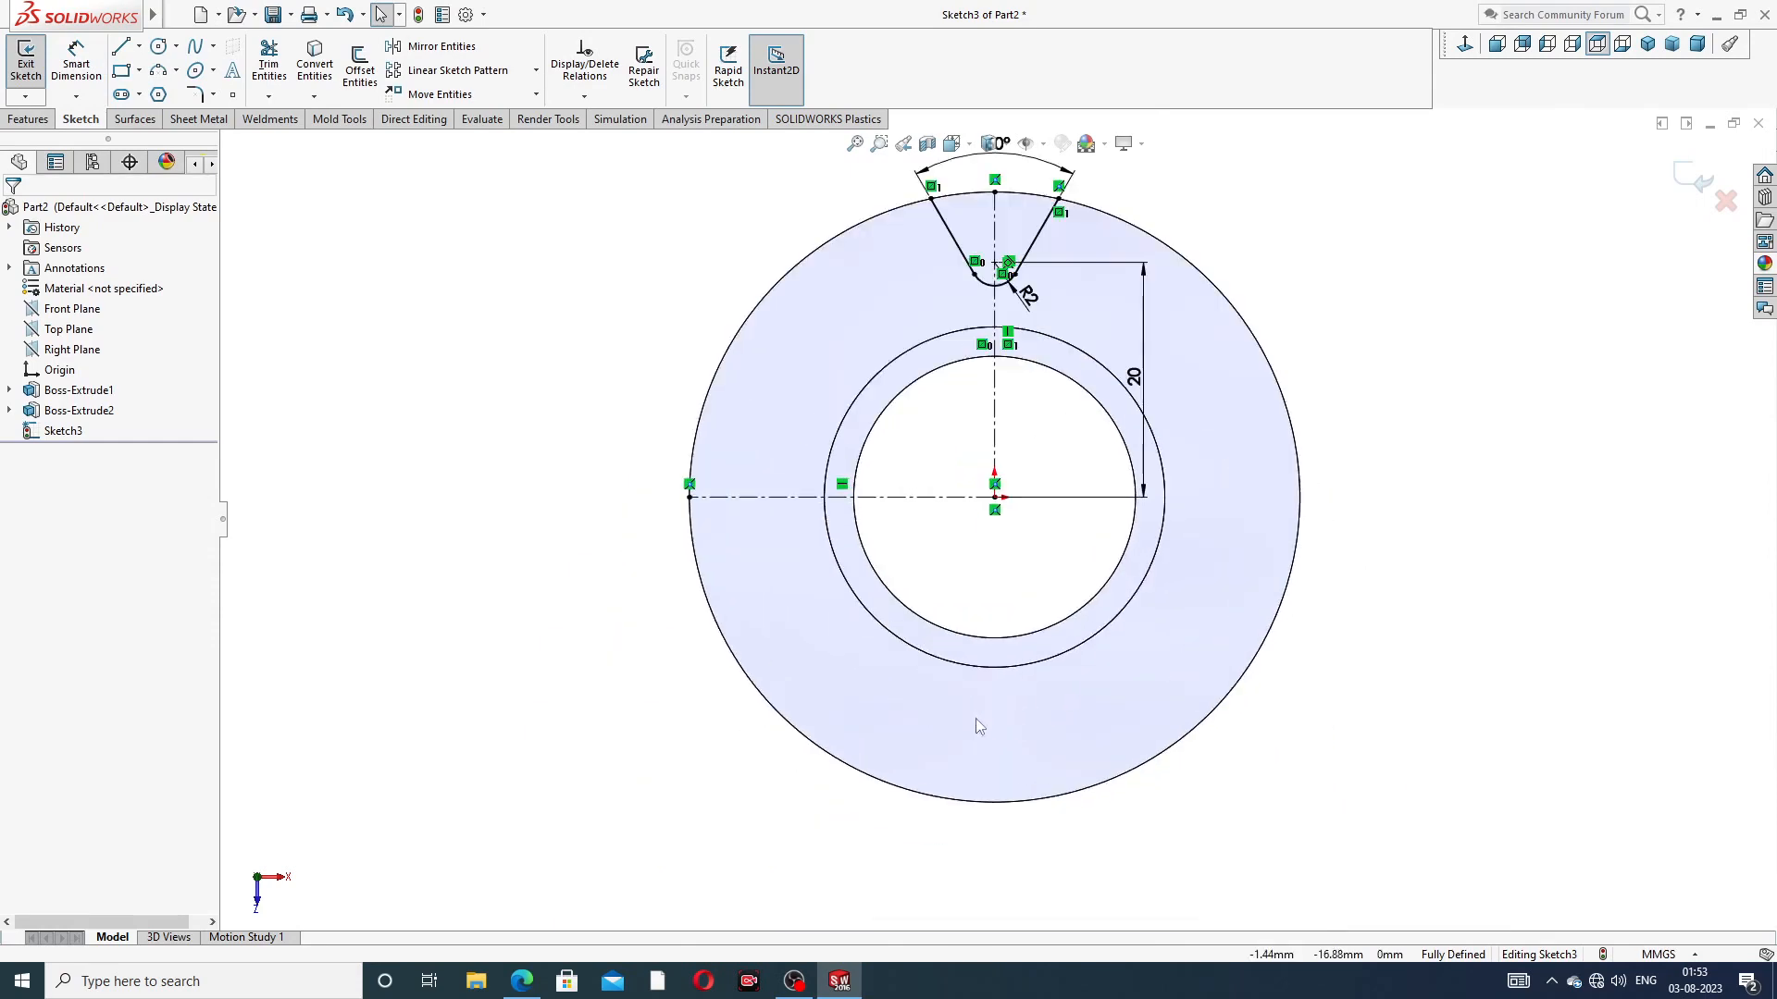
scroll(981, 713, up, 1)
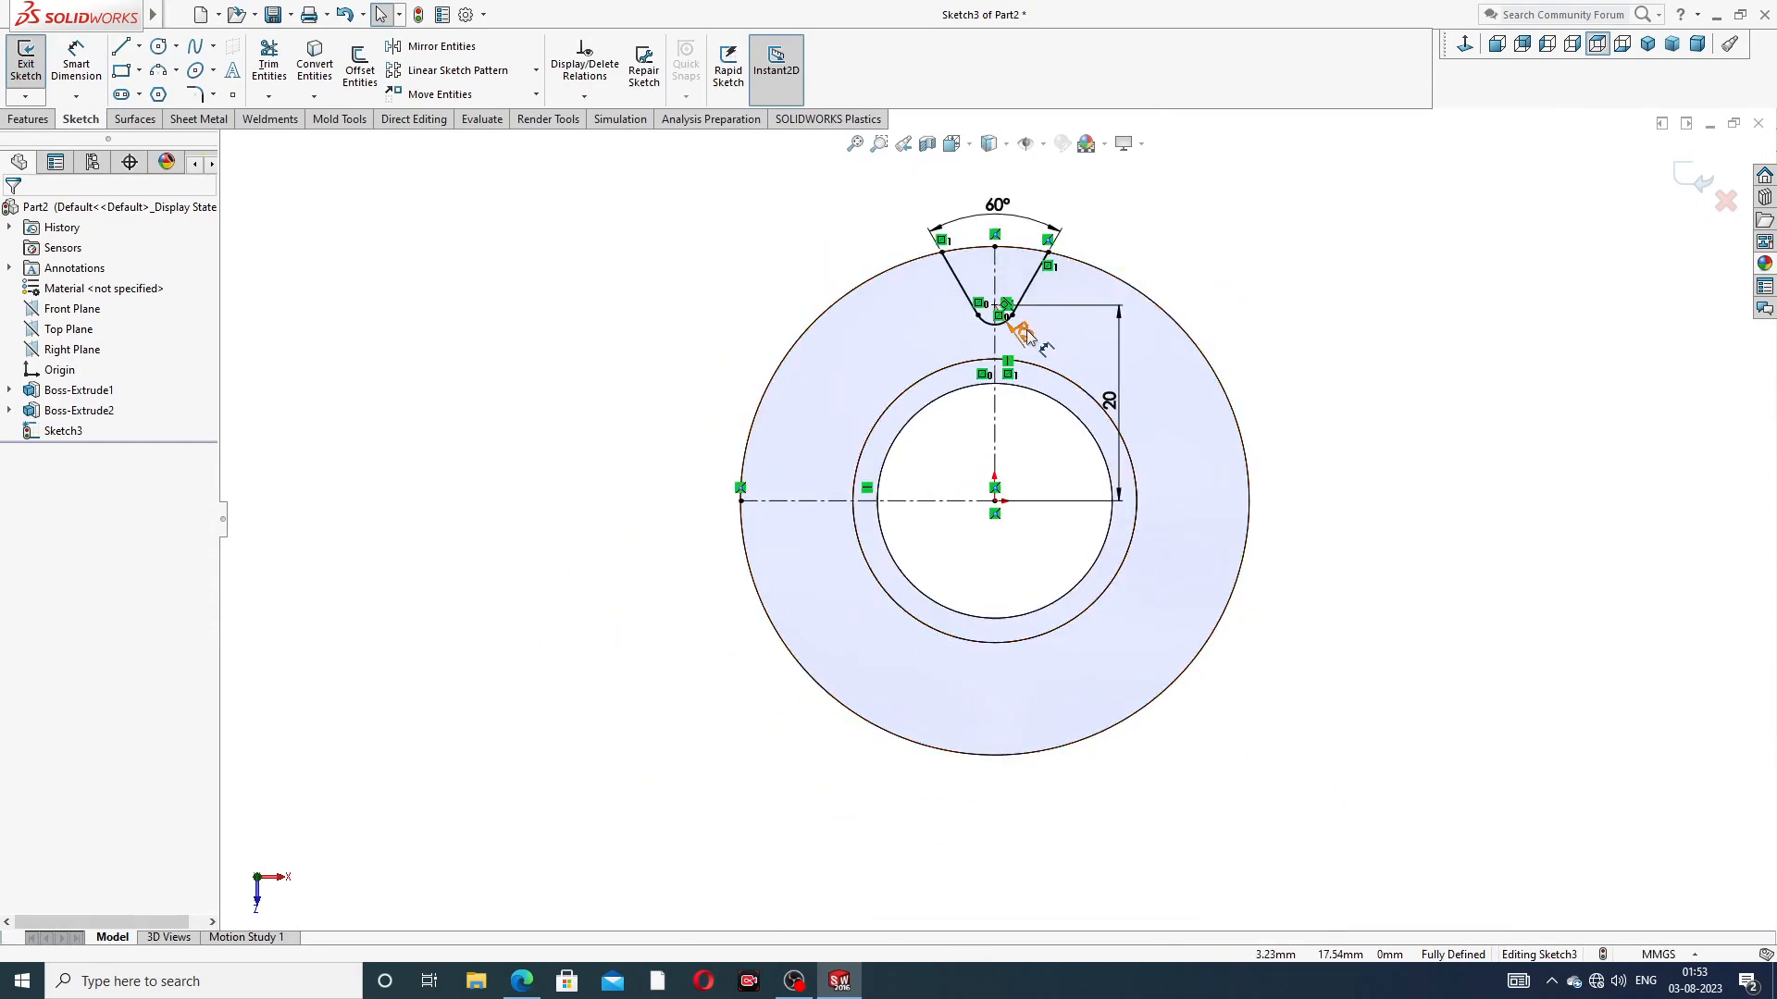
drag(1032, 331, 1035, 330)
click(1217, 331)
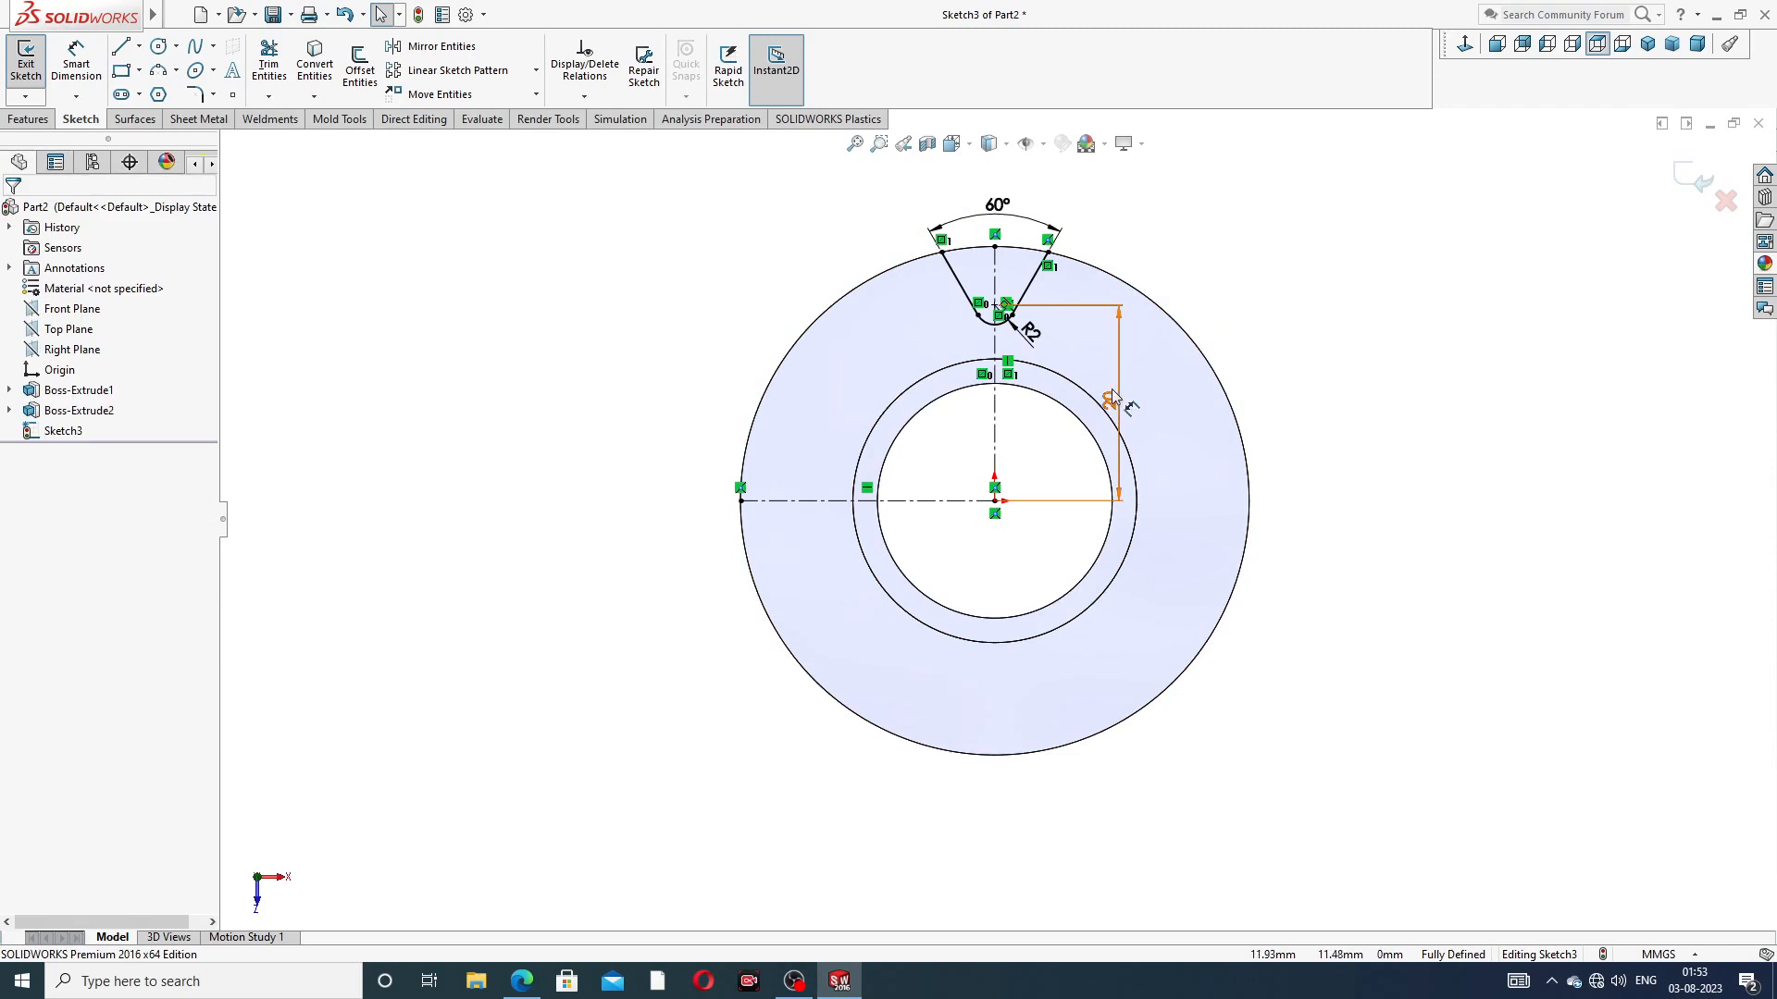
drag(1114, 391, 1156, 392)
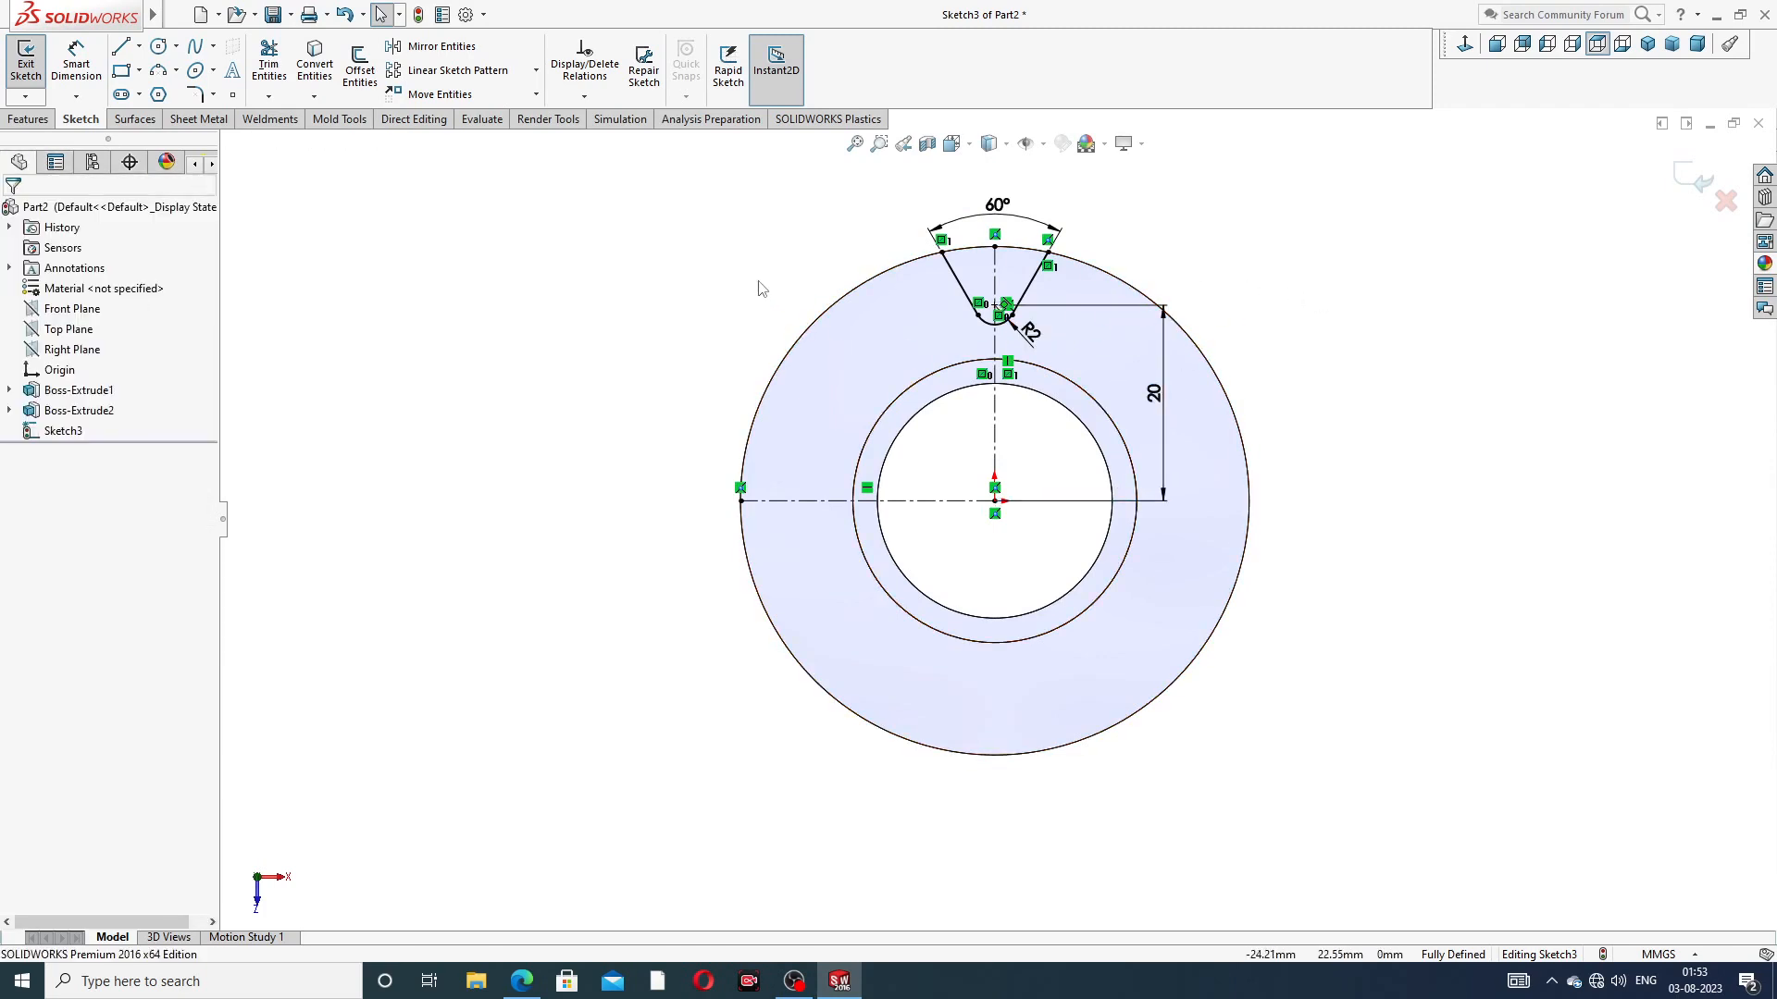
click(536, 73)
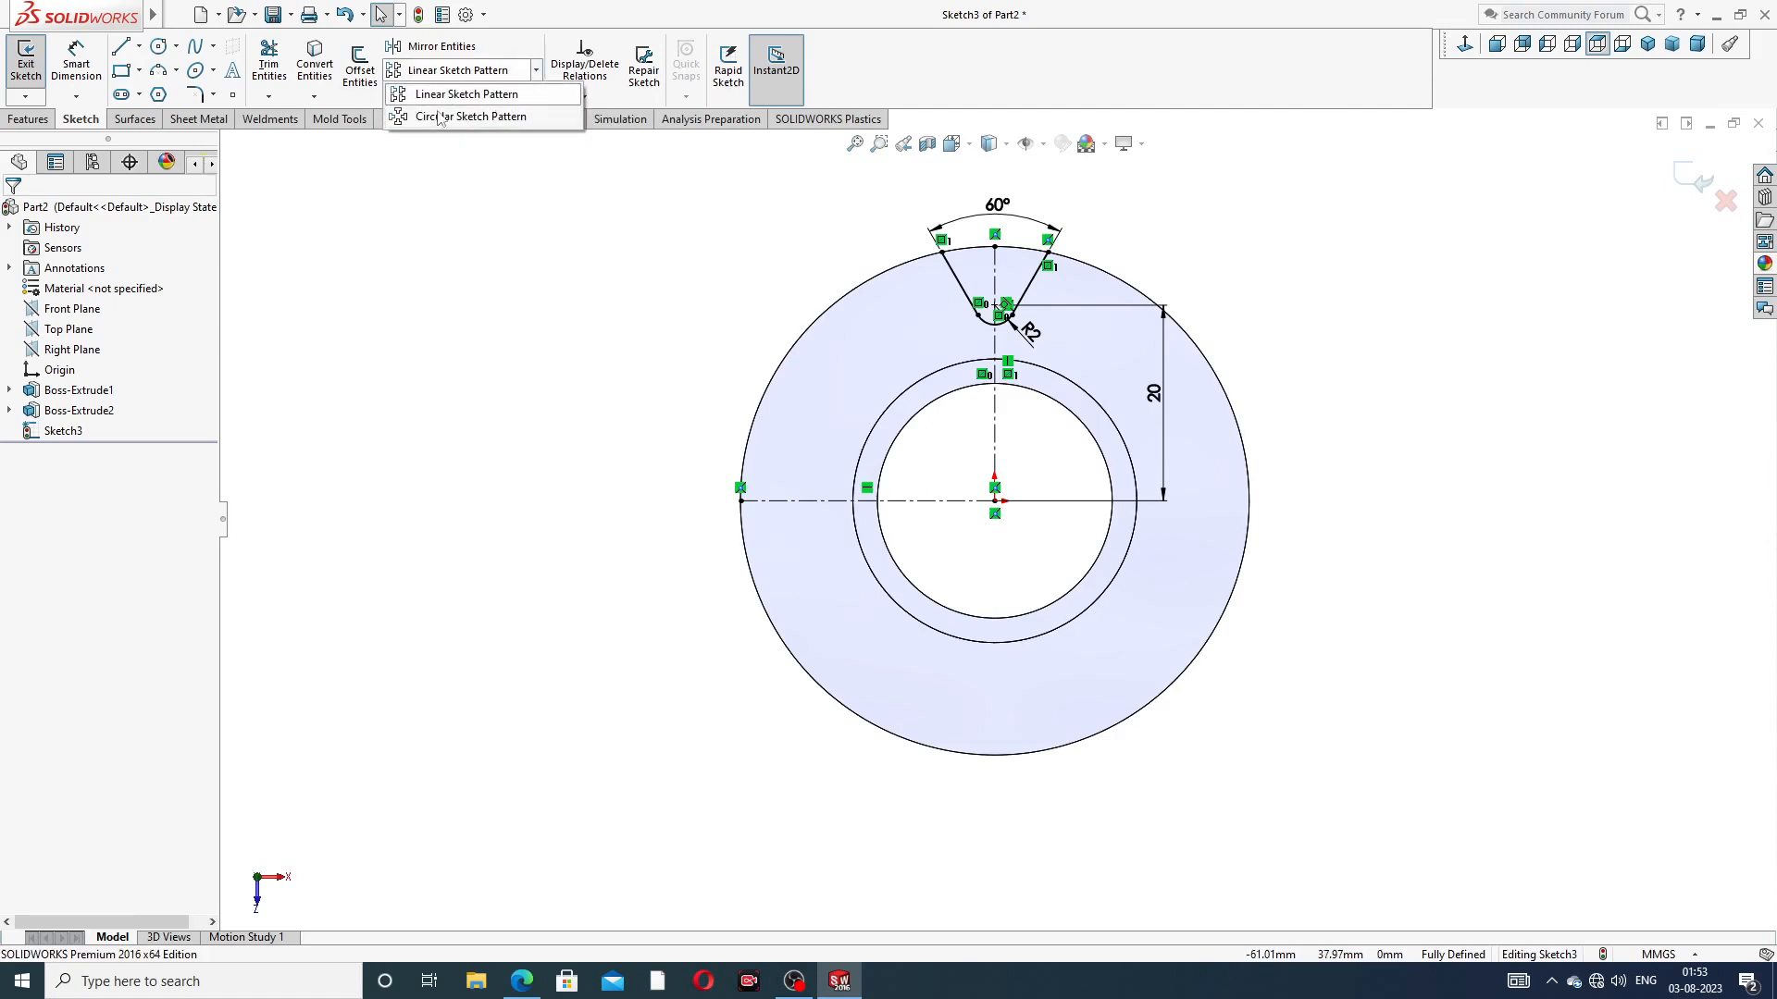
click(508, 123)
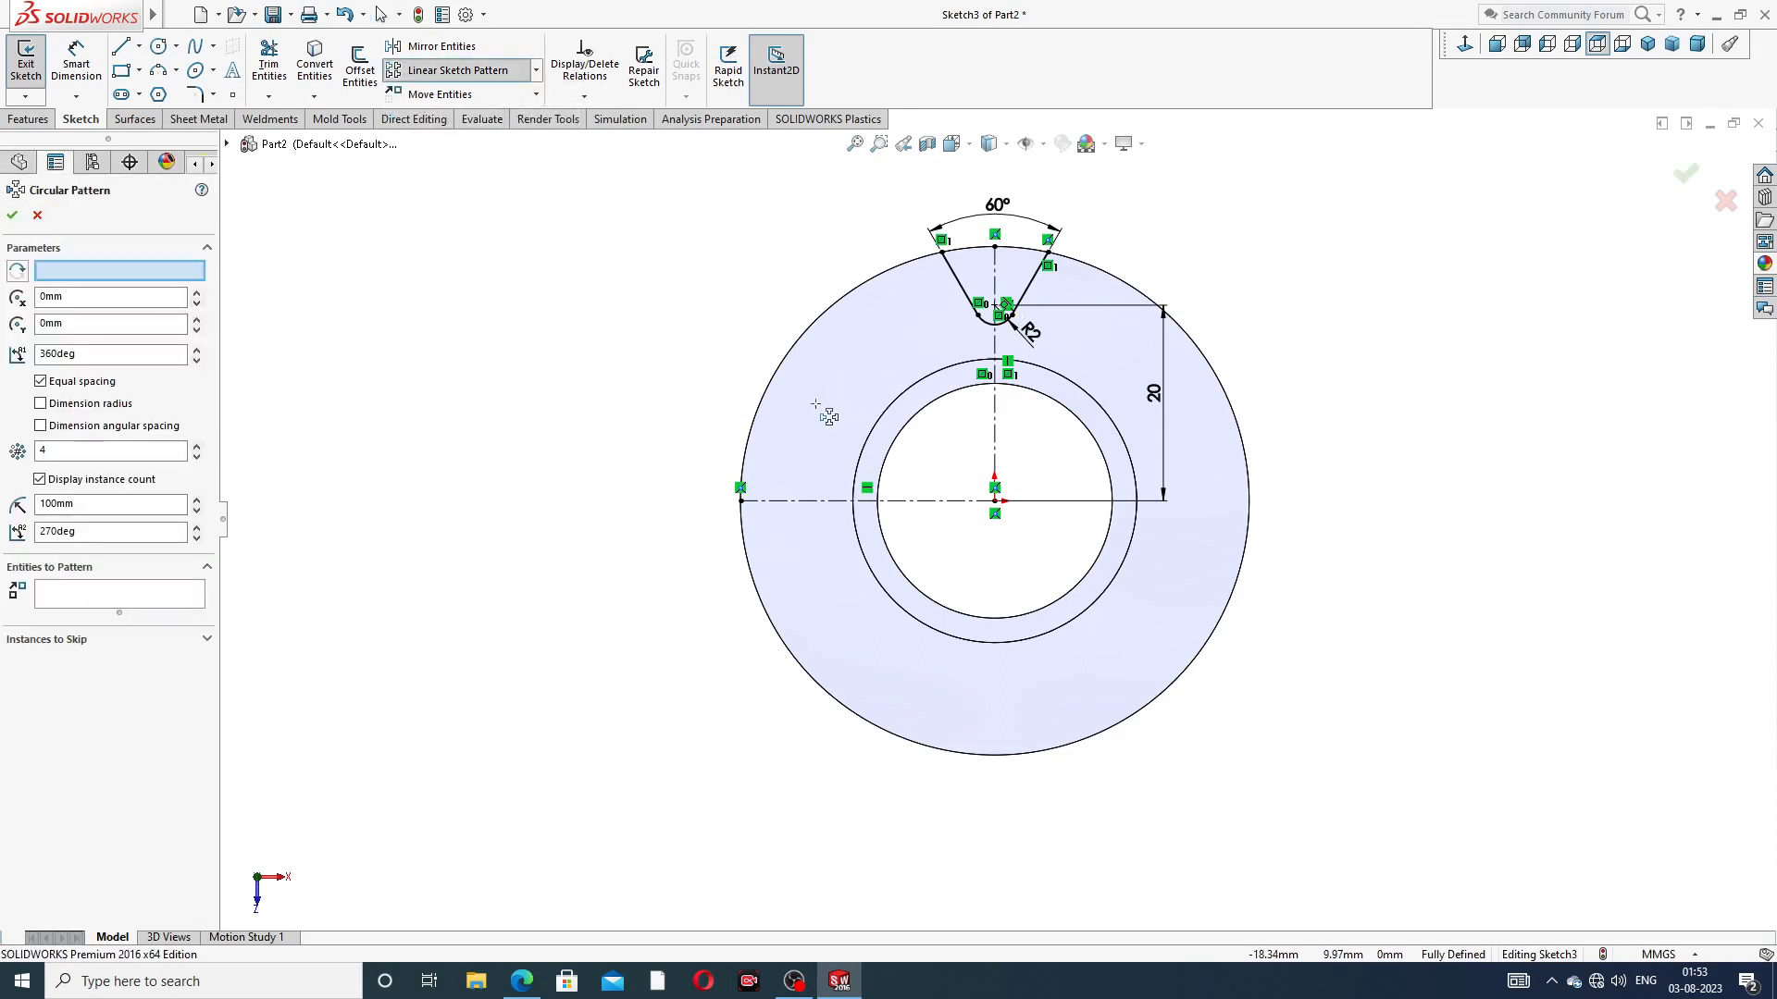
scroll(991, 408, down, 1)
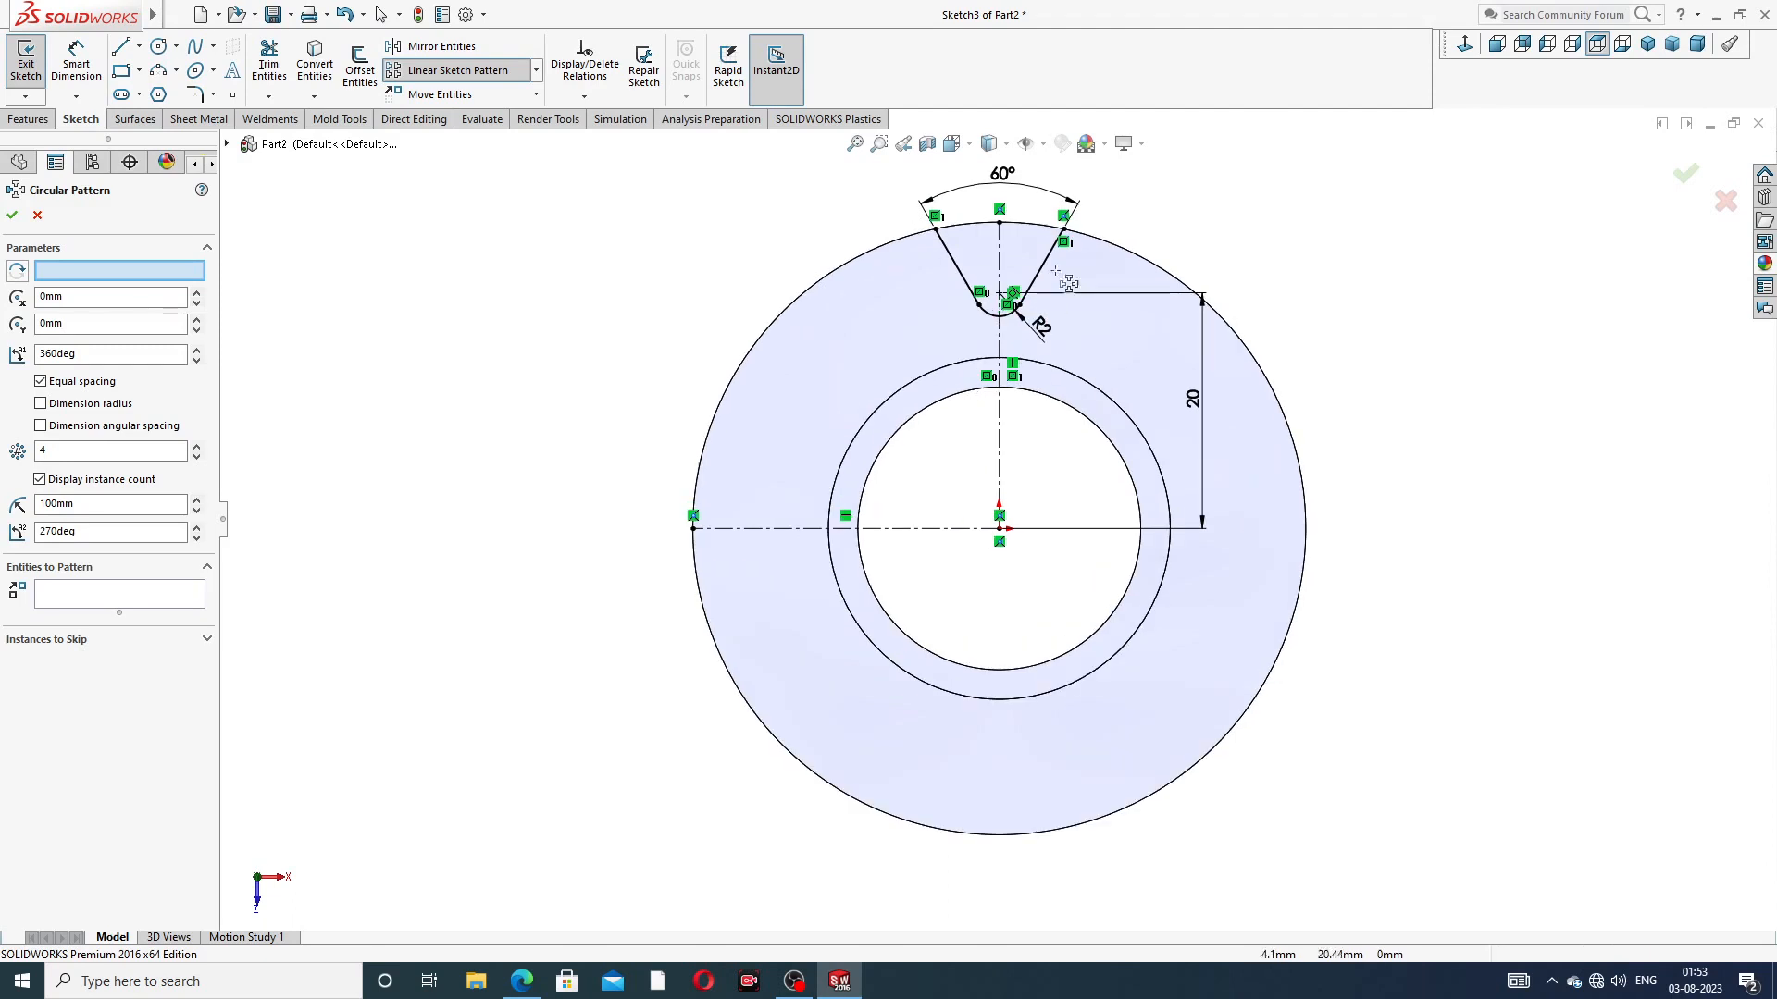
click(1007, 320)
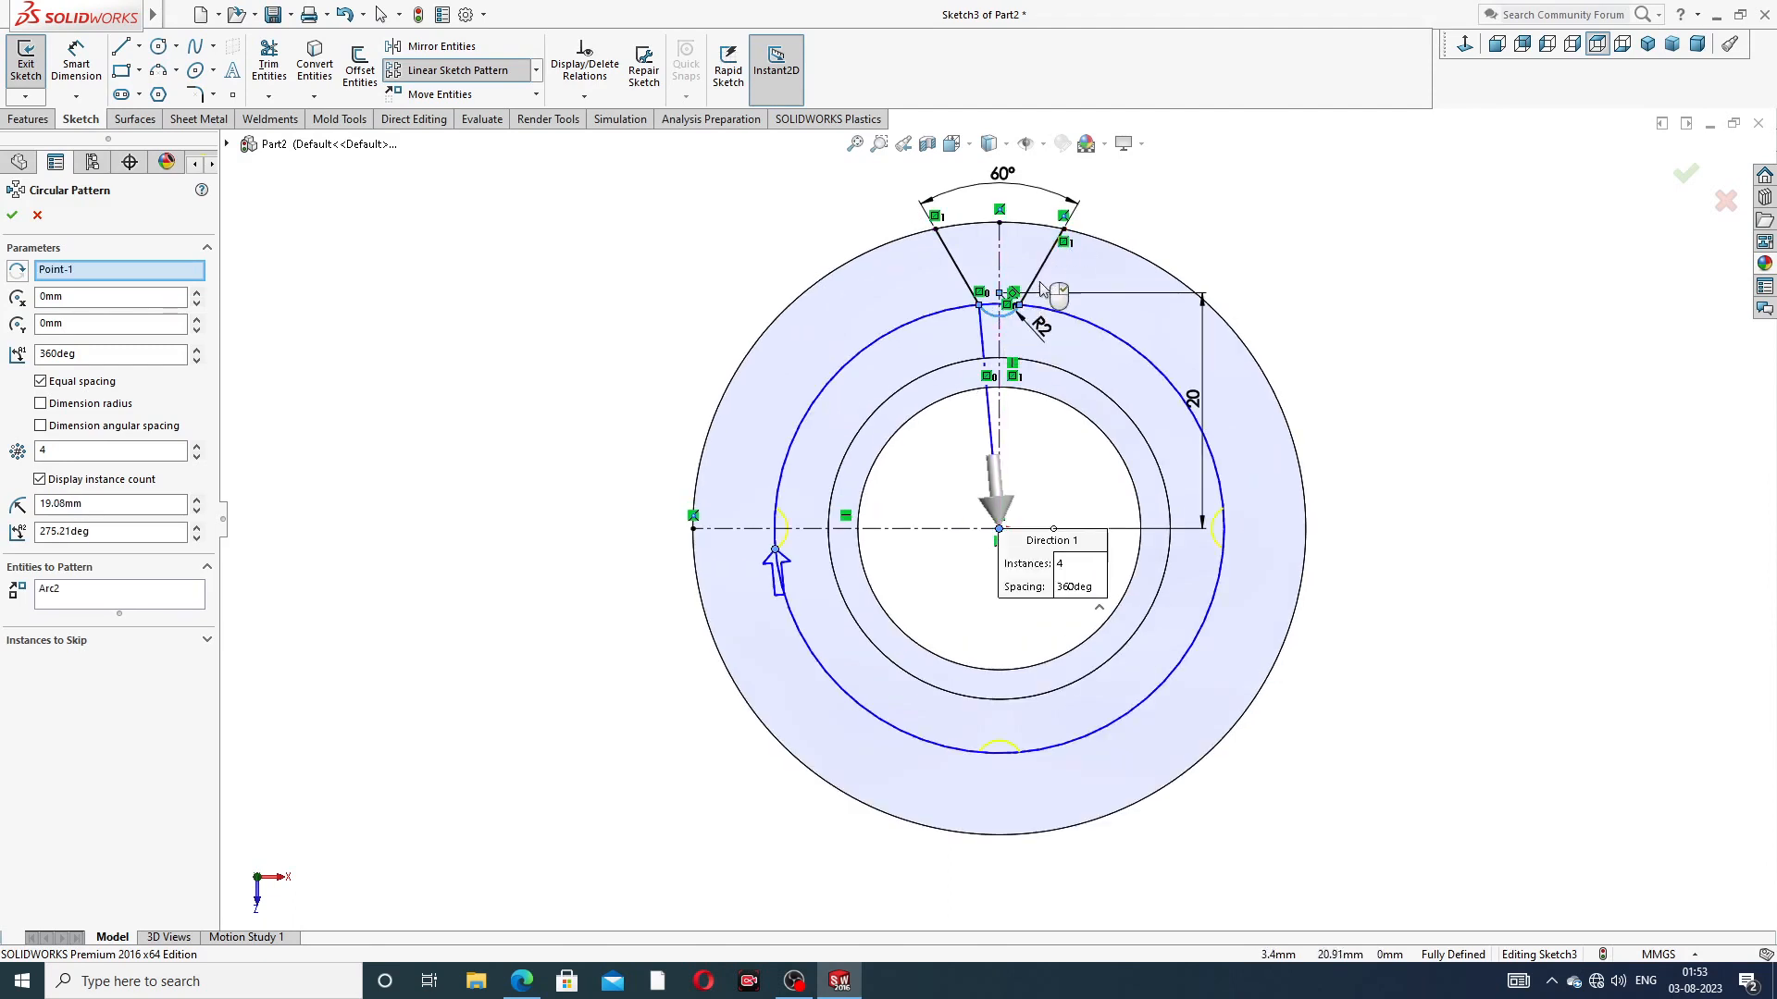
click(1046, 253)
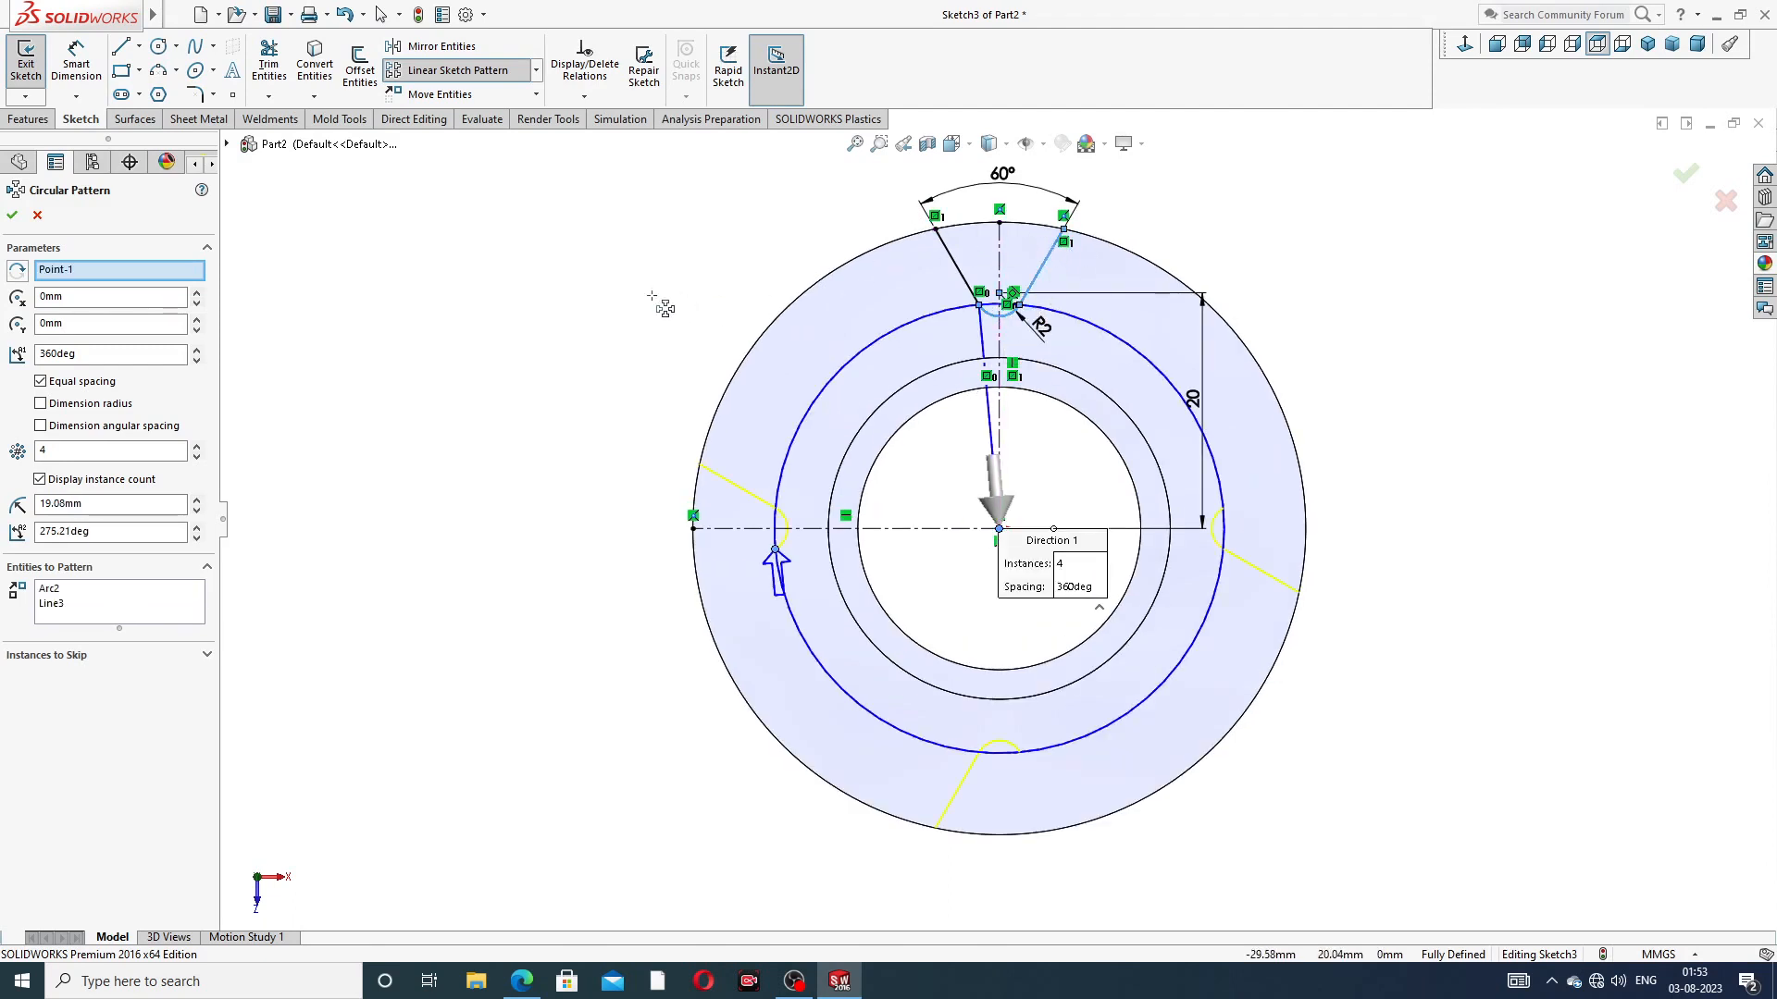
click(37, 215)
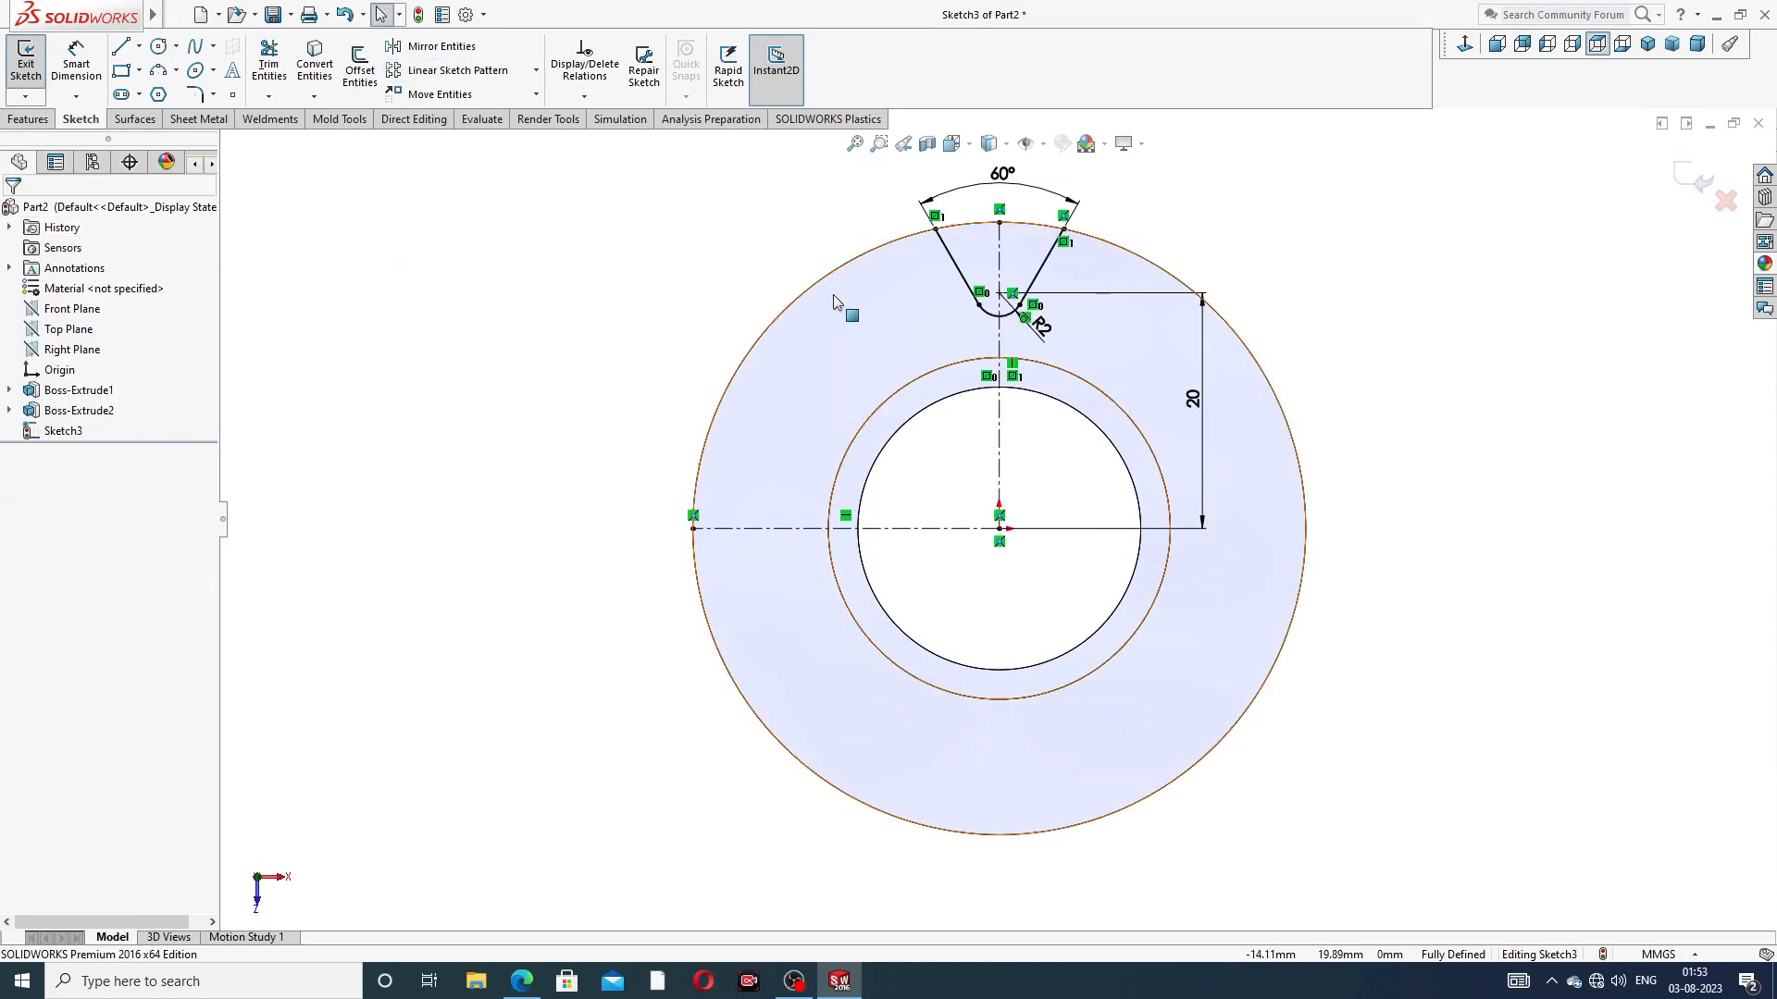
Convert the ring's outer edge into a sketch circle and trim it to the short arc closing the tooth gap between the slanted lines
click(871, 250)
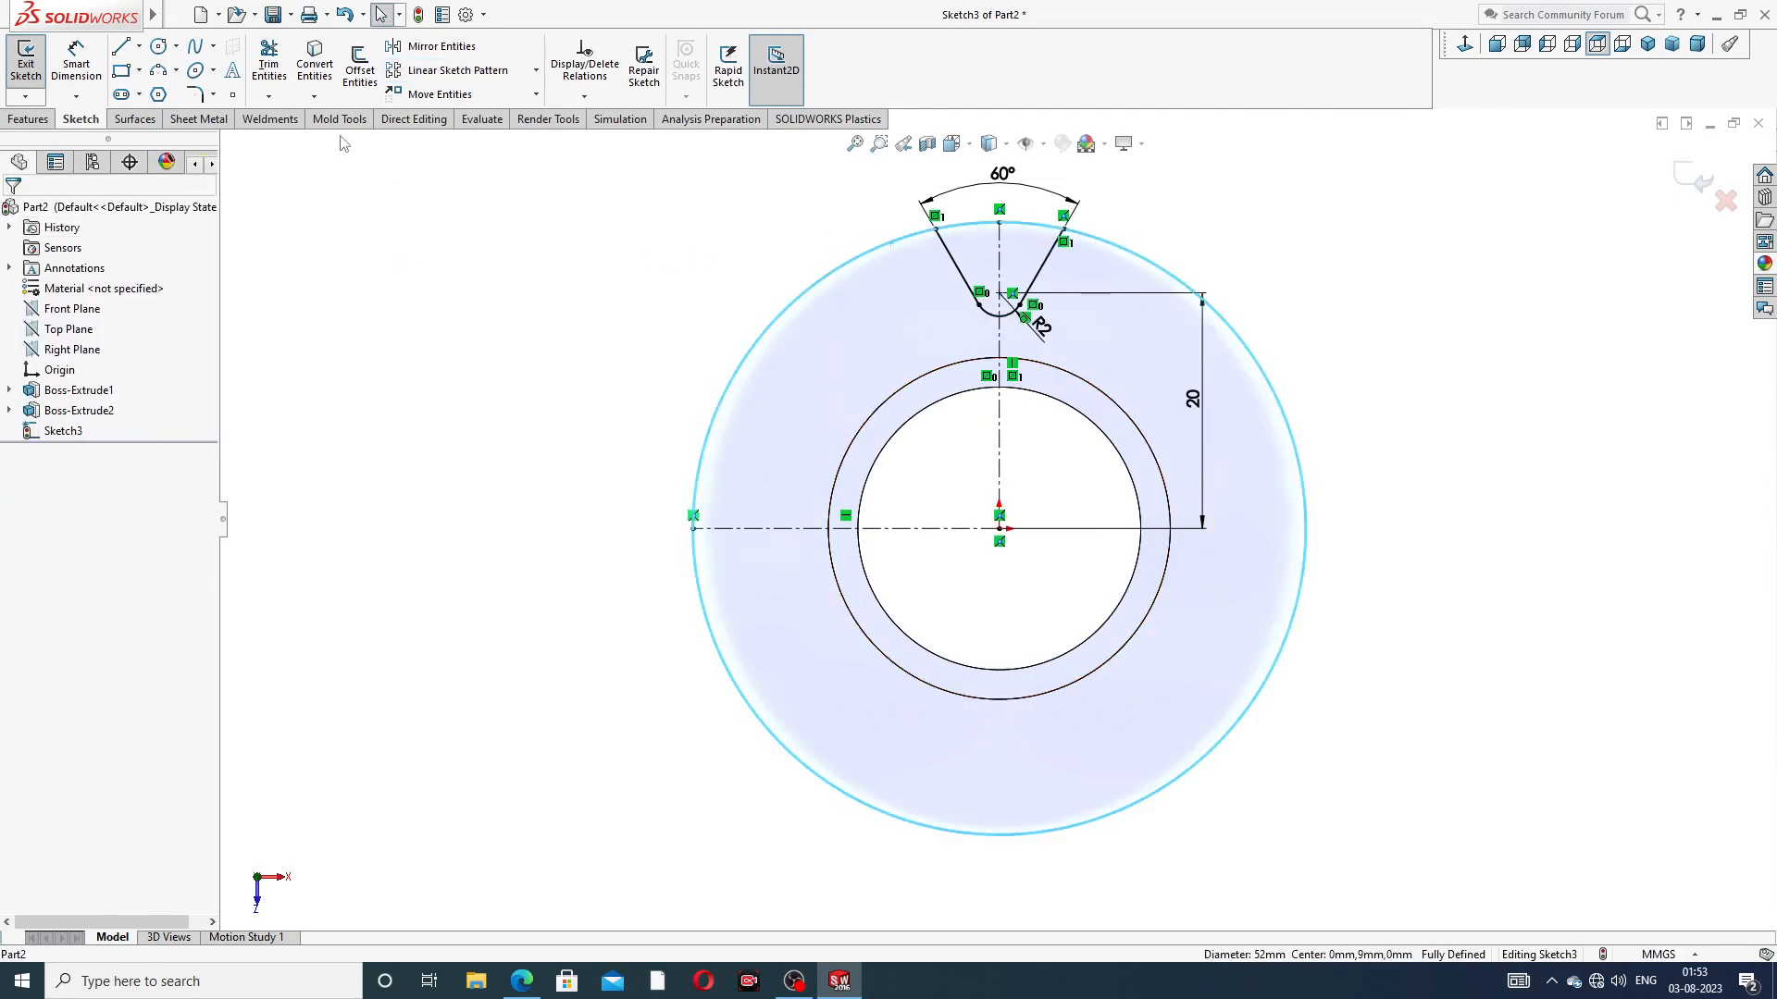
click(319, 73)
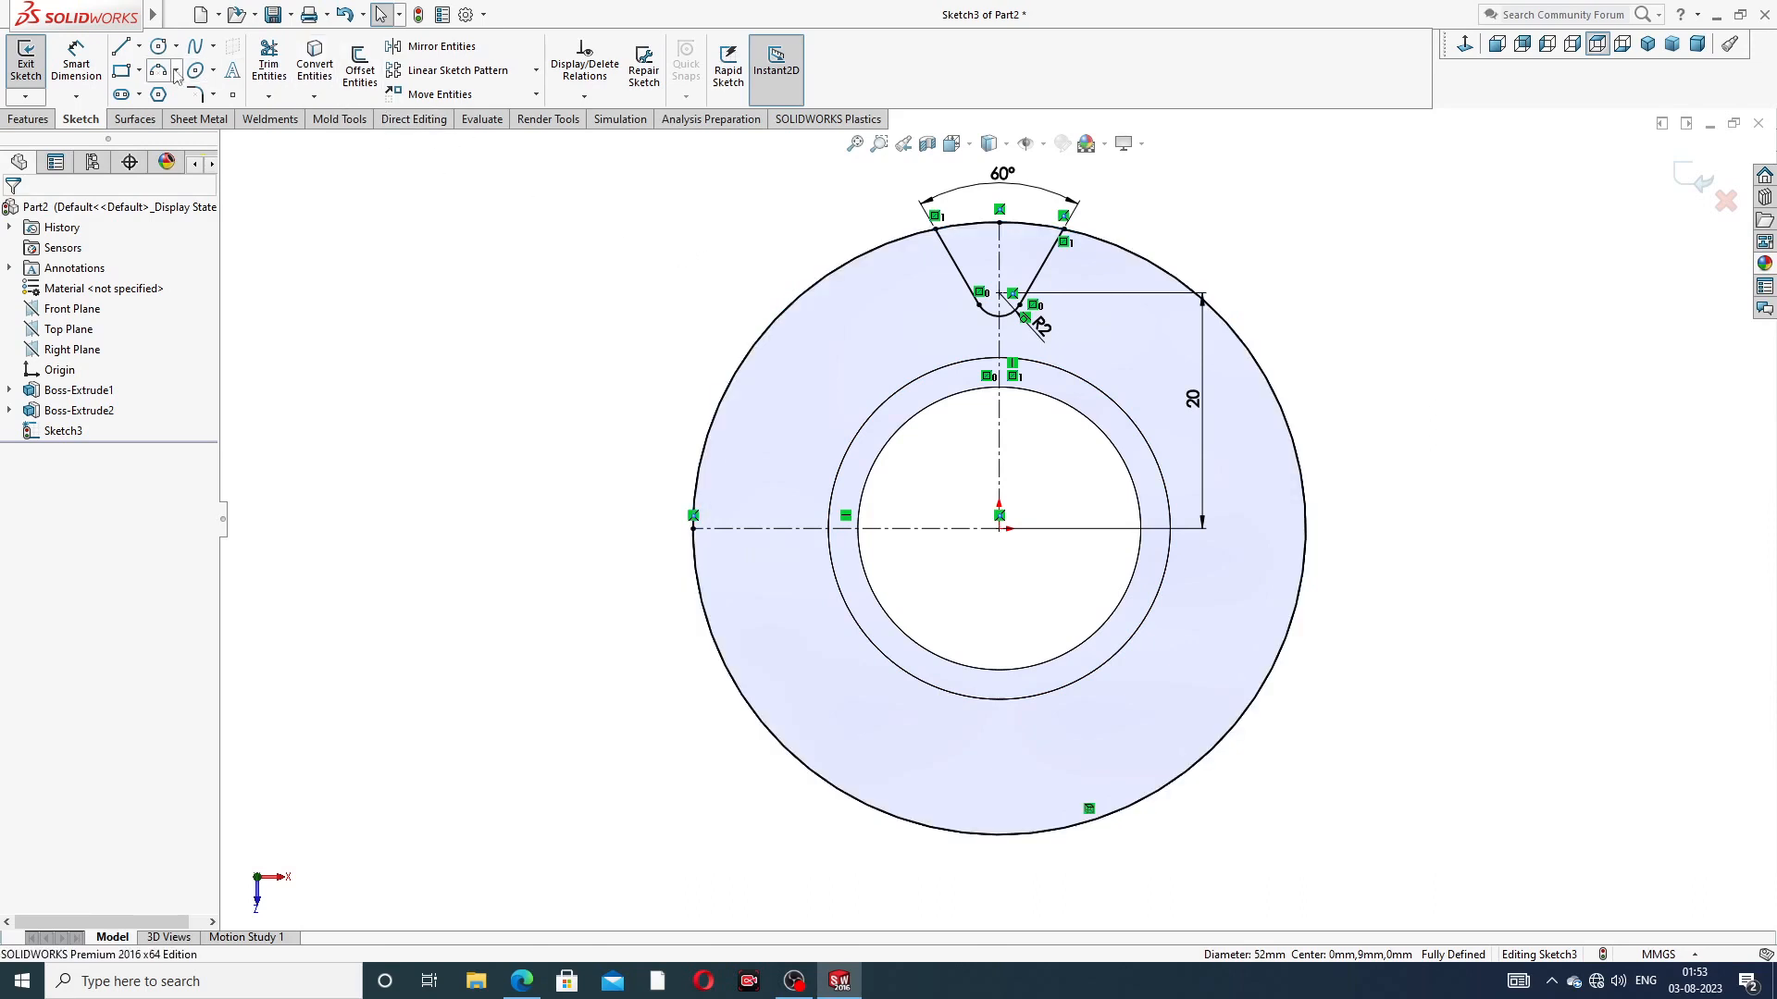
click(268, 67)
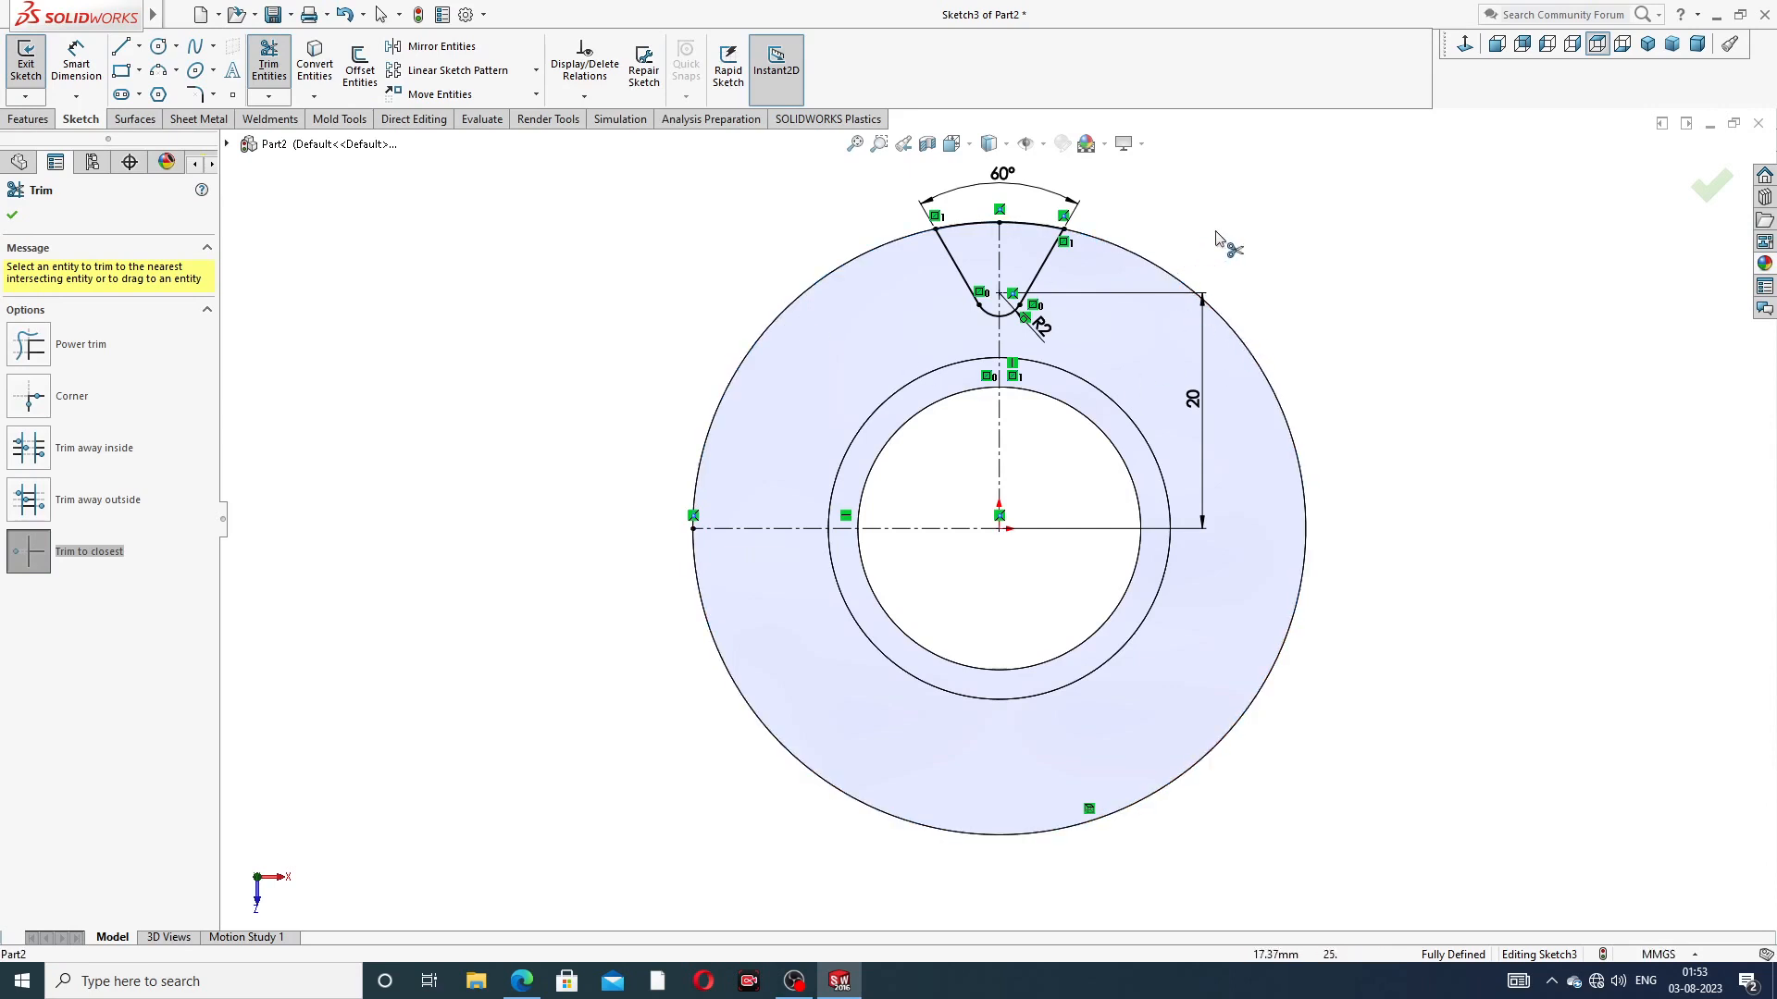
right_click(1242, 216)
click(1293, 274)
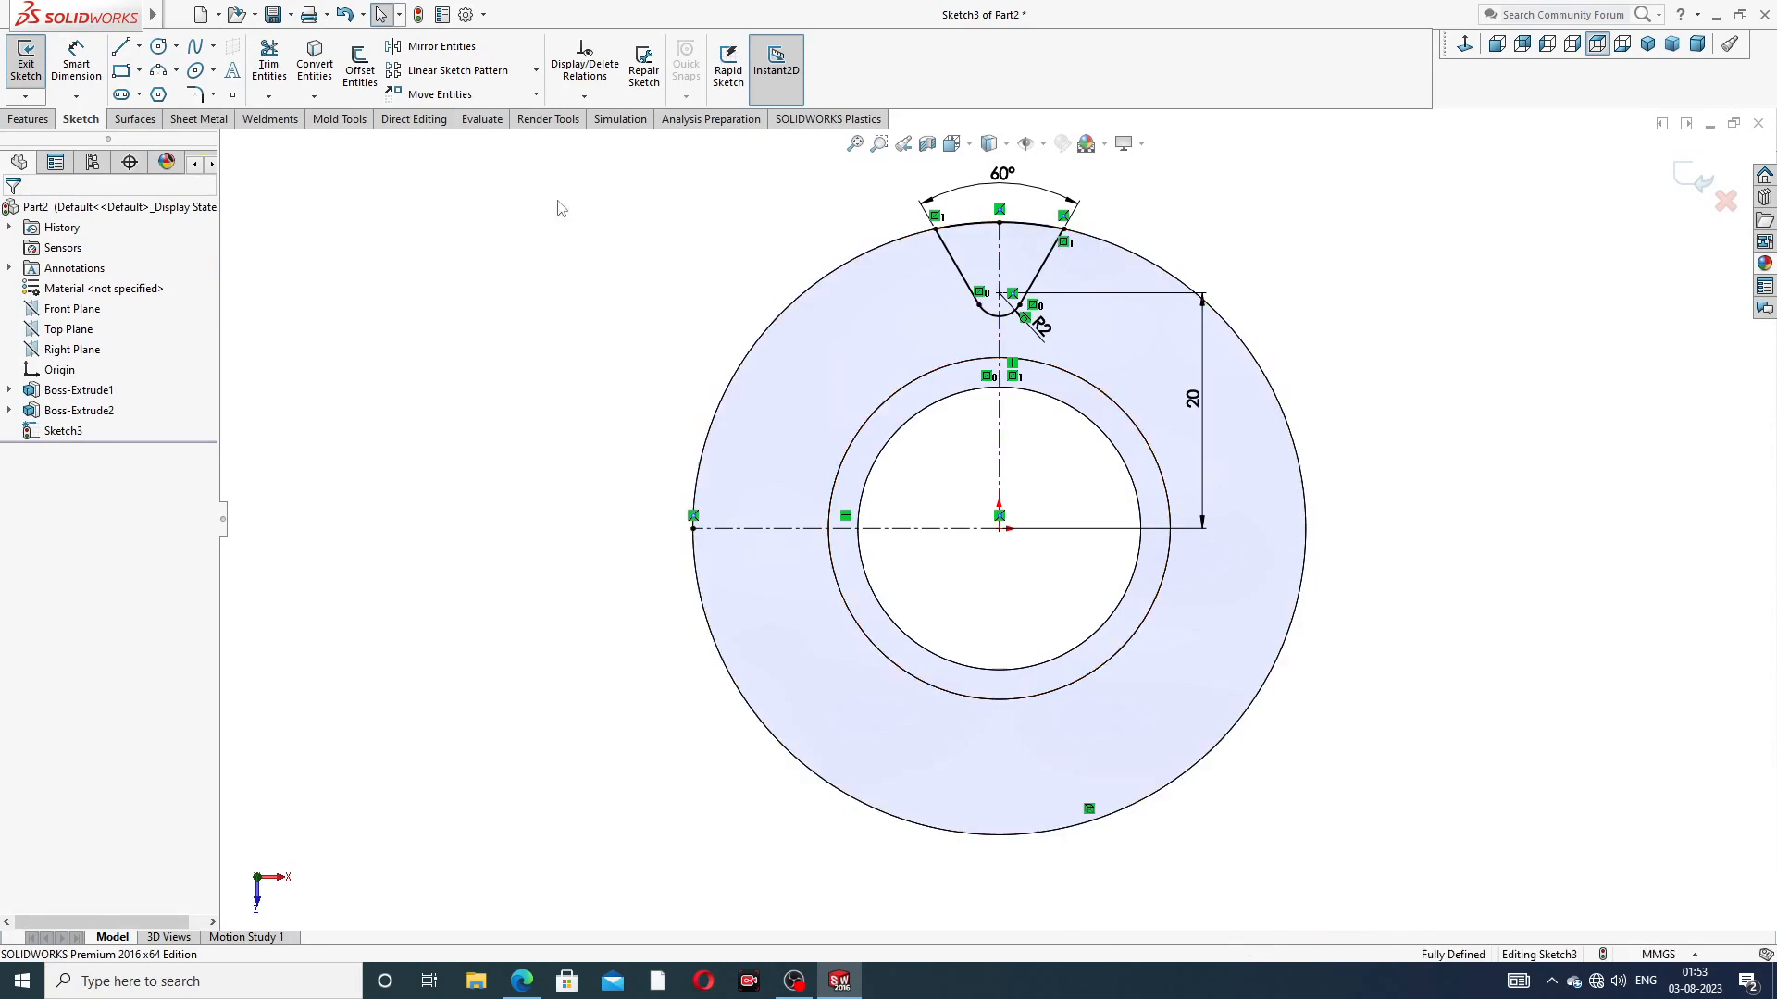
Set up a circular sketch pattern about the origin using the tooth gap's two arcs and two slanted lines
click(536, 70)
click(513, 117)
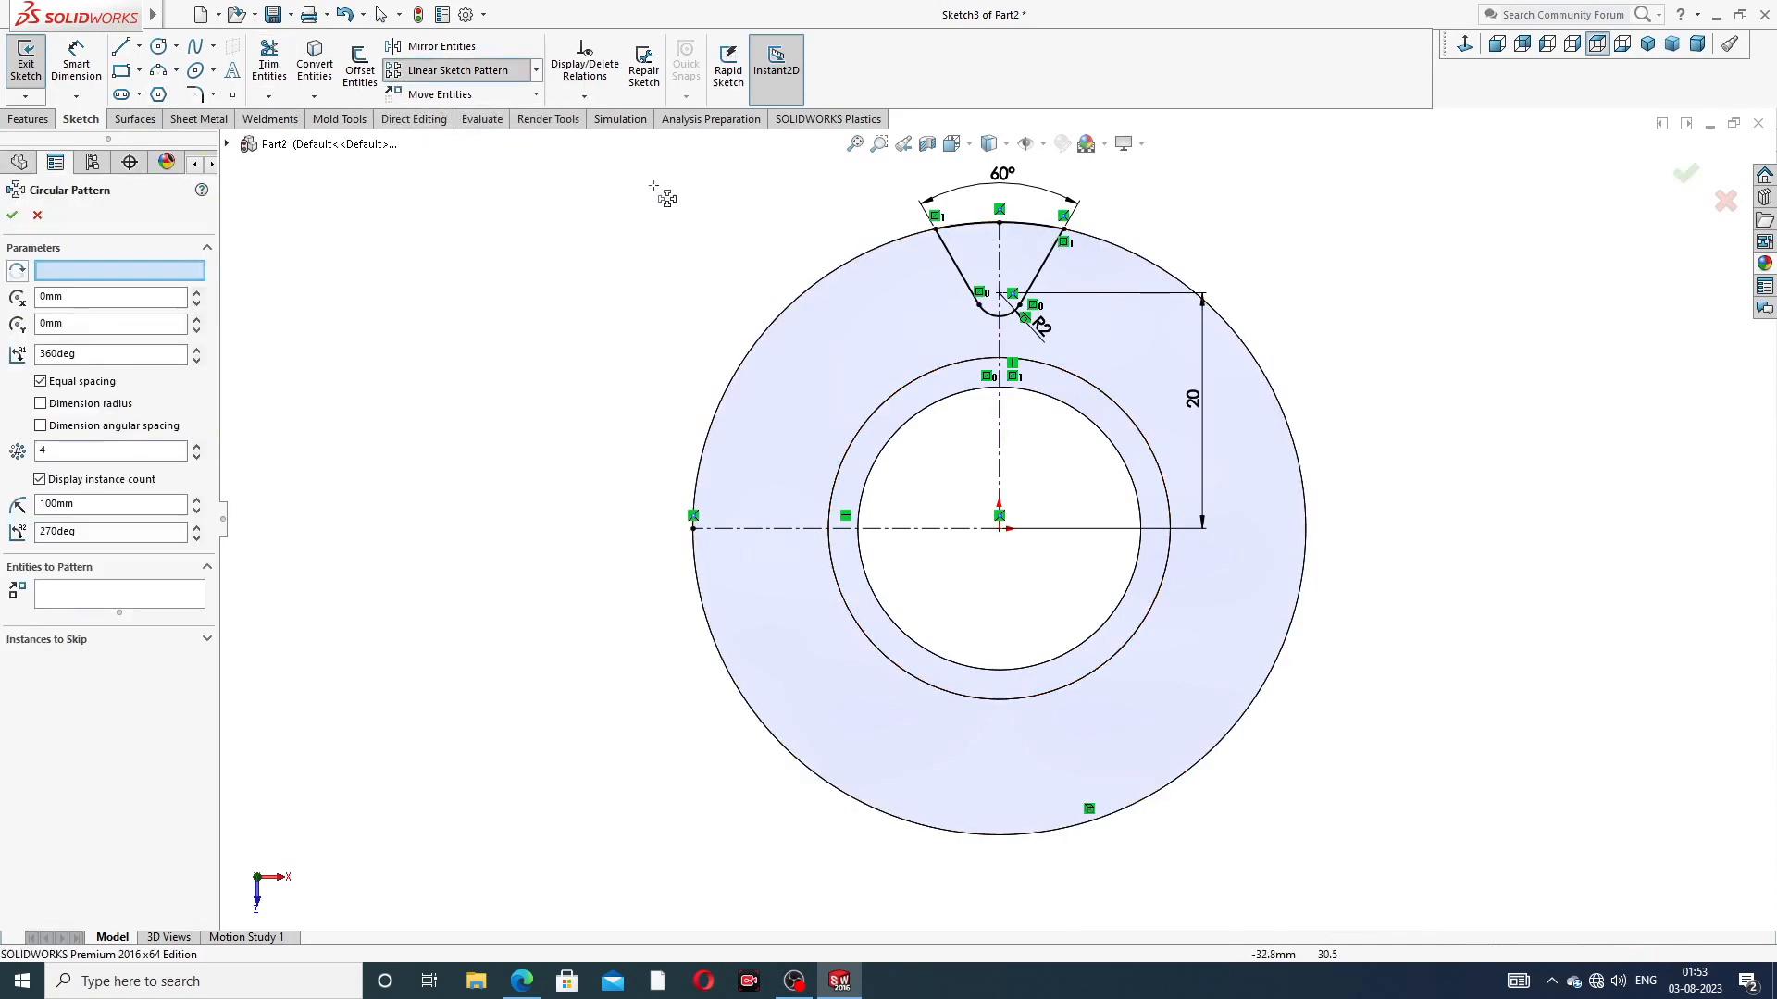
click(1012, 319)
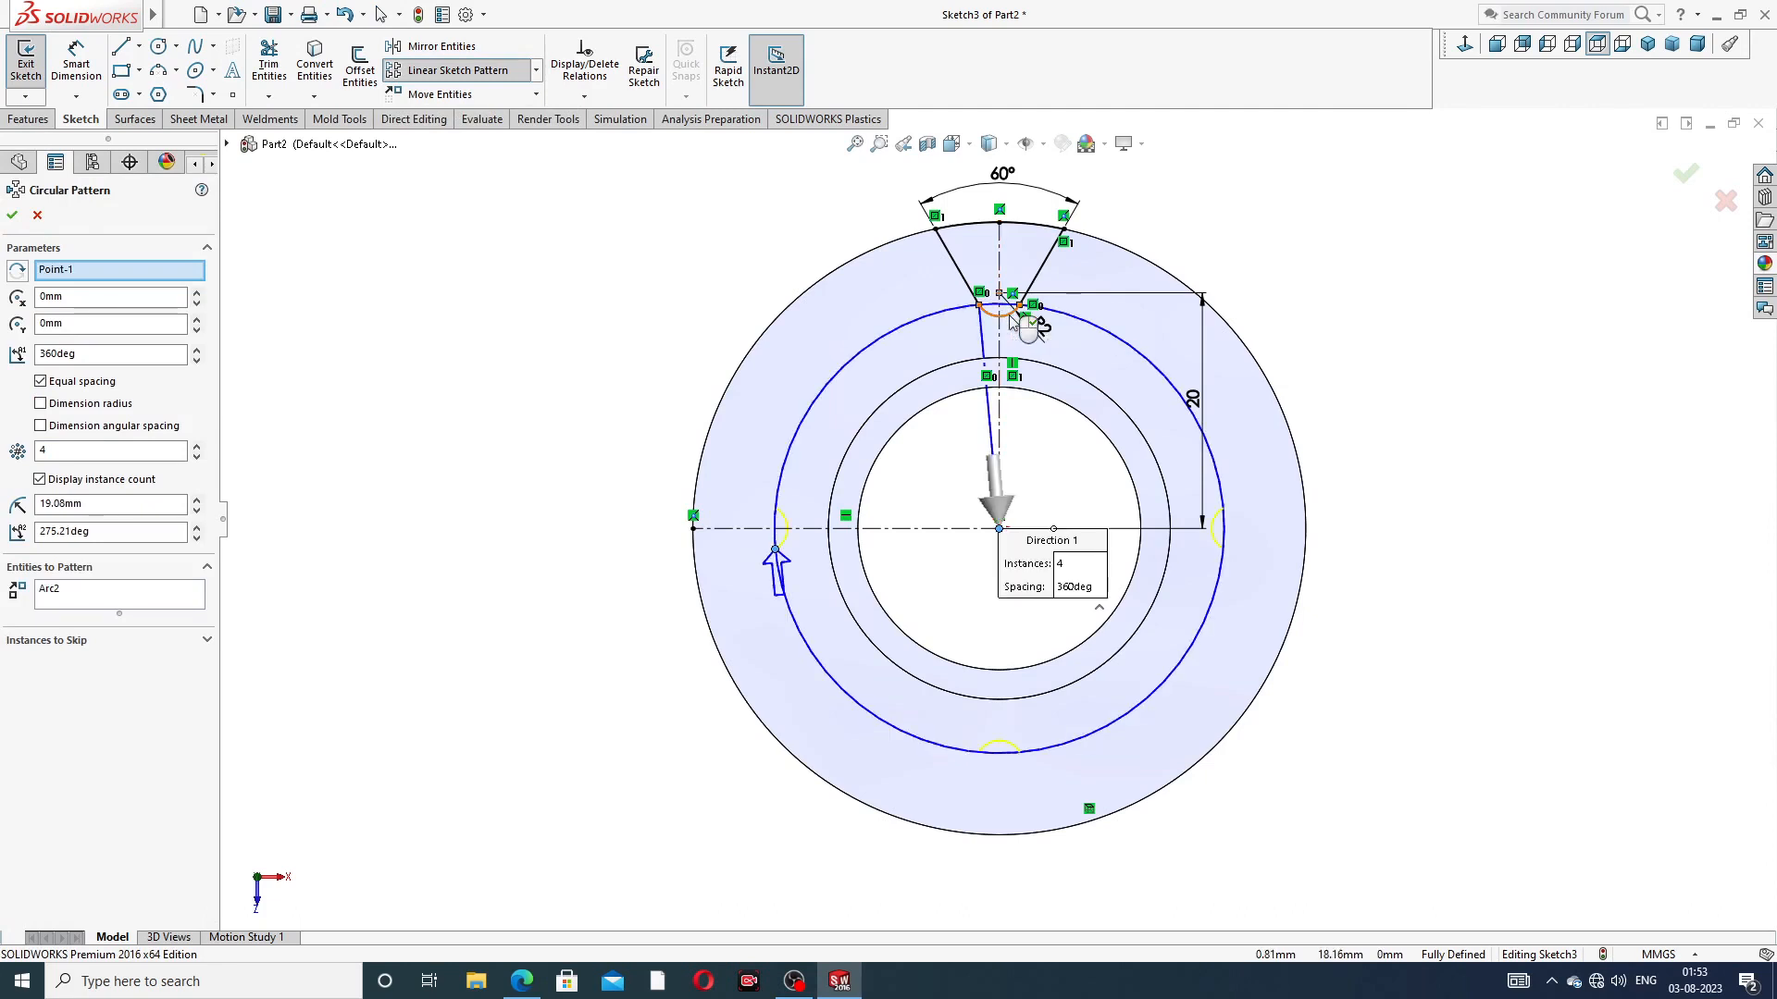
click(1037, 276)
click(1030, 232)
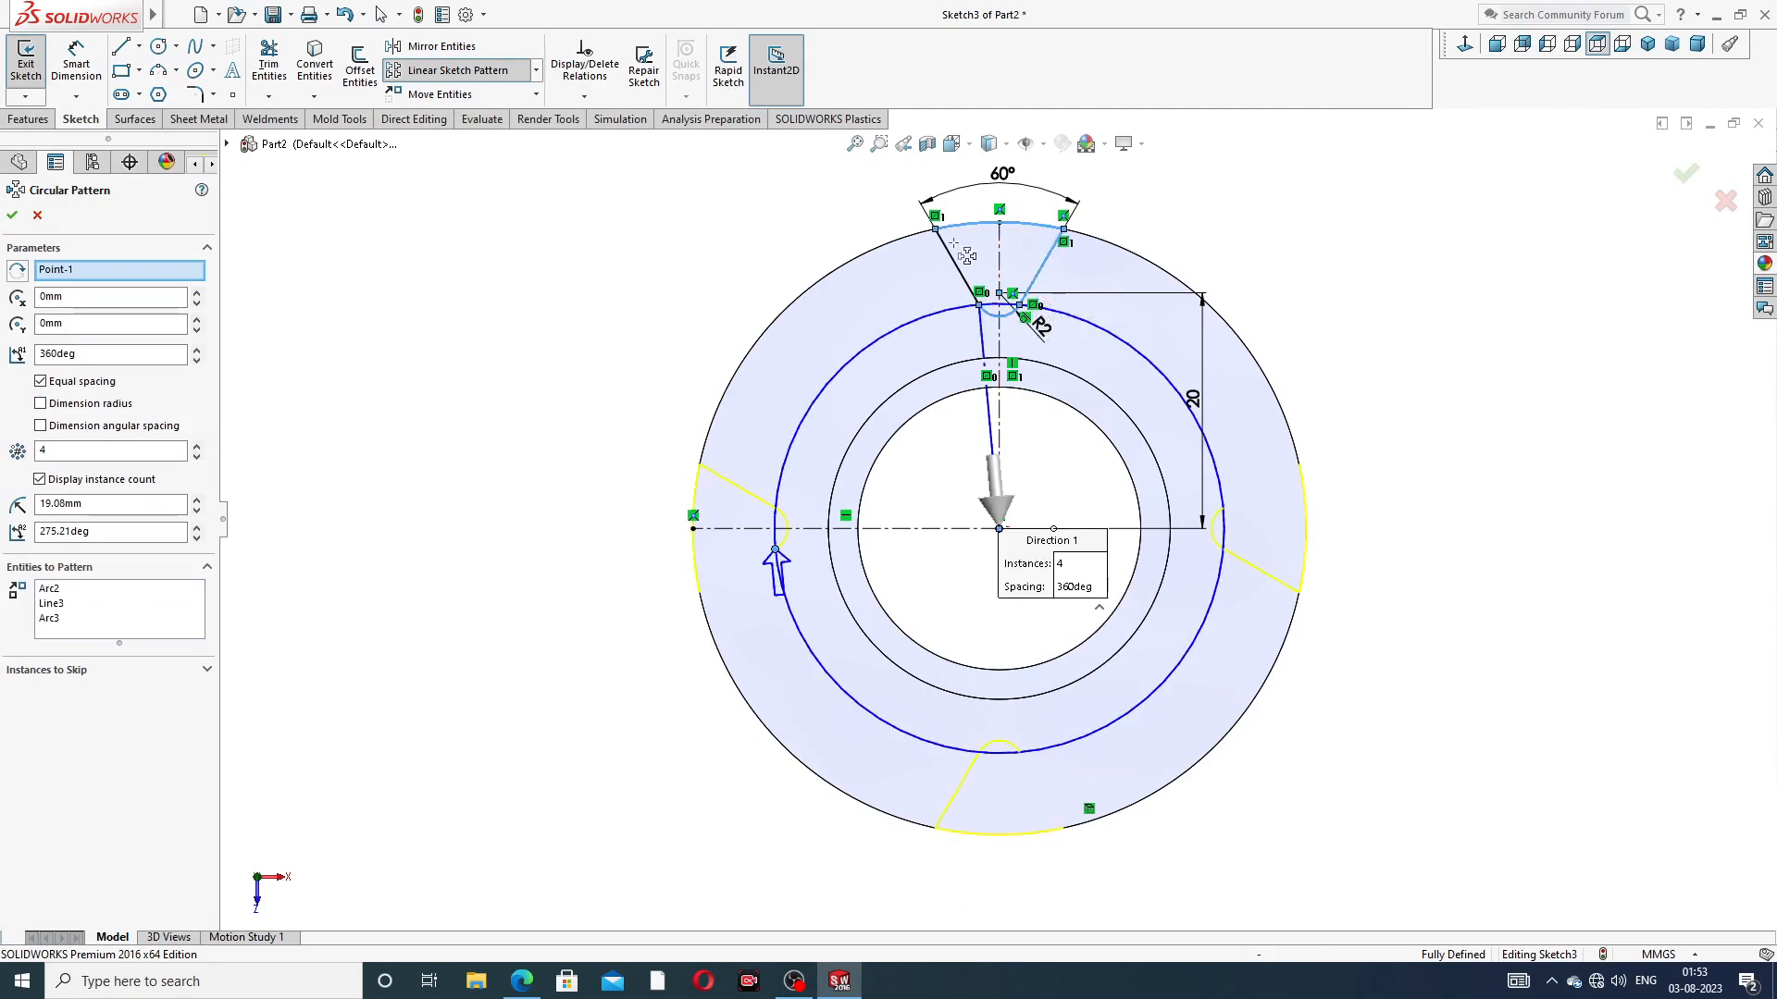
click(968, 277)
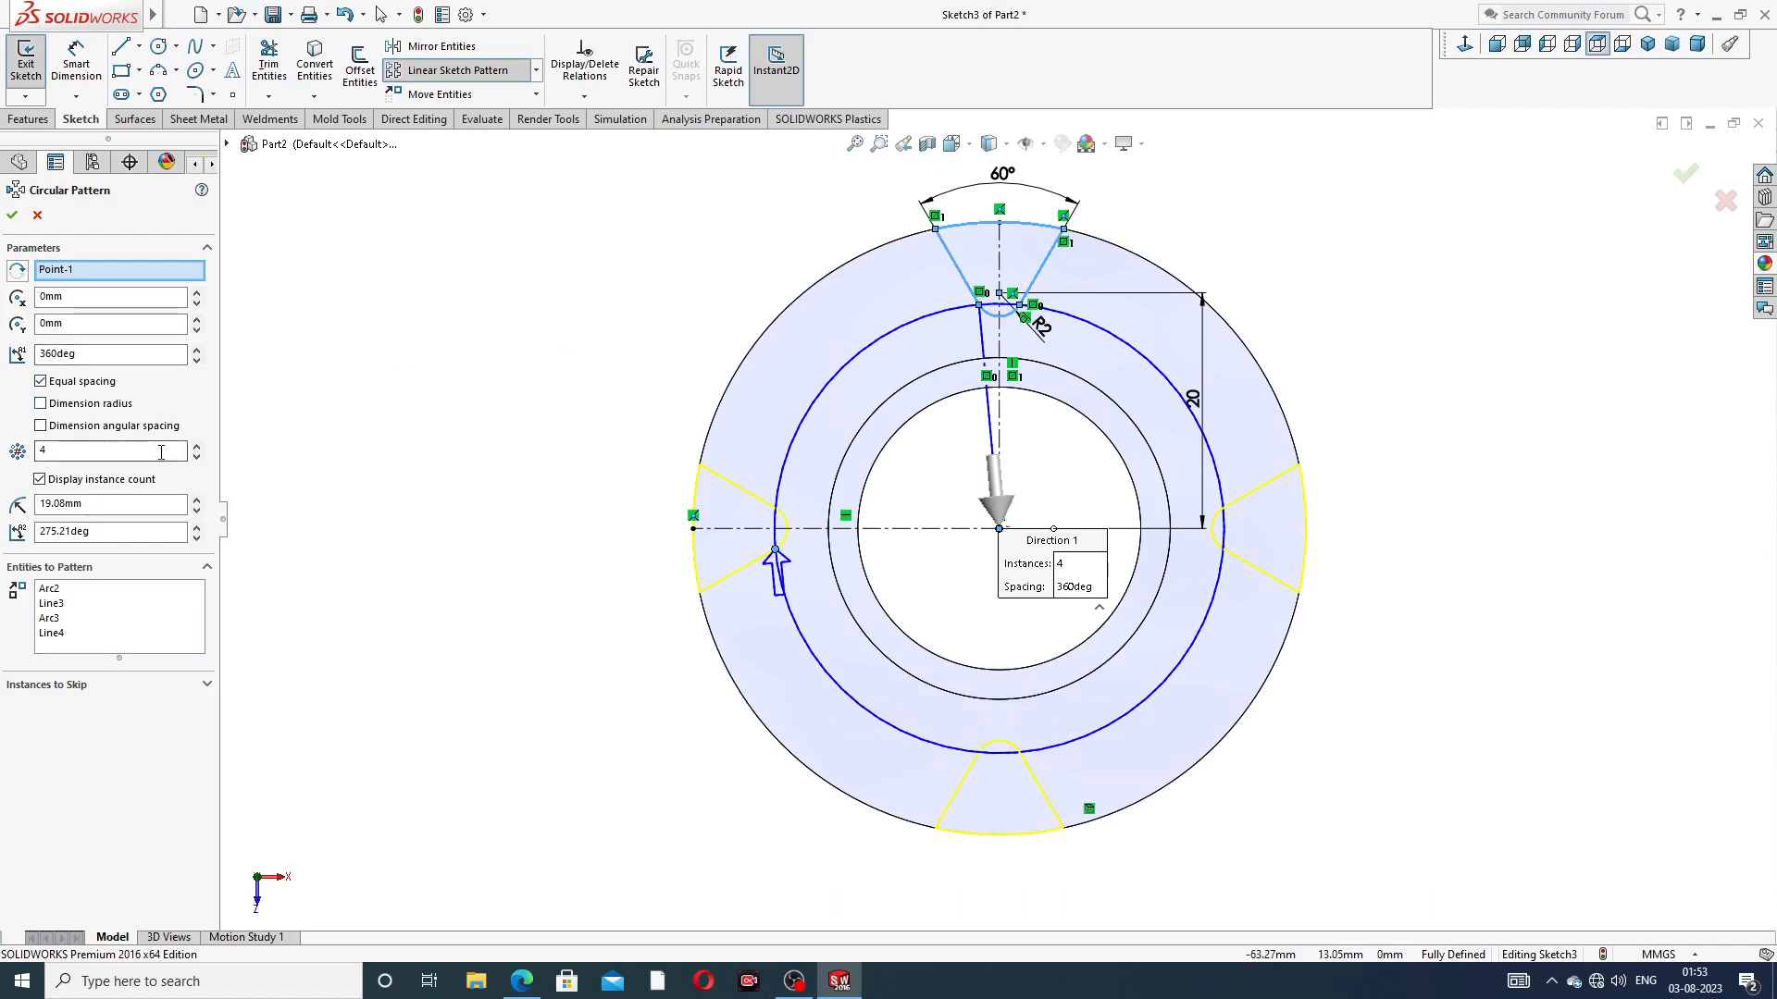
Set the circular pattern to 12 equally spaced instances over 360° and apply it
click(197, 446)
click(197, 446)
click(197, 446)
click(197, 446)
click(197, 446)
click(197, 446)
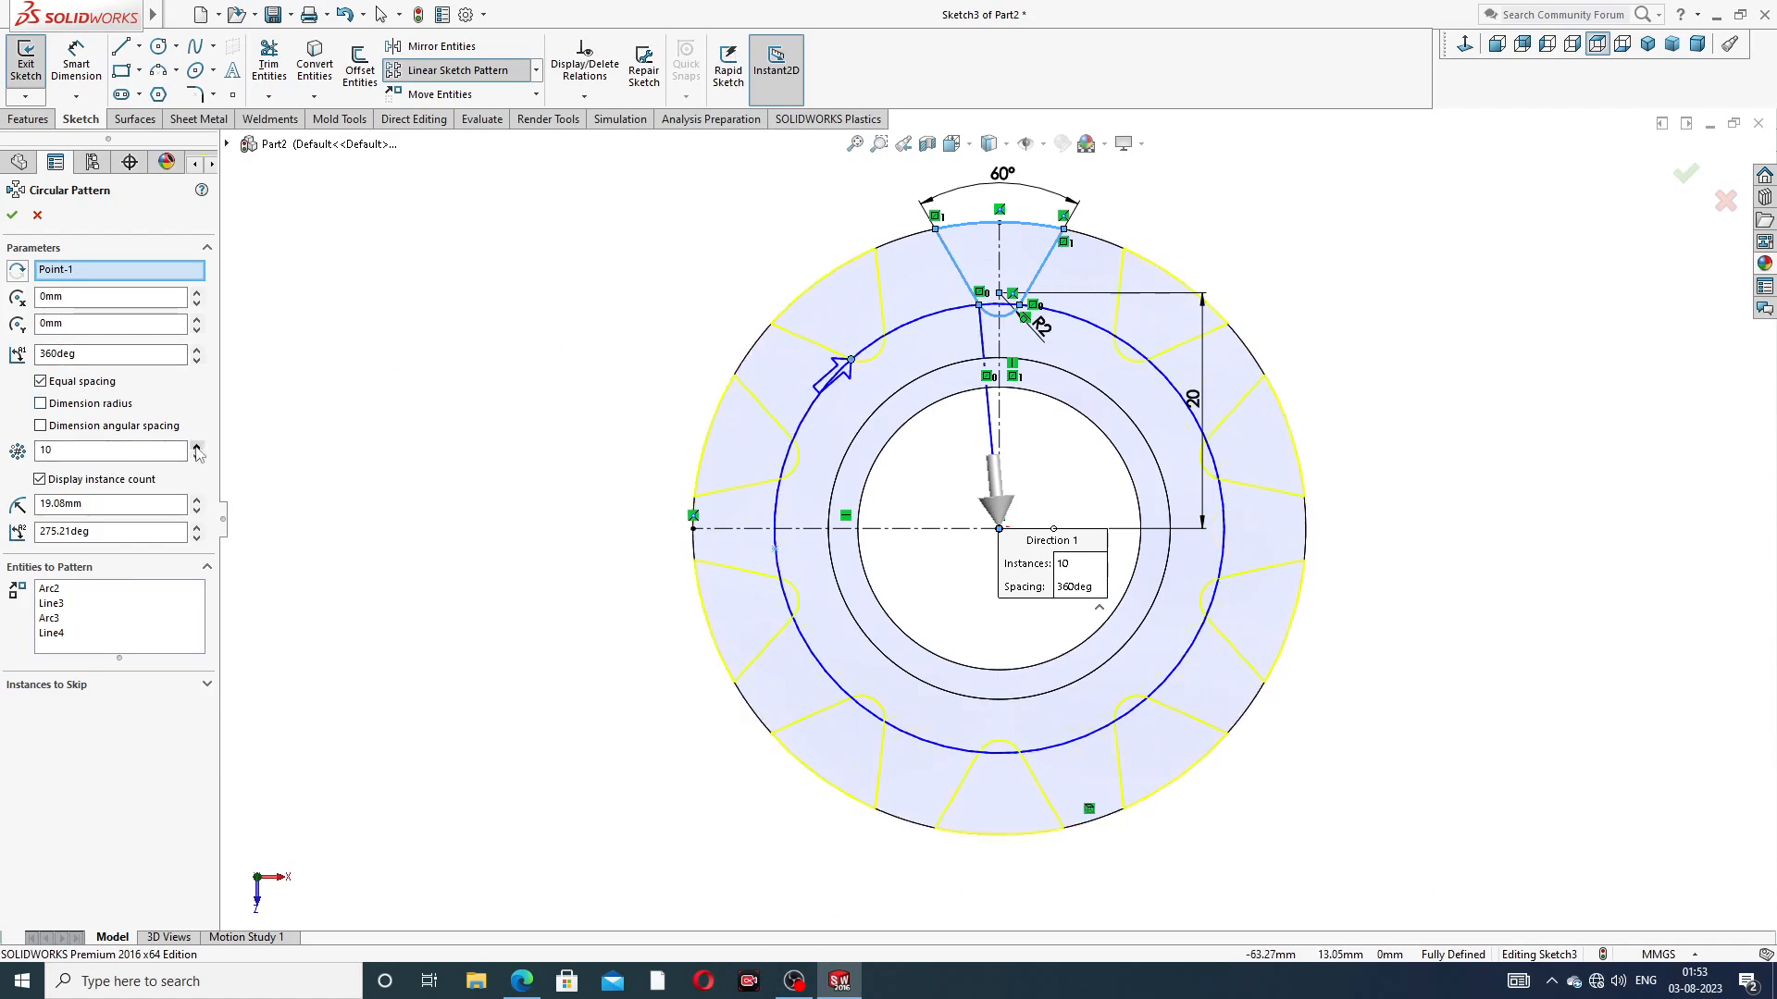
click(197, 446)
click(197, 446)
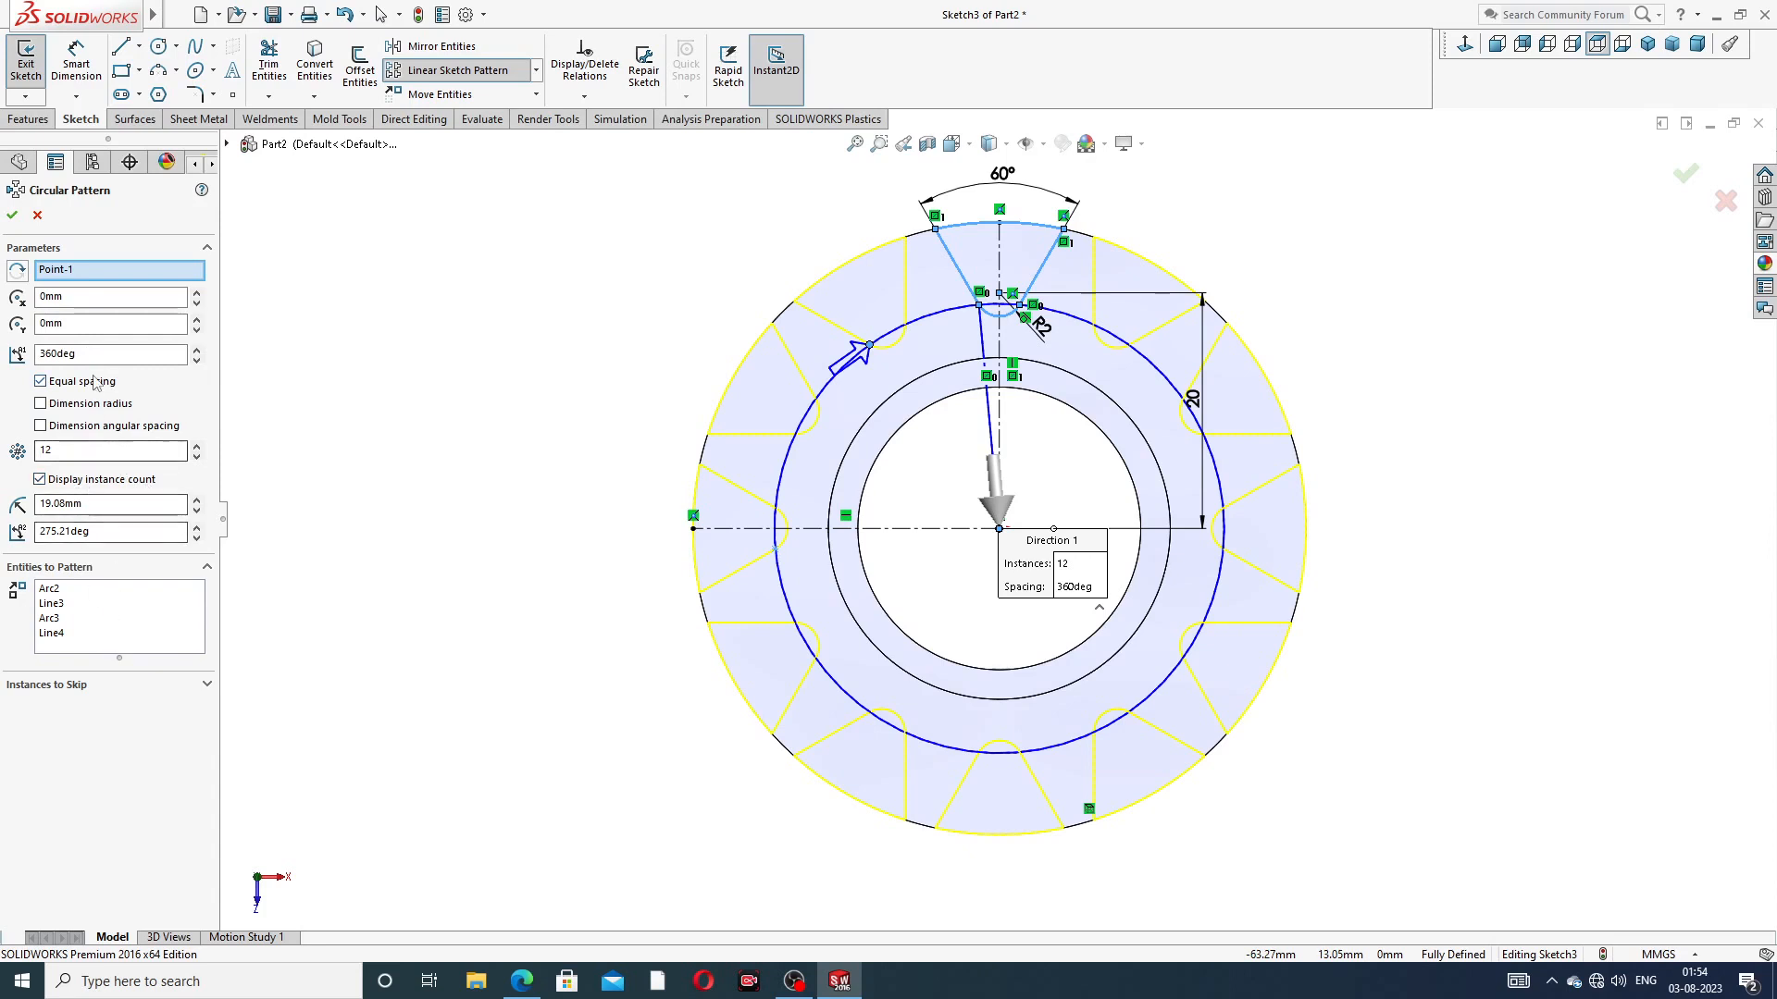
click(12, 218)
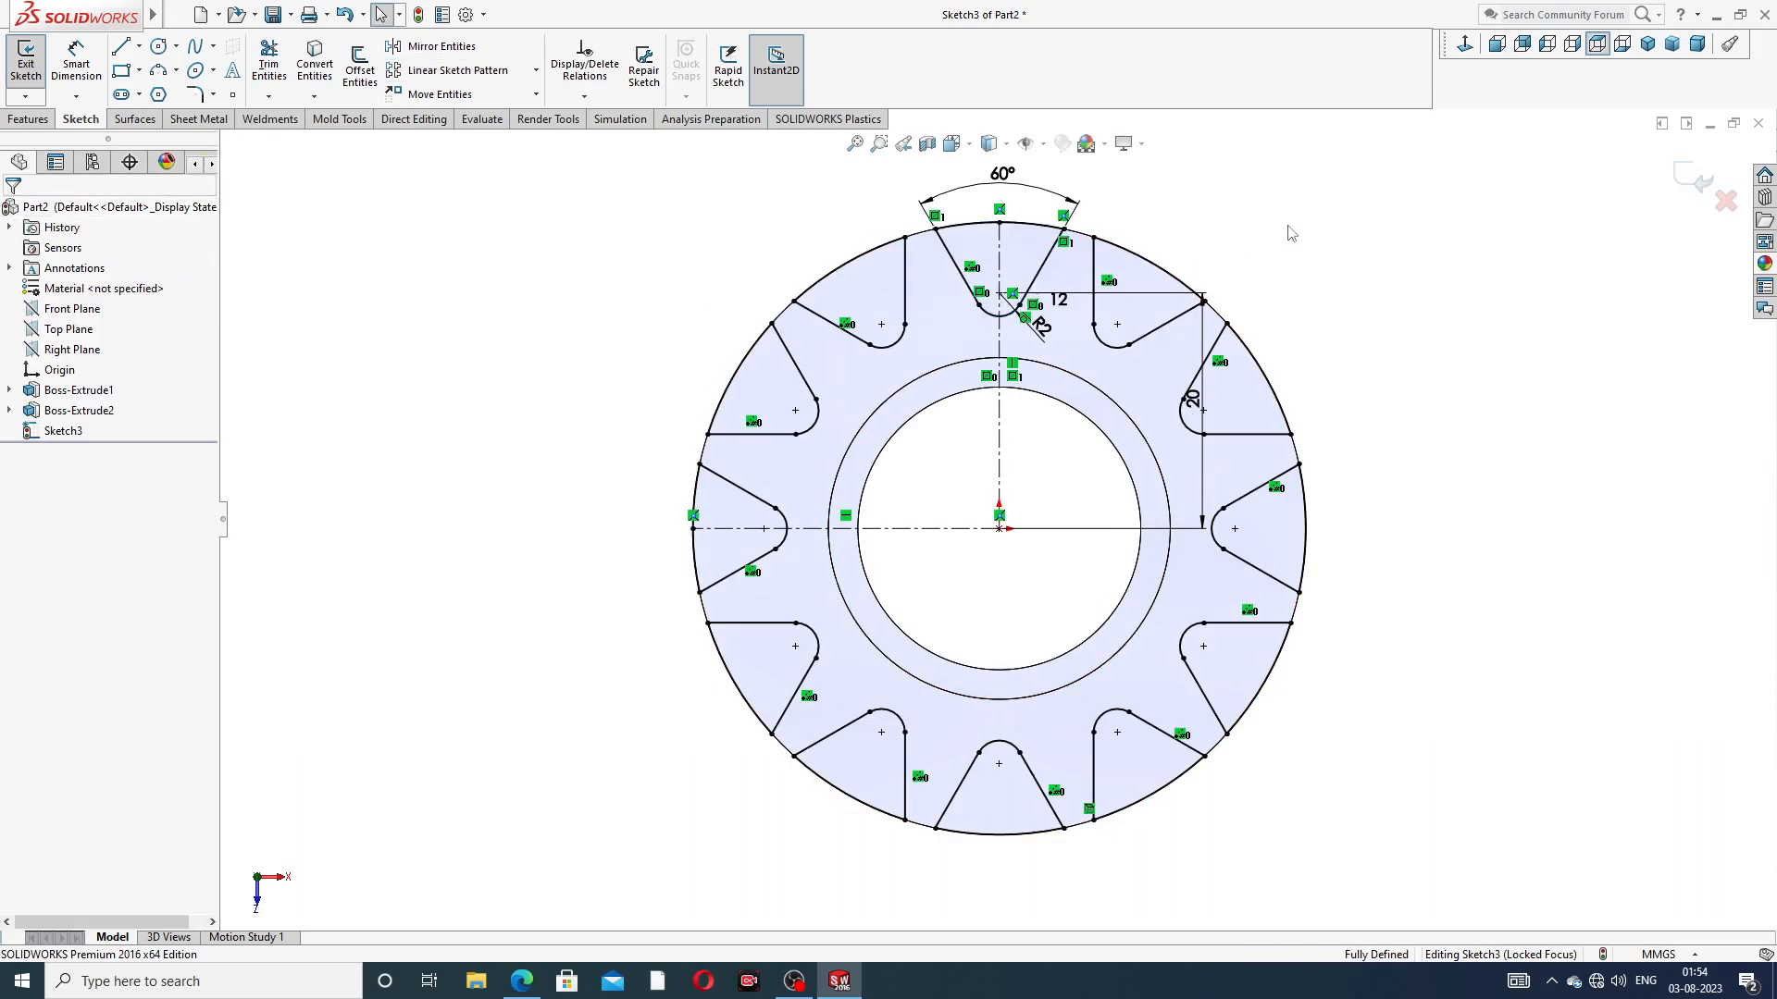
Cut the 12 patterned tooth gap profiles through the ring with a Through All extruded cut
click(22, 122)
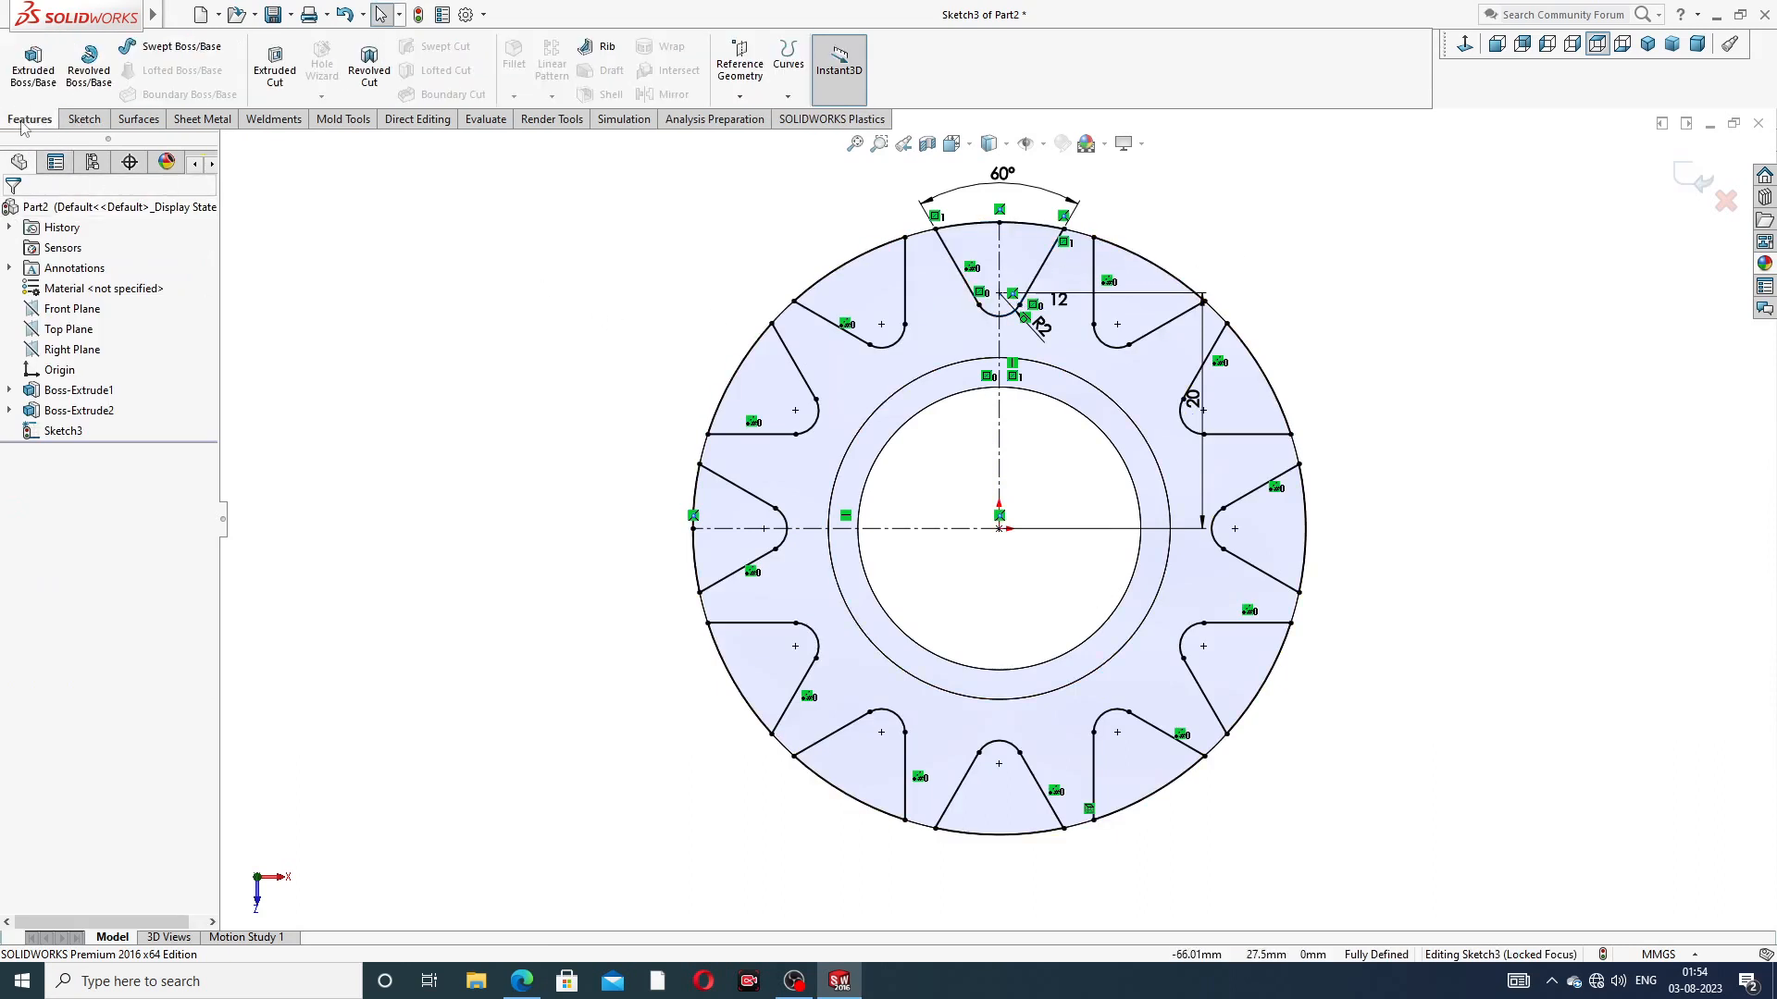
click(278, 74)
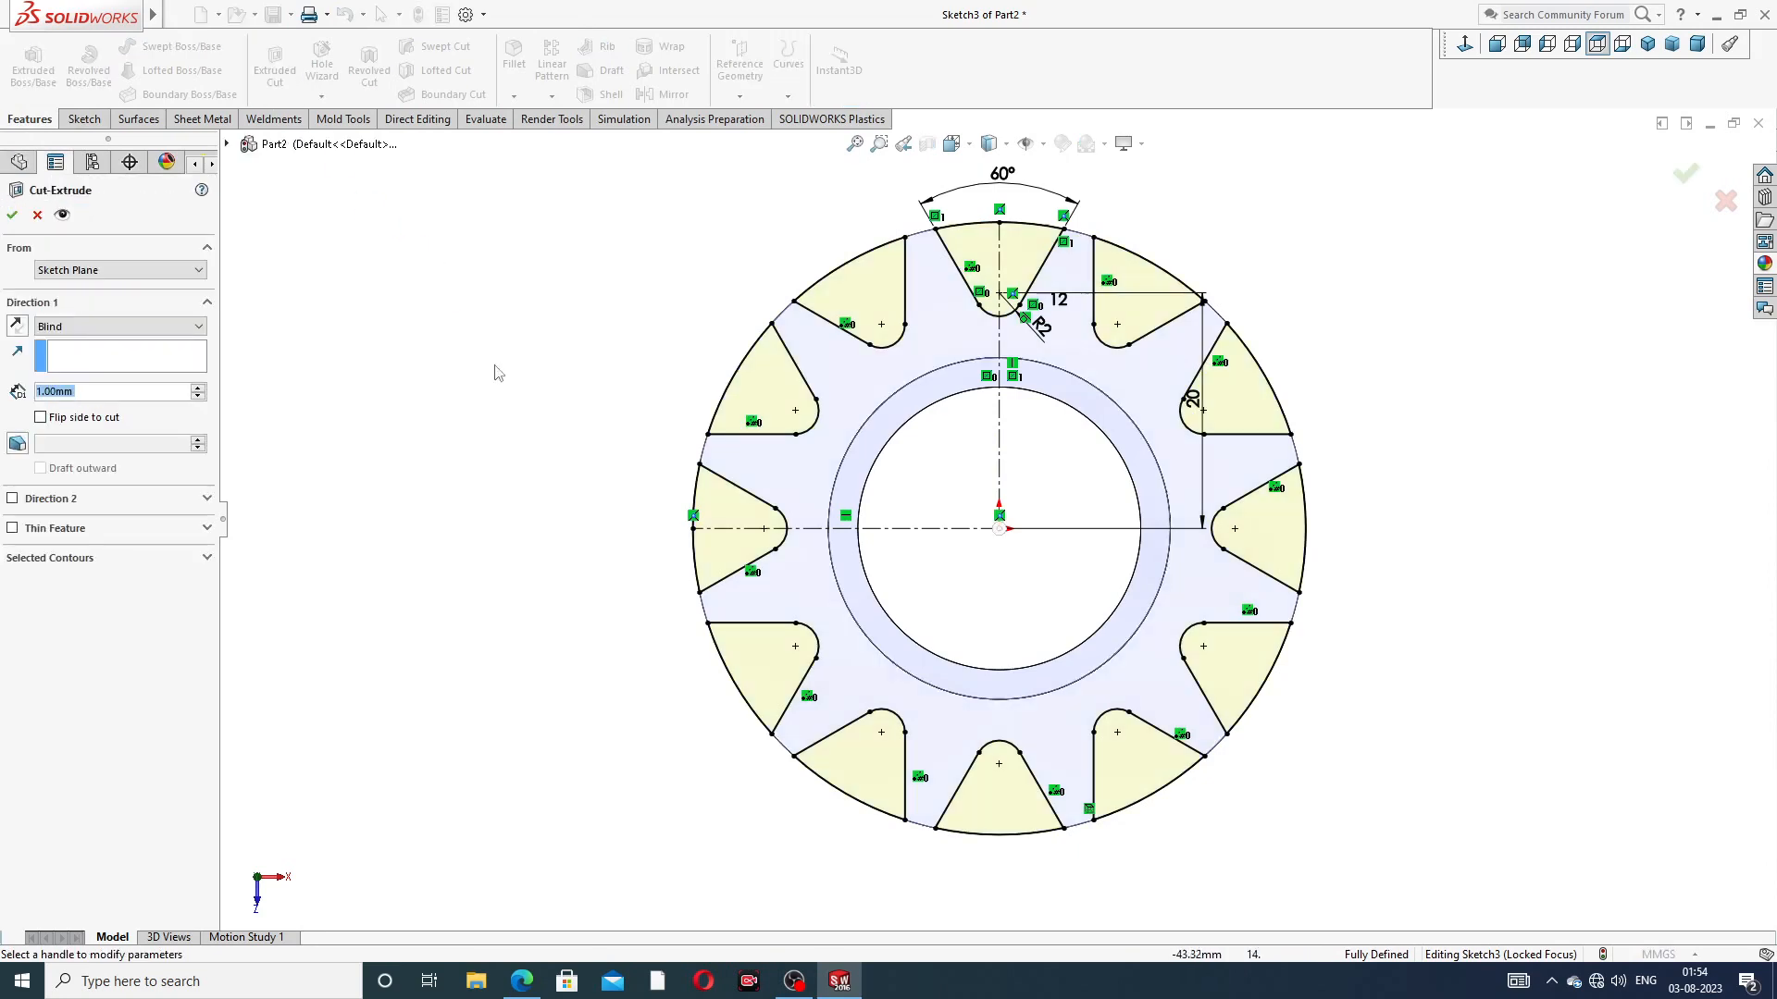
click(111, 327)
click(108, 358)
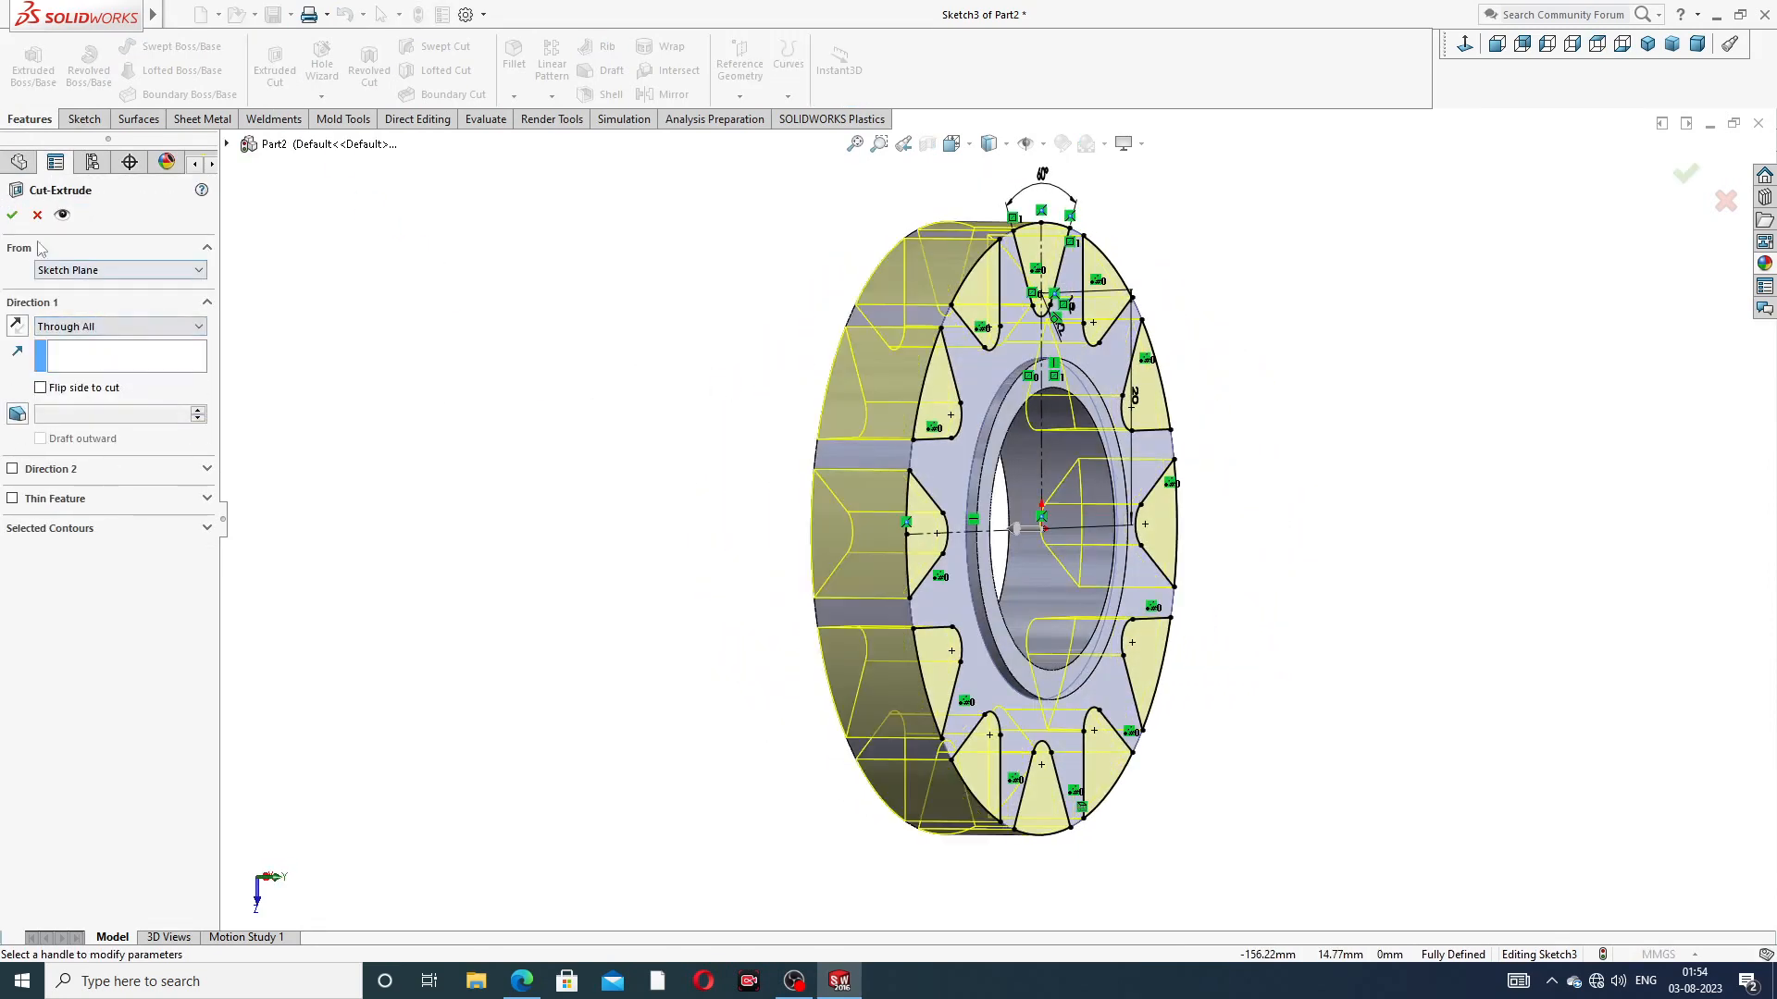
click(12, 216)
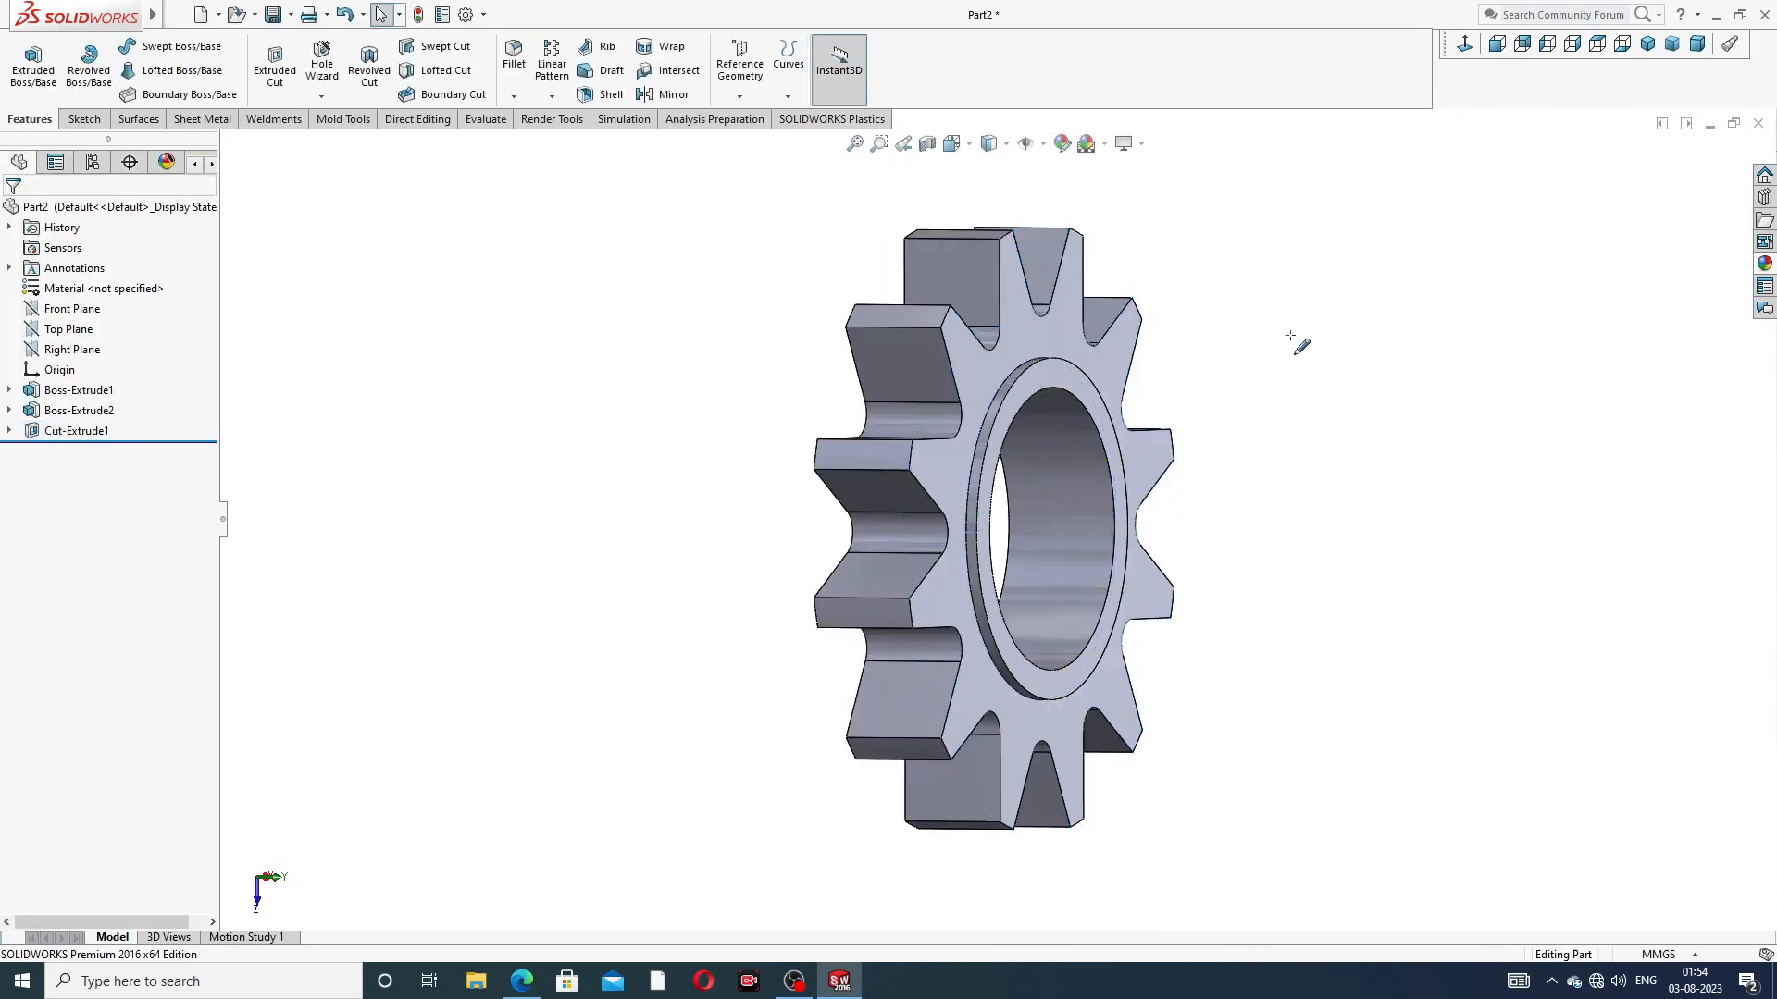
Consult the PART-01 nut PDF drawing, return to SOLIDWORKS and start a front-view sketch on the Front Plane
middle_drag(1294, 457, 1220, 512)
click(520, 979)
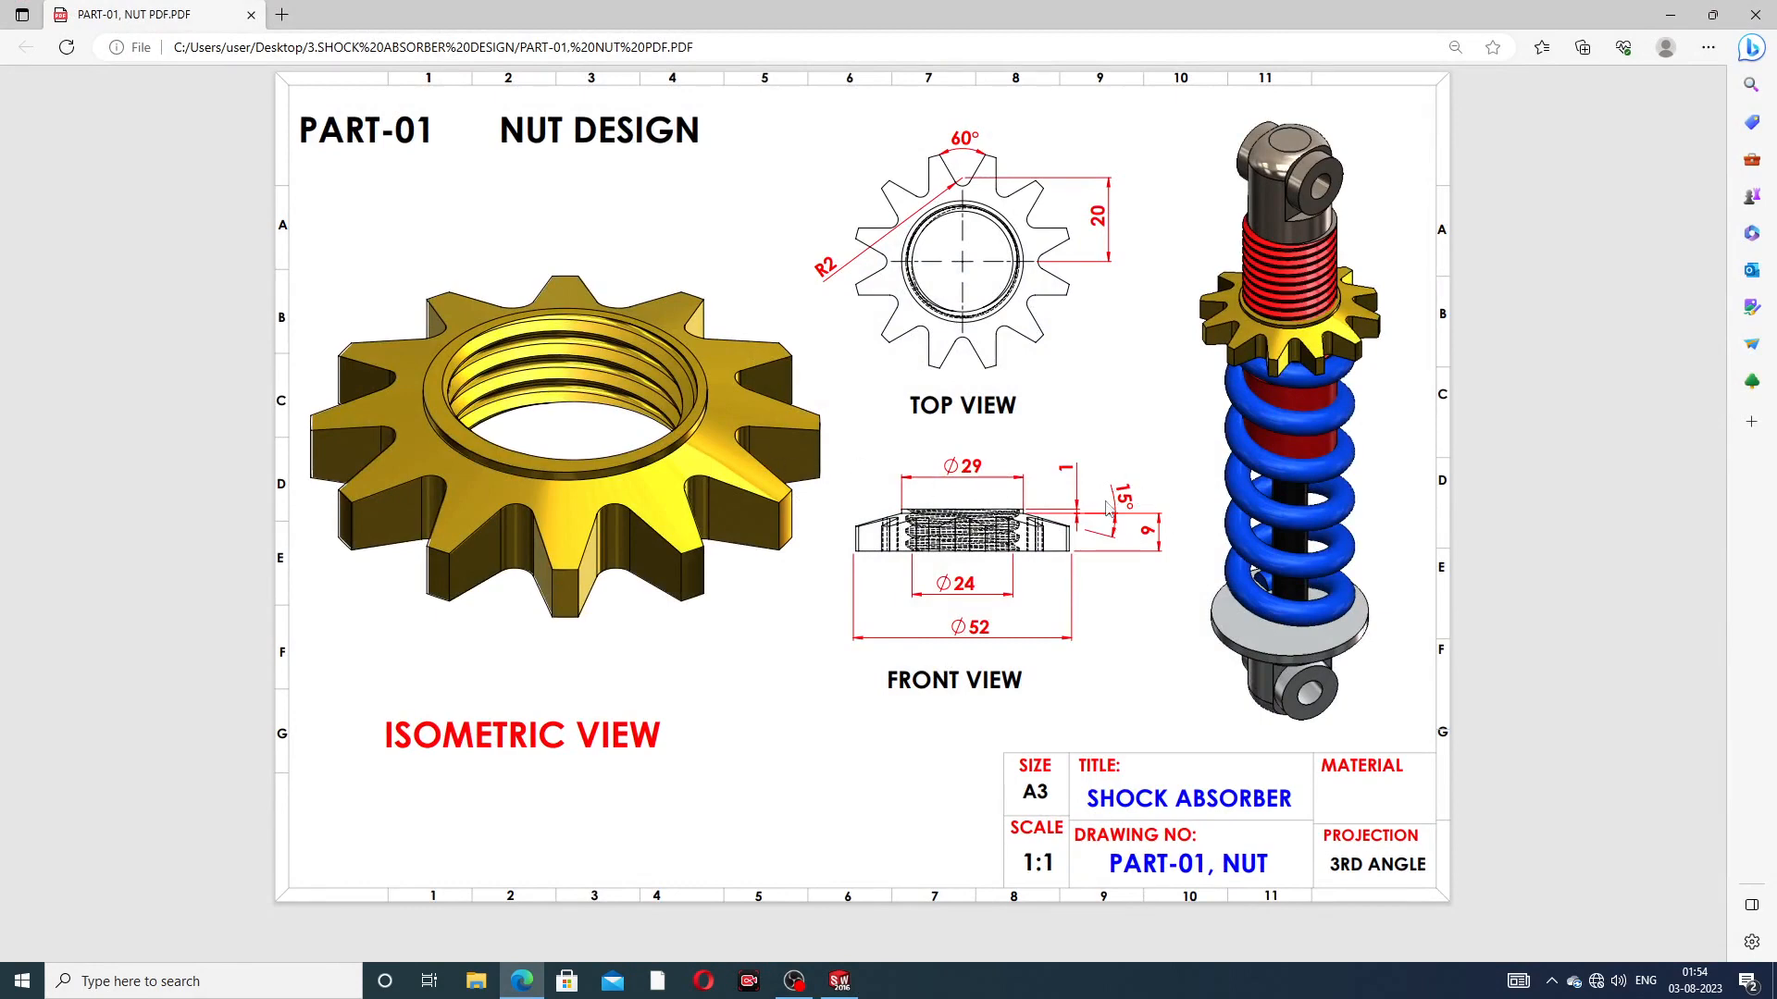
click(521, 979)
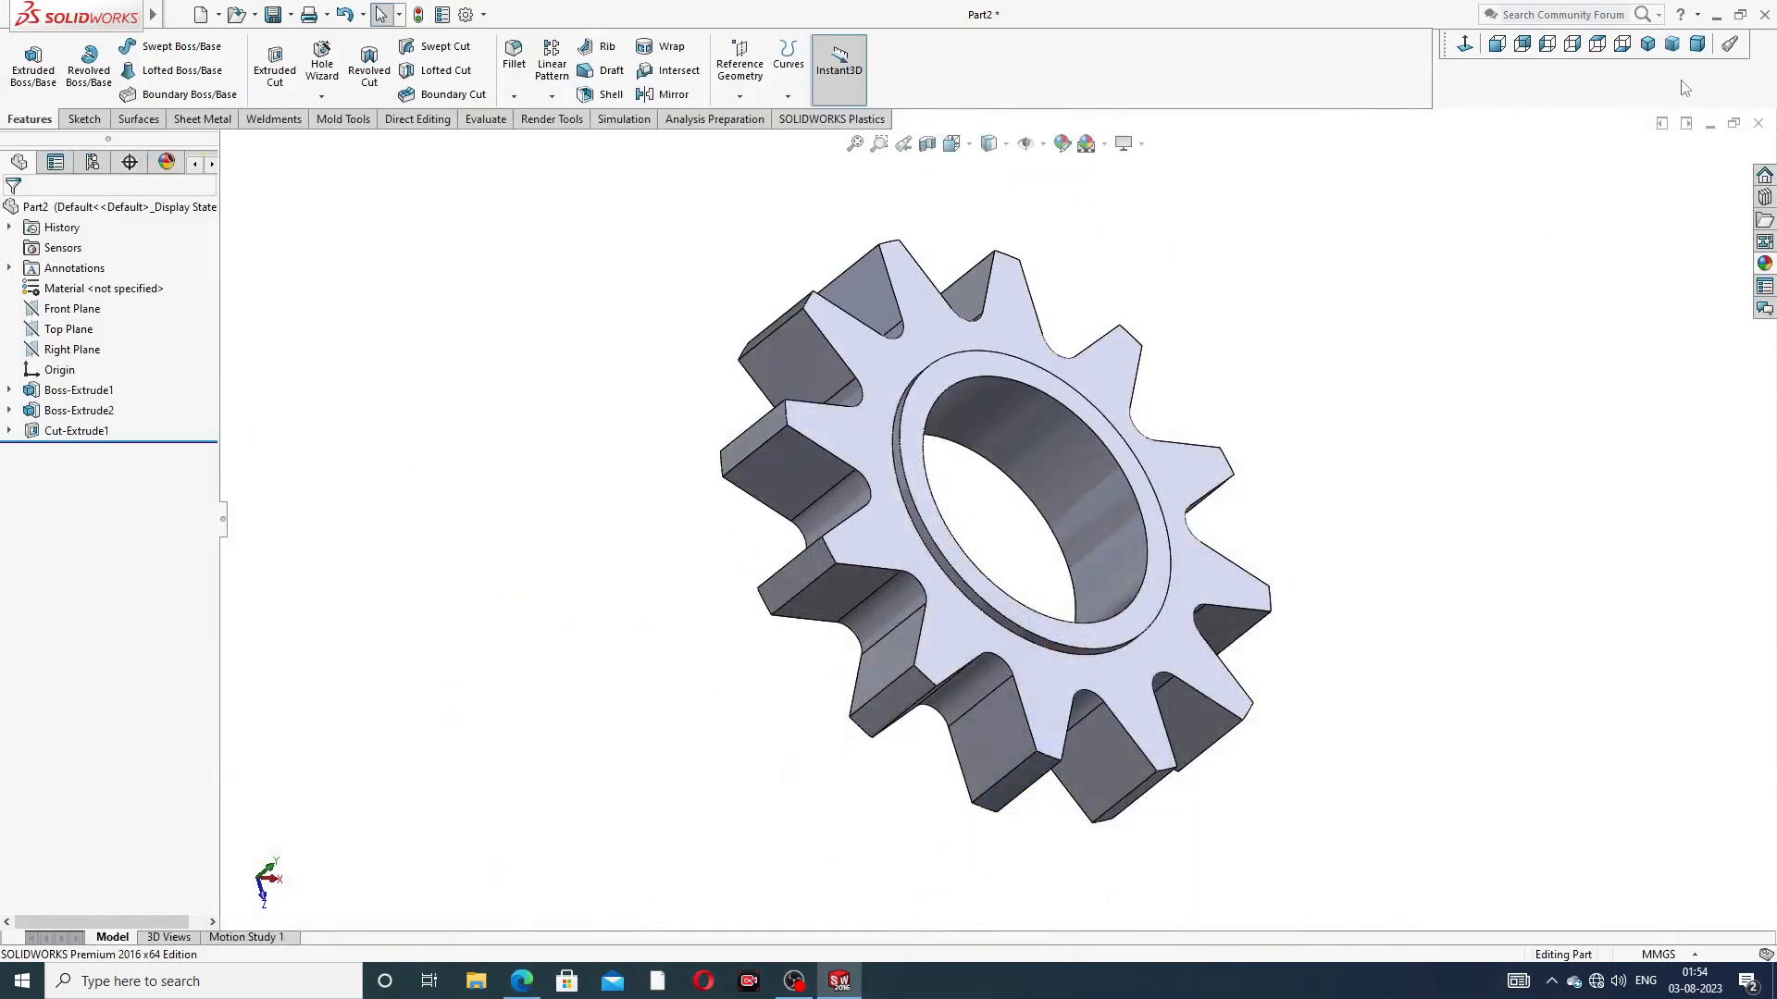
click(1647, 43)
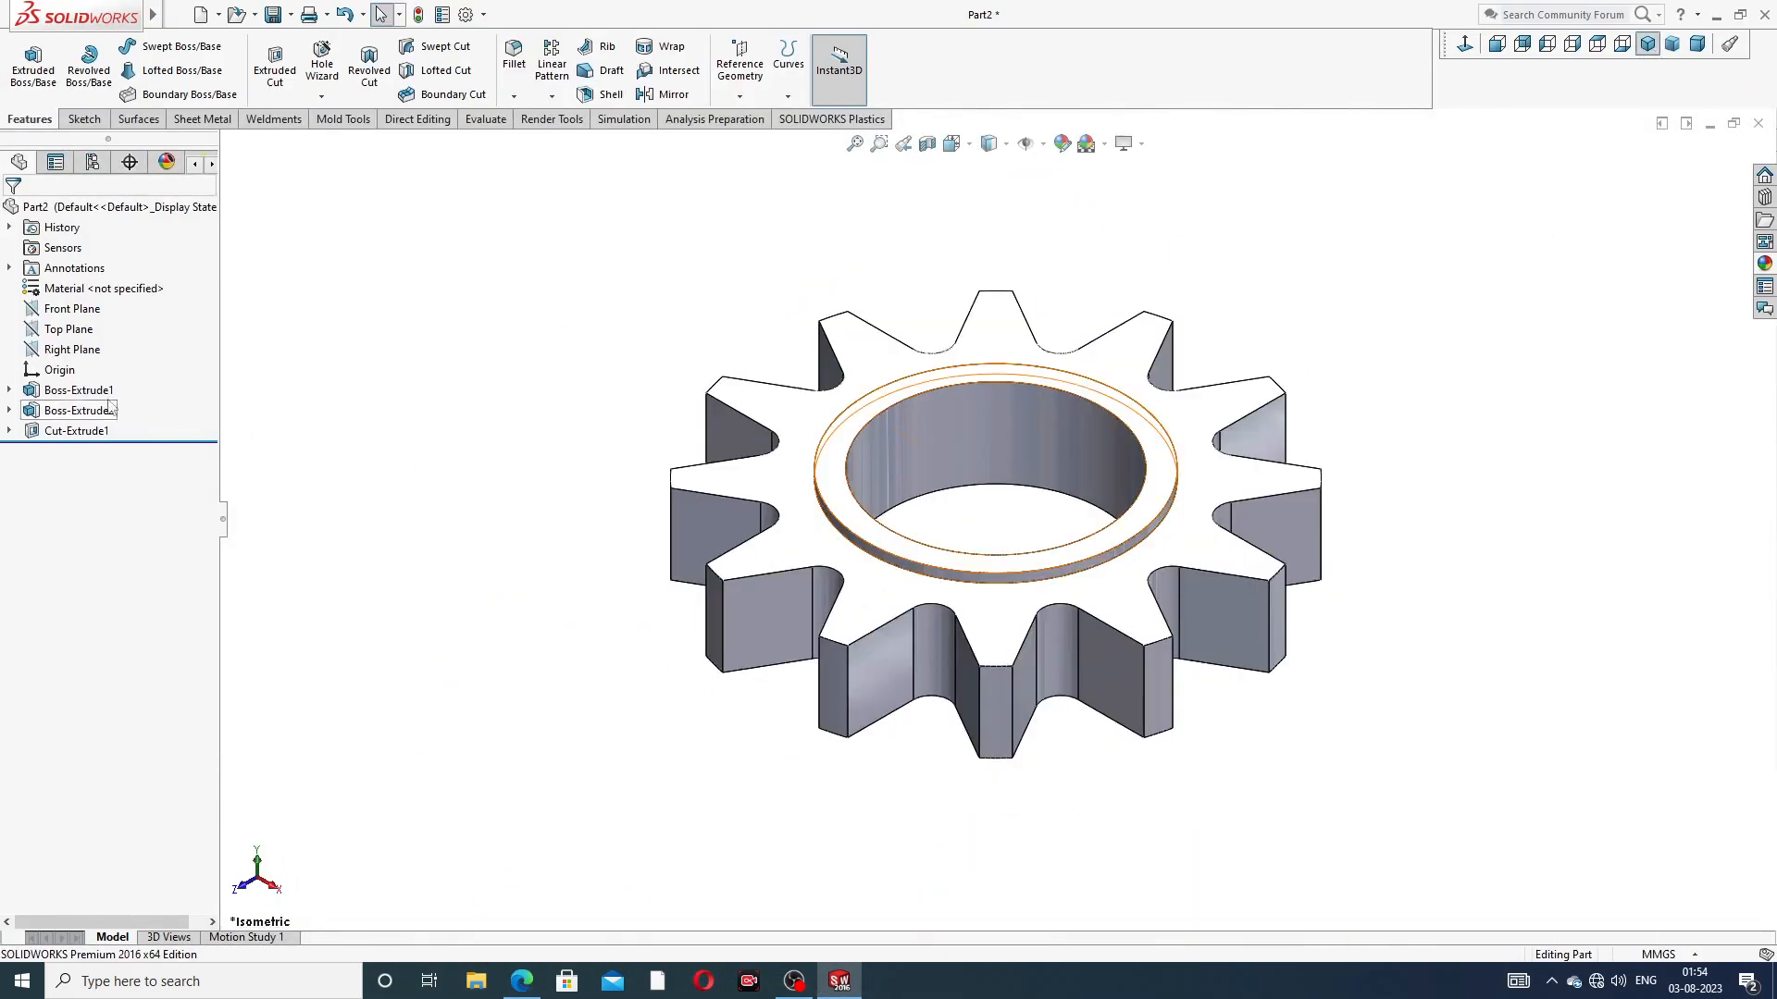
click(79, 315)
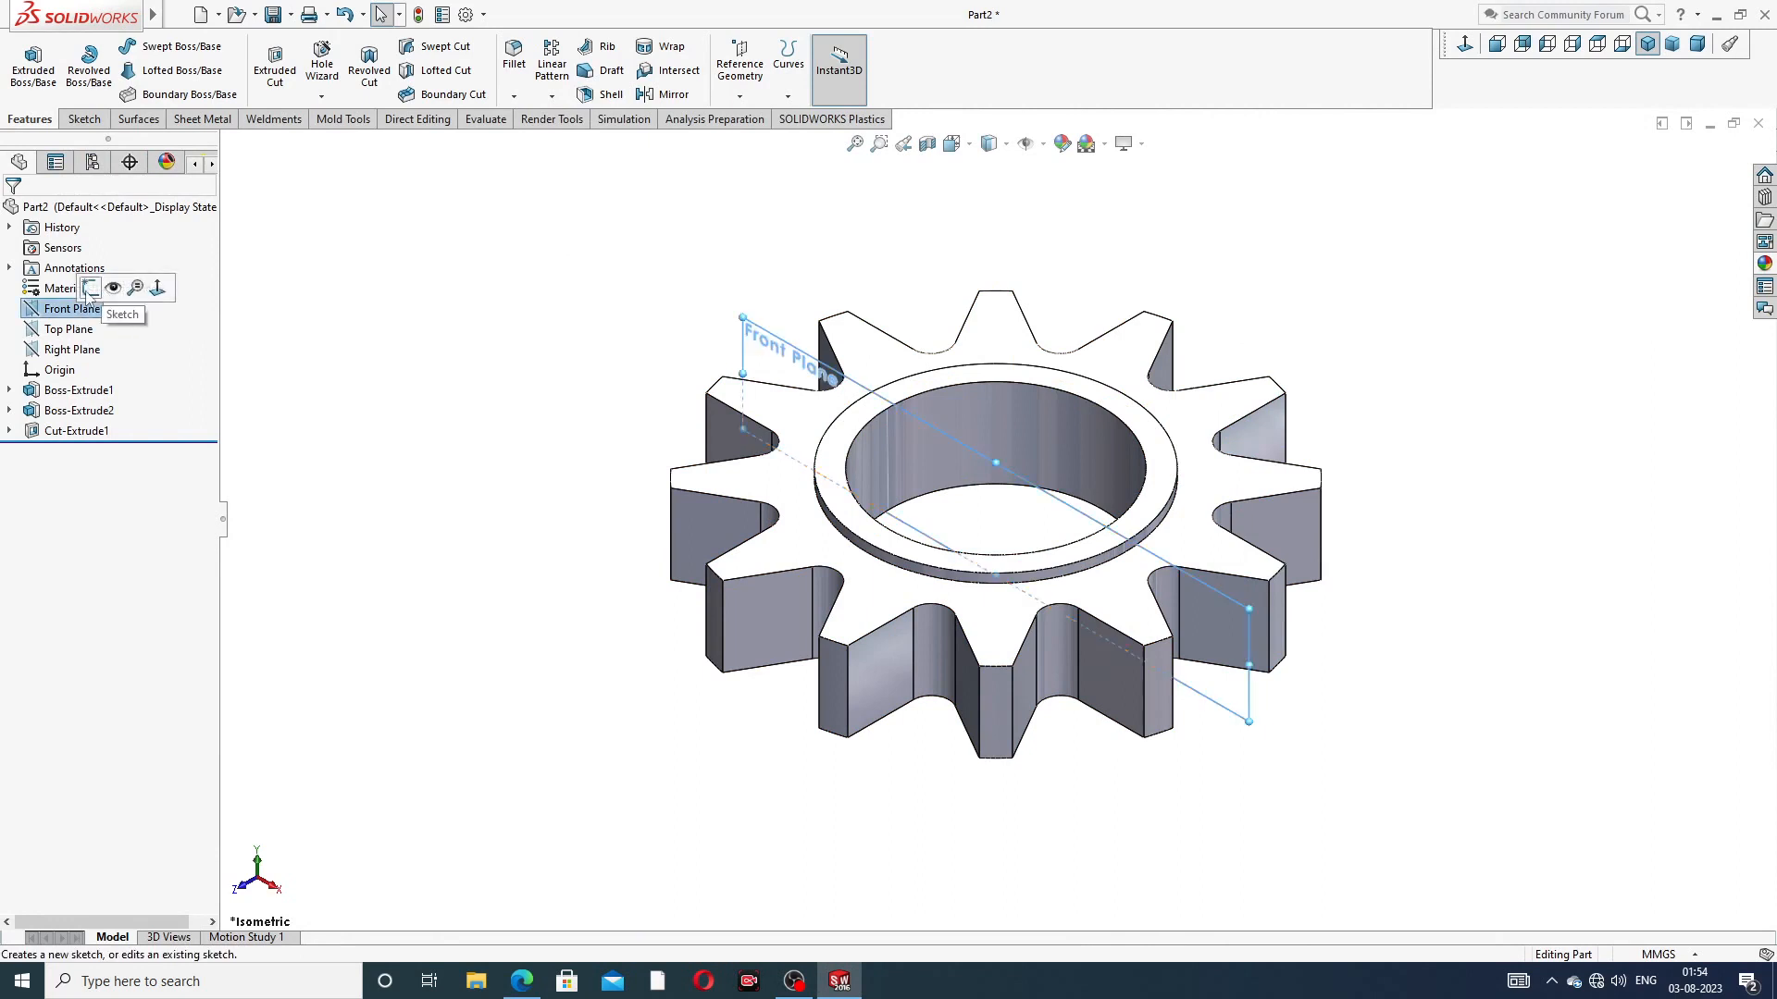
click(139, 287)
click(1497, 44)
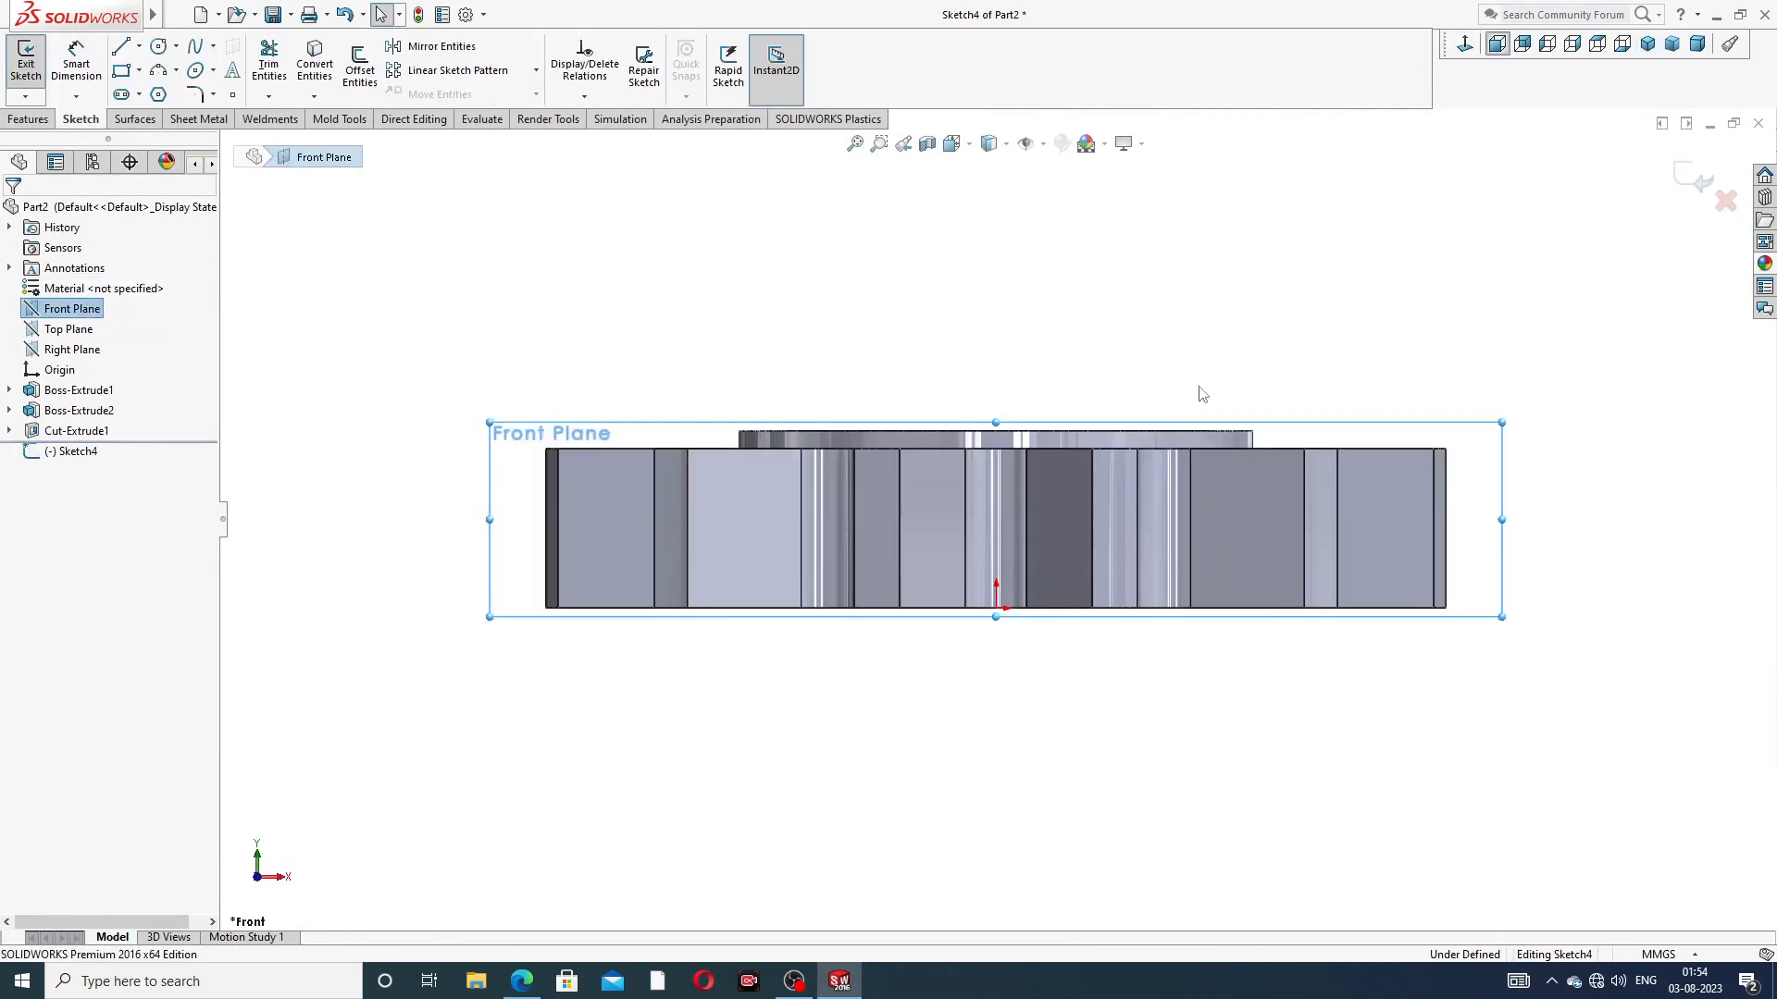
Sketch a closed triangle about 12.6 mm wide from the raised collar's base corner, extending past the tooth's outer edge
scroll(1261, 508, down, 2)
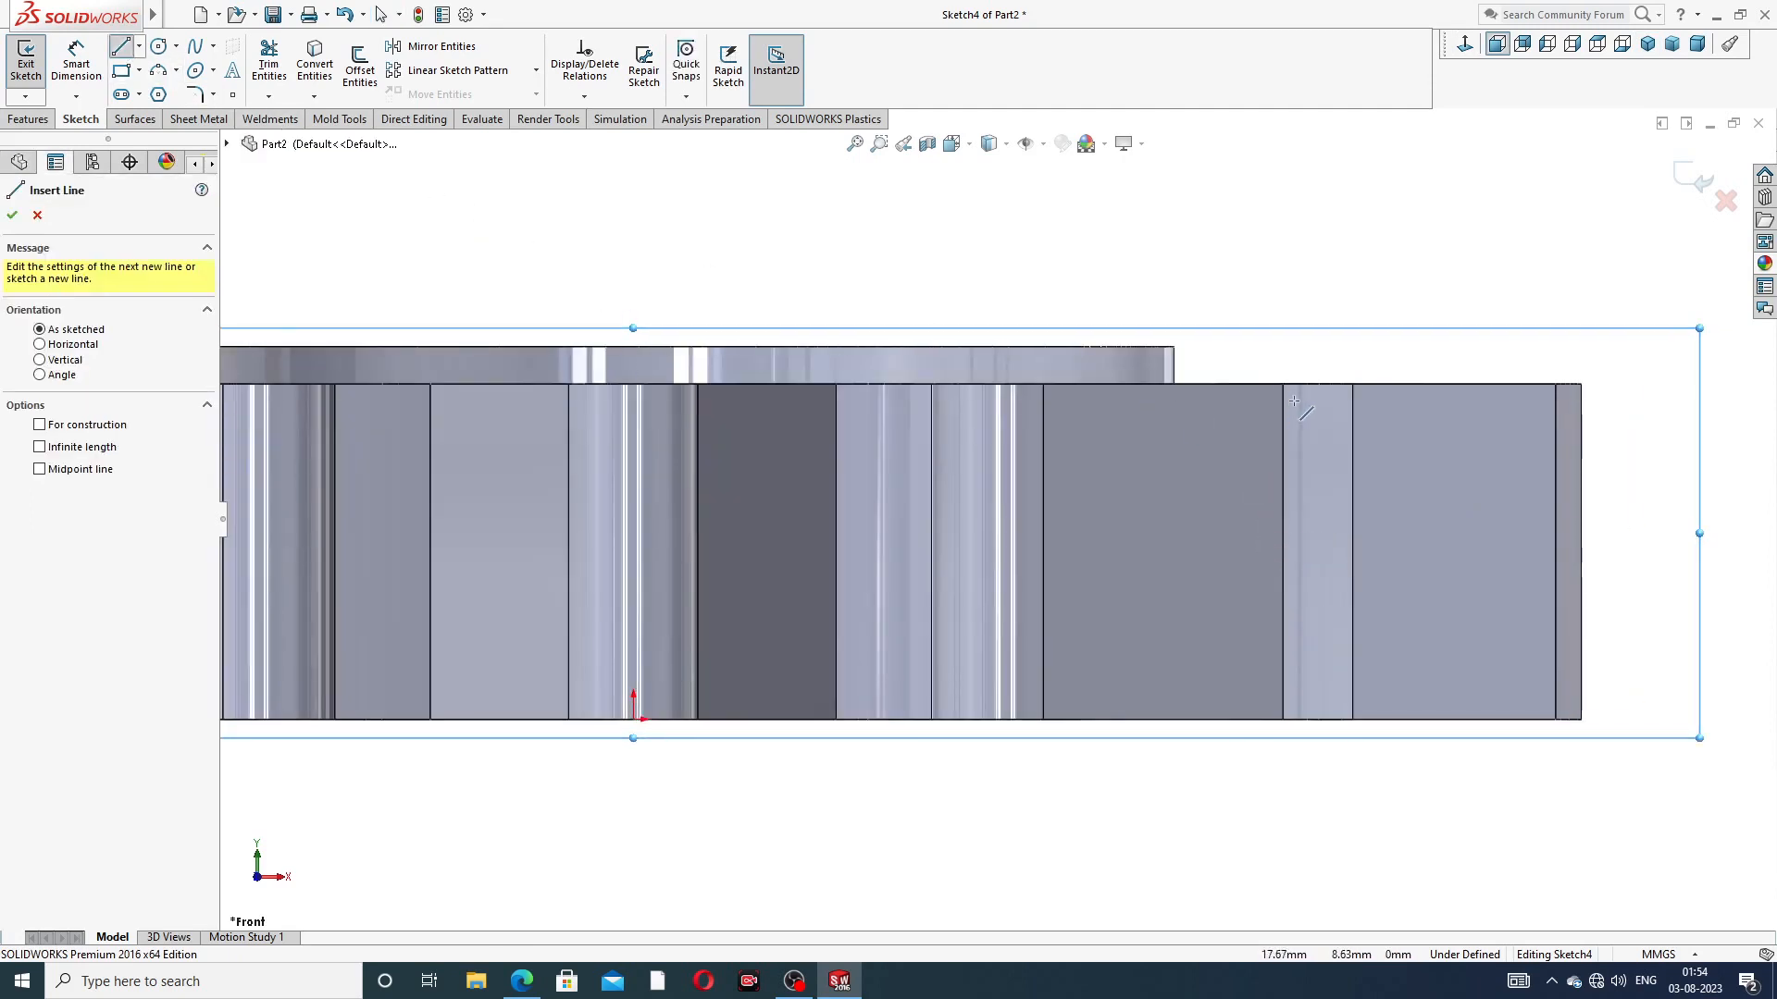
scroll(1295, 403, down, 2)
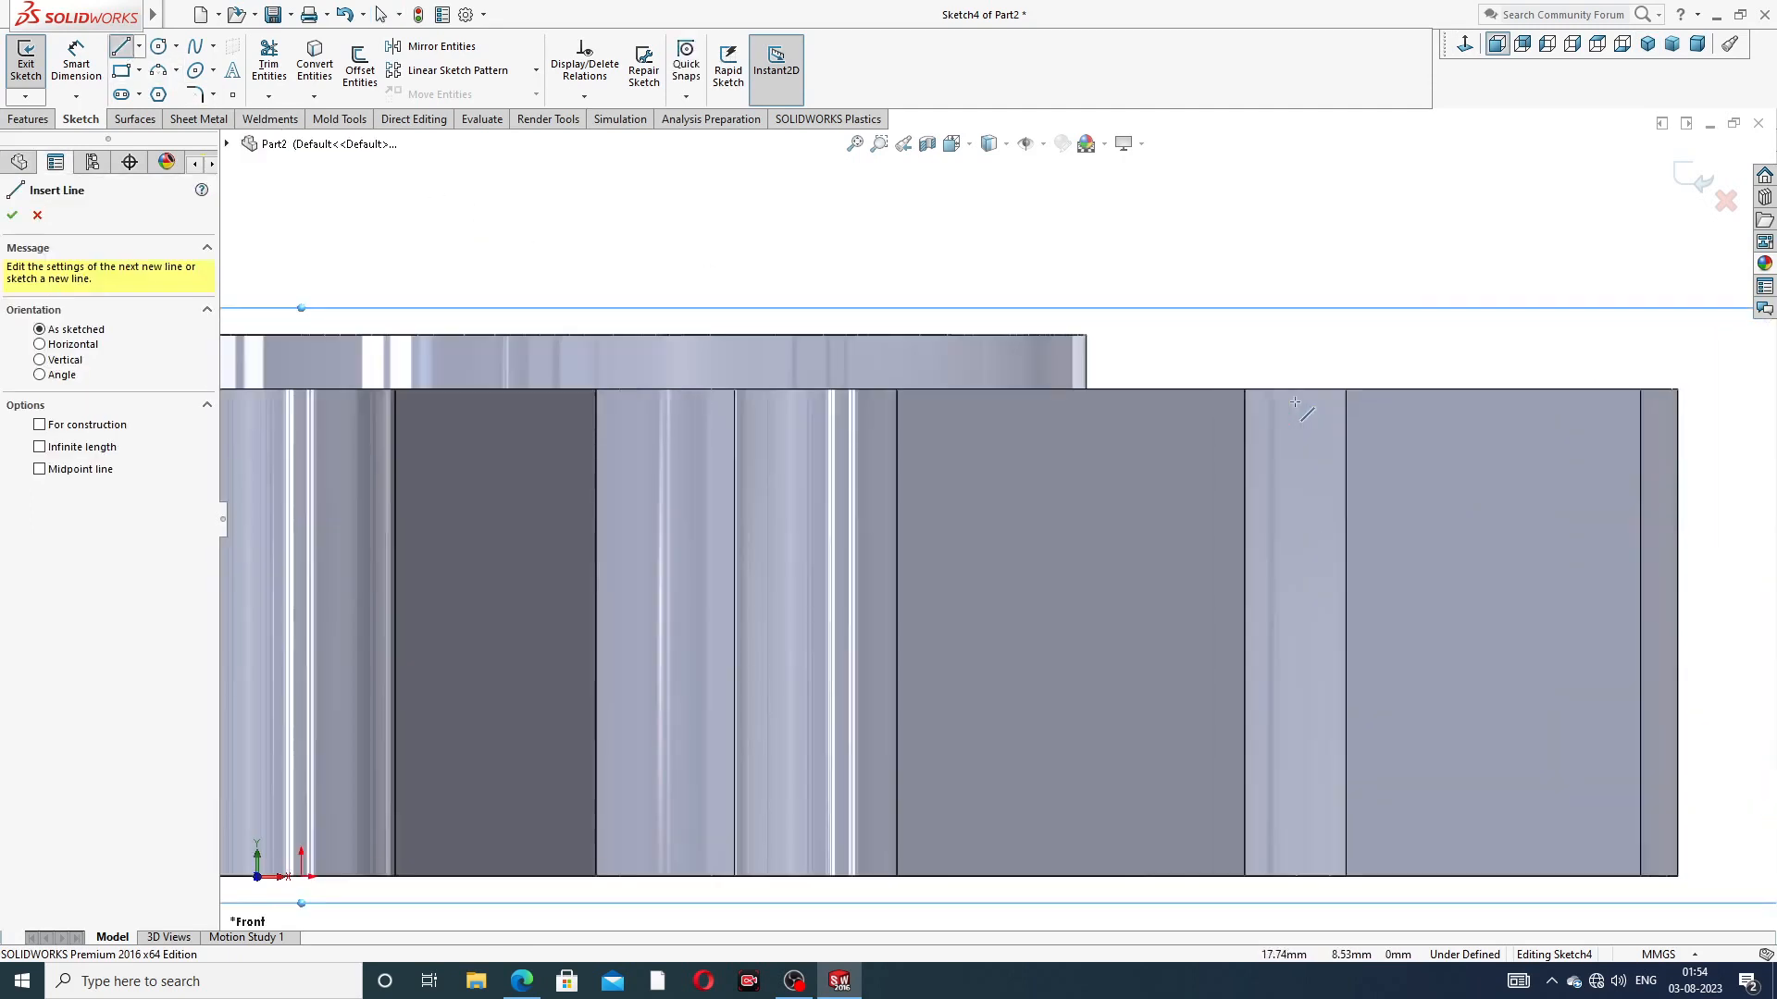
click(1085, 389)
key(z)
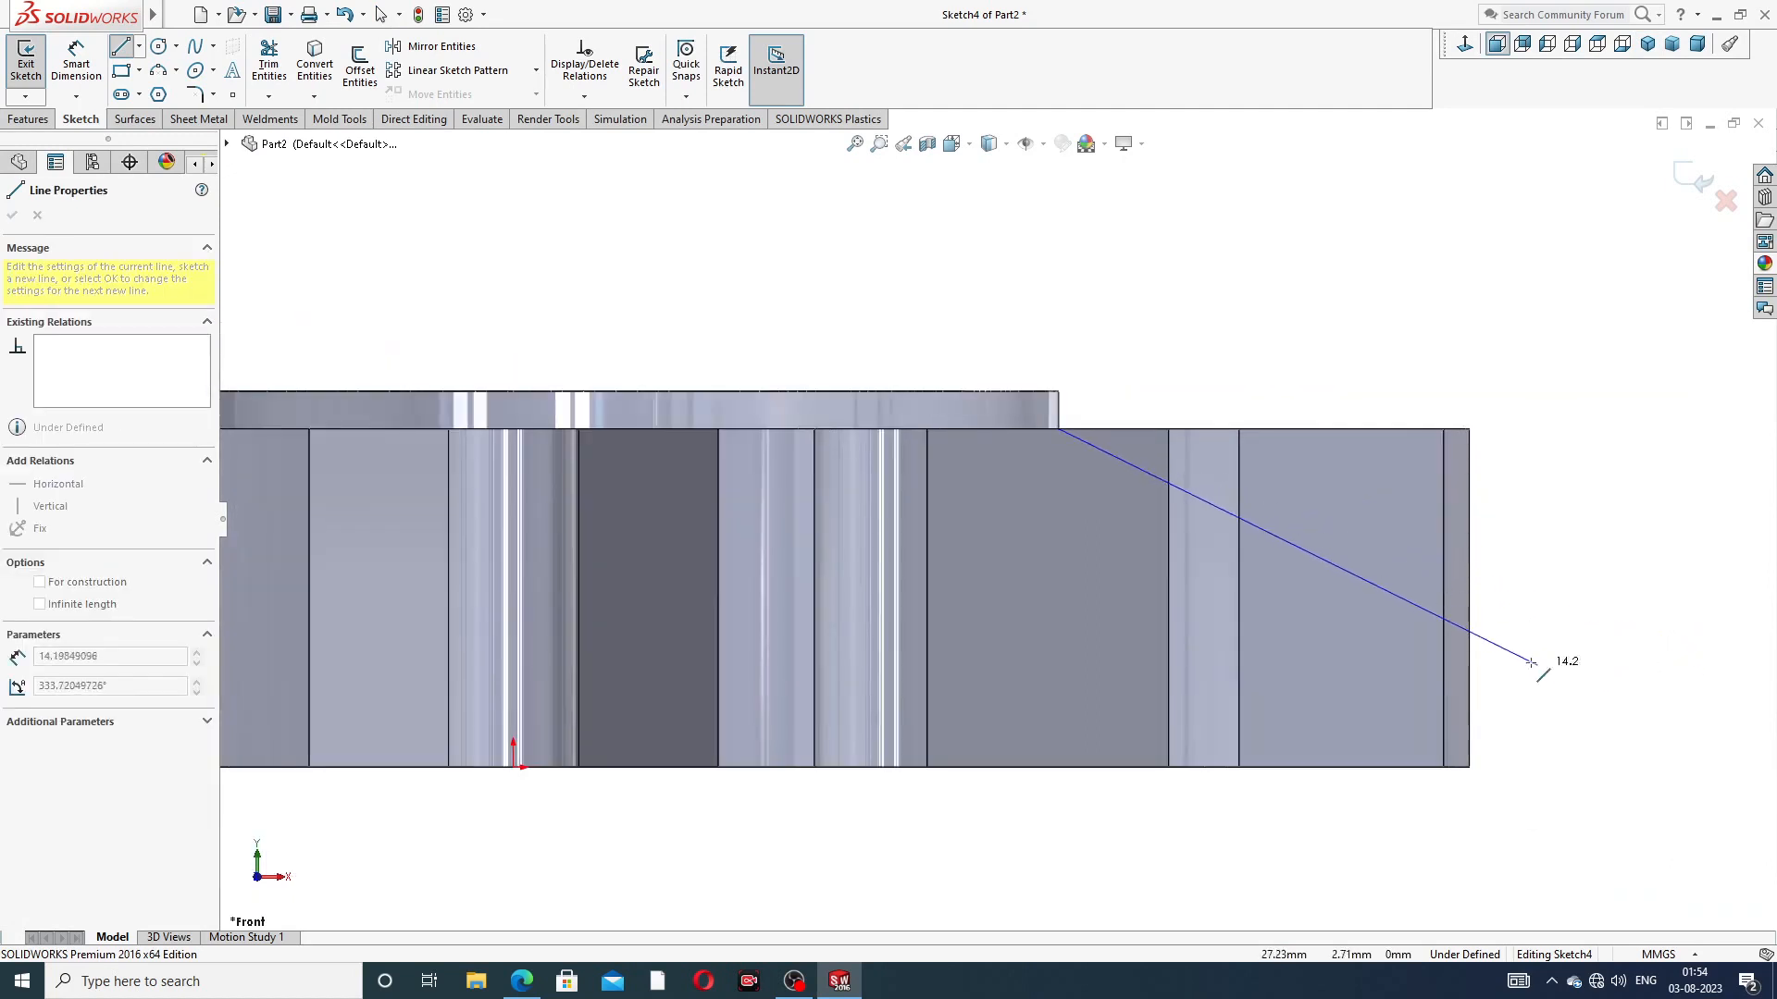
click(1532, 612)
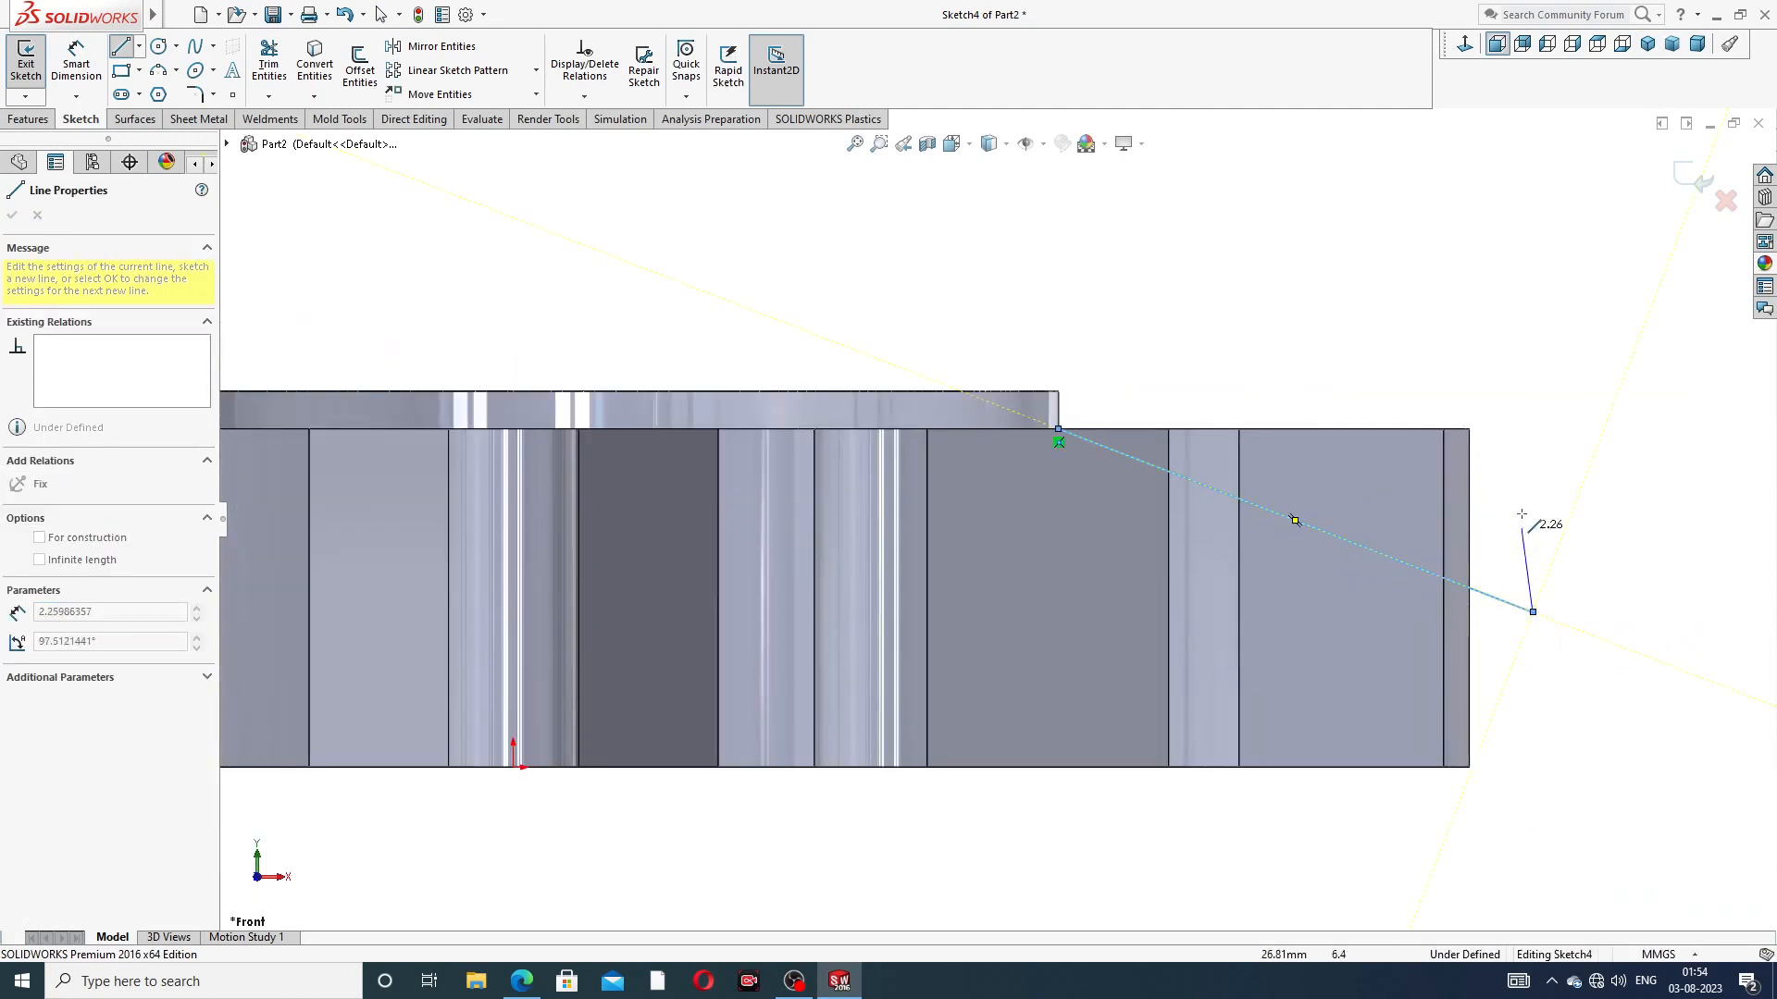
click(1533, 390)
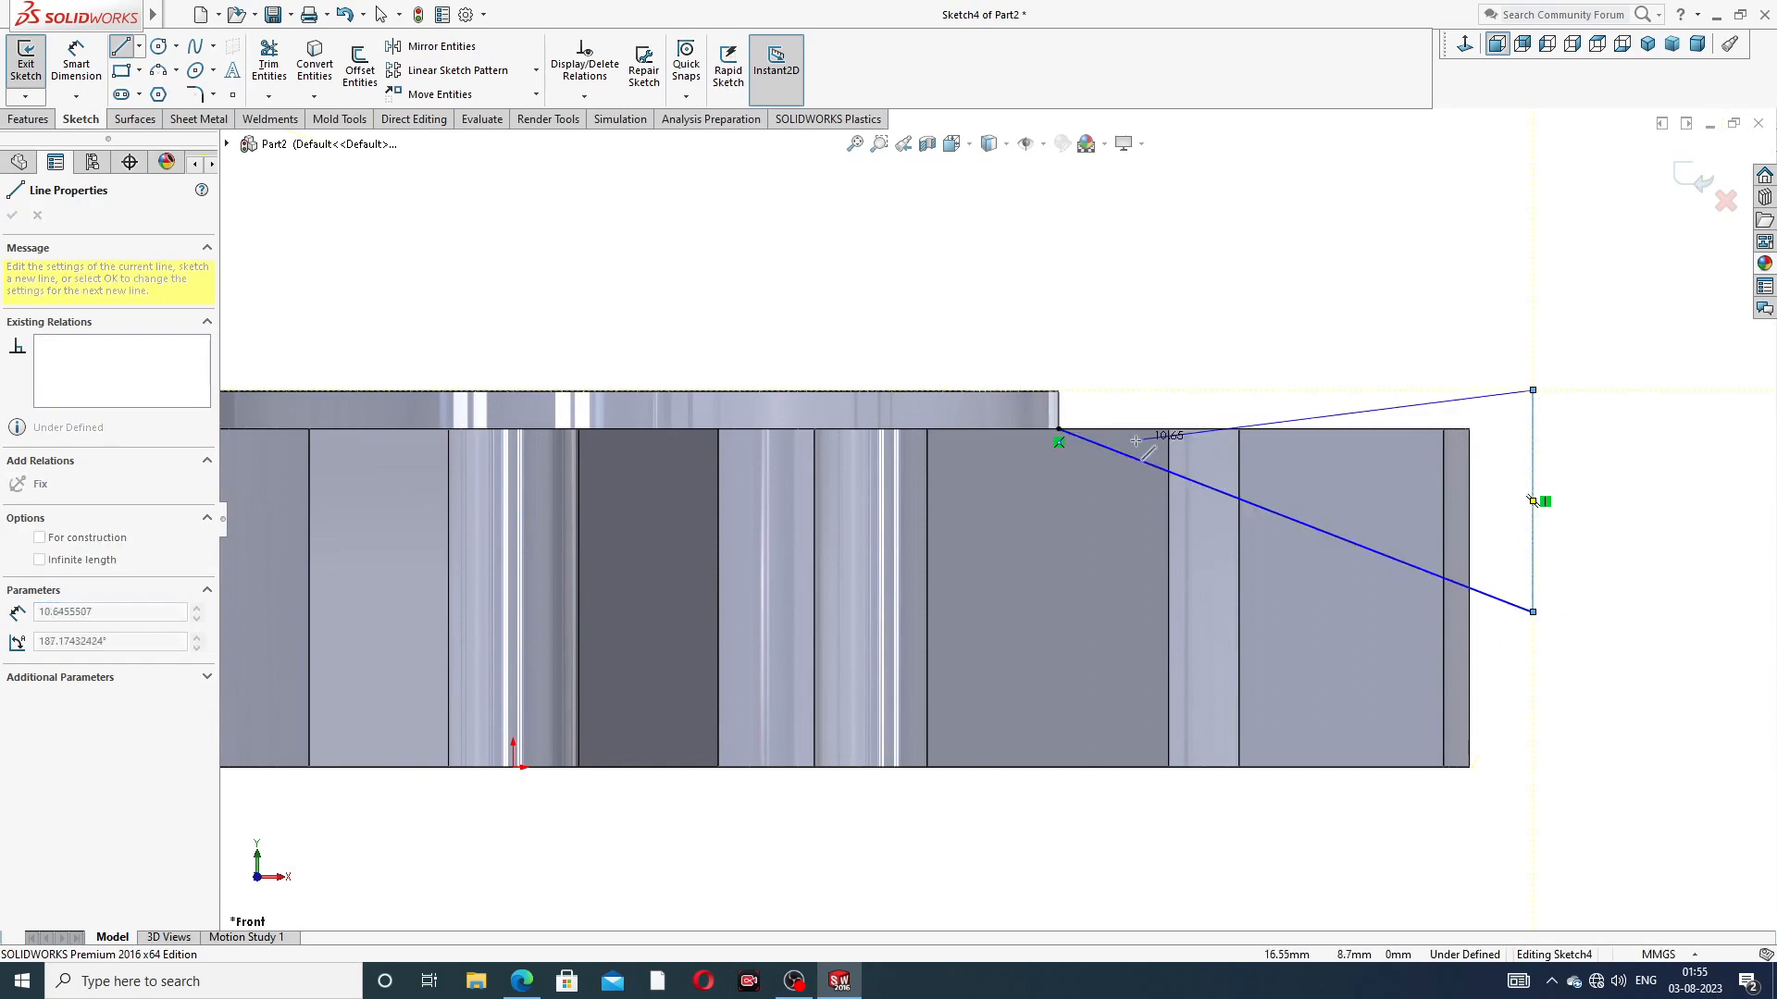
click(1058, 429)
right_click(1251, 365)
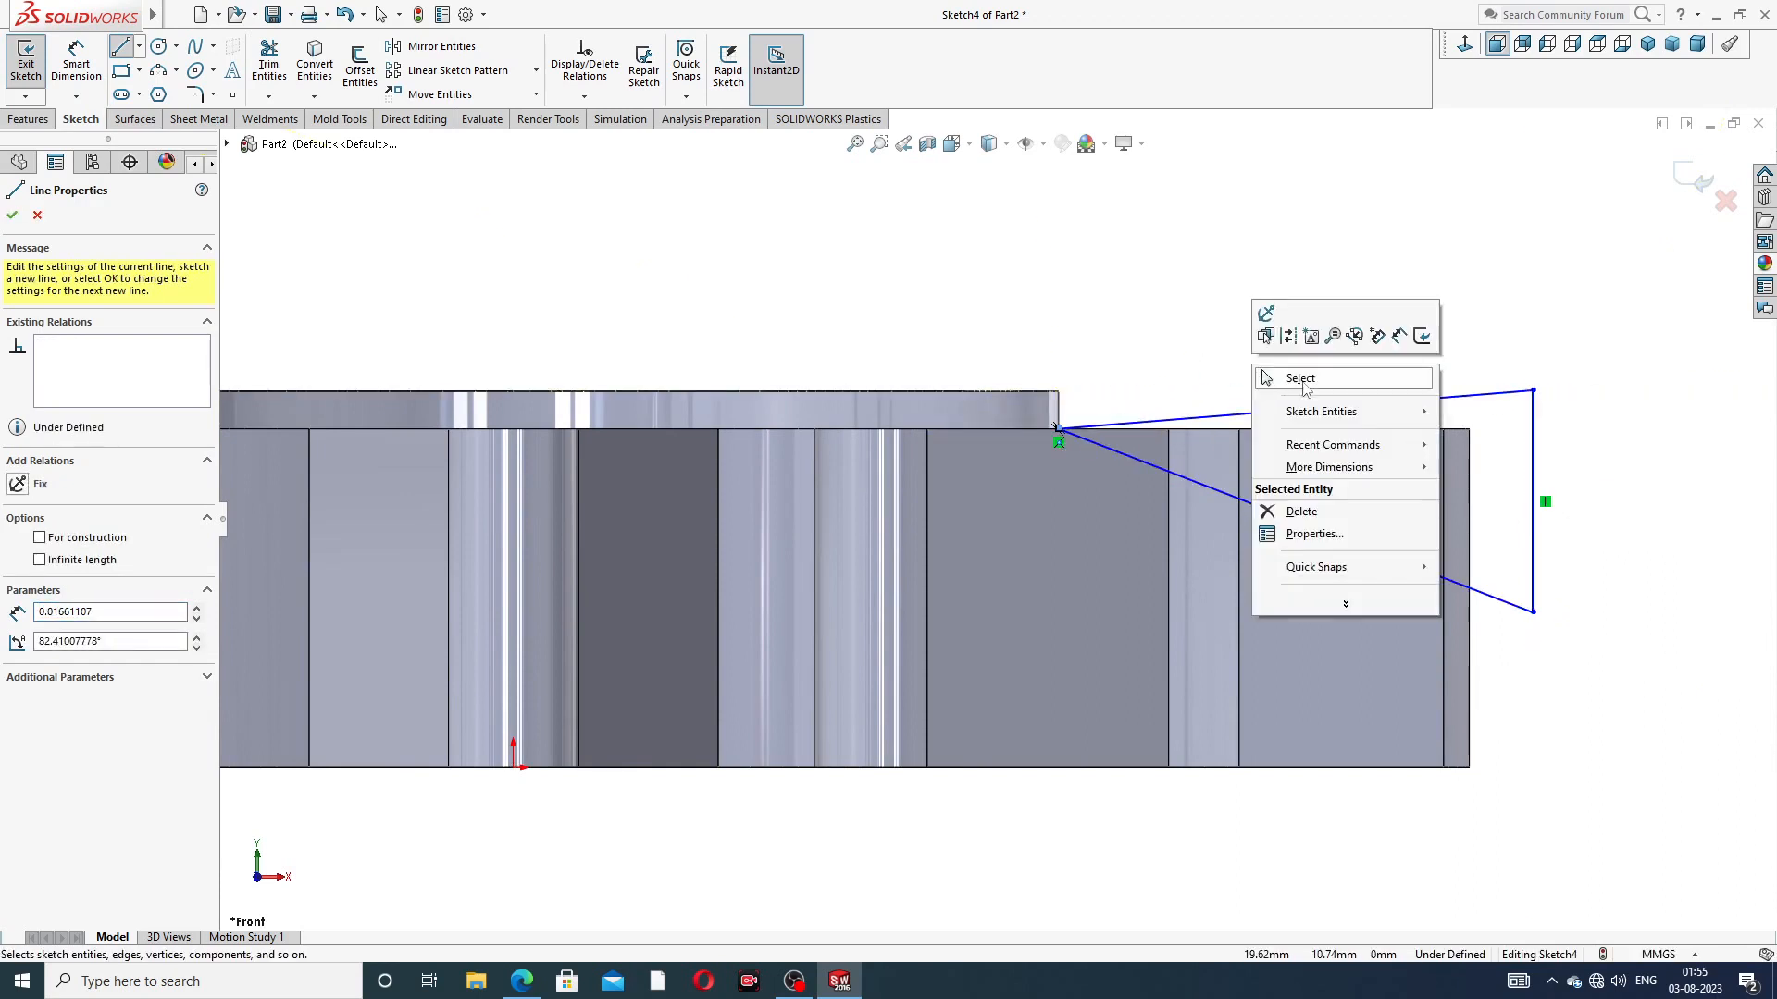
click(1314, 378)
Make the triangle's upper line collinear with the top edge of the teeth
click(1333, 409)
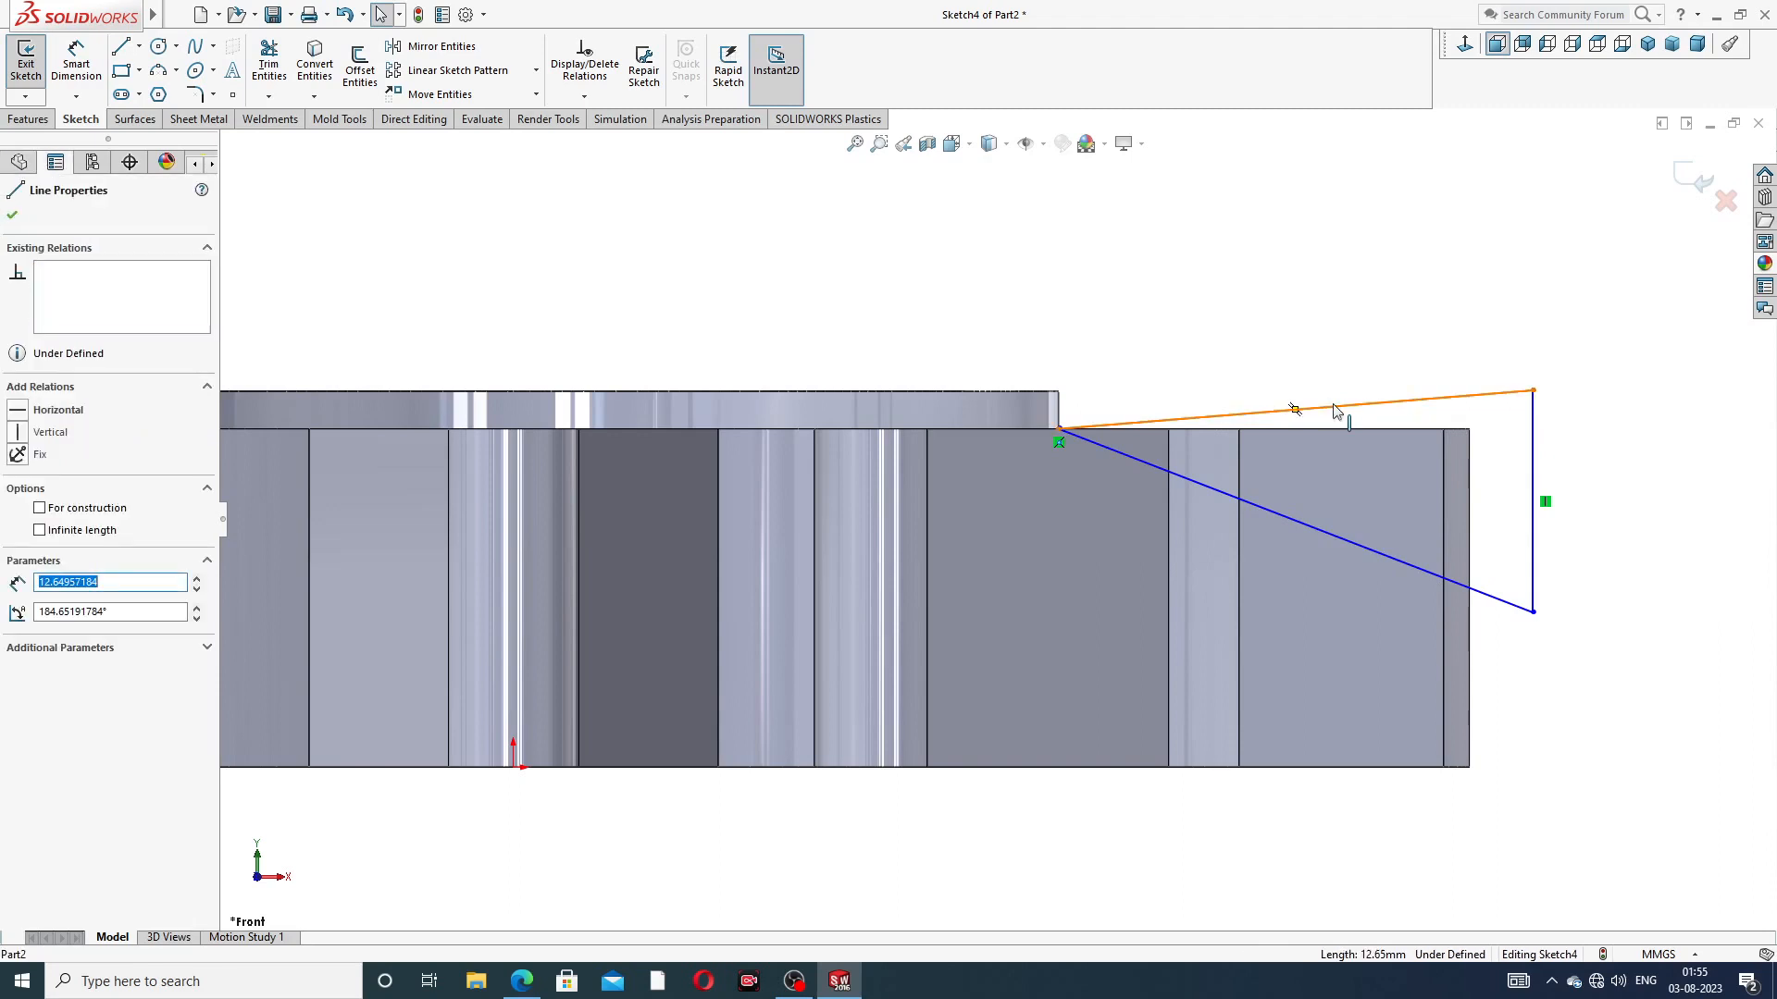
ctrl+click(1340, 431)
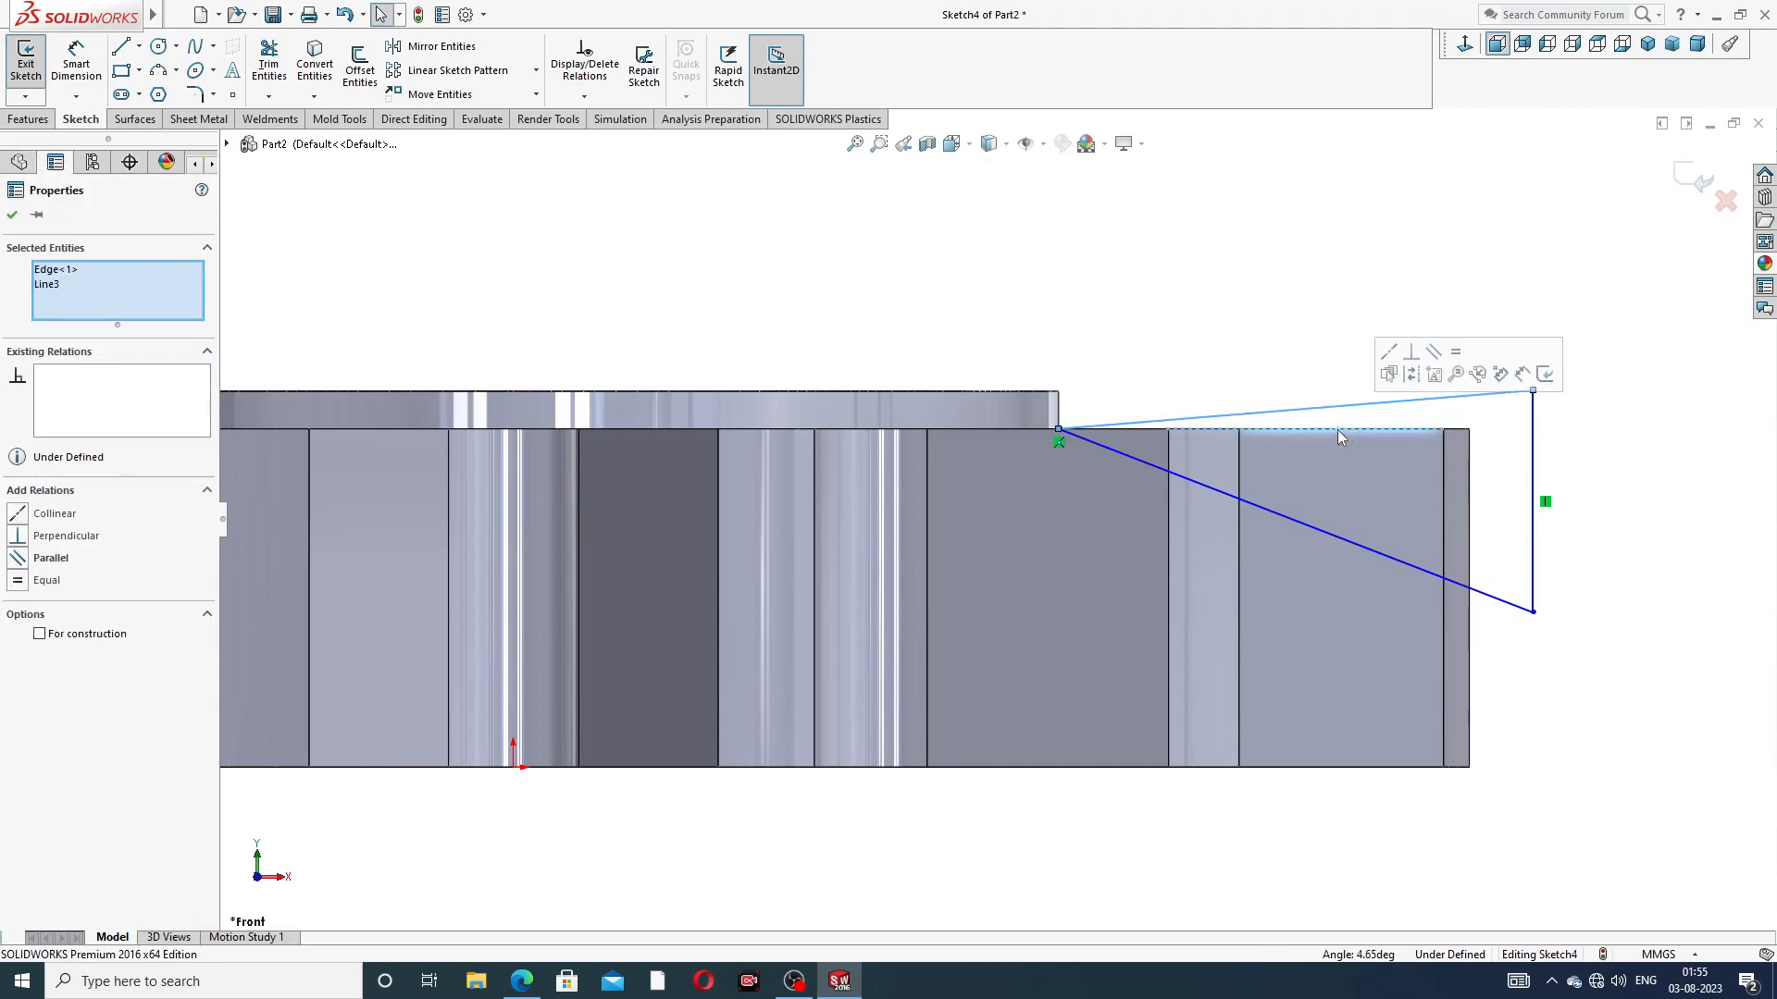
click(1388, 353)
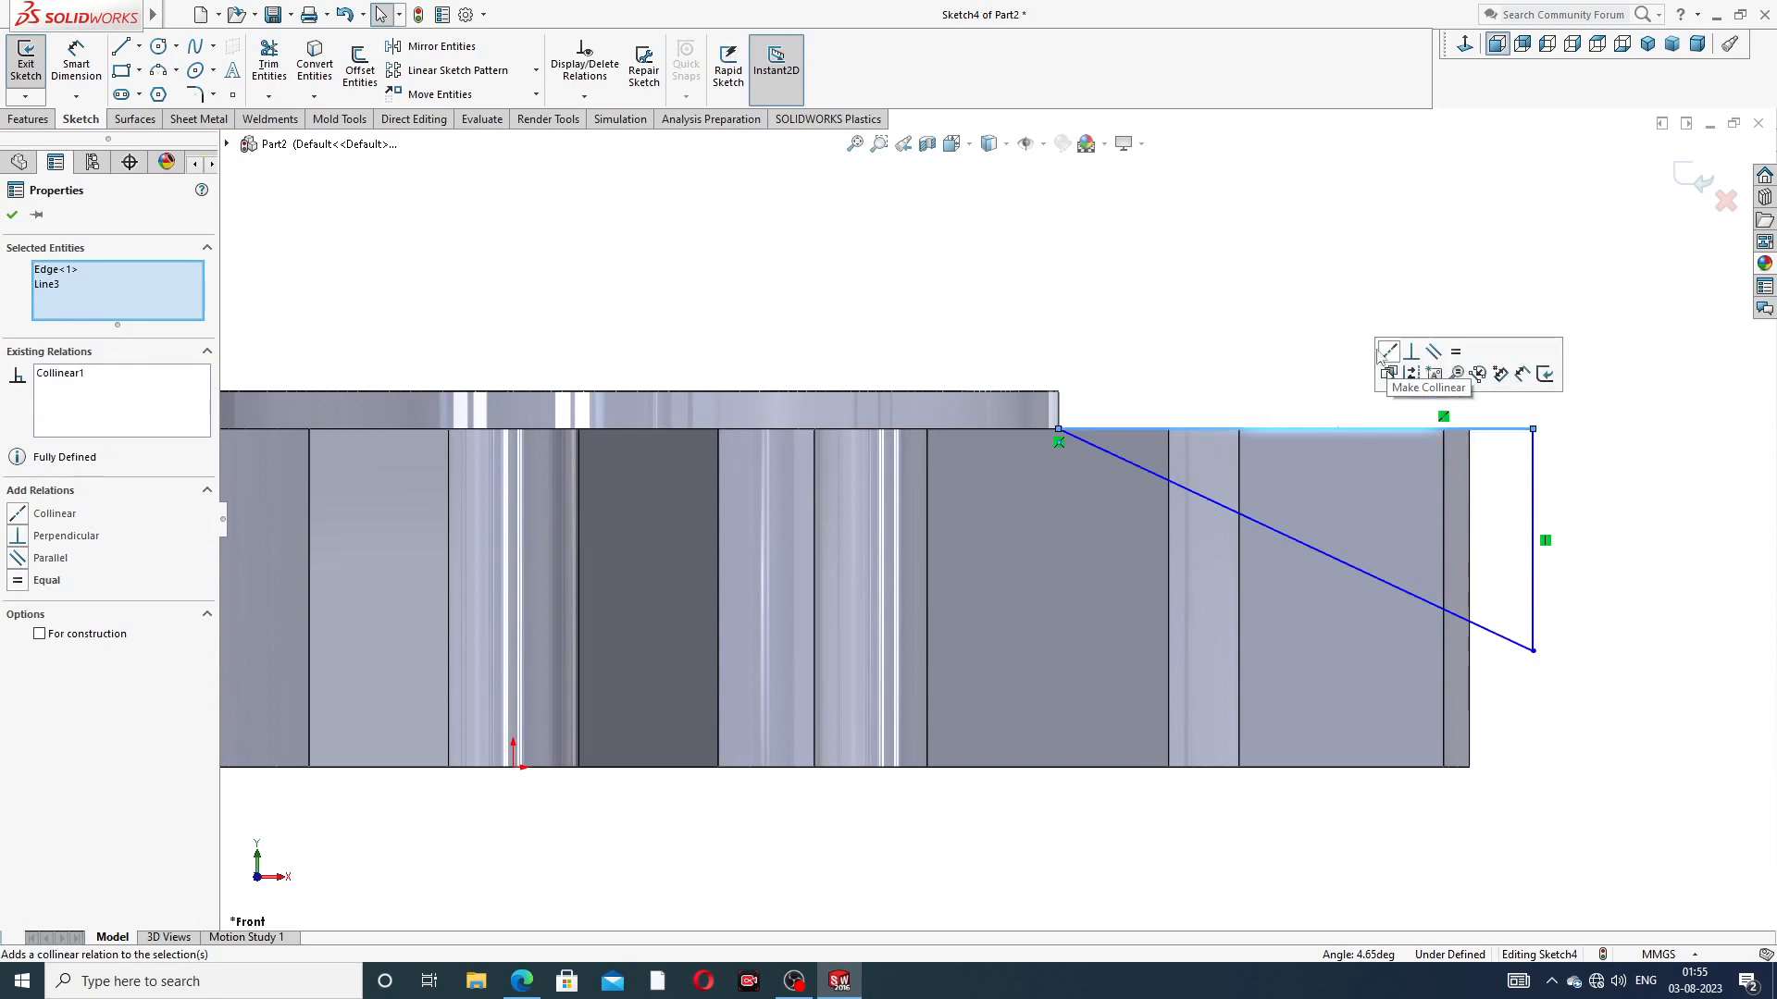
Dimension the angle between the triangle's horizontal and slanted lines as 15° and move the dimension slightly outward
click(76, 63)
click(1388, 429)
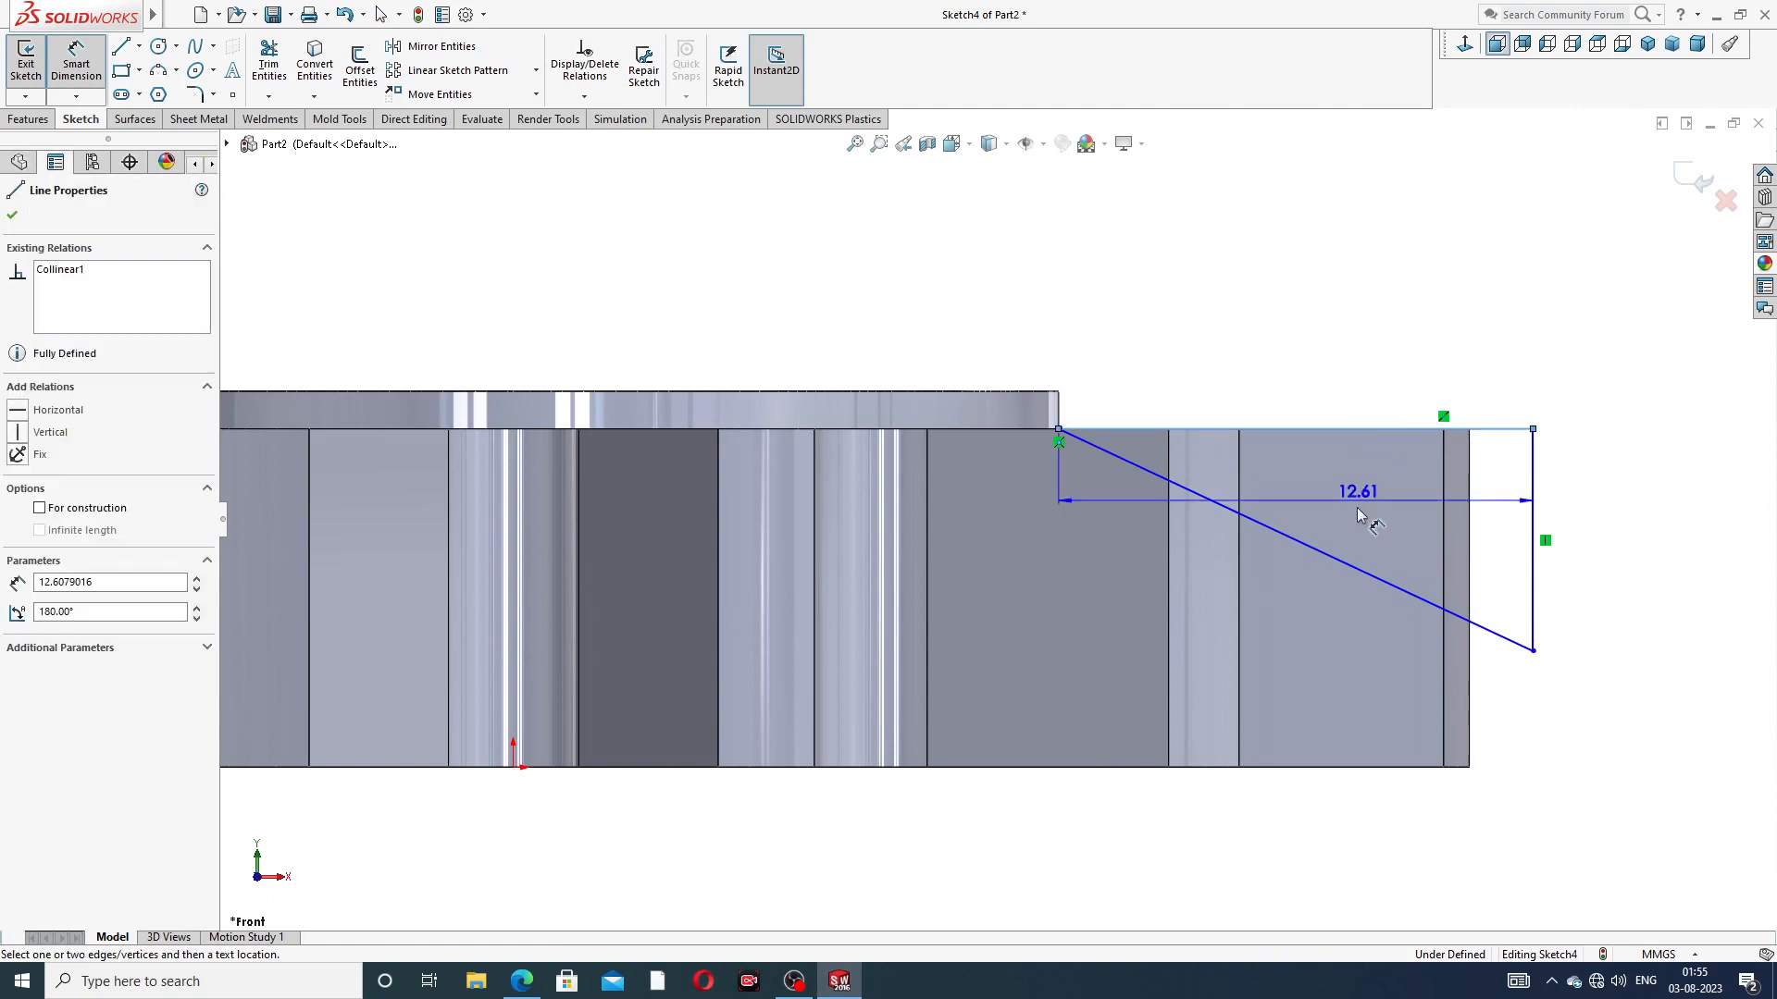
click(1341, 561)
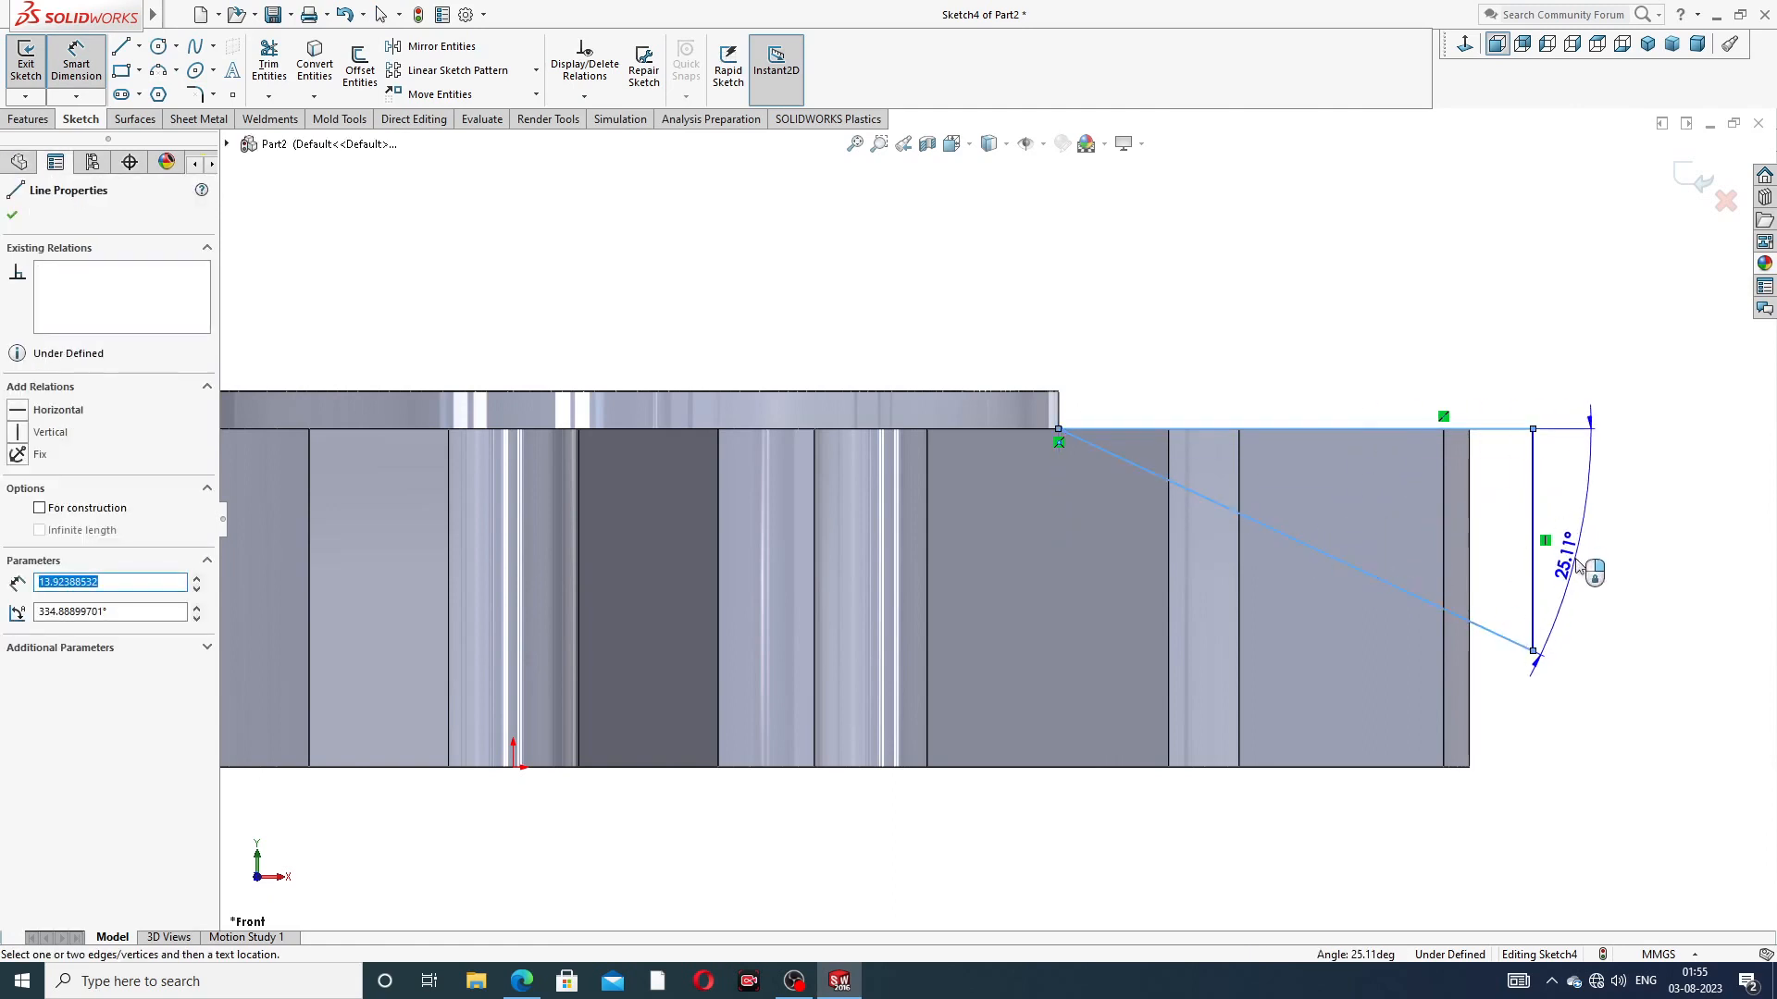
click(1573, 546)
text(15)
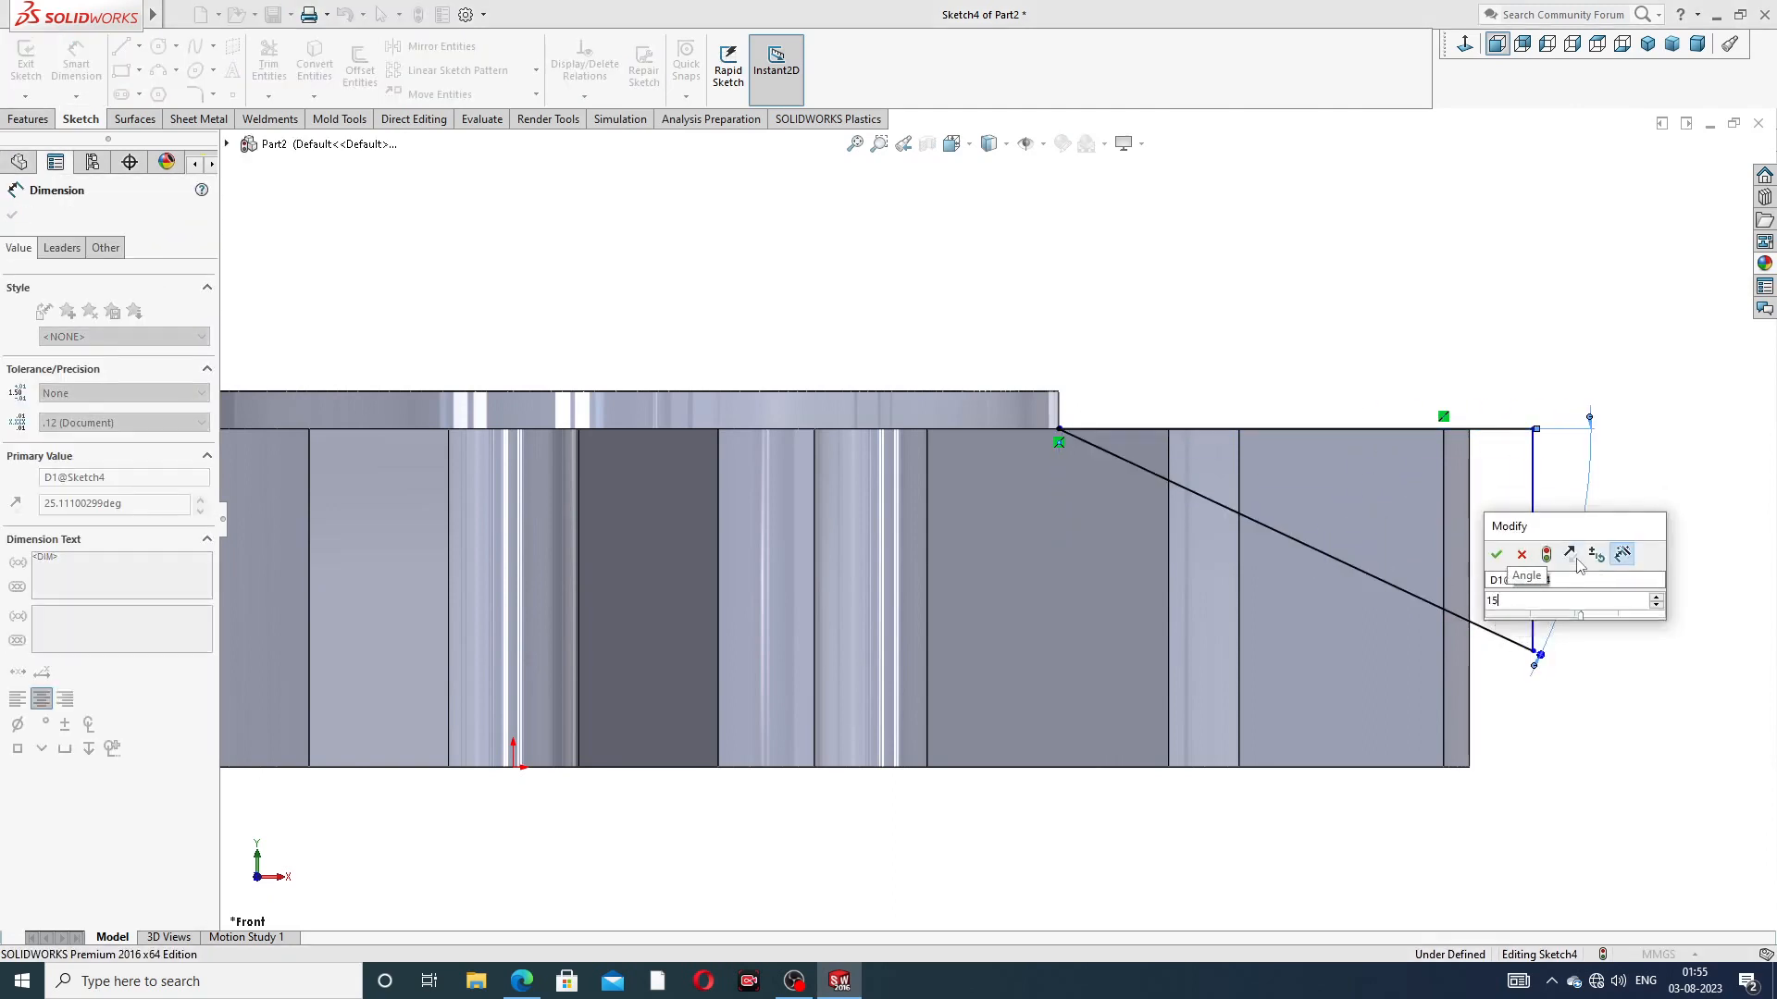
key(Return)
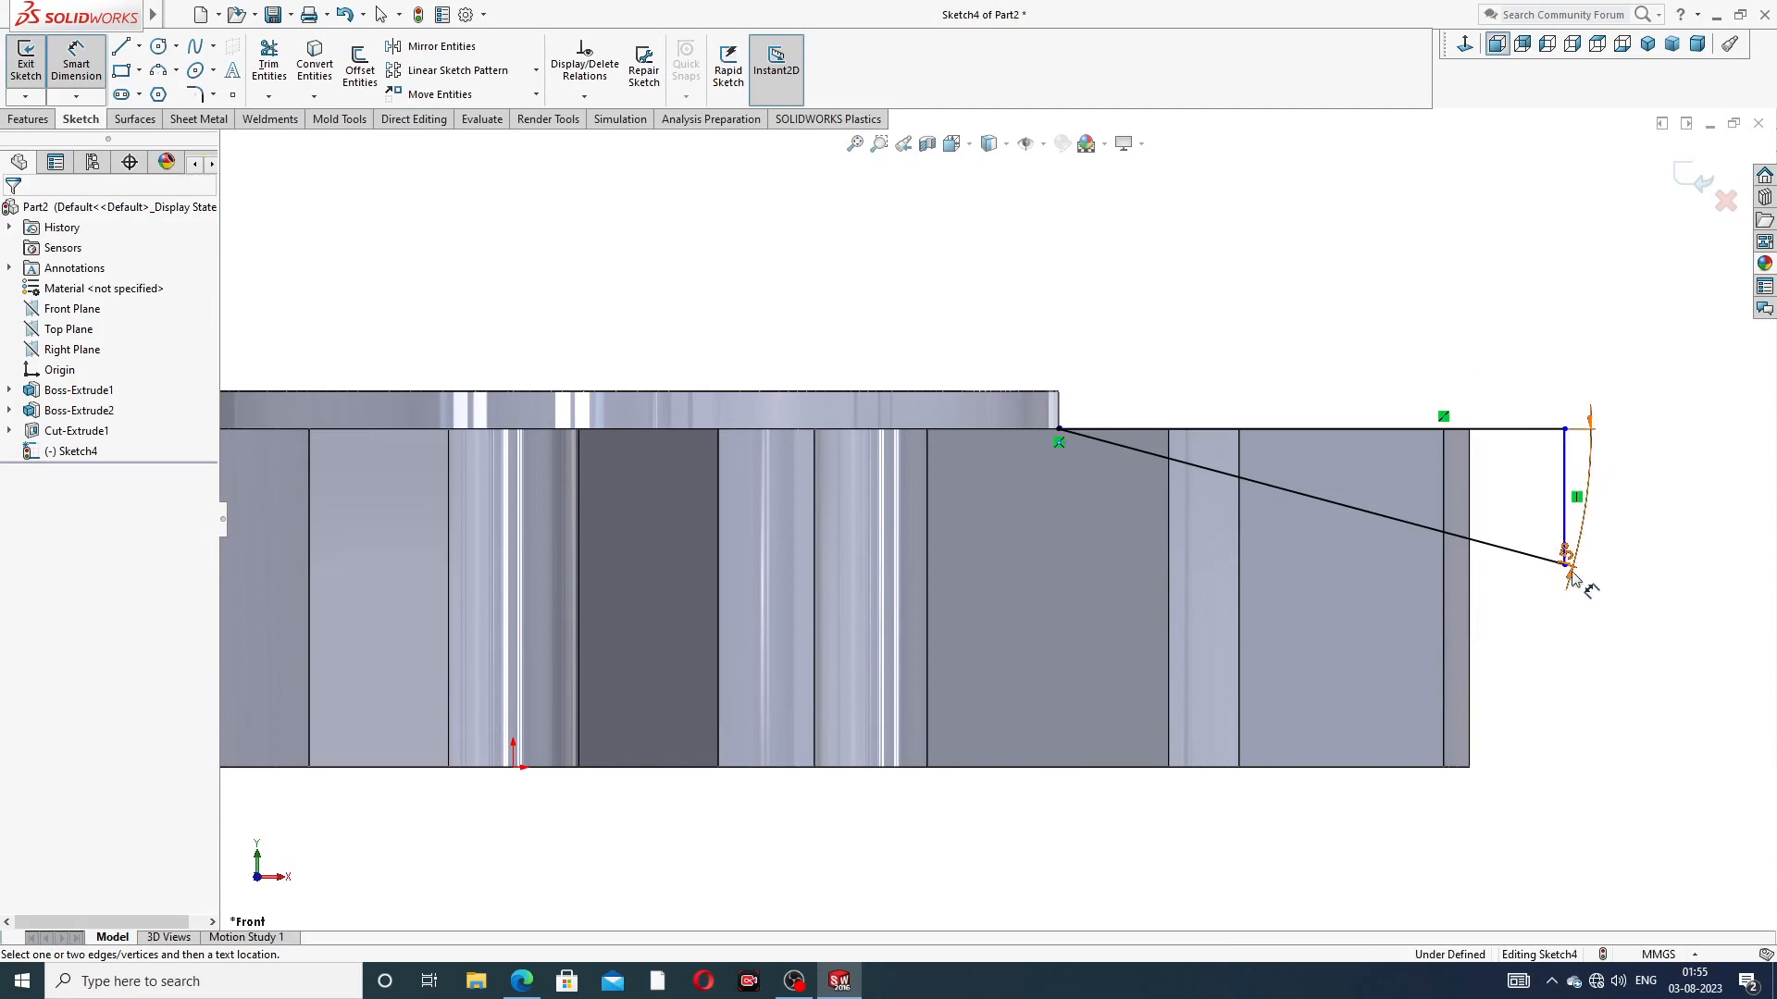
drag(1569, 555, 1610, 507)
right_click(1356, 310)
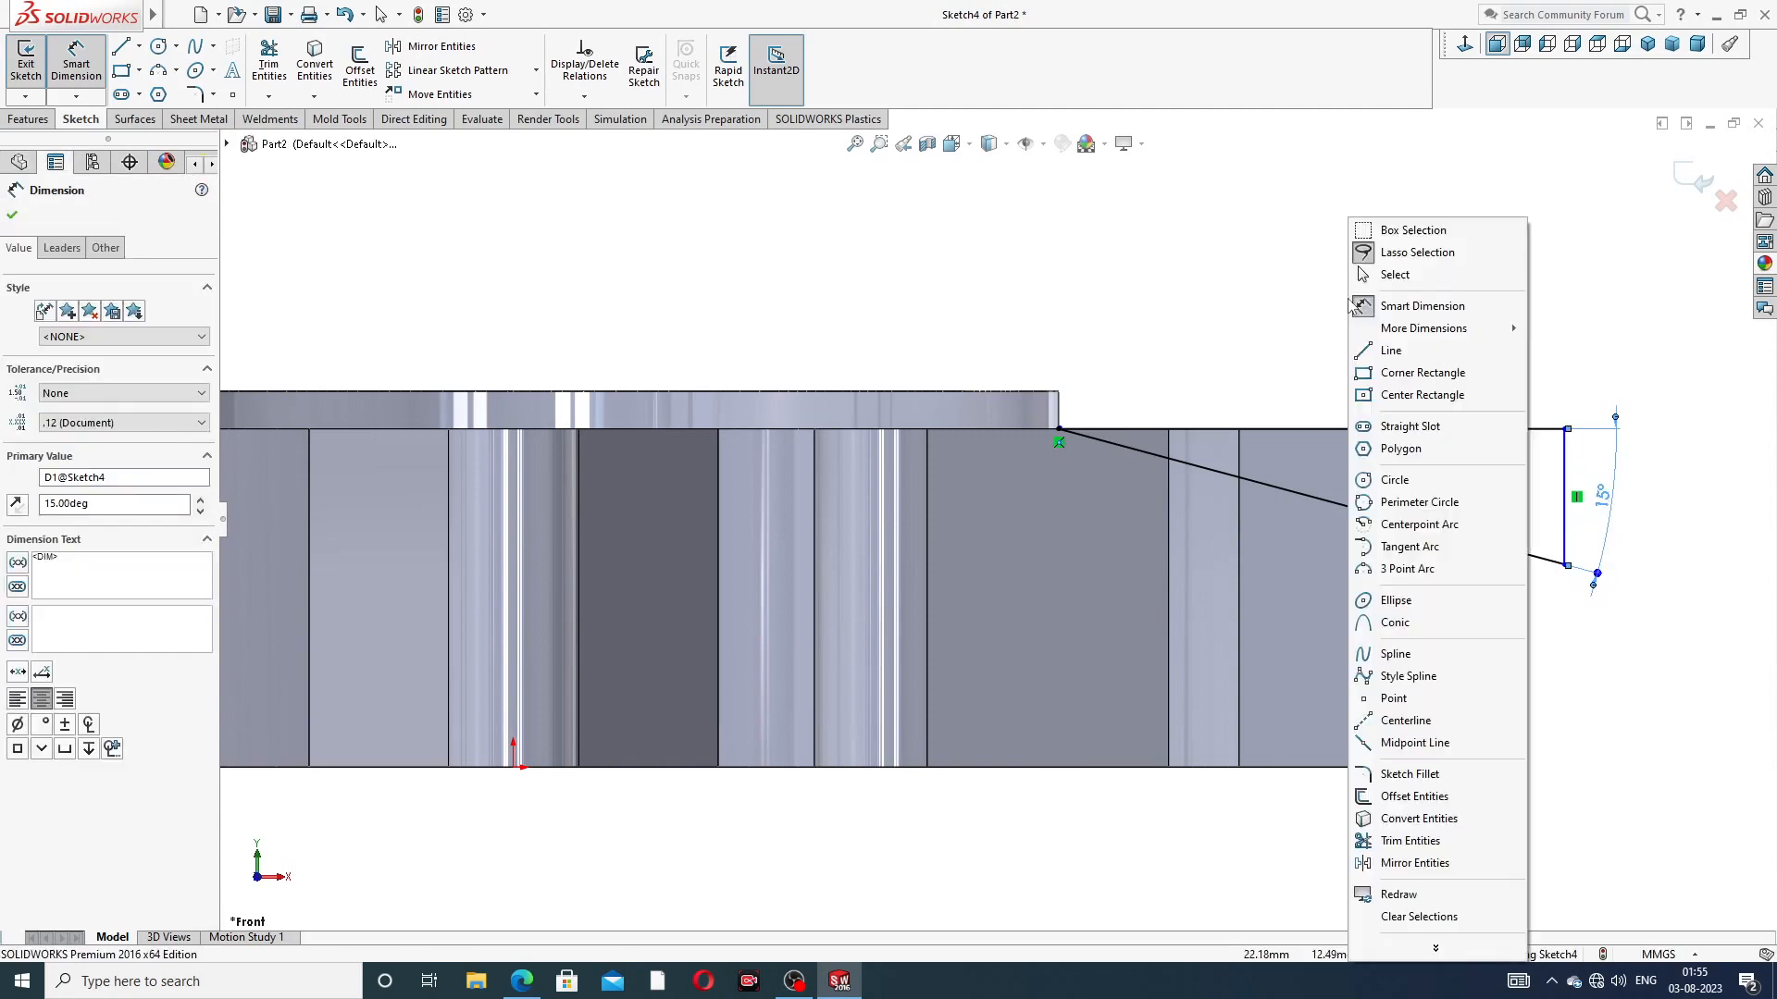
click(1416, 274)
Draw a vertical centerline from above the raised collar down to the origin
scroll(1053, 342, up, 3)
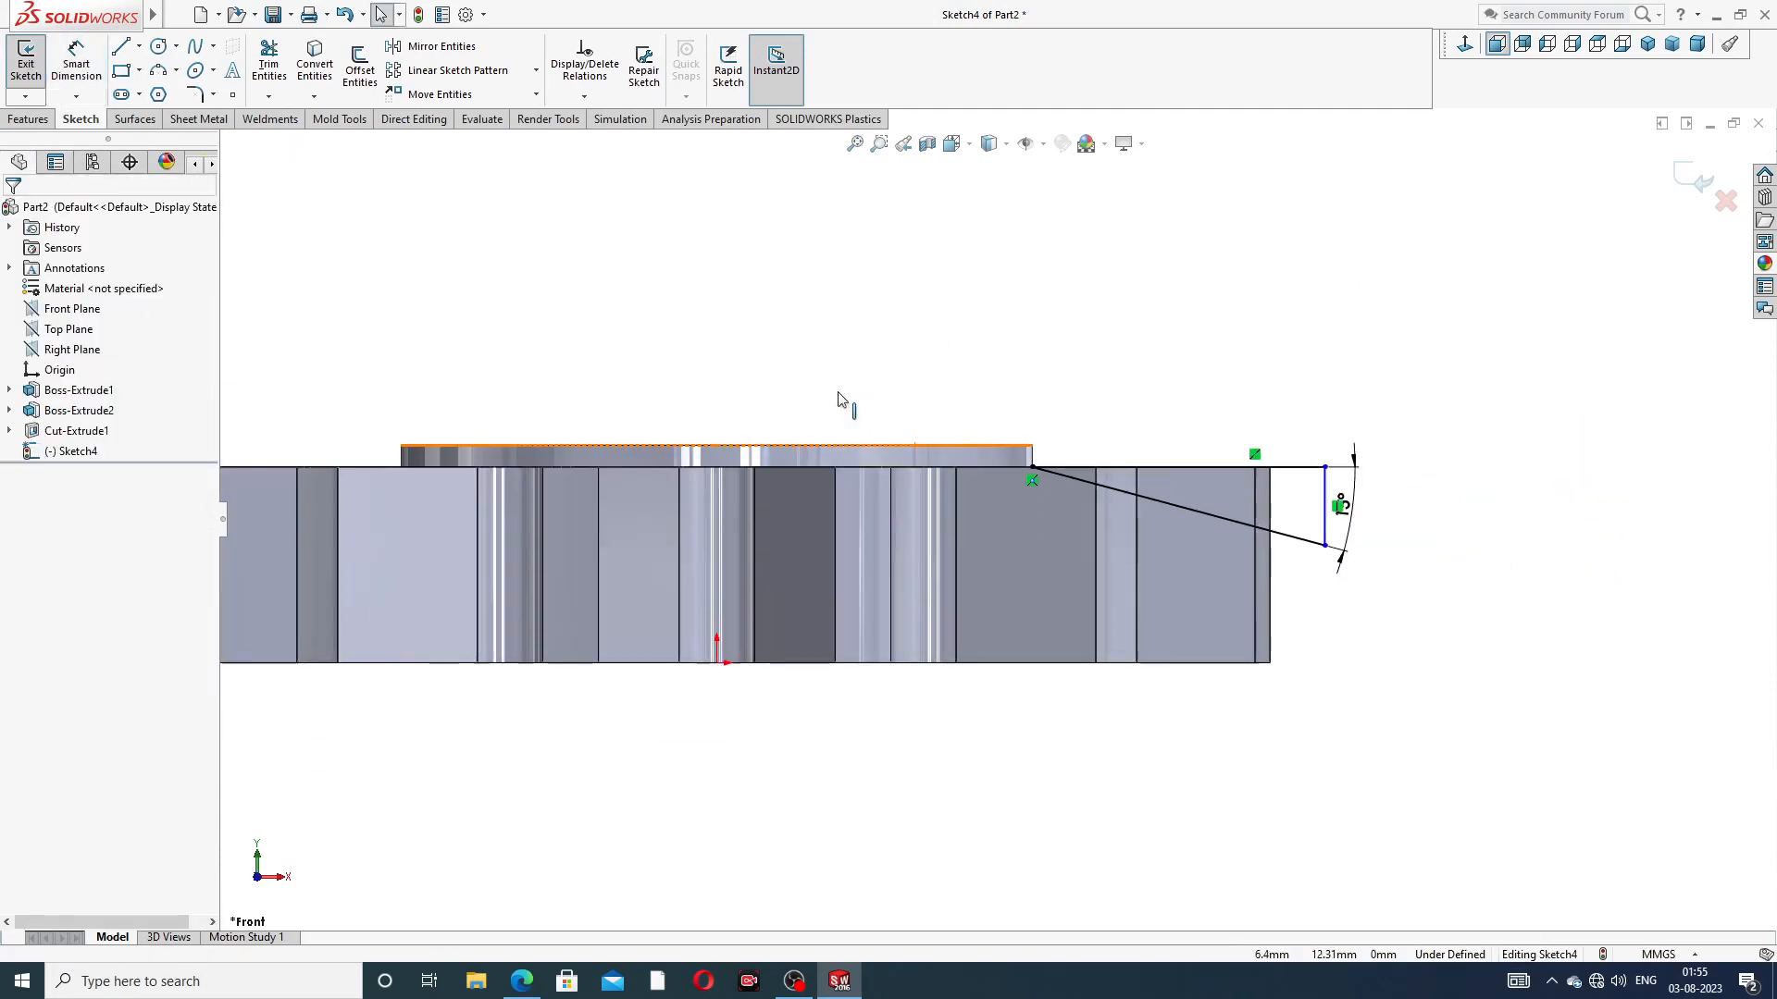
click(138, 46)
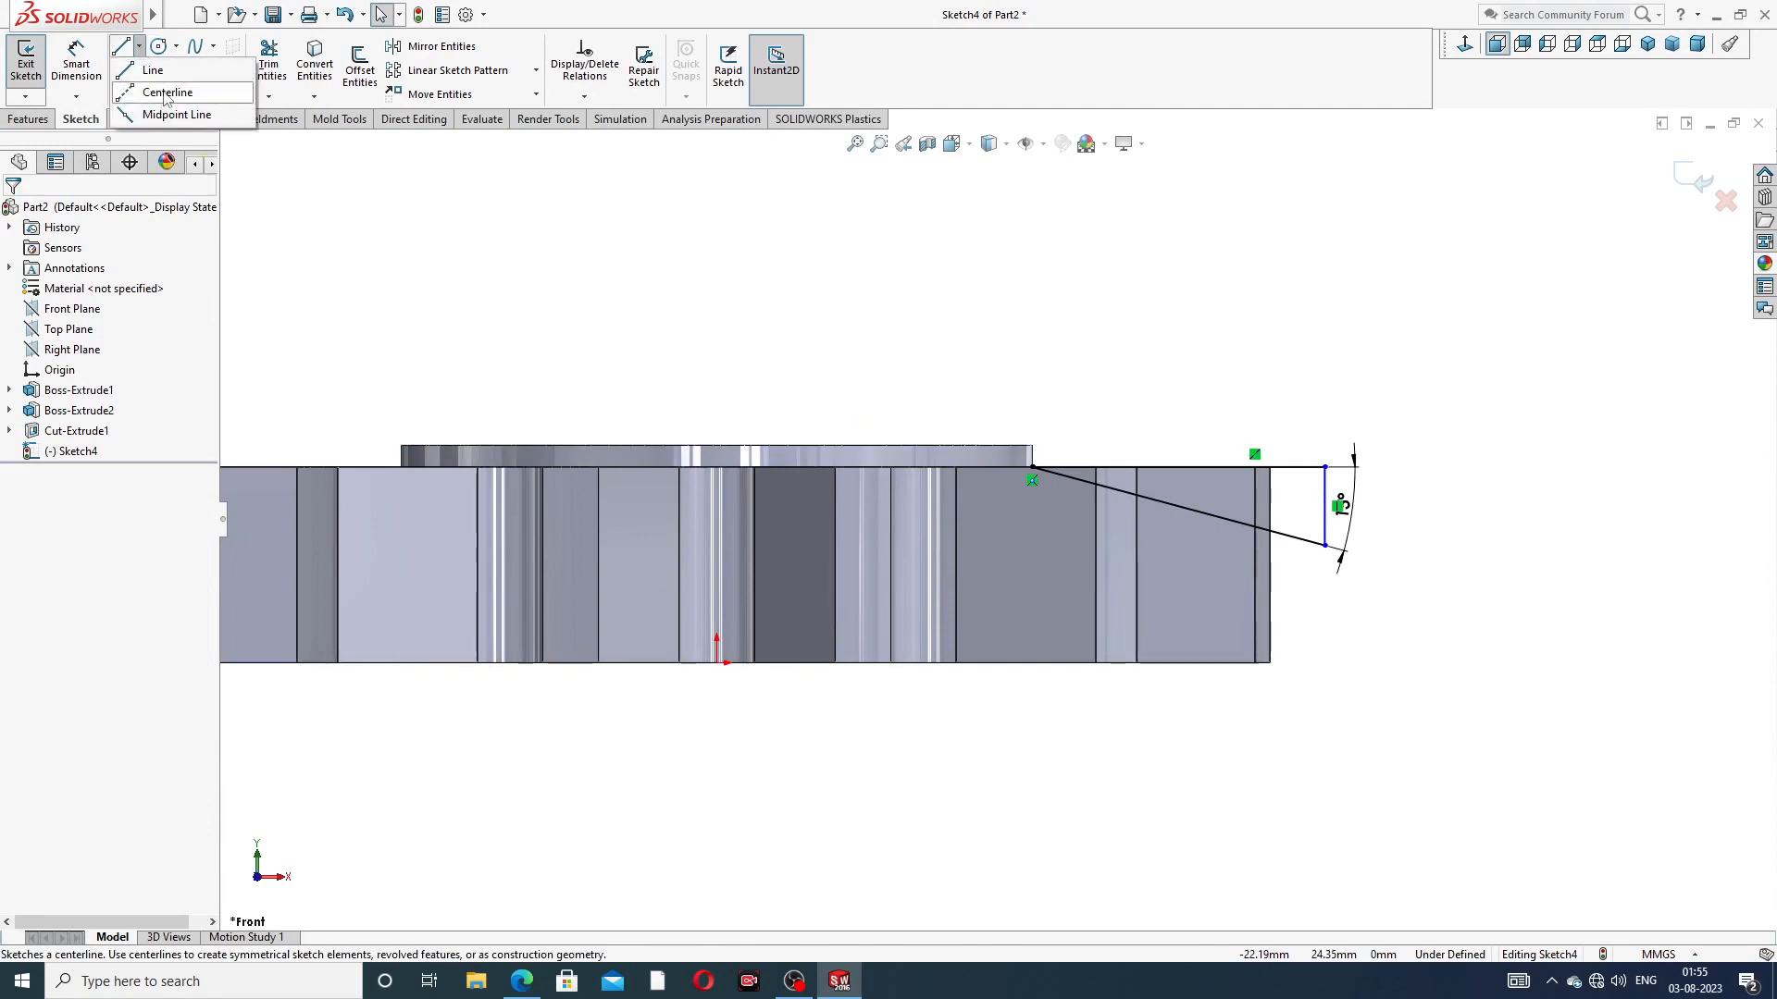
click(176, 90)
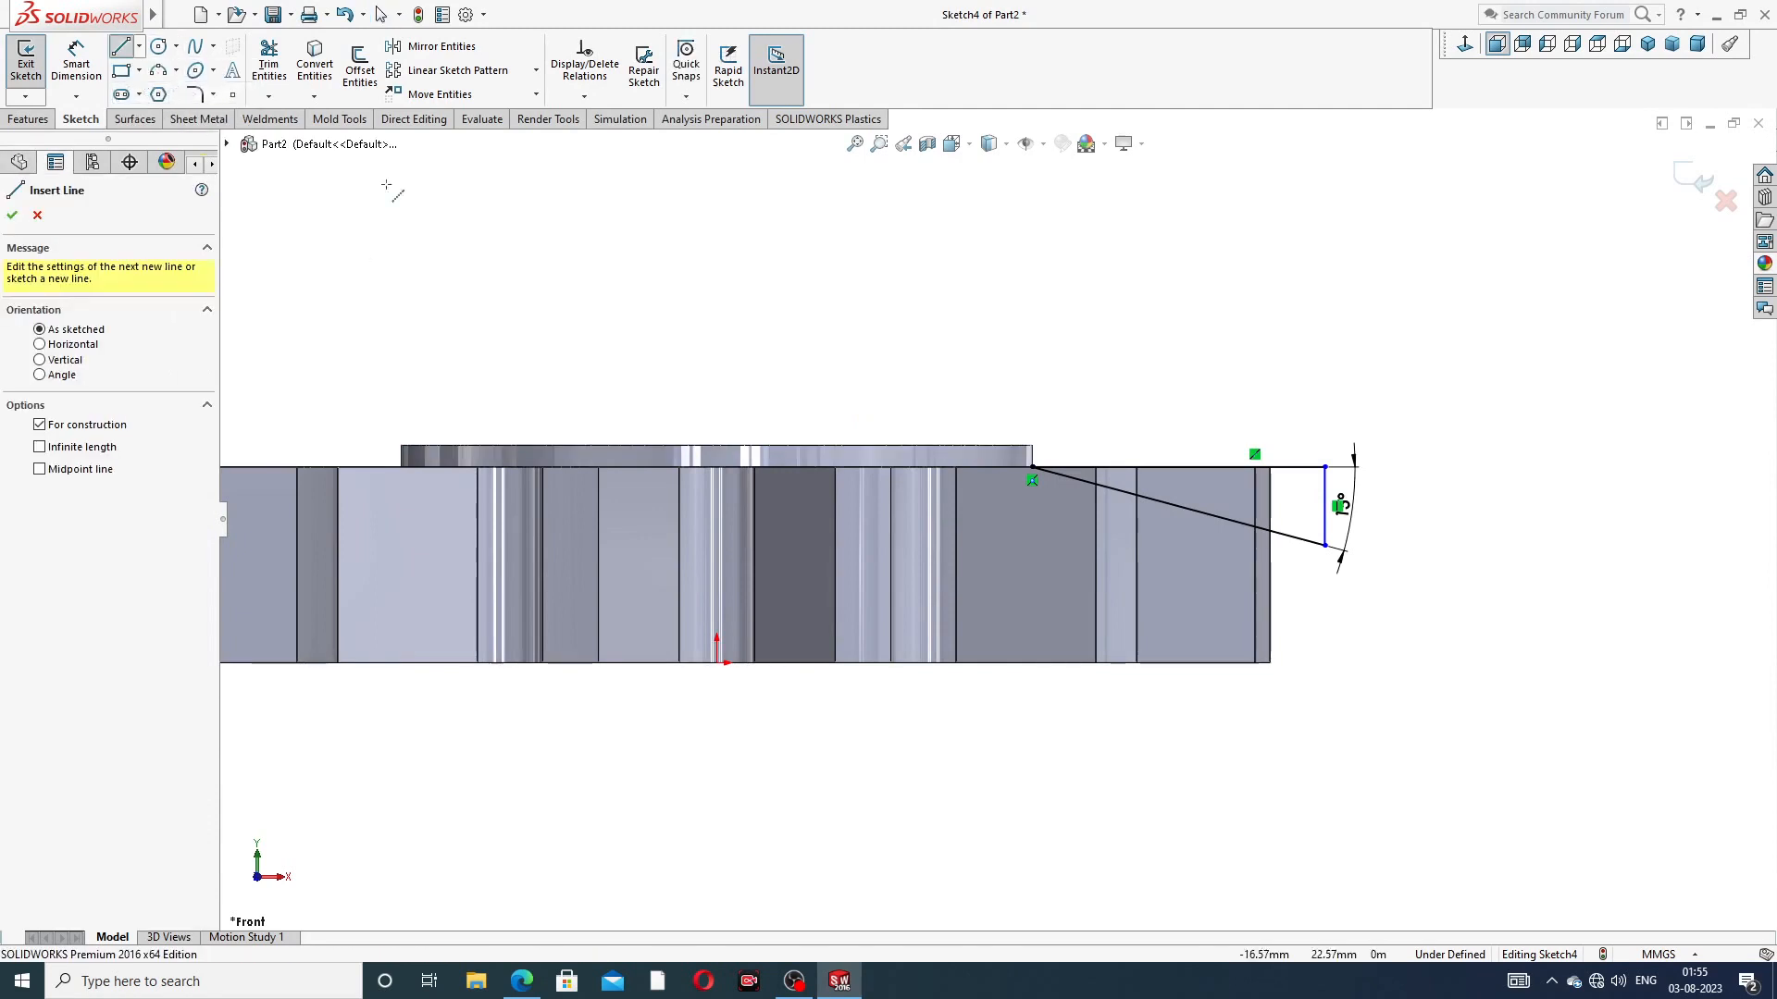
click(718, 328)
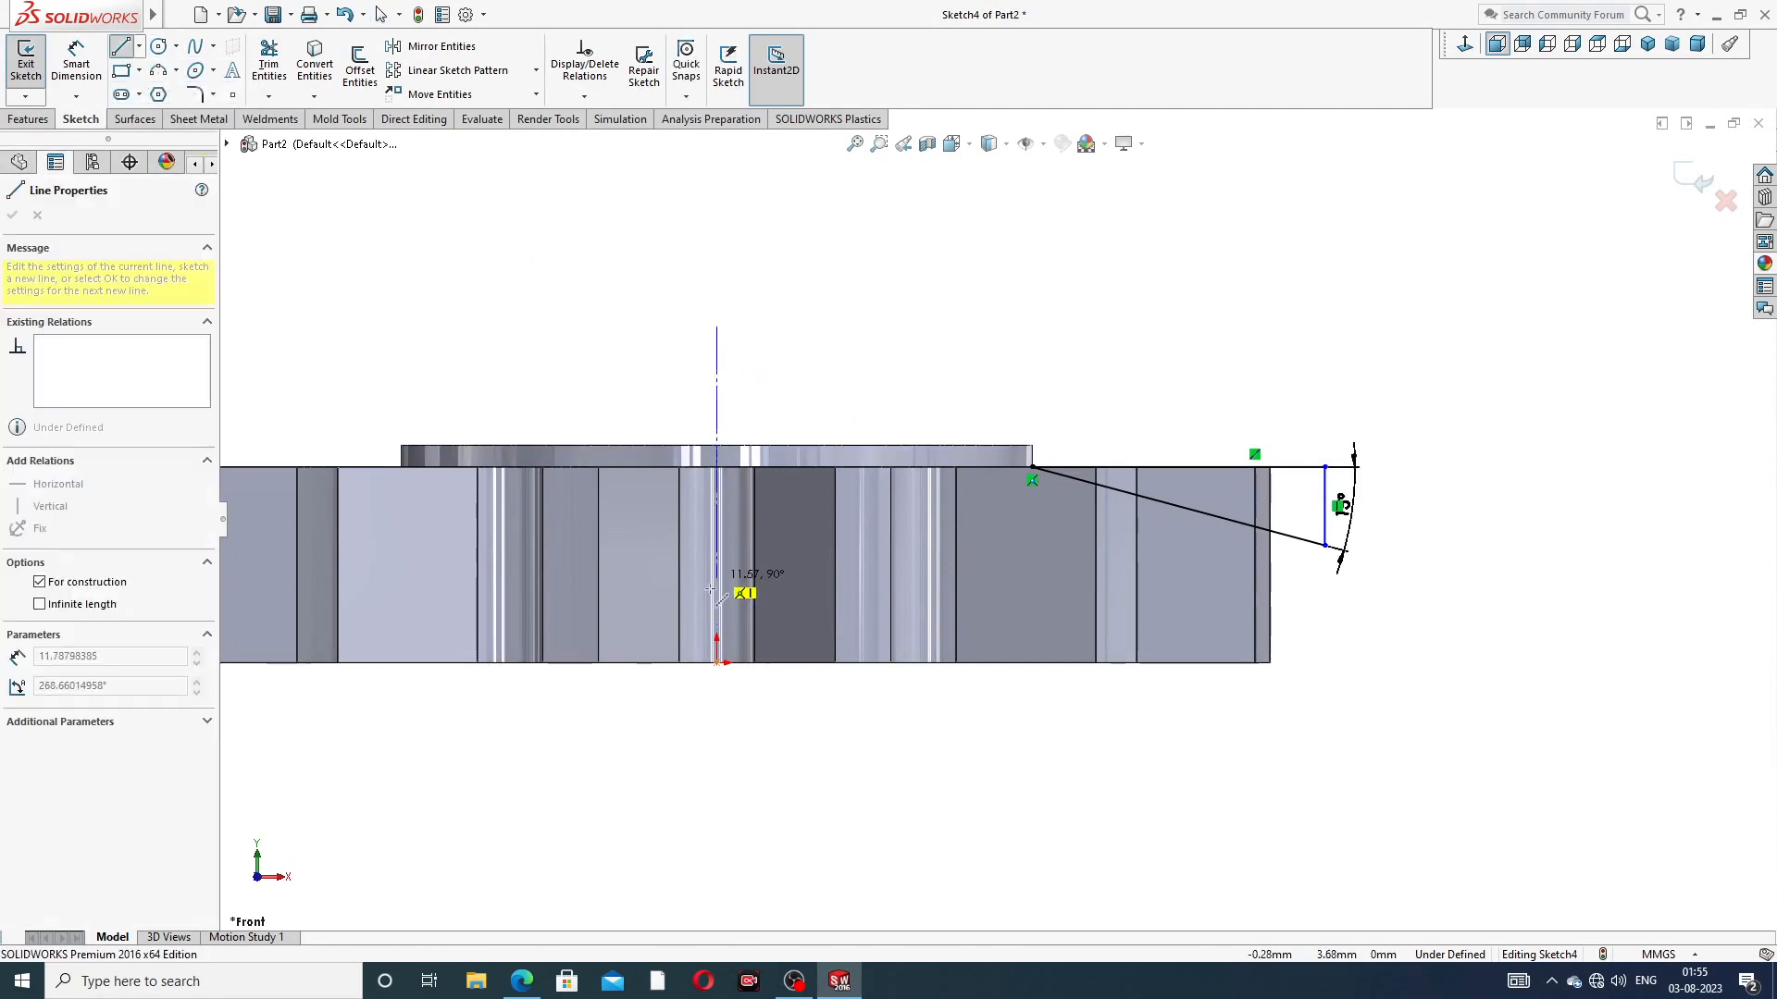
click(718, 663)
right_click(830, 377)
click(877, 391)
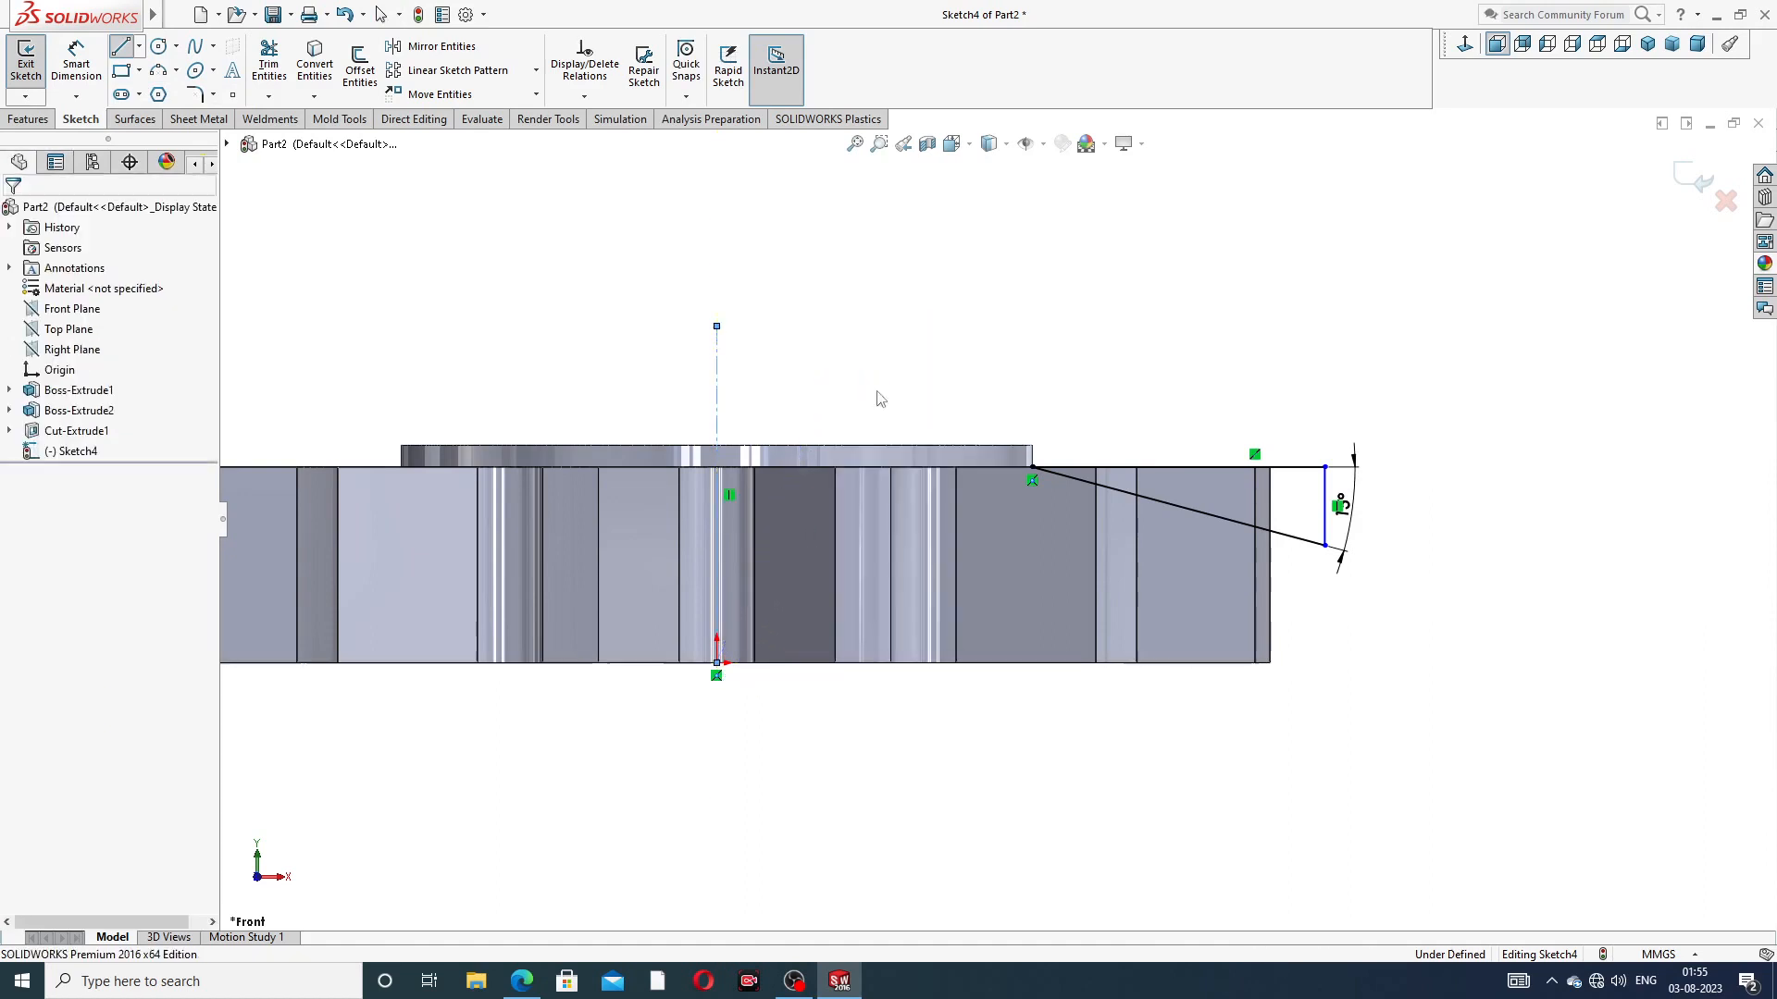
Revolve-cut the triangular sketch region 360° around the vertical centerline to bevel the tops of the teeth
scroll(990, 523, up, 3)
scroll(883, 535, down, 2)
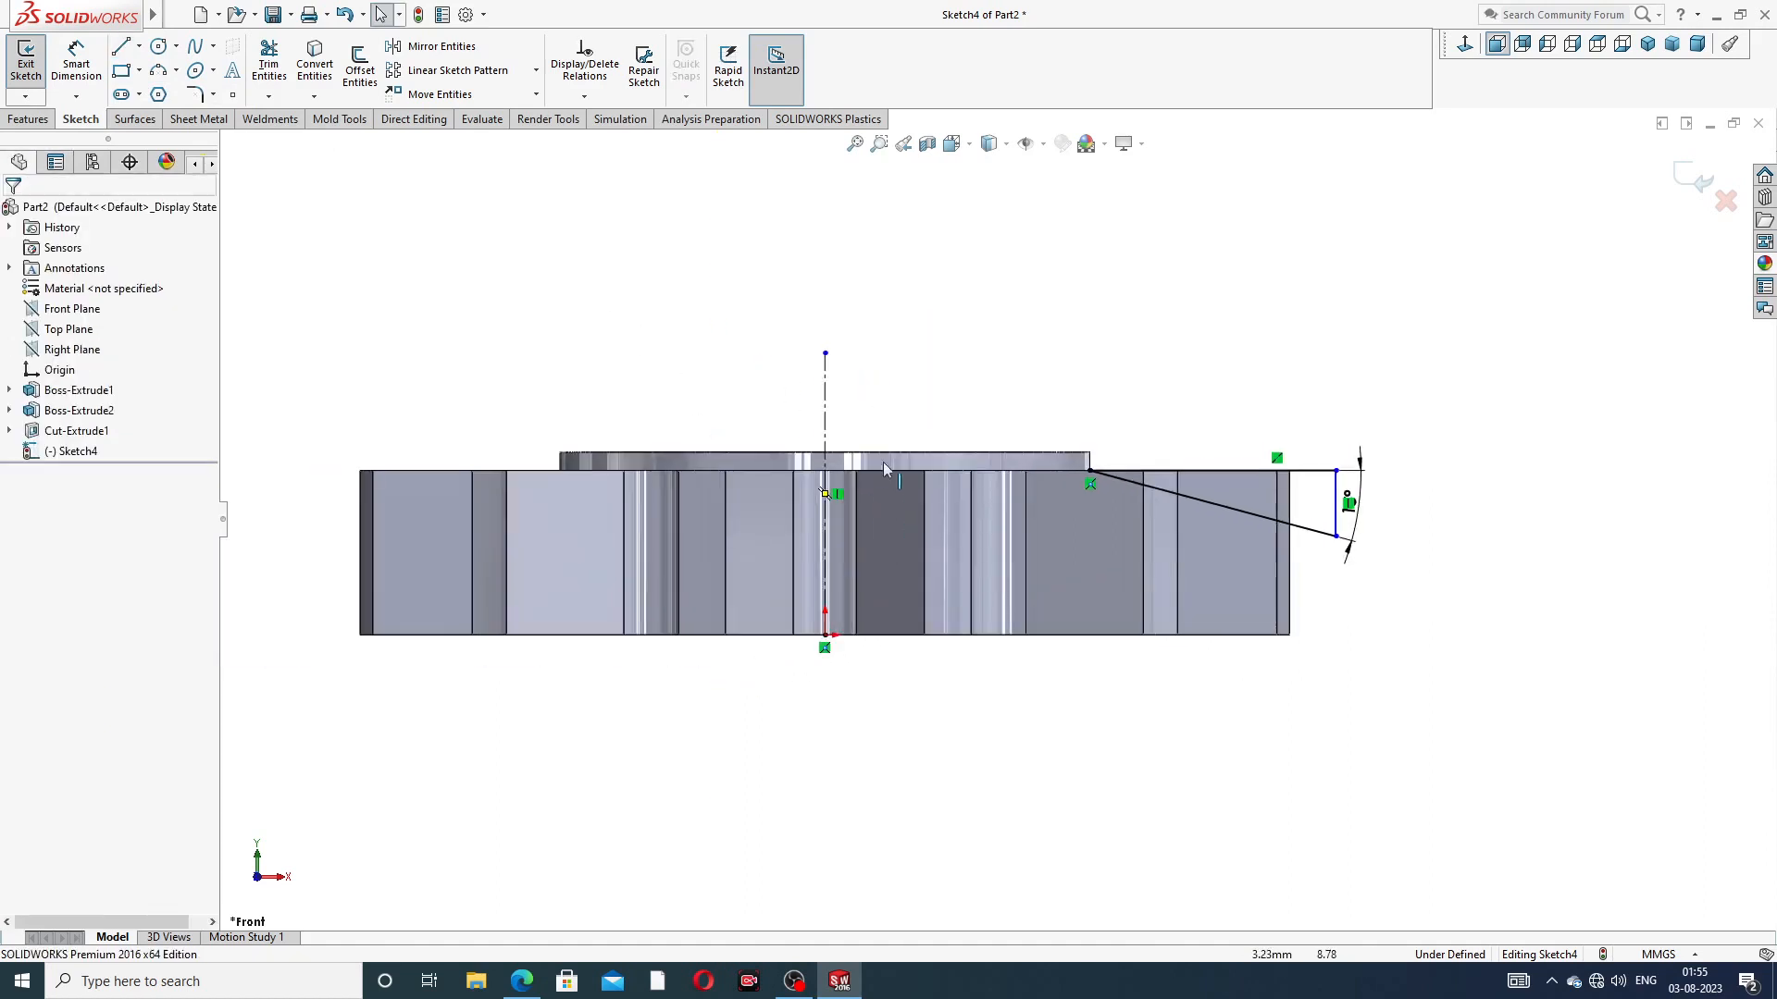
click(46, 122)
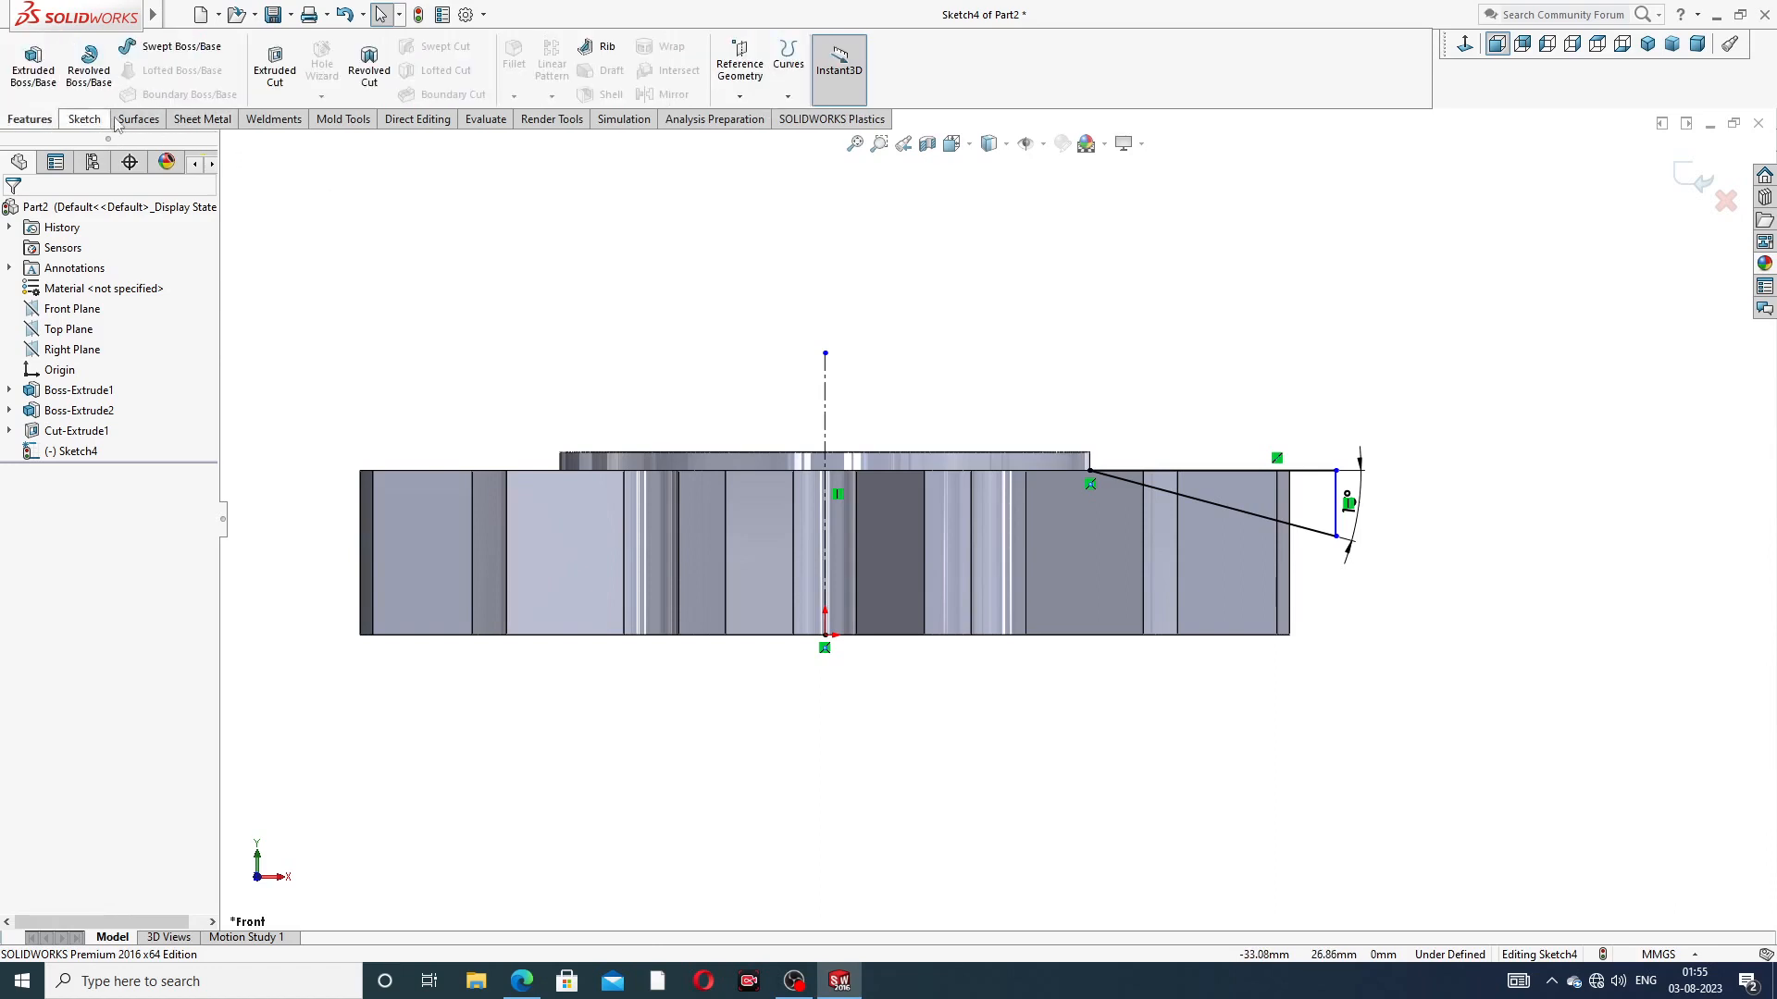
click(370, 69)
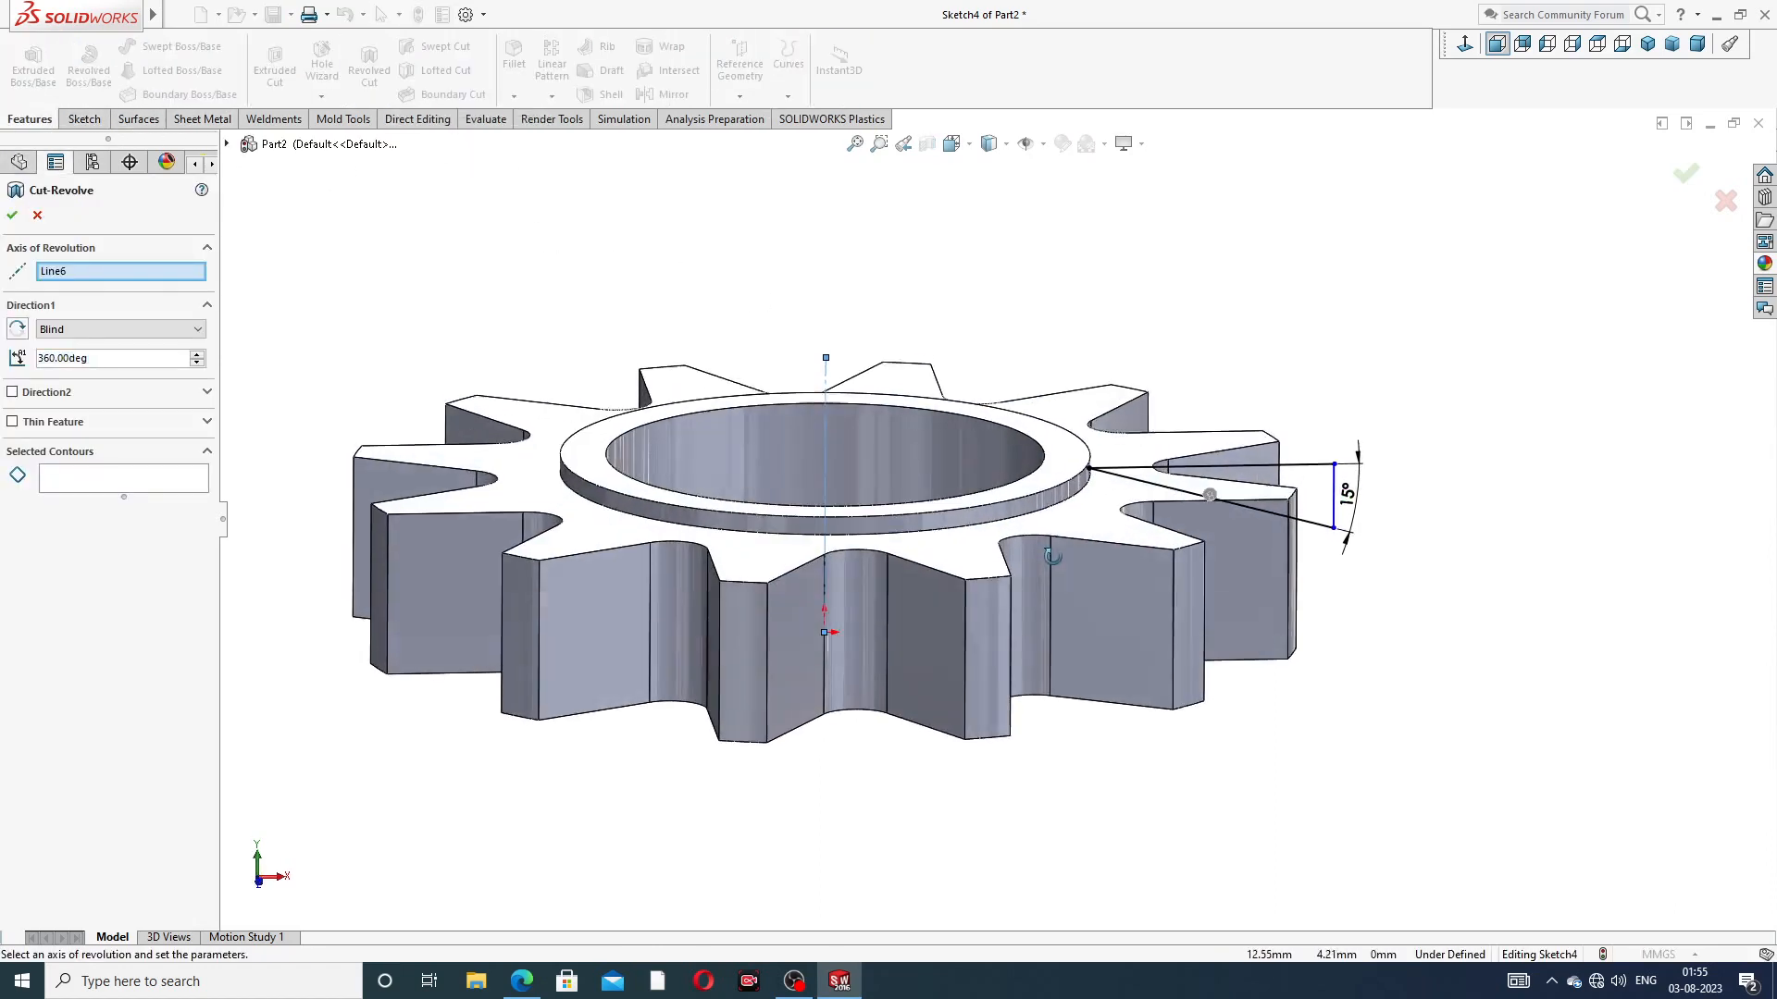
click(1180, 494)
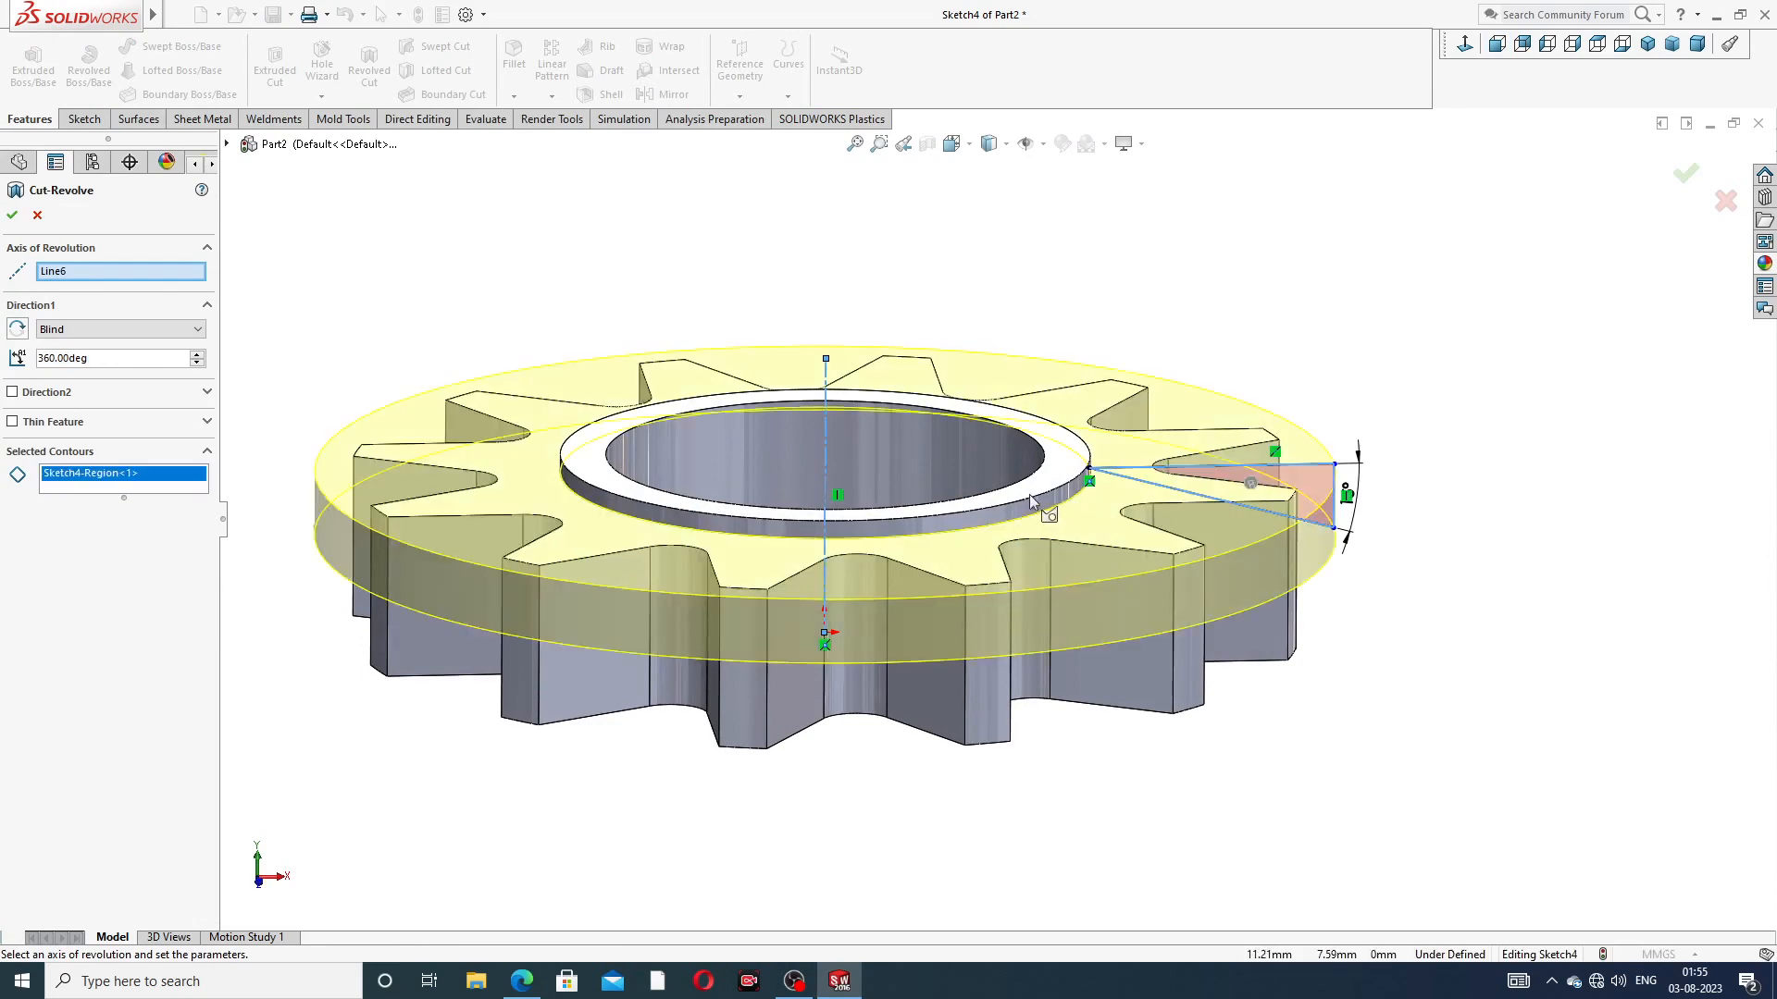
scroll(1029, 496, up, 2)
mouse_move(936, 538)
middle_down()
mouse_move(900, 487)
mouse_move(898, 417)
mouse_move(908, 674)
mouse_move(893, 661)
middle_up()
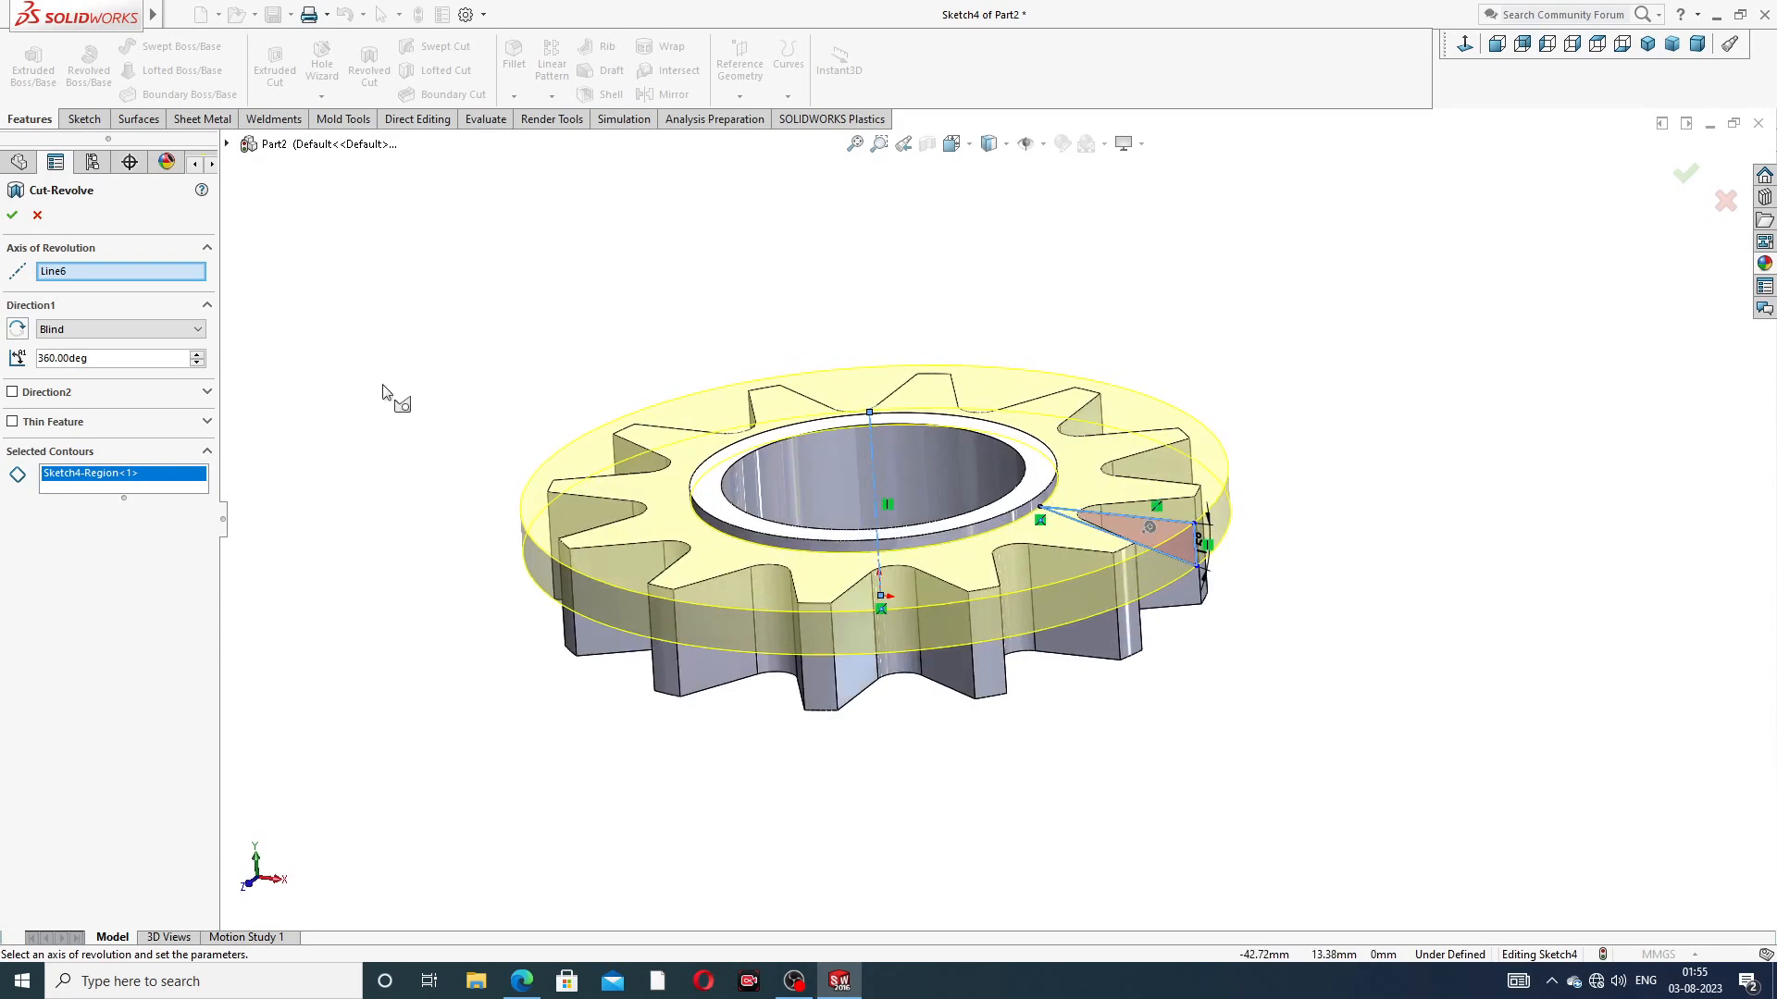
click(12, 216)
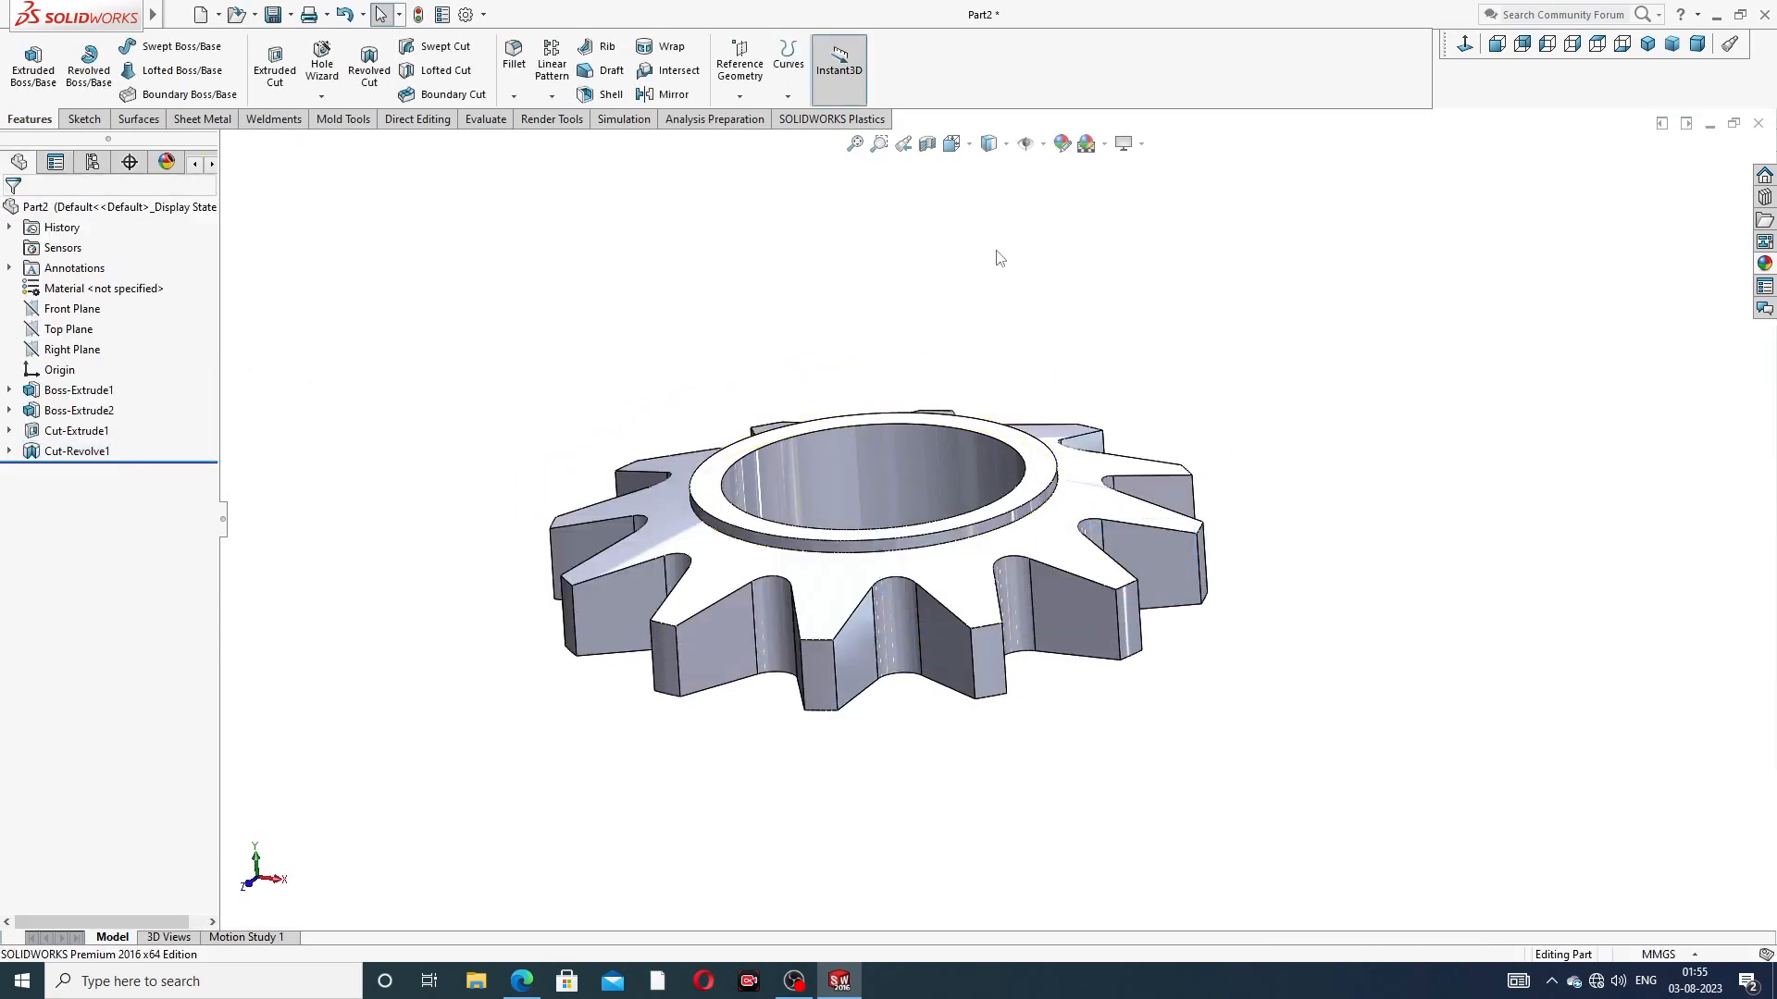
Compare the beveled nut with its PART-01 PDF drawing in the browser and return to the SOLIDWORKS part
middle_drag(1018, 426, 954, 416)
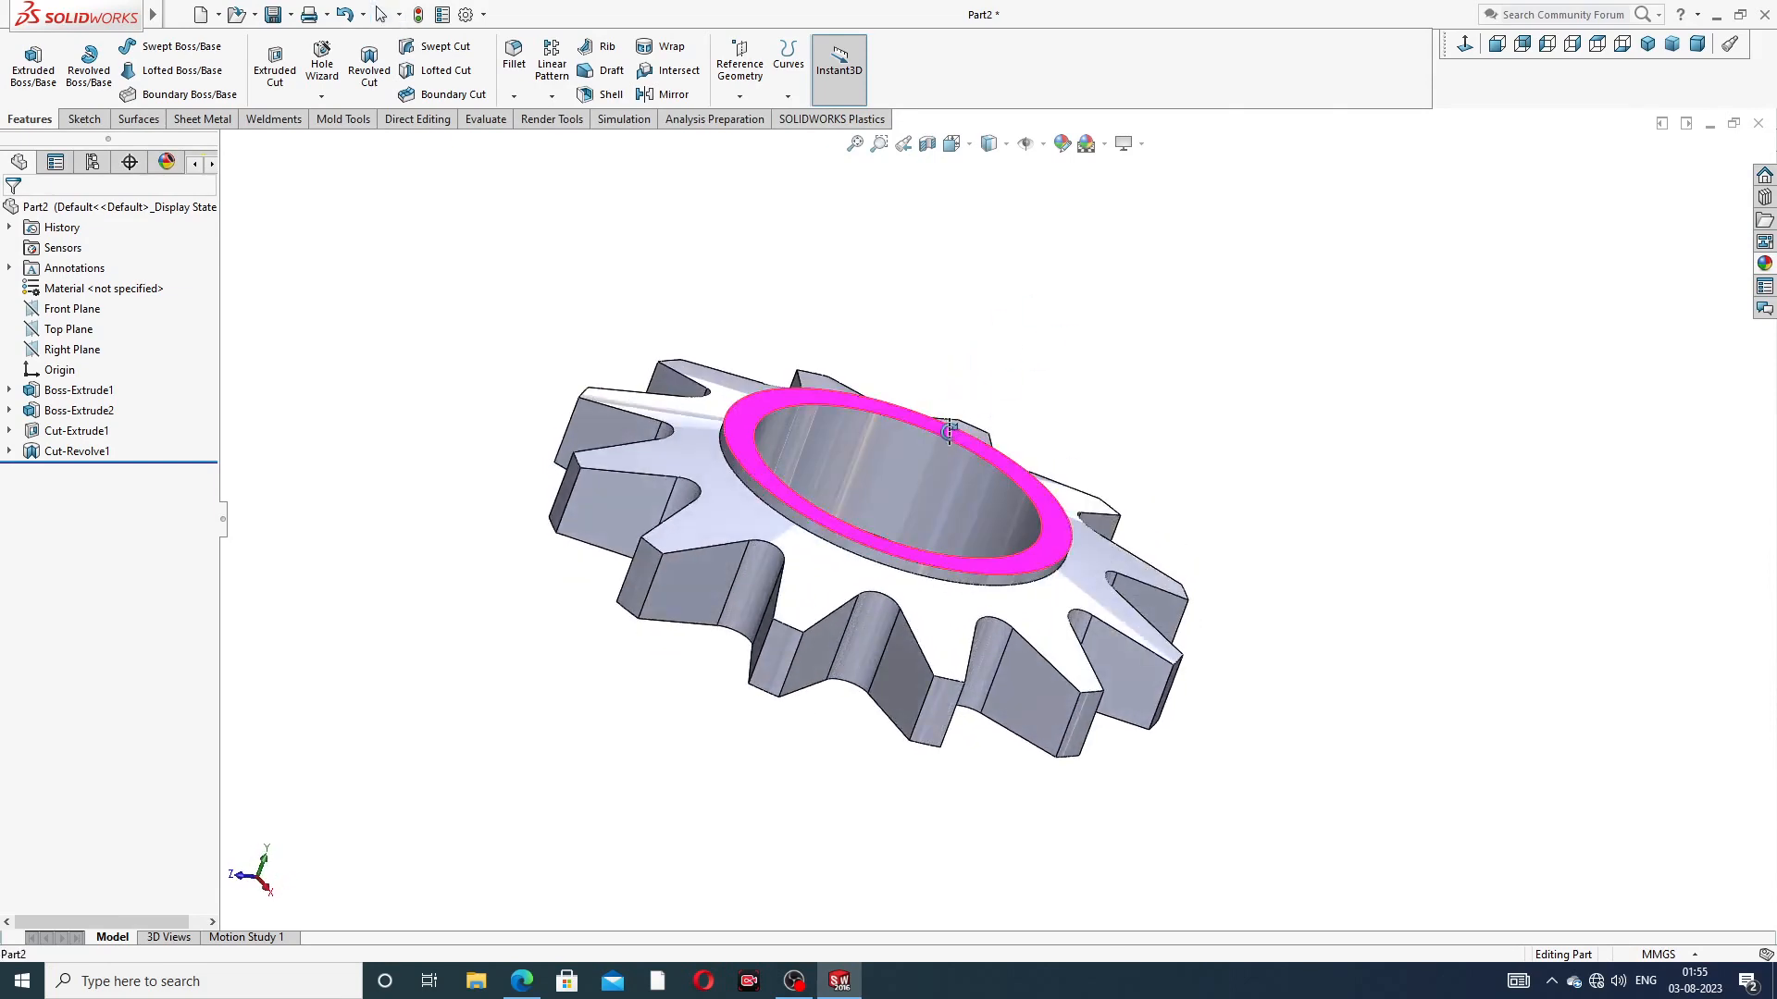
scroll(837, 357, up, 4)
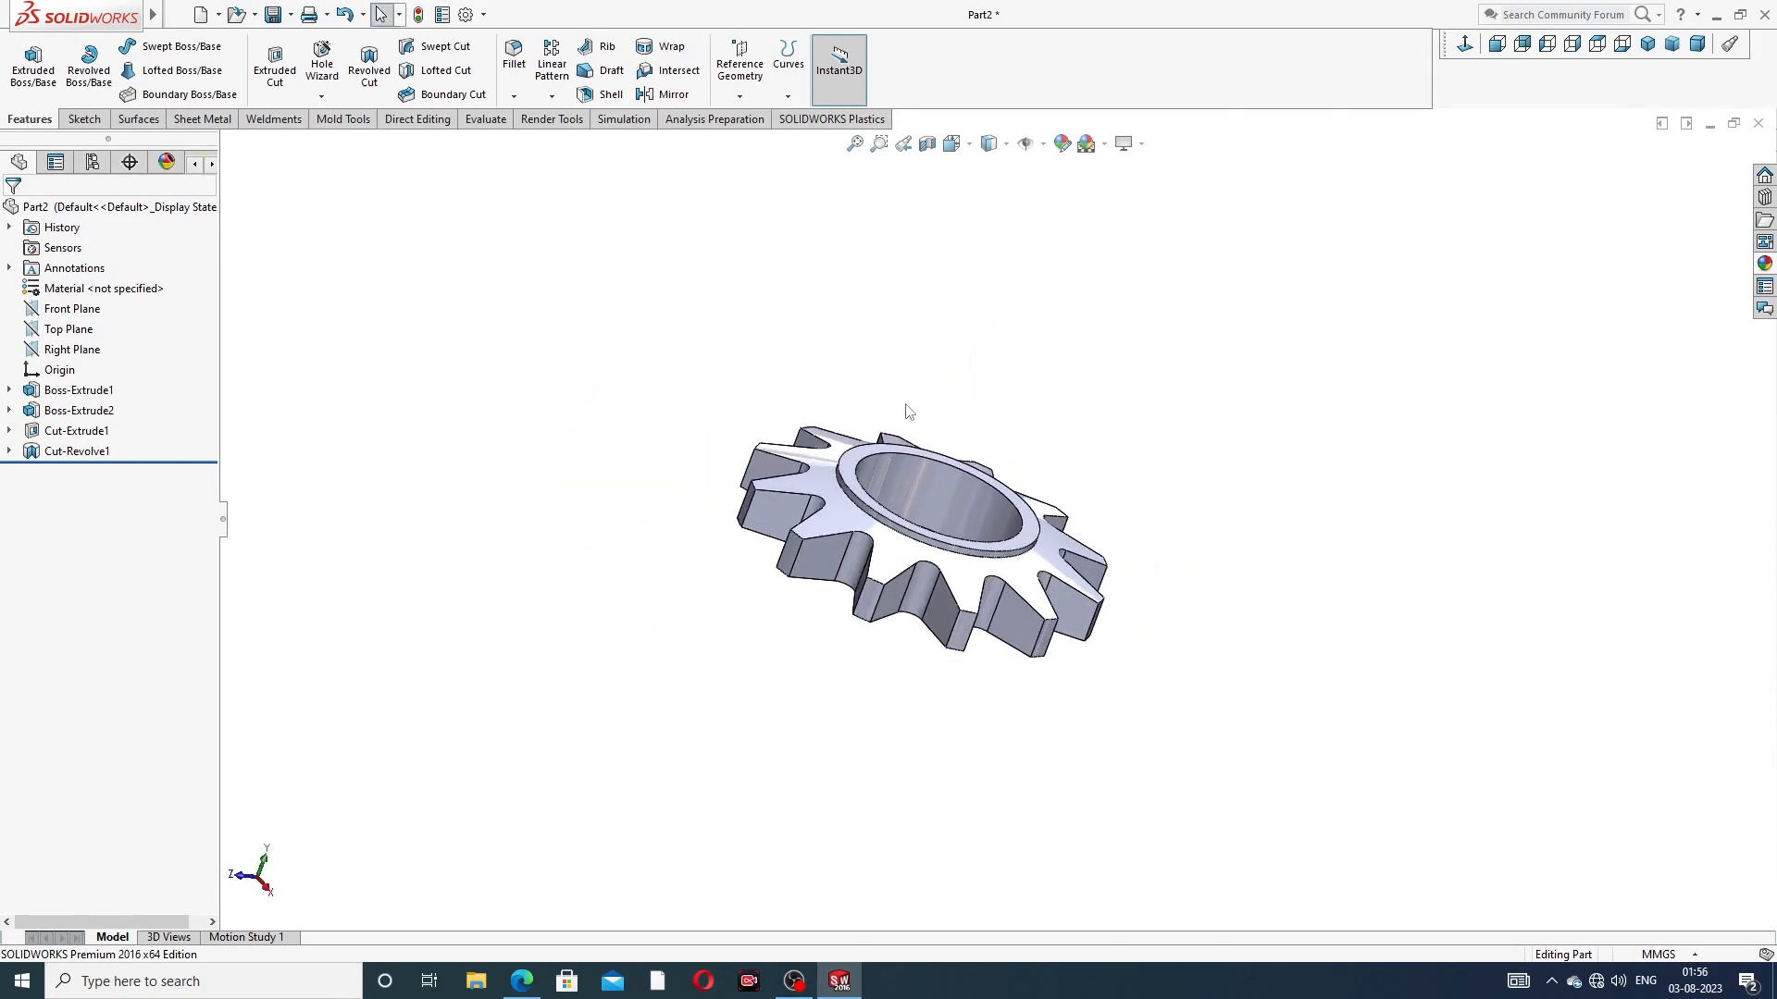
click(521, 981)
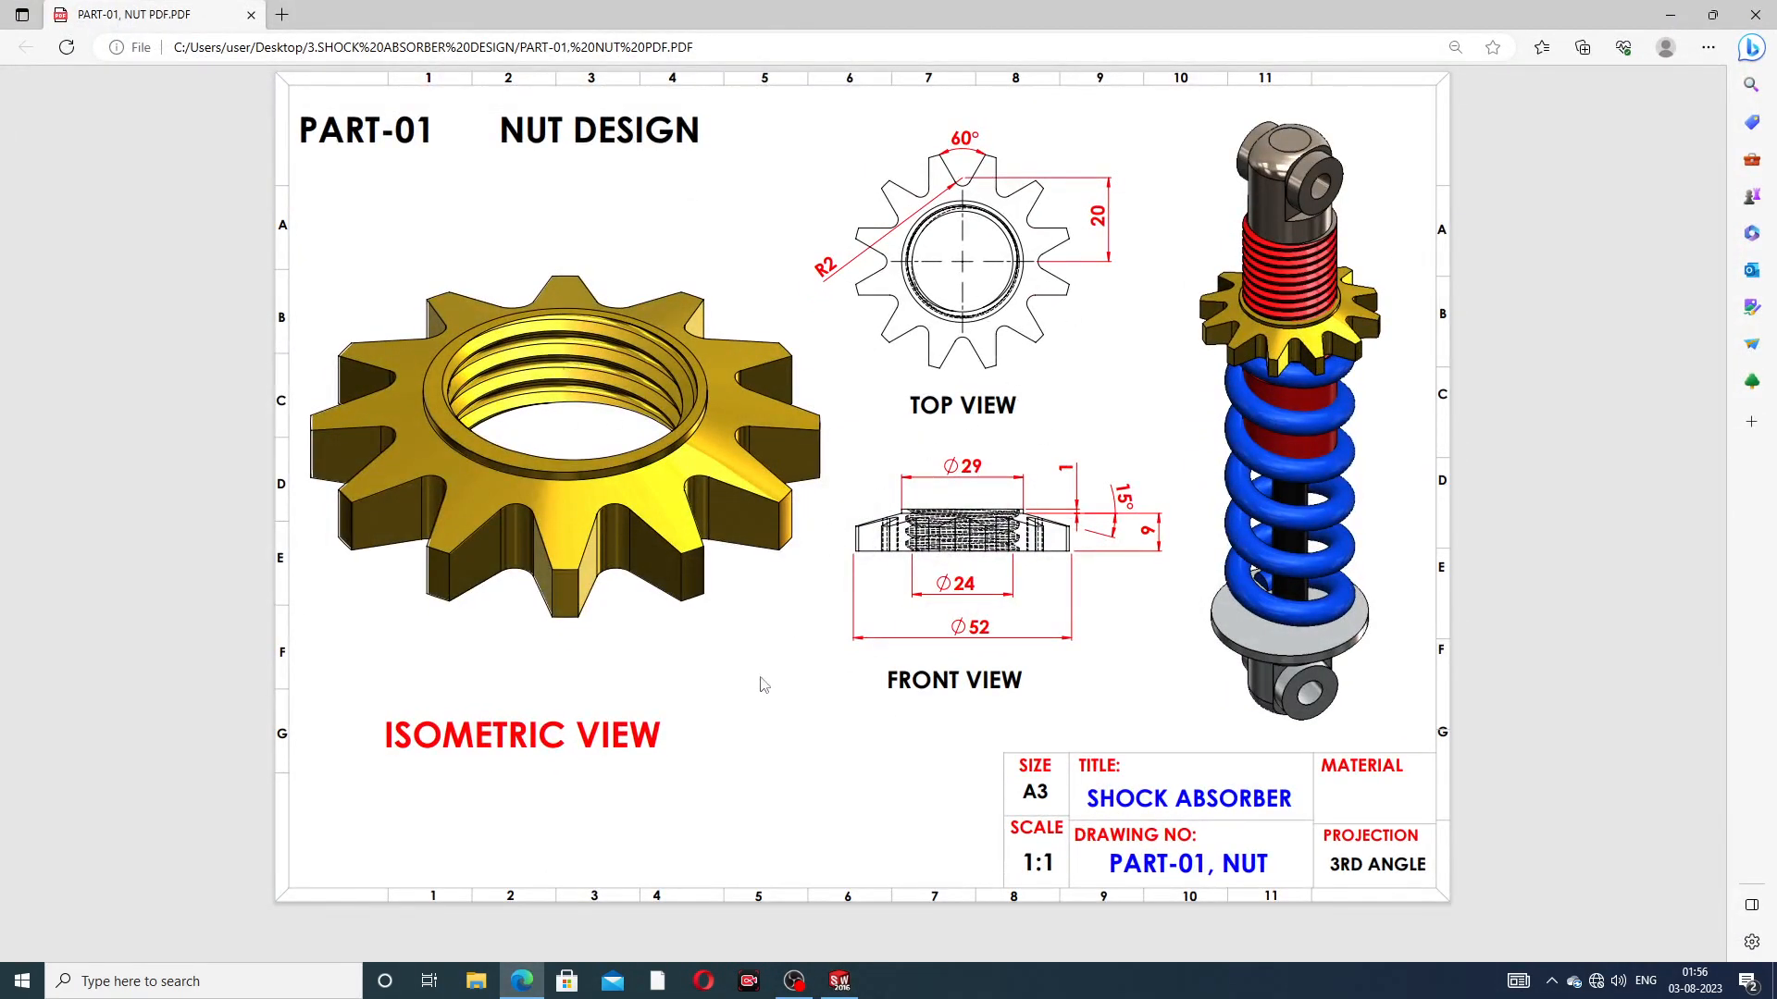
click(523, 983)
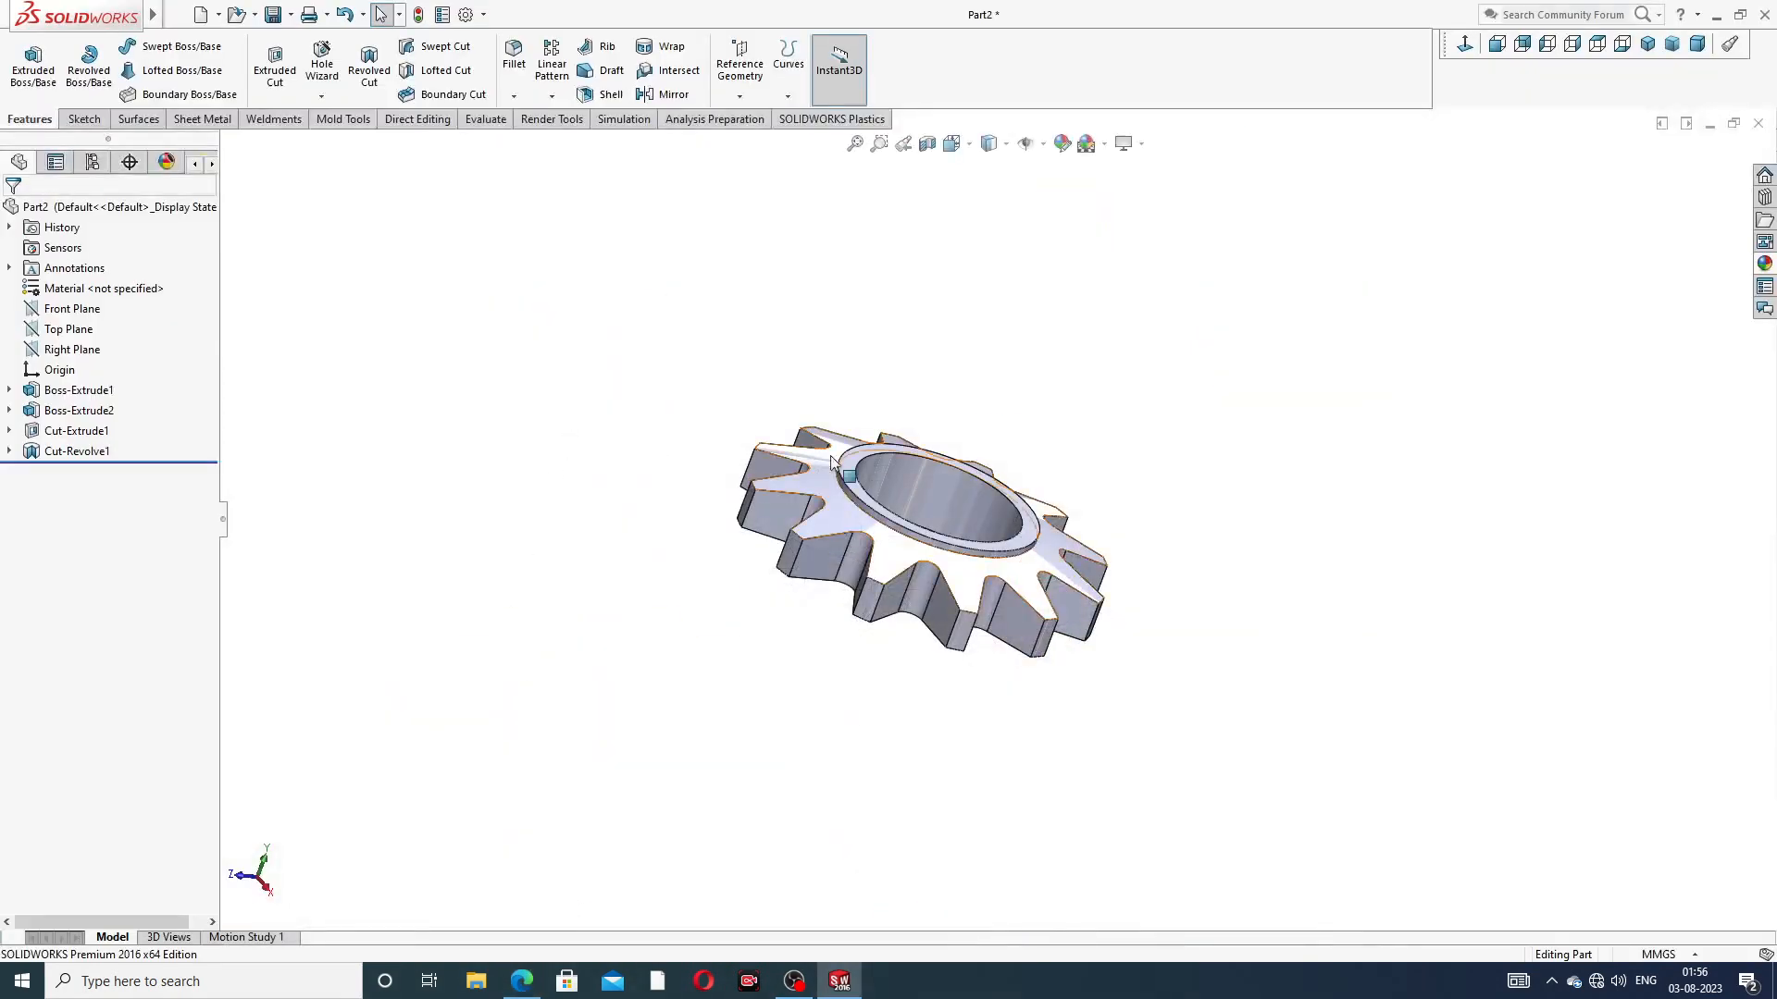
scroll(832, 463, down, 3)
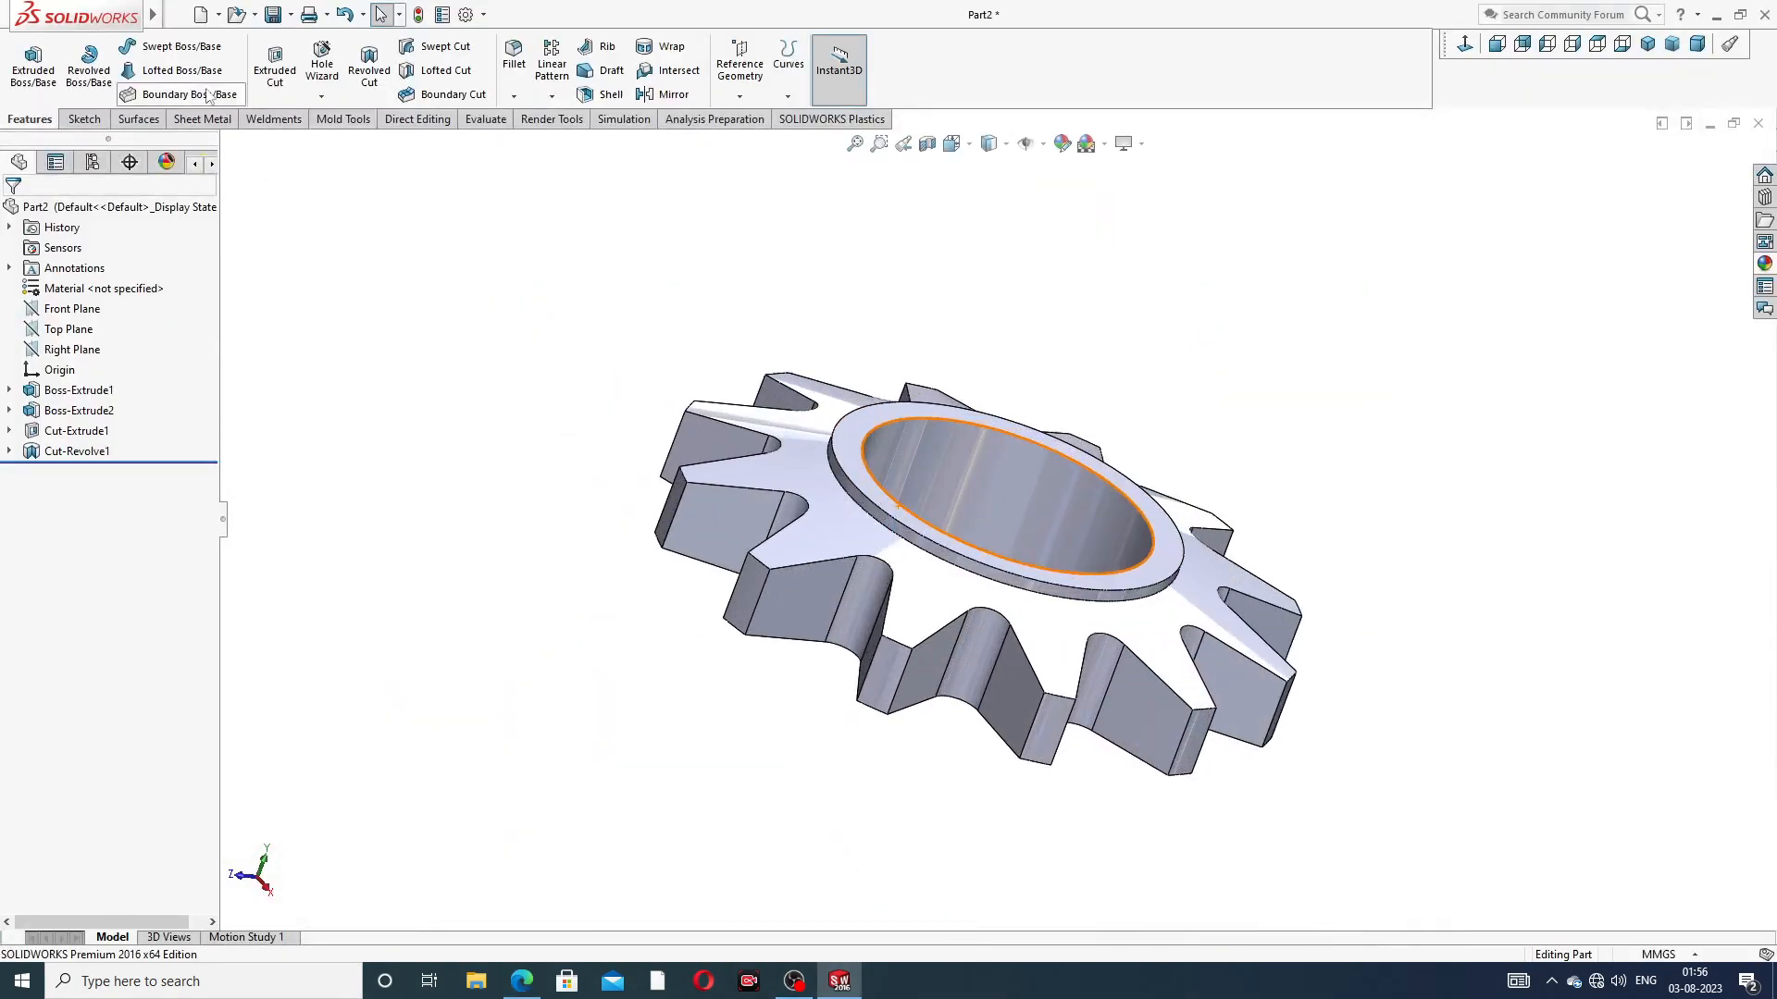
Insert the part PART-02, TOP ROD at the origin, with the option to locate it with the Move/Copy feature enabled
click(175, 15)
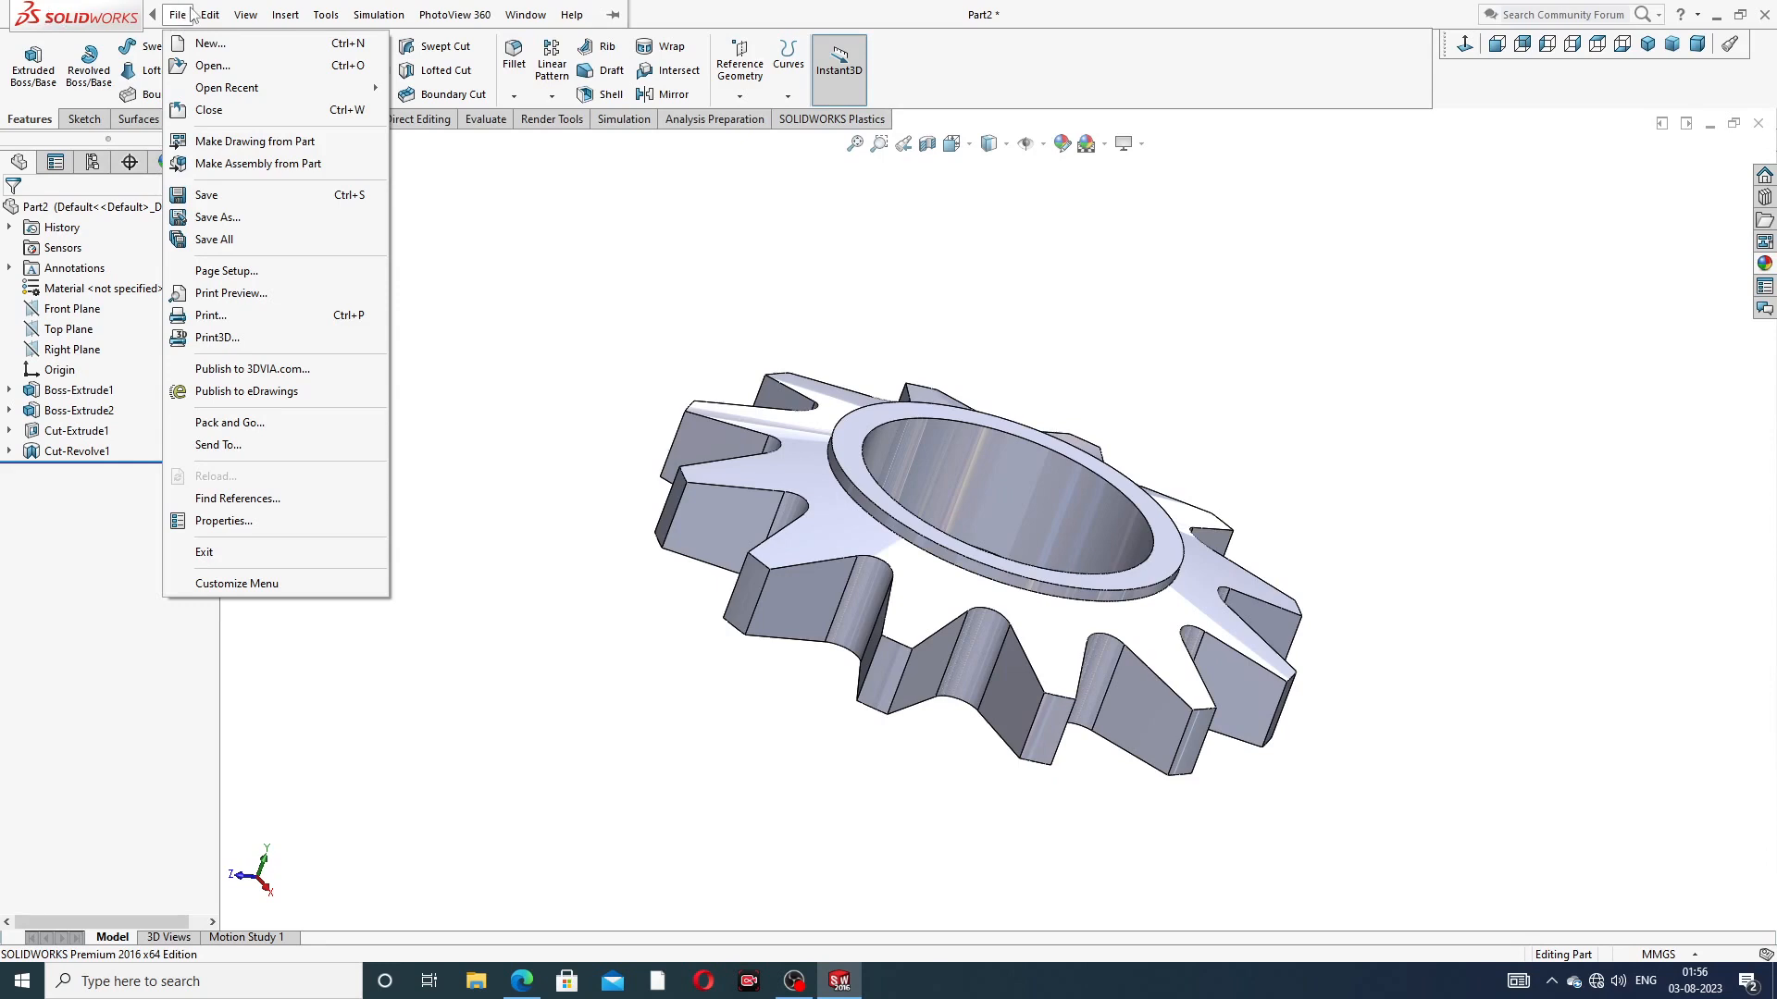
click(496, 231)
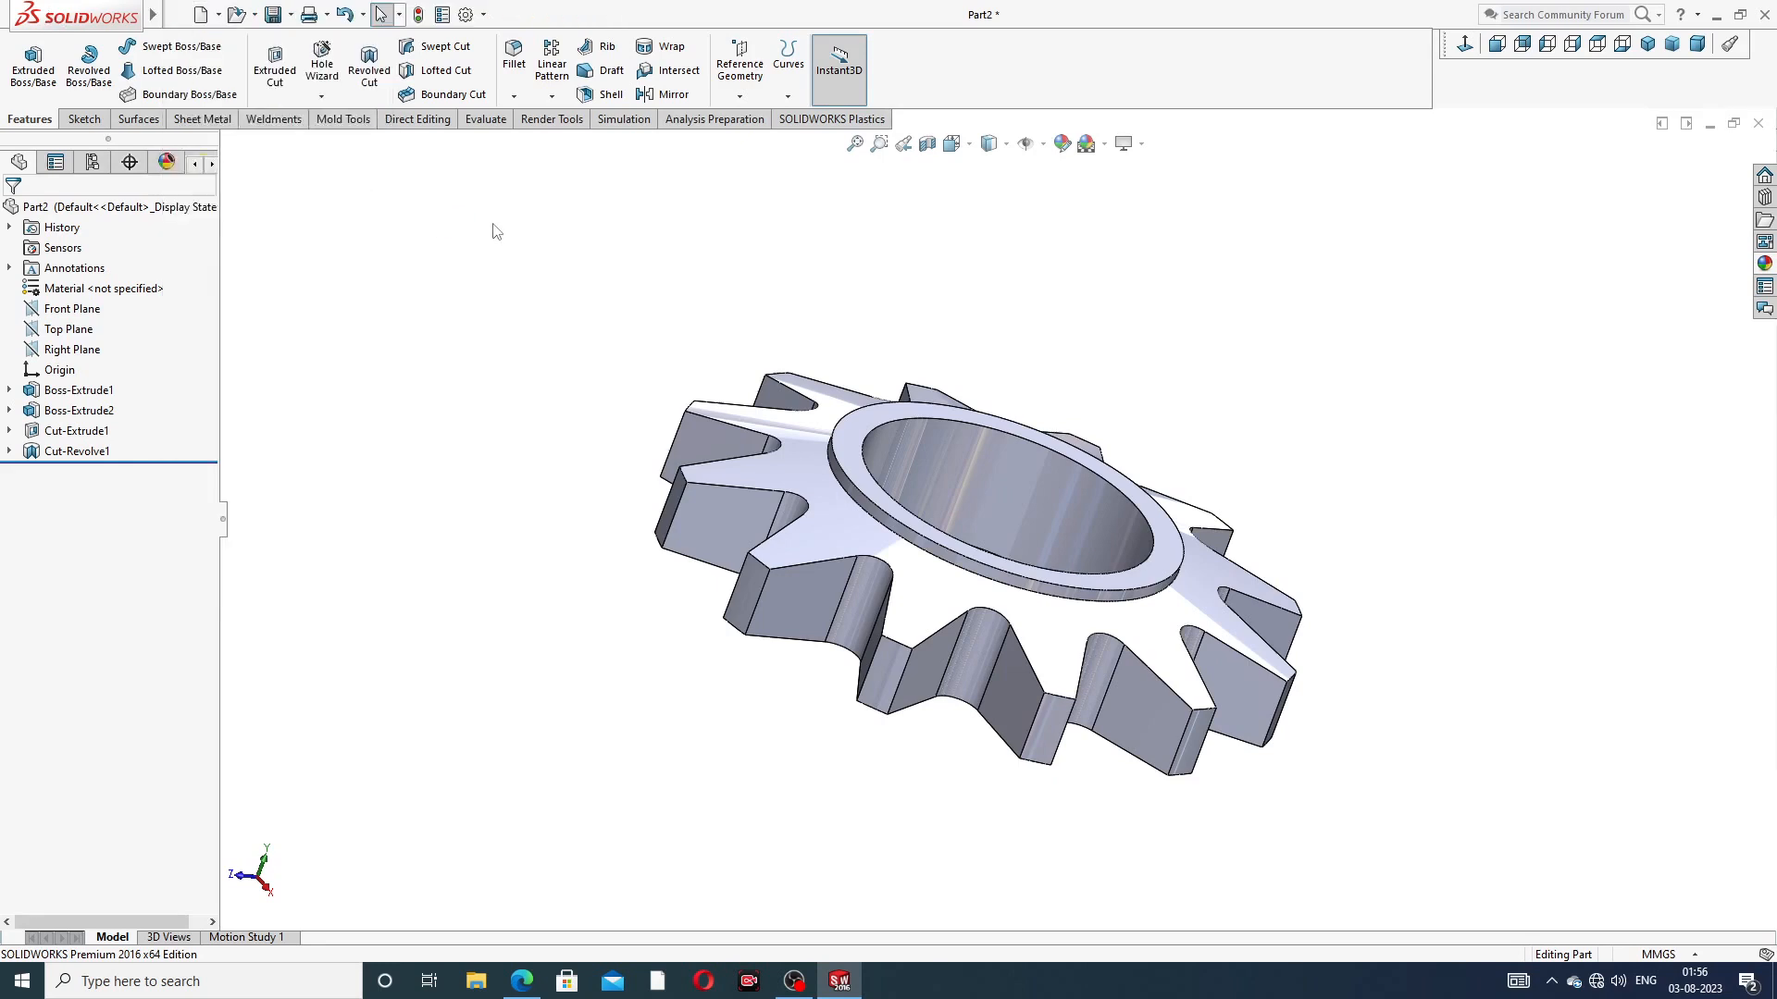
middle_drag(924, 427, 896, 450)
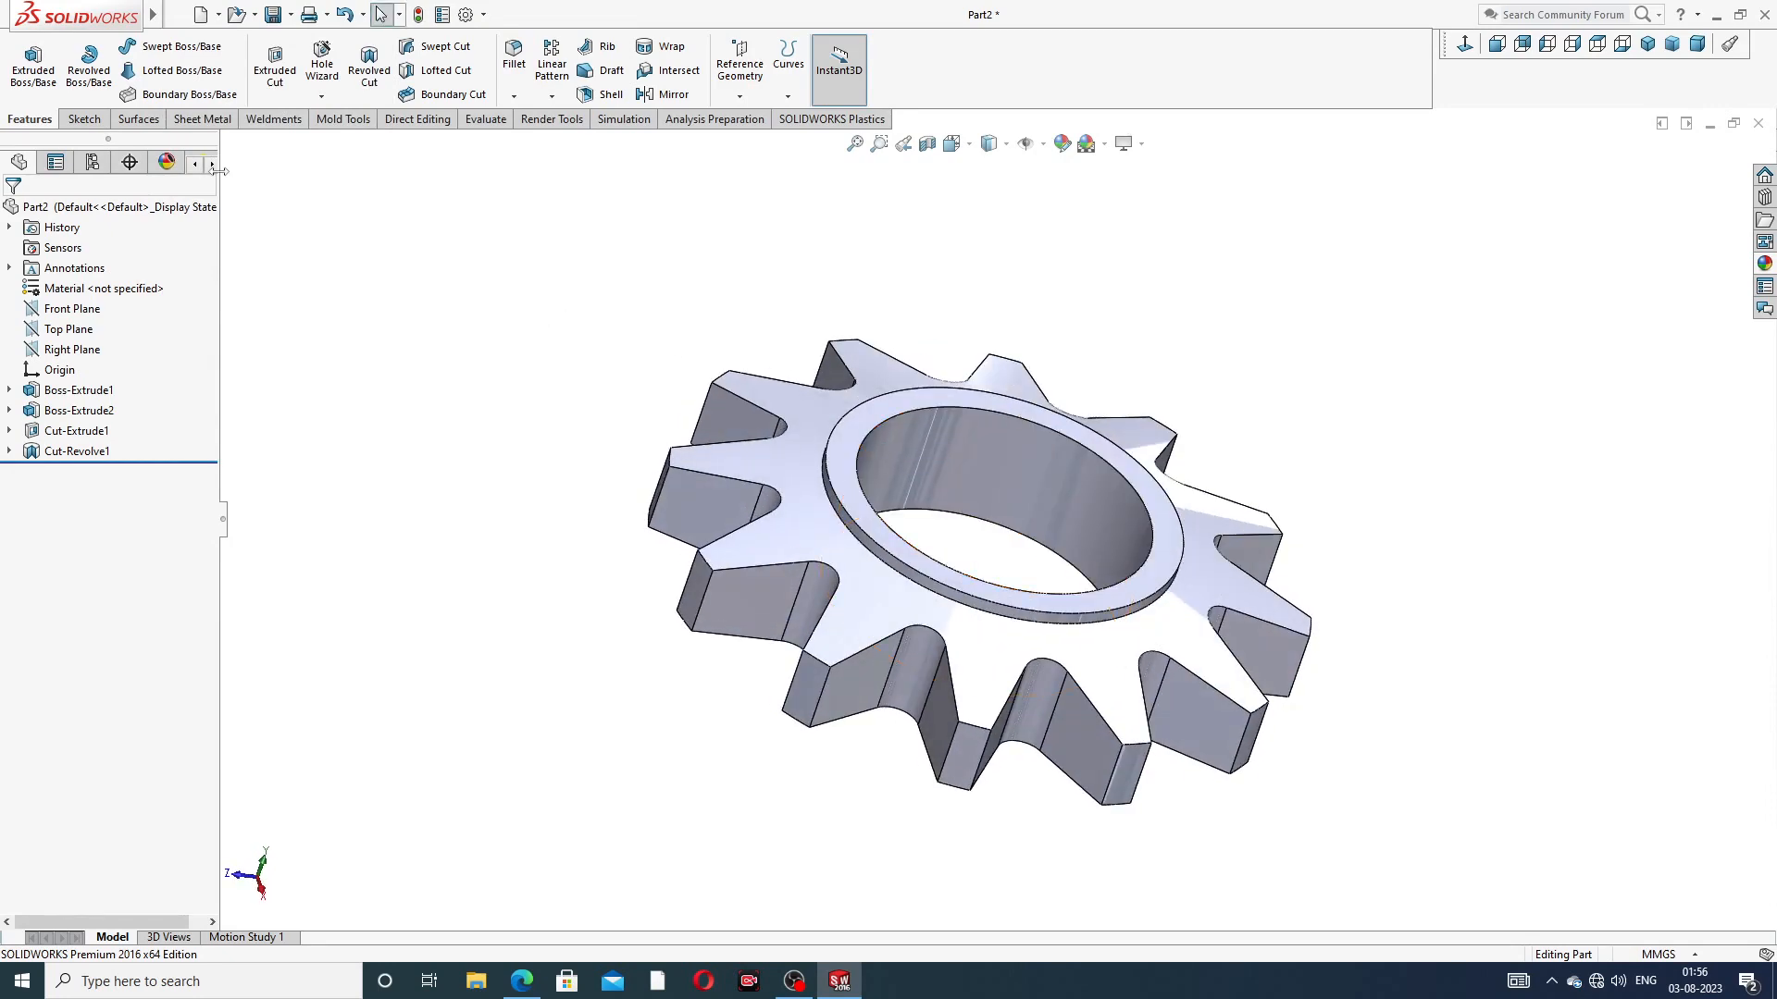
click(175, 16)
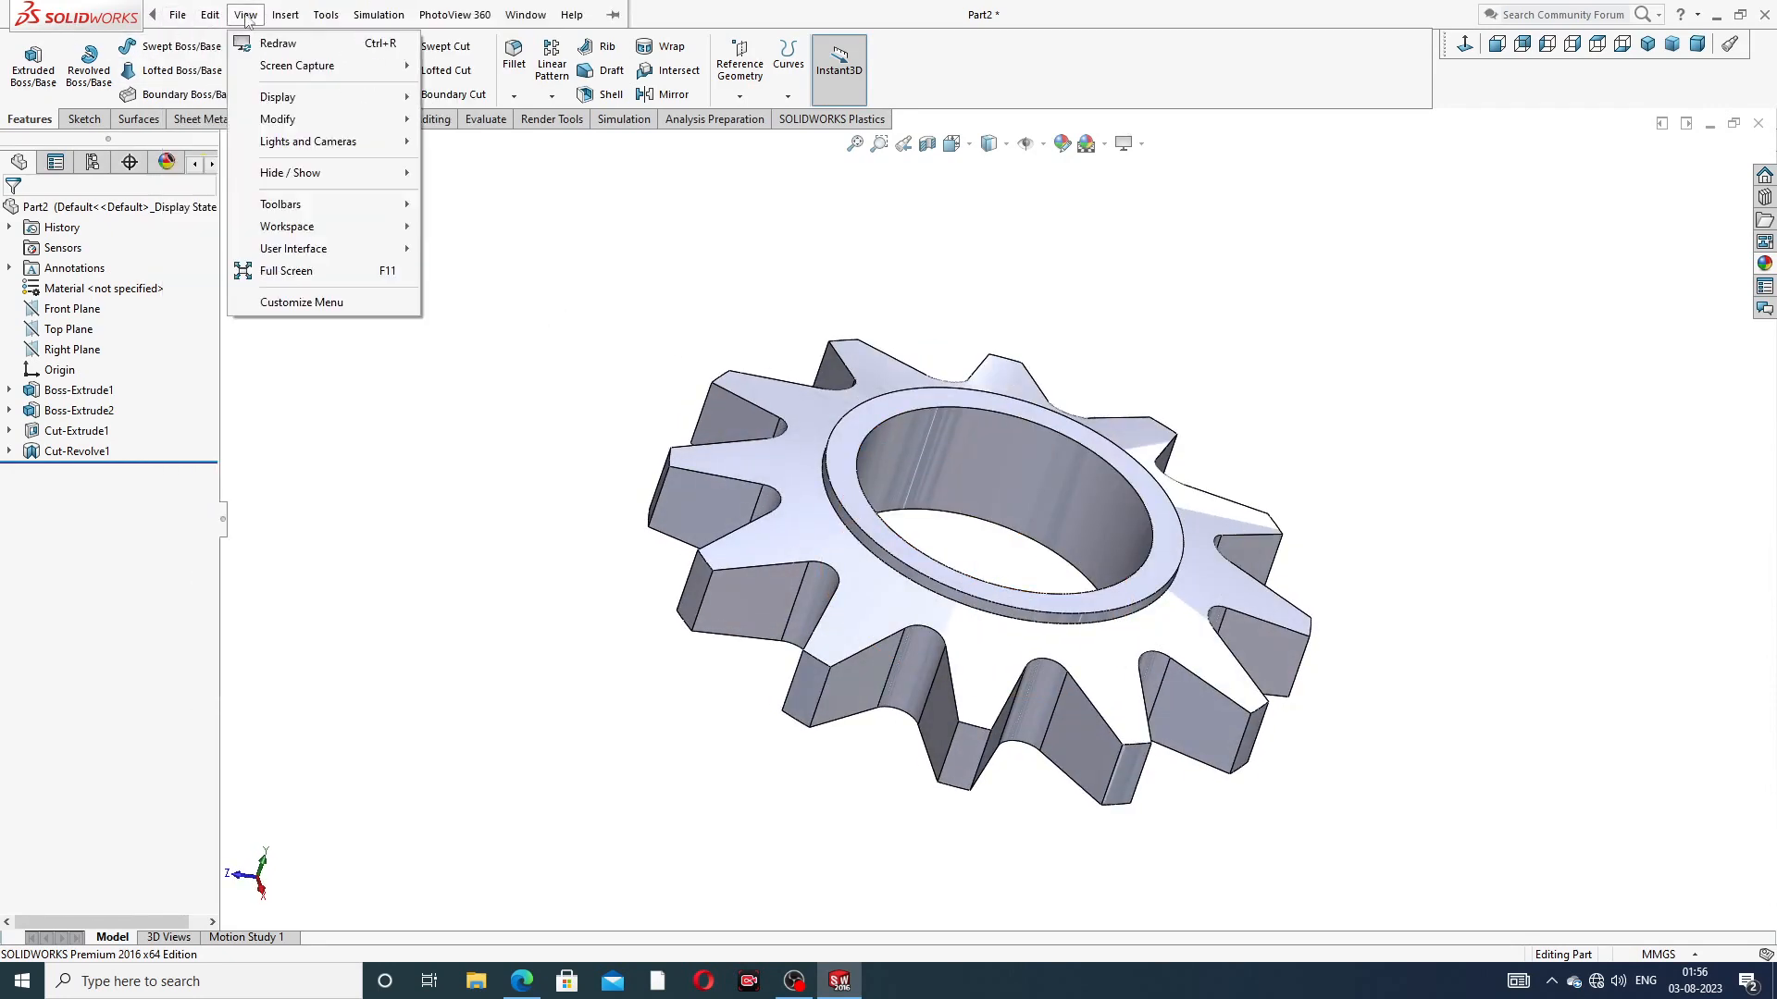
mouse_move(287, 19)
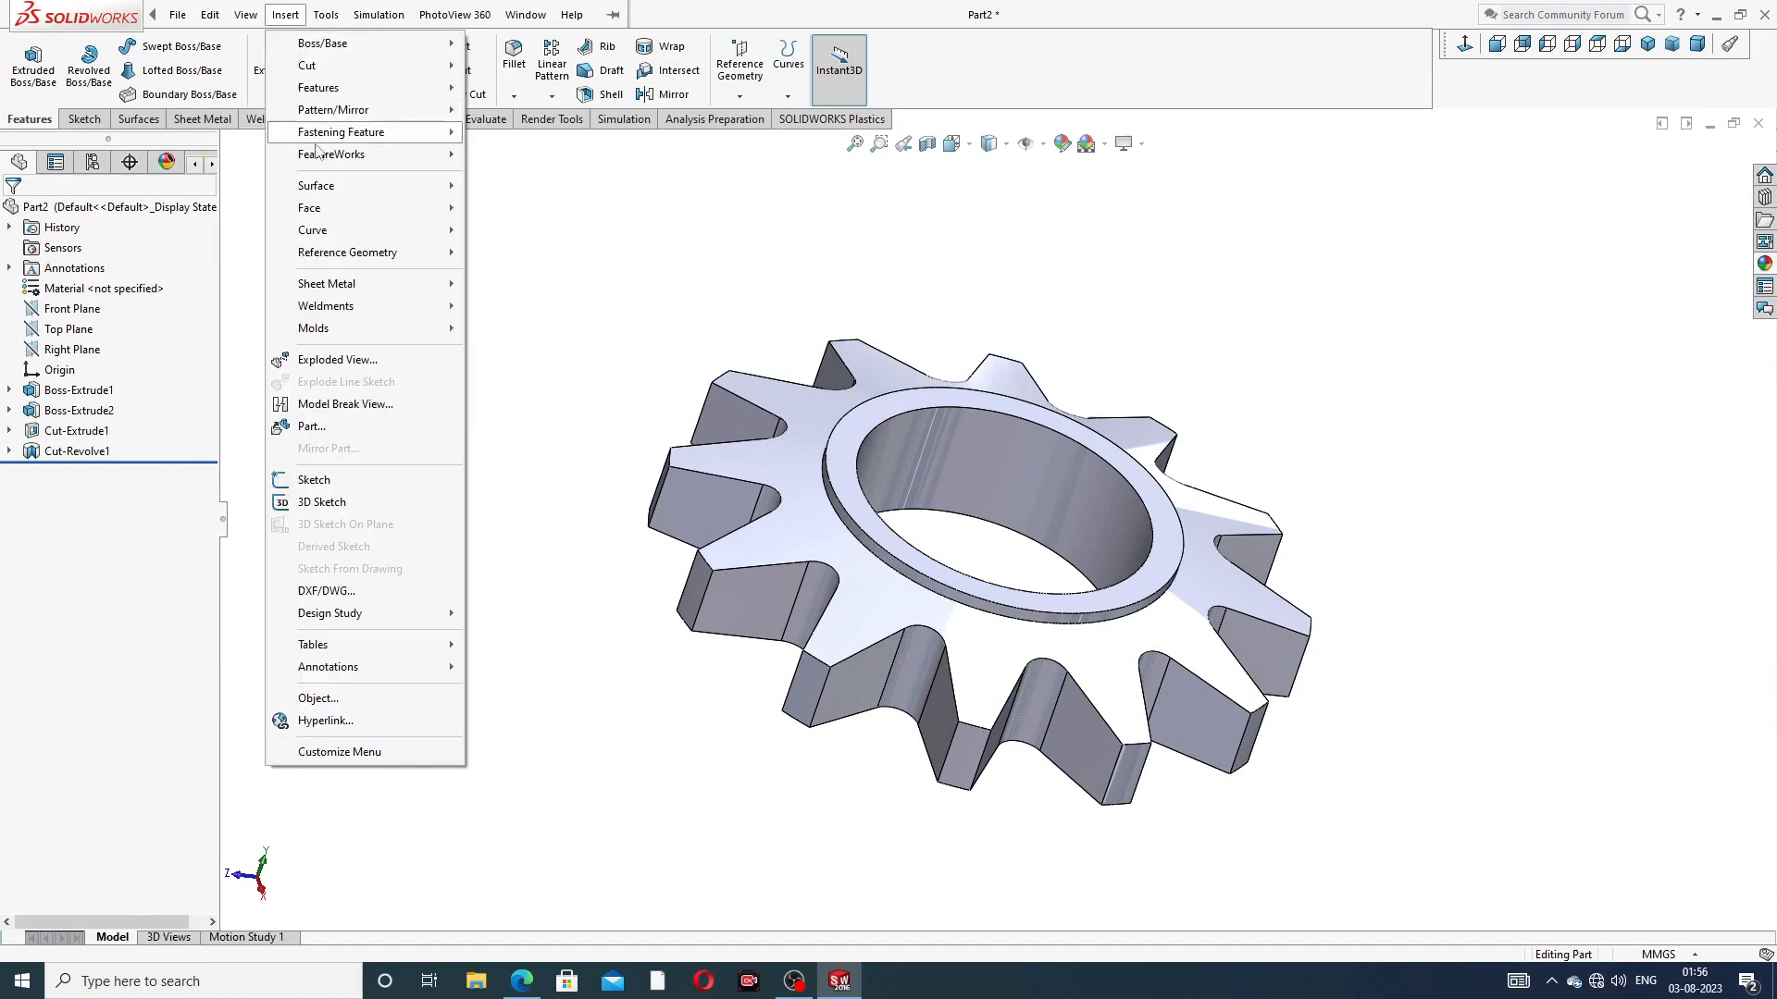
click(328, 431)
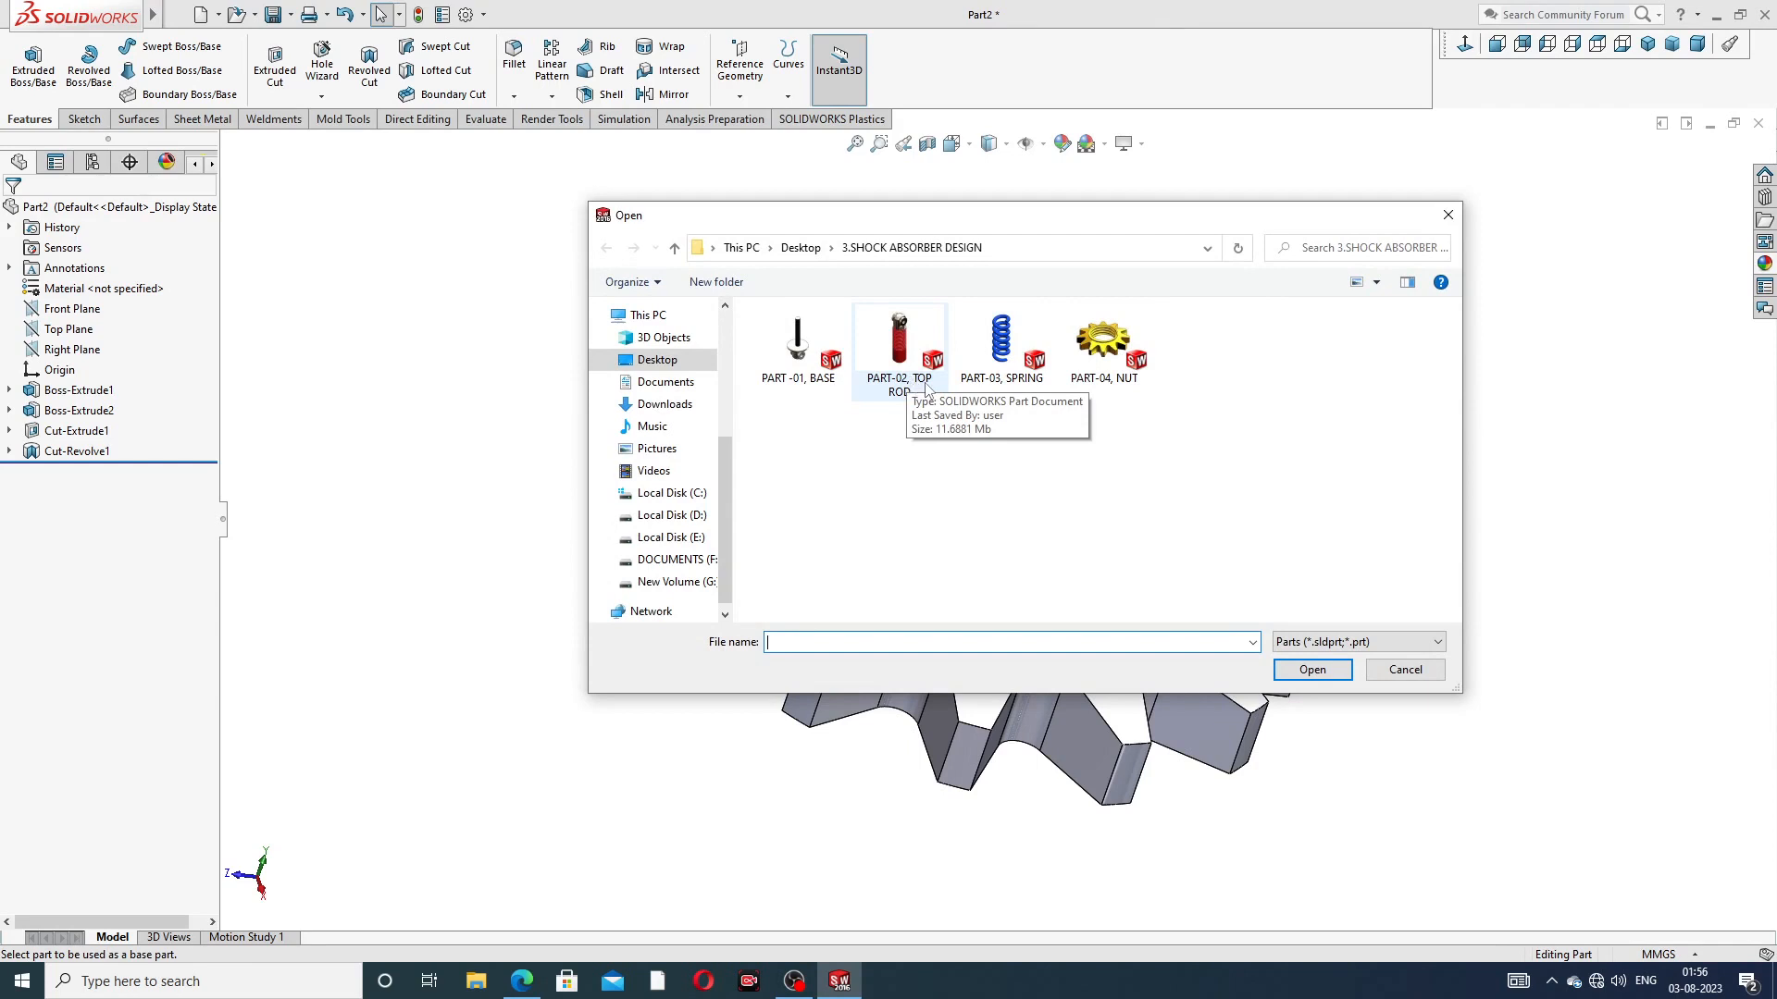
click(905, 358)
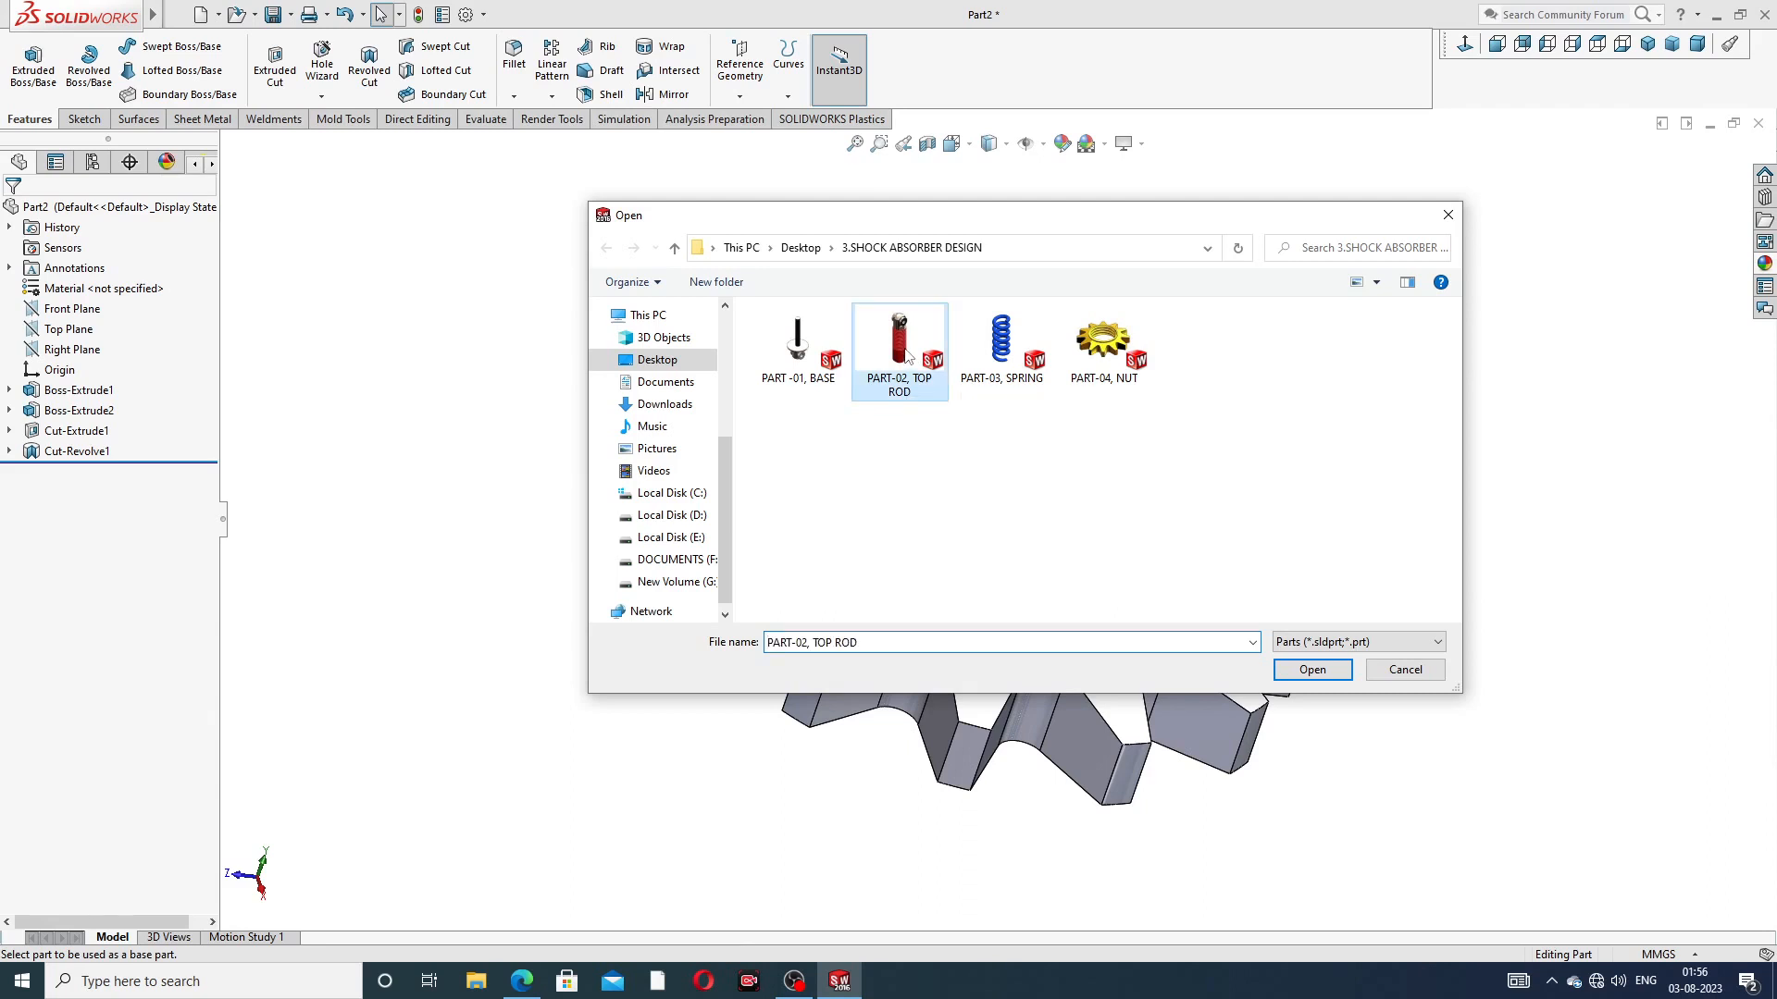
click(1314, 670)
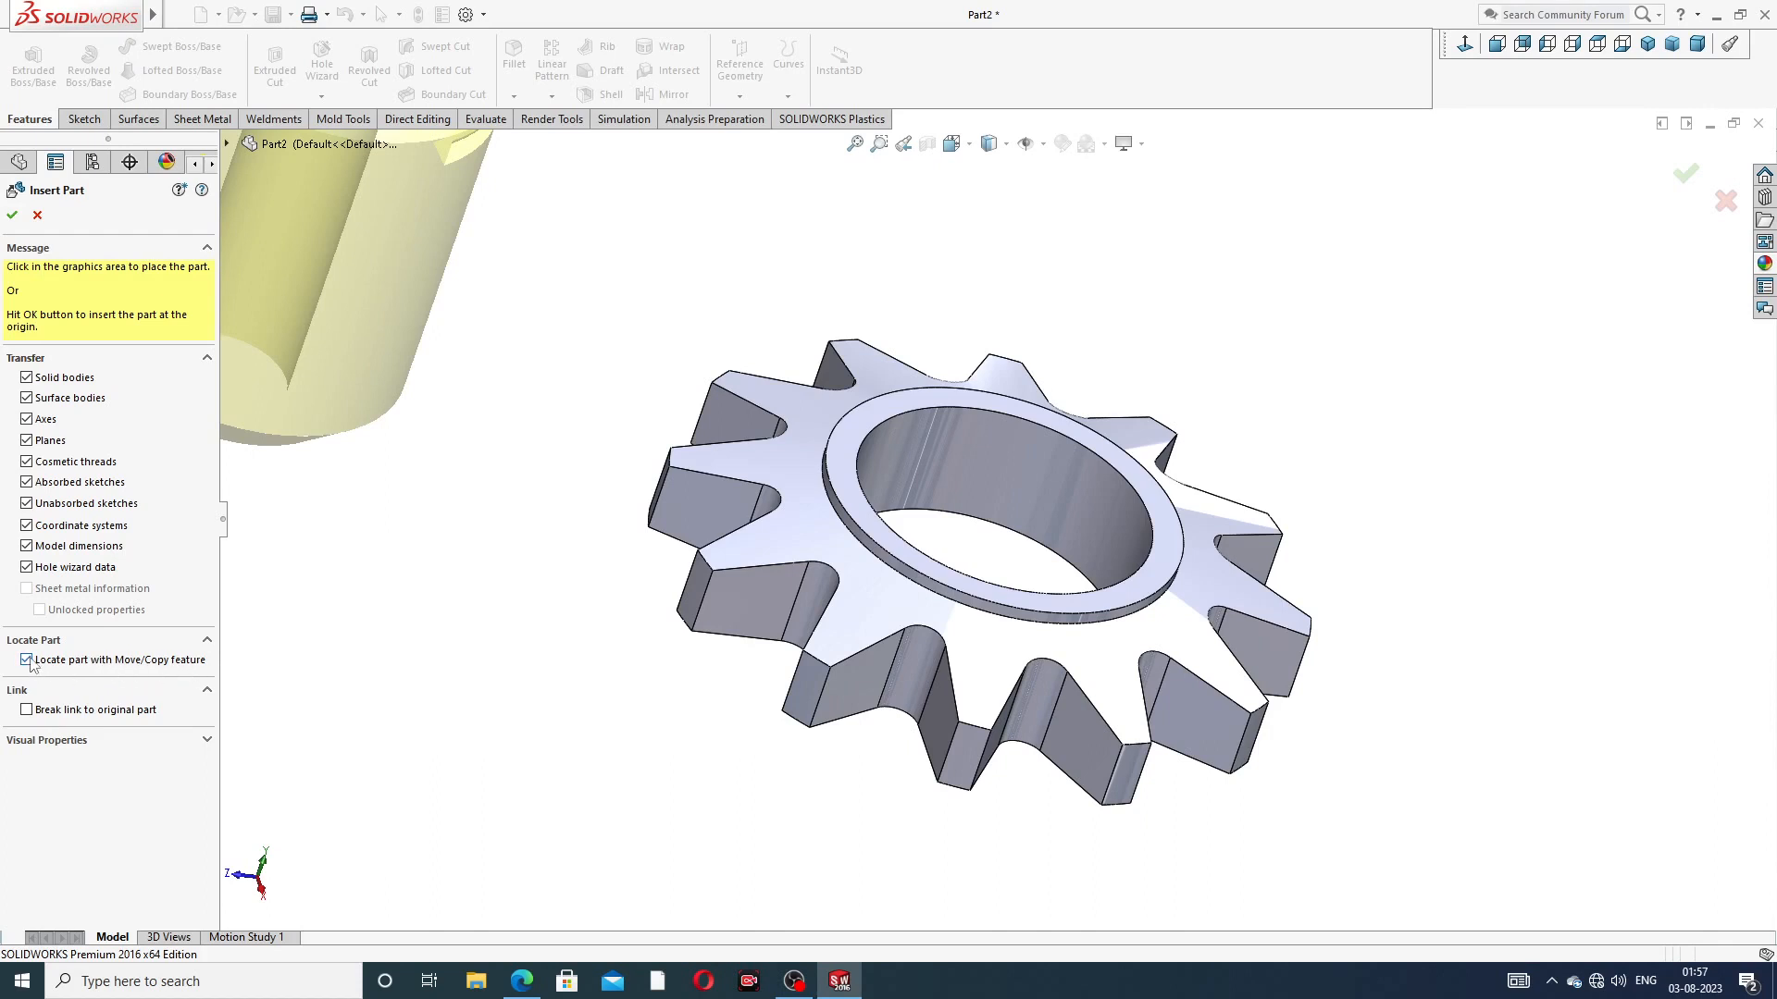
click(13, 215)
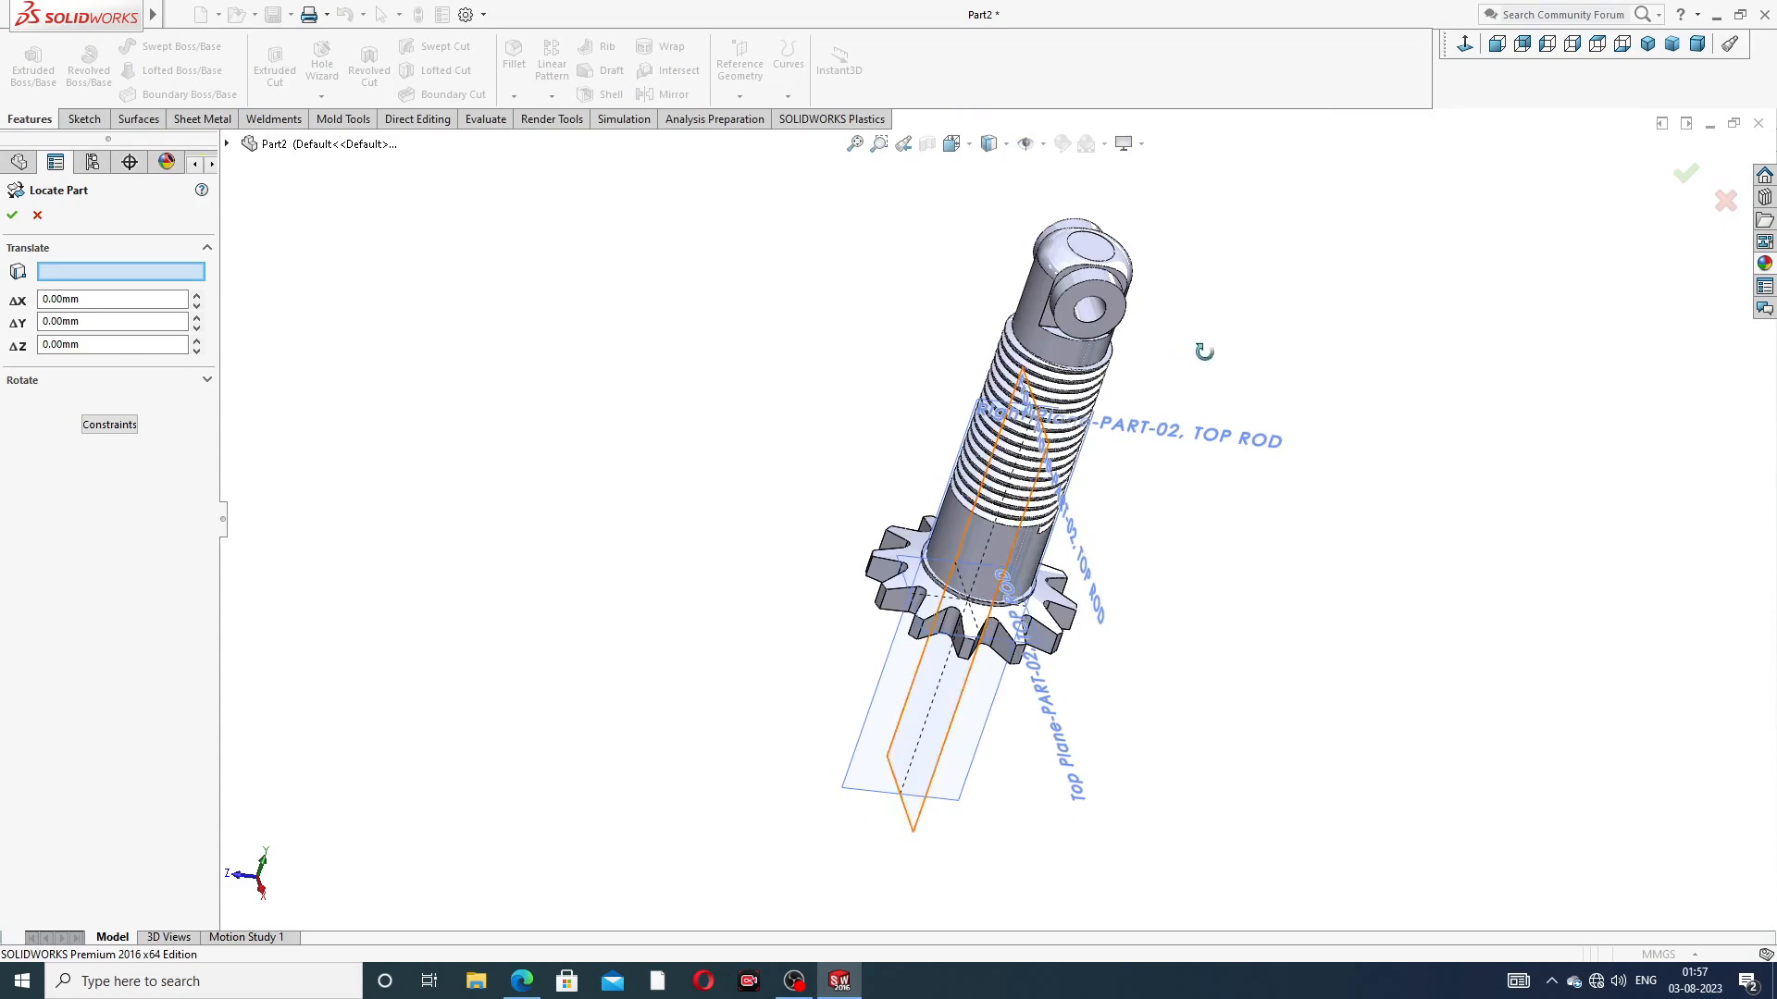
Translate the inserted top rod by -50 mm along Y so its threaded section runs through the nut
mouse_move(1204, 350)
middle_down()
mouse_move(1230, 191)
mouse_move(1214, 320)
mouse_move(1243, 304)
mouse_move(1204, 353)
middle_up()
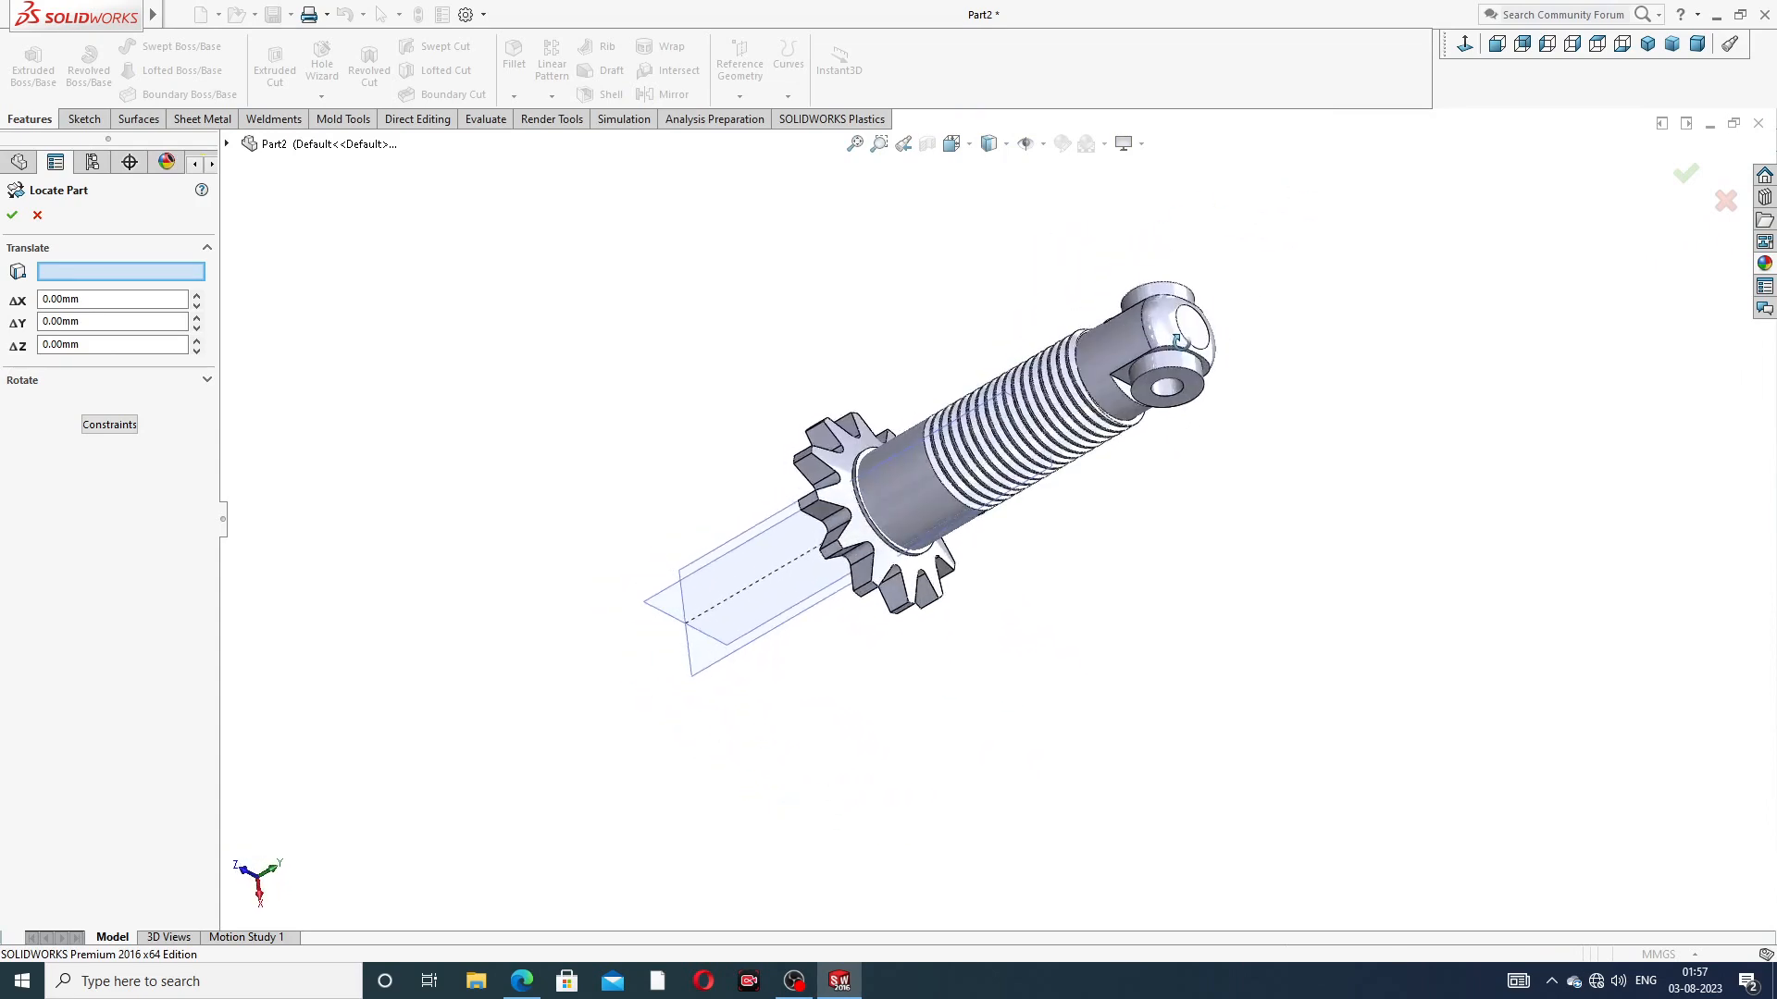
scroll(928, 458, down, 2)
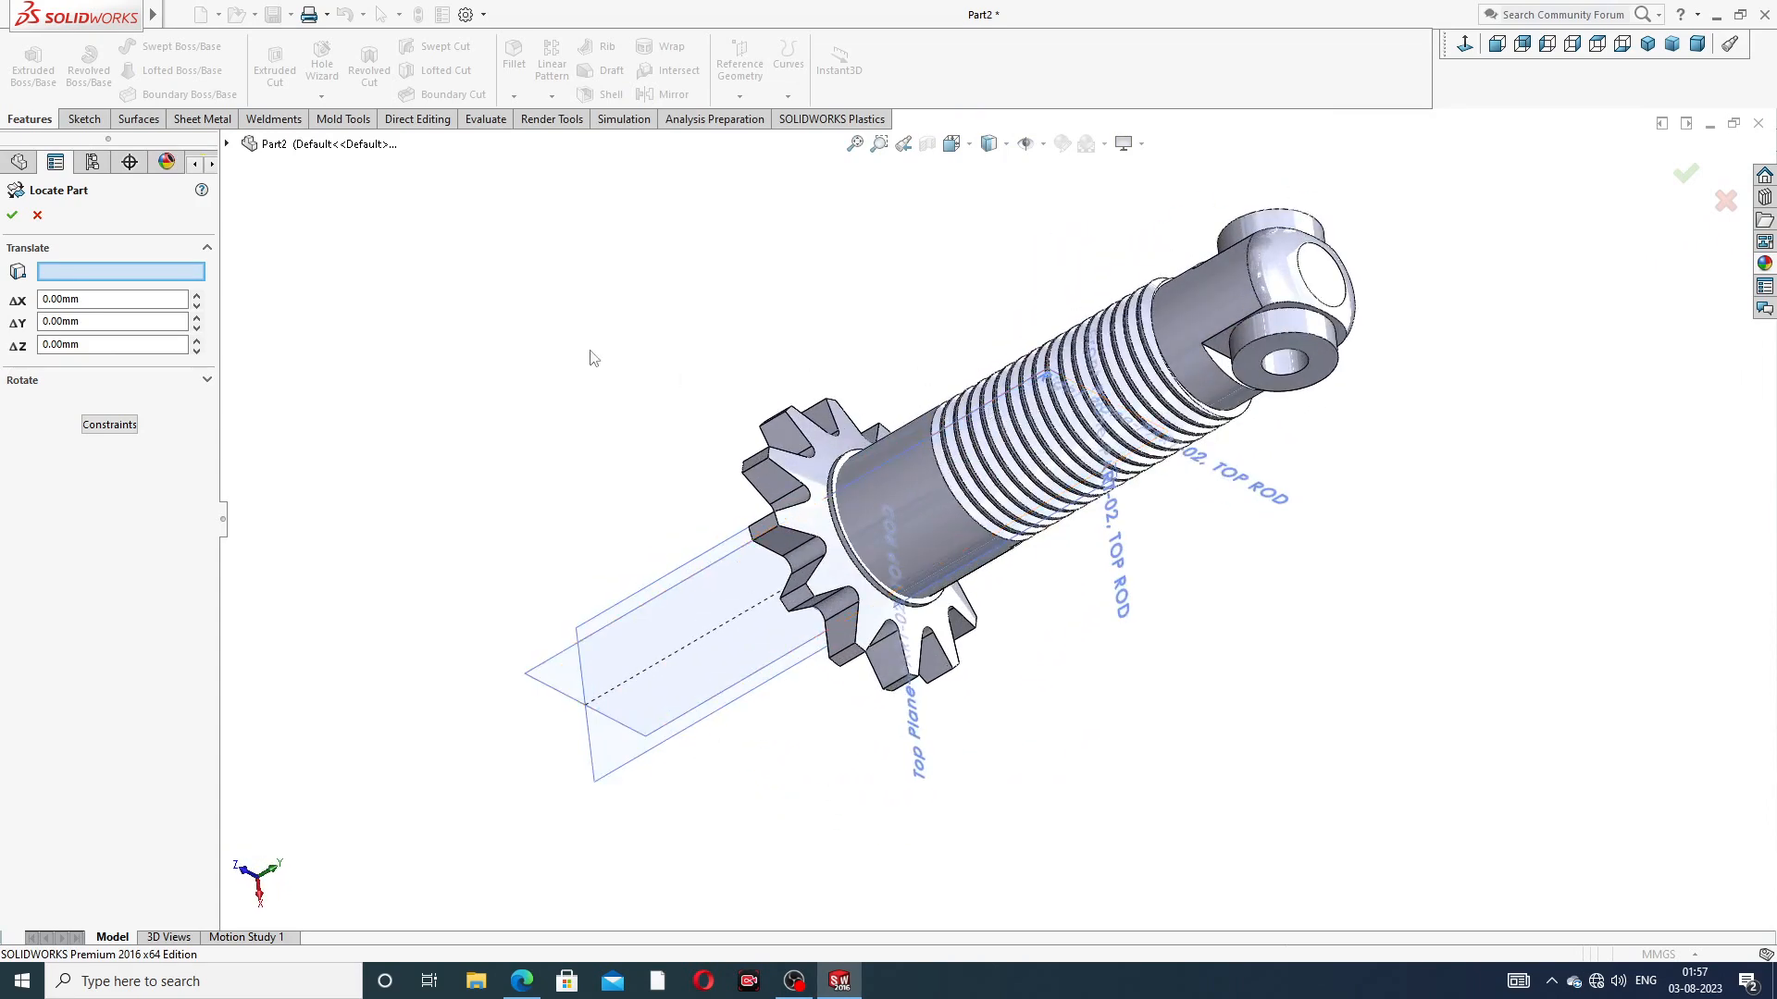
middle_drag(786, 380, 844, 277)
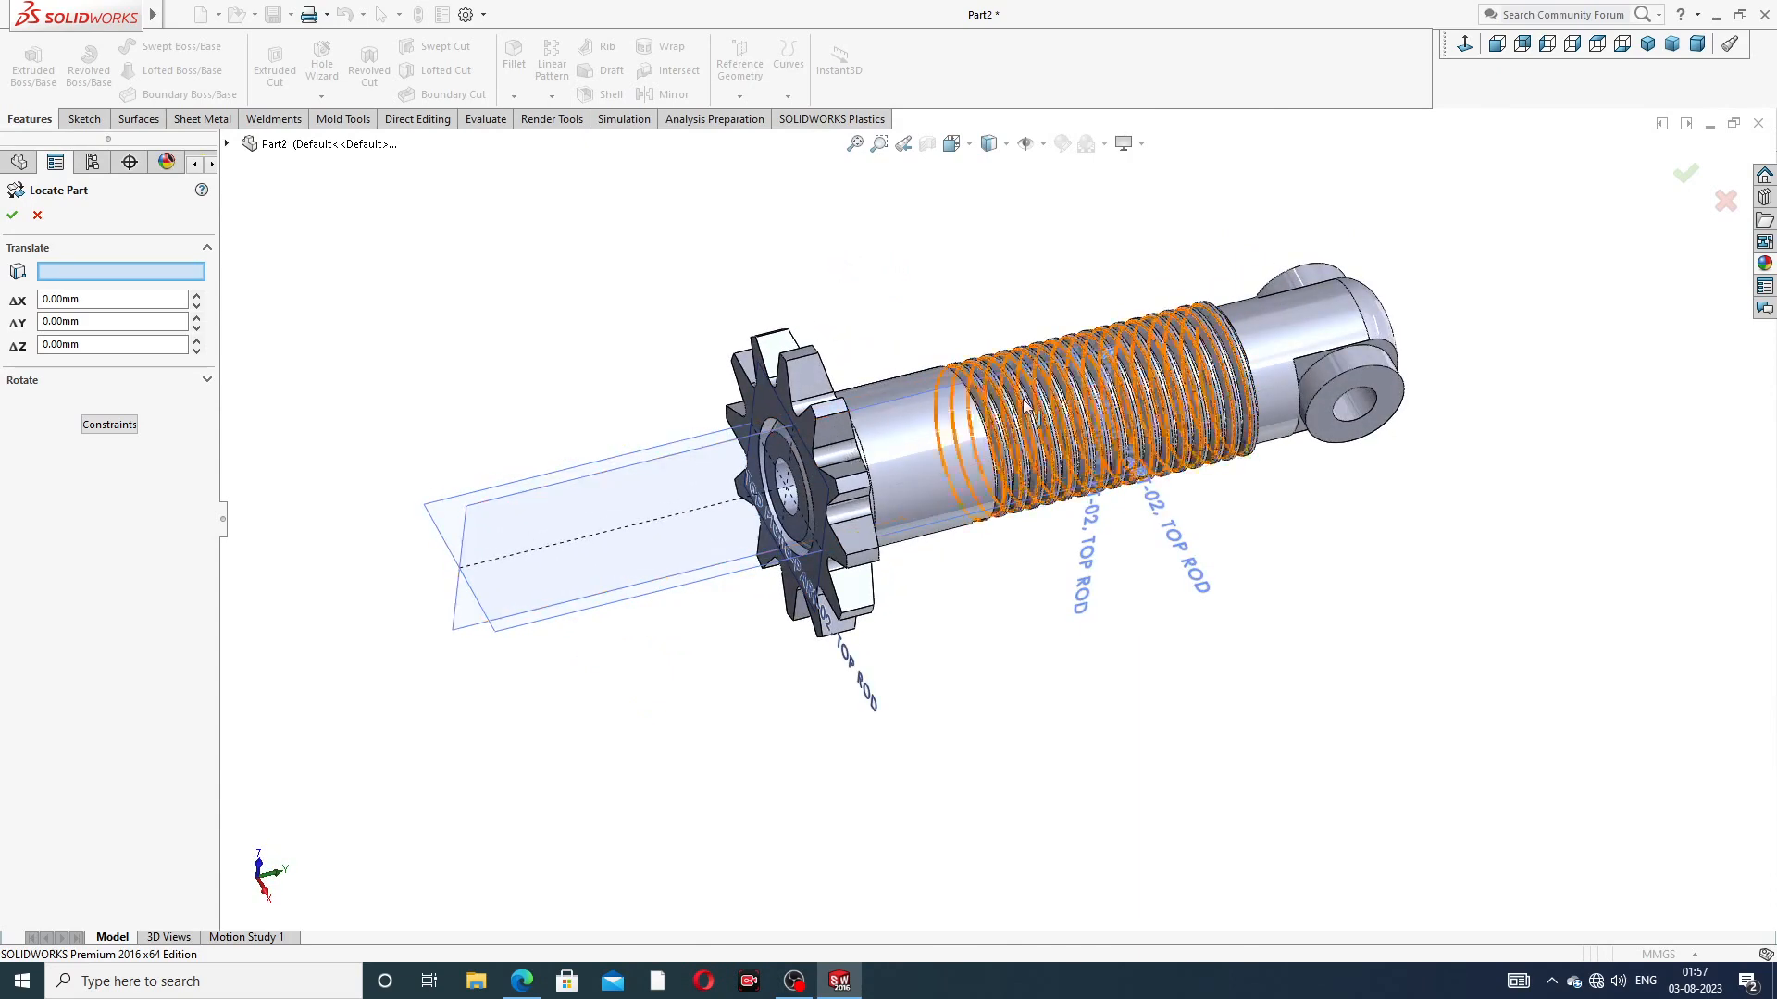
scroll(893, 450, down, 3)
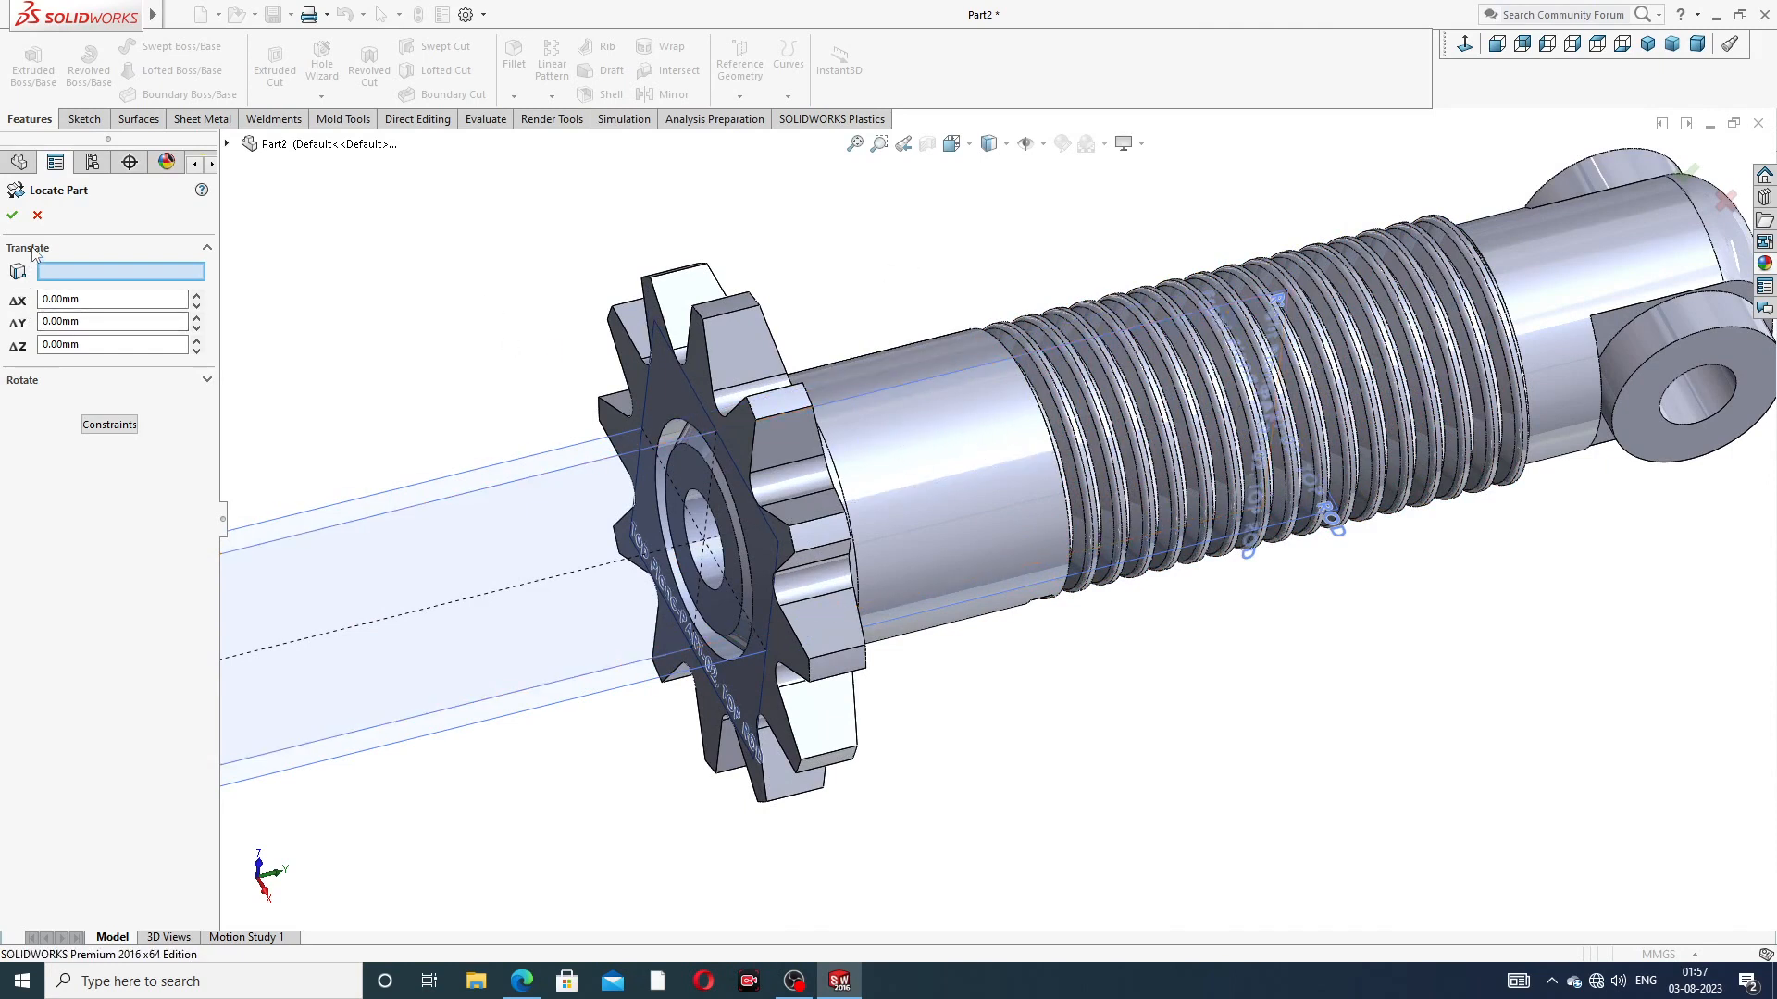
click(89, 322)
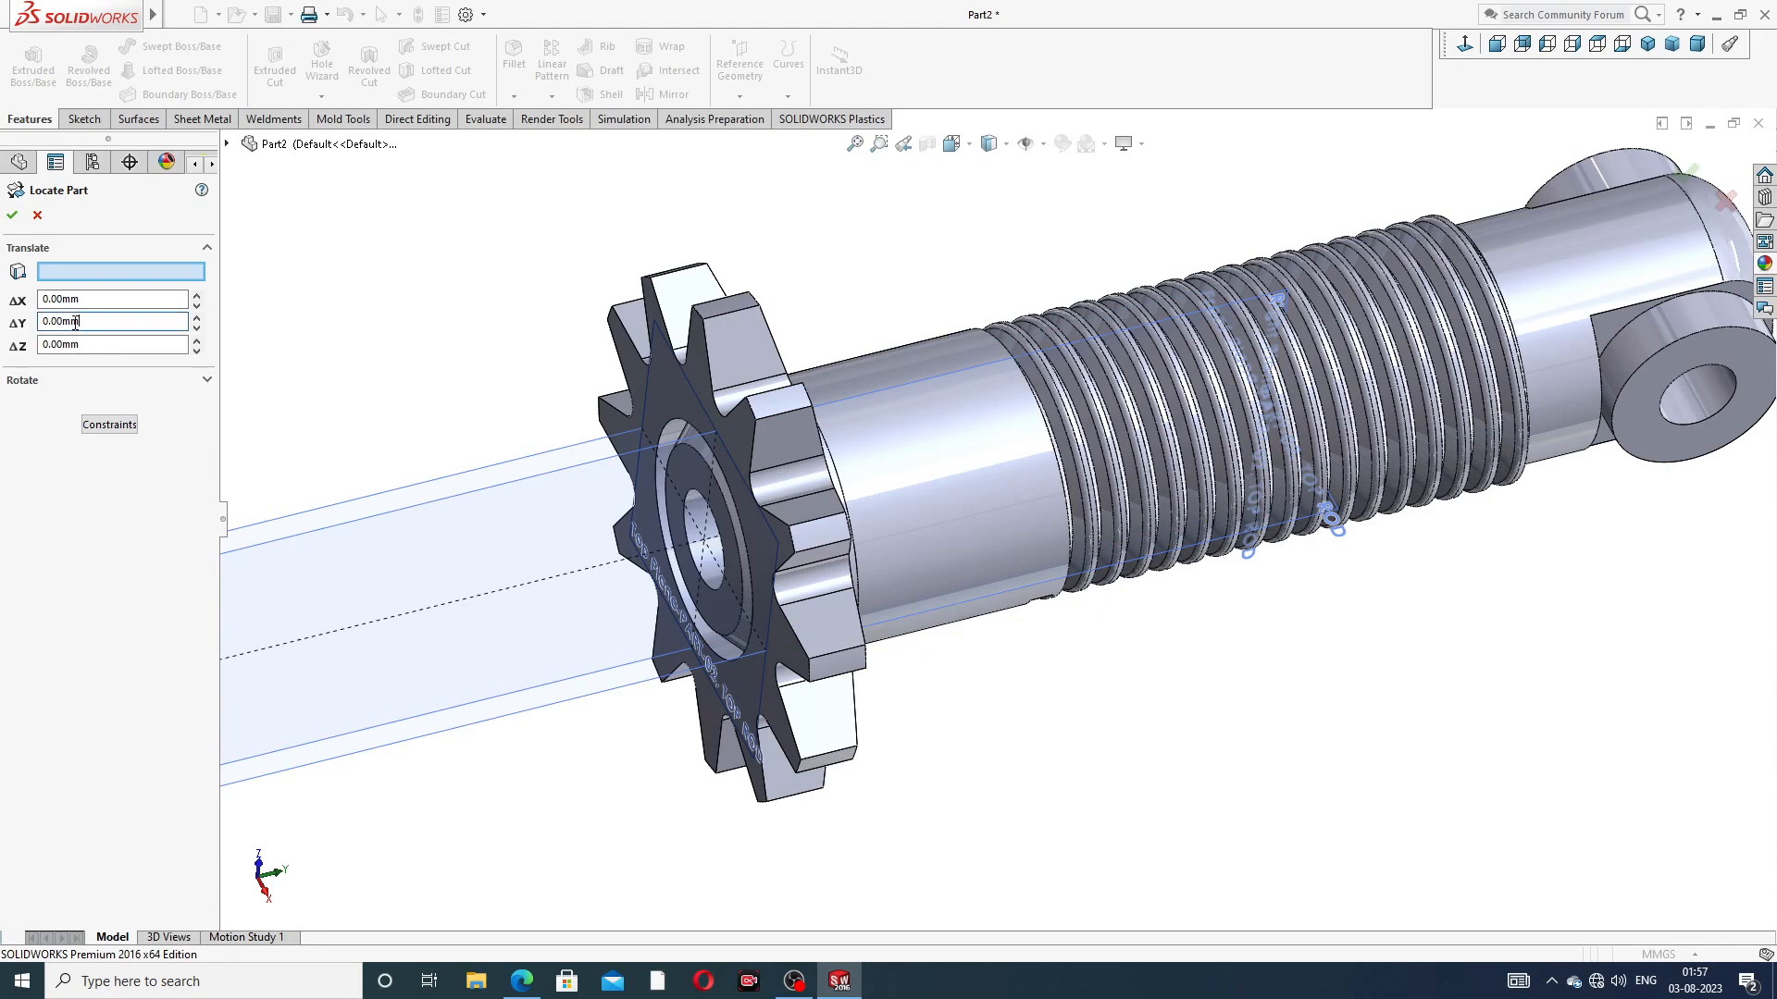
click(197, 318)
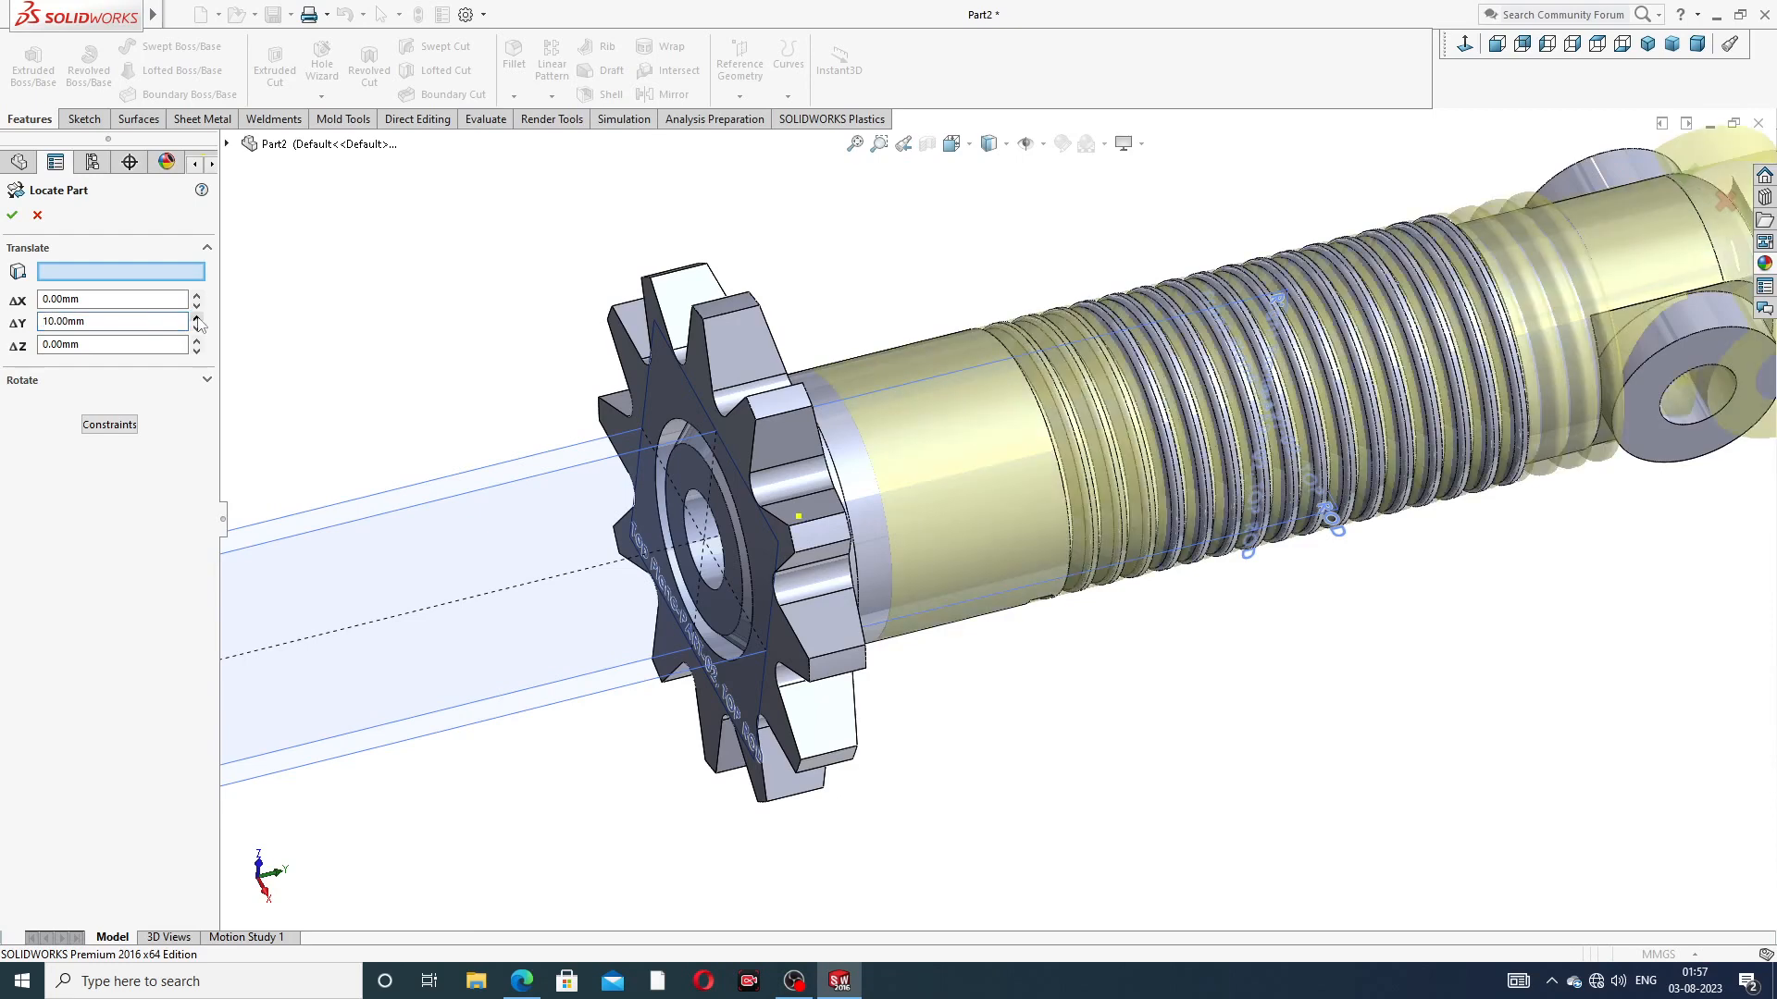
key(f)
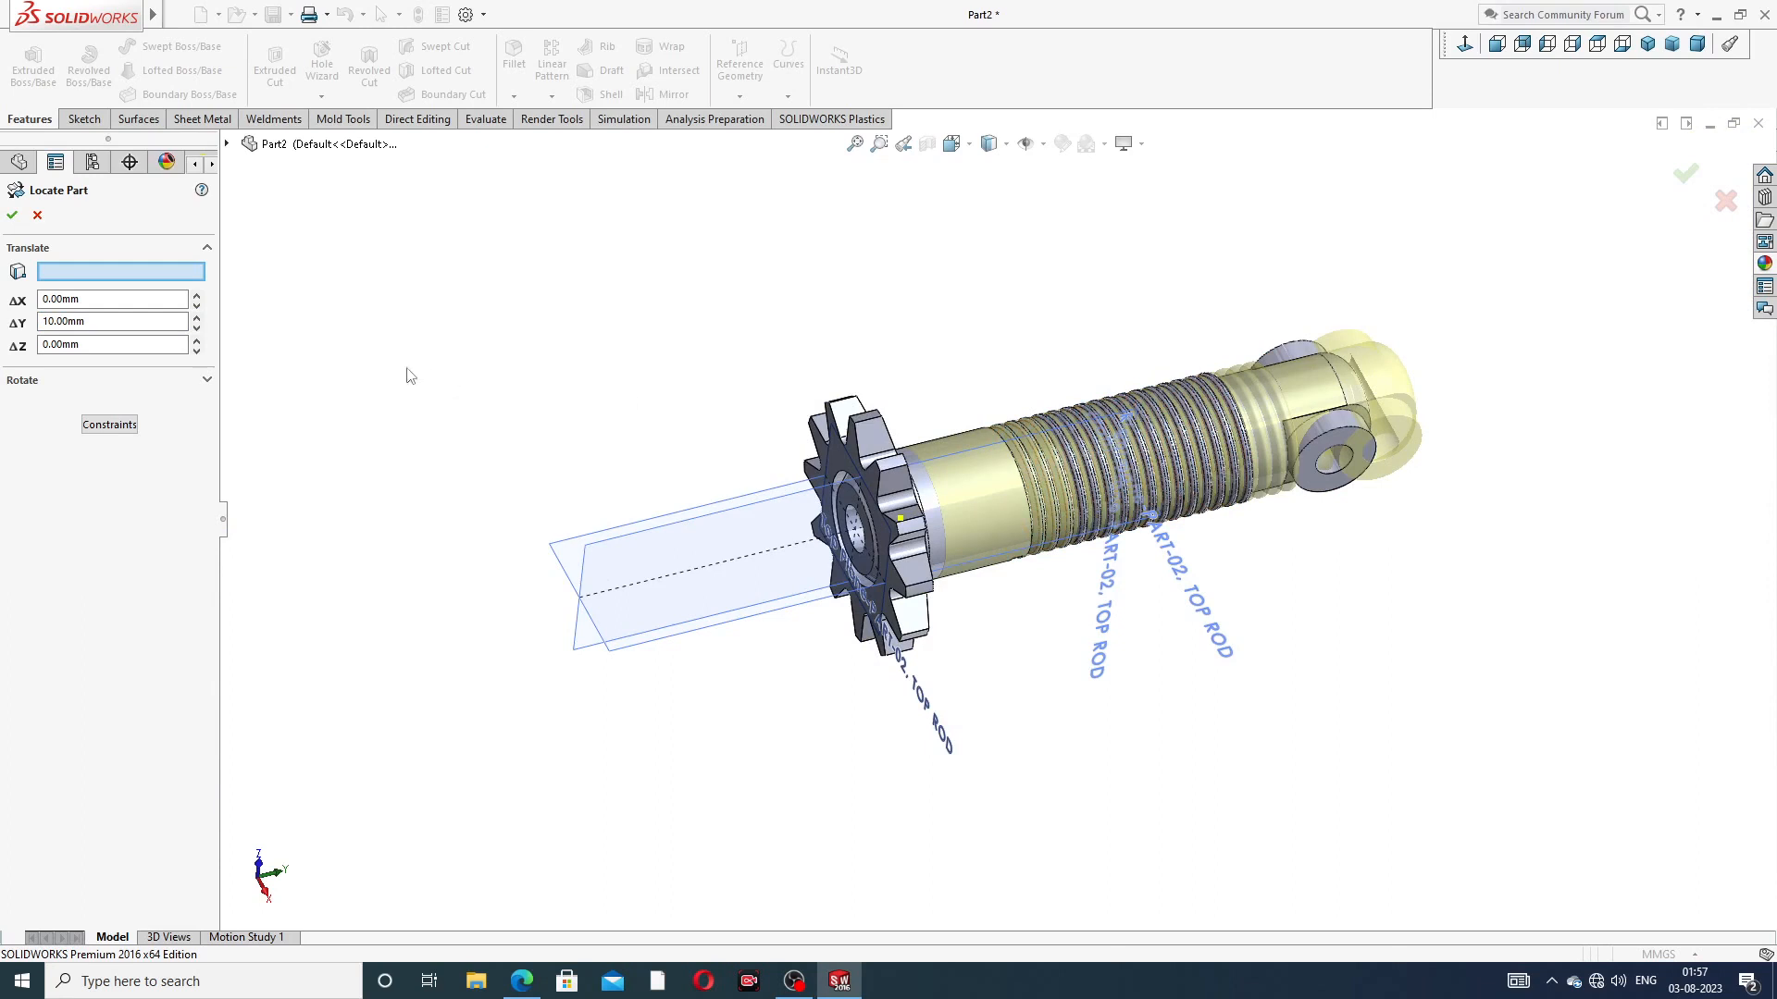
click(197, 328)
click(196, 329)
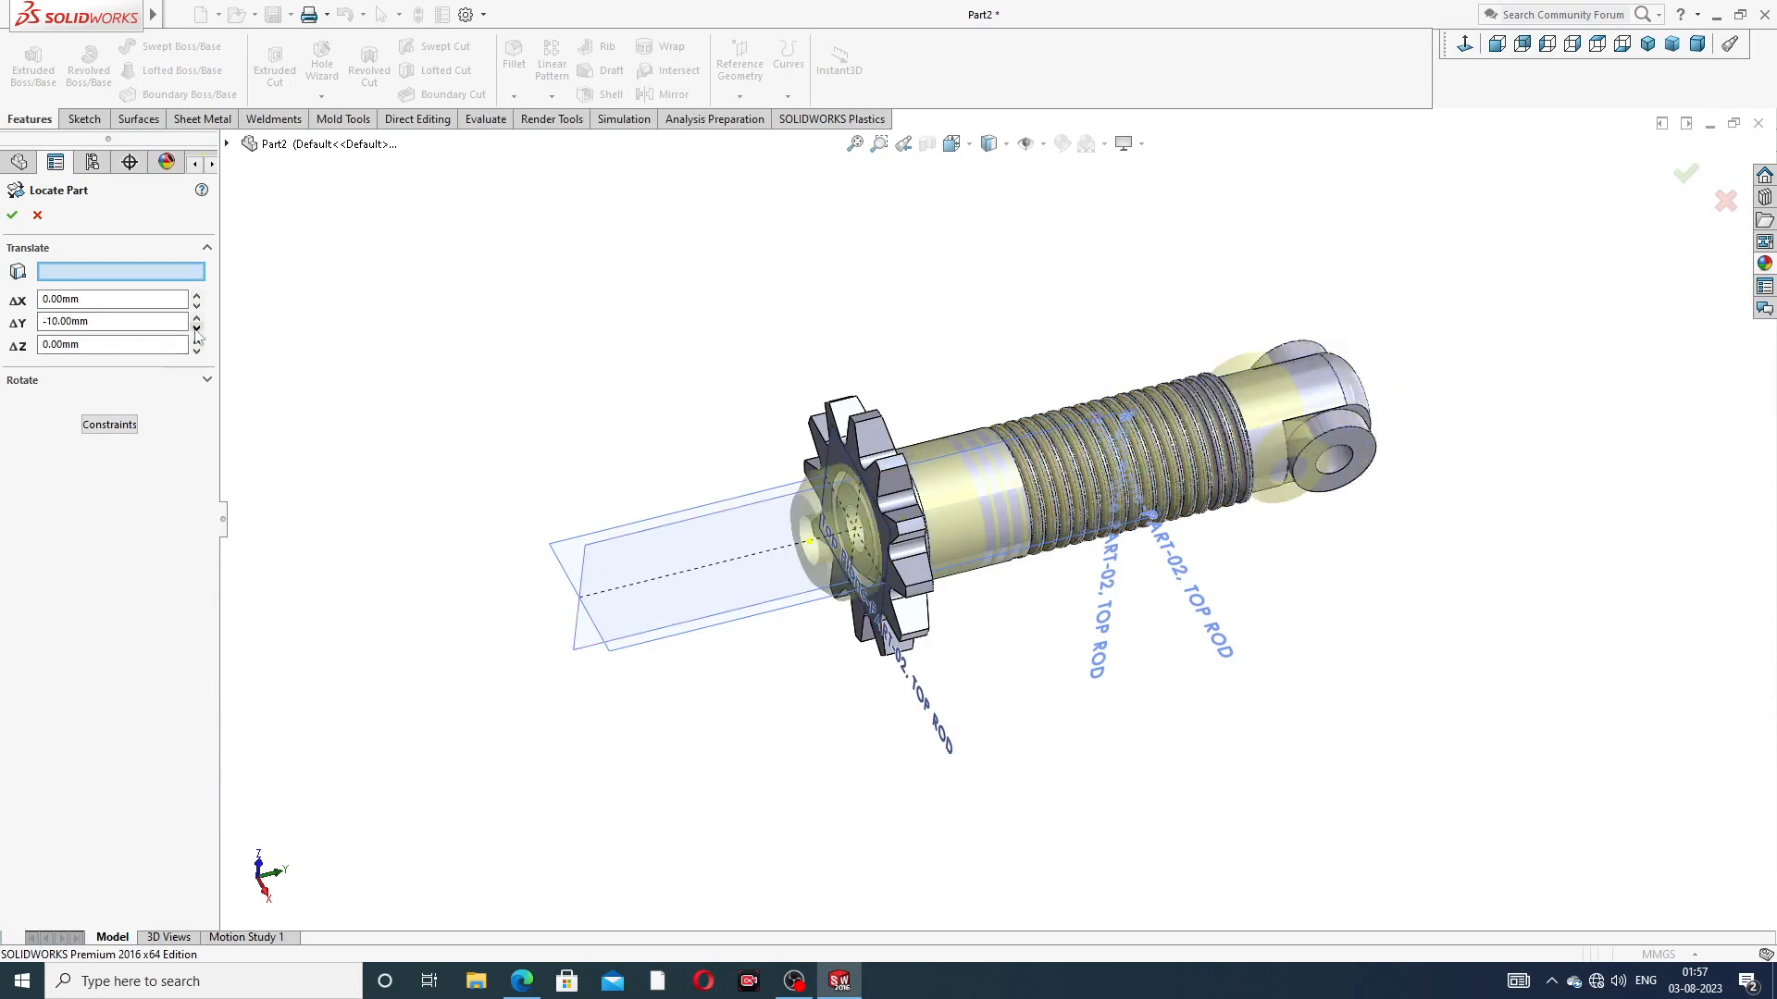
click(196, 328)
click(196, 329)
click(197, 328)
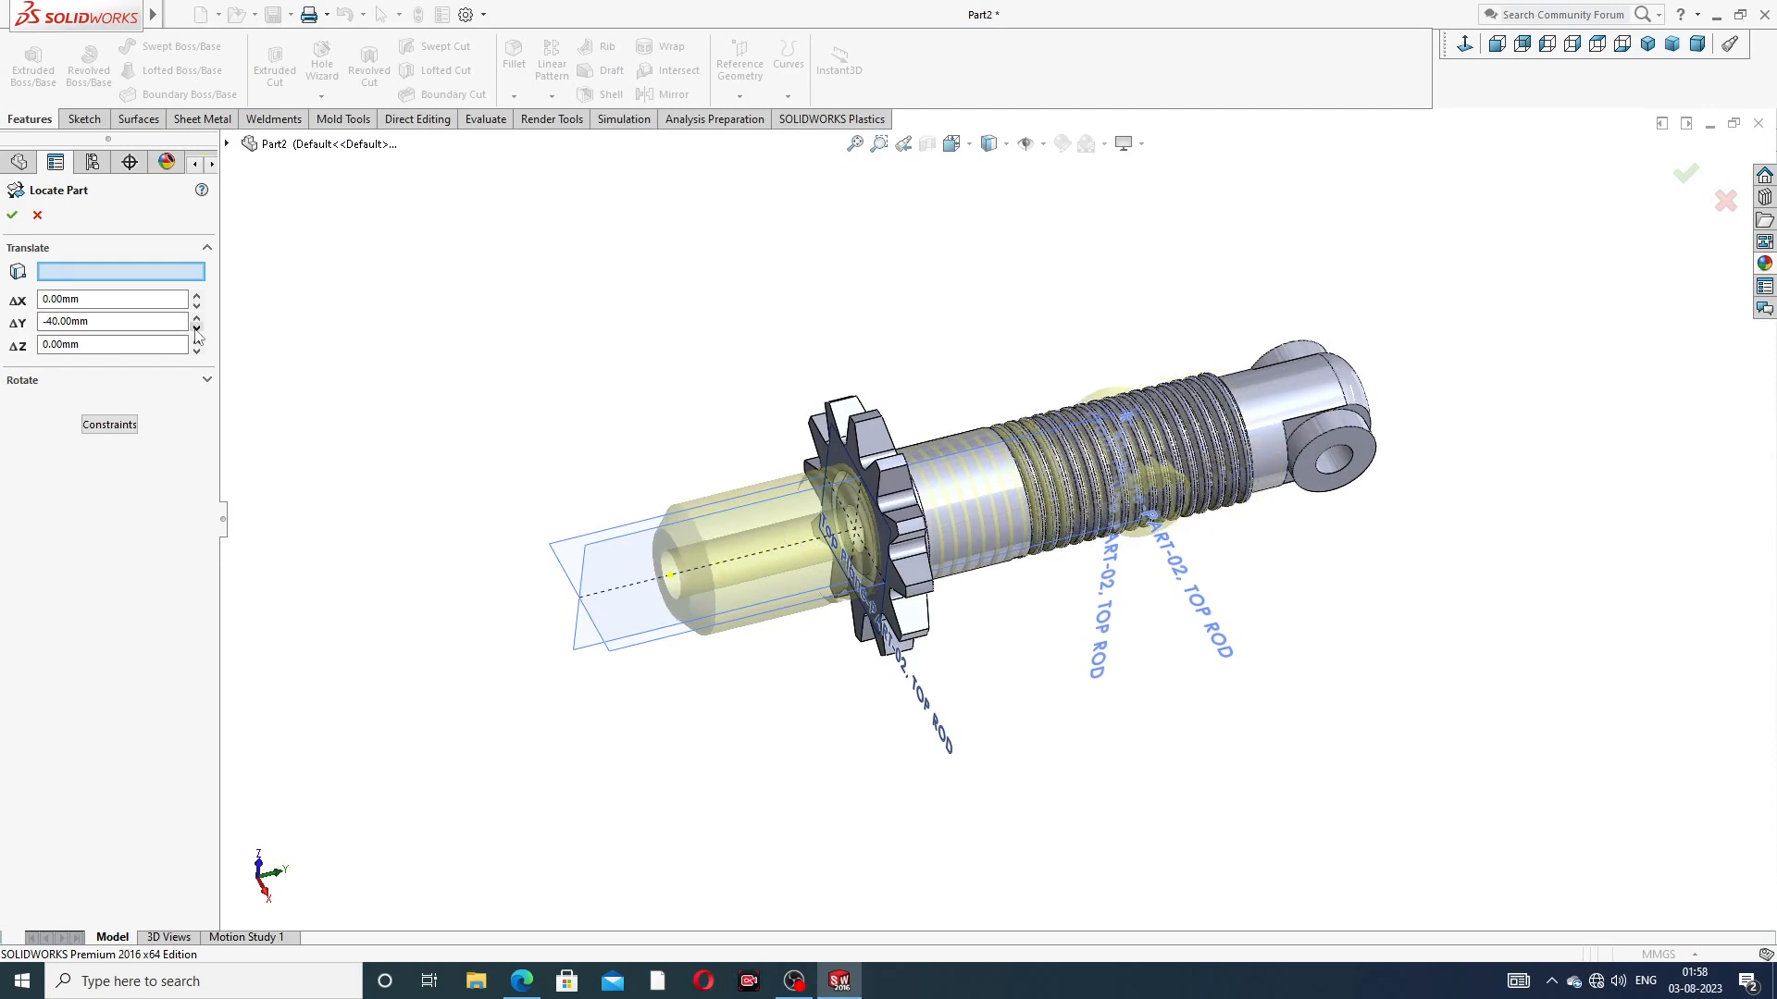
click(196, 328)
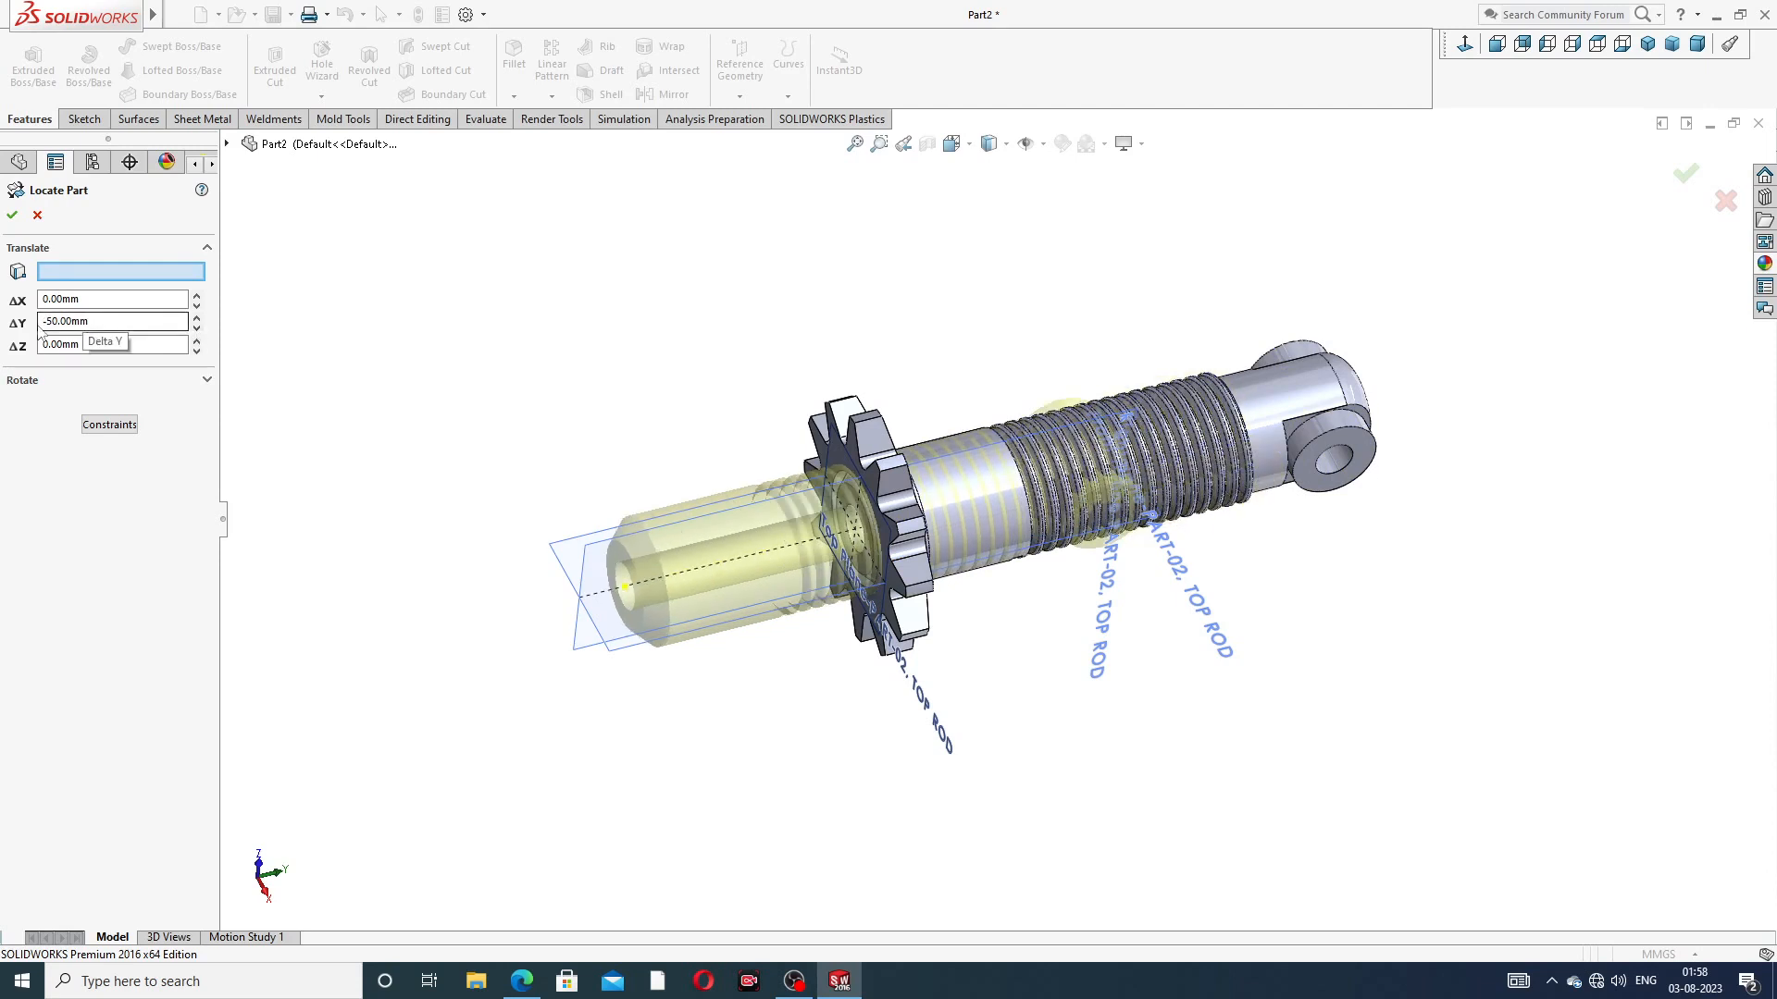
click(12, 215)
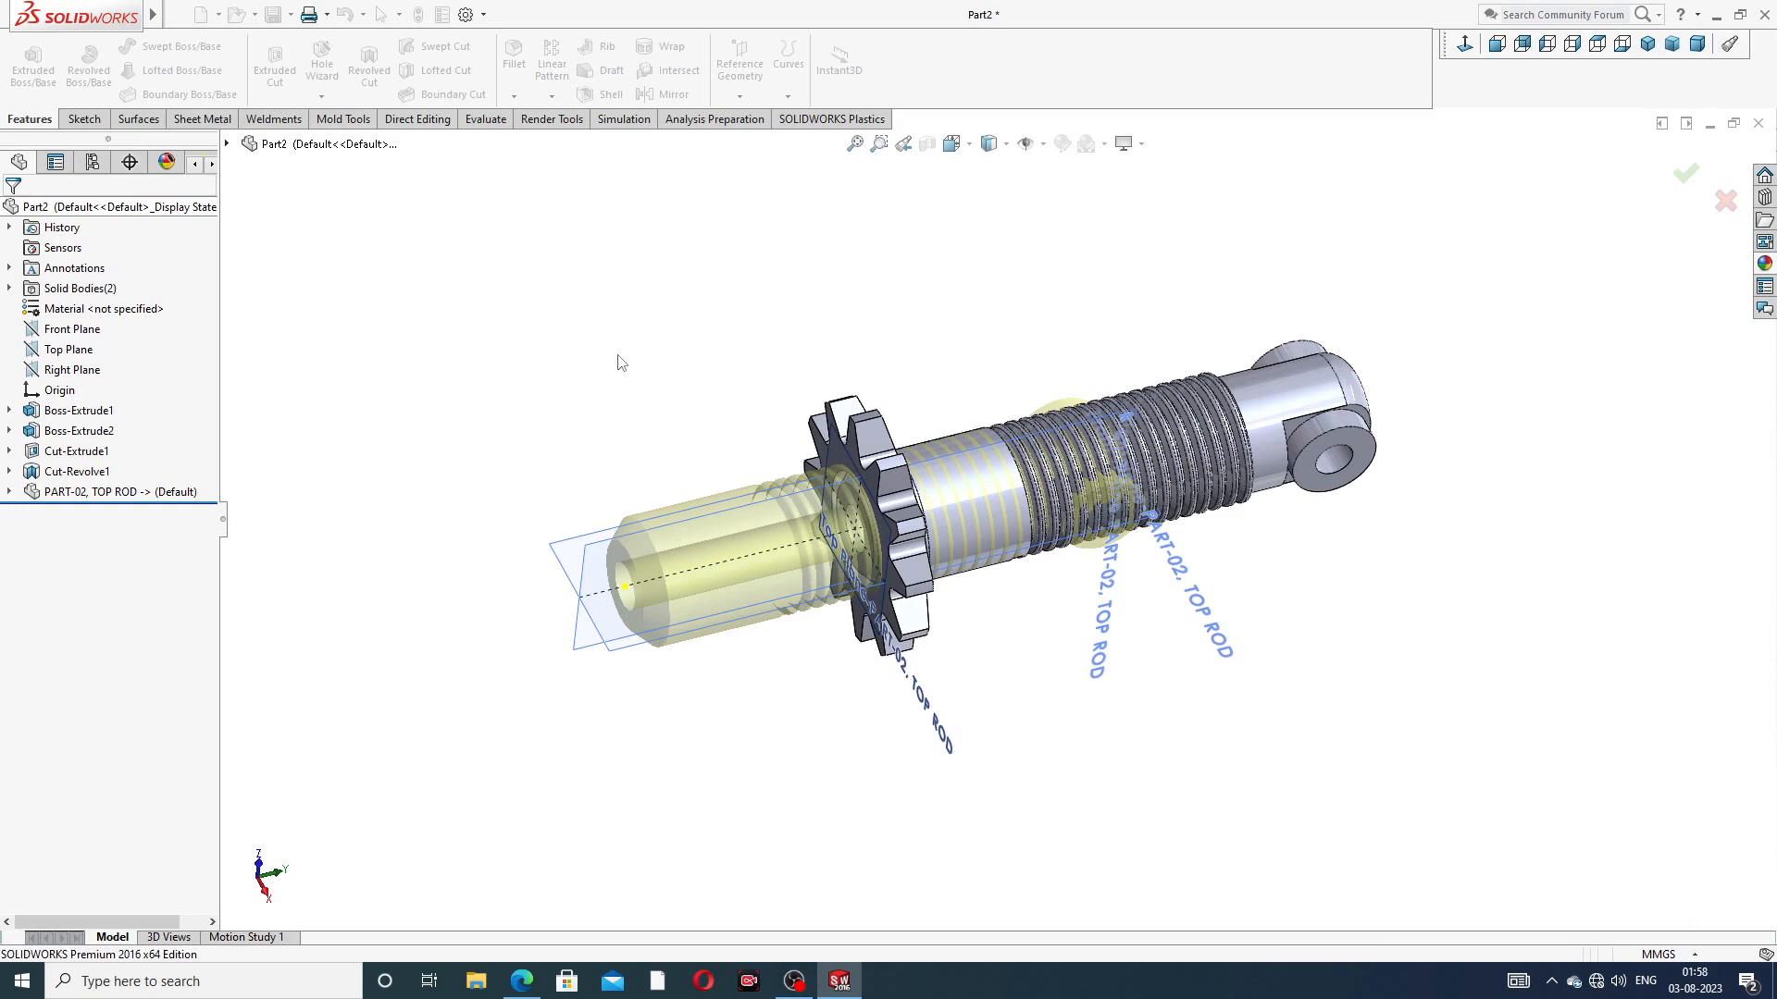
Examine from several sides how the top rod's thread passes through the nut's bore
scroll(777, 463, down, 4)
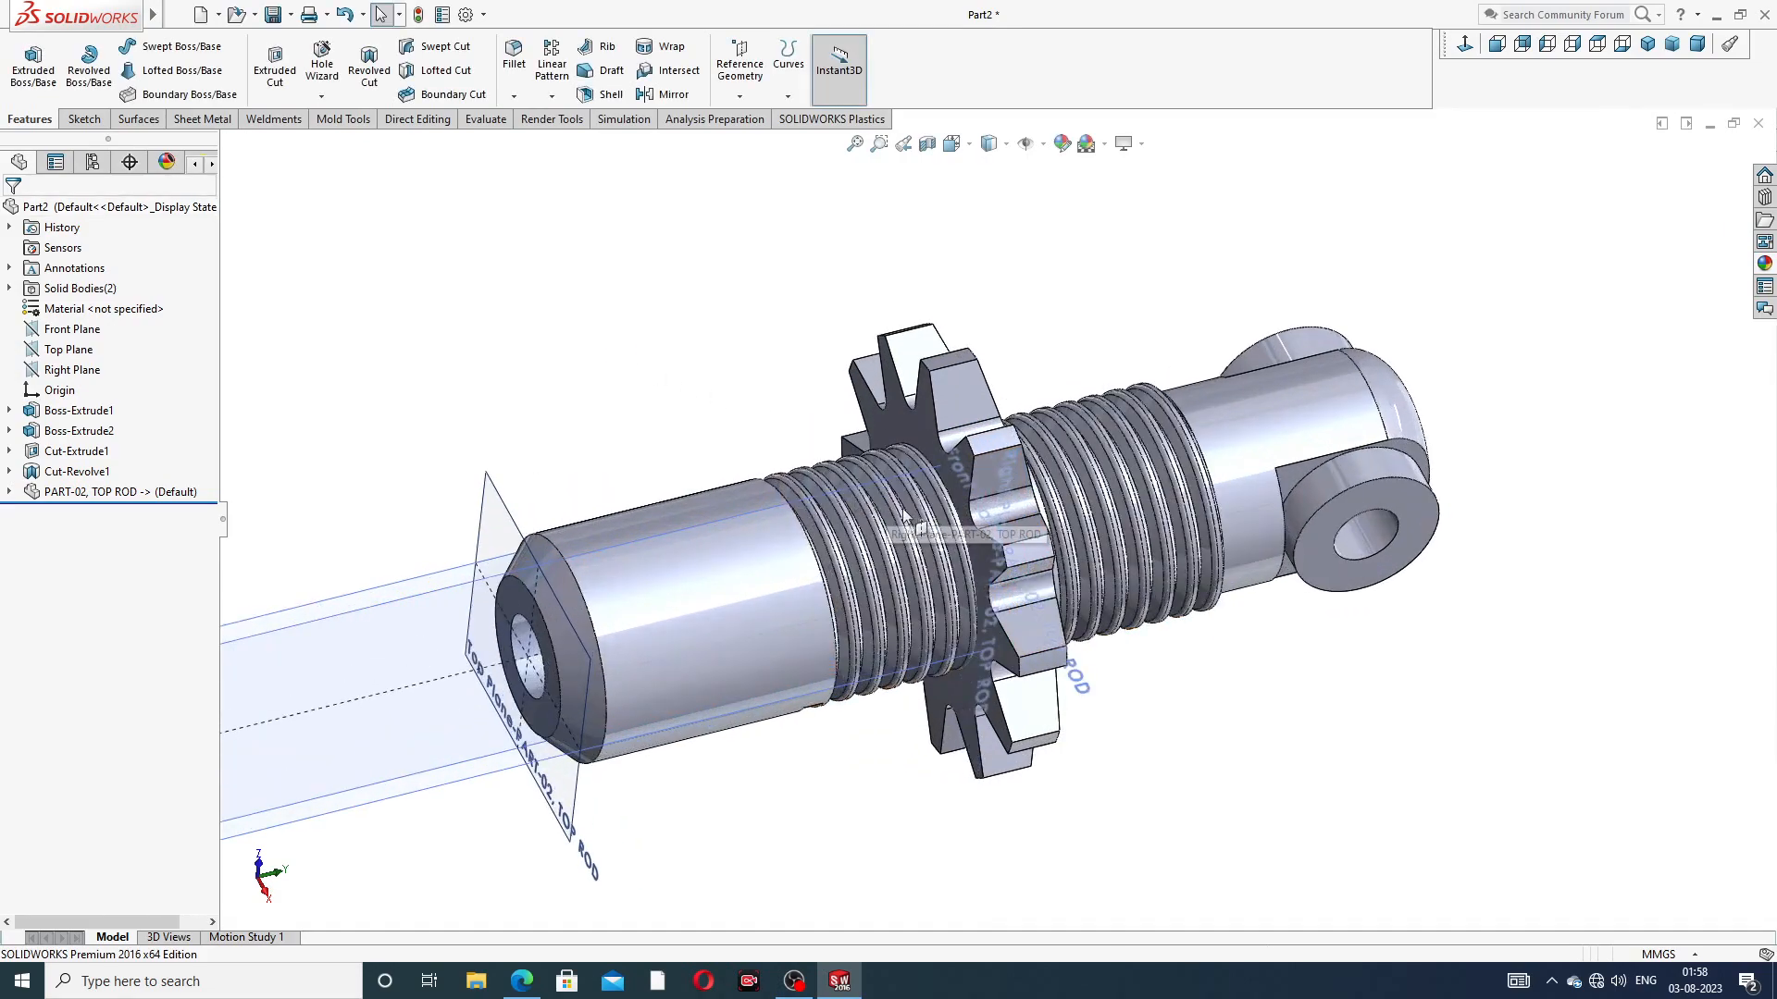
middle_drag(810, 479, 852, 428)
scroll(946, 585, down, 1)
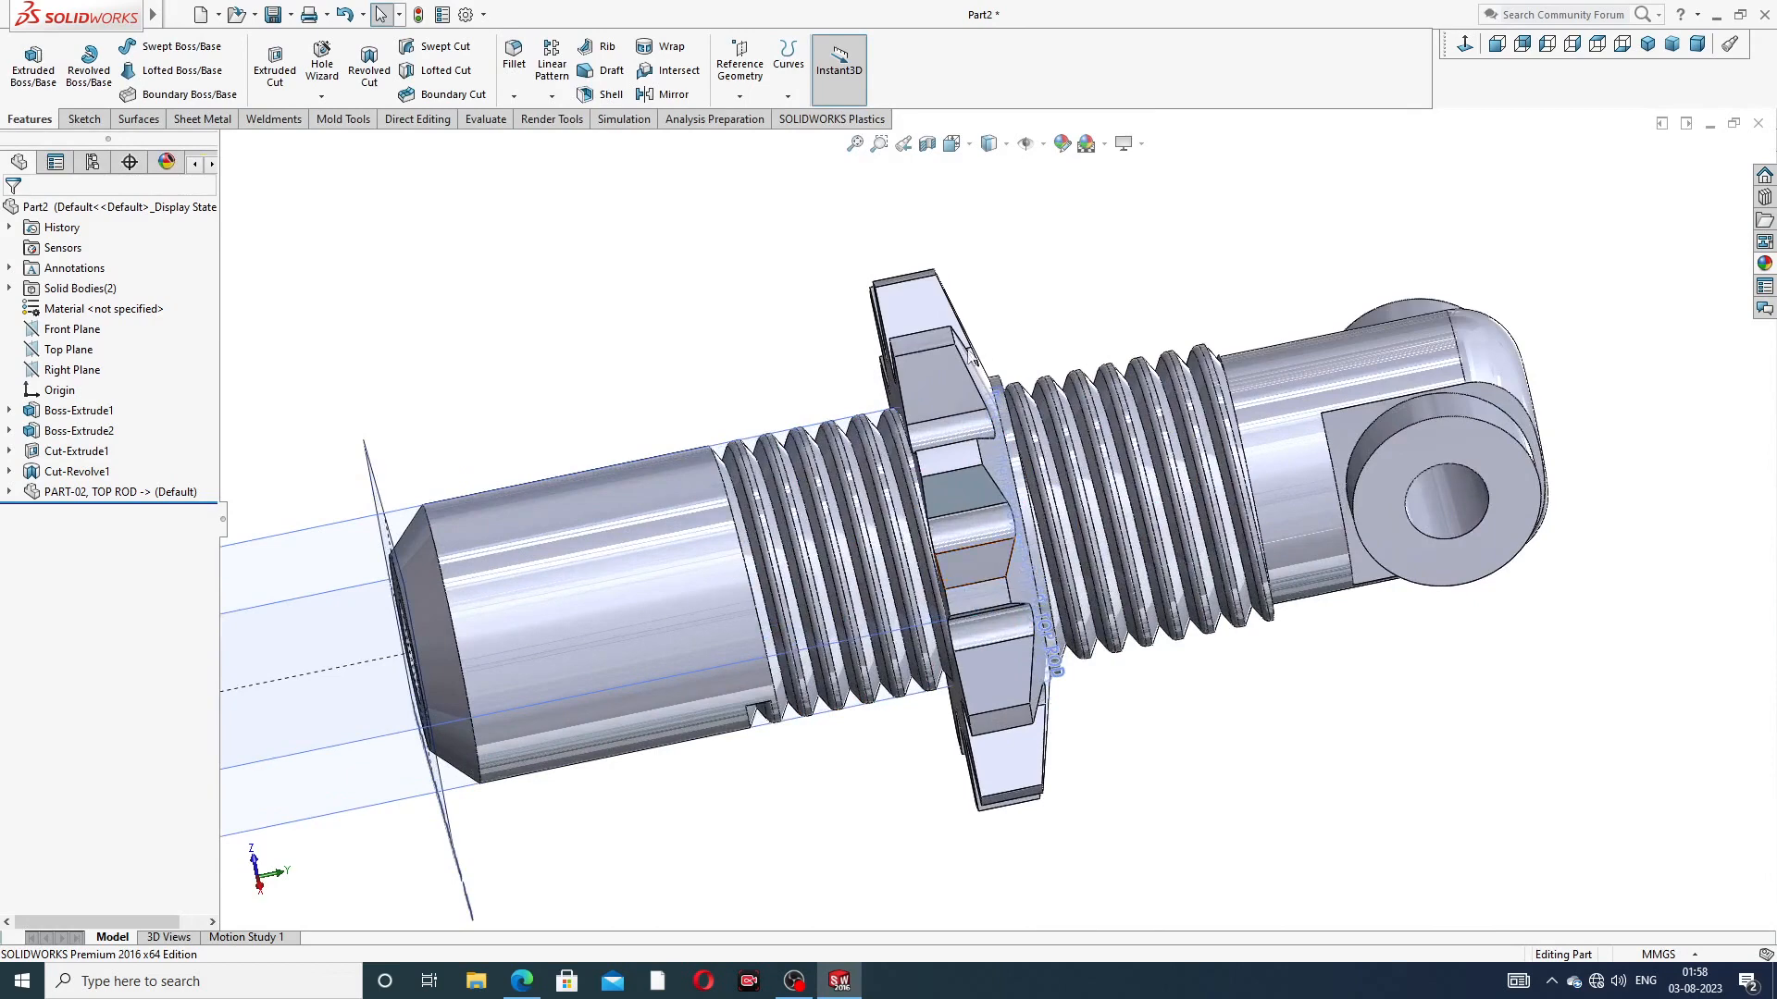
scroll(878, 371, up, 2)
scroll(845, 444, up, 3)
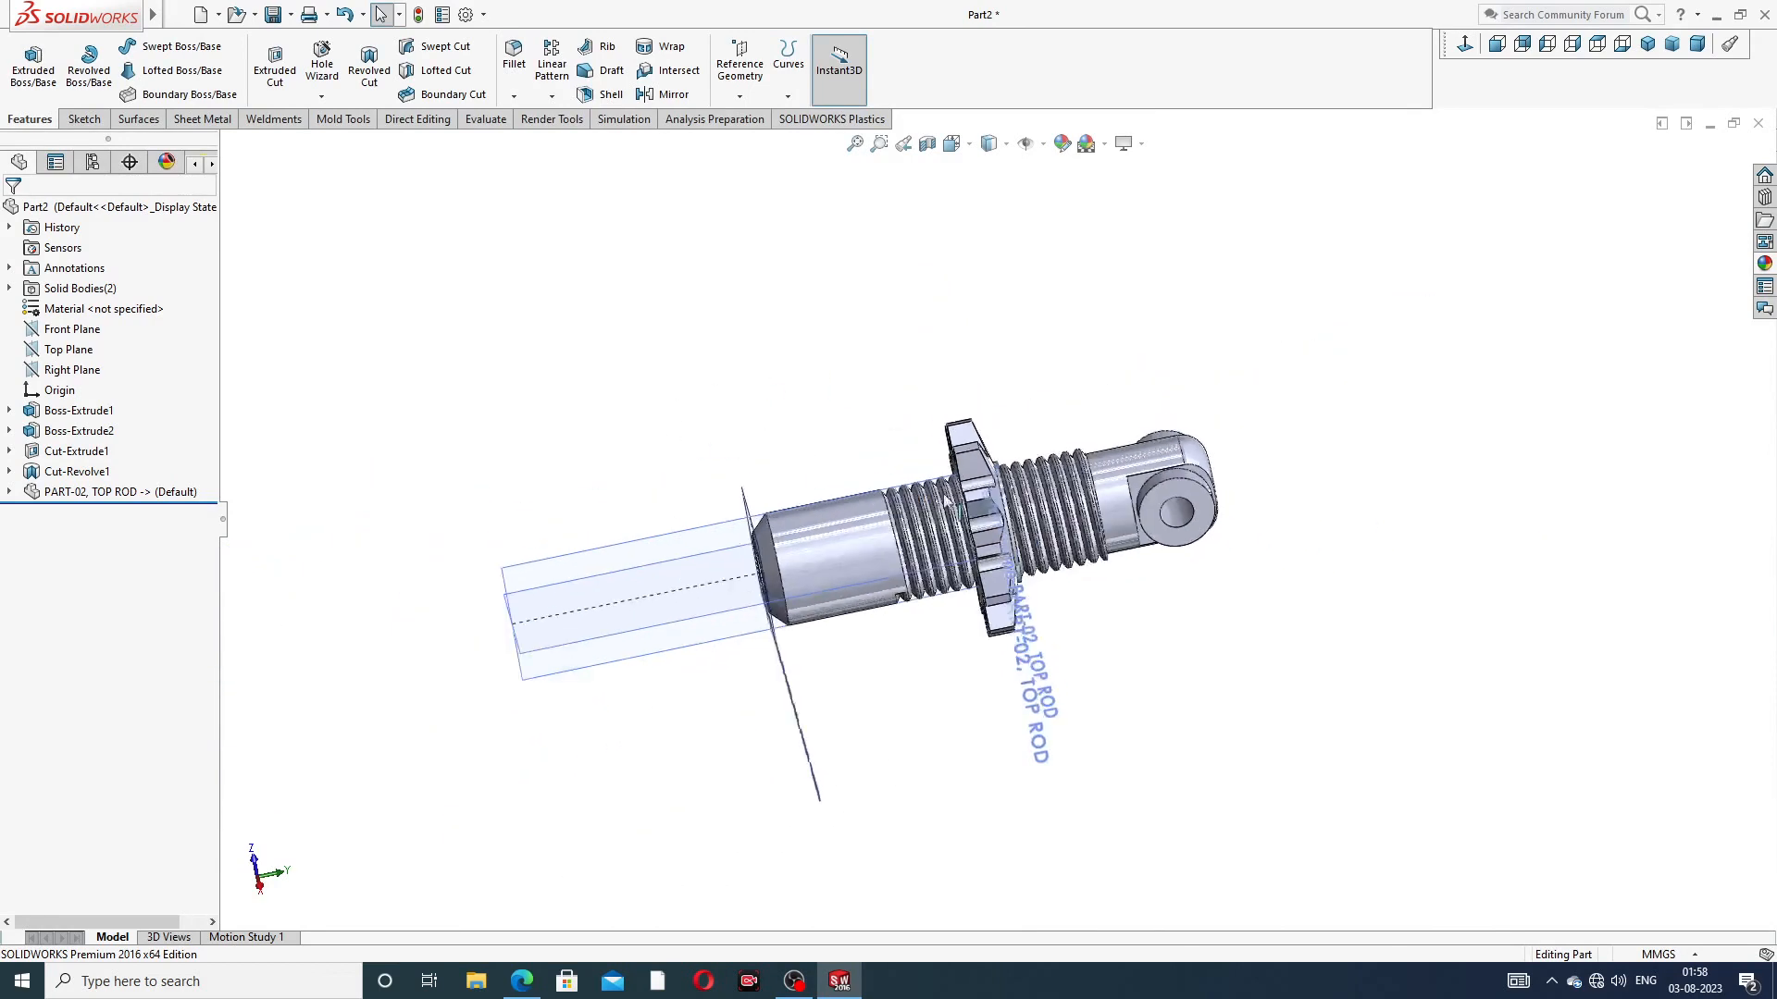
middle_drag(926, 502, 1036, 453)
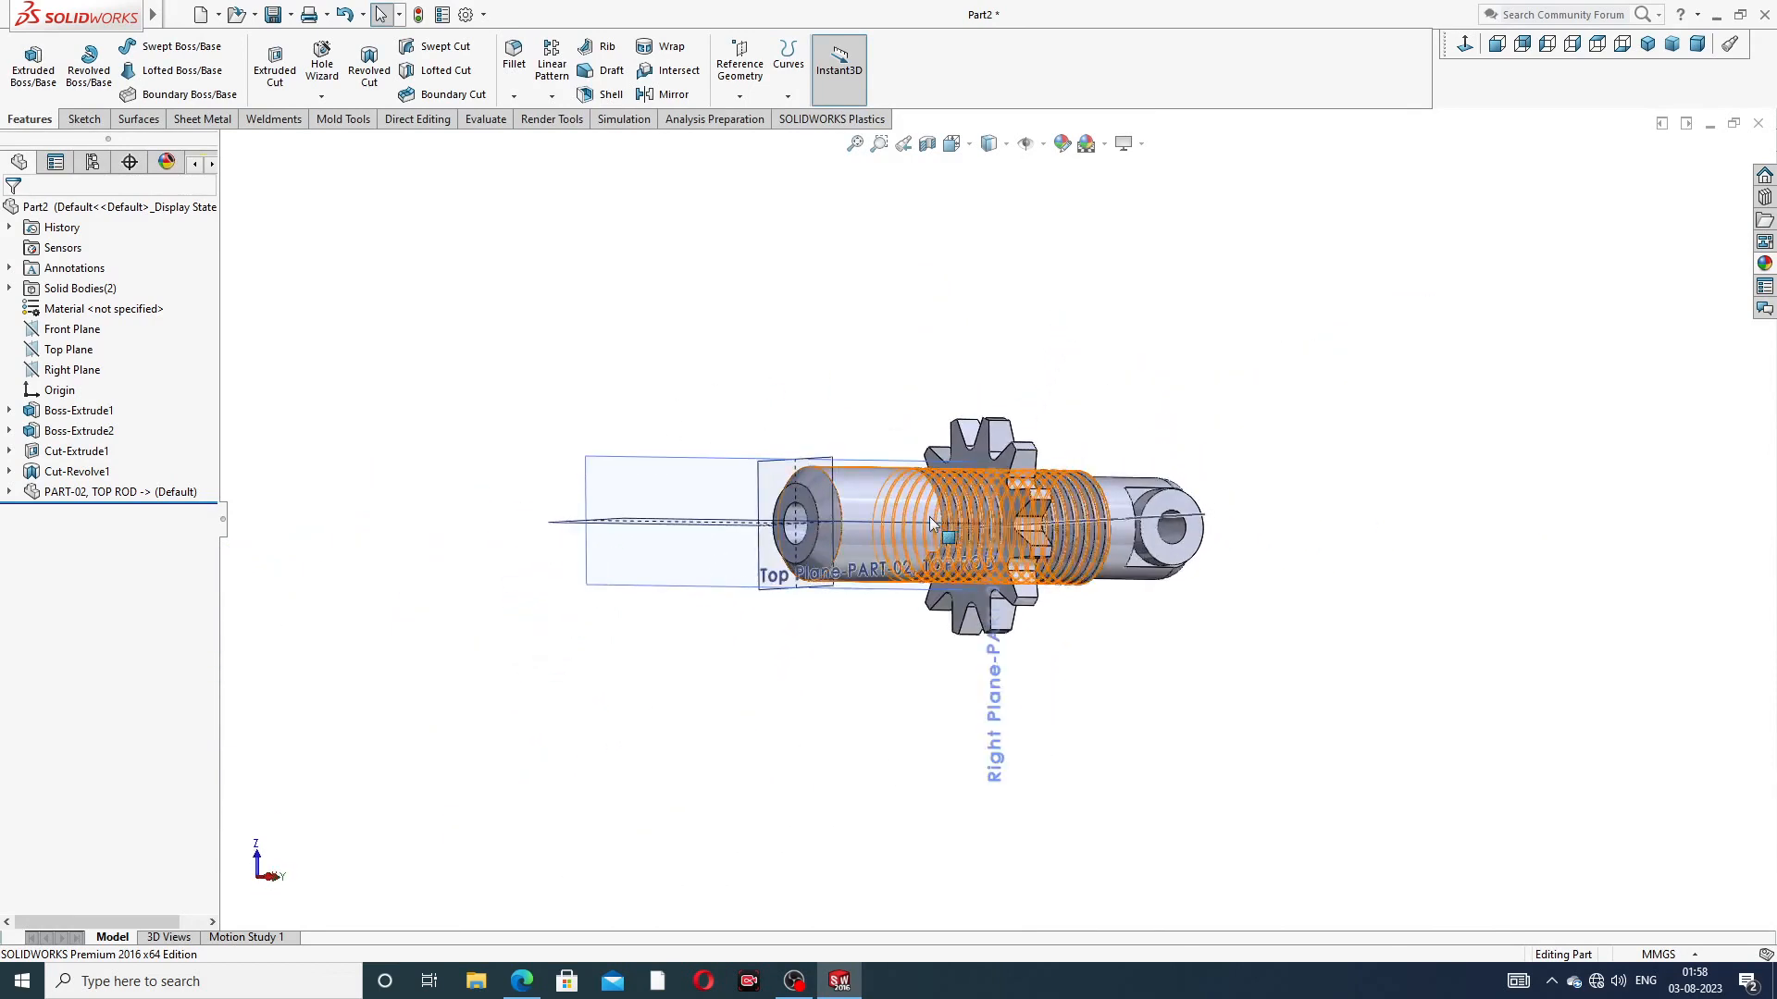
Subtract the PART-02 top rod body from the toothed nut with Combine to form the internal thread
middle_drag(929, 516, 860, 440)
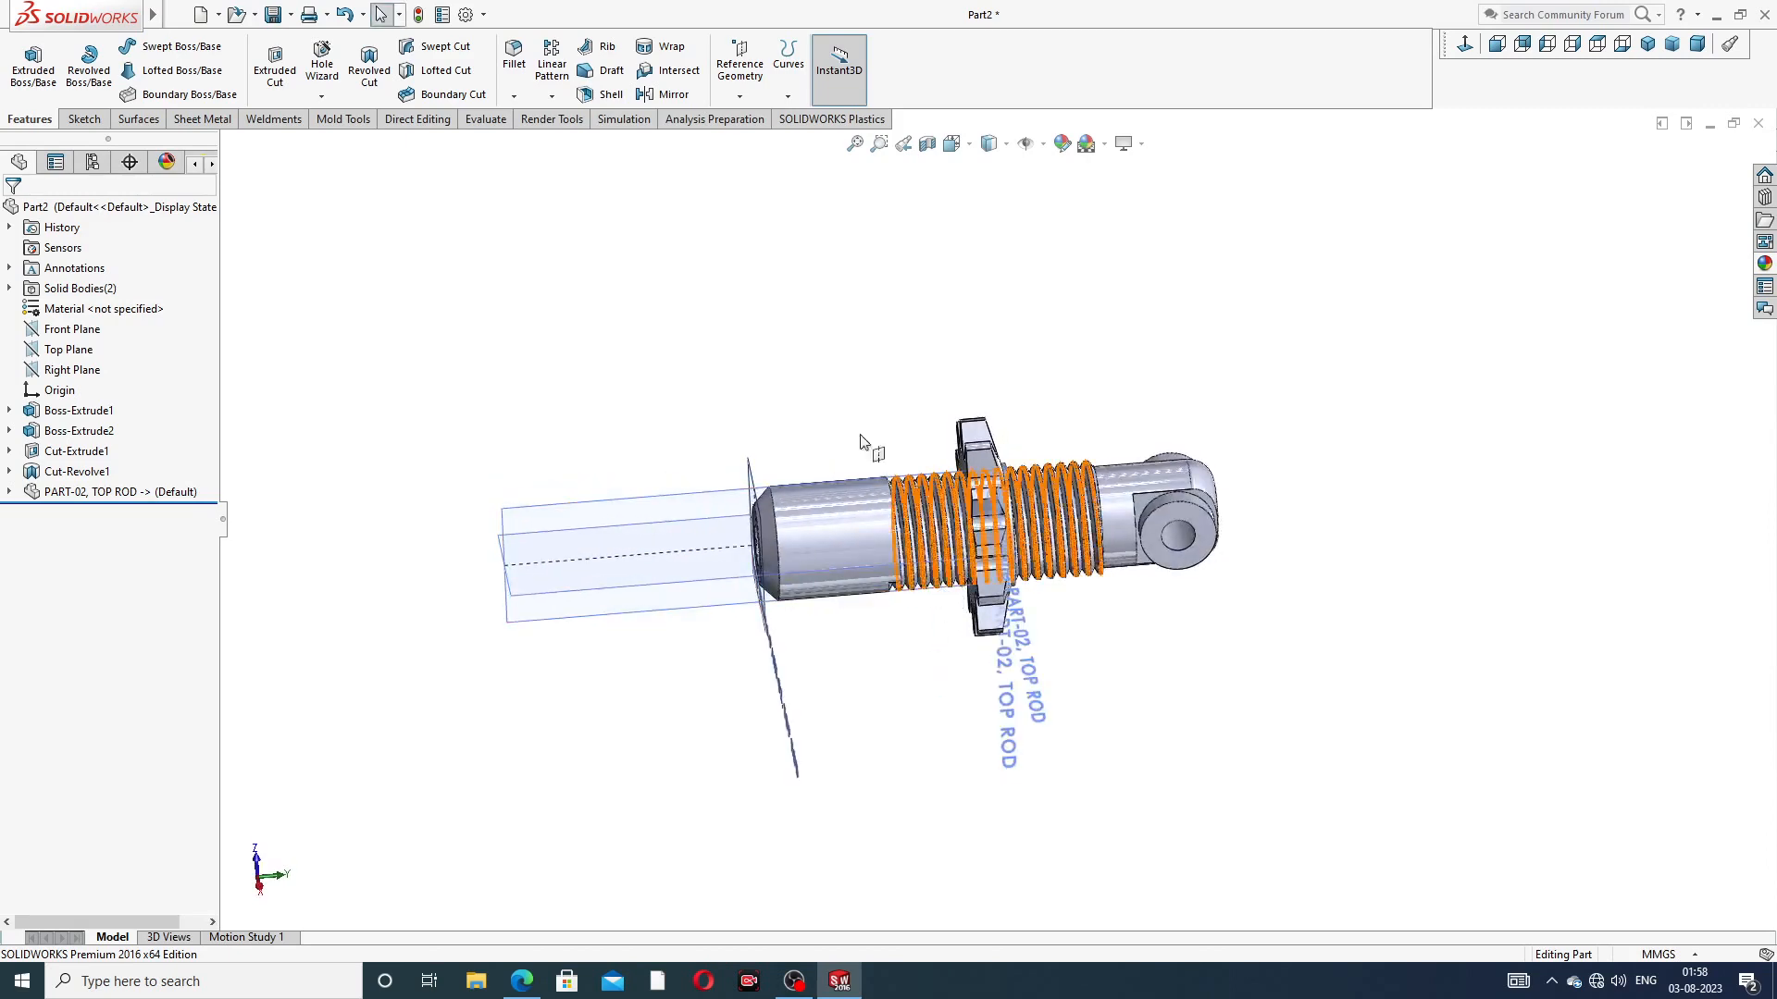
mouse_move(83, 15)
click(210, 15)
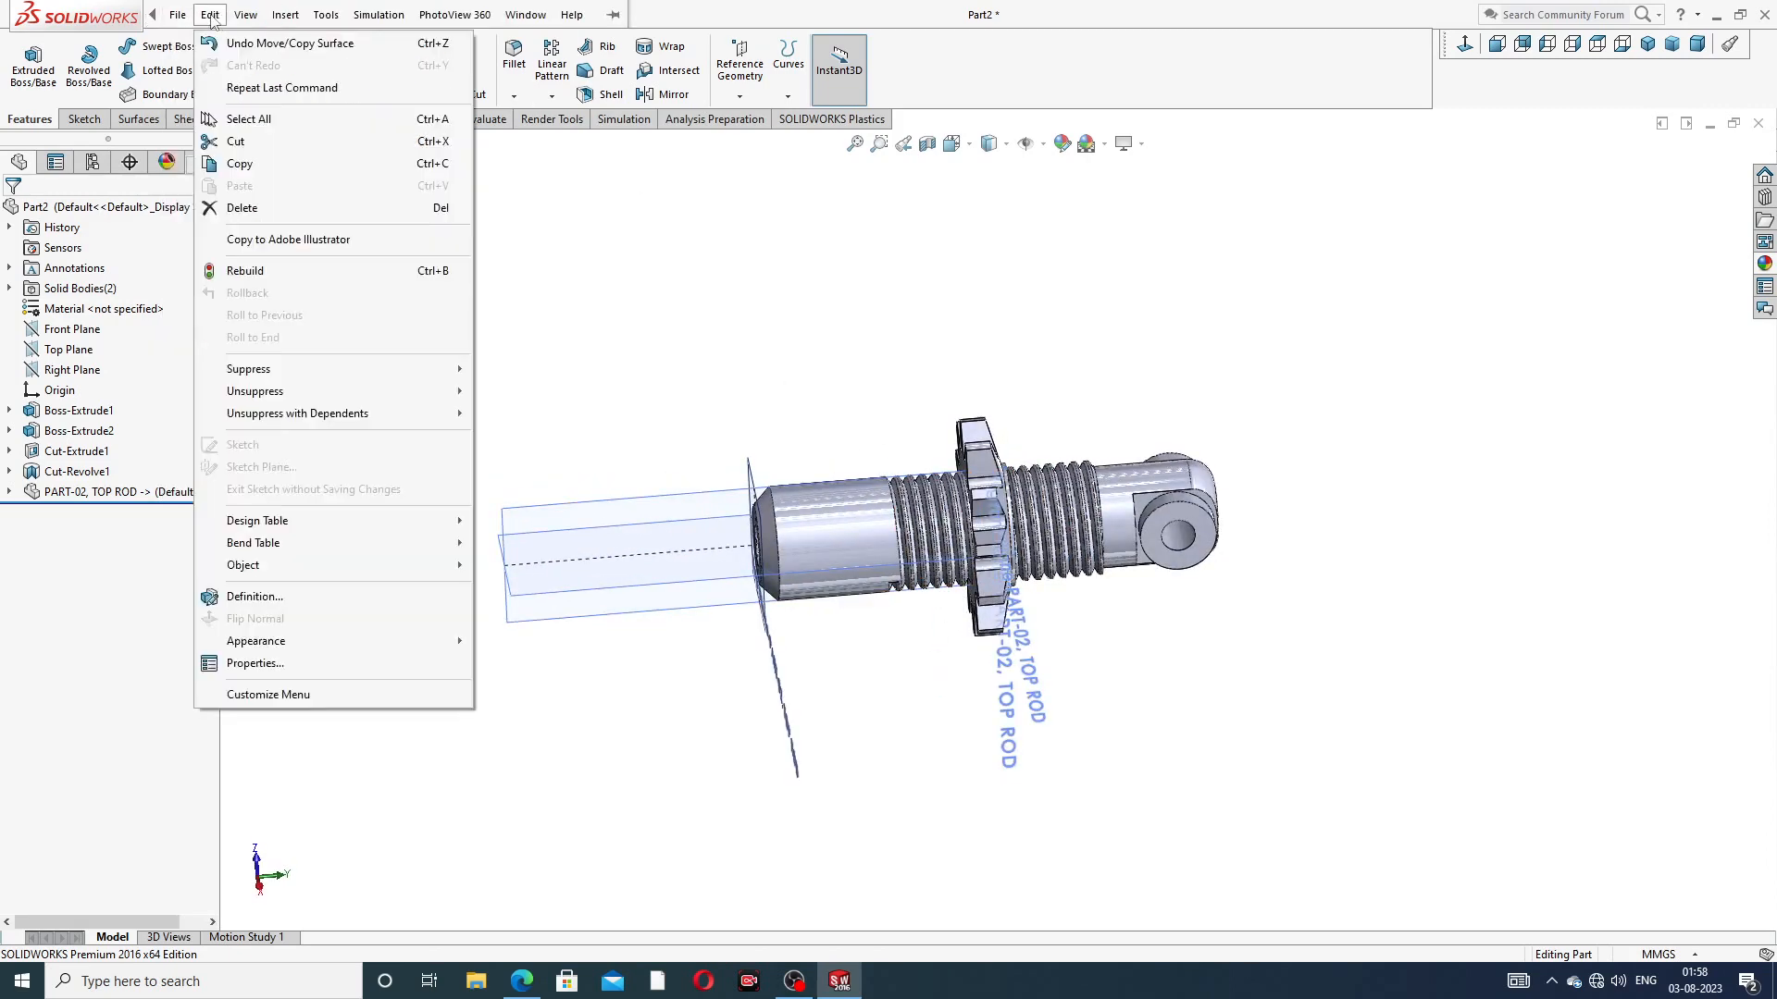
mouse_move(275, 18)
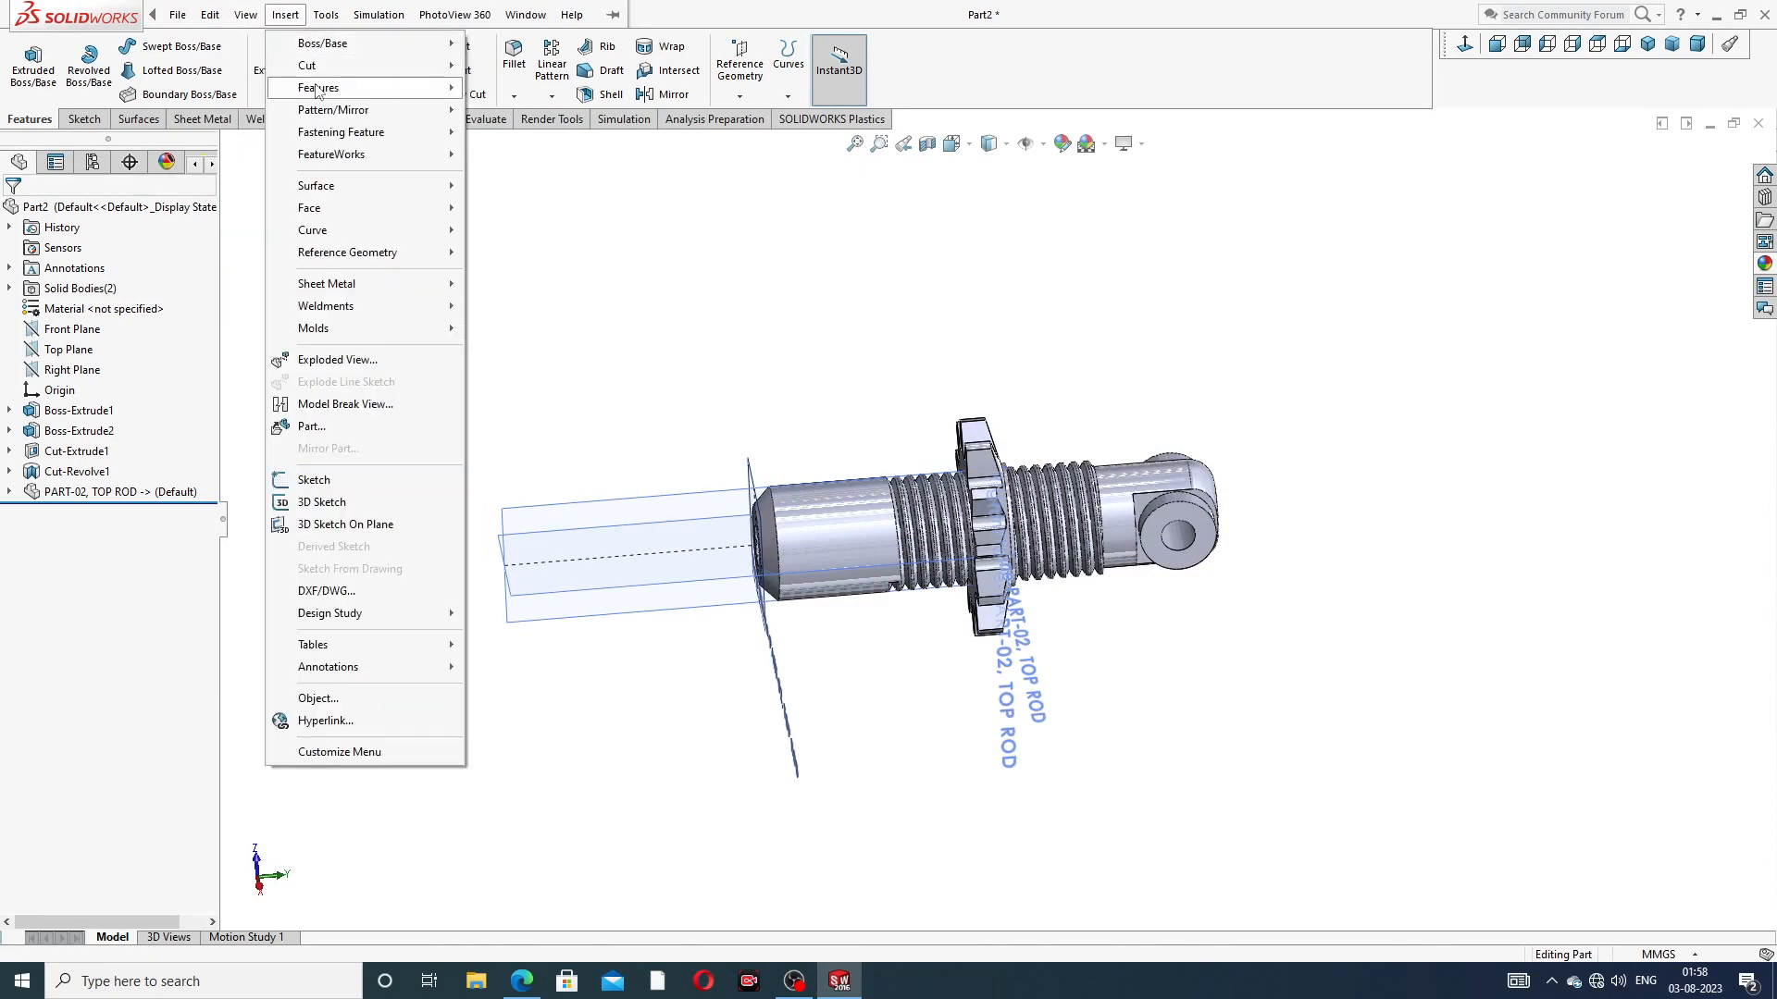
mouse_move(318, 90)
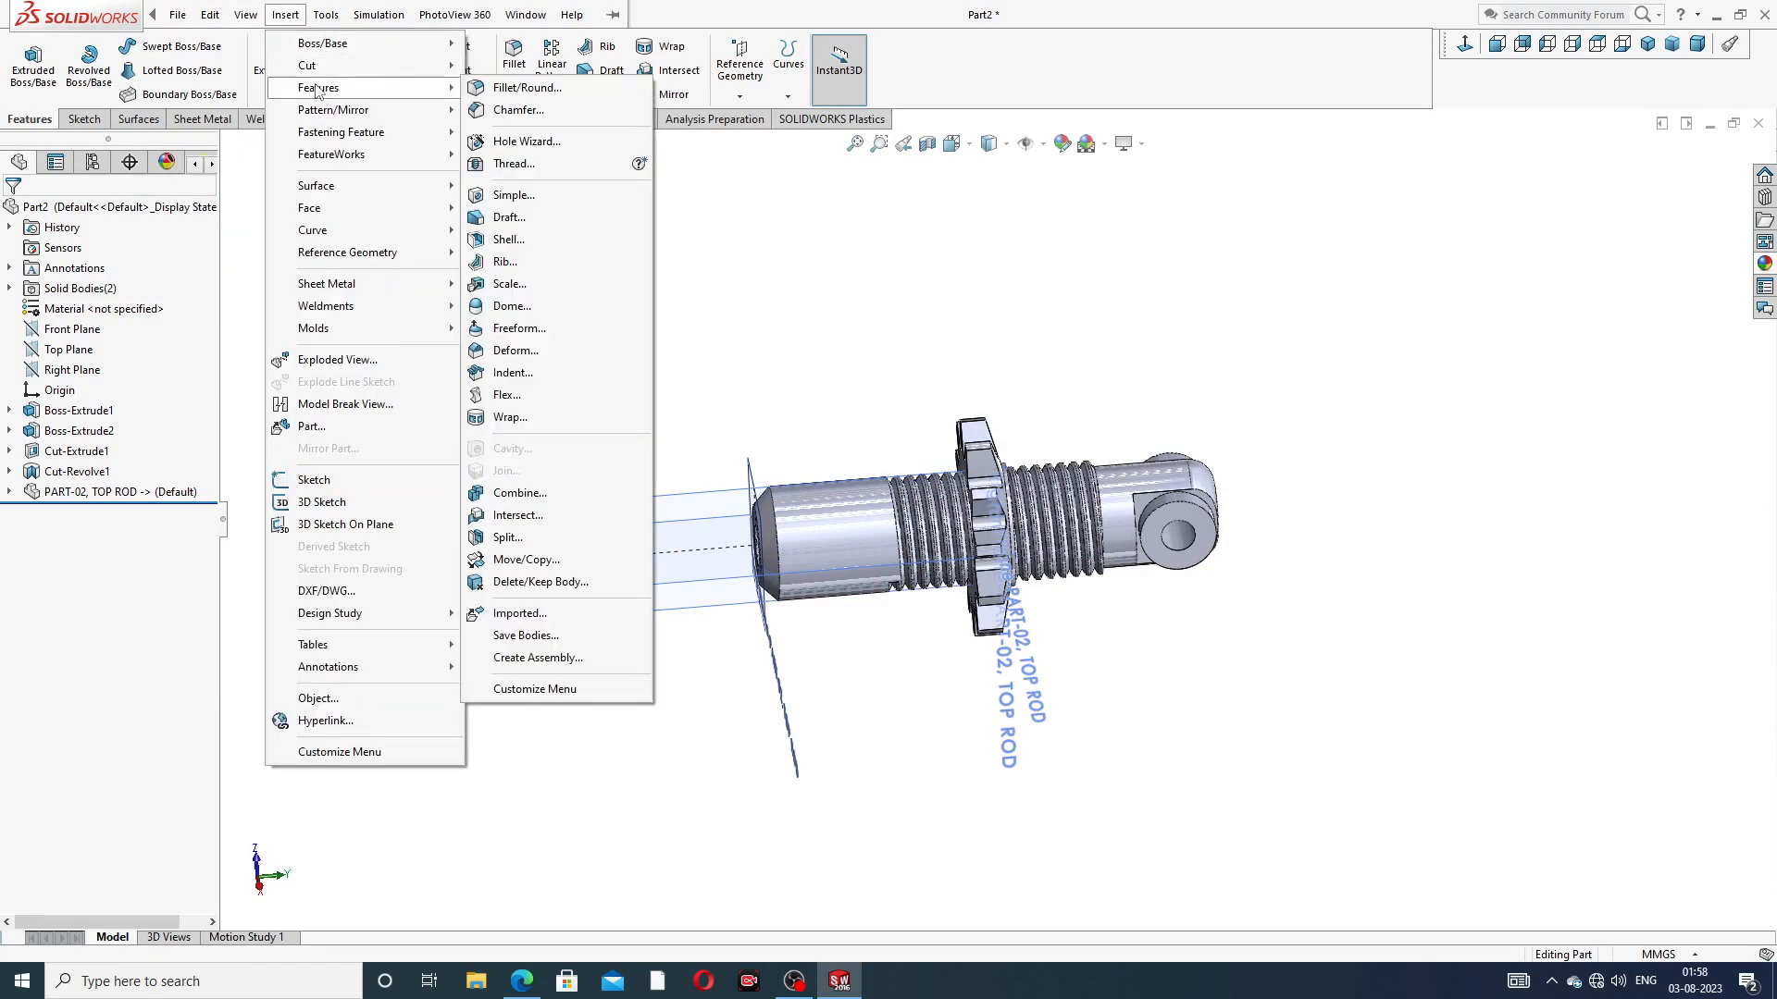
click(536, 492)
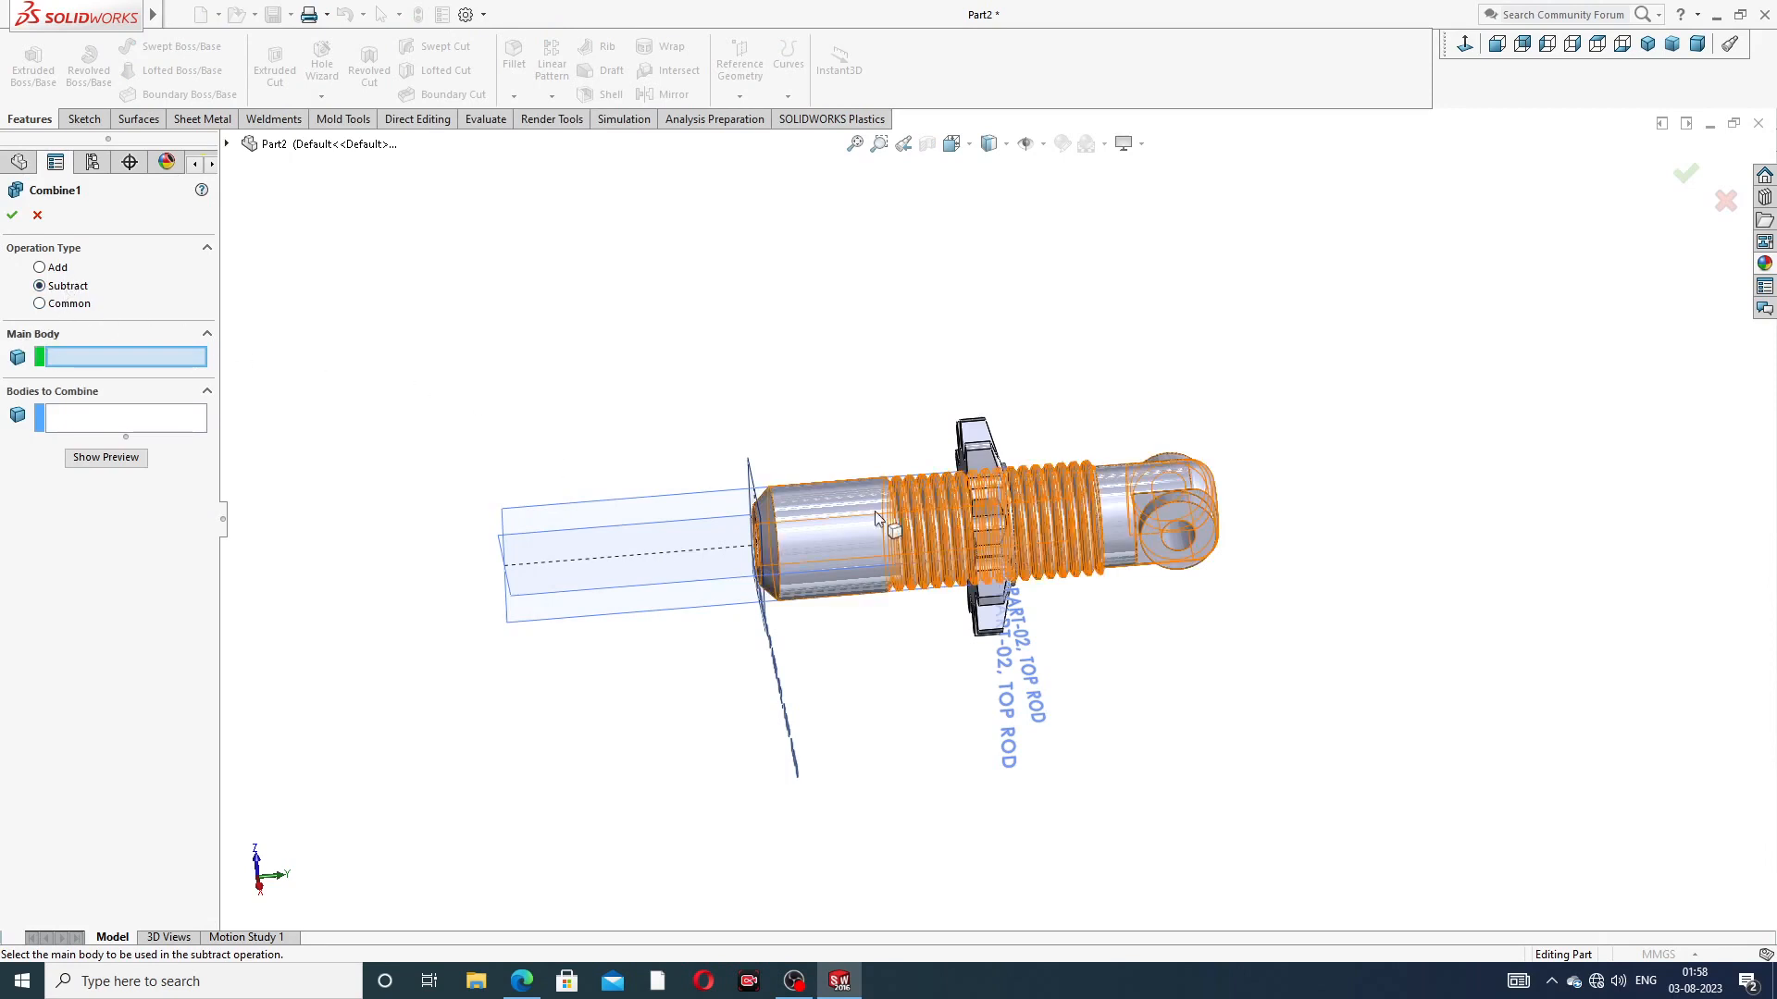
middle_drag(943, 518, 1016, 464)
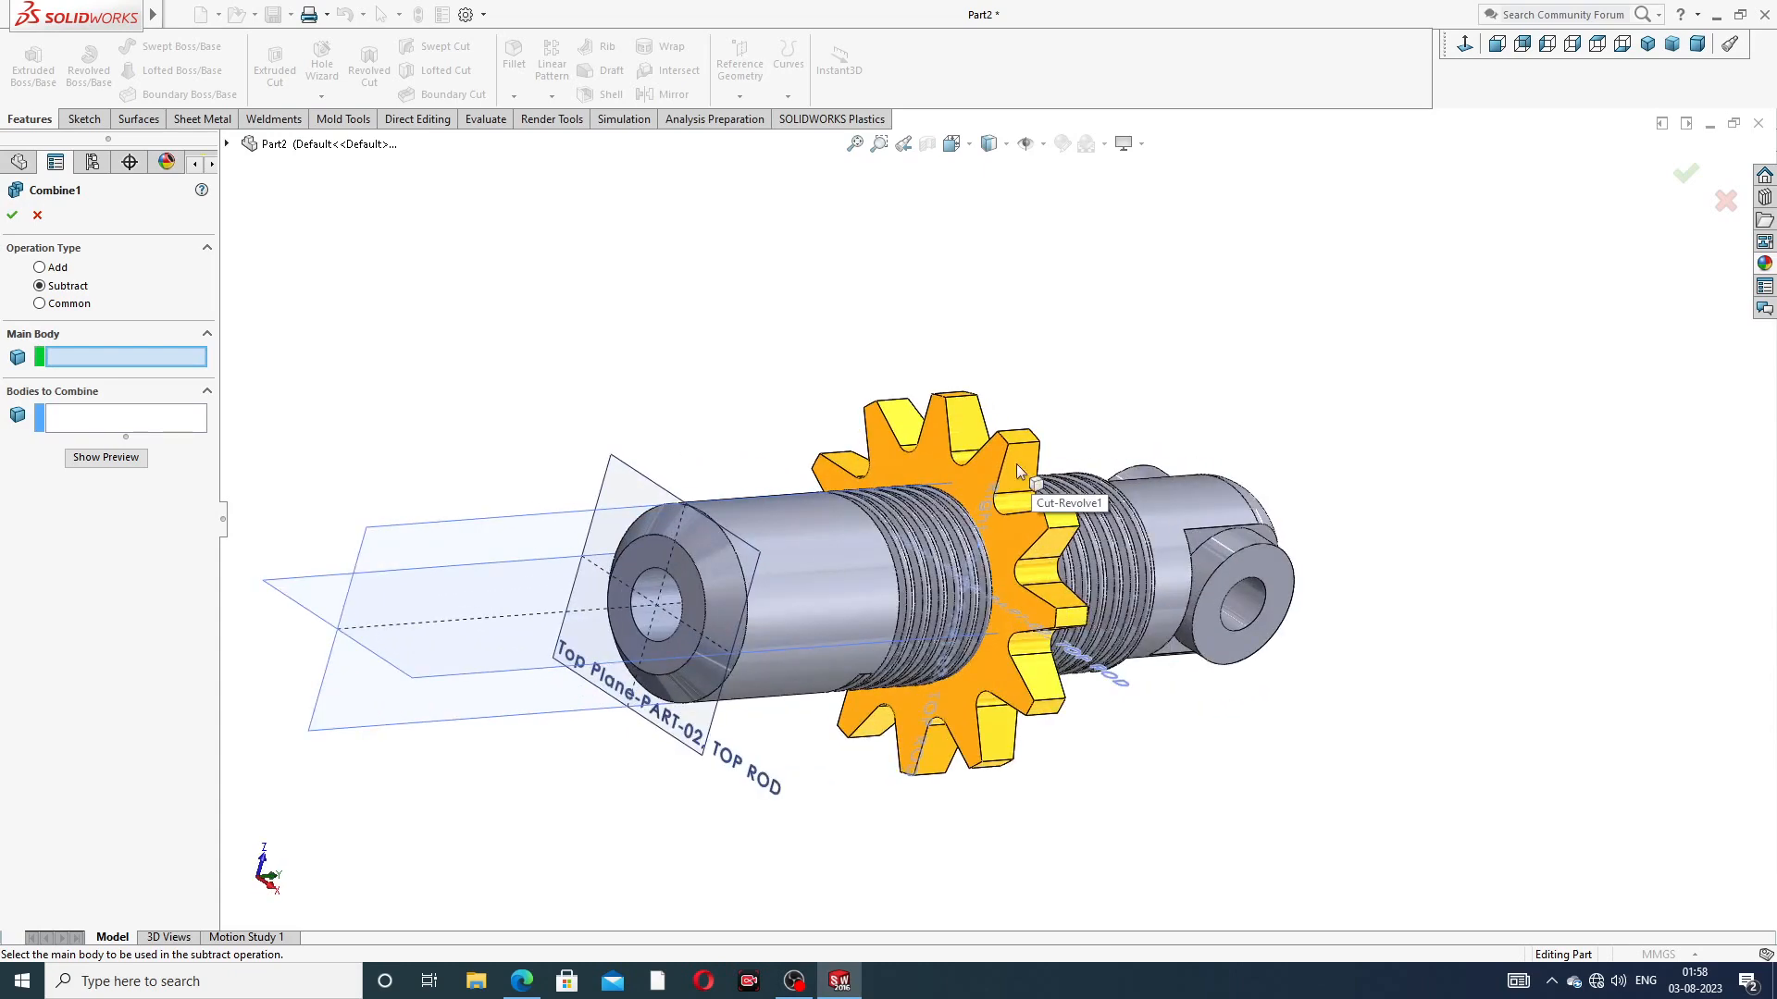
click(994, 460)
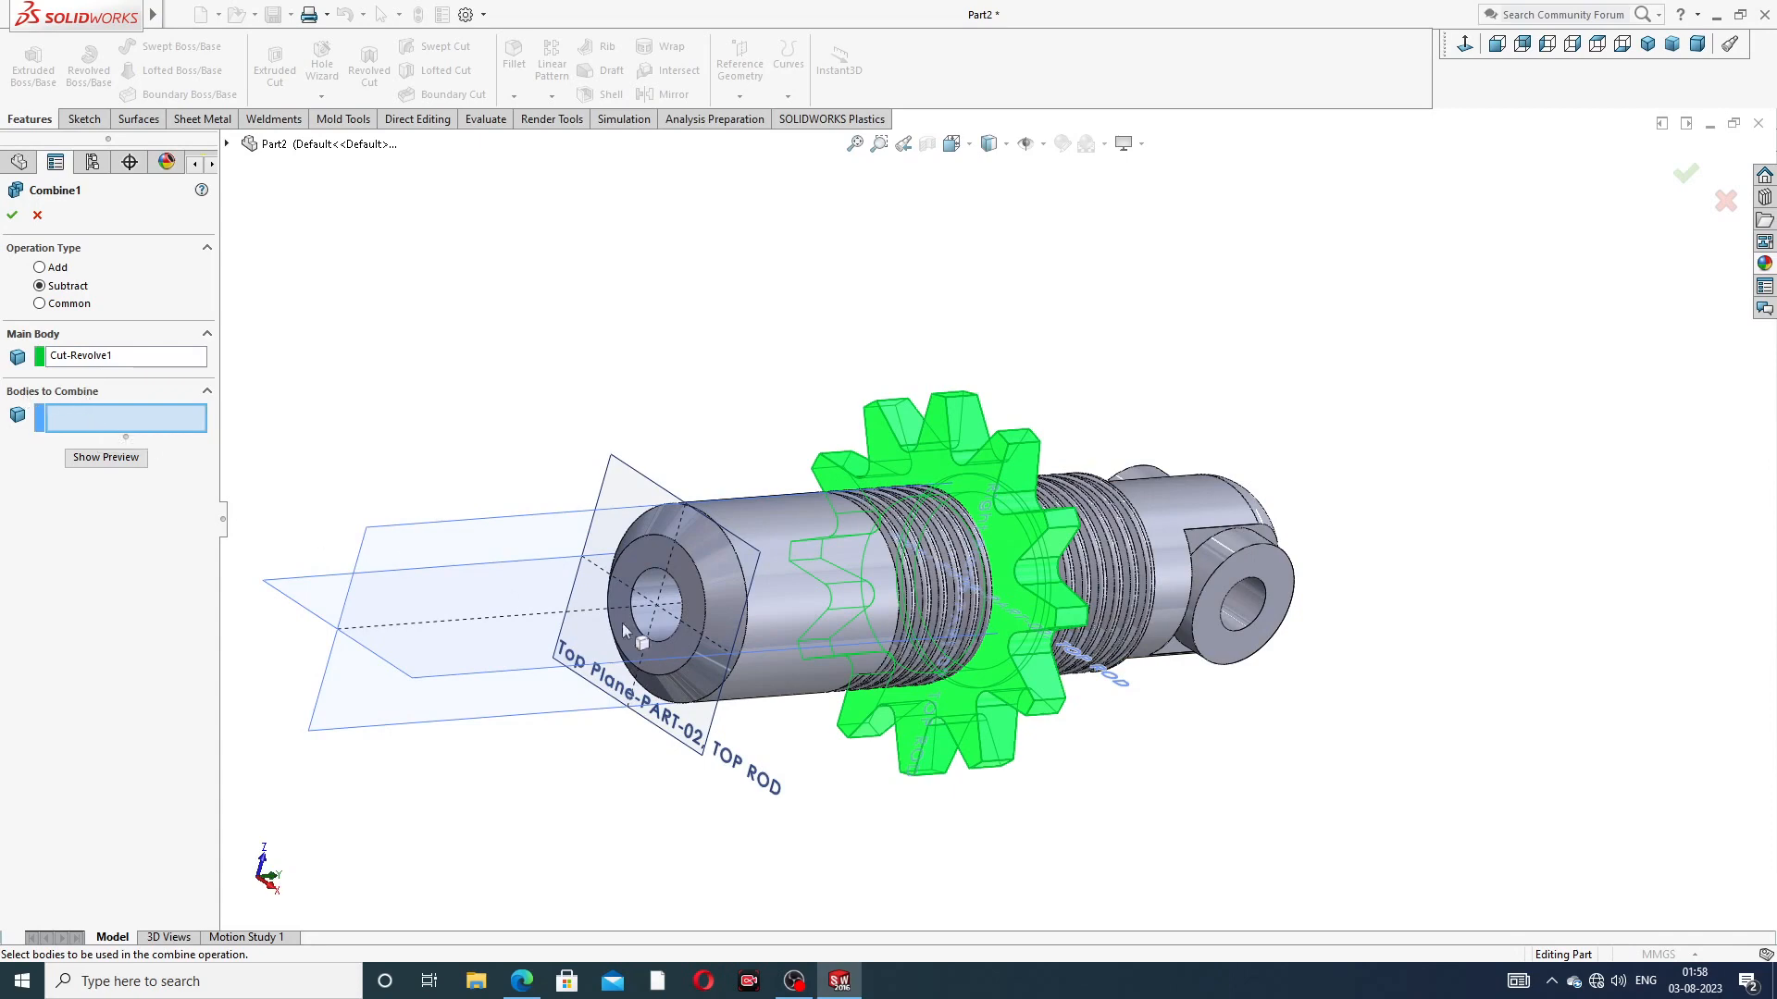
click(758, 533)
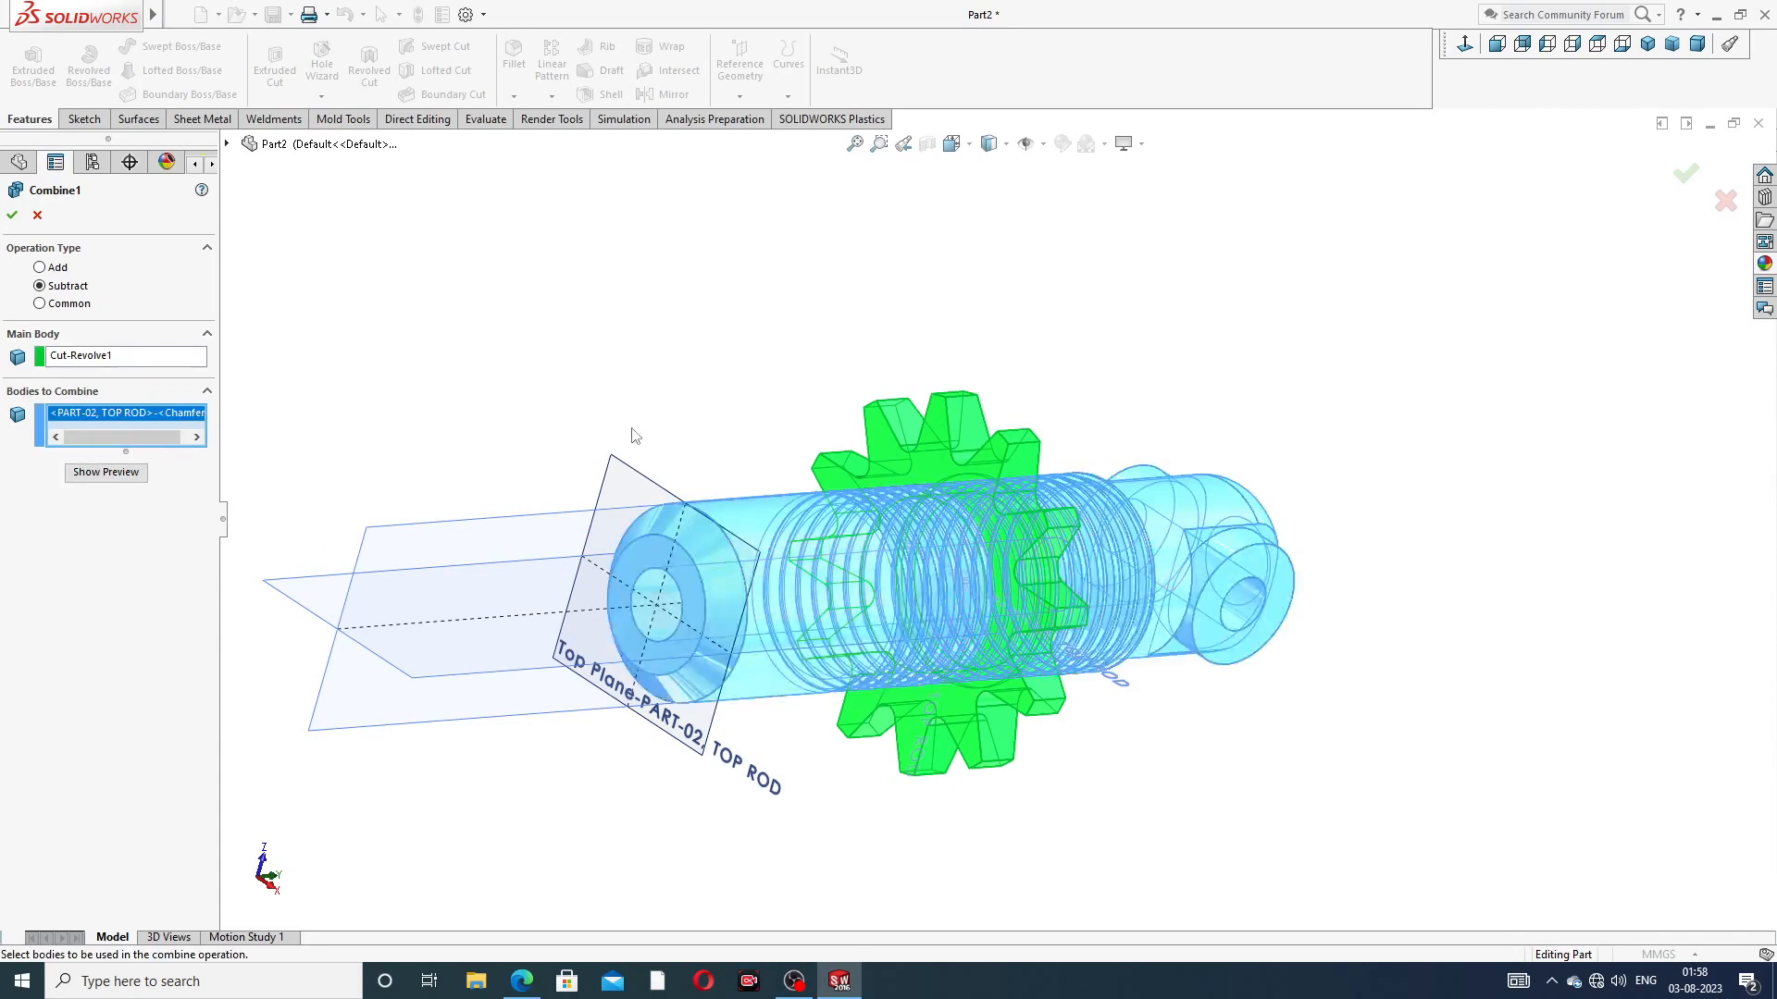
click(12, 215)
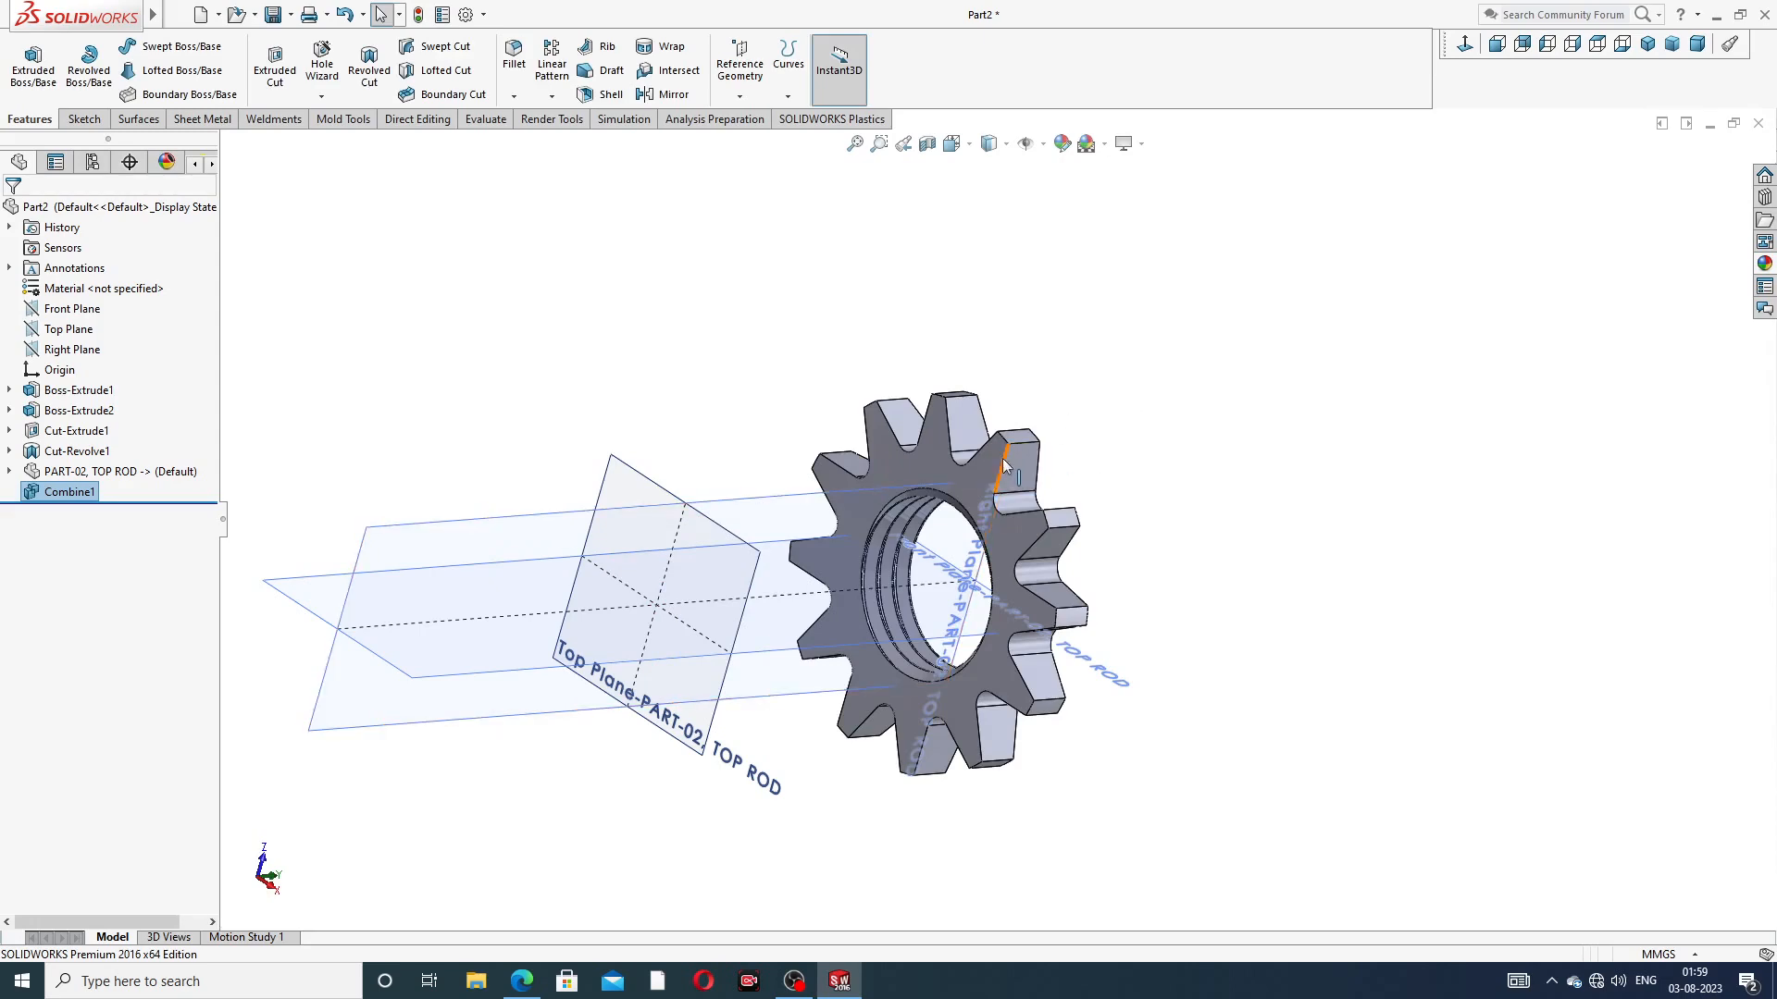
Hide the Right, Front and Top planes that came in with the PART-02 top rod
middle_drag(946, 535, 919, 572)
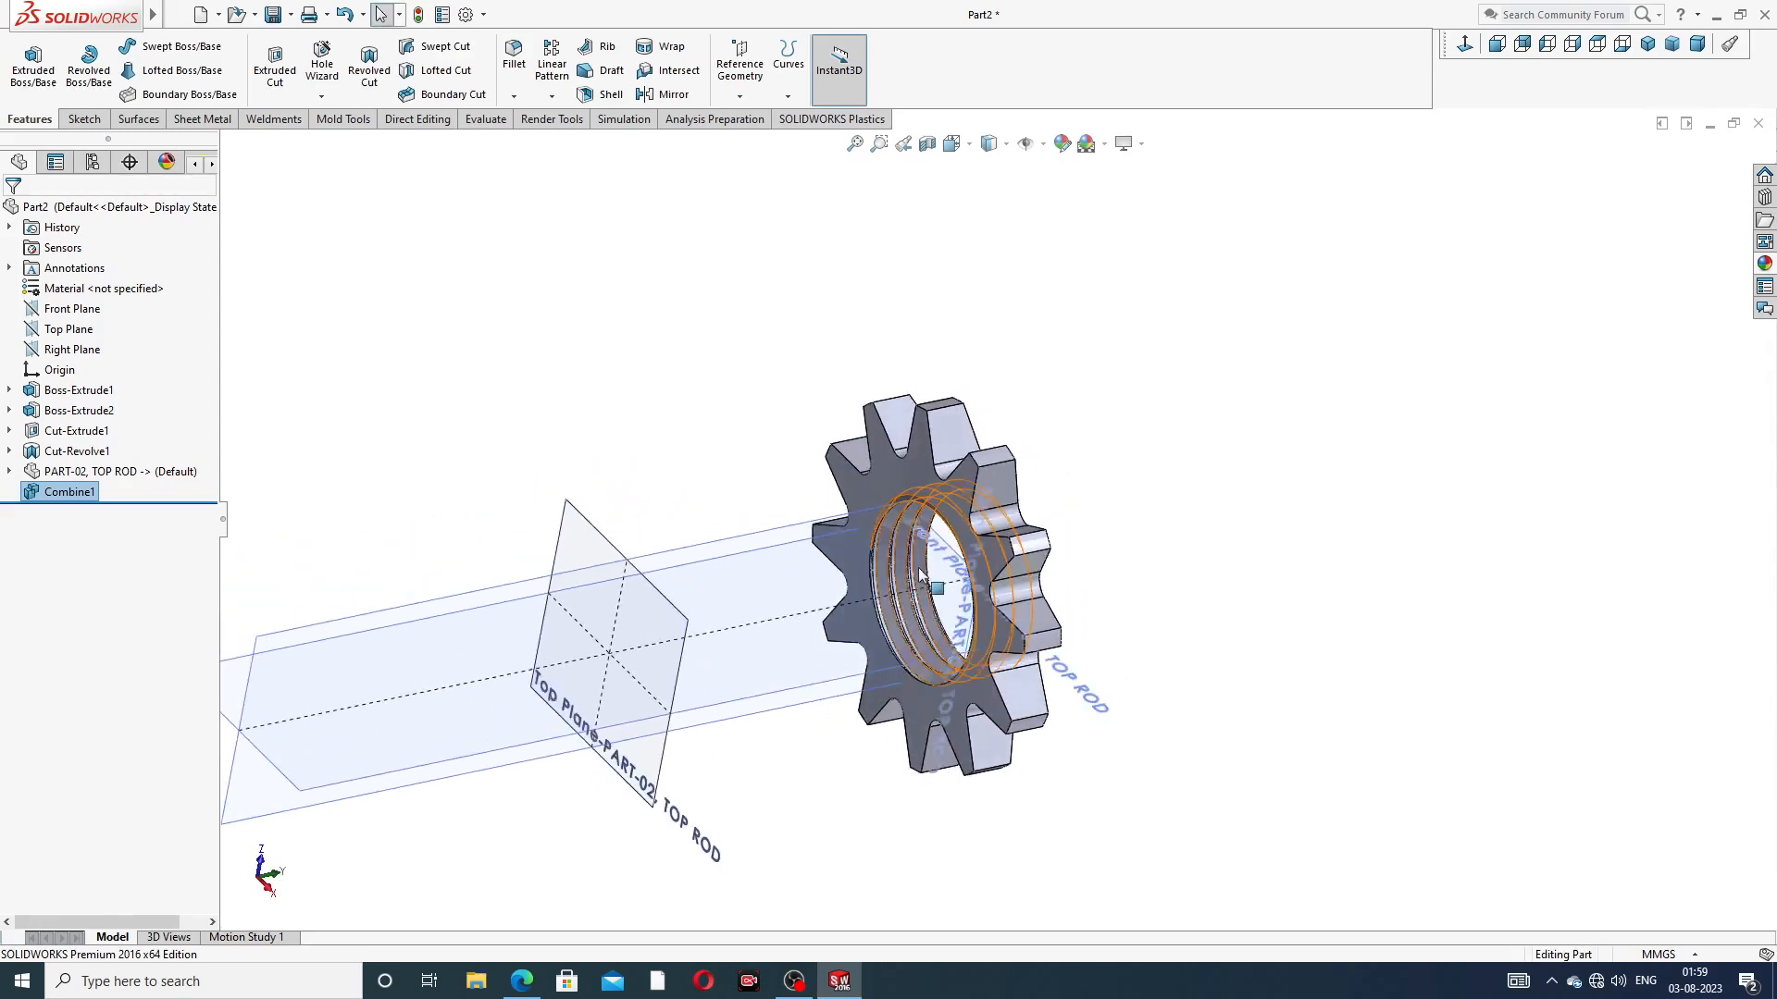
scroll(920, 572, down, 2)
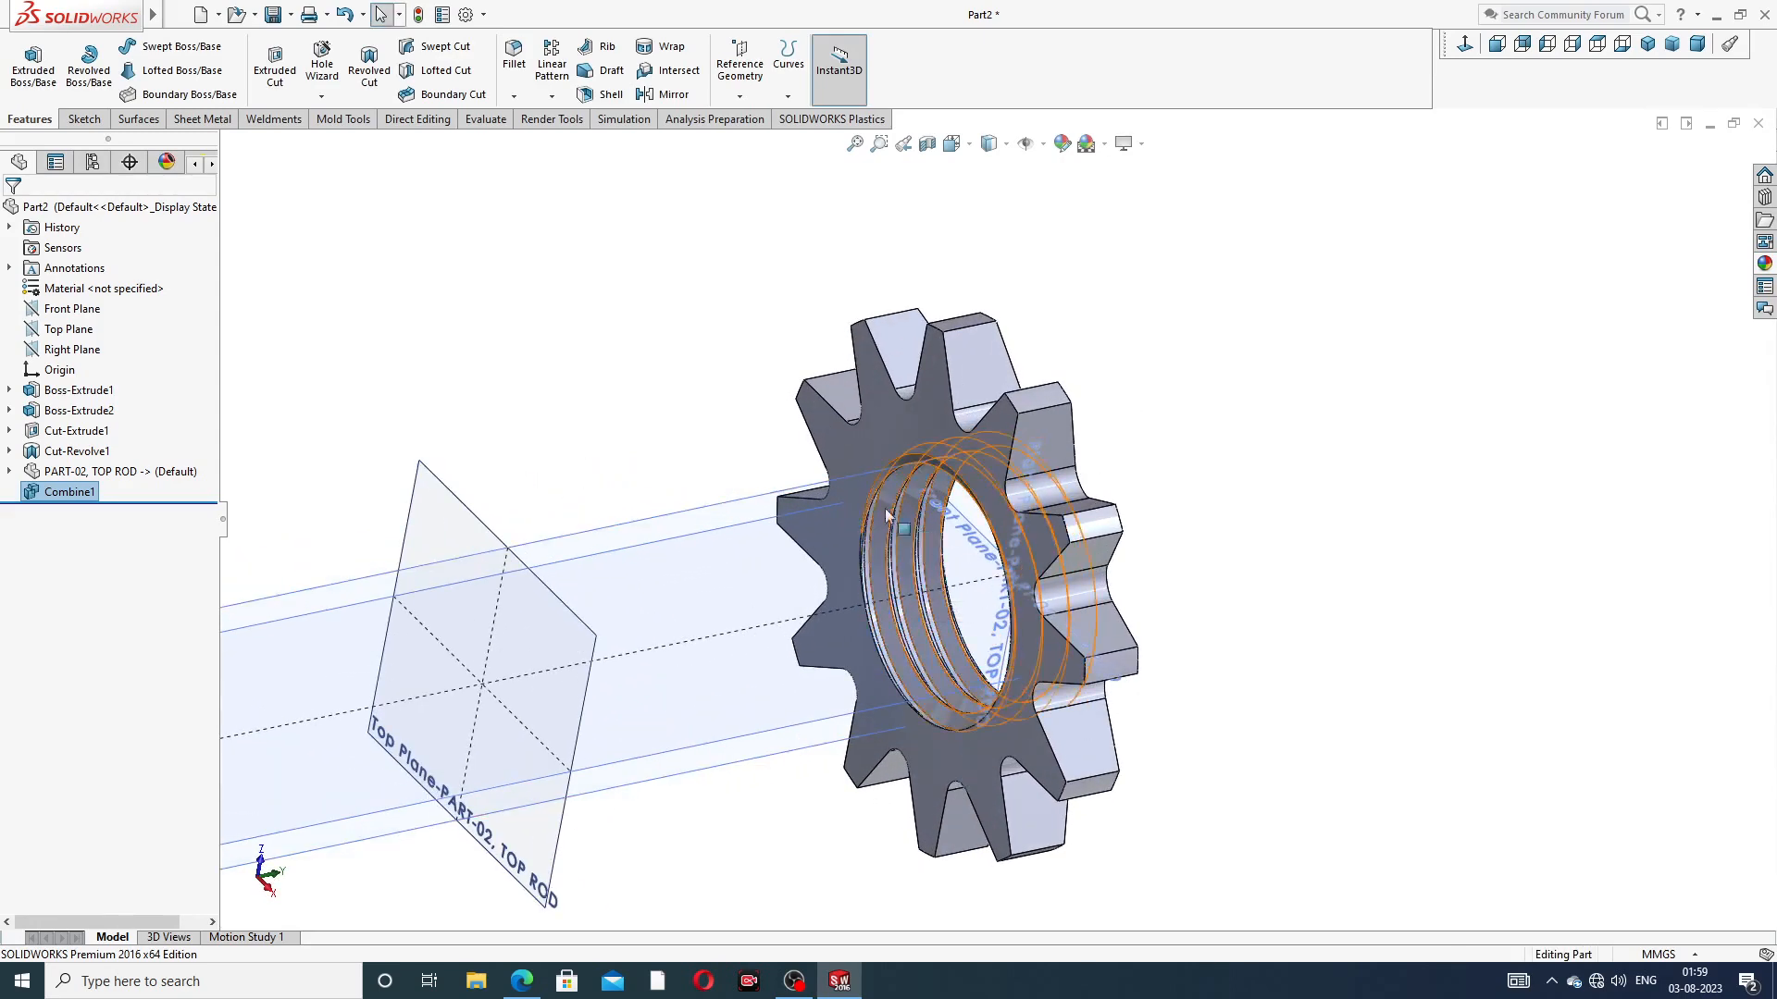
scroll(731, 510, up, 3)
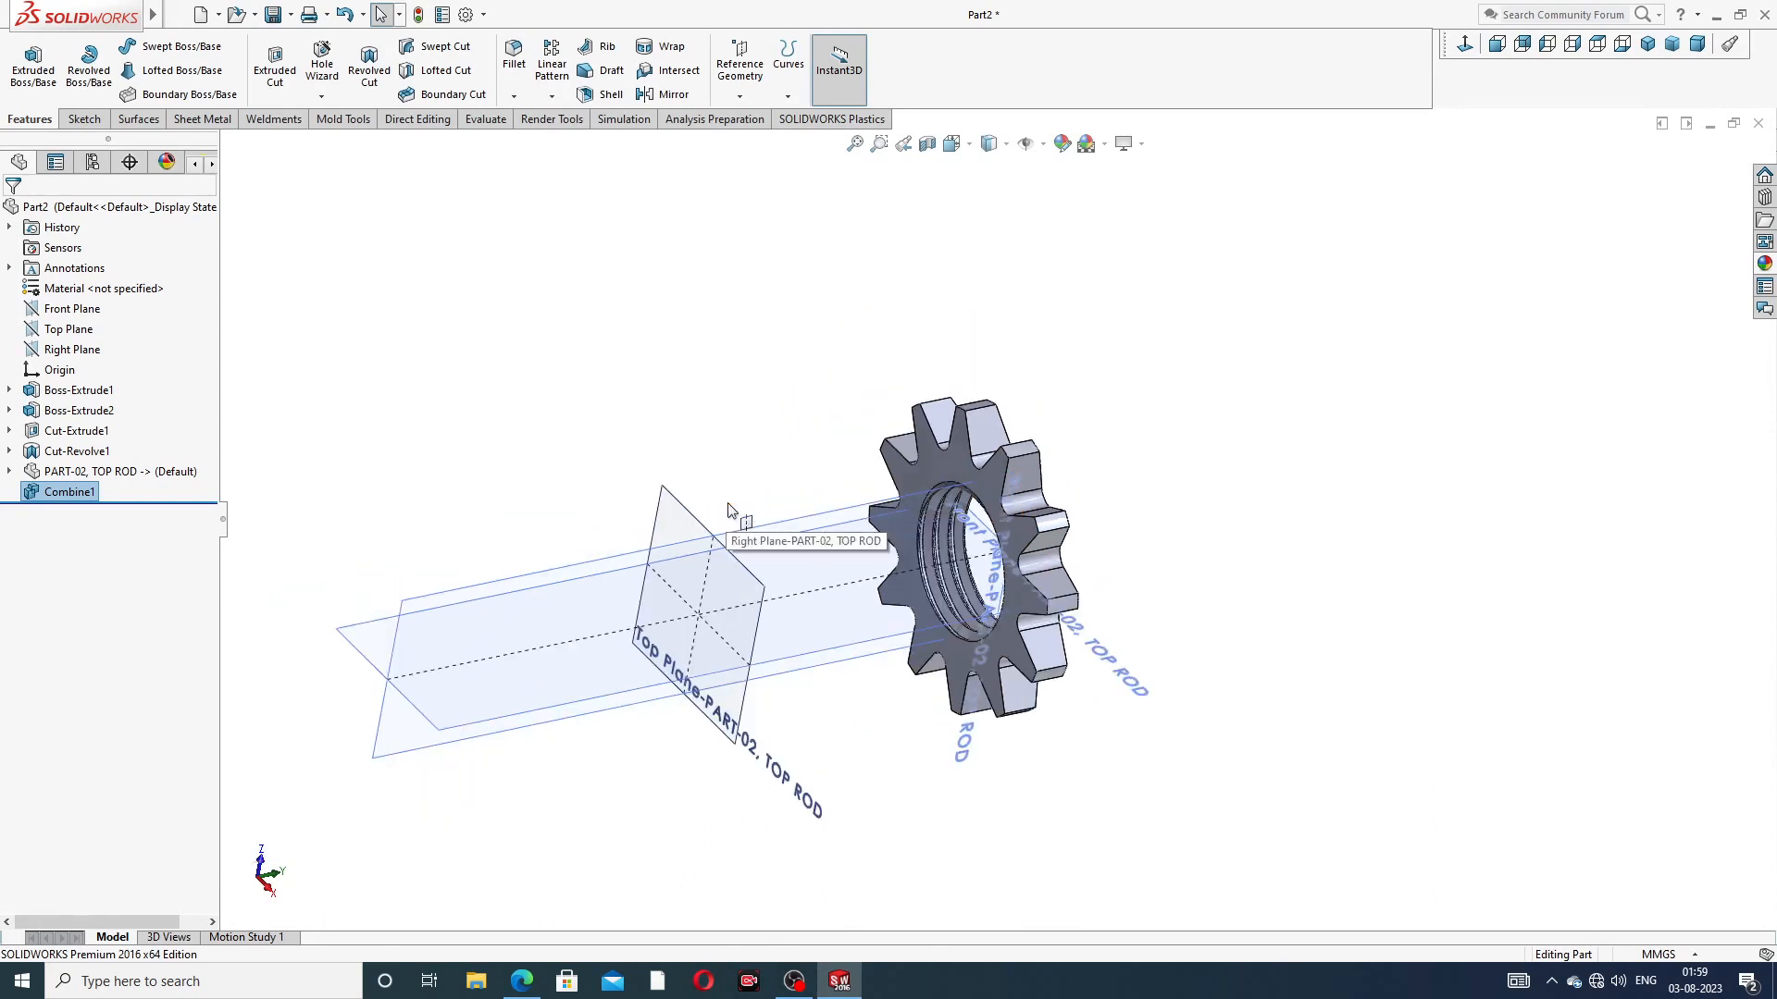
click(768, 546)
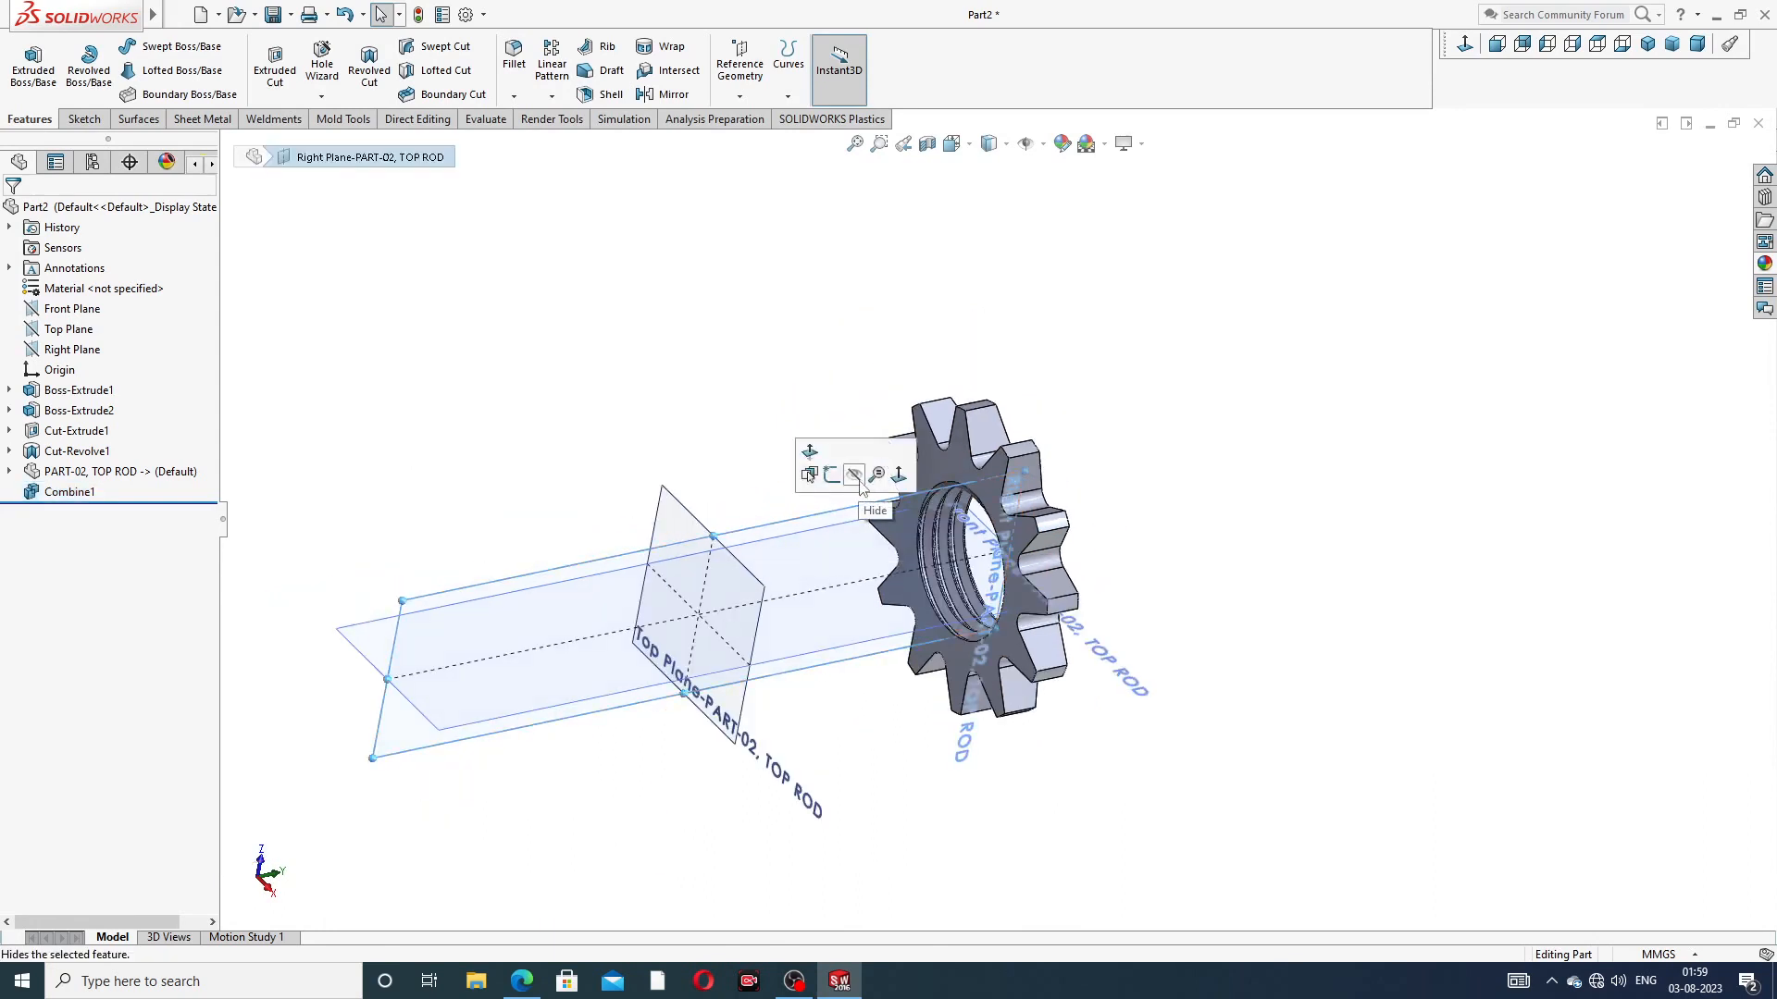
click(860, 480)
click(816, 544)
click(905, 478)
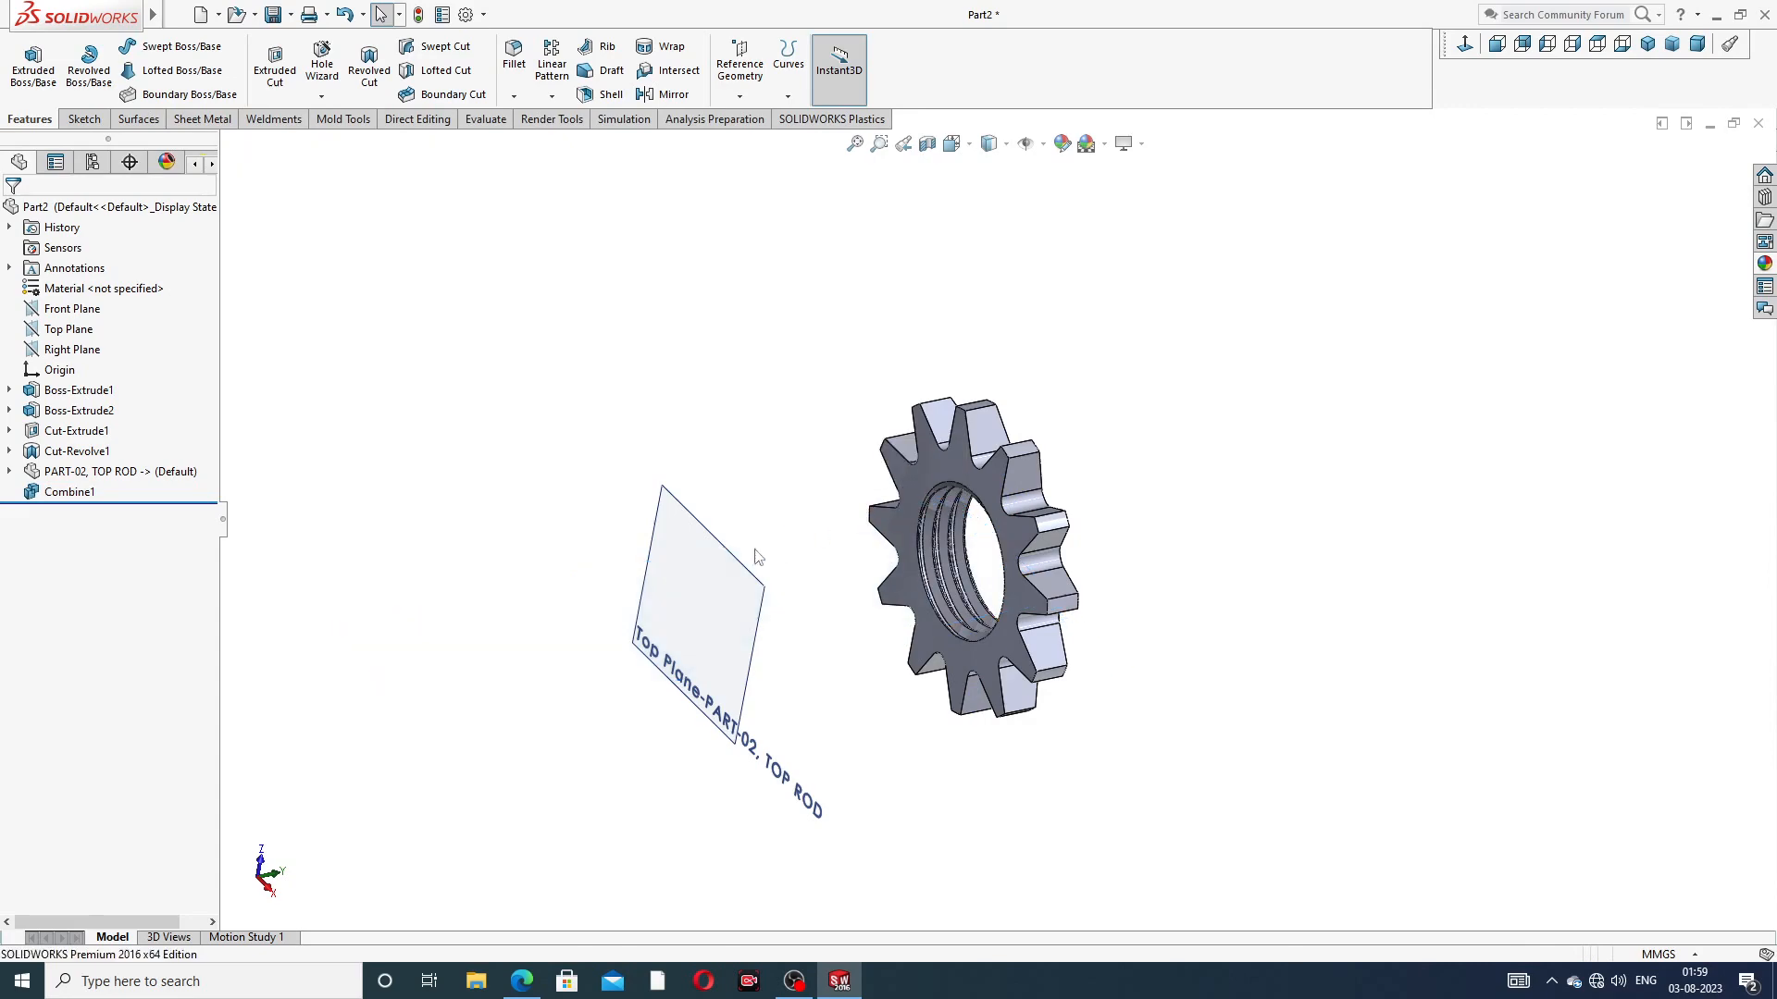
click(754, 560)
click(842, 495)
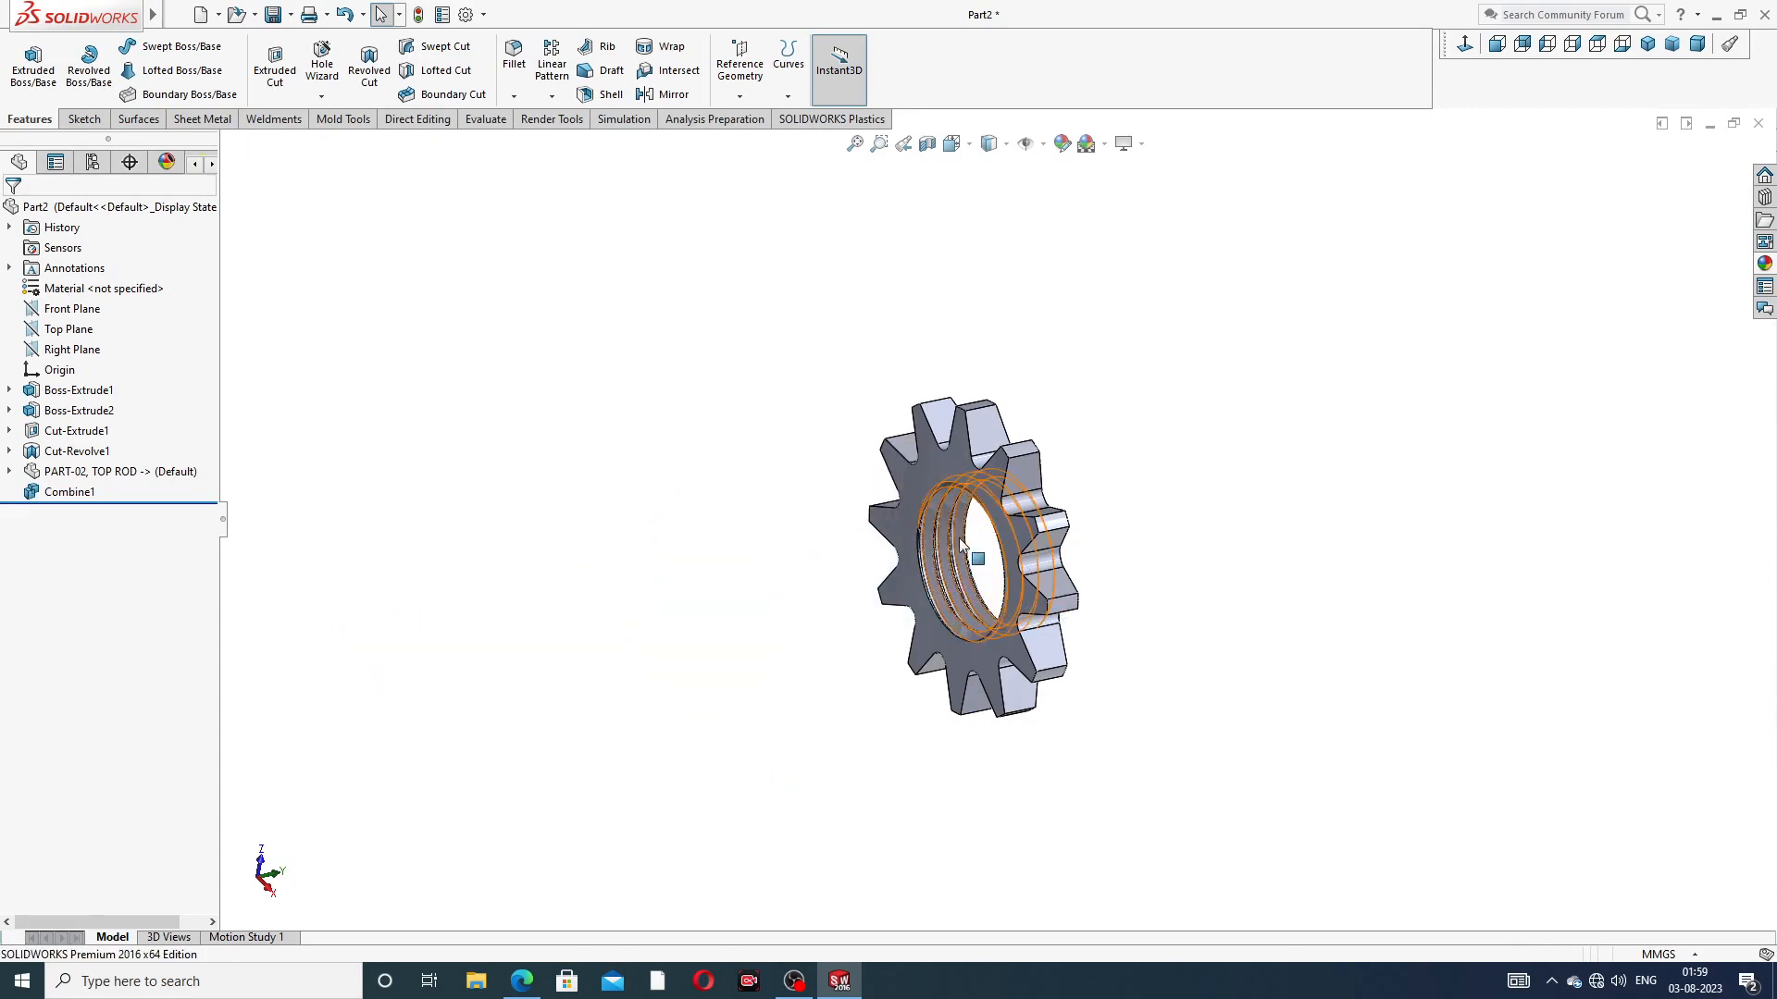
Apply the polished brass appearance to the threaded nut
scroll(958, 537, down, 3)
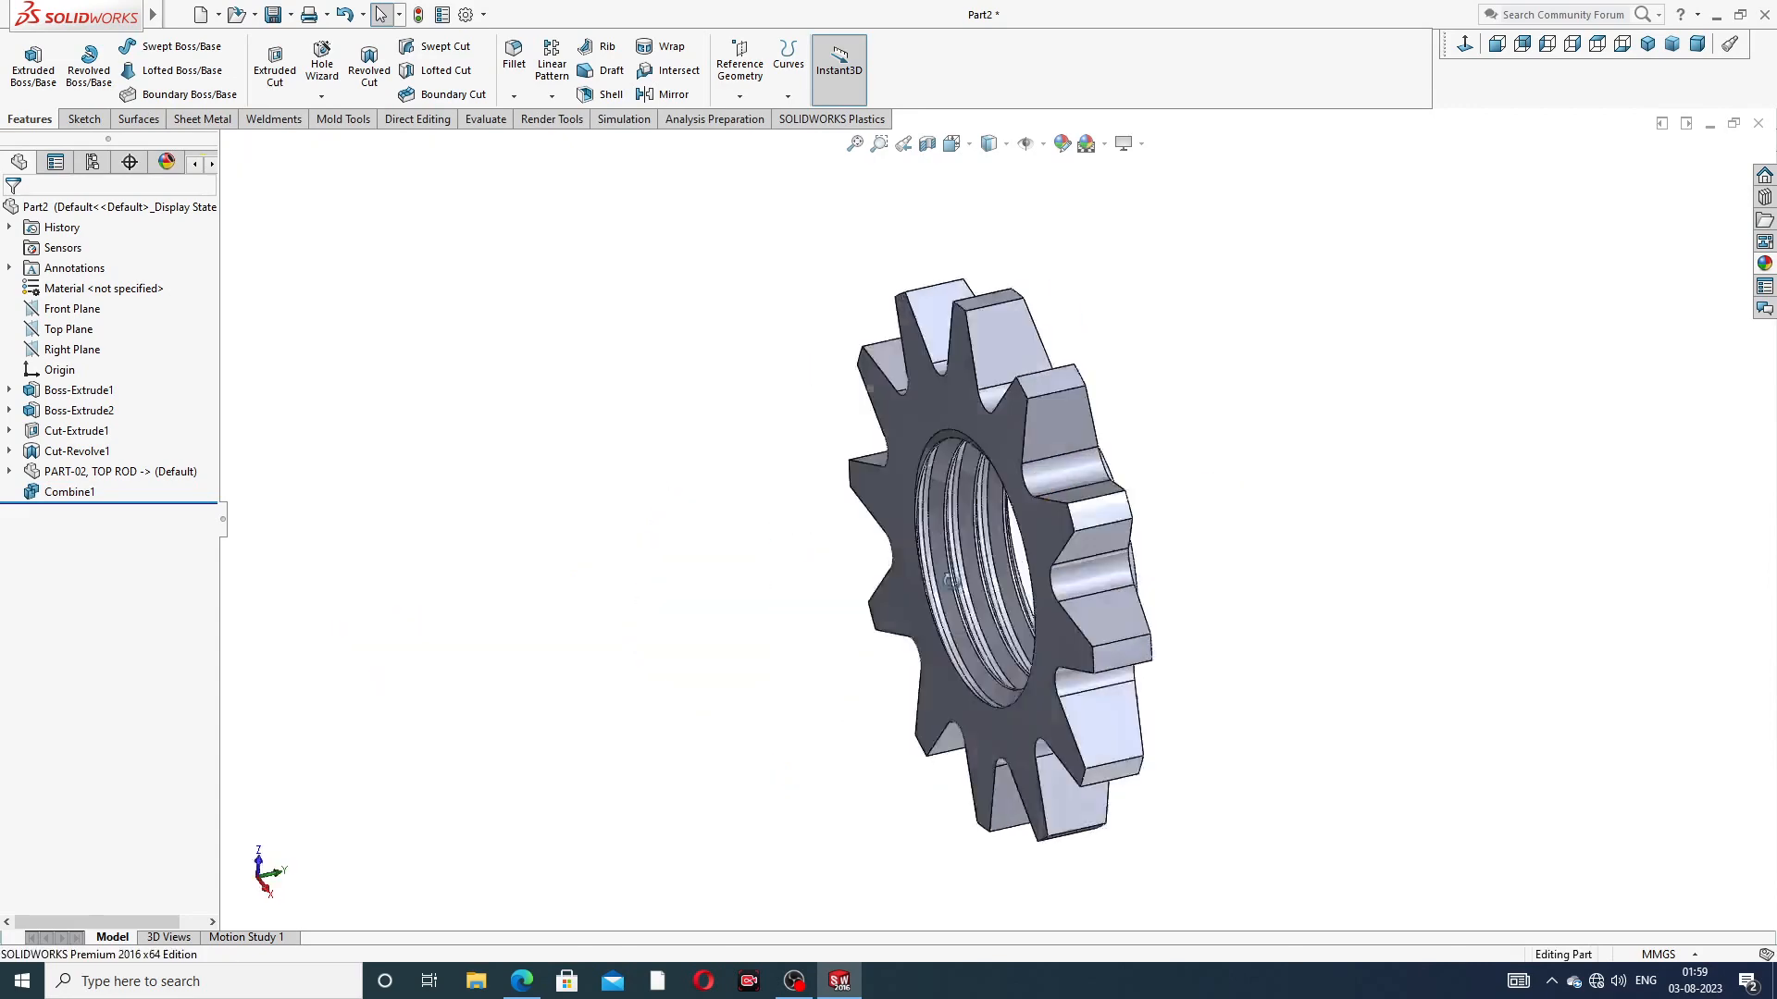
middle_drag(949, 583, 1041, 465)
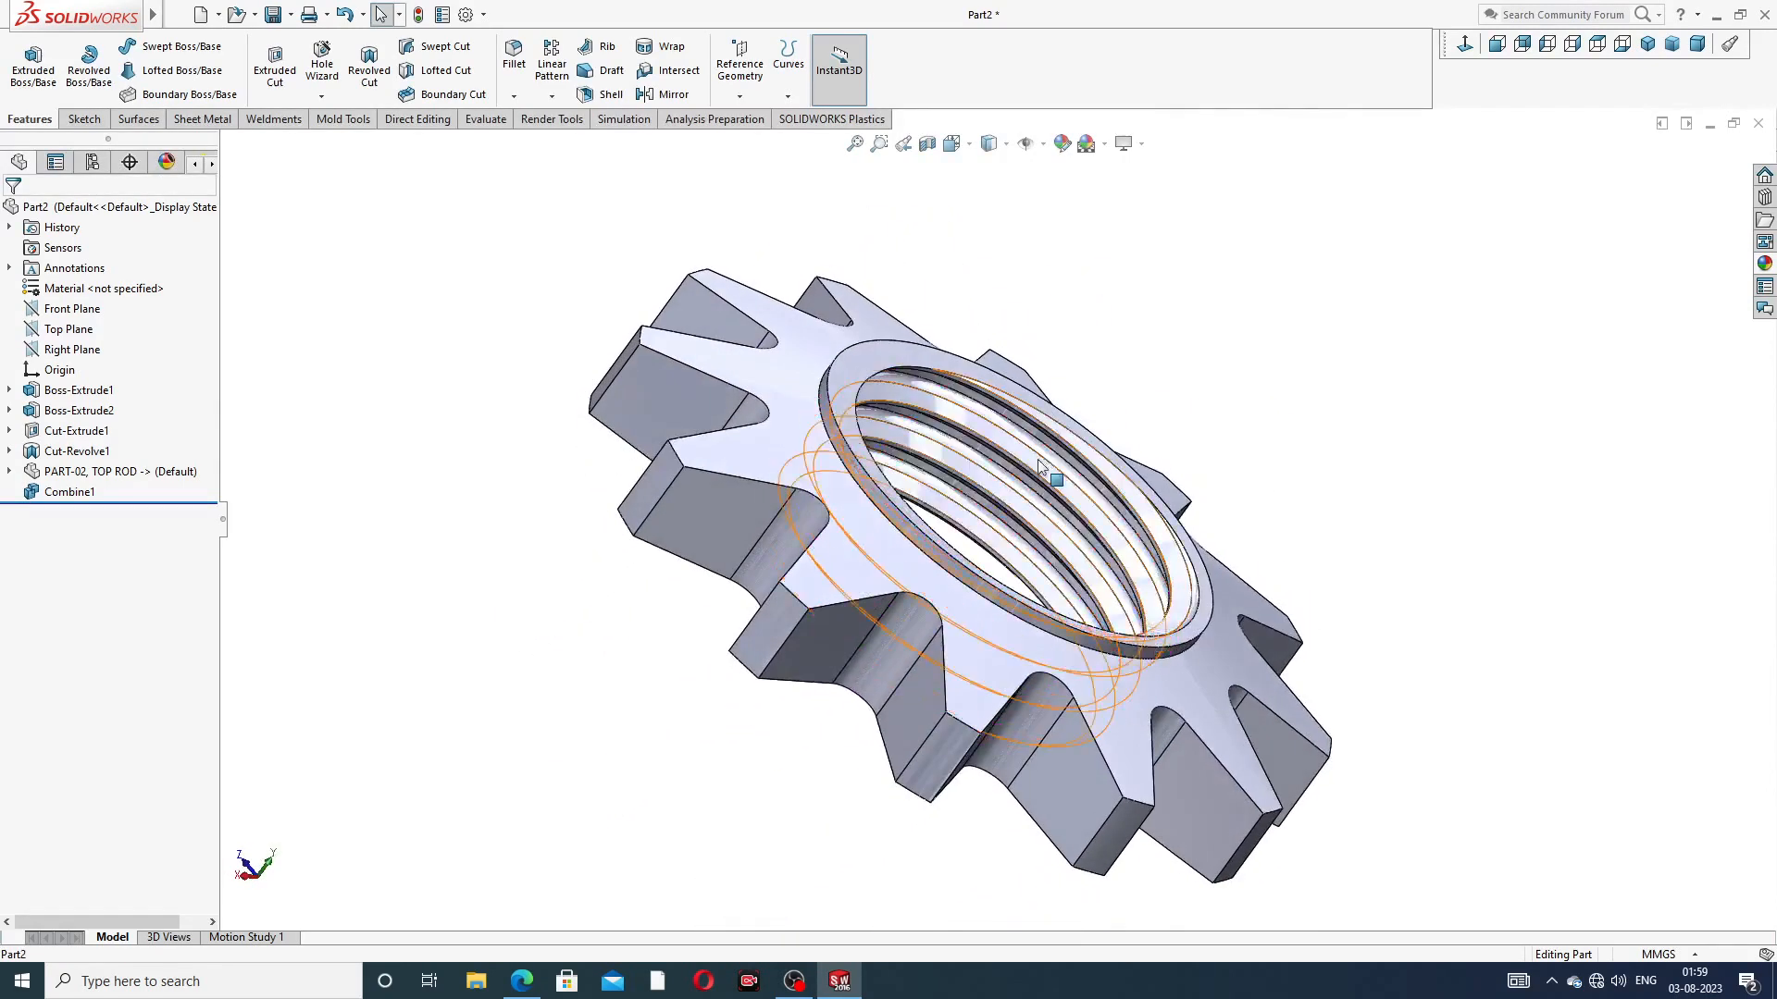
scroll(1040, 465, up, 3)
click(1765, 264)
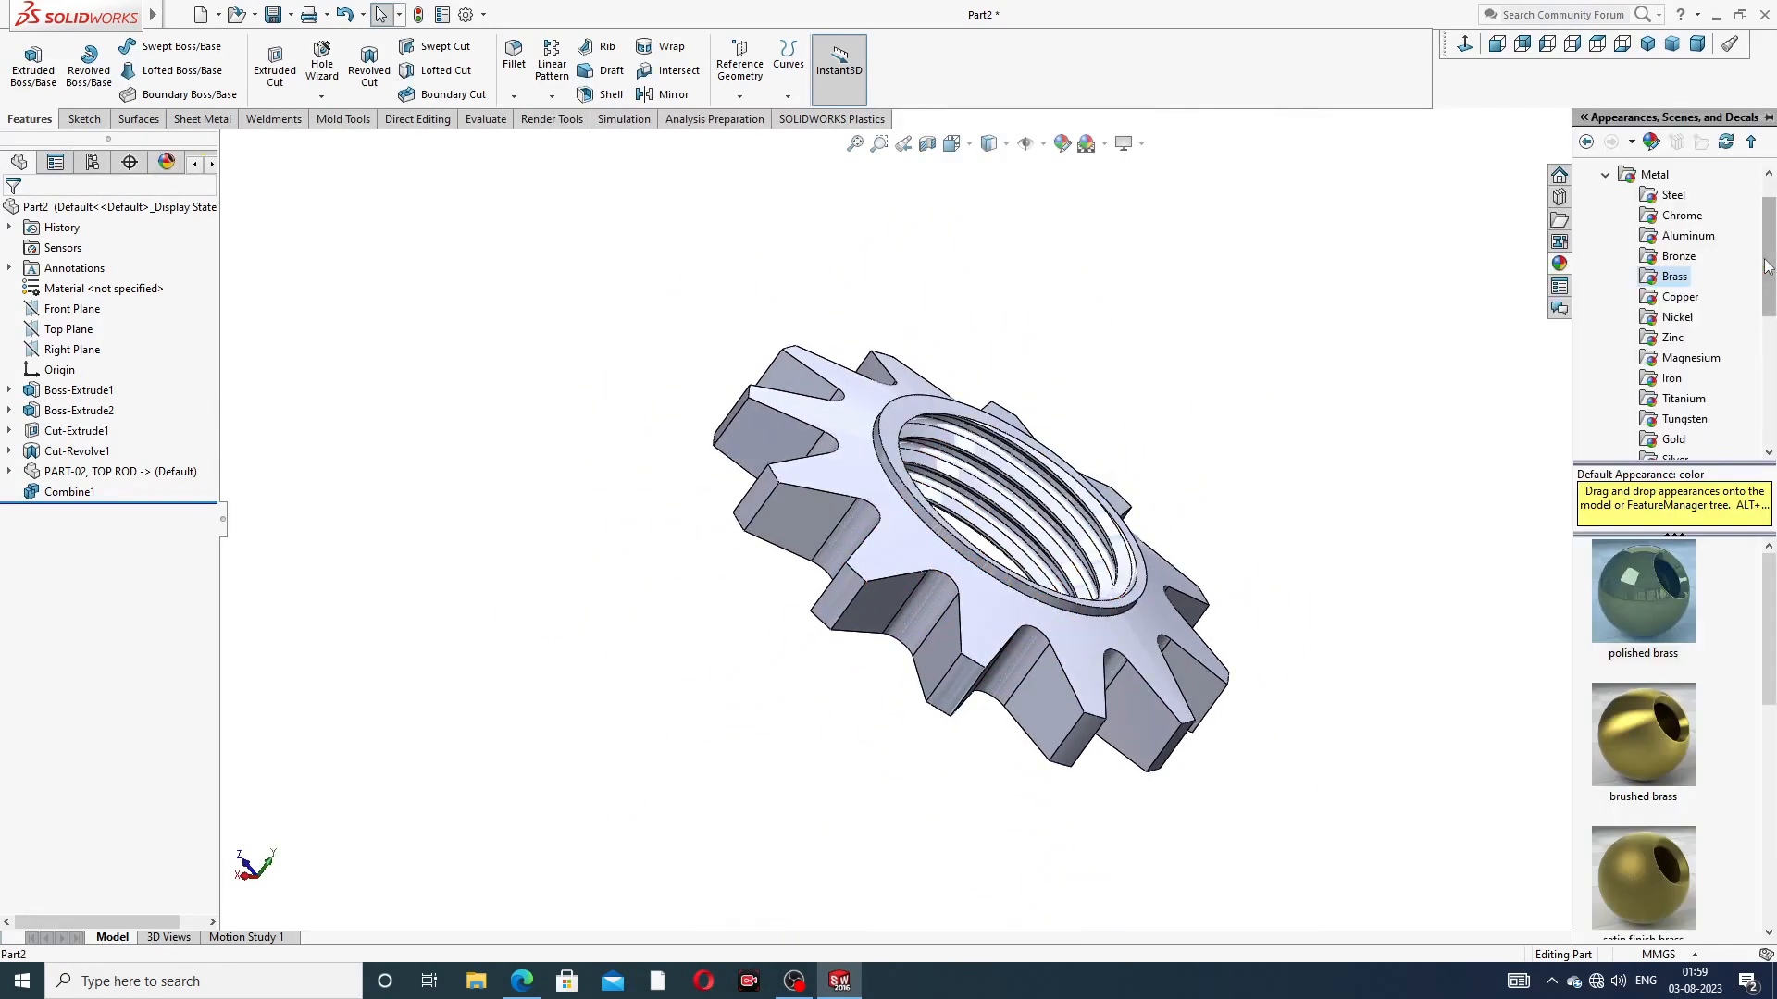
double_click(1647, 581)
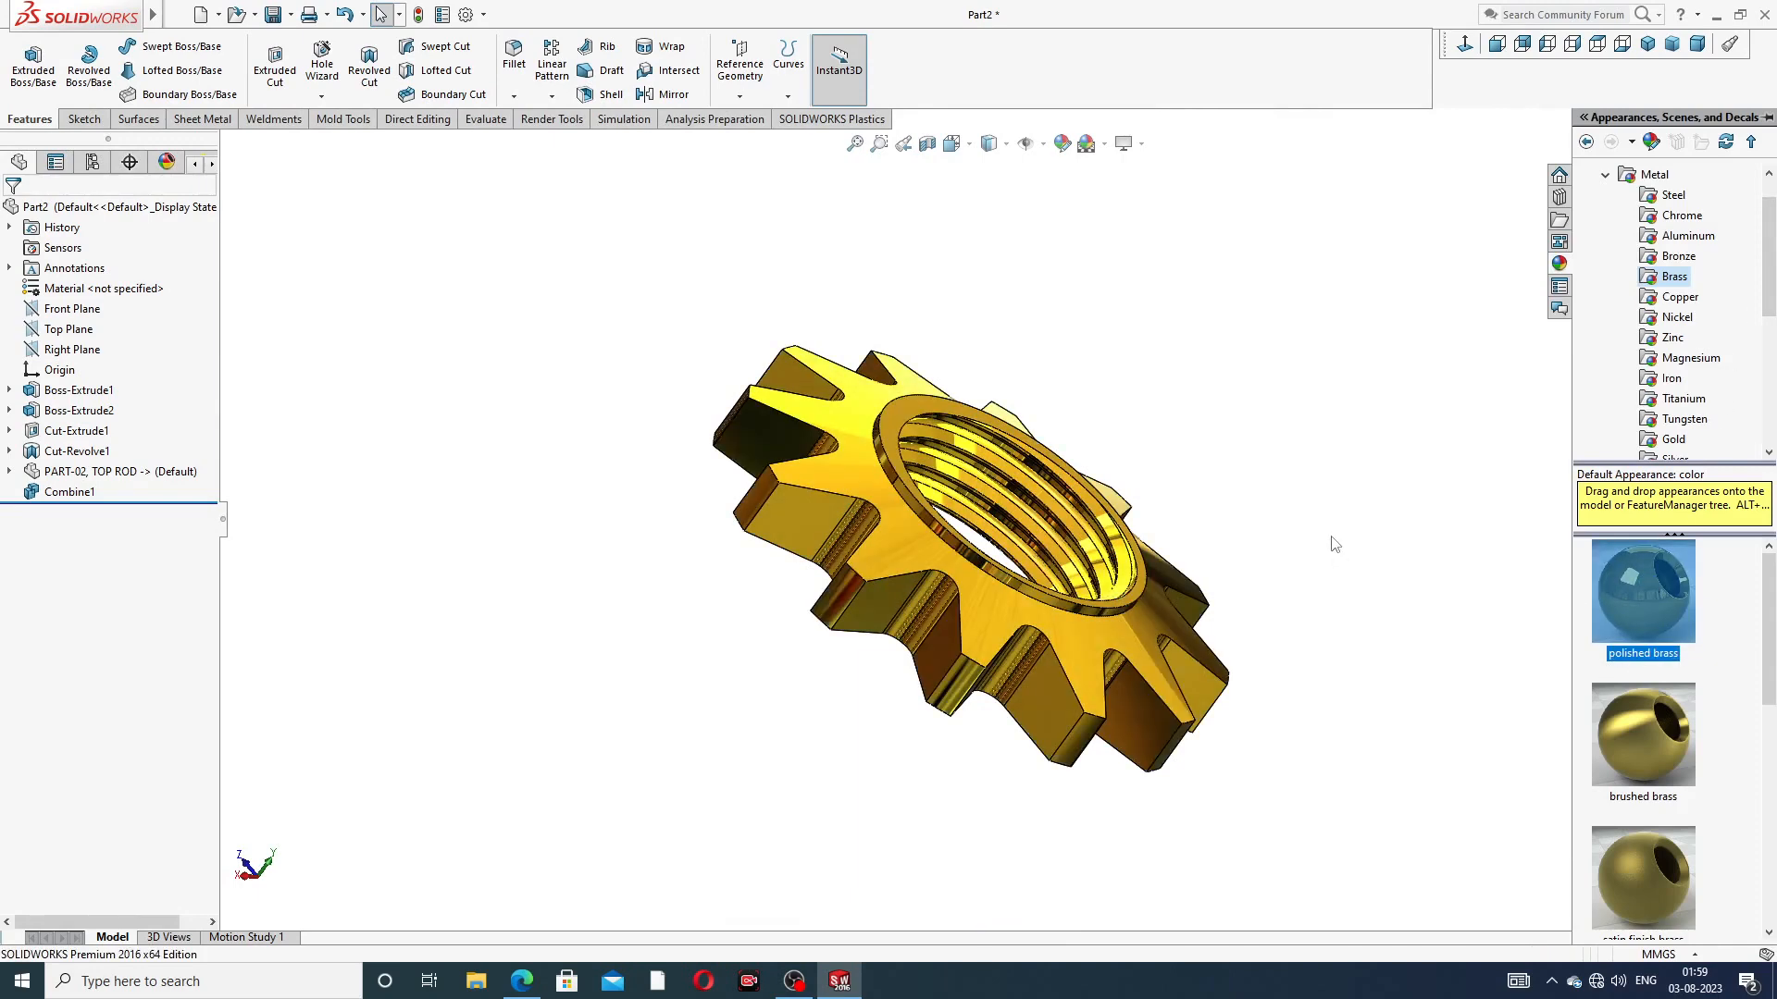
Examine the brass nut's teeth, collar and internal thread from several angles
middle_drag(1115, 480, 949, 567)
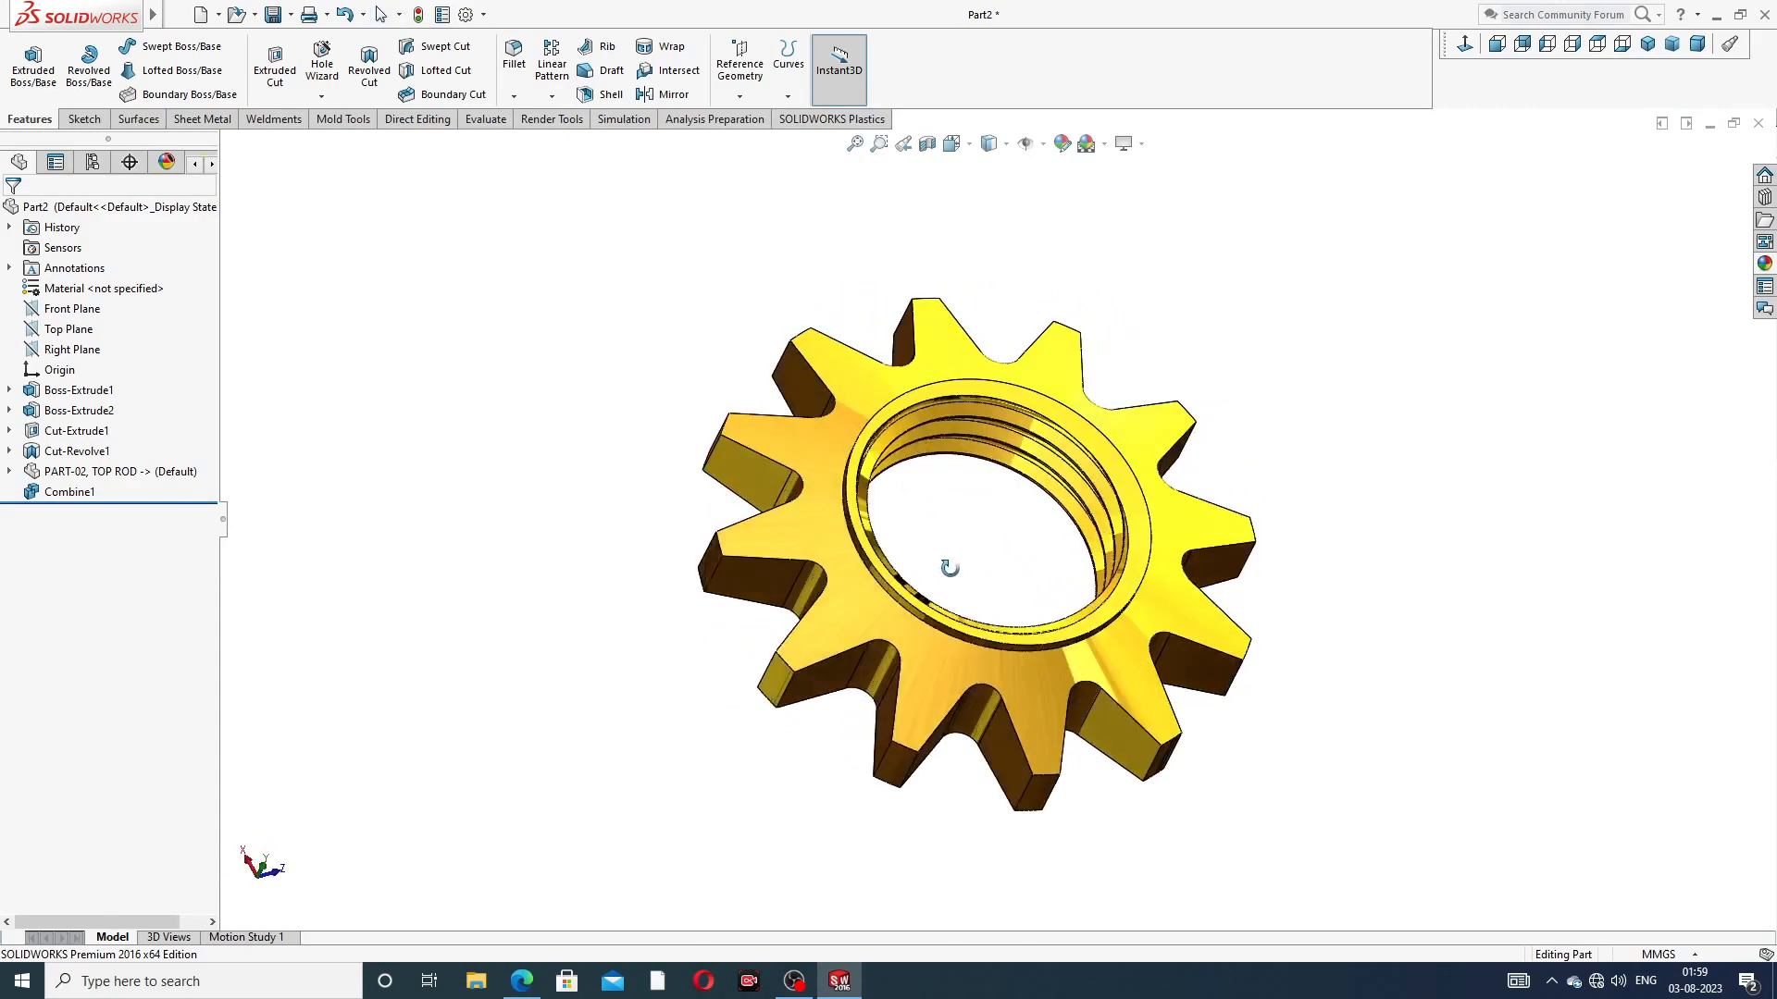
scroll(957, 560, down, 2)
scroll(1000, 500, up, 1)
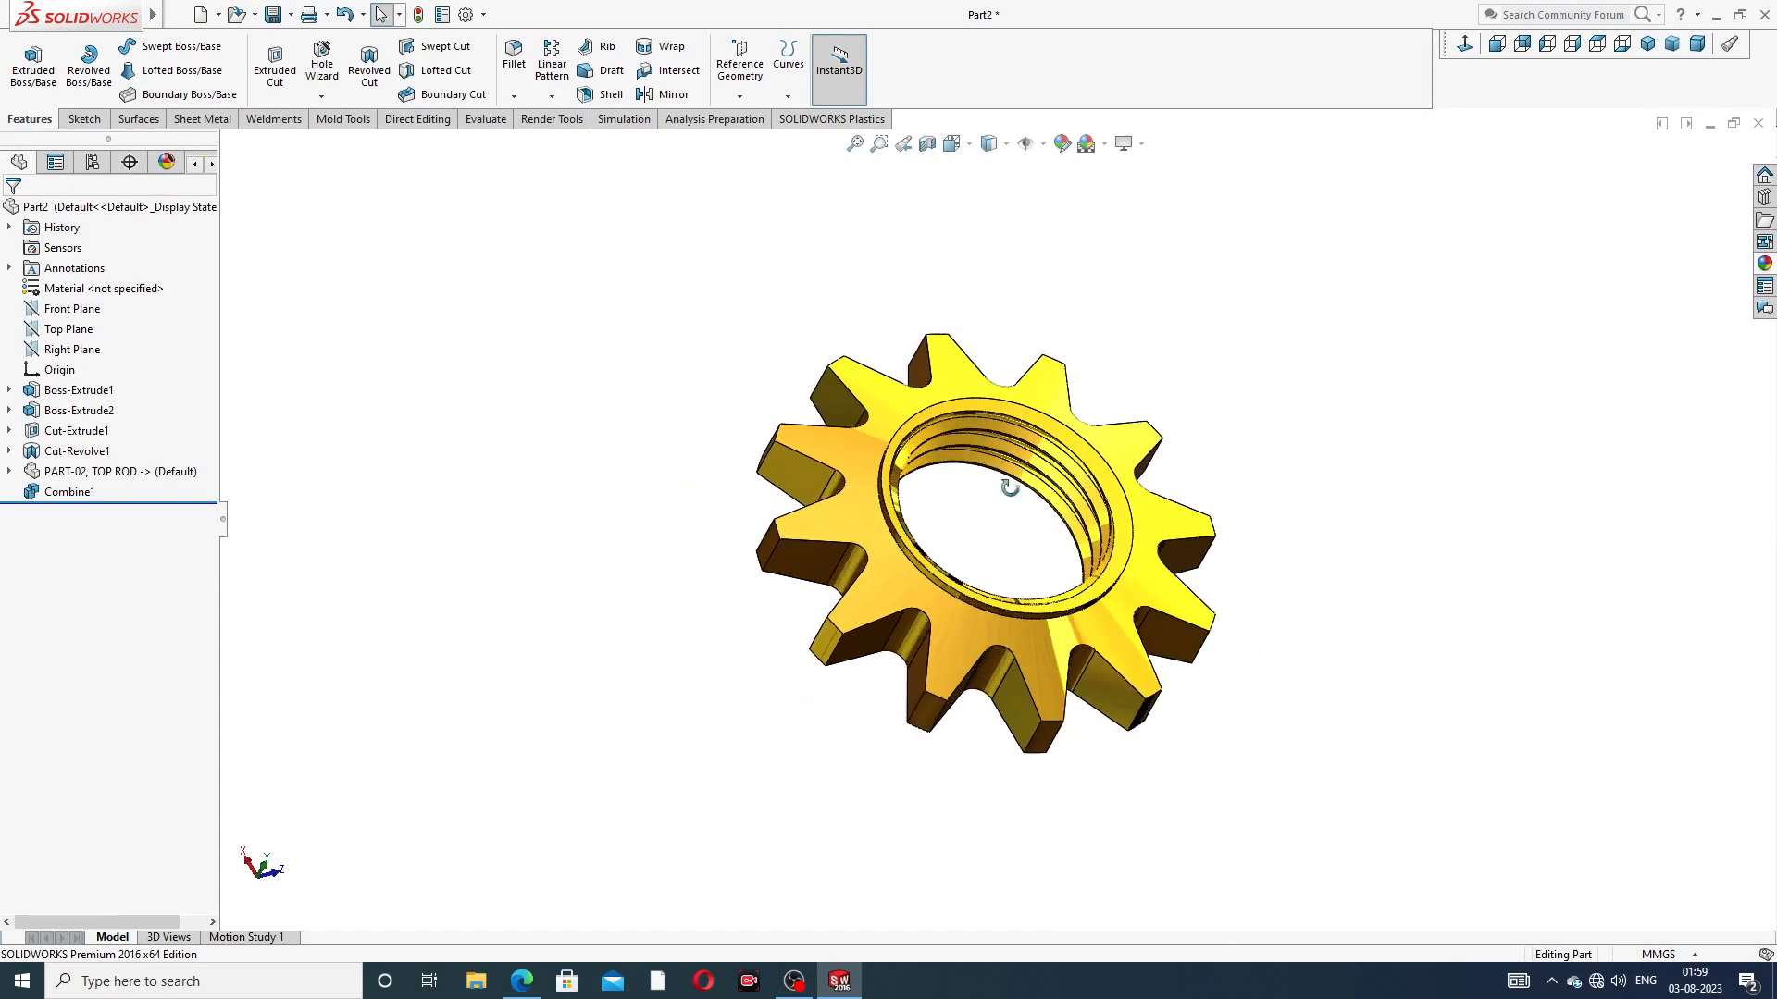
middle_drag(1004, 500, 1060, 564)
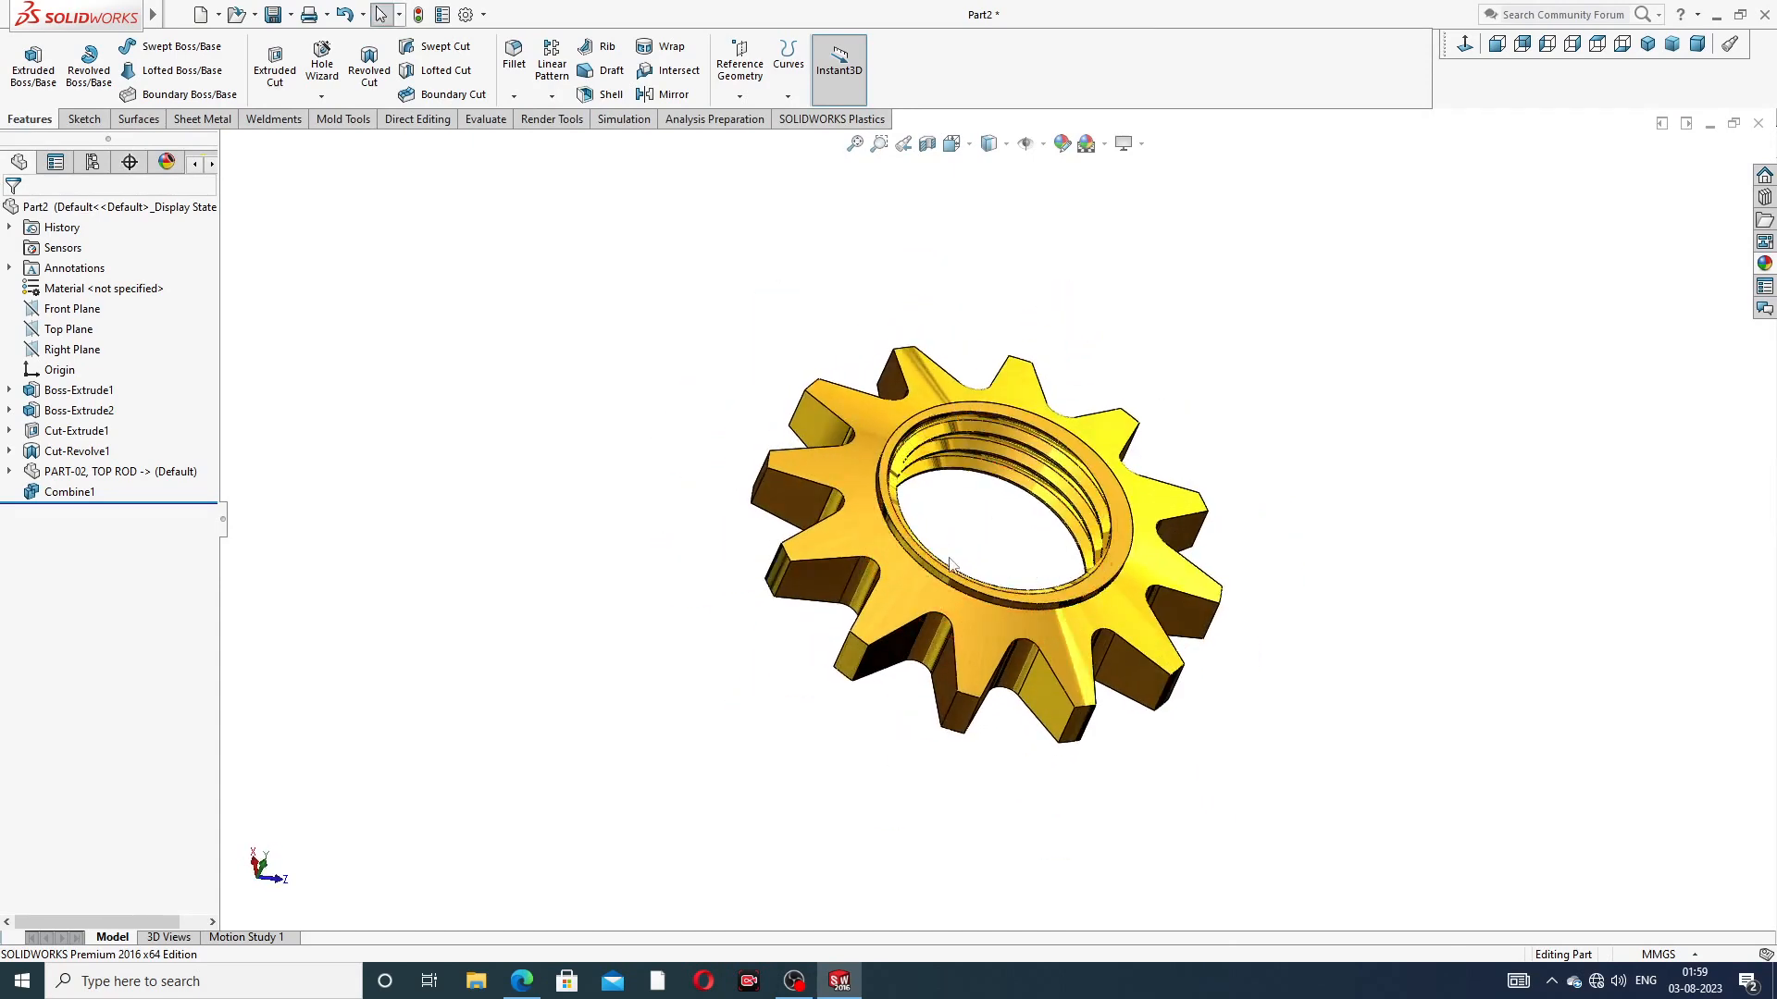
middle_drag(1250, 435, 1192, 457)
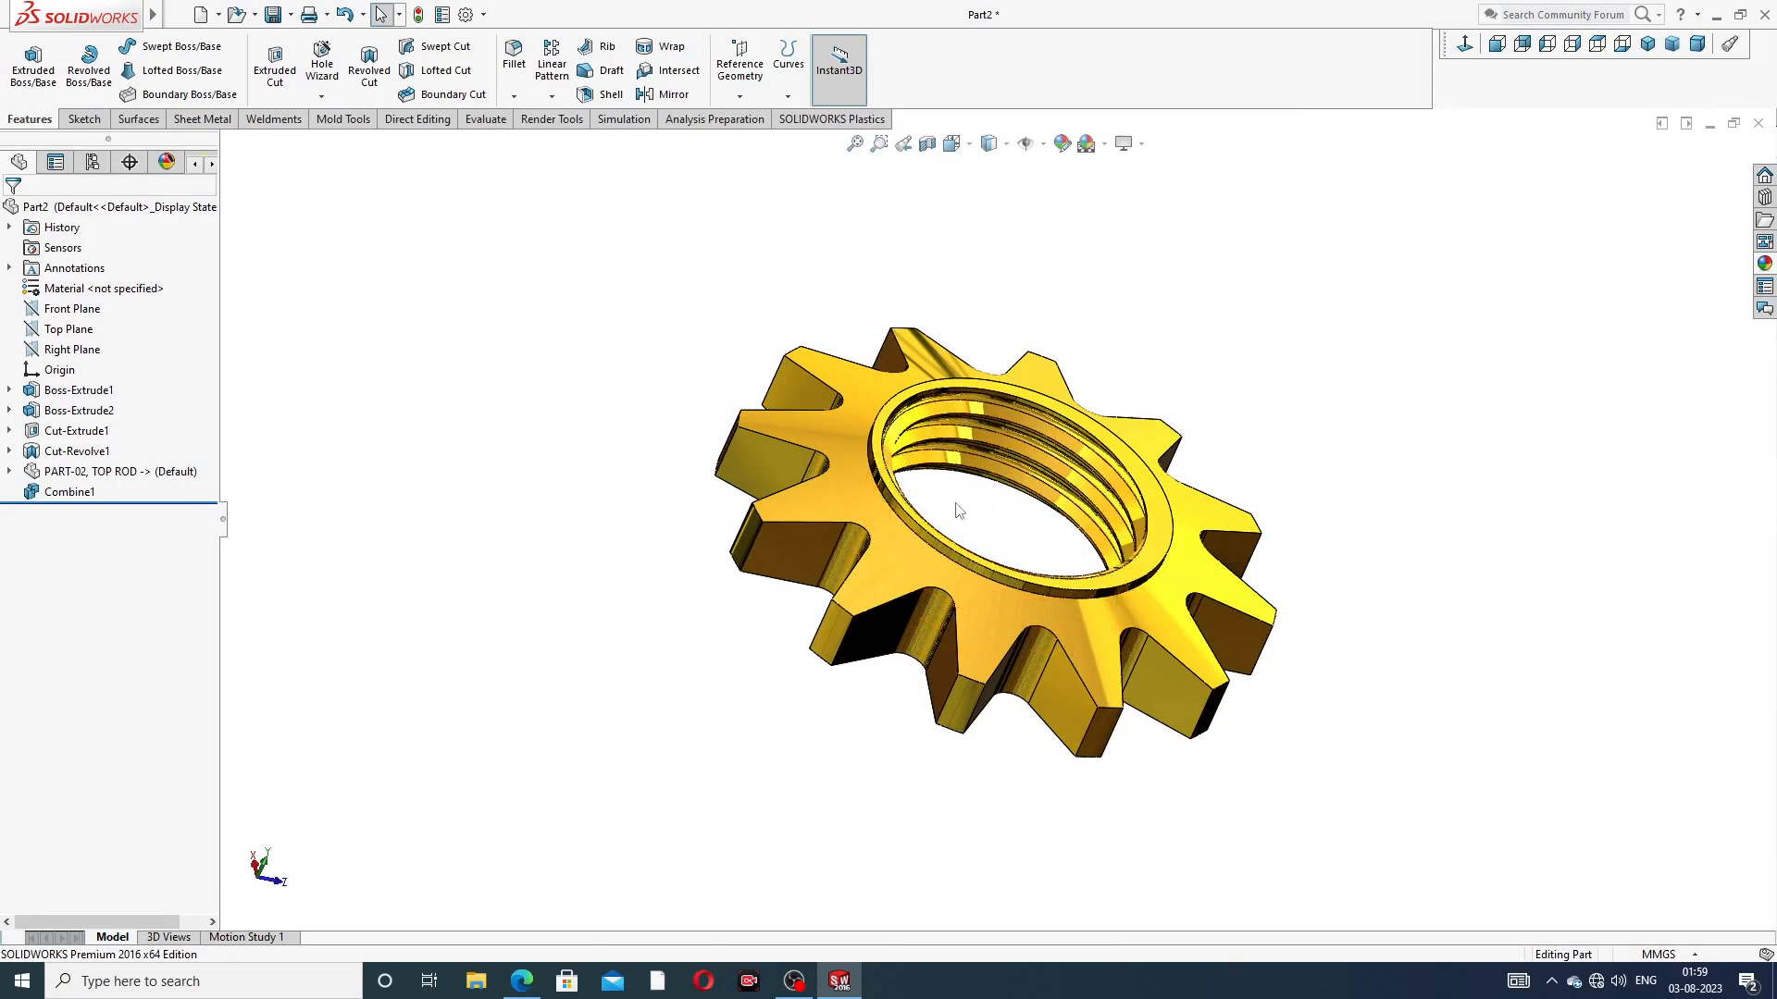
scroll(955, 503, down, 2)
scroll(1031, 498, up, 2)
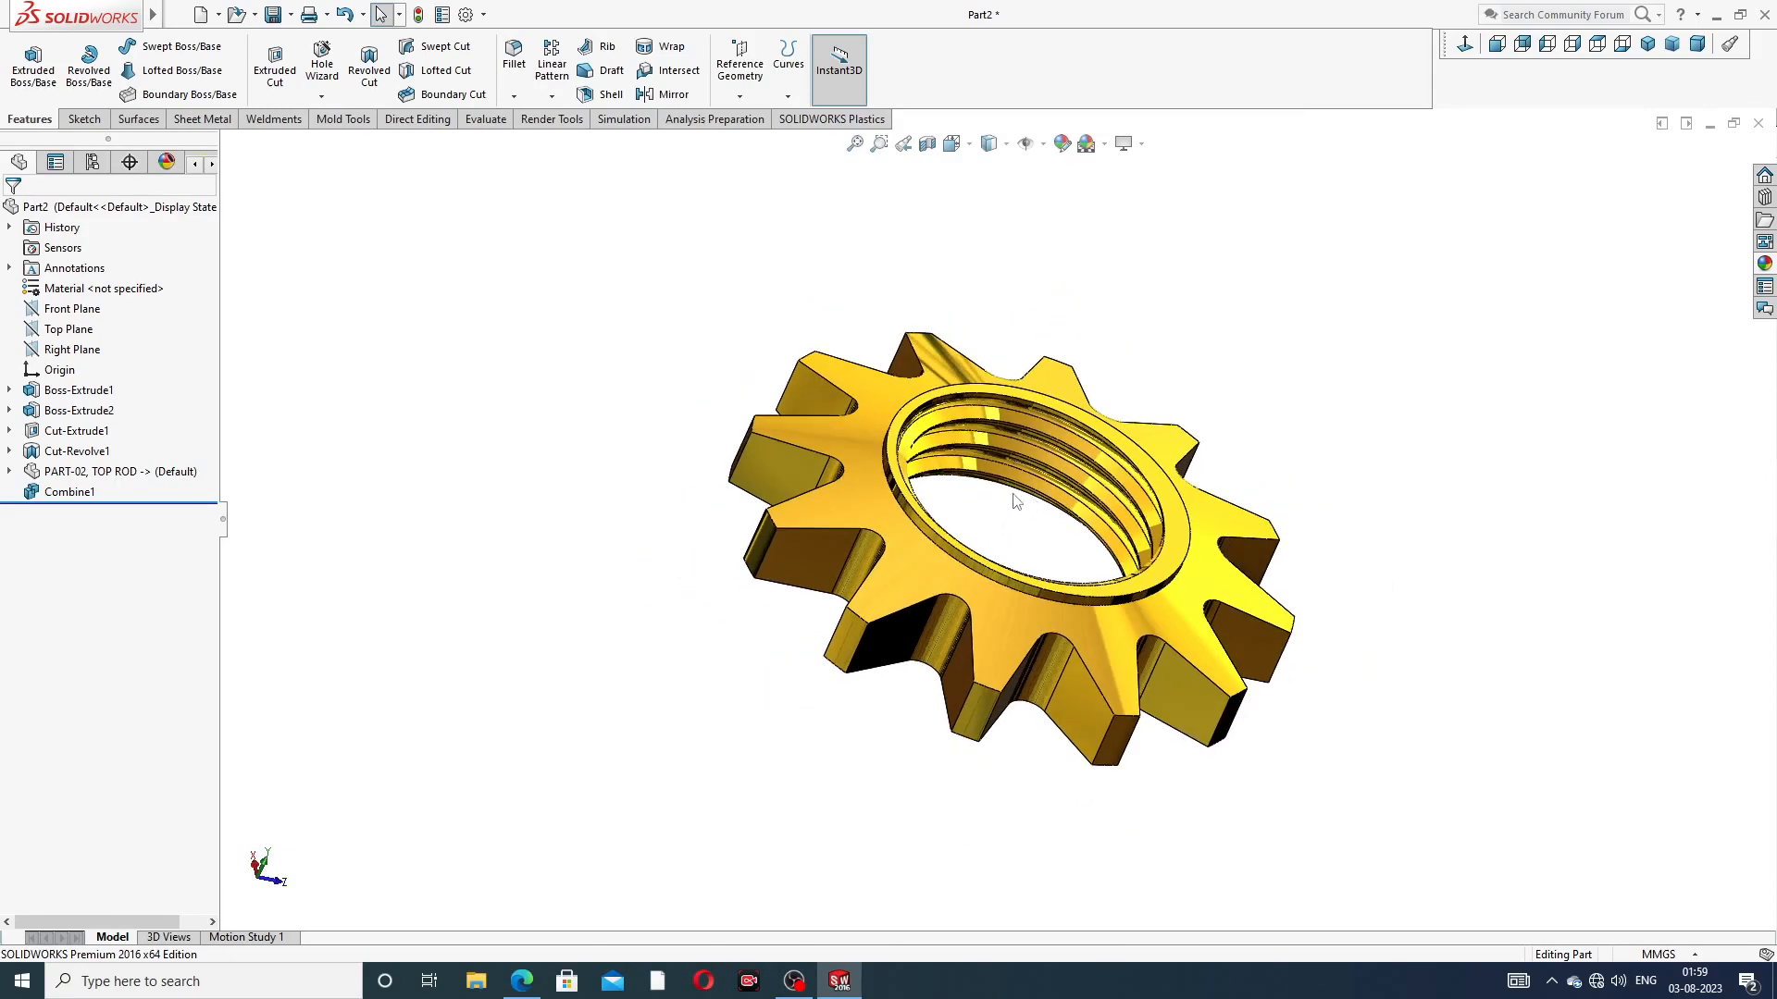
middle_drag(1015, 501, 1288, 418)
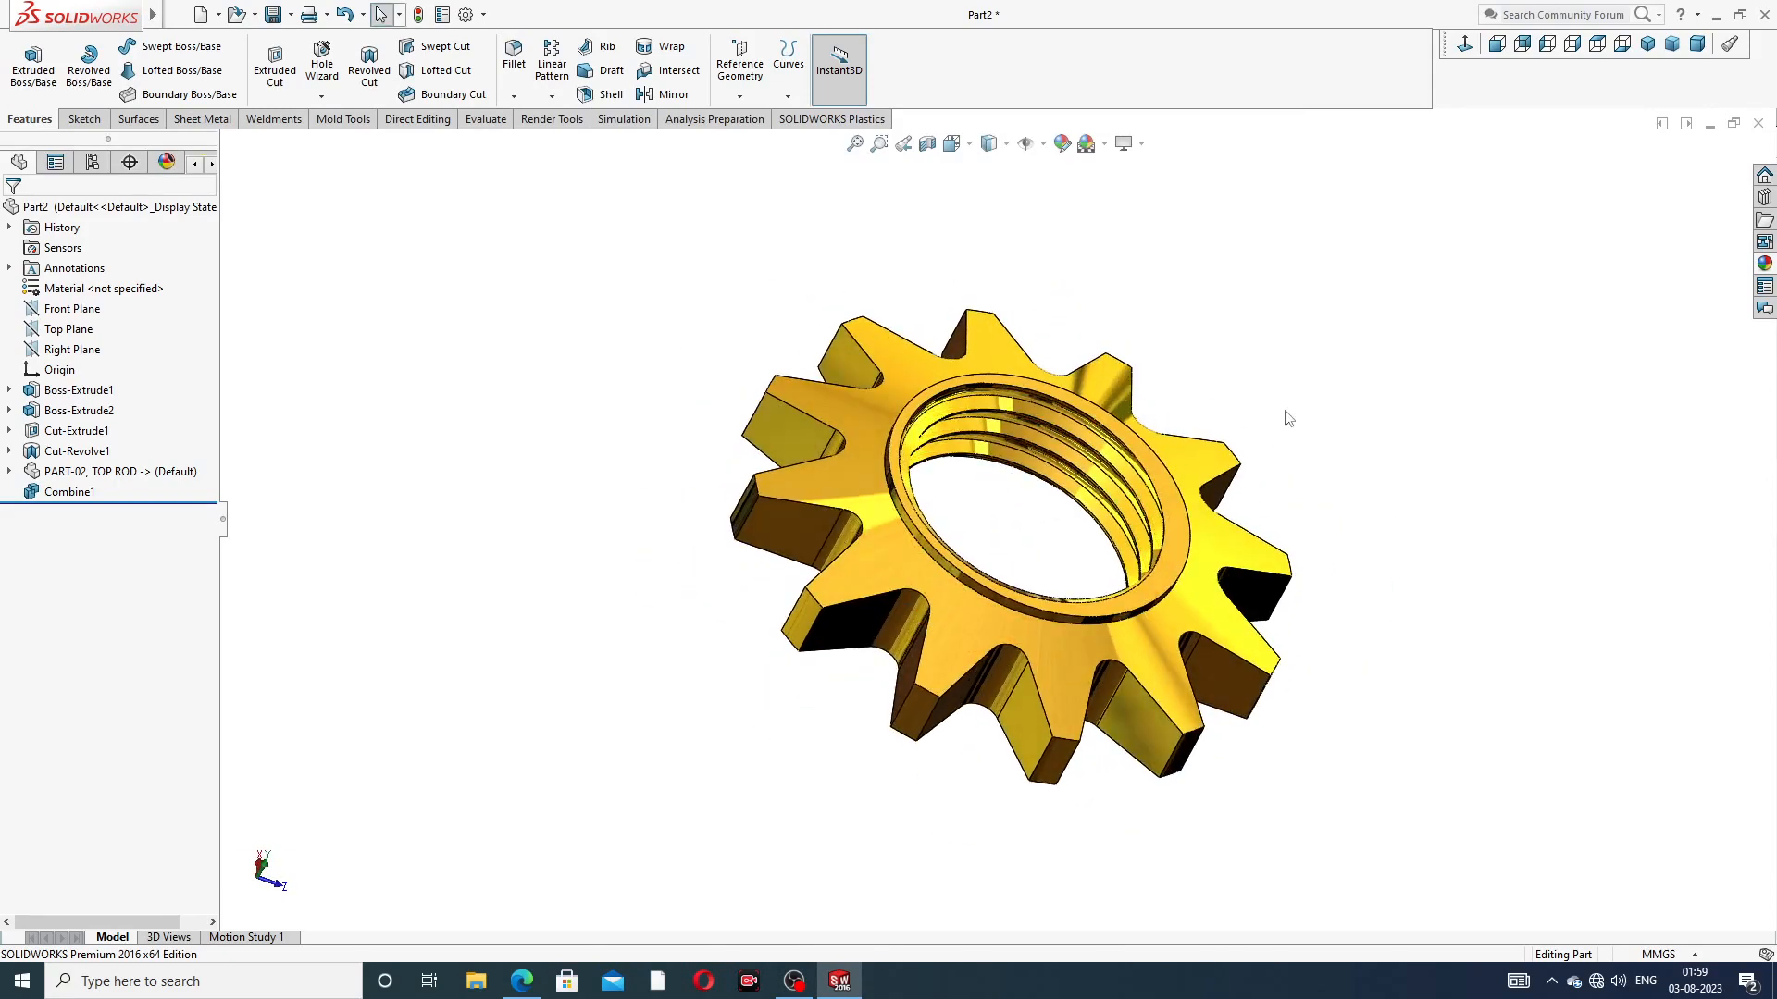
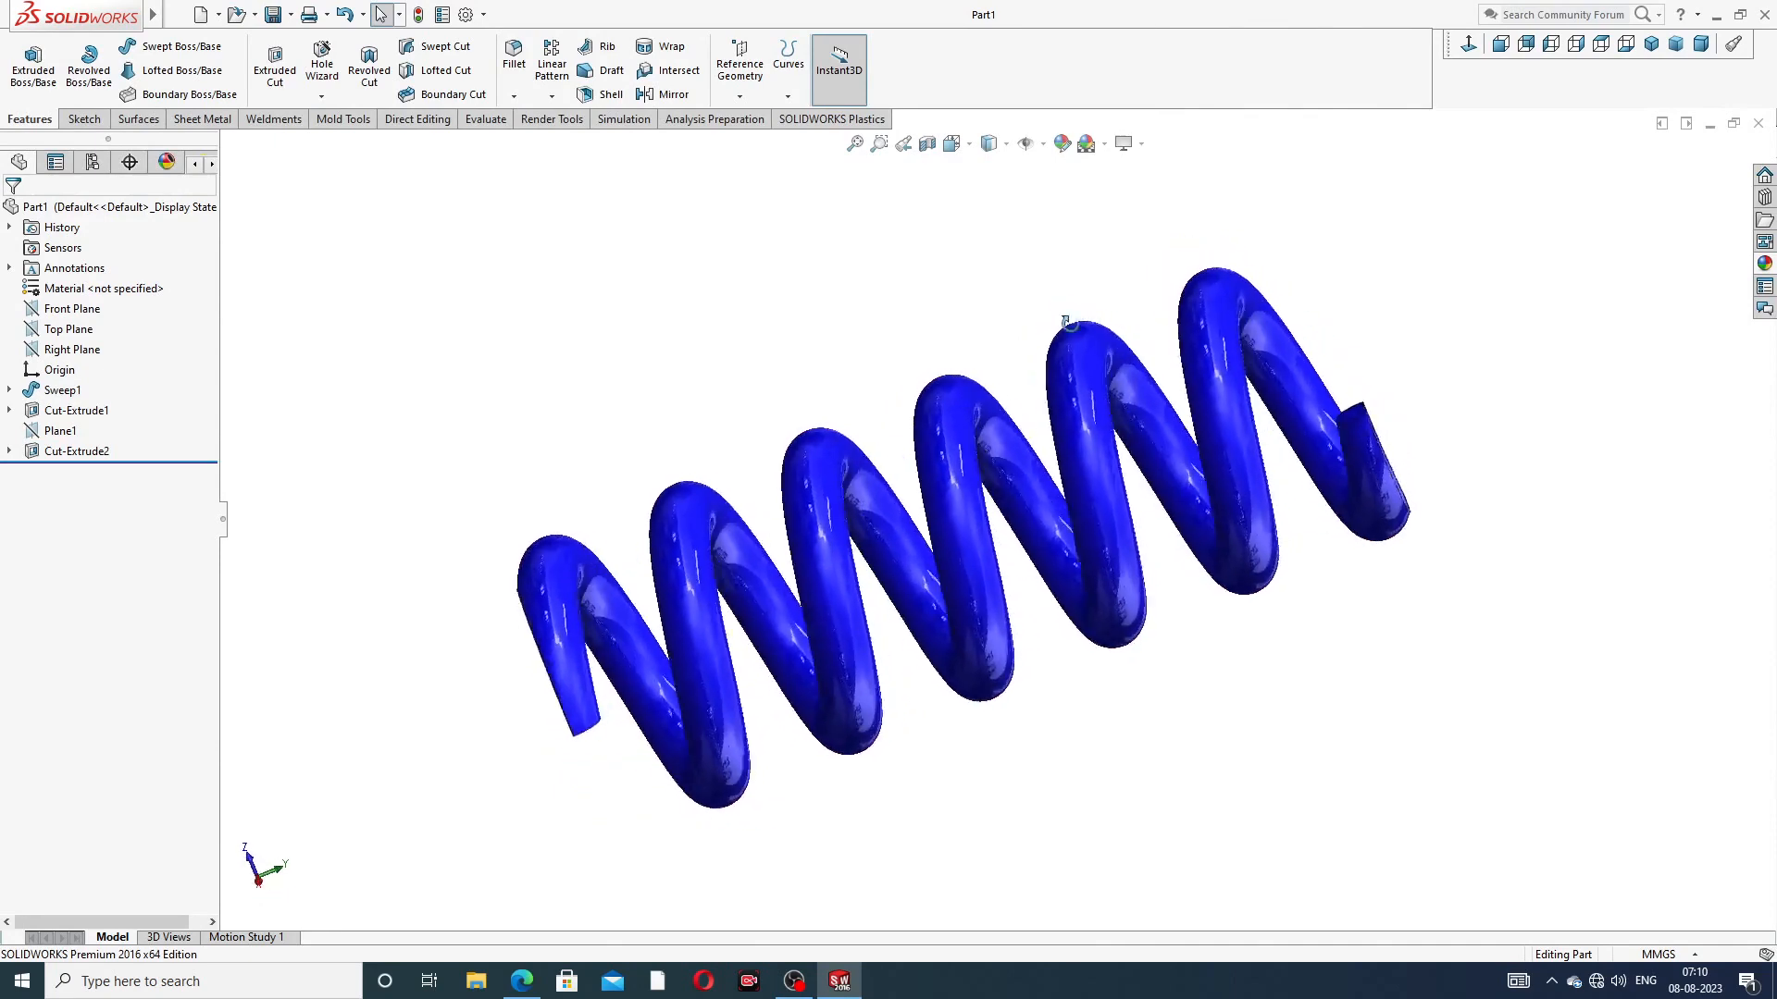
Close the blue spring part and create a new part document
scroll(971, 510, down, 1)
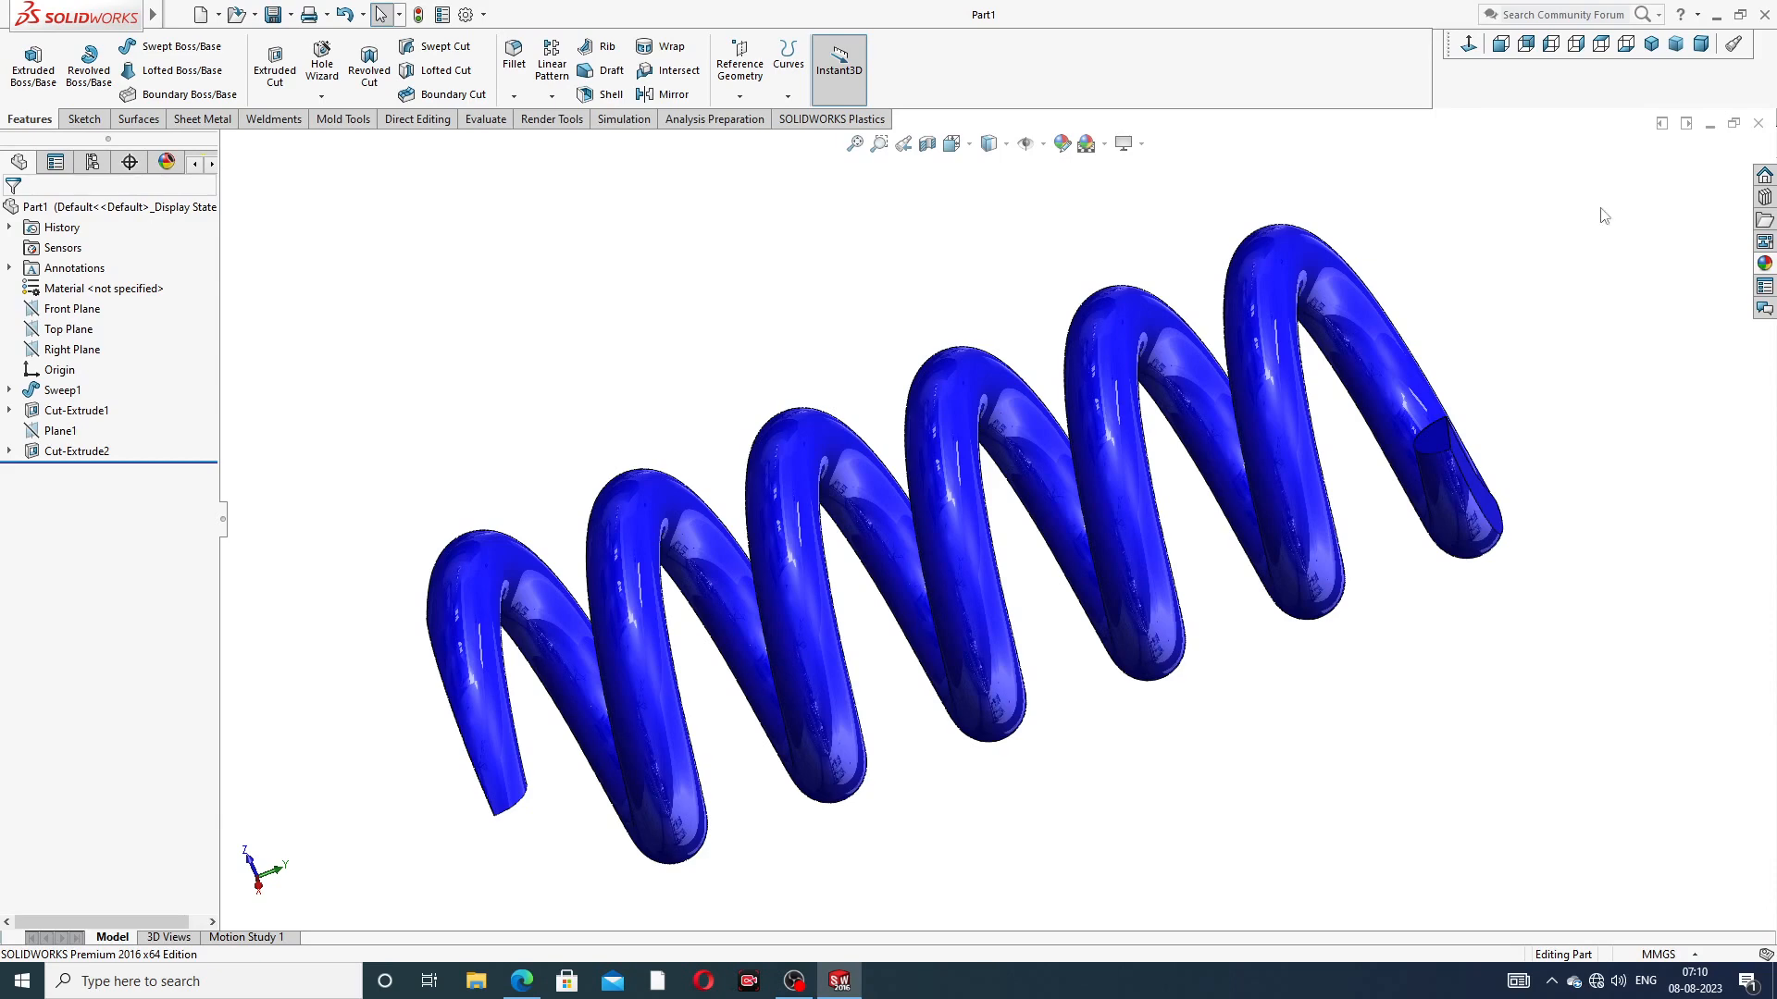
click(1757, 123)
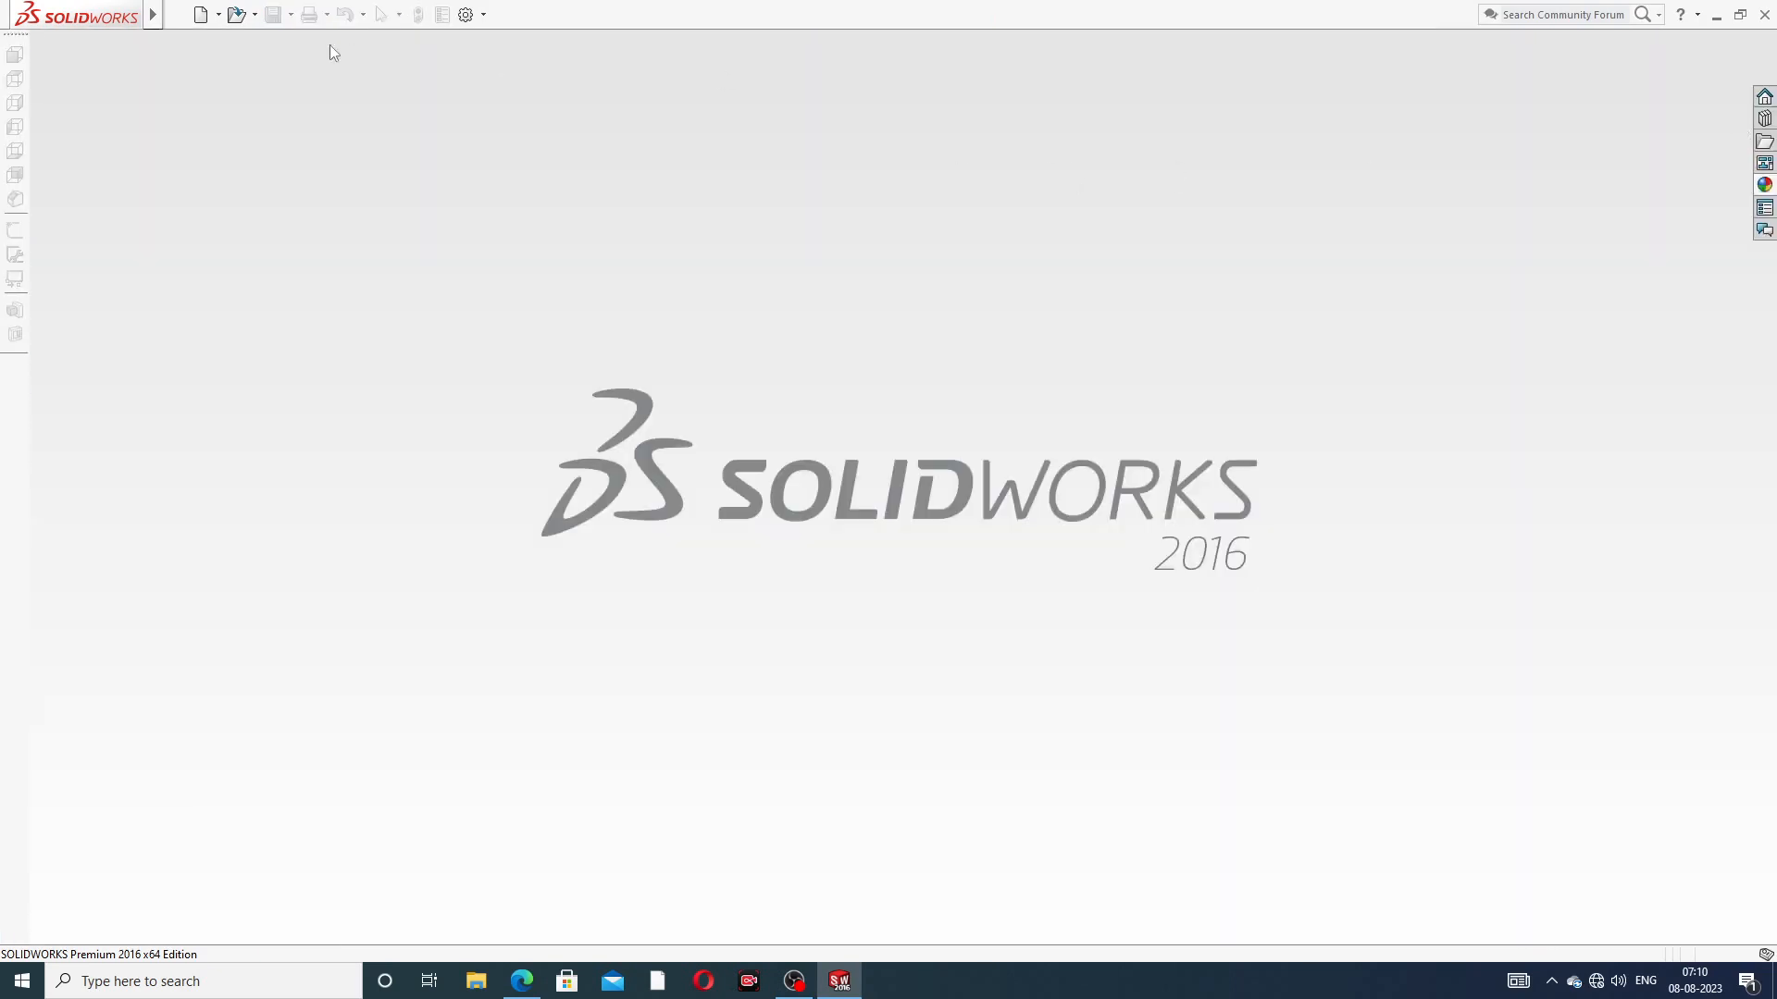
click(200, 14)
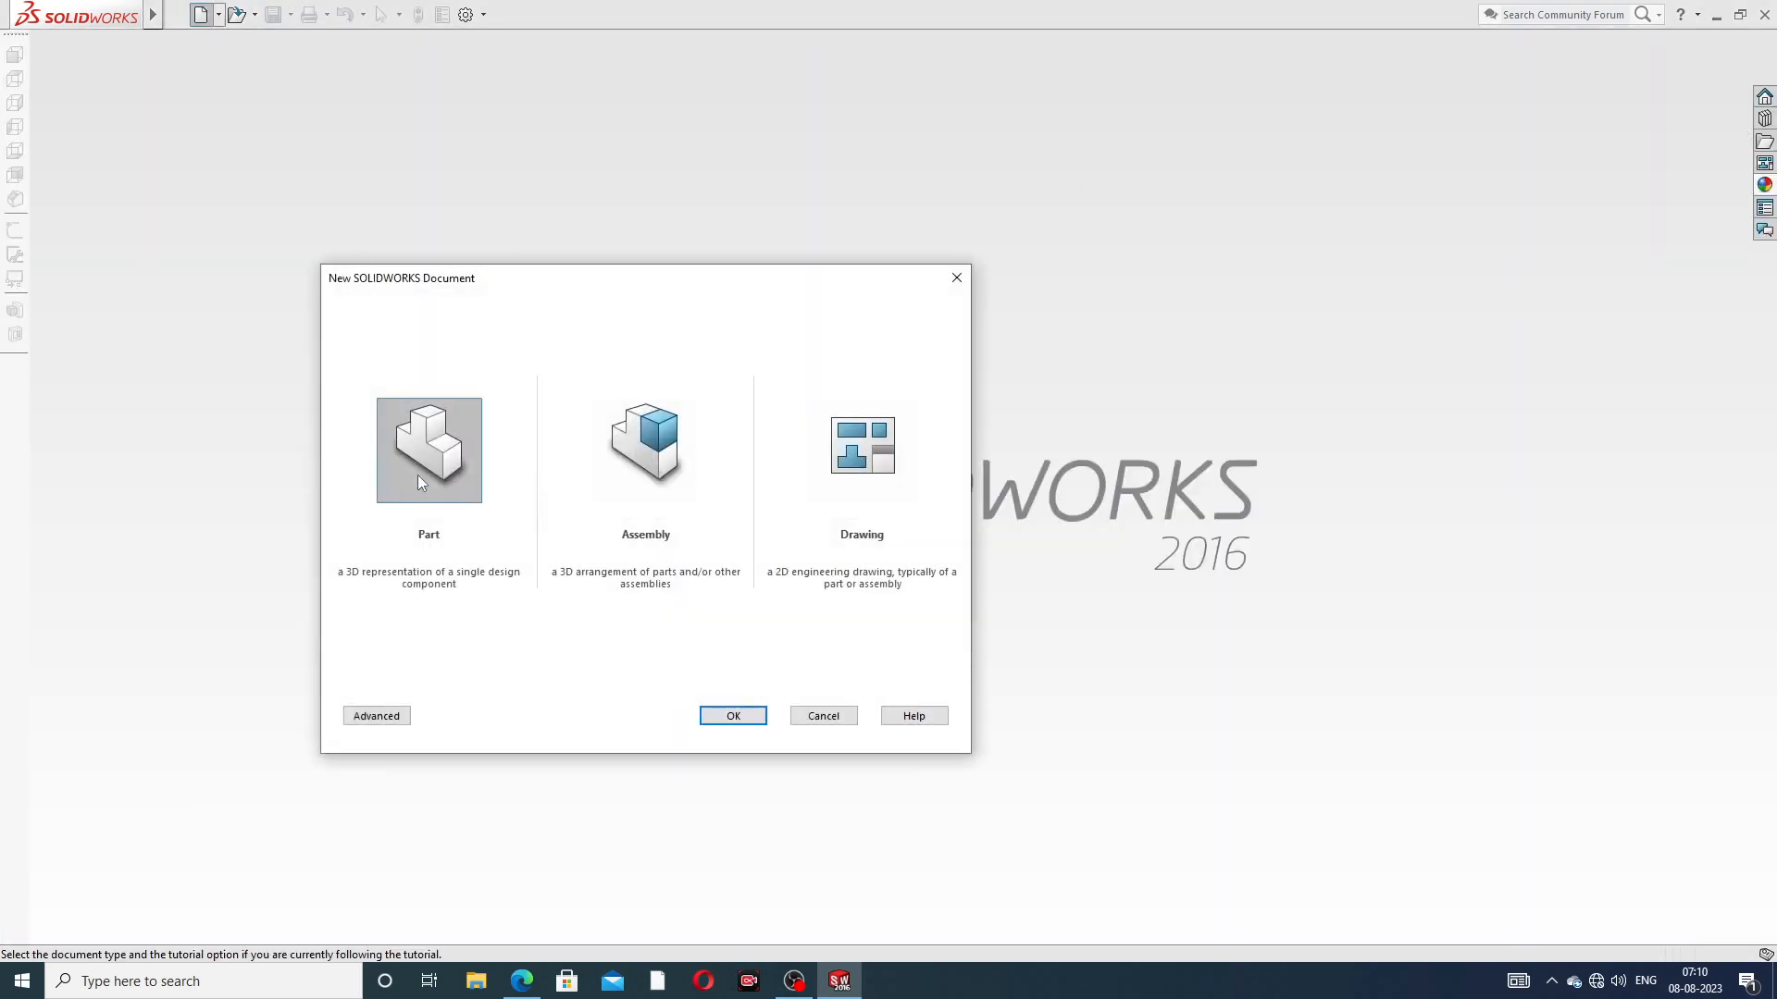
click(733, 717)
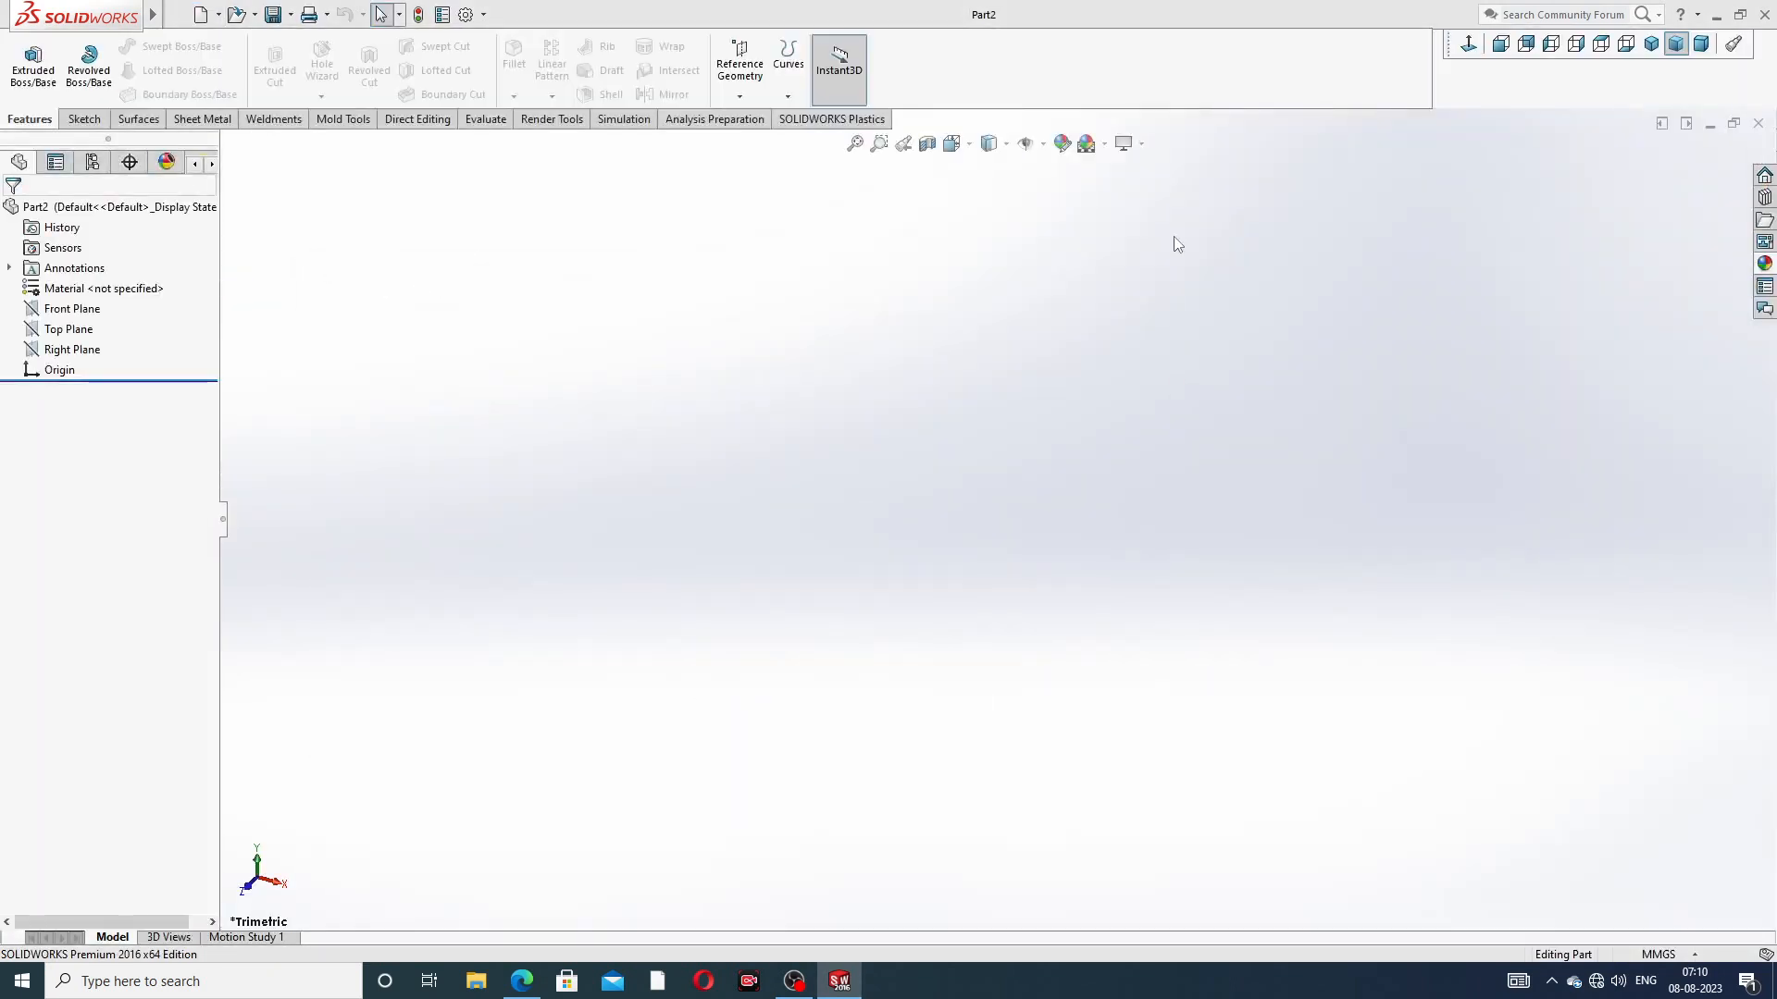
Apply the Plain White scene and raise the document's shaded and wireframe image quality to the high end
click(1089, 143)
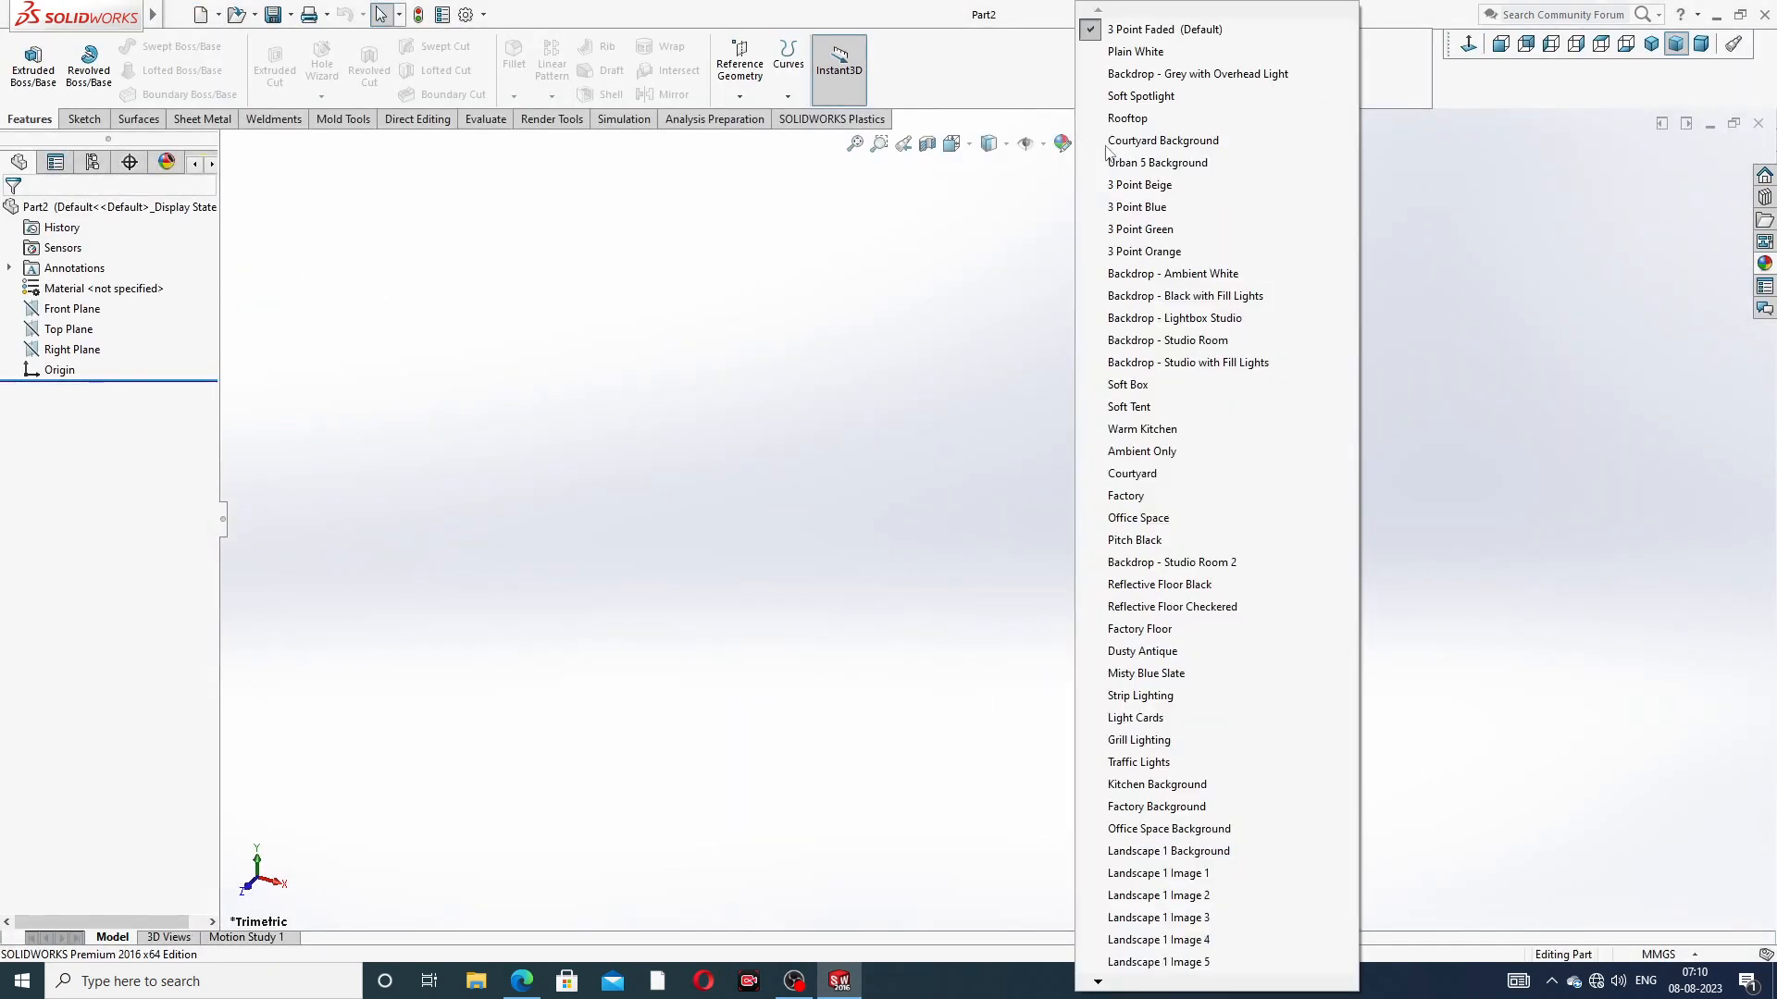
click(1124, 53)
click(468, 15)
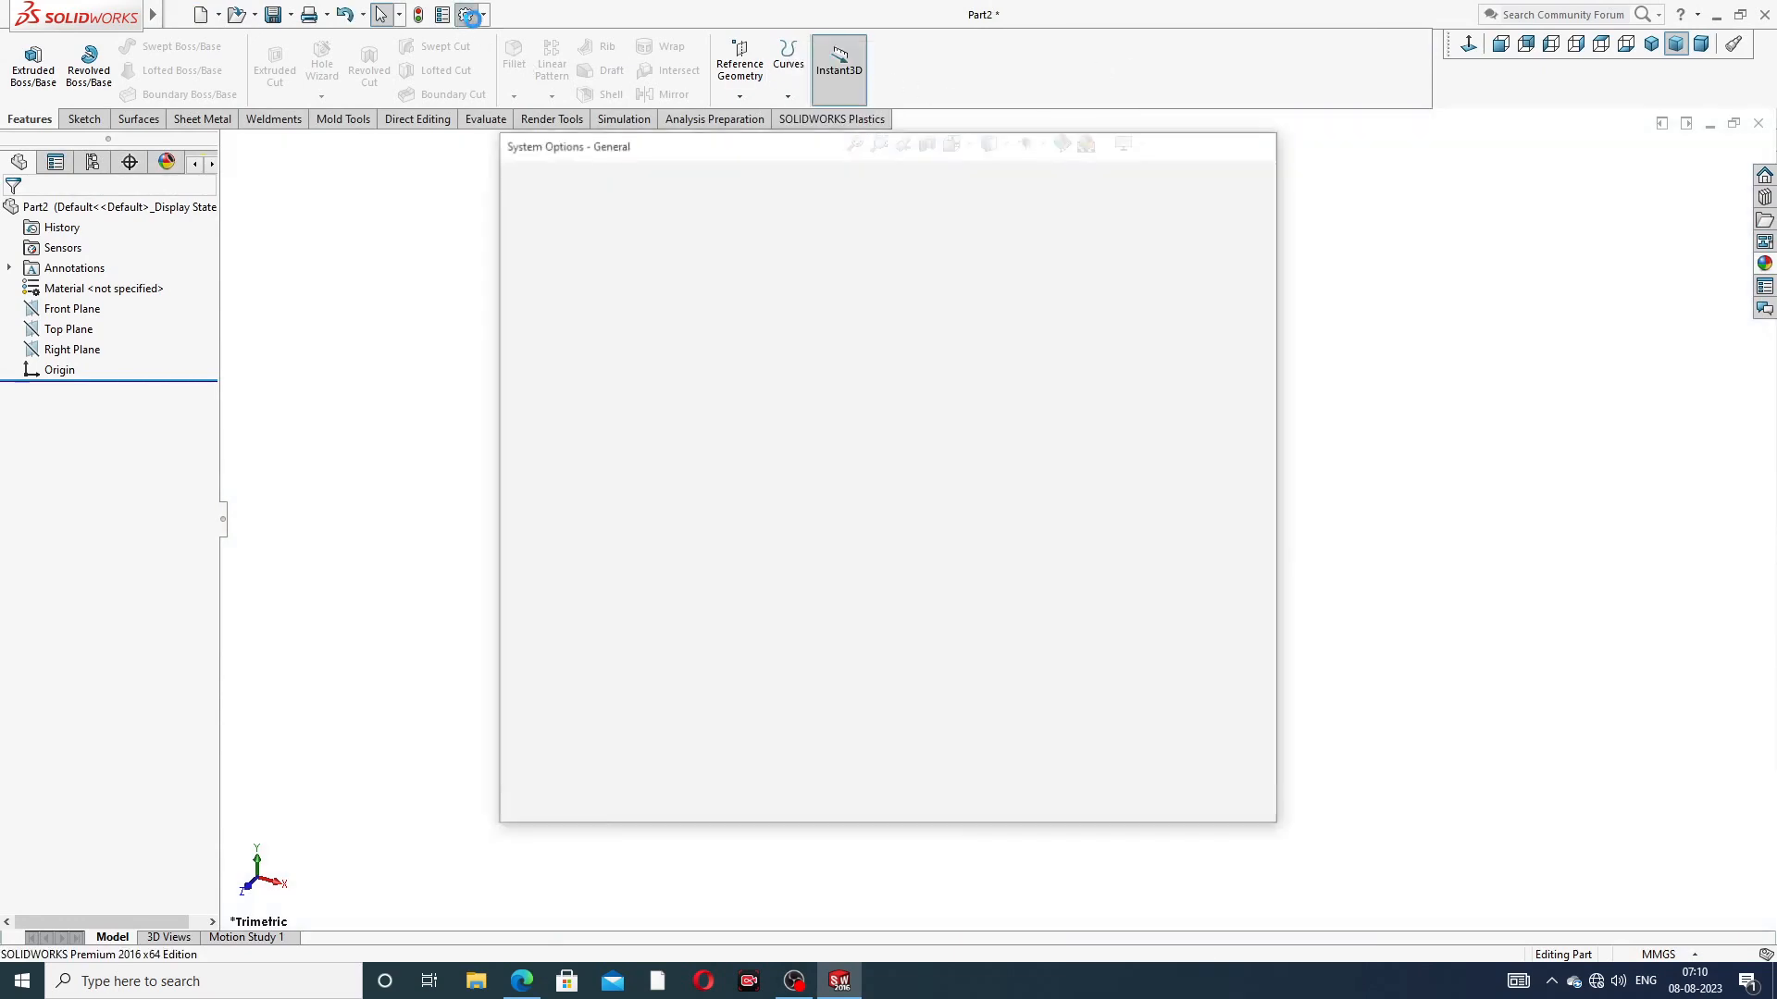
click(641, 180)
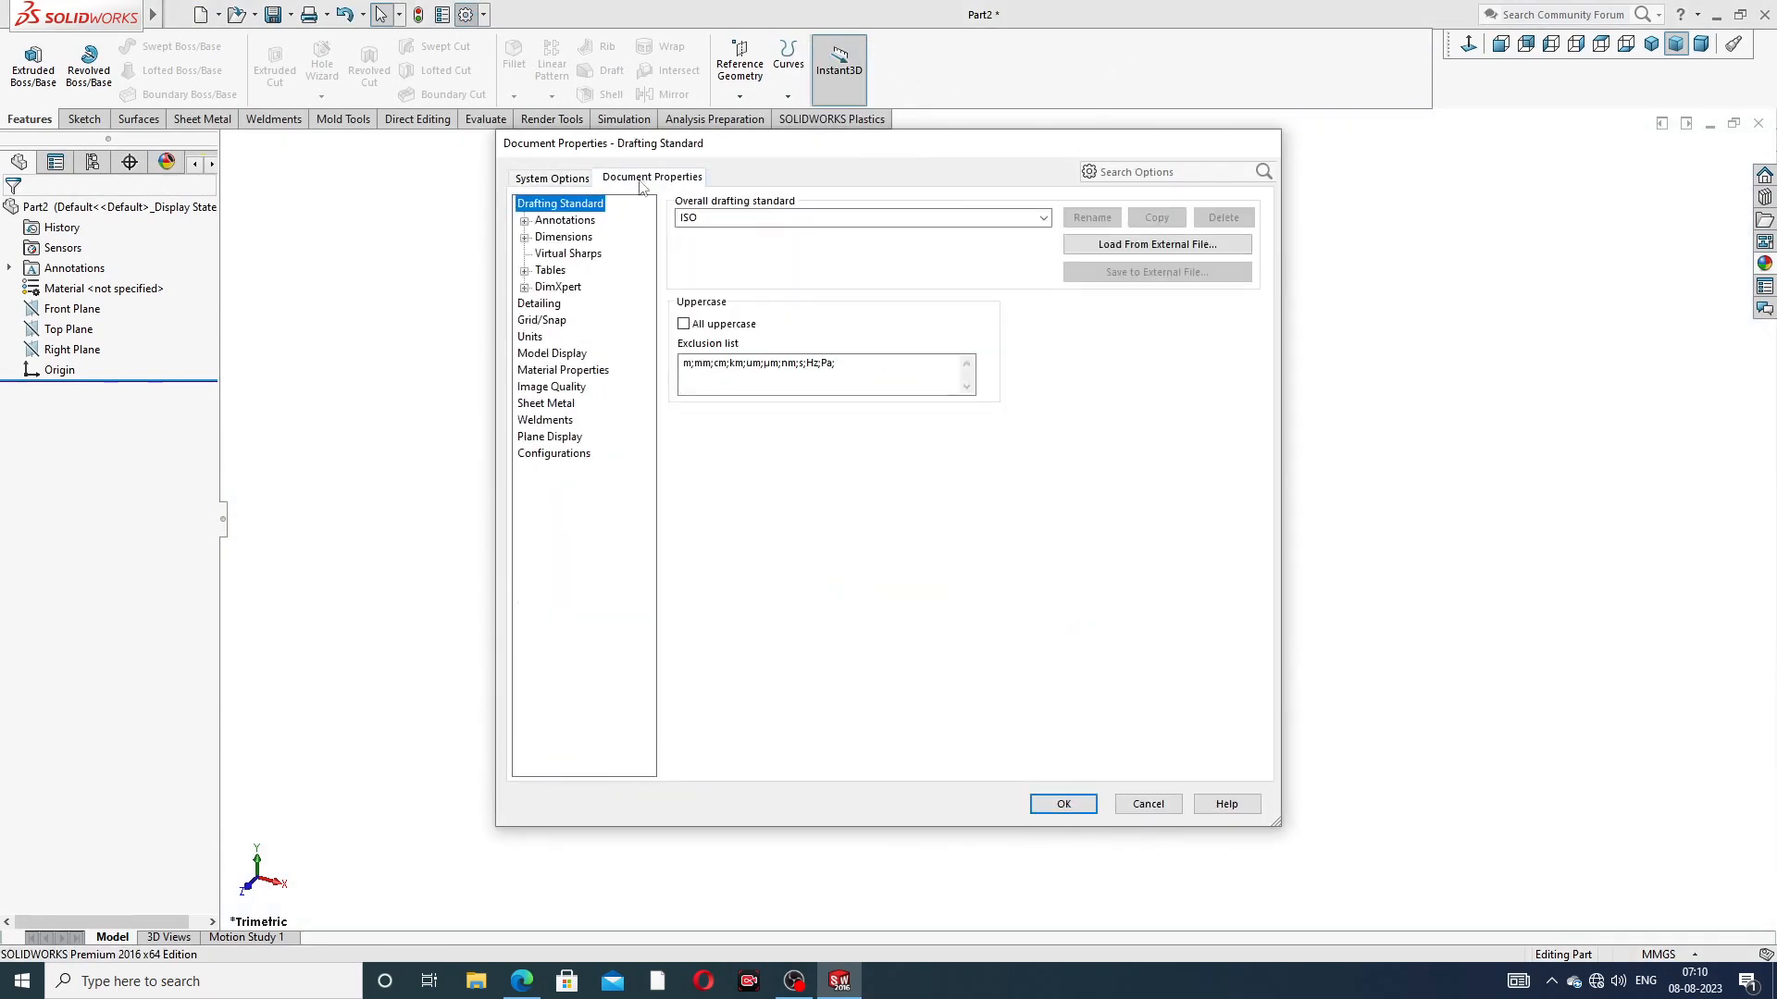
click(556, 386)
mouse_move(830, 231)
mouse_down()
mouse_move(777, 232)
mouse_move(1073, 260)
mouse_up()
drag(845, 416, 1078, 440)
click(1064, 804)
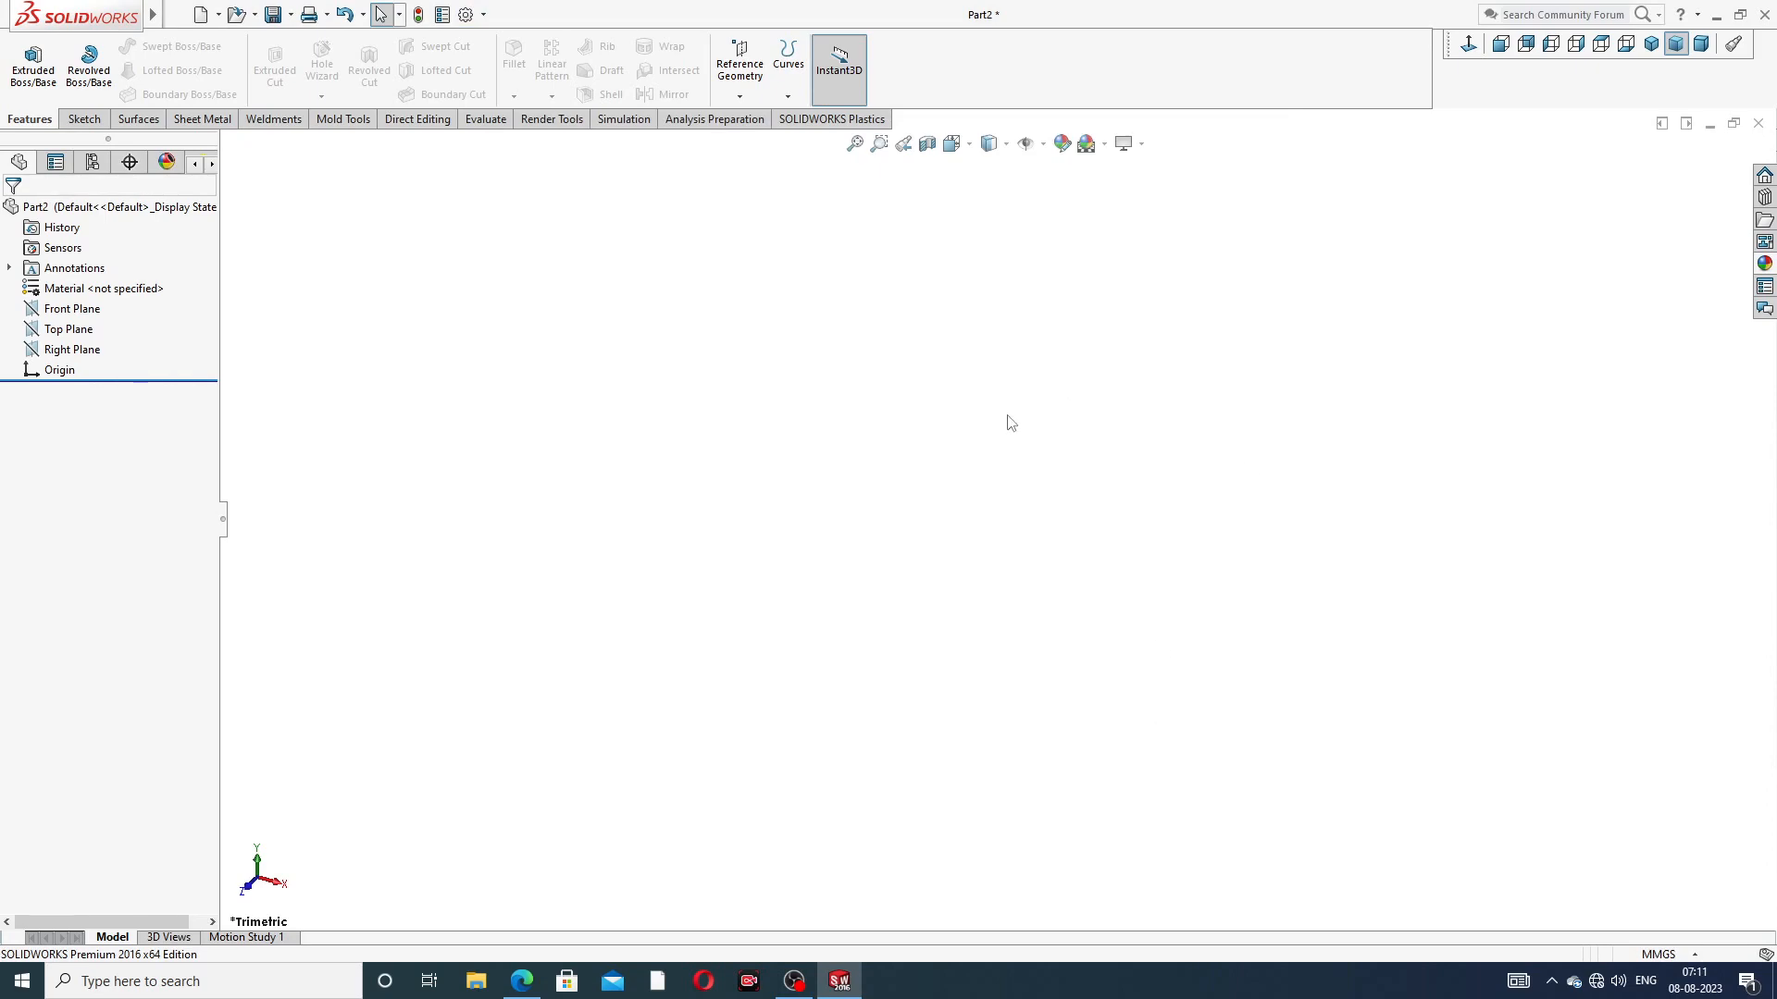
Switch to the browser to study the dimensions on the PART-02 SPRING drawing
click(521, 981)
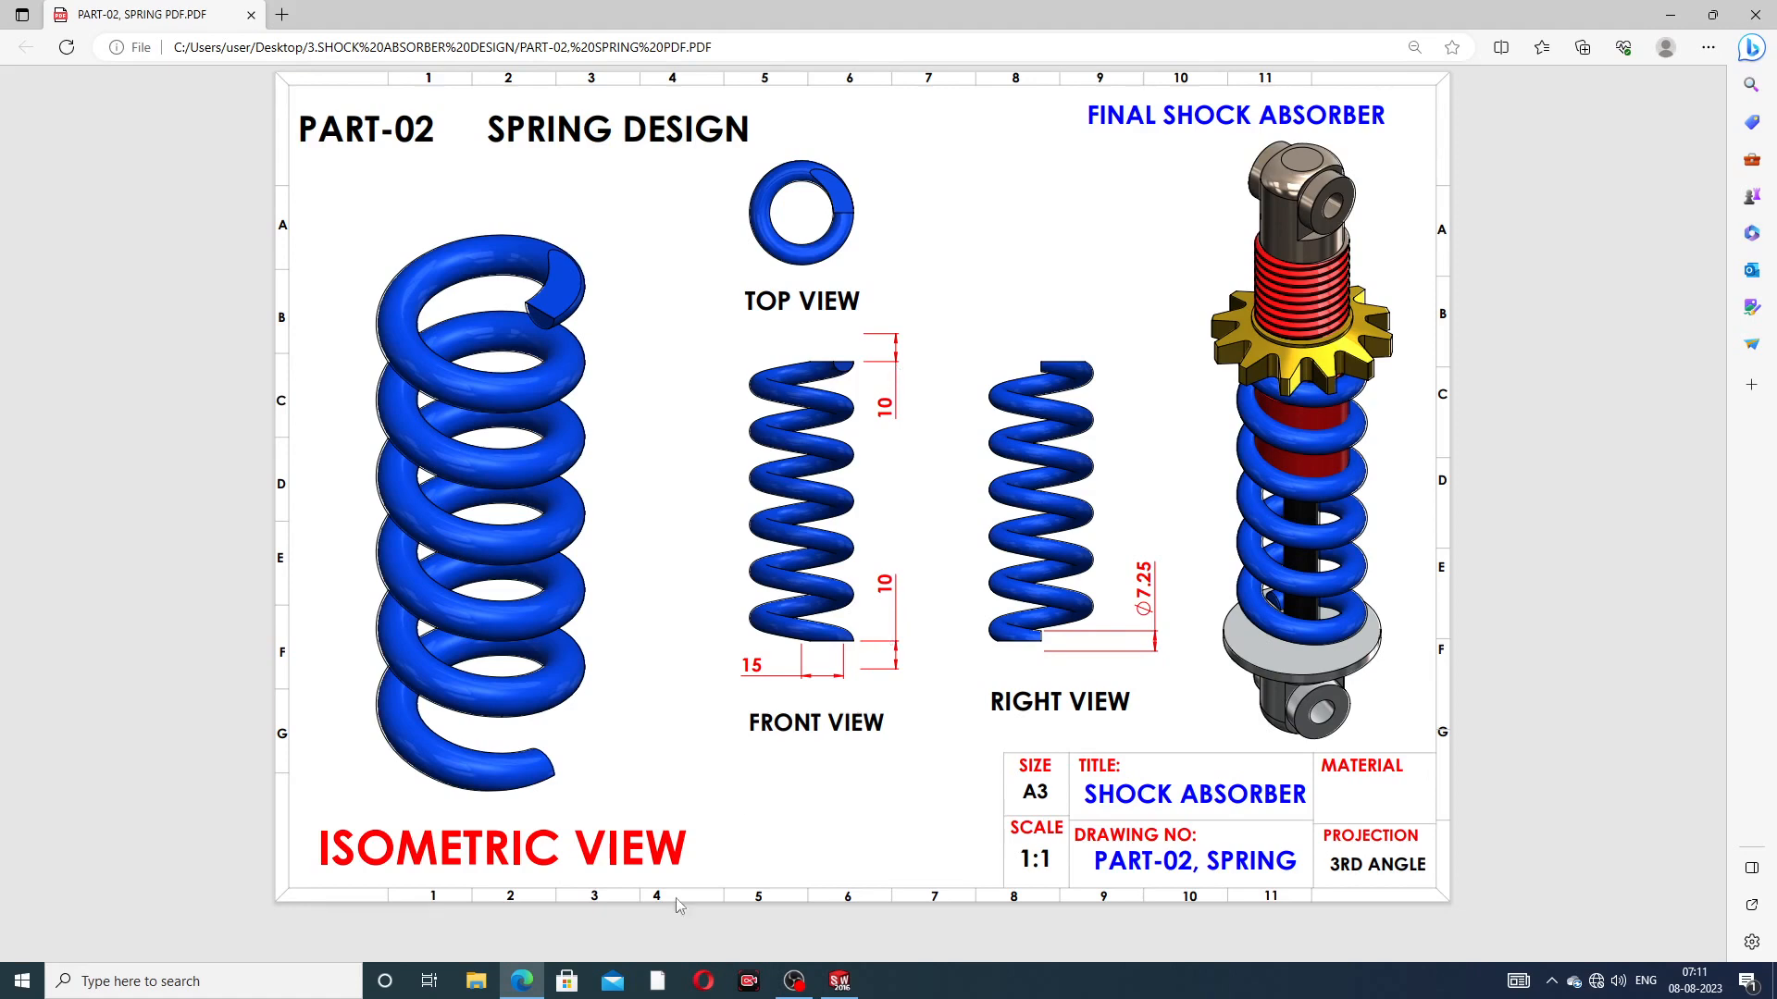
Return to SOLIDWORKS and sketch a vertical line about 92 mm long downward from the origin on the Front Plane
click(522, 981)
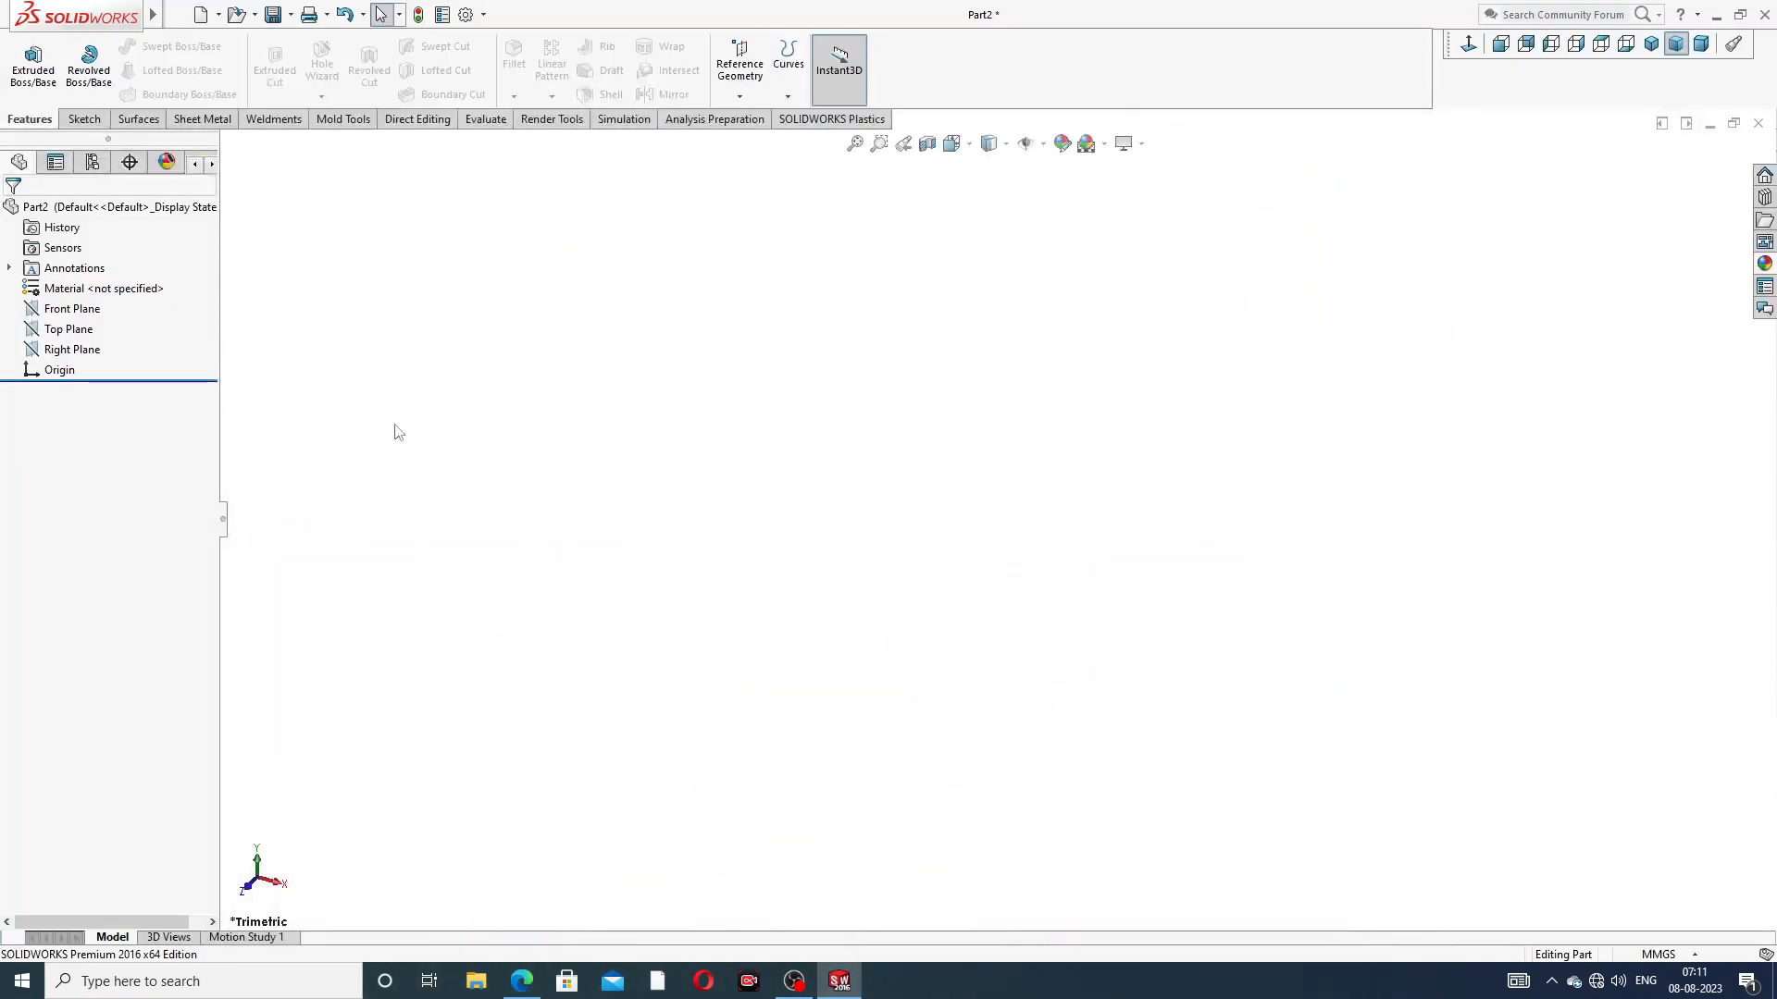
click(88, 312)
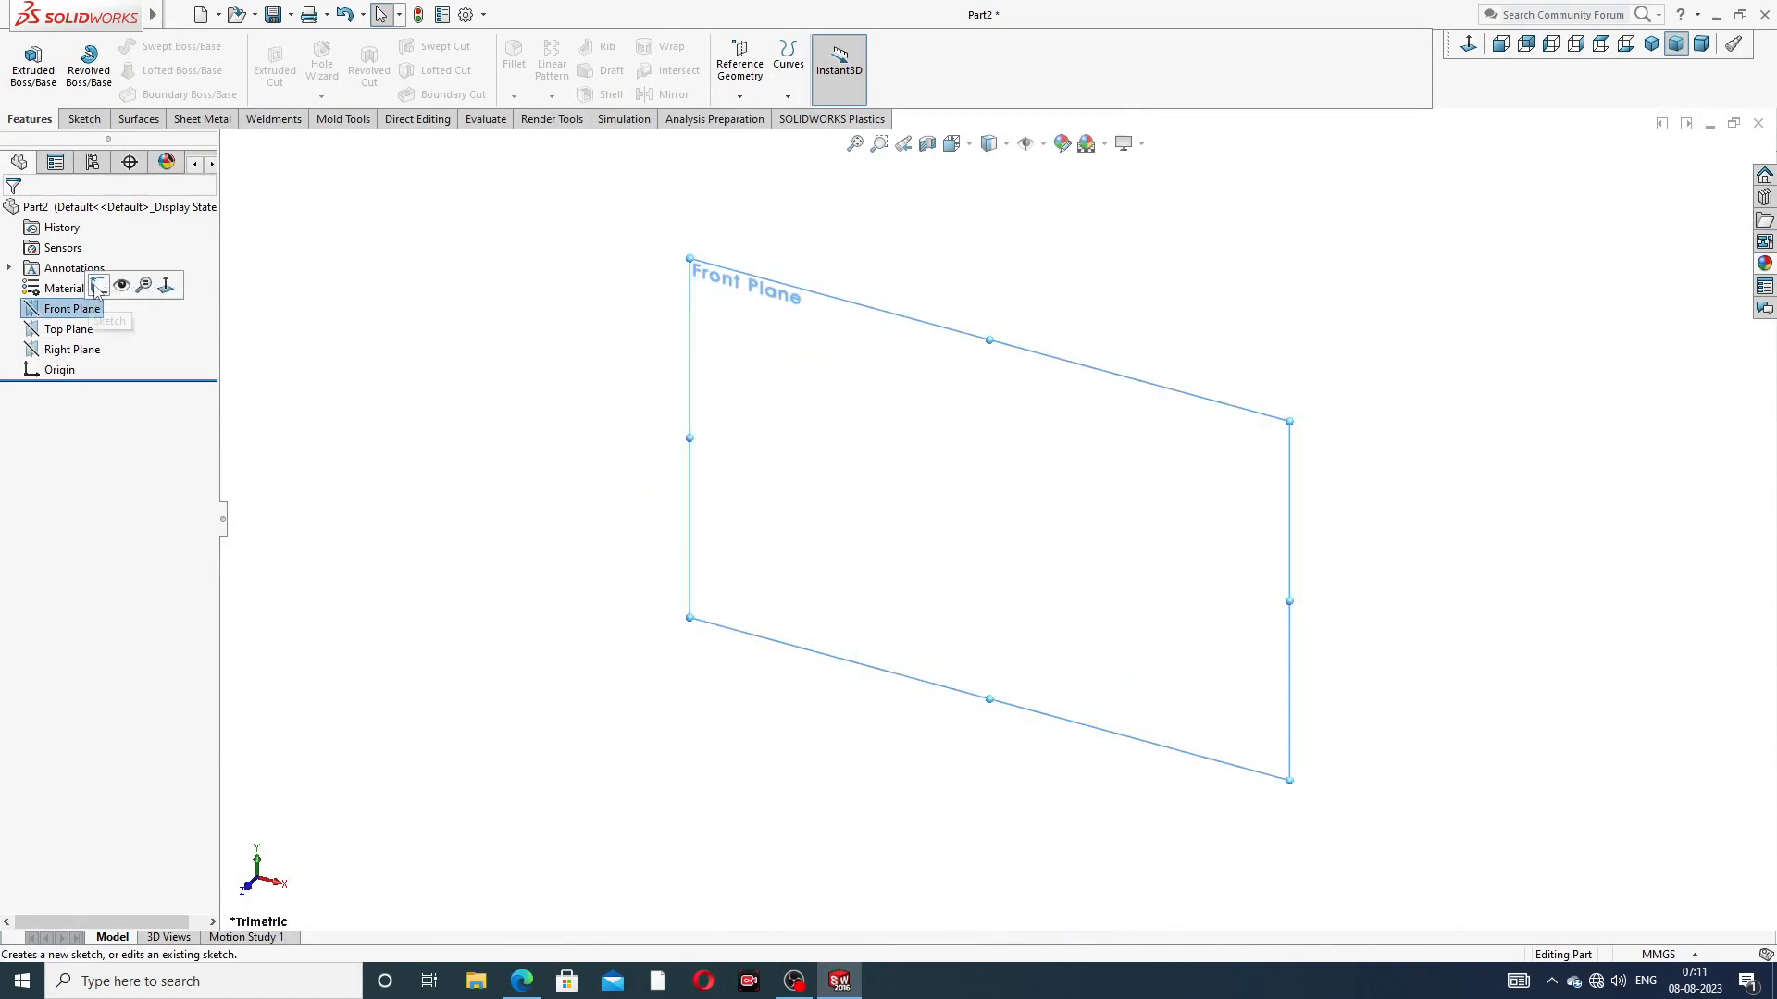
click(100, 289)
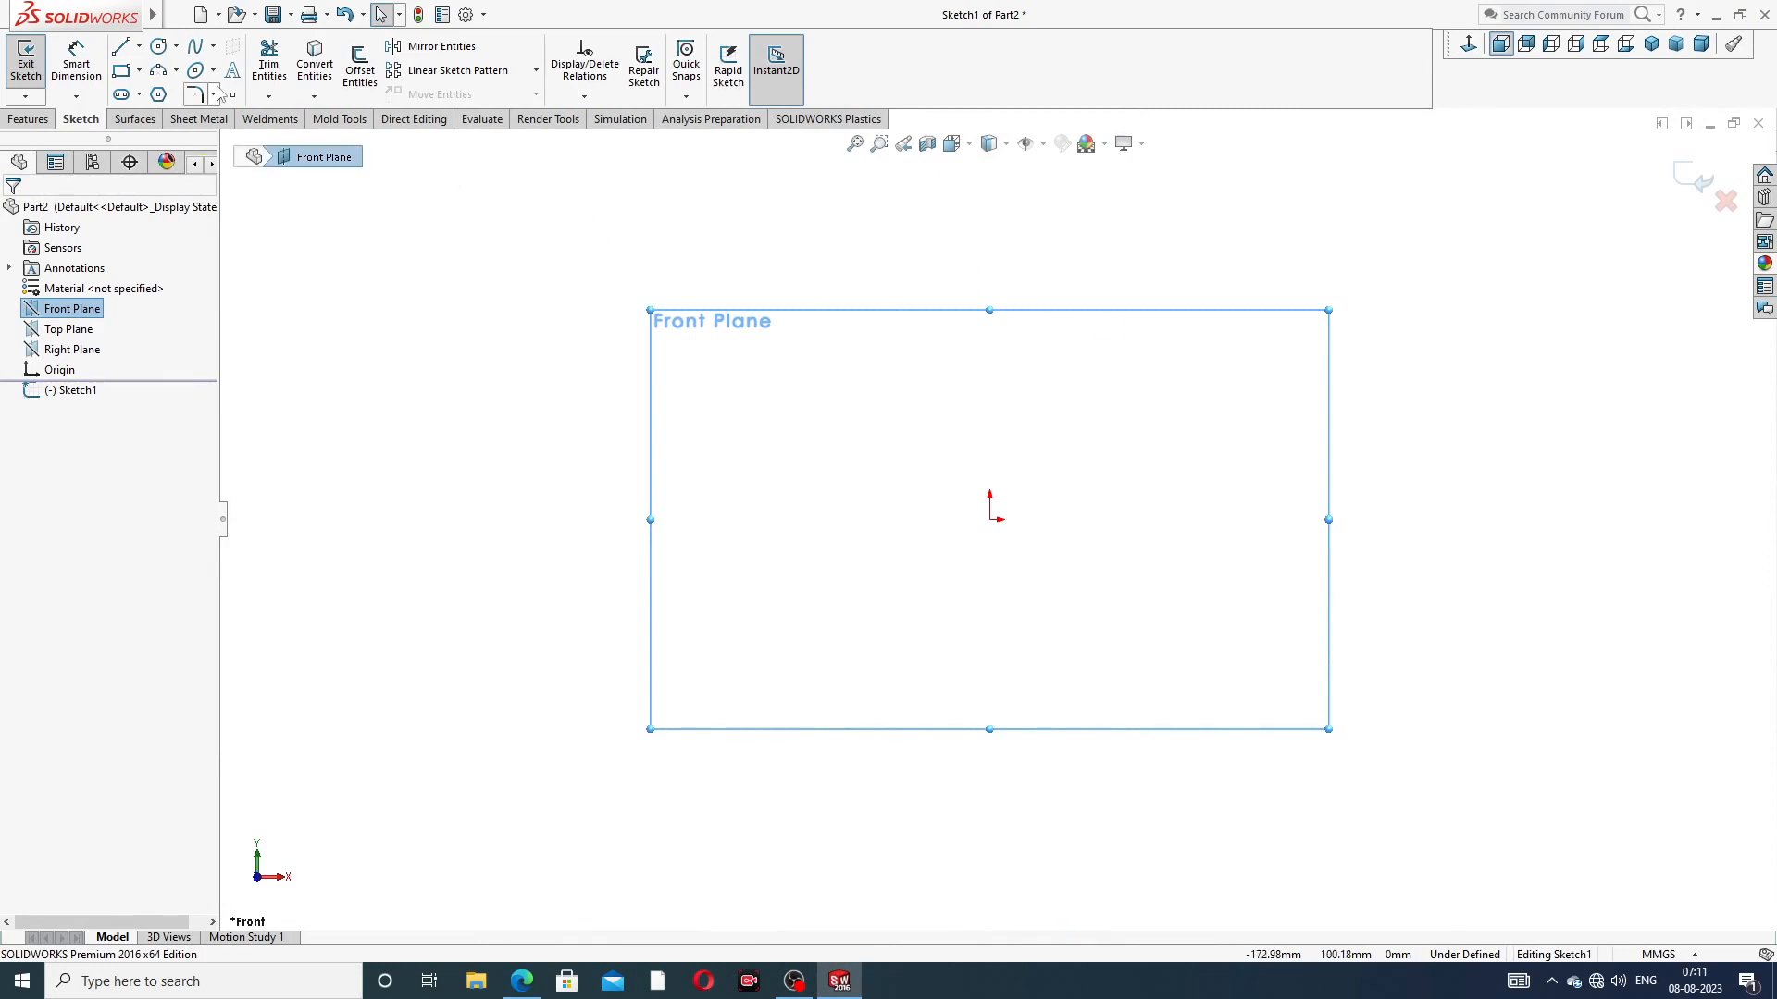
click(121, 47)
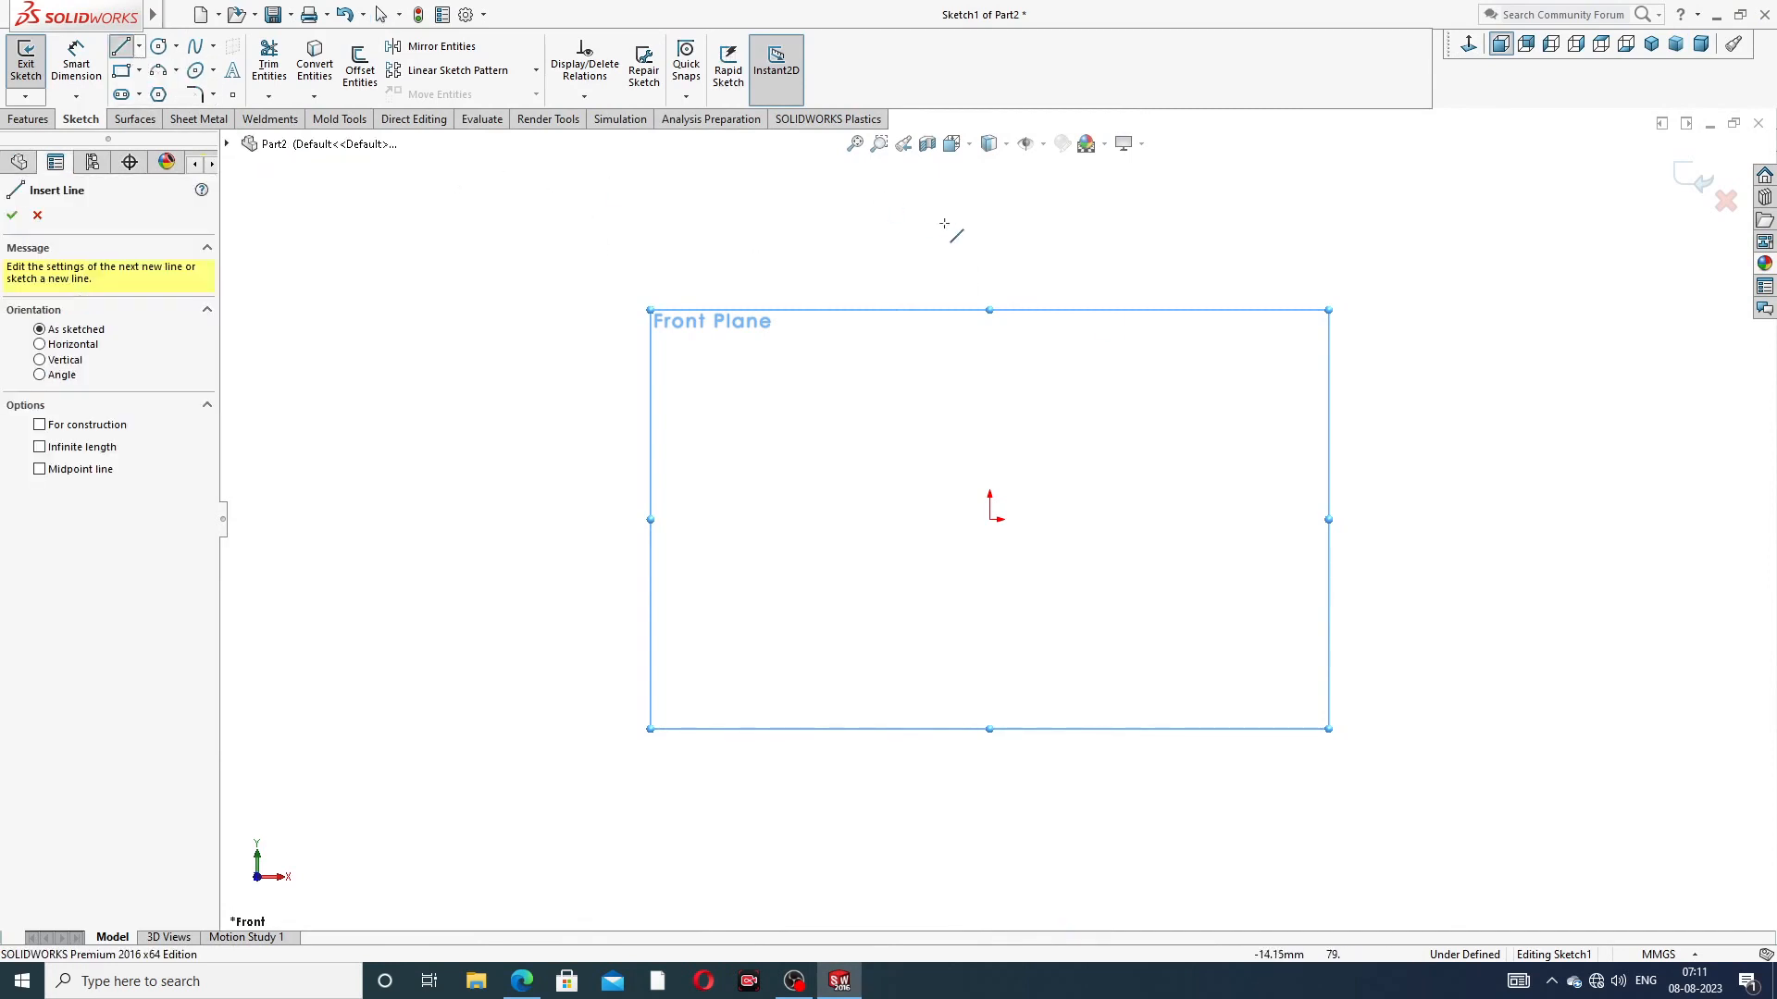
click(989, 520)
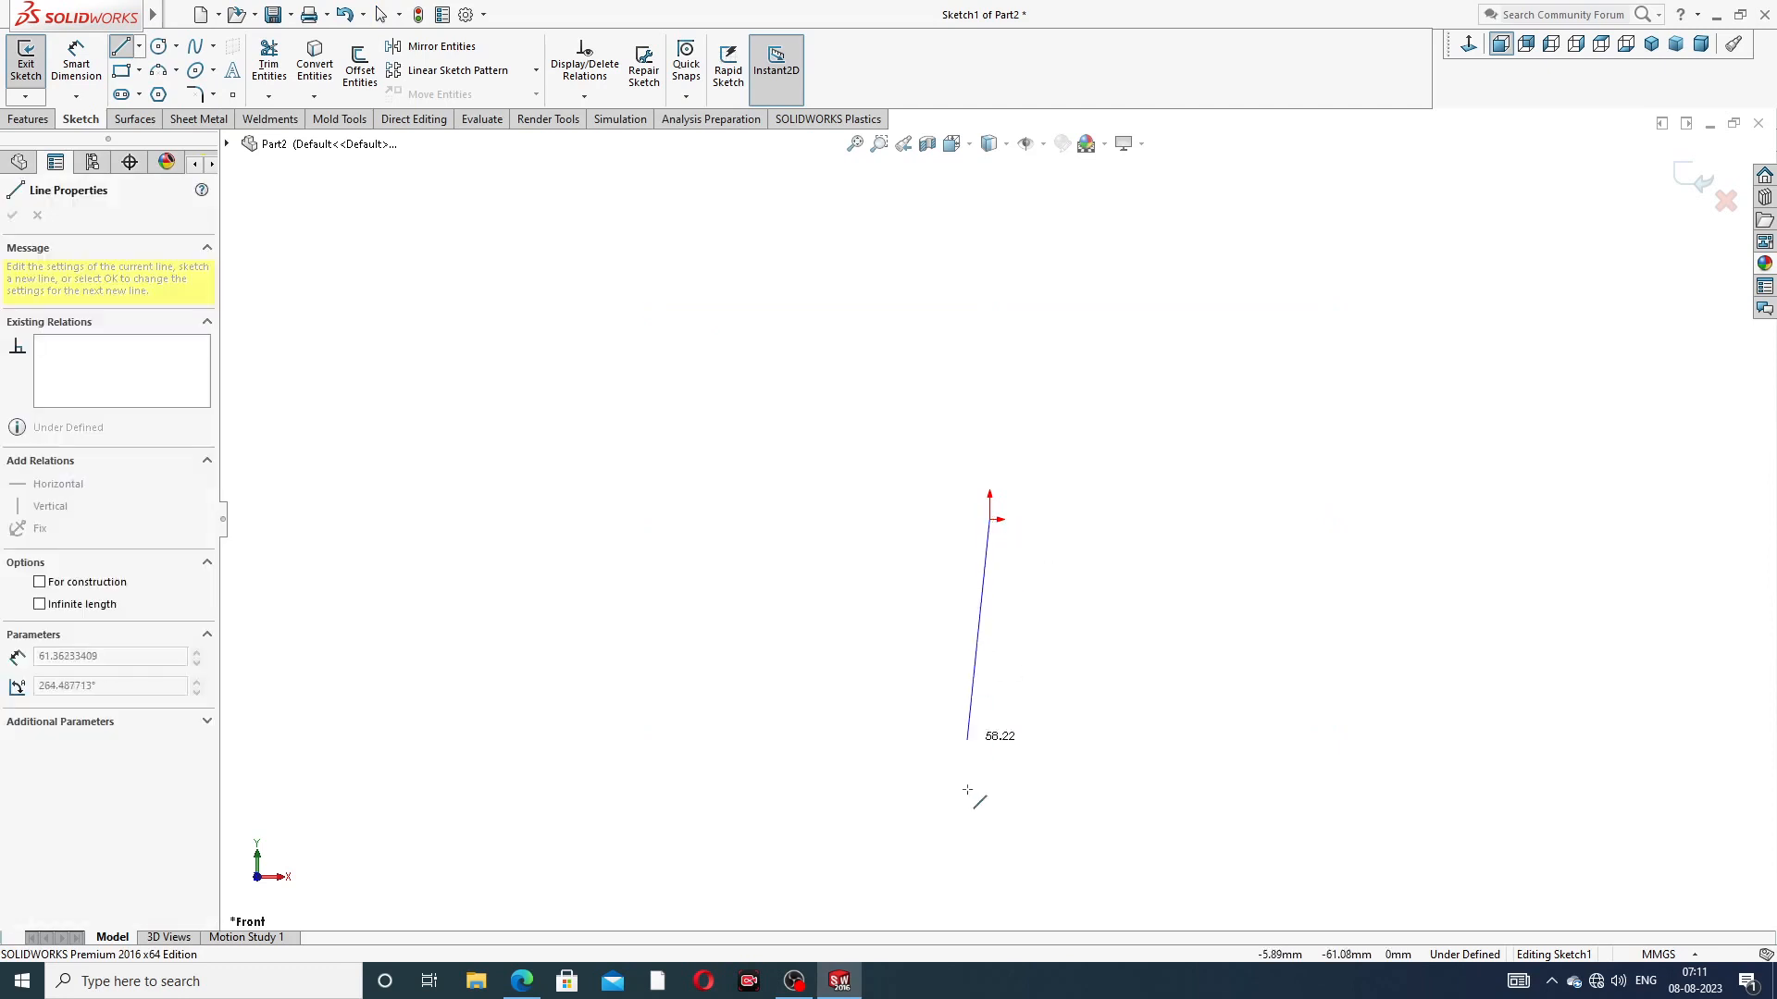
click(990, 865)
right_click(1124, 466)
click(1175, 544)
scroll(1063, 609, up, 7)
scroll(1038, 631, down, 6)
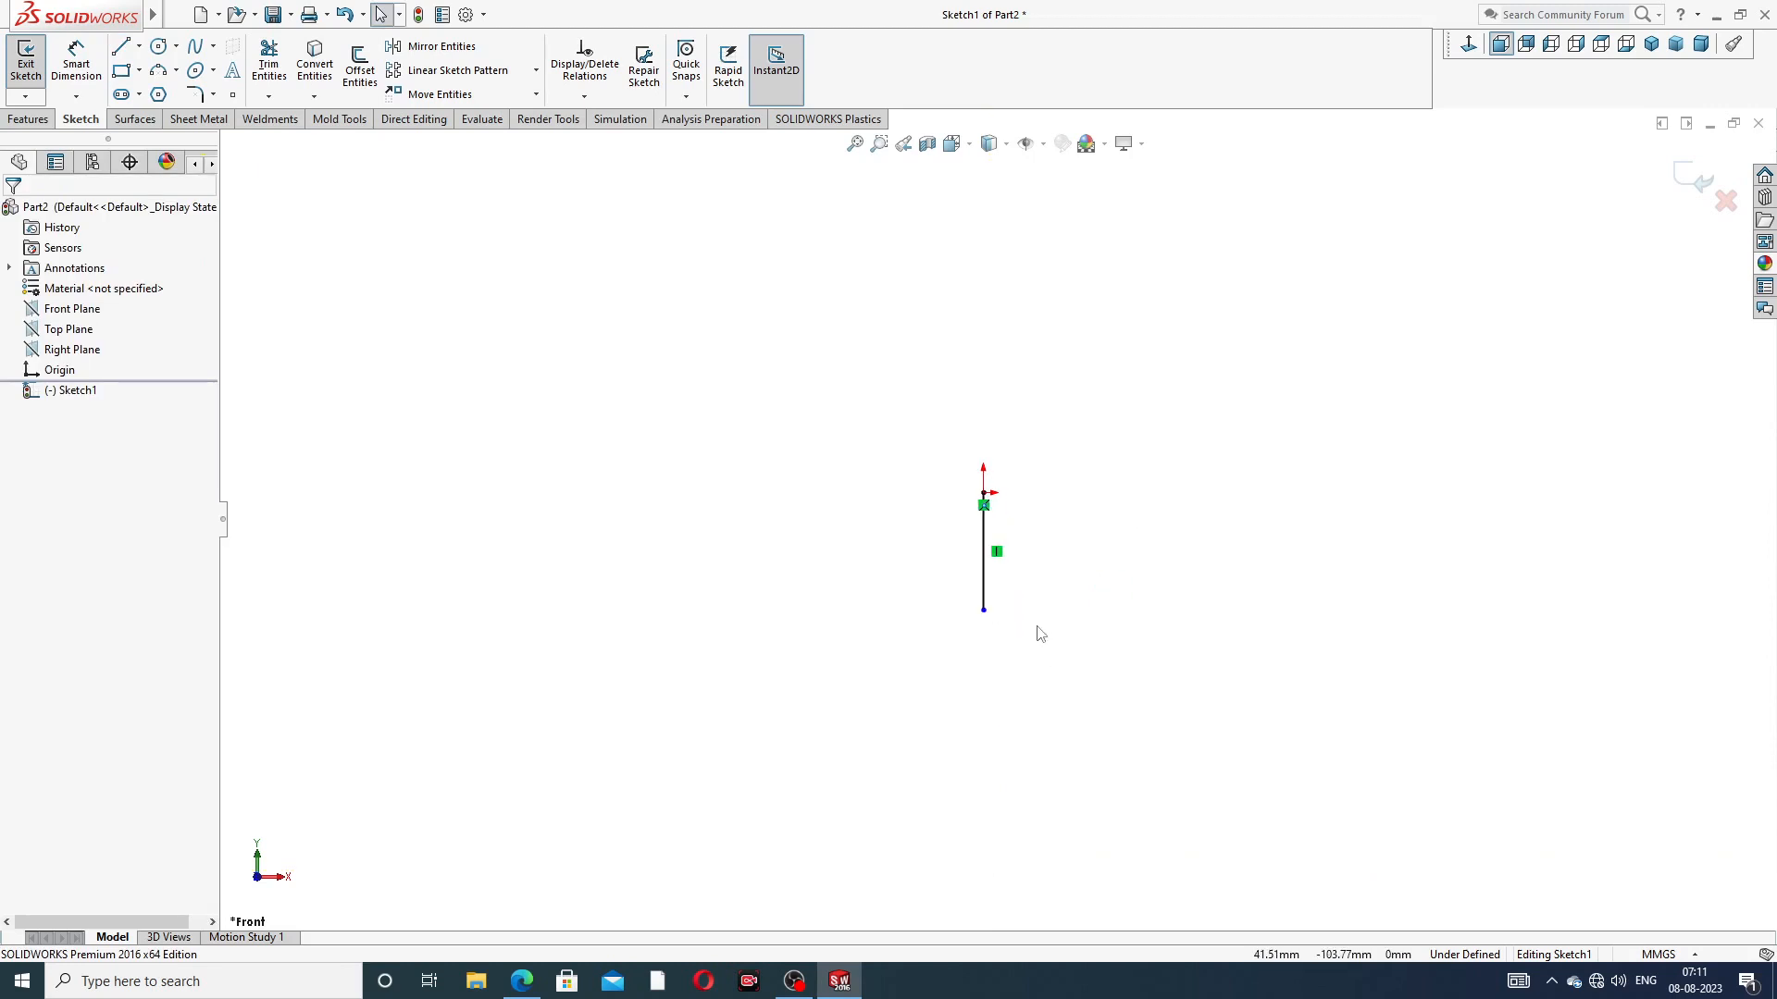
scroll(984, 422, down, 2)
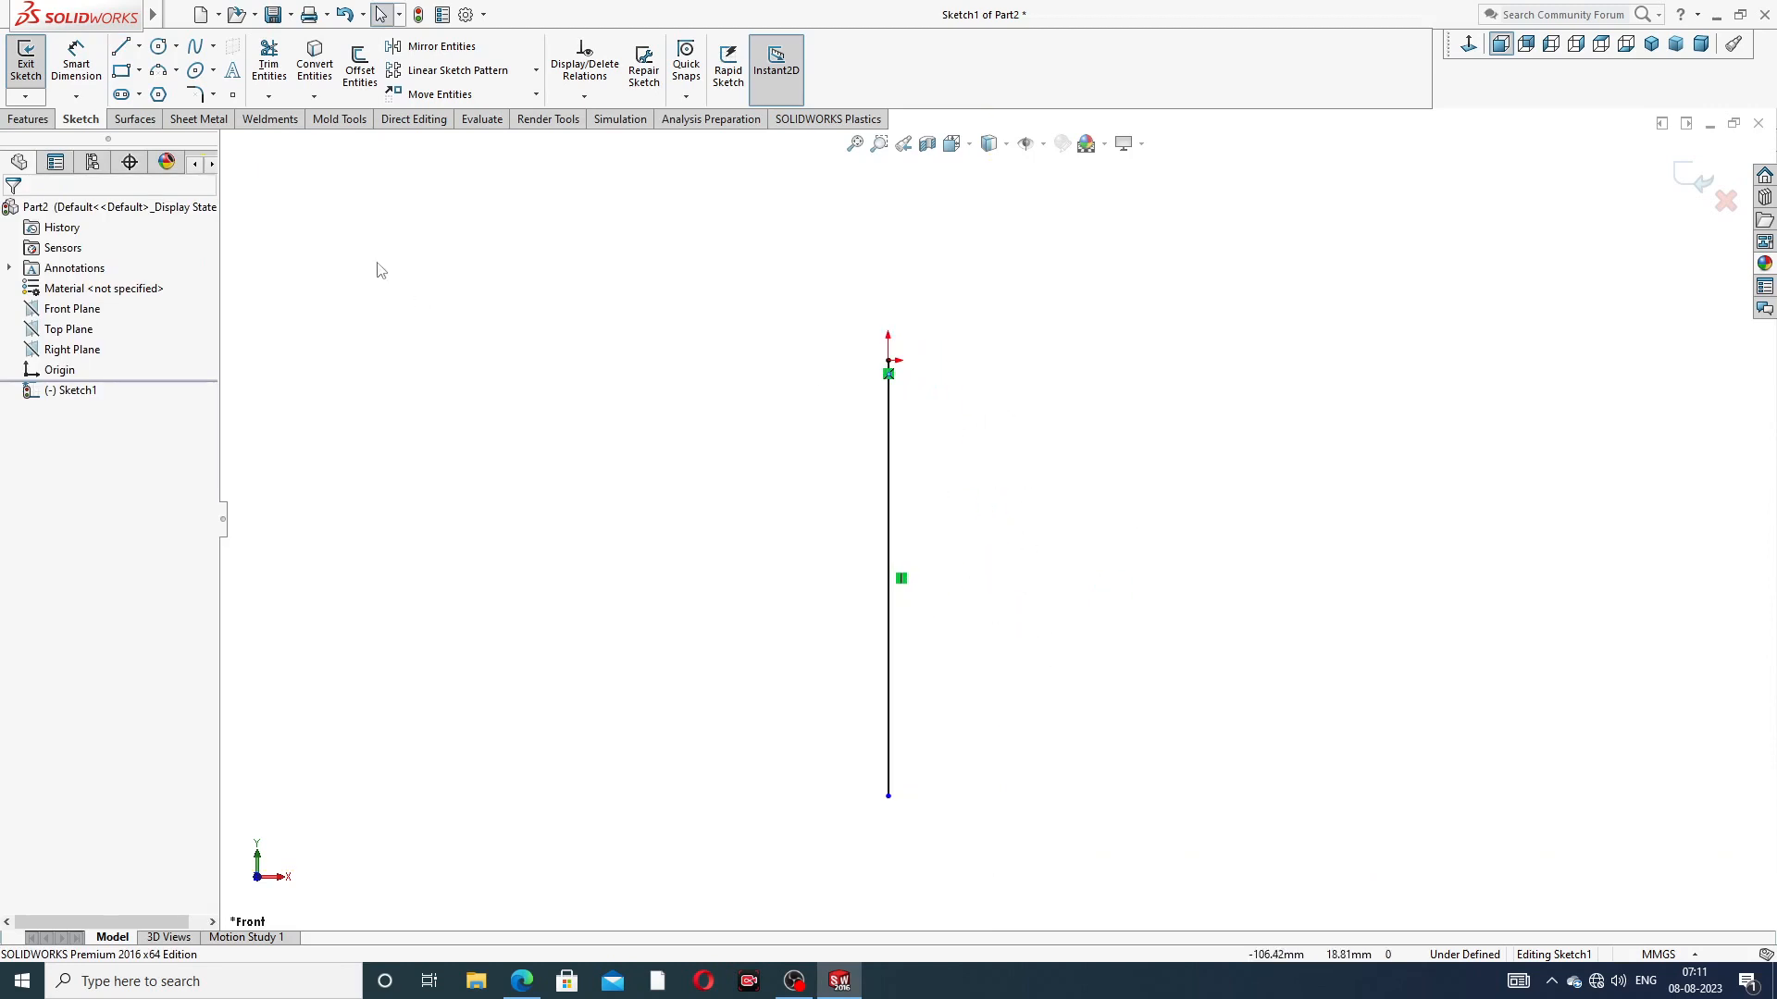
Dimension the vertical line's length as 99.9 mm and leave the dimension tool
click(76, 64)
click(889, 468)
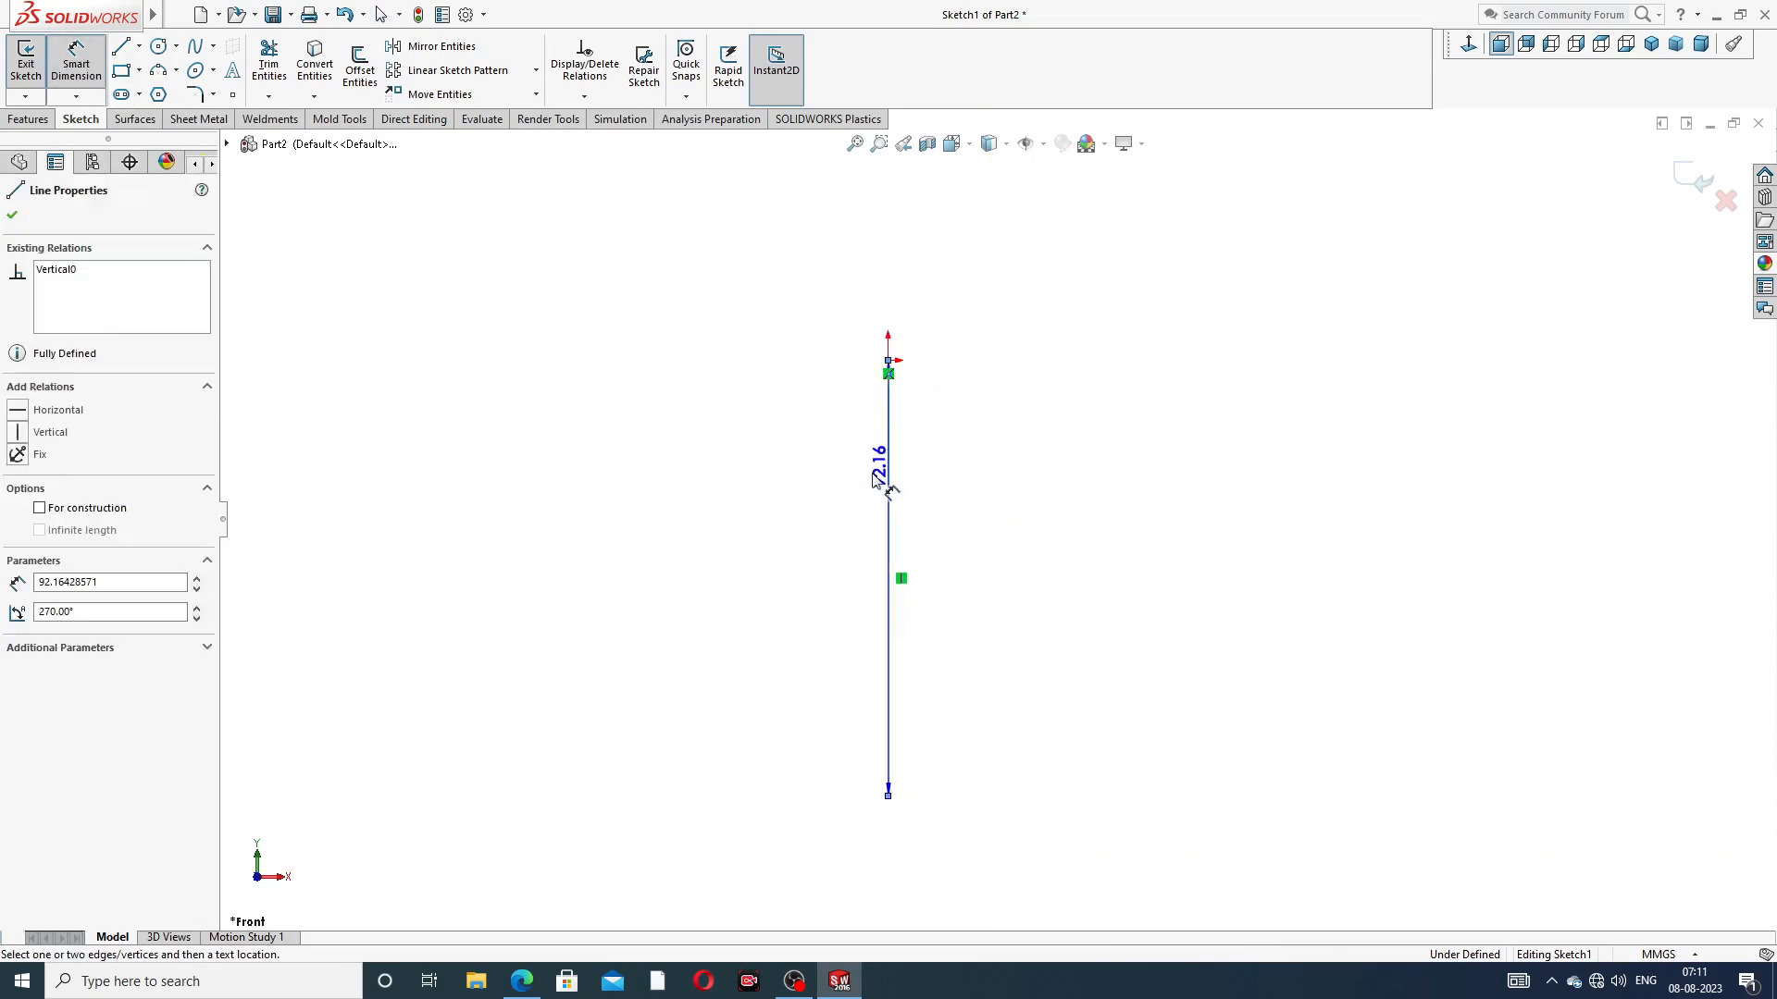
click(797, 544)
text(99)
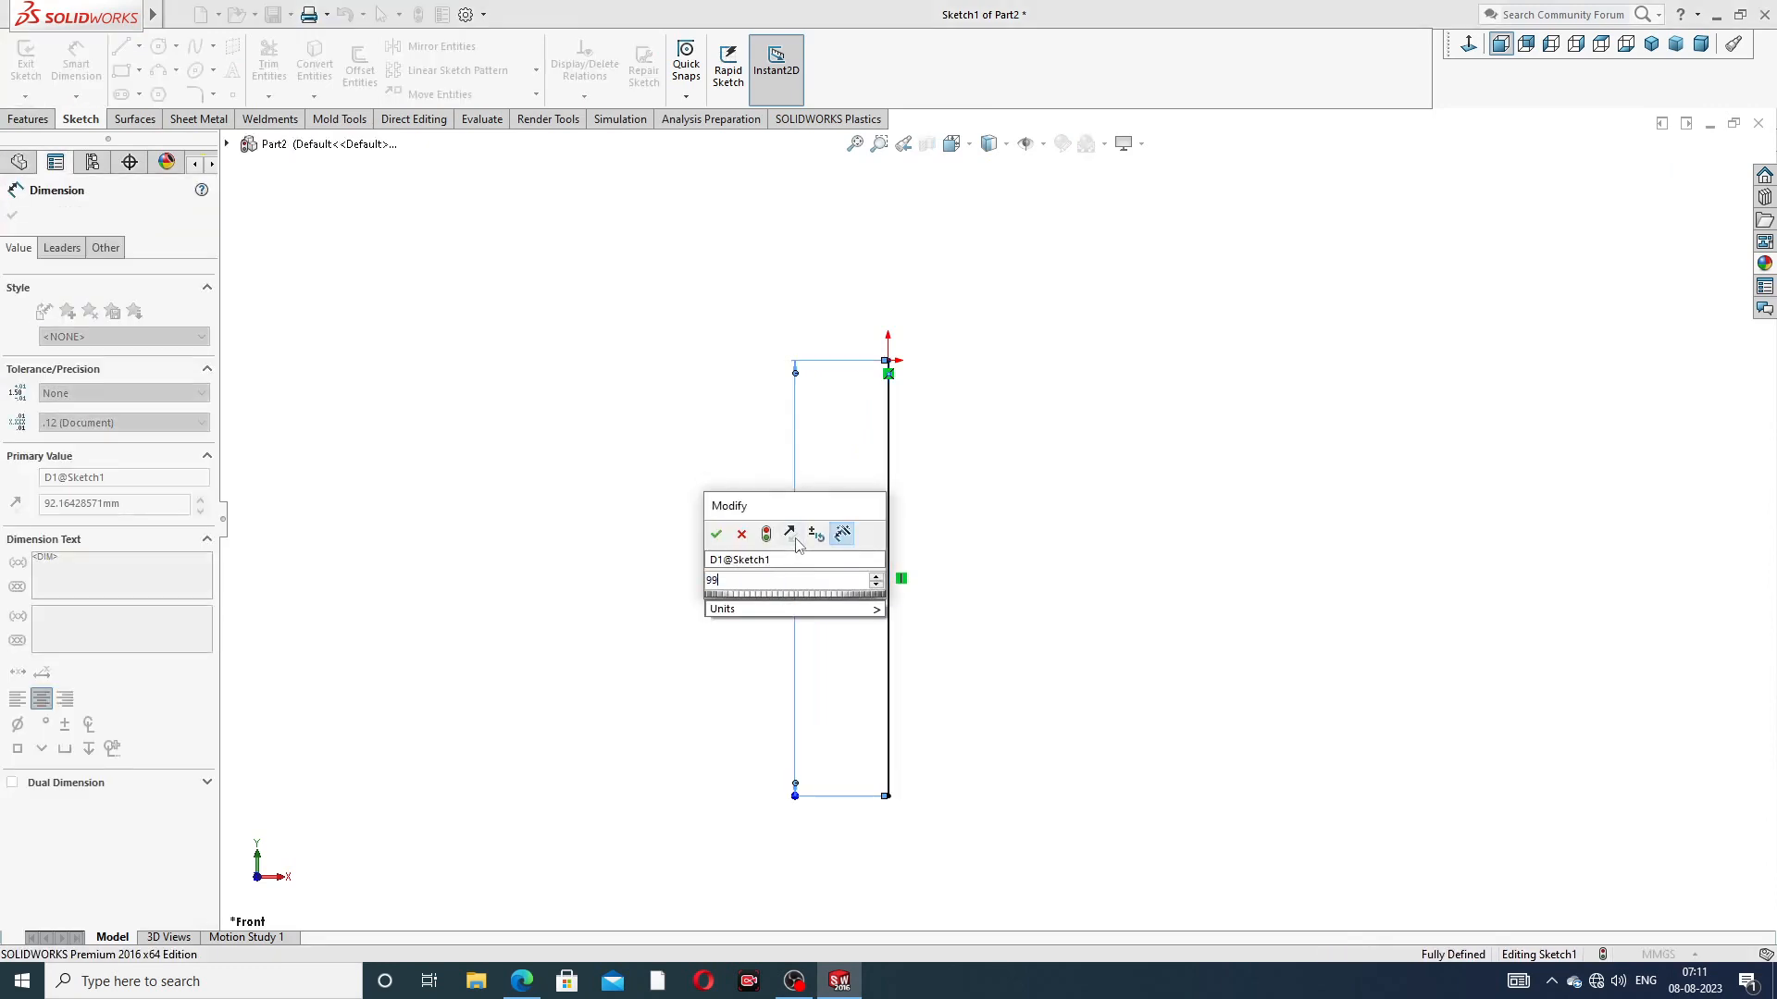
text(.9)
key(Return)
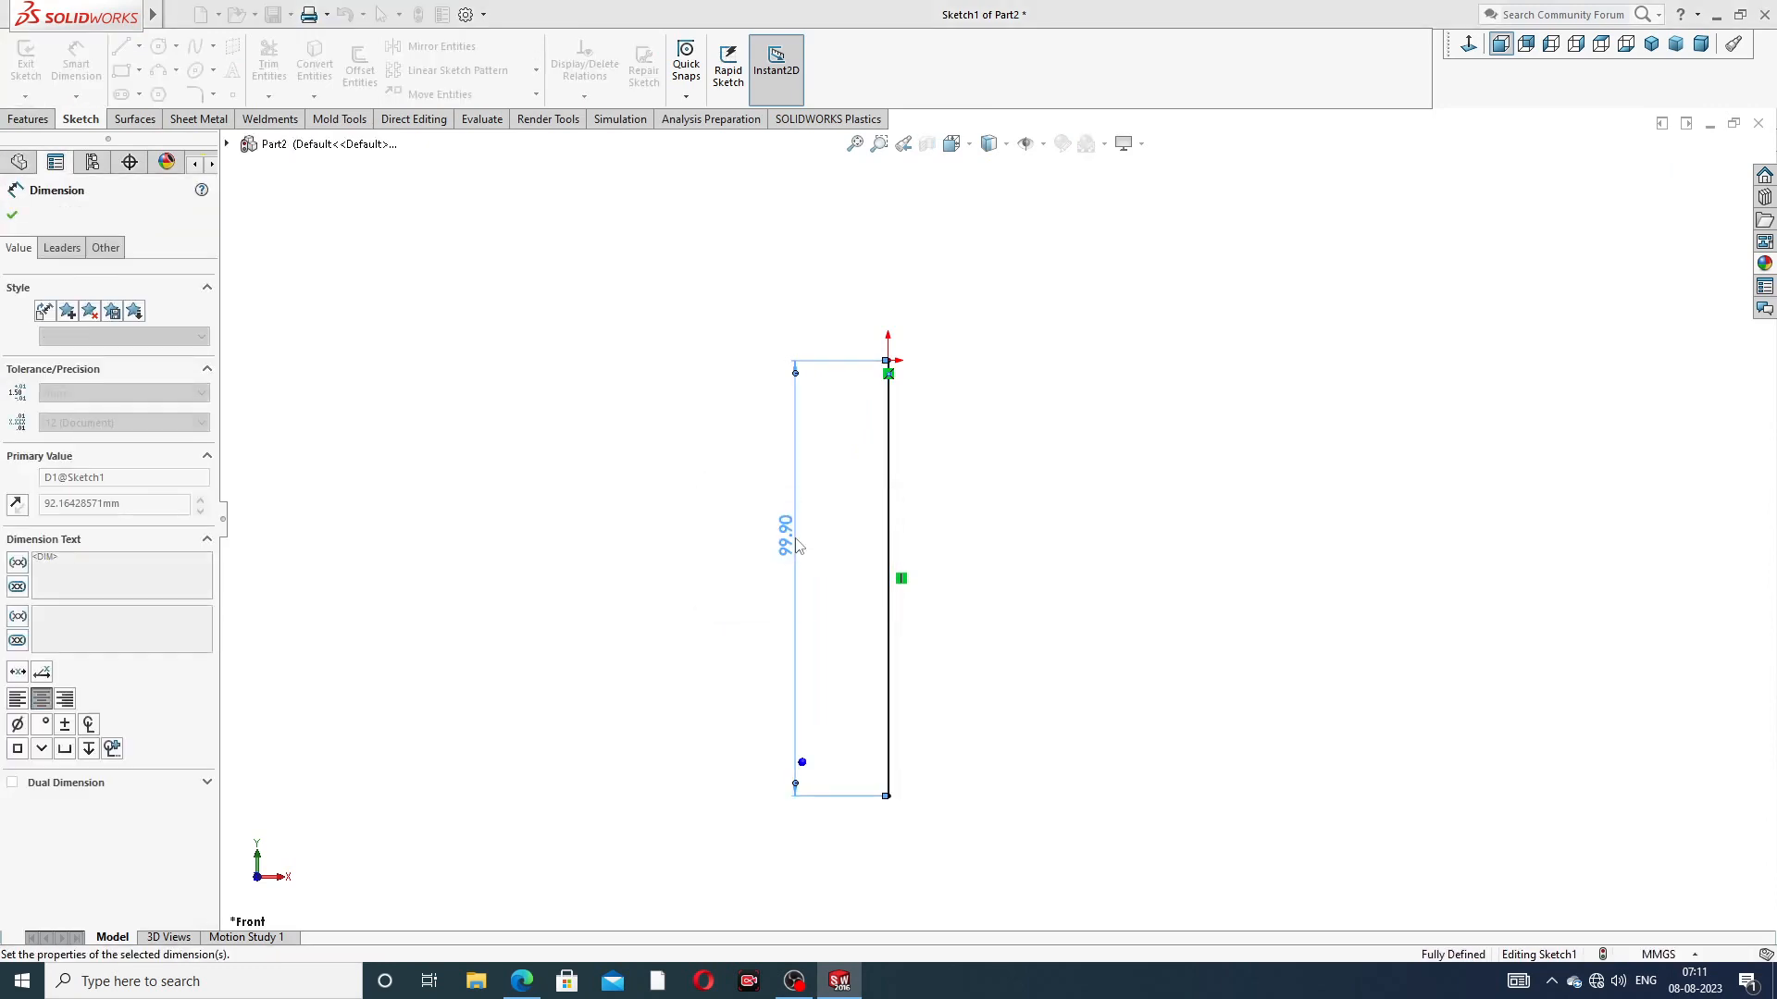
right_click(1046, 413)
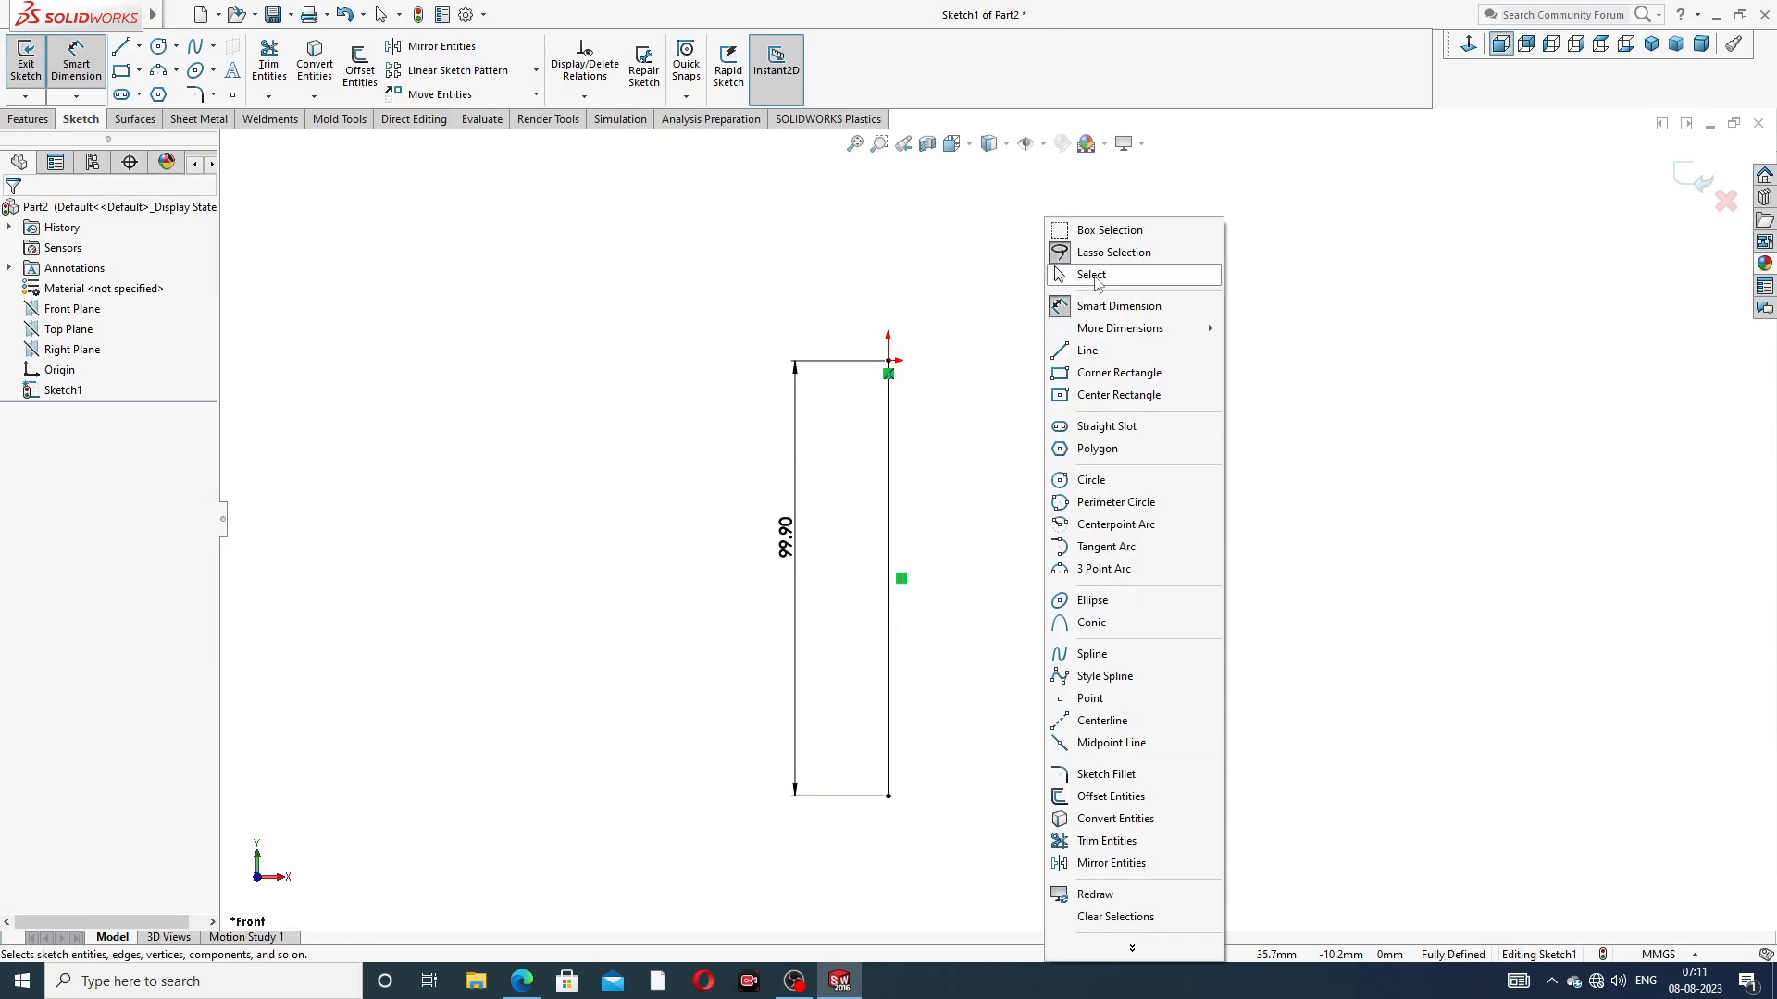
click(1078, 275)
scroll(846, 616, up, 2)
scroll(907, 557, down, 2)
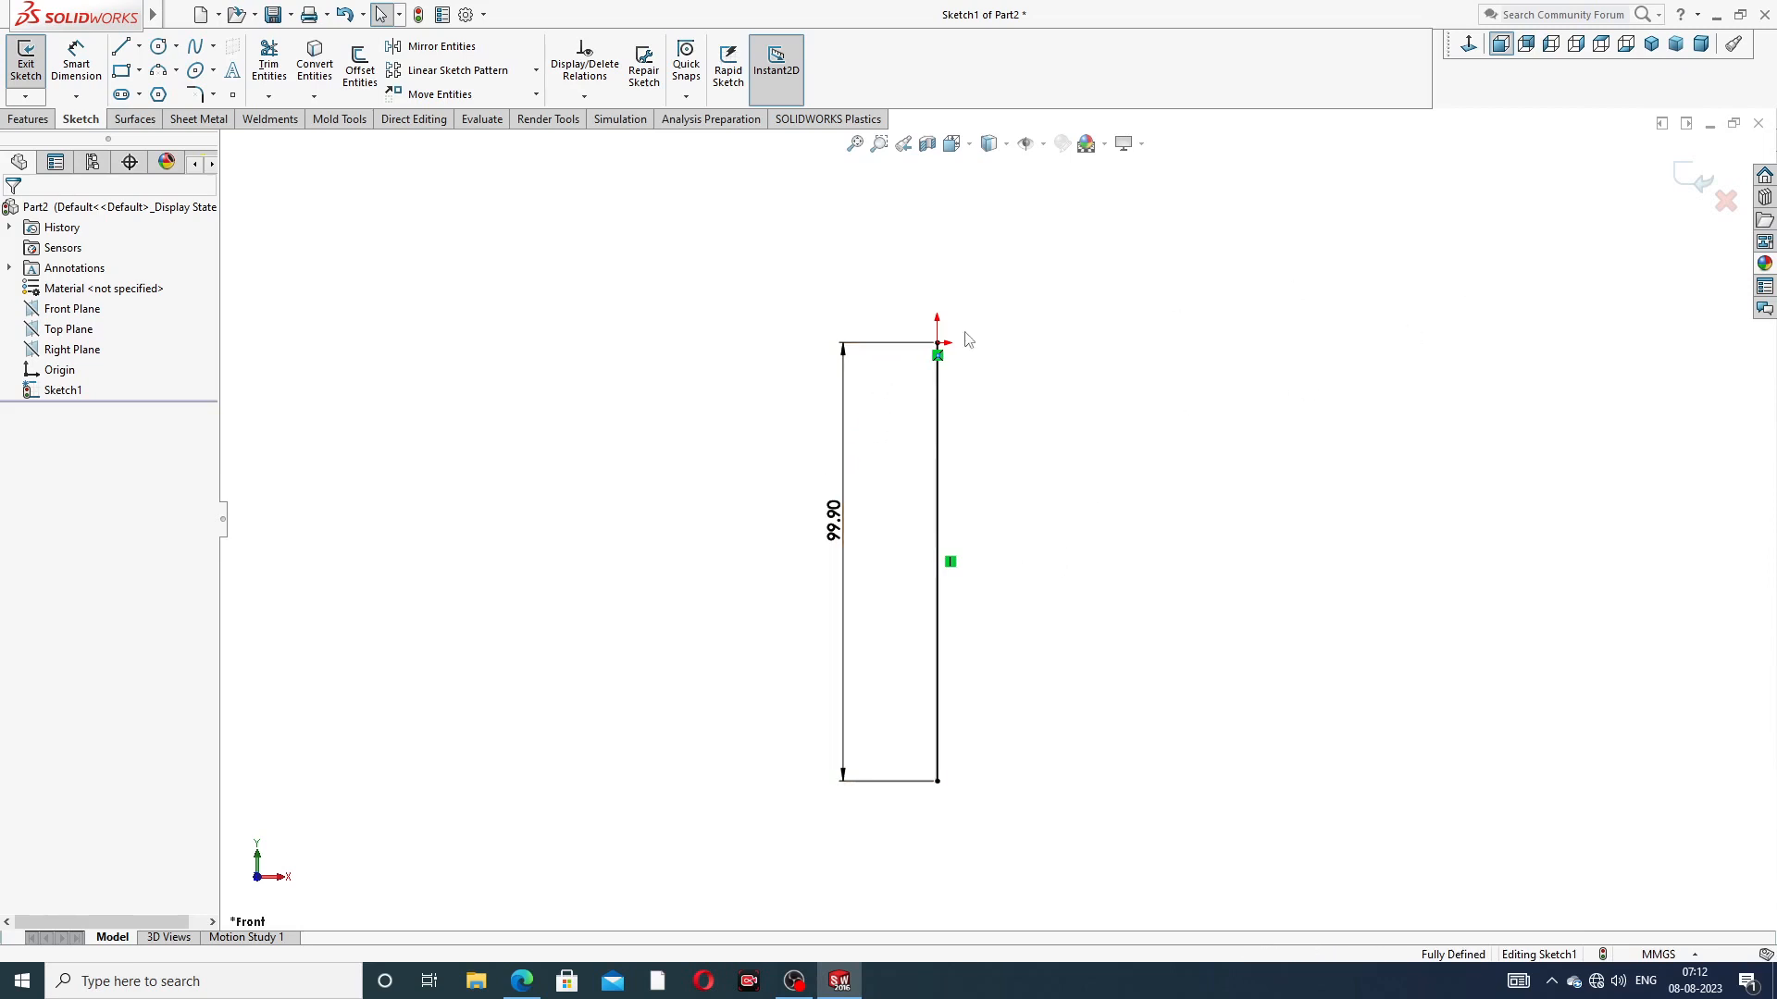
Check the PART-02 SPRING drawing in the browser, return to SOLIDWORKS and exit the line's sketch
click(527, 986)
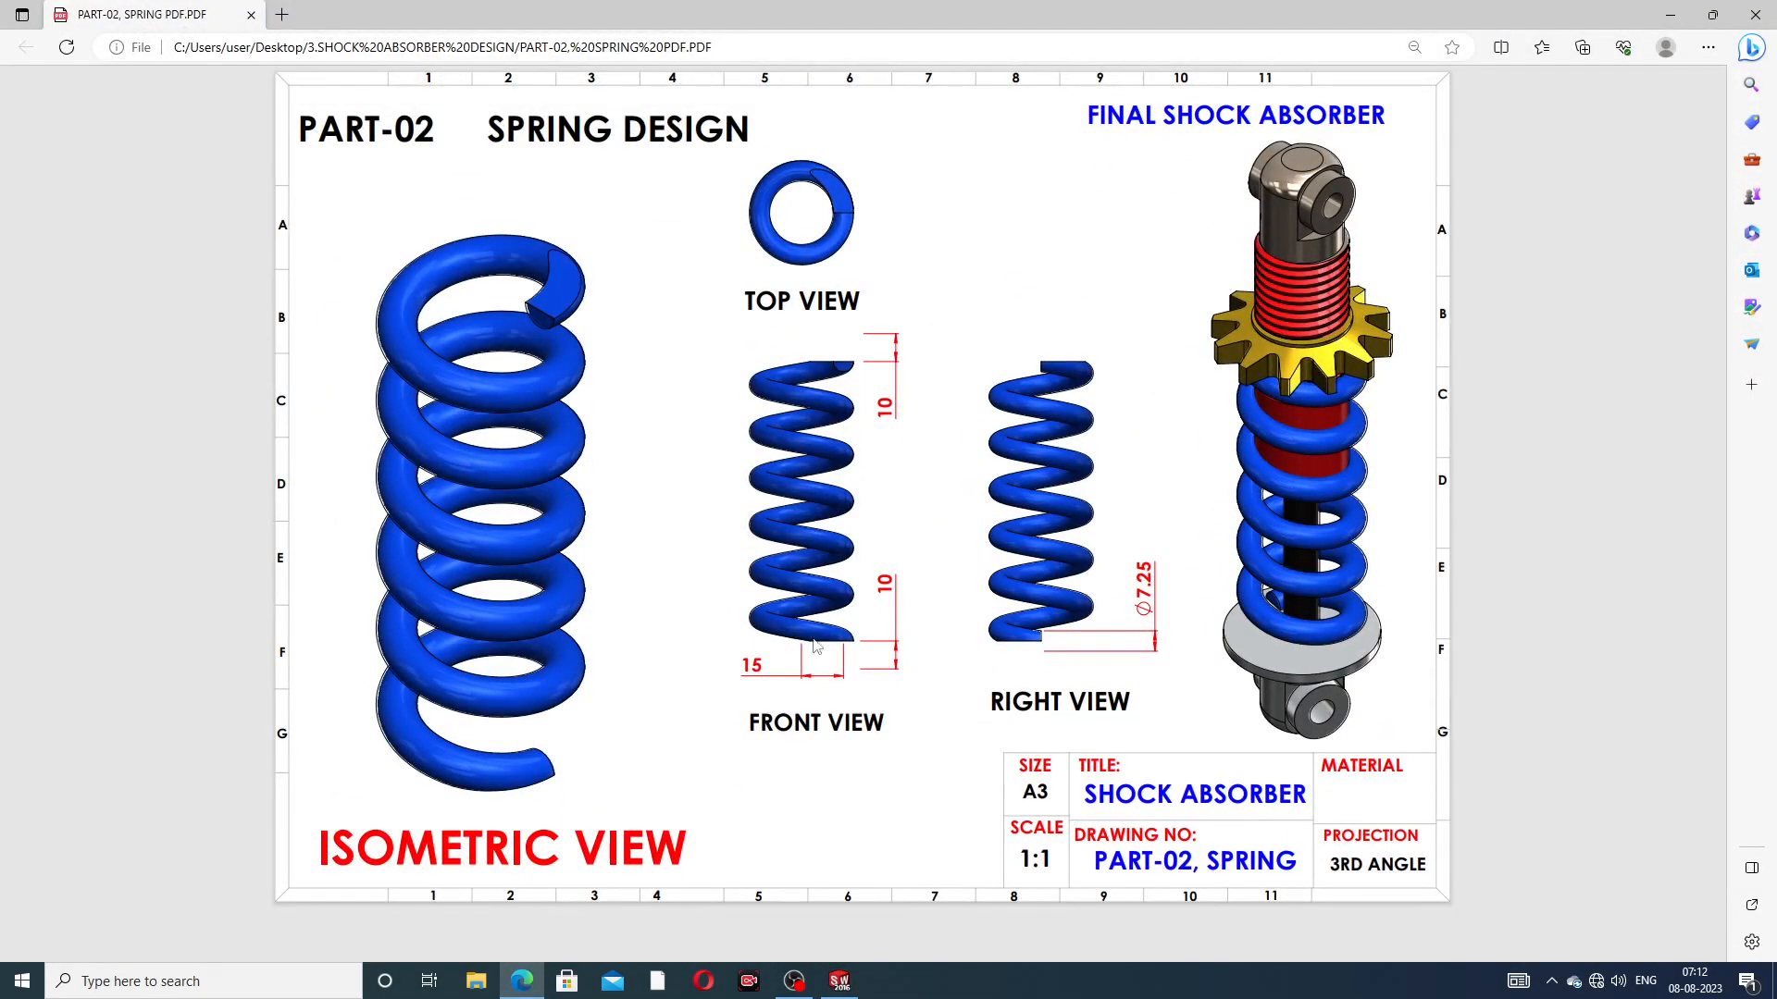
click(526, 988)
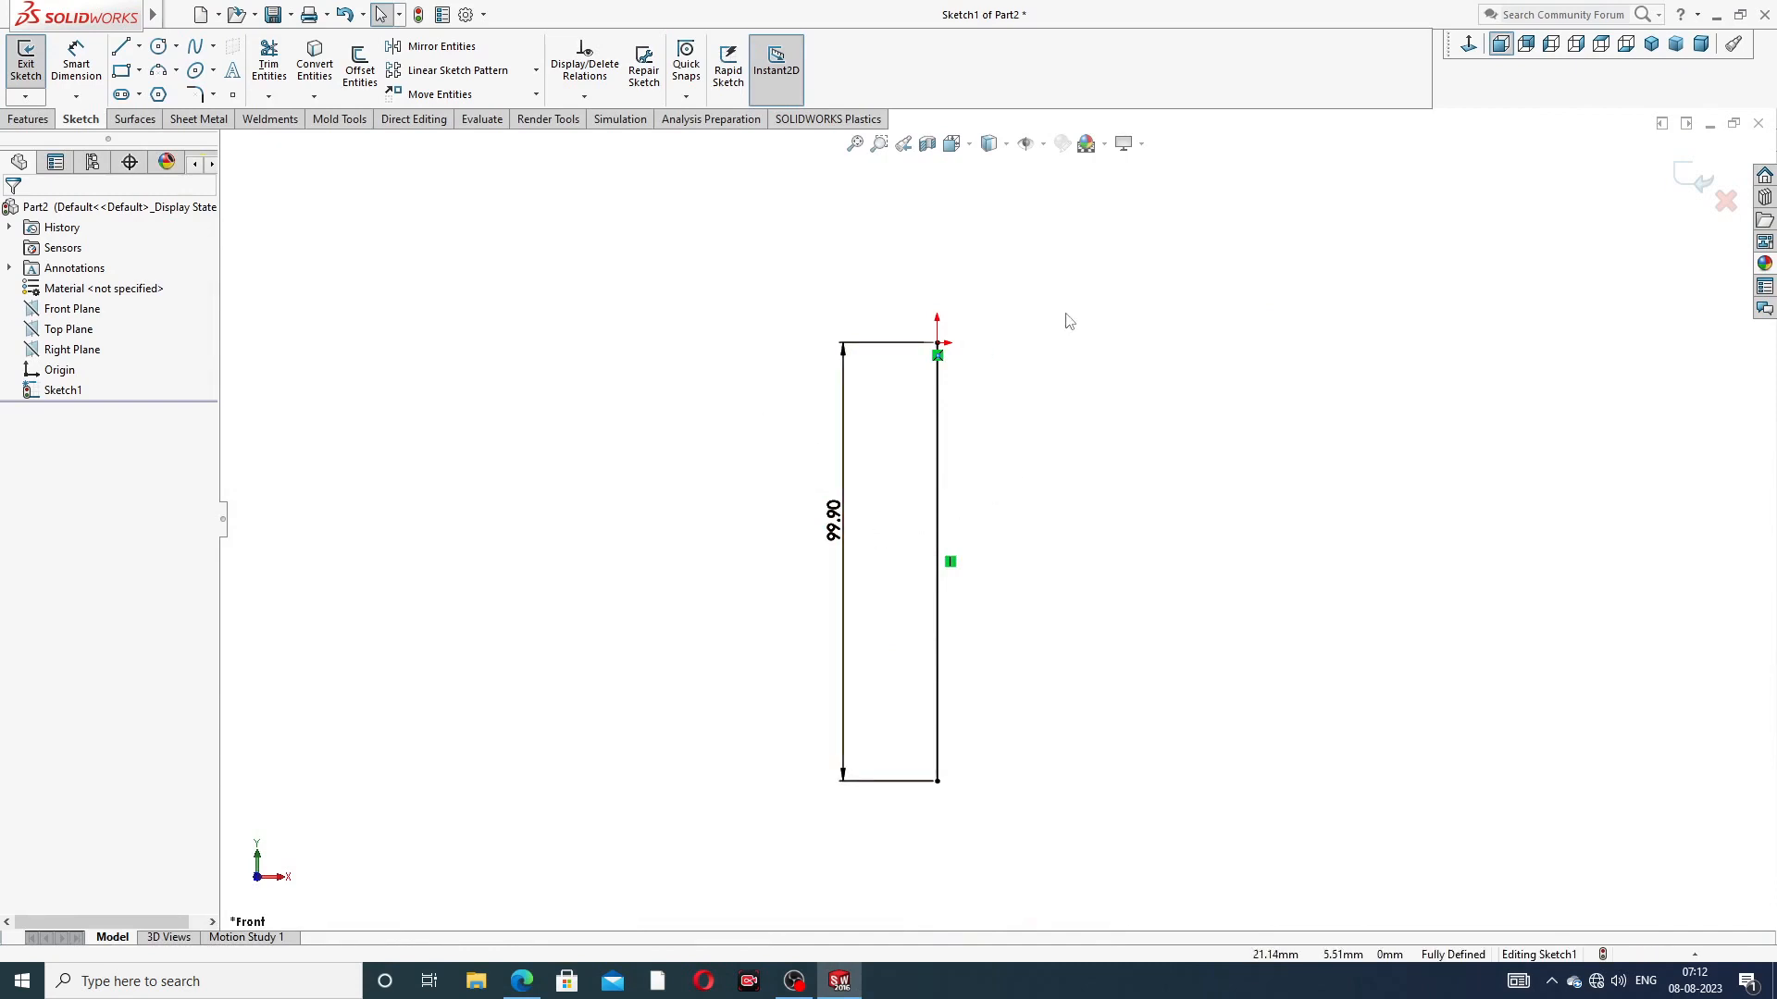
click(1690, 190)
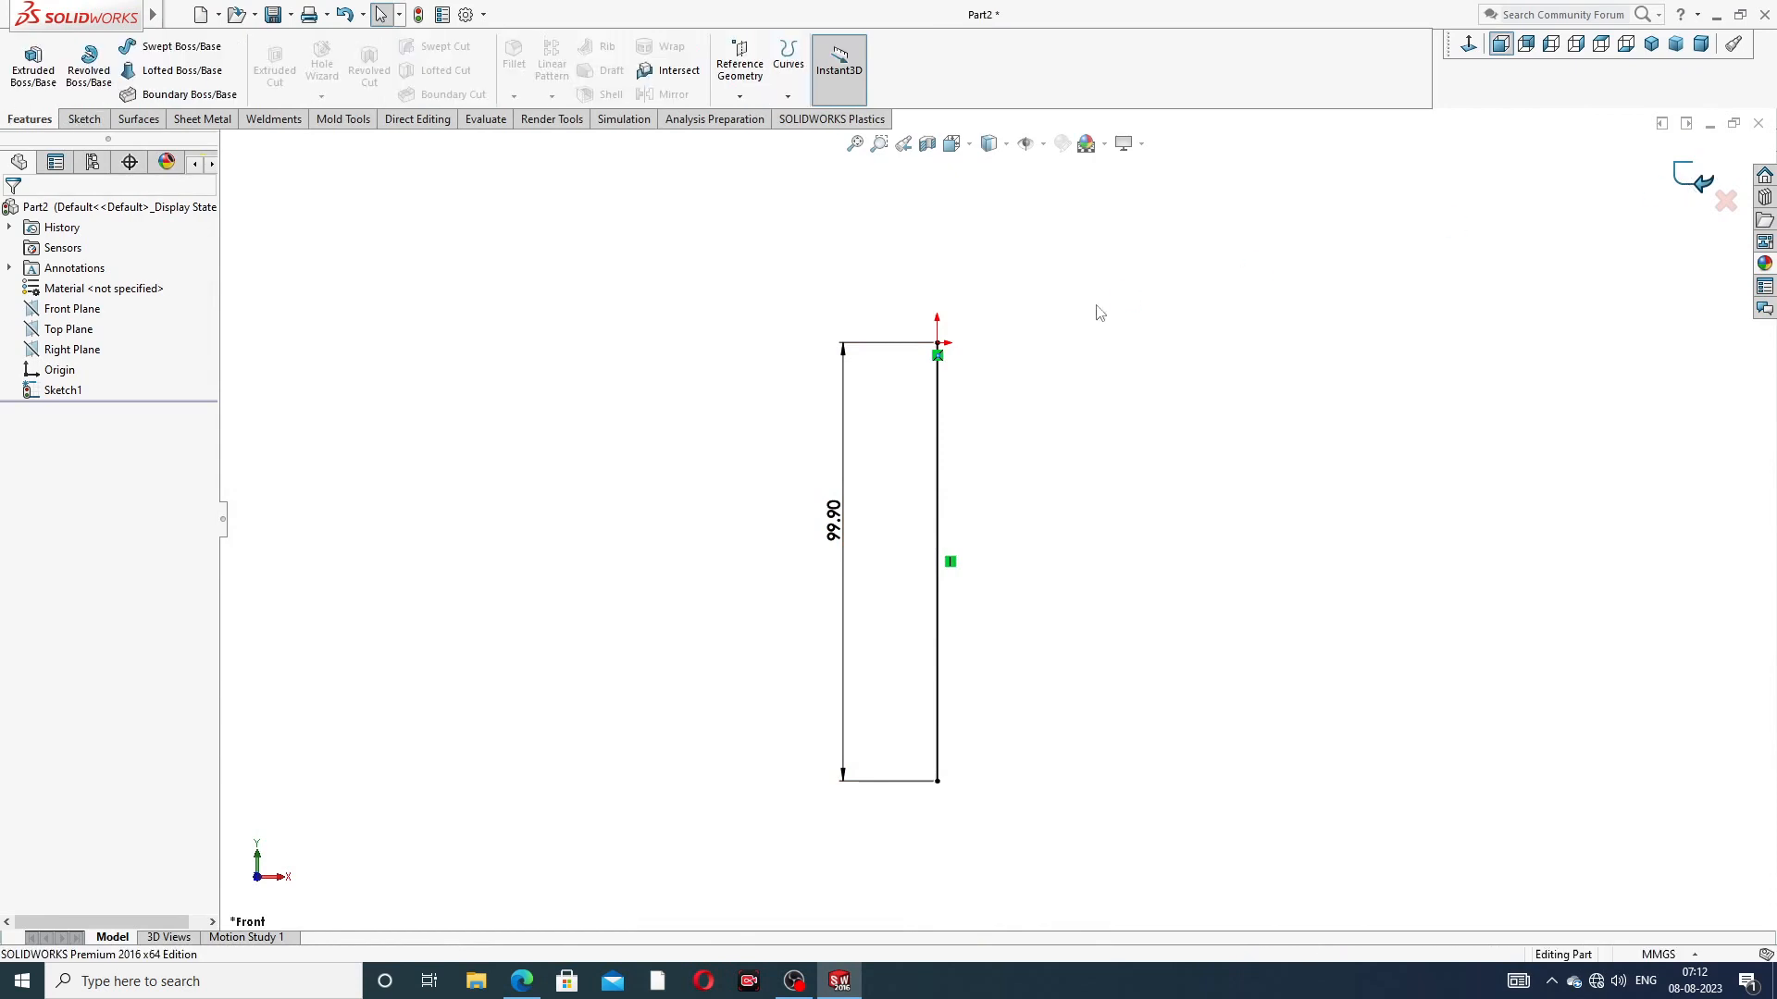
In a new Front Plane sketch, draw a circle about 11.3 mm in diameter to the right of the line's lower end
click(69, 309)
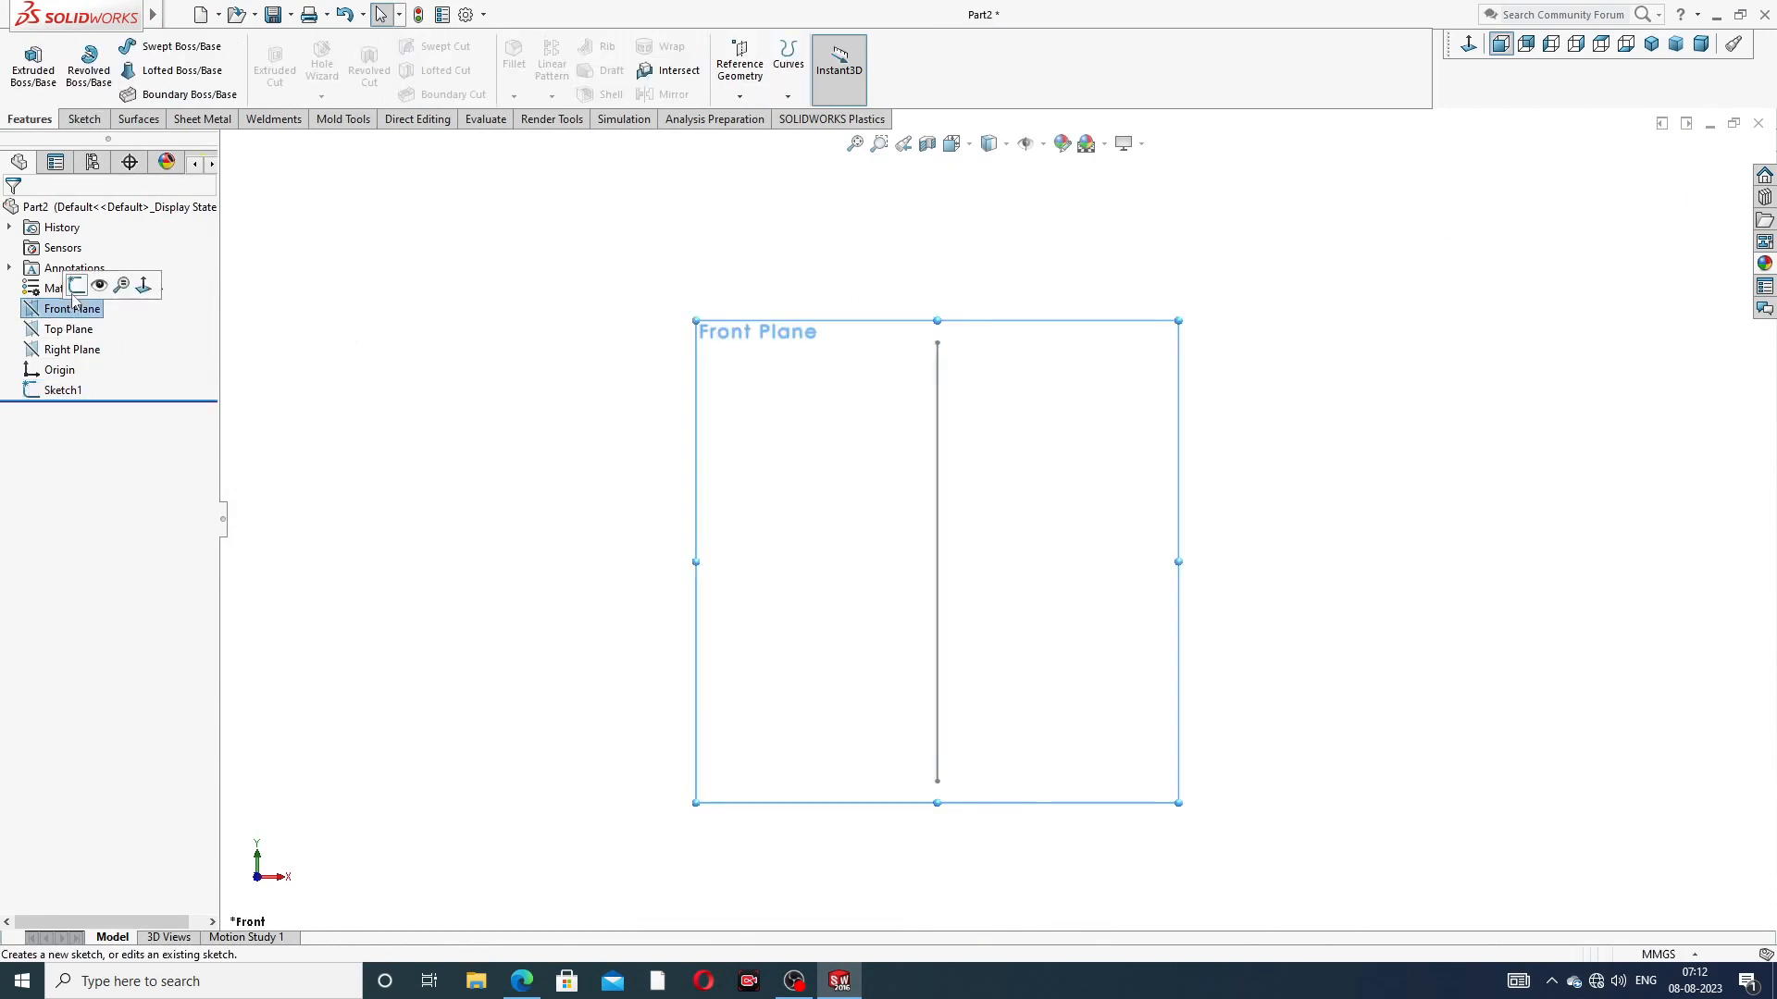
click(78, 295)
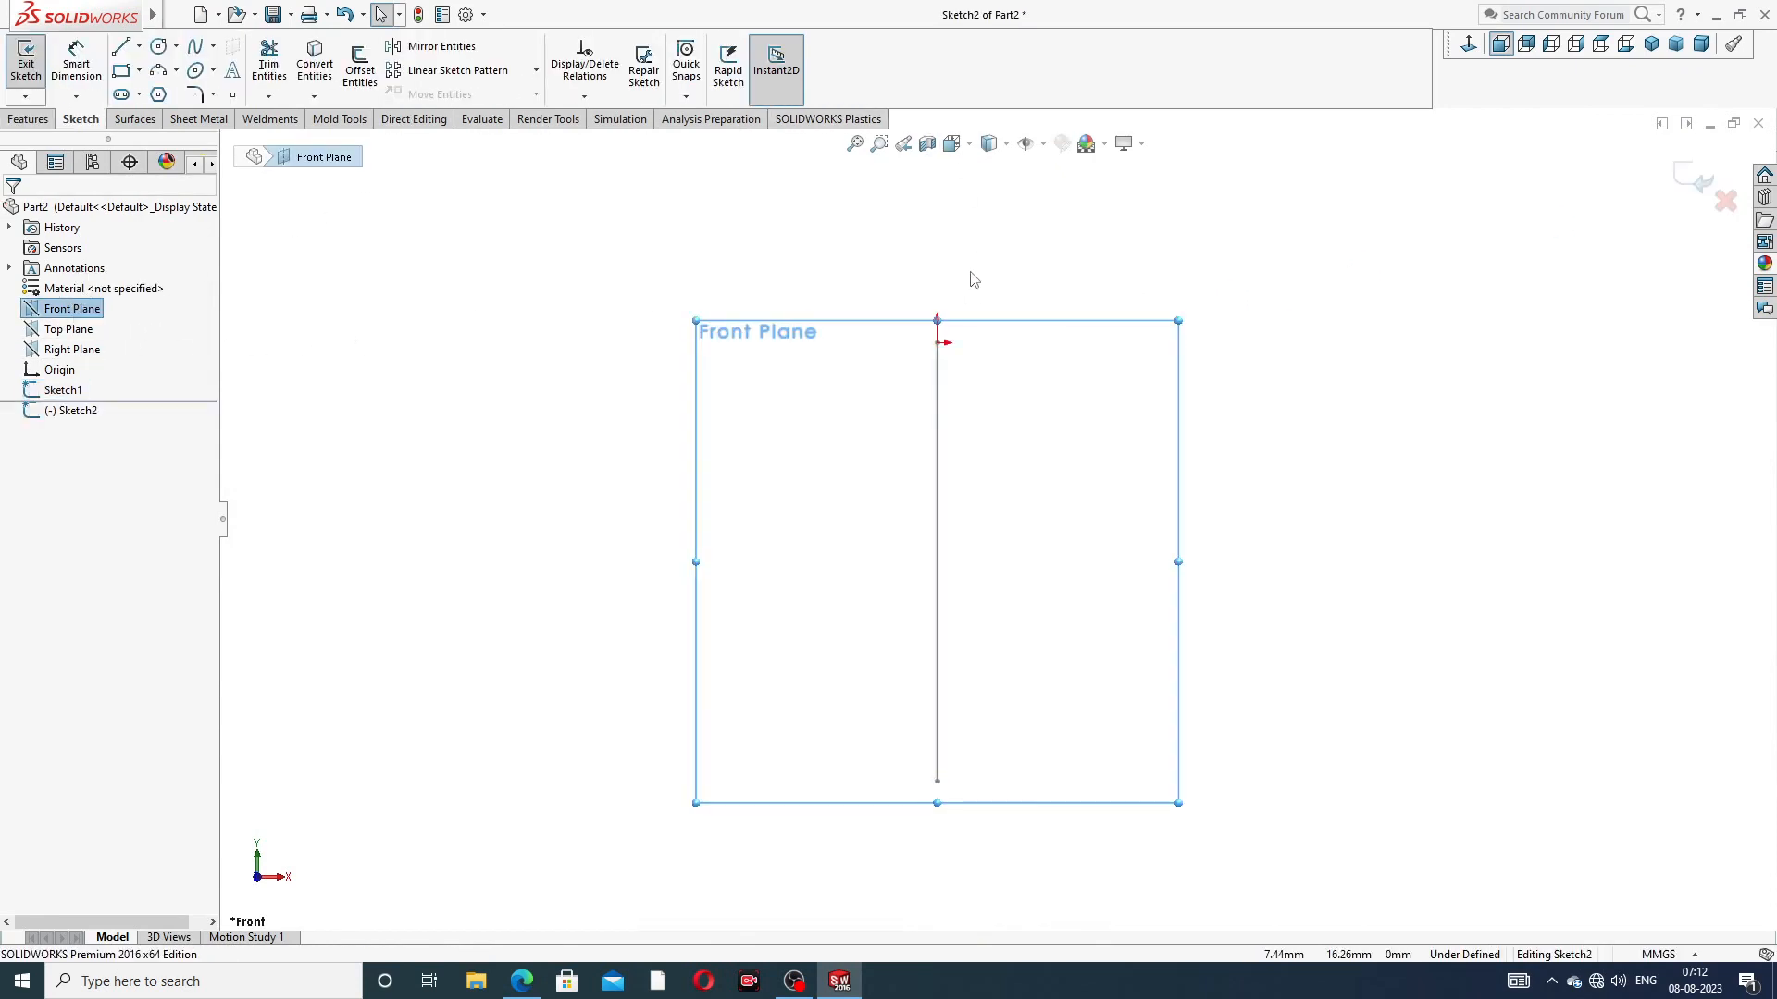
scroll(1098, 444, up, 1)
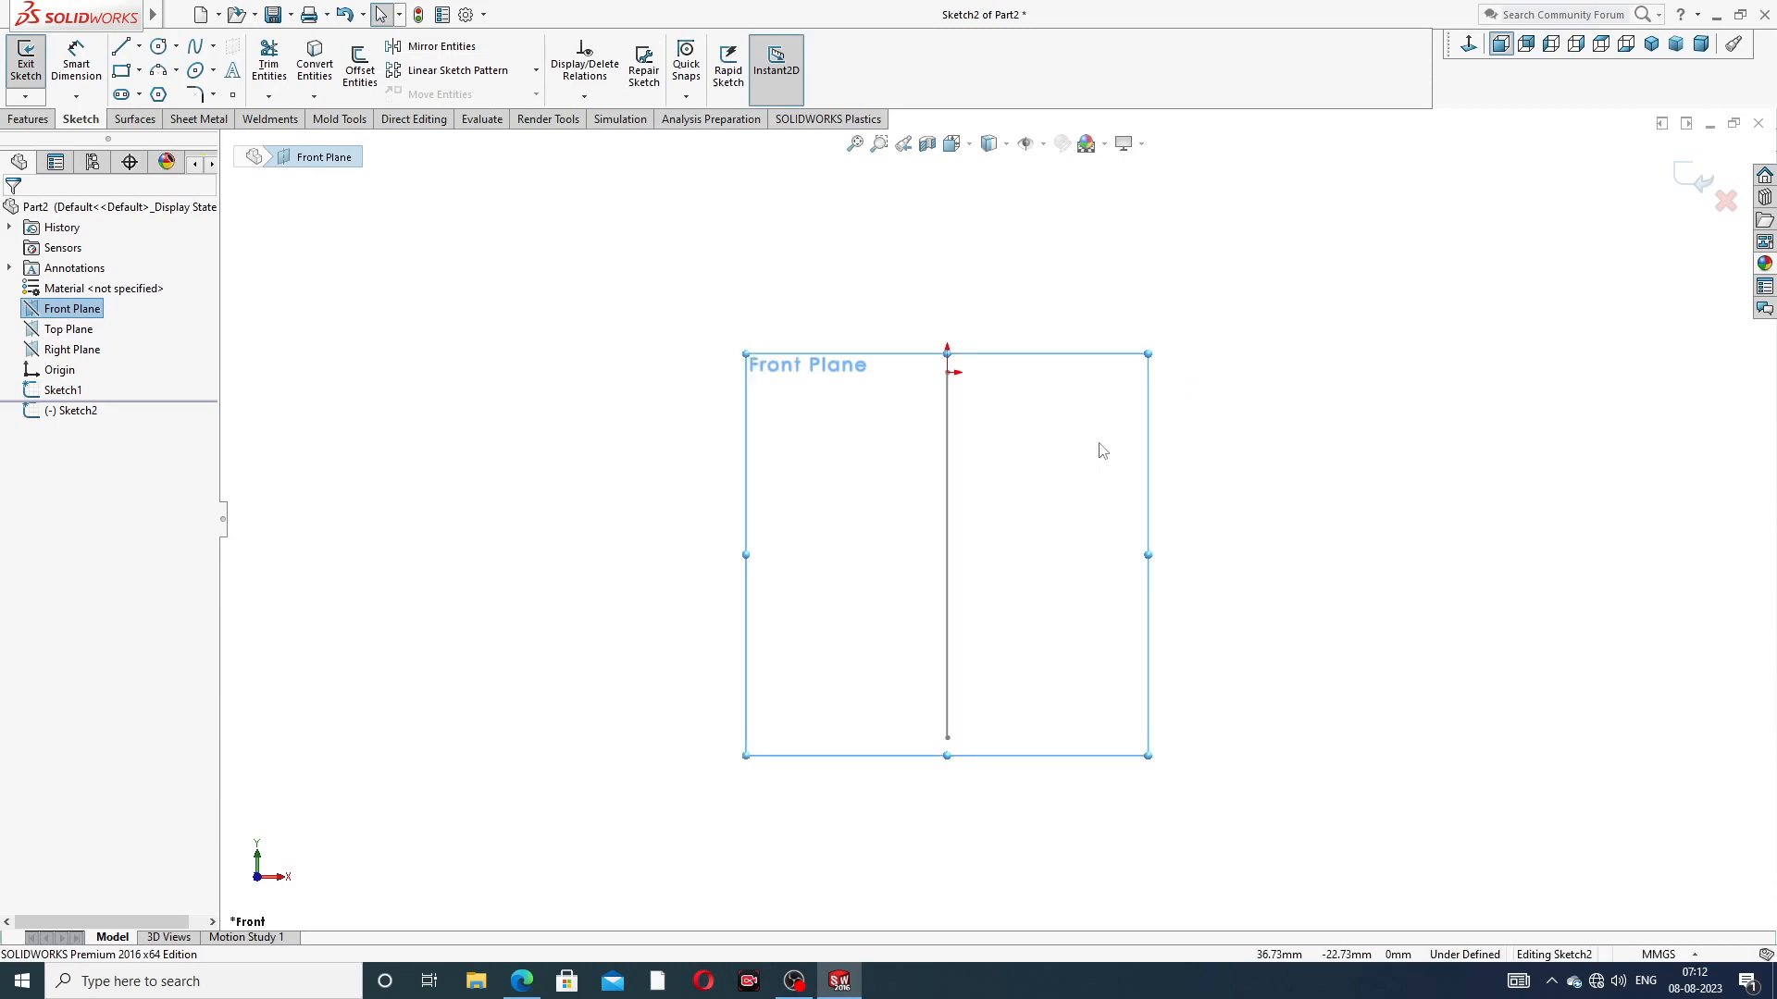
click(174, 48)
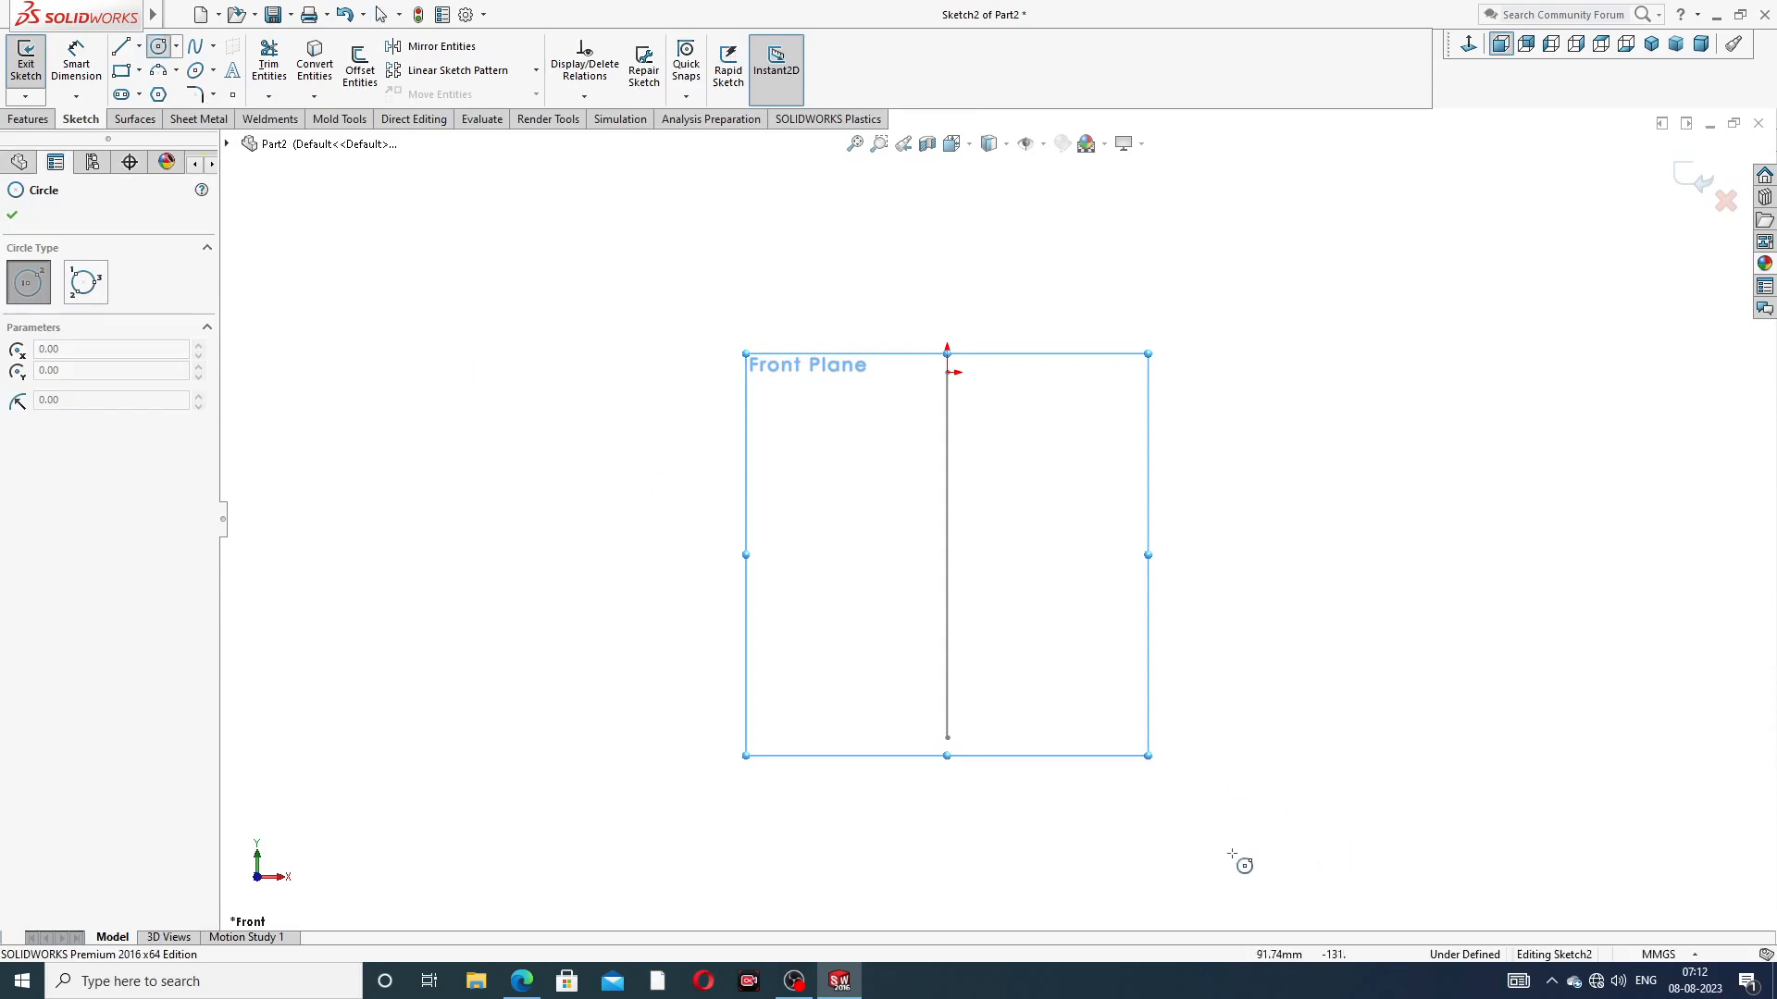
scroll(968, 761, down, 4)
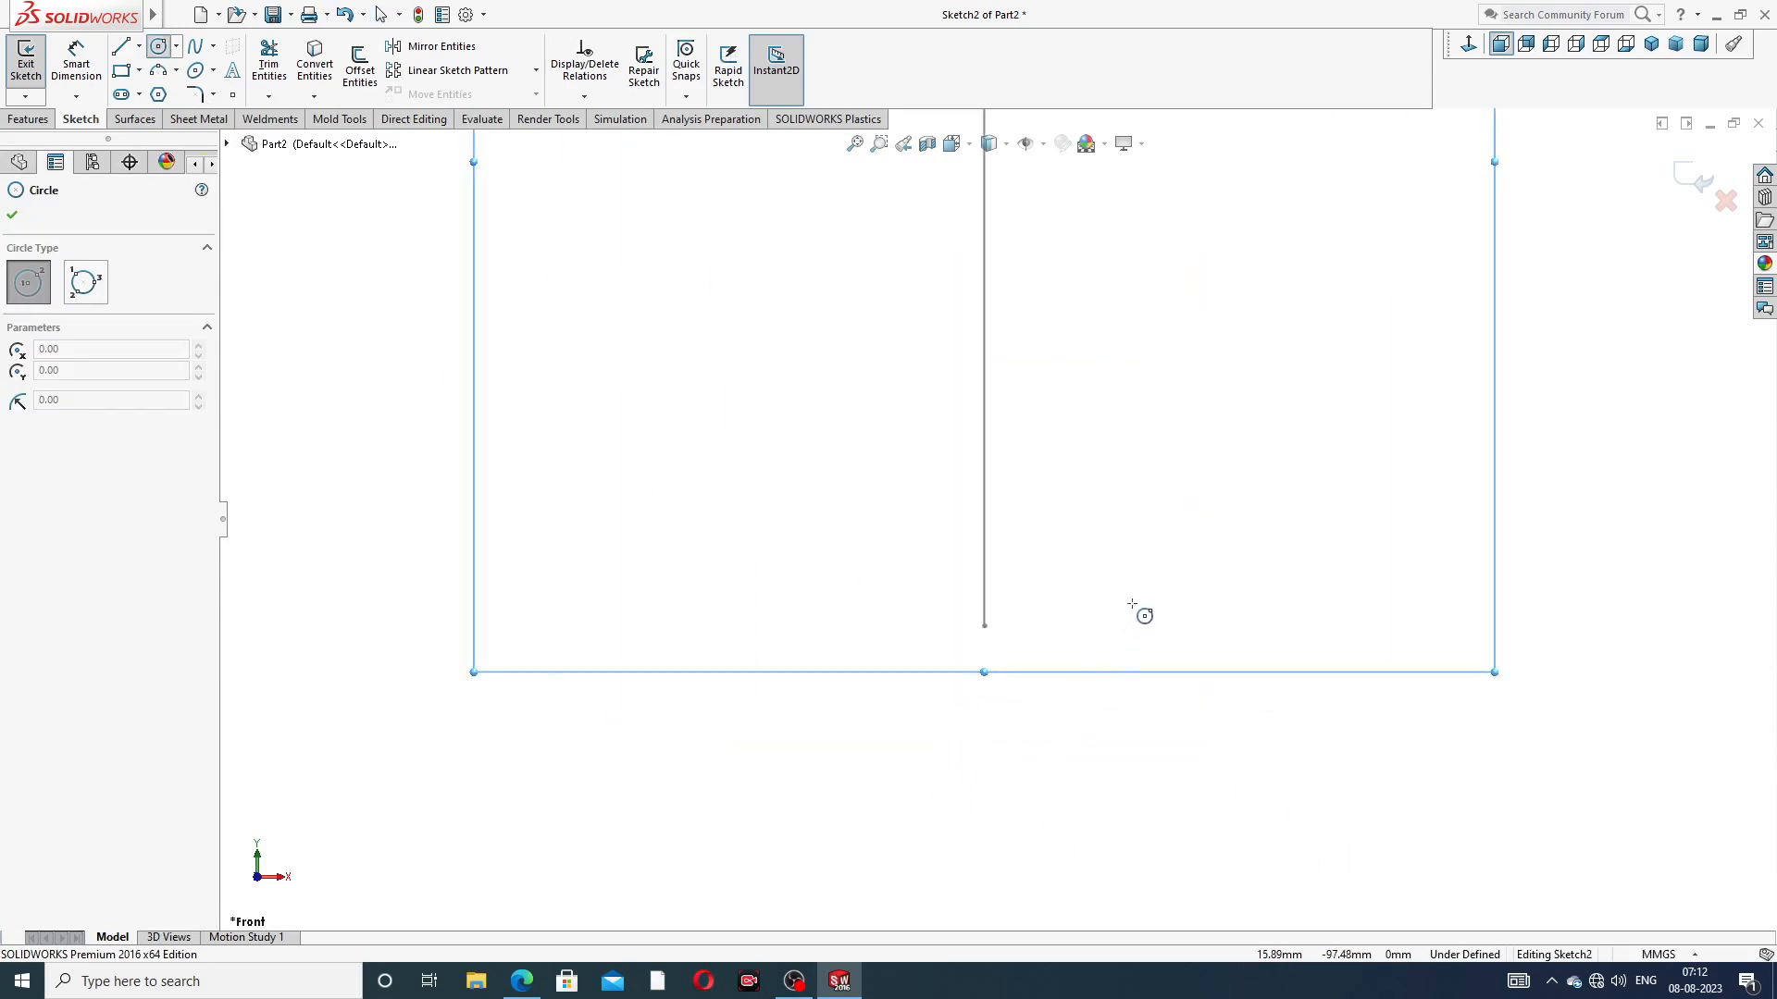
click(1133, 609)
click(1145, 559)
right_click(1217, 505)
click(1237, 513)
Dimension the horizontal distance from the line's lower endpoint to the circle's centre as 15 mm
click(76, 63)
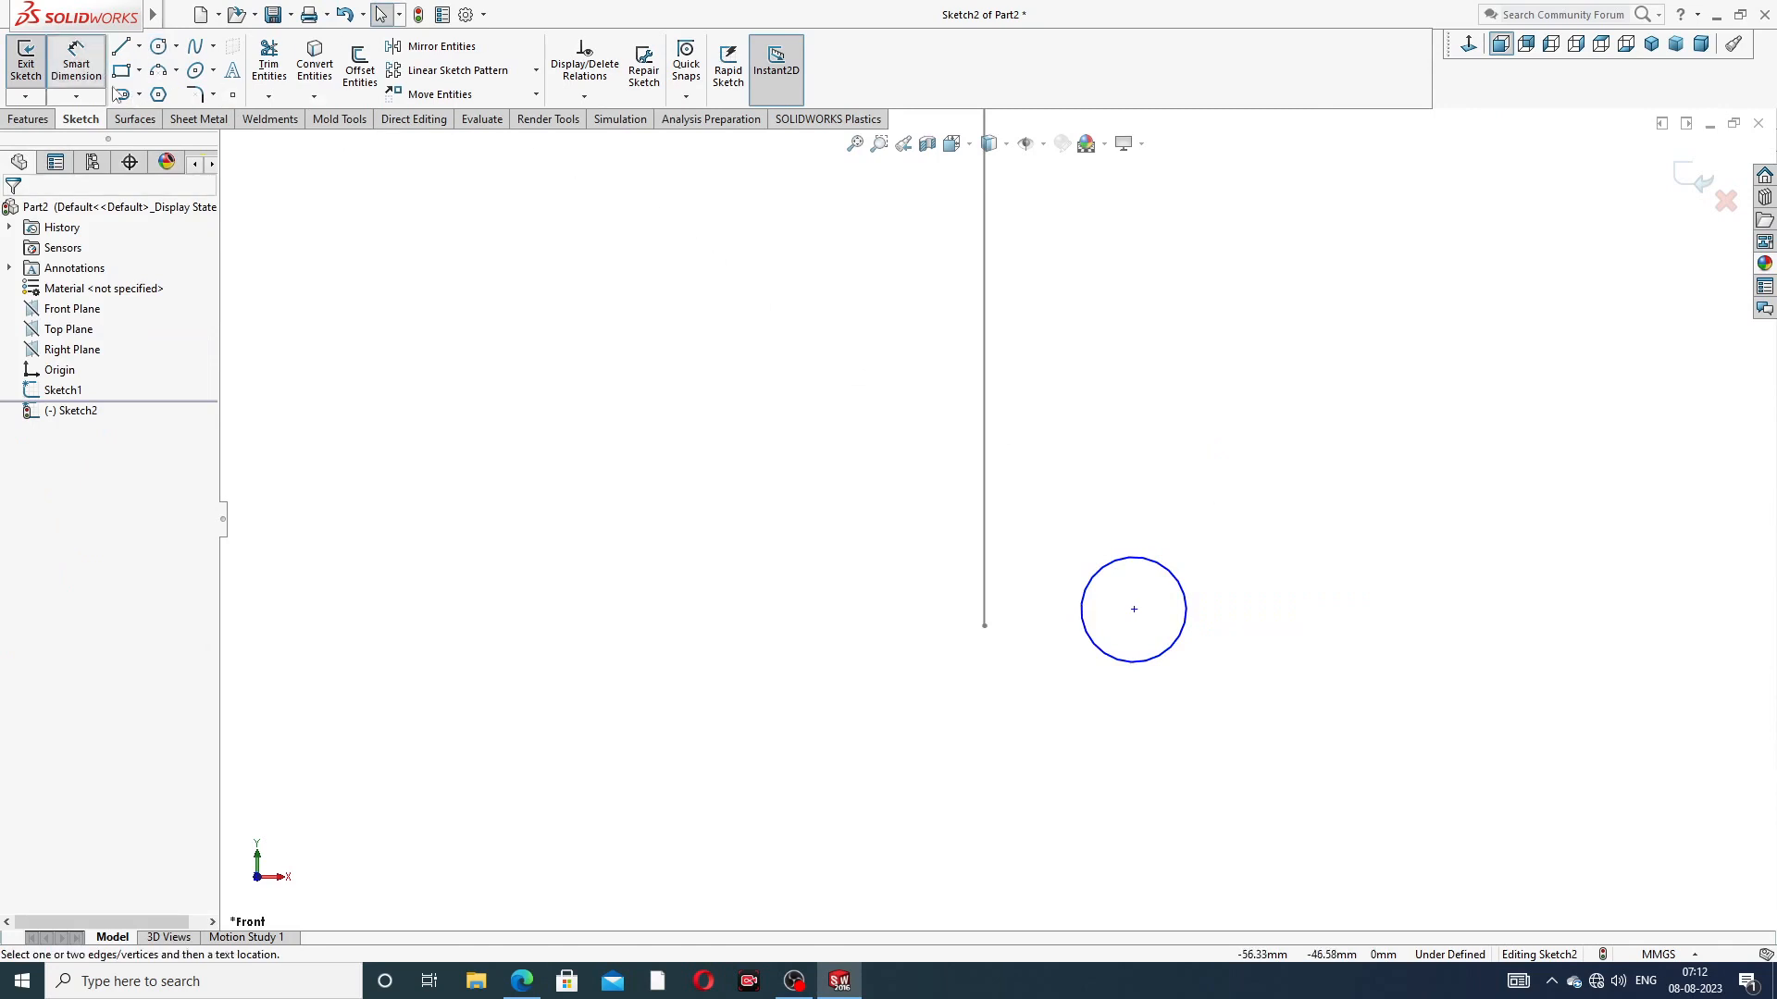
click(983, 626)
click(1133, 609)
click(1039, 713)
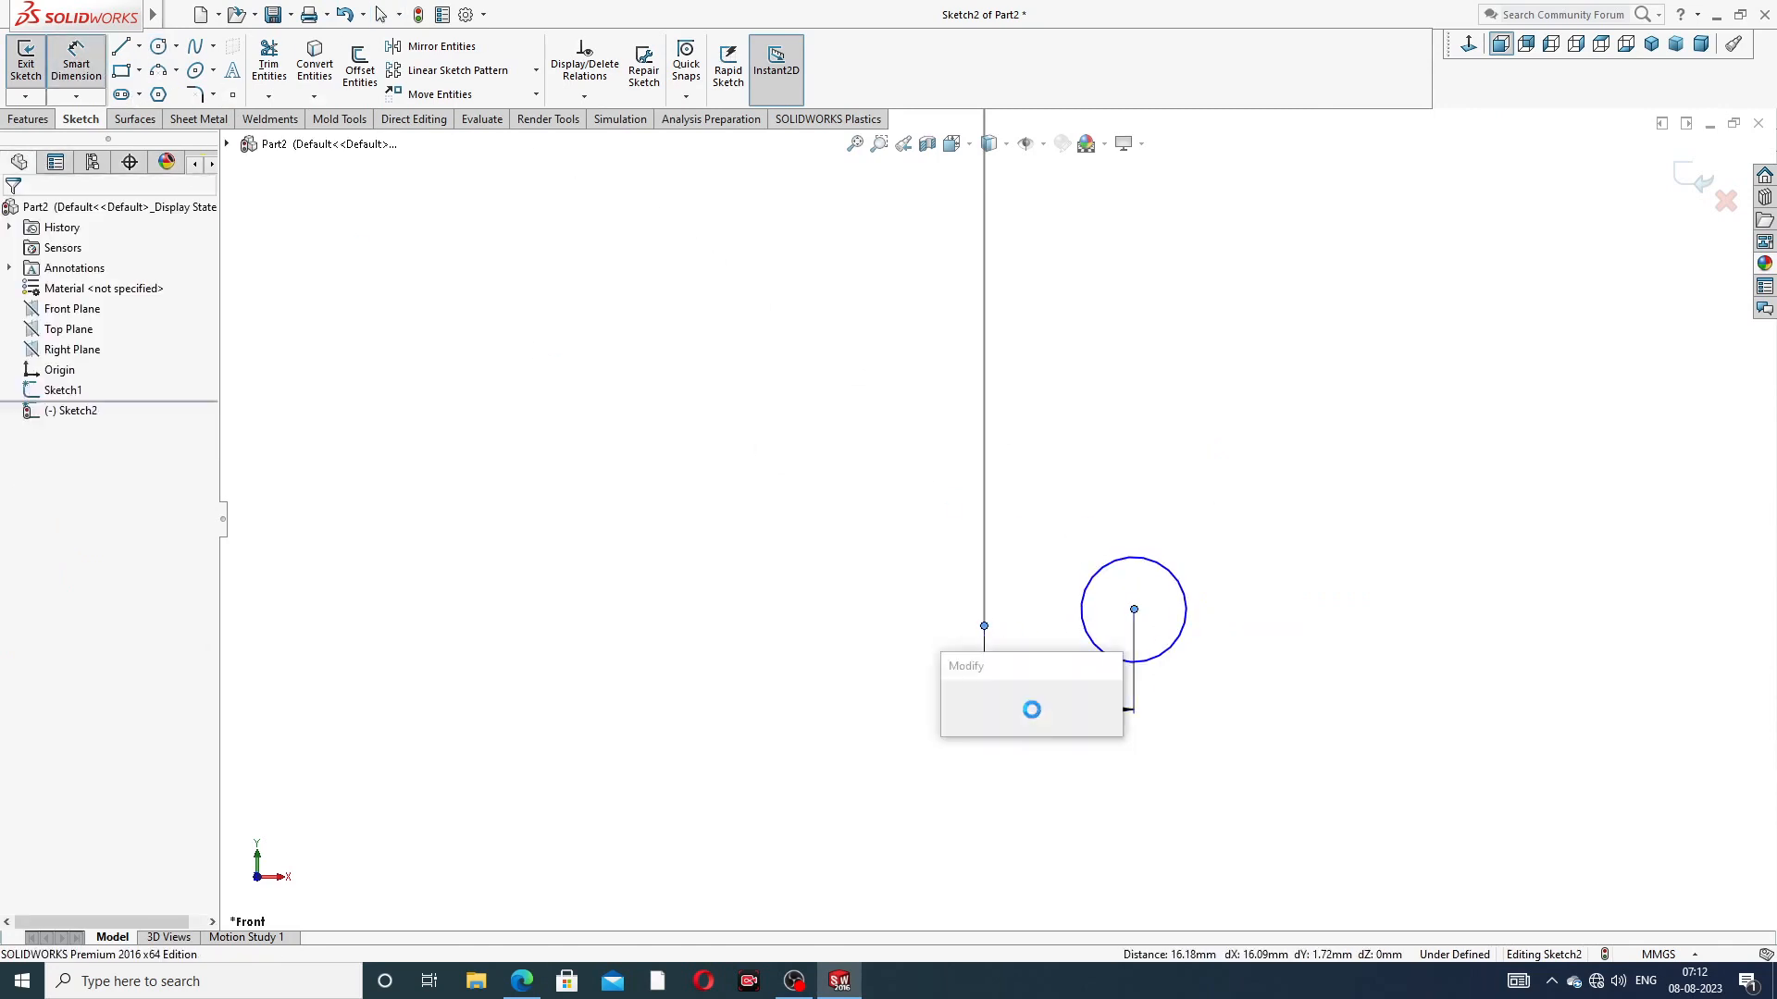
text(15)
key(Return)
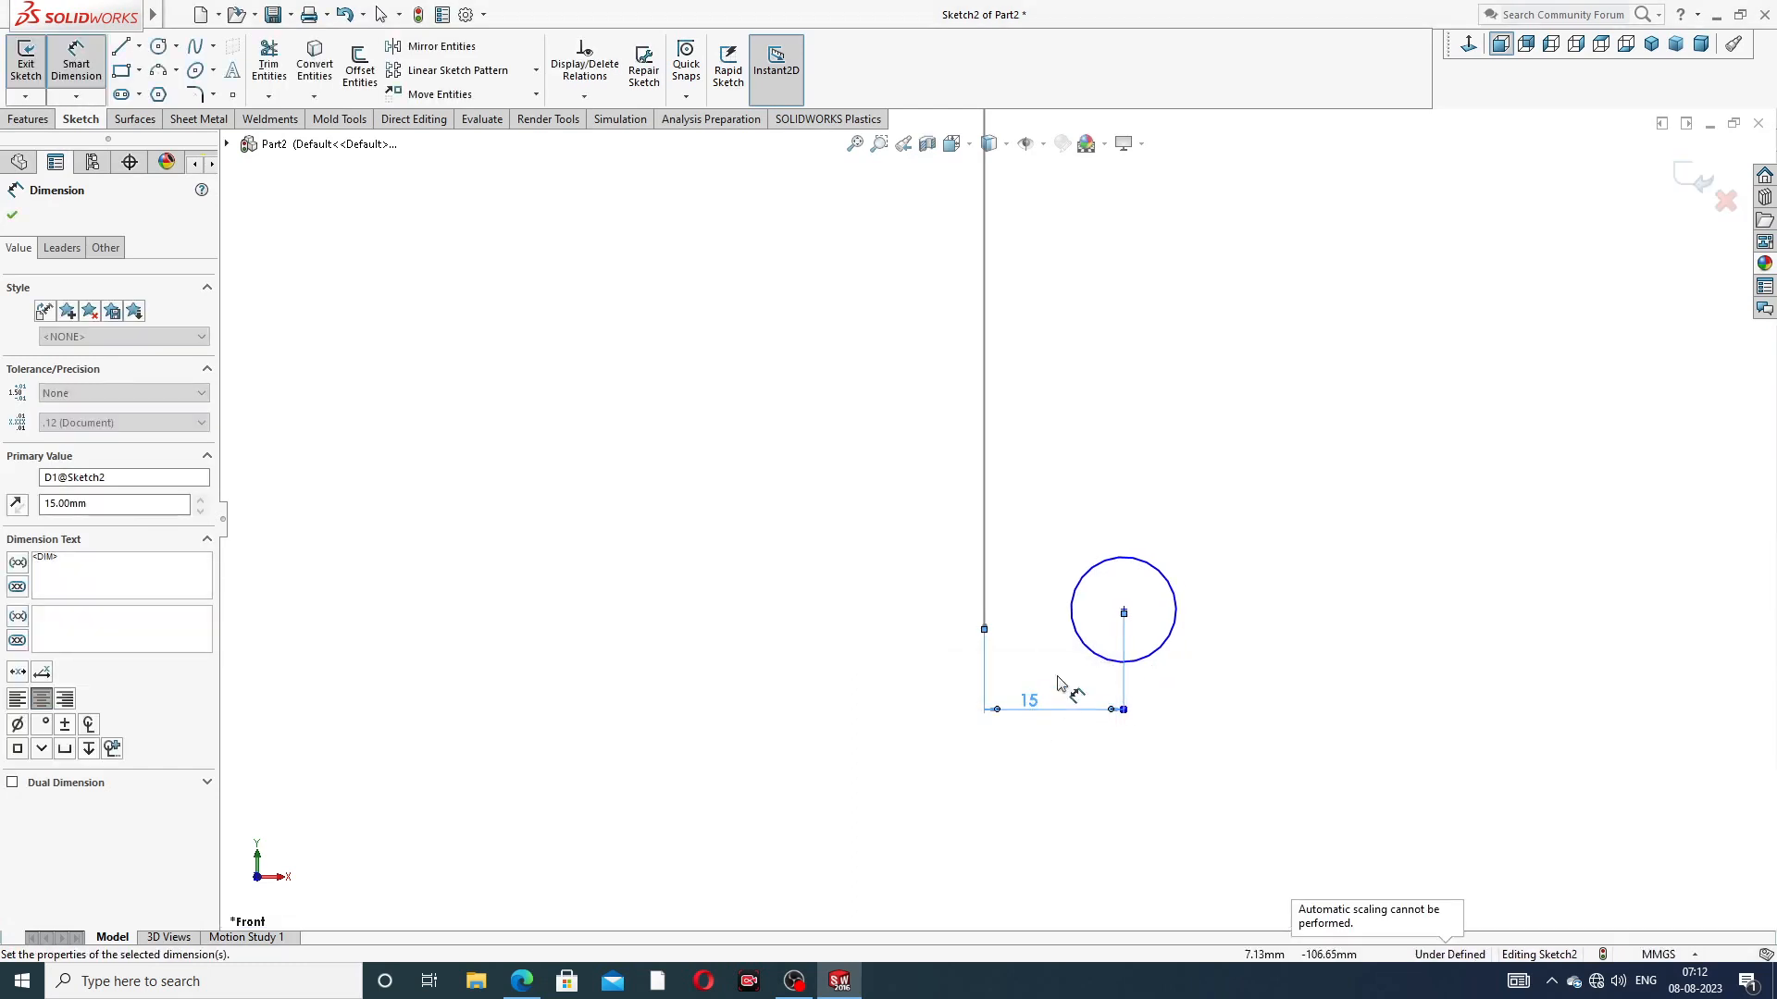
Dimension the circle's diameter as 7.25 mm and leave the dimension tool
click(1153, 573)
click(1205, 535)
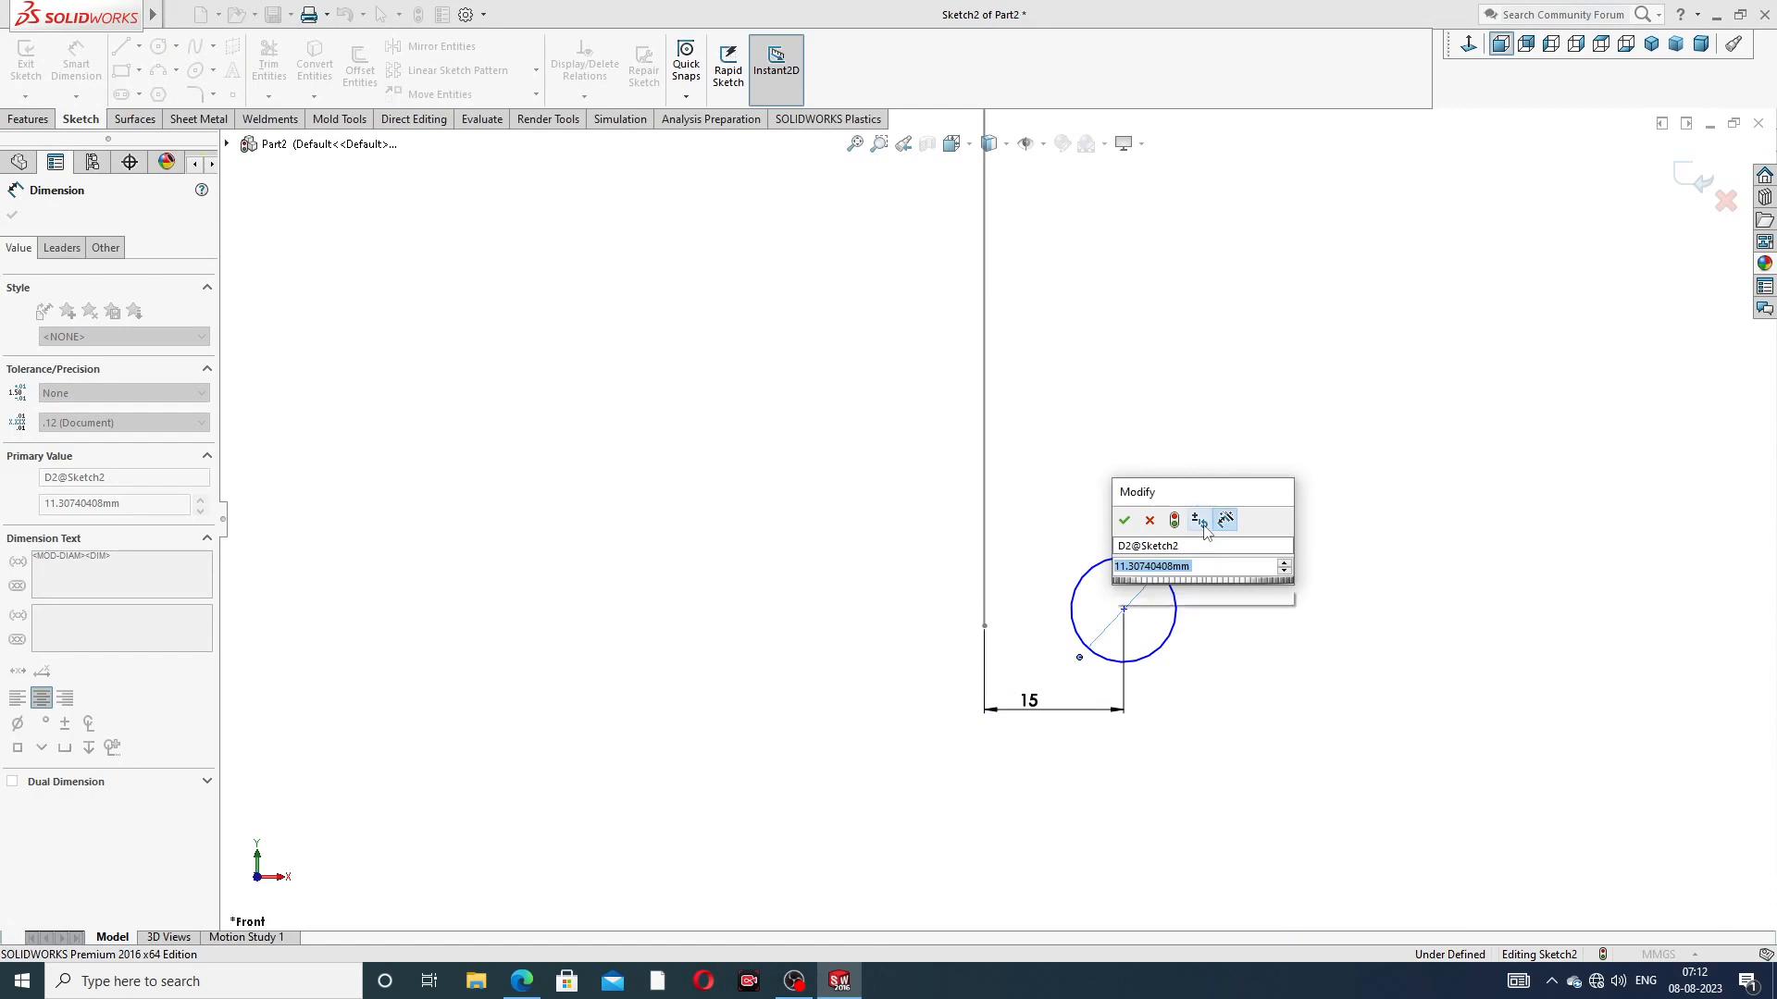
text(7.25)
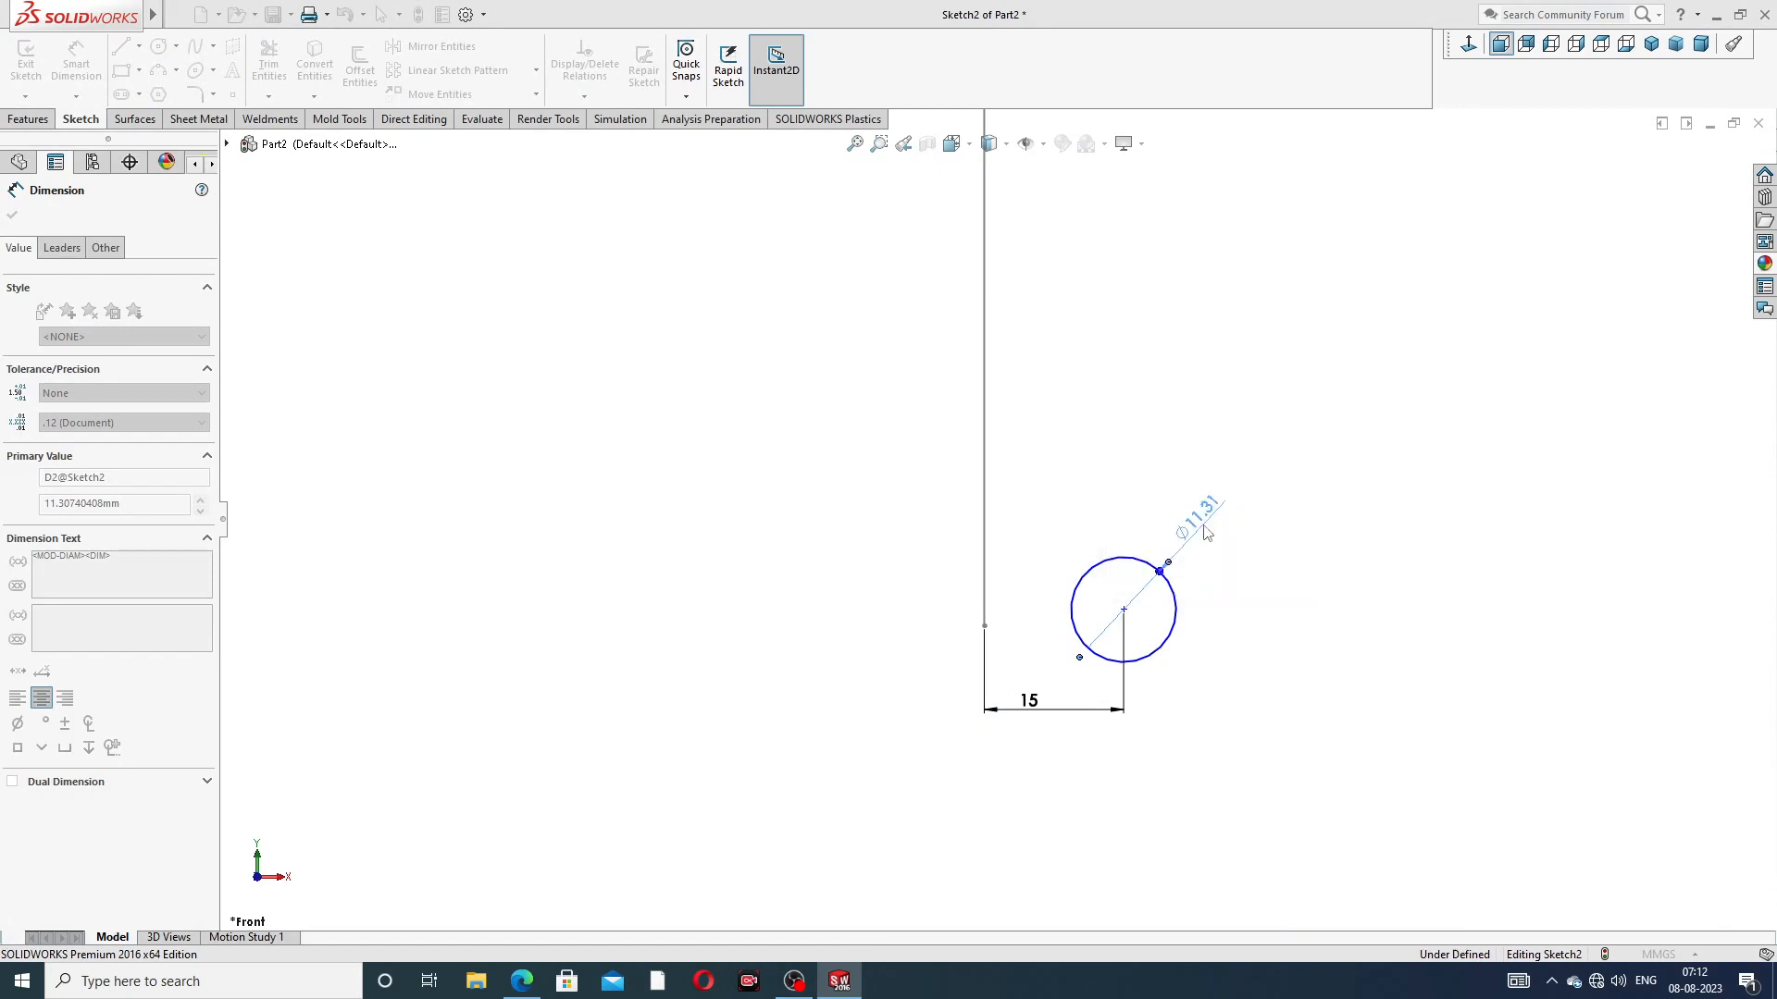
key(Return)
click(1252, 442)
right_click(1079, 379)
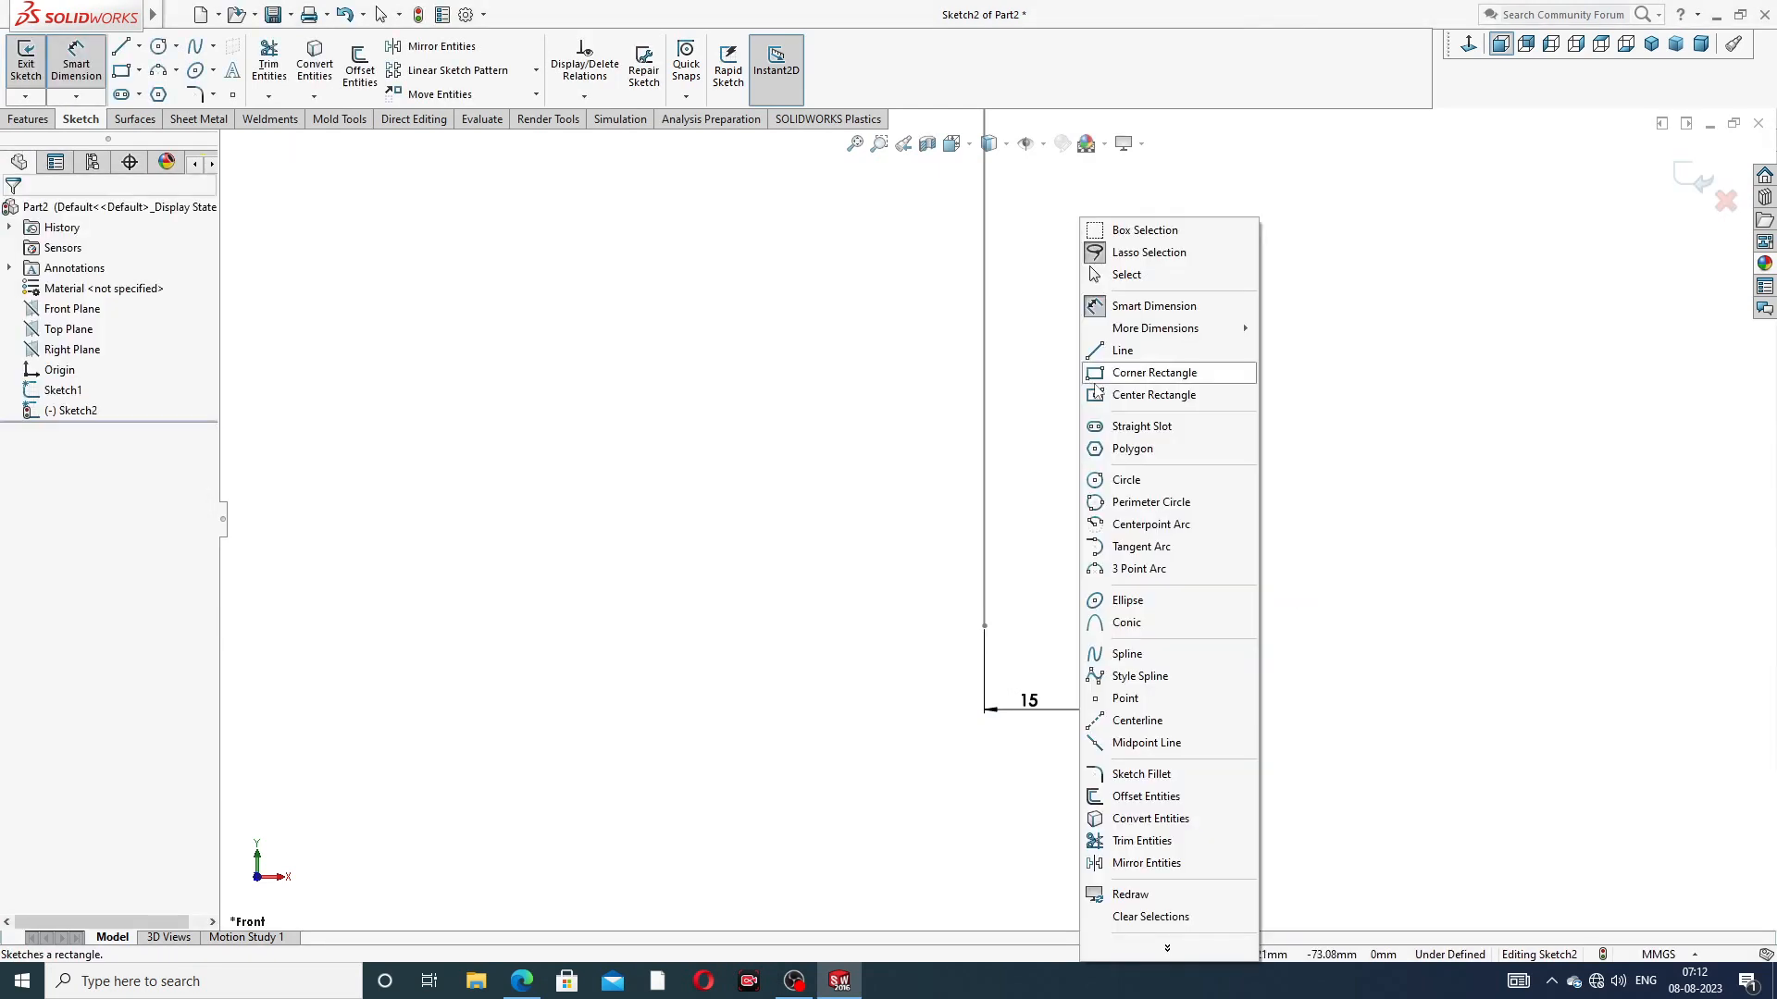
click(1126, 275)
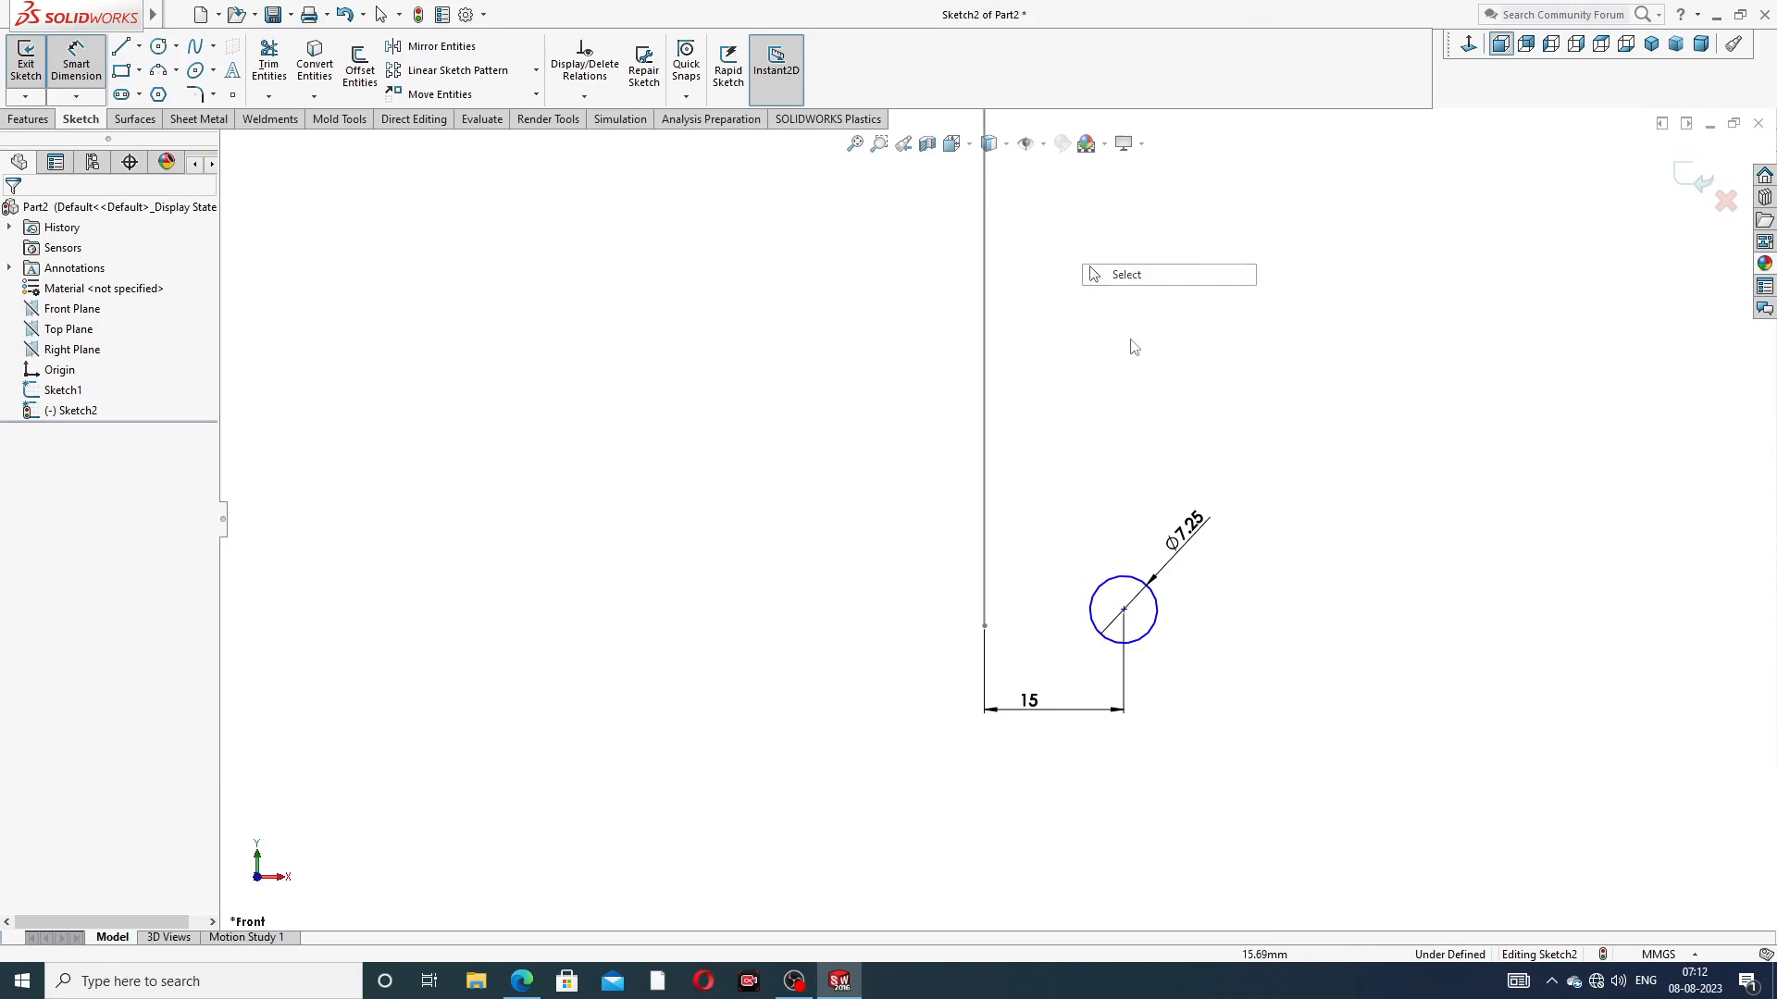
Add a horizontal relation between the circle's centre and the line's lower endpoint
click(1123, 612)
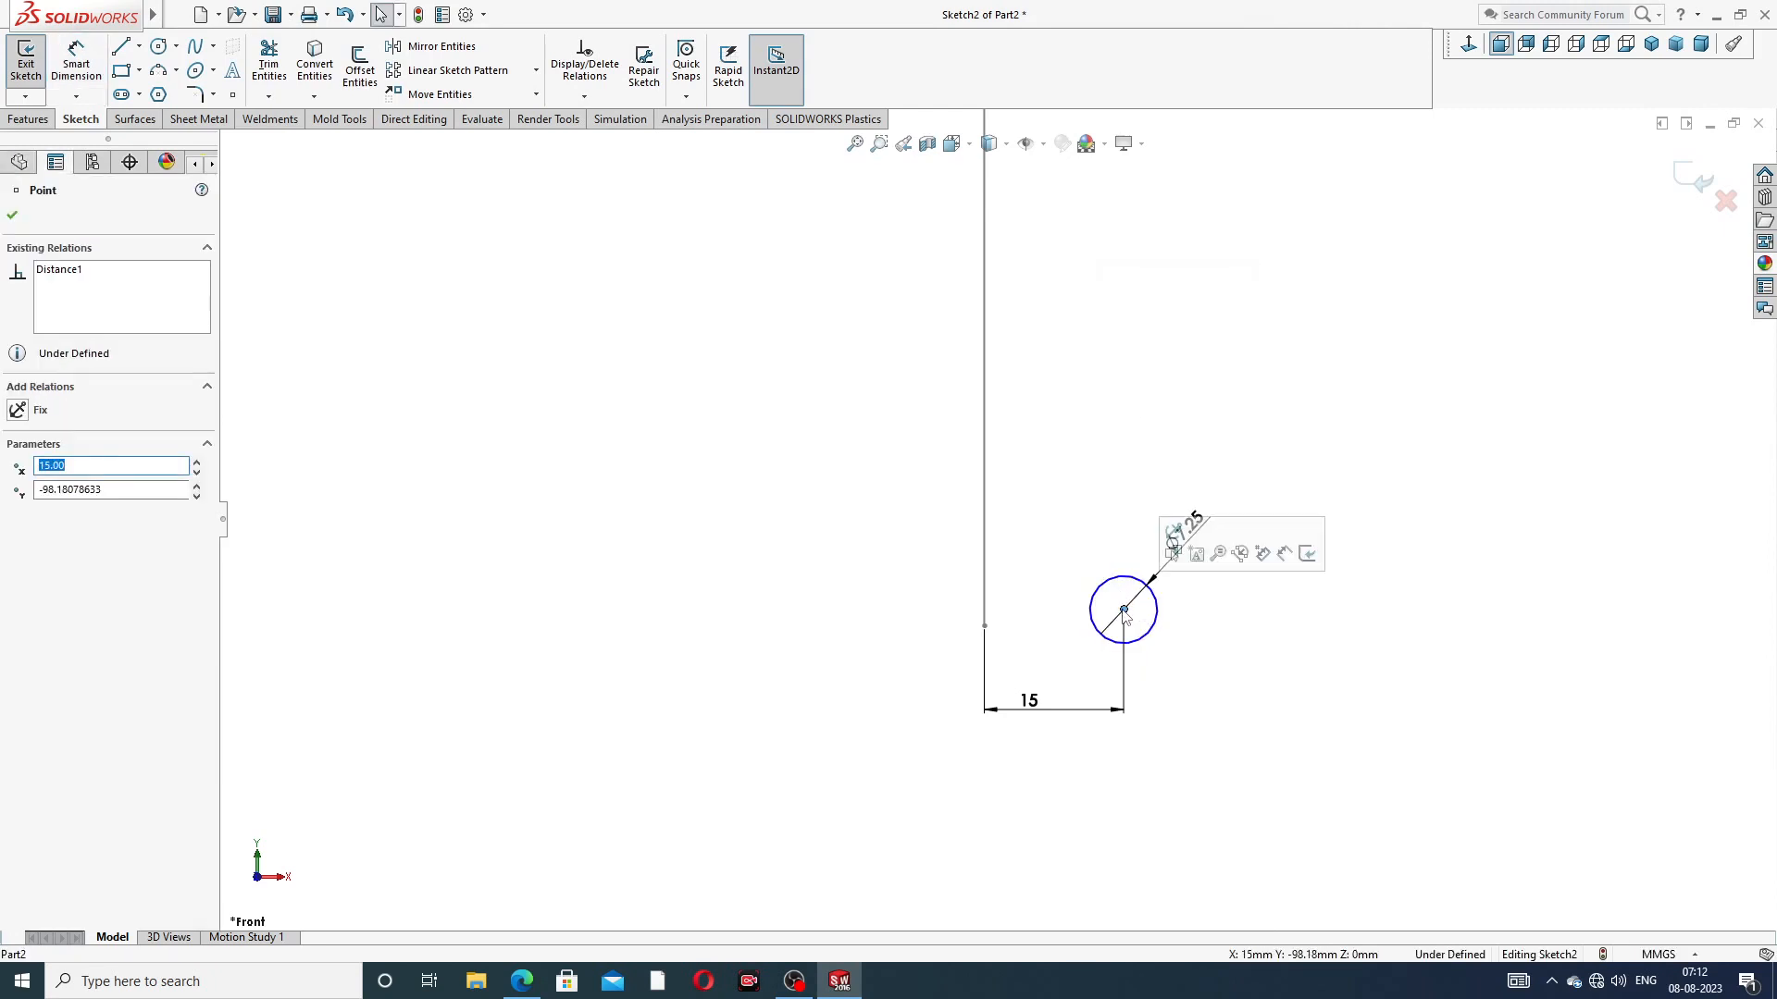
ctrl+click(984, 627)
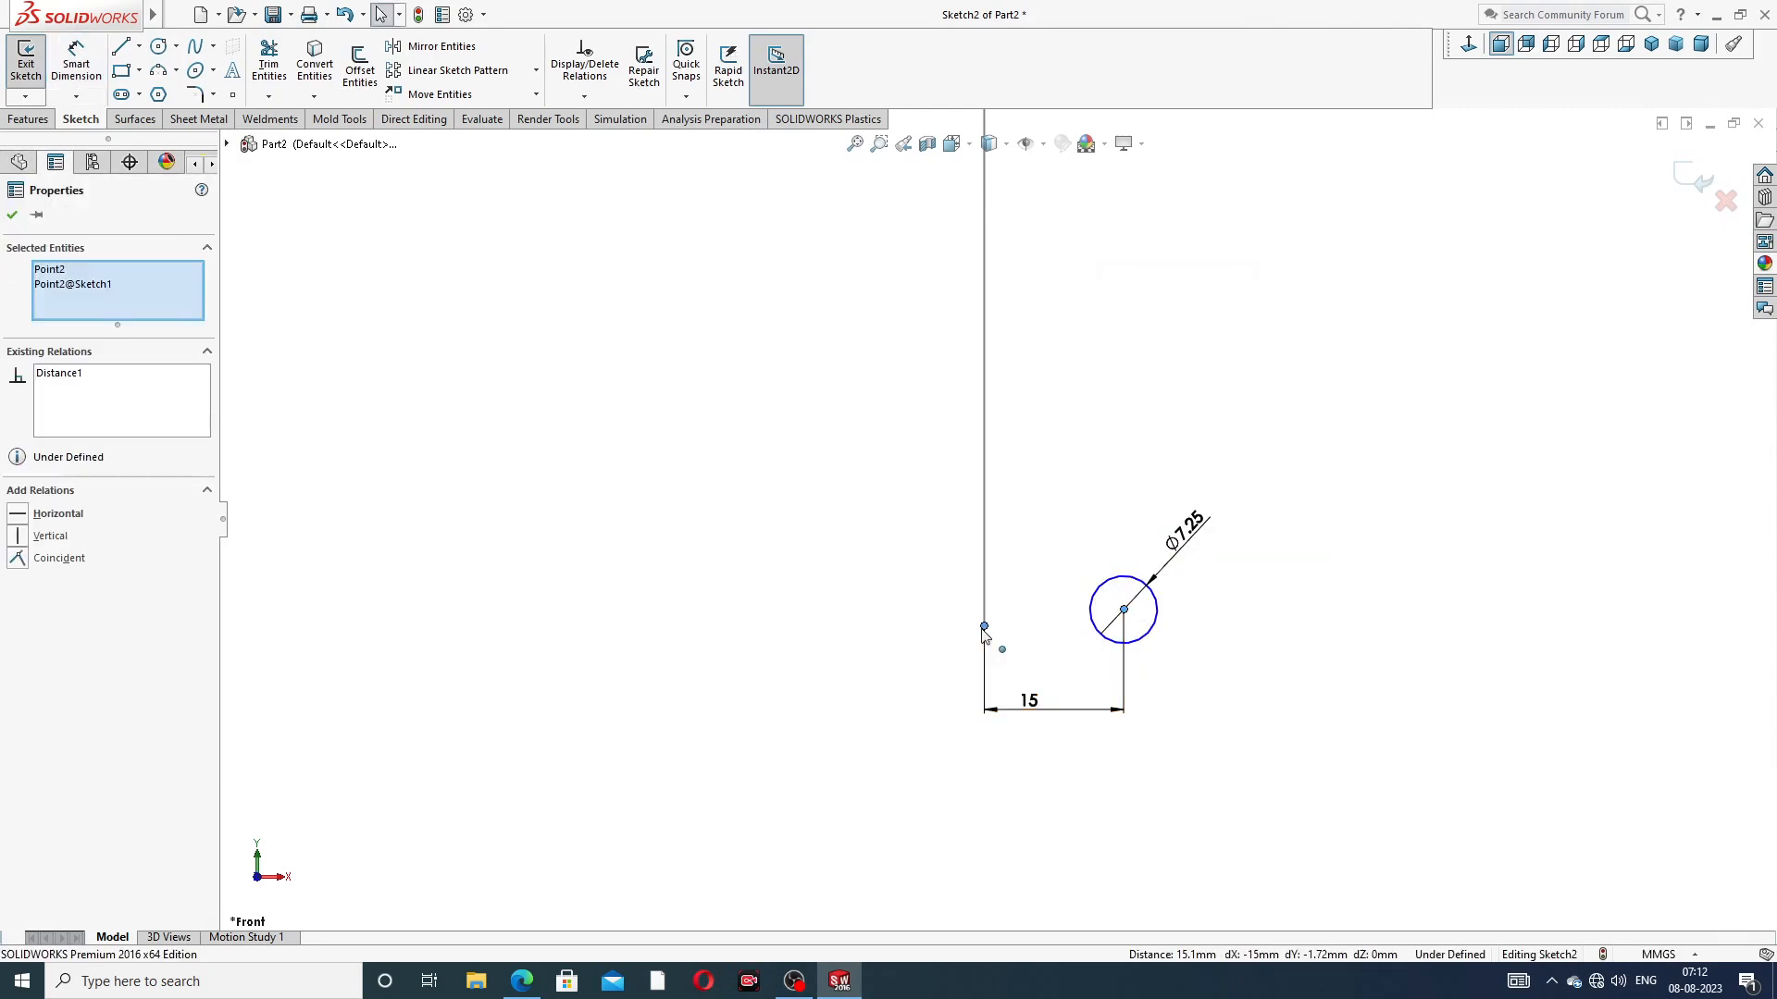
click(1032, 553)
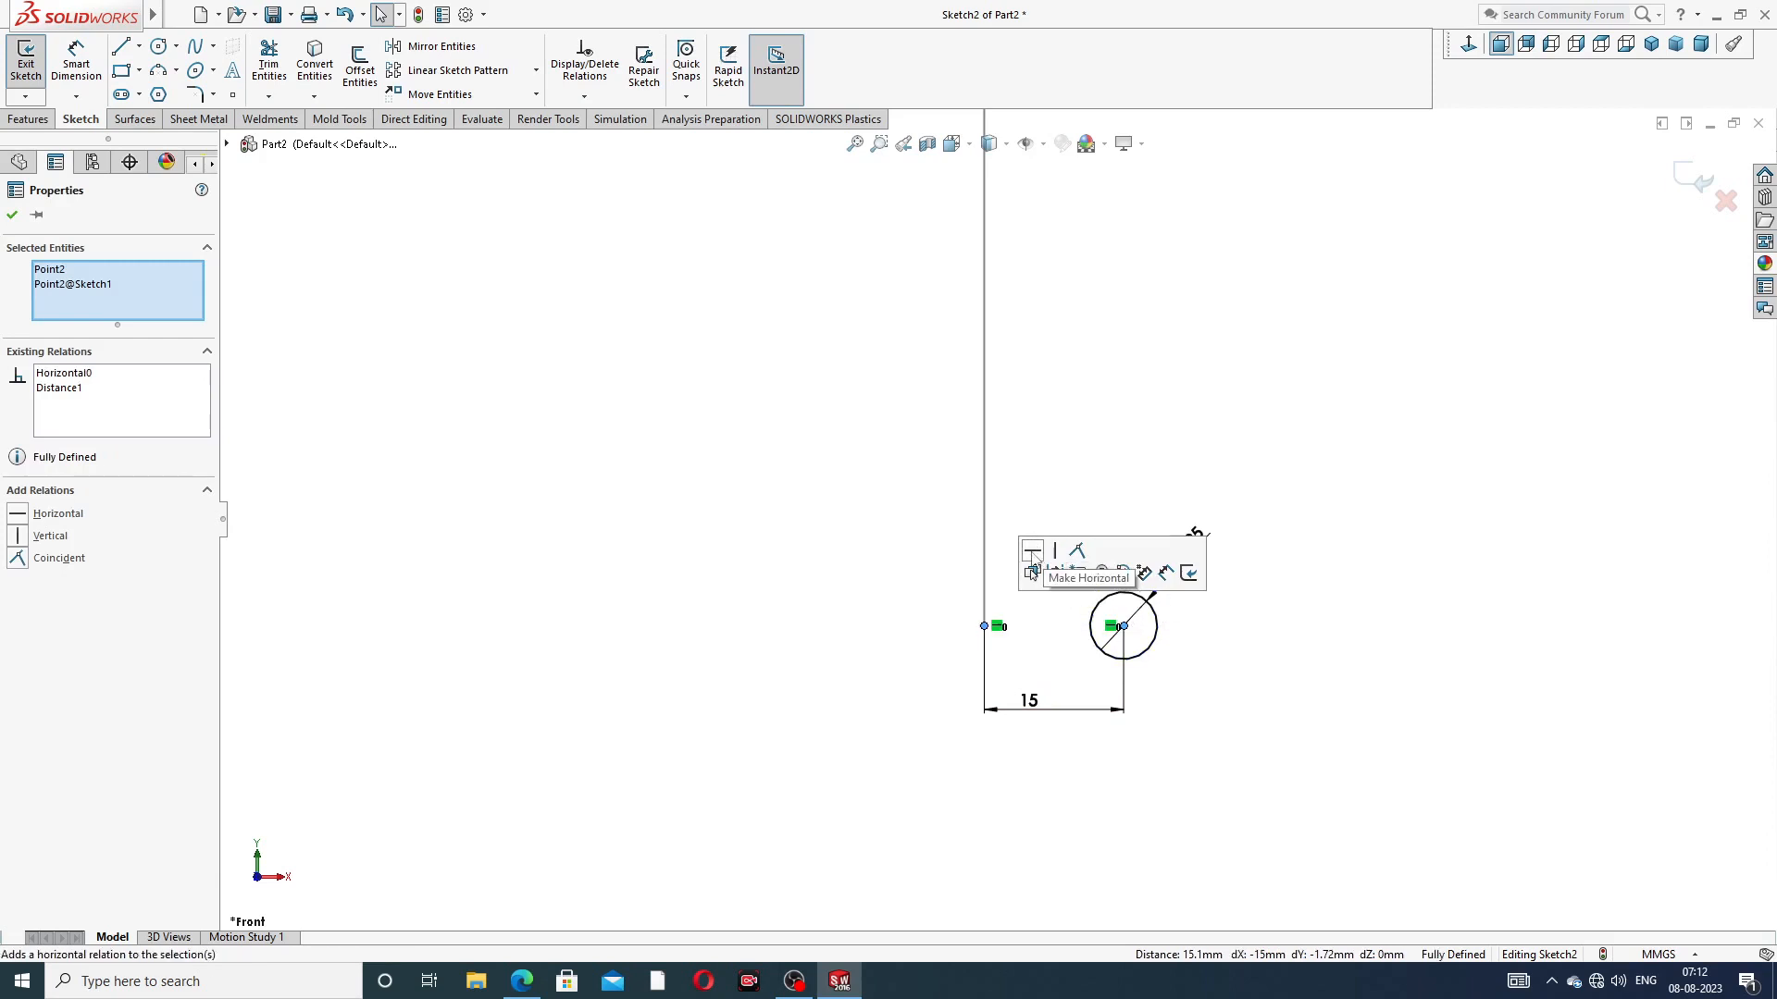
click(1079, 440)
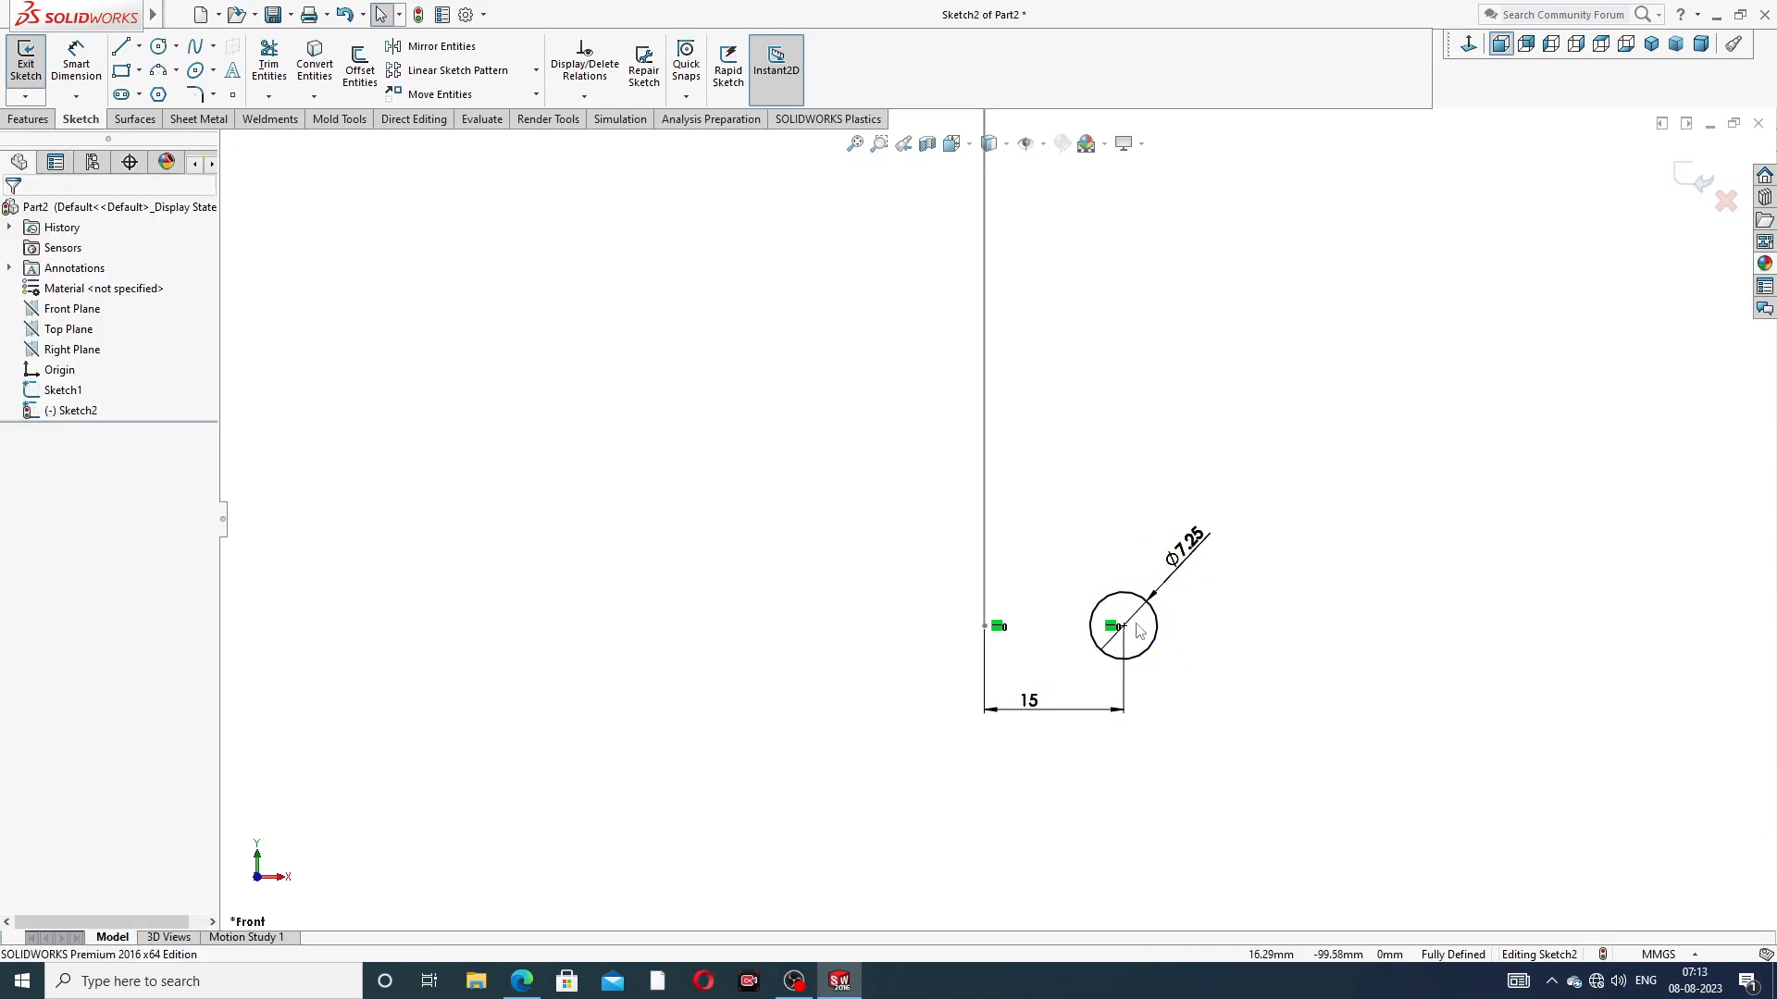
Reposition the circle's diameter and centre-distance dimensions closer to the geometry
scroll(1148, 680, down, 2)
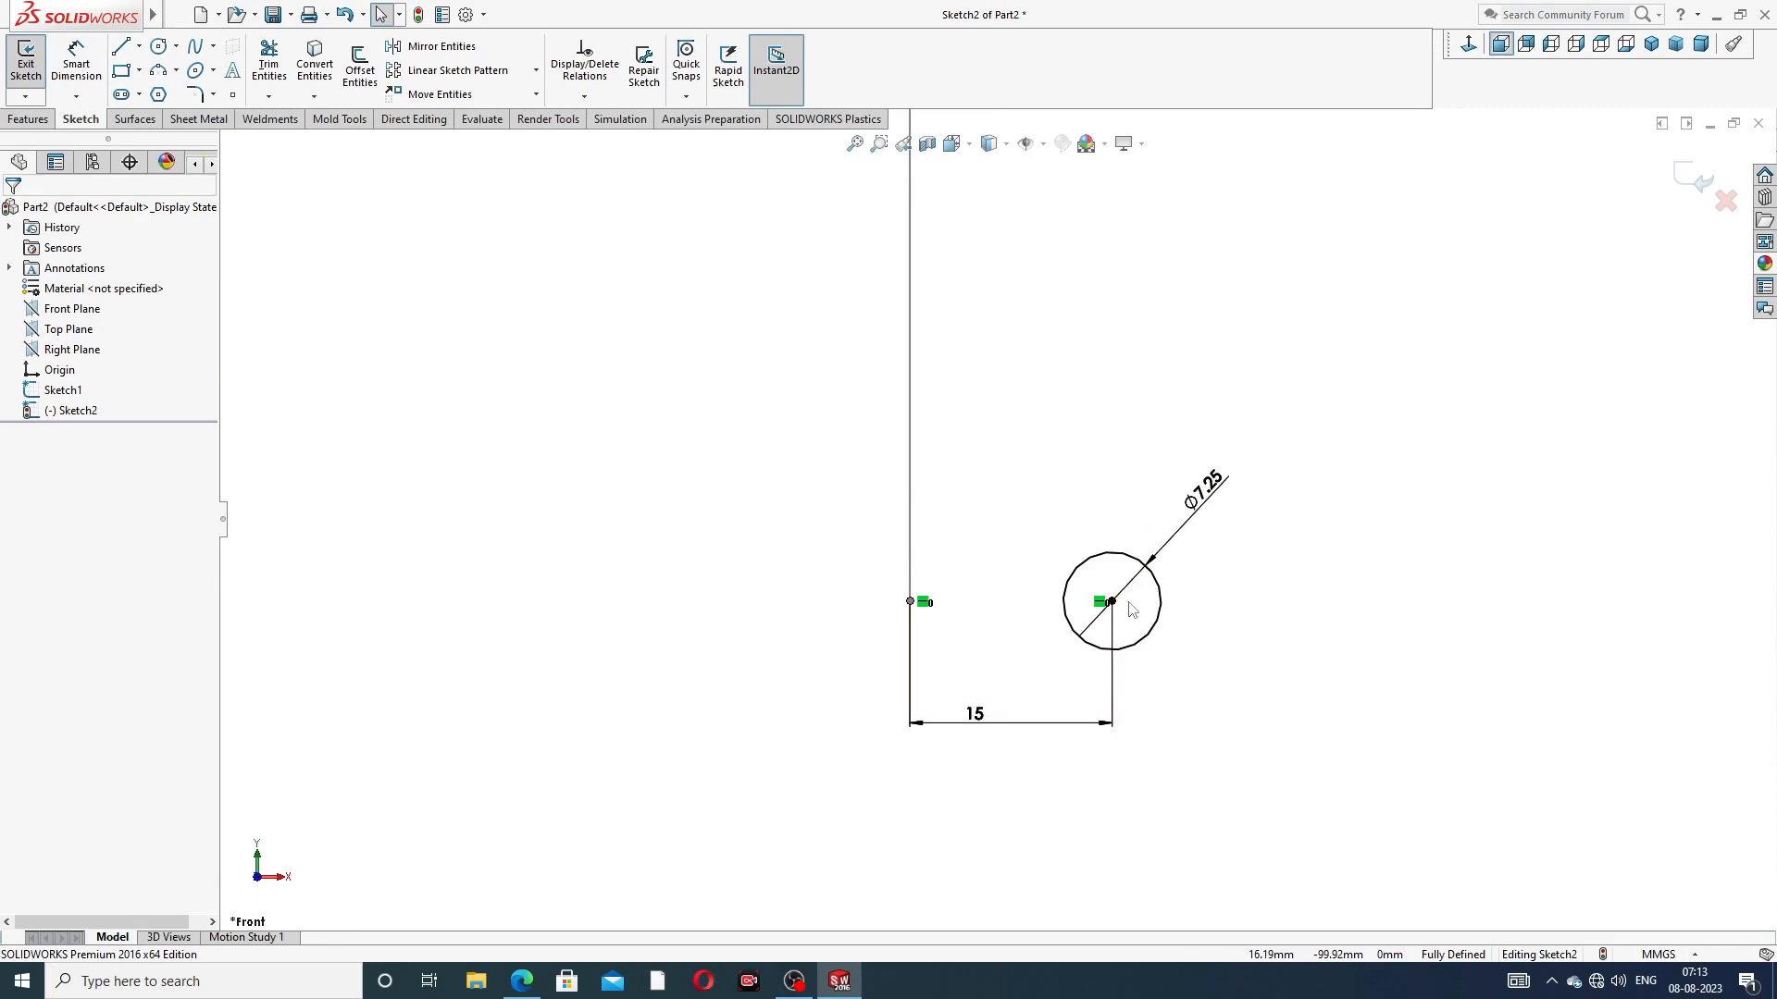
drag(1219, 488, 1204, 511)
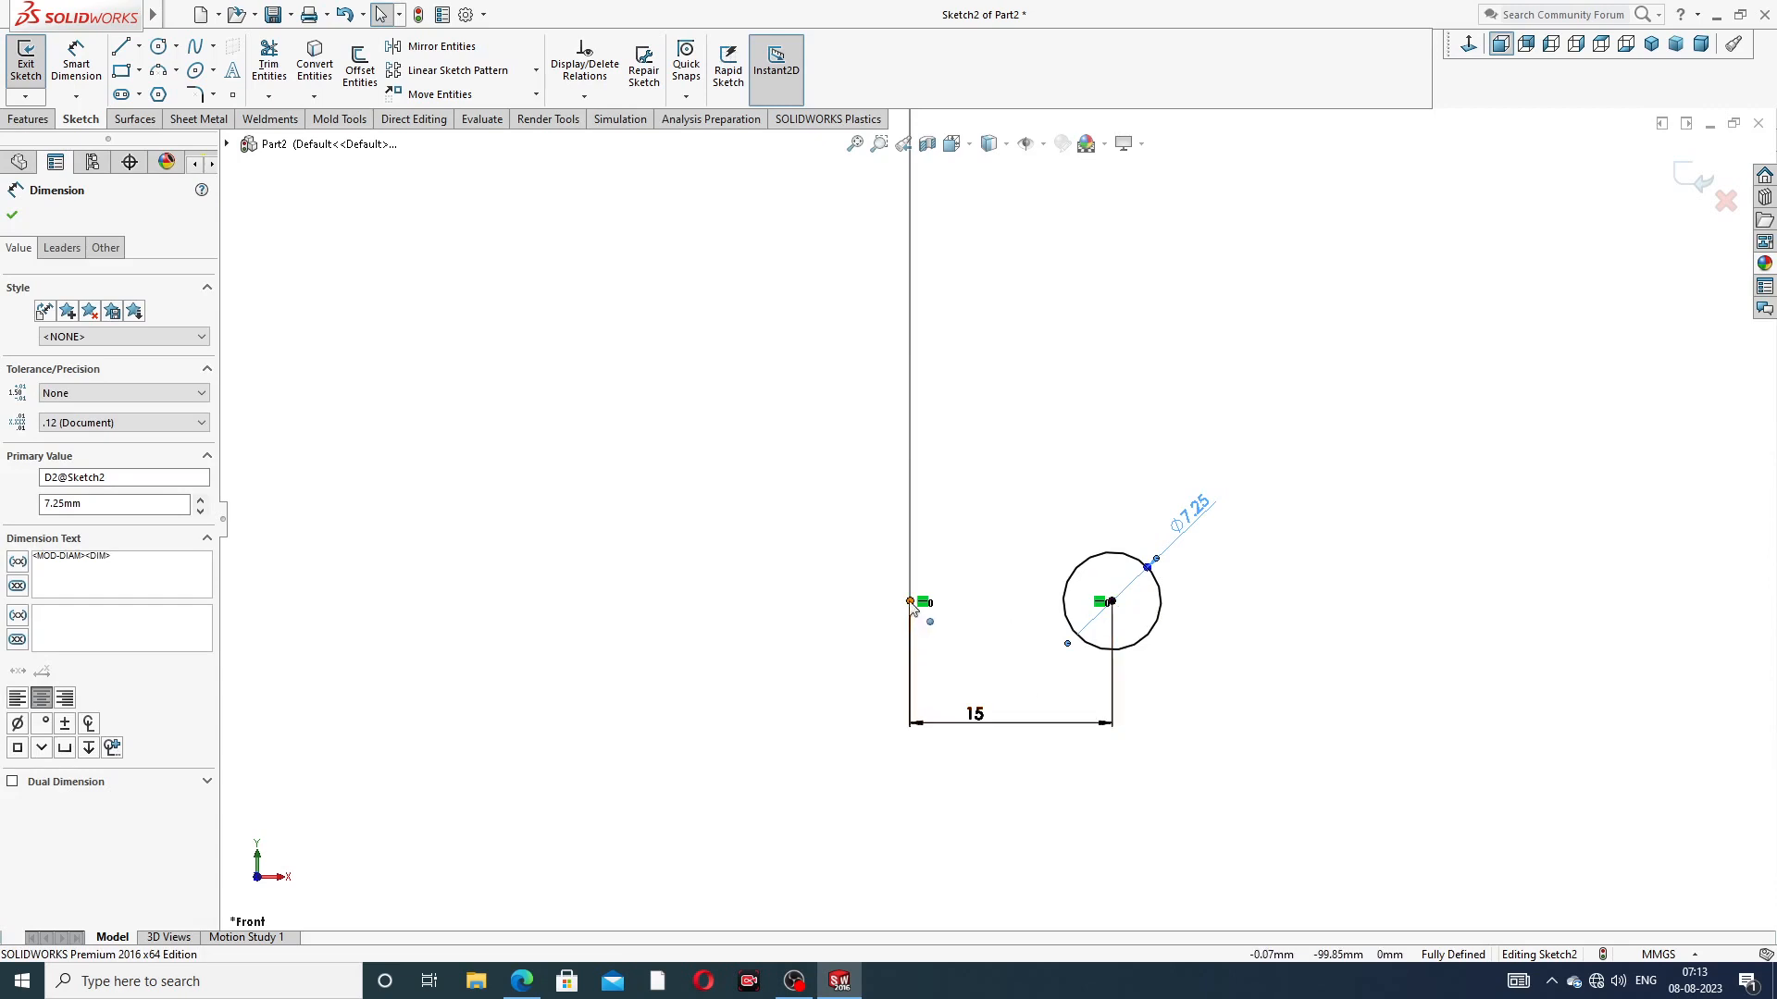
drag(978, 718, 997, 687)
click(703, 592)
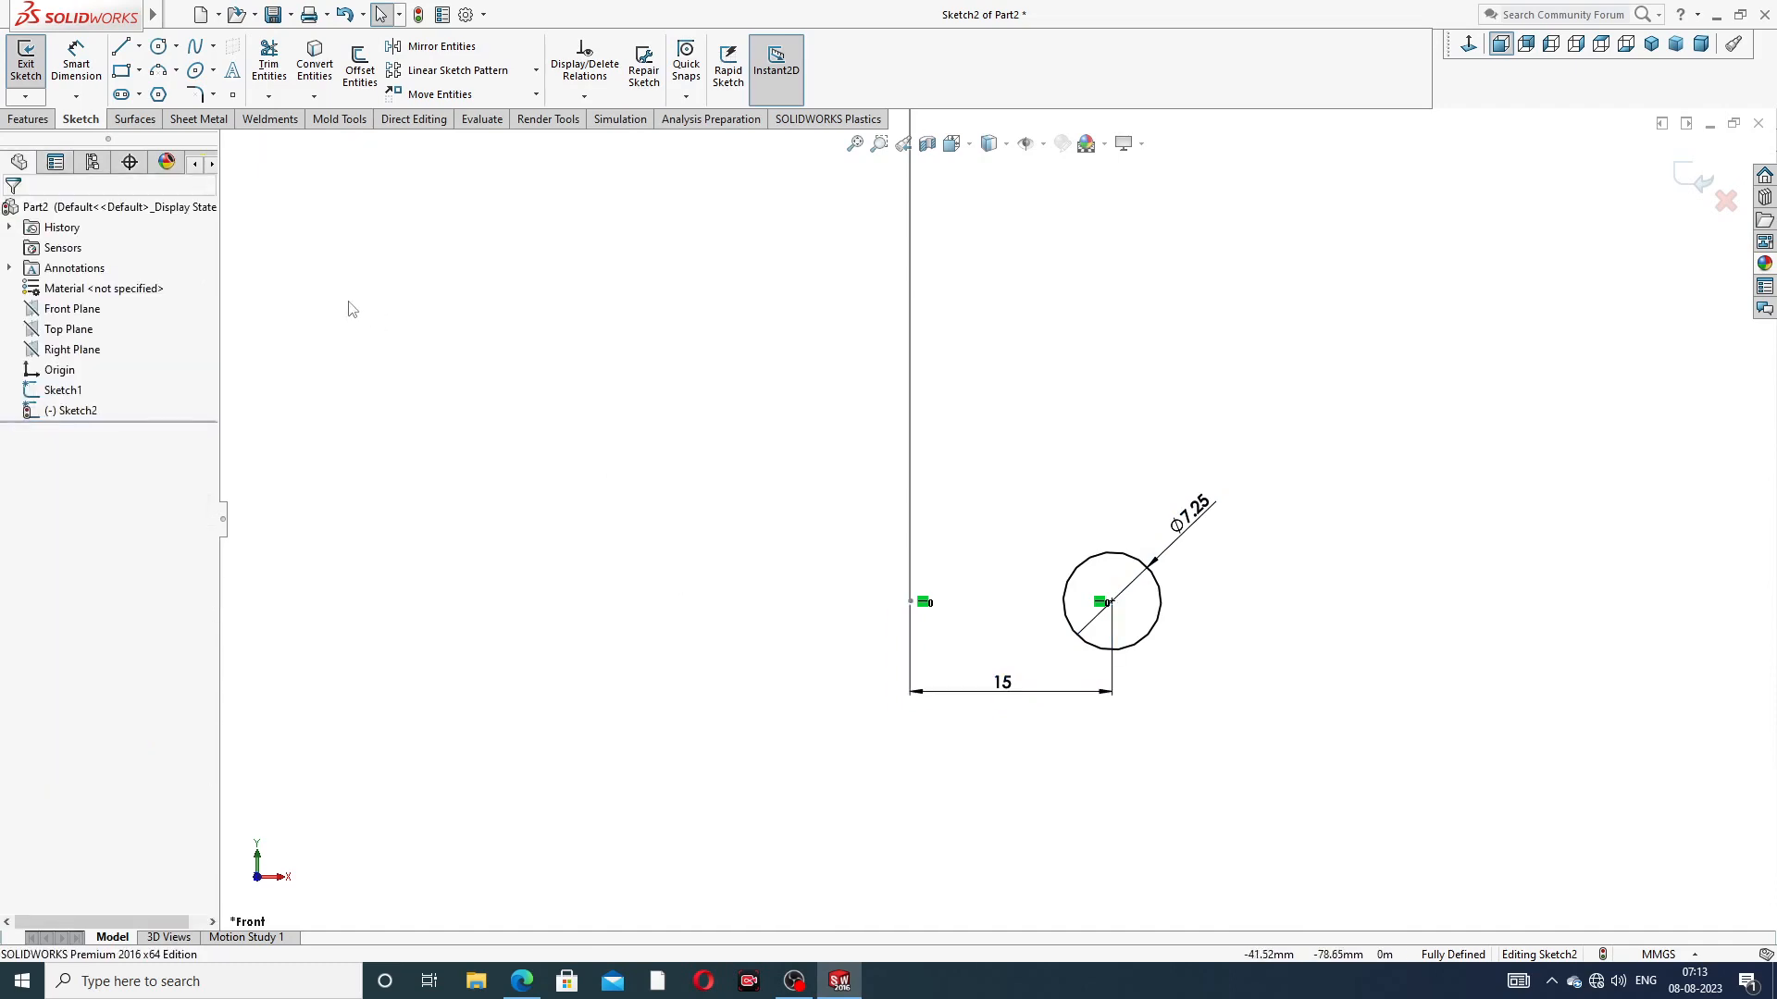
Check the PART-02 spring drawing and finish the circular profile sketch
click(522, 981)
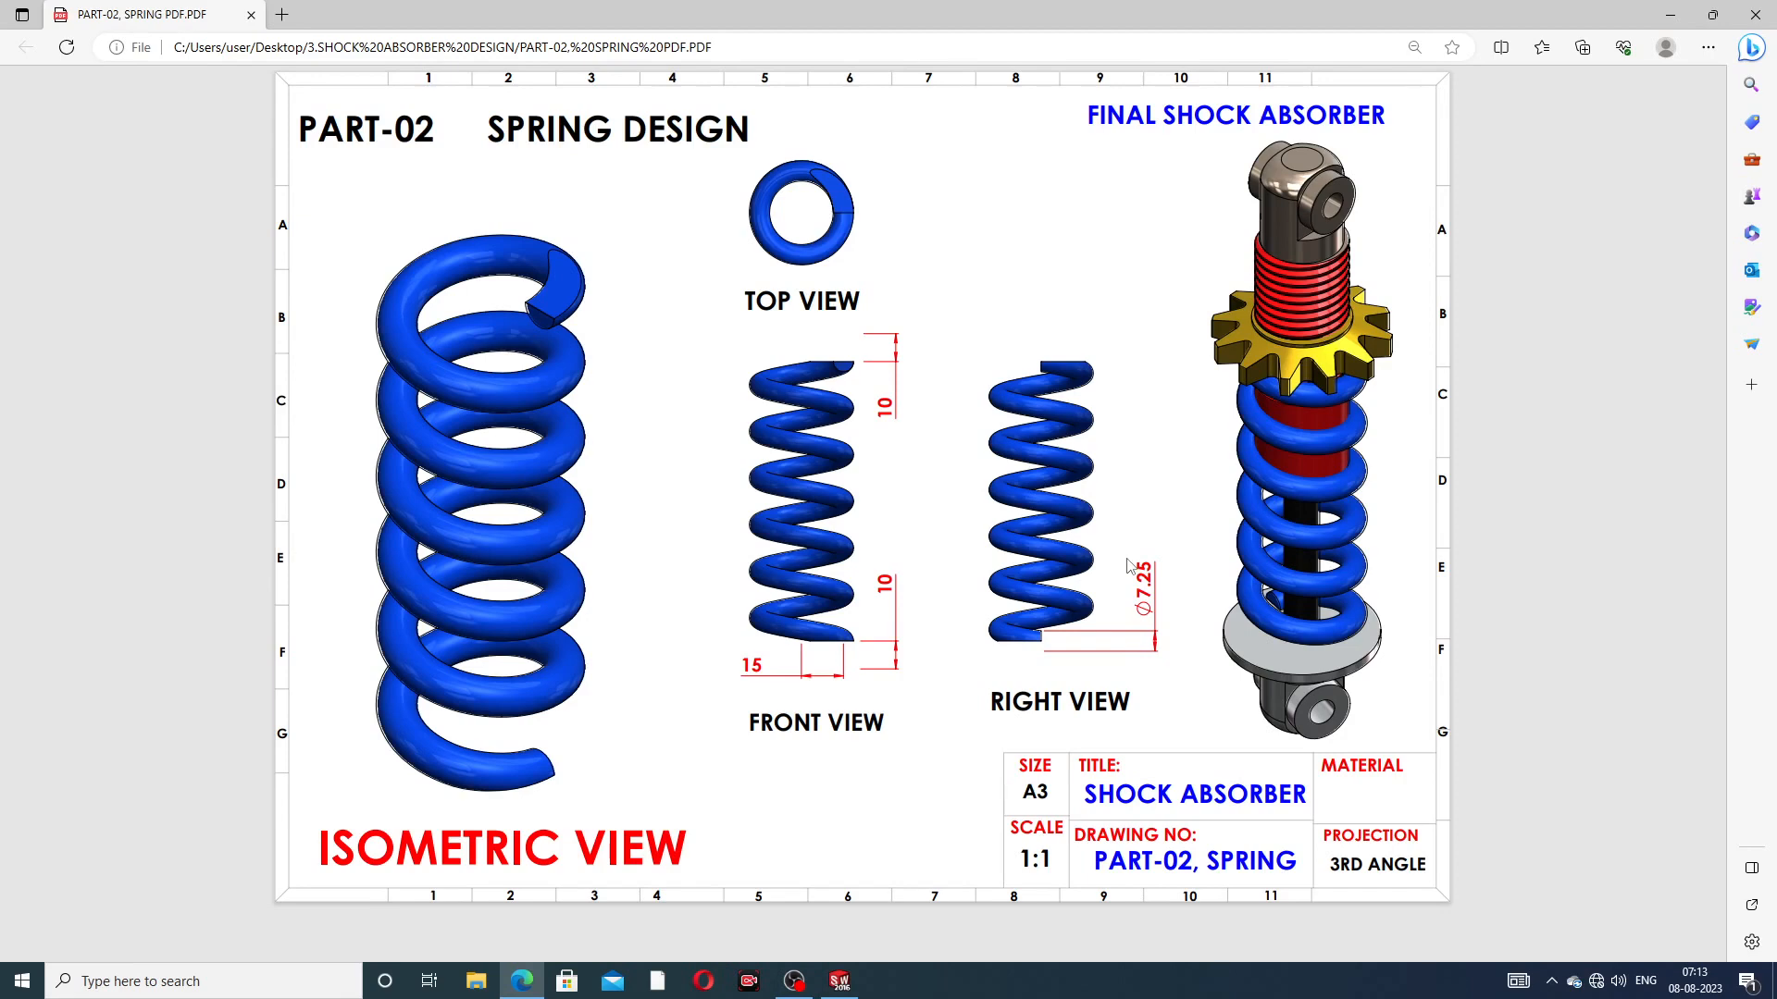
key(alt+Tab)
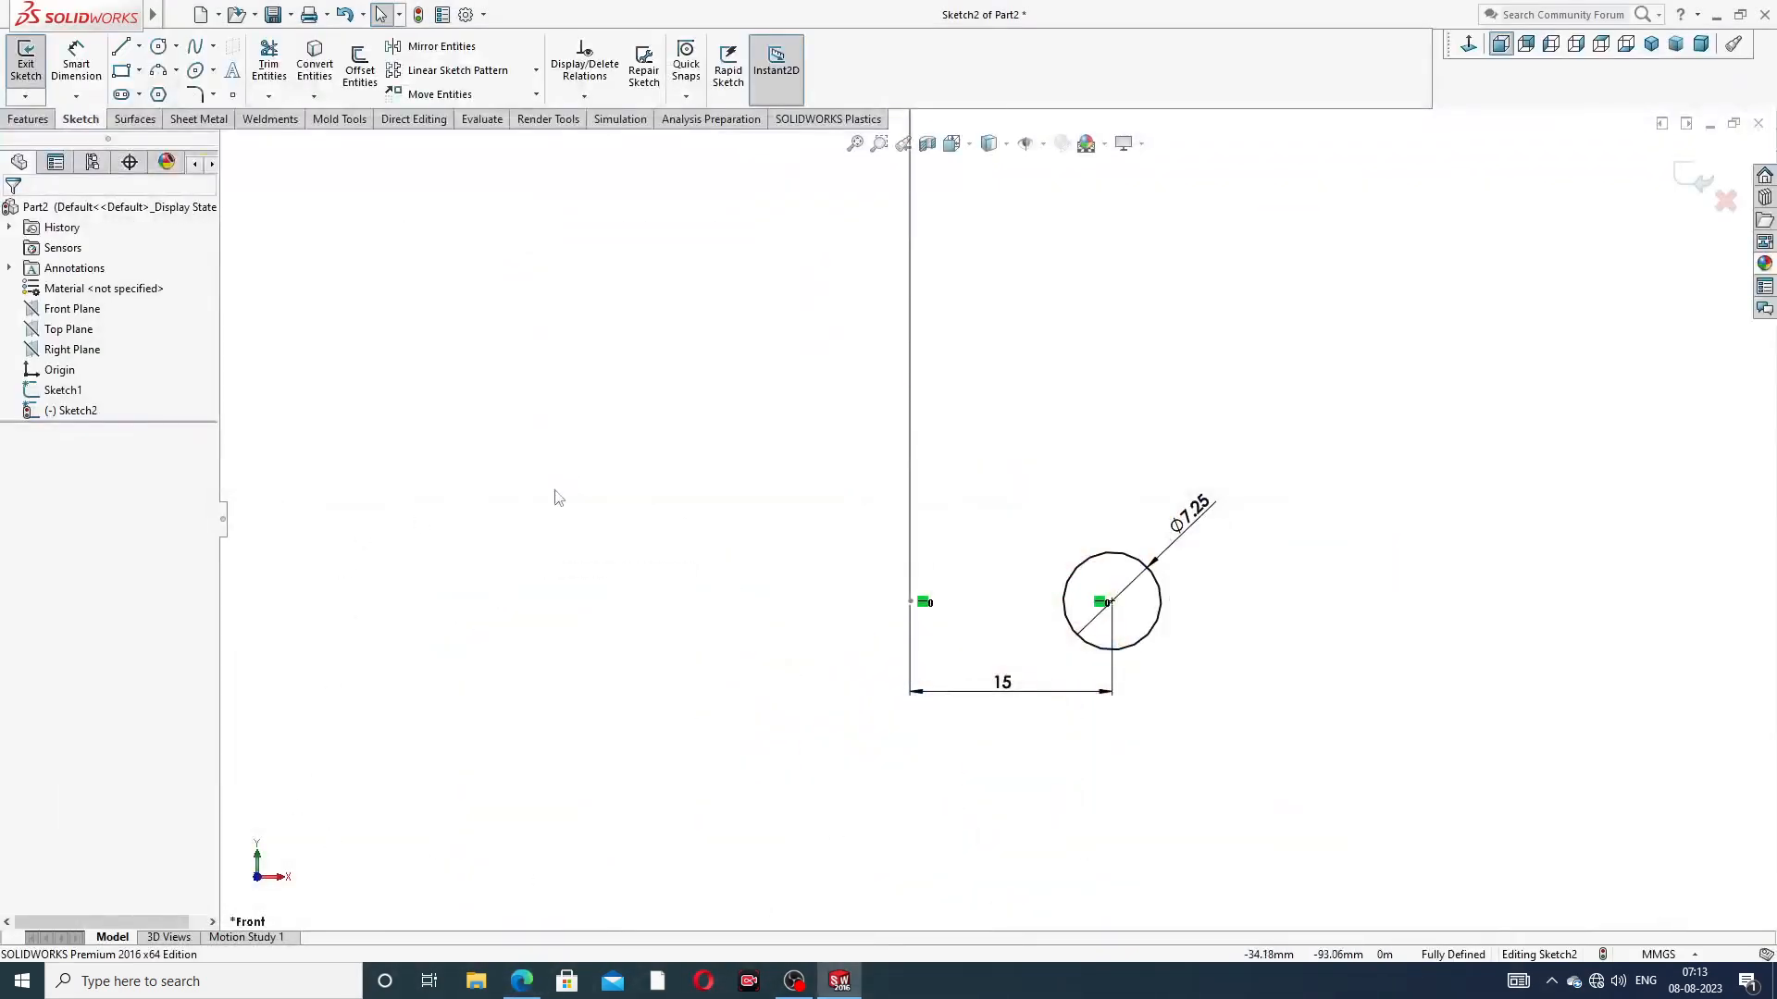
key(z)
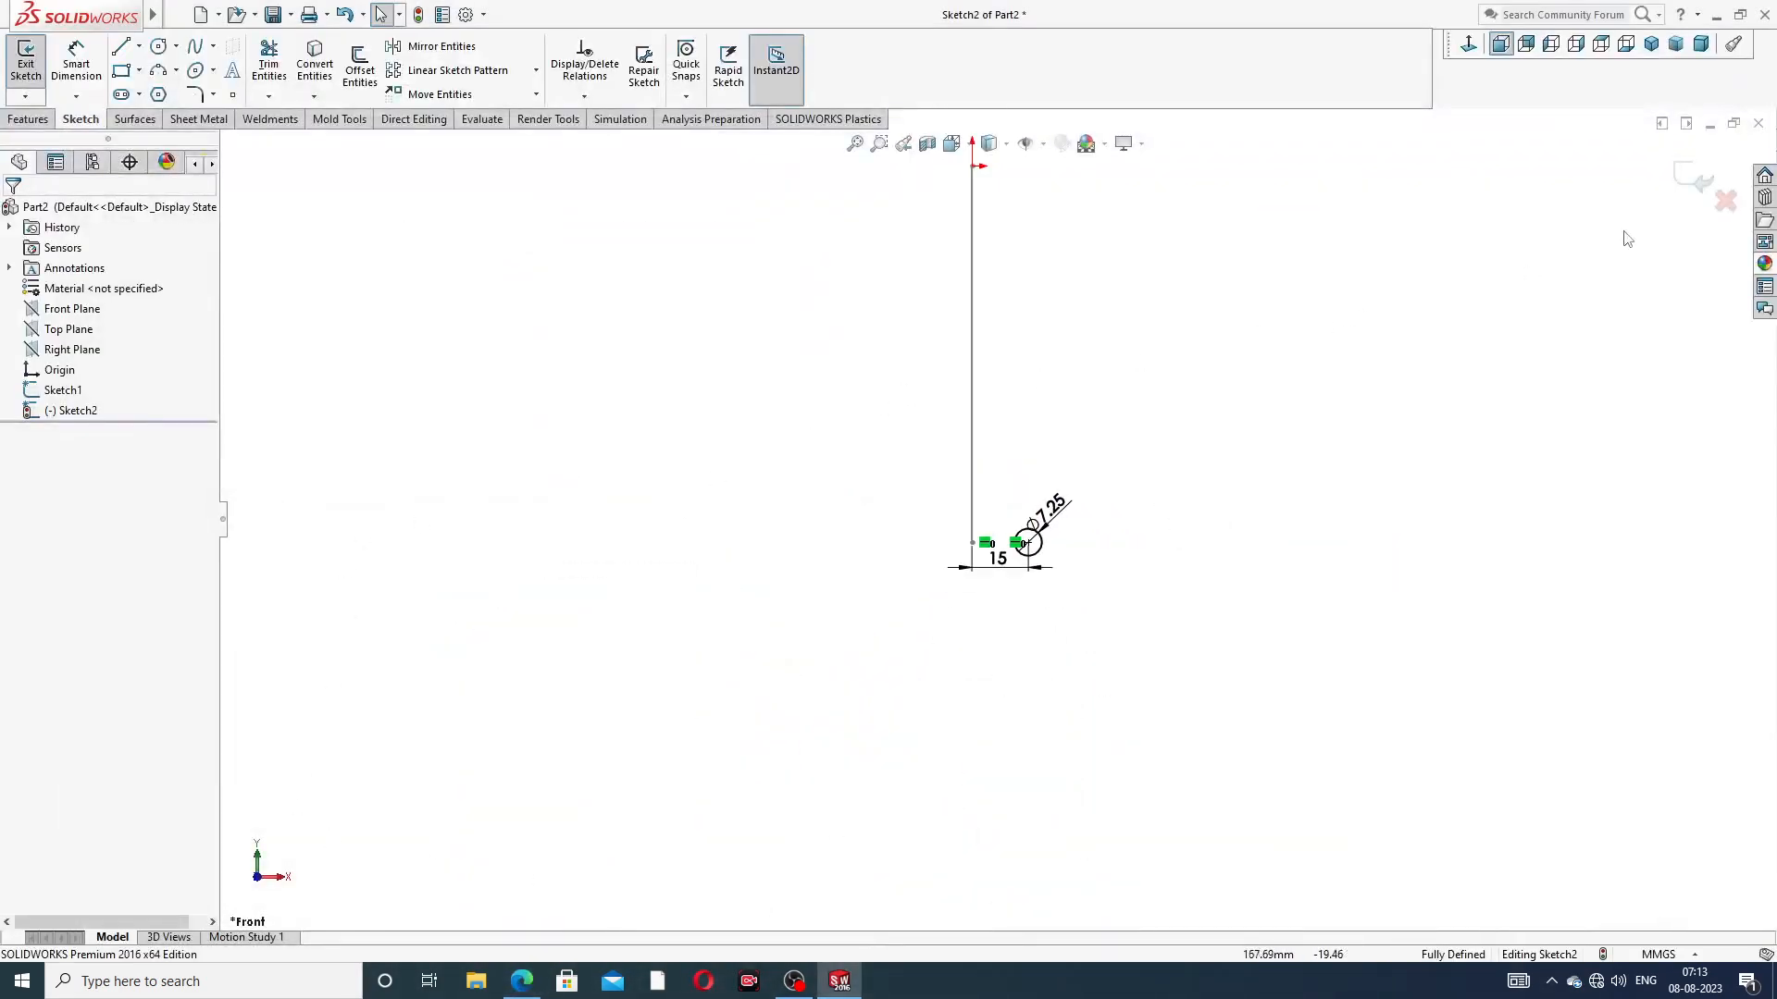
click(1701, 181)
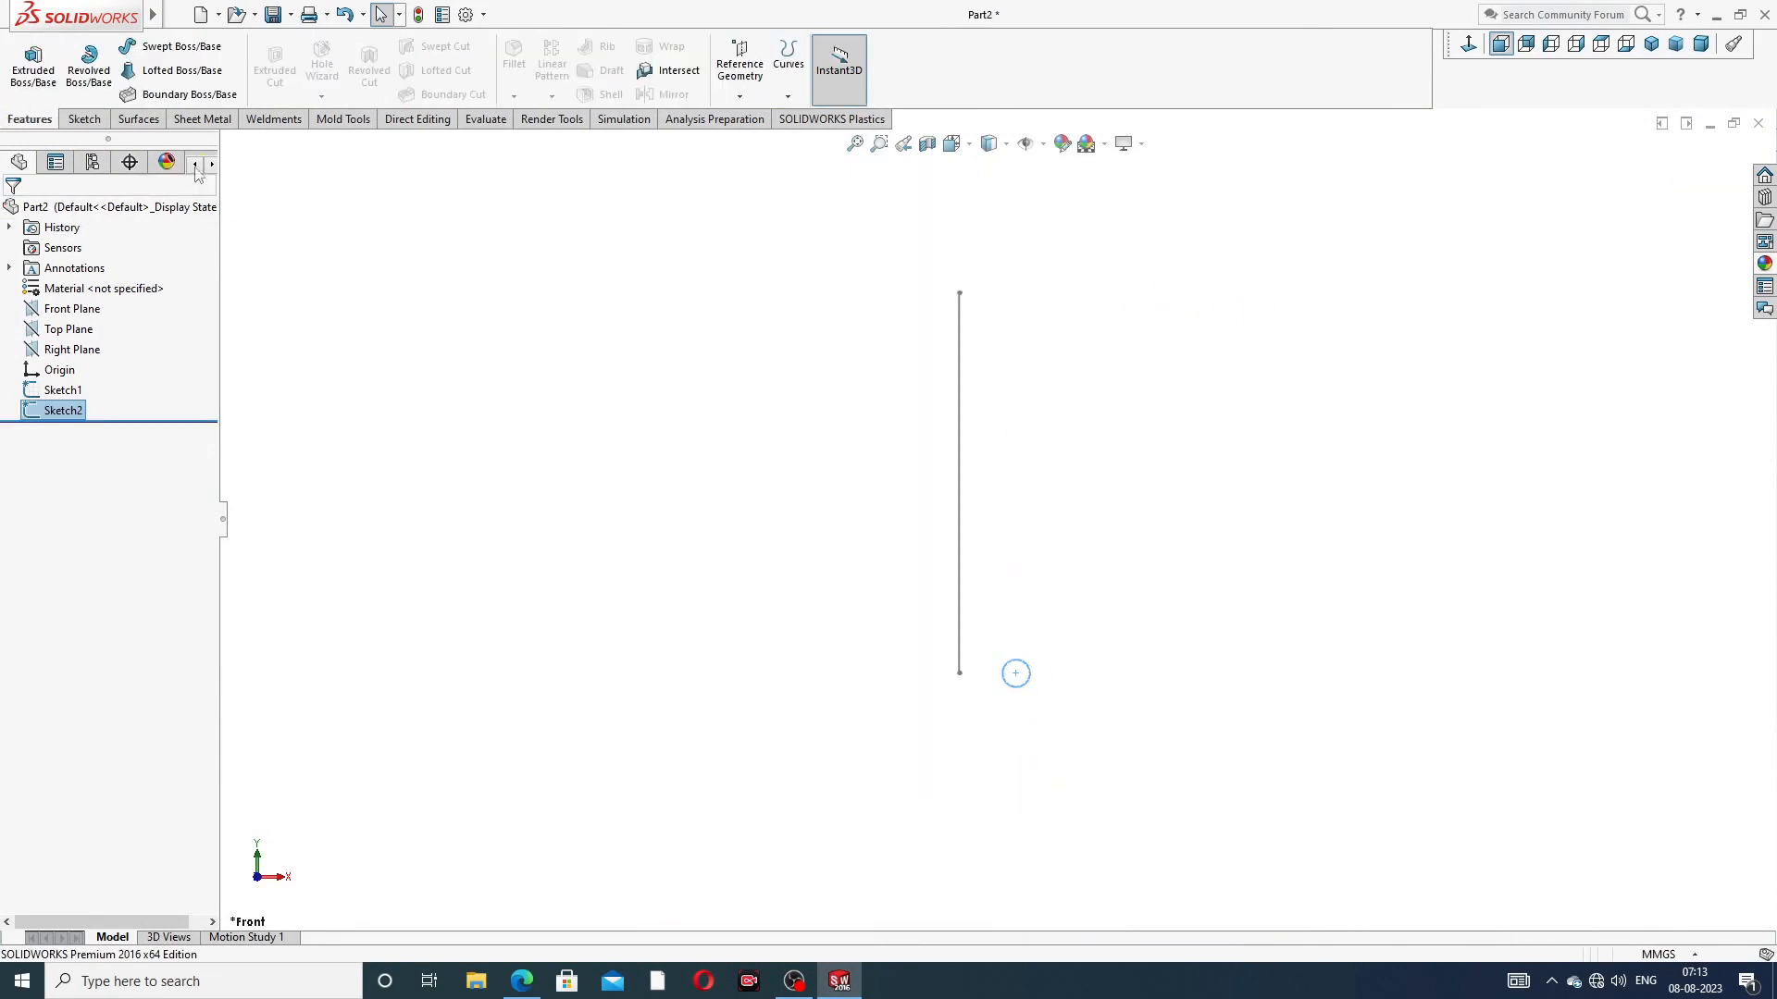
Set up a Swept Boss/Base with the circle as profile and the vertical line as path, using Follow Path orientation
click(184, 57)
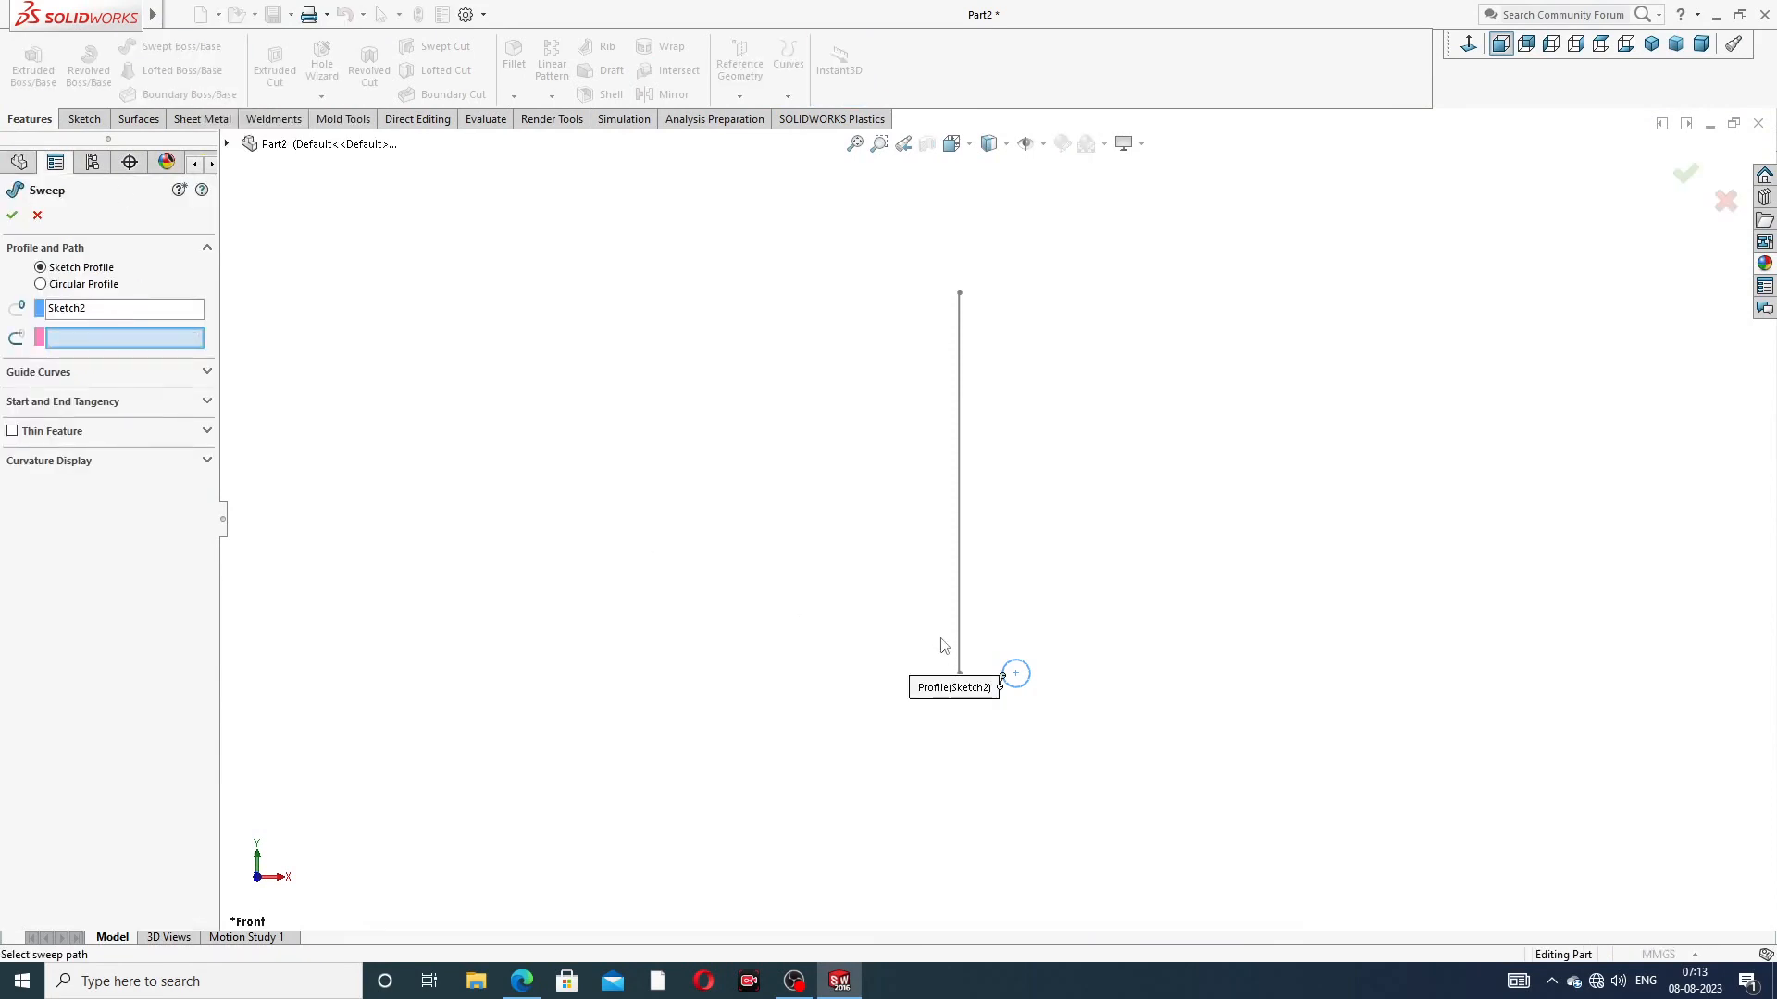
click(963, 386)
scroll(972, 458, down, 2)
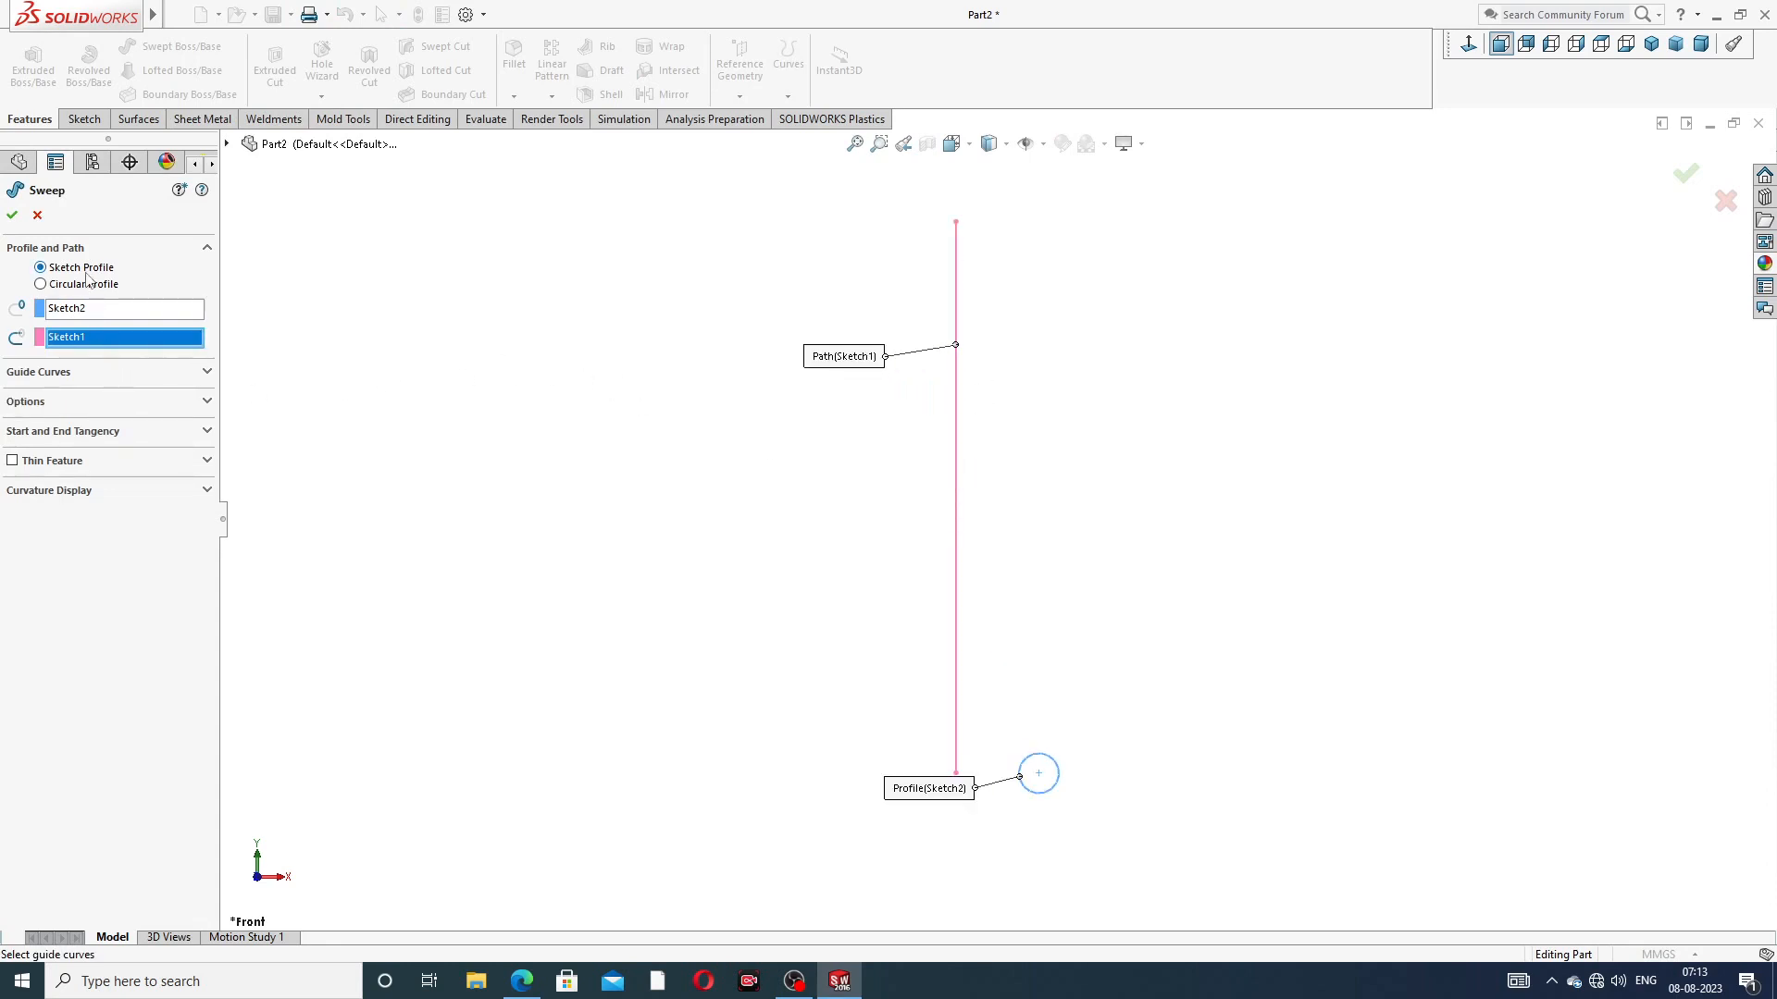
click(72, 405)
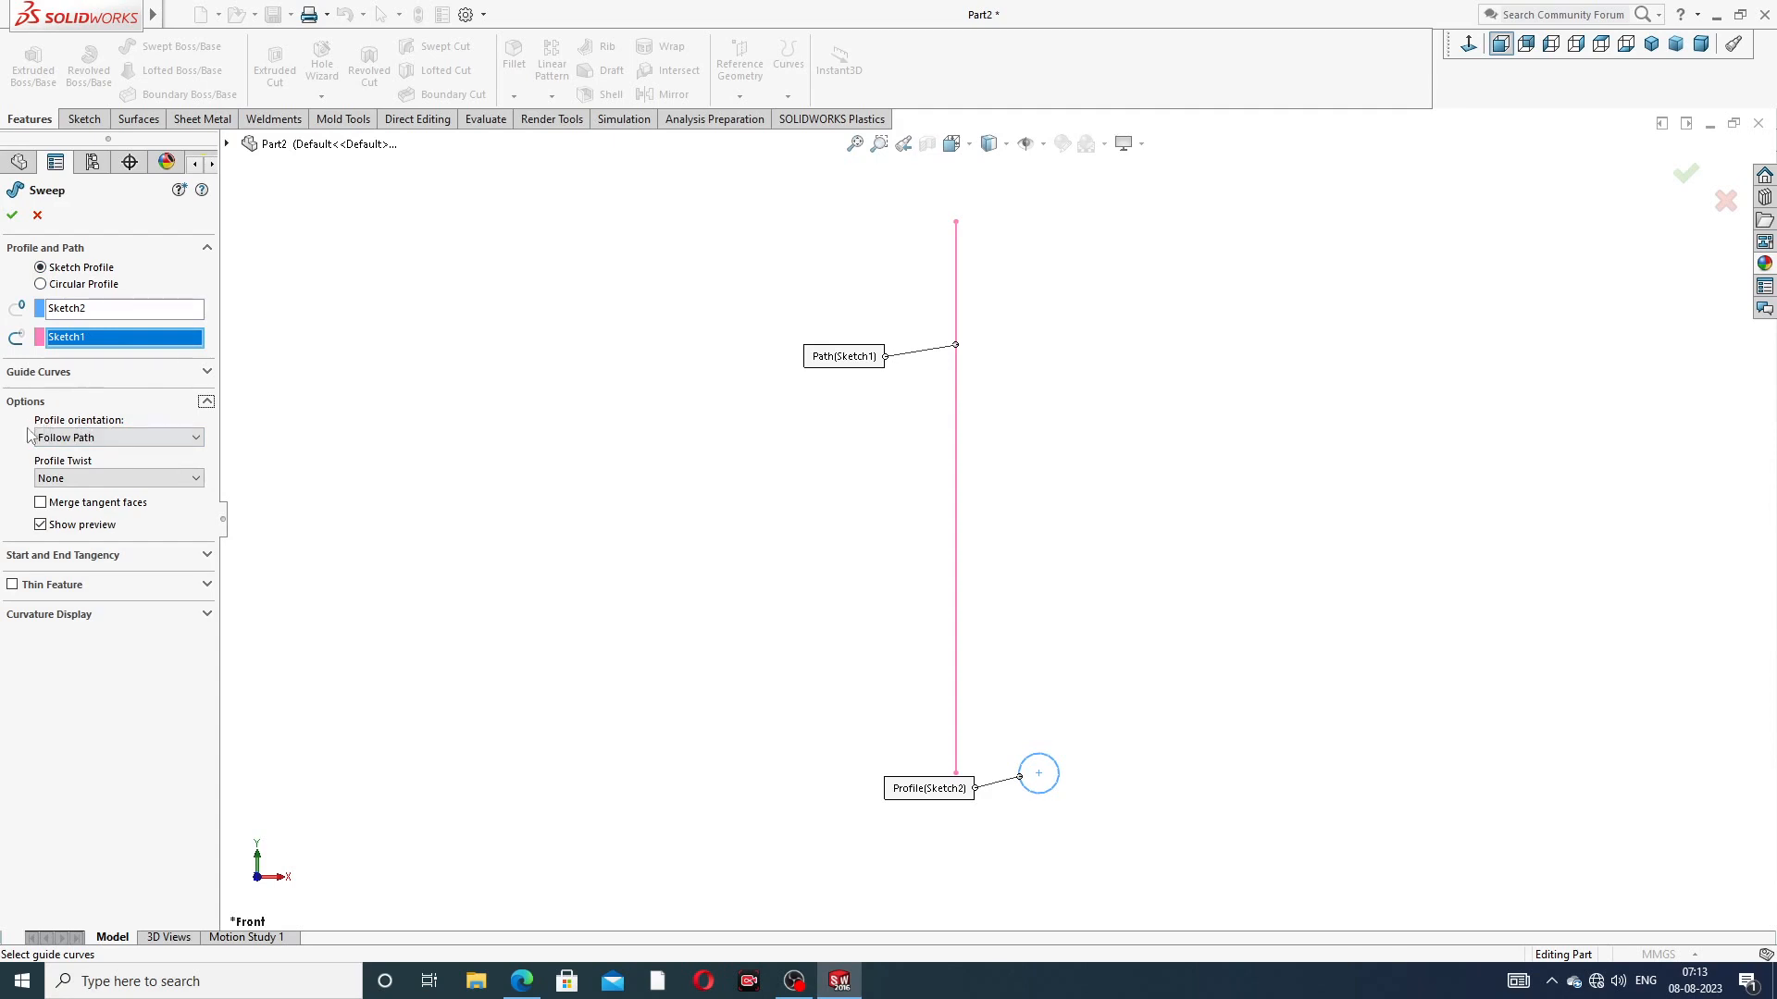
click(107, 438)
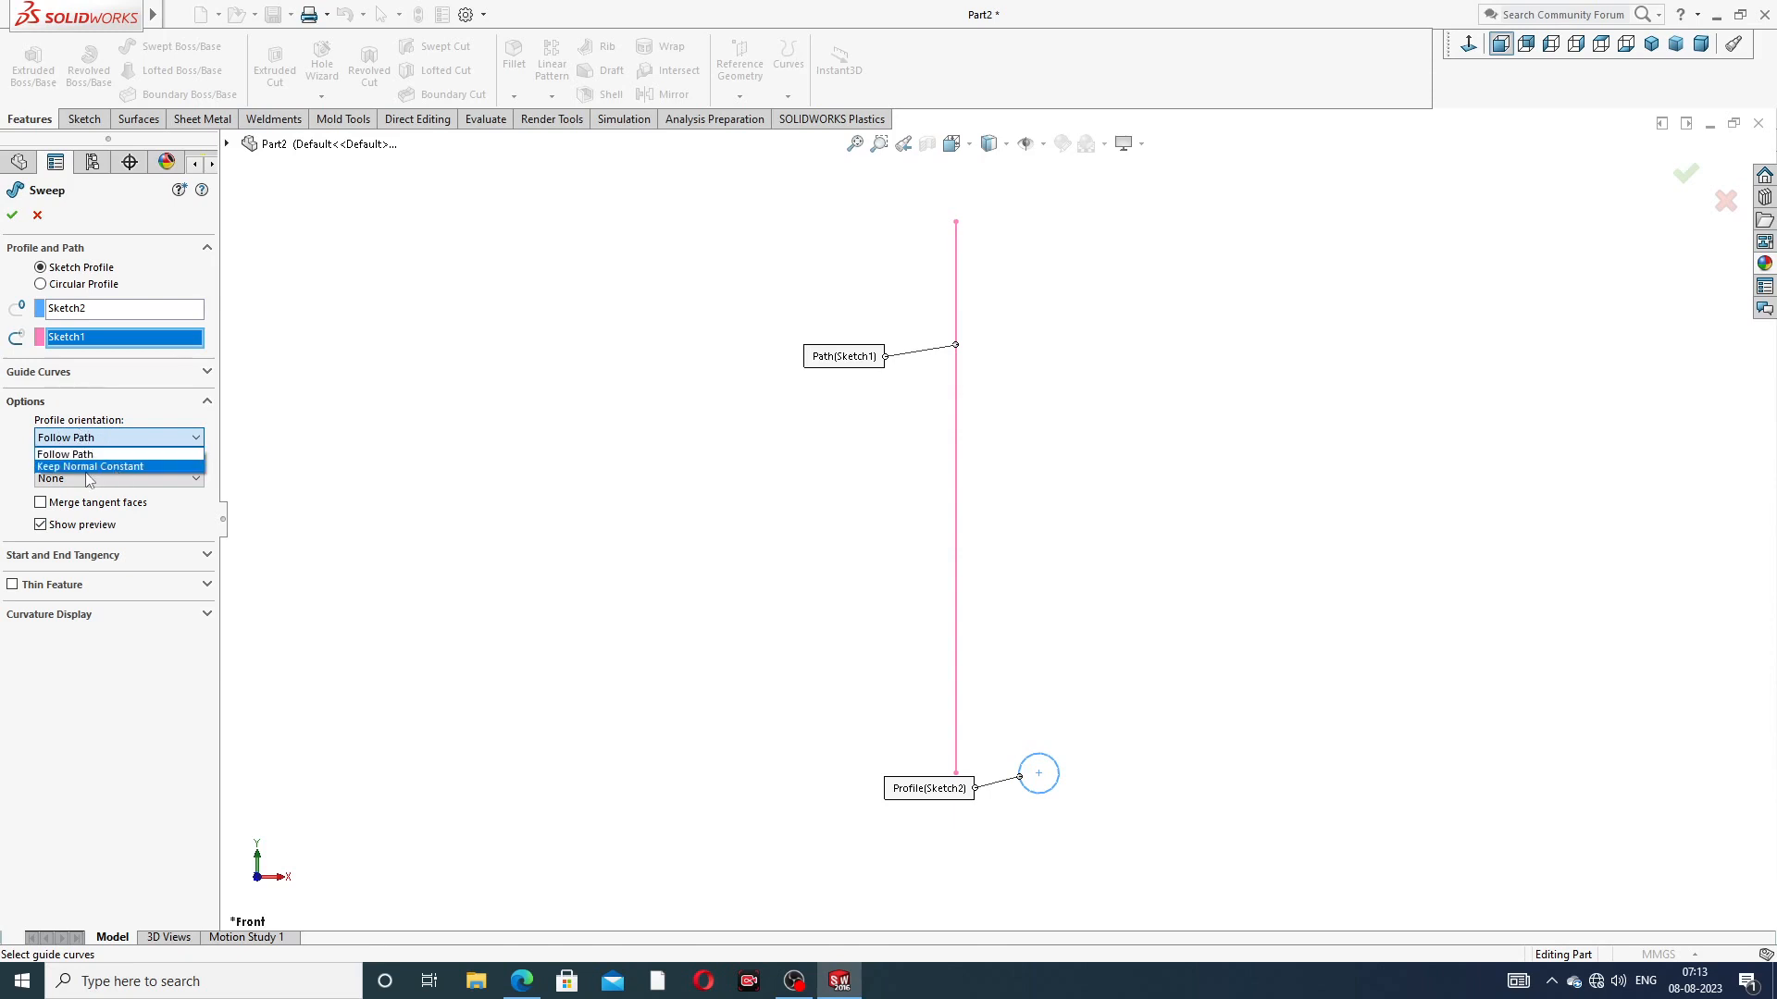
click(109, 454)
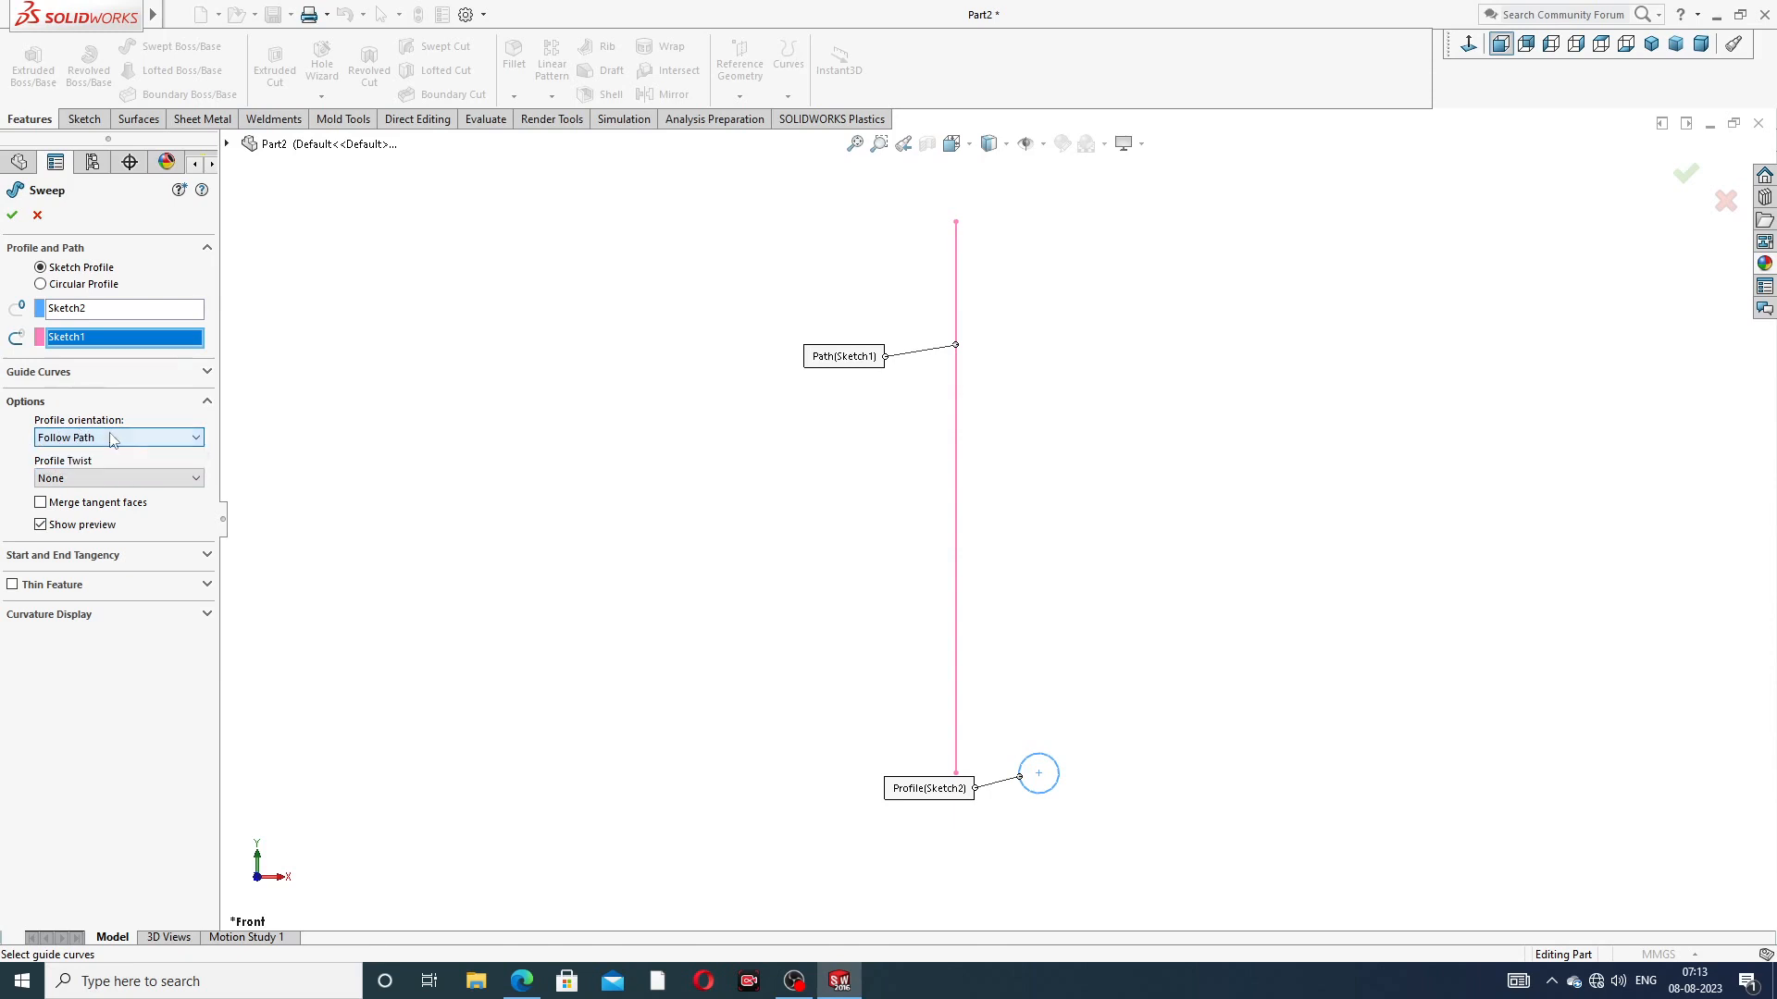
Specify a profile twist of 6 revolutions and create the spring sweep
click(95, 478)
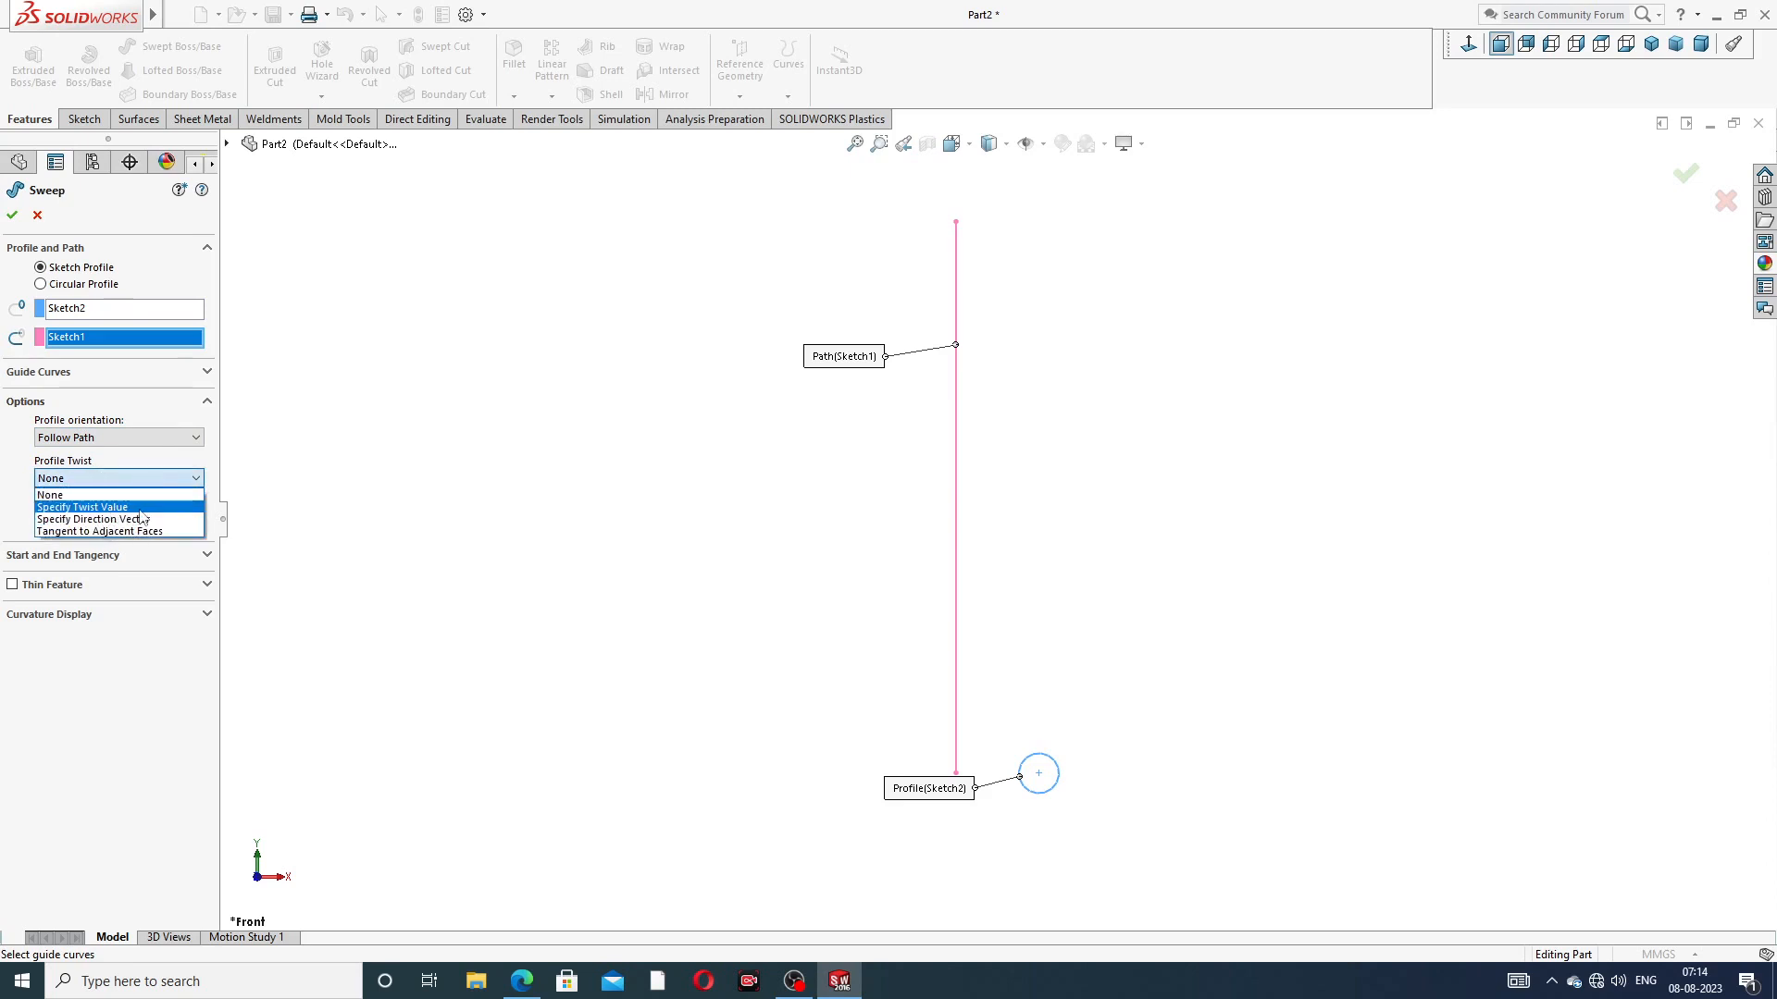
click(143, 508)
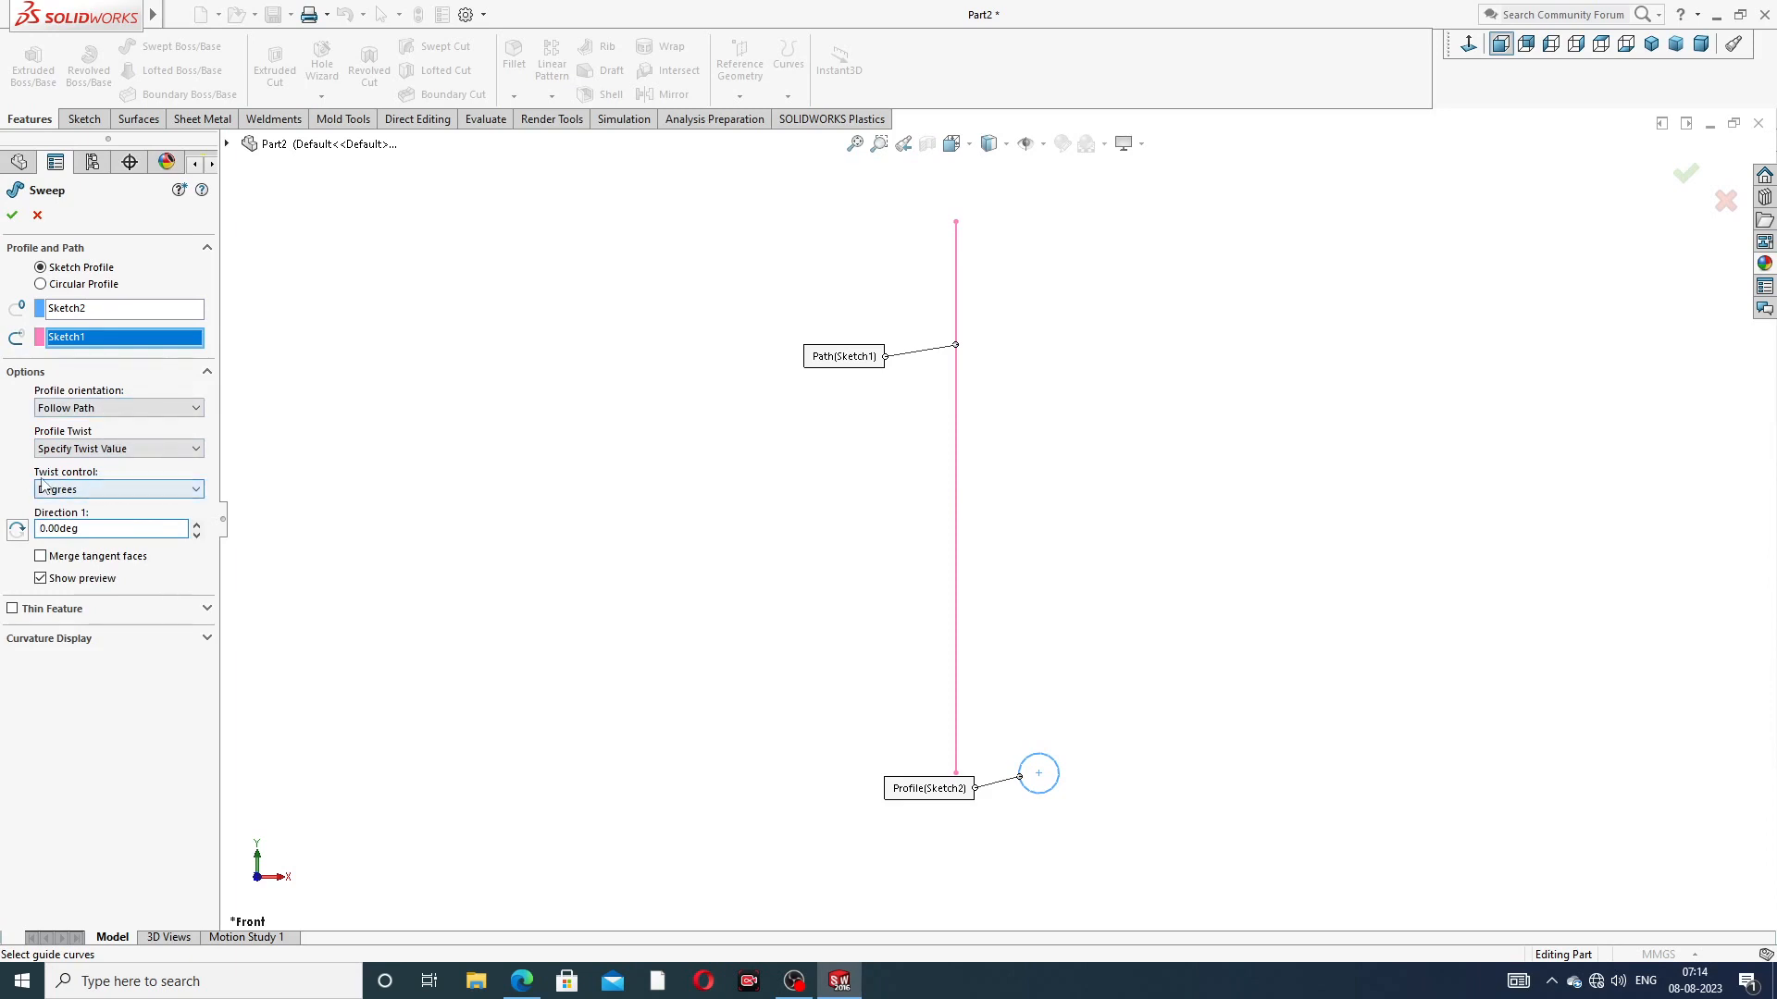
click(105, 491)
click(66, 530)
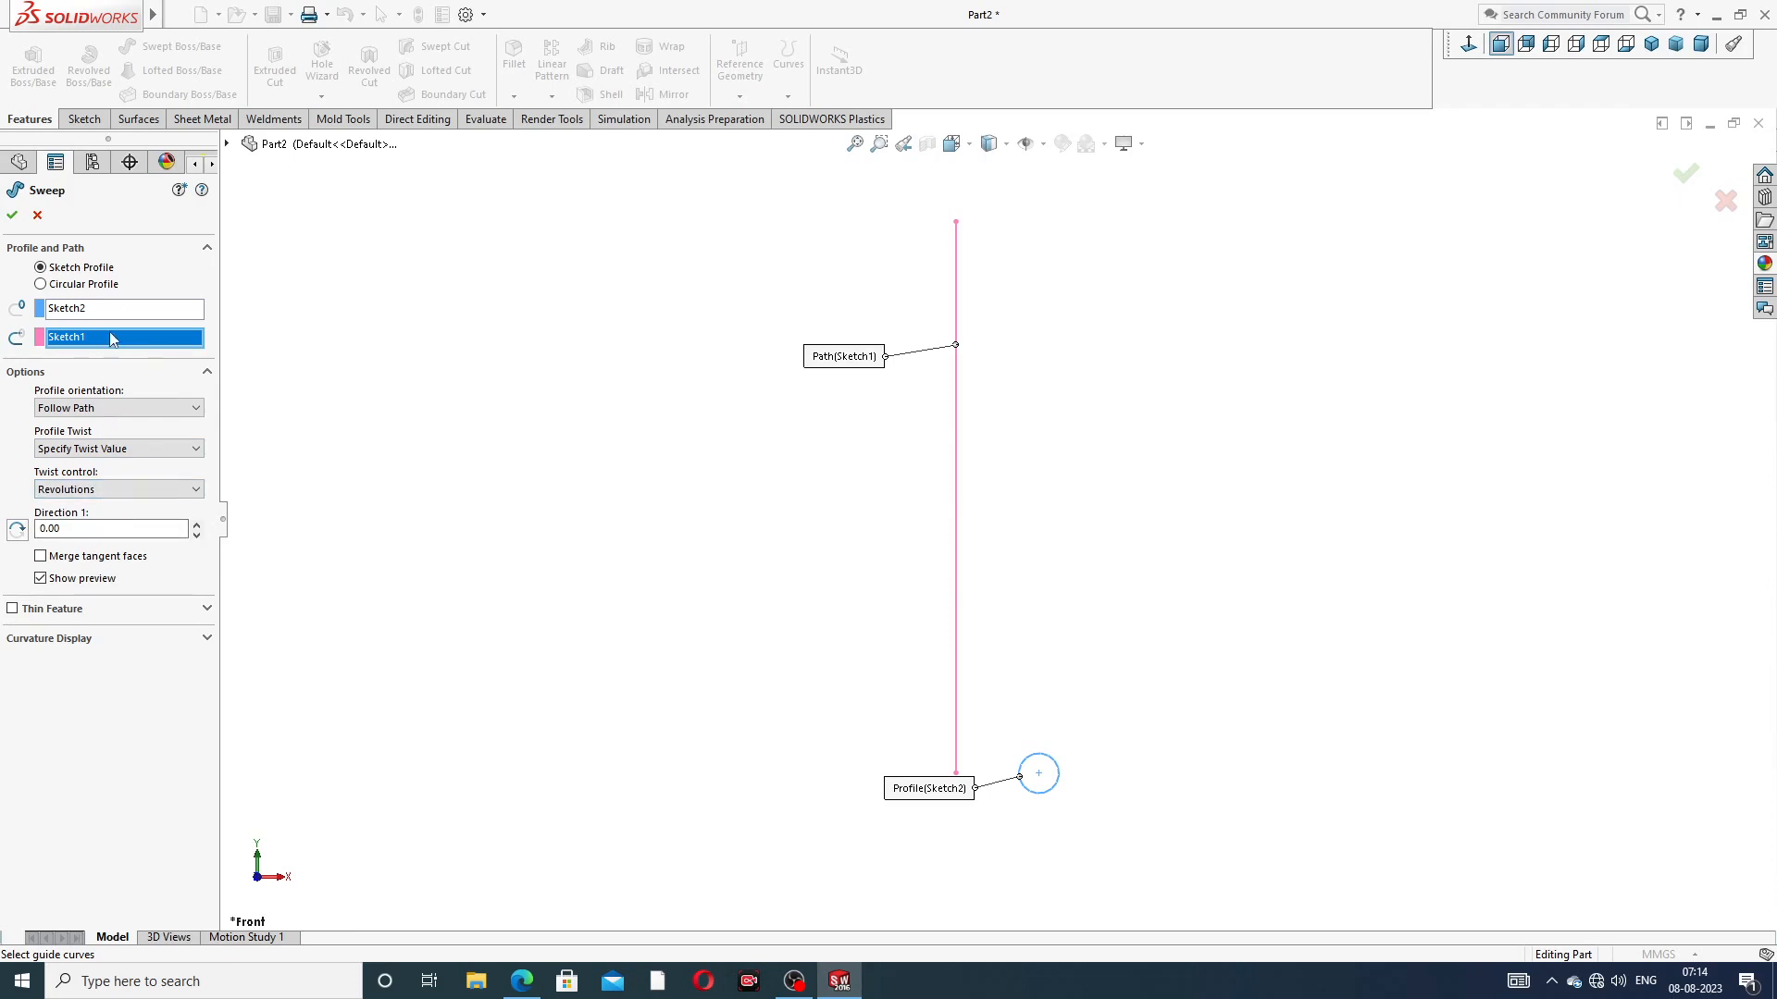
click(110, 492)
click(123, 488)
drag(72, 528, 30, 527)
click(12, 214)
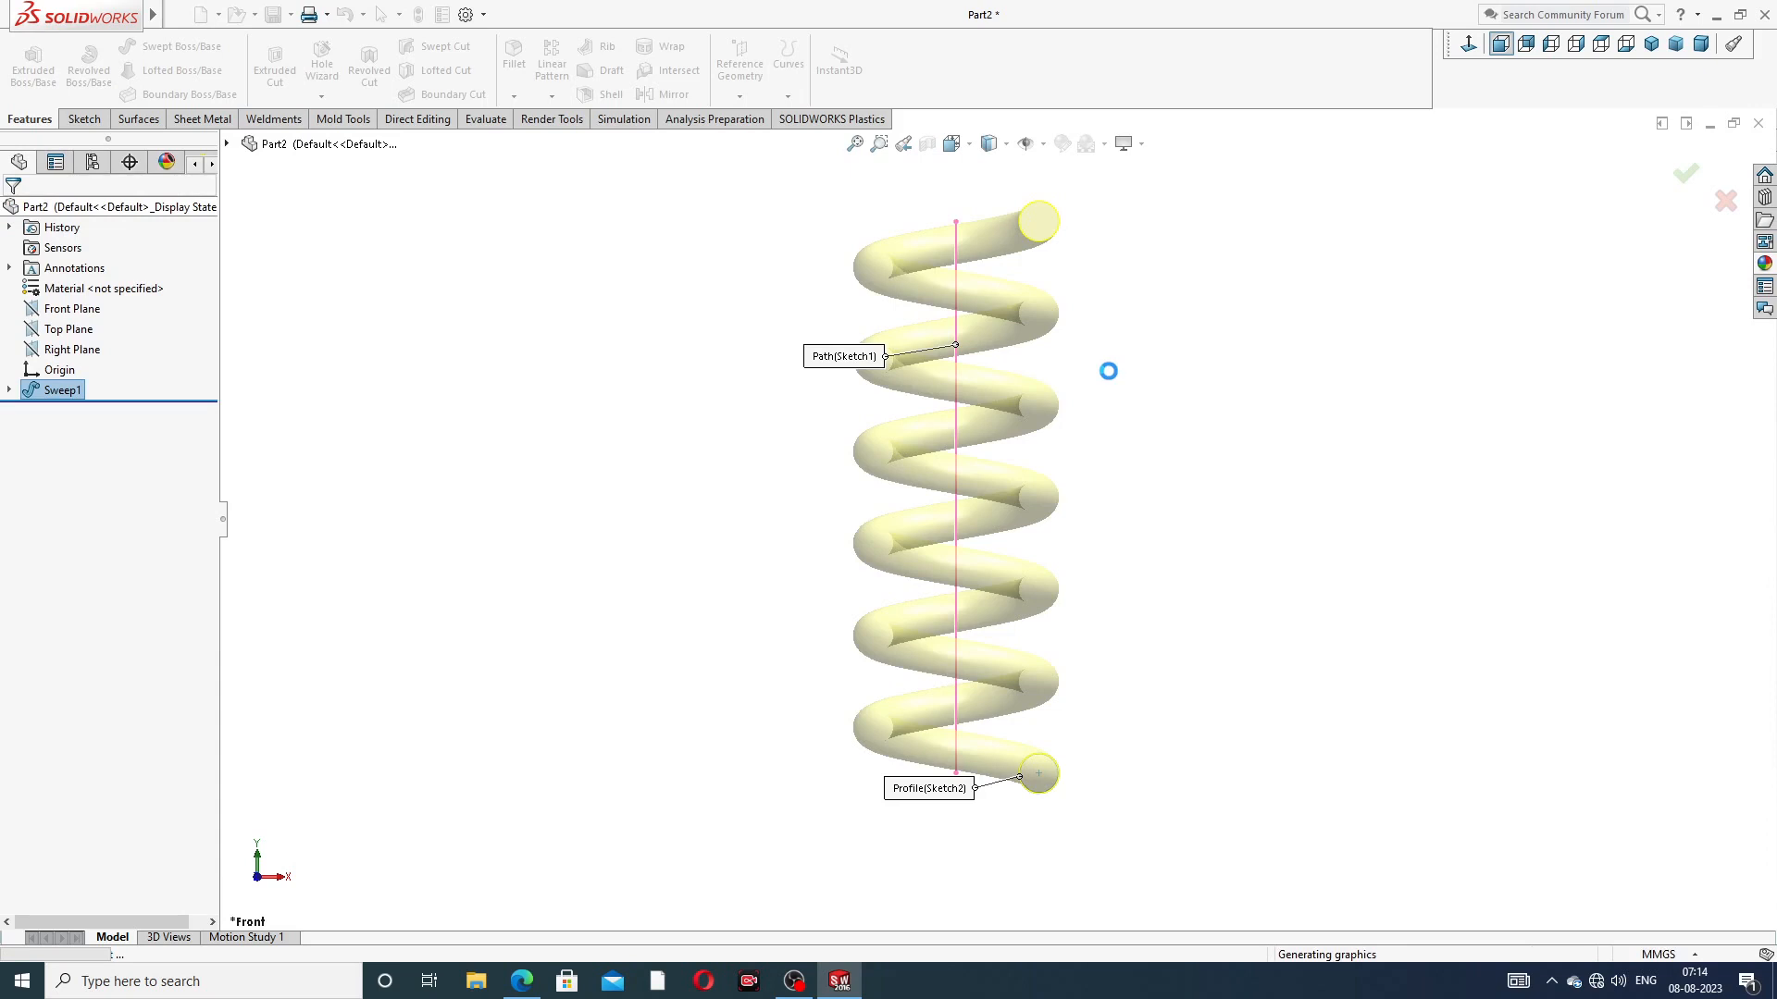
click(1147, 324)
scroll(1146, 332, up, 2)
middle_drag(1079, 421, 1119, 519)
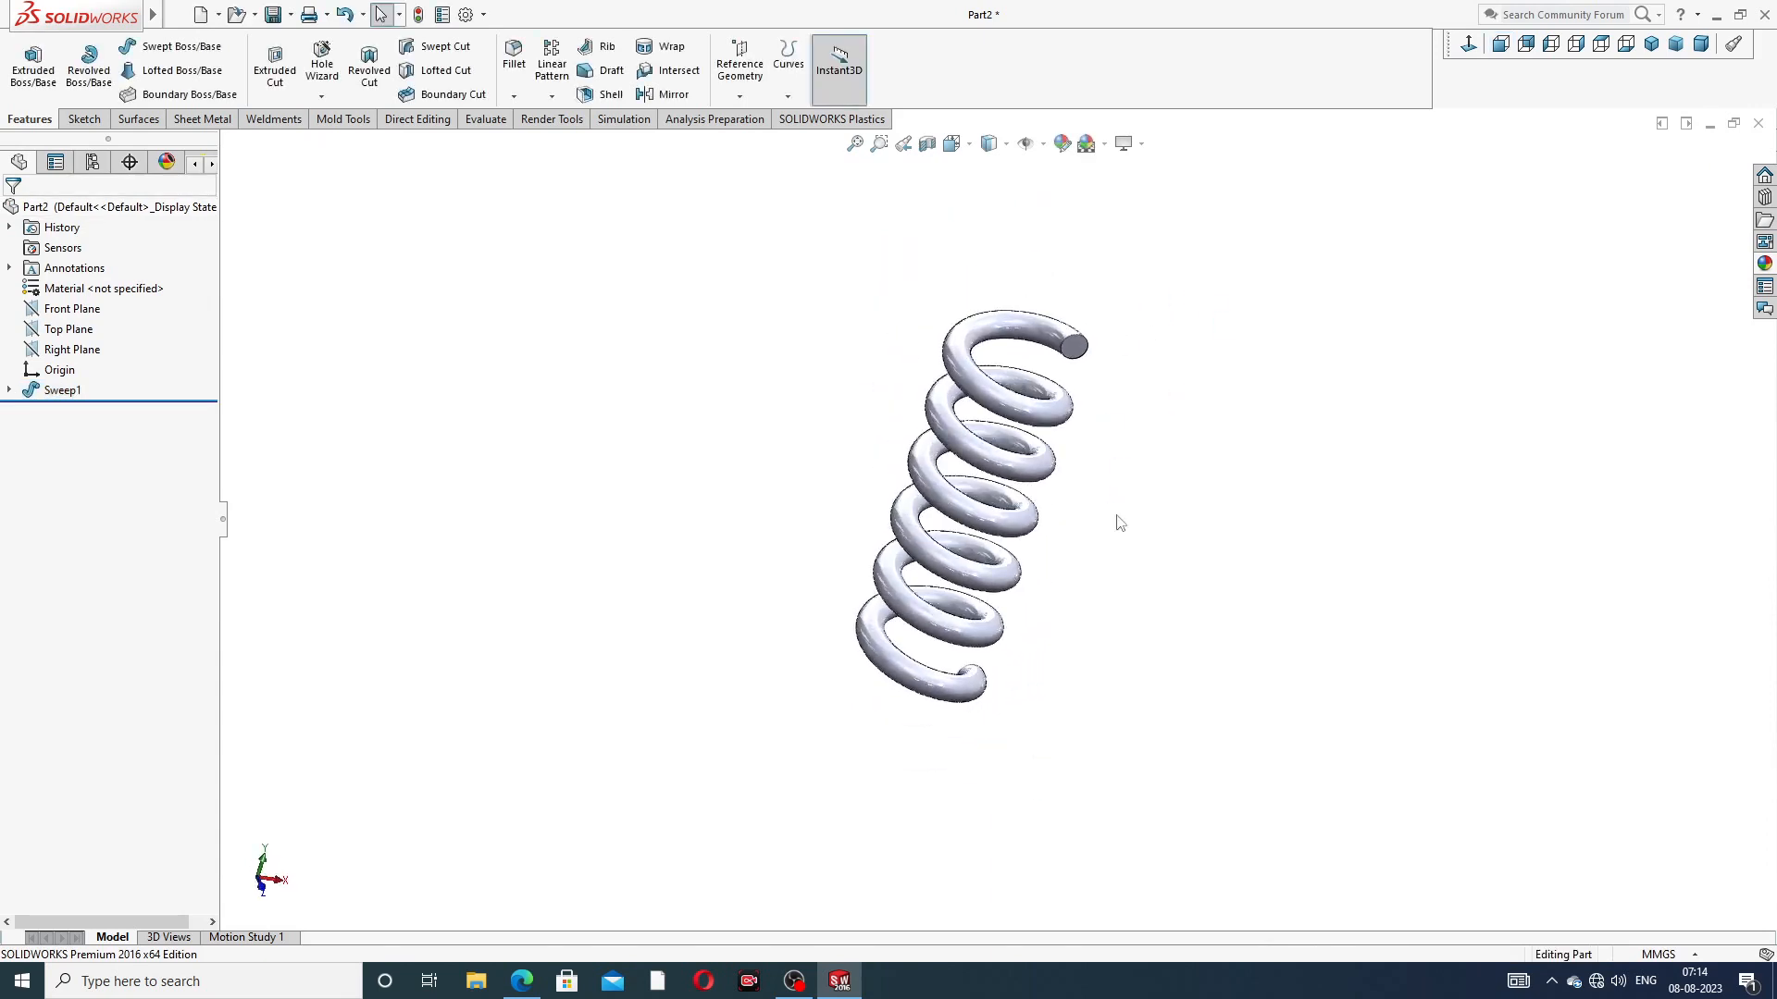
Reopen the sweep's definition, review its twist settings and coil preview from several angles, and close it
click(74, 390)
click(98, 341)
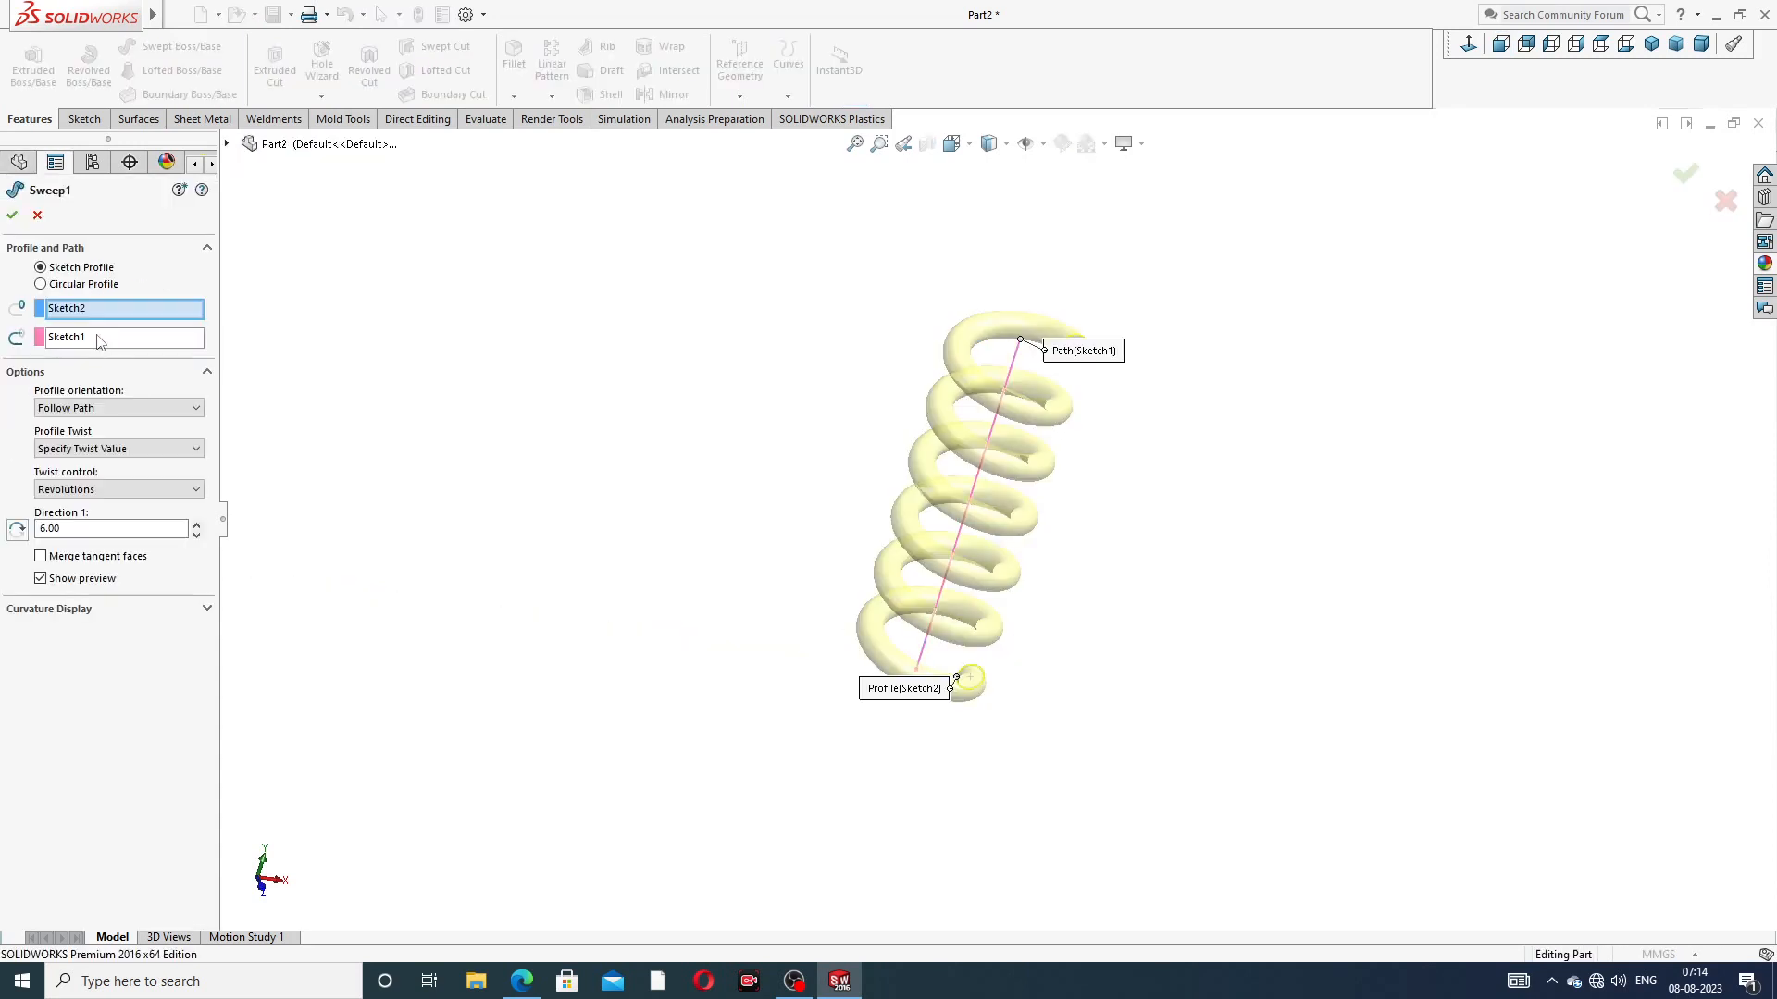
click(70, 528)
middle_drag(1048, 651, 1145, 626)
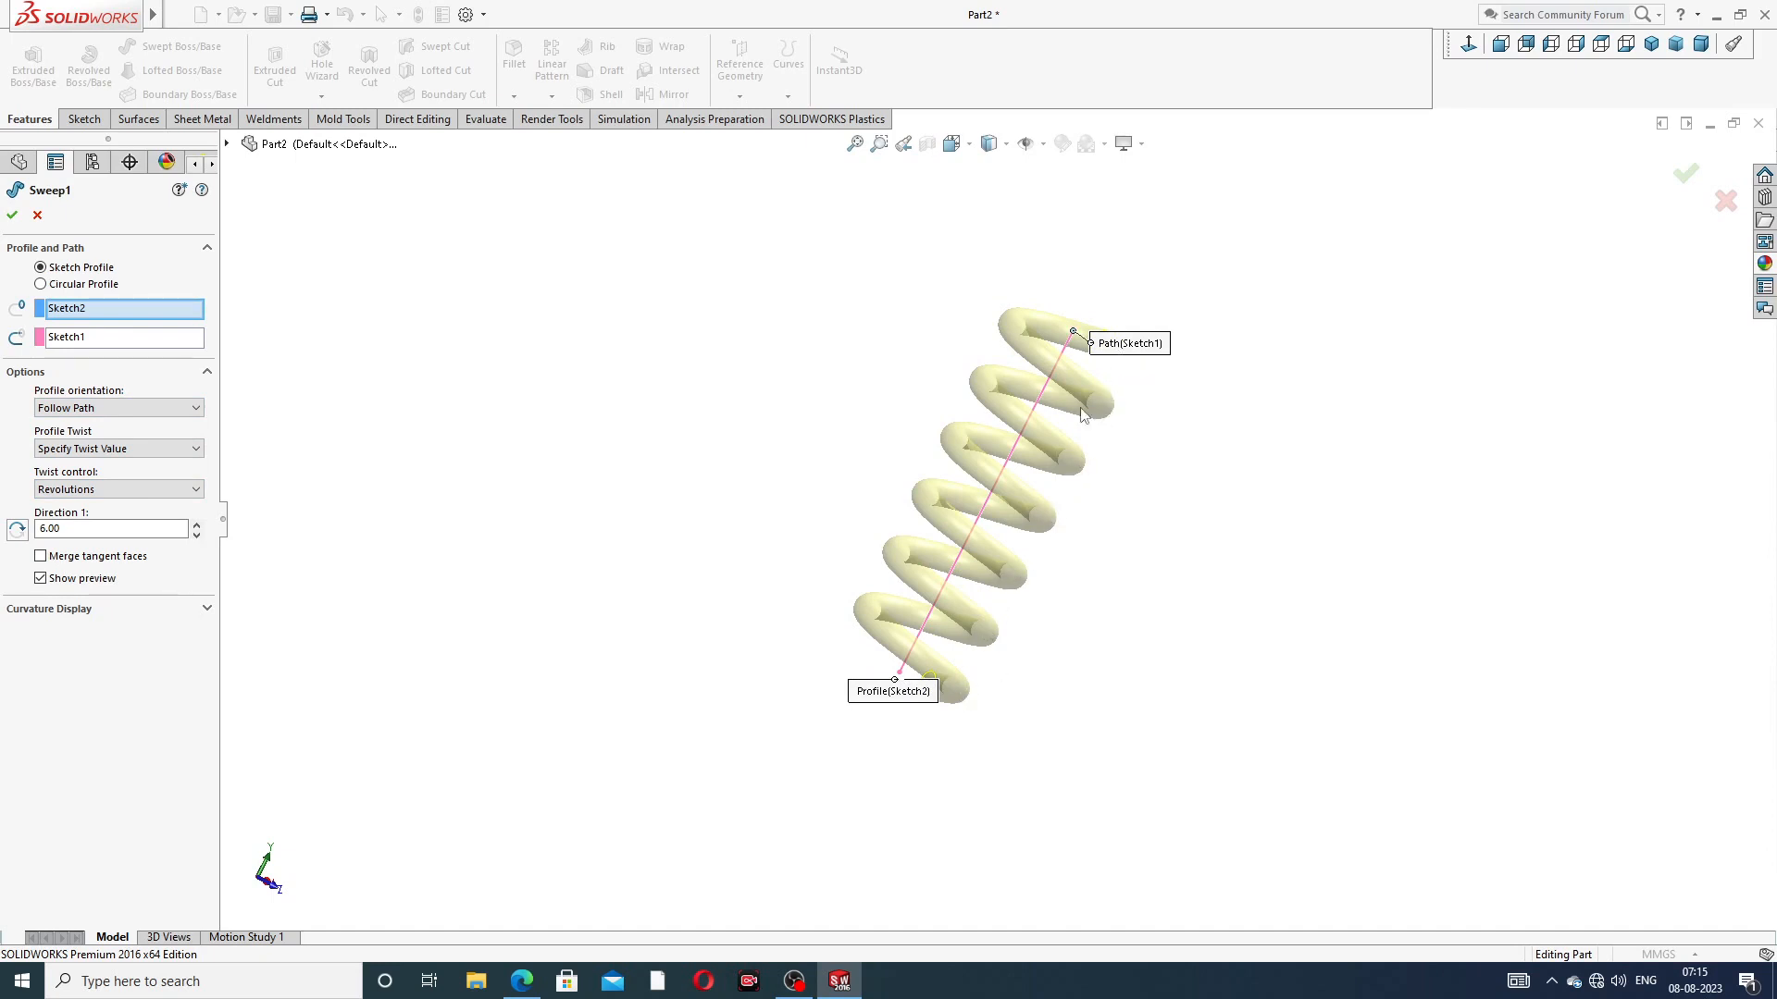
middle_drag(1038, 703, 1021, 616)
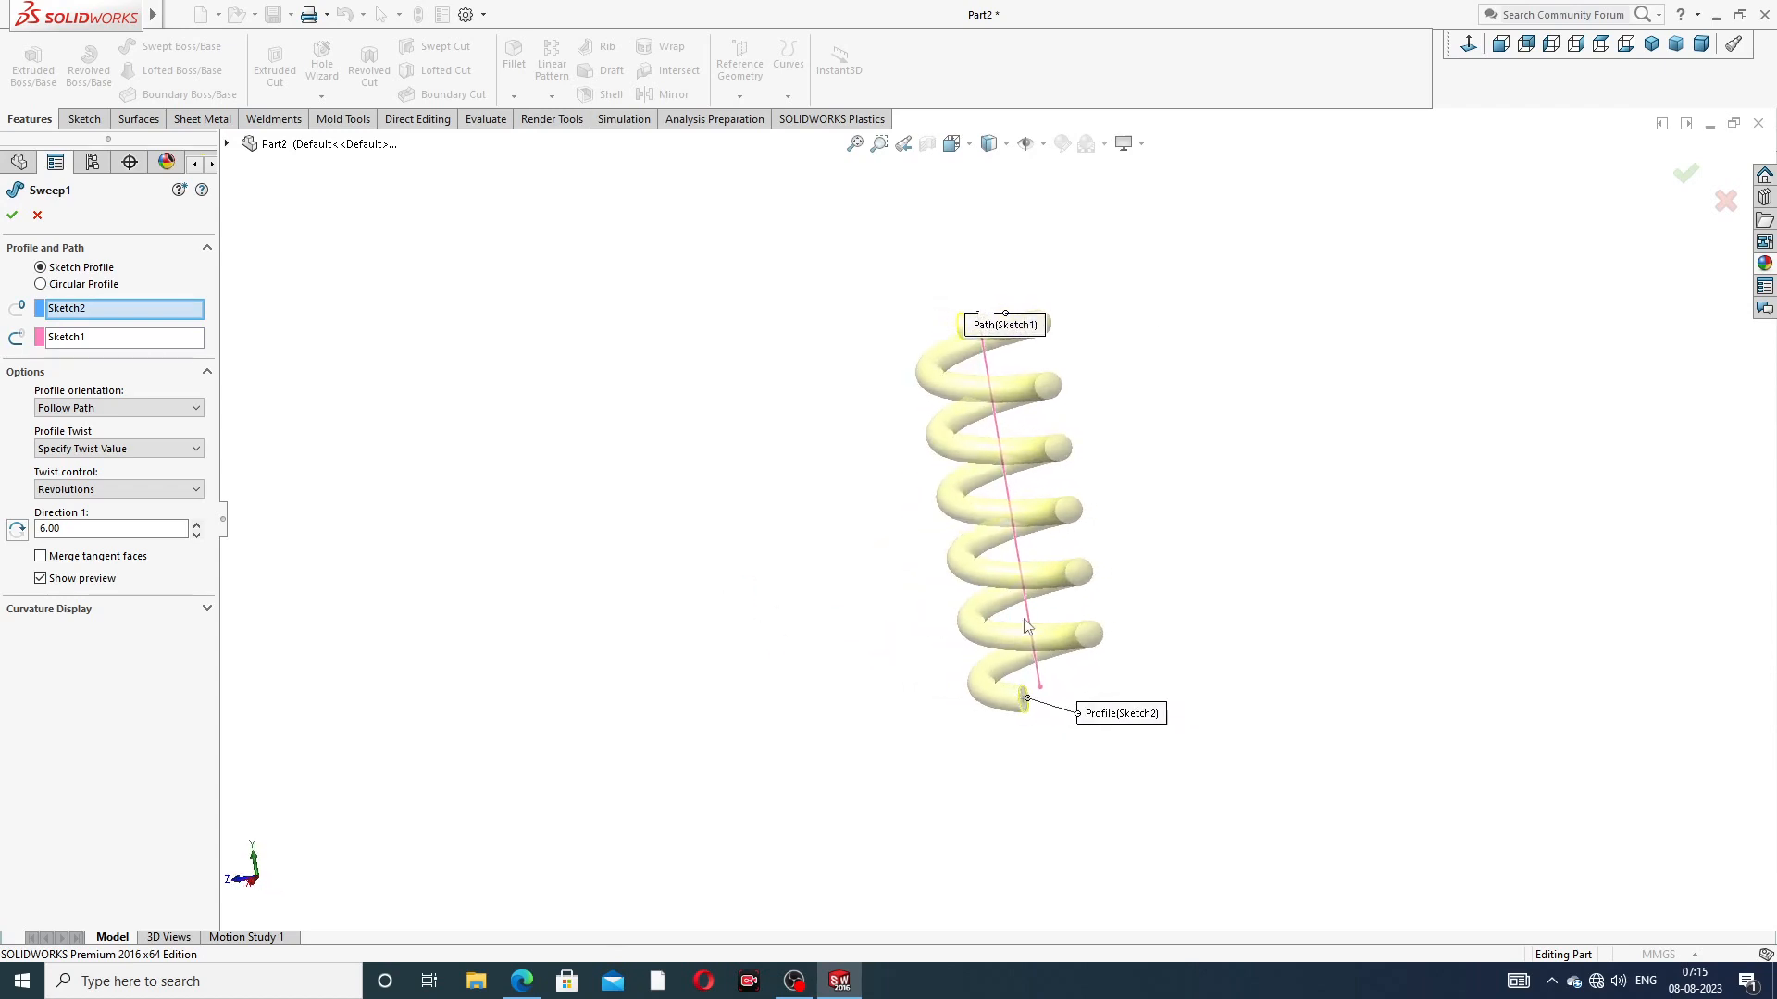
middle_drag(1155, 380, 1074, 344)
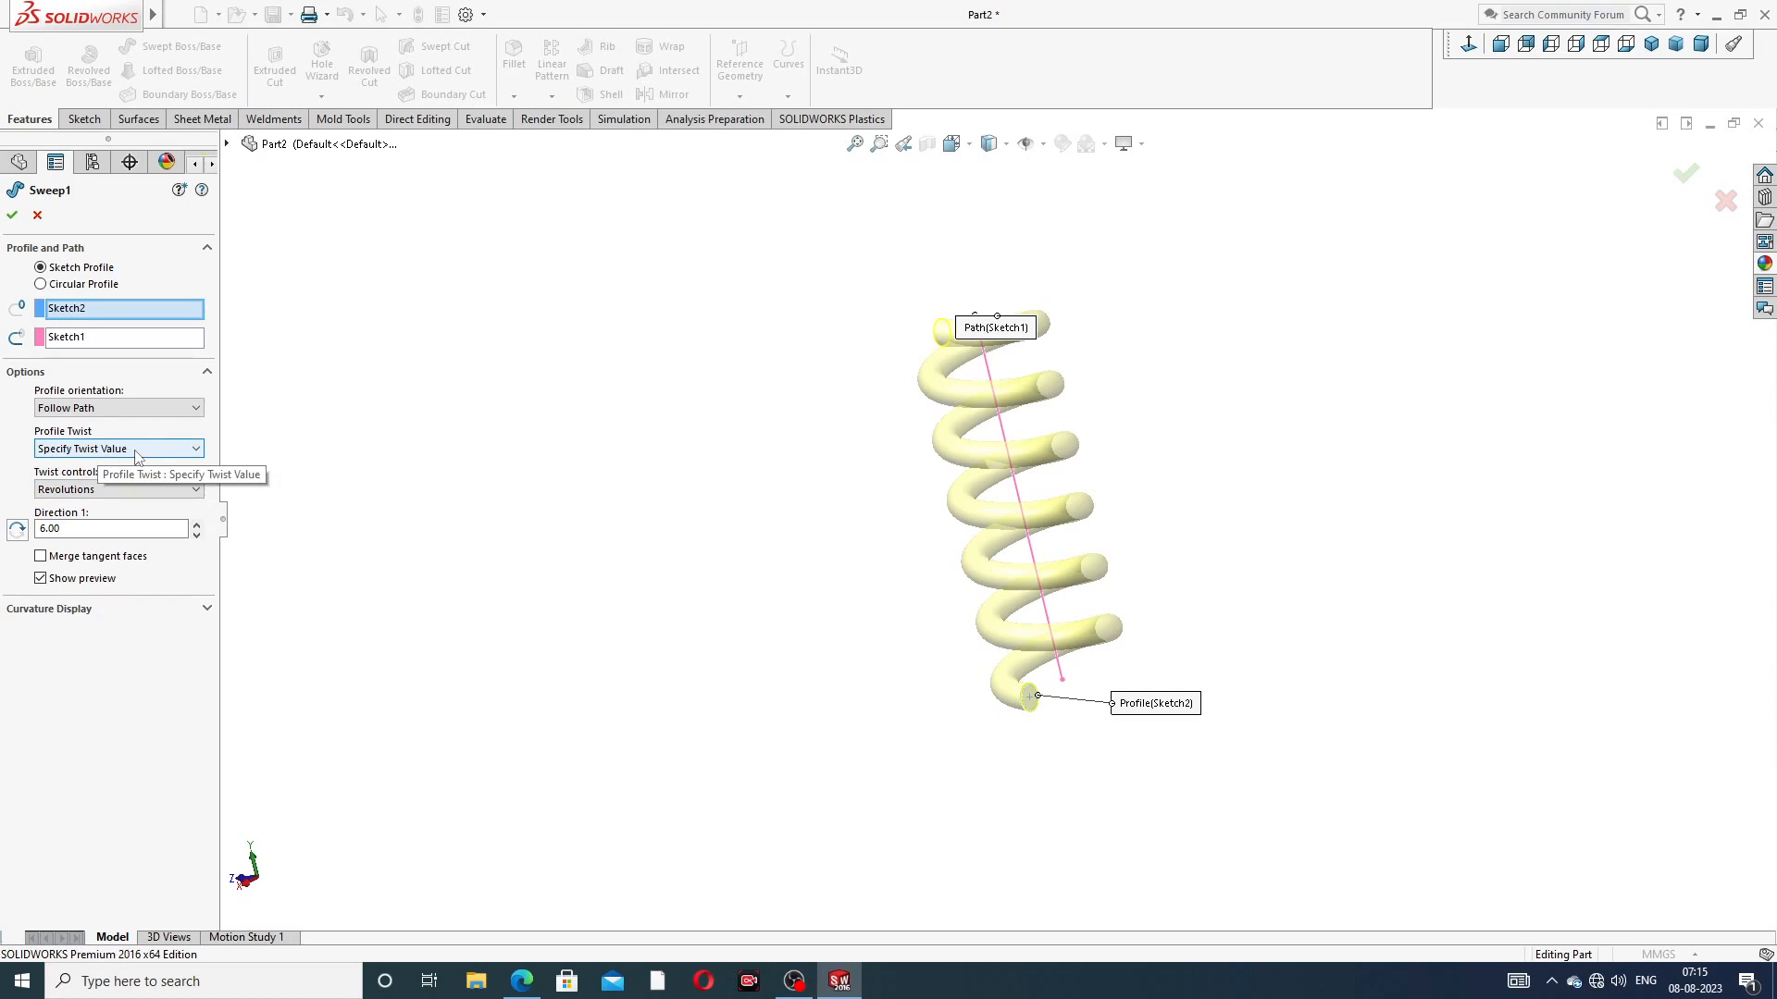
click(12, 214)
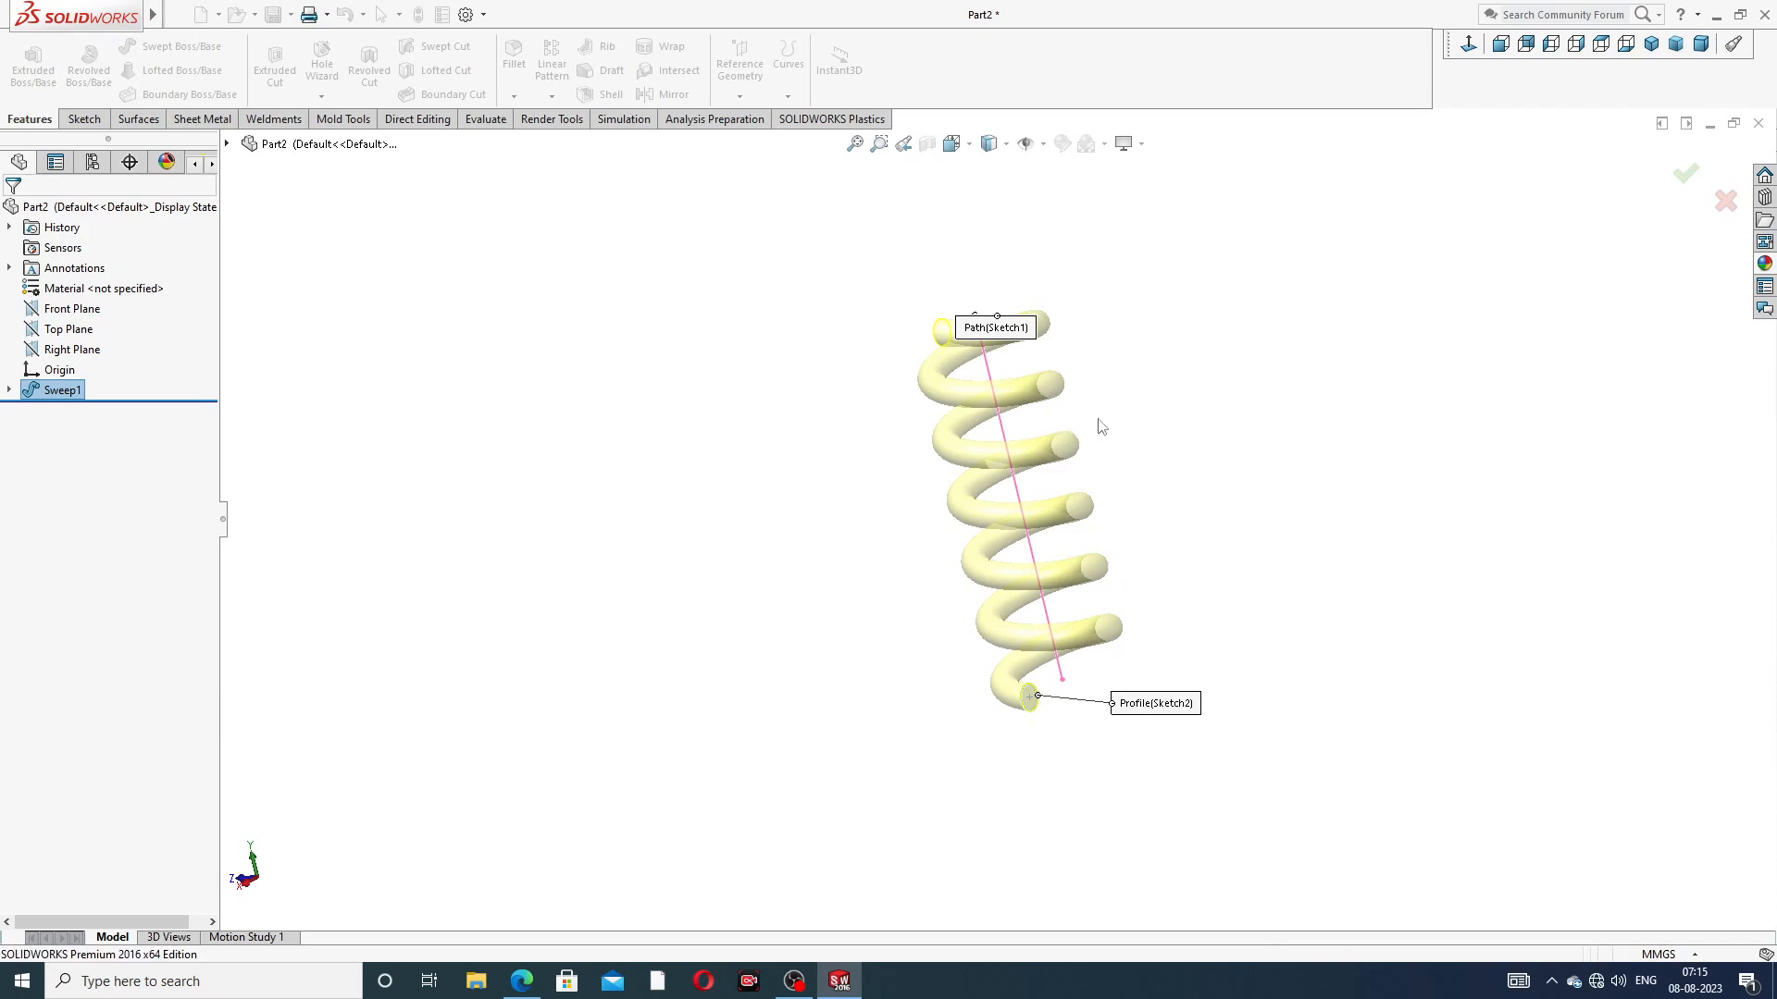
middle_drag(1111, 416, 1221, 508)
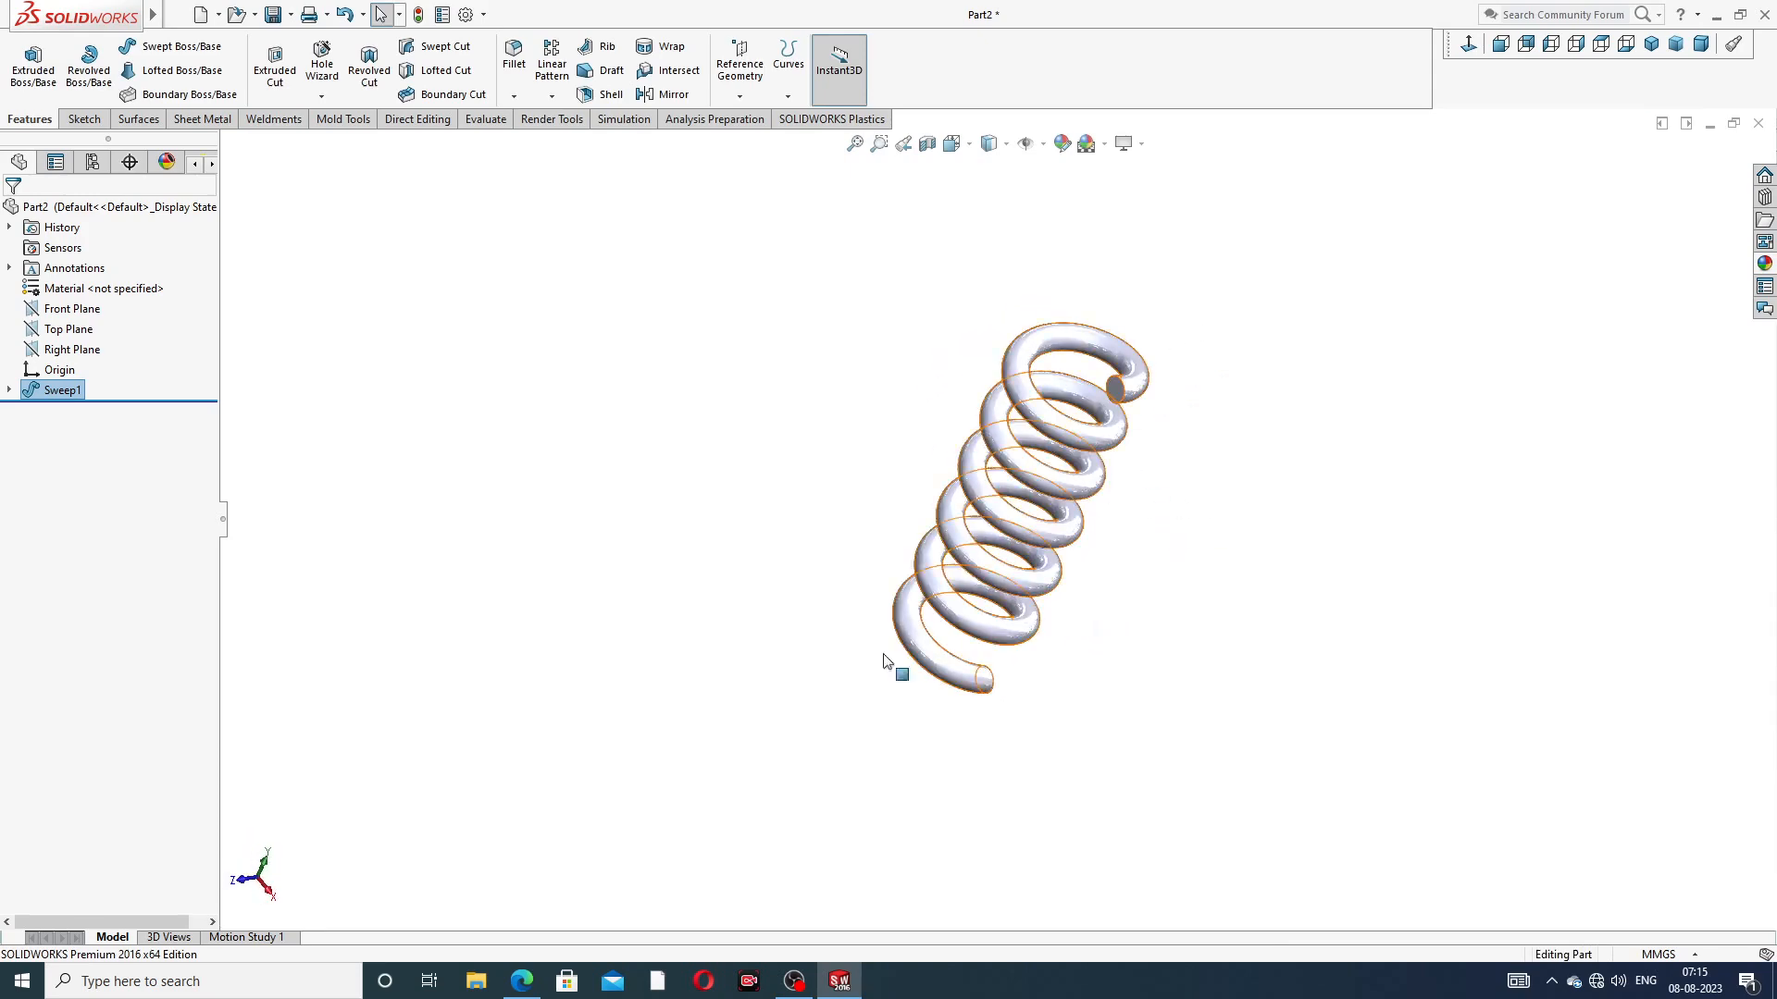
Consult the PART-02 spring drawing for the end-cut dimensions and return to the spring model
click(522, 981)
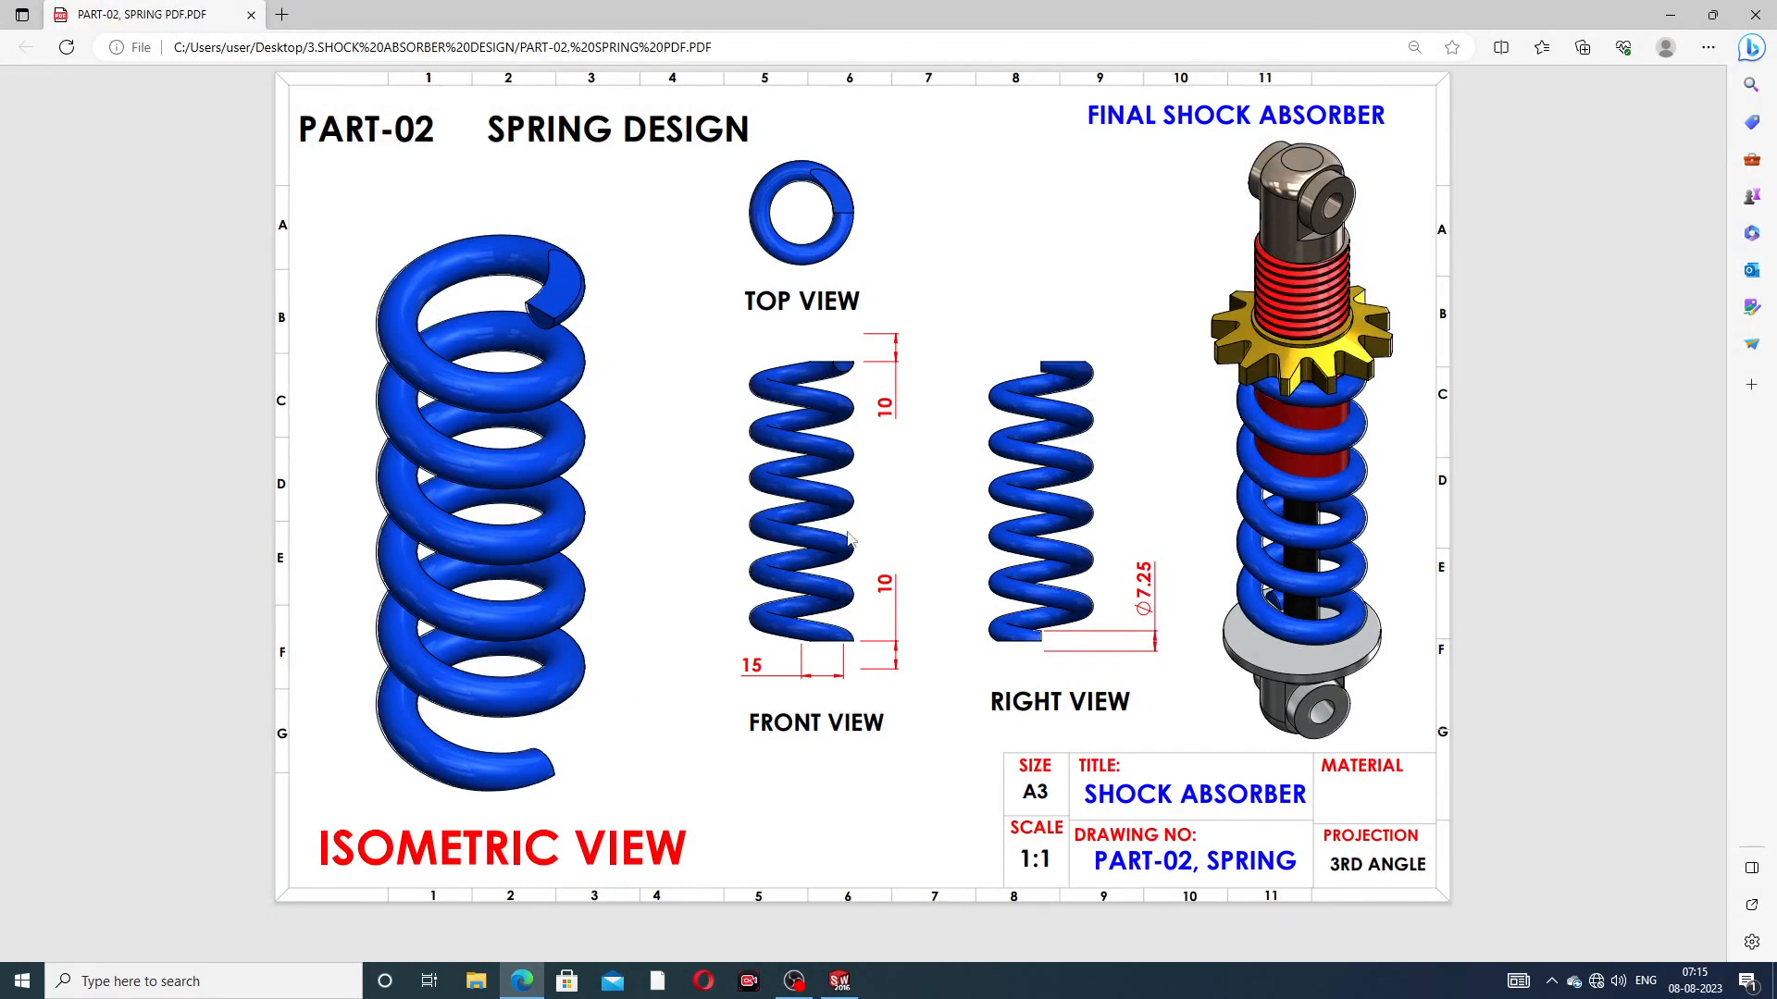
click(522, 985)
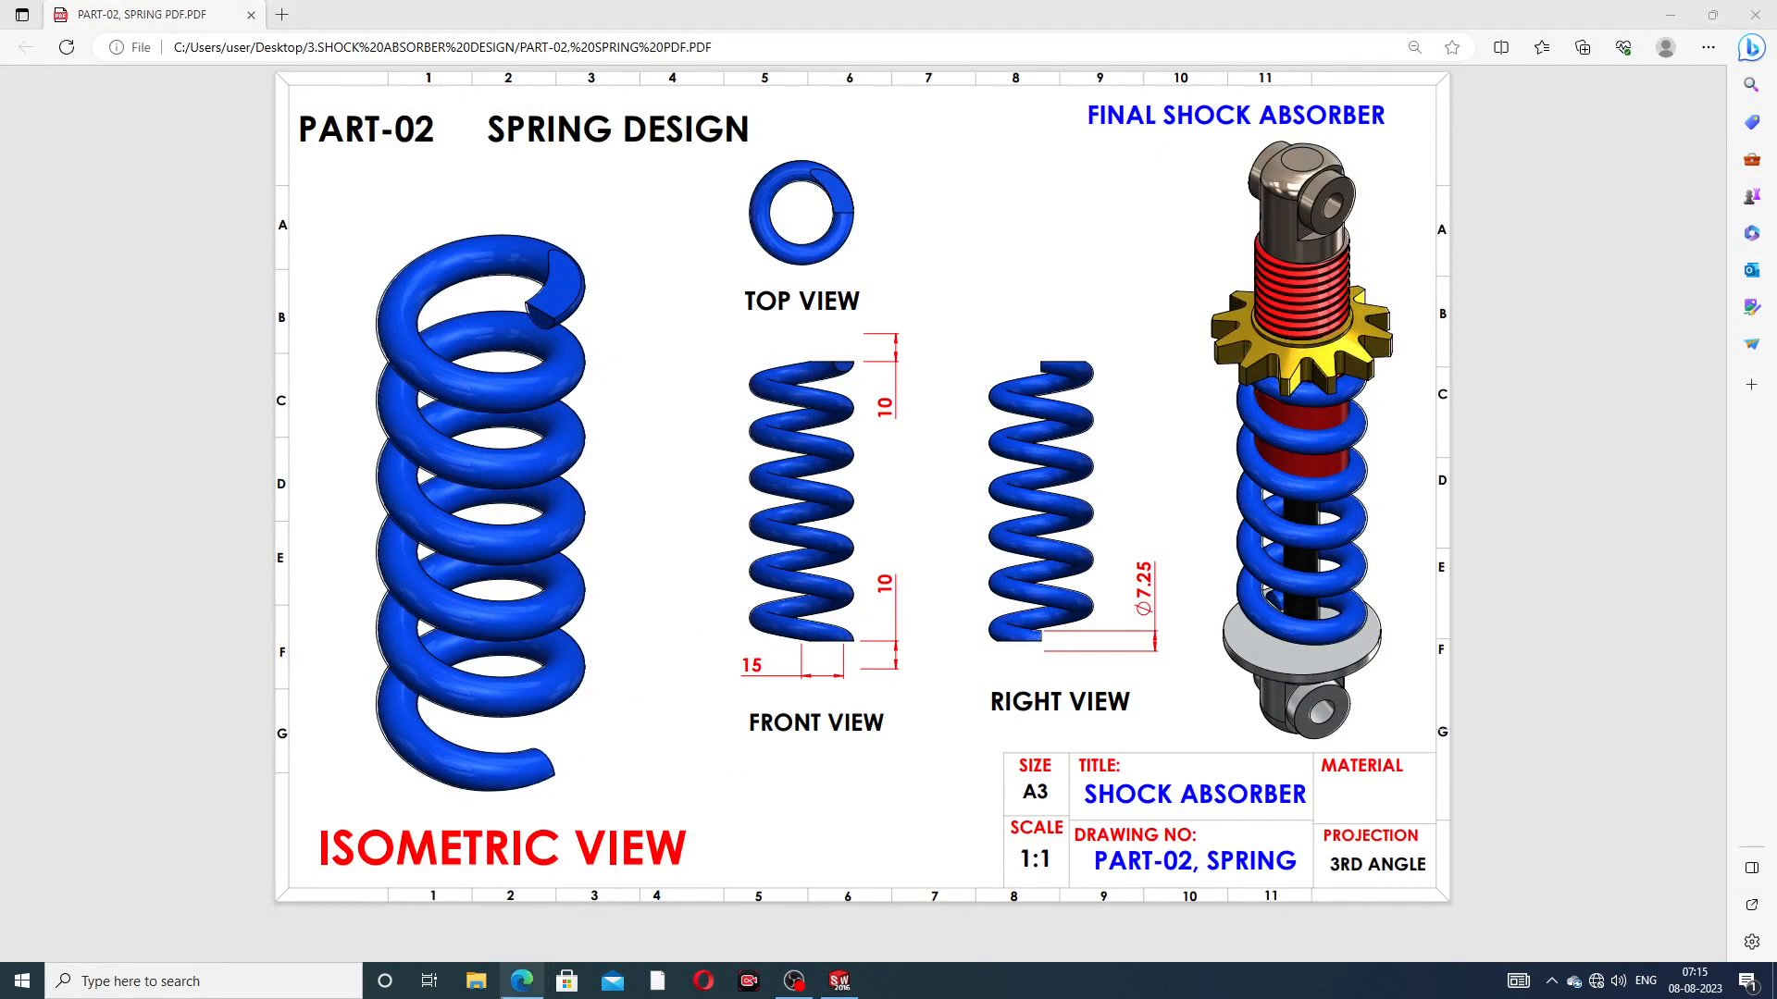
click(521, 987)
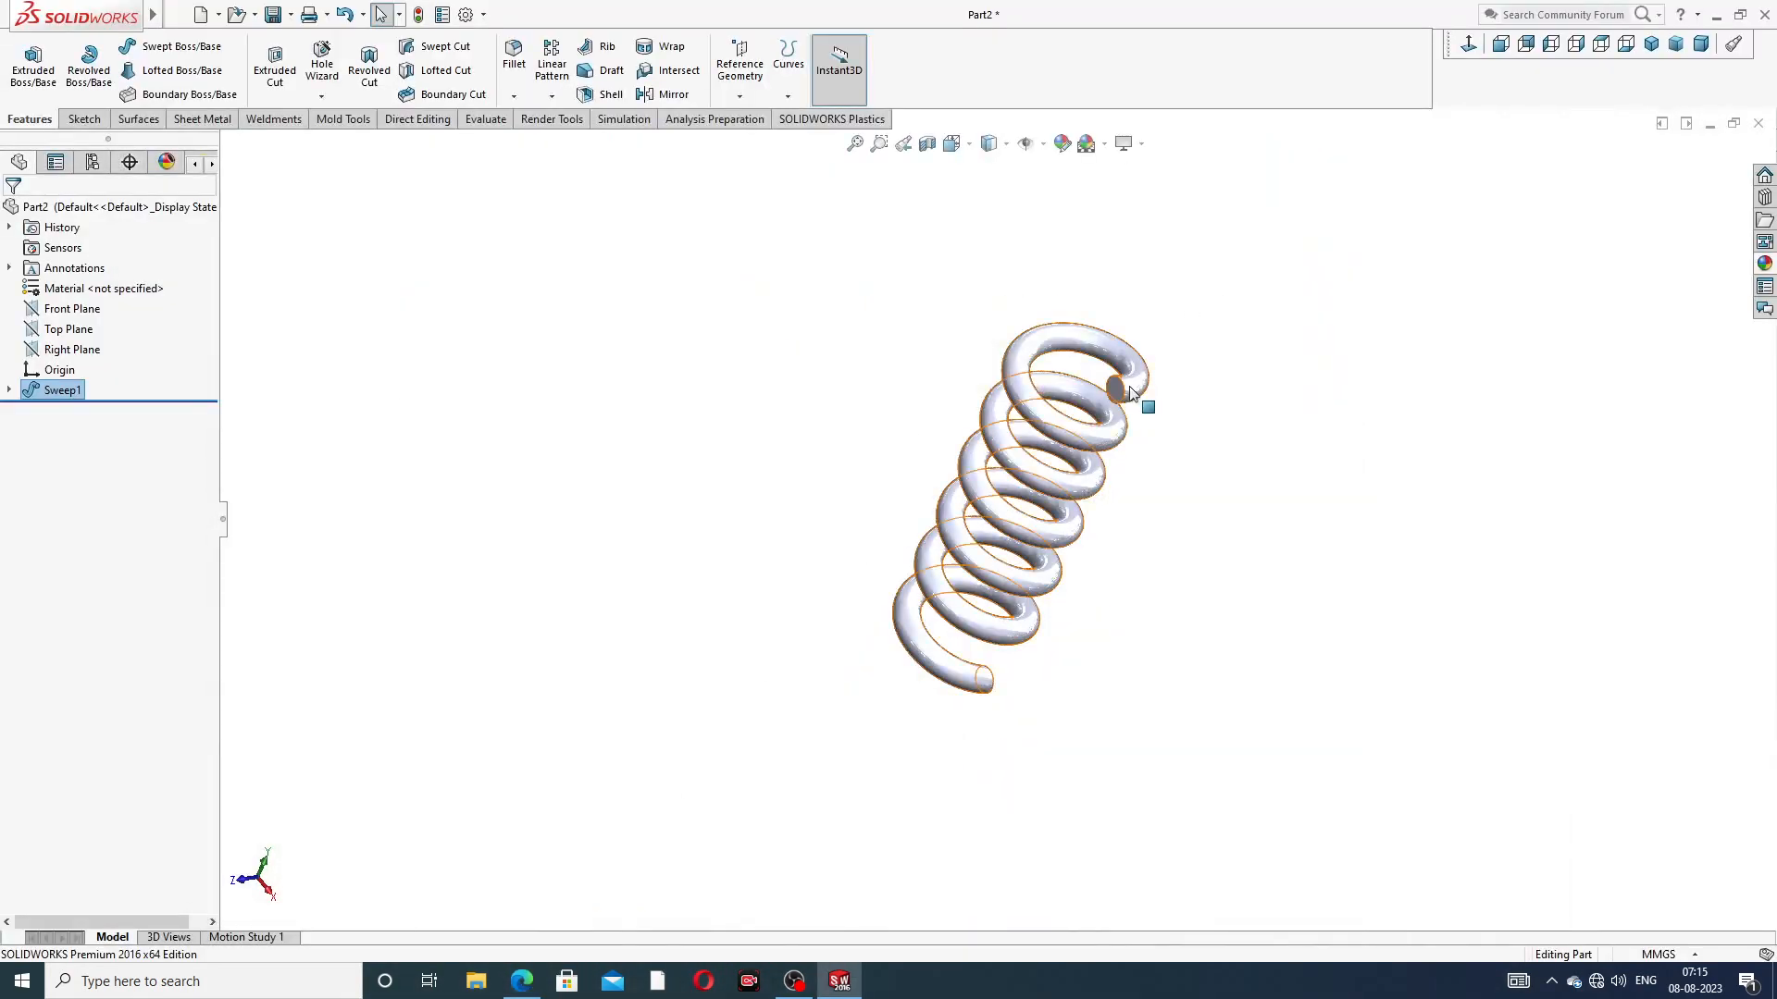
scroll(1134, 393, down, 2)
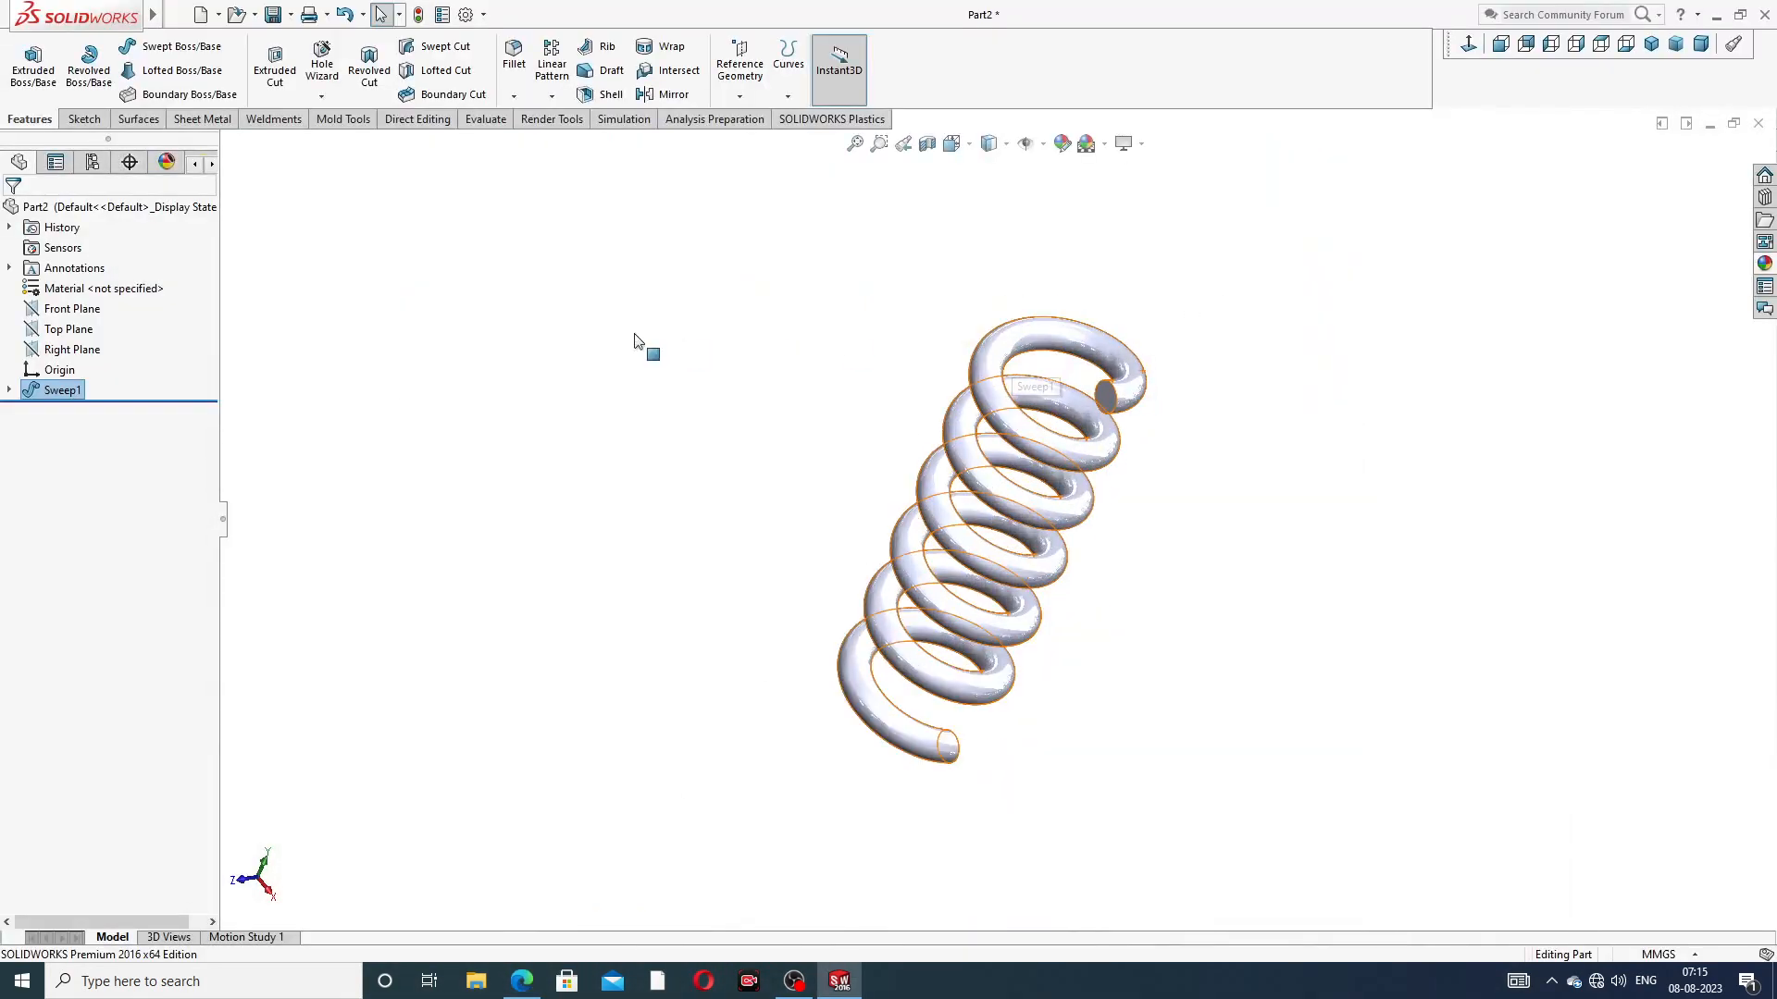
On the Top Plane, sketch a circle centred on the origin with a radius of about 23.67 mm, enclosing the coil
click(63, 330)
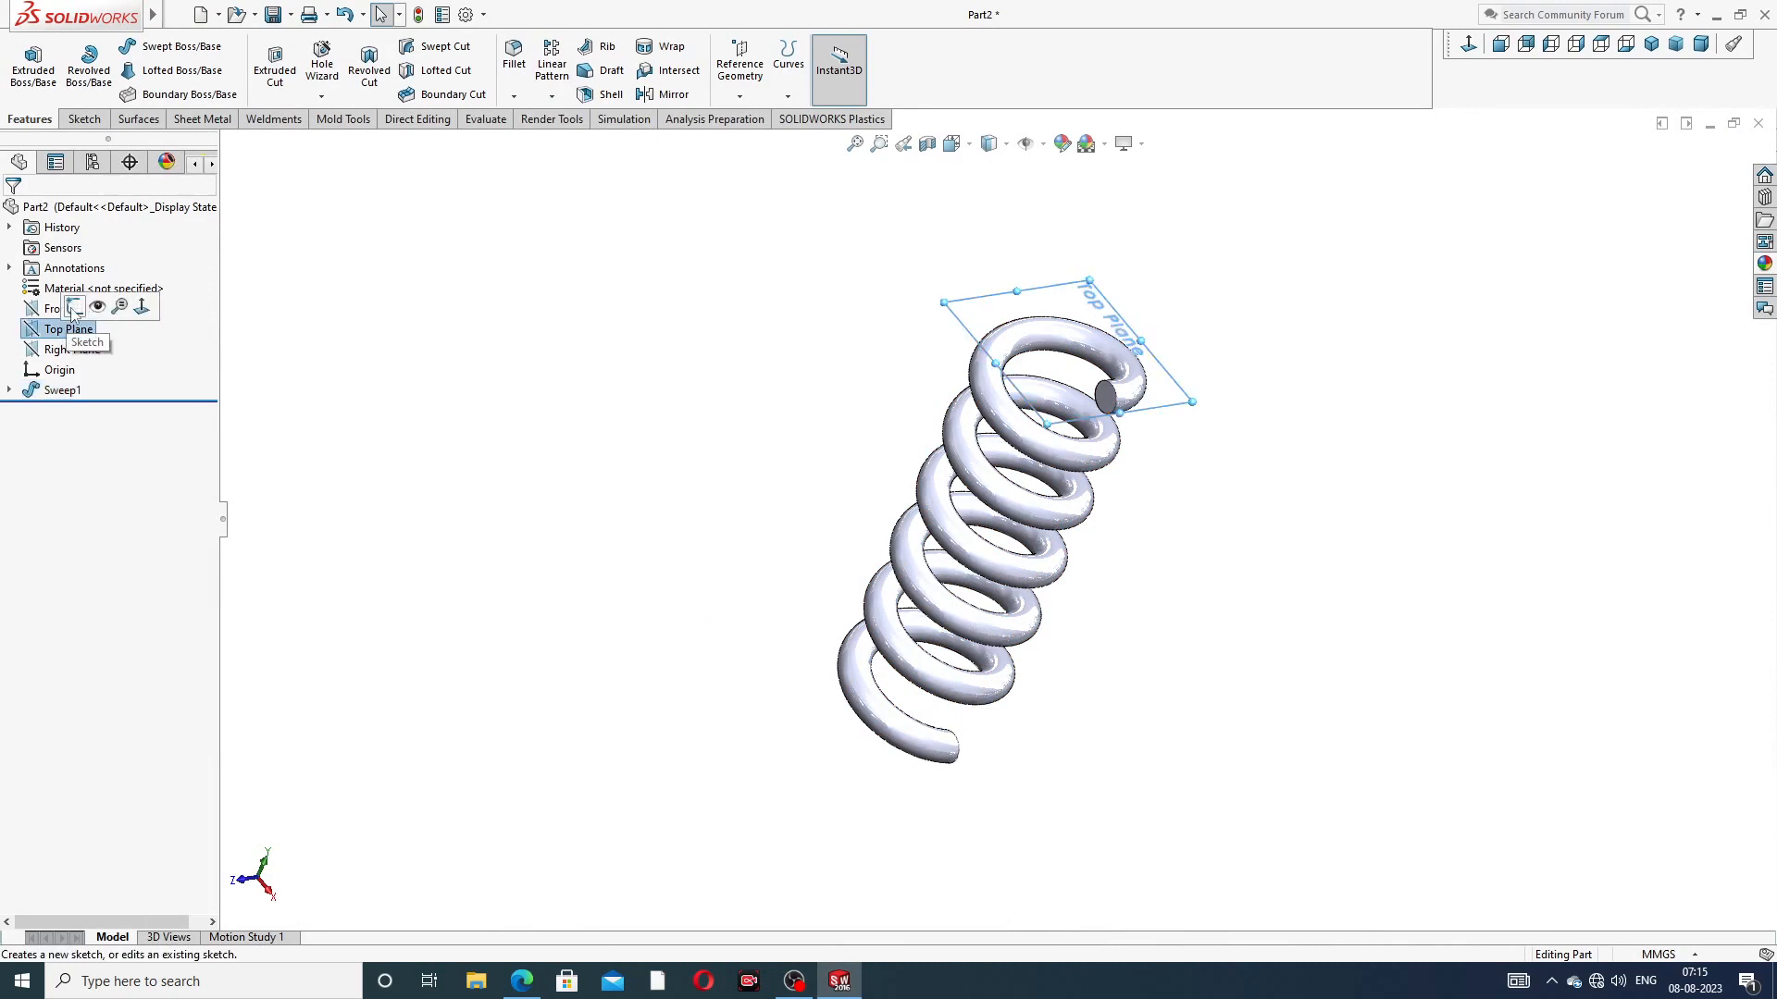
click(76, 311)
click(1468, 43)
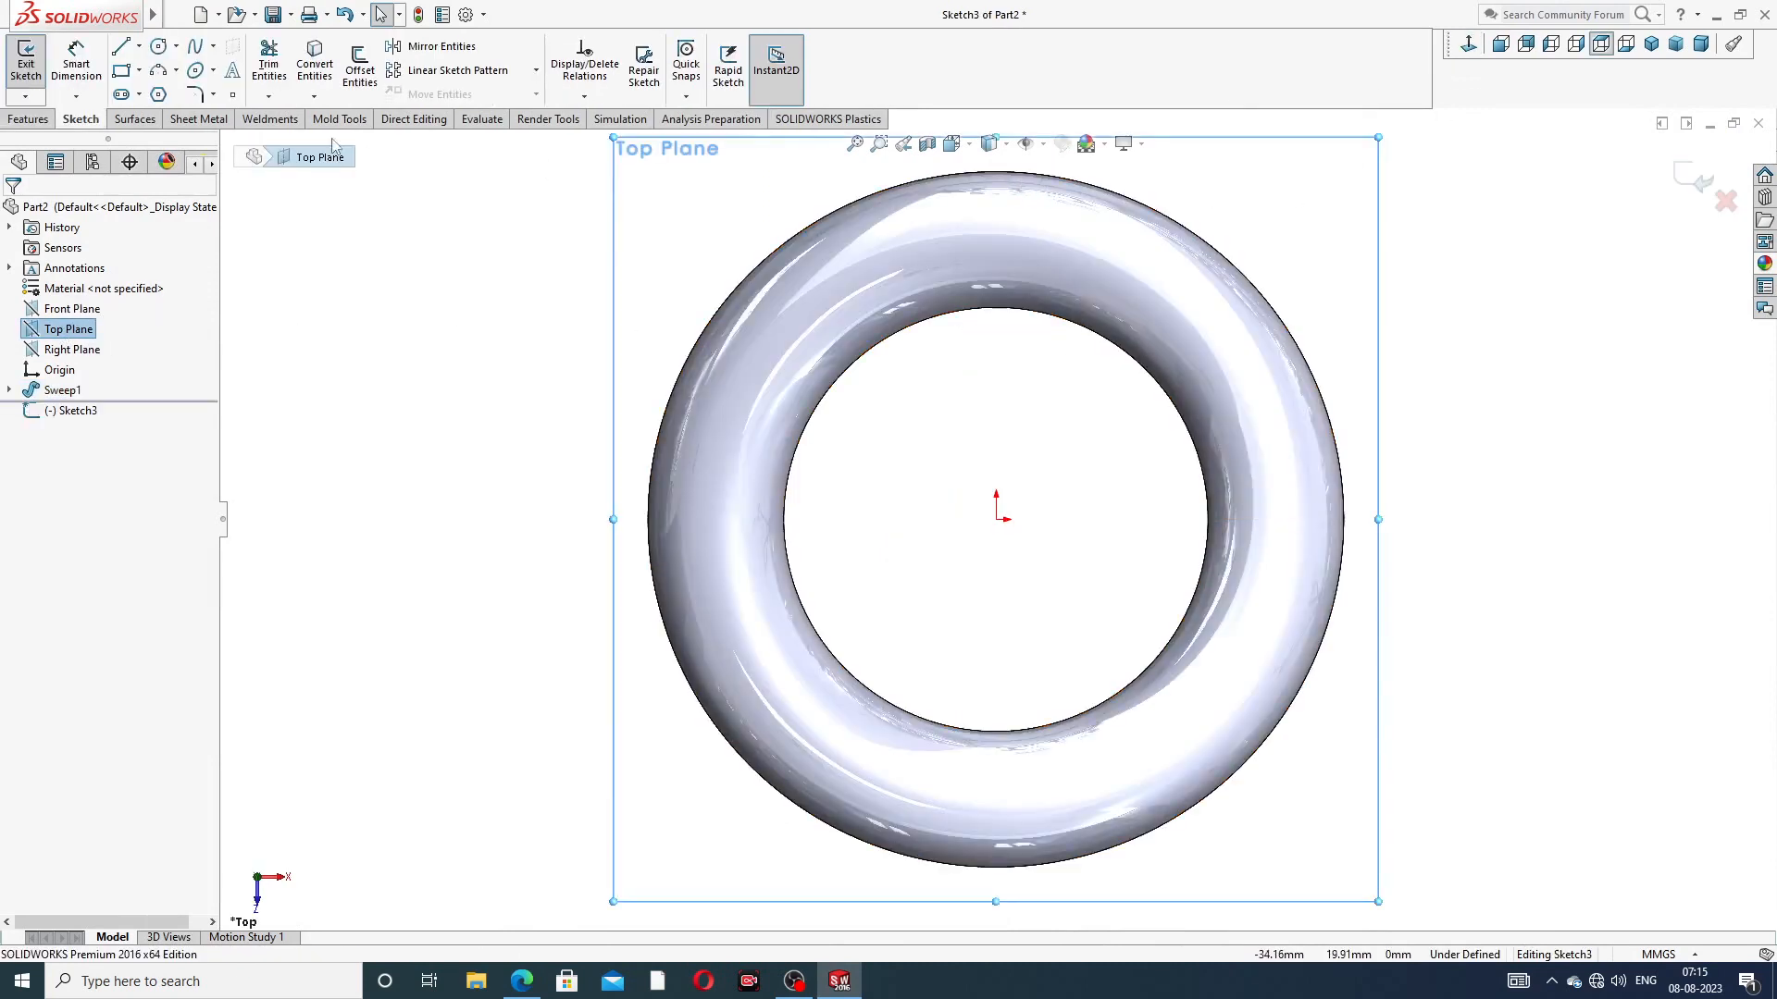
click(160, 48)
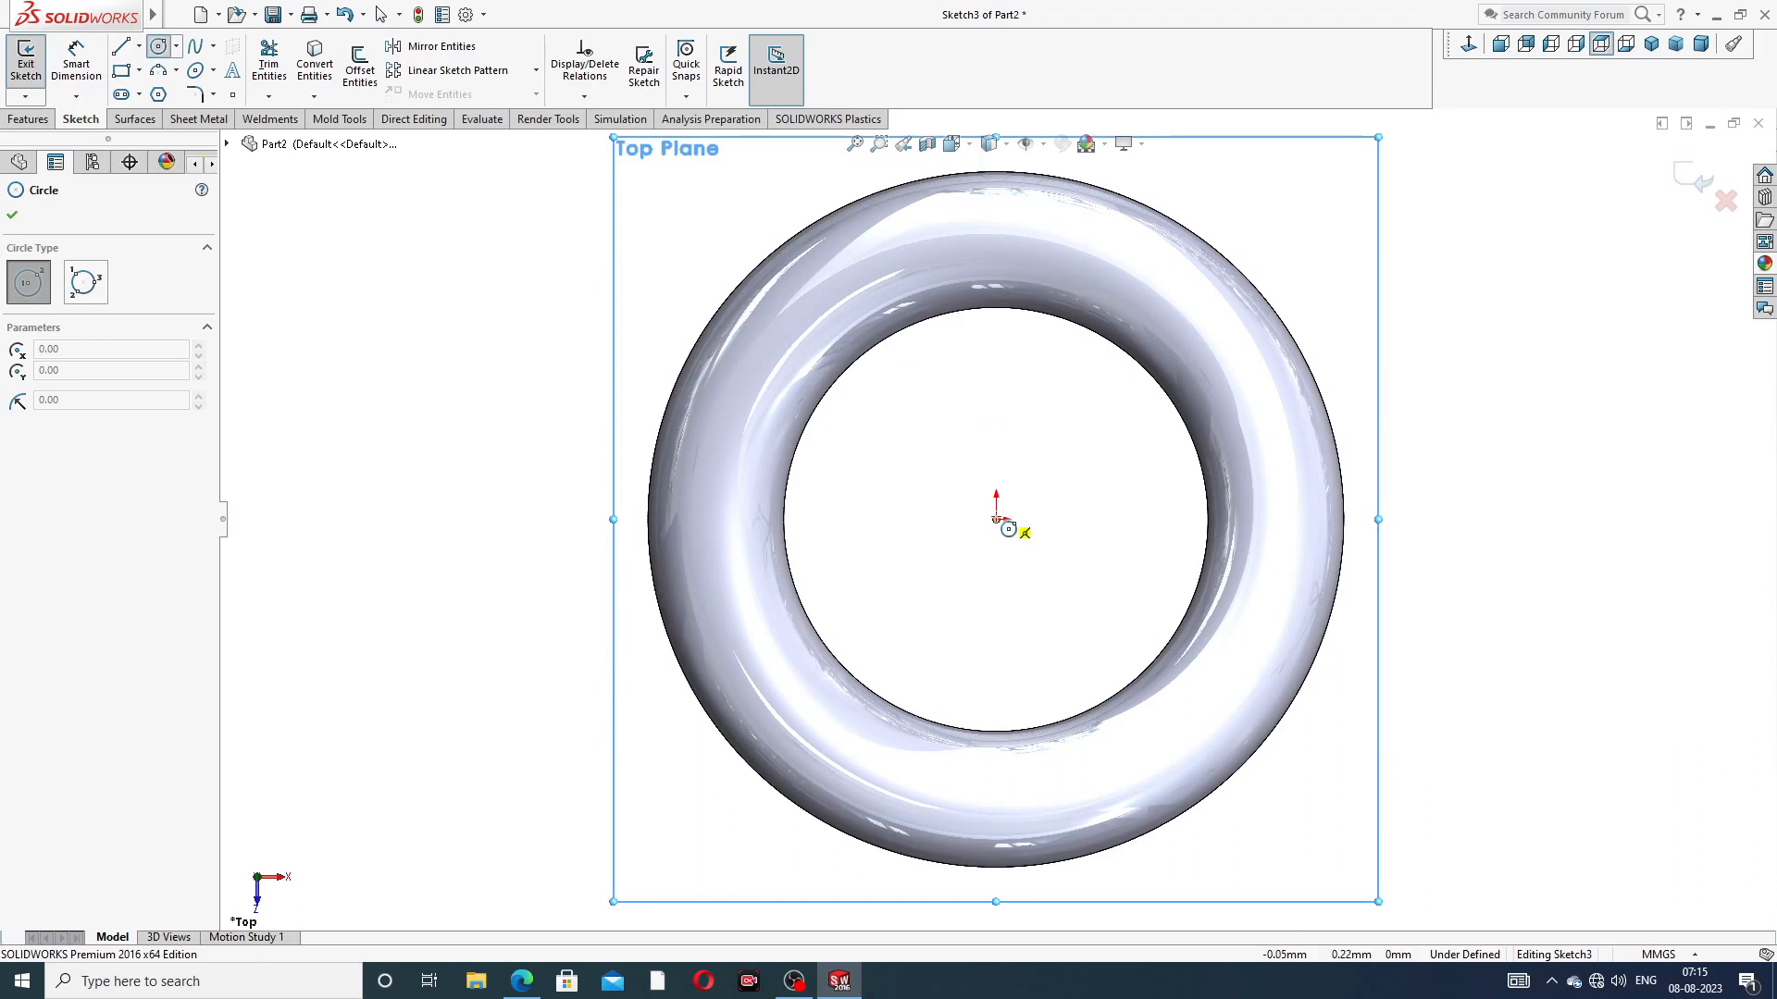
click(999, 519)
scroll(1113, 371, up, 3)
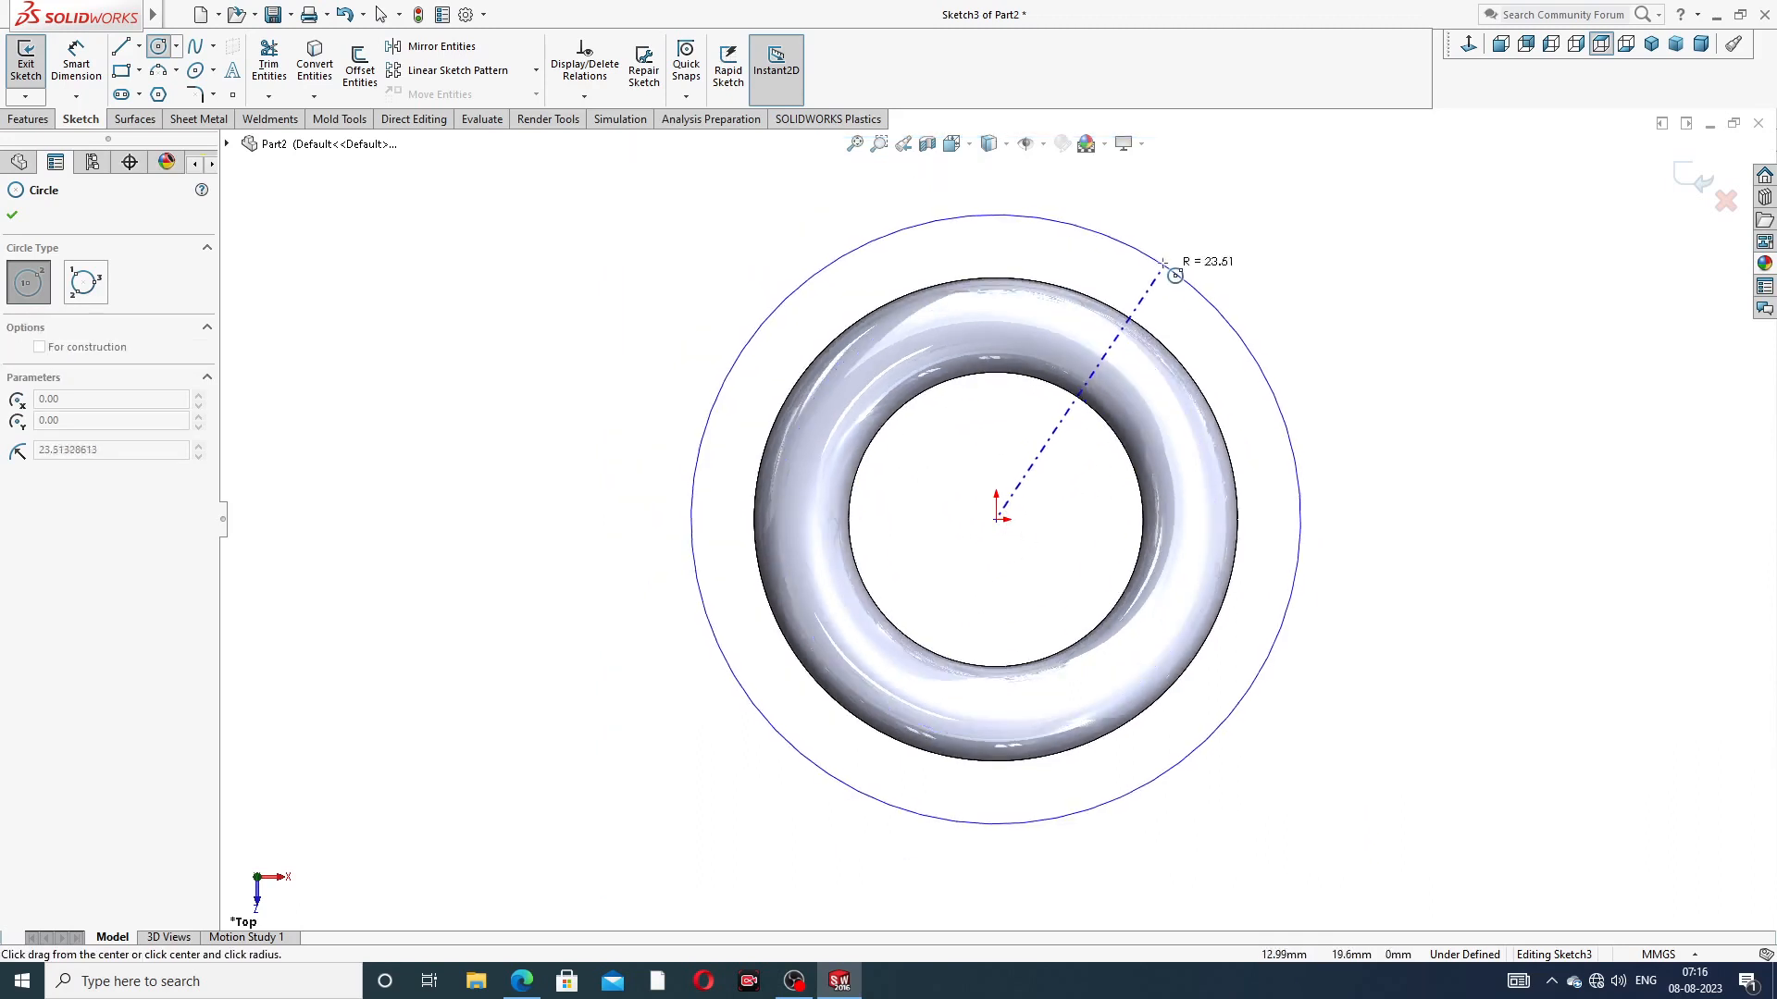
click(1178, 263)
right_click(1285, 232)
click(1314, 234)
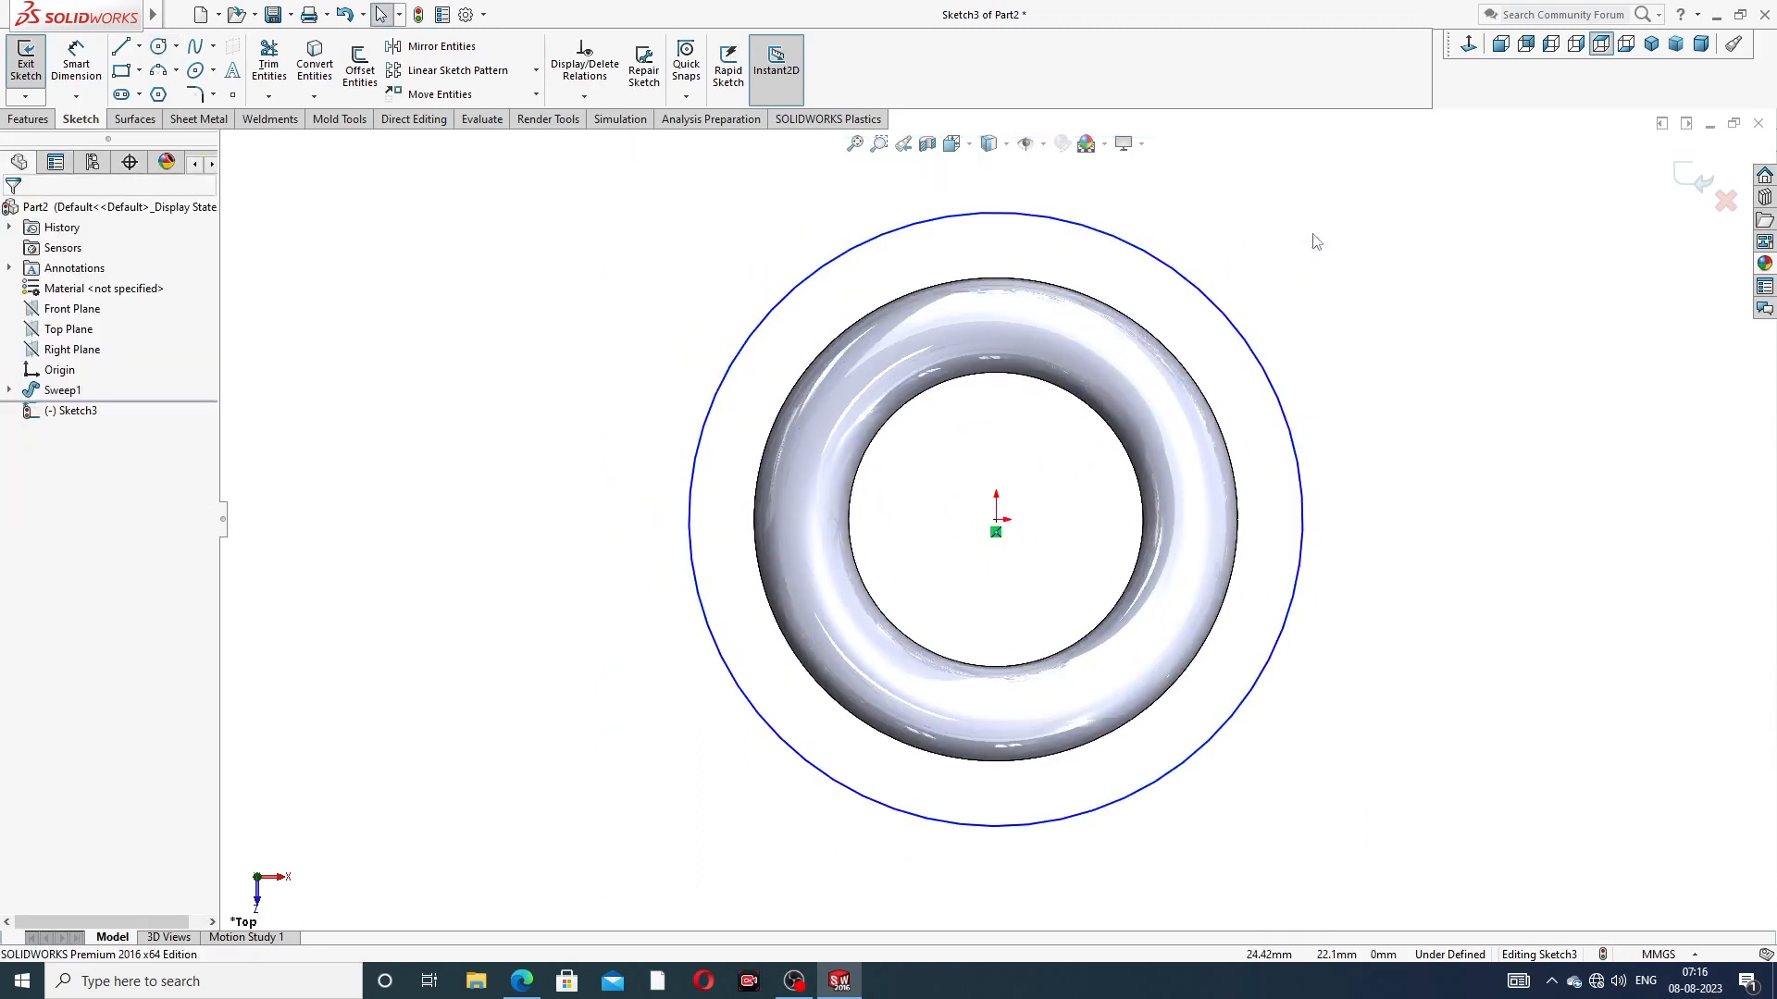
click(1000, 231)
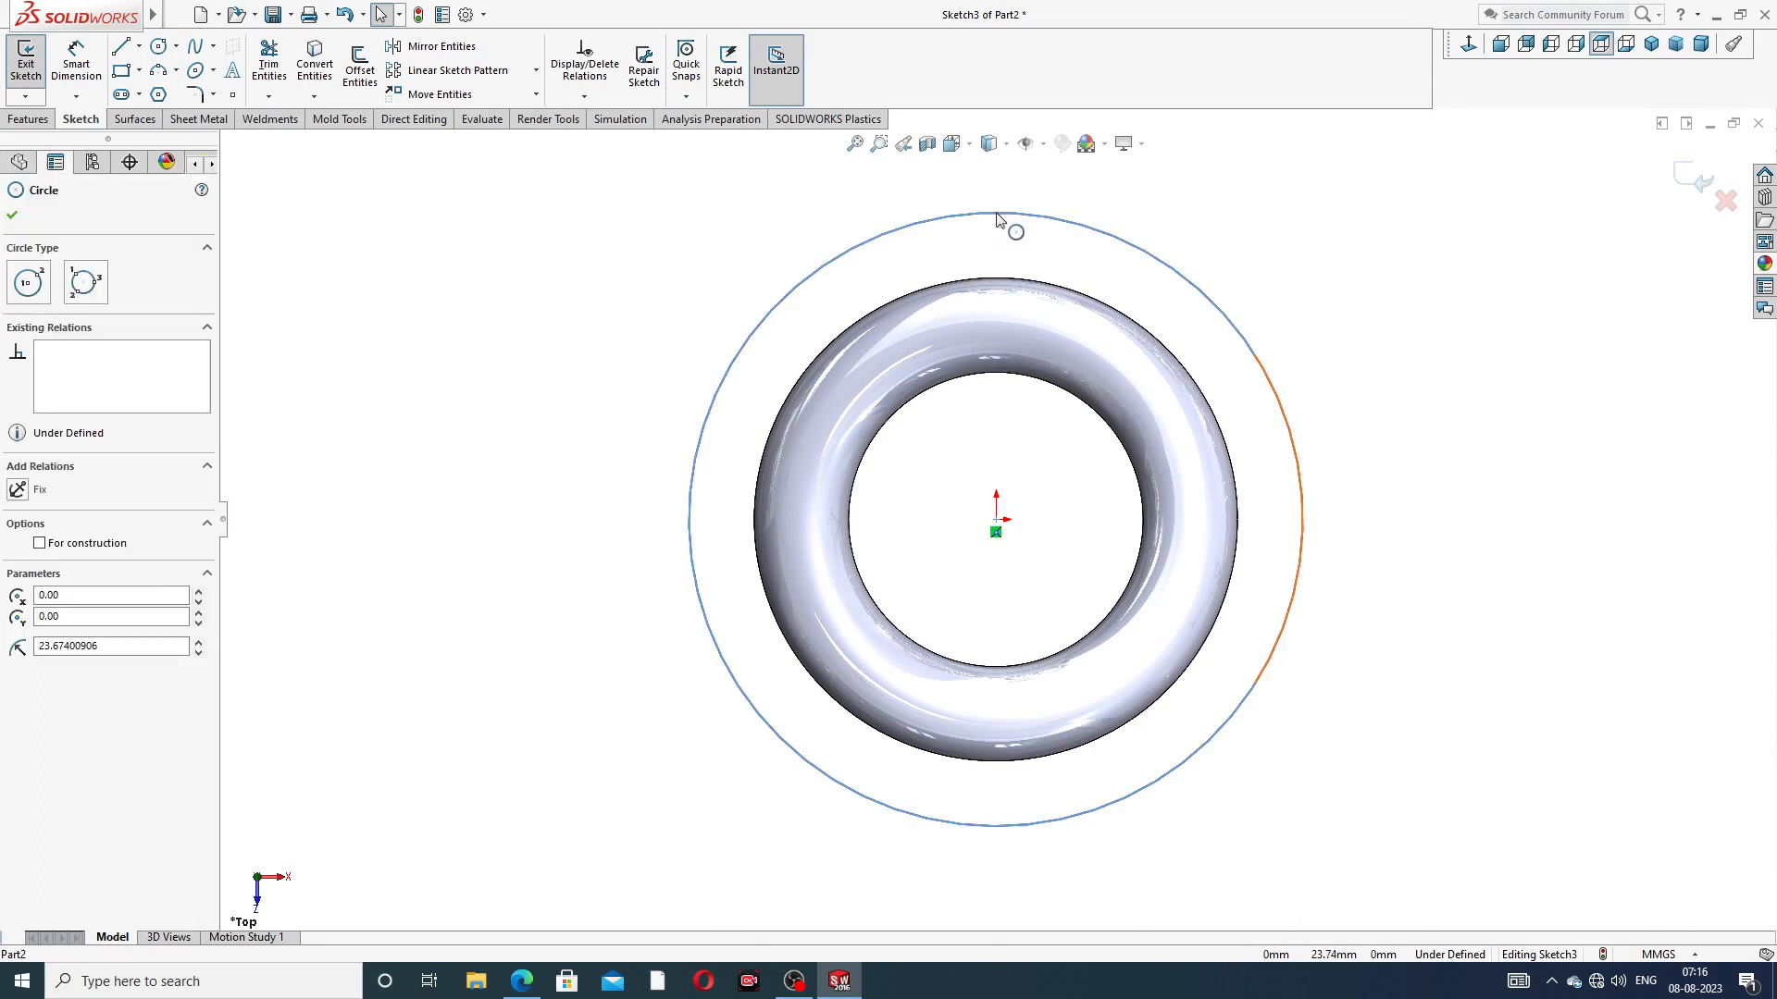
click(1212, 220)
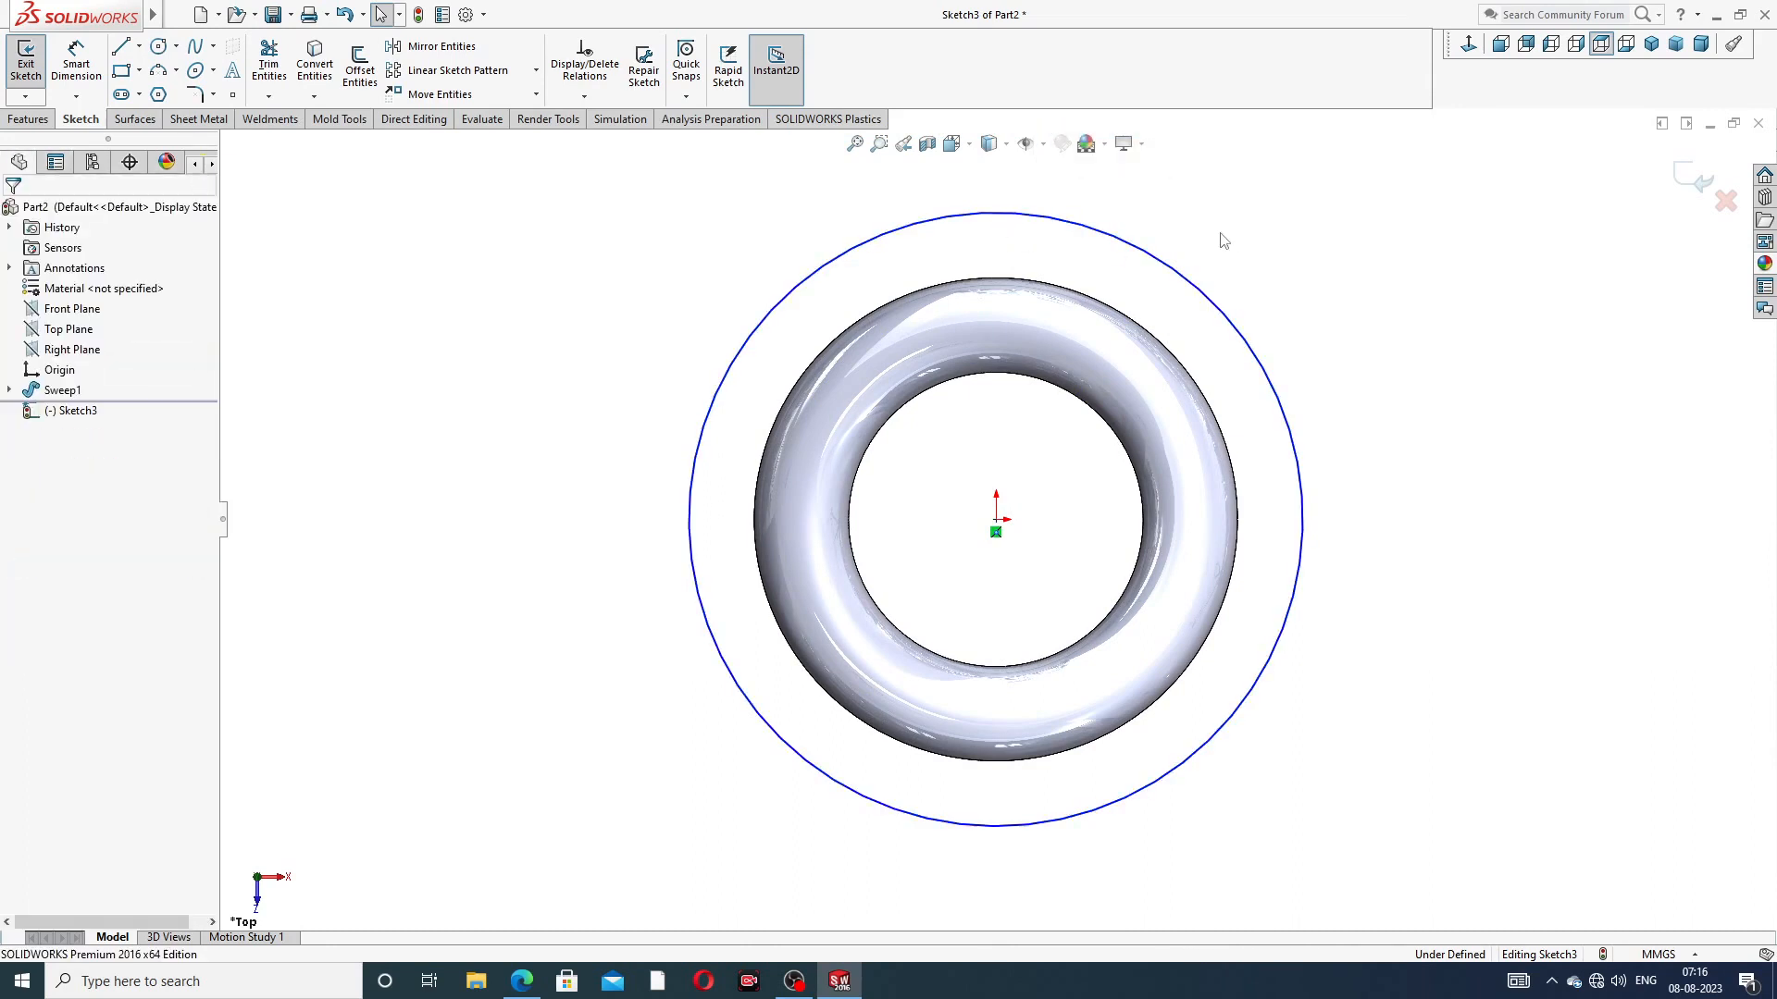
scroll(1126, 294, up, 2)
Cut-extrude the Top Plane circle 10 mm blind, with the direction reversed outward, to trim the coil's upper end flat
click(28, 118)
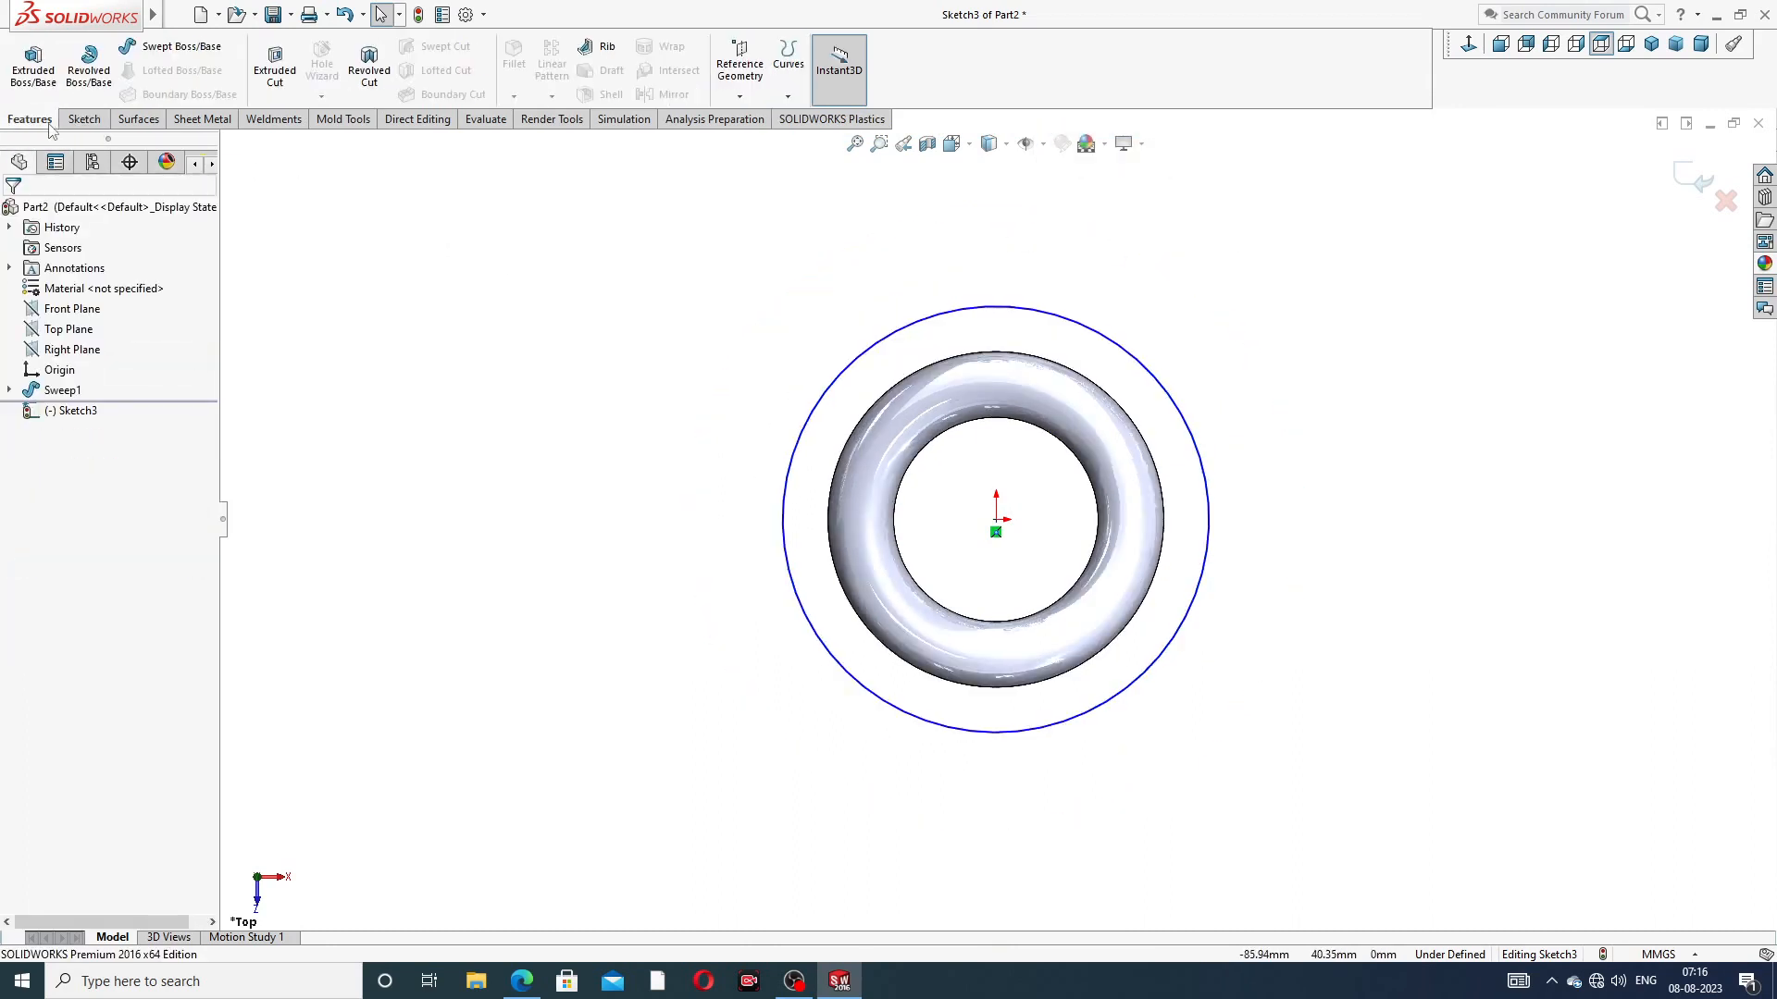
click(274, 74)
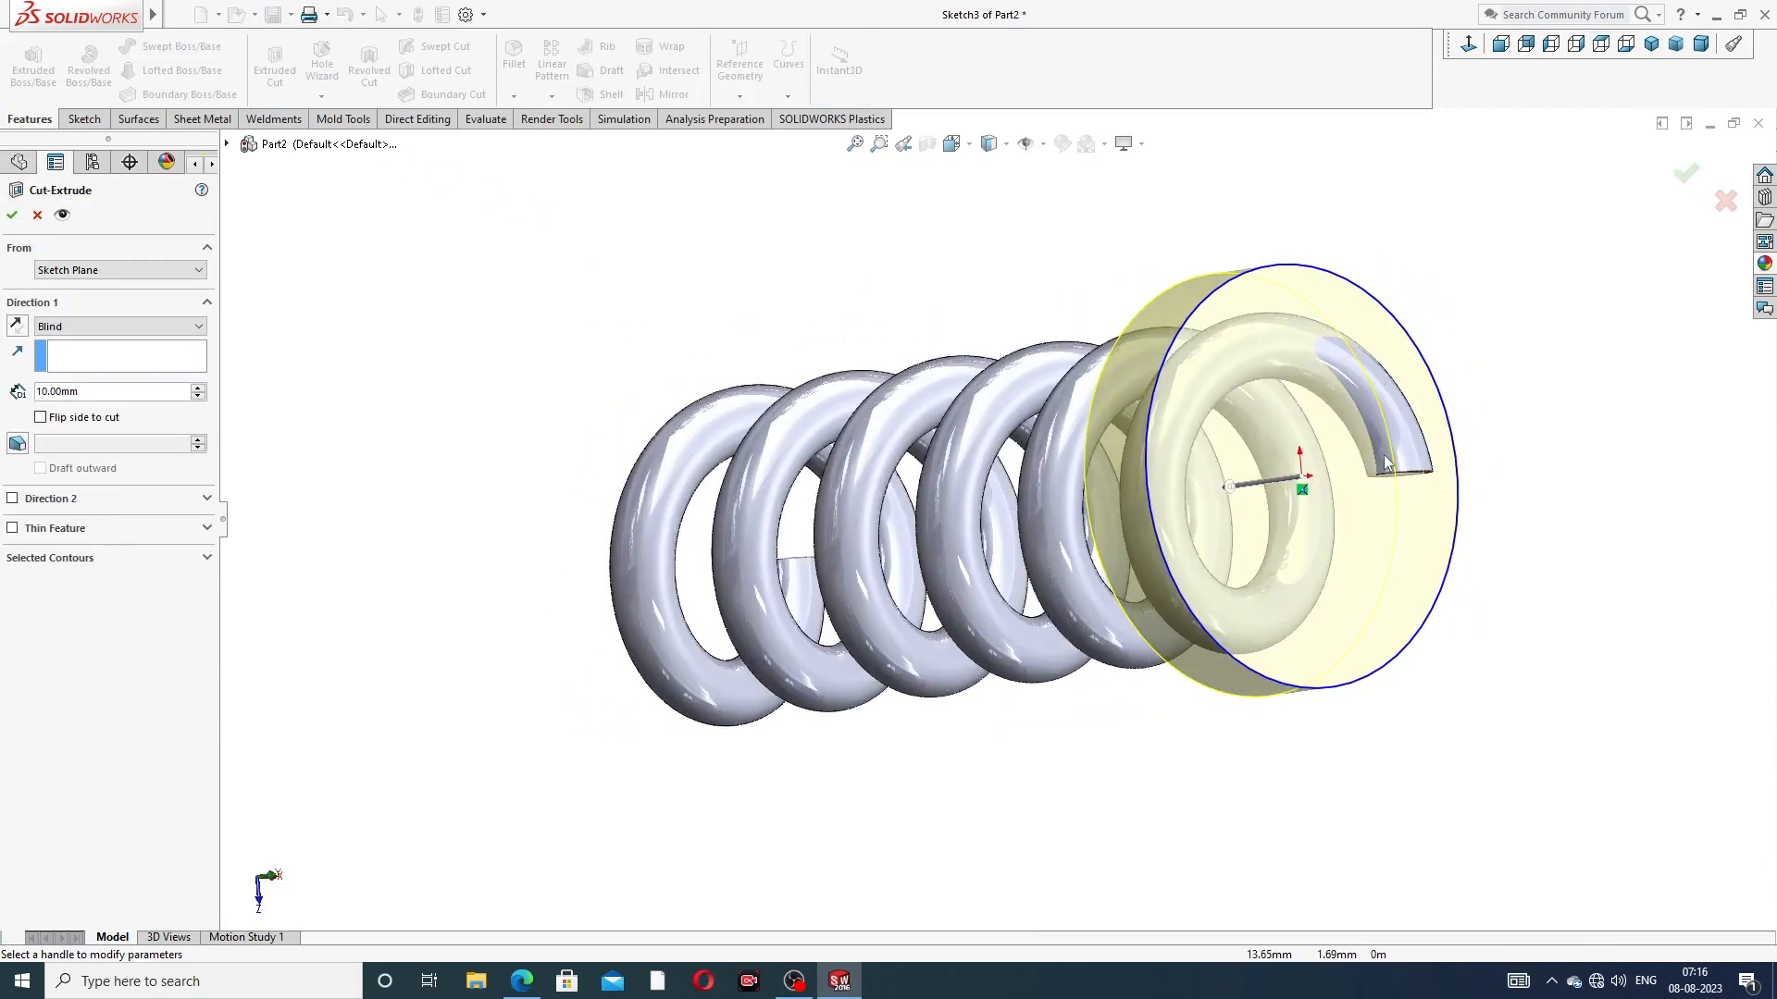
scroll(1247, 437, up, 3)
middle_drag(1246, 435, 1303, 433)
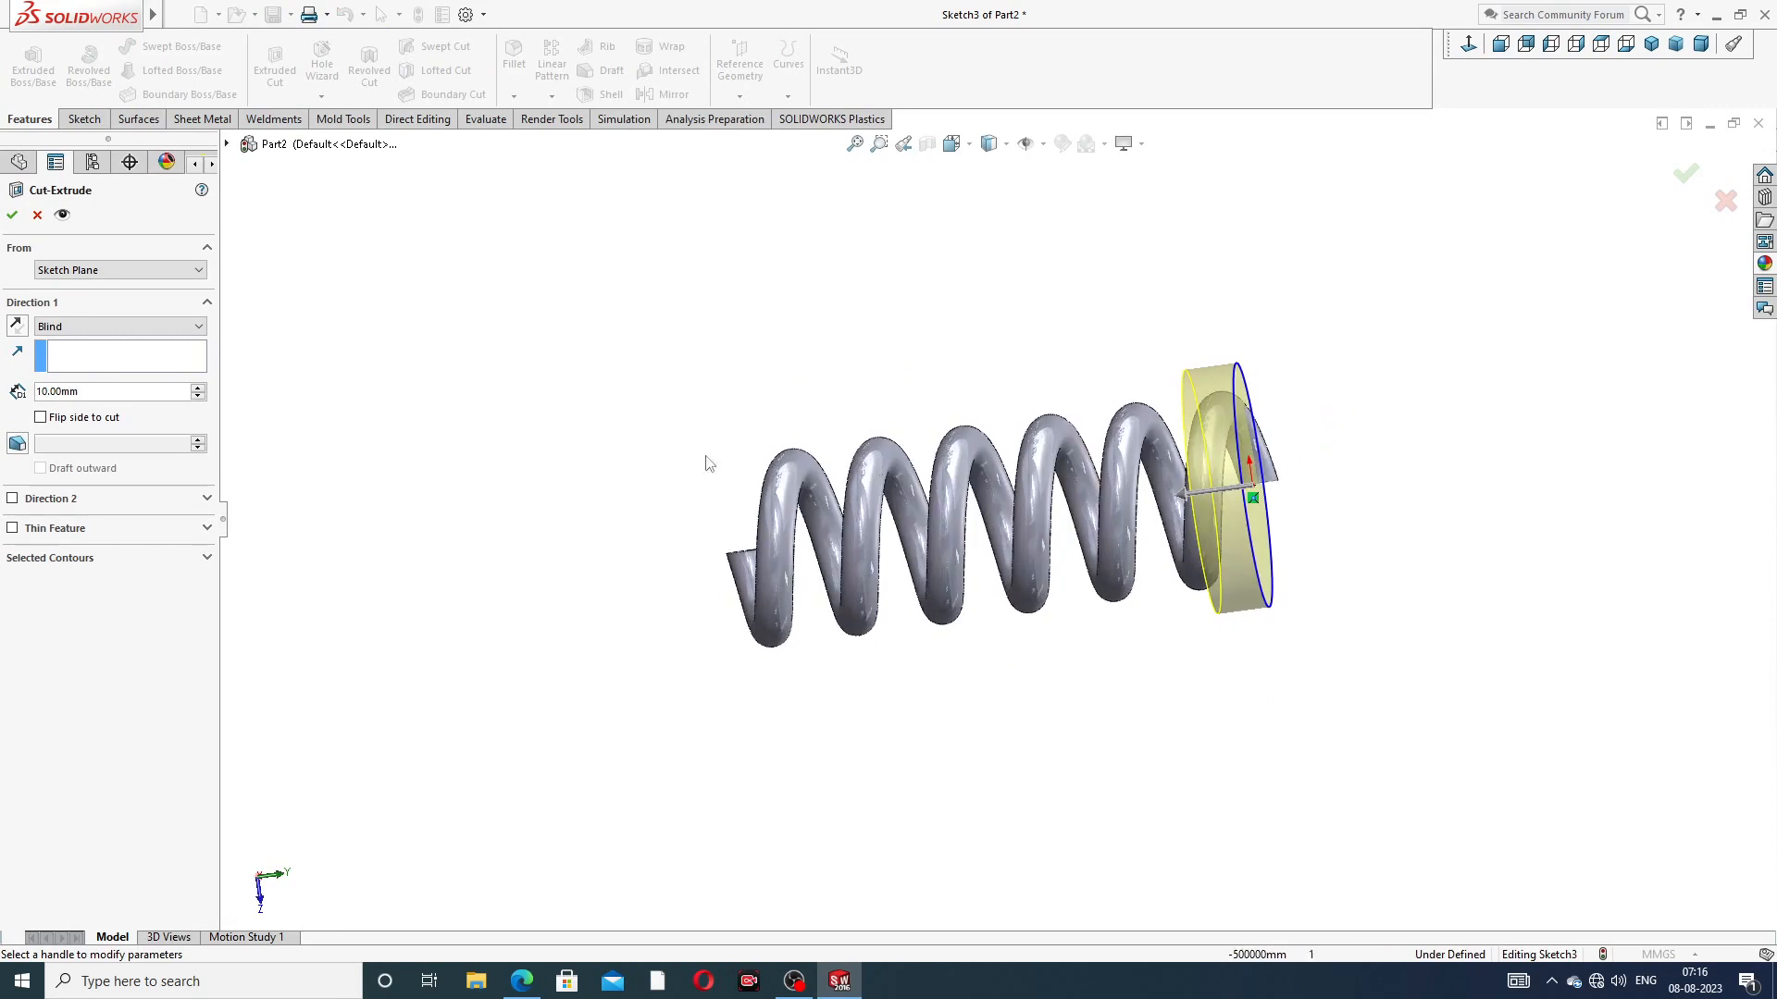
click(15, 325)
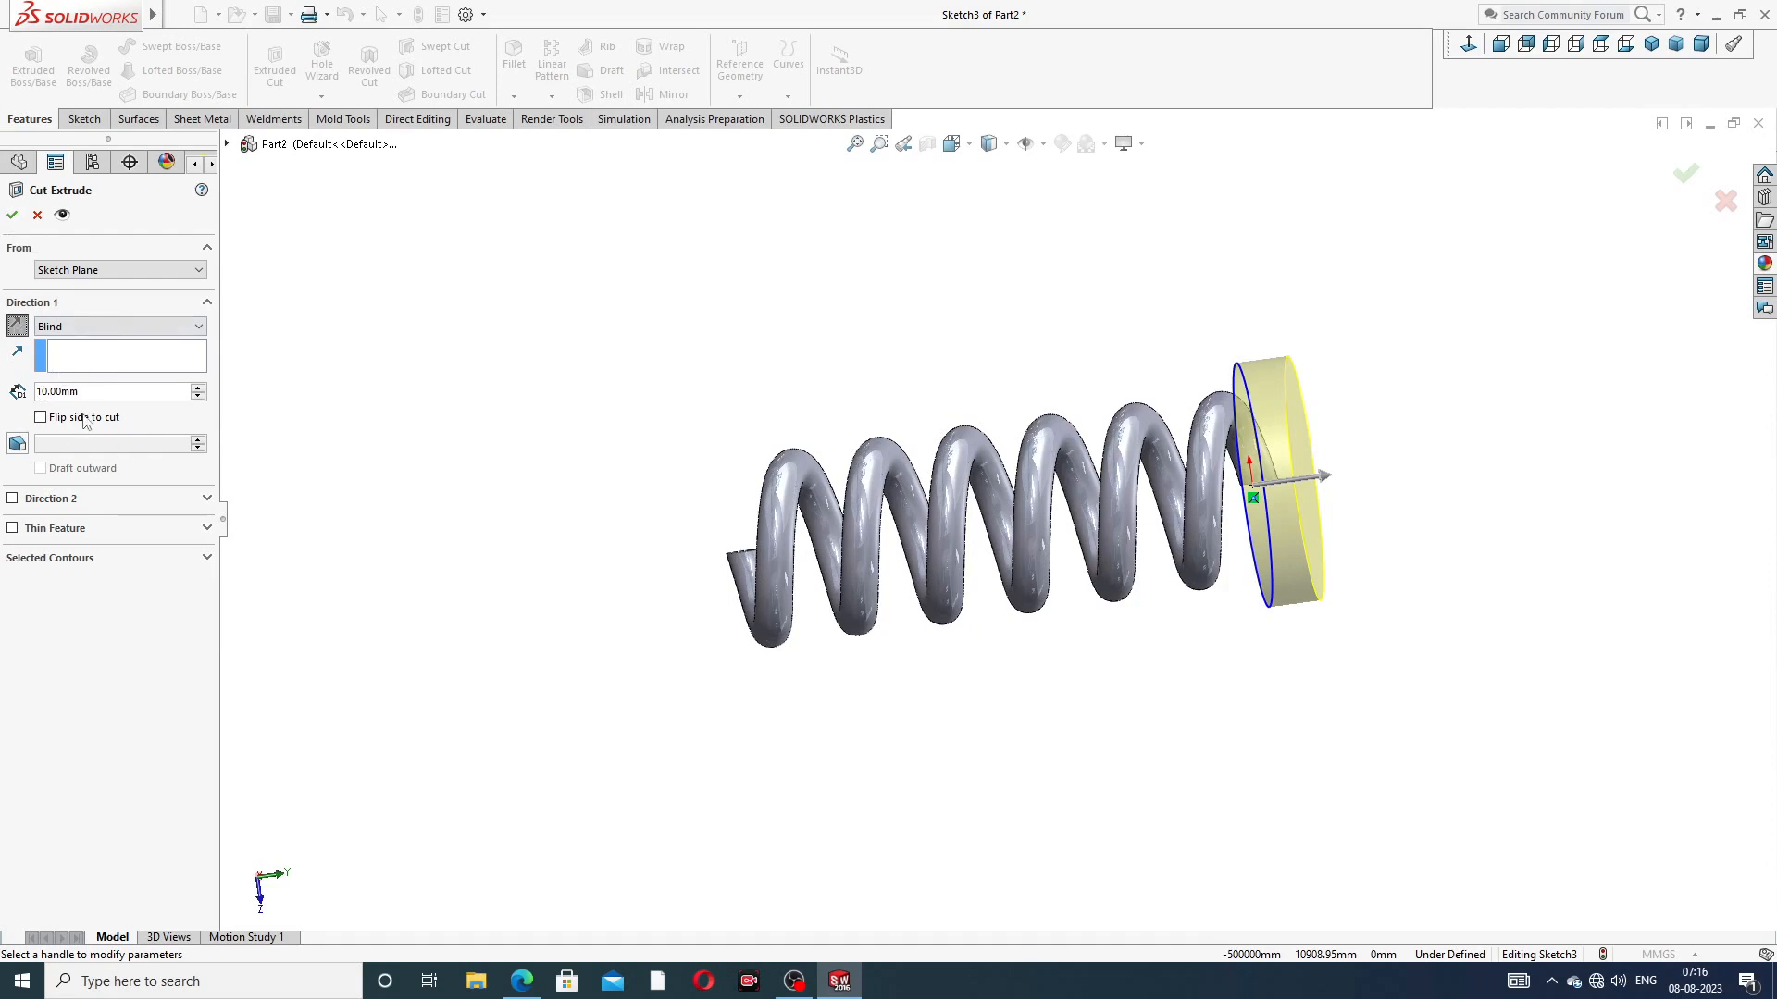
click(12, 215)
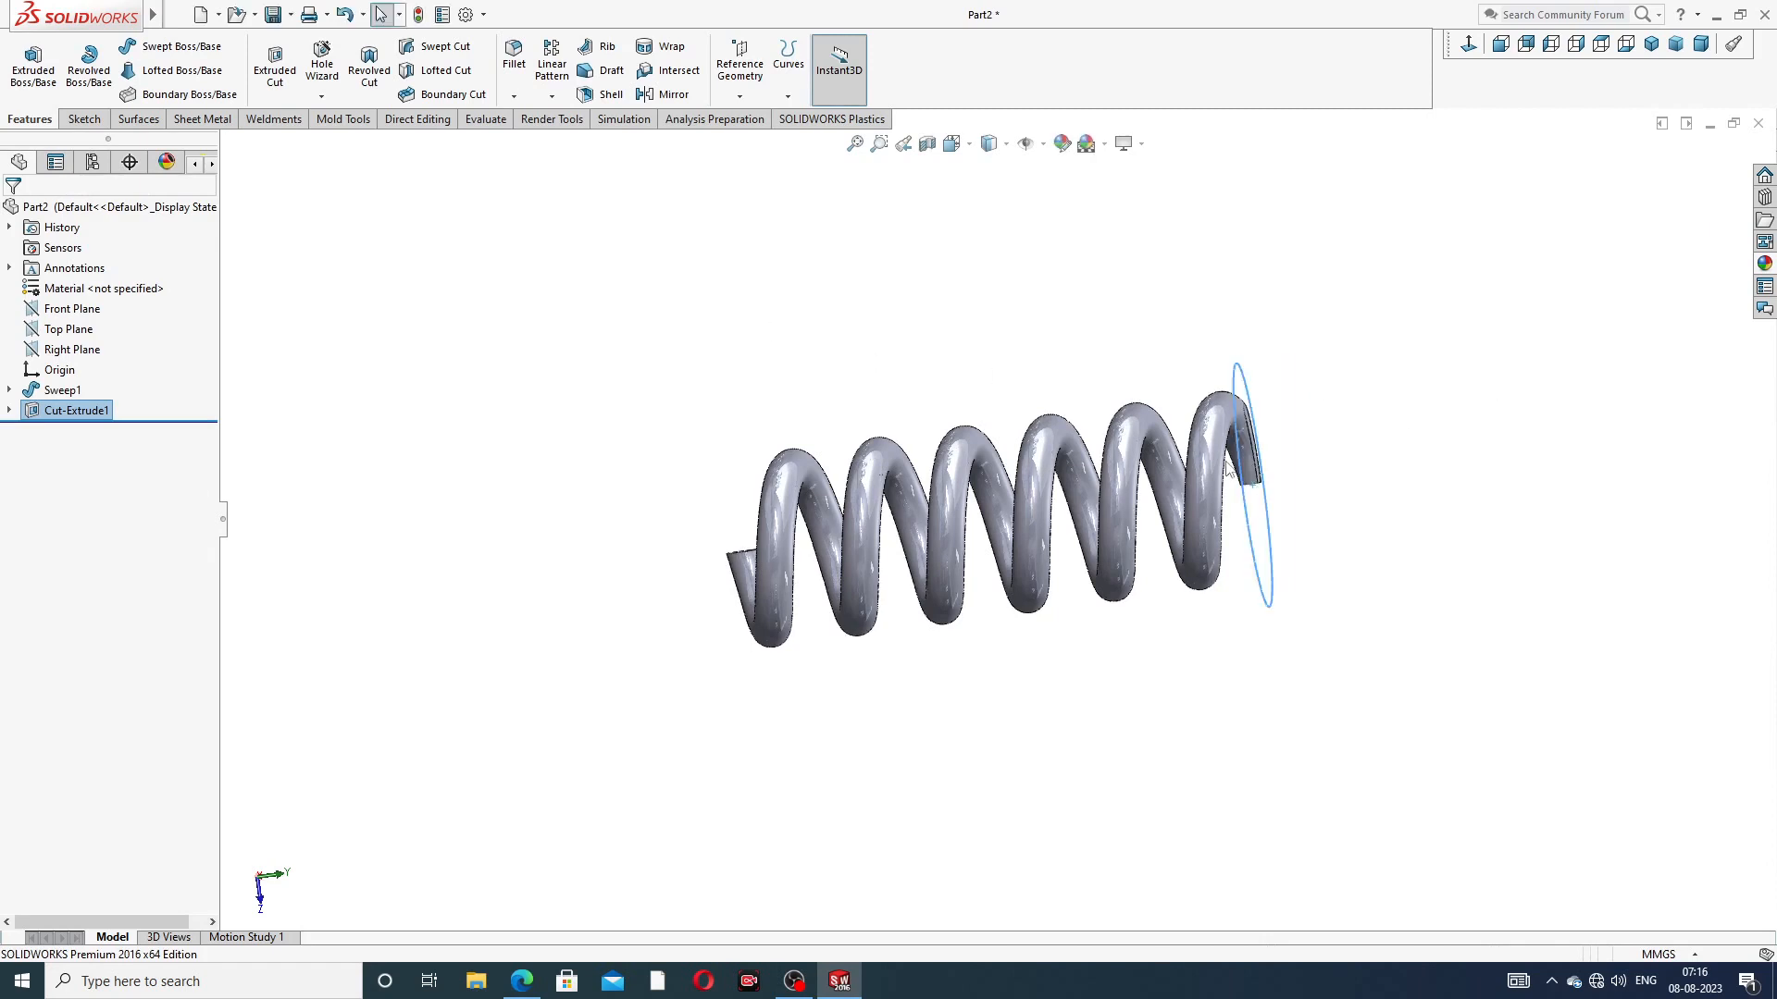
Examine the flat cut face at the spring's upper end and the untrimmed lower end from several angles
click(1324, 470)
middle_drag(1242, 508, 1106, 459)
scroll(1207, 448, down, 3)
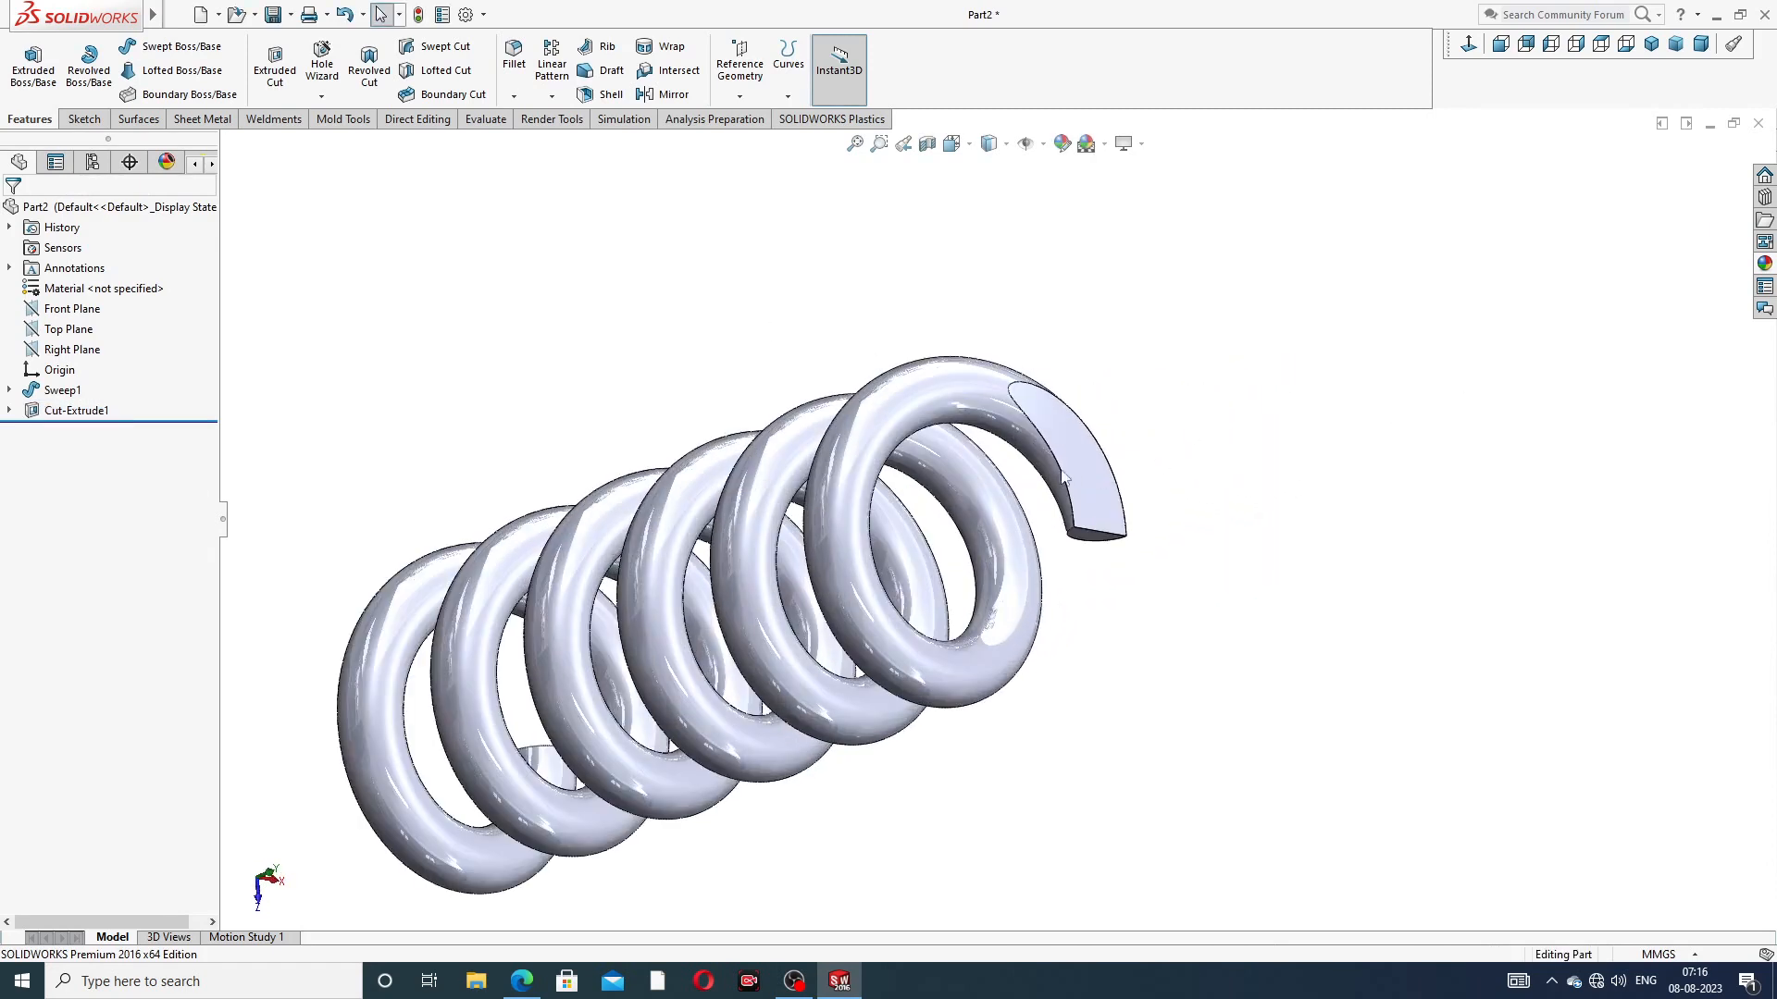
click(1087, 485)
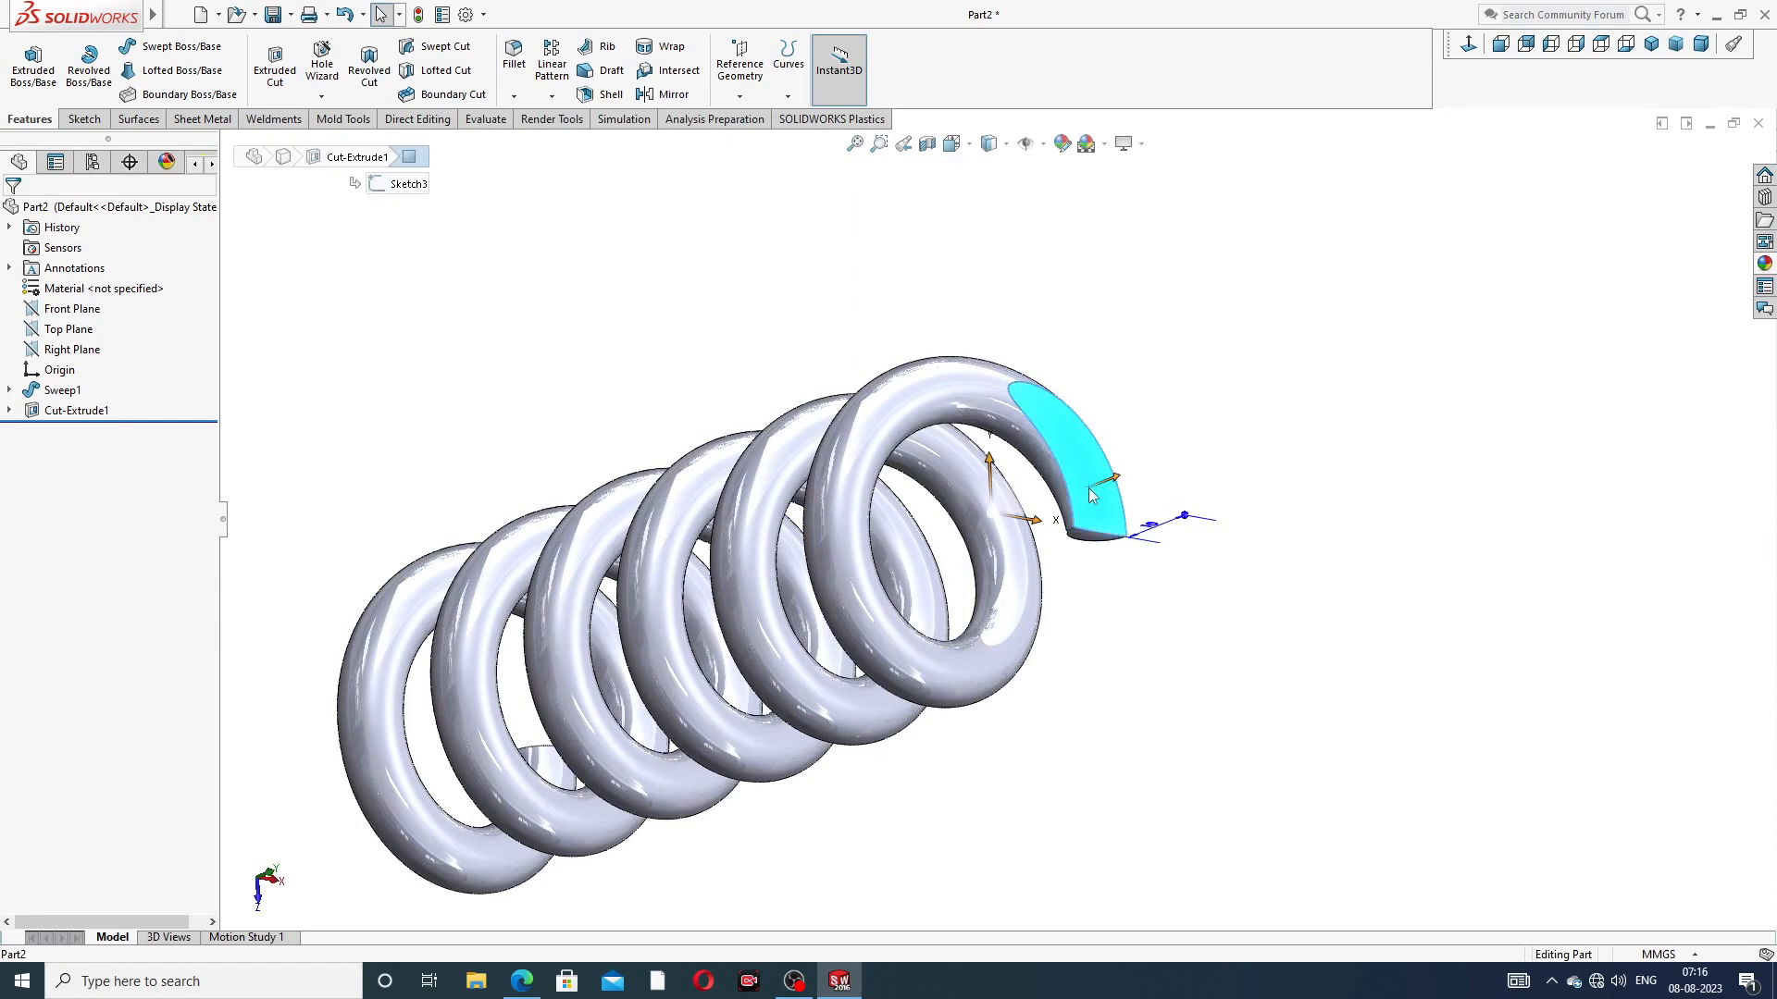
click(1118, 345)
scroll(1121, 359, up, 2)
middle_drag(1015, 562, 824, 418)
scroll(885, 588, up, 3)
middle_drag(984, 618, 776, 465)
middle_drag(840, 702, 1139, 623)
scroll(949, 626, down, 3)
Create a reference plane parallel to the Top Plane and coincident with the vertex on the coil's lower end face
click(74, 335)
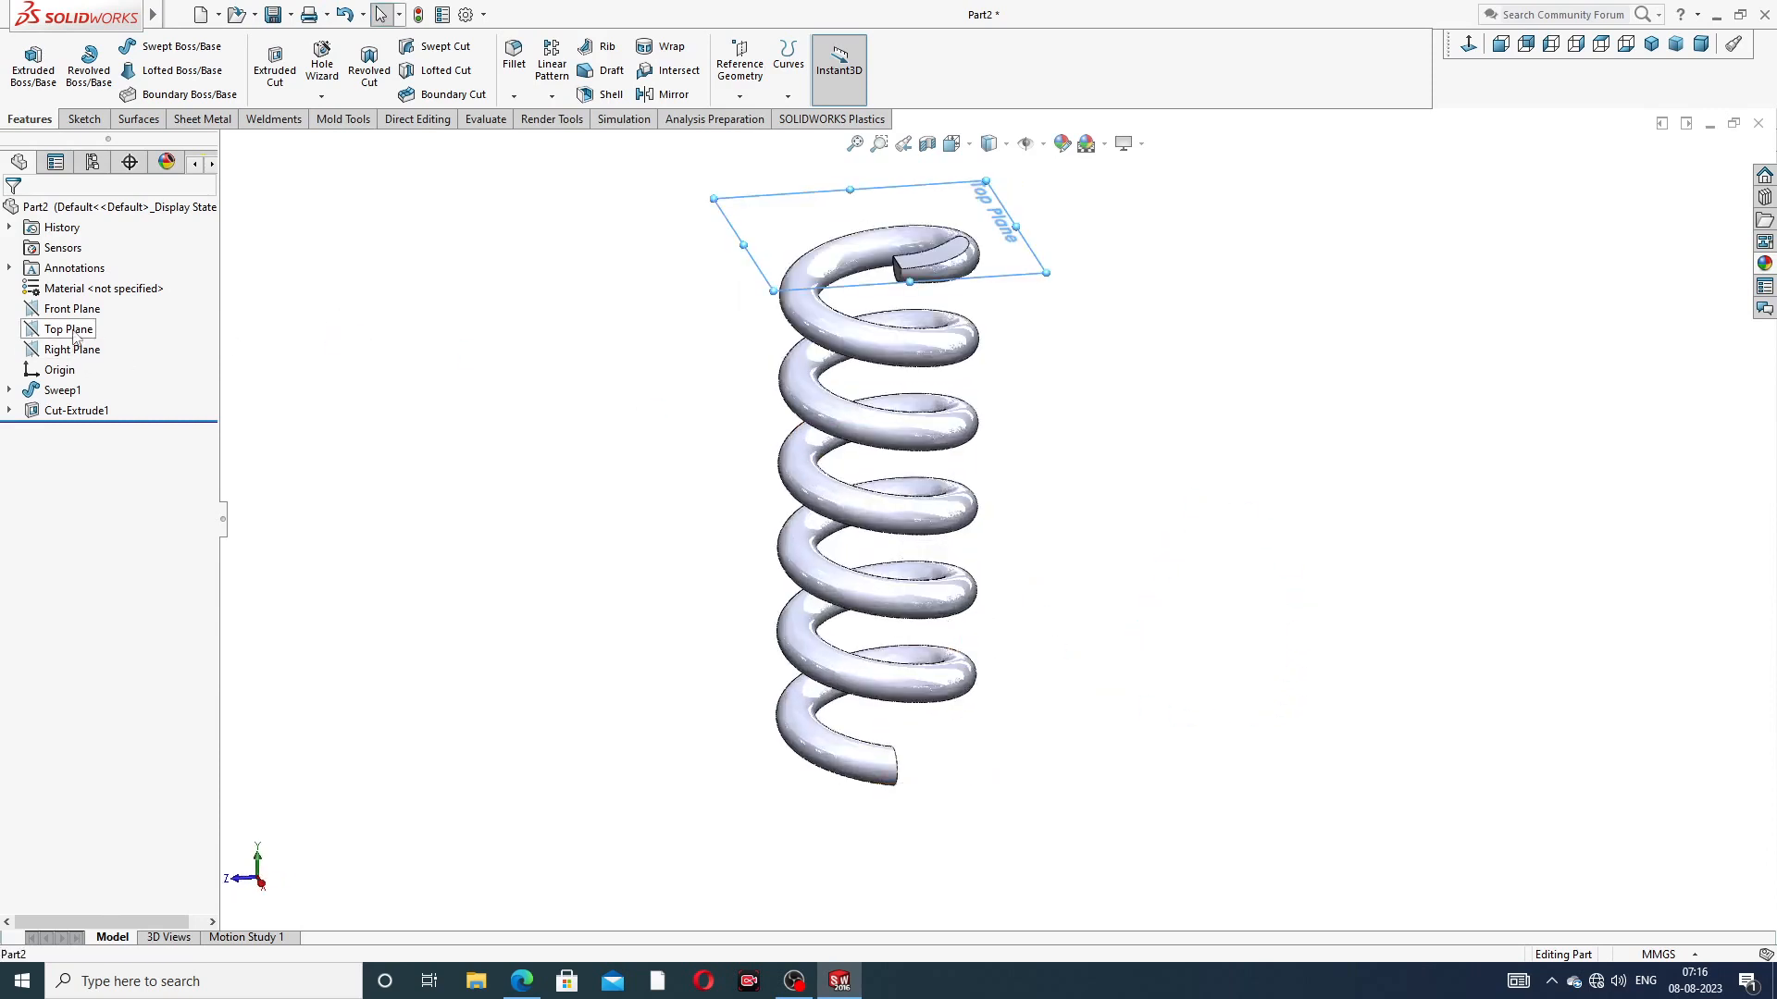
click(749, 97)
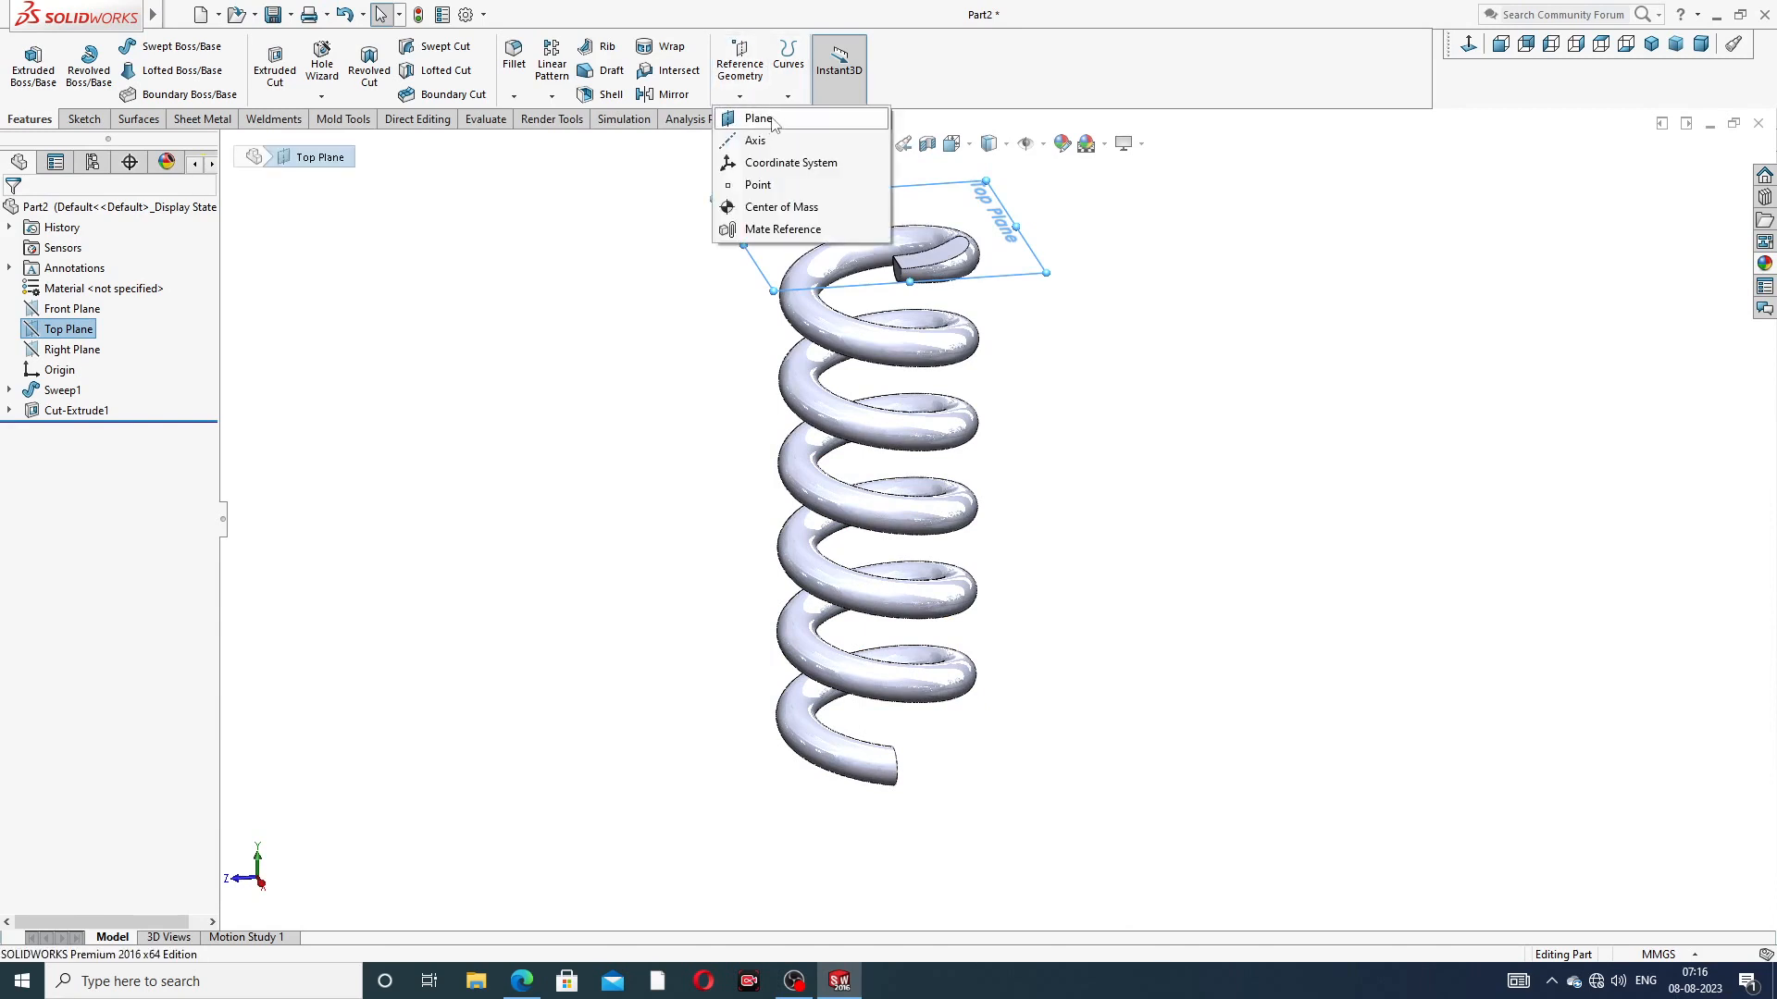
click(780, 119)
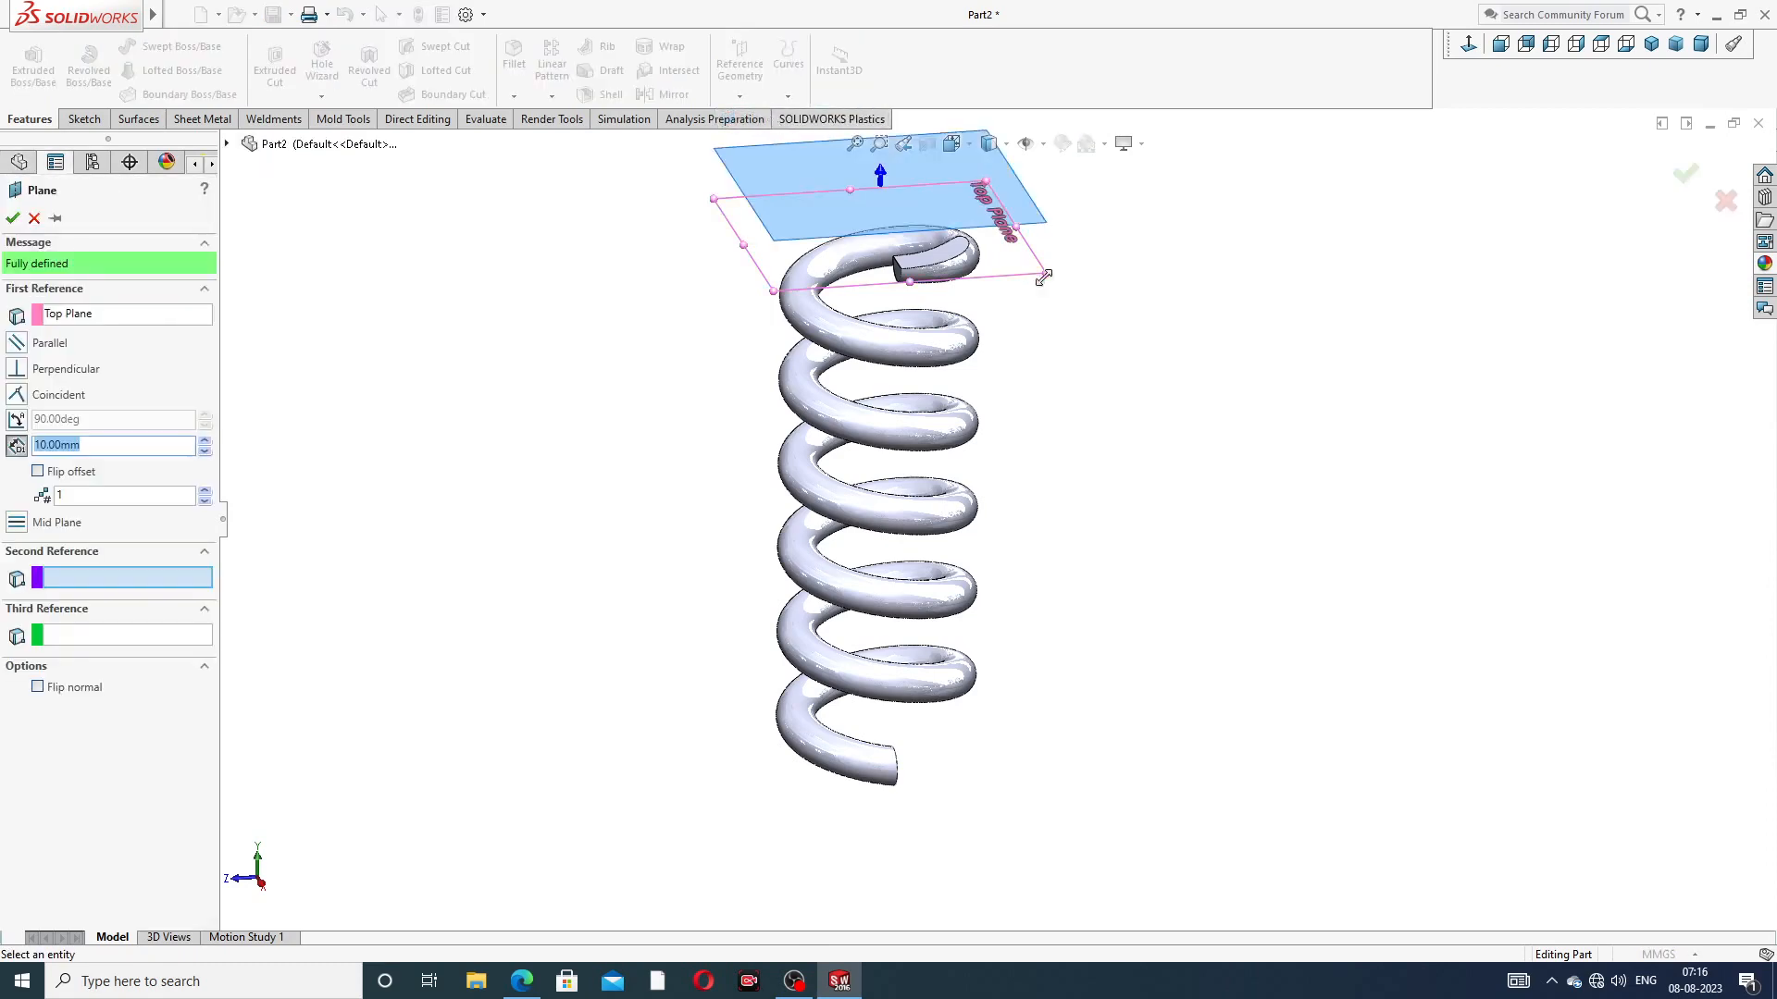
scroll(938, 783, down, 4)
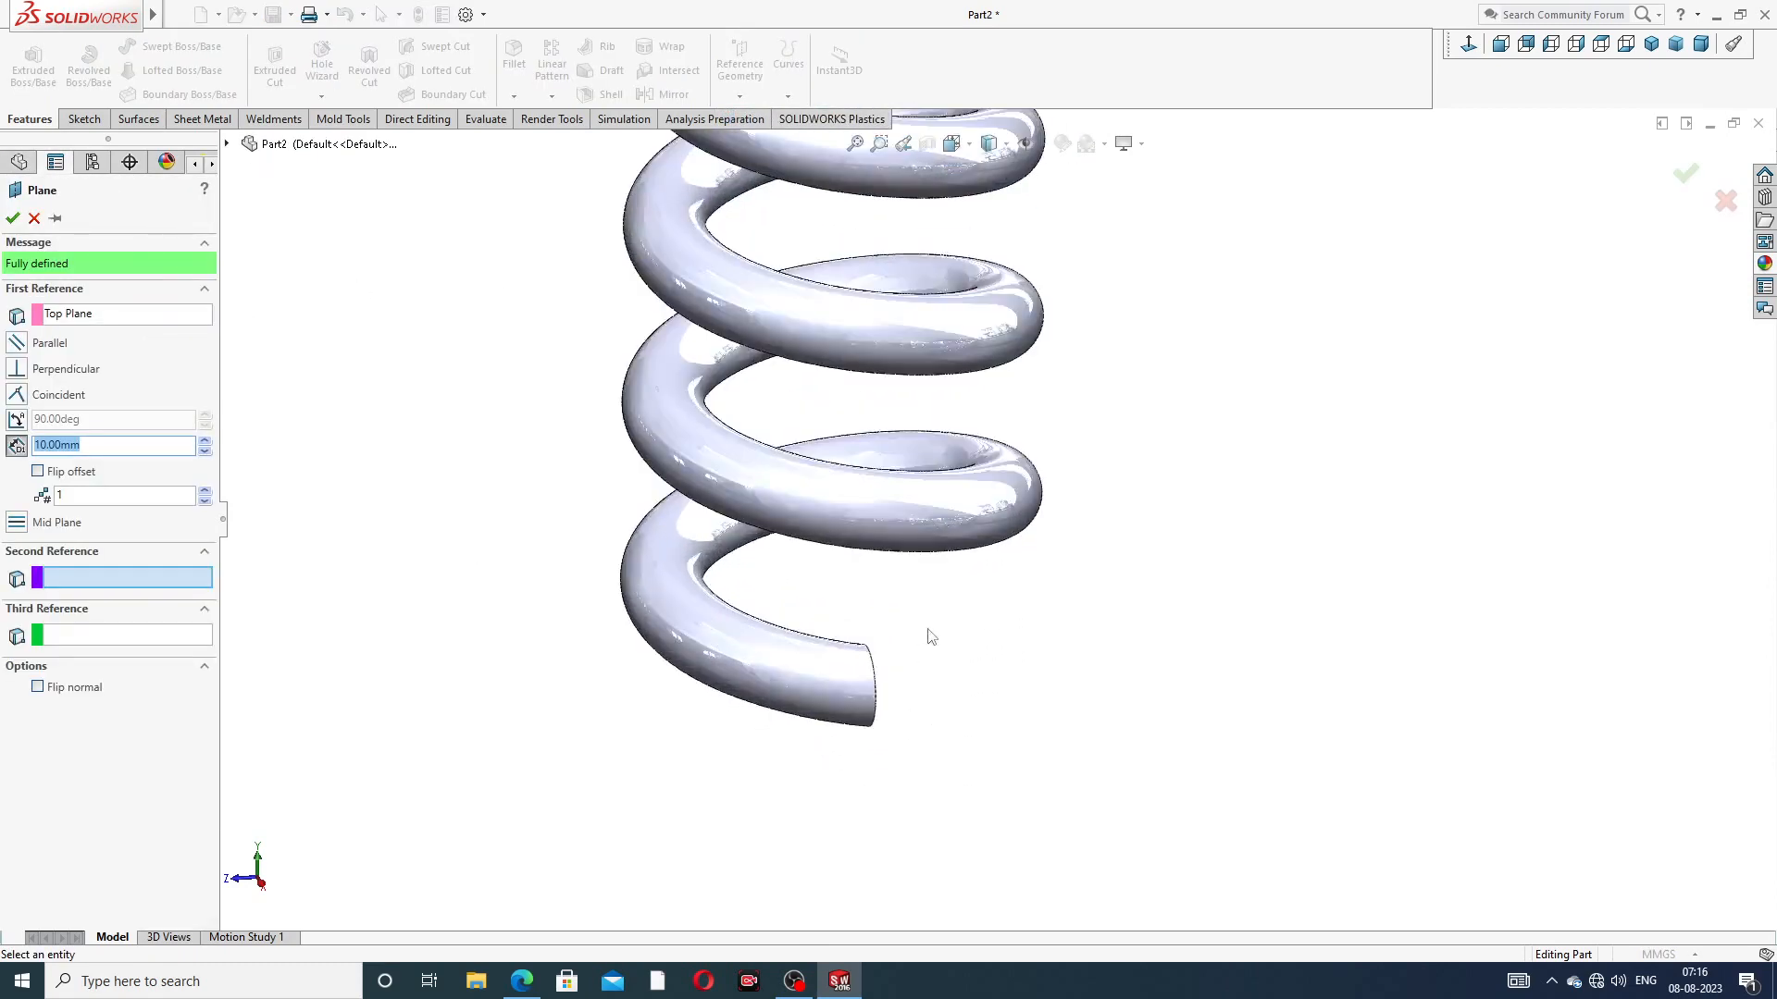
middle_drag(925, 633, 830, 597)
scroll(918, 726, down, 1)
scroll(919, 731, down, 3)
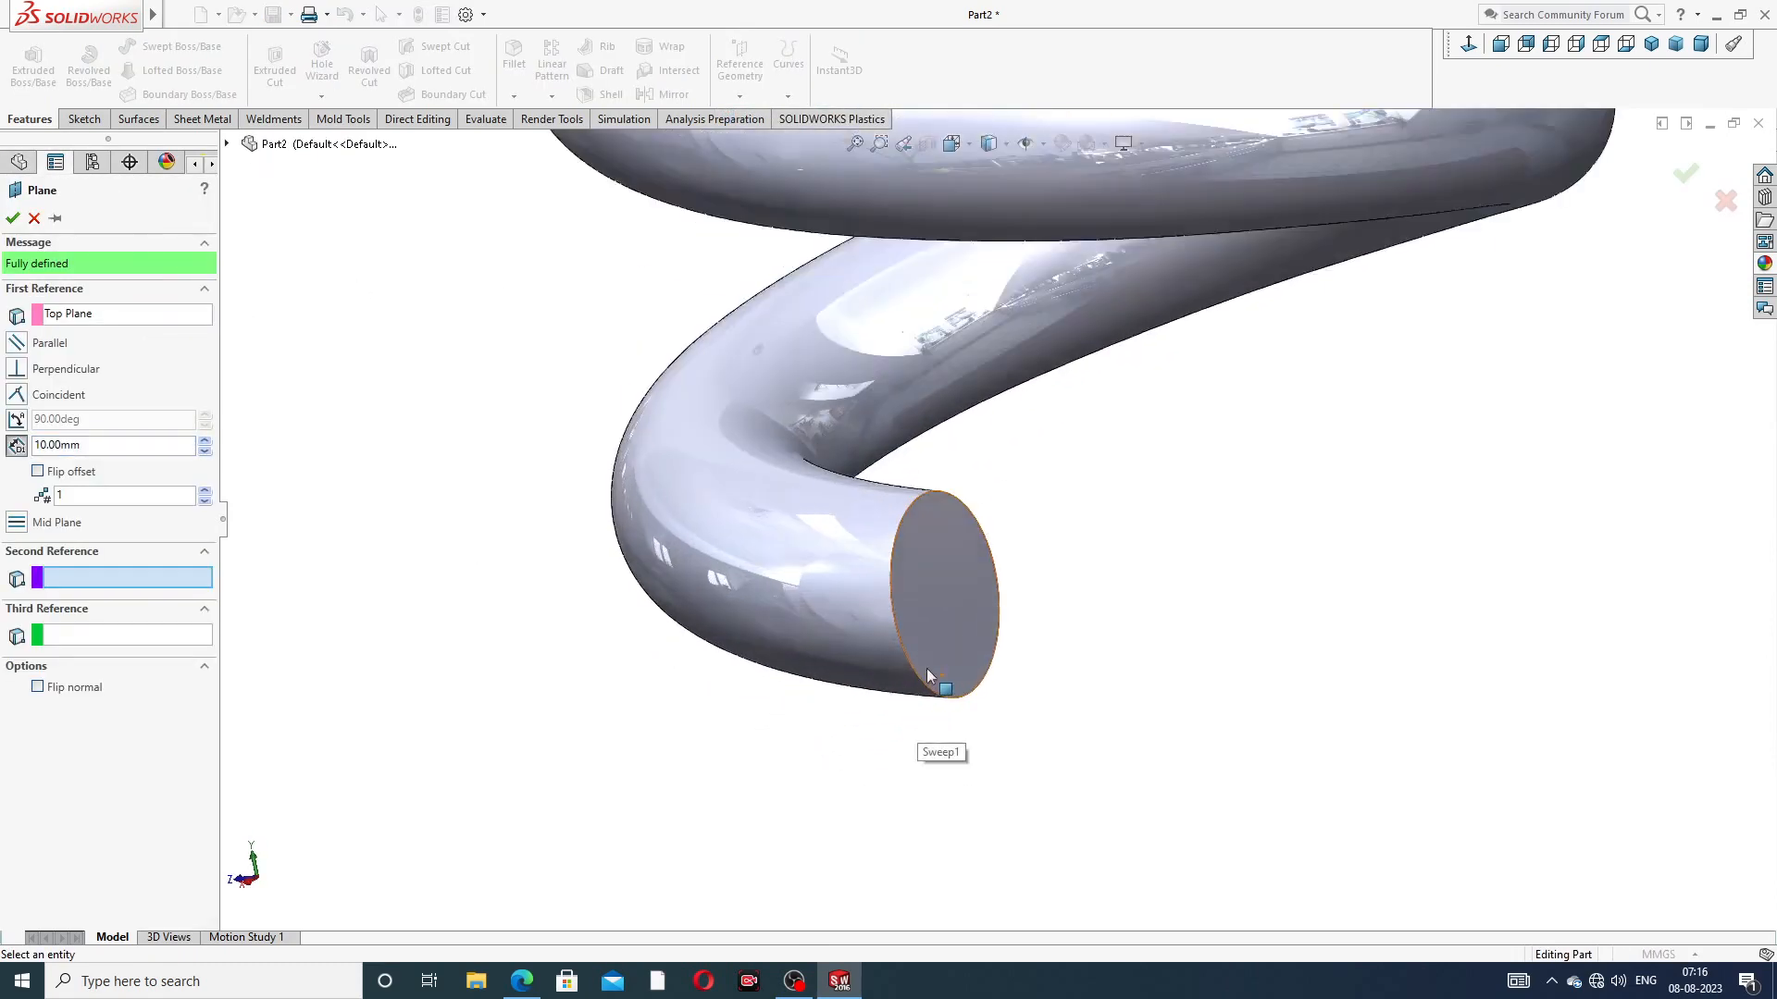
click(892, 618)
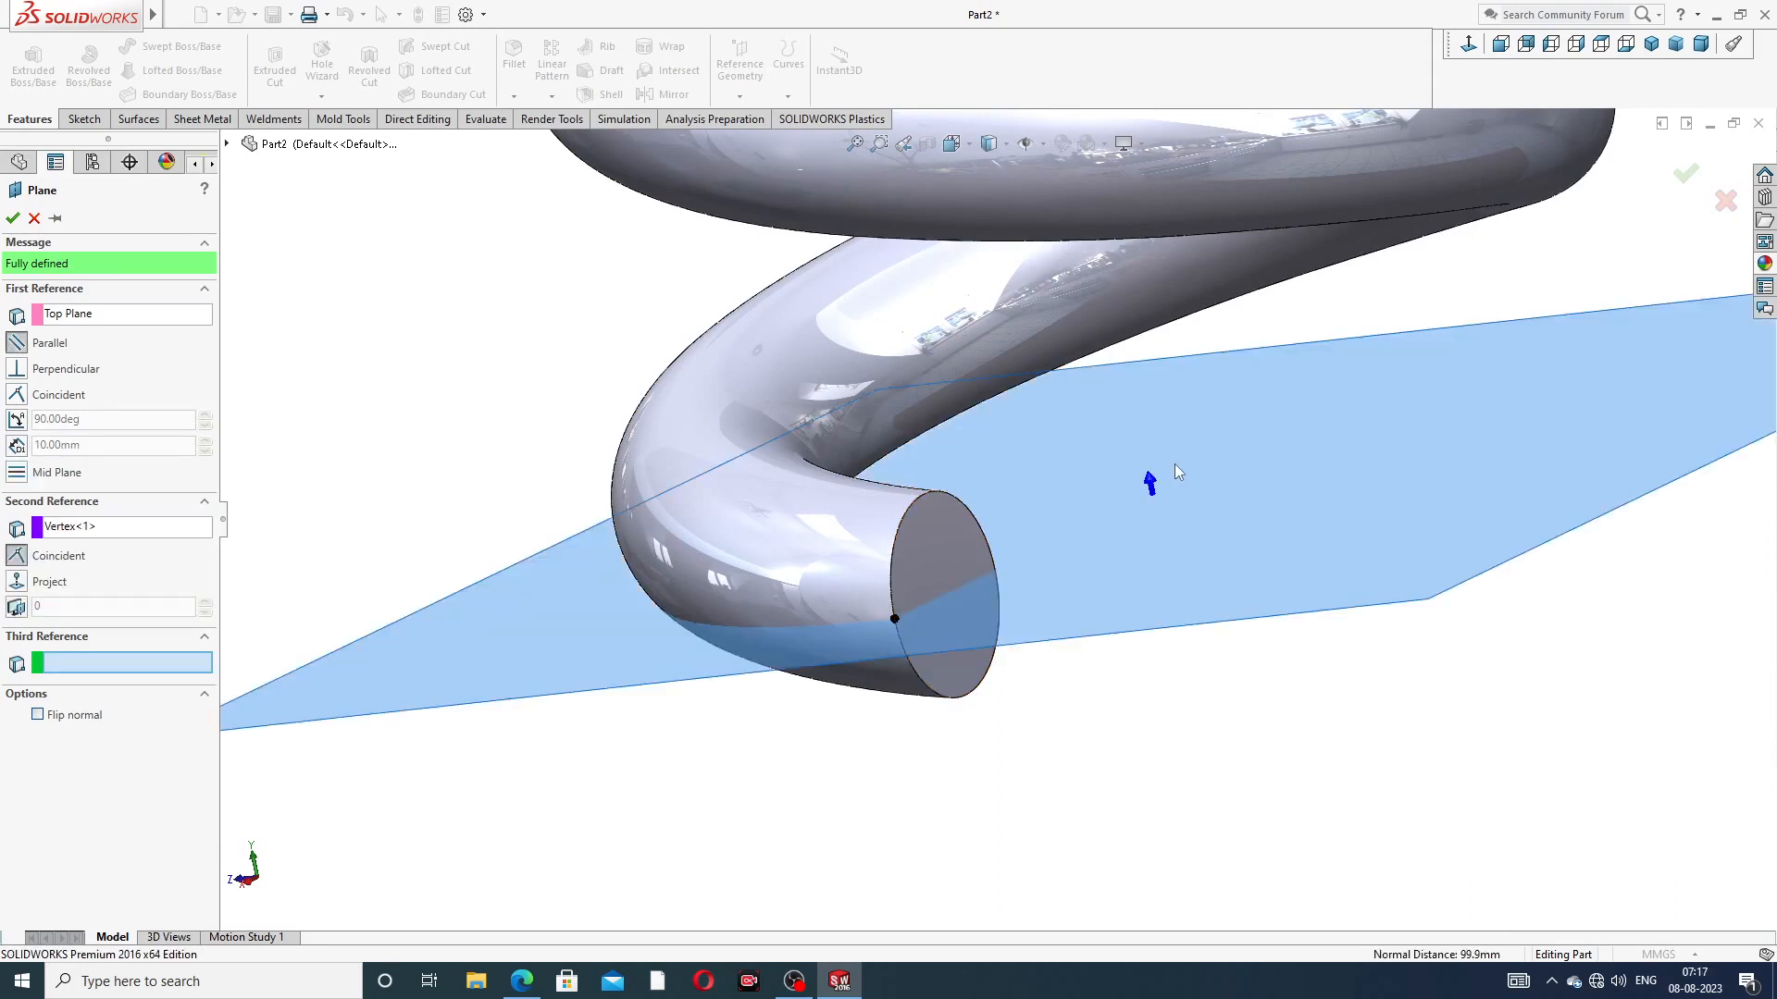
scroll(1181, 464, up, 2)
scroll(1181, 473, up, 2)
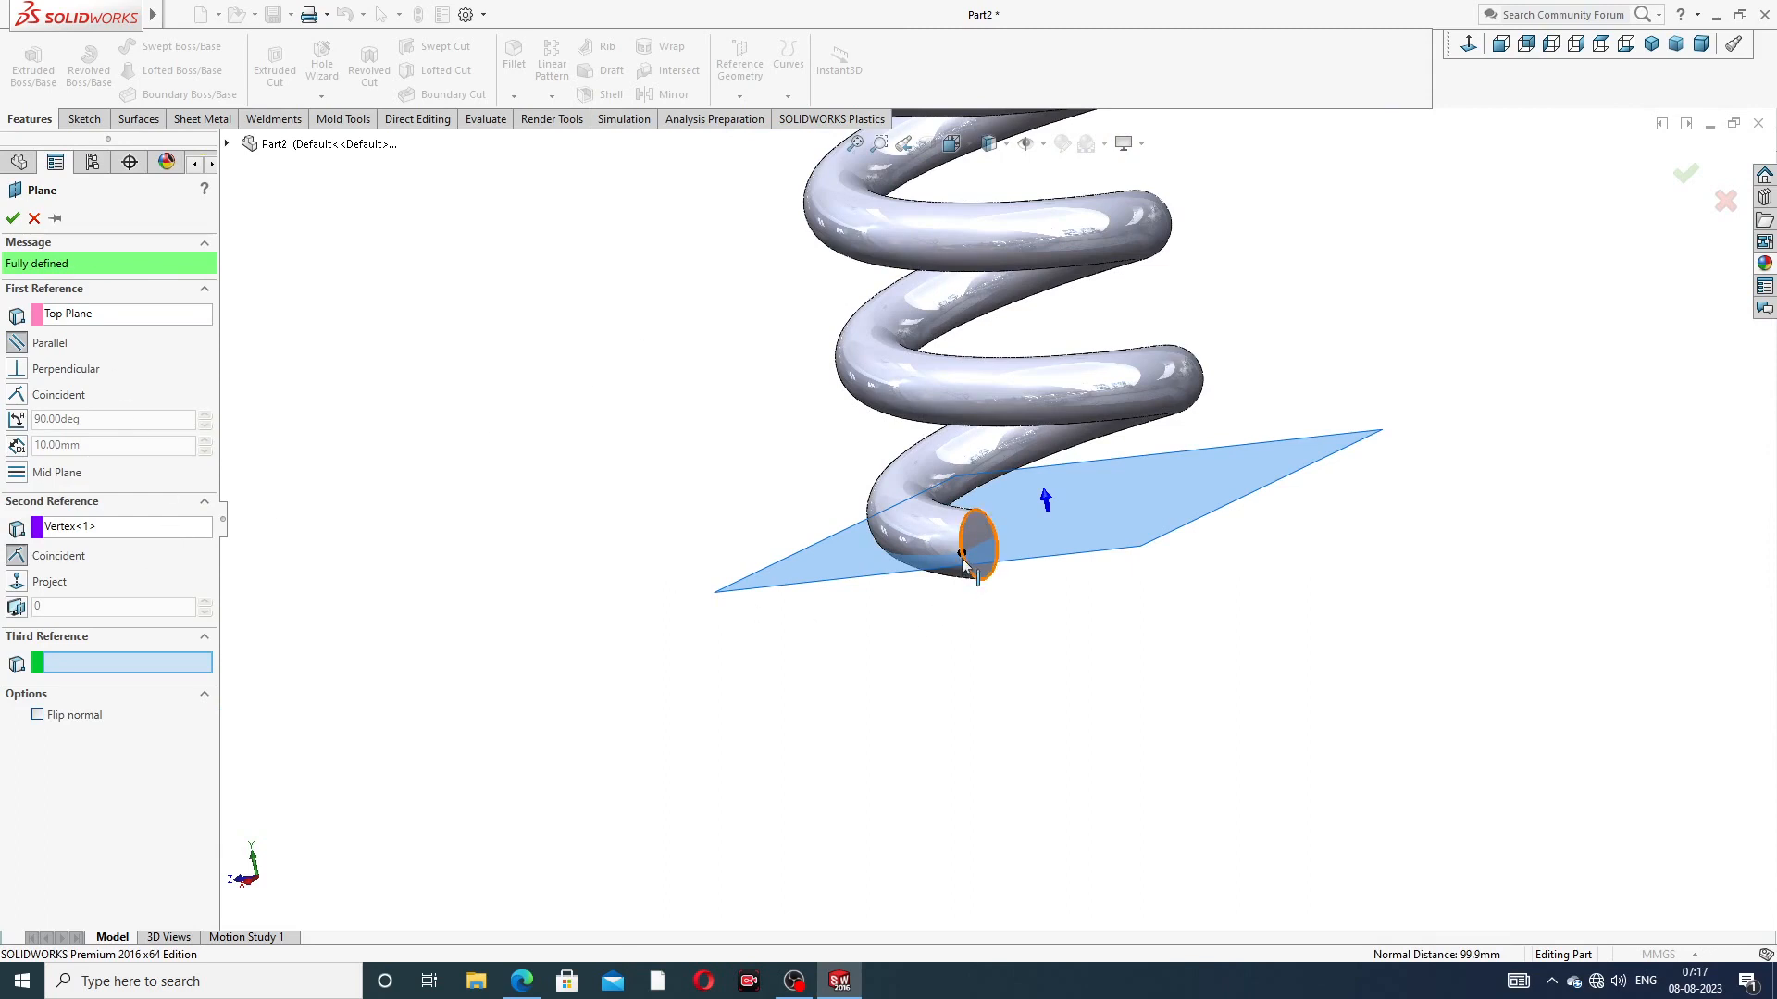
click(13, 218)
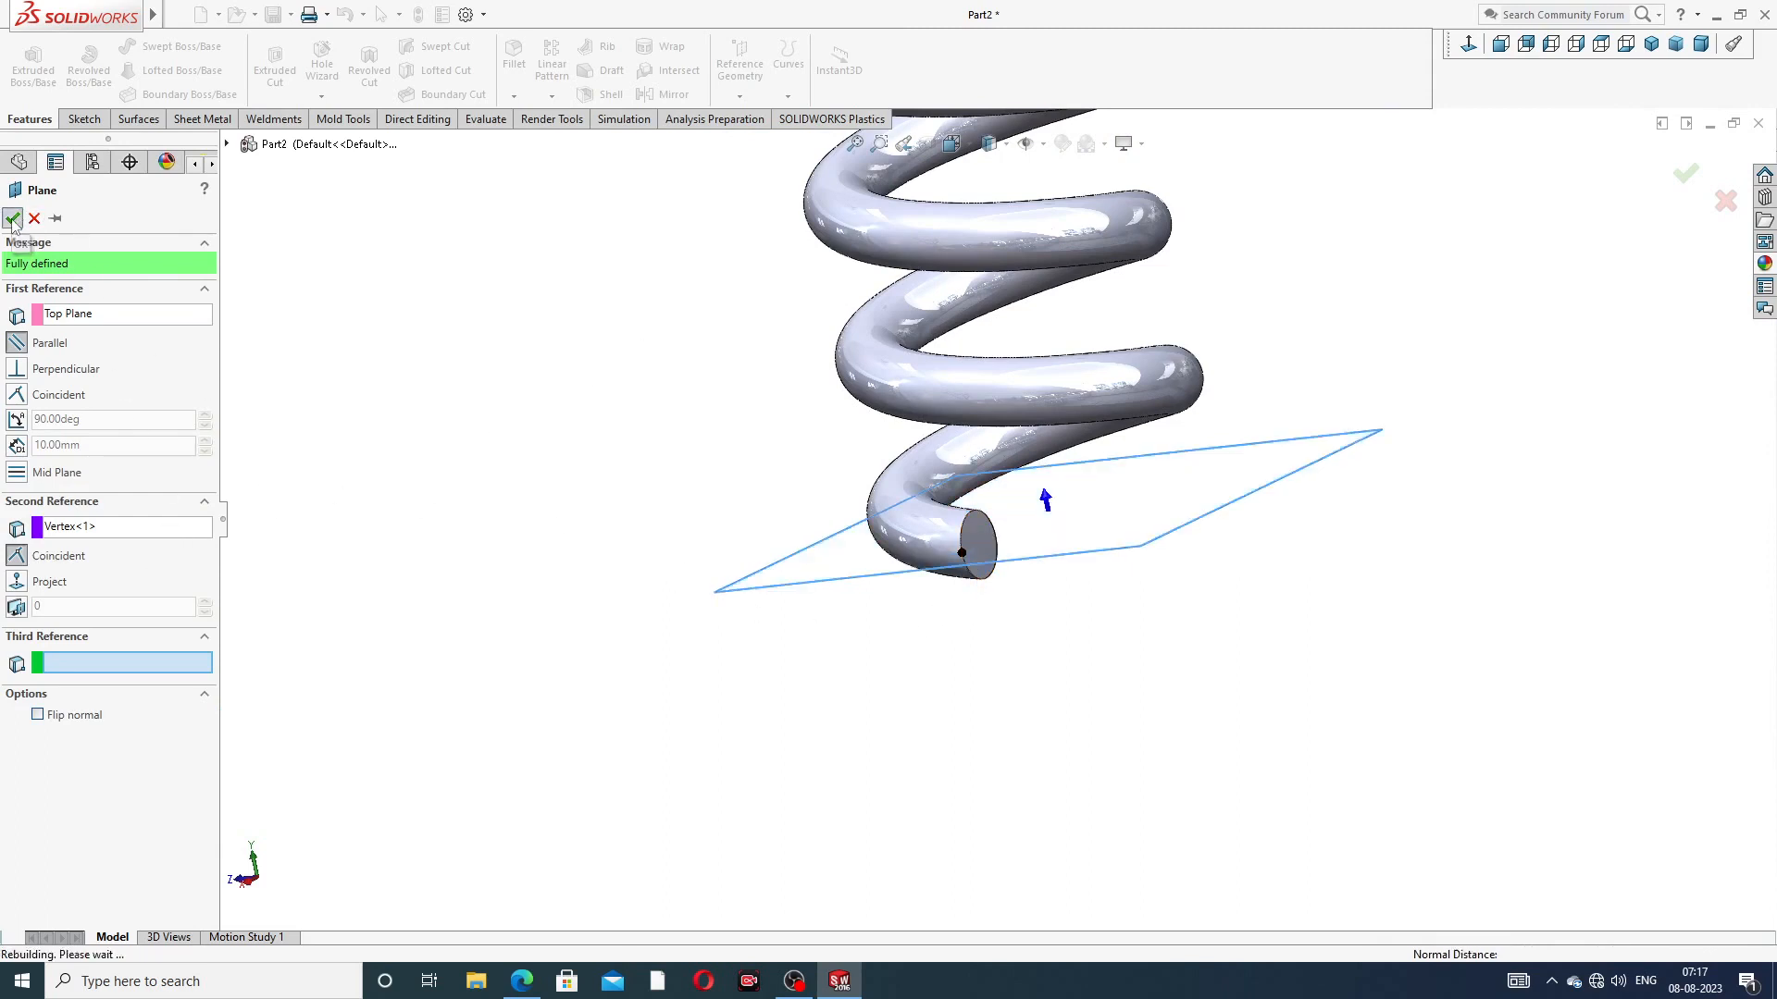
Hide the new reference plane at the coil's lower end and view the spring from the side
scroll(1274, 350, up, 3)
middle_drag(1186, 446, 1146, 548)
click(1134, 553)
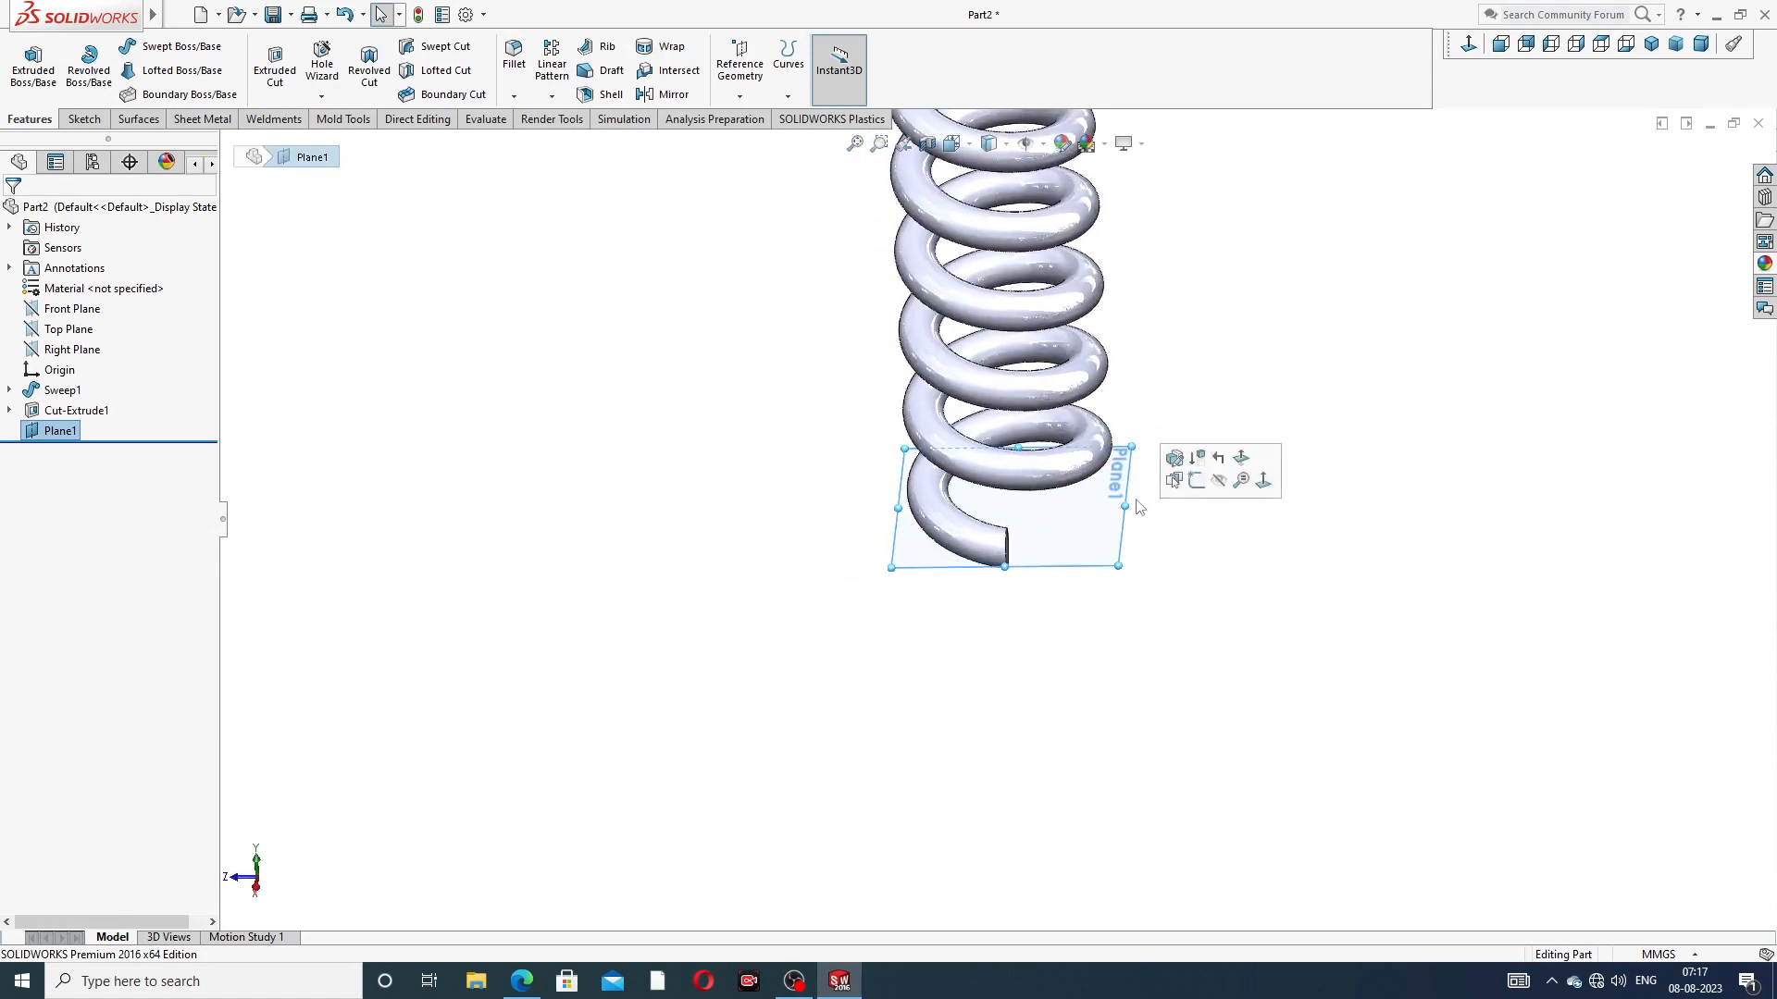
click(1180, 482)
click(1469, 43)
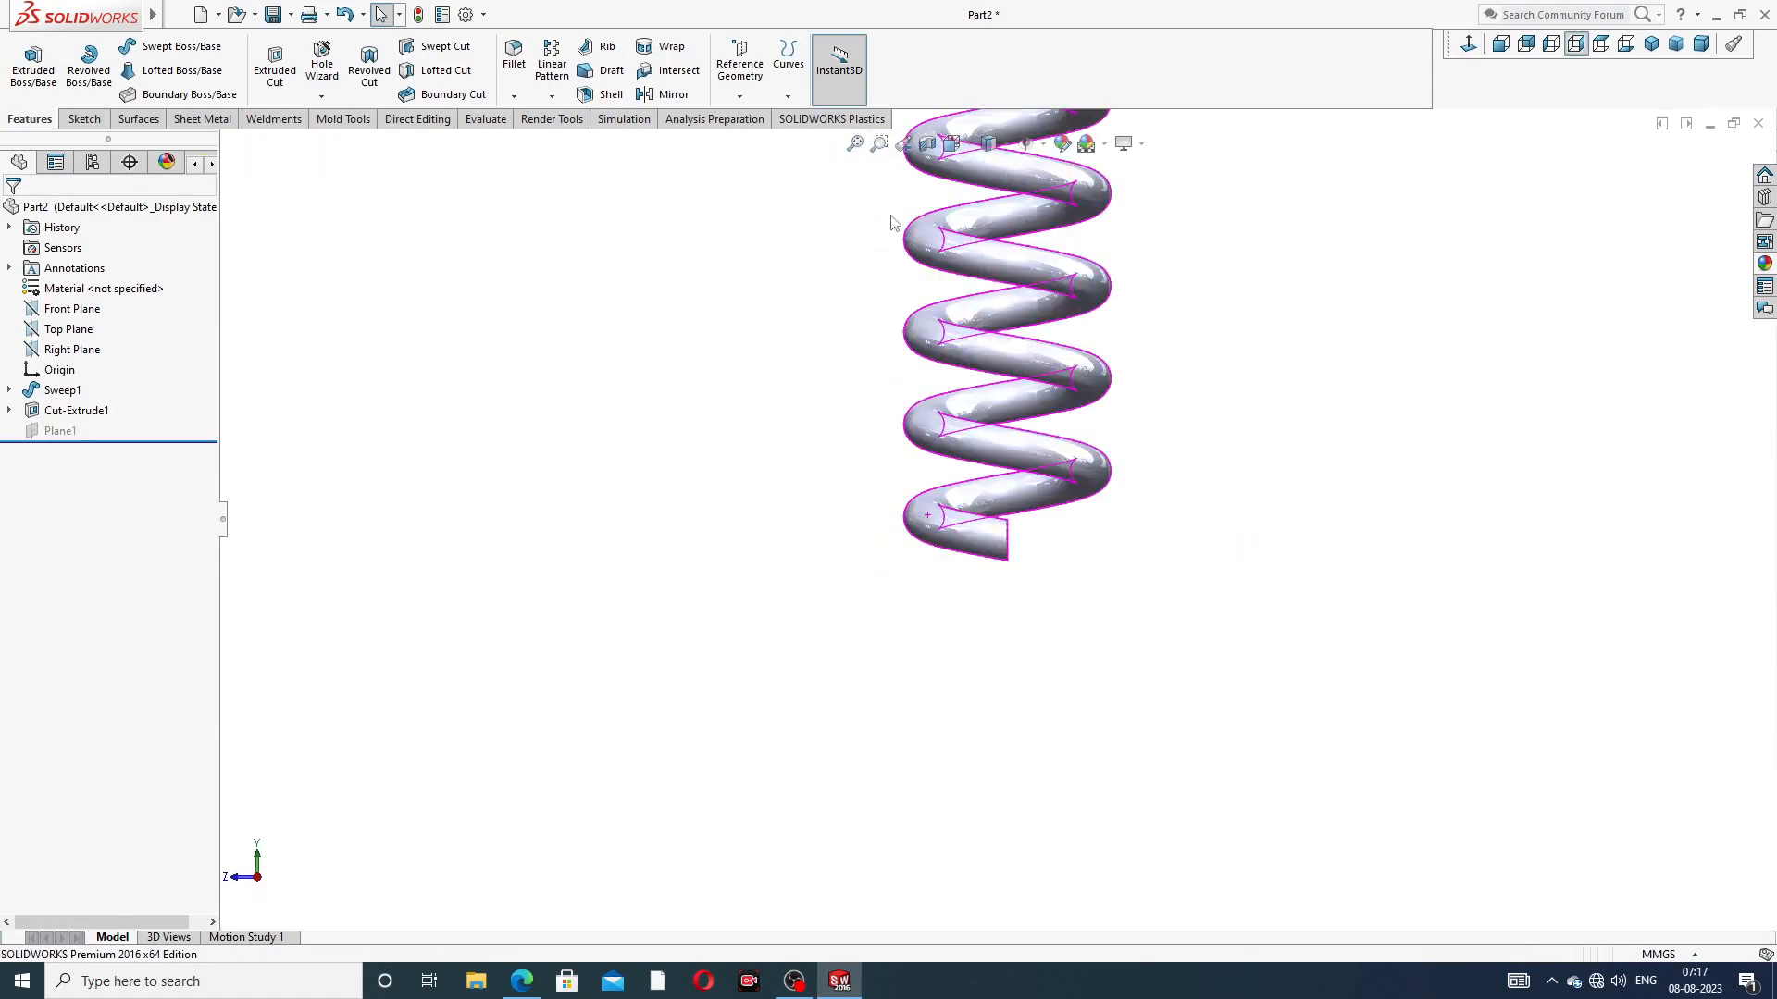
scroll(1073, 444, down, 3)
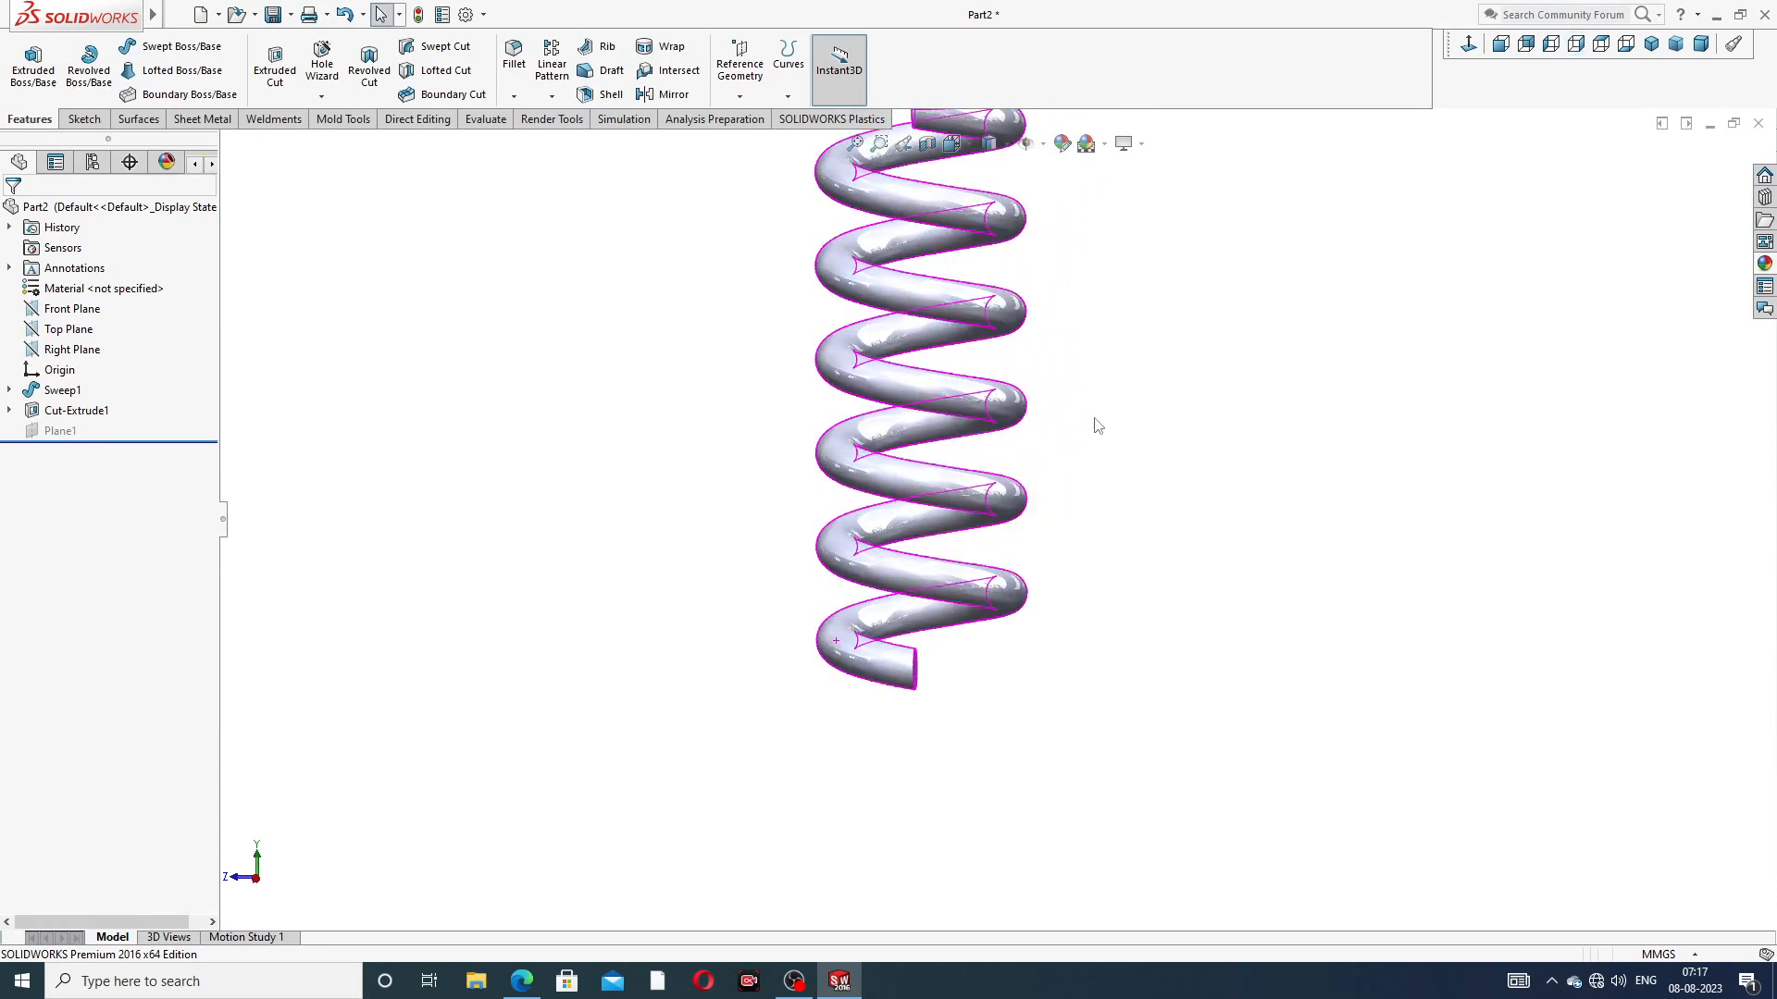
scroll(1101, 424, up, 2)
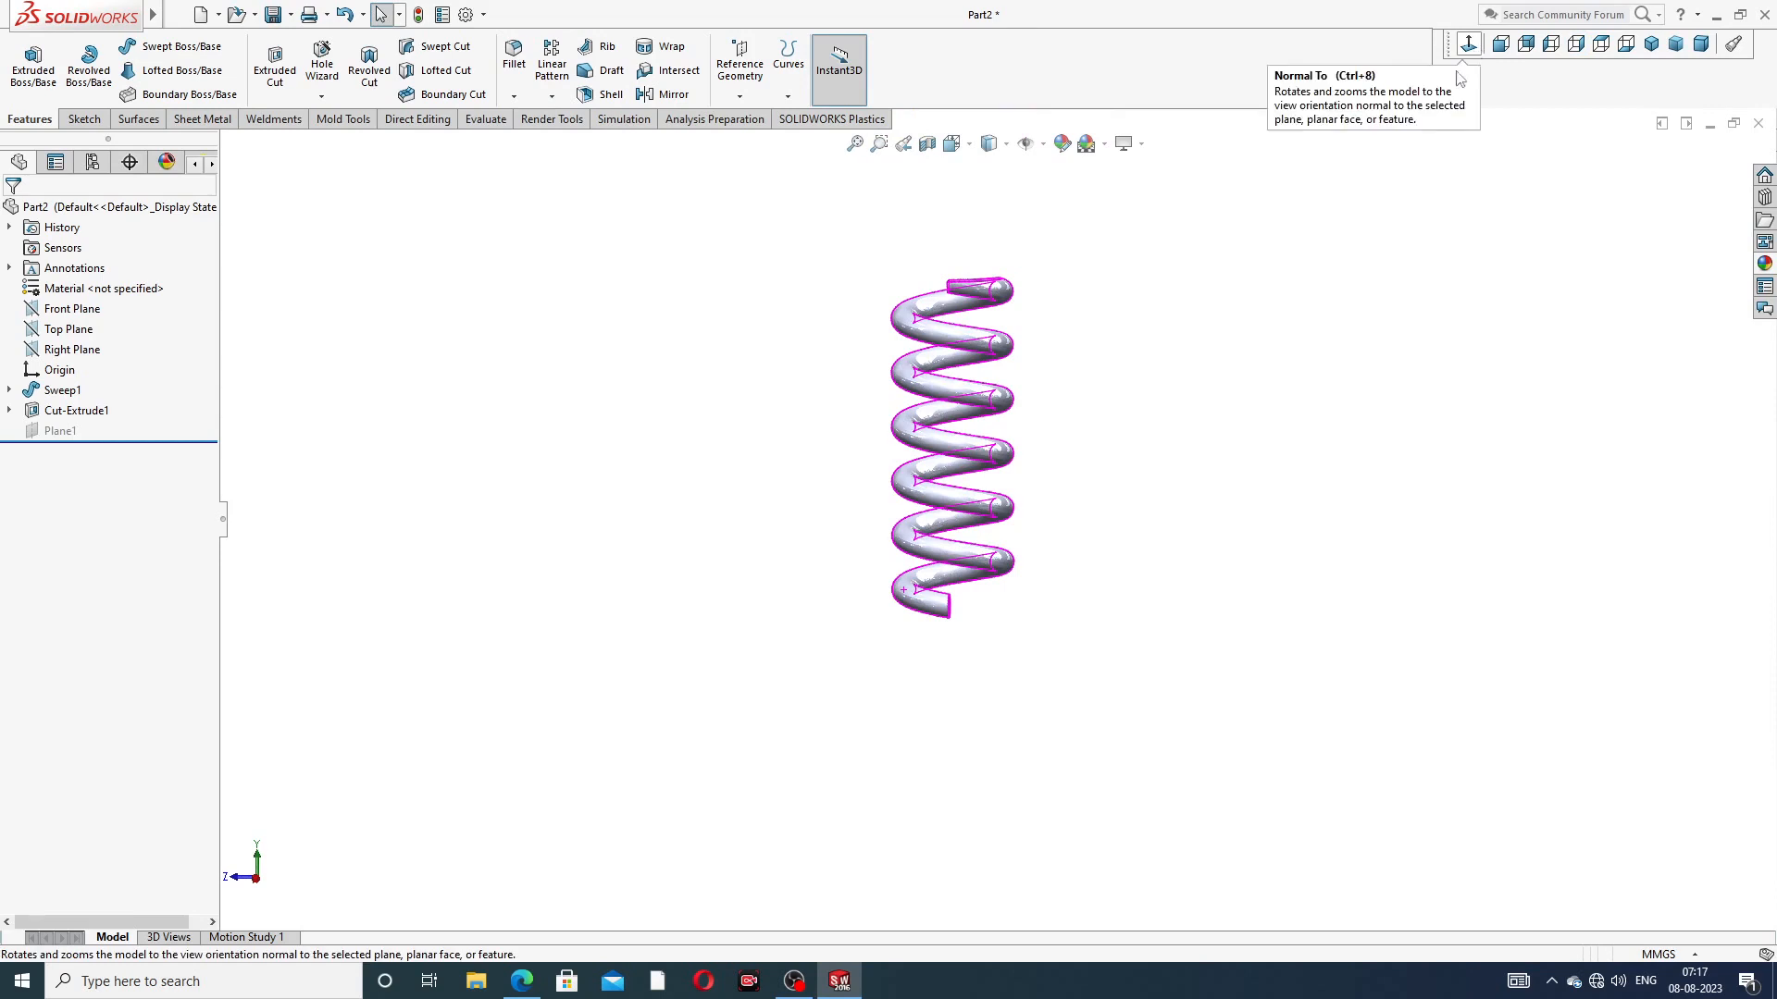
scroll(967, 611, down, 2)
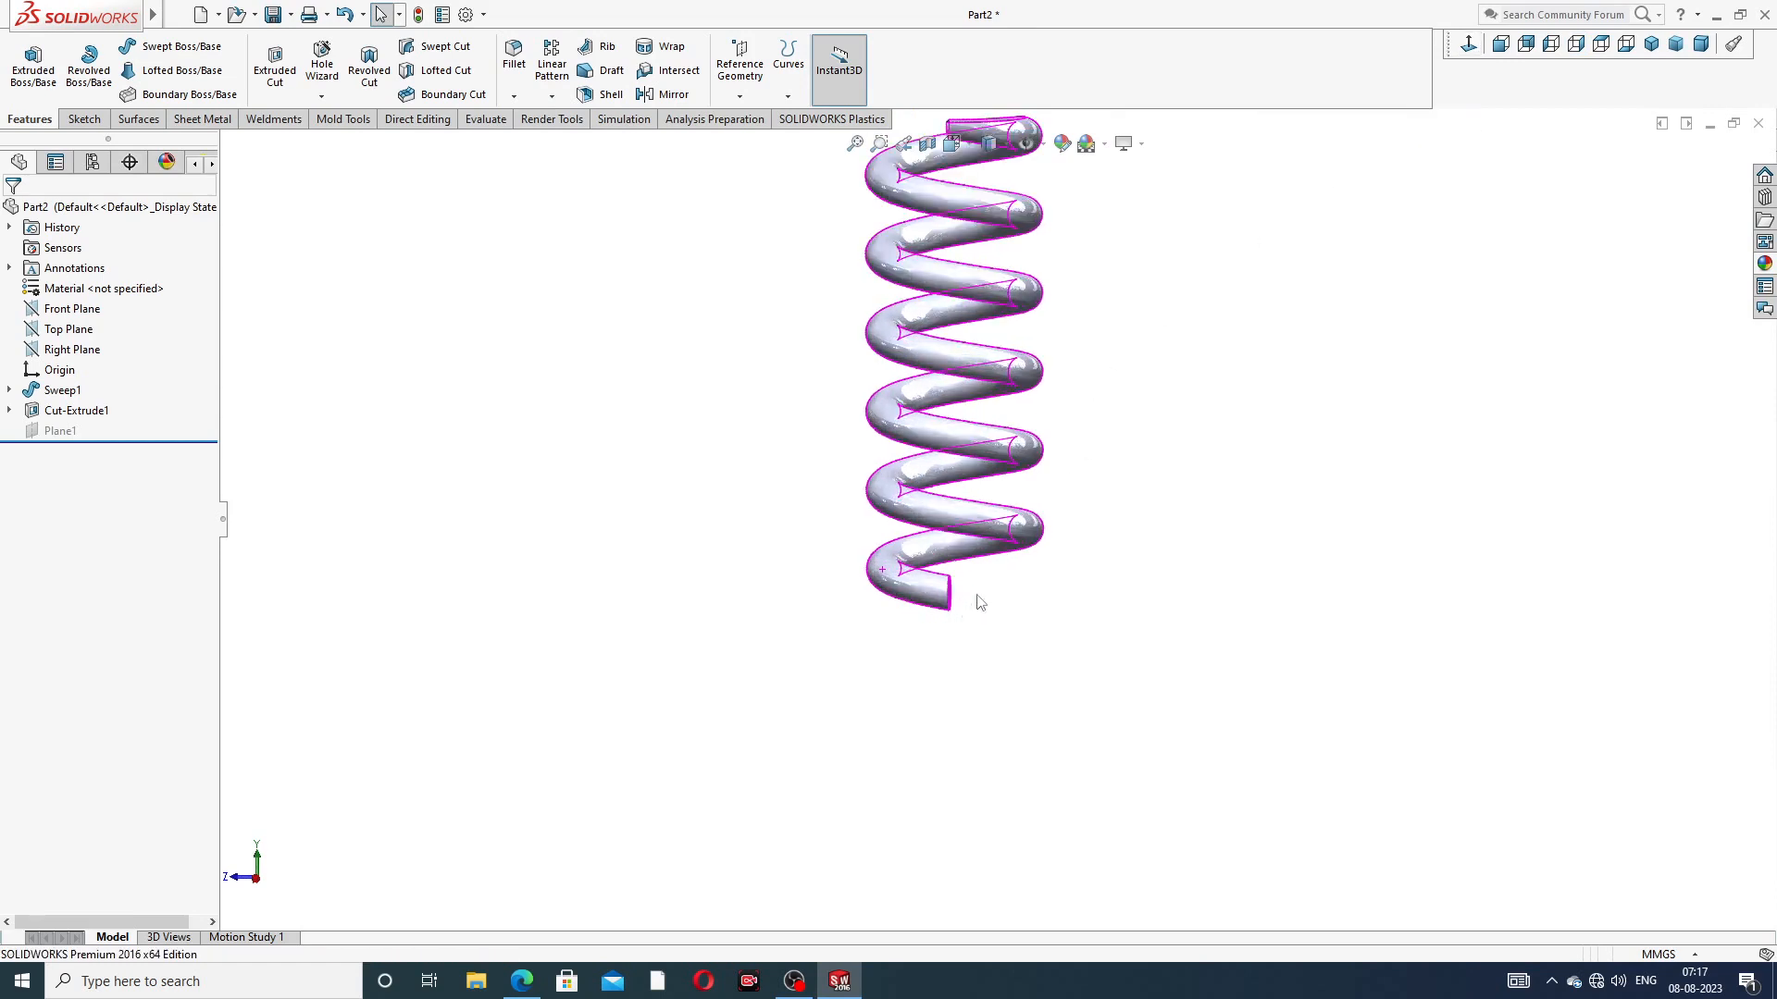
On the hidden plane at the coil's lower end, sketch a circle centred on the origin that encloses the coil
click(57, 431)
click(85, 400)
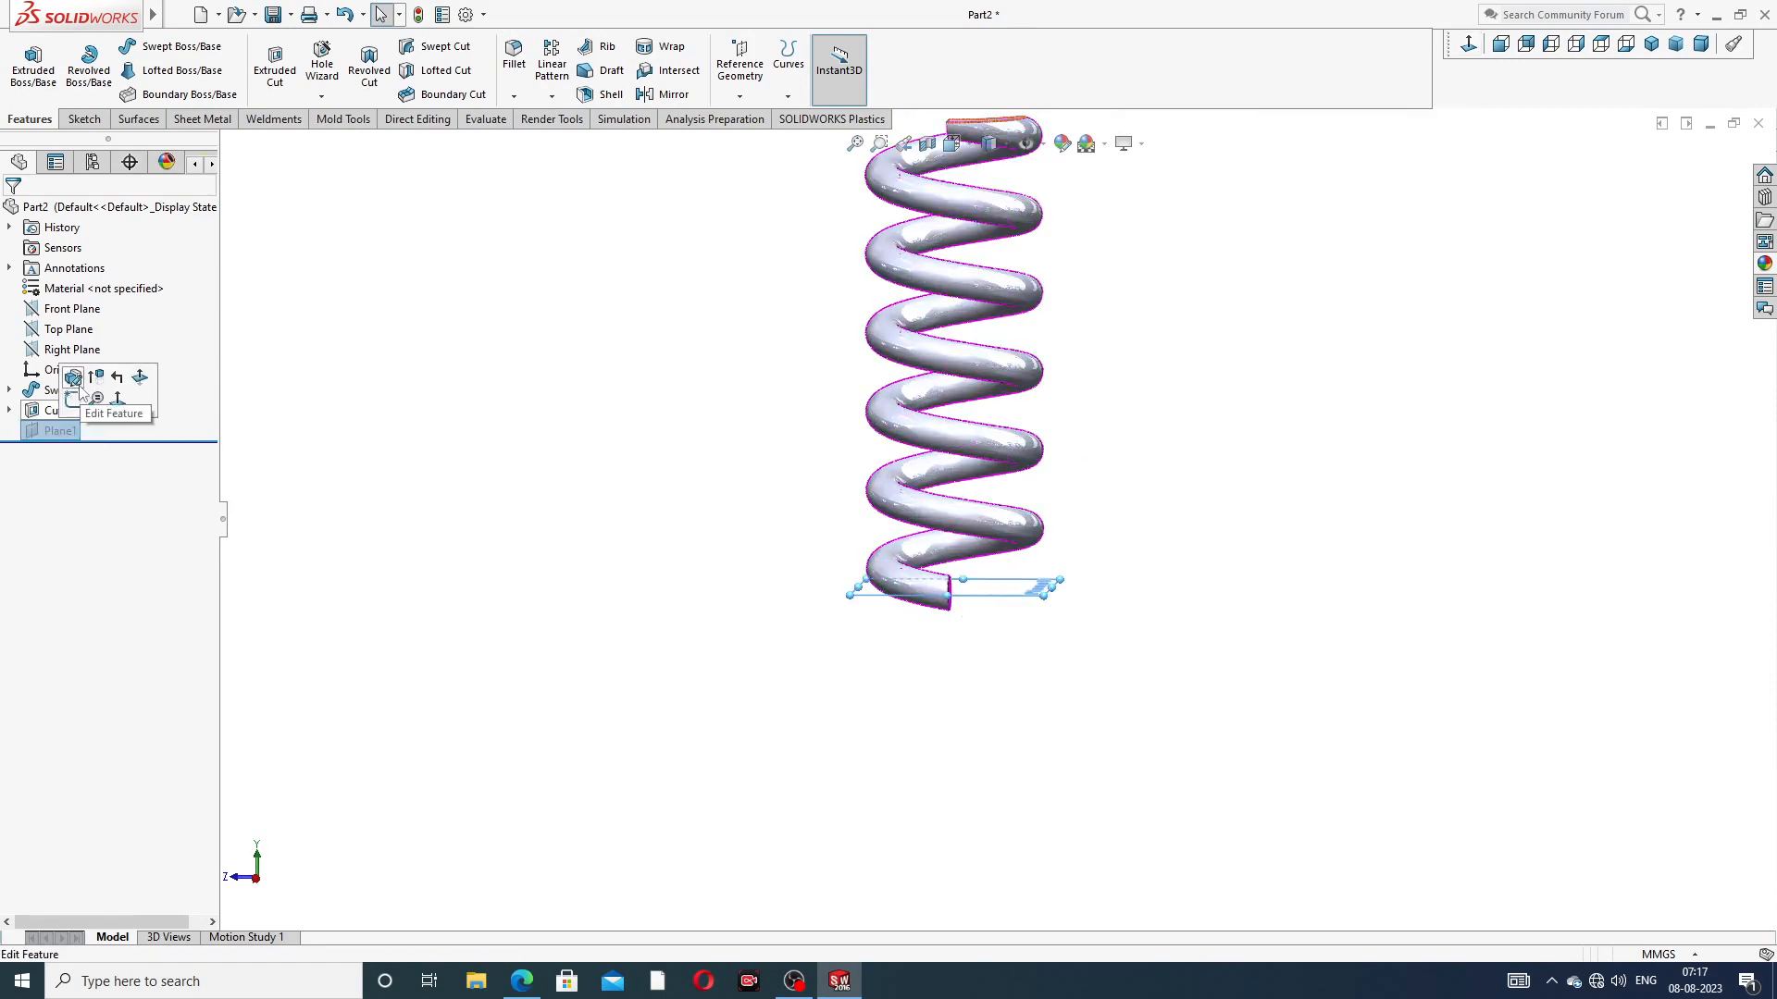
middle_drag(745, 626, 759, 680)
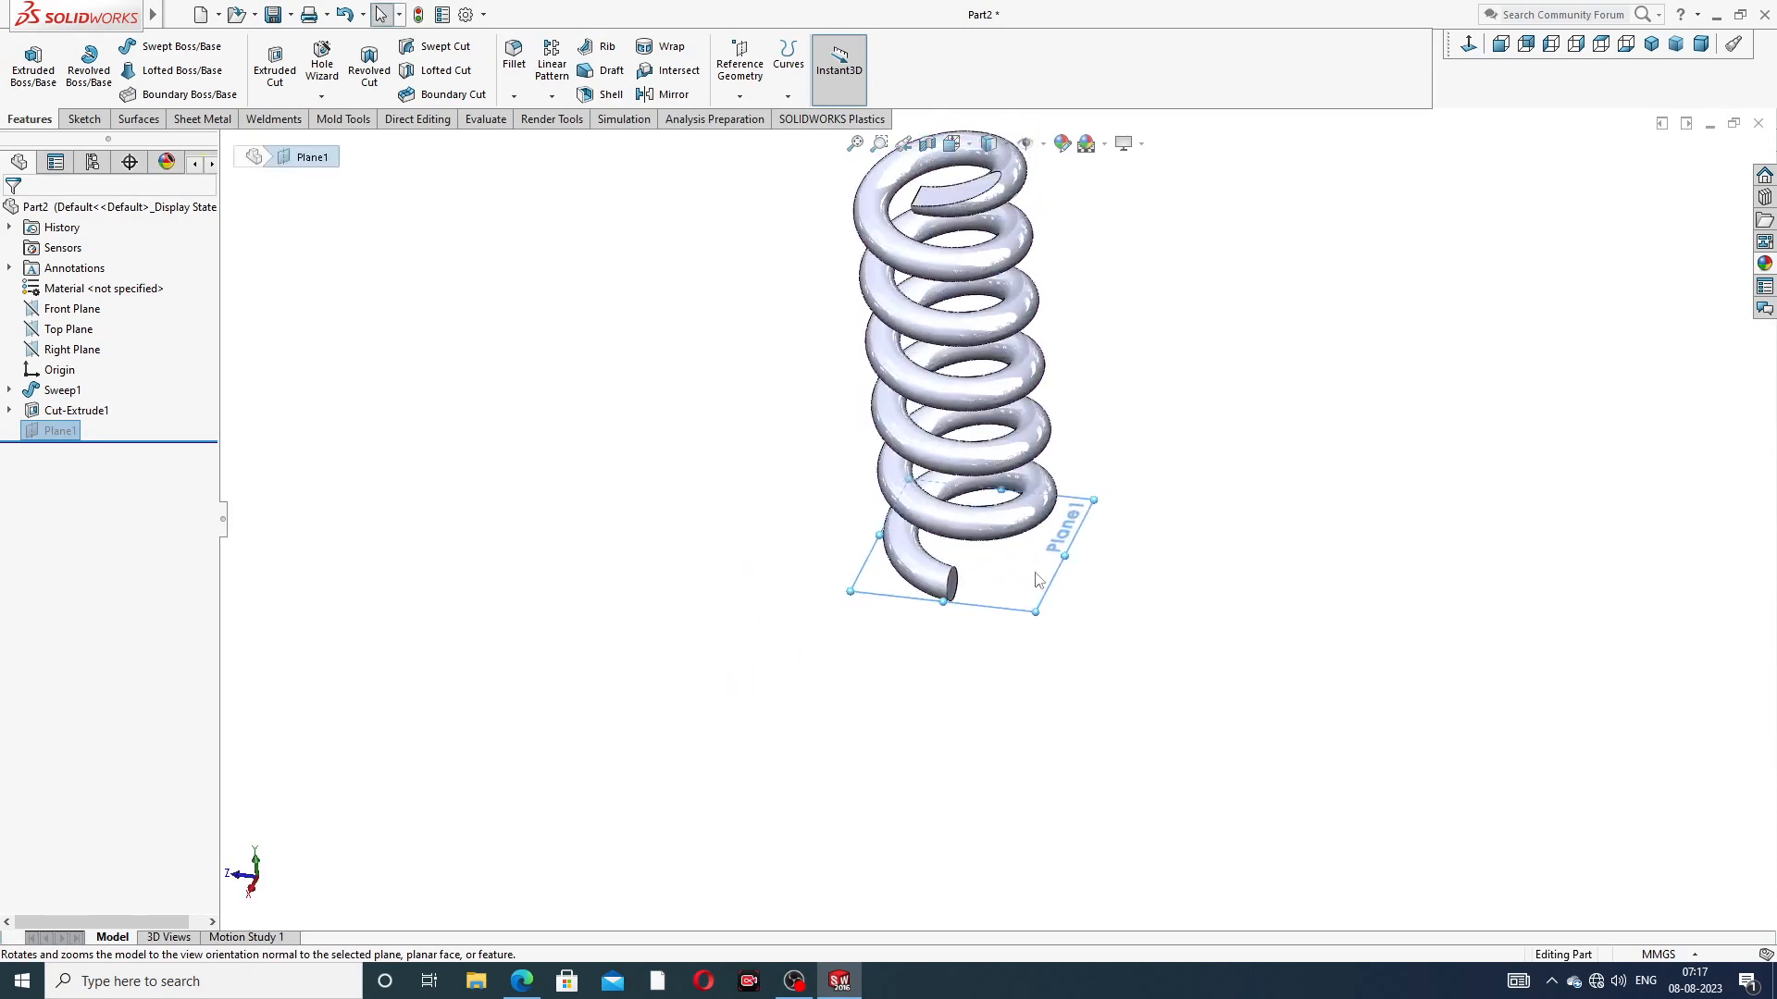
click(1012, 610)
click(1080, 555)
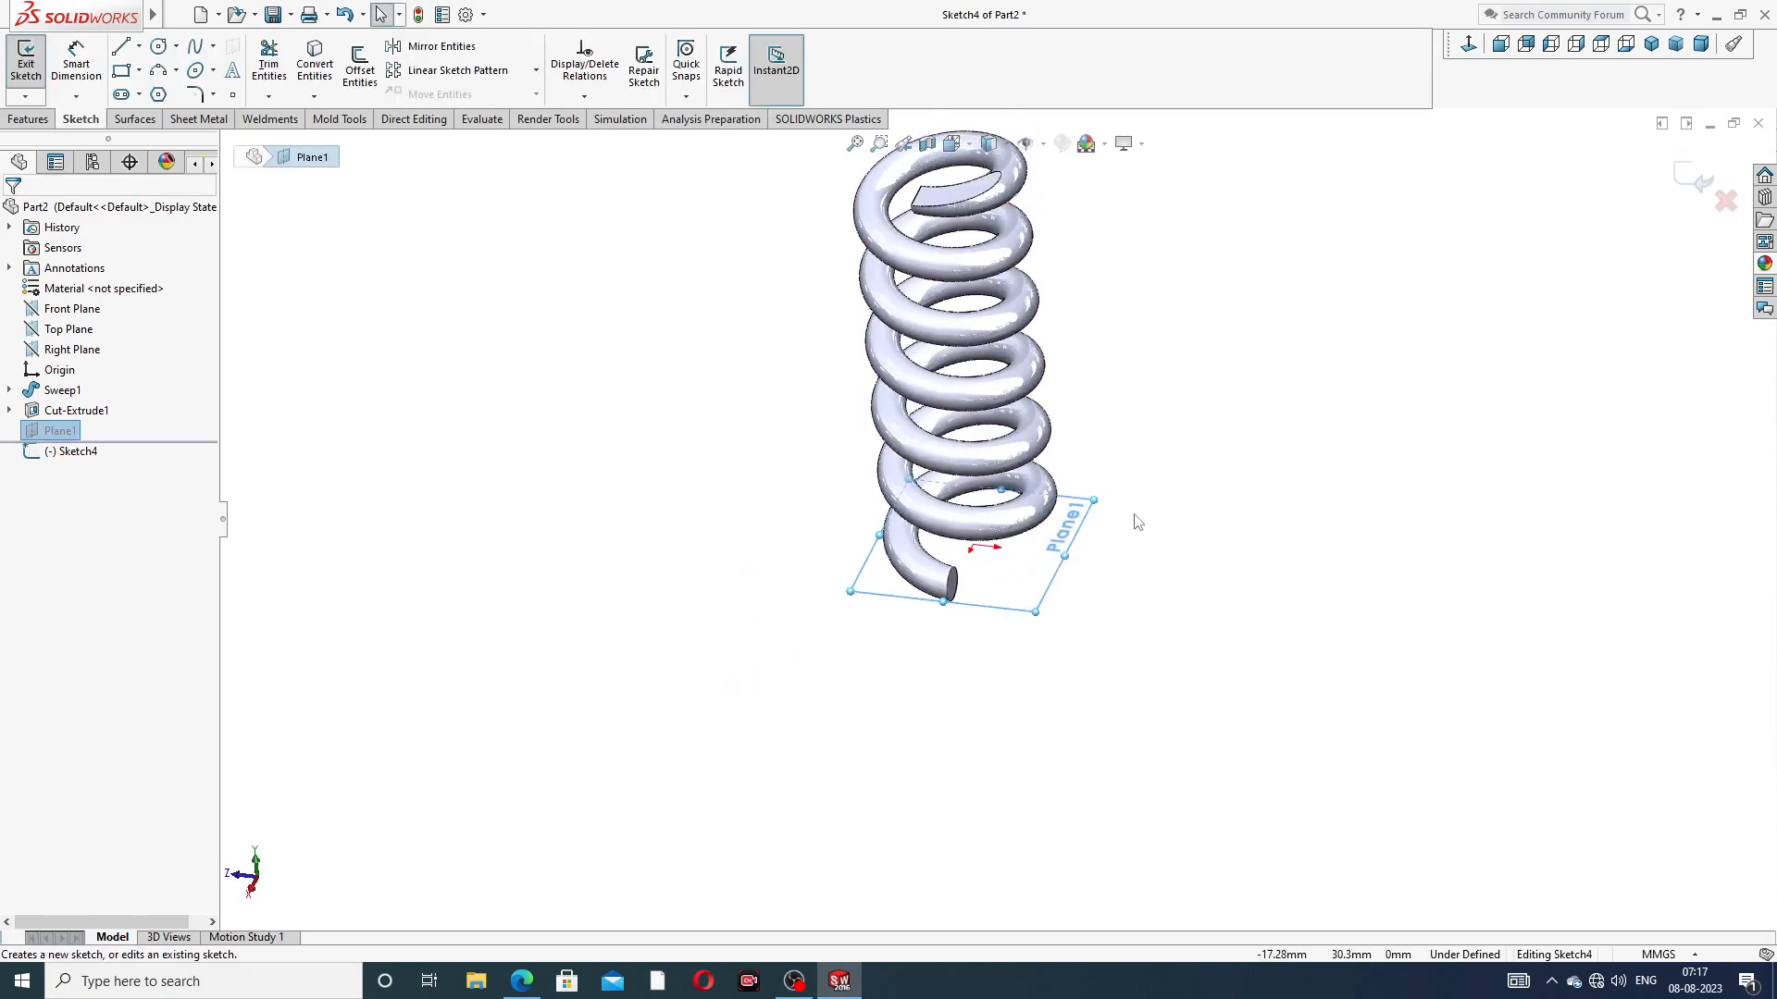
click(1469, 46)
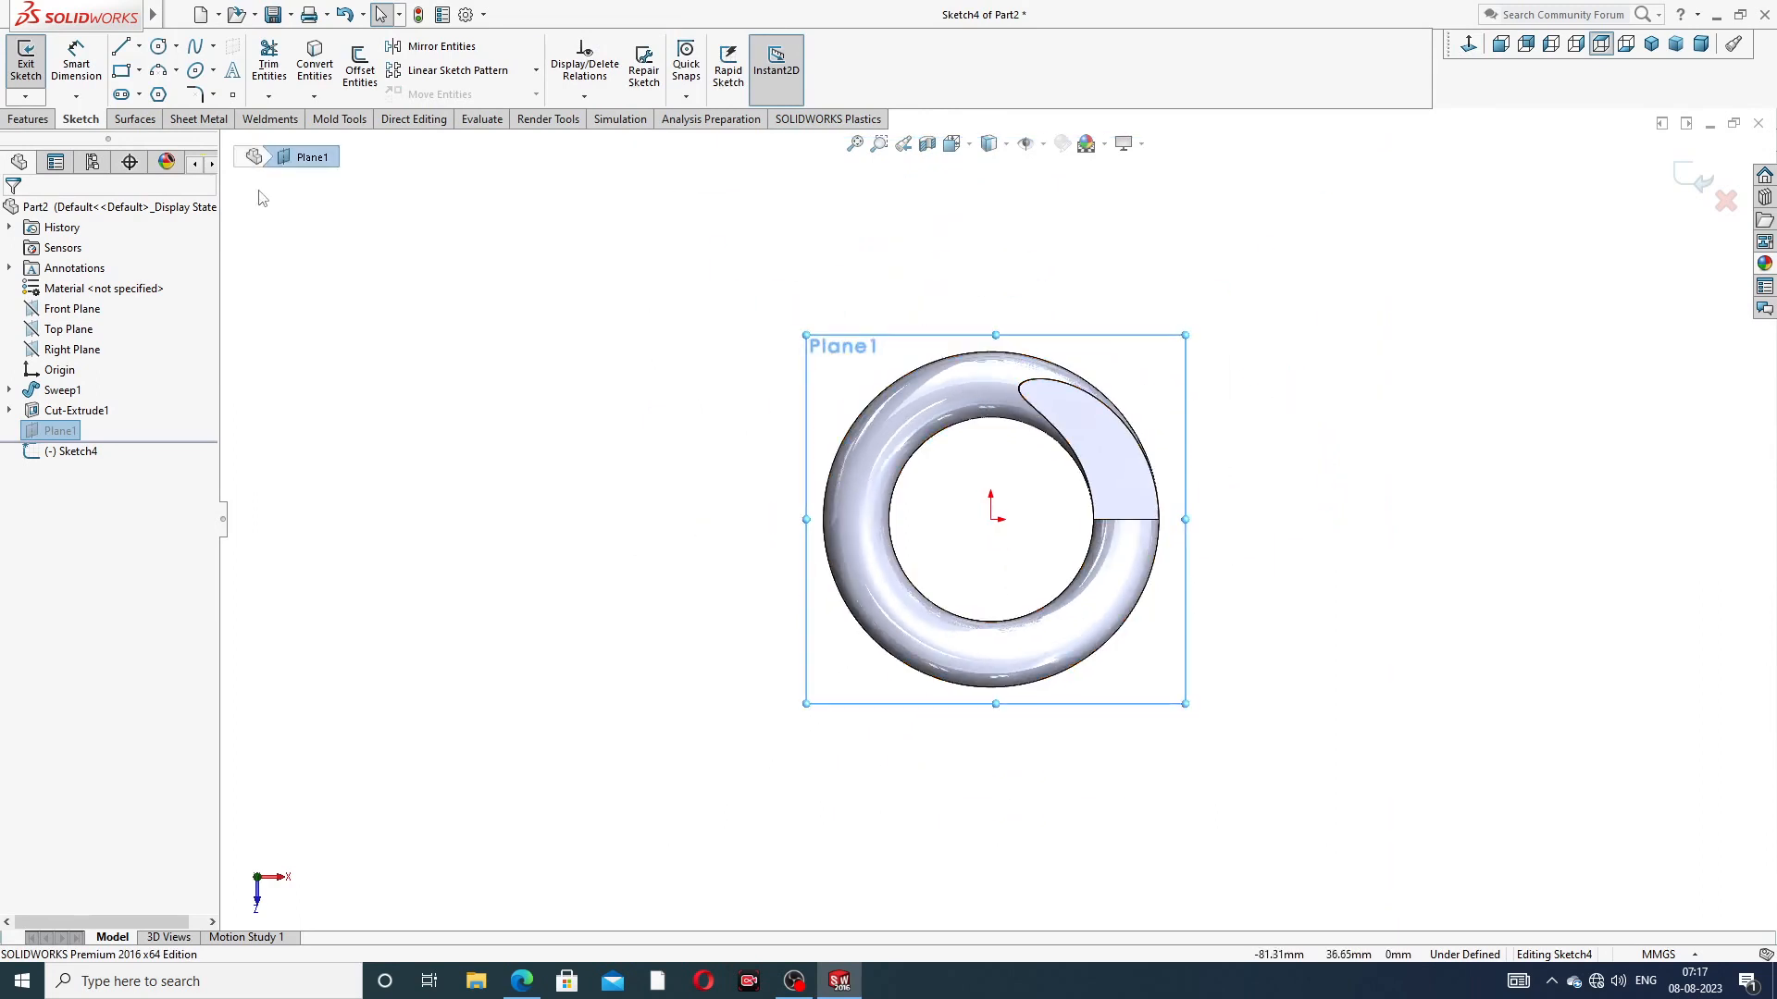
click(158, 47)
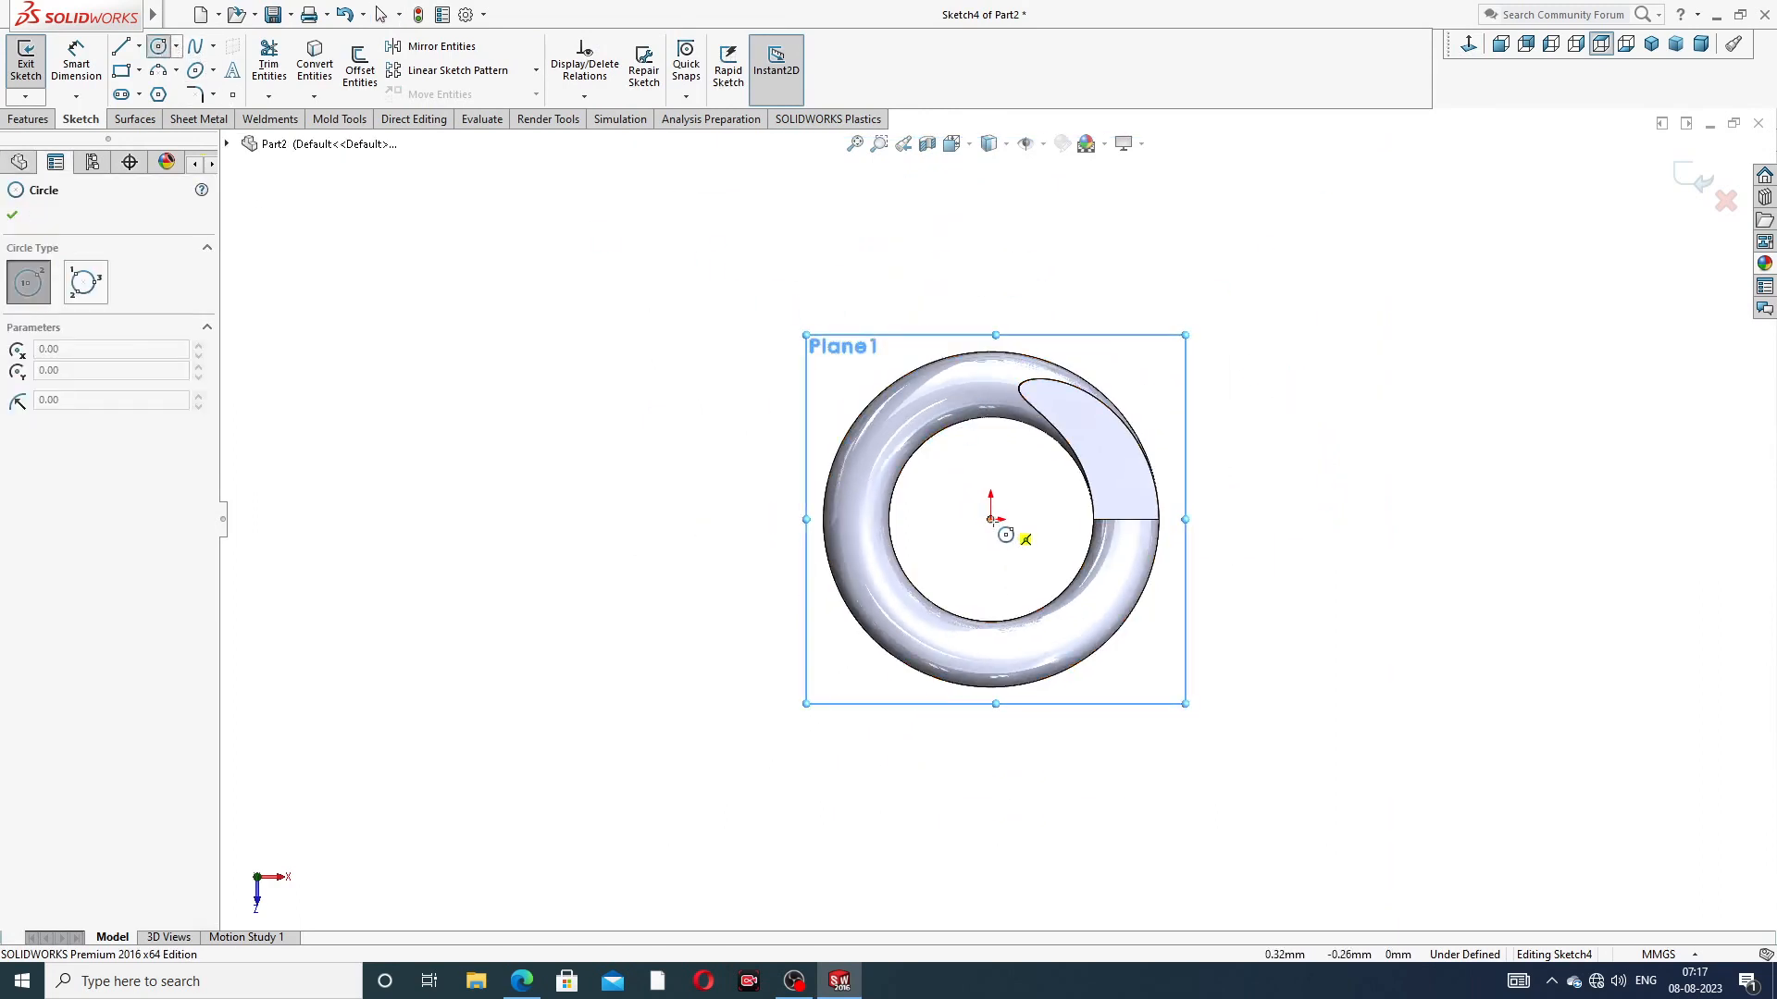
click(993, 519)
click(1106, 337)
right_click(1160, 296)
click(1188, 305)
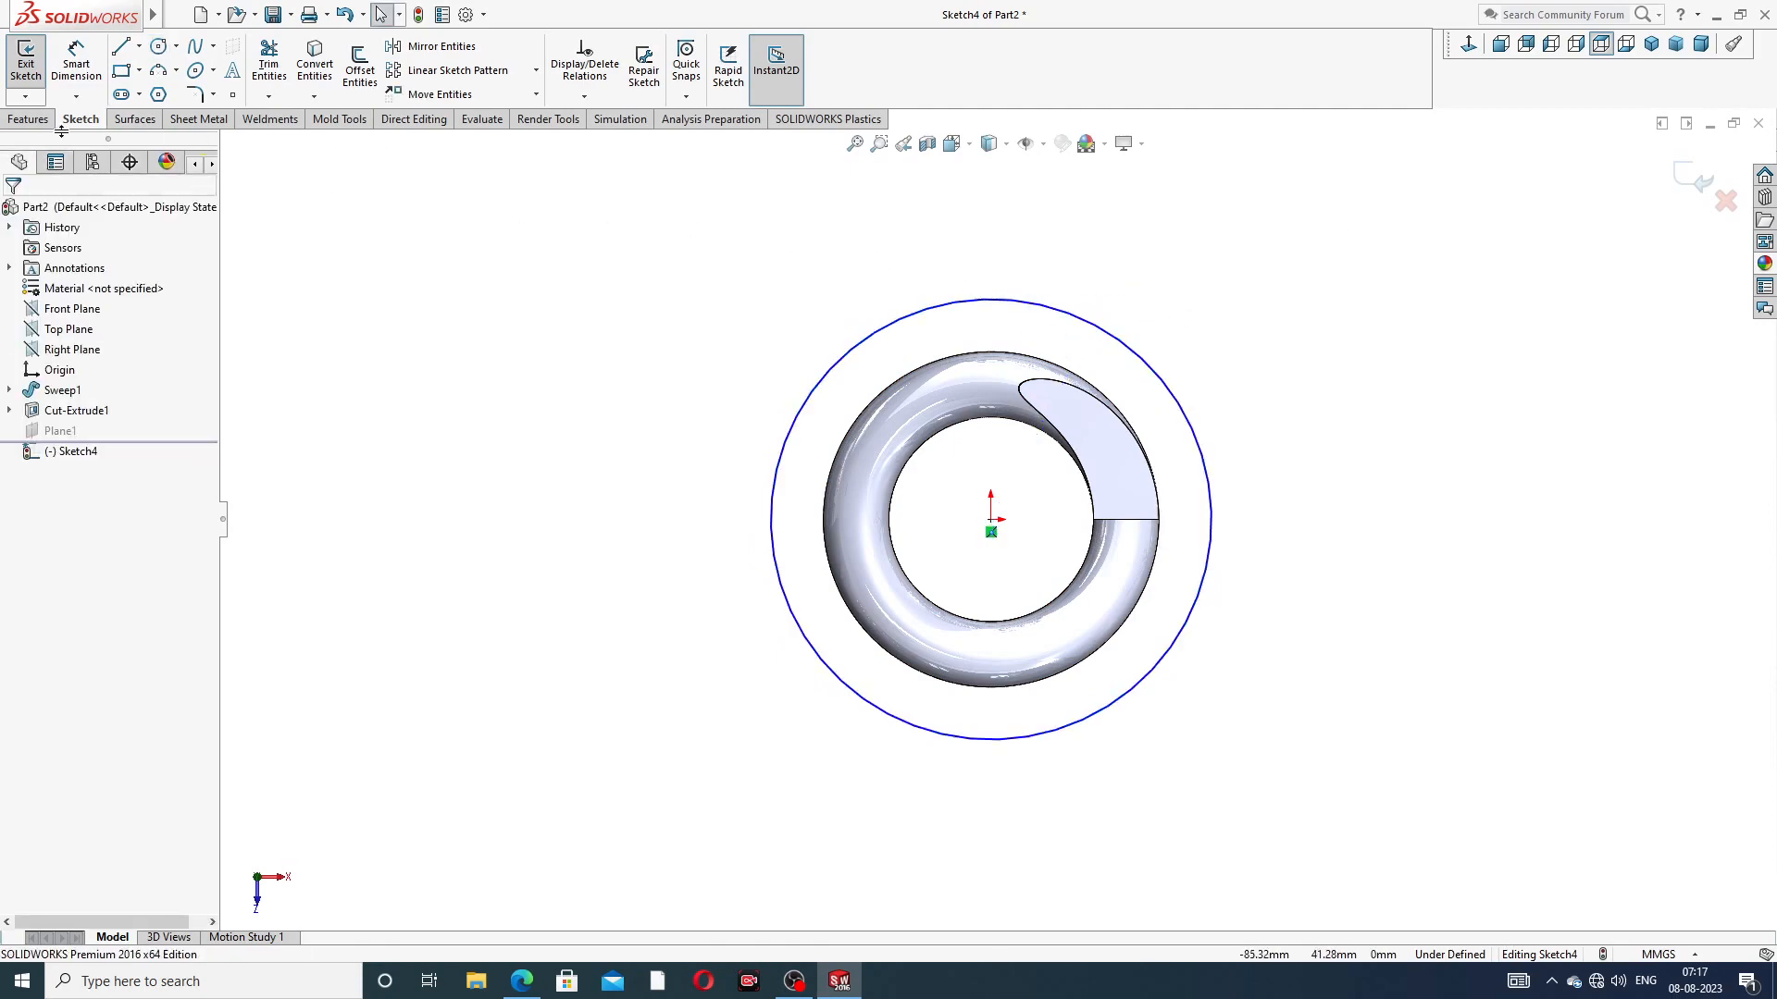
Cut-extrude the circle 10 mm blind downward to trim the coil's lower end flat, and check both spring ends
click(27, 119)
click(274, 65)
middle_drag(652, 367, 782, 399)
scroll(770, 370, up, 4)
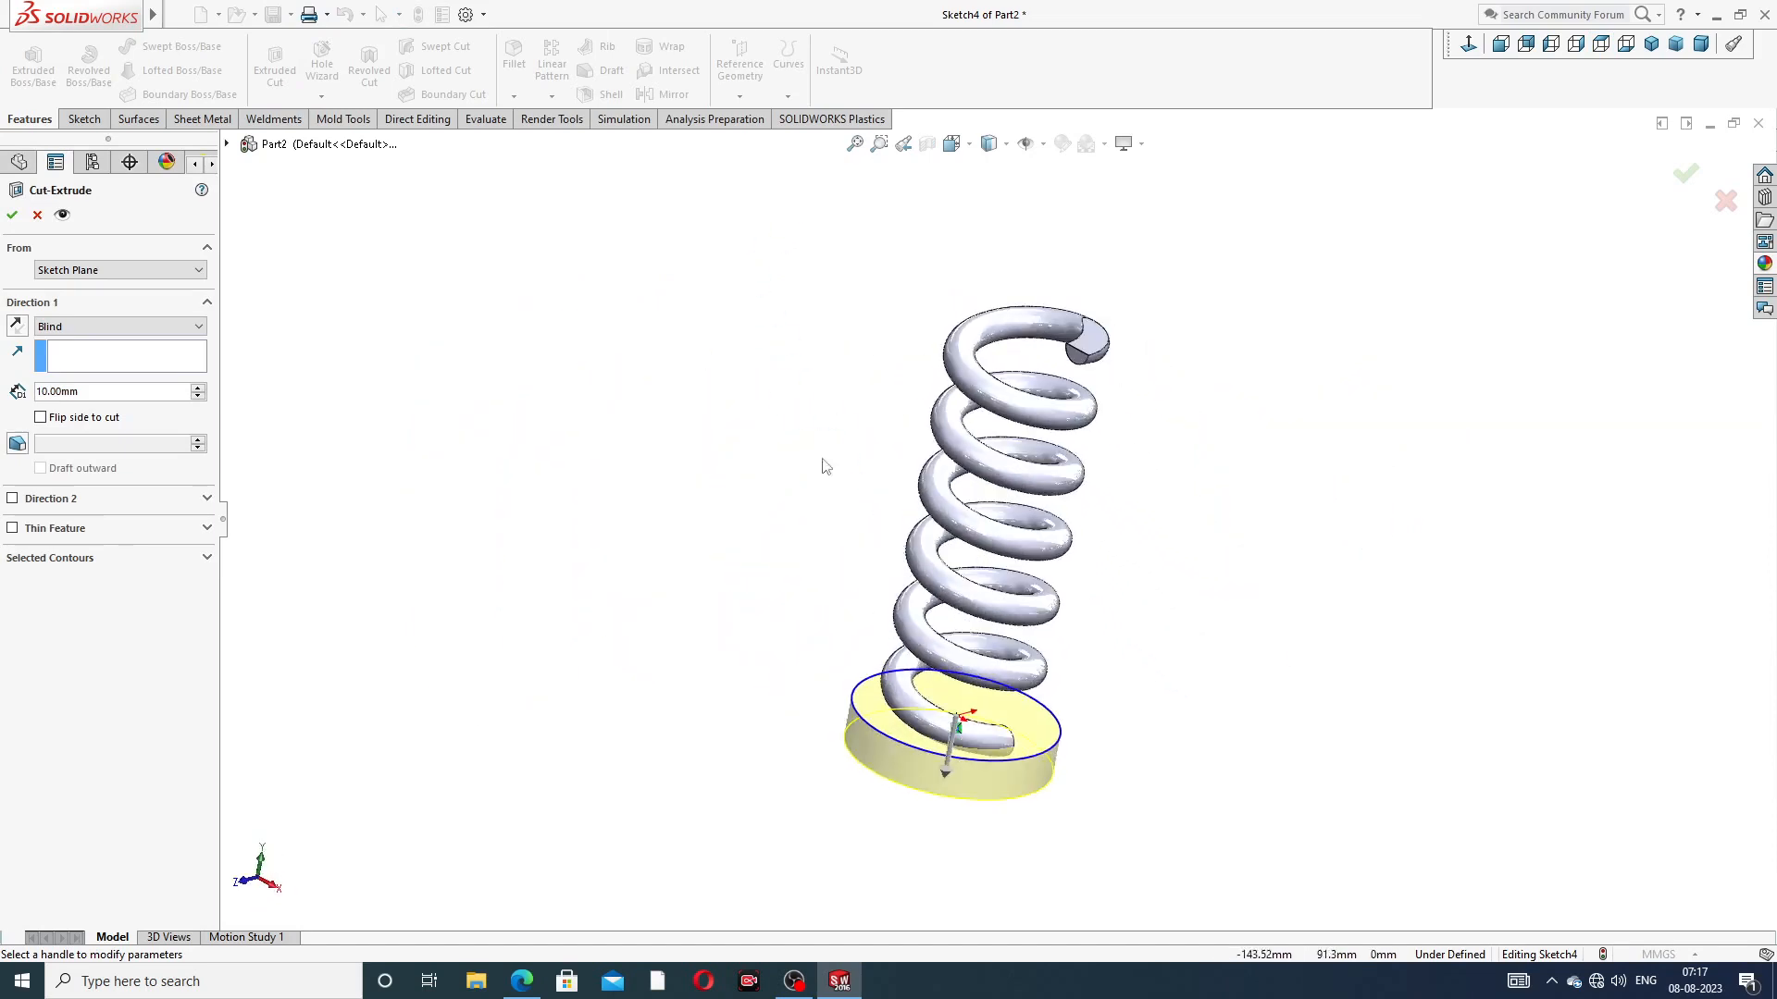
scroll(979, 740, down, 3)
middle_drag(984, 711, 978, 561)
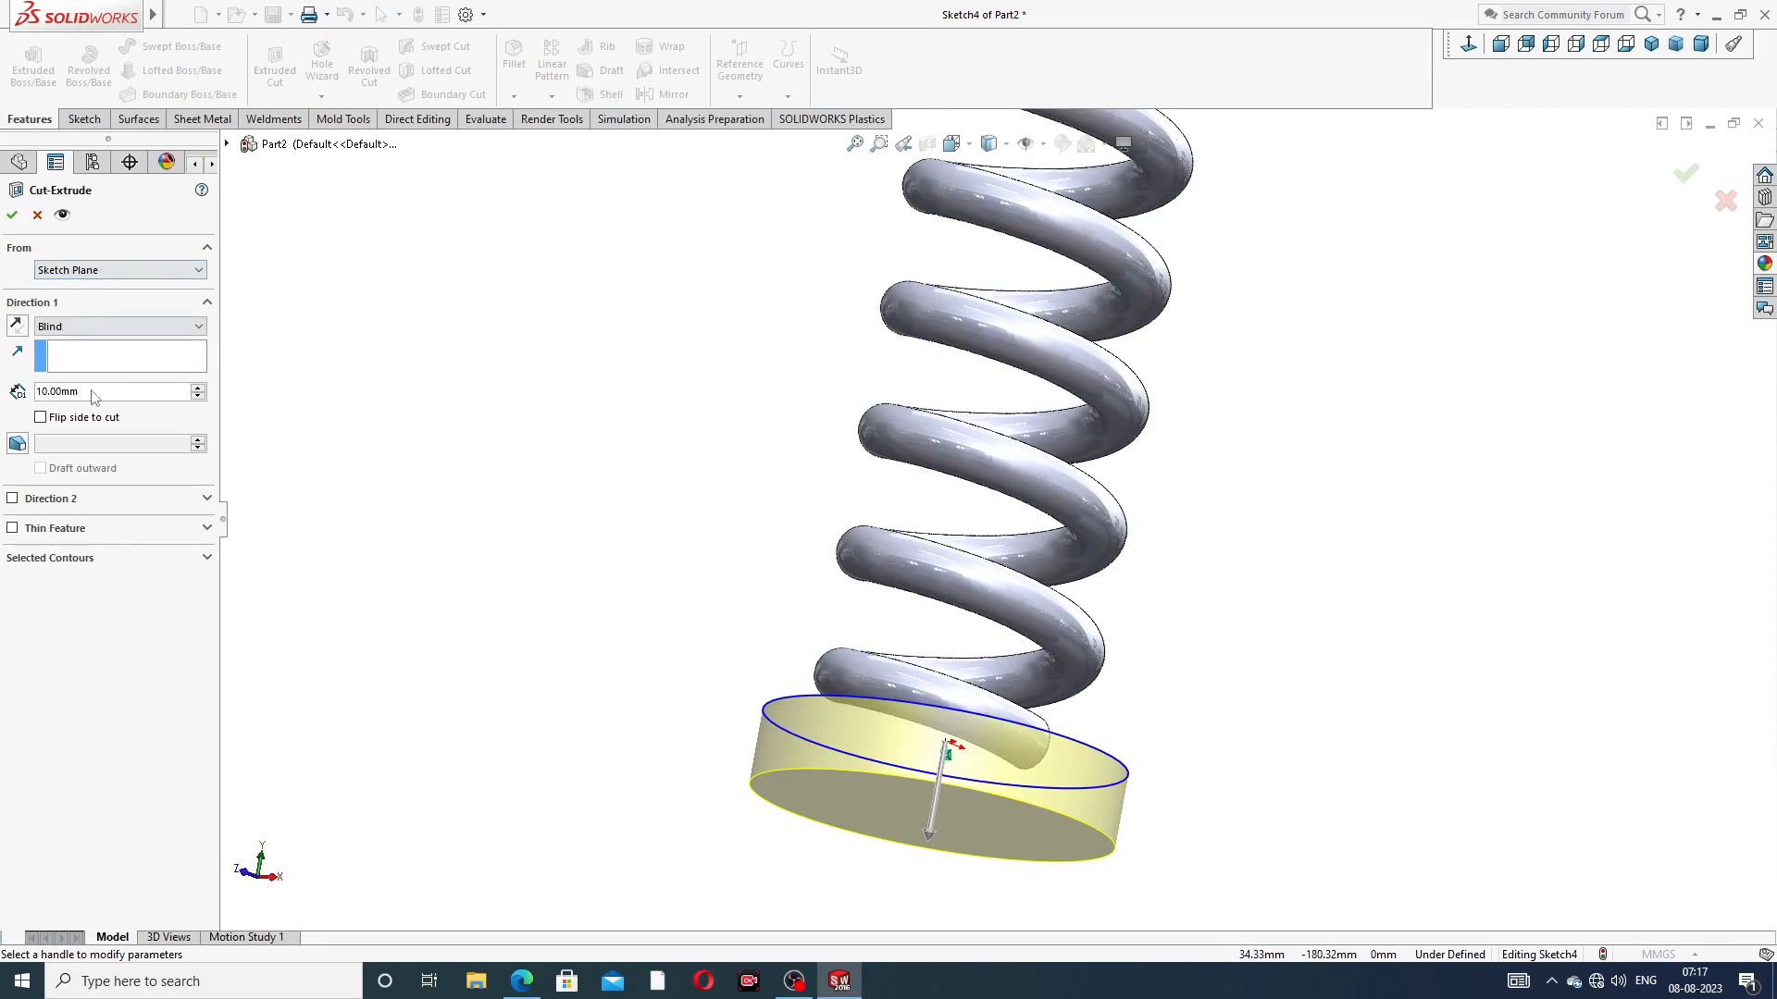
click(13, 216)
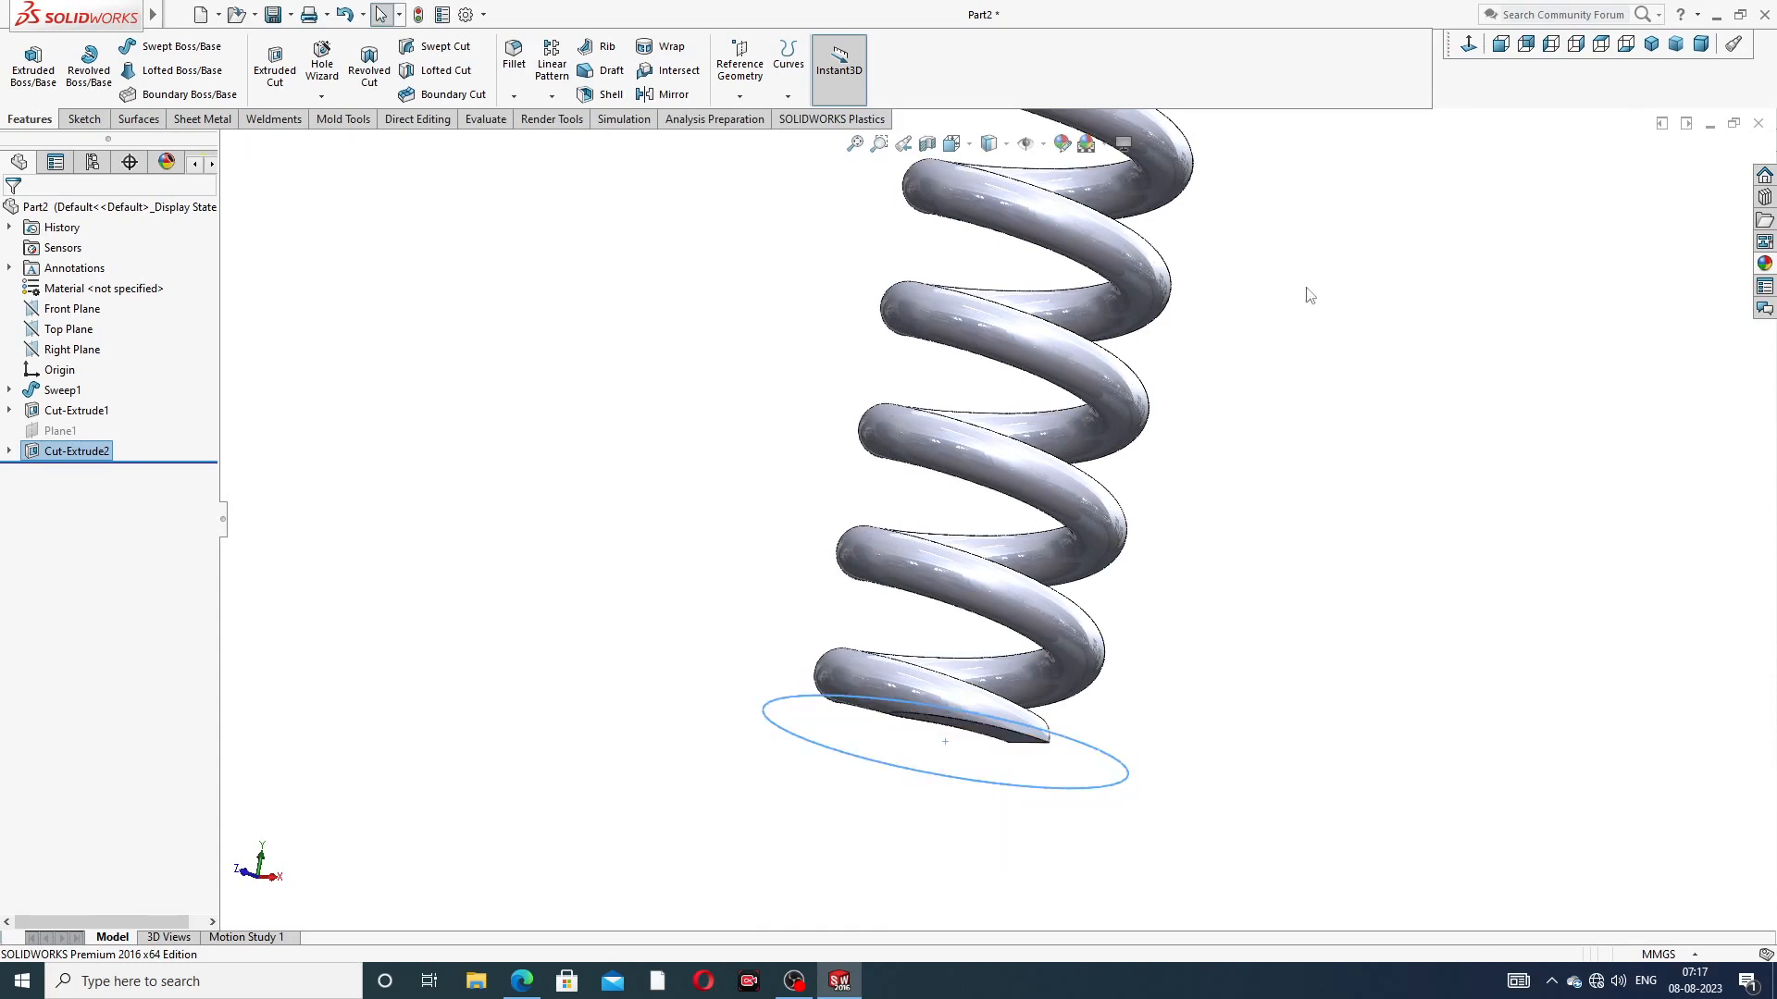
click(1259, 416)
mouse_move(1047, 680)
middle_down()
mouse_move(981, 513)
mouse_move(952, 587)
middle_up()
middle_drag(1333, 275, 1250, 447)
scroll(1216, 405, up, 3)
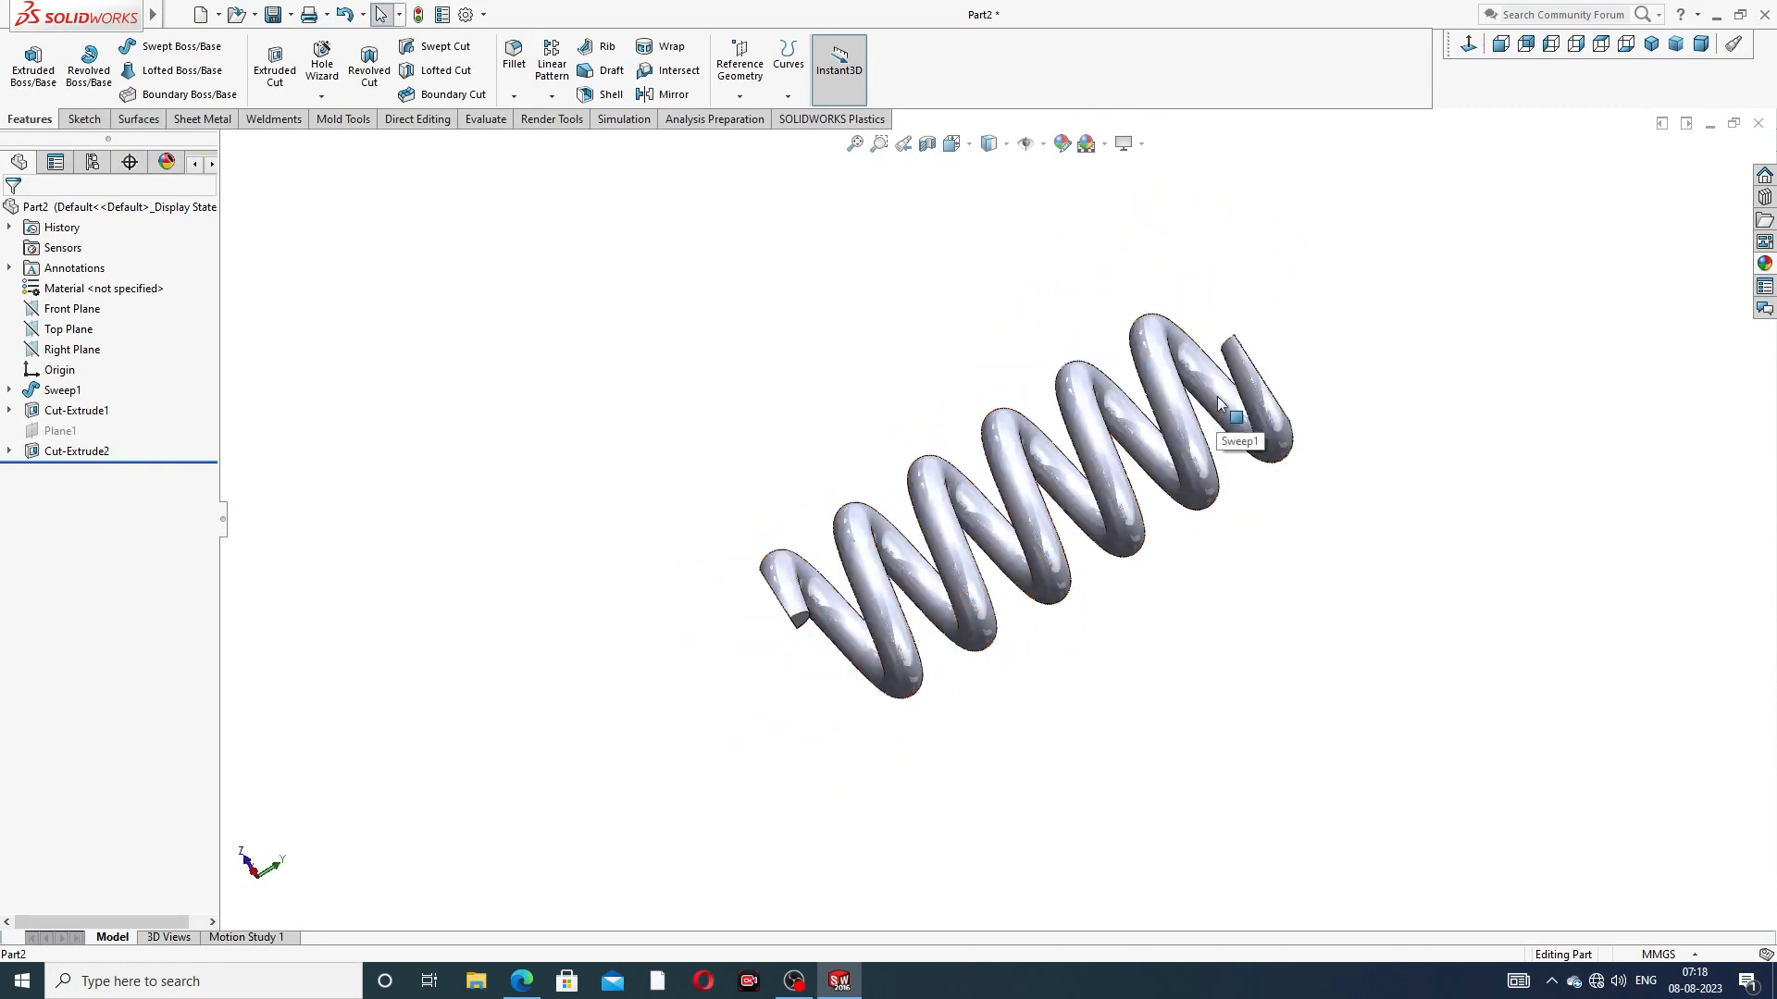
scroll(1198, 518, down, 2)
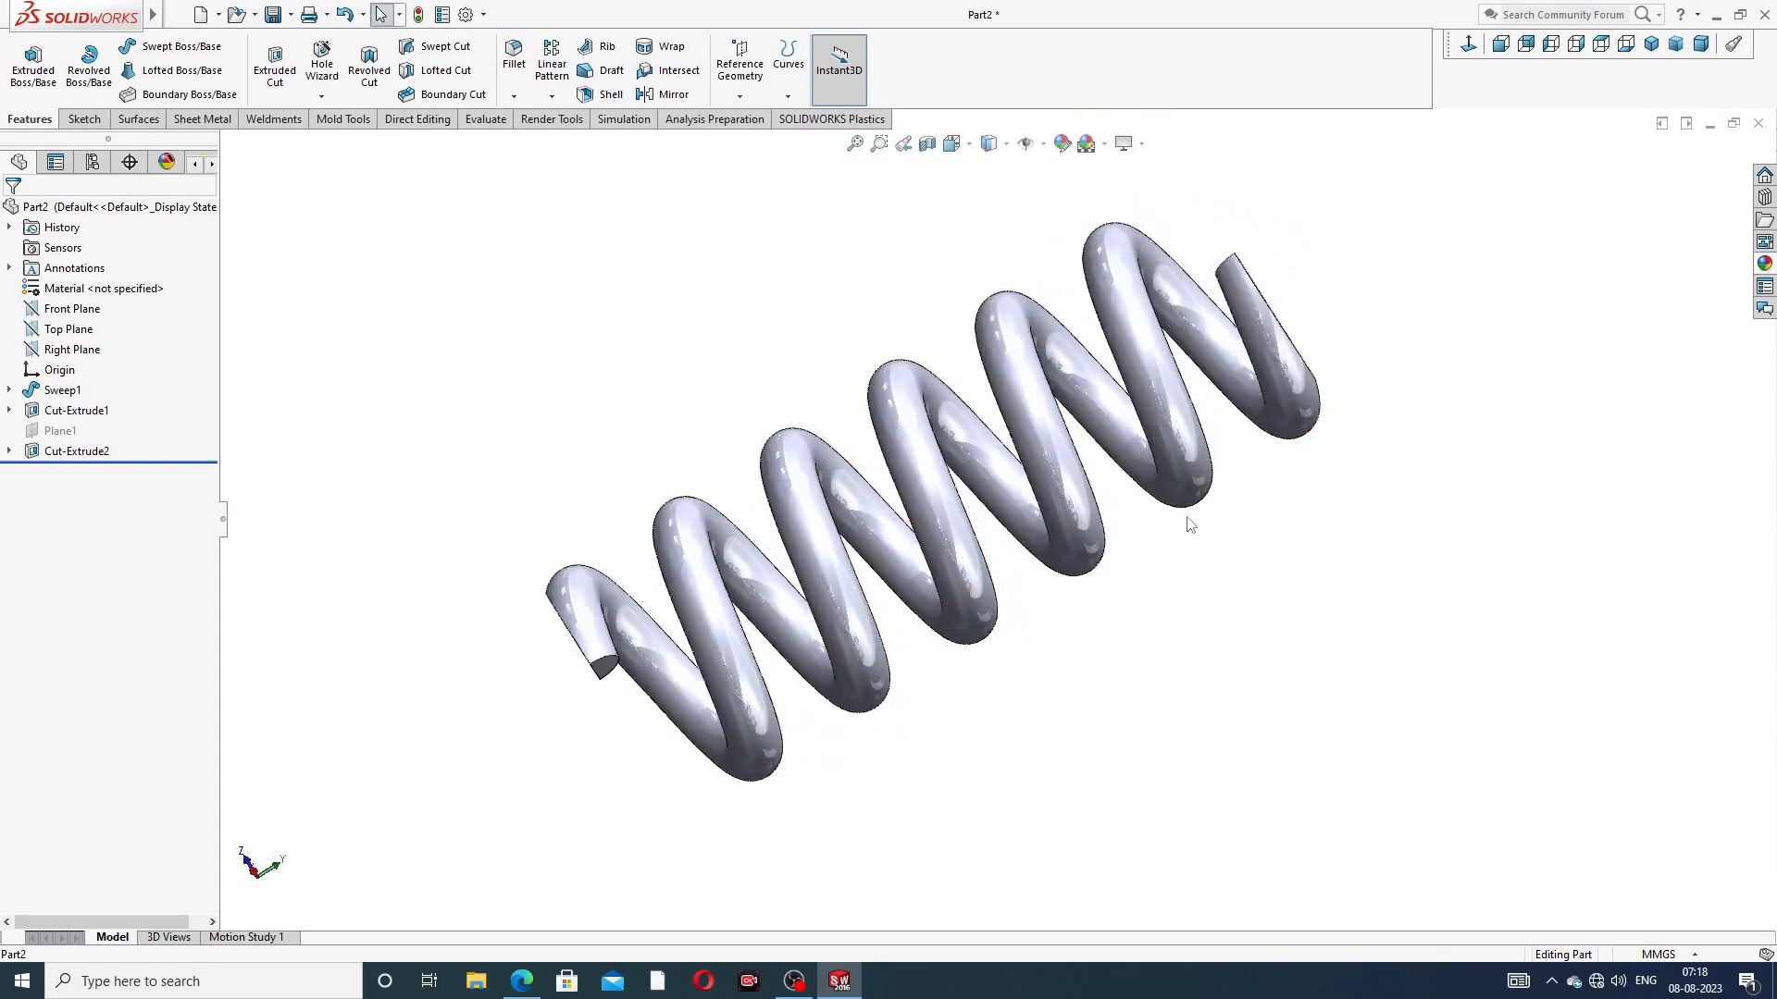
click(1765, 264)
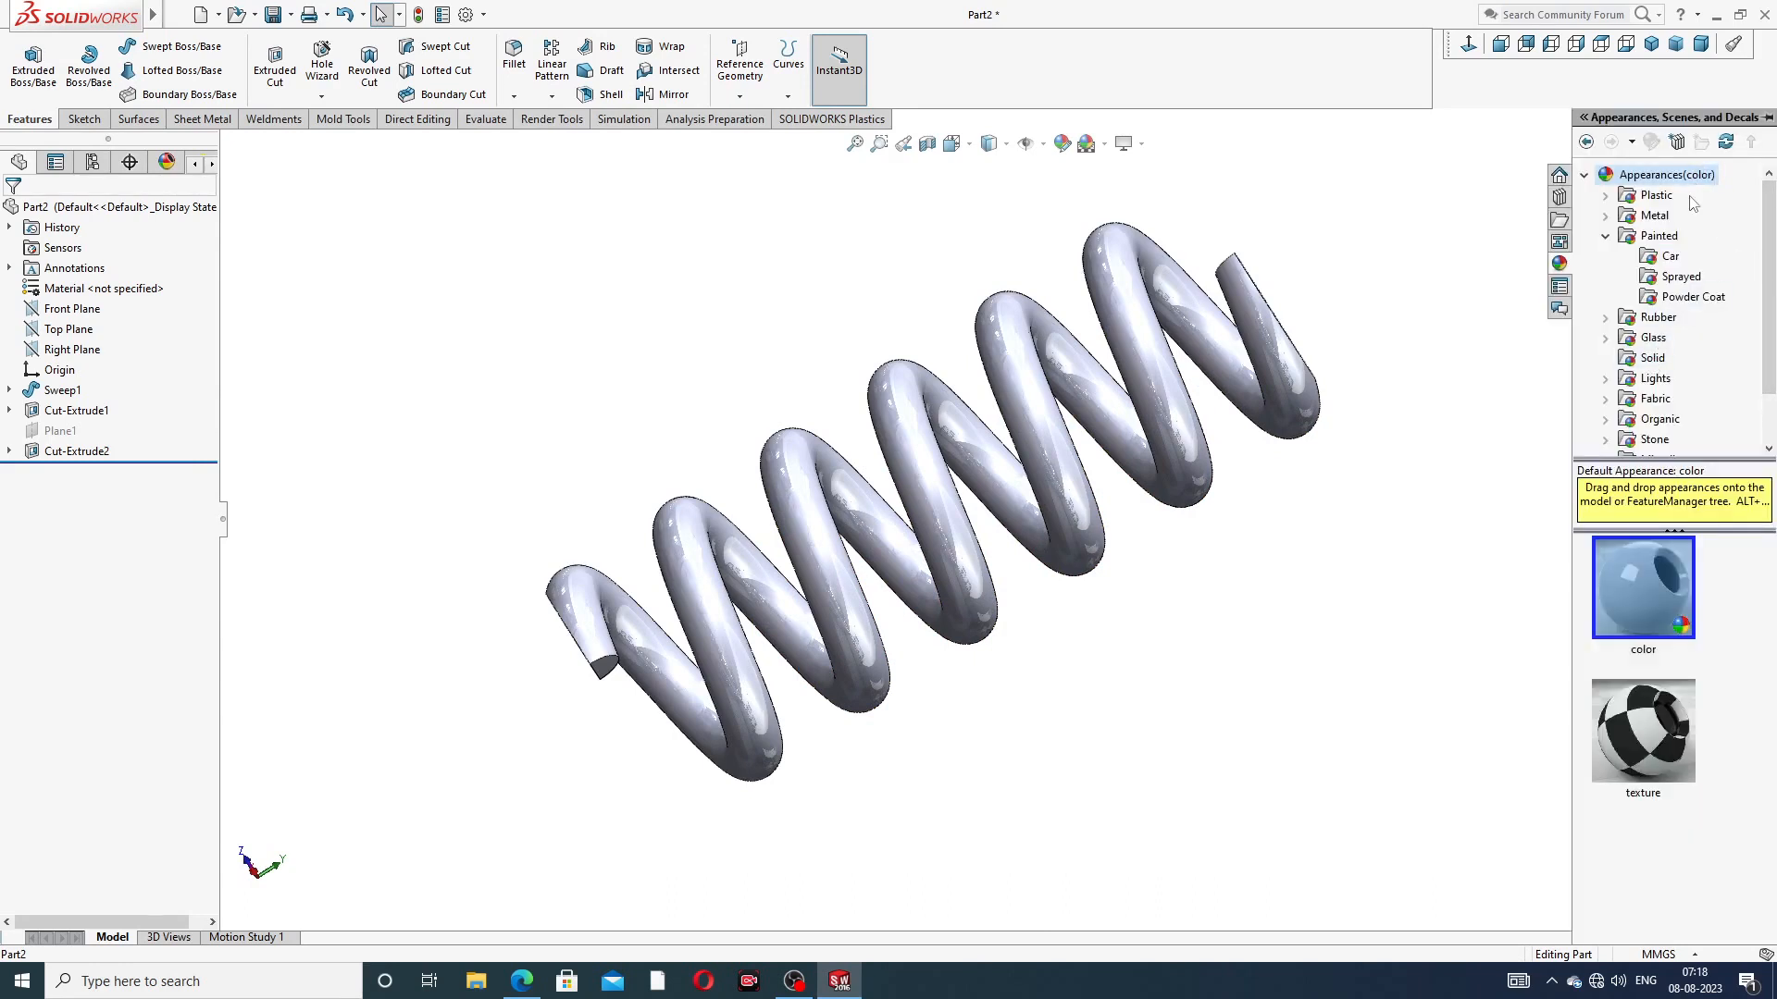
double_click(1662, 243)
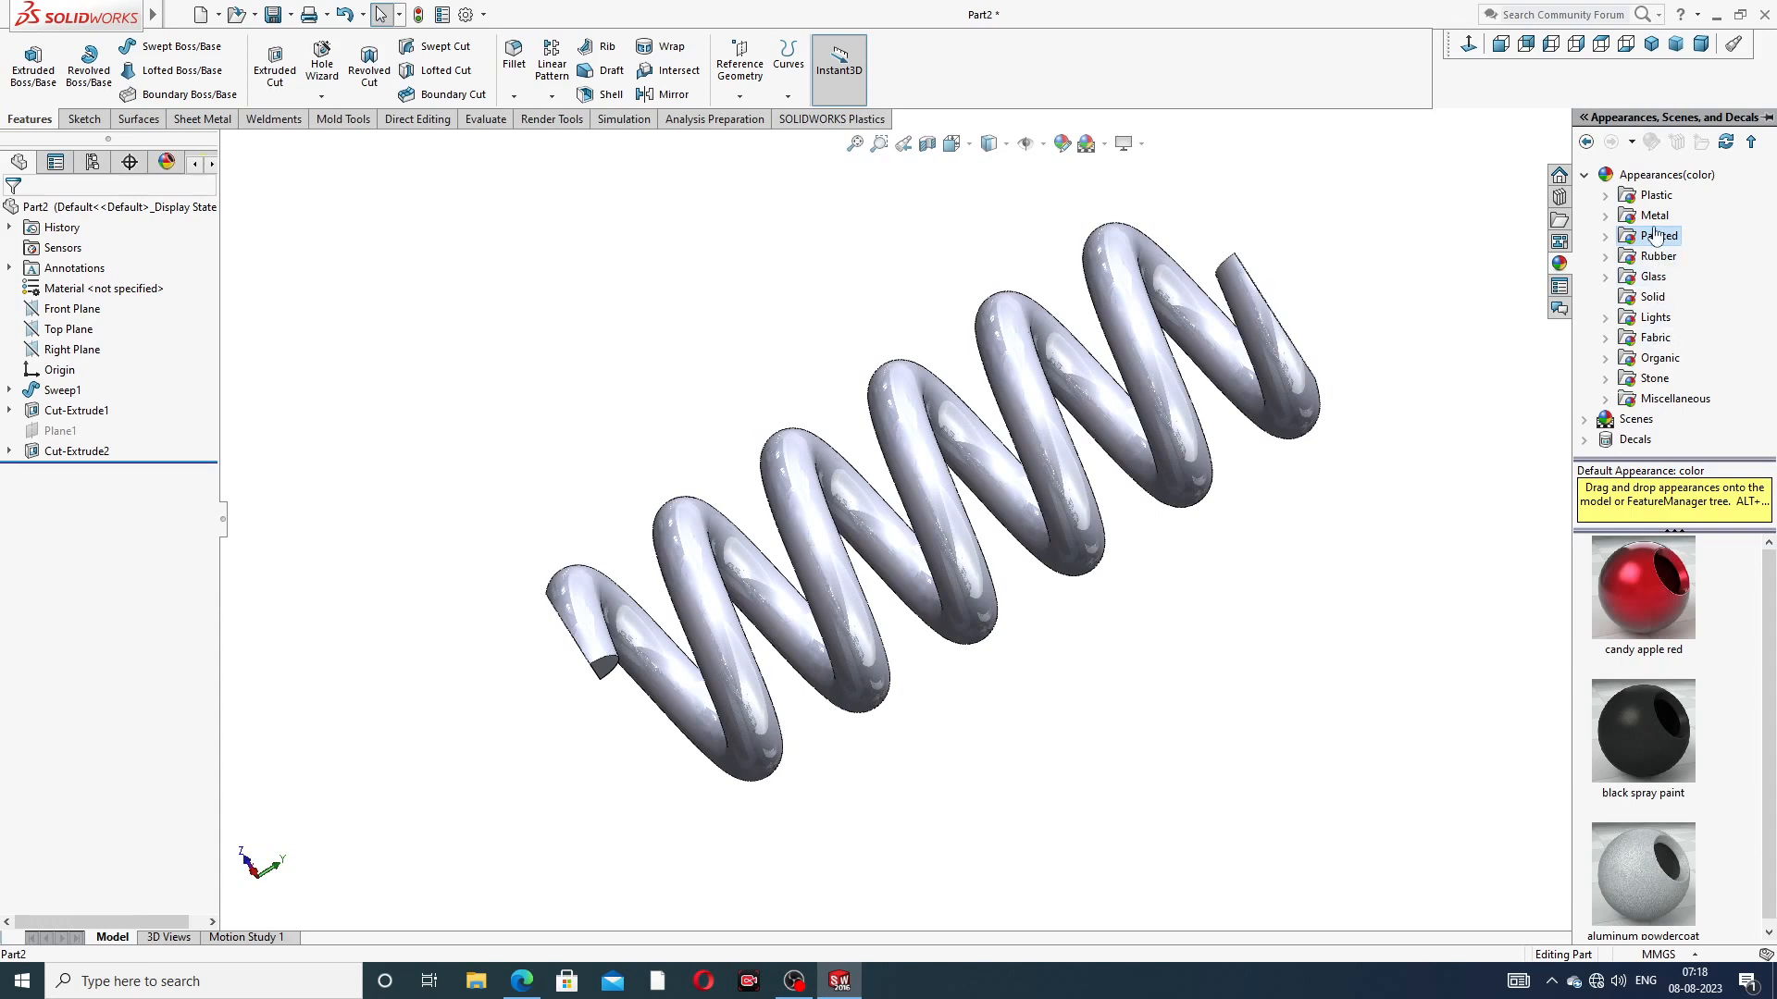
double_click(1657, 239)
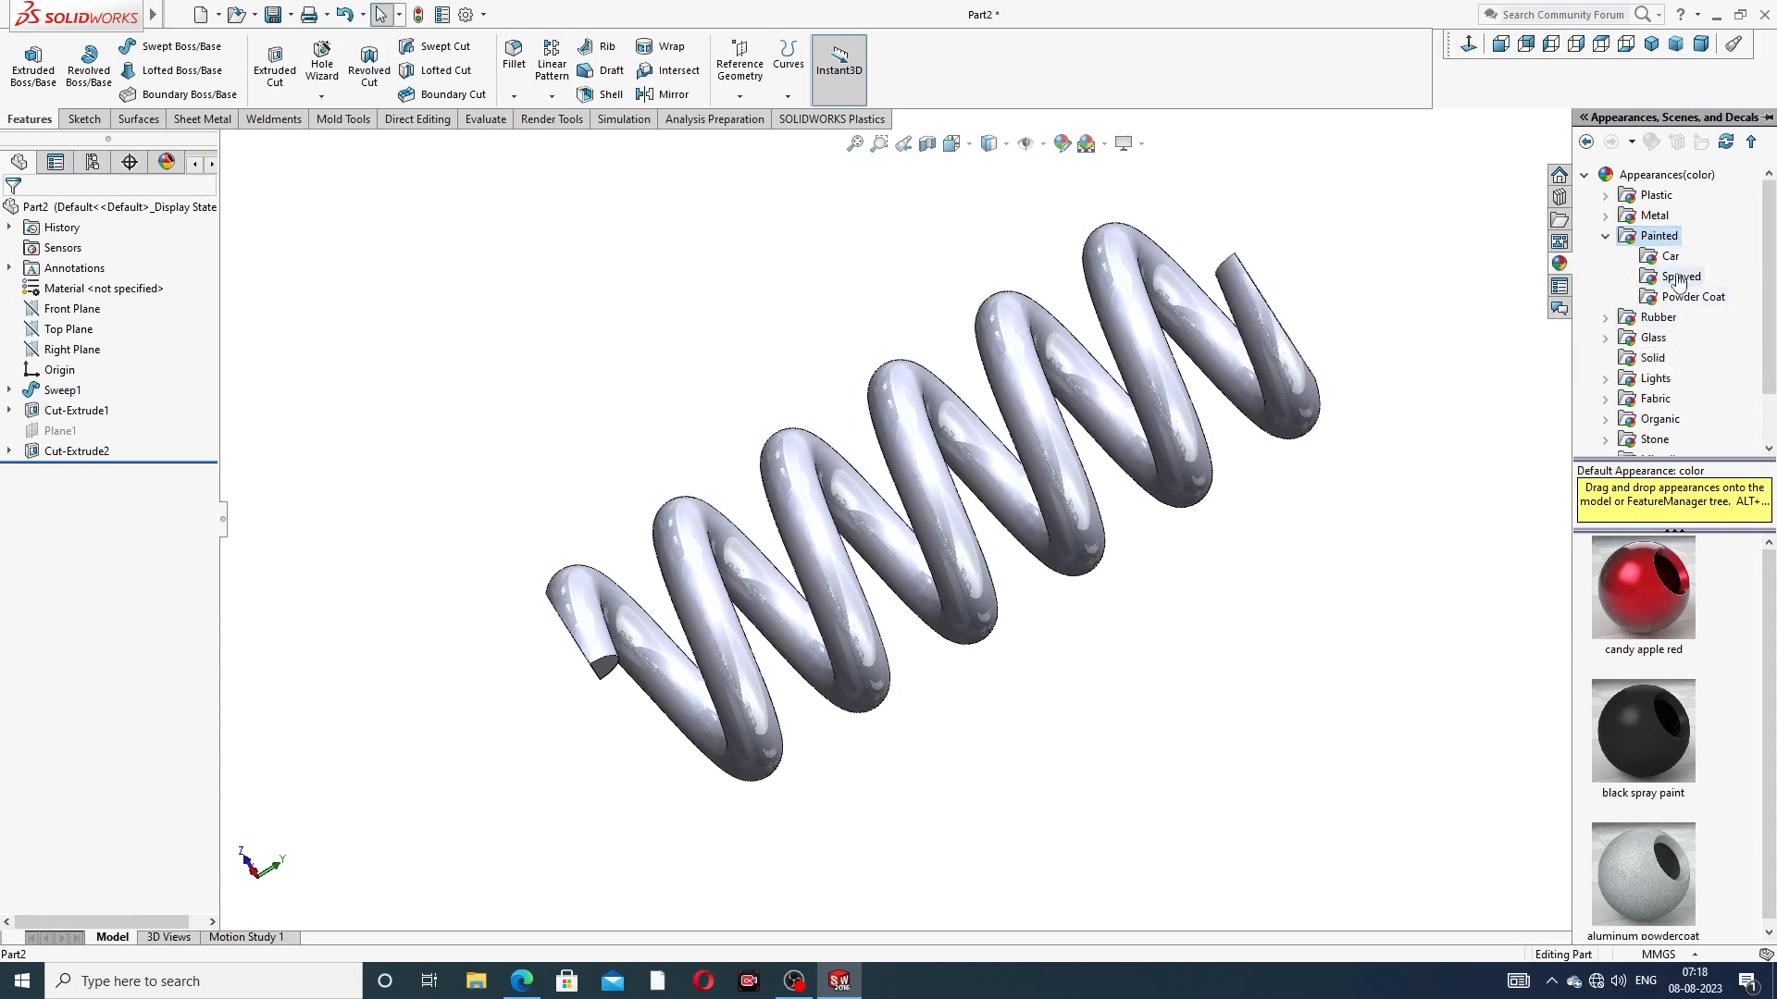
click(1672, 261)
scroll(1663, 574, down, 5)
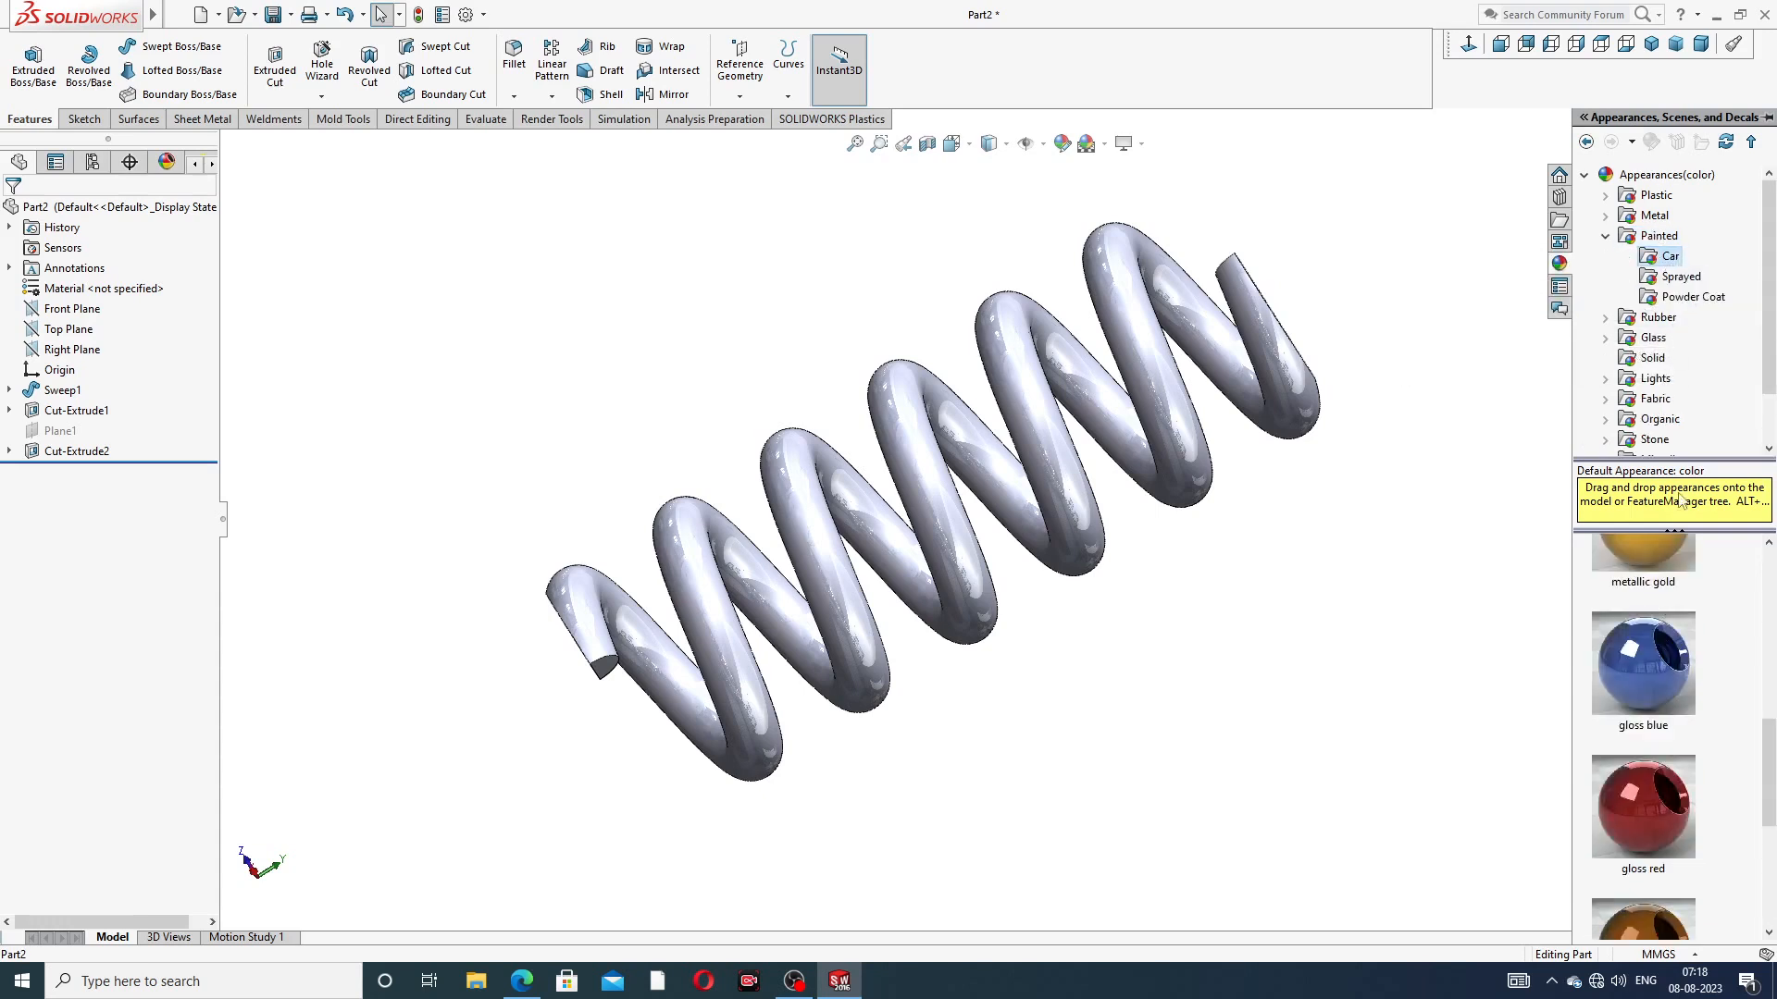
Colour the whole spring part blue, RGB 0, 0, 255, in all display states
click(1061, 143)
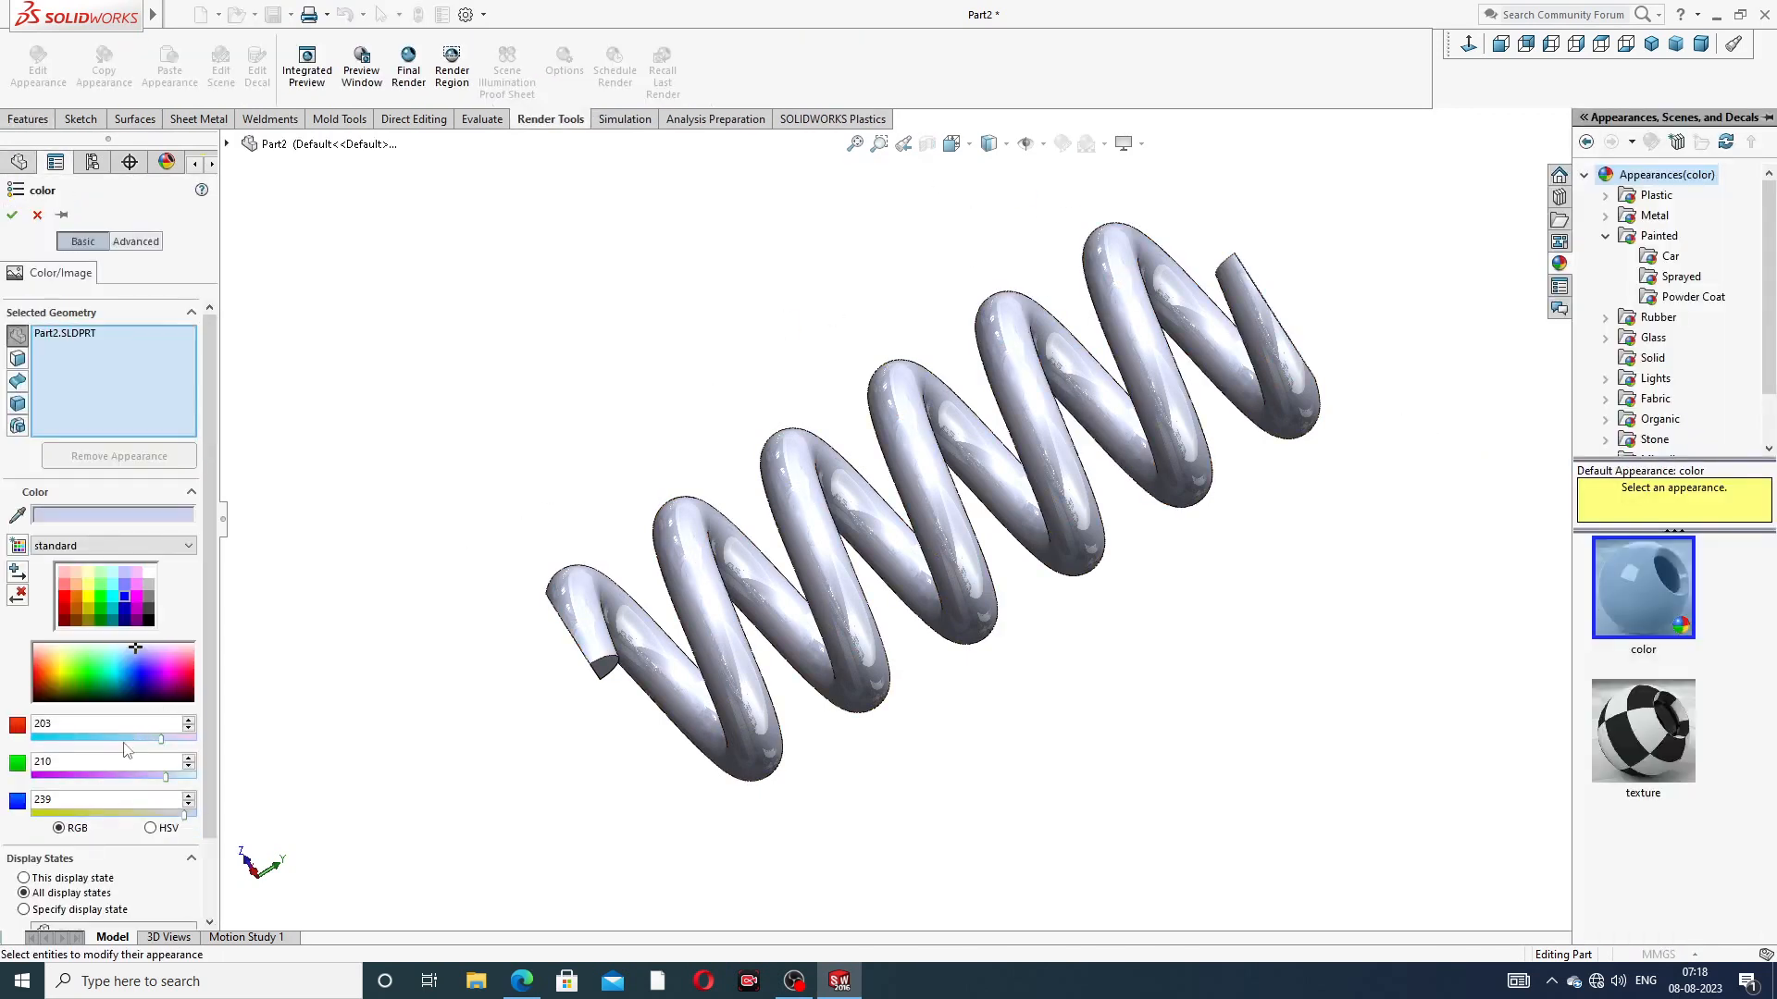
click(123, 607)
click(124, 596)
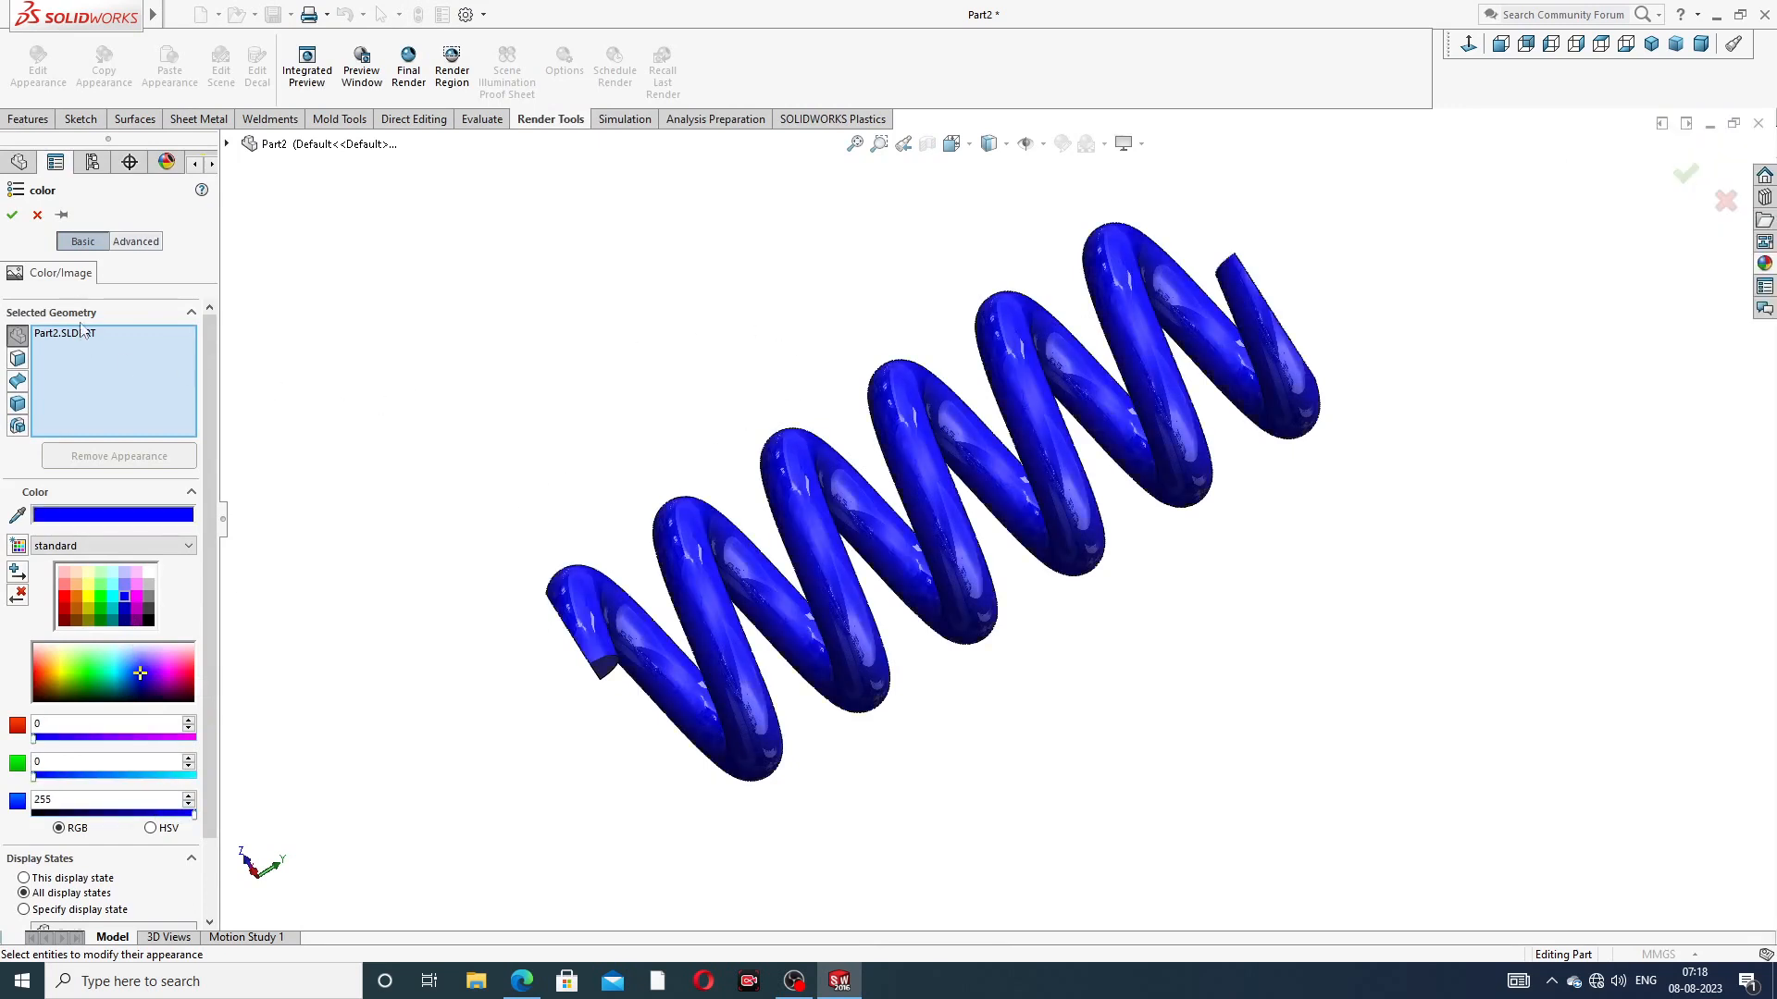
click(12, 215)
Inspect the coloured spring and its trimmed ends from several angles, finishing in the isometric view
middle_drag(820, 417, 794, 492)
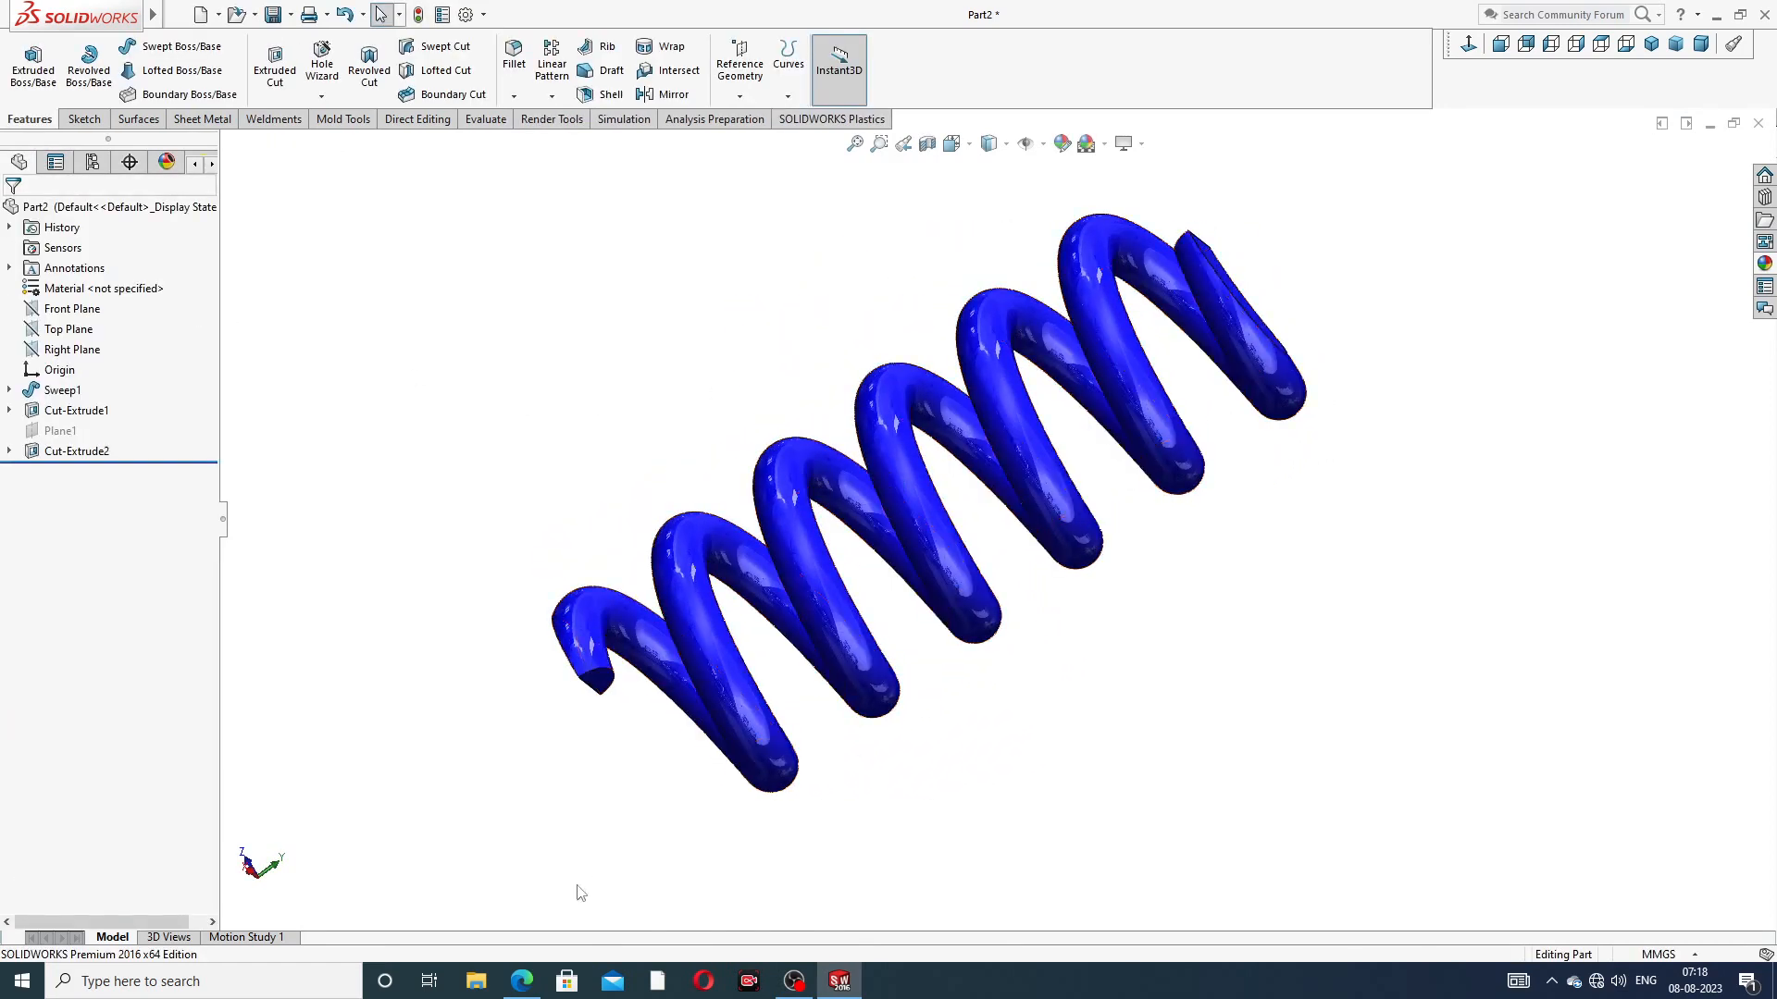
click(533, 986)
click(533, 987)
middle_drag(1002, 534, 1061, 340)
middle_drag(969, 467, 1115, 456)
scroll(1115, 457, down, 4)
middle_drag(1296, 428, 1220, 452)
scroll(1227, 463, up, 3)
middle_drag(1215, 563, 1253, 567)
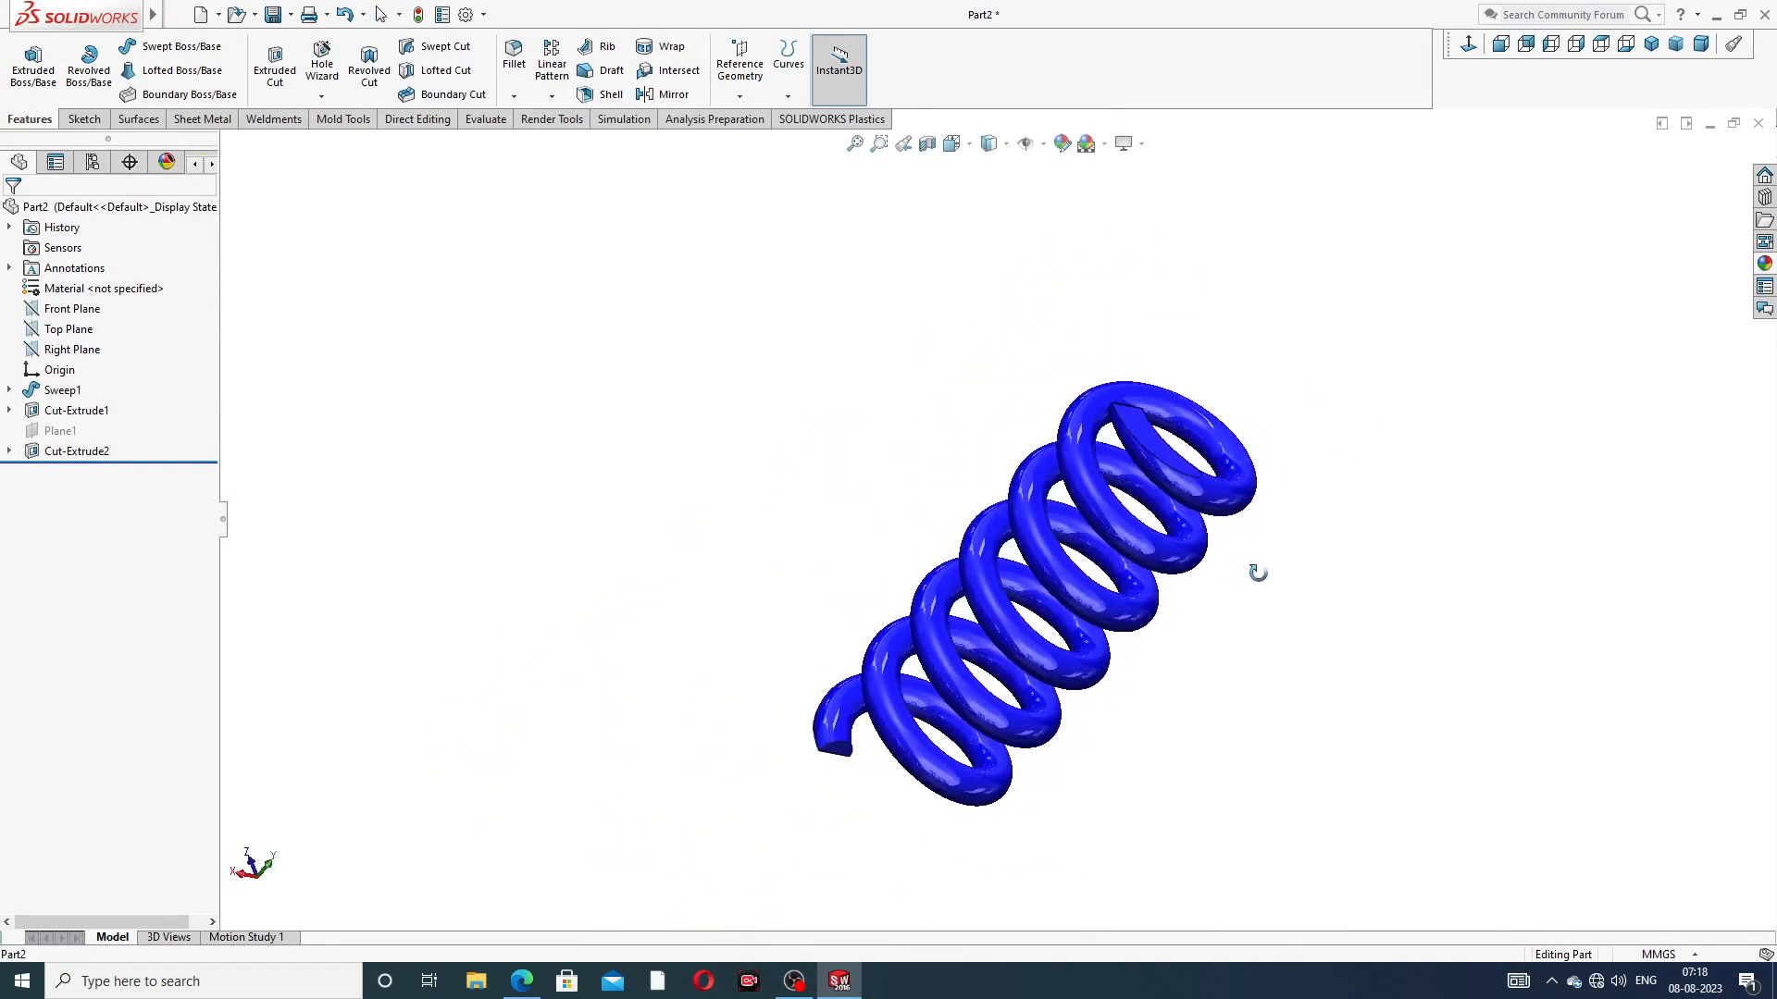
click(1652, 45)
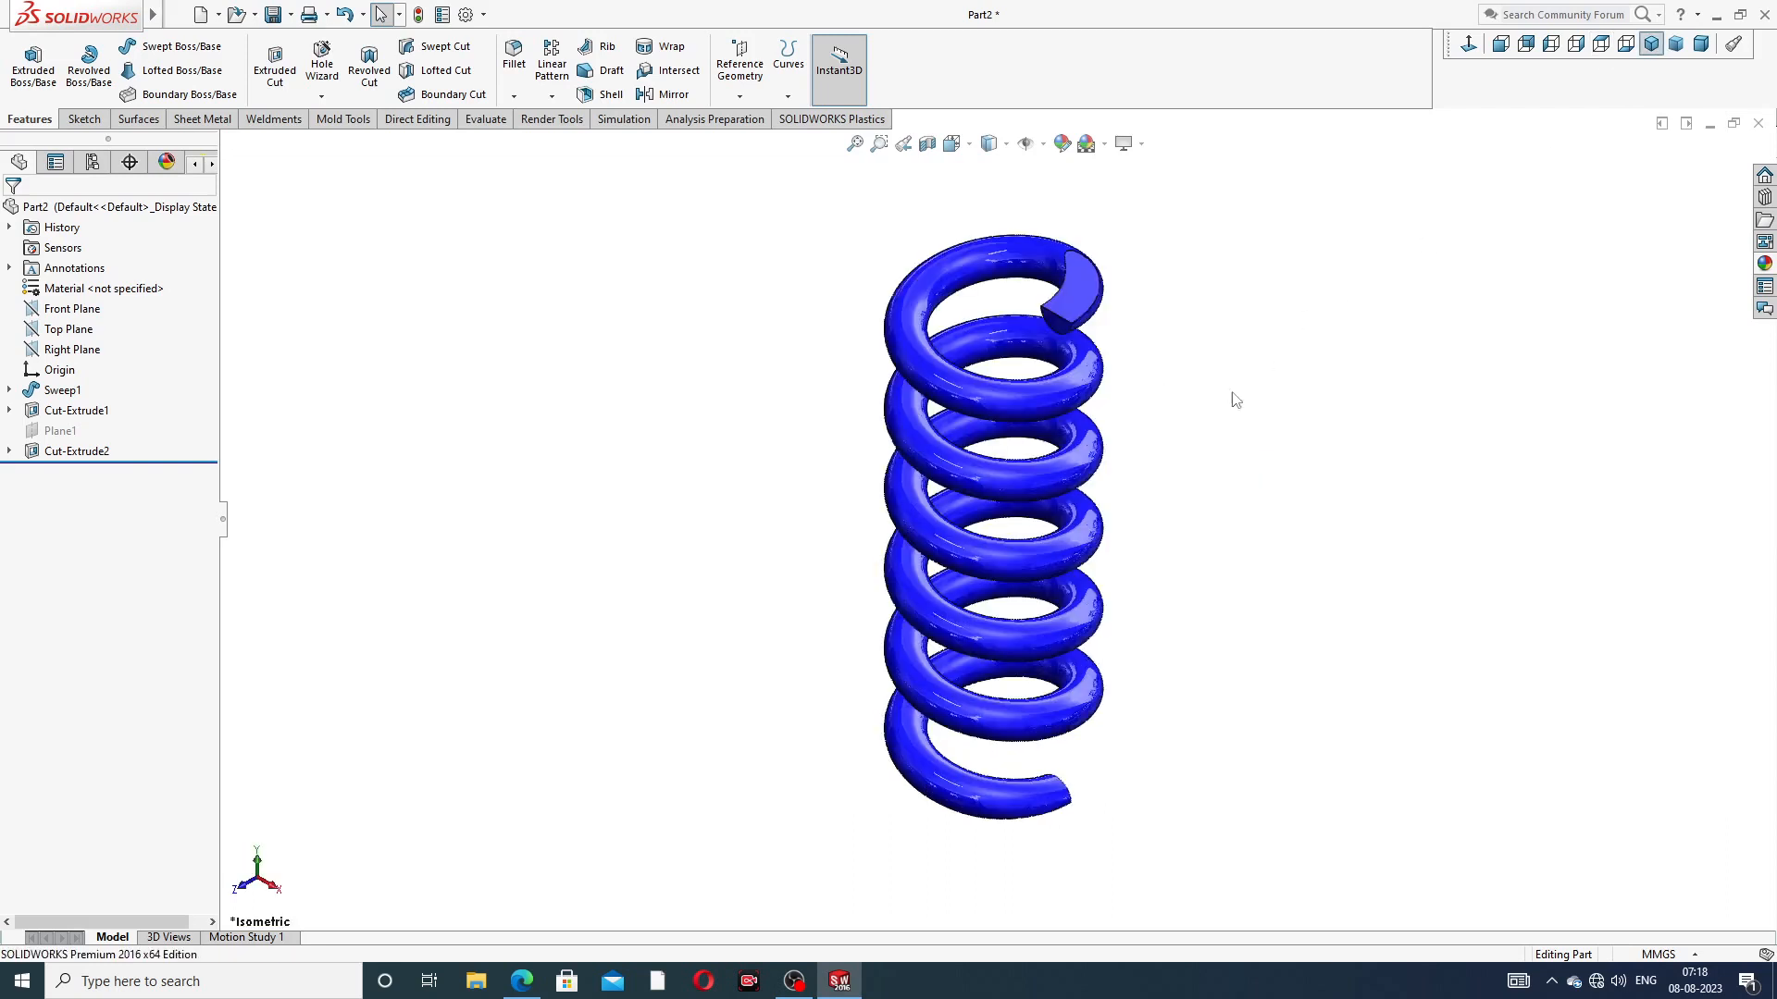
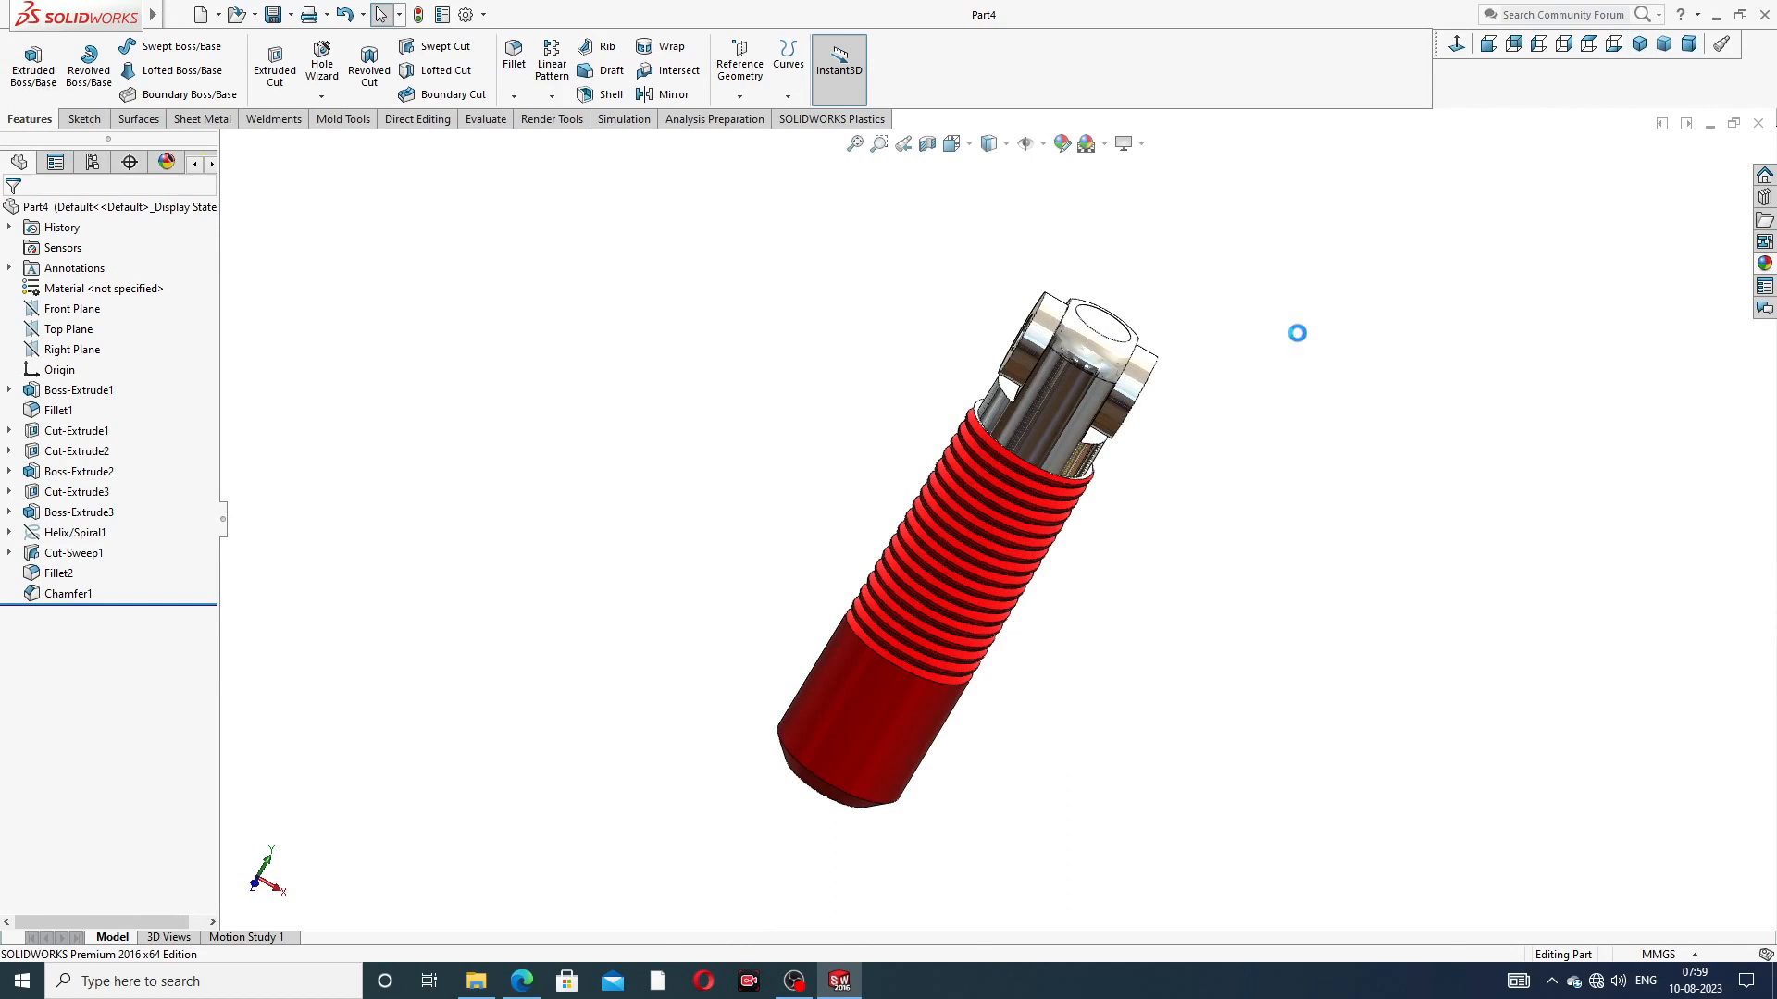
Close the open threaded part and create a new part document with a plain white background scene
click(1758, 123)
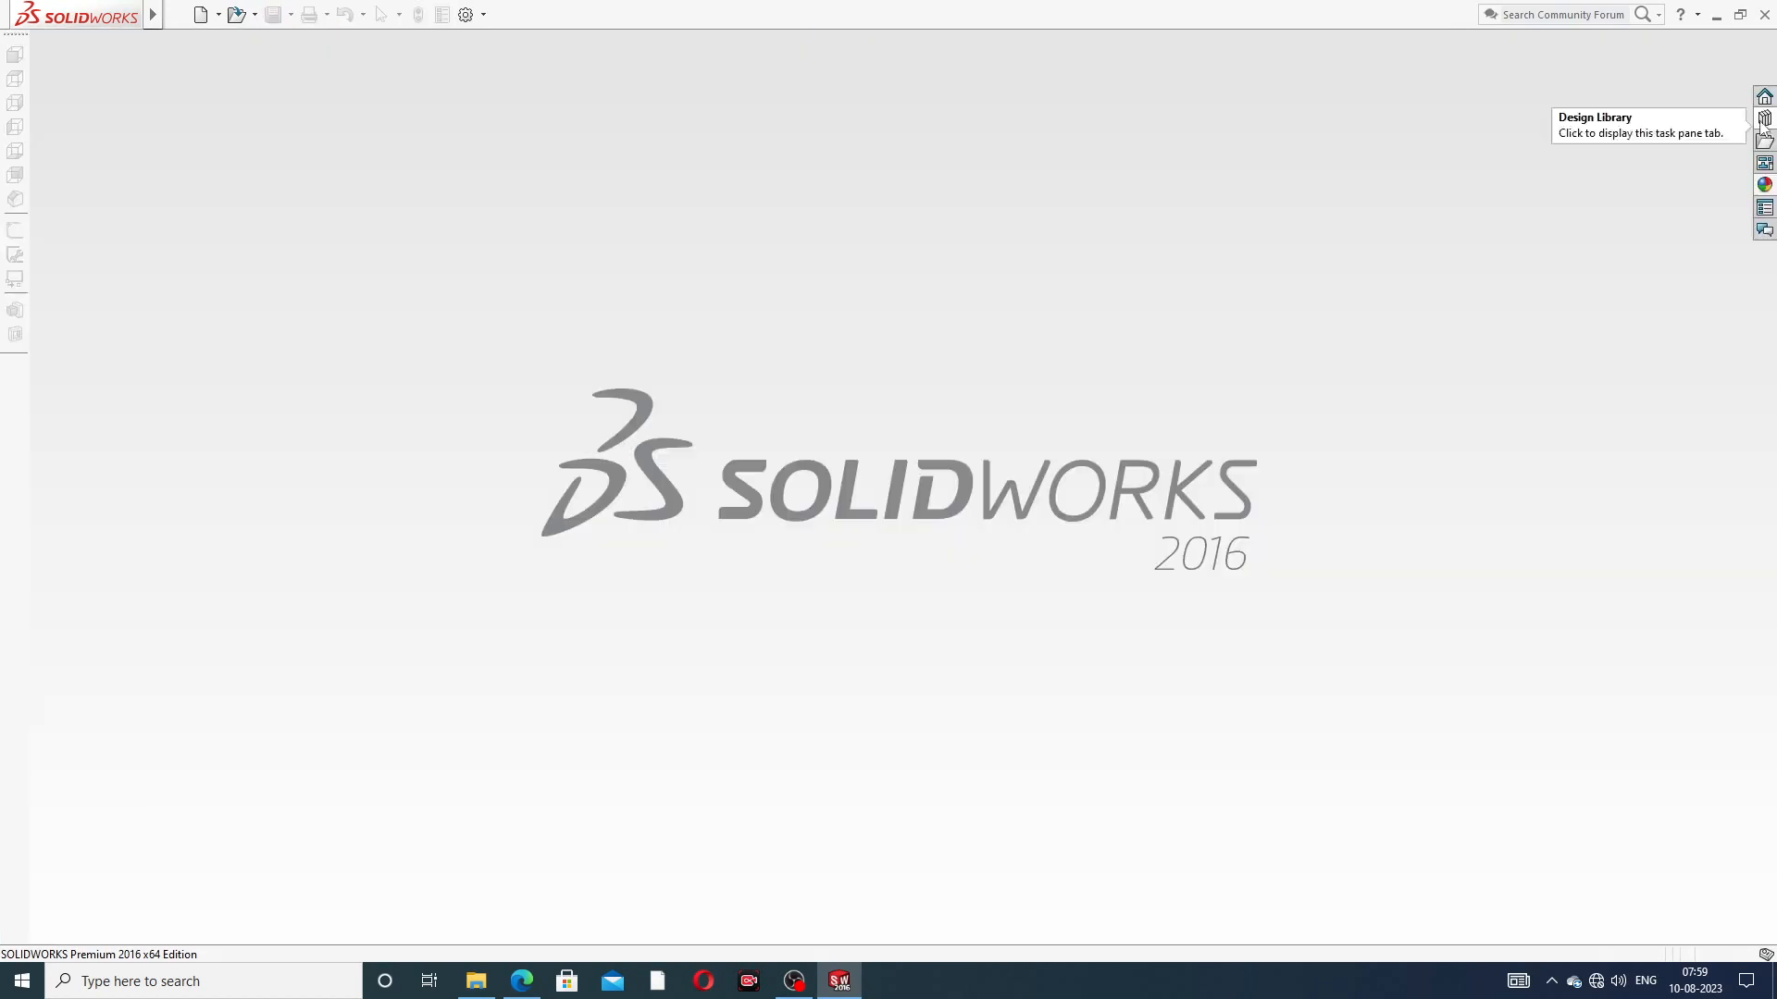
click(201, 15)
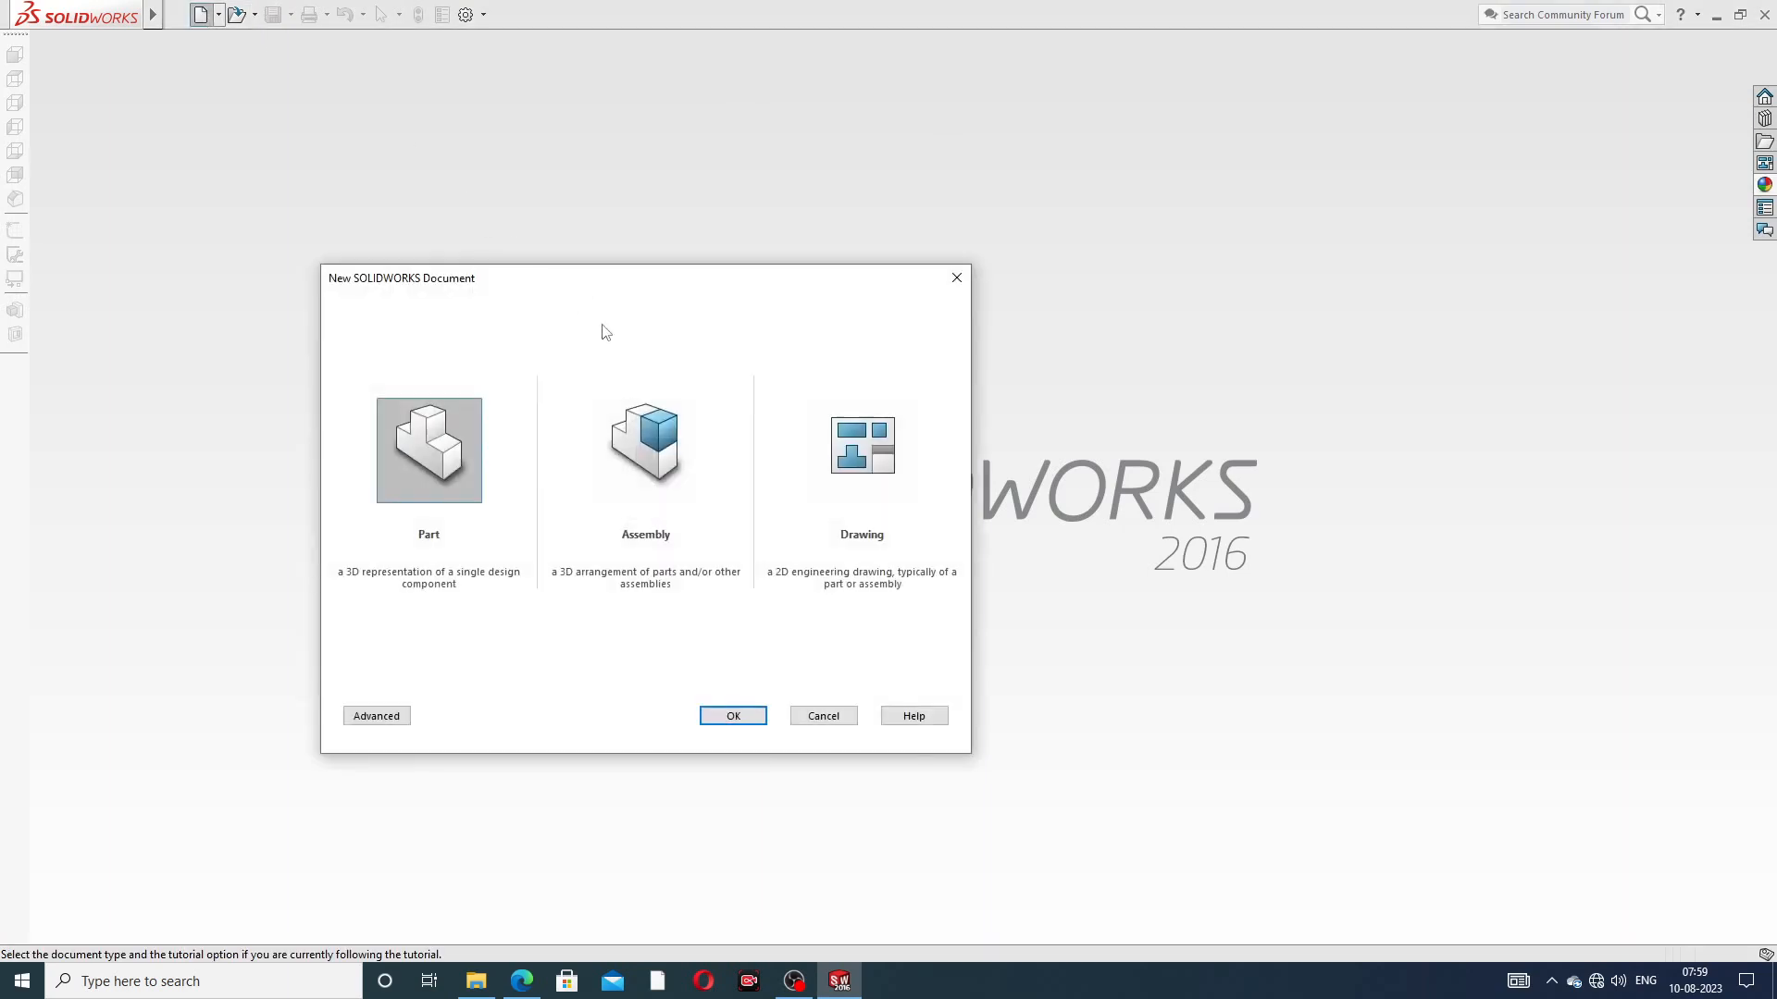
click(734, 715)
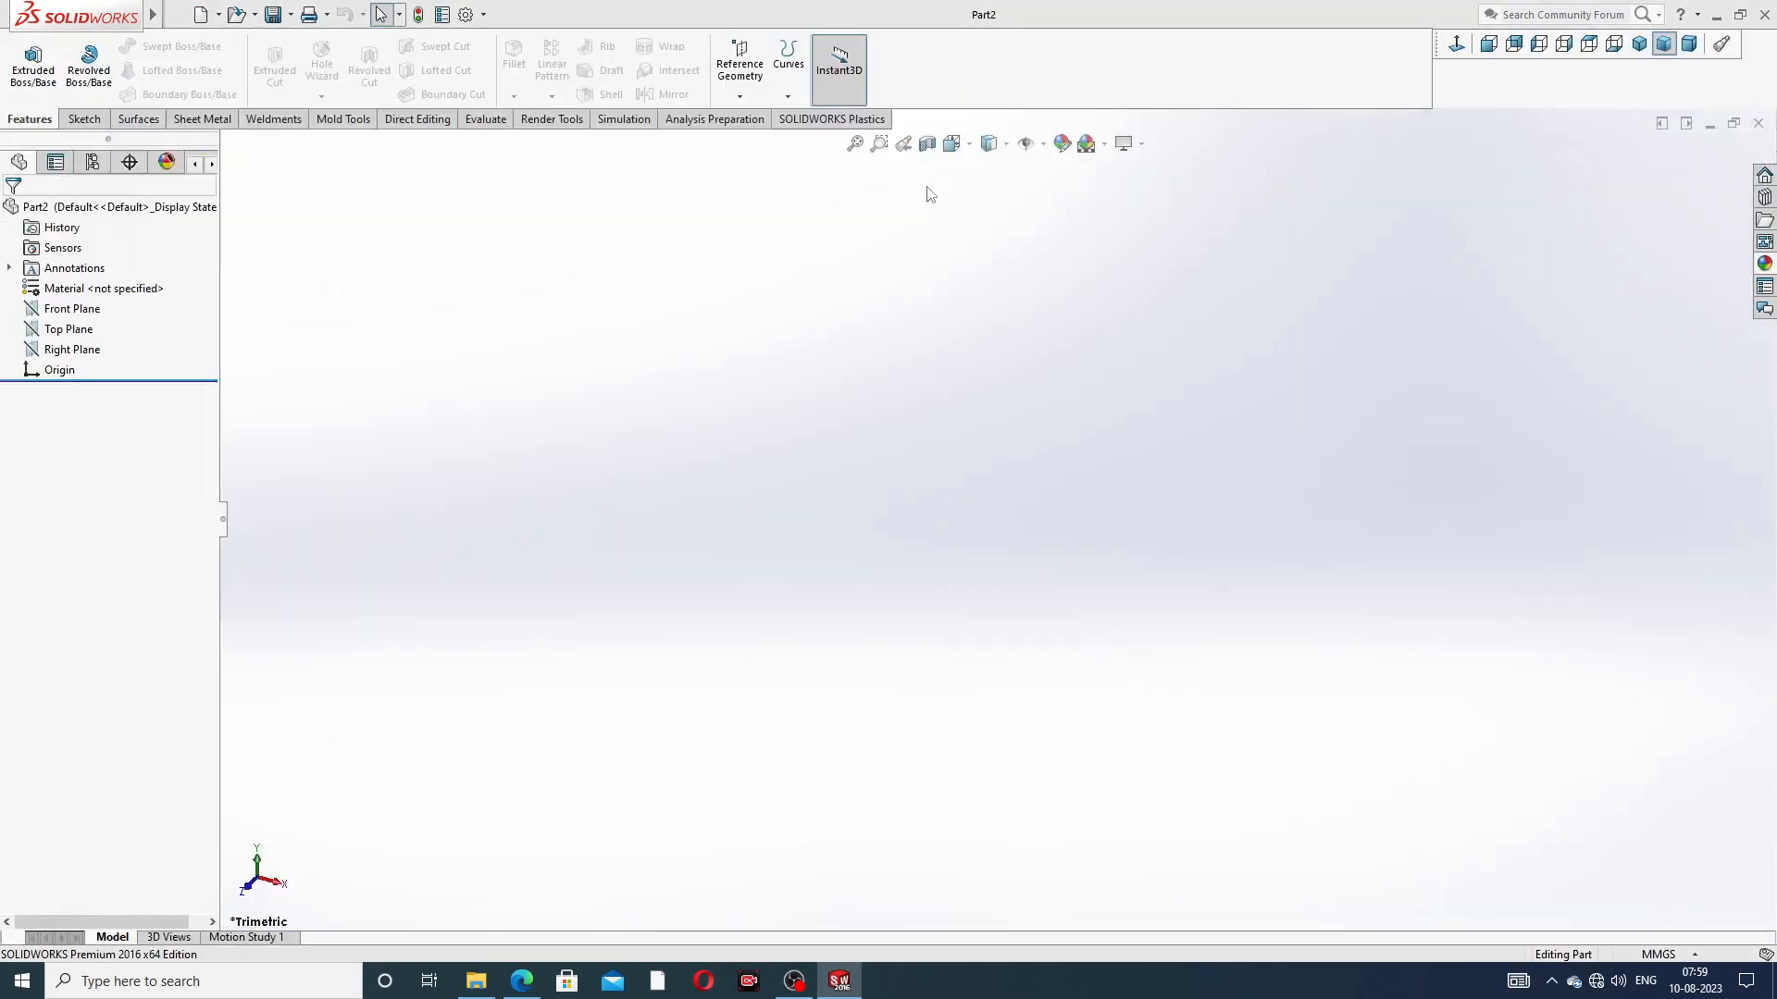
click(1088, 144)
click(1131, 52)
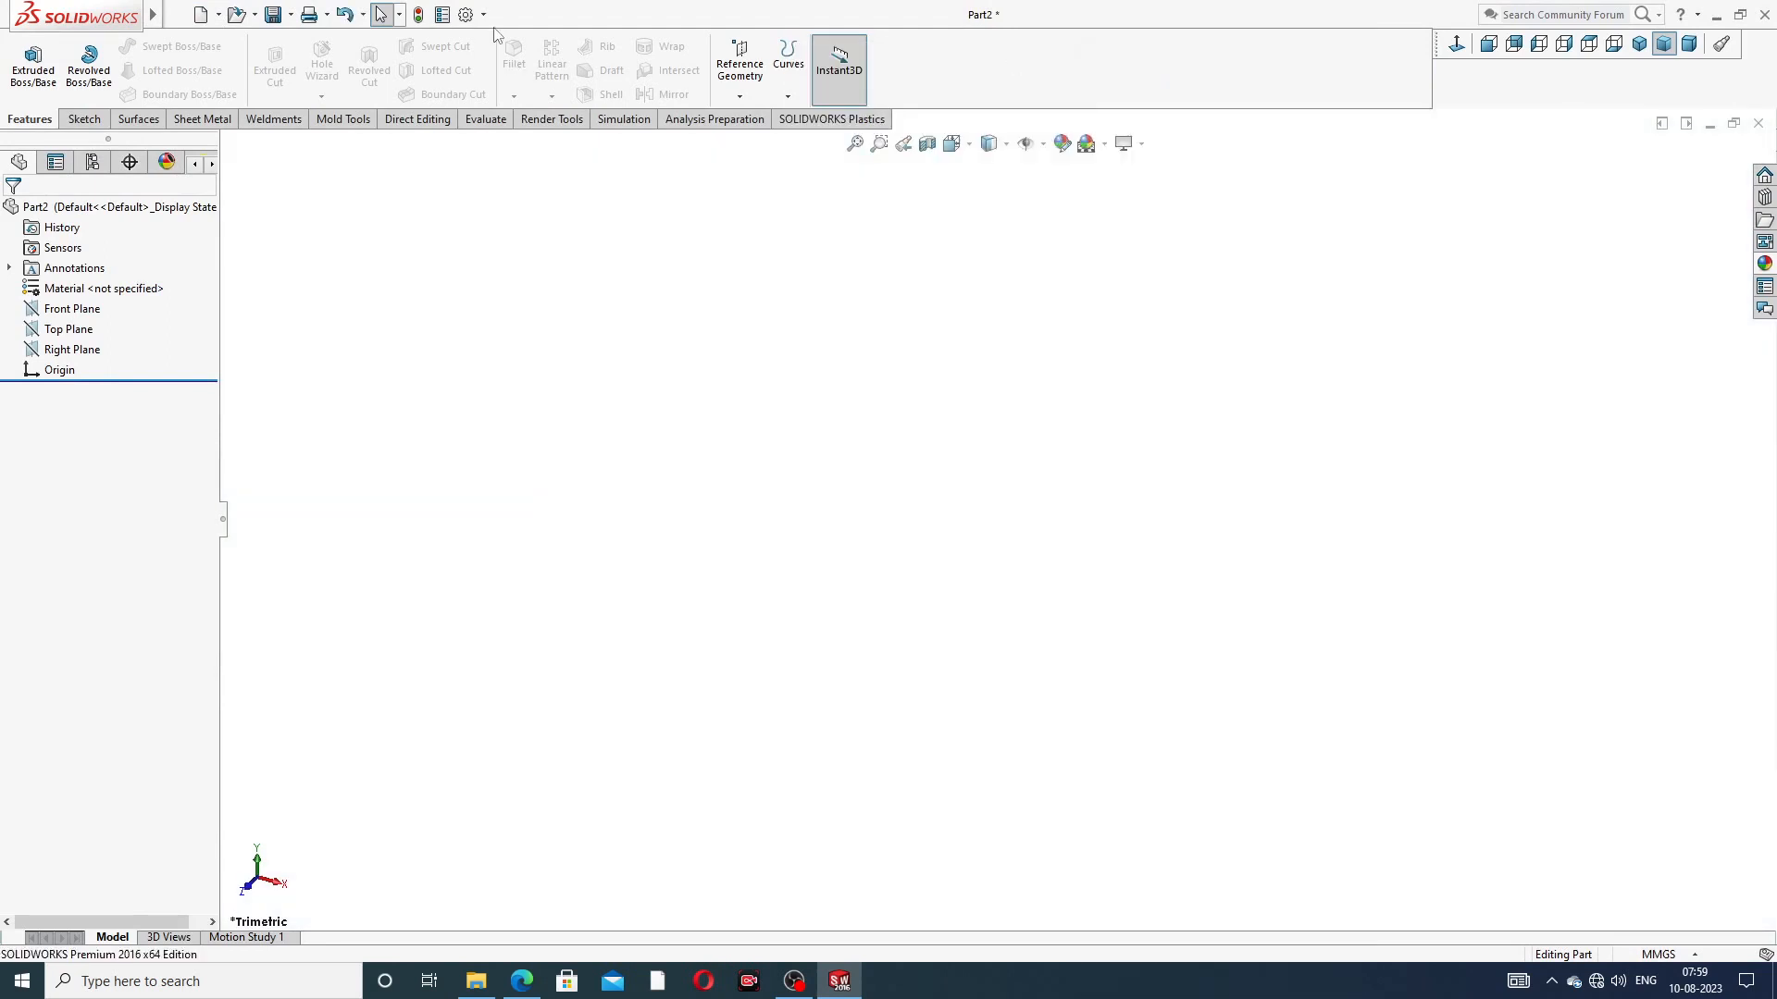
Open the Image Quality settings in the new part's document properties
click(466, 15)
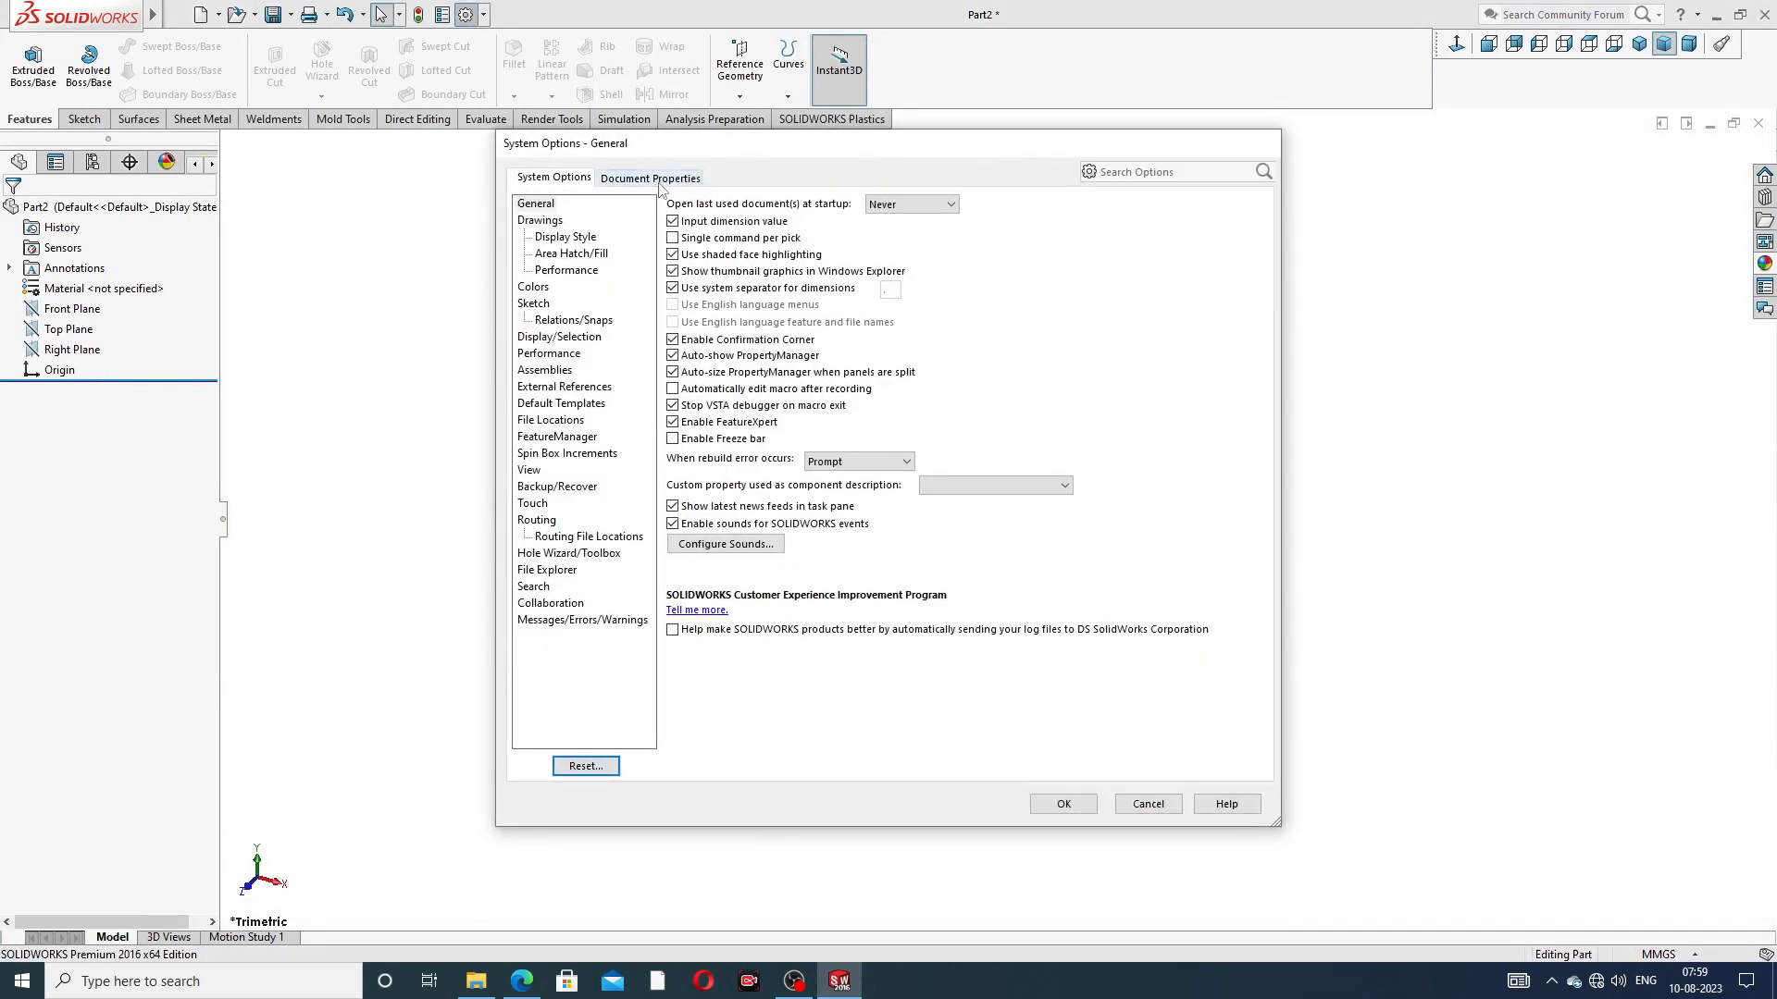
click(661, 183)
click(579, 388)
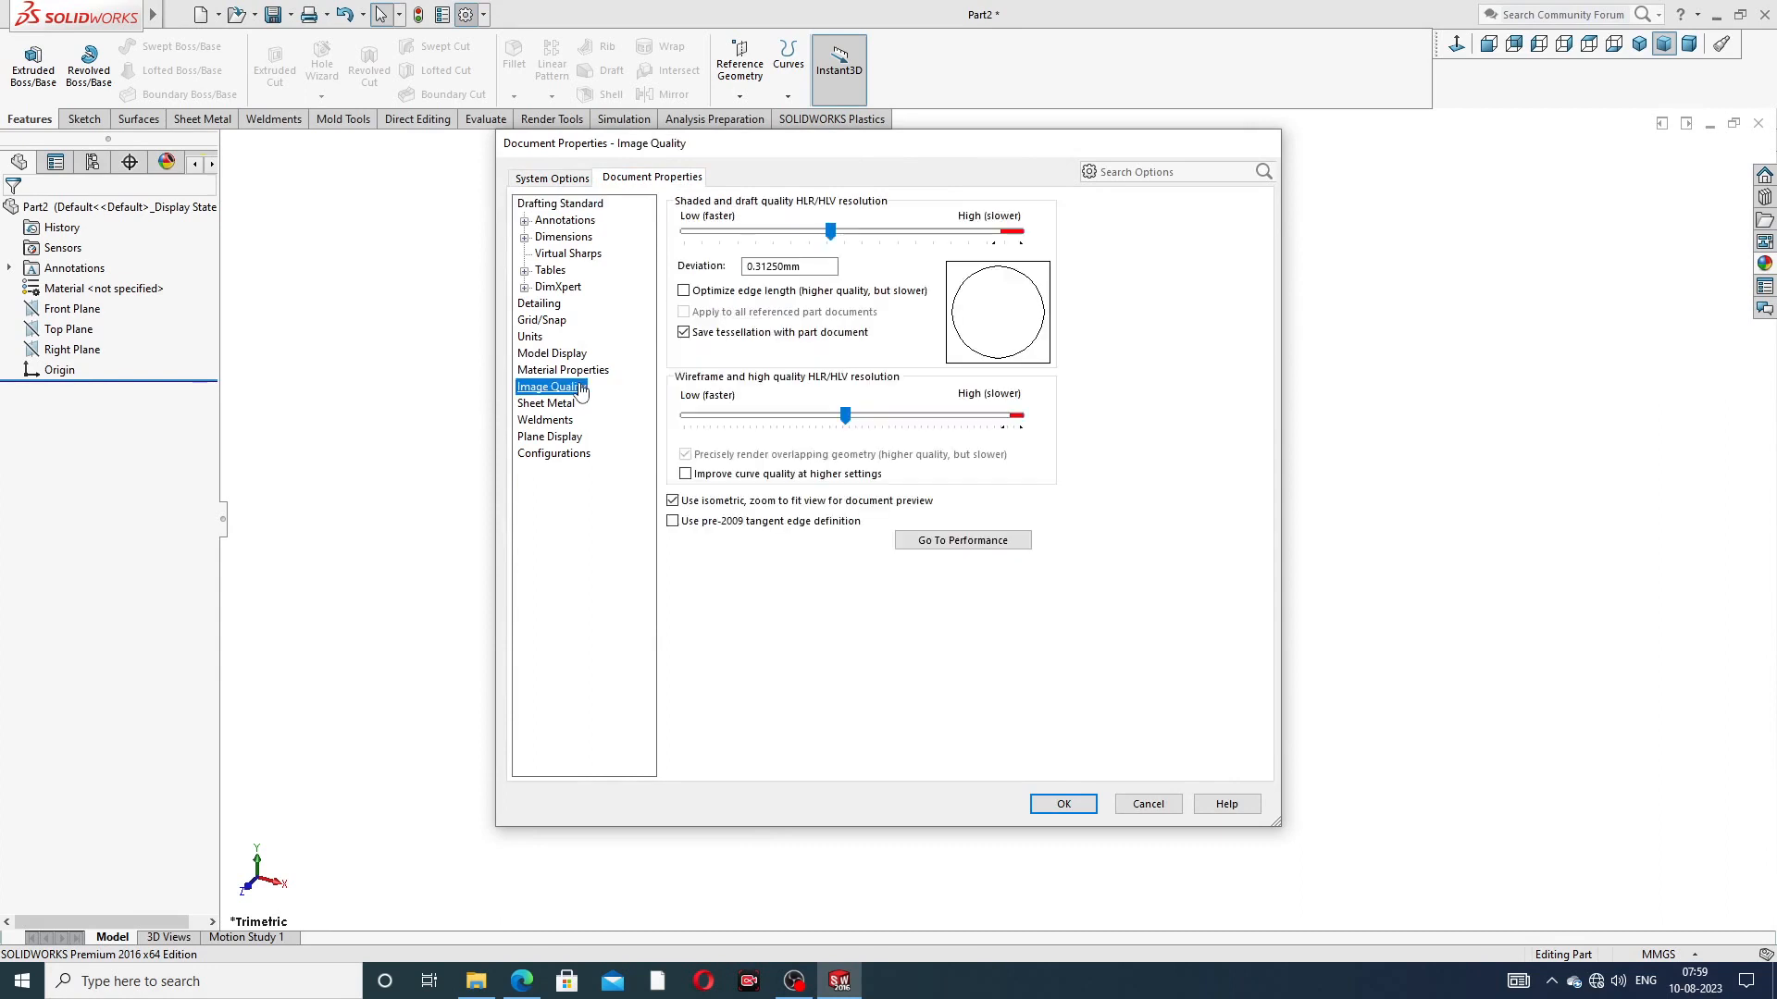
Set both the shaded and the wireframe image quality resolution of the document to the highest level
drag(831, 232, 1020, 232)
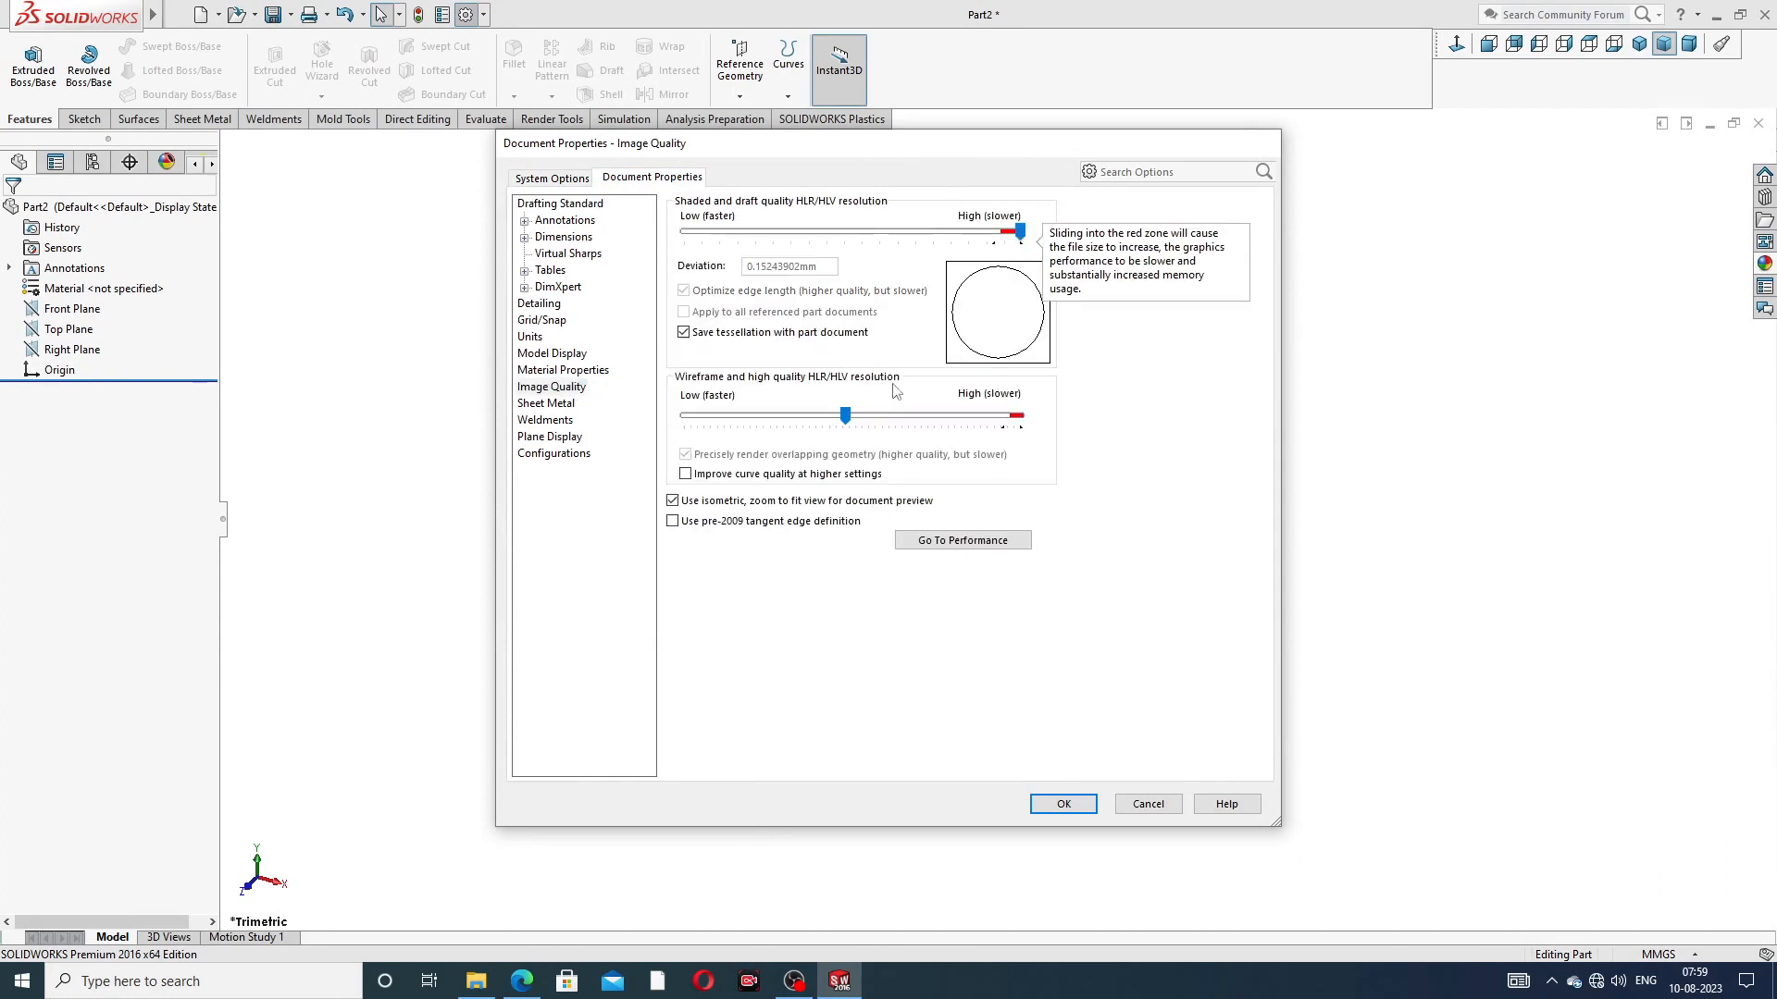
drag(845, 416, 1056, 437)
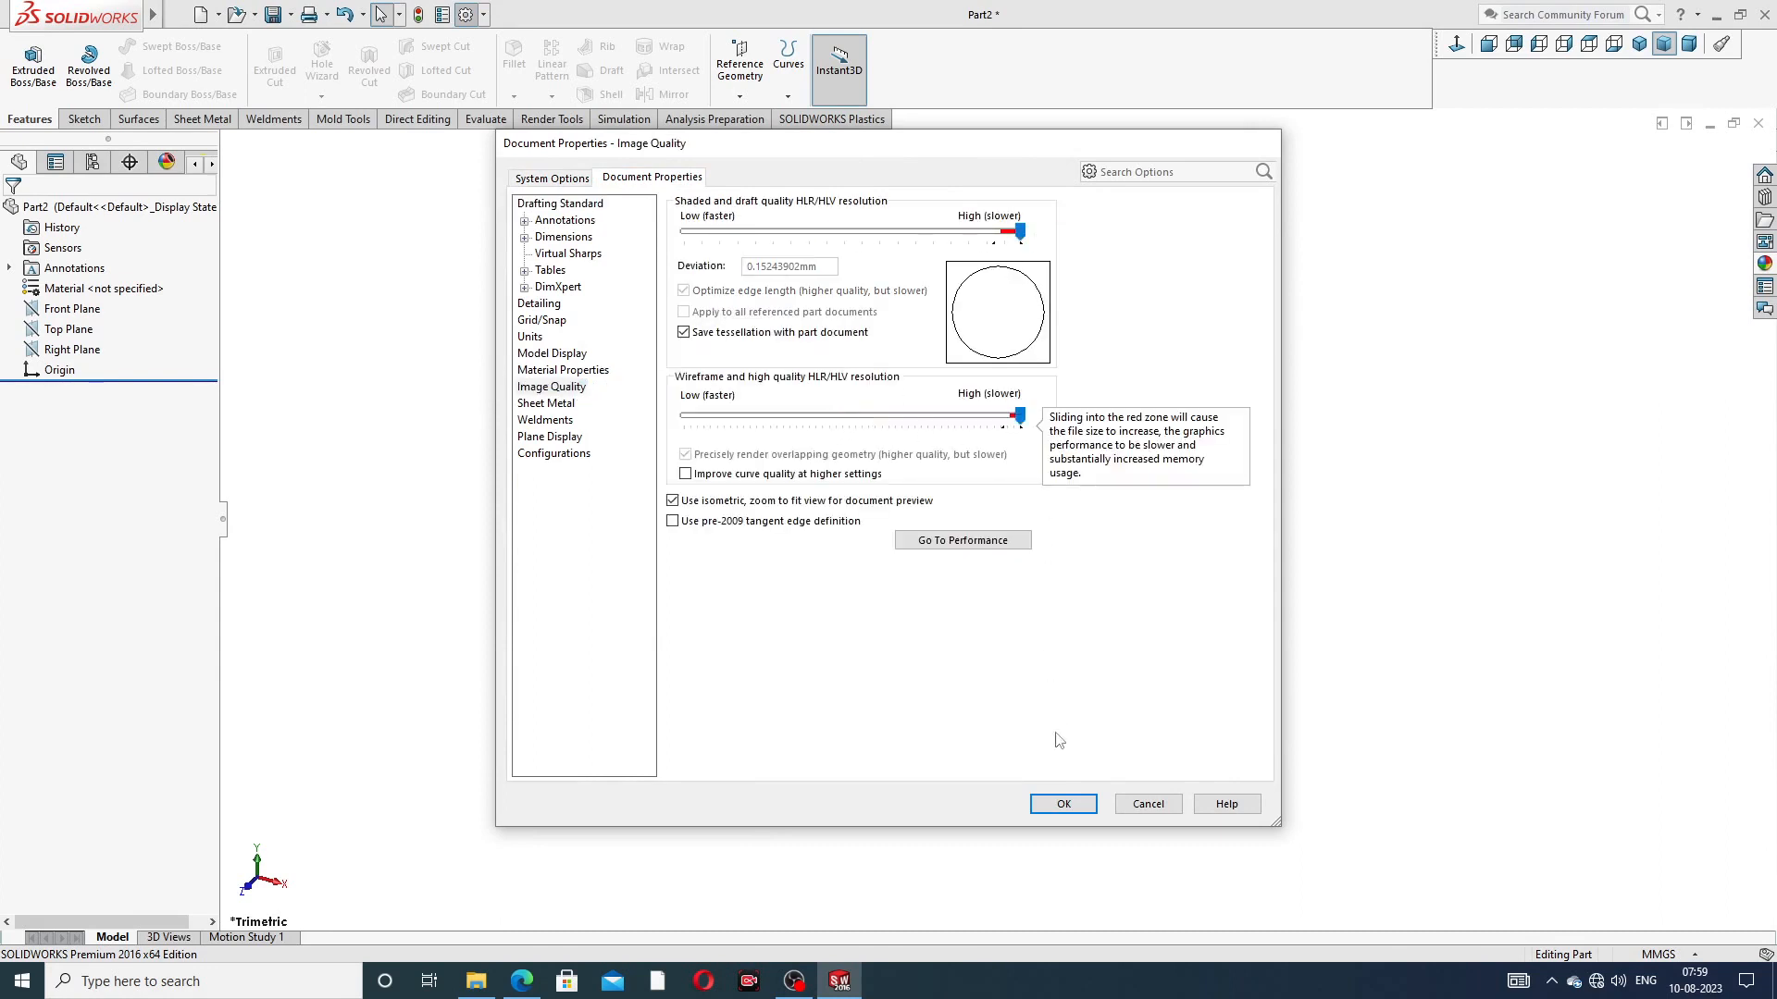
click(1063, 803)
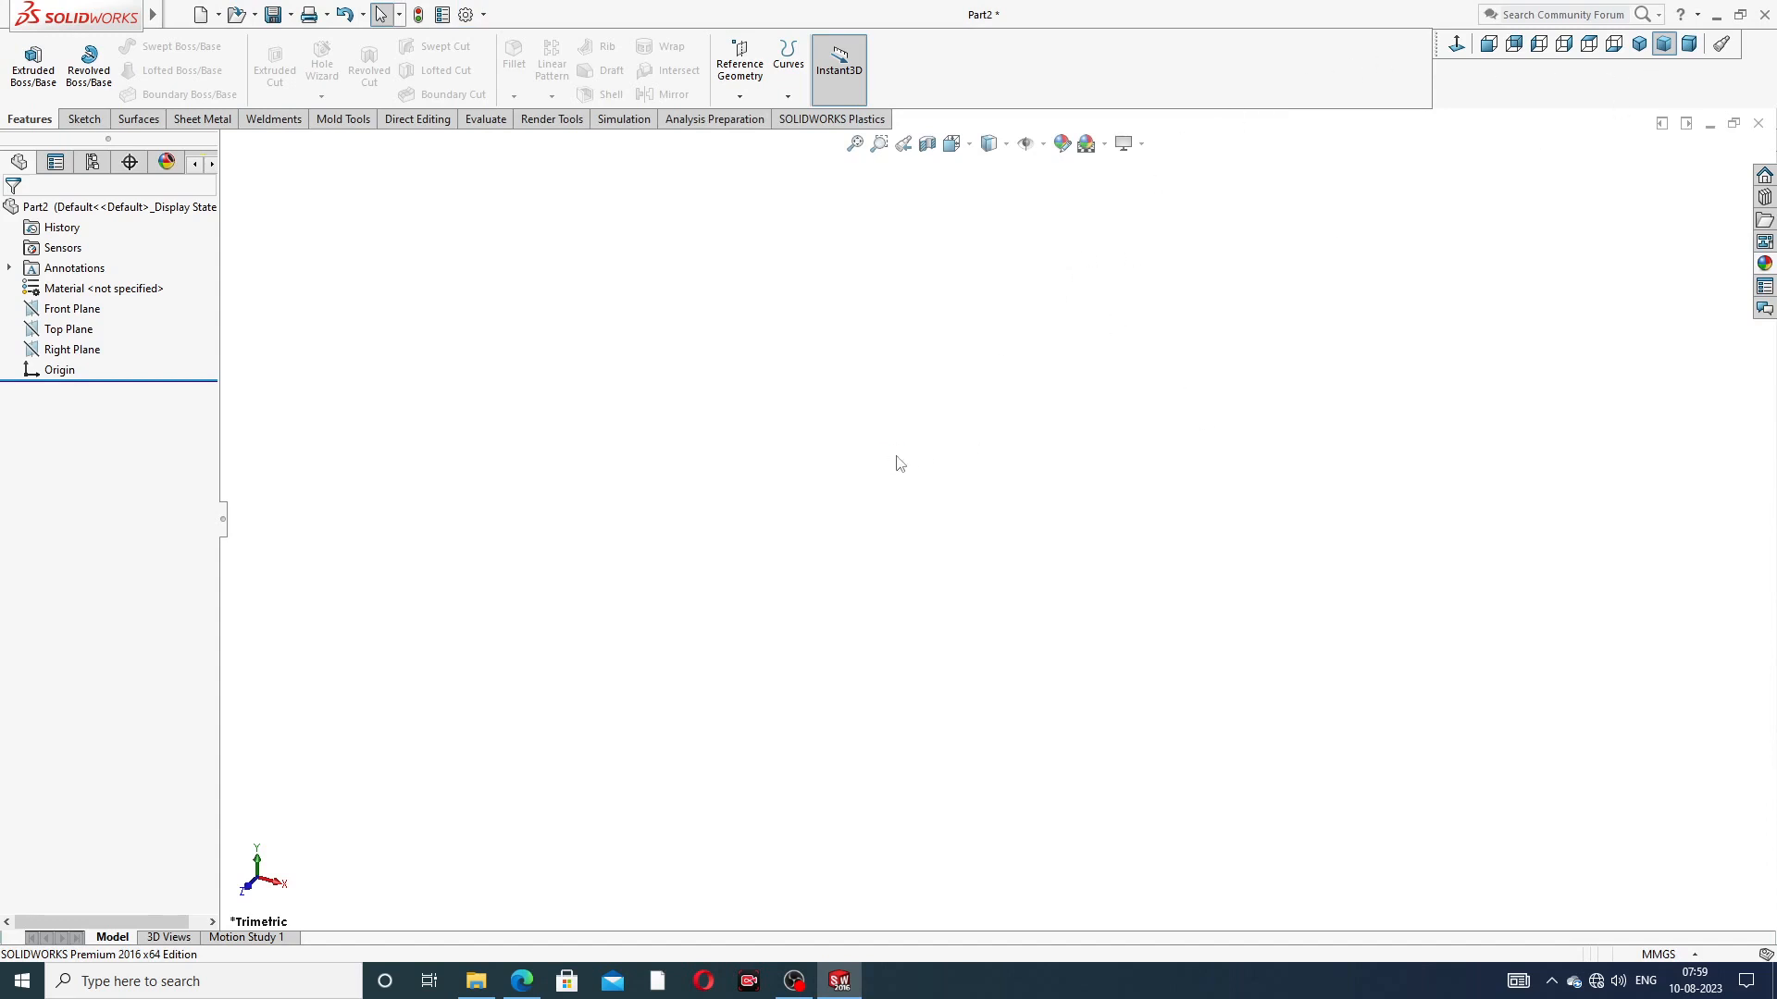
Save the new part as Part5 in the practice shock absorber folder
key(ctrl+s)
click(769, 568)
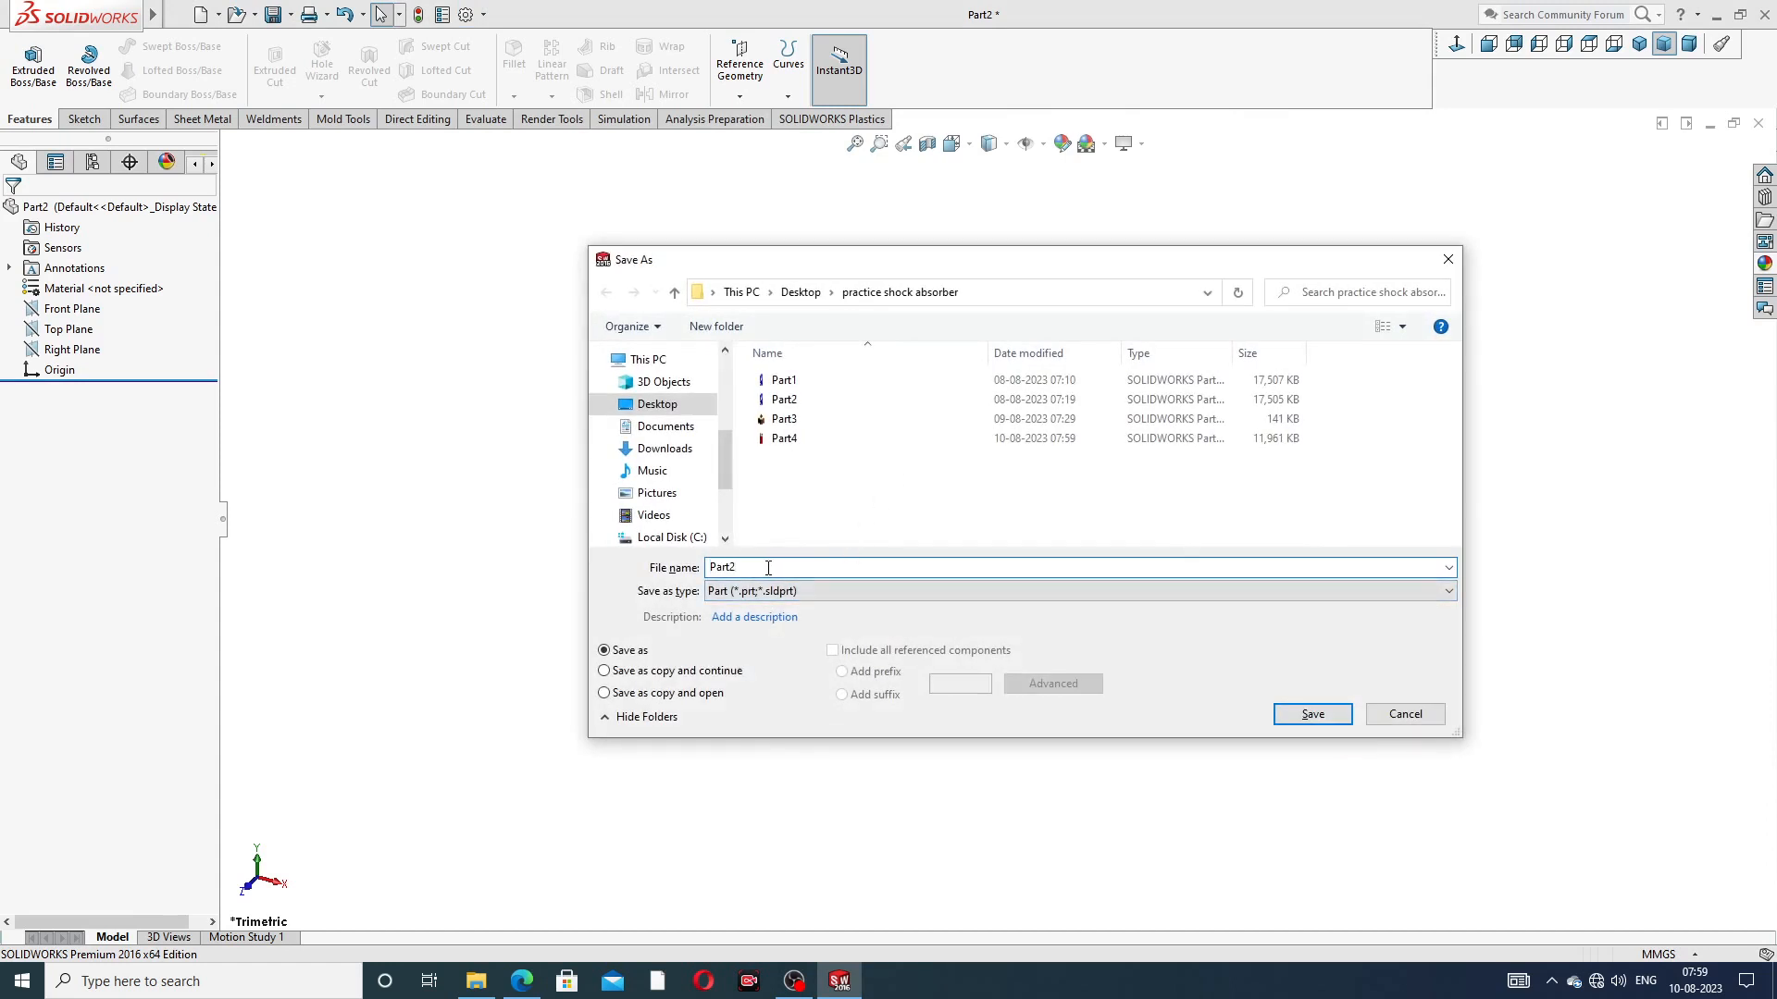
key(BackSpace)
text(5)
key(Return)
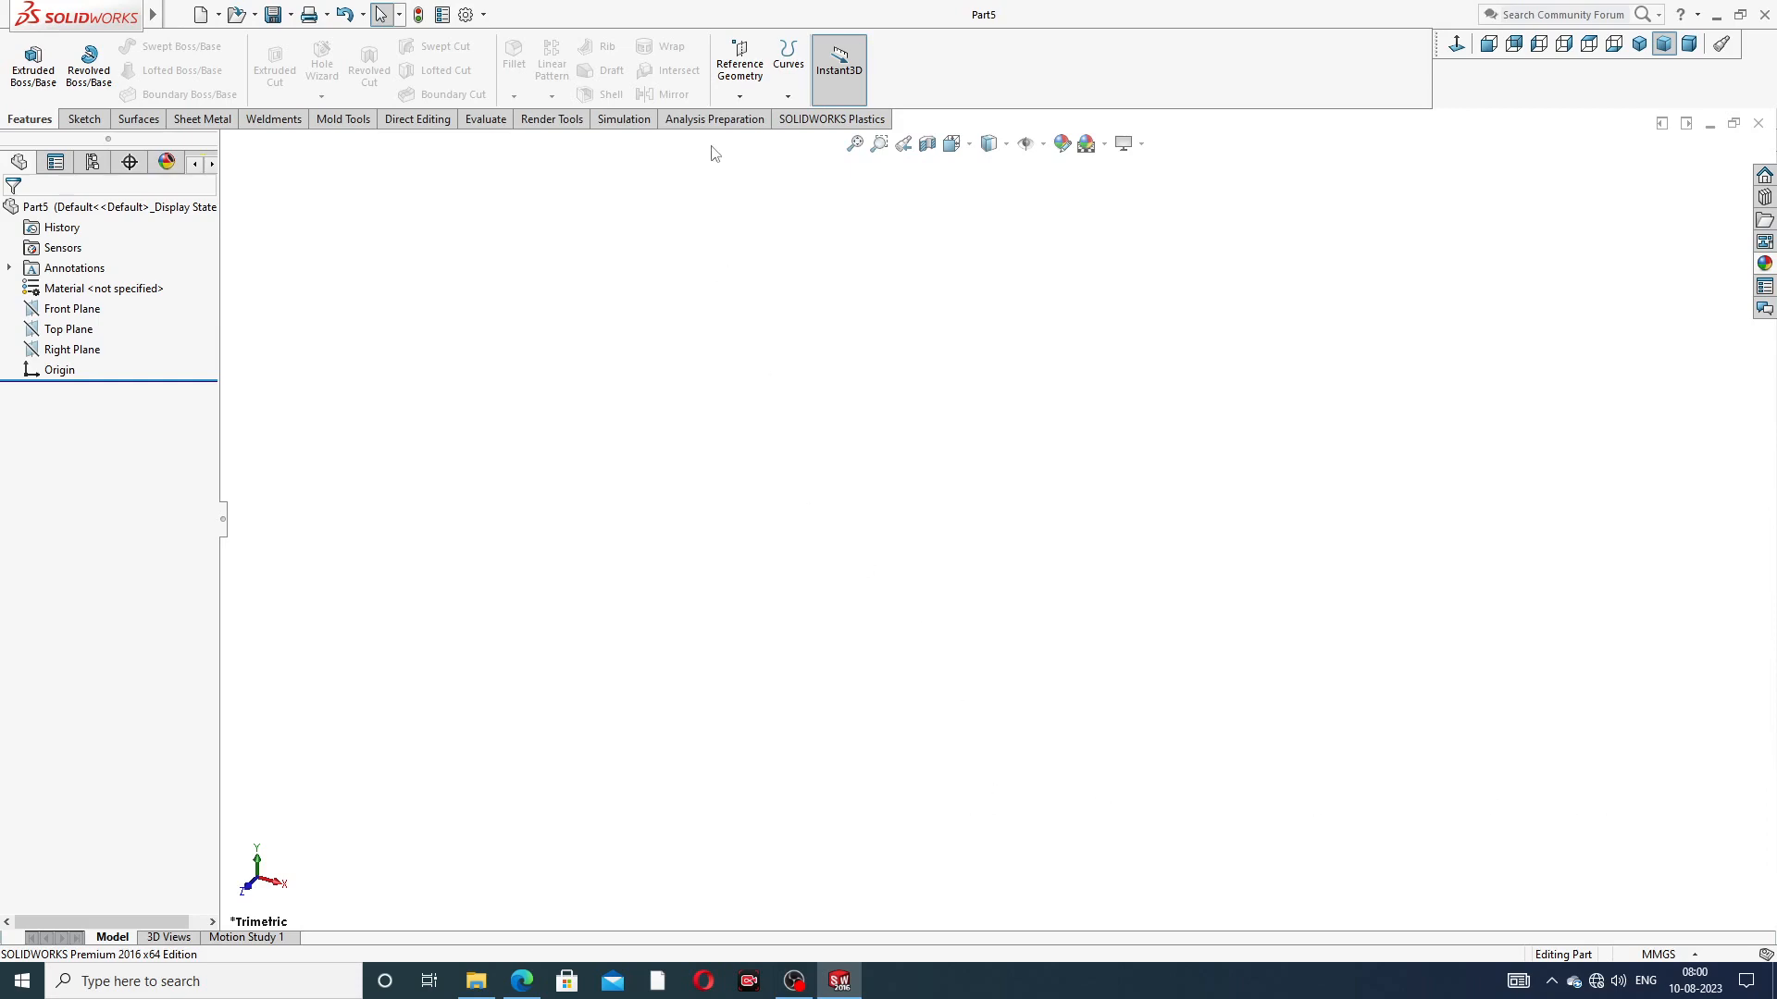
Start a sketch on the Top Plane and draw a circle about 99 mm in diameter centred on the origin
click(522, 981)
click(81, 331)
click(90, 305)
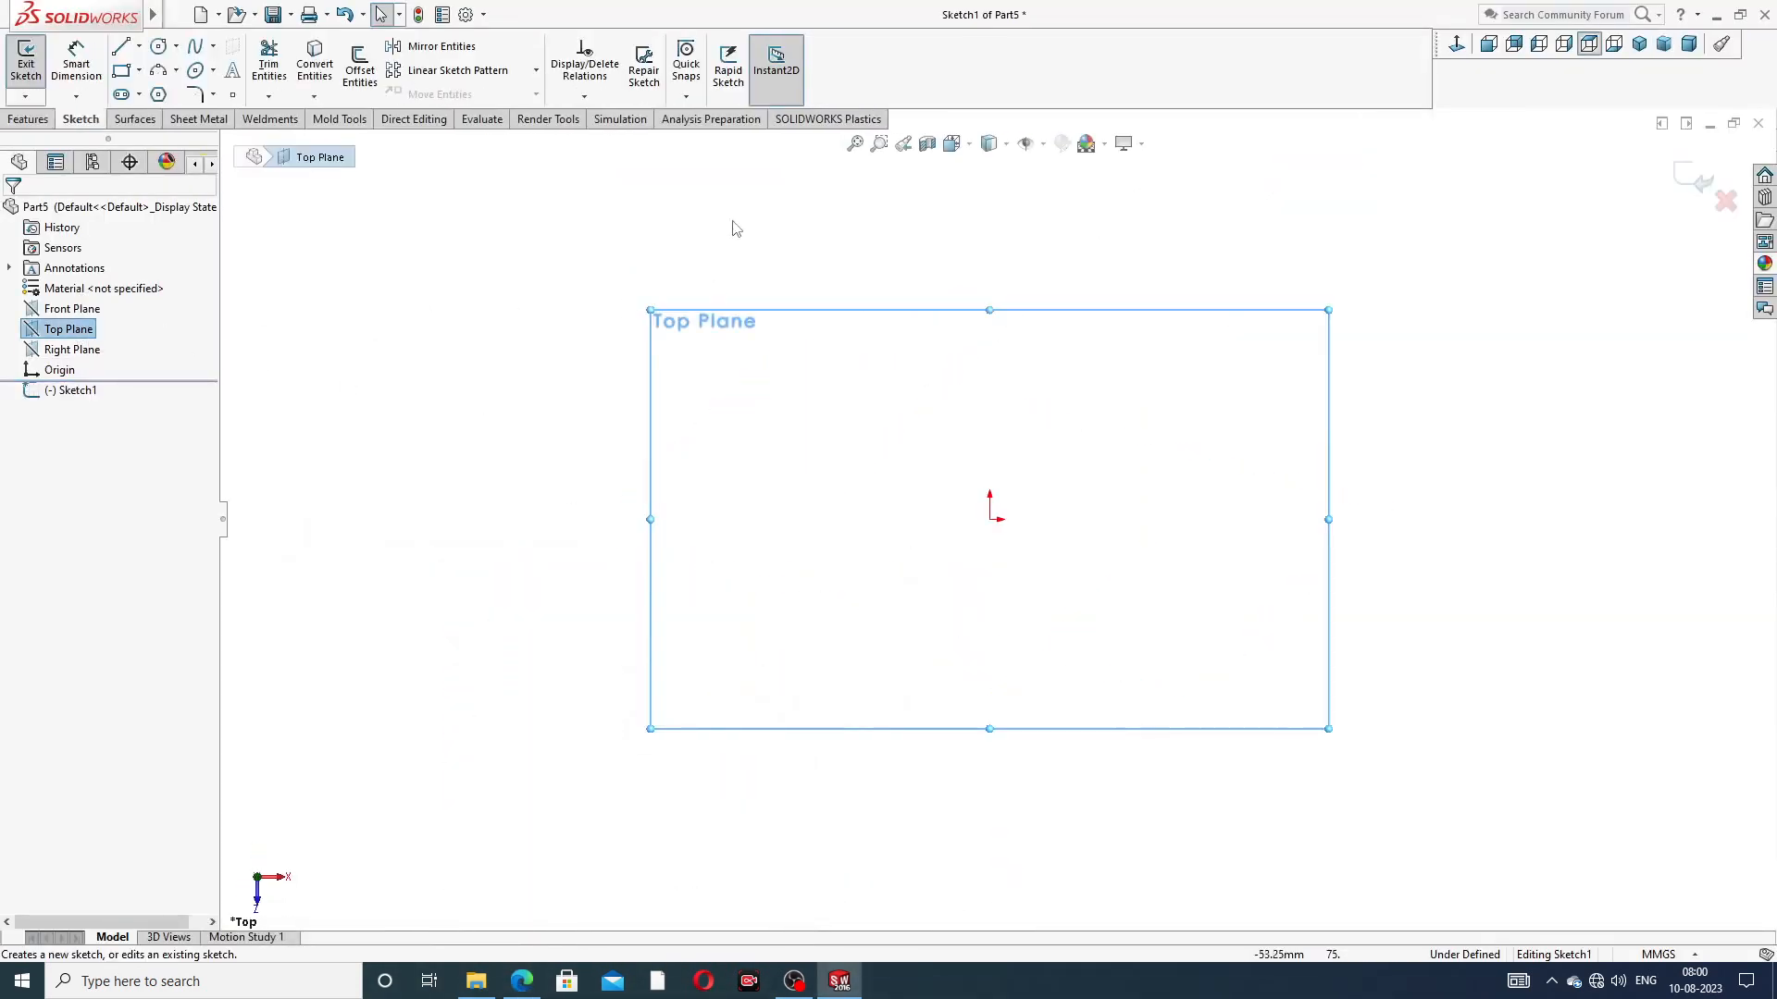
click(160, 48)
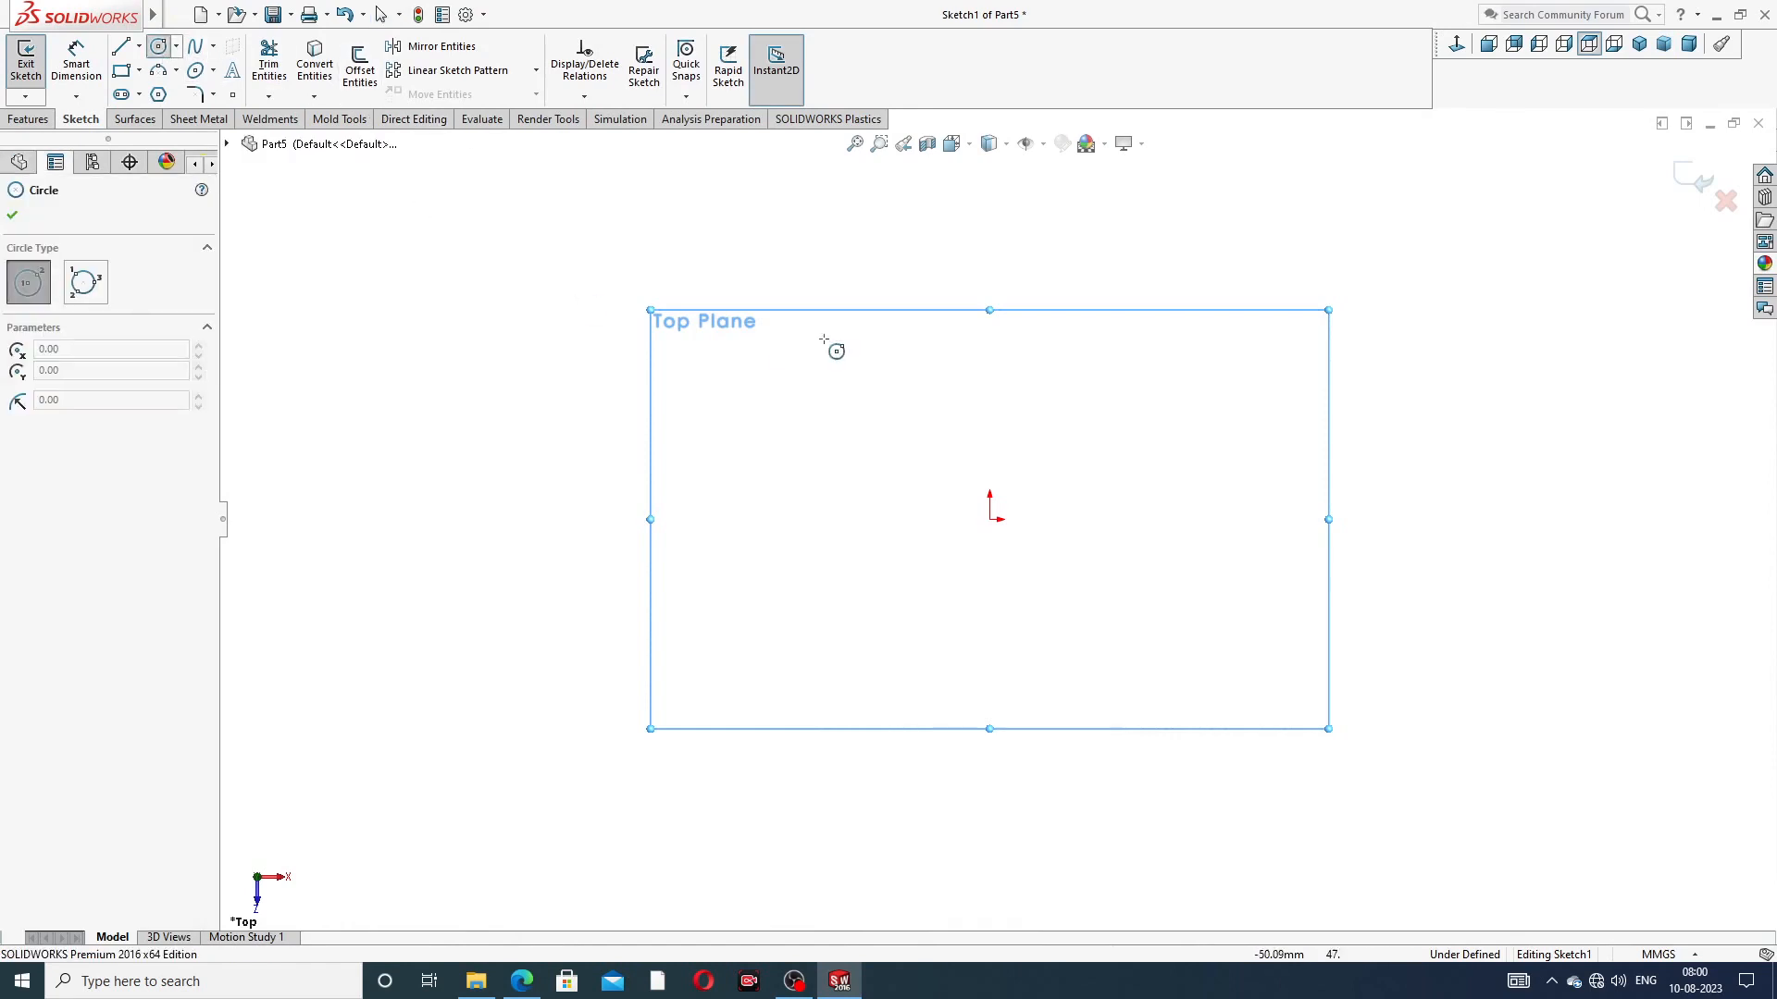
click(990, 518)
click(1064, 342)
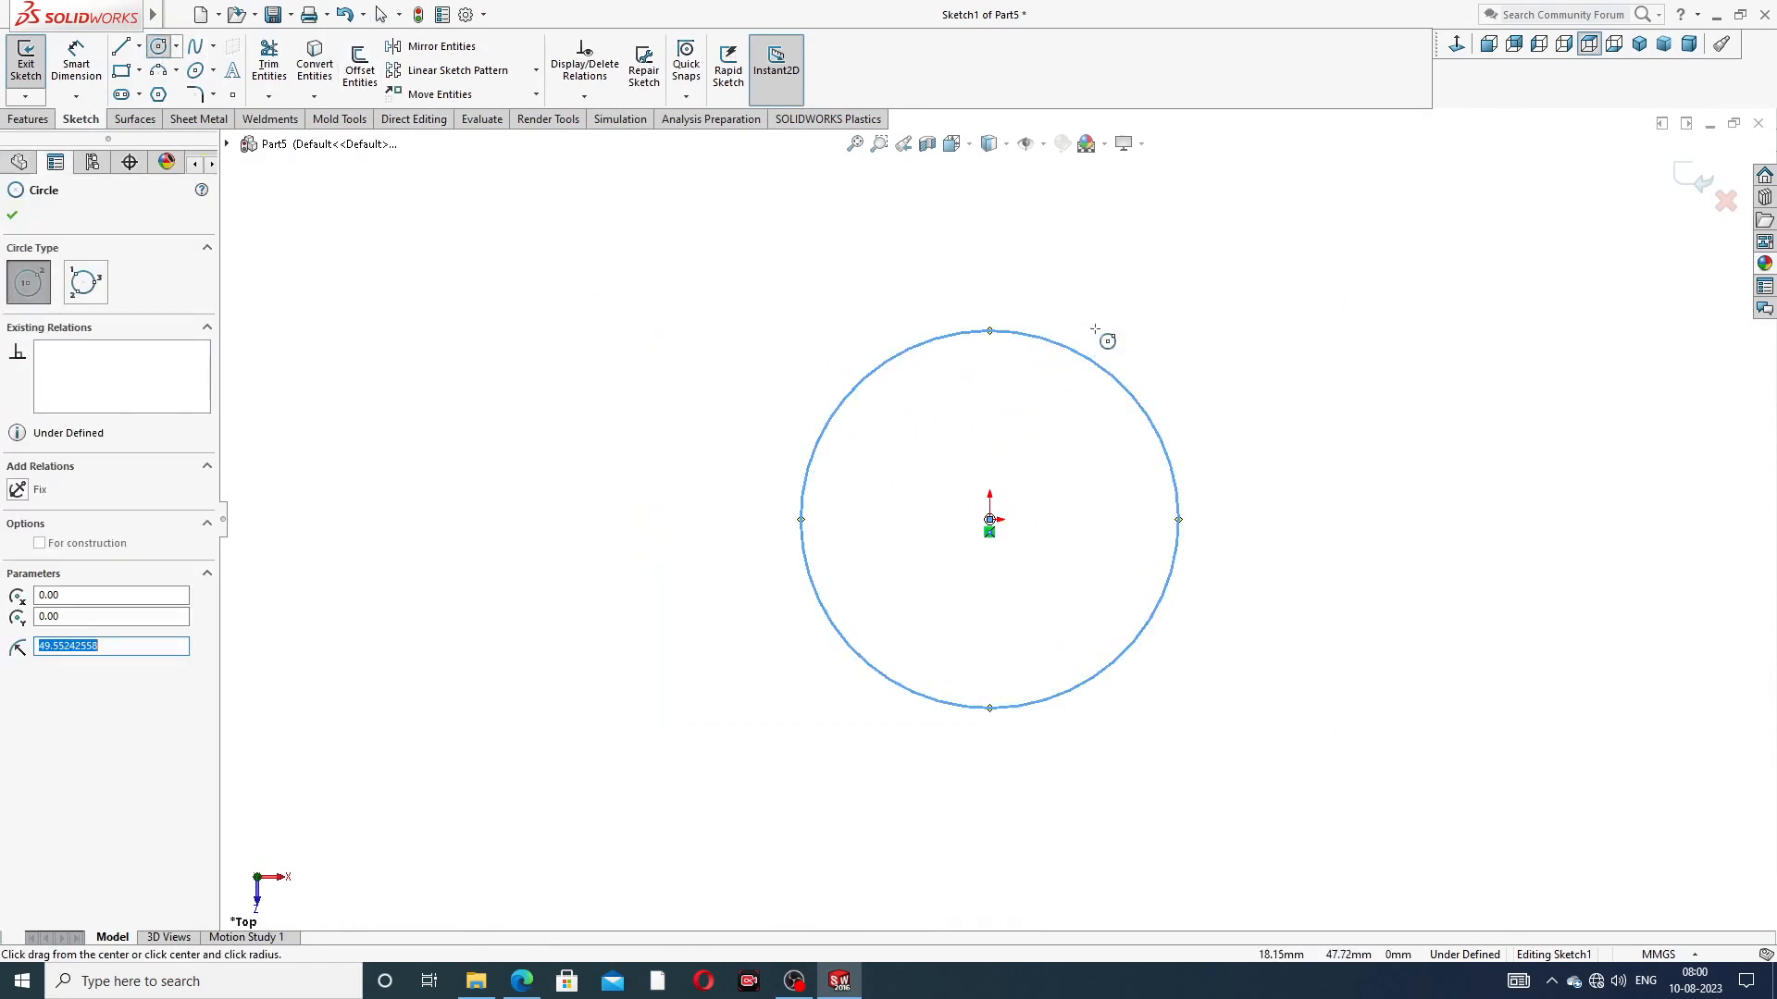
right_click(1206, 292)
click(1263, 313)
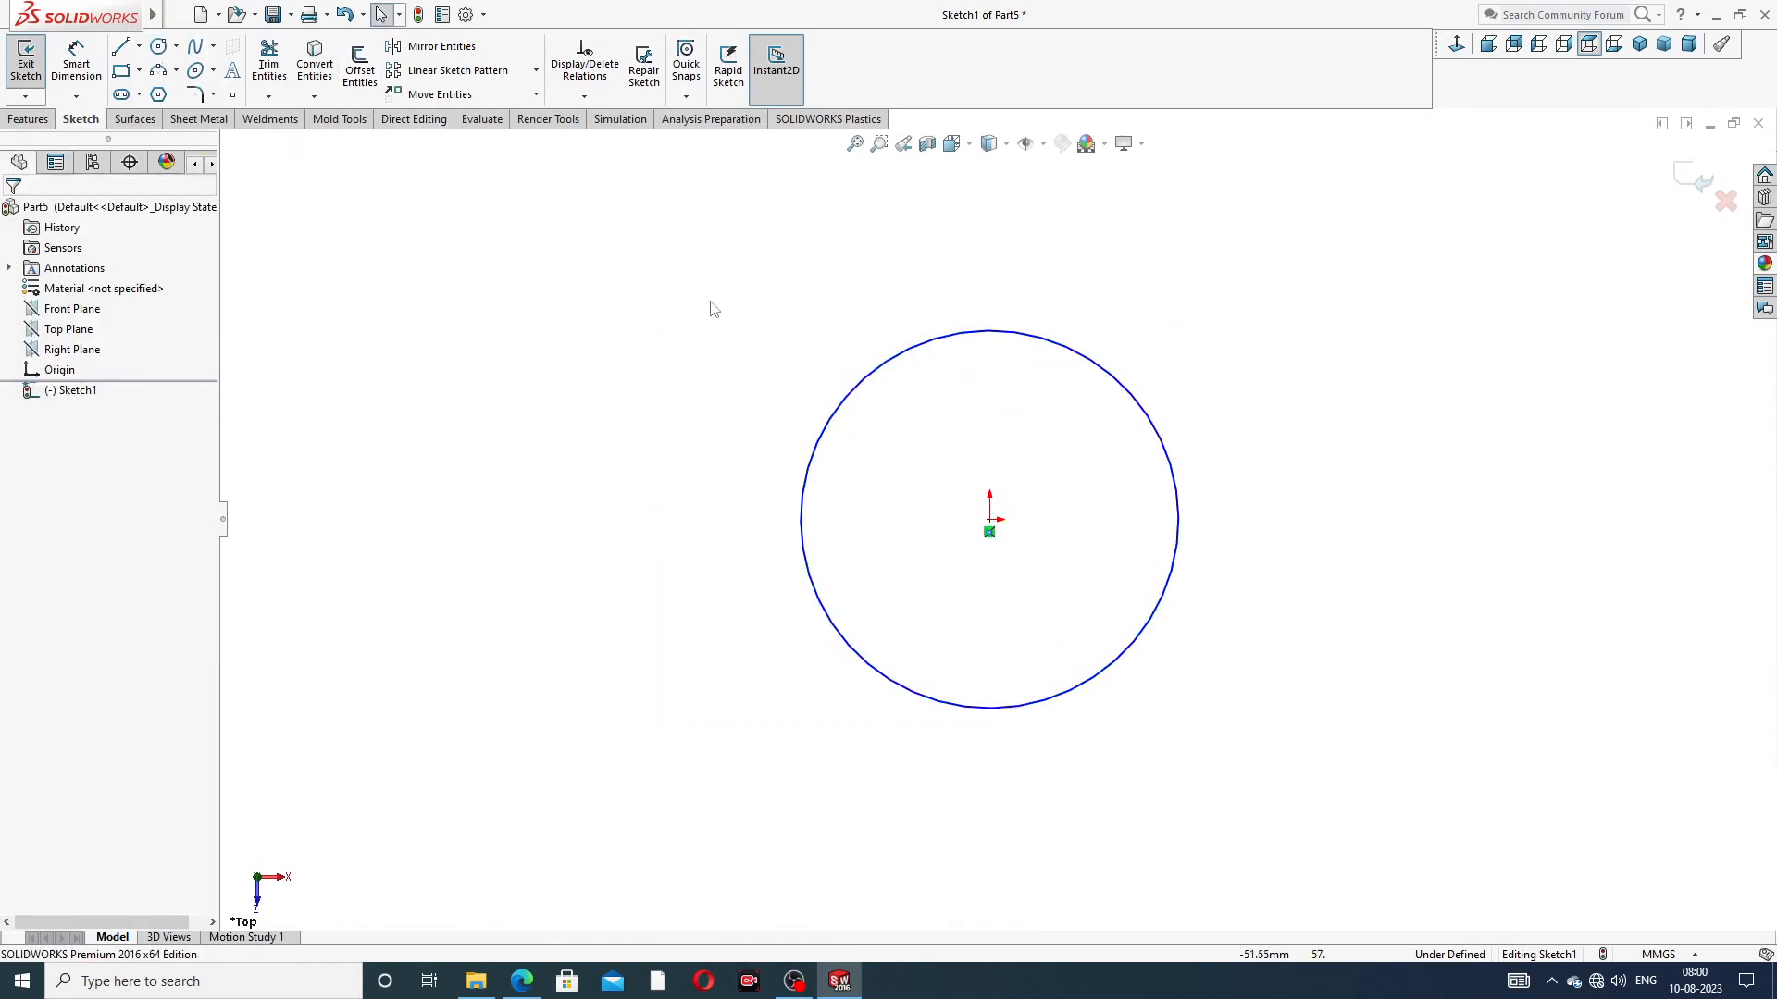
Dimension the circle's diameter and set it to 24 mm
click(76, 61)
click(1081, 358)
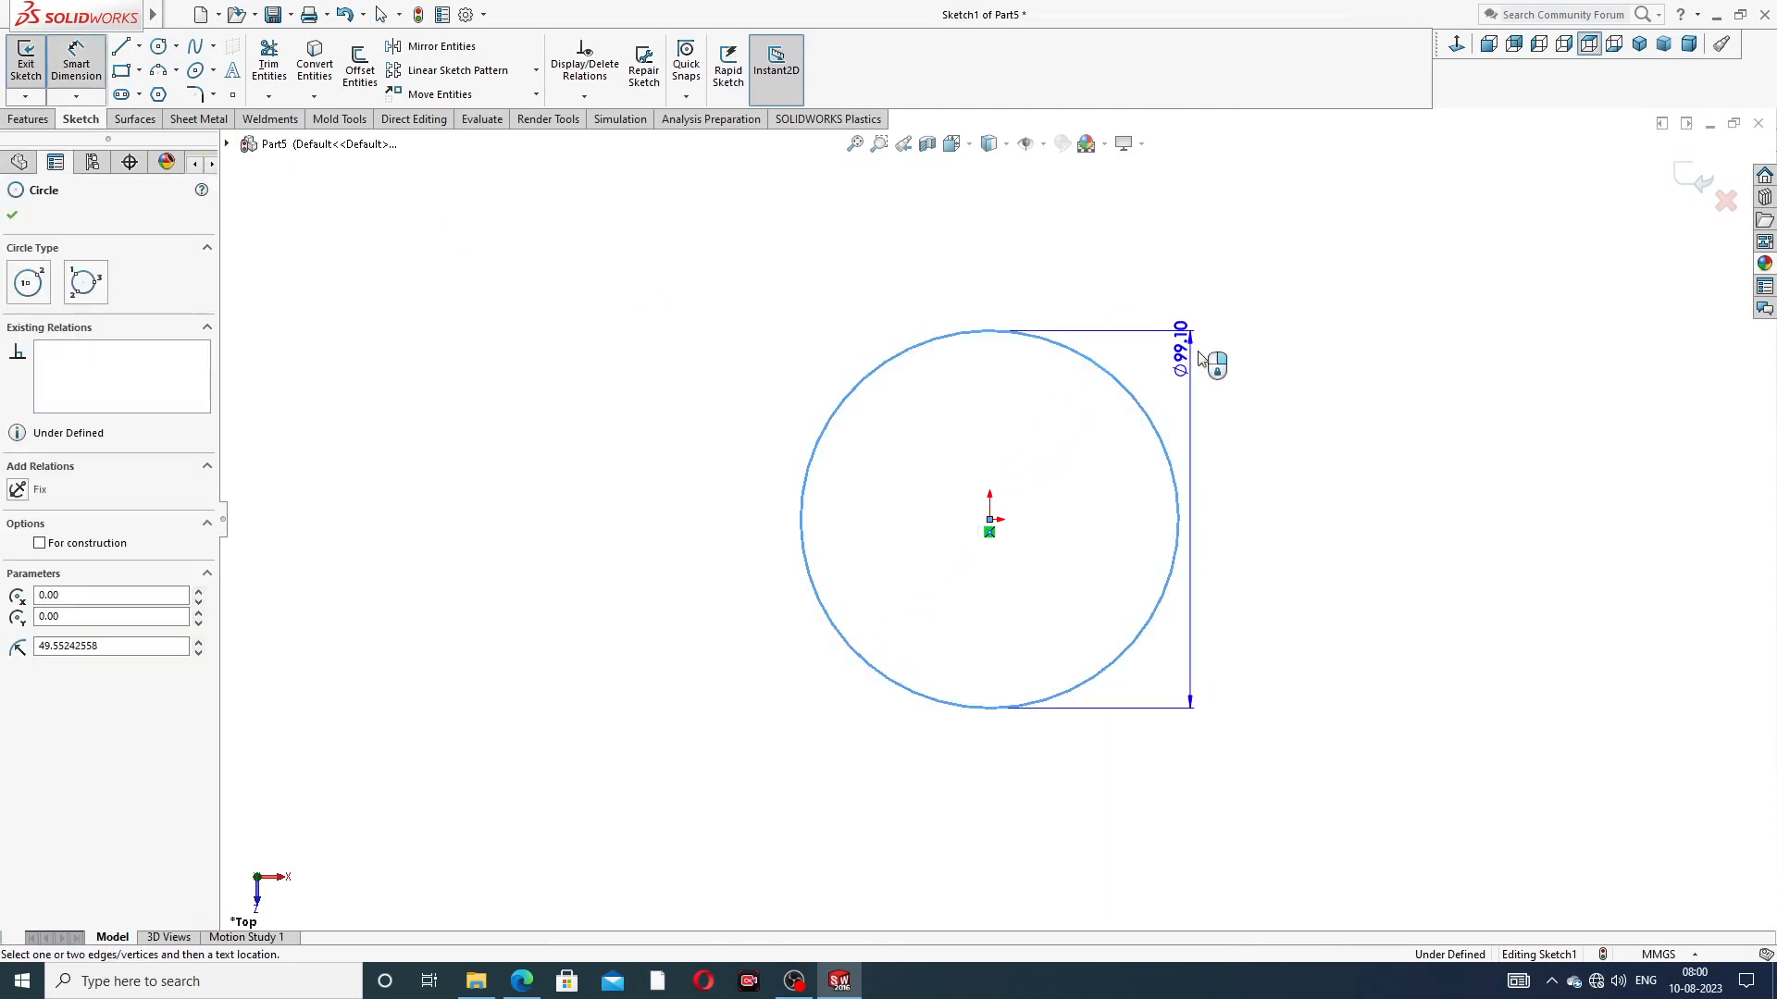
click(1213, 320)
text(24)
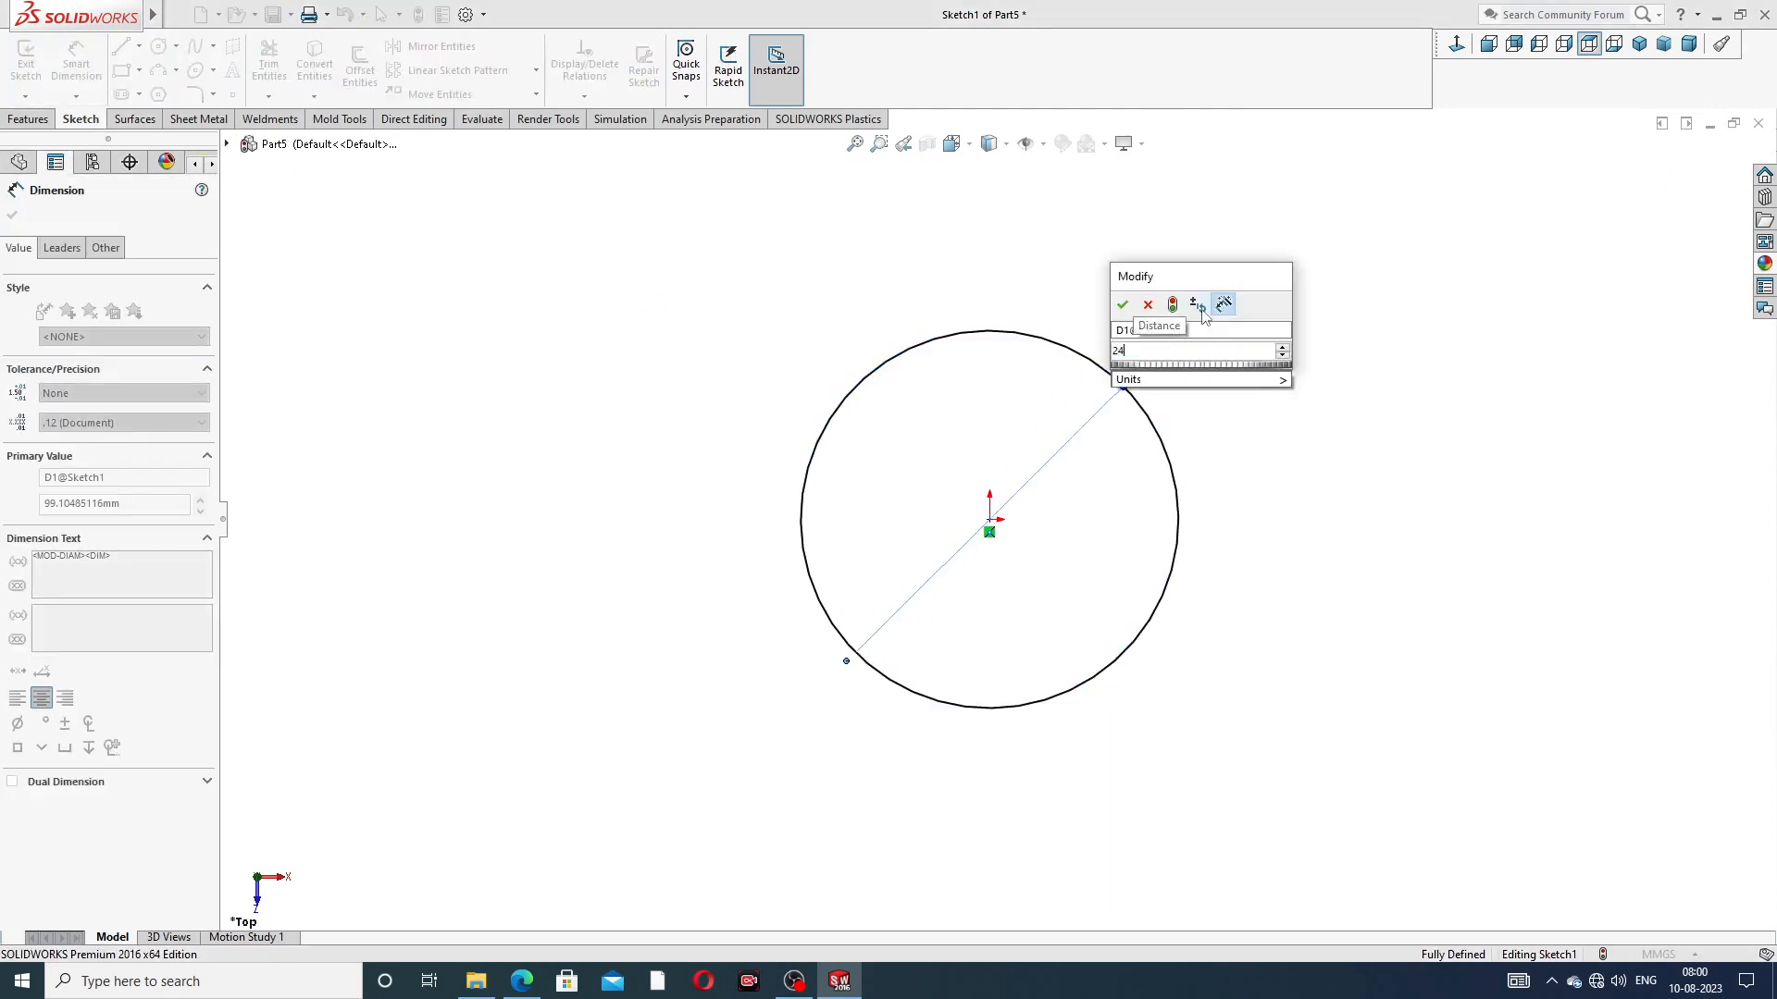
key(Return)
right_click(632, 313)
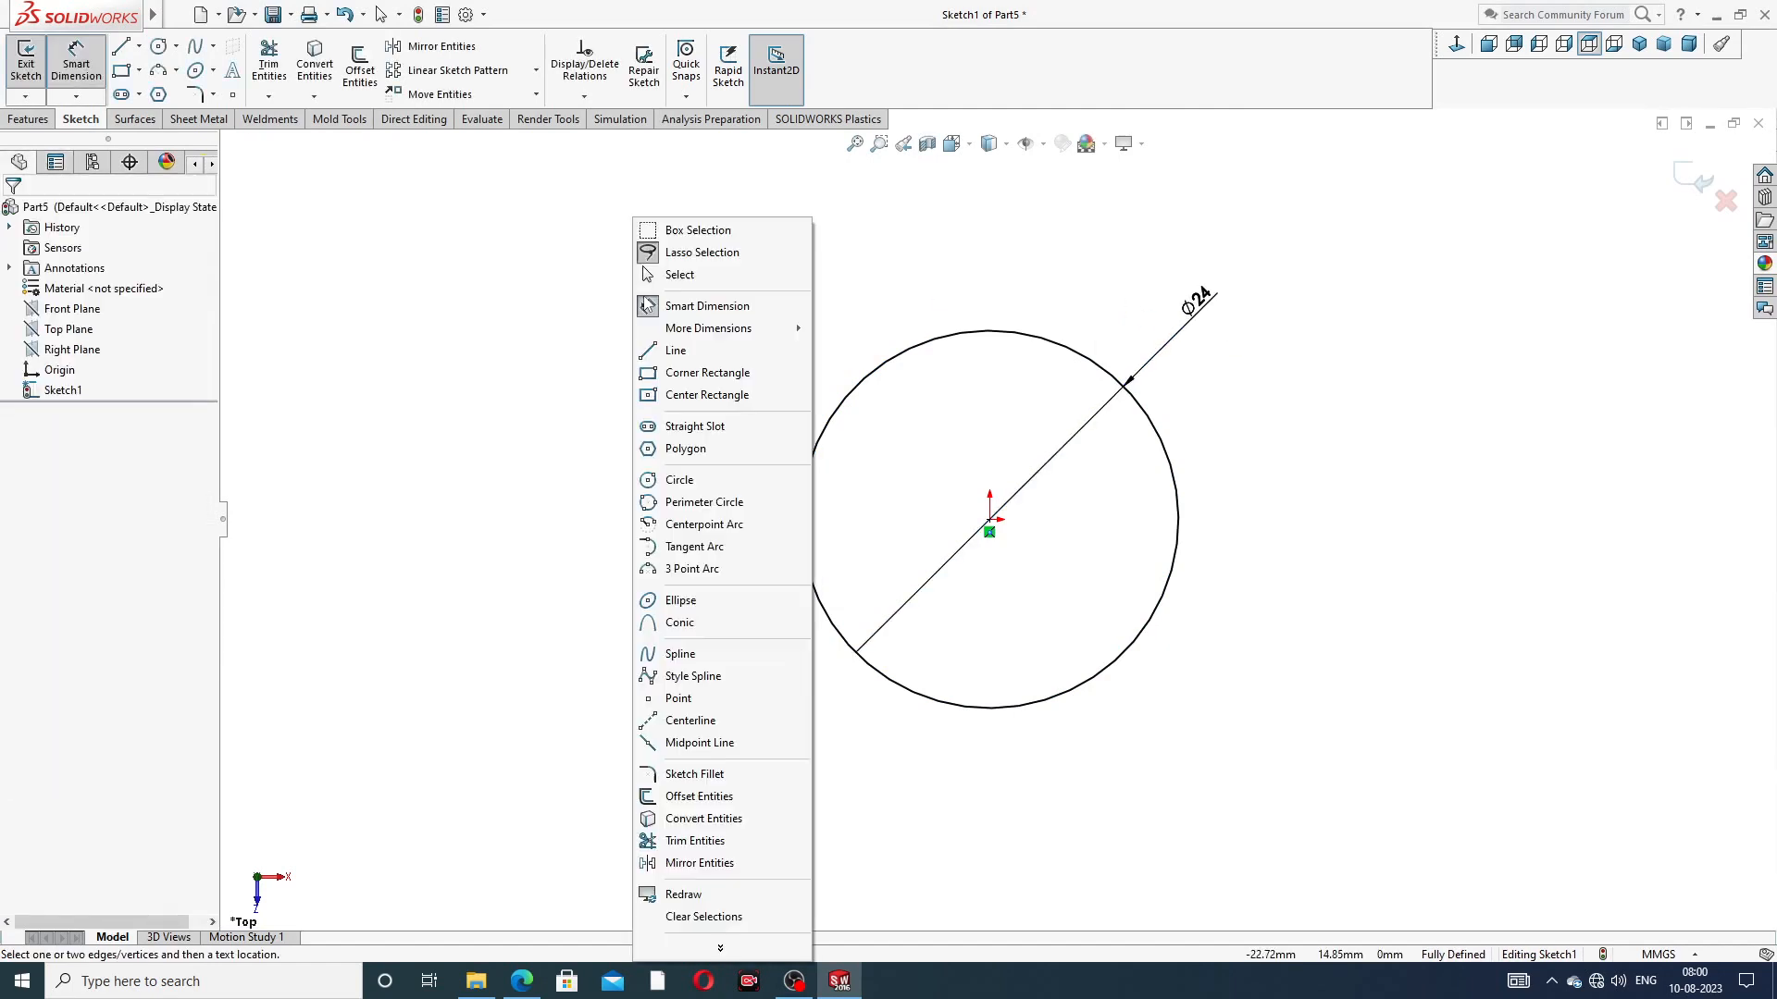
click(681, 279)
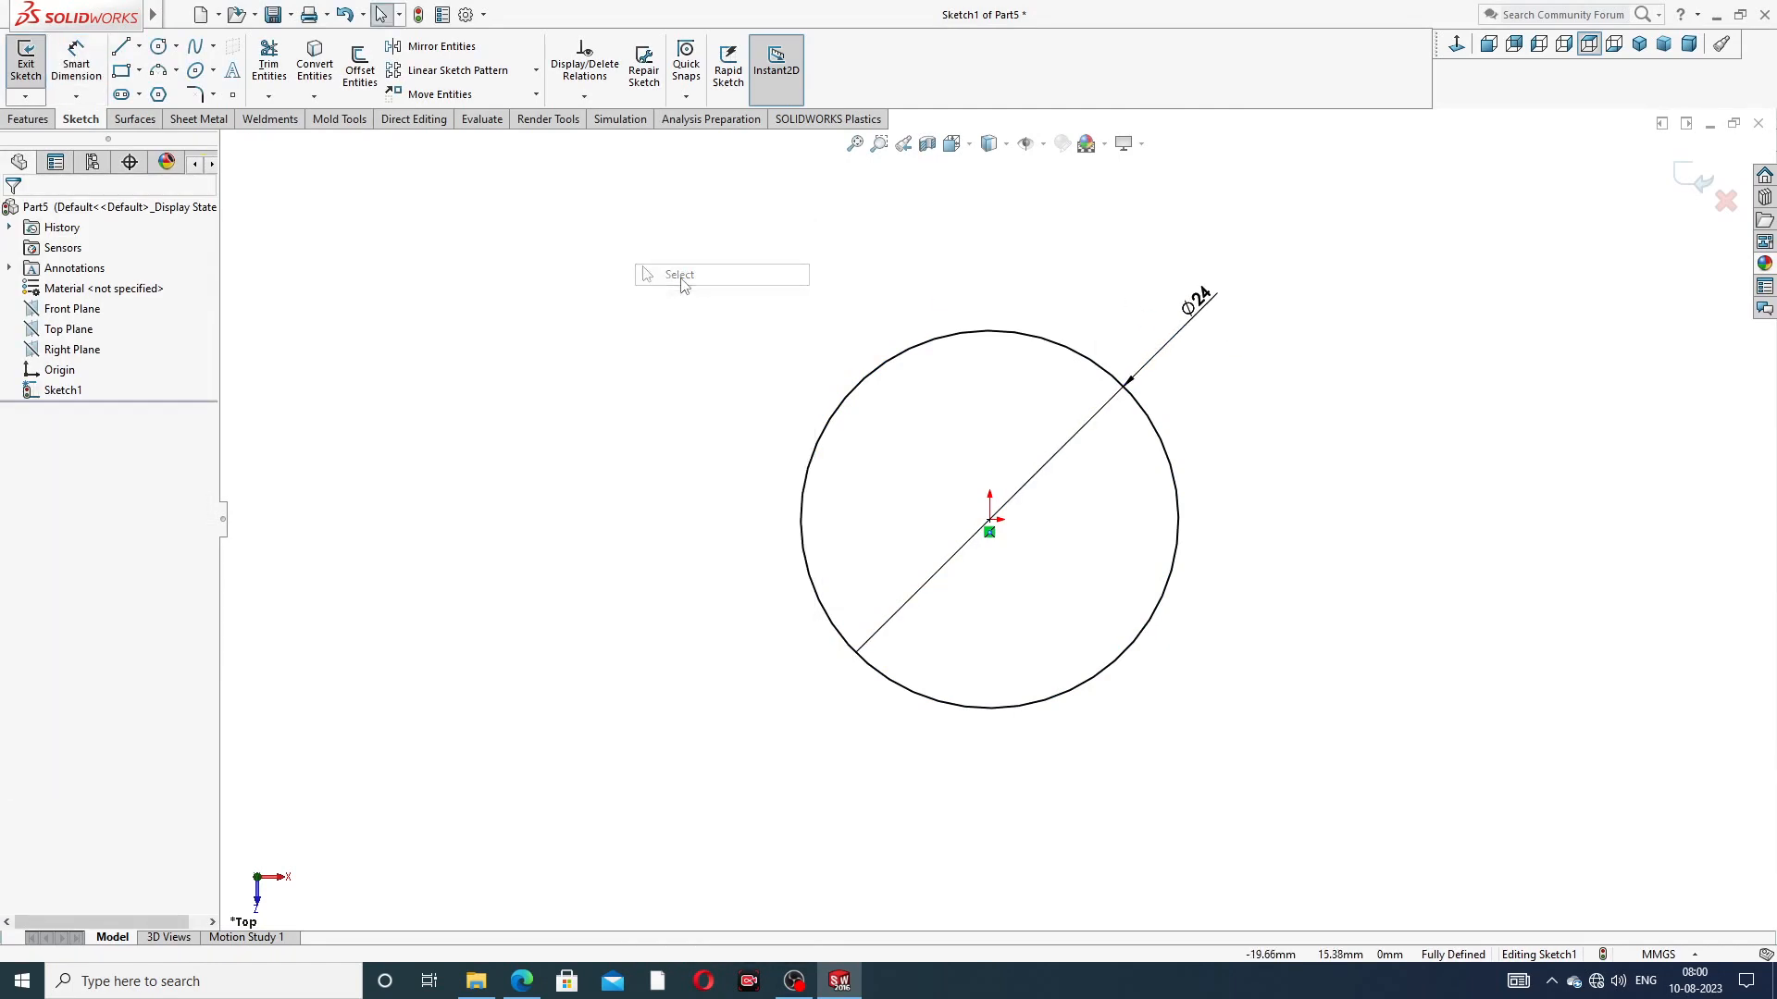
Extrude the circle as a boss with a blind depth of 108.93 mm
click(28, 118)
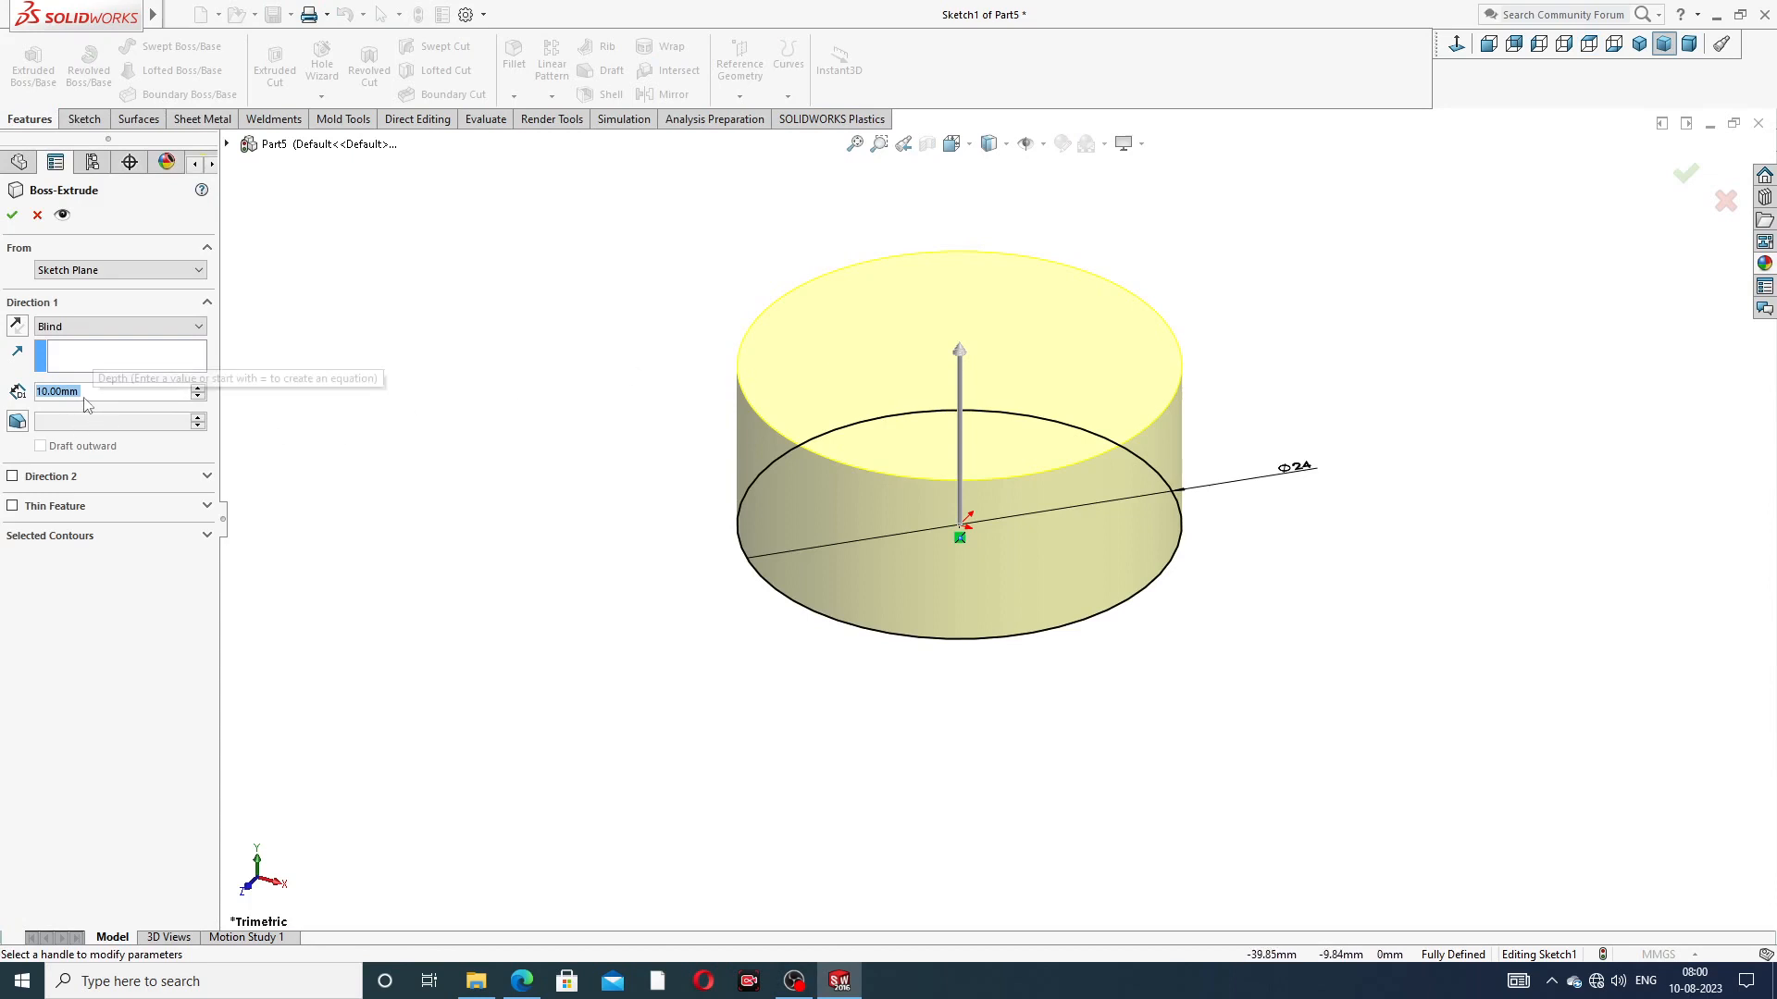
text(1)
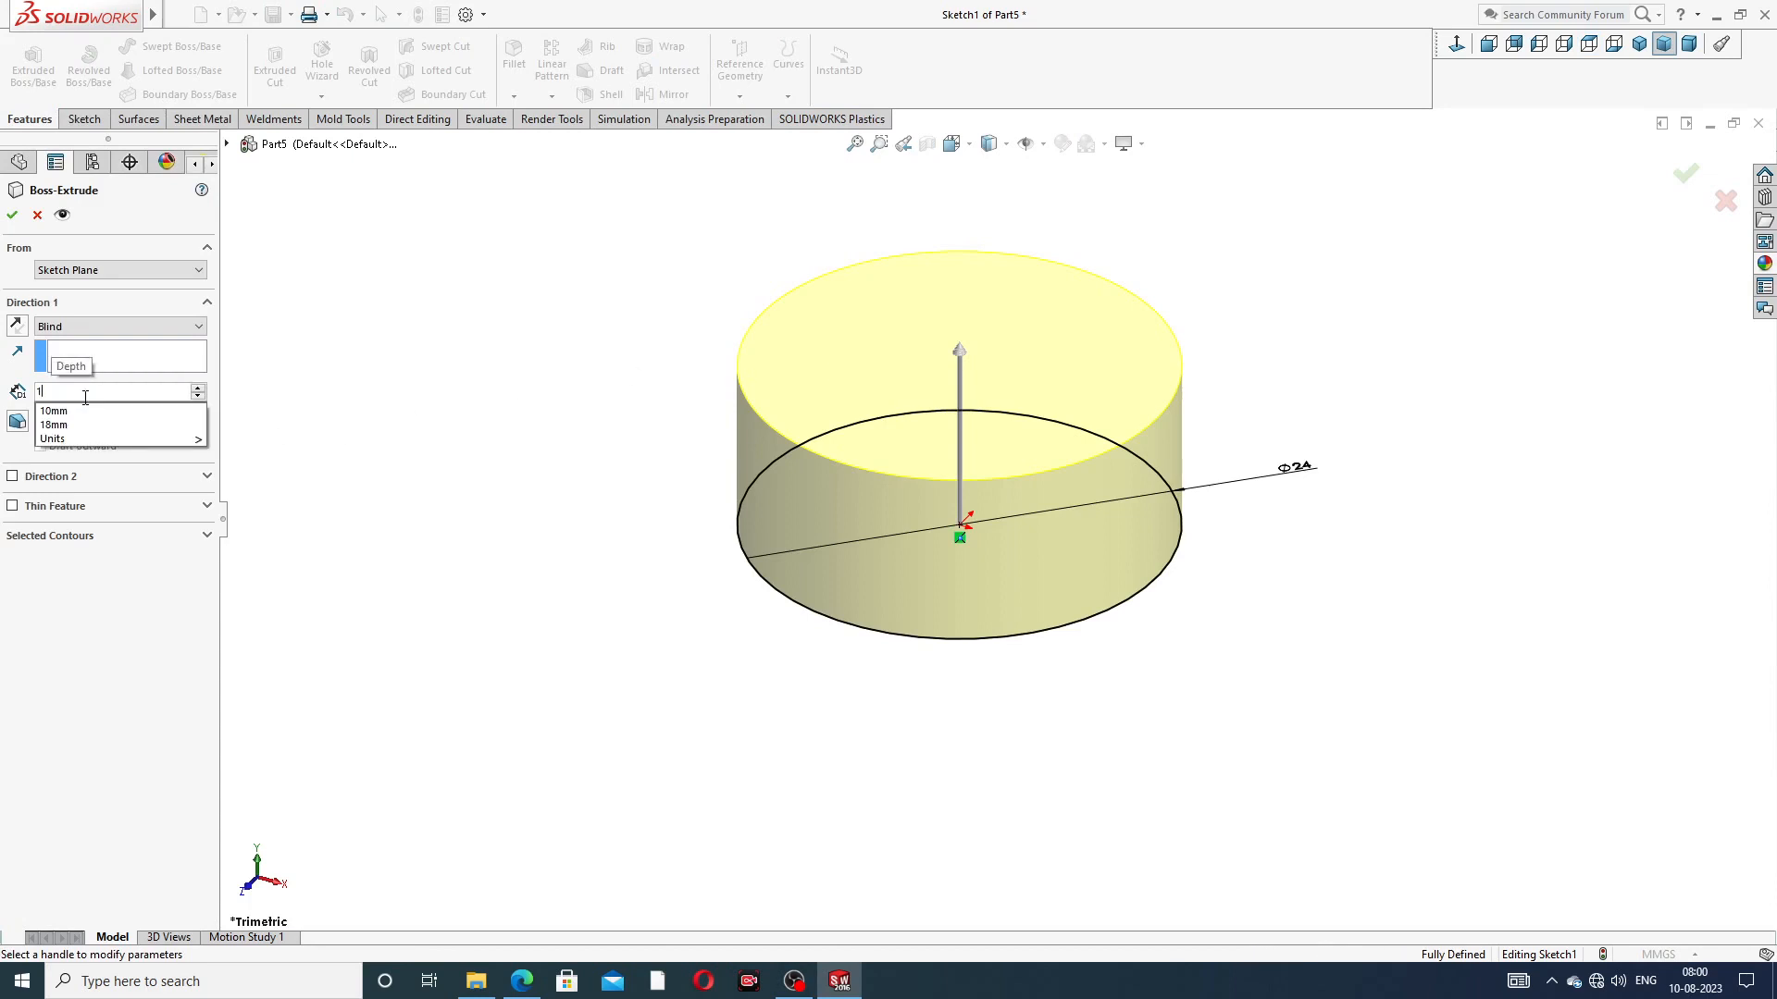
text(08.)
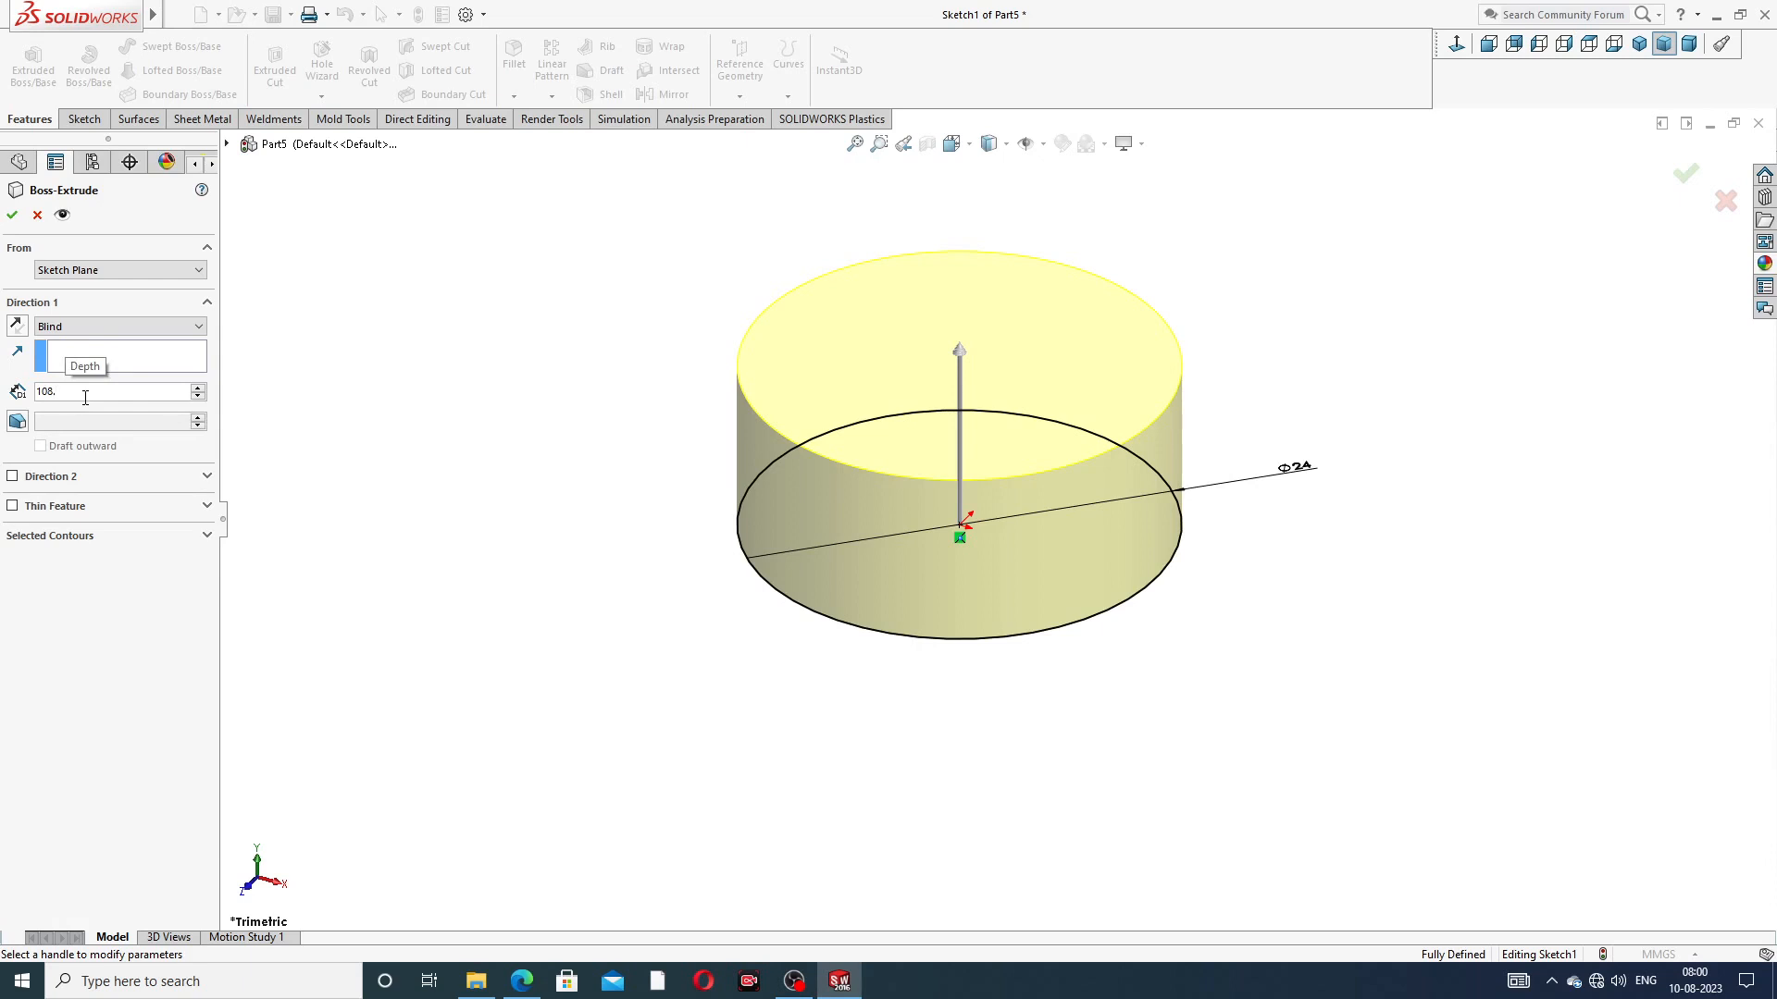
text(93)
key(Return)
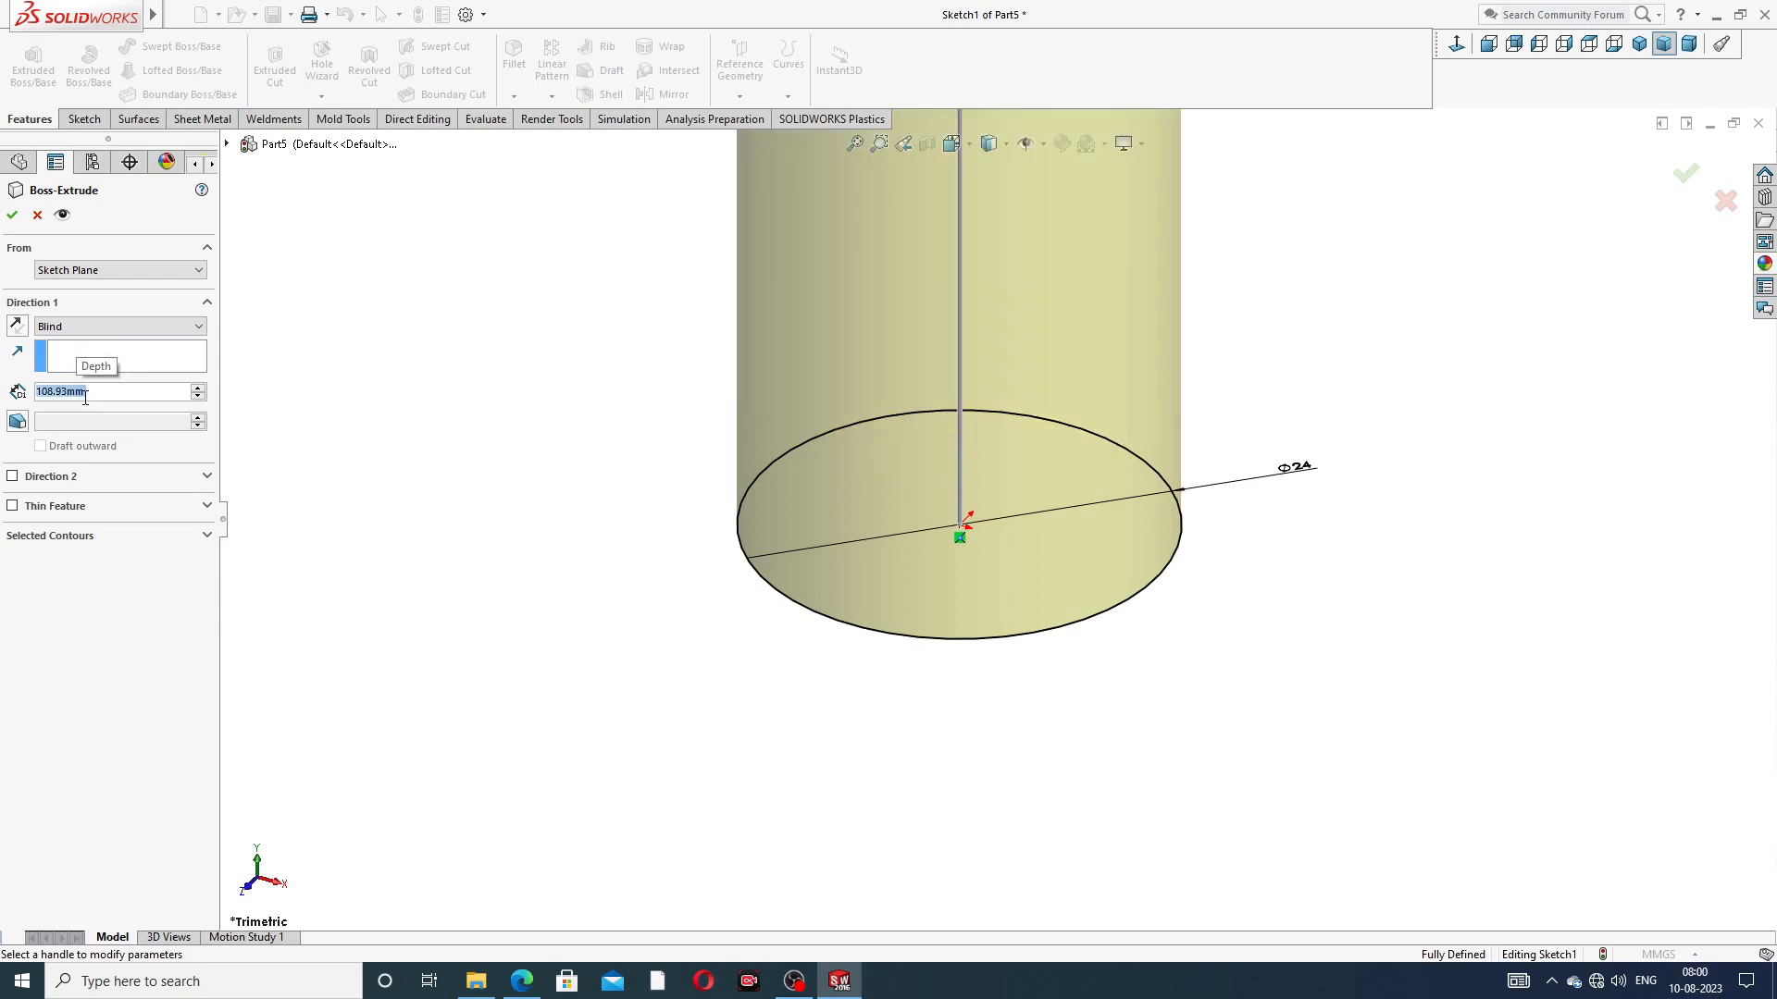
scroll(998, 257, up, 6)
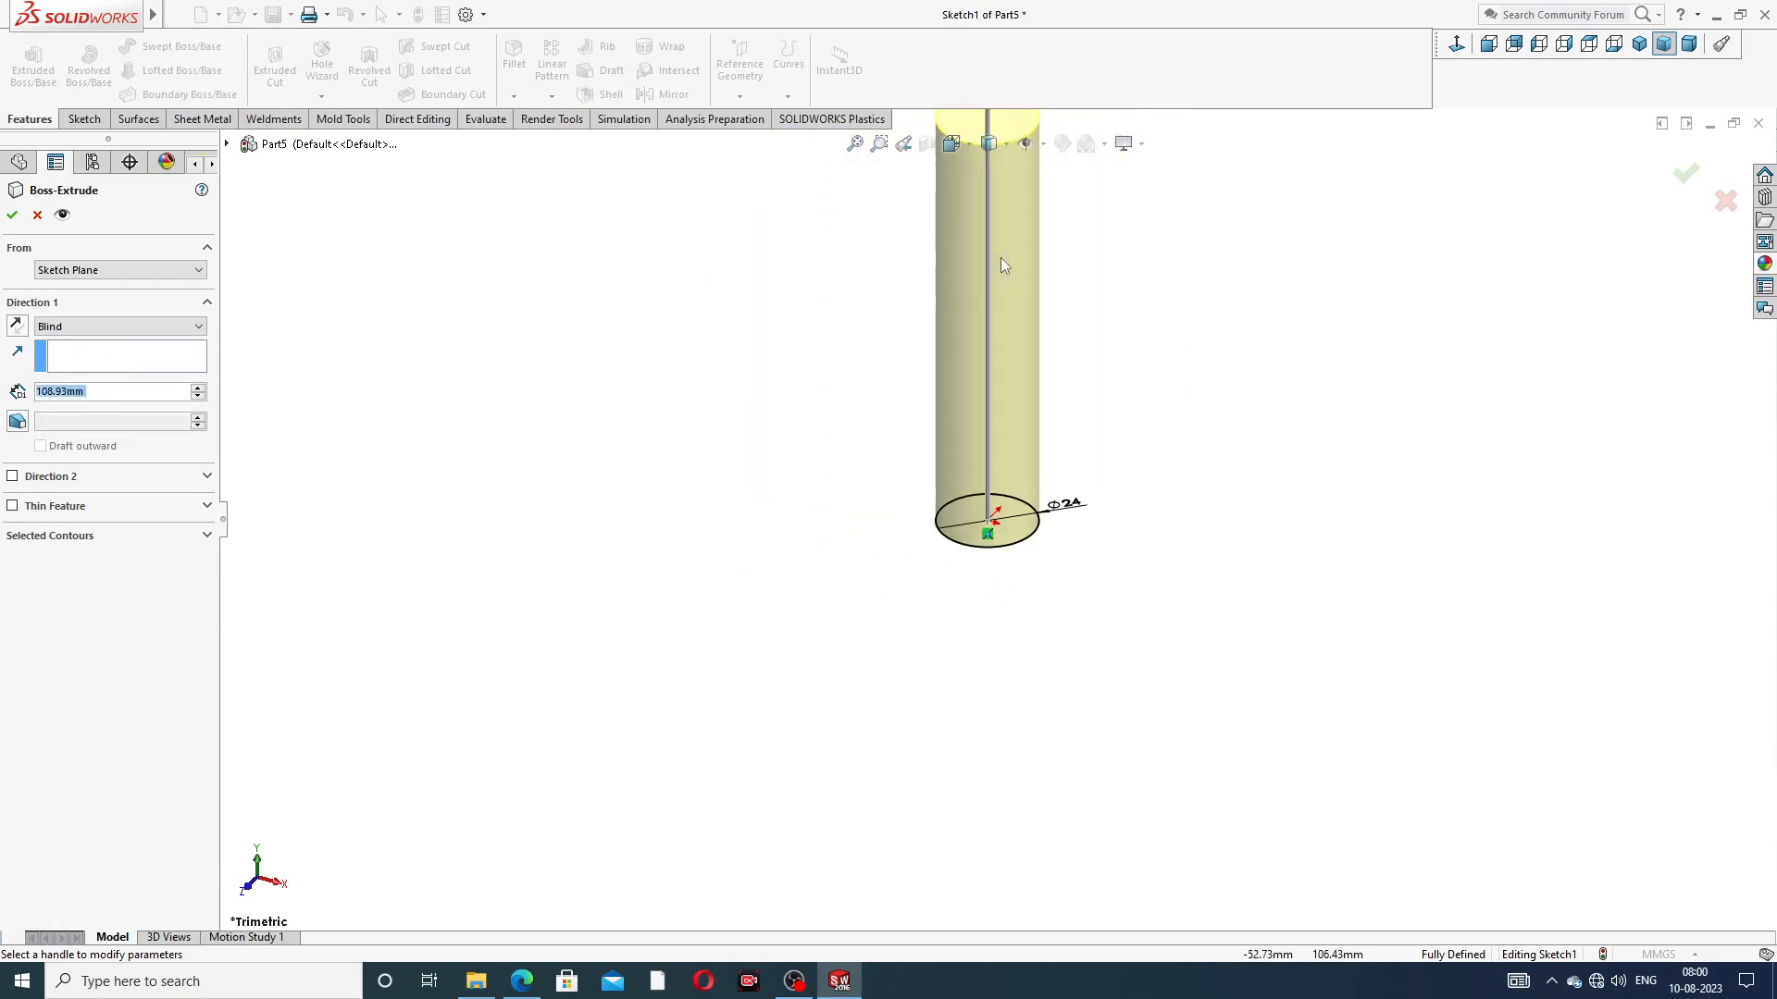
middle_drag(1055, 190, 1130, 226)
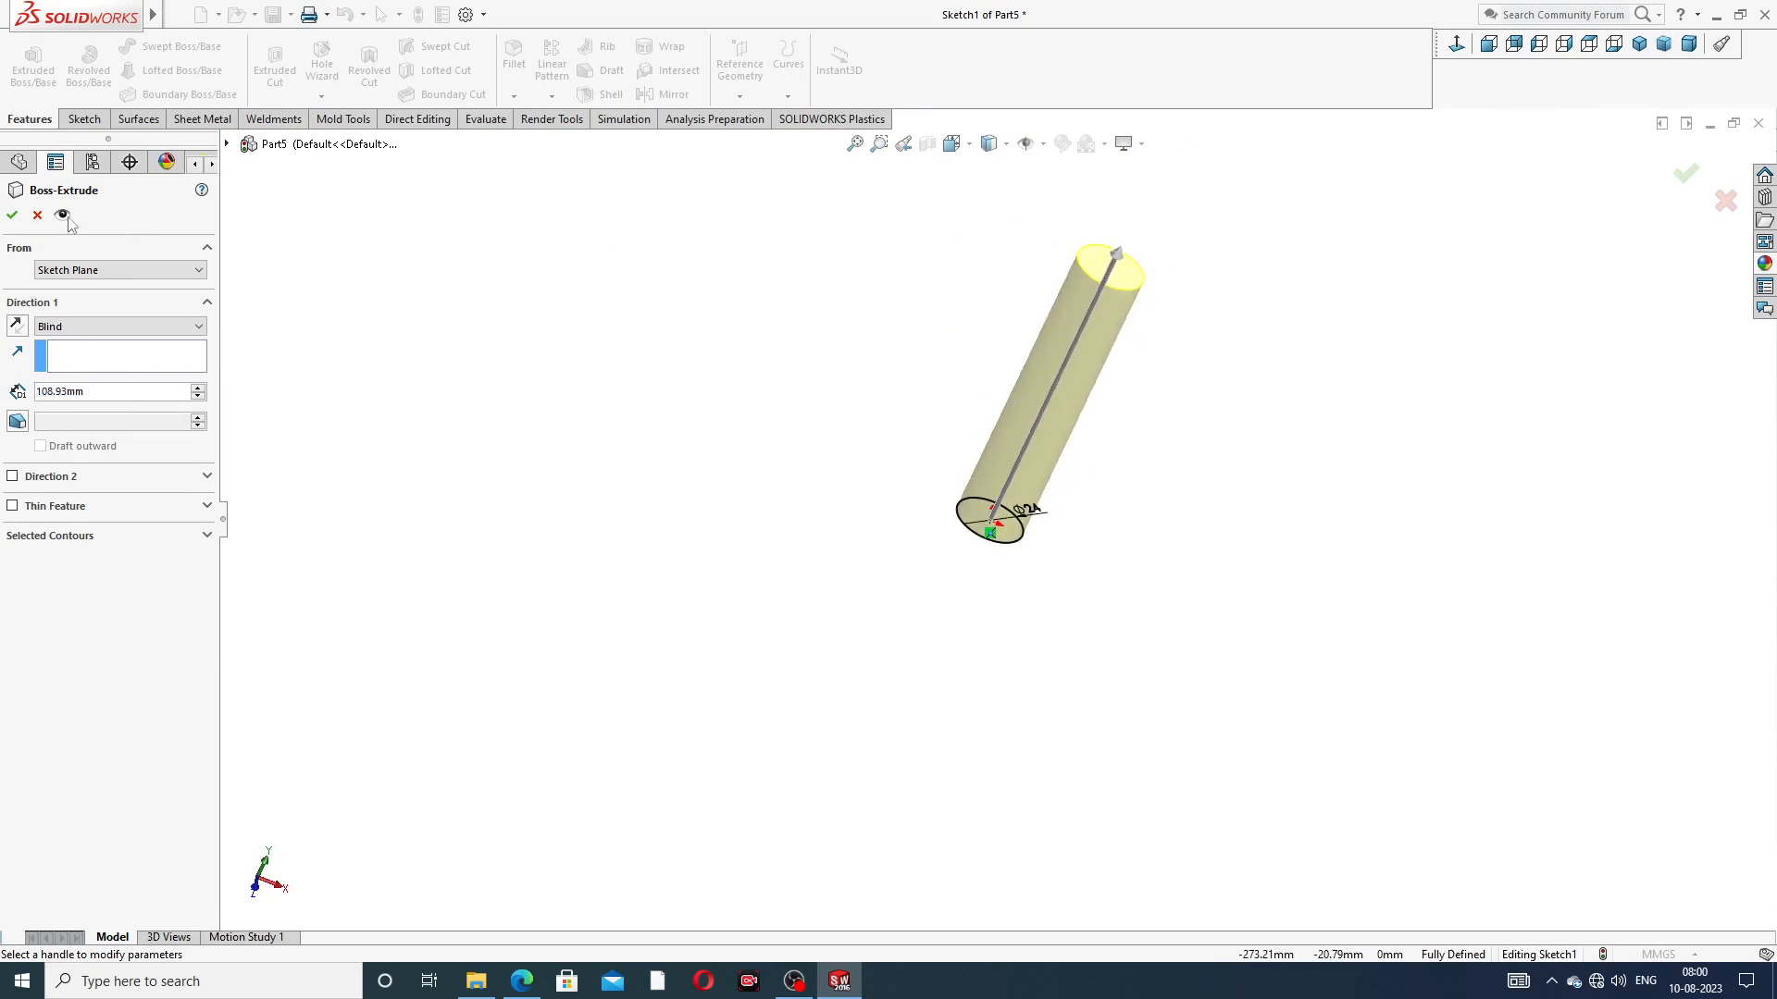
click(16, 220)
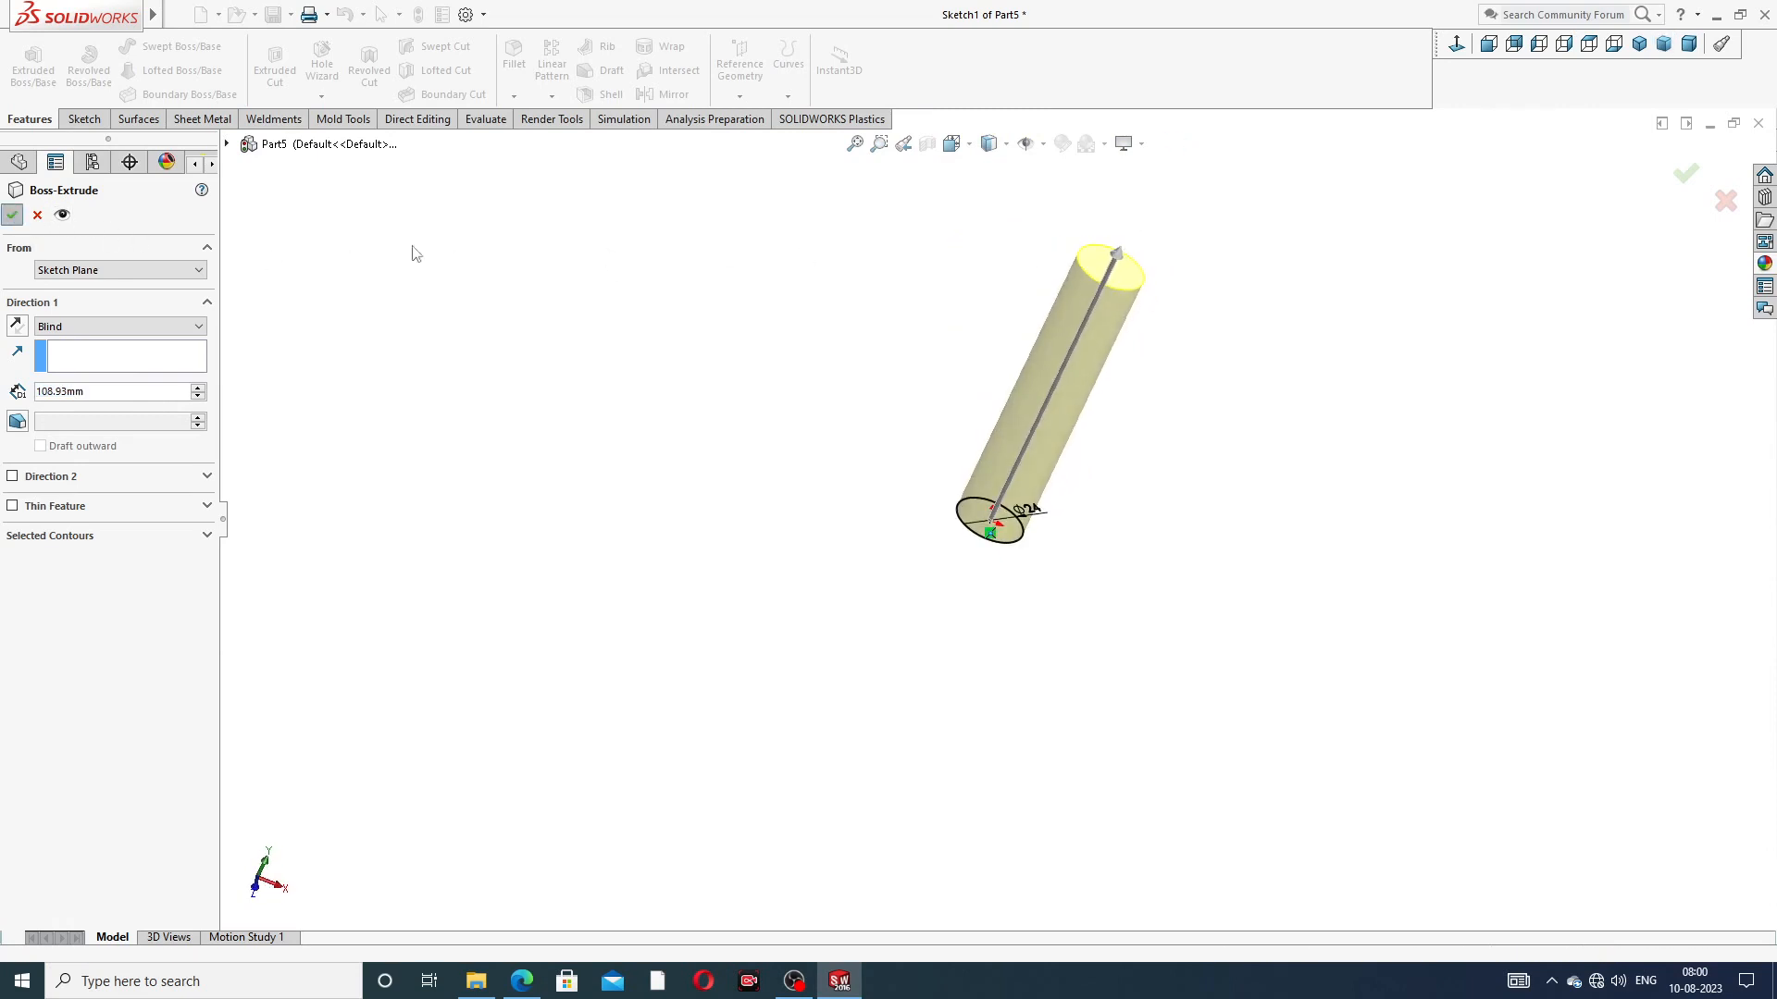
click(1200, 216)
middle_drag(1150, 357, 1152, 300)
scroll(1152, 322, down, 3)
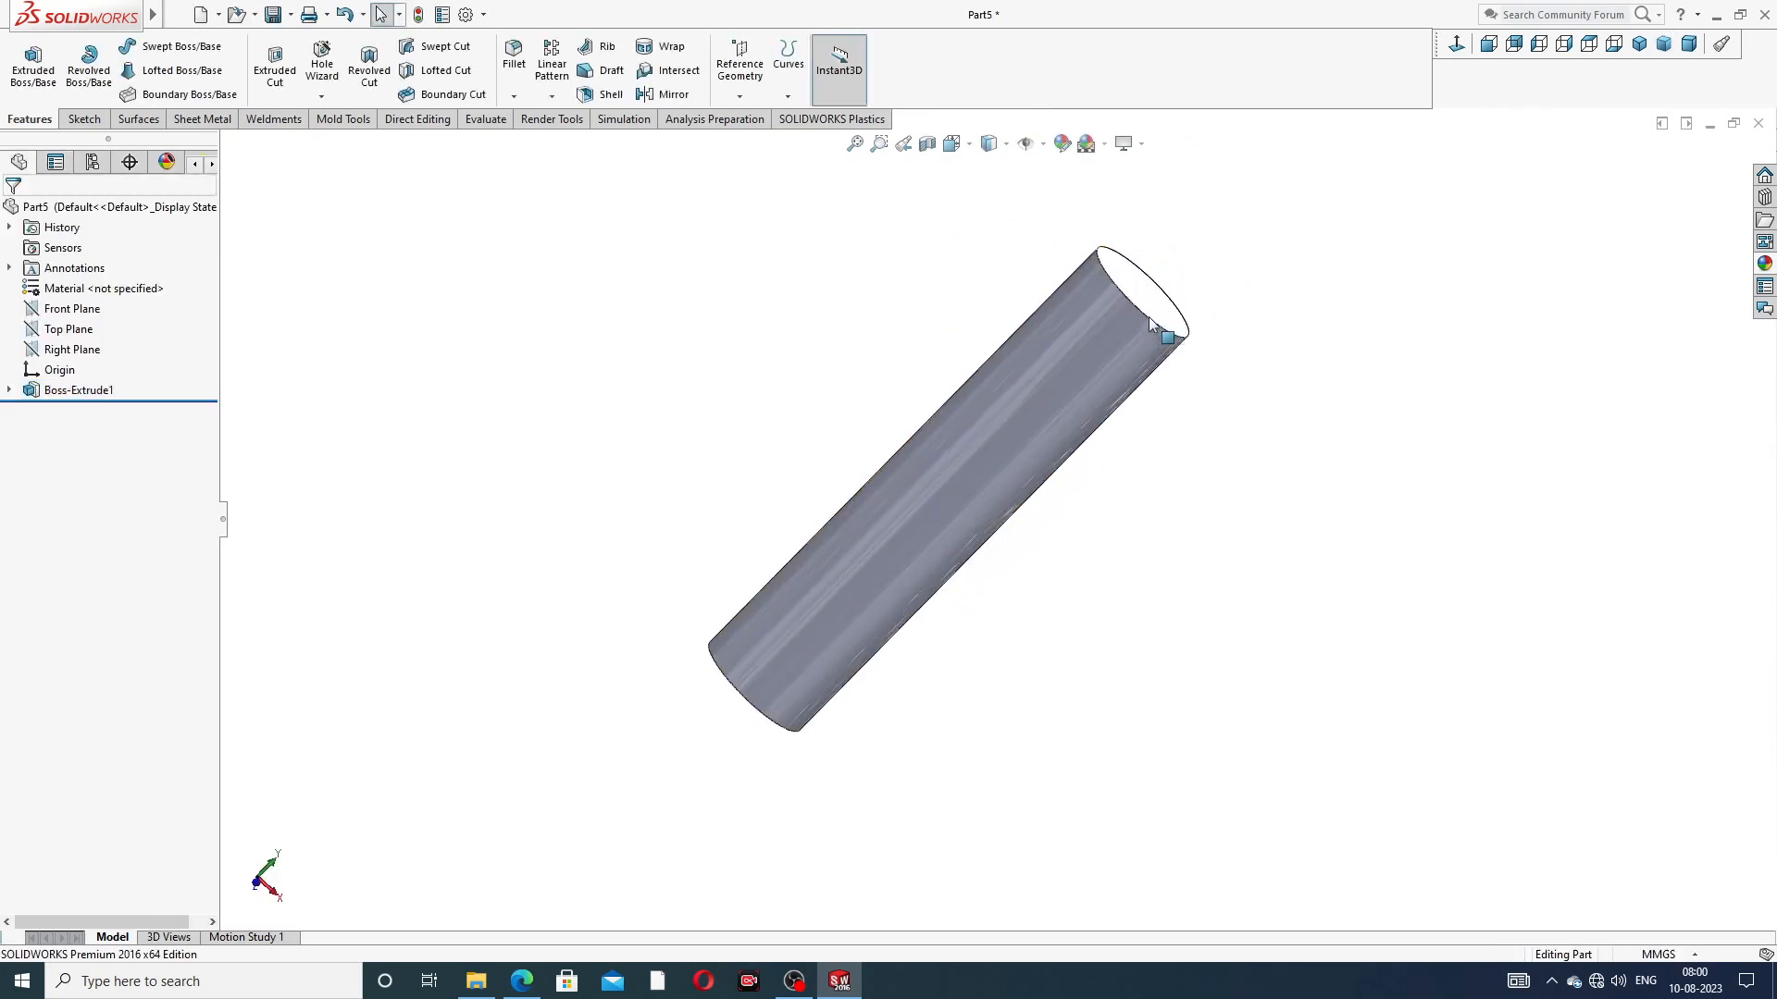
Round the circular edge at the upper end of the rod with a symmetric 6 mm fillet
click(522, 981)
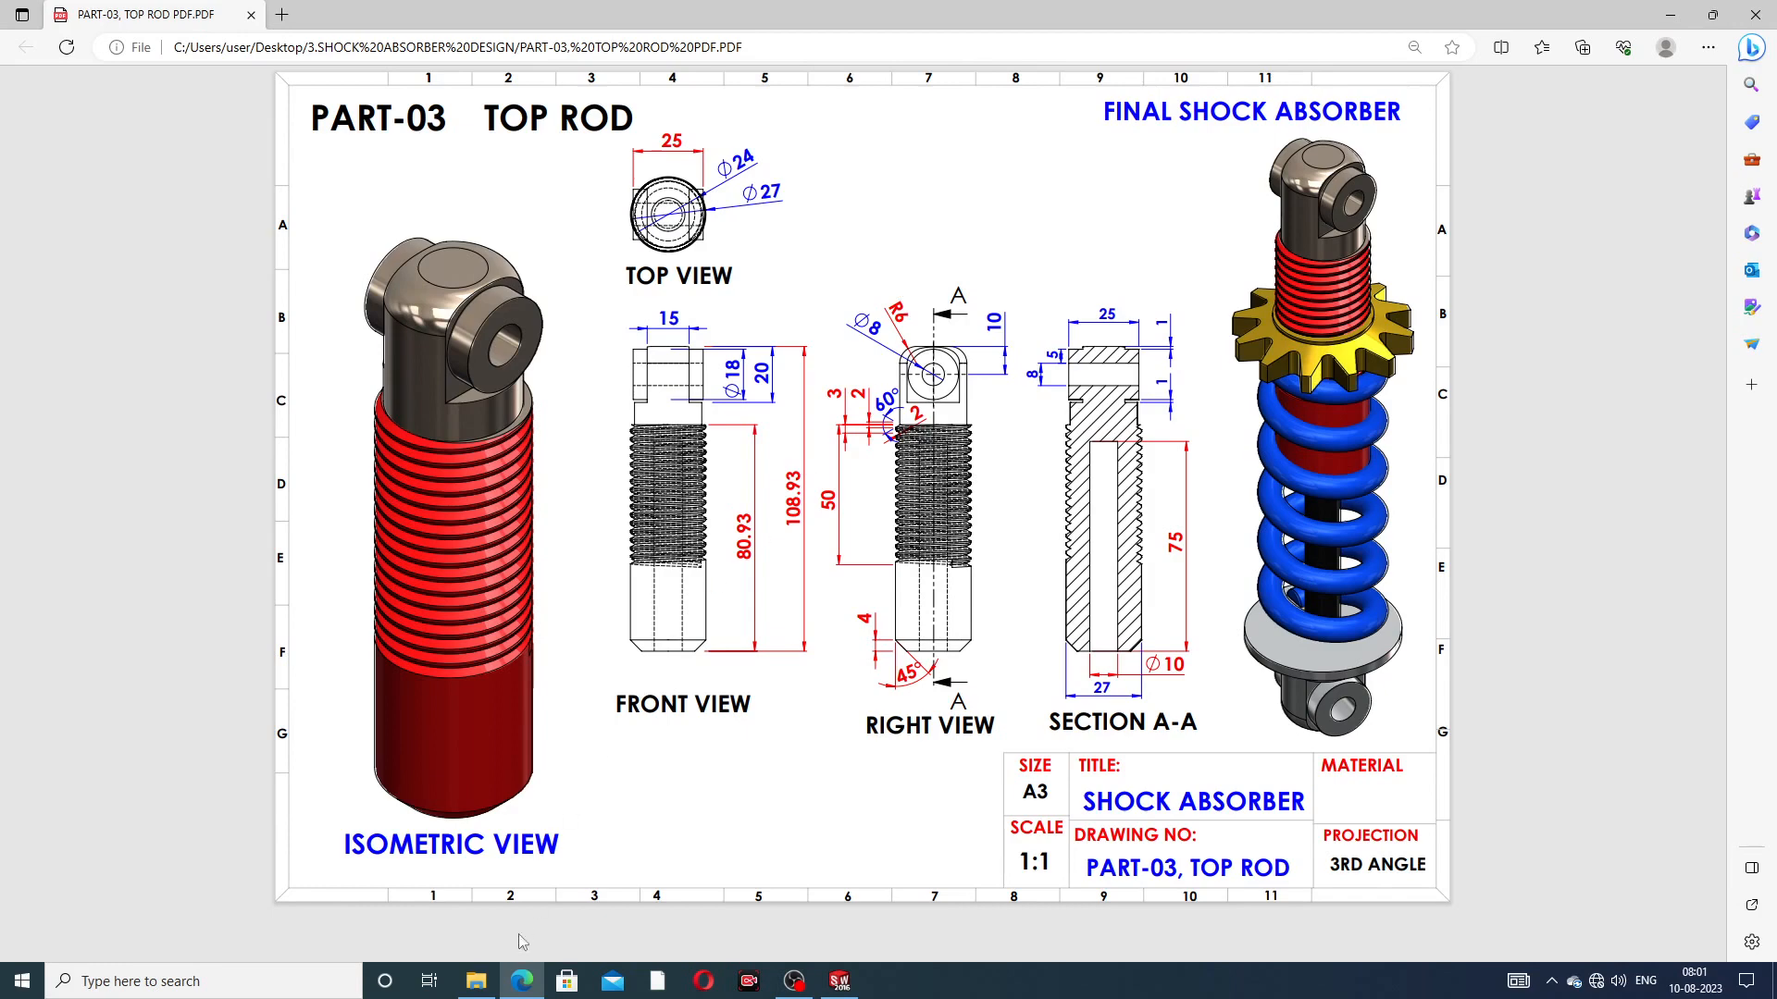
click(522, 981)
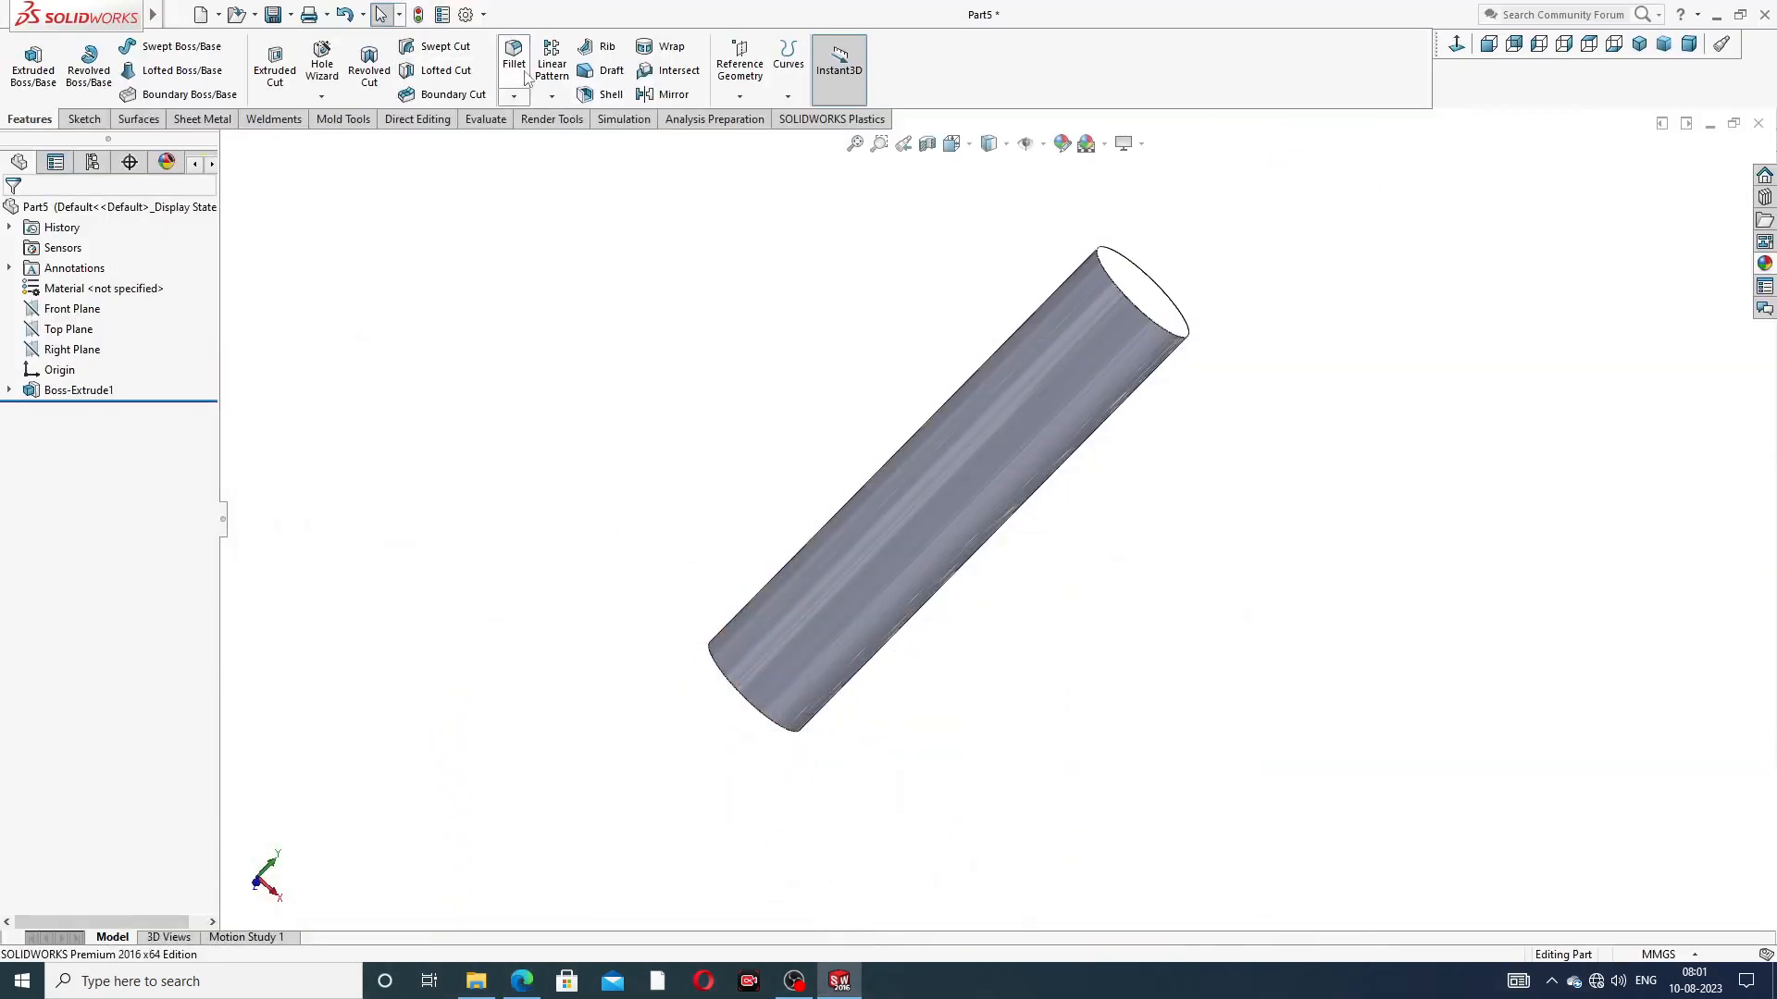
click(524, 74)
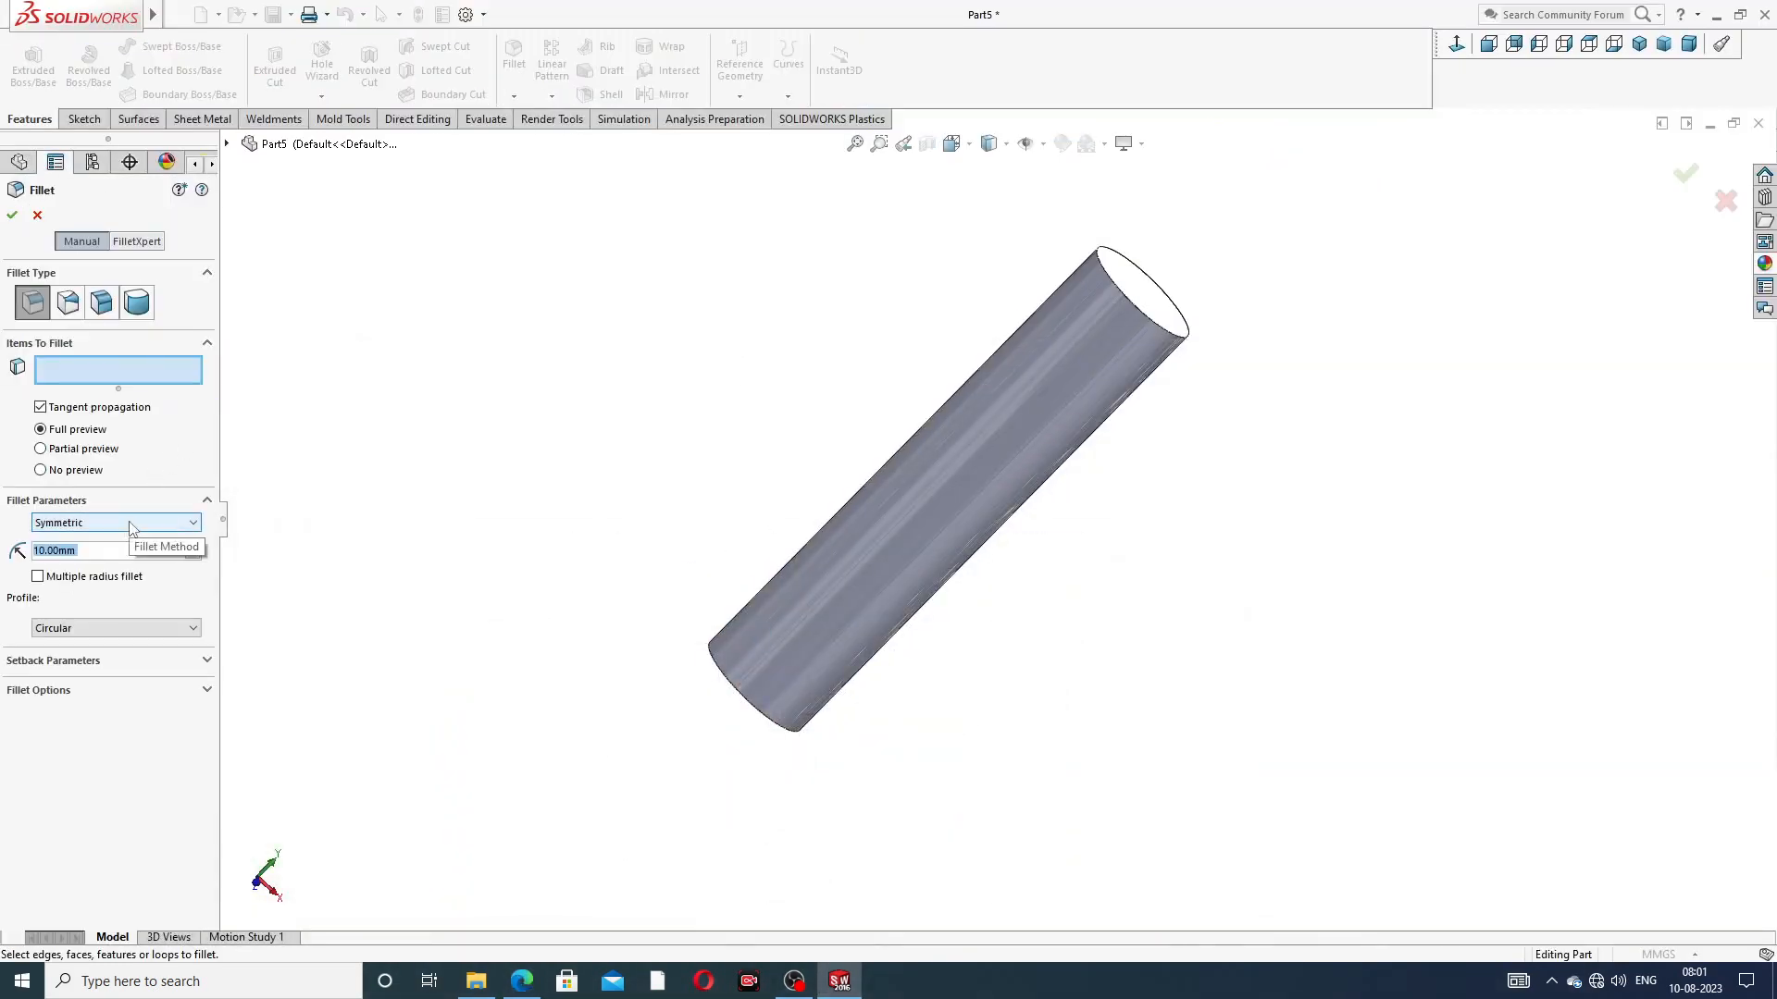
text(6)
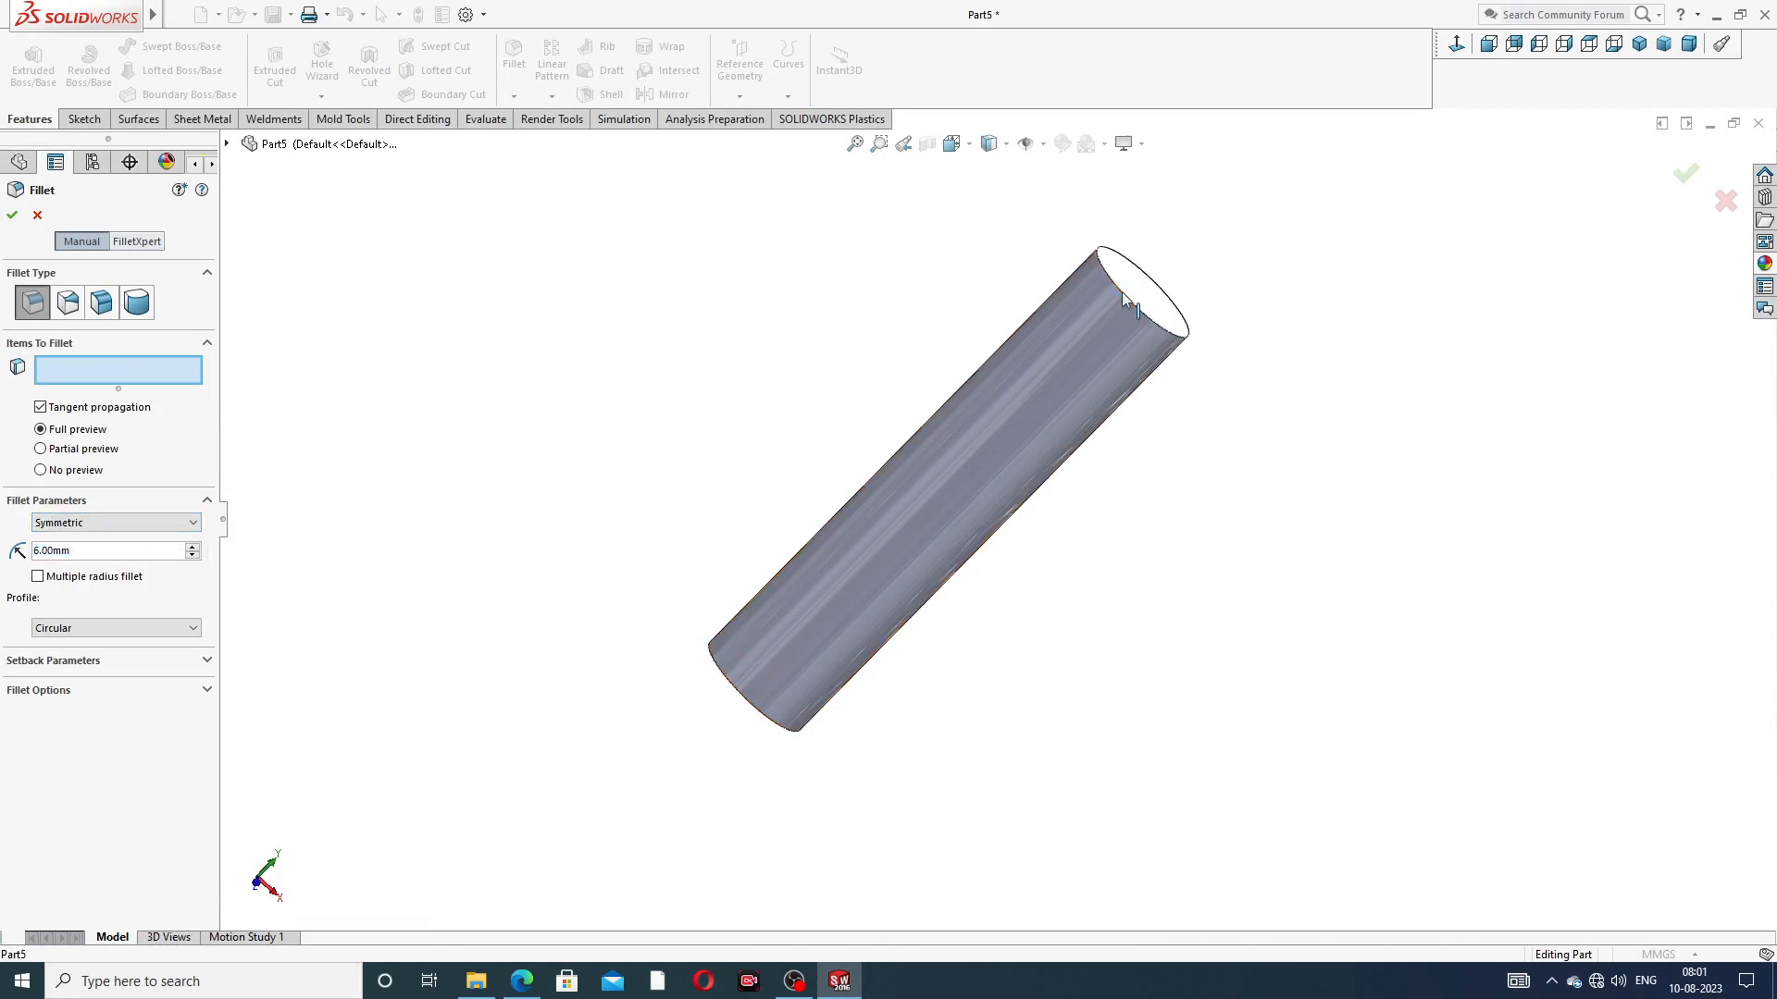
click(1123, 296)
click(12, 217)
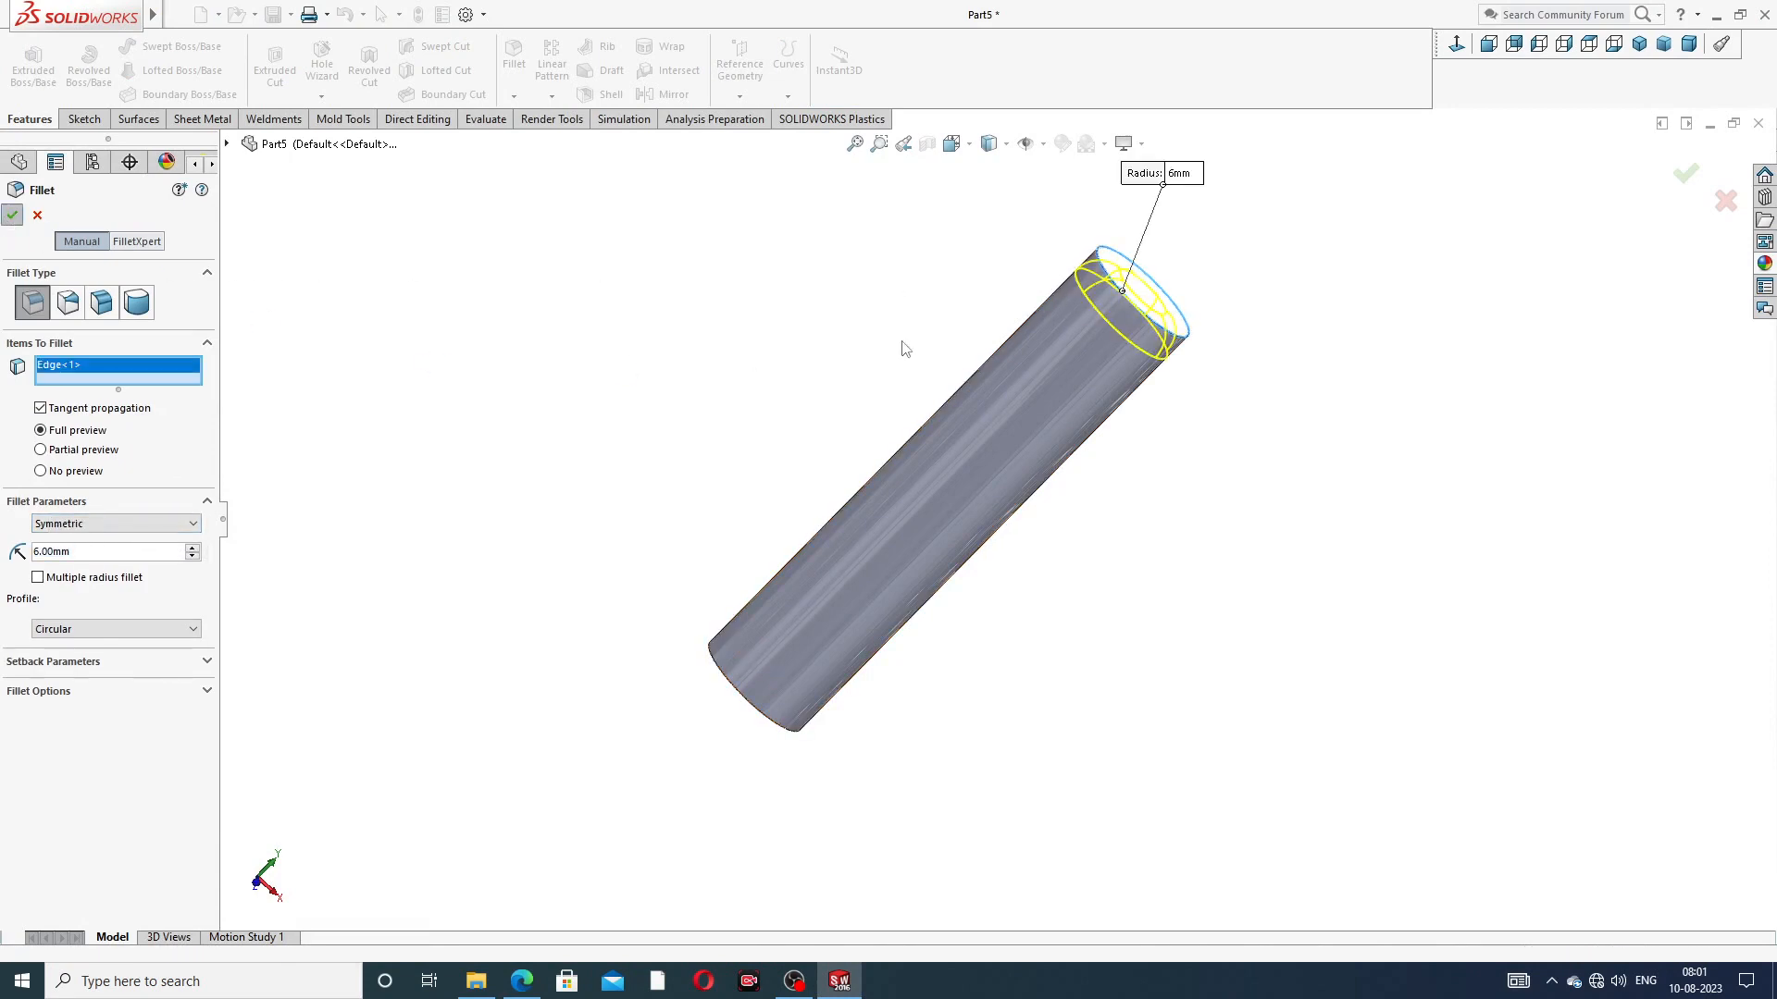
middle_drag(1175, 379, 1142, 298)
scroll(1138, 301, up, 3)
Consult the top rod PDF drawing in Edge, return to SOLIDWORKS and start a sketch on the Front Plane
click(522, 988)
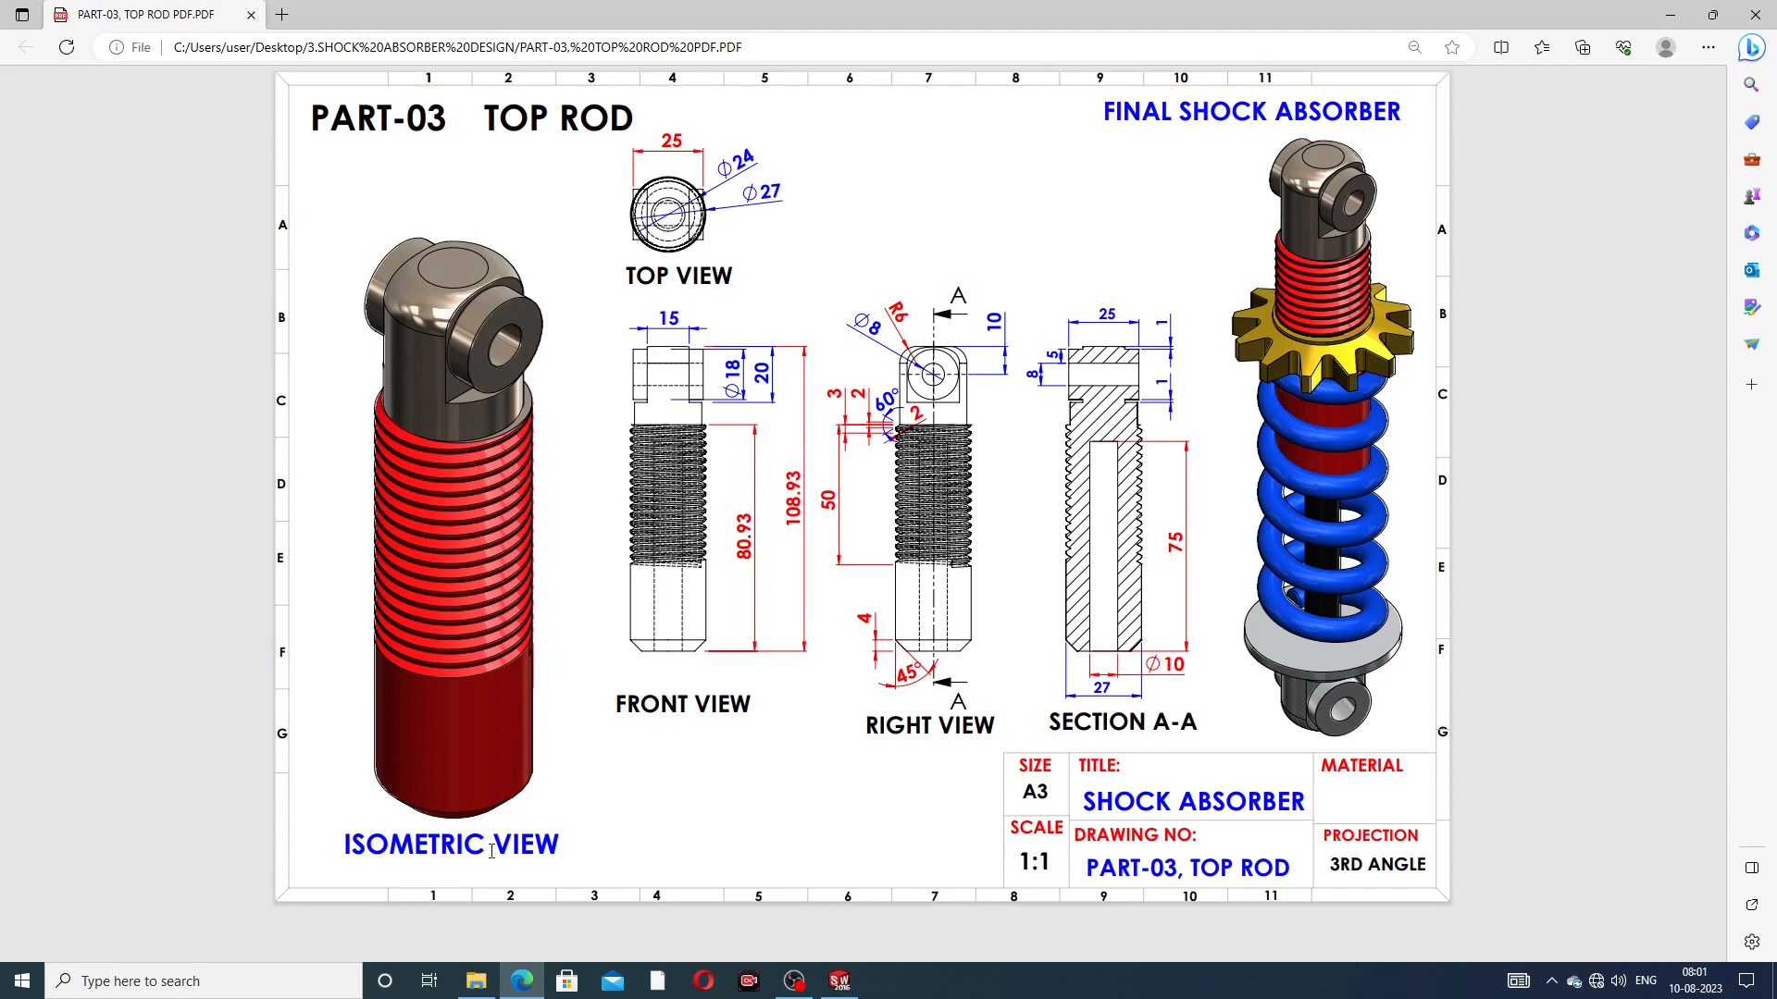
click(522, 981)
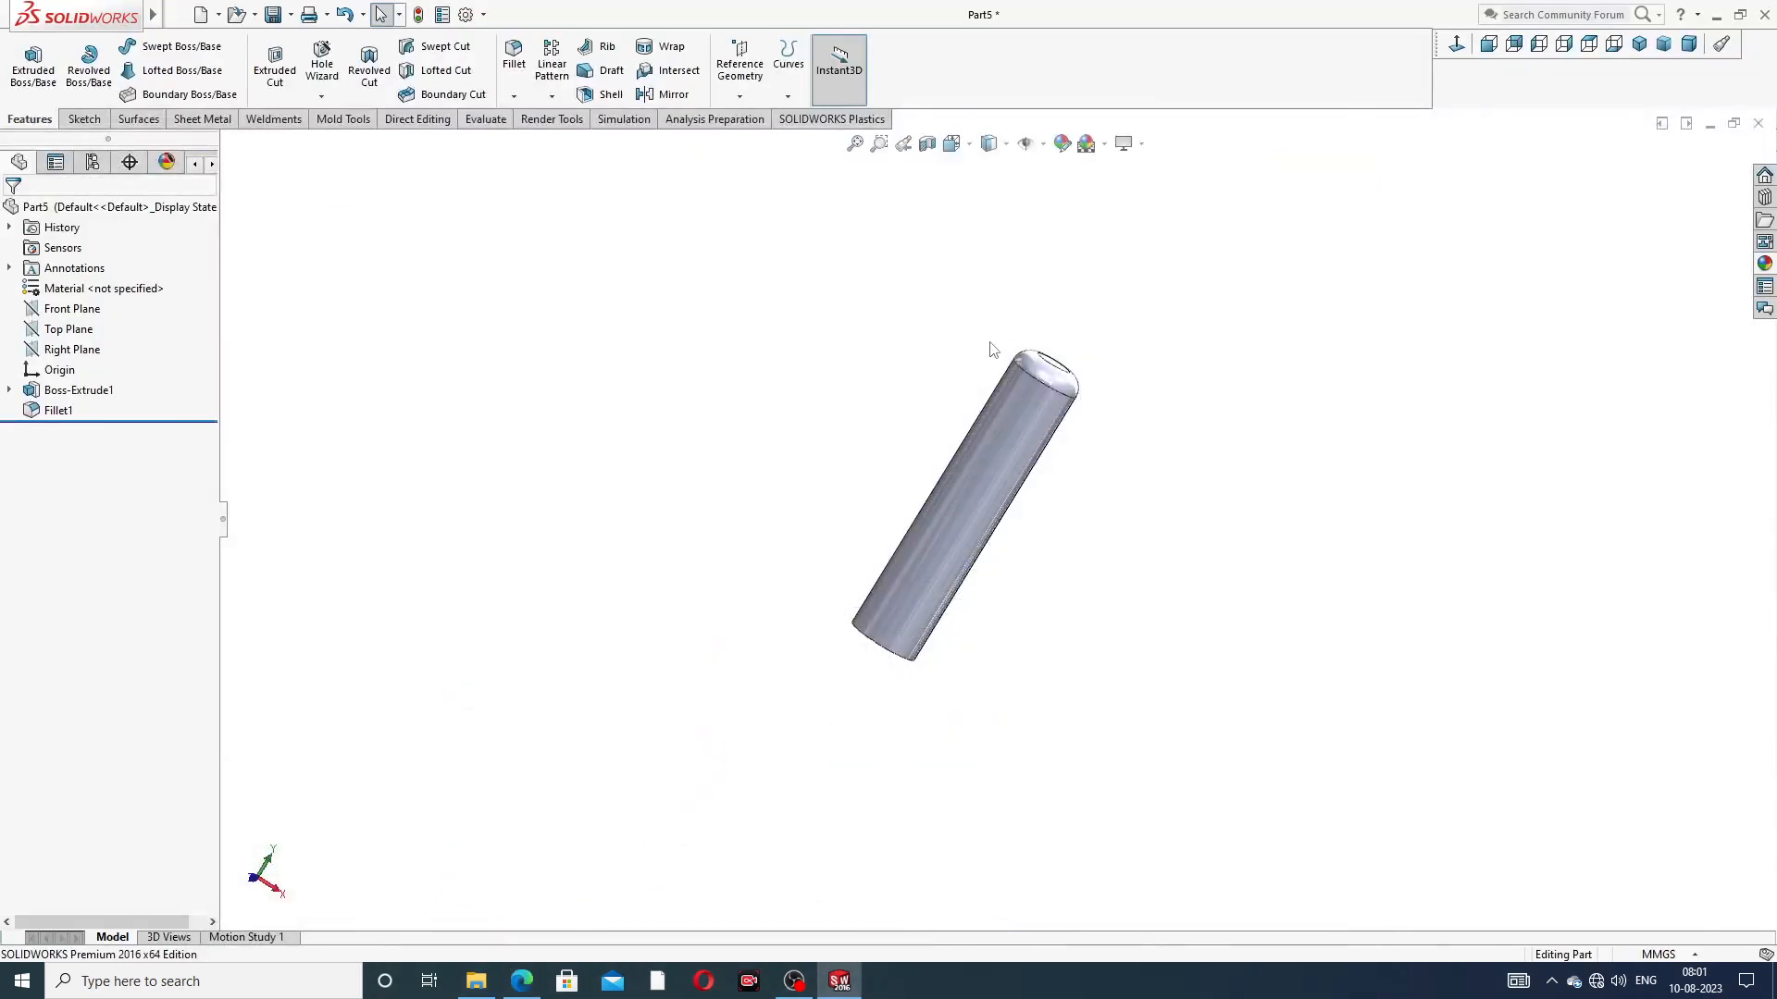
middle_drag(993, 349, 975, 380)
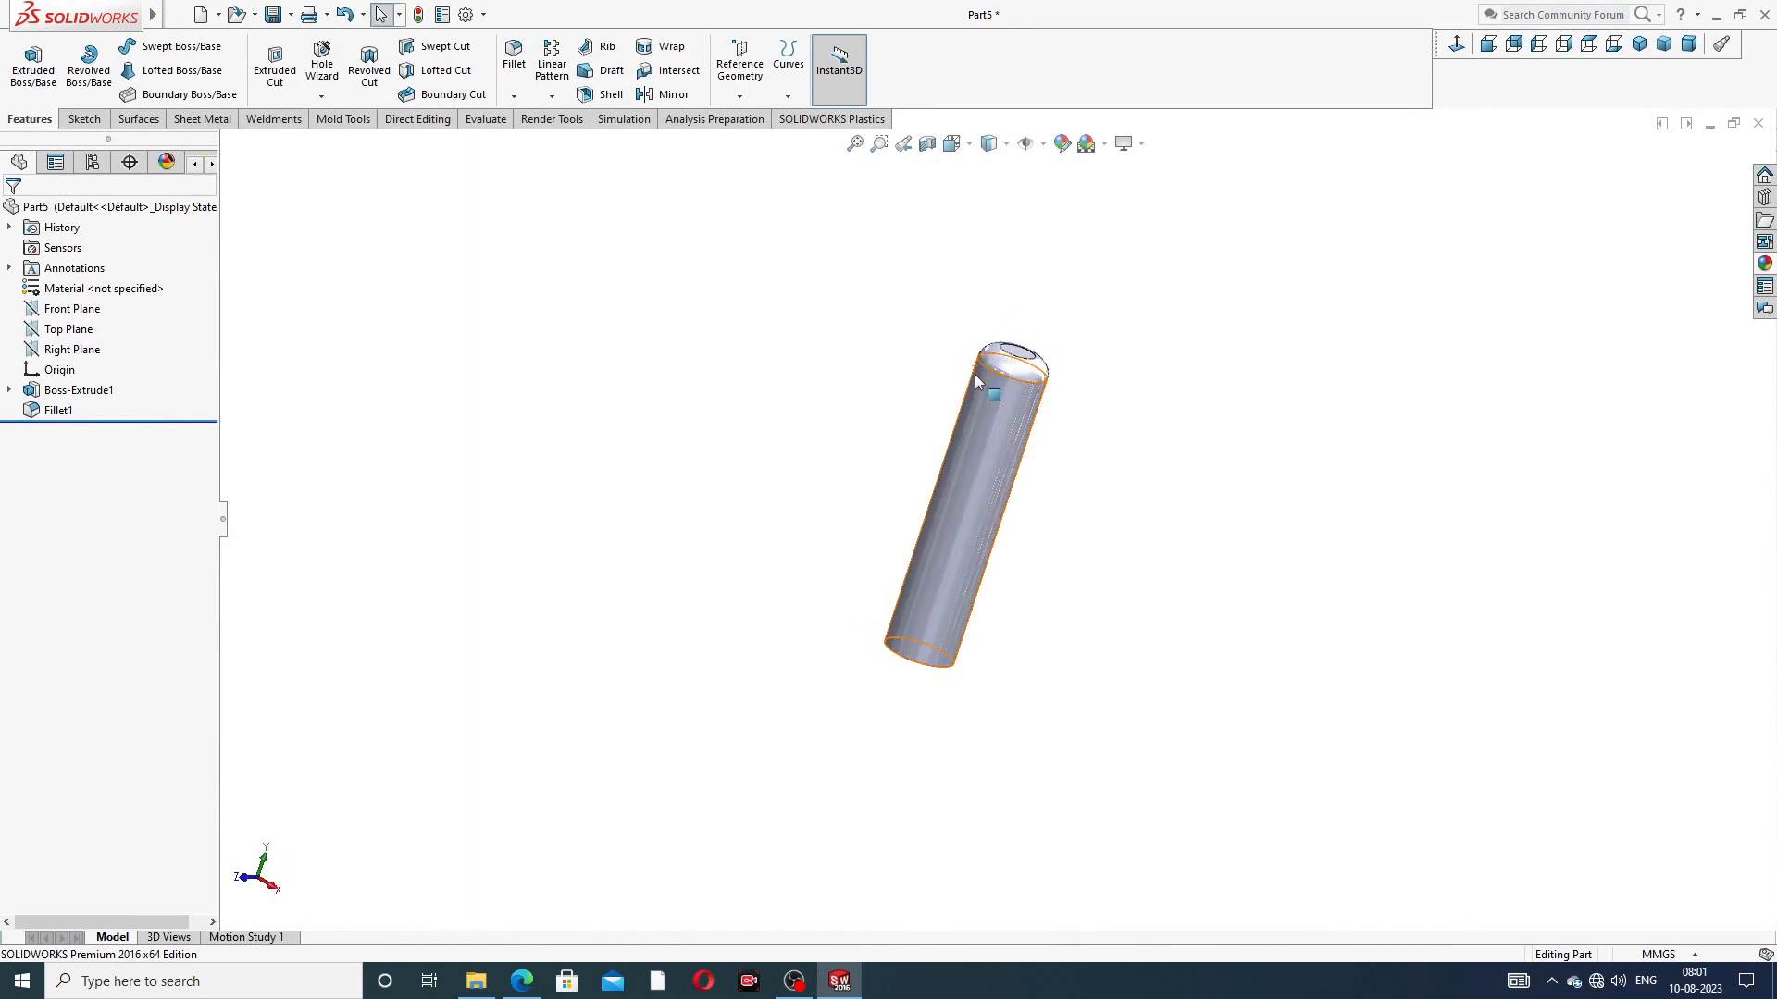
click(88, 312)
click(98, 284)
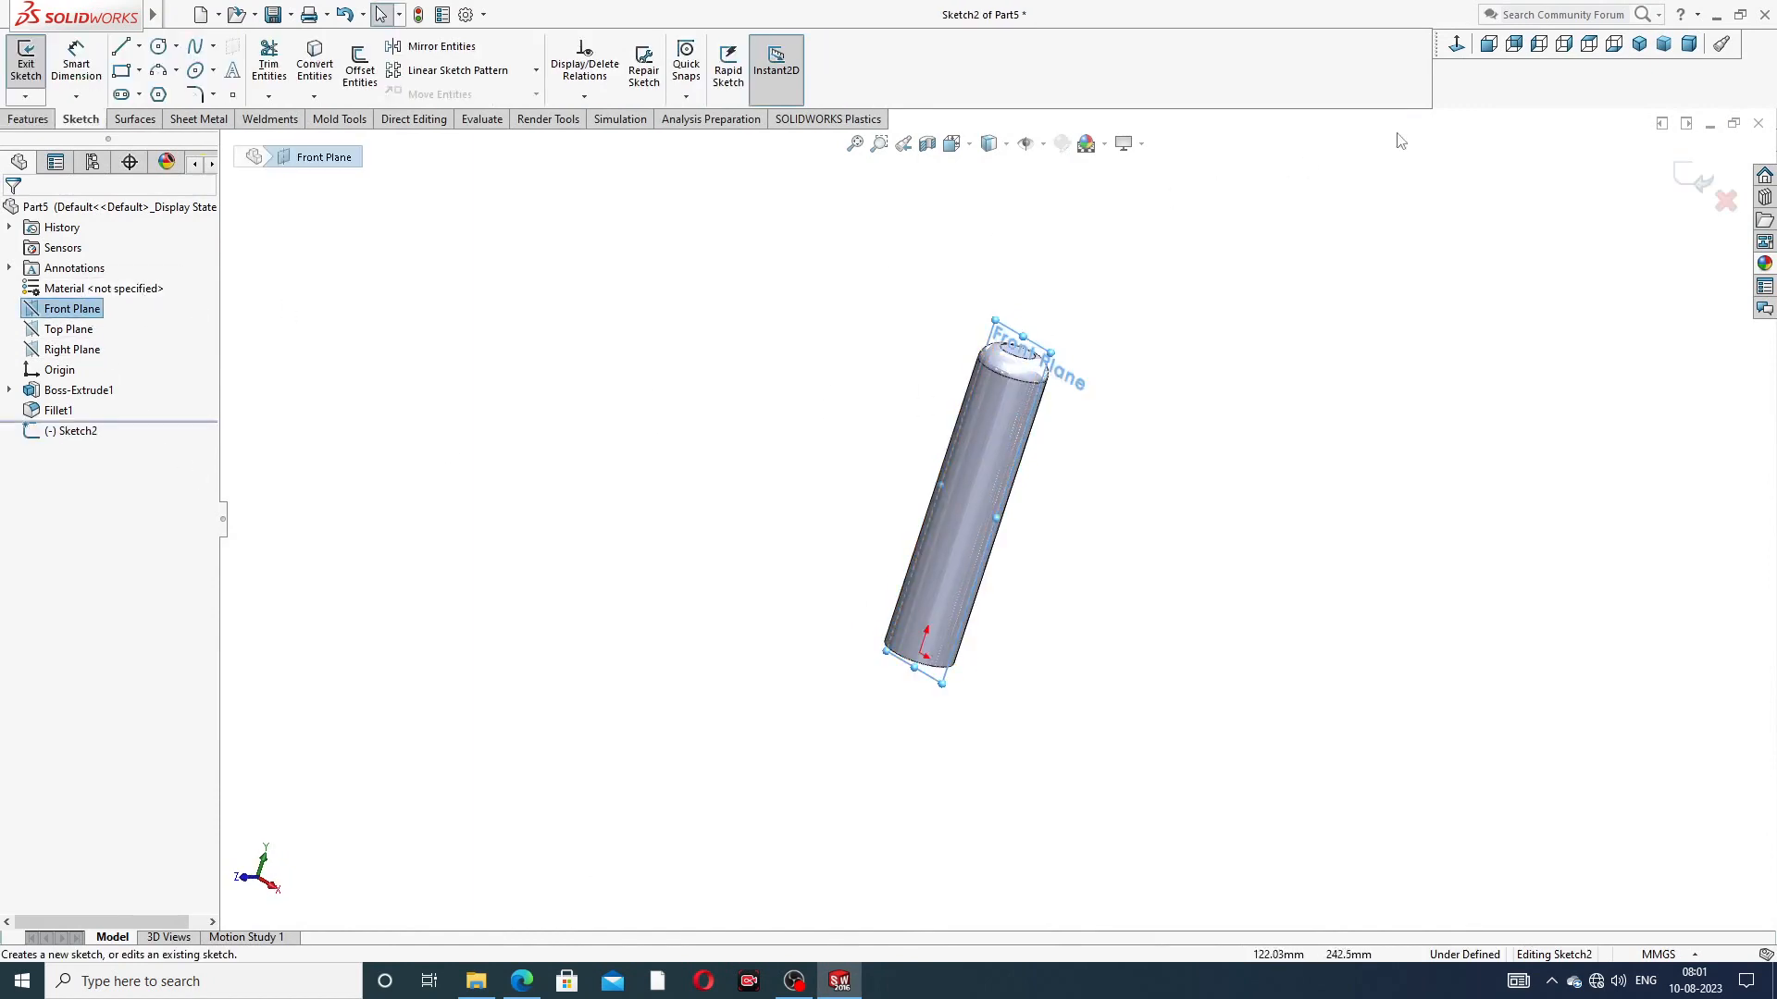
Sketch a vertical centerline from the midpoint of the rod's upper edge down along the rod's axis
scroll(1042, 233, up, 3)
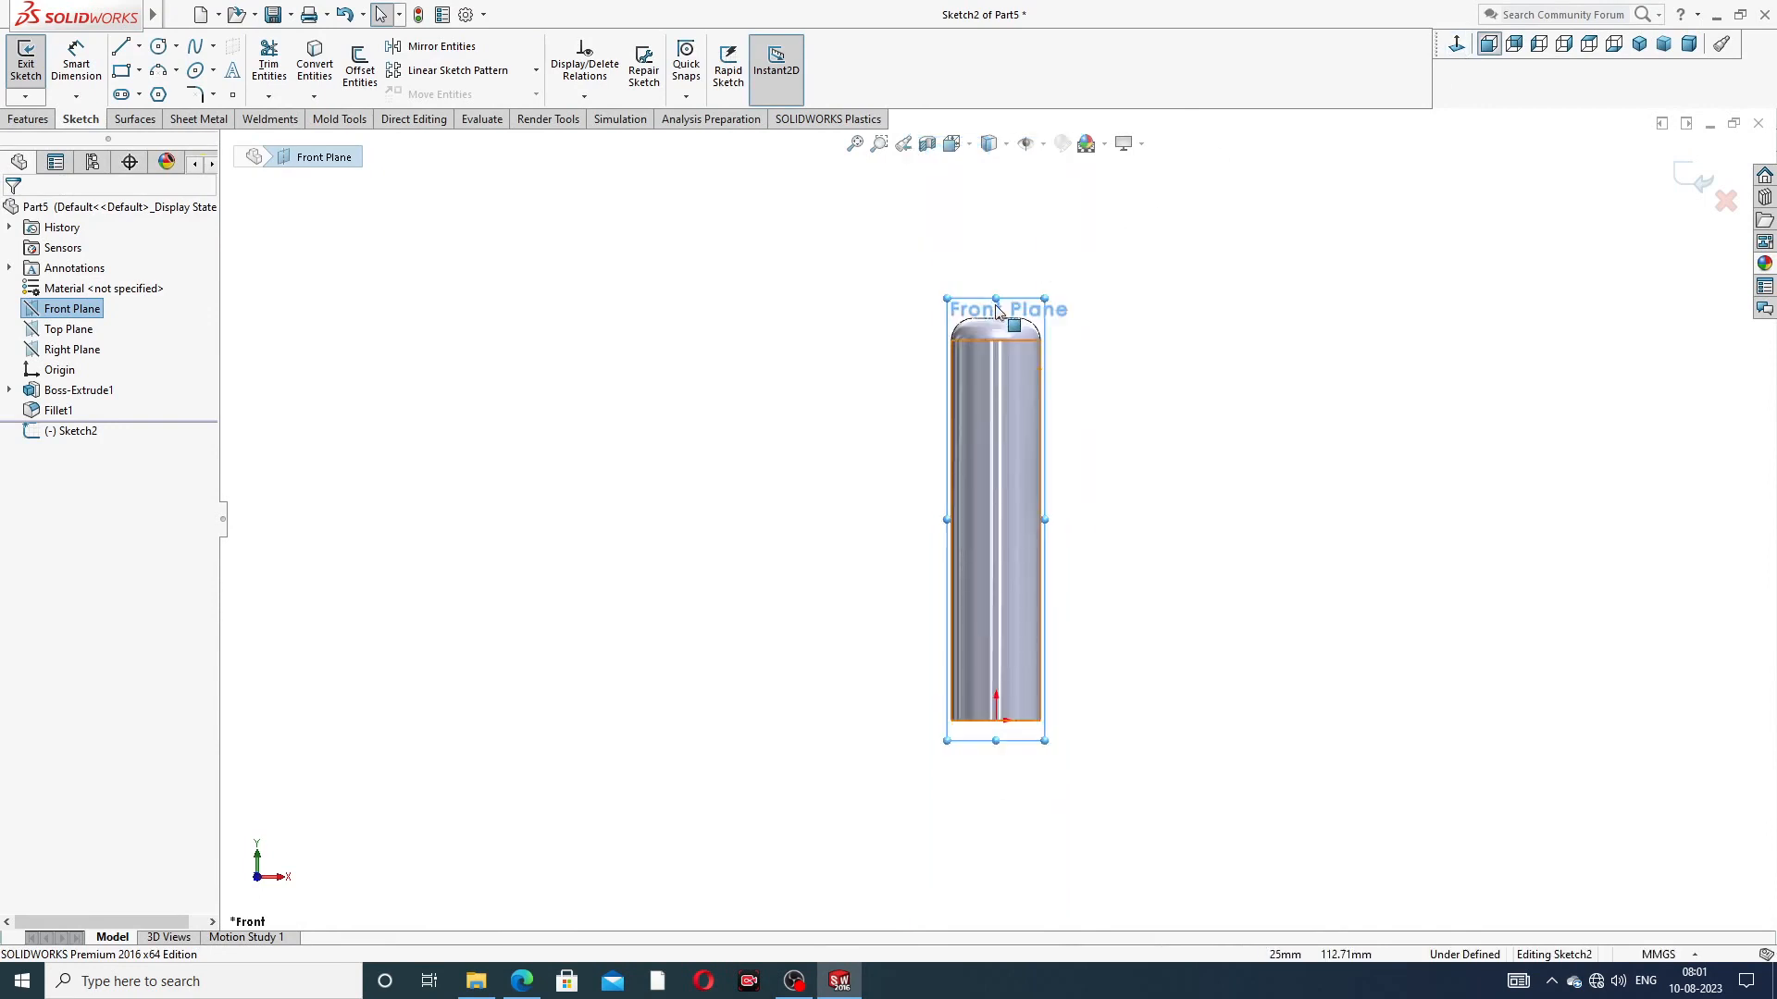
scroll(995, 305, down, 3)
click(138, 47)
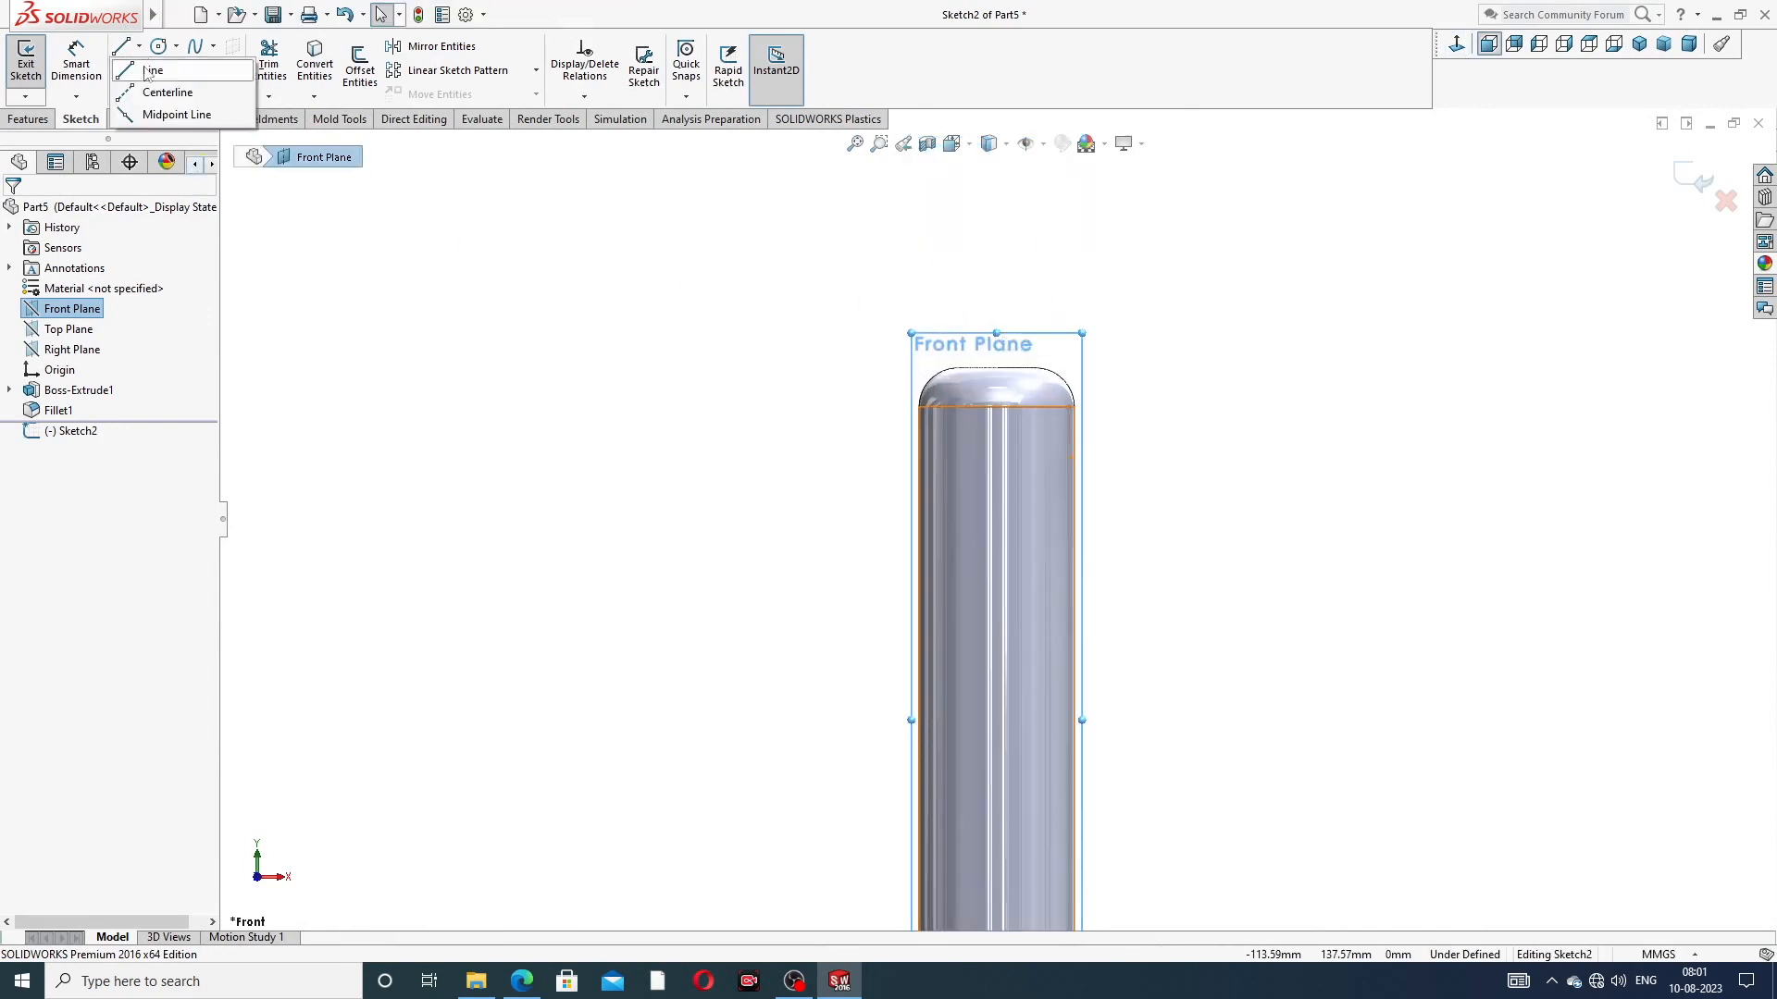
click(162, 91)
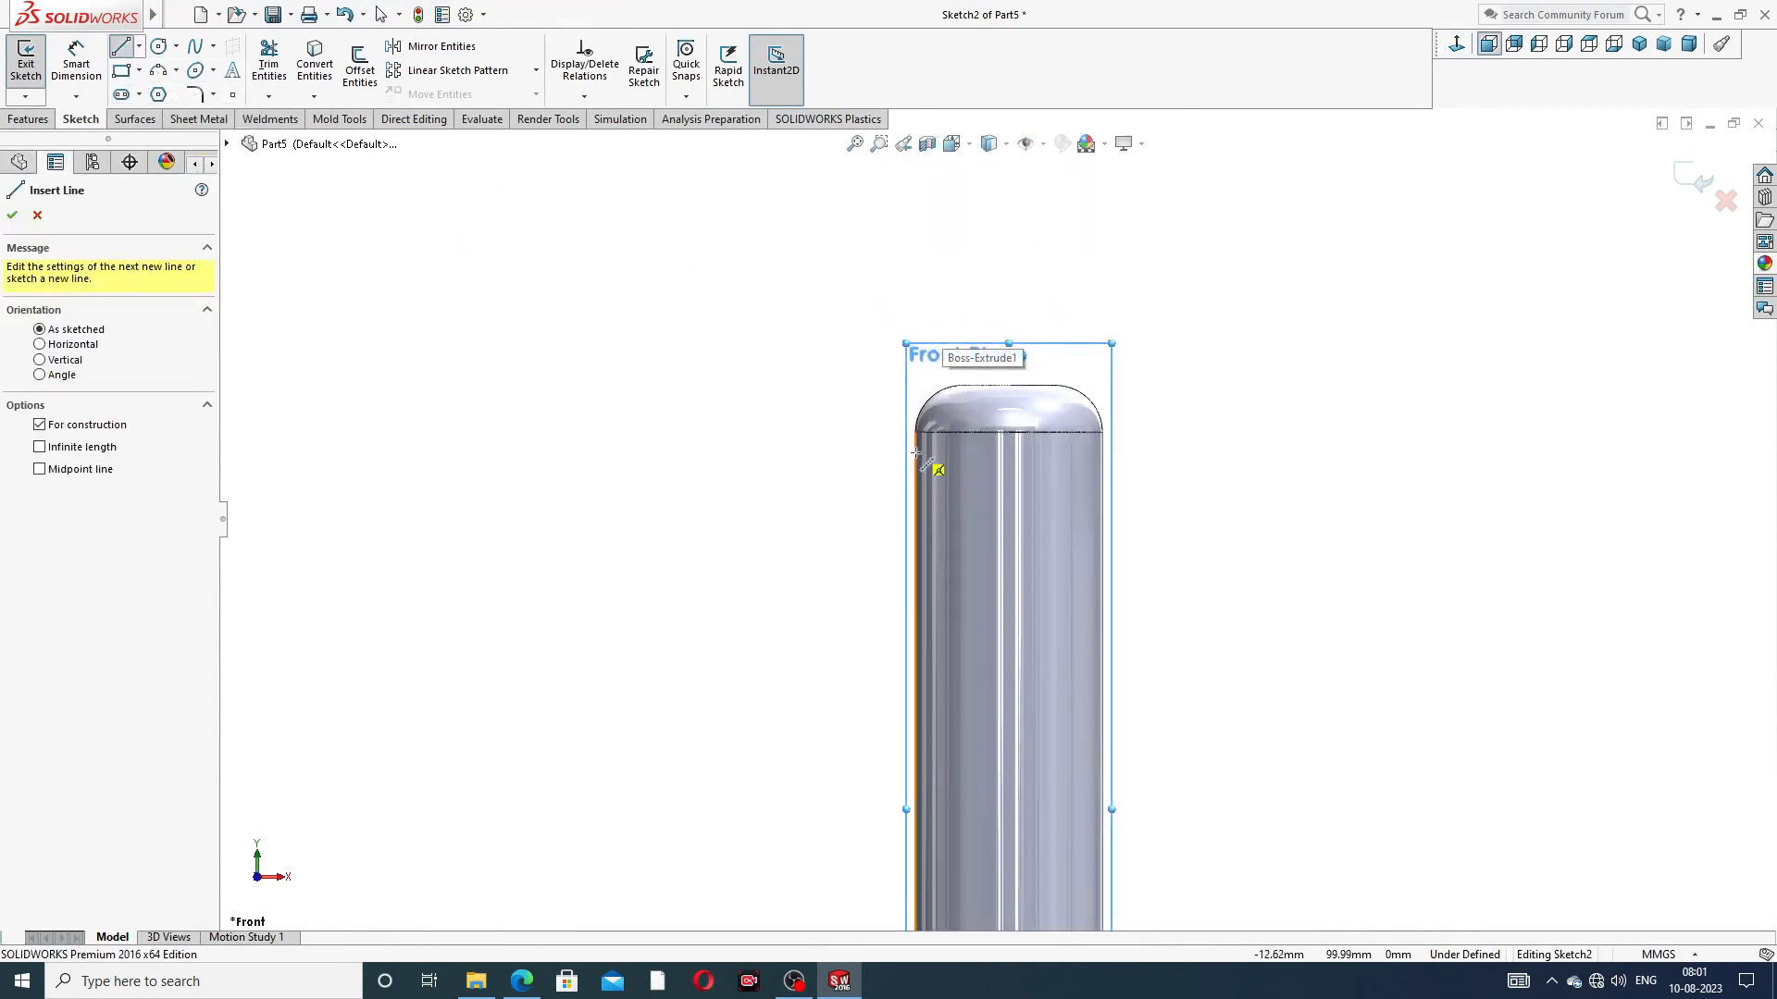
scroll(940, 393, down, 5)
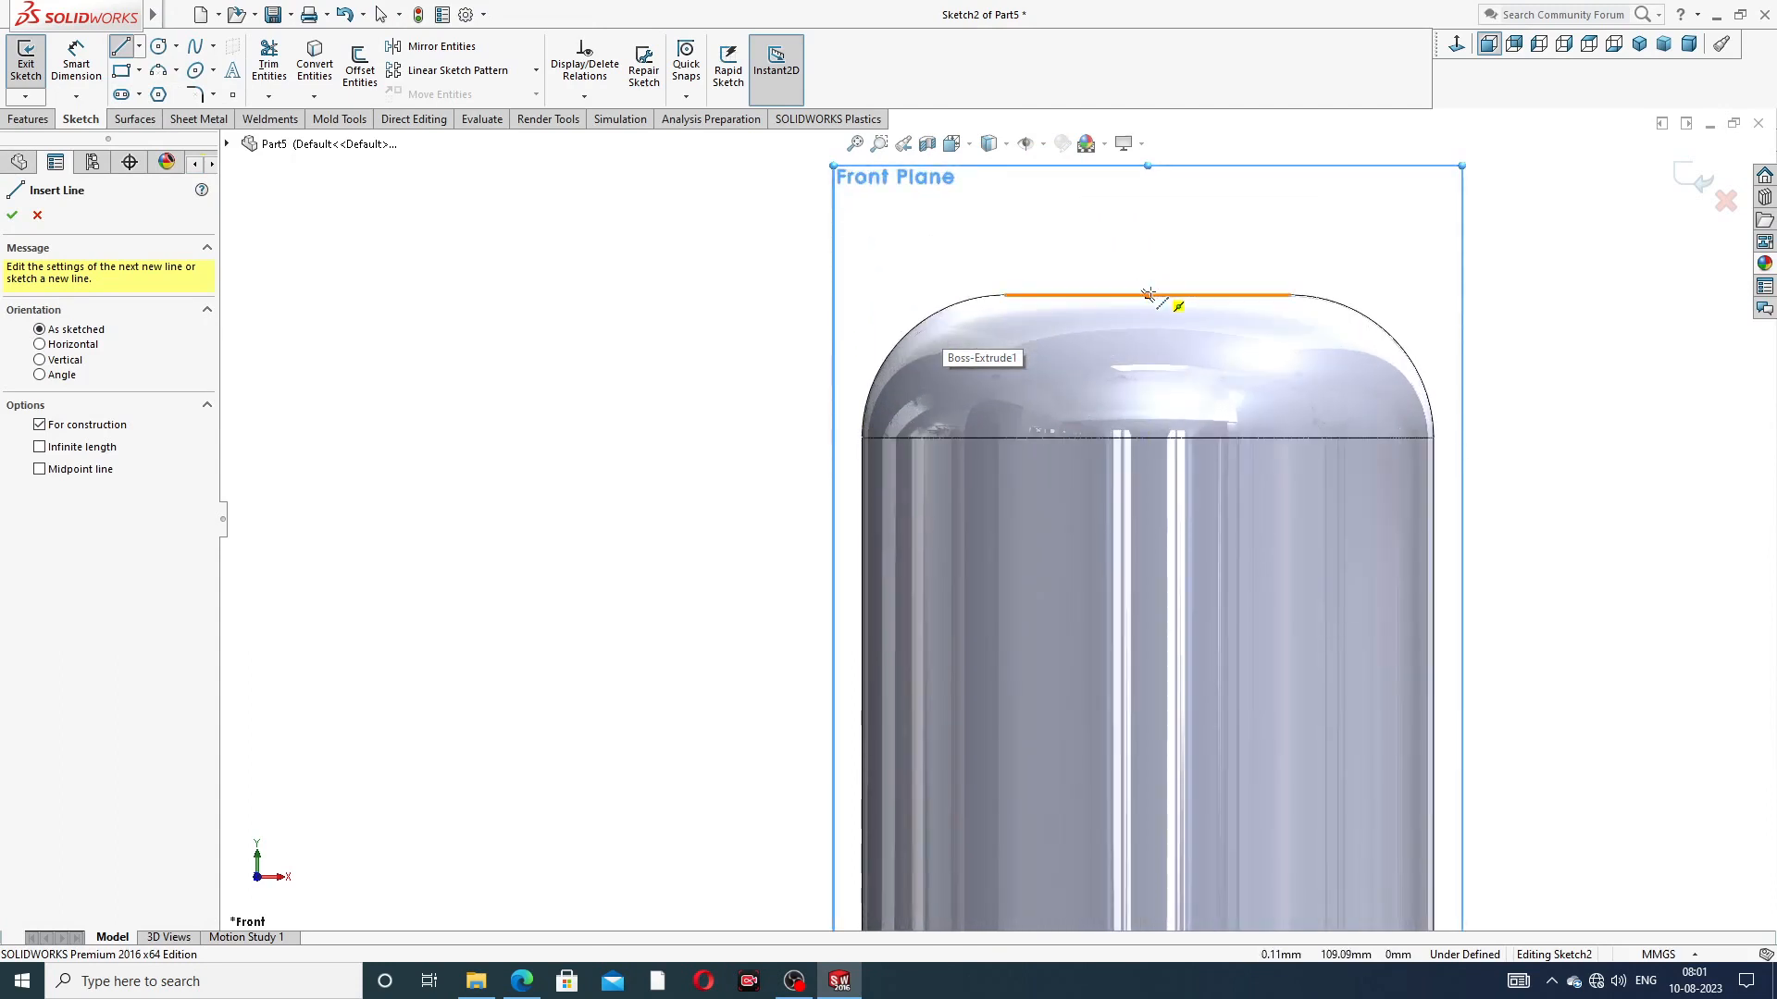
click(1148, 295)
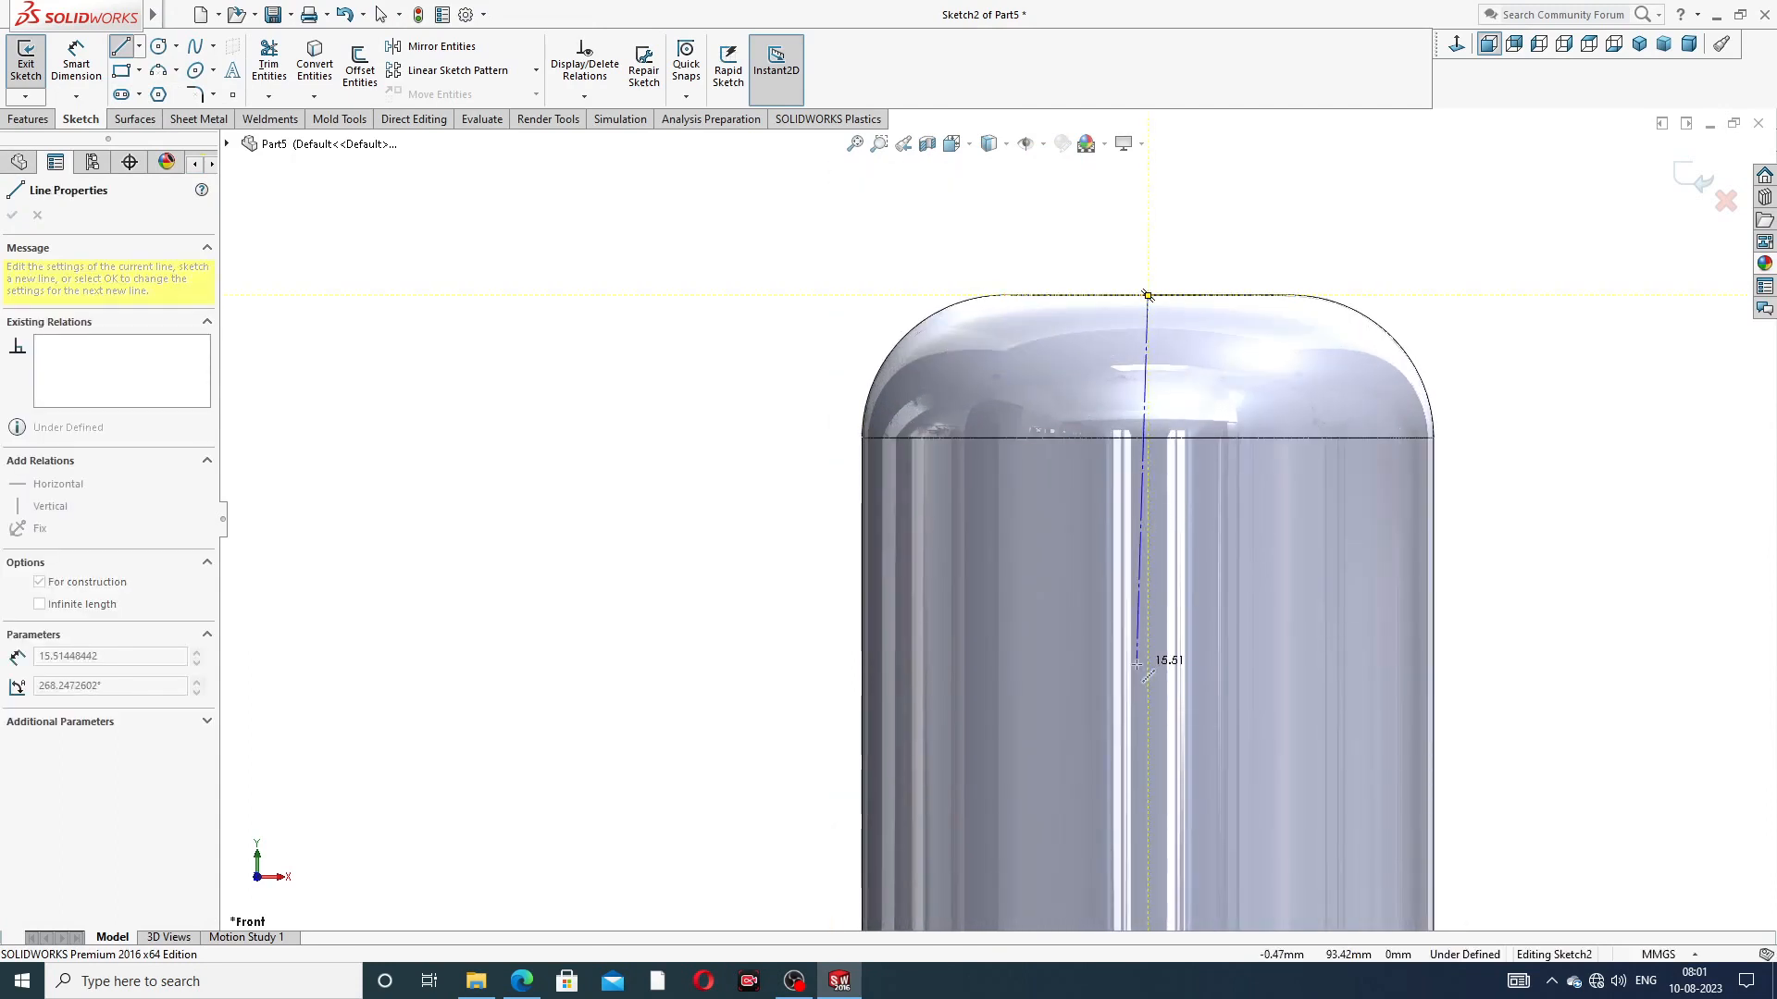
click(1149, 814)
right_click(1253, 684)
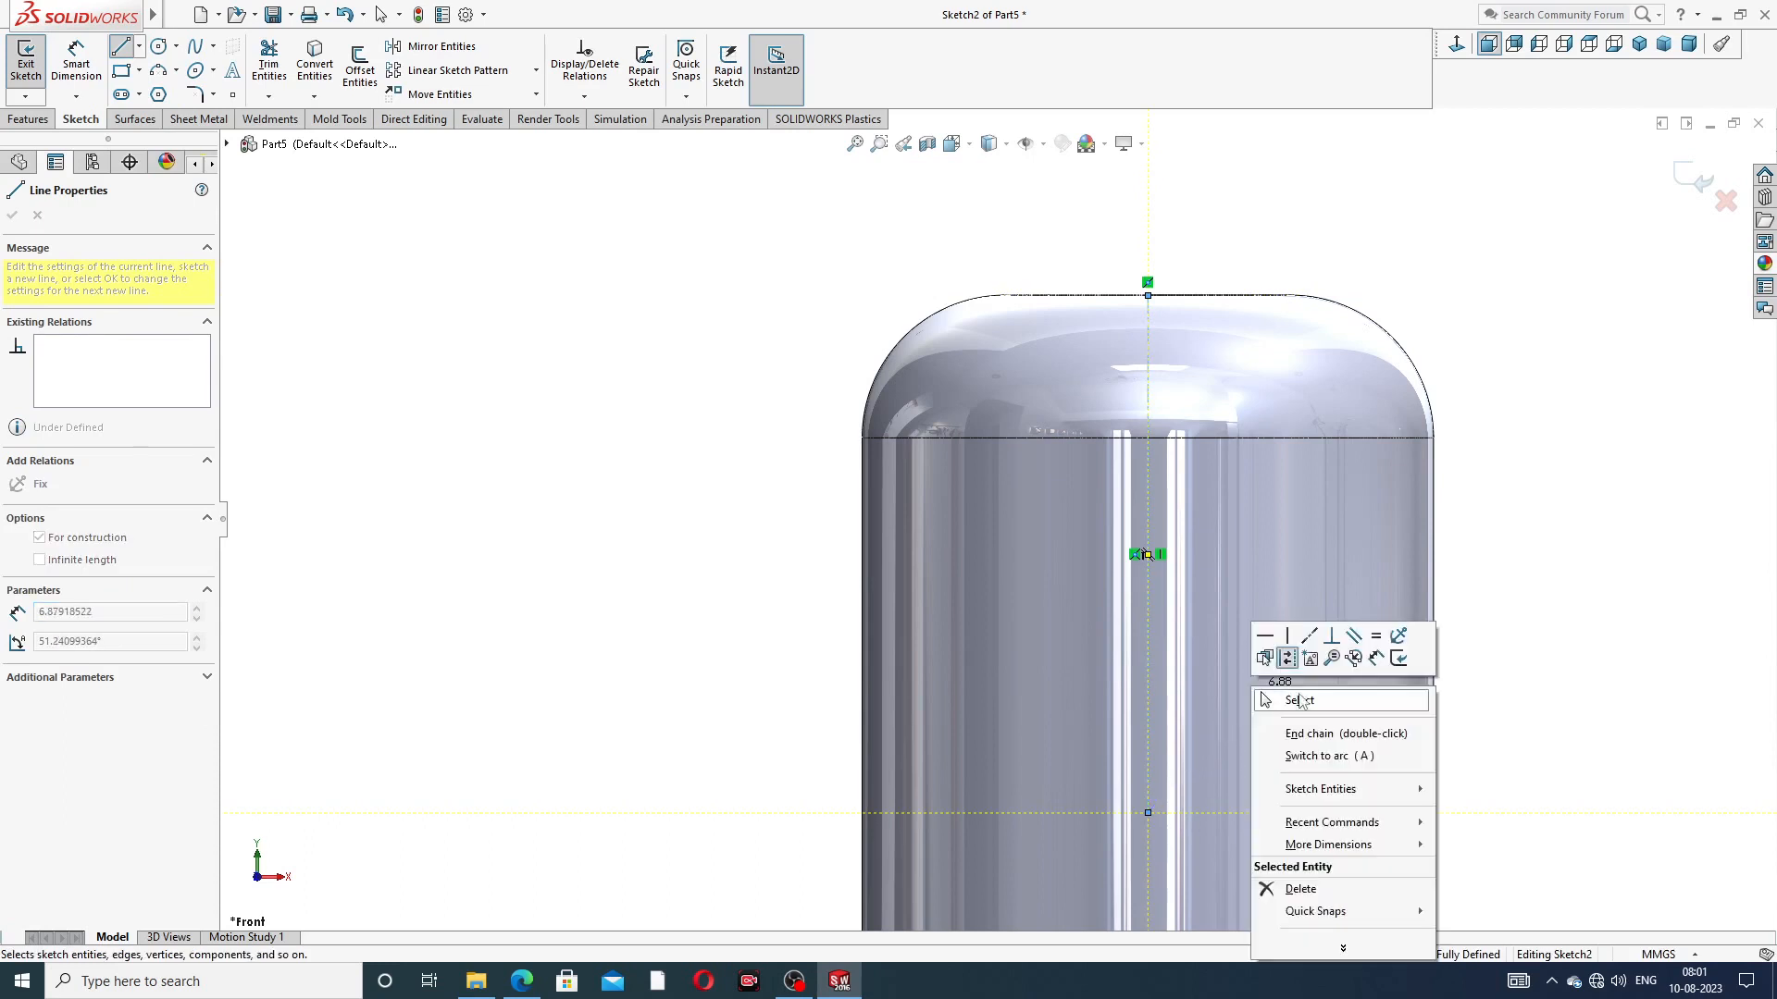
click(1308, 697)
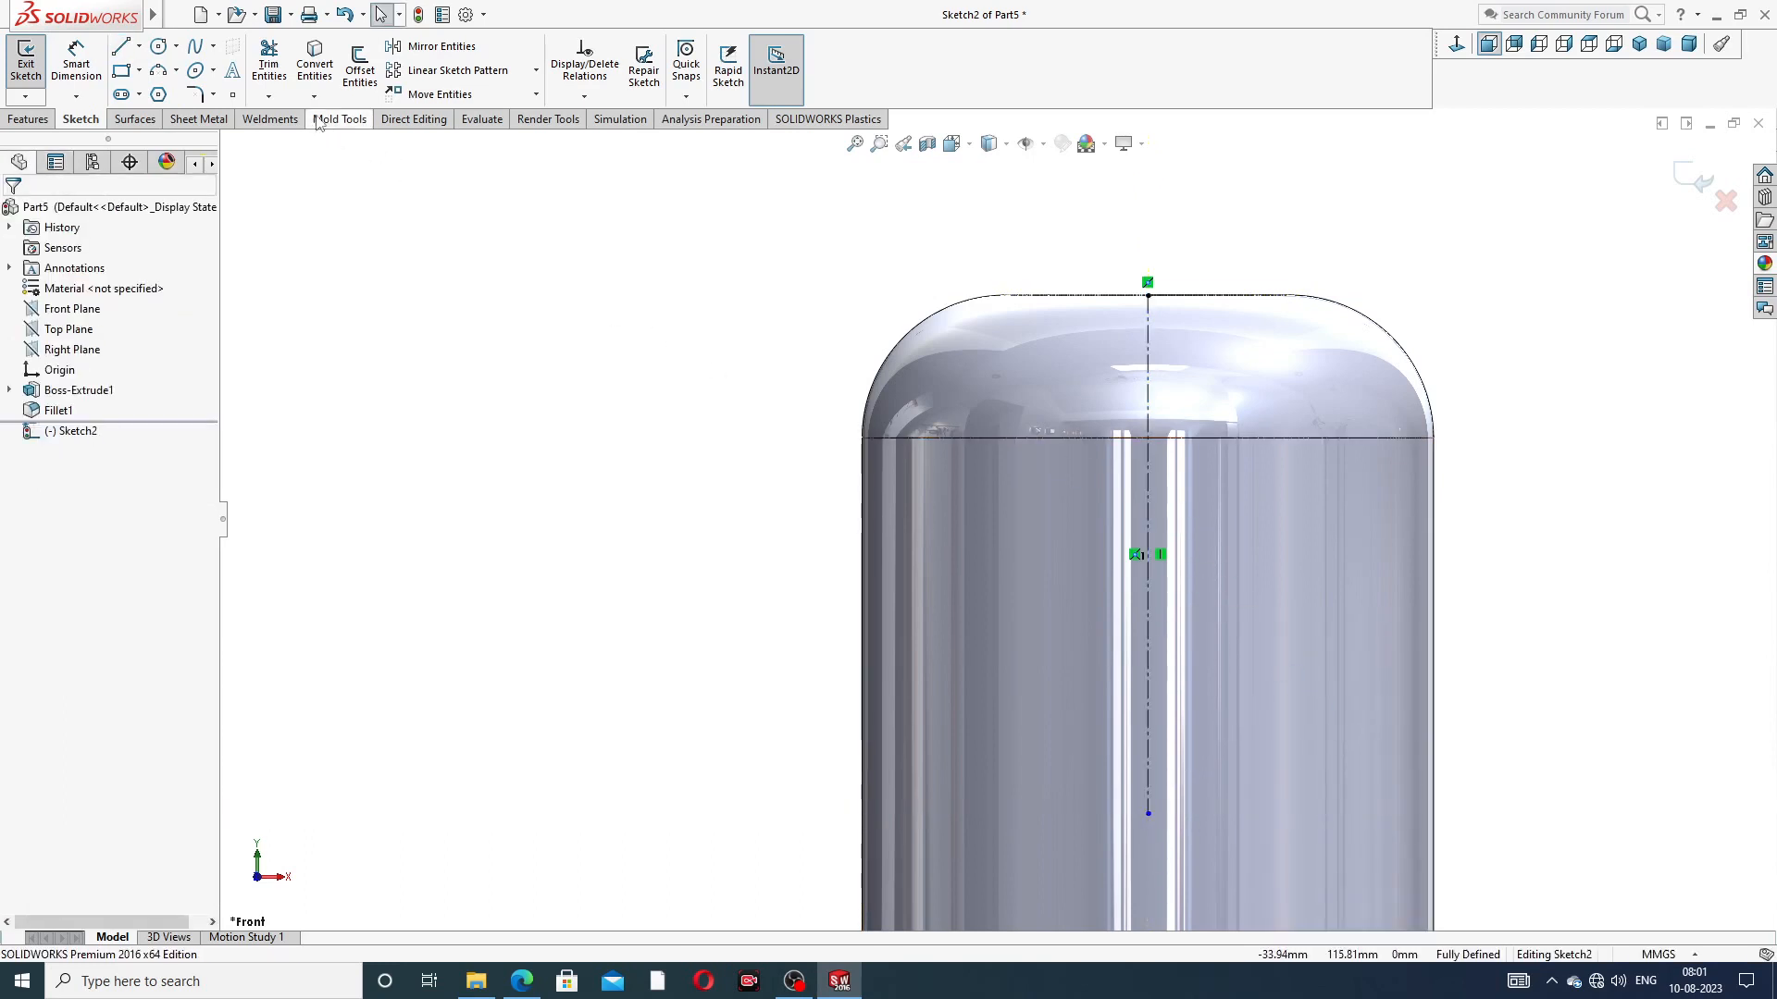
Sketch a corner rectangle about 13 mm wide and 23 mm high right of the centerline, starting on the rod's upper edge and extending past its right side
click(139, 71)
click(160, 96)
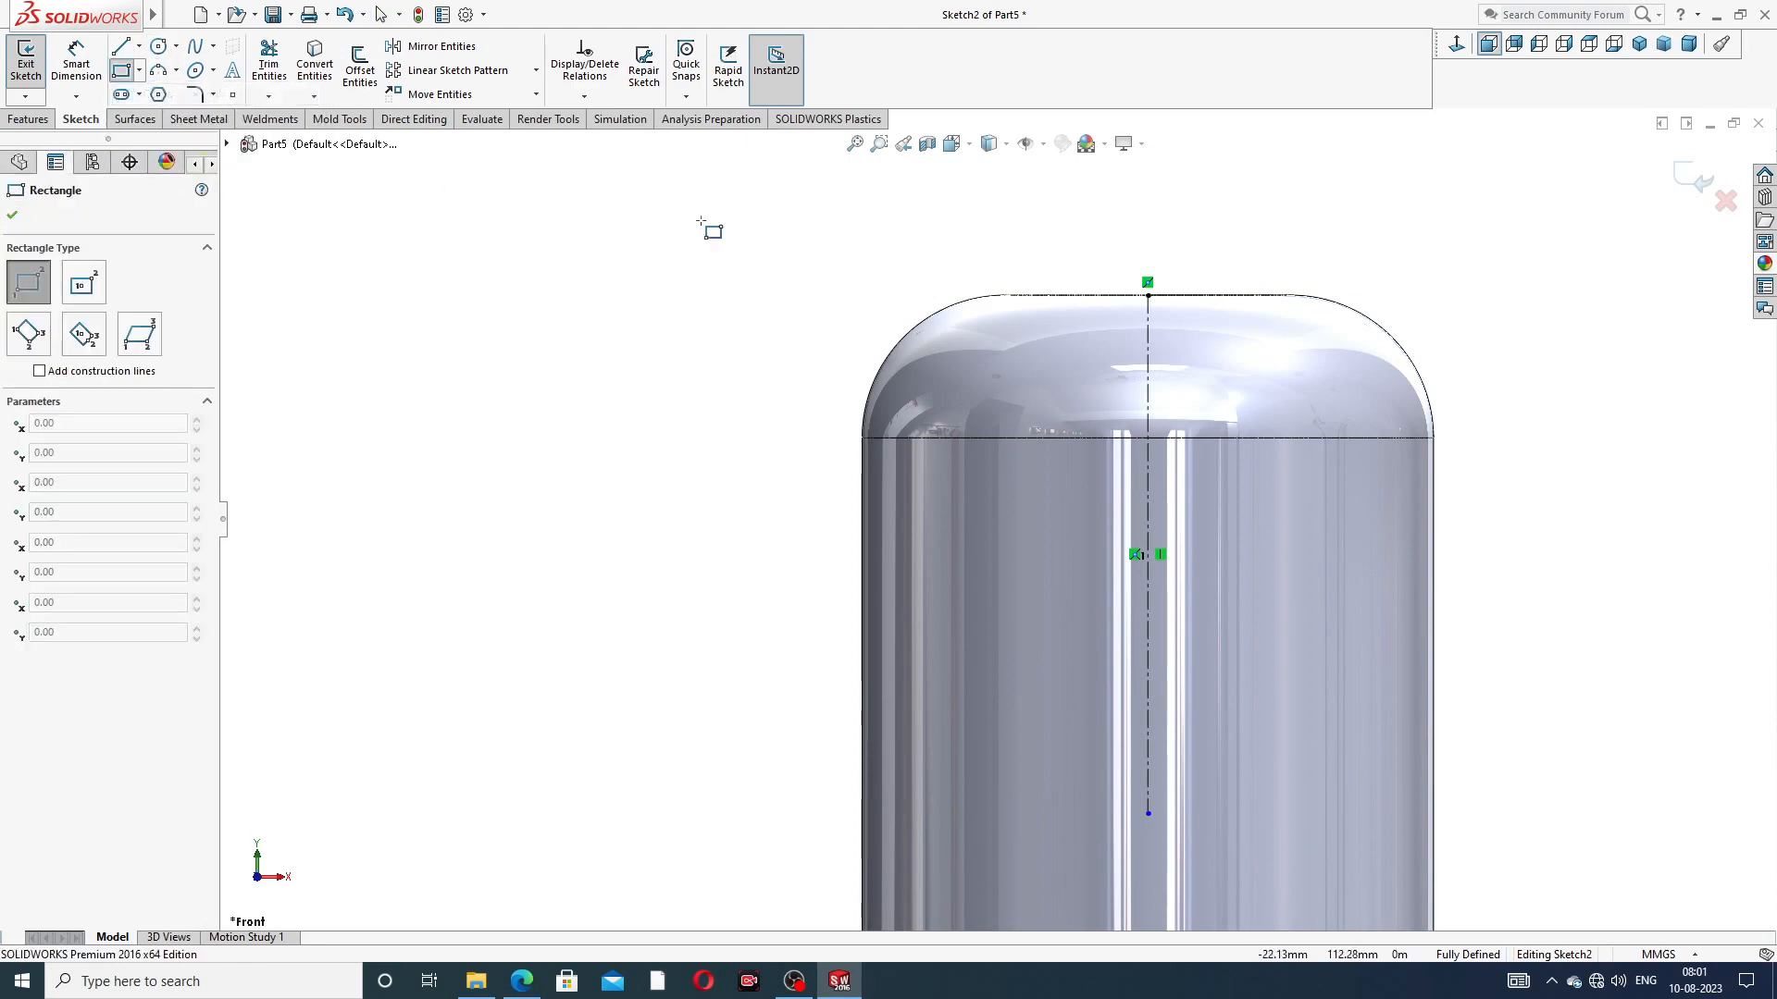
click(1187, 295)
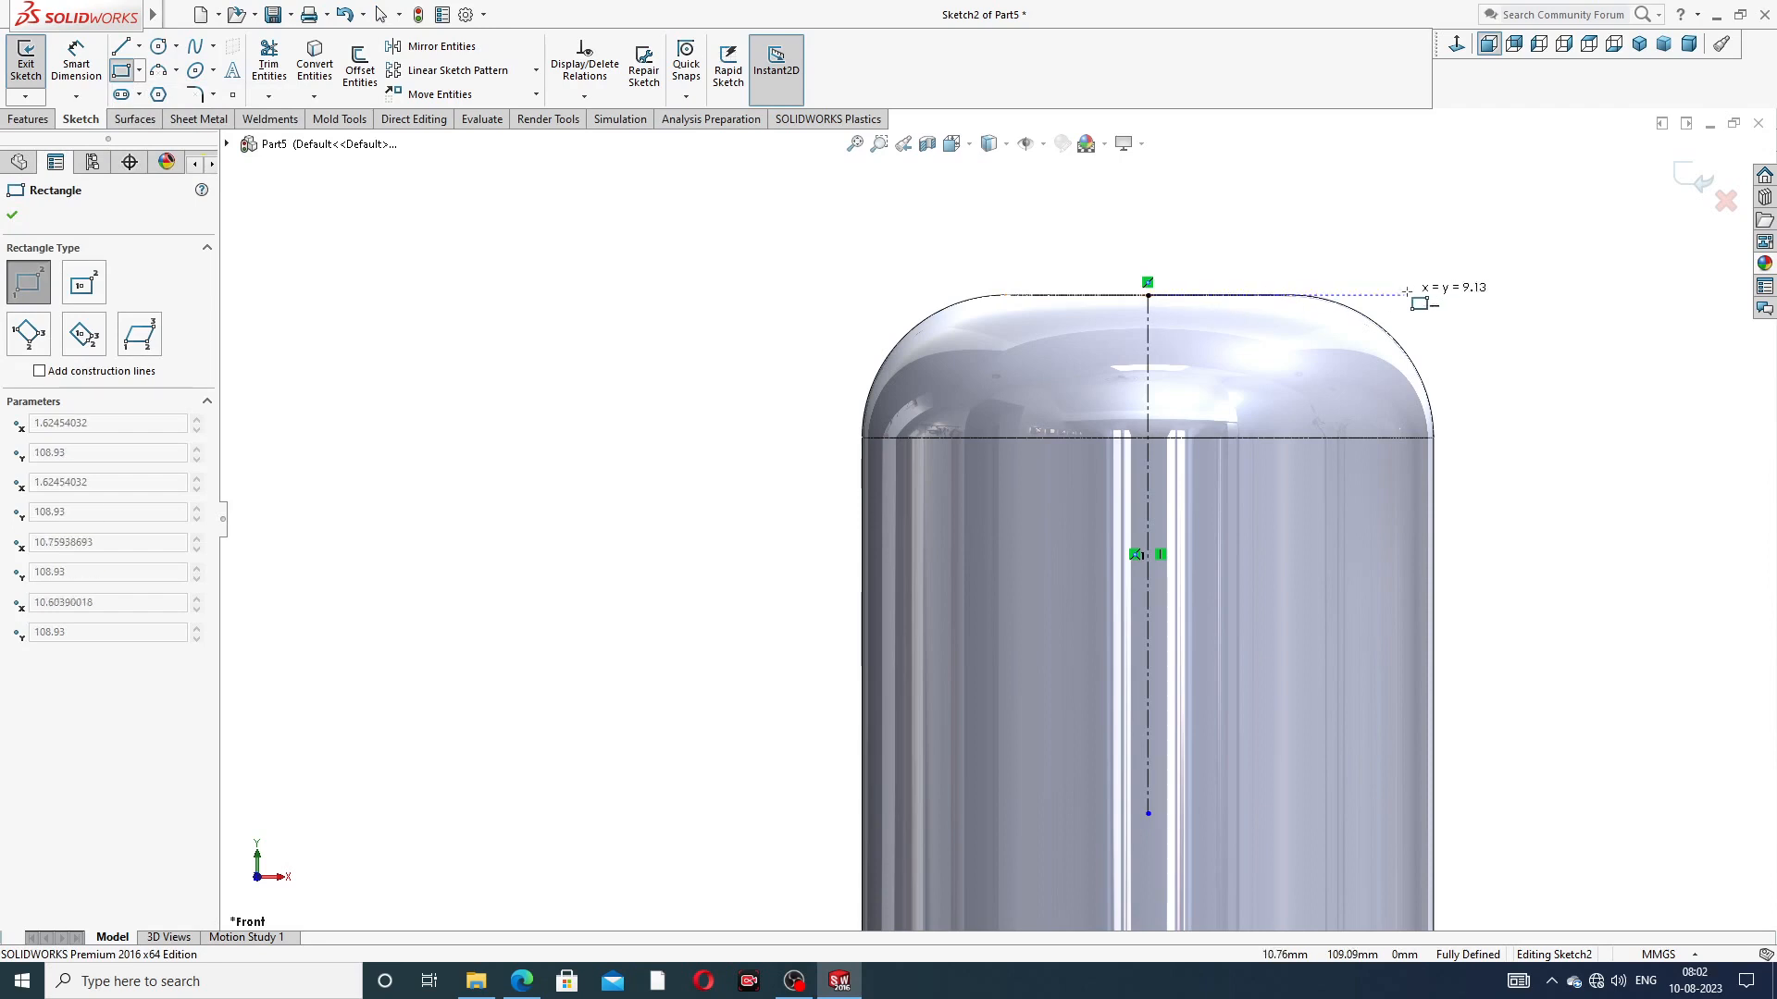
click(1494, 838)
right_click(1606, 247)
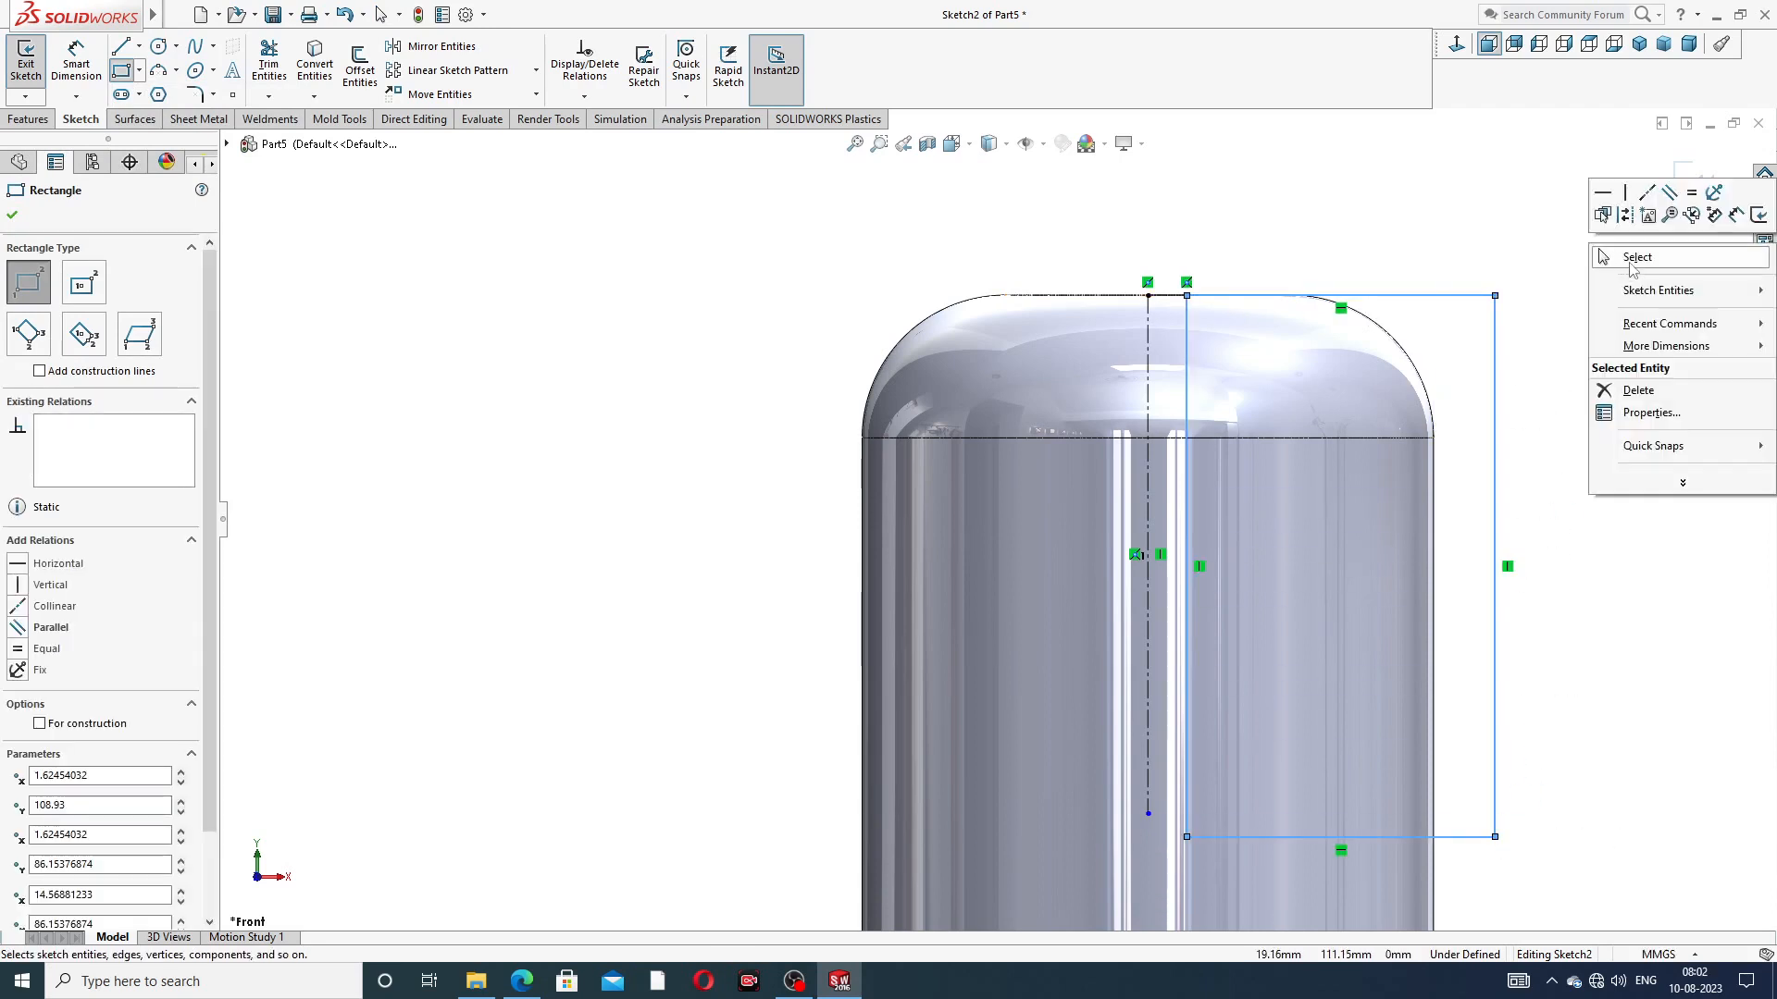
click(1633, 260)
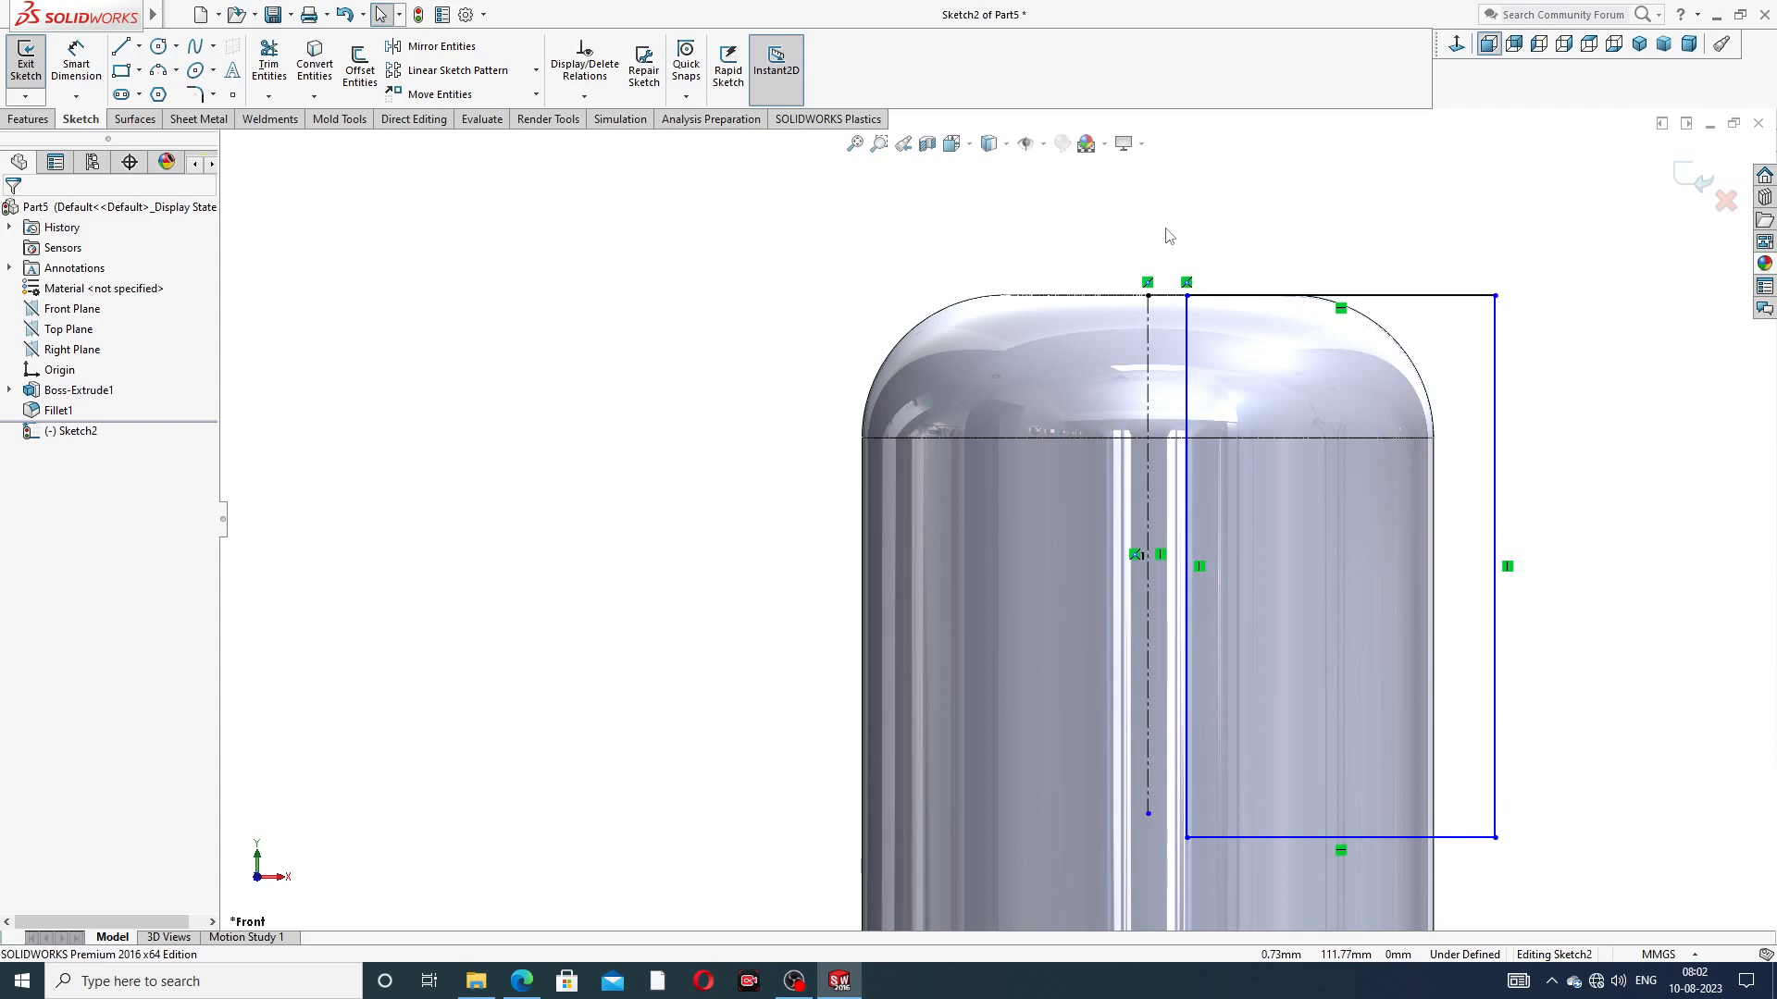
Mirror the rectangle's four lines about the vertical centerline, keeping the original
mouse_move(1166, 234)
mouse_down()
mouse_move(1537, 268)
mouse_move(1615, 782)
mouse_move(1480, 851)
mouse_move(1175, 861)
mouse_up()
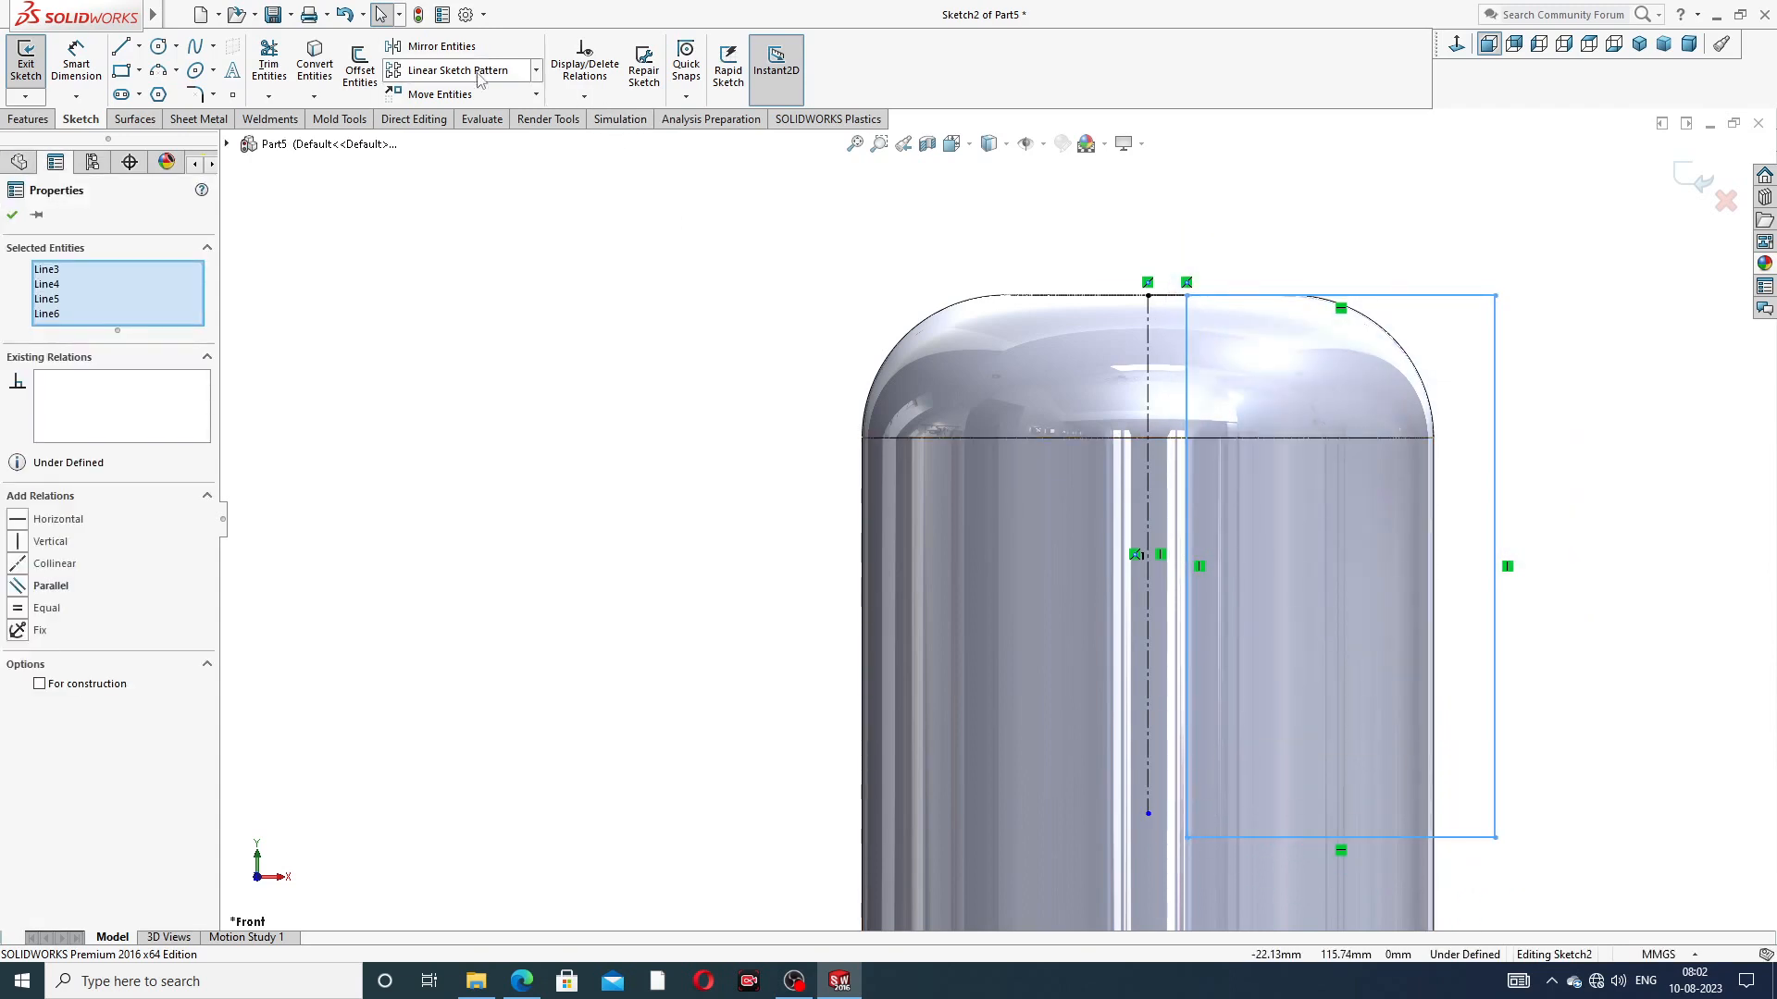
click(435, 46)
click(1149, 412)
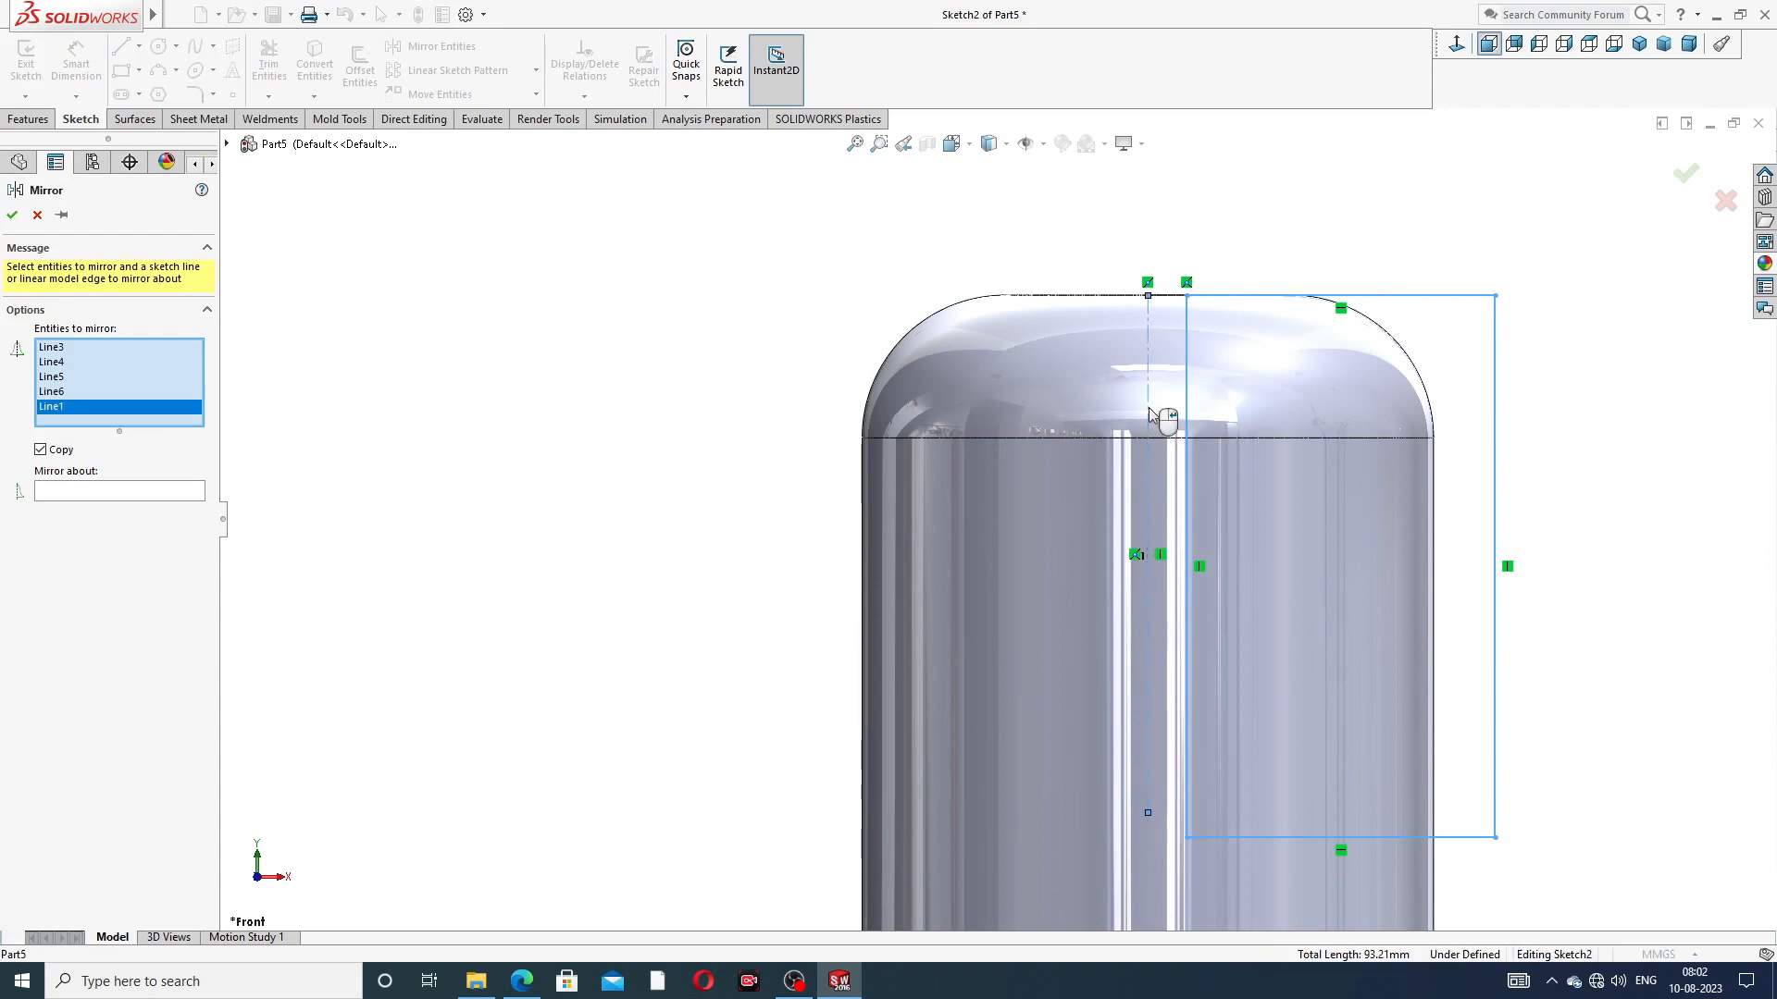
click(194, 495)
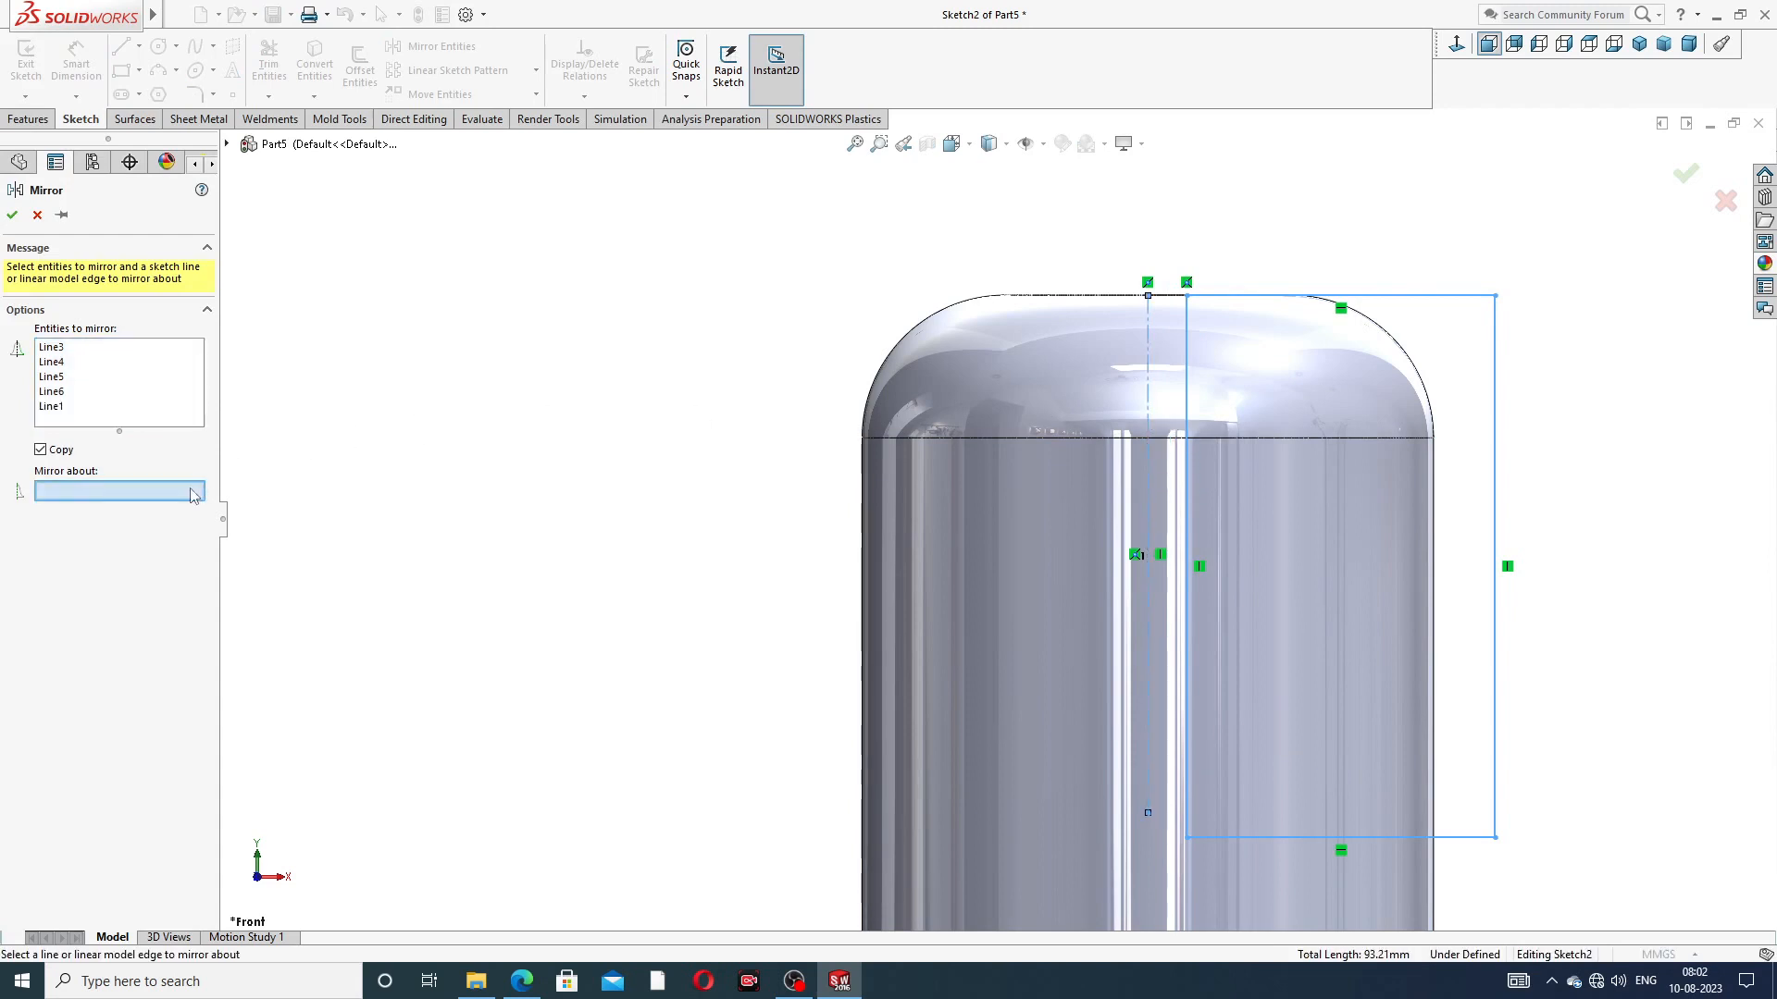
click(1147, 363)
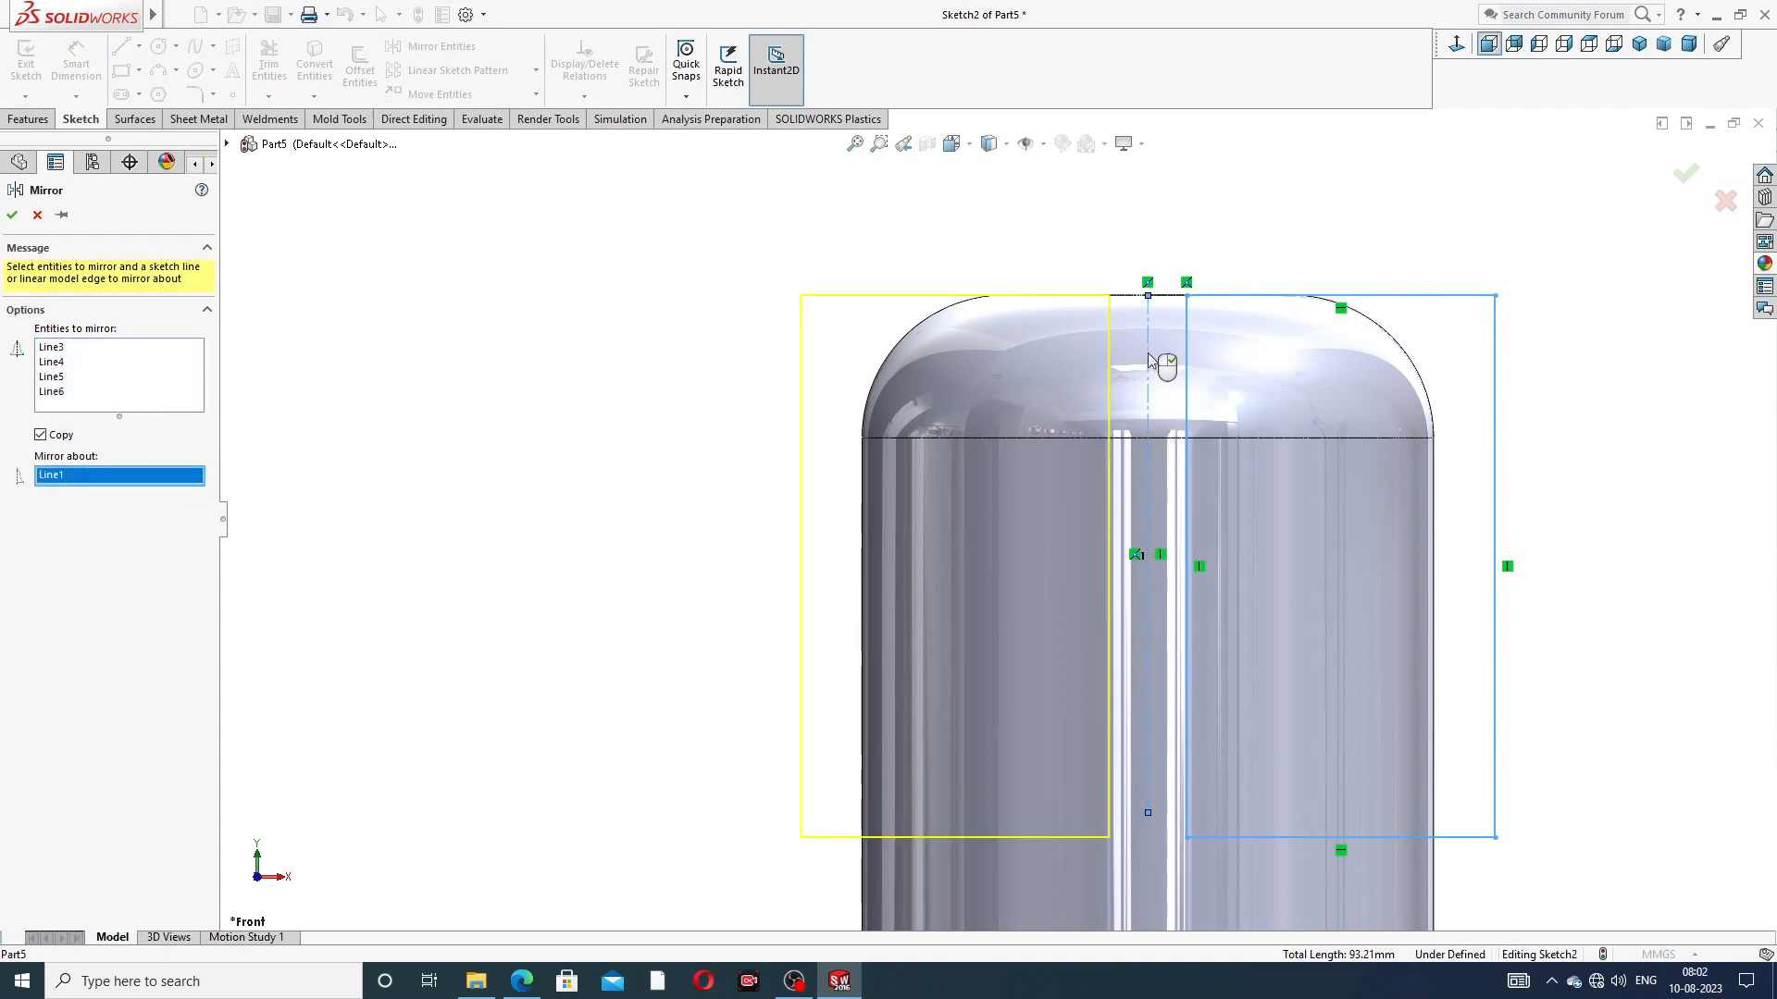
click(12, 215)
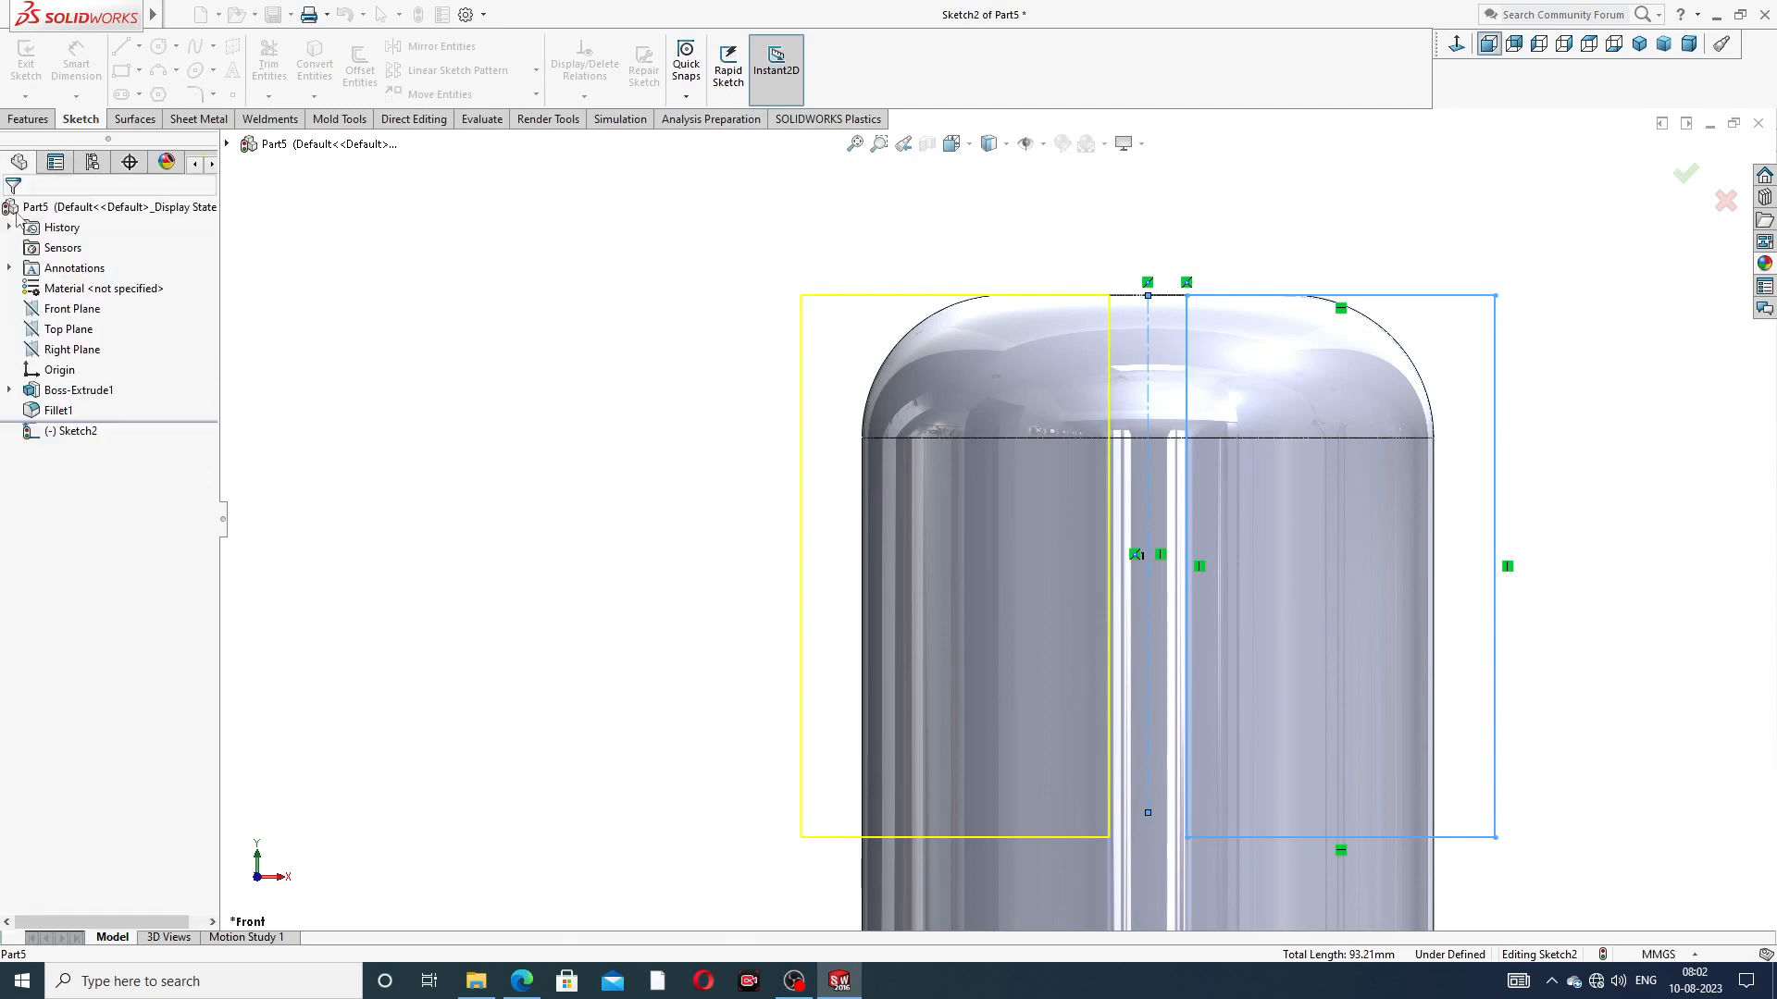
key(z)
scroll(1119, 566, down, 3)
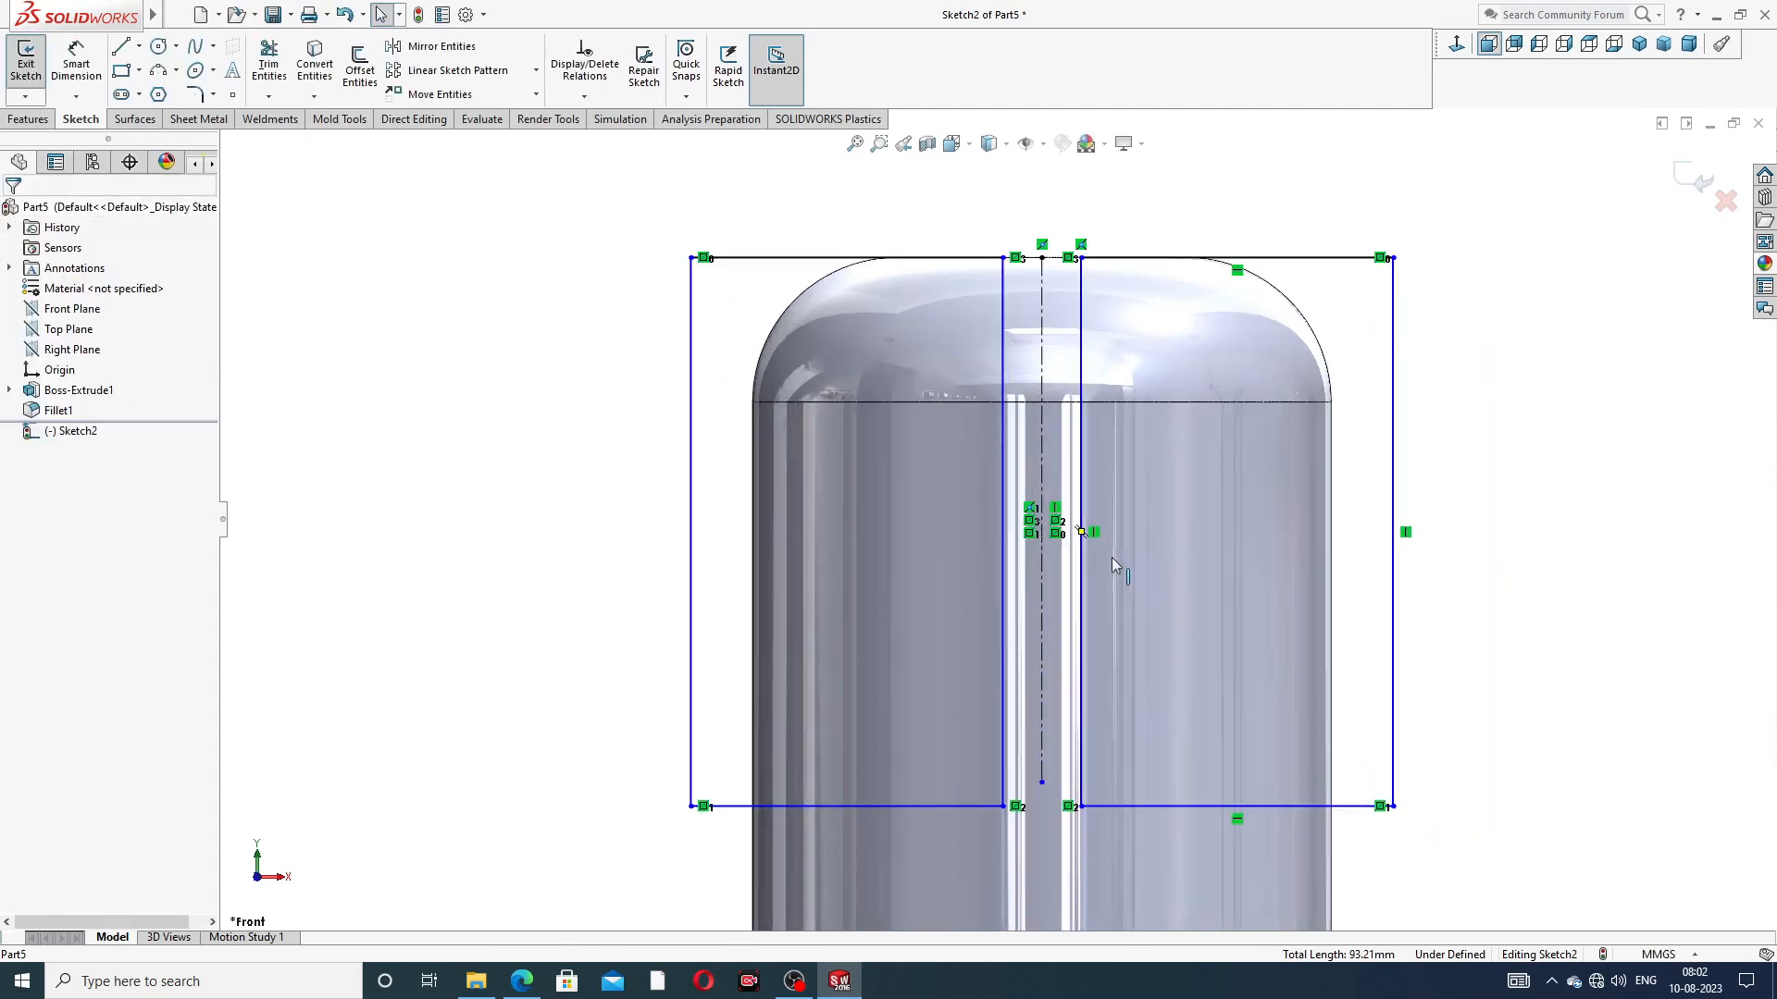
Dimension the outer vertical side of the right rectangle and set its height to 20 mm
click(77, 65)
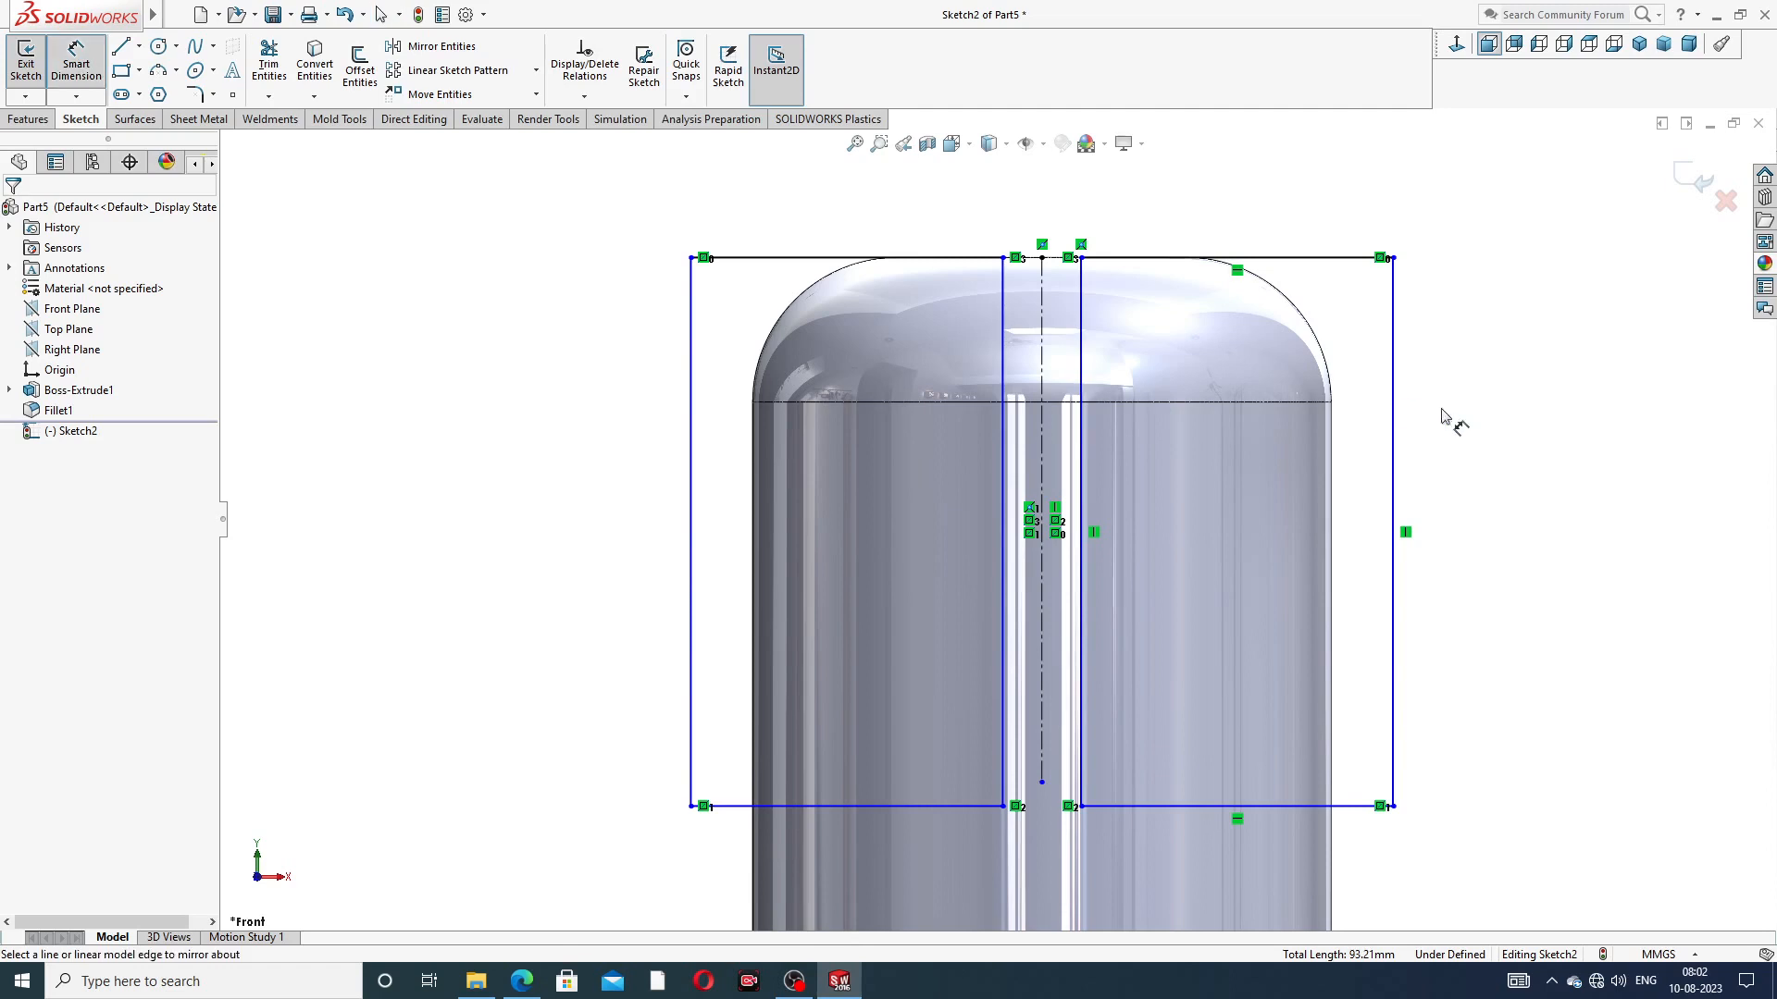
click(1397, 330)
click(1462, 442)
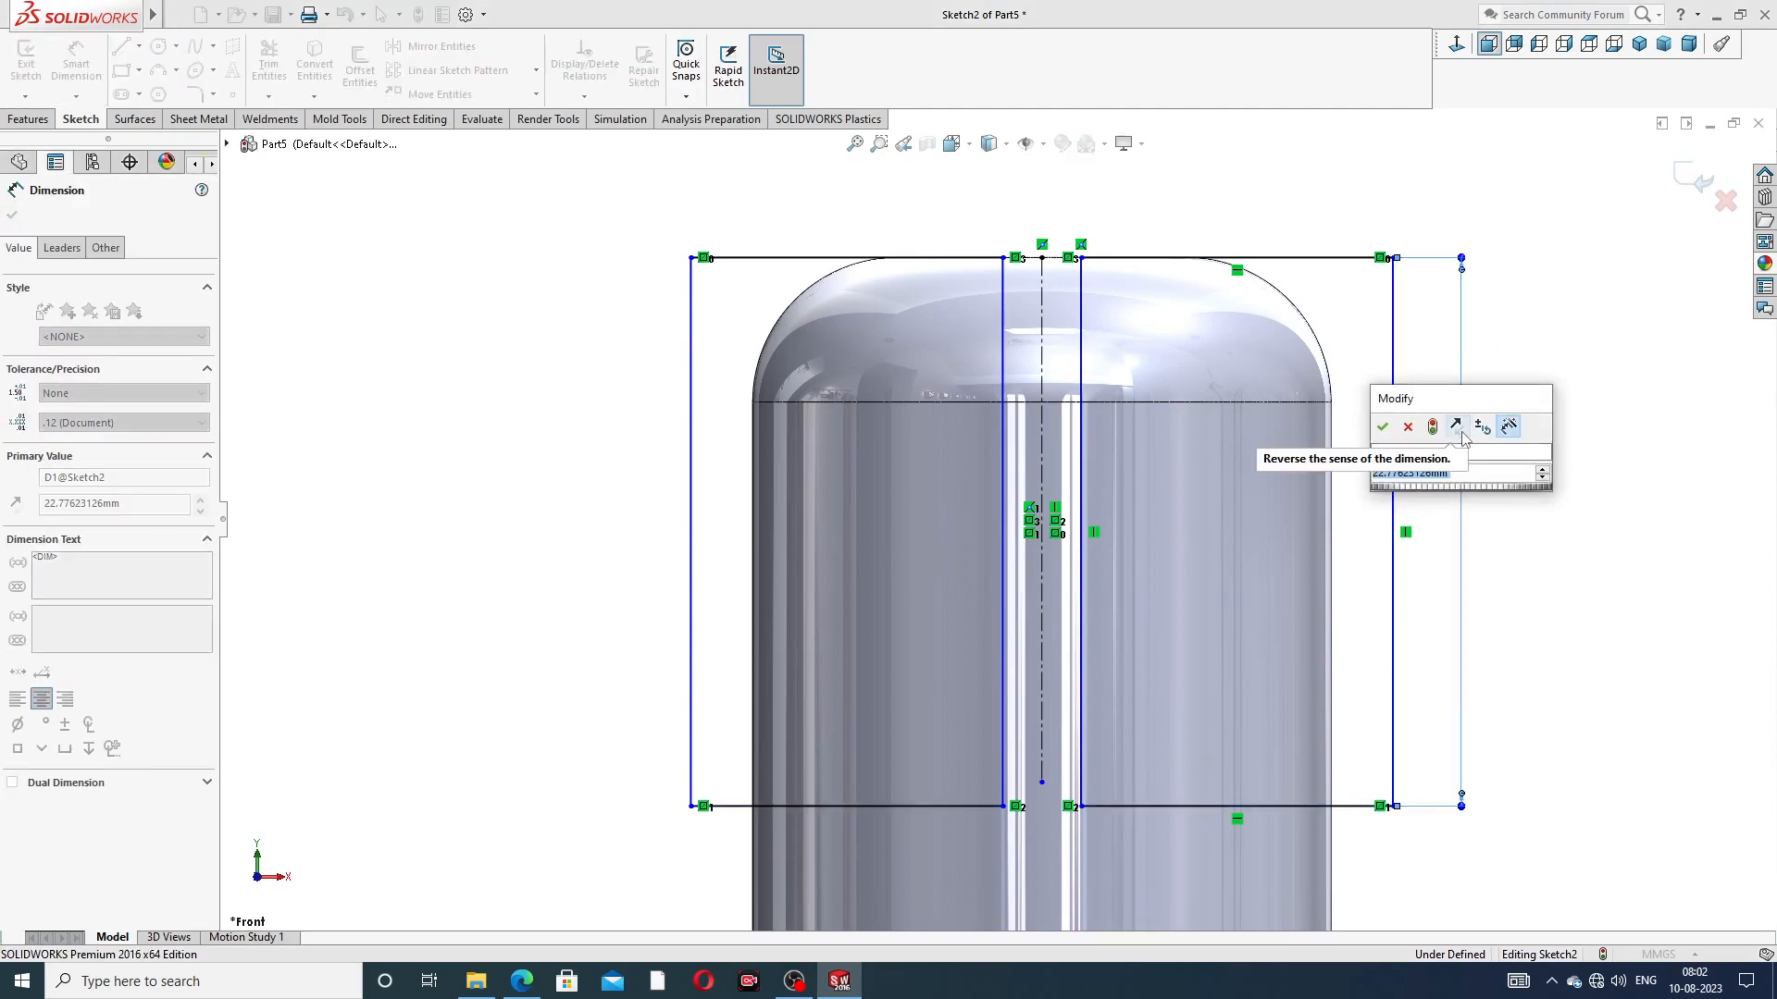
text(20)
key(Return)
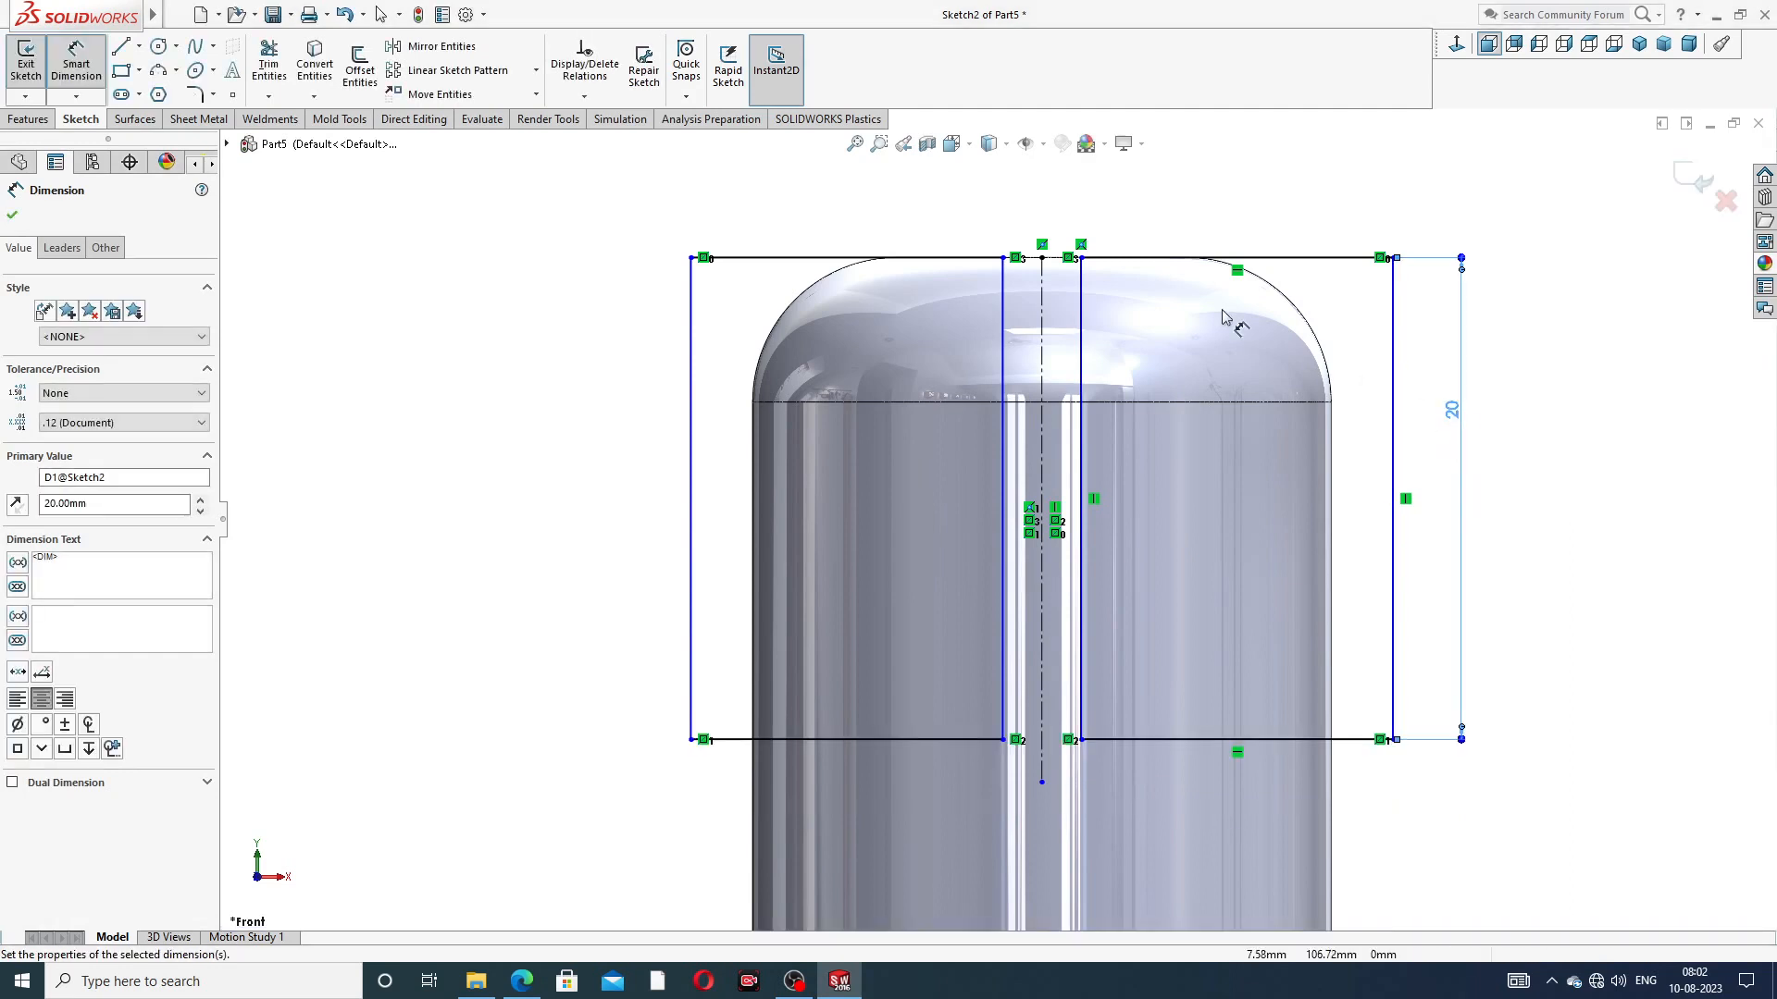
Dimension the gap between the inner upper corners of the two rectangles and set it to 15 mm
scroll(1050, 282, down, 3)
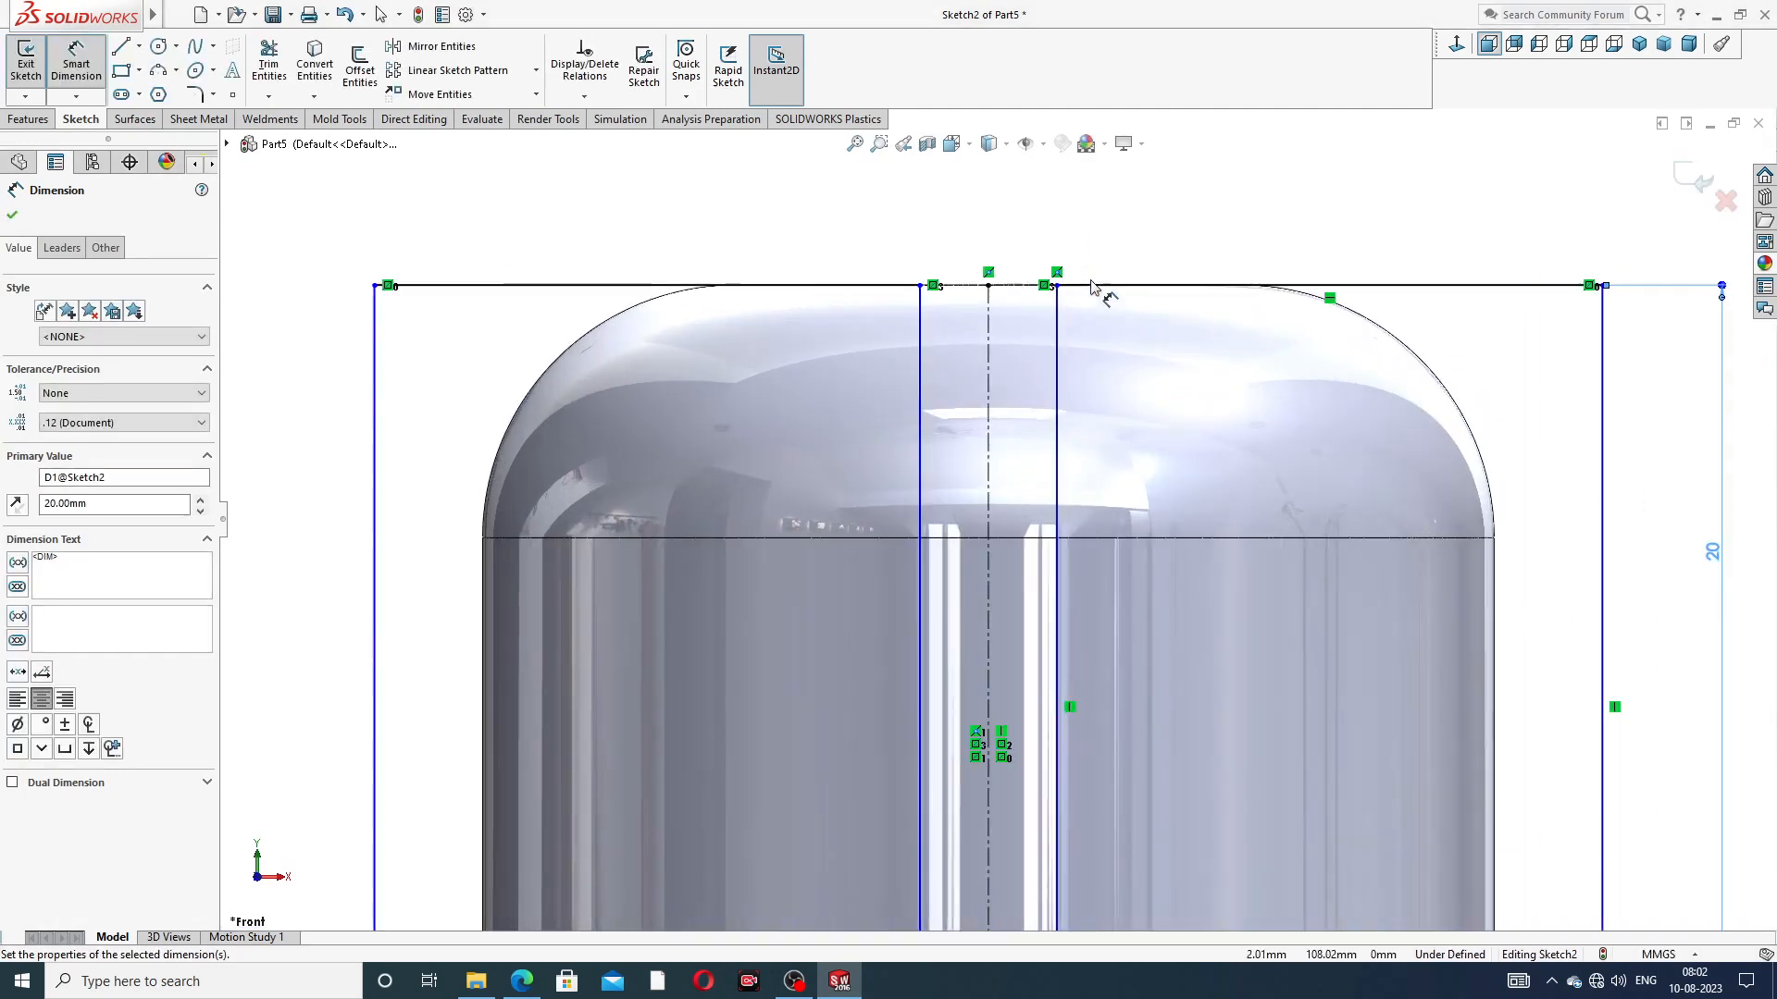
click(920, 287)
click(1056, 285)
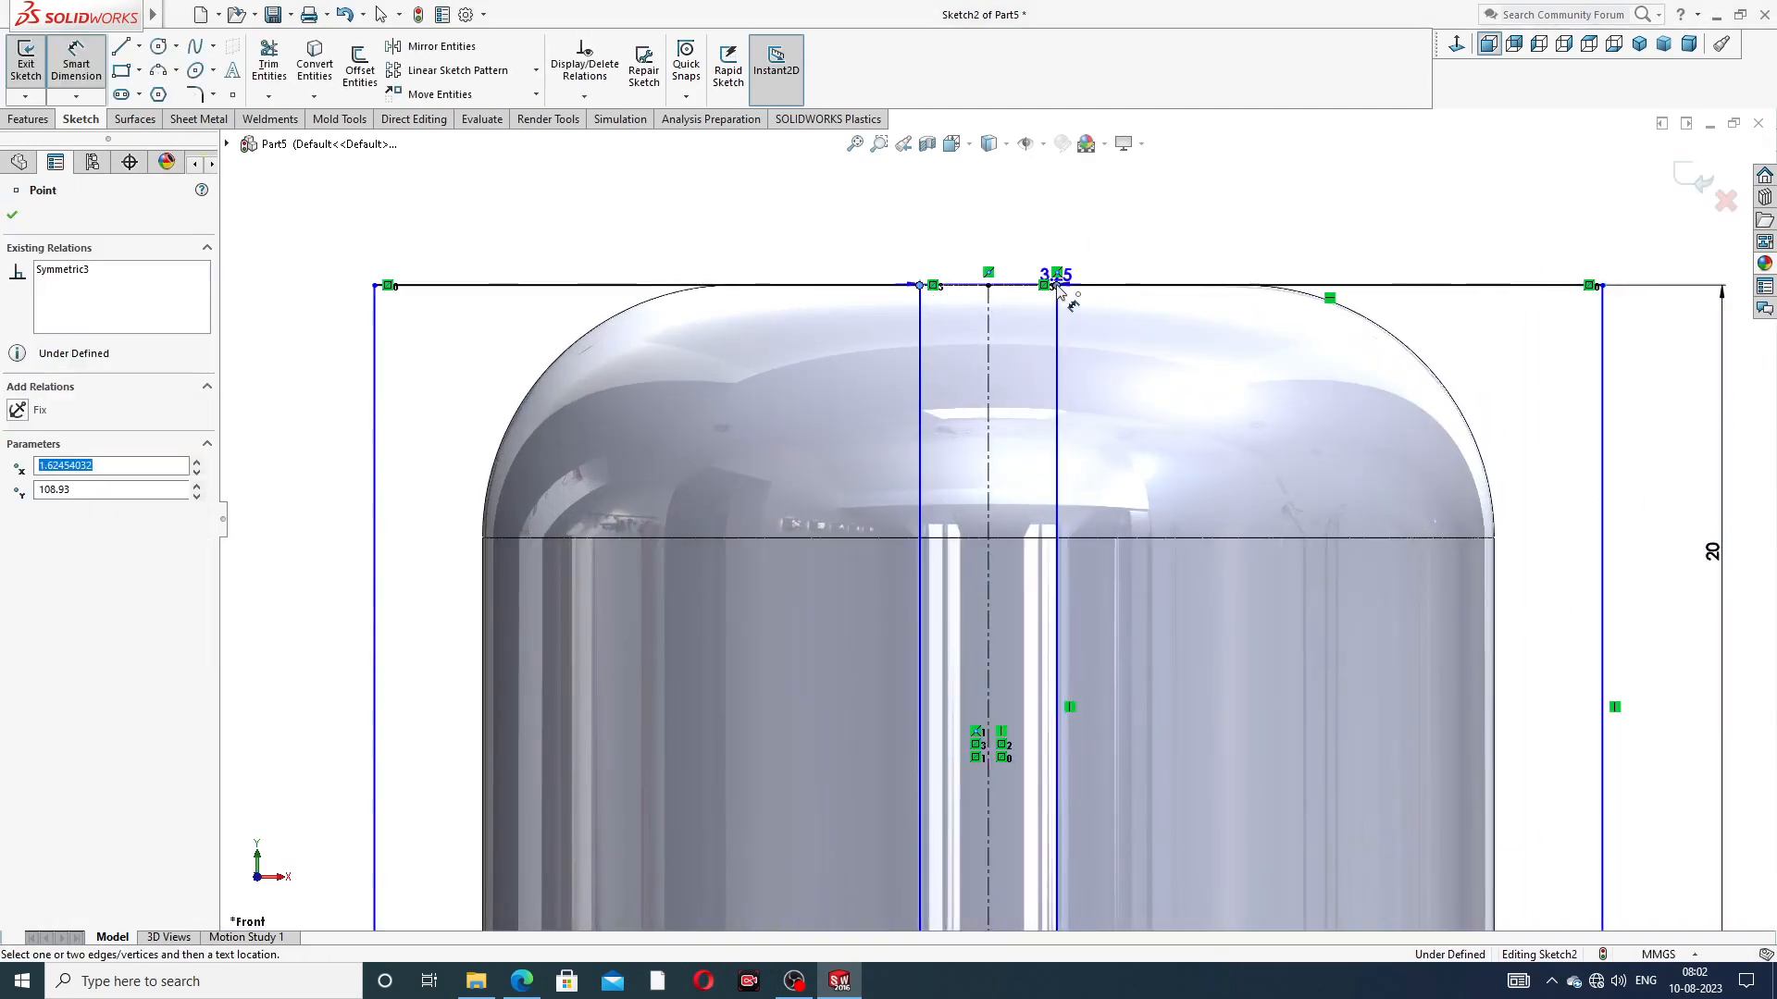
click(983, 254)
text(15)
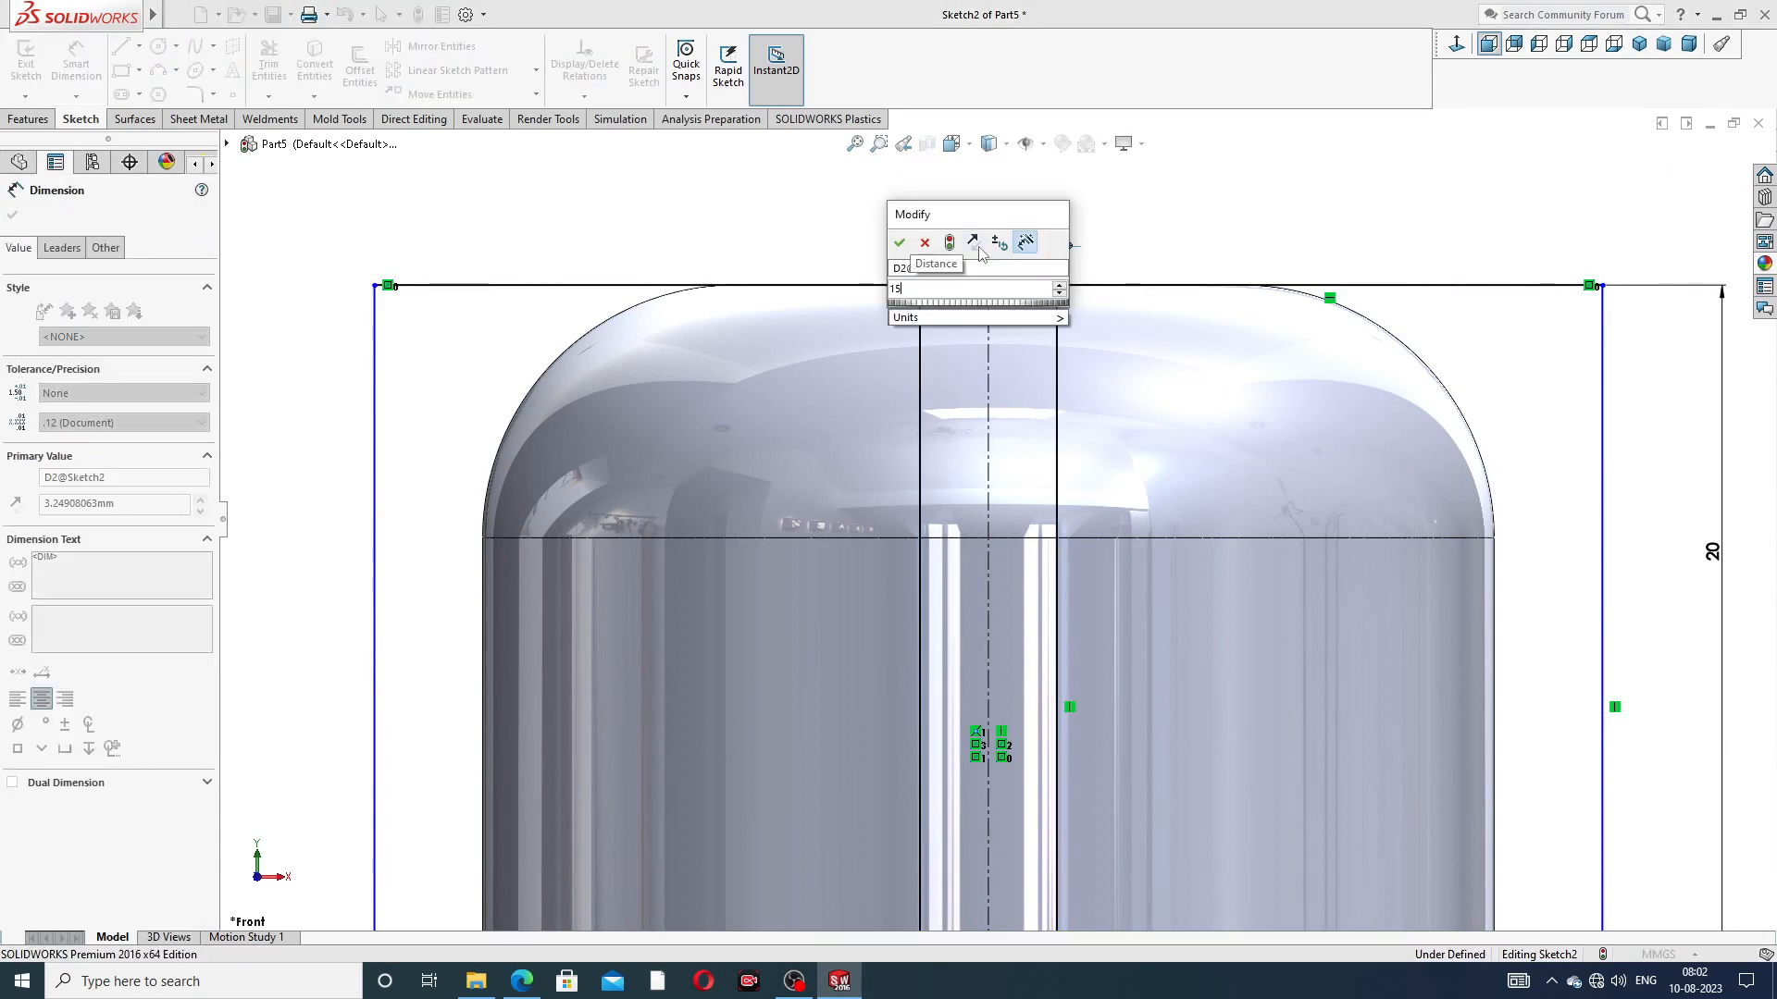
key(Return)
click(1108, 217)
scroll(1115, 221, down, 3)
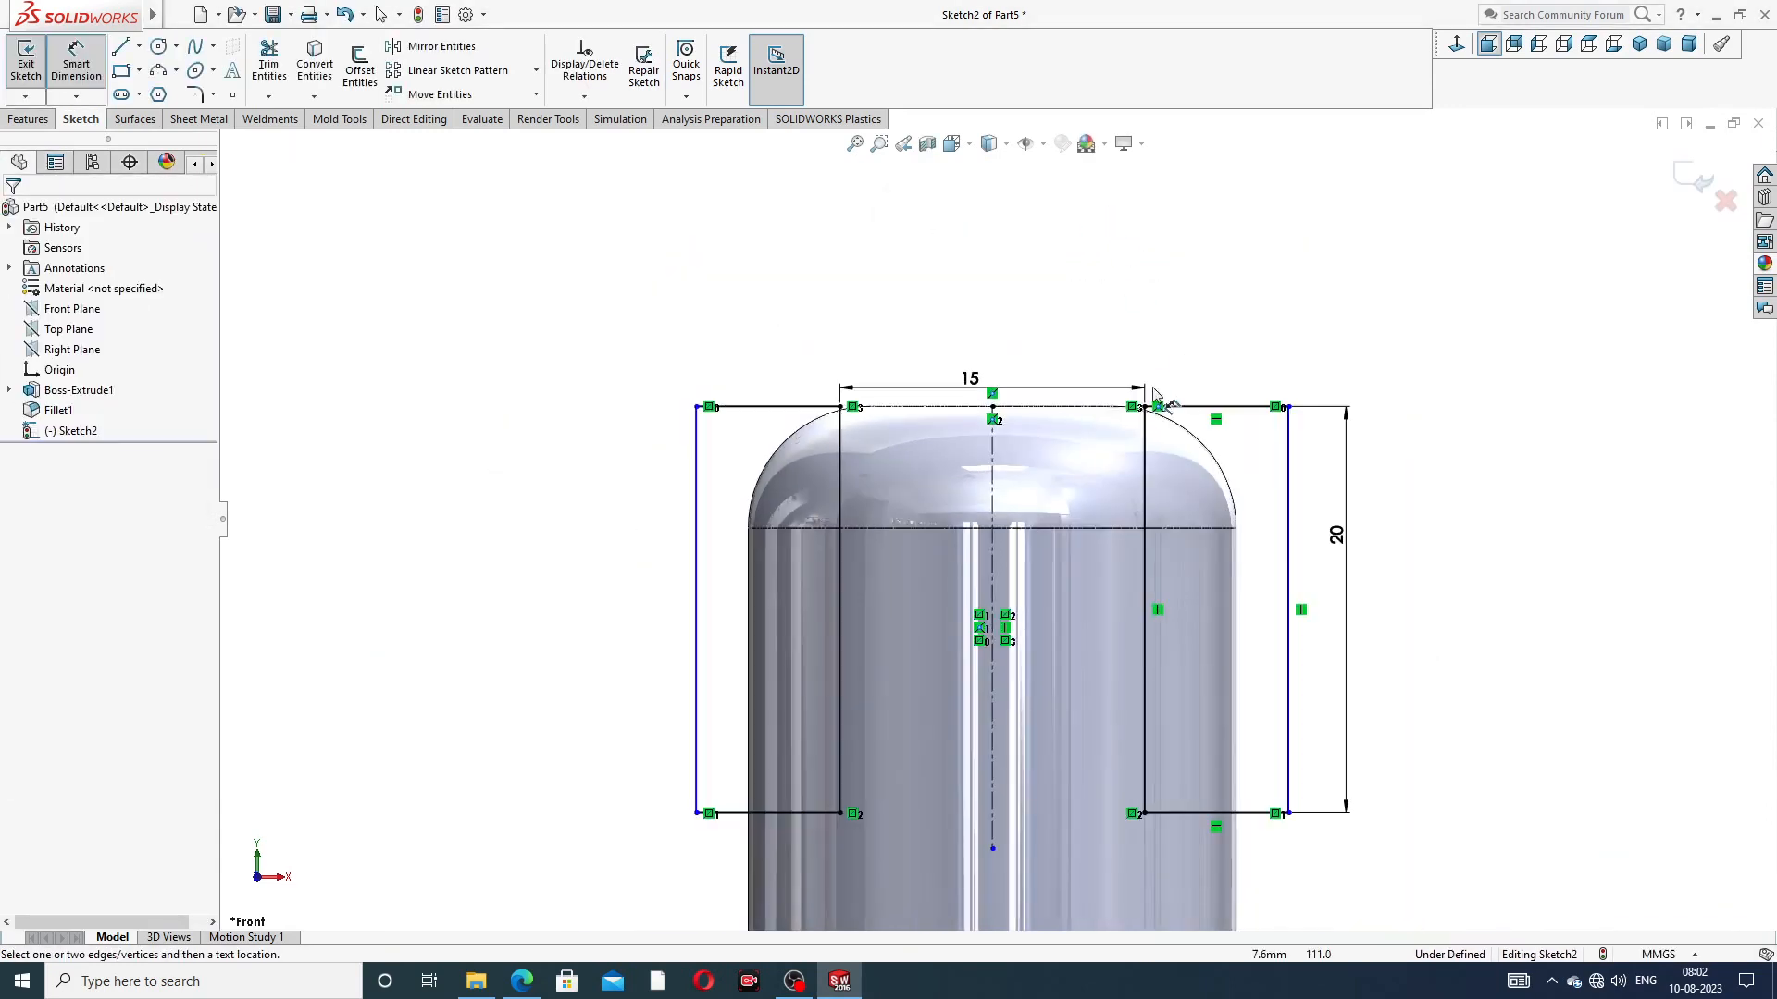
scroll(1189, 505, up, 2)
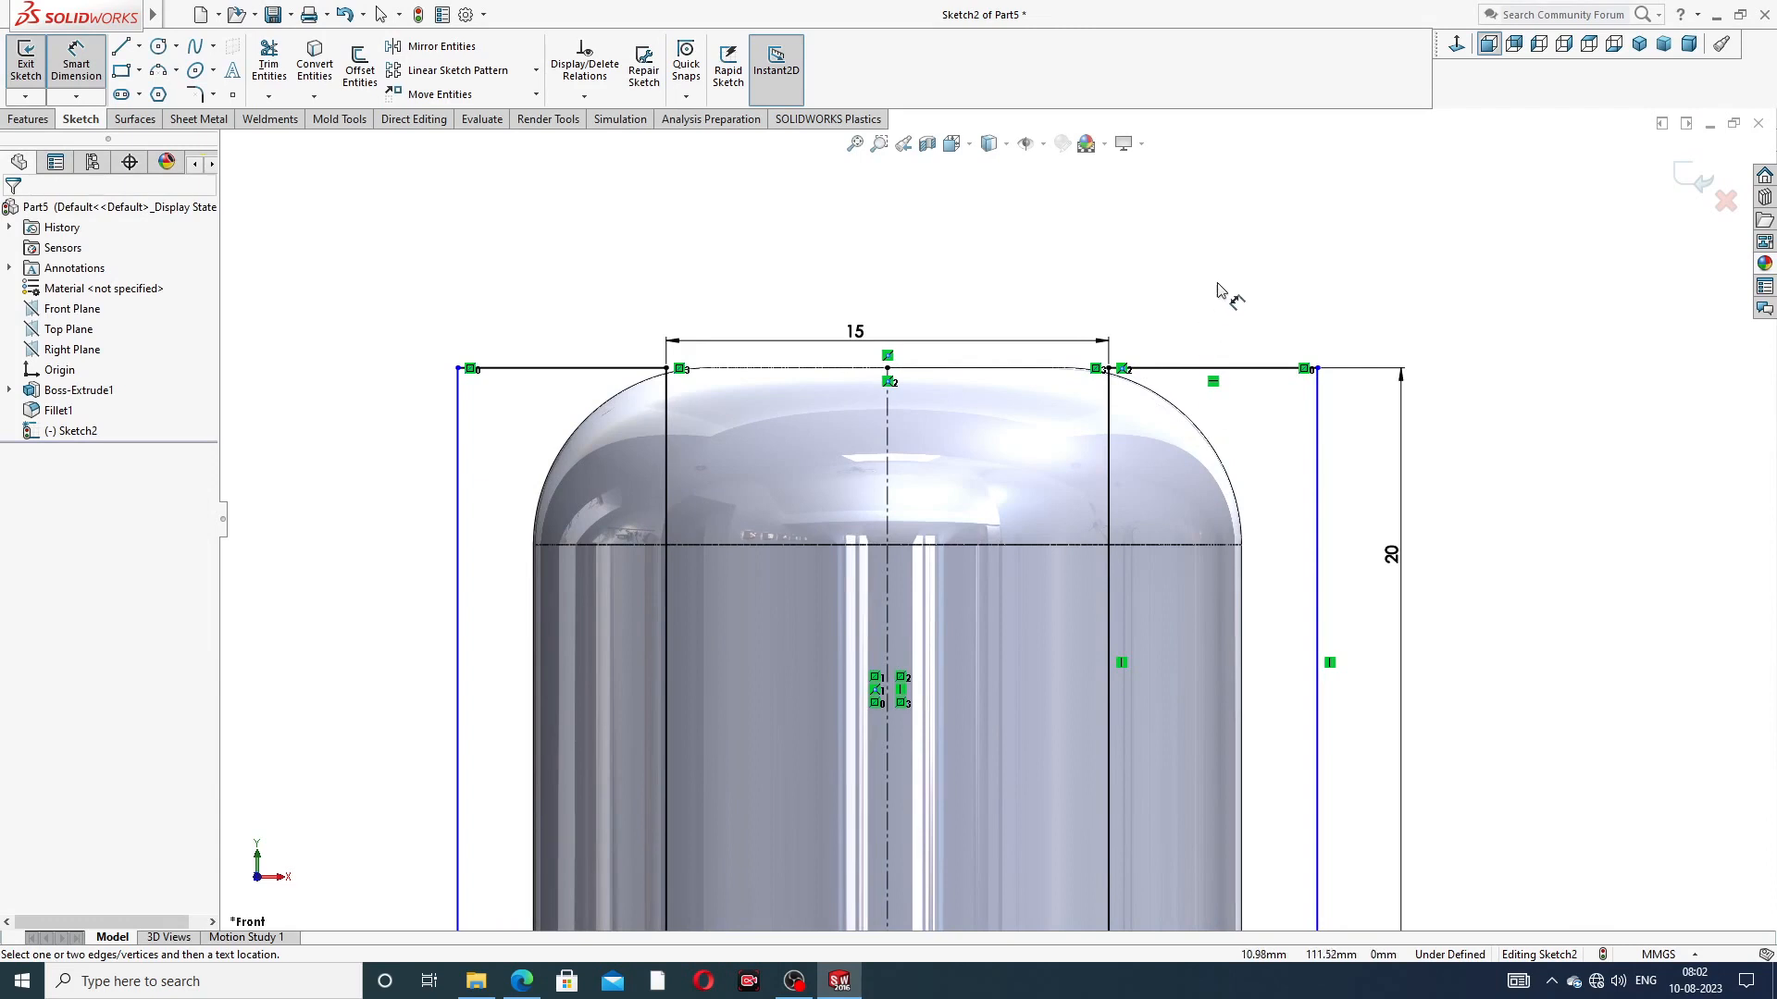
scroll(1122, 385, down, 2)
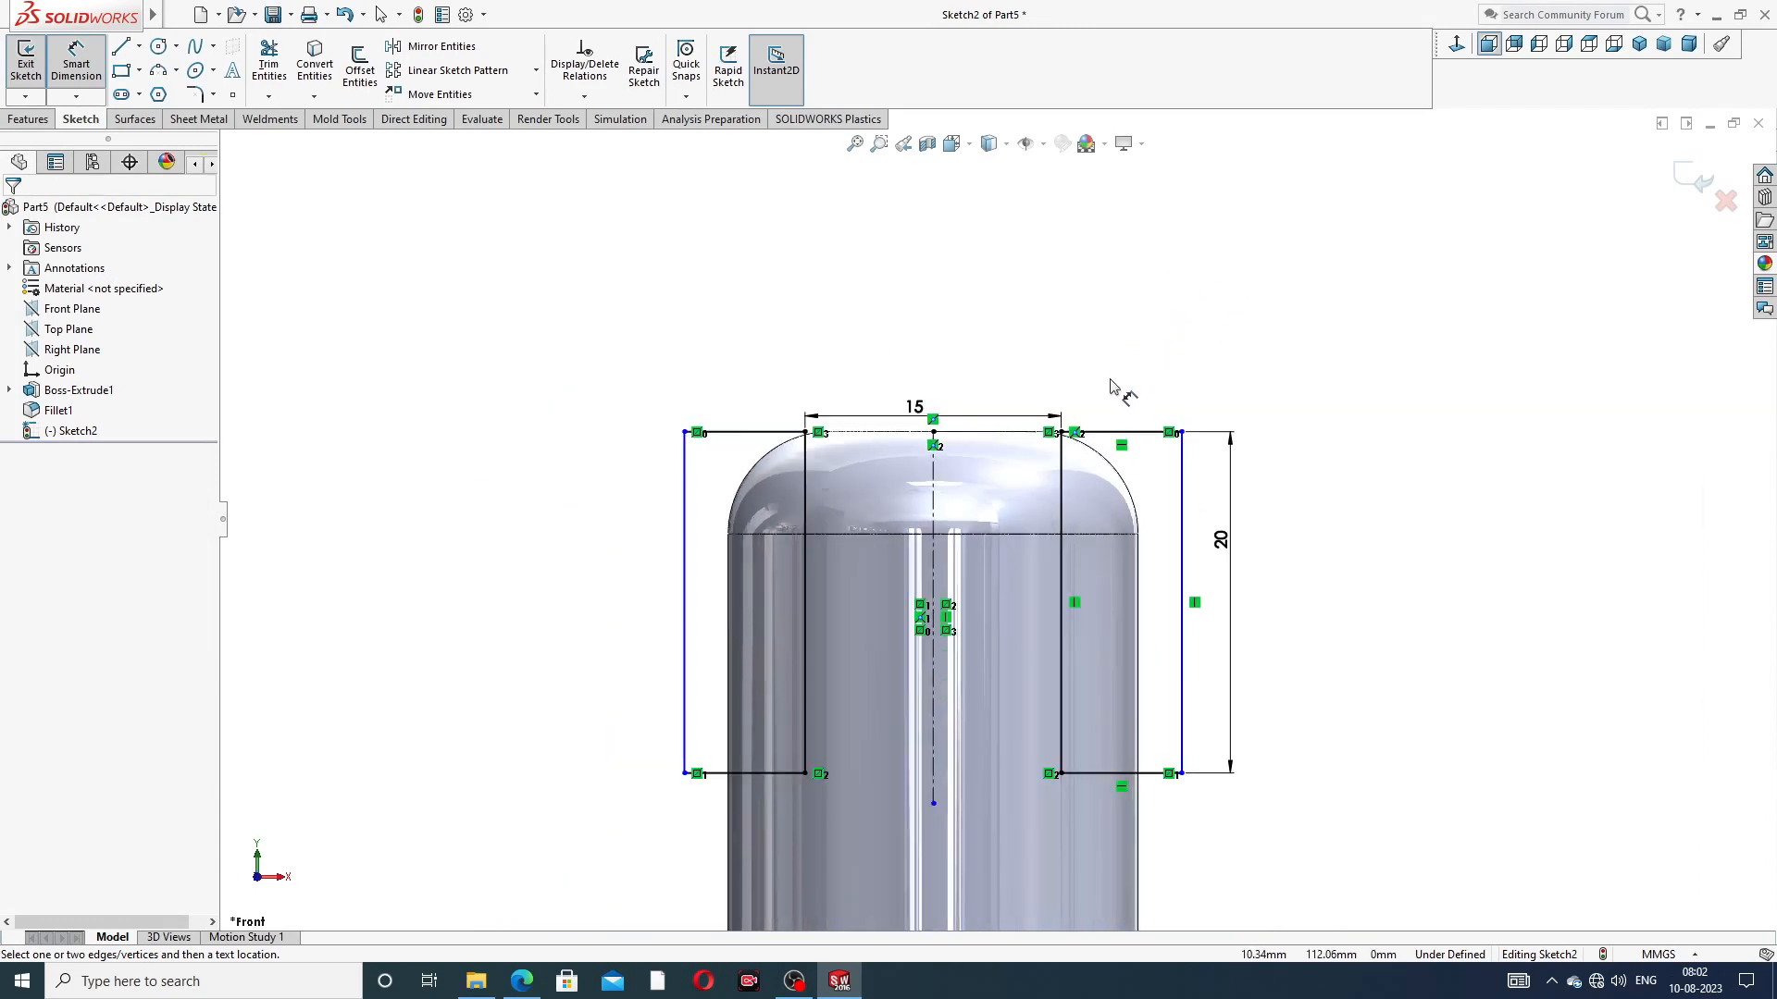
right_click(1123, 298)
click(1168, 275)
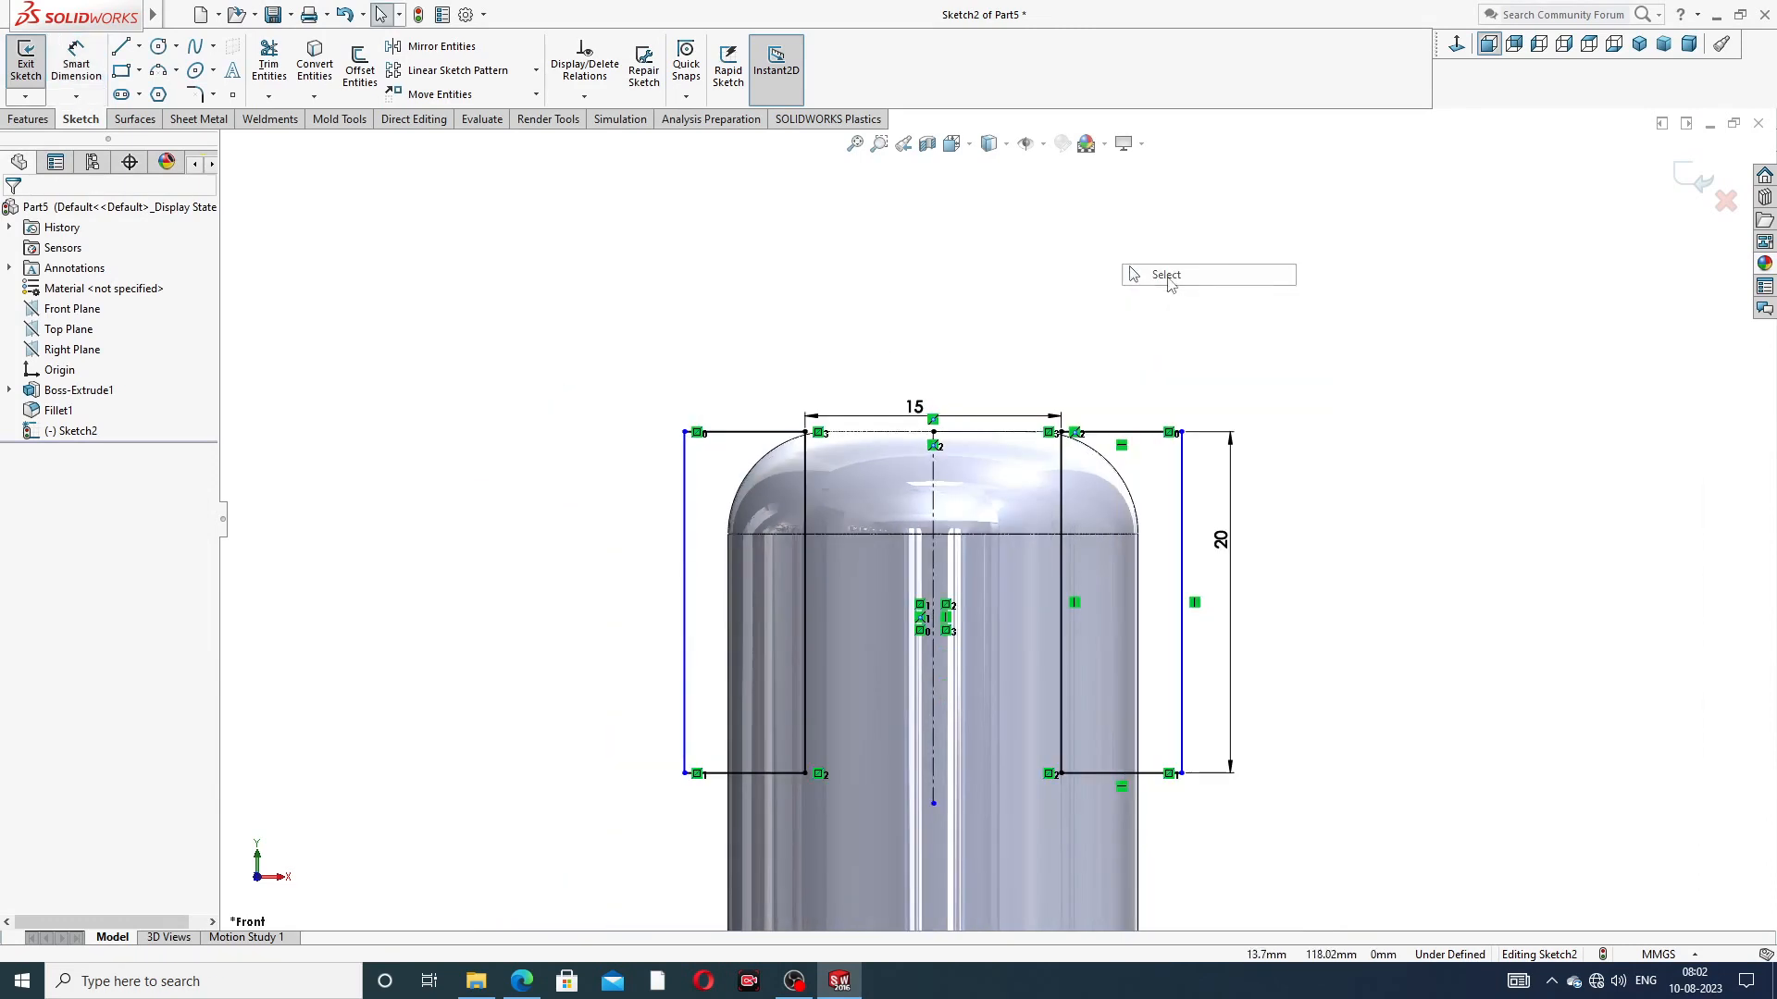
Widen both rectangles outward to about 11.3 mm each and move the 15 mm dimension text higher above the rod
drag(684, 491, 613, 490)
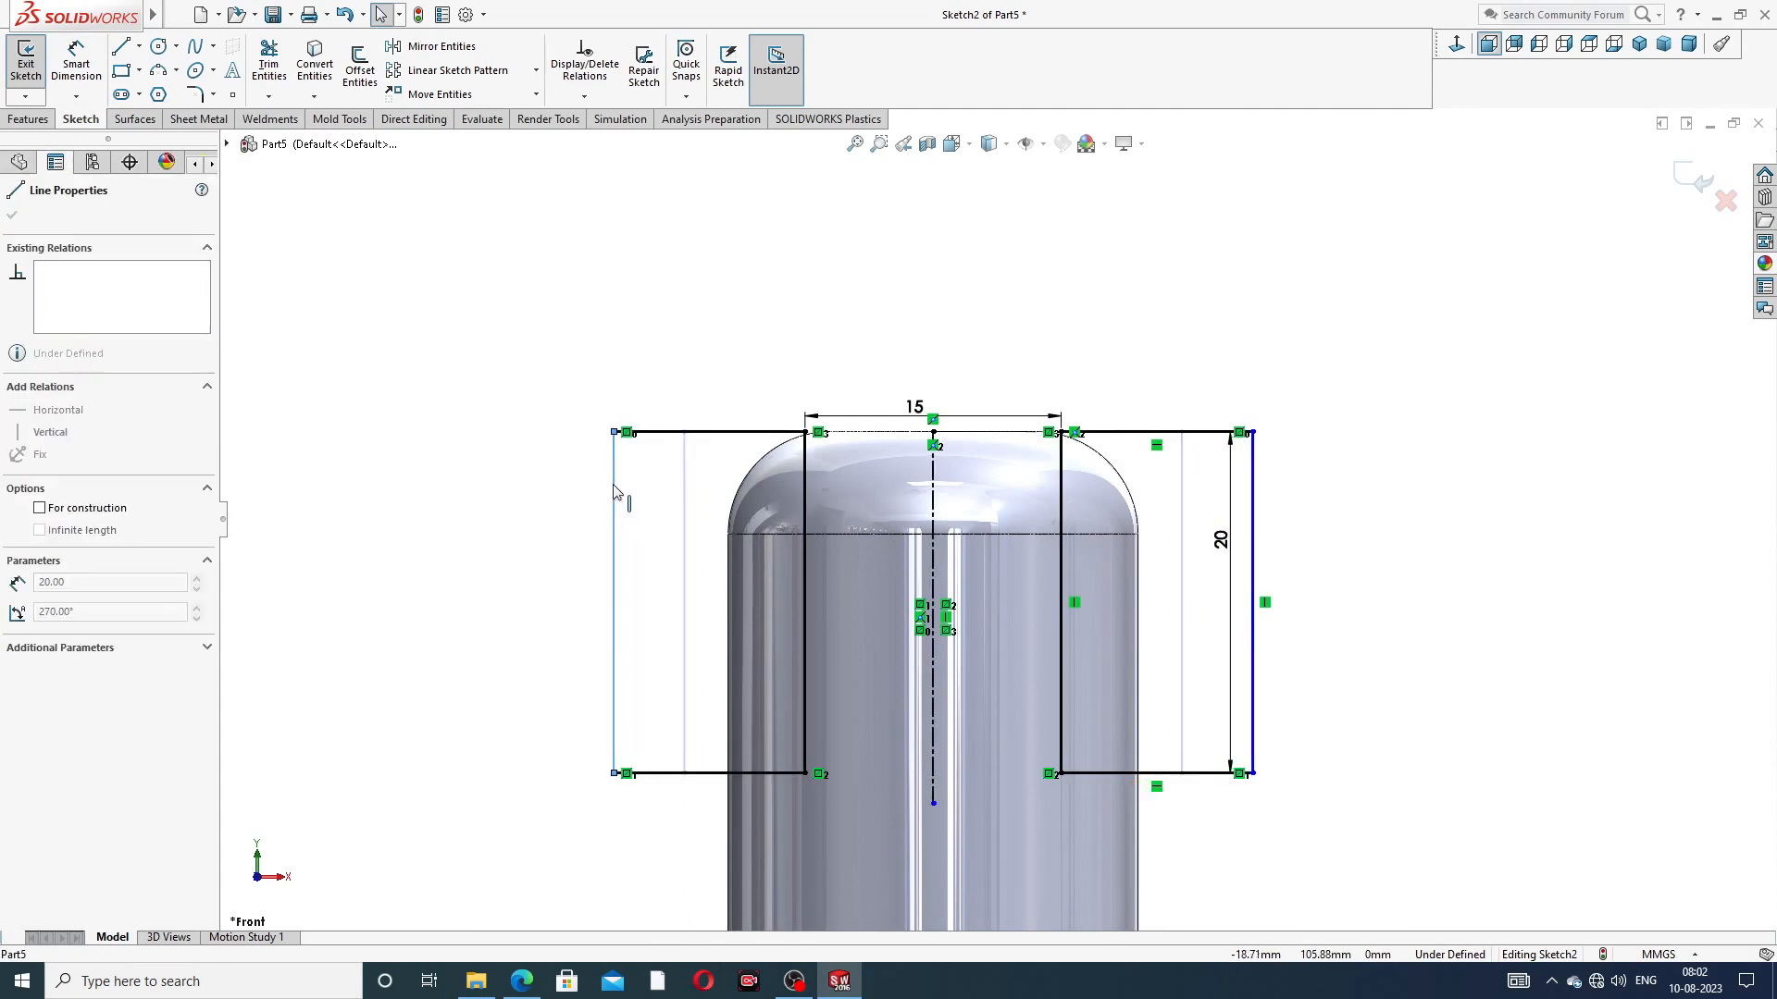
click(1045, 303)
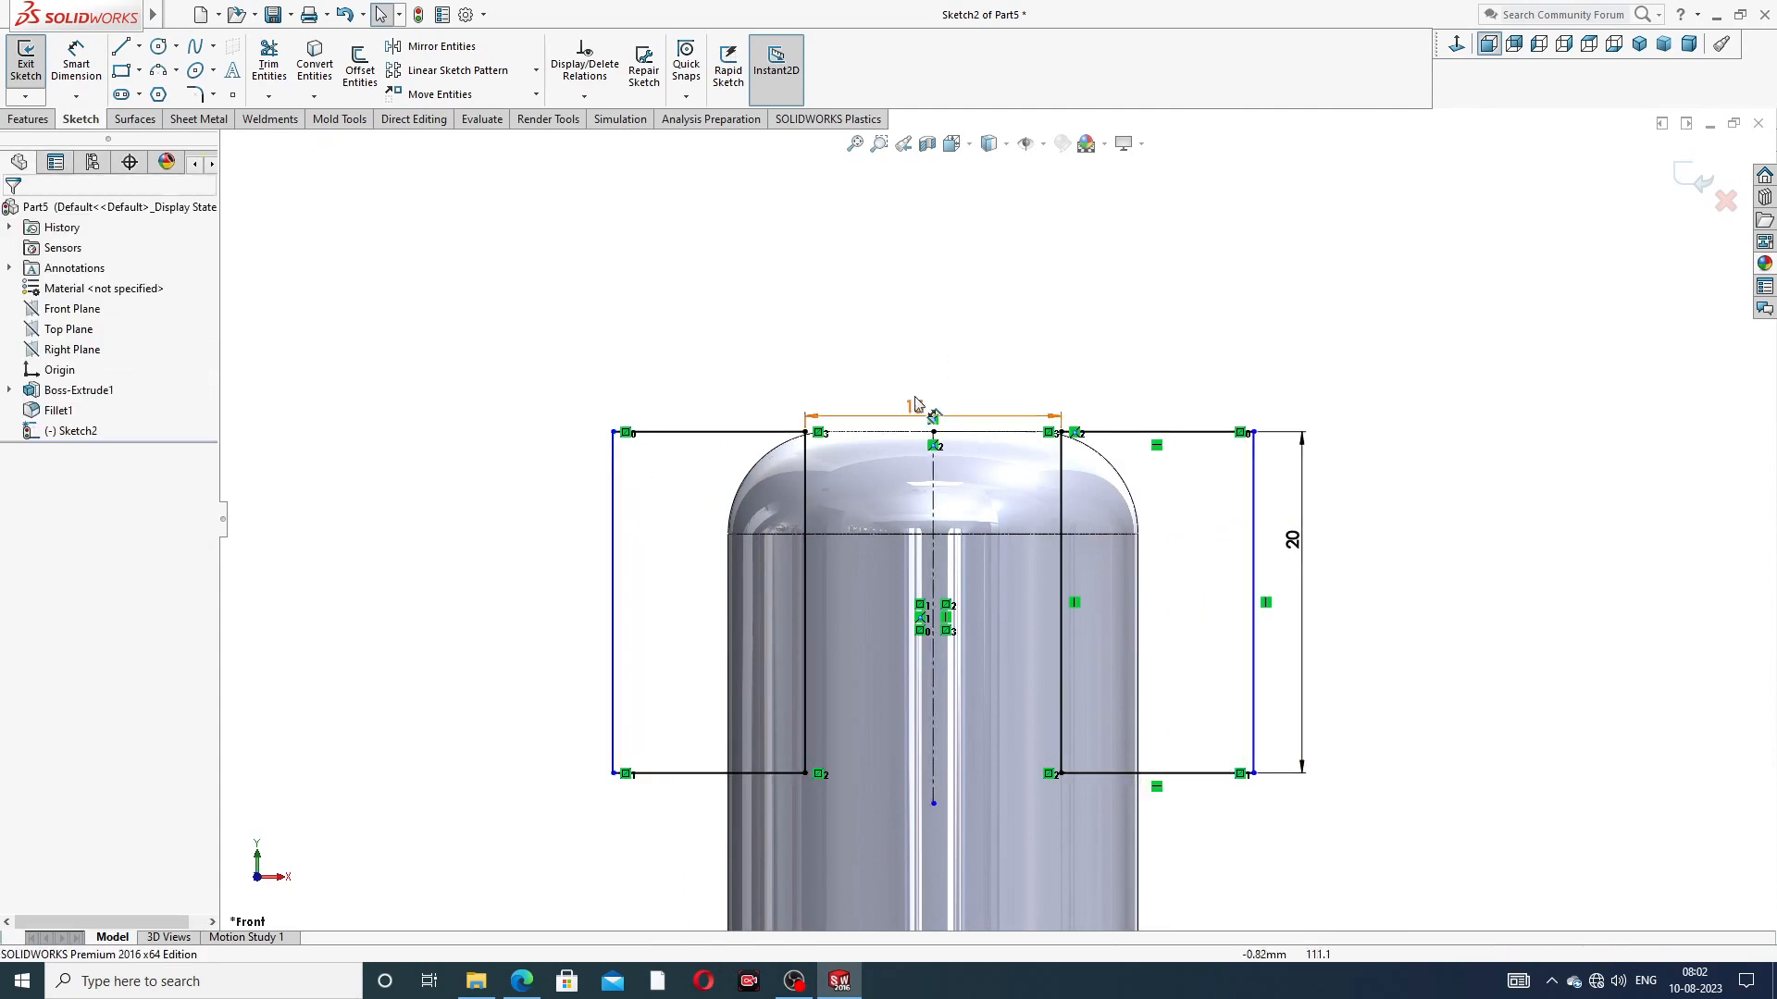
drag(916, 407, 923, 380)
click(592, 307)
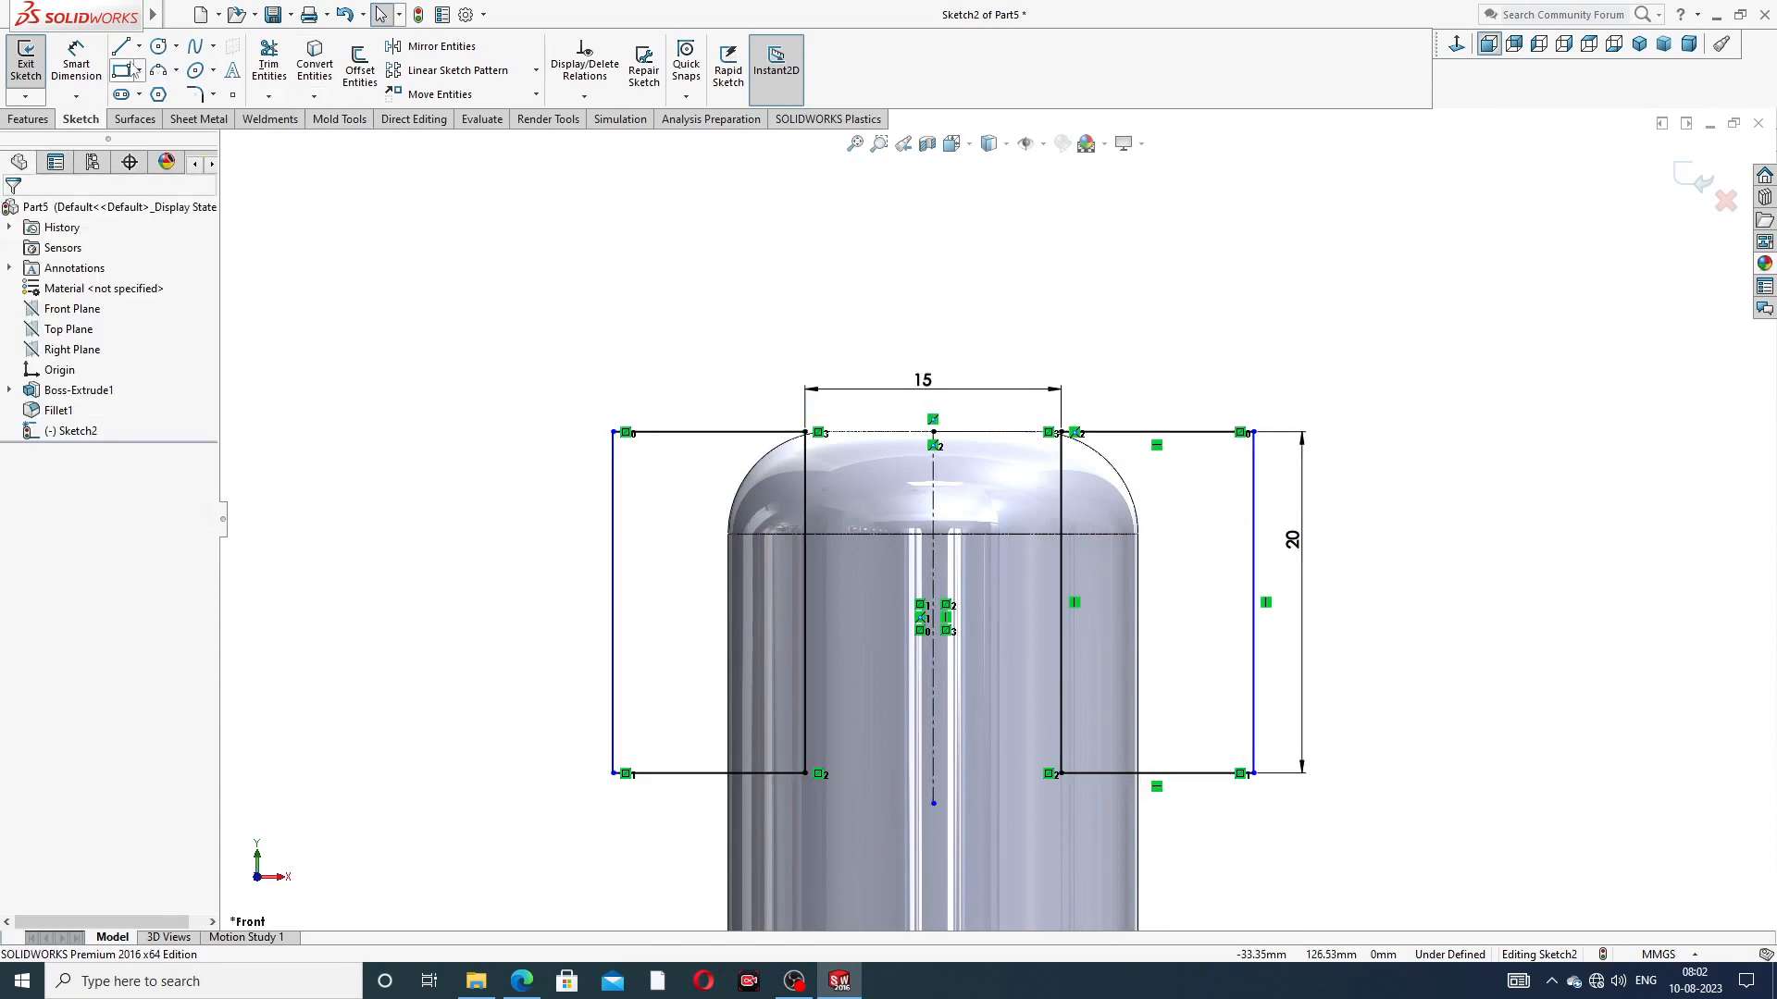
Dimension the left rectangle's upper side at its drawn 11.27 mm width and reposition that dimension text and the 20 mm one
click(76, 63)
click(698, 431)
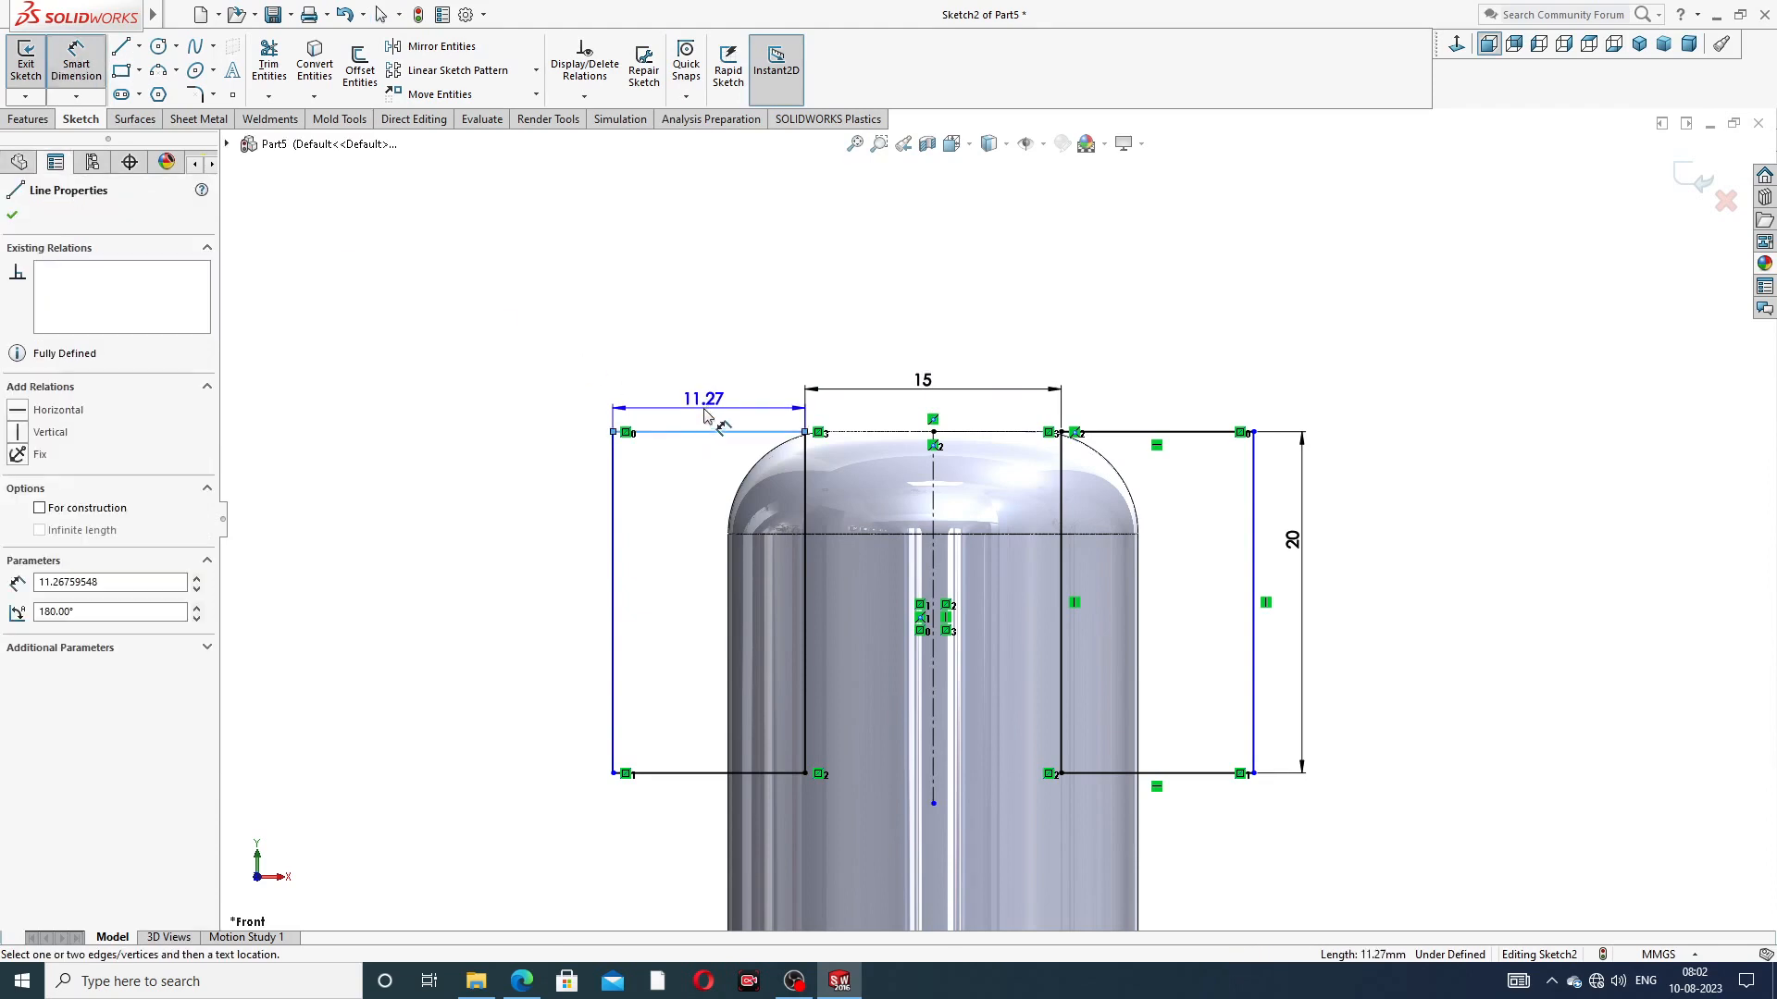
click(705, 413)
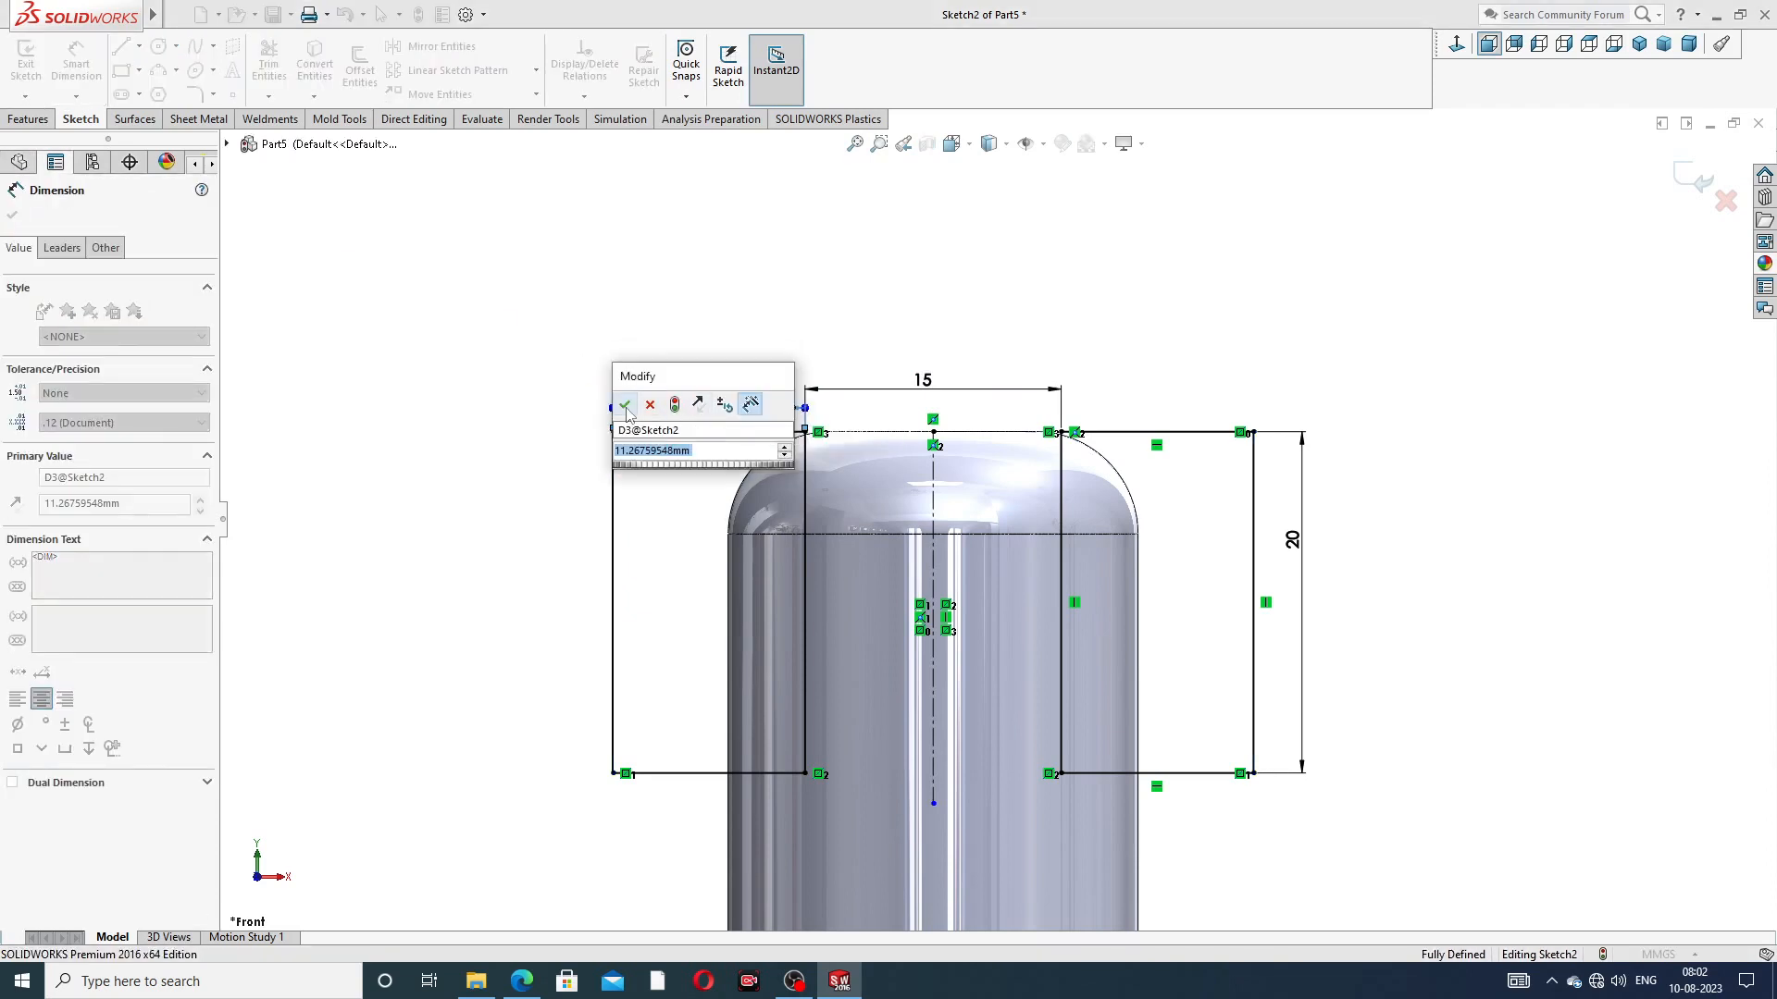
click(626, 407)
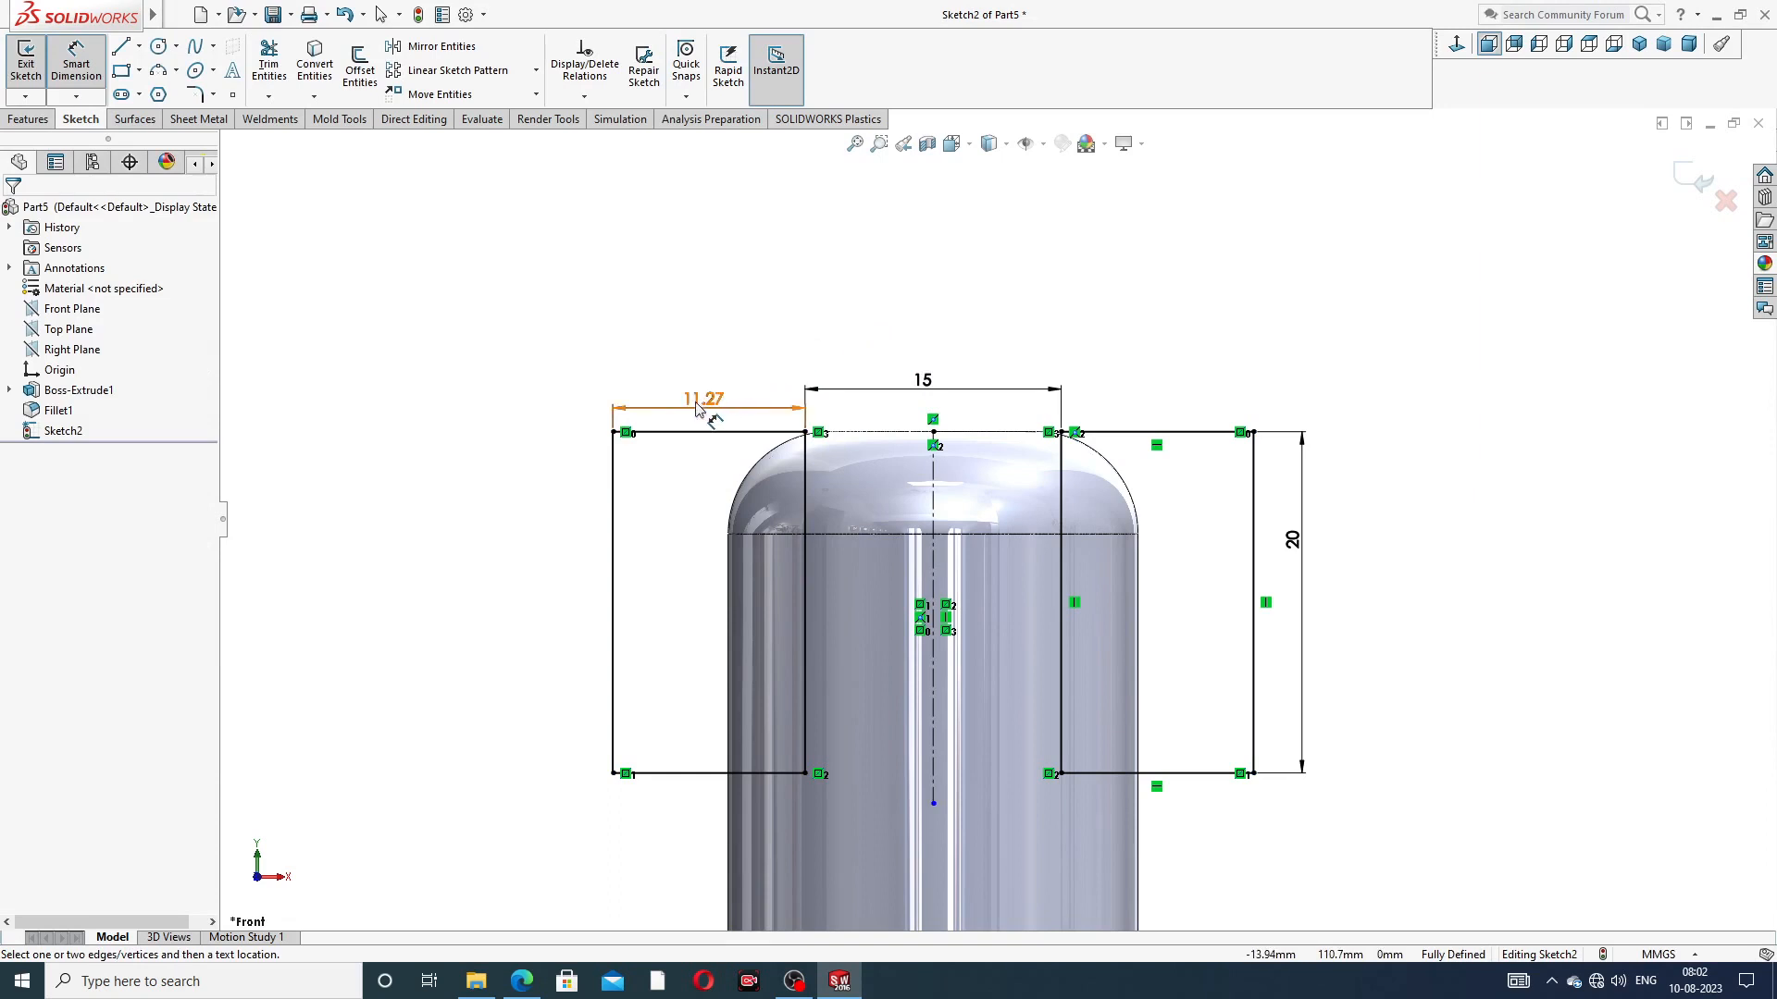
drag(703, 398, 705, 382)
right_click(999, 288)
click(1043, 278)
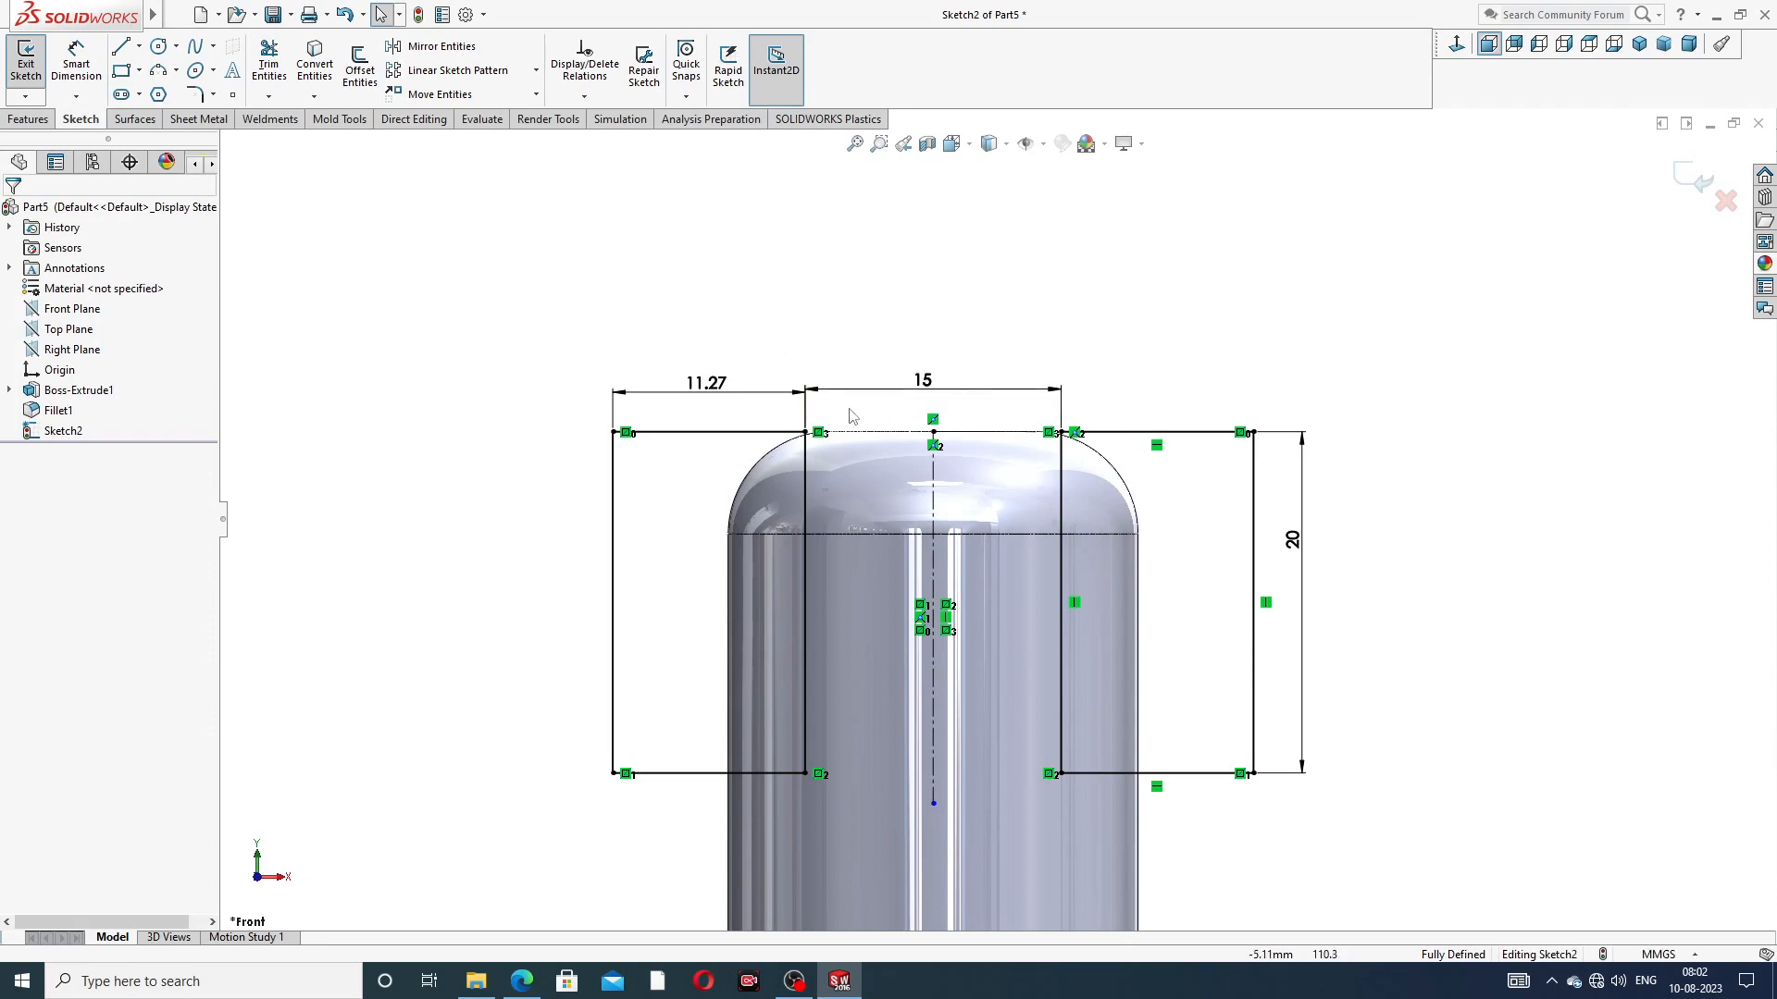
drag(1295, 545, 1293, 604)
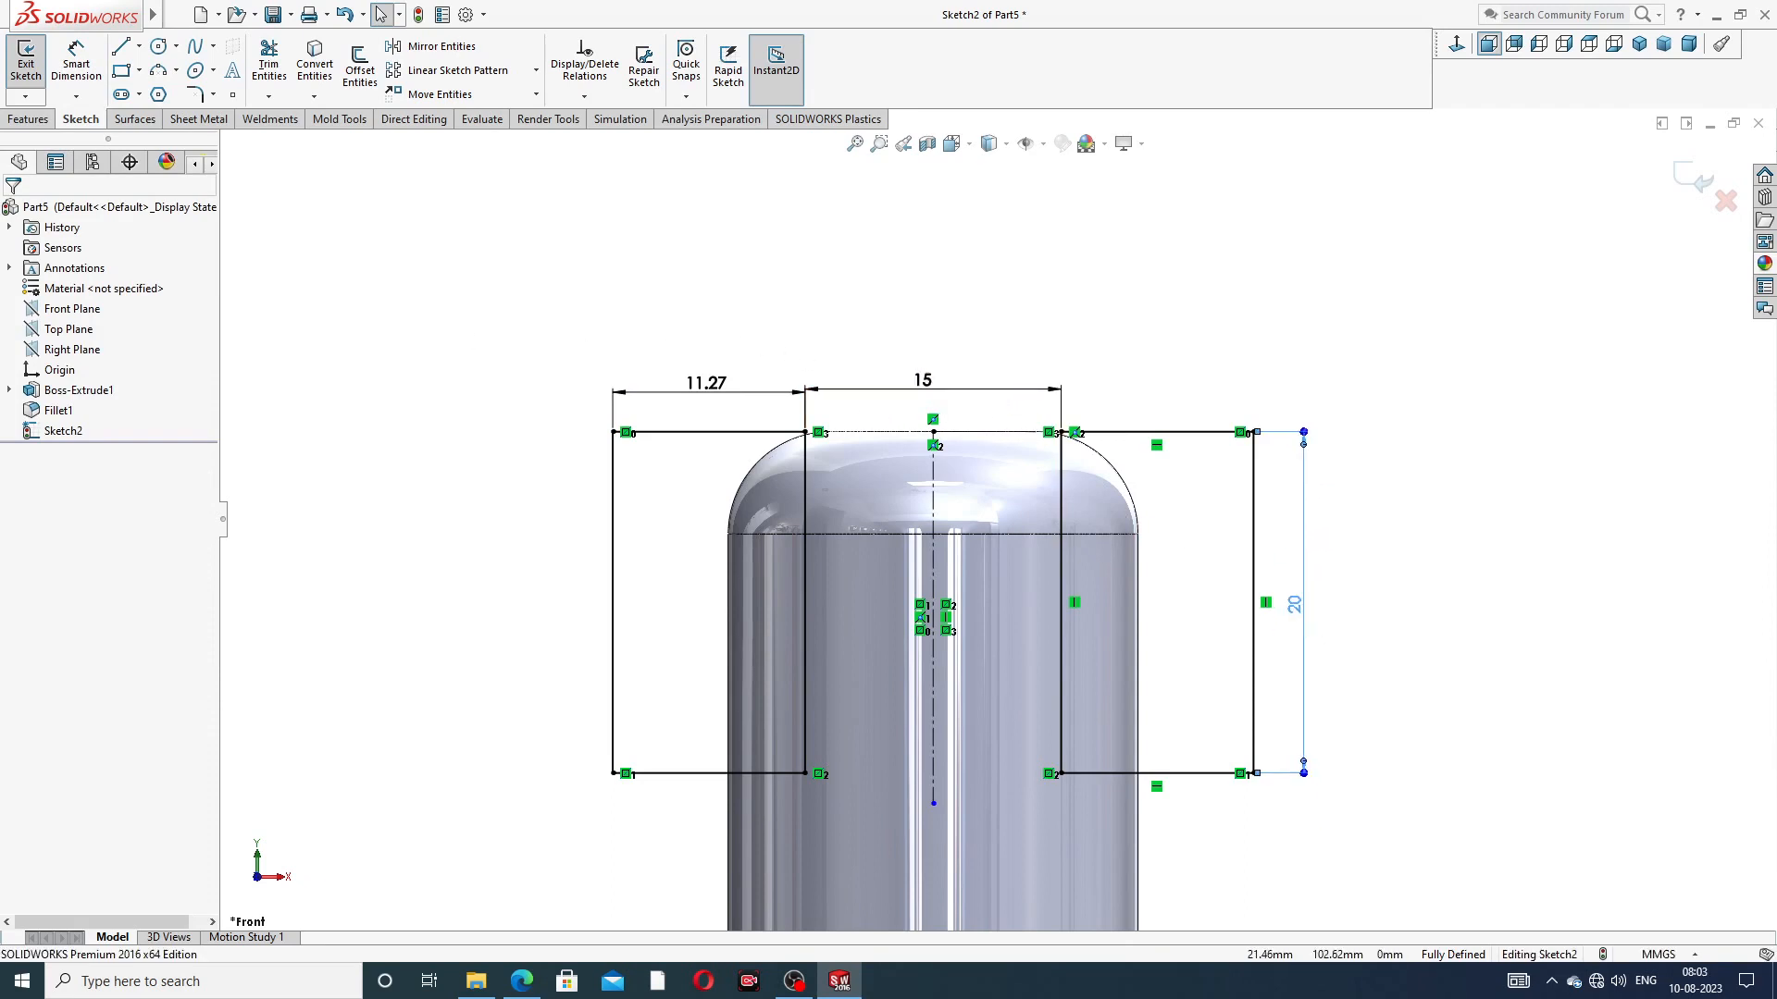
click(956, 333)
Cut-extrude both rectangles Through All - Both to form the two flat sides of the rod head
click(29, 119)
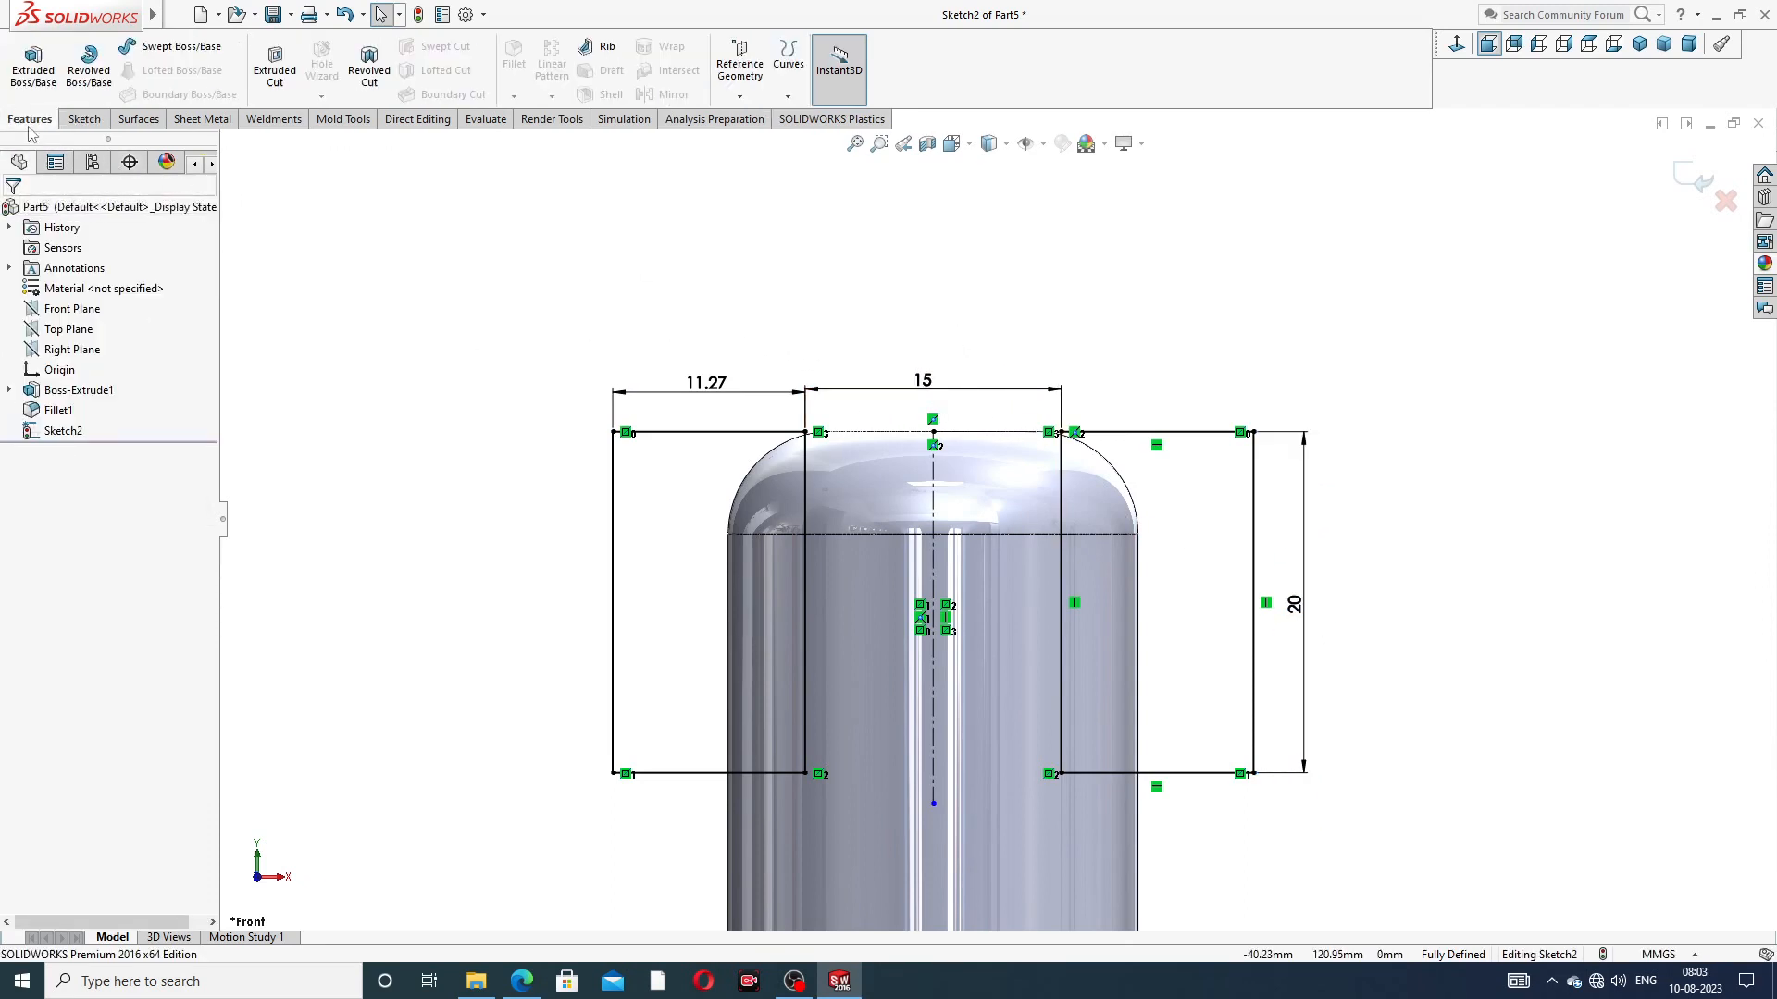
click(275, 65)
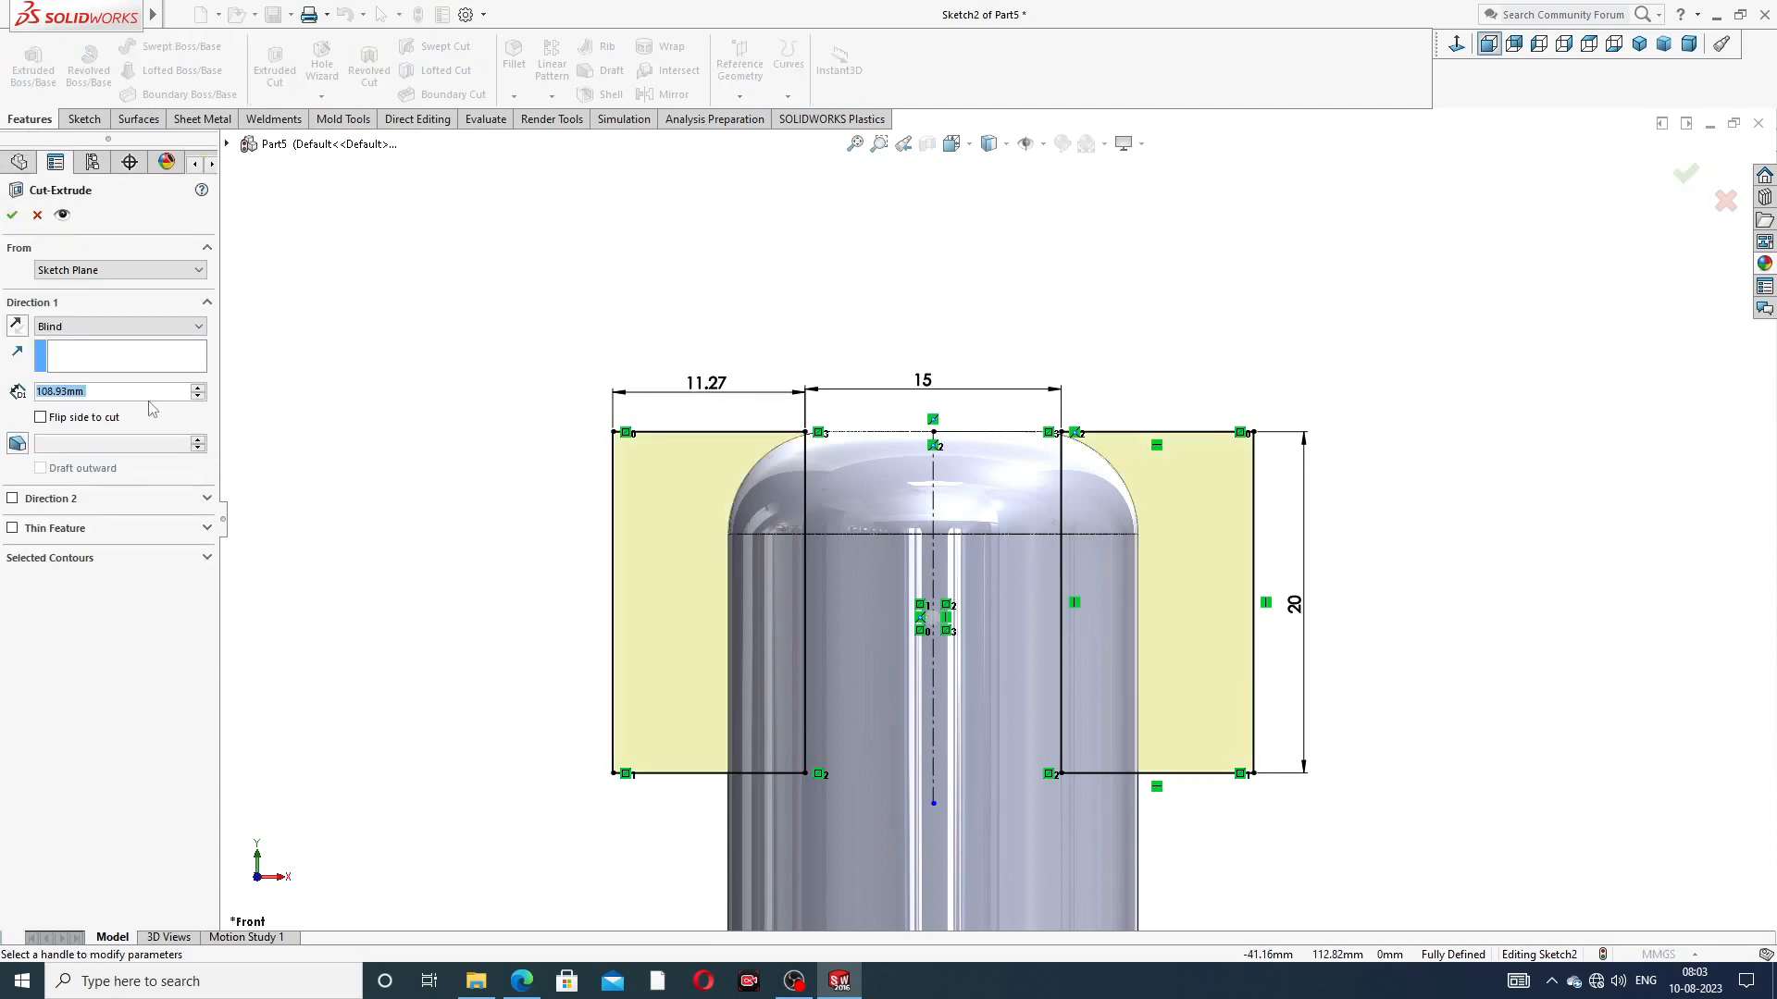
click(123, 328)
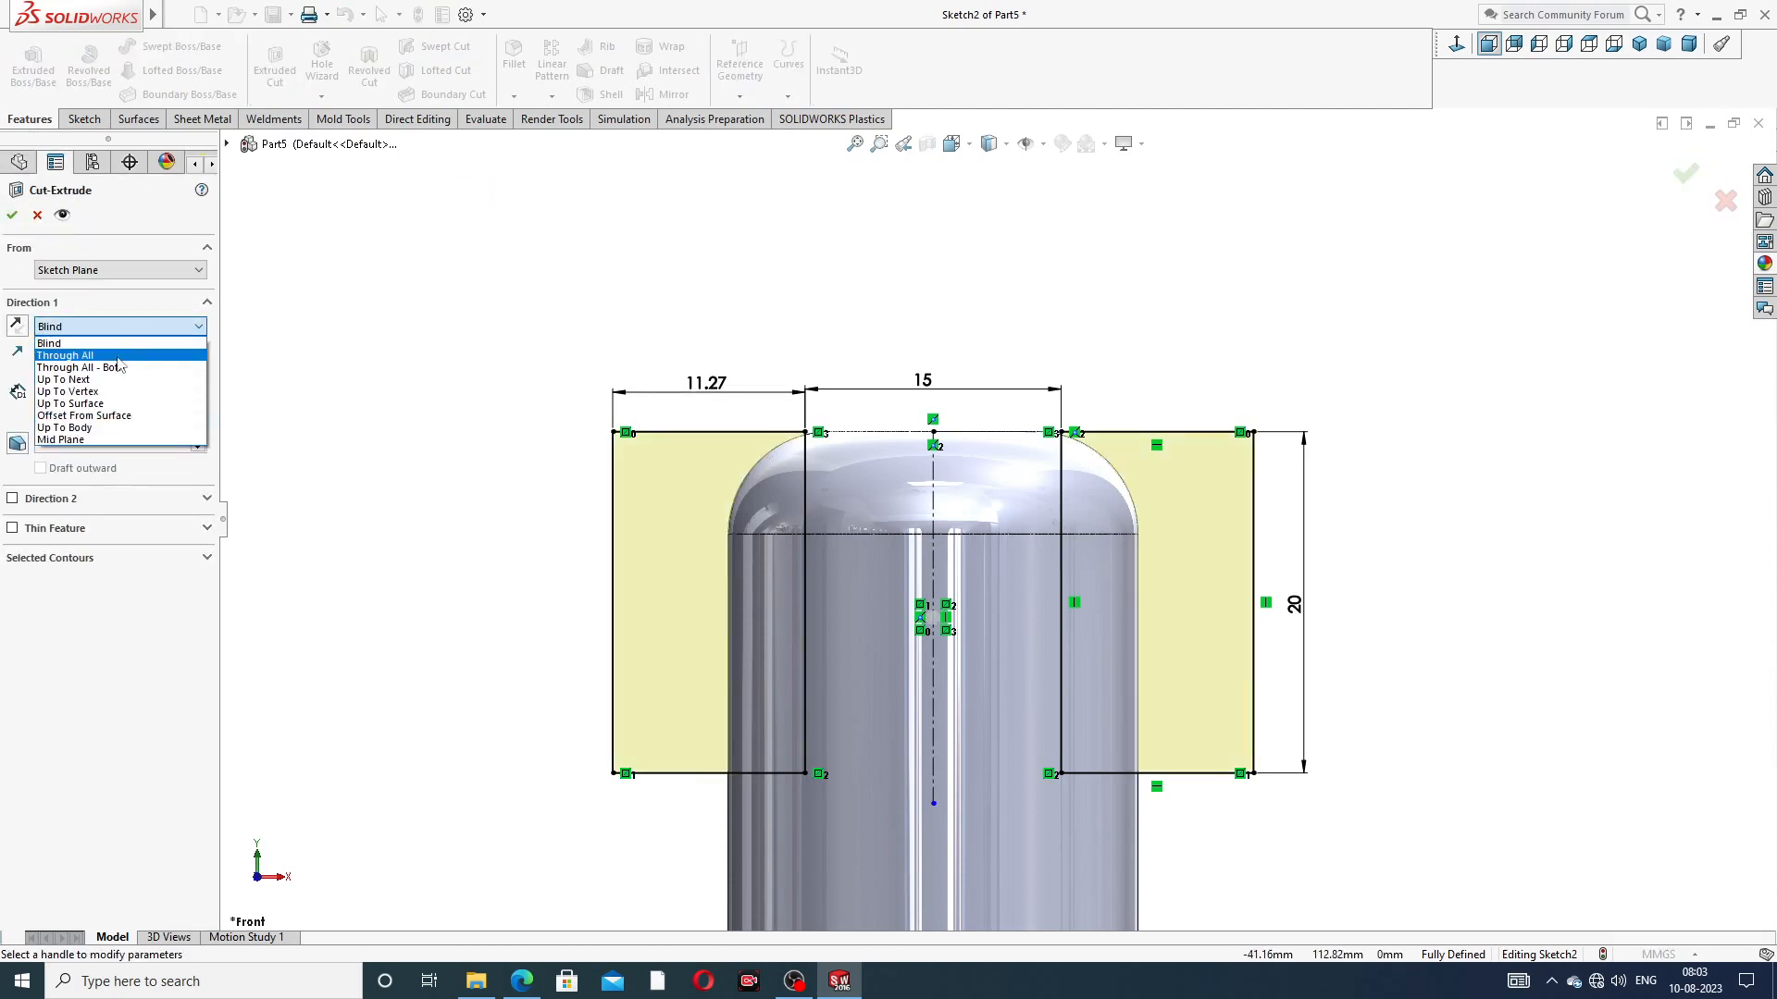
click(120, 370)
middle_drag(1041, 412, 954, 463)
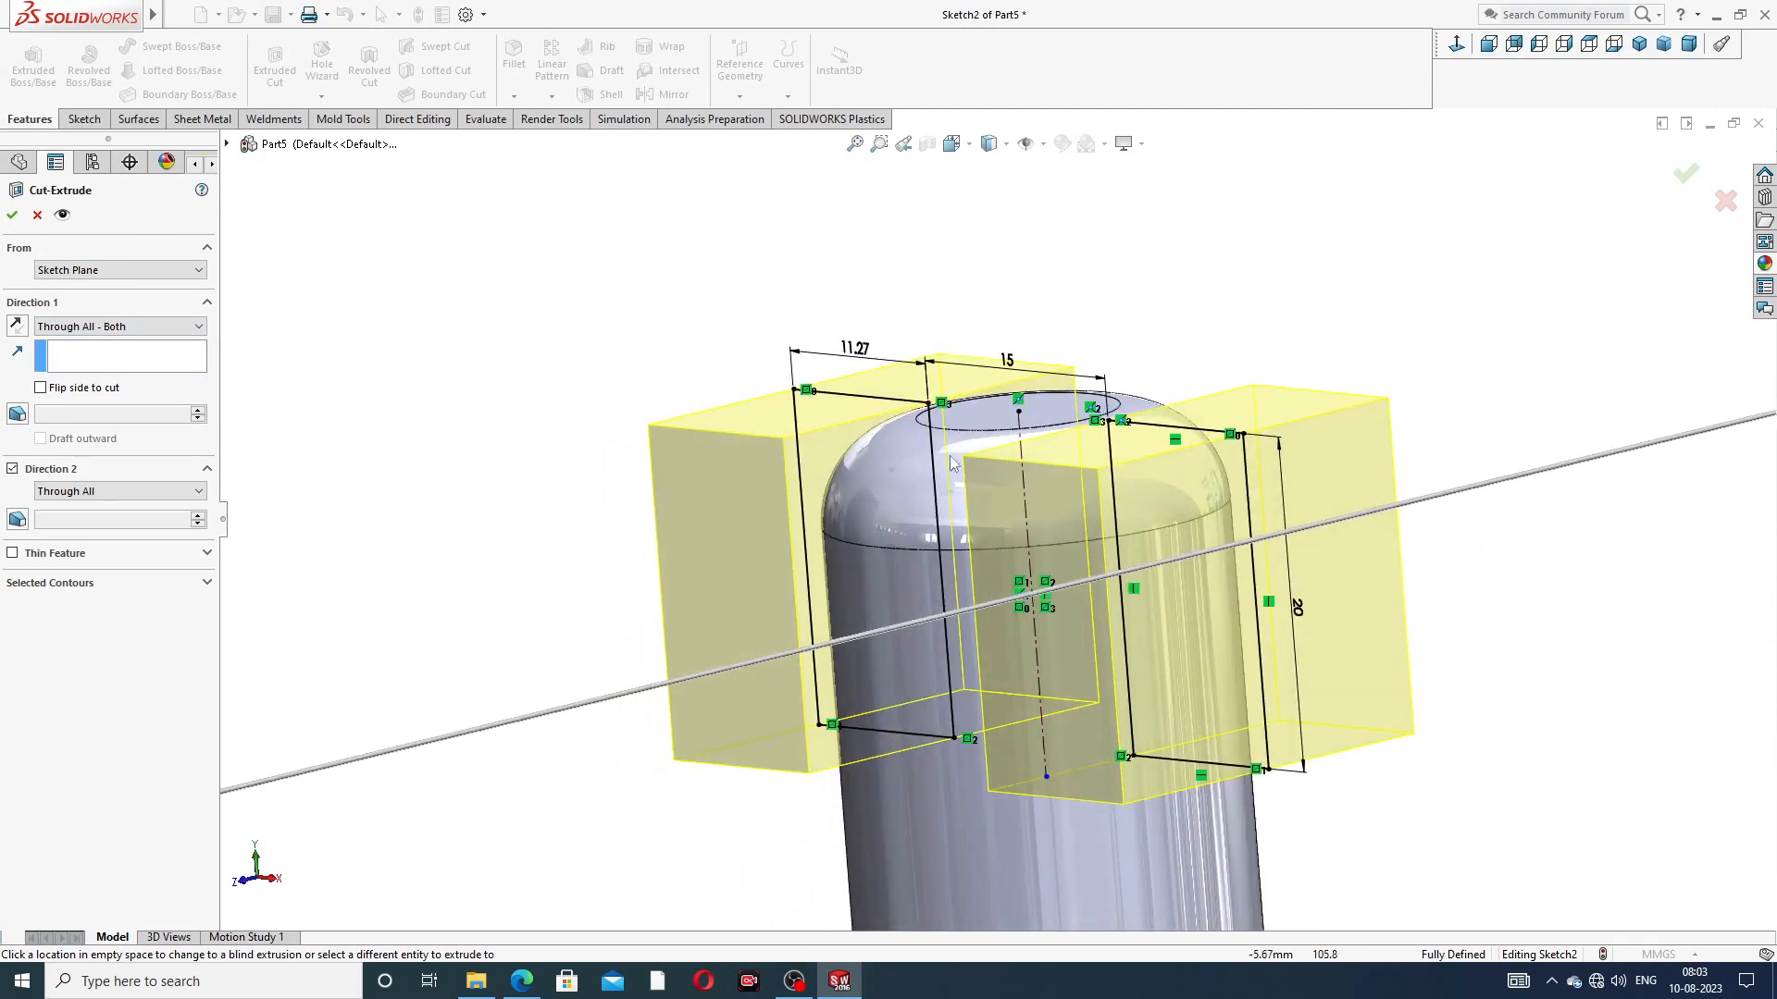
click(12, 214)
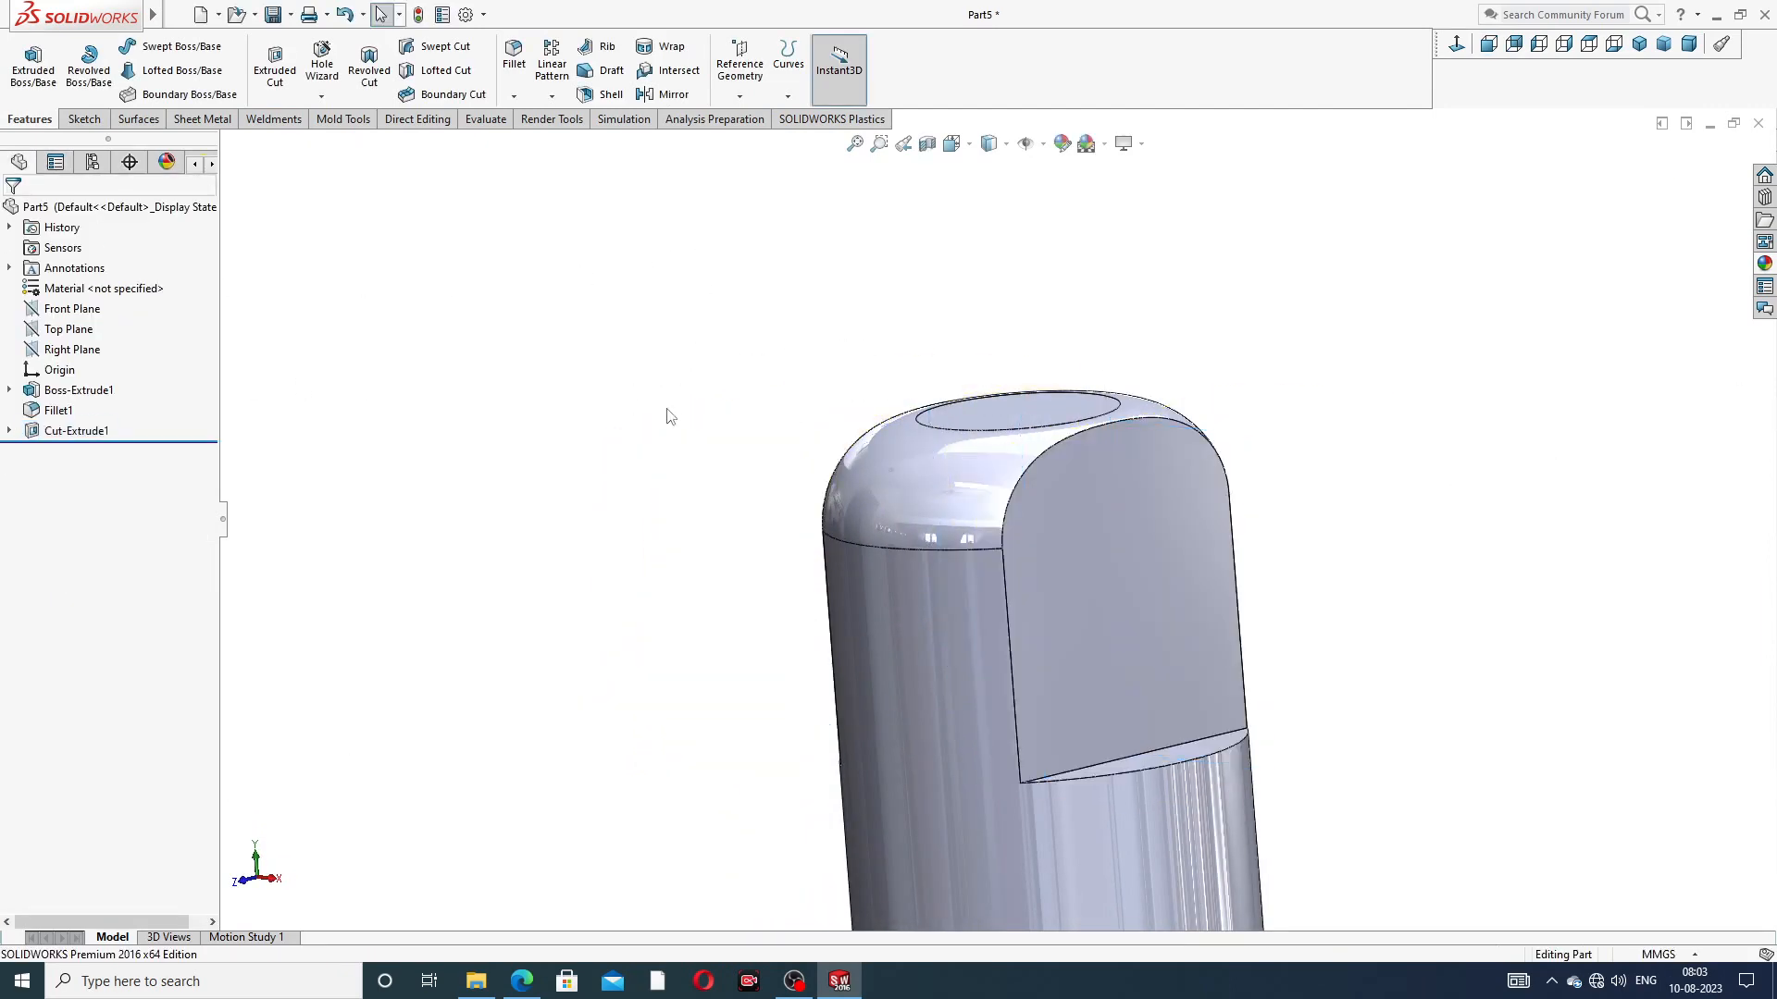
Start a new sketch on the flat face cut into the rod head and view it straight on
scroll(666, 408, up, 4)
scroll(1269, 510, up, 3)
middle_drag(916, 516, 984, 519)
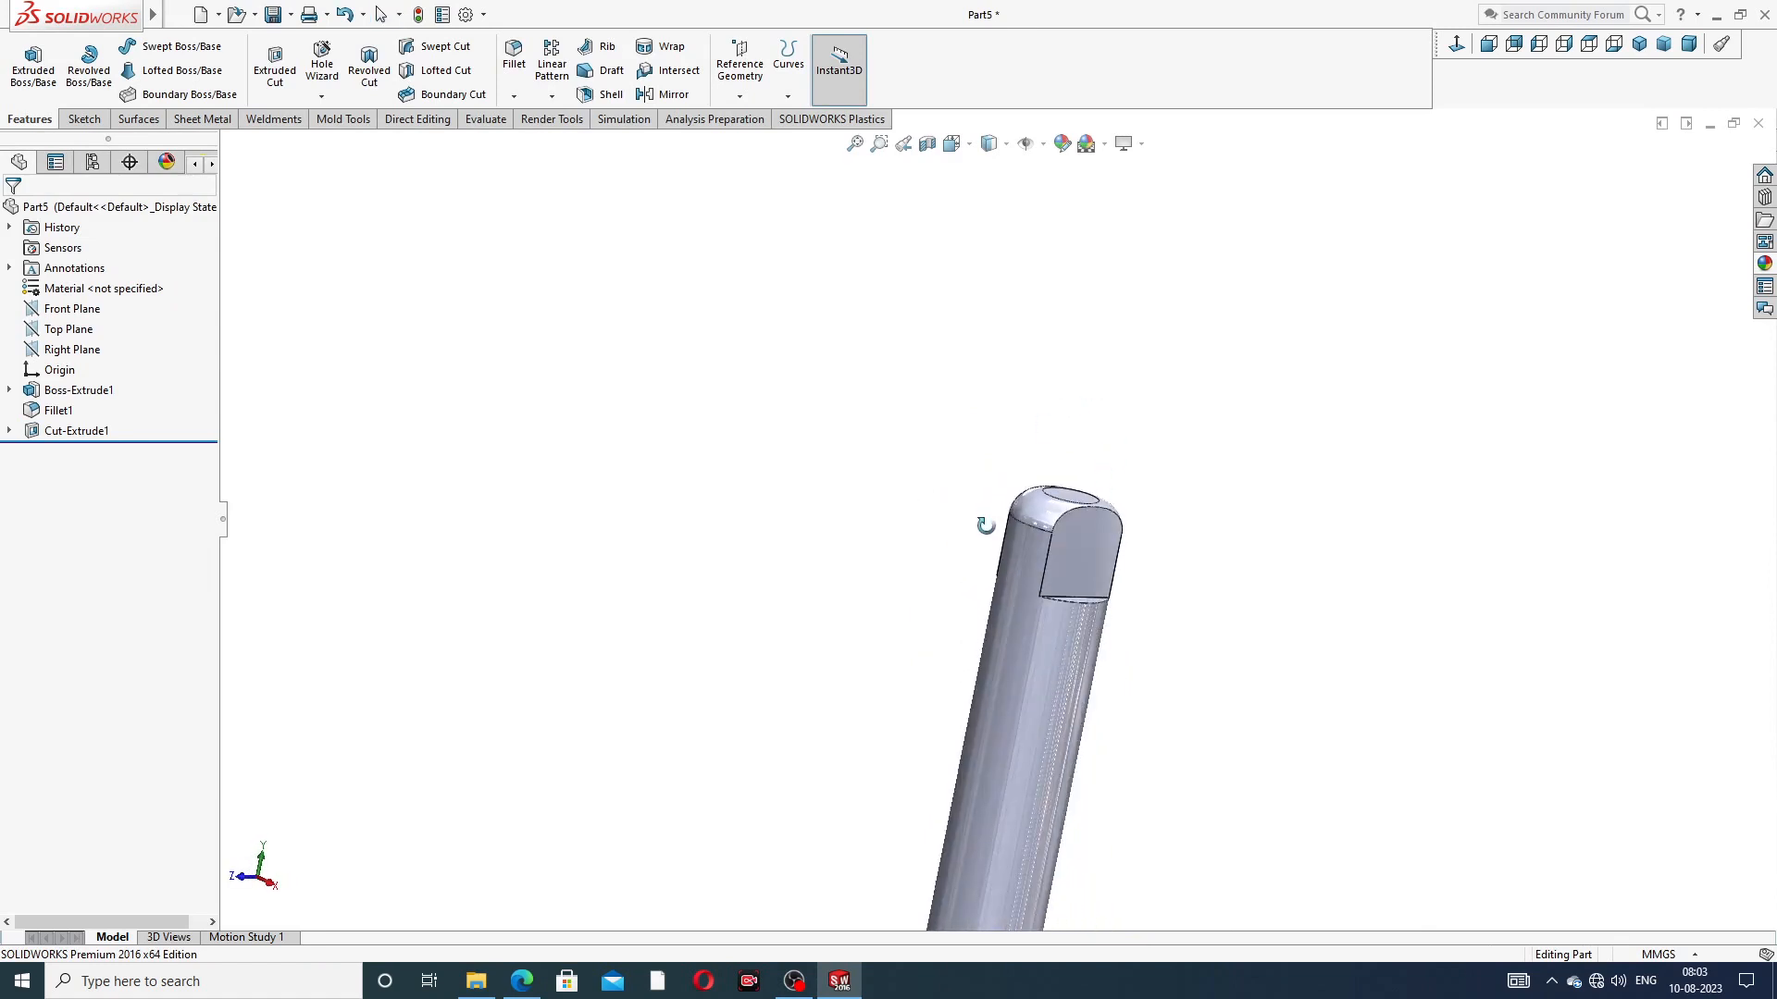
click(1087, 553)
click(1163, 505)
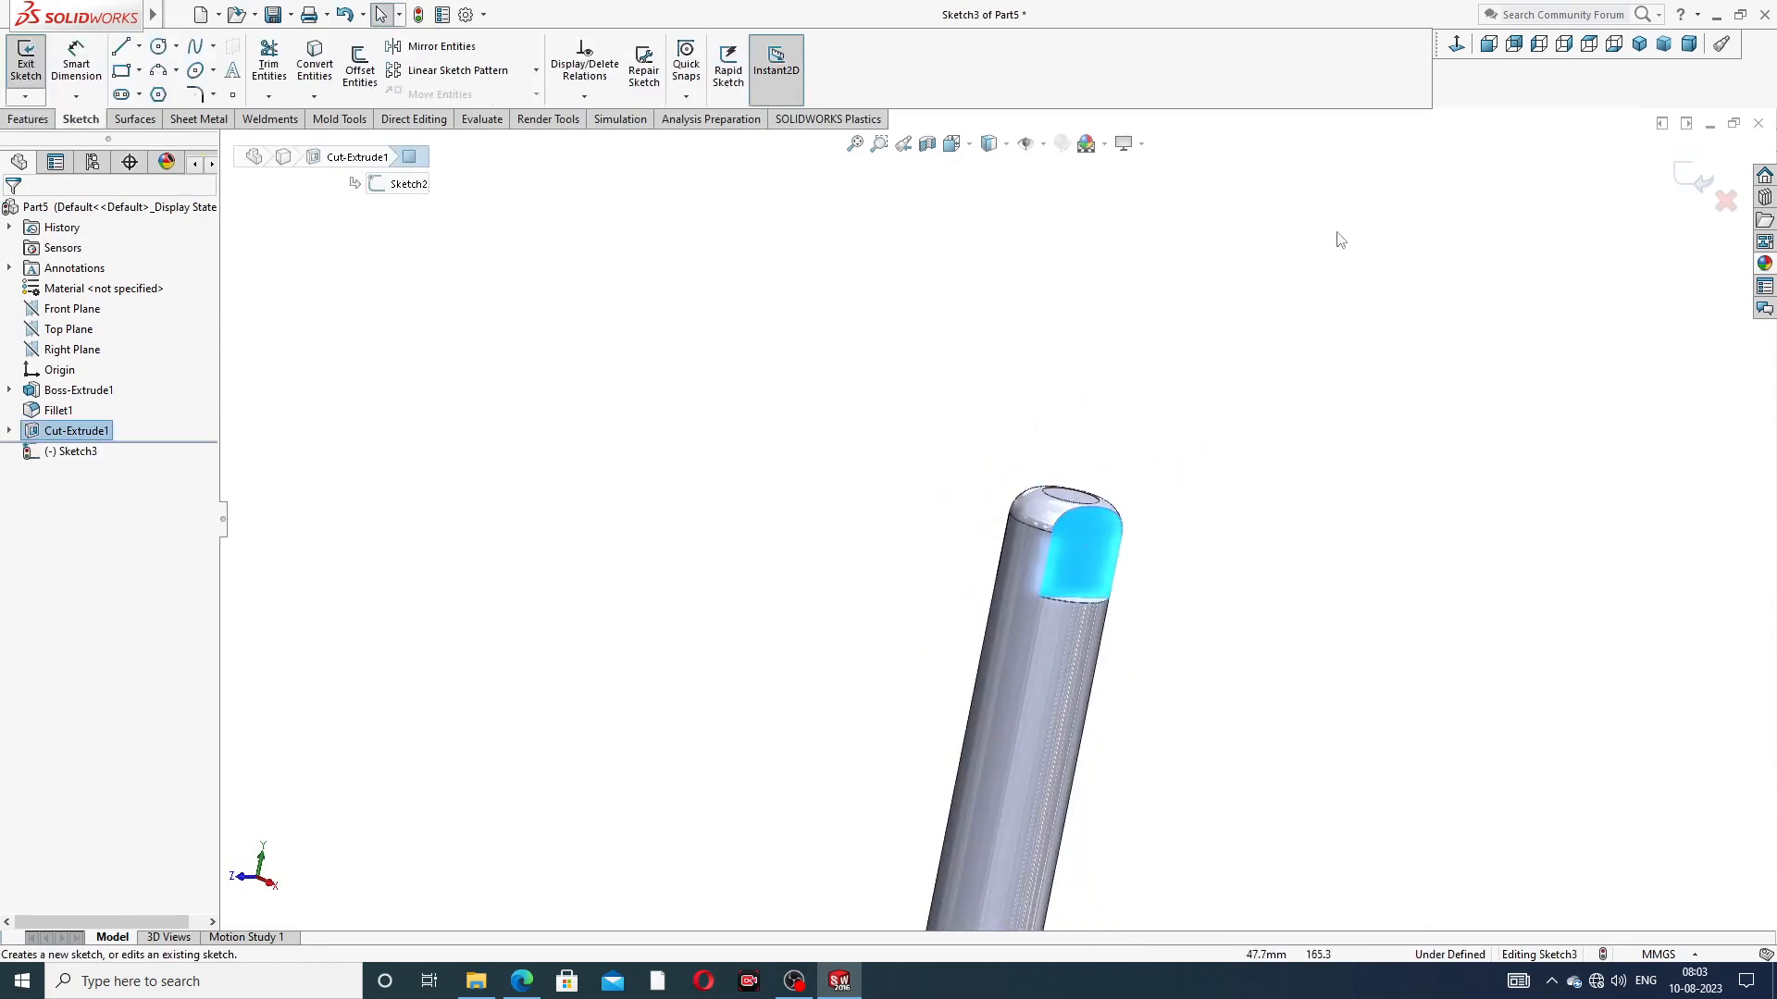
click(1458, 53)
scroll(1111, 187, up, 3)
scroll(994, 319, down, 5)
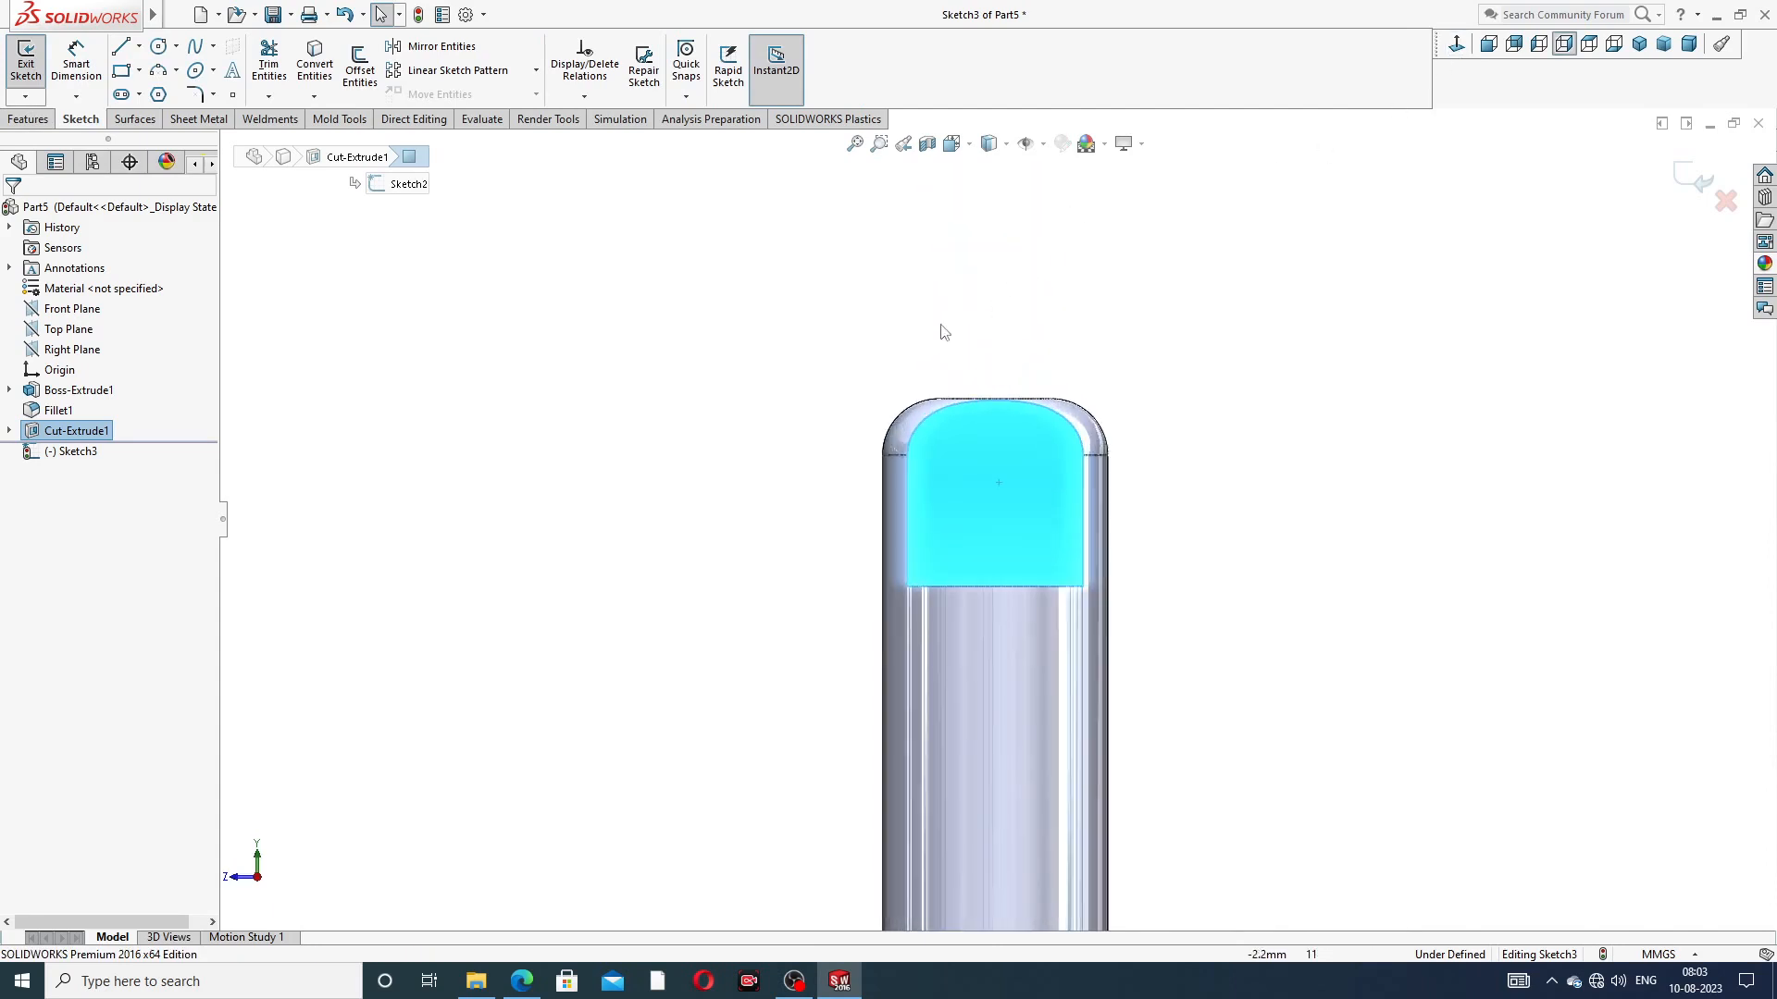
Draw a vertical centerline about 12 mm long downward from the midpoint of the rod head's top edge
click(138, 46)
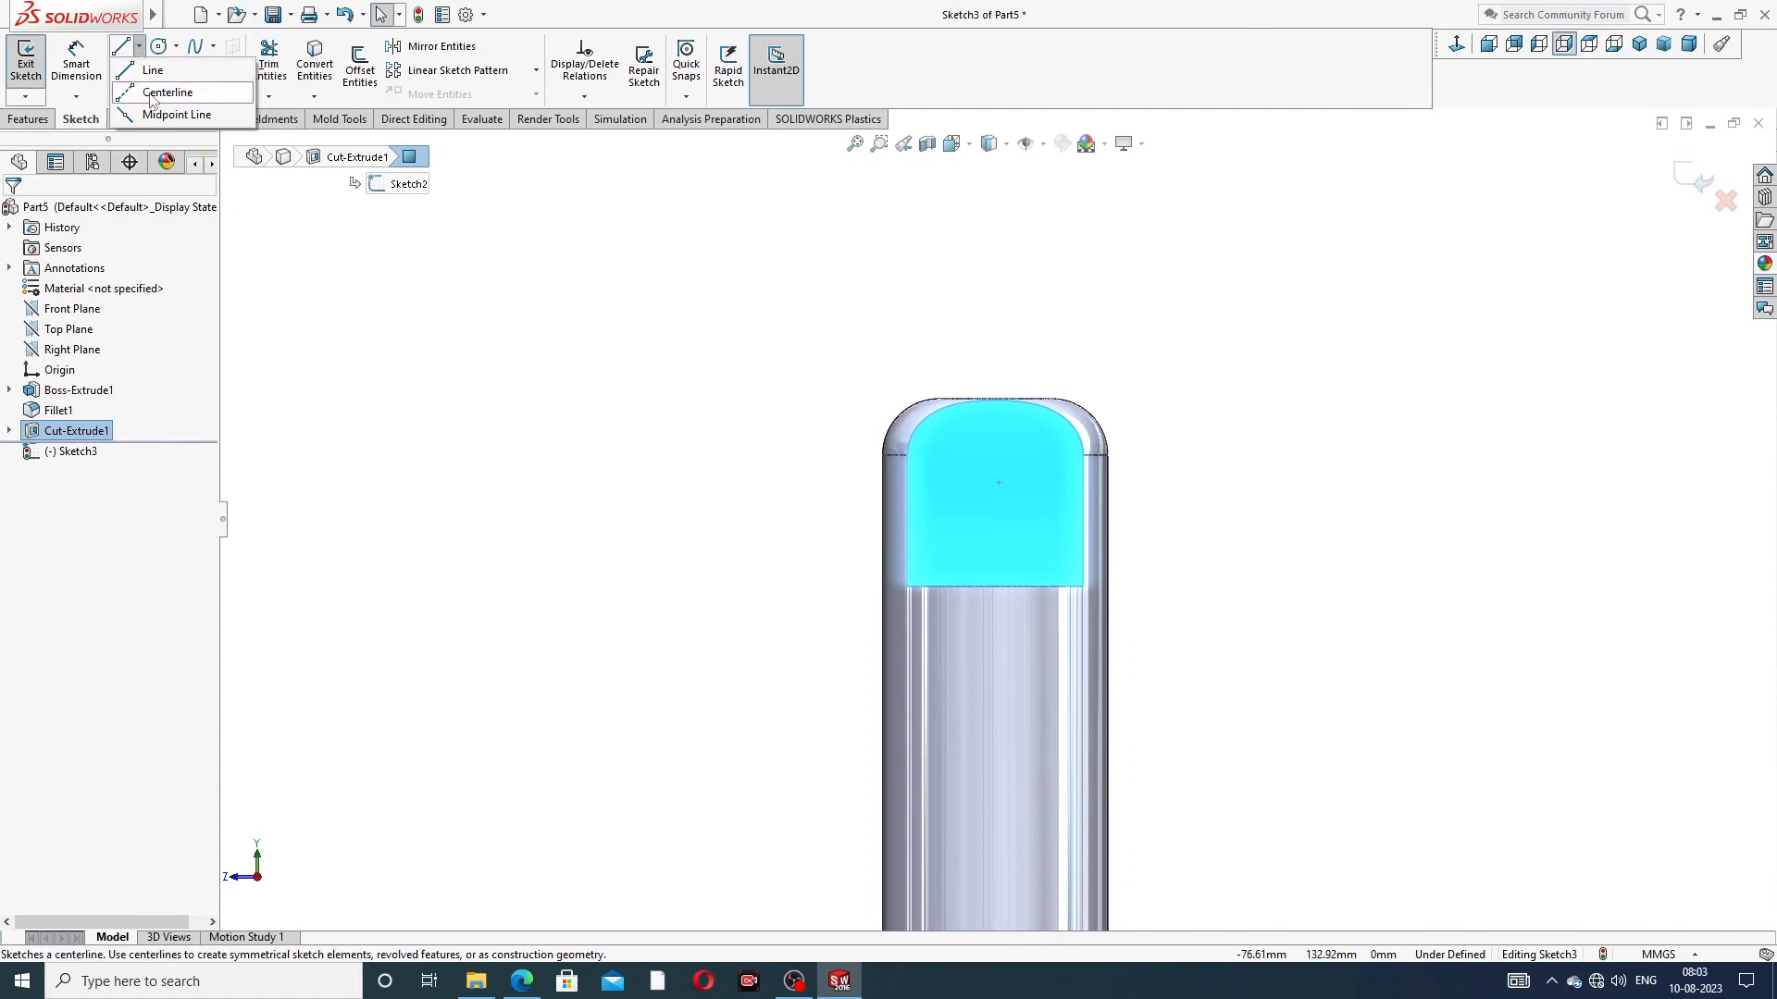
click(165, 90)
scroll(955, 390, down, 3)
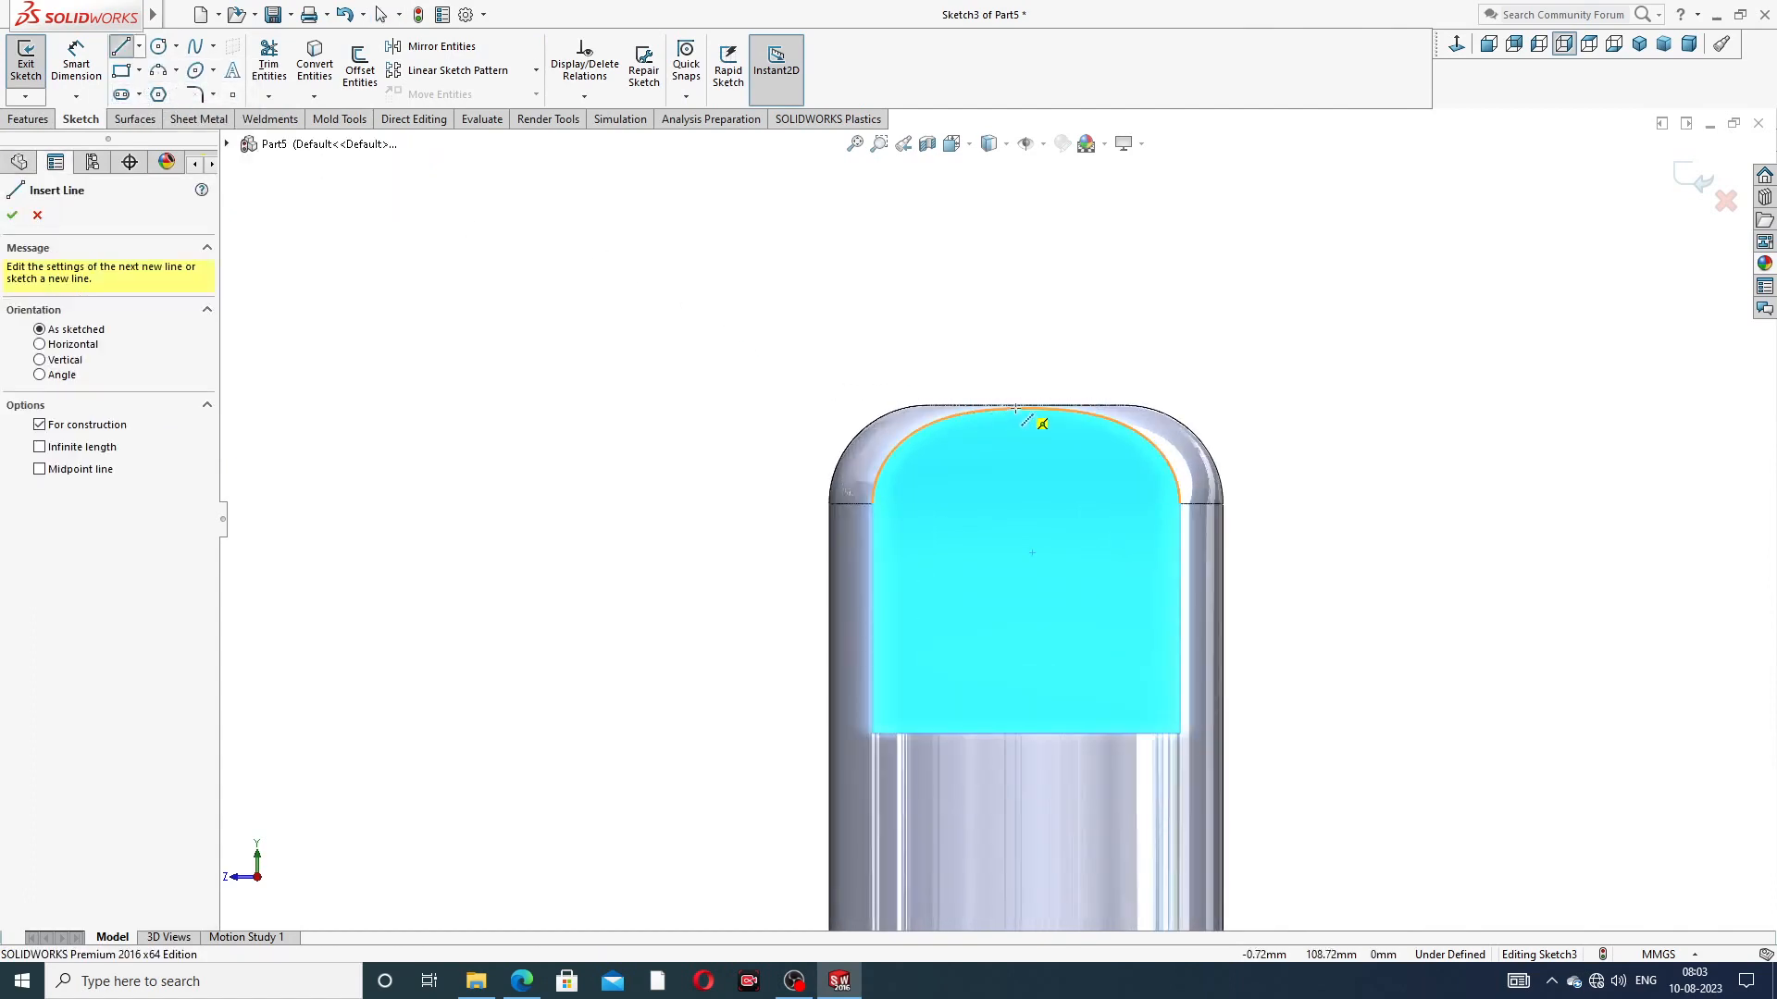
scroll(1027, 407, down, 3)
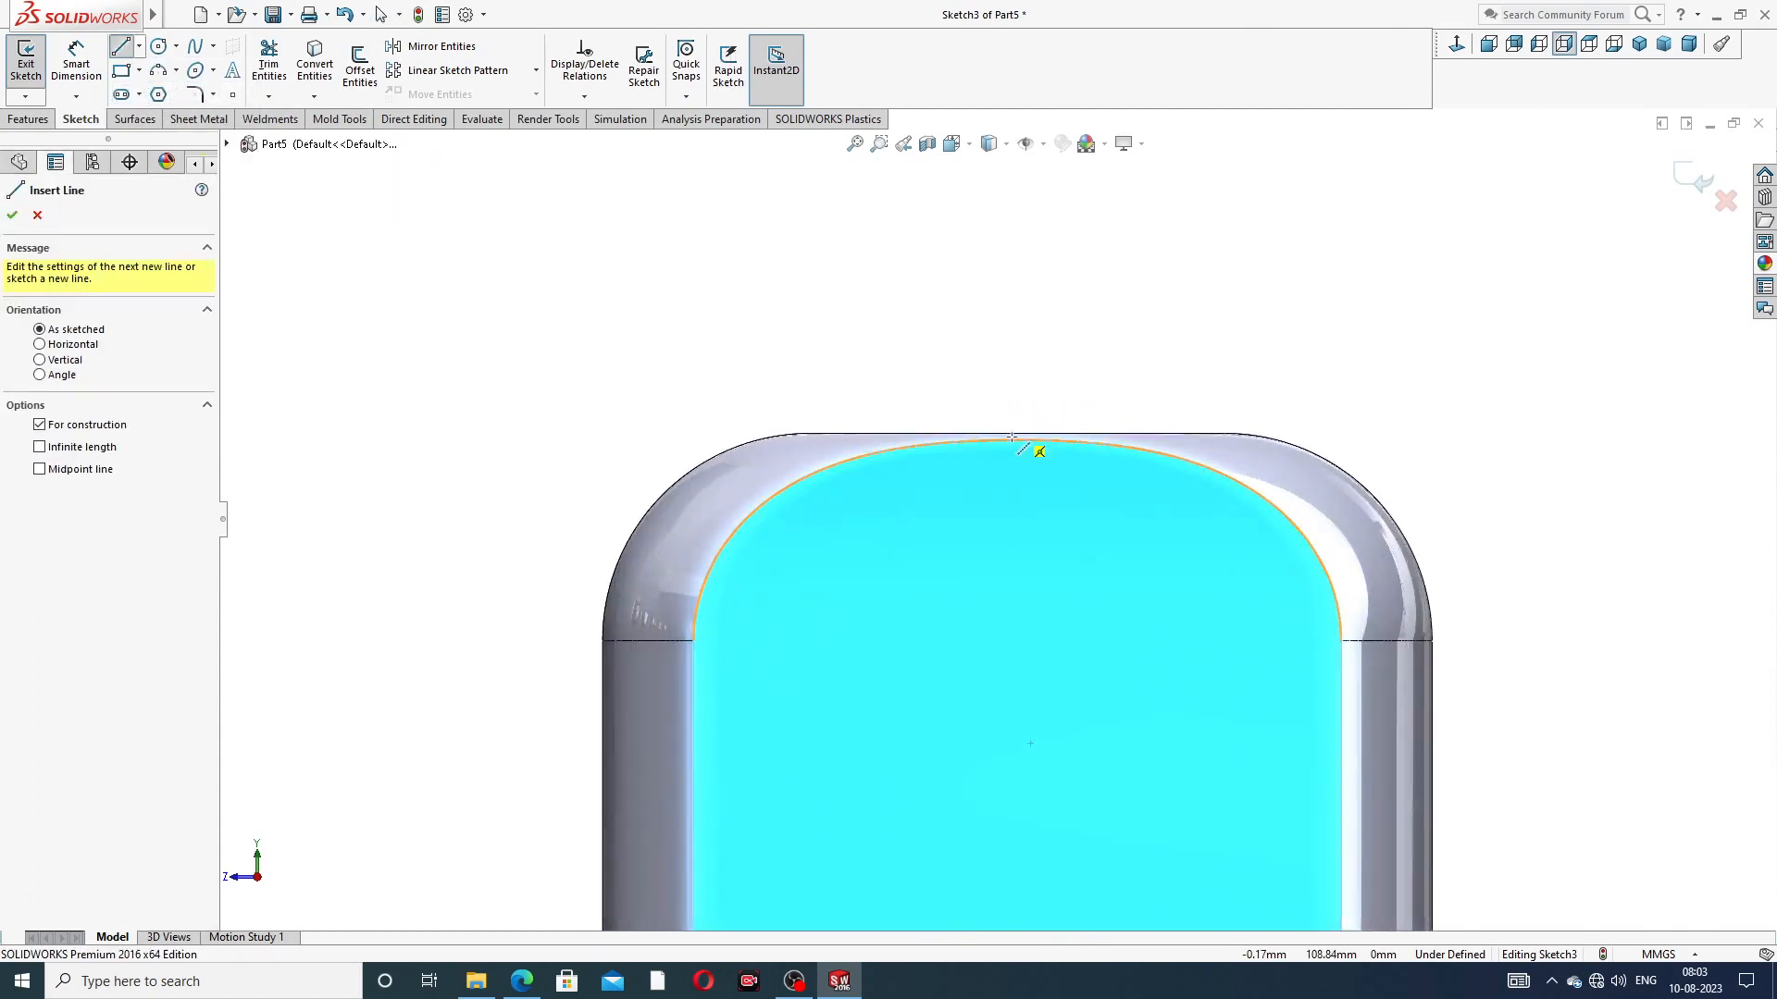
click(1017, 433)
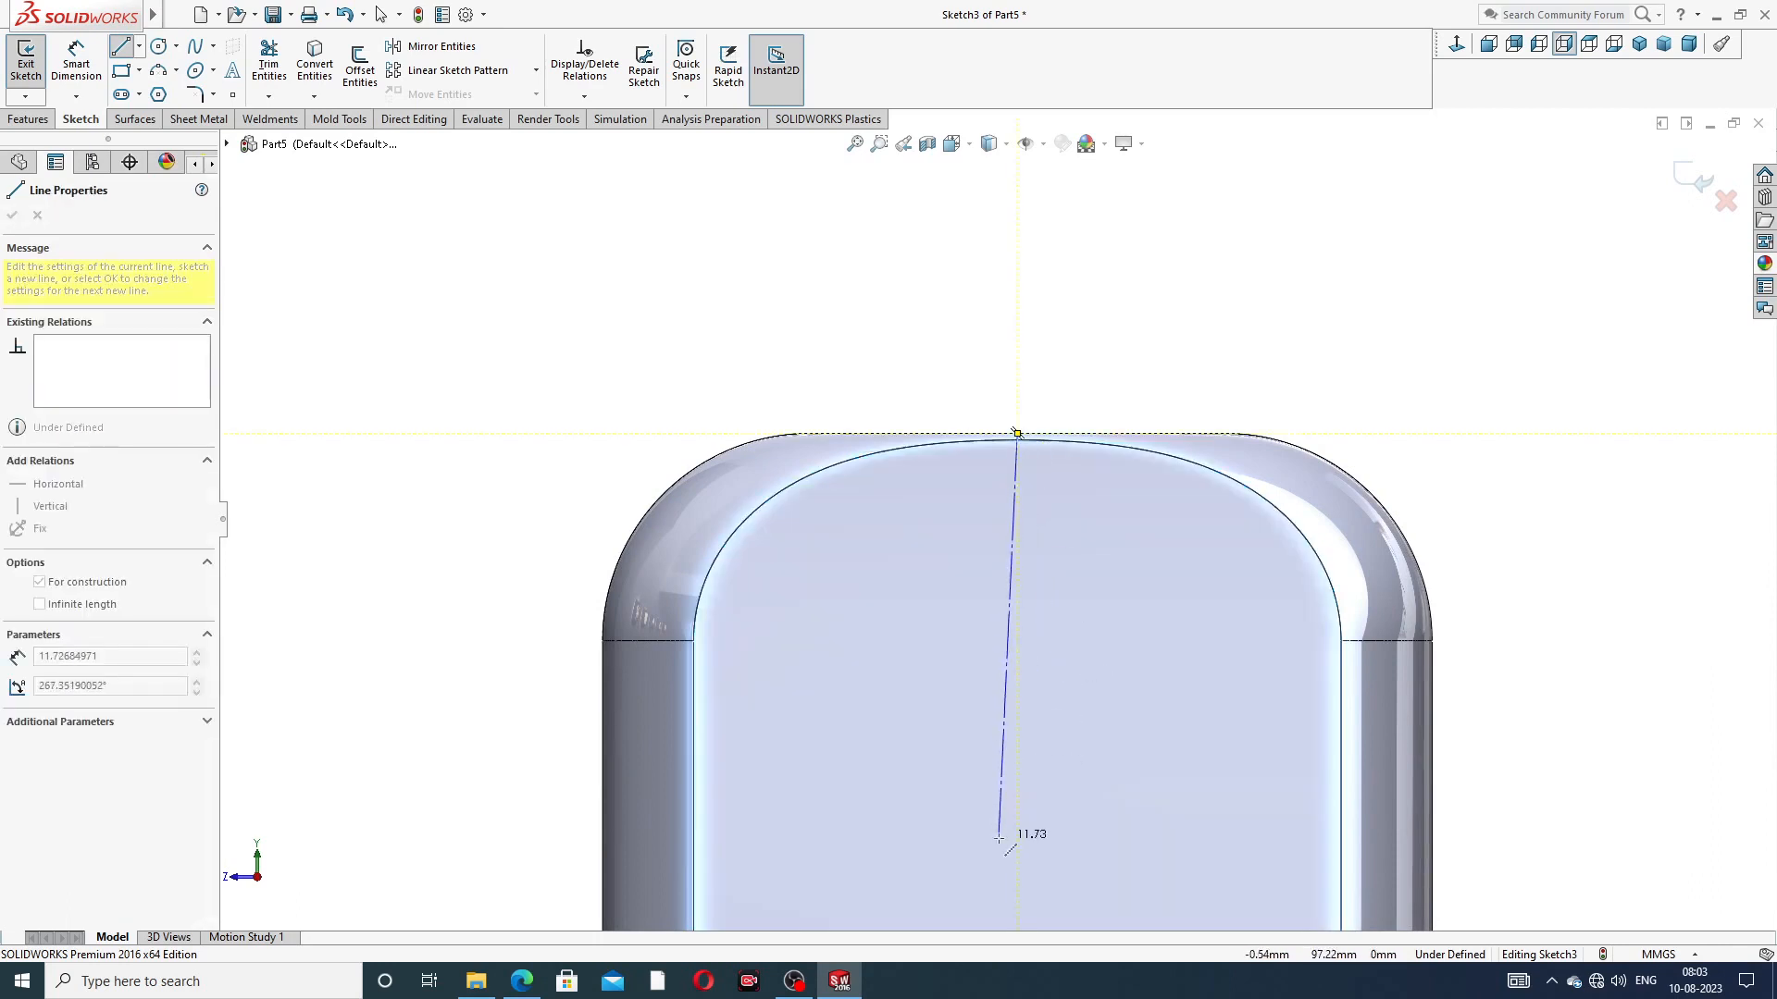
scroll(1031, 838, up, 2)
click(1008, 710)
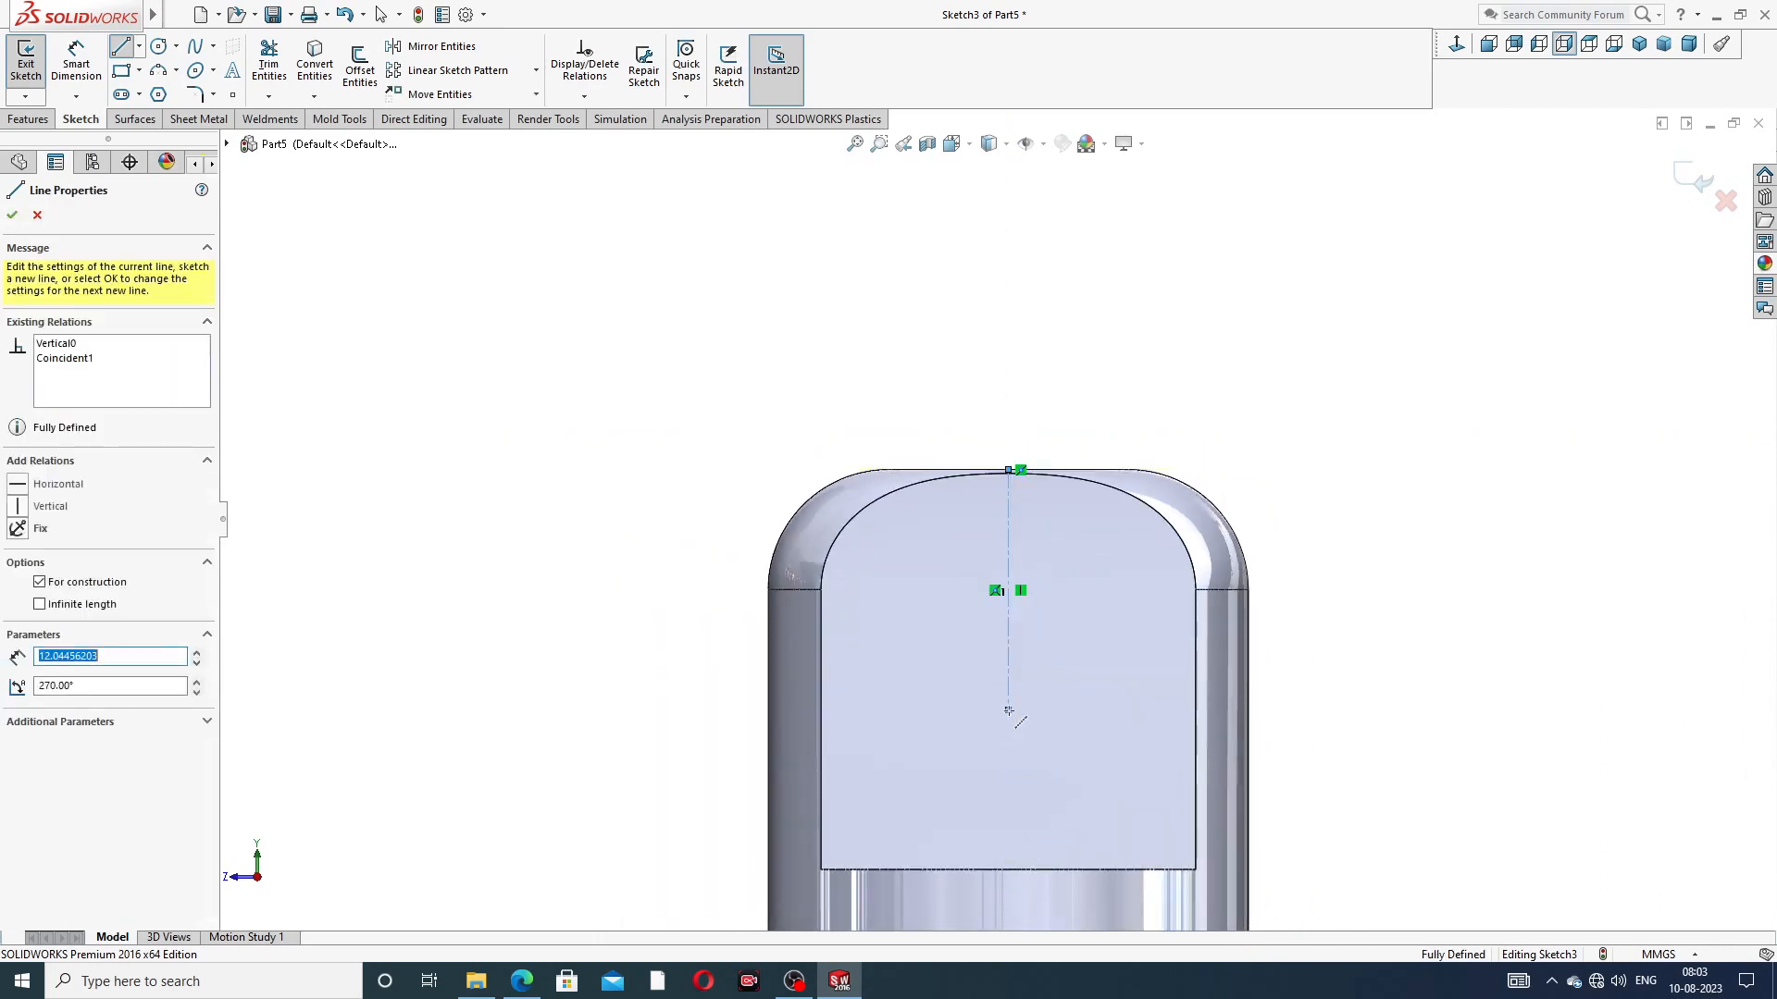
right_click(1090, 529)
click(1126, 533)
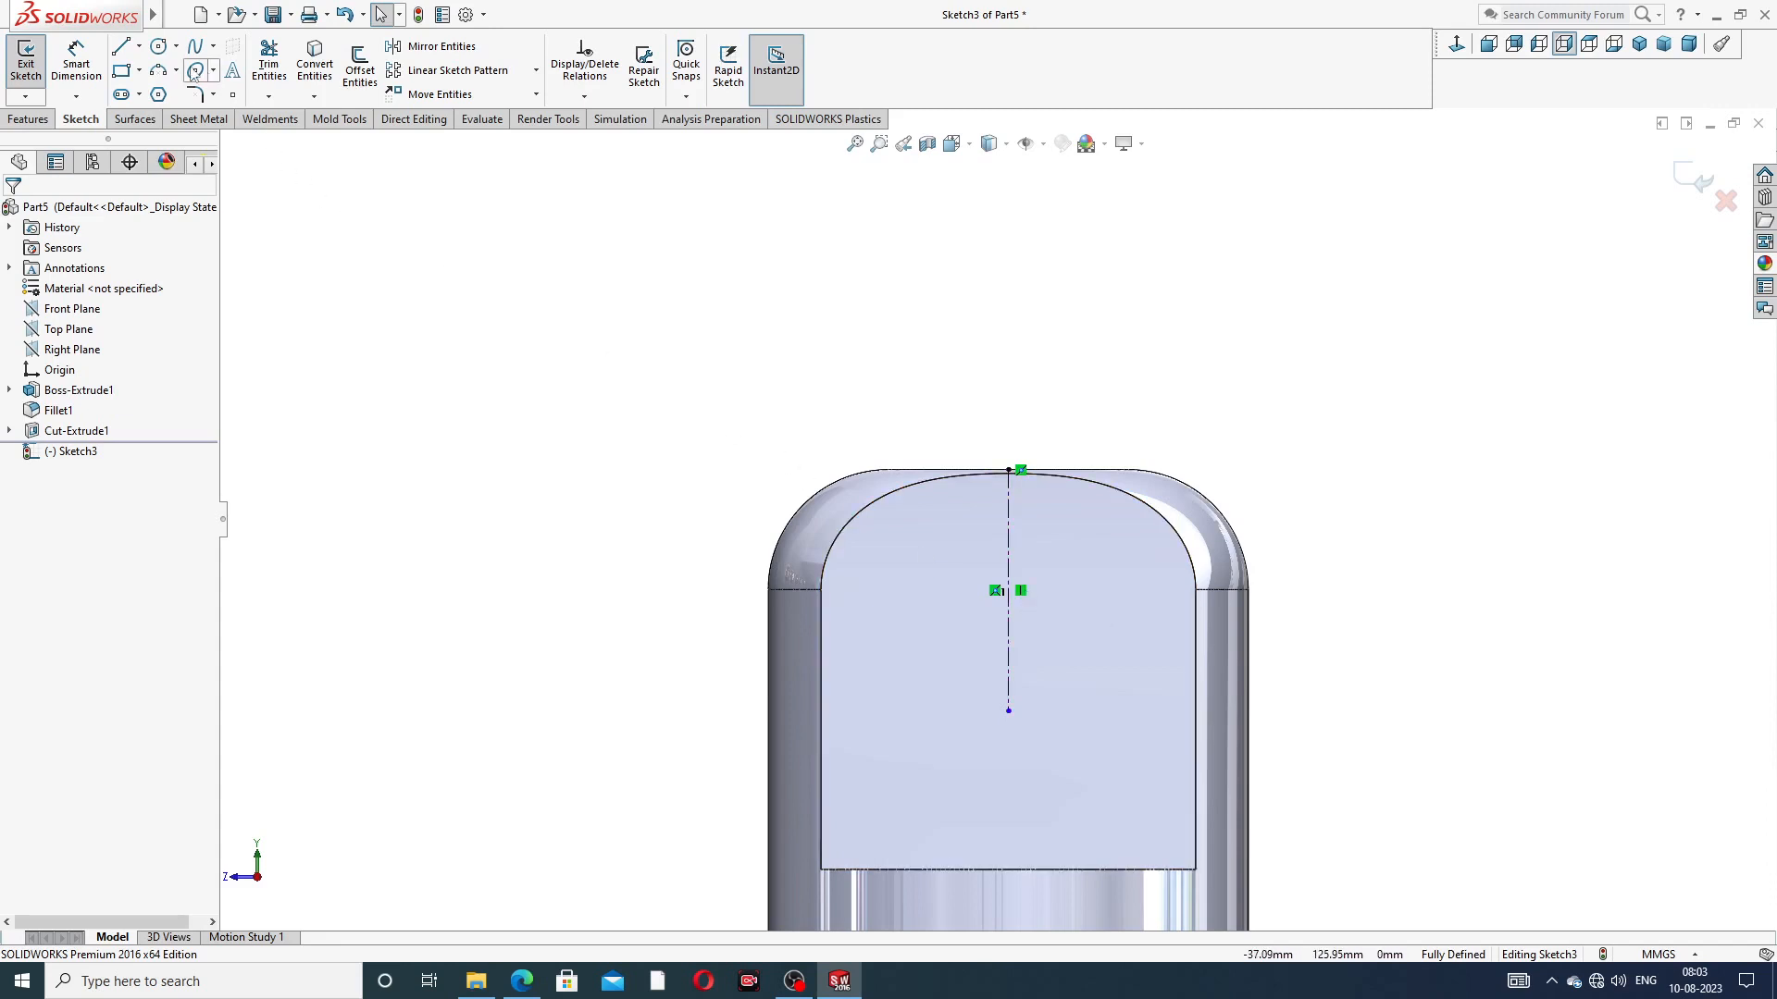
Sketch a circle of about 6.3 mm diameter centered on the vertical centerline of the flat face
click(159, 47)
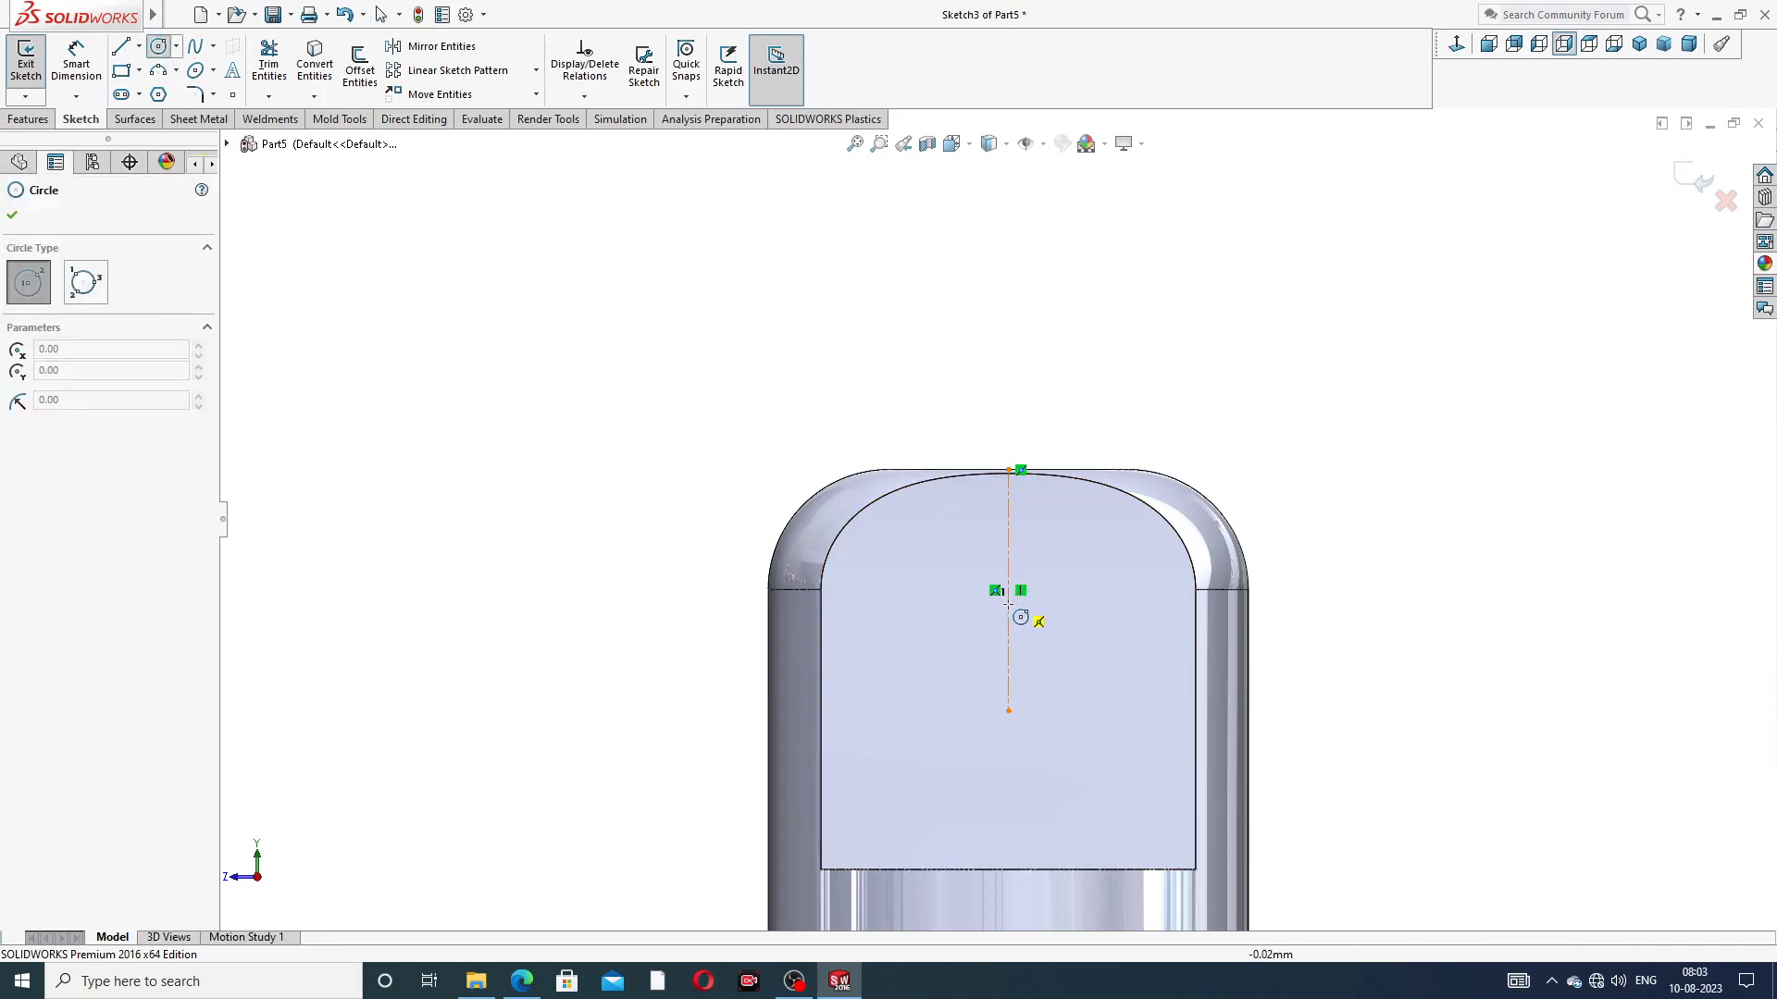
drag(1008, 601, 1053, 559)
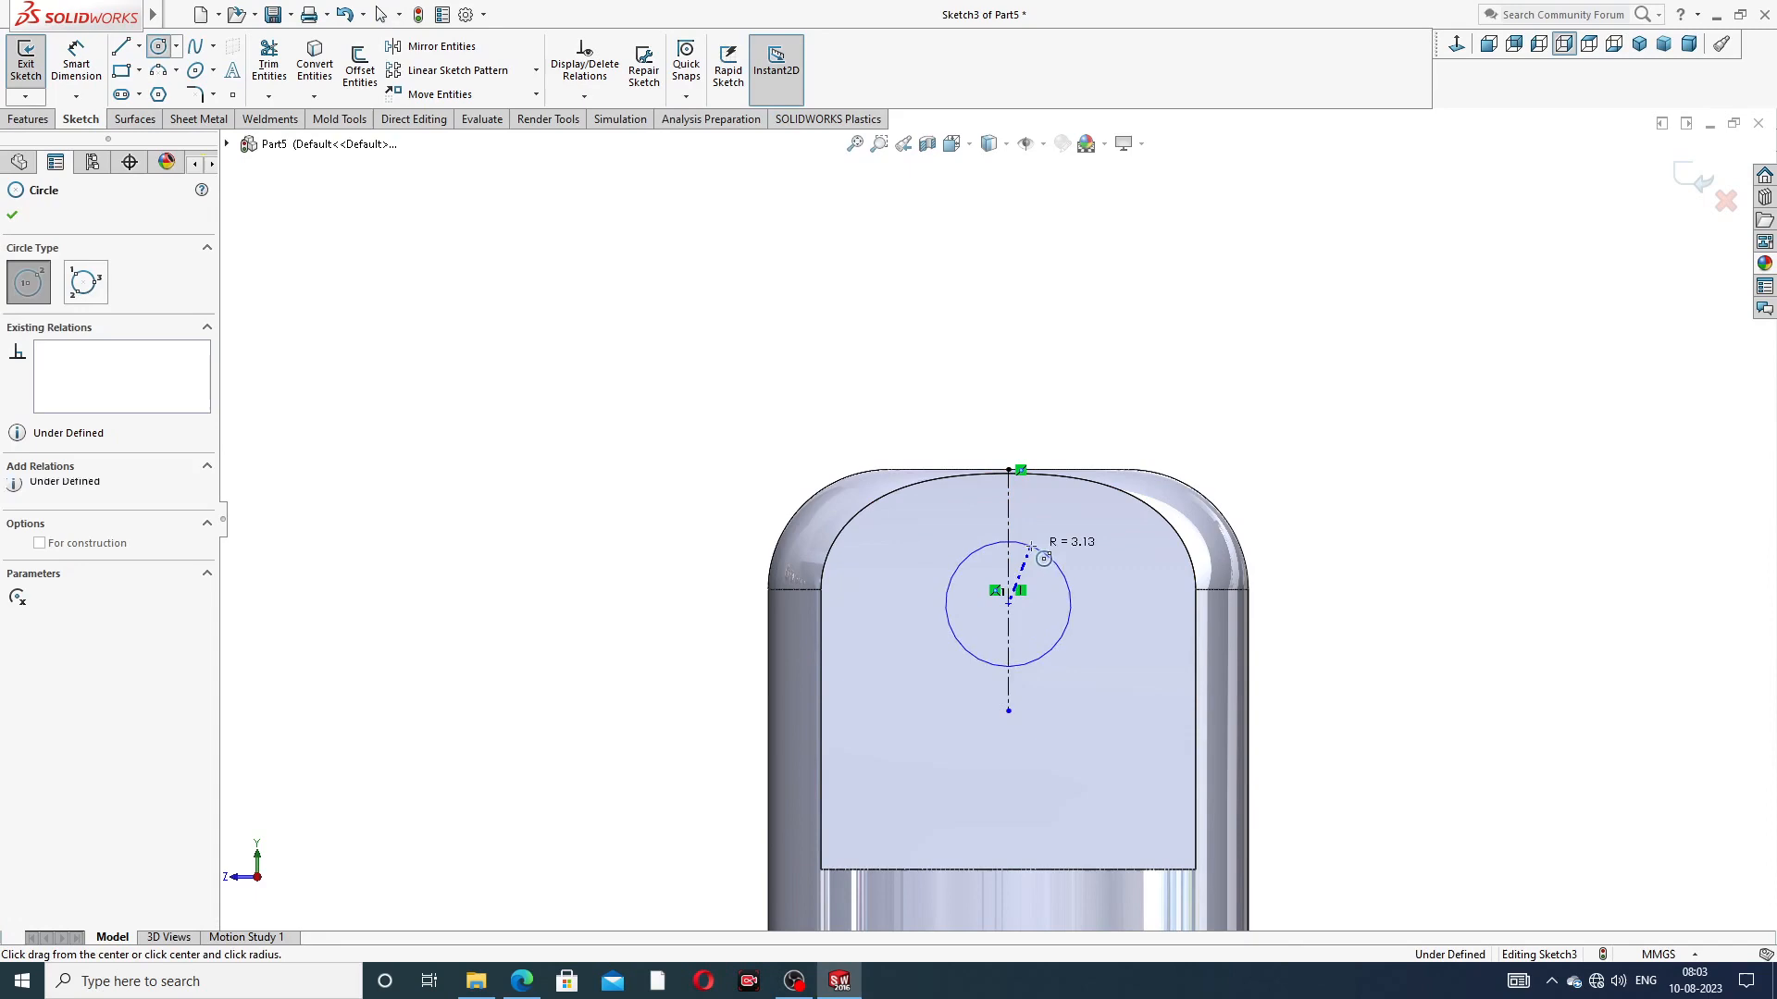
right_click(1147, 455)
click(1193, 465)
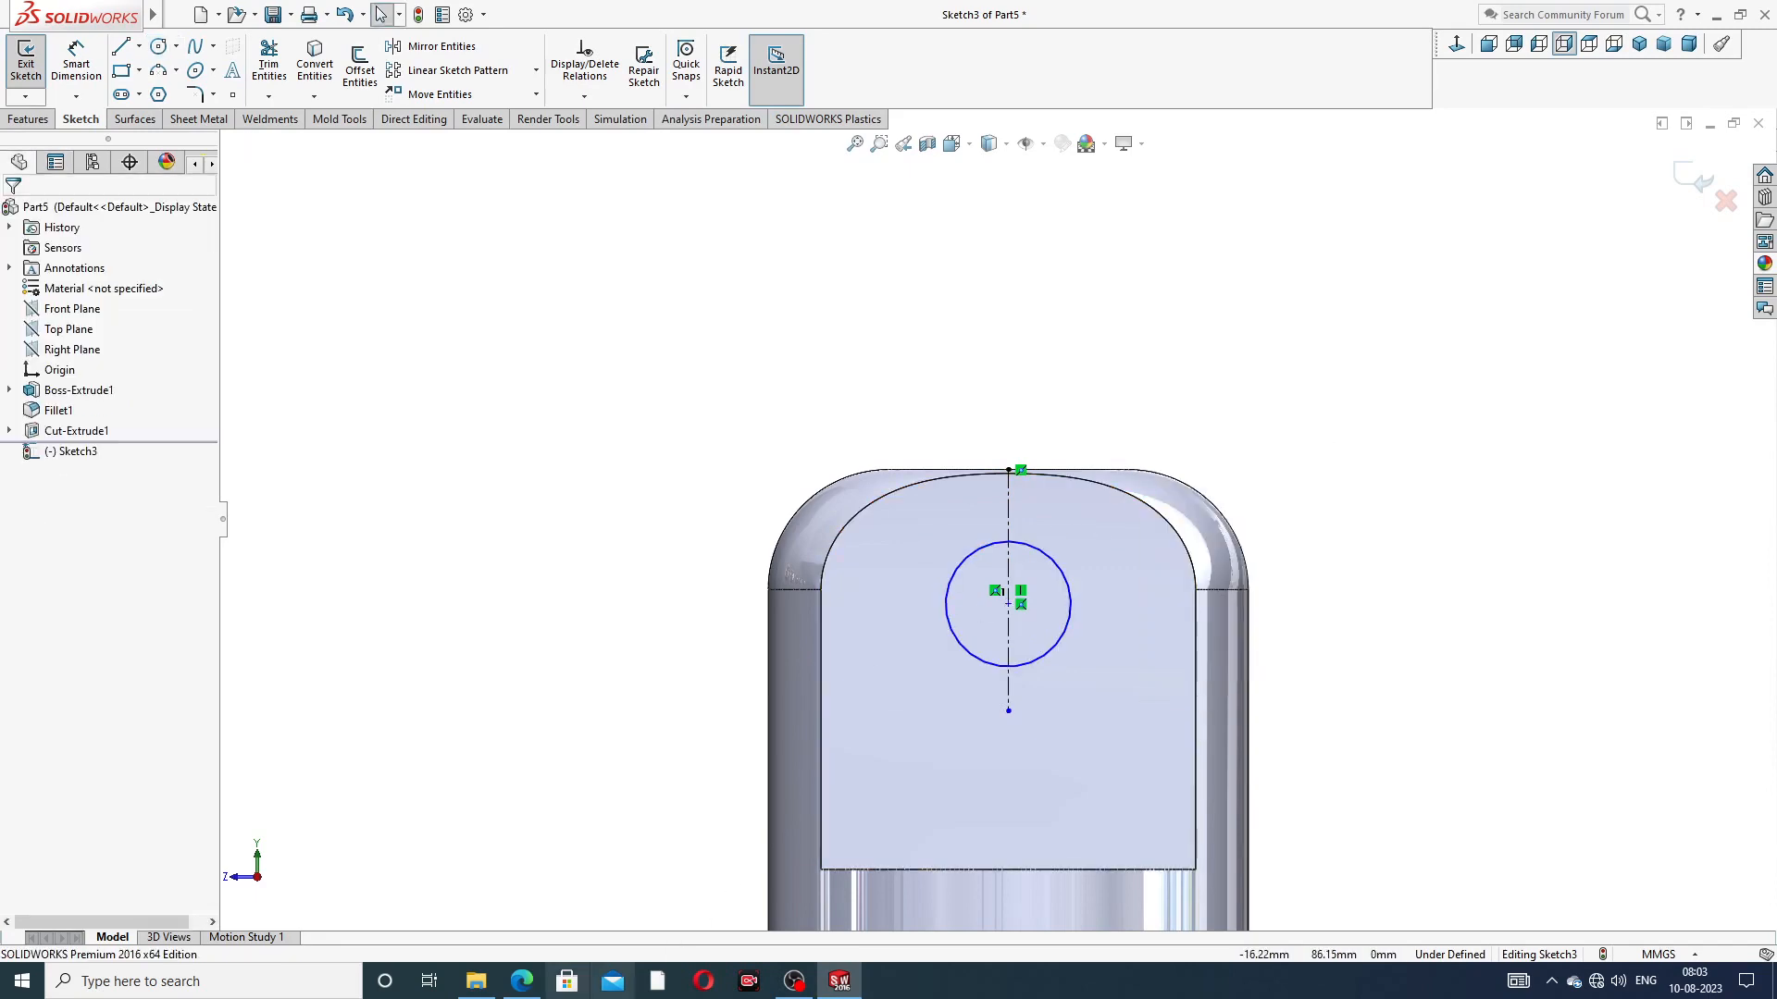
Check the hole size in the Top Rod PDF drawing and set the circle's diameter to 8 mm
click(524, 981)
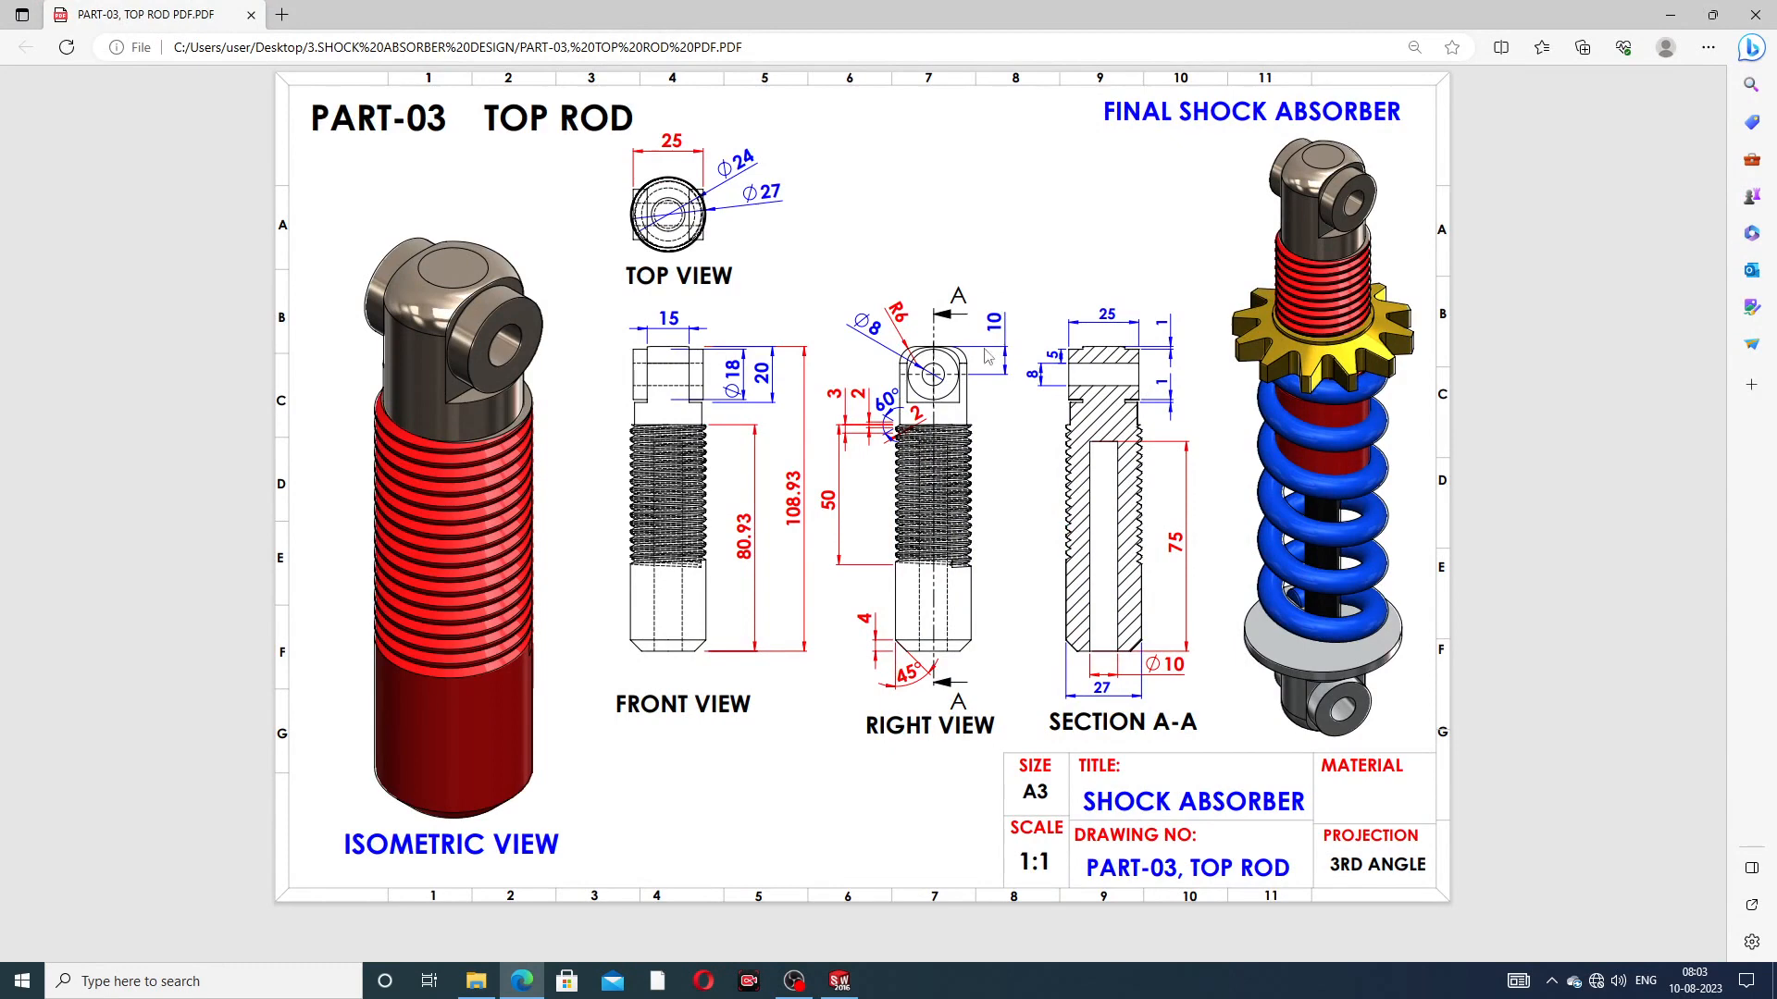
click(523, 981)
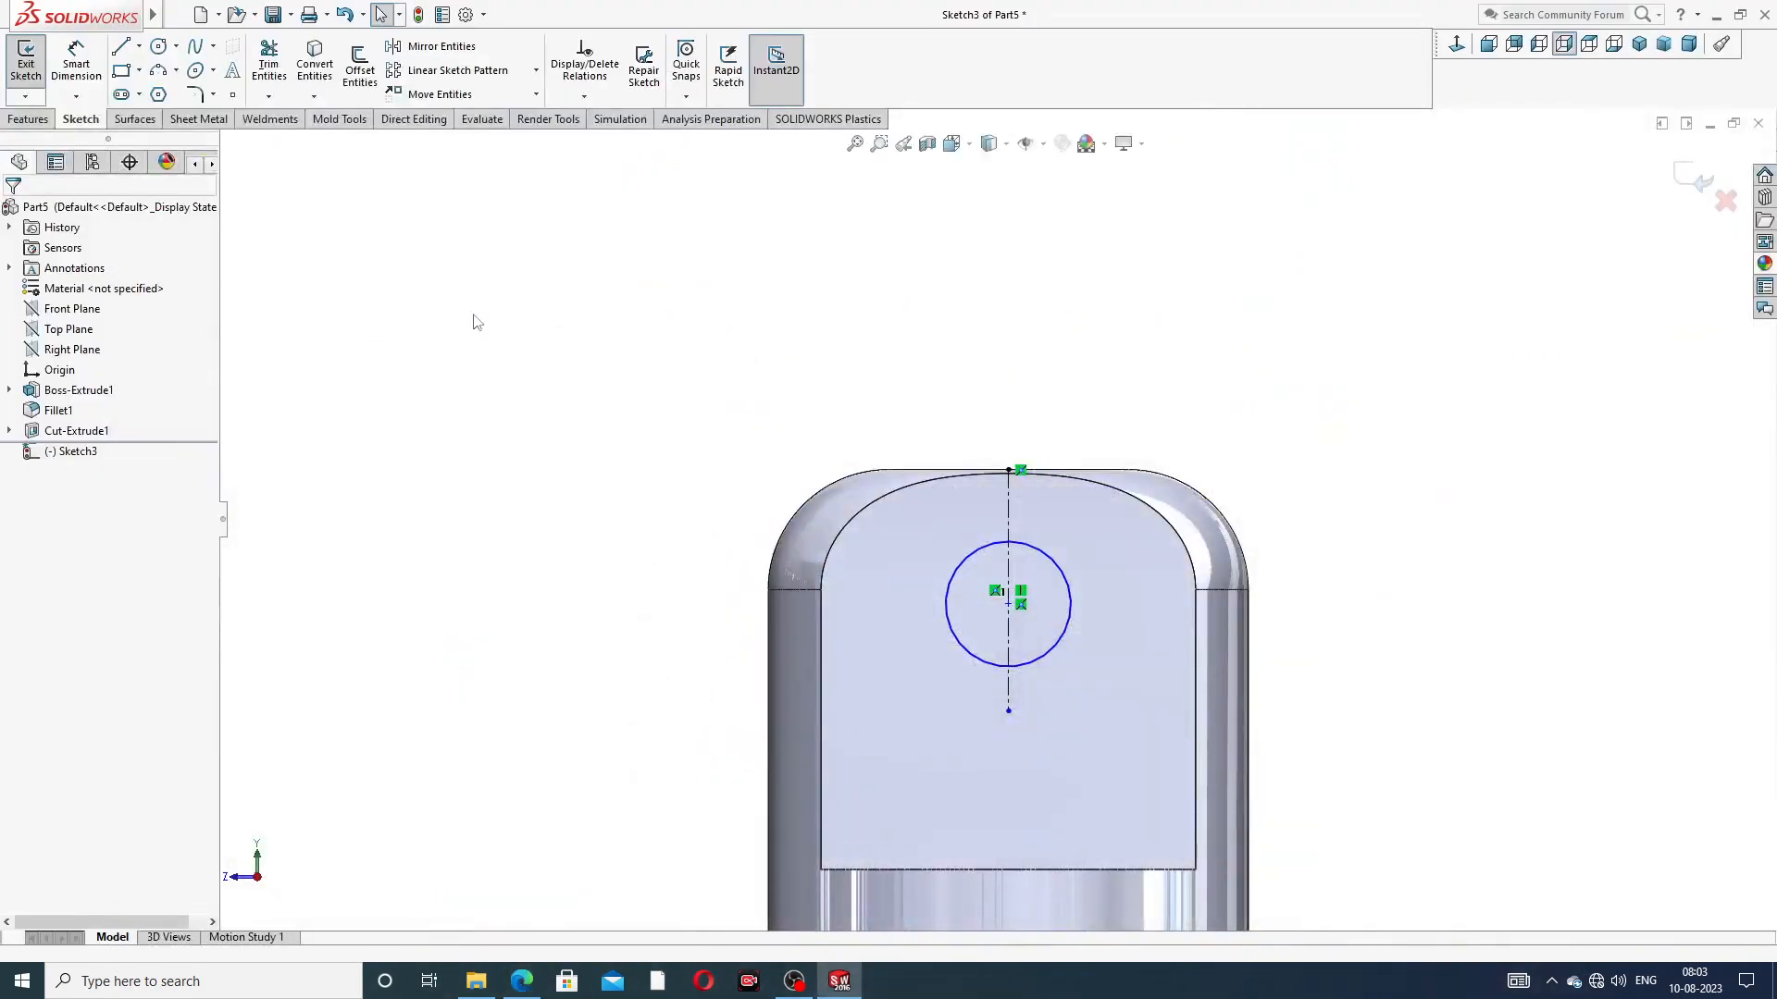
click(1052, 560)
click(1146, 421)
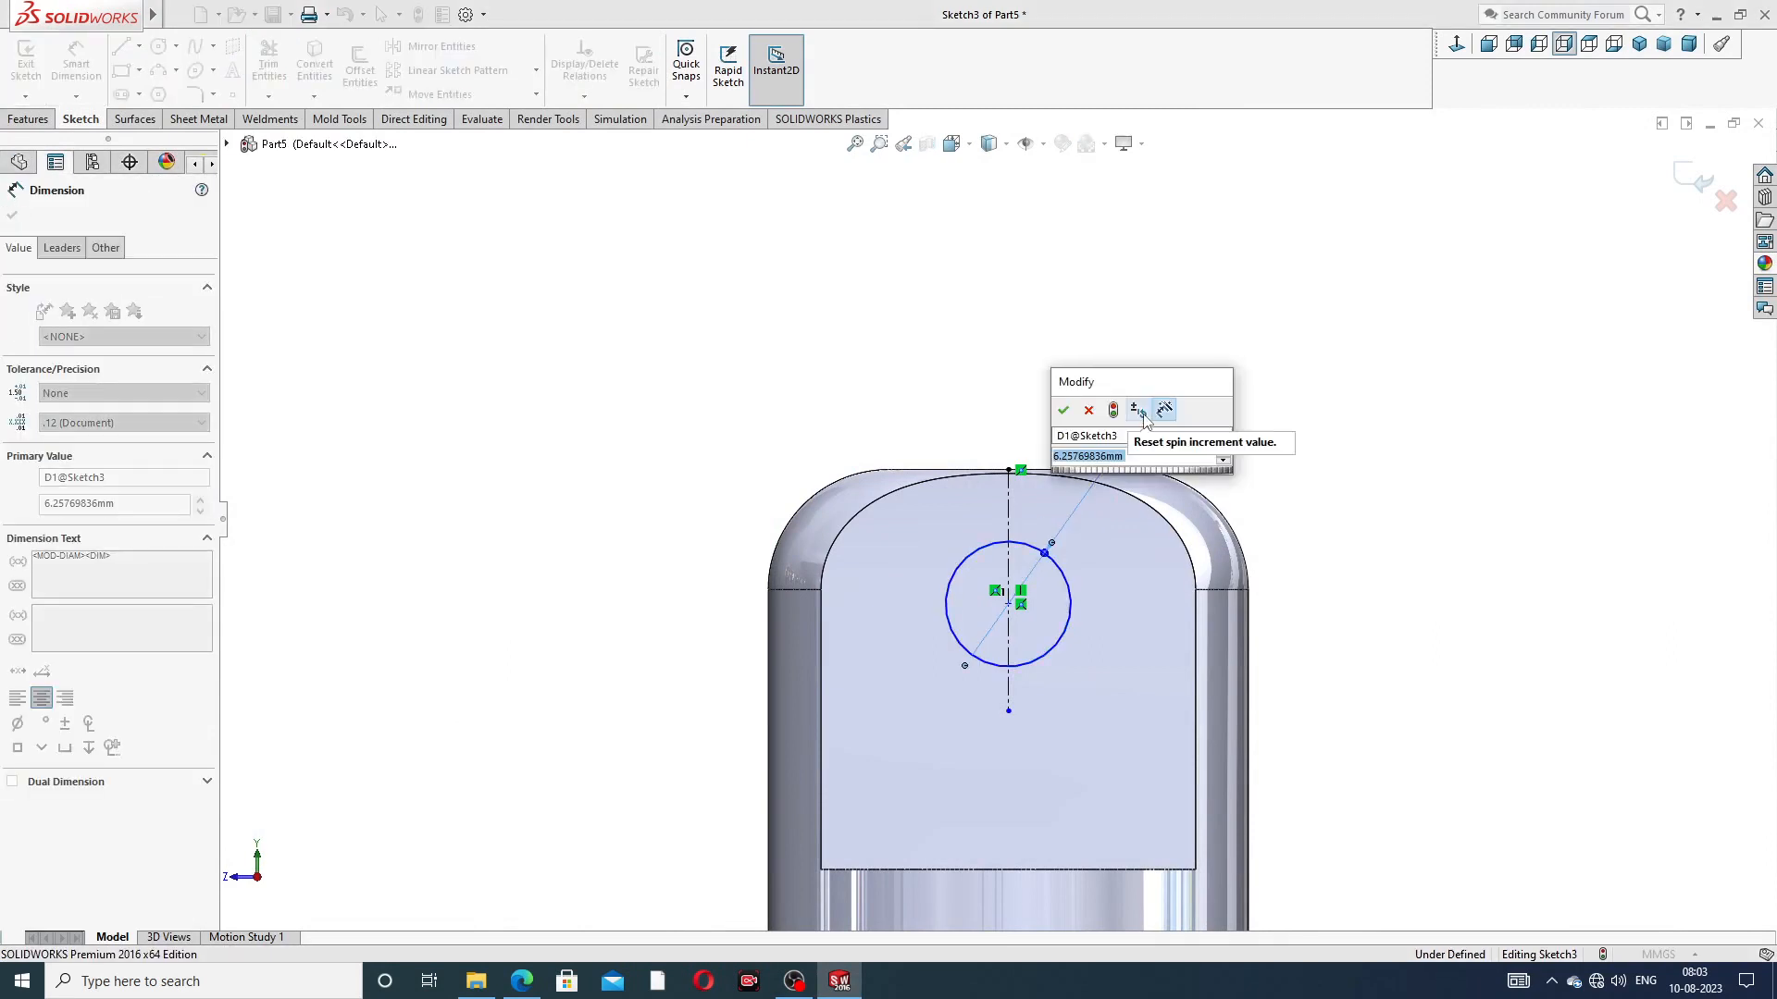
text(1)
key(BackSpace)
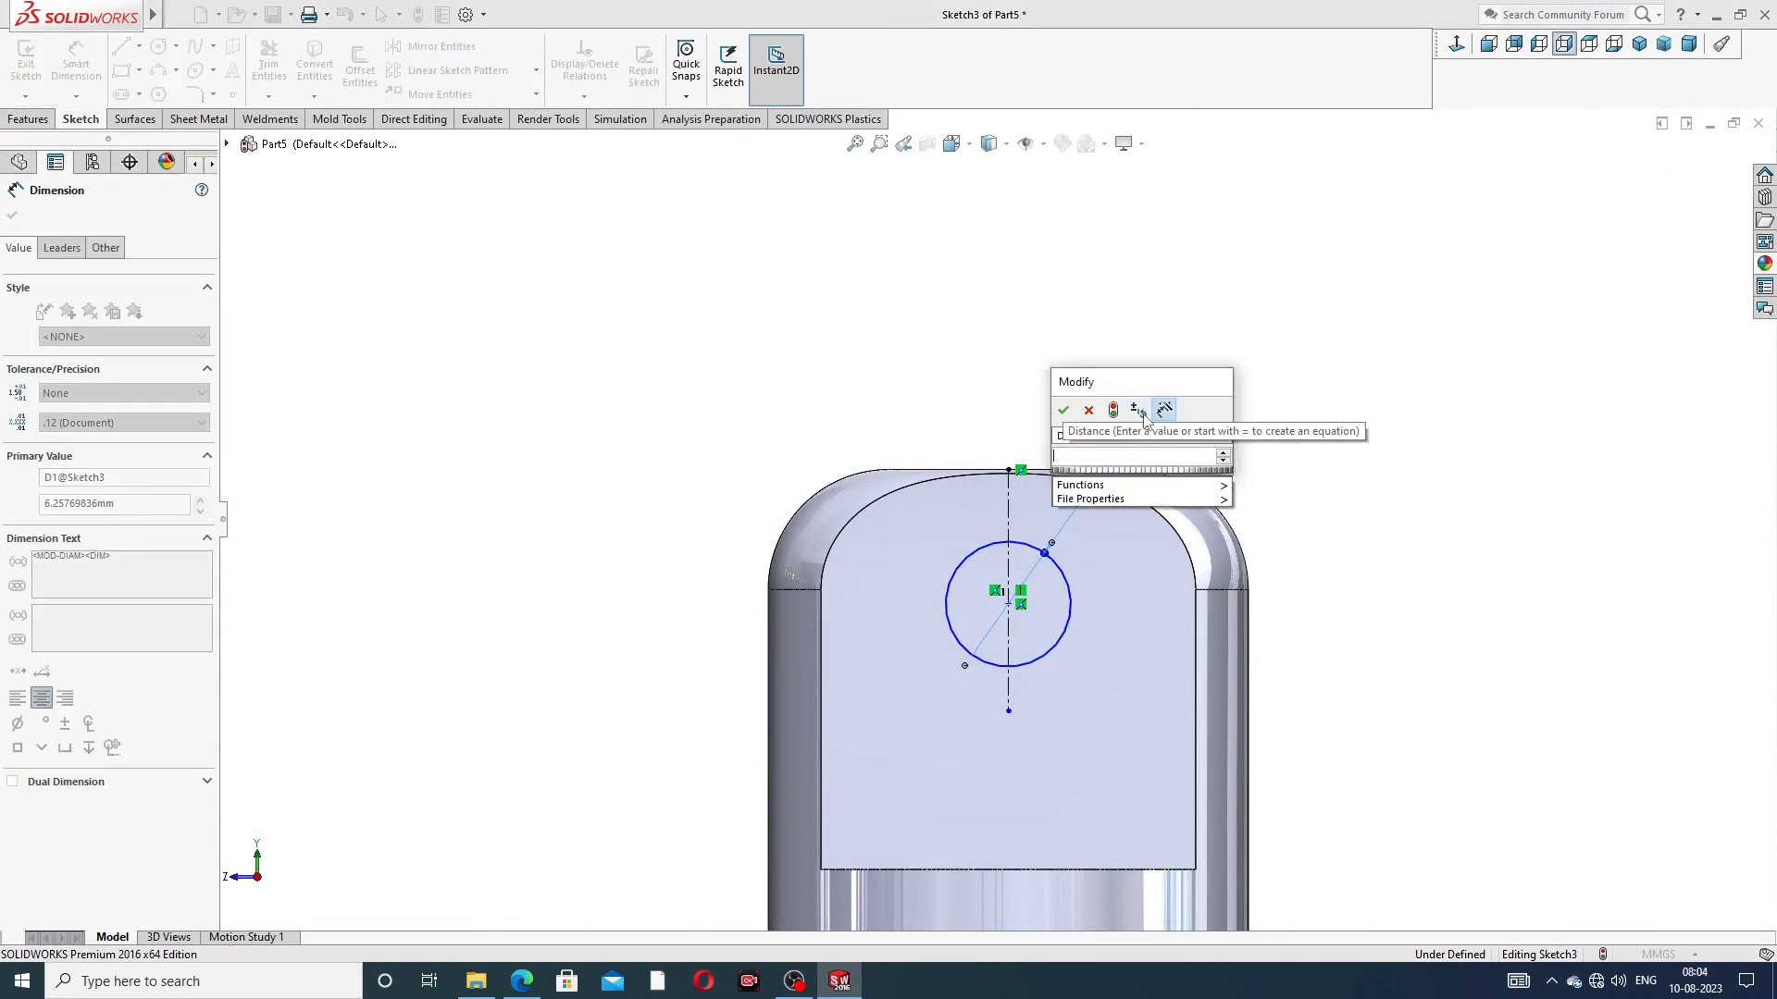
text(8)
key(Return)
click(1183, 351)
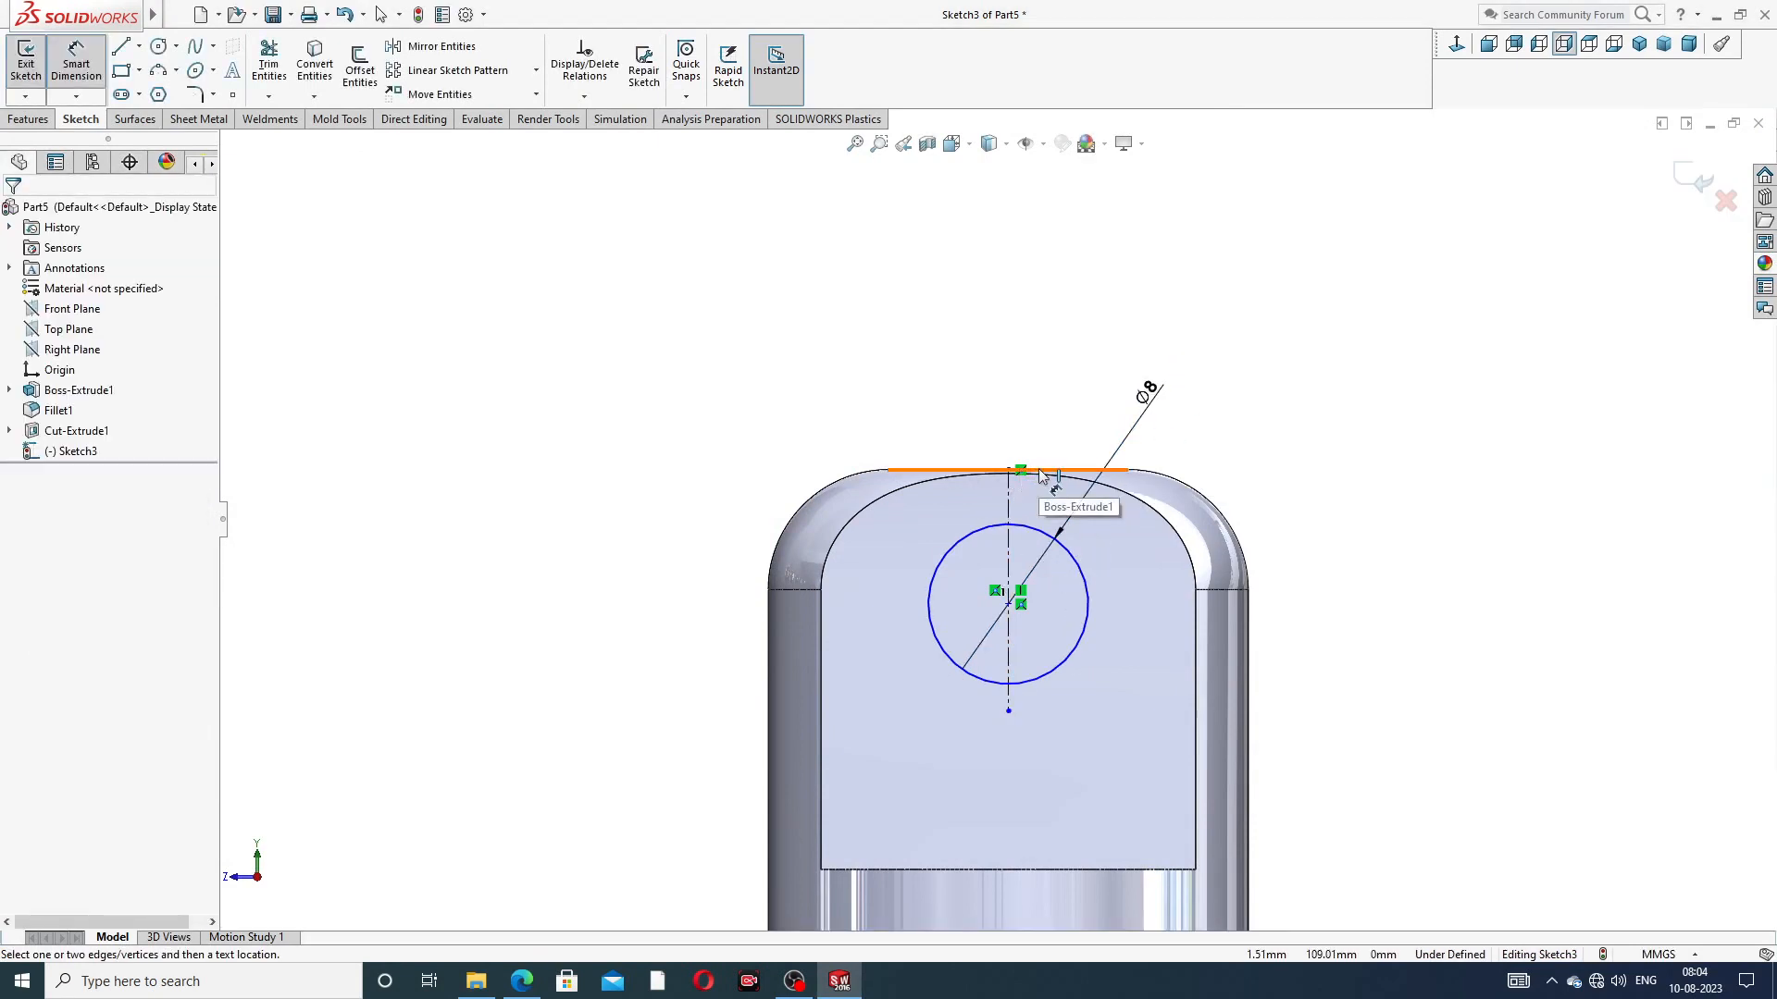
Dimension the distance from the rod head's top edge to the circle's center and set it to 10 mm
click(1040, 473)
click(1009, 605)
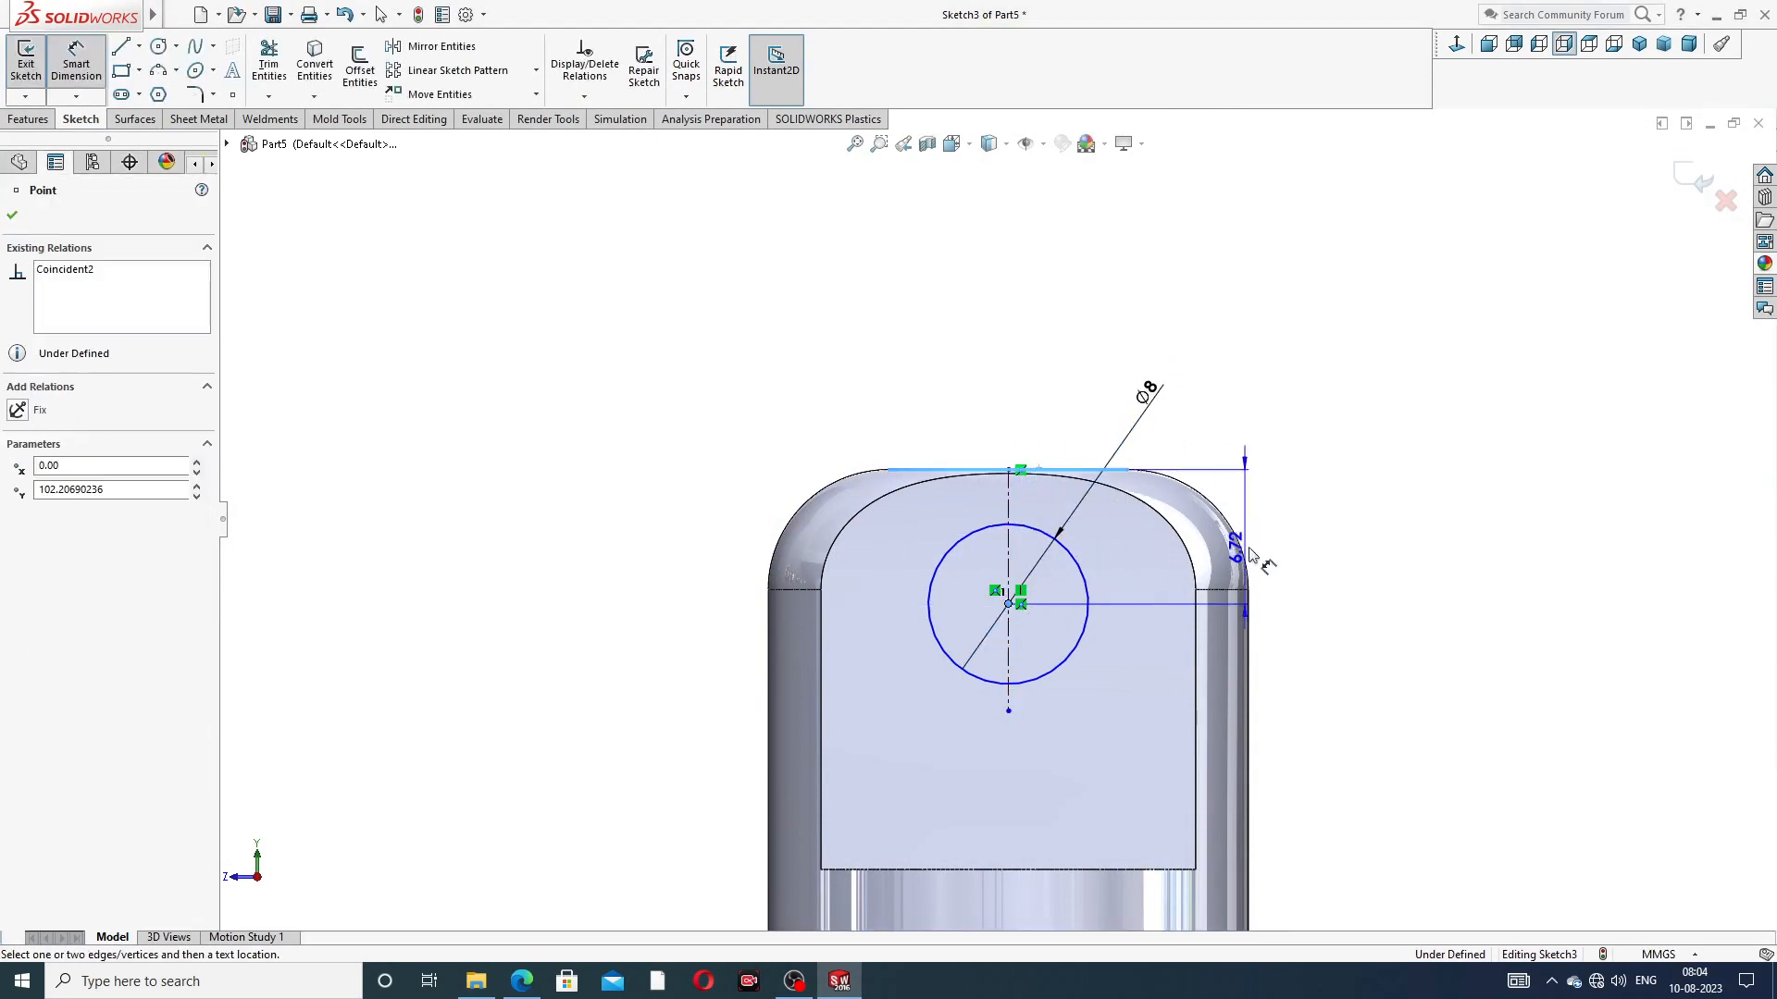
click(1260, 537)
text(10)
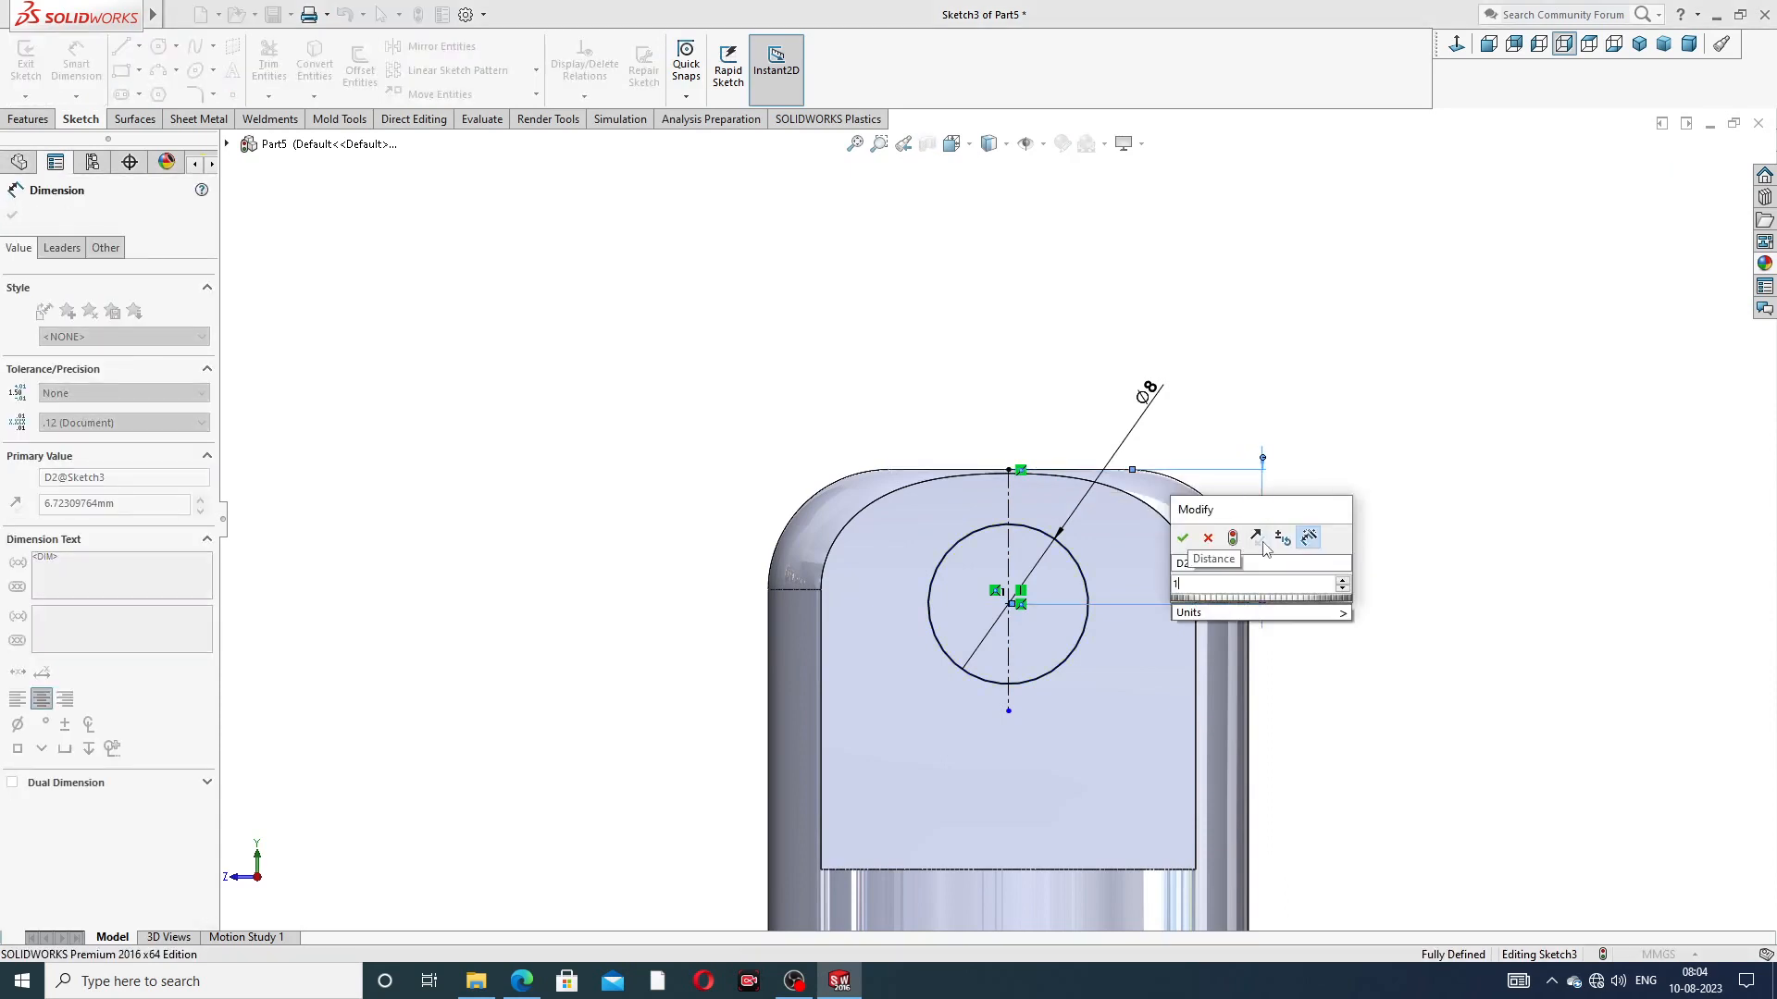
key(Return)
right_click(1296, 319)
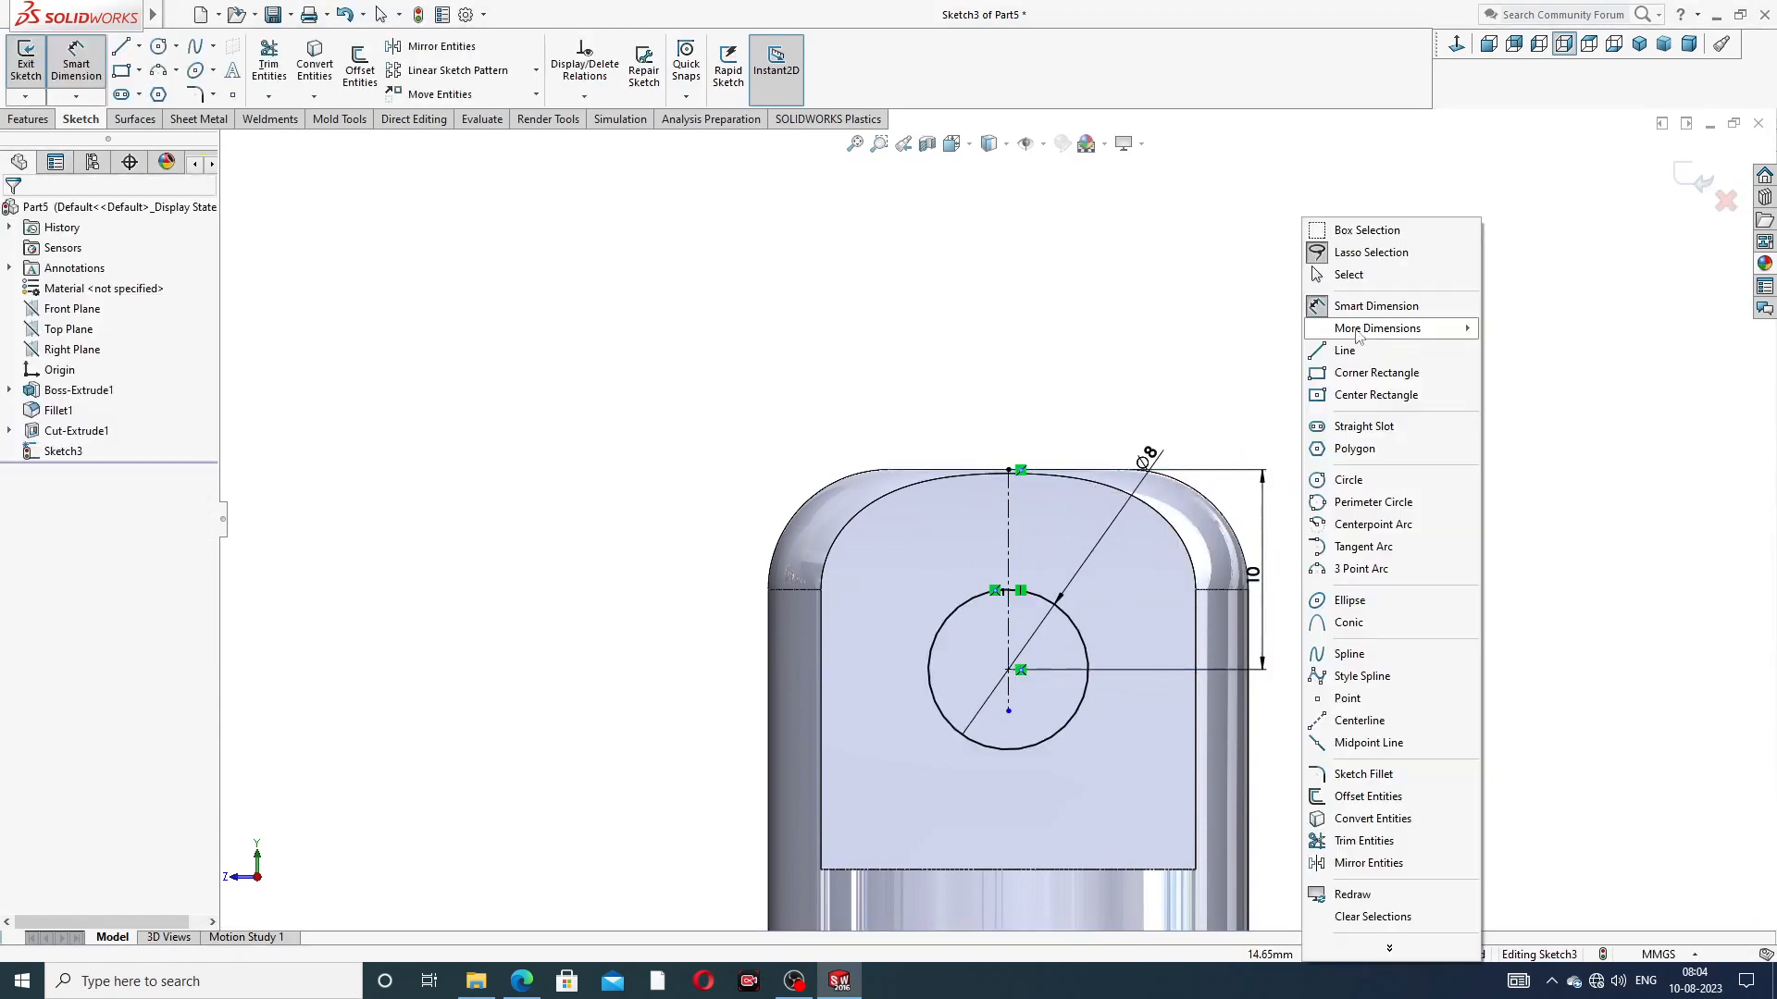
click(1346, 275)
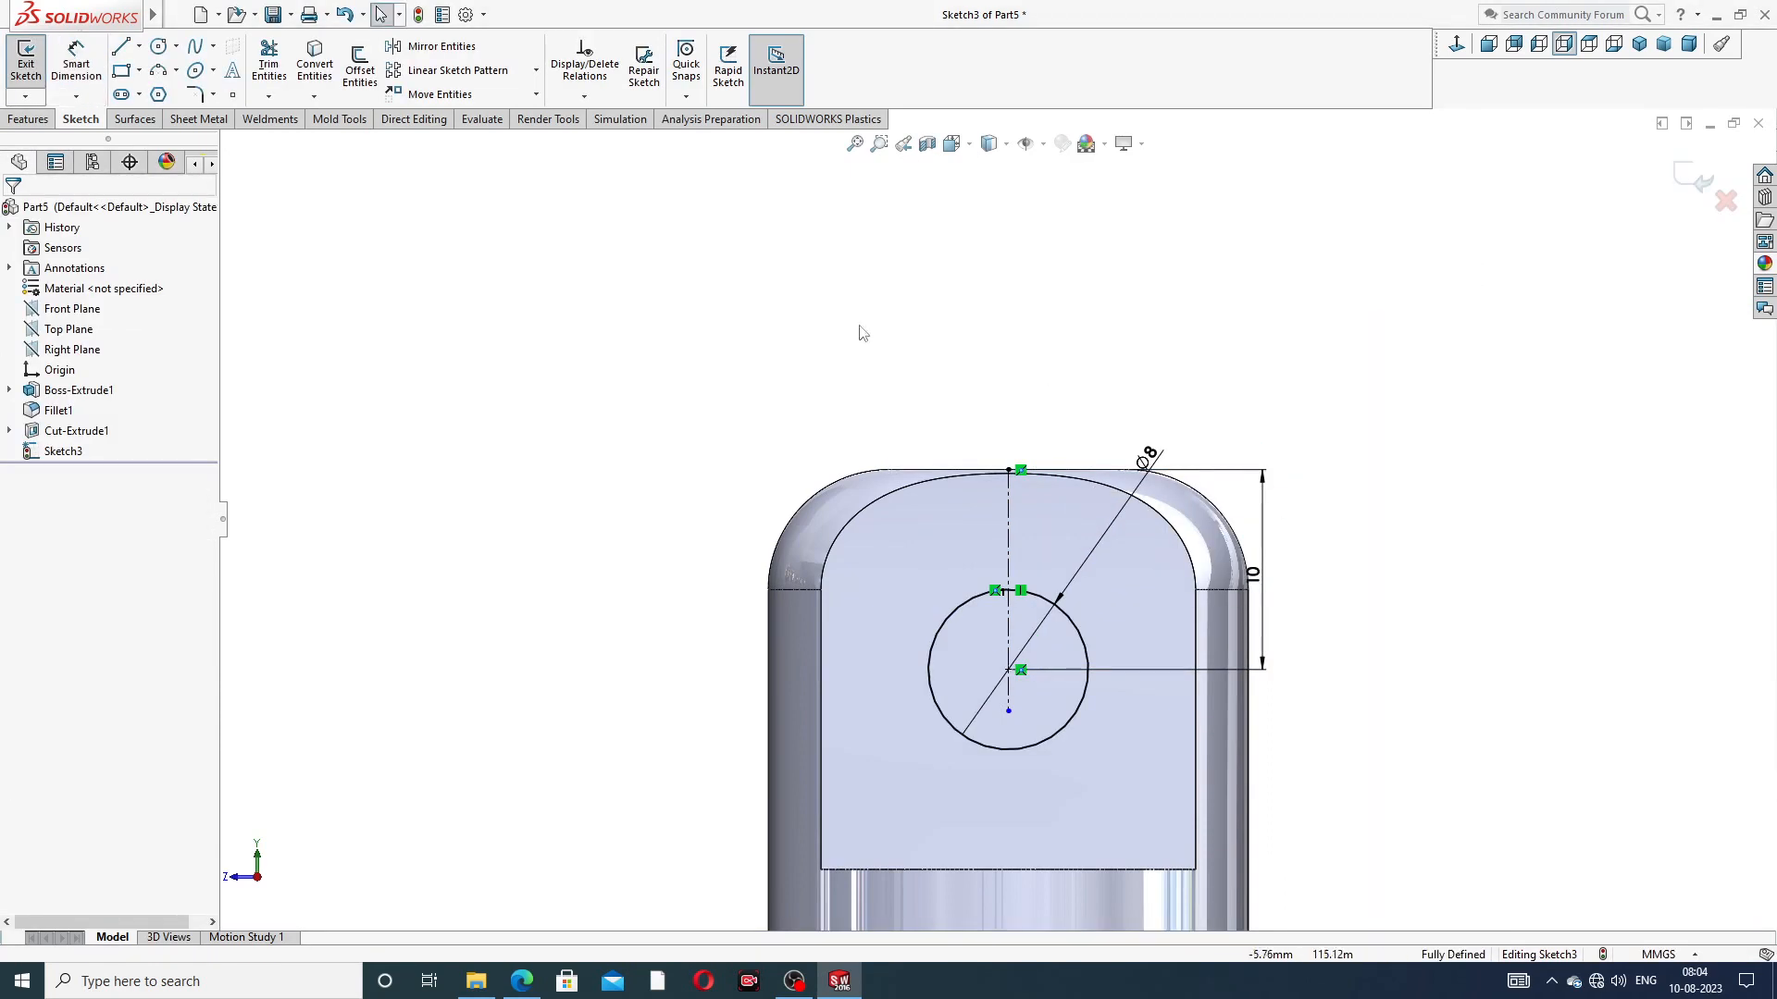
Cut-extrude the 8 mm circle Through All - Both to make the cross hole in the rod head
click(28, 119)
click(269, 74)
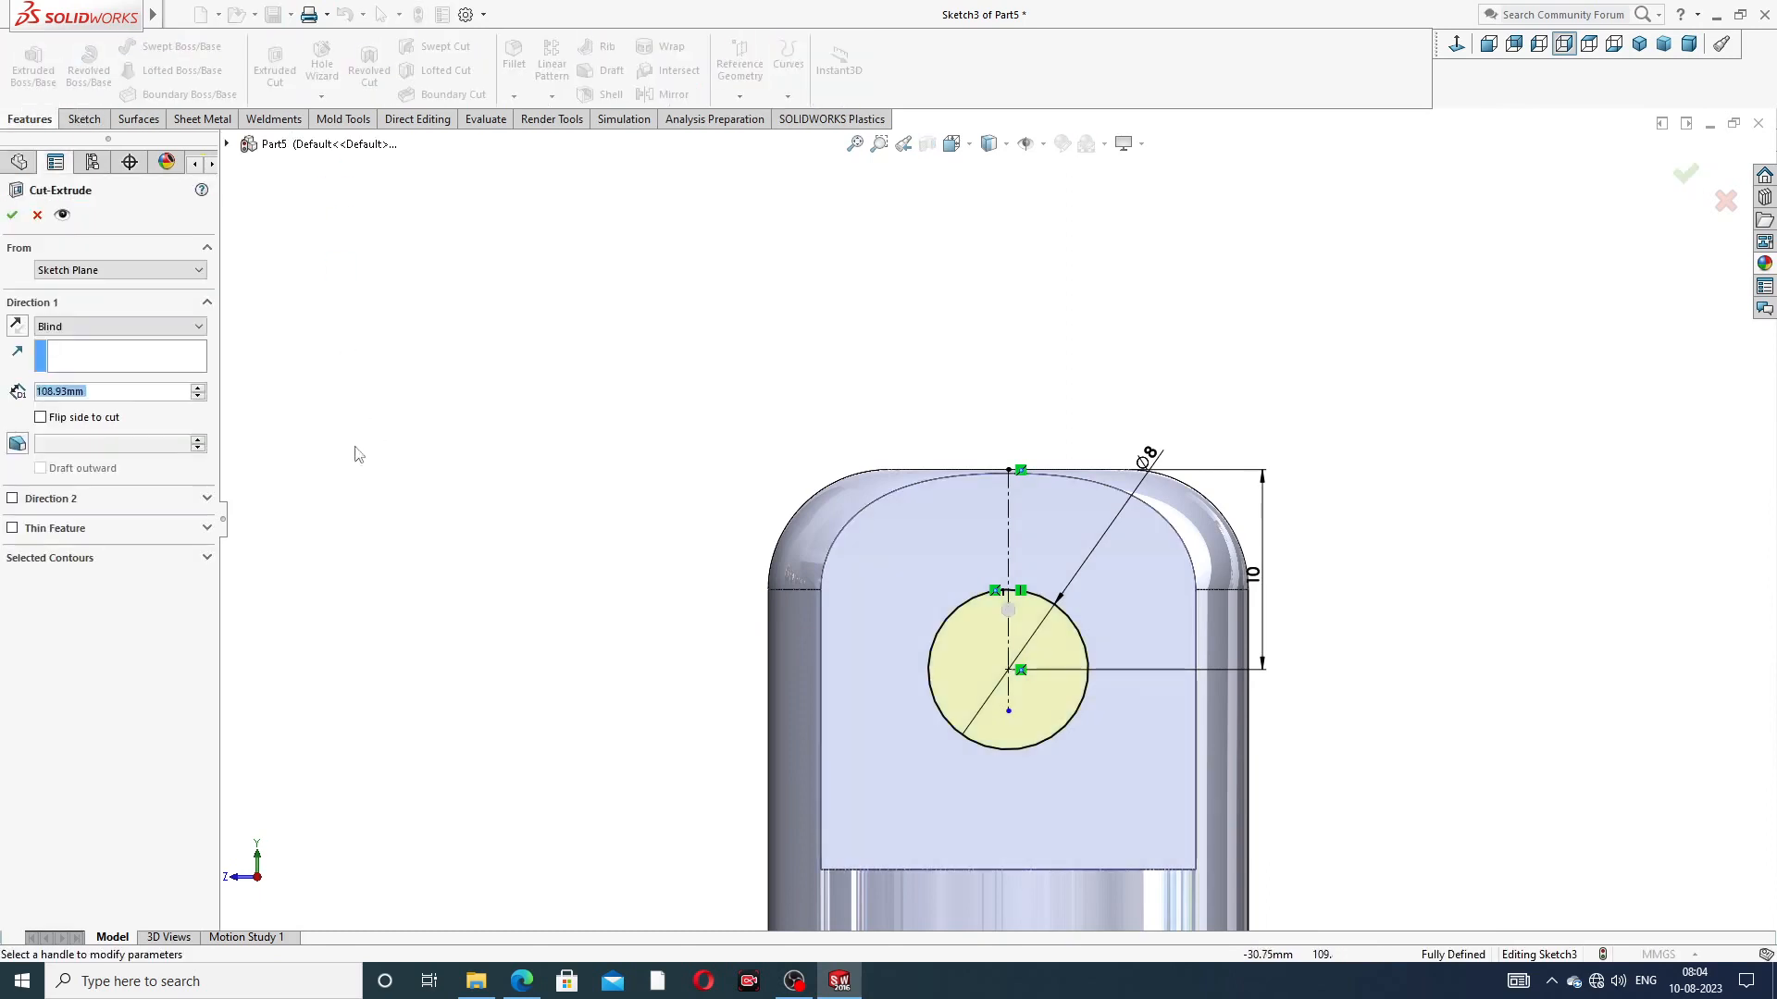
click(130, 326)
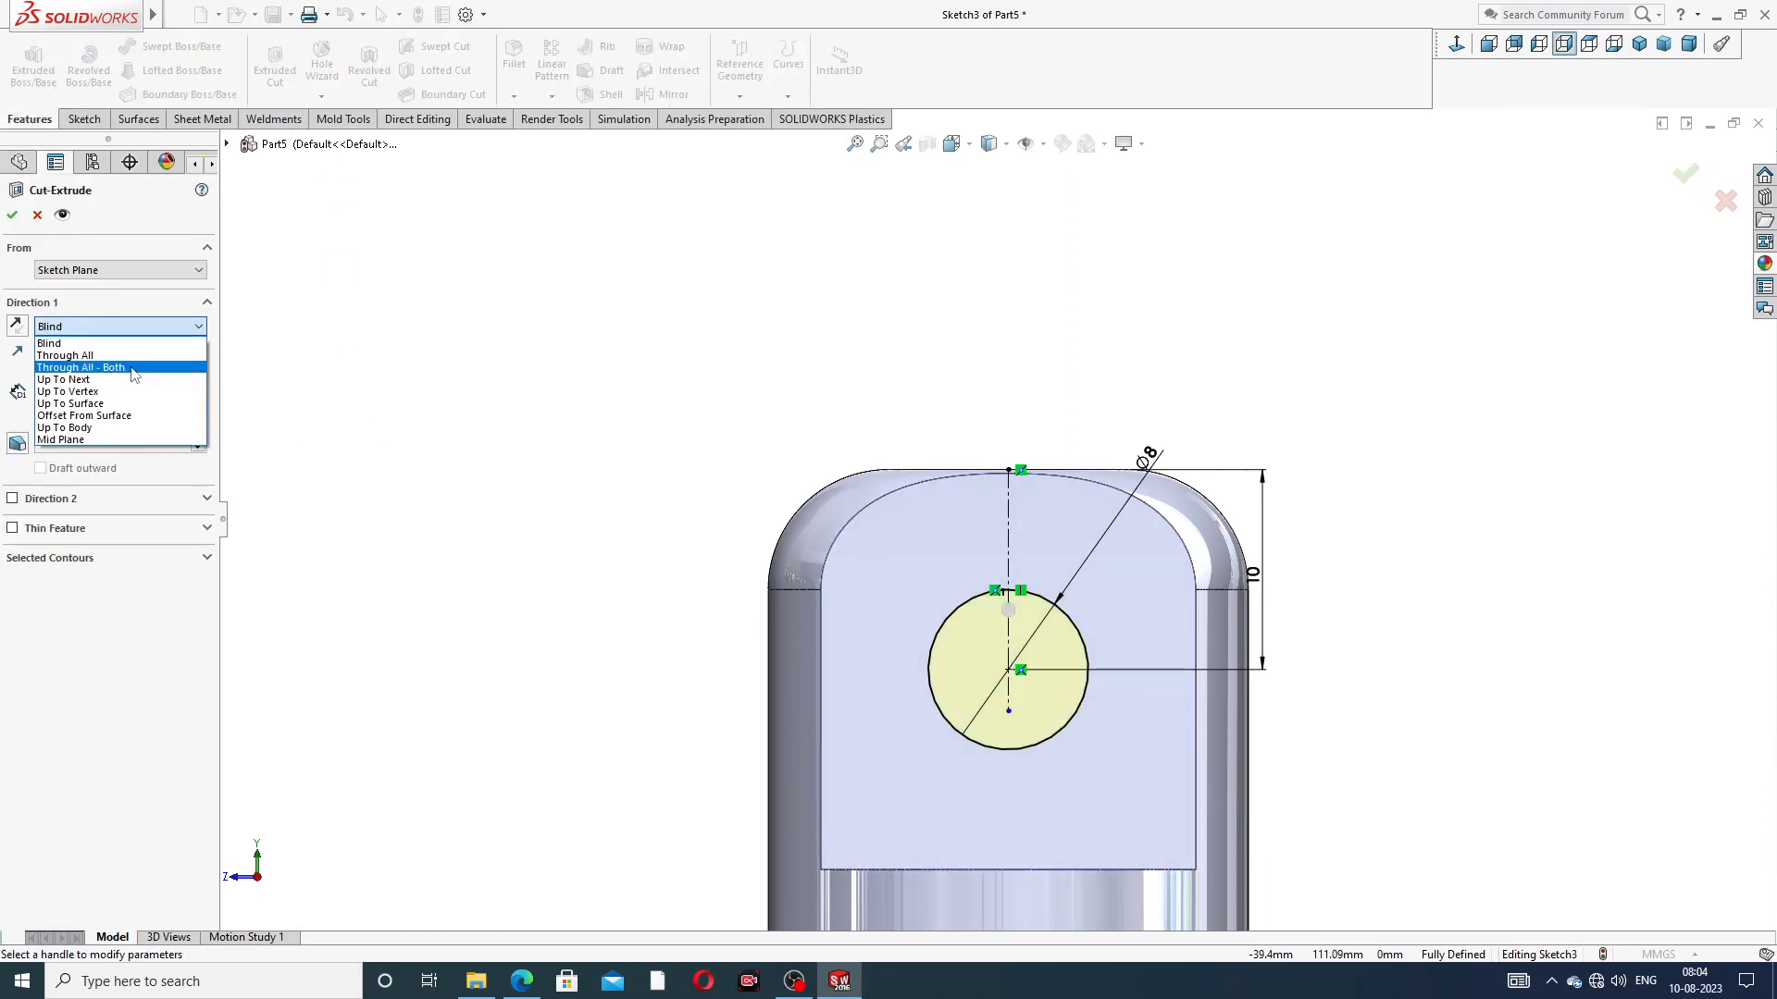
click(129, 367)
middle_drag(436, 546, 546, 611)
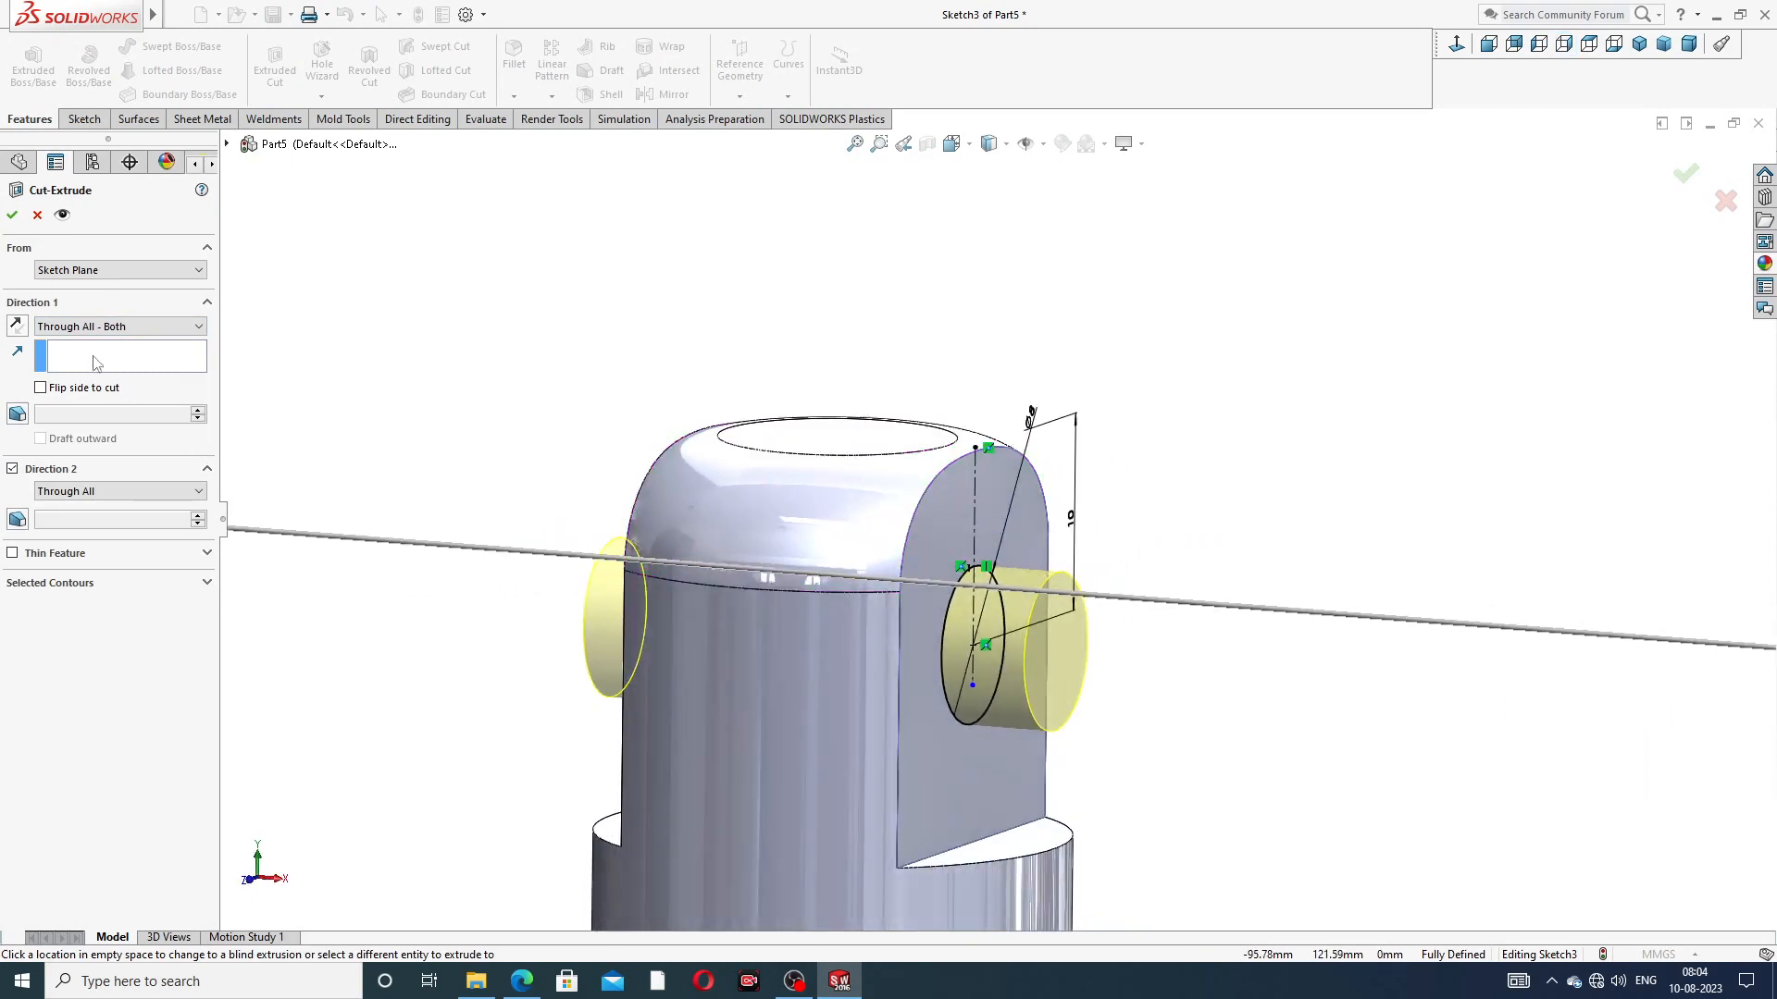
click(12, 214)
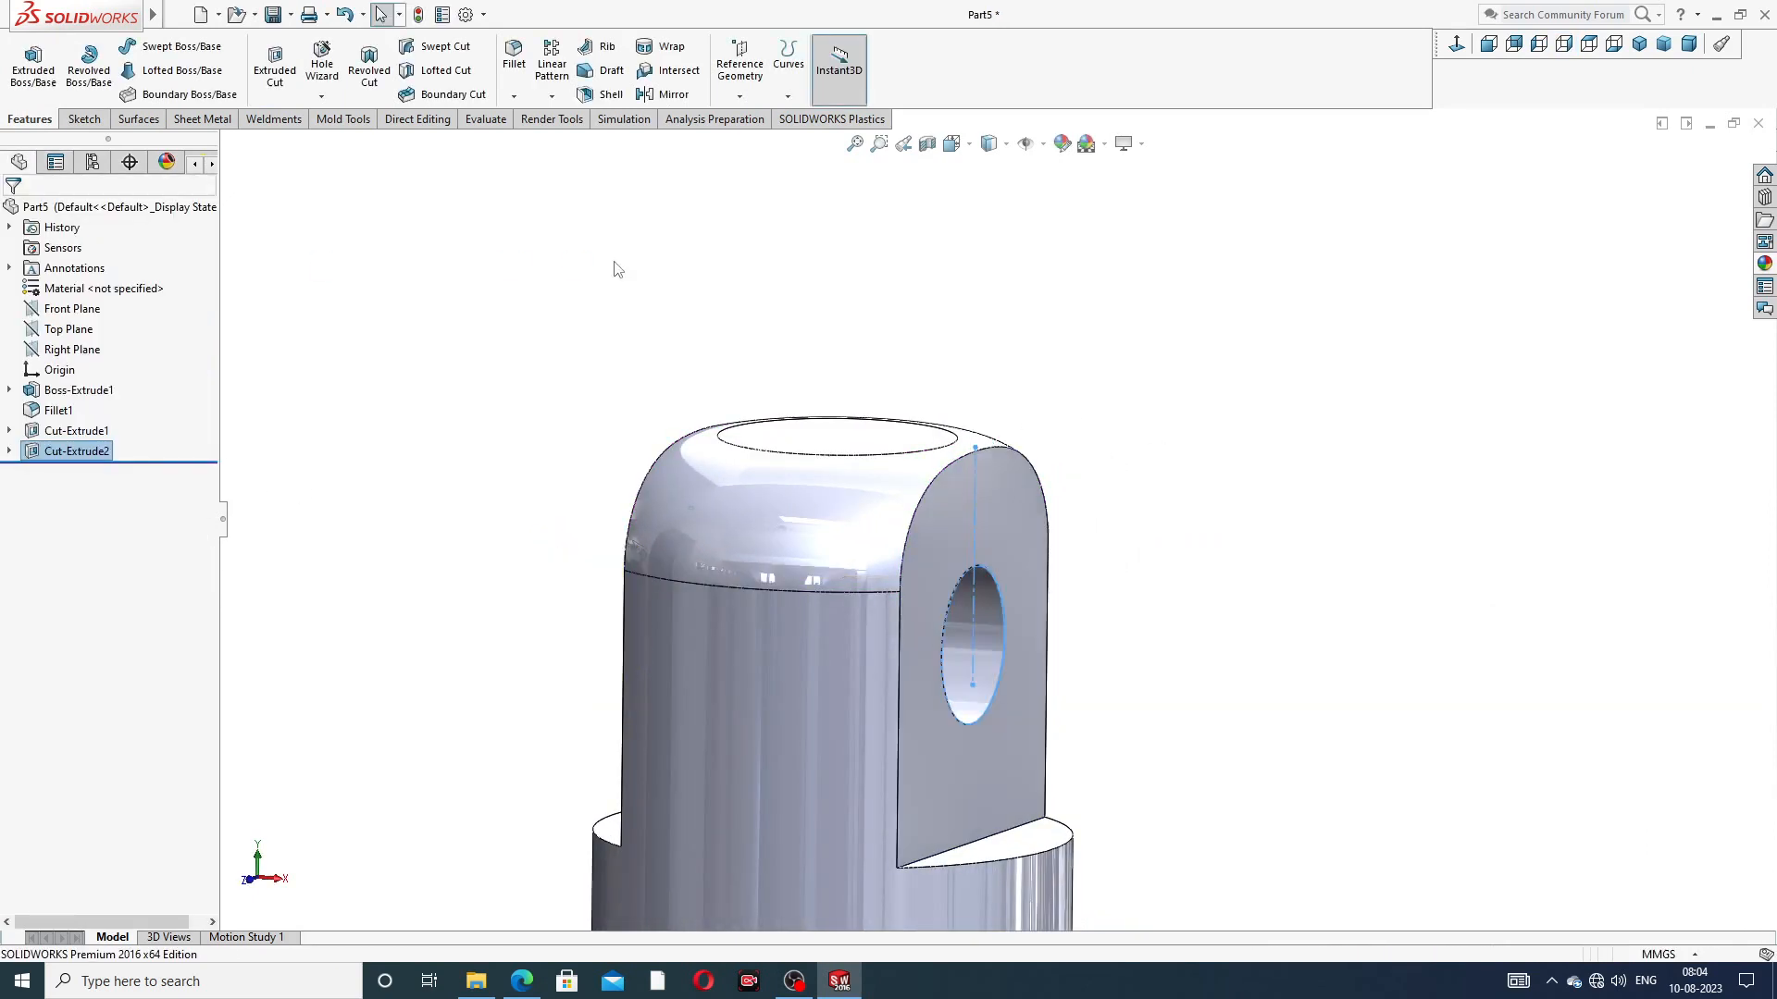
Check the head bosses in the Top Rod PDF drawing and start a sketch on the Right Plane, viewed normal to it
scroll(807, 305, up, 3)
middle_drag(1085, 432, 1008, 500)
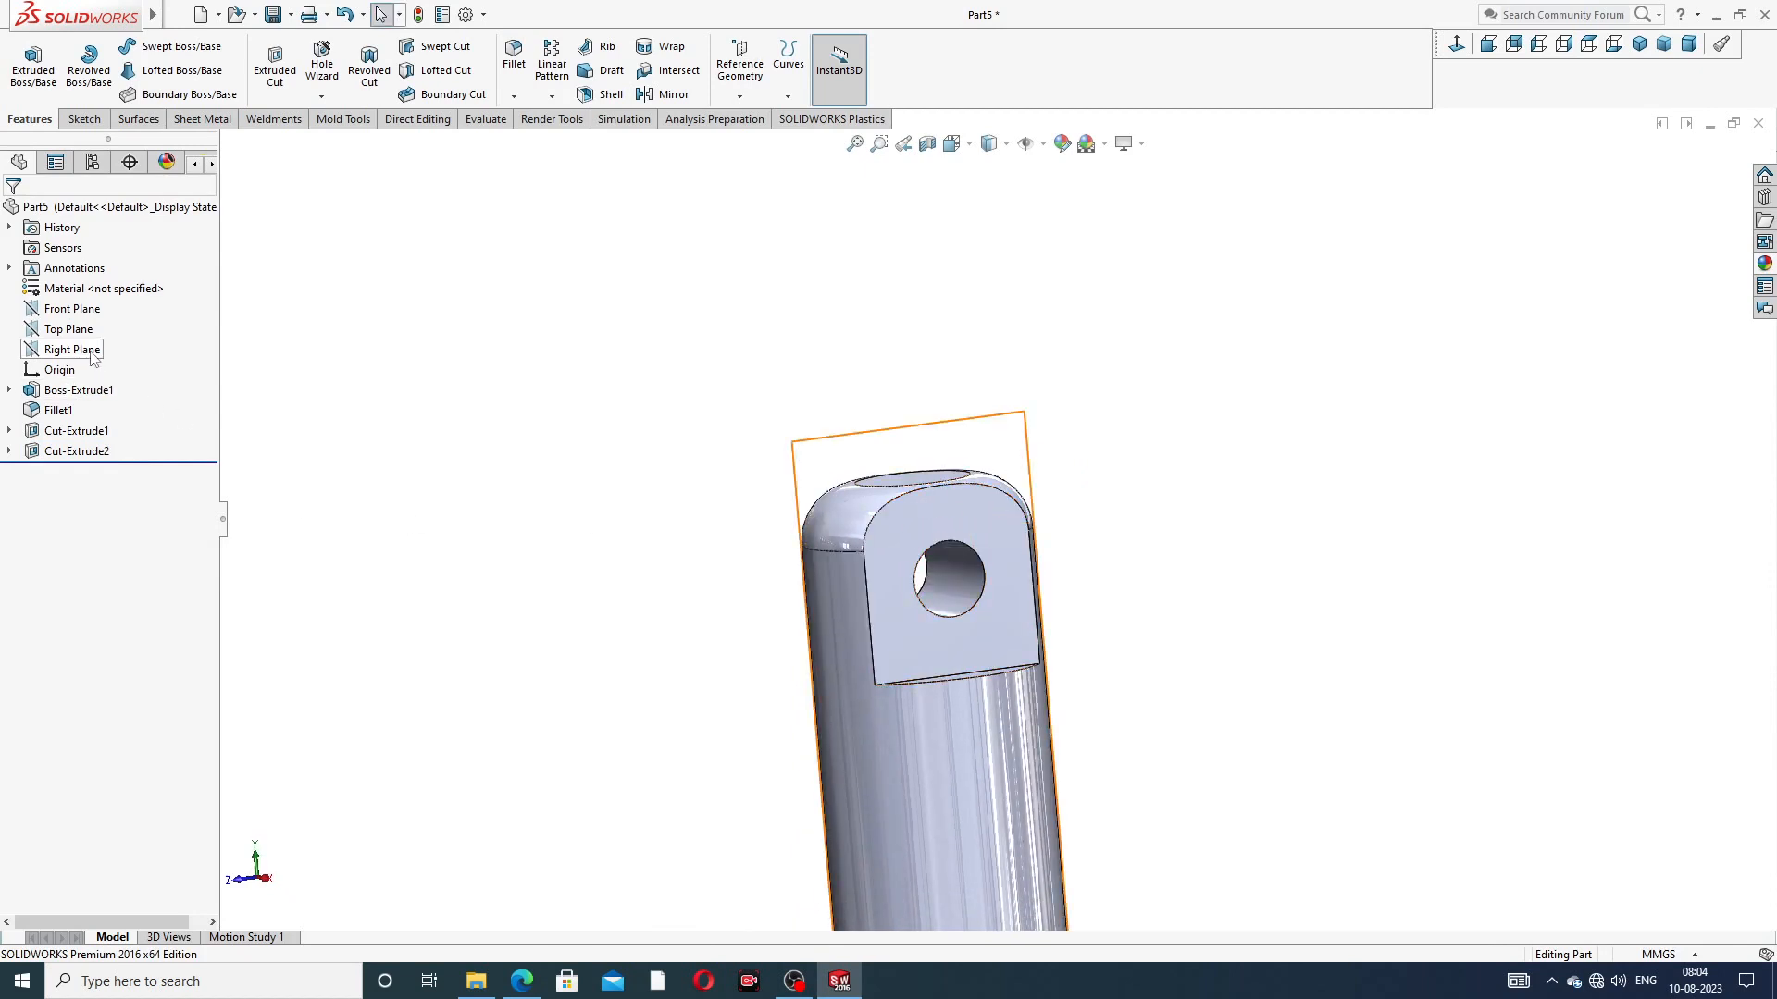
mouse_move(713, 623)
middle_down()
mouse_move(1012, 642)
mouse_move(968, 731)
mouse_move(964, 675)
mouse_move(995, 597)
mouse_move(1014, 710)
mouse_move(981, 758)
middle_up()
click(521, 981)
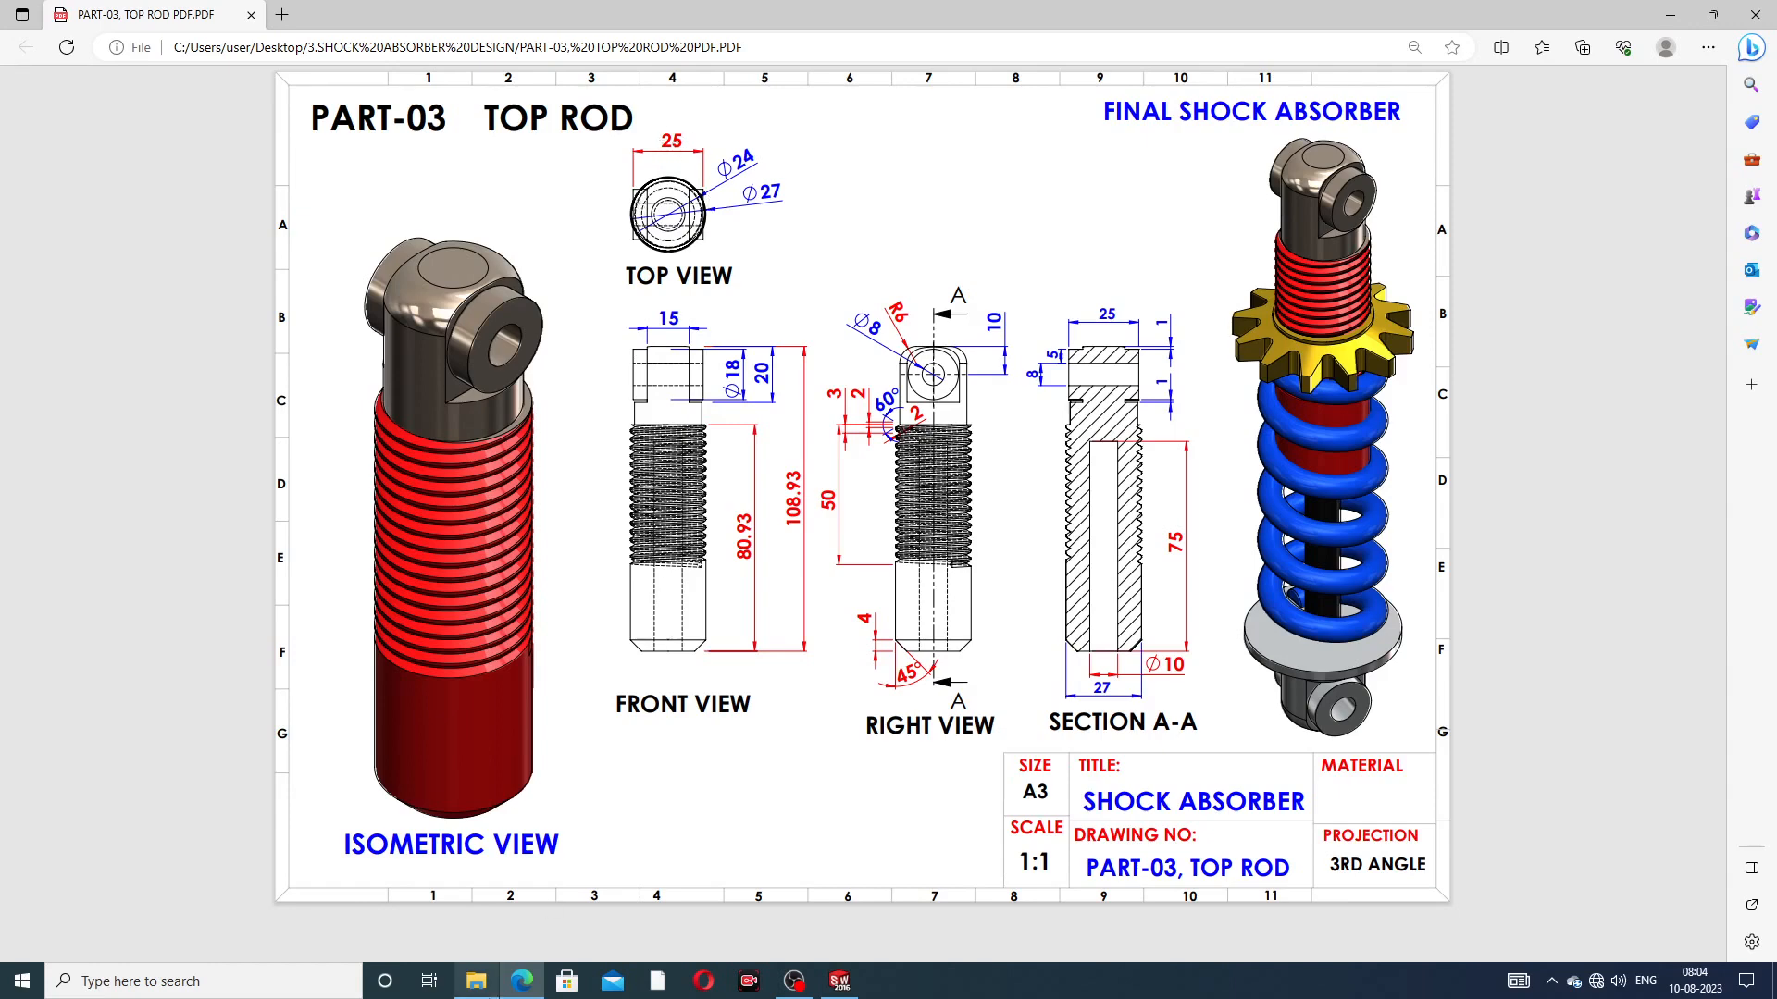
click(521, 981)
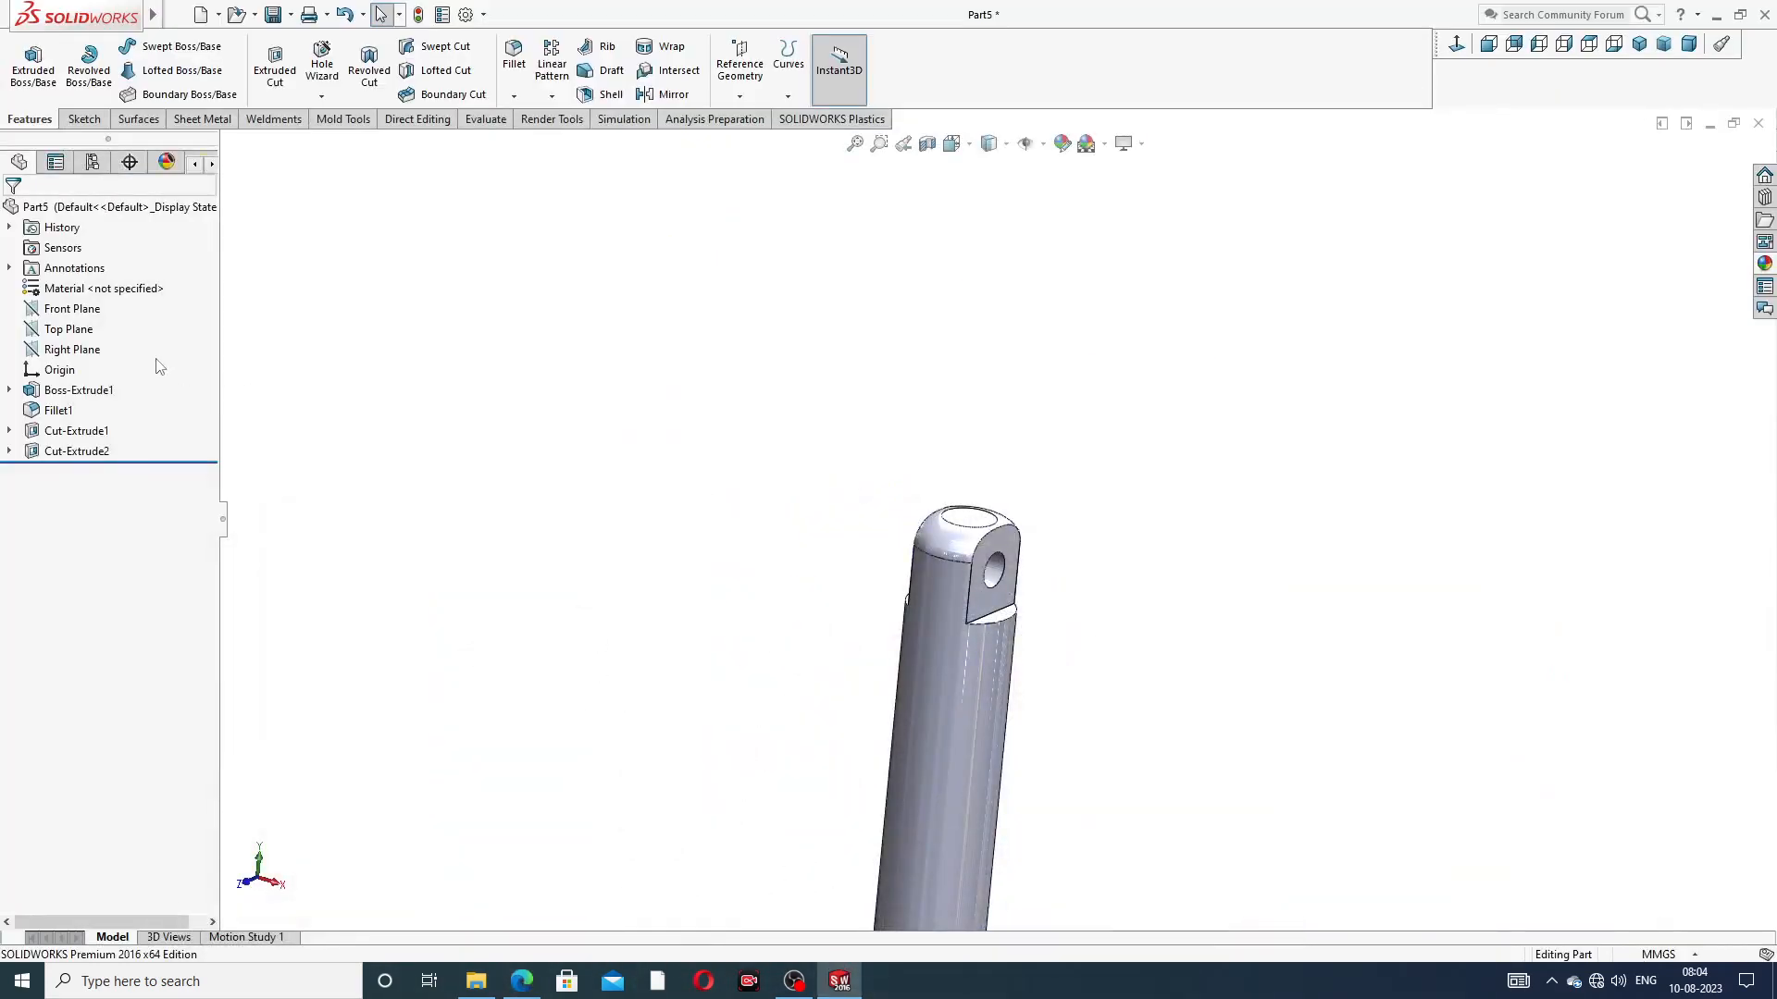
click(92, 350)
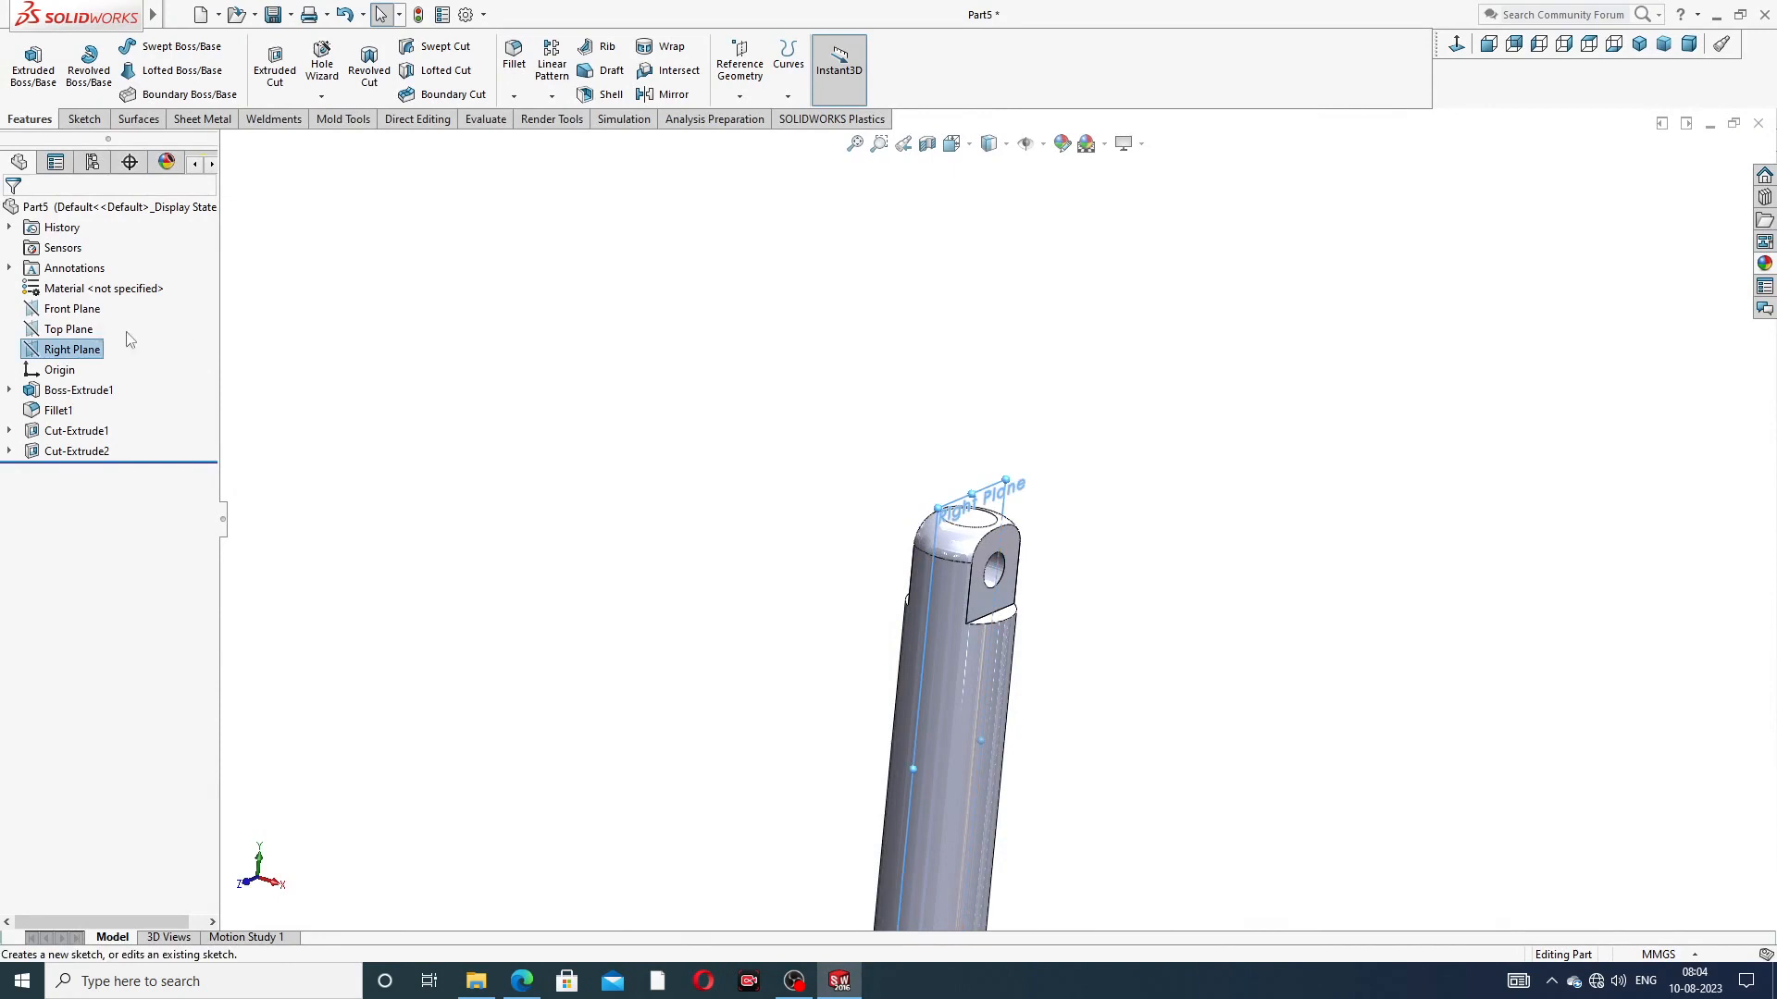
click(127, 333)
click(1457, 46)
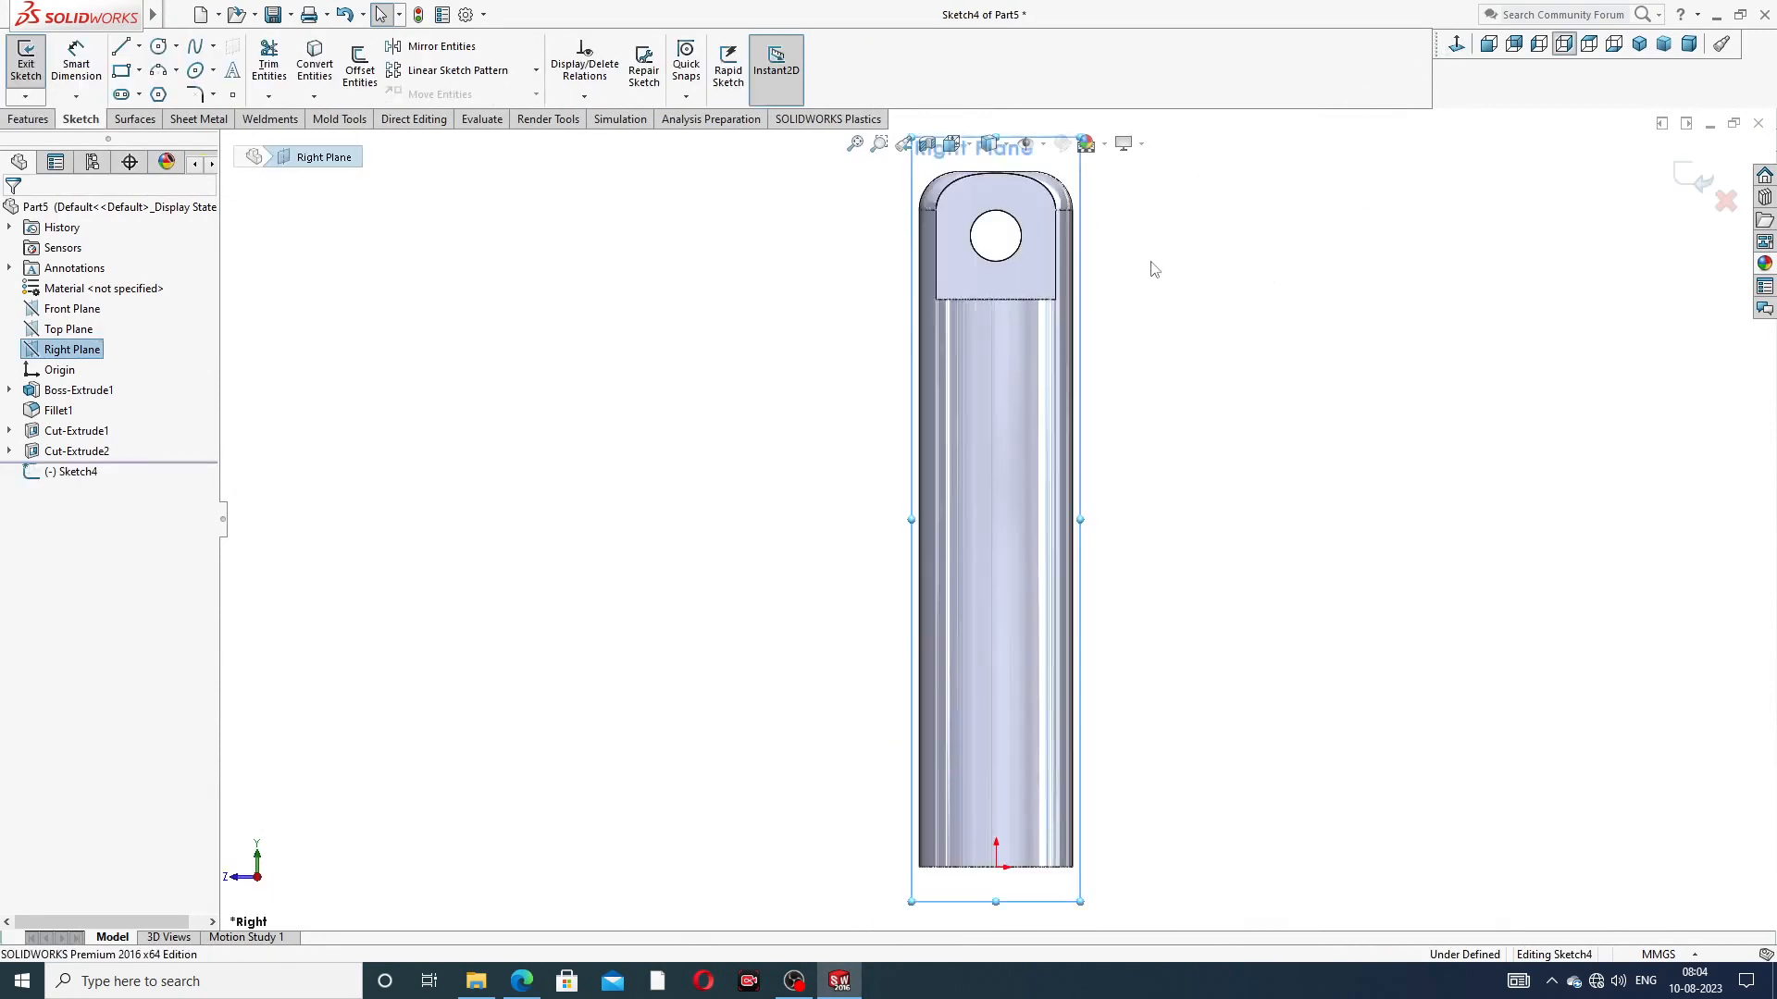
Sketch a circle of about 16.5 mm diameter centered on the rod head's cross hole
click(176, 47)
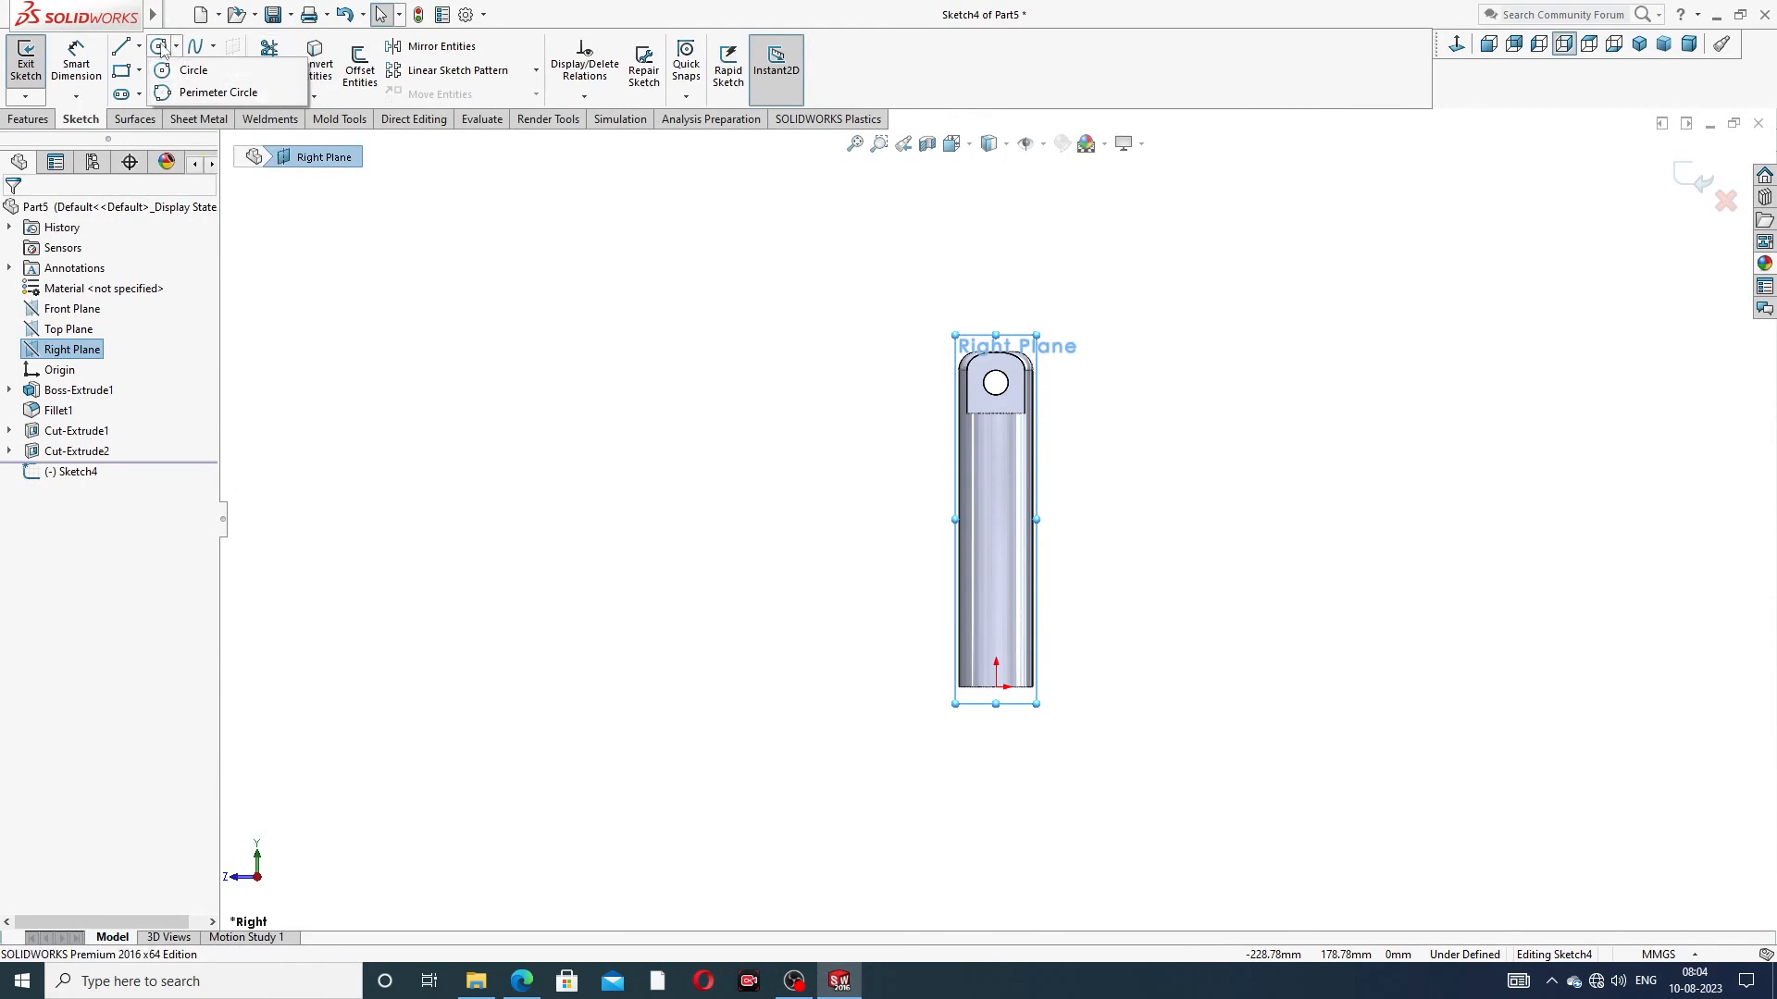
click(176, 70)
scroll(1046, 372, down, 3)
scroll(1056, 382, down, 3)
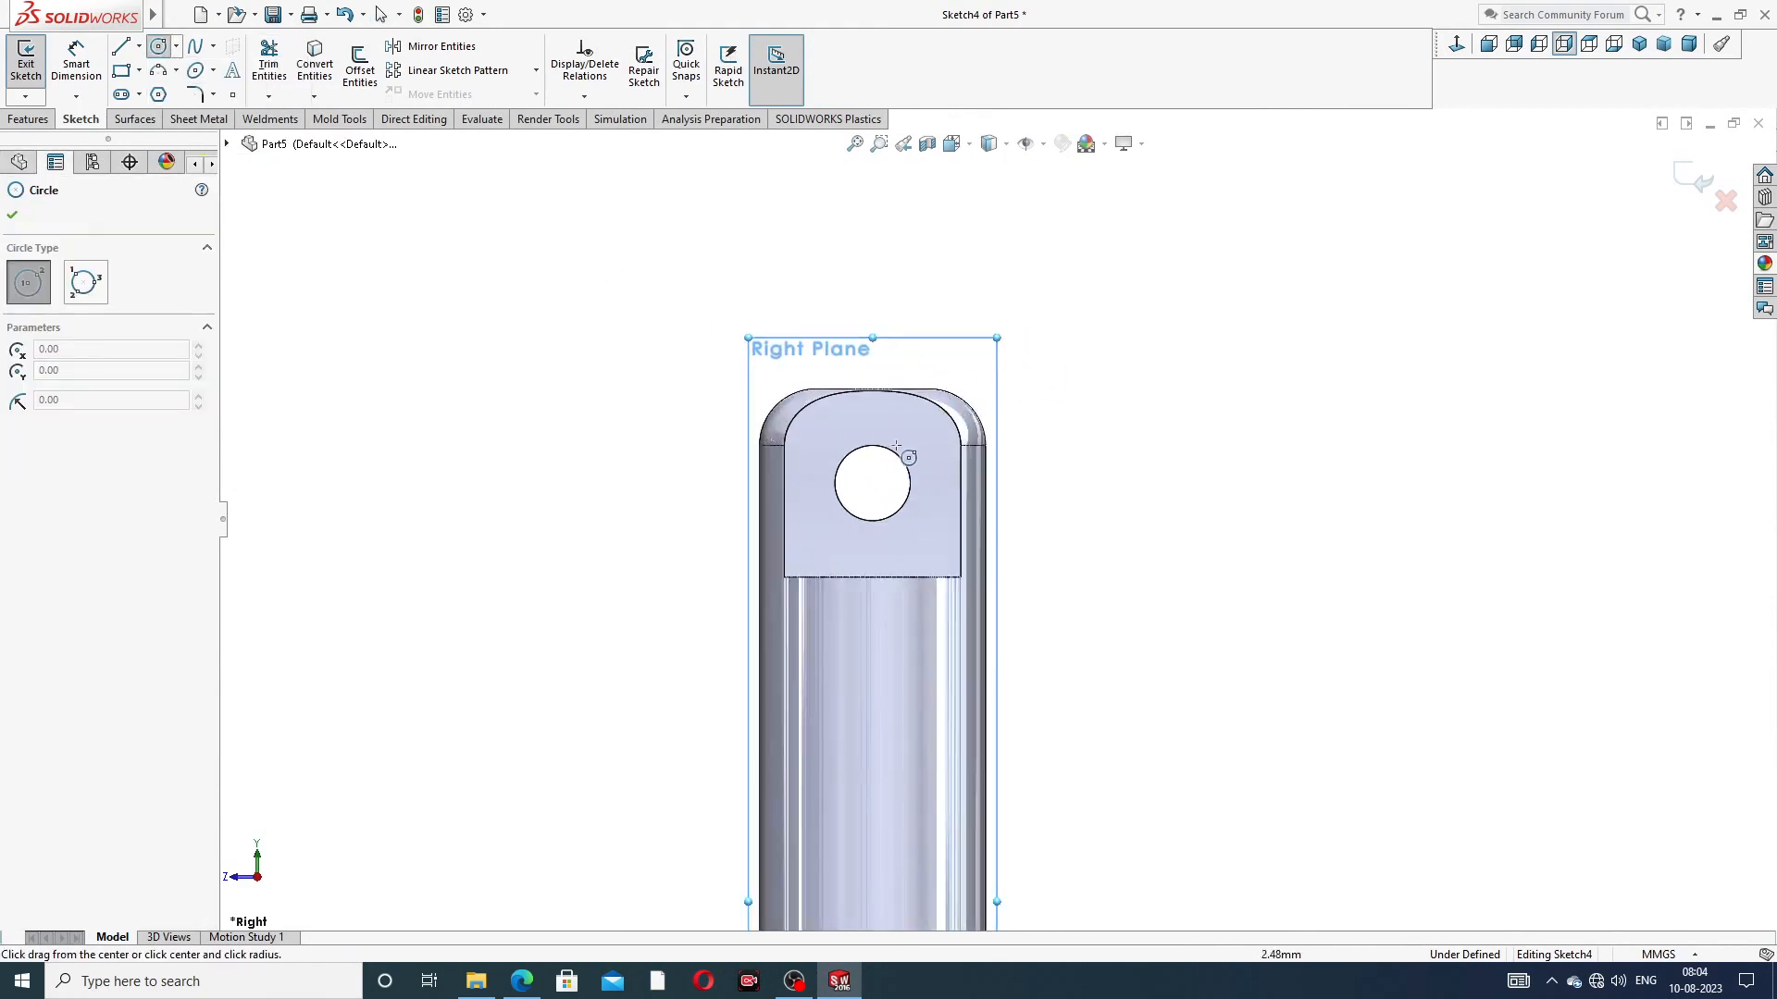
click(872, 483)
click(898, 457)
click(872, 483)
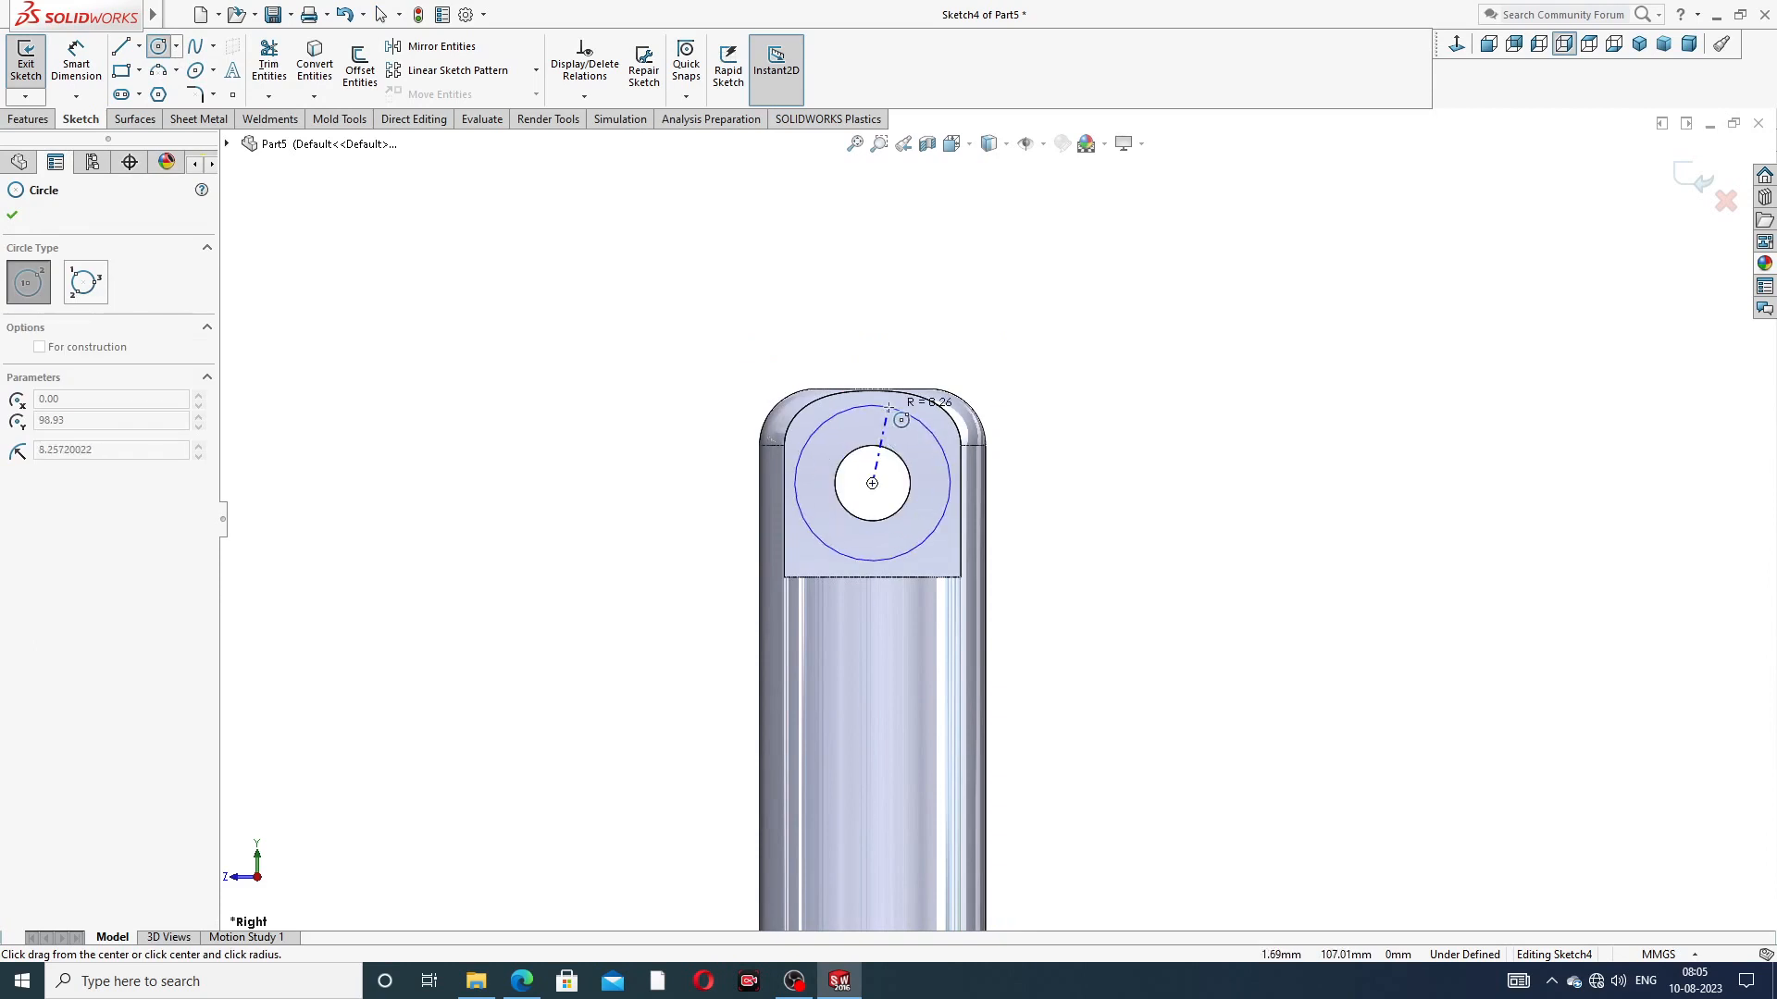
click(889, 407)
right_click(981, 347)
click(1018, 357)
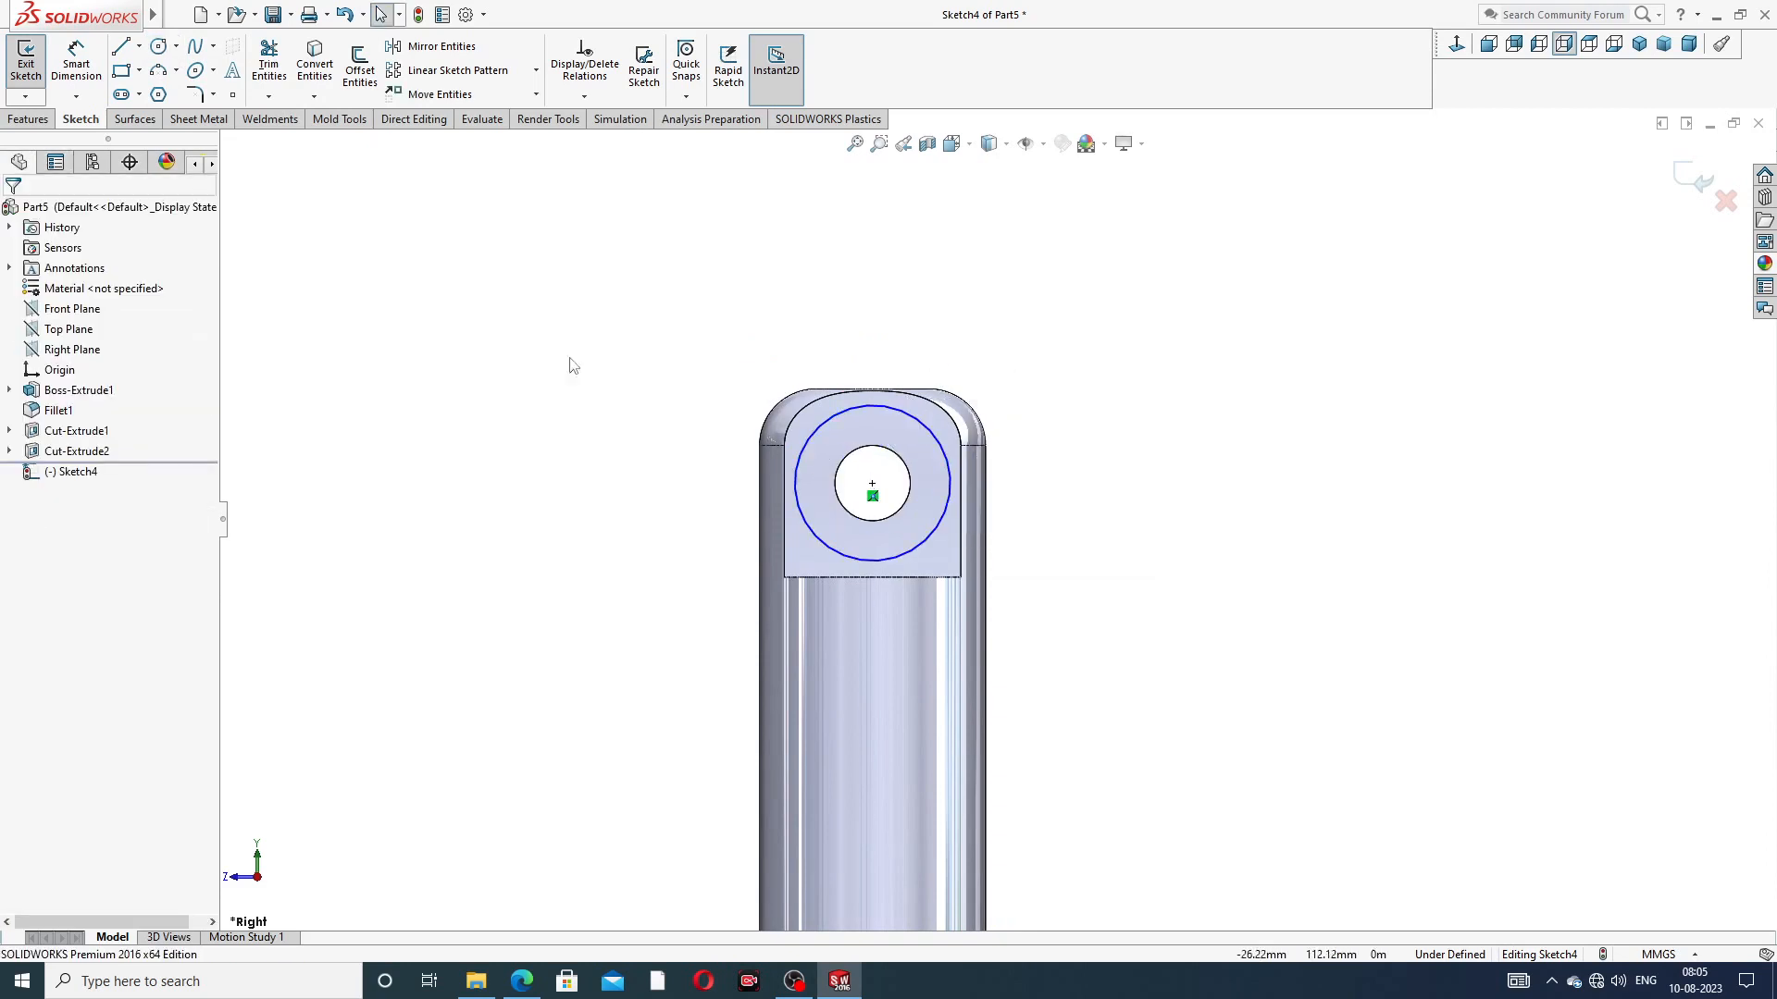
Convert the cross hole's edge into the sketch and set the outer circle's diameter to 18 mm
click(865, 435)
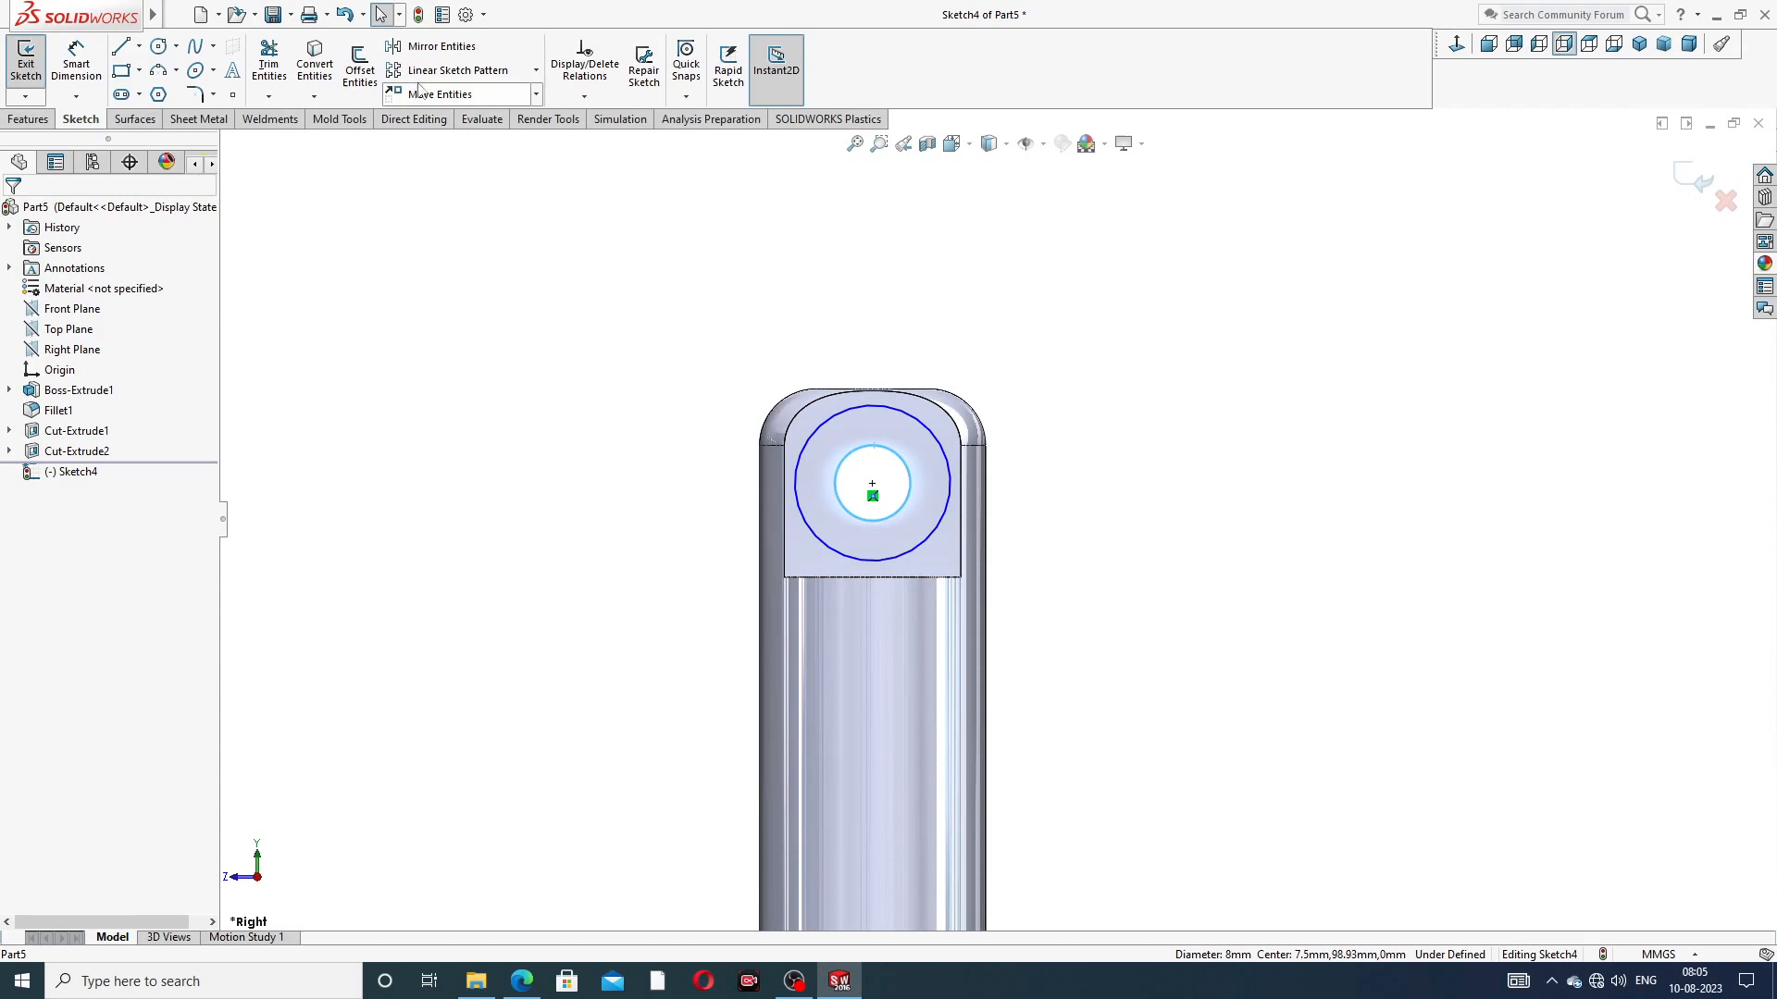
click(318, 70)
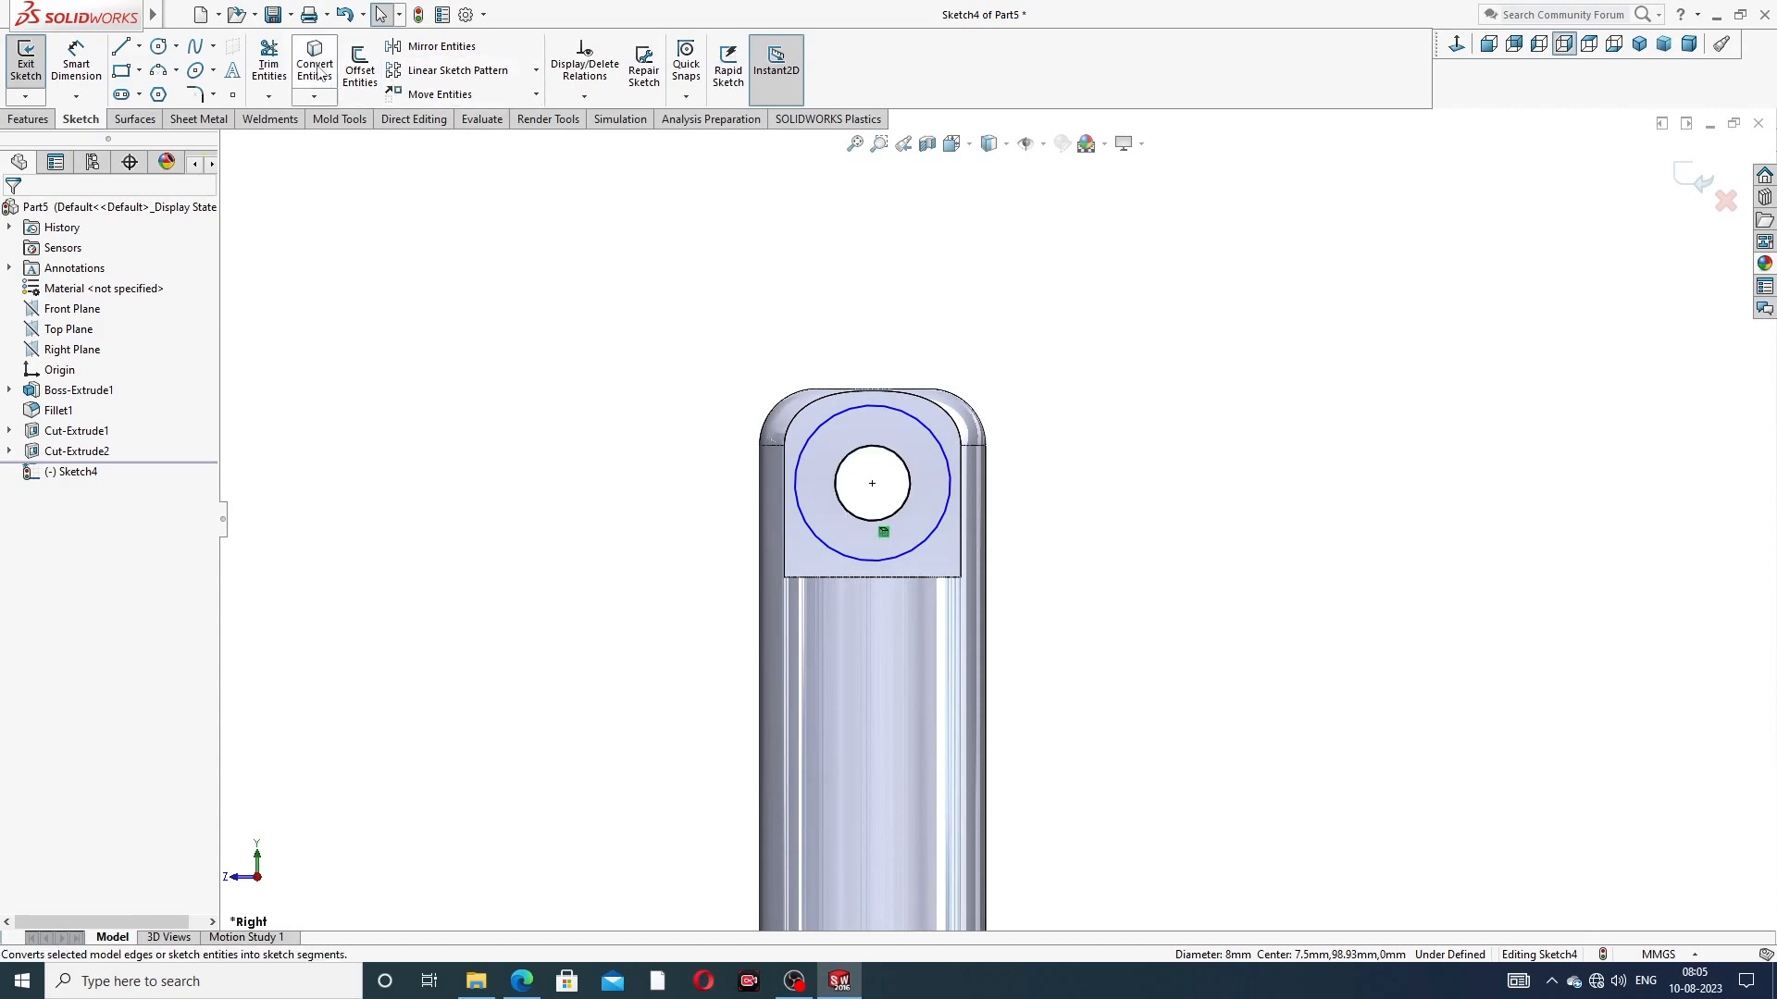
click(82, 62)
click(875, 407)
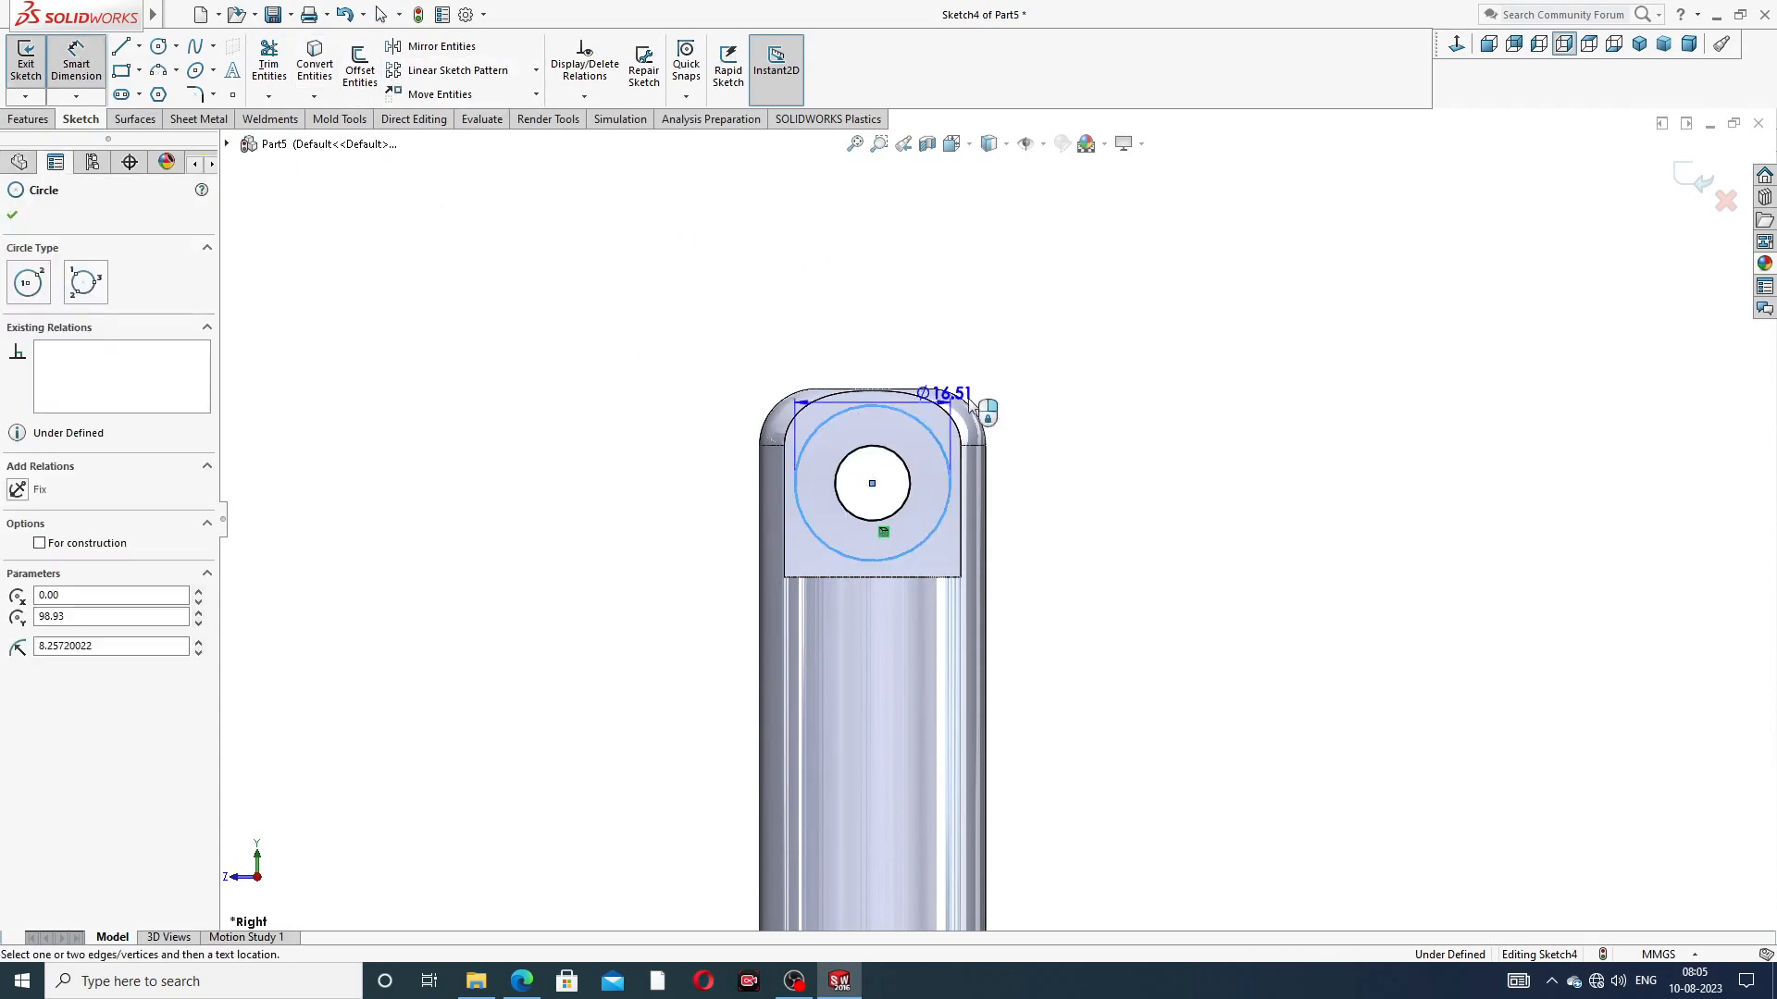
click(1060, 368)
text(18)
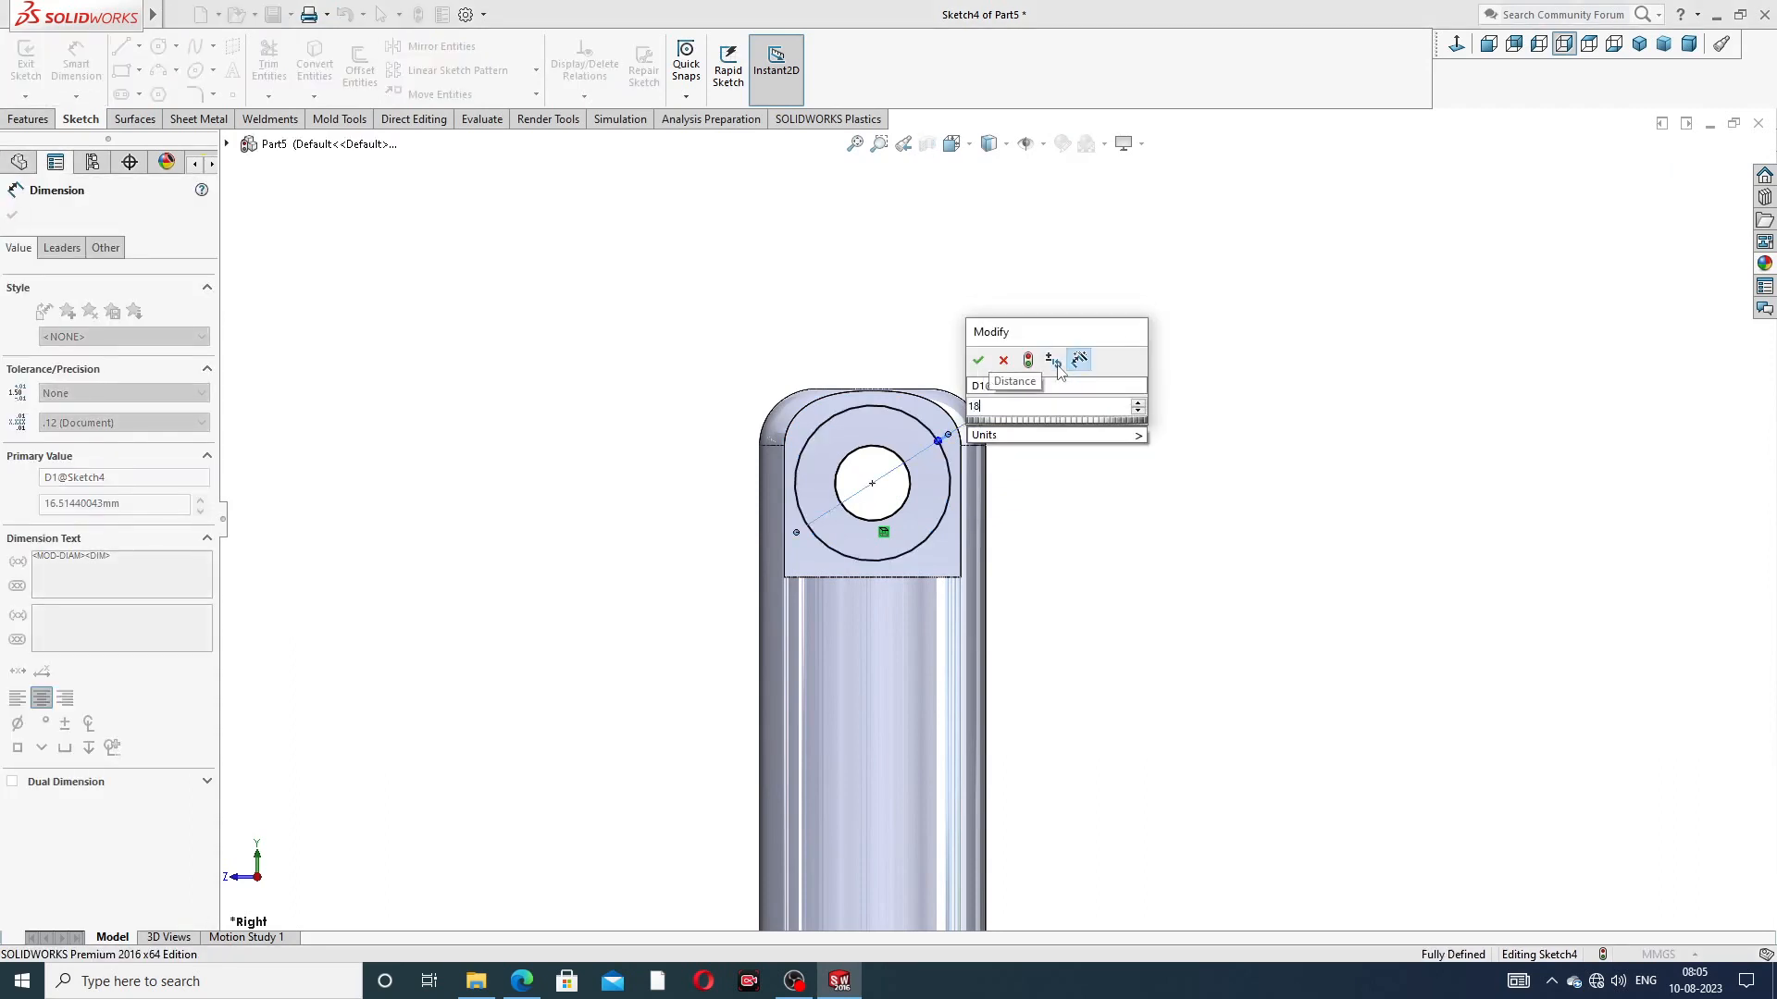
key(Return)
click(949, 296)
scroll(837, 486, down, 2)
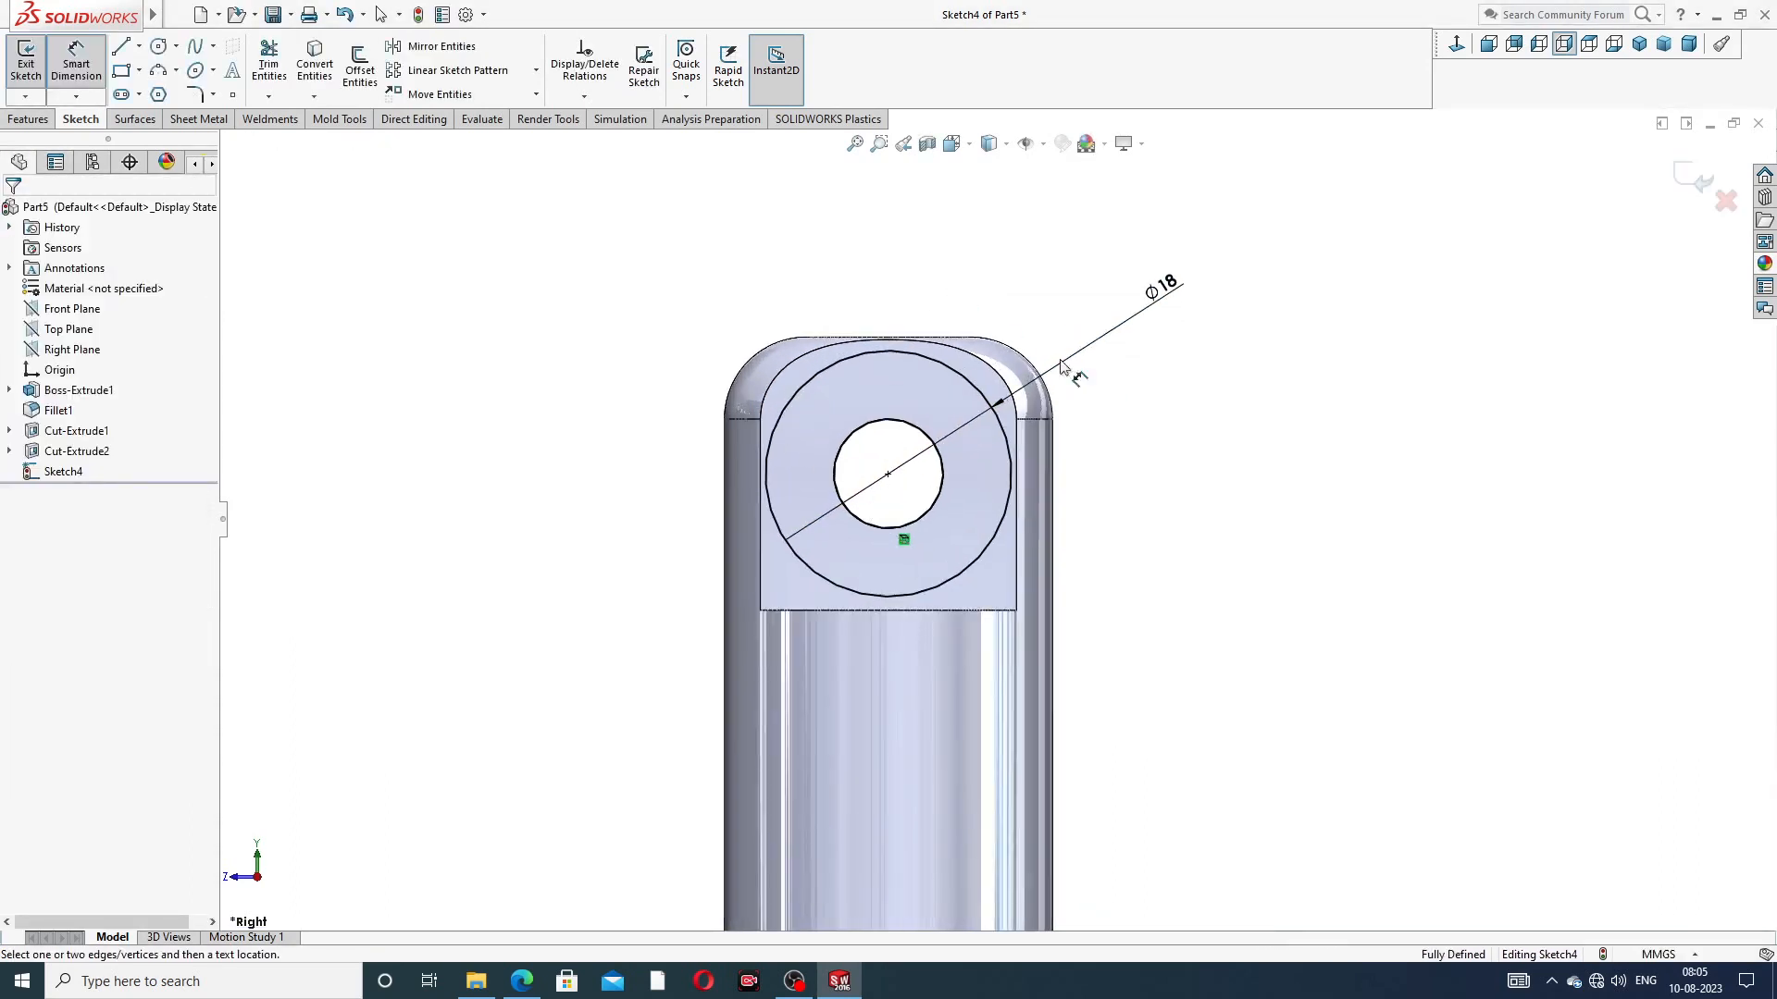
right_click(1277, 205)
click(1318, 261)
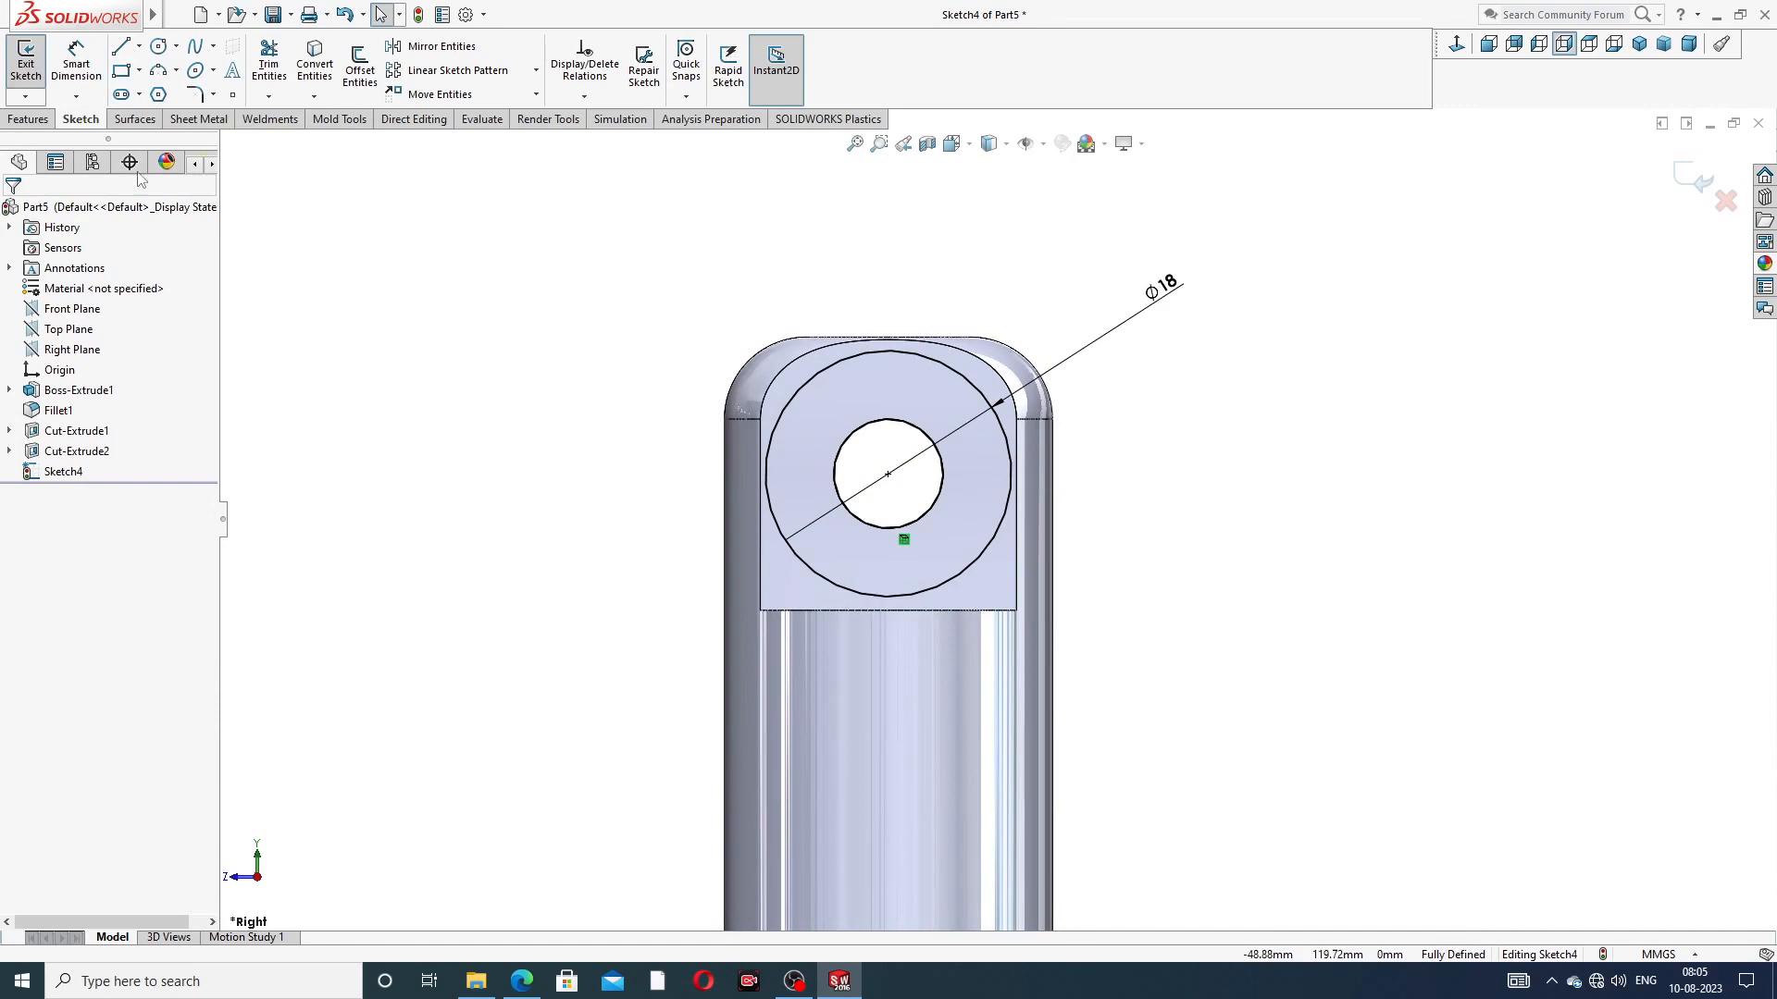
Extrude the ring profile as a Mid Plane boss with a depth of 25 mm, merged with the rod
click(29, 119)
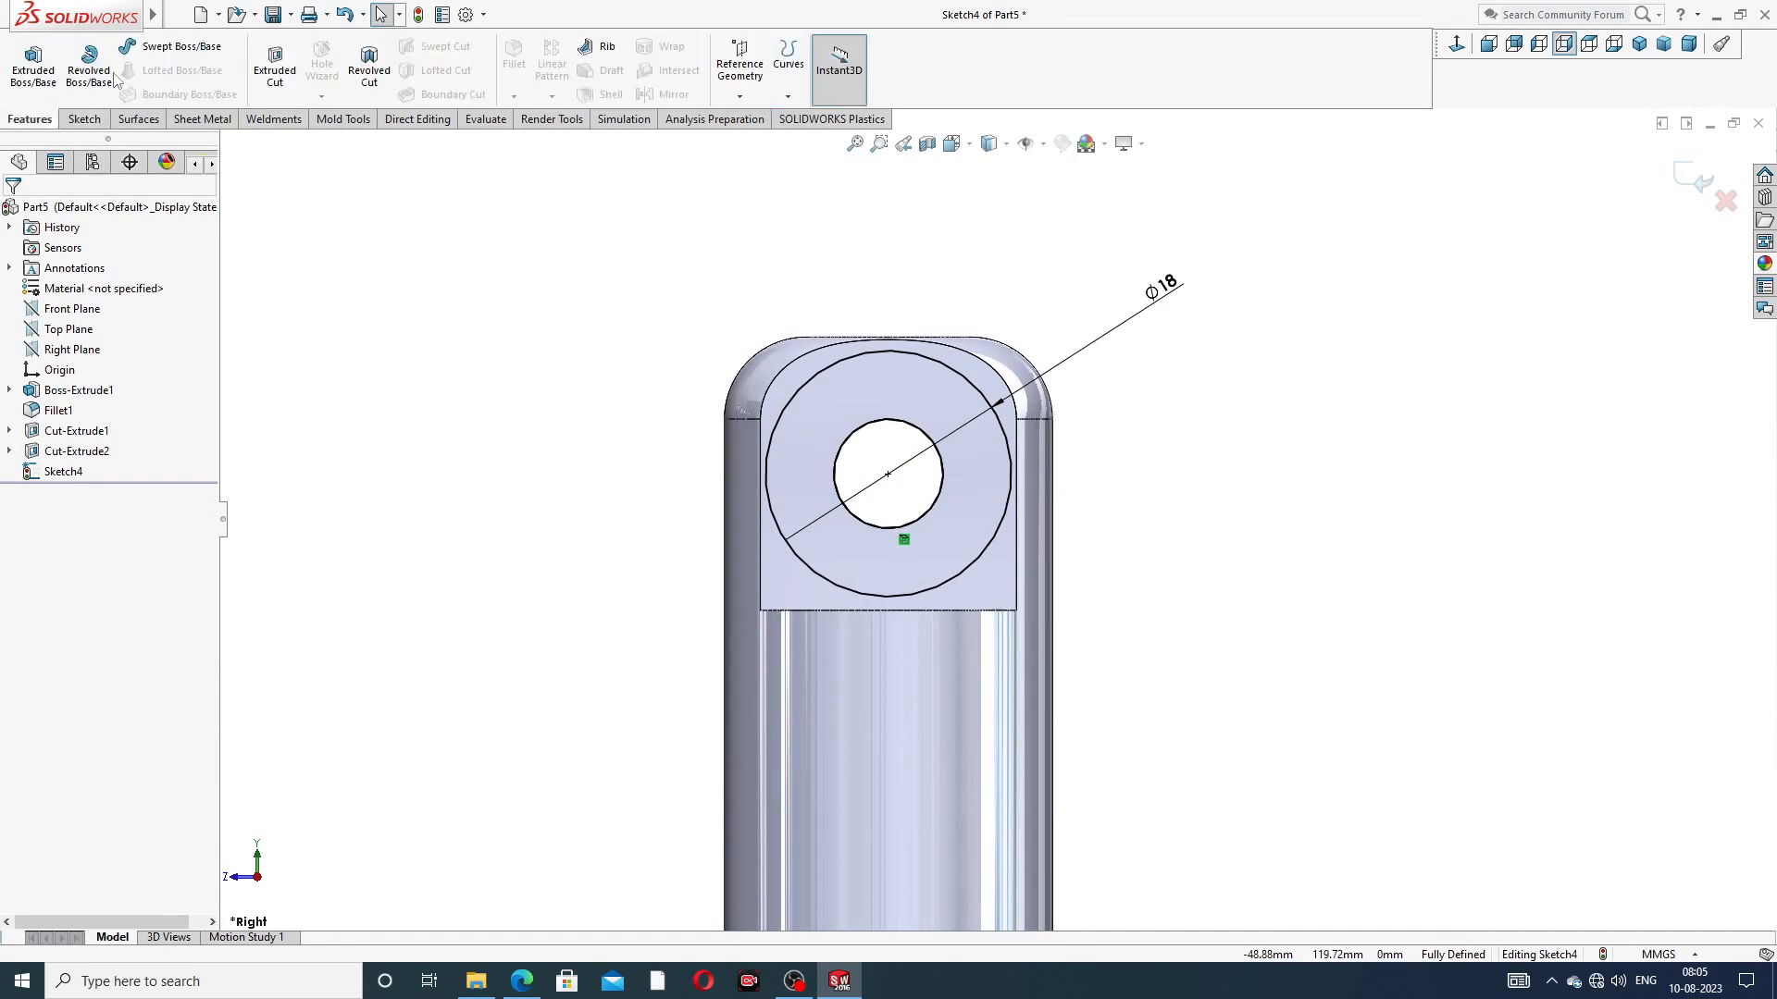
click(37, 82)
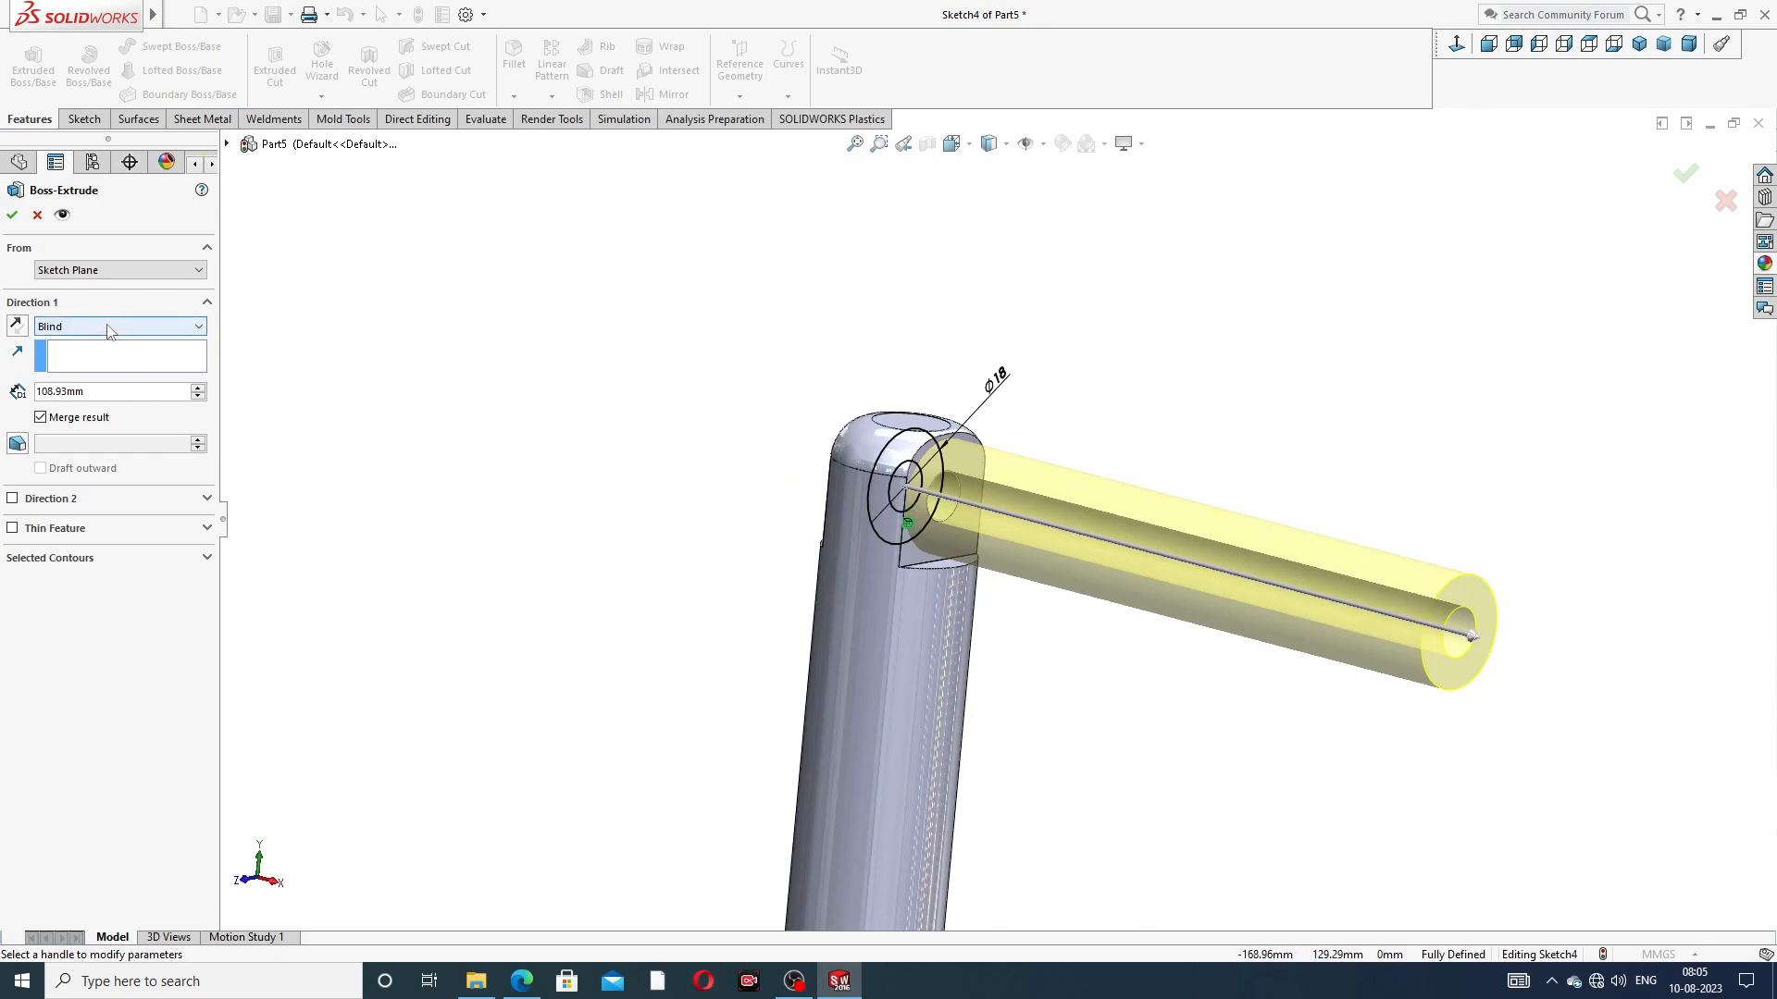
click(109, 328)
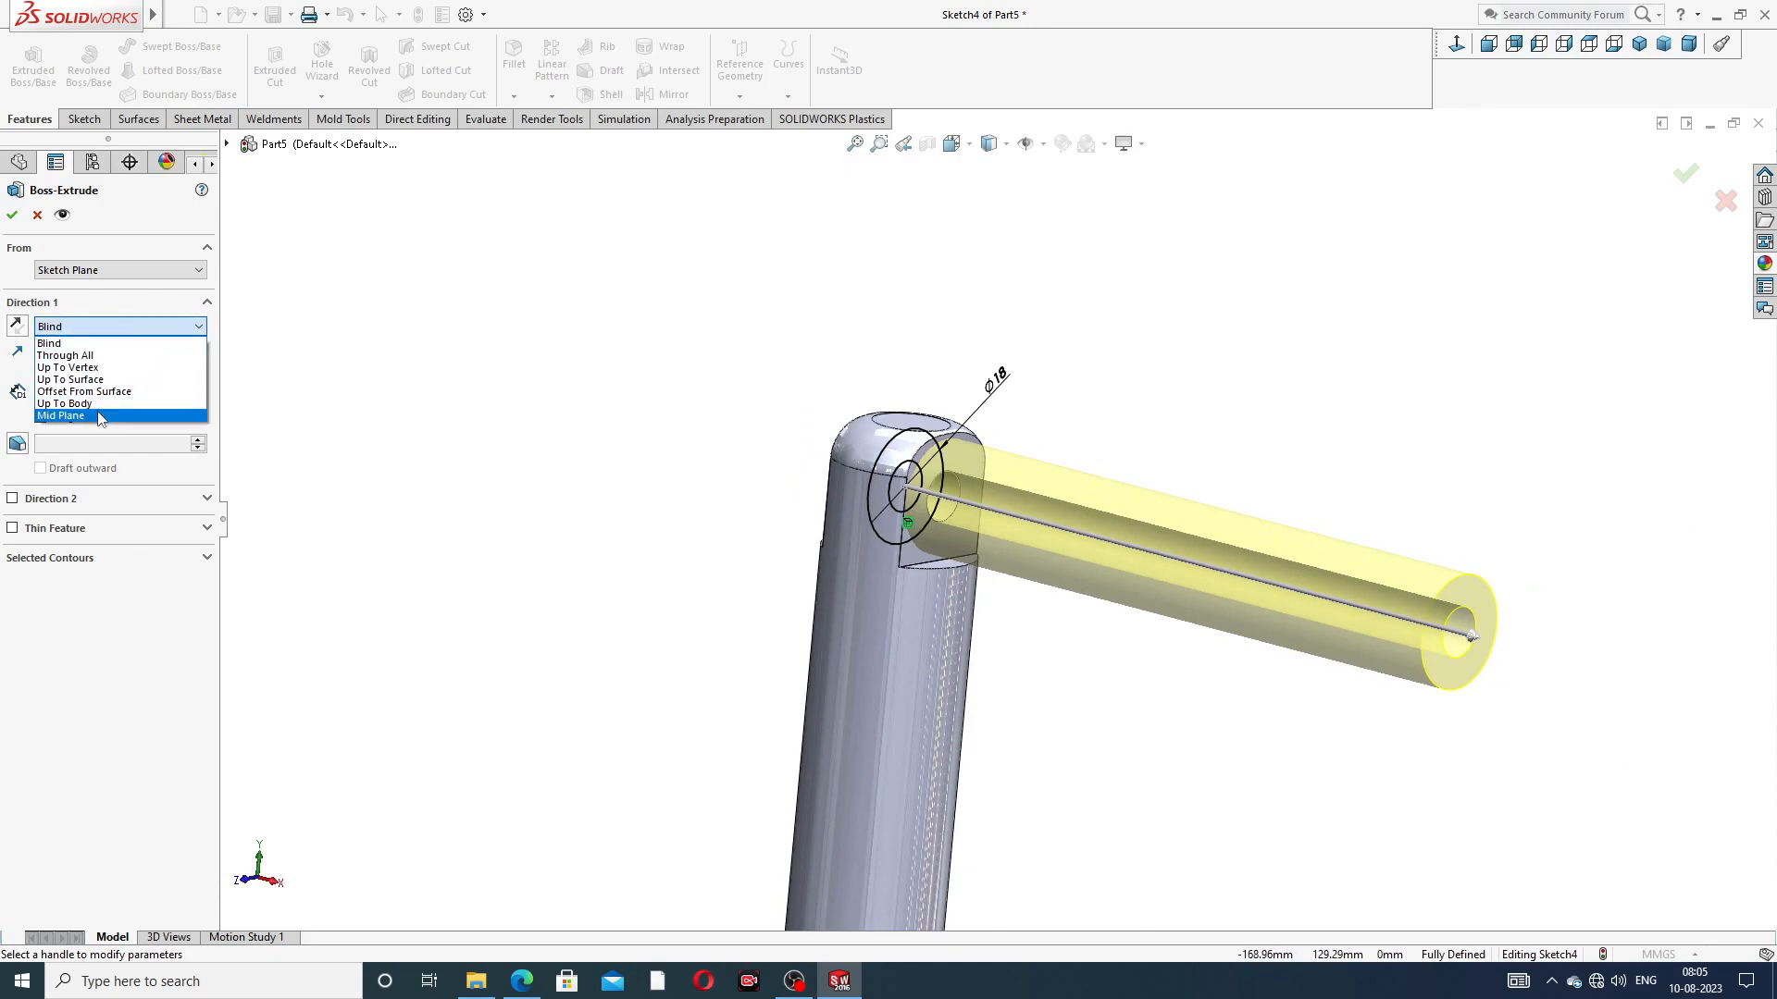
click(99, 416)
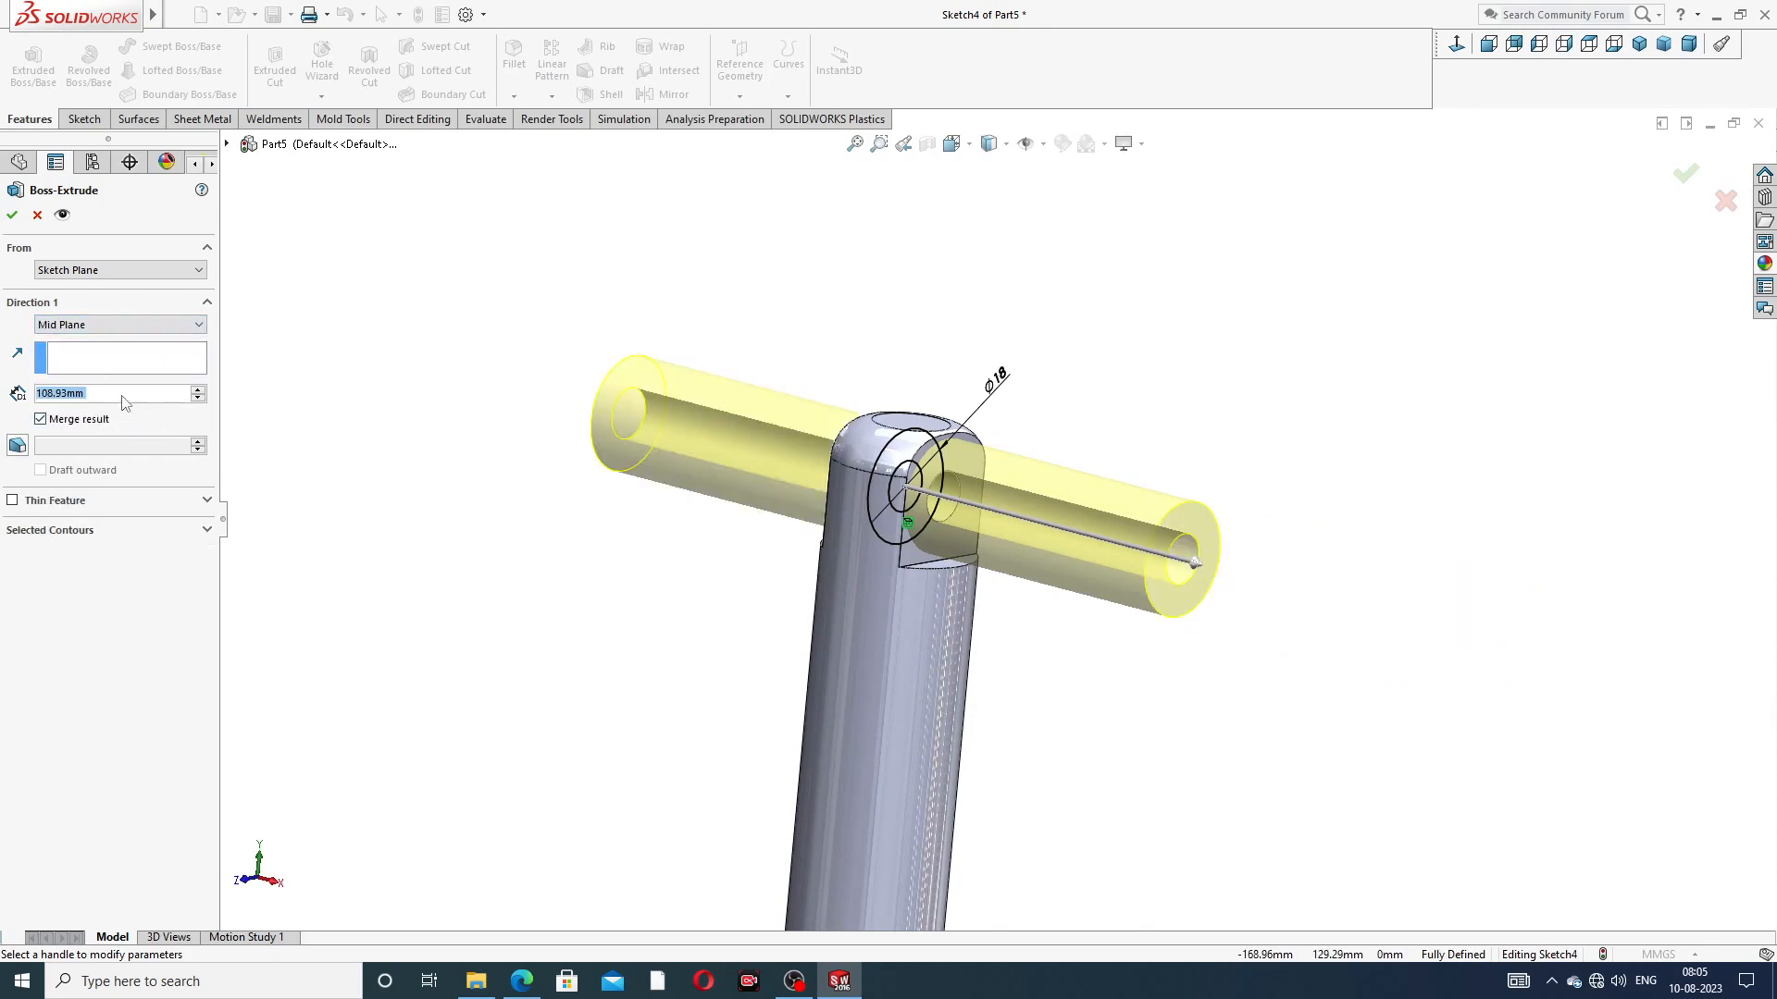
text(25)
key(Return)
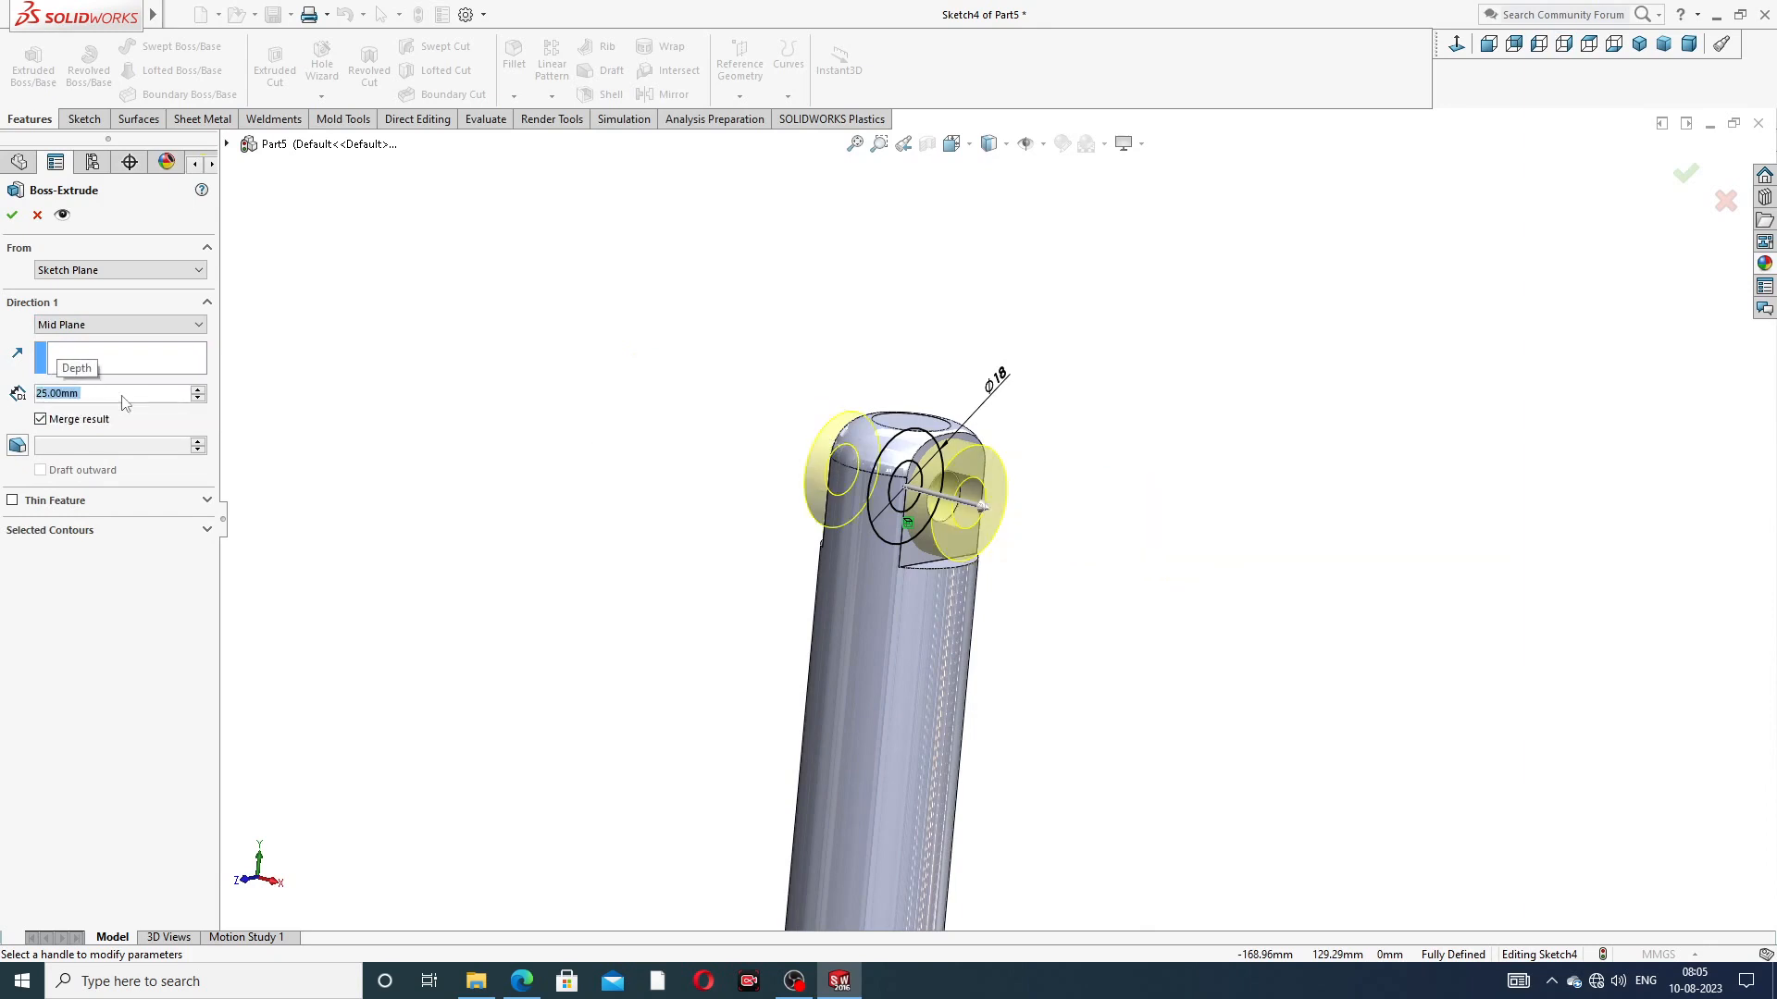
click(12, 217)
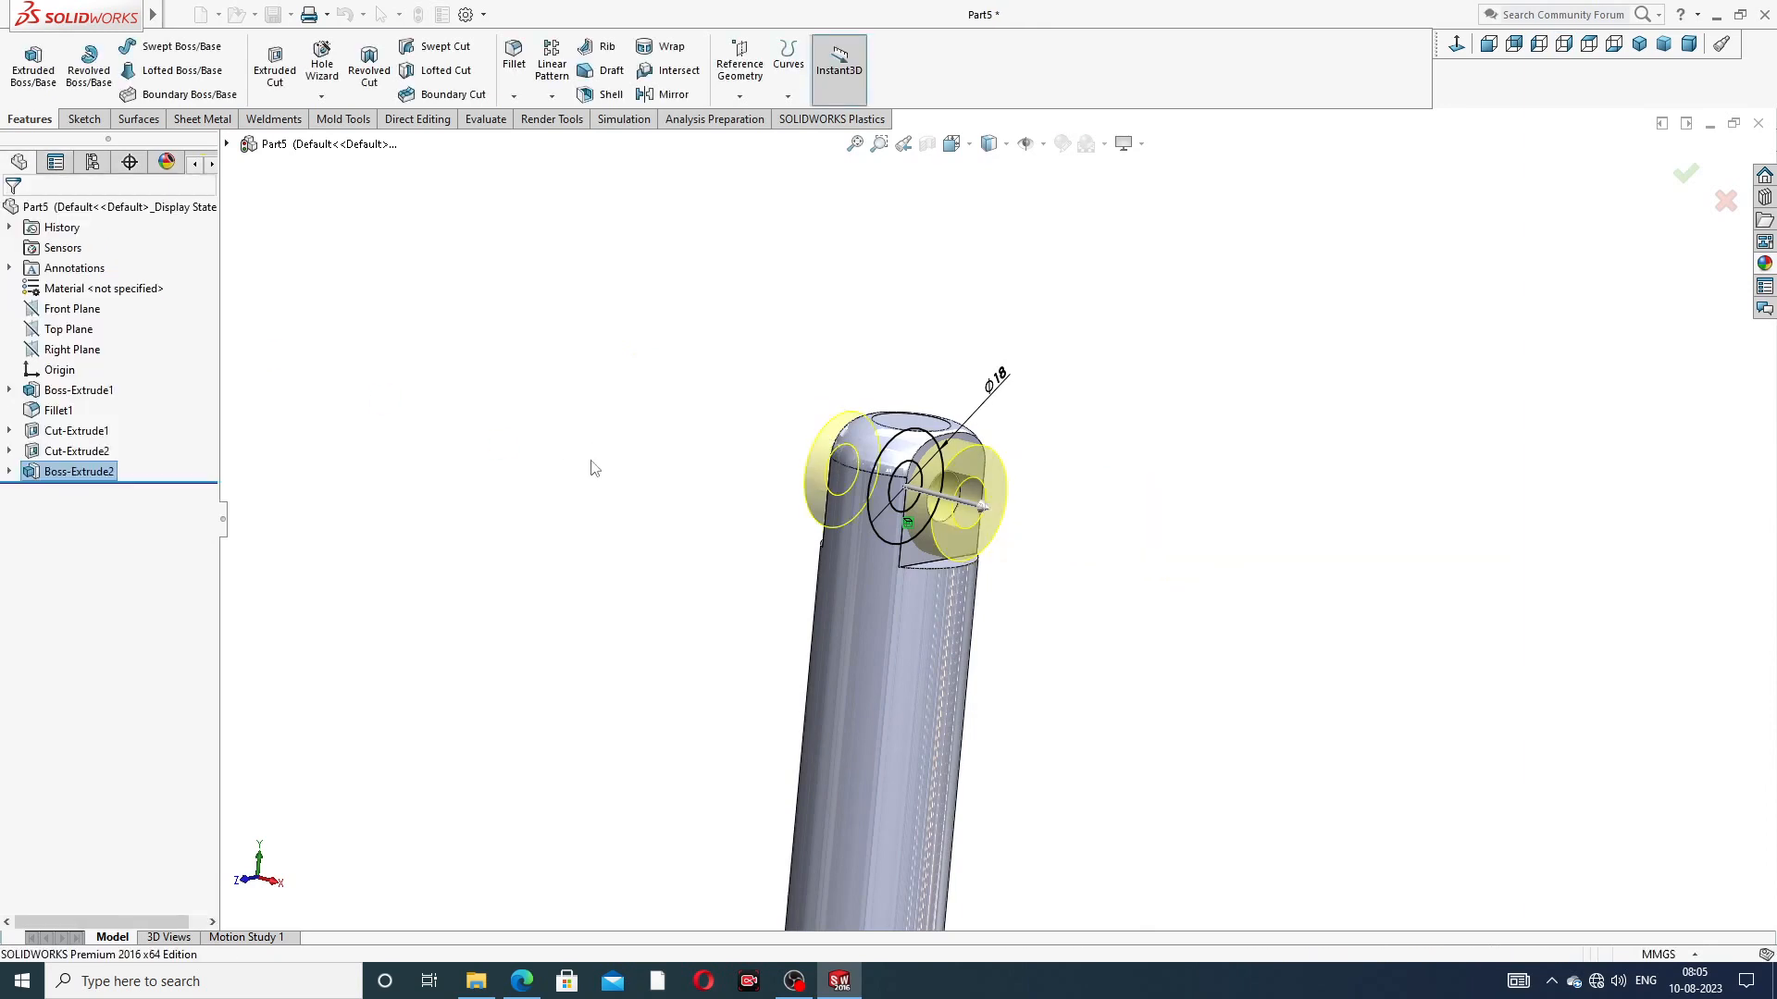
Check the bore size in the Top Rod PDF drawing and start a sketch on the rod's flat bottom face, viewed normal to it
middle_drag(805, 635, 781, 607)
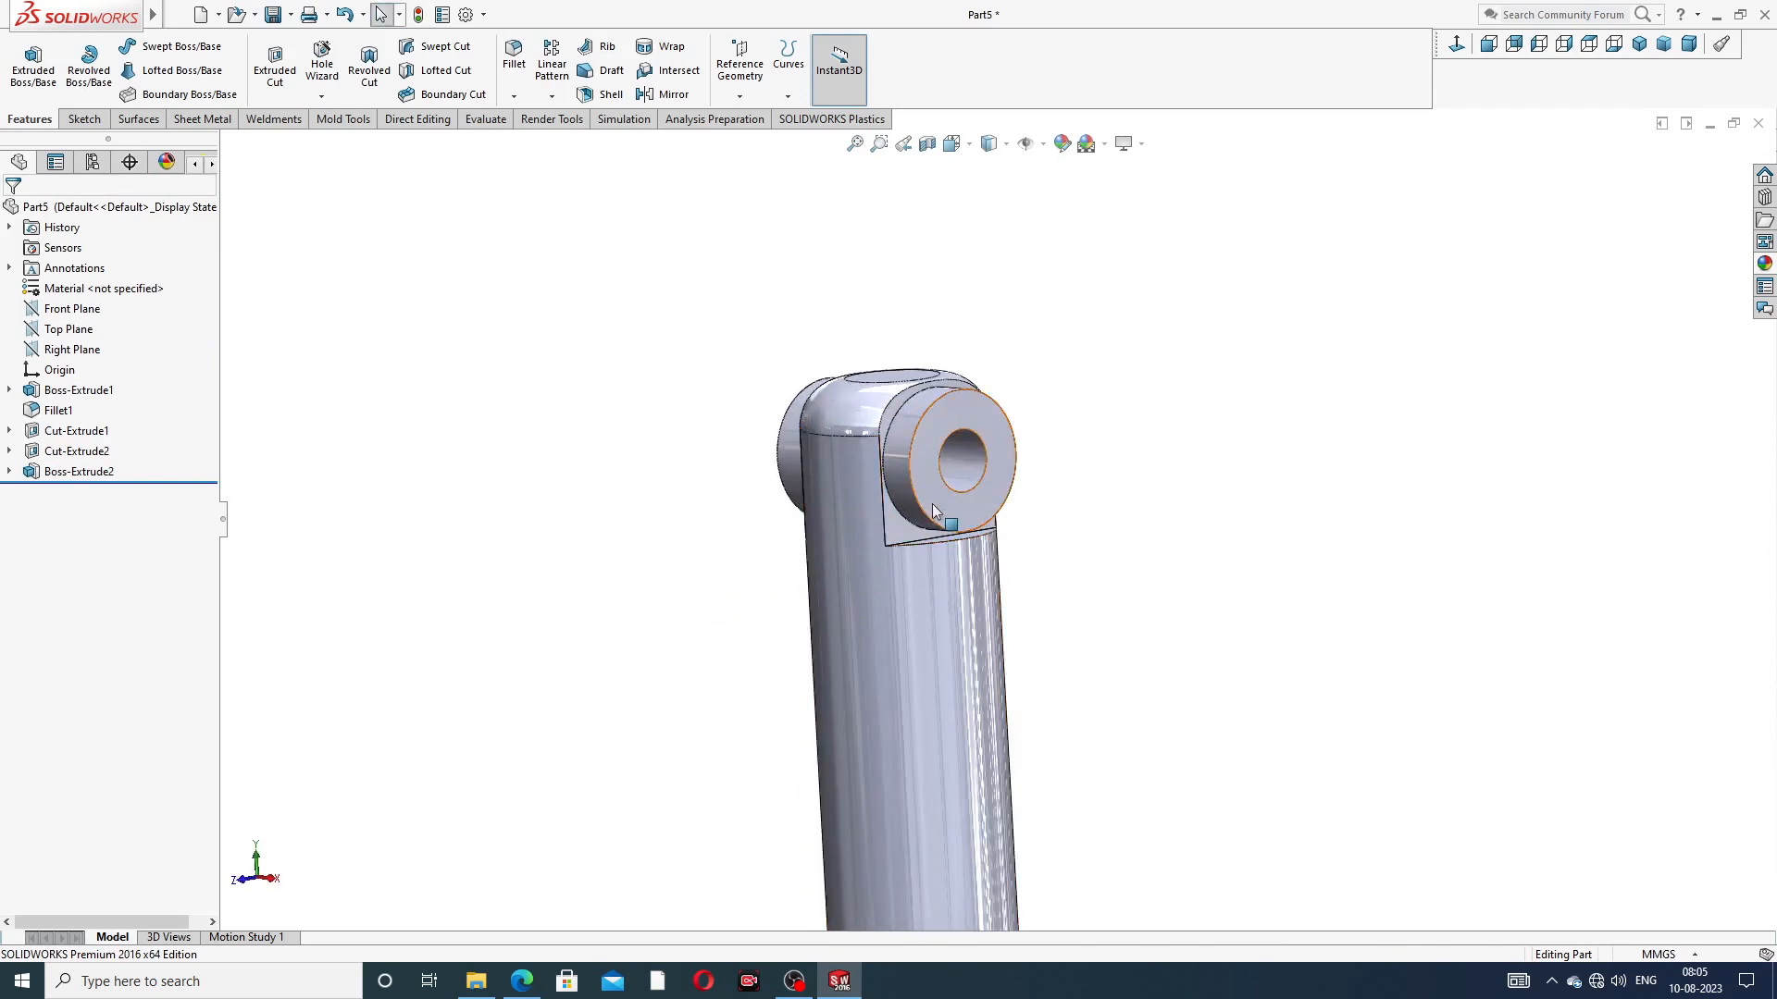
scroll(935, 502, down, 1)
scroll(935, 498, up, 3)
mouse_move(934, 497)
middle_down()
mouse_move(1007, 466)
mouse_move(963, 518)
middle_up()
scroll(962, 518, up, 3)
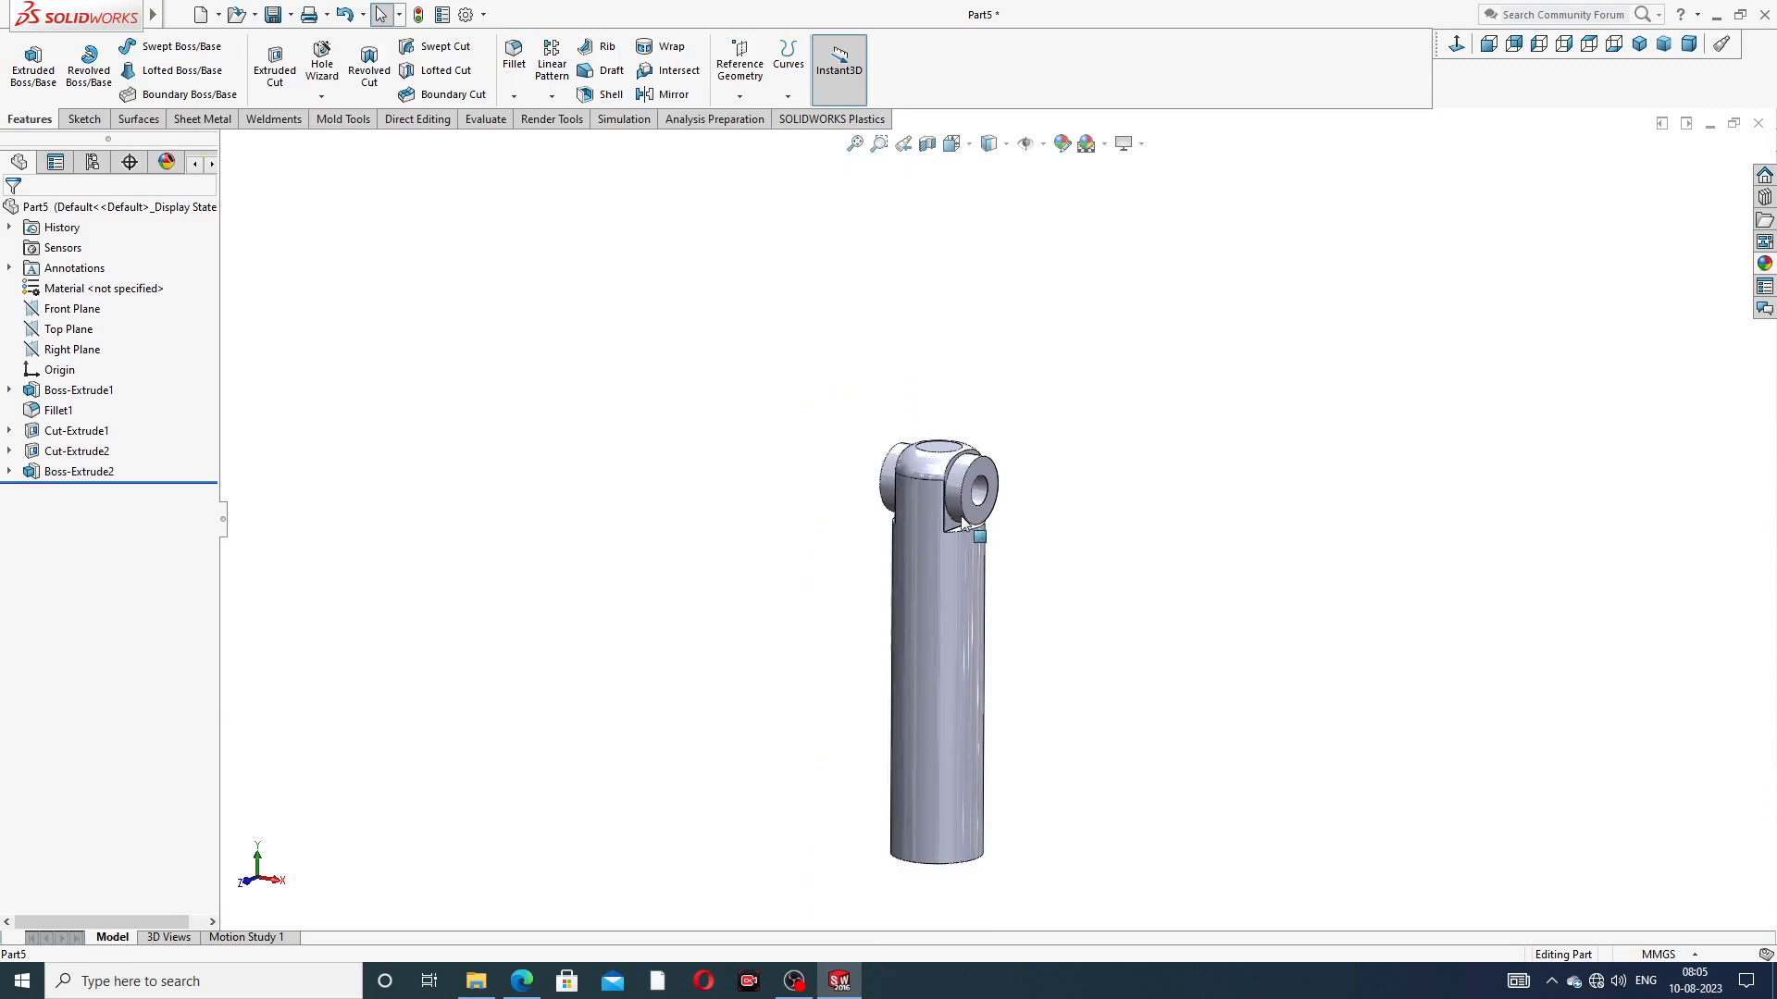
click(522, 981)
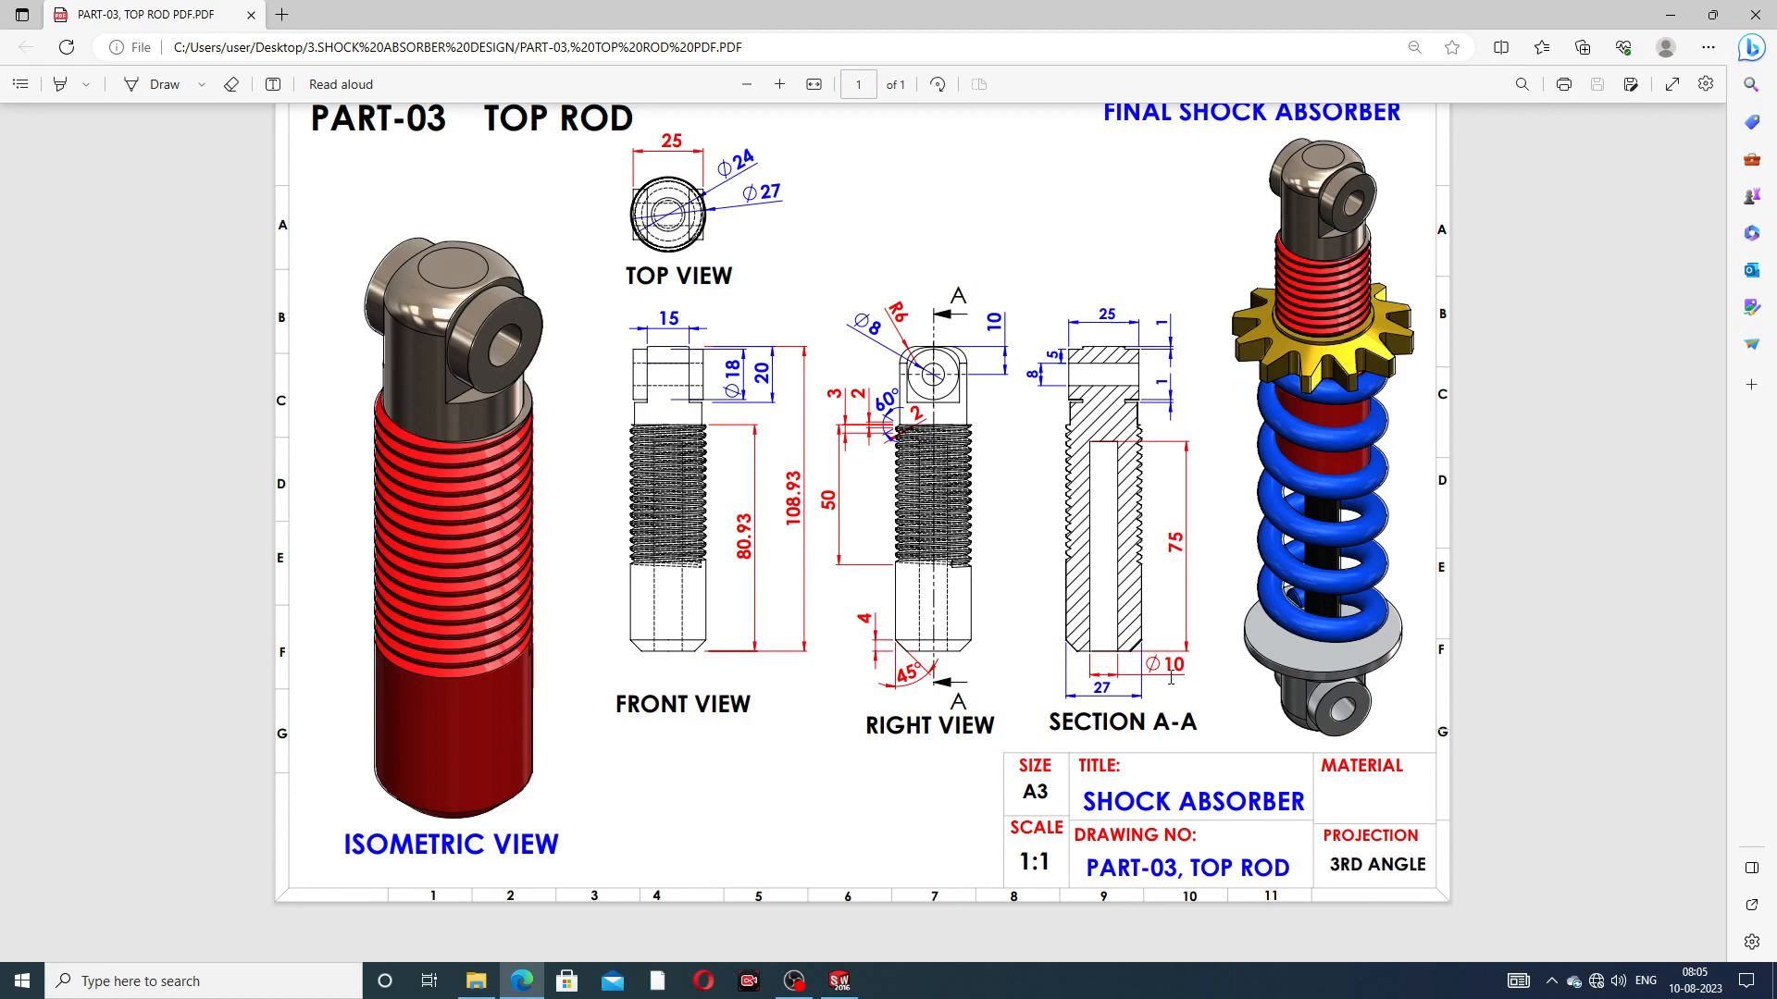
click(522, 981)
middle_drag(986, 705, 970, 562)
click(964, 750)
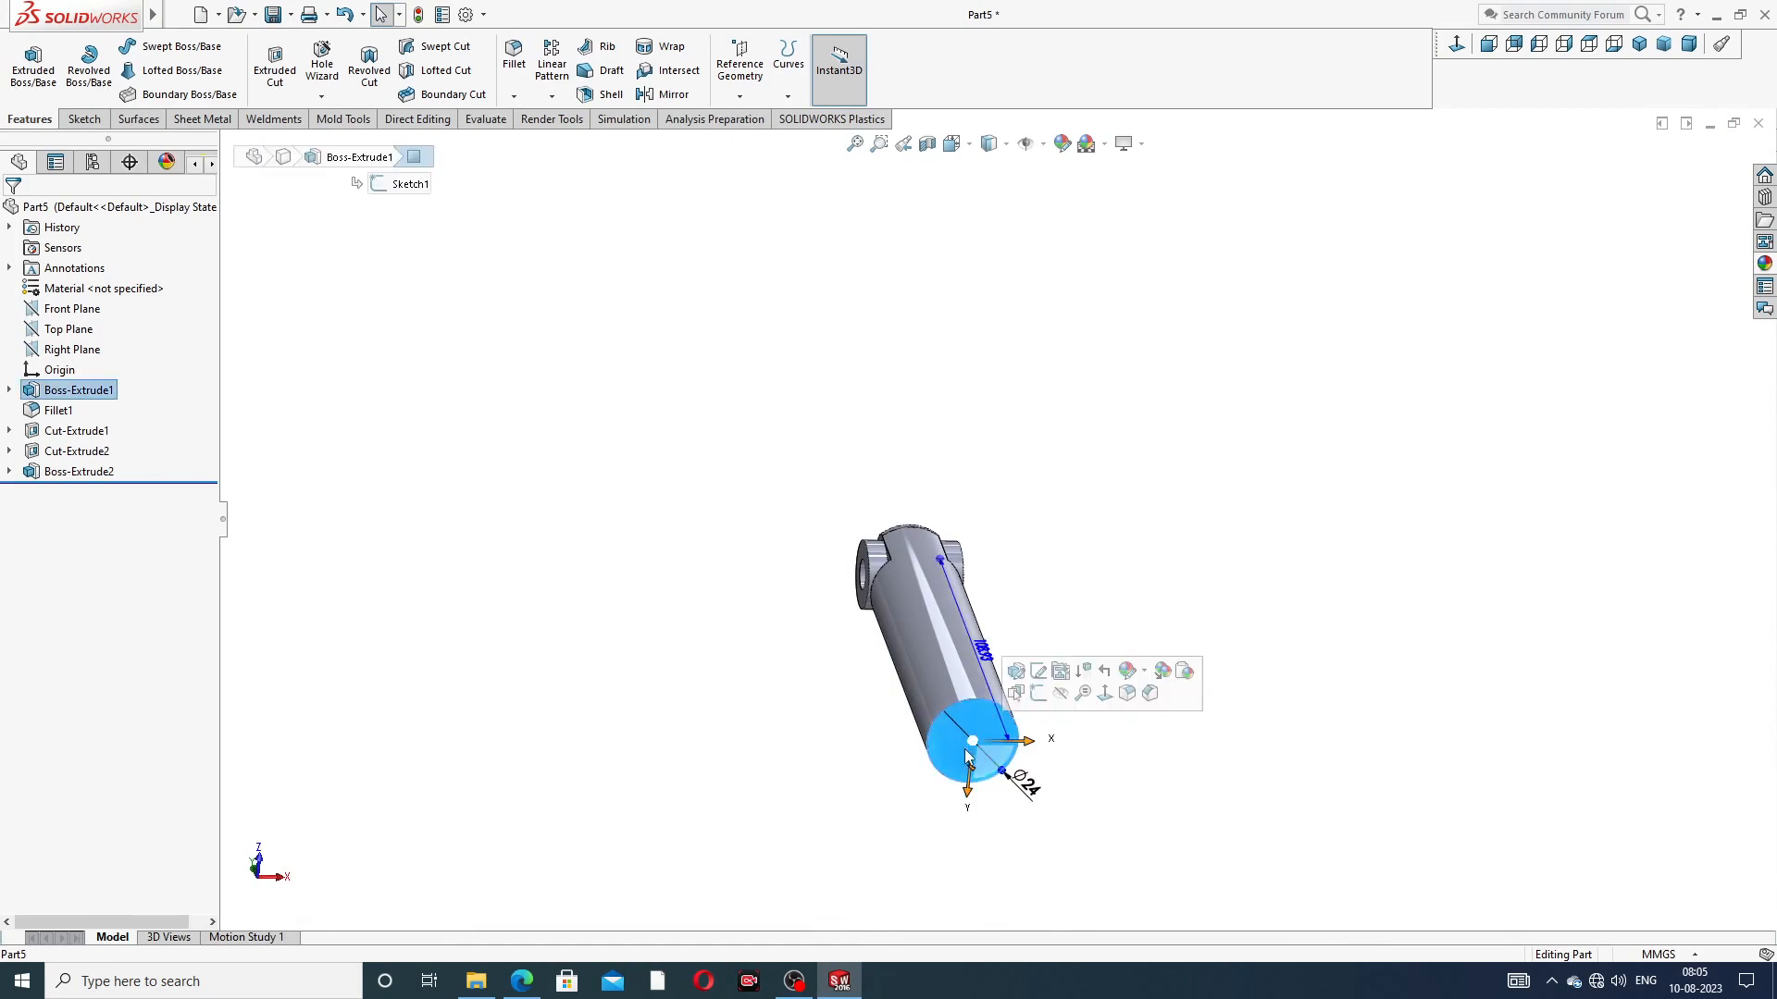
click(1038, 695)
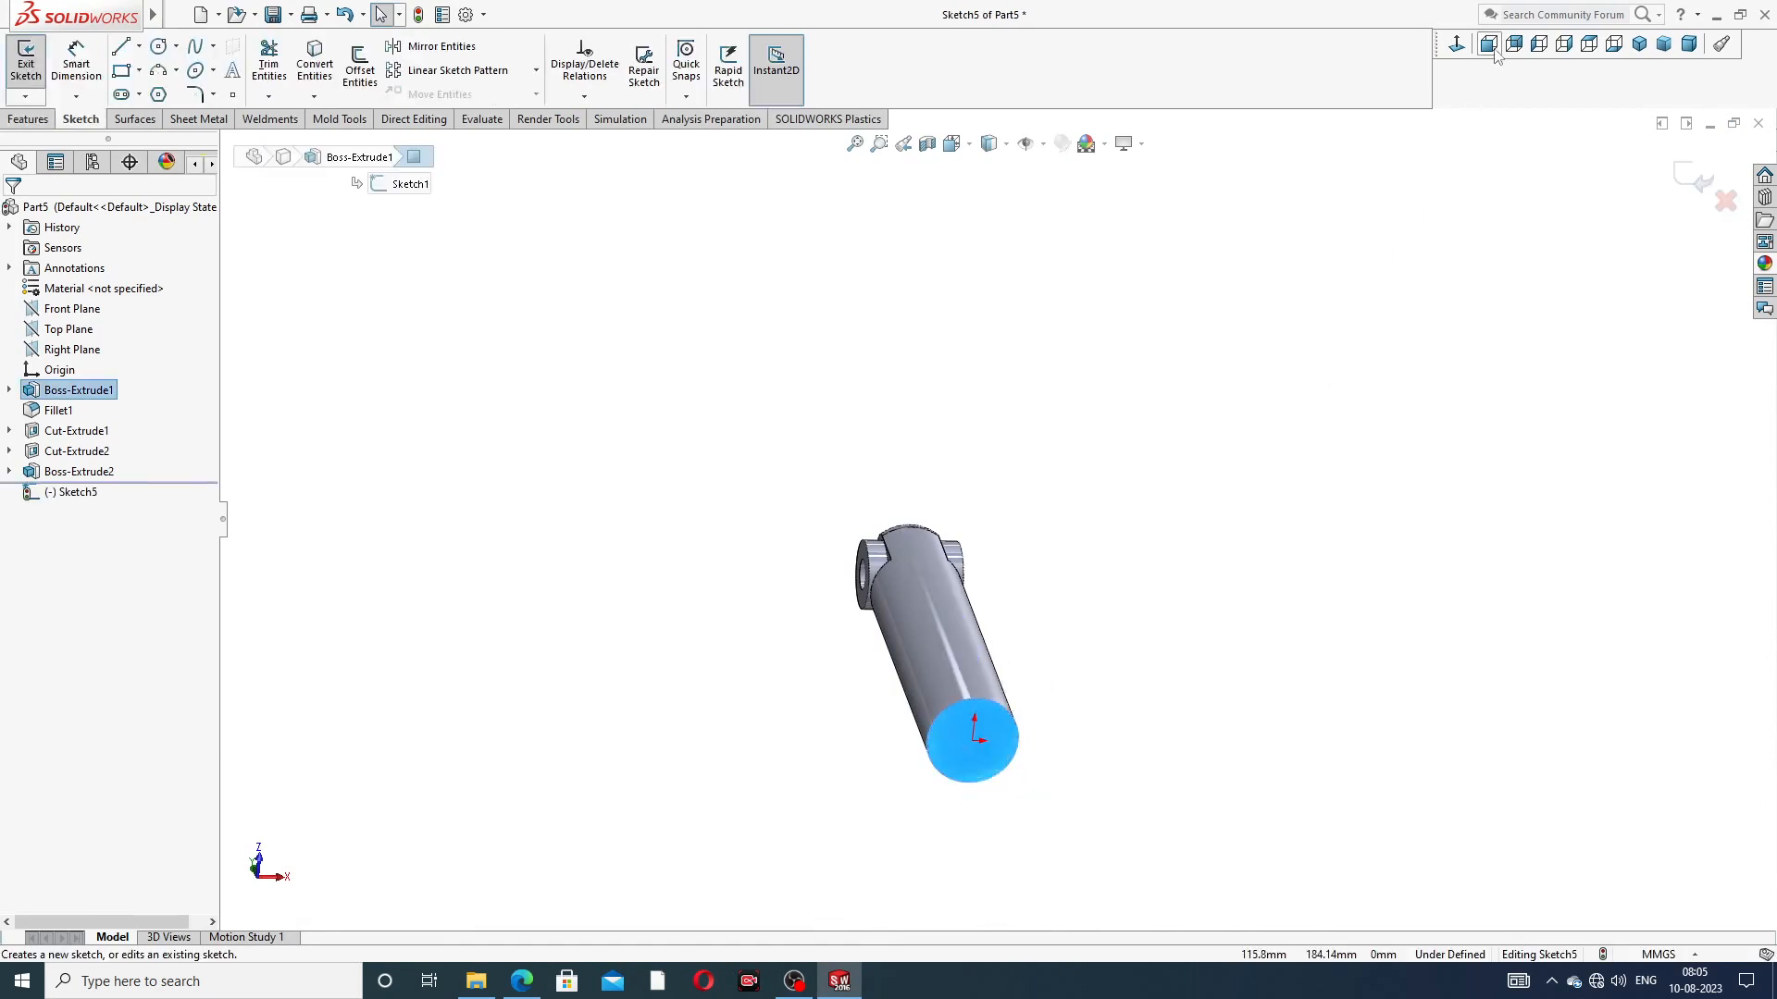
click(1457, 47)
scroll(1089, 240, up, 3)
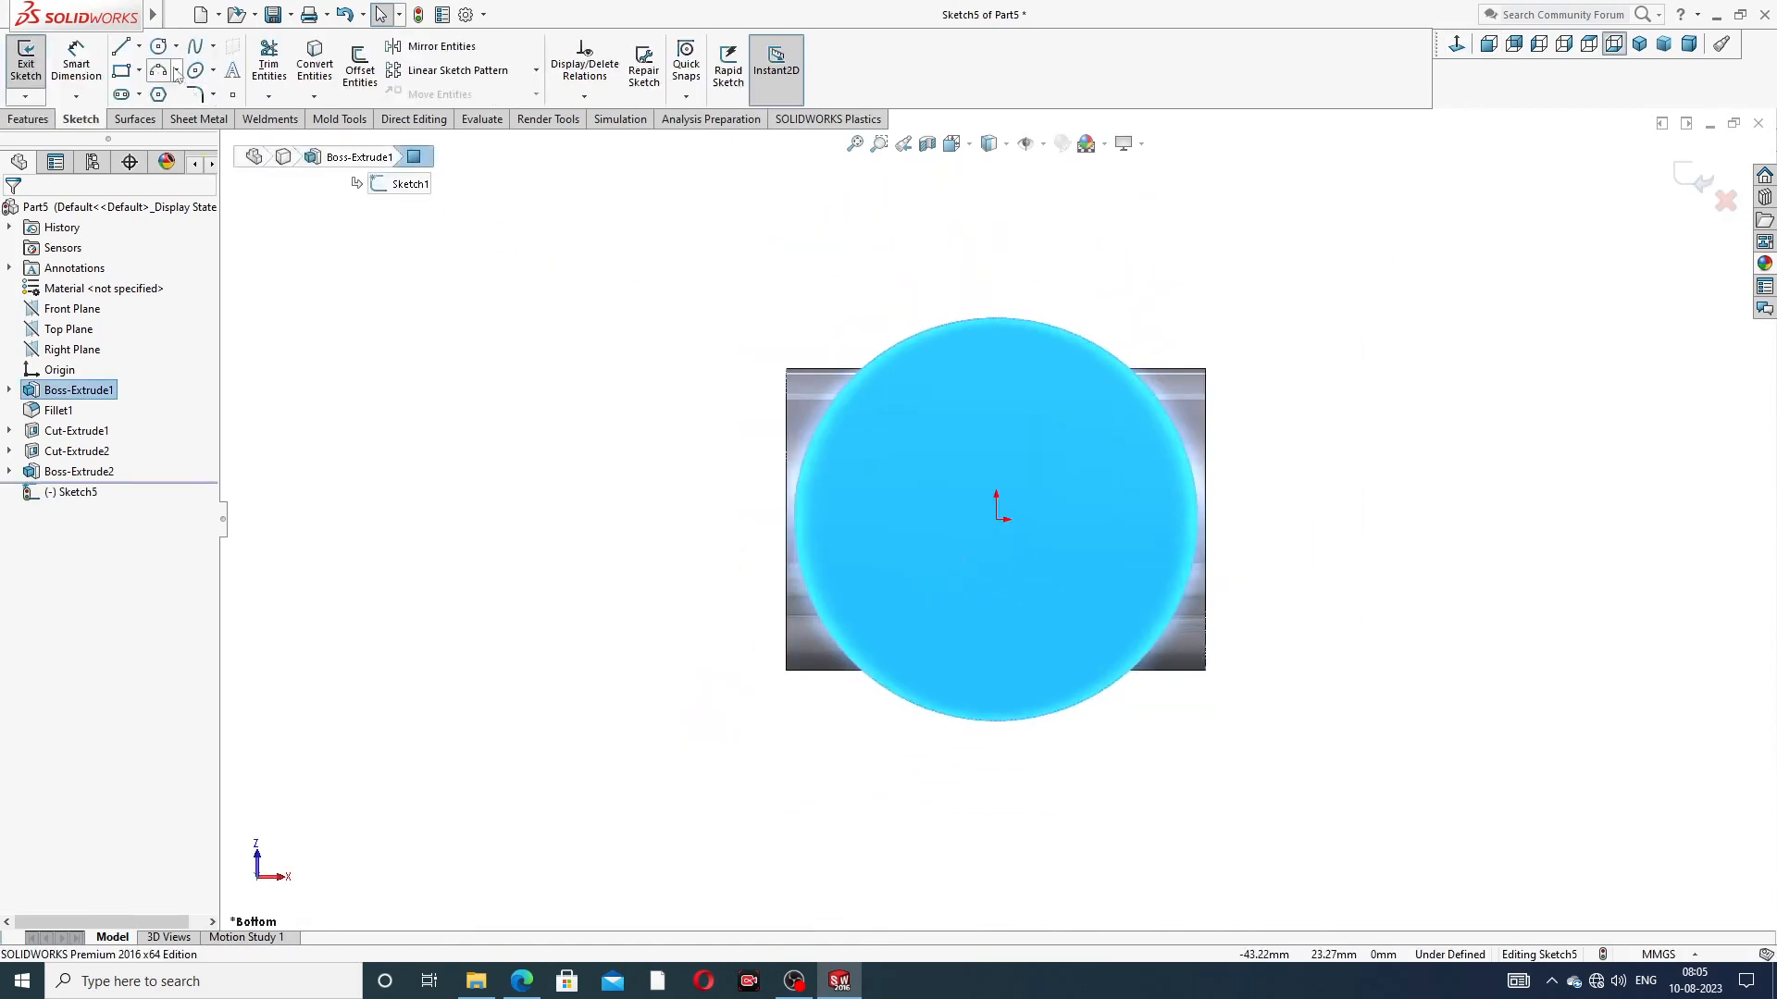
Sketch a circle of about 11.3 mm diameter centered on the origin of the bottom face
click(160, 46)
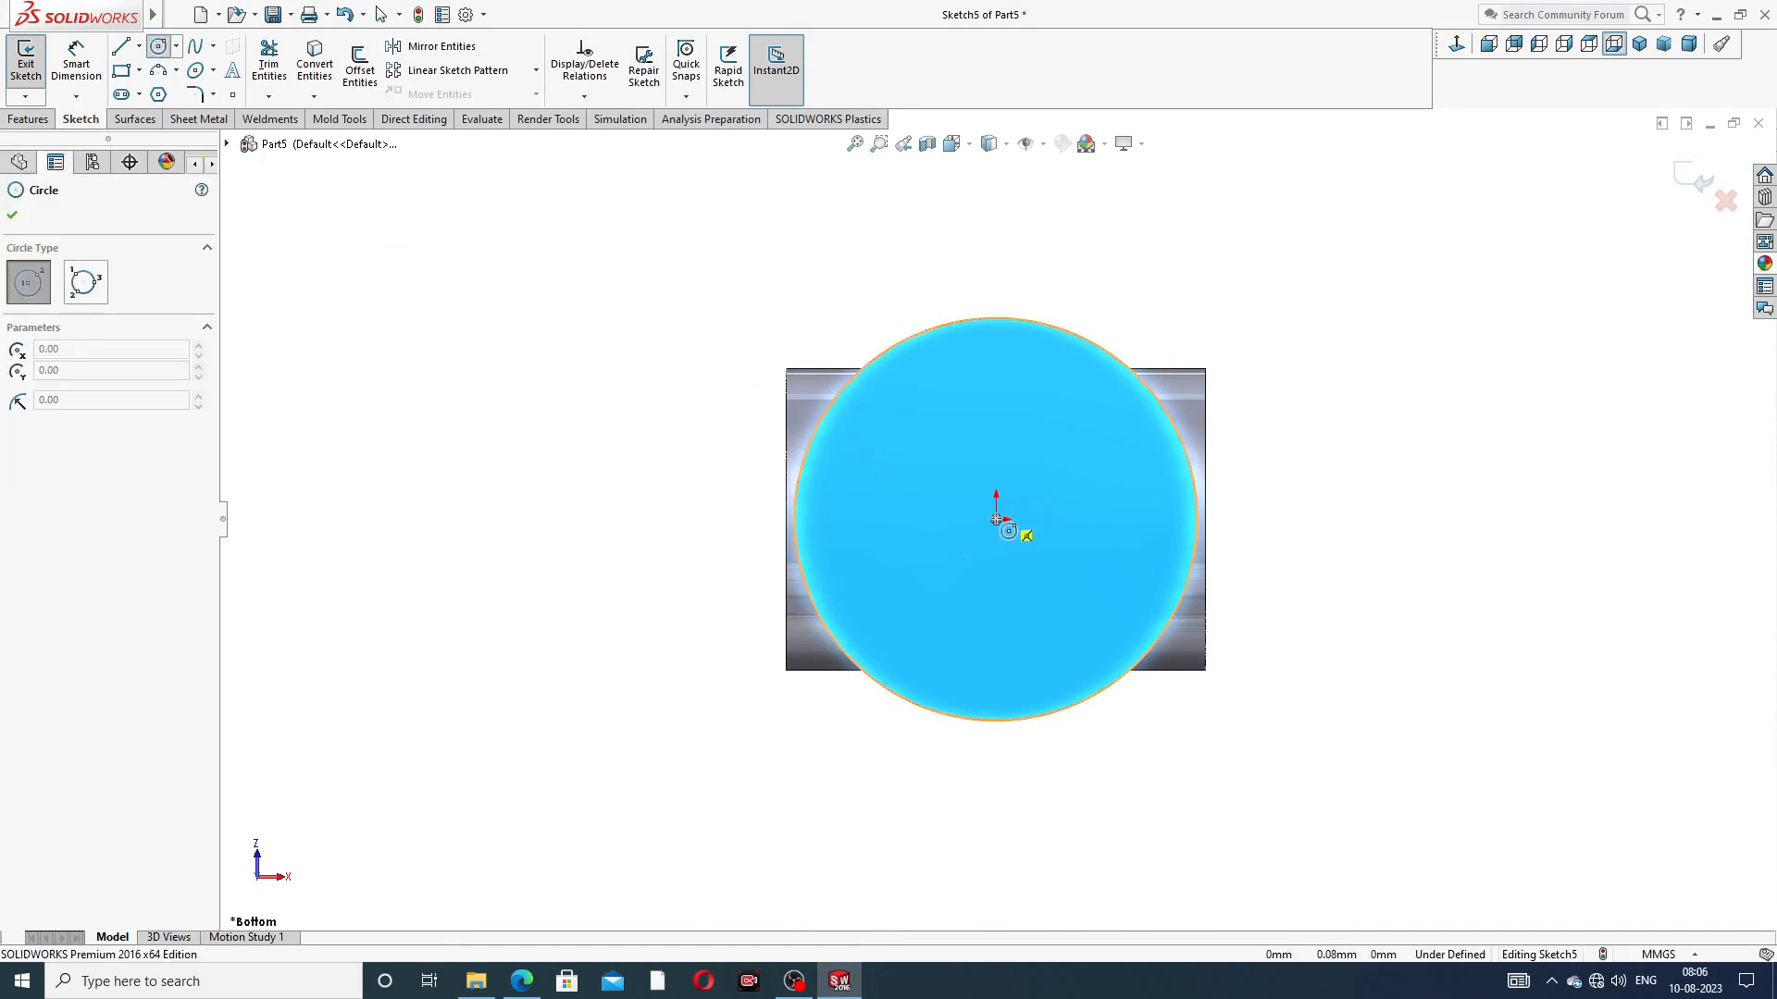
click(995, 519)
click(1023, 428)
right_click(1055, 418)
click(1094, 425)
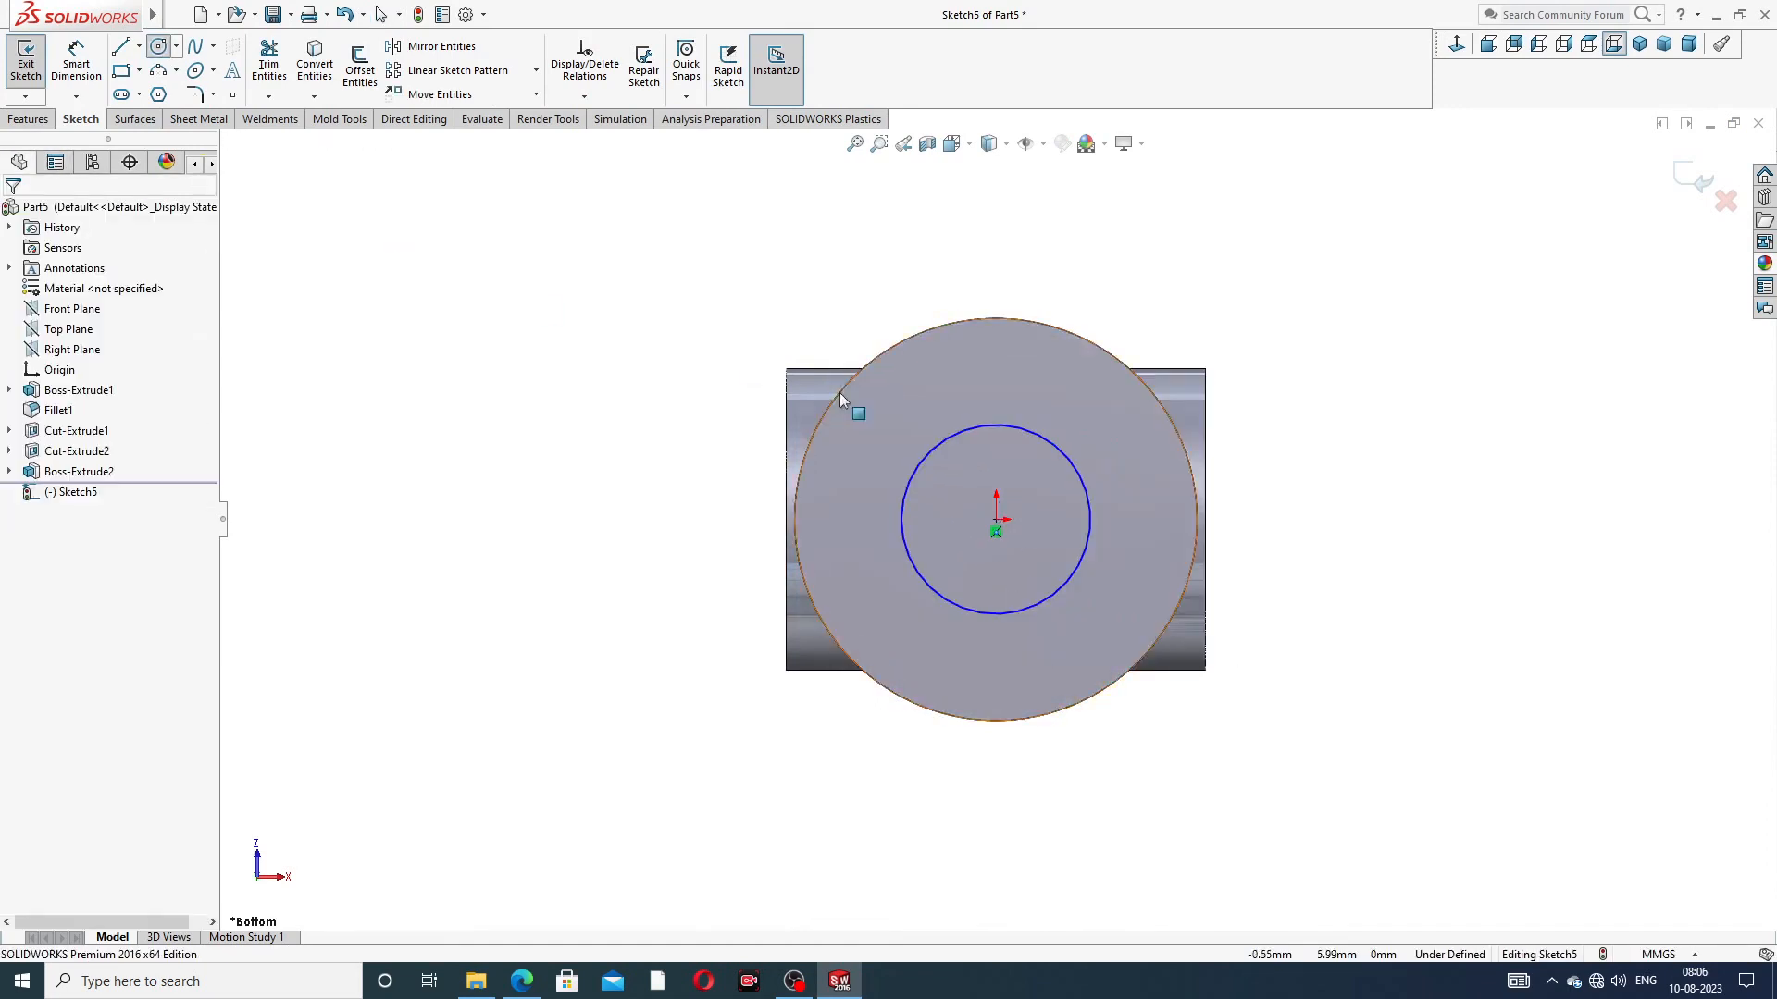
Dimension the bottom-face circle and set its diameter to 10 mm
click(1018, 425)
click(1245, 363)
text(1)
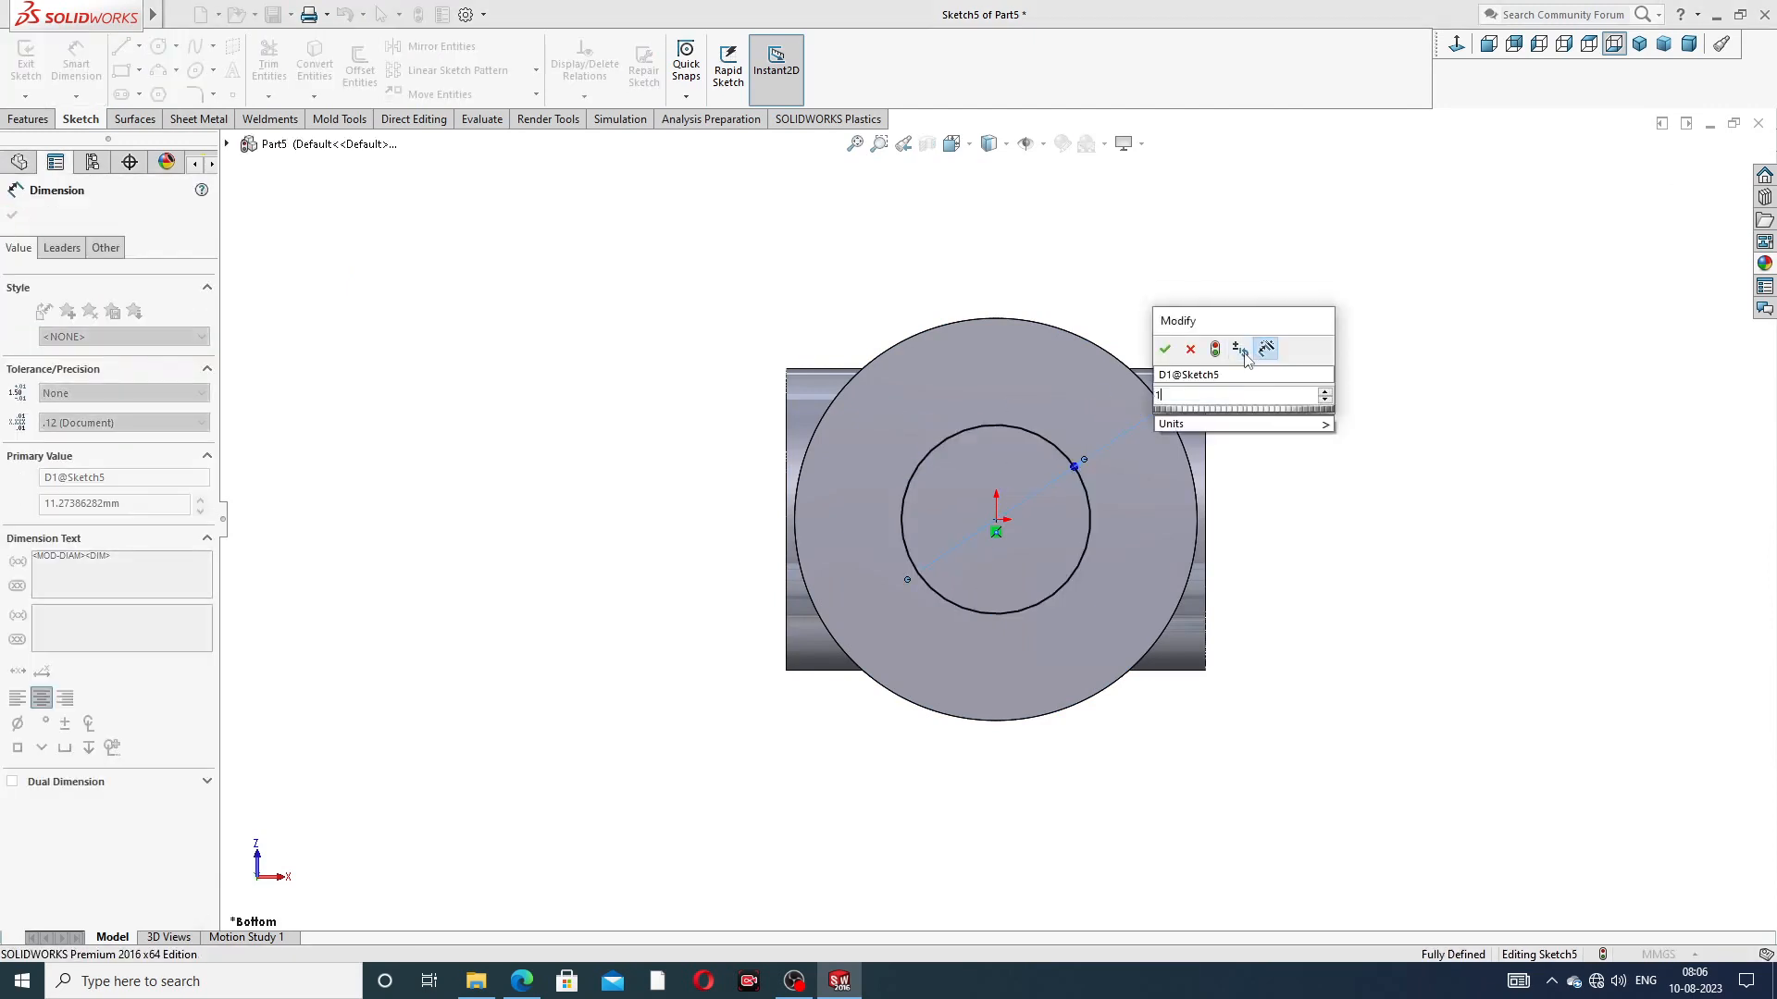
text(0)
key(Return)
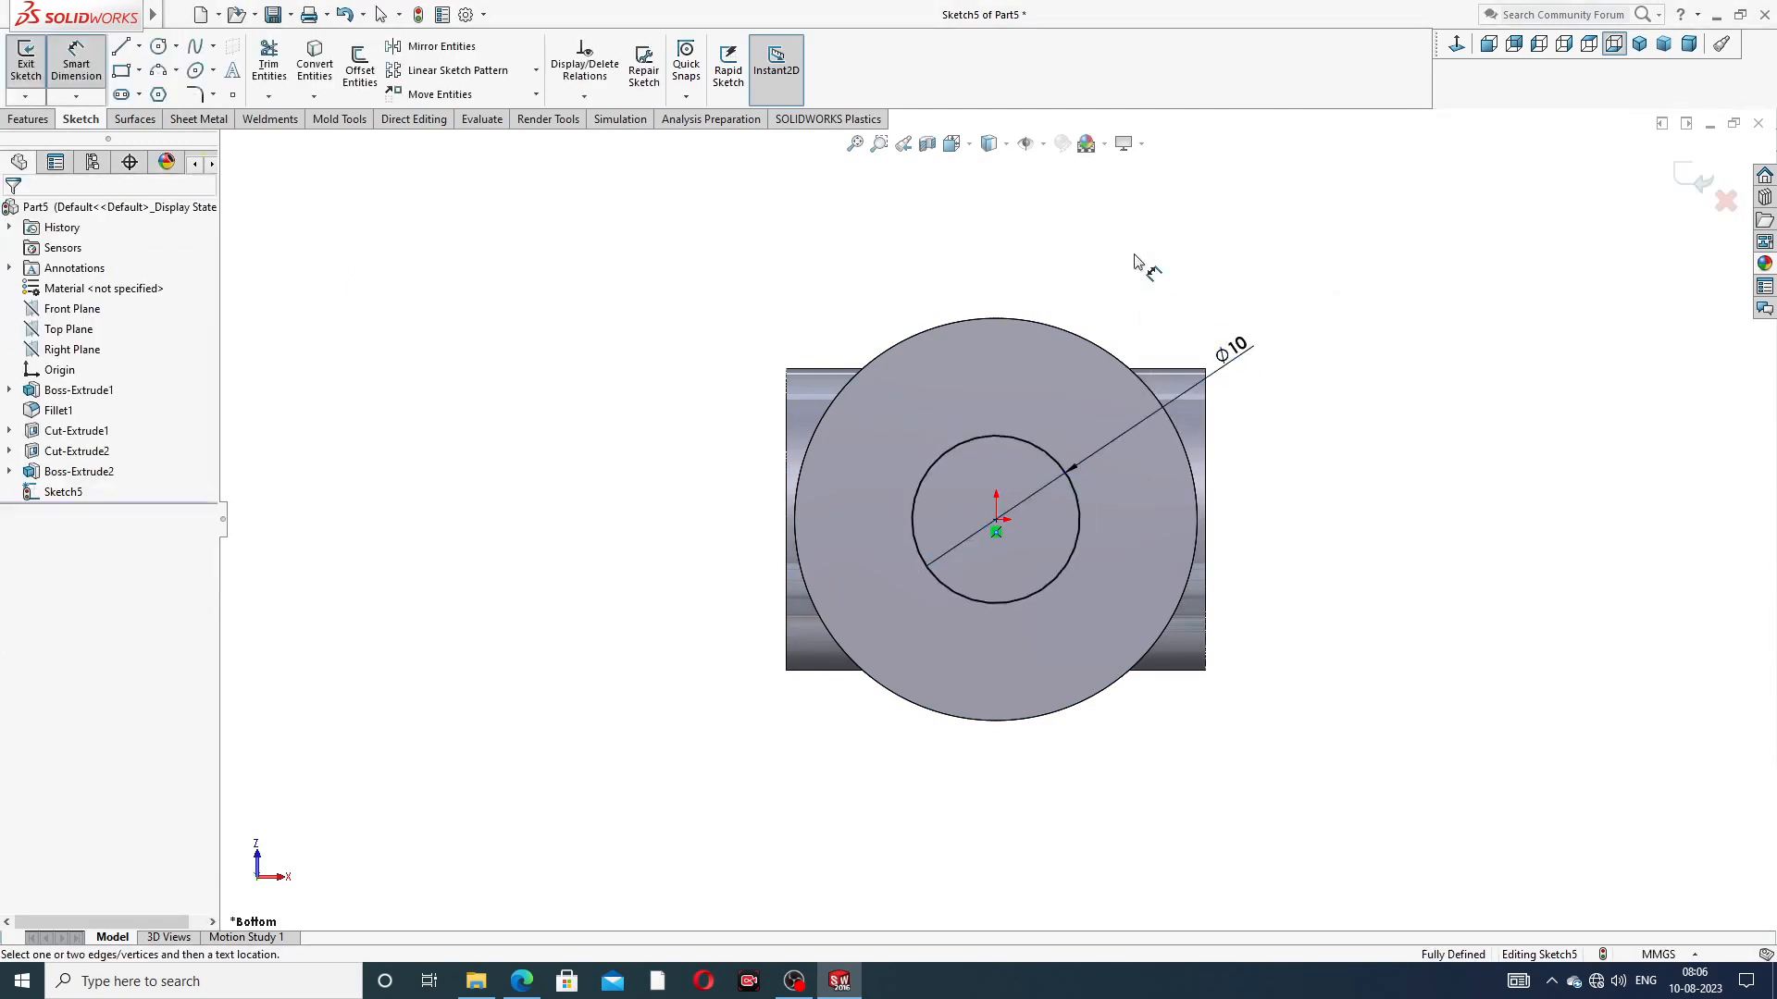
right_click(1137, 261)
click(1170, 269)
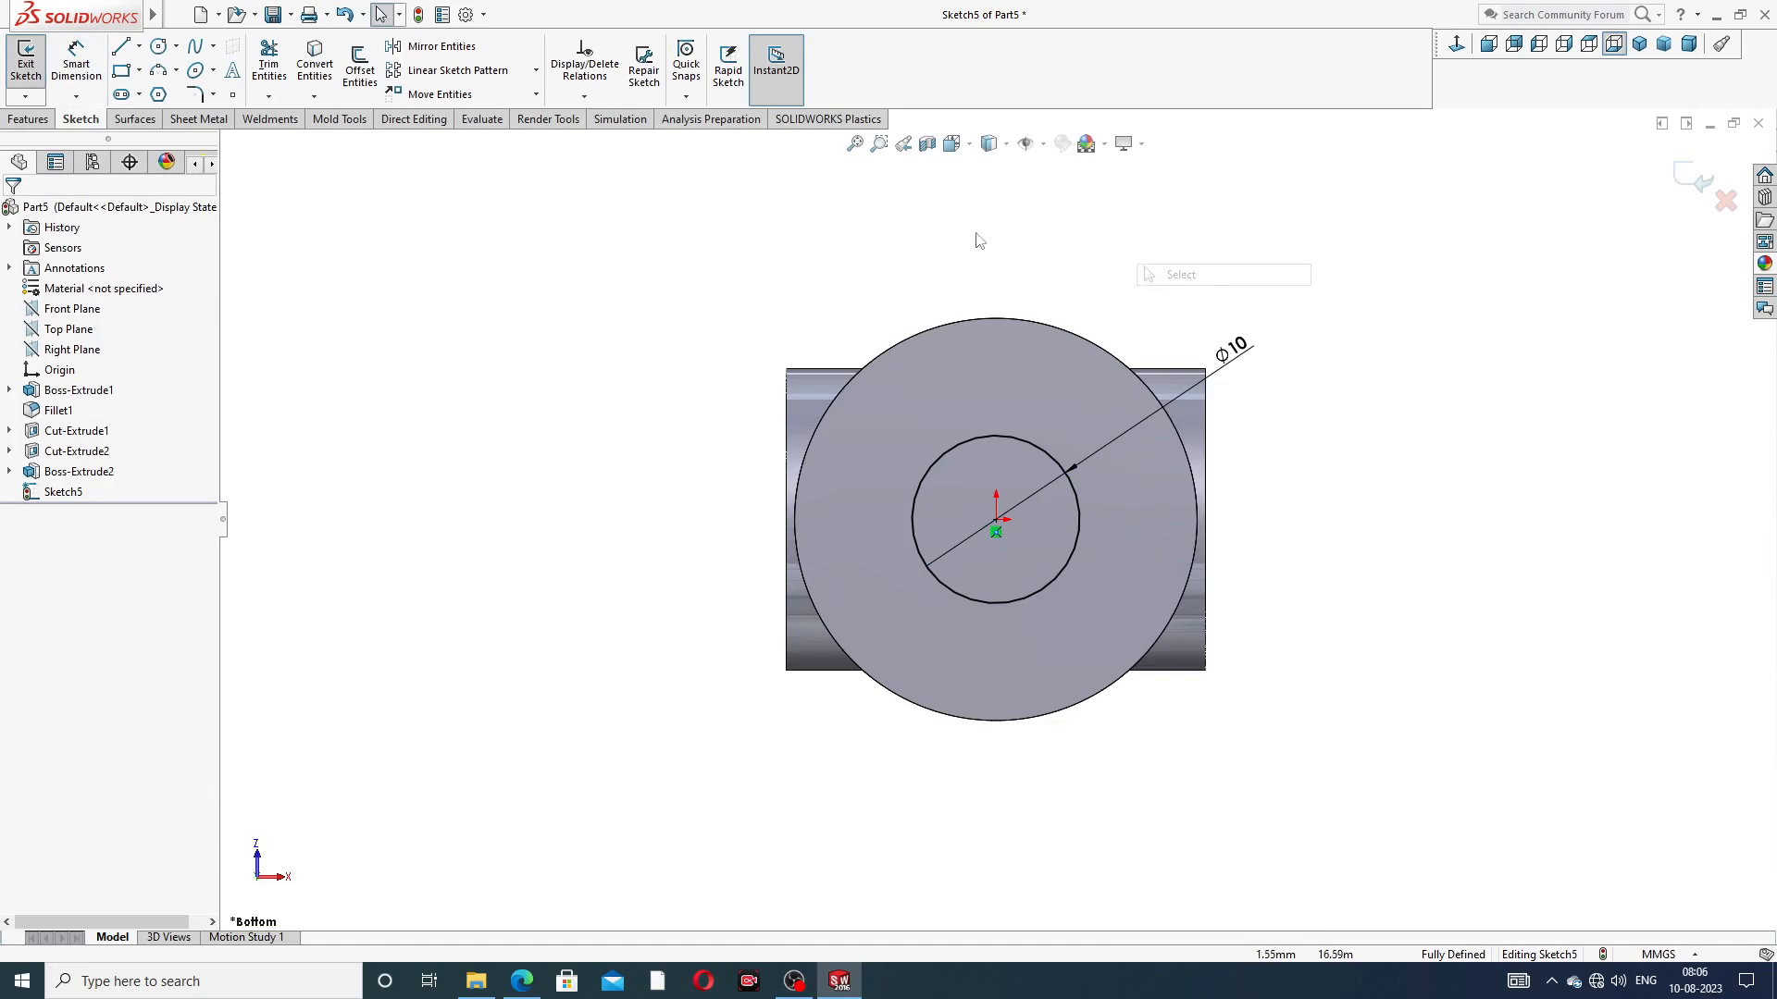
Cut-extrude the 10 mm circle Blind to a depth of 75 mm to bore the rod from its bottom face
click(28, 120)
click(275, 74)
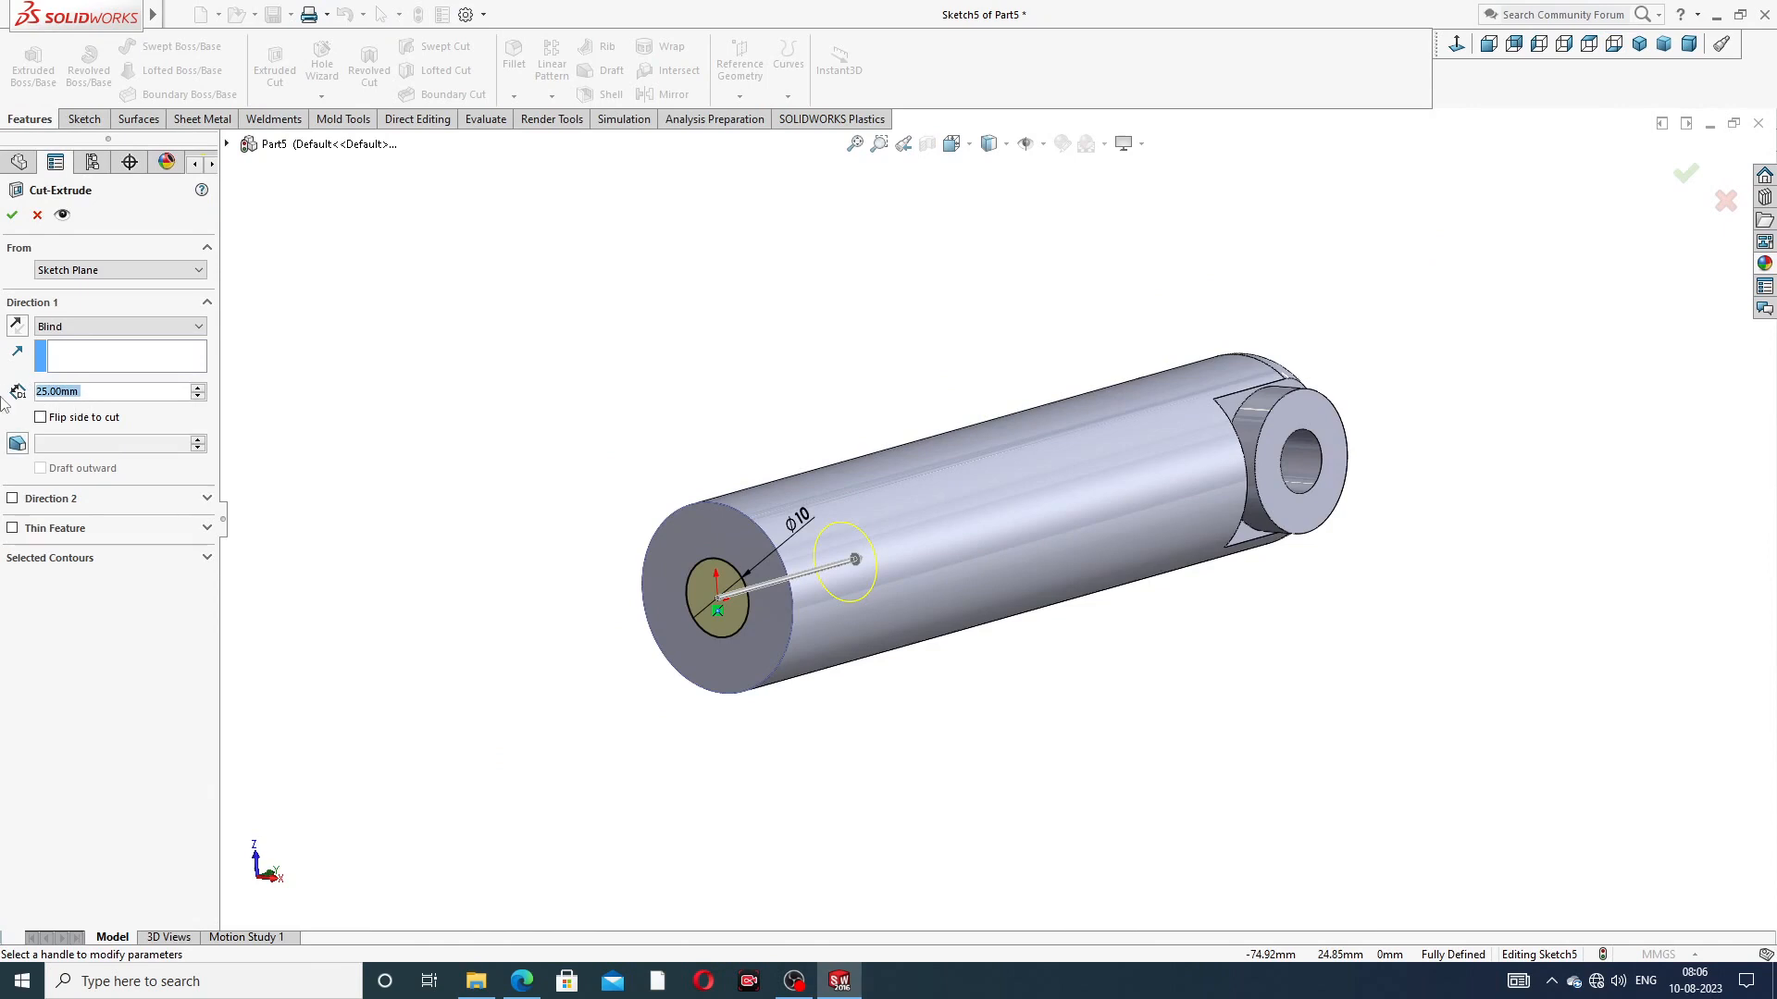
text(75)
key(Return)
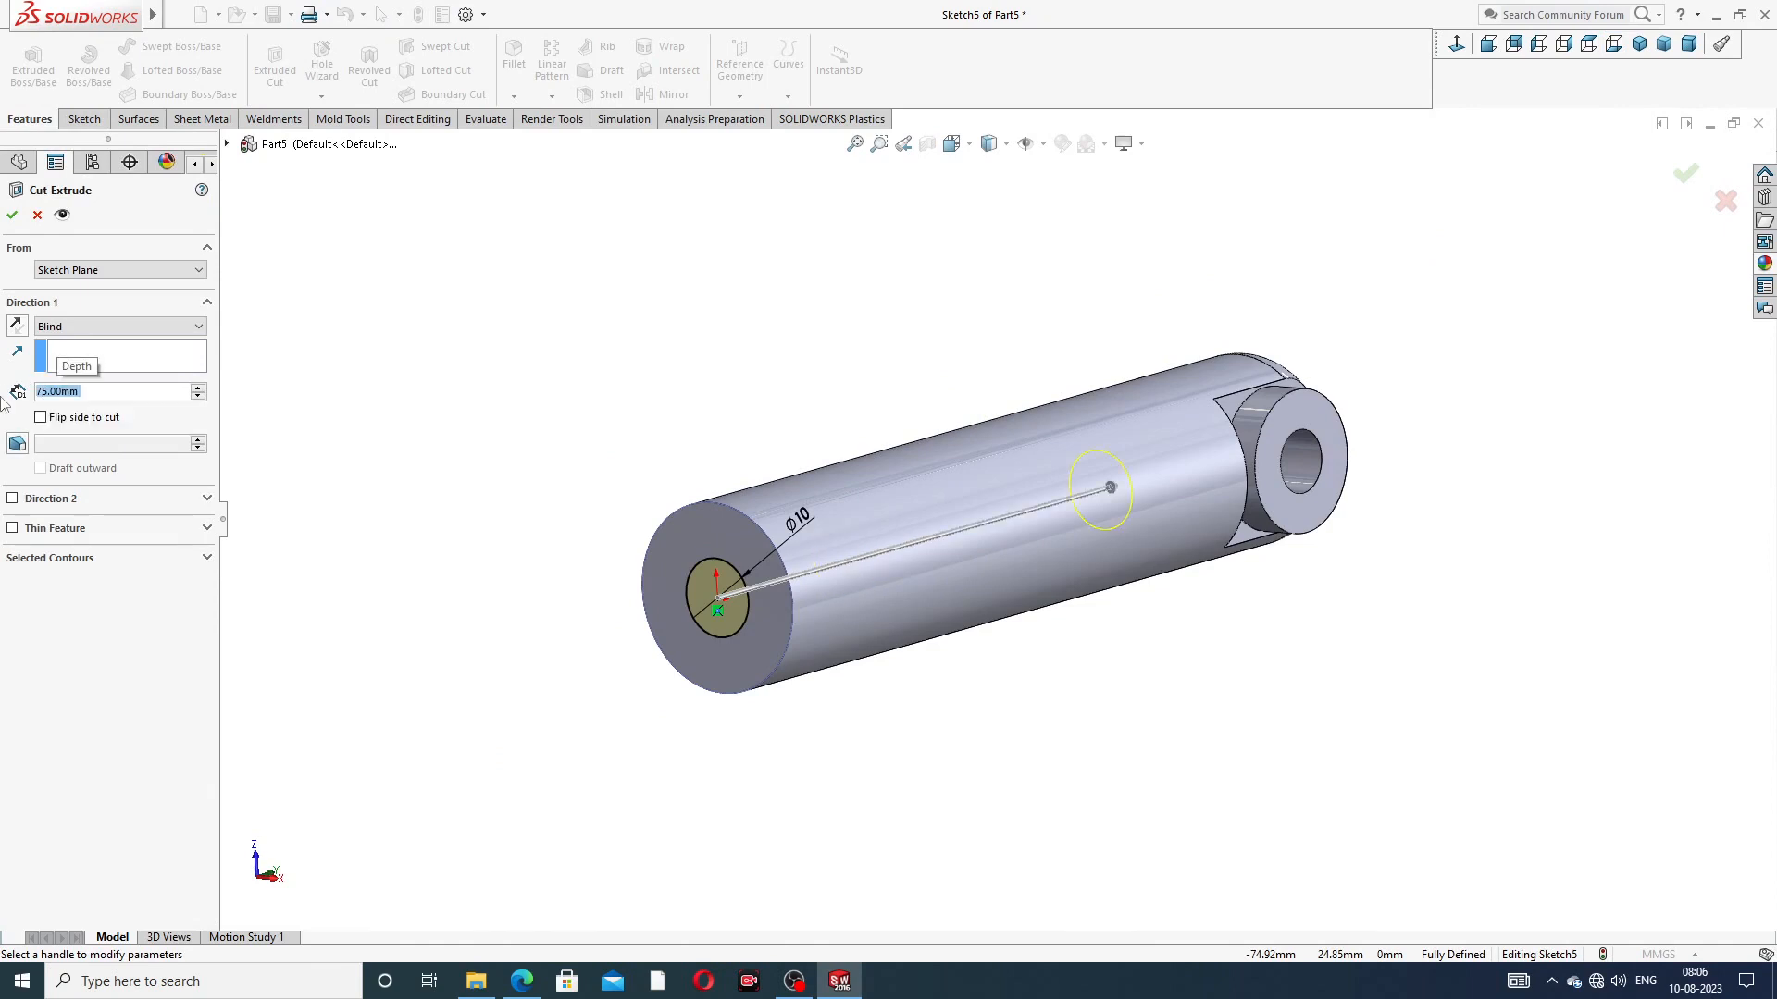
click(12, 218)
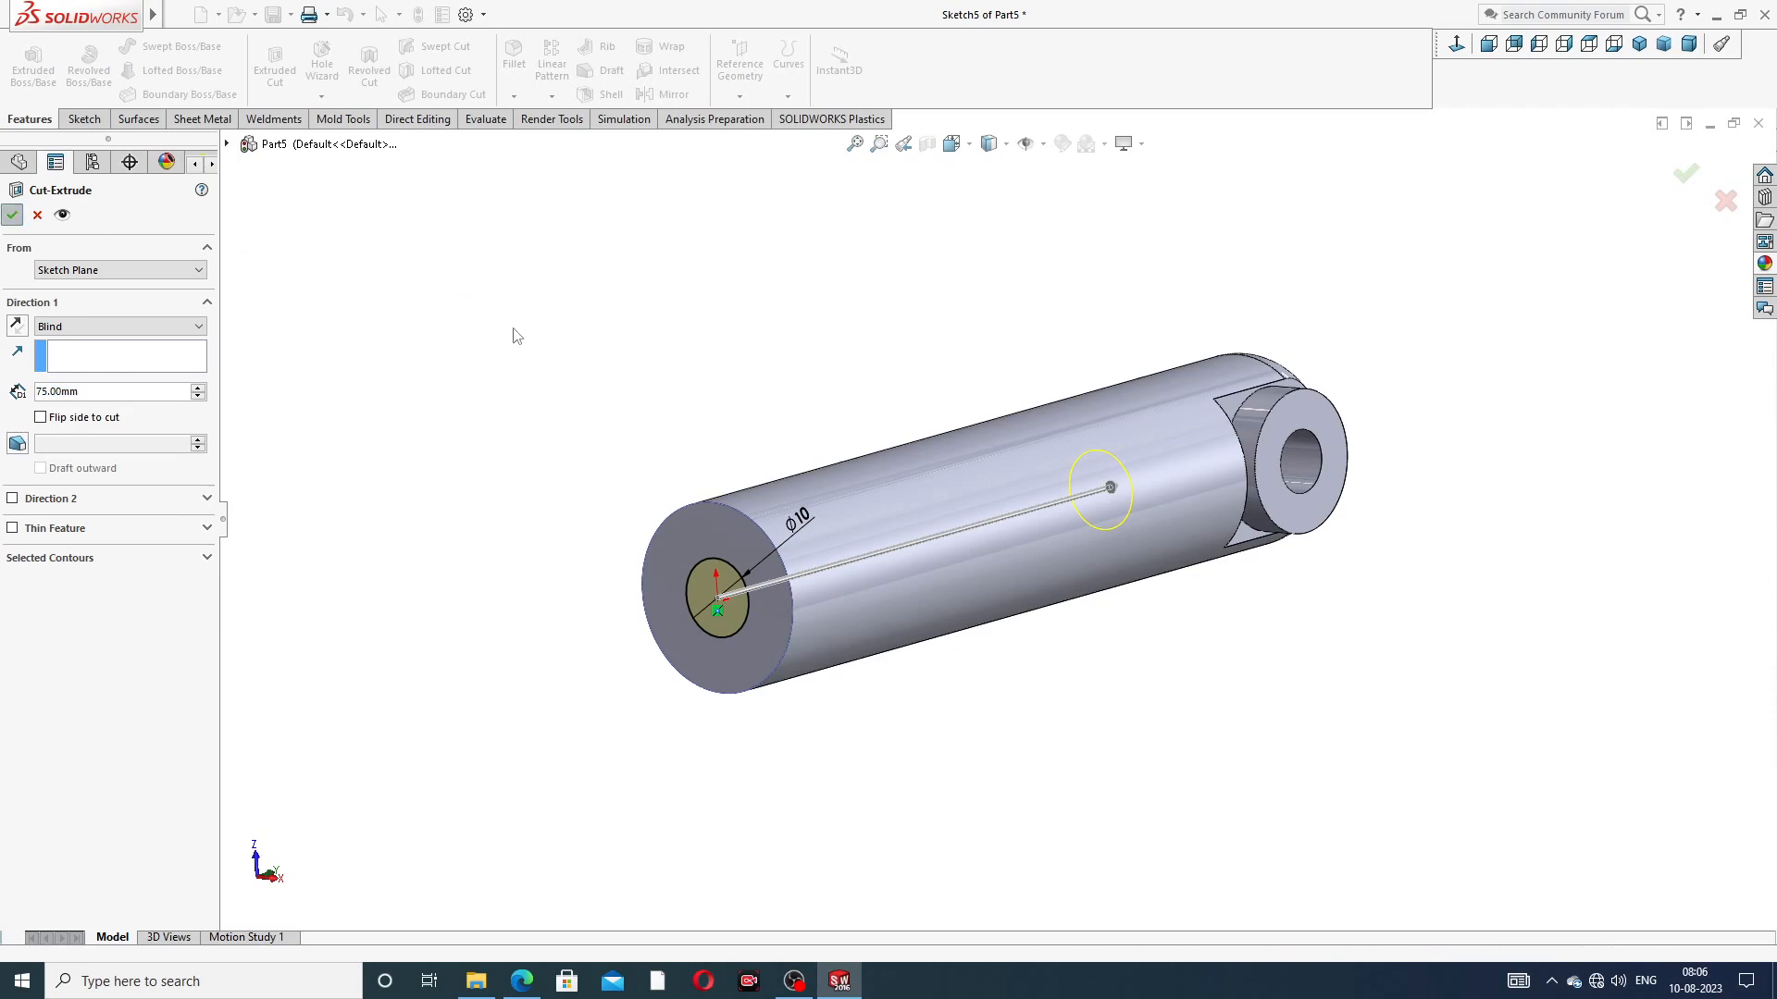
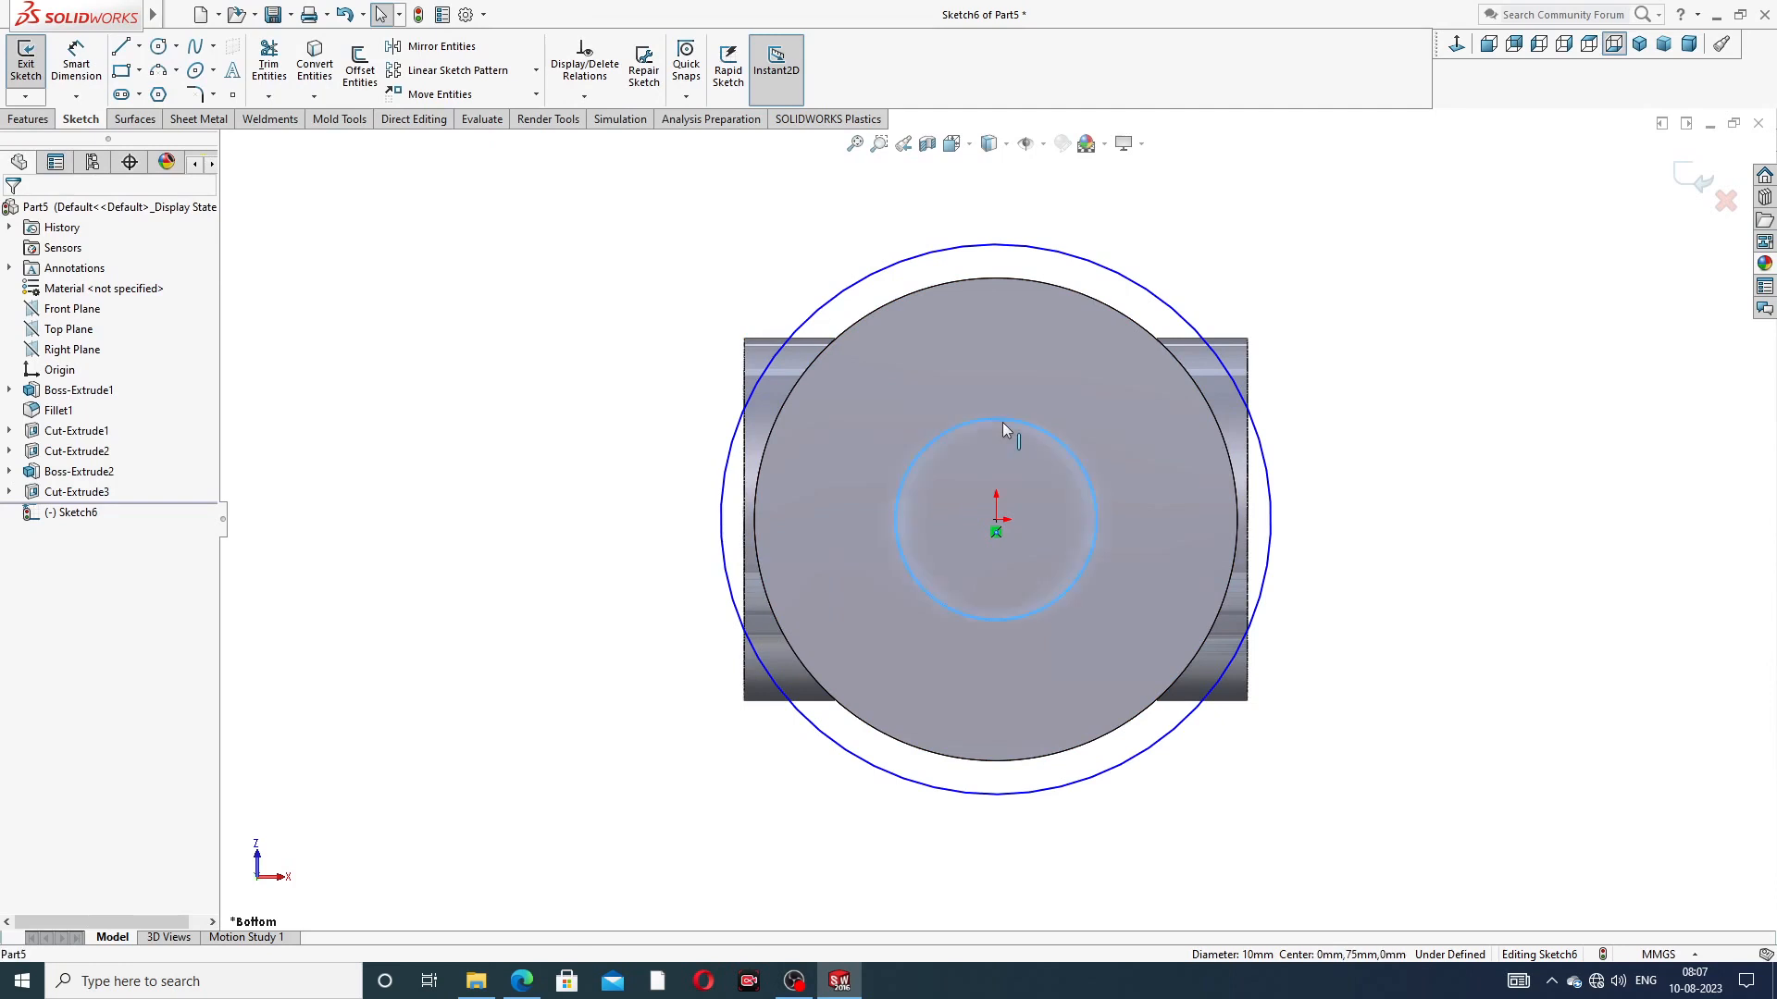
Convert the bore edge into the bottom-face sketch and dimension the outer circle to a 27 mm diameter
click(315, 65)
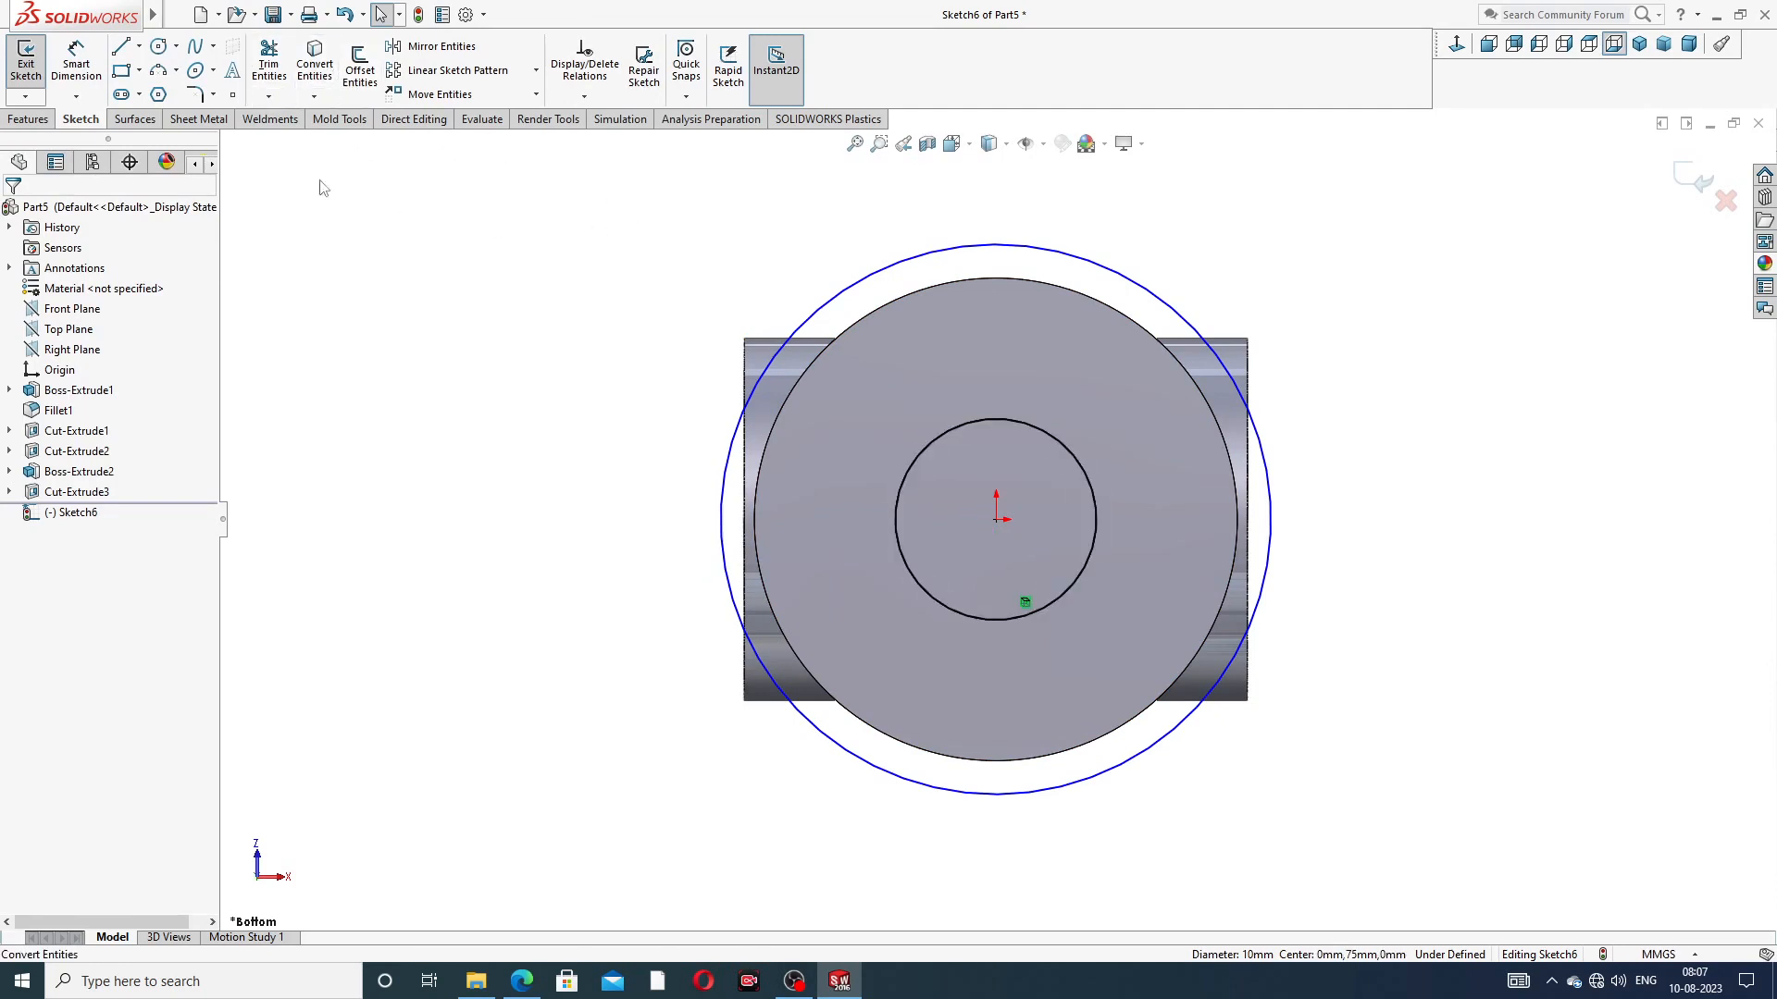
click(85, 70)
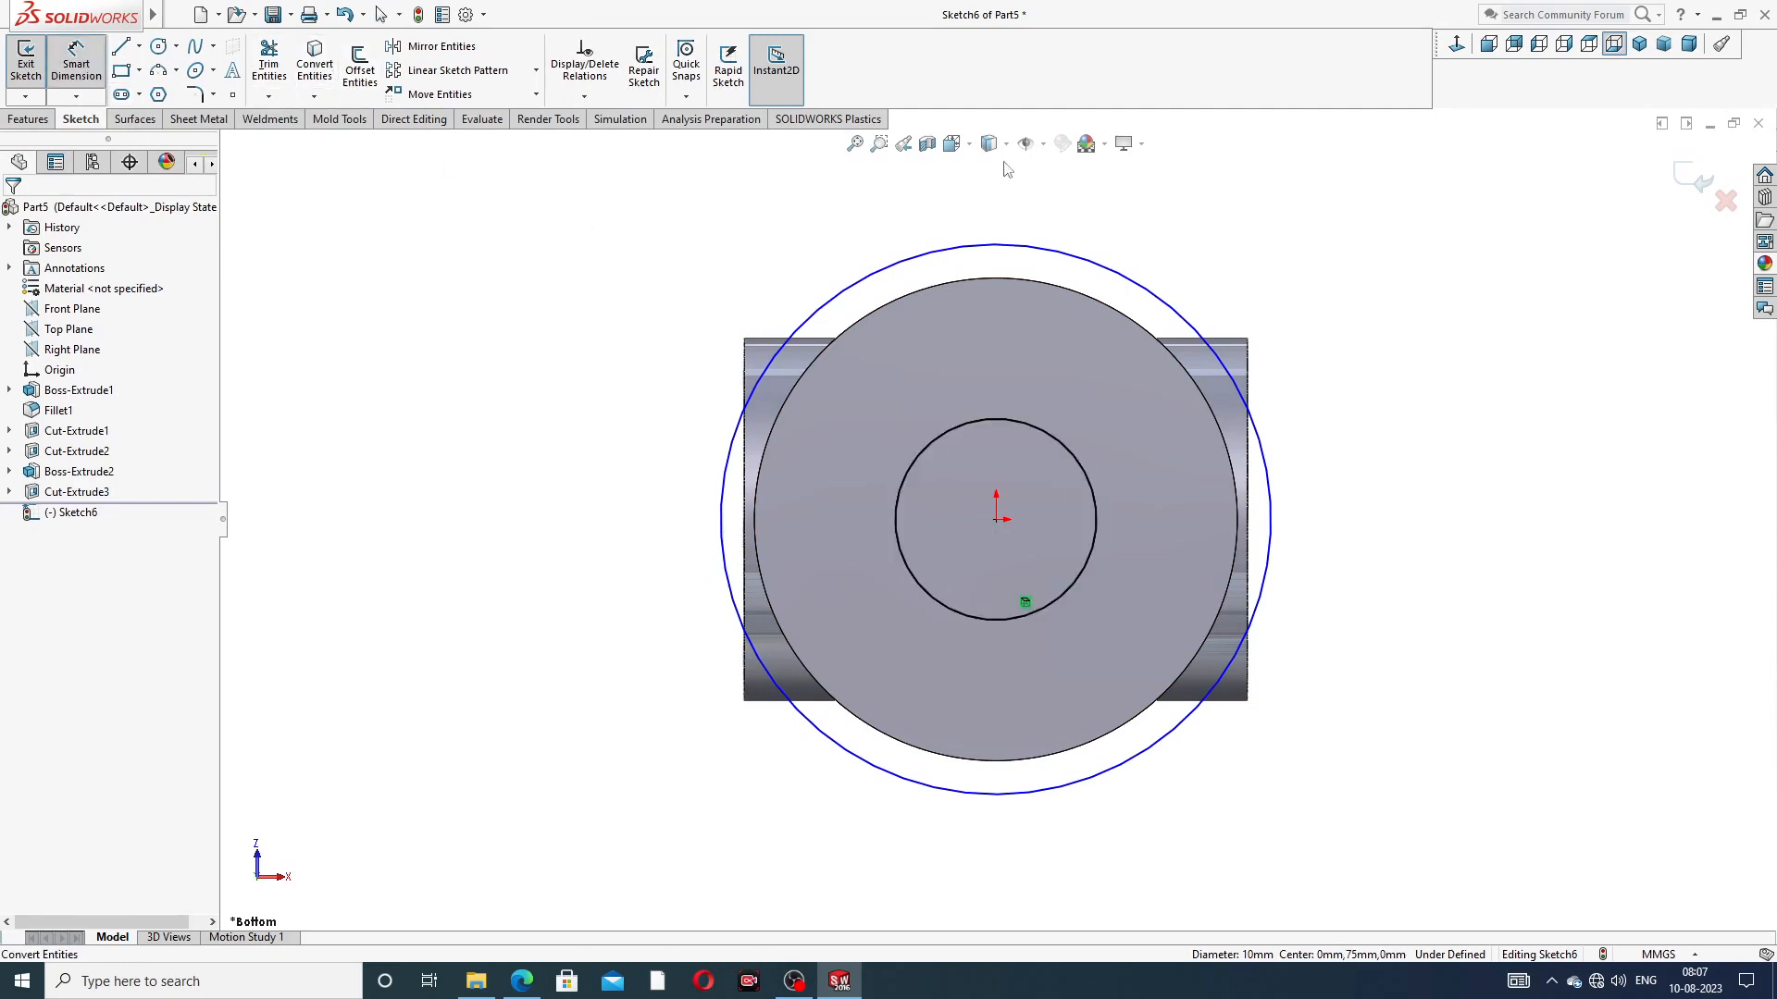
click(1140, 269)
click(1219, 265)
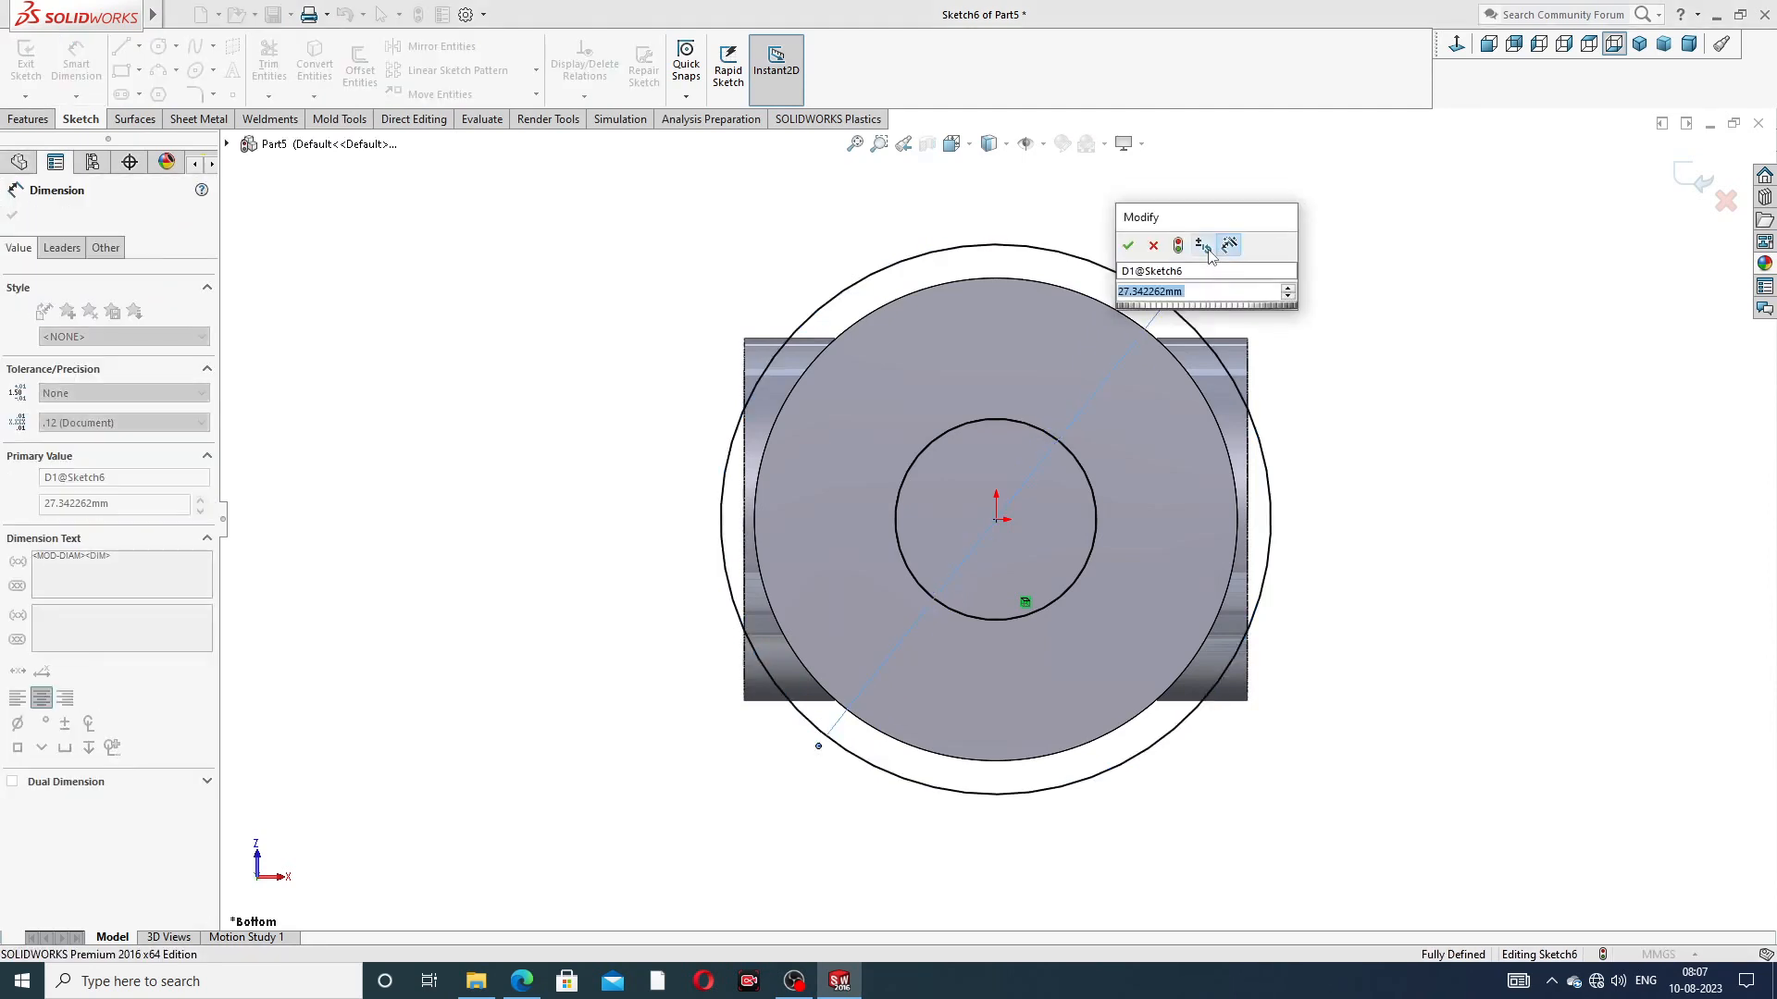
text(27)
key(Return)
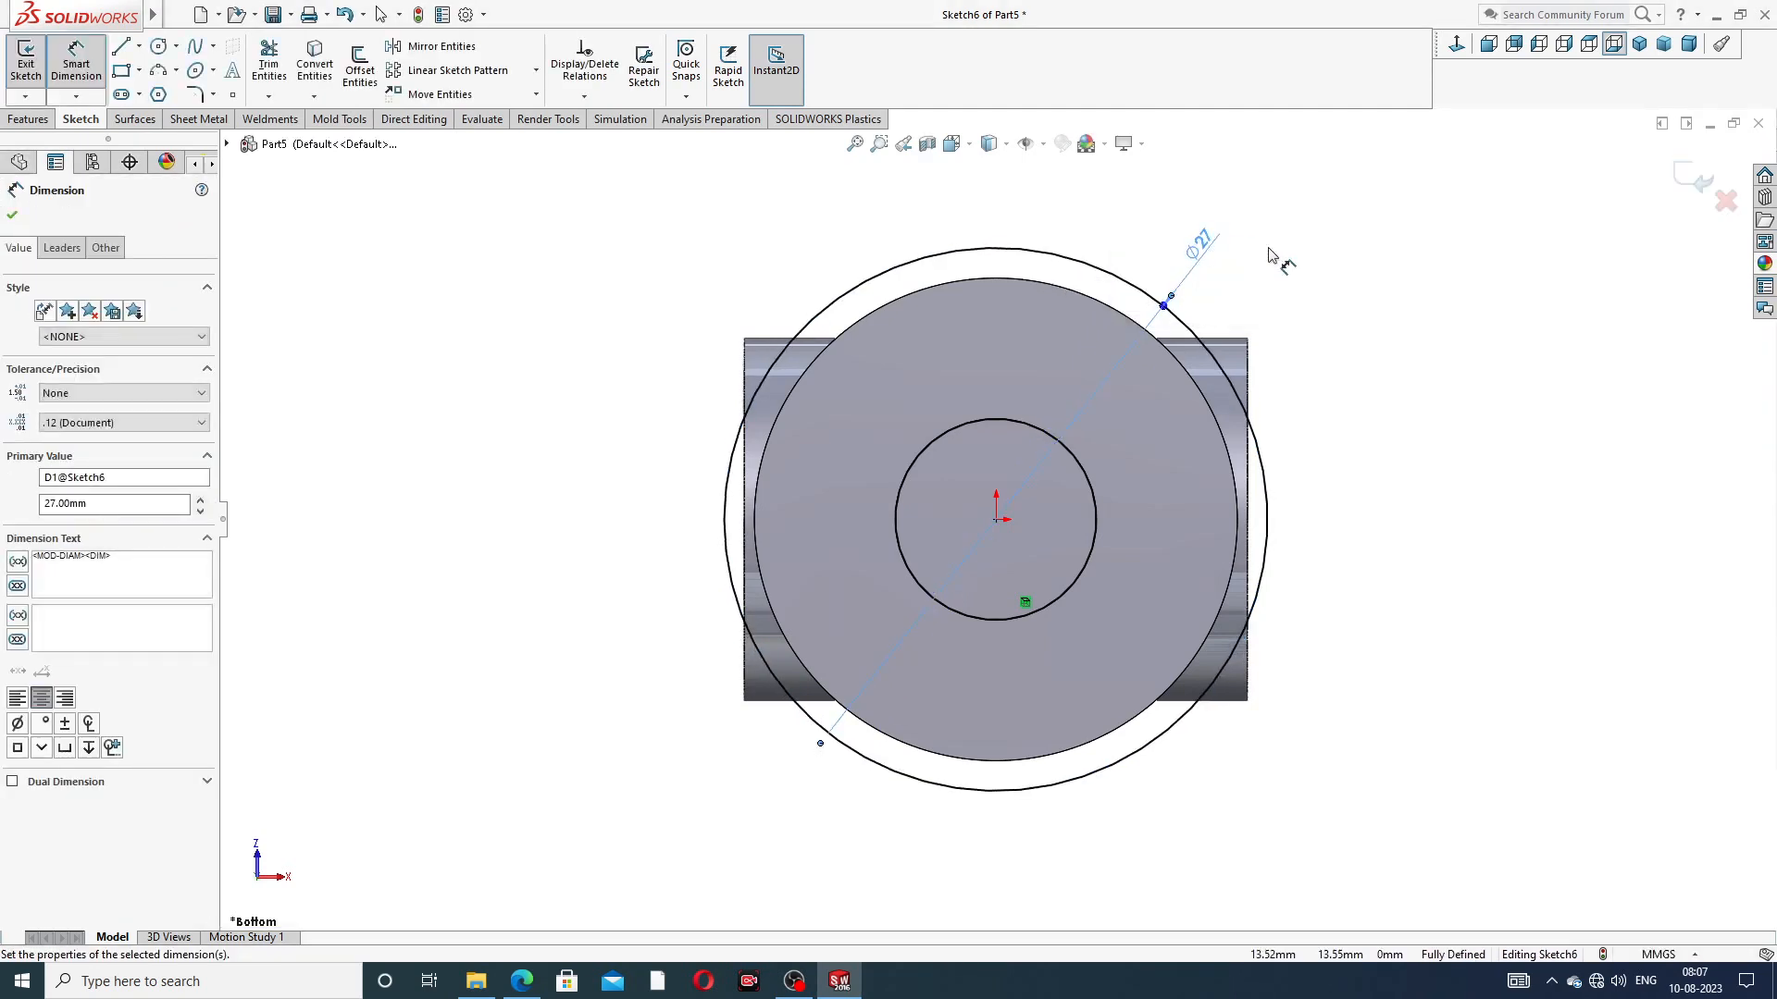
right_click(1283, 261)
click(1333, 275)
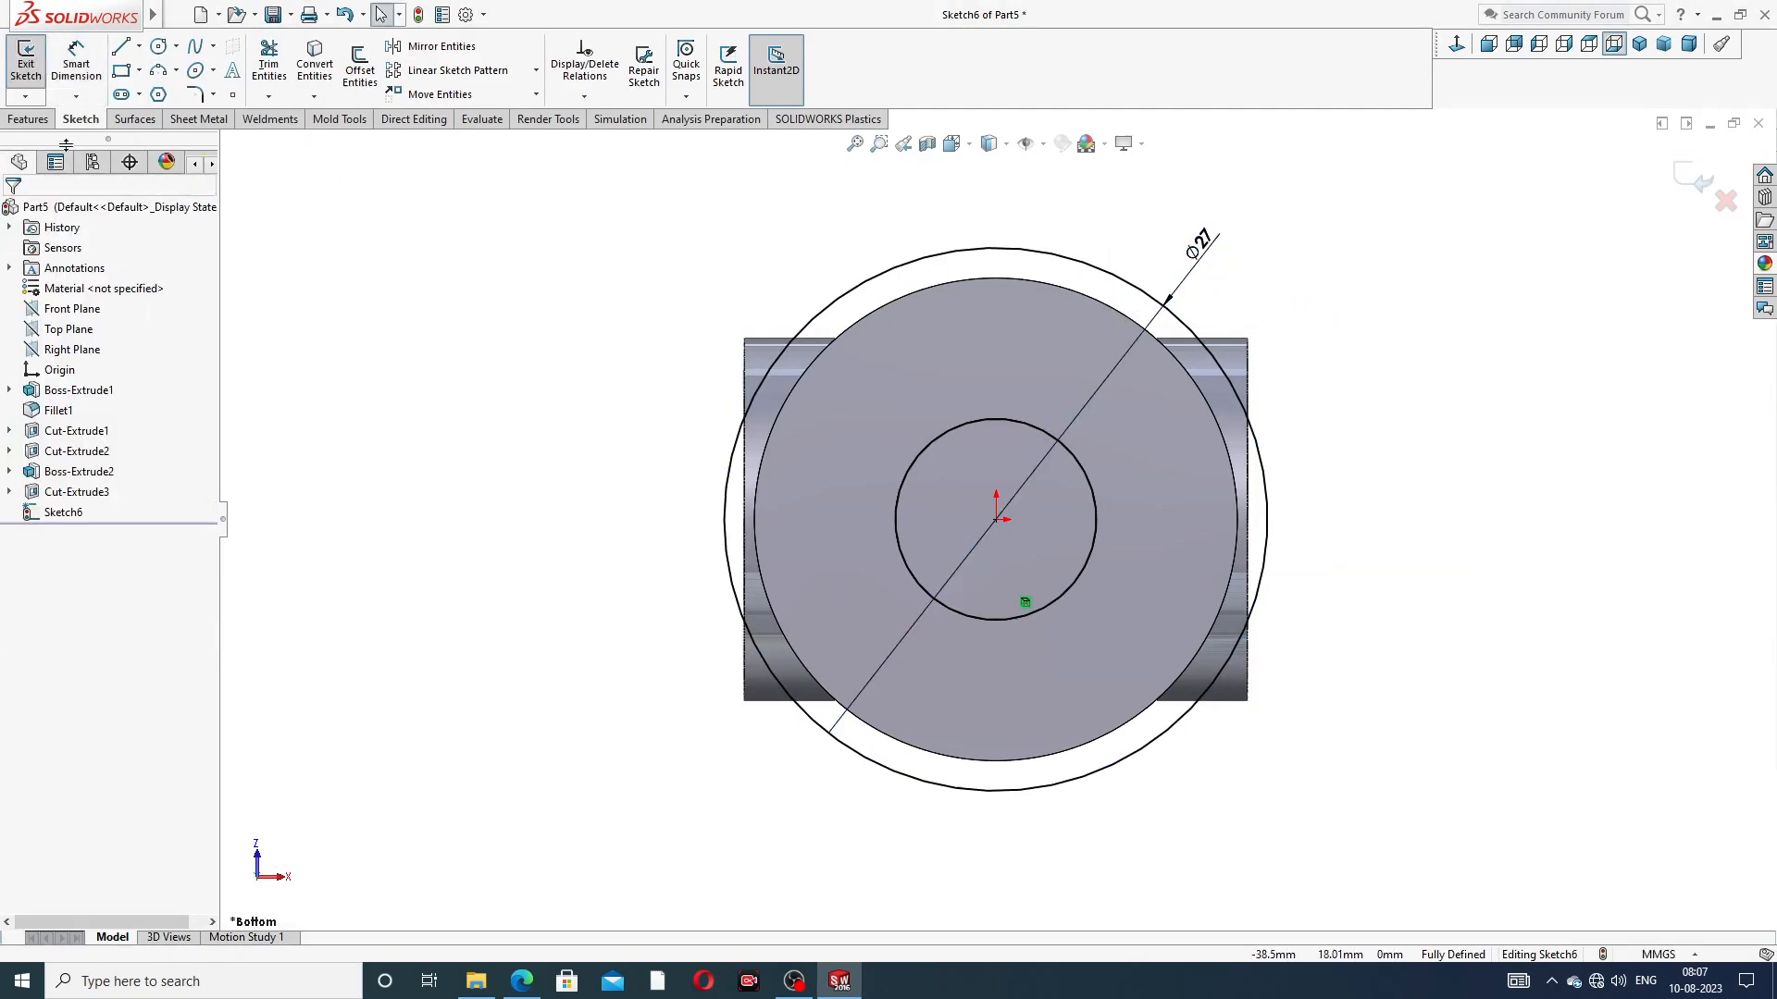
Extrude the ring between the bore and the 27 mm circle Blind 80.93 mm, reversed toward the rod's head
click(28, 118)
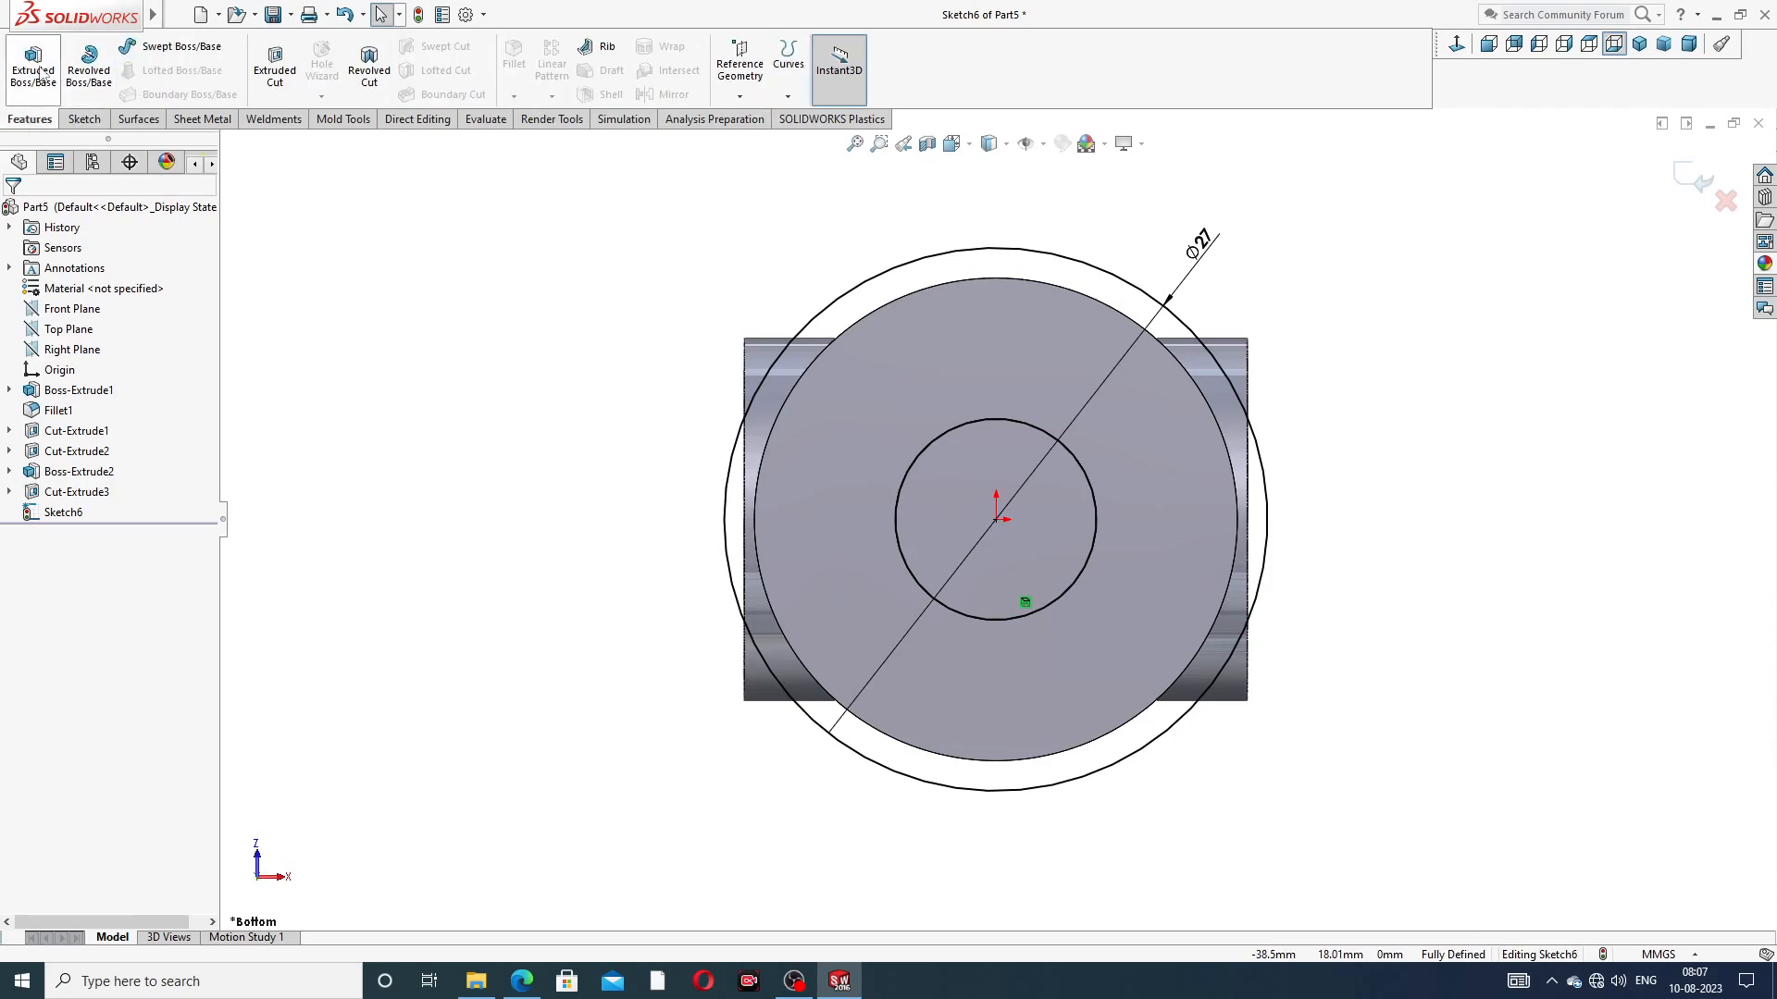
click(41, 74)
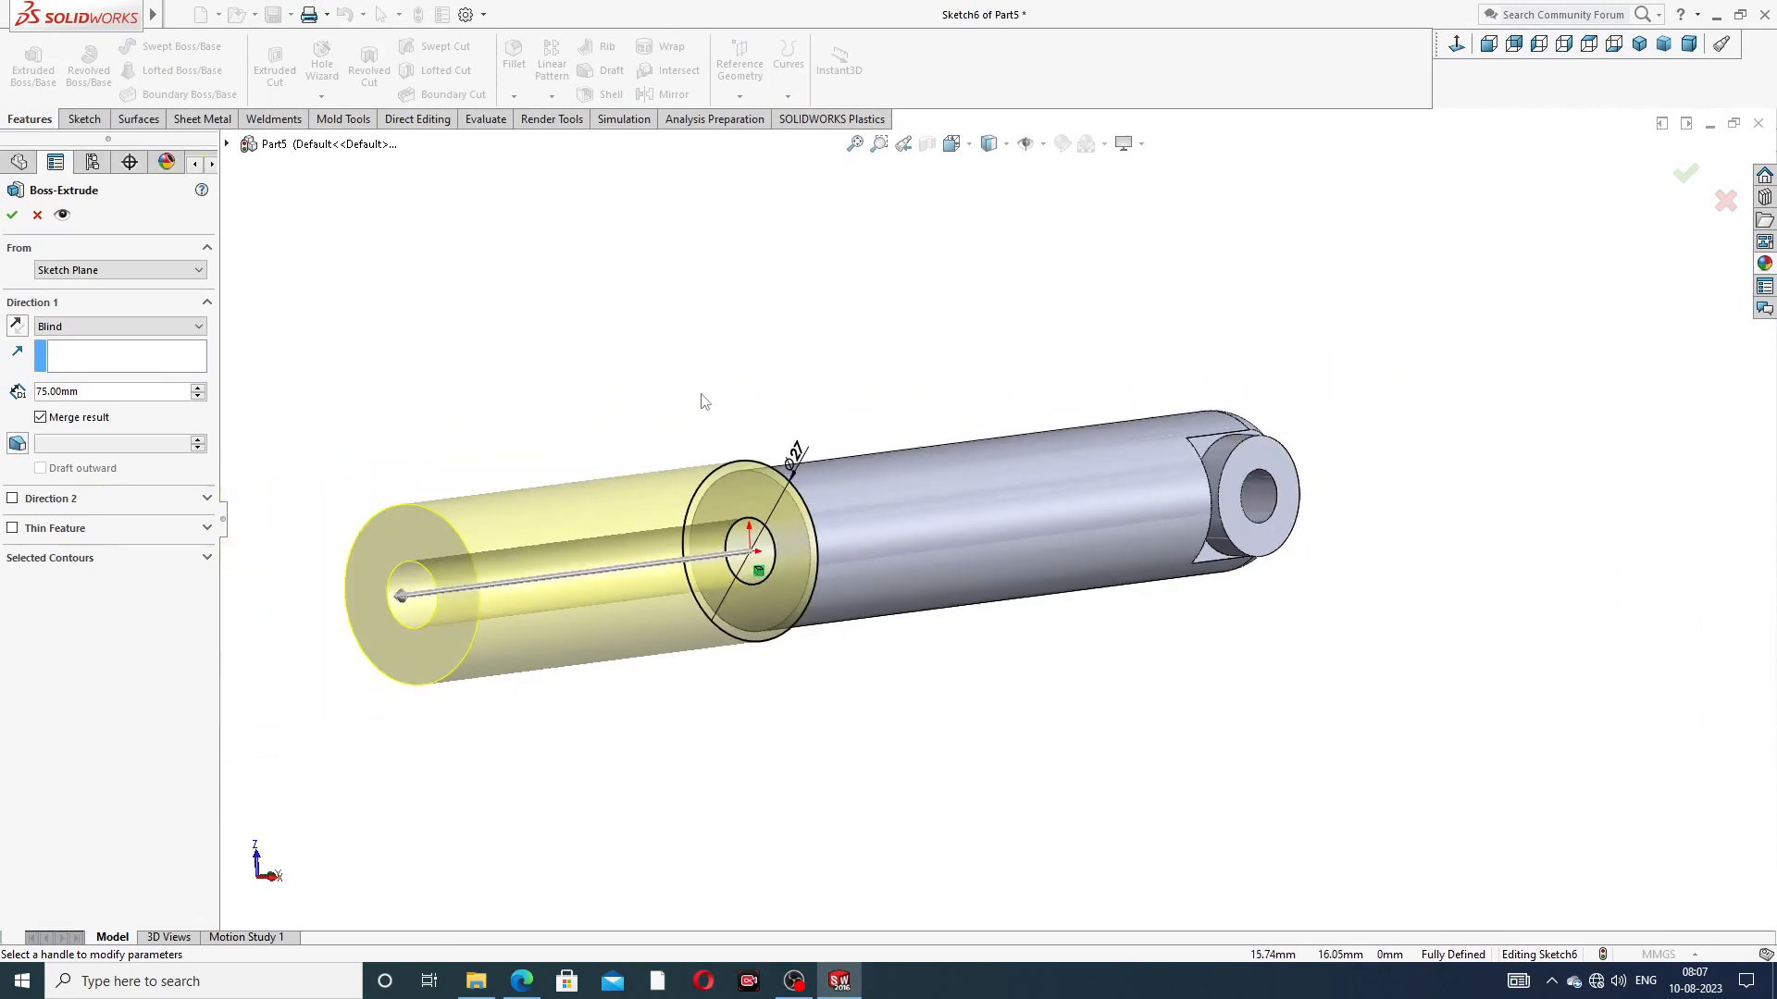
click(17, 325)
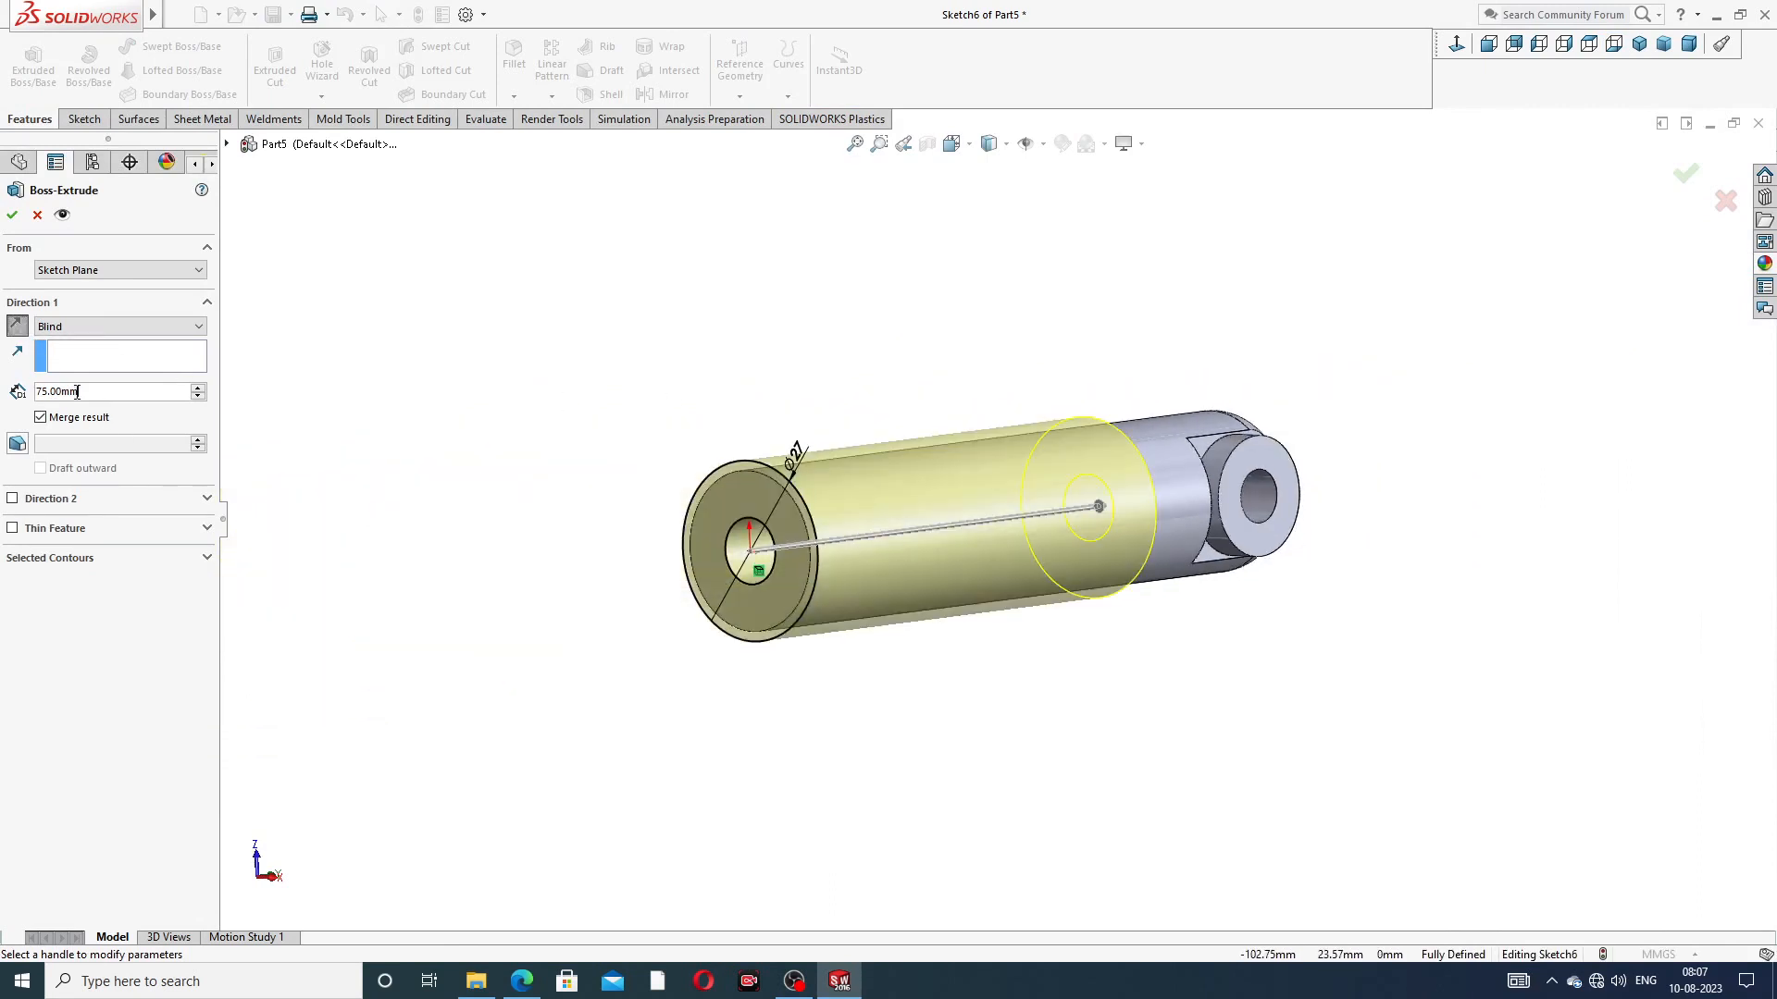
text(80)
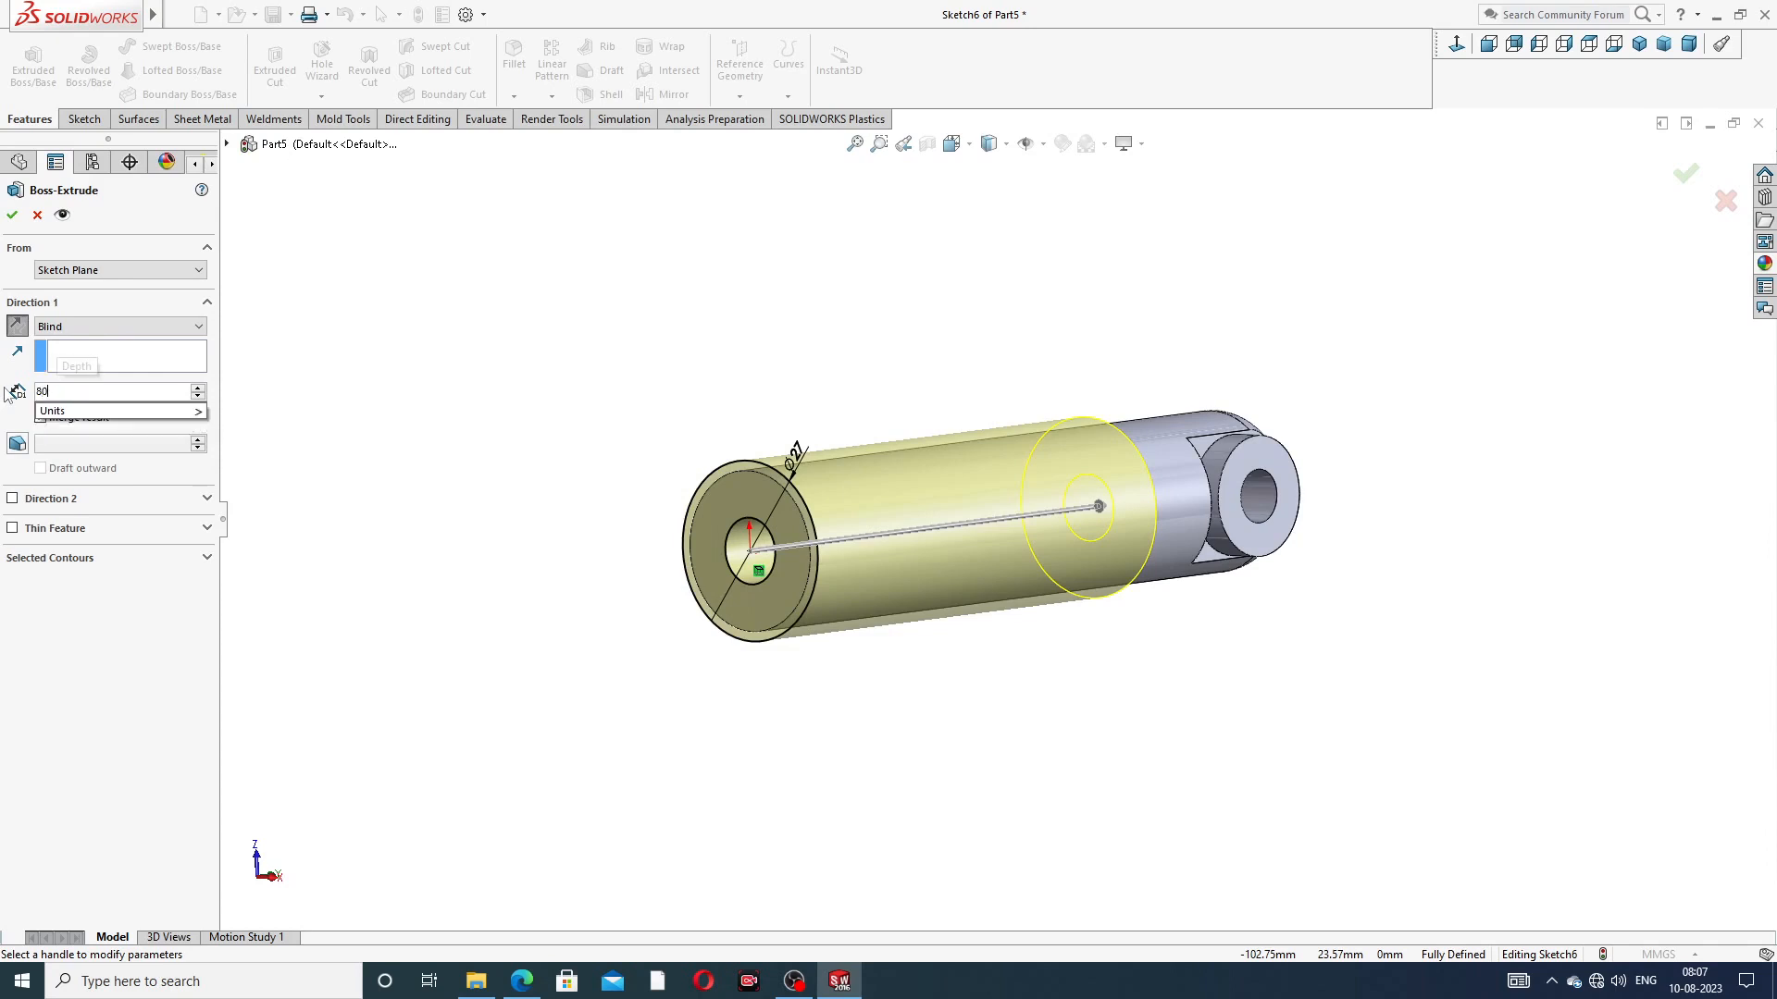
text(.93)
key(Return)
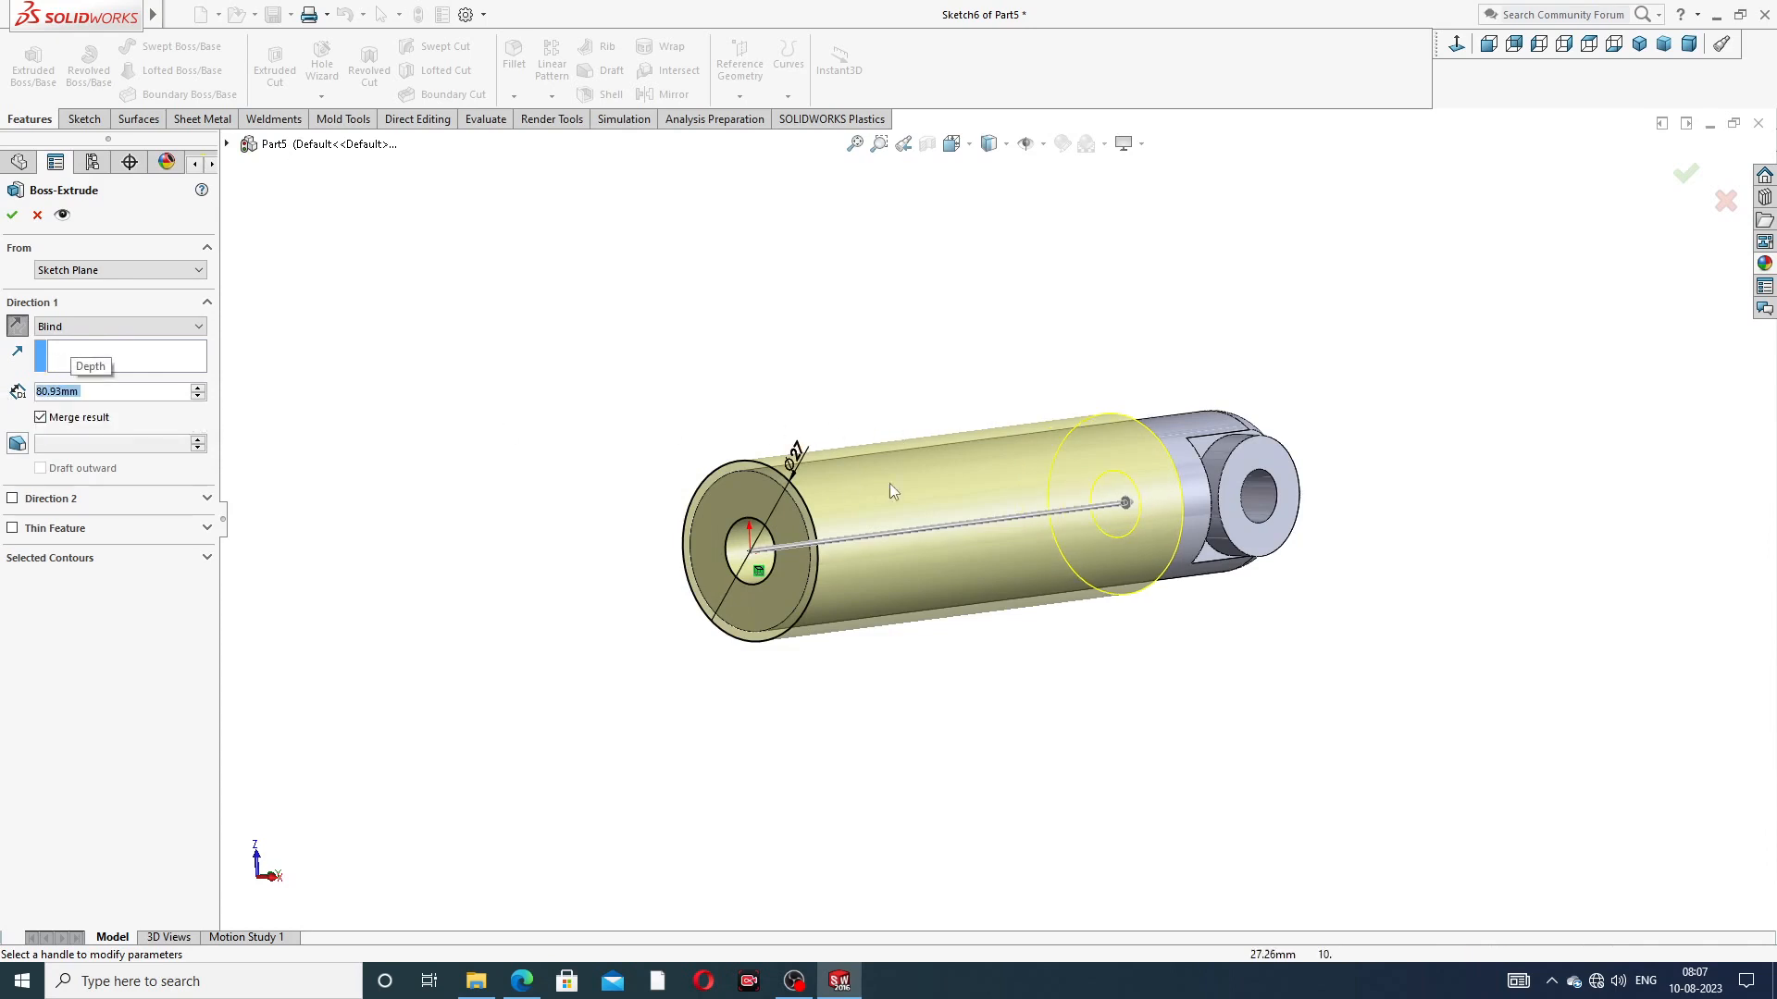
mouse_move(890, 483)
middle_down()
mouse_move(786, 460)
mouse_move(880, 505)
middle_up()
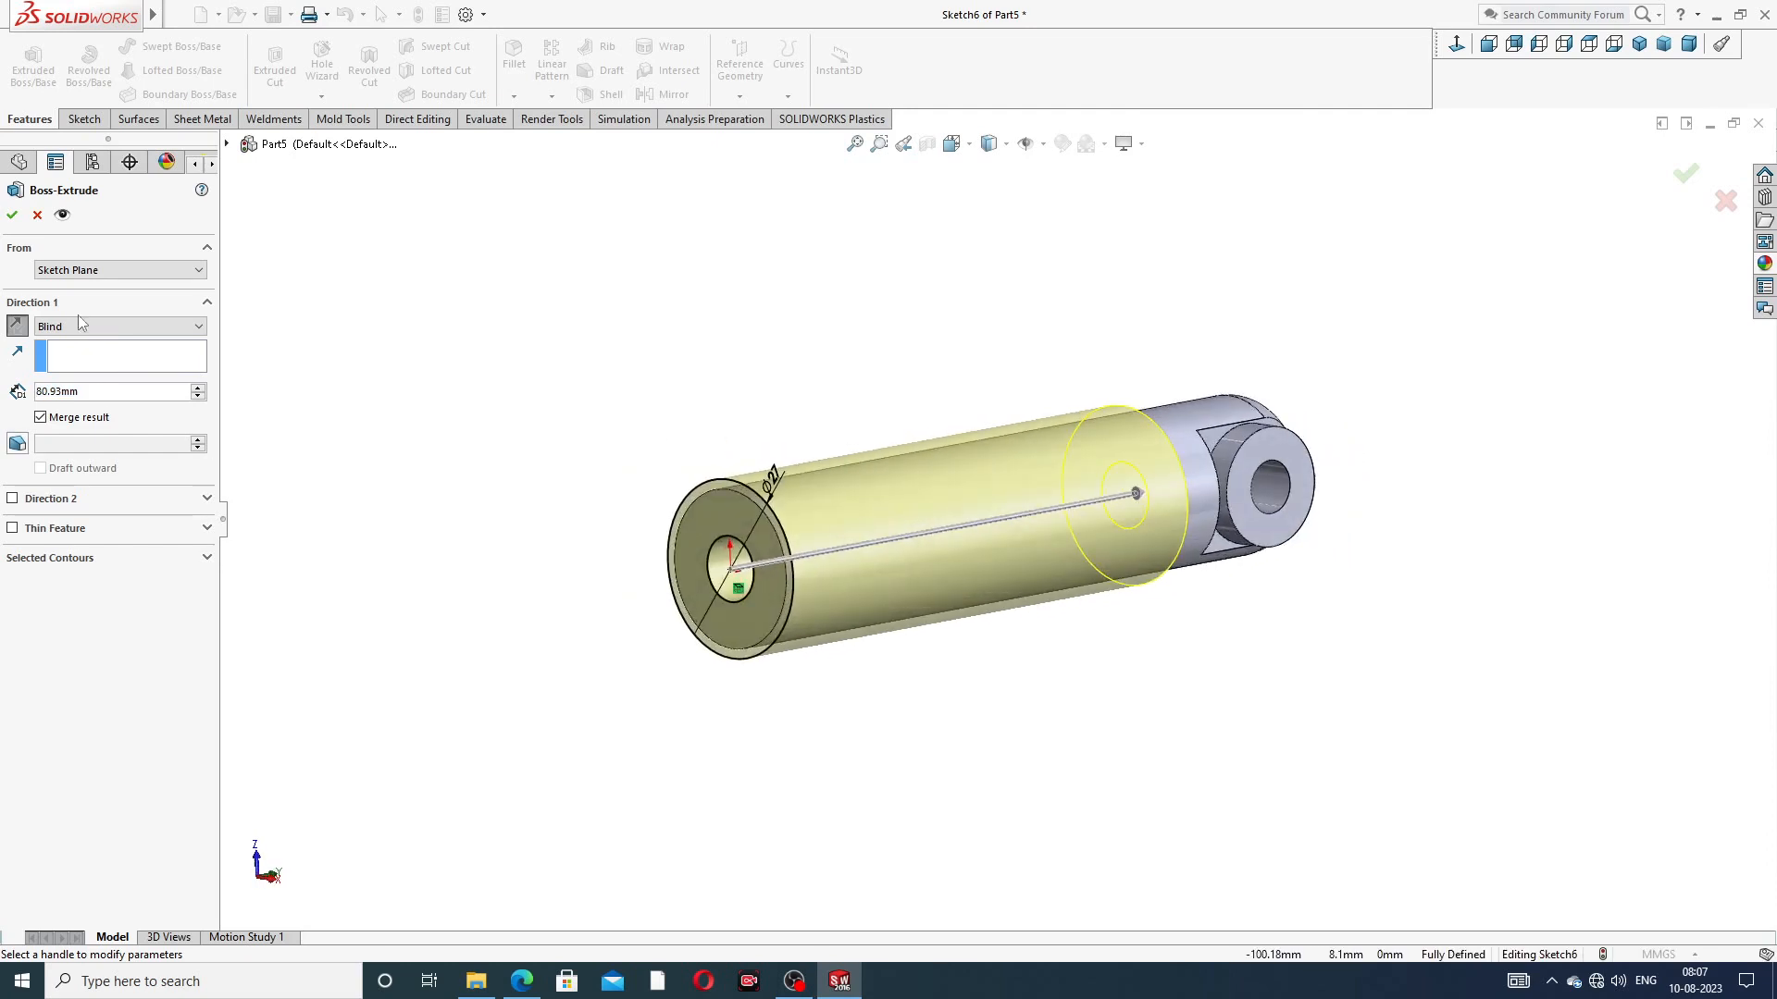
key(Return)
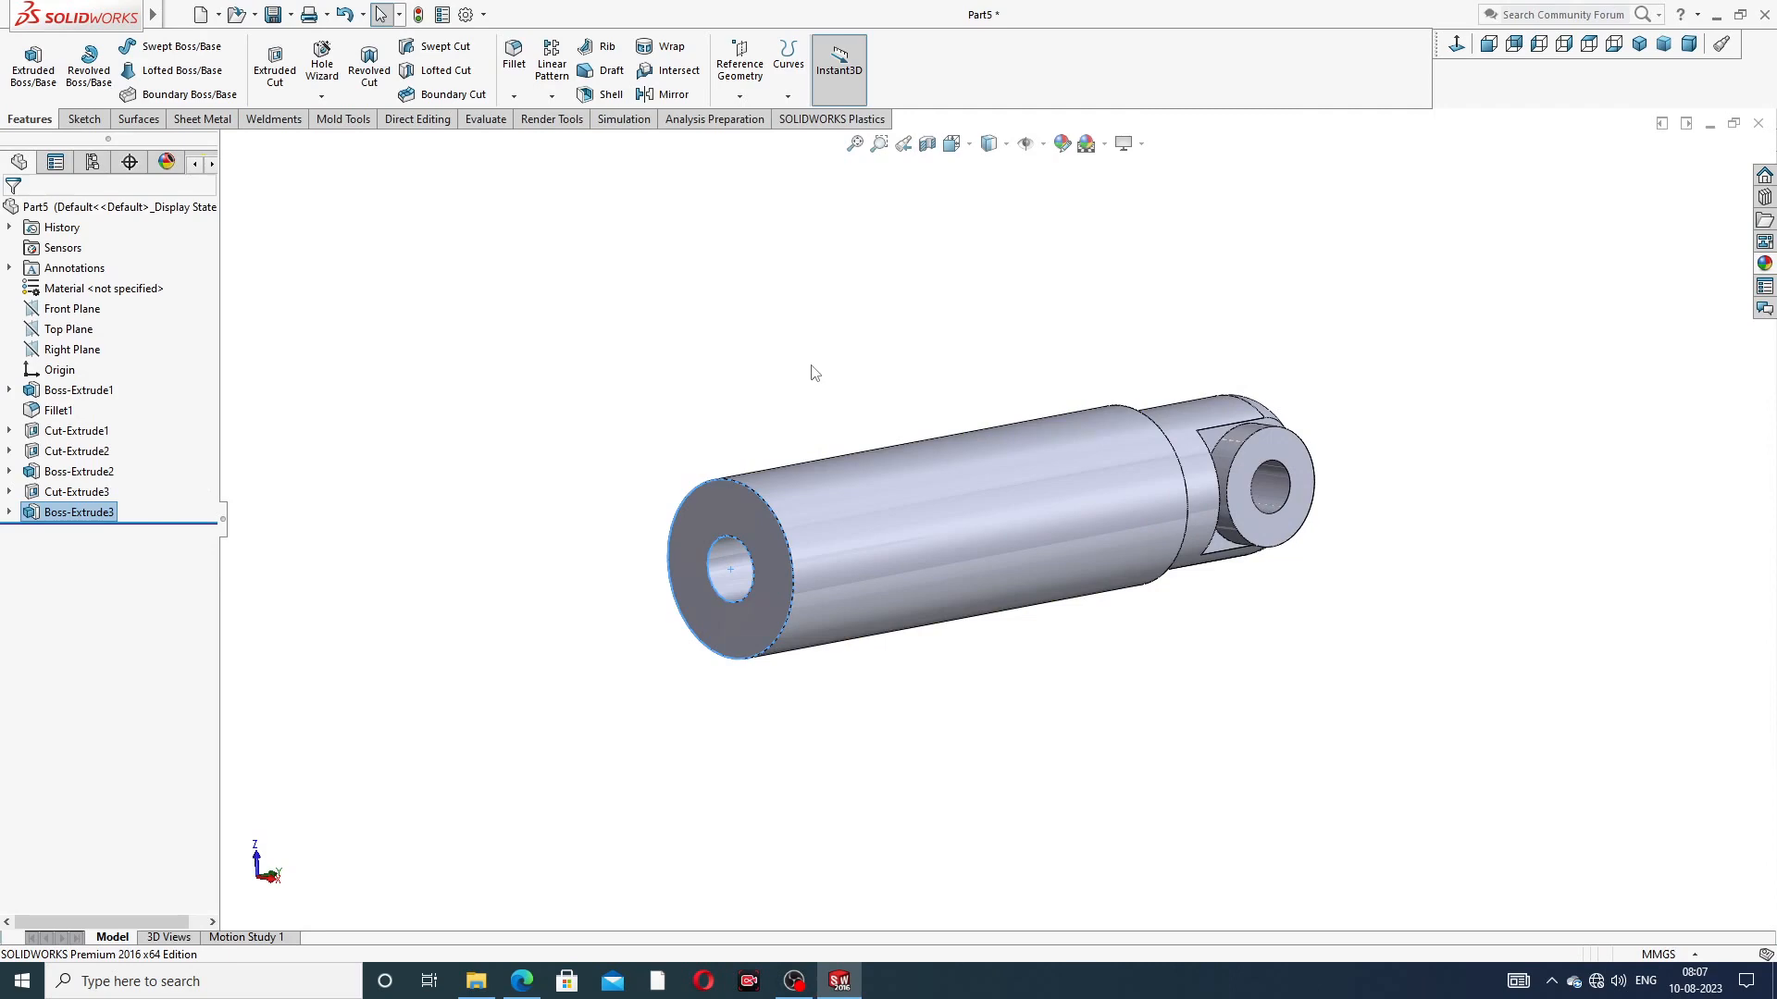
click(1145, 368)
middle_drag(1190, 369, 1039, 454)
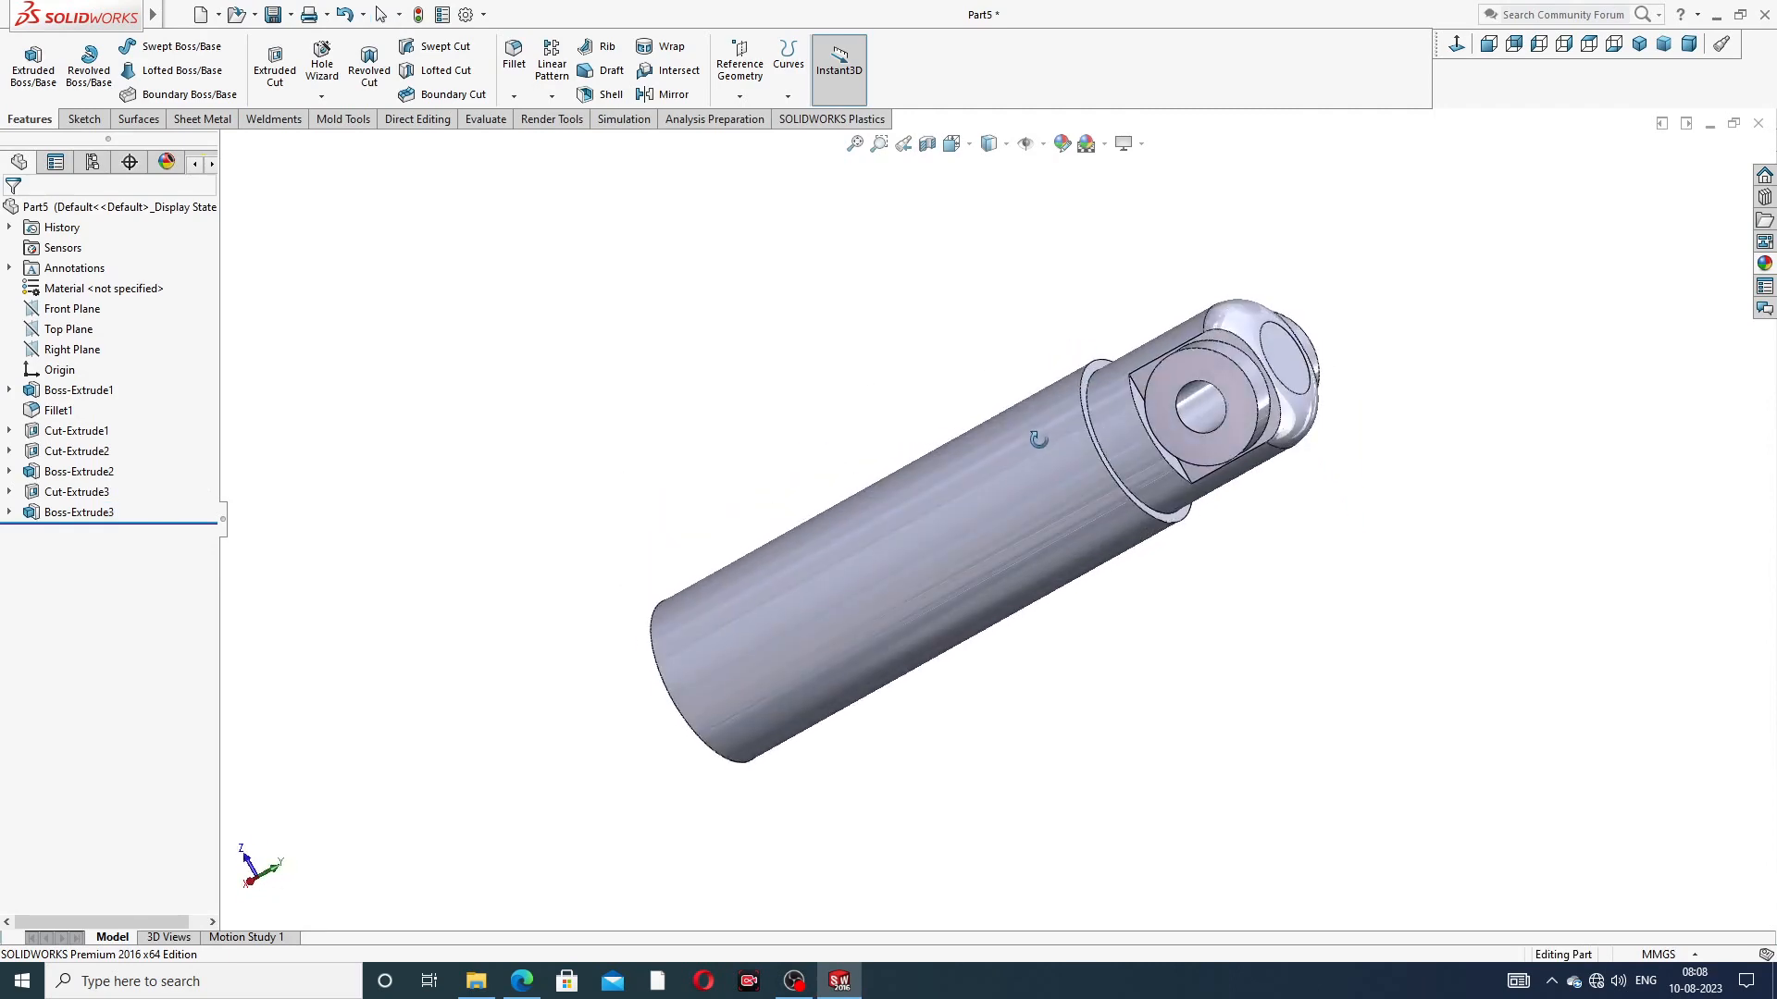
Check the bottom chamfer in the Top Rod PDF drawing and chamfer the rod's outer bottom edge 4 mm at 45 degrees
click(524, 987)
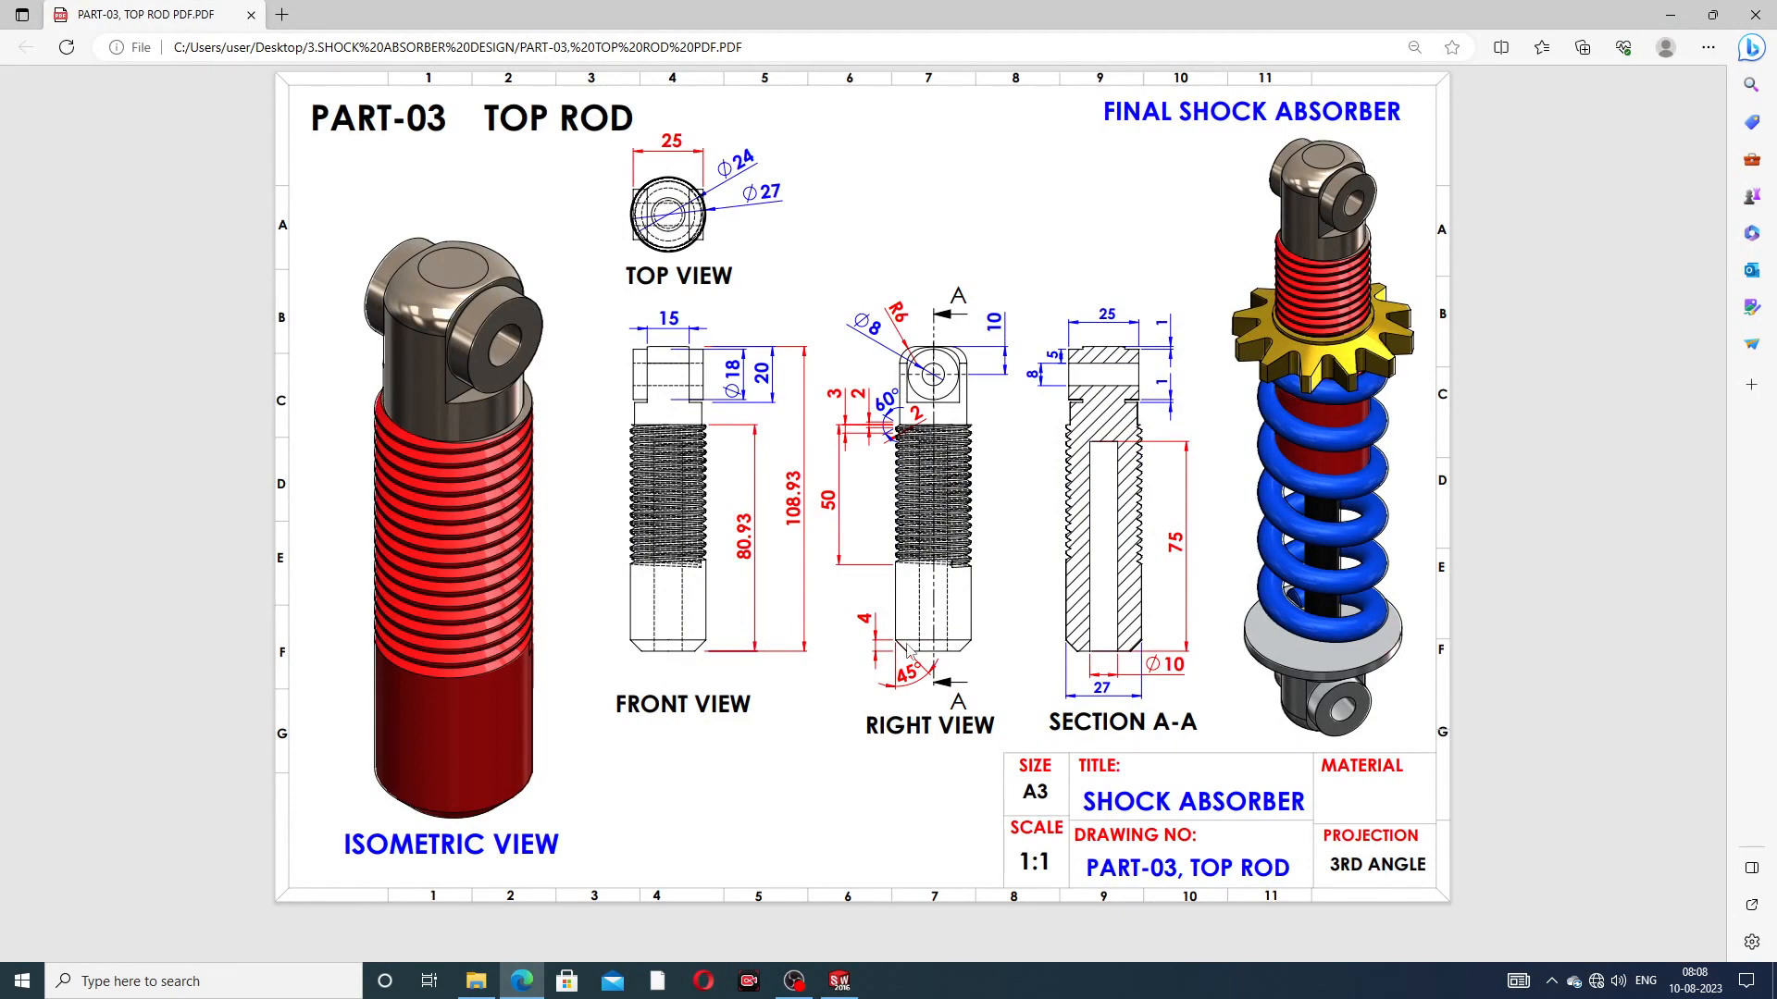
click(522, 981)
middle_drag(1015, 451, 1066, 357)
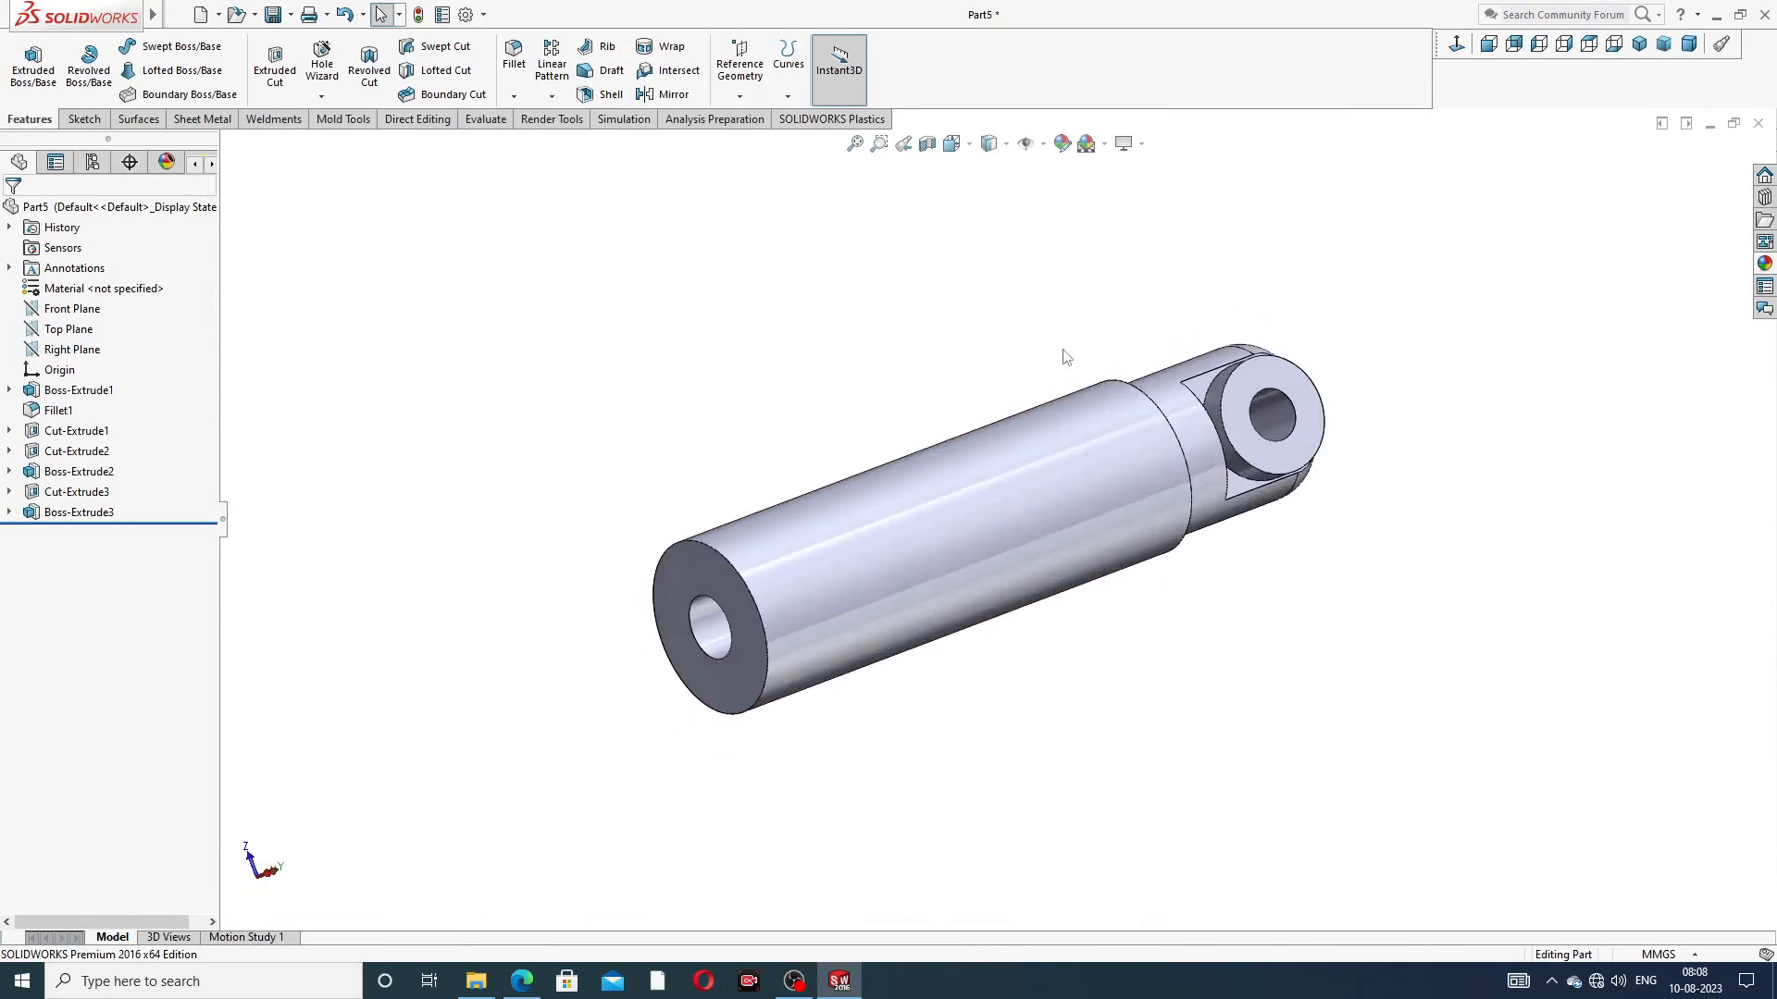
click(513, 96)
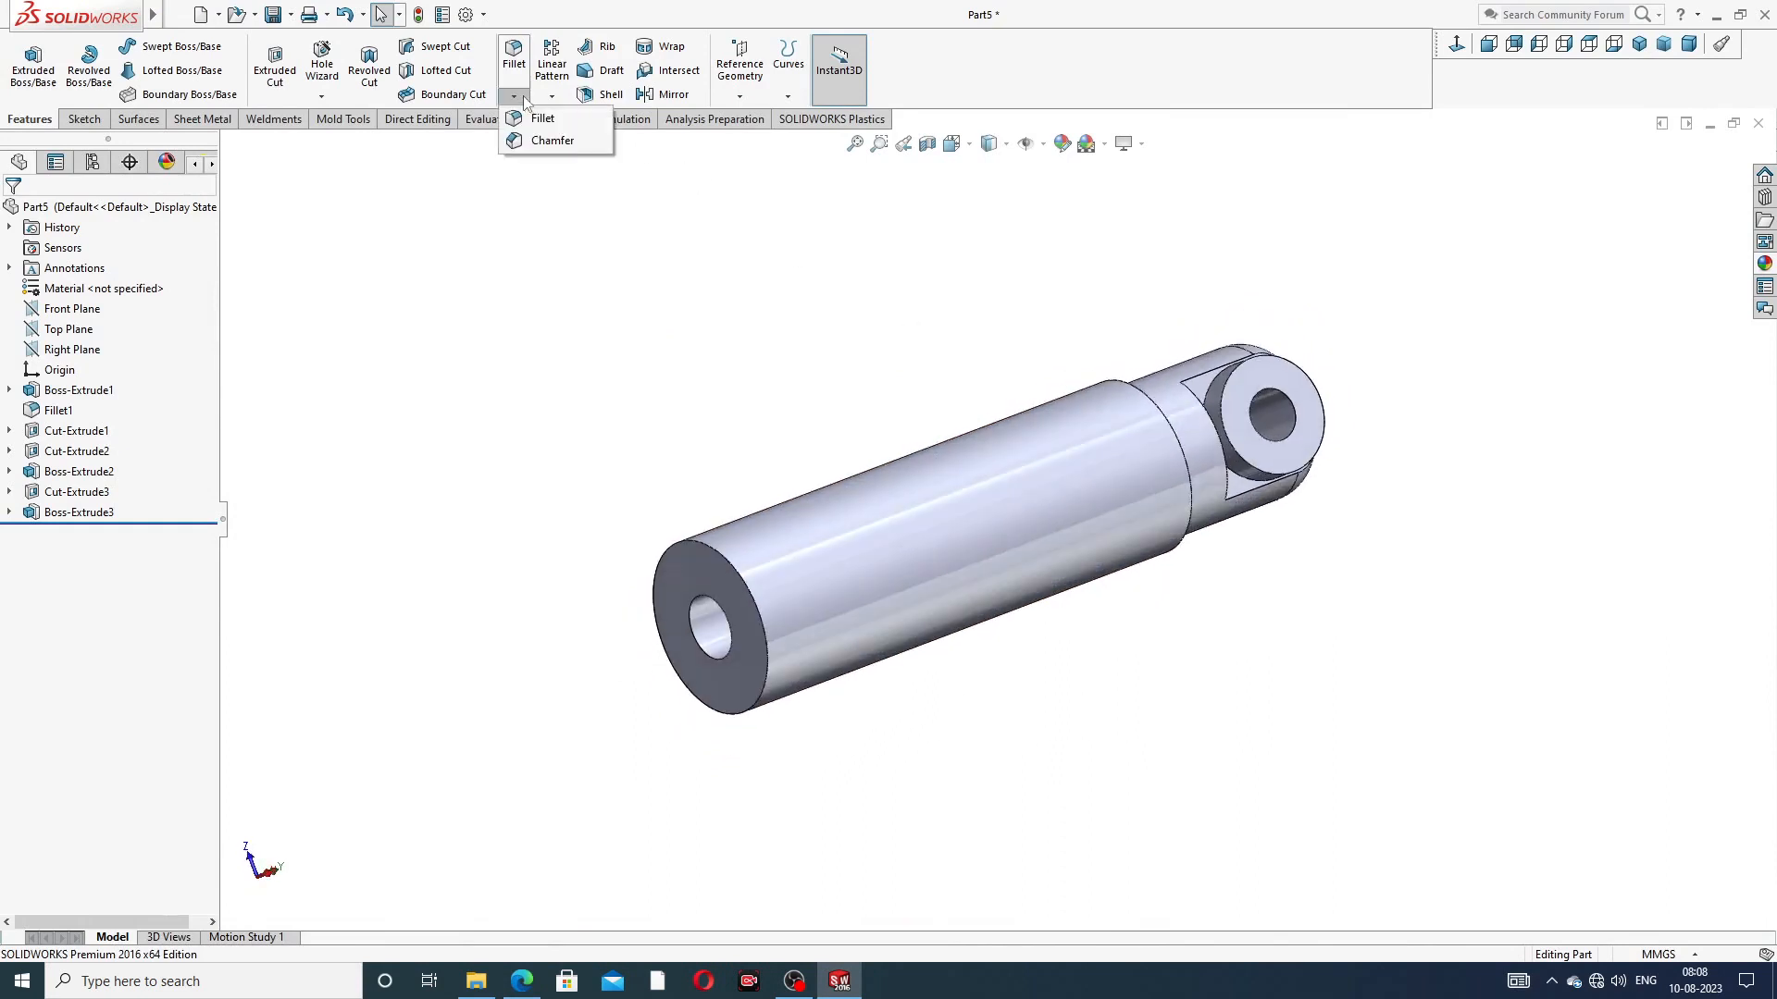
click(555, 140)
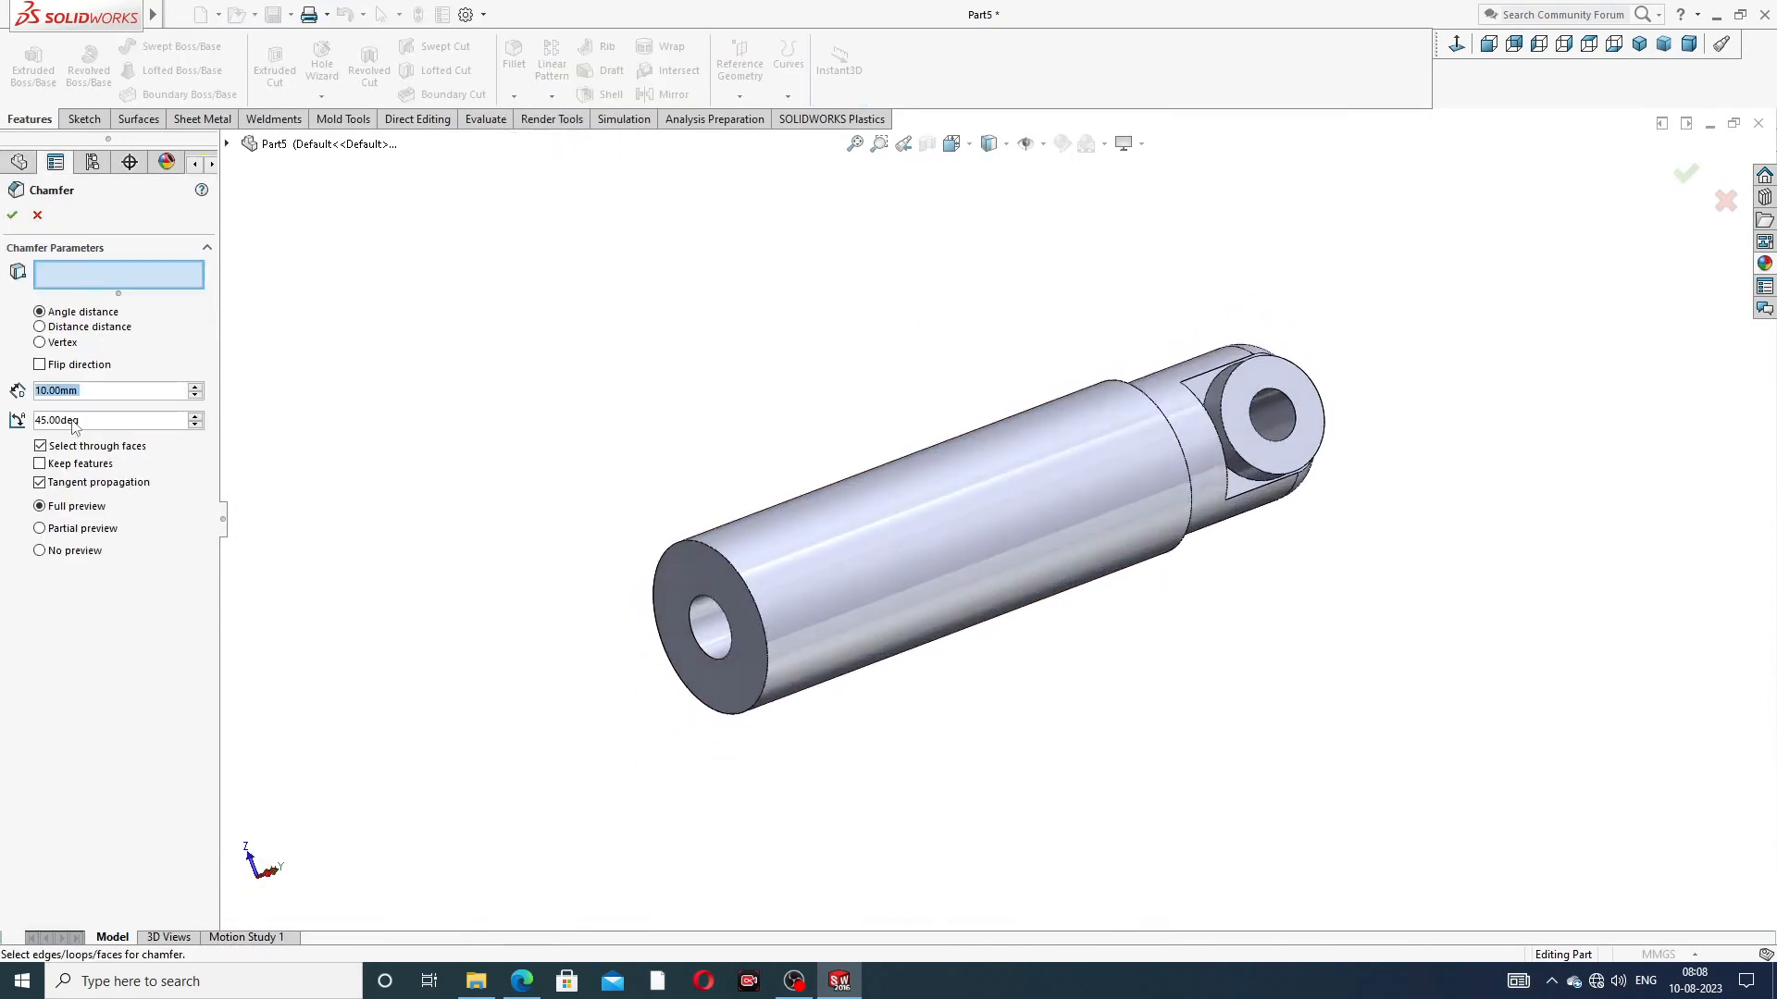
text(4)
key(Return)
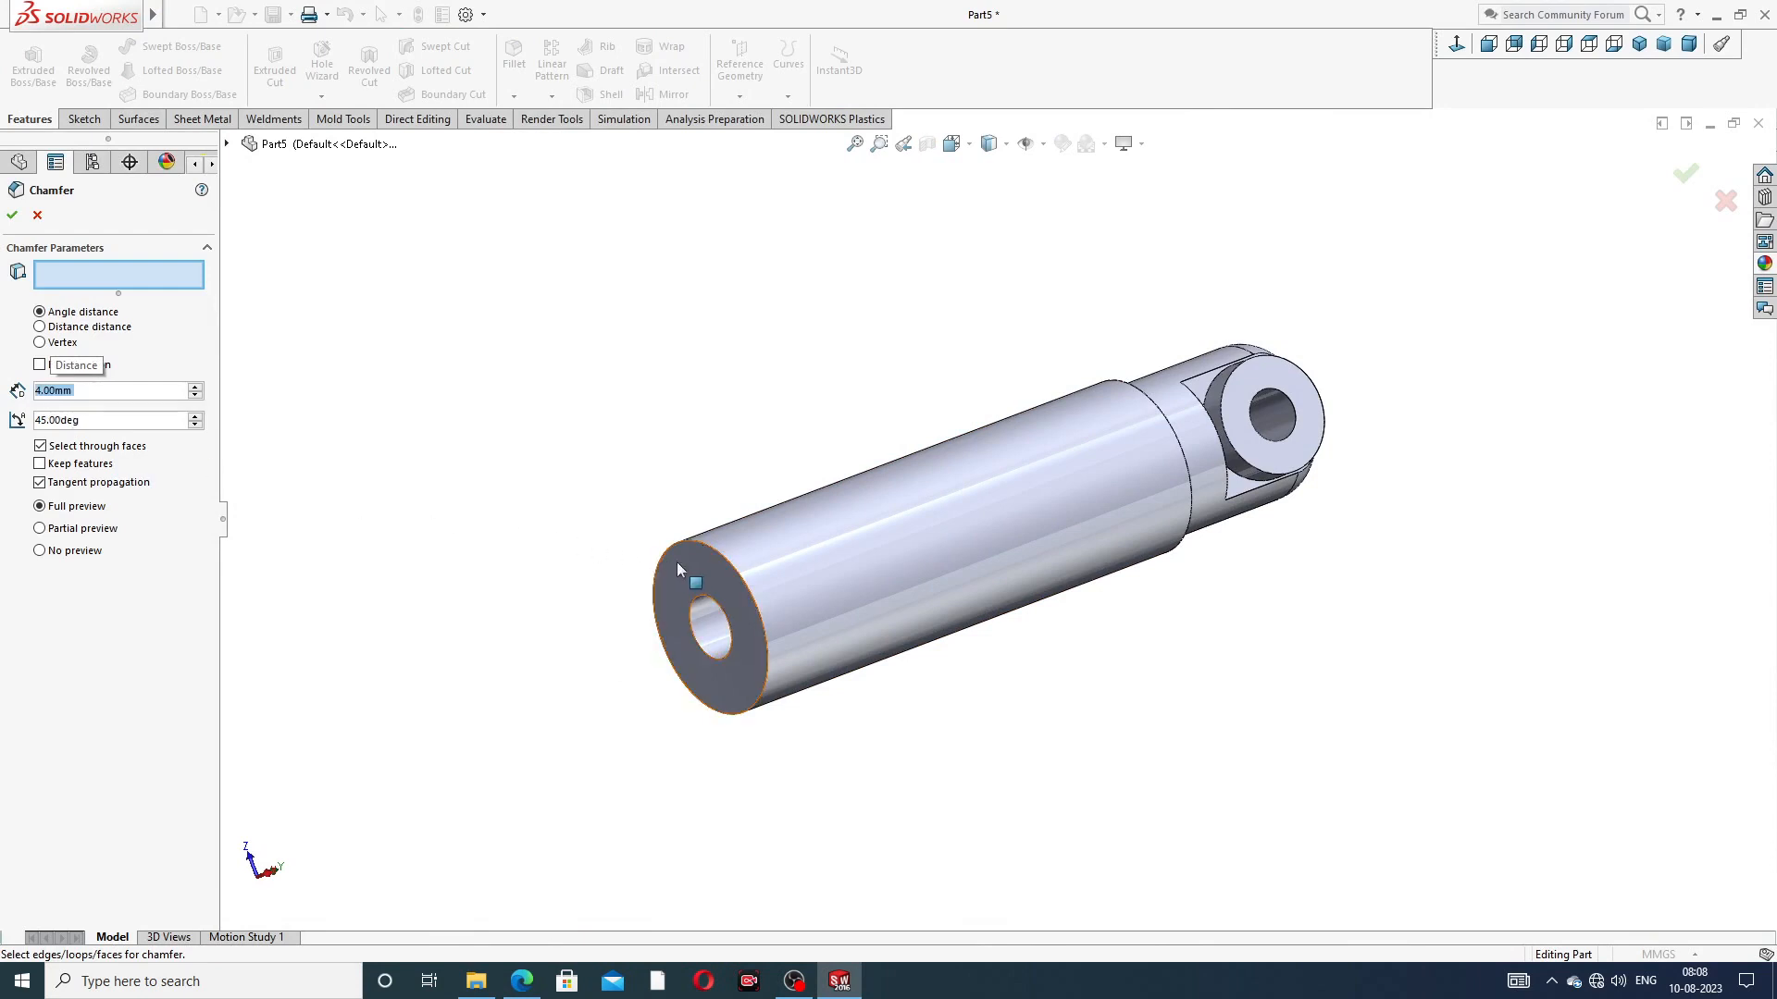
click(707, 544)
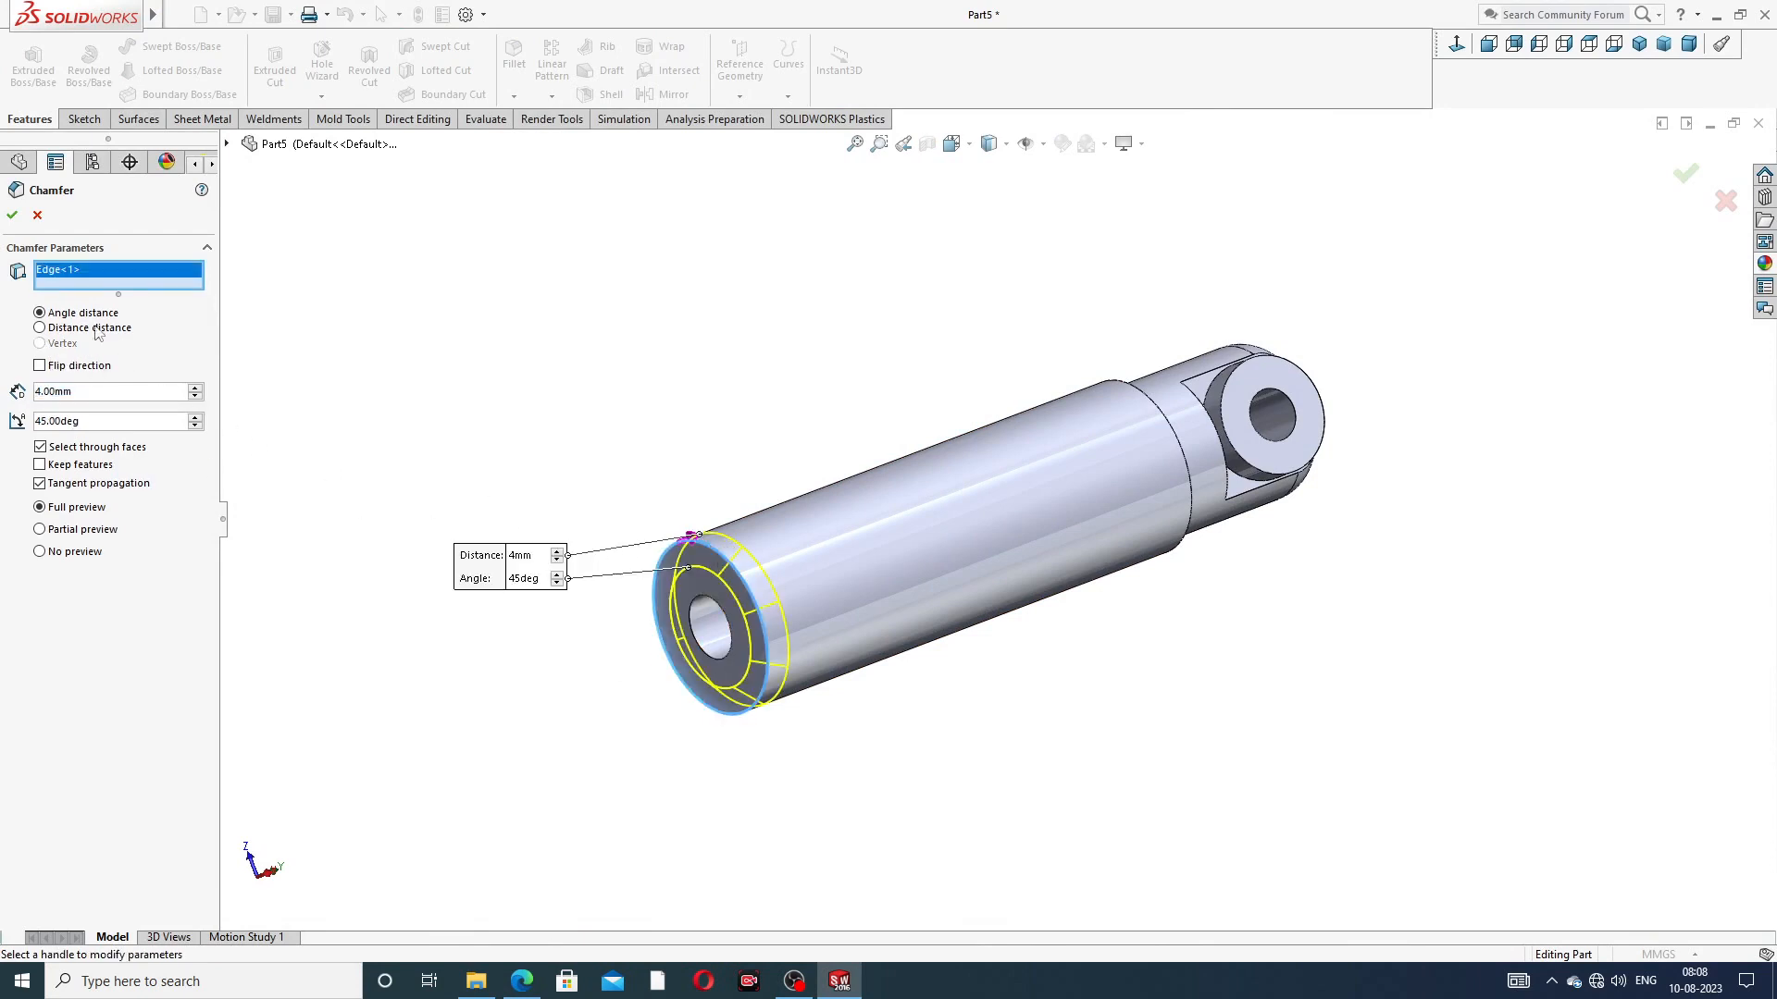
click(13, 216)
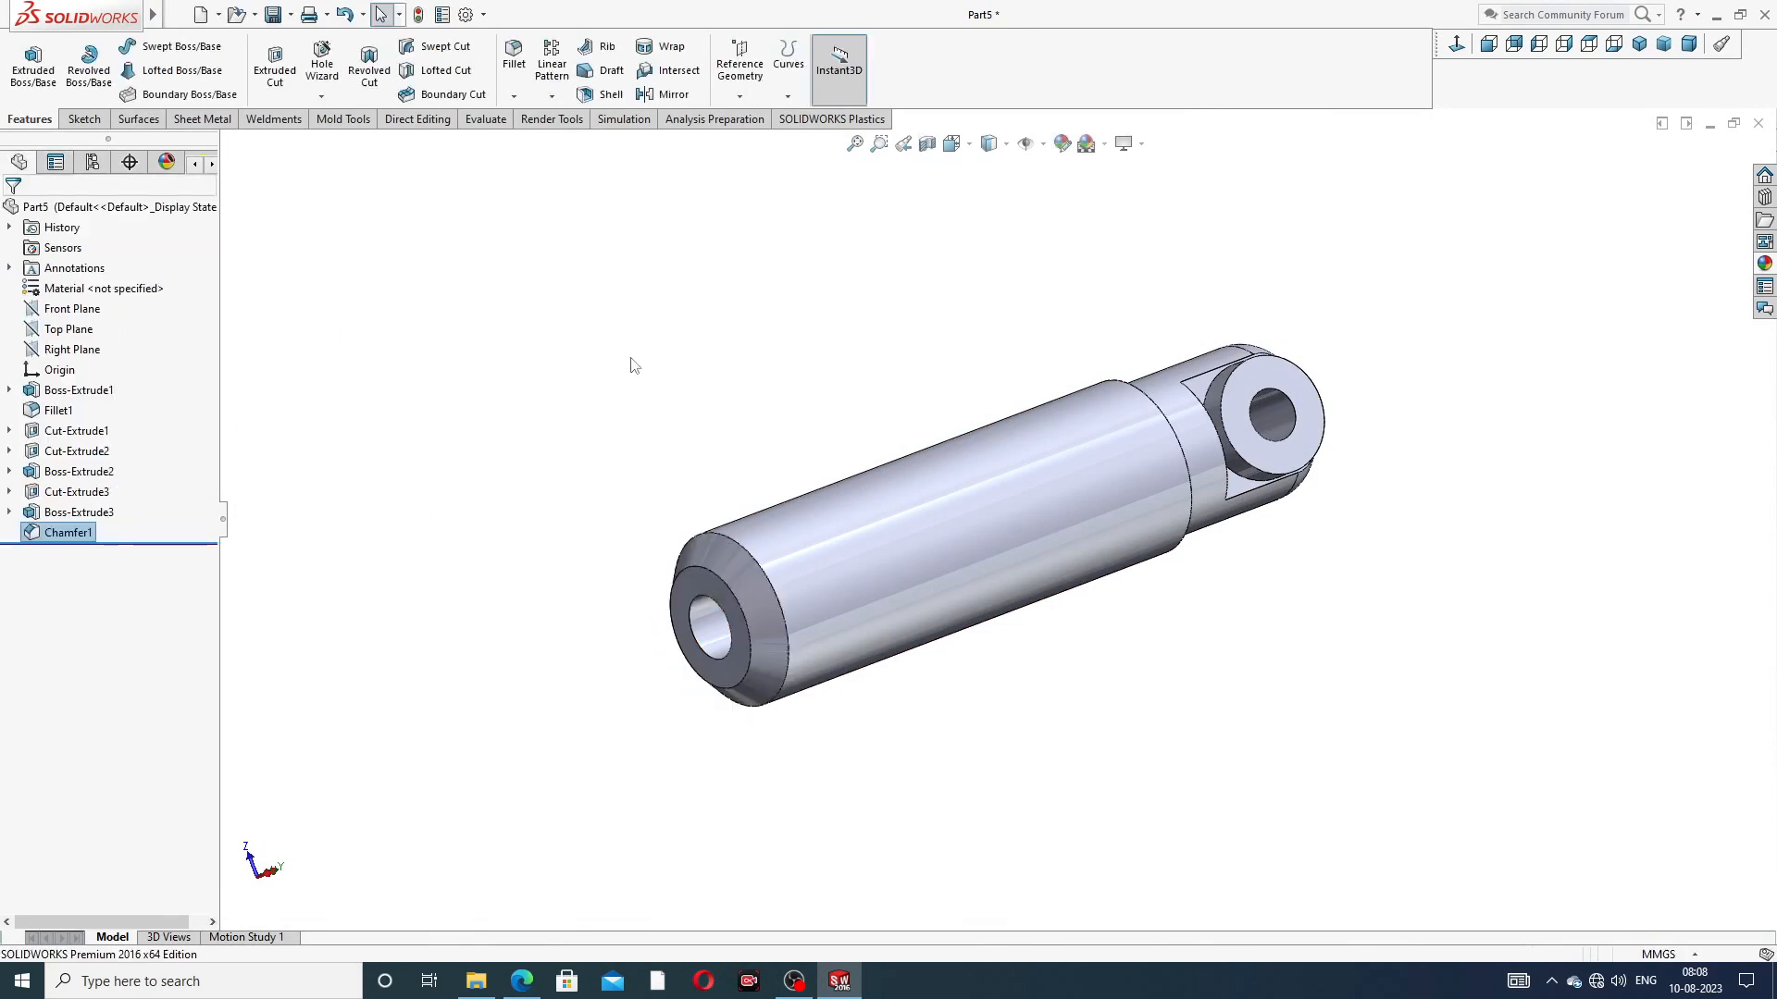
Check the thread dimensions in the Top Rod PDF drawing and start a sketch on the ring-shaped shoulder face below the head
middle_drag(838, 496, 782, 496)
middle_drag(1076, 413, 1042, 409)
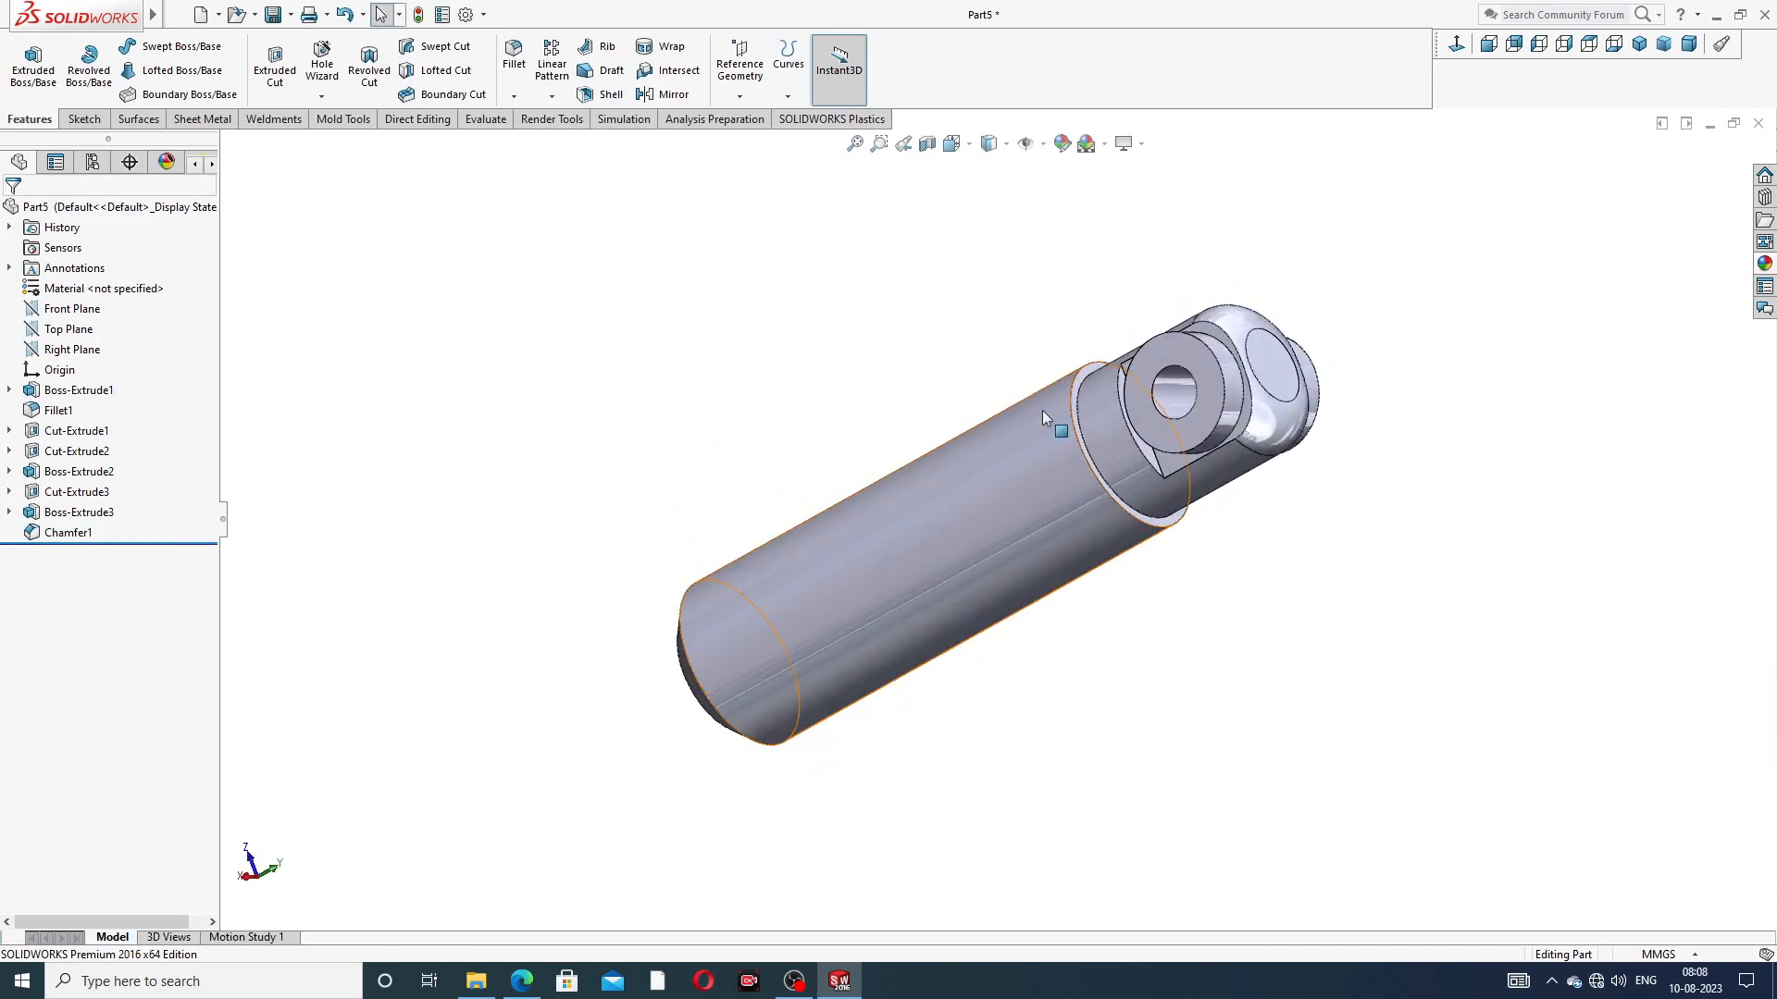
click(522, 981)
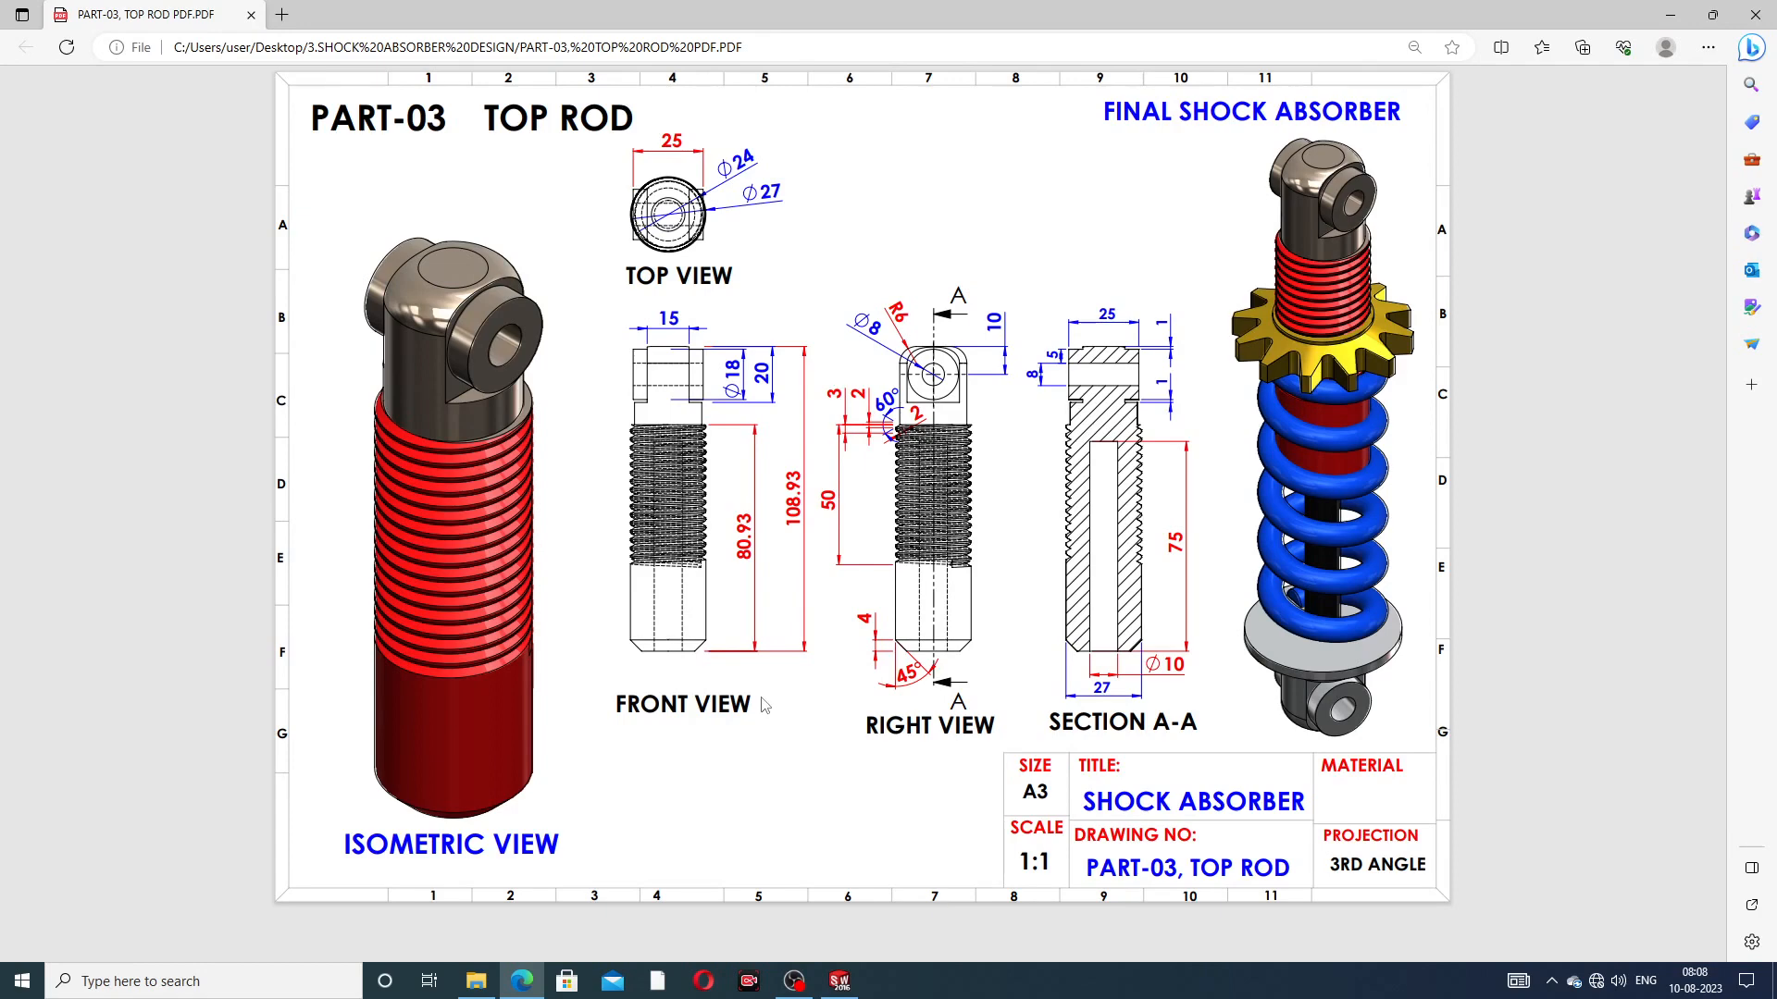
click(519, 984)
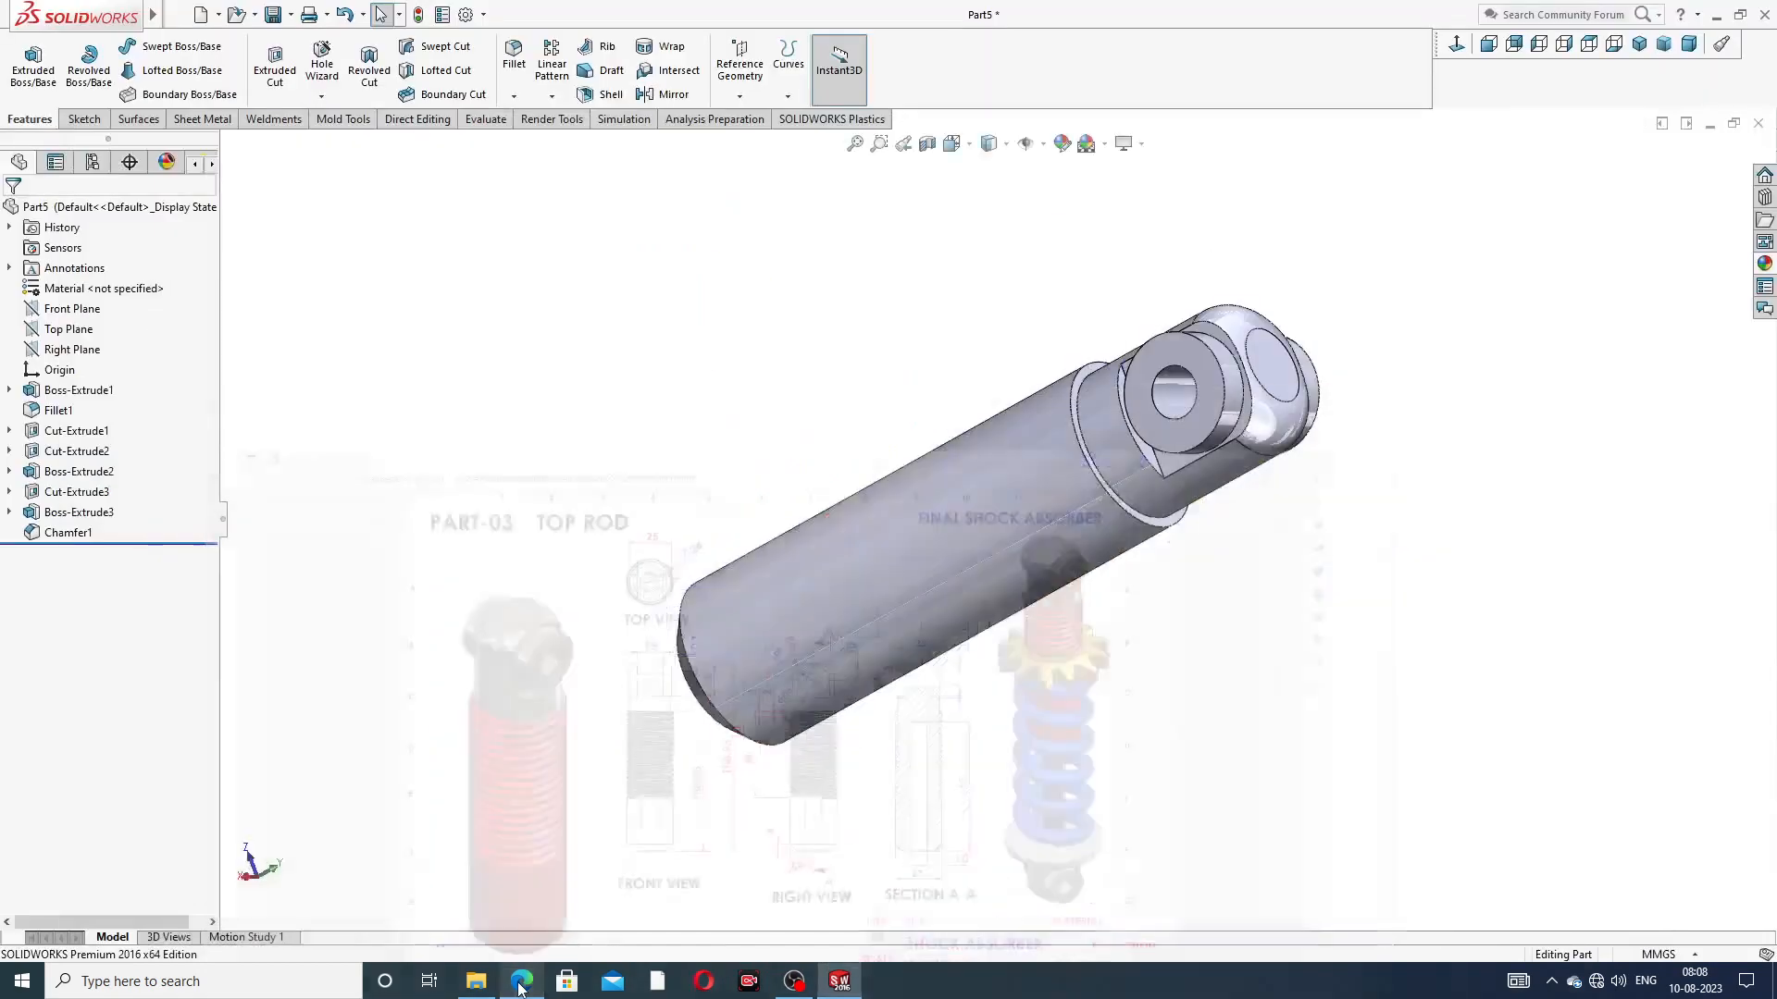
scroll(1085, 425, down, 5)
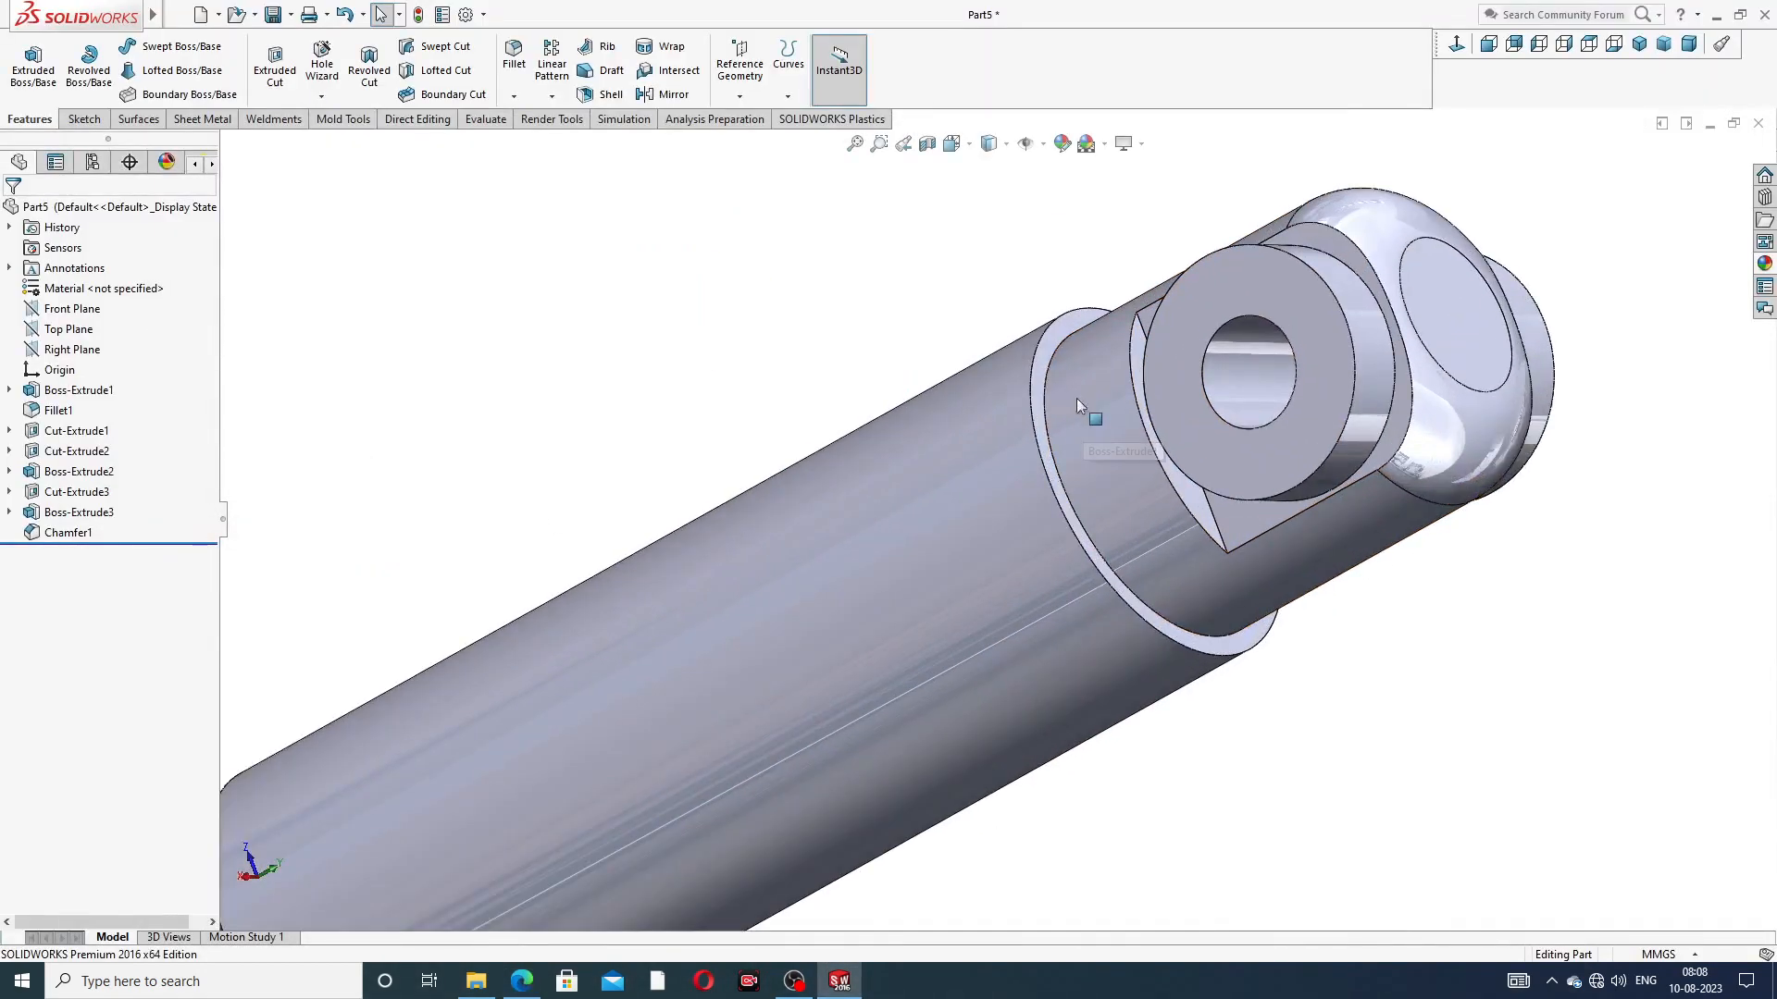
click(1051, 355)
click(990, 318)
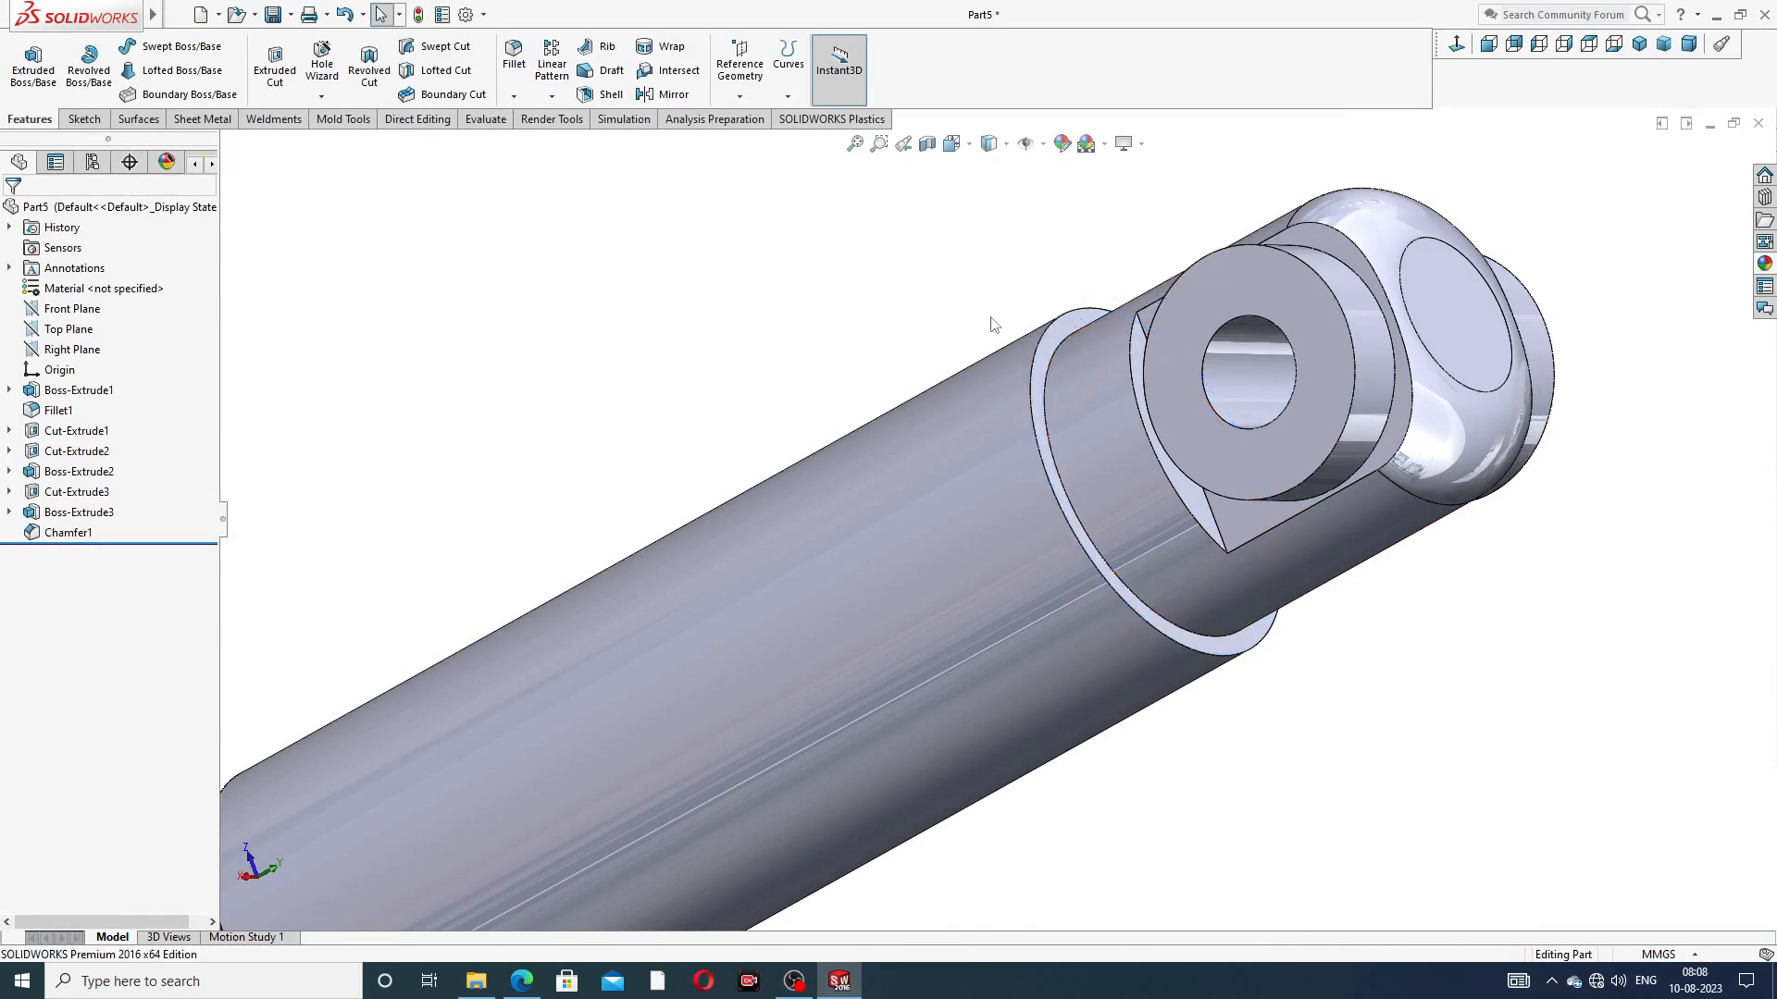
click(1051, 341)
click(1123, 294)
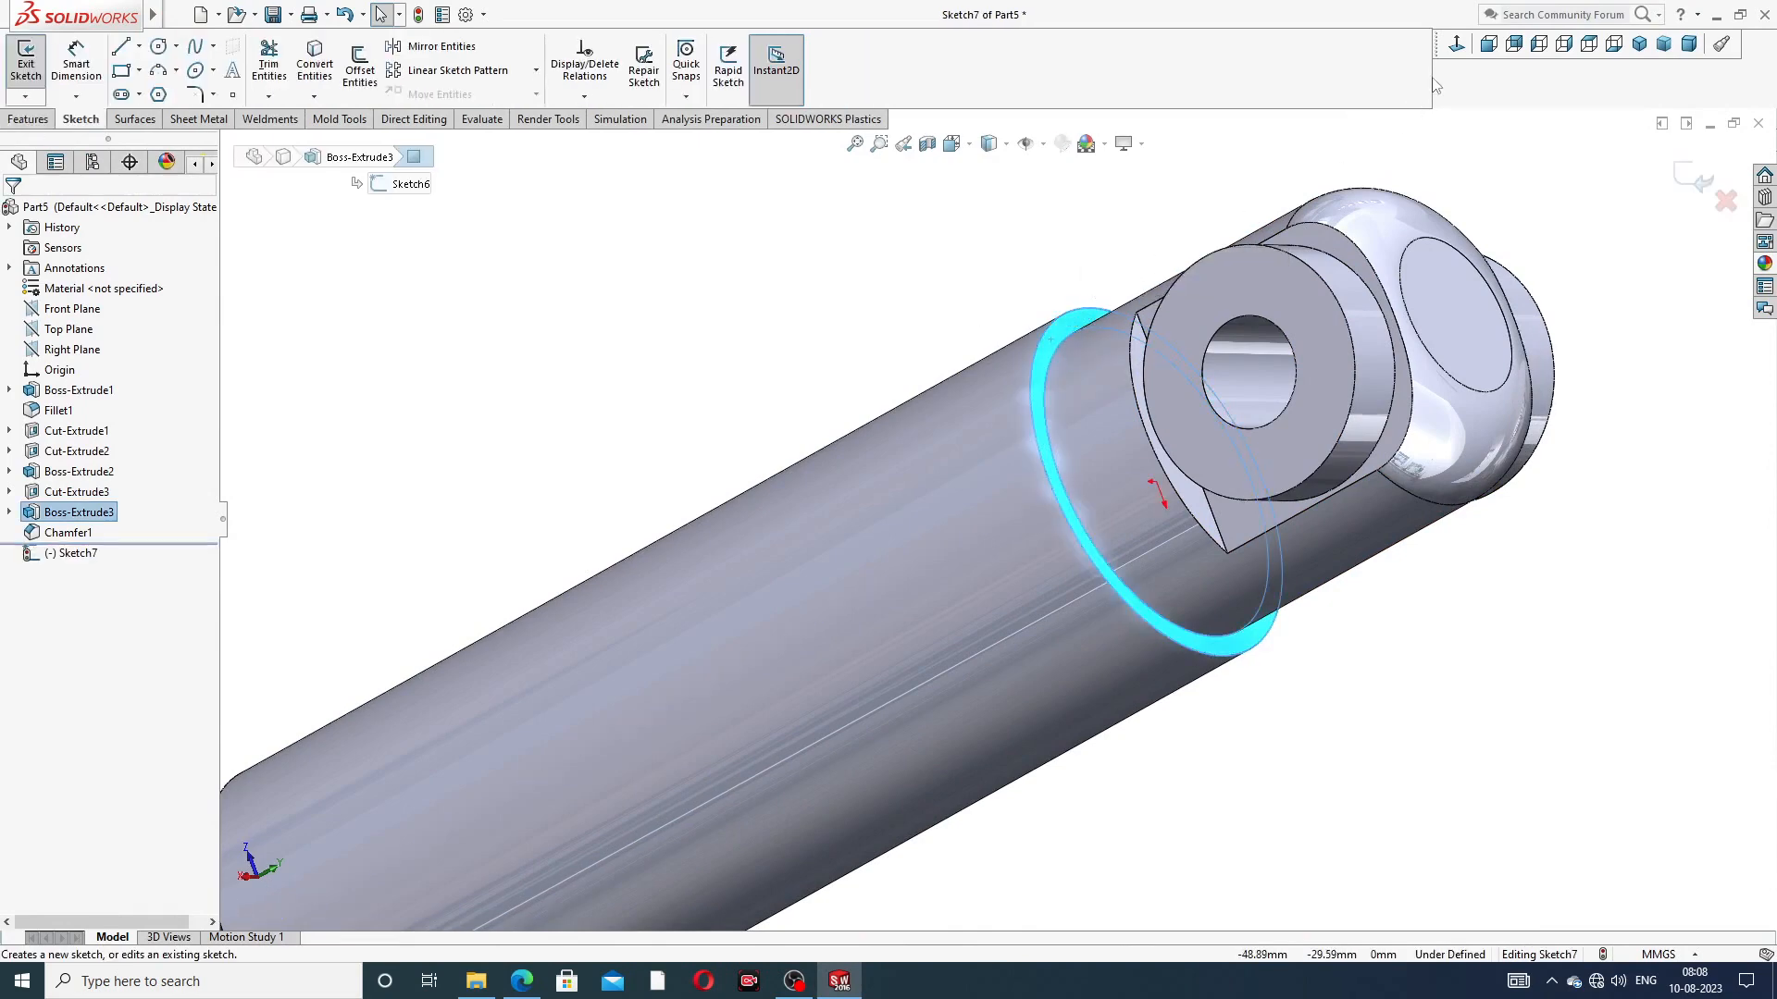
Convert the shoulder face's 27 mm outer edge into a sketch circle
scroll(1080, 367, down, 3)
scroll(1073, 371, down, 2)
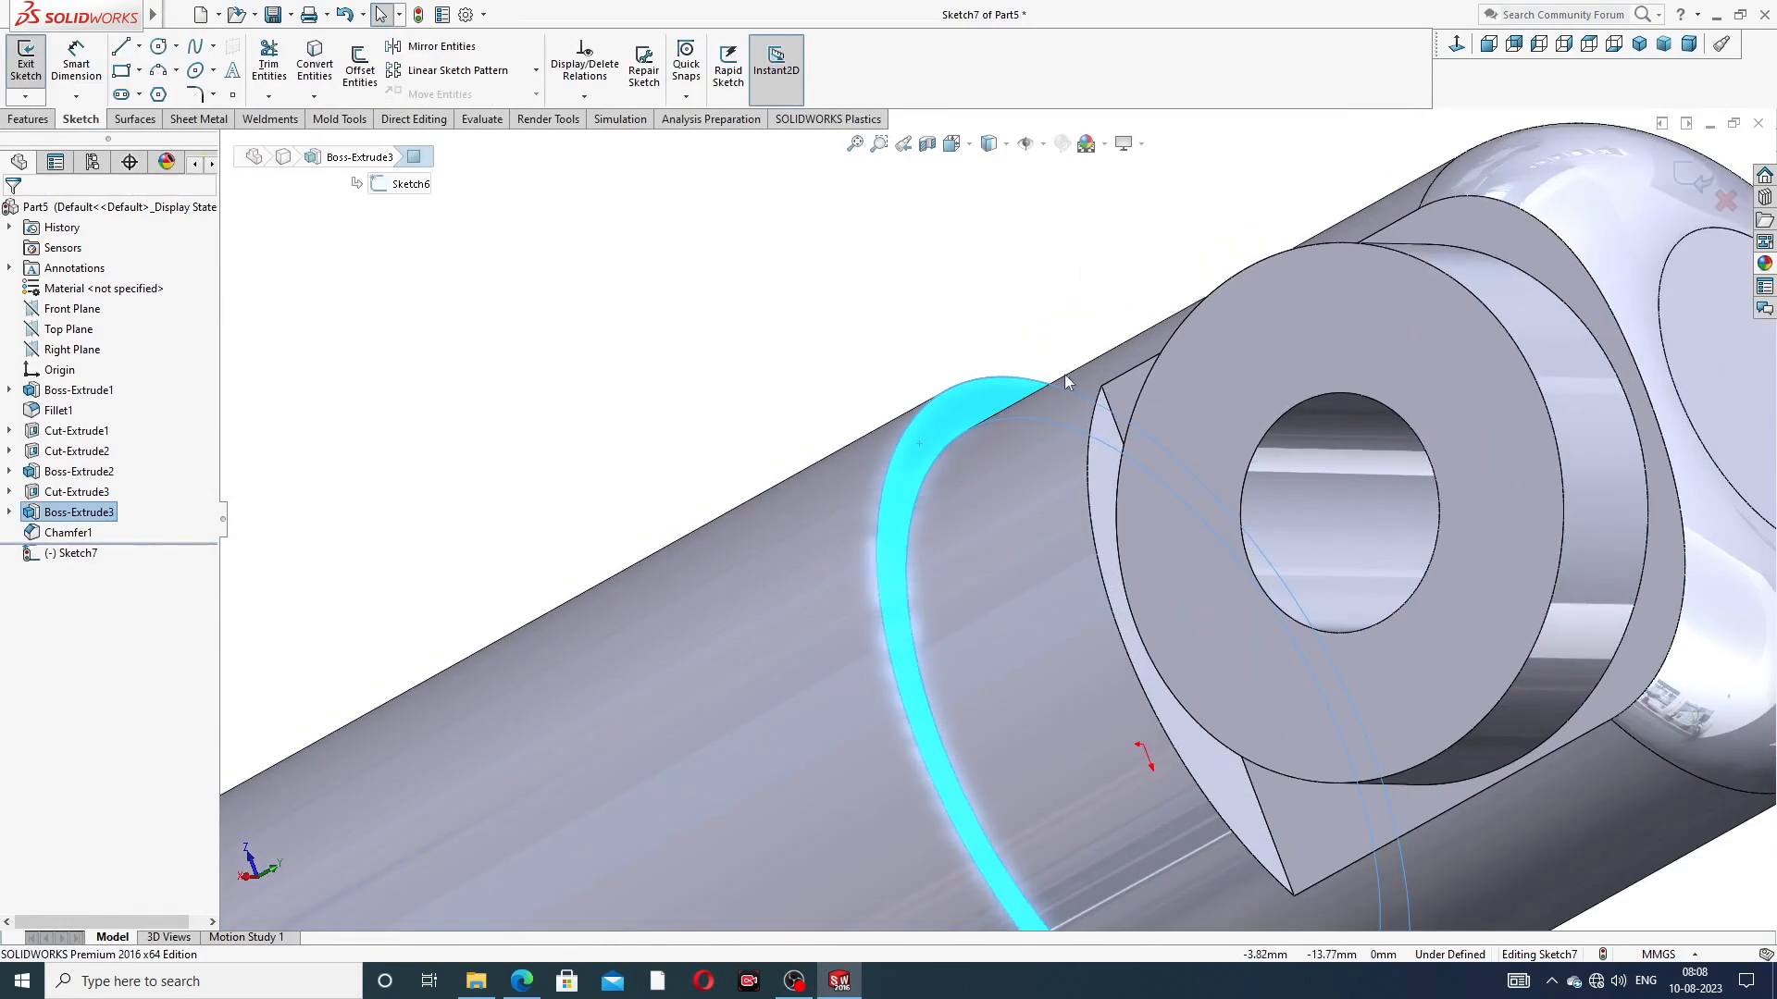
click(988, 377)
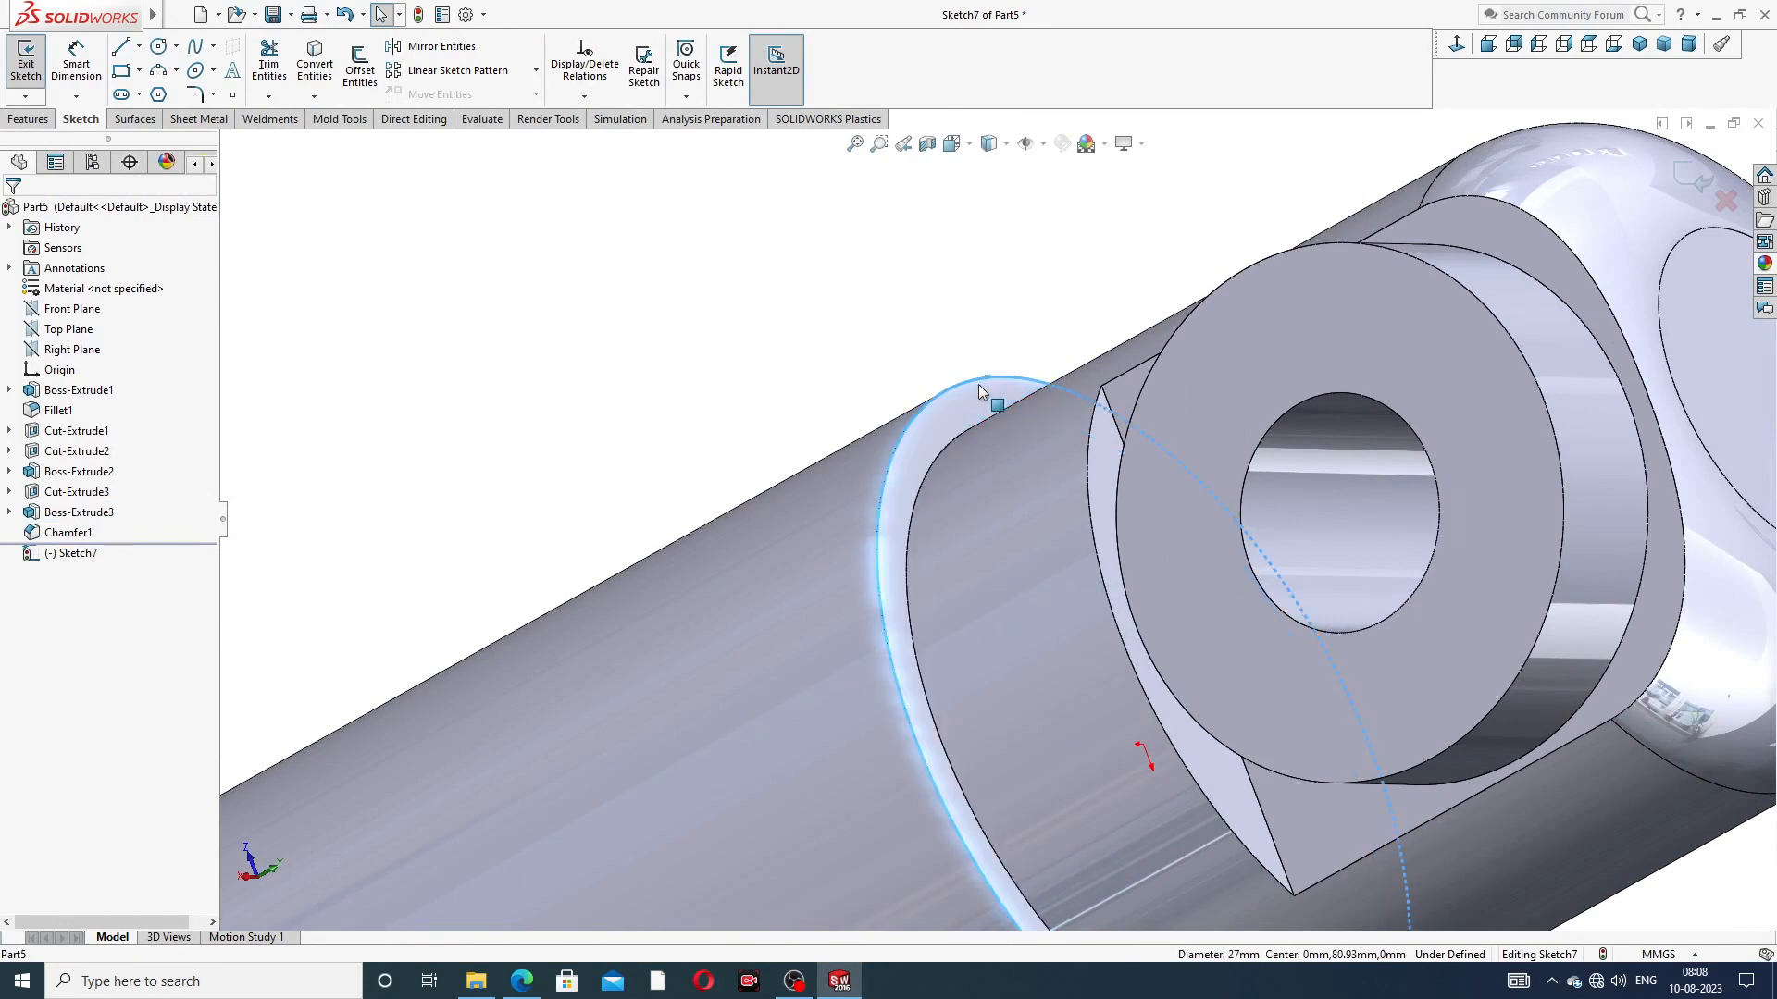
click(321, 80)
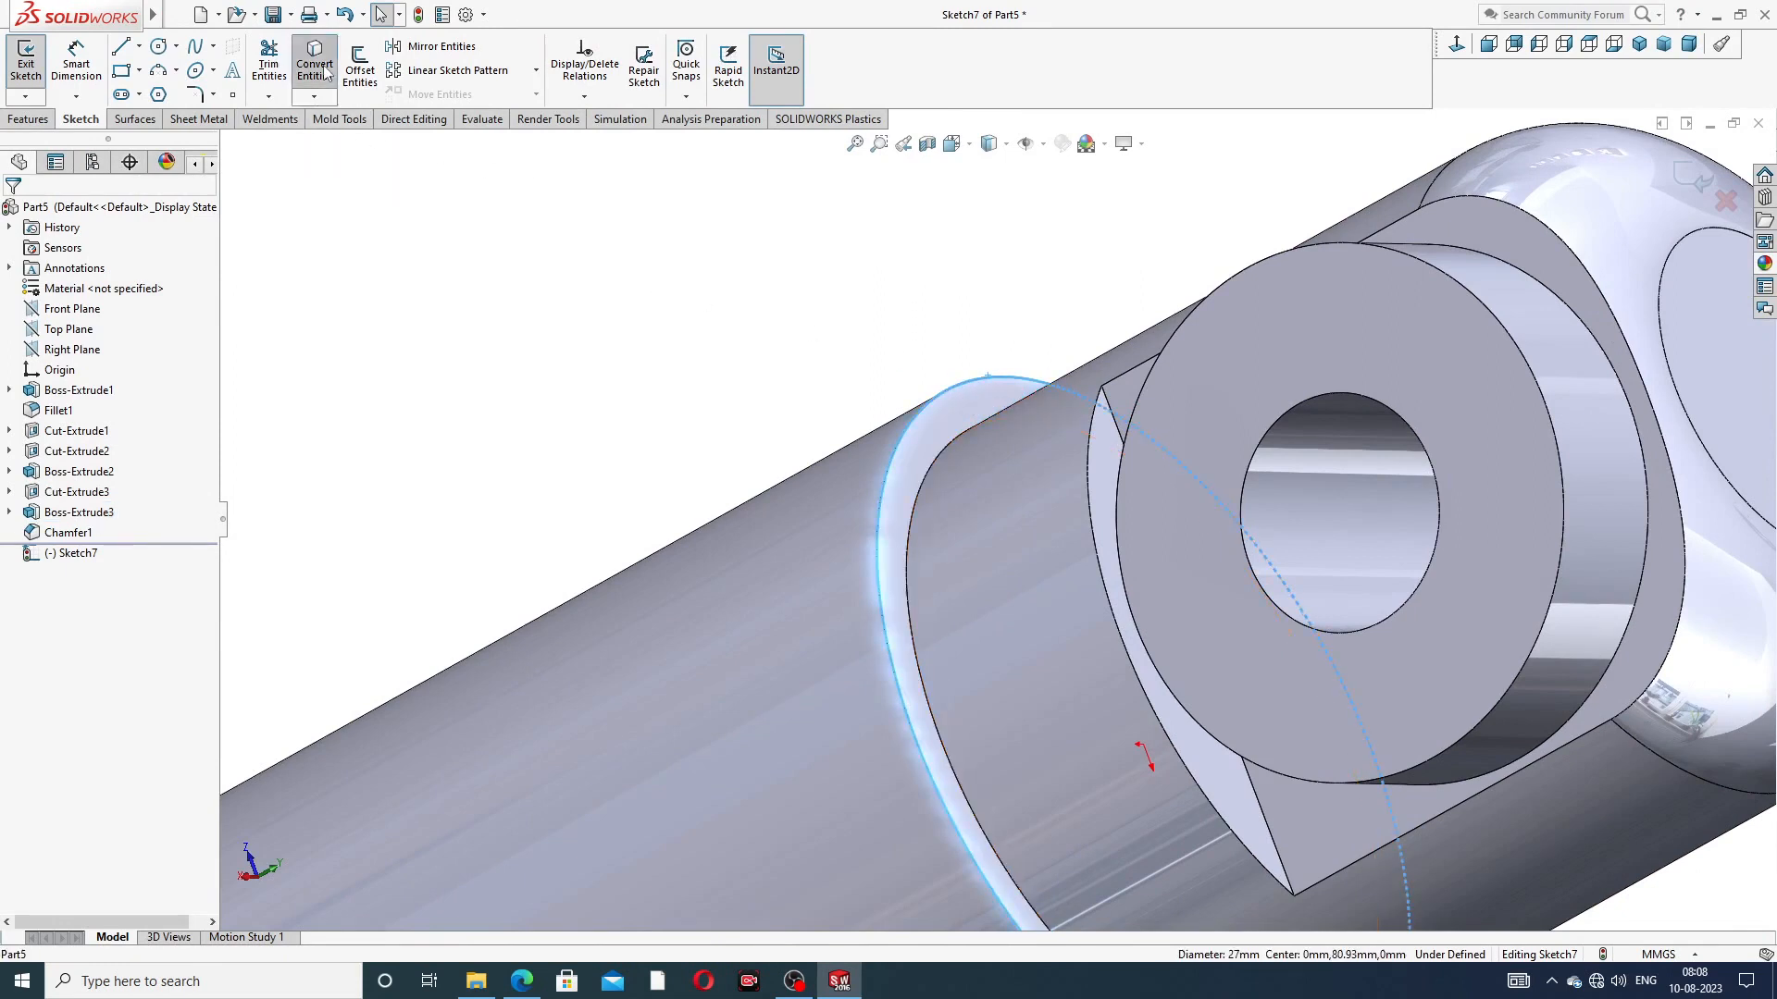
scroll(776, 375, up, 3)
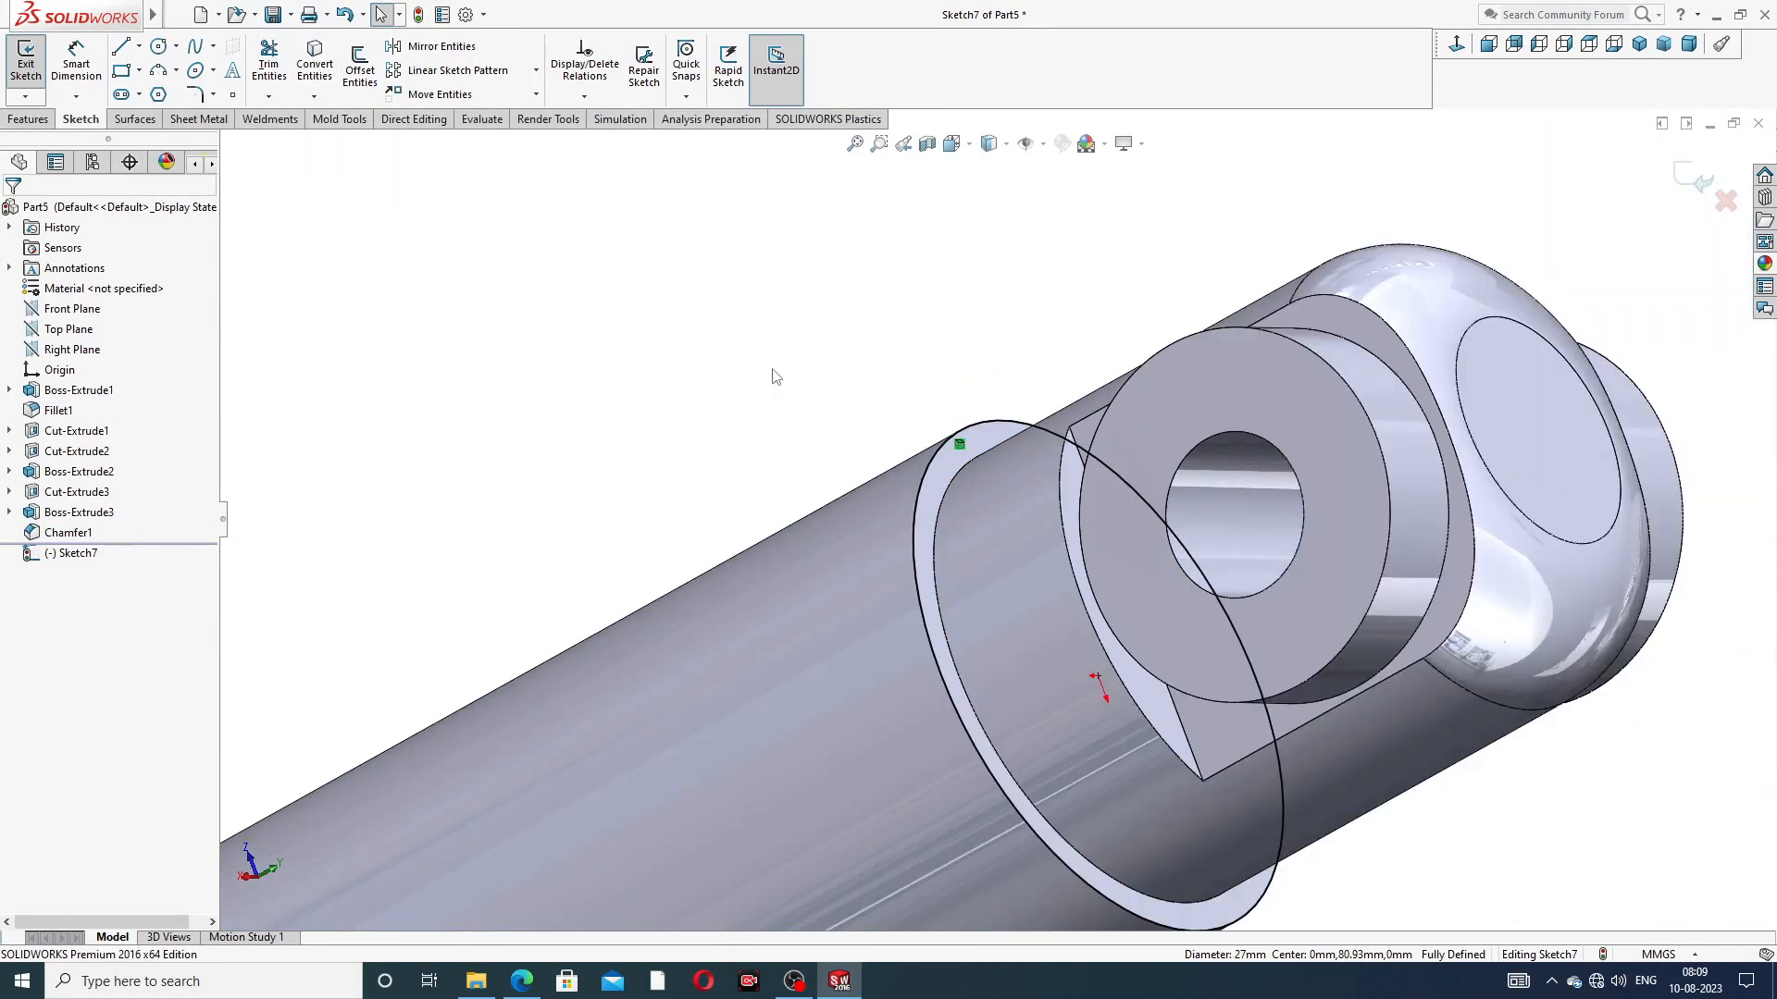
Create a Height and Pitch helix from the 27 mm circle: 50 mm high, constant 3 mm pitch, reversed along the rod, start angle 0°, clockwise
click(31, 121)
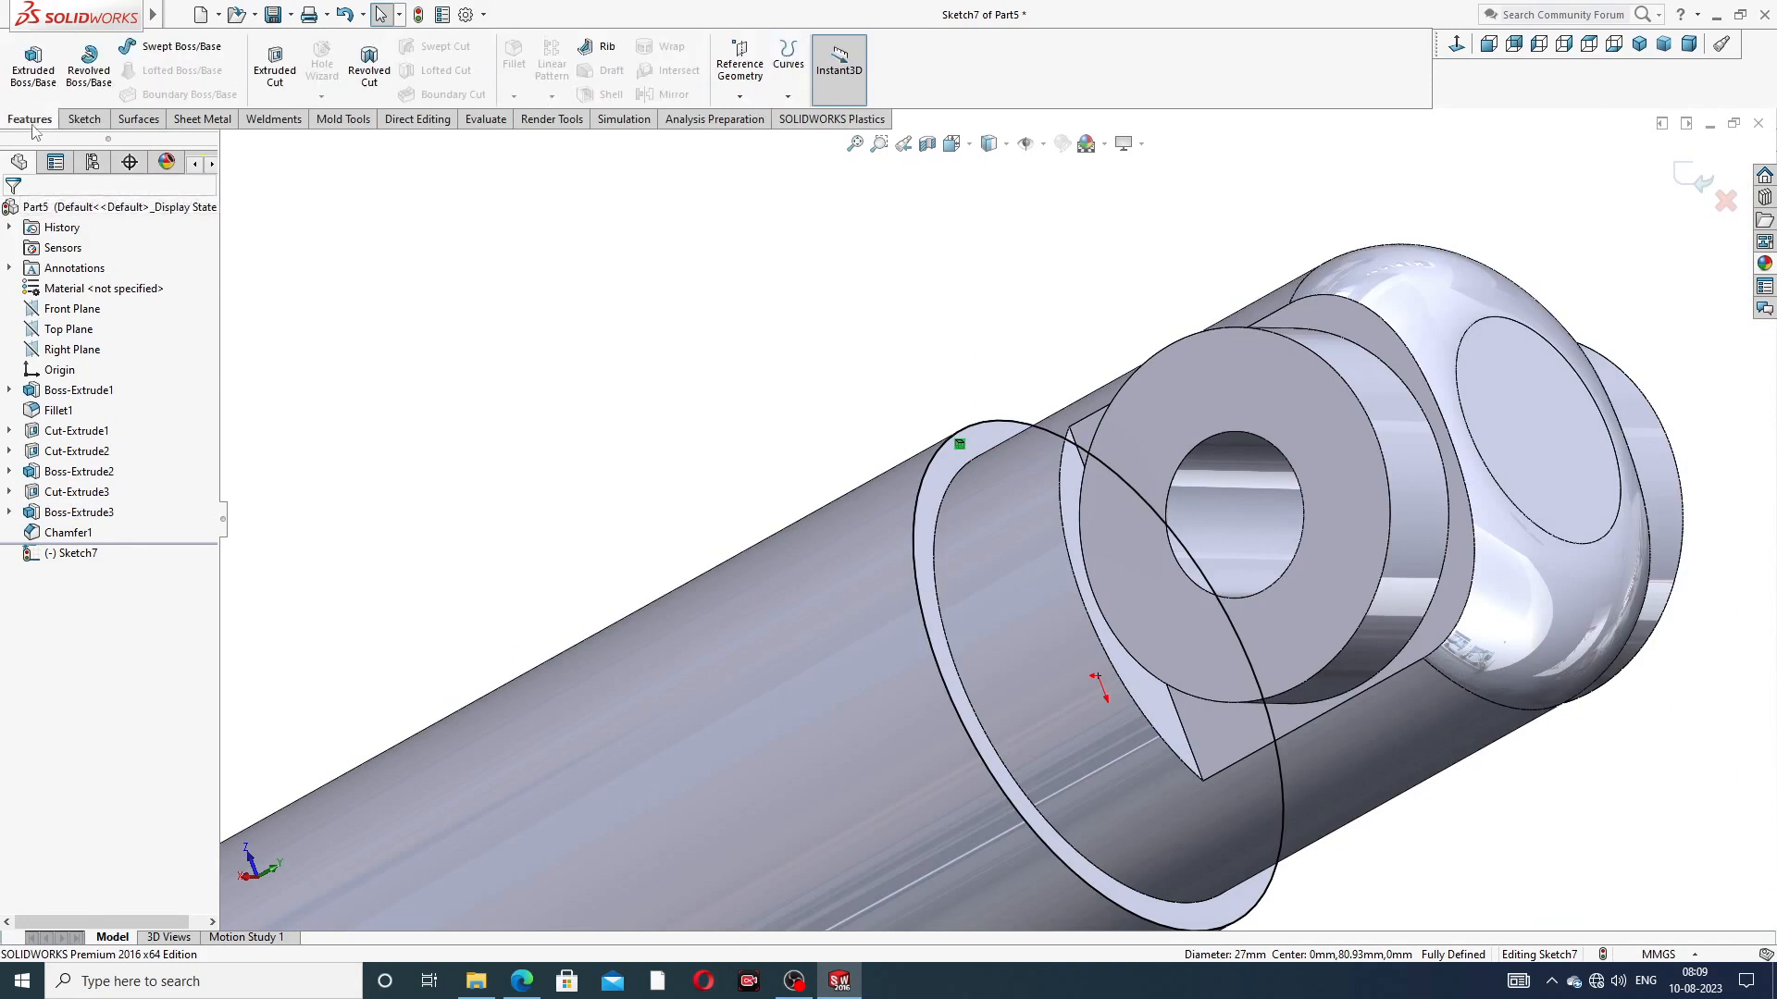
click(787, 96)
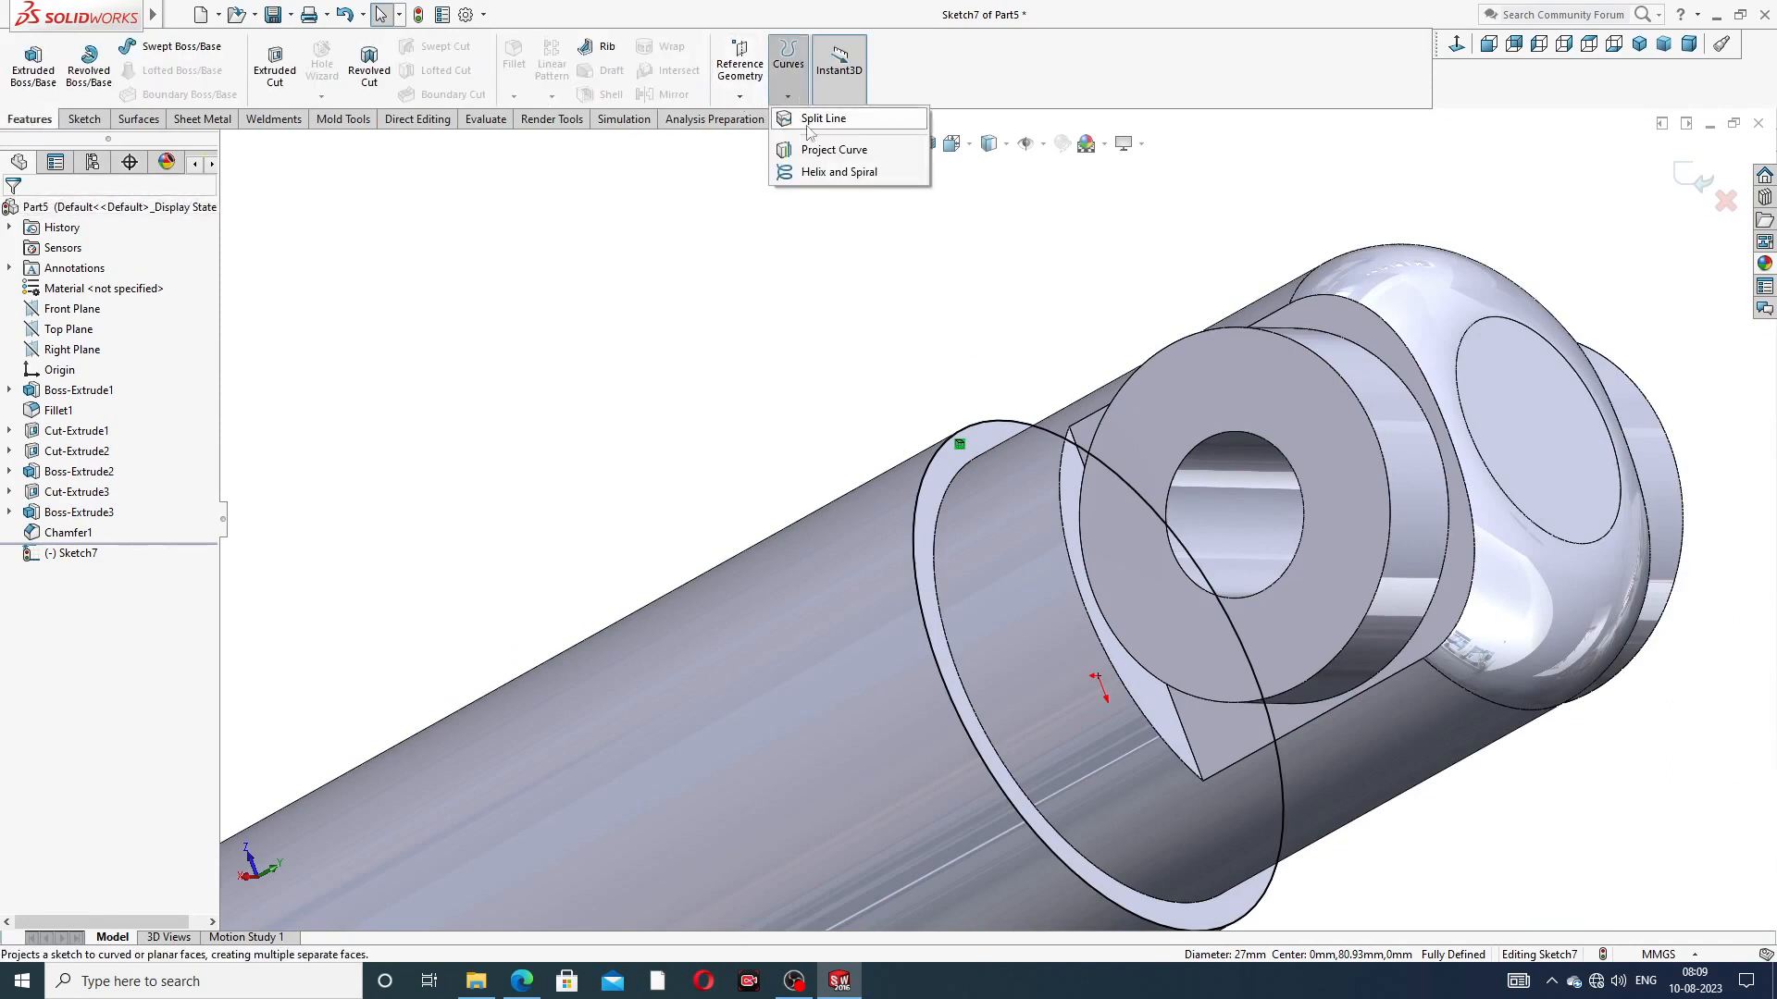
click(834, 172)
scroll(666, 370, up, 5)
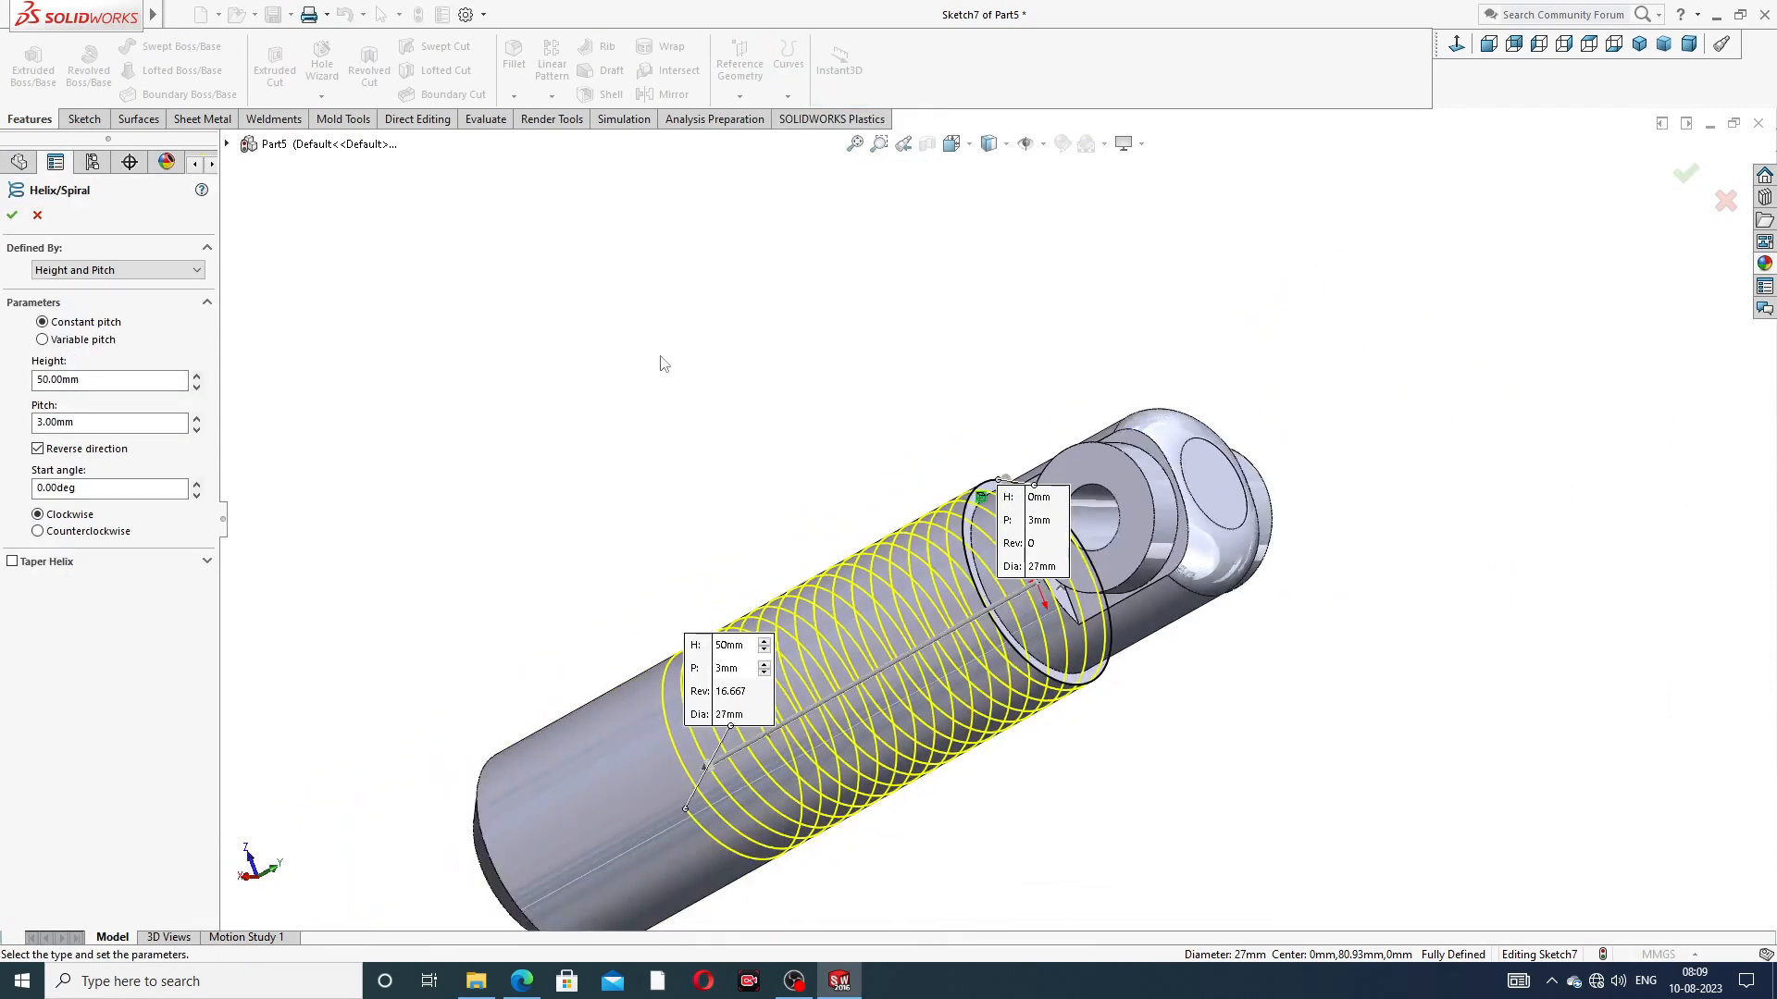
middle_drag(802, 538, 833, 630)
scroll(846, 653, down, 3)
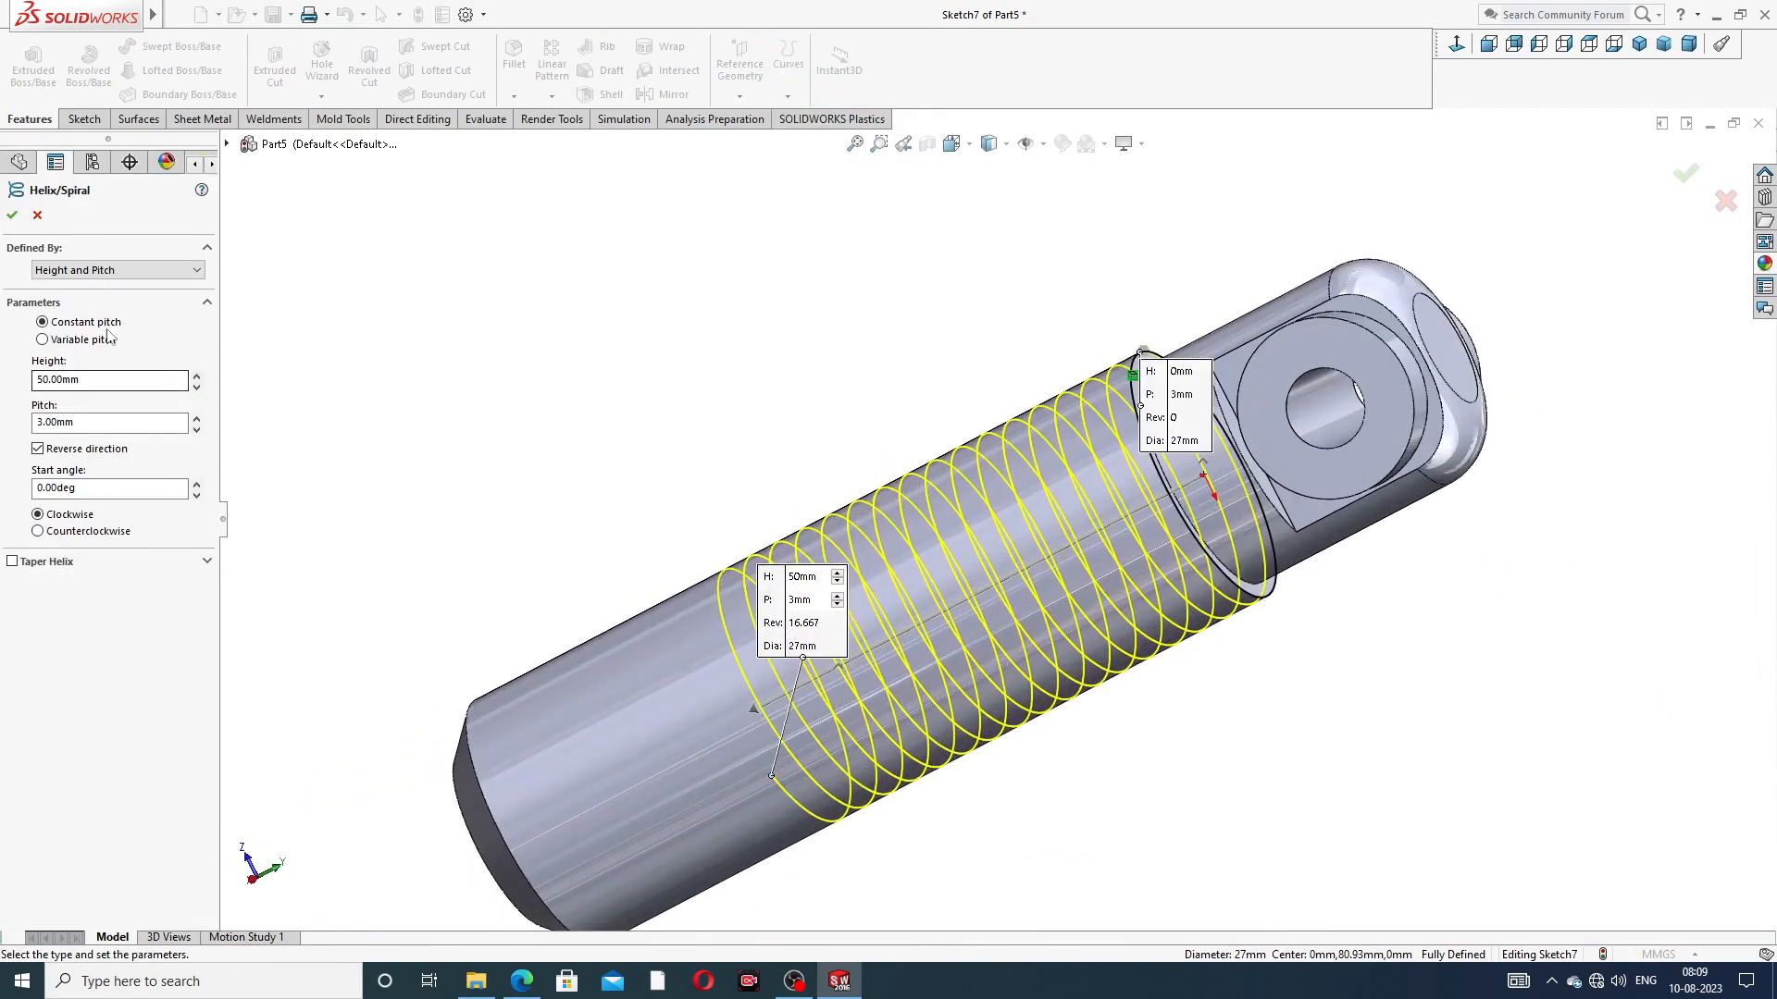
click(131, 274)
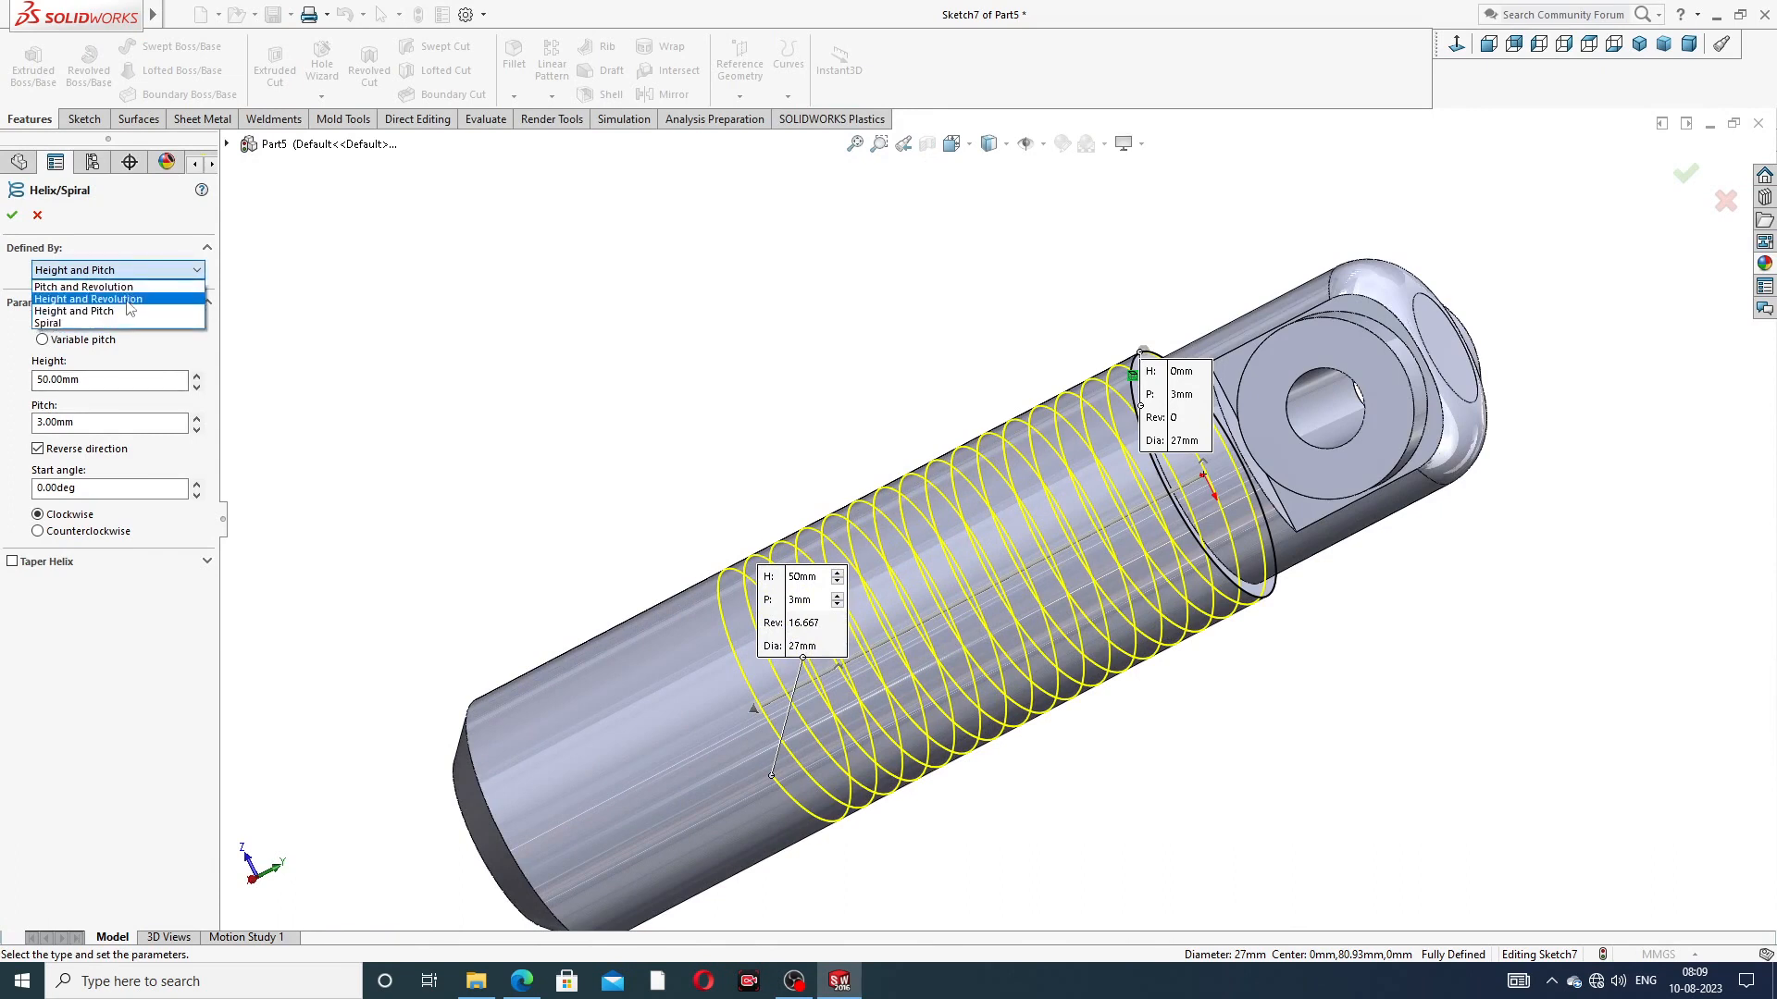
click(136, 311)
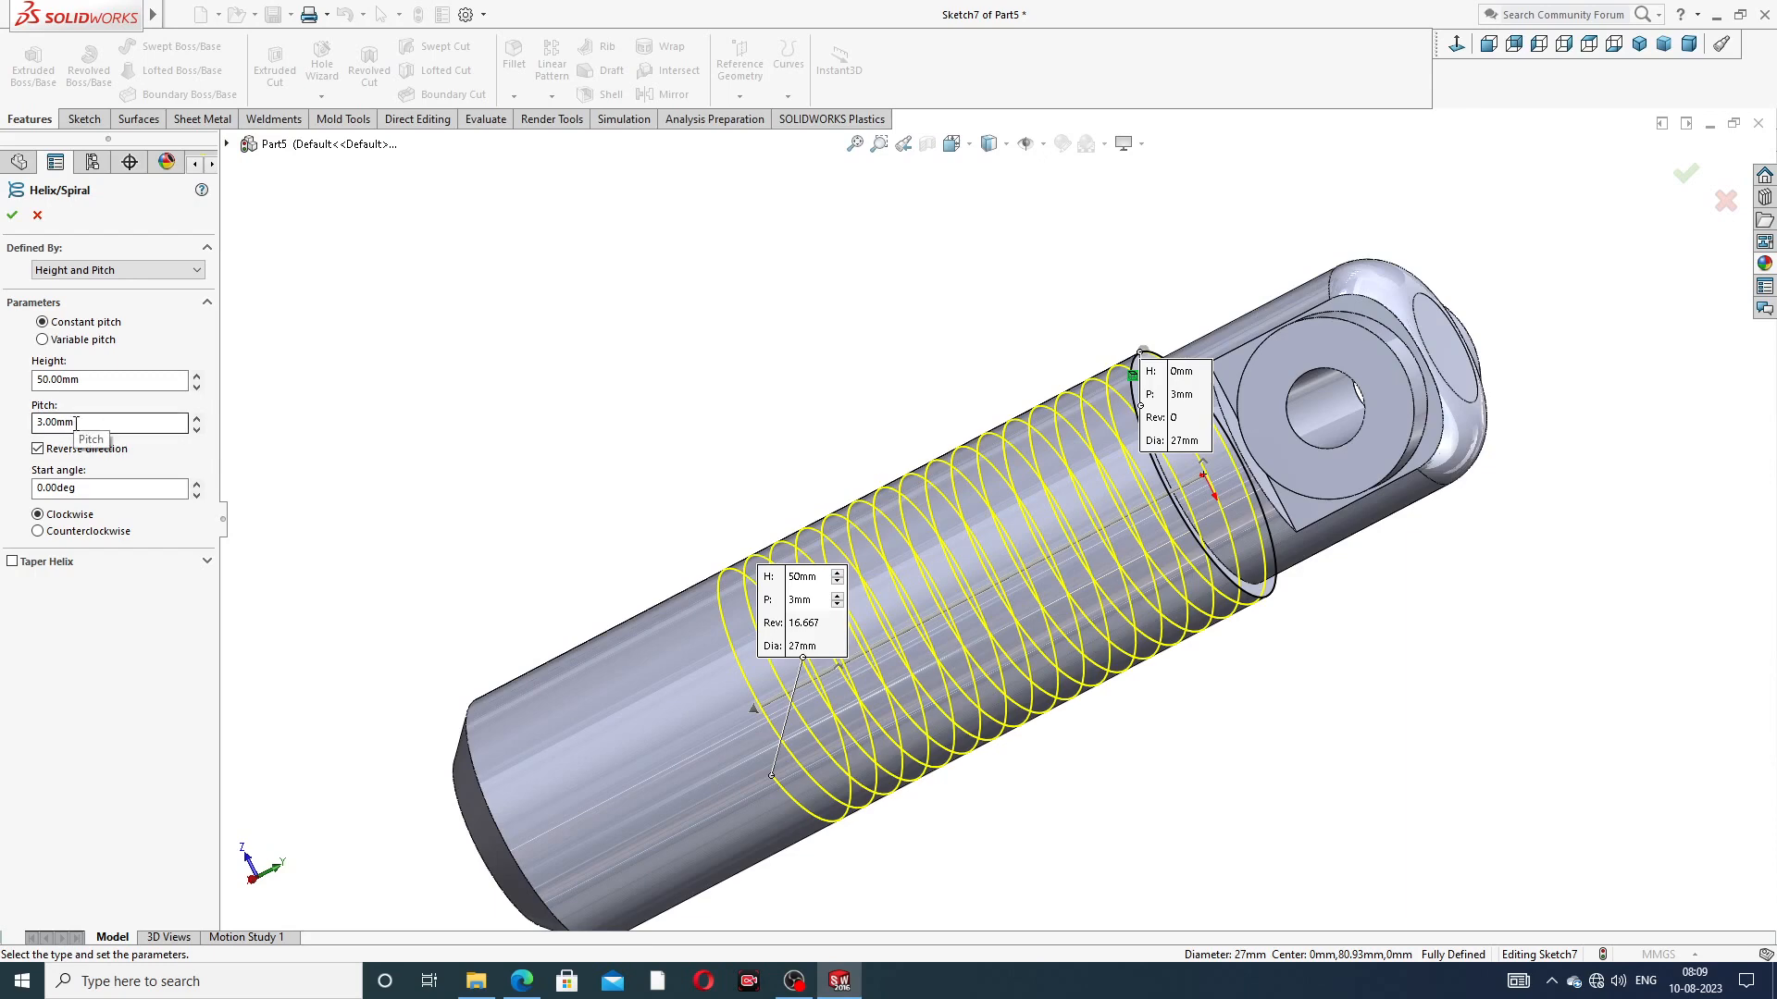
click(82, 450)
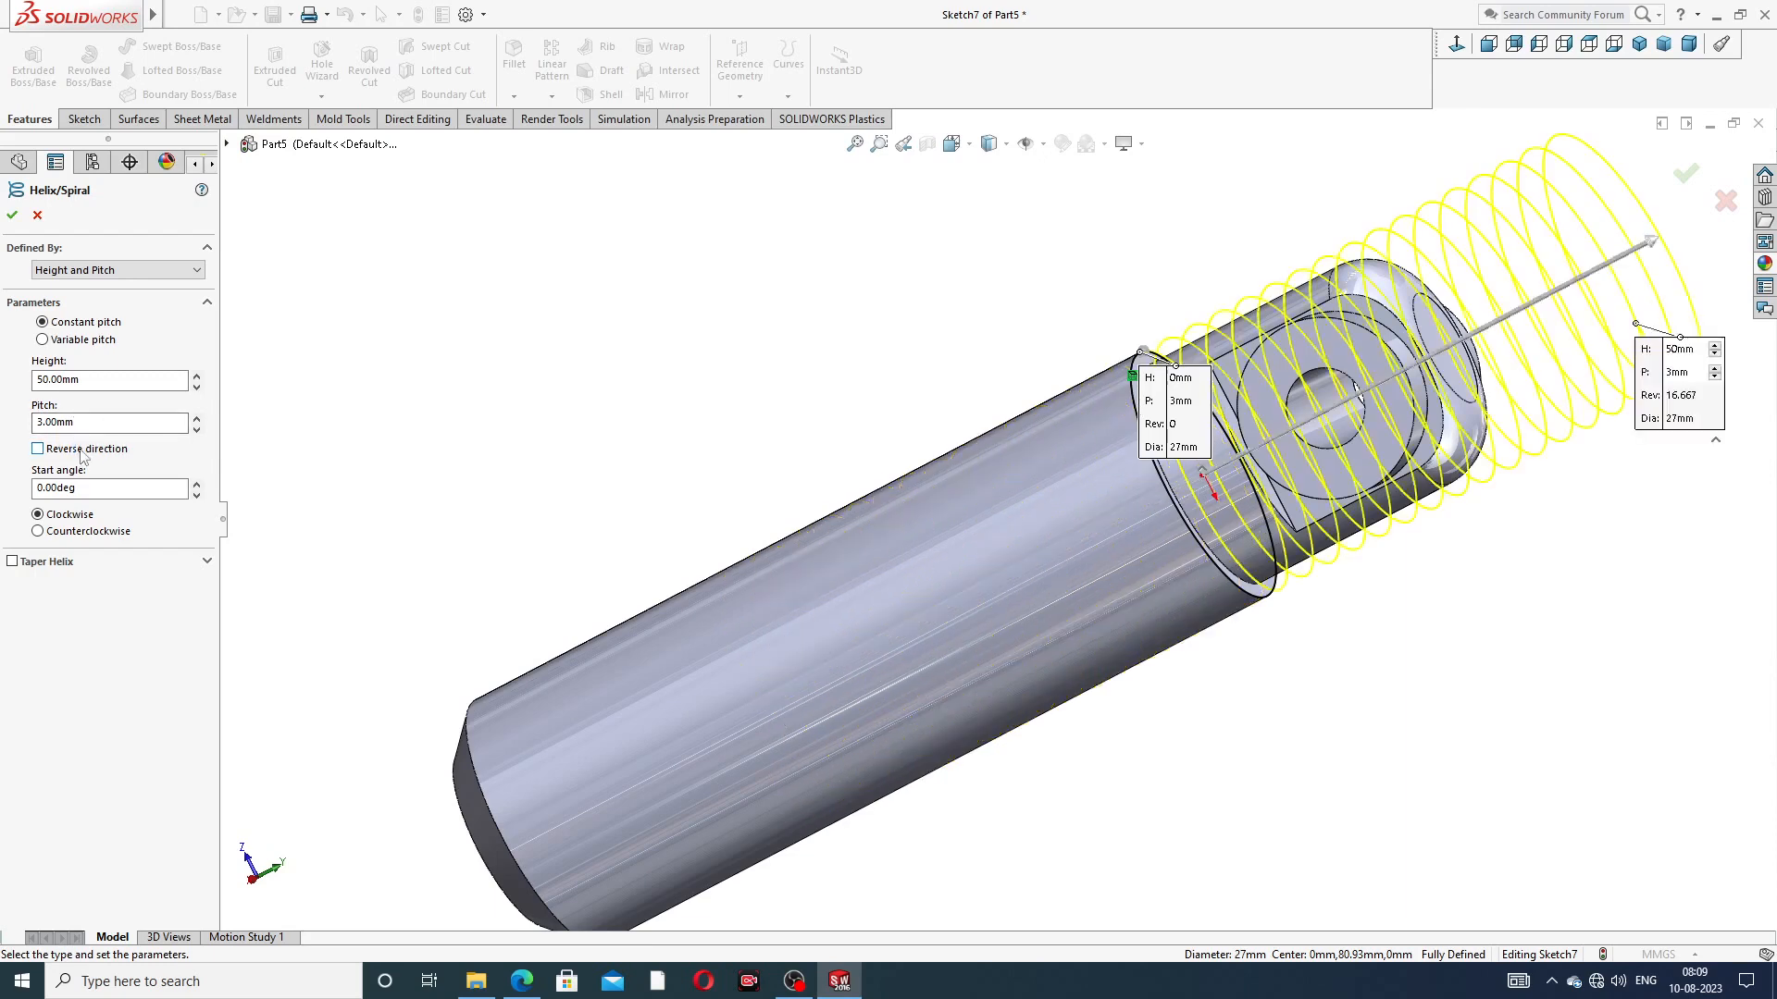
click(81, 452)
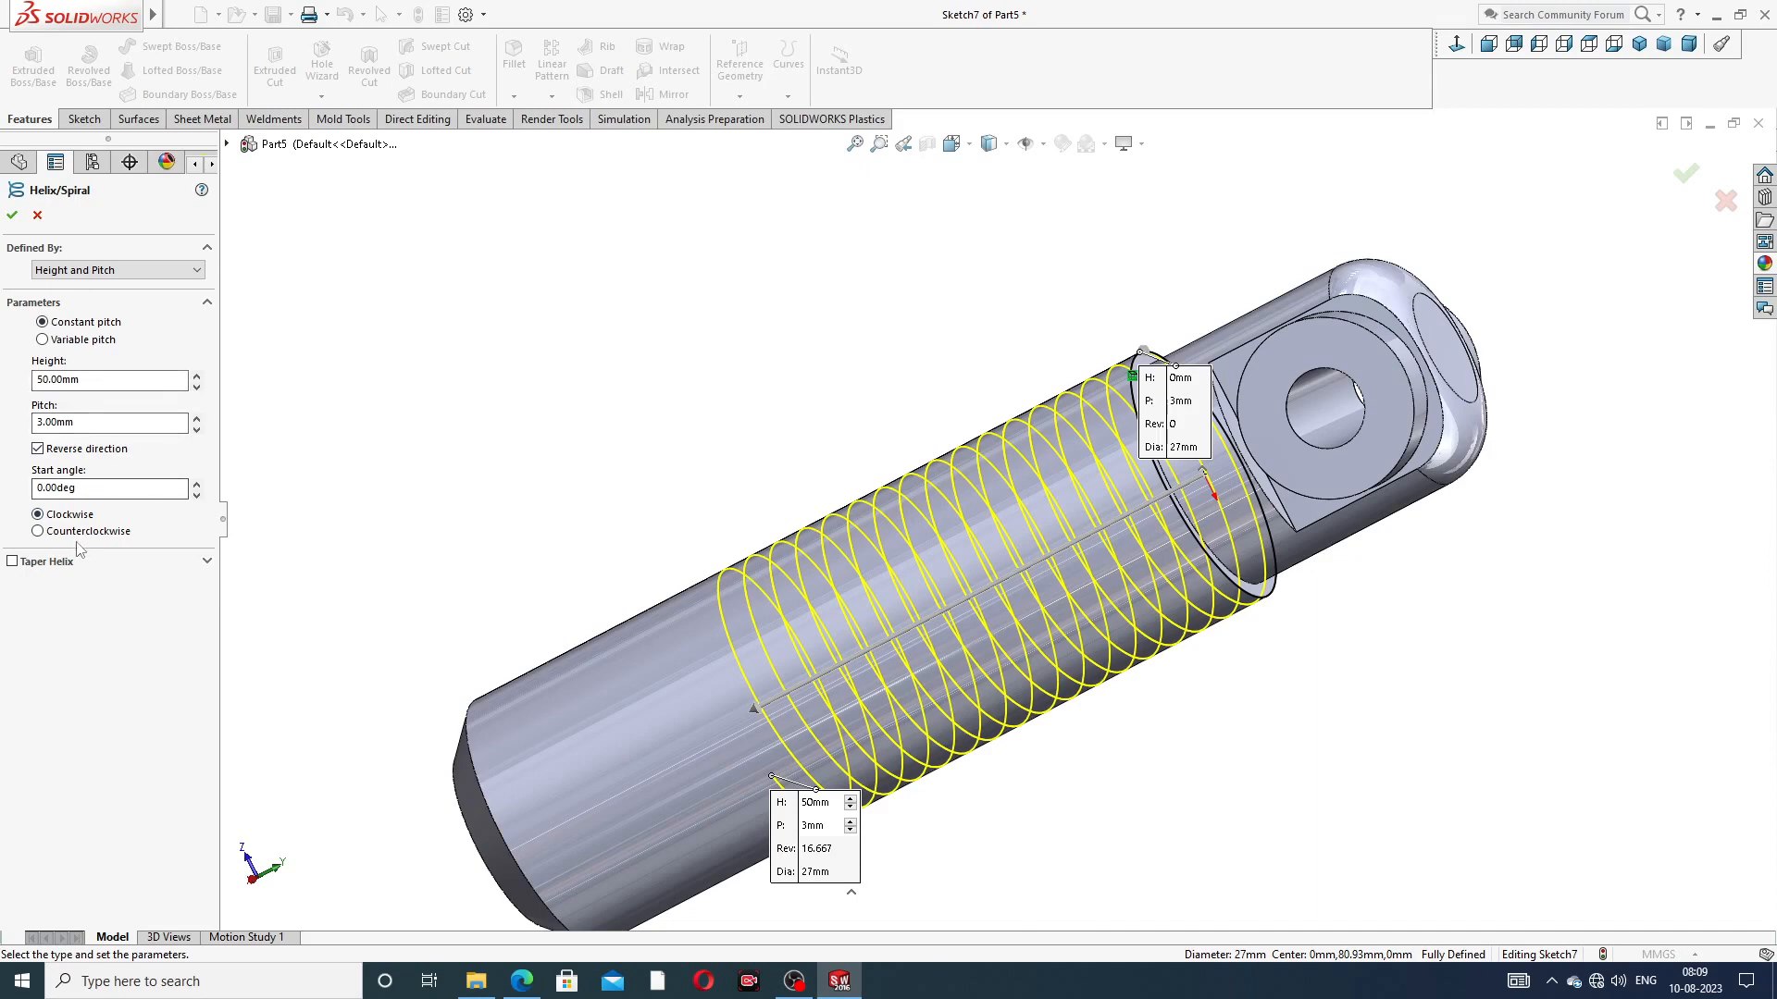
scroll(815, 556, up, 2)
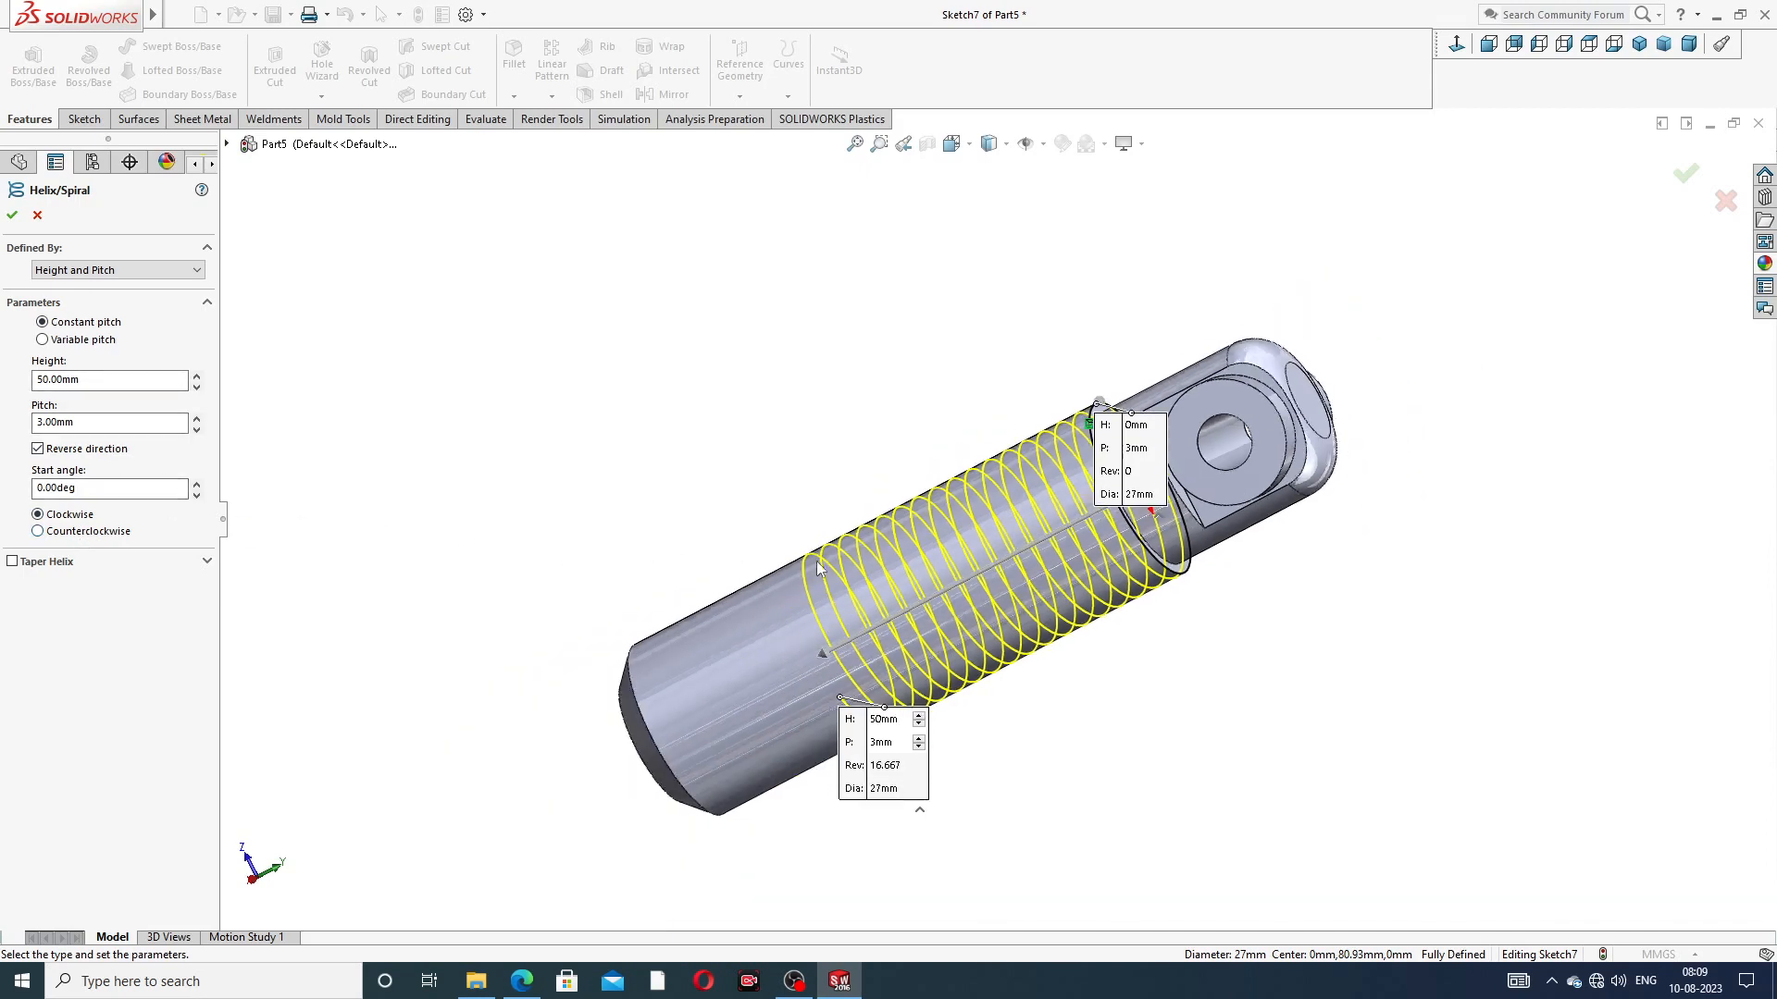
middle_drag(816, 561, 823, 504)
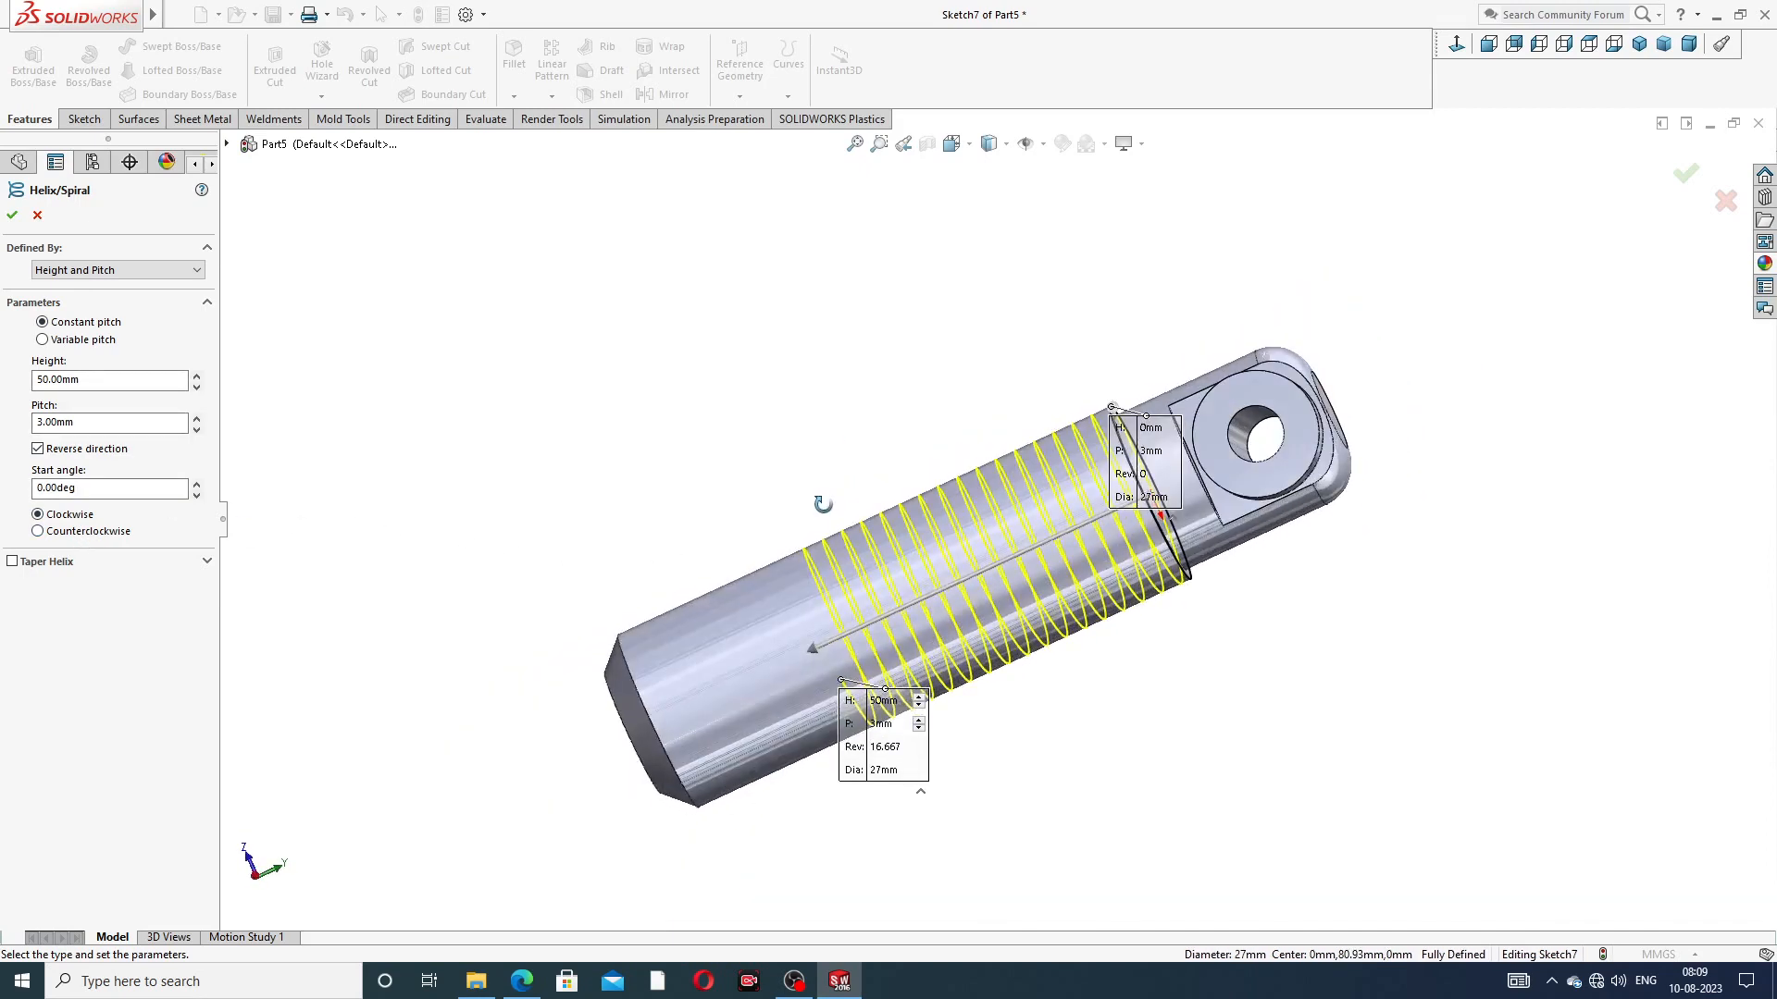
click(13, 214)
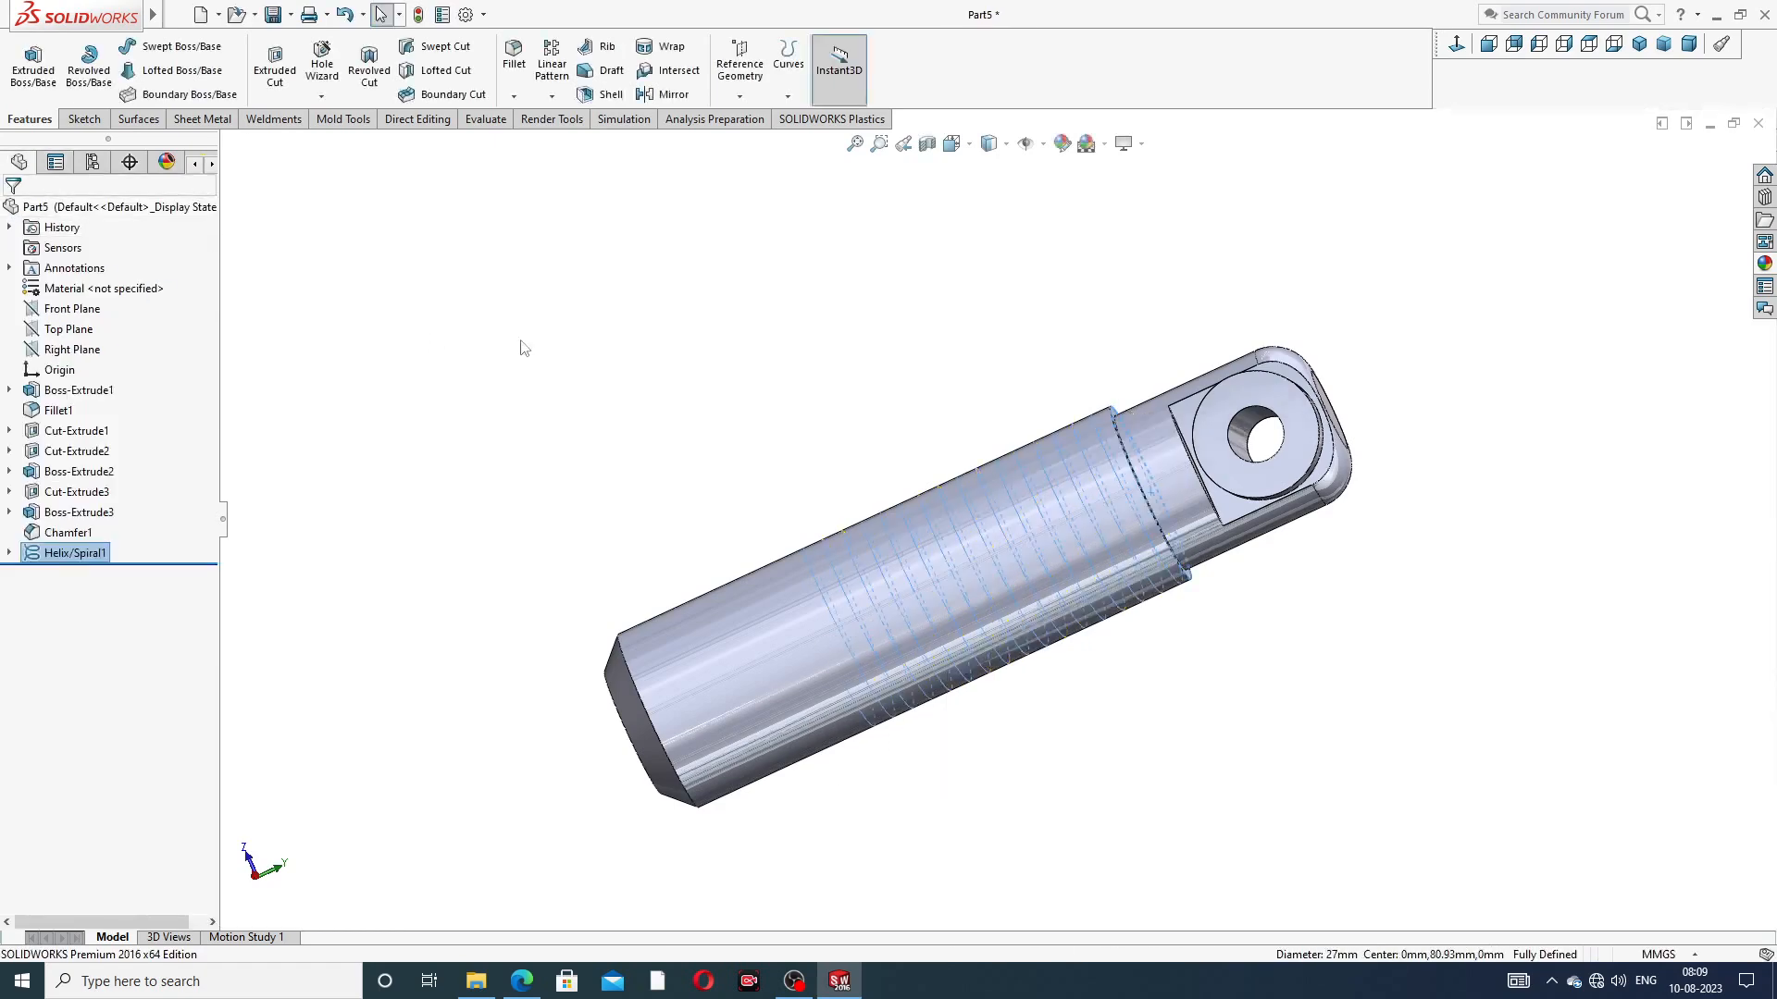
Select the Right Plane and orient the view normal to it, close on the rod's shoulder where the helix starts
click(863, 399)
middle_drag(920, 395, 944, 516)
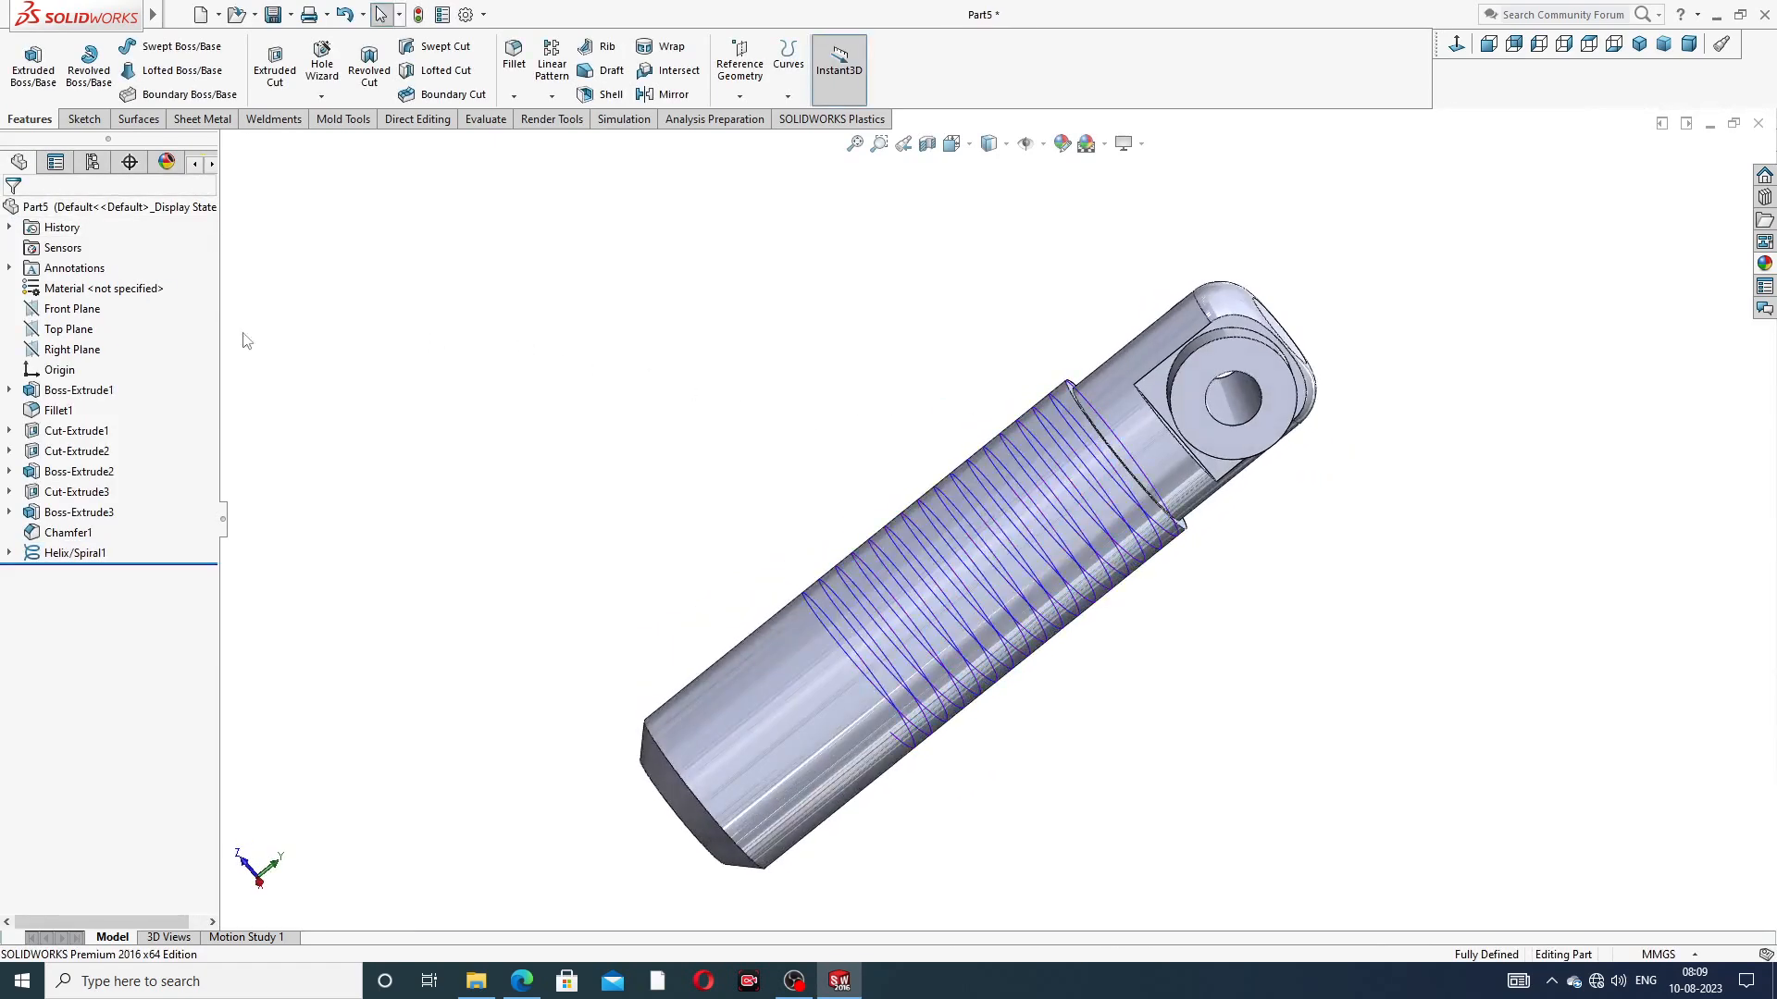
middle_drag(974, 407, 1020, 585)
scroll(1021, 570, down, 2)
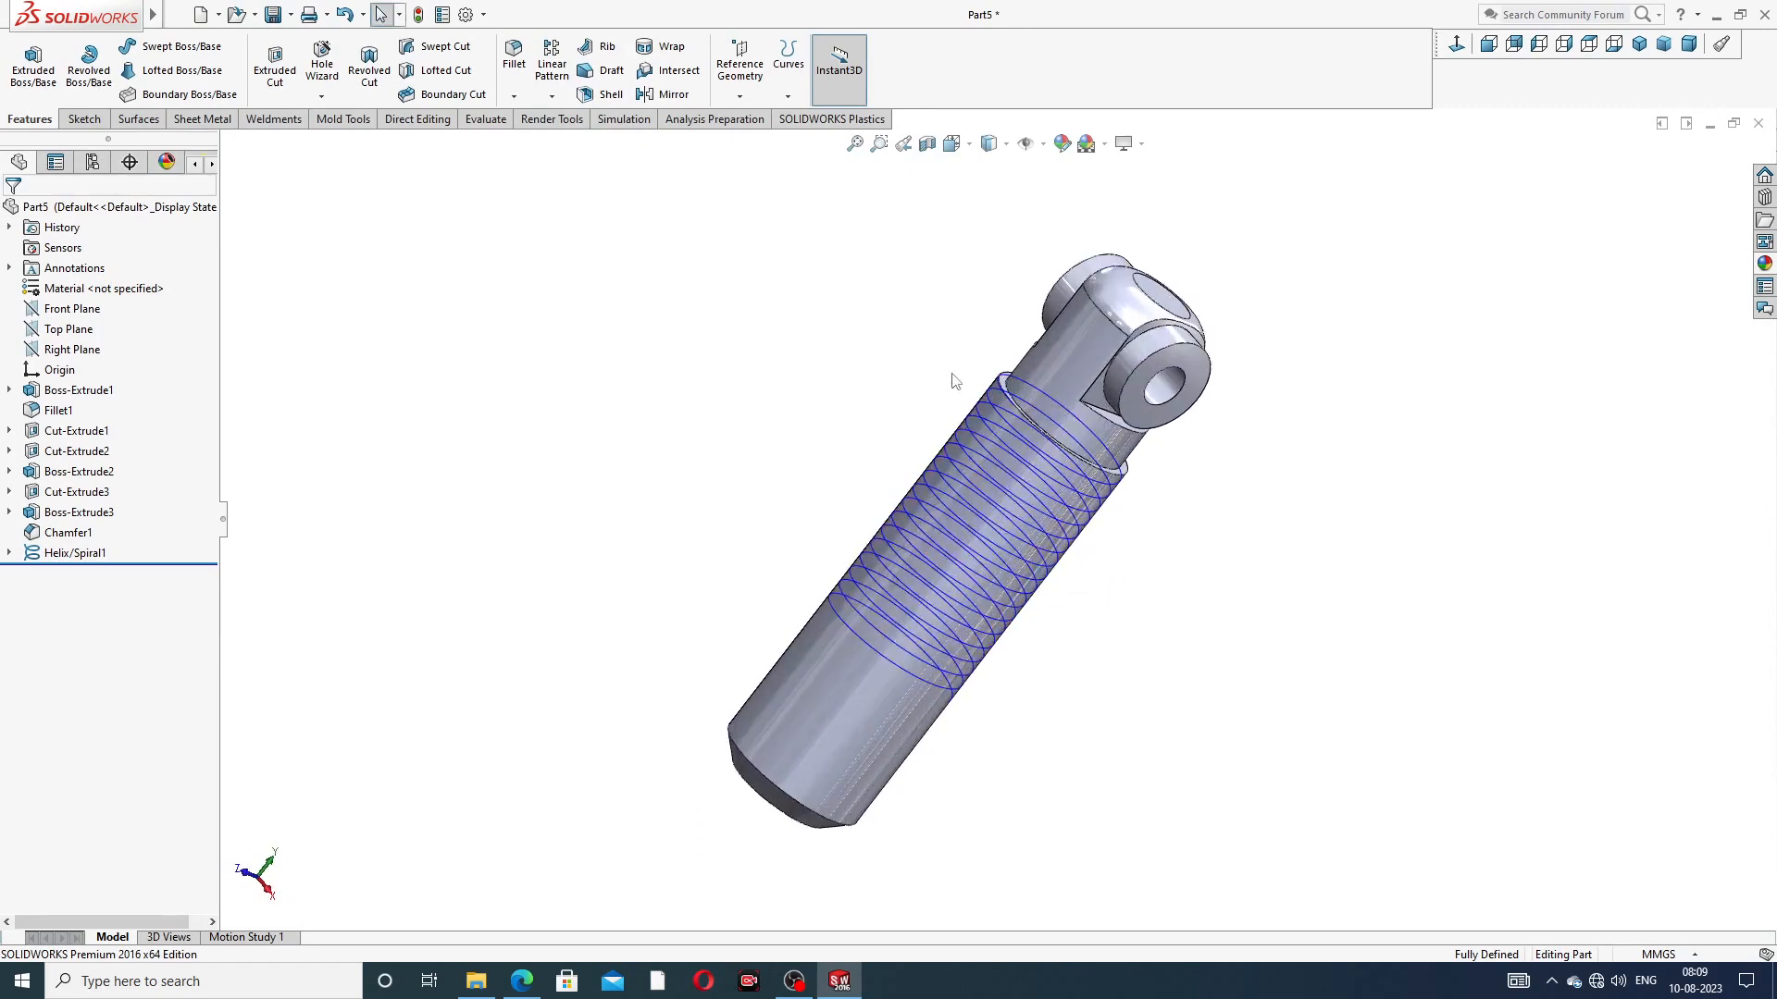
click(88, 353)
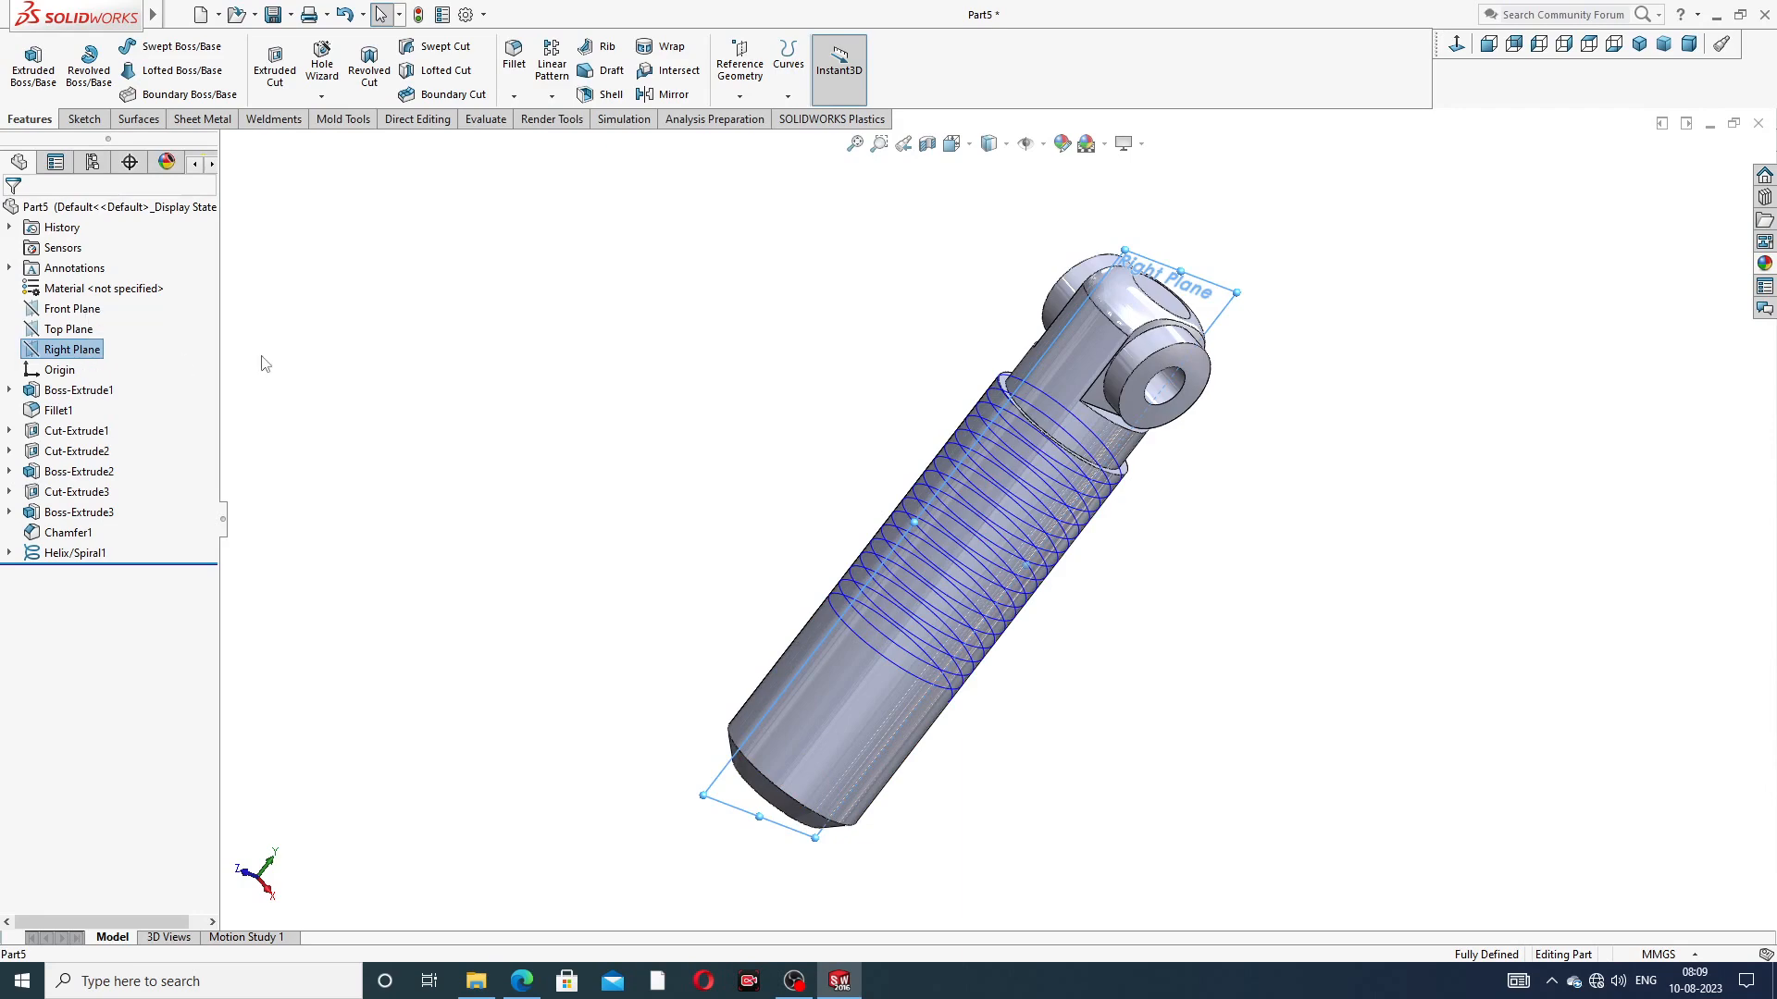
click(93, 351)
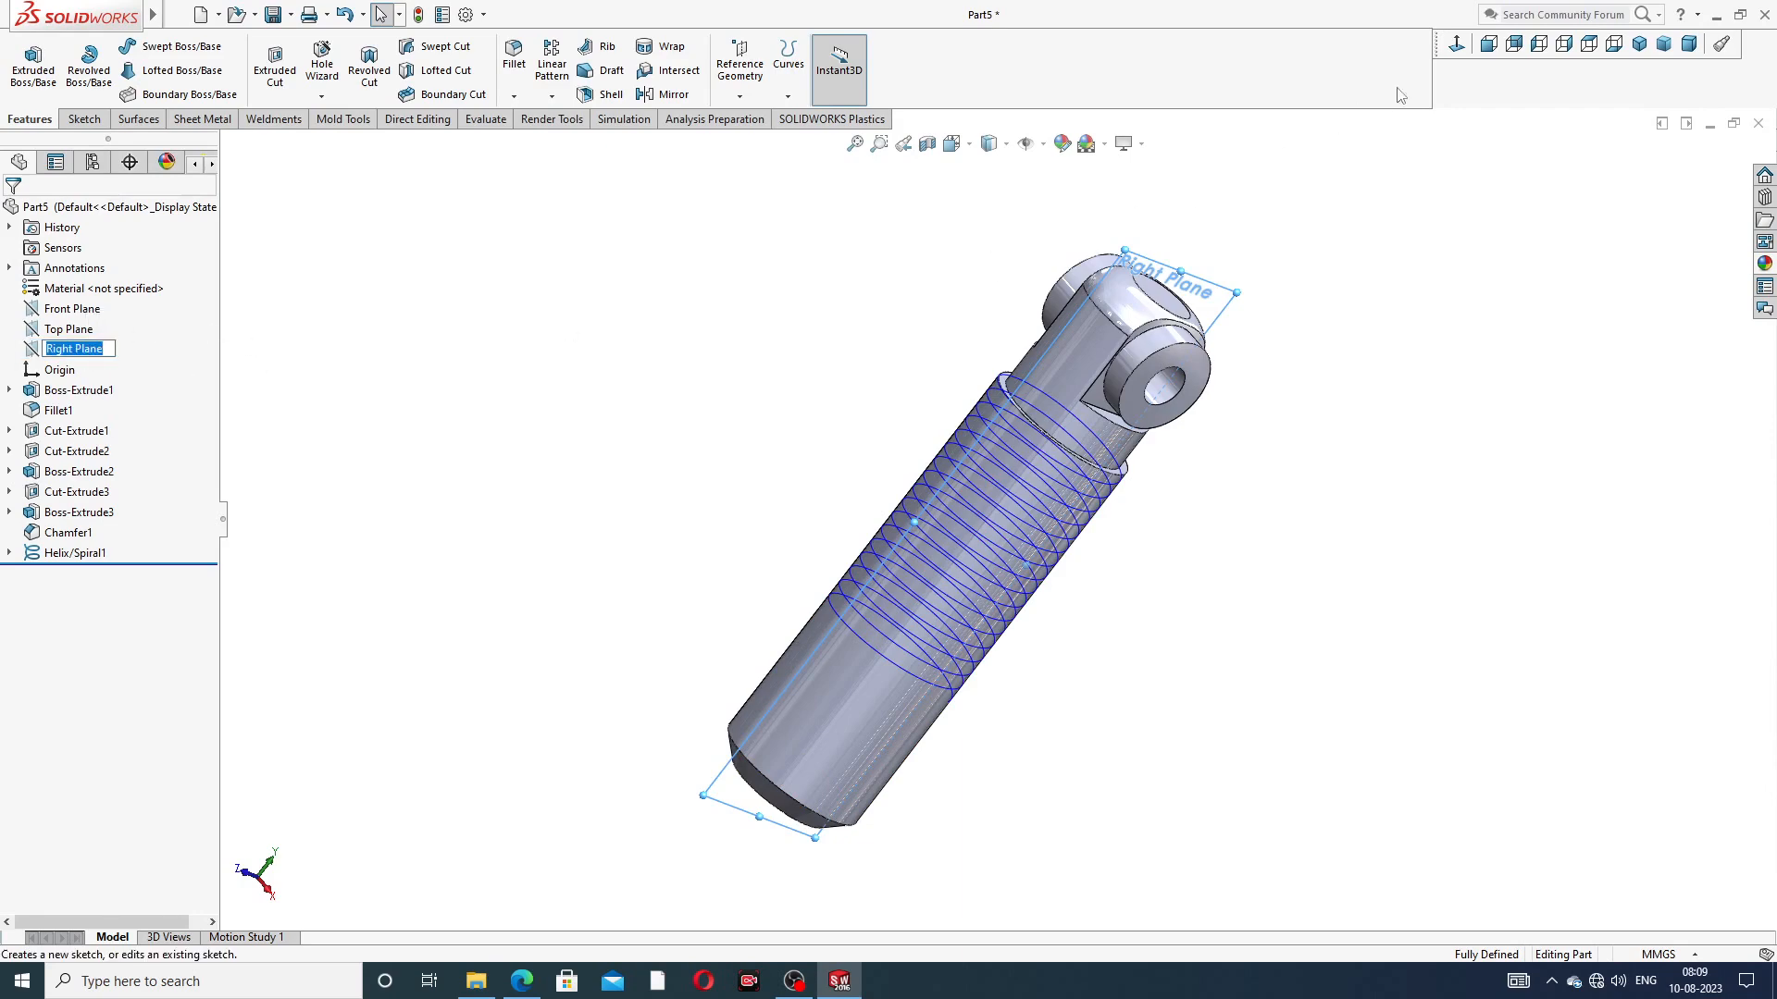
click(1457, 44)
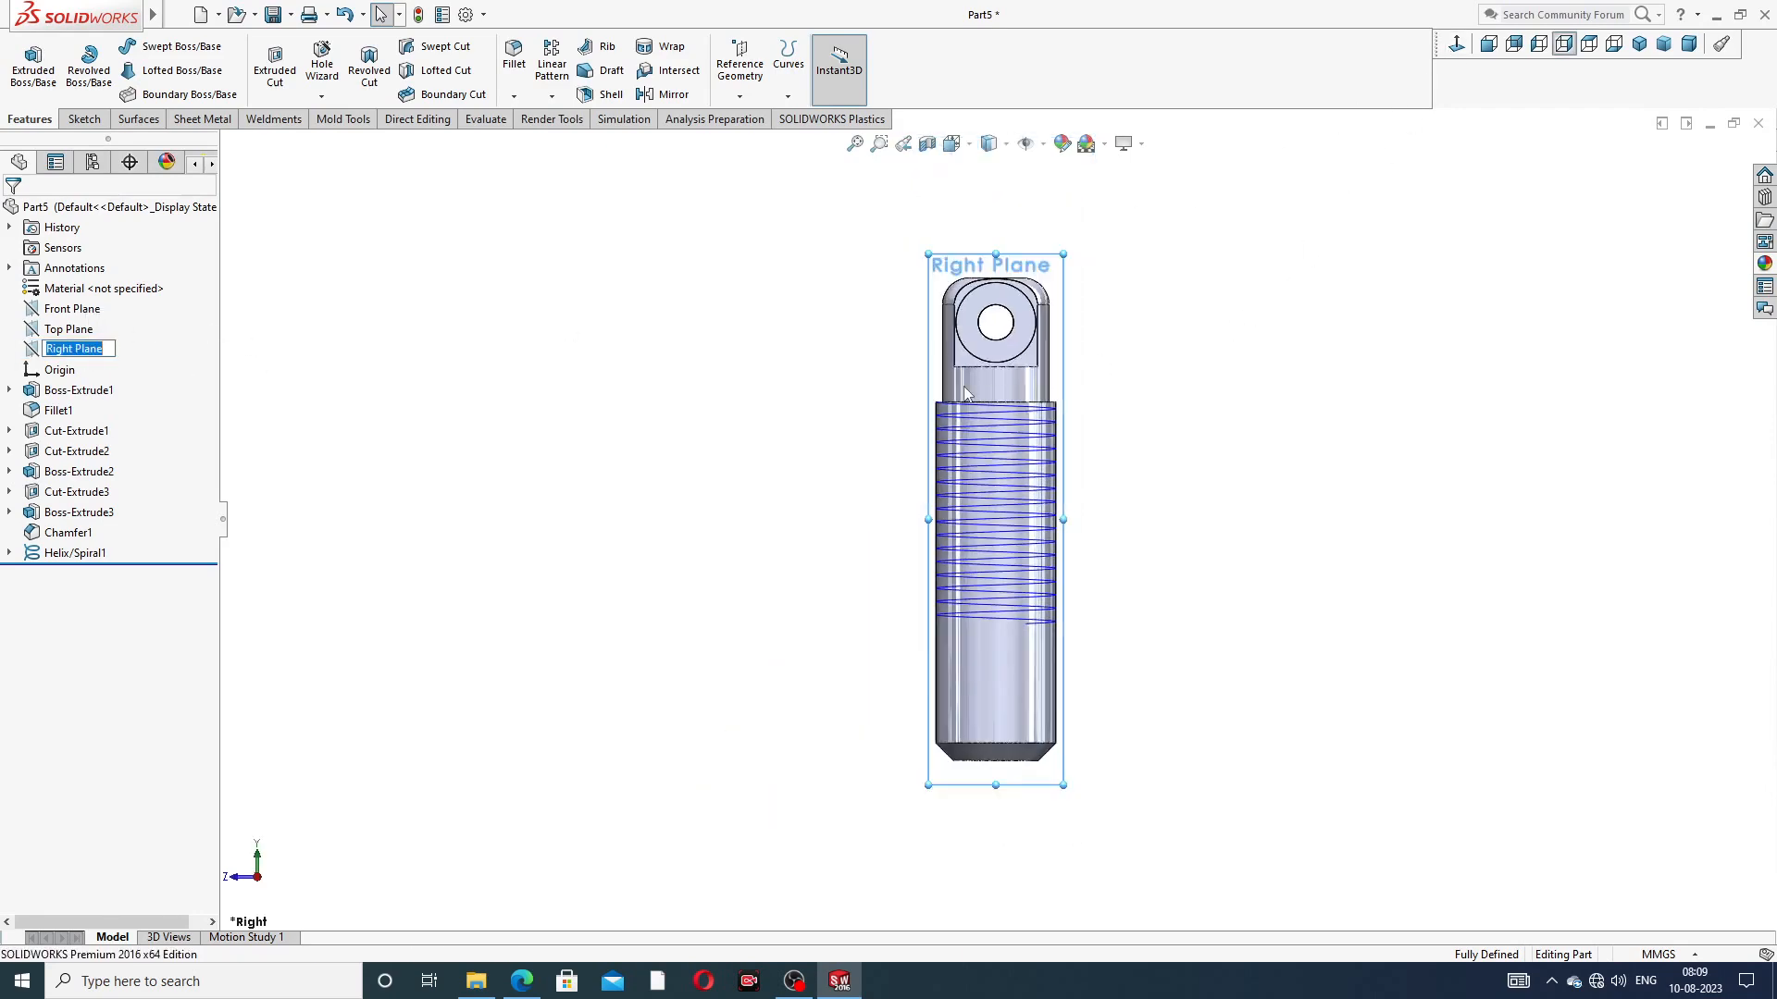
scroll(968, 390, down, 5)
scroll(952, 519, up, 2)
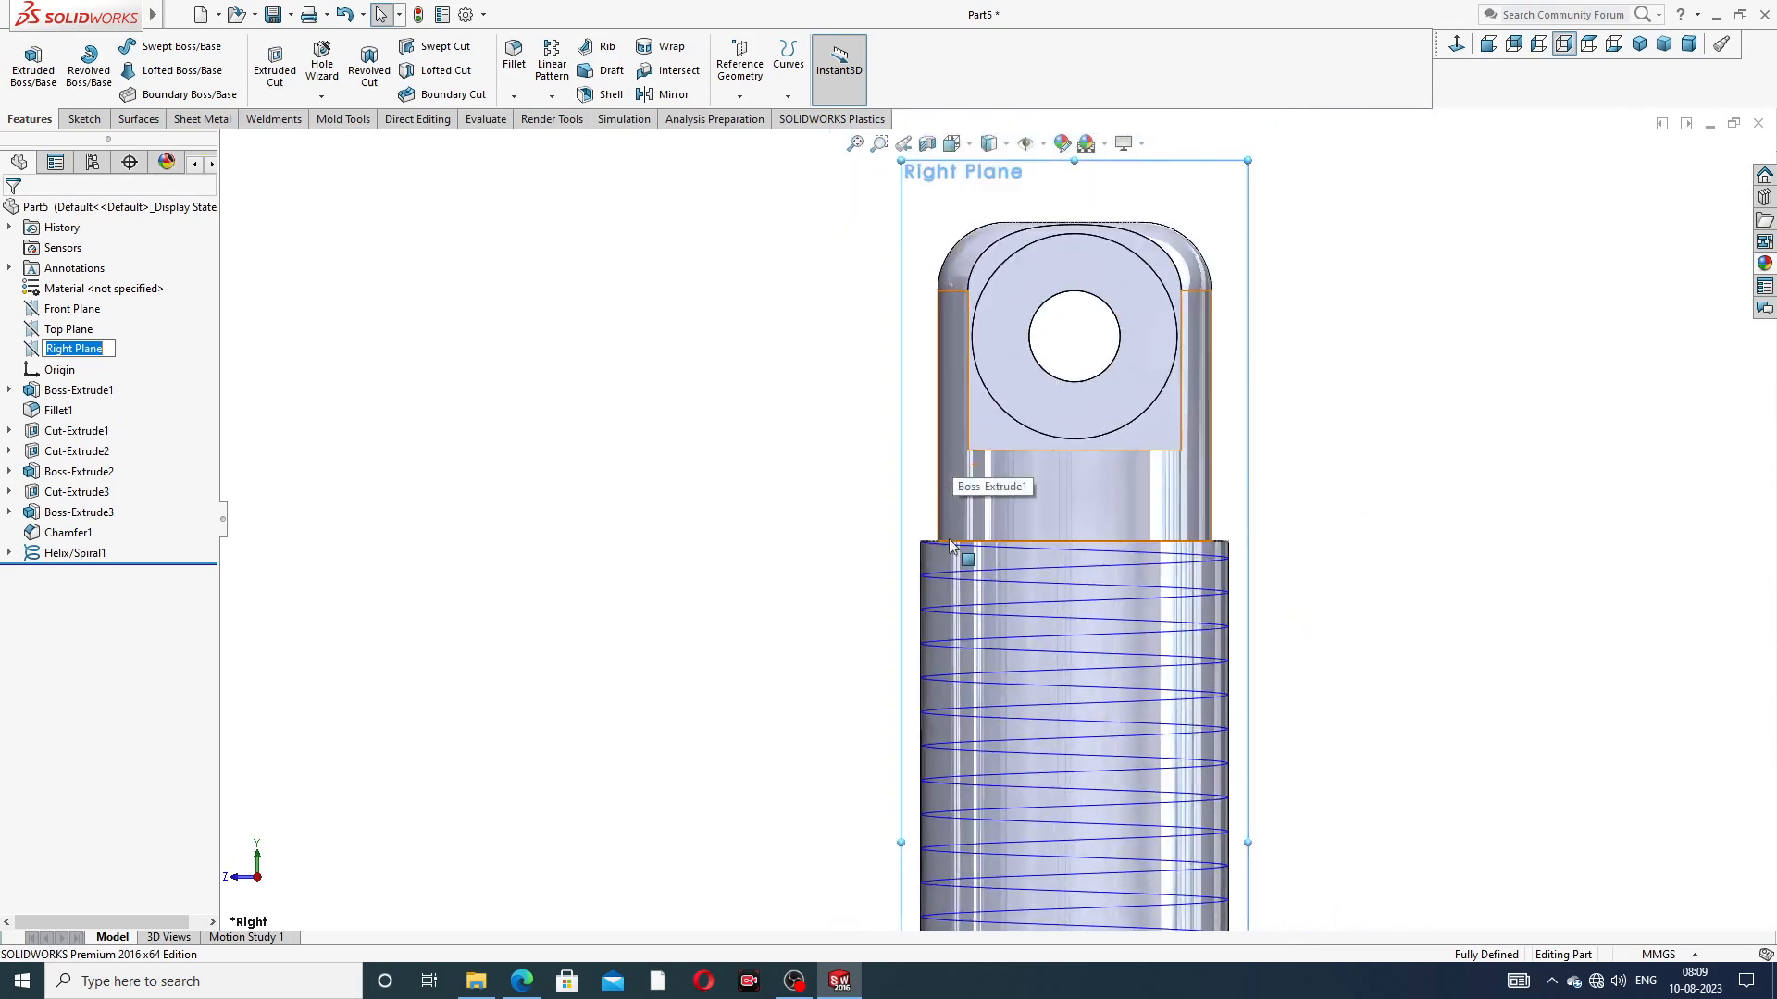
scroll(953, 545, down, 3)
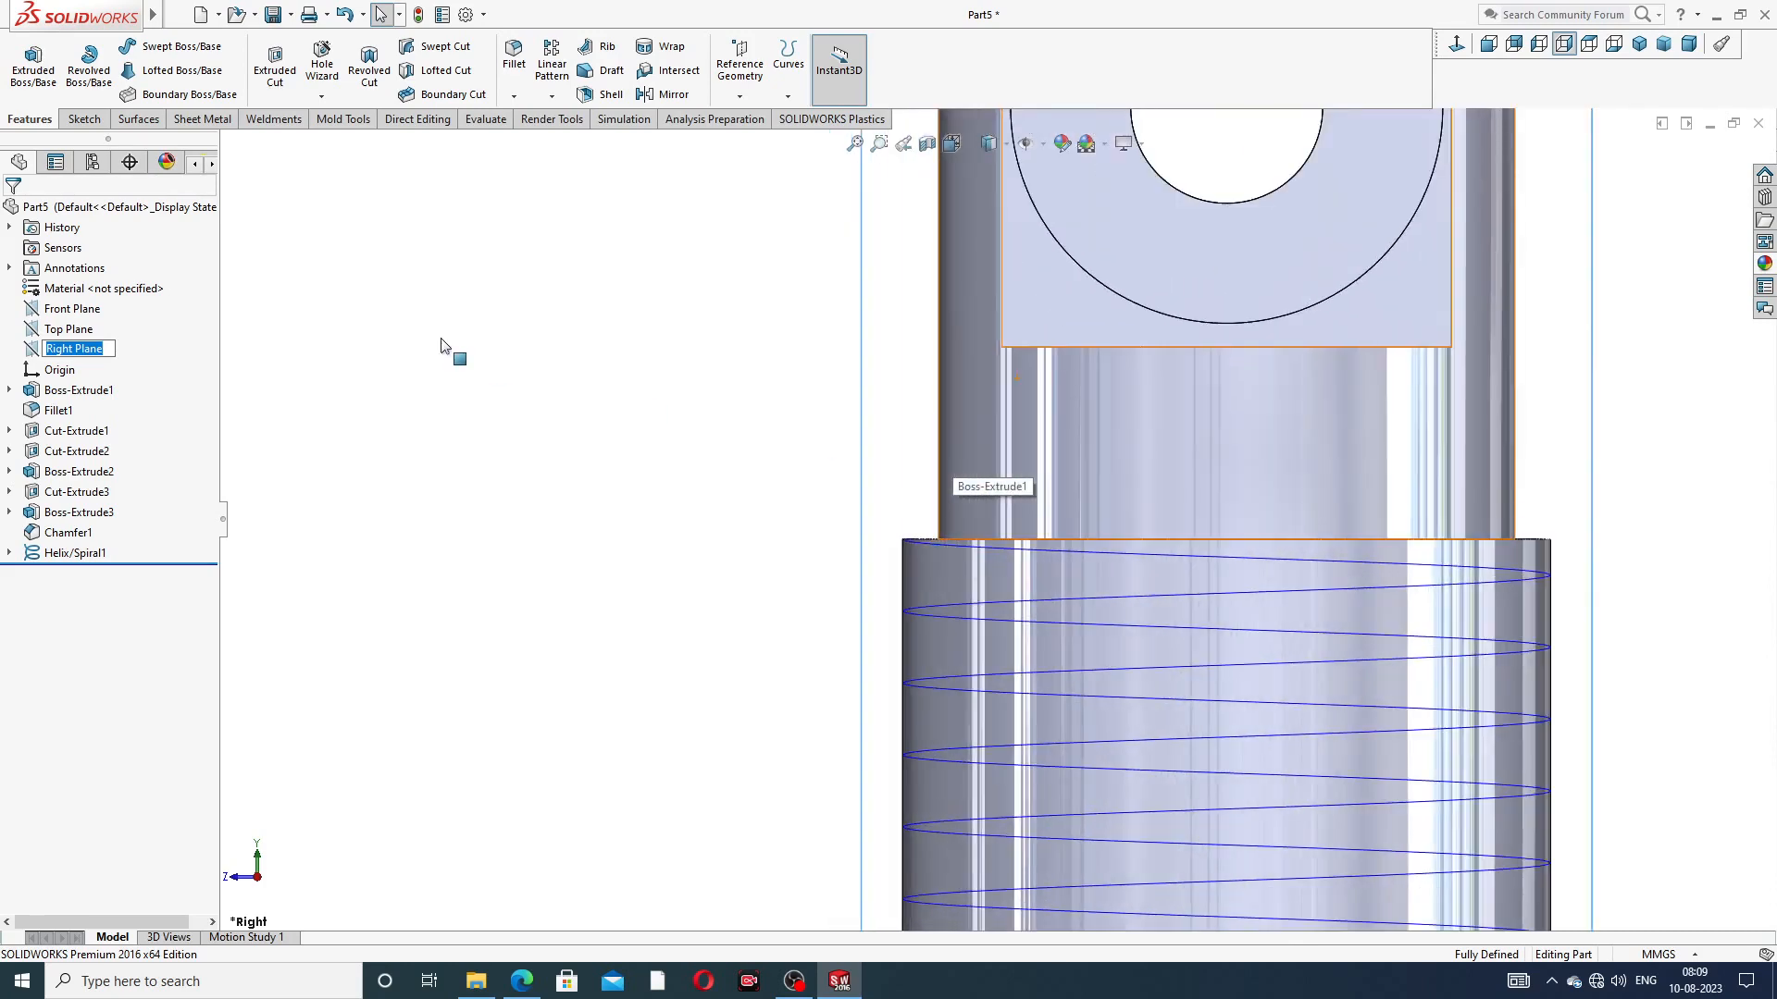
Sketch a closed triangle on the Right Plane beside the shoulder, with a vertical side about 4.12 mm long and its tip pointing toward the rod
click(82, 120)
click(120, 46)
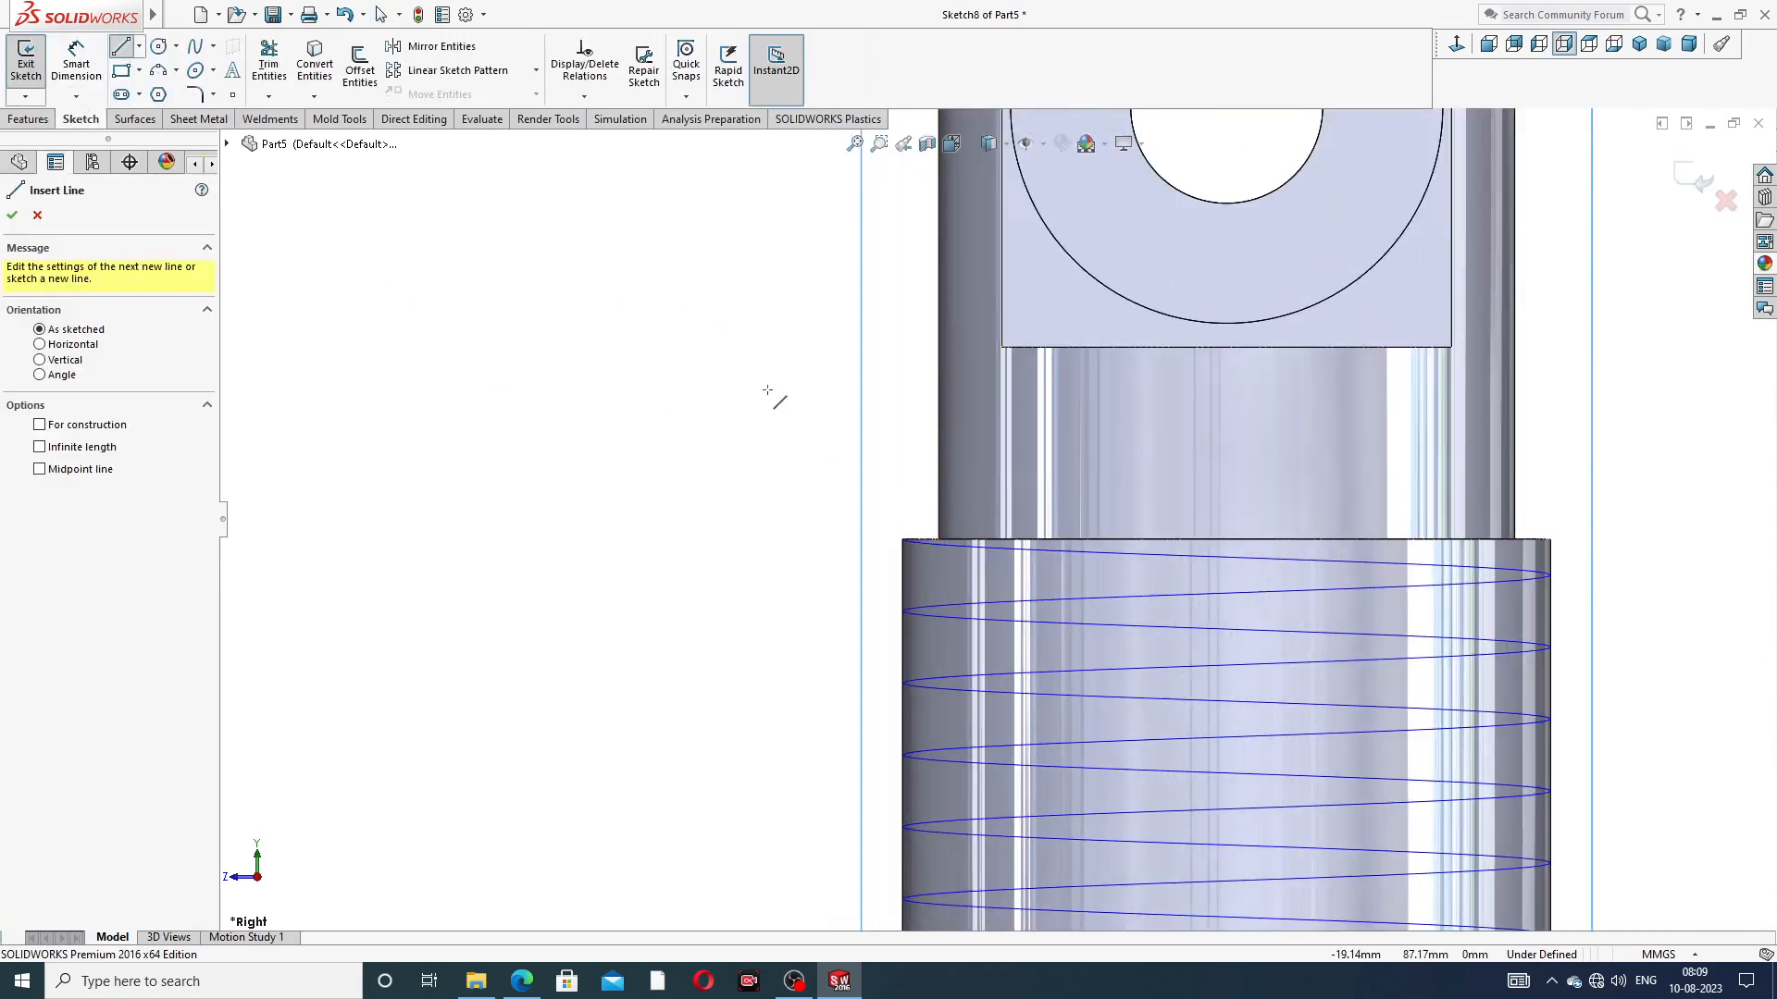
scroll(767, 391, down, 2)
click(810, 549)
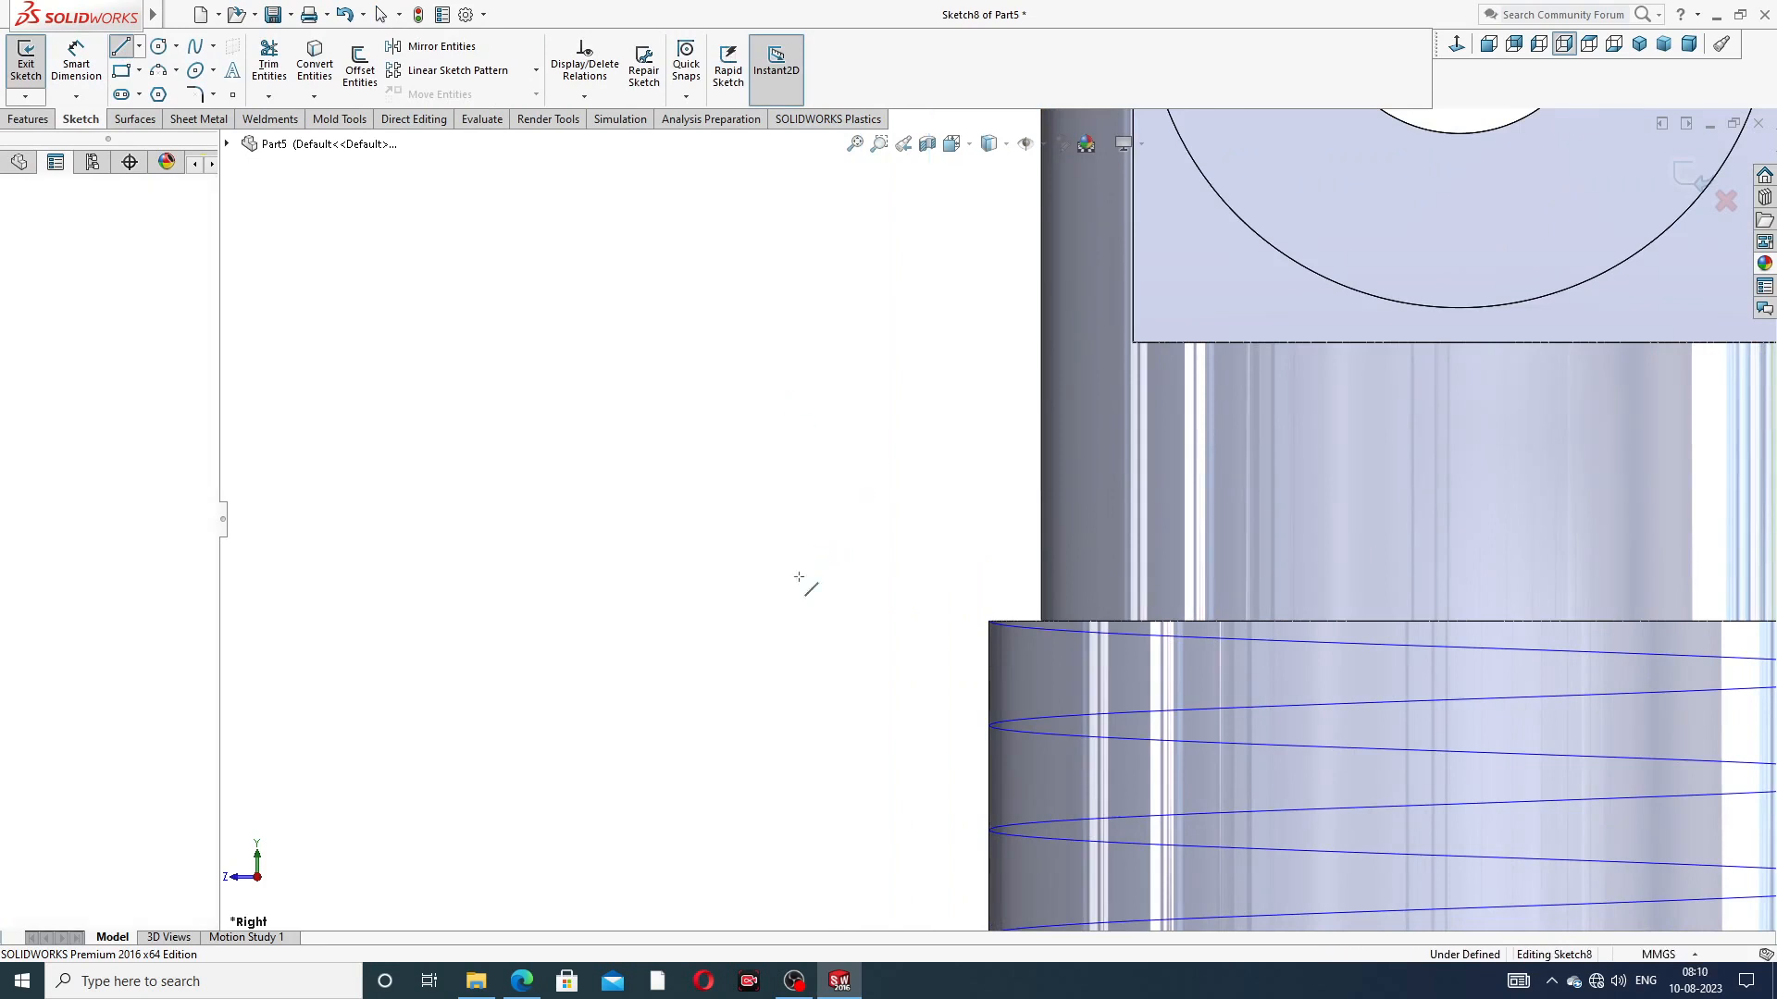
click(808, 690)
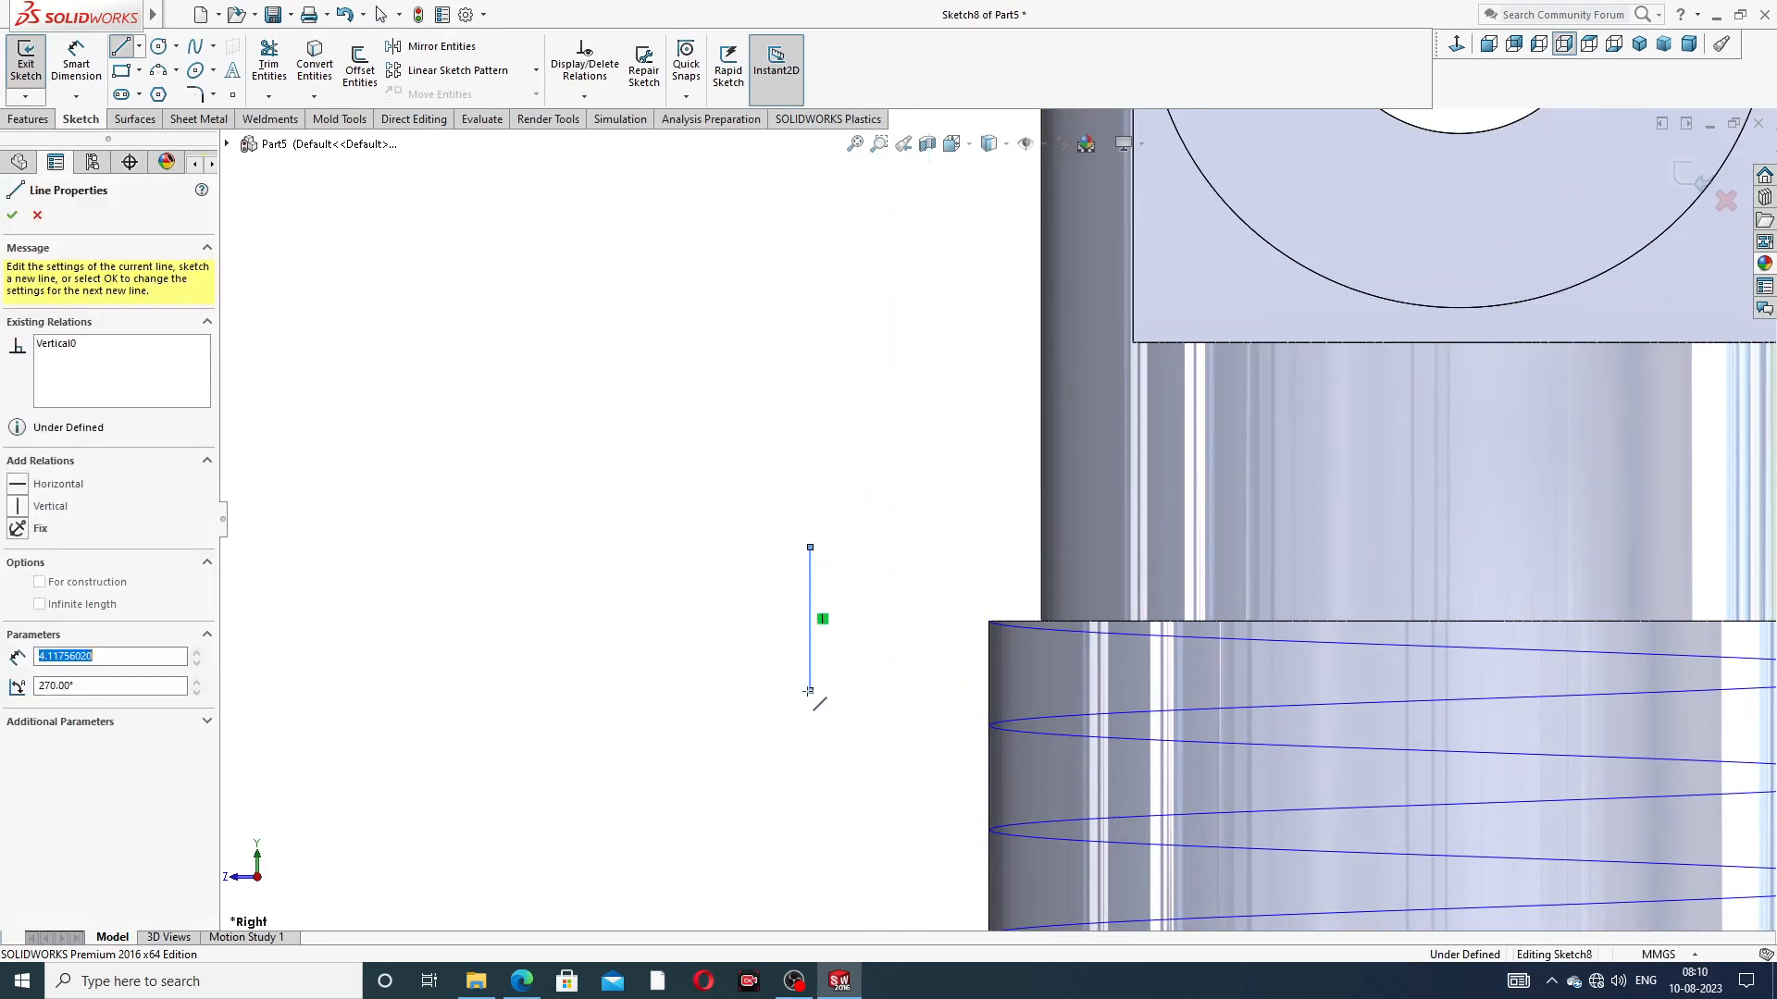
click(941, 618)
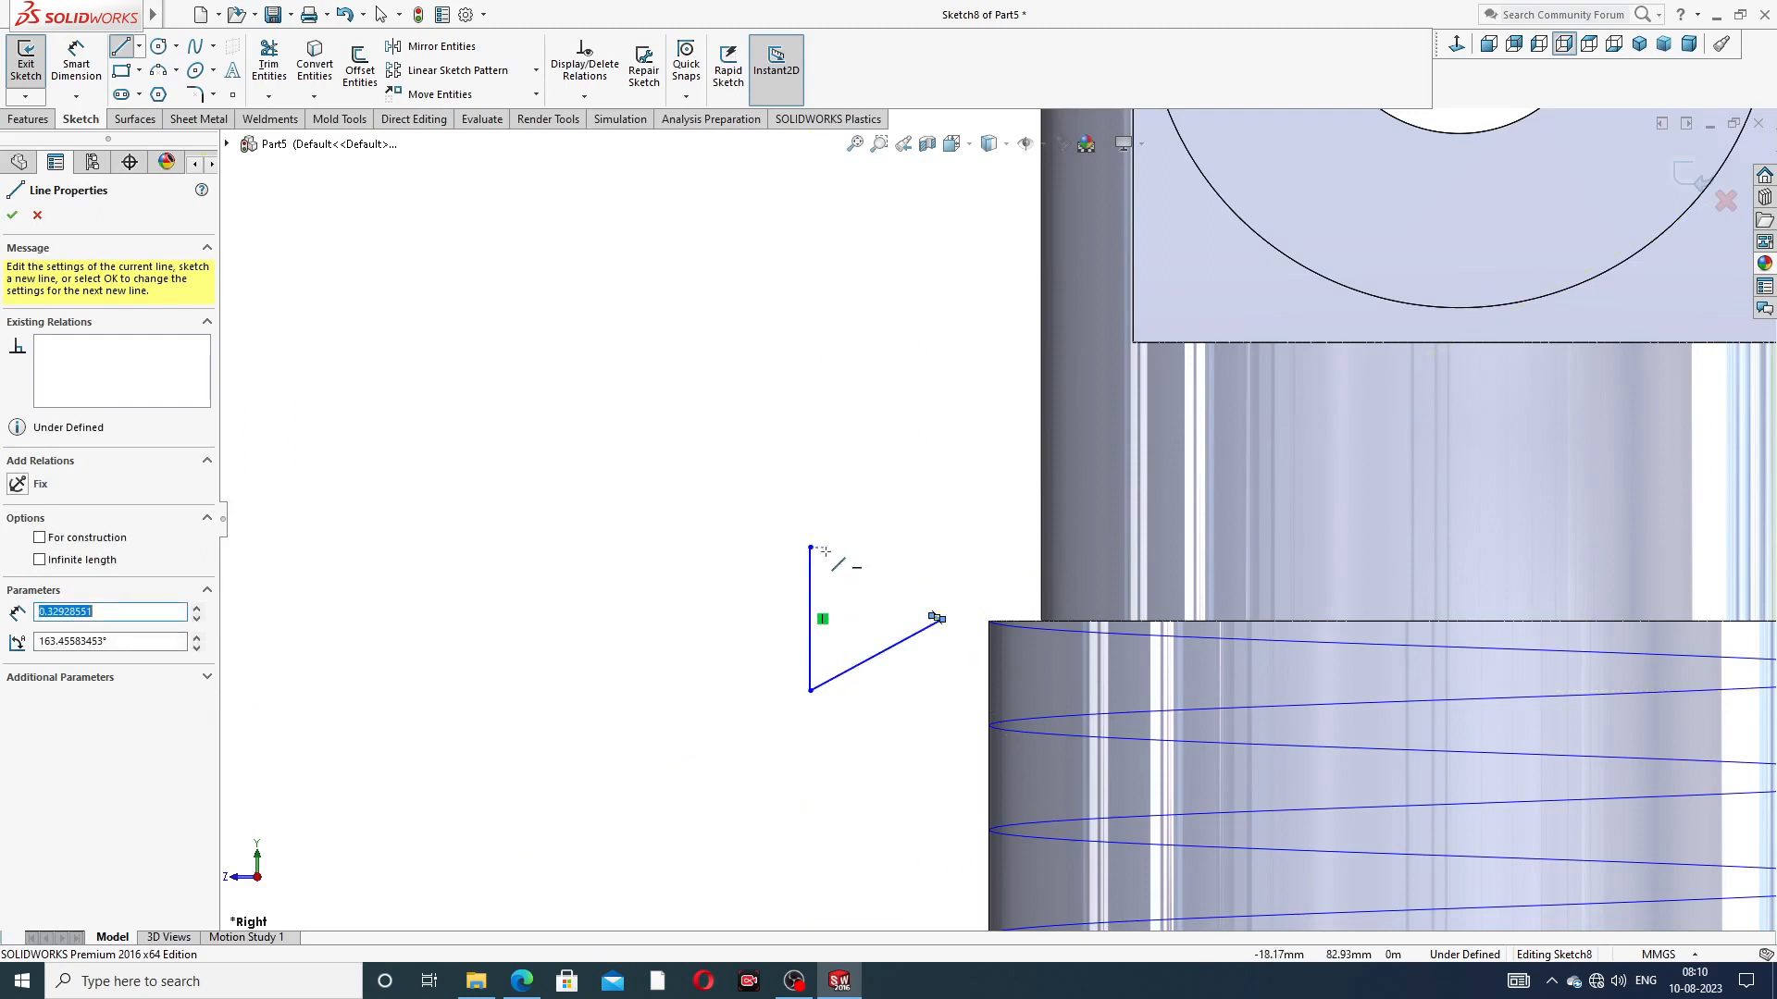
right_click(836, 444)
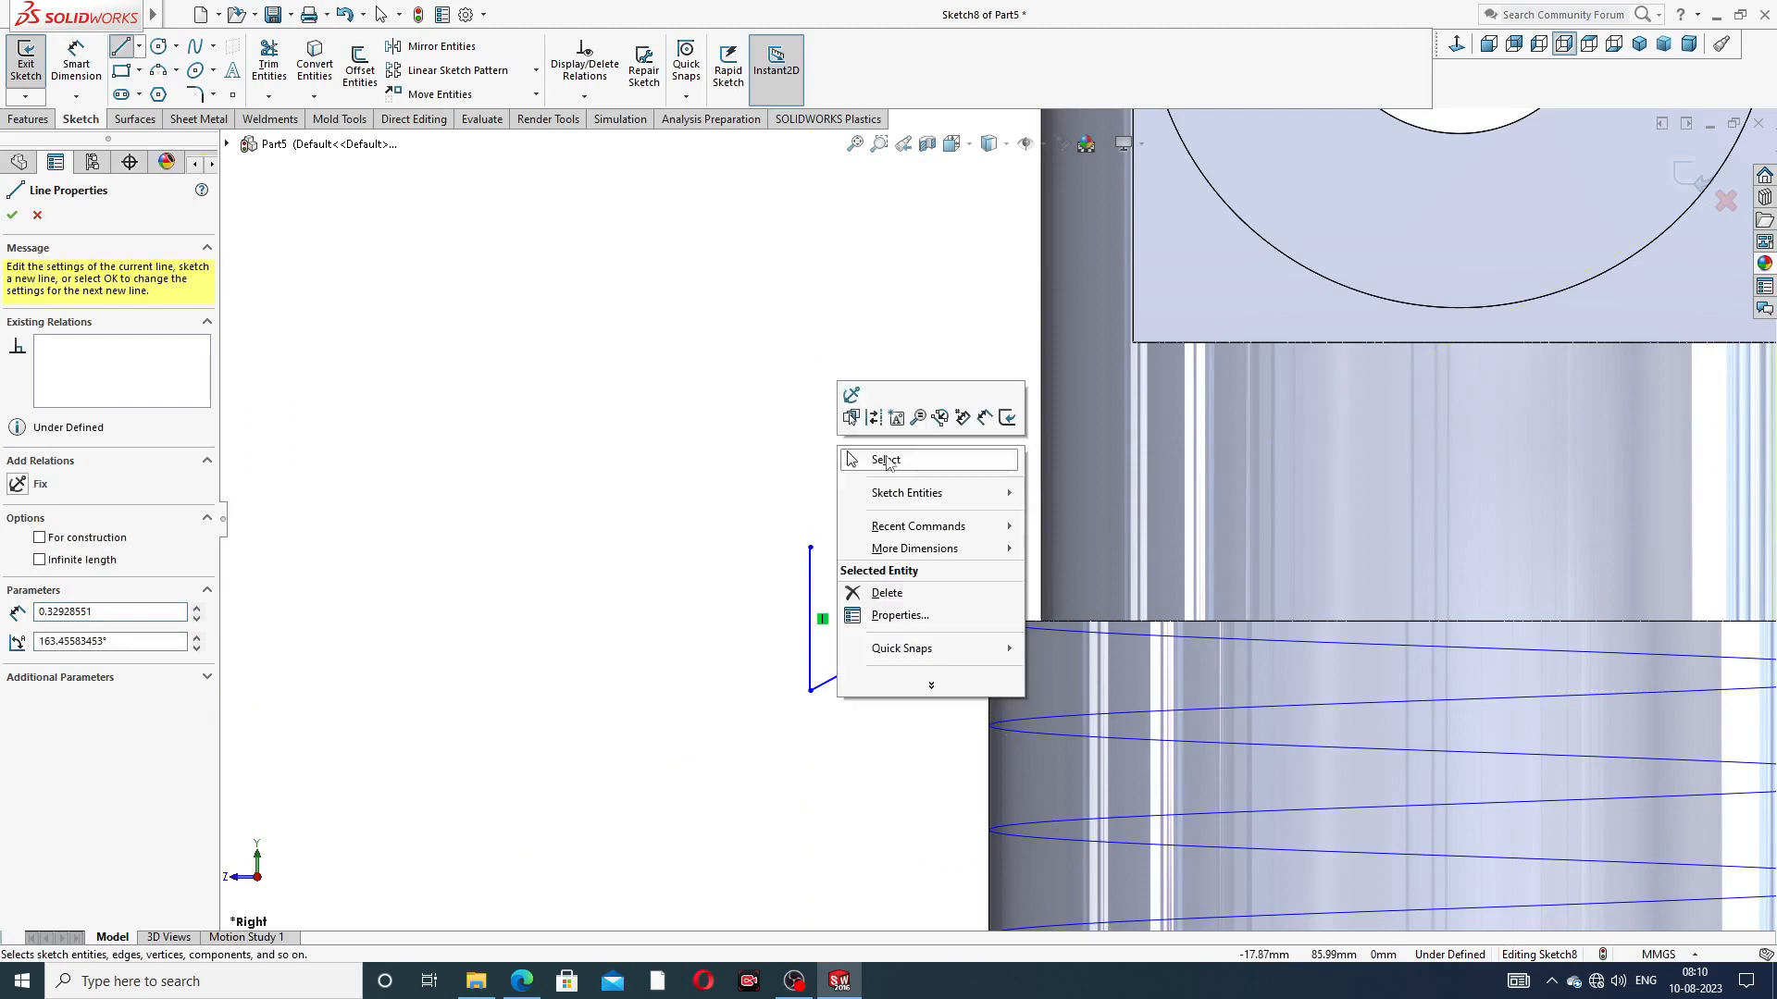
click(865, 456)
drag(930, 615, 811, 546)
Add a horizontal centerline from the midpoint of the triangle's vertical side to its tip
scroll(879, 611, down, 3)
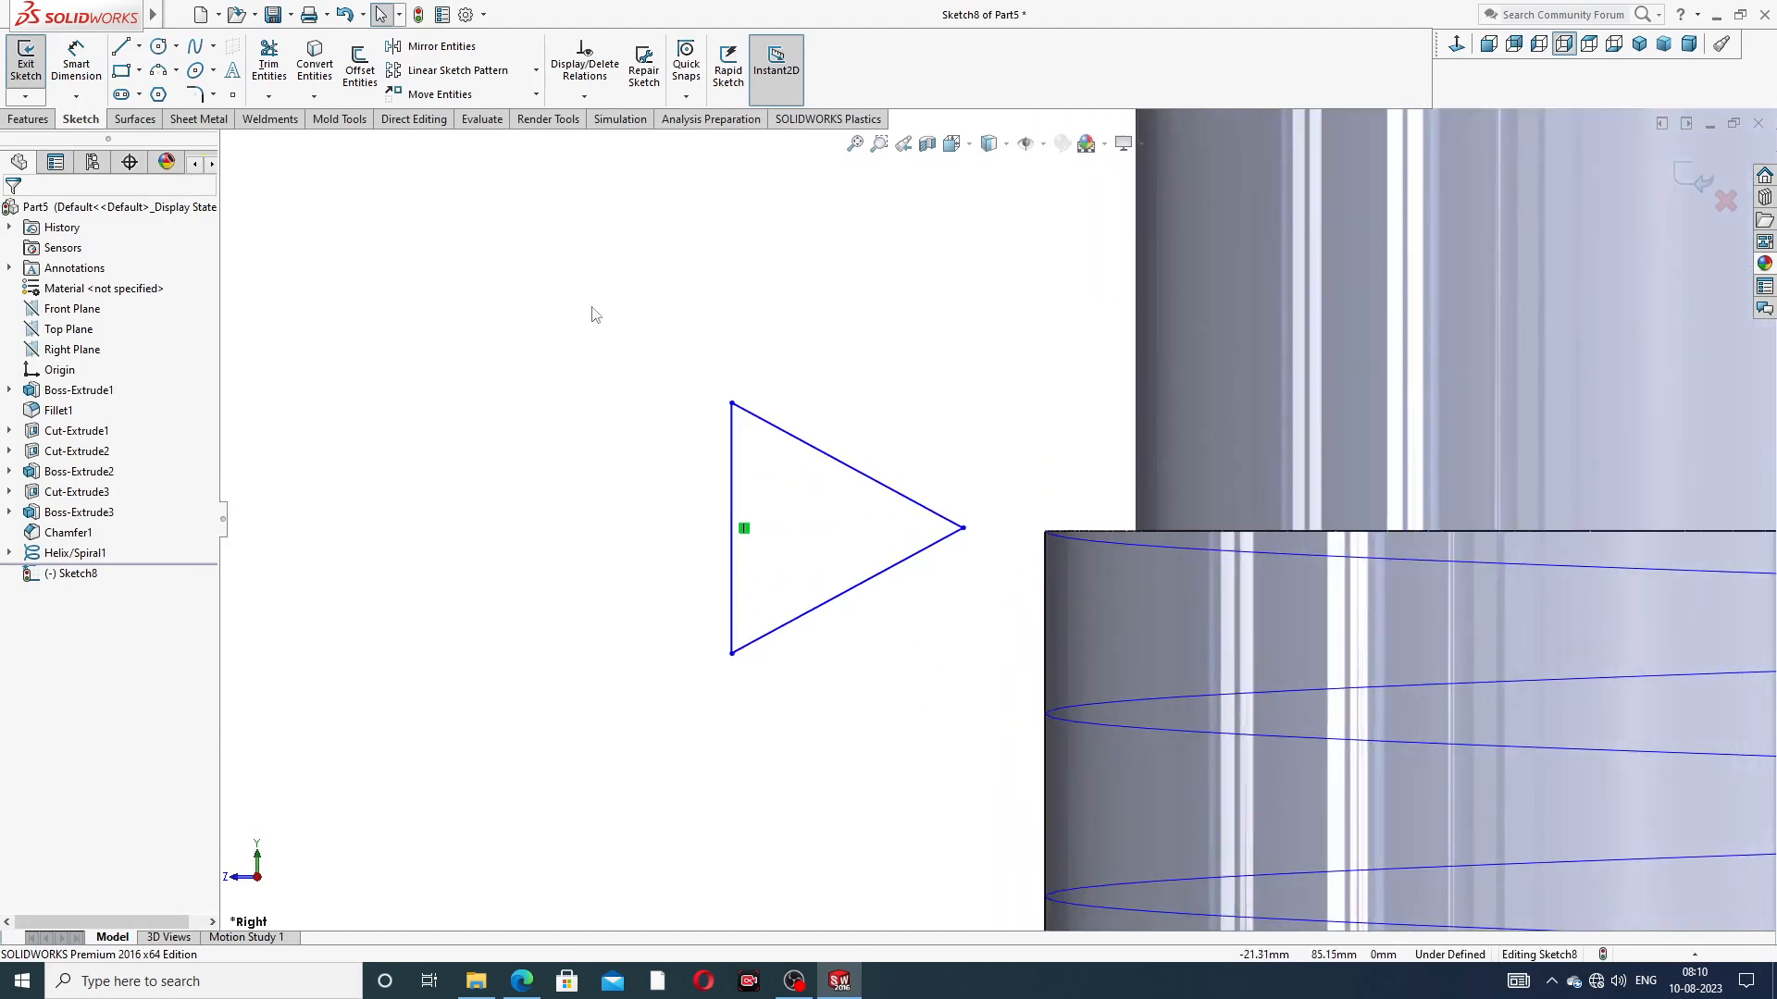
click(139, 47)
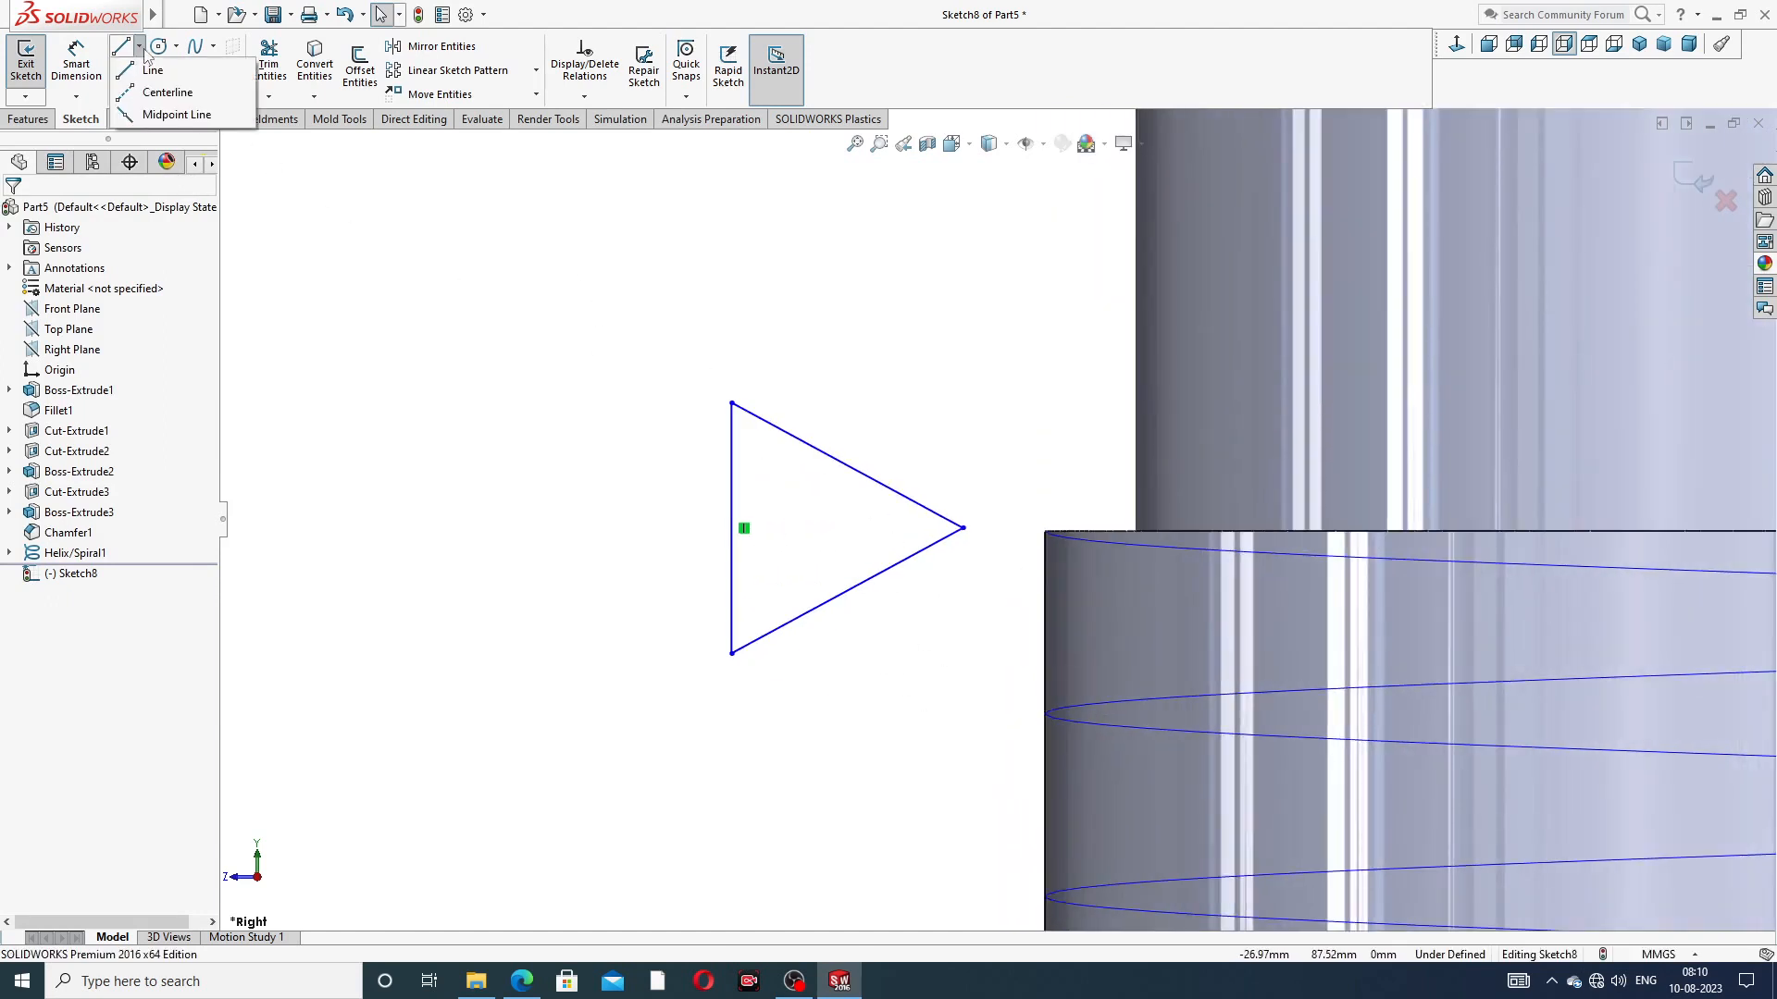
click(165, 93)
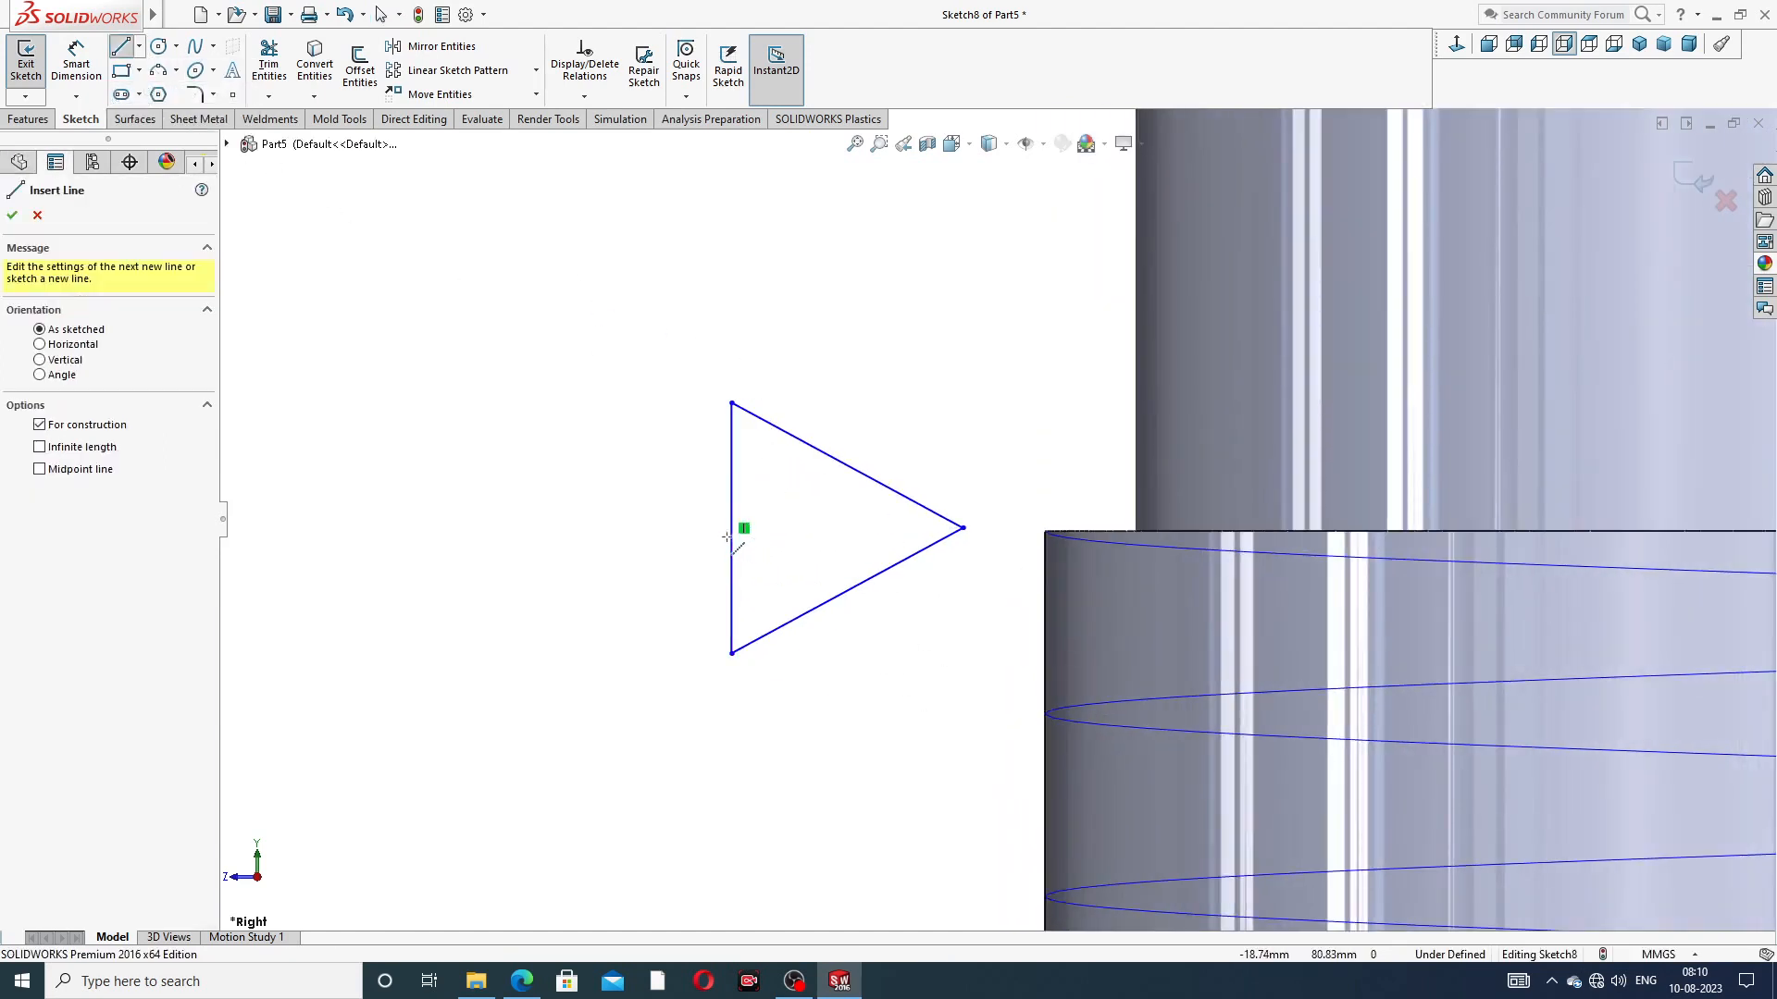
click(733, 527)
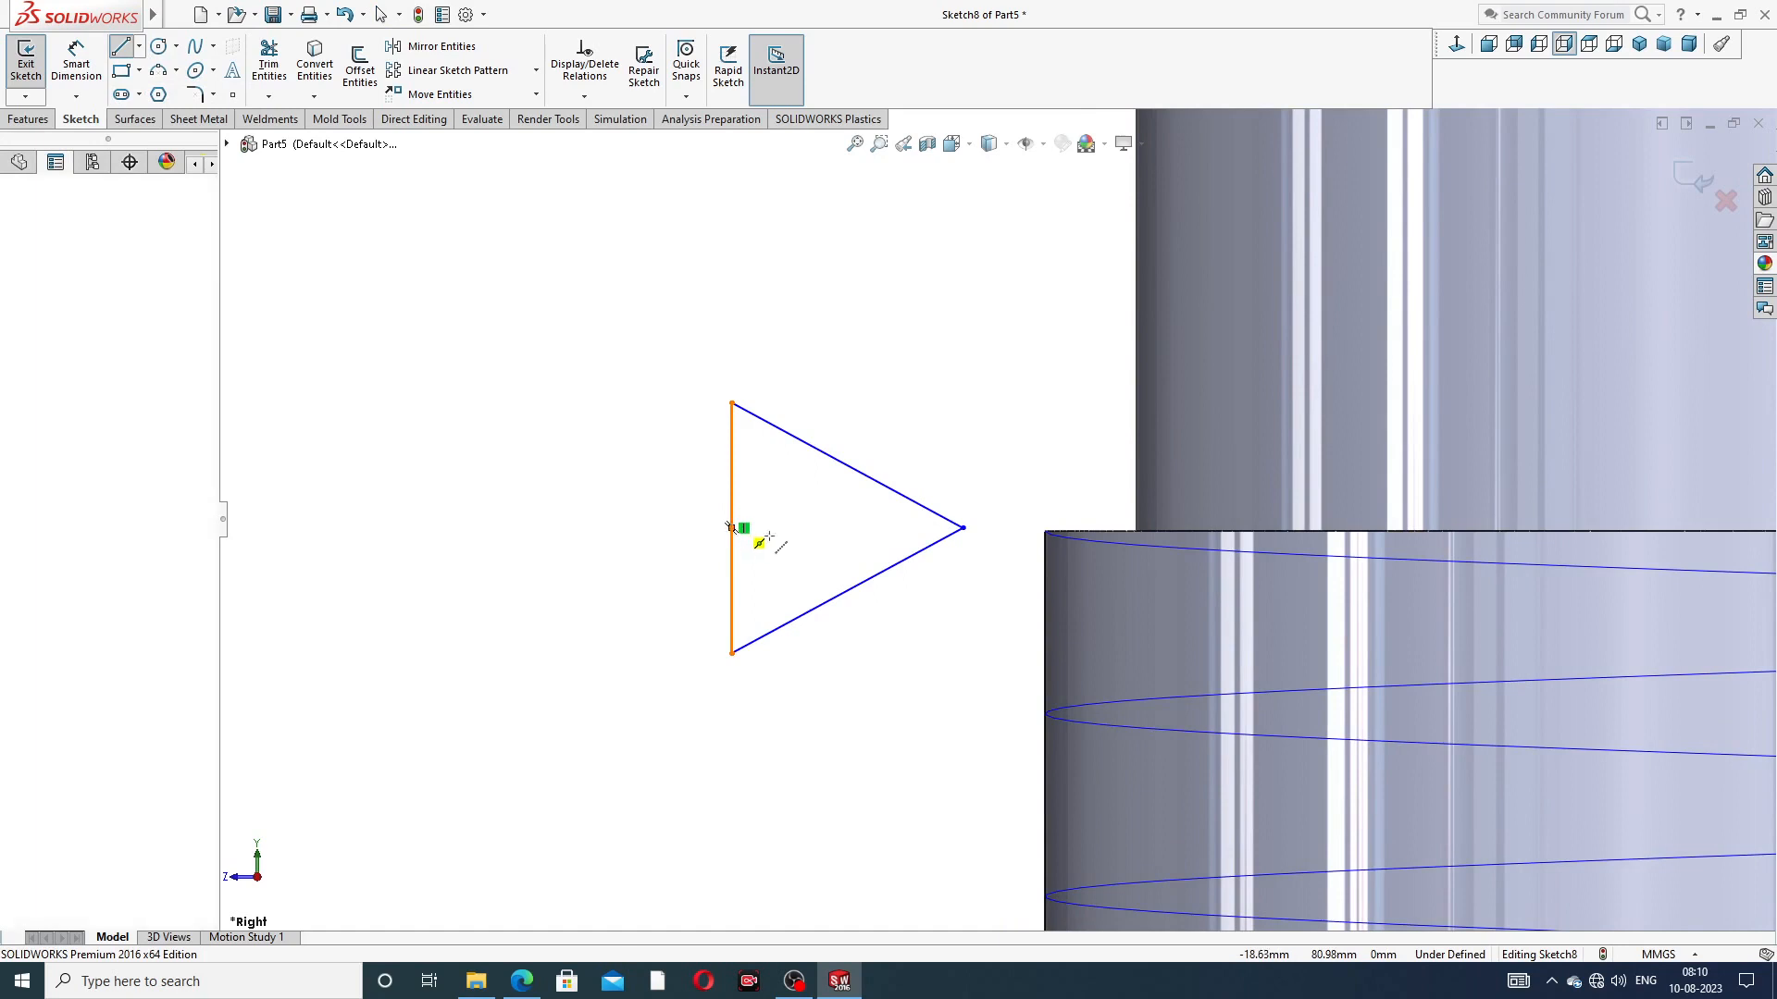
click(962, 528)
right_click(988, 453)
click(1033, 464)
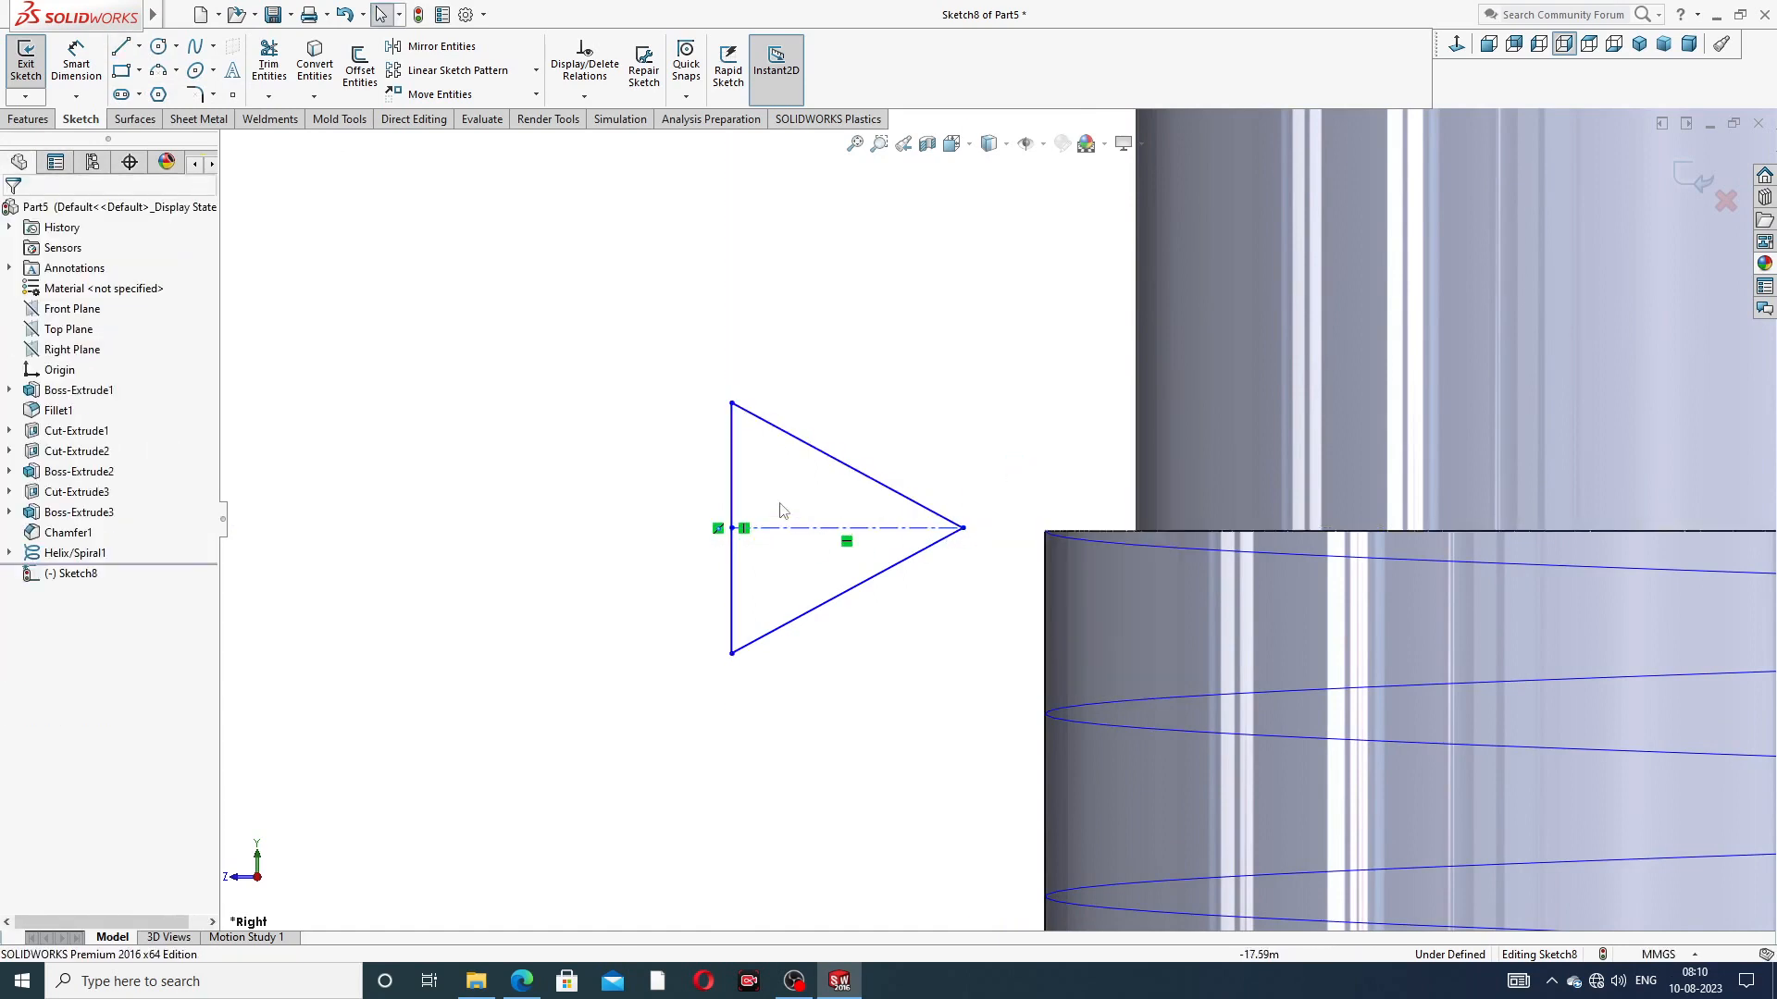
Dimension the triangle's vertical side and its lower sloped side to 2 mm each
click(76, 63)
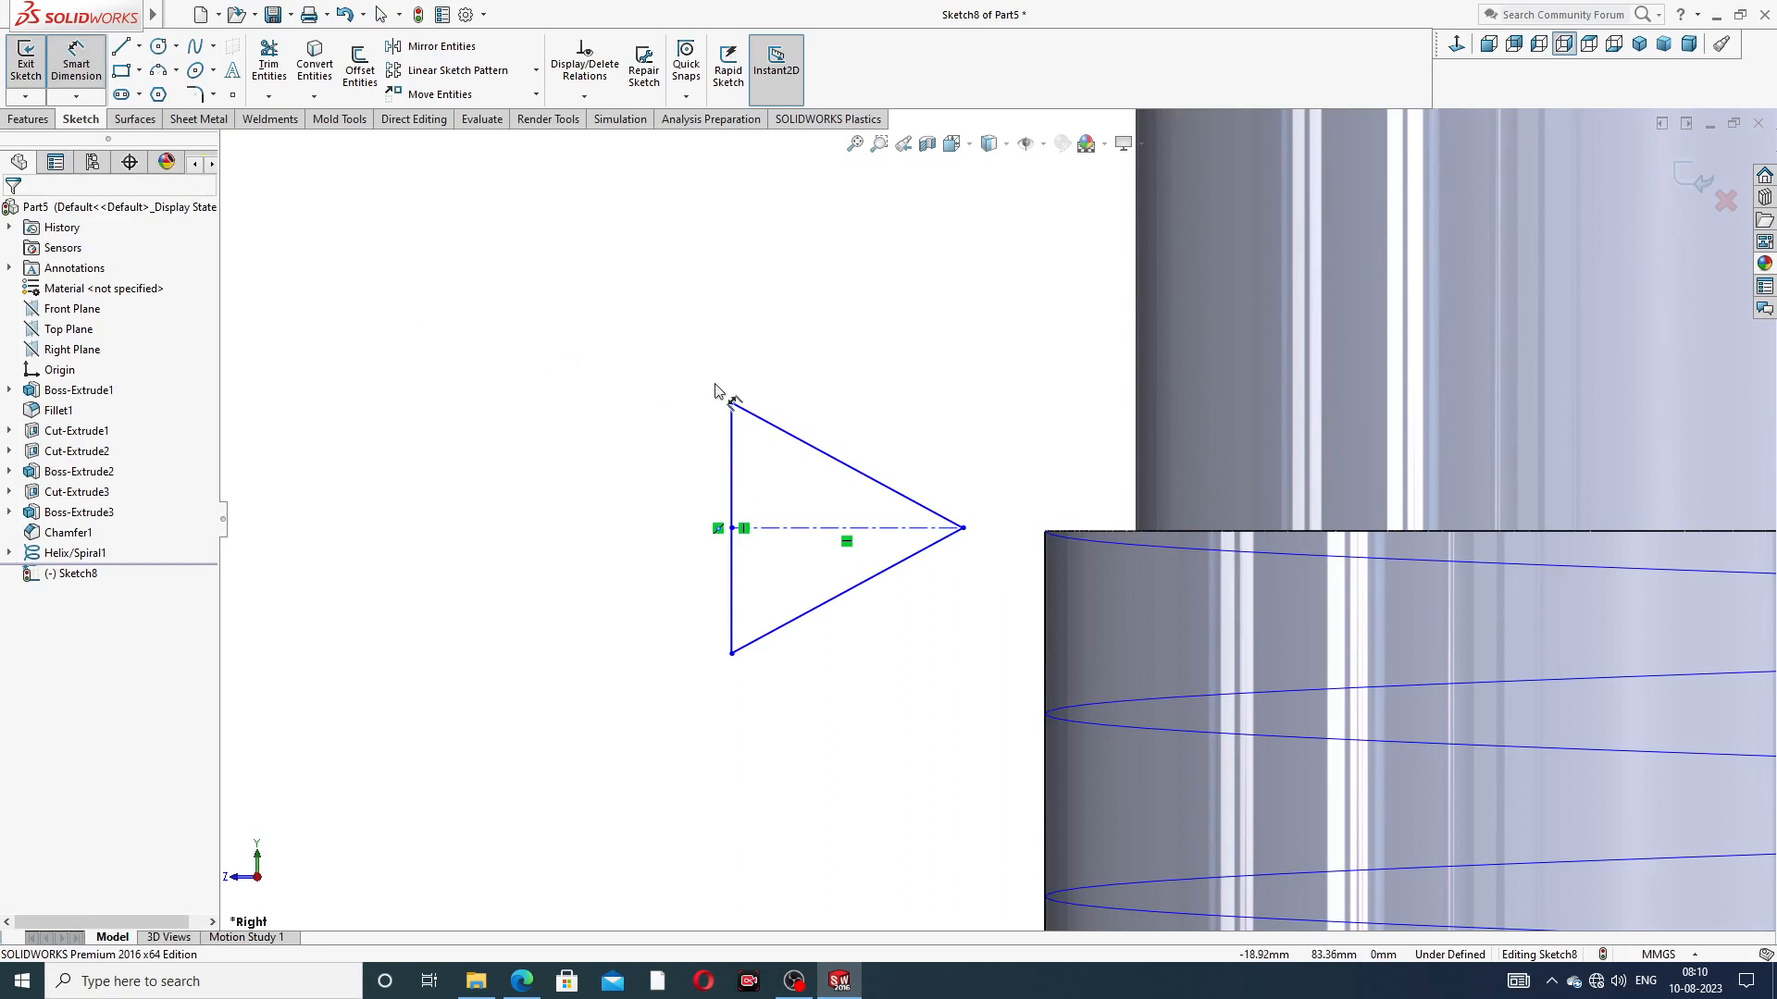
click(732, 468)
click(679, 523)
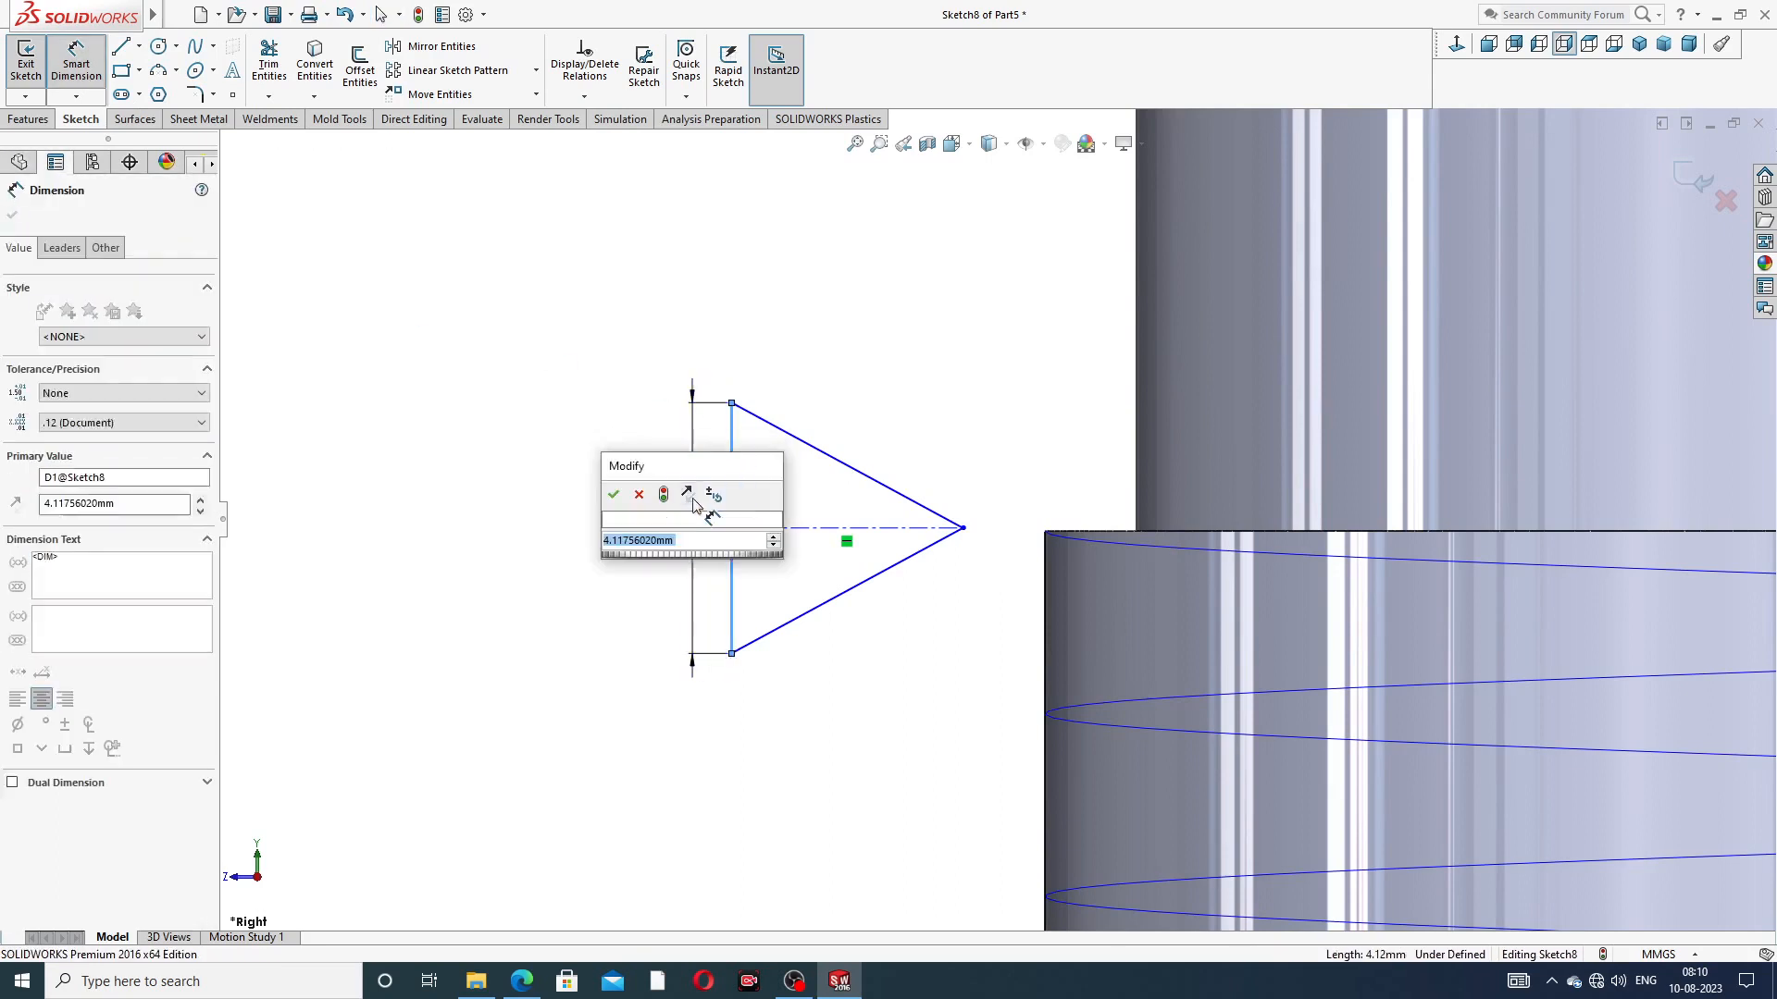
text(2)
key(Return)
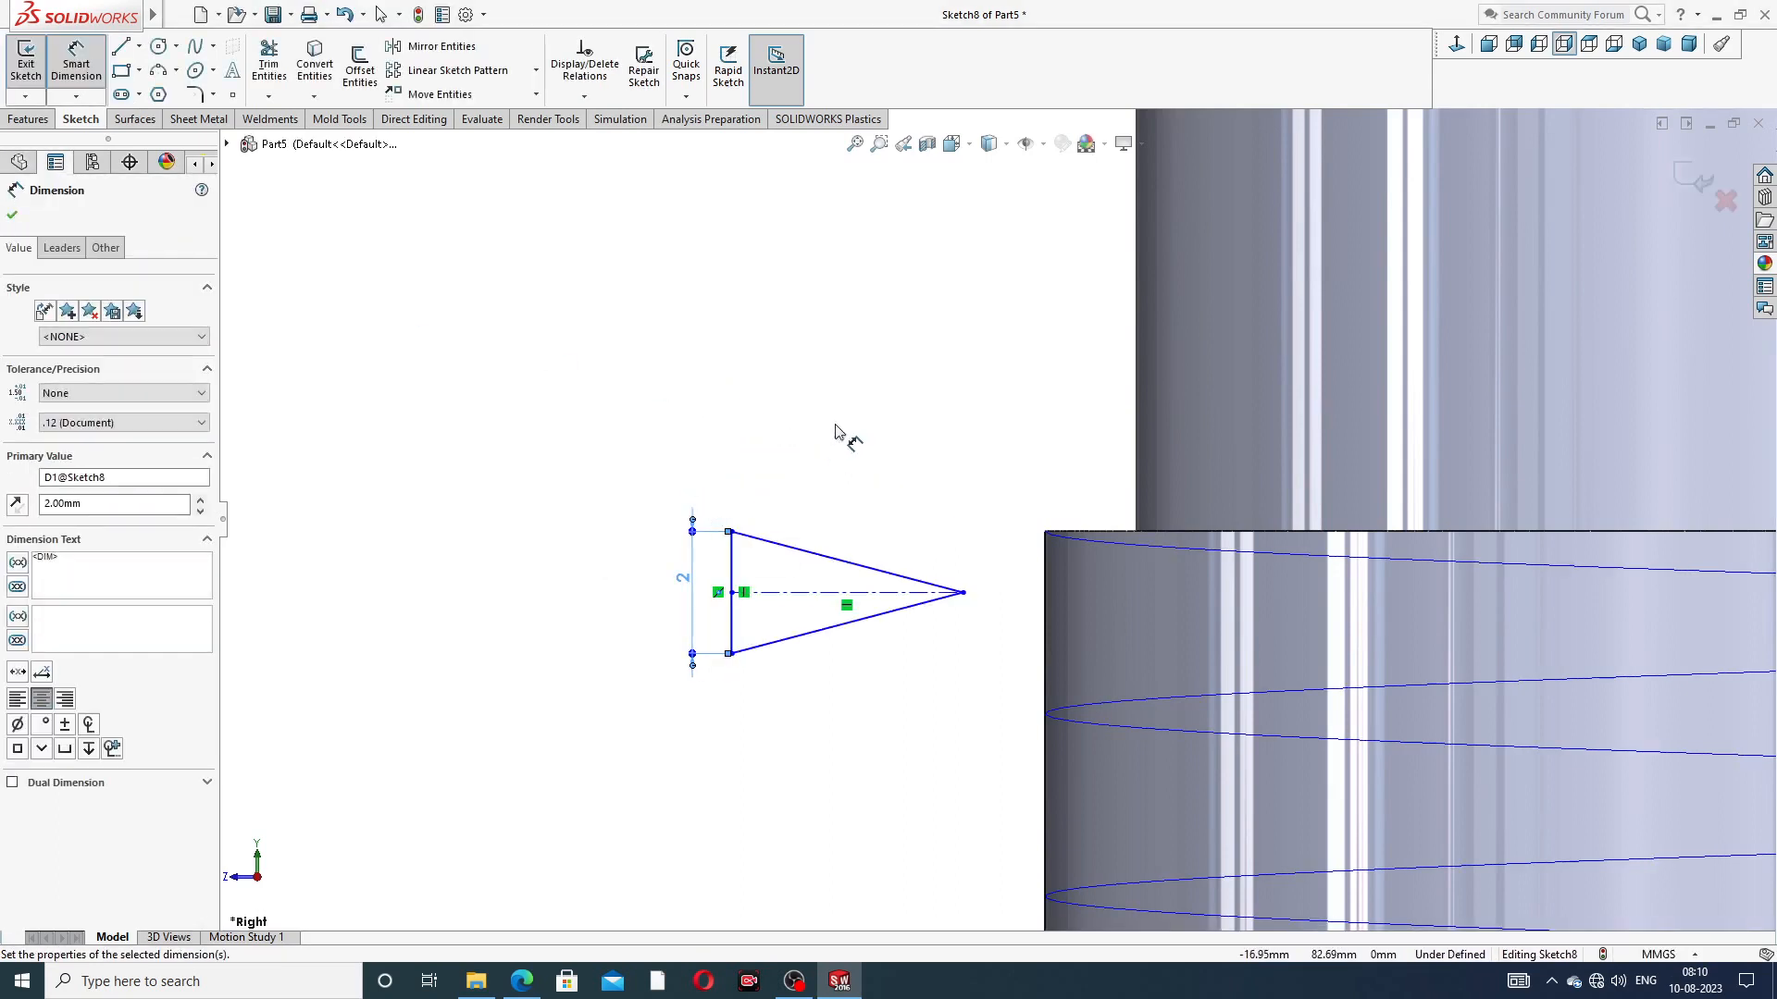
click(823, 634)
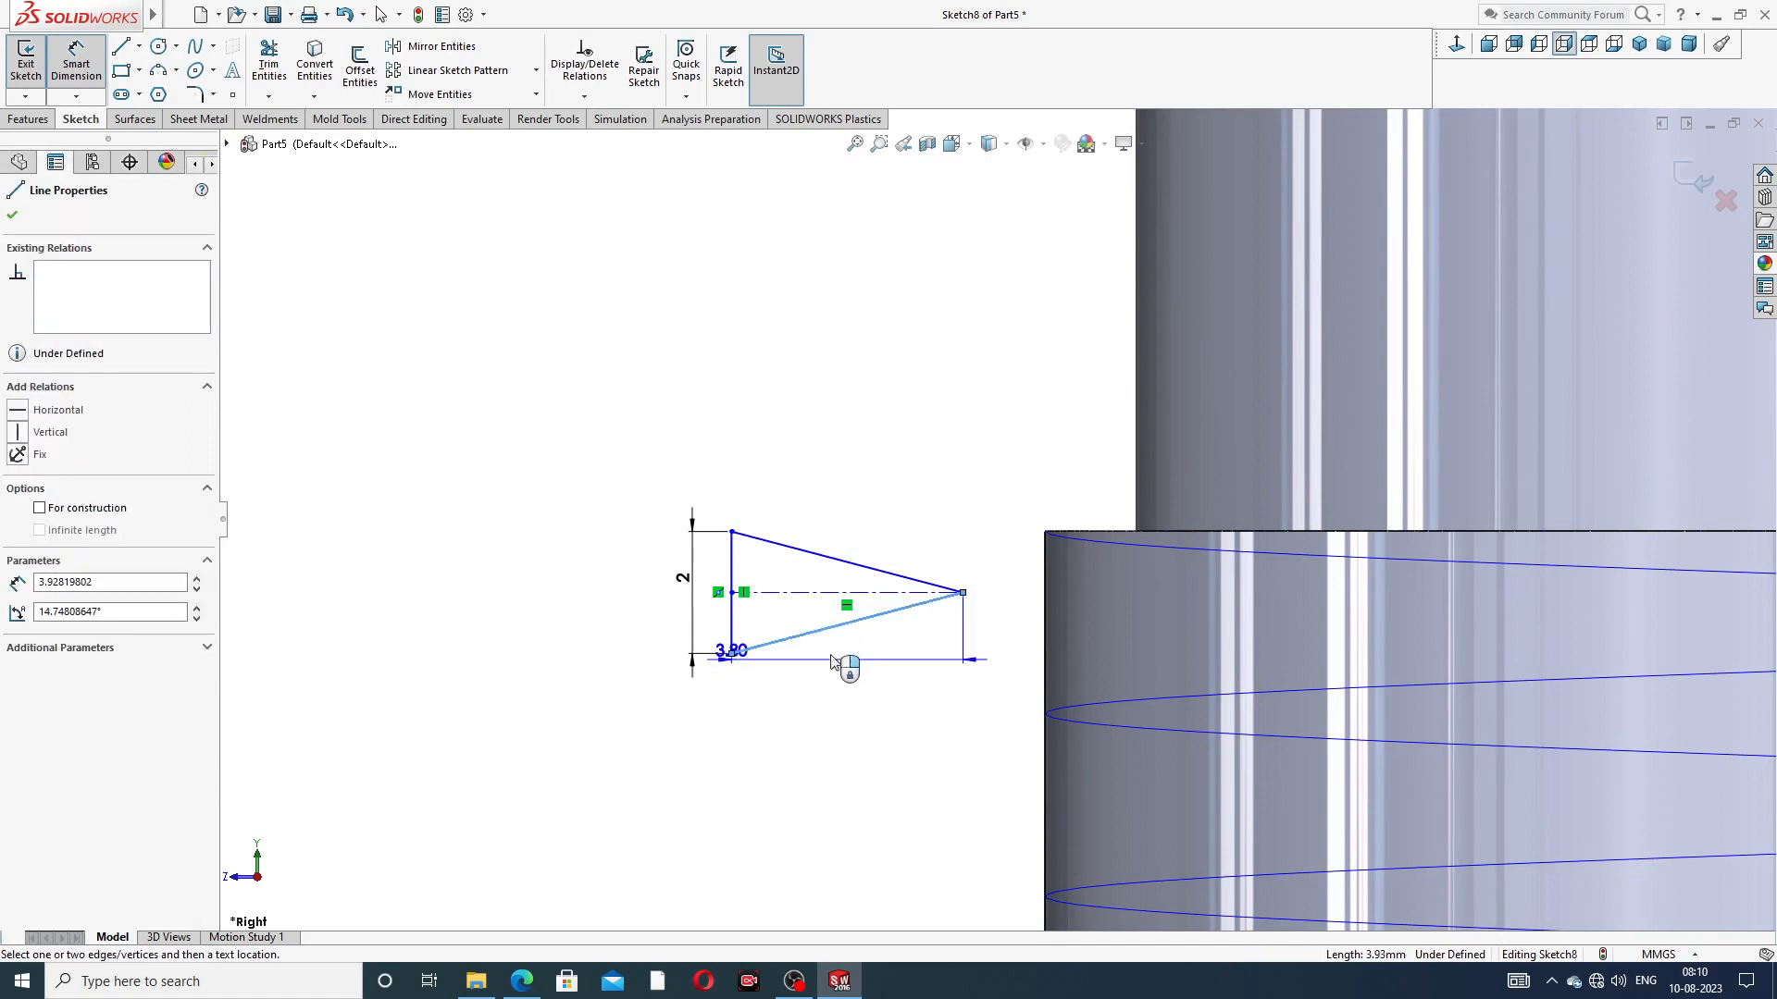
click(818, 654)
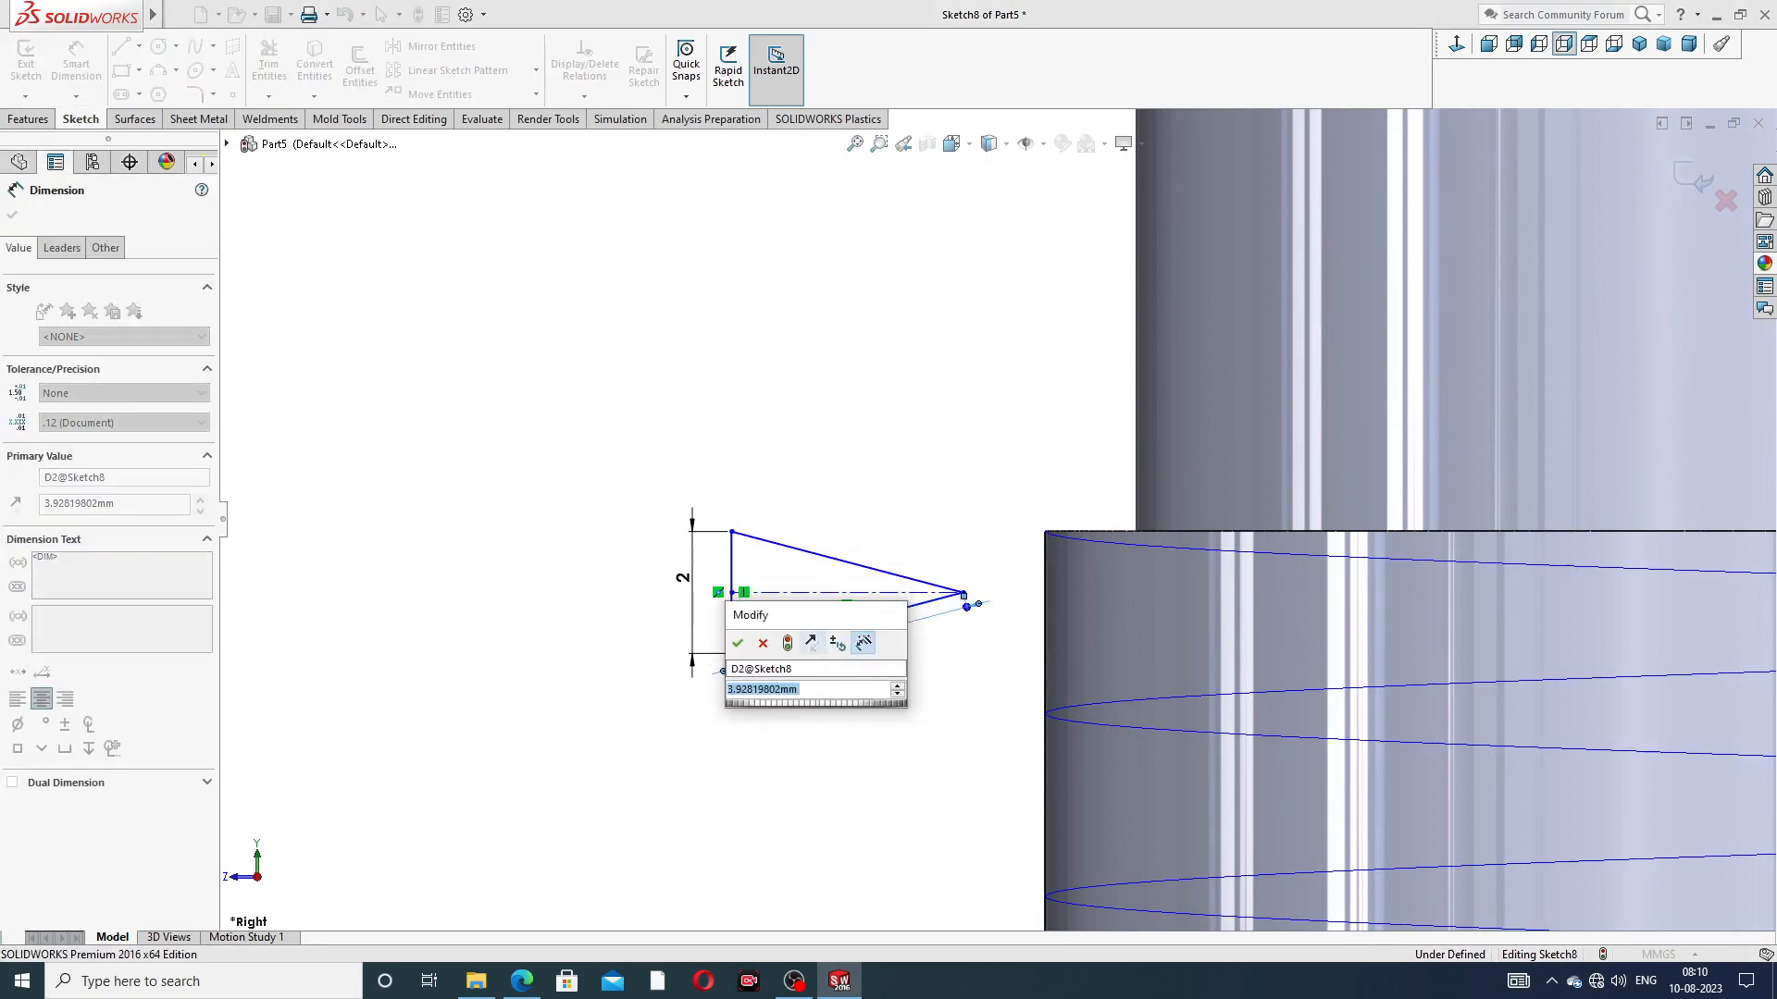
text(2)
key(Return)
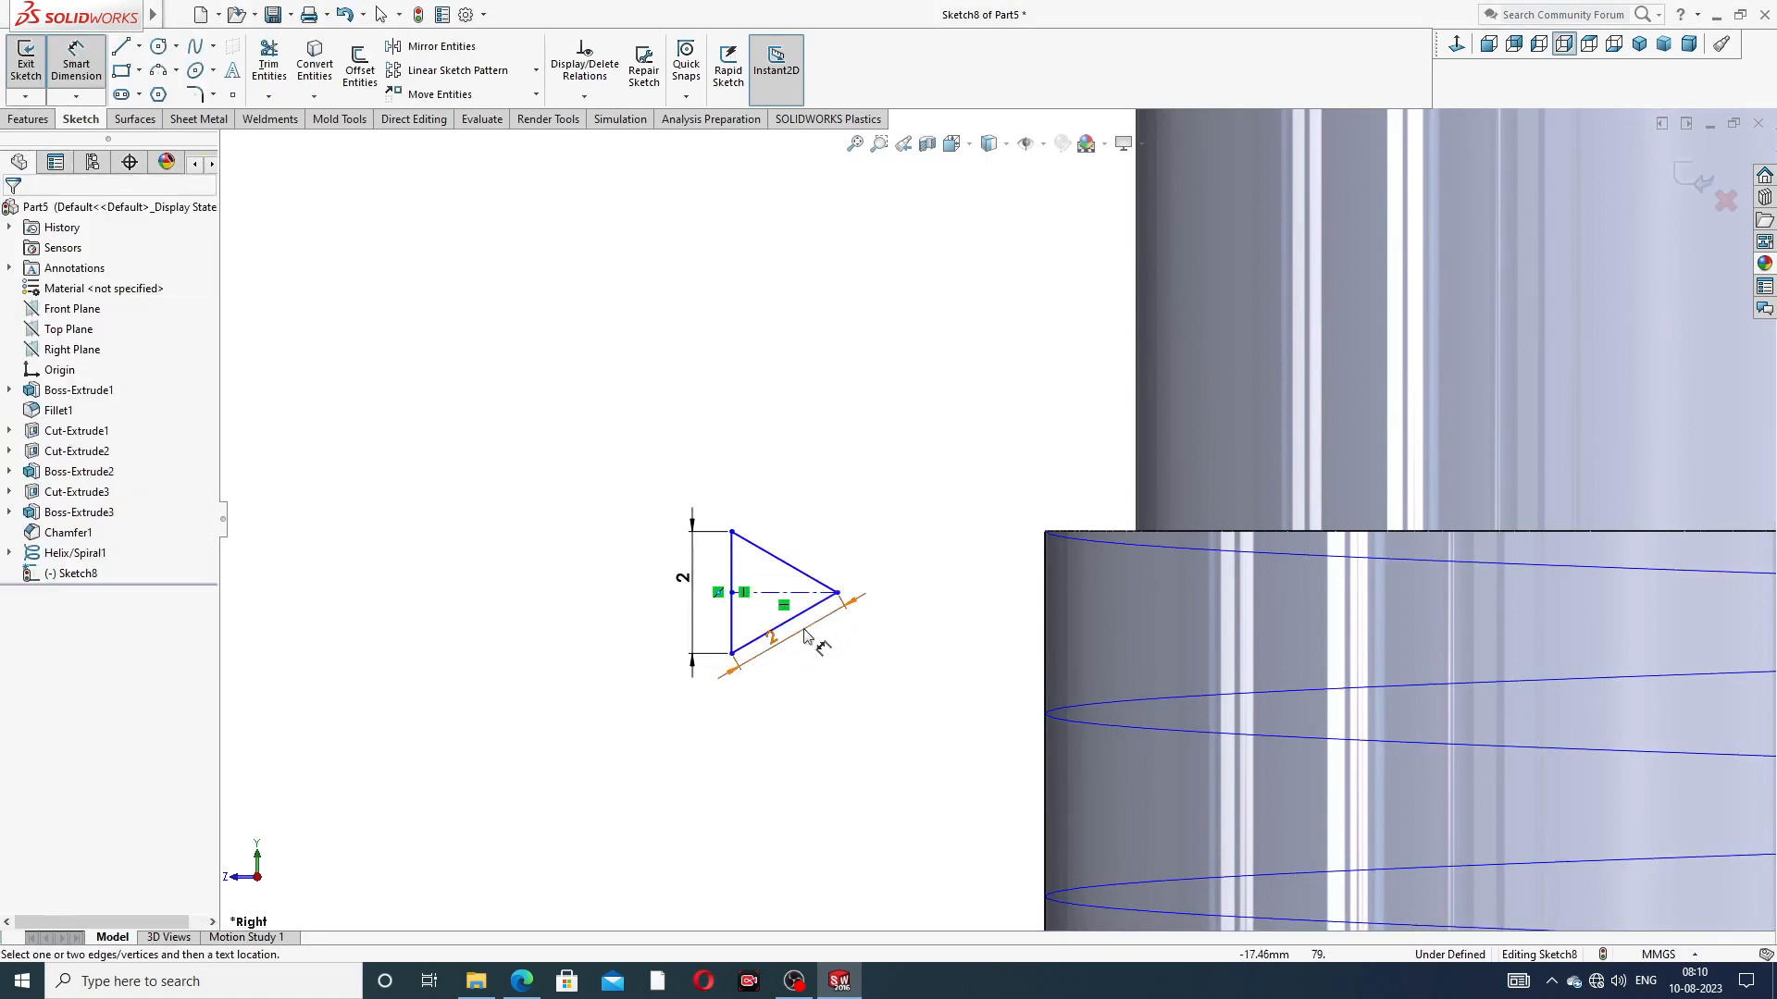
scroll(756, 657, down, 3)
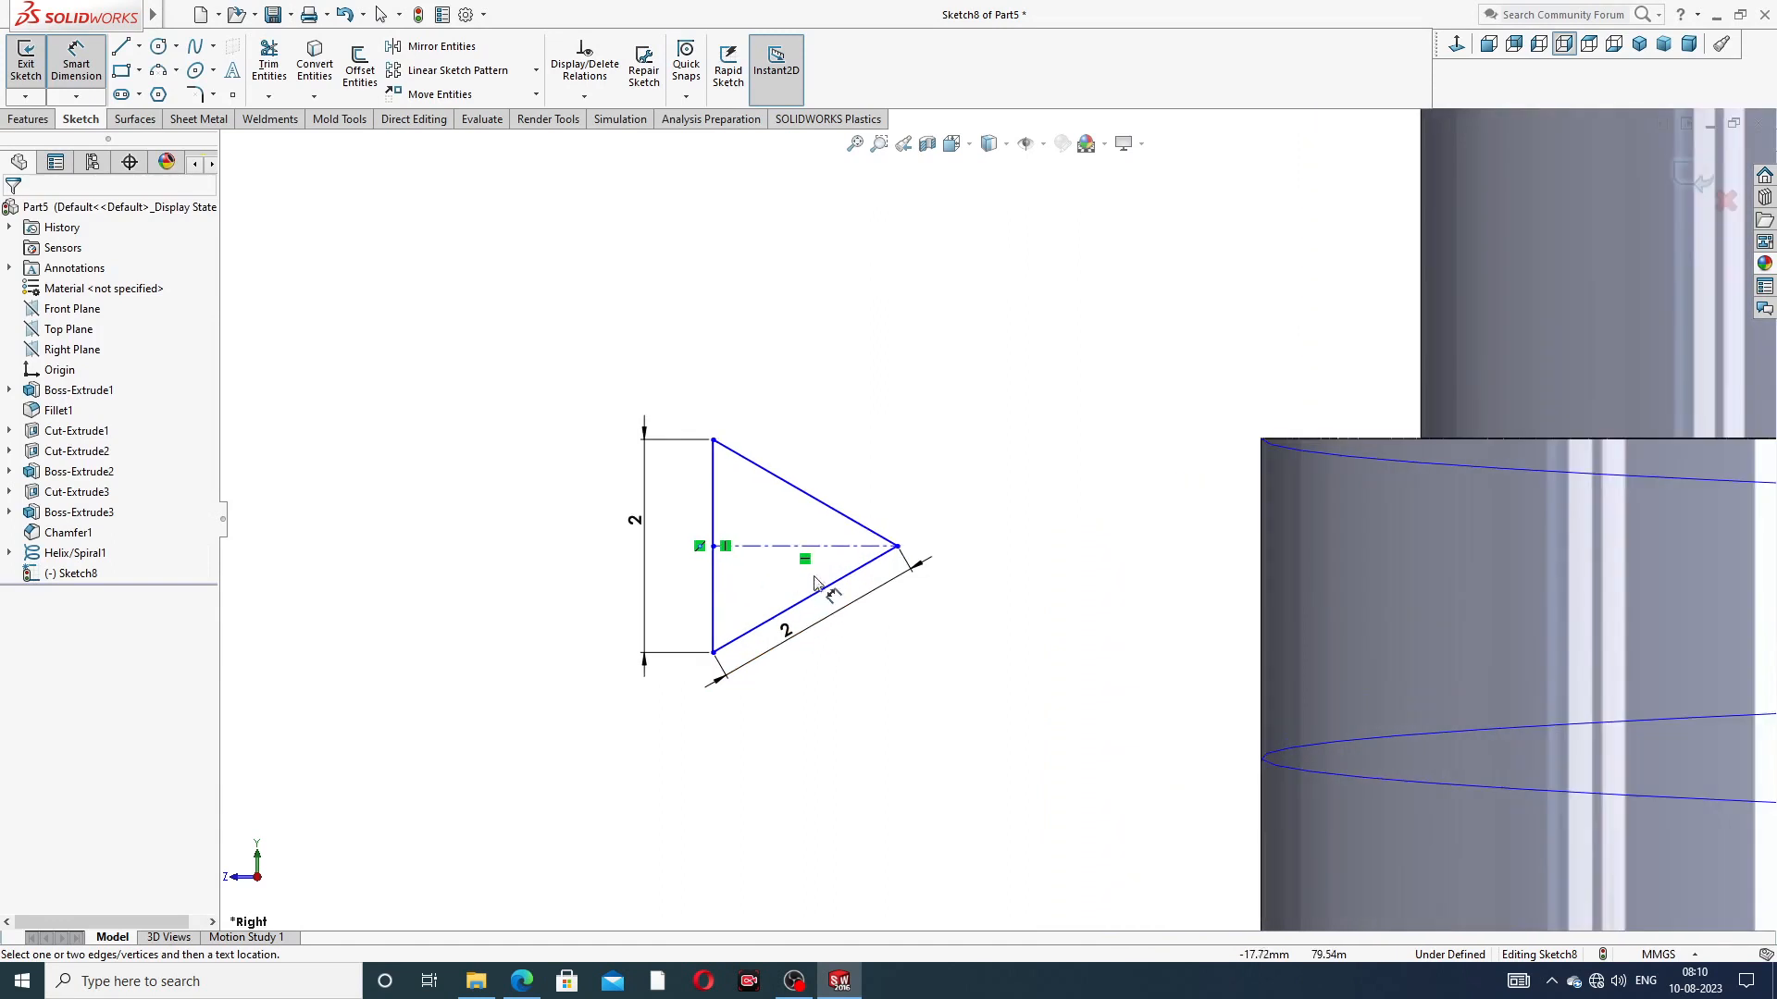
click(858, 524)
click(855, 569)
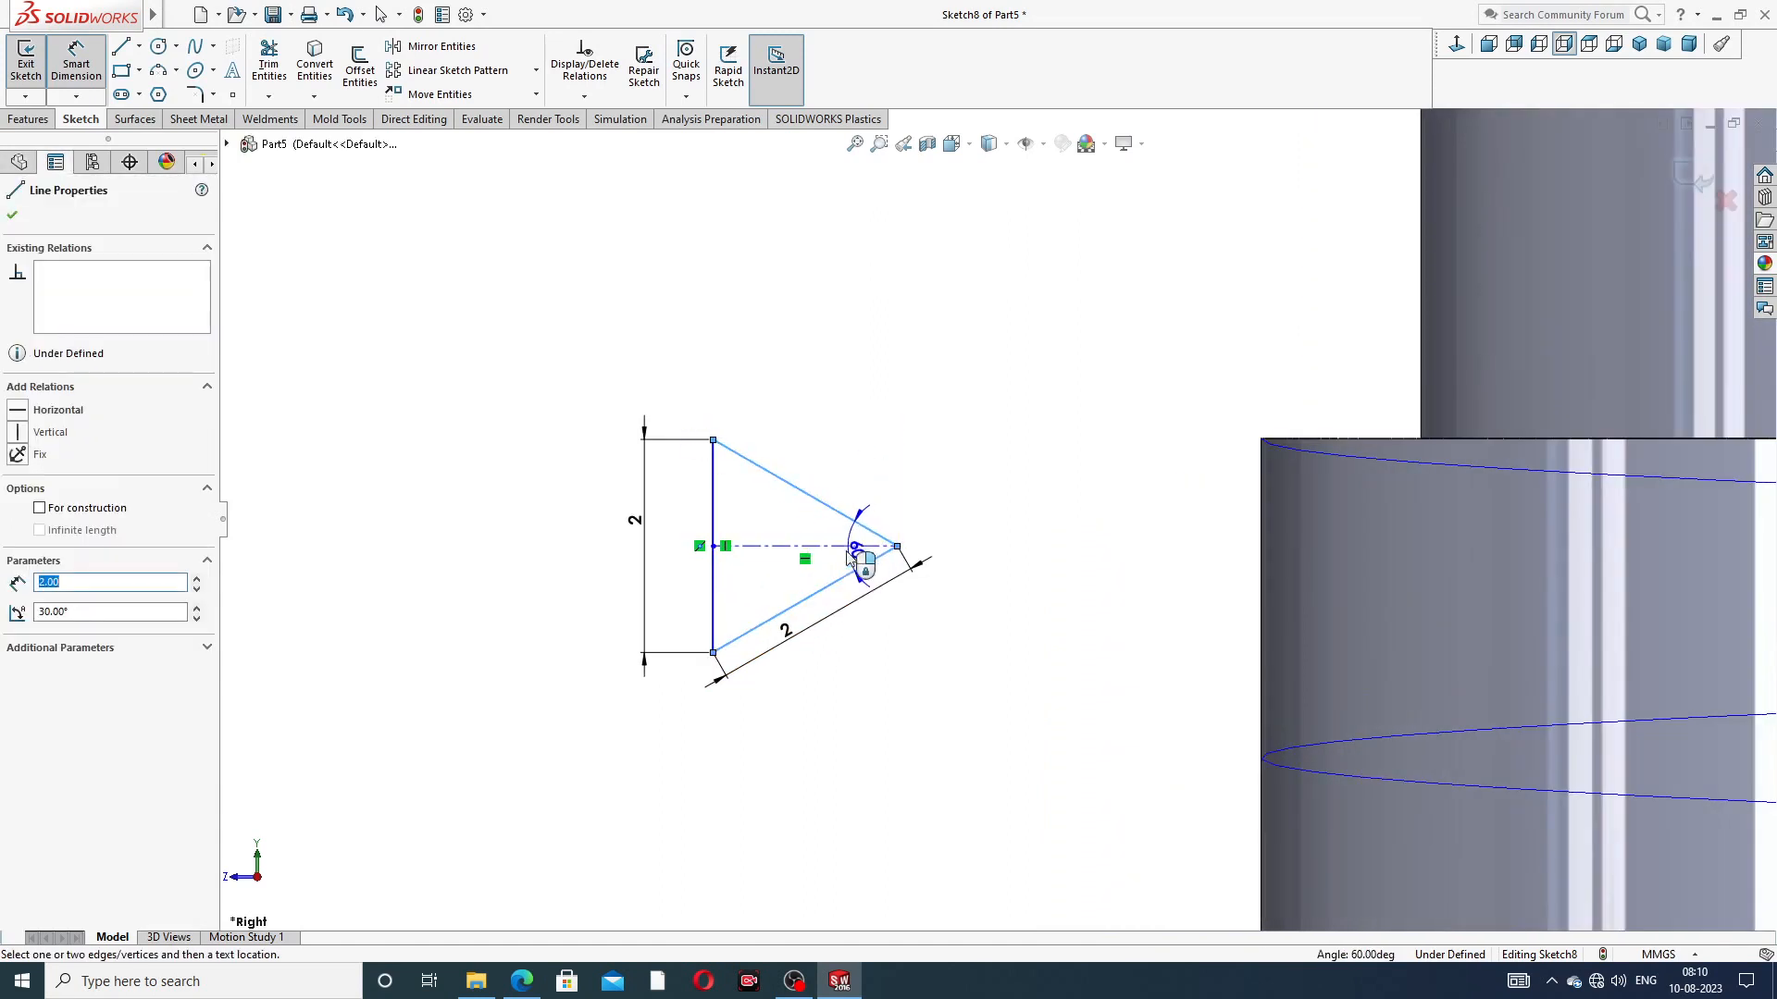
click(841, 555)
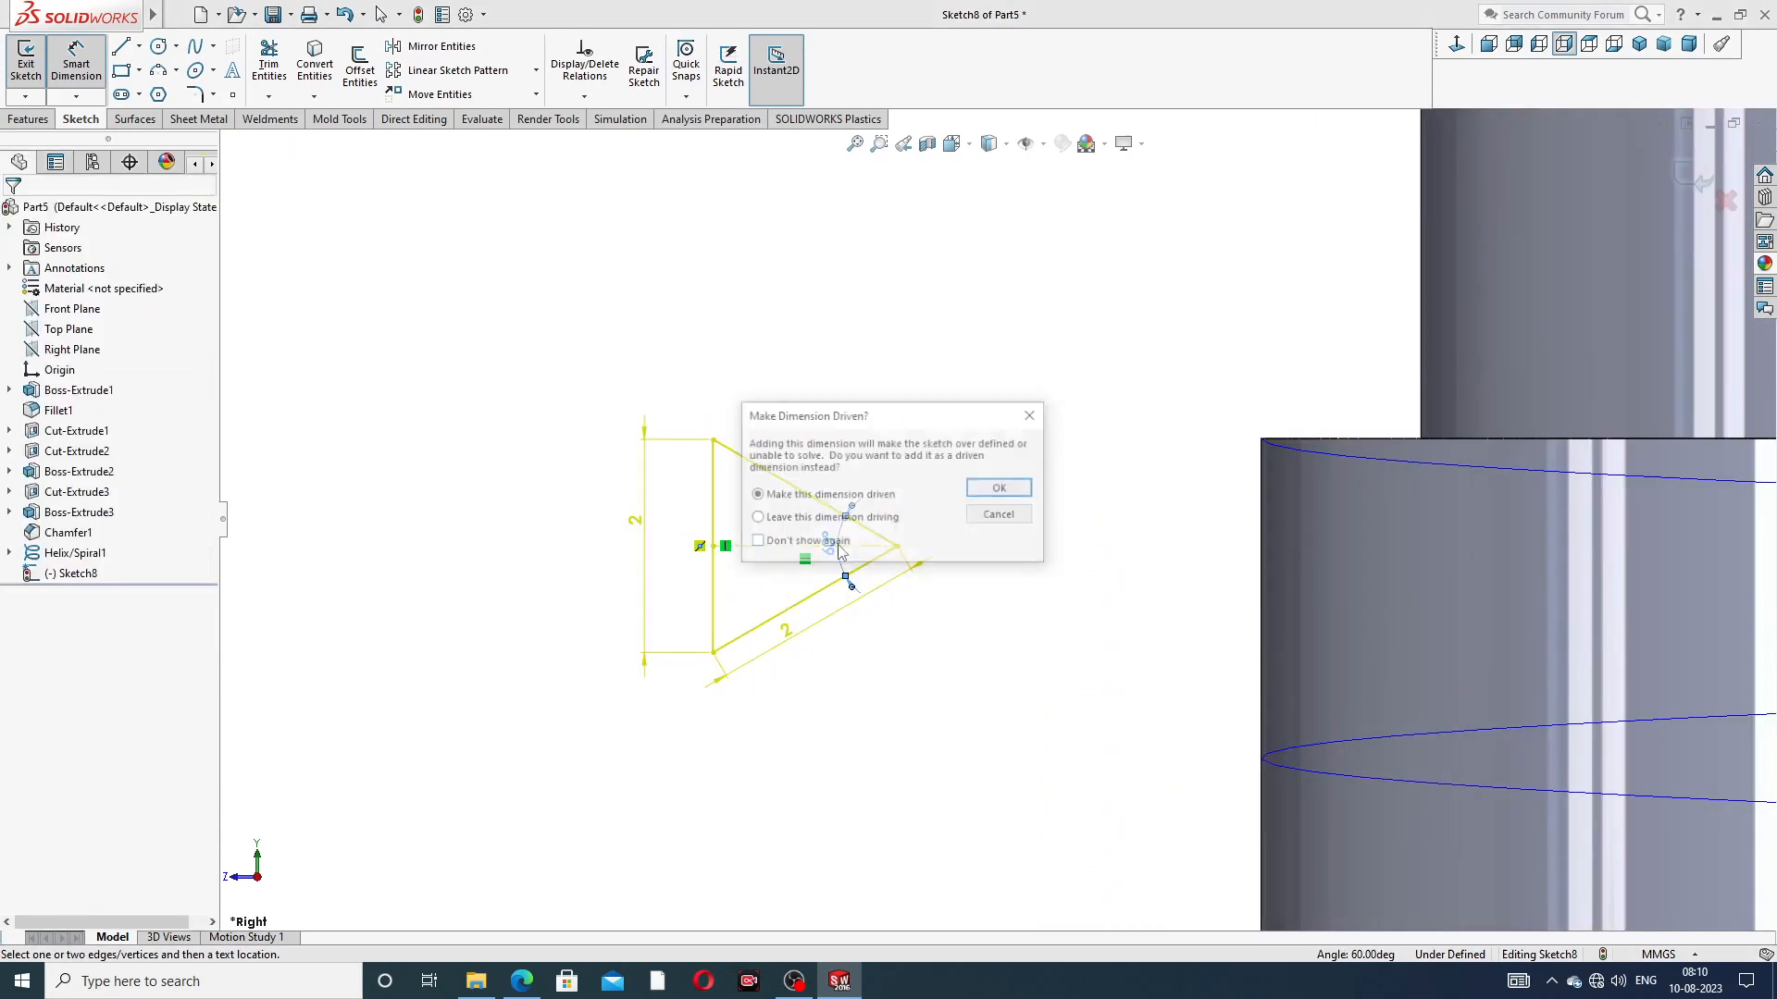
click(1037, 419)
right_click(1000, 365)
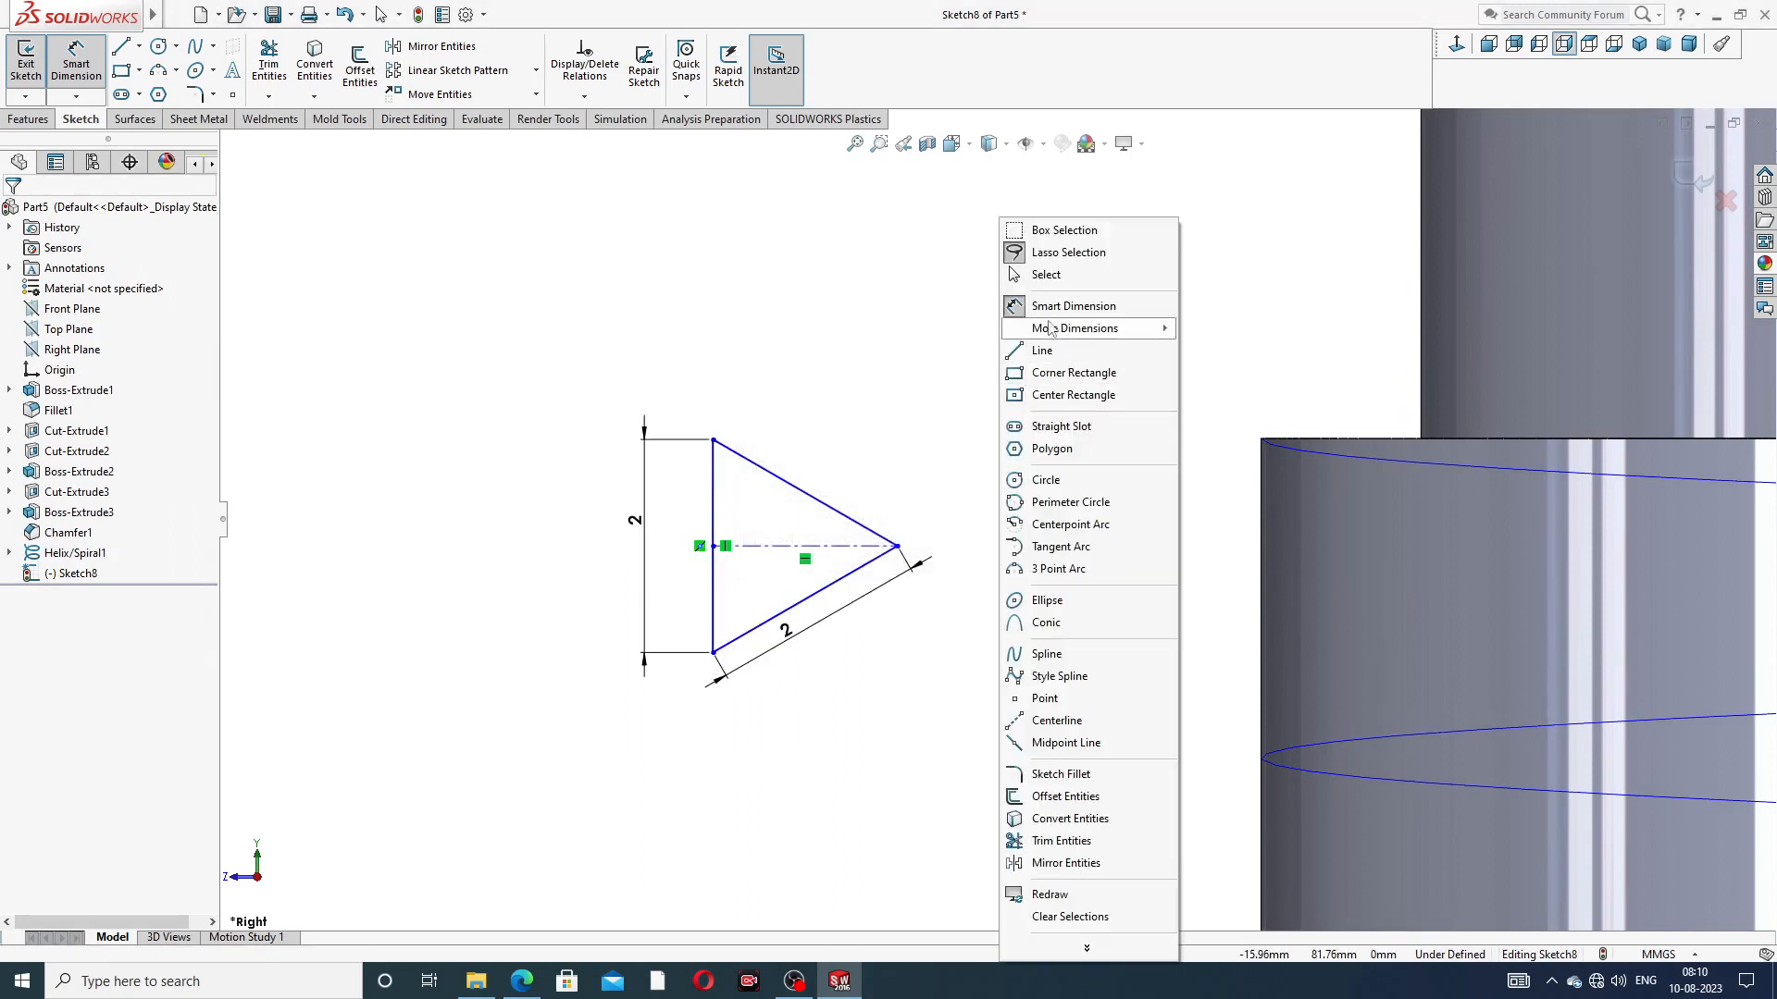
click(1049, 276)
Reposition the triangle's two 2 mm dimensions, bringing the vertical one closer and moving the sloped one farther out
scroll(870, 590, down, 3)
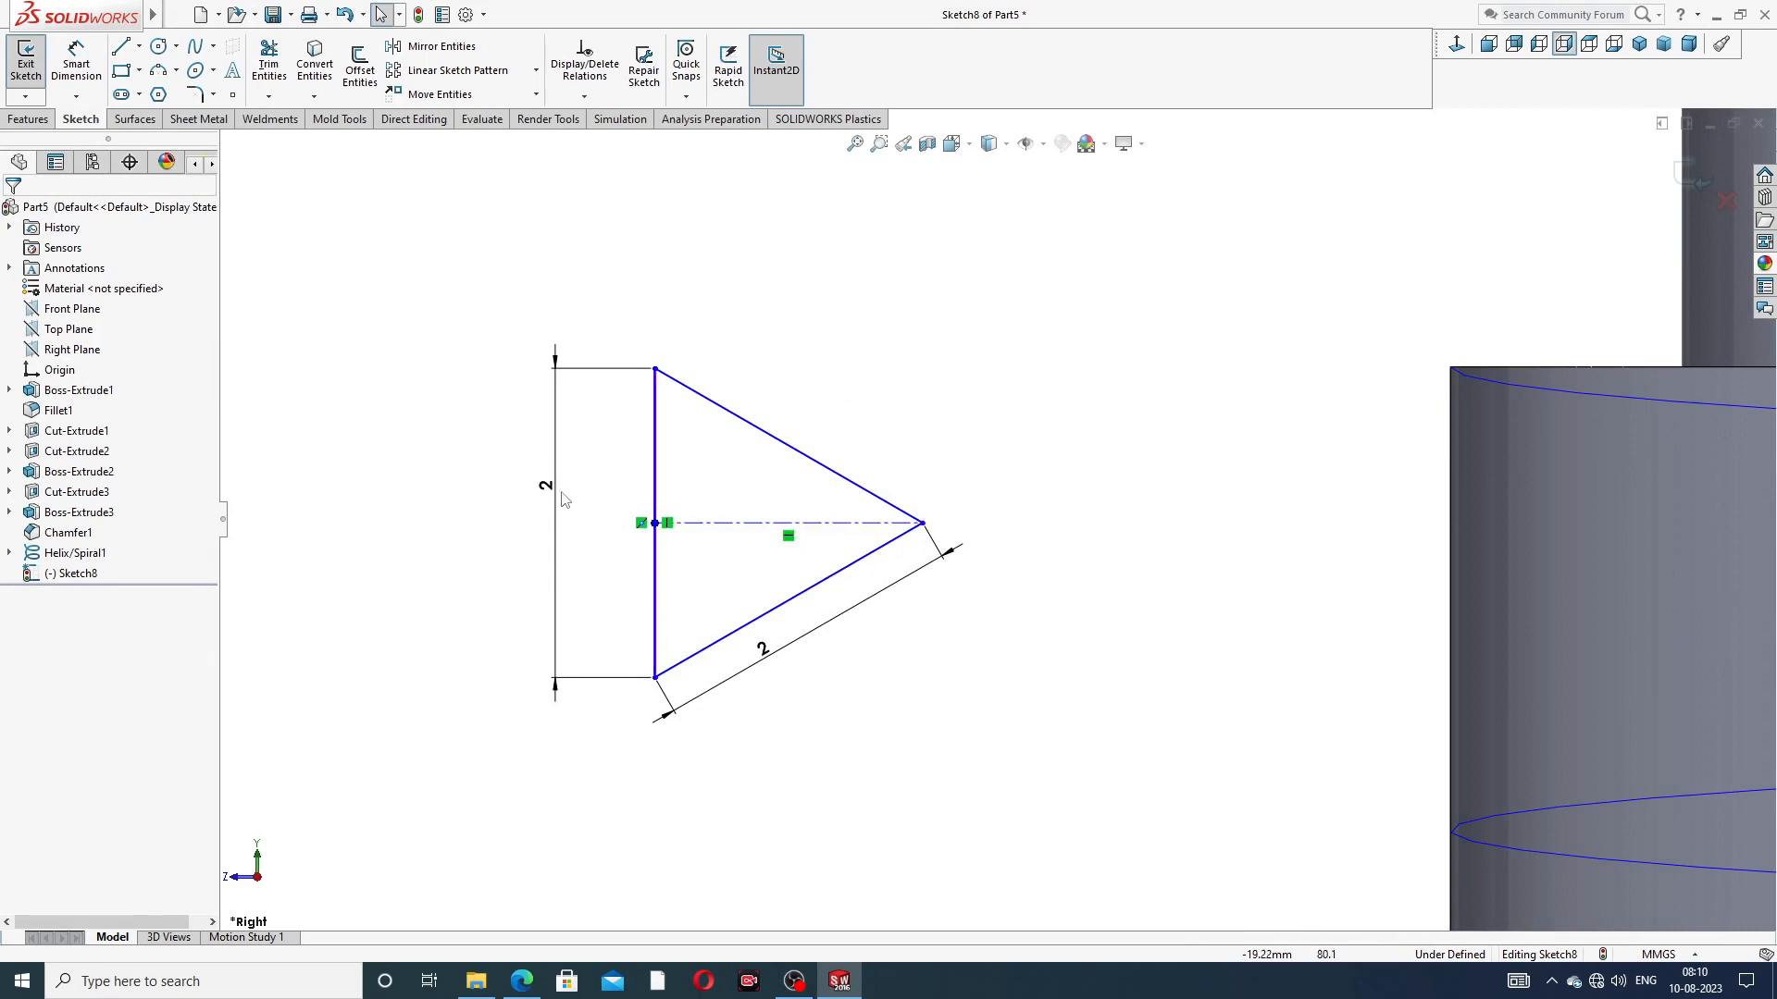
drag(556, 490, 595, 531)
drag(775, 659, 847, 643)
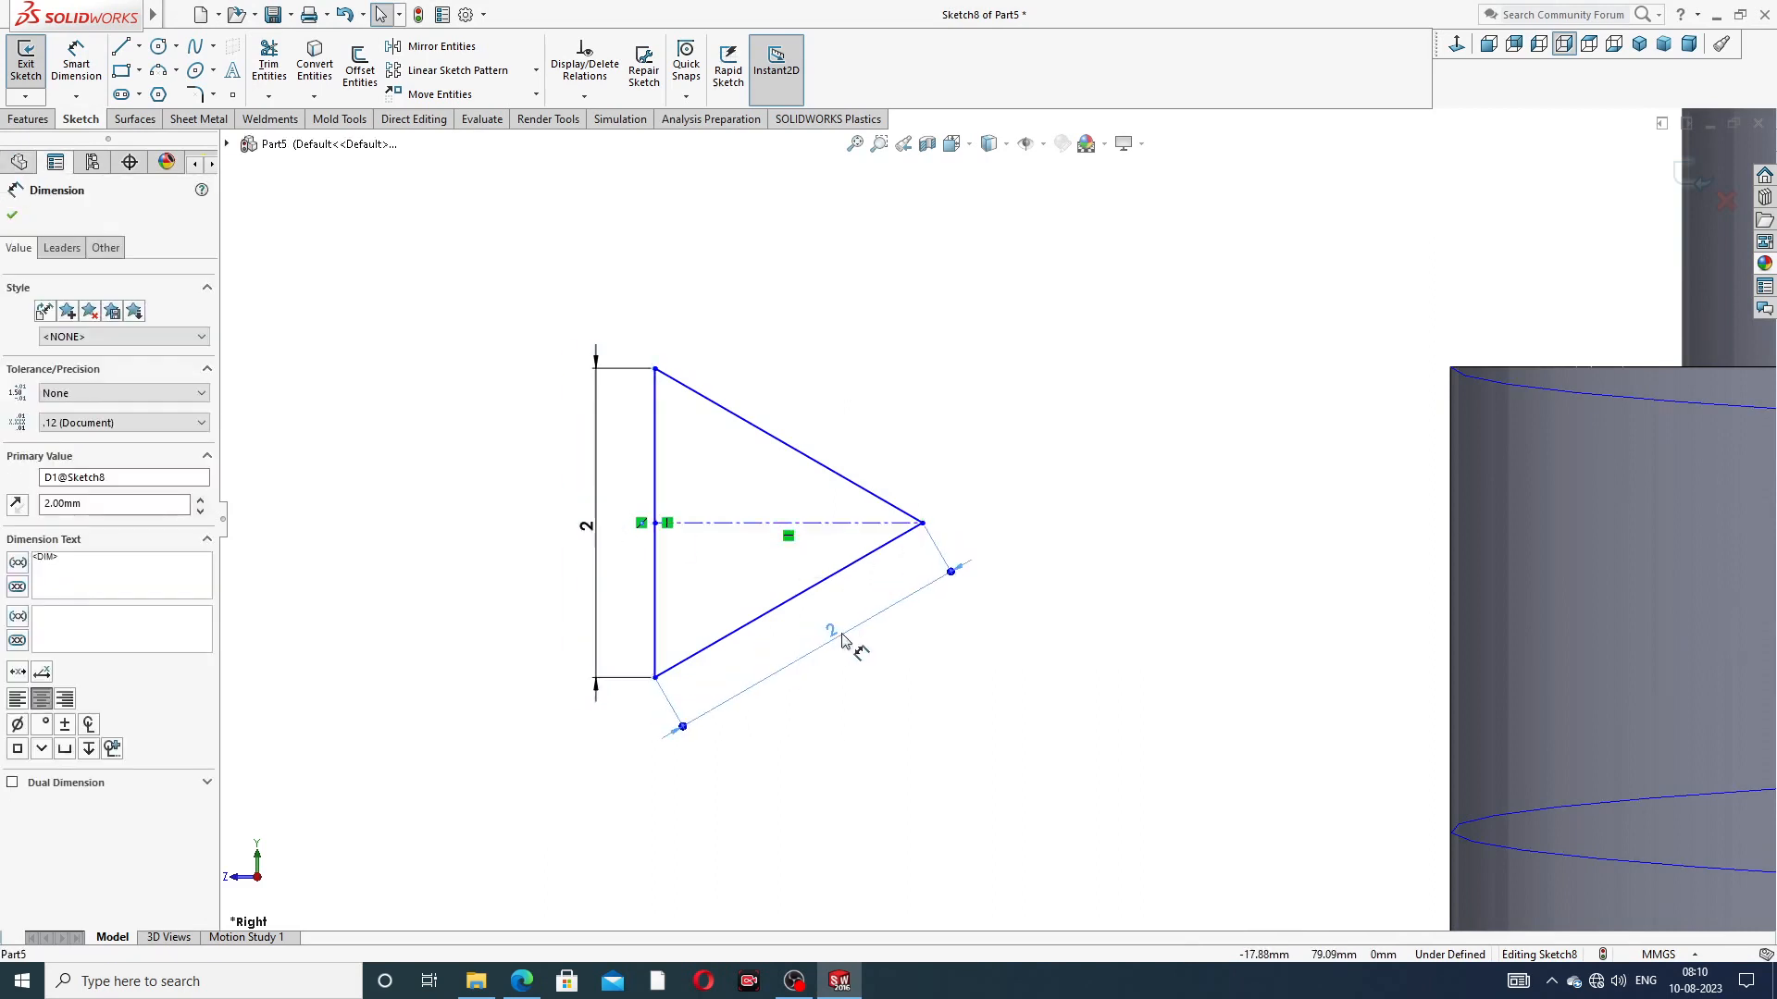
click(961, 469)
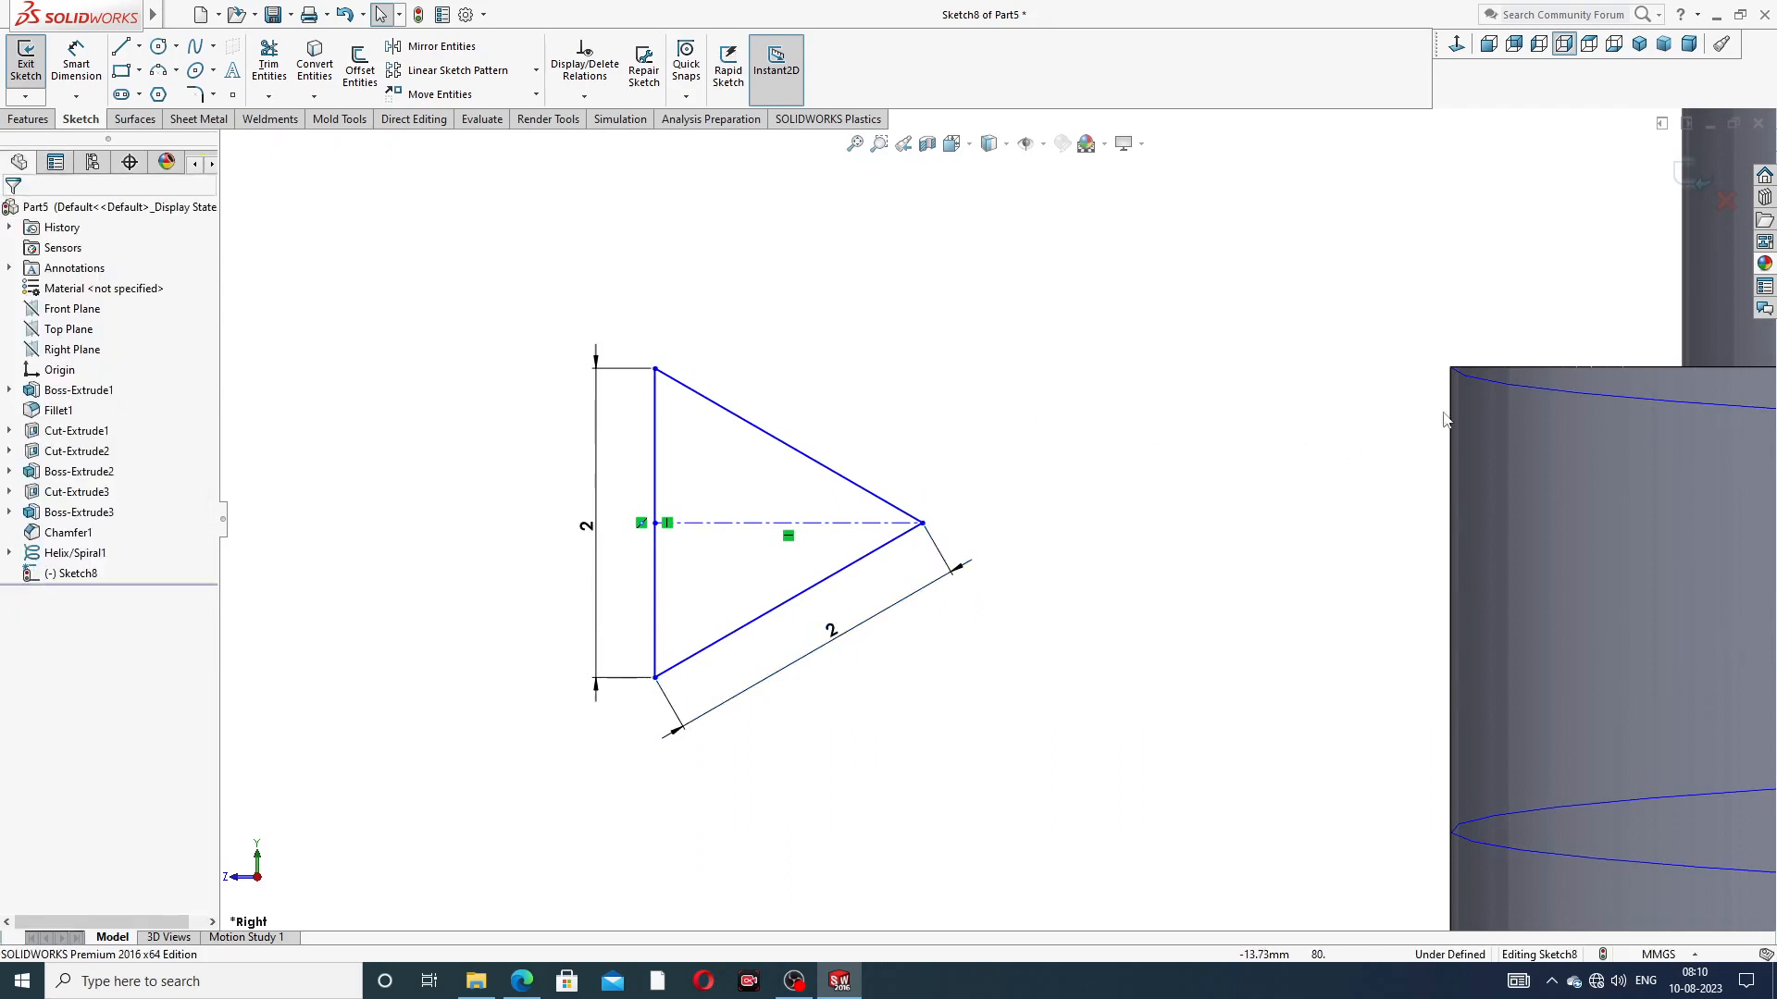
Add a Pierce relation between the midpoint of the triangle's vertical side and the helix, and close the sketch
click(656, 524)
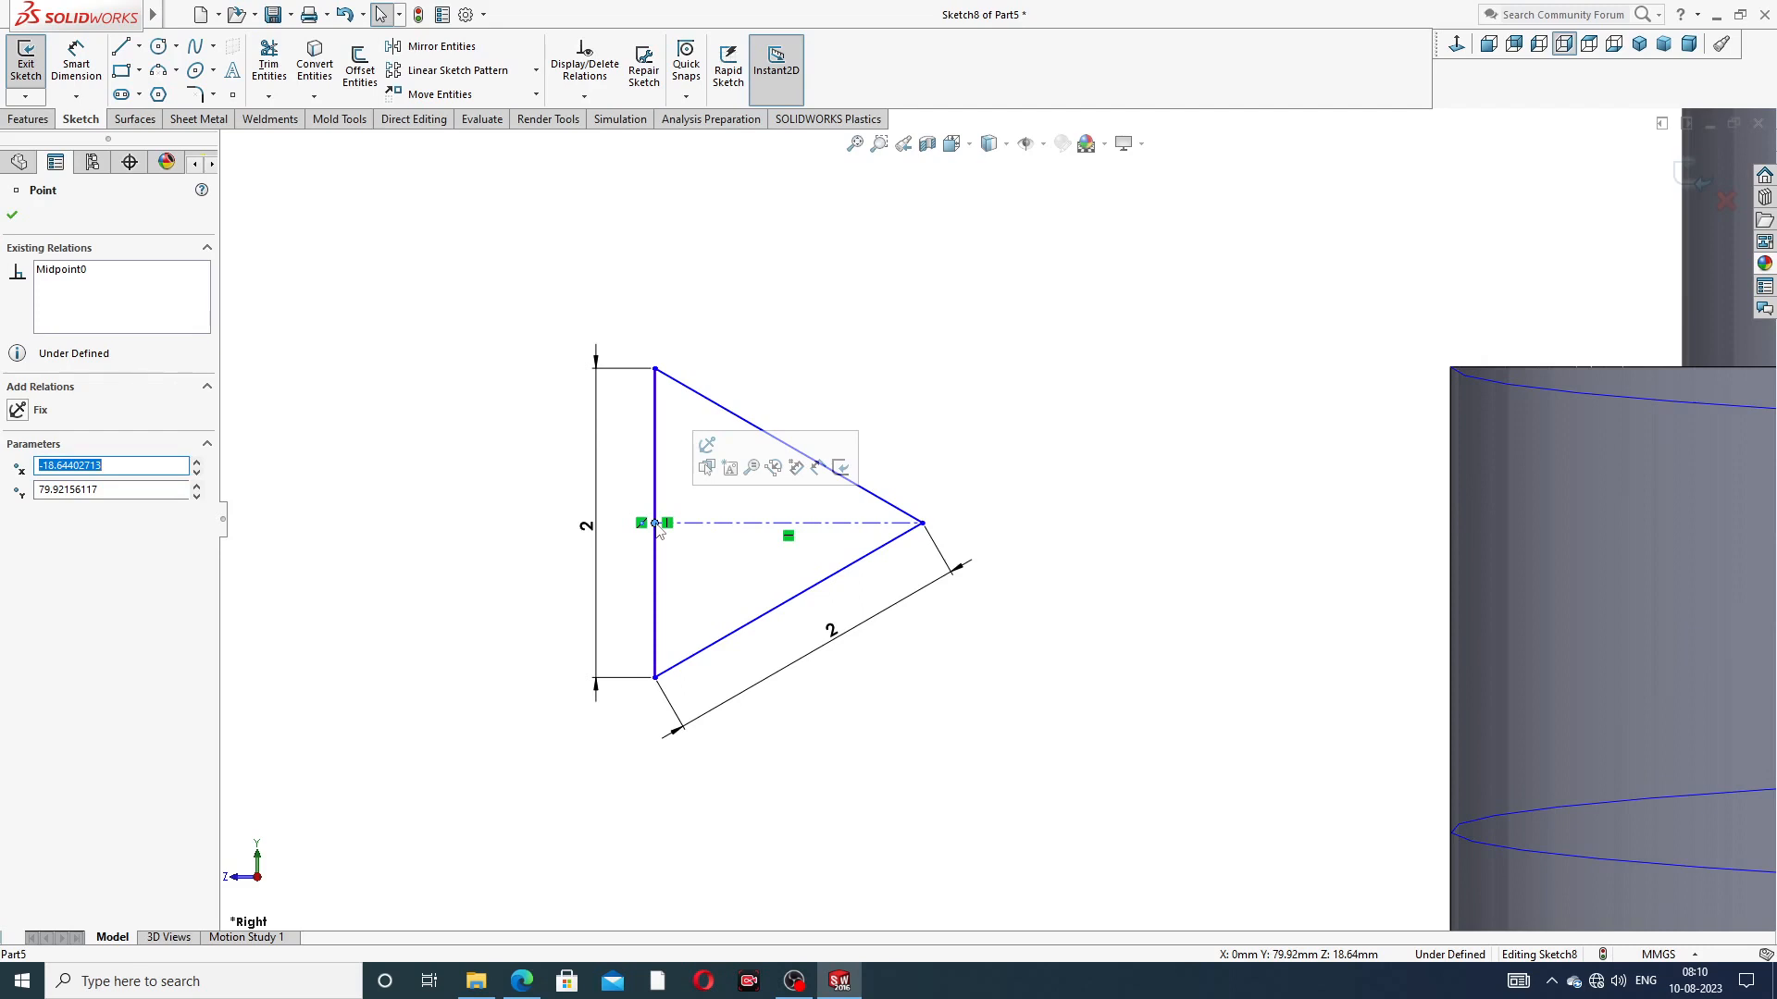
ctrl+click(1513, 387)
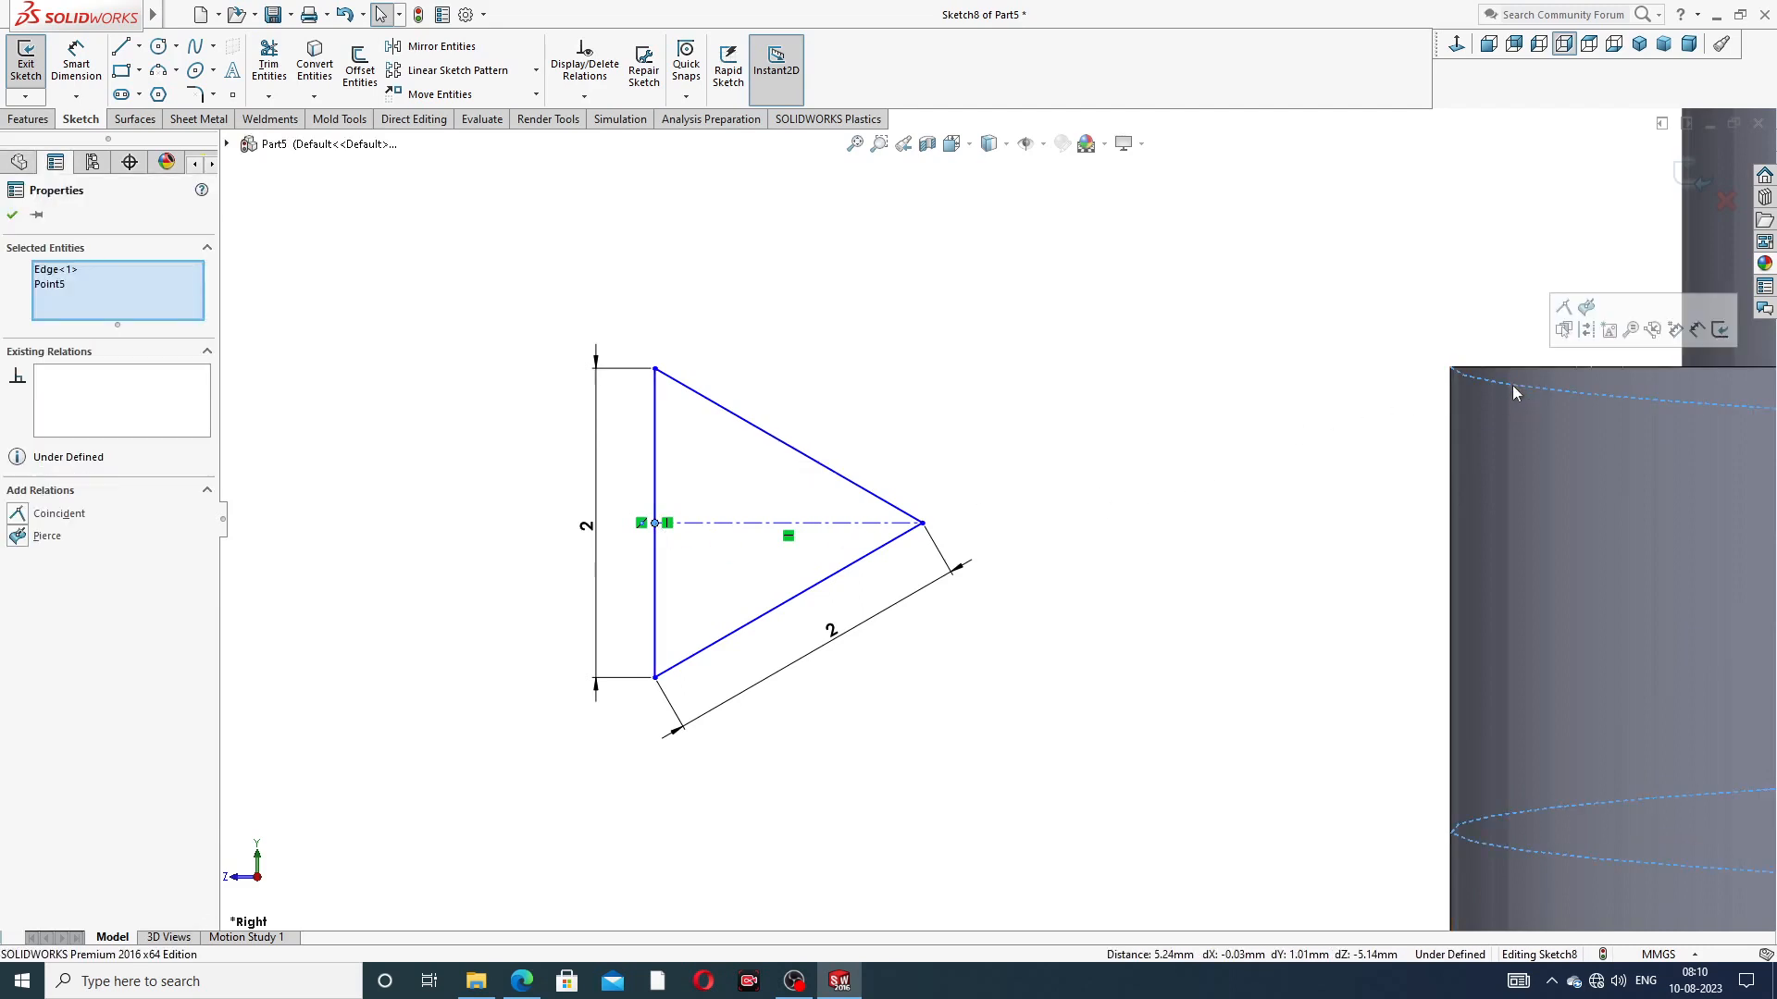
click(1588, 310)
click(1229, 389)
scroll(1231, 390, up, 2)
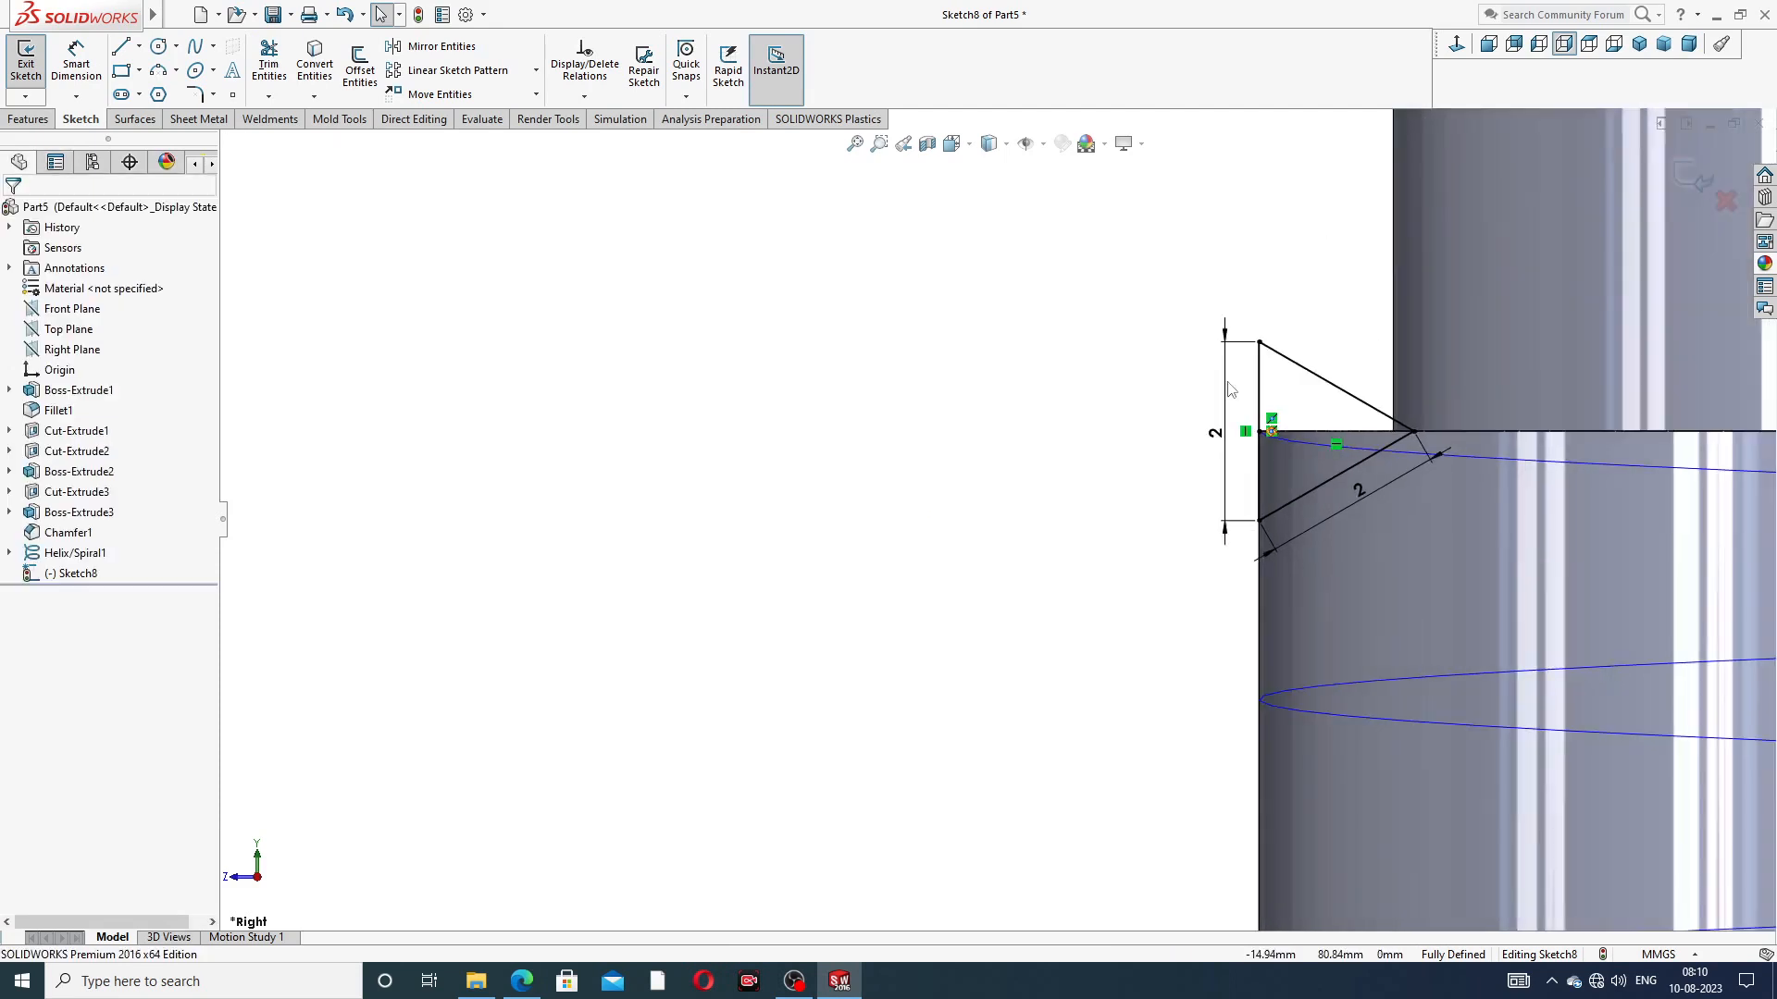
scroll(1230, 390, up, 4)
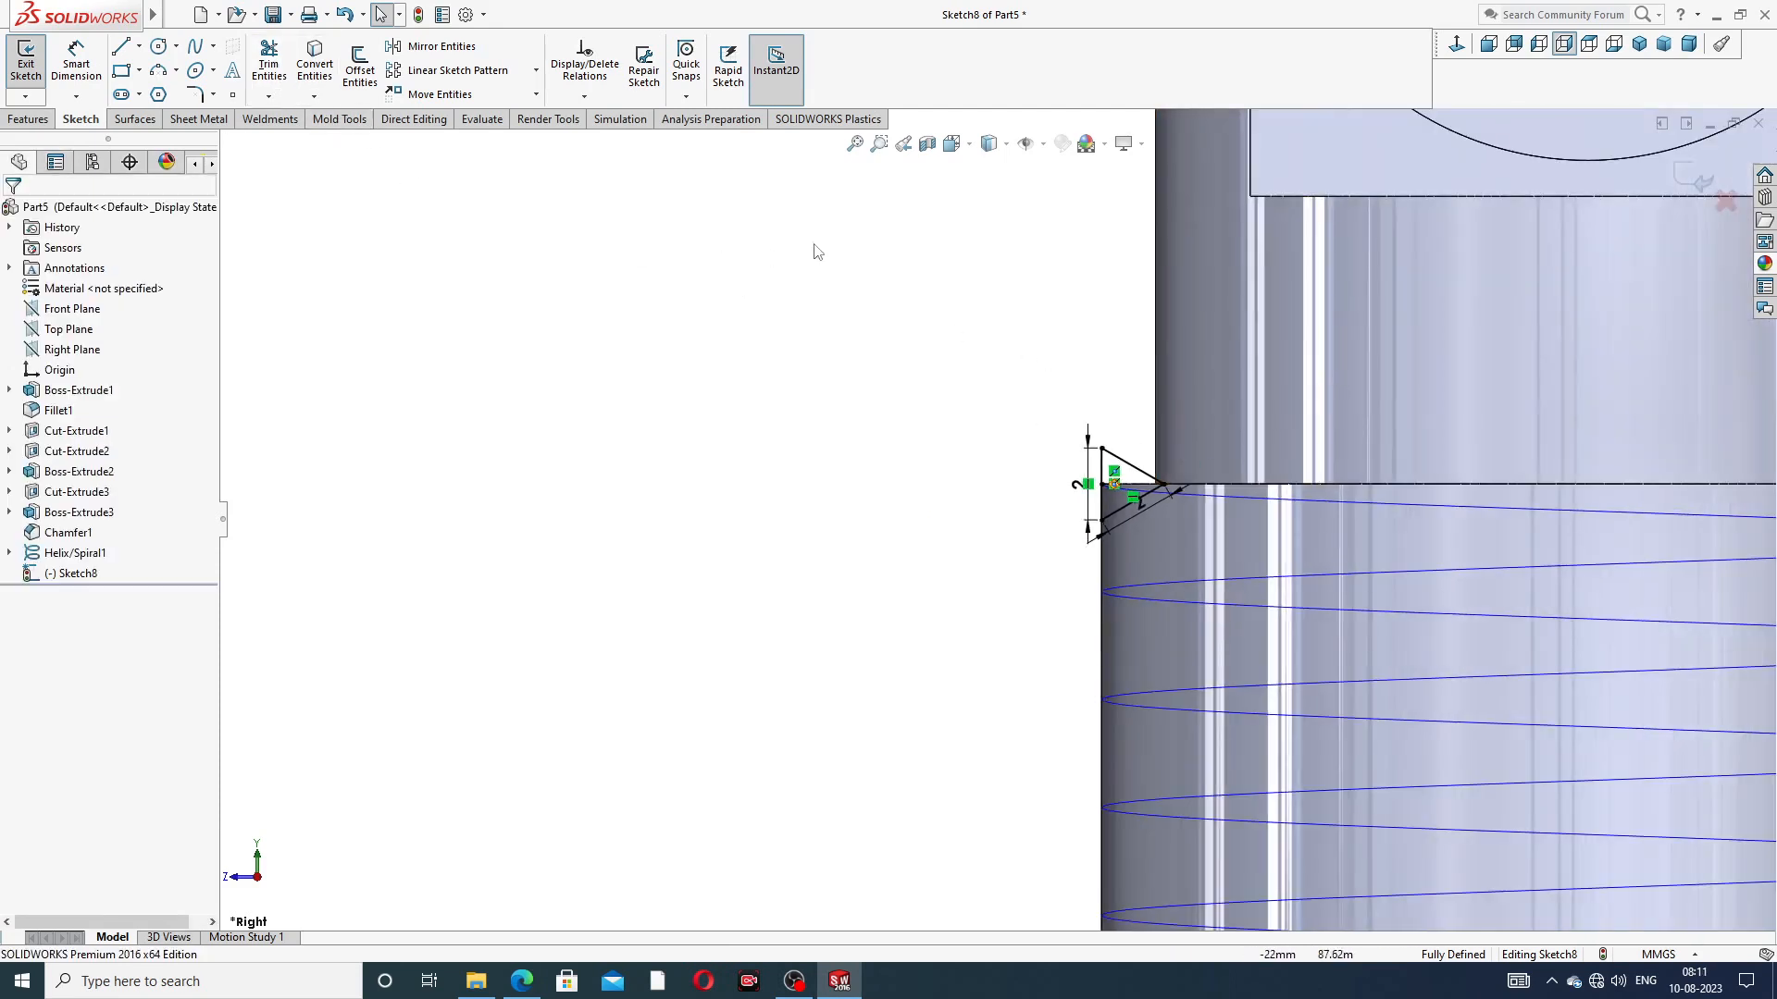
scroll(1004, 518, up, 5)
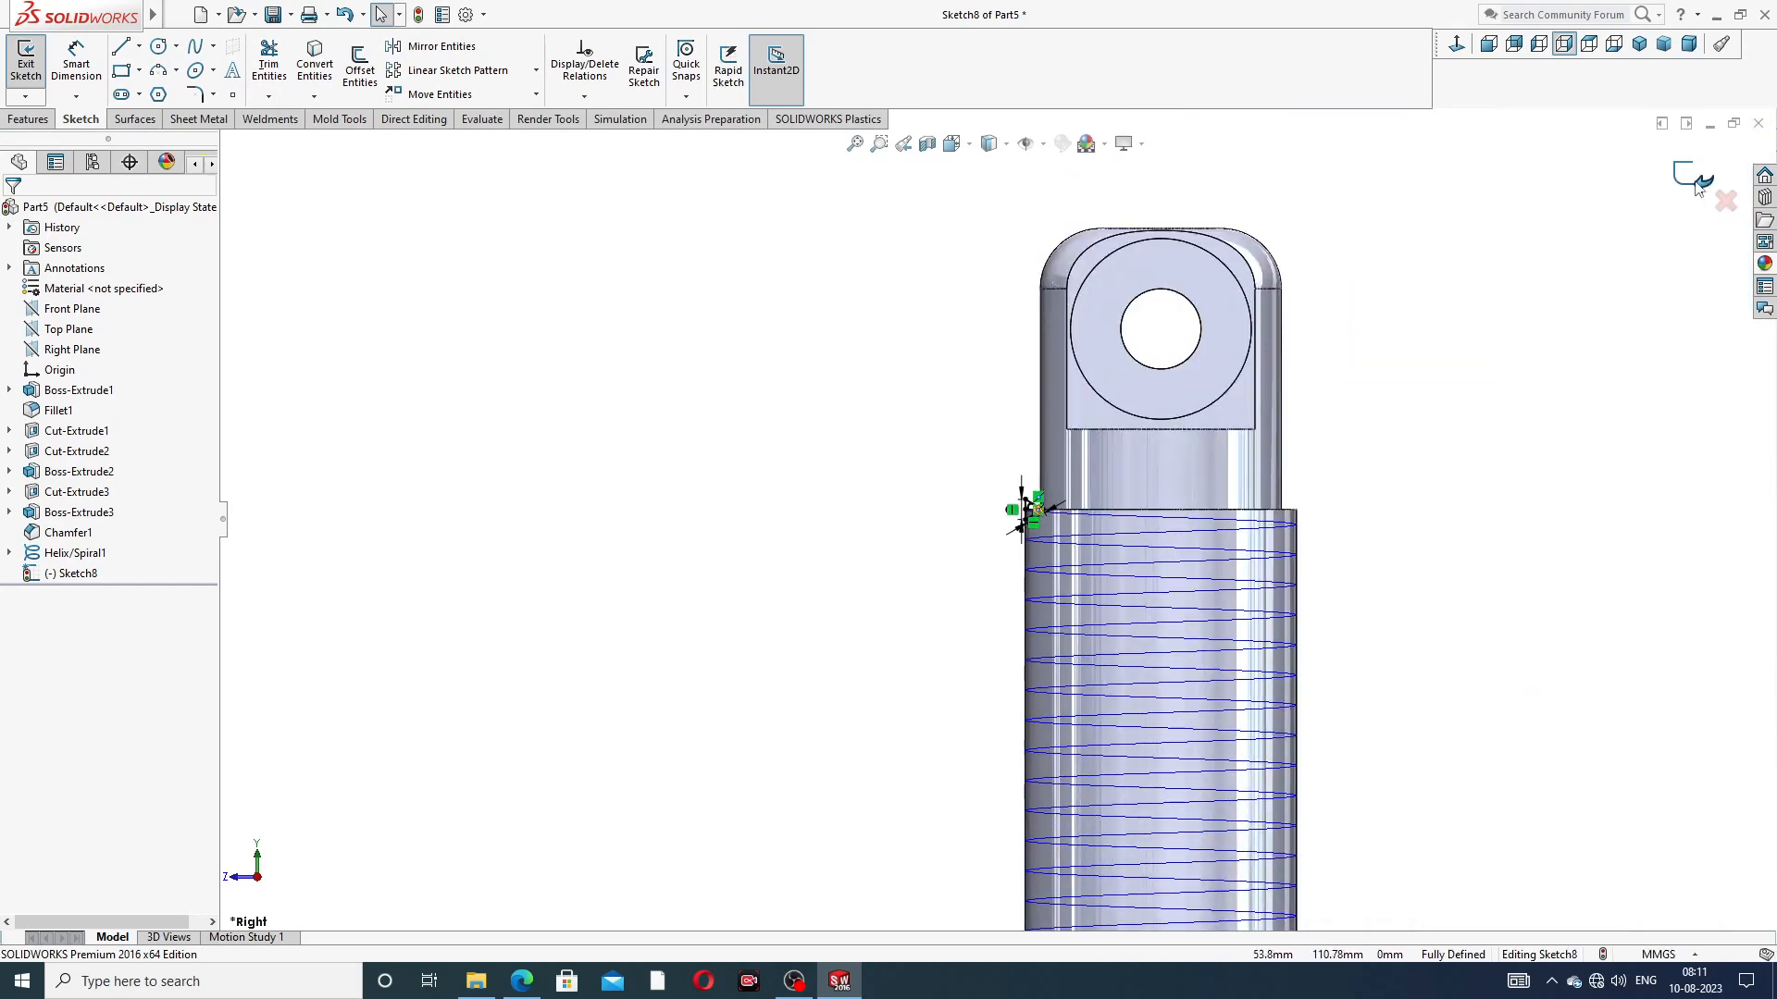
click(1698, 188)
Cut the thread with a Swept Cut, using the triangle sketch as profile and the helix as path
scroll(1018, 573, down, 2)
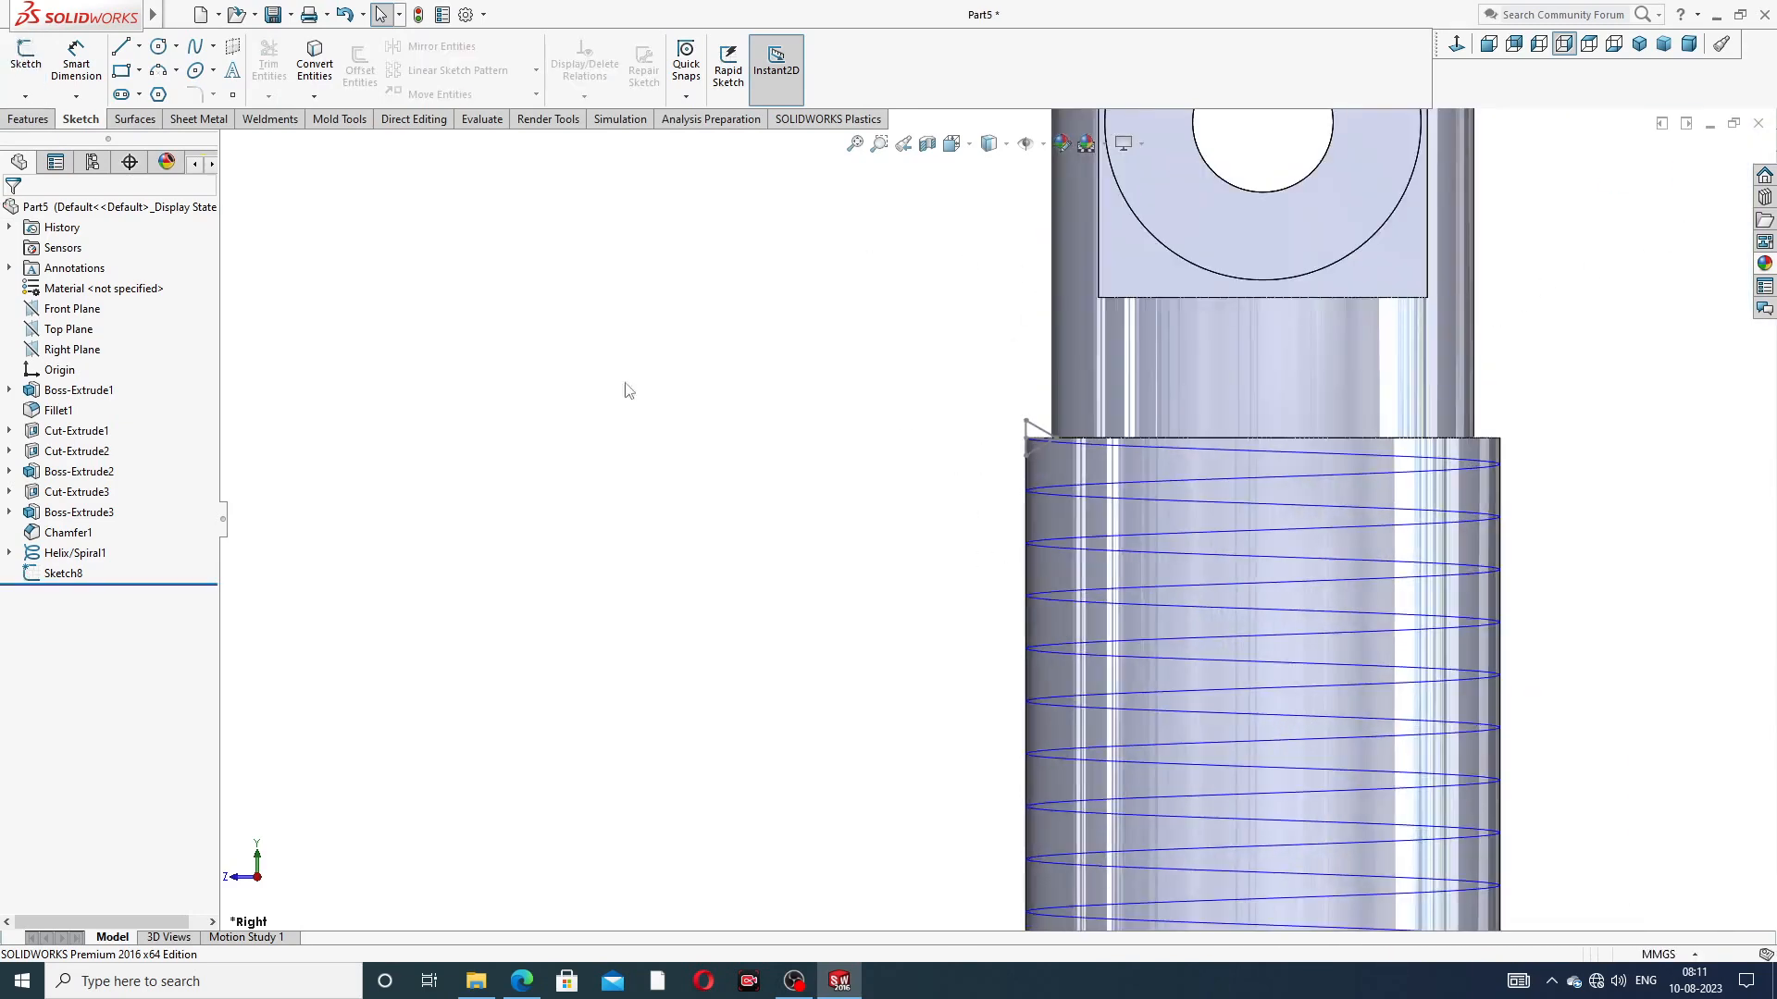
click(74, 575)
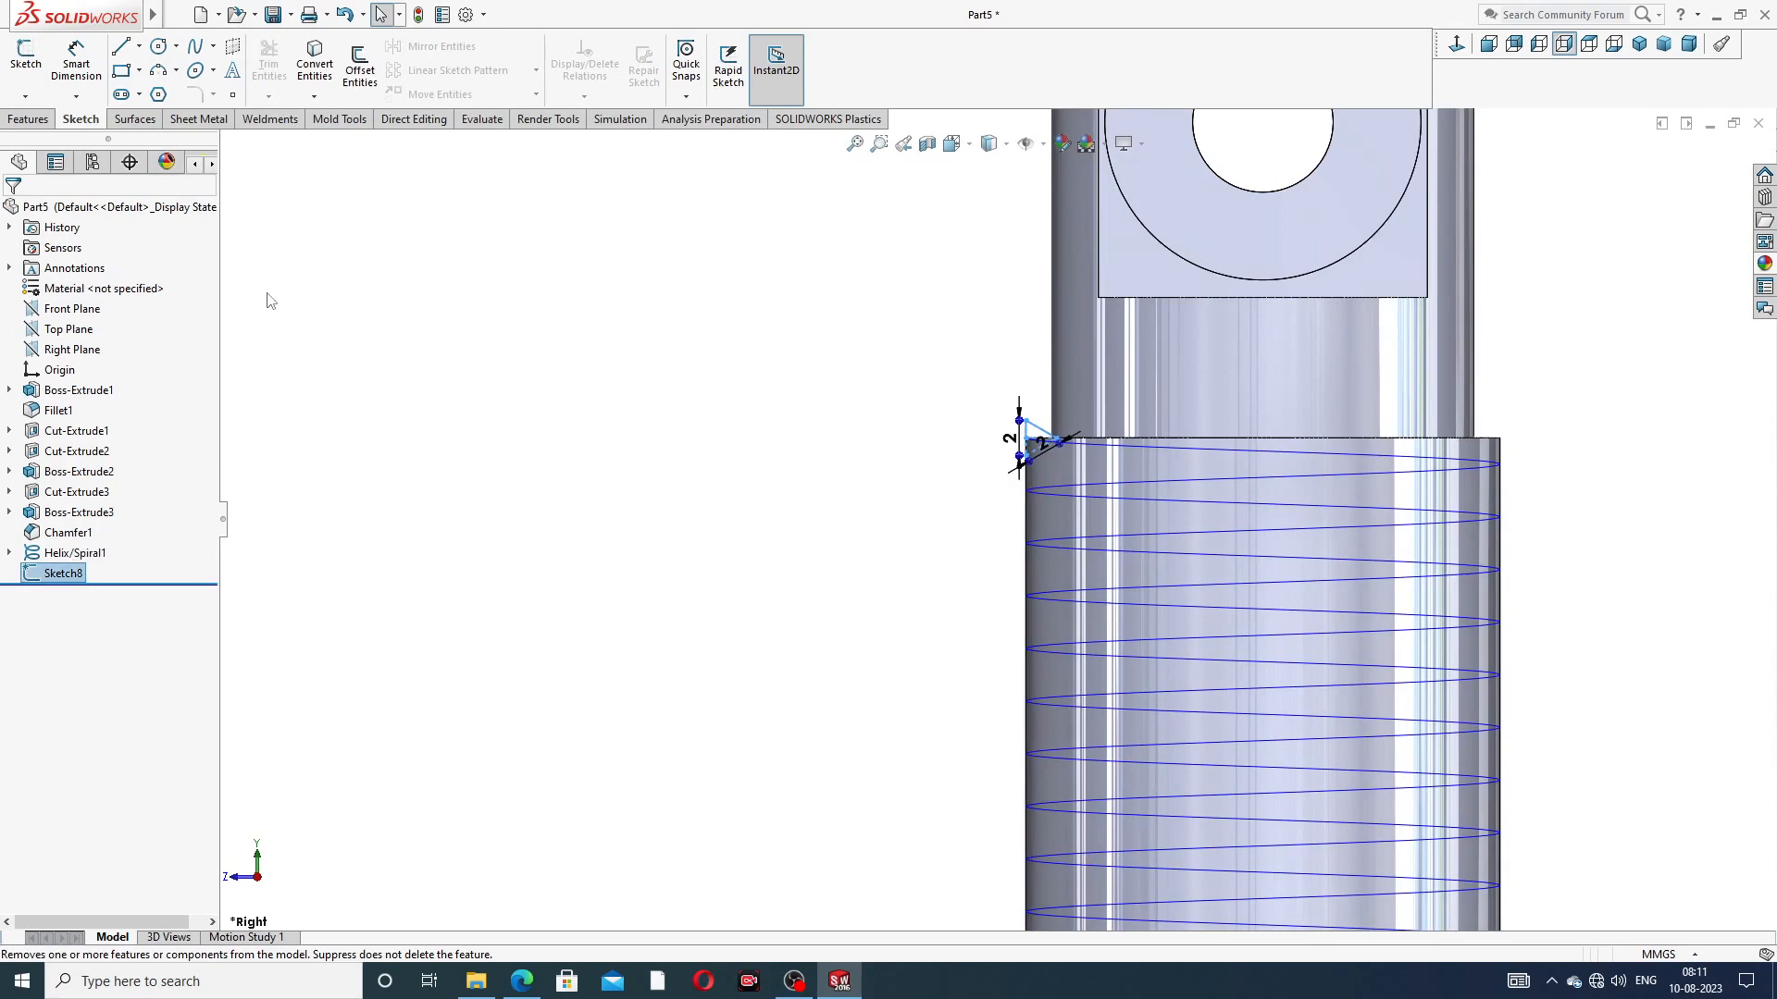
click(27, 119)
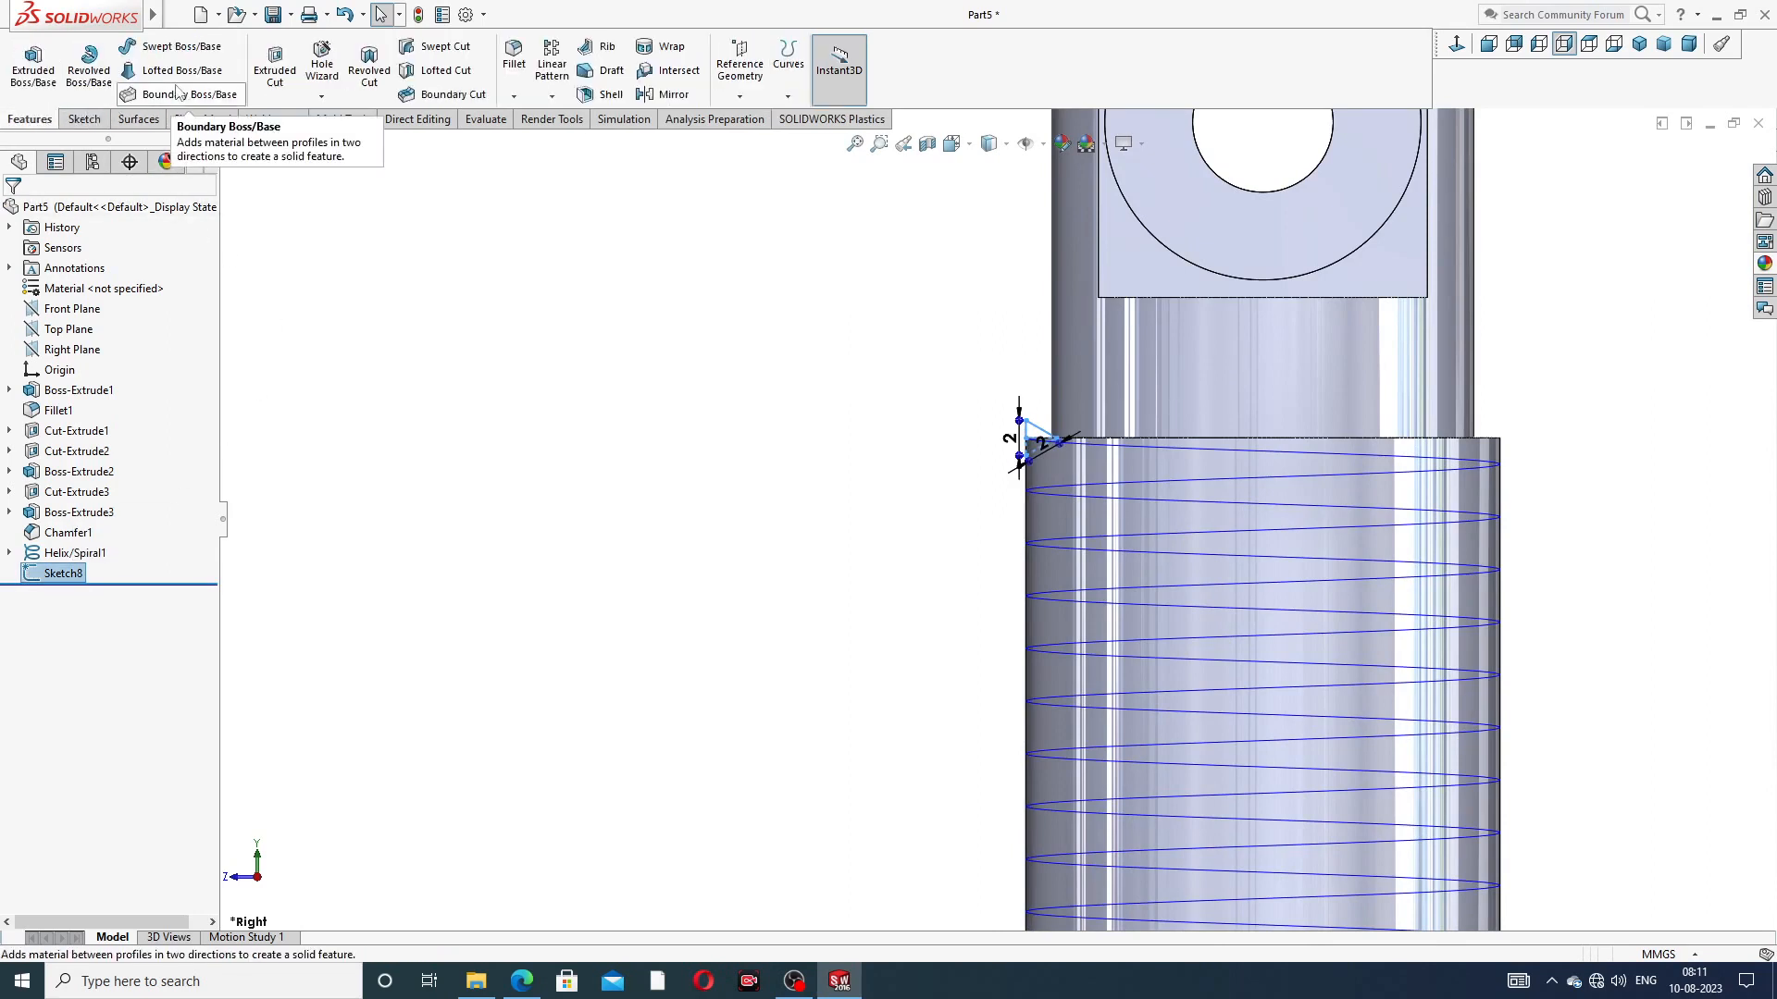
click(446, 50)
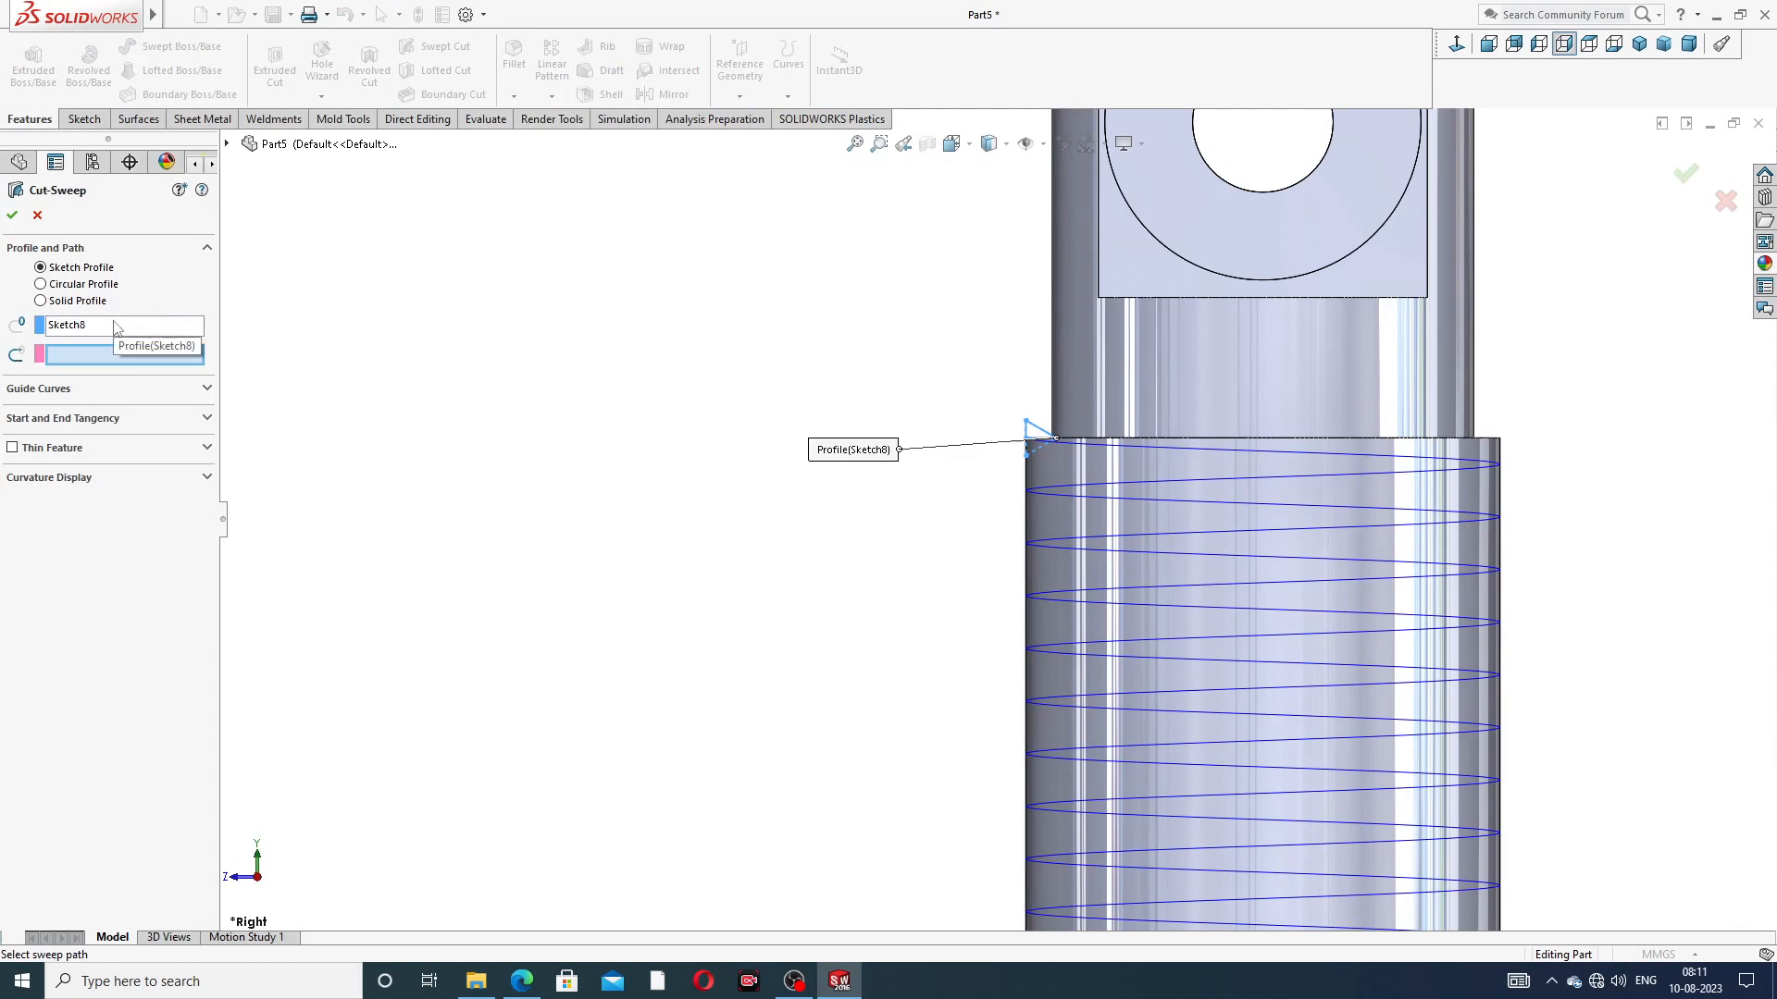
click(1162, 482)
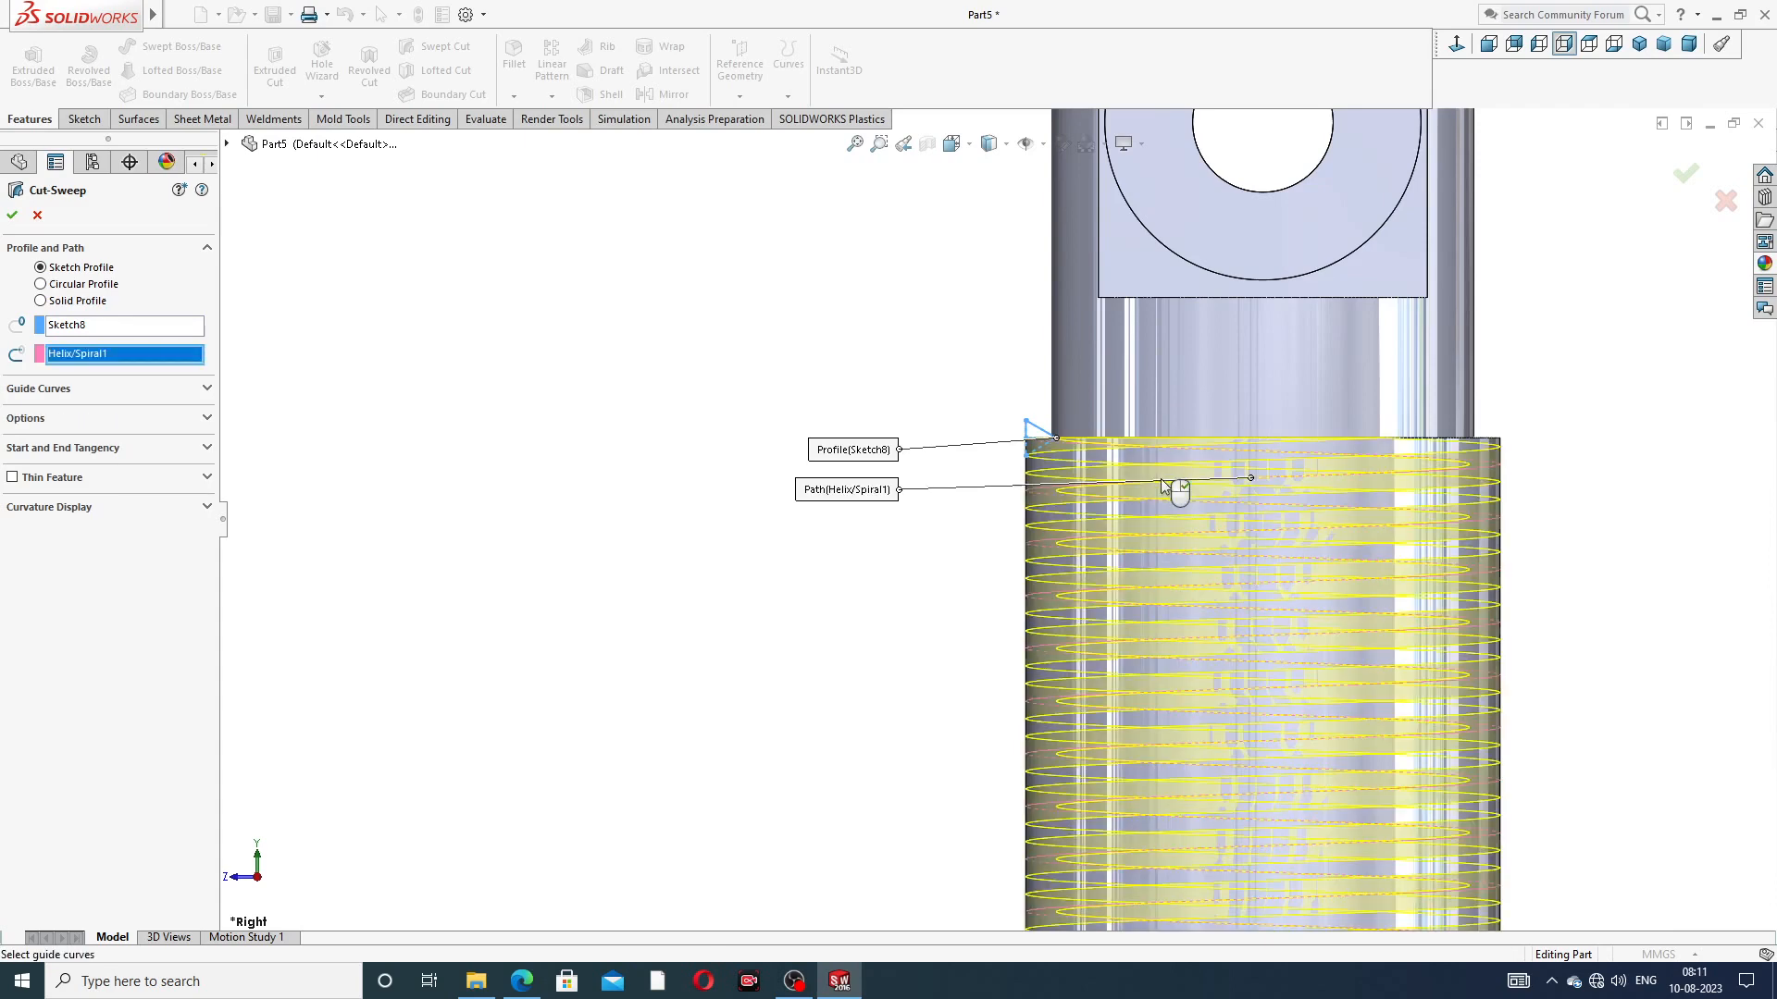
scroll(1167, 480, up, 4)
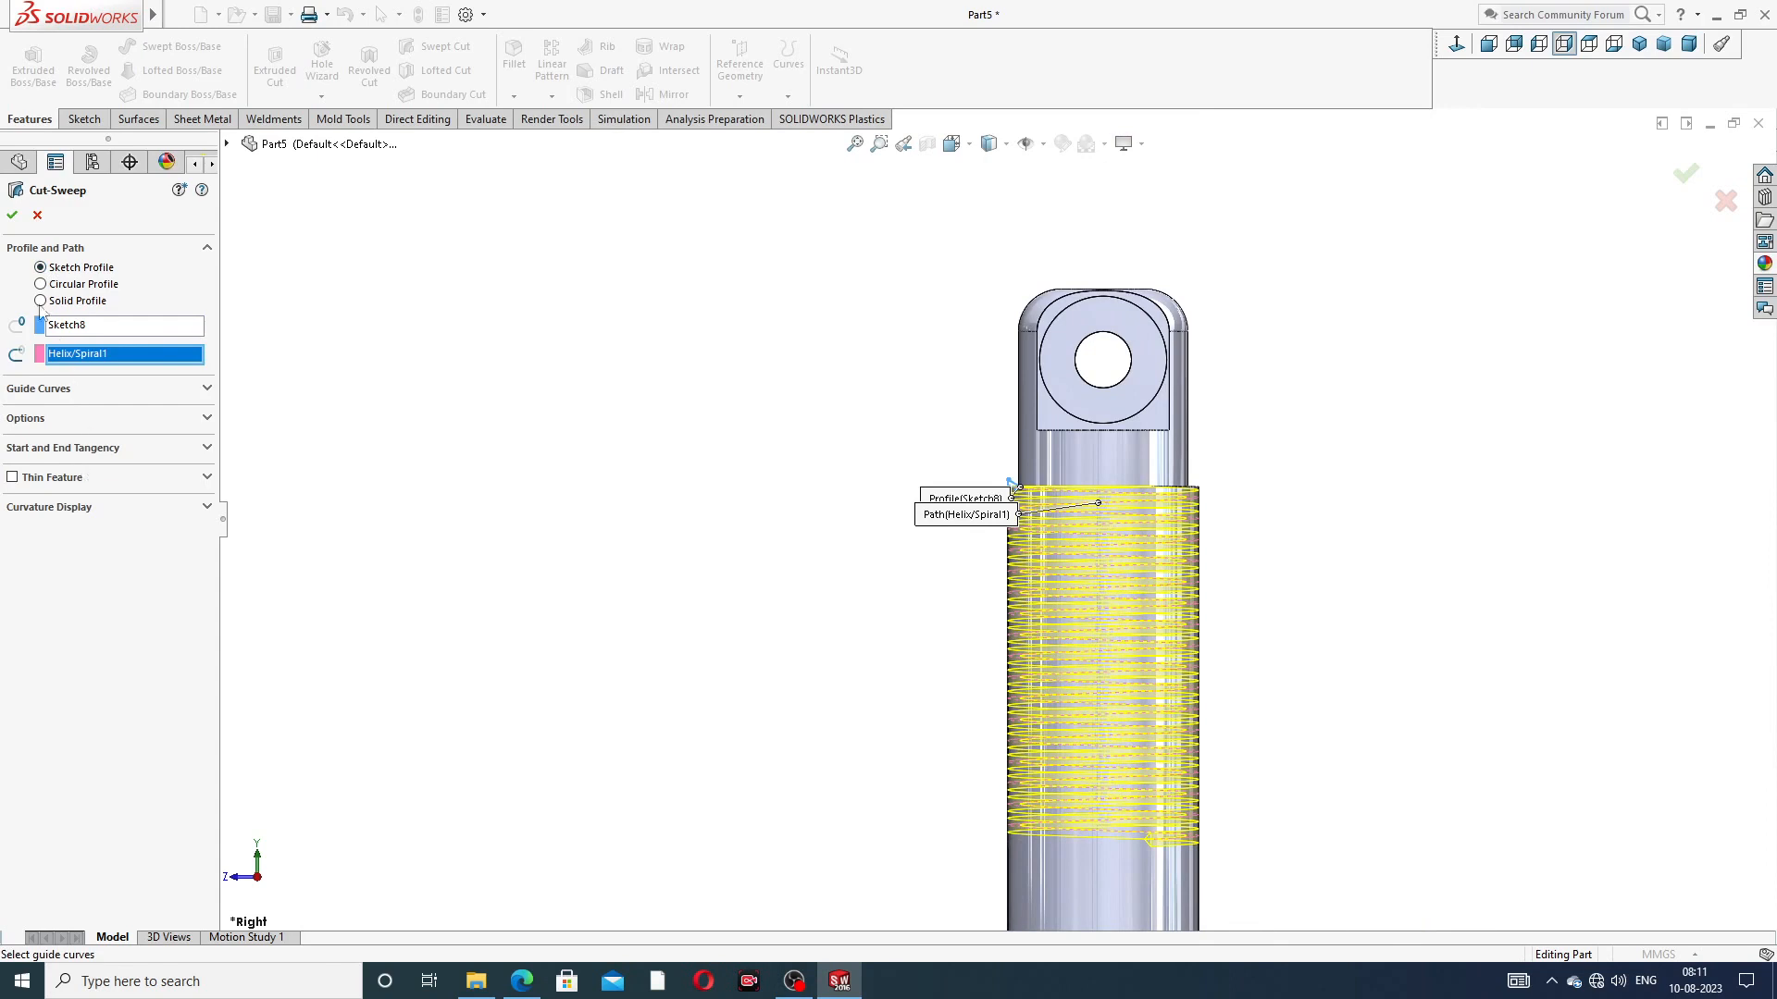
click(10, 212)
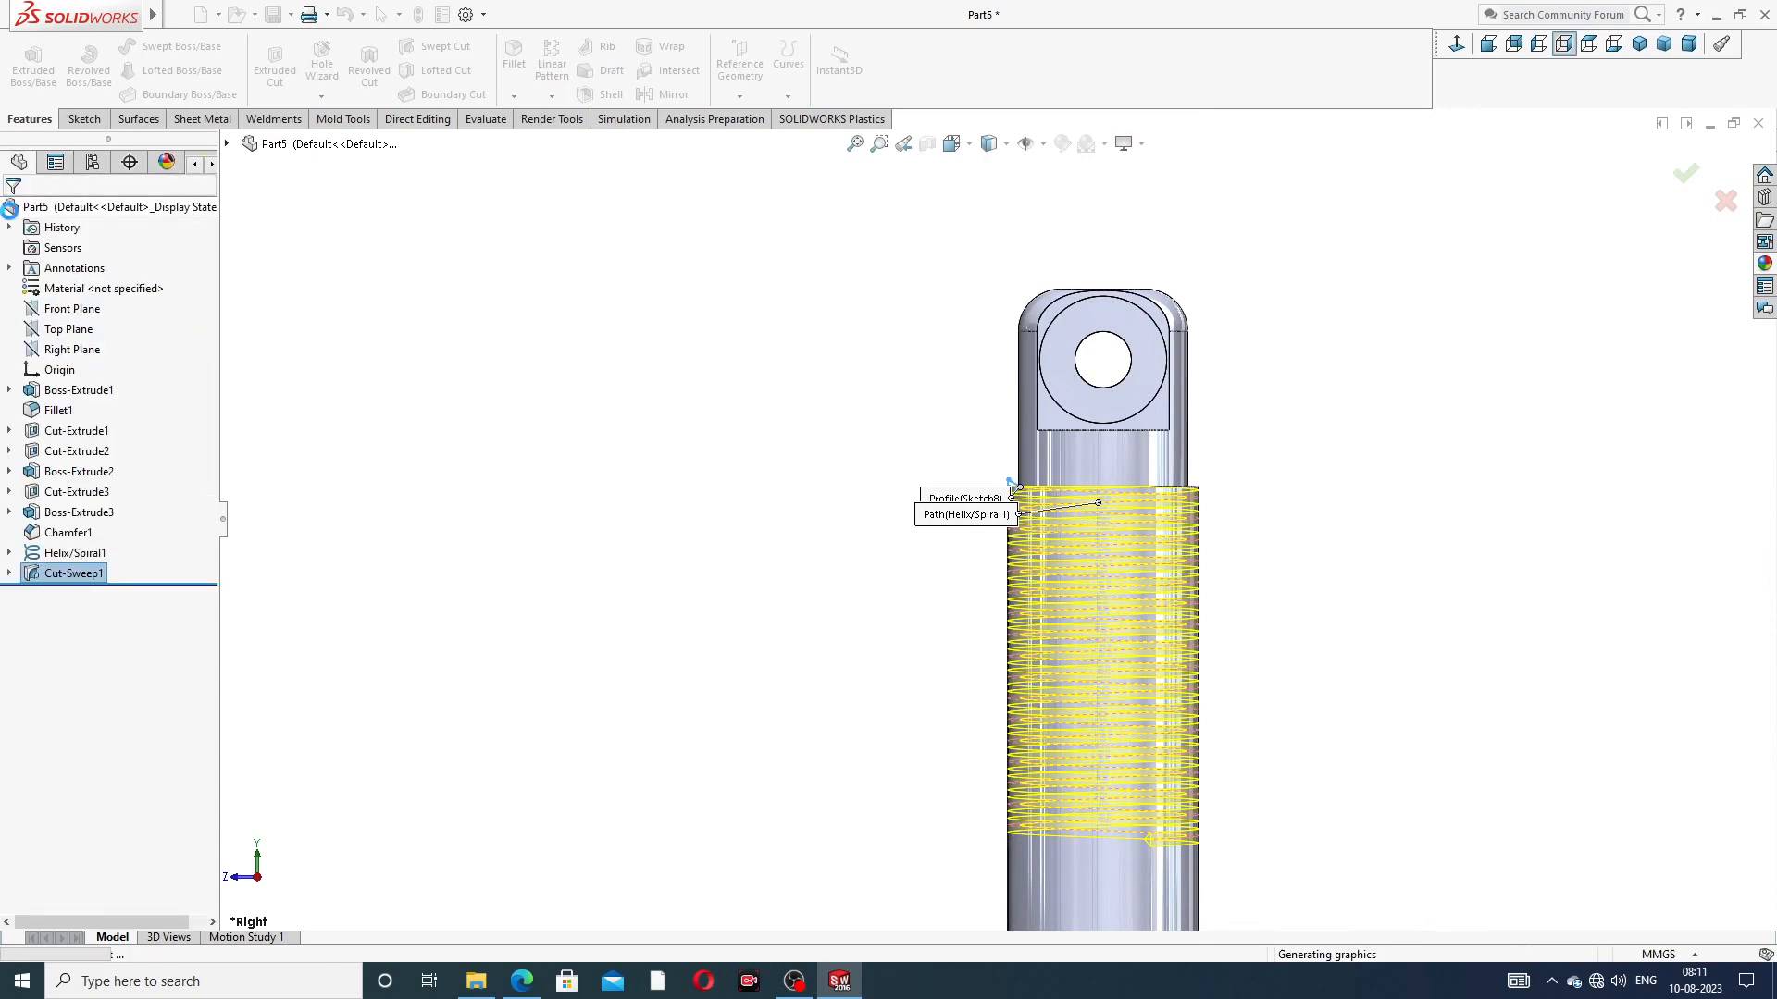
click(1363, 425)
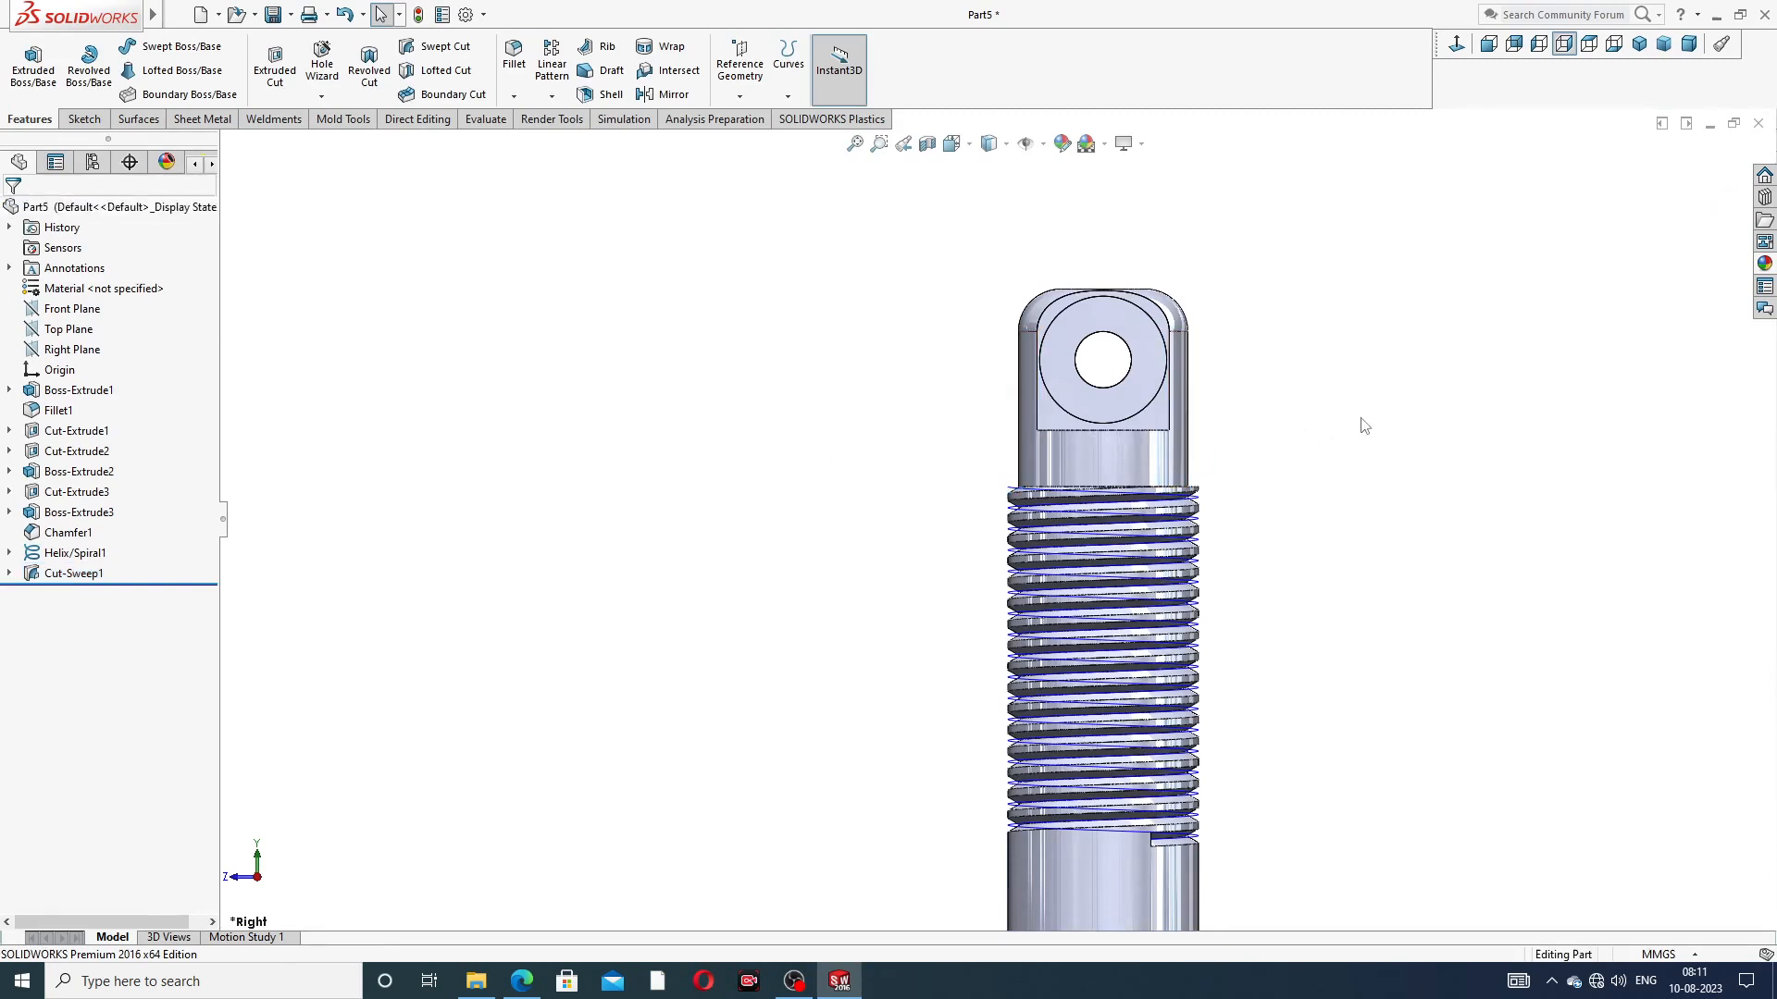
Hide the helix curve around the rod's thread
scroll(1039, 491, down, 7)
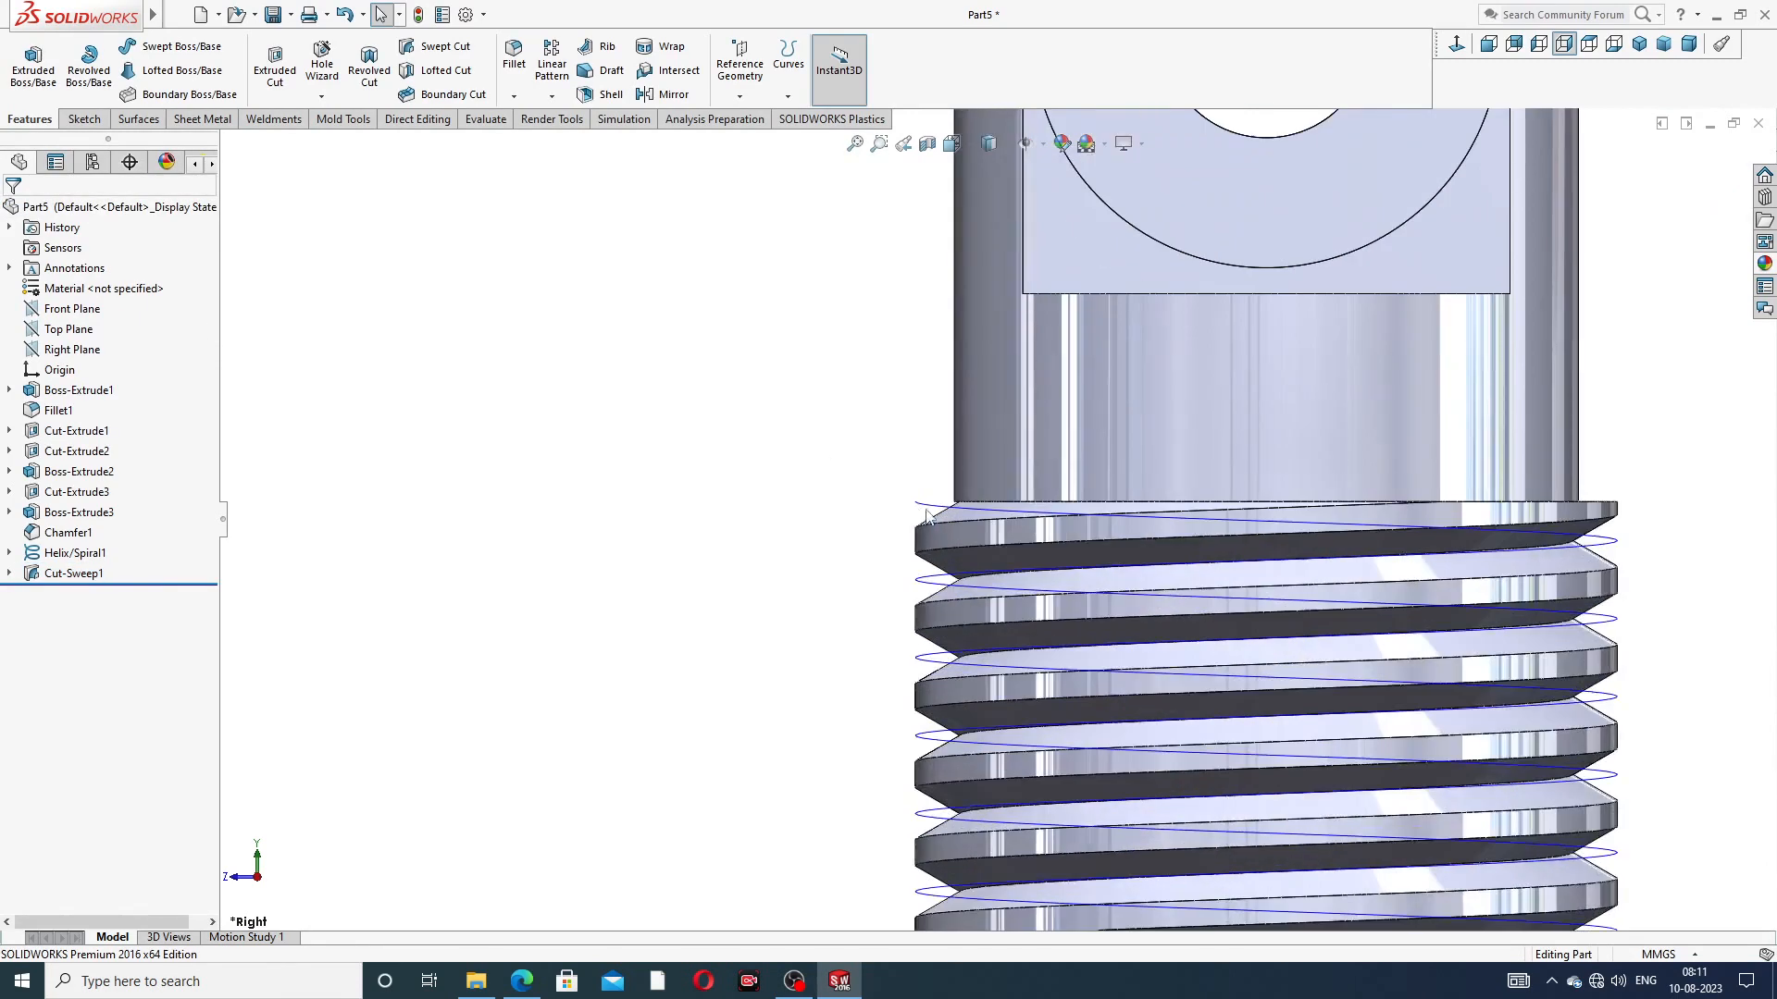
click(927, 515)
click(1007, 451)
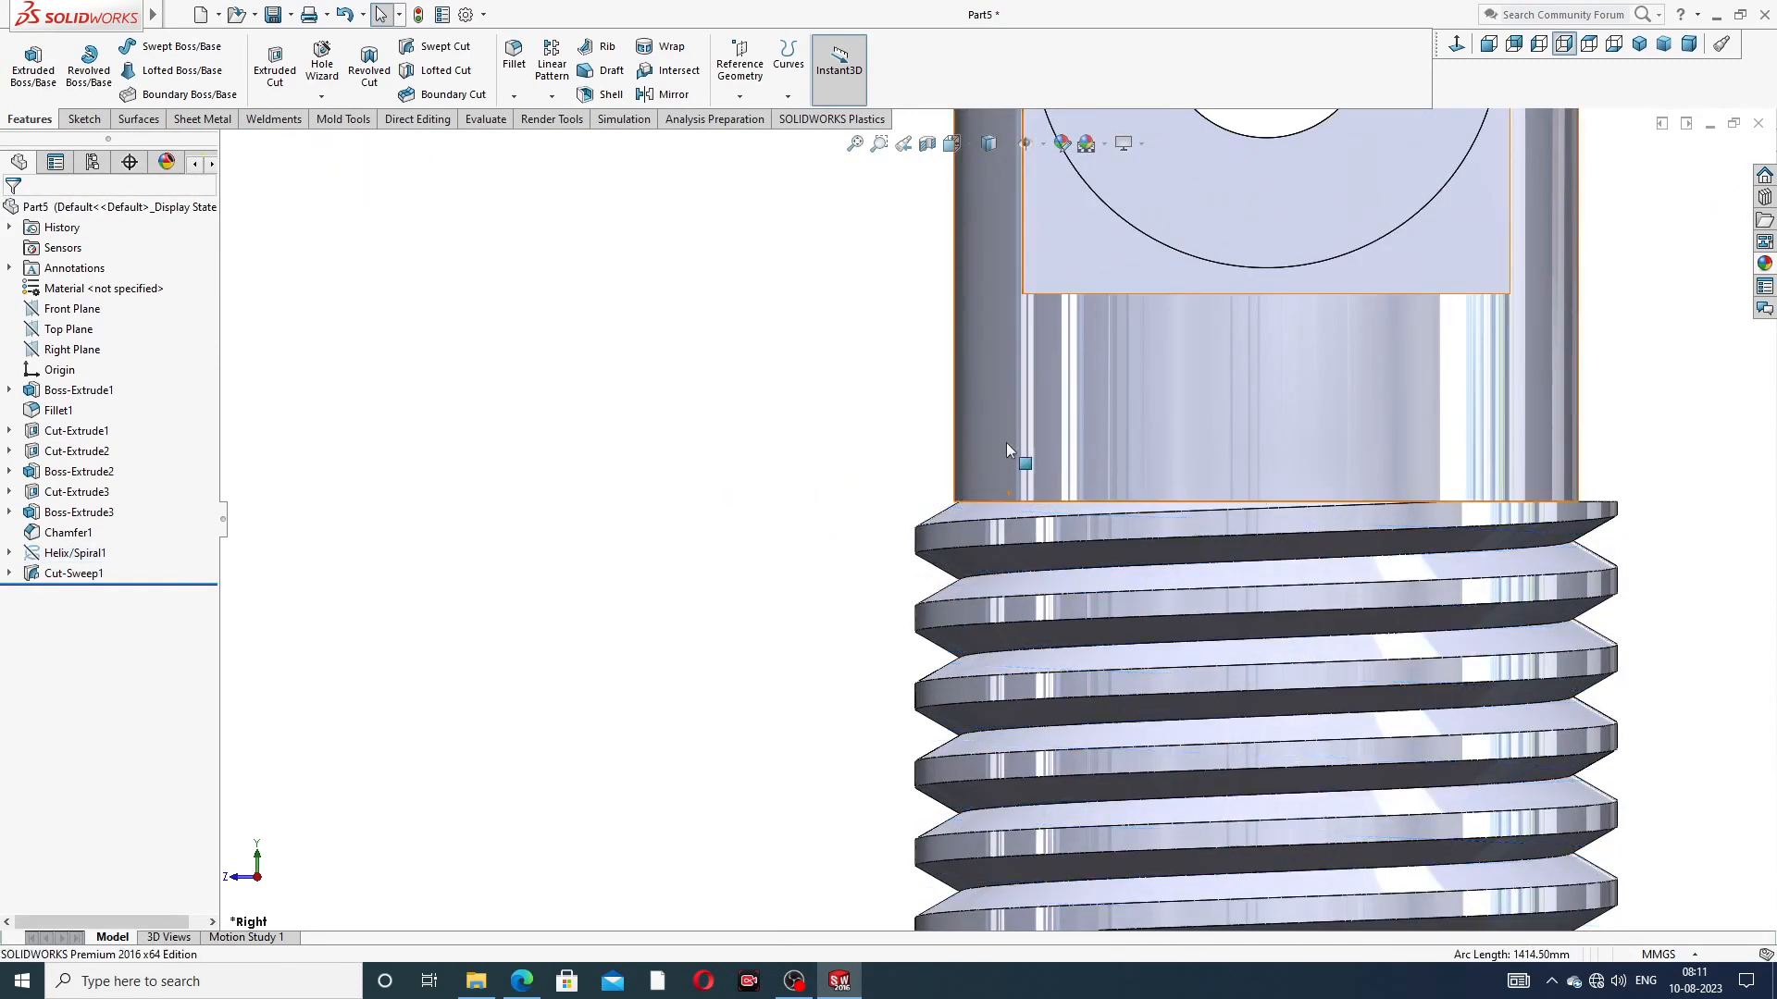
Fillet the helical outer edge of the thread with a 0.75 mm radius
scroll(1023, 502, up, 7)
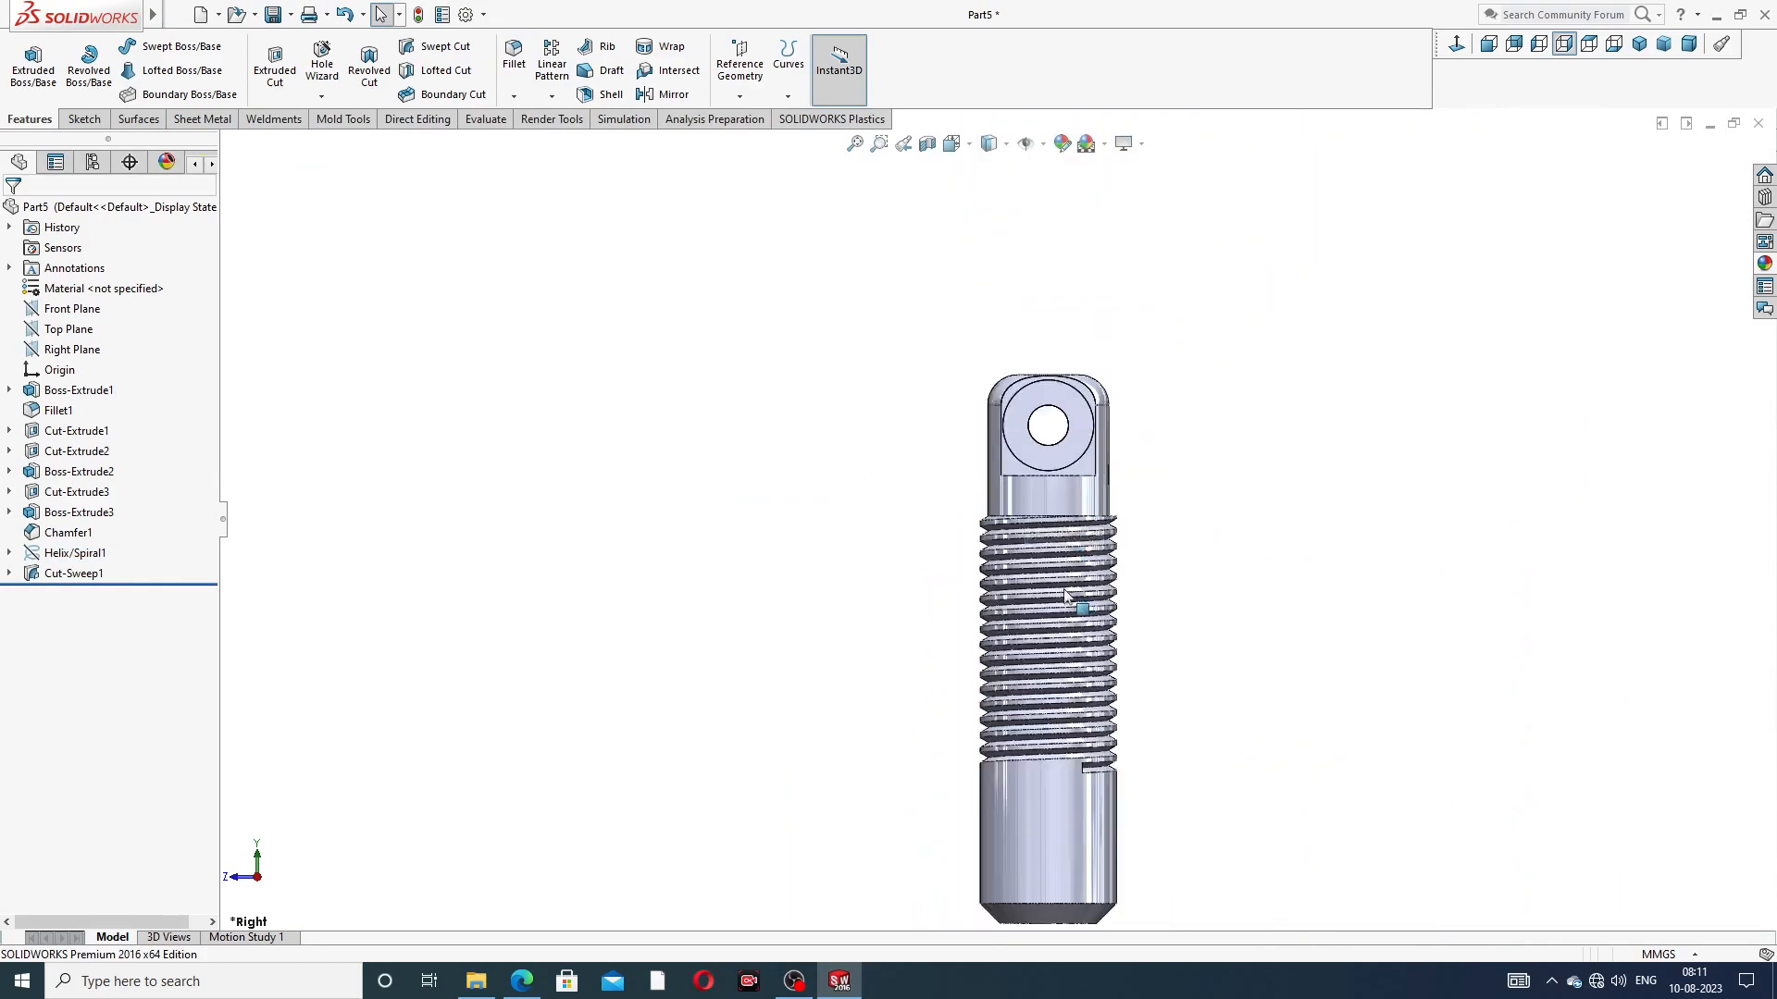
middle_drag(1066, 595, 1024, 563)
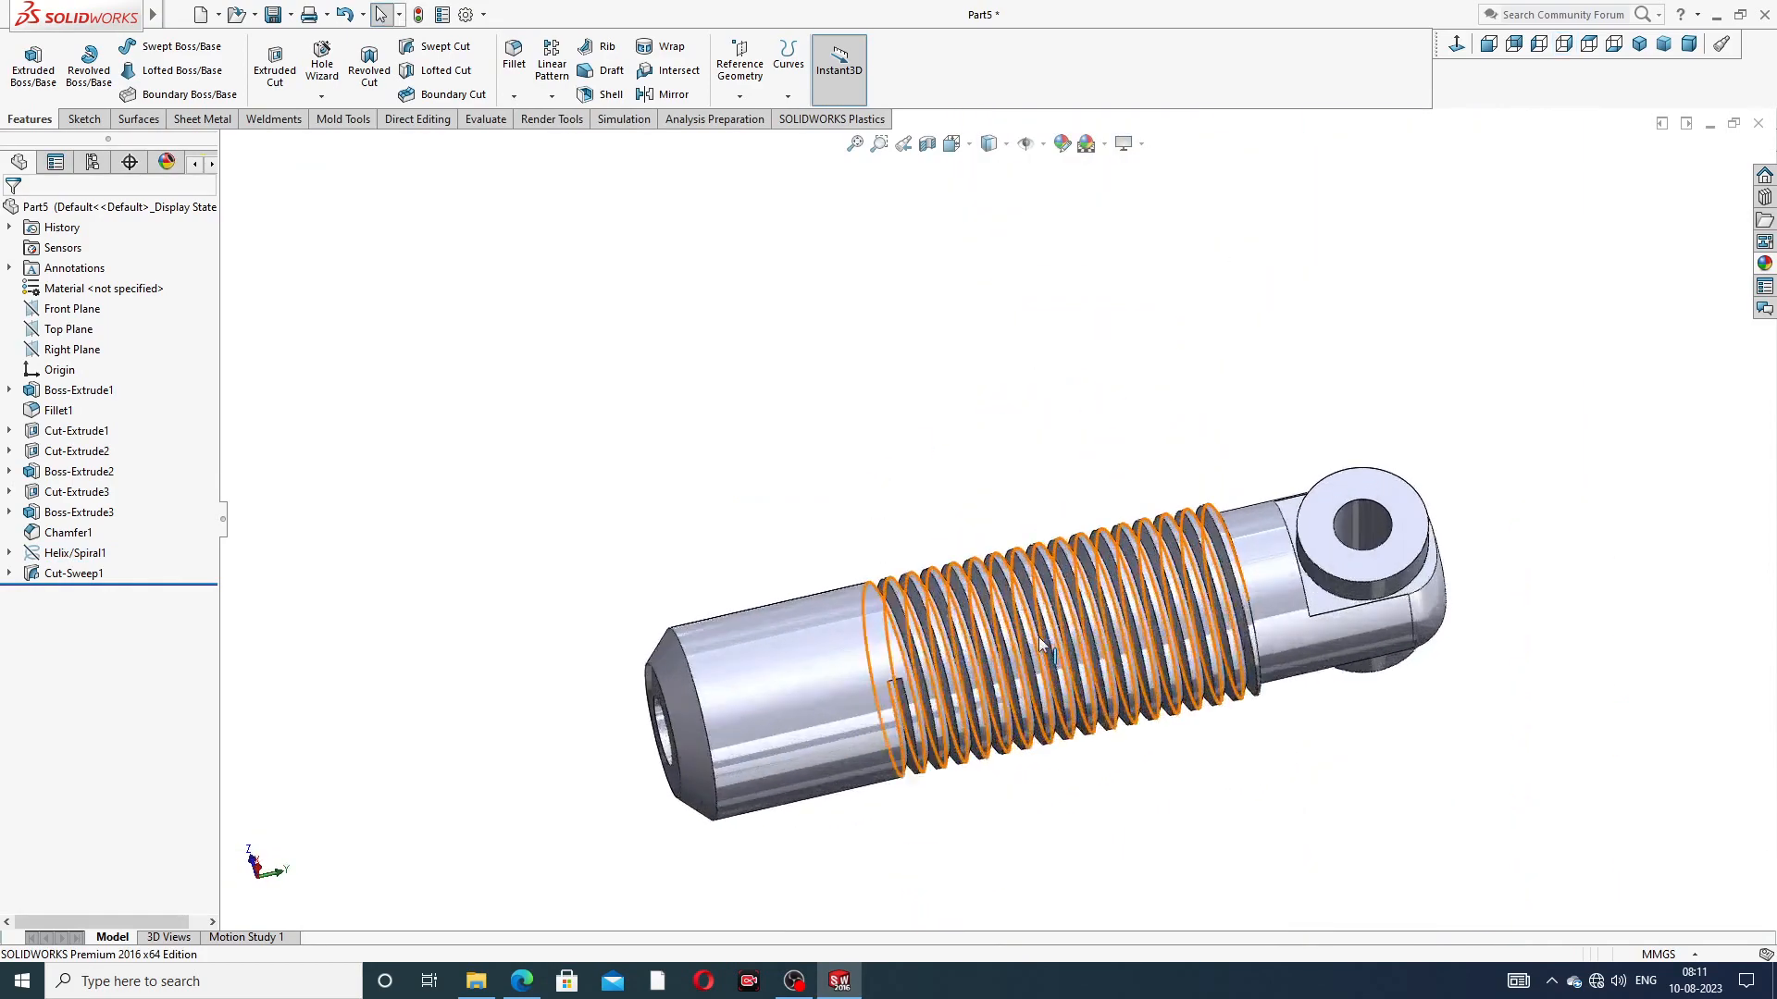
scroll(1038, 638, down, 4)
scroll(981, 641, up, 3)
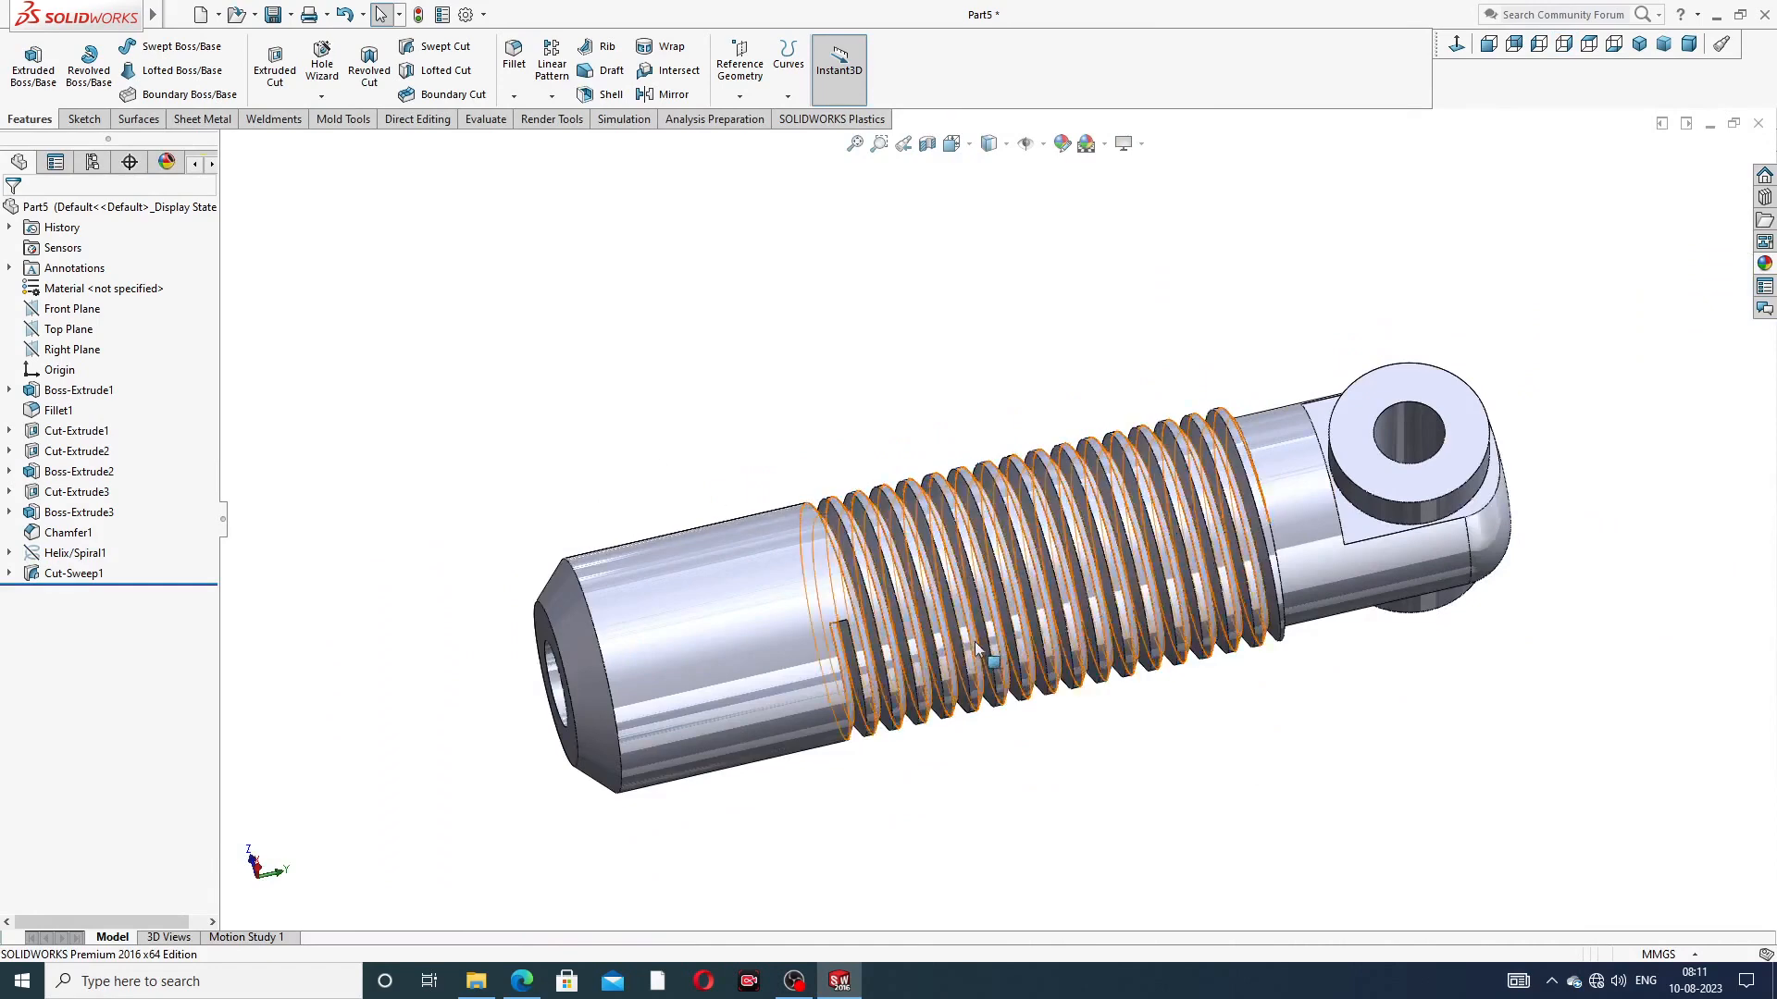
scroll(974, 642, down, 3)
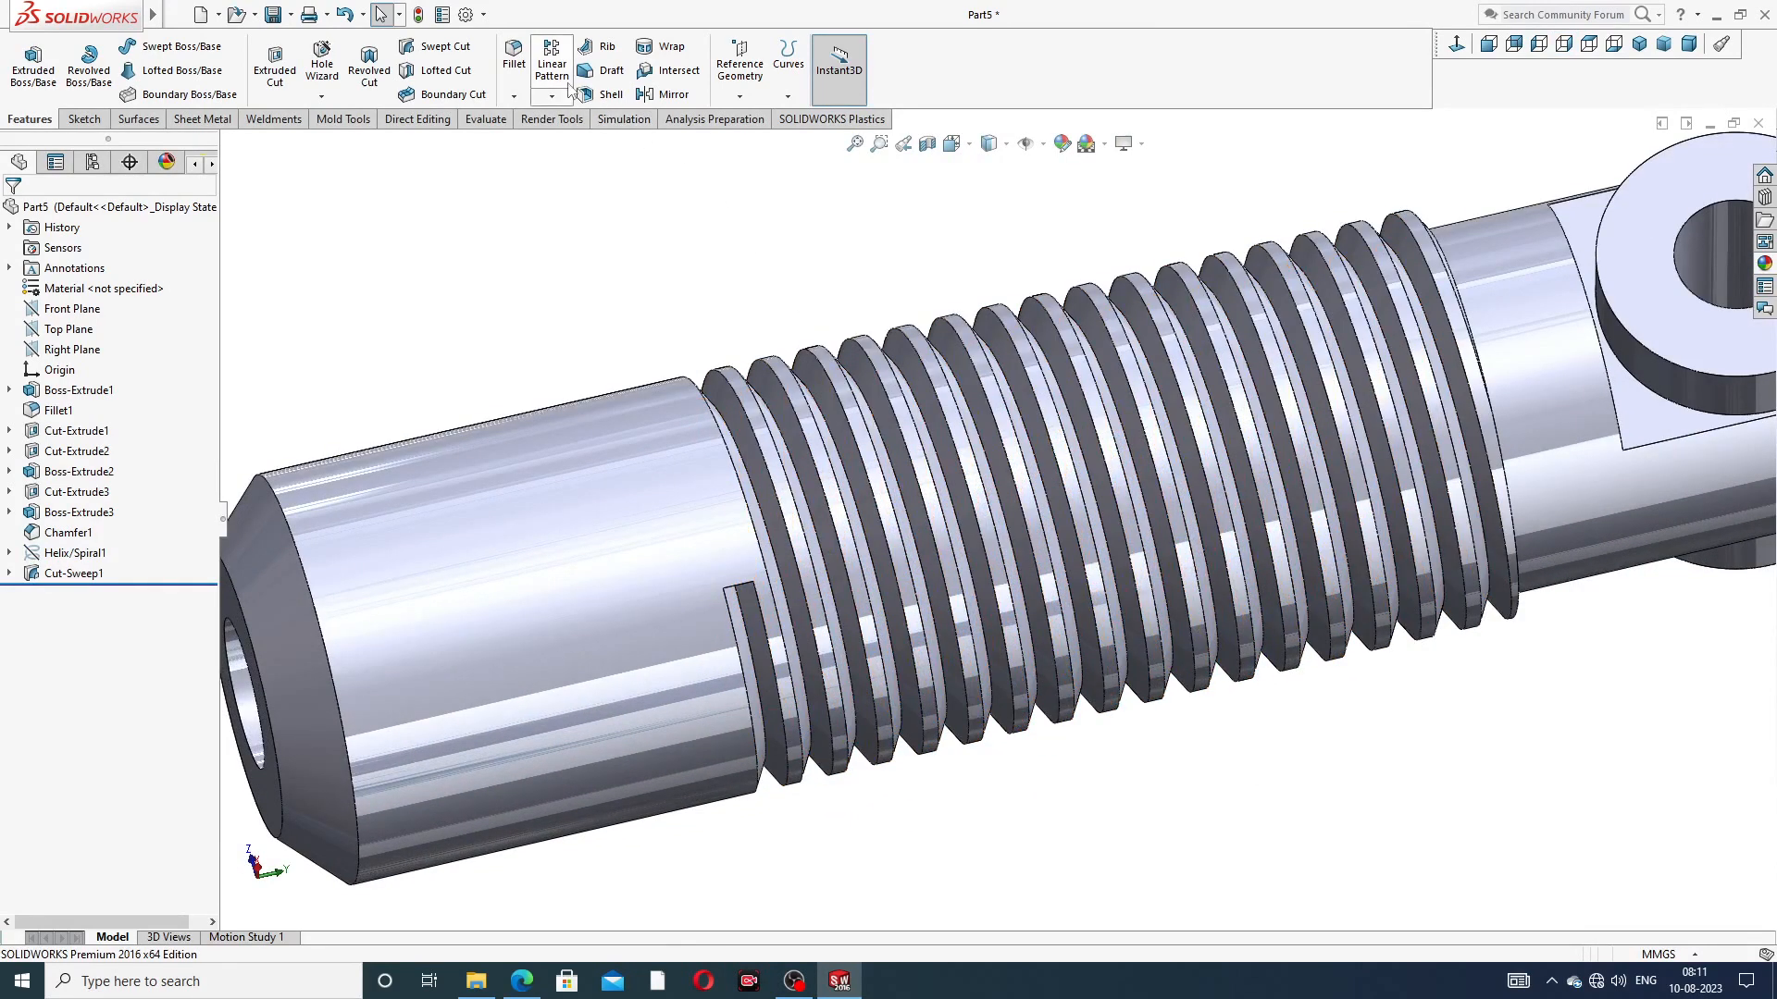
click(514, 83)
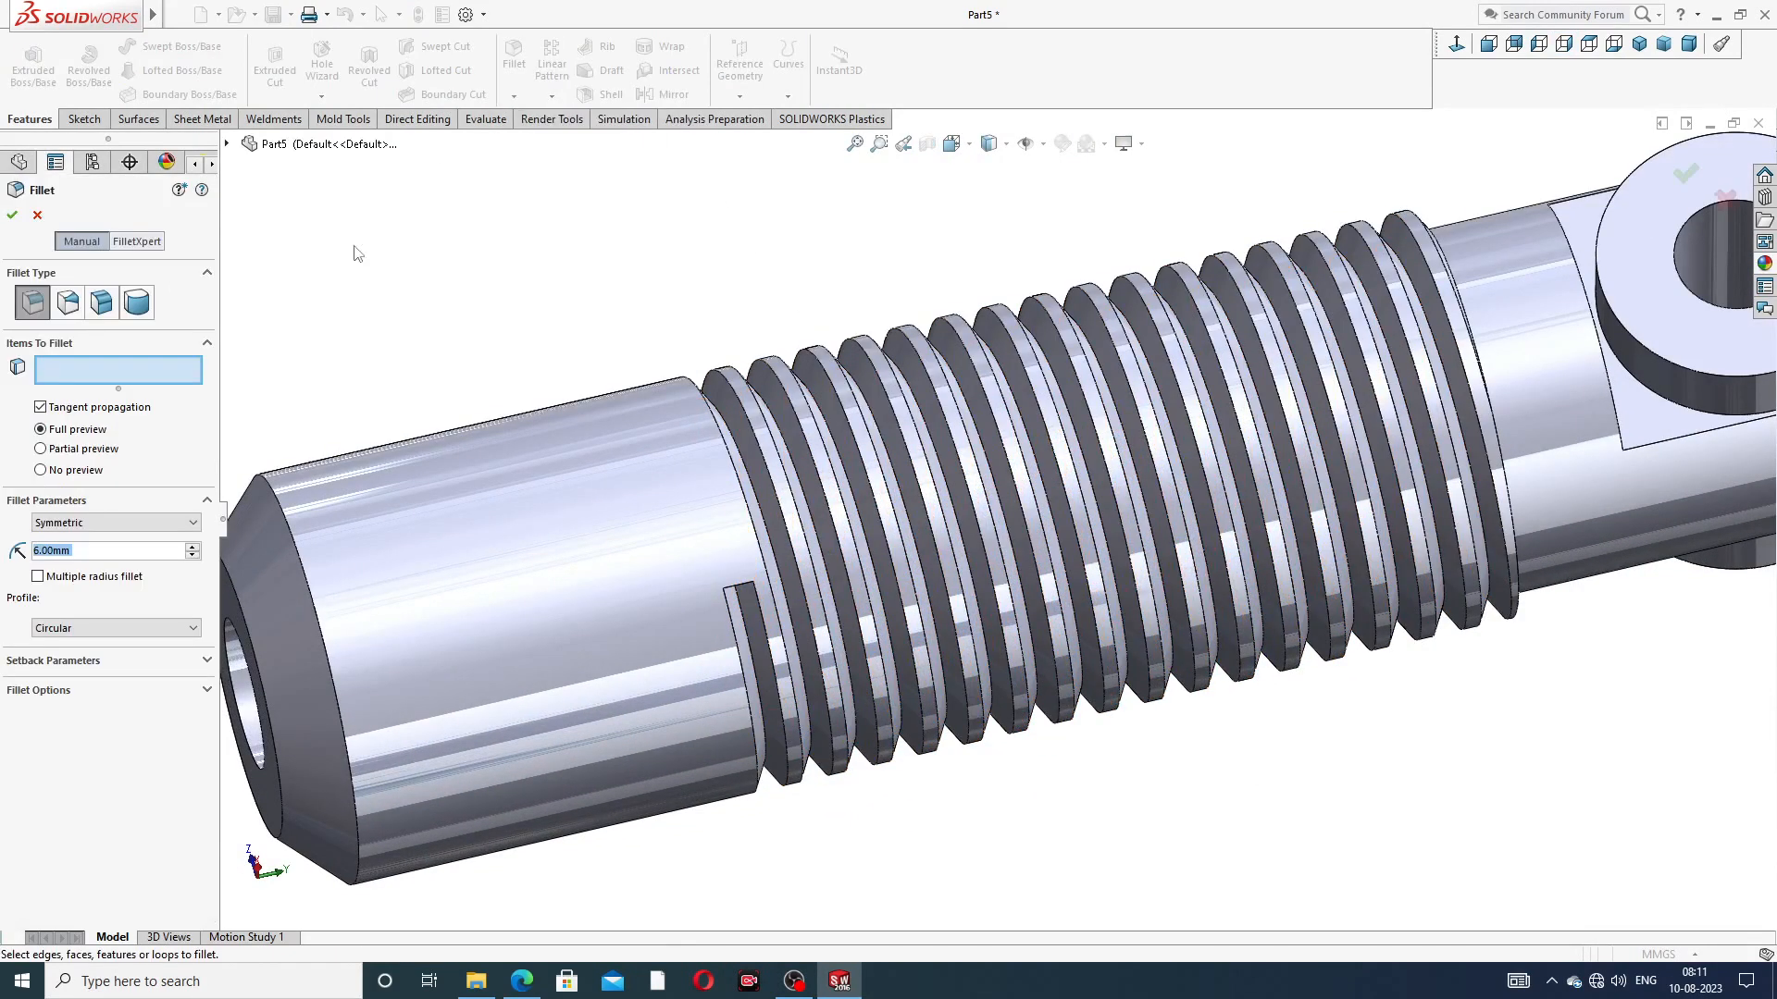
text(.)
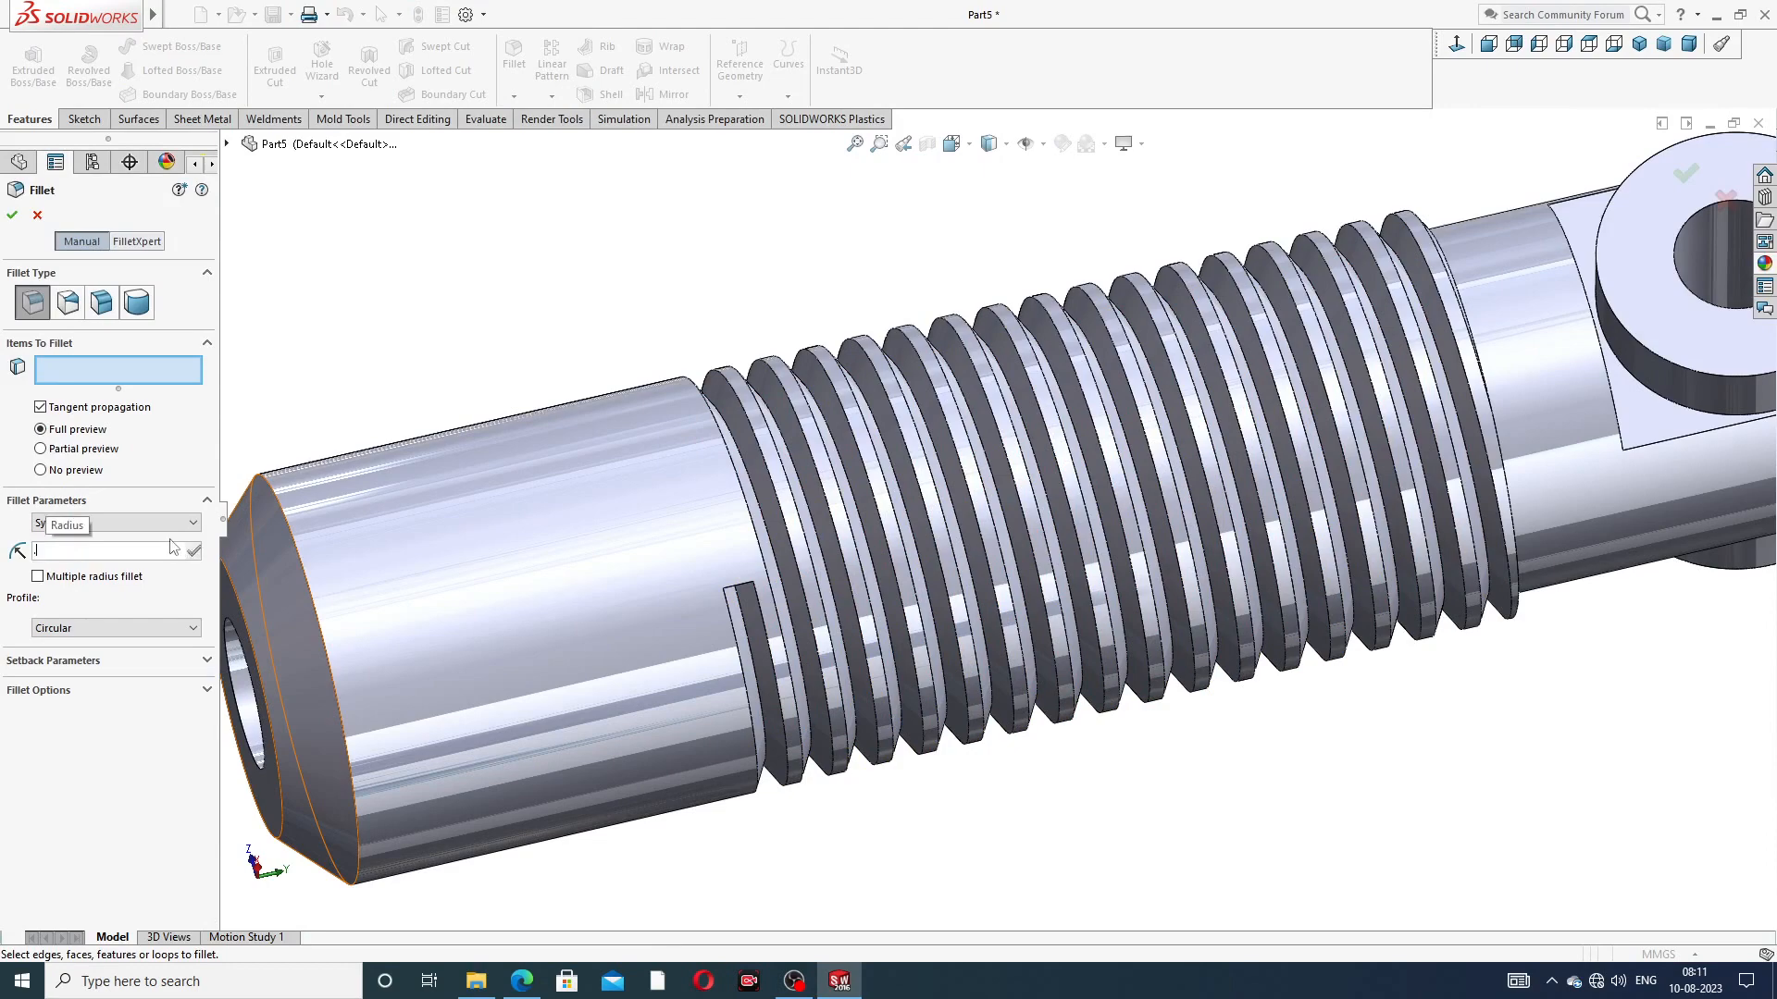
text(75mm)
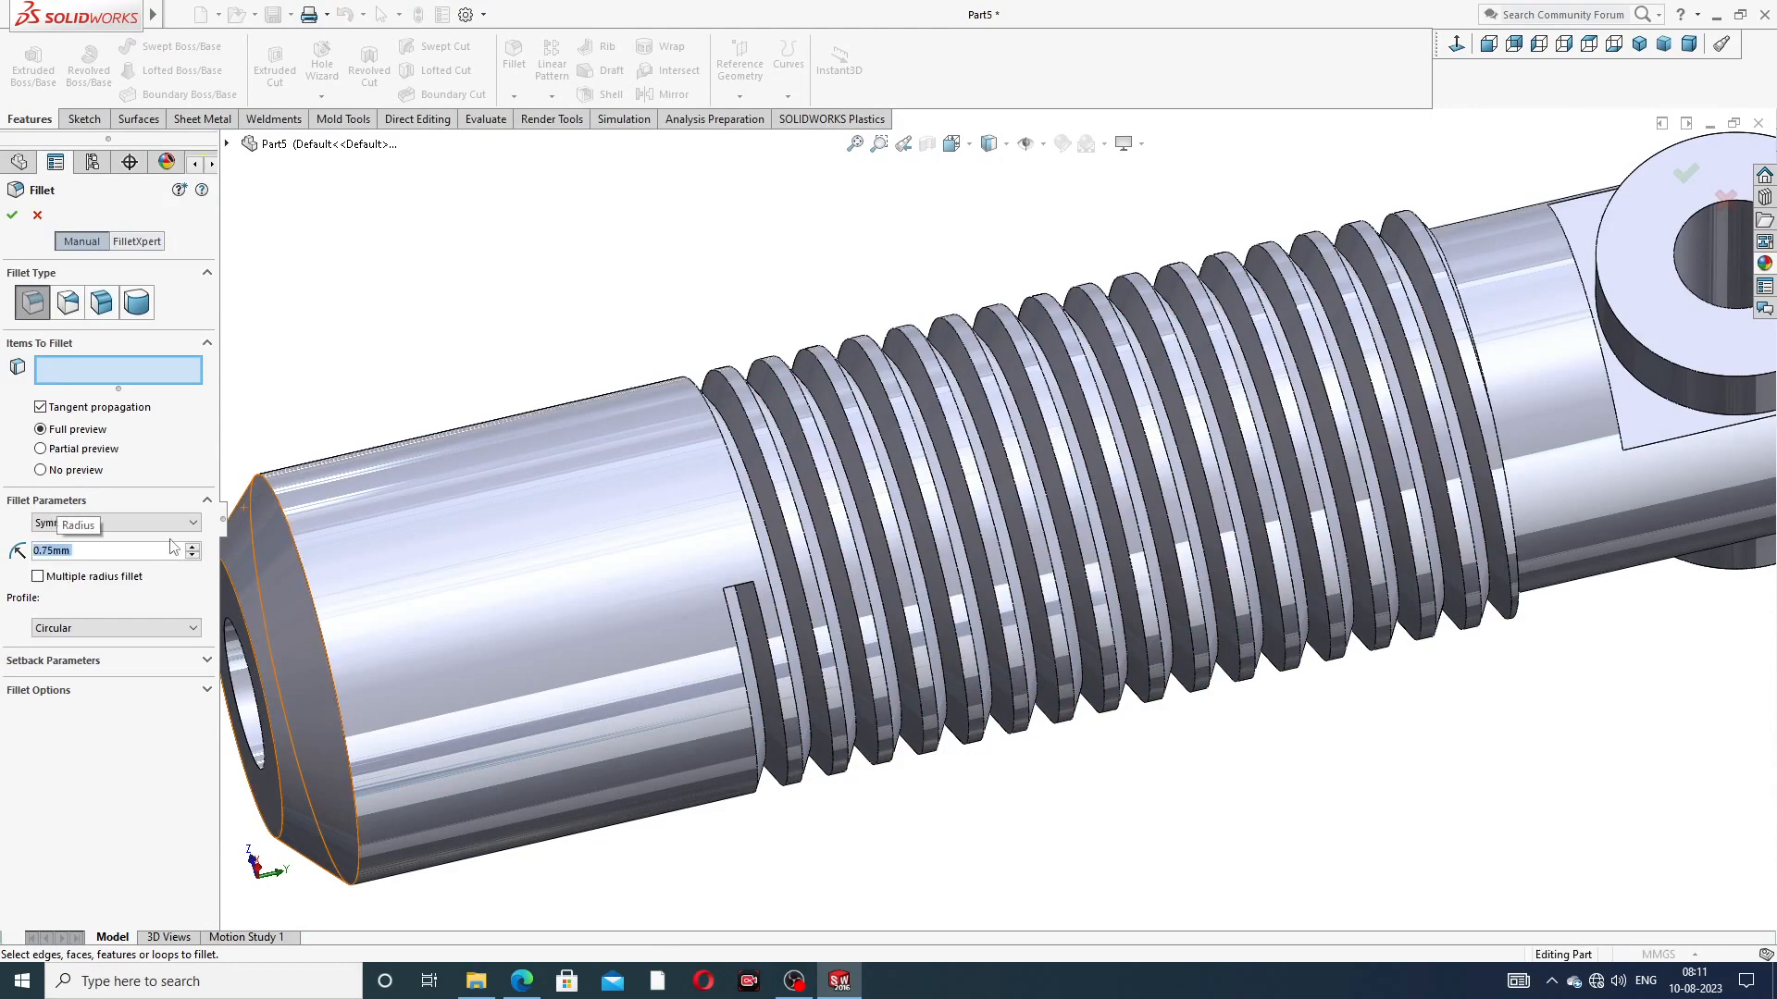
scroll(838, 443, down, 2)
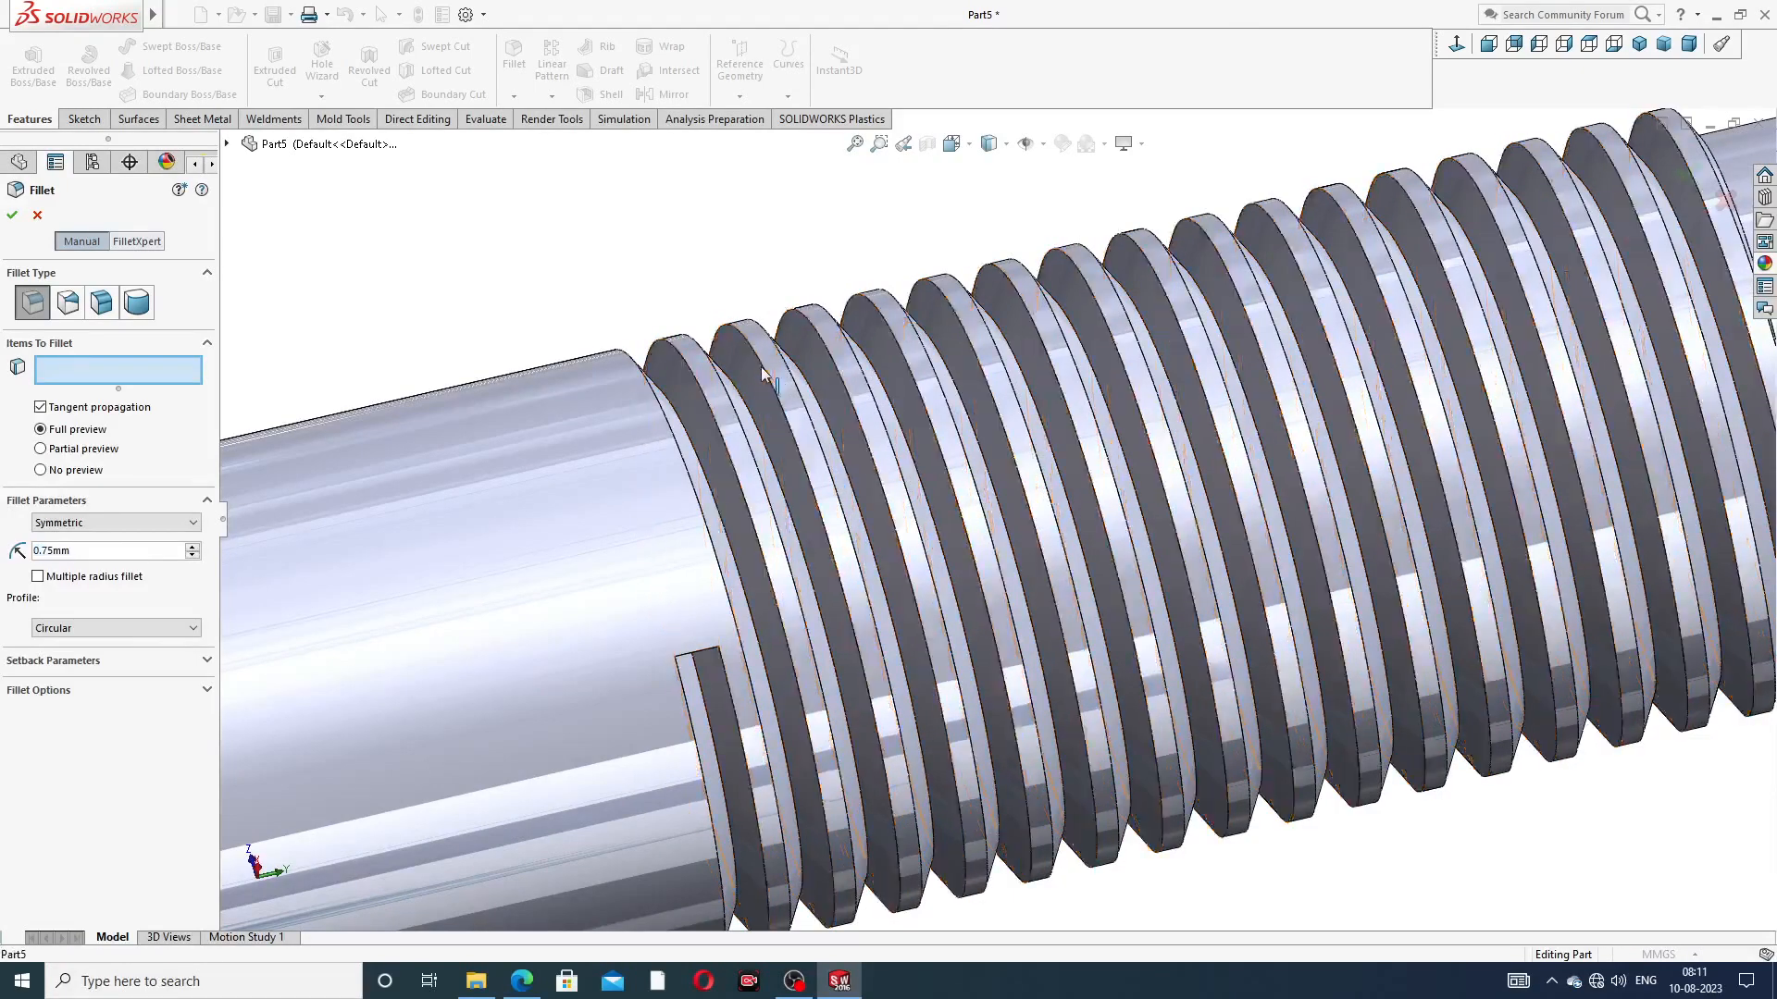
click(760, 370)
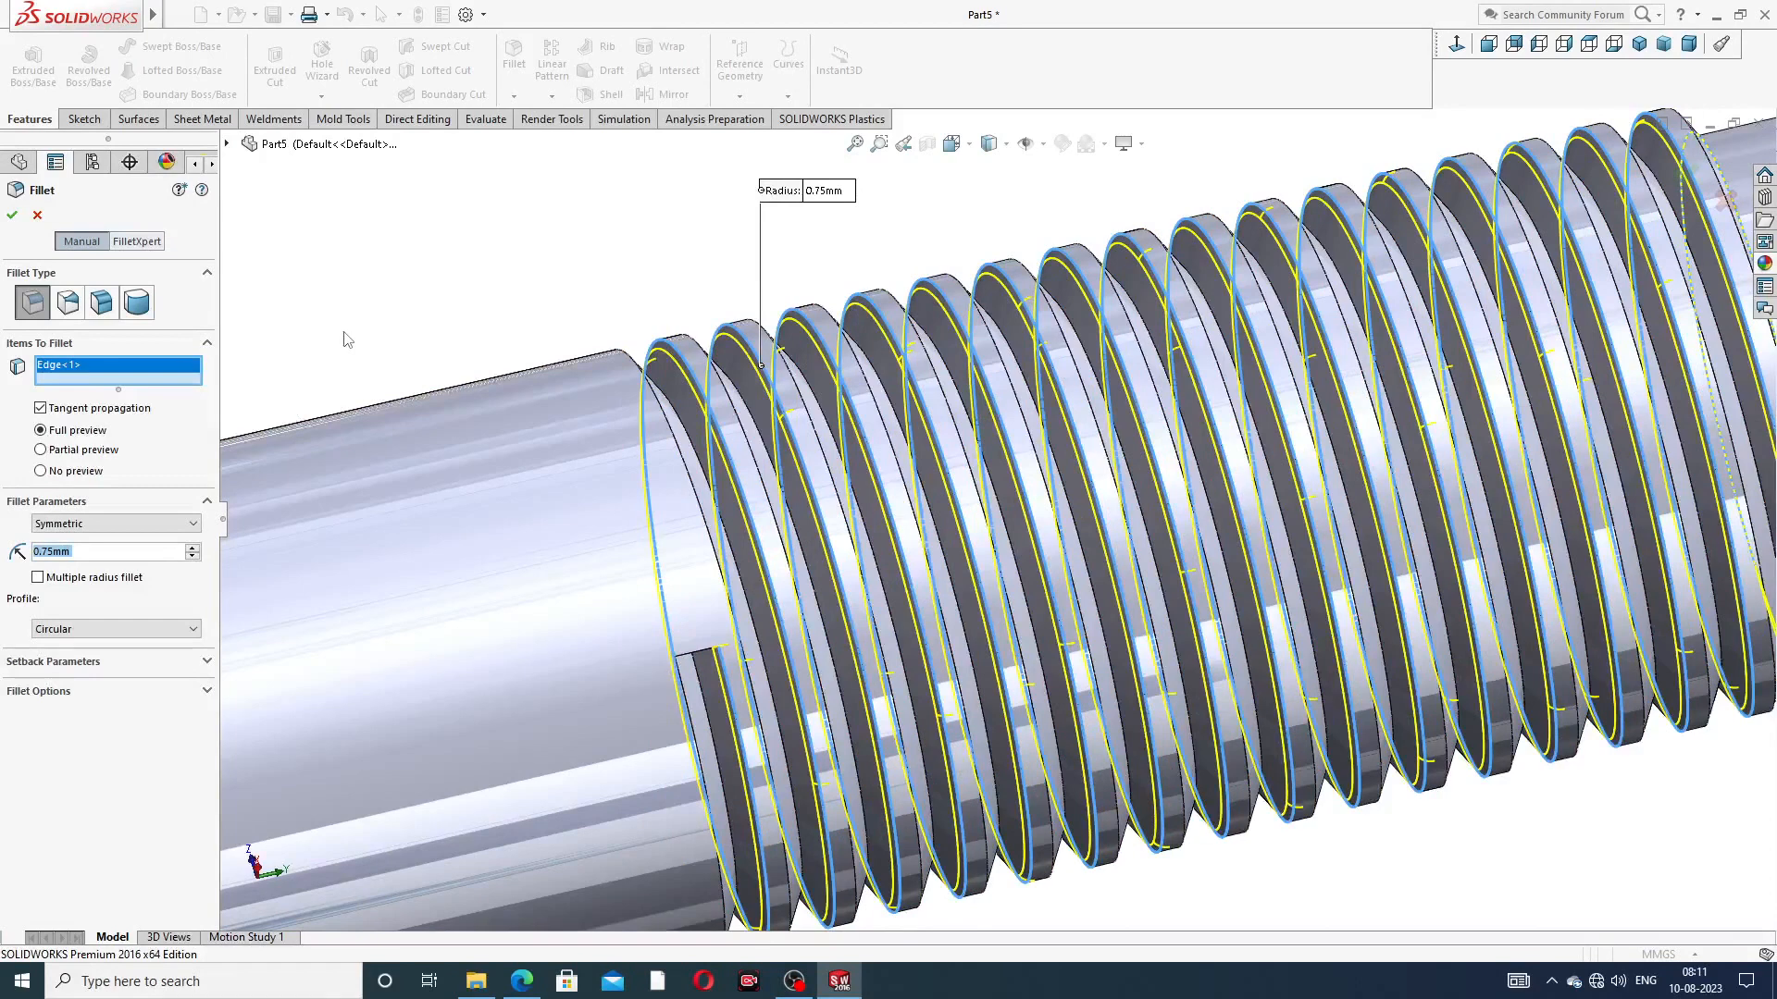
click(12, 217)
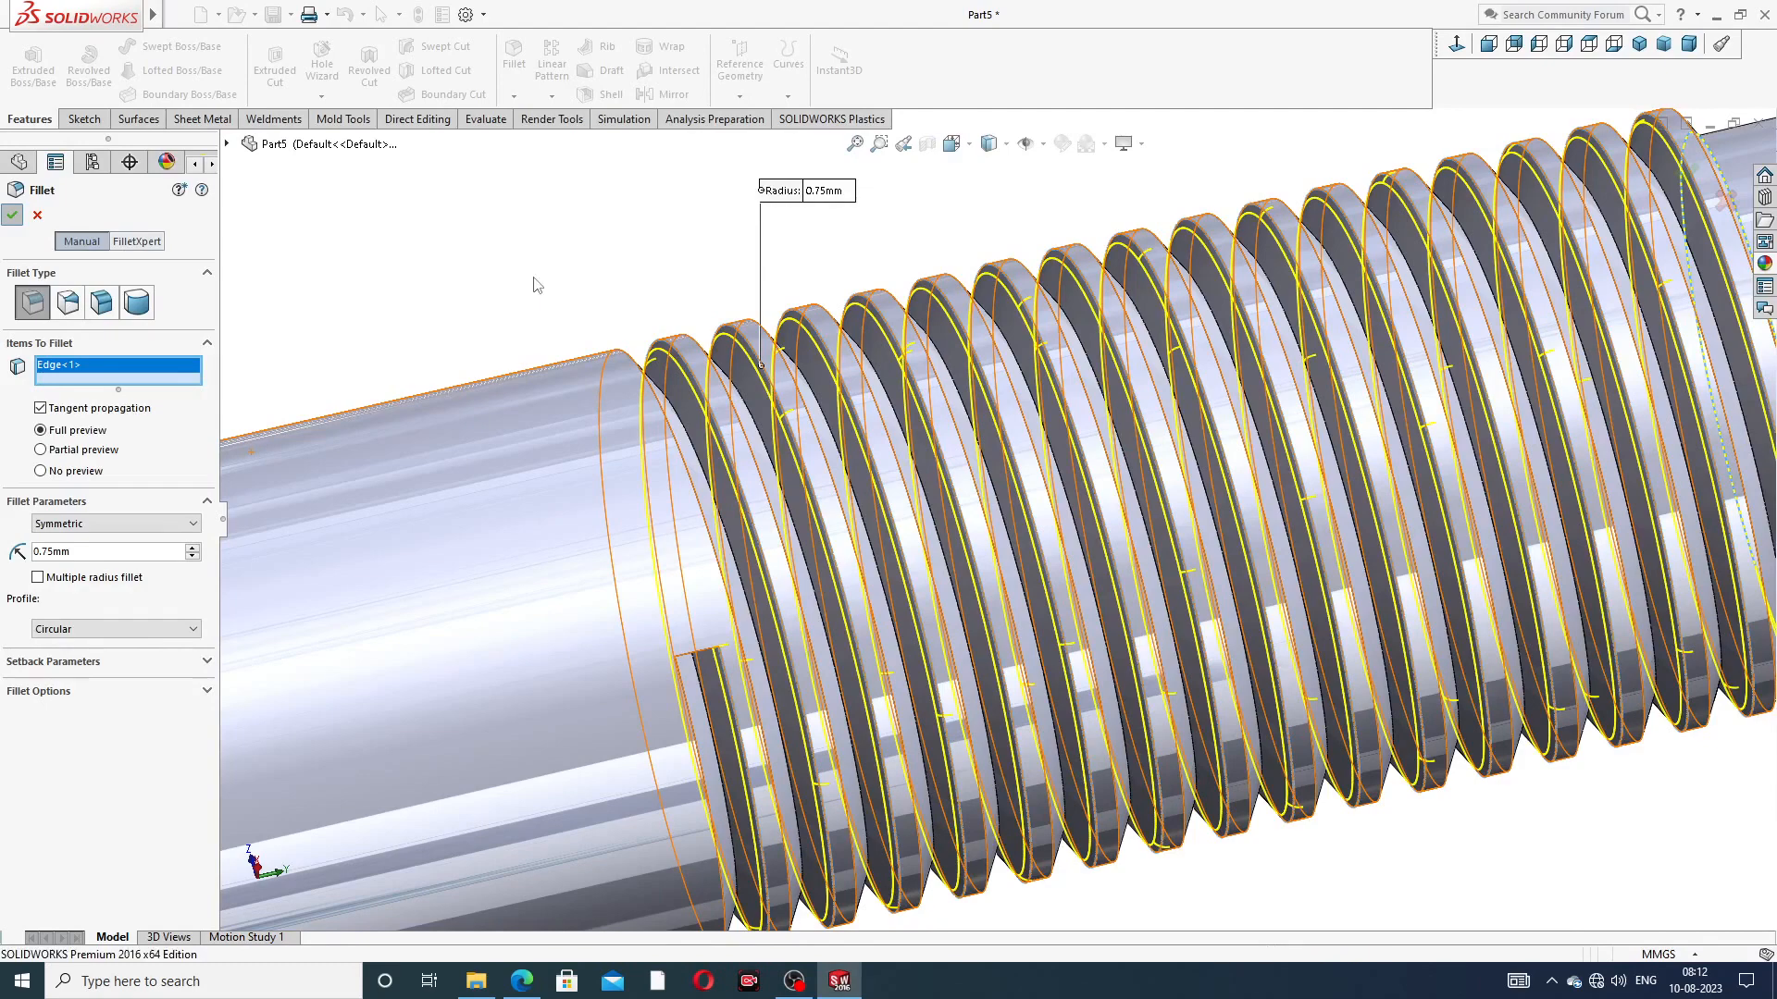
key(Return)
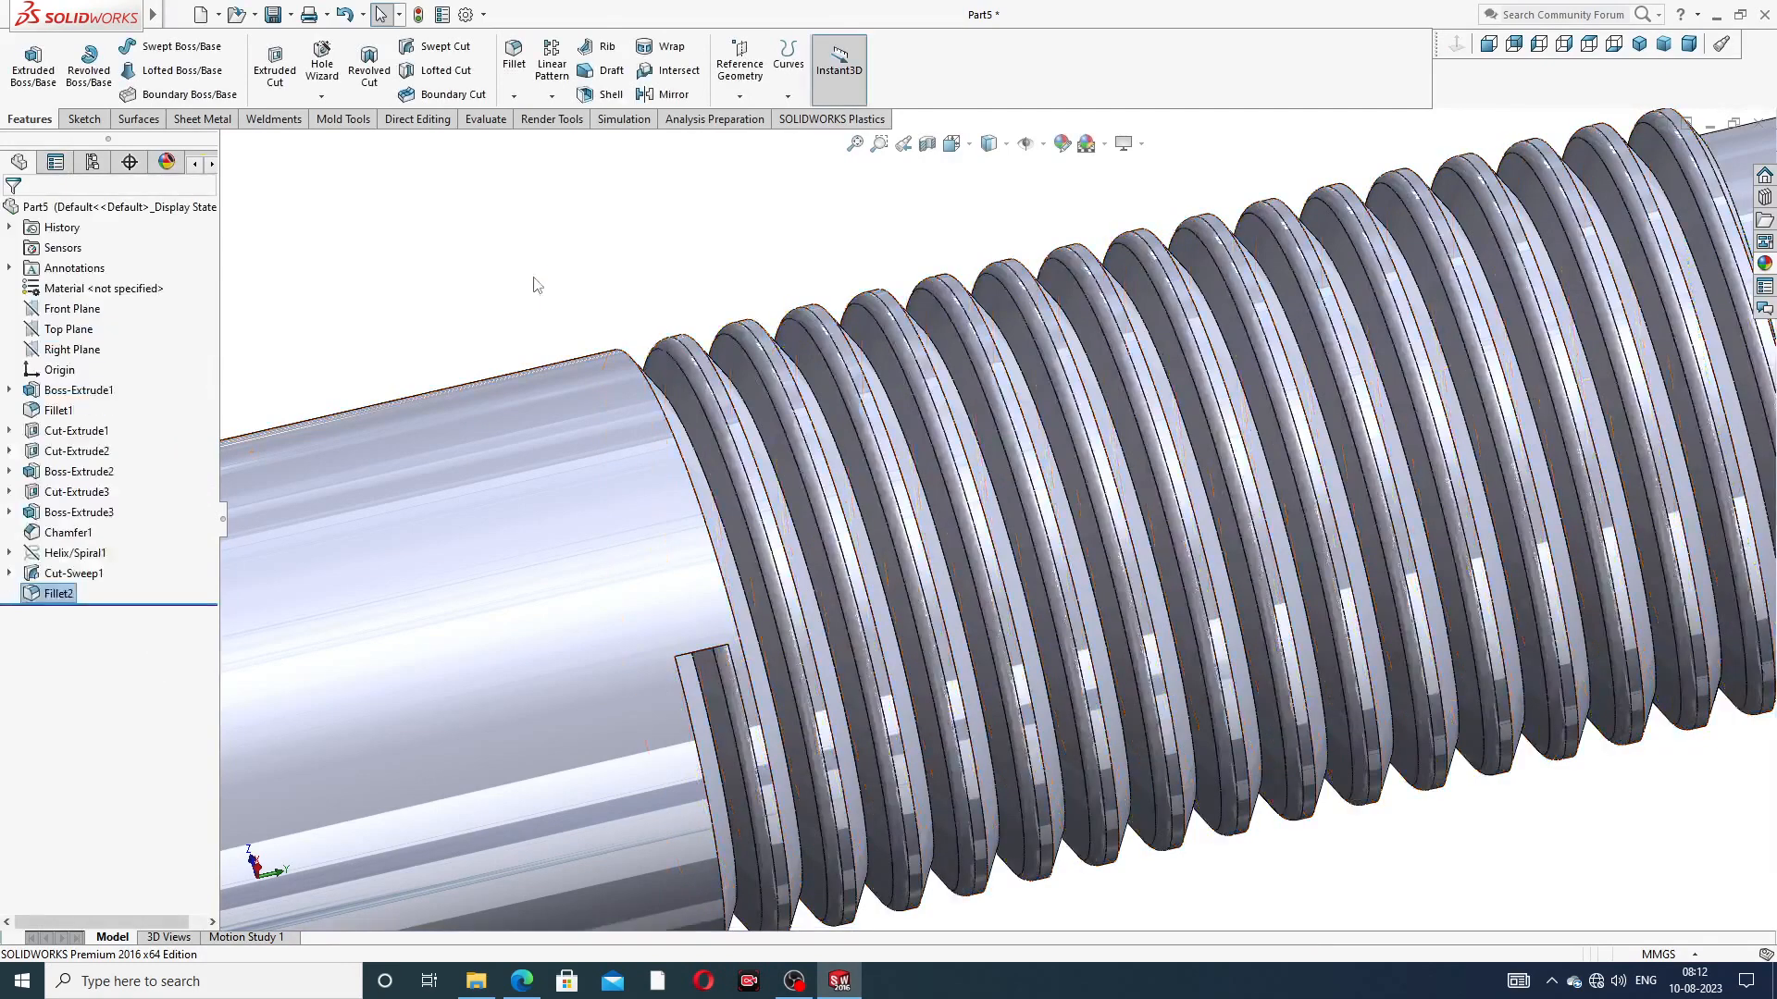
Inspect the threaded rod from another angle and switch to the Part-03 top rod PDF drawing in Edge
scroll(963, 194, up, 3)
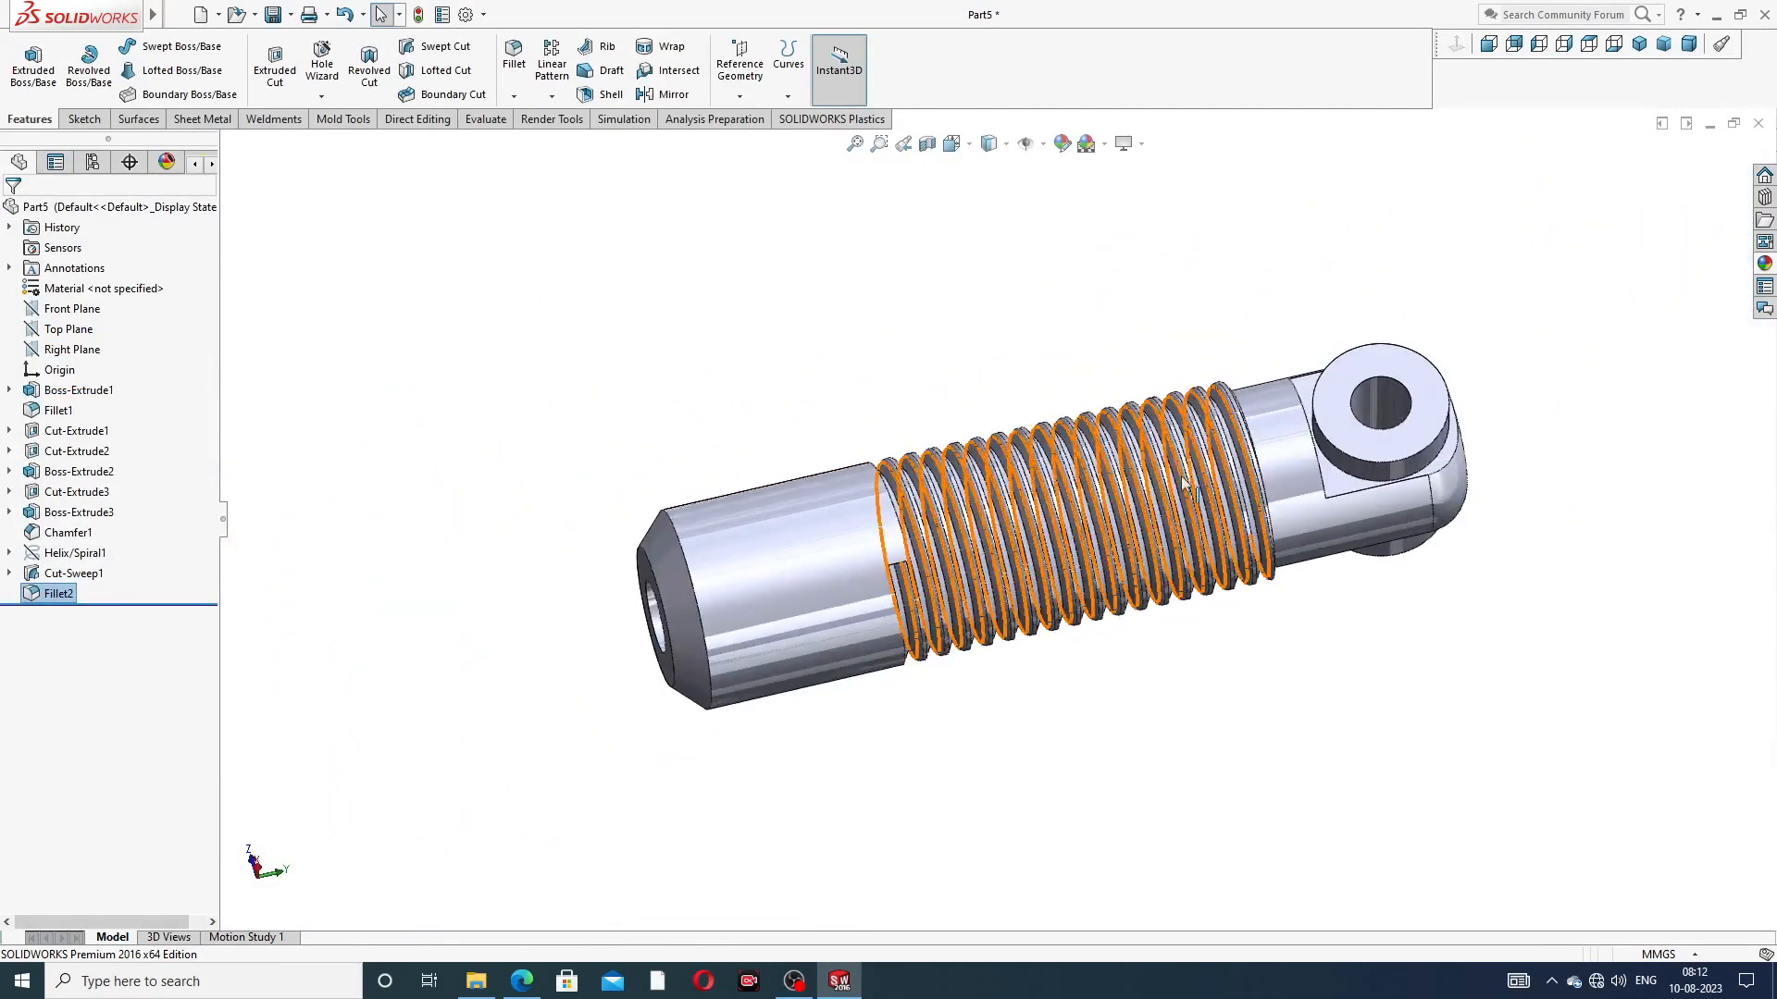
mouse_move(1133, 398)
middle_down()
mouse_move(1089, 293)
mouse_move(948, 543)
mouse_move(1185, 500)
mouse_move(1495, 404)
mouse_move(1504, 343)
mouse_move(1329, 342)
mouse_move(1342, 268)
middle_up()
scroll(944, 544, down, 3)
scroll(1580, 353, up, 3)
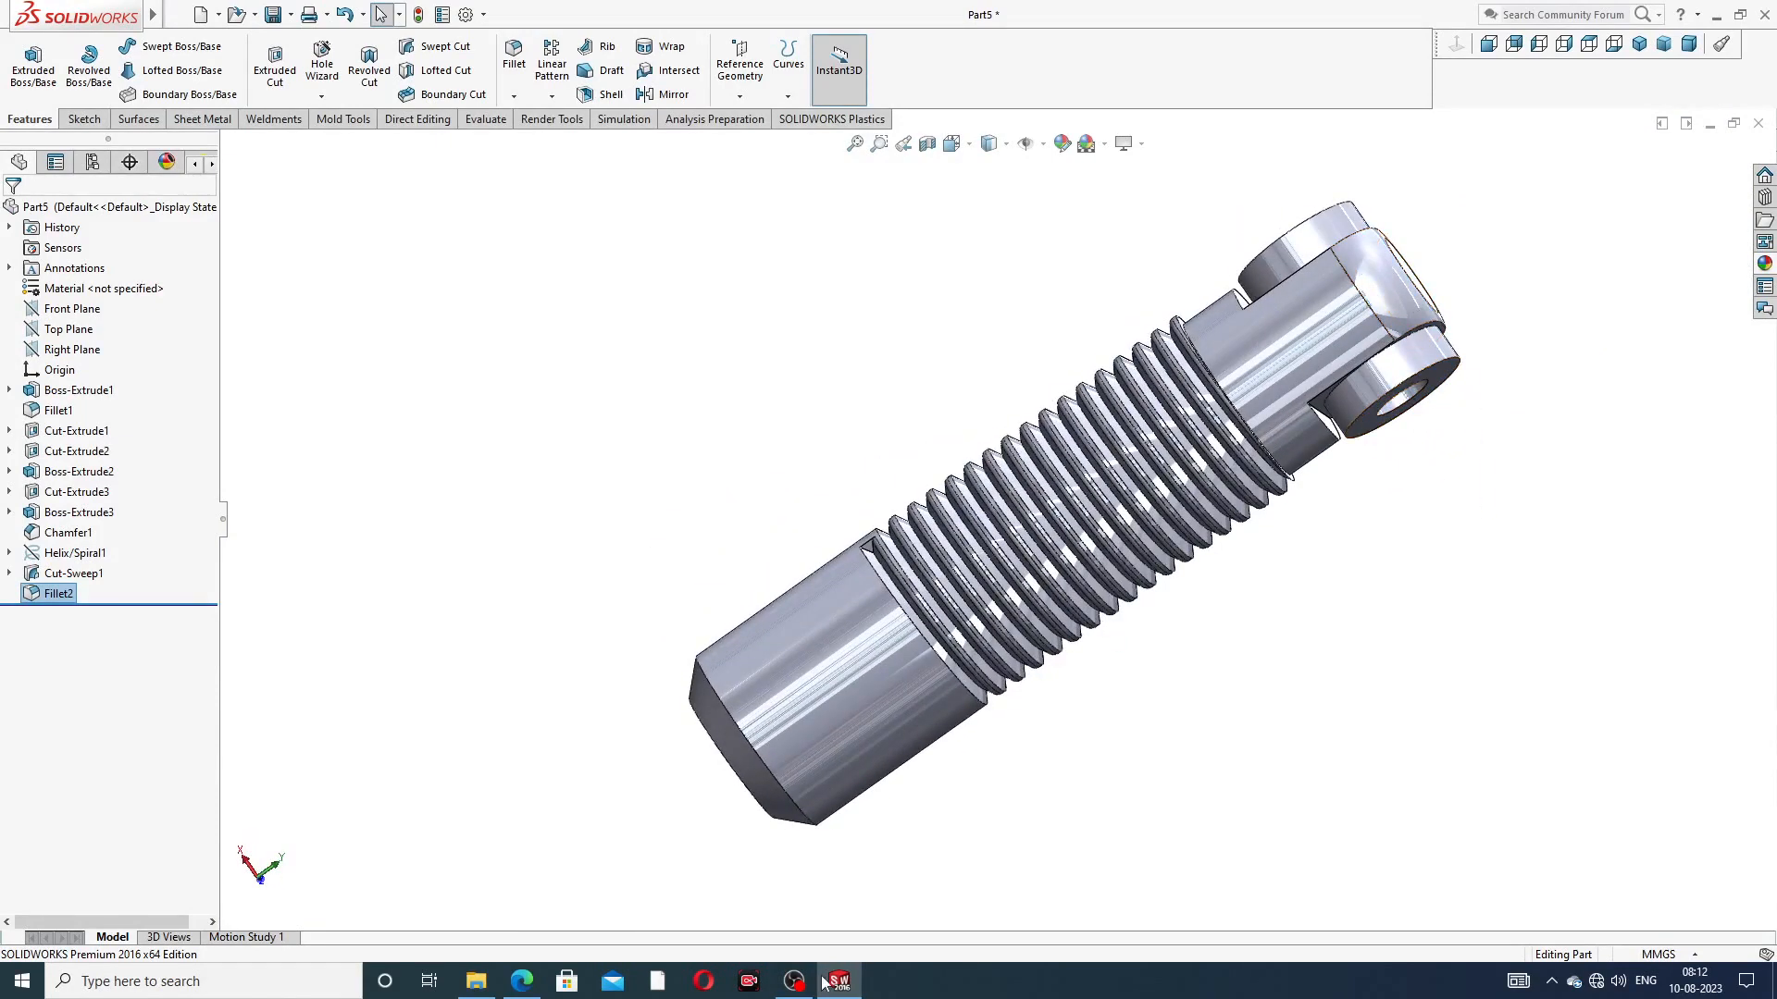
click(521, 981)
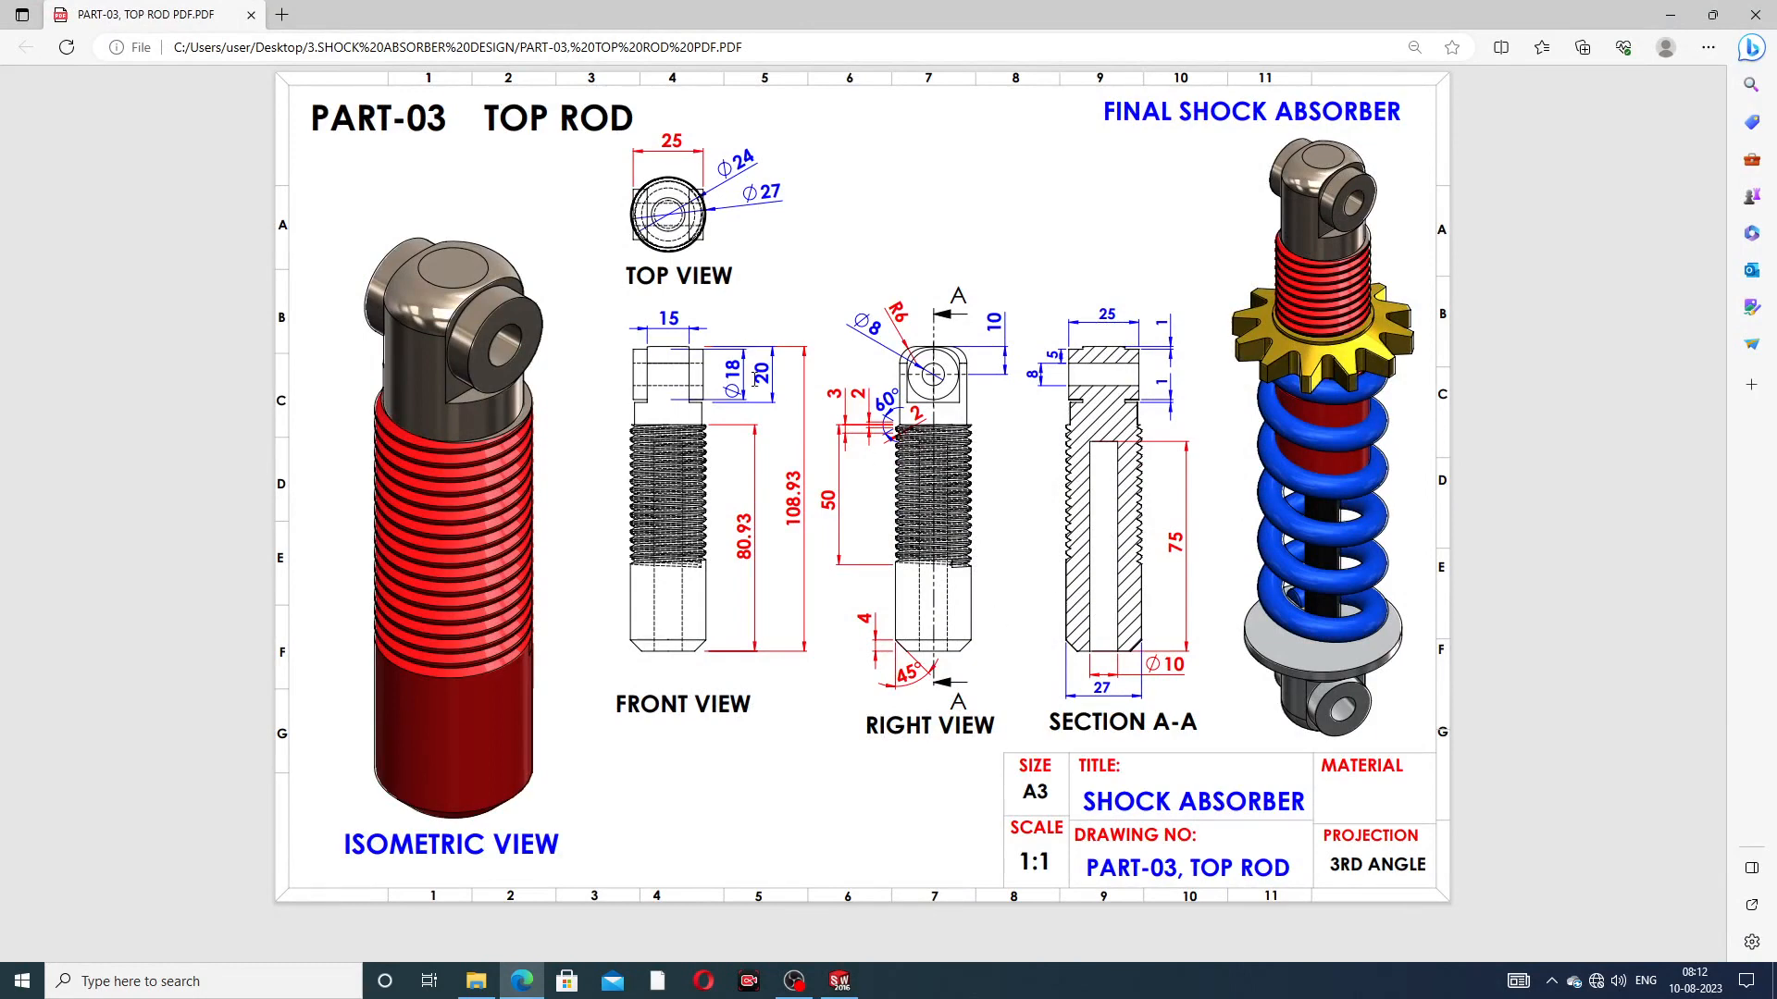
Back in SOLIDWORKS, apply the candy apple red painted appearance to the swept thread cut, lower cylinder, chamfer and bottom end face
click(521, 981)
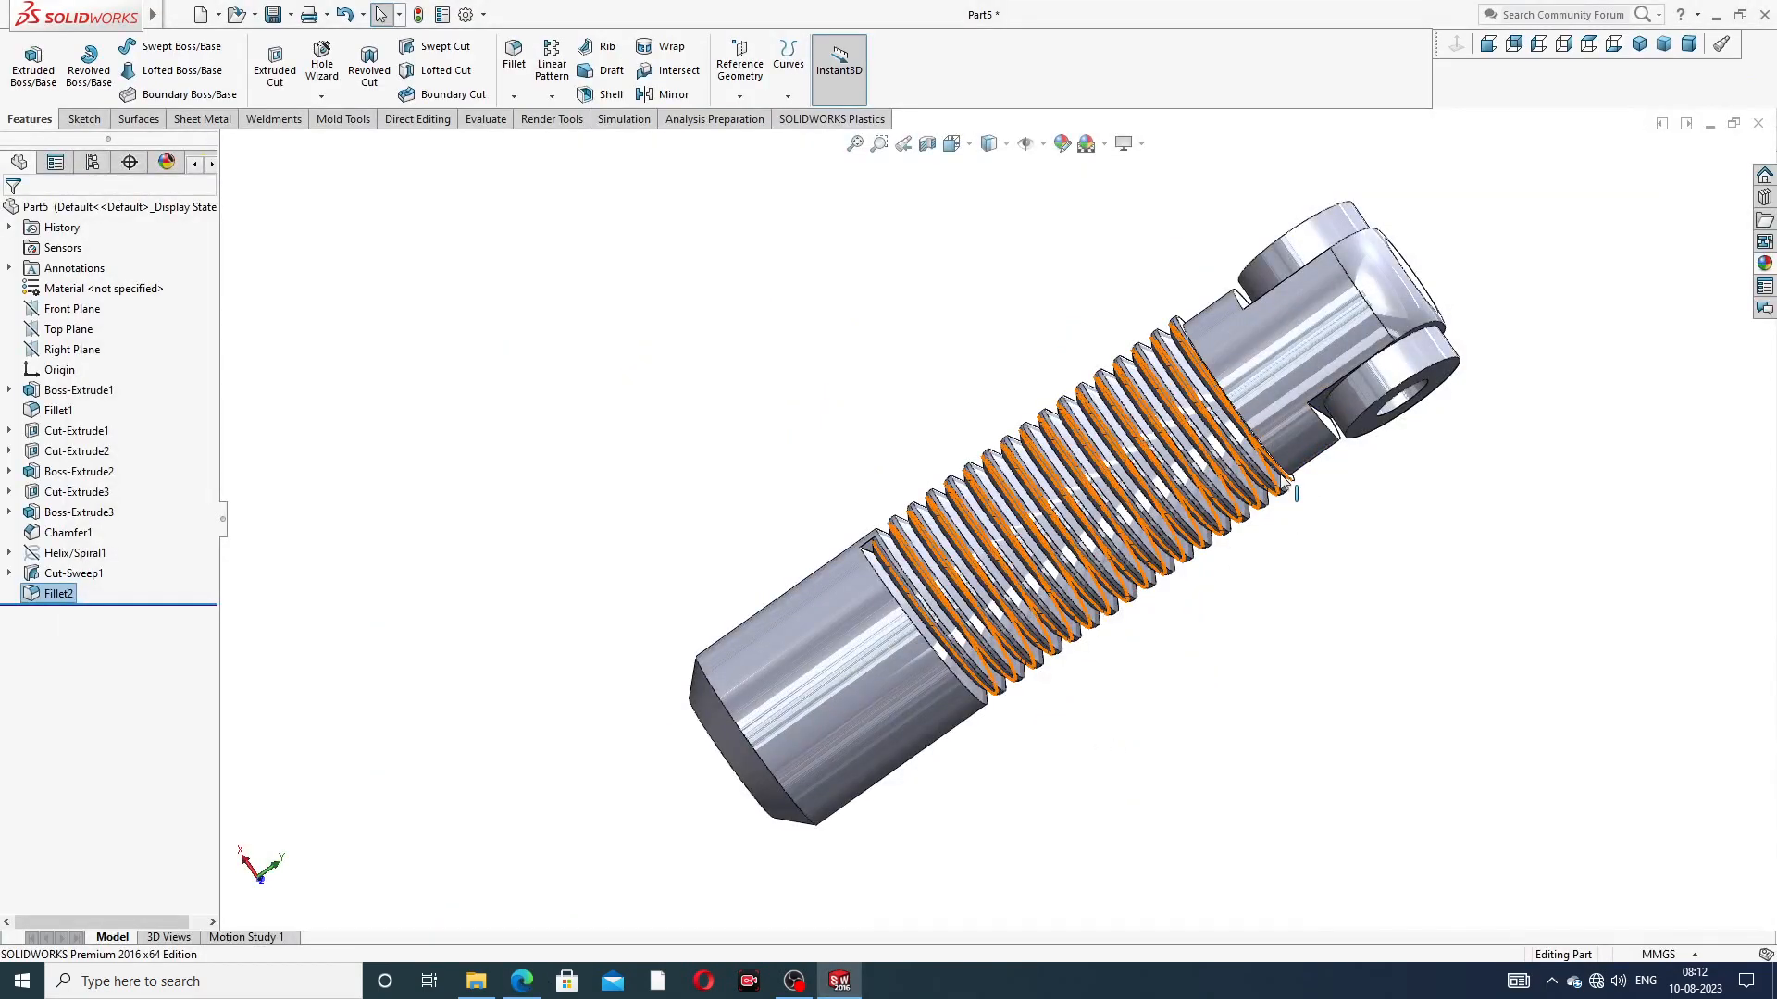
click(91, 575)
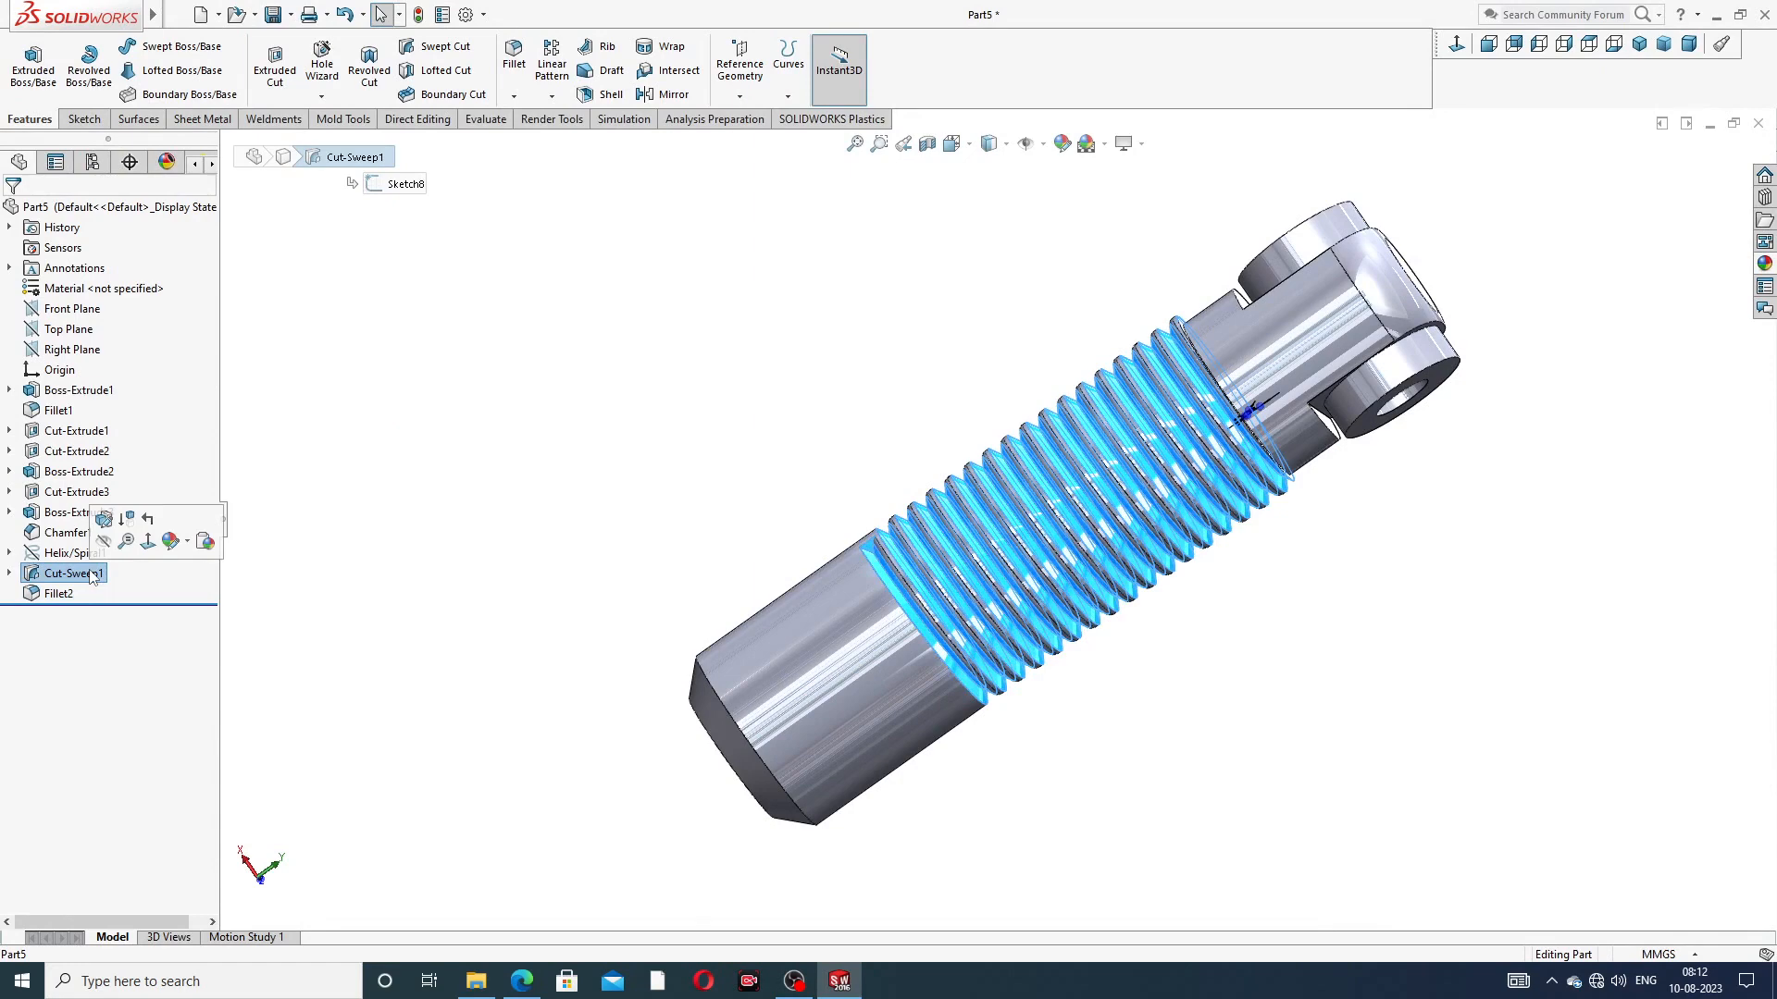
ctrl+click(777, 652)
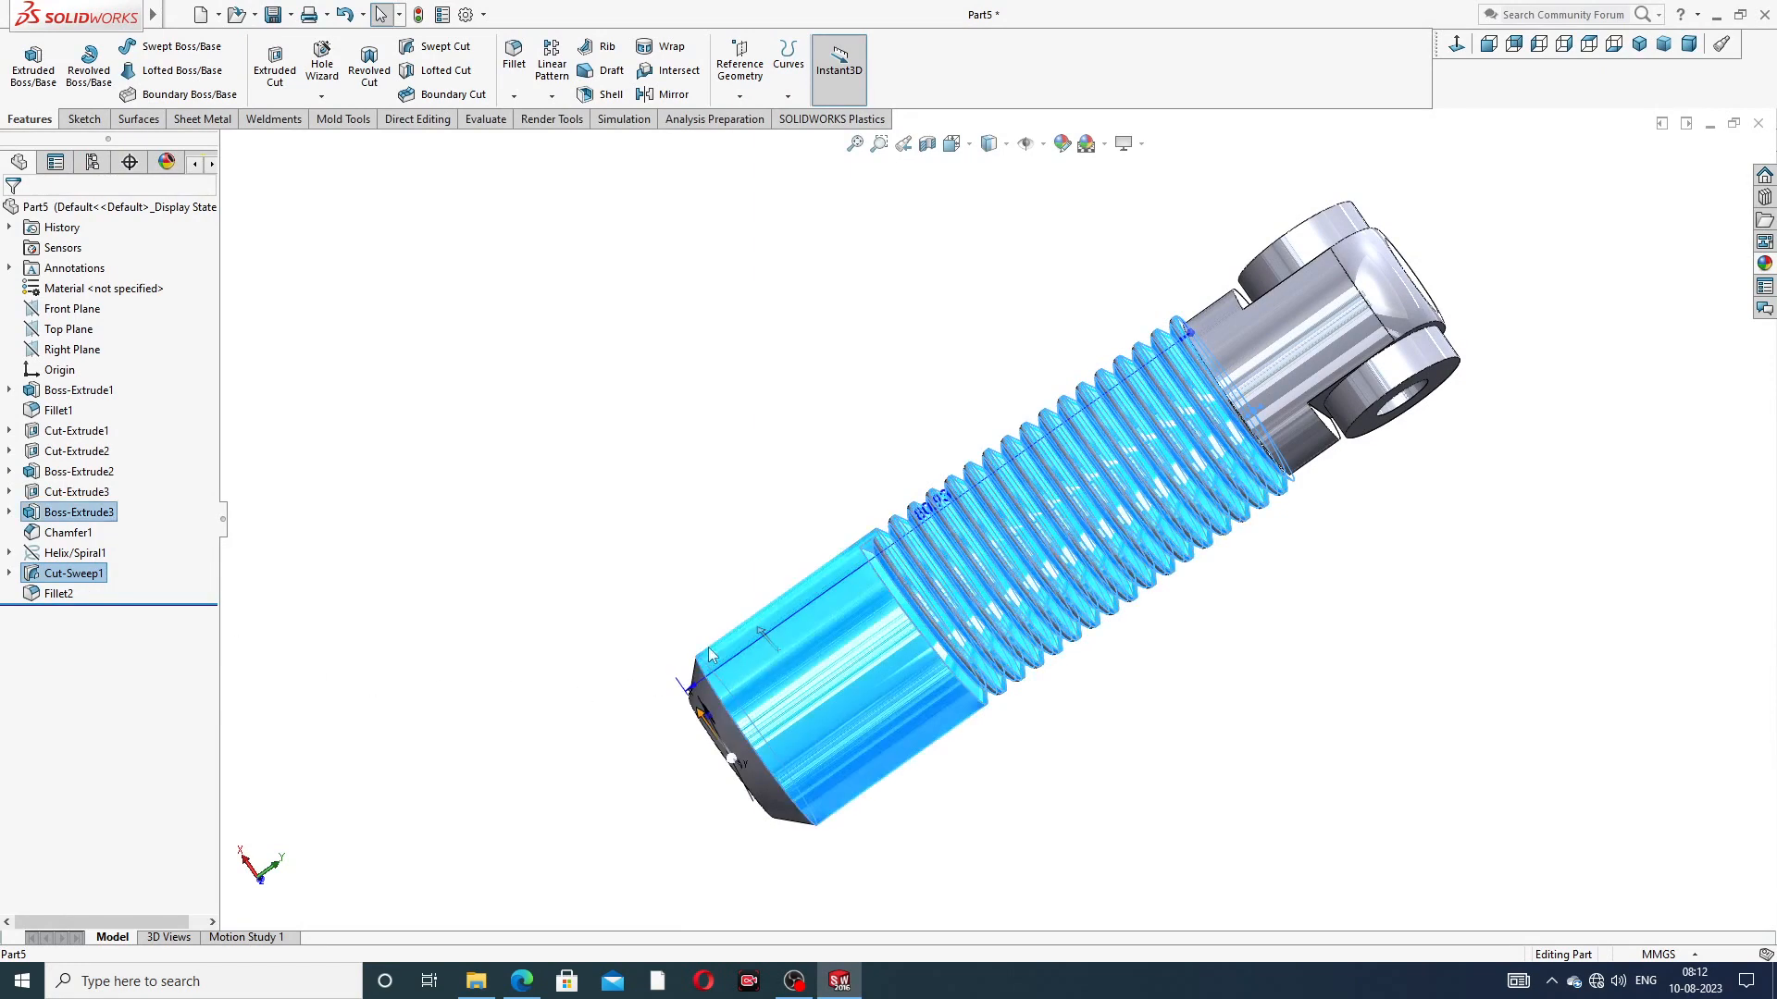
middle_drag(709, 655, 950, 459)
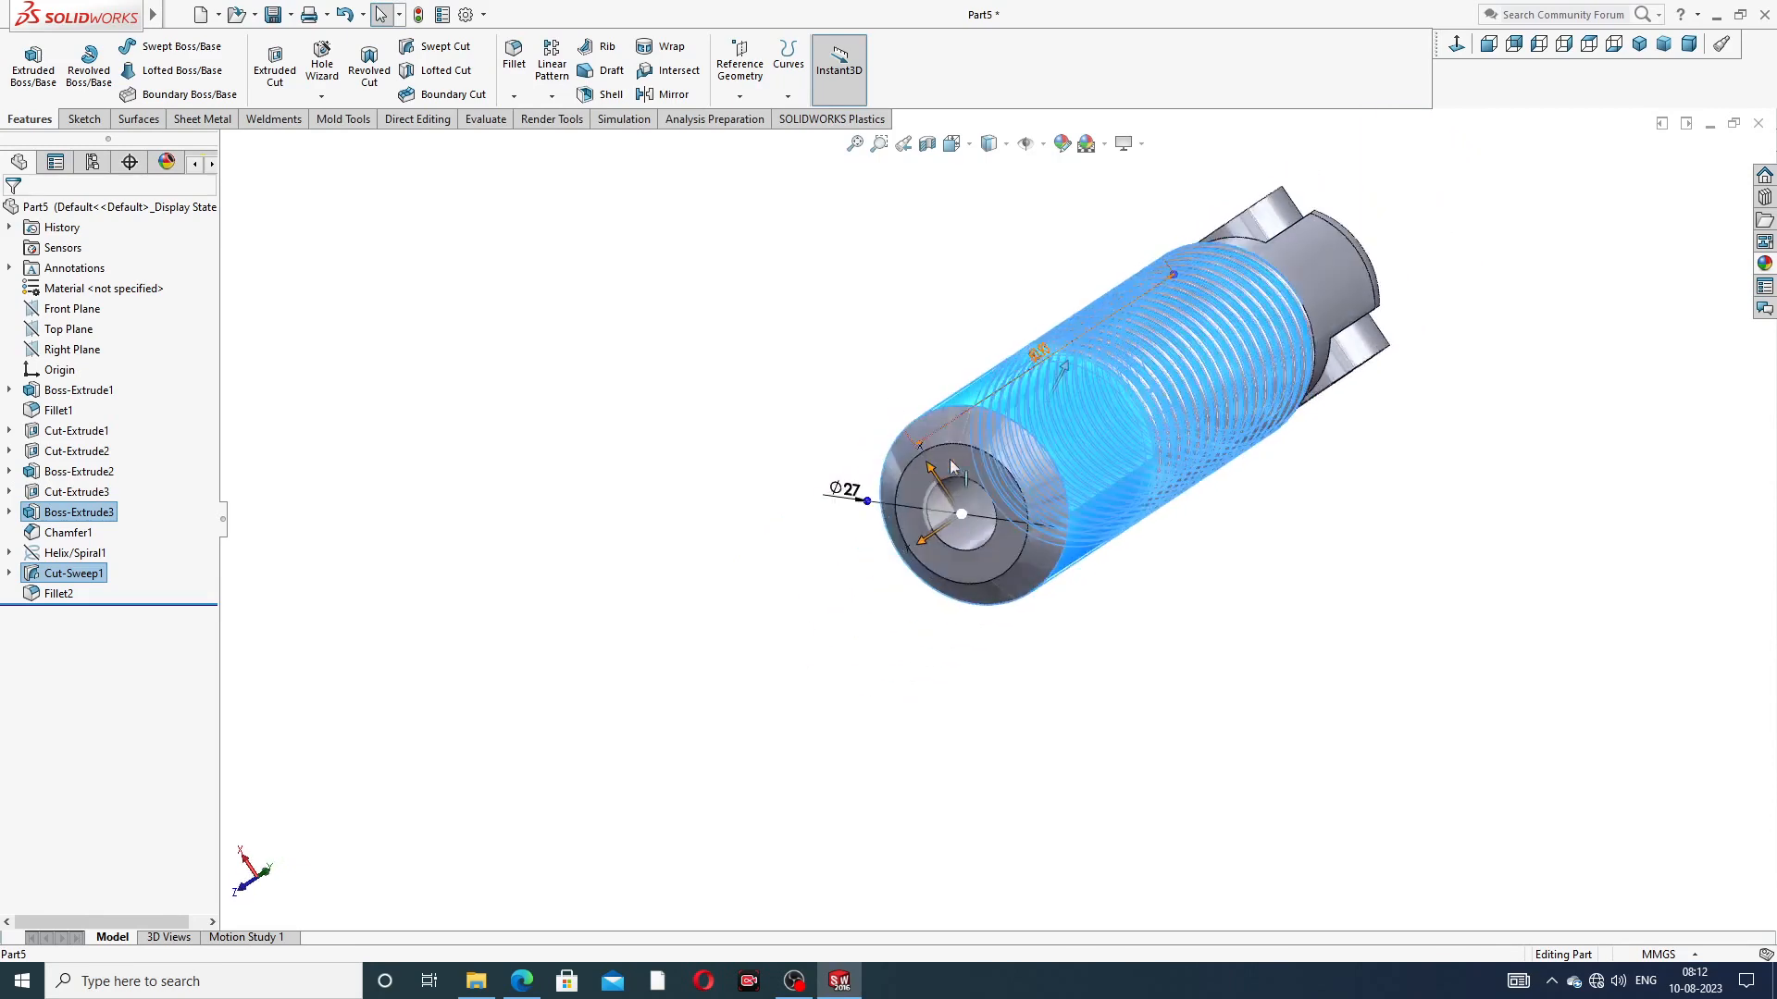
ctrl+click(992, 438)
ctrl+click(968, 462)
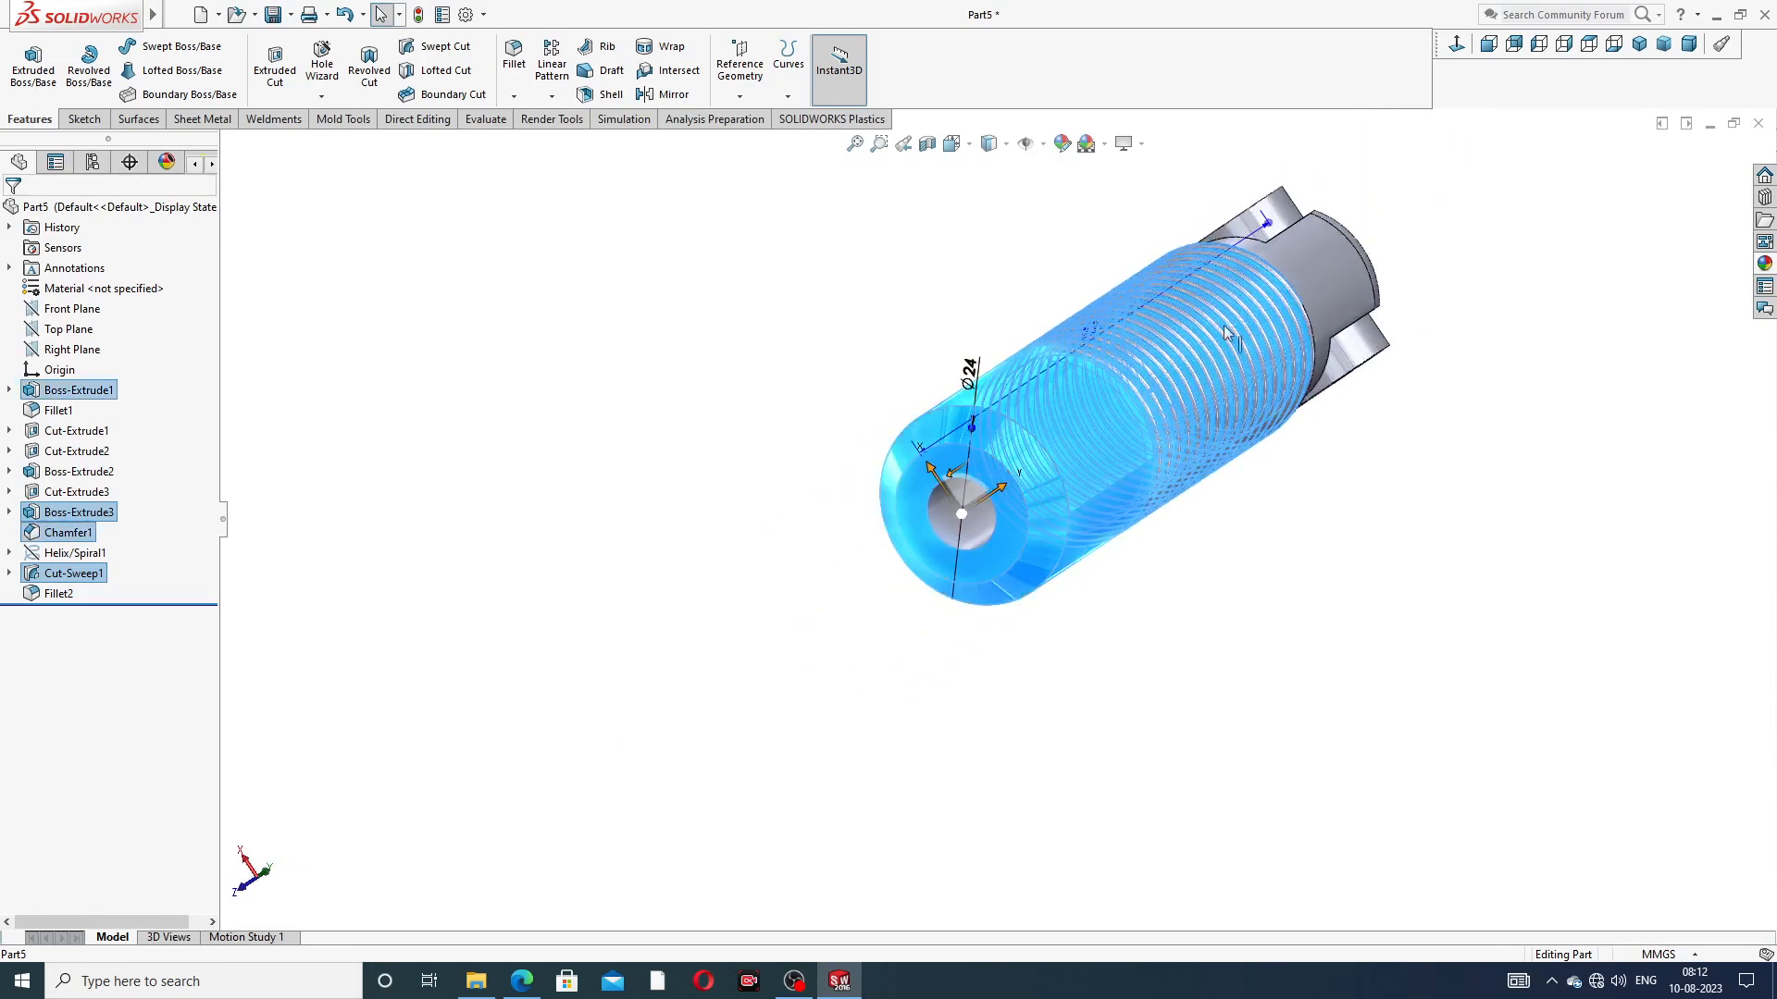
ctrl+middle_drag(1347, 291, 1221, 365)
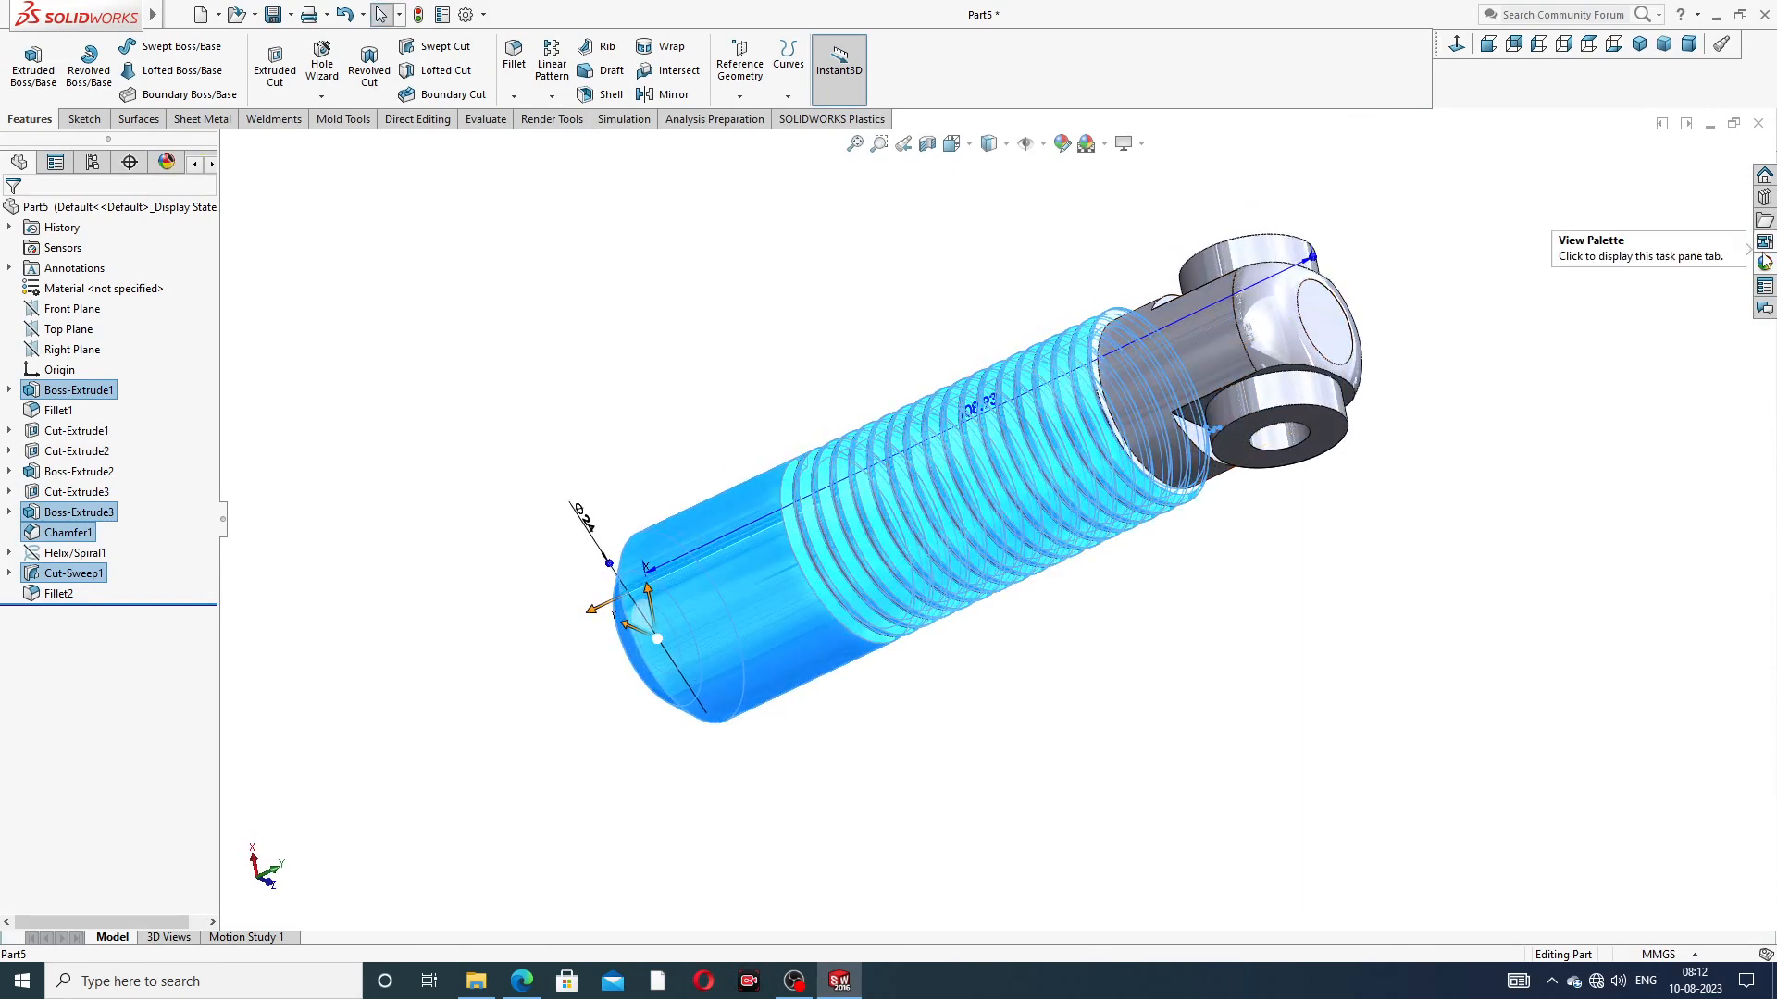
click(1765, 263)
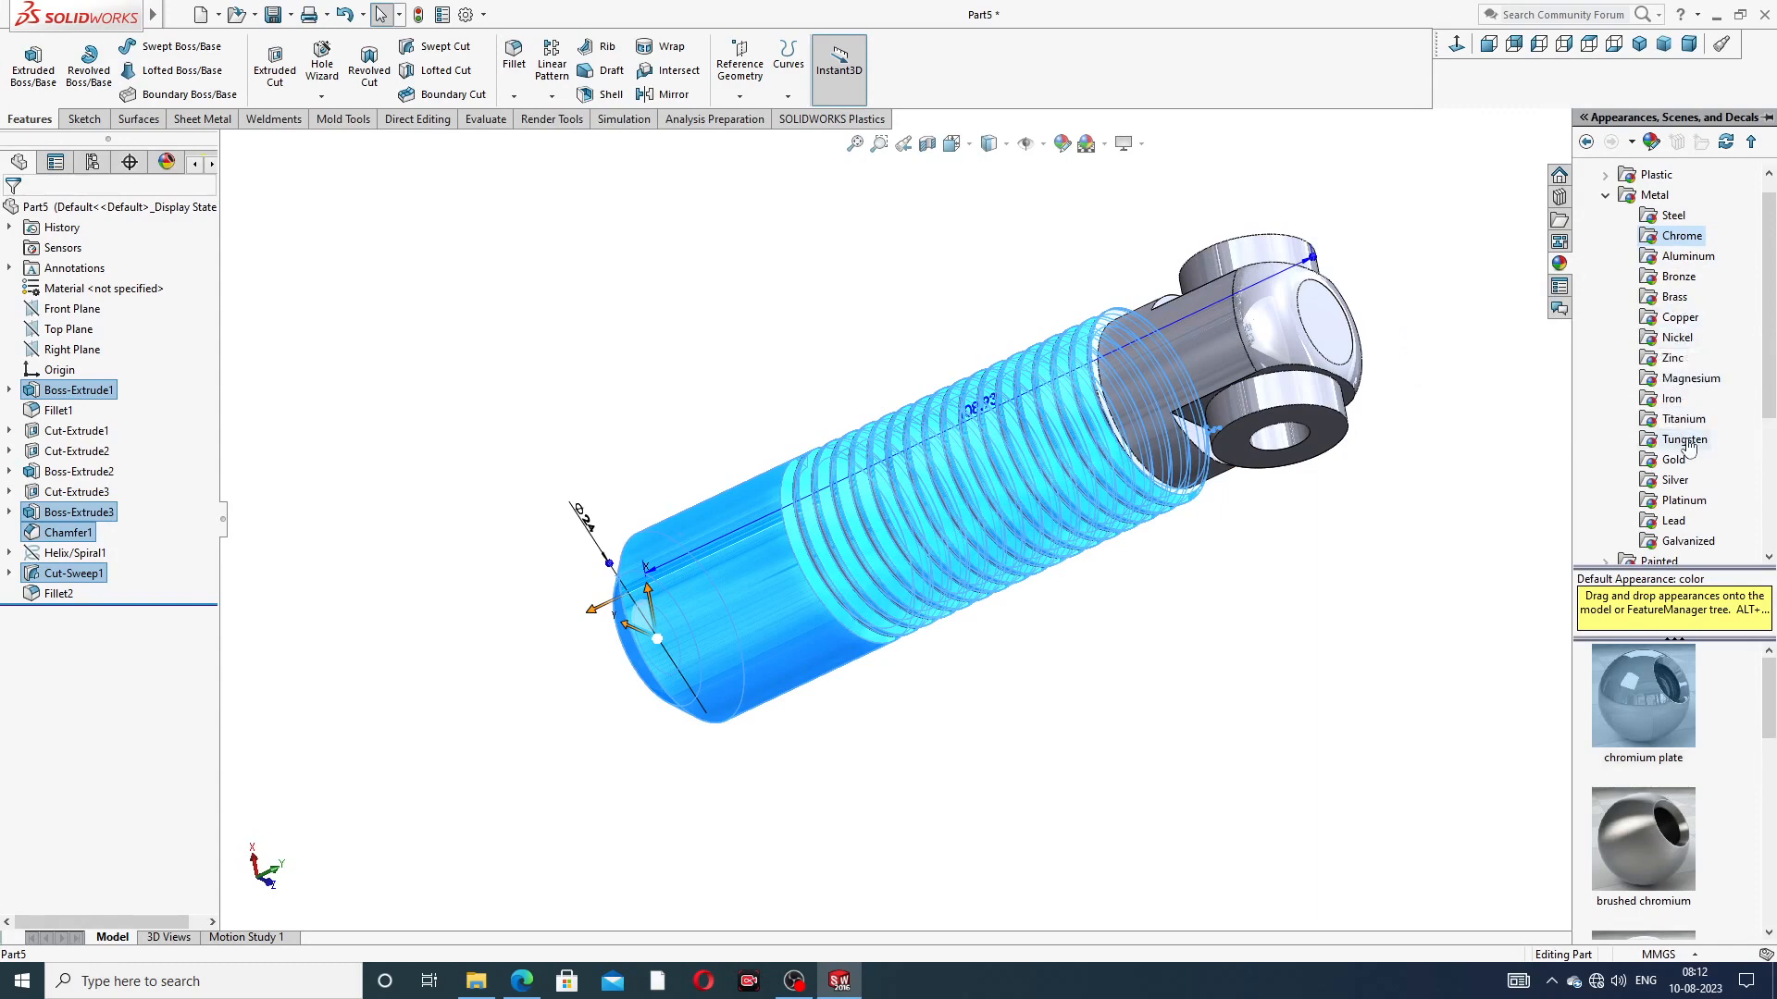
scroll(1666, 492, down, 1)
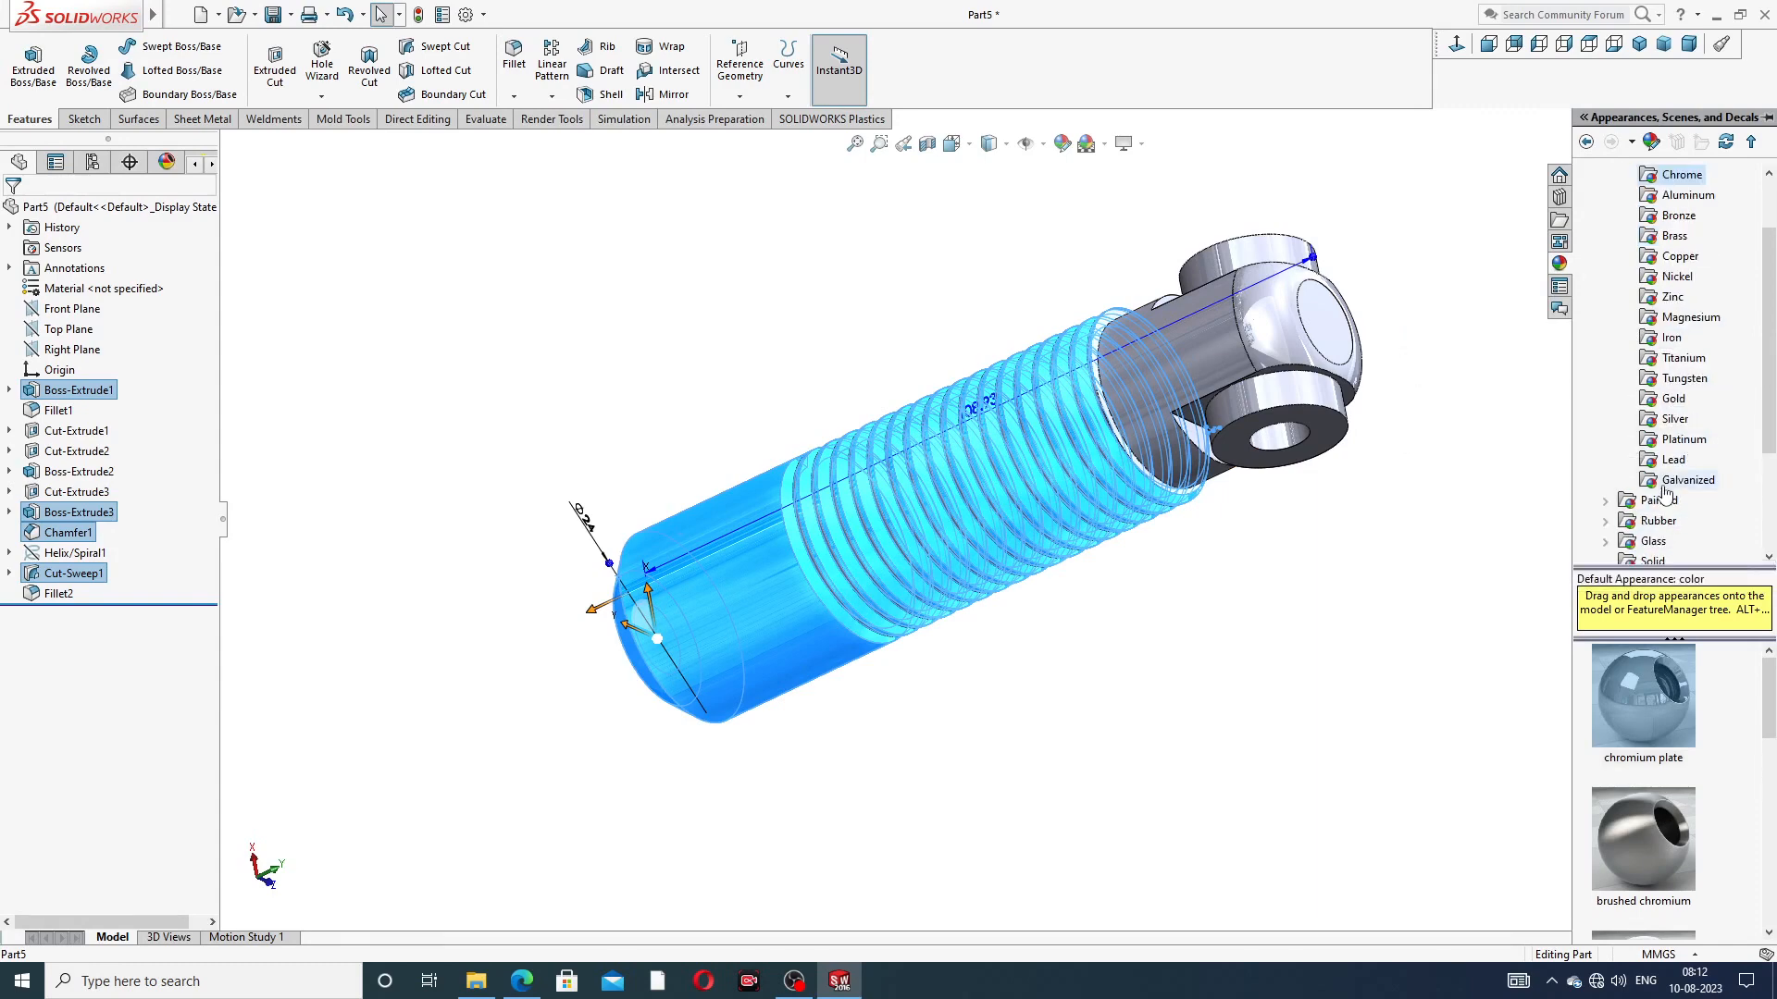
double_click(1662, 500)
double_click(1636, 694)
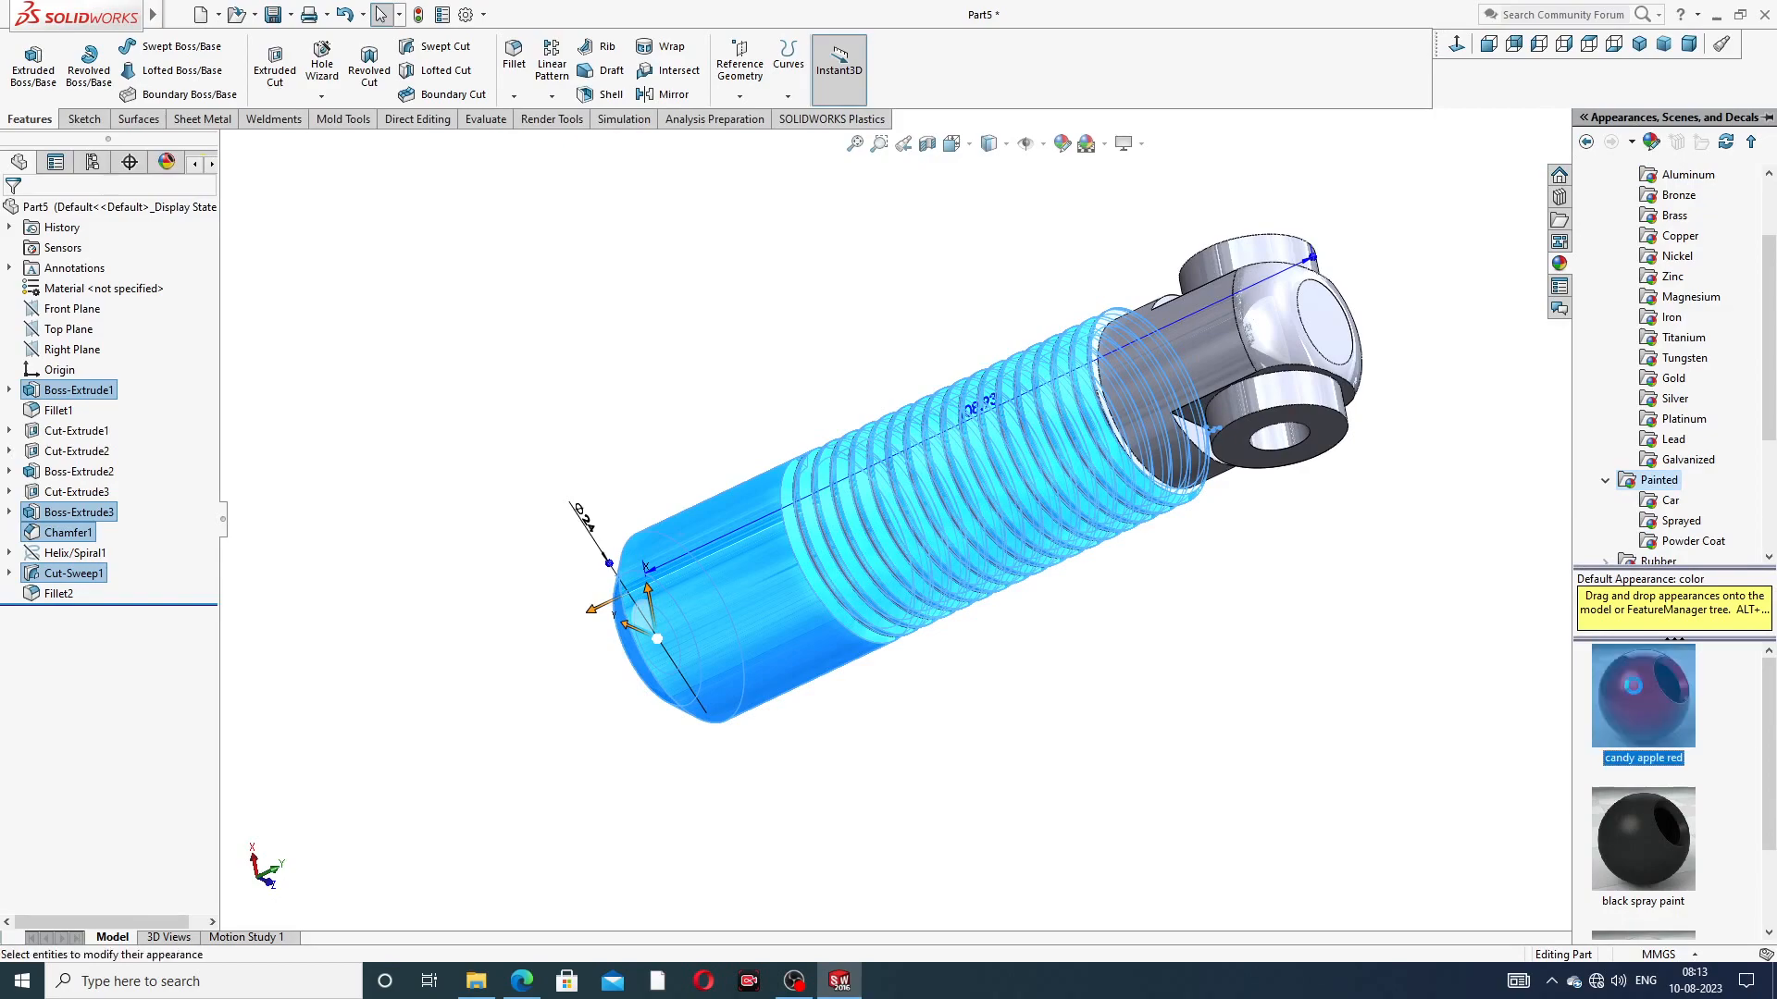
Apply the candy apple red appearance to the helical fillet face of the thread
scroll(1178, 515, down, 3)
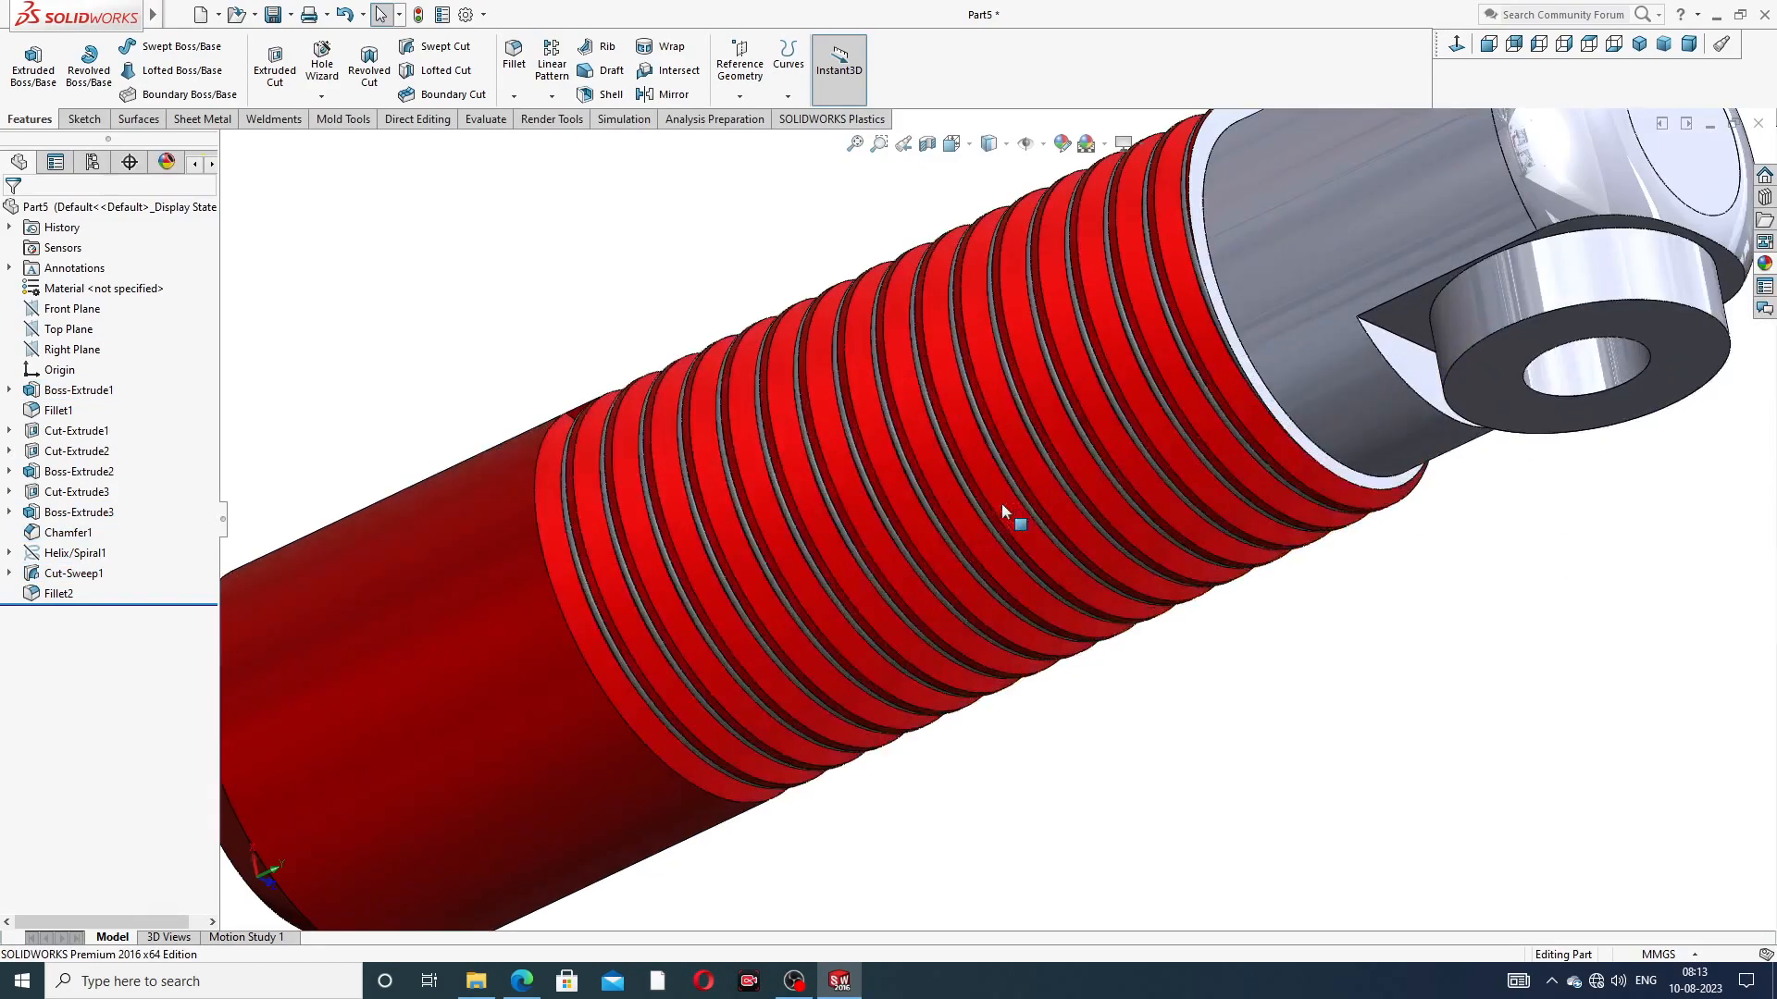
mouse_move(904, 442)
middle_down()
mouse_move(950, 420)
mouse_move(903, 444)
middle_up()
click(891, 440)
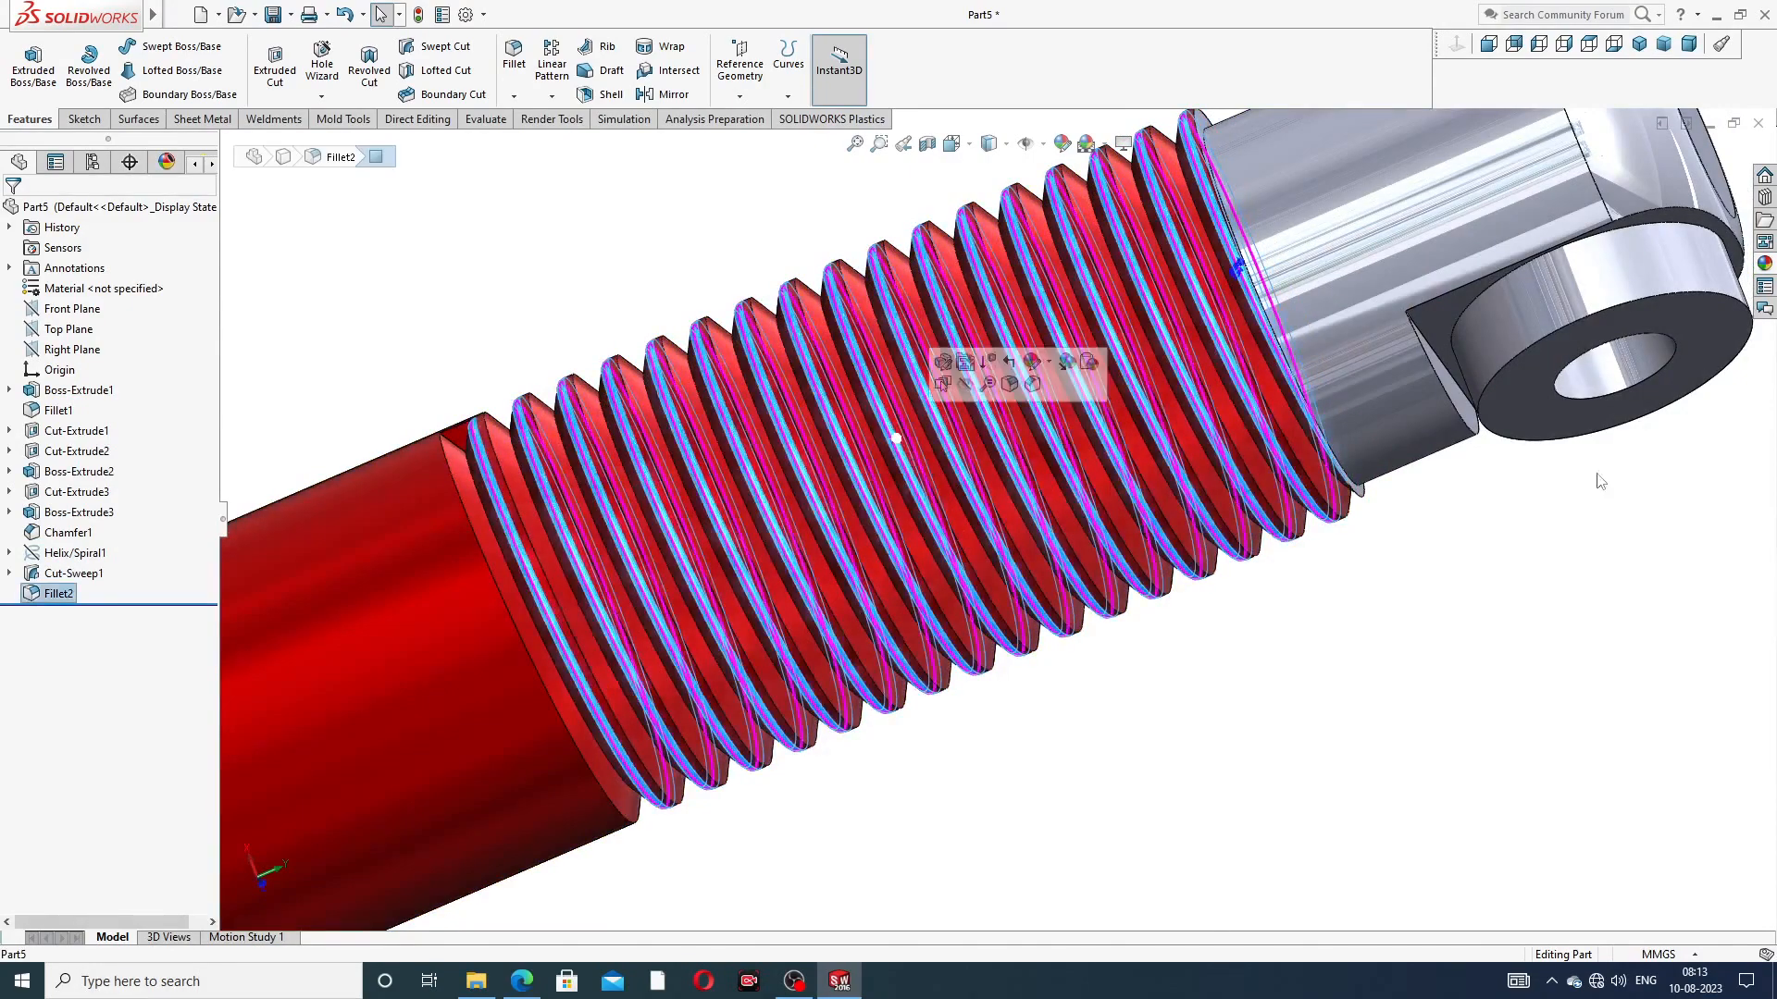
click(1764, 263)
double_click(1618, 708)
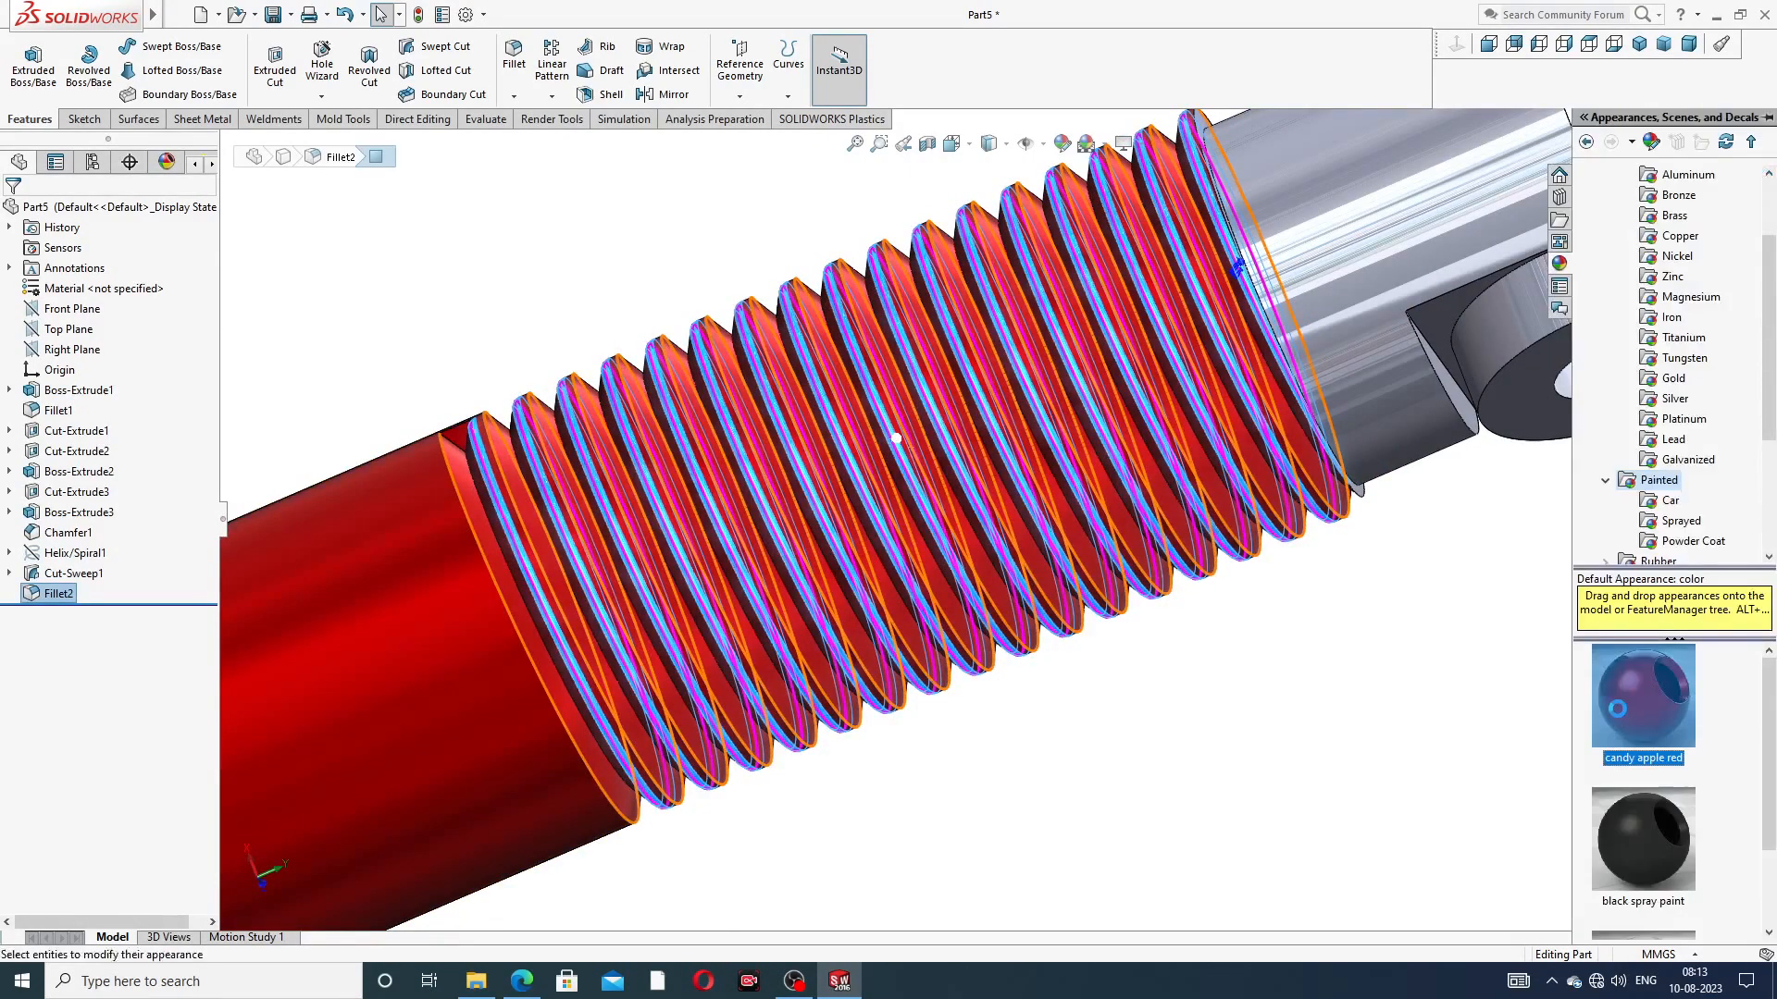
Apply the chromium plate appearance to the rod's neck, rounded head, side bosses with their hole, thread-end shoulder and the 10 mm bore
scroll(824, 420, up, 5)
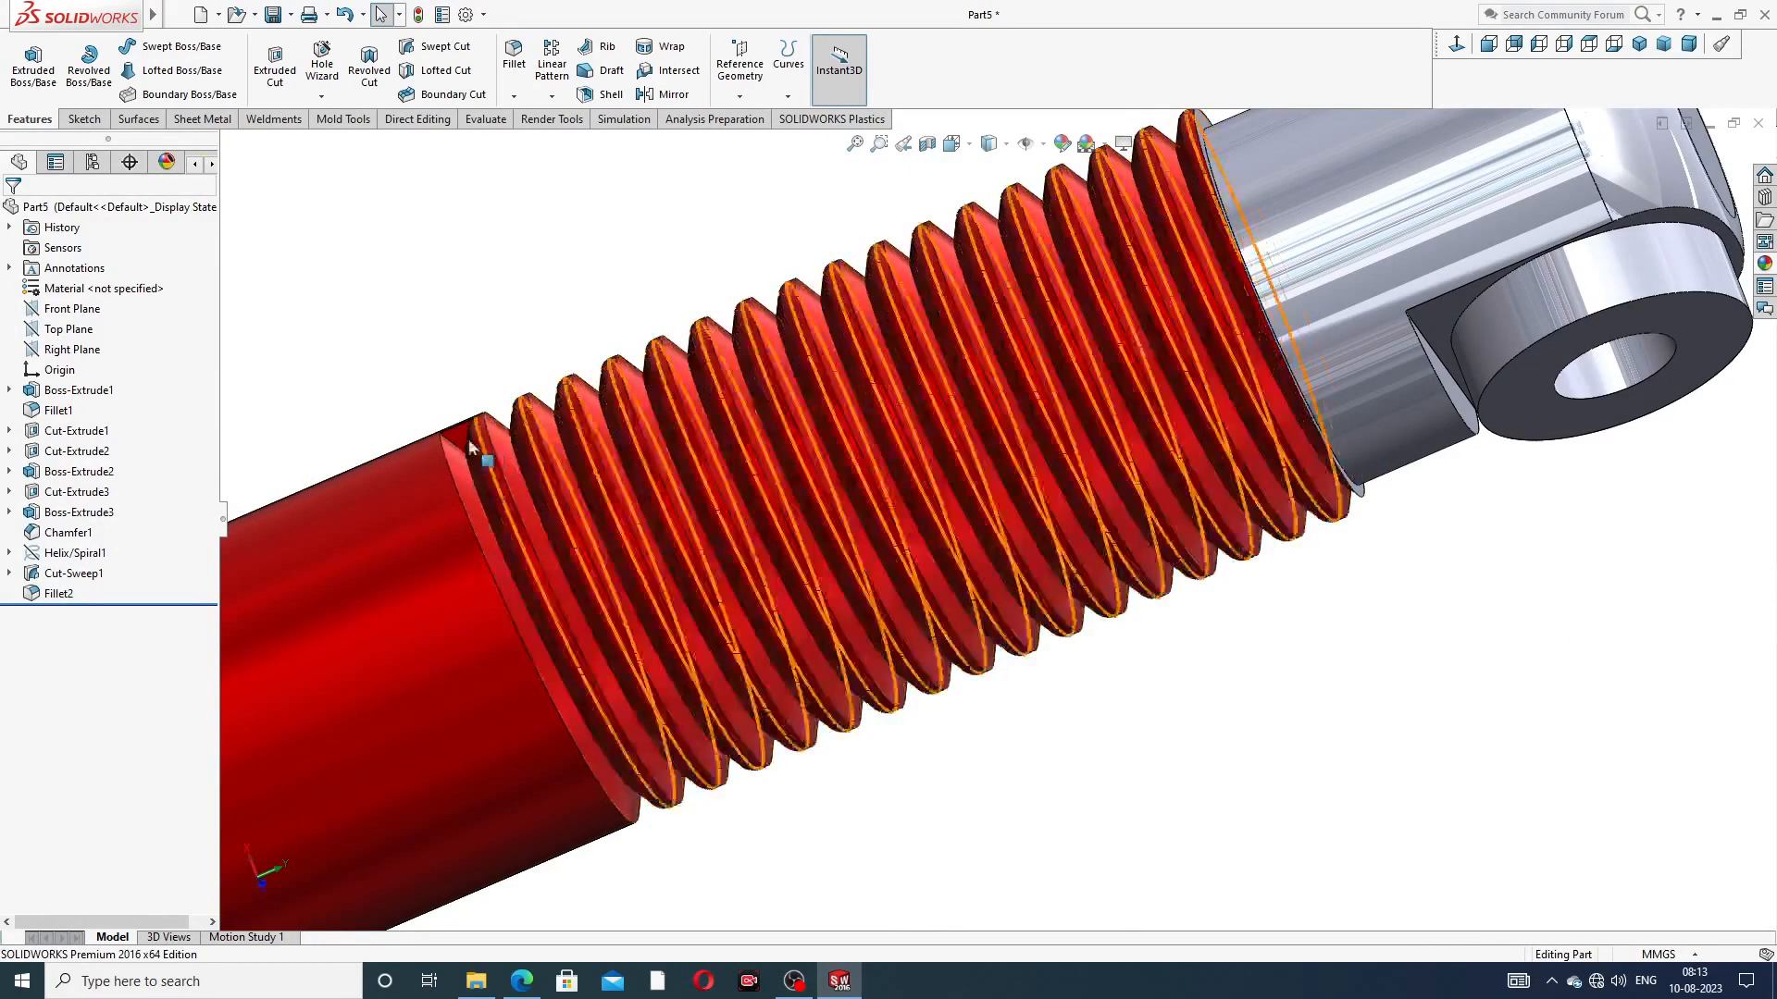
middle_drag(830, 423, 1124, 351)
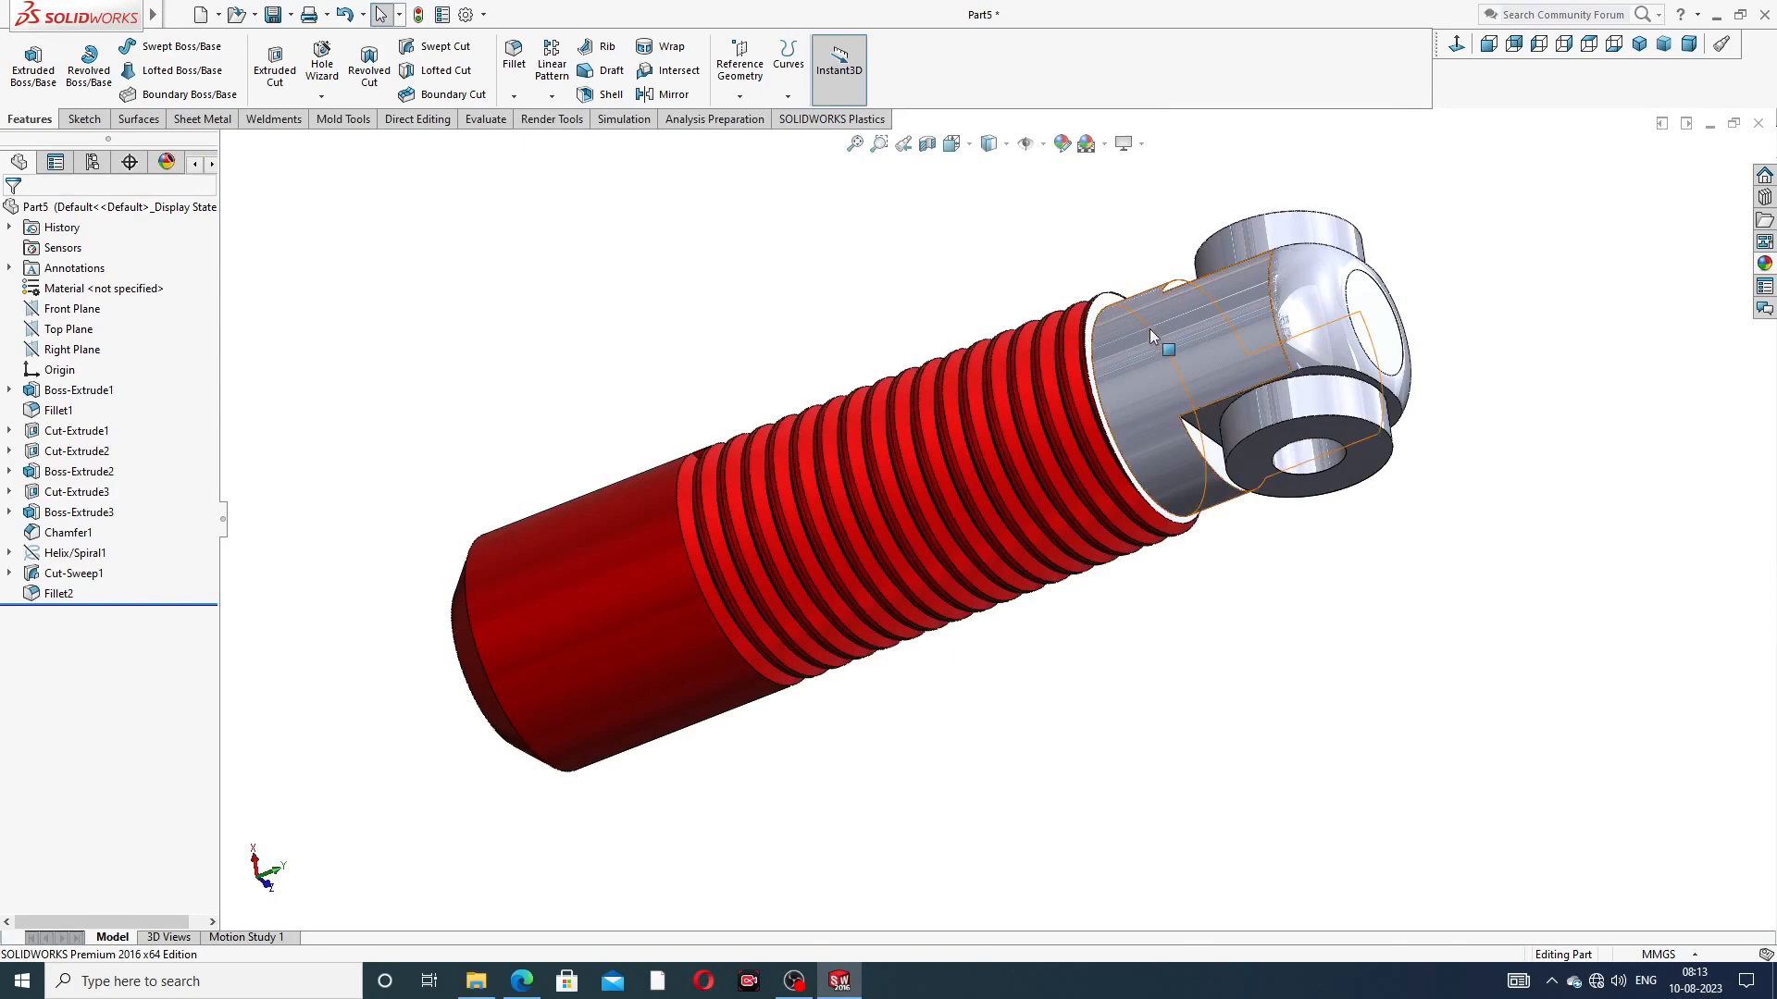
click(1157, 333)
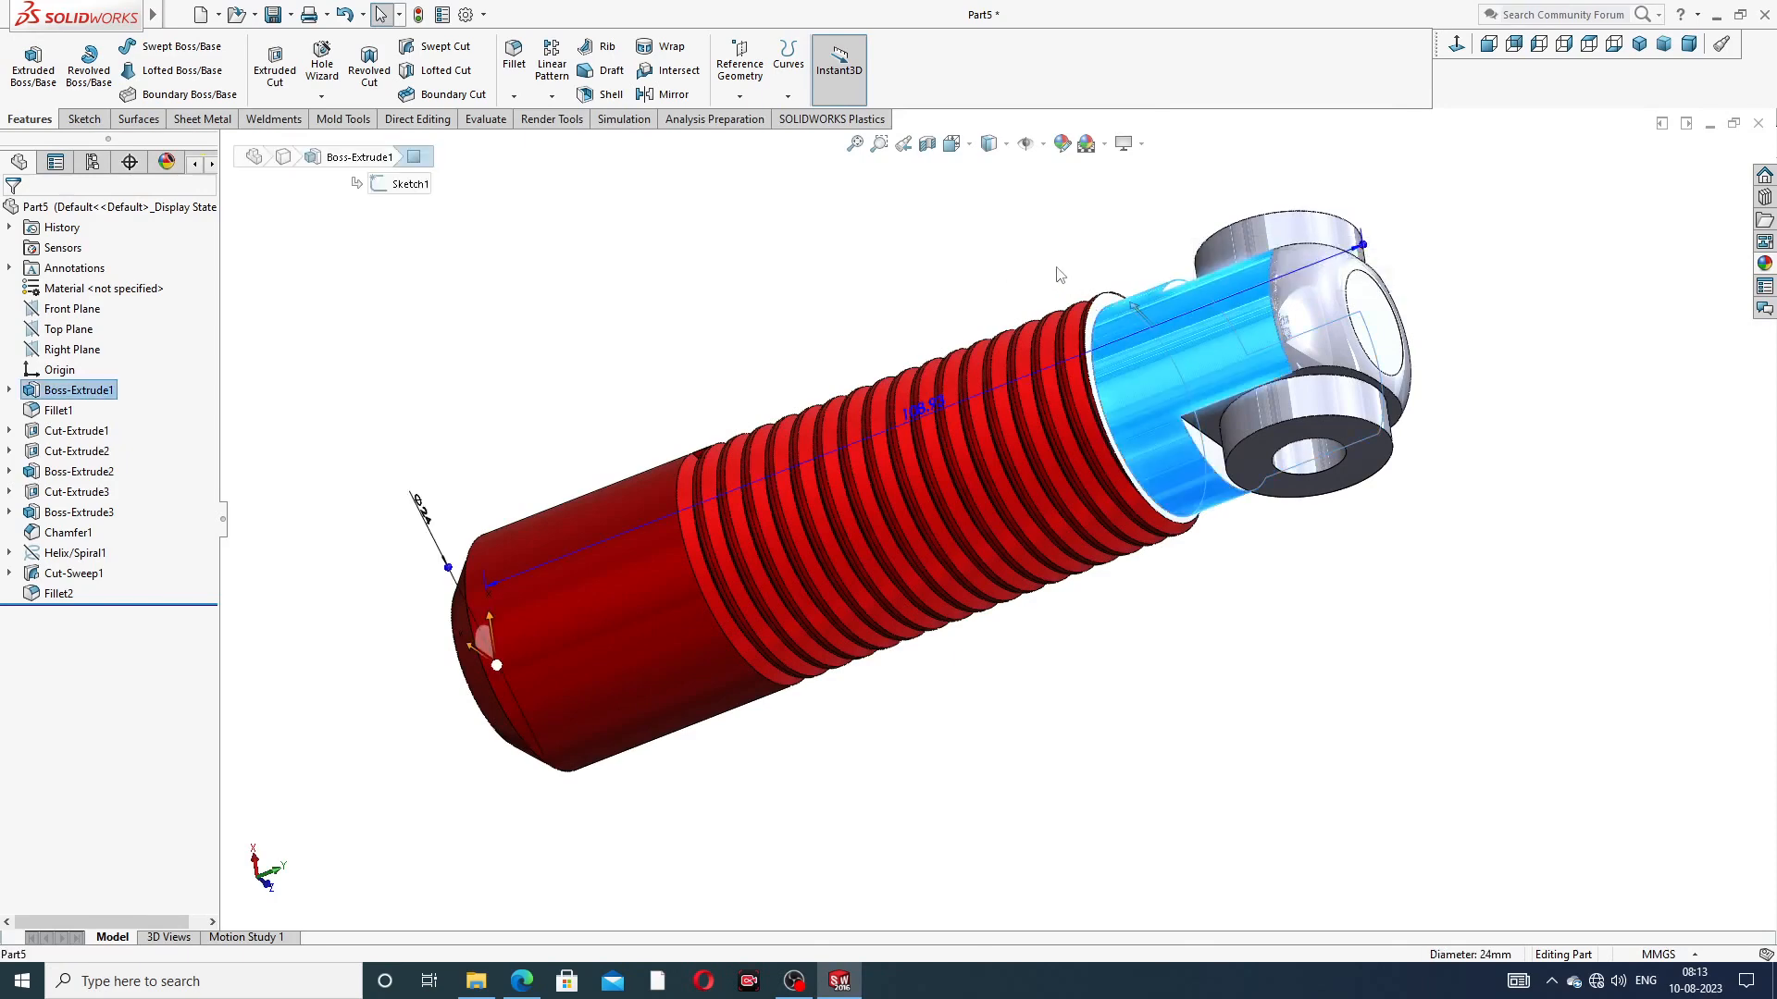
ctrl+click(1314, 298)
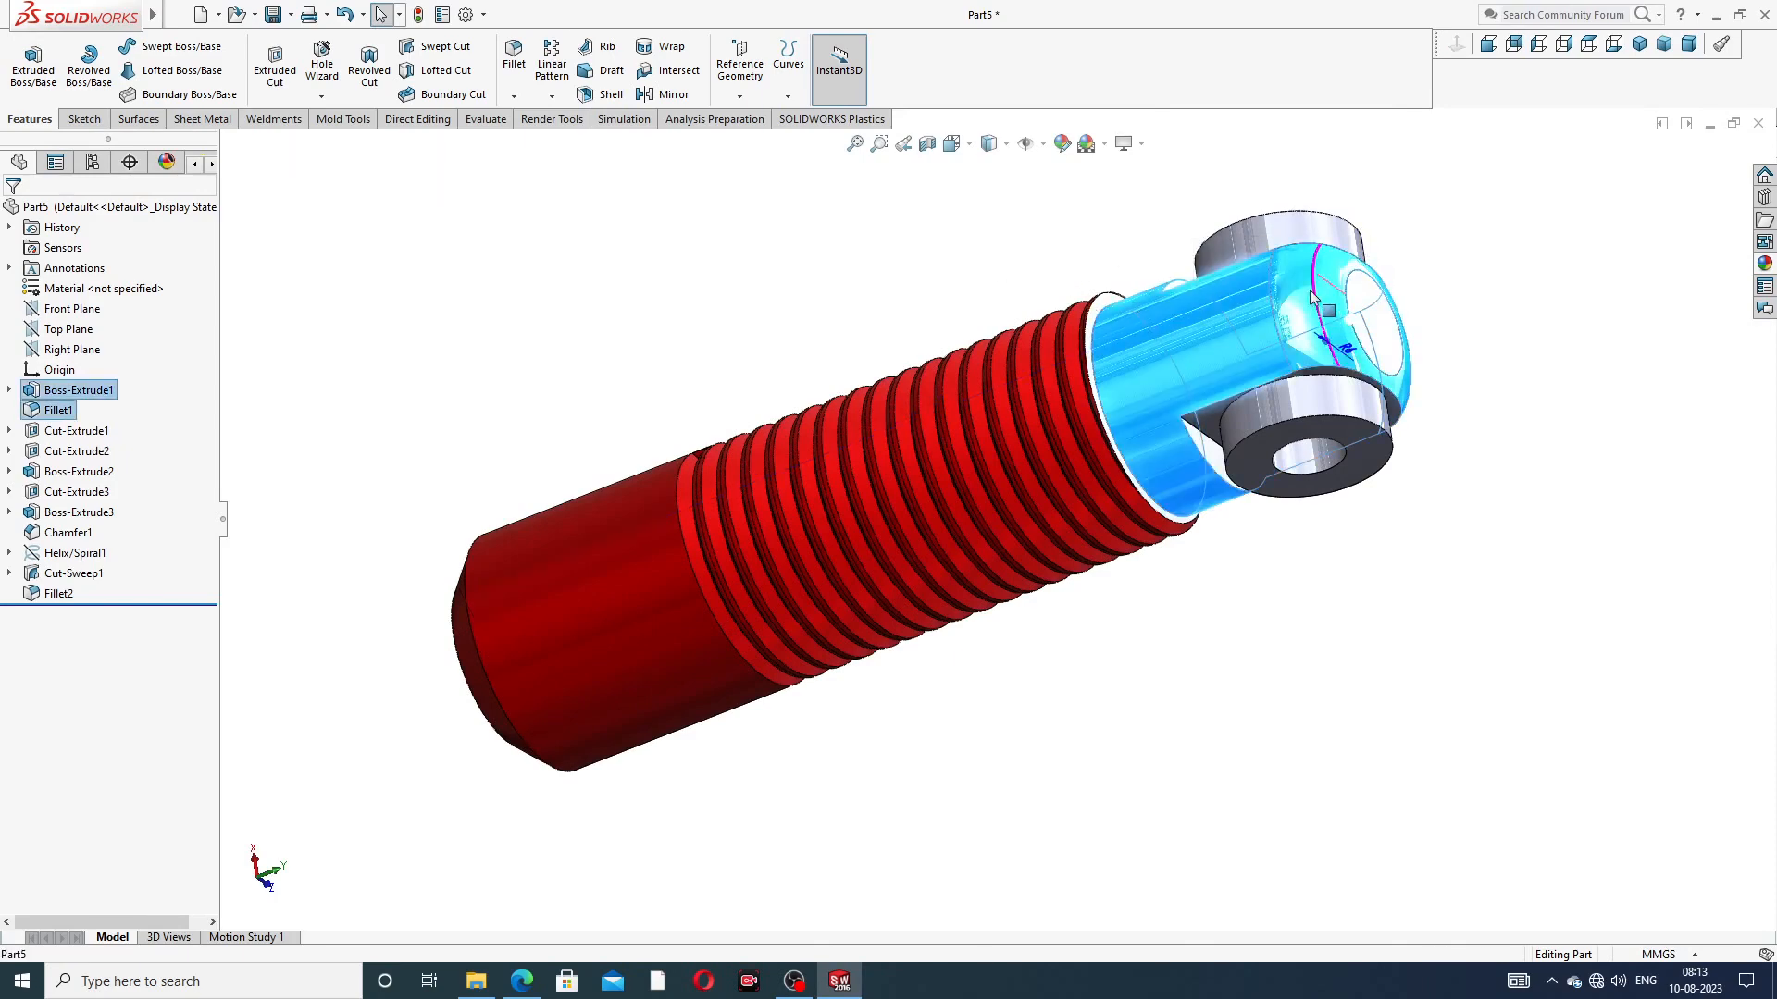
ctrl+click(1276, 228)
ctrl+click(1313, 400)
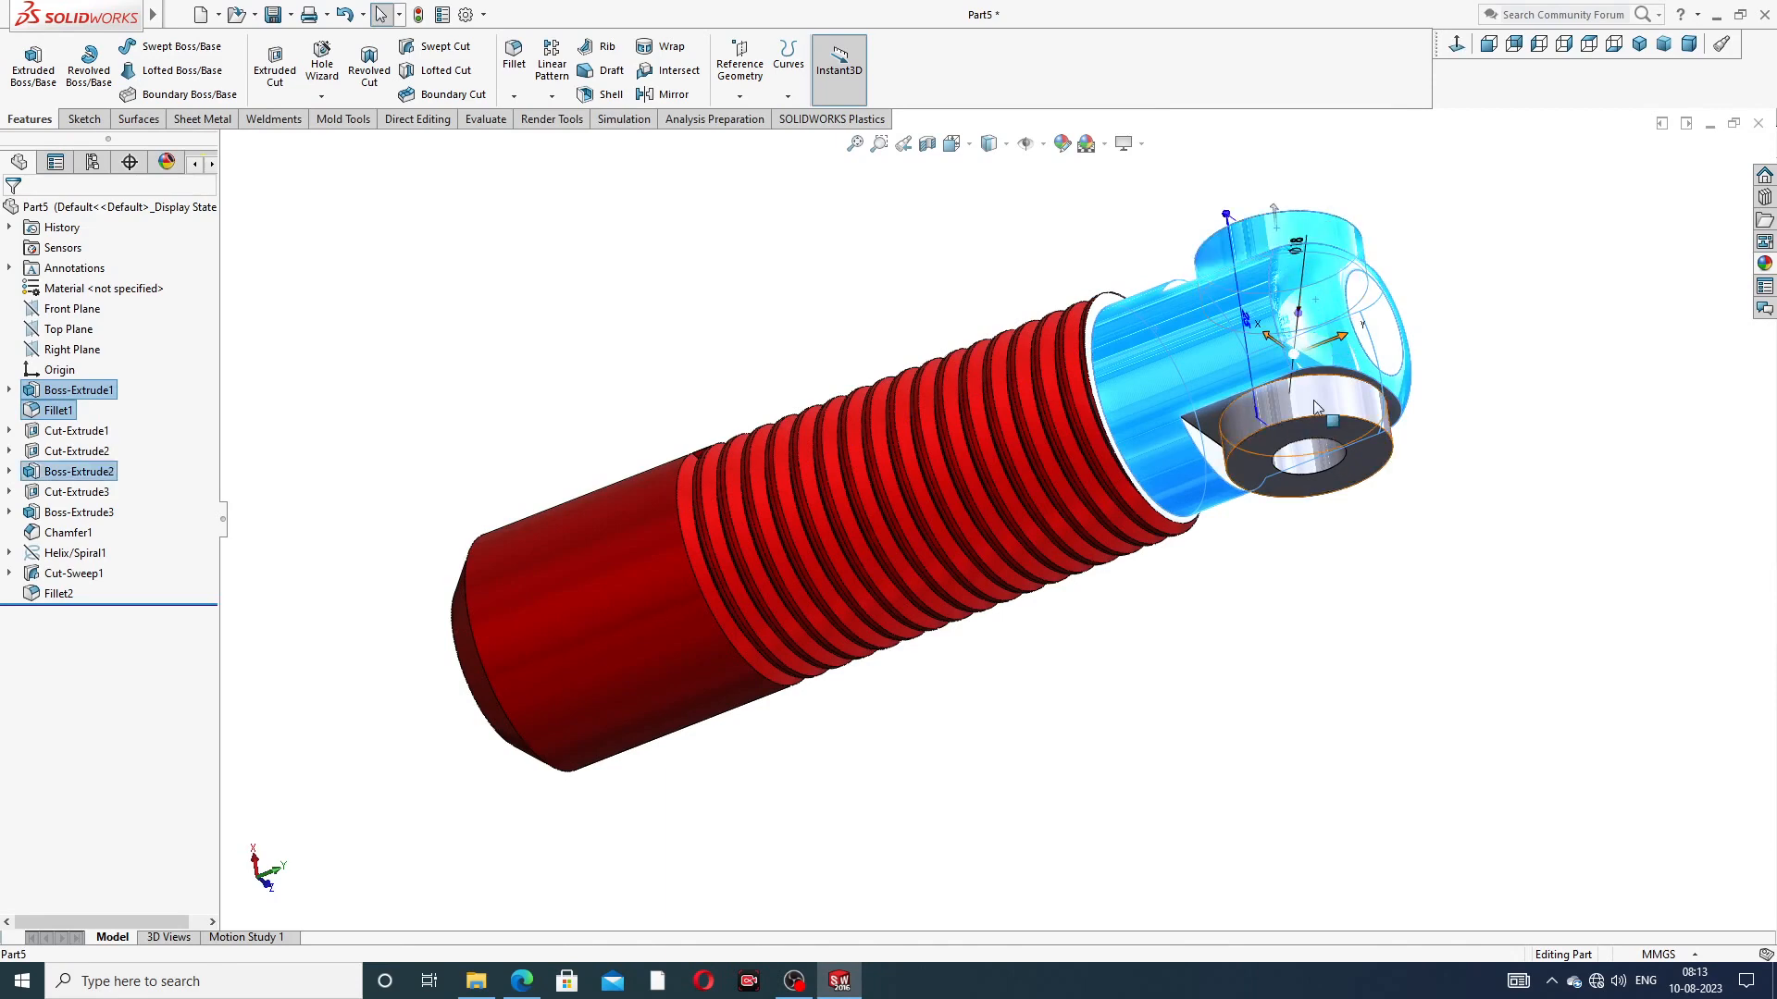
ctrl+click(1312, 457)
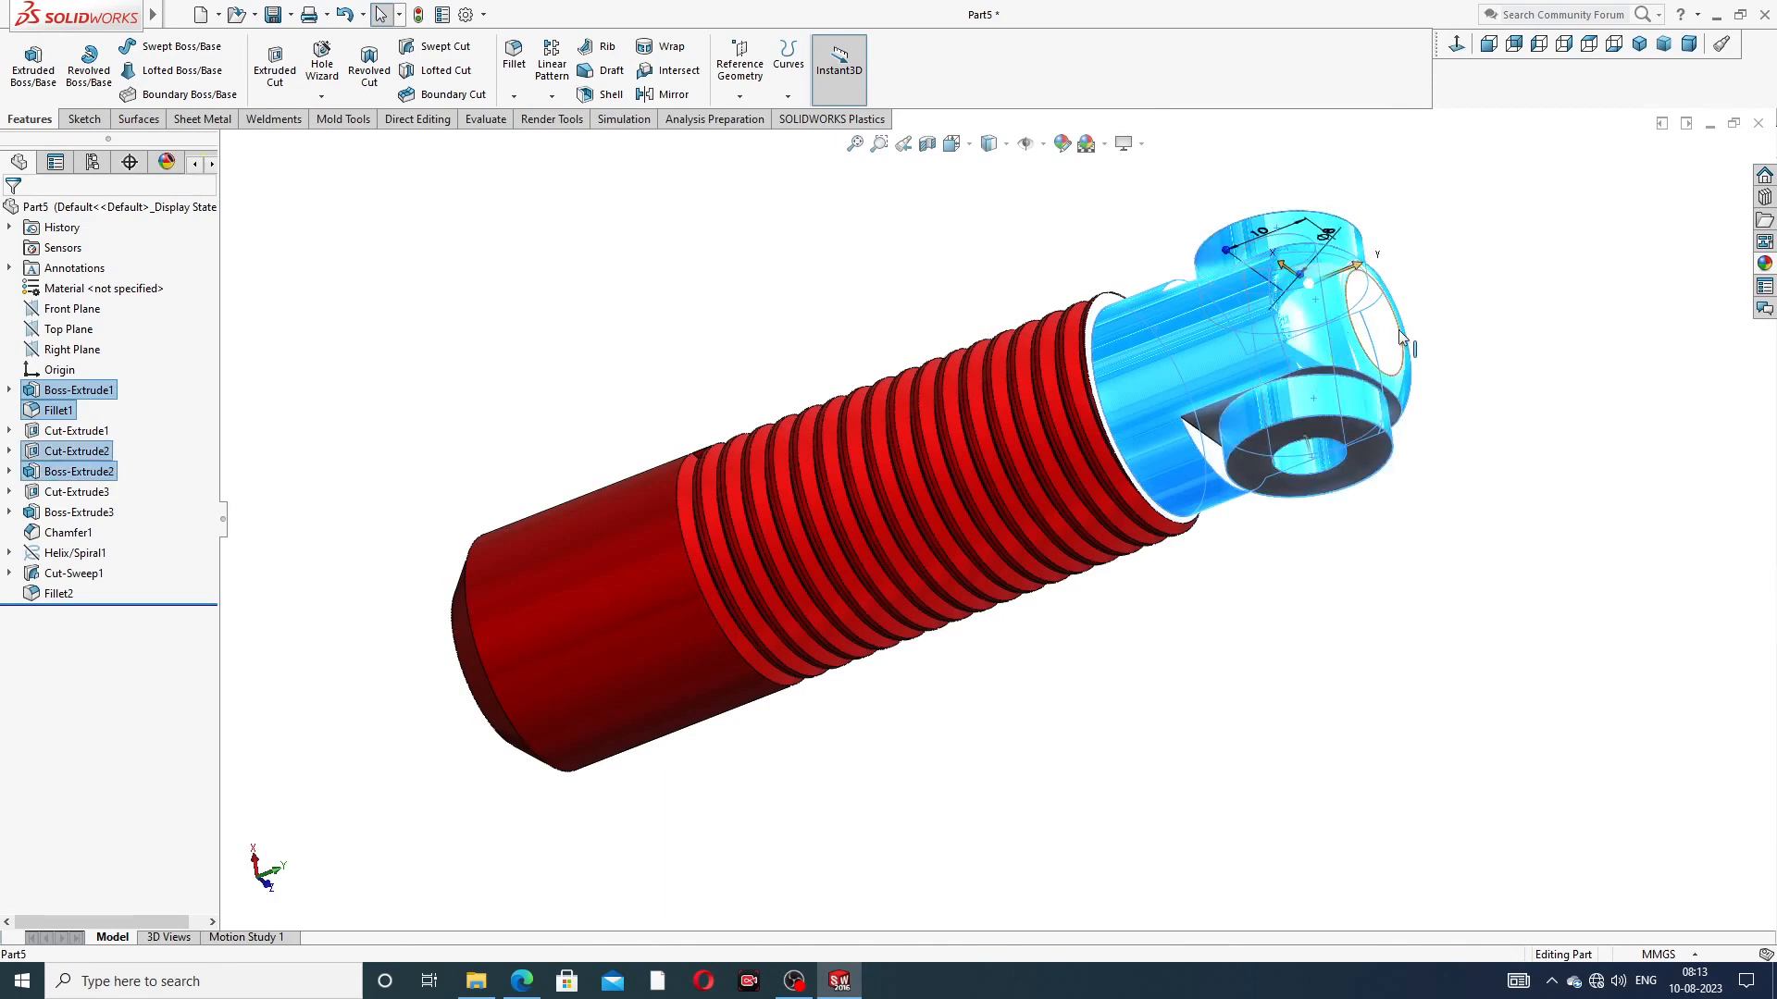
scroll(1379, 345, down, 4)
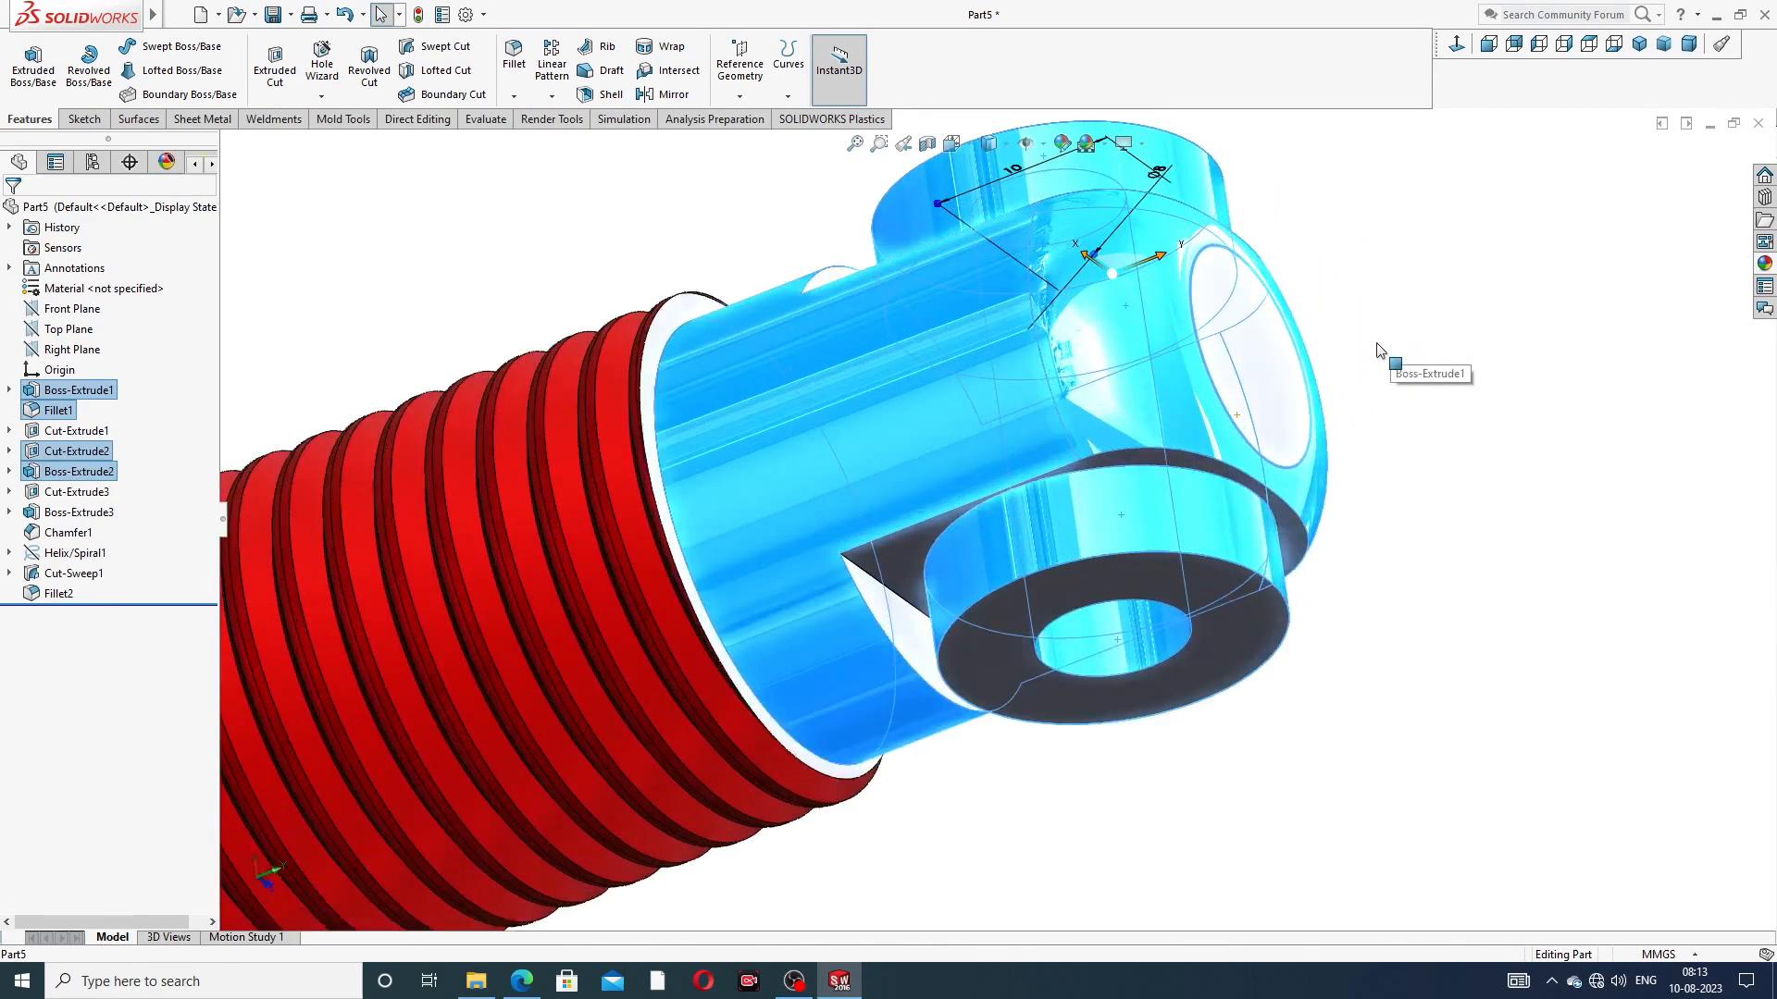
scroll(1378, 344, up, 1)
ctrl+middle_drag(1379, 344, 1249, 369)
middle_drag(1117, 404, 802, 441)
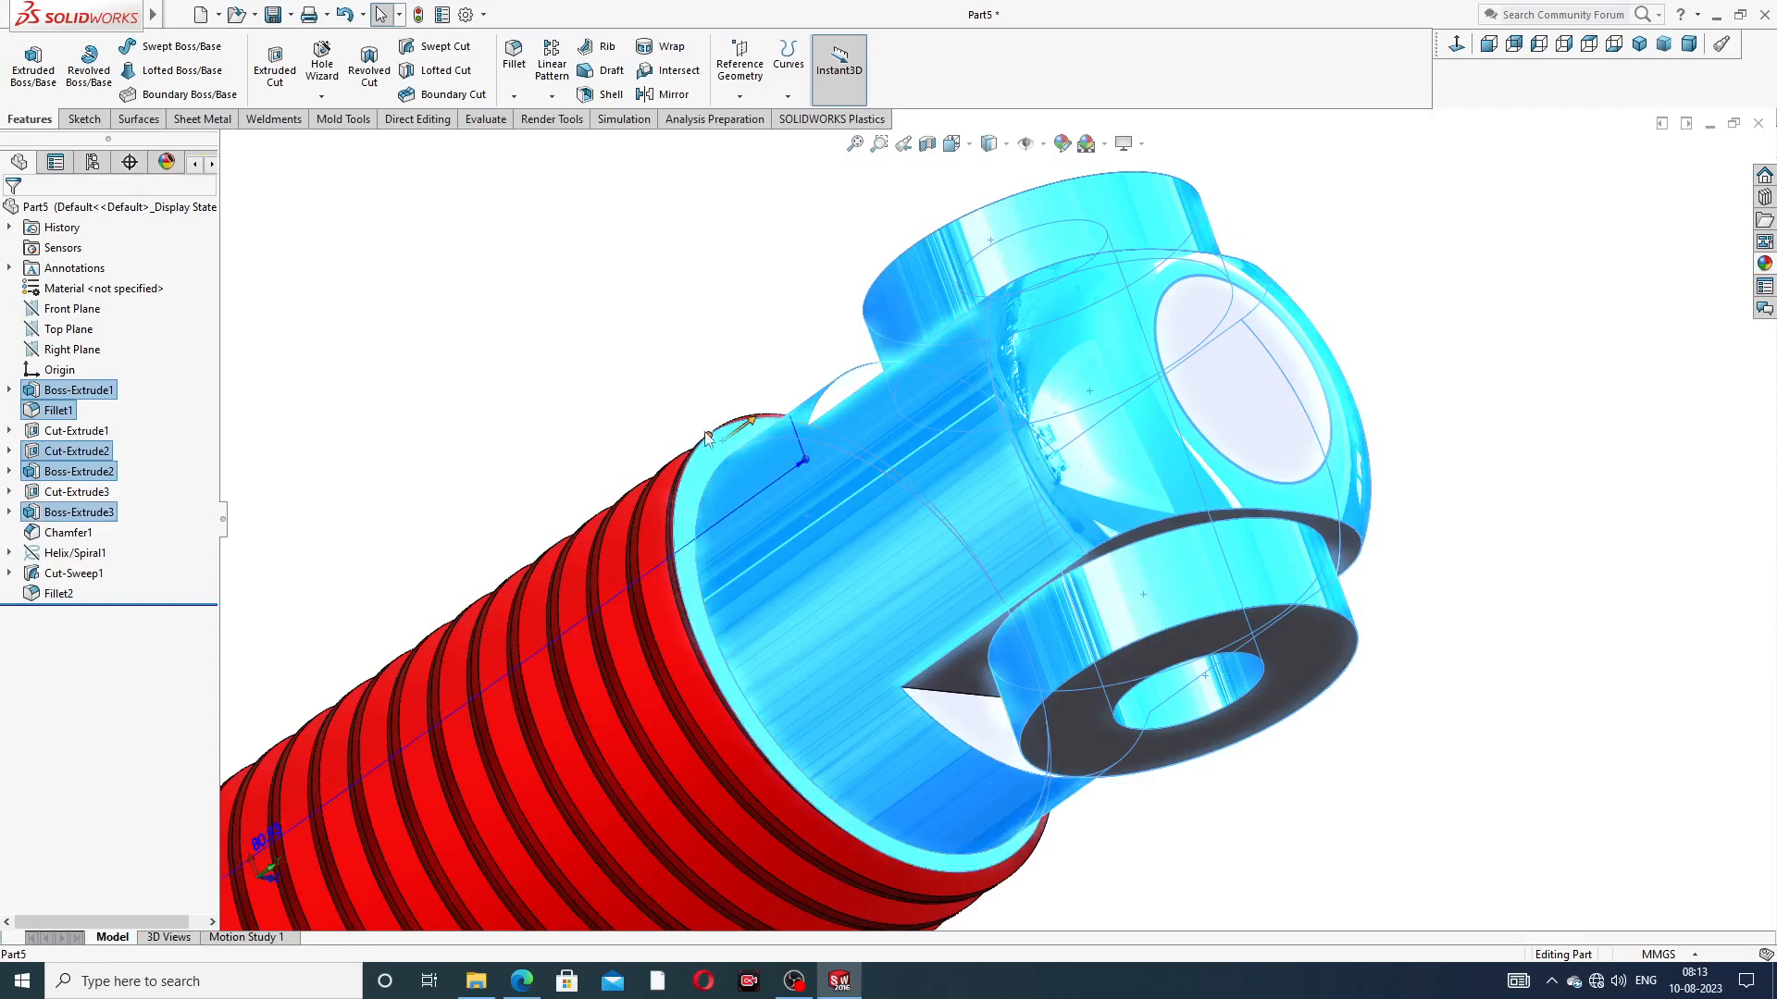
scroll(703, 472, up, 5)
middle_drag(673, 511, 904, 357)
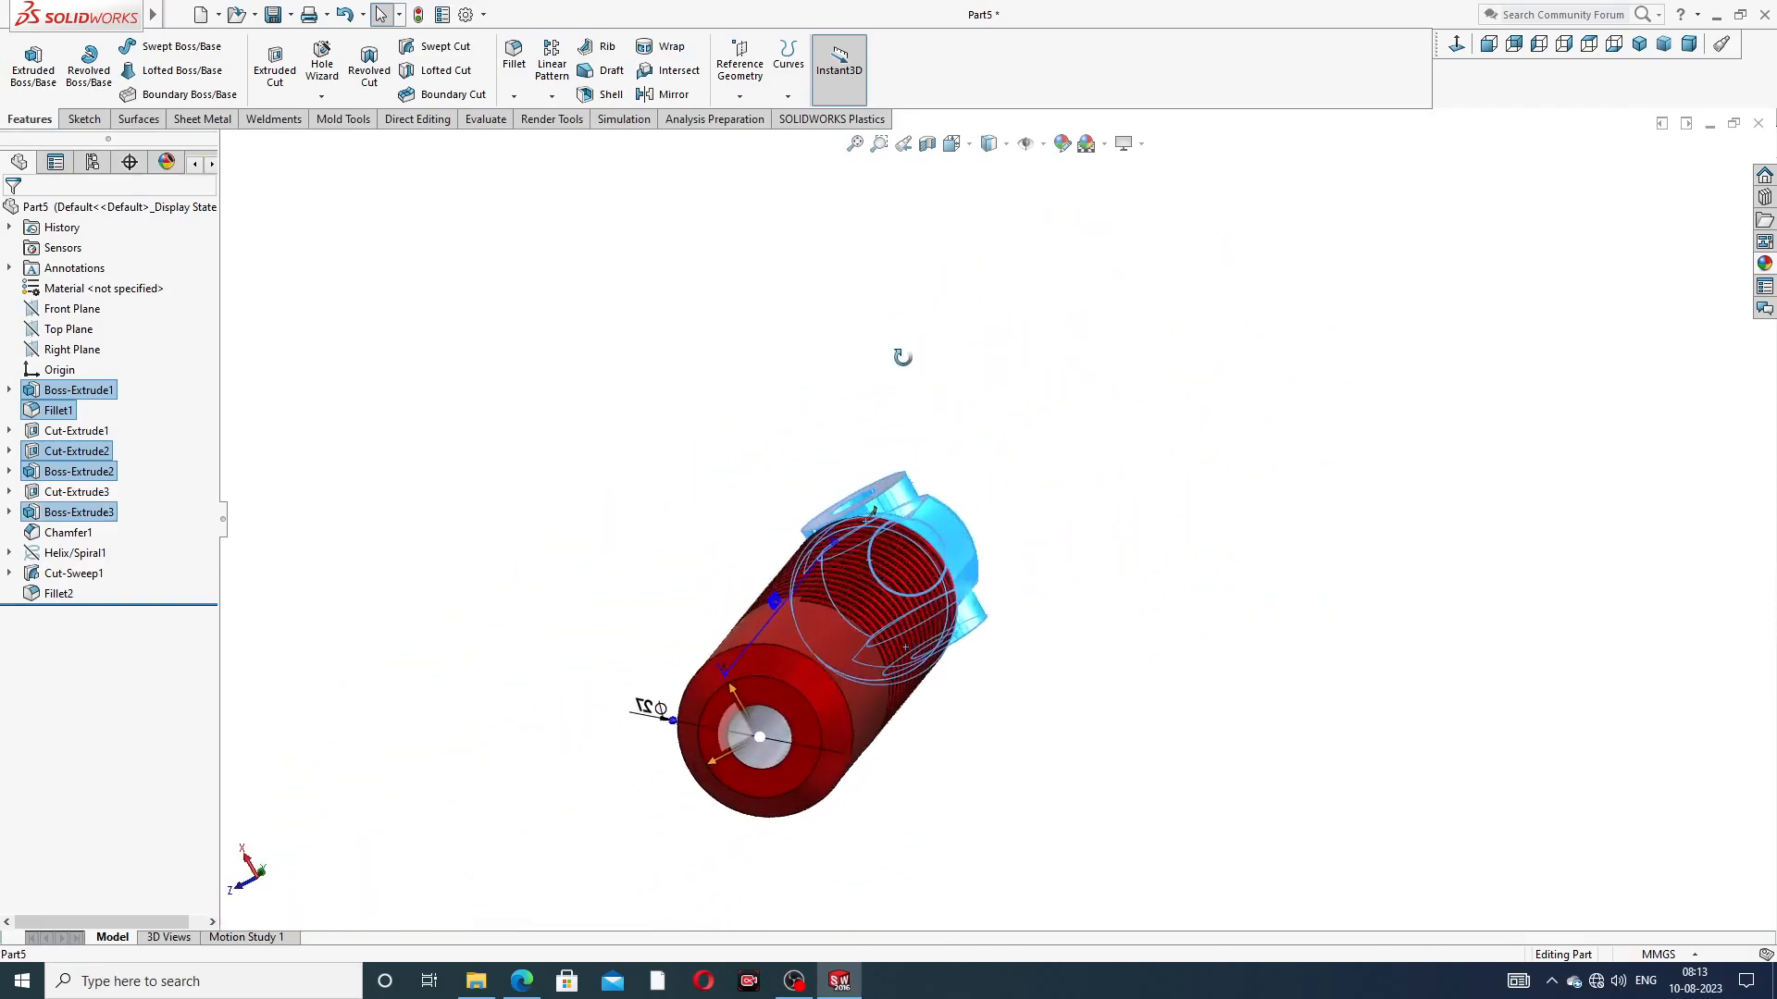
scroll(814, 675, down, 4)
click(814, 677)
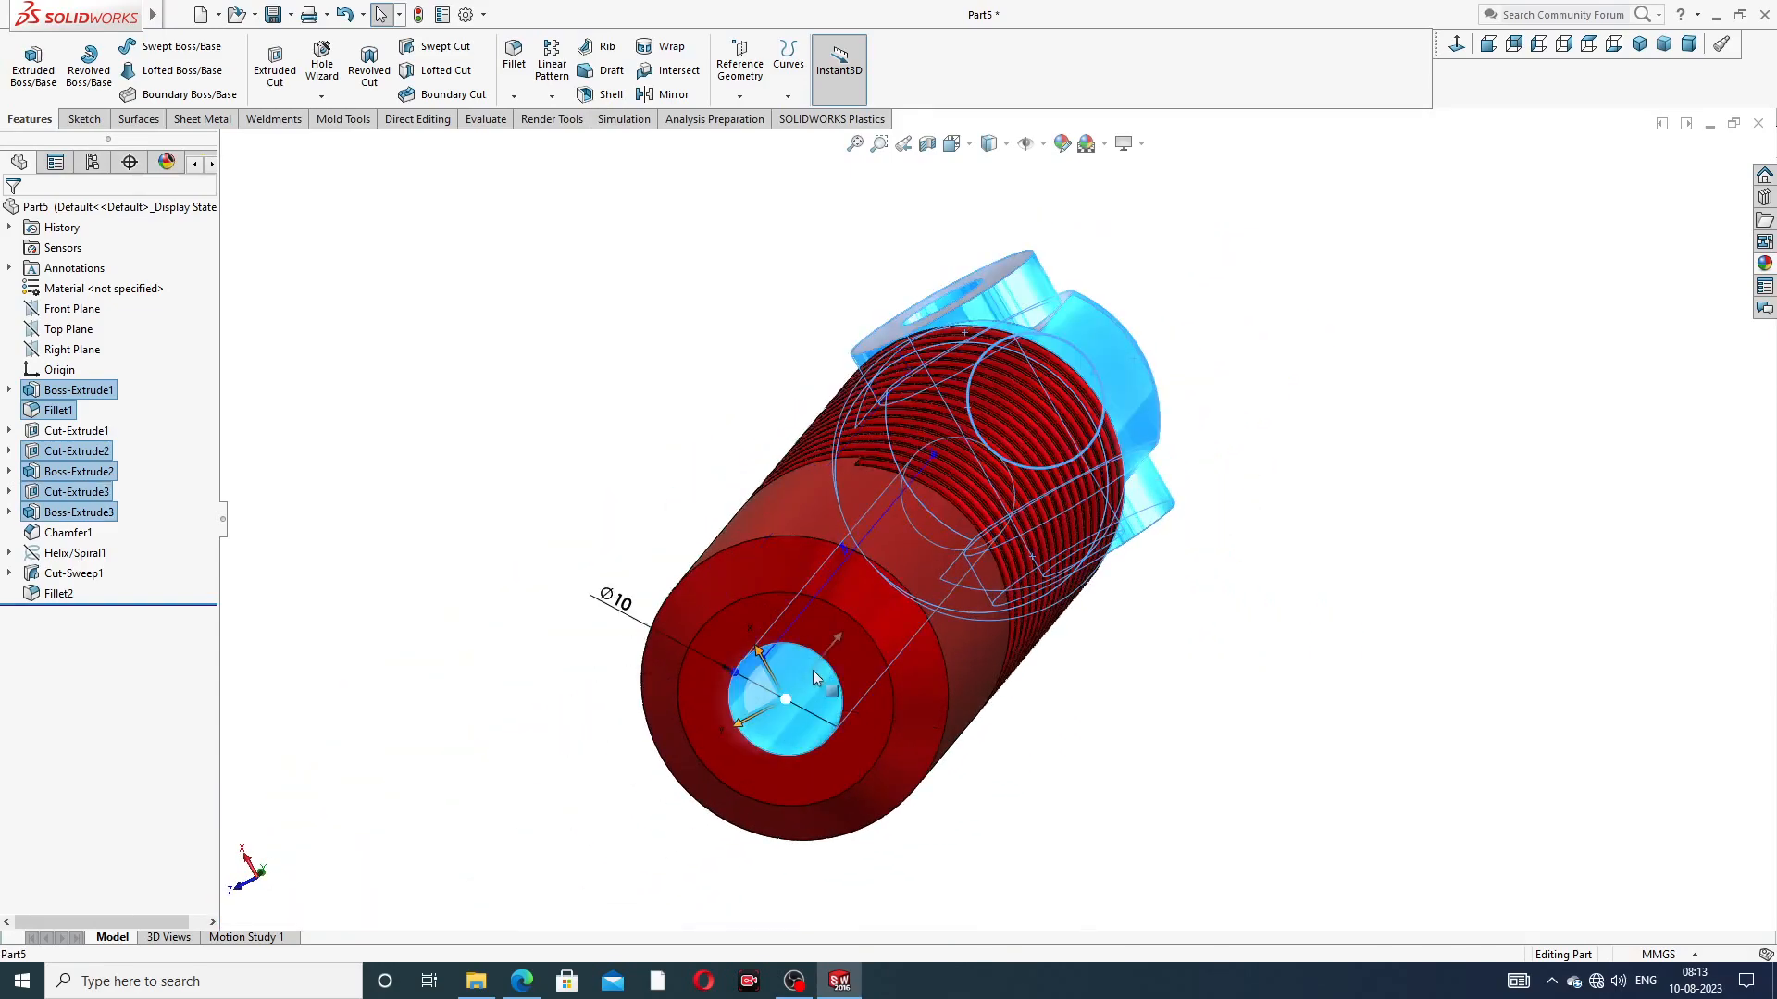
click(1765, 264)
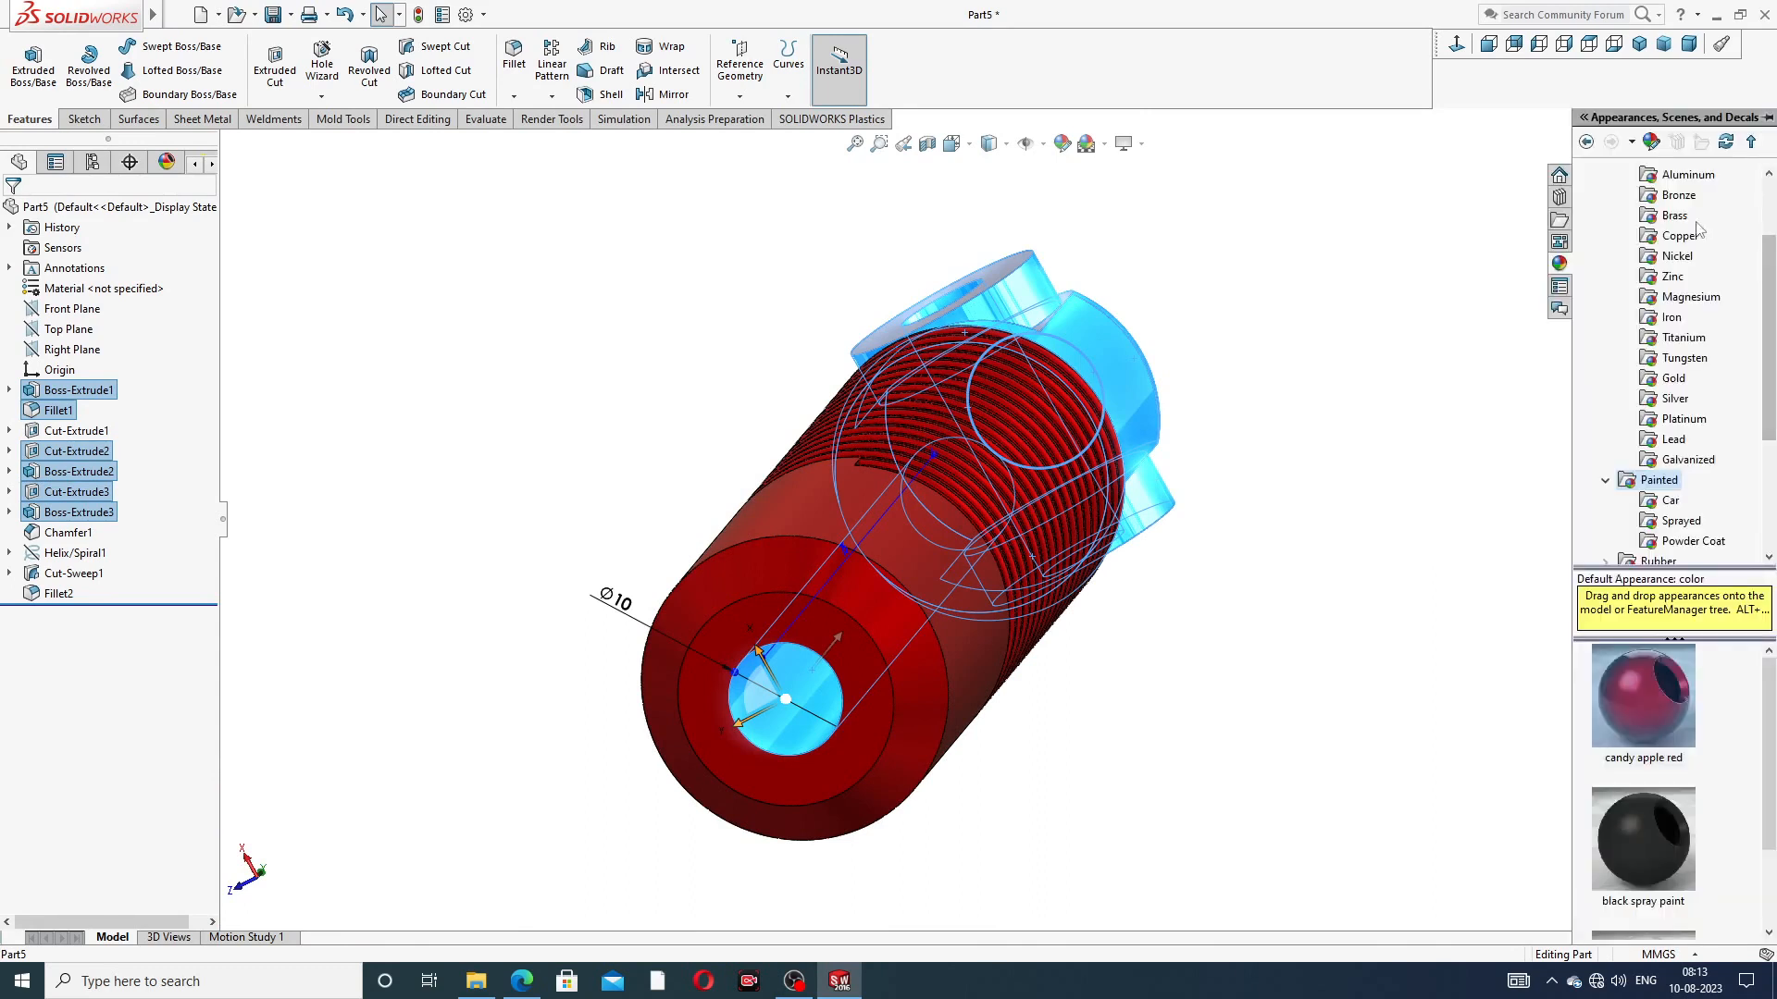
click(1678, 195)
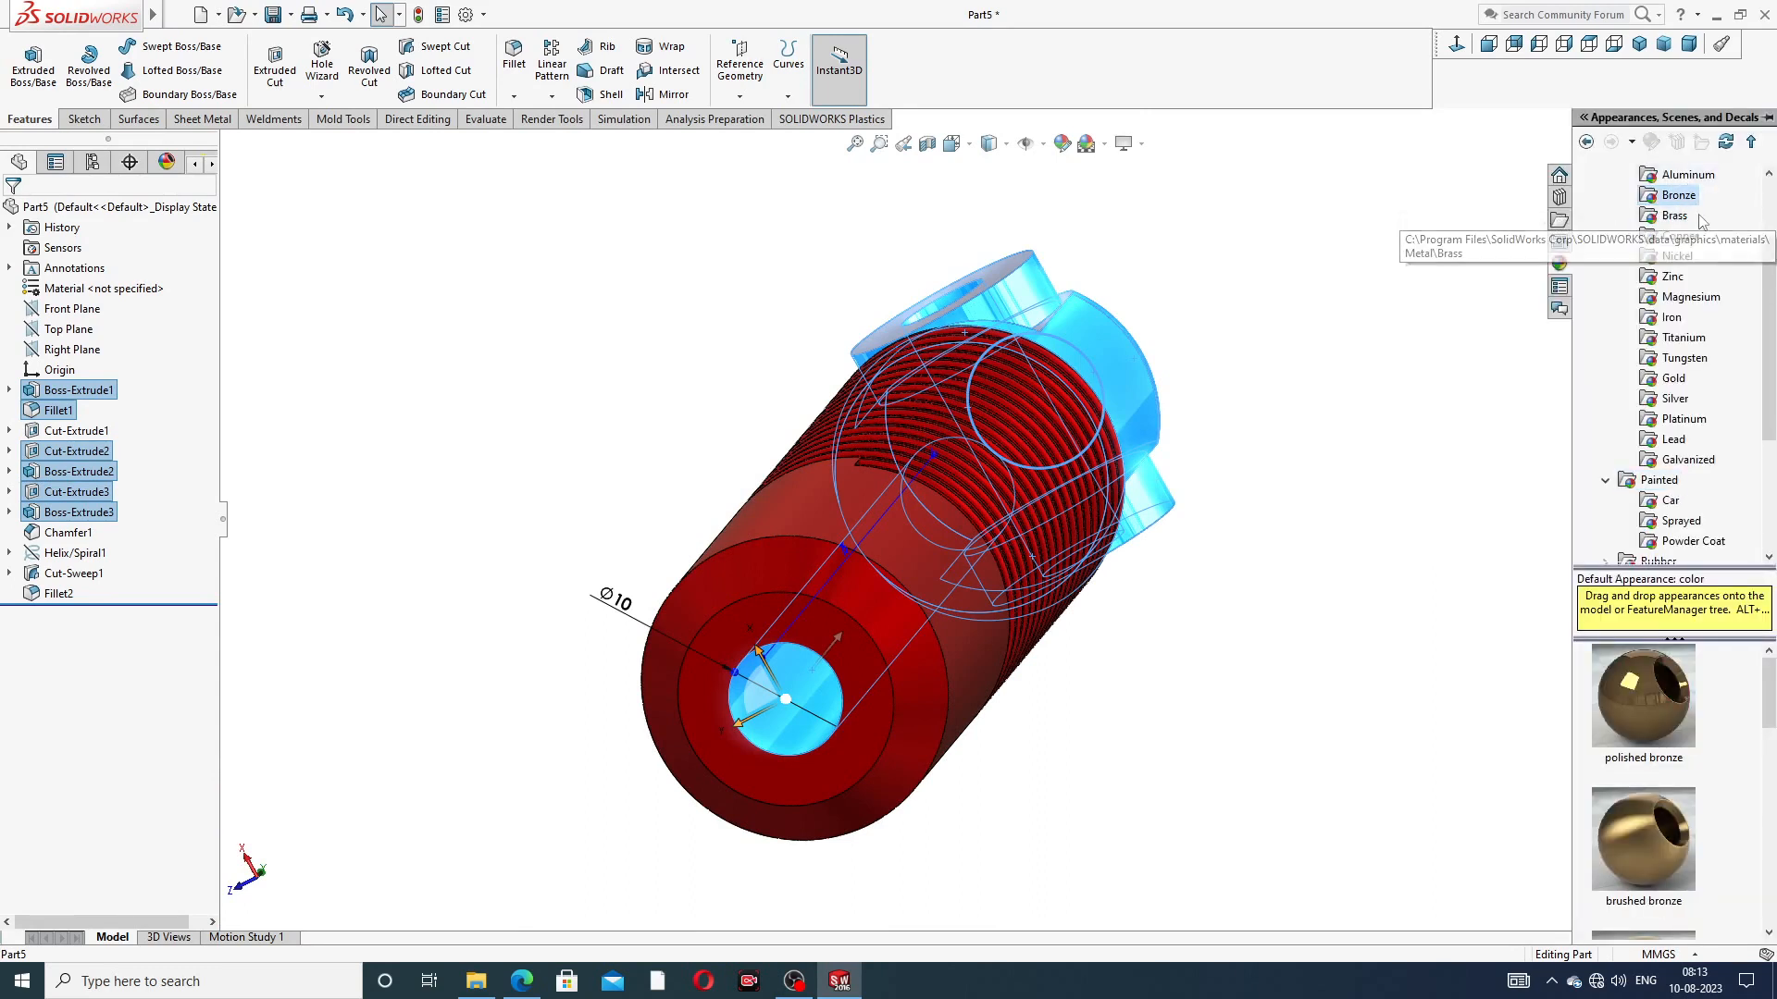
click(1677, 238)
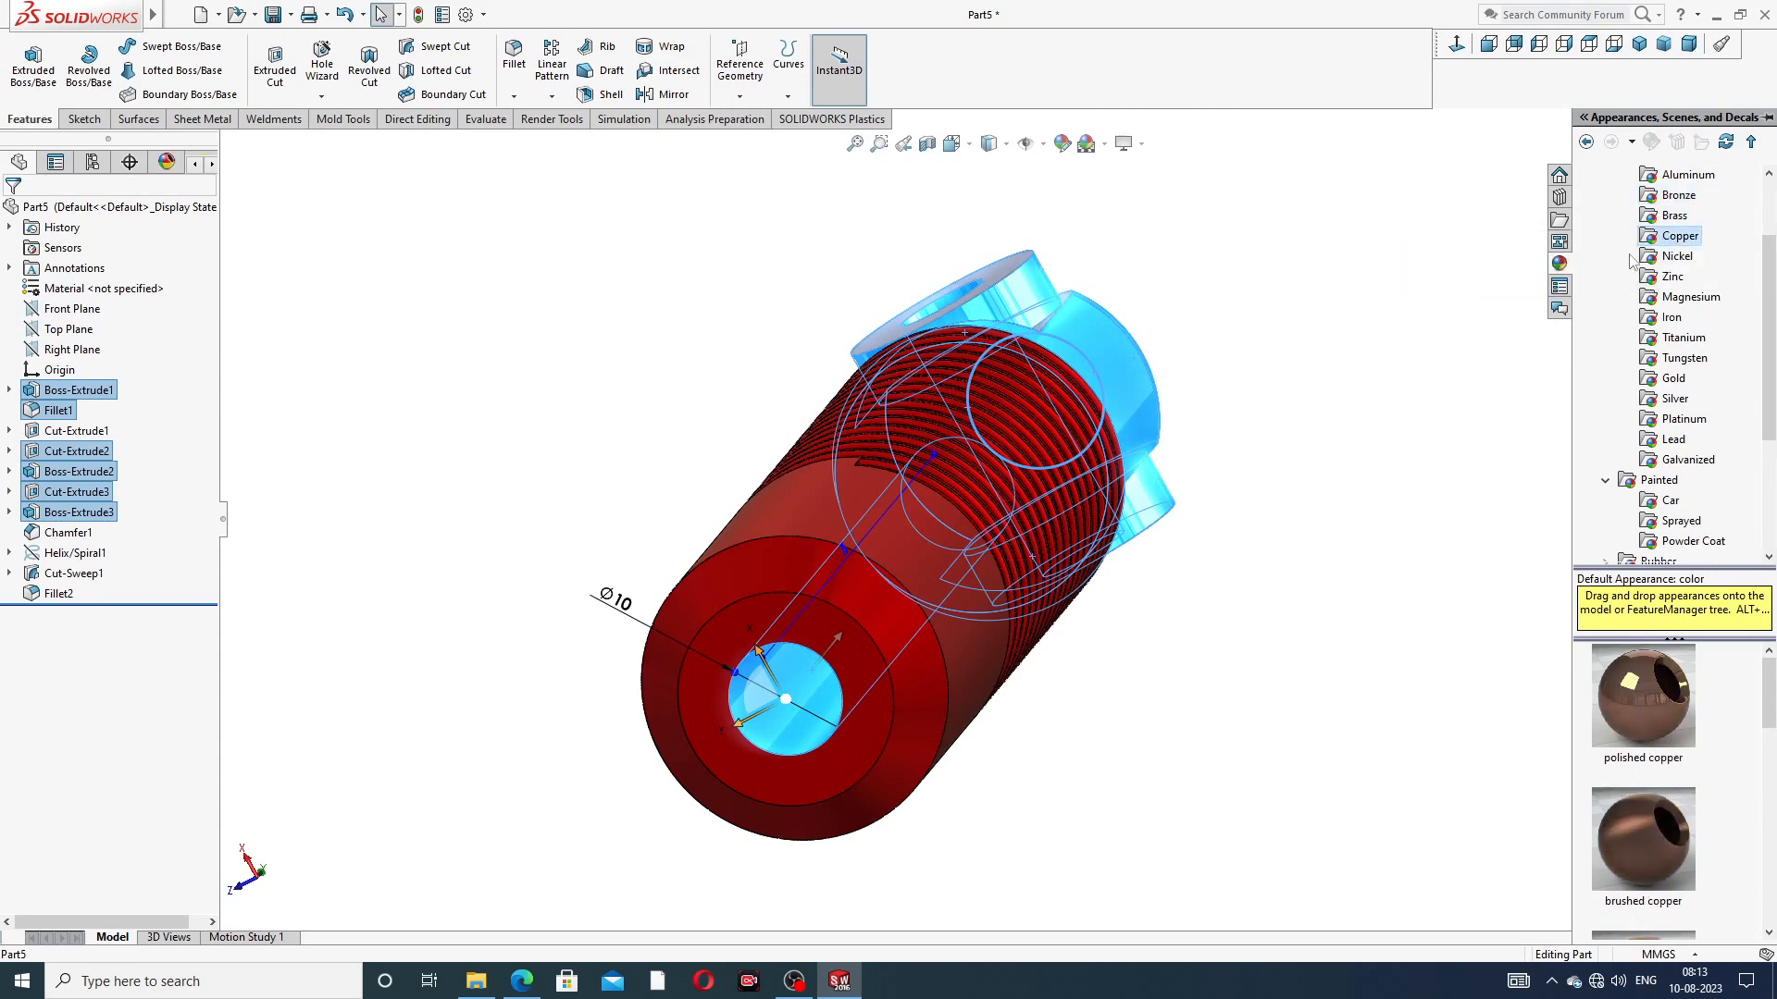
scroll(1622, 254, up, 2)
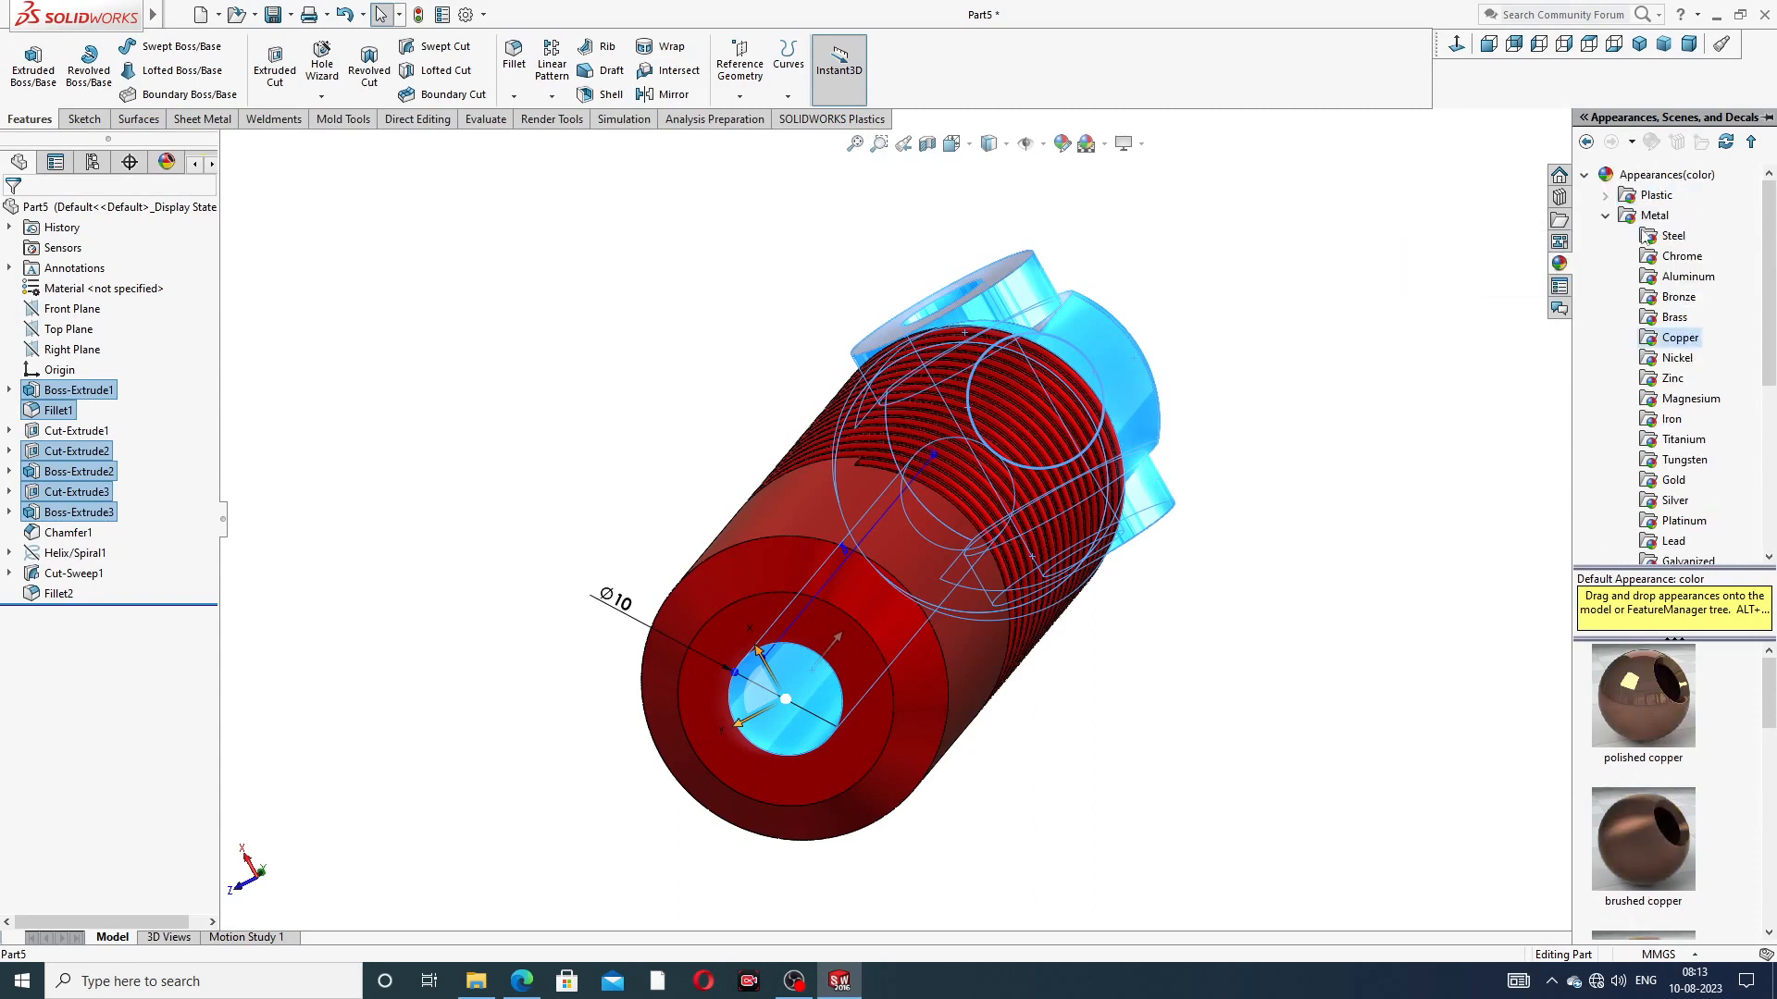
click(1682, 259)
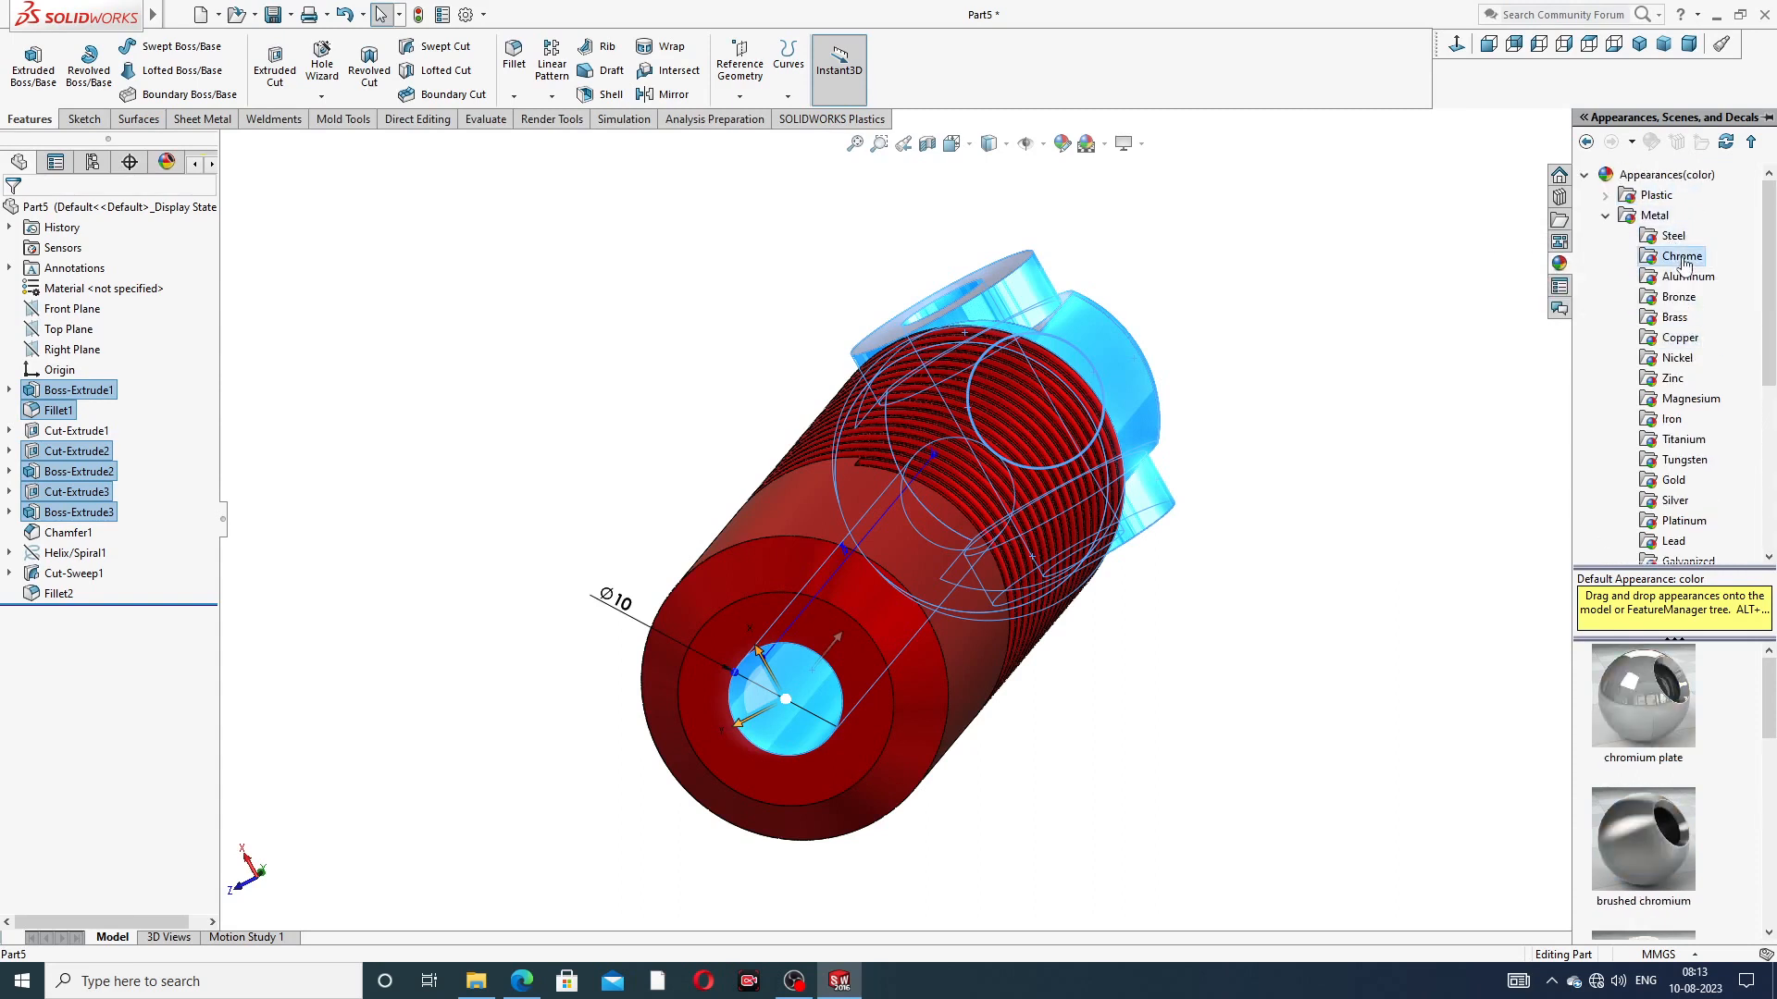
double_click(1657, 709)
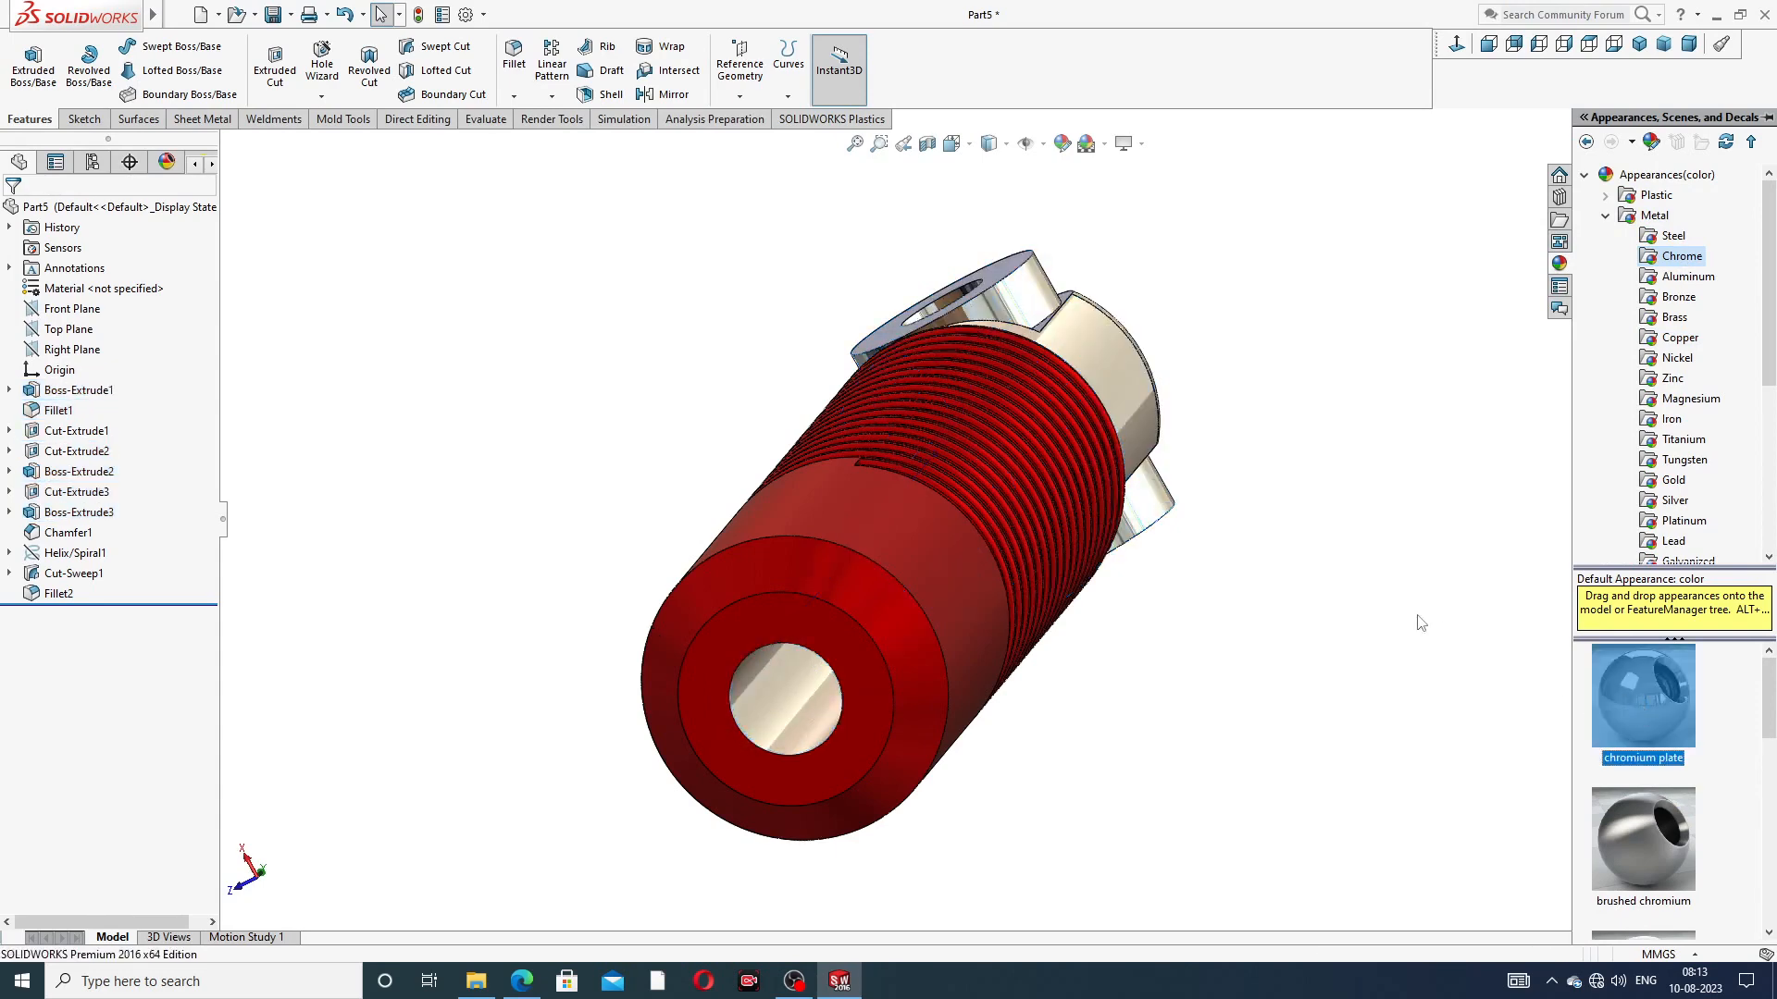
Apply the chromium plate appearance to the flat circular end face of the head
middle_drag(1366, 405, 1167, 516)
scroll(1312, 405, up, 4)
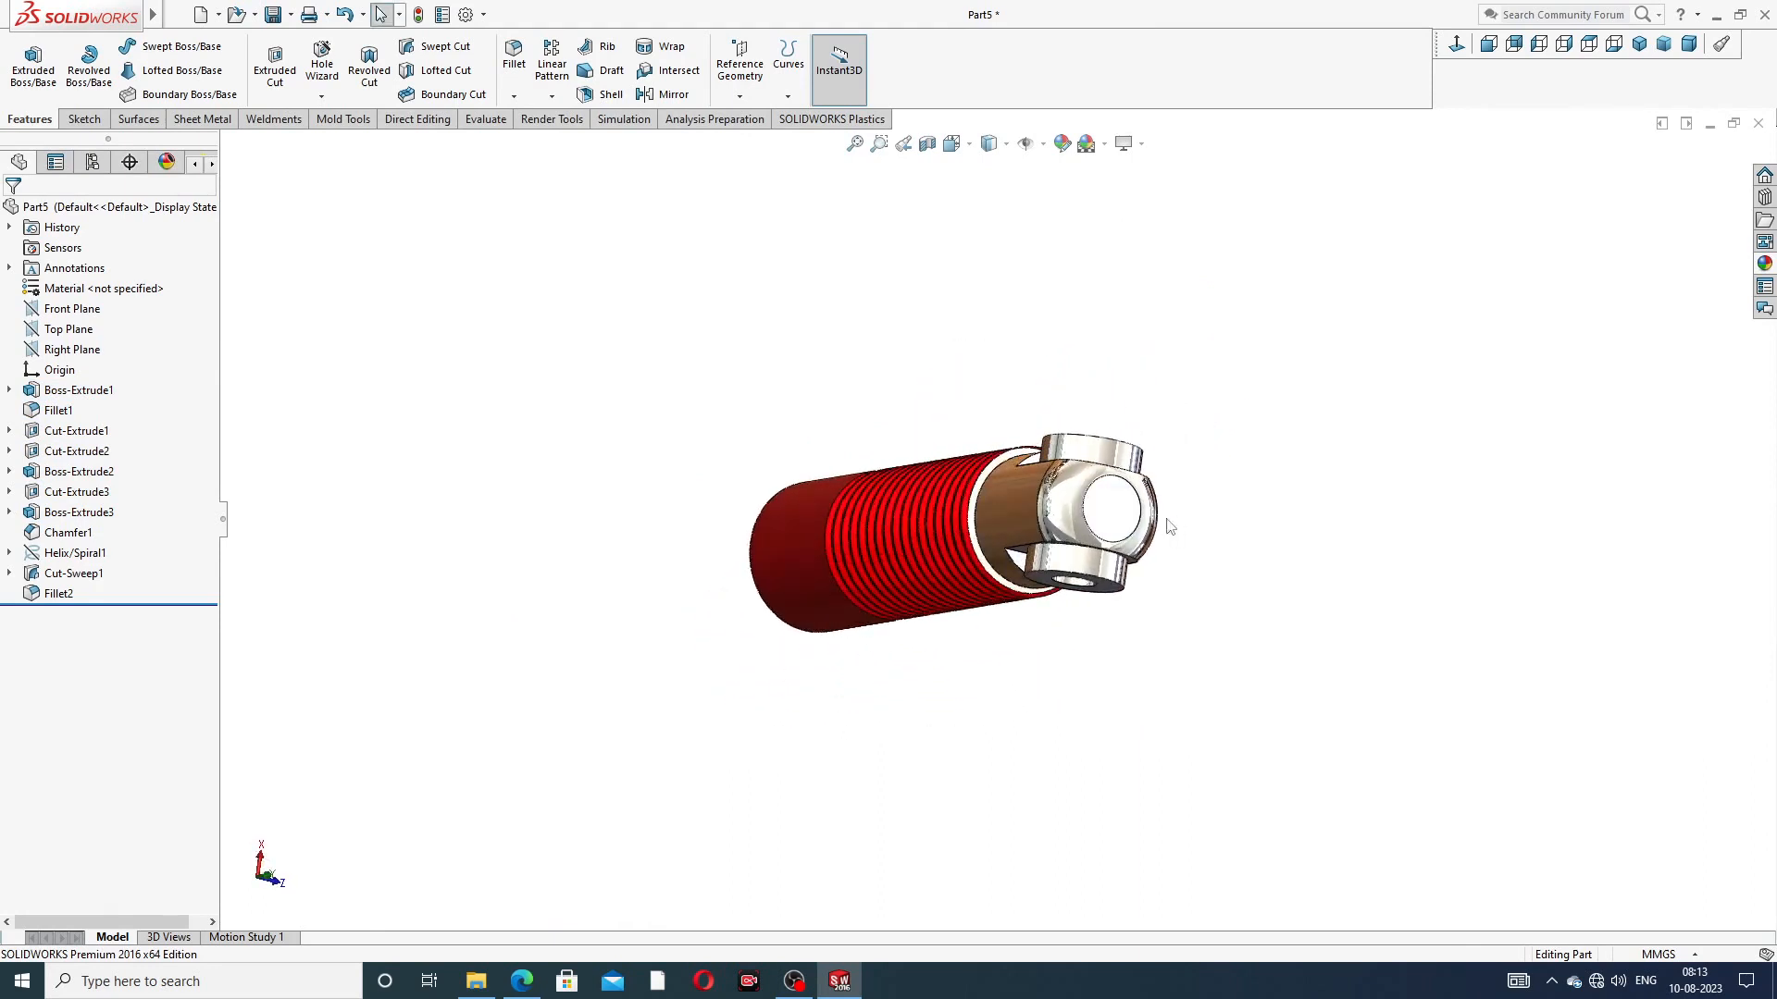
click(1118, 511)
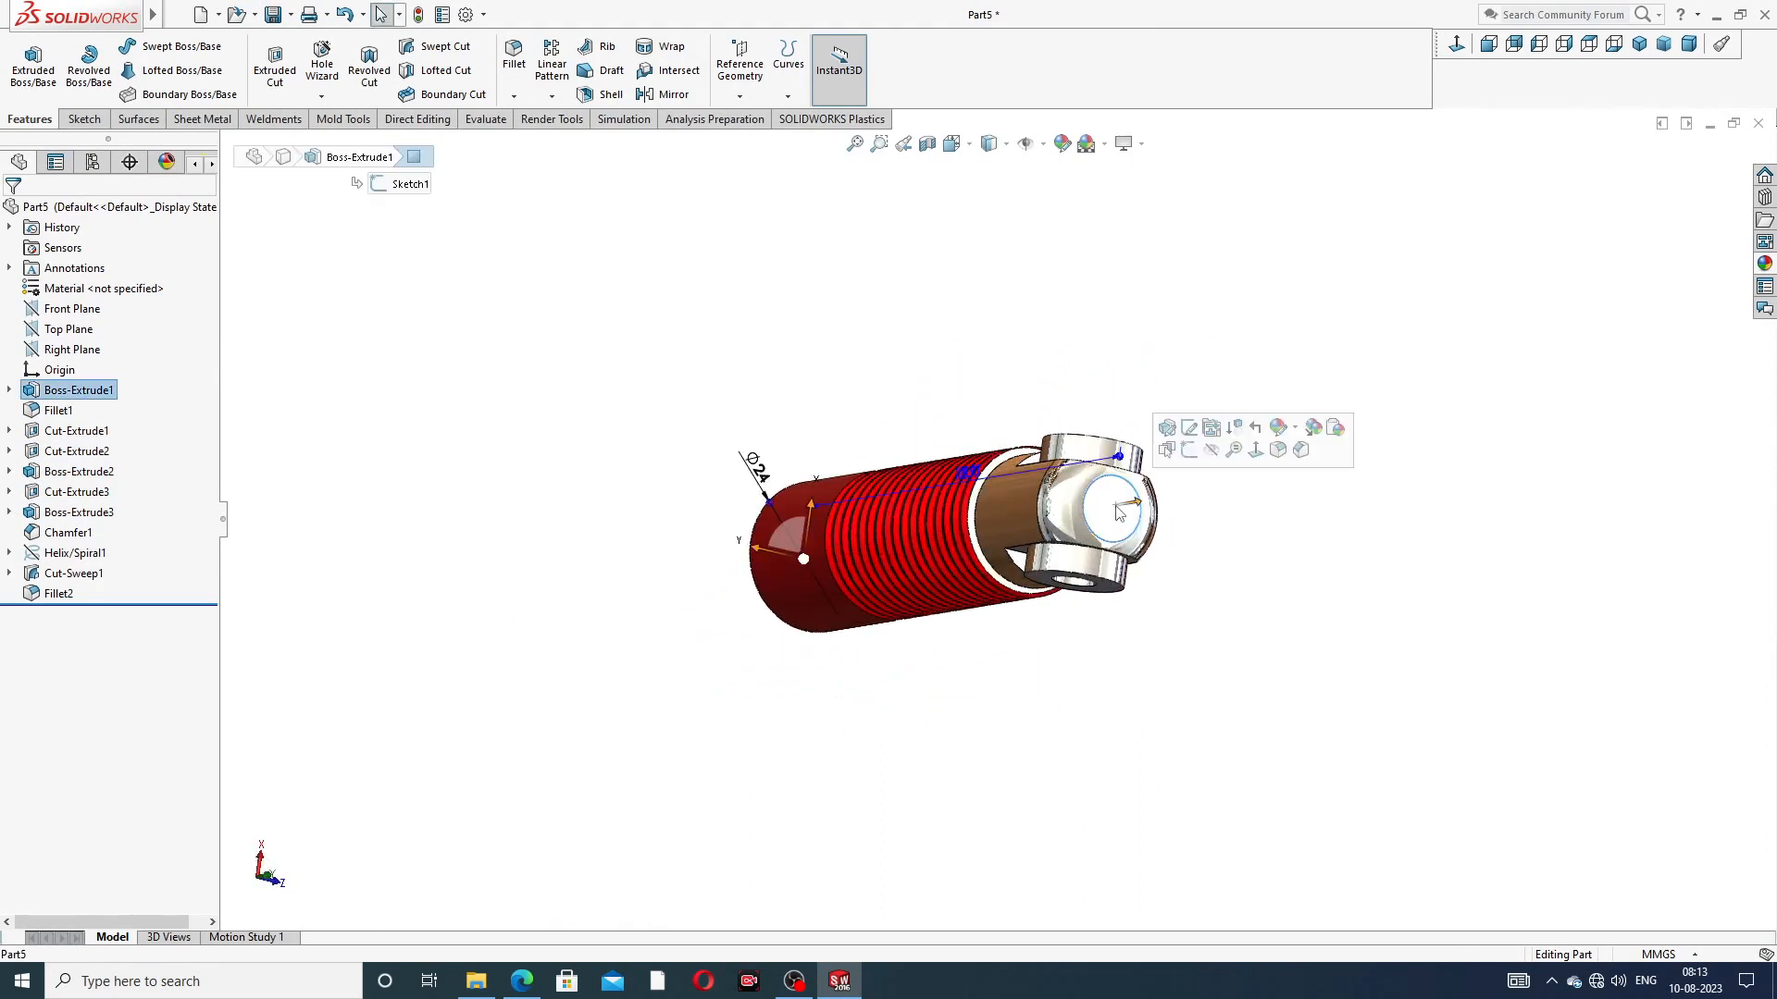
click(1764, 264)
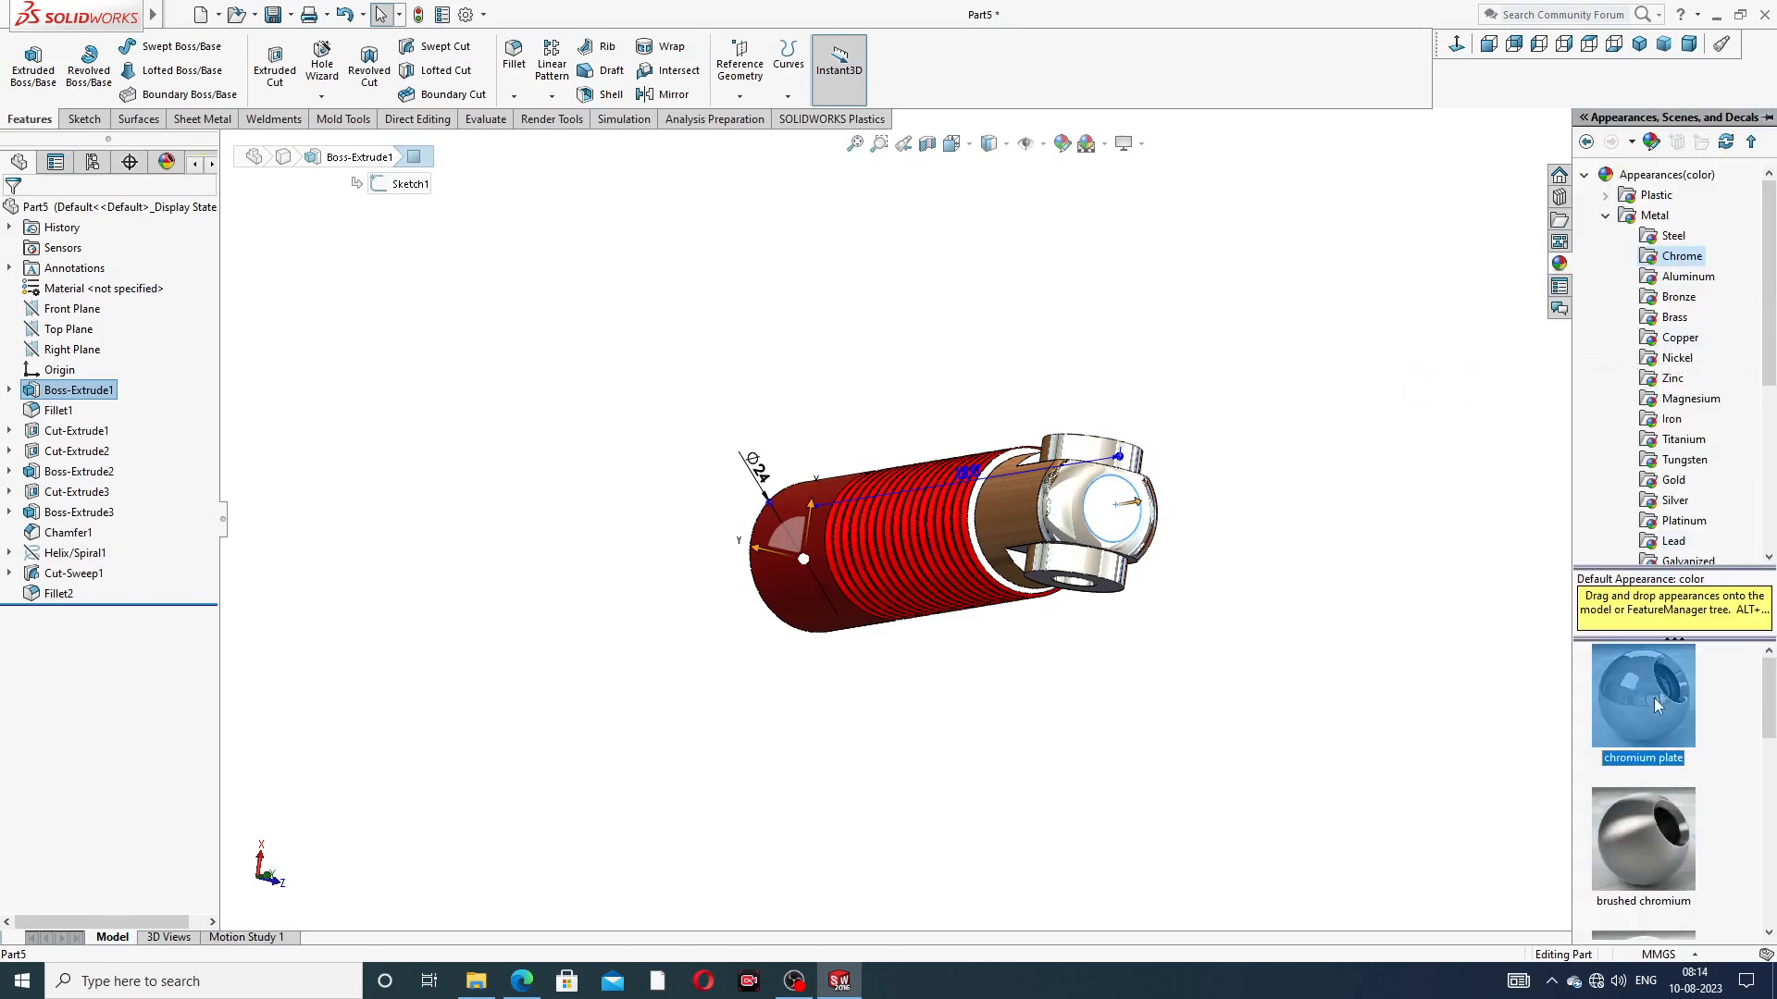
click(1408, 634)
Inspect the coloured rod's head, thread and bored end from several angles
middle_drag(1185, 502, 890, 604)
middle_drag(1052, 536, 1190, 353)
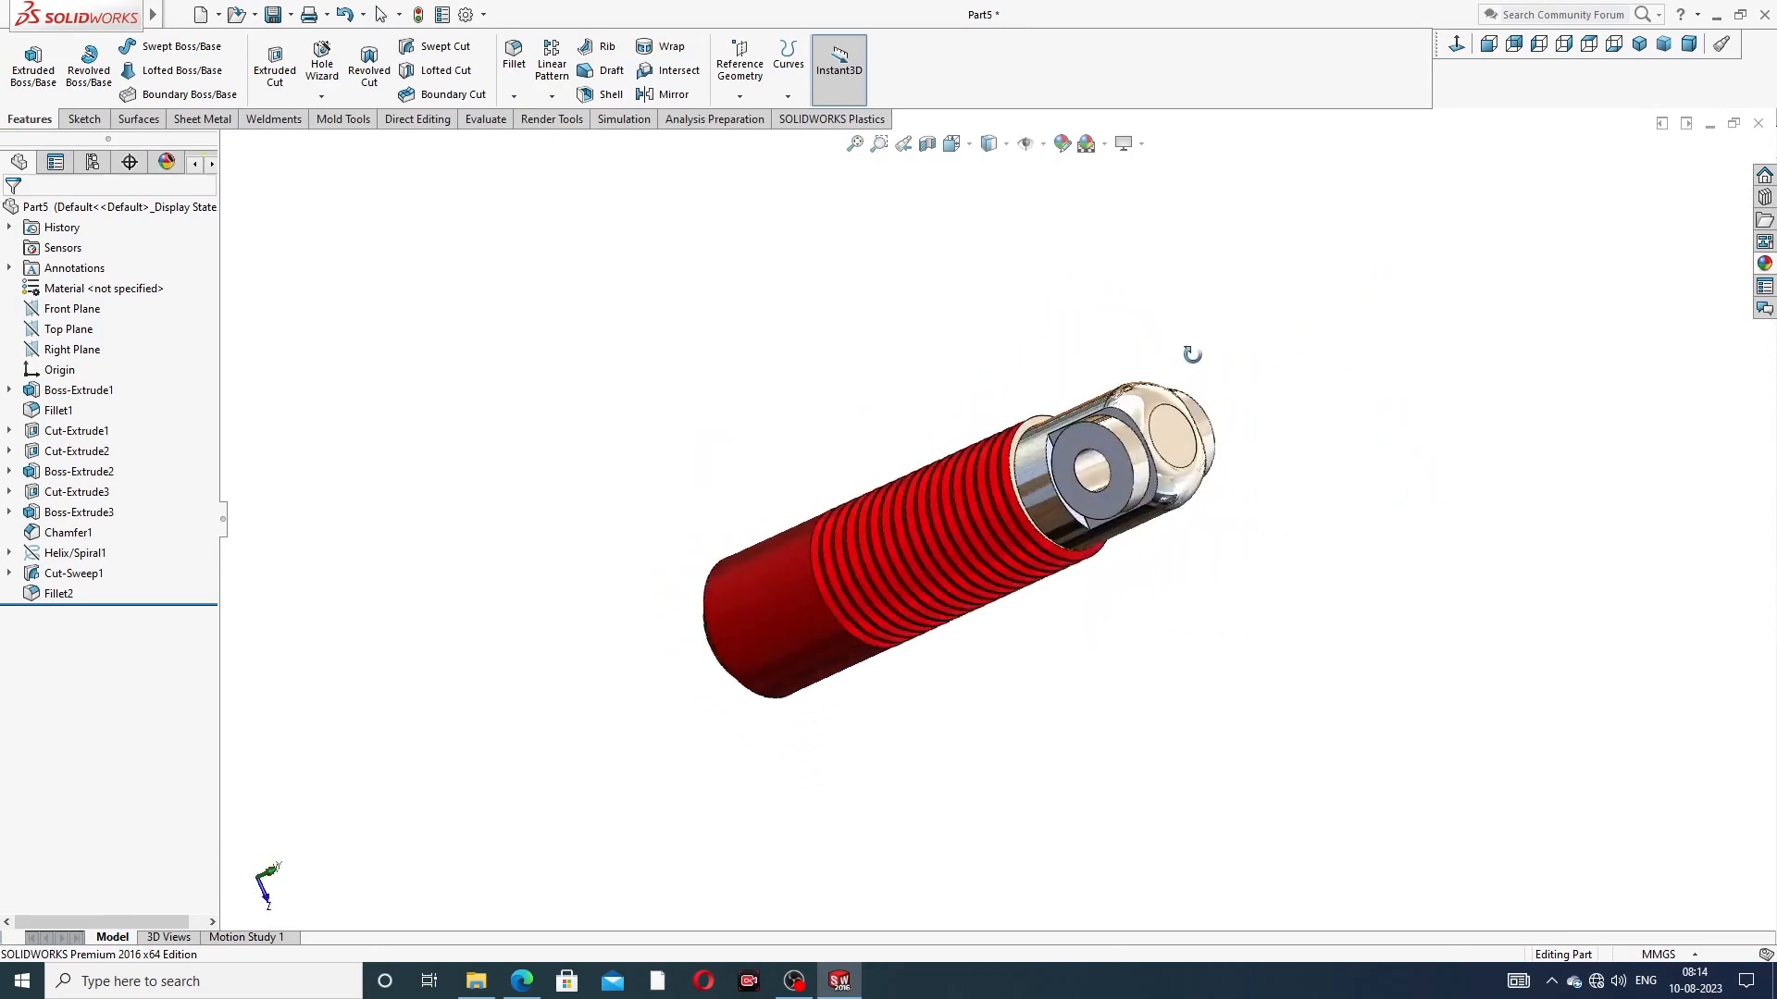
scroll(1157, 467, down, 2)
middle_drag(1139, 473, 1197, 666)
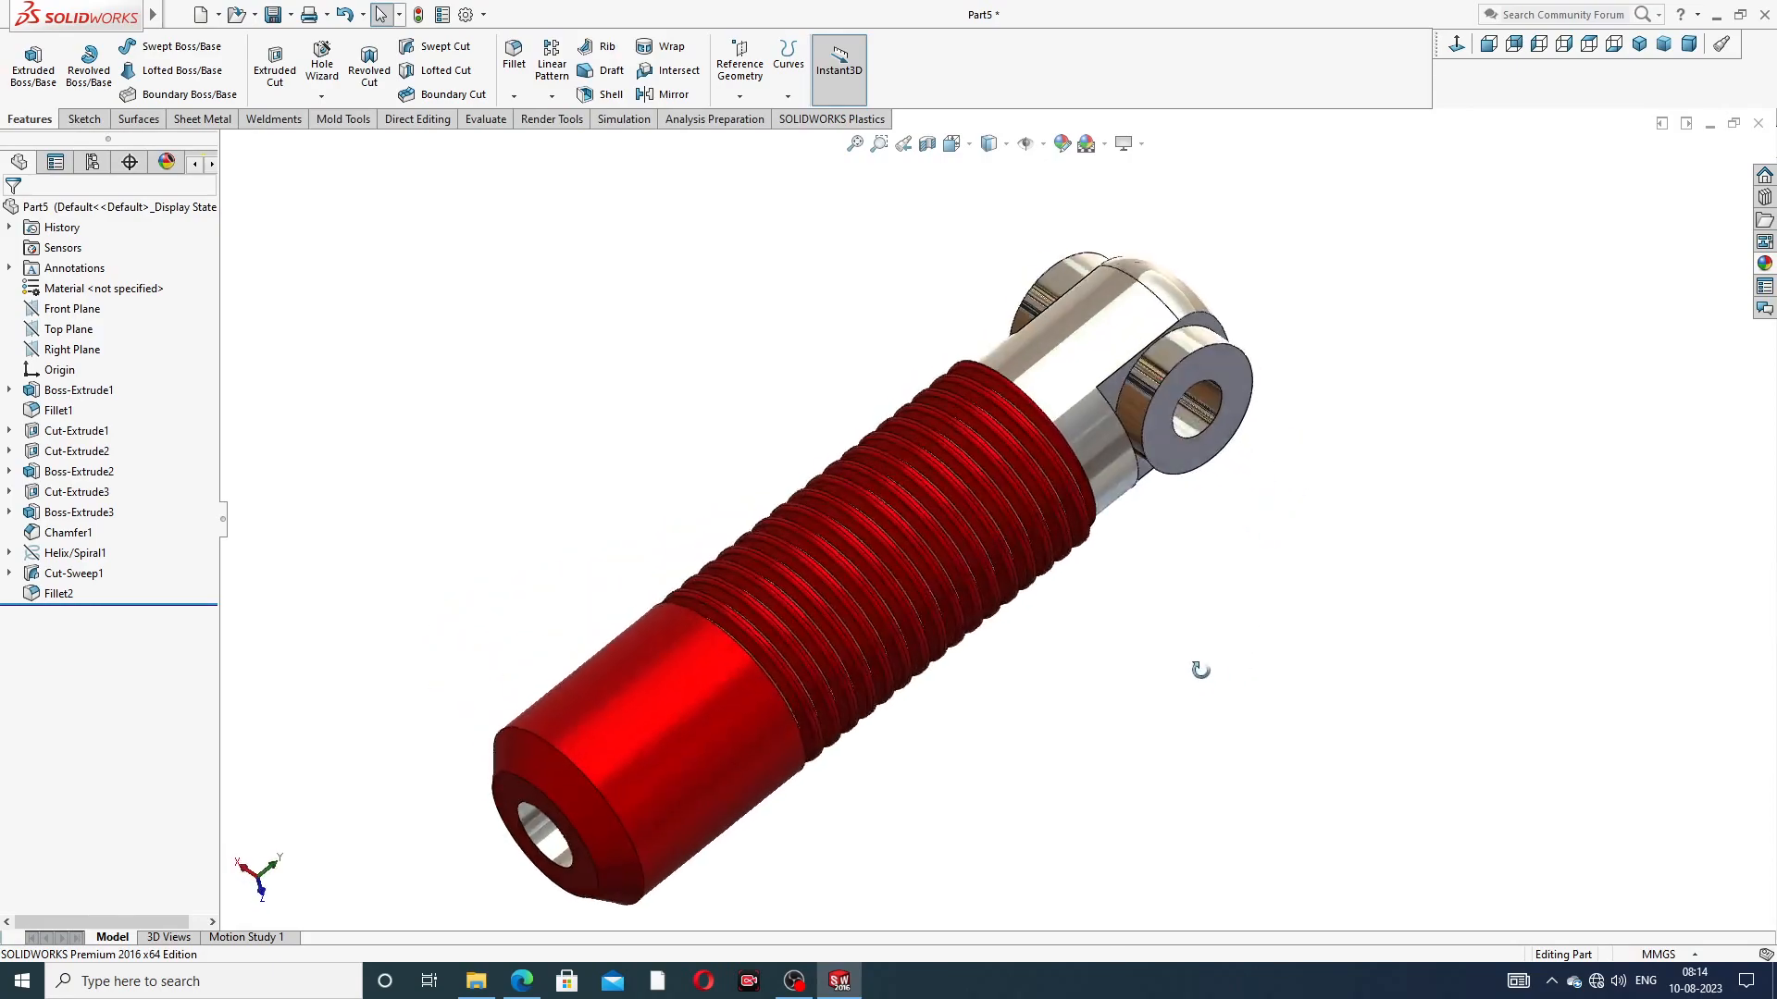
scroll(971, 602, down, 4)
middle_drag(950, 642, 916, 667)
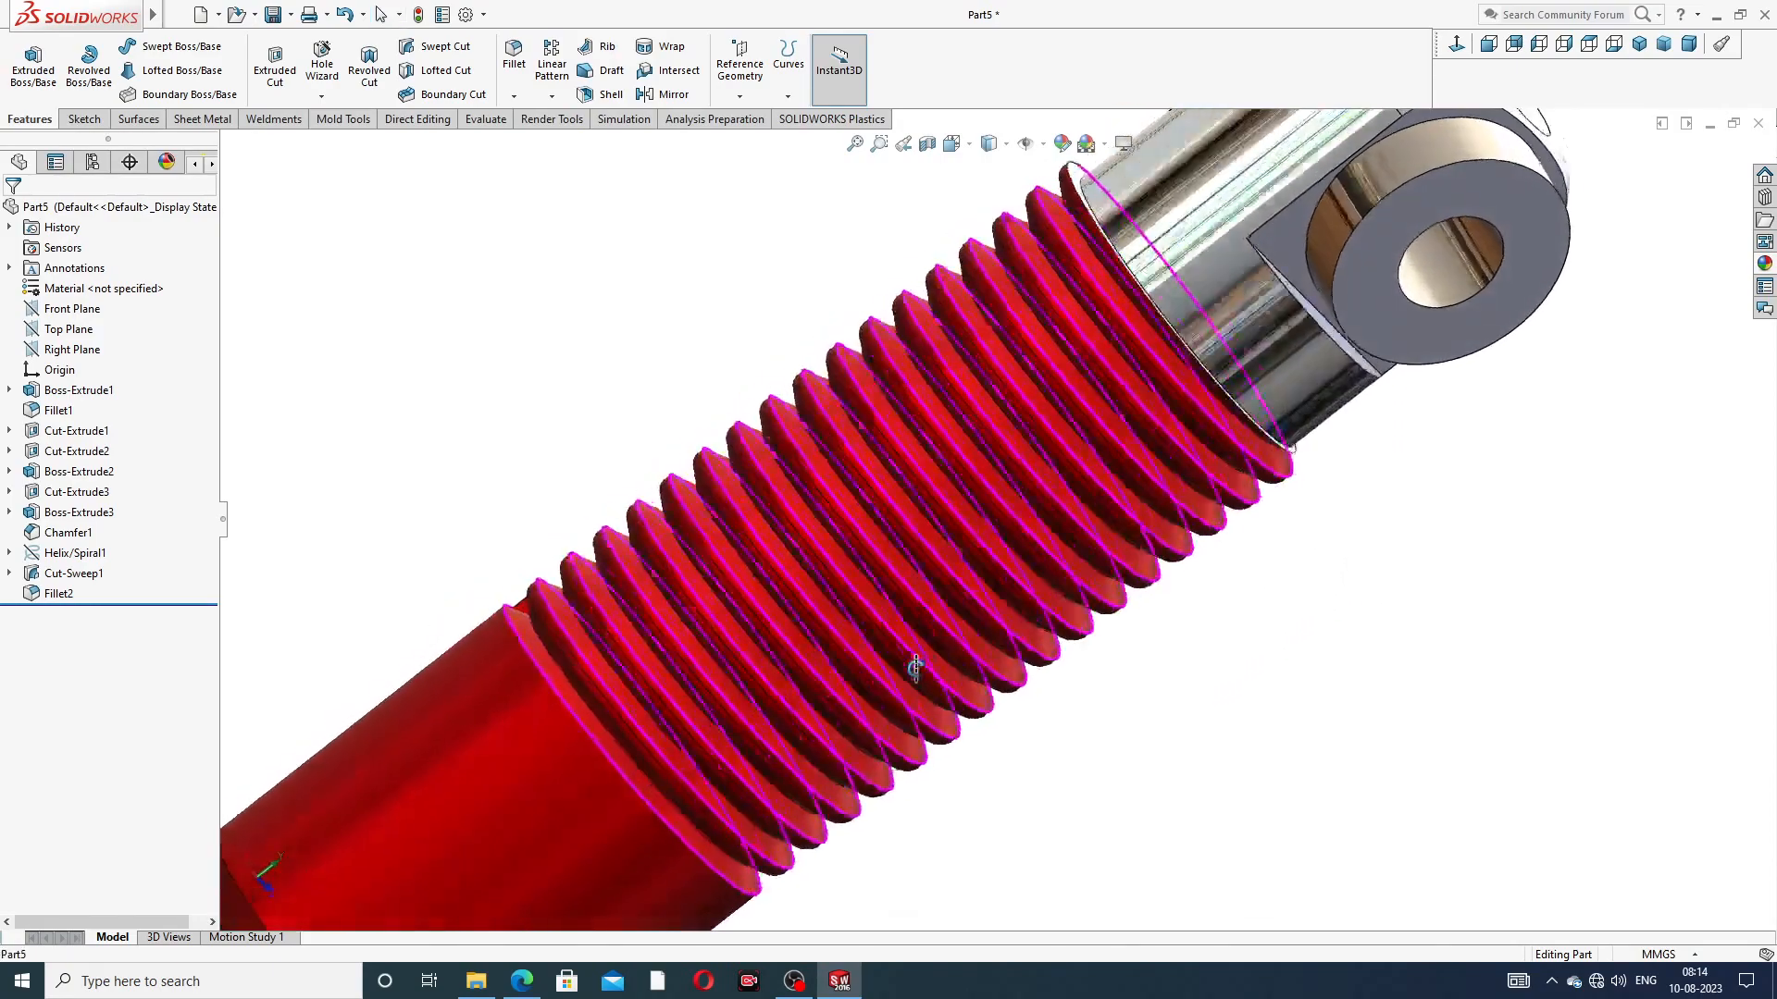
scroll(1209, 567, up, 3)
middle_drag(1173, 566, 1570, 177)
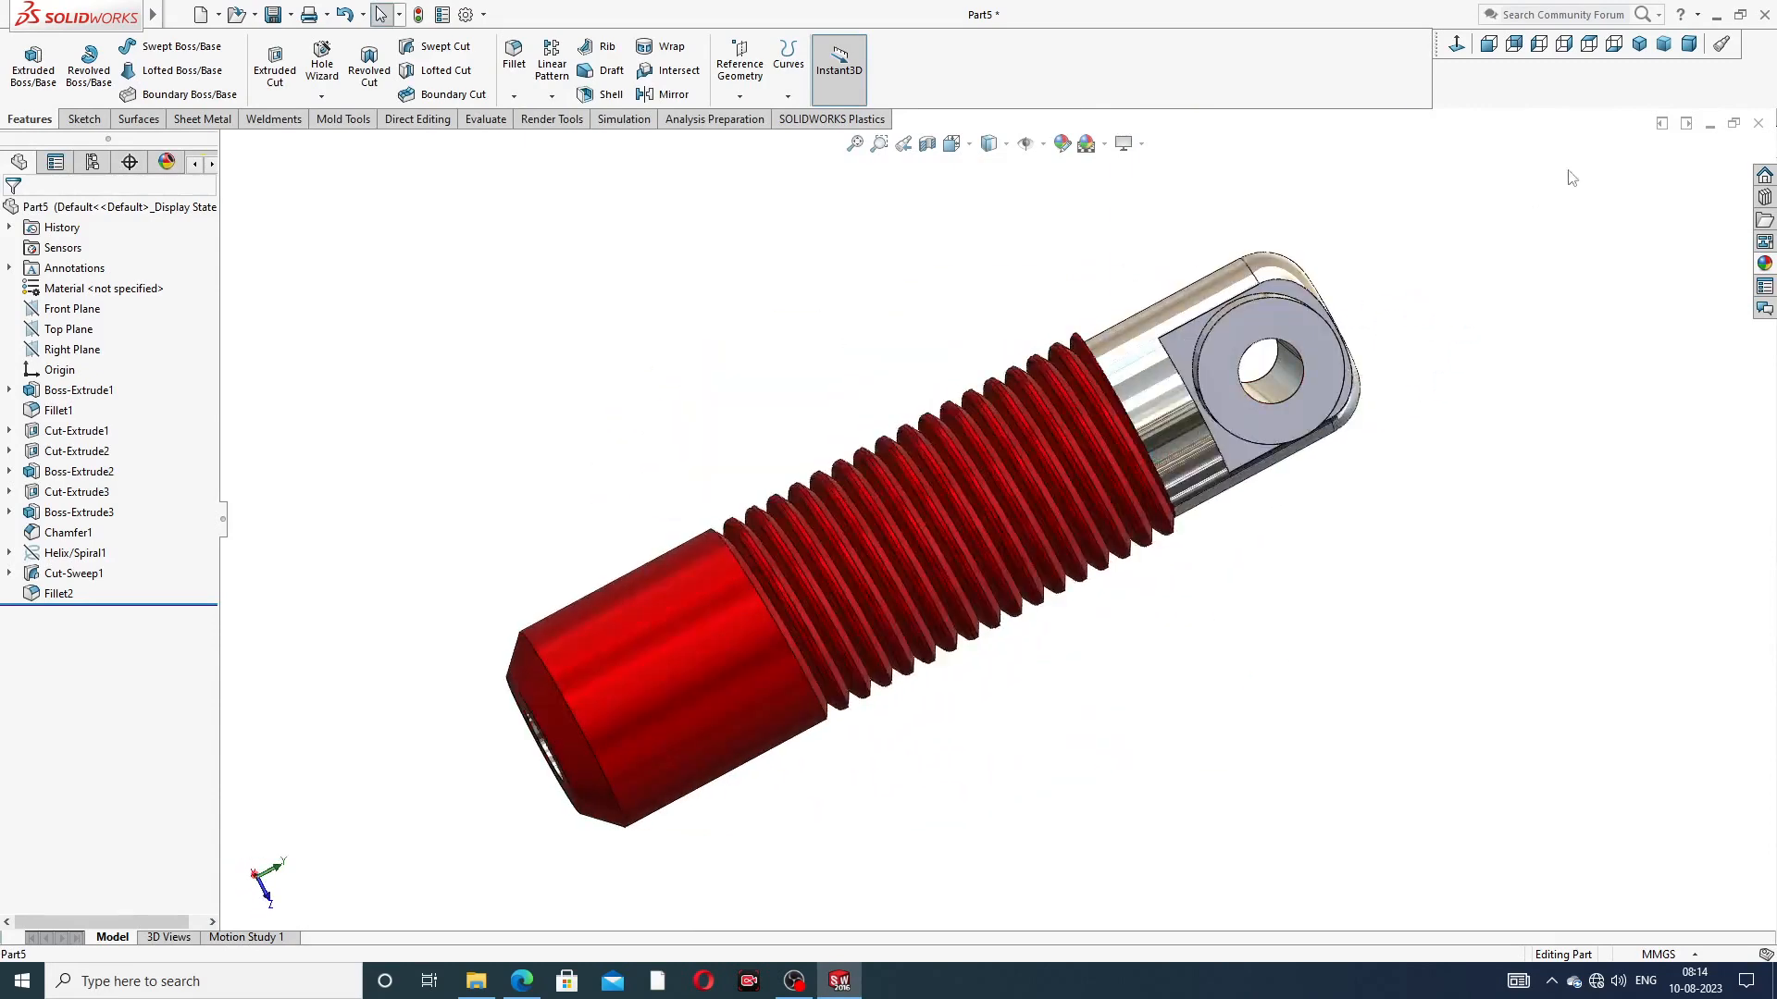
Inspect the finished top rod in isometric and rotated views, and compare it with the PART-03 top rod PDF drawing
click(1639, 43)
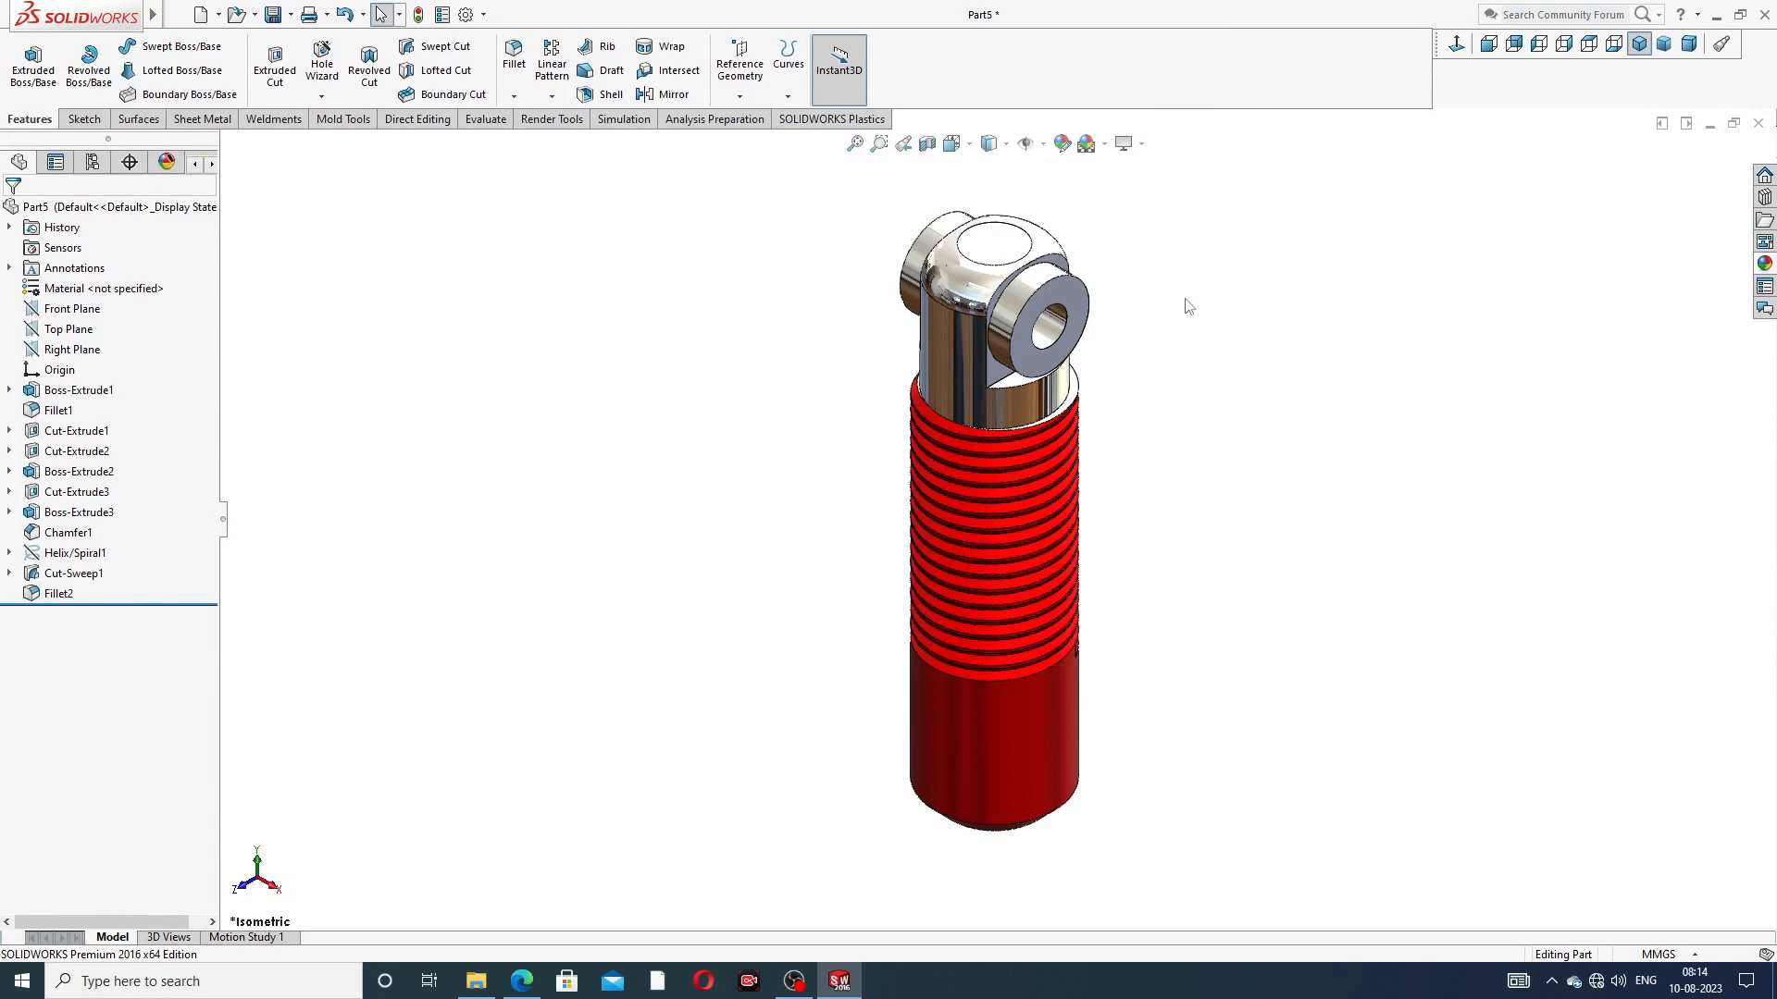
middle_drag(1182, 297, 1030, 606)
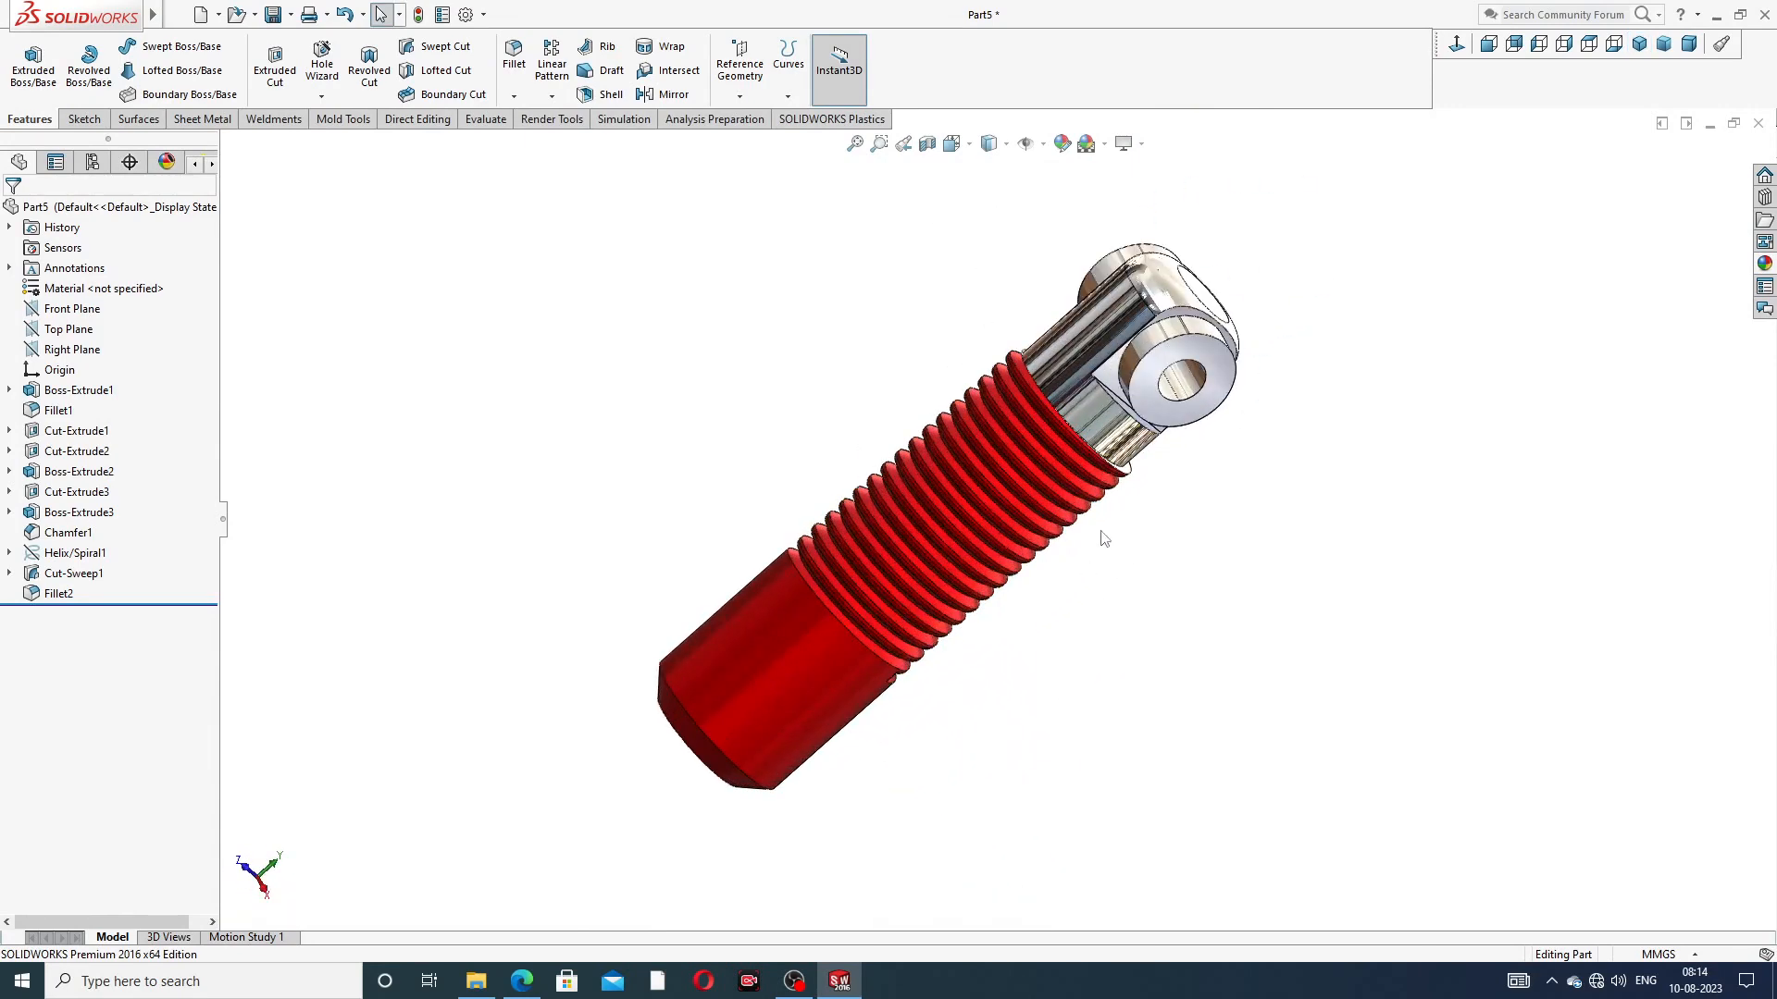
middle_drag(1178, 446, 1198, 500)
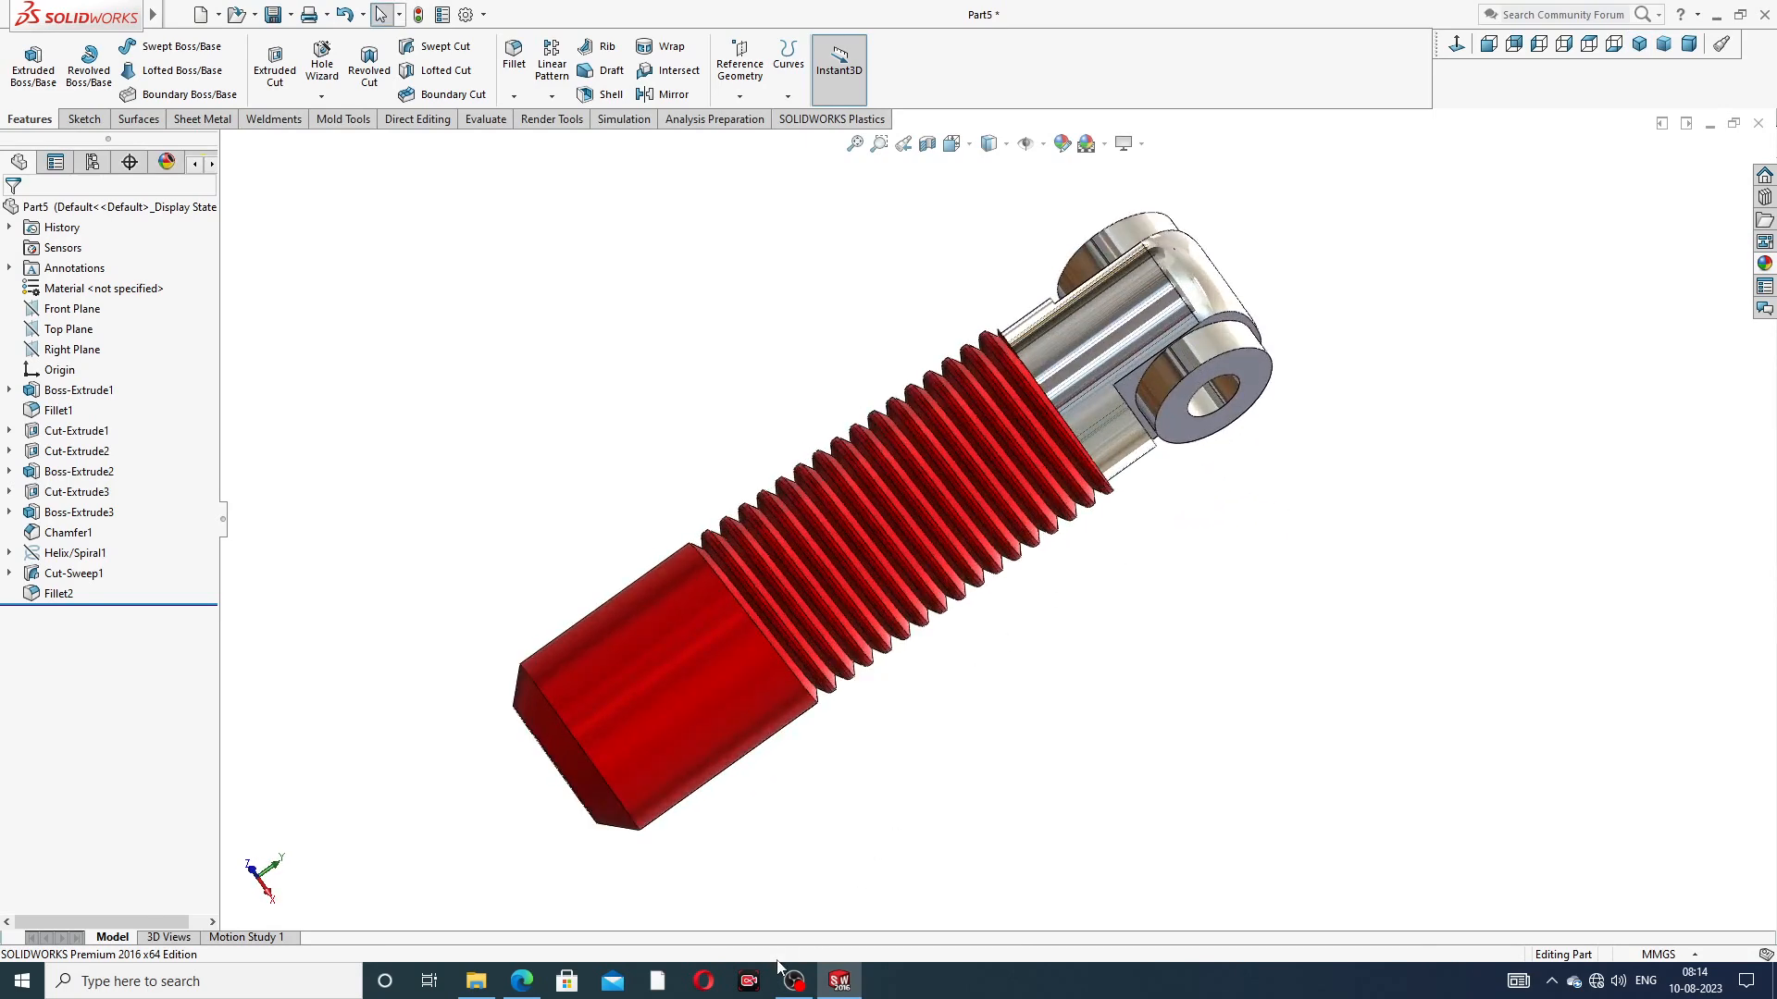
click(522, 981)
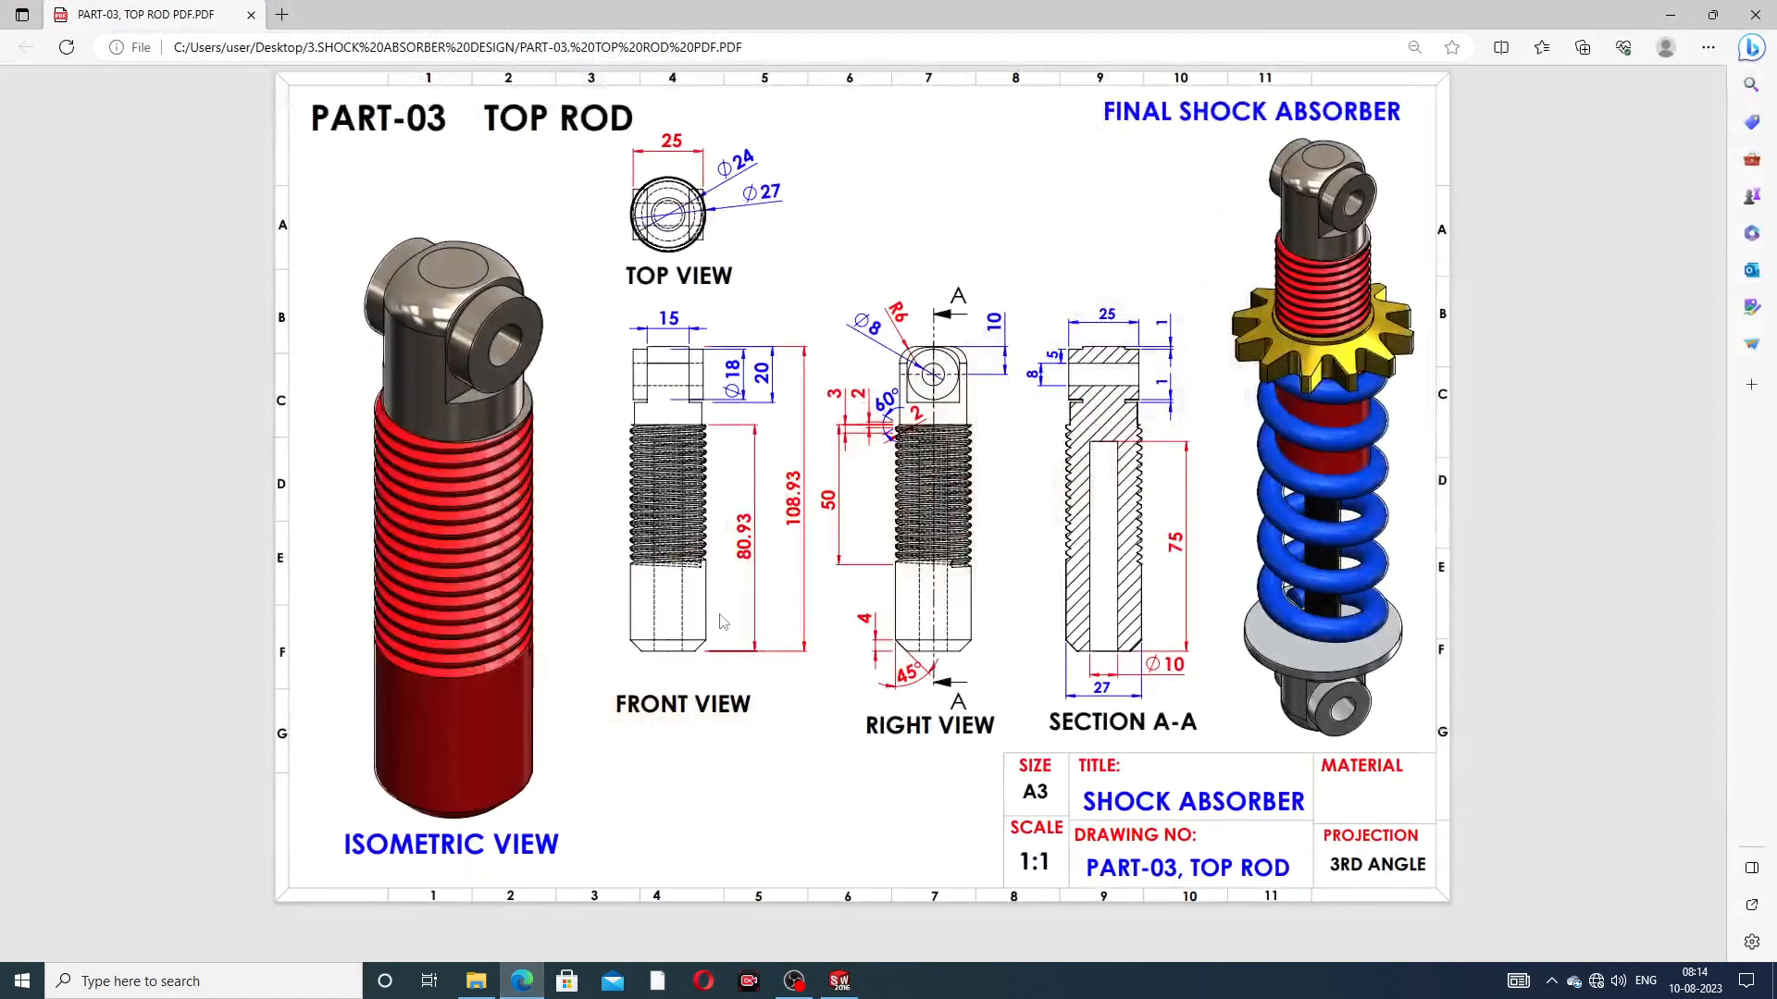
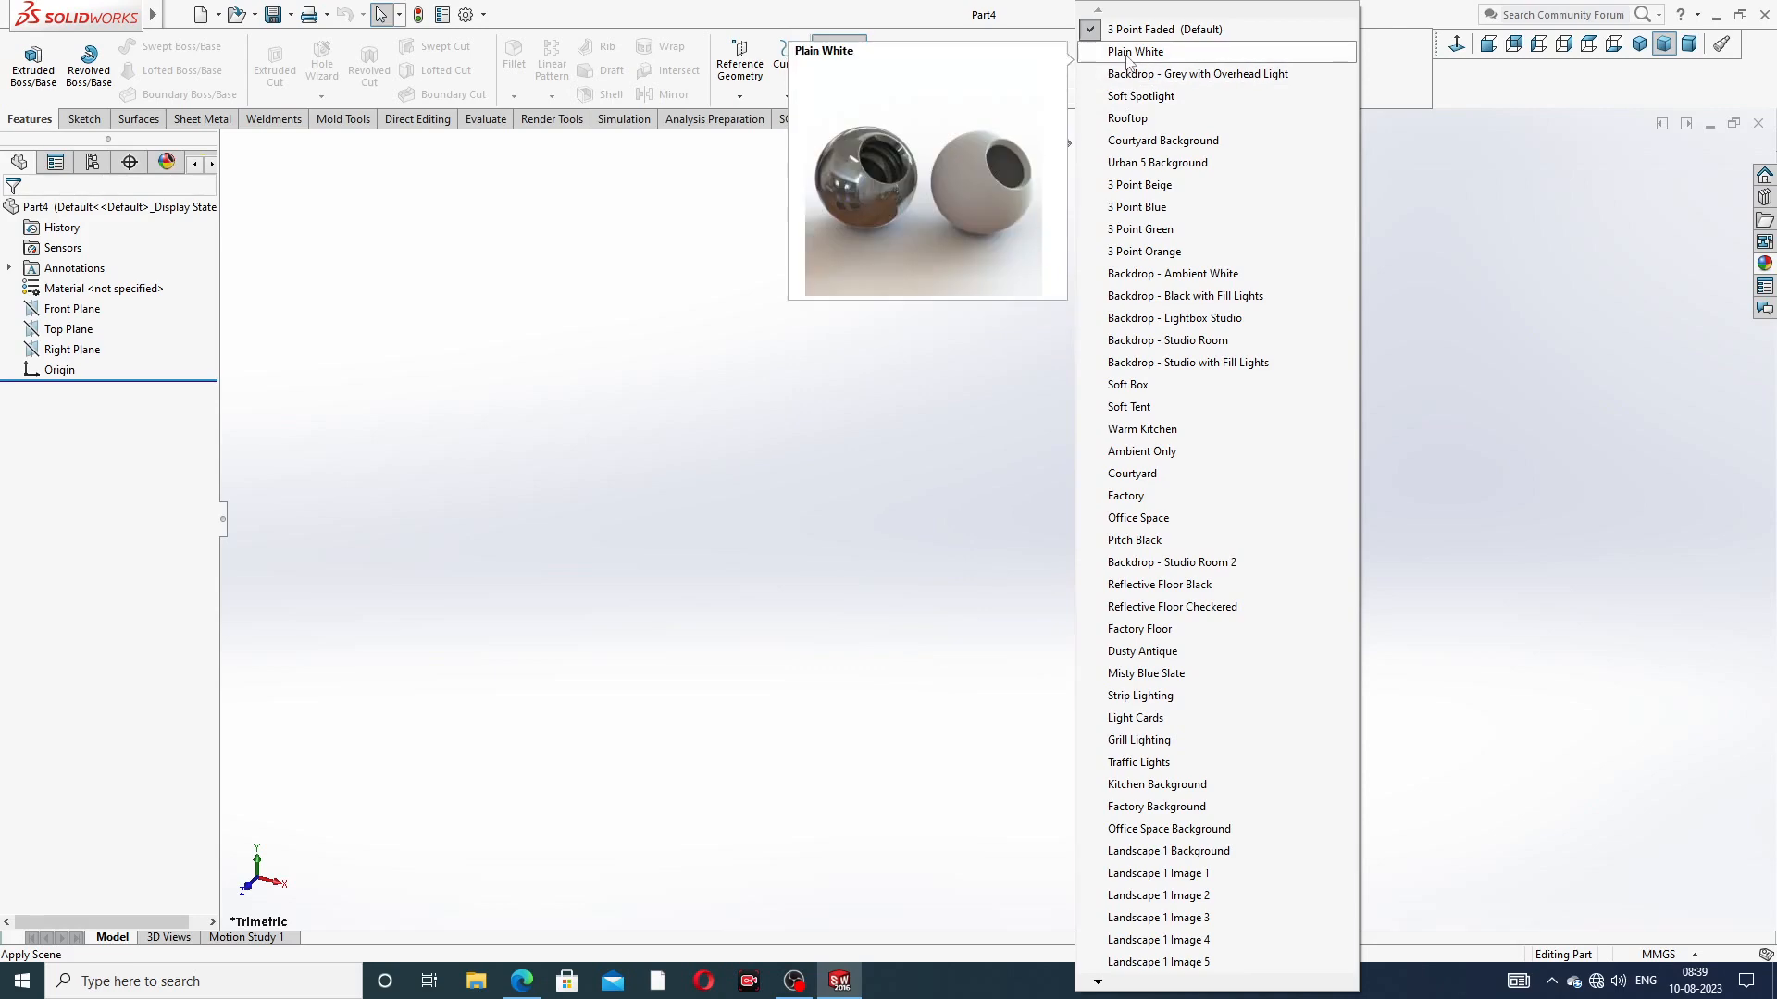
Apply the Plain White scene to the new part and raise both image quality resolution settings to their maximum
click(1128, 74)
click(464, 15)
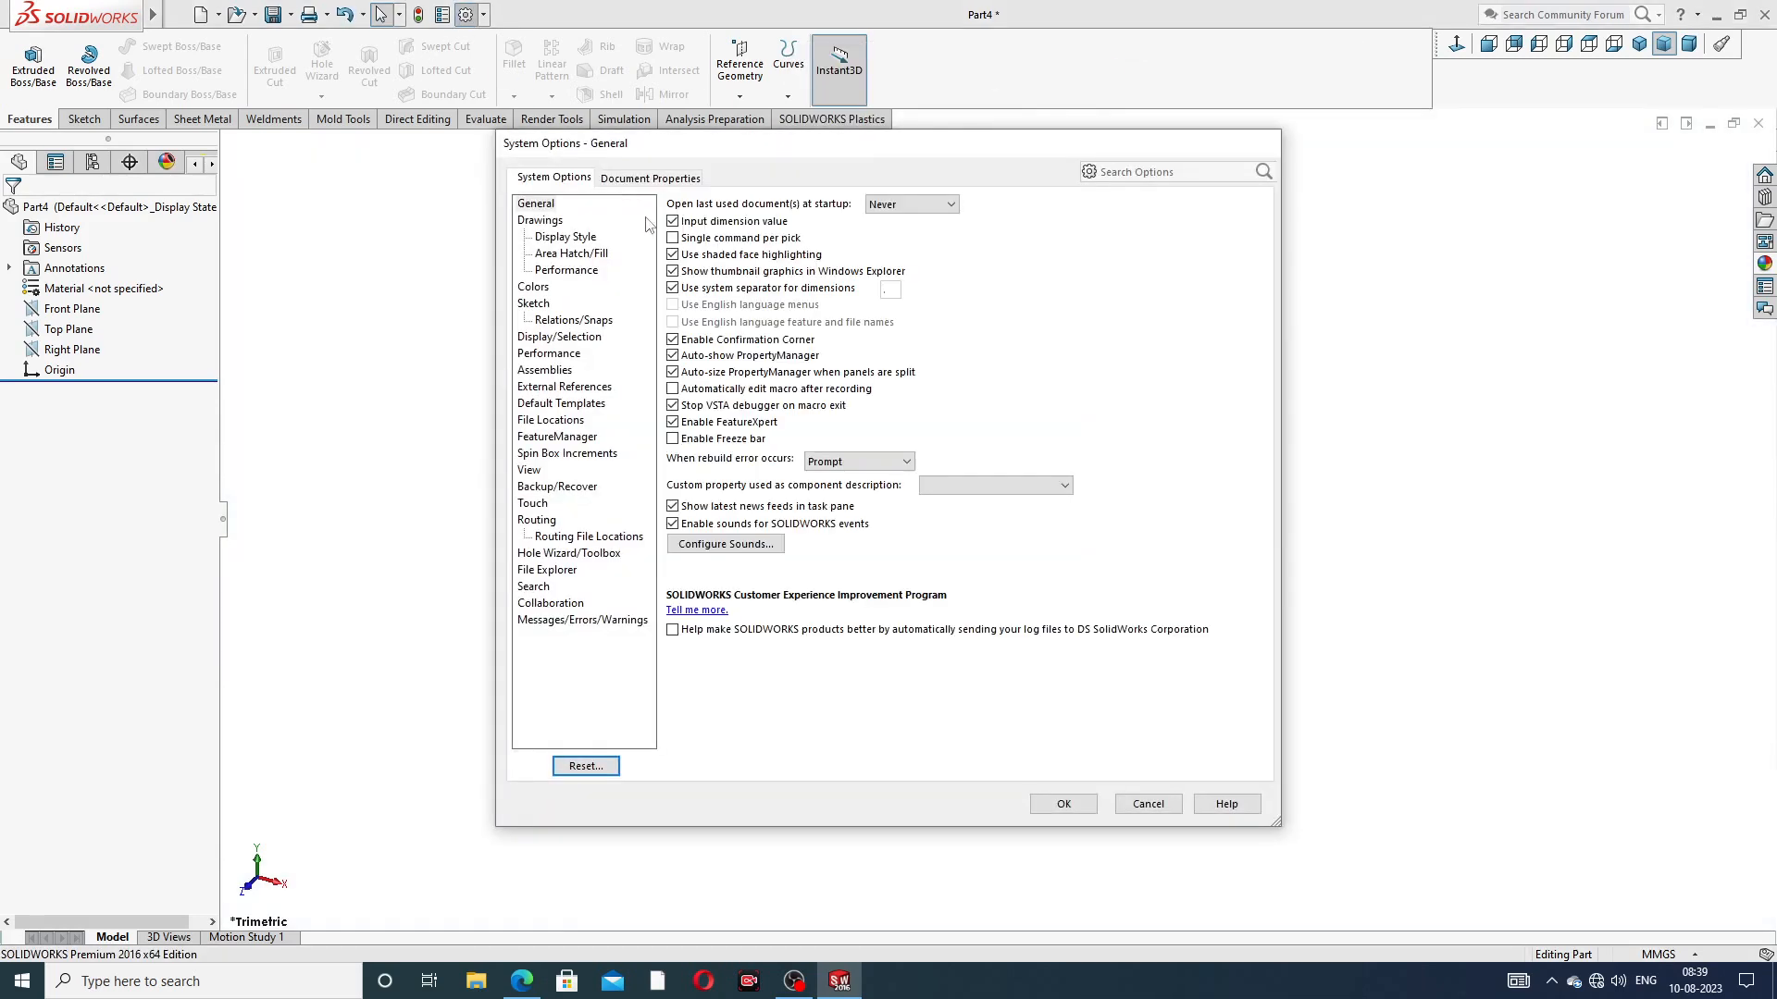
click(650, 178)
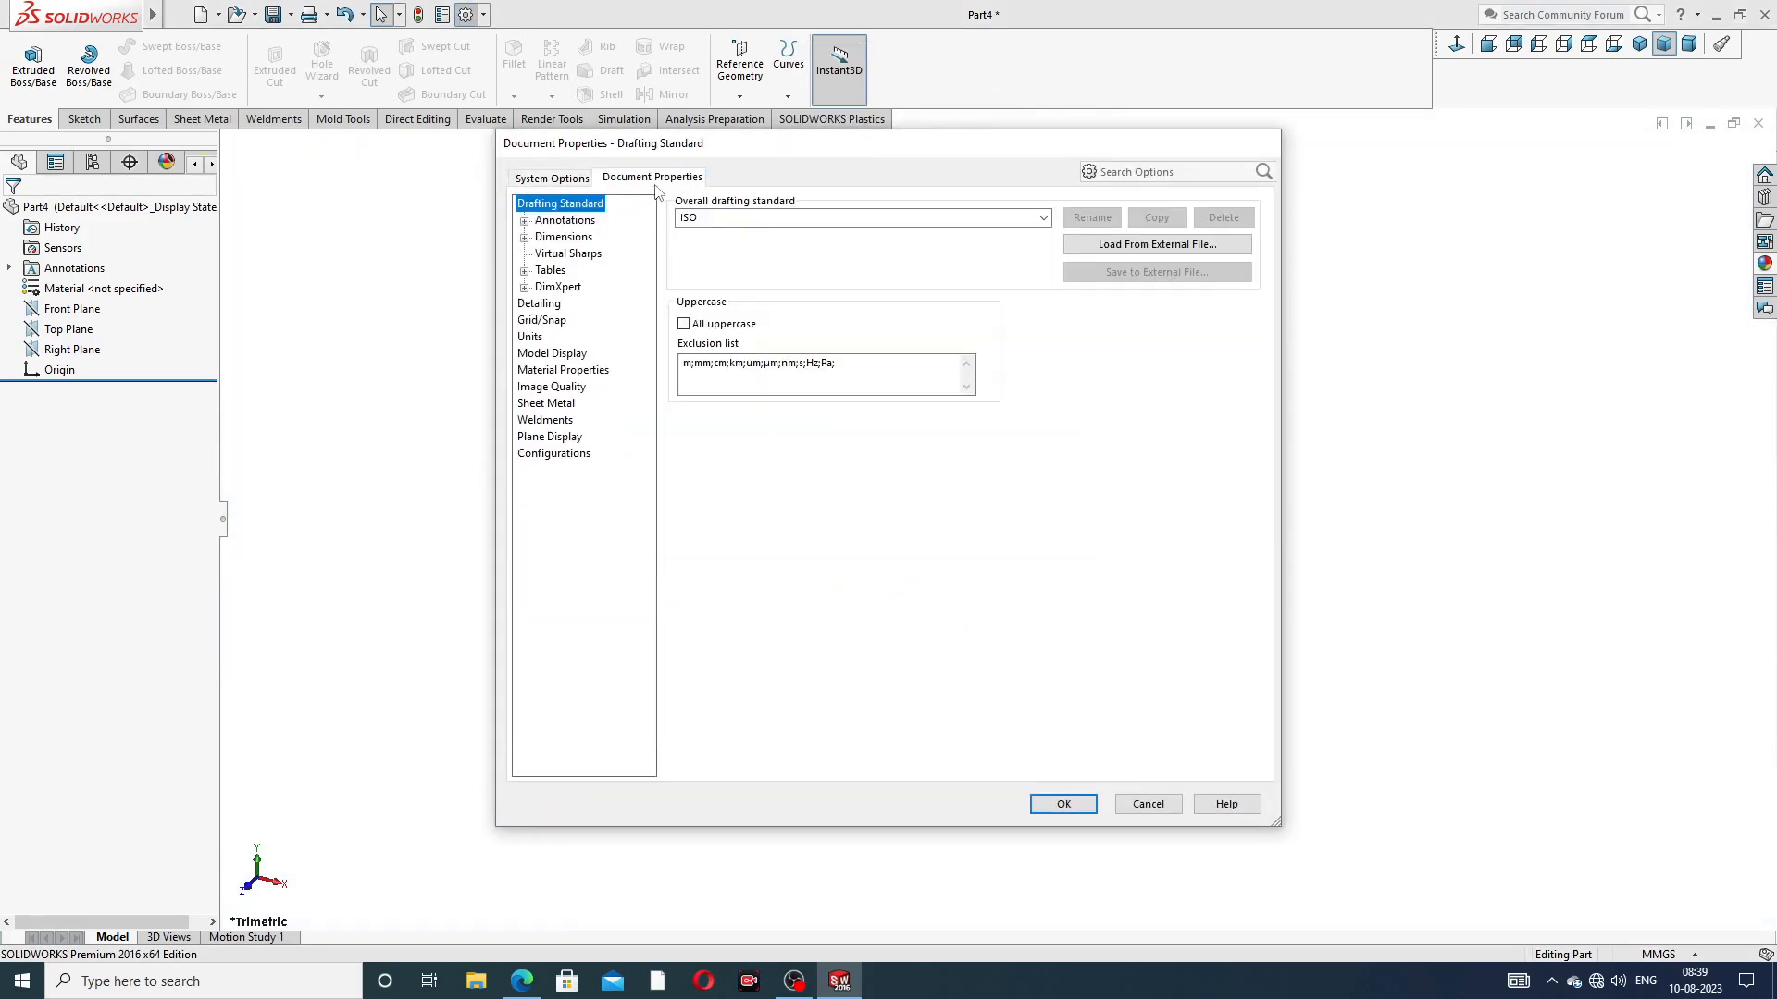
click(551, 387)
drag(830, 232, 1069, 222)
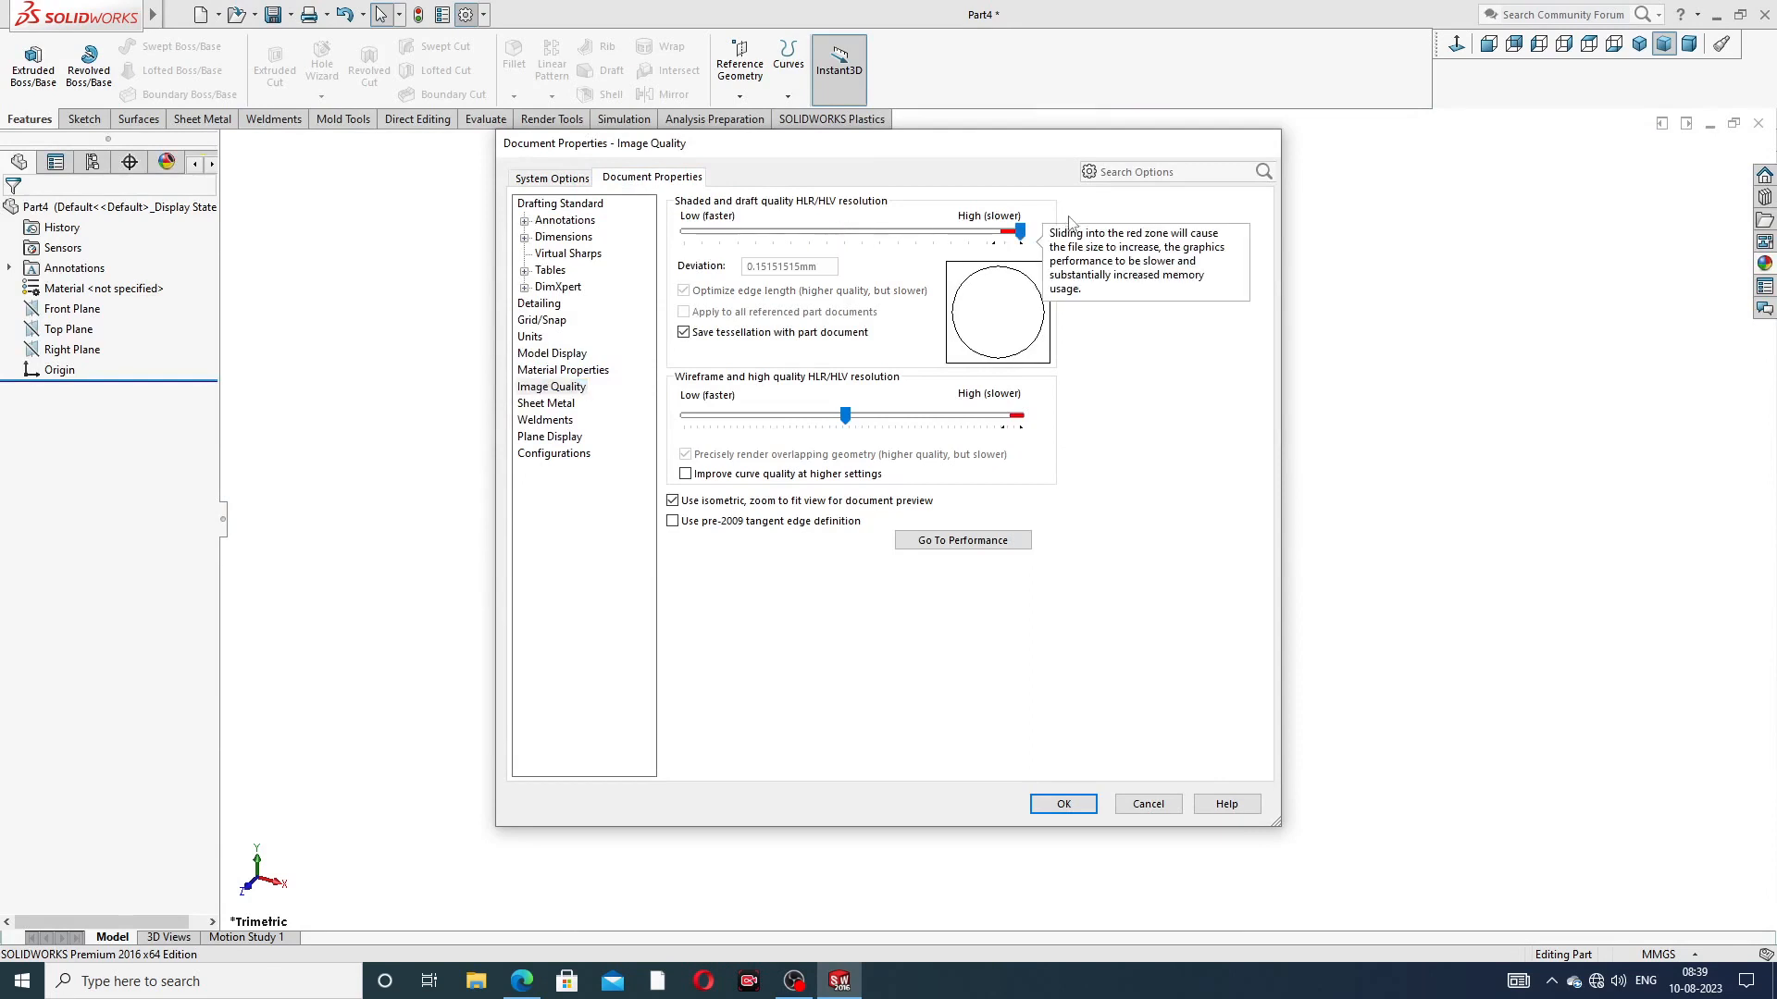
drag(854, 414, 1062, 448)
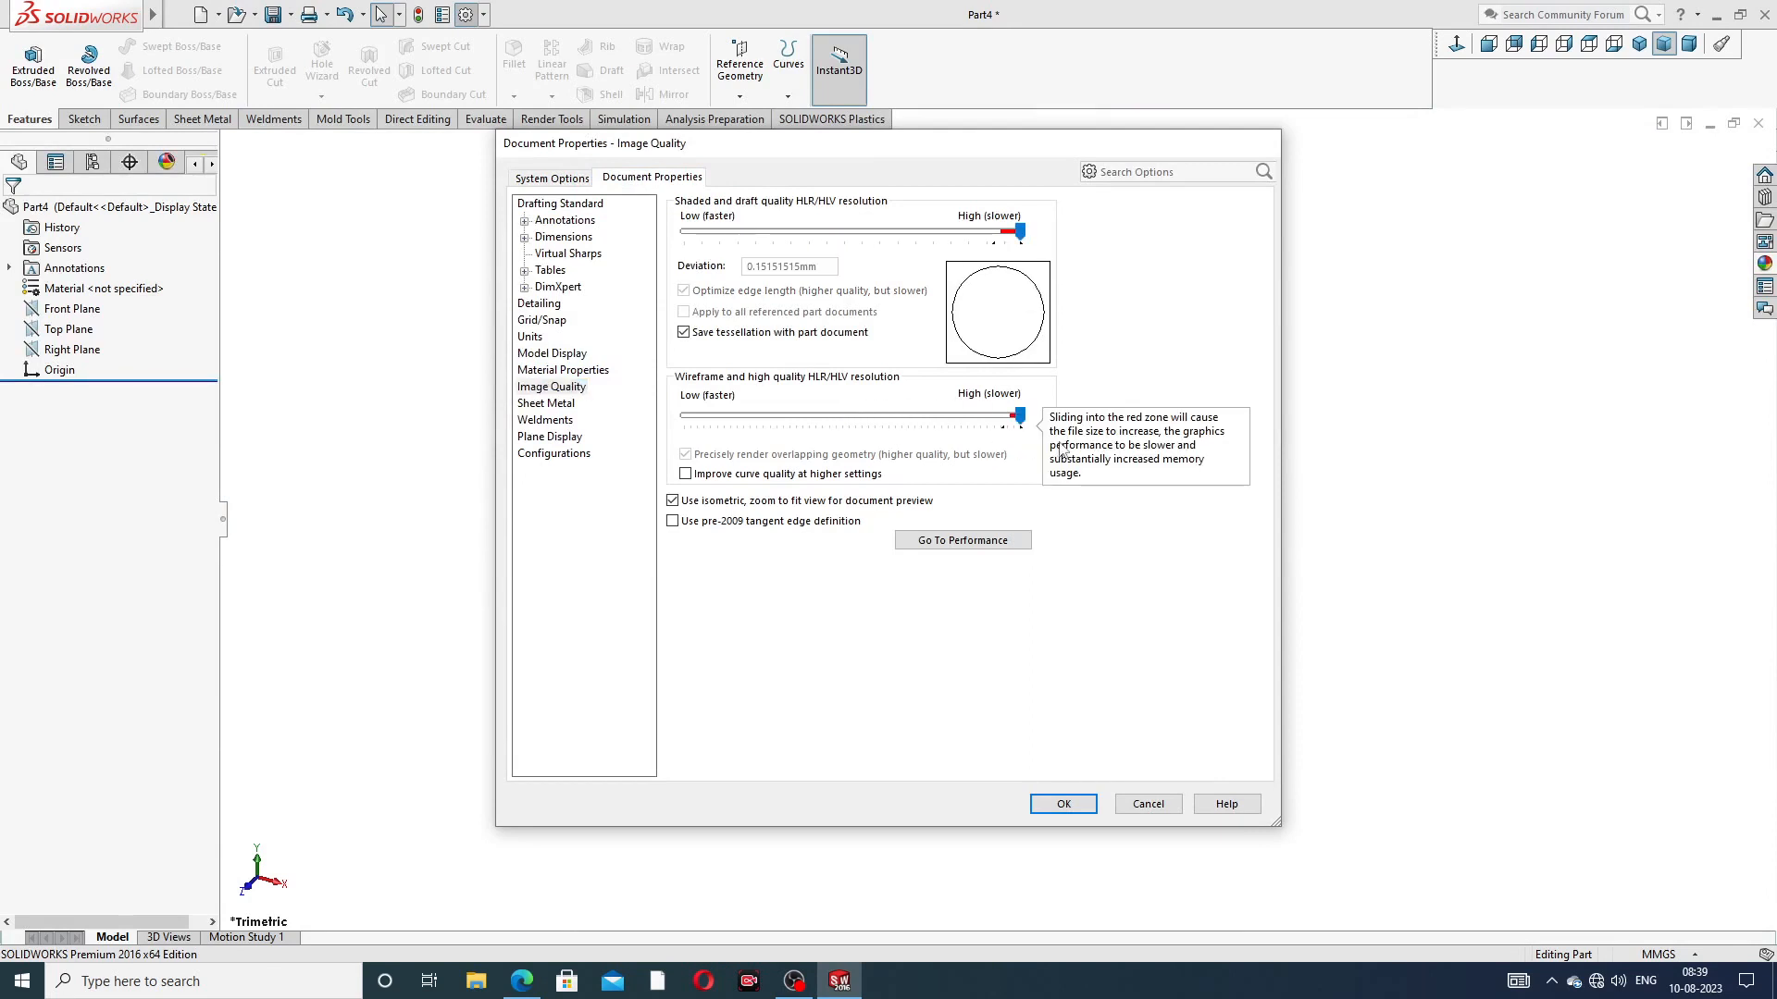
click(1063, 804)
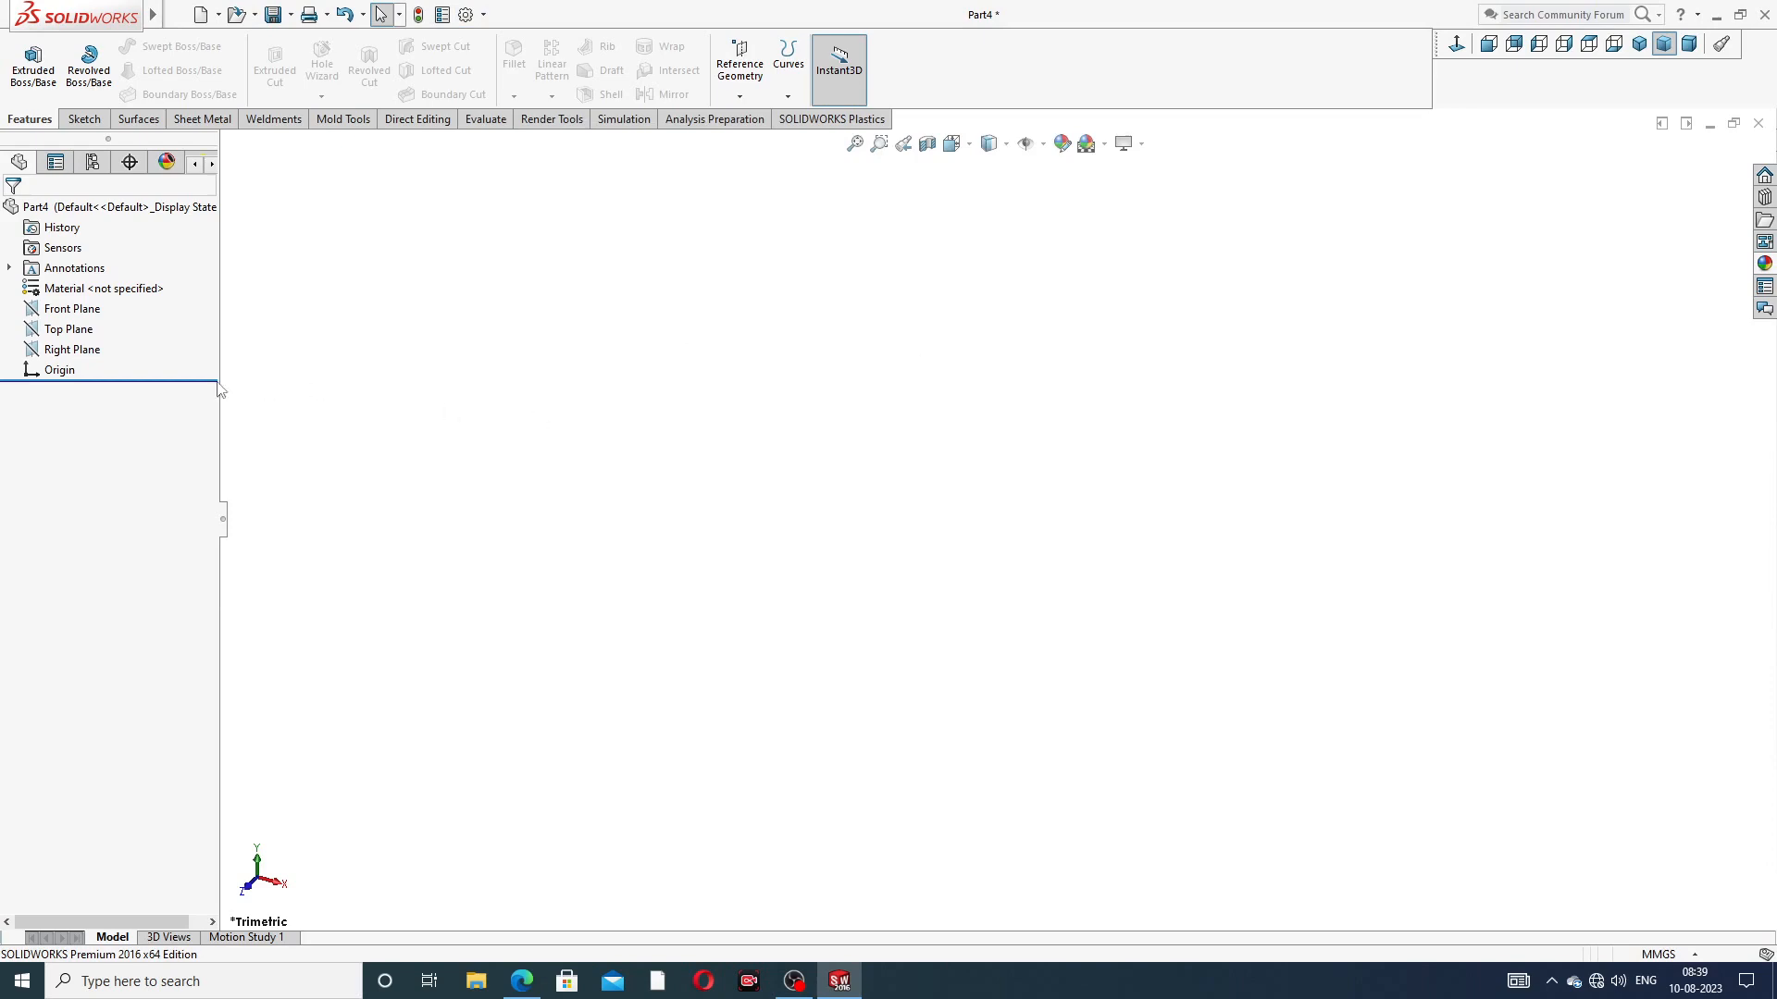
Consult the PART-04 base PDF and sketch a circle about 93 mm in diameter on the Top Plane, centred on the origin
mouse_move(522, 981)
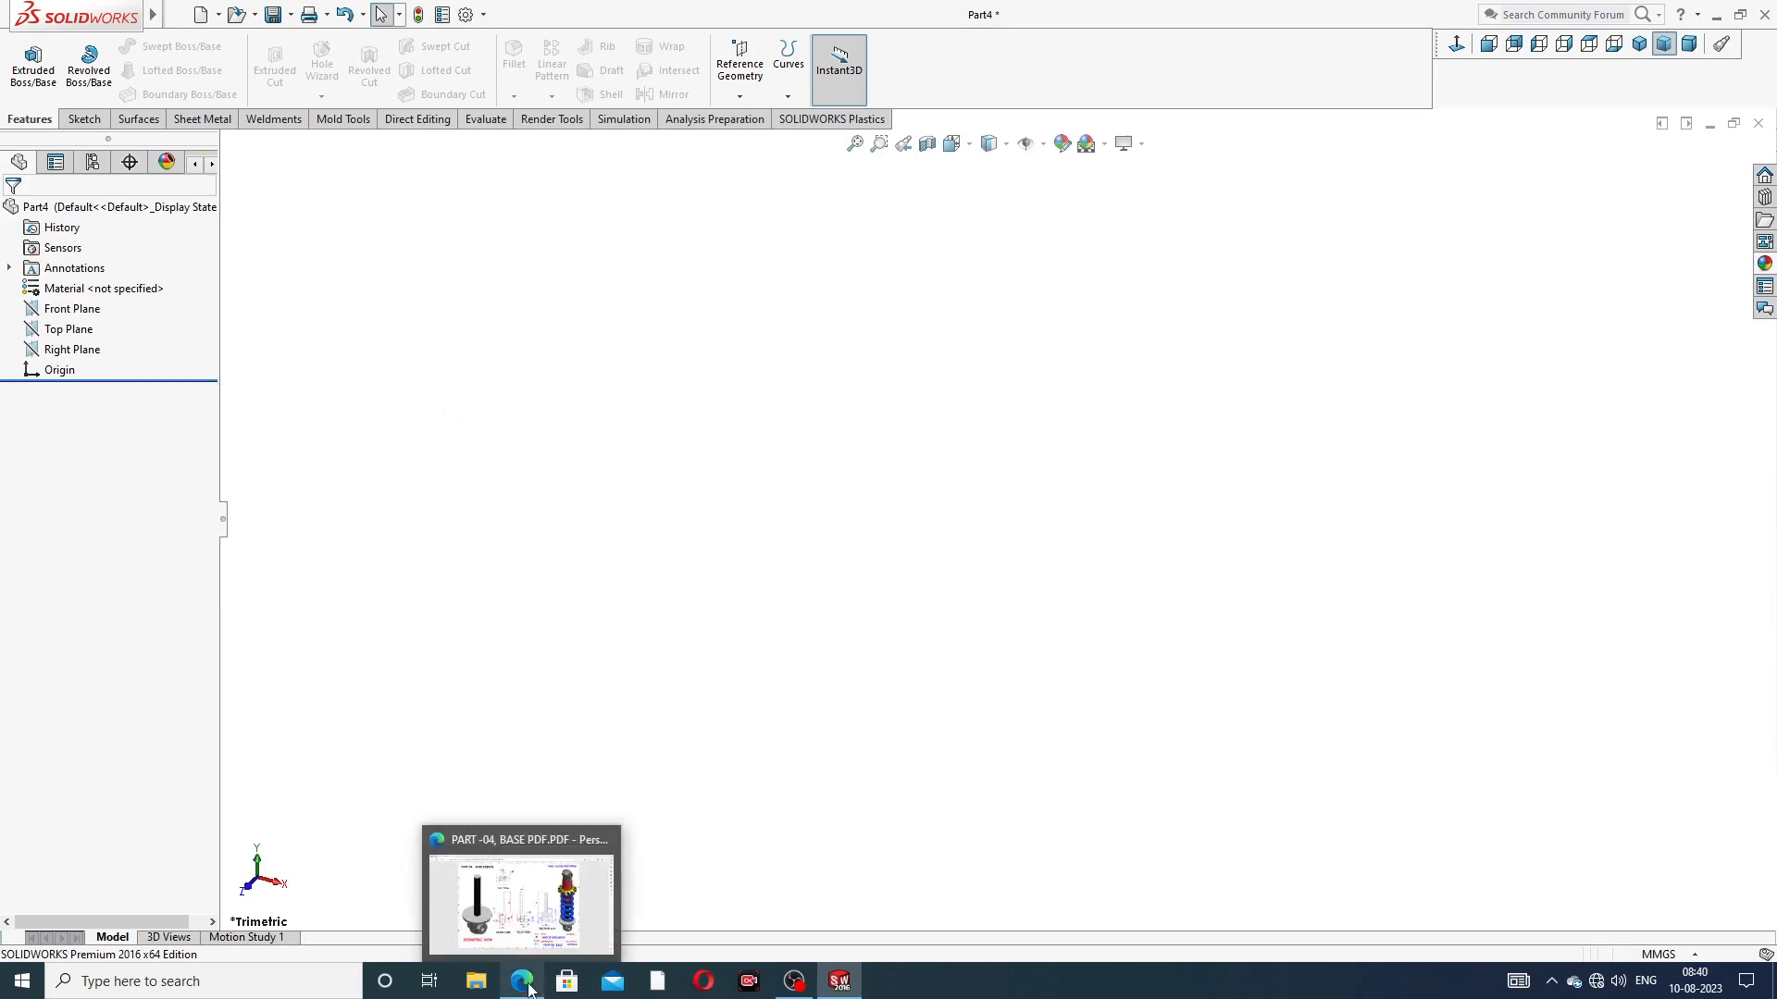
click(523, 888)
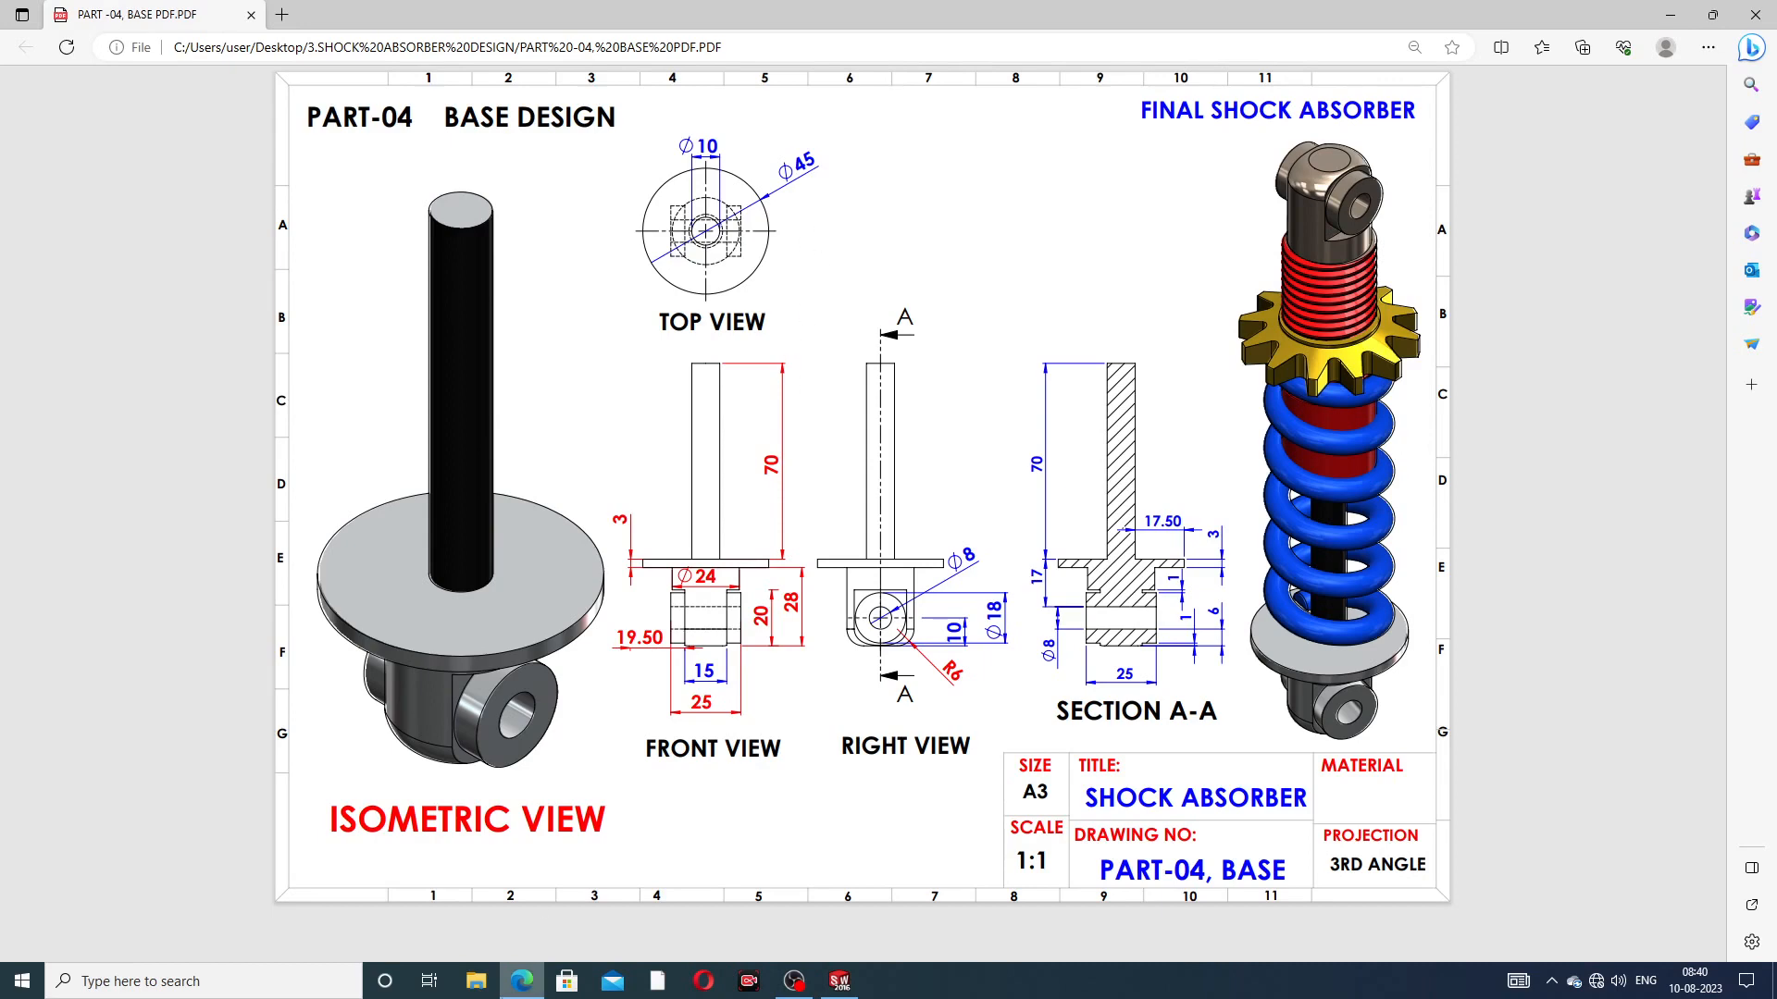
click(522, 983)
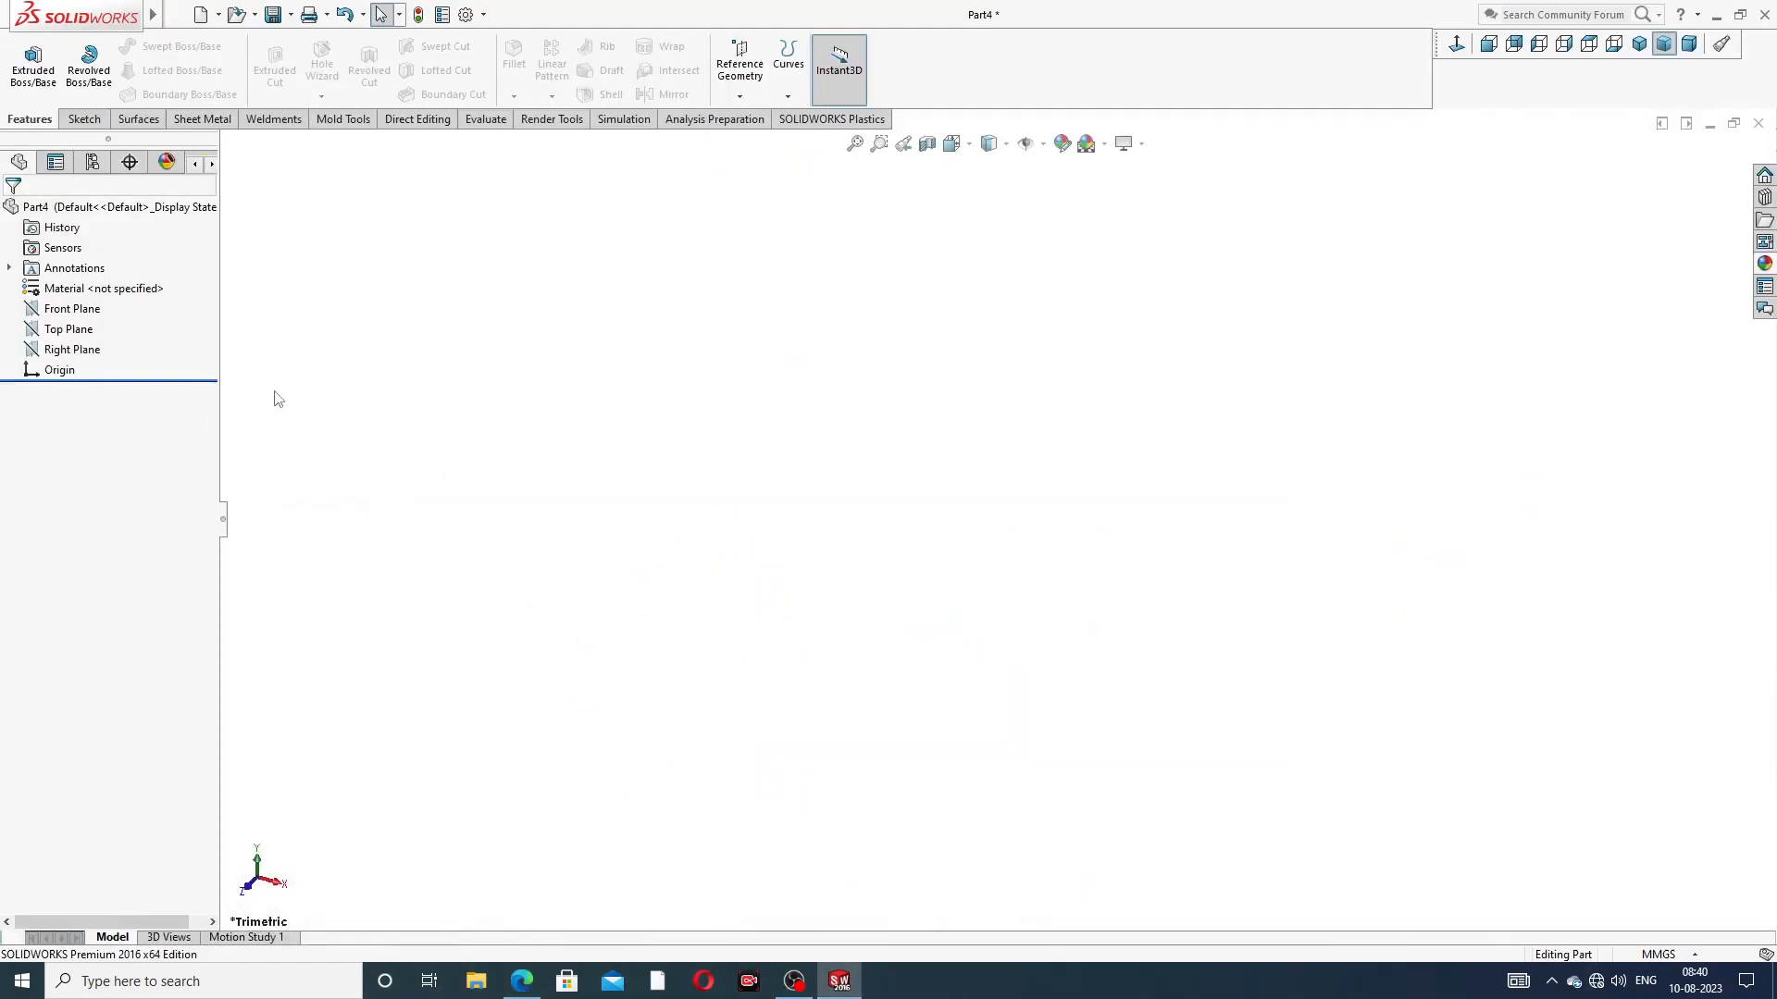
click(69, 328)
click(96, 311)
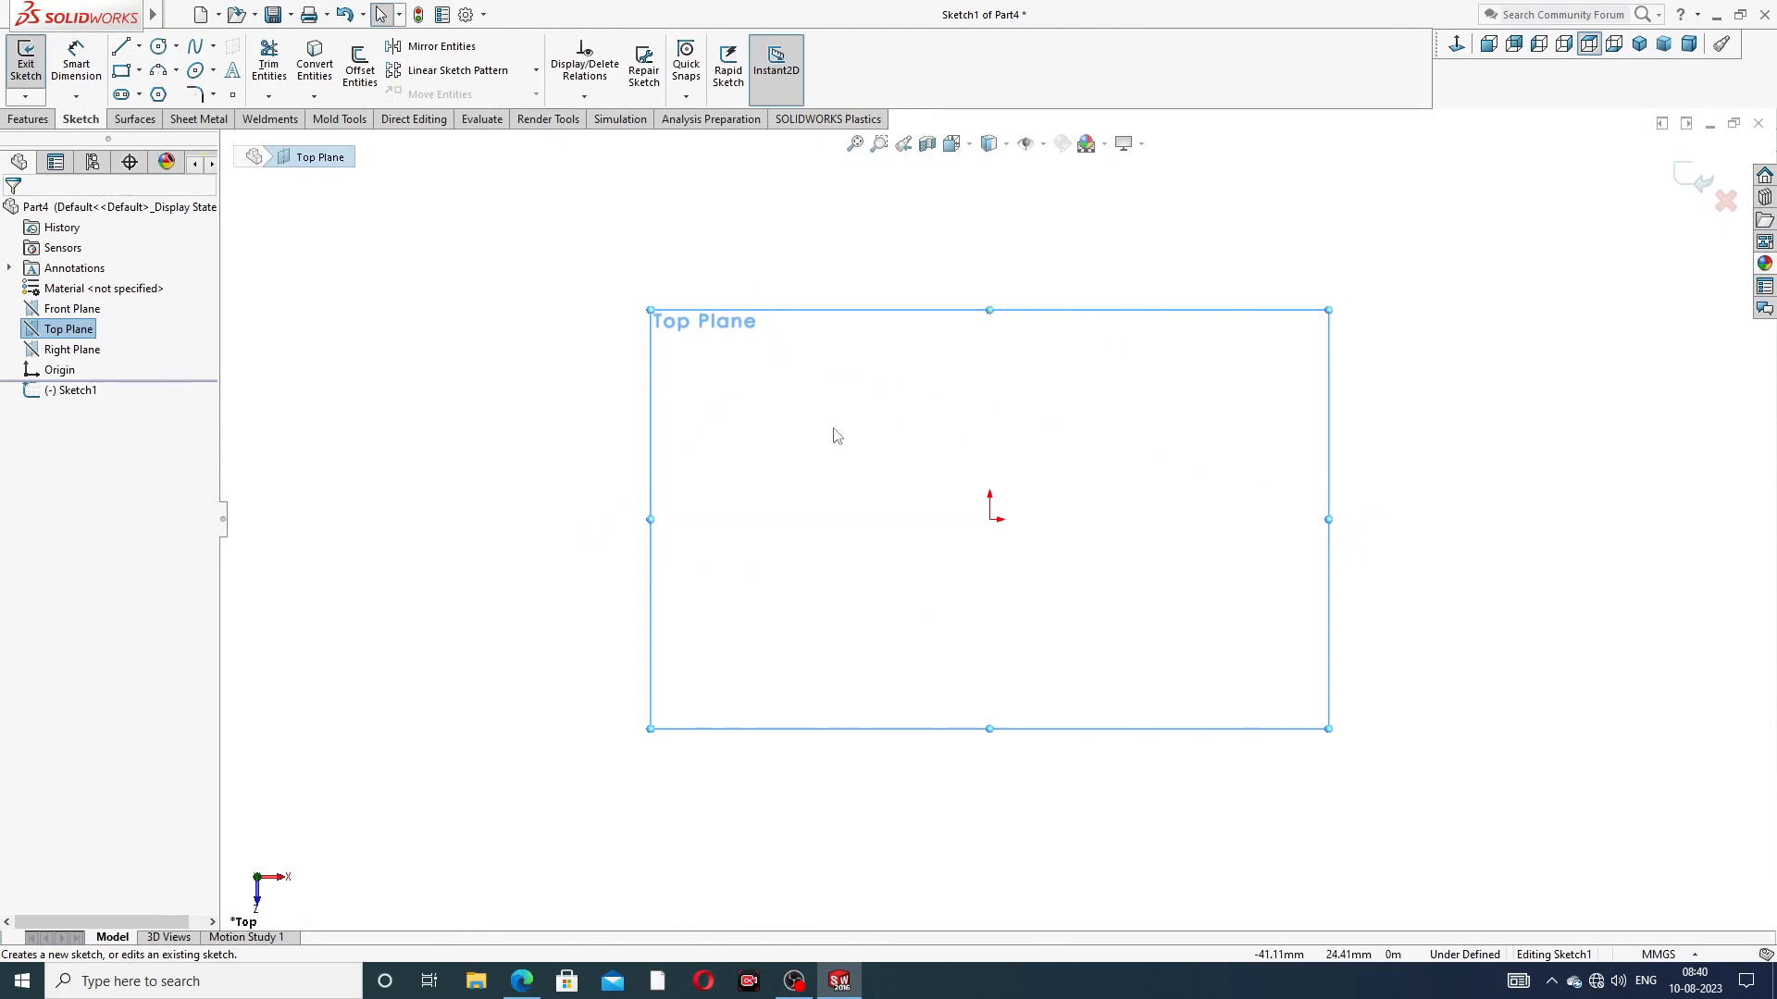
click(159, 45)
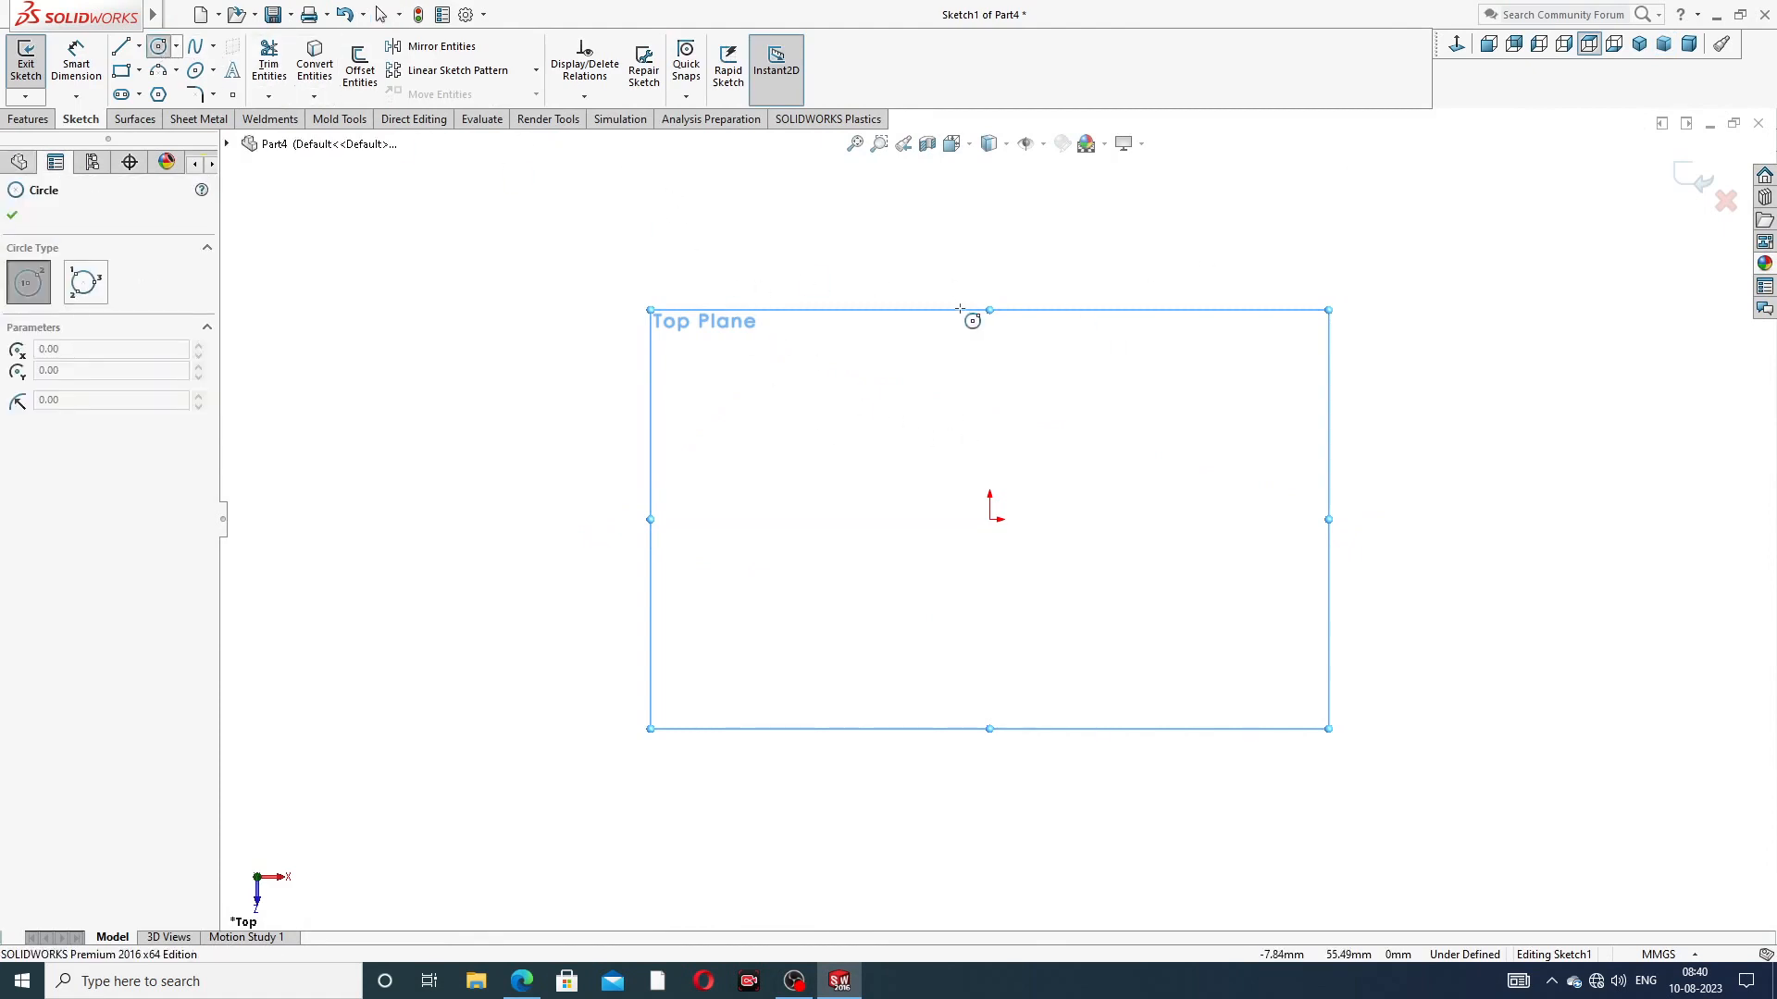
click(990, 520)
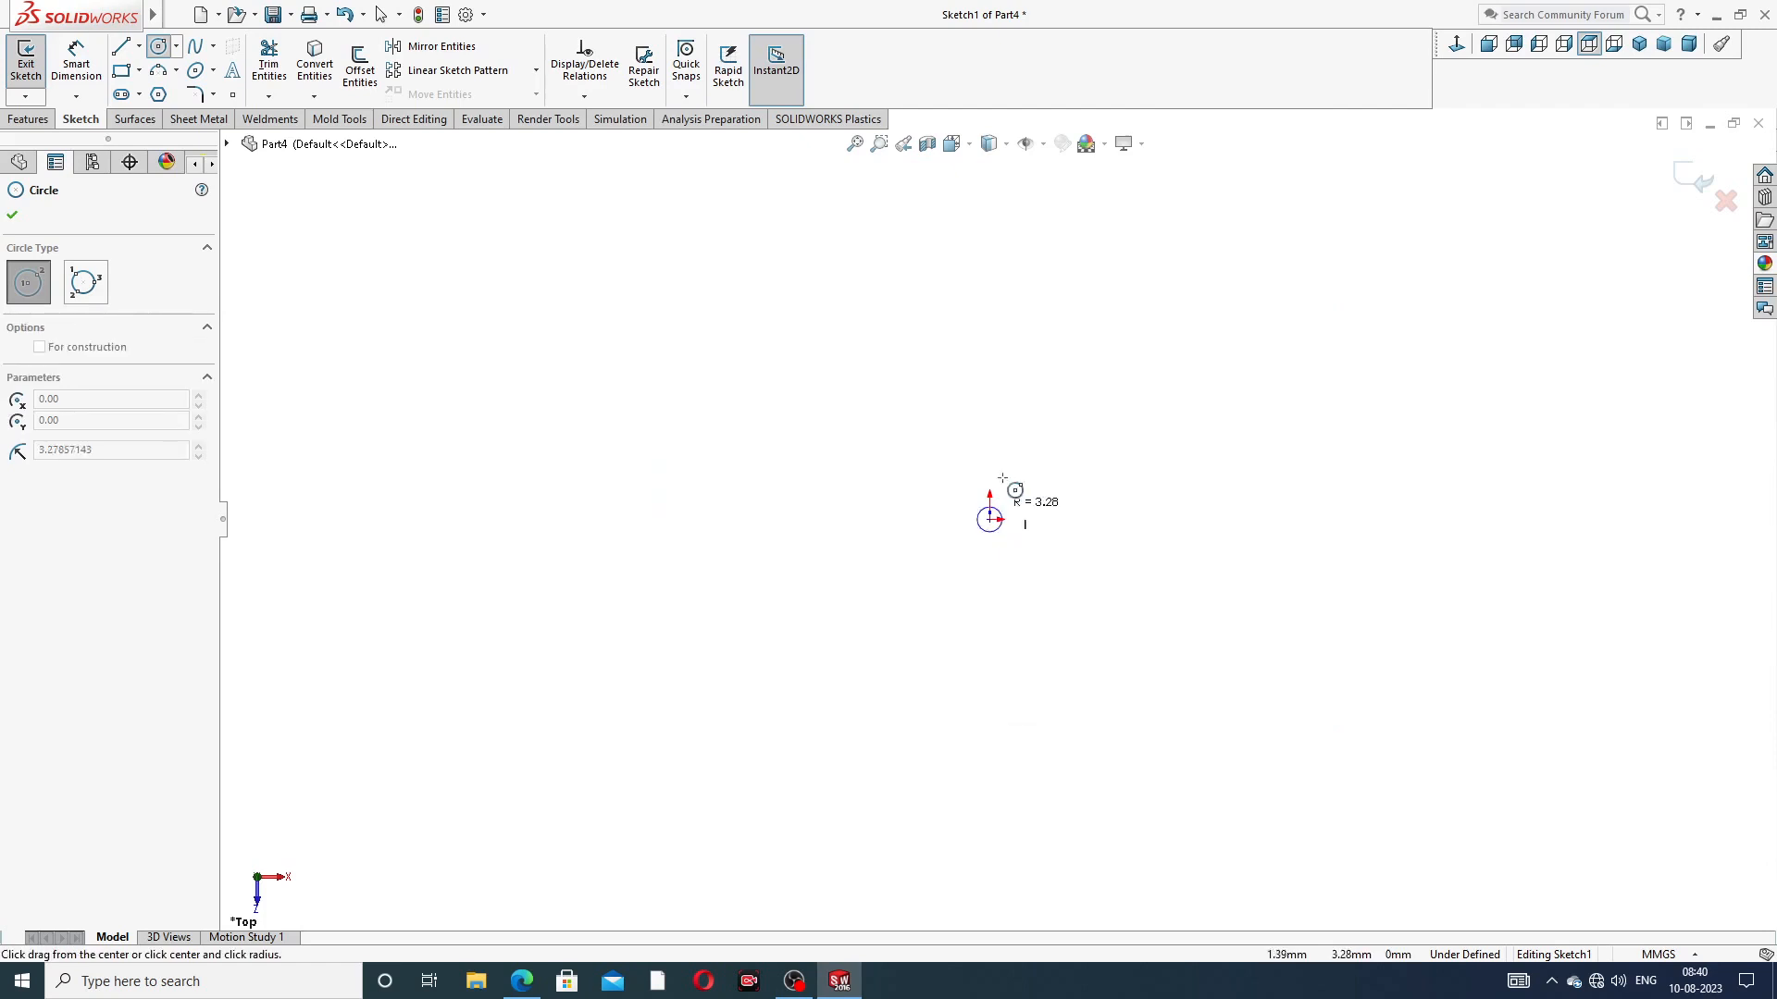
click(1078, 370)
right_click(1138, 317)
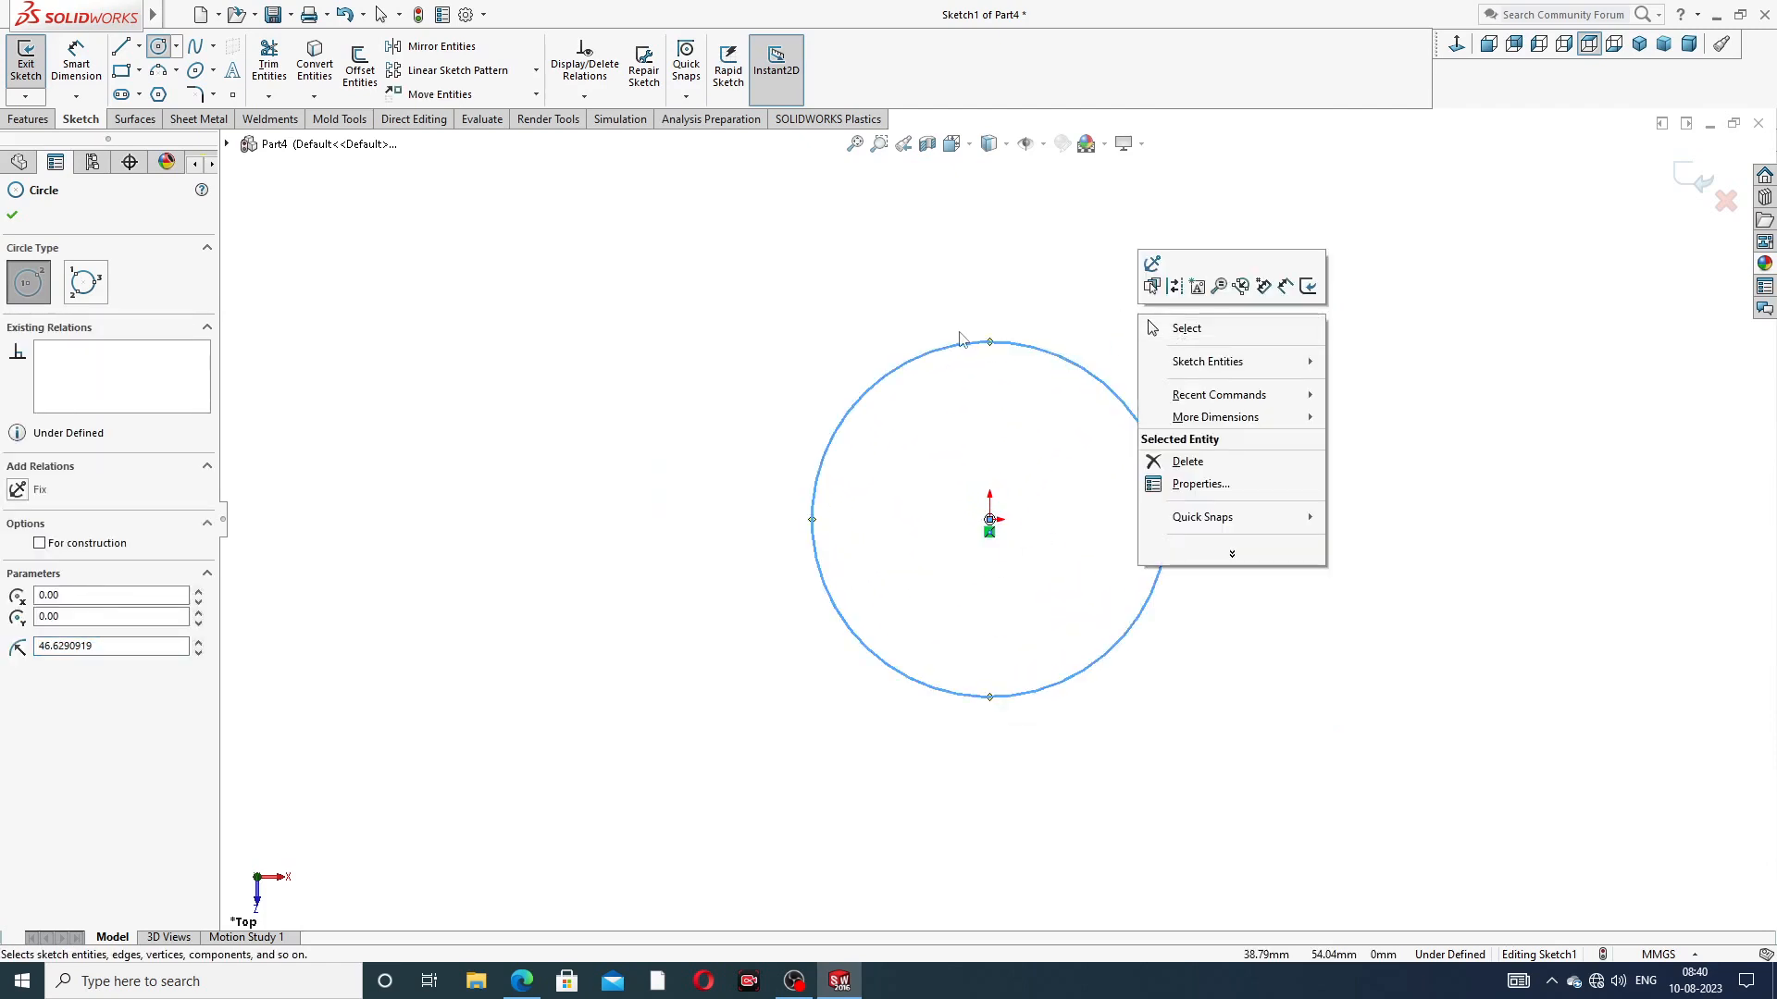
click(1229, 331)
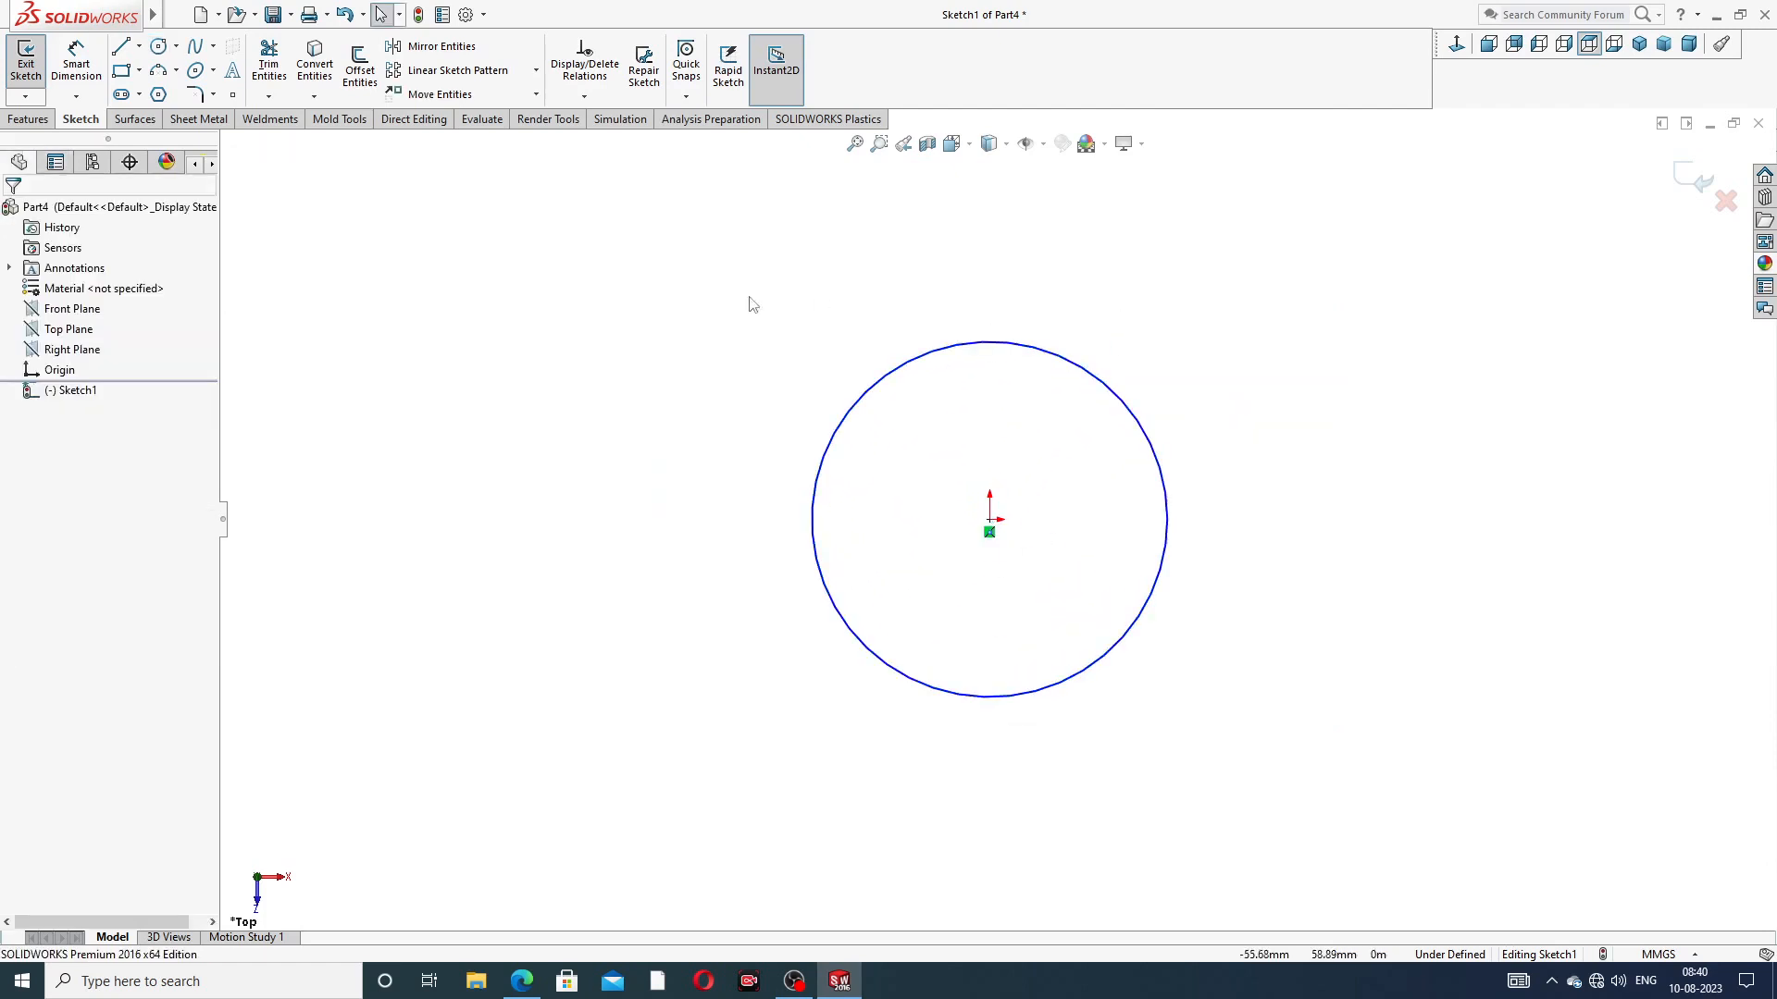
Dimension the circle's diameter as 45 mm
click(90, 66)
click(1117, 409)
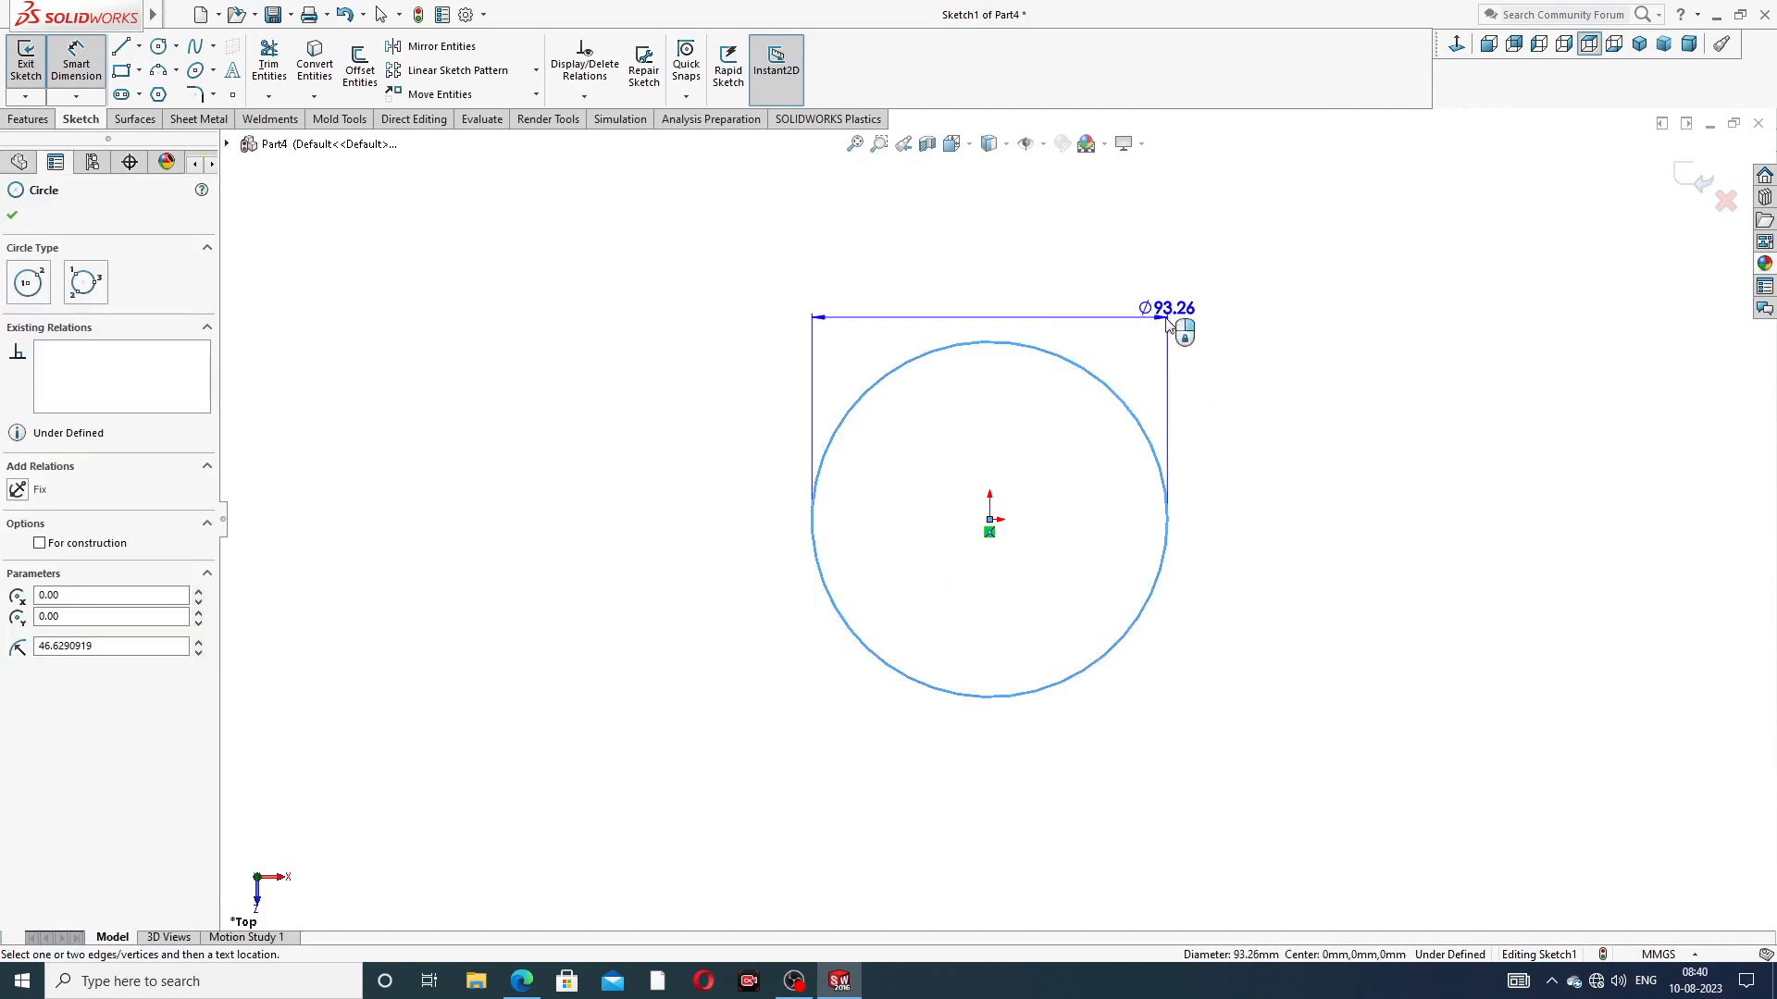
click(1208, 306)
text(45)
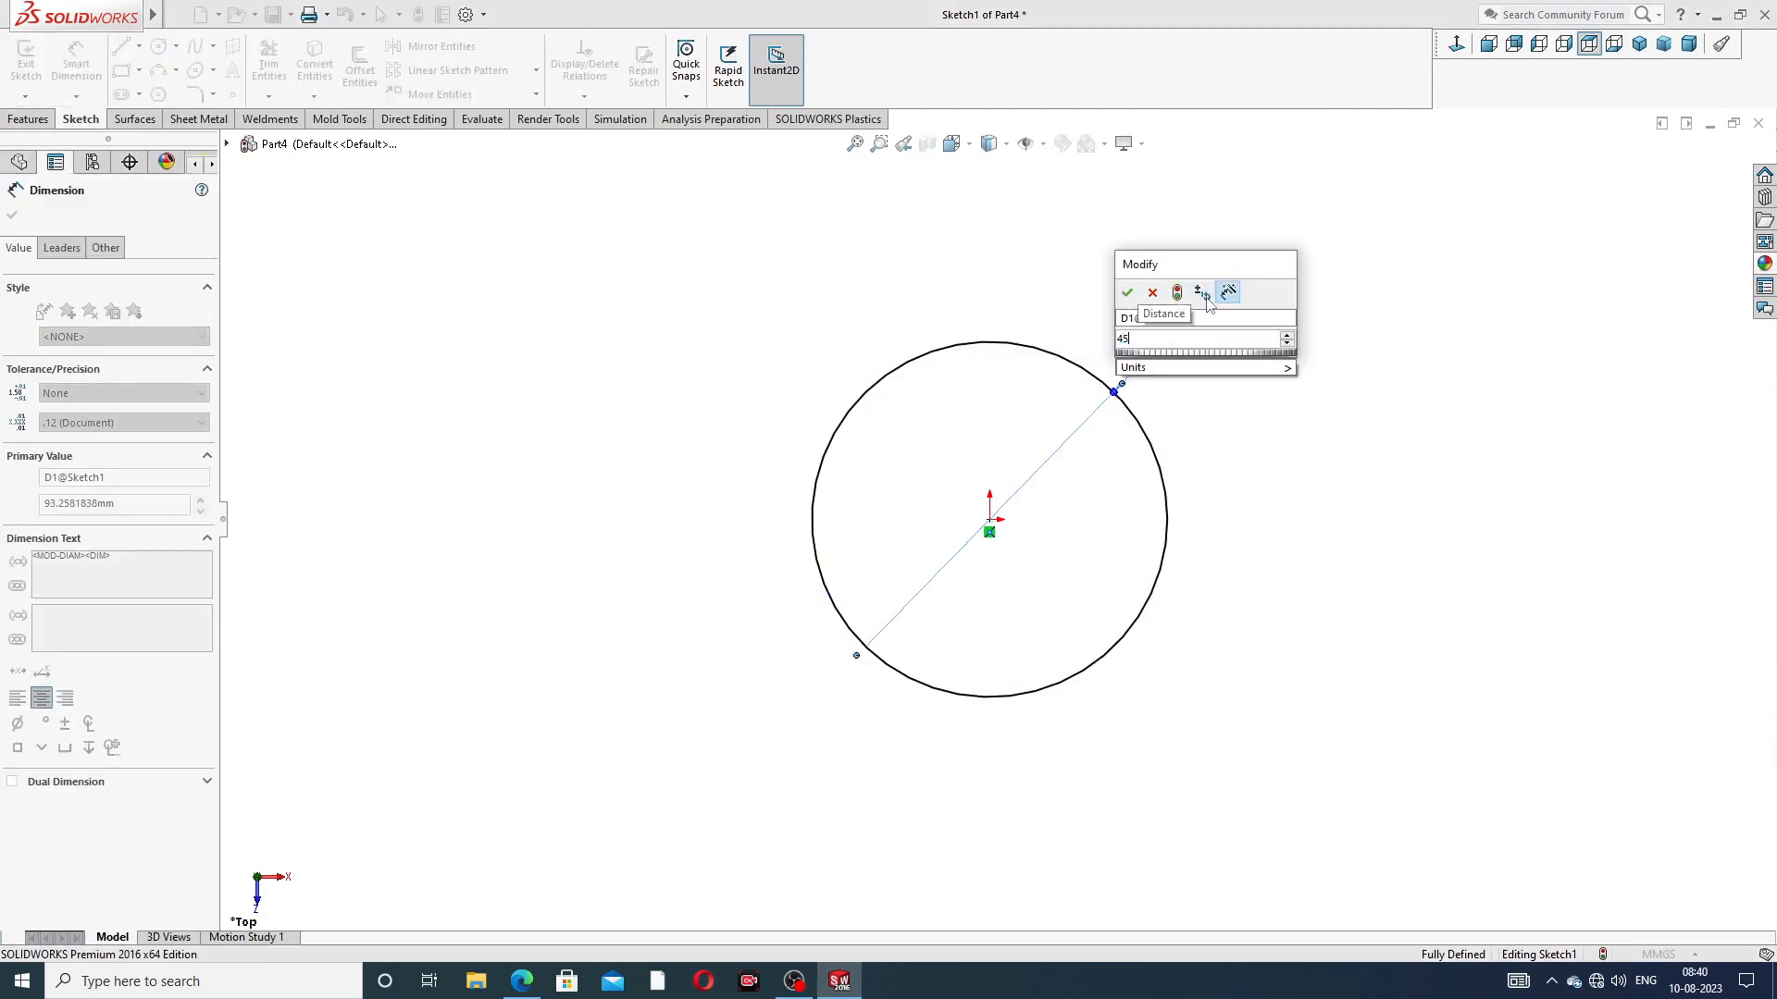
key(Return)
click(1254, 341)
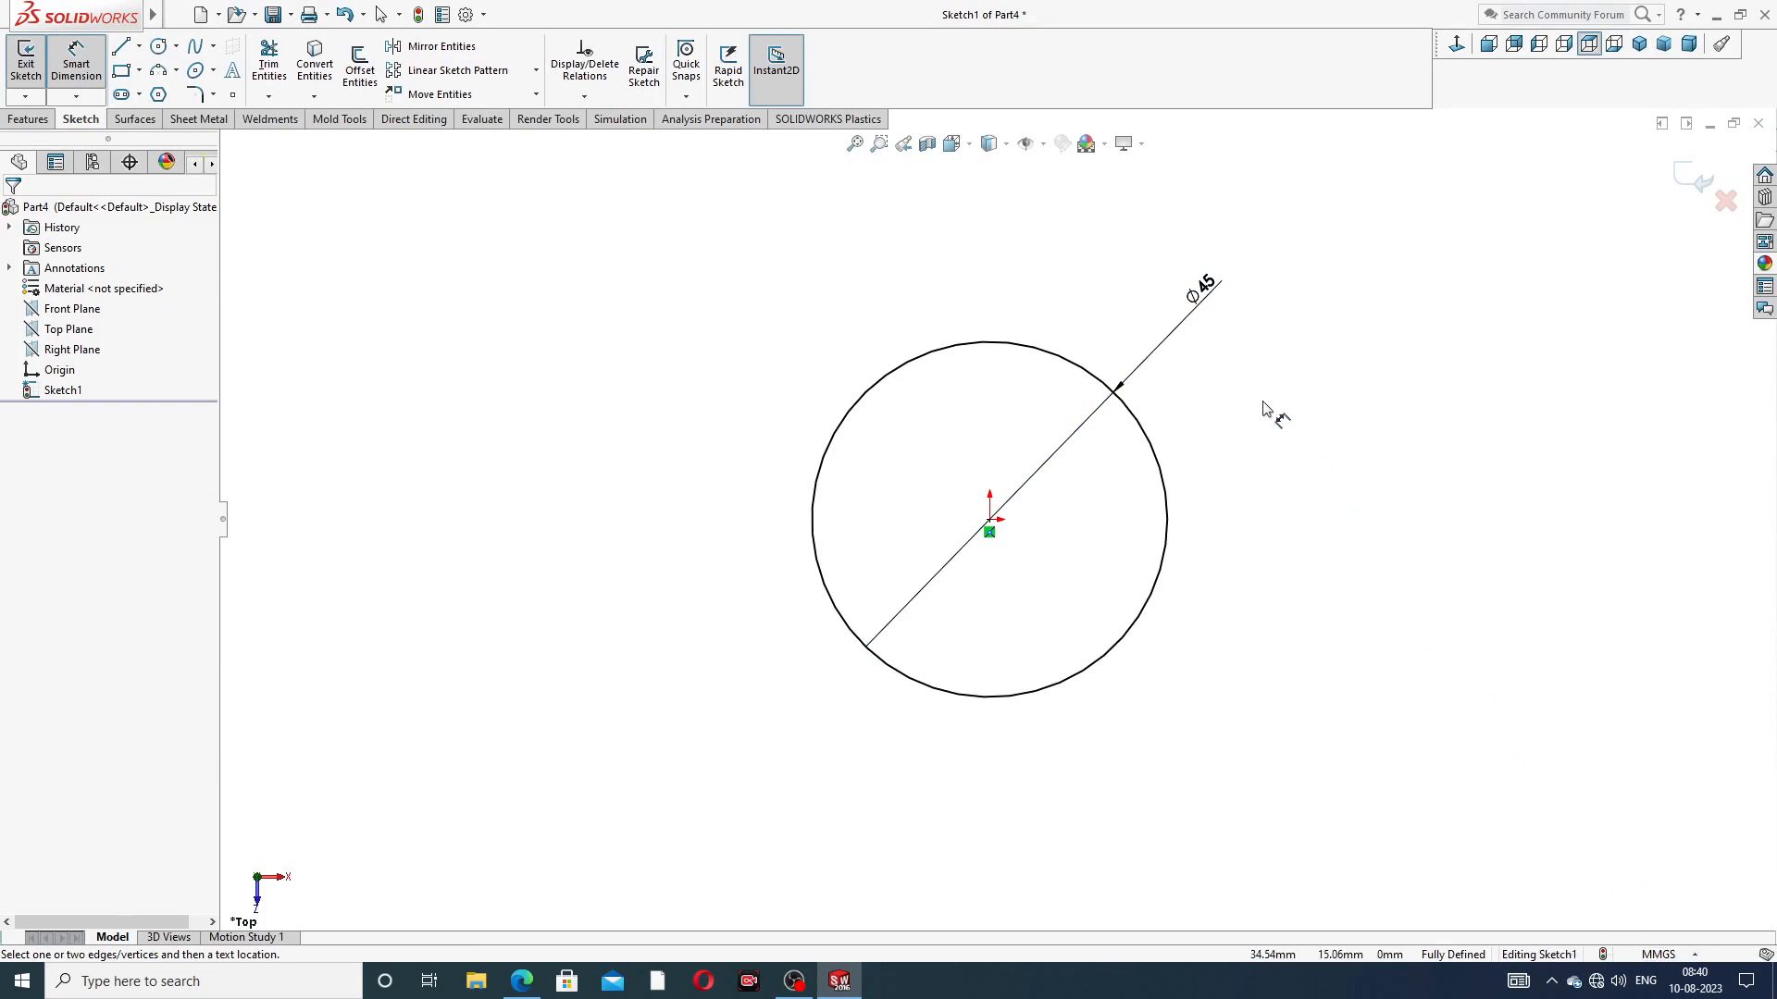
right_click(625, 270)
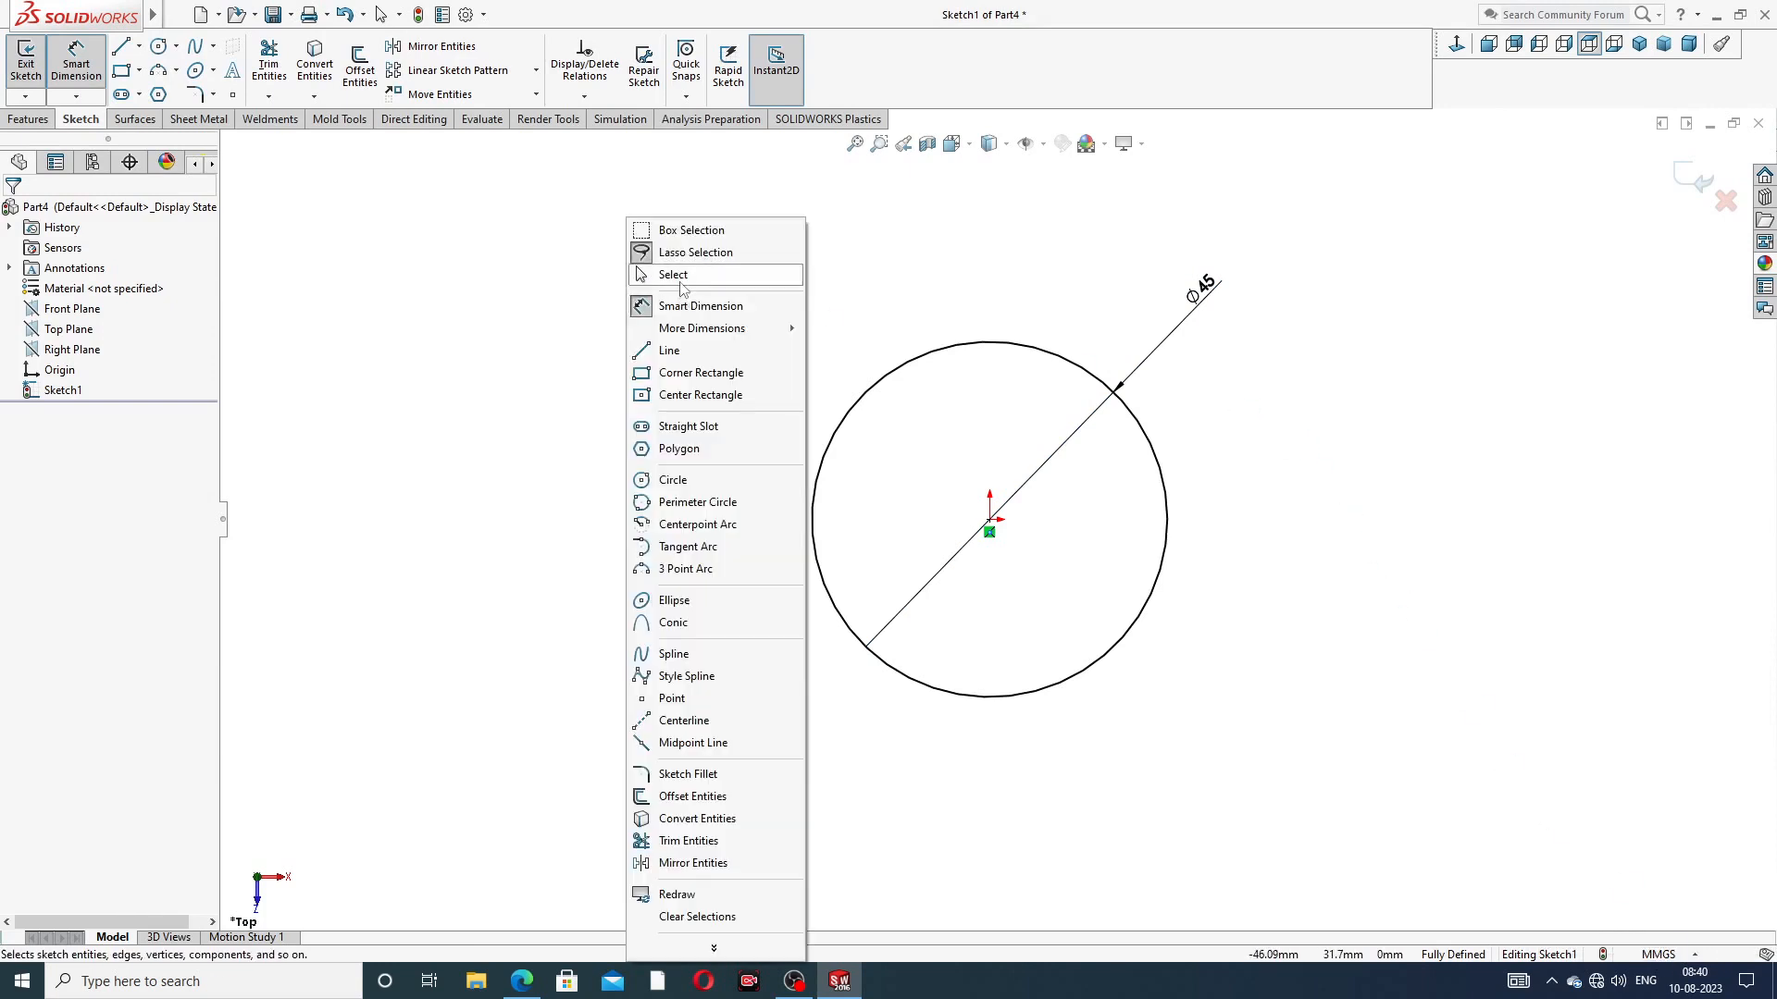
click(681, 275)
Extrude the 45 mm circle 3 mm into a disc, checking the thickness against the PART-04 base PDF
click(27, 118)
click(34, 65)
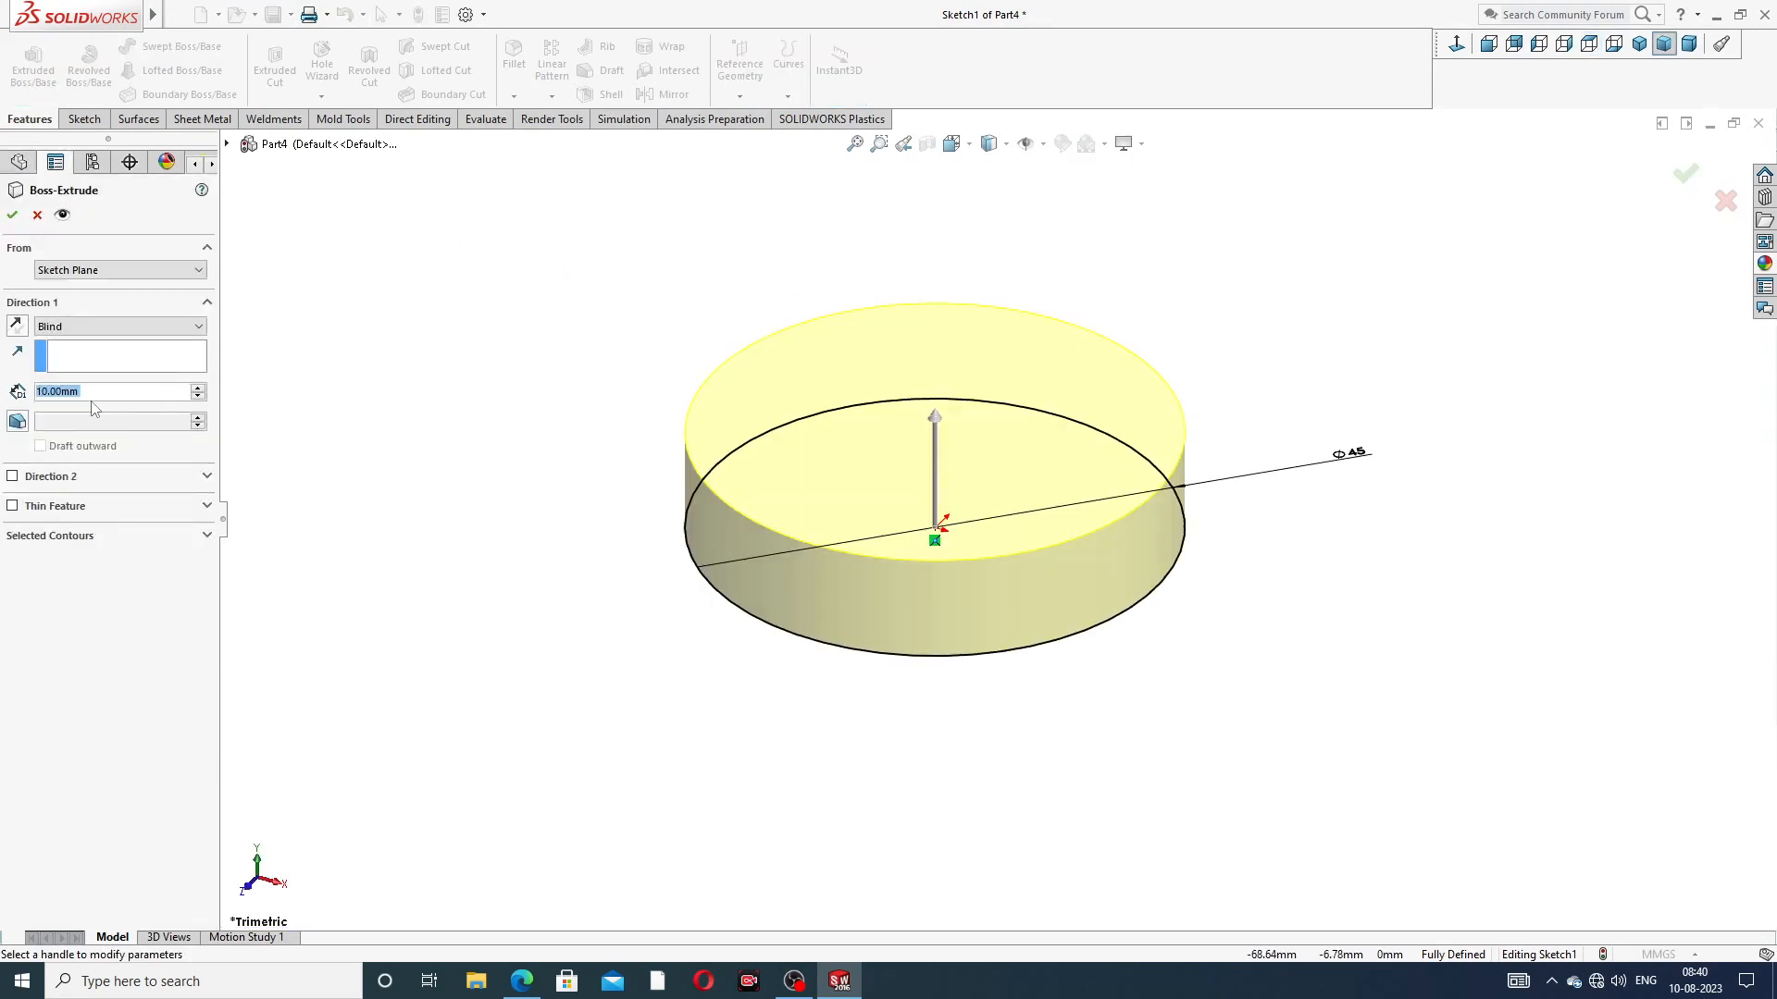
text(3)
key(Return)
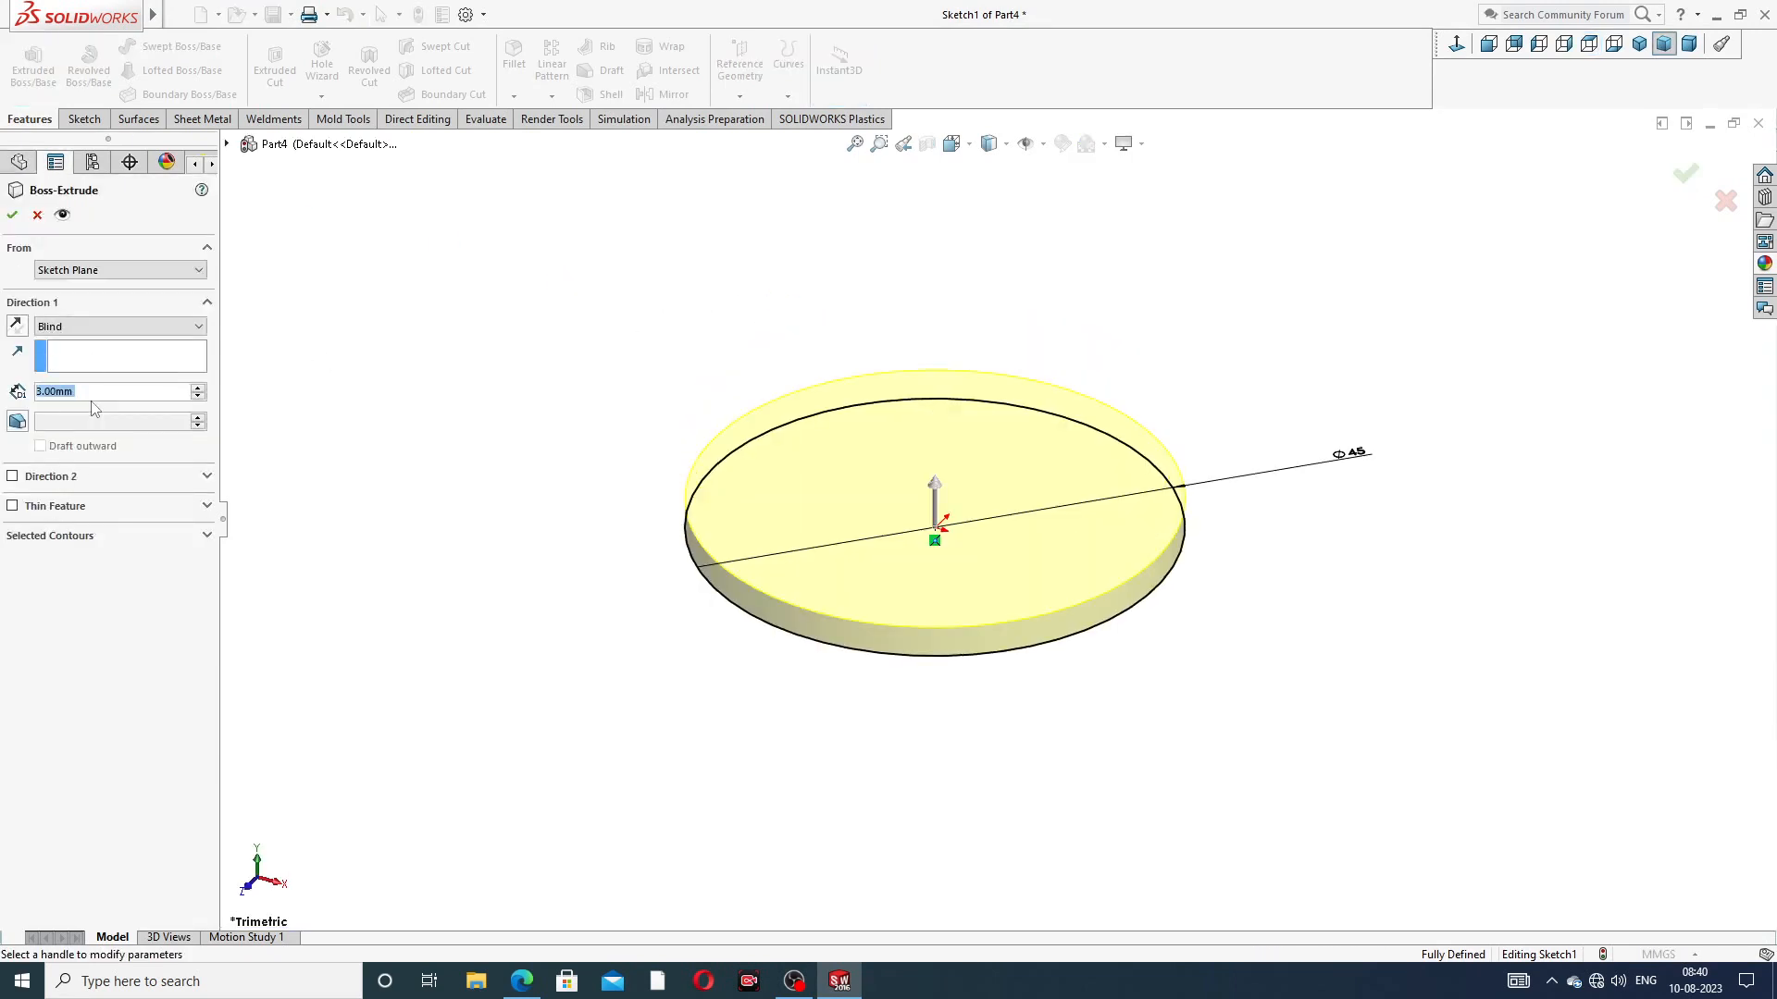
click(522, 981)
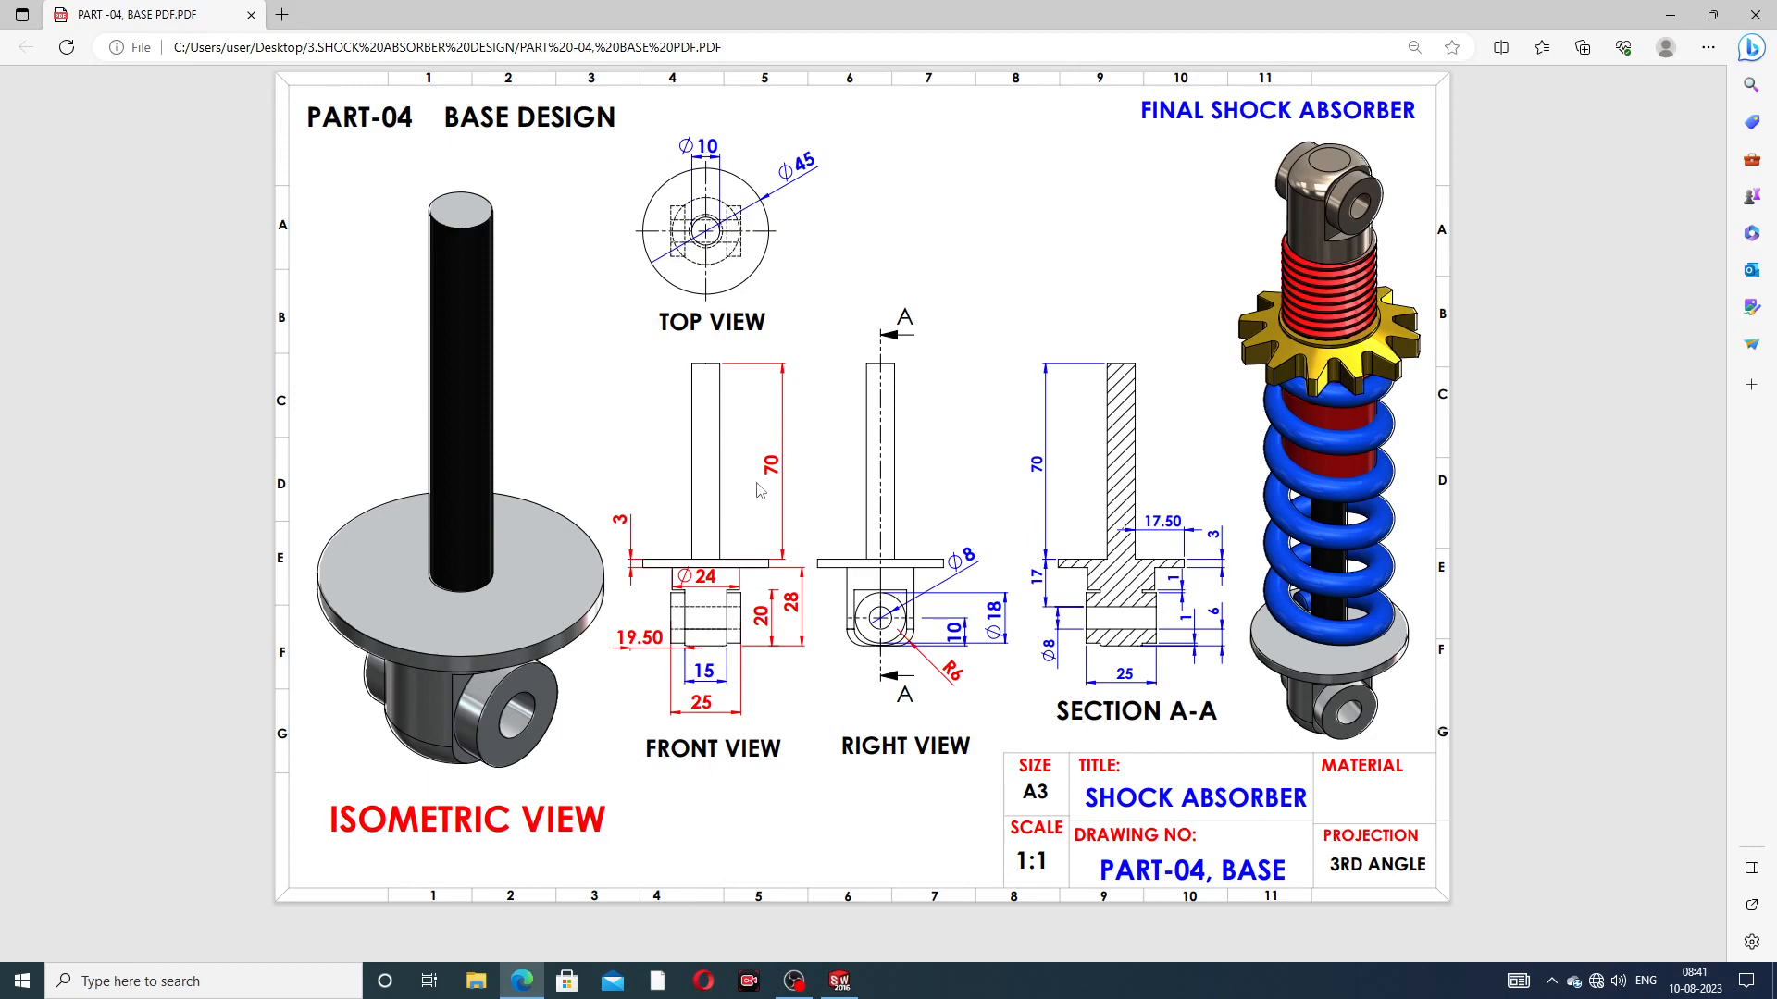
click(521, 981)
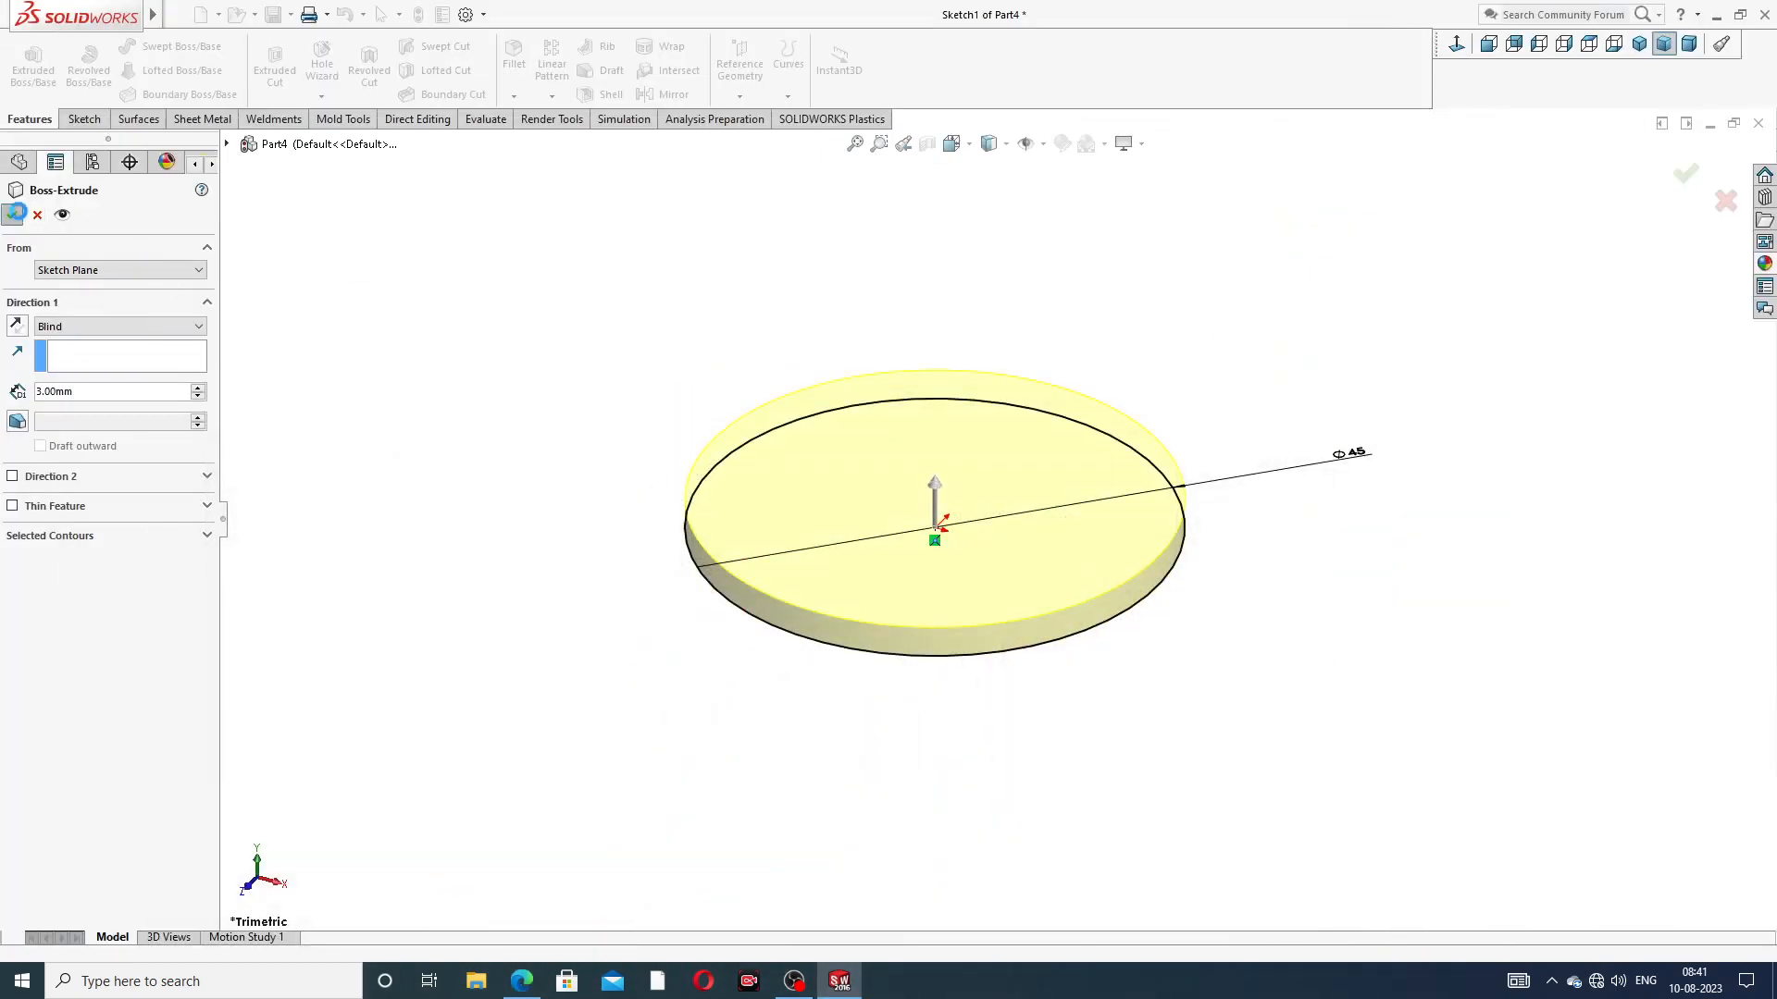
key(Return)
click(675, 333)
Sketch a circle about 19 mm in diameter on the disc's upper face, centred on the origin
mouse_move(1022, 583)
middle_down()
mouse_move(1055, 441)
mouse_move(1037, 581)
middle_up()
click(972, 508)
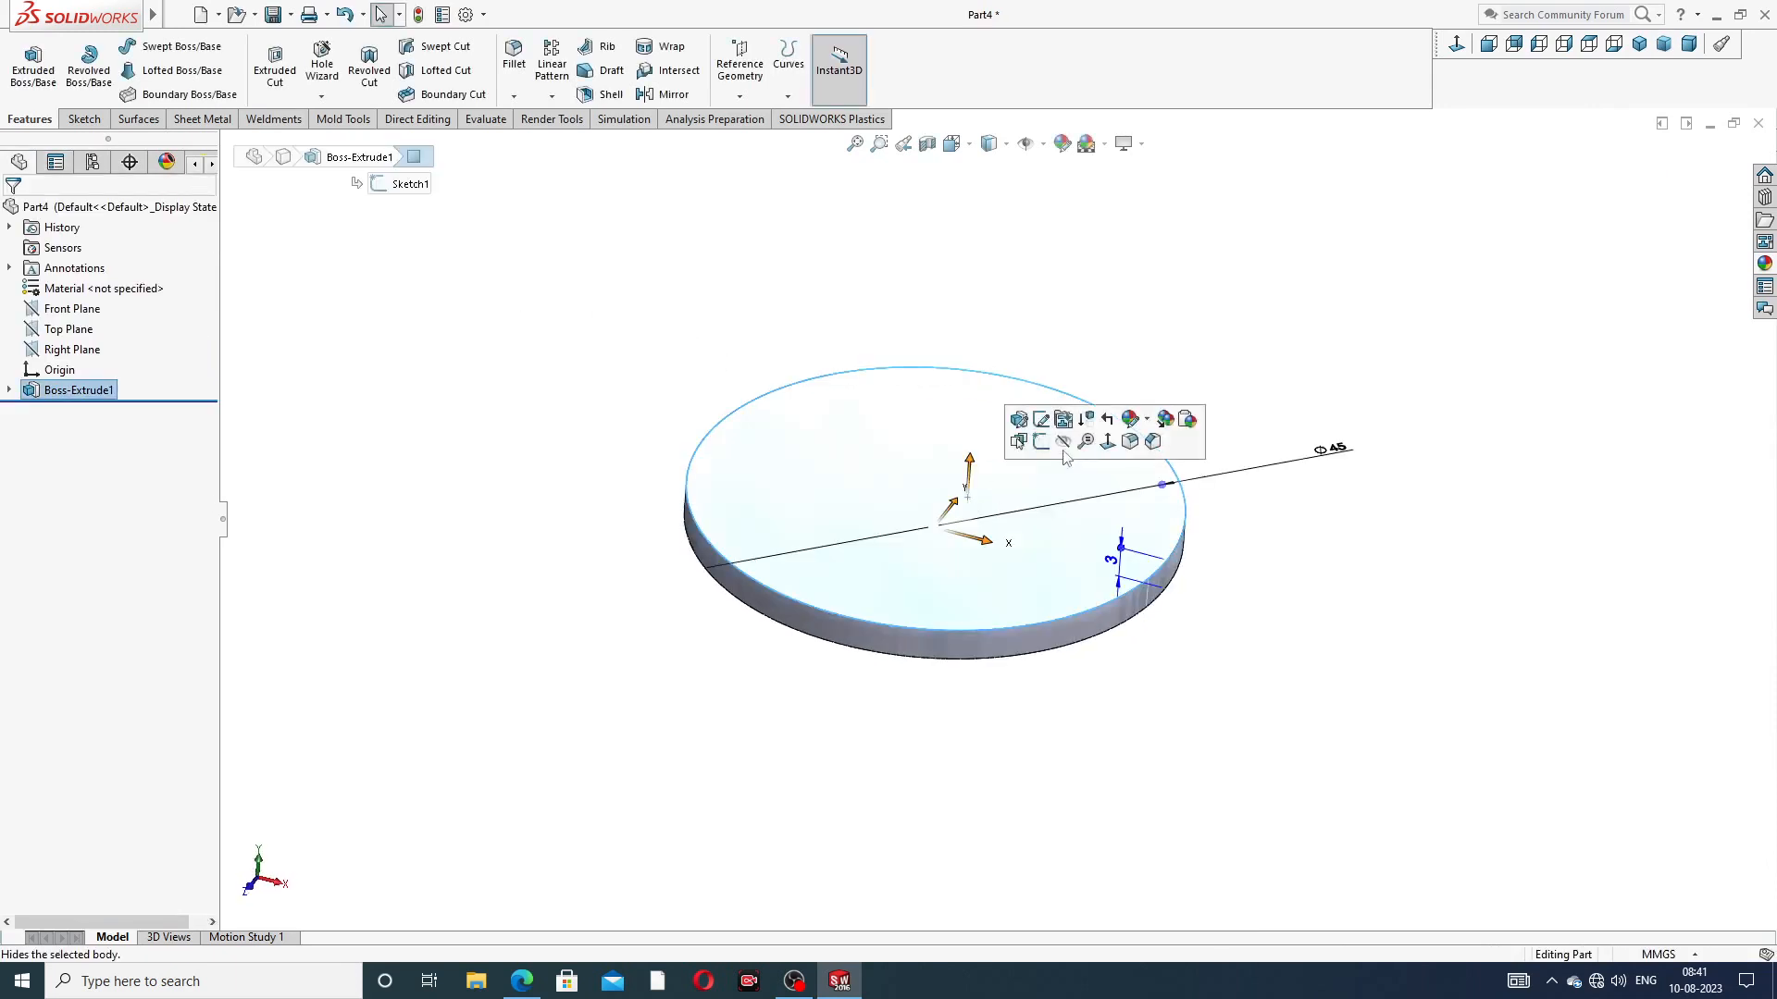
click(1053, 452)
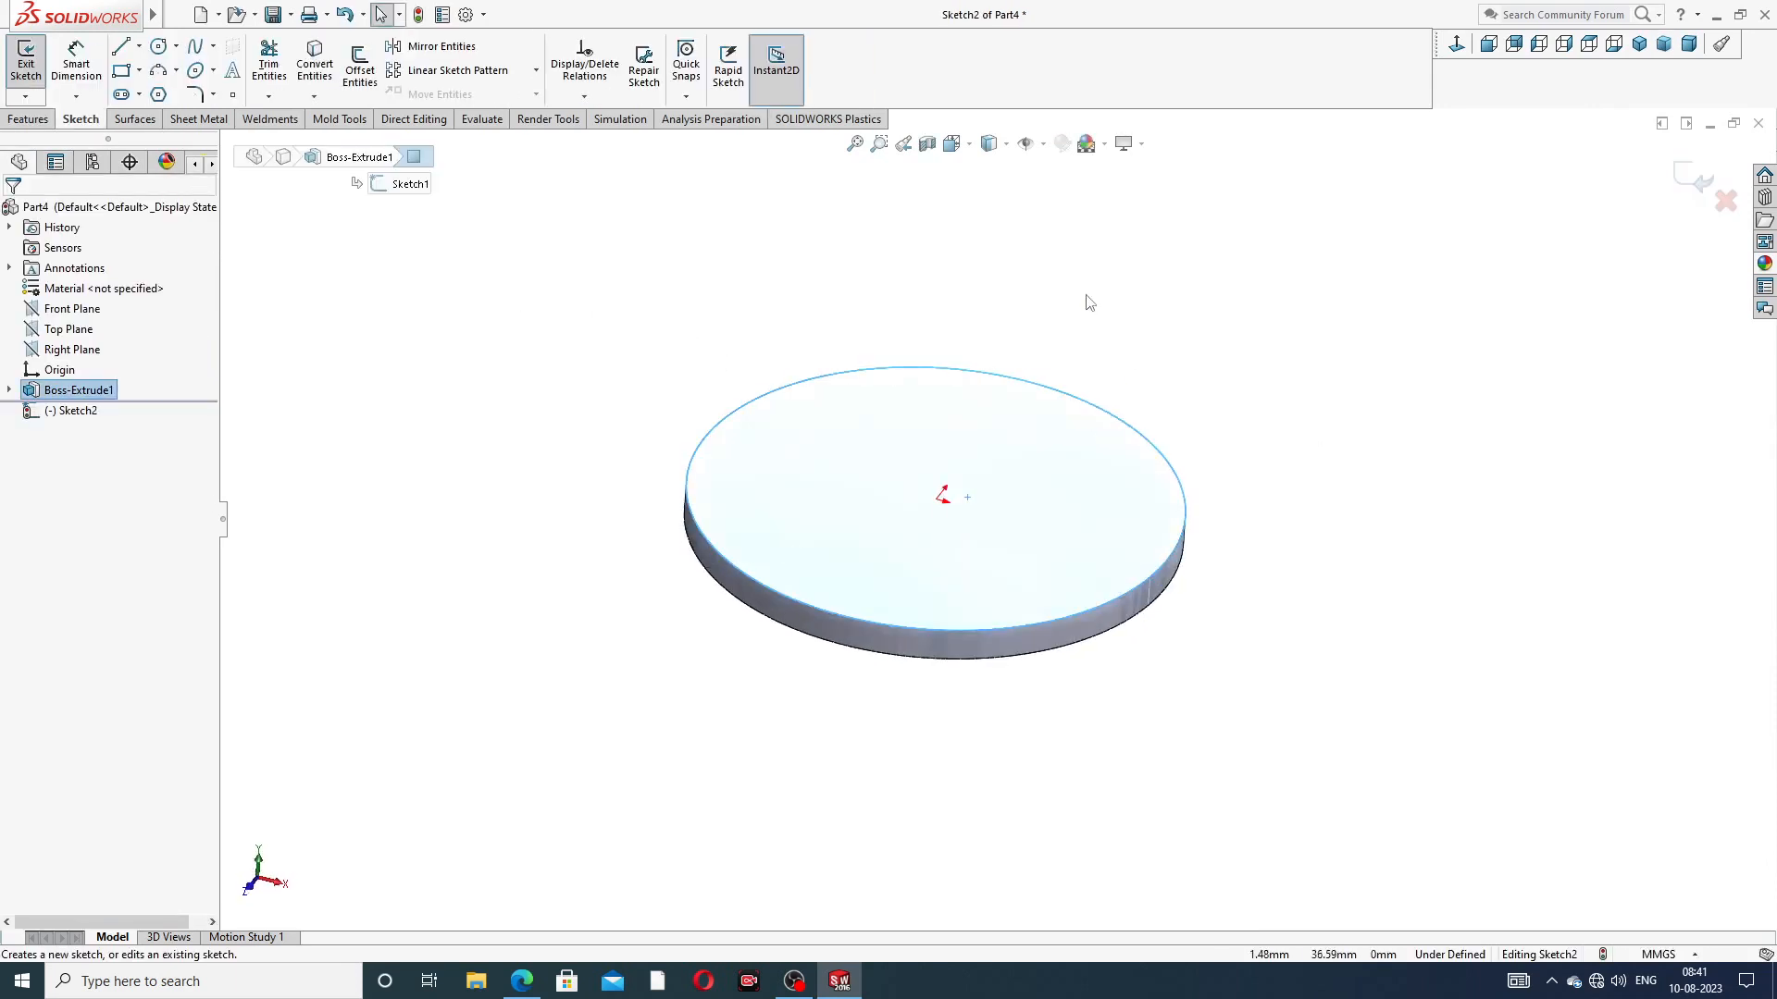
click(158, 48)
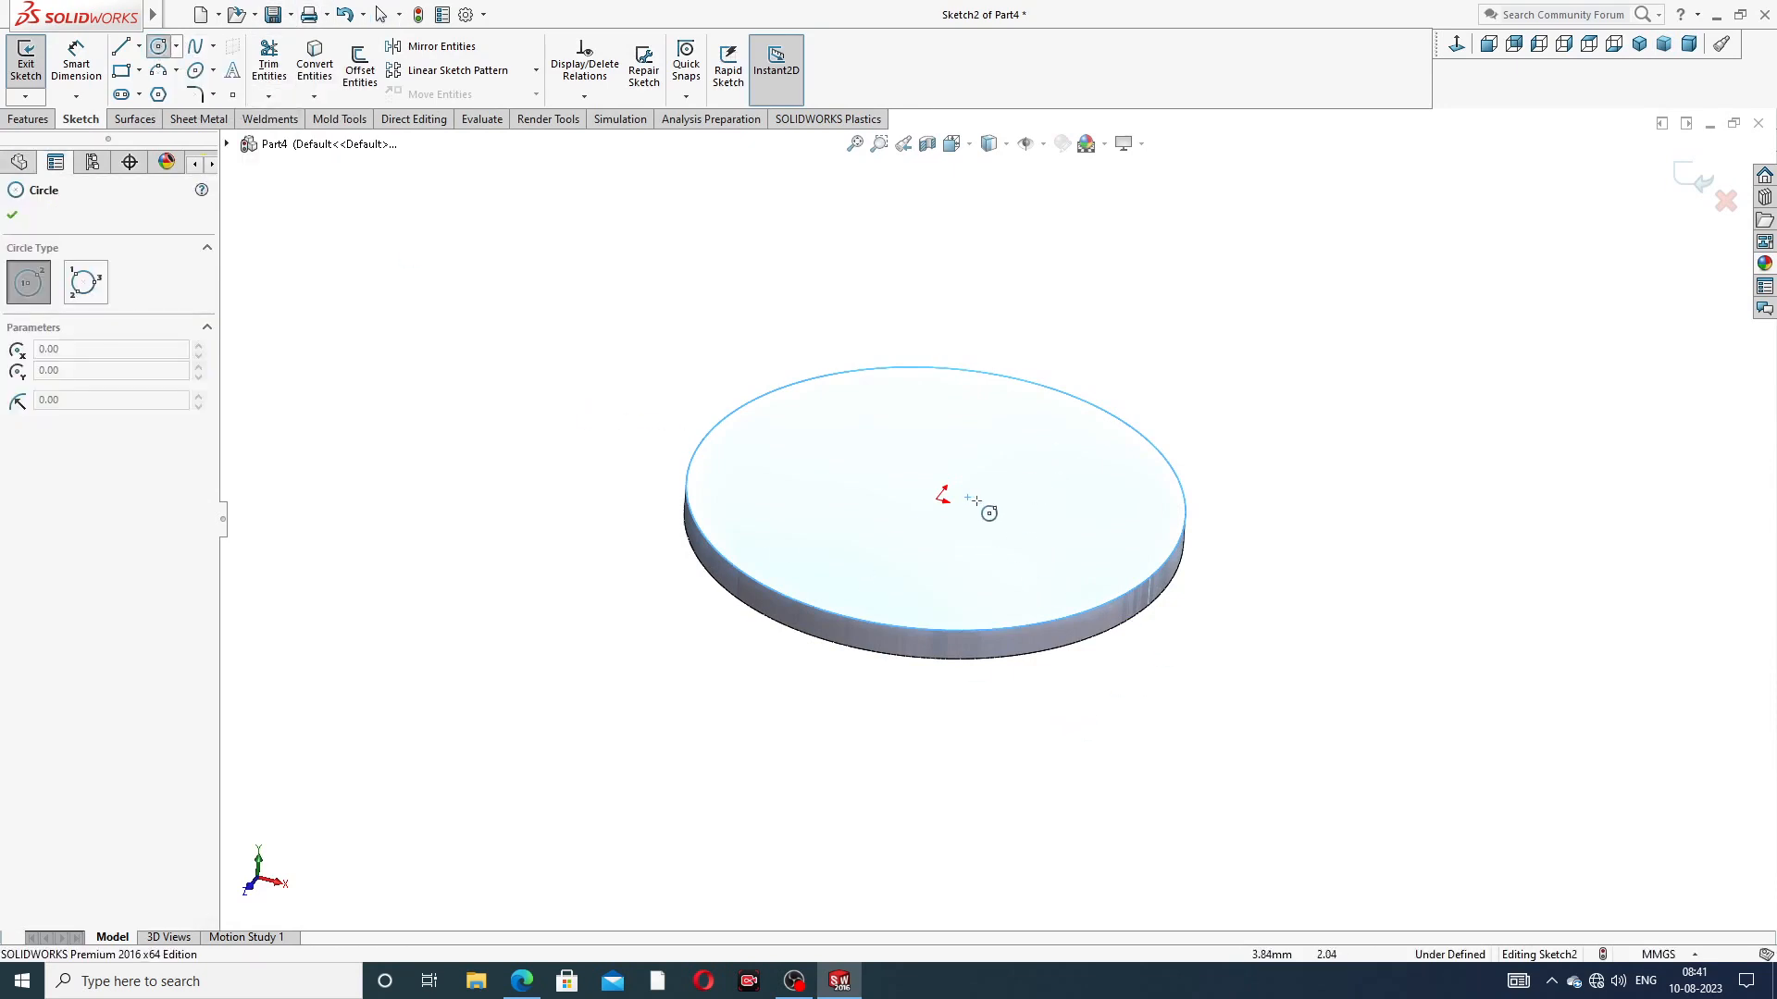
click(934, 500)
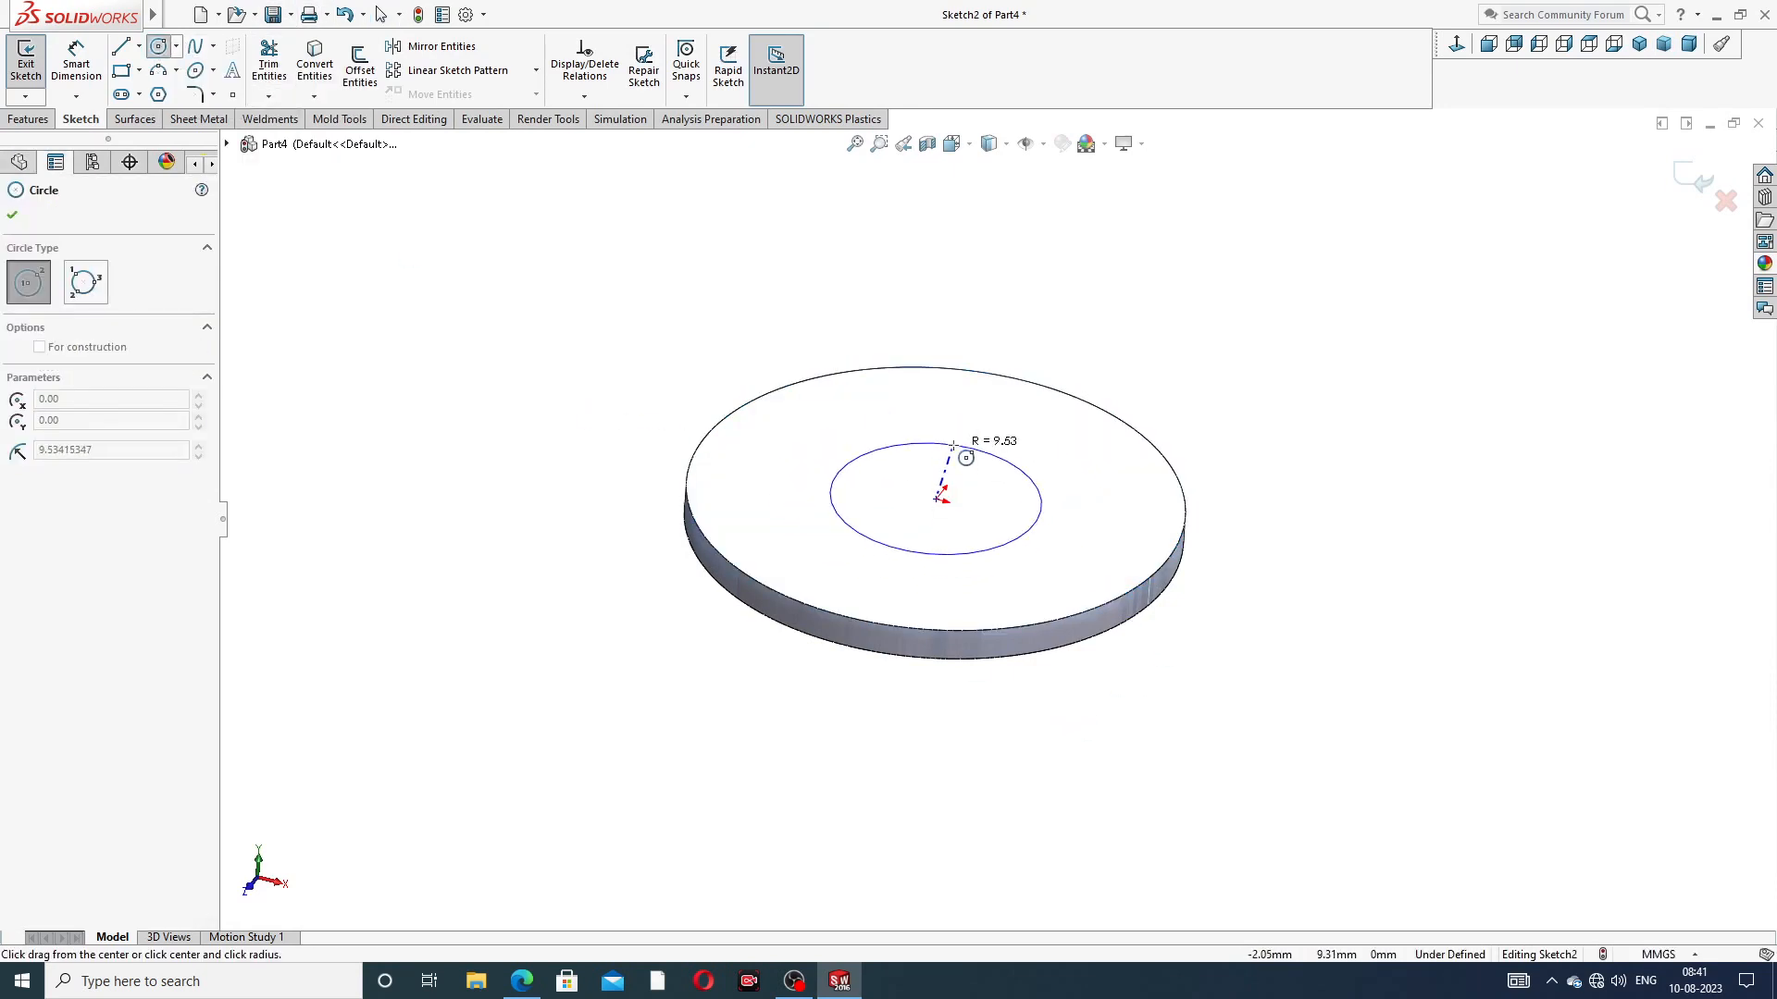
click(972, 446)
right_click(1026, 409)
click(1064, 421)
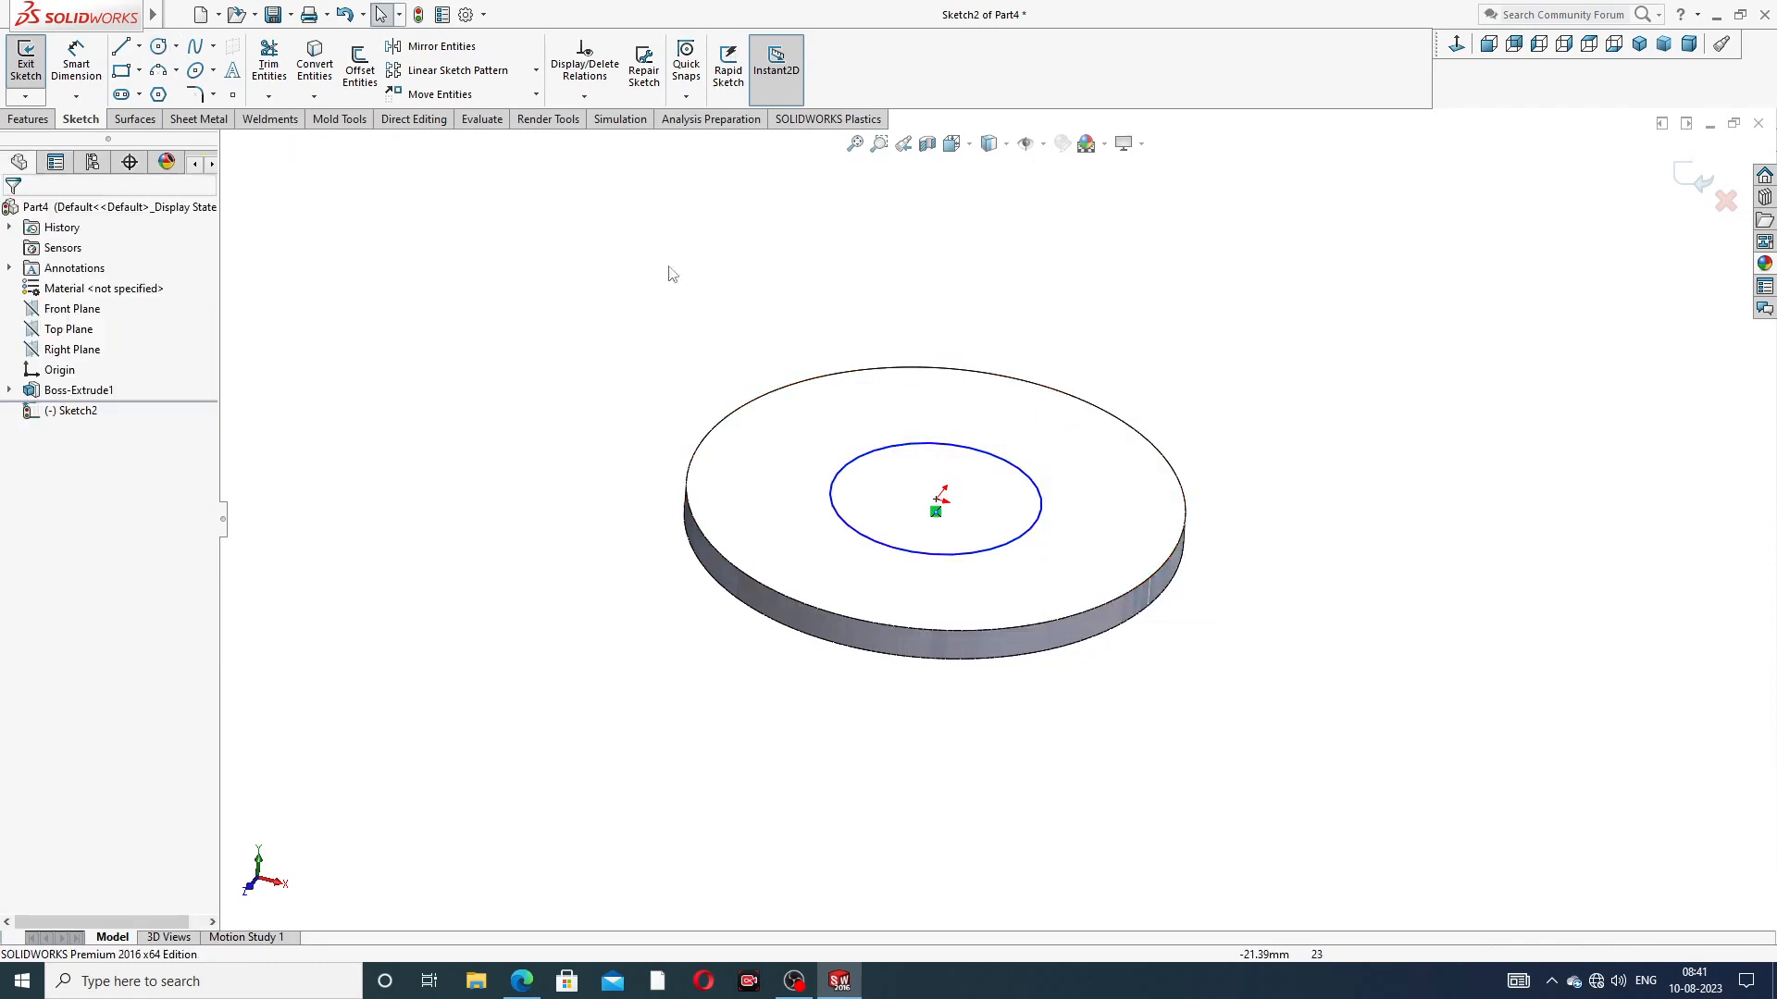
Dimension the diameter of the circle on the disc's upper face as 10 mm
click(76, 59)
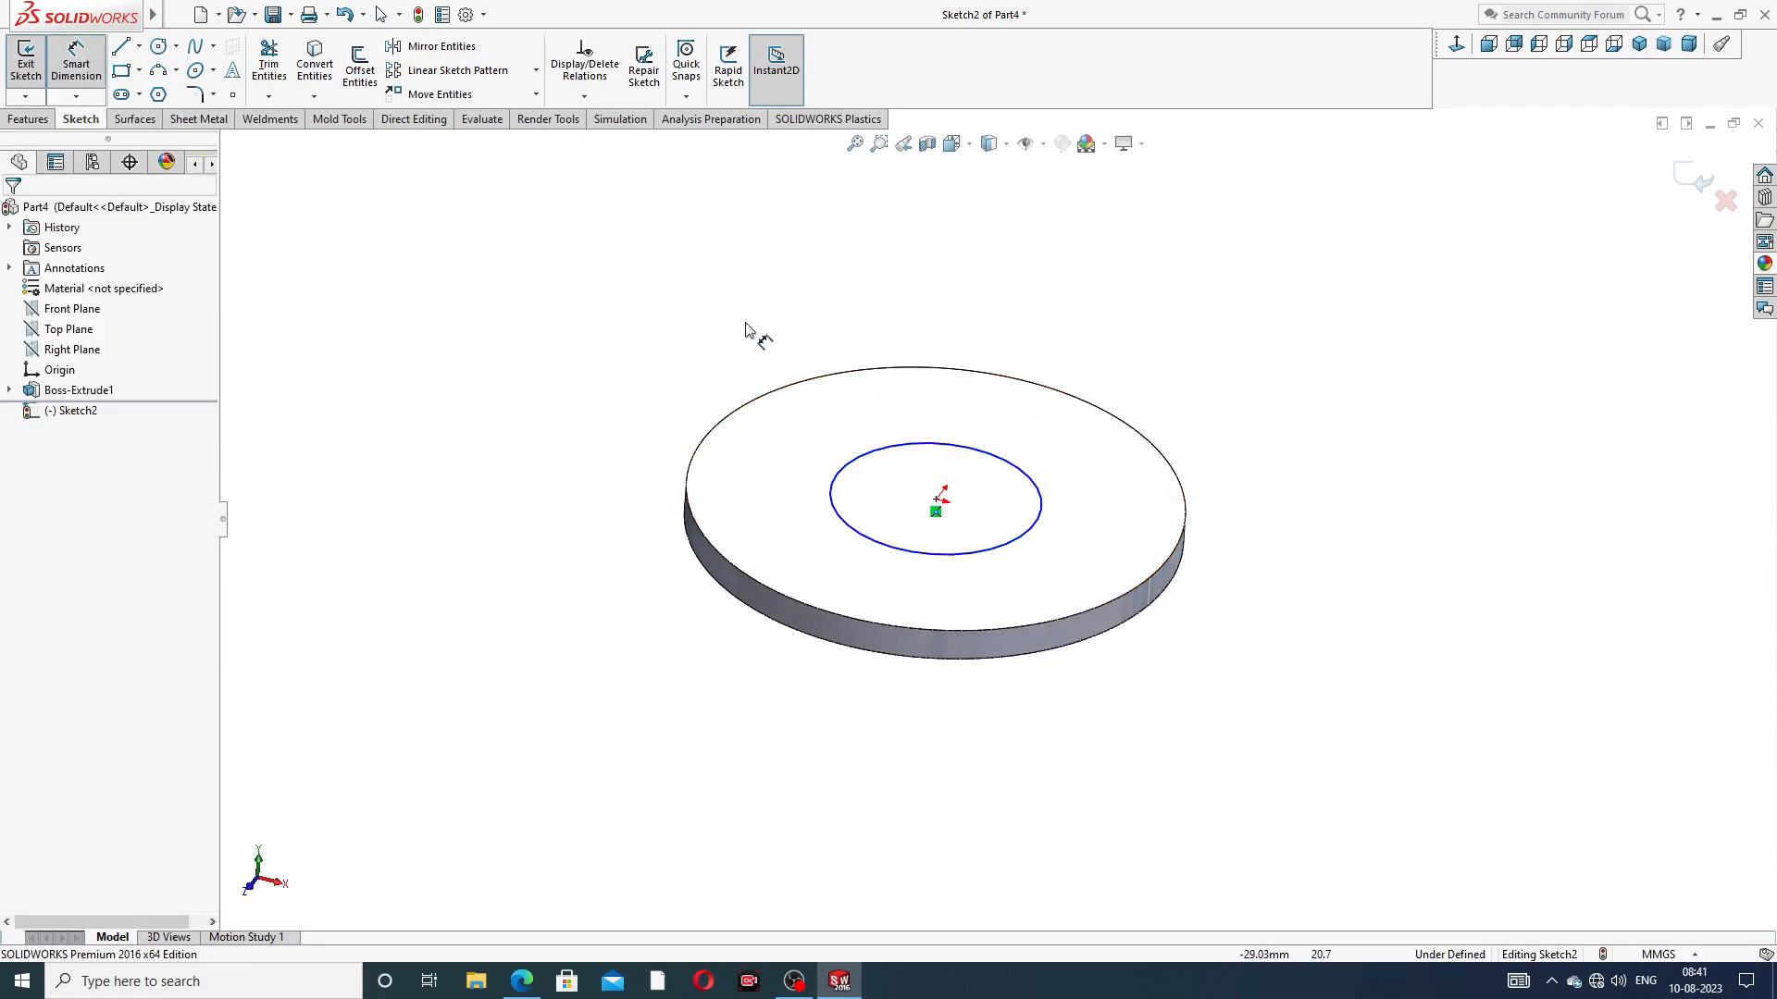
click(916, 445)
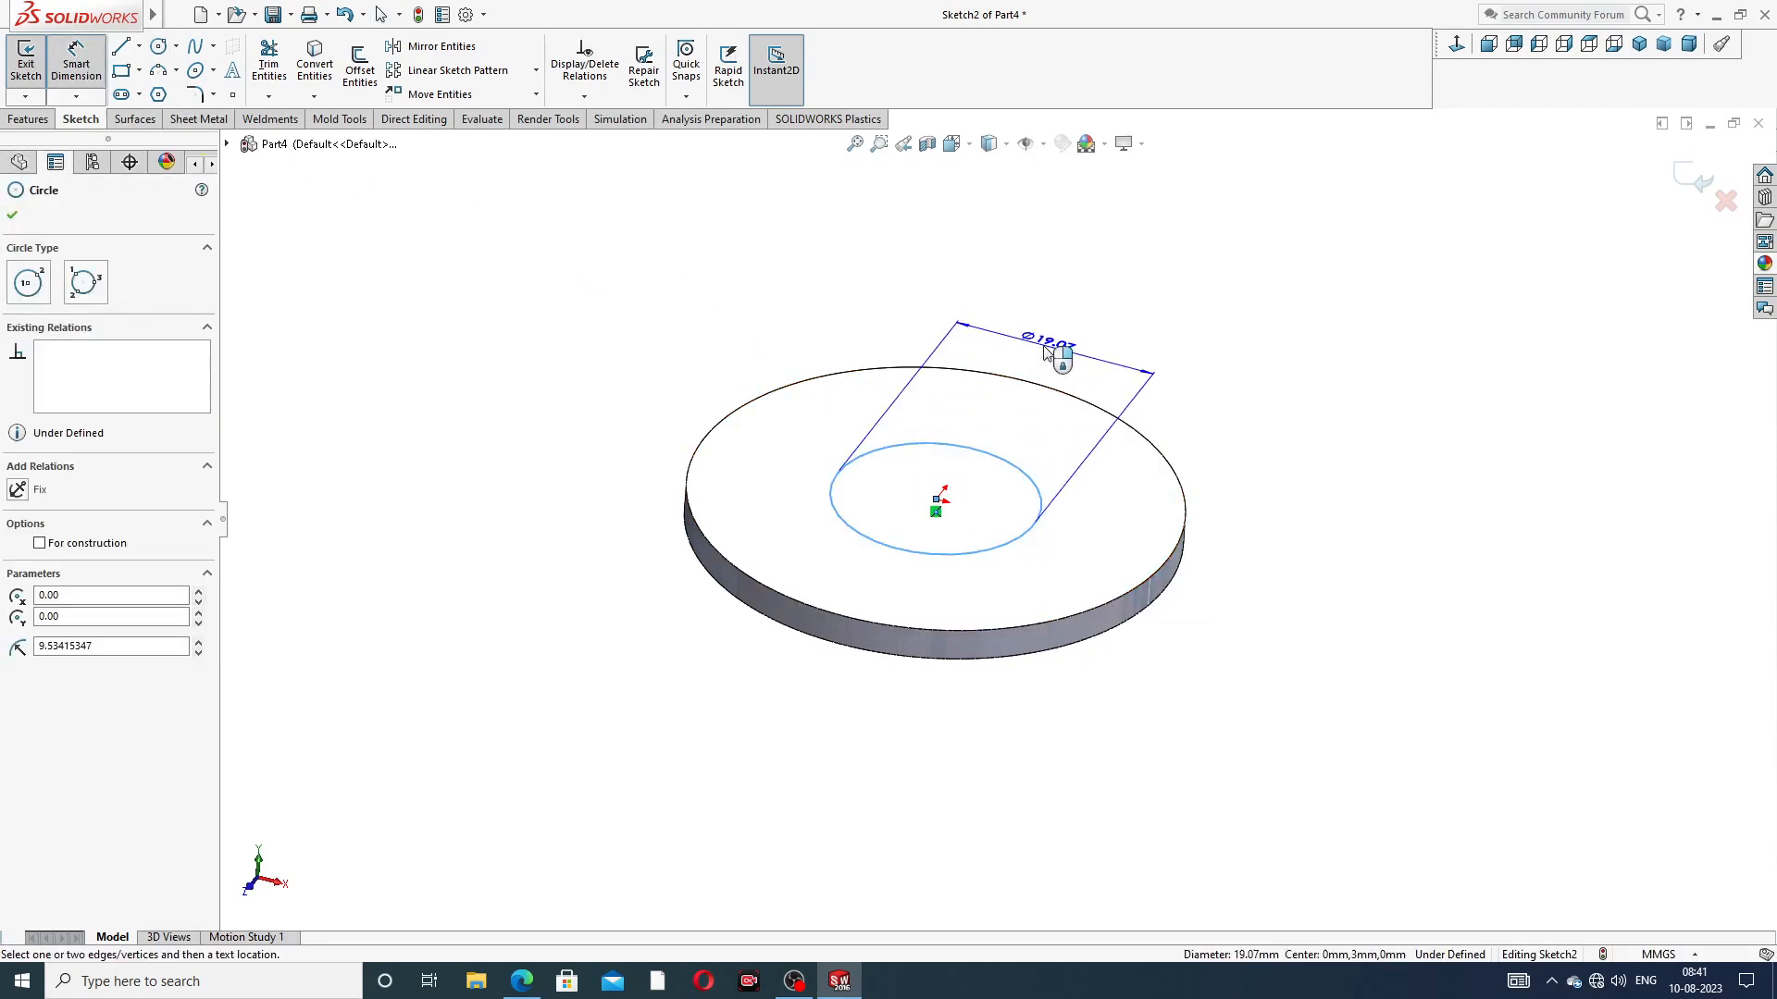
click(1043, 355)
text(10)
key(Return)
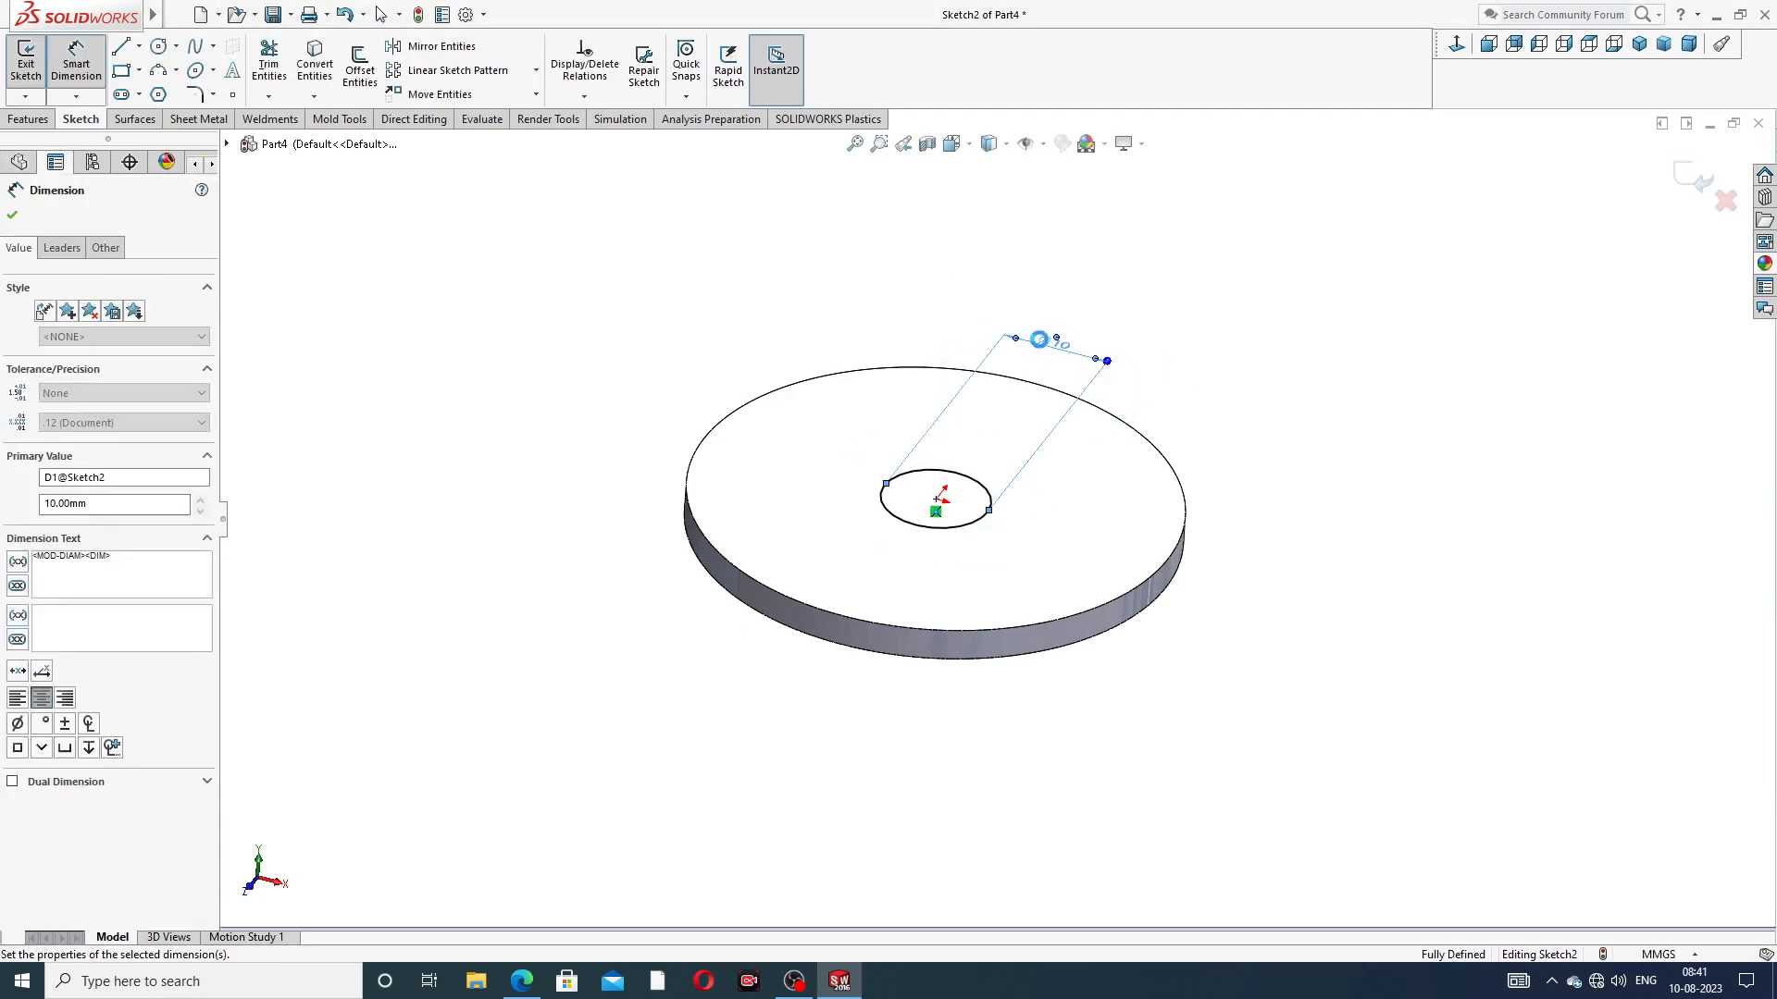
right_click(454, 274)
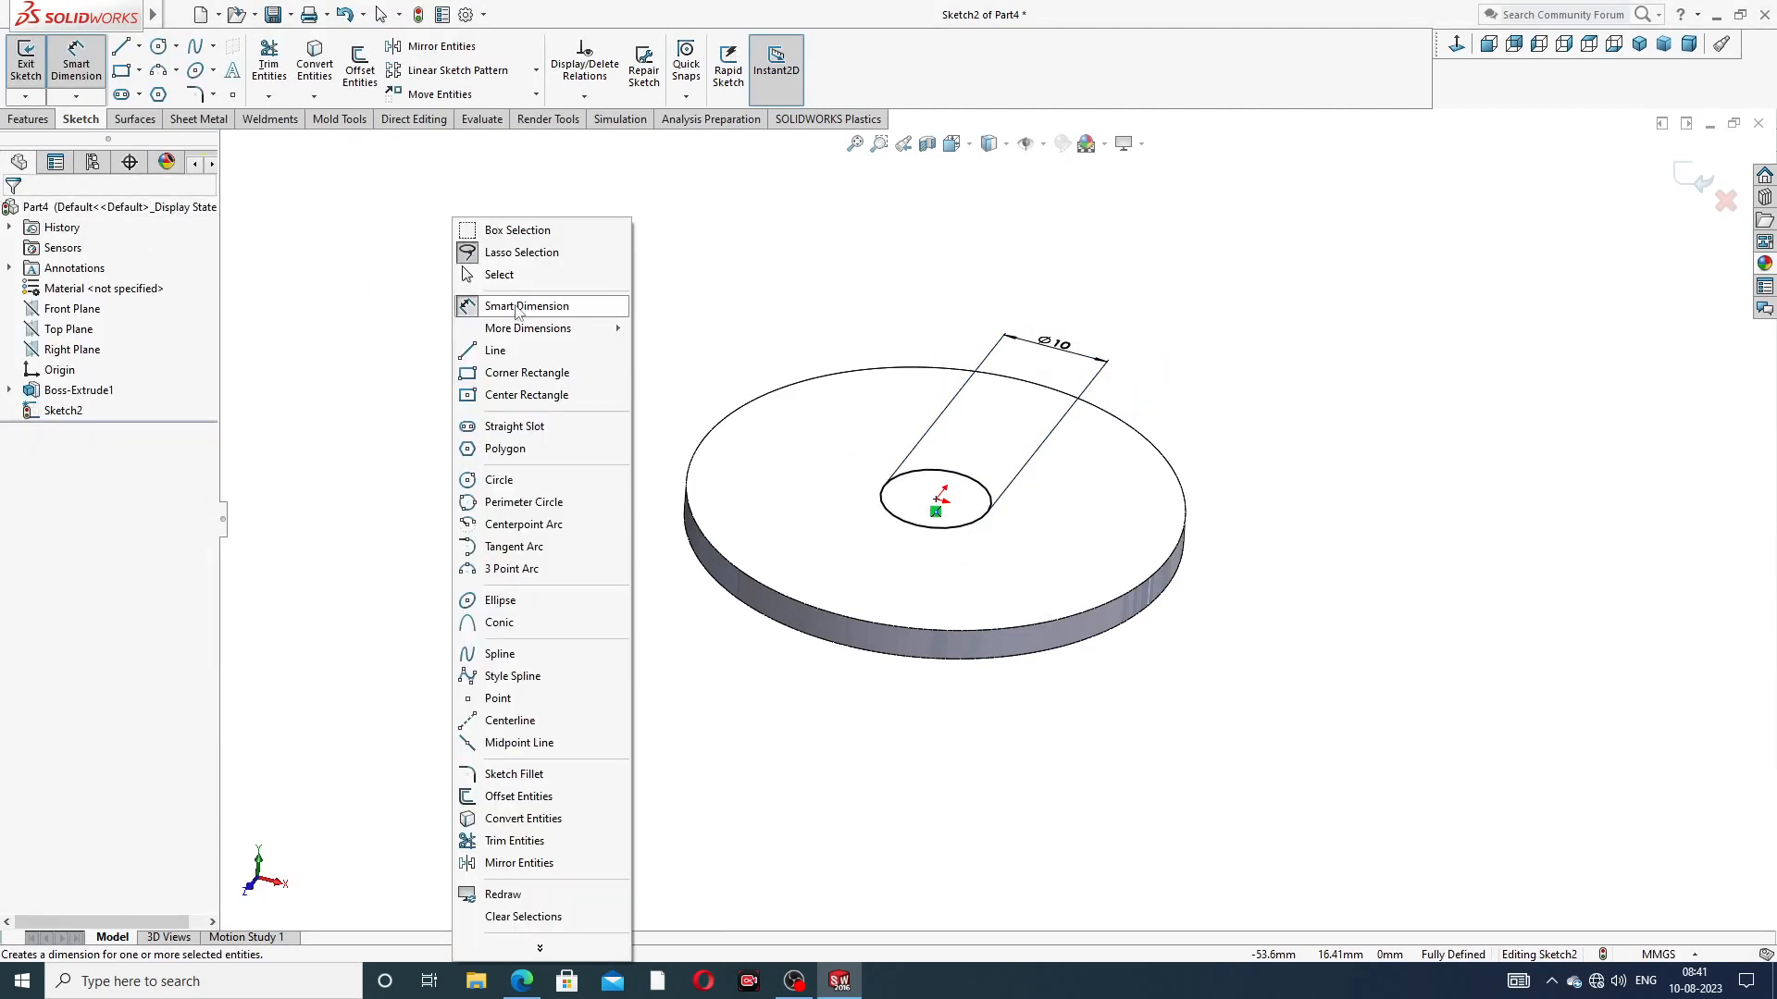
Extrude the 10 mm circle 70 mm upward from the disc as a rod merged with it
click(507, 276)
click(27, 119)
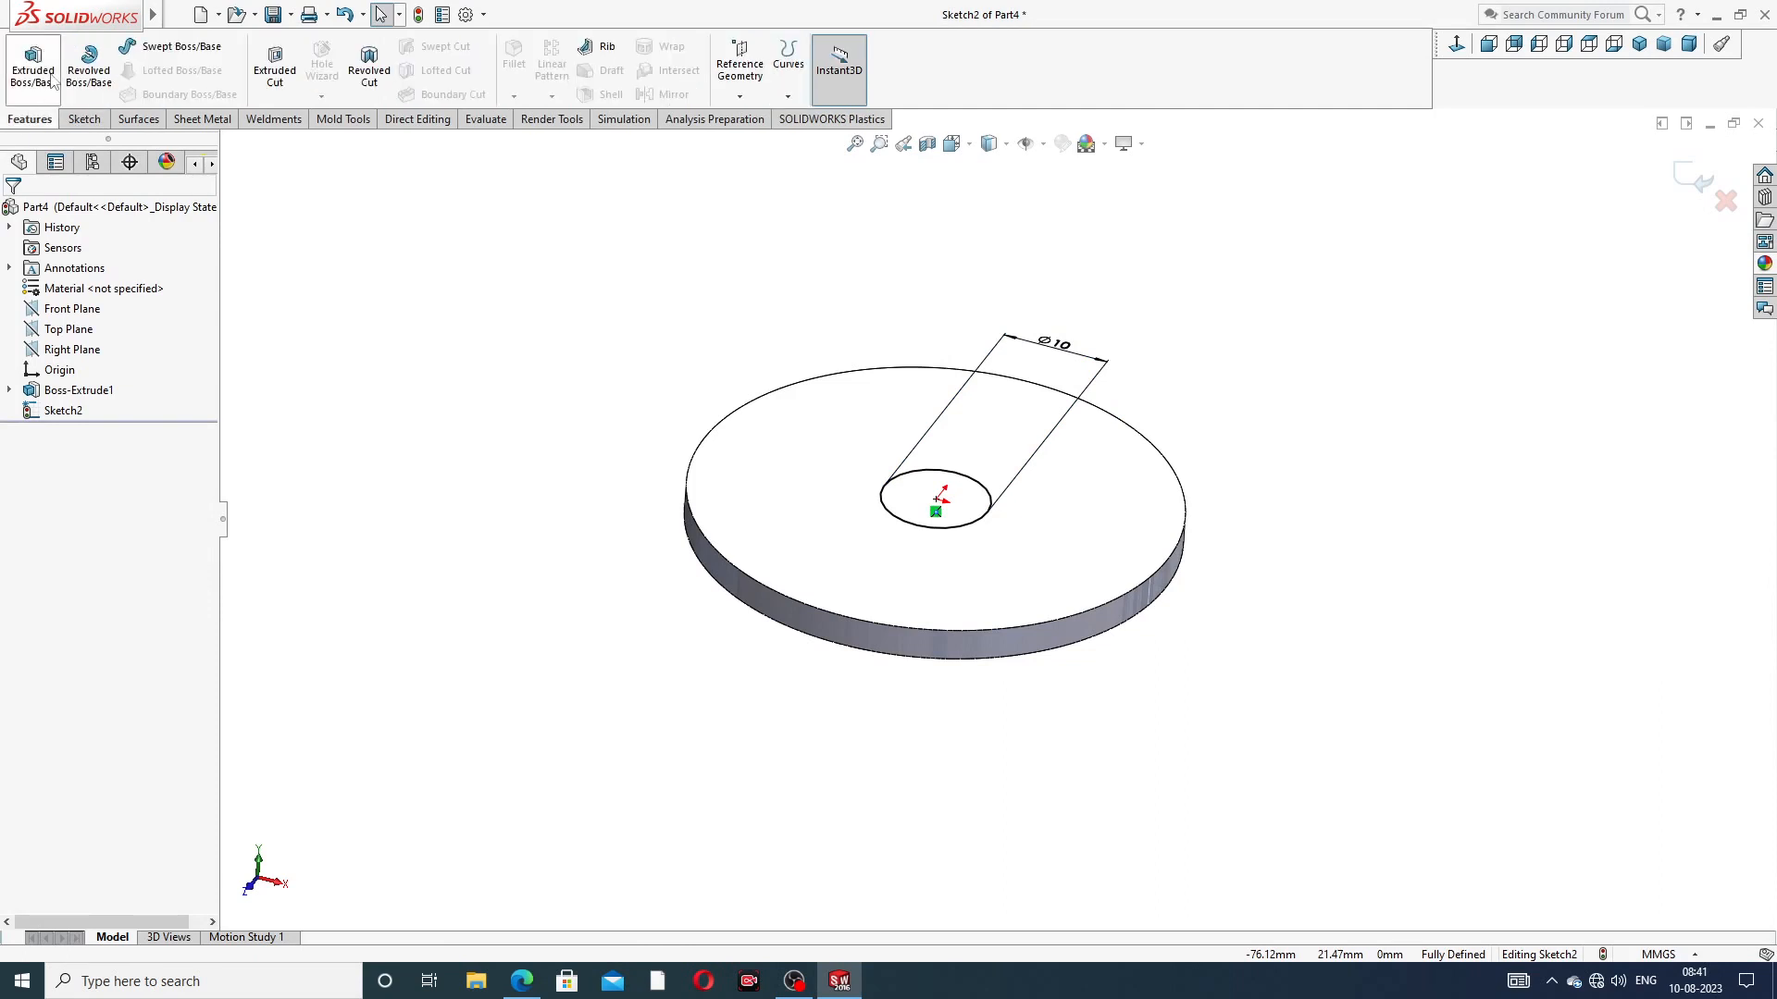
click(52, 78)
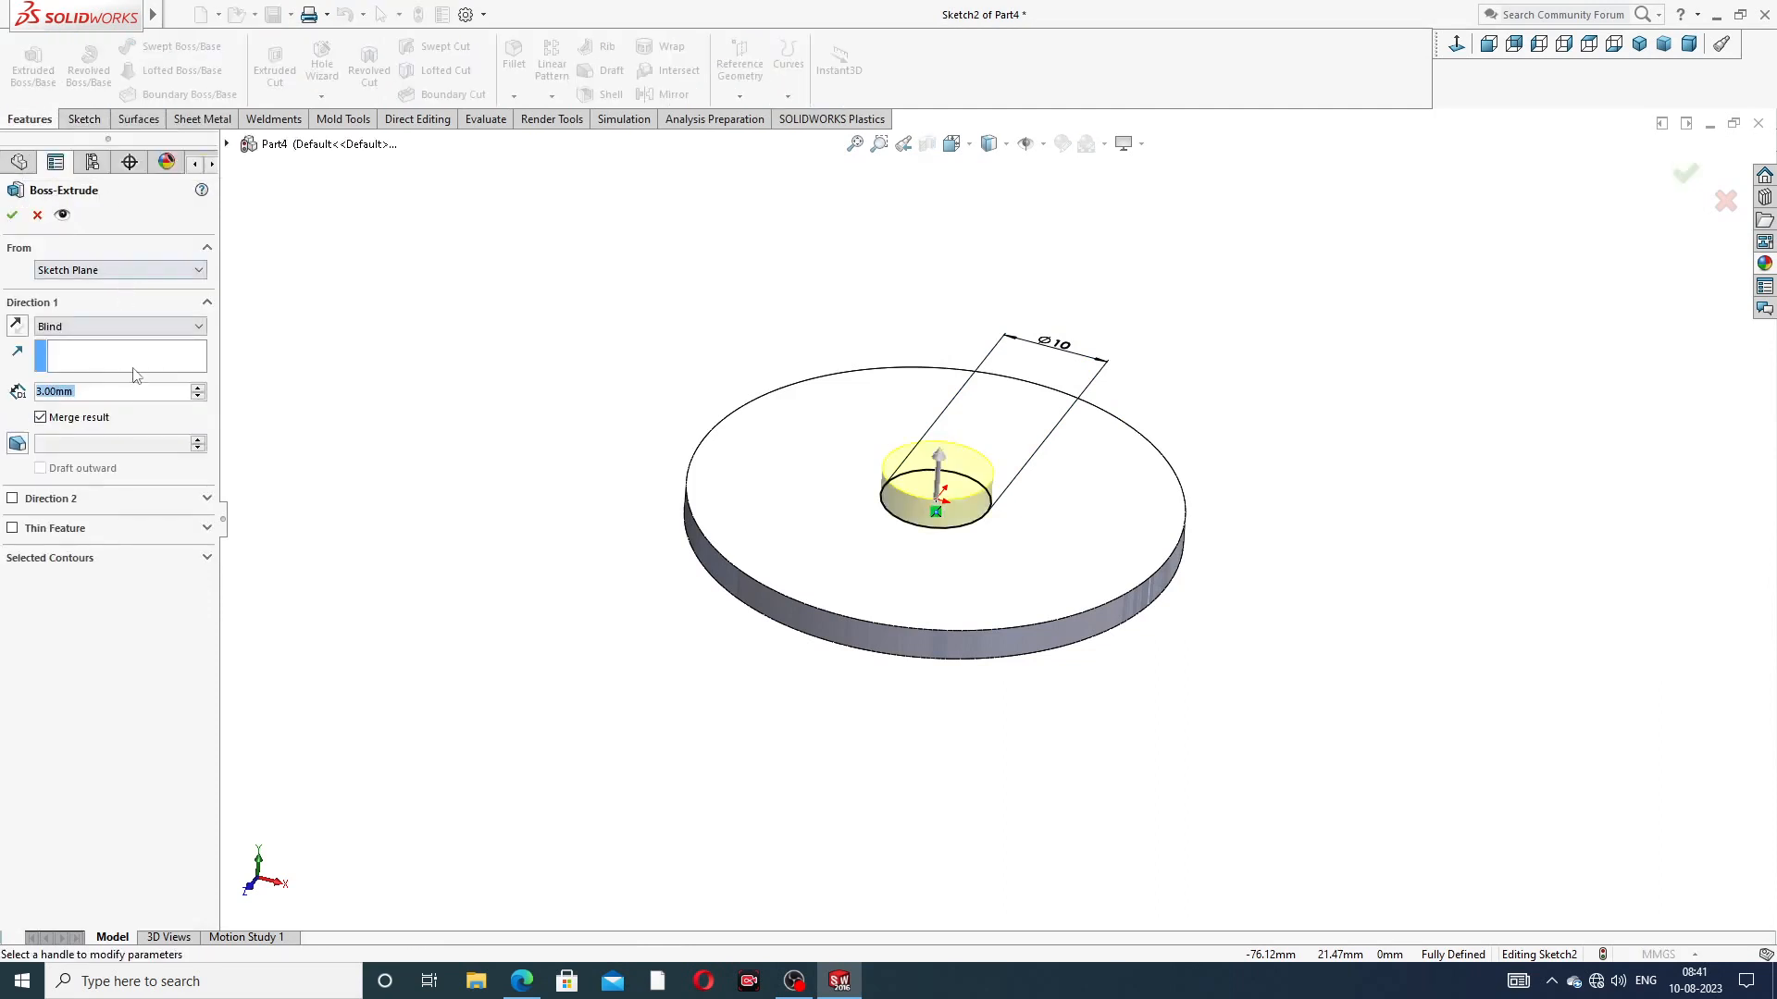
text(70)
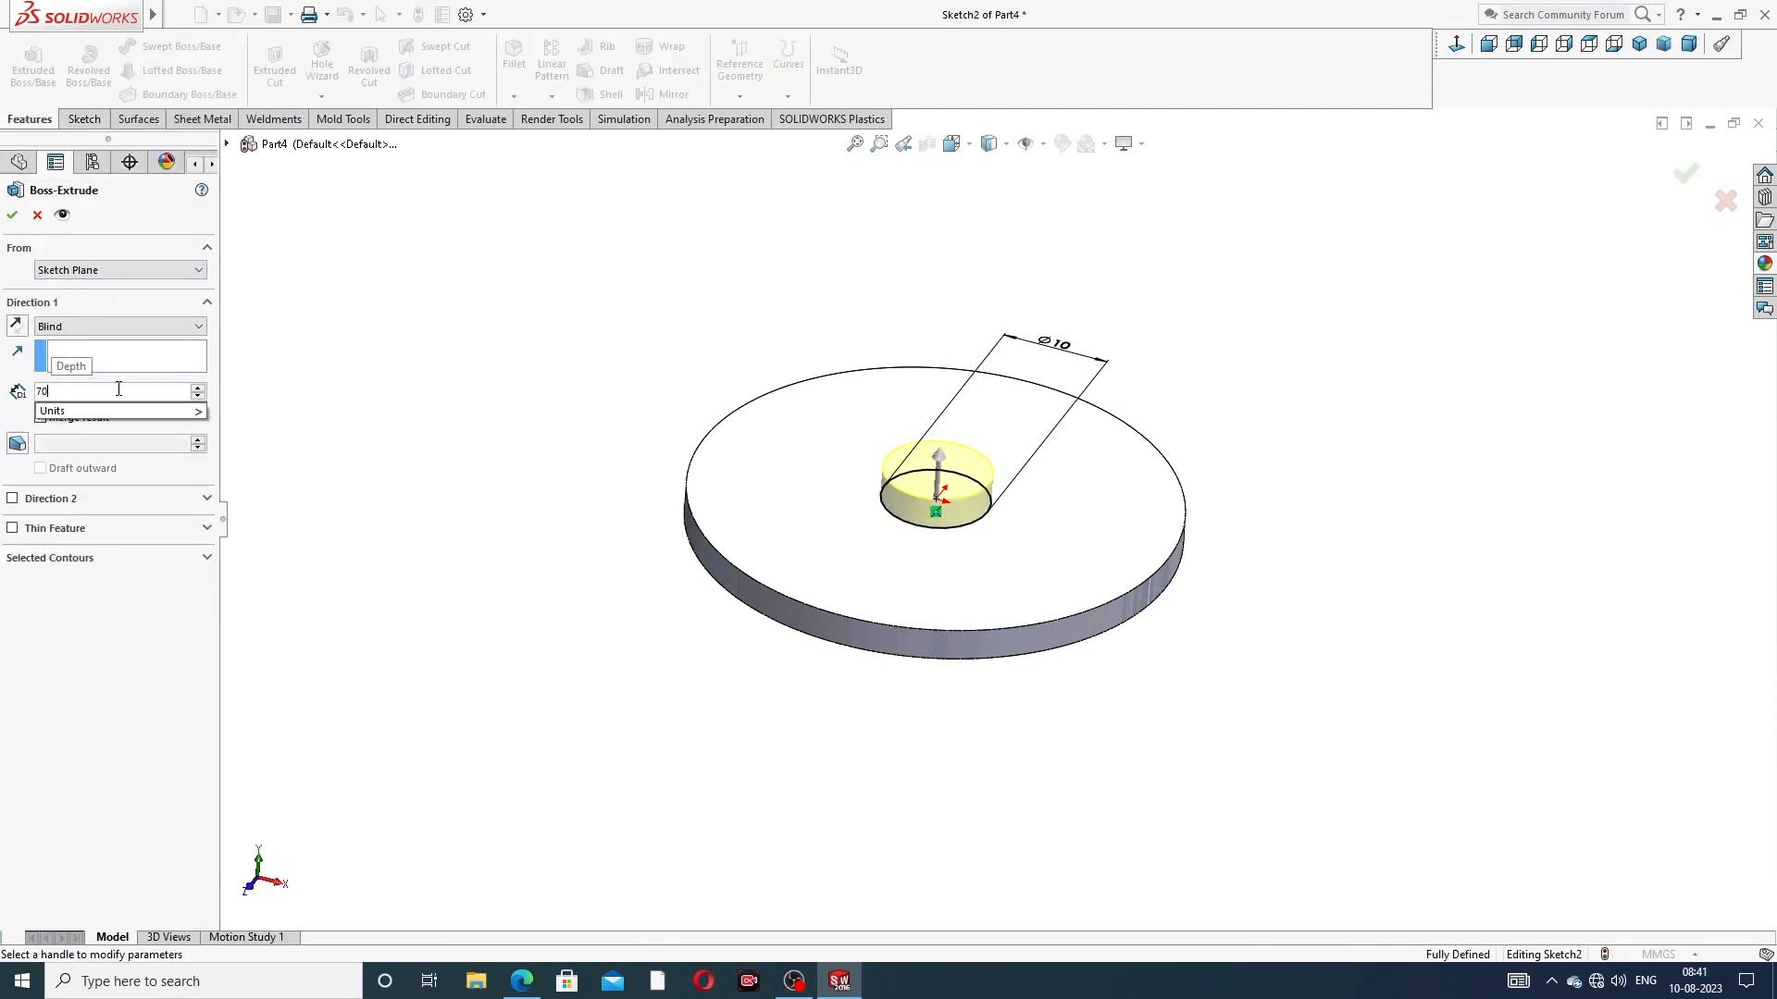
key(Return)
scroll(990, 278, up, 3)
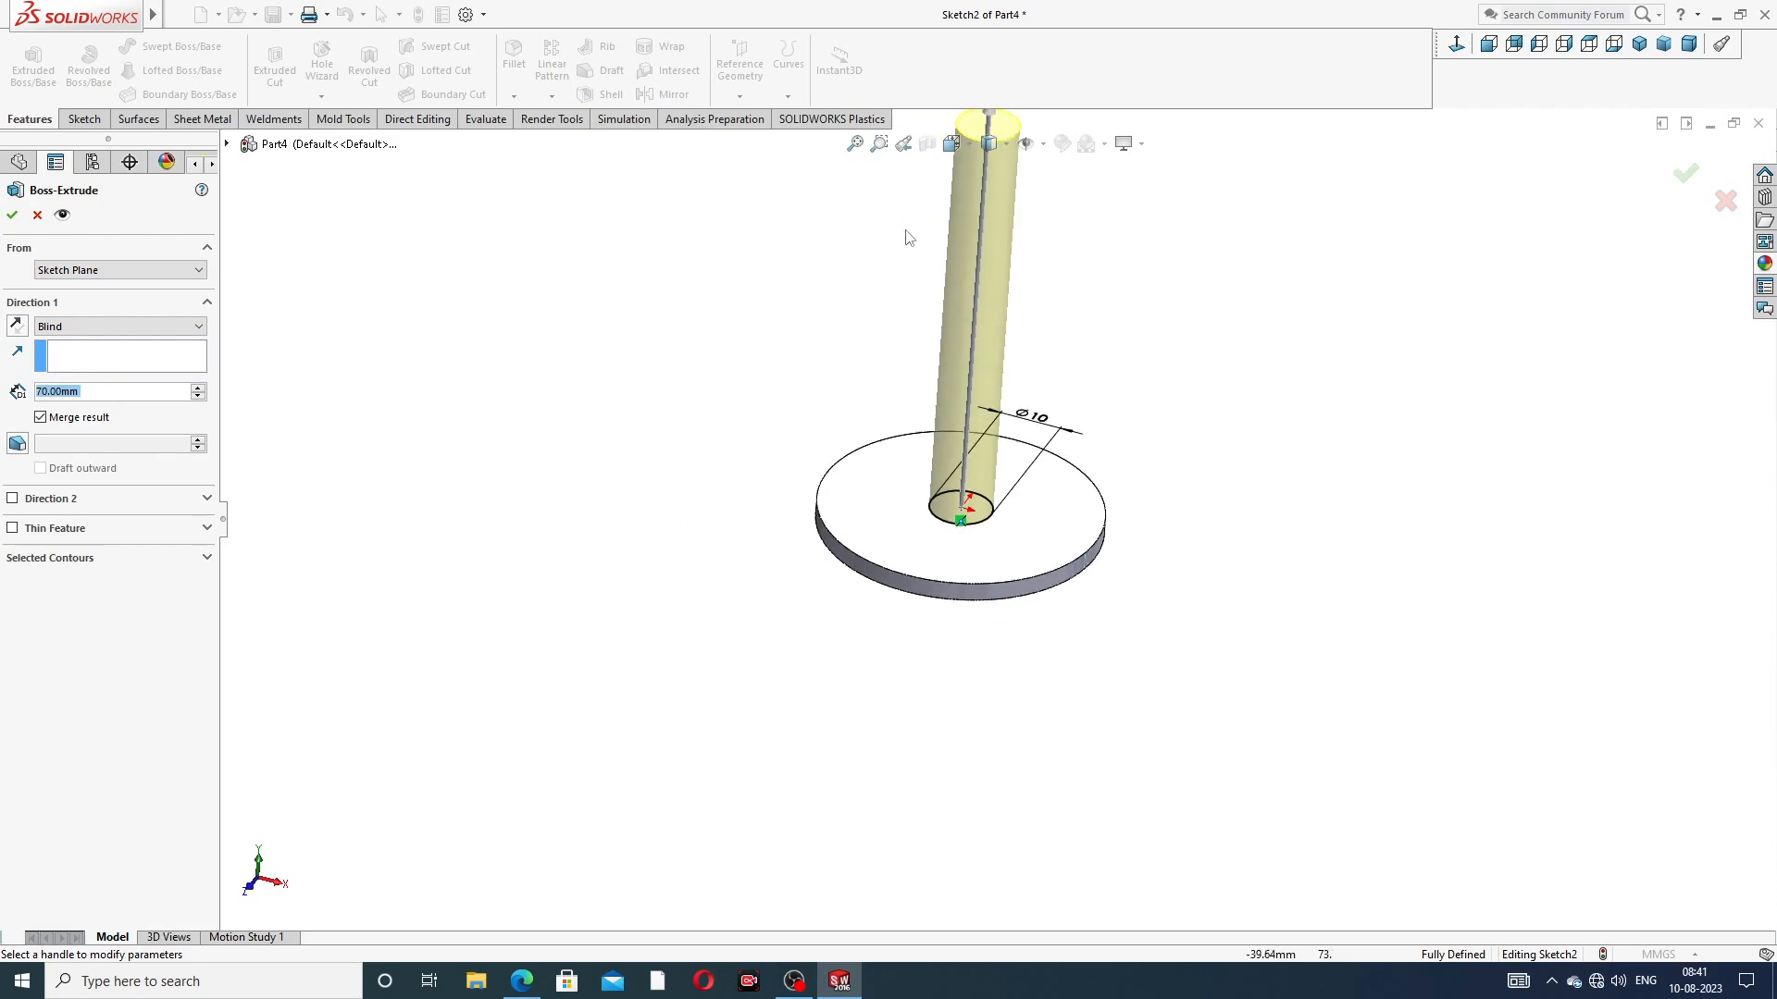
middle_drag(990, 277, 1064, 243)
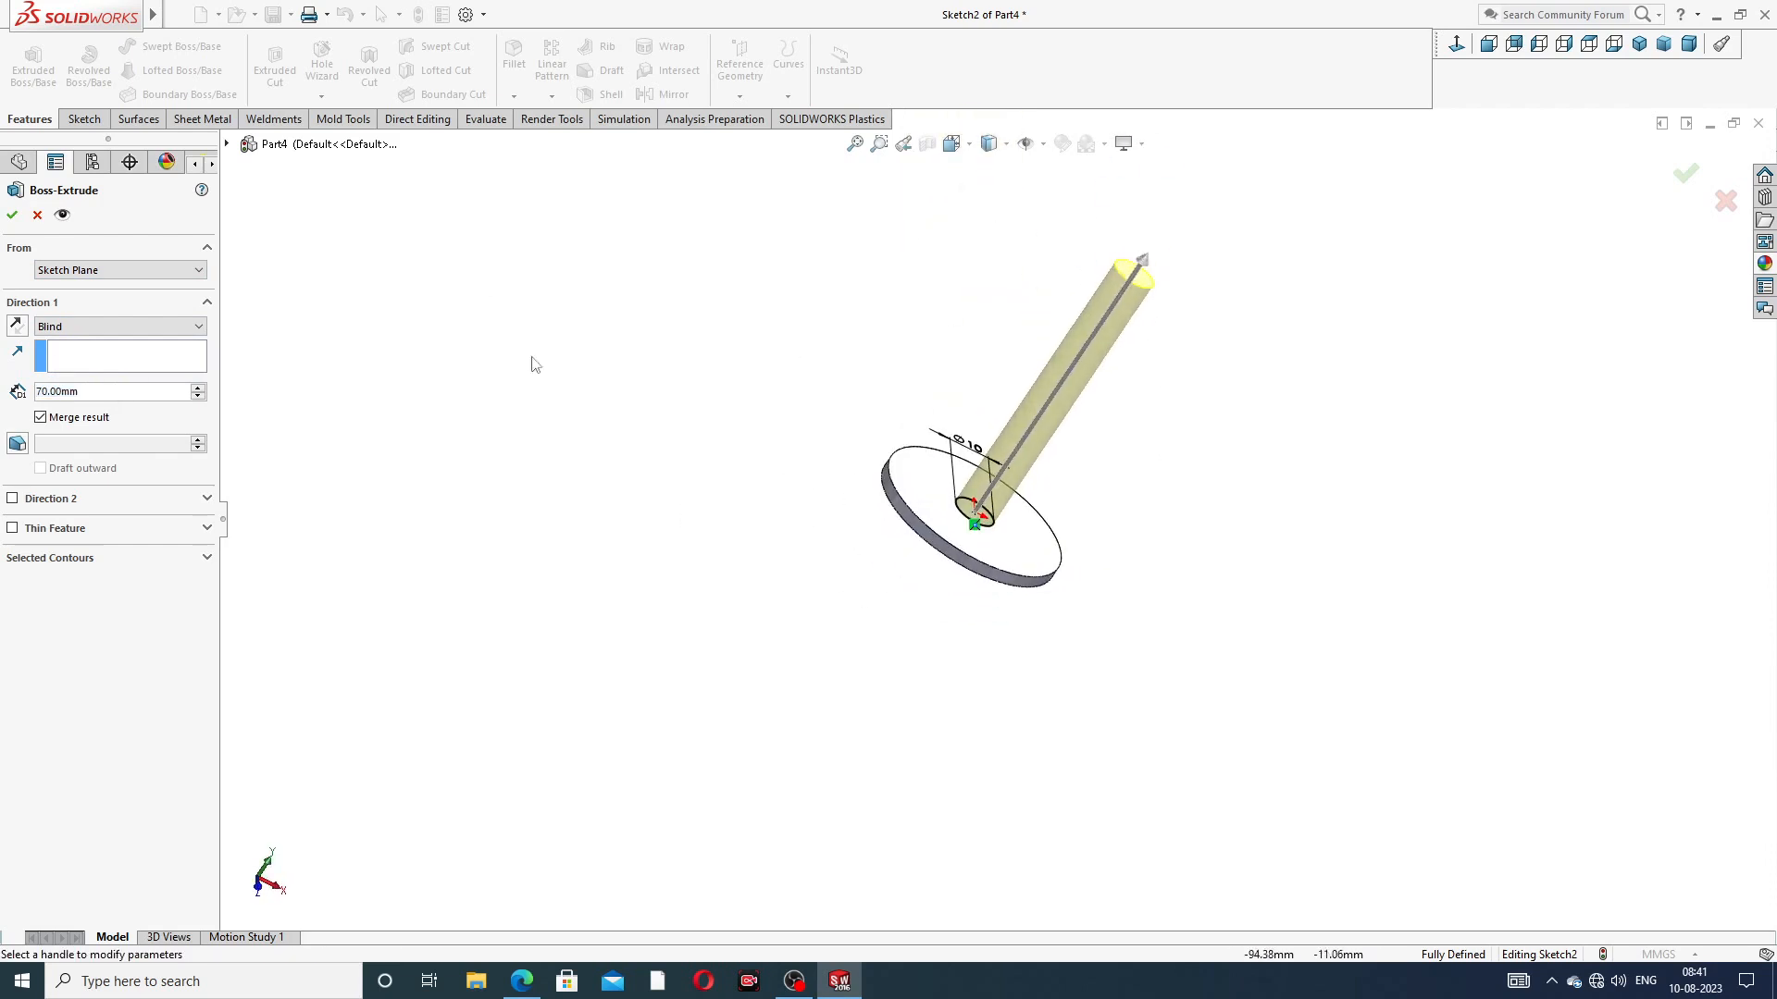
click(13, 216)
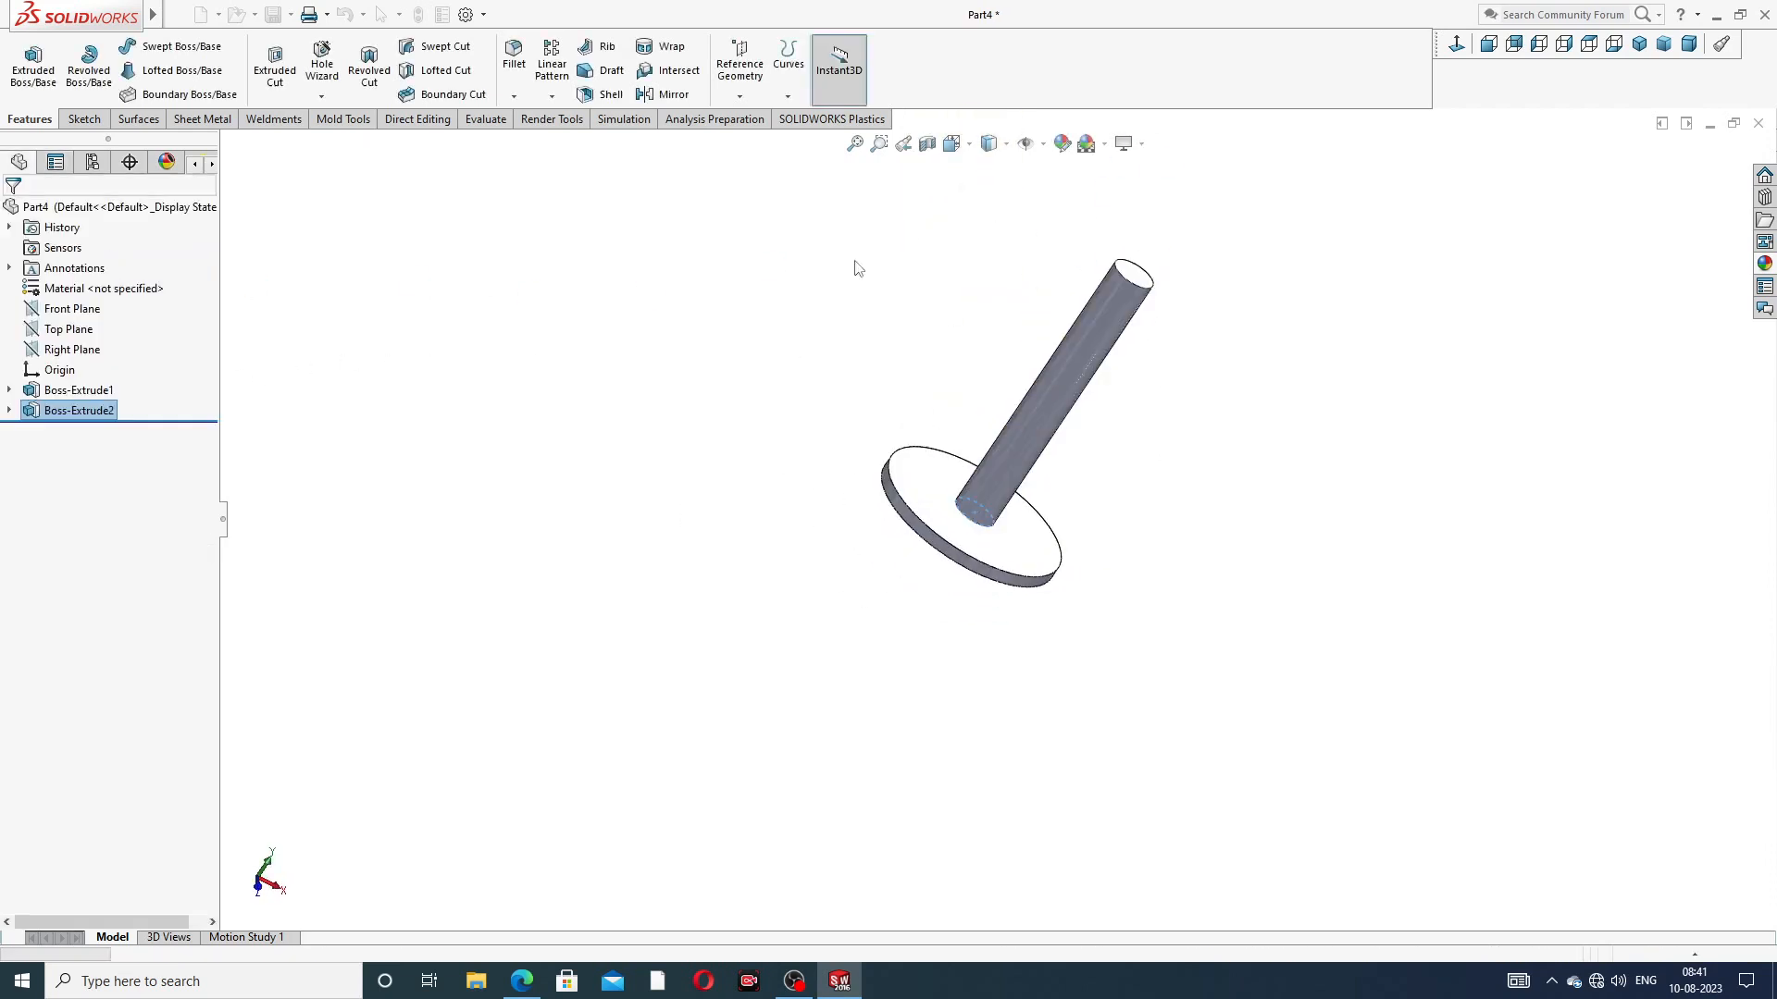
Sketch a circle about 26 mm in diameter on the disc's underside, opposite the rod, centred on the origin
middle_drag(1242, 444, 1130, 389)
click(944, 453)
click(1008, 405)
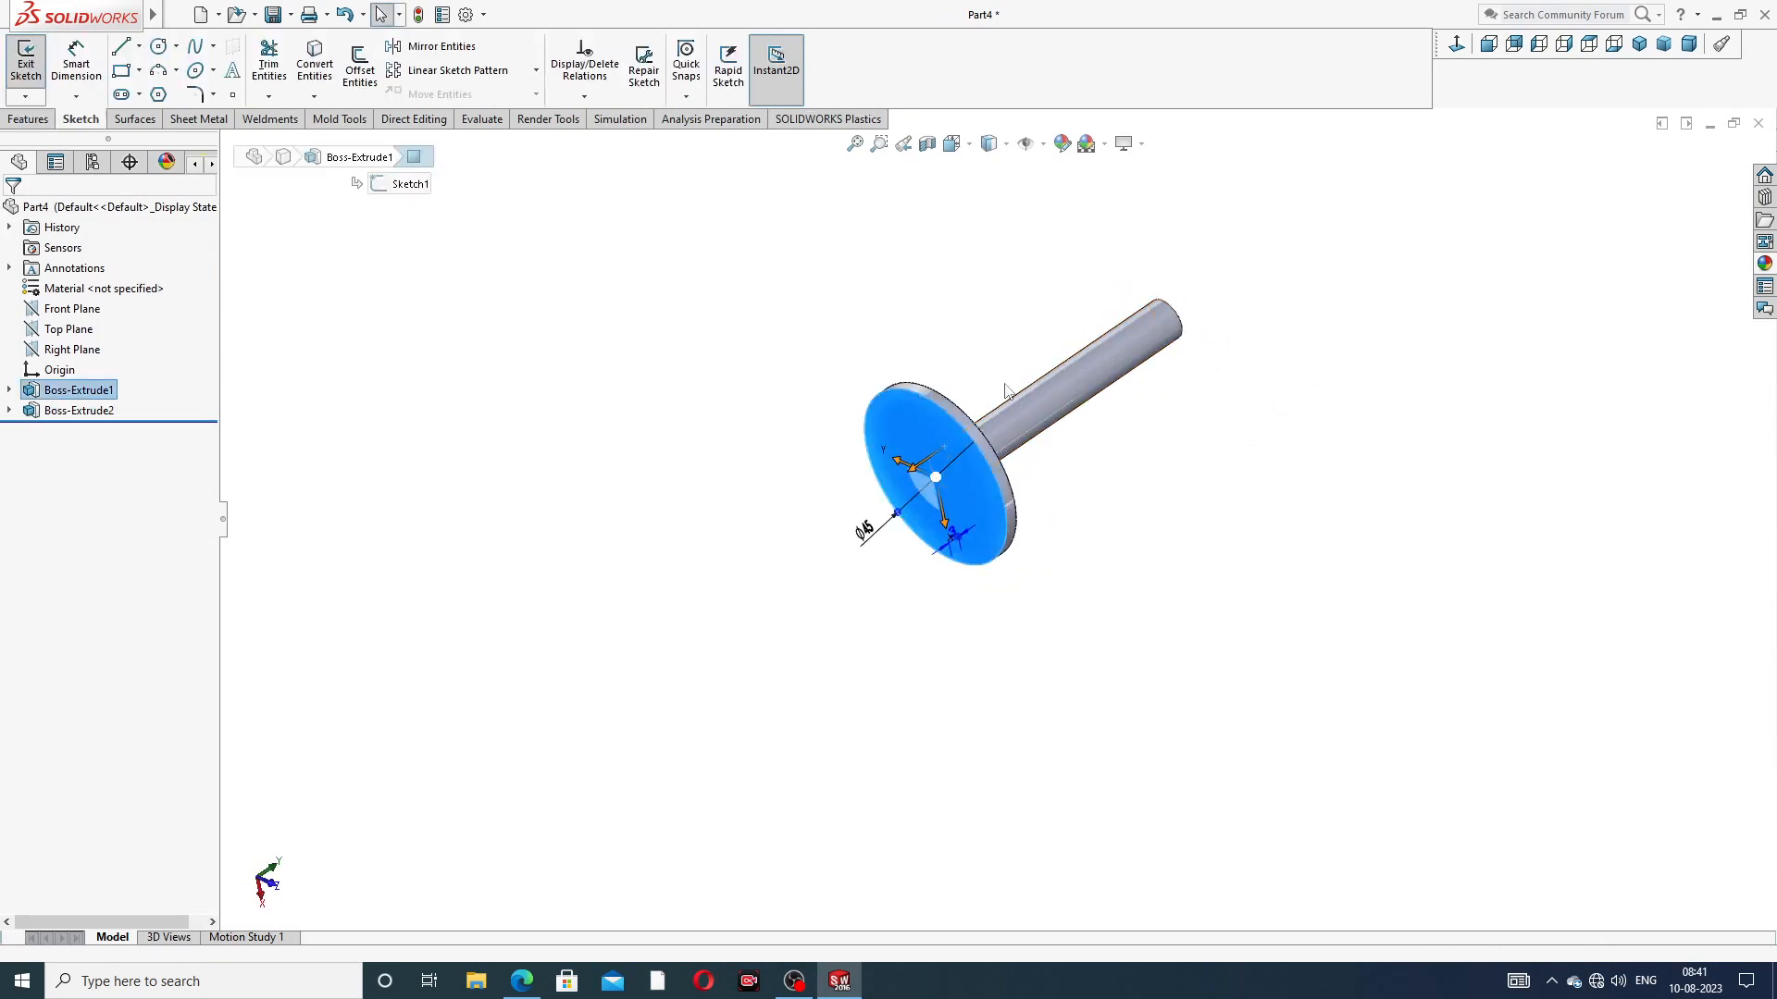
click(158, 45)
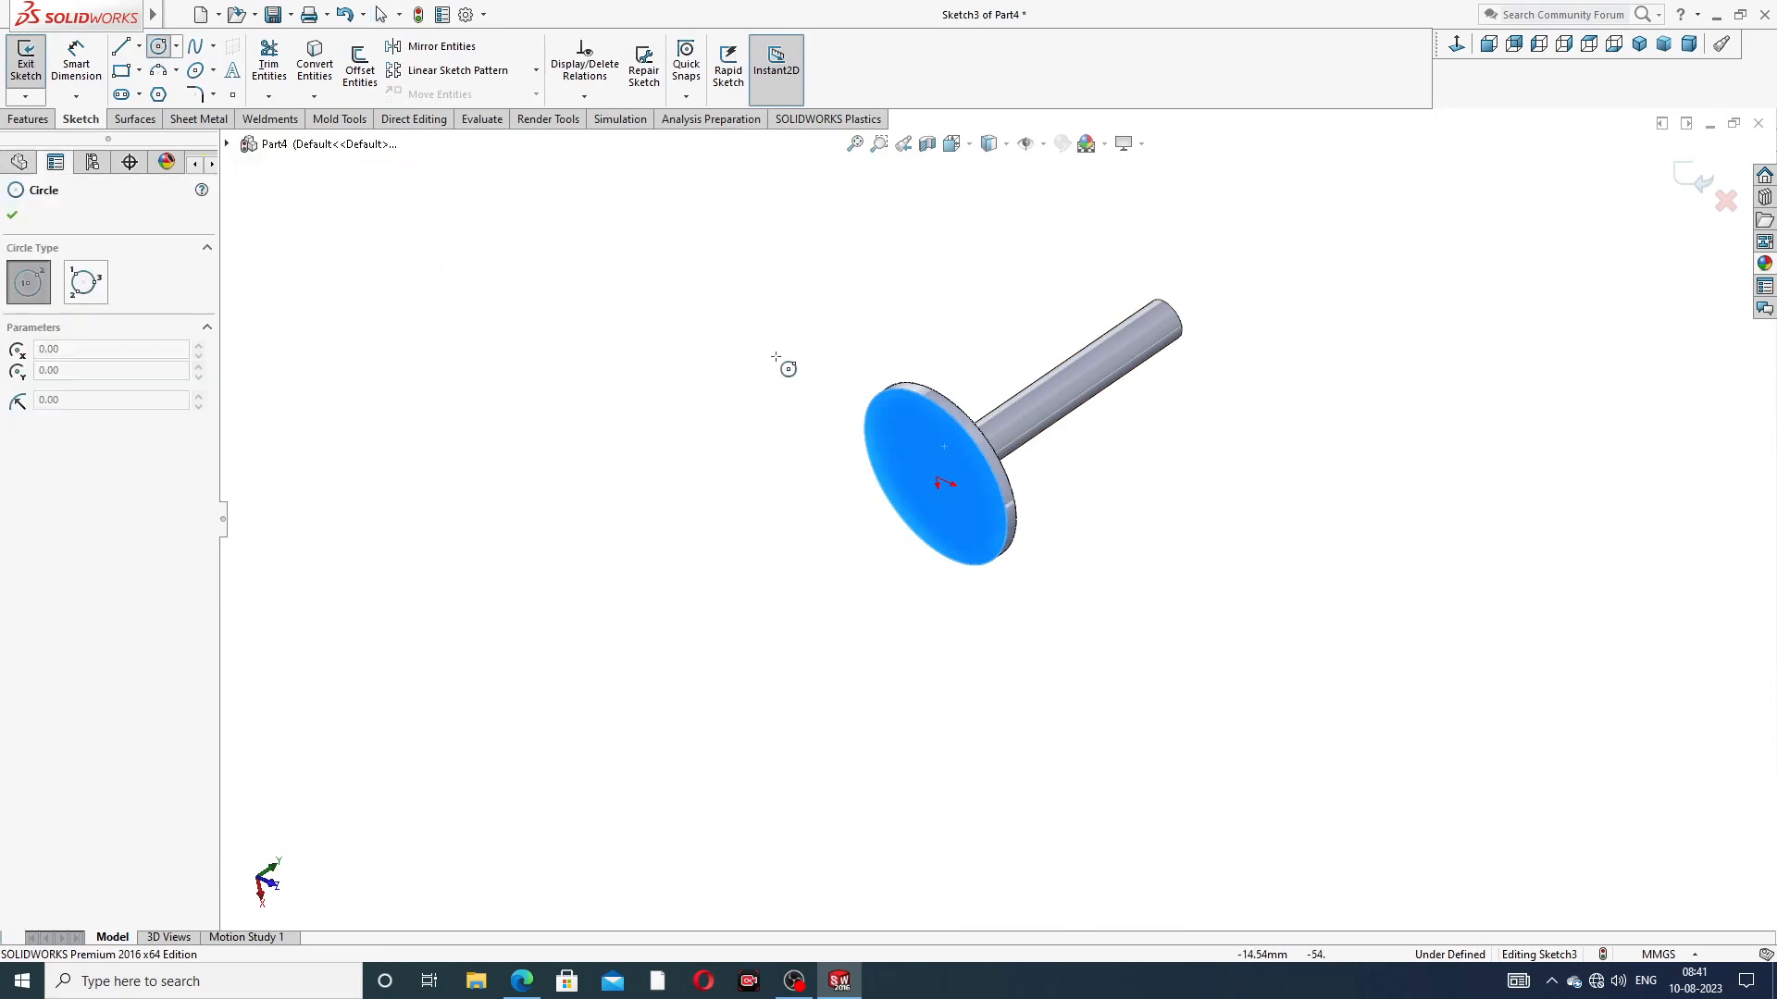
click(937, 483)
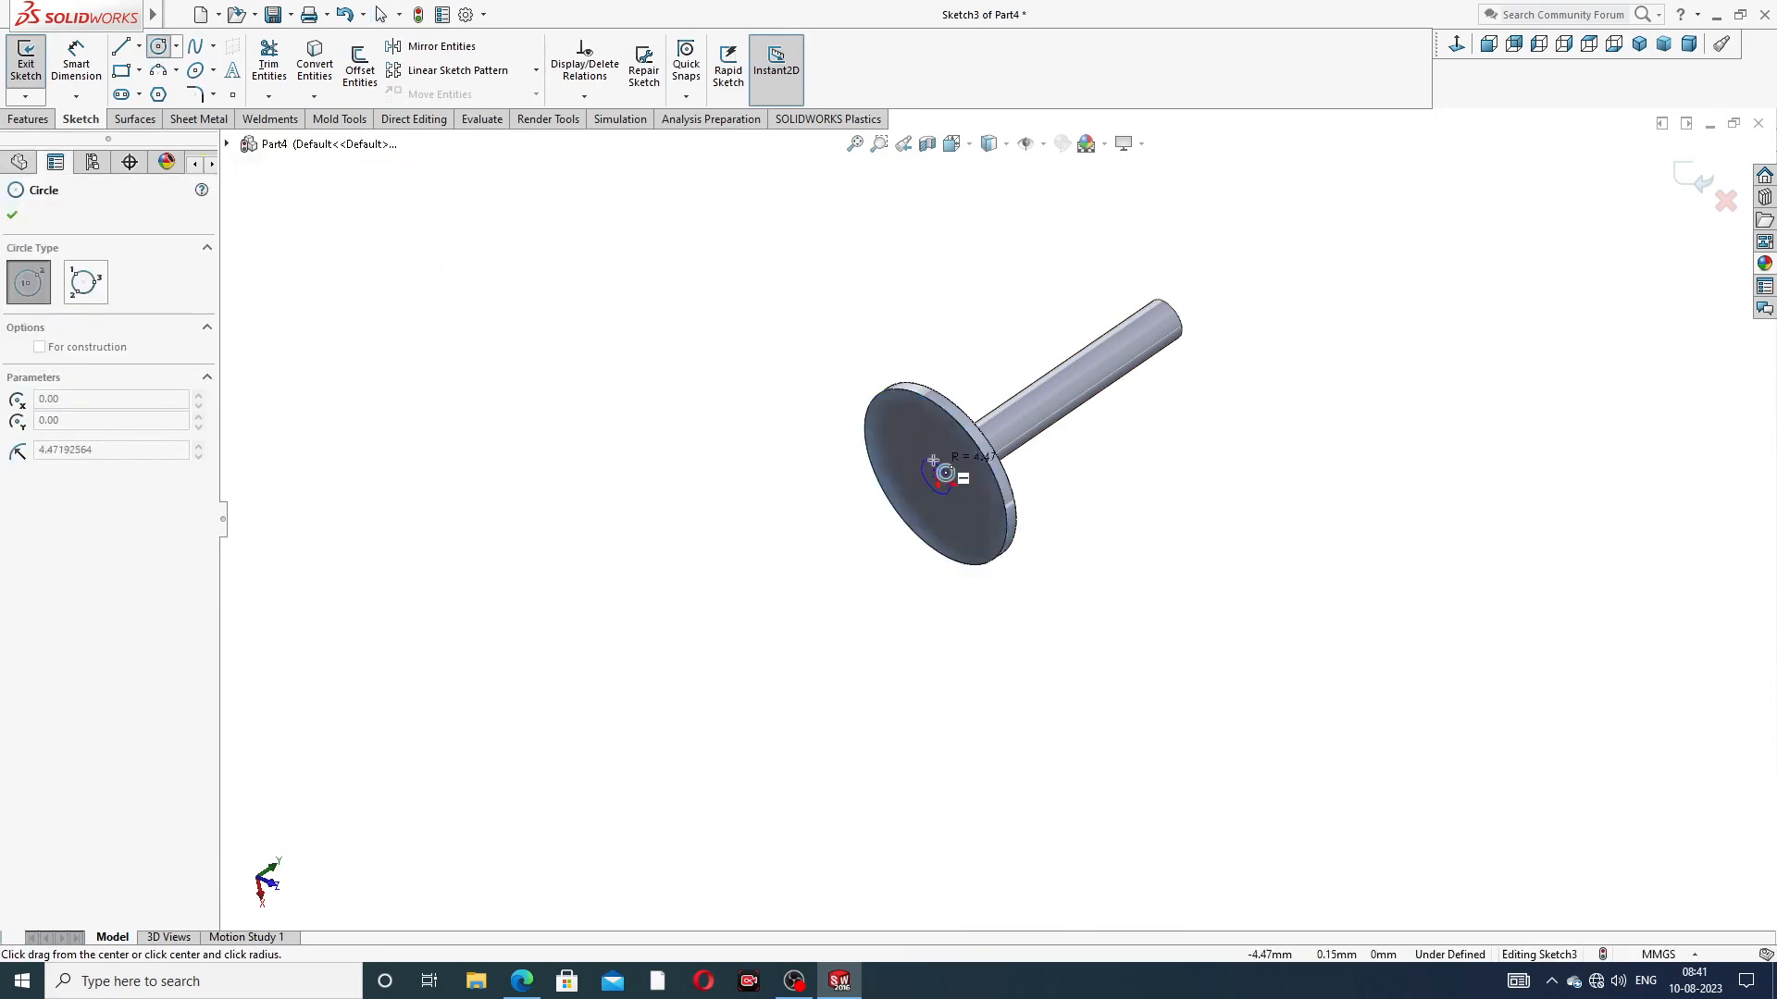
click(936, 436)
right_click(962, 305)
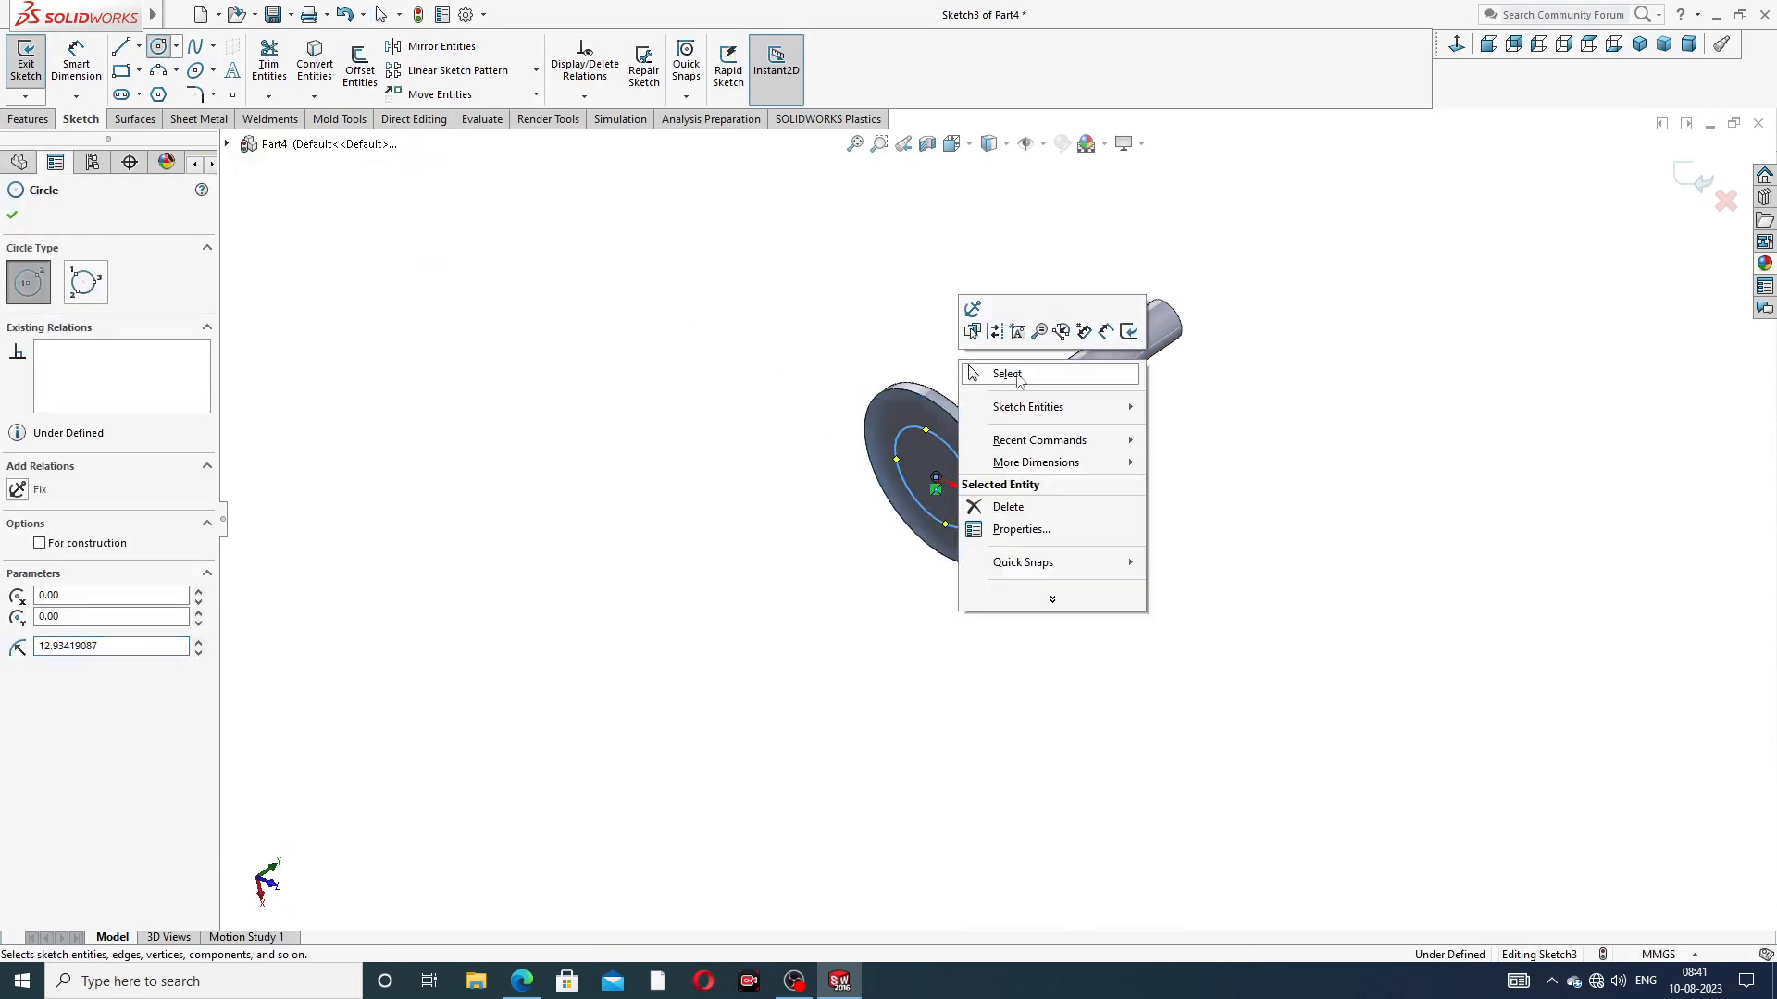
click(997, 365)
Check the PART-04 base PDF and dimension the diameter of the circle on the disc's underside as 24 mm
click(521, 981)
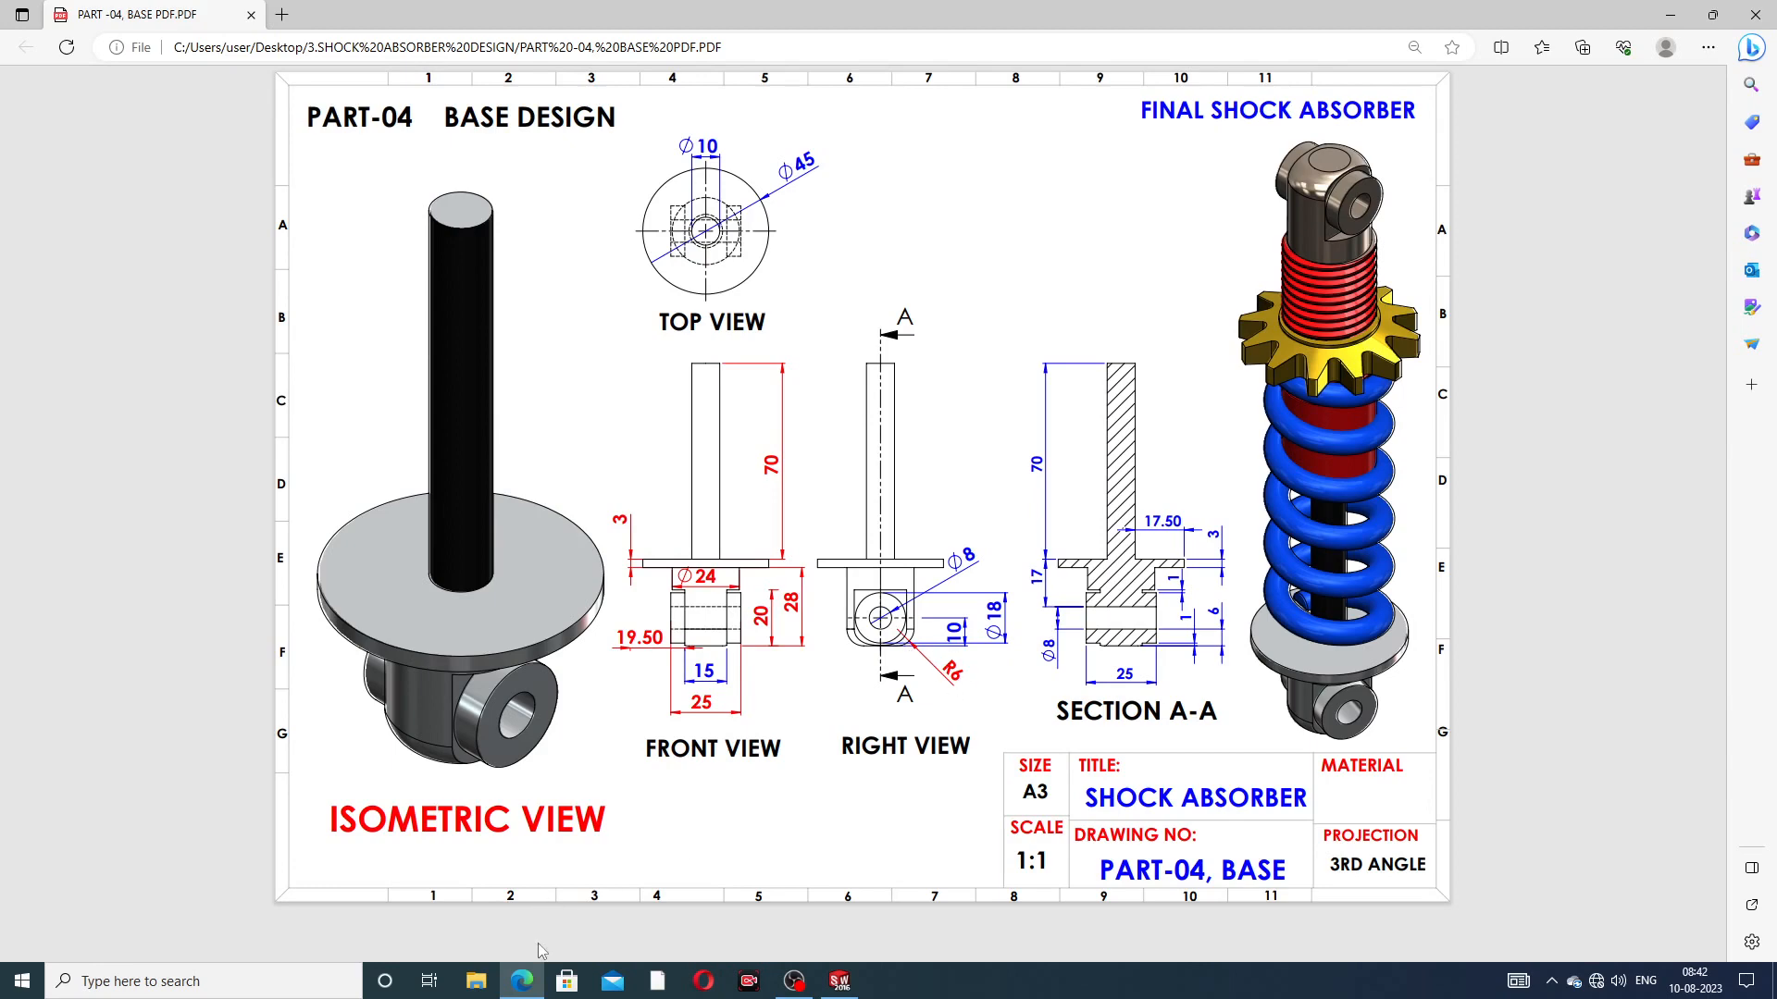
click(523, 980)
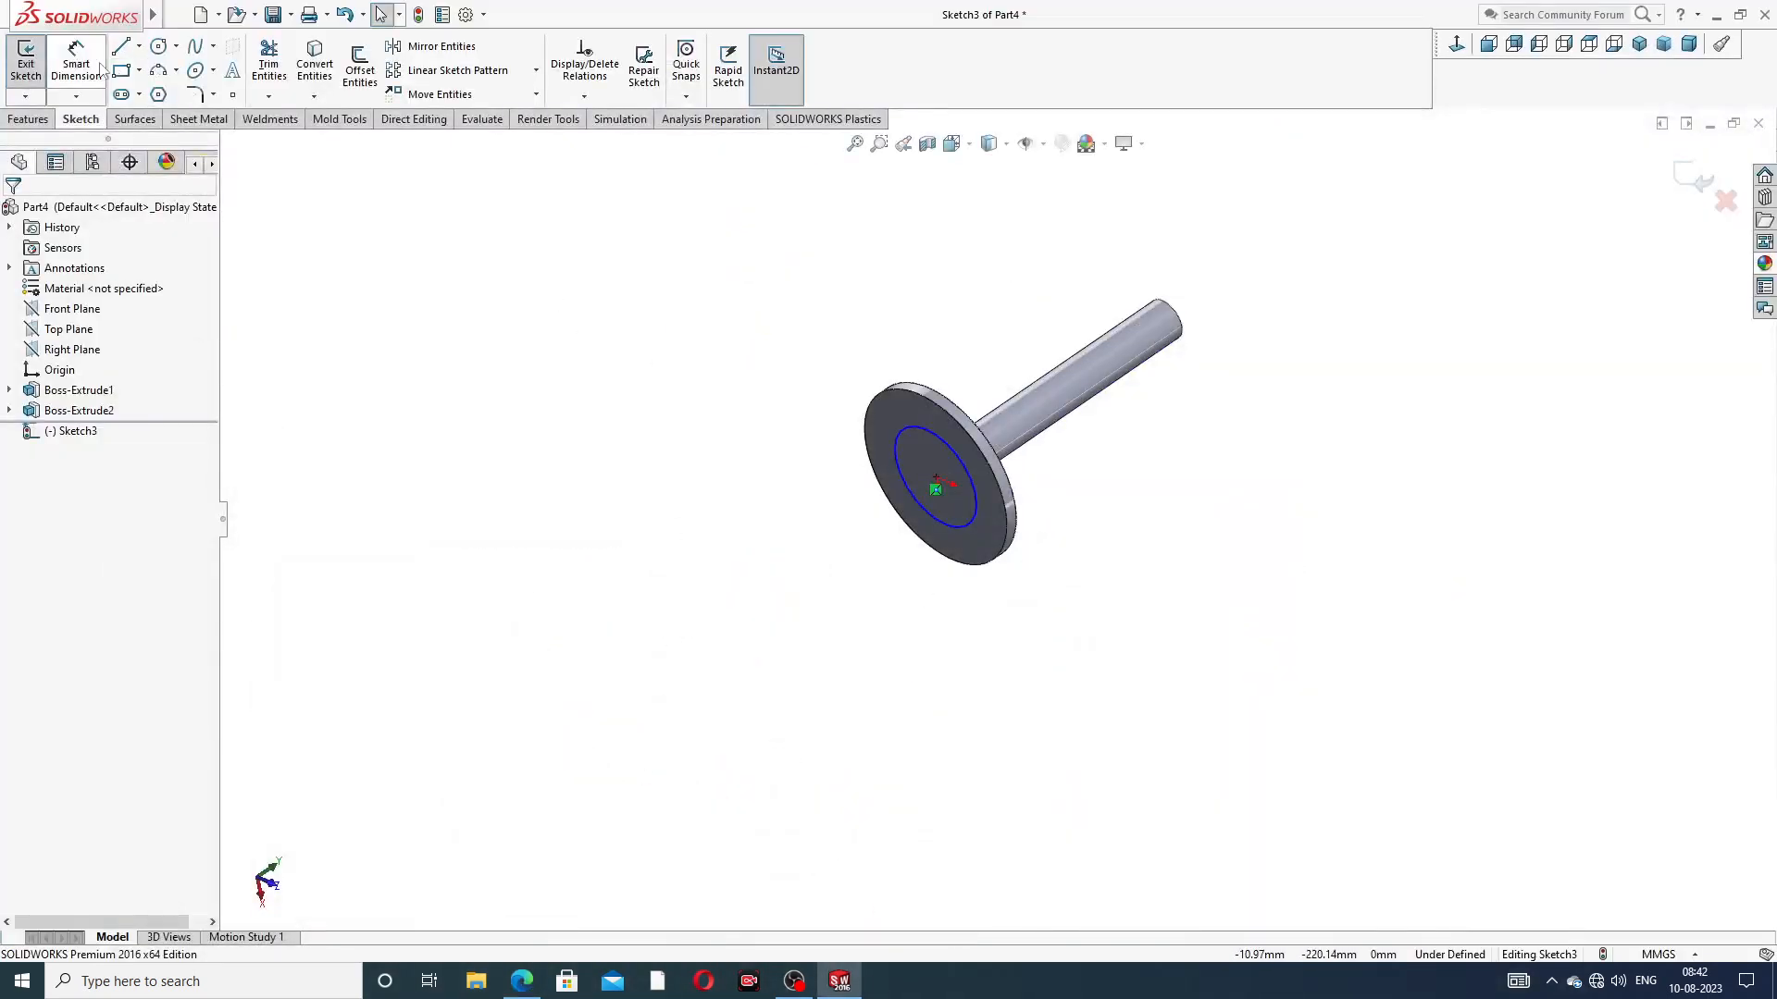
click(912, 433)
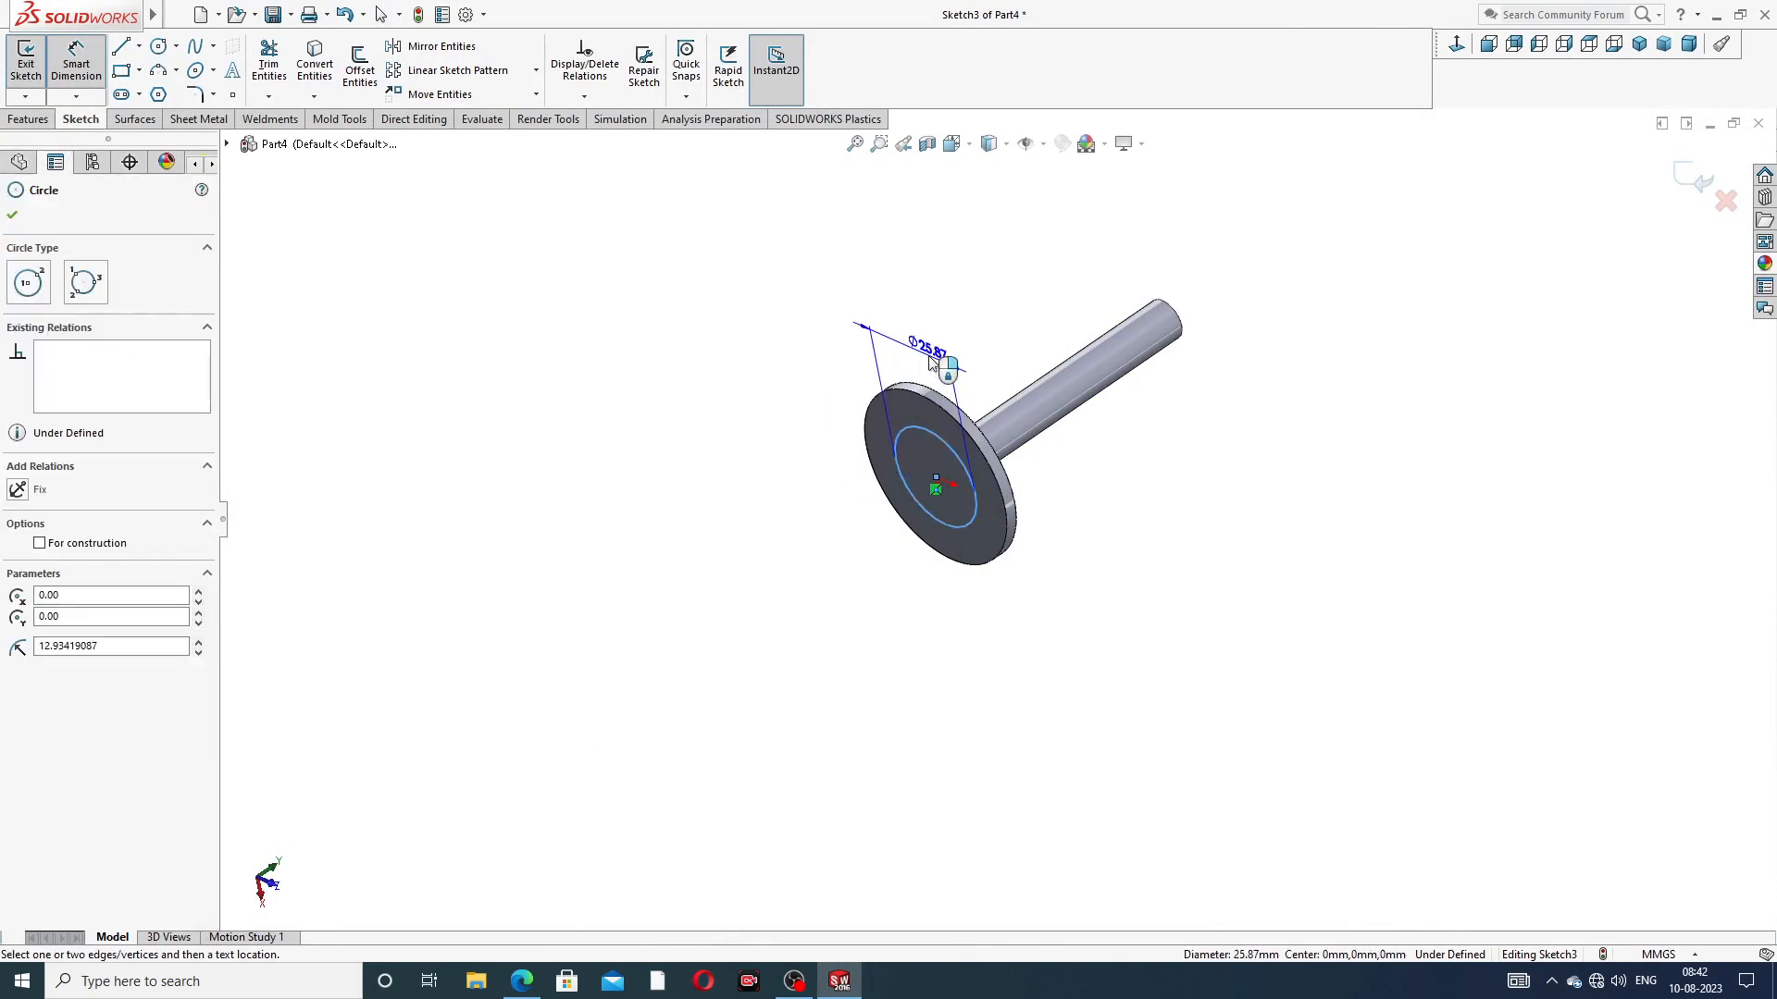
click(930, 361)
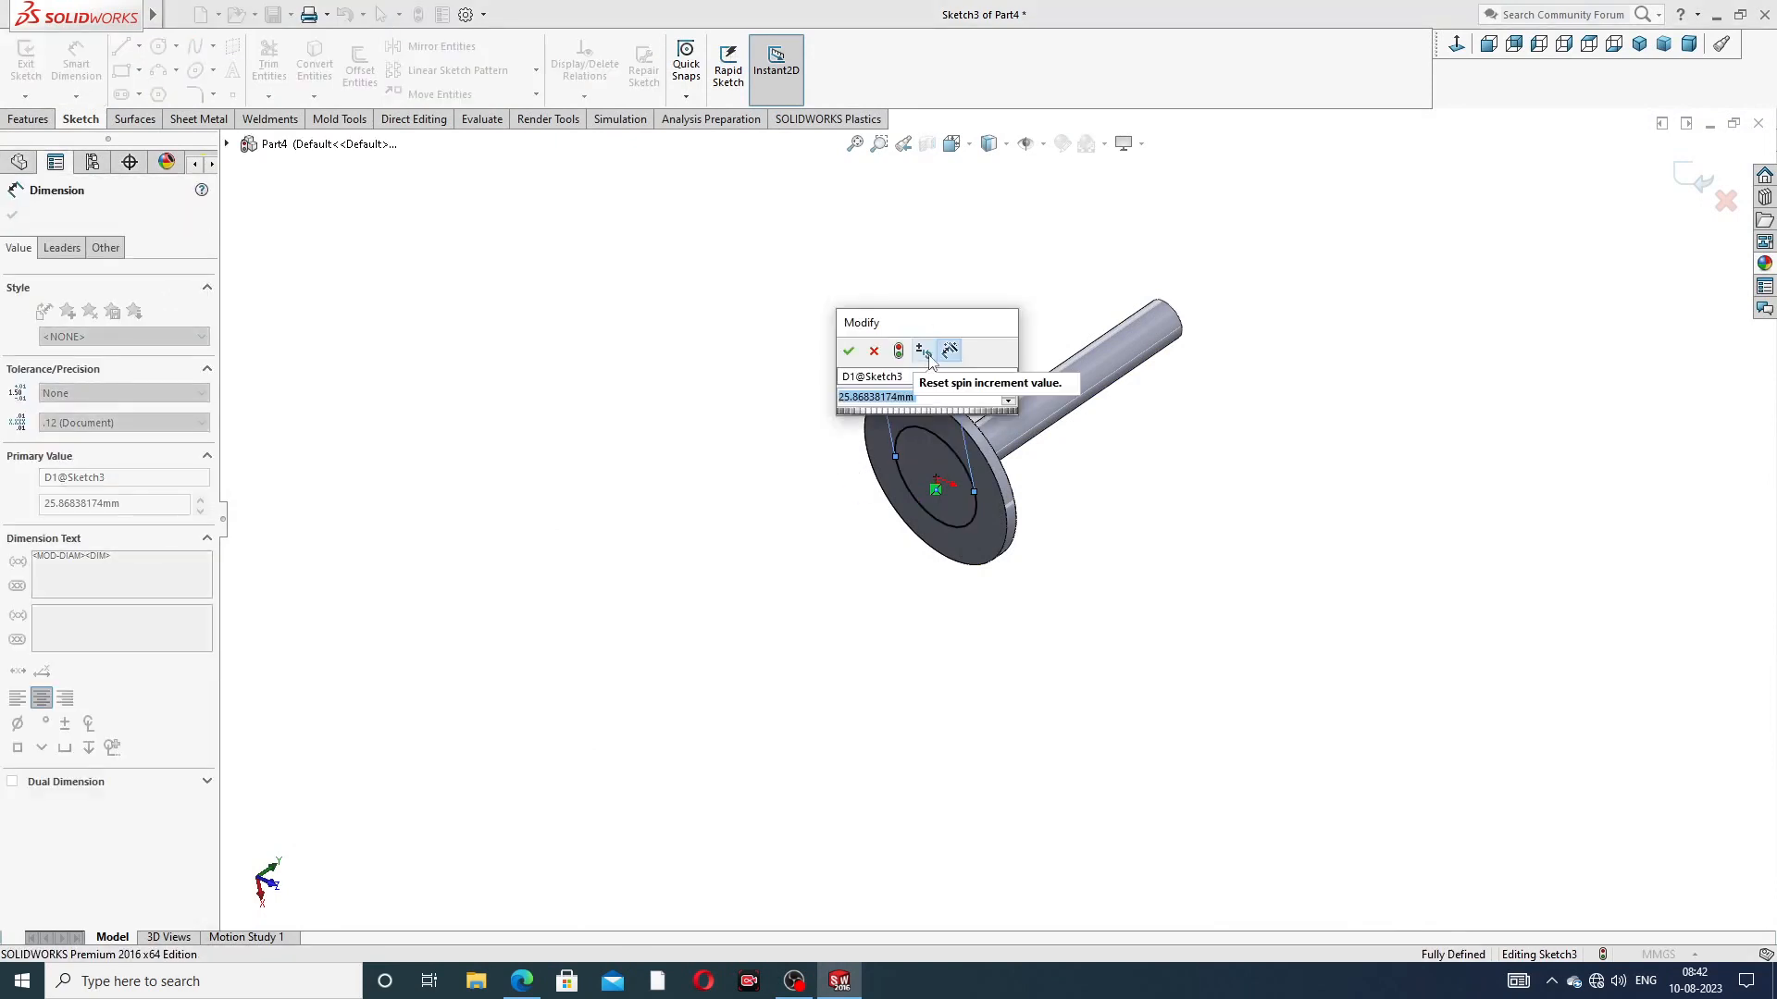
text(24)
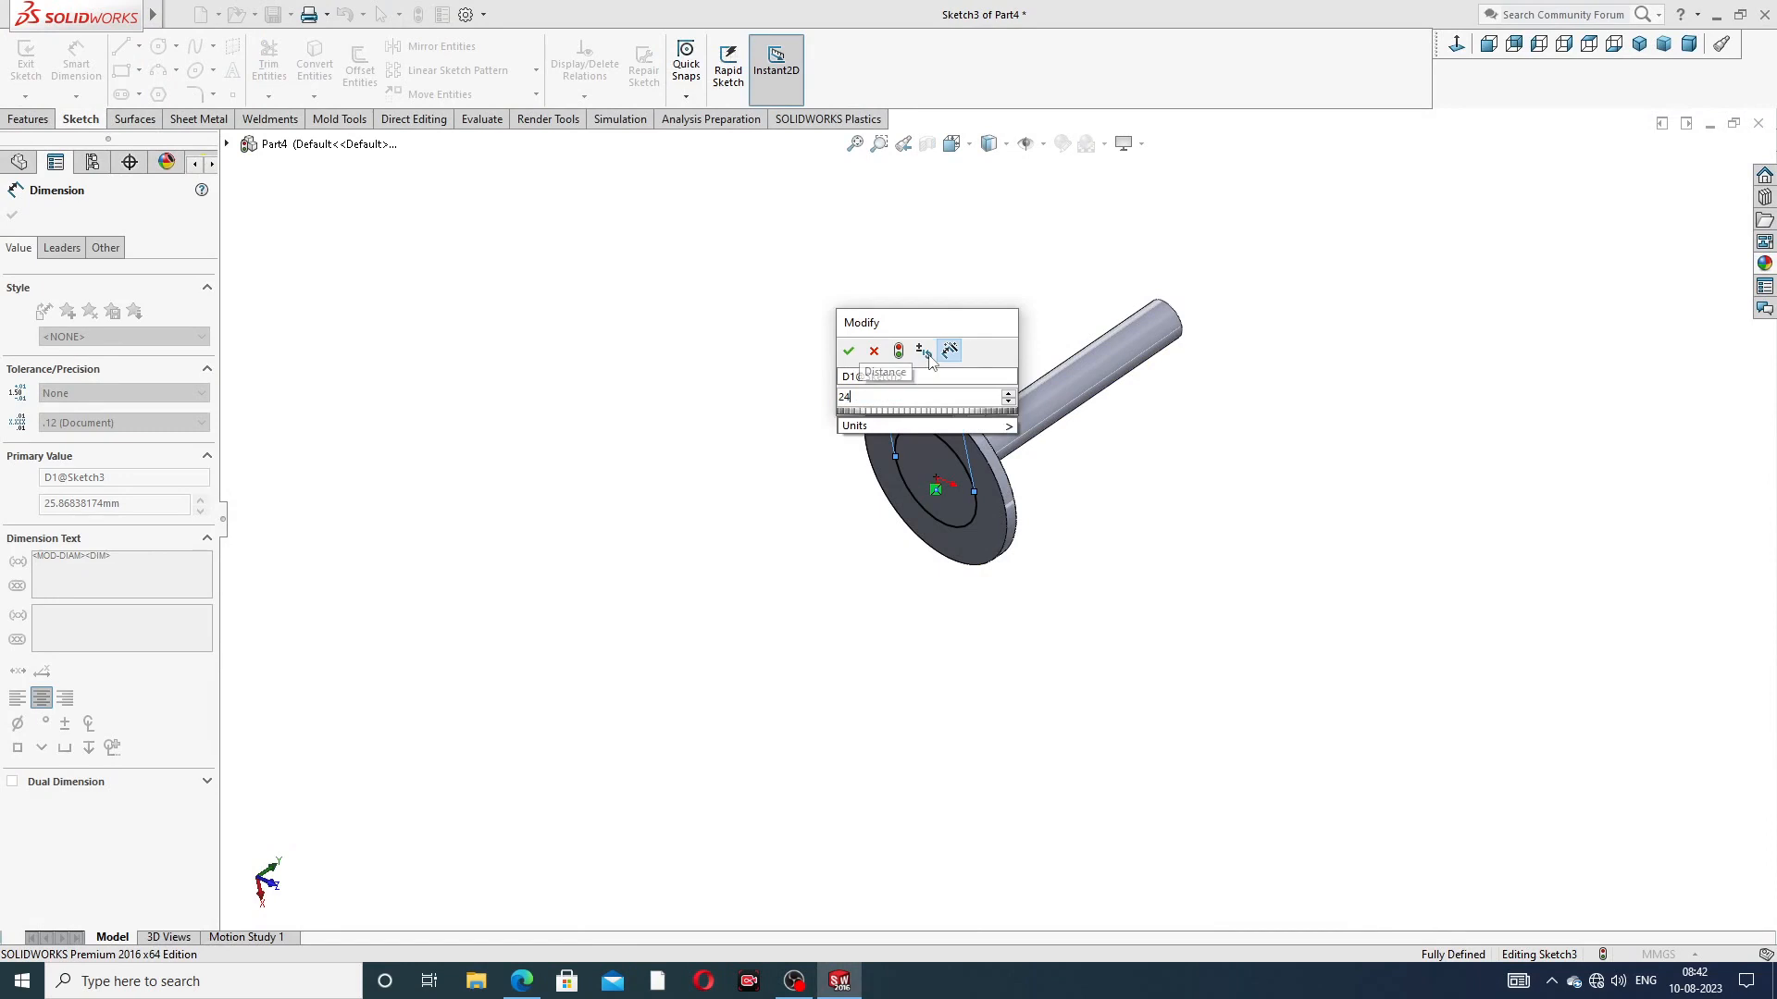
key(Return)
click(949, 326)
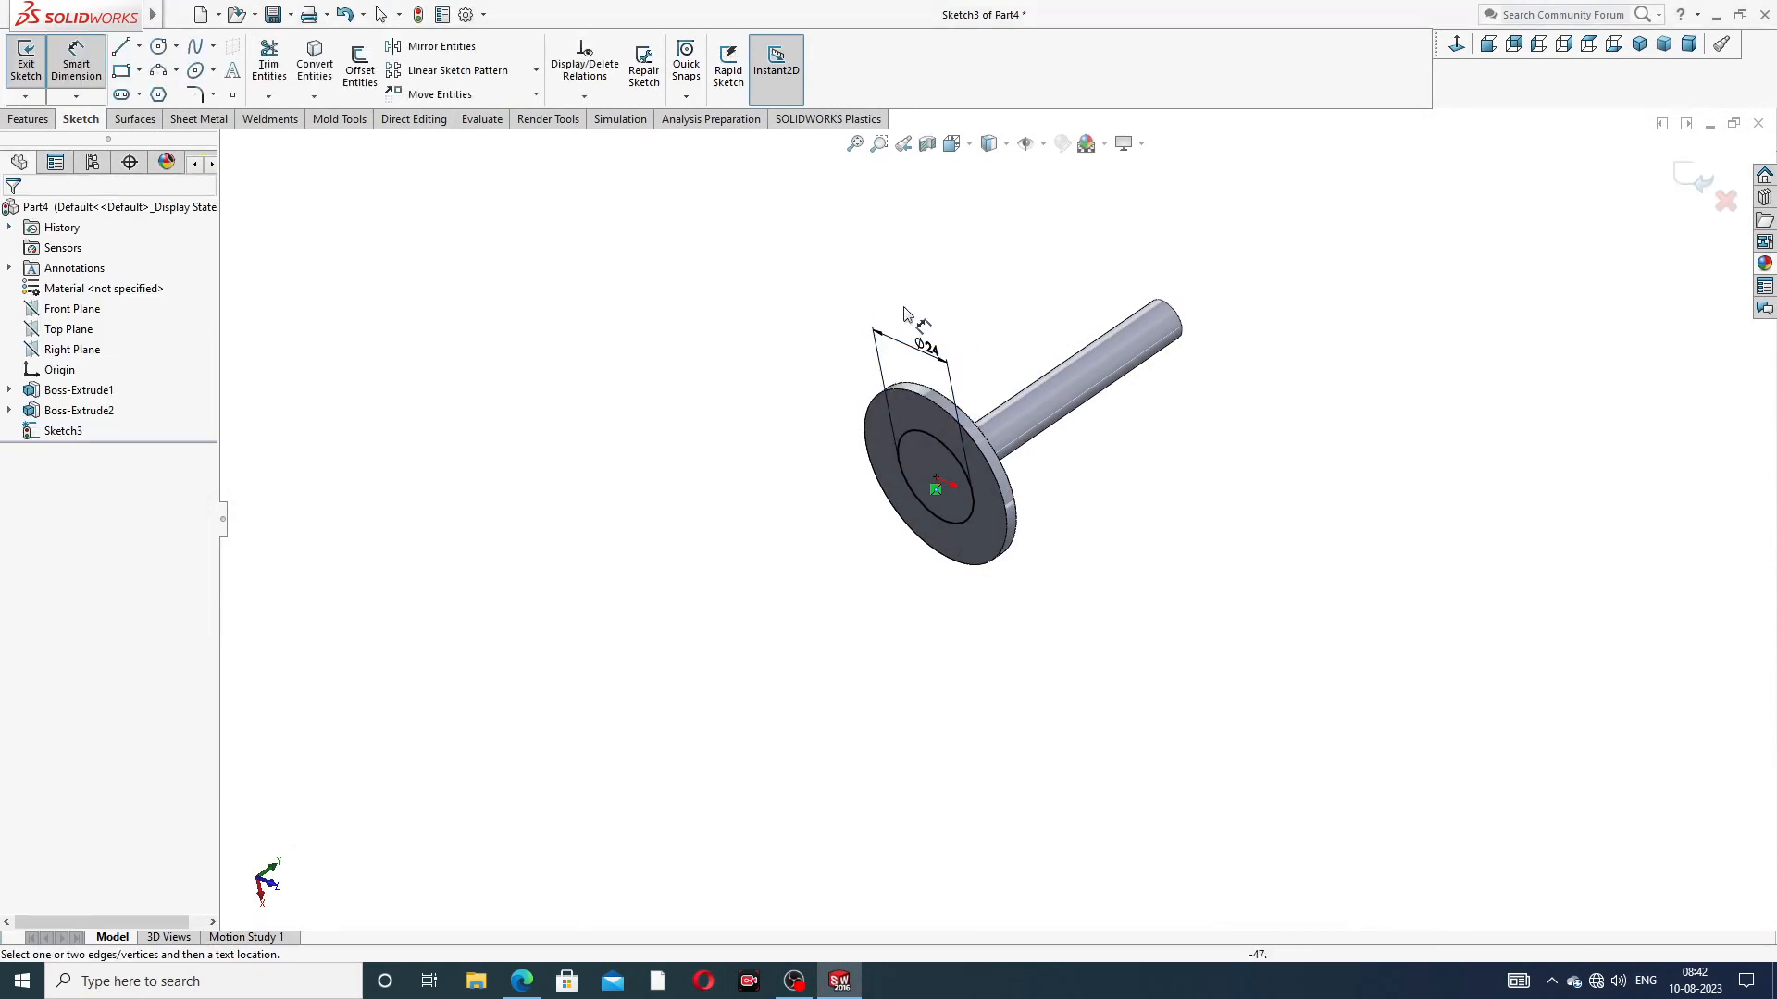
right_click(576, 311)
click(612, 276)
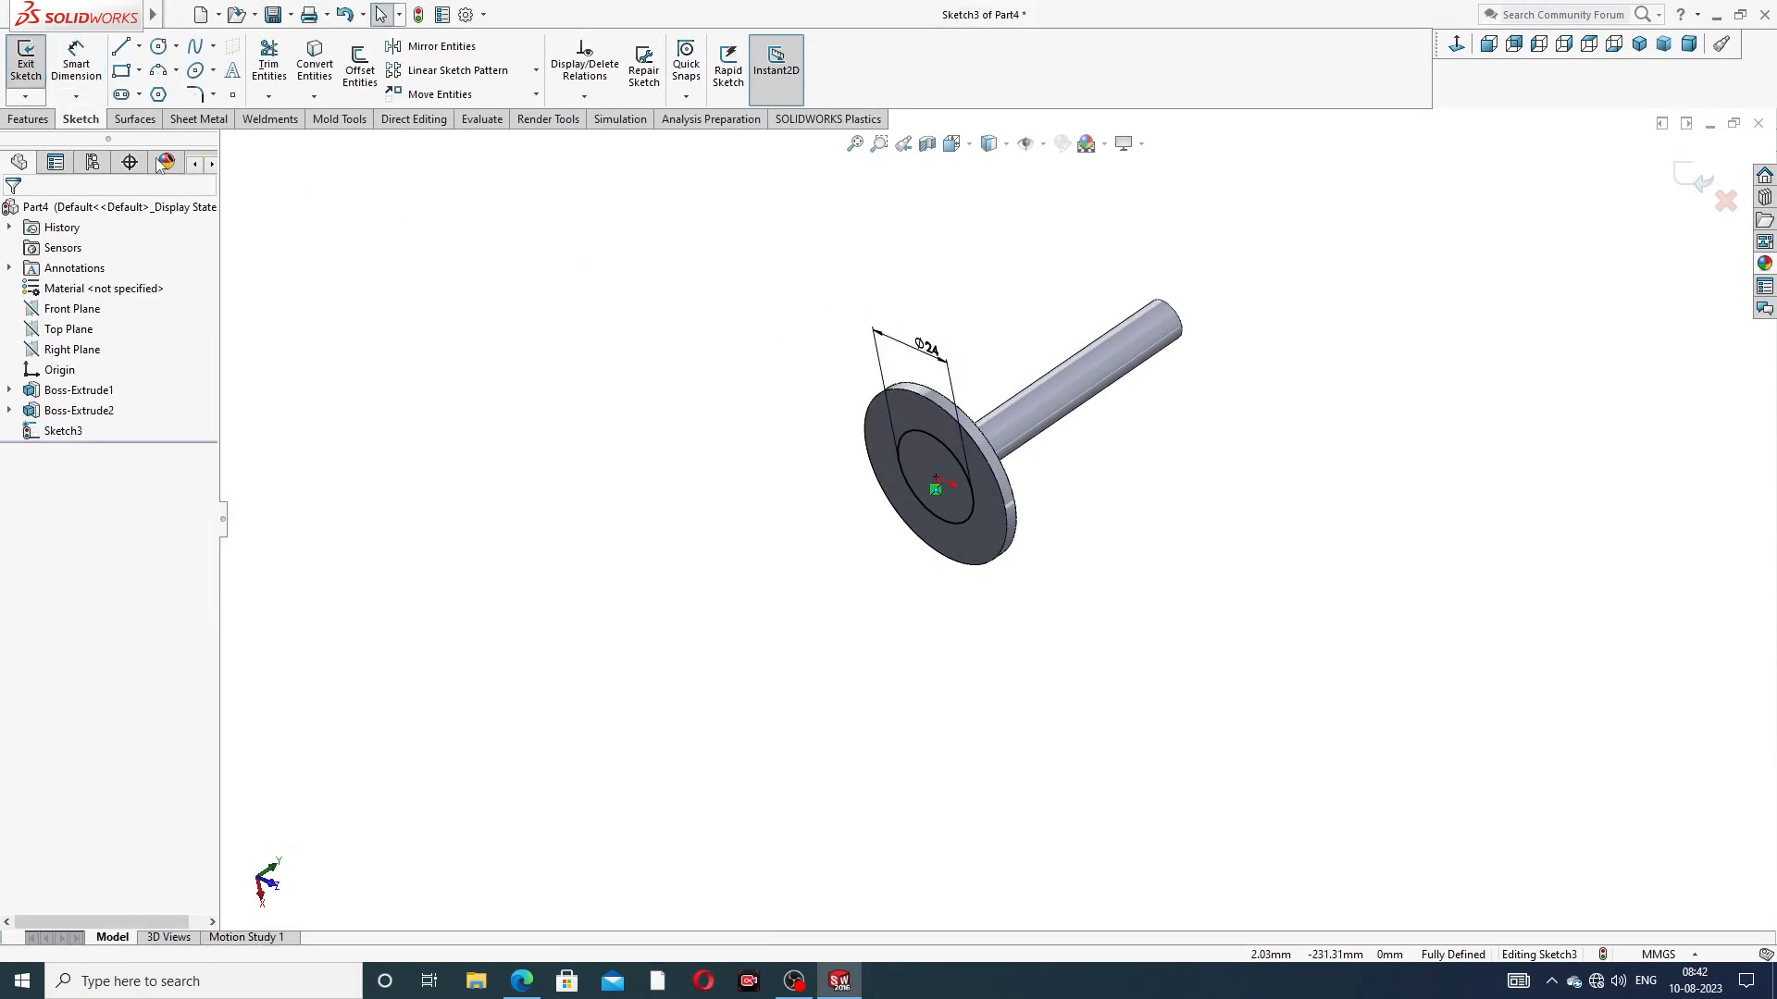
Start a blind boss extrusion of the 24 mm circle from the disc's underside, away from the rod
click(29, 118)
click(34, 65)
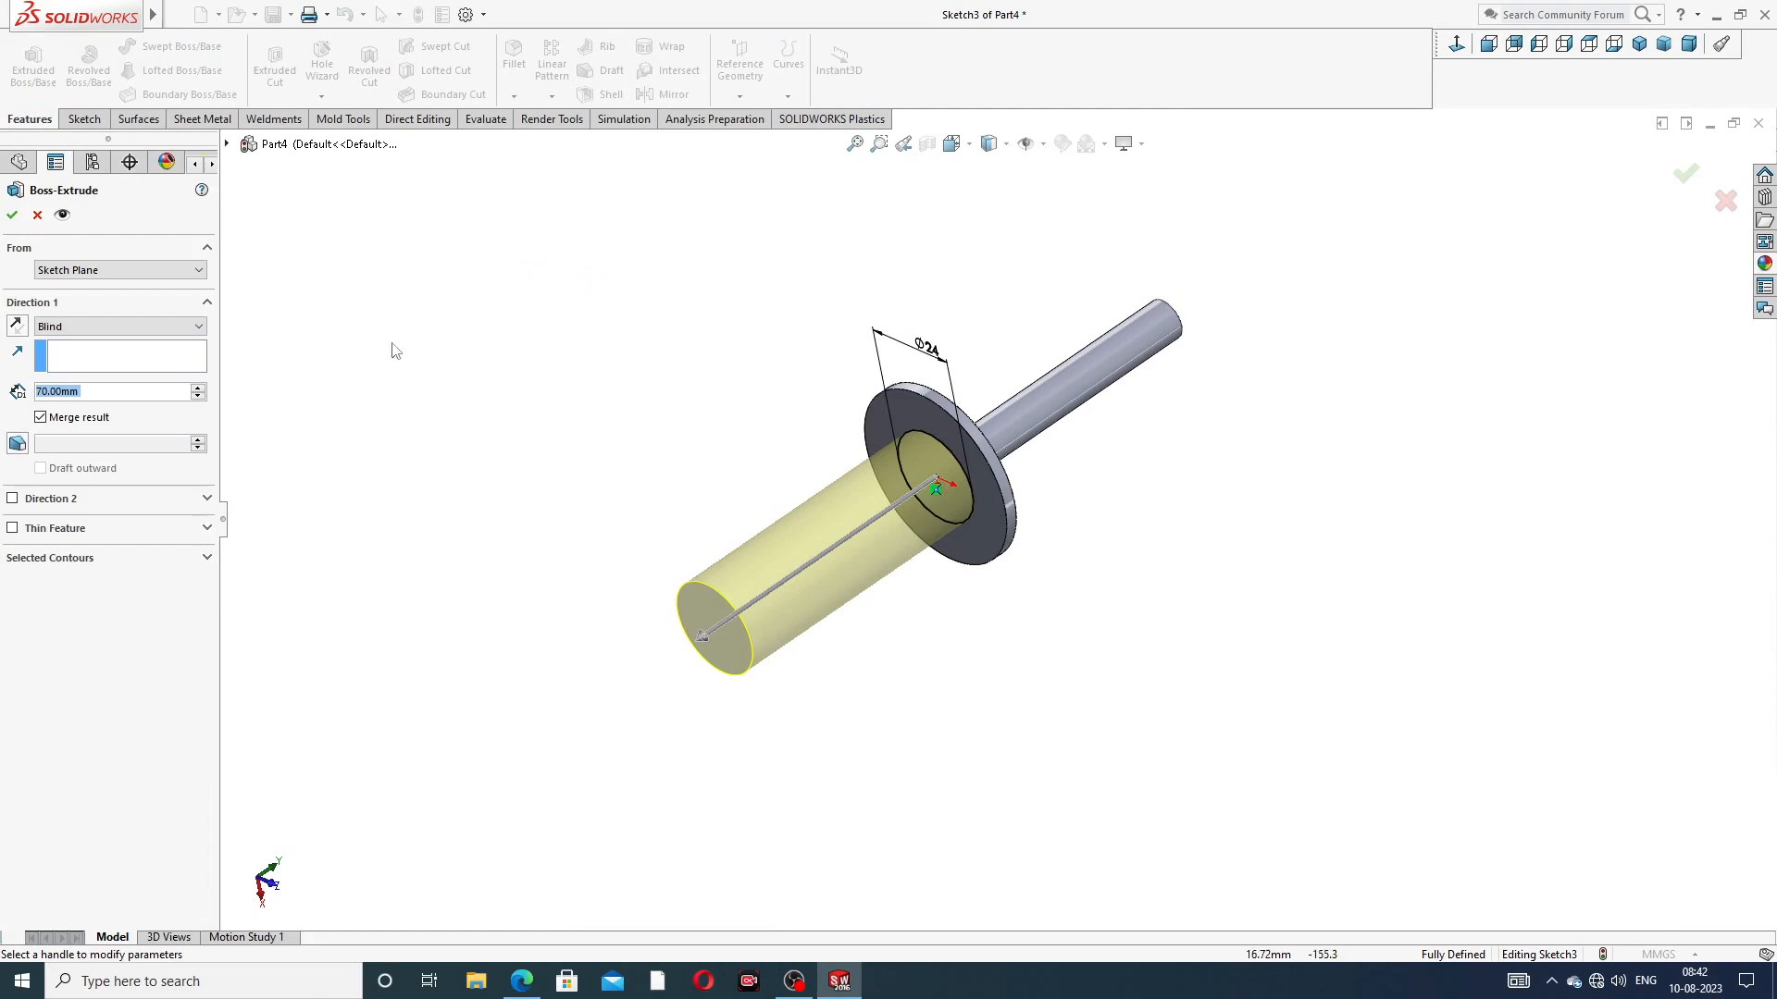
Extrude the 24 mm circle on the flange face as a blind boss with a depth of 28 mm
text(2)
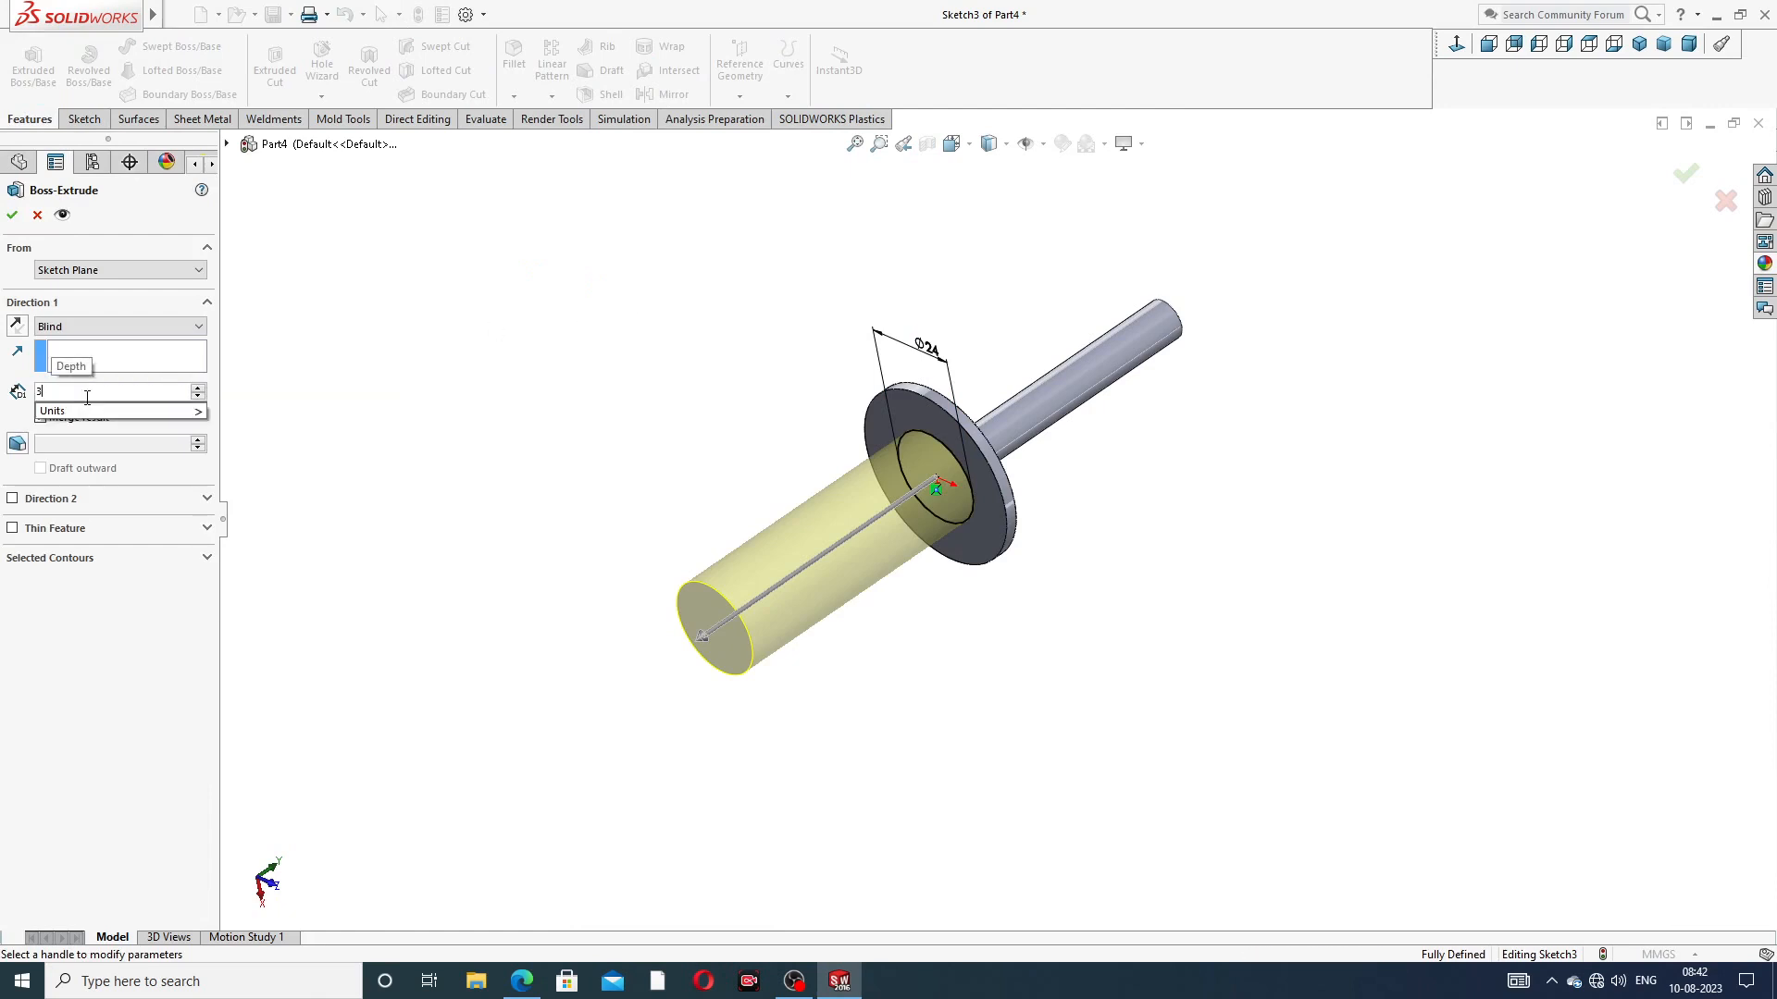
text(8)
key(Return)
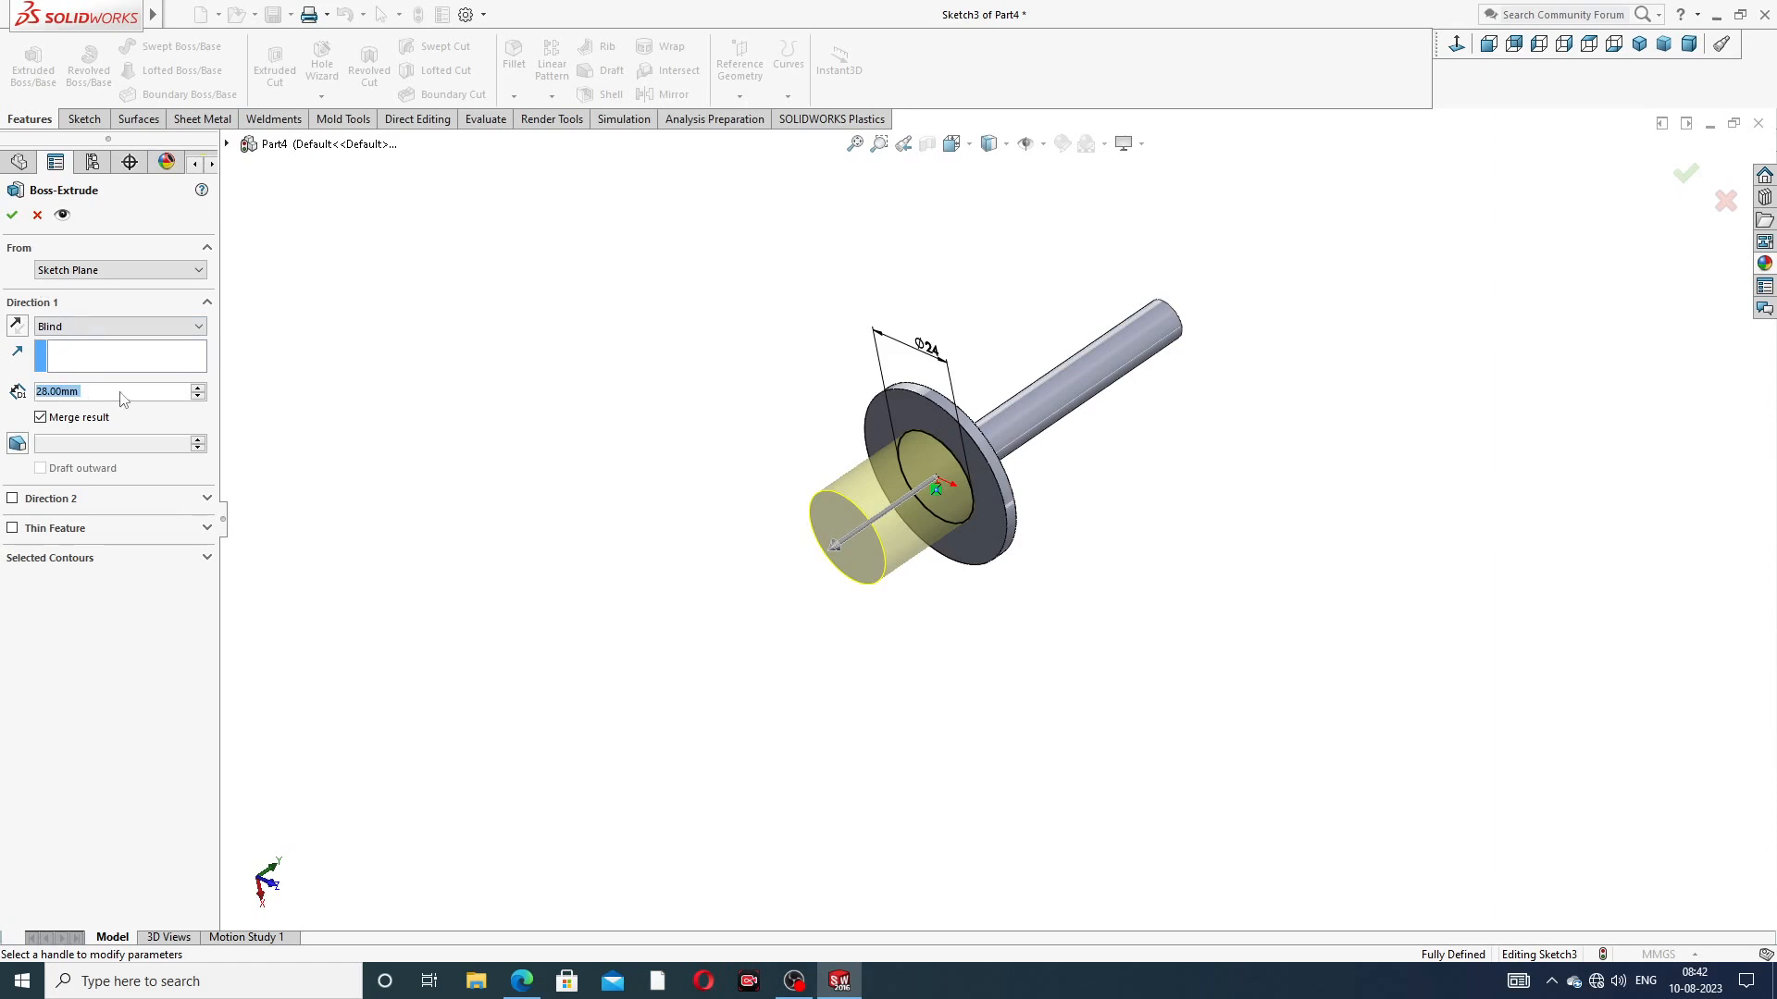
click(12, 215)
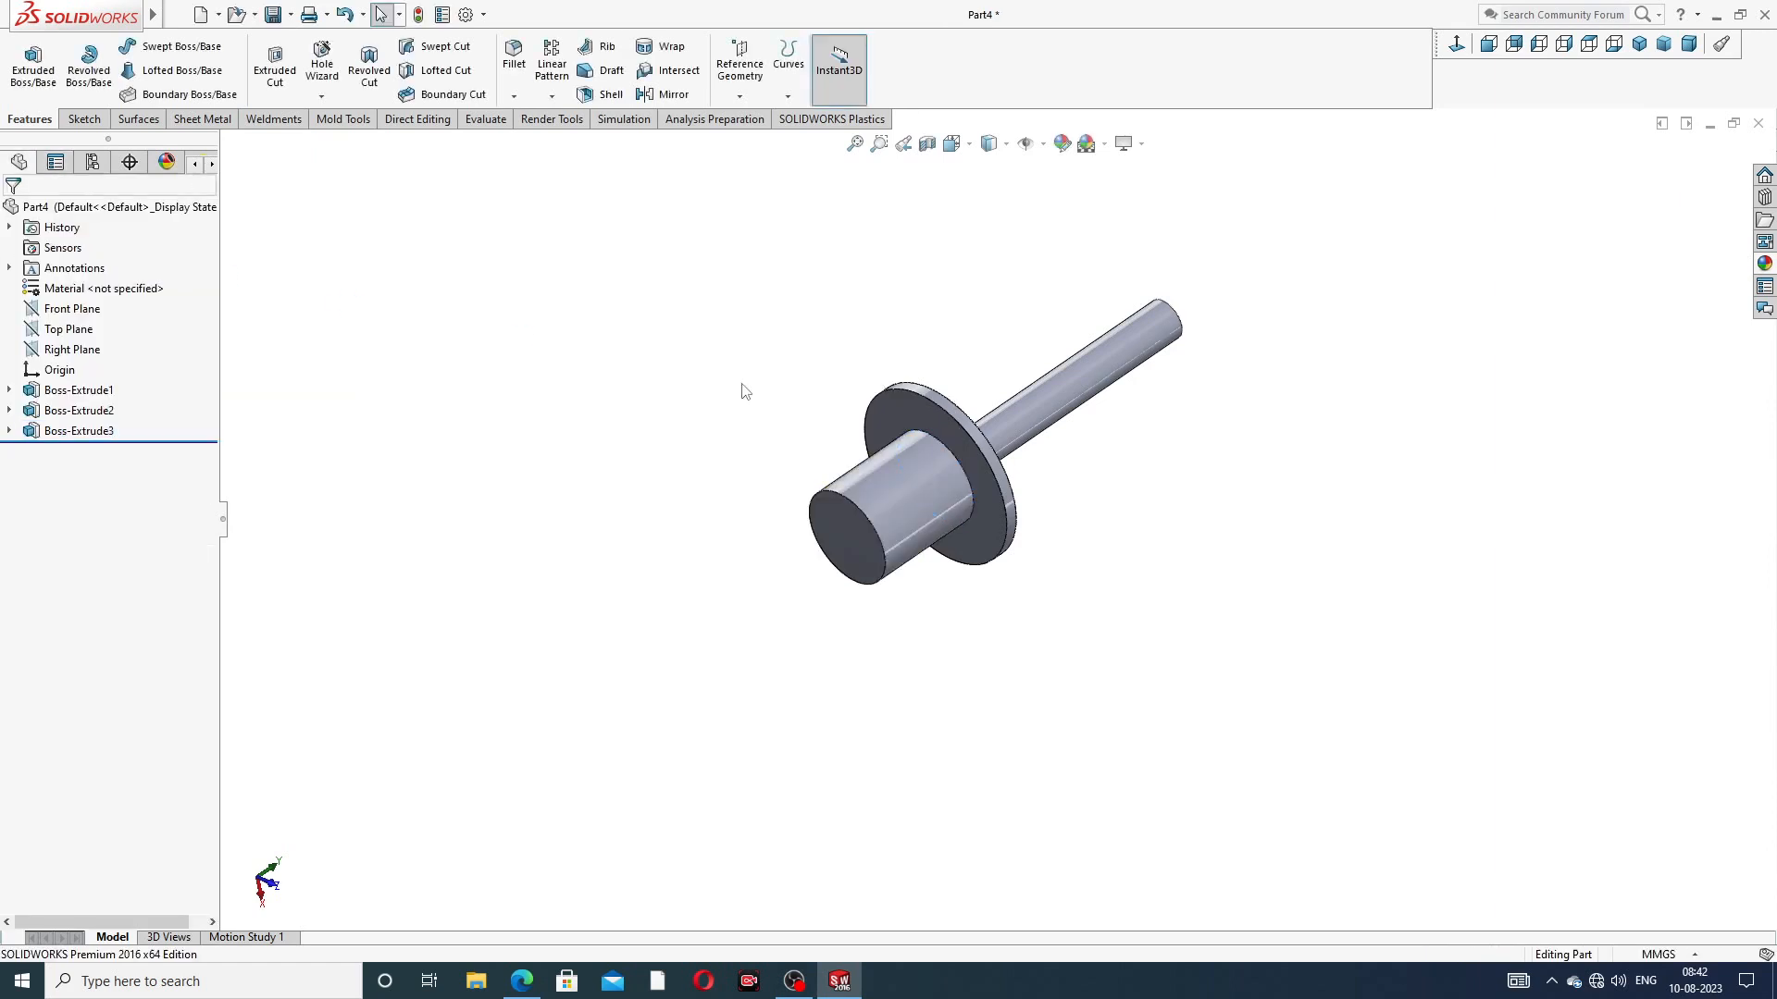
Fillet the outer circular edge at the free end of the thick boss with a 6 mm radius
middle_drag(908, 590, 866, 534)
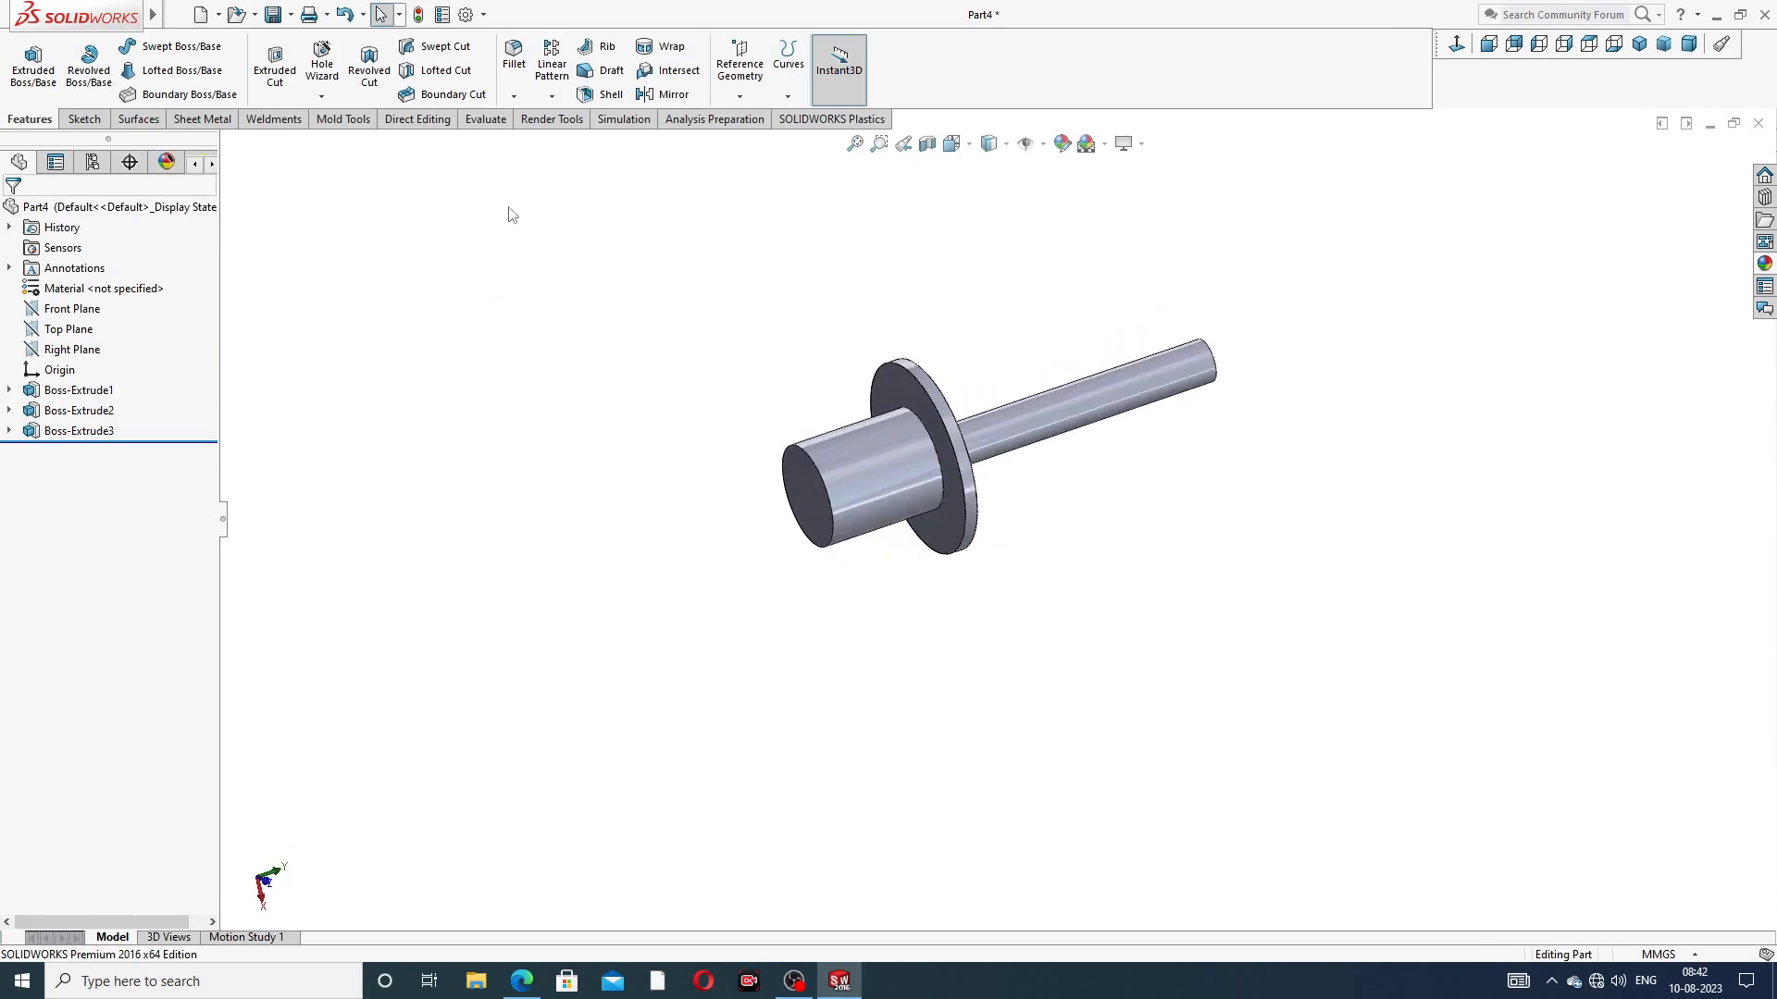
click(518, 72)
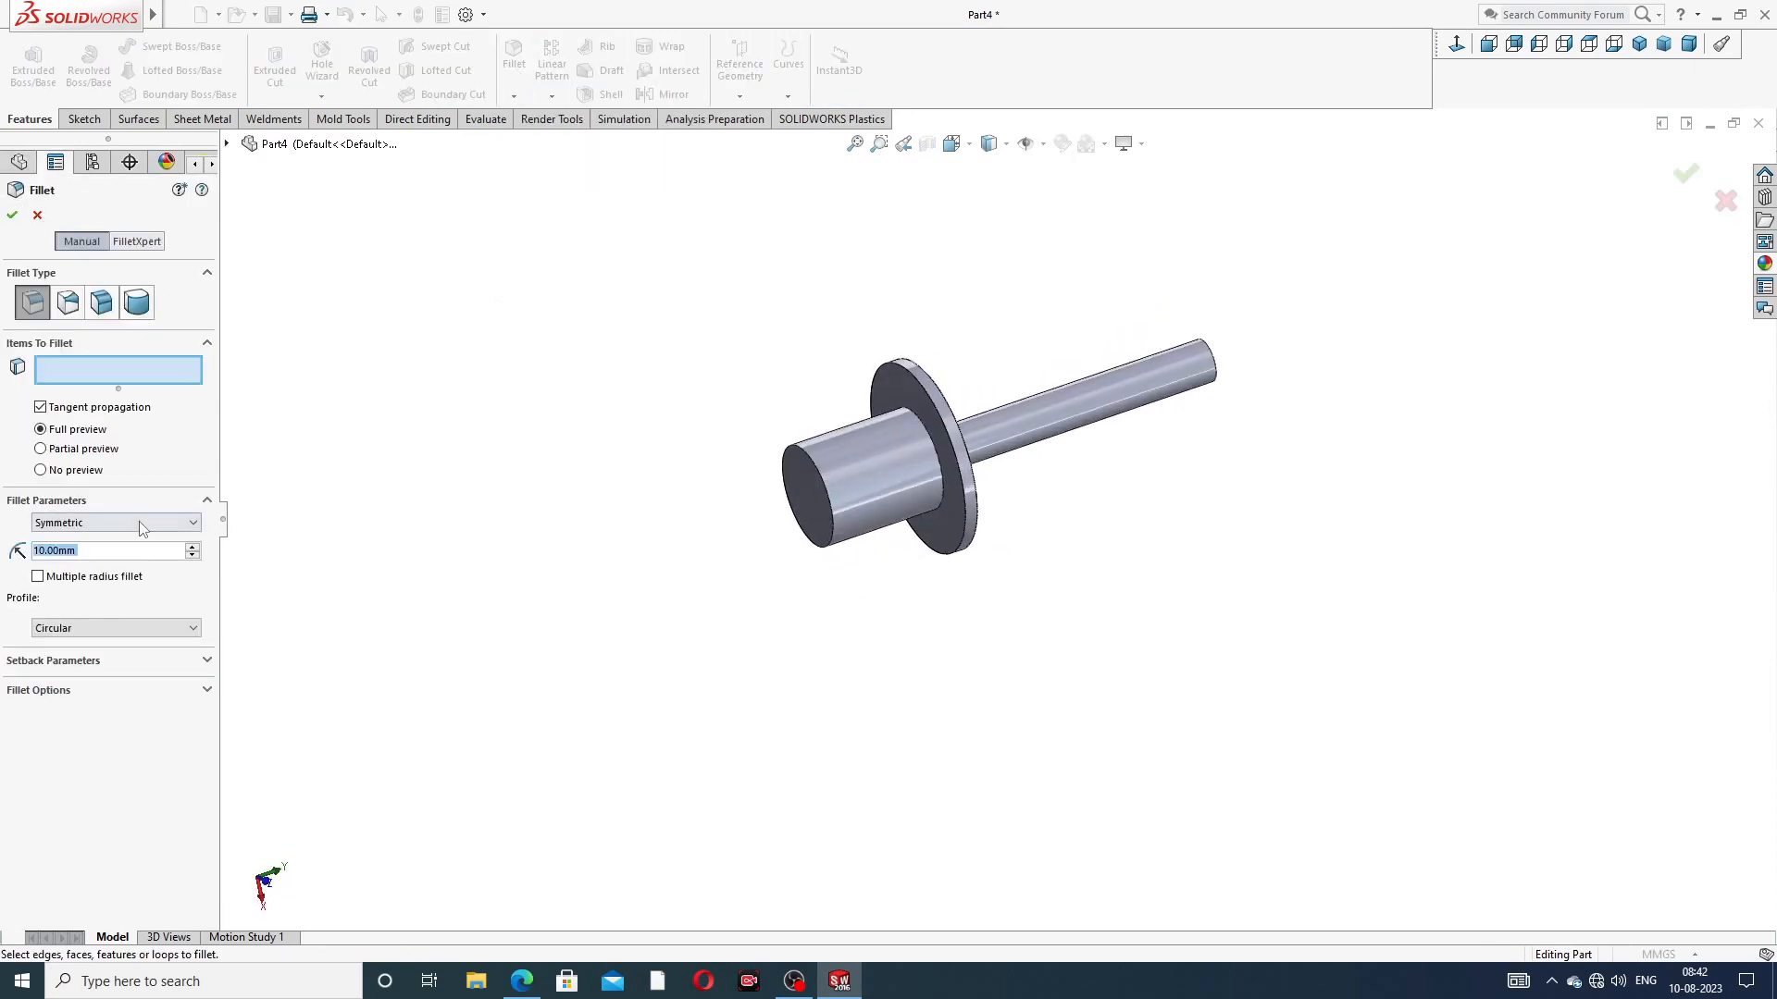
text(6)
key(Return)
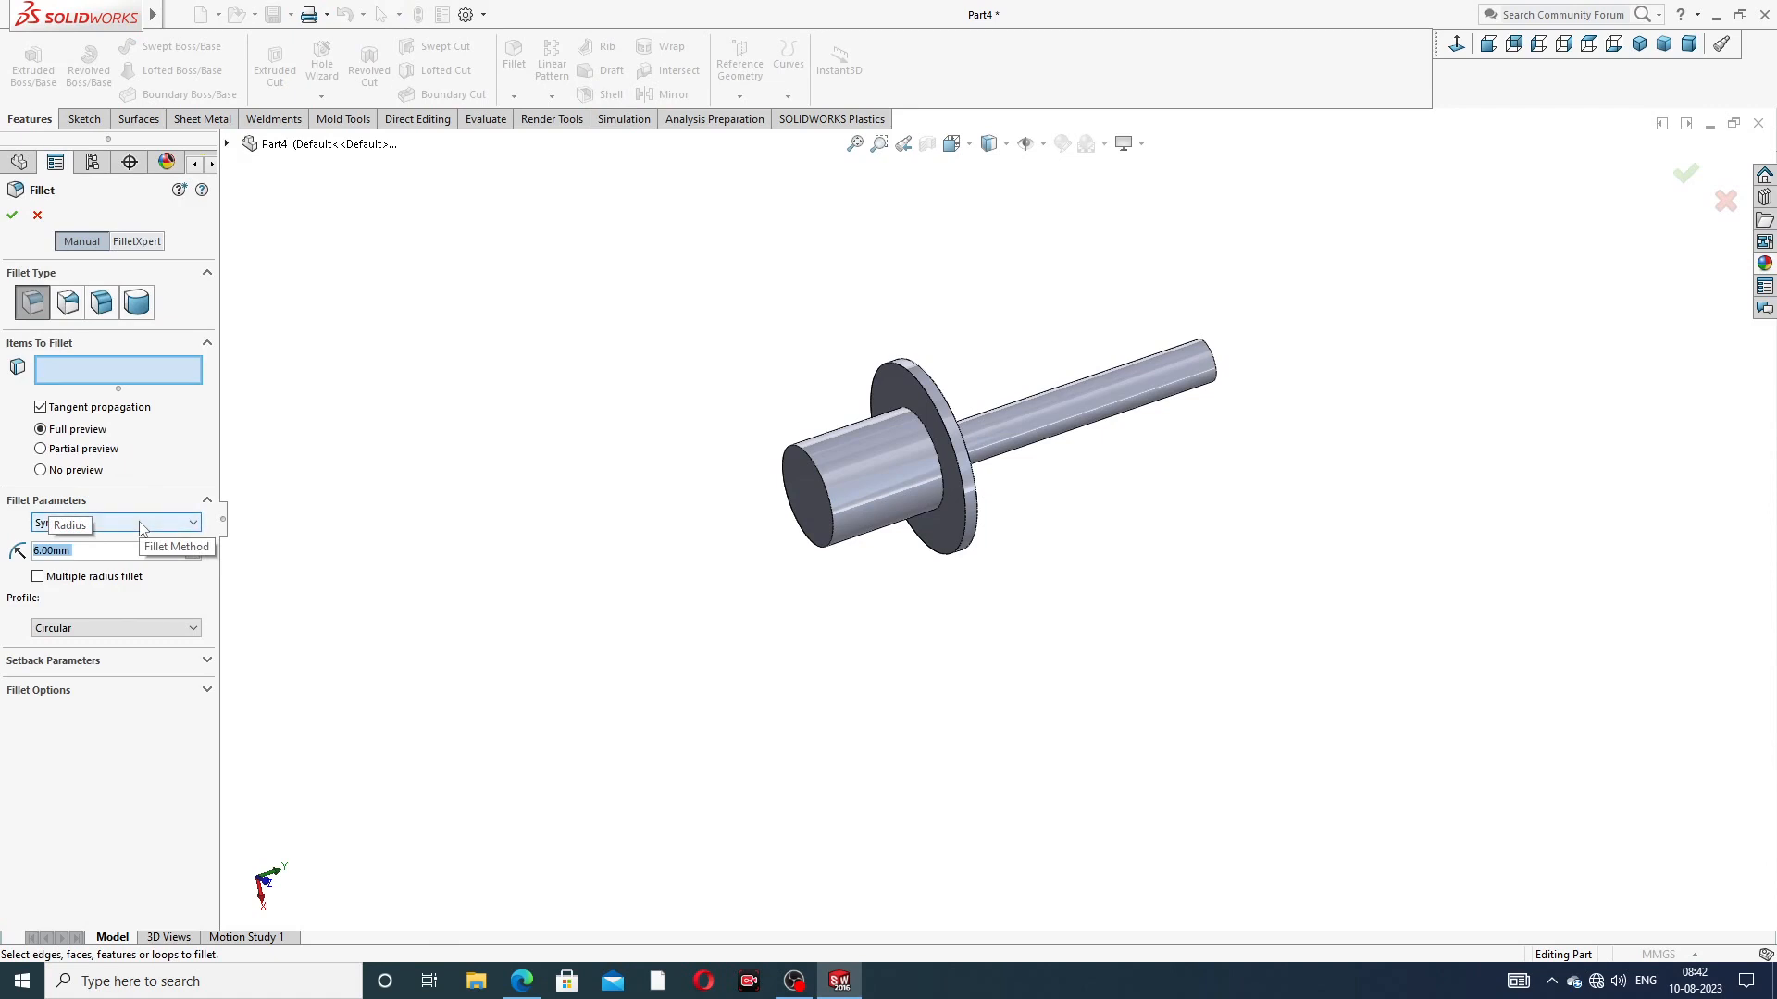
click(806, 465)
scroll(518, 421, down, 2)
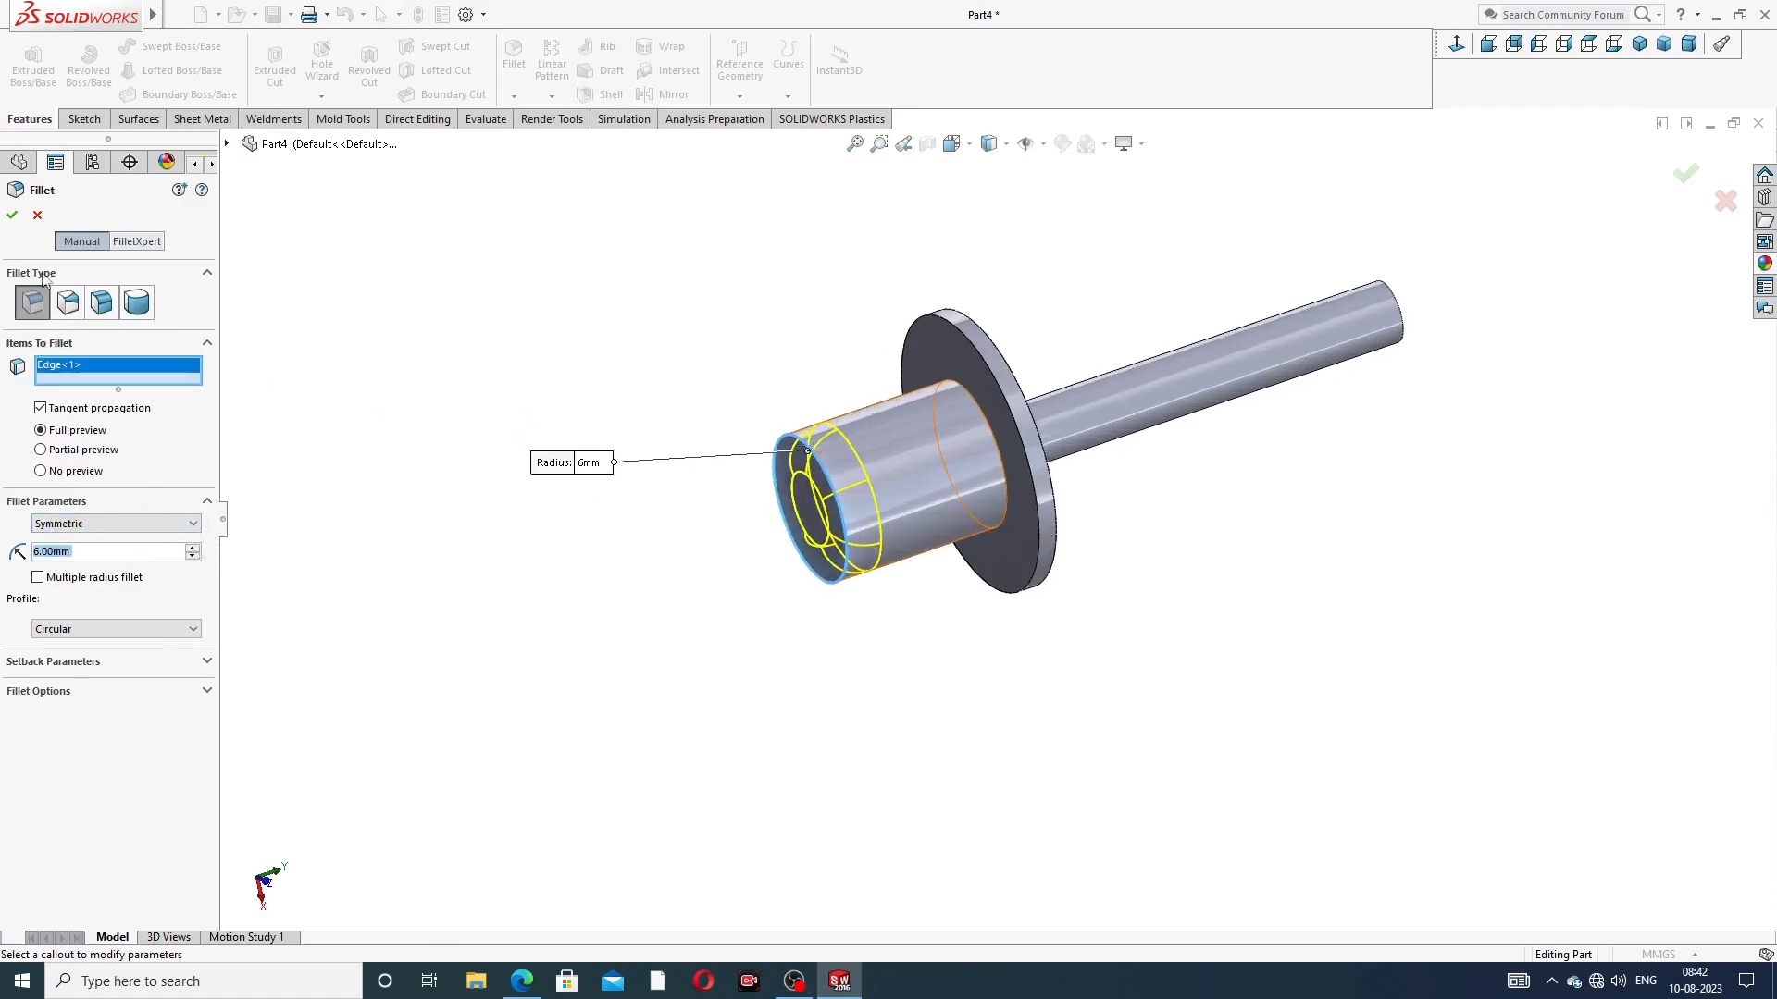
click(12, 215)
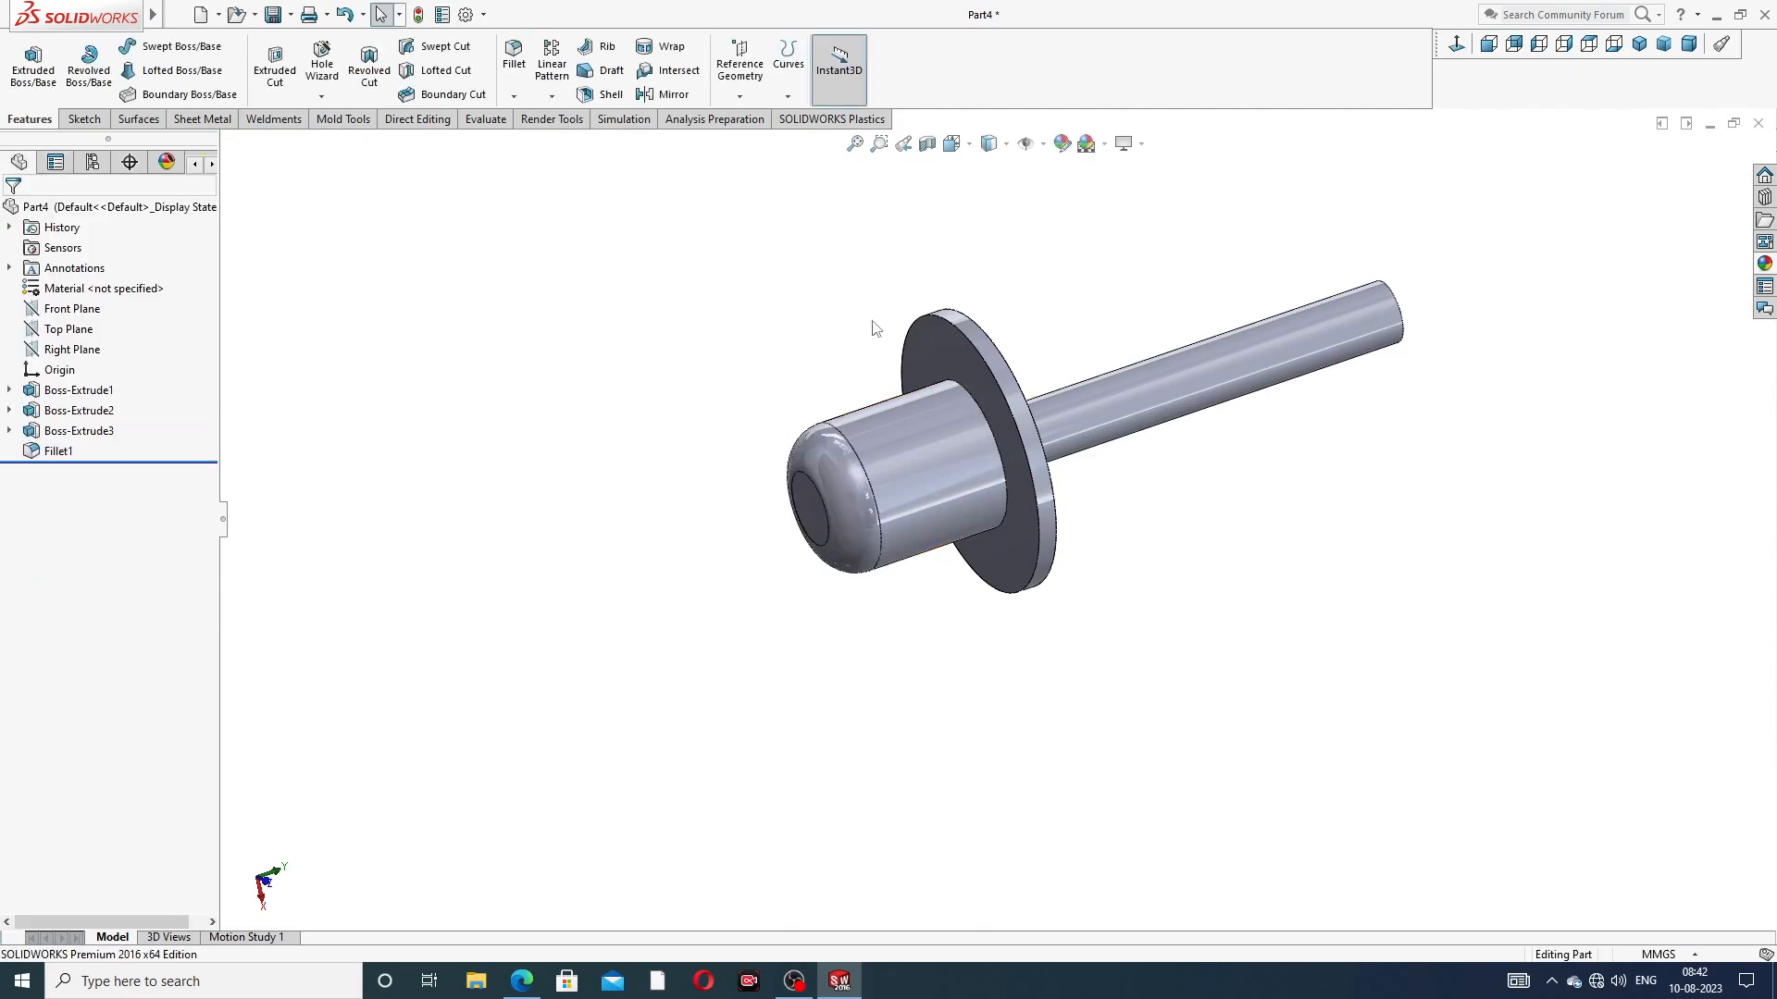
Inspect the model and consult the PART-04, BASE drawing in the PDF viewer for the remaining features
mouse_move(1057, 328)
middle_down()
mouse_move(1079, 290)
mouse_move(1087, 322)
mouse_move(1115, 326)
mouse_move(1040, 356)
middle_up()
scroll(1029, 413, down, 2)
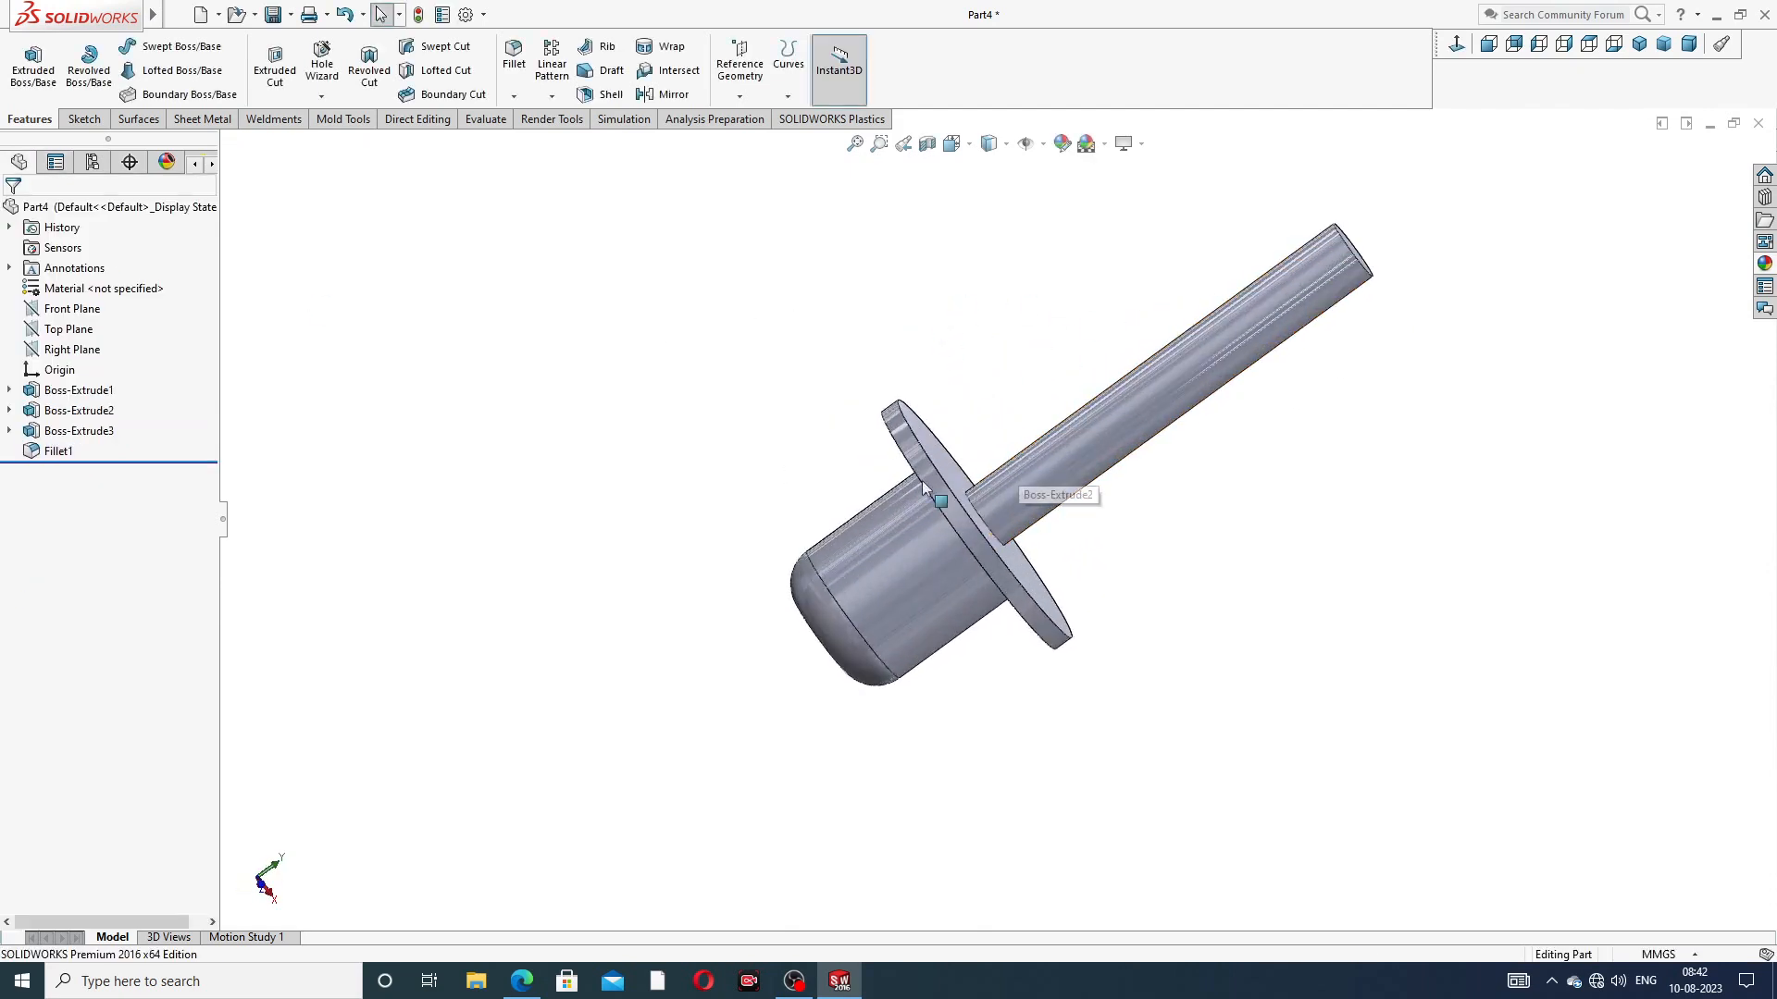
scroll(933, 361, up, 2)
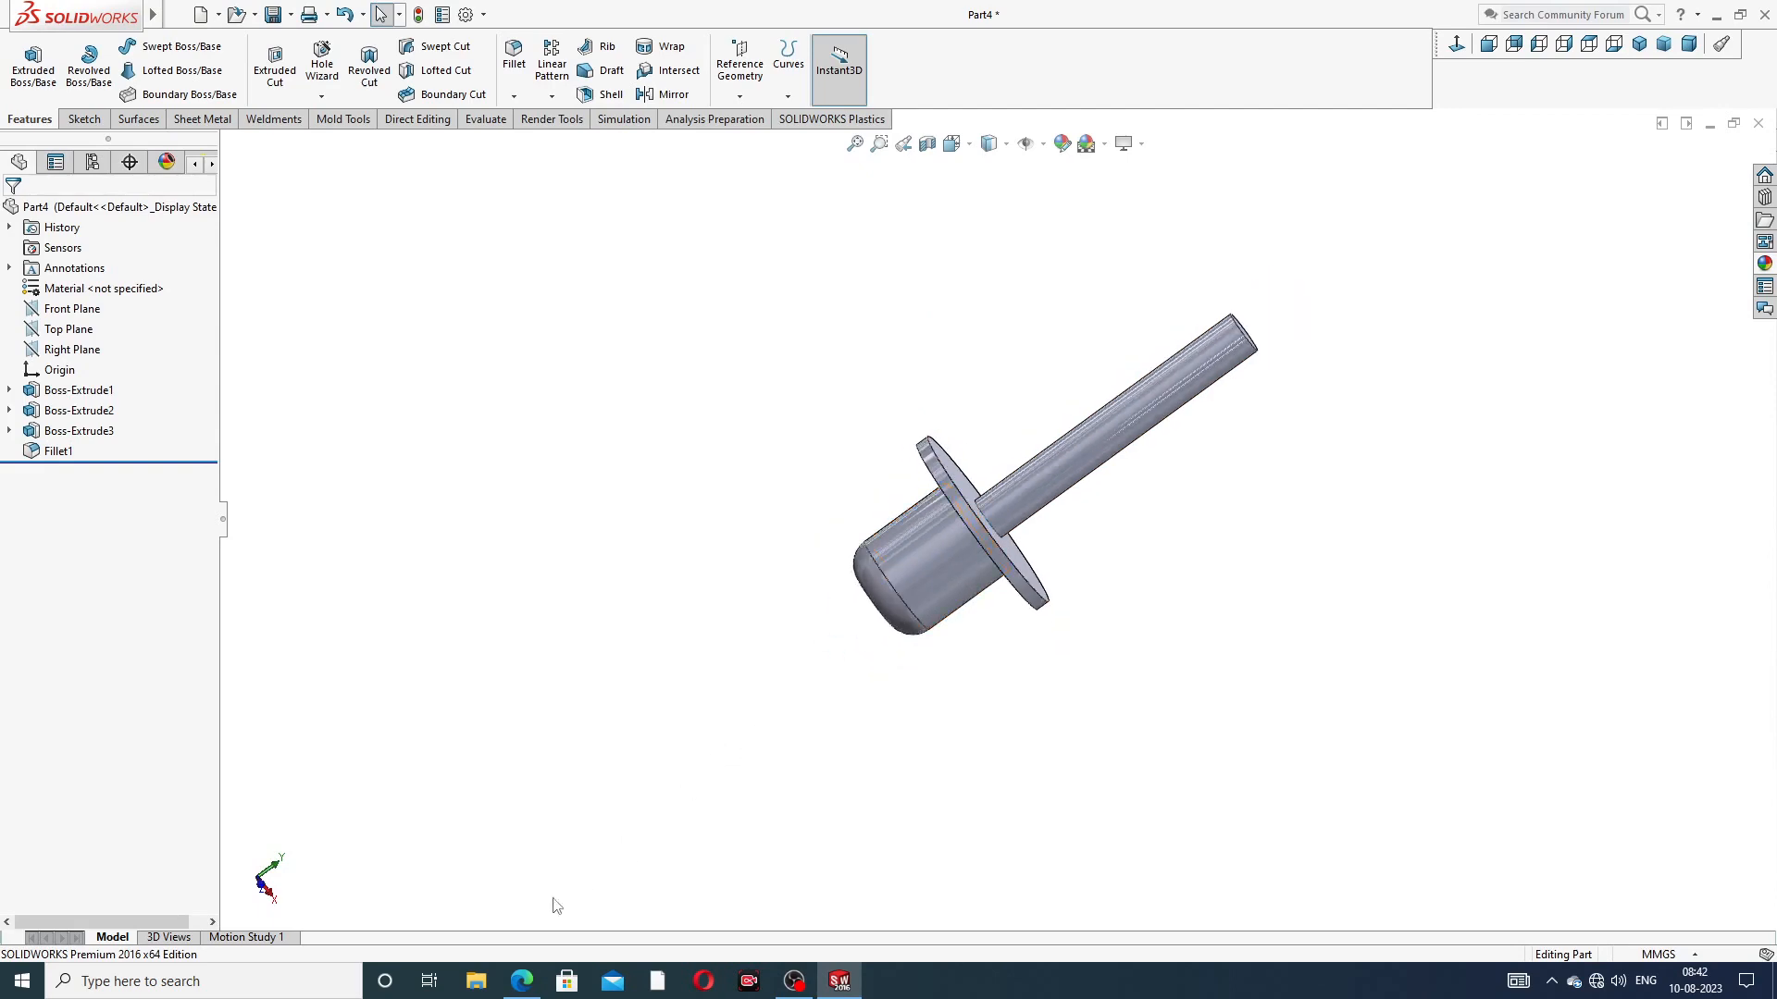
mouse_move(522, 981)
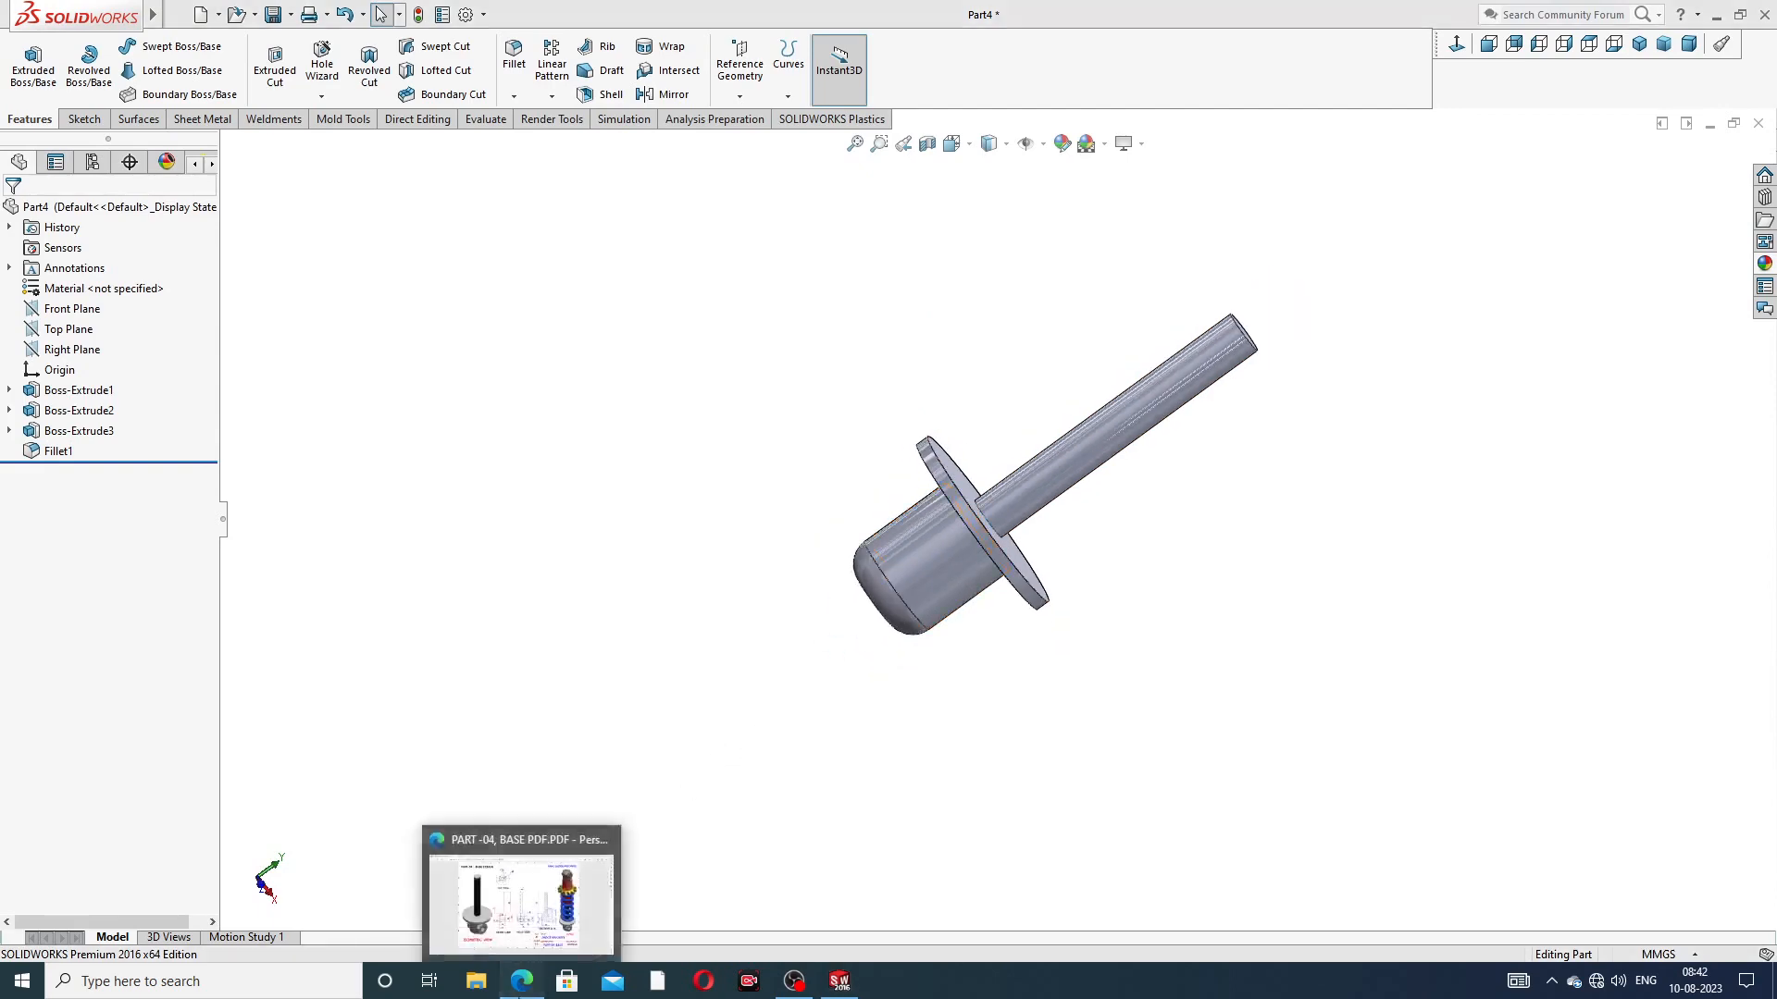
click(507, 884)
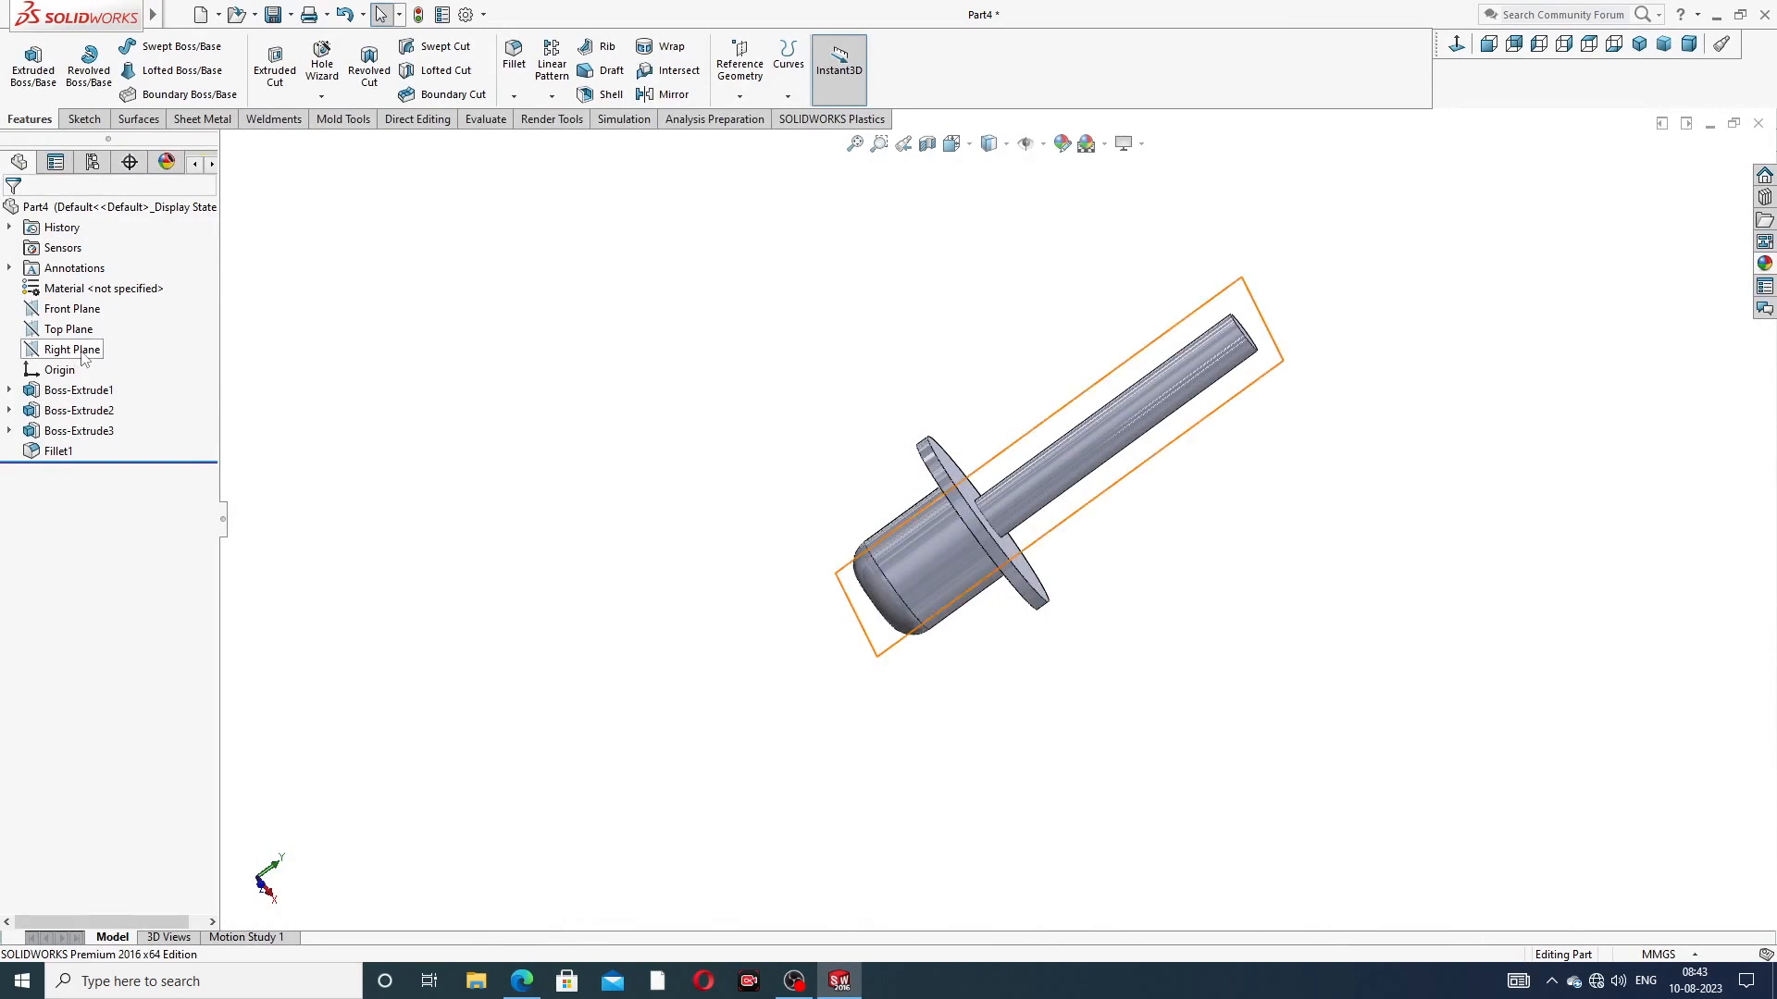
Start a sketch on the Front Plane and draw a vertical centerline from the origin to the boss's bottom edge
click(83, 310)
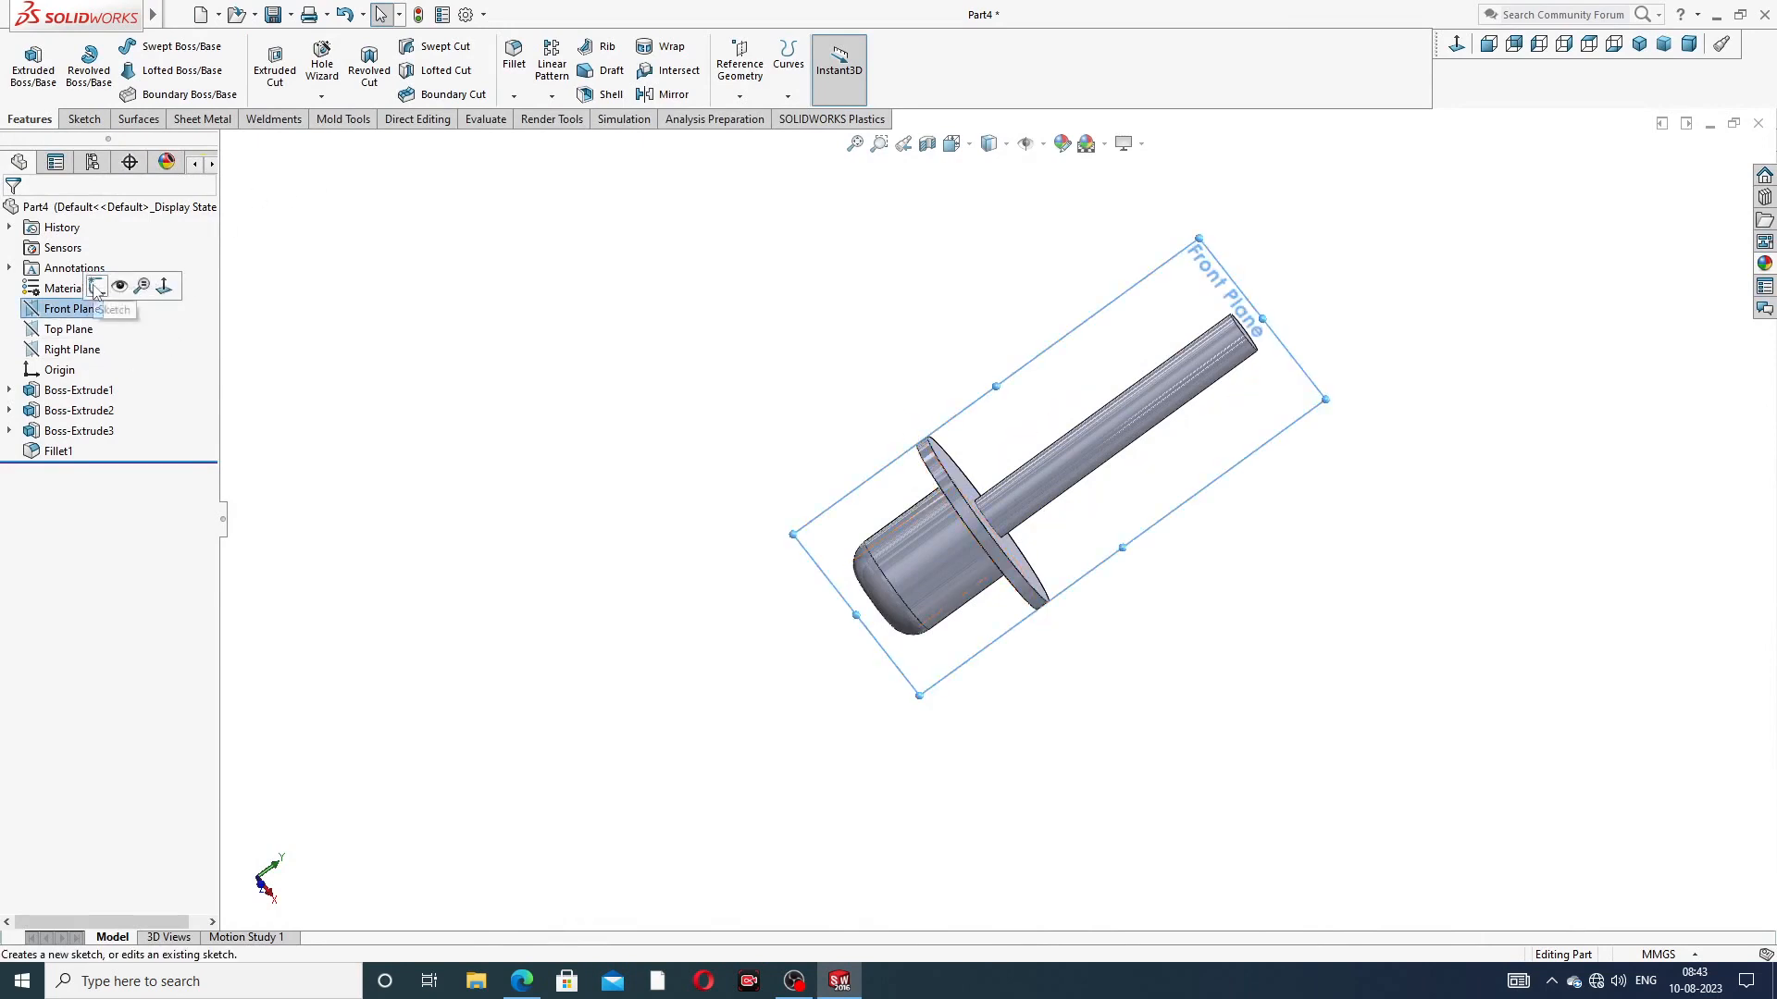
click(96, 288)
click(1458, 45)
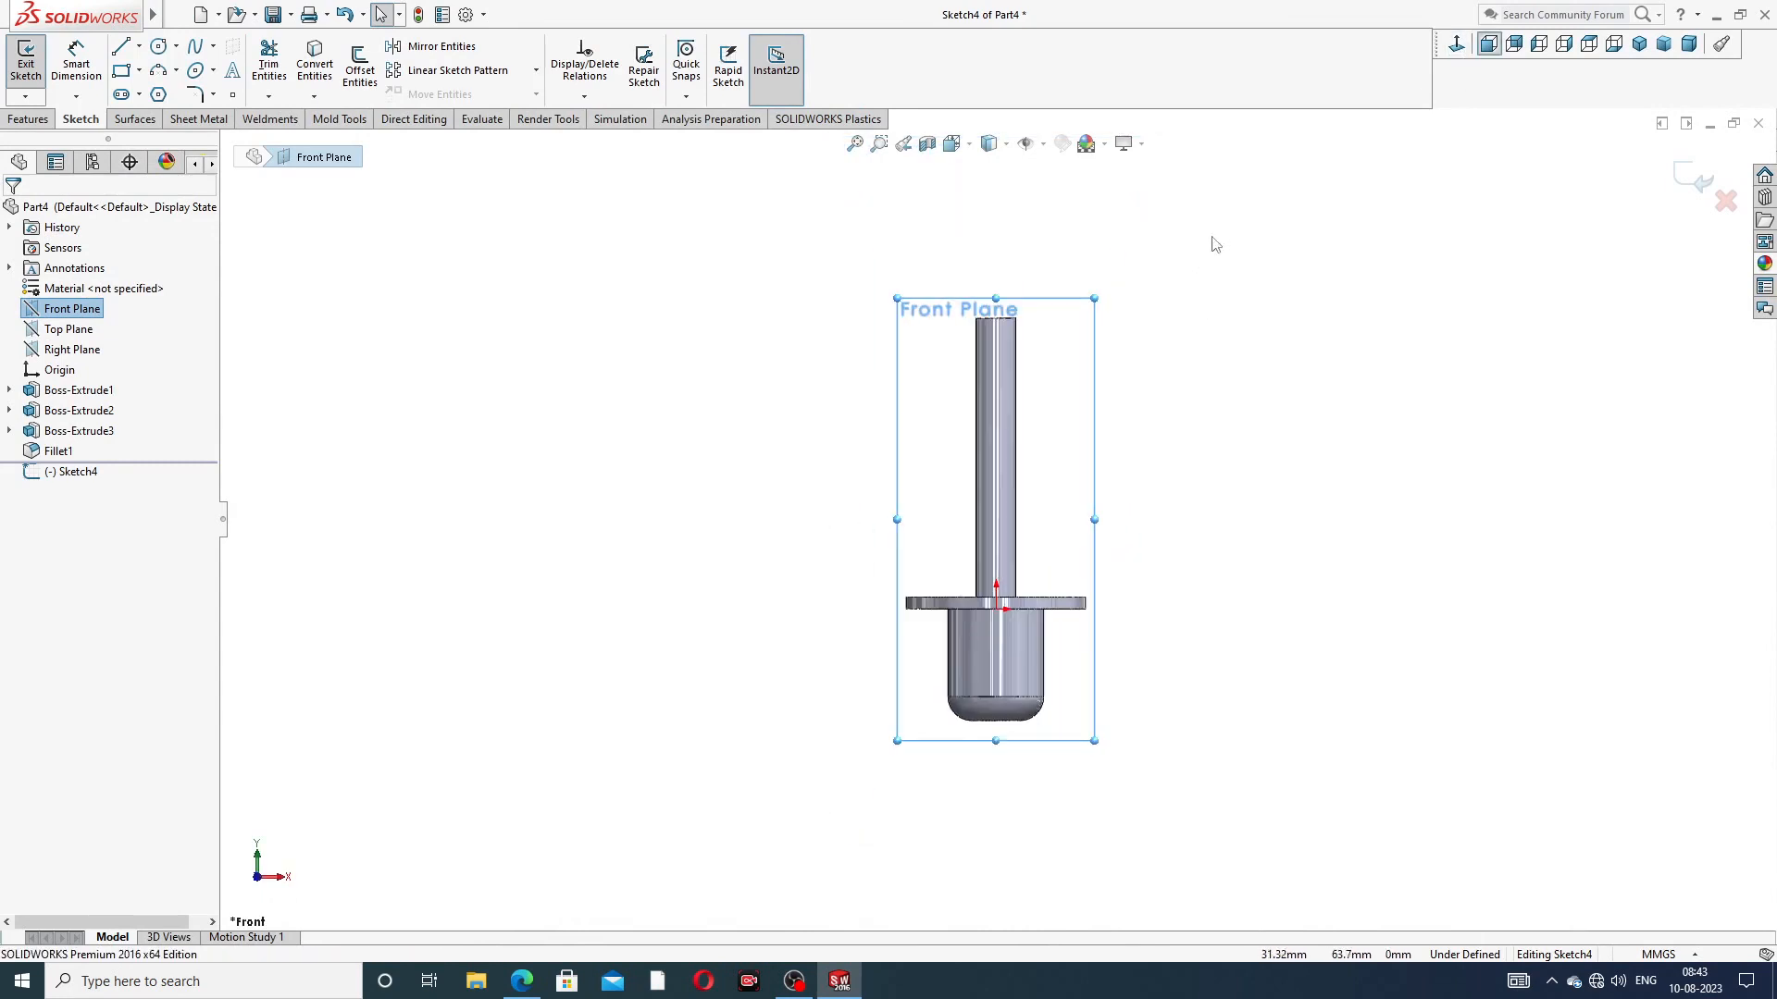
scroll(1041, 671, down, 5)
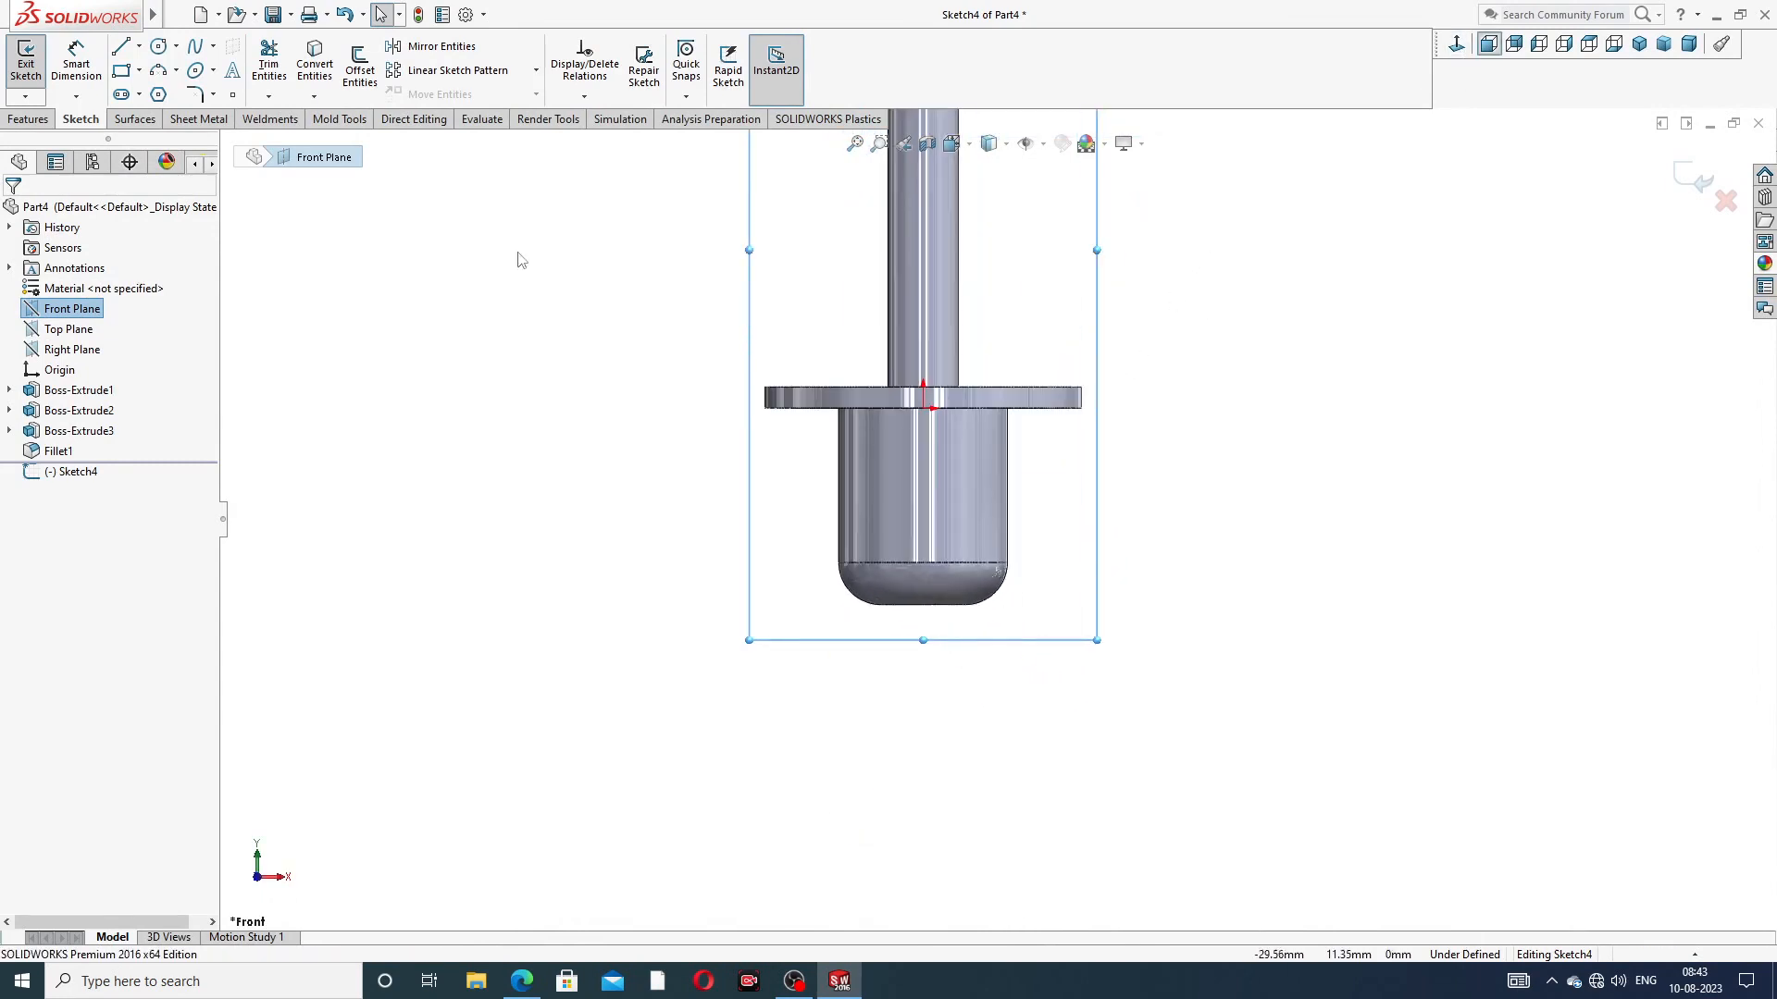
click(139, 47)
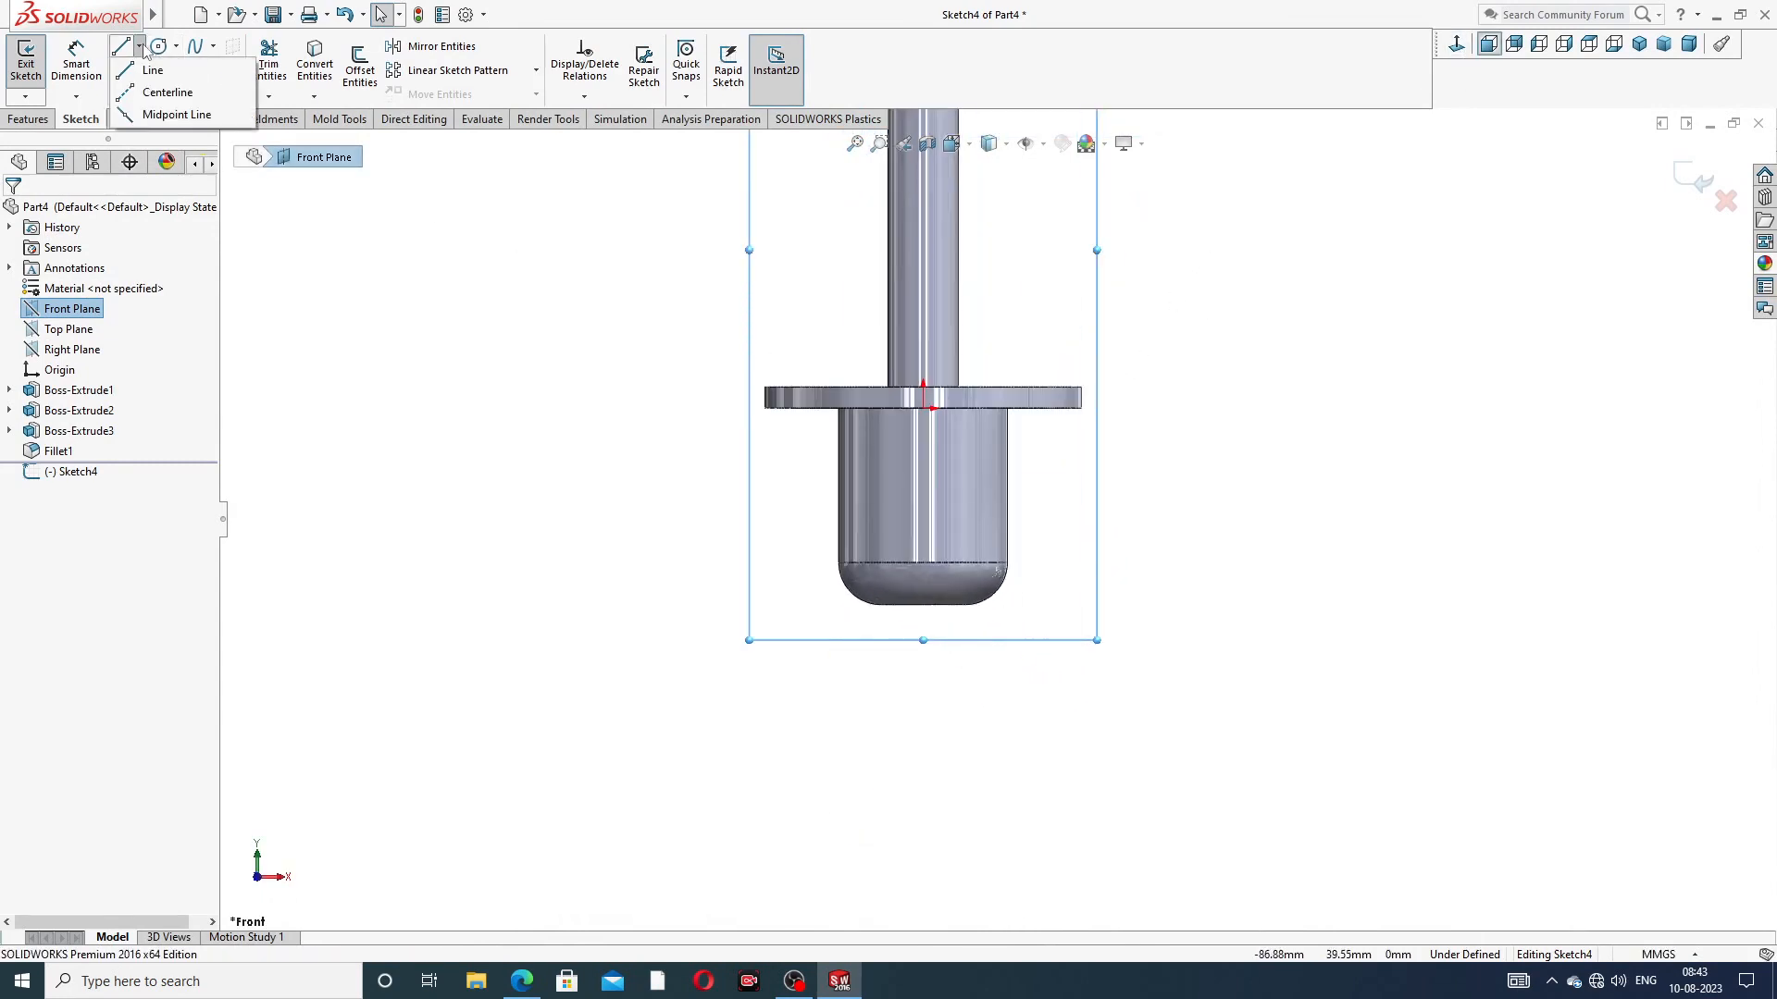
click(174, 91)
scroll(921, 357, down, 3)
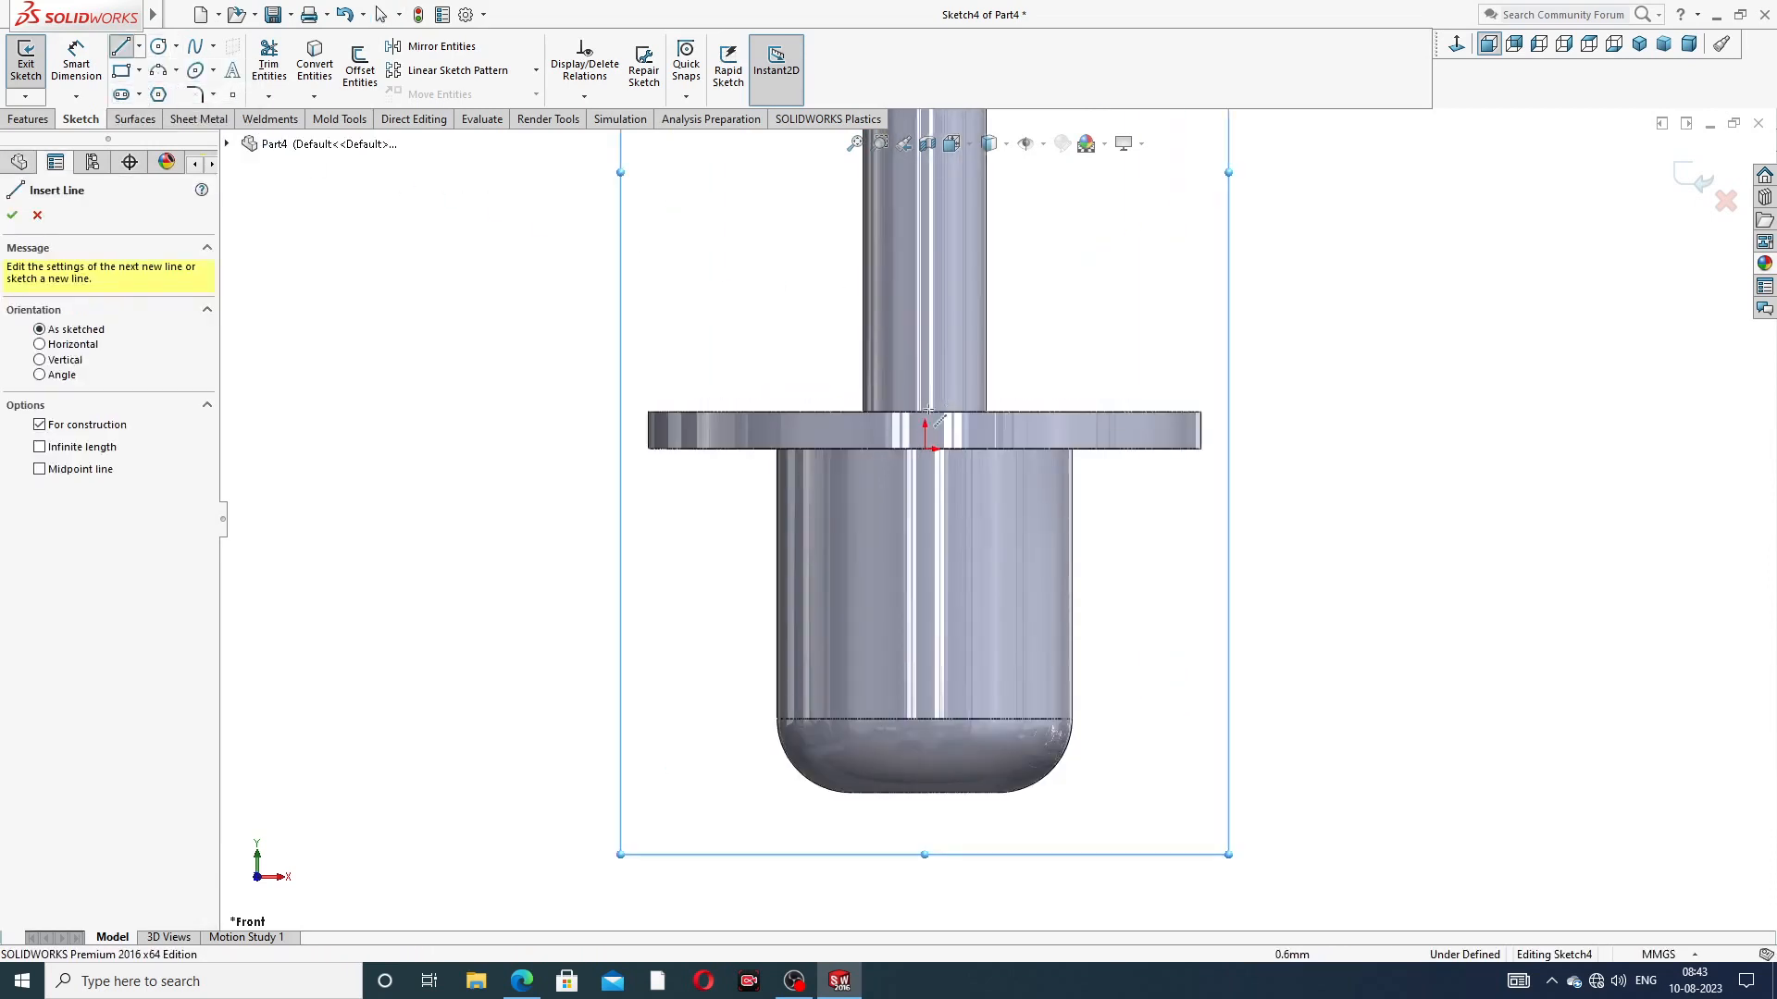
click(925, 451)
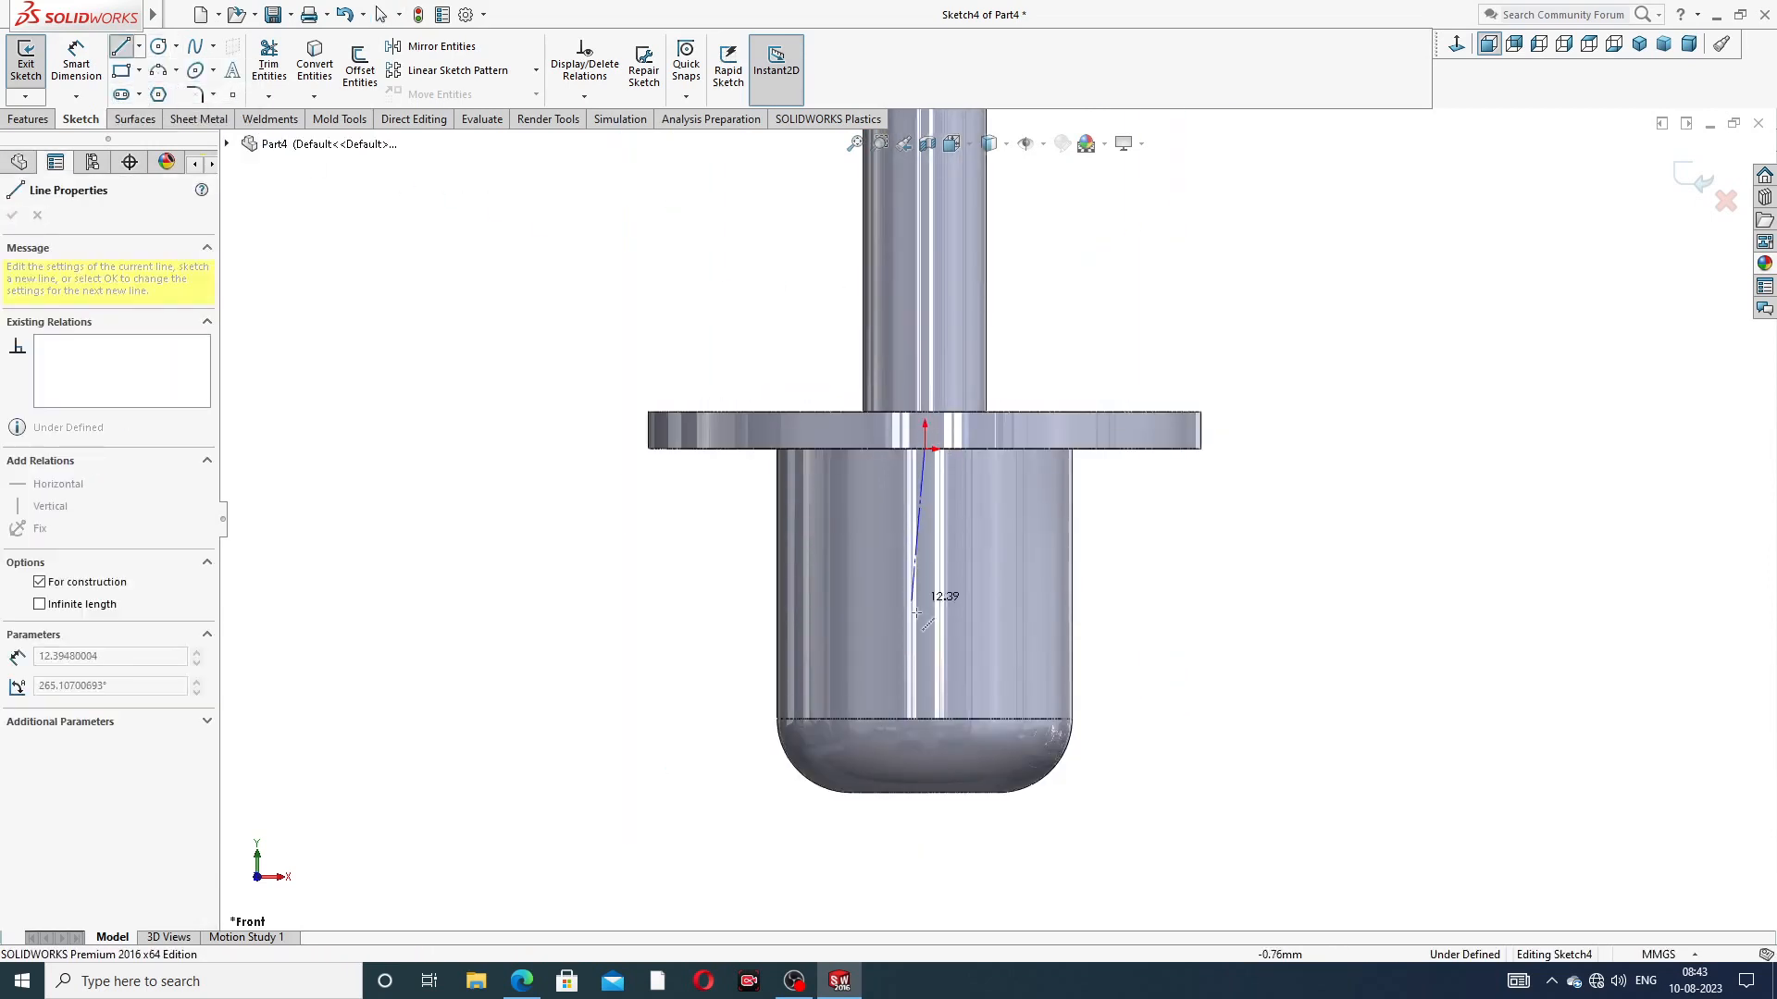
click(925, 793)
right_click(1098, 648)
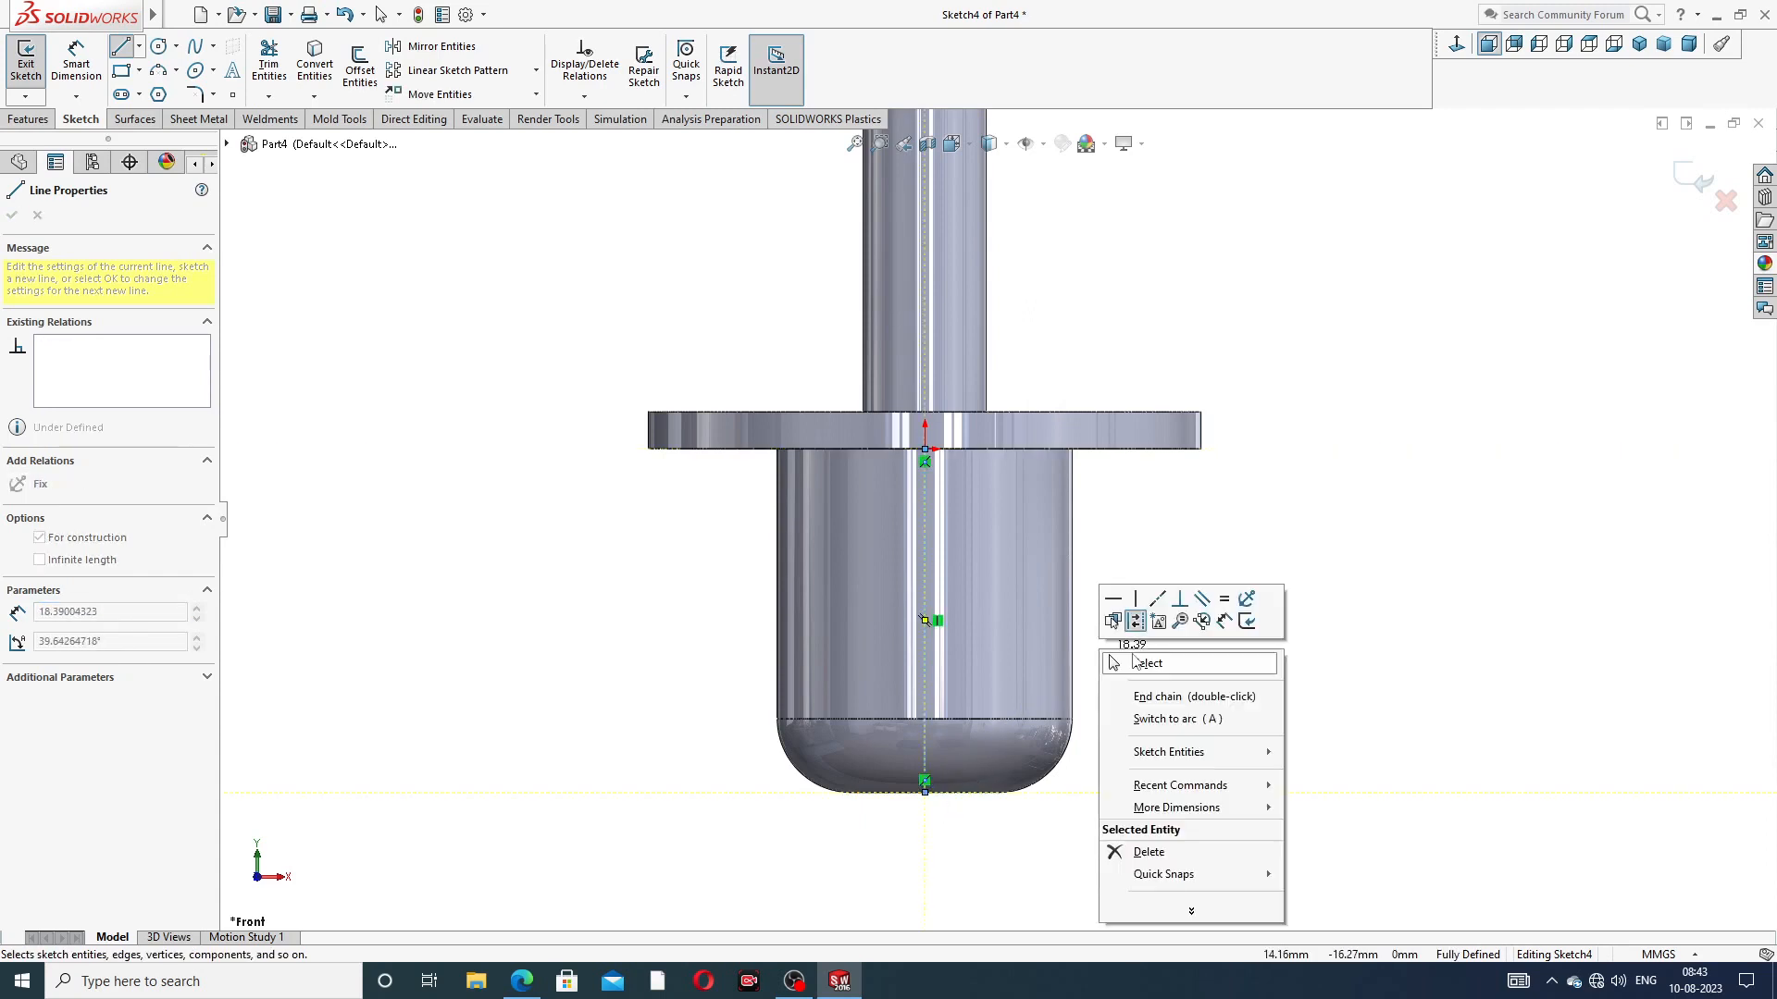
click(1123, 663)
Sketch a corner rectangle about 14.7 by 20.5 mm from the boss's bottom edge, to the right of the centerline and extending past the boss's side
scroll(942, 636, down, 4)
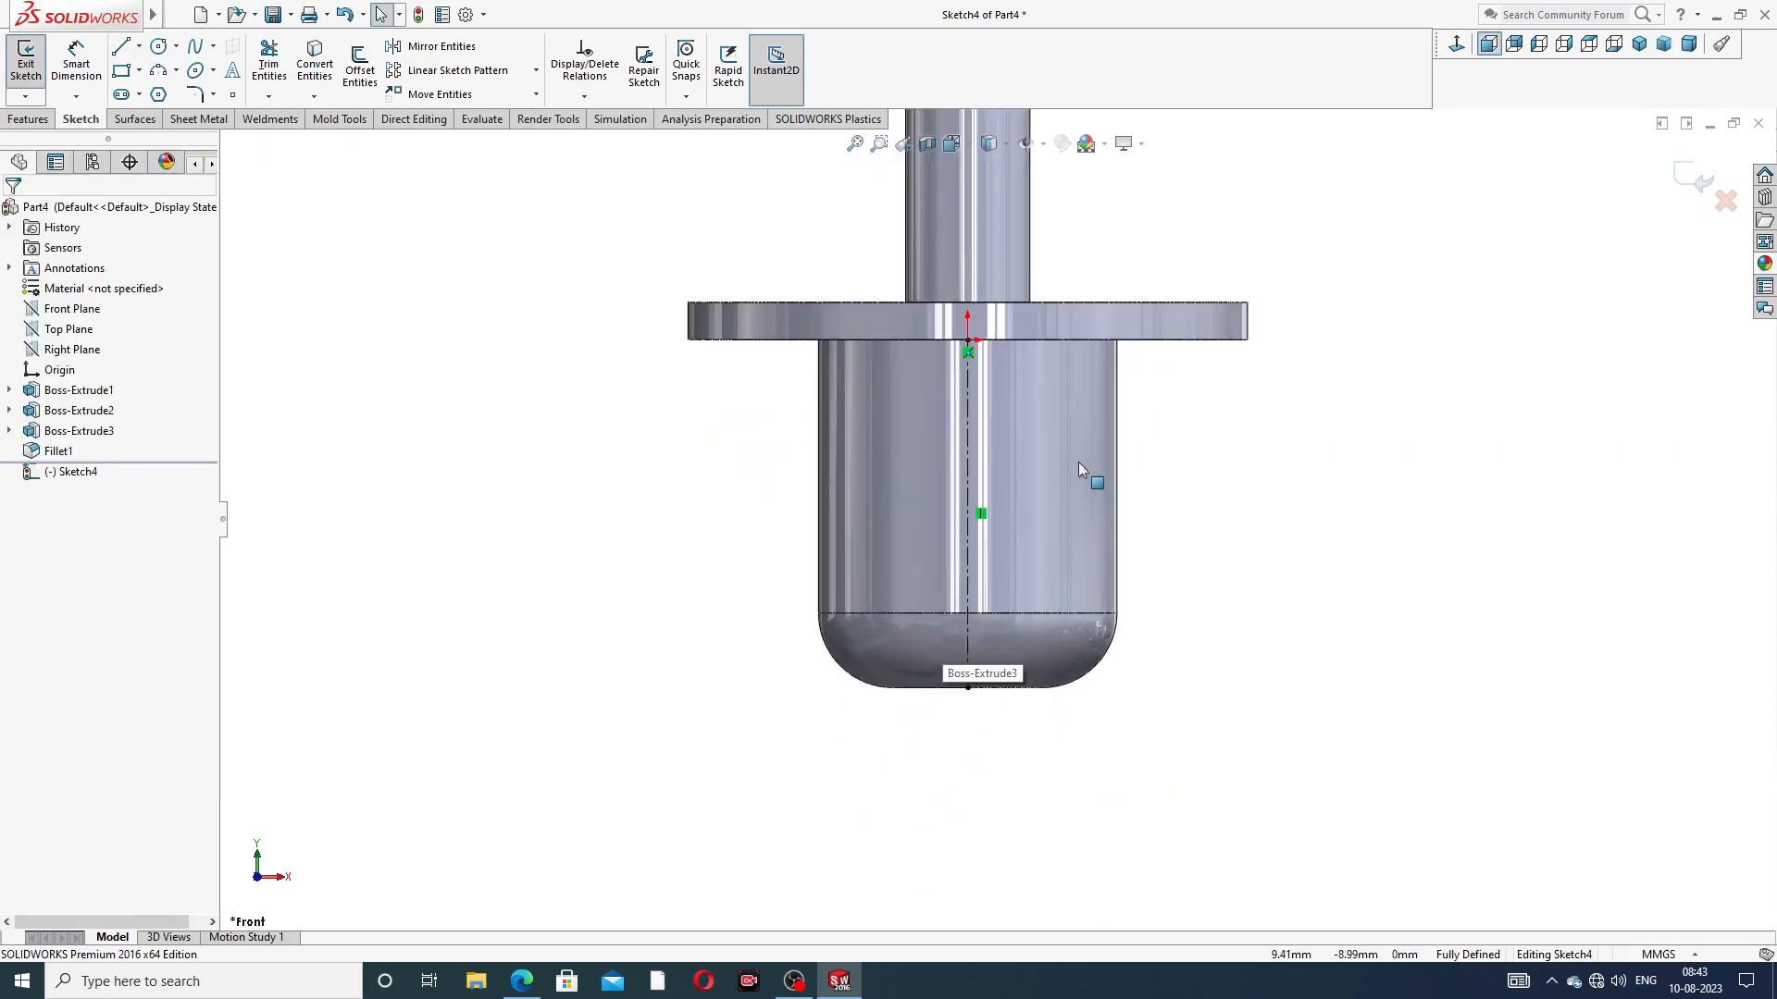
click(139, 71)
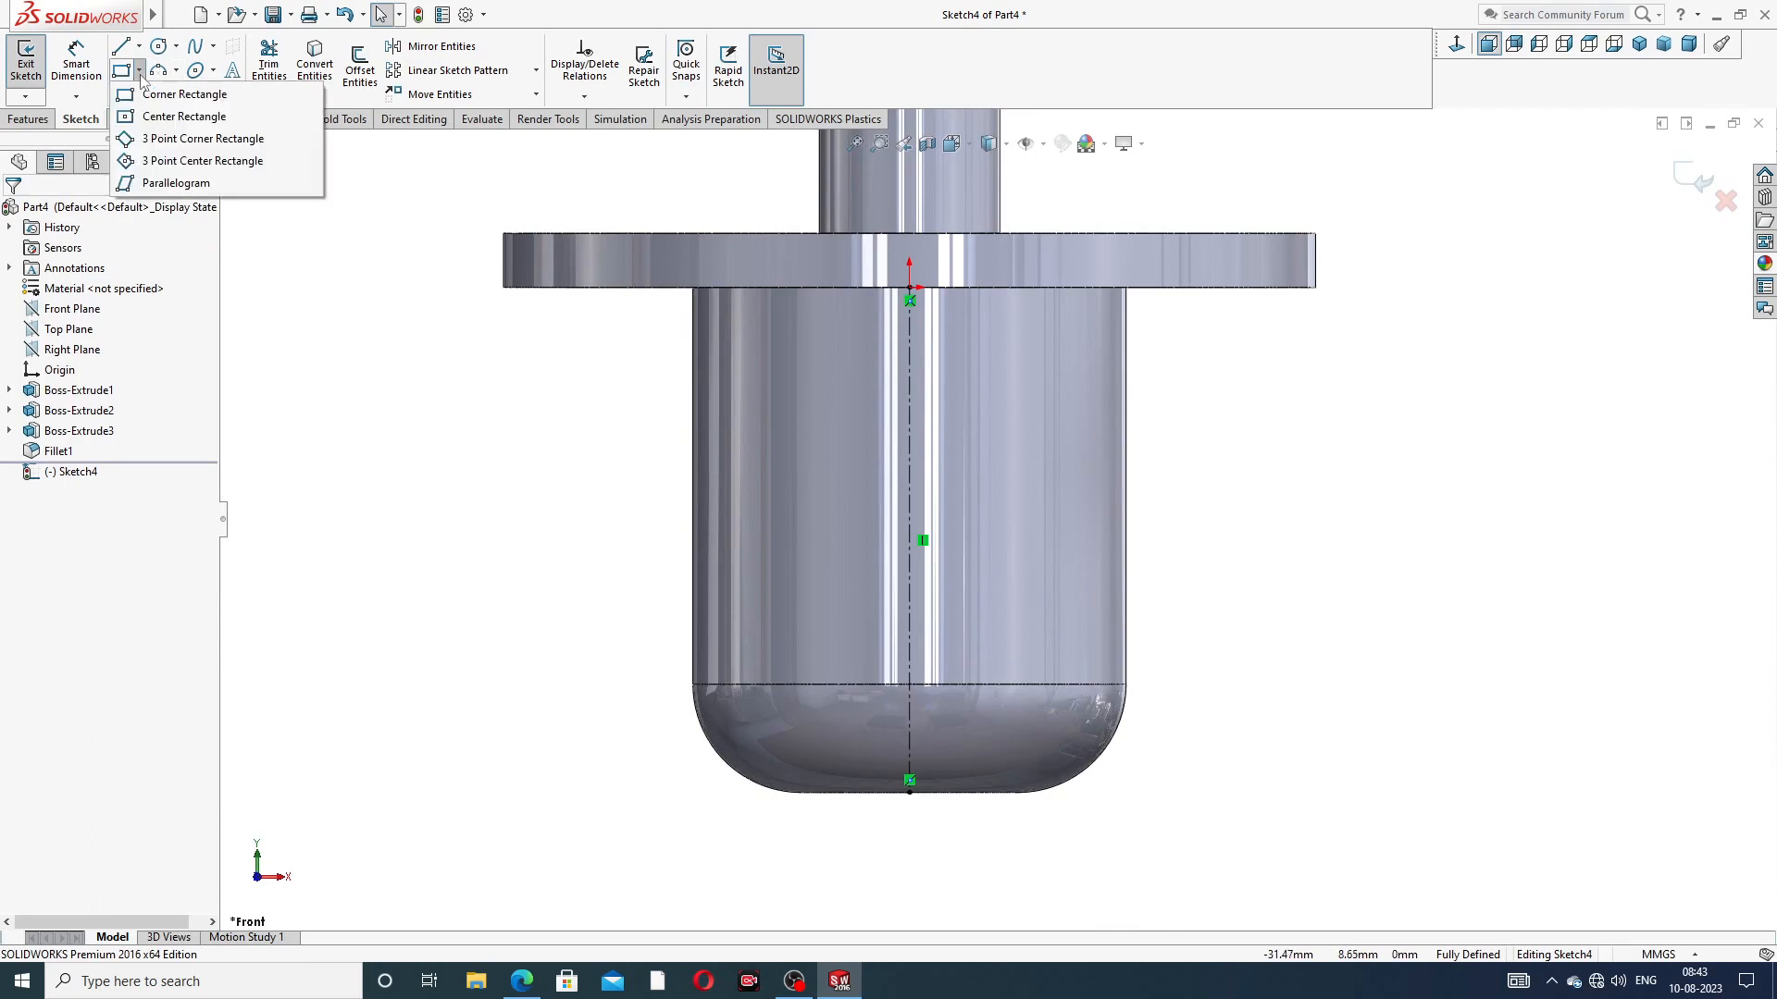
click(167, 93)
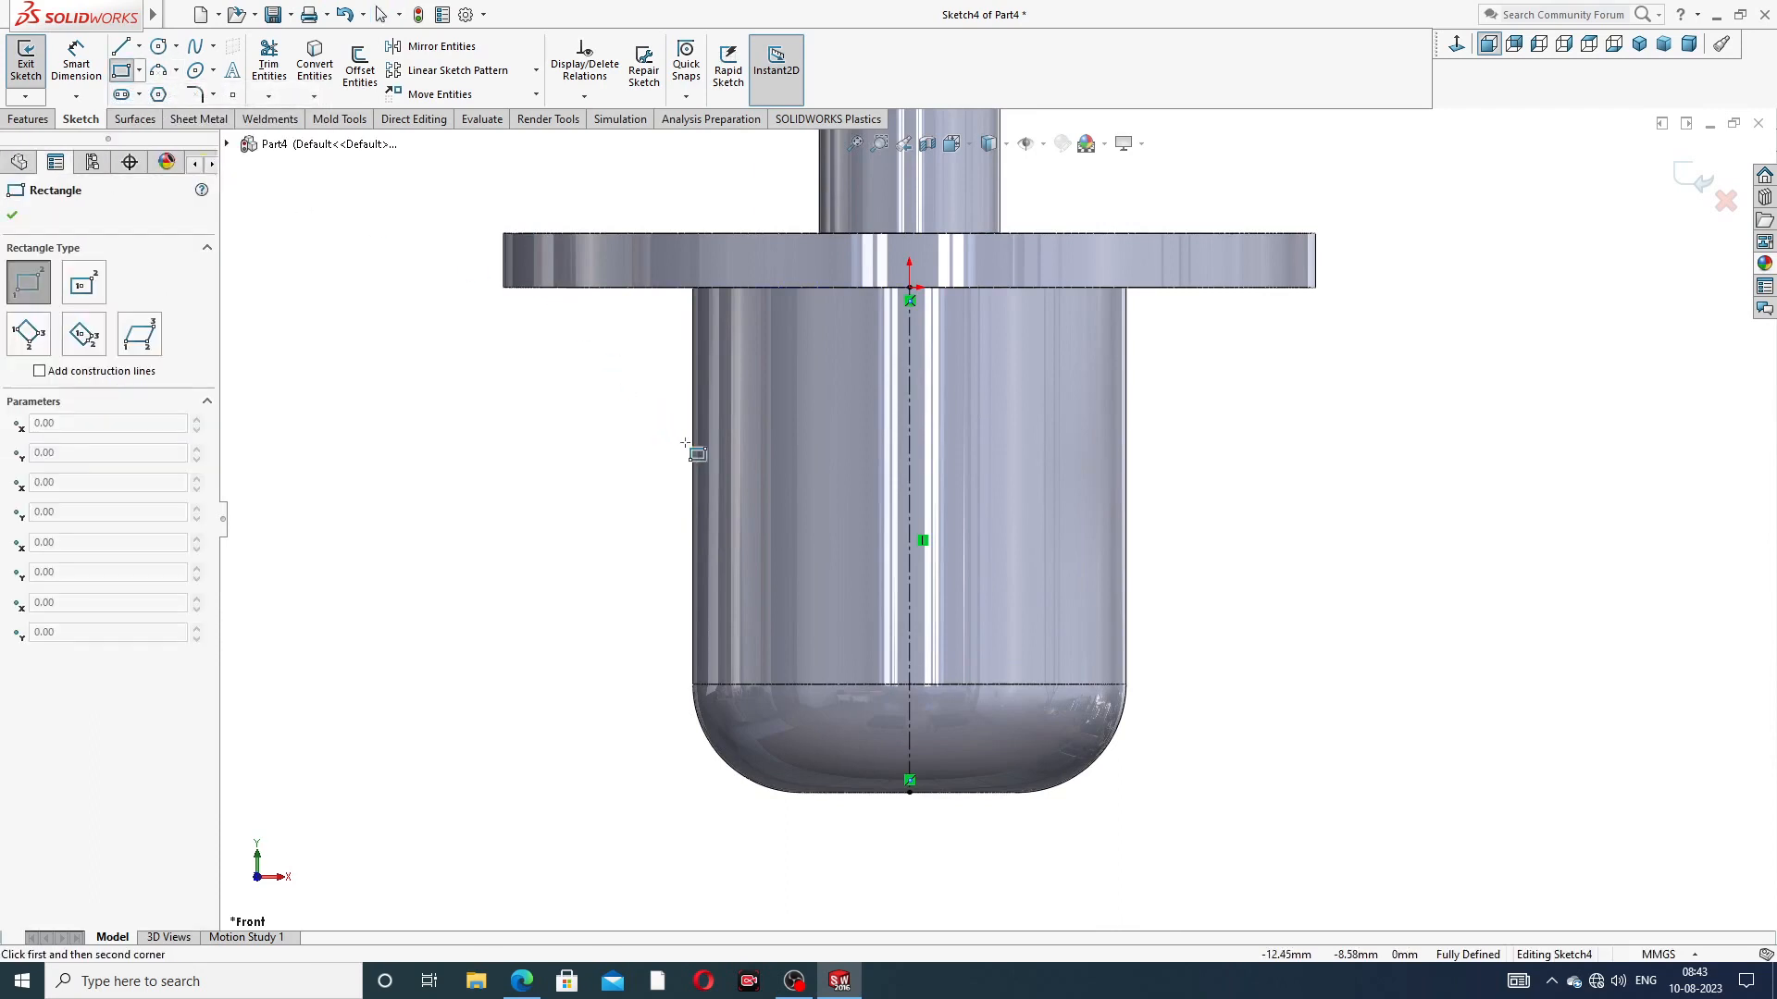
click(945, 794)
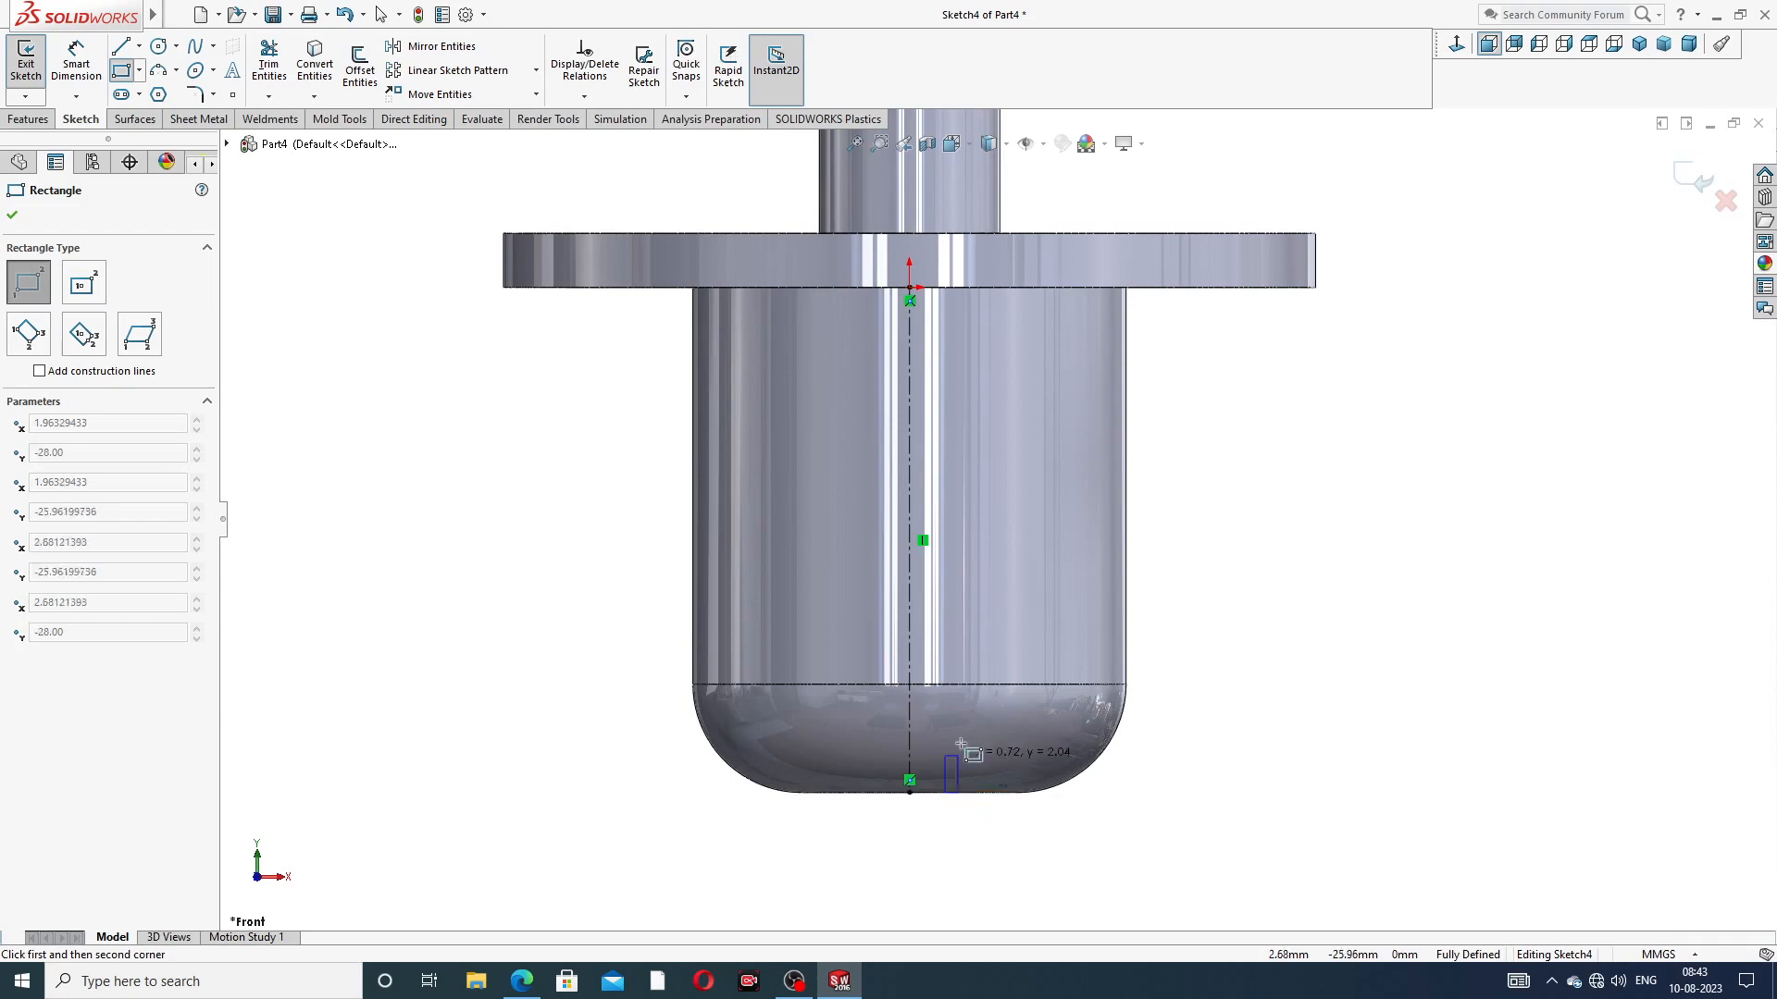
click(1211, 423)
right_click(1305, 420)
key(Escape)
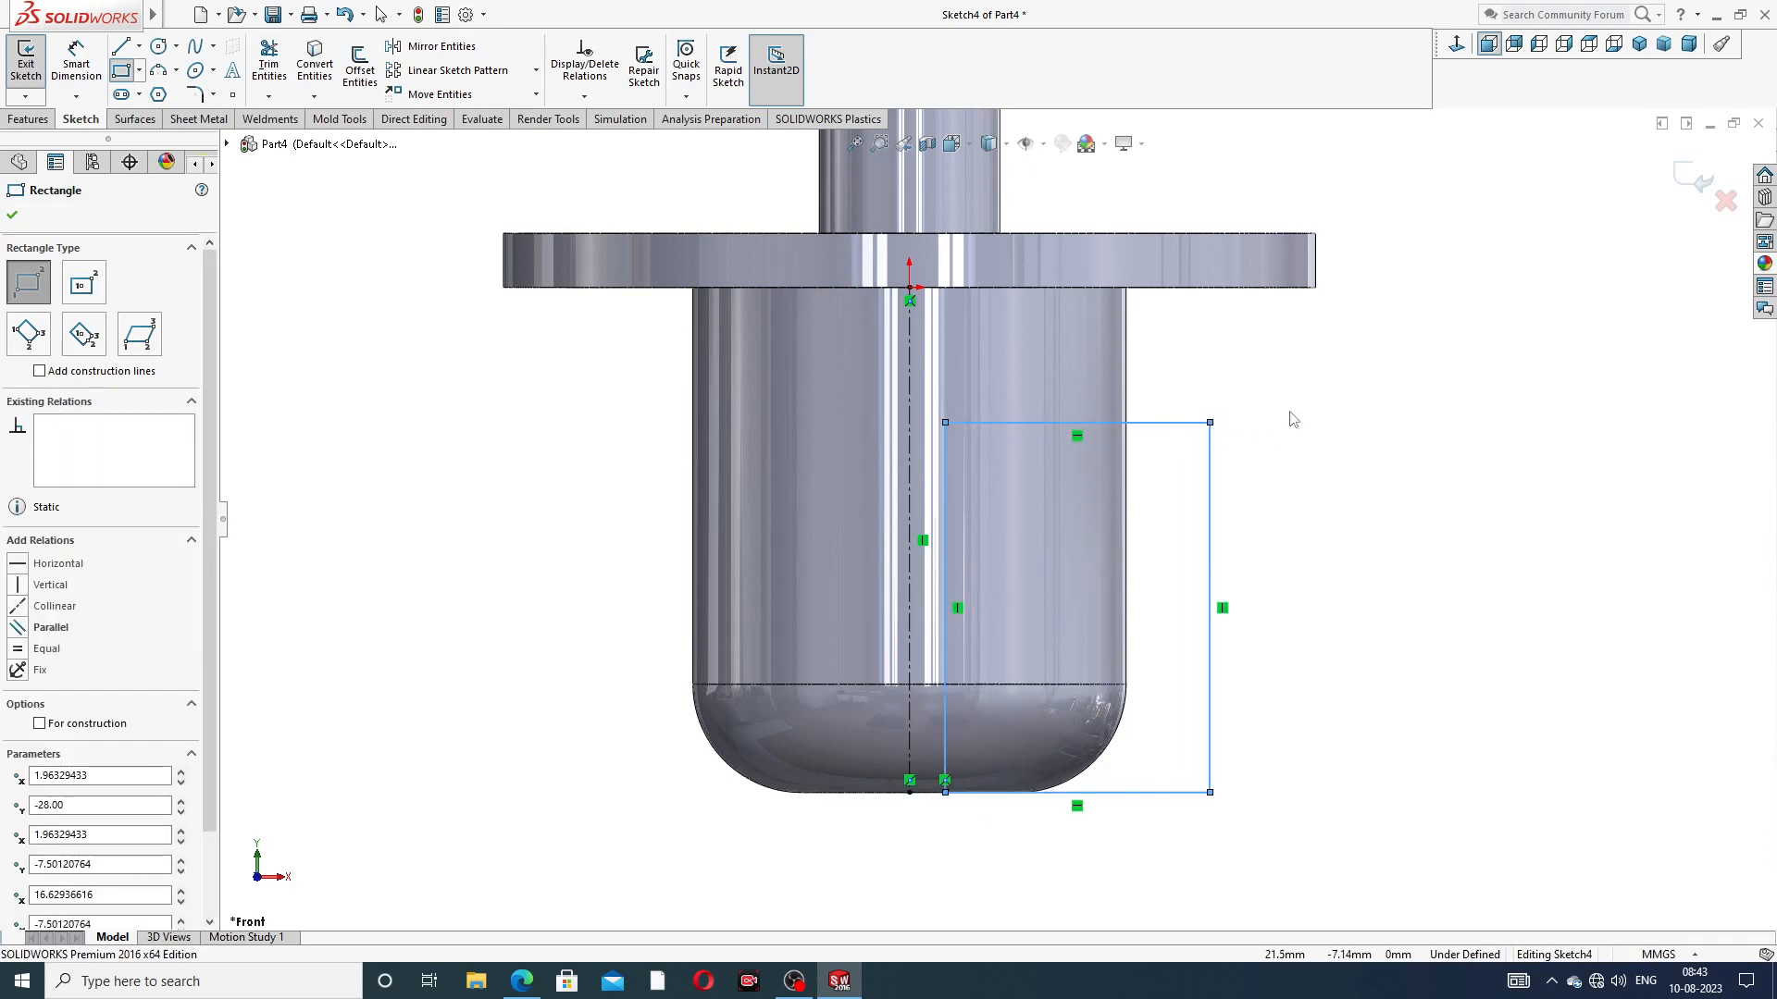
key(Escape)
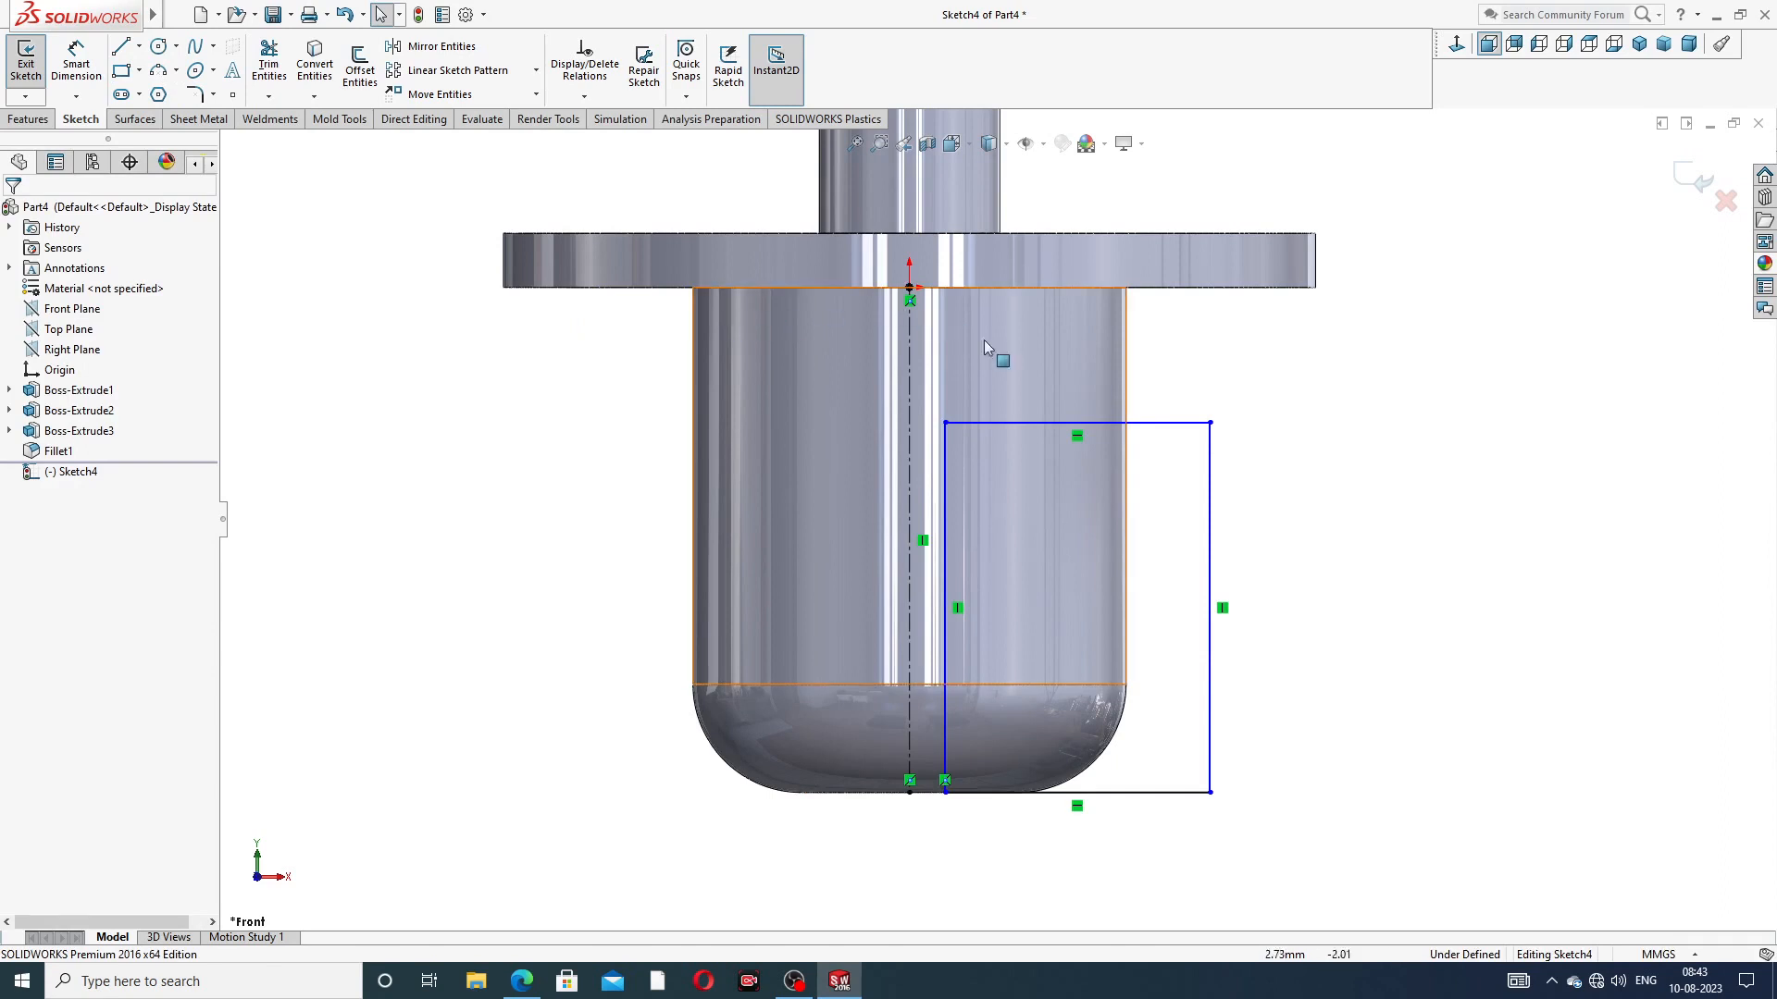
Mirror the rectangle's four lines about the vertical centerline, keeping the original
mouse_move(947, 359)
mouse_down()
mouse_move(1384, 472)
mouse_move(1328, 824)
mouse_move(1020, 852)
mouse_move(928, 809)
mouse_up()
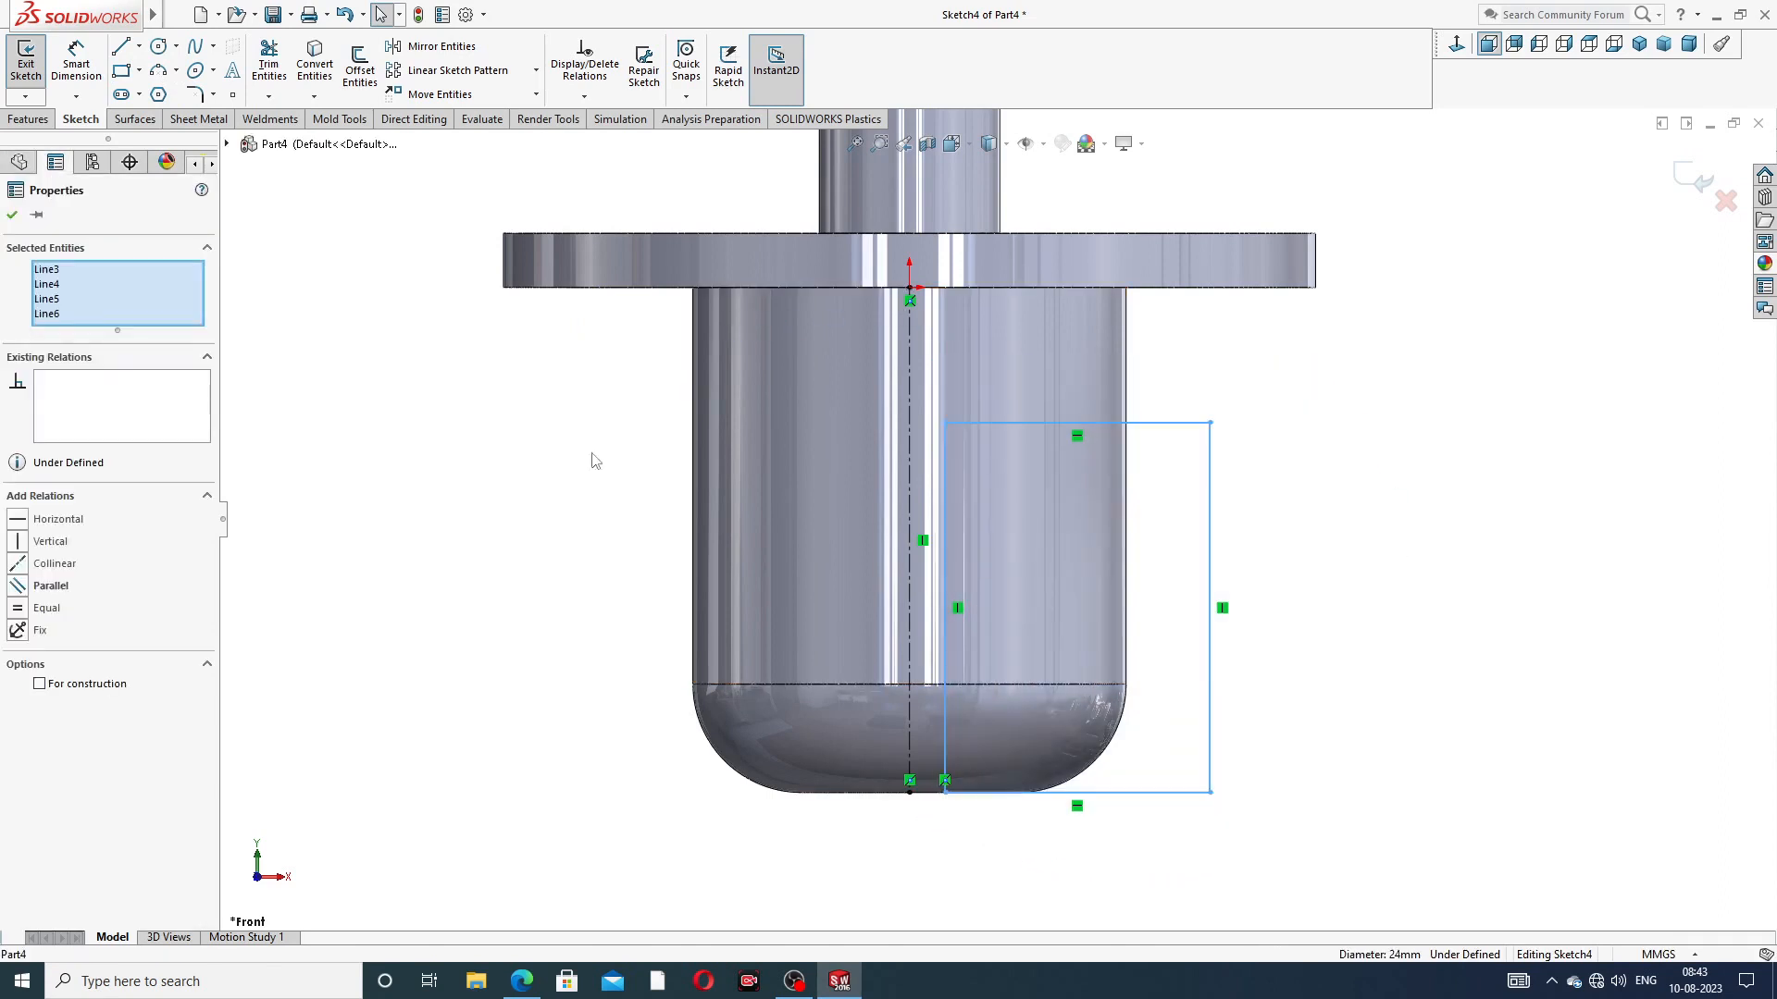
click(437, 46)
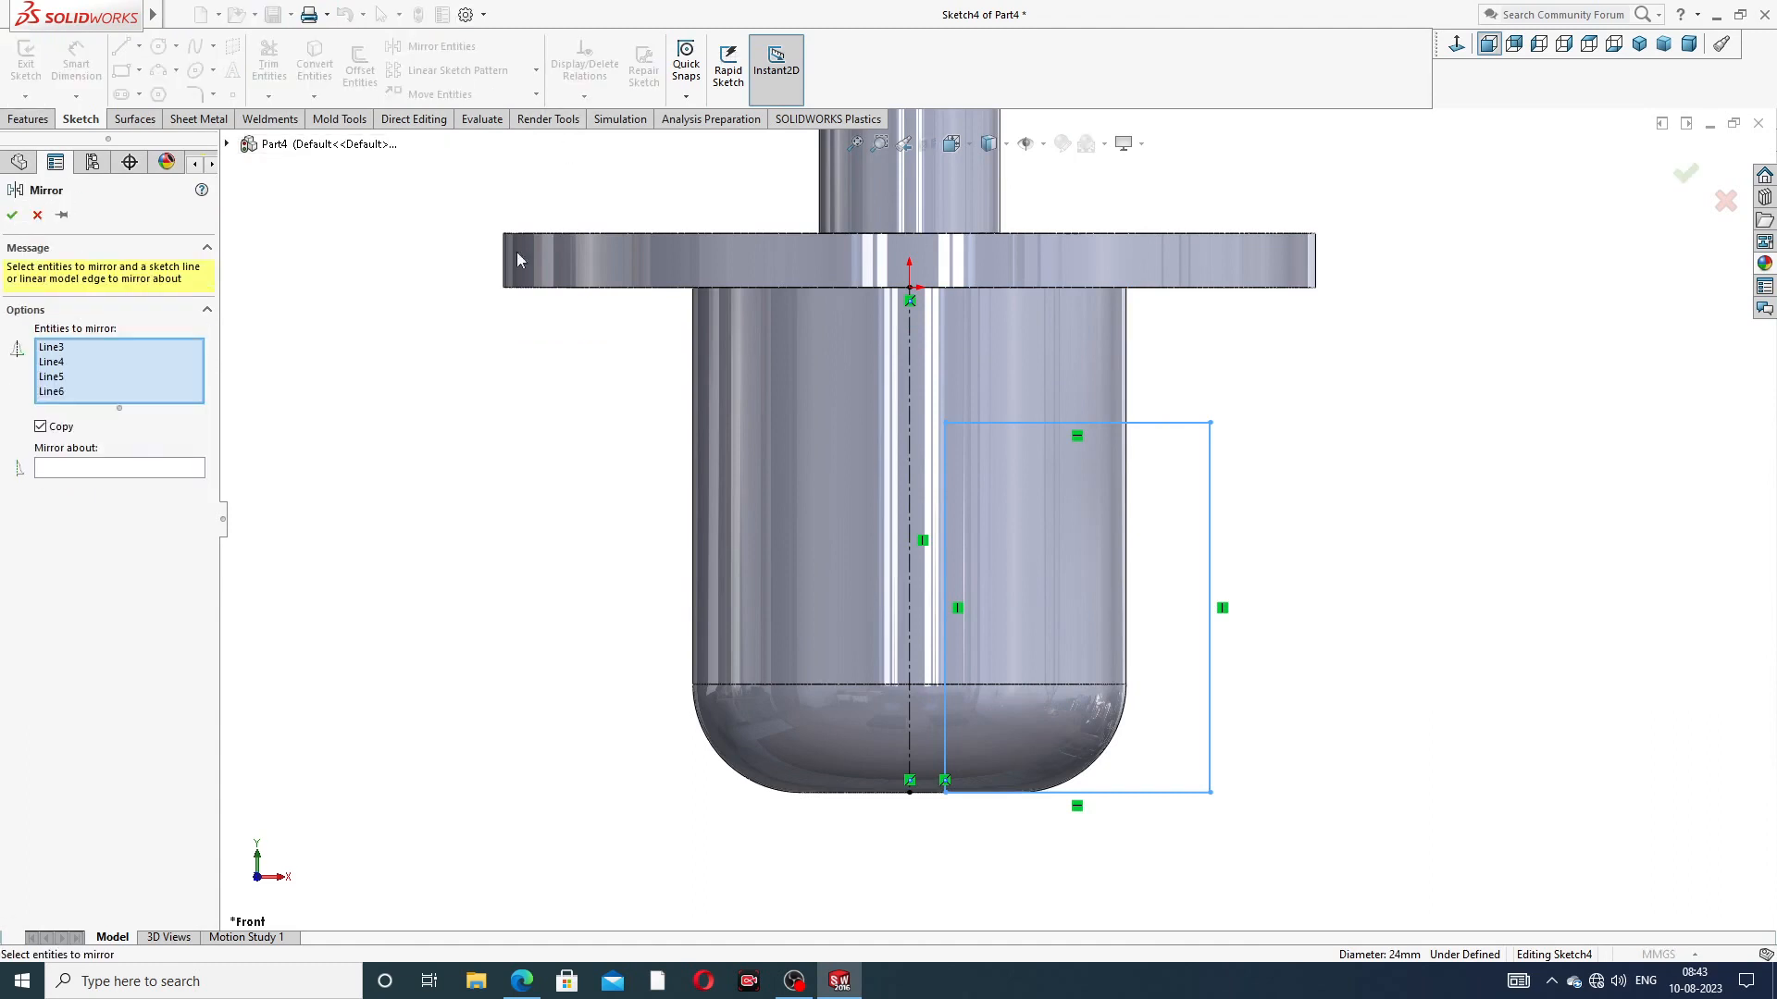
click(146, 472)
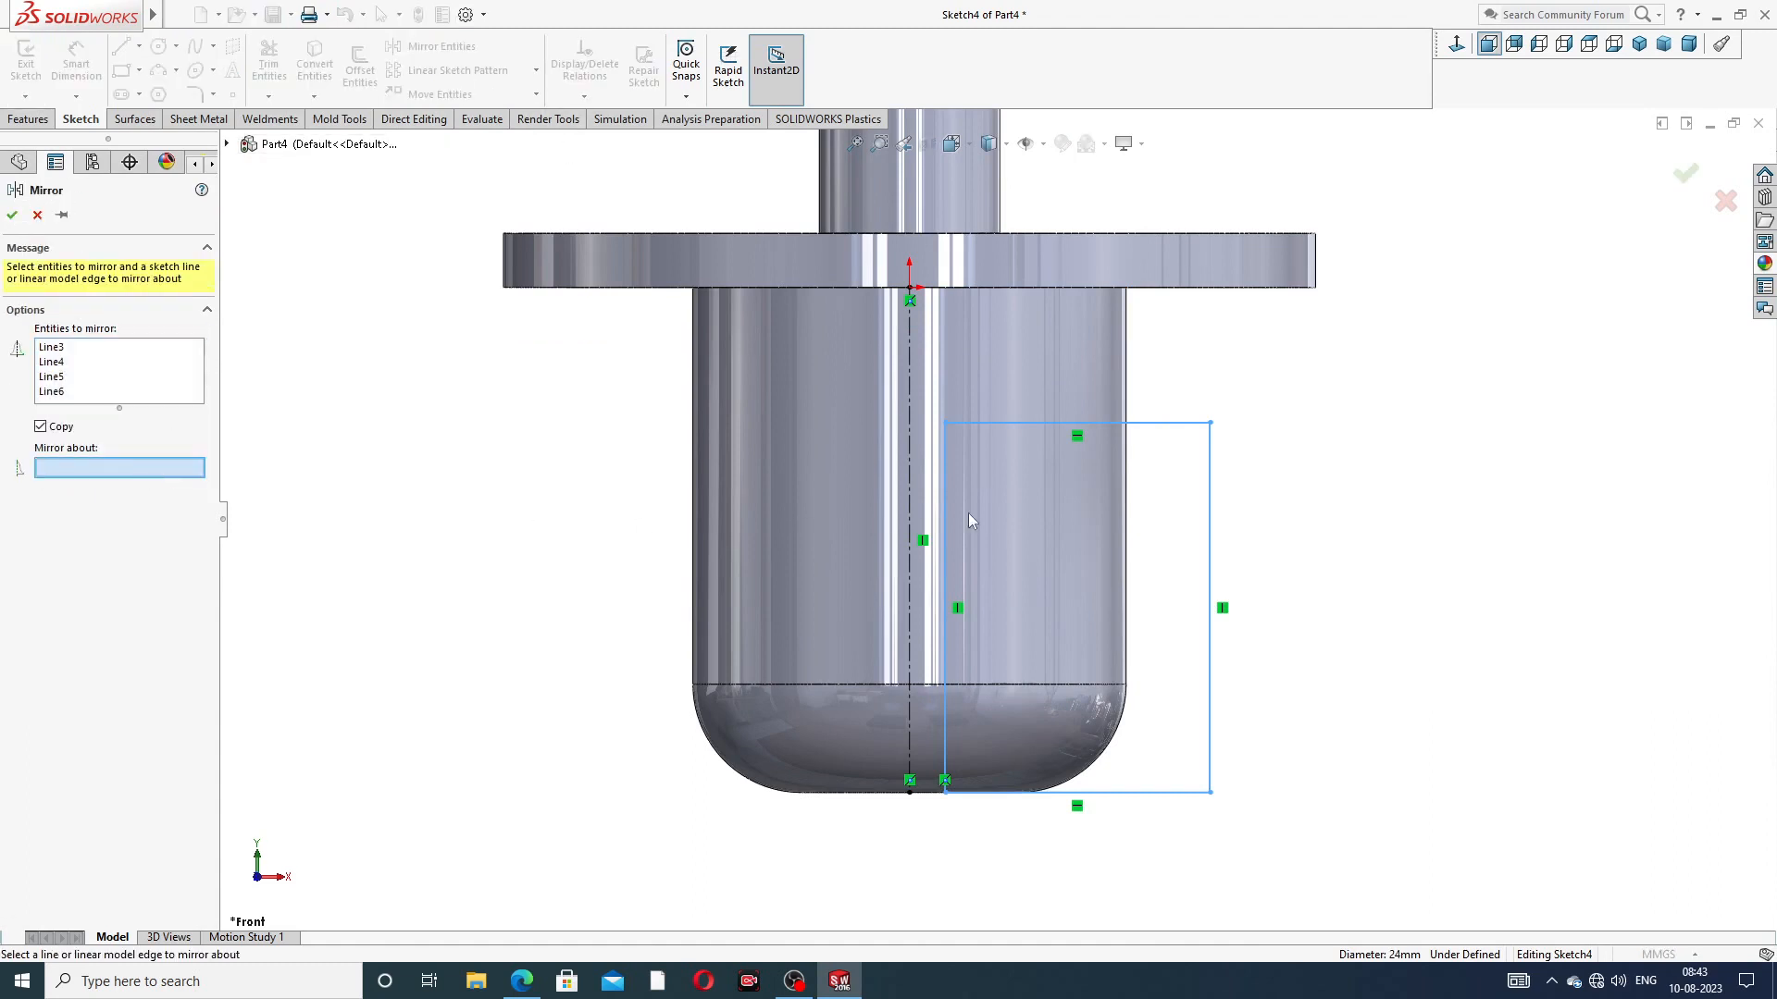
click(910, 445)
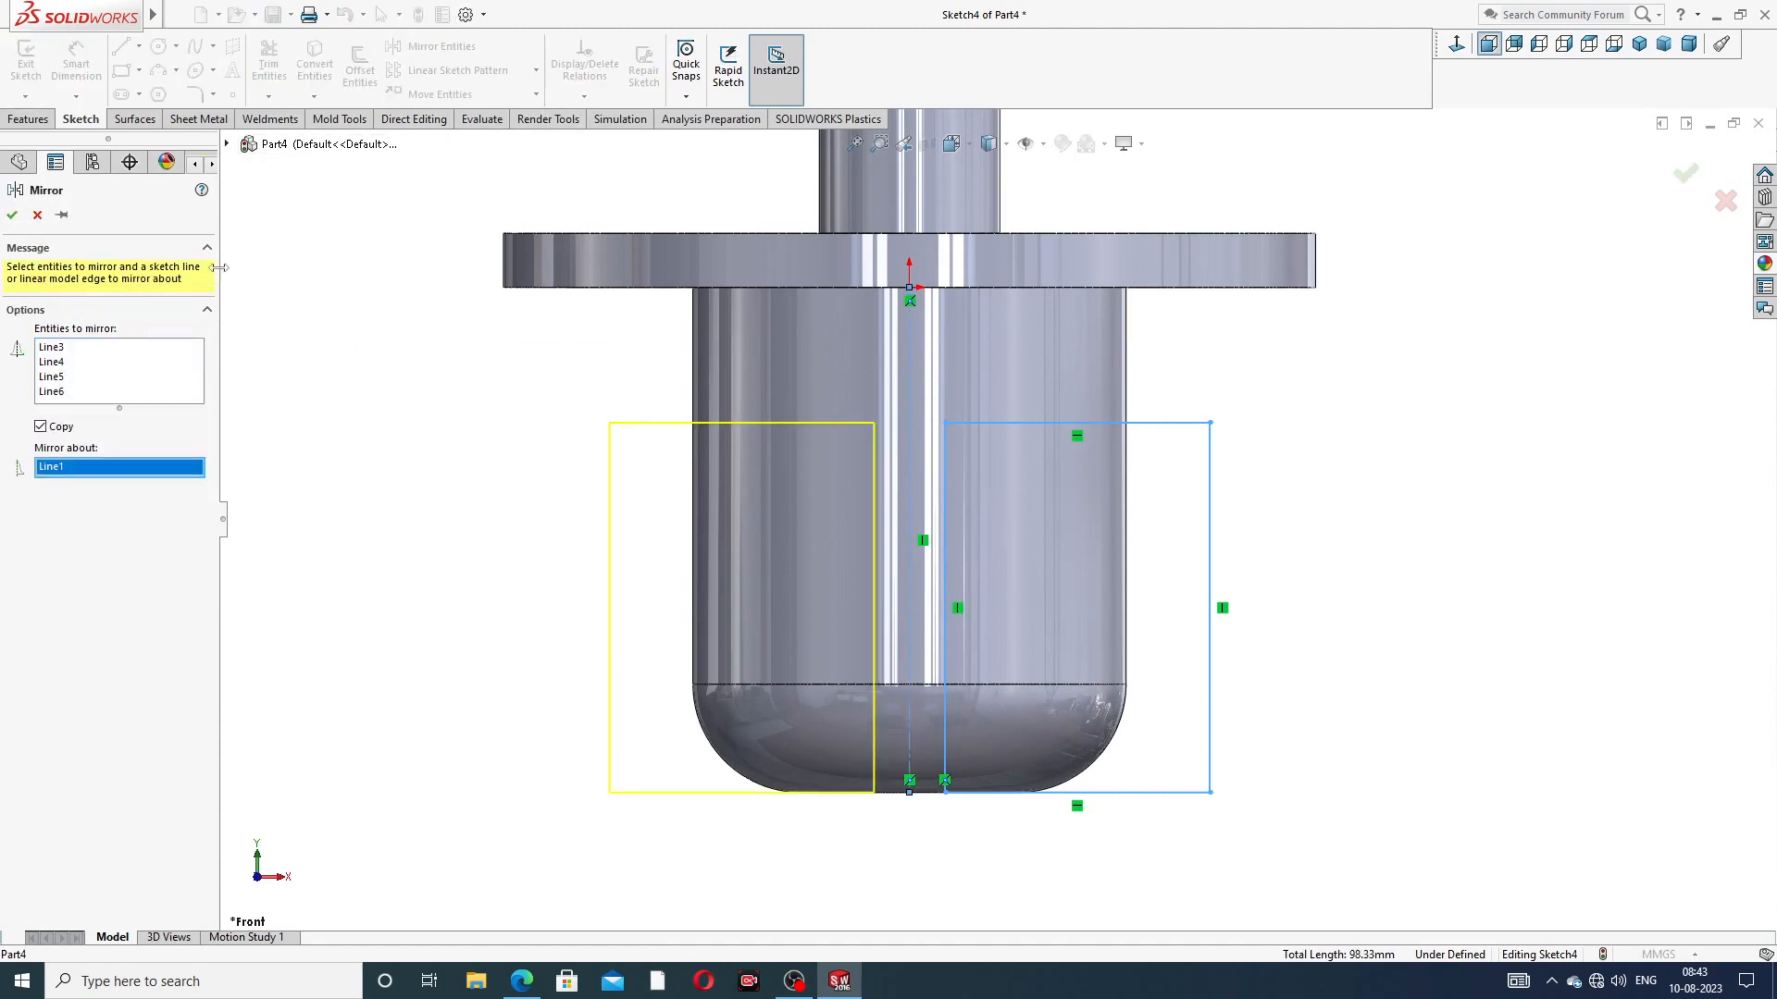
click(13, 215)
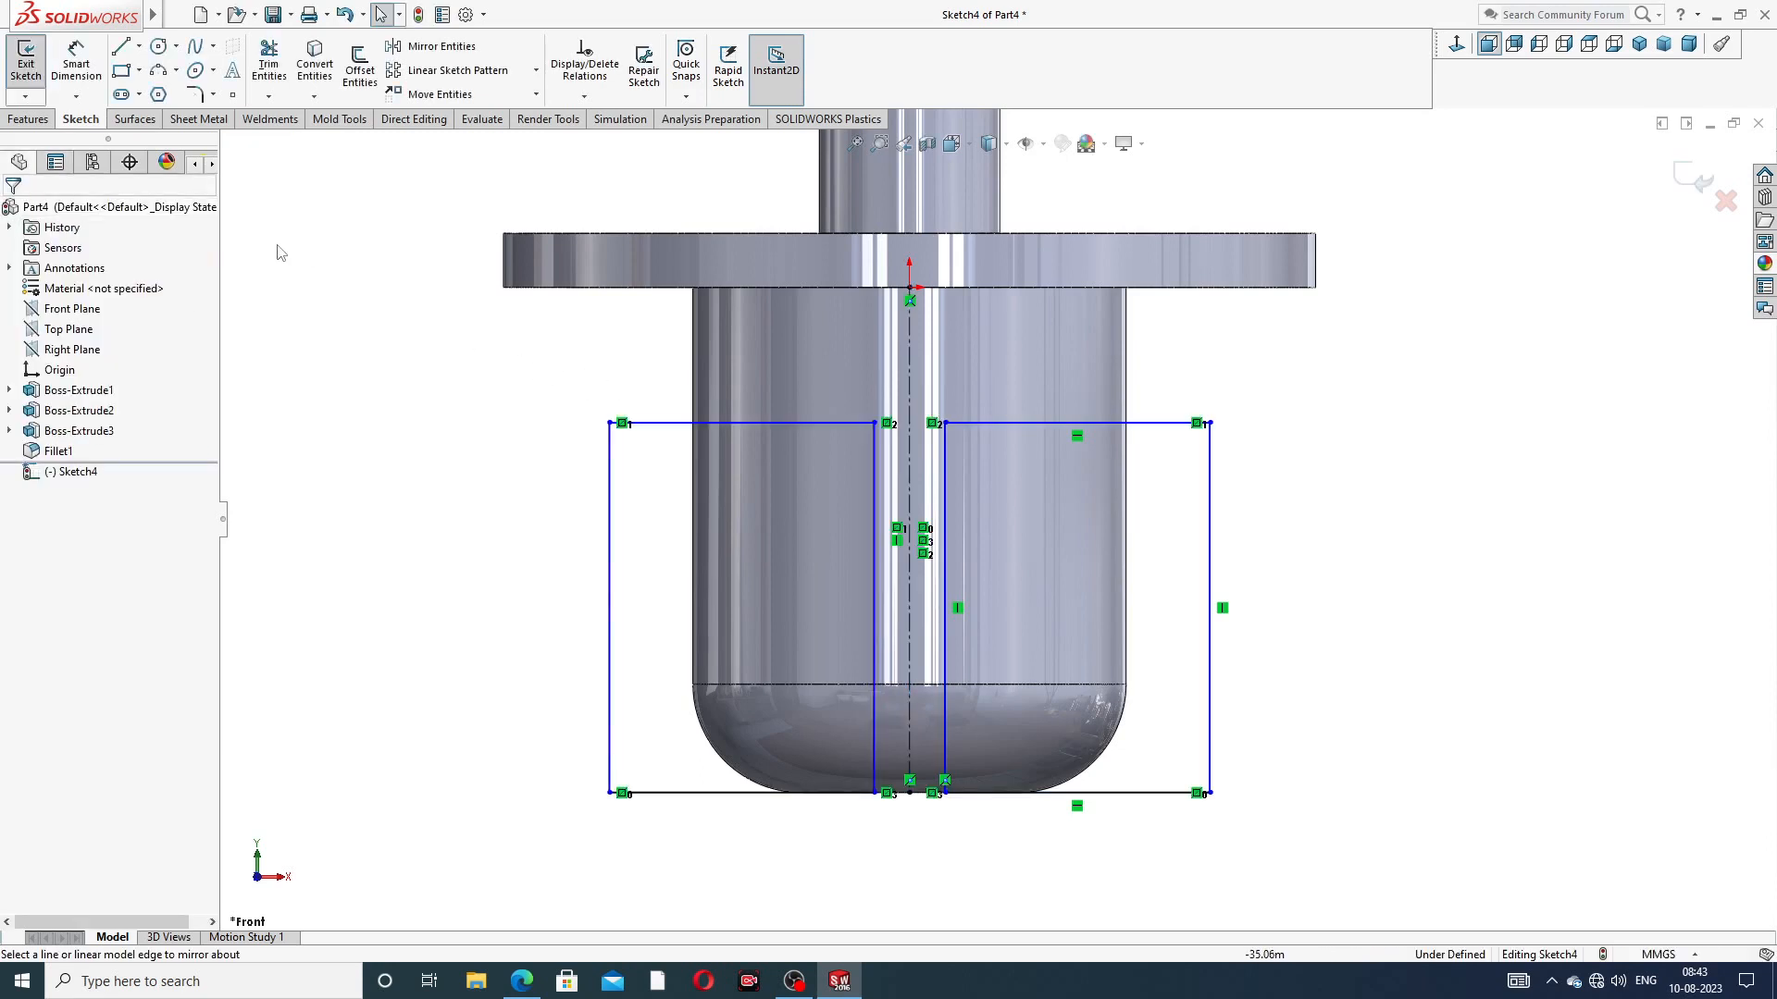
Dimension the gap between the two rectangles' inner bottom corners and set it to 15 mm
click(76, 59)
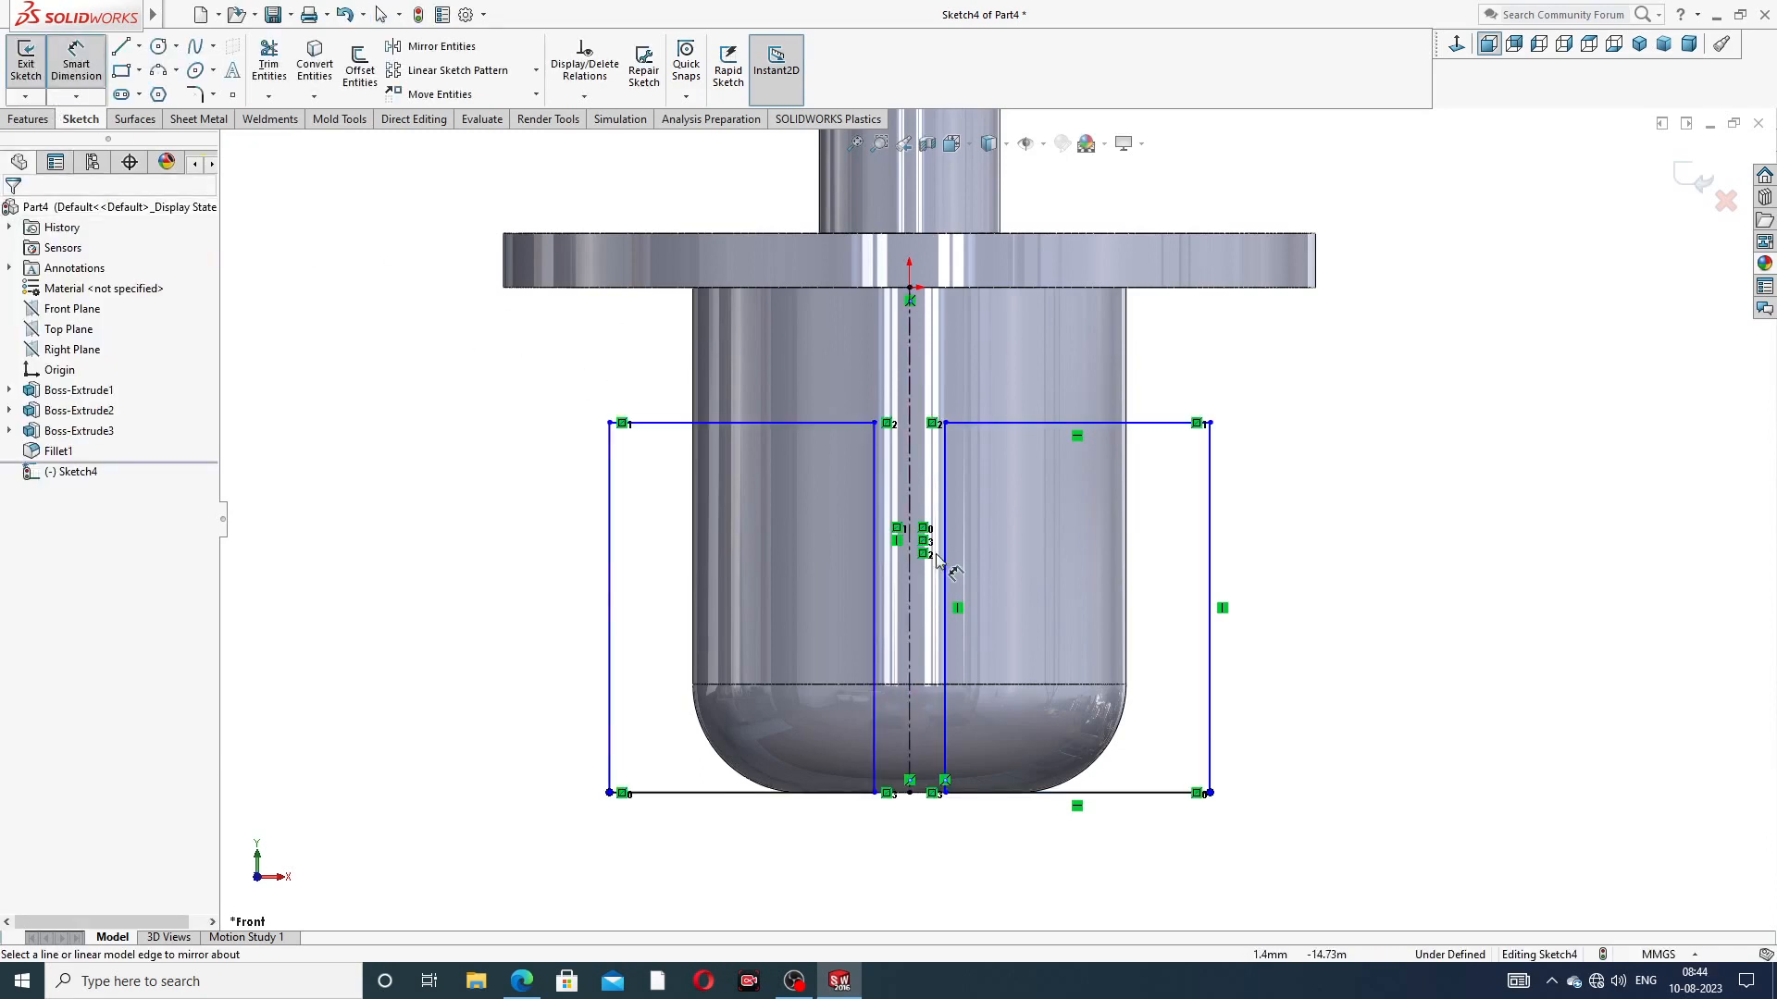
click(876, 794)
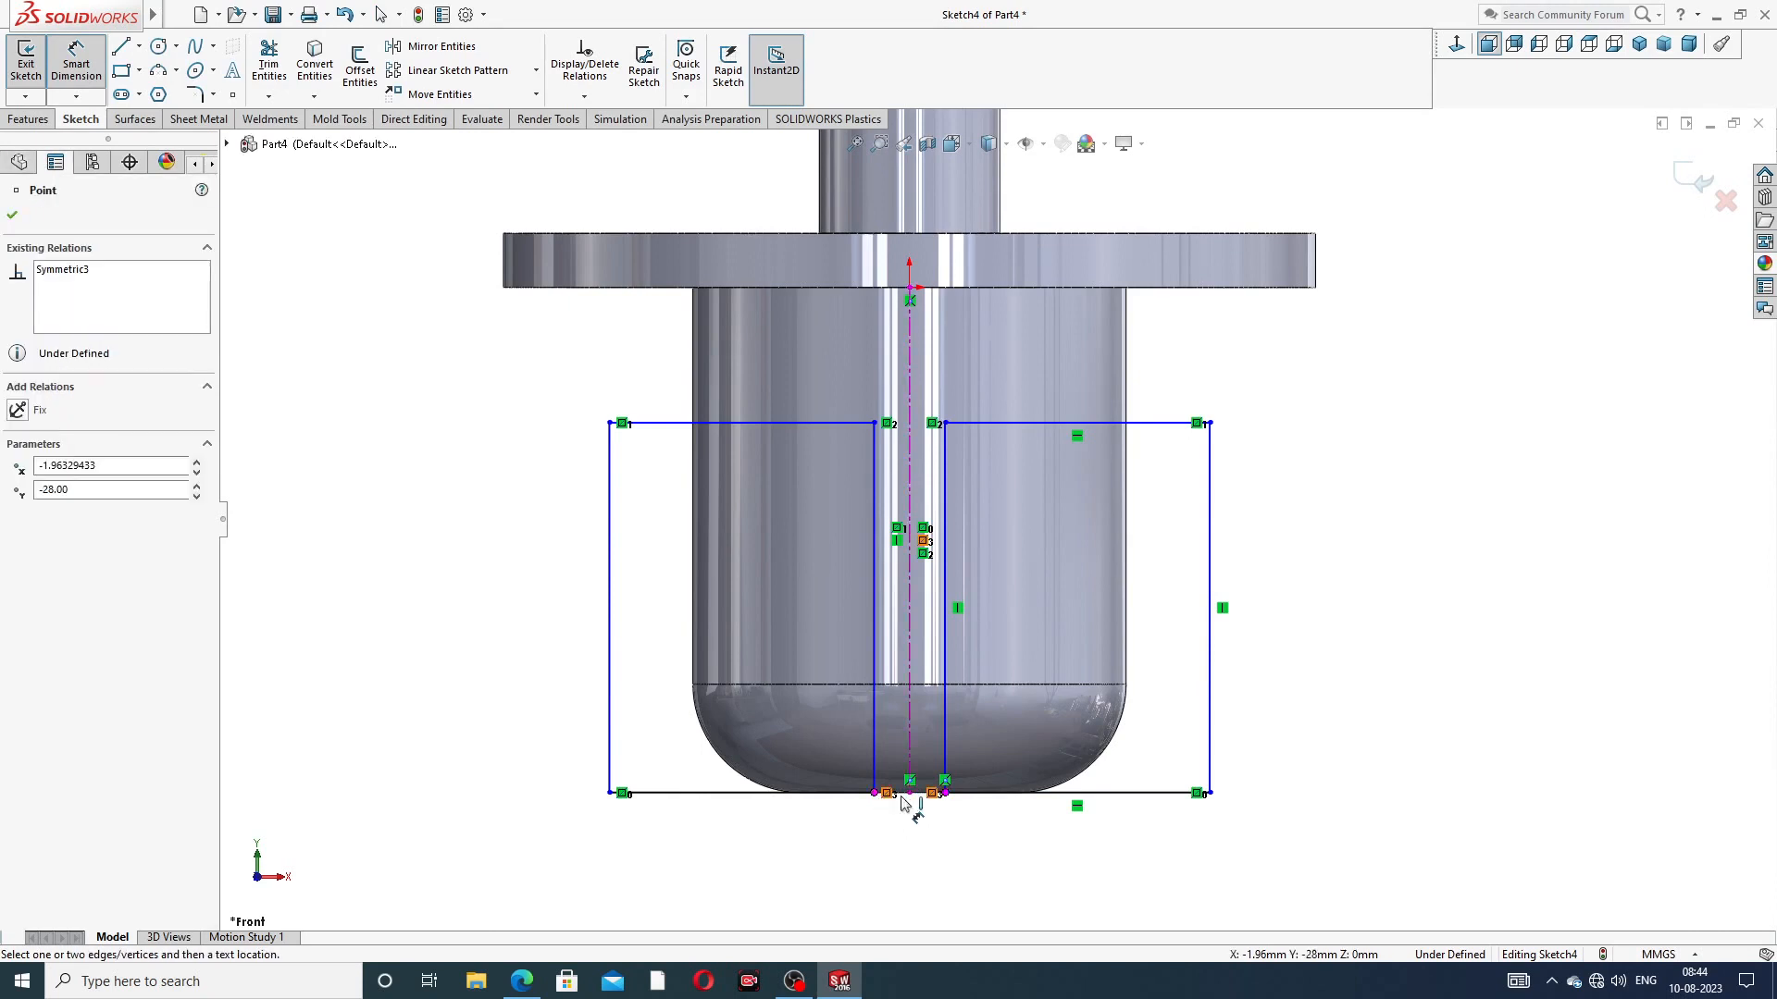
click(944, 793)
click(902, 831)
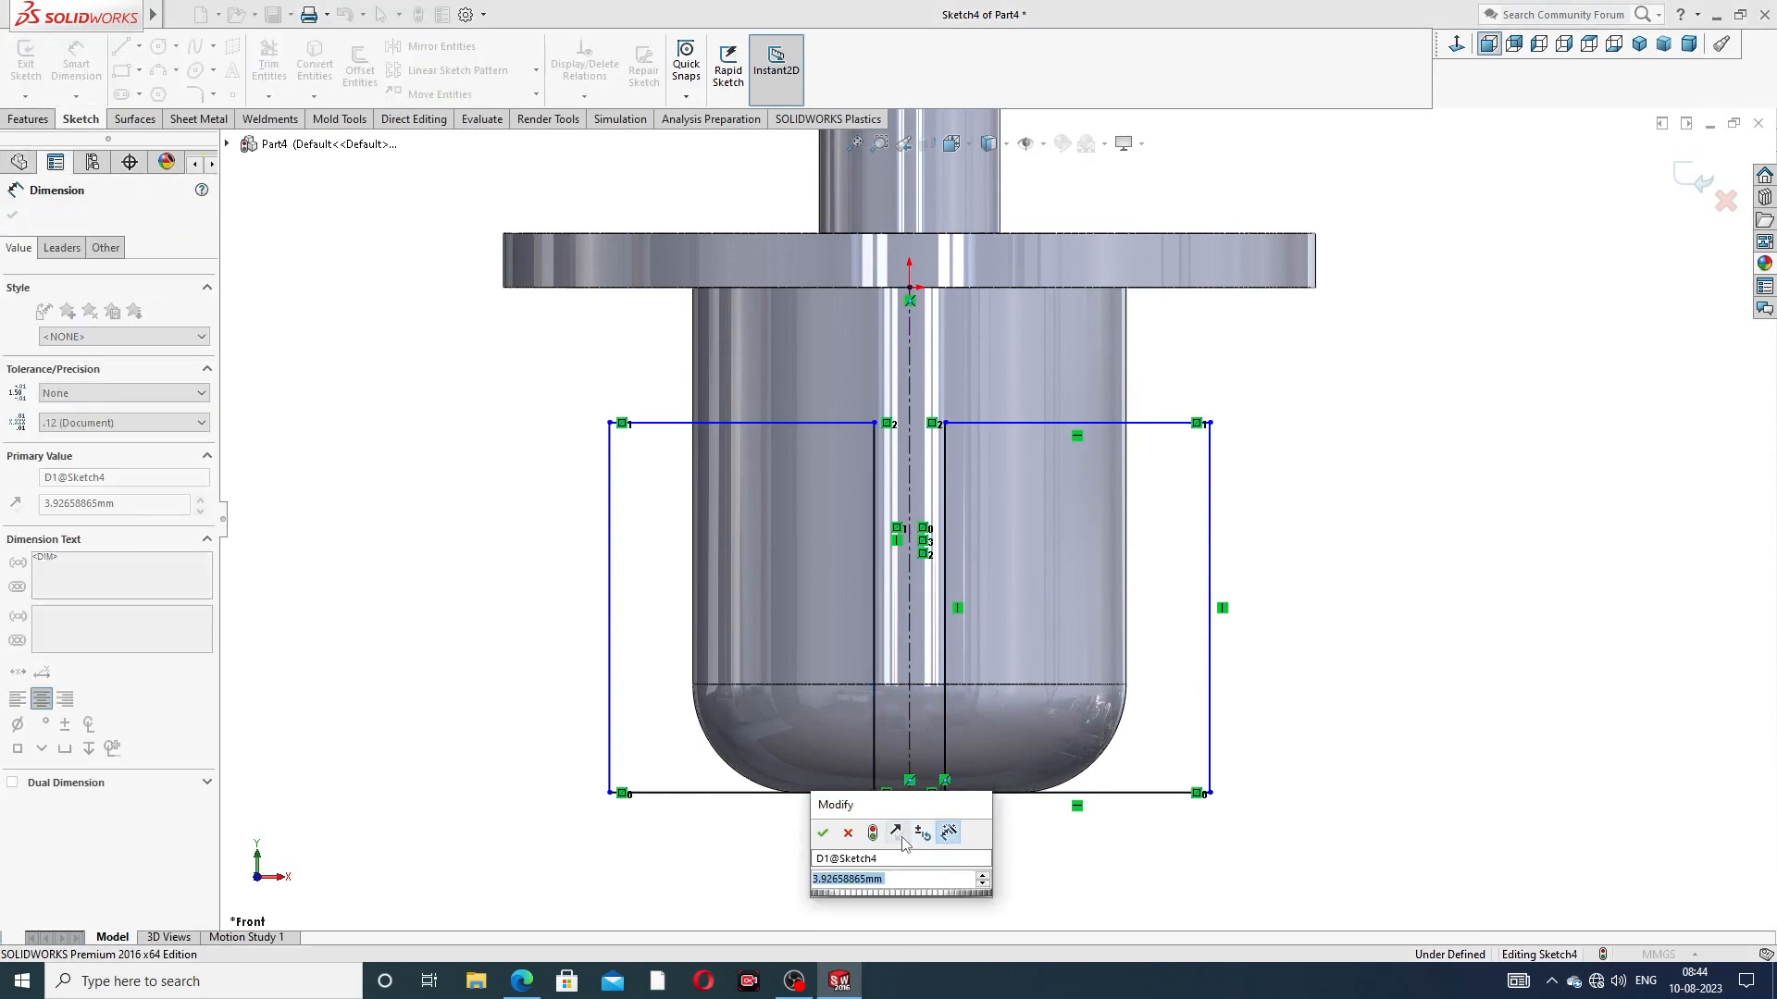
text(15)
key(Return)
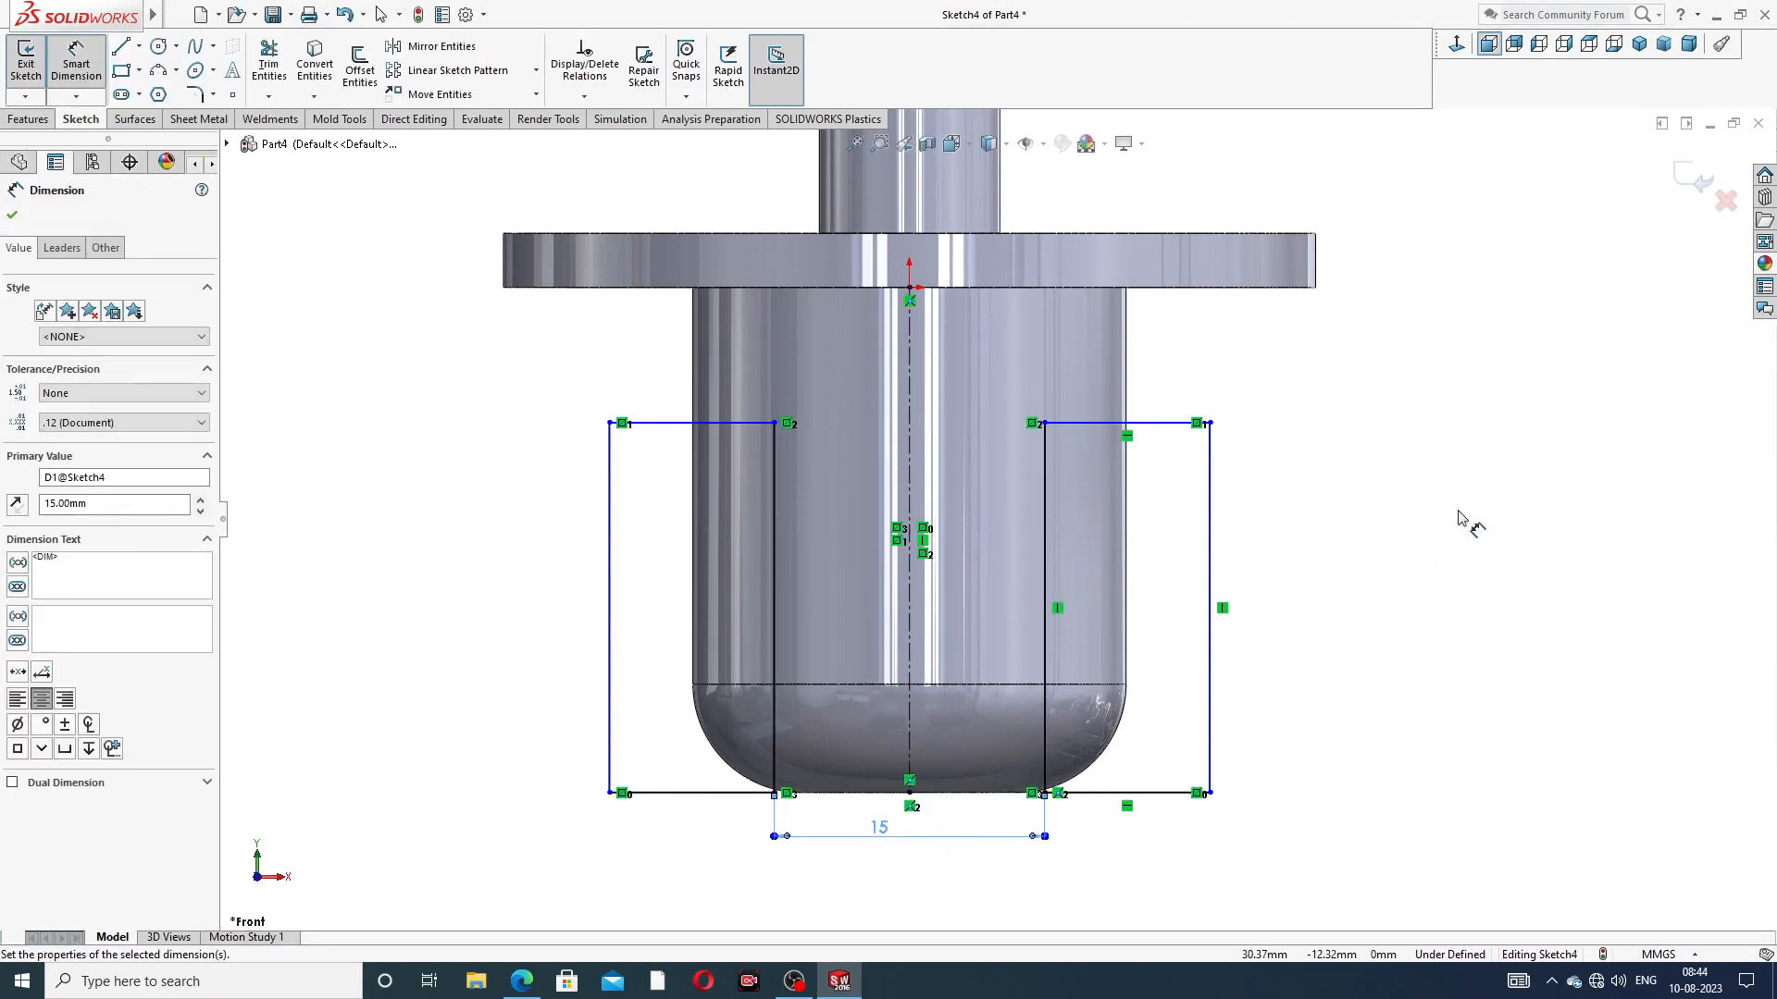
Dimension the right rectangle's outer vertical side and set its height to 20 mm
click(1212, 559)
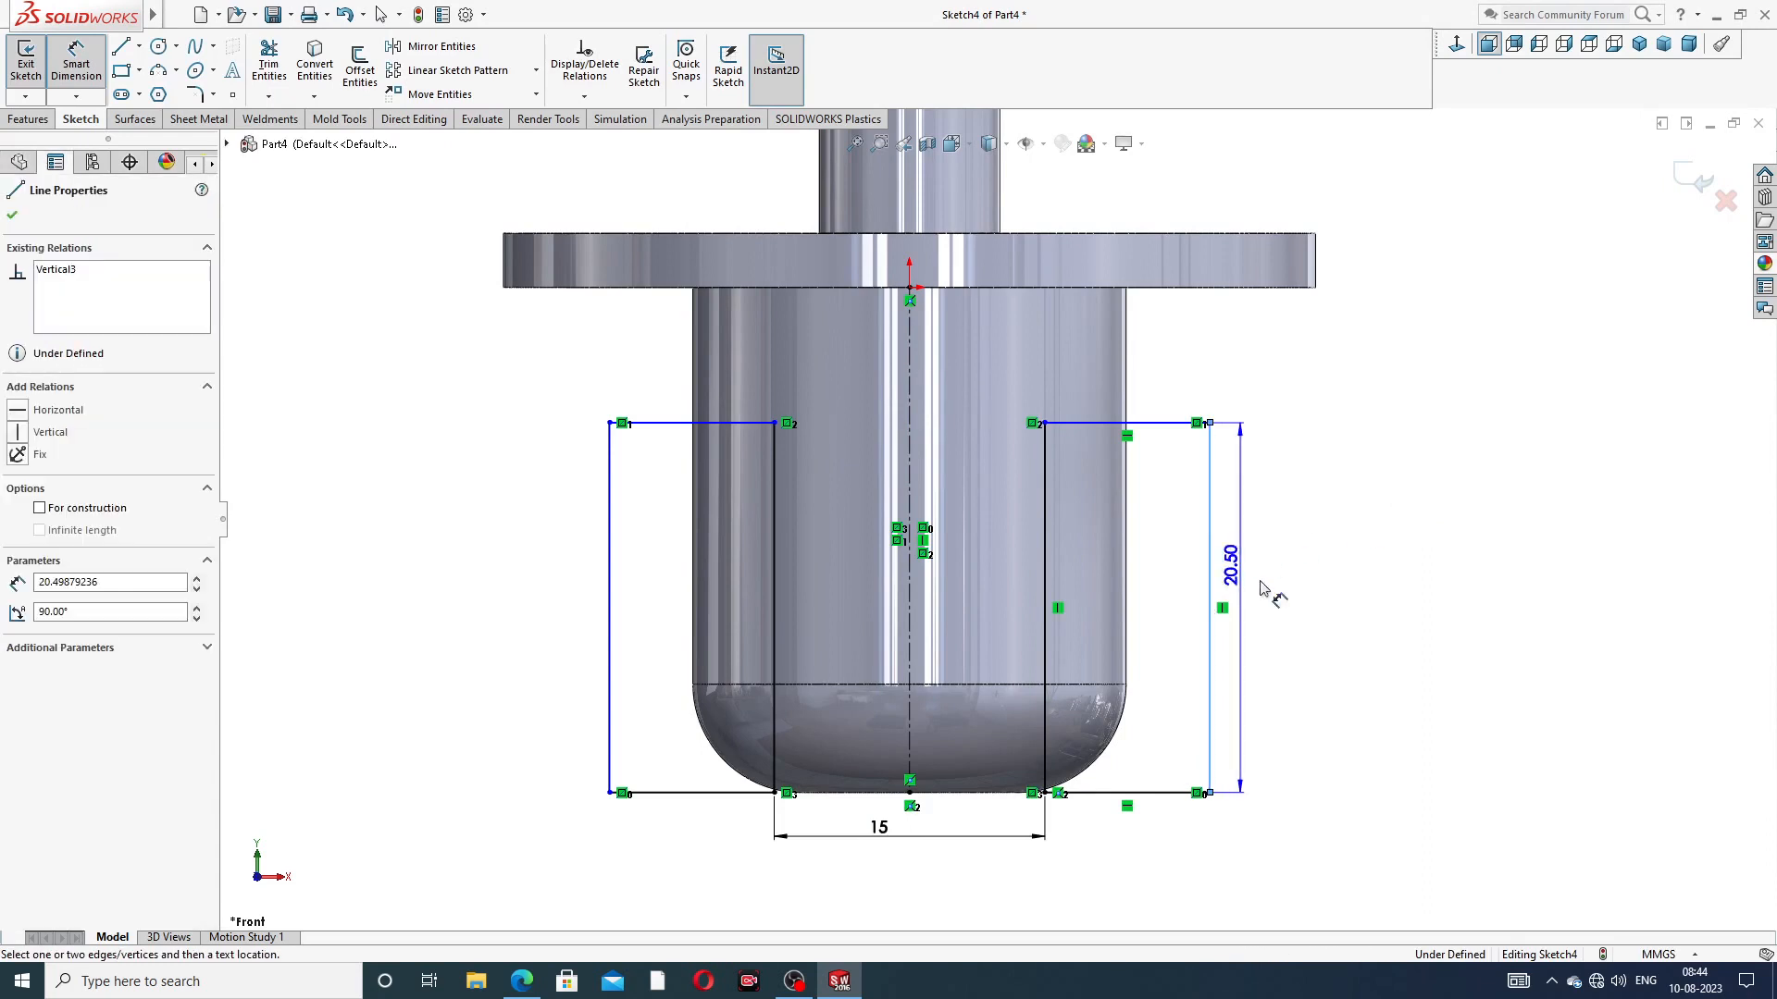
click(1293, 614)
text(20)
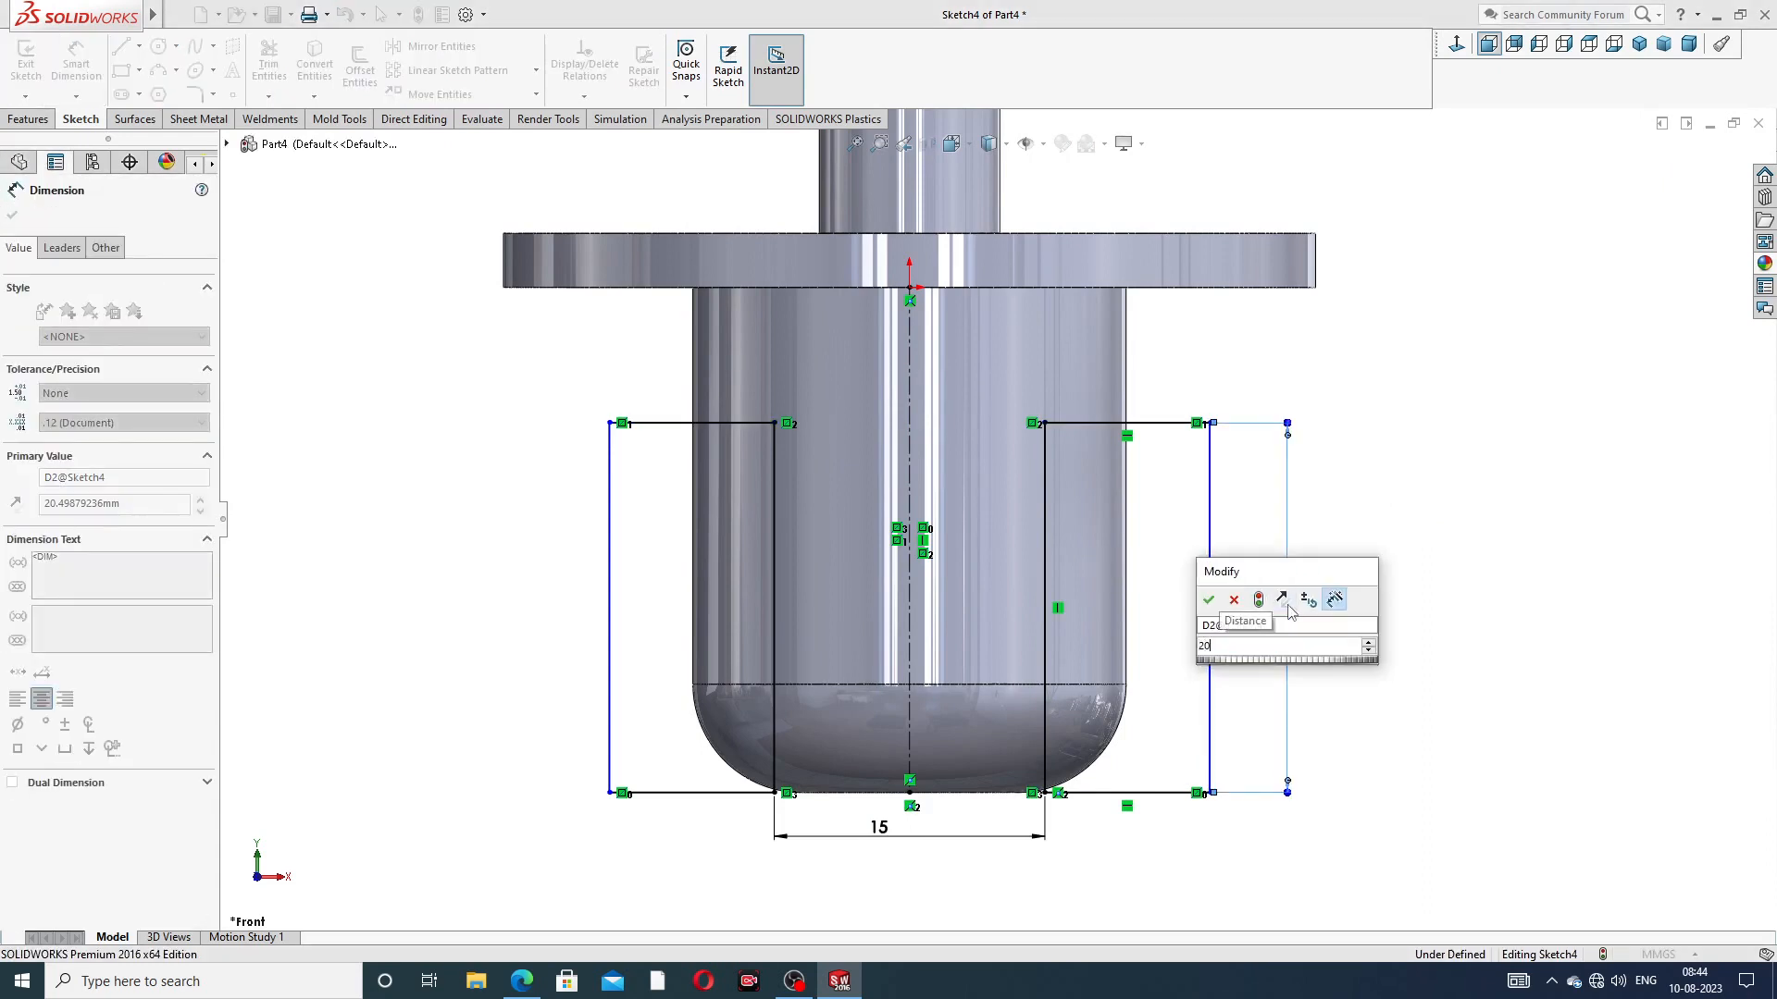
key(Return)
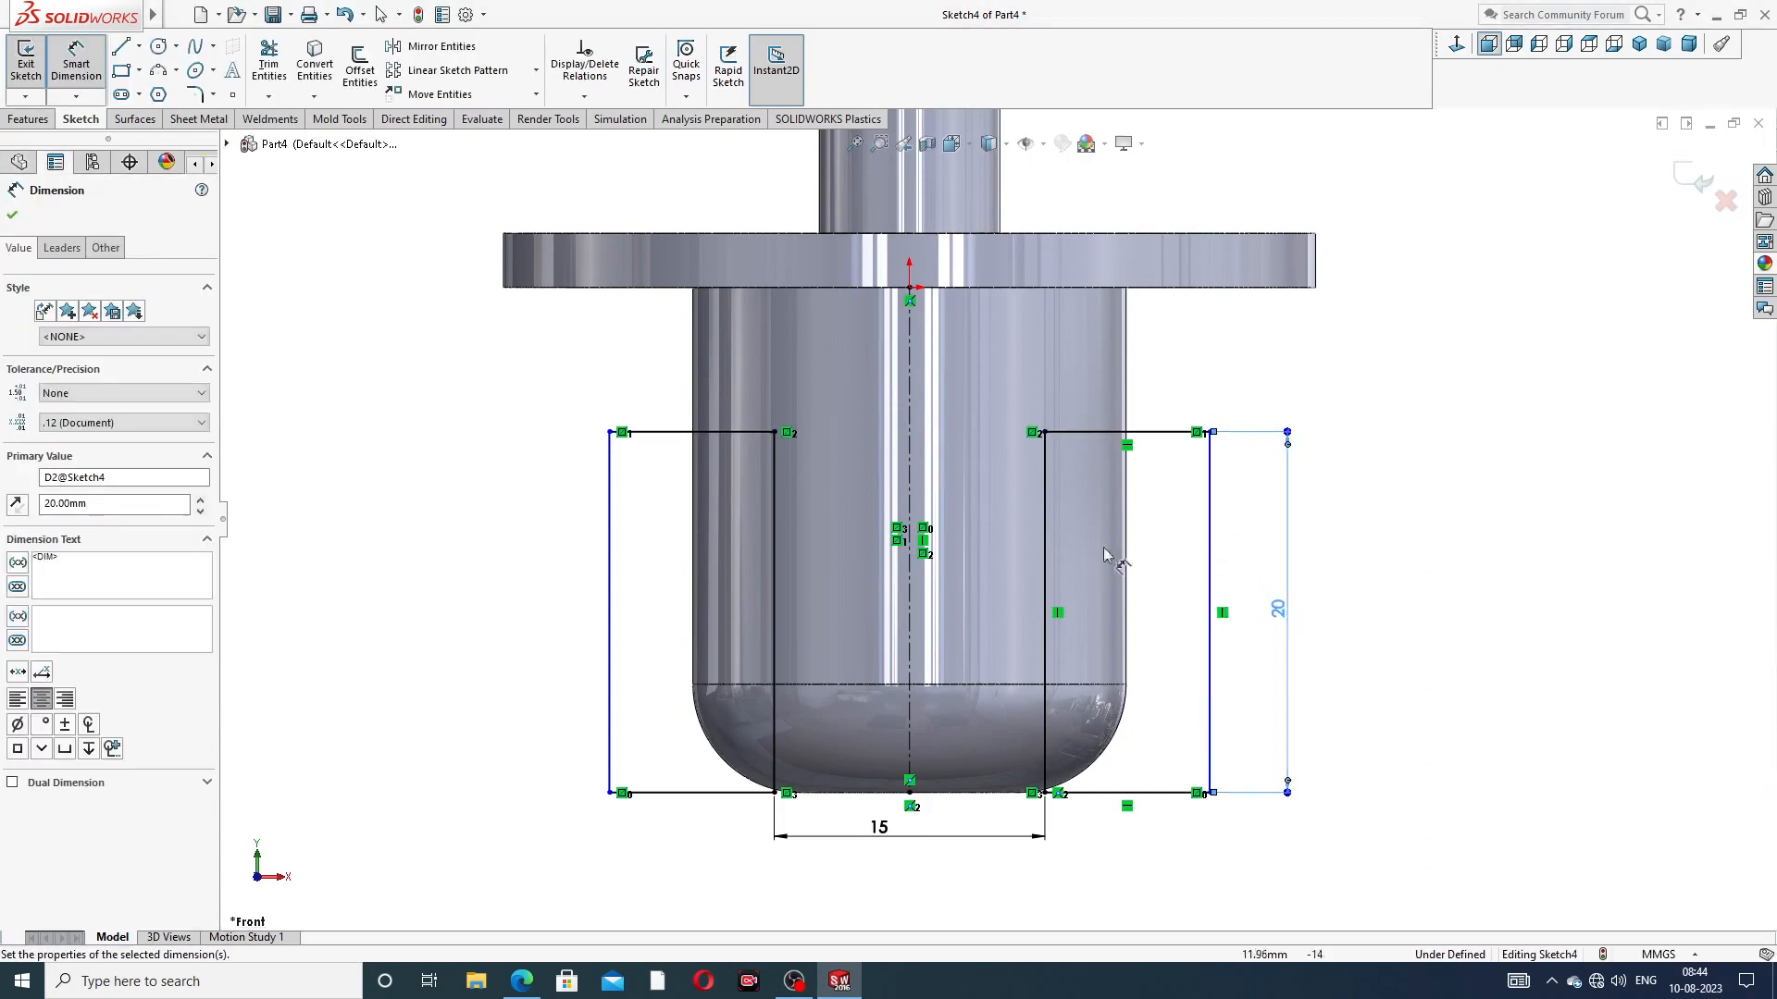
Dimension the left rectangle's bottom line to 19.5 mm and place that dimension lower, clear of the 15 mm one
click(675, 793)
click(675, 839)
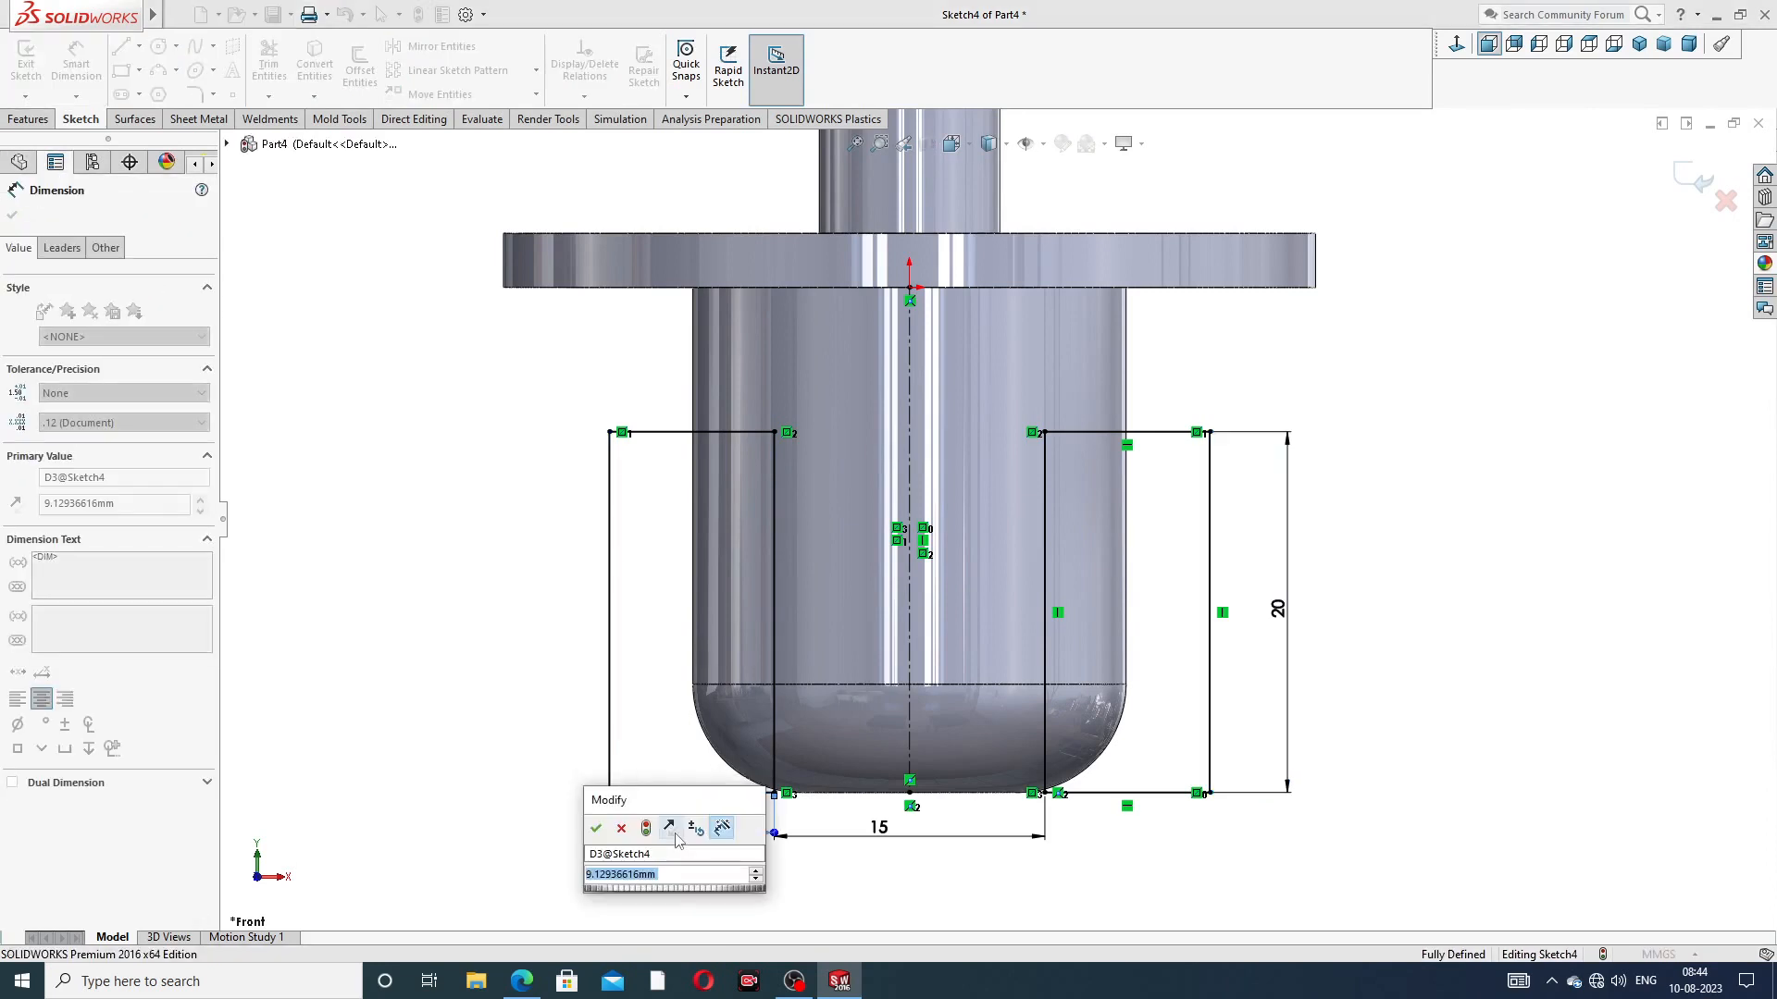
text(19.5)
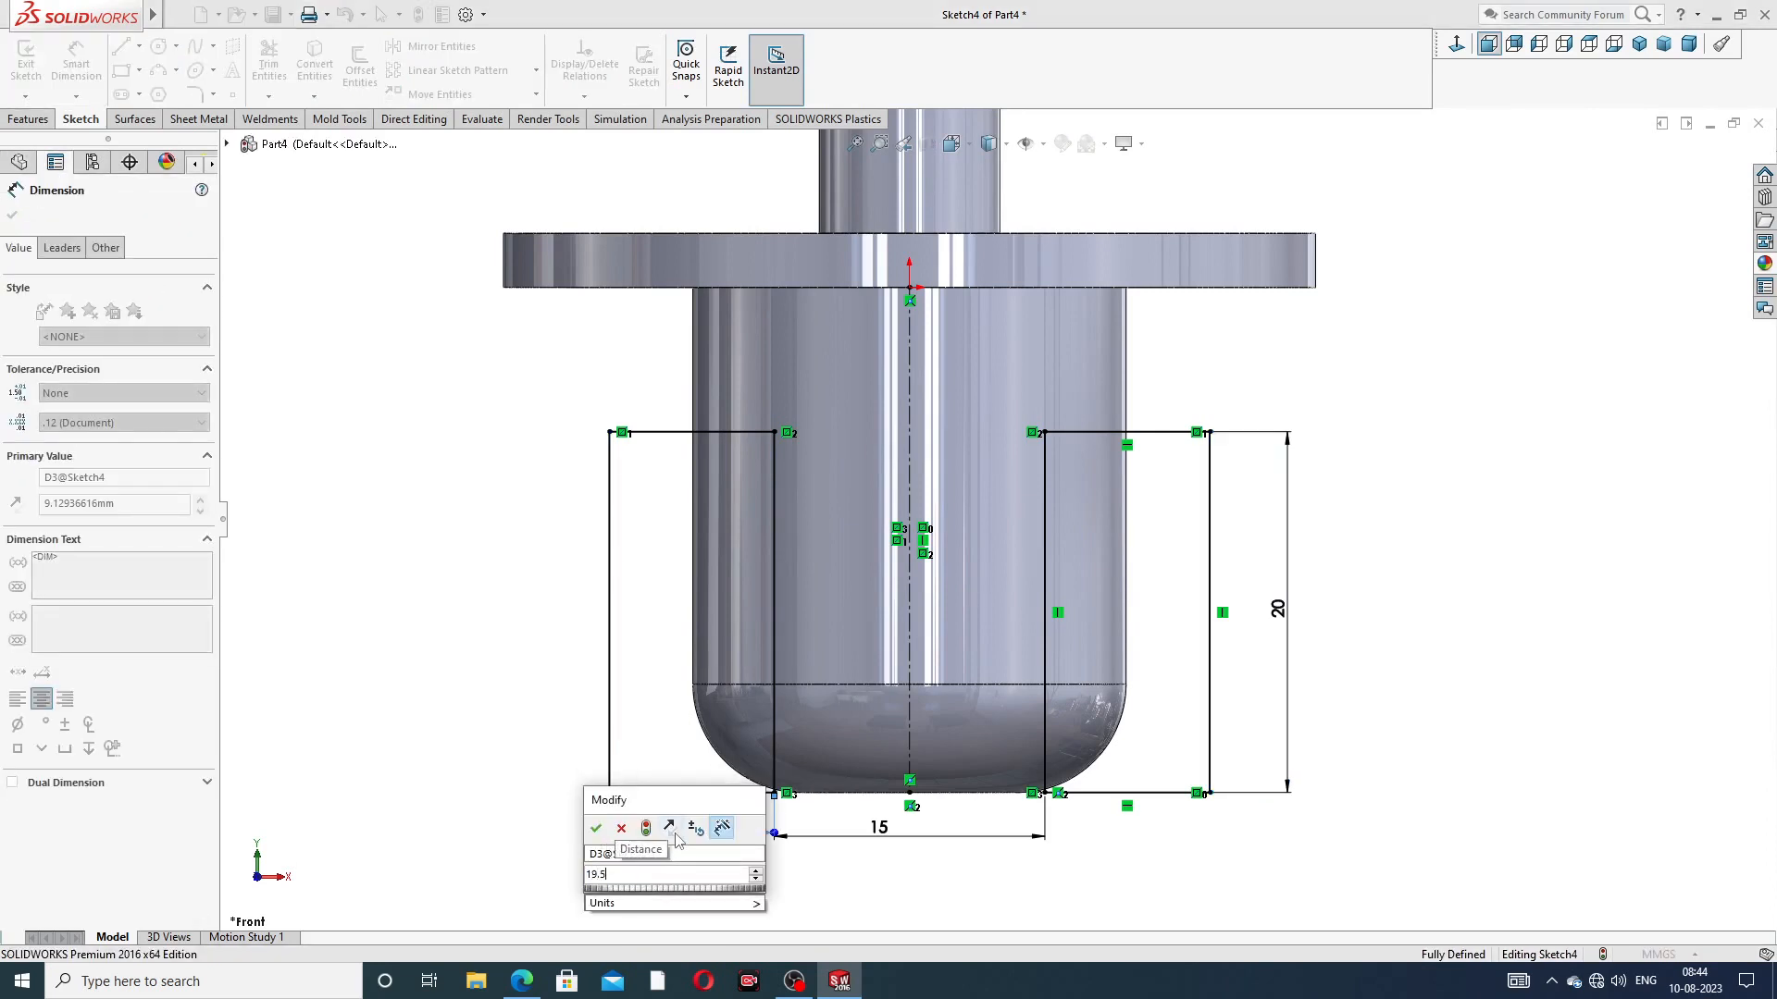
key(Return)
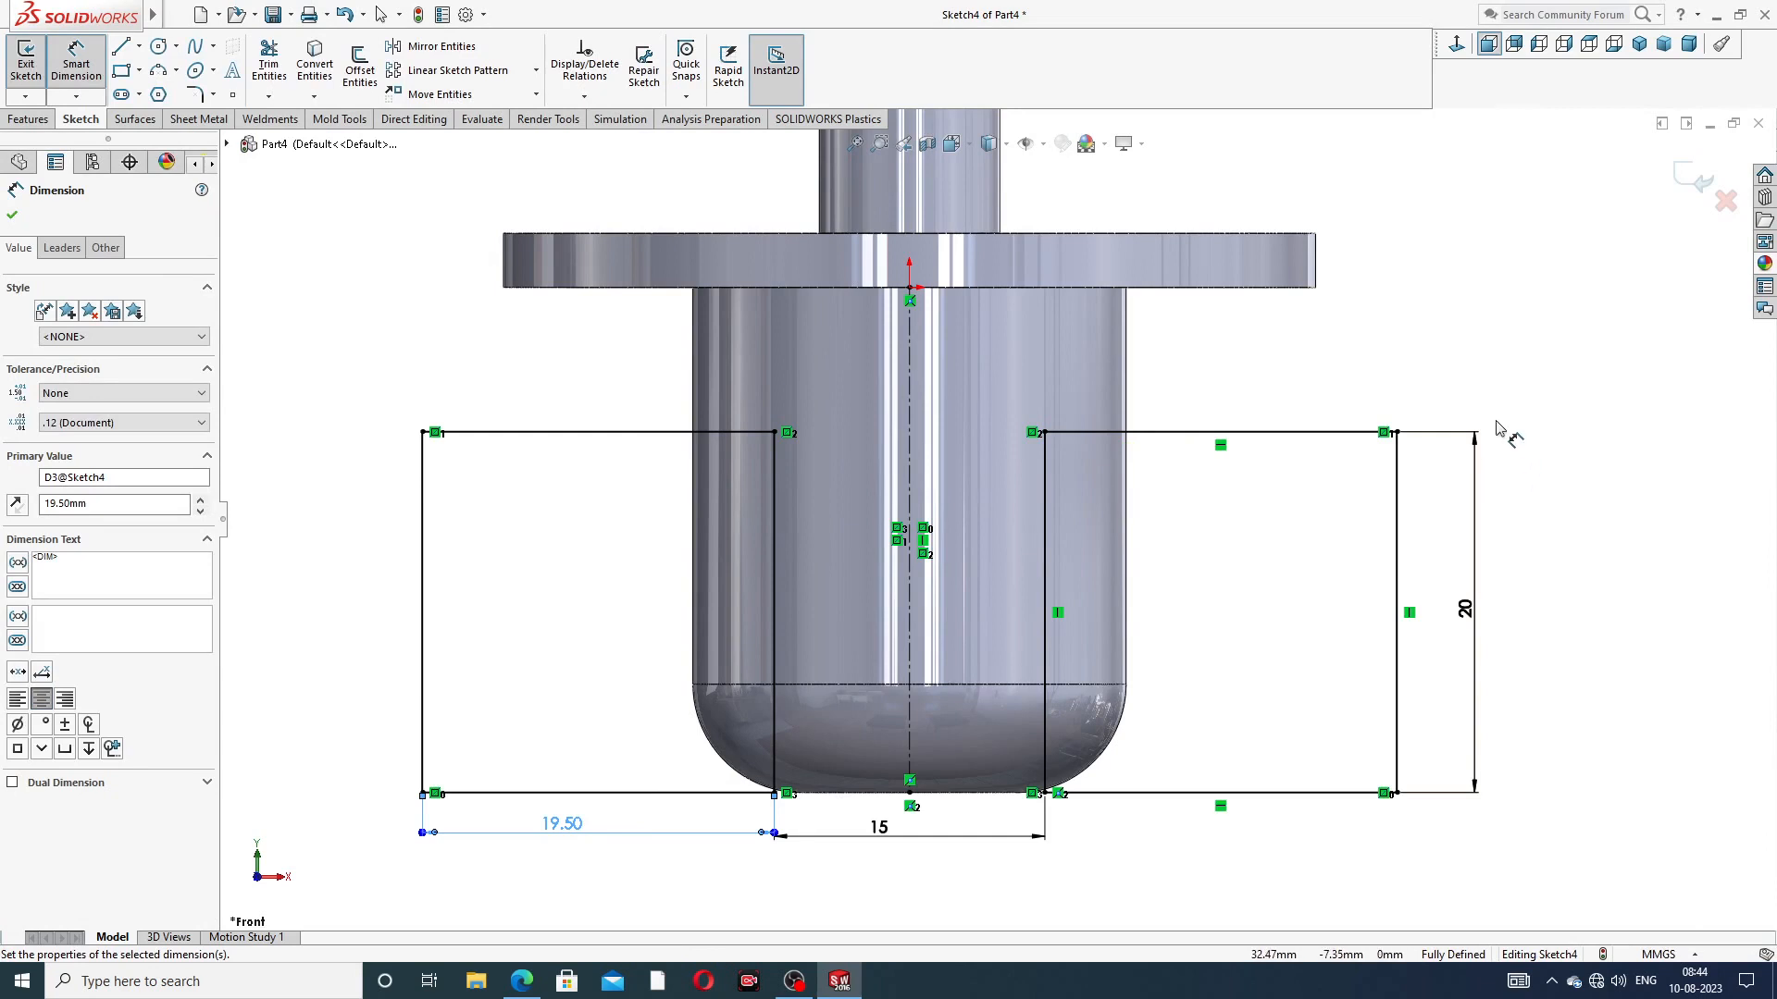
click(1496, 375)
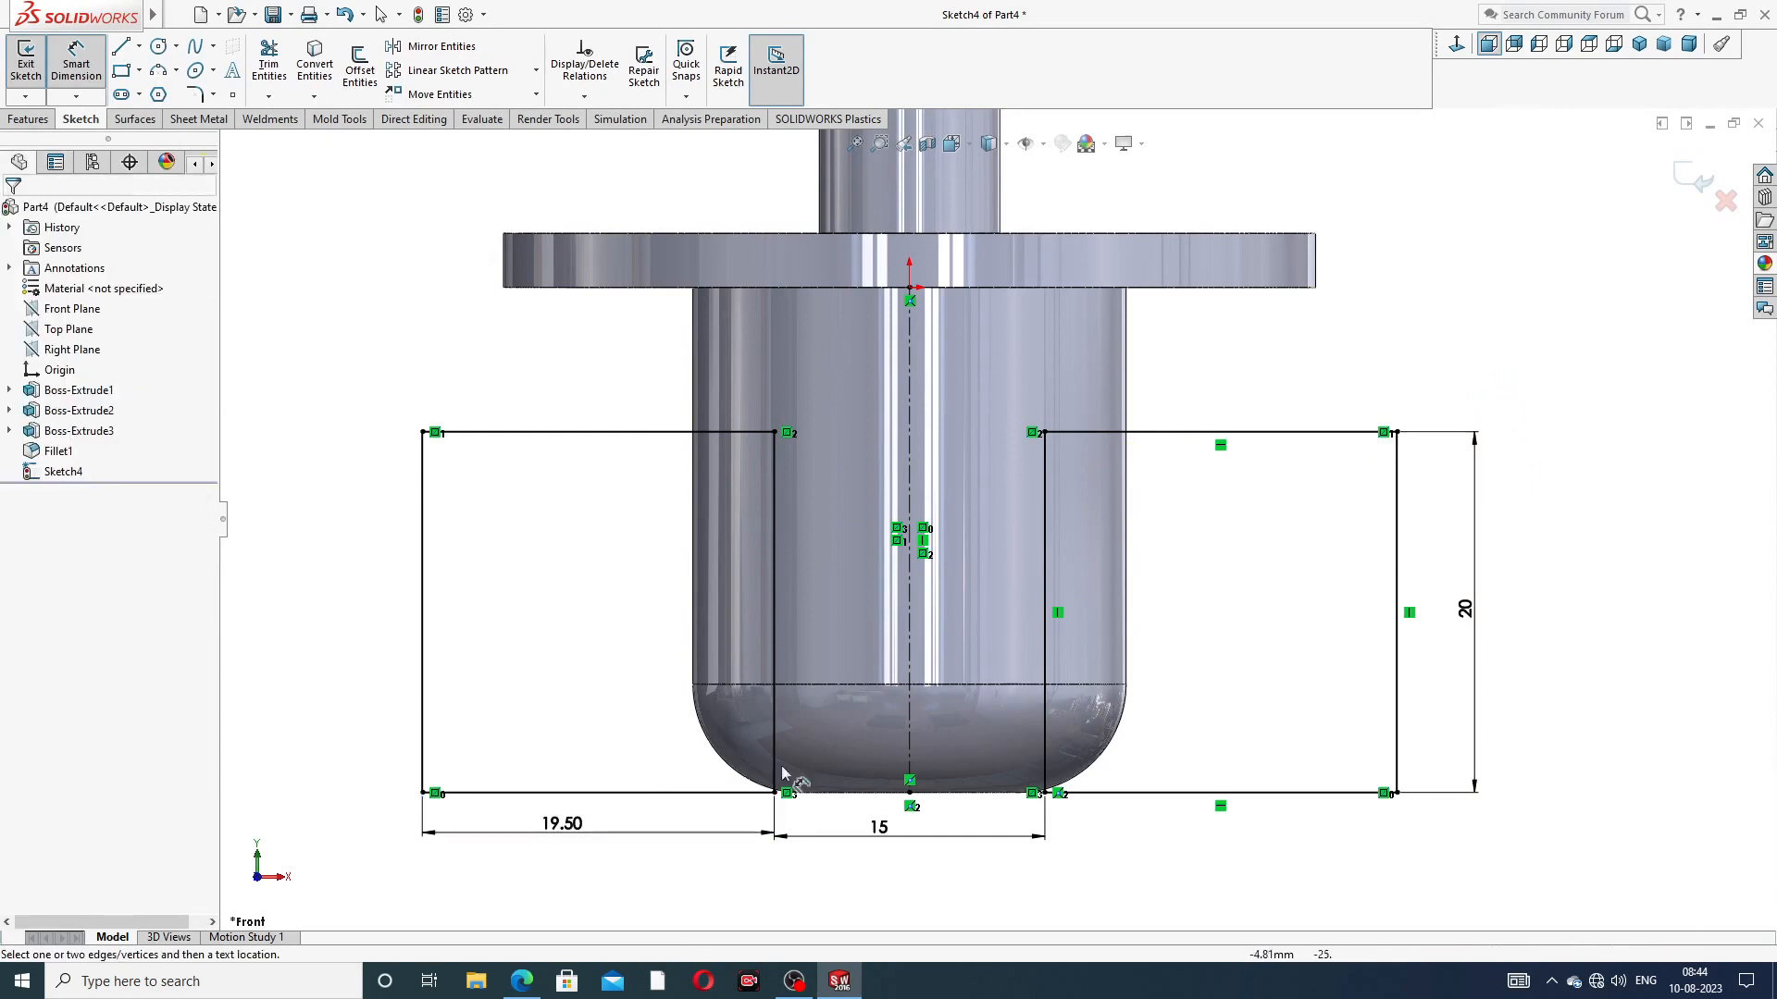
drag(583, 833, 583, 865)
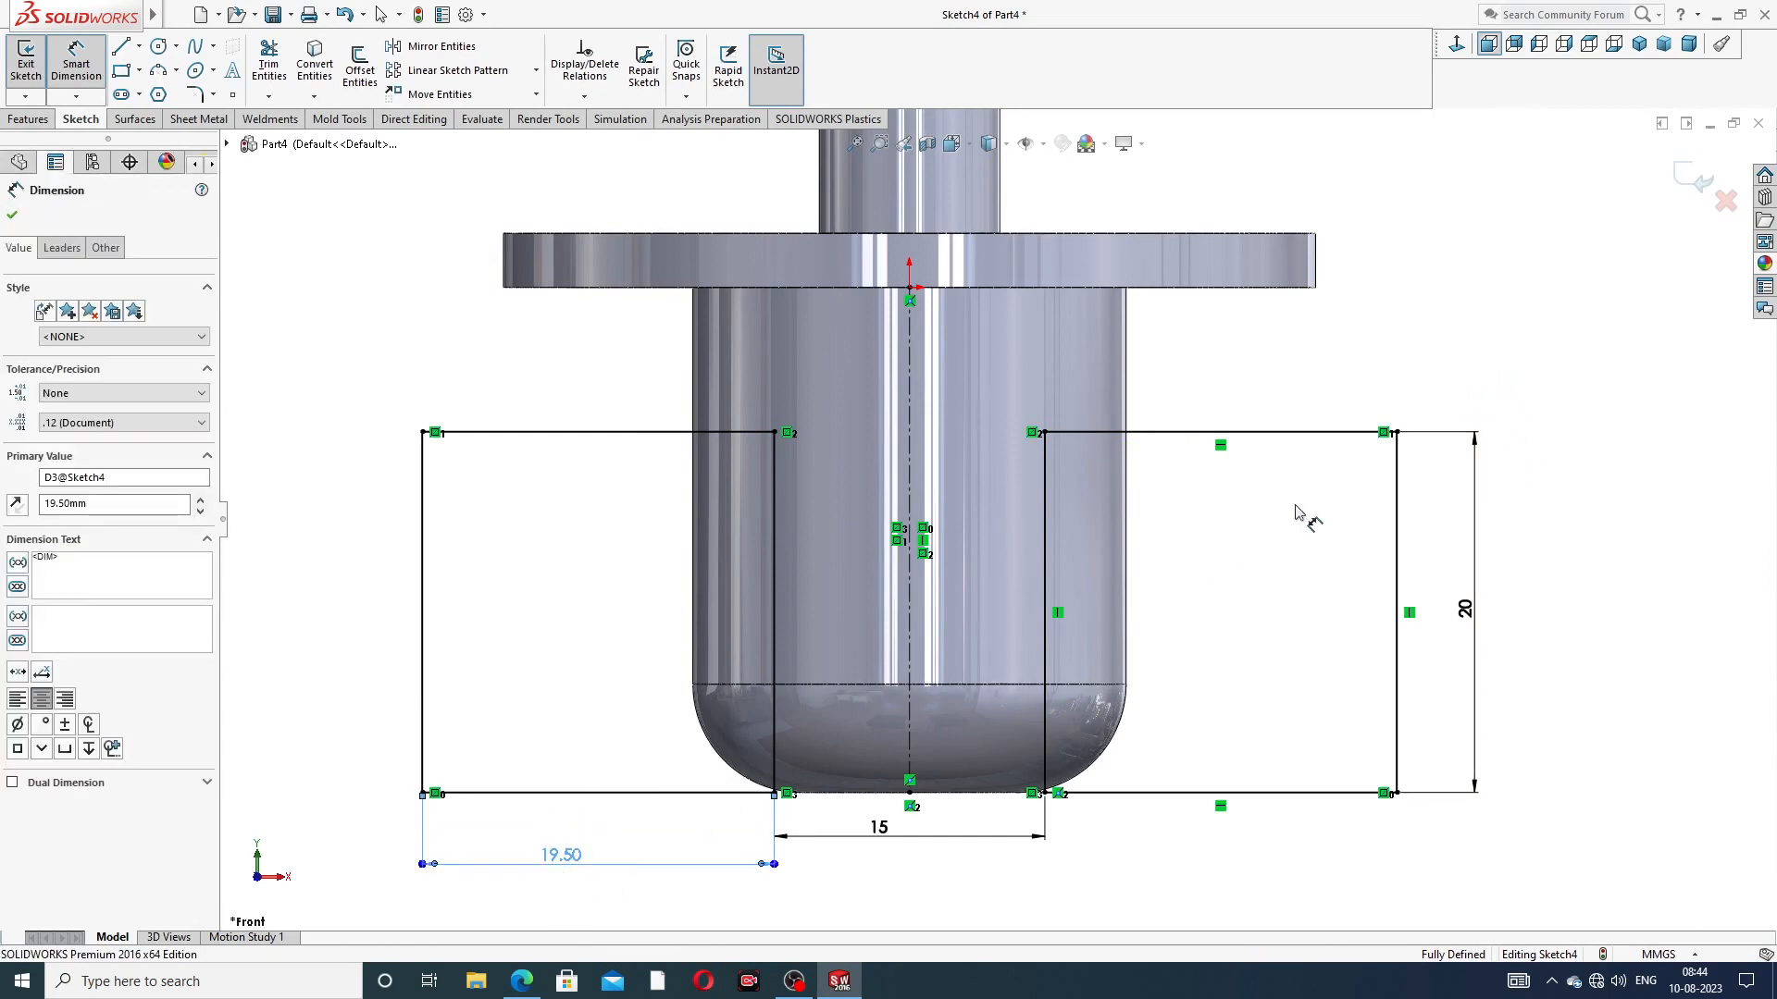
right_click(1441, 313)
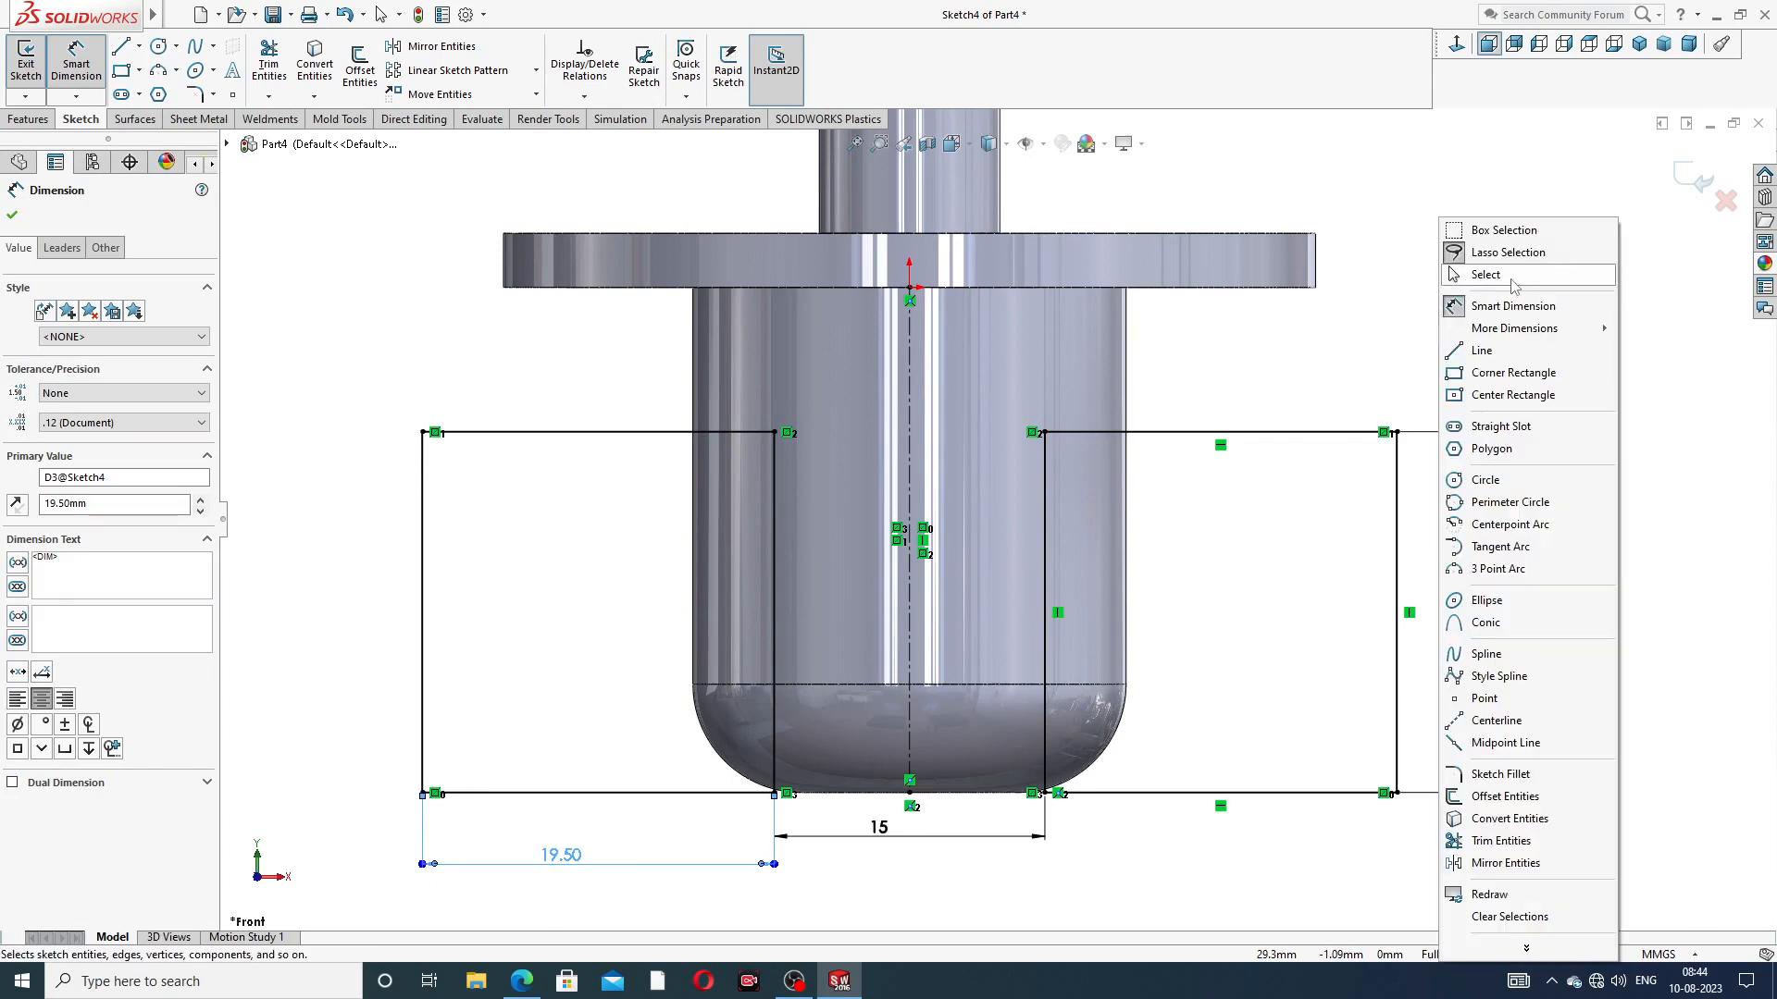
click(1481, 275)
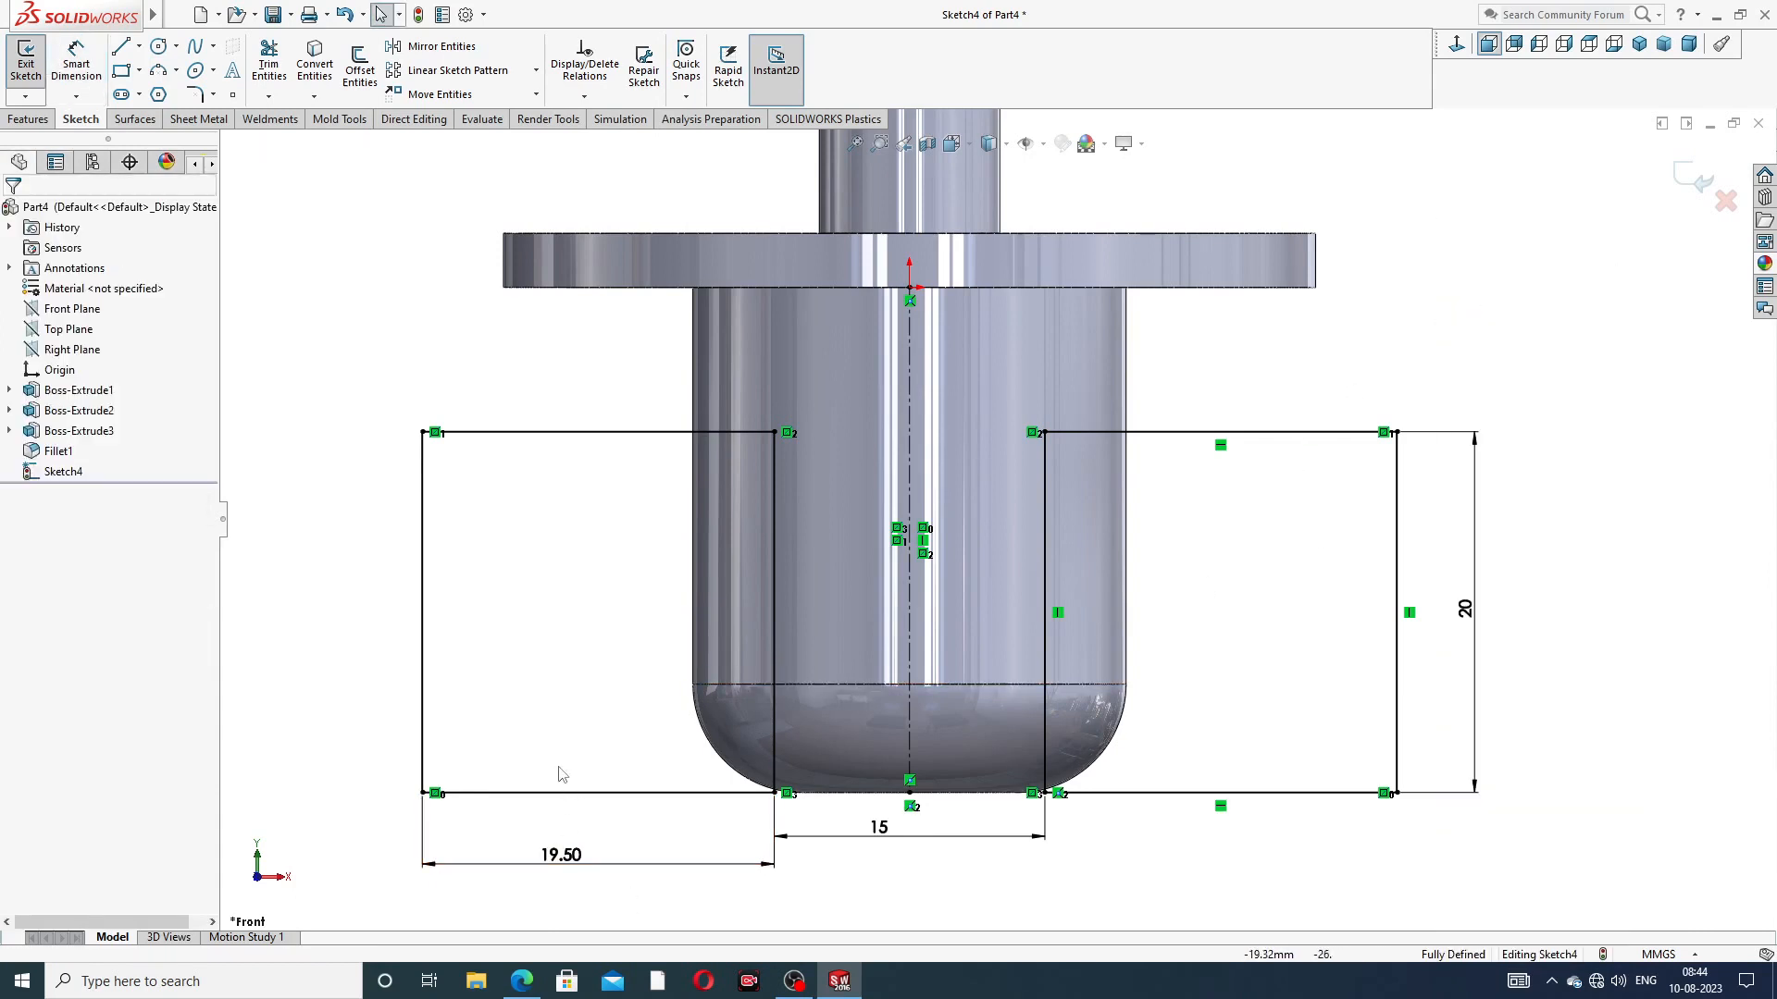
Try a 12 mm width for the left rectangle and set it back to 19.5 mm
double_click(562, 861)
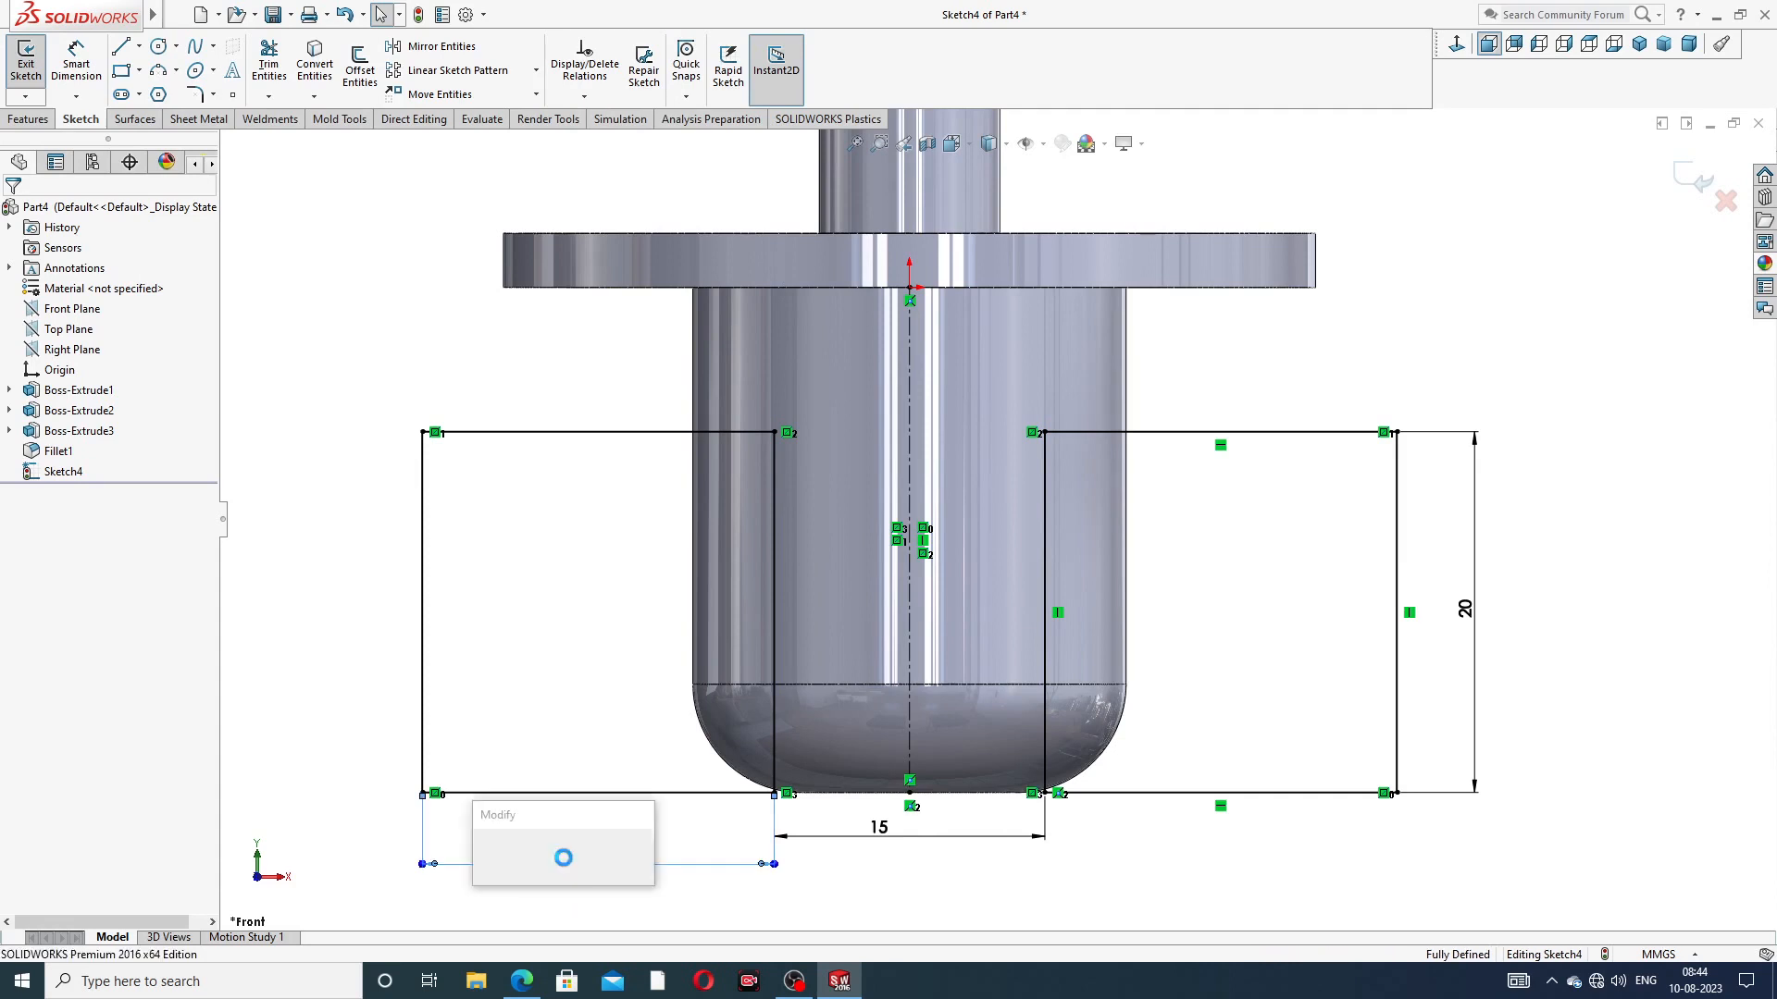
text(12)
key(Return)
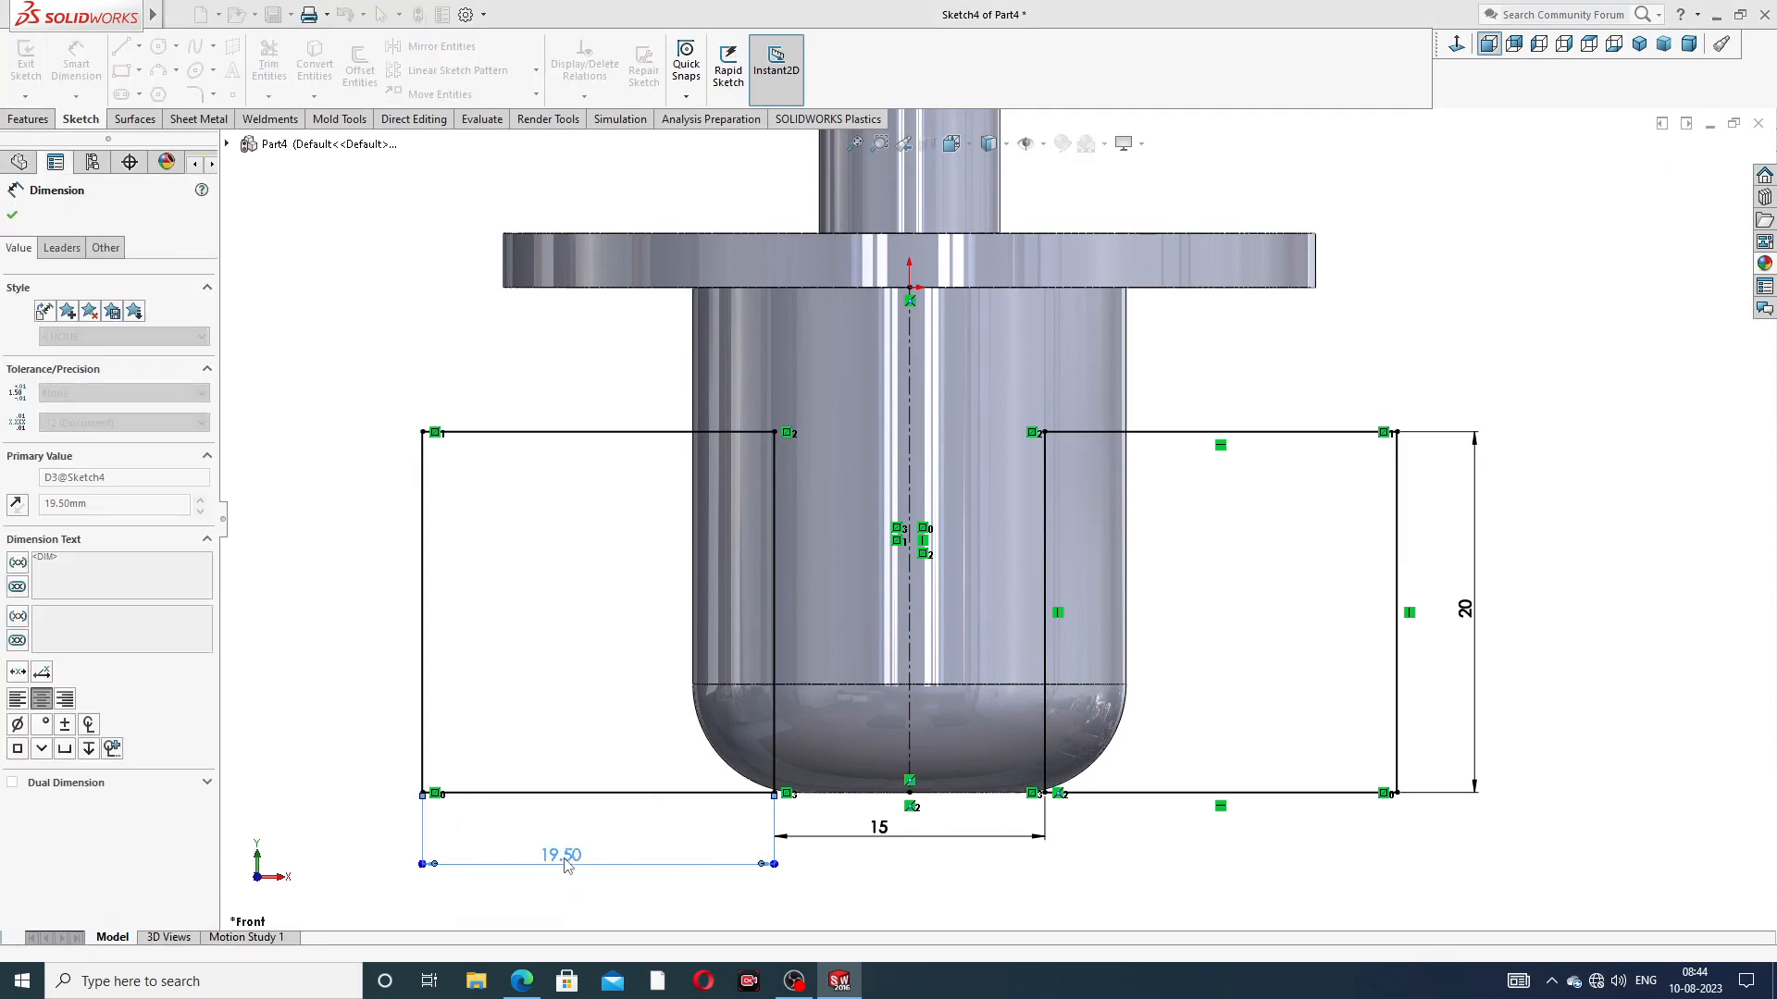
click(630, 891)
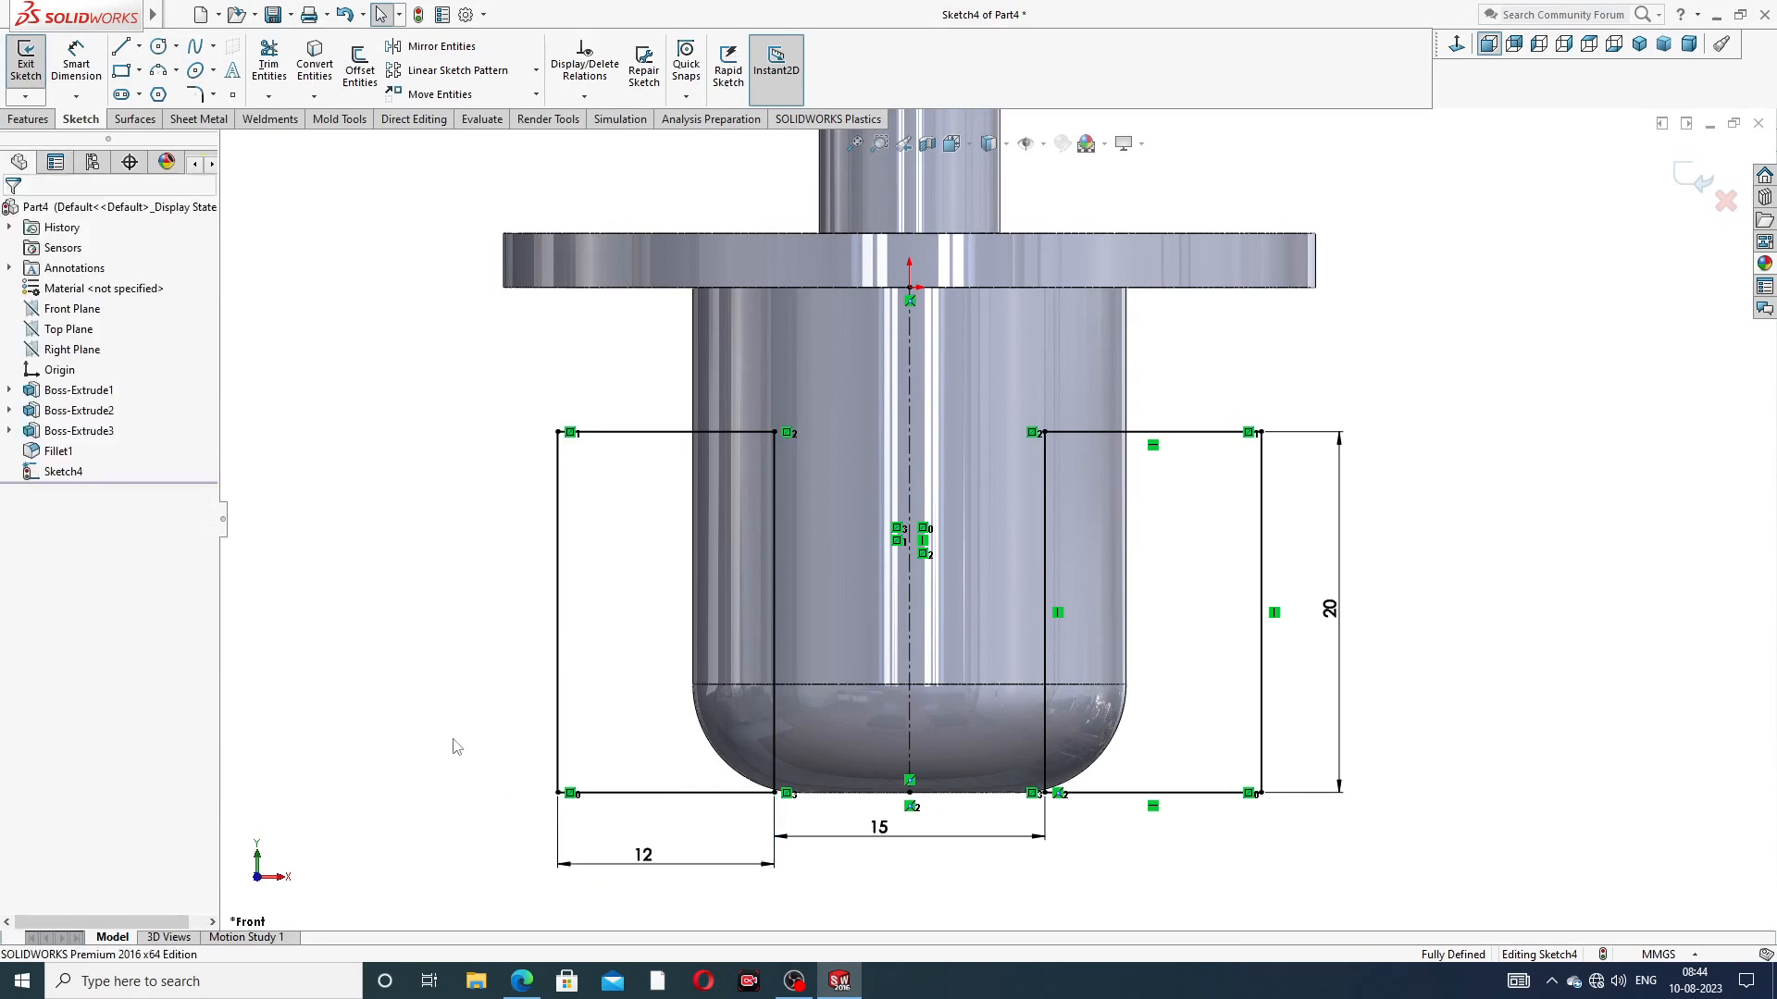
double_click(647, 856)
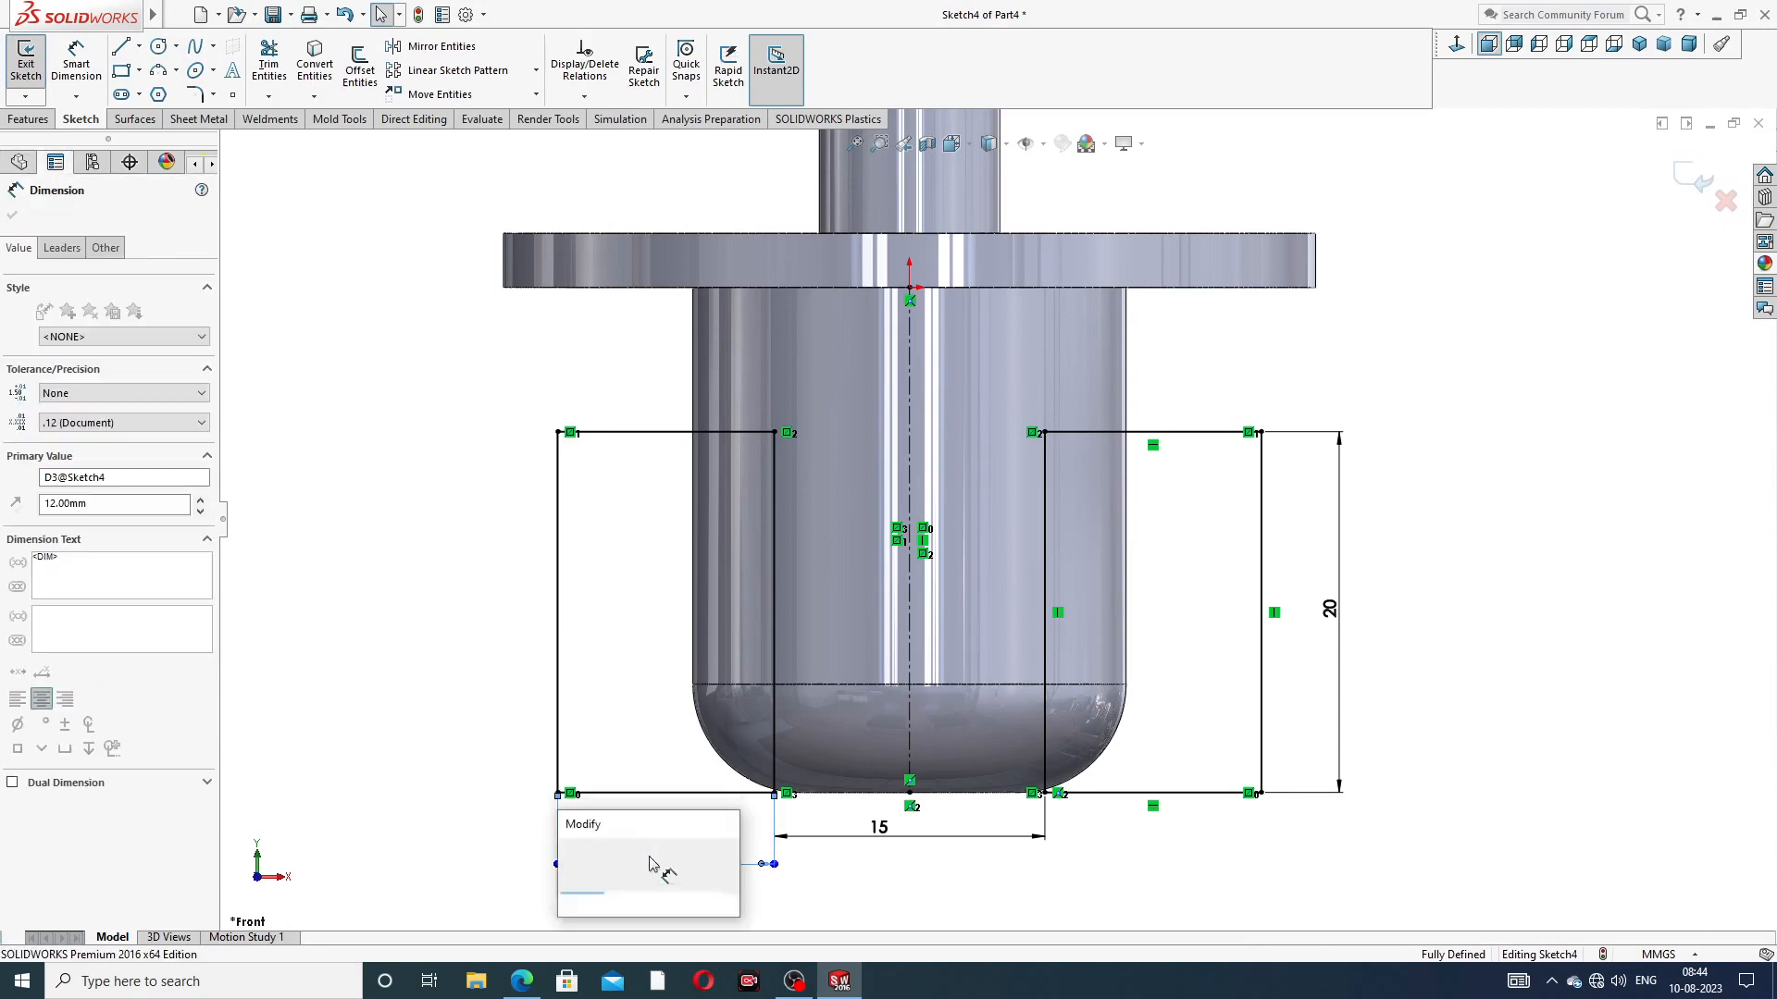
text(19)
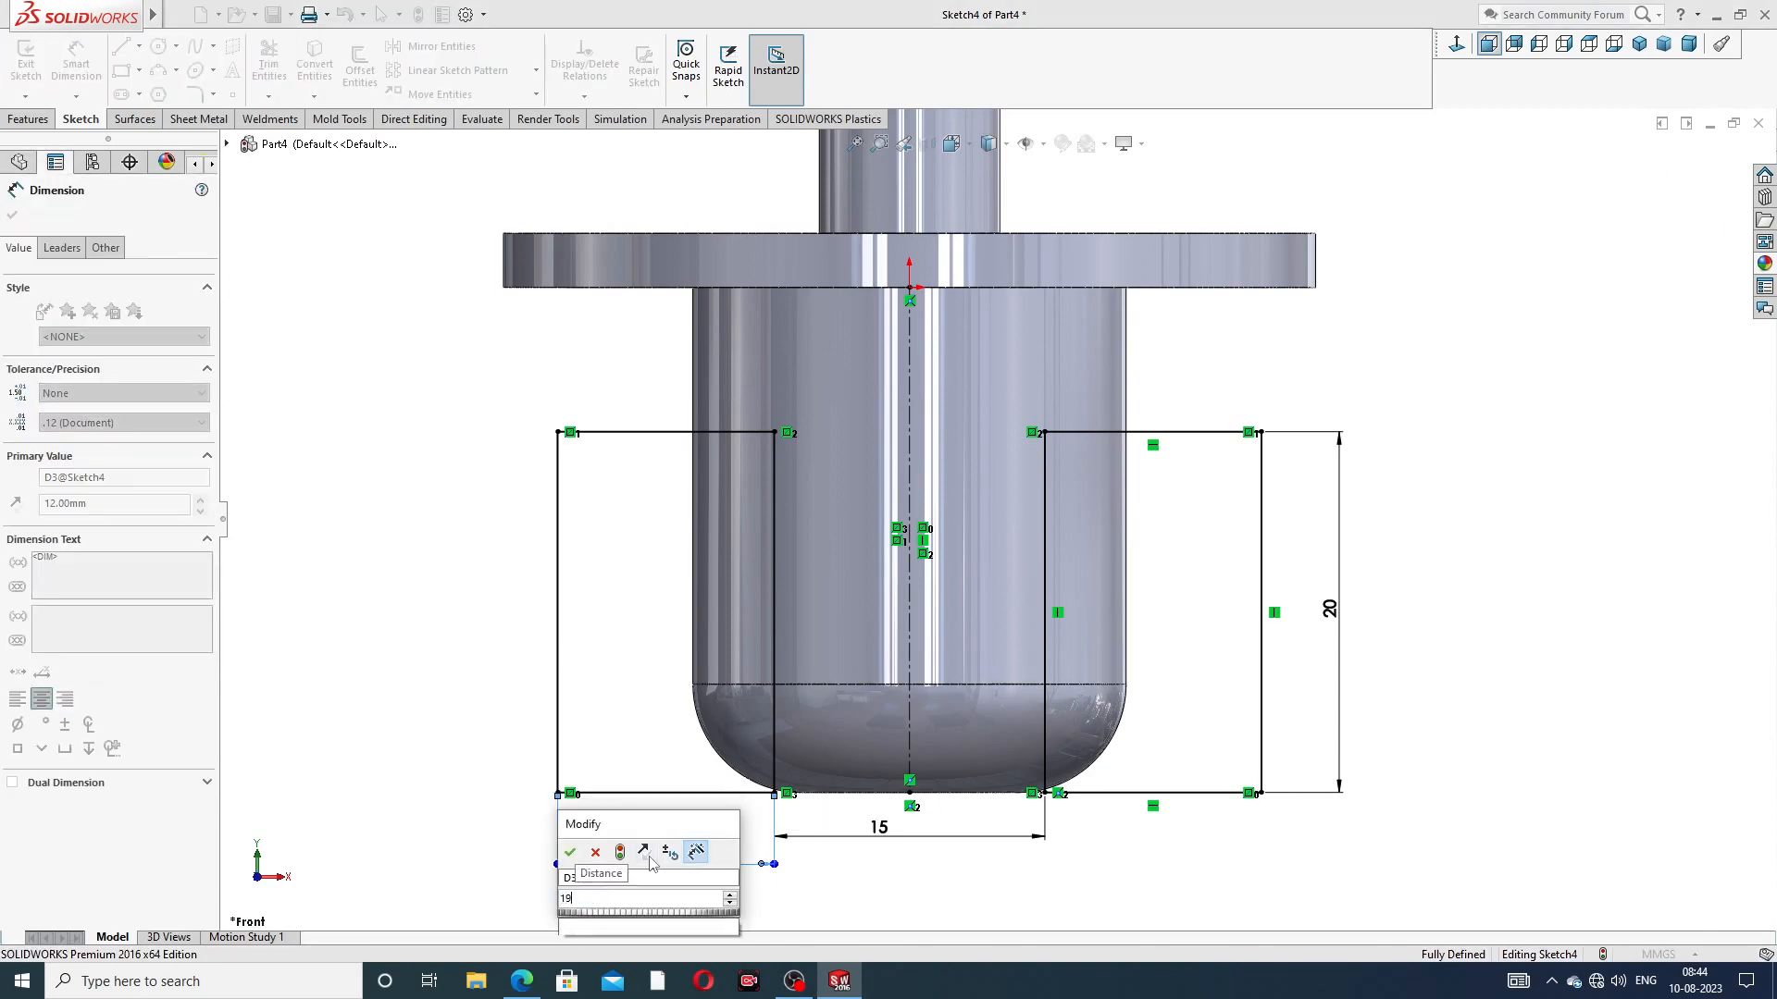
text(.5)
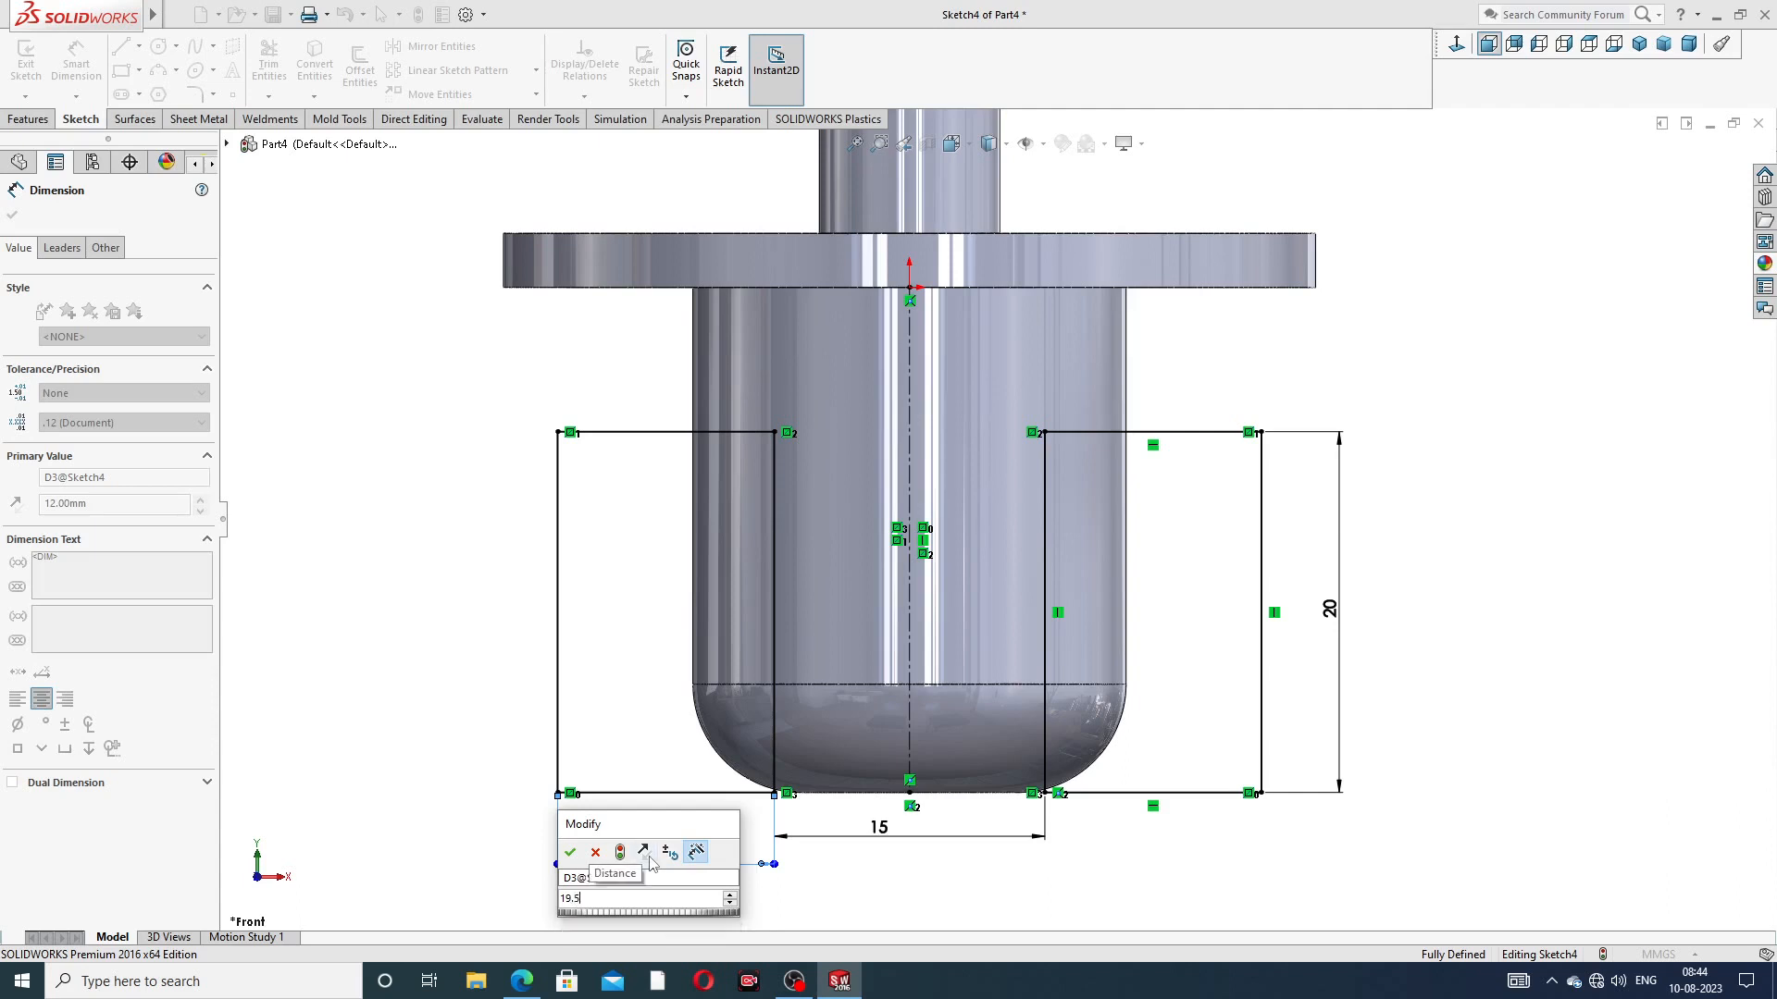
key(Return)
click(592, 618)
Extrude-cut both rectangles with the Through All - Both end condition to form flats on the boss's sides
scroll(995, 520, up, 5)
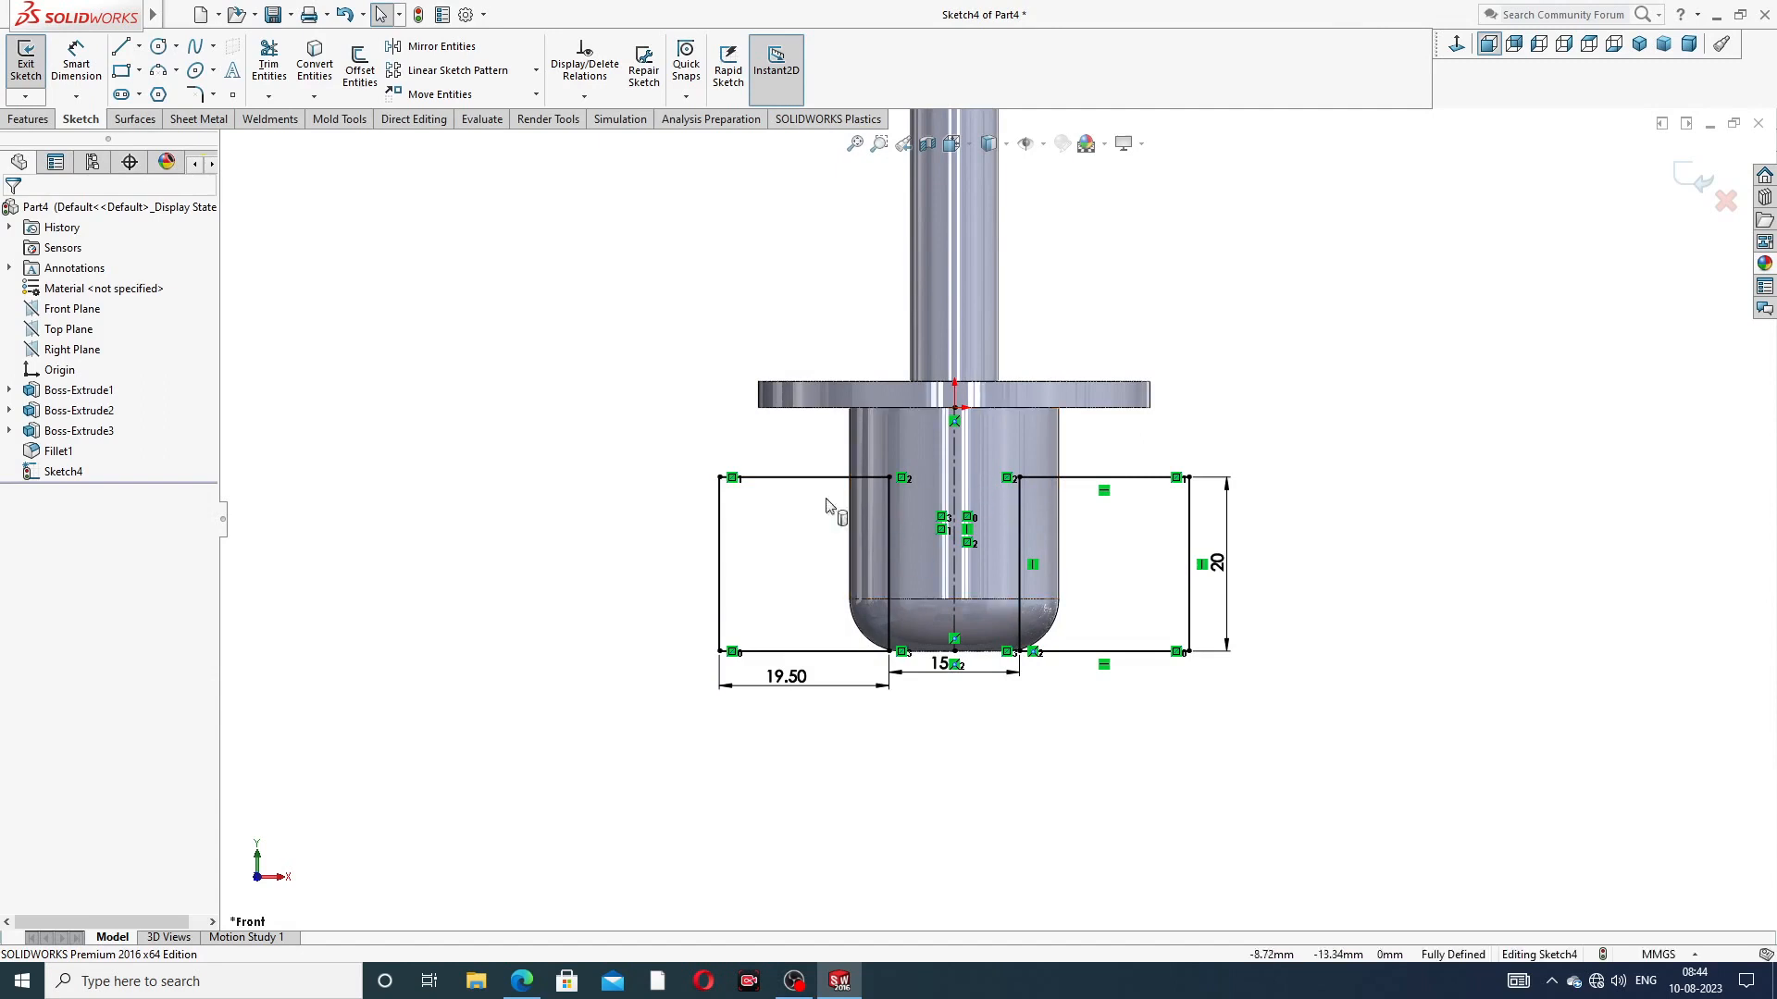
click(28, 119)
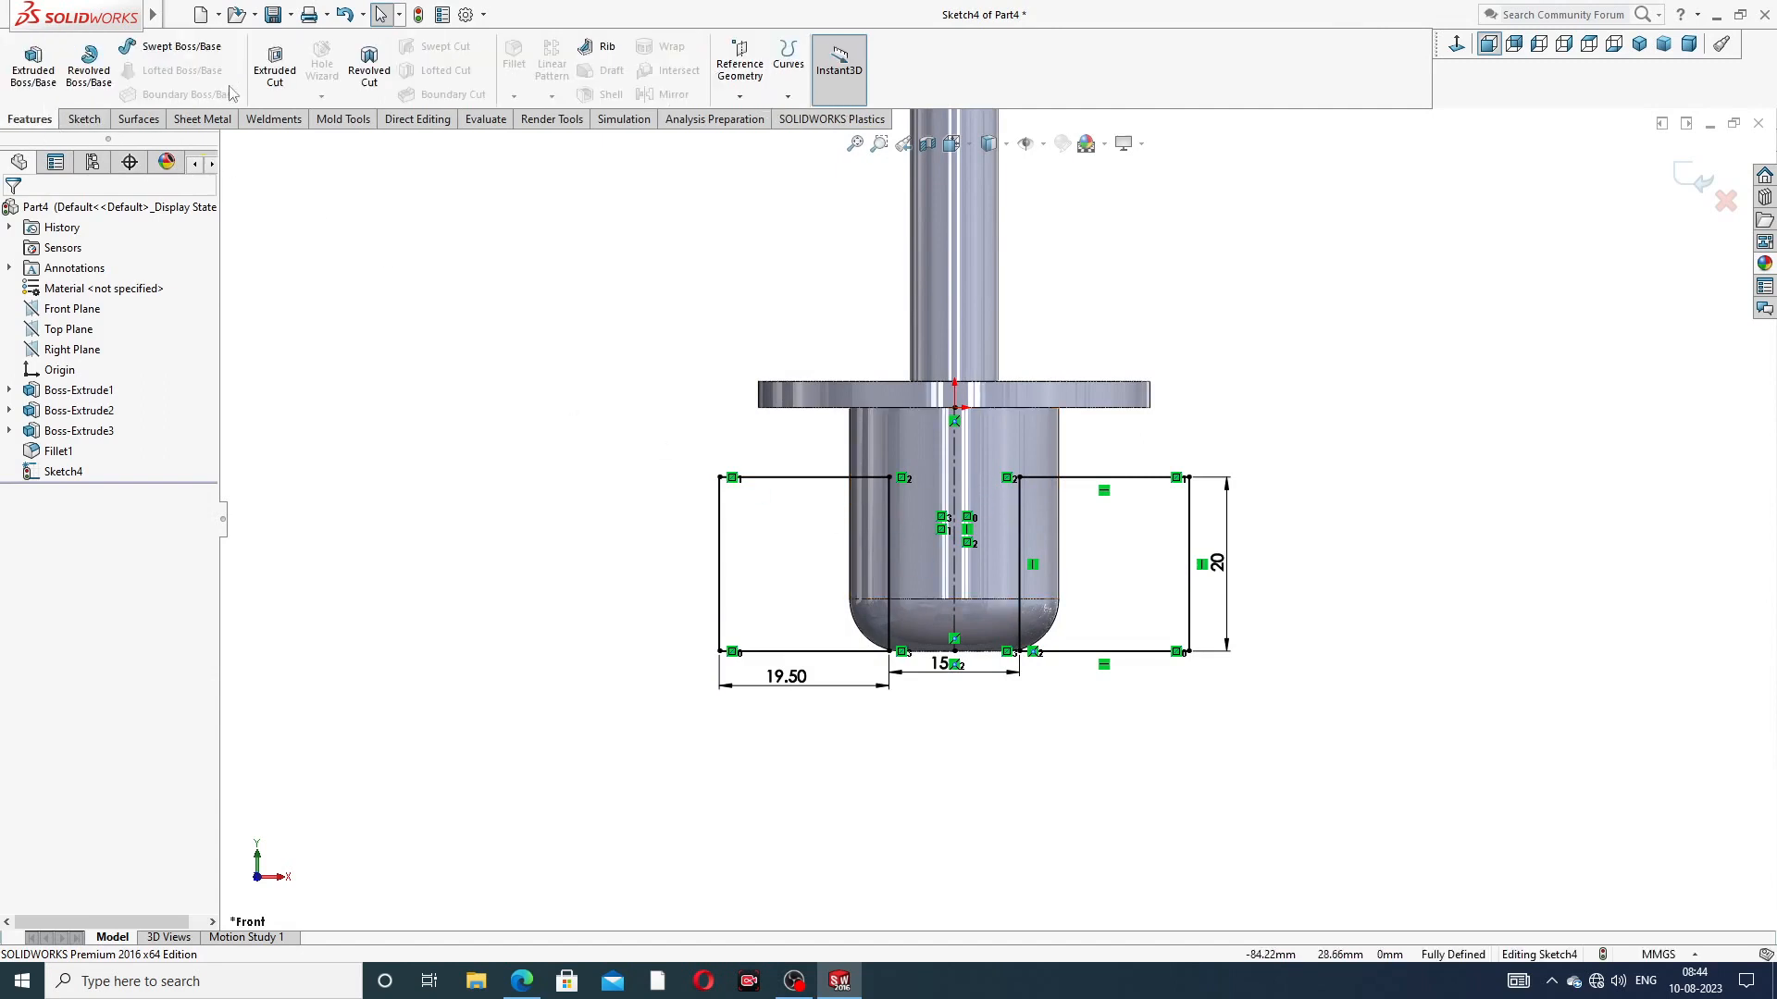
click(274, 65)
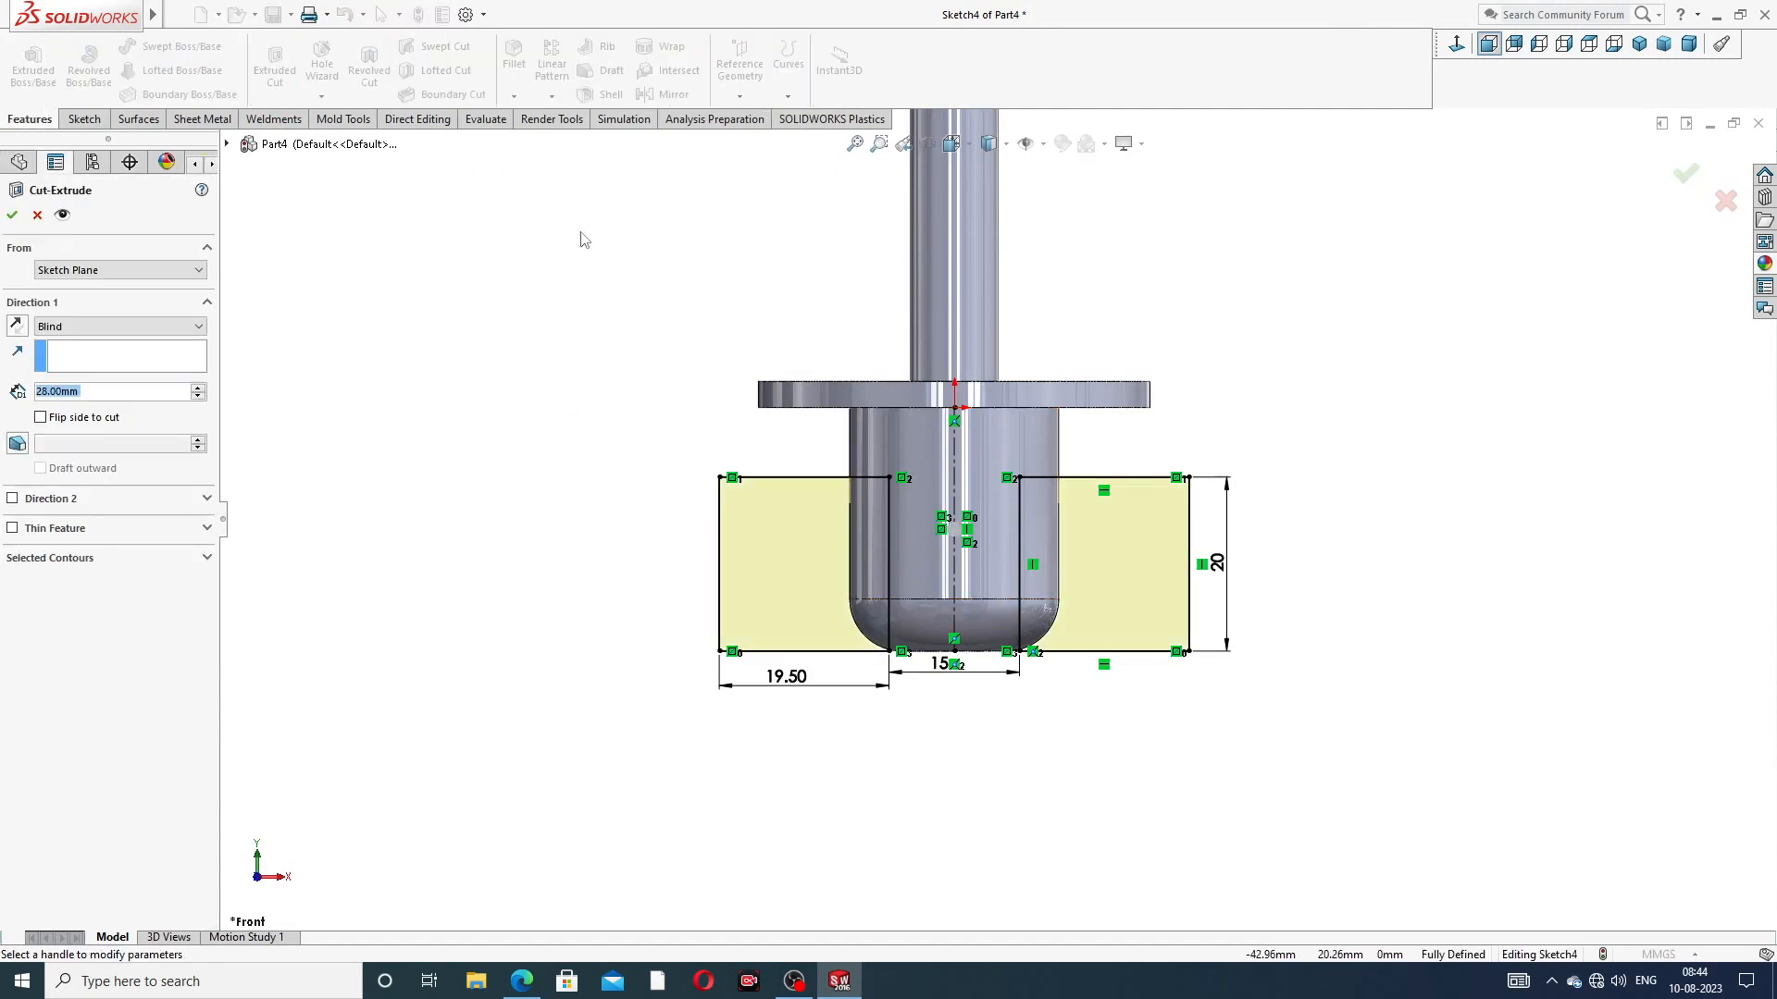
click(134, 328)
click(119, 367)
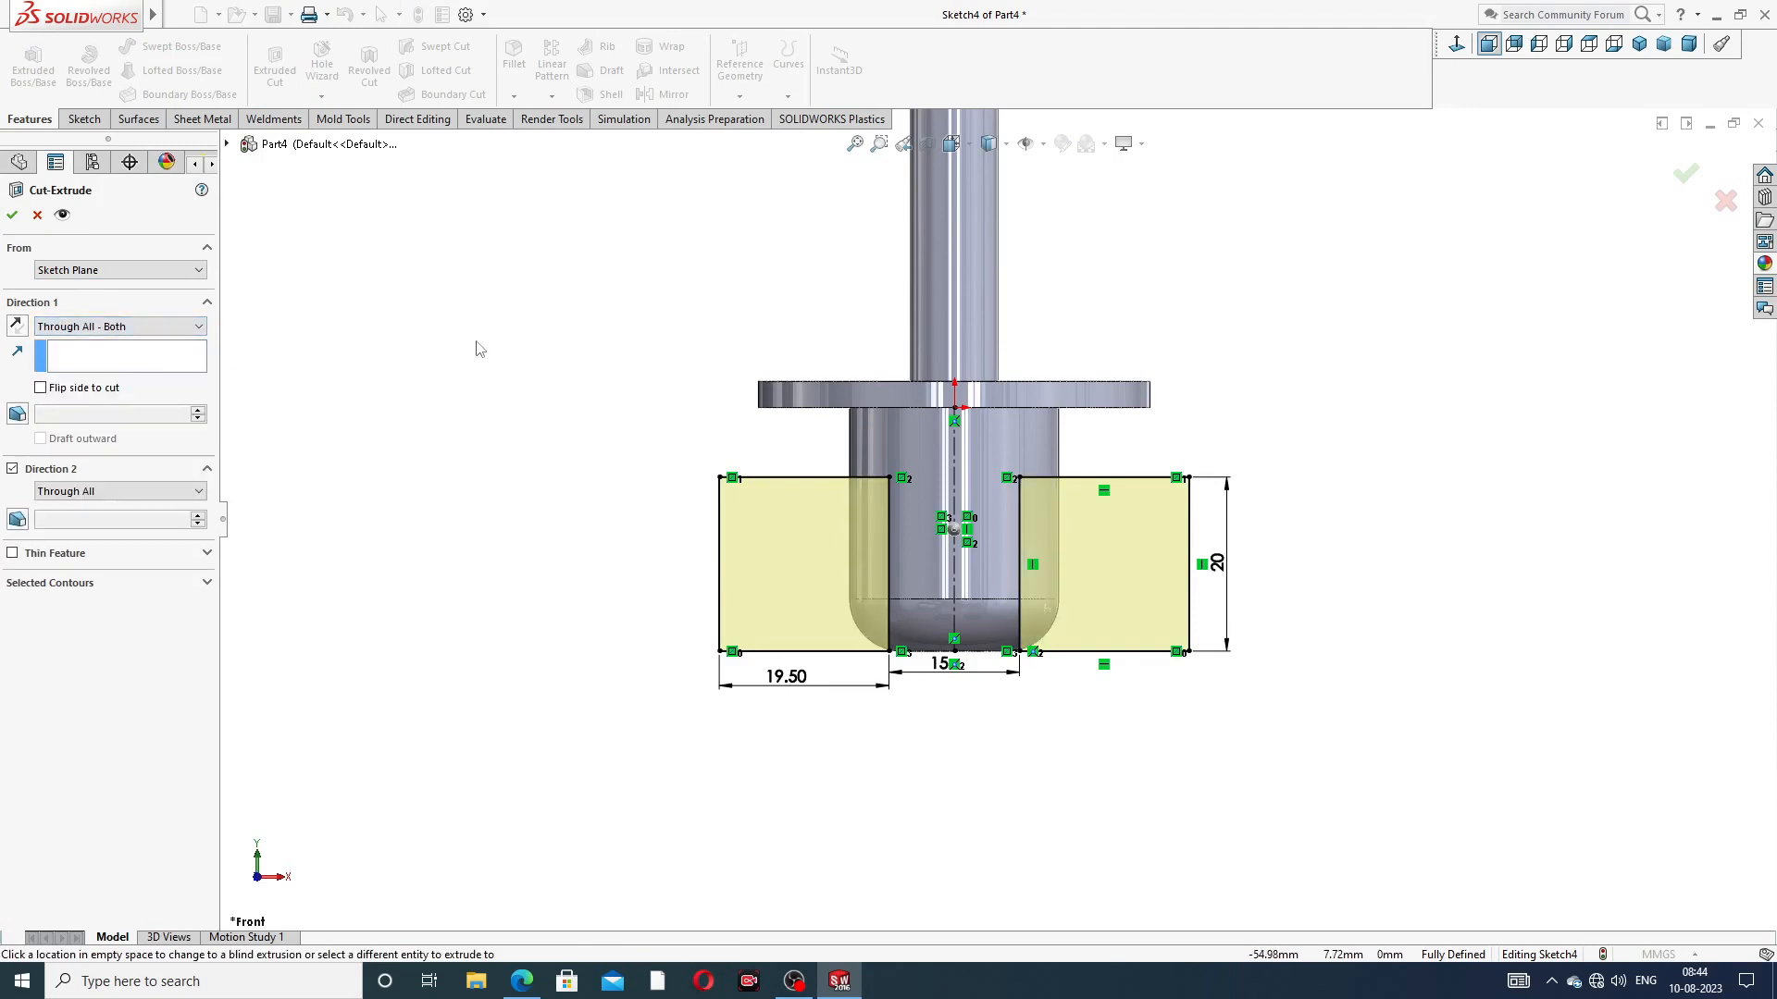
click(12, 215)
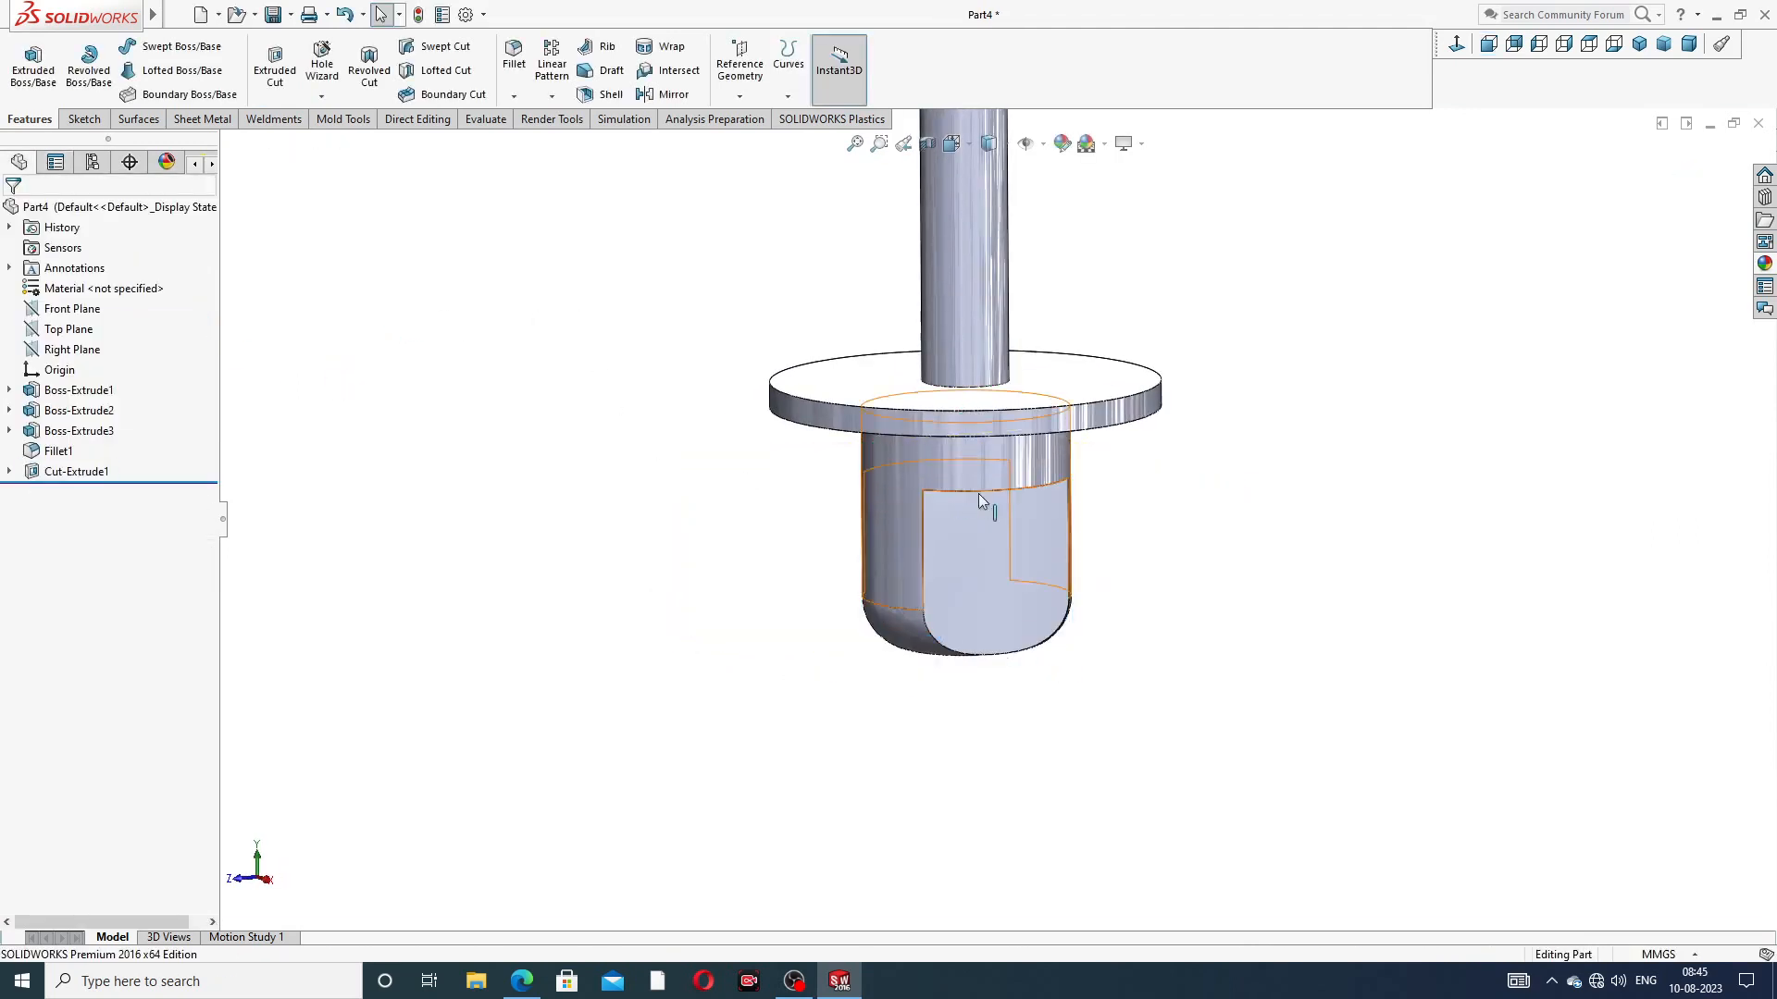
Start a sketch on one flat cut face, viewed normal to it, and draw a vertical centerline from the origin down onto the face
middle_drag(1024, 497, 1040, 464)
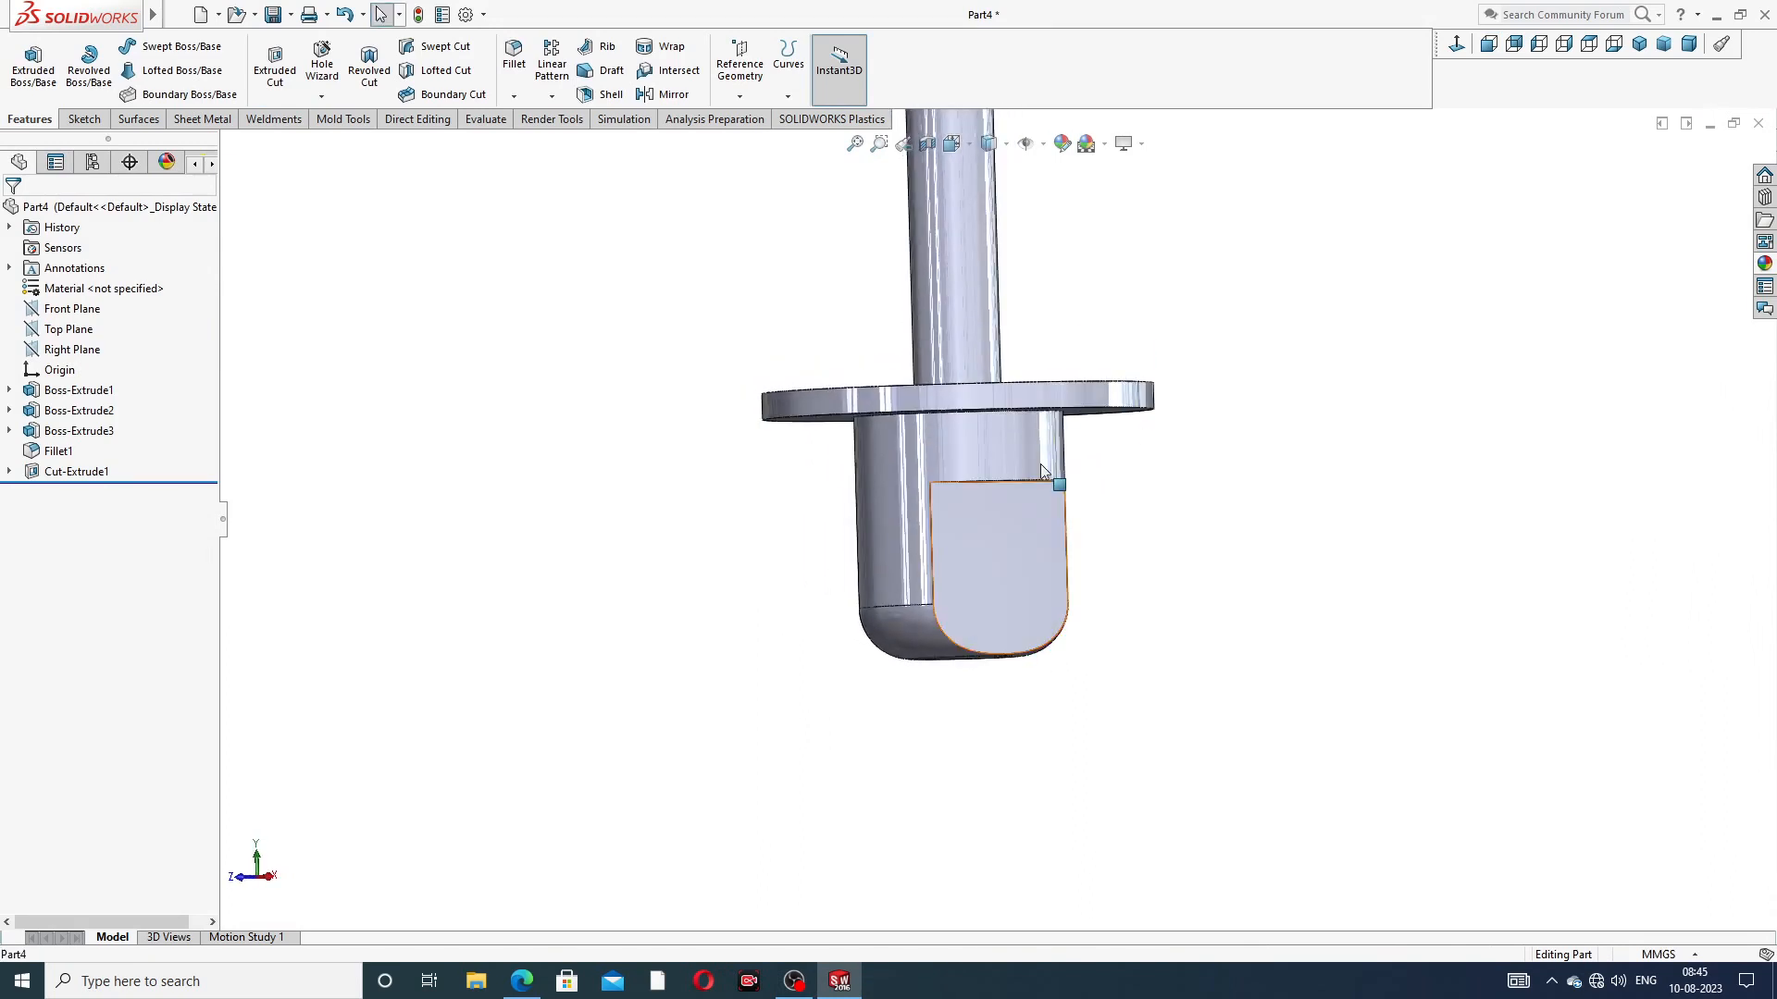
click(991, 536)
click(1050, 460)
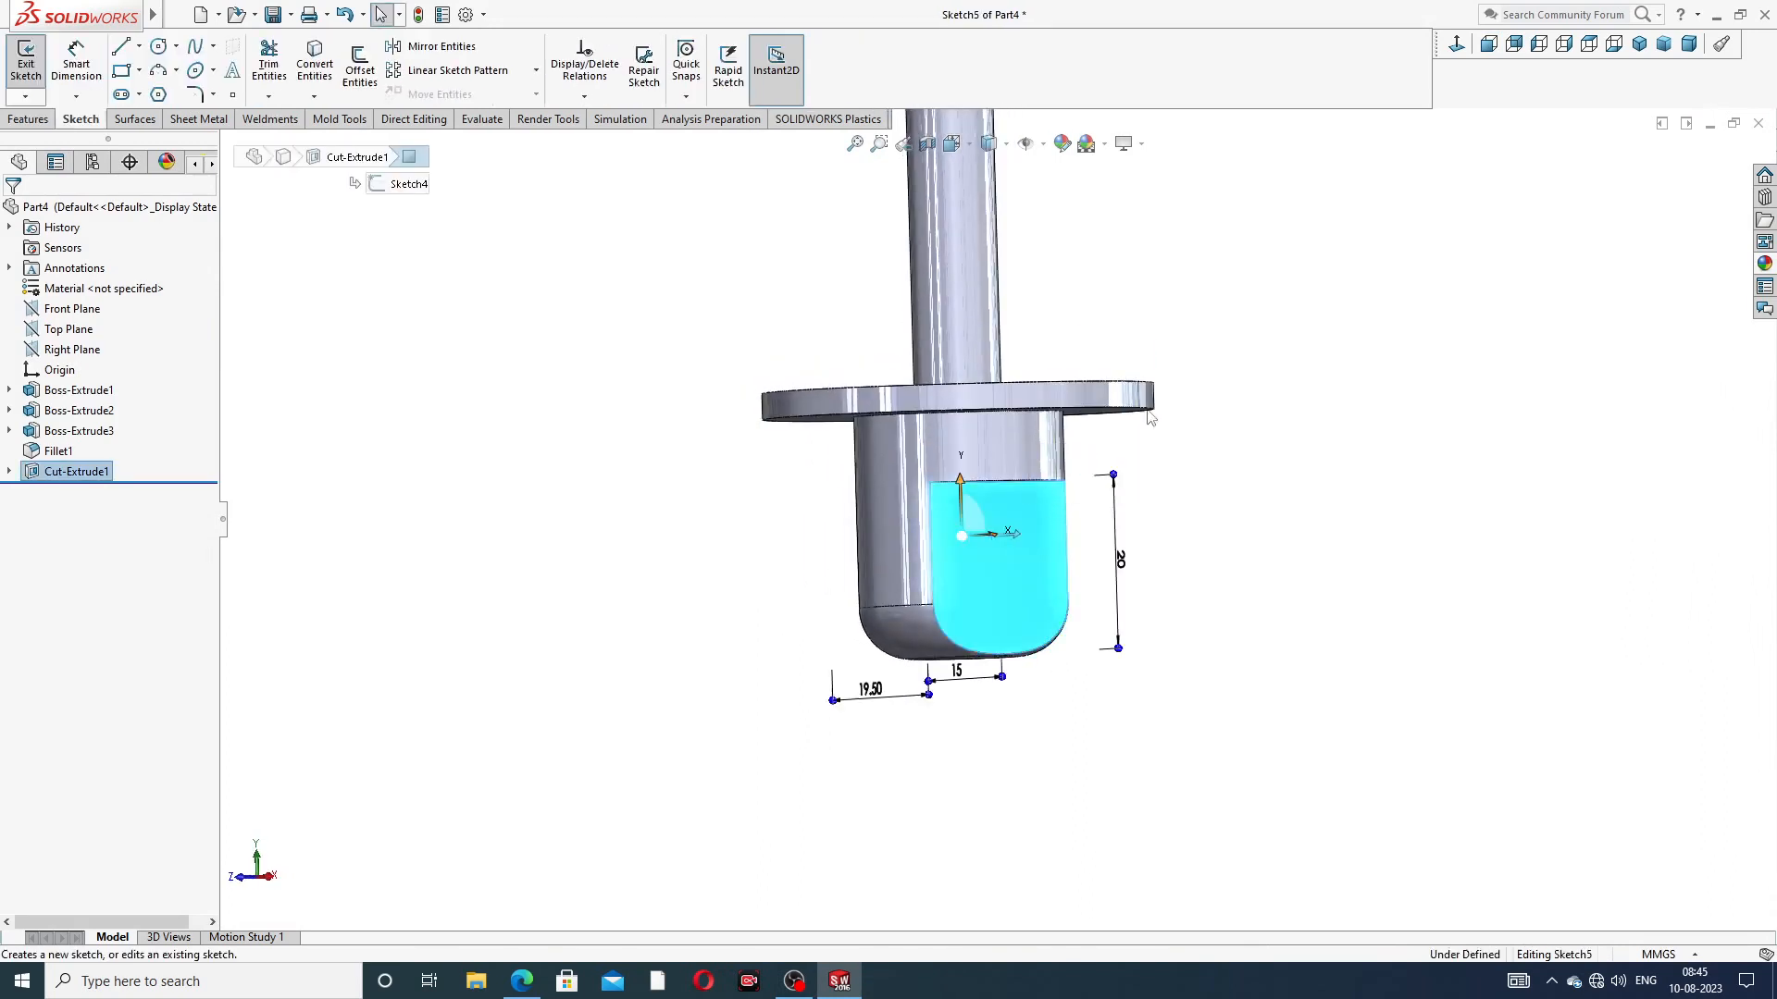
click(1457, 46)
scroll(914, 627, down, 5)
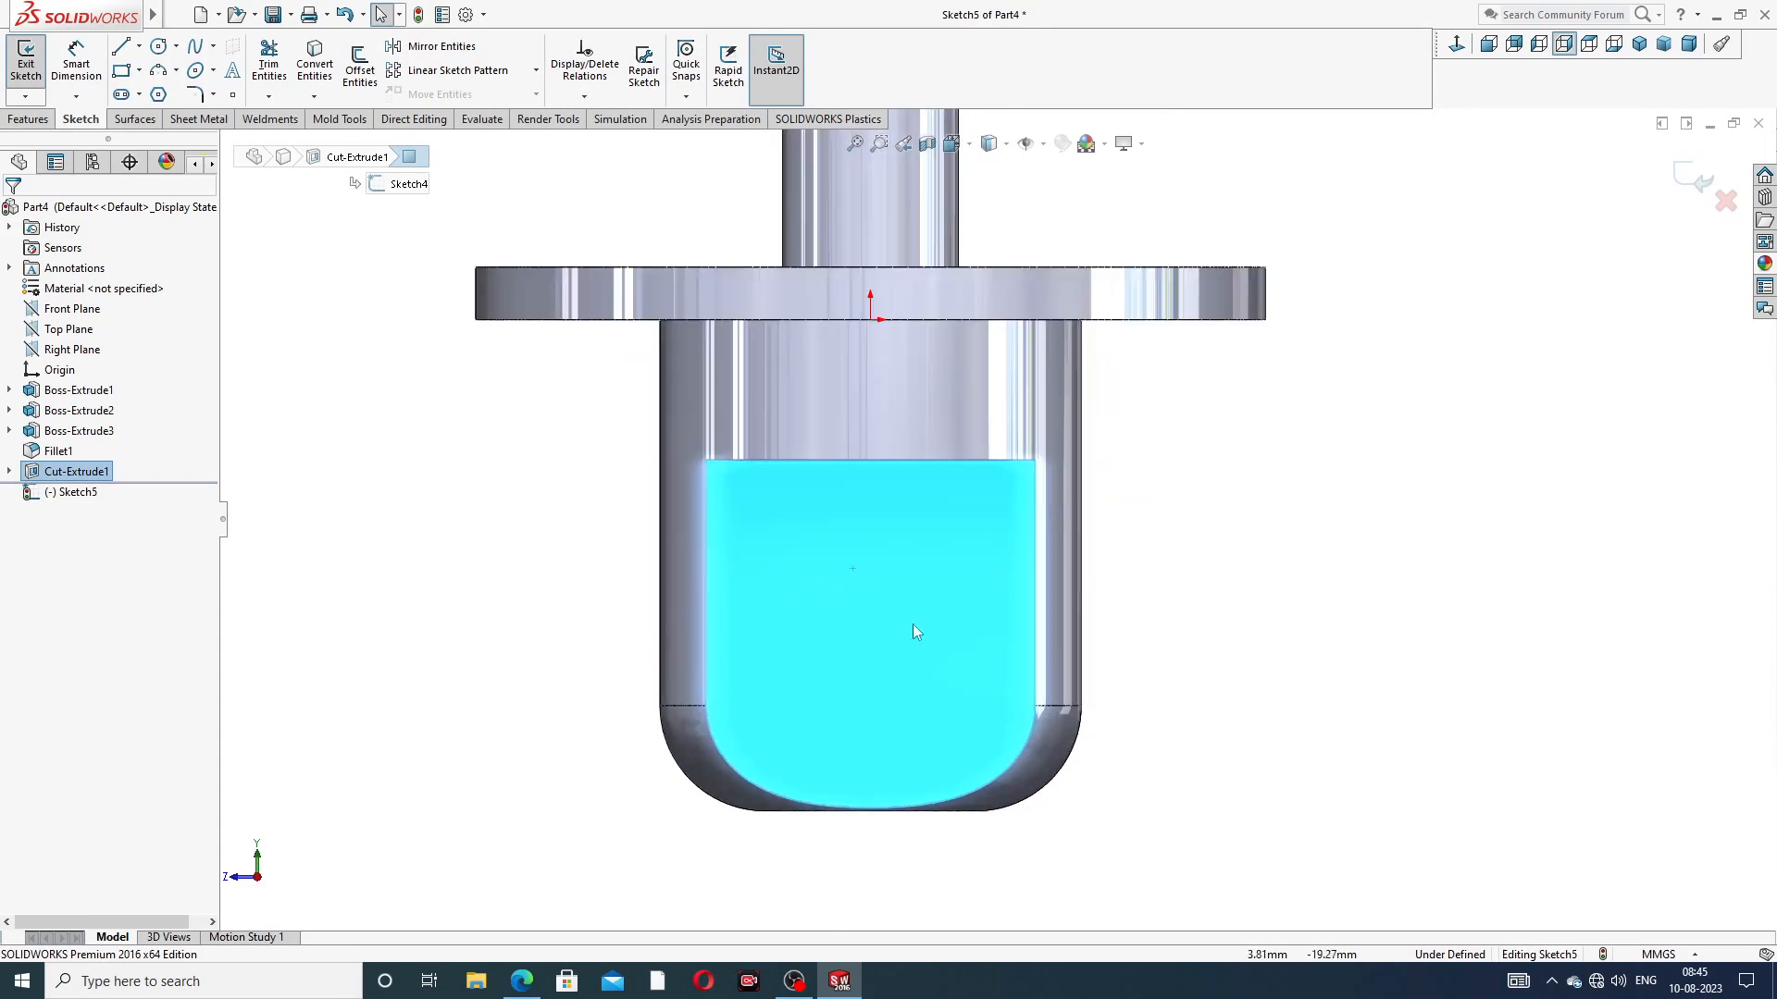
click(139, 46)
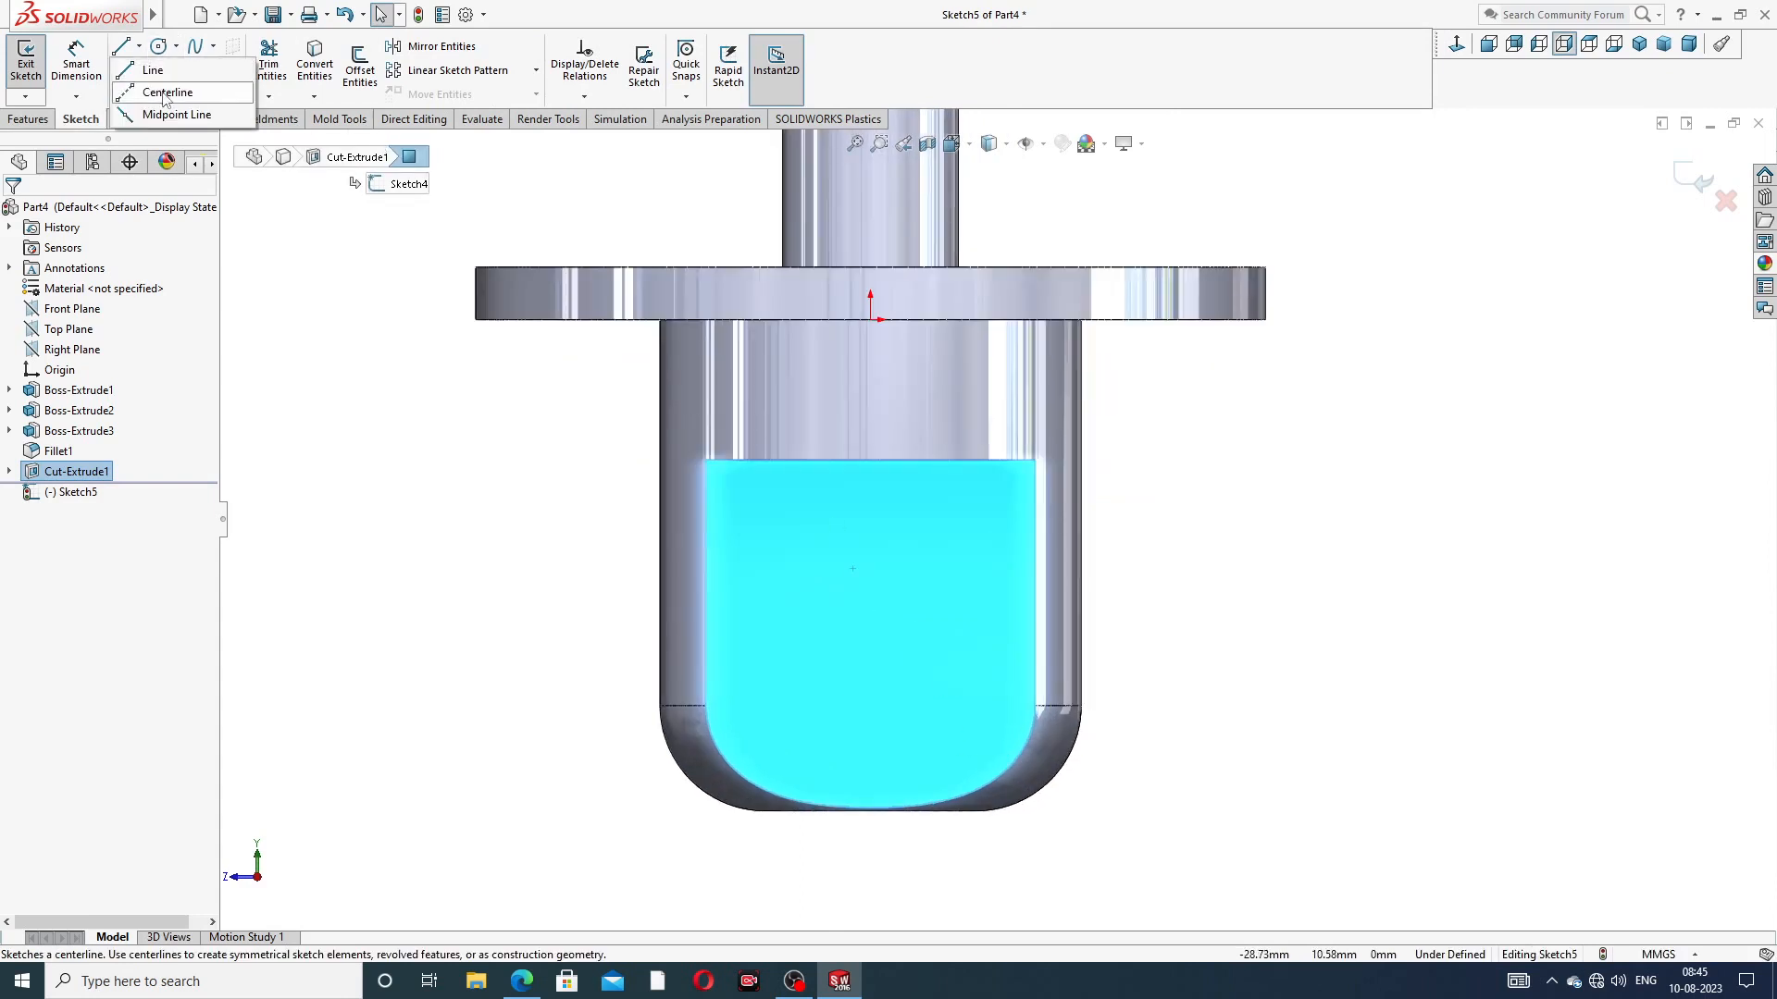
click(167, 93)
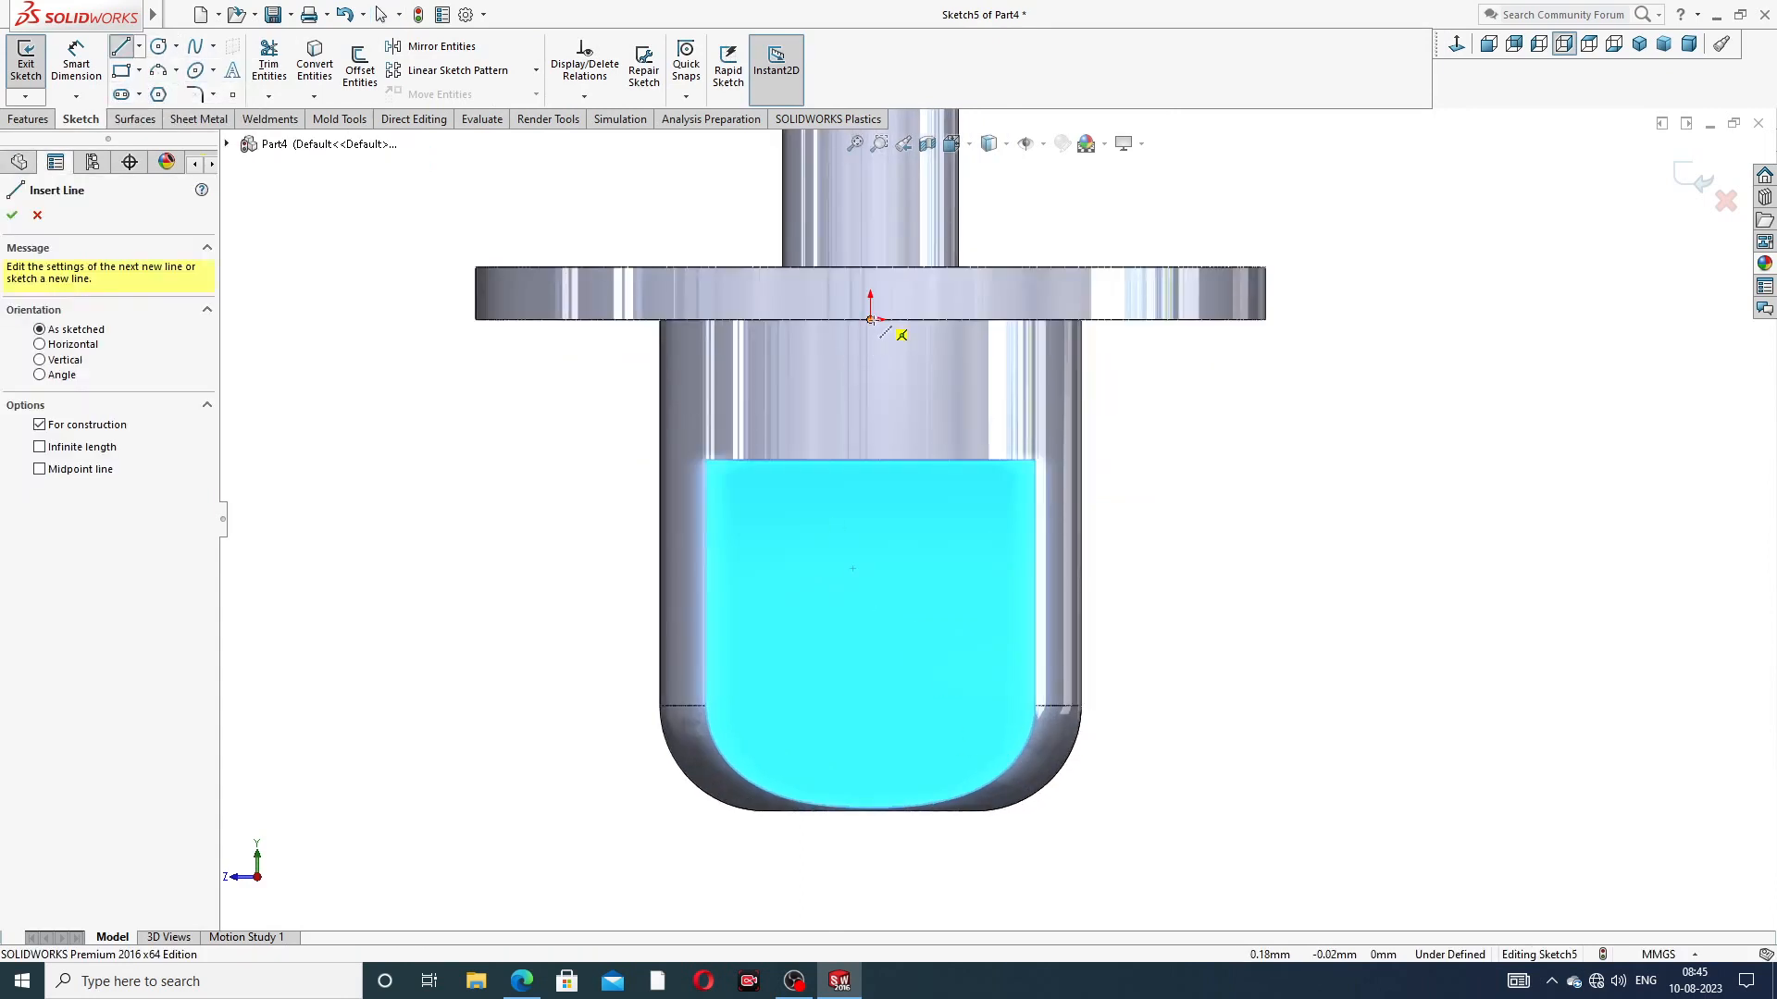
click(870, 319)
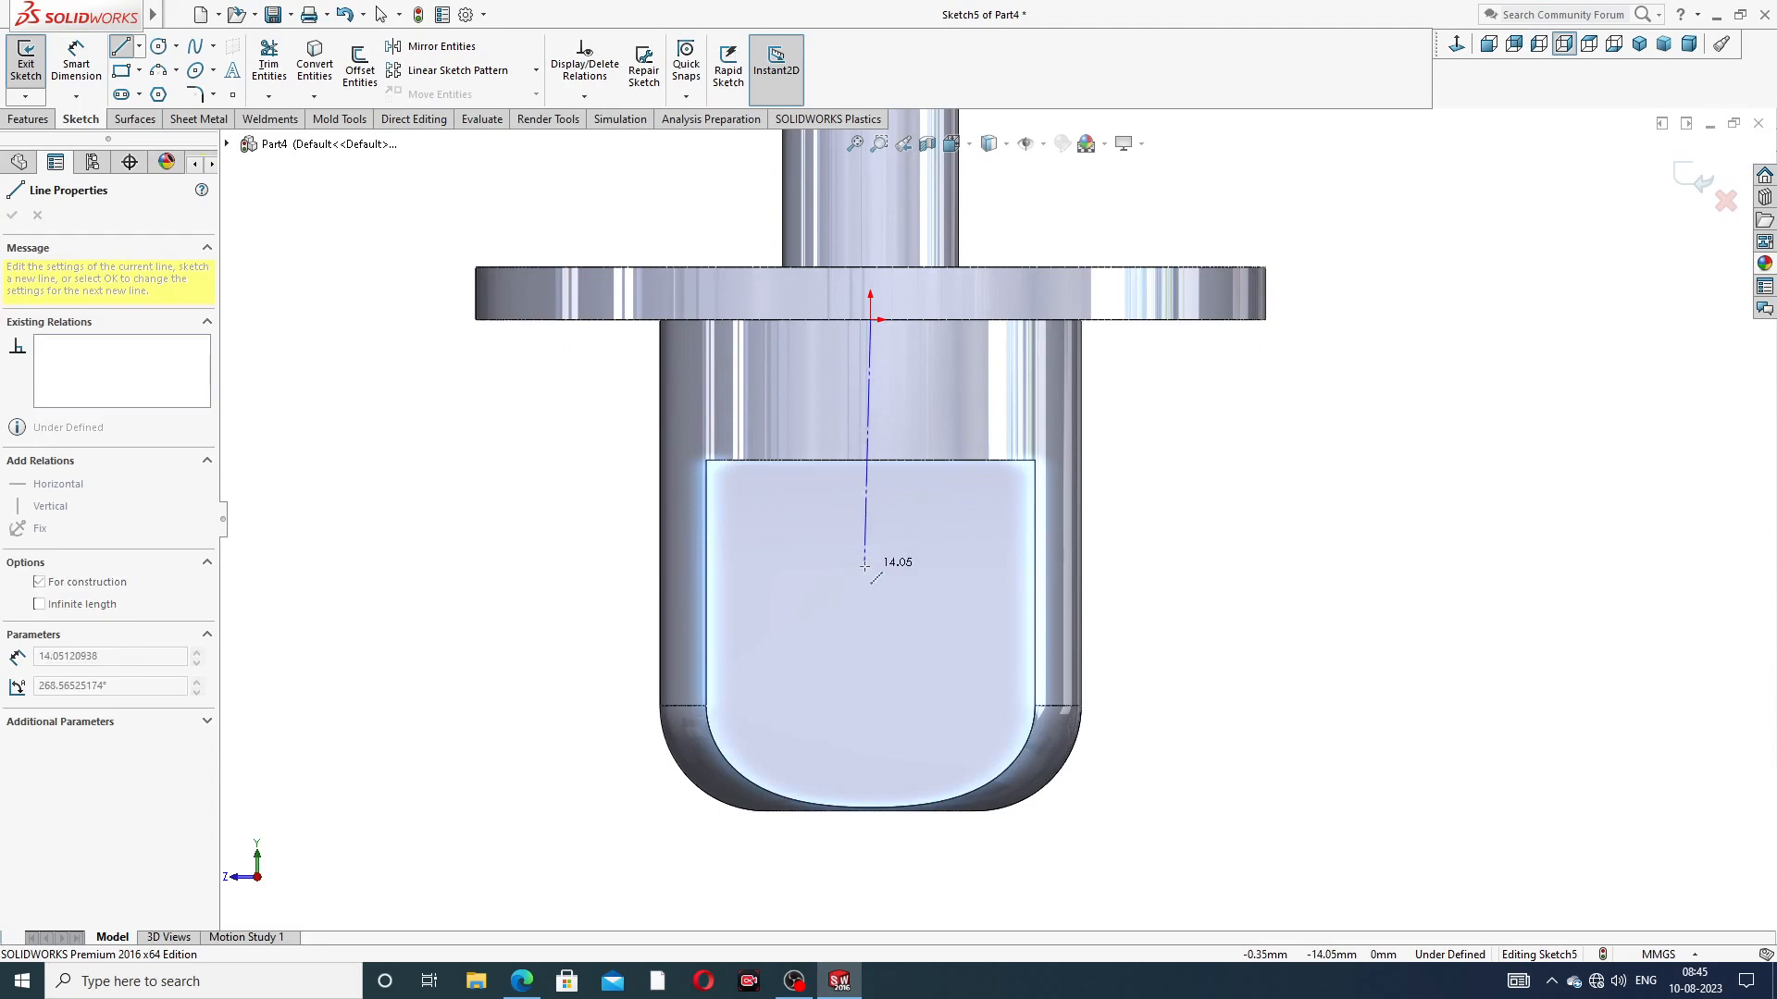
click(871, 659)
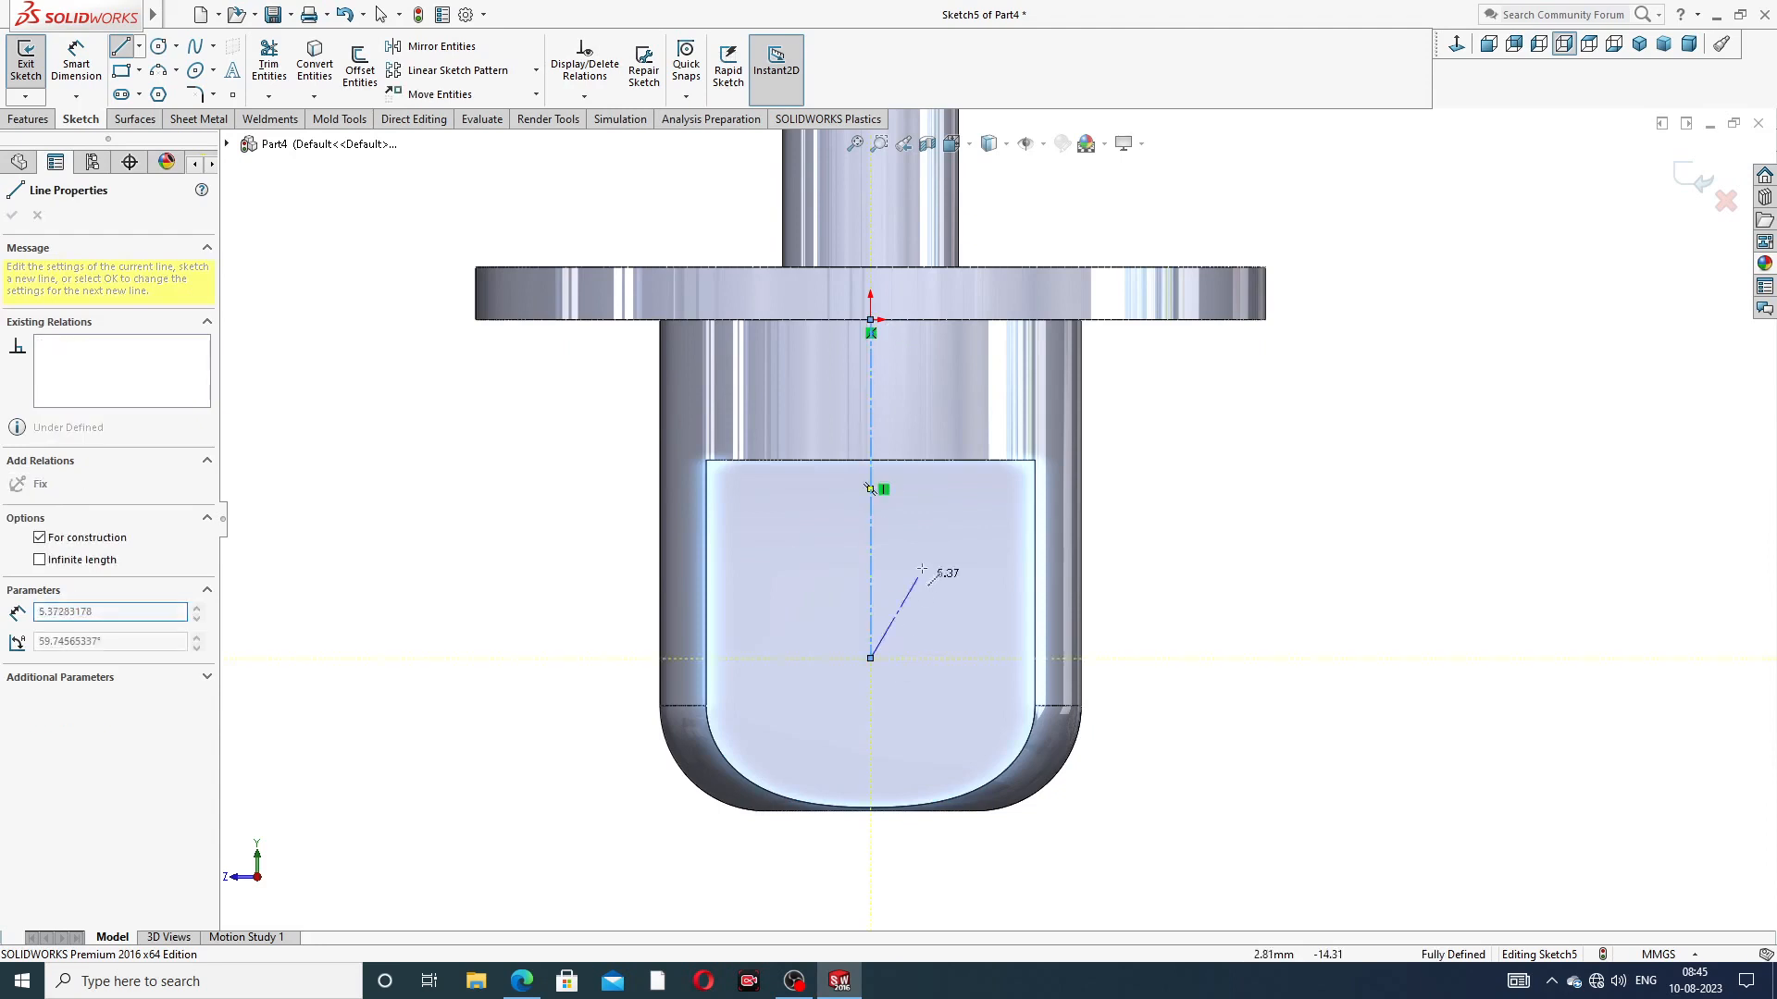
right_click(928, 557)
click(955, 574)
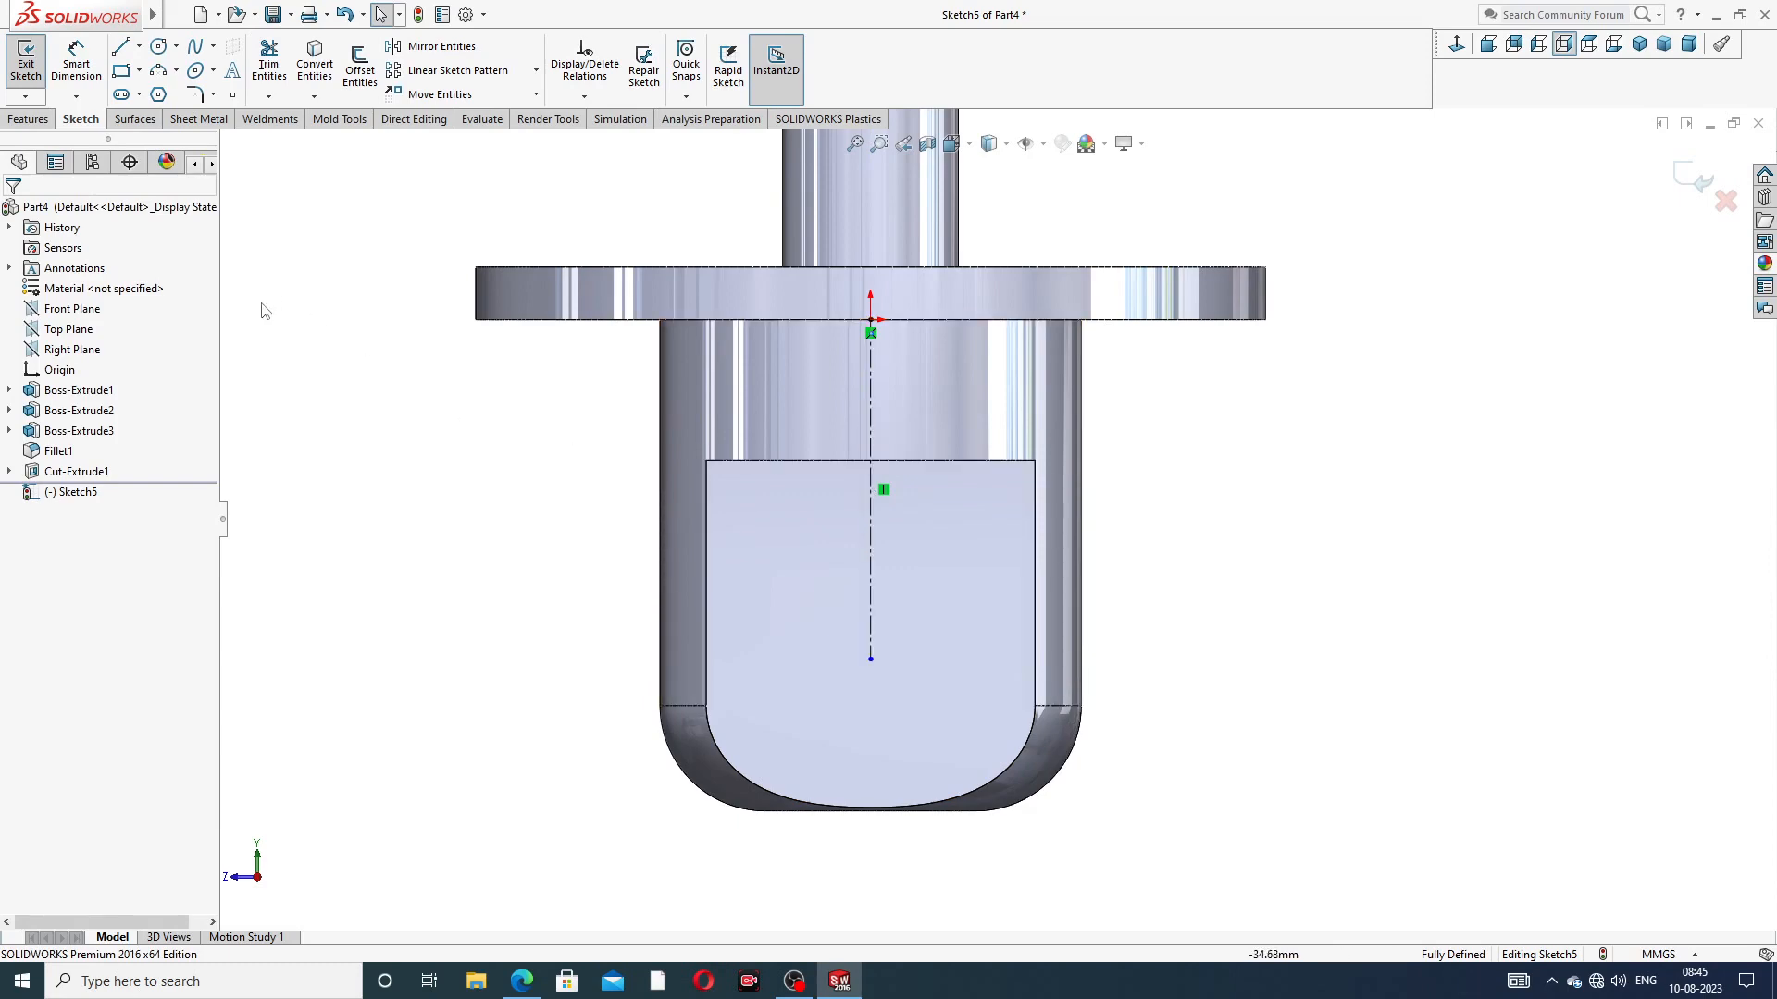
Check the base drawing PDF and sketch a circle of about 5.07 mm radius on the centerline, centered about 17.6 mm below the origin
click(521, 981)
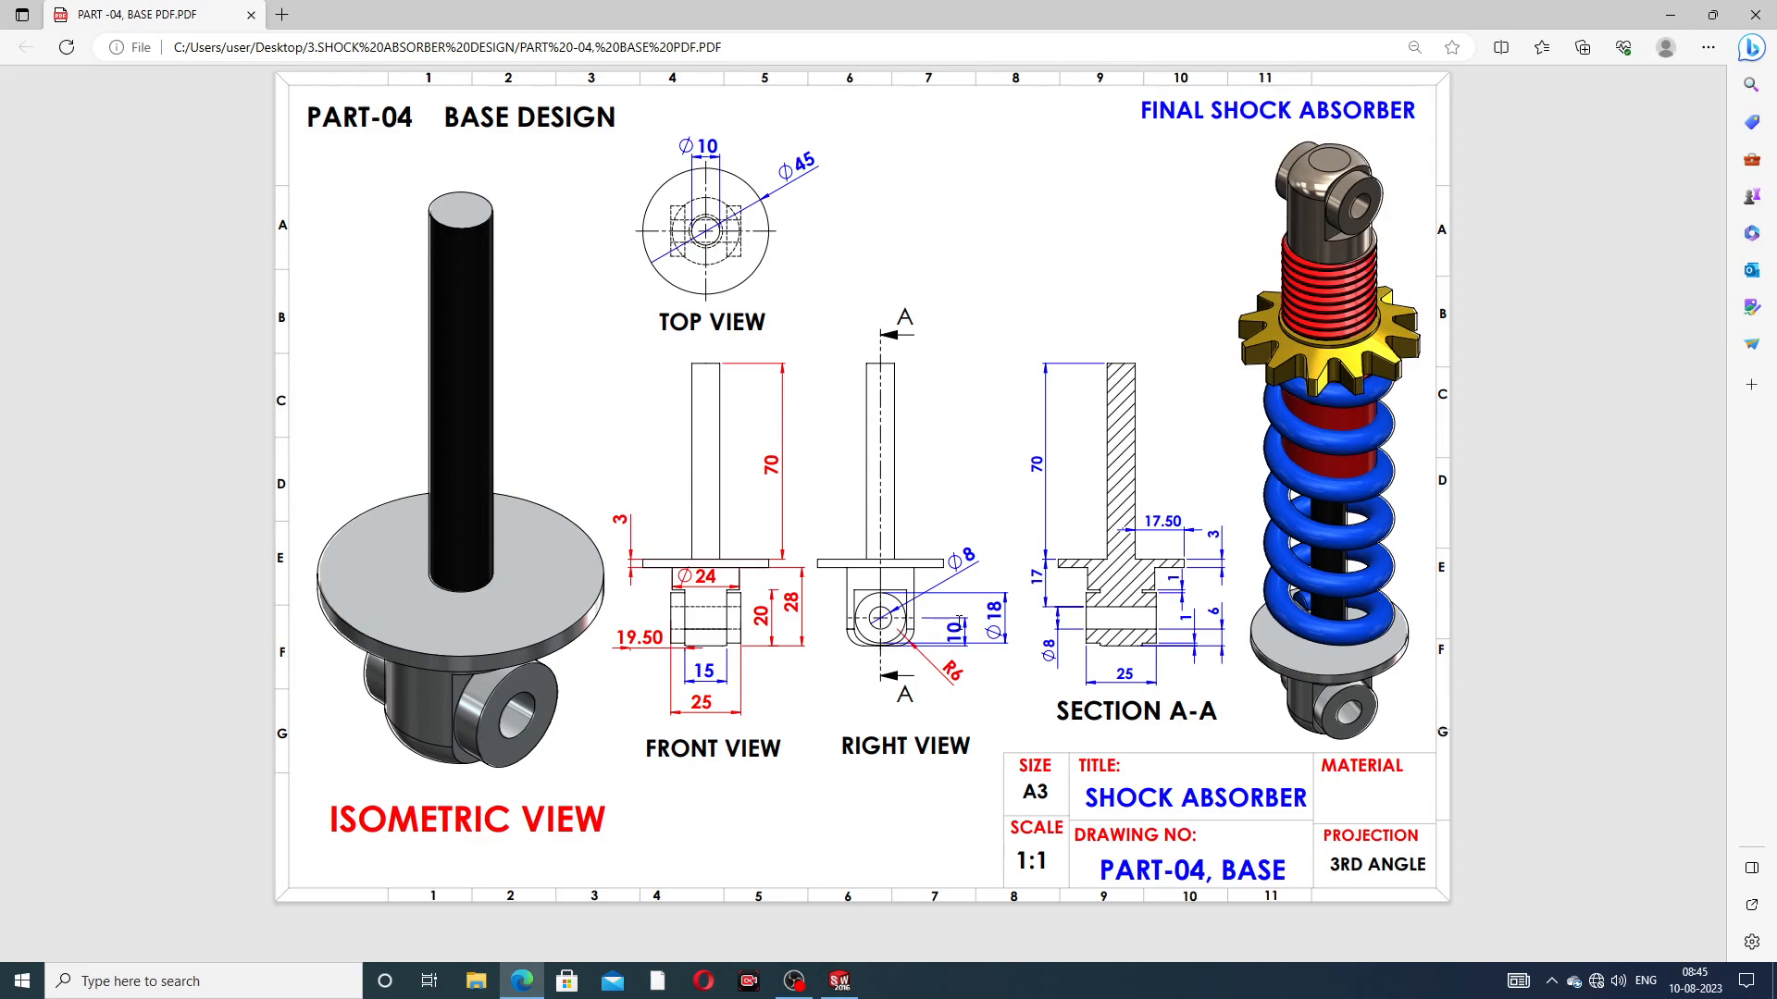
click(524, 983)
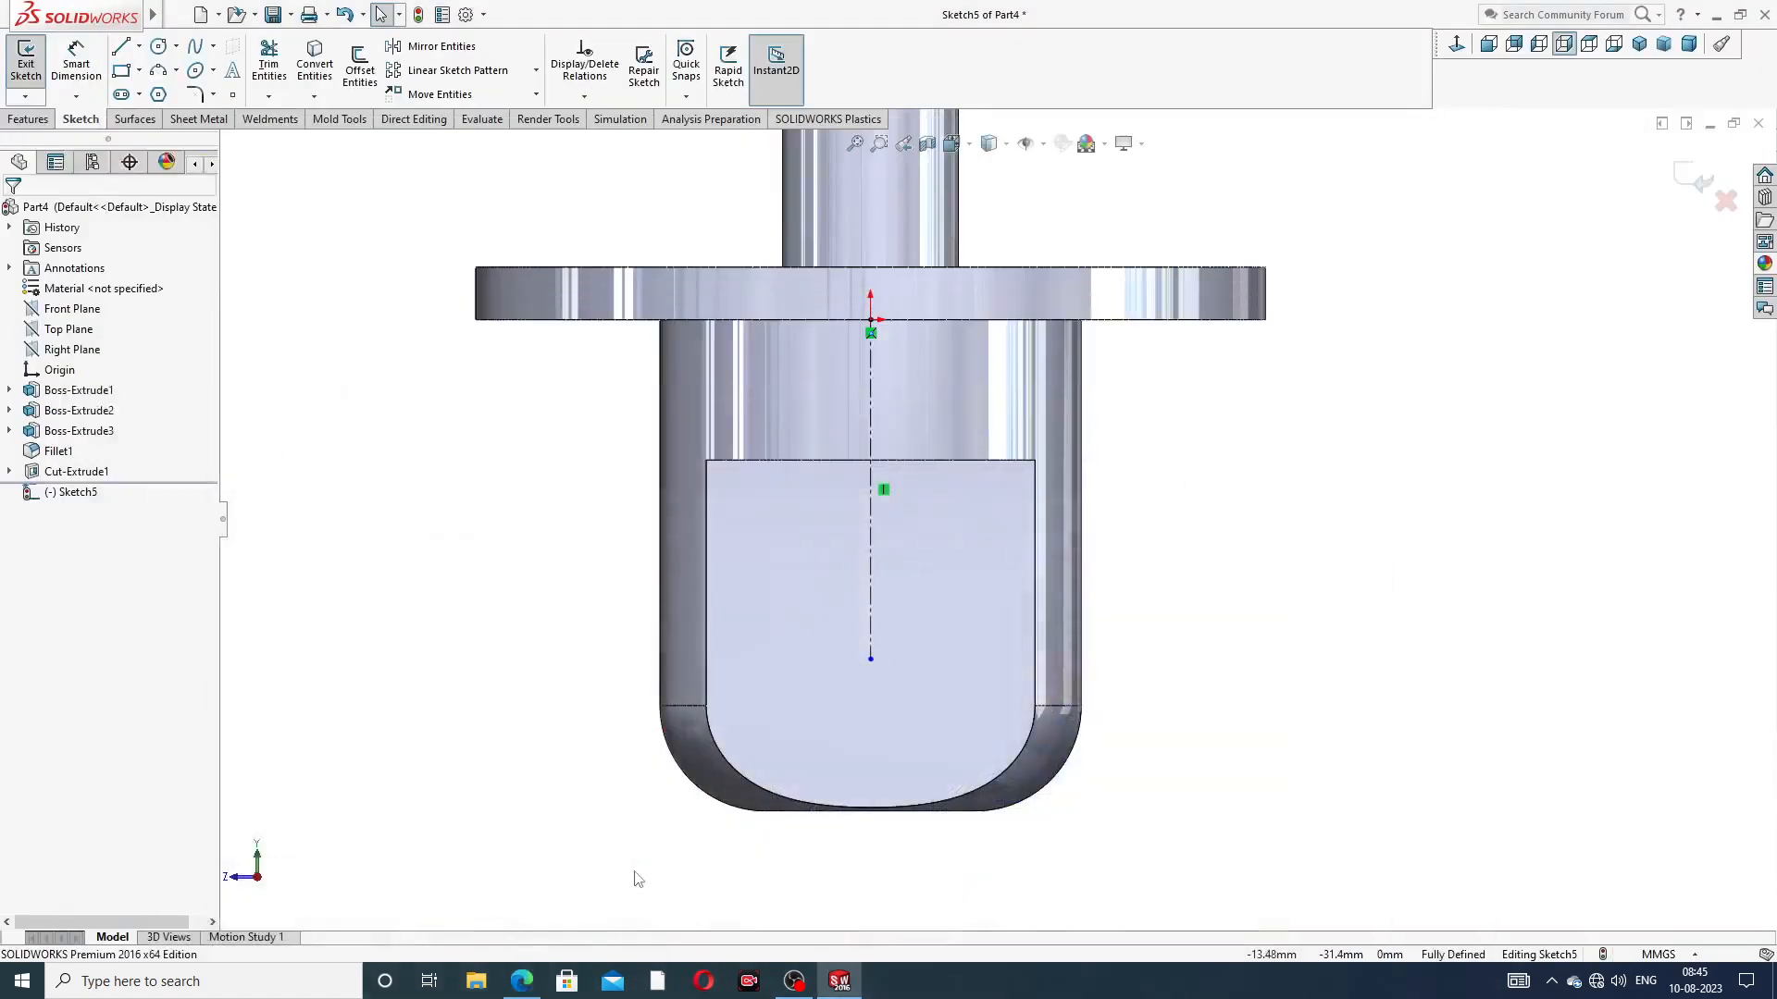
click(158, 47)
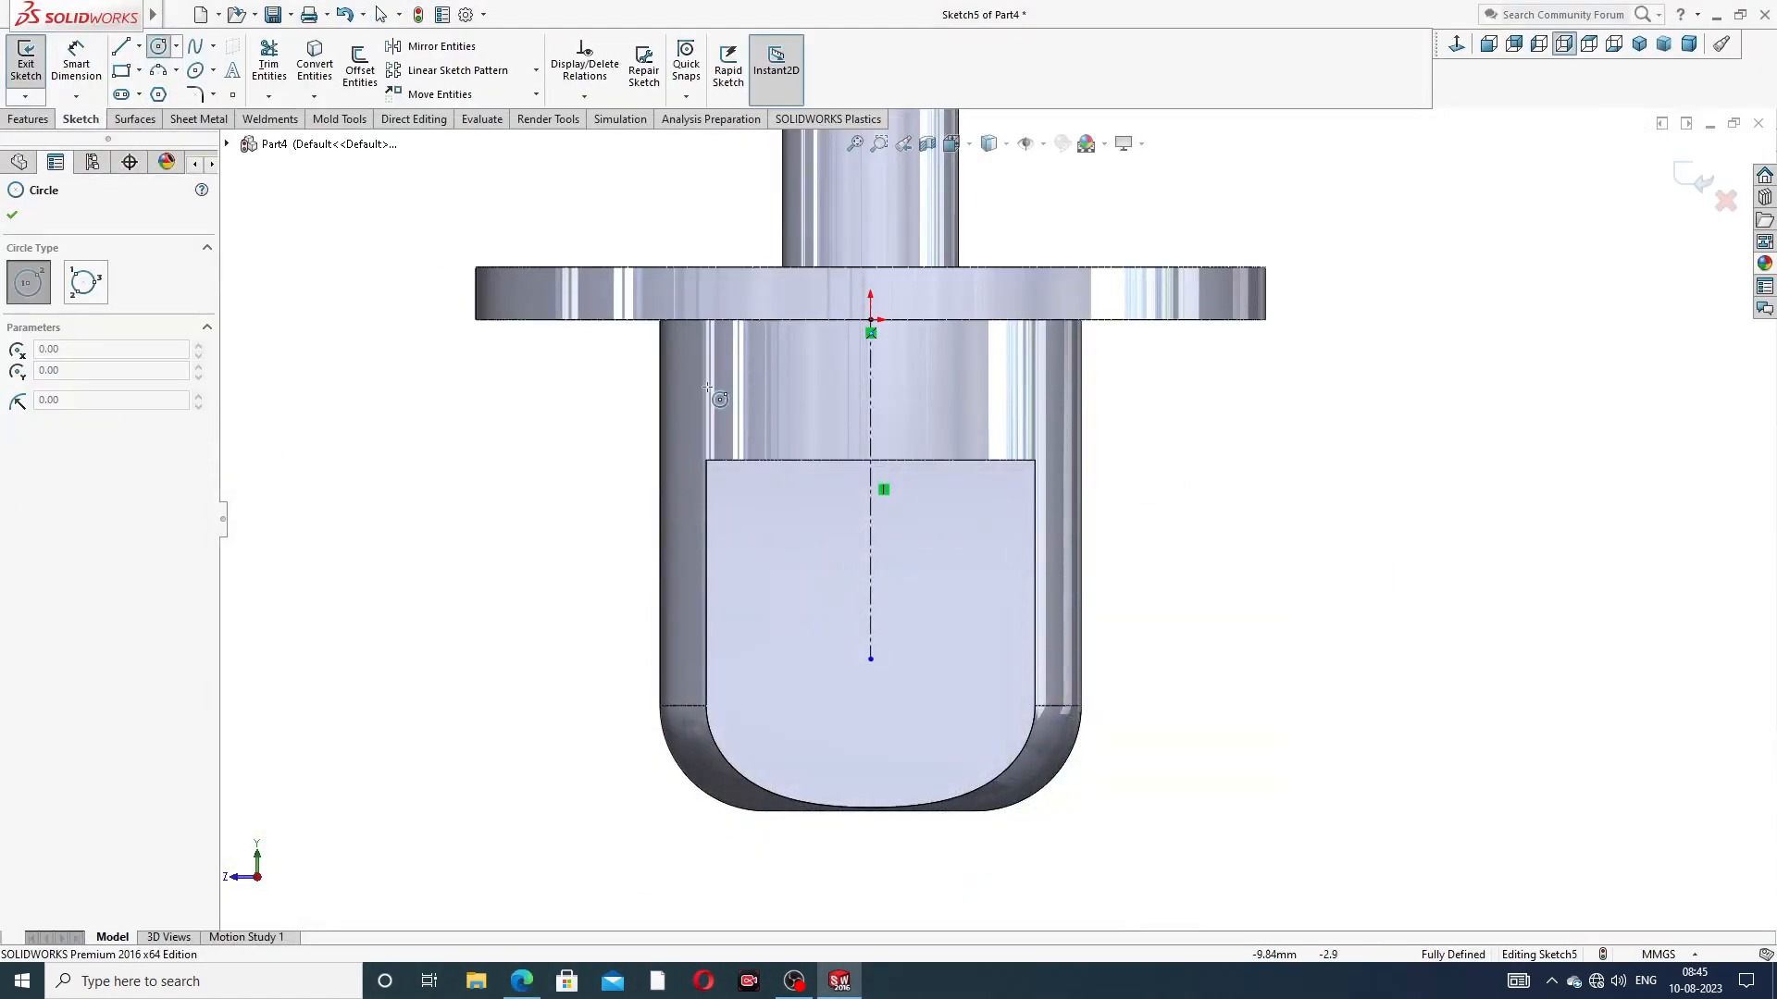
click(871, 628)
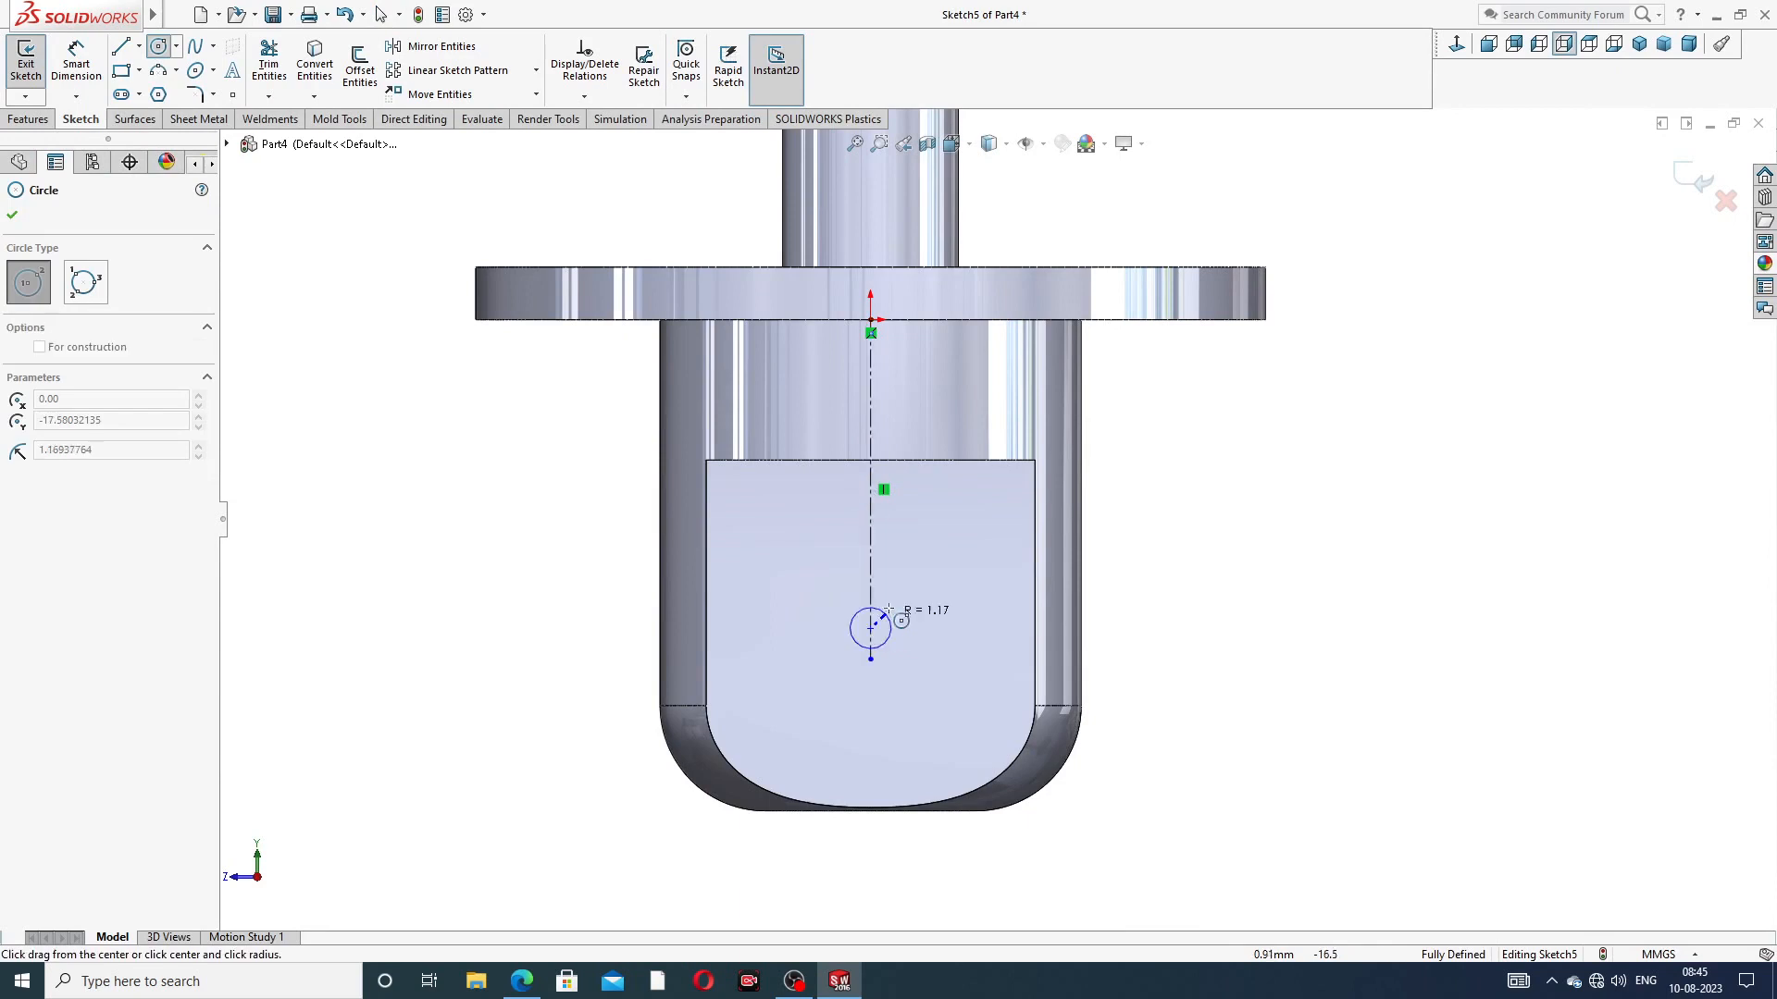
click(933, 567)
right_click(977, 517)
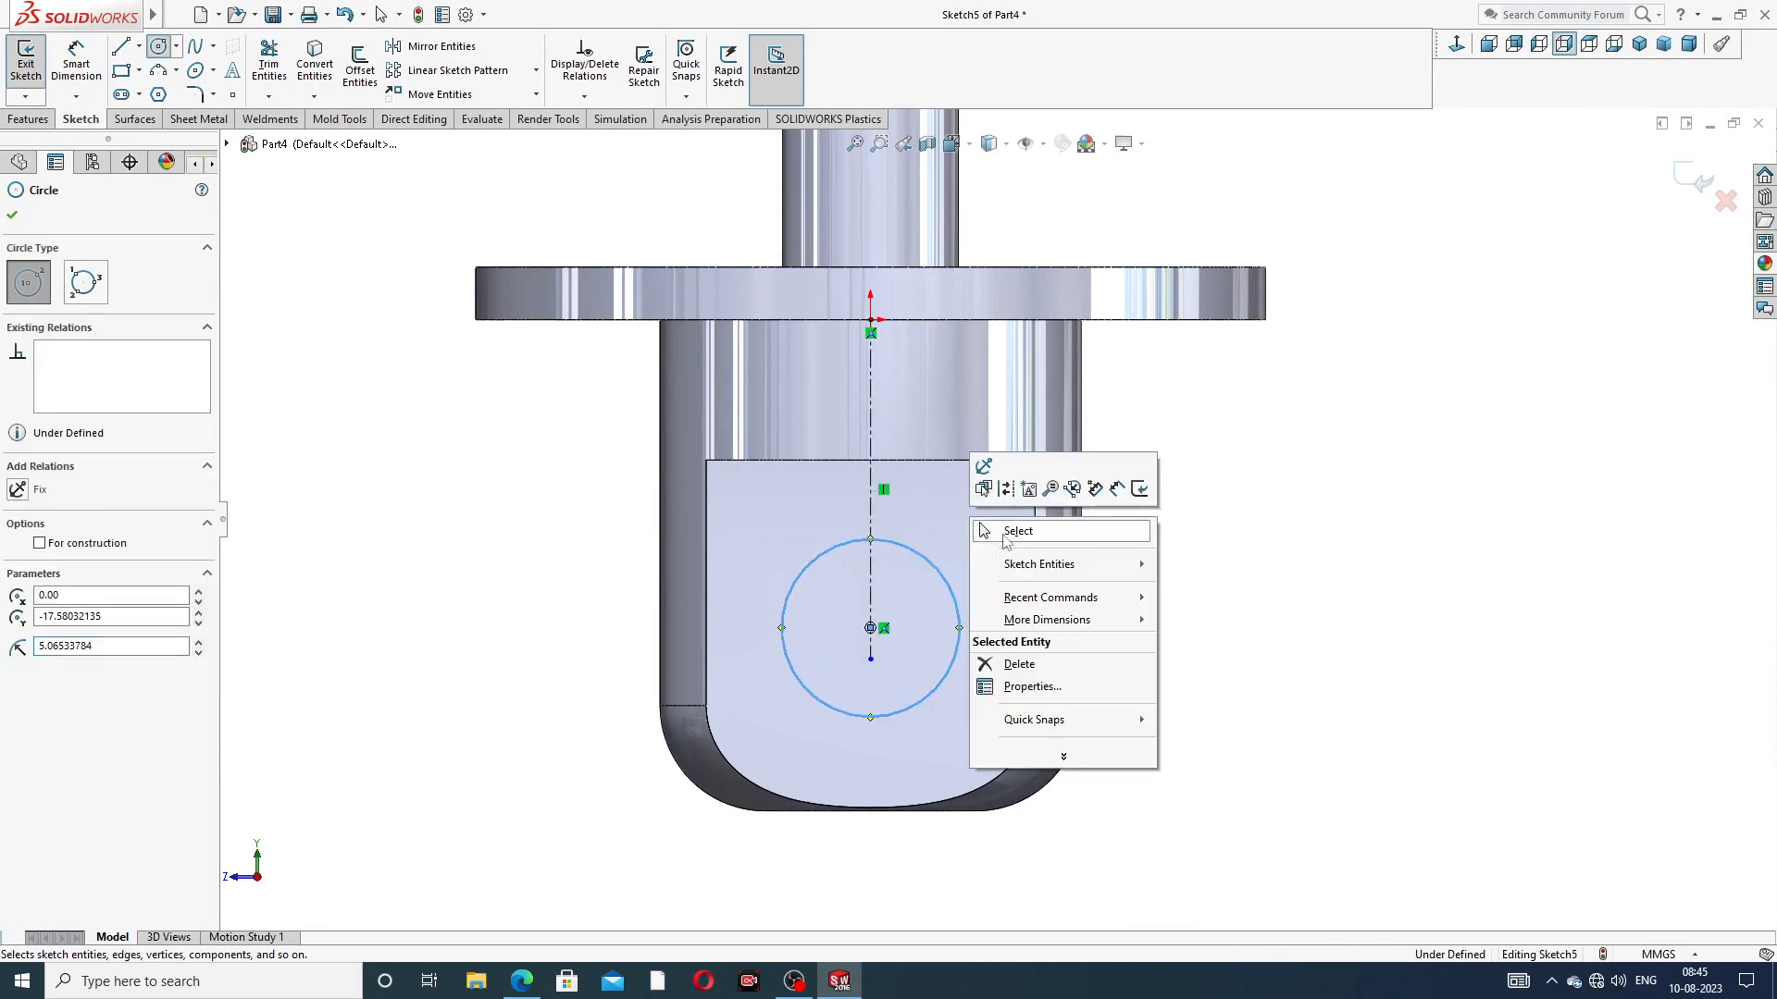
click(1000, 529)
Dimension the circle on the flat face with a diameter of 8 mm
click(76, 61)
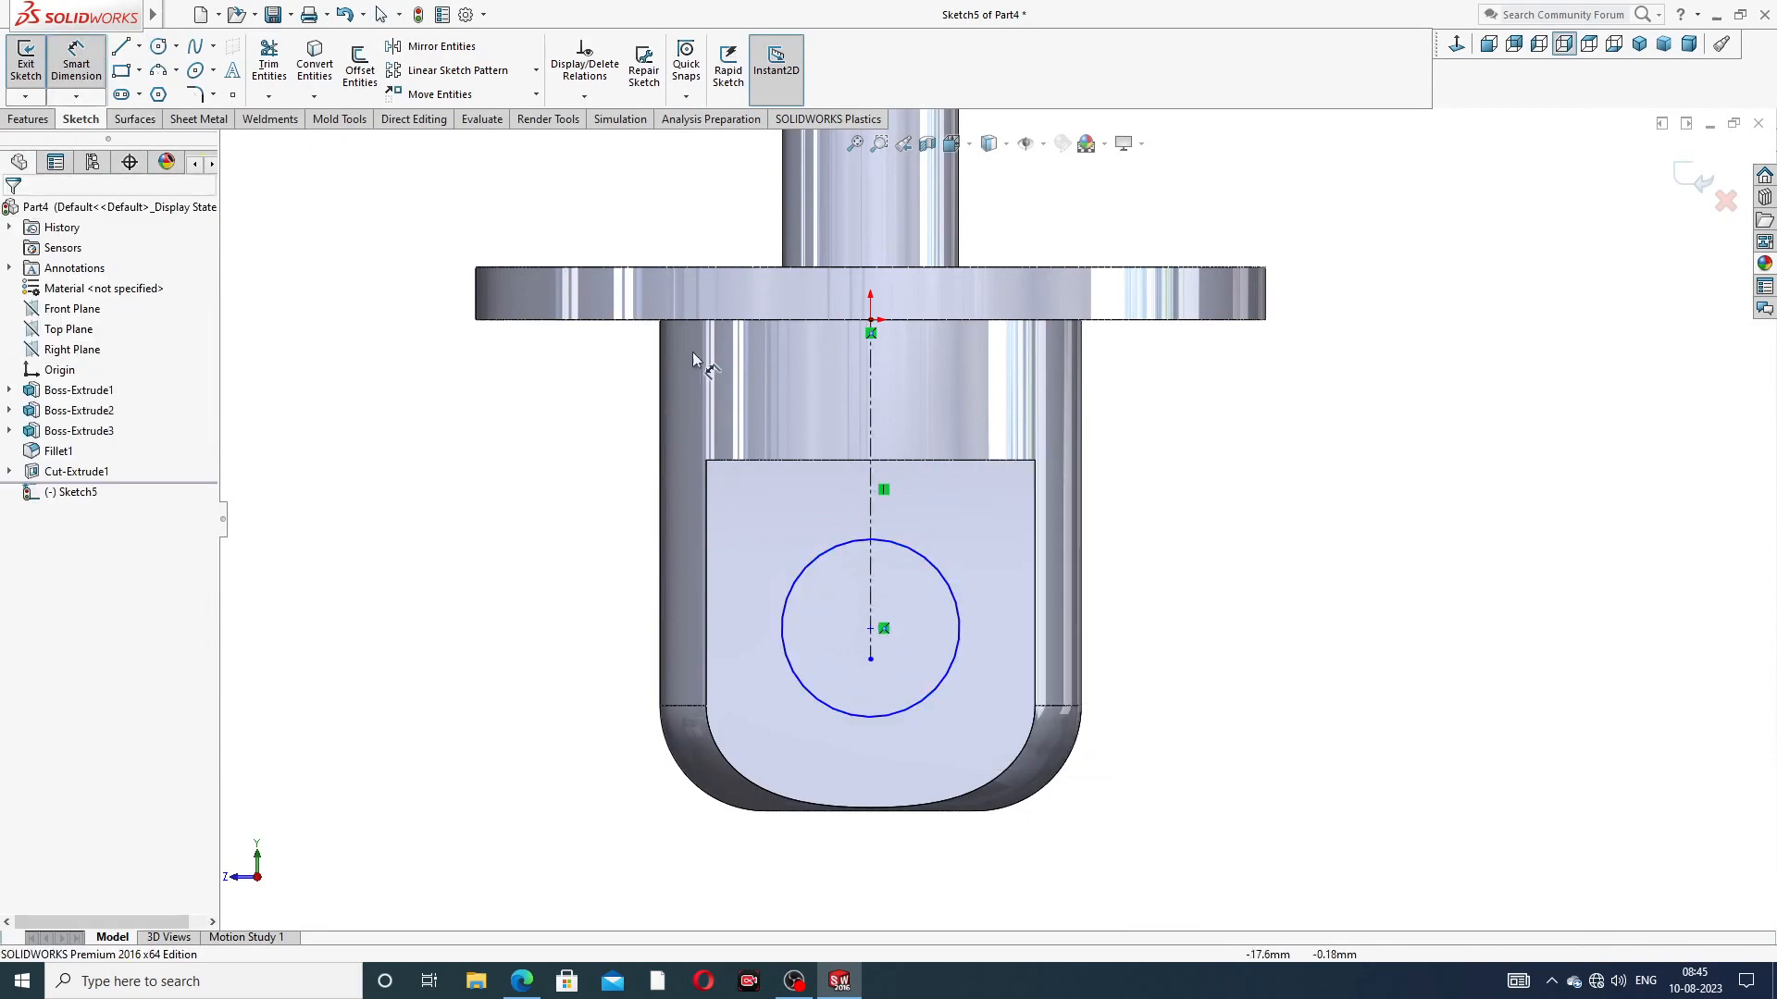
click(936, 567)
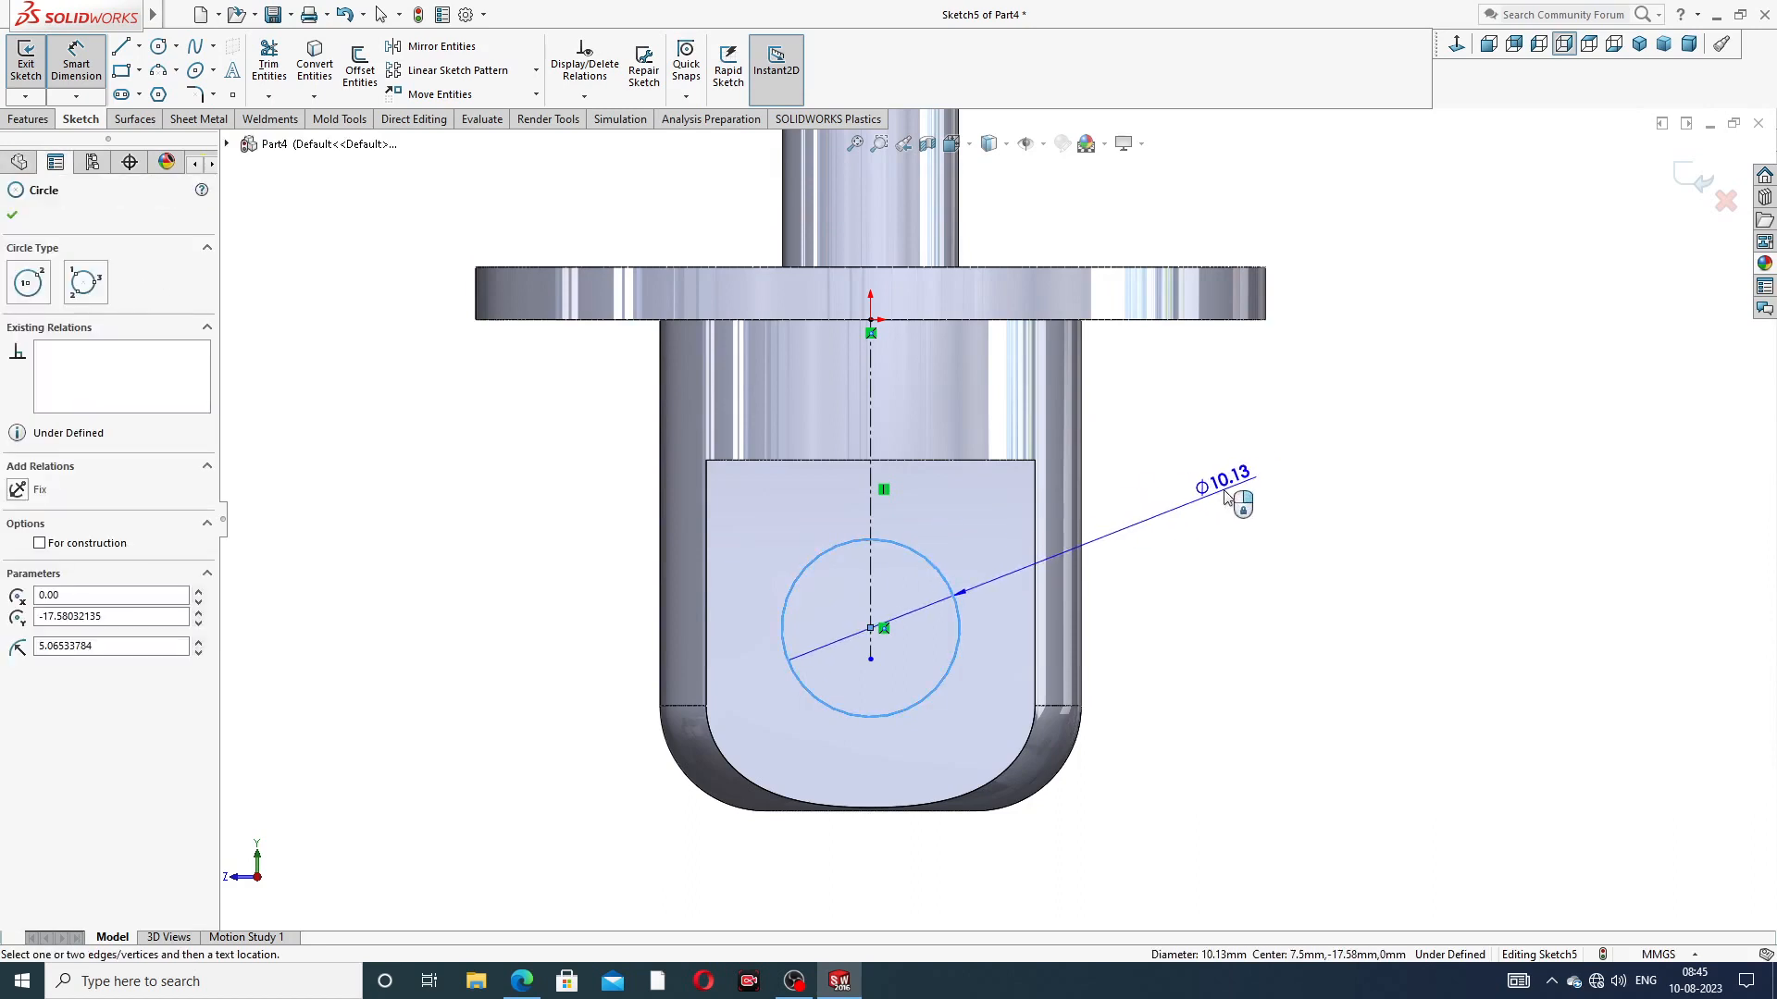
click(1235, 500)
text(1)
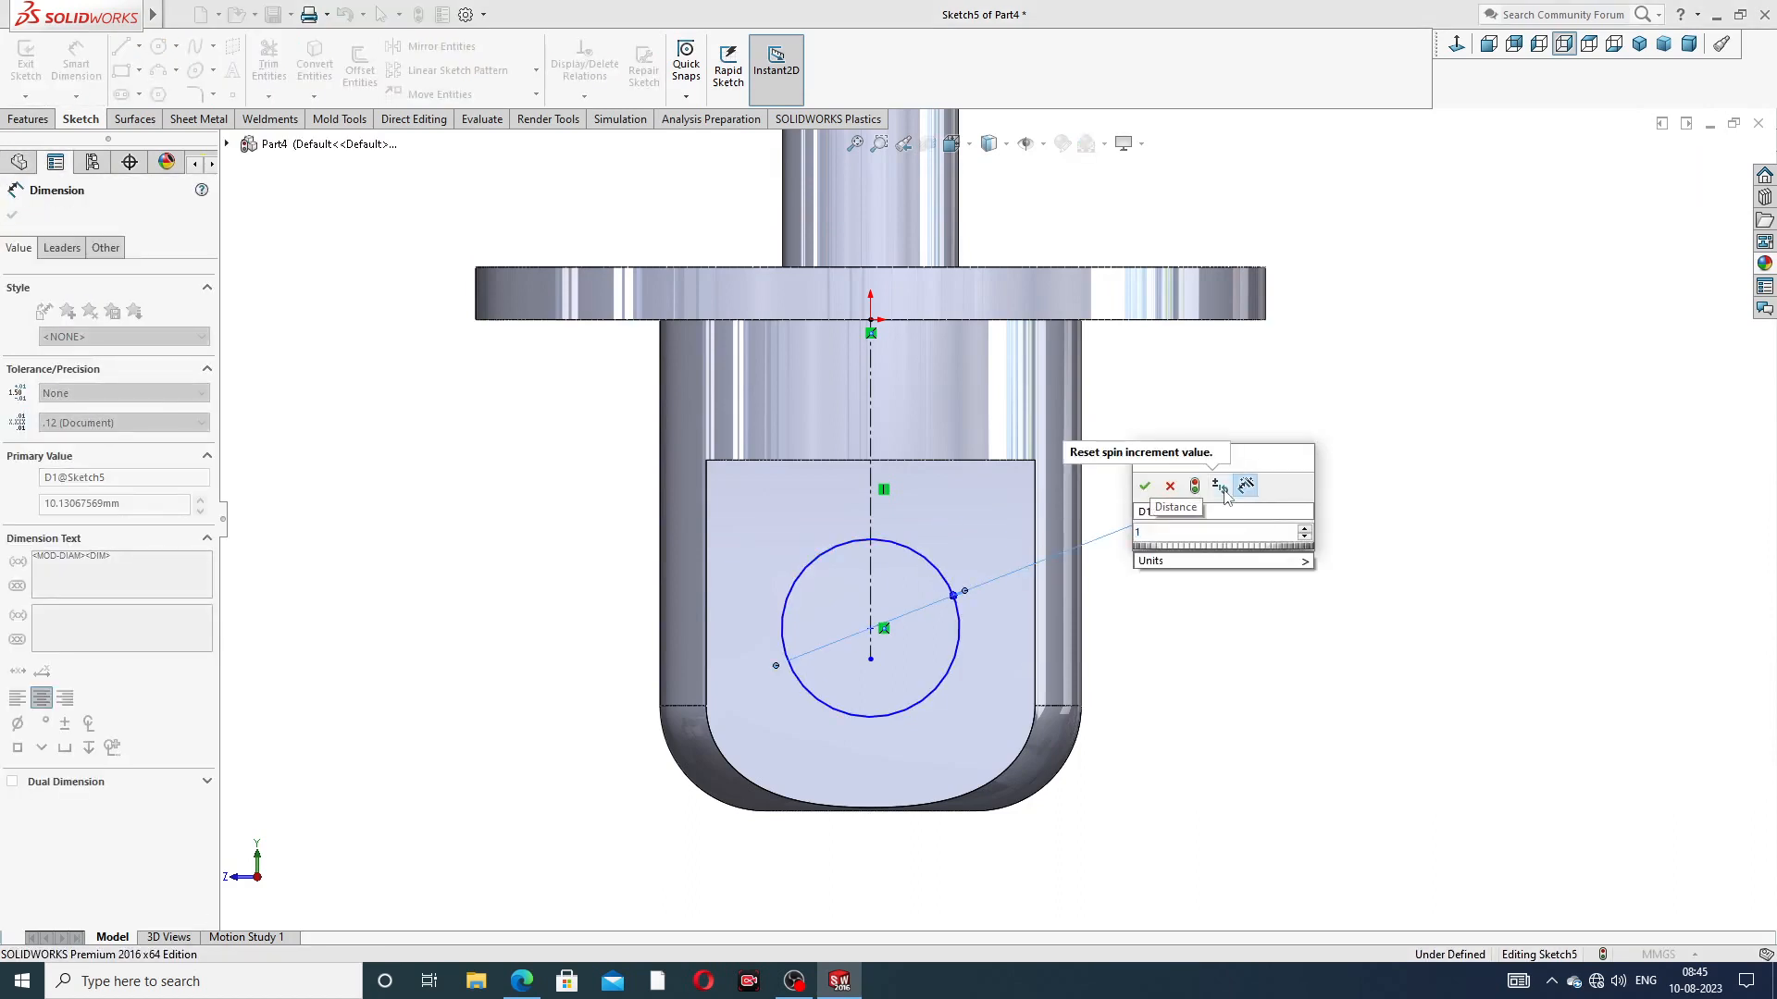
key(BackSpace)
text(8)
key(Return)
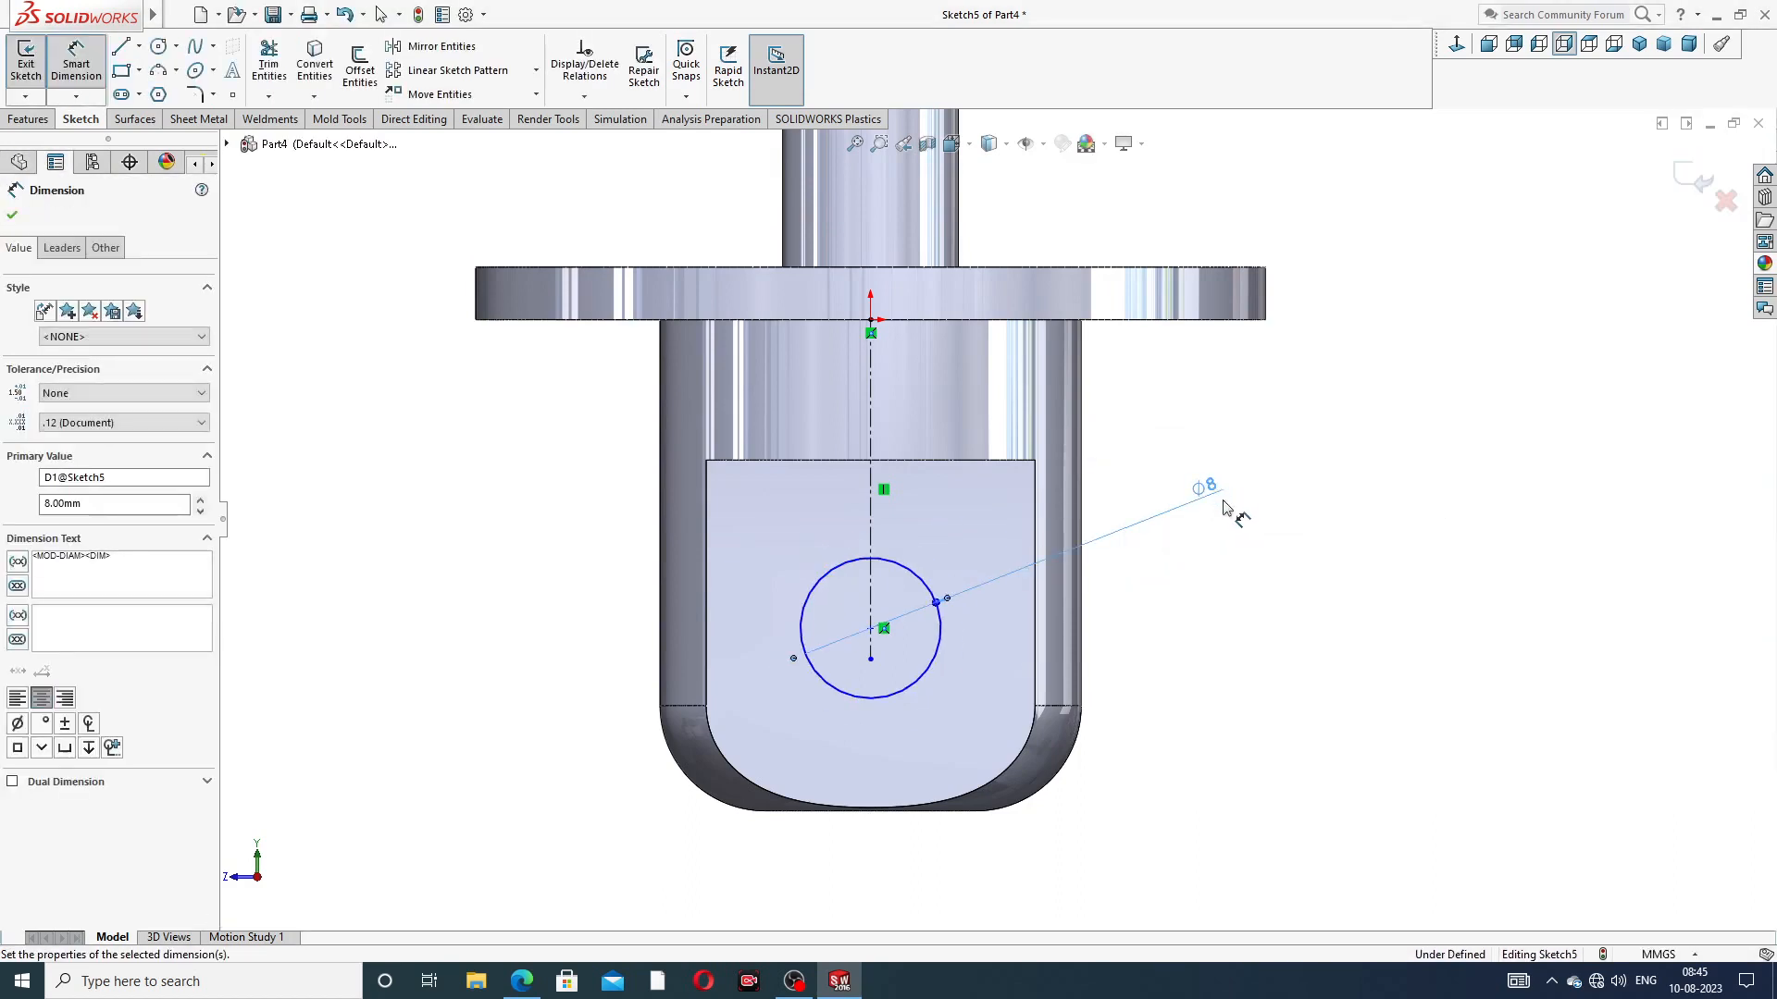
Dimension the distance from the circle's center to the boss's bottom edge as 10 mm and leave the dimension tool
click(870, 630)
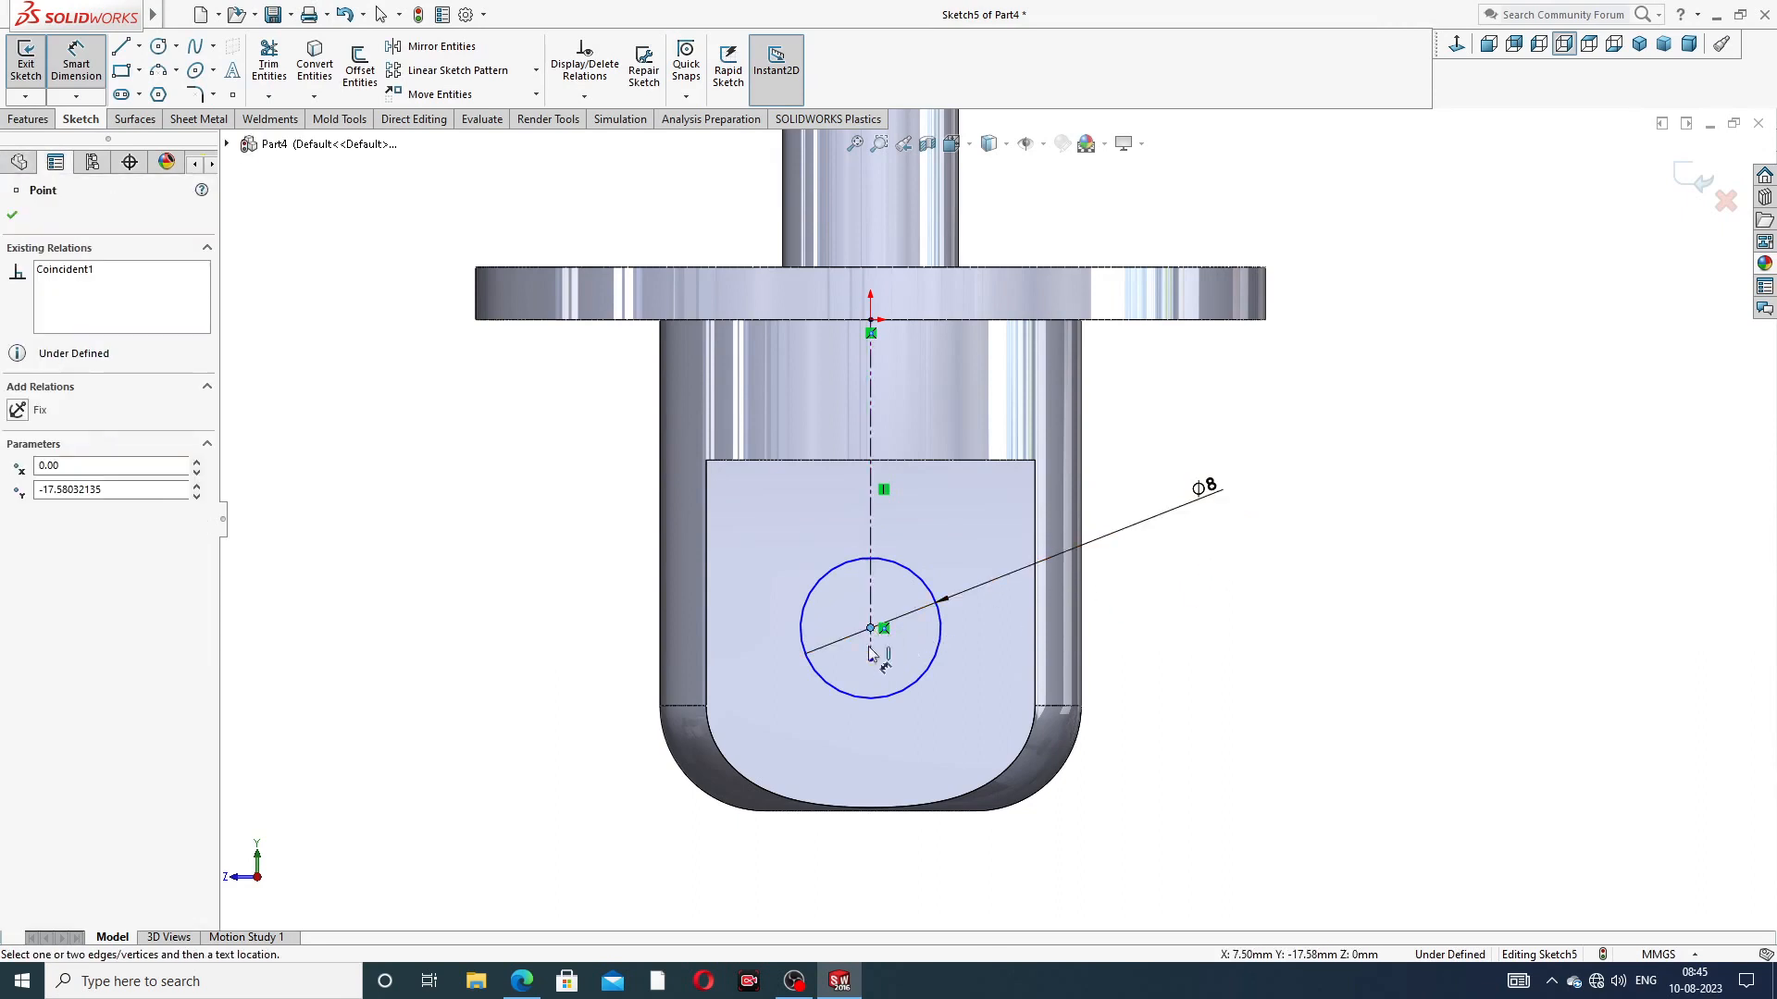
click(887, 814)
click(1136, 736)
text(10)
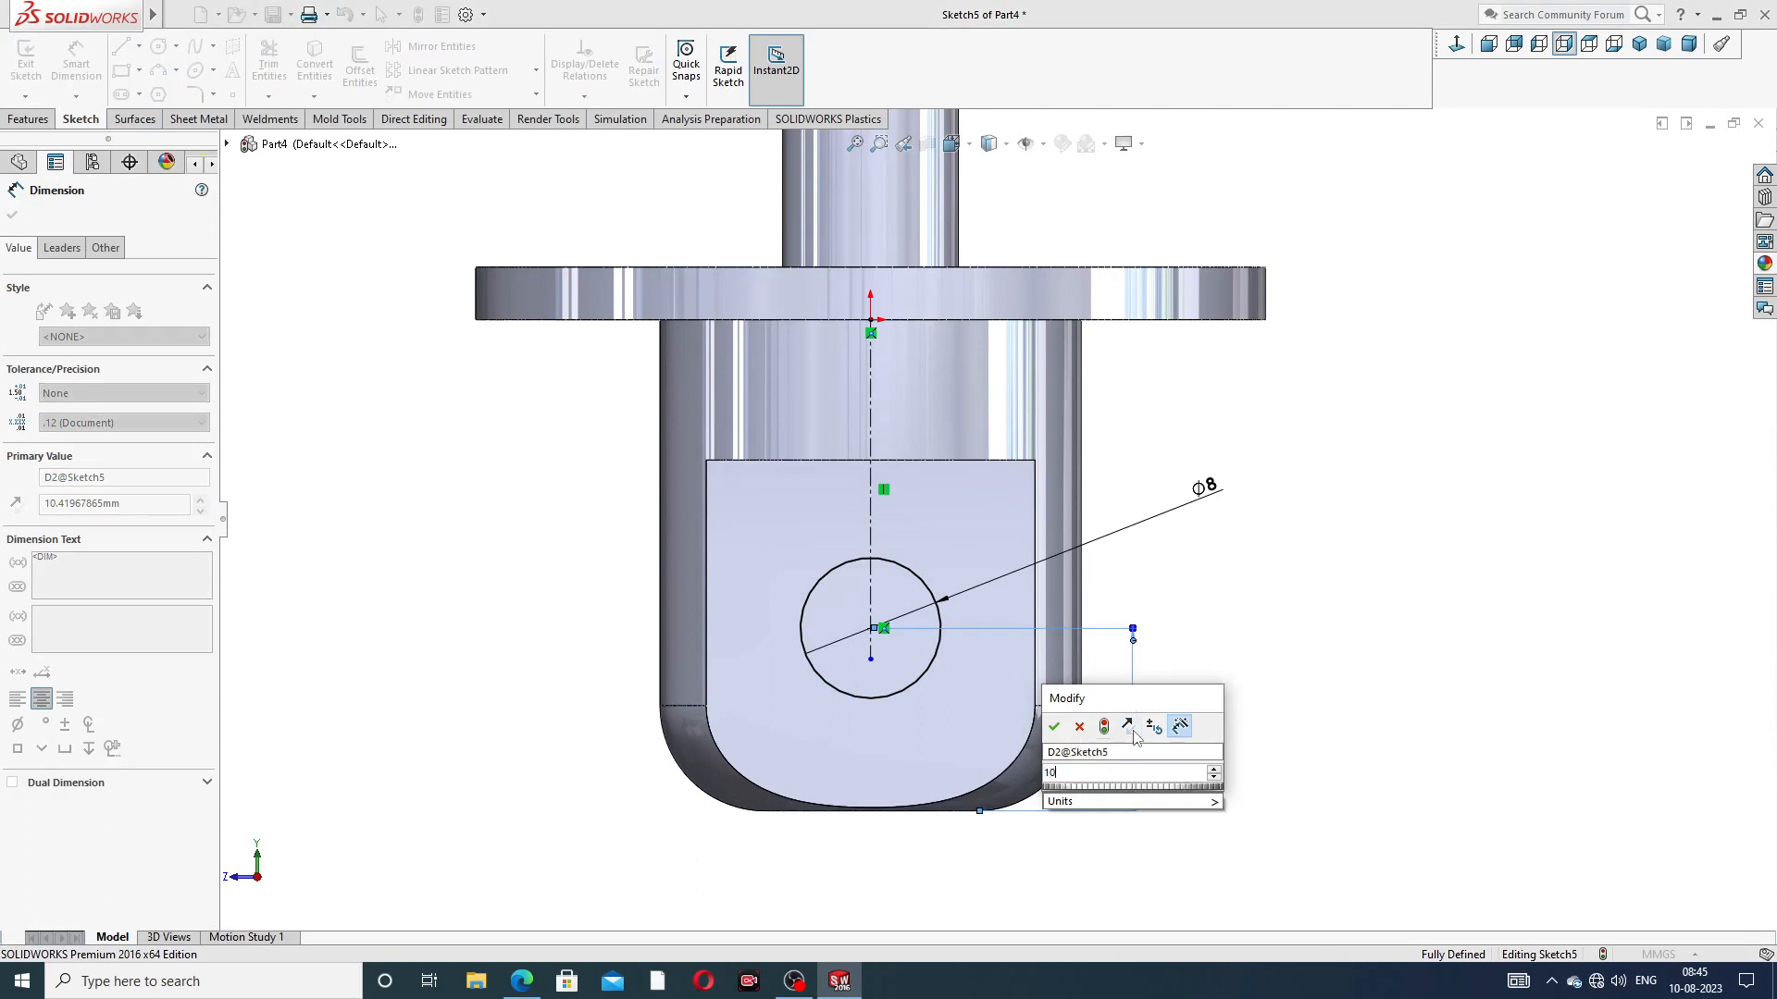
key(Return)
key(Escape)
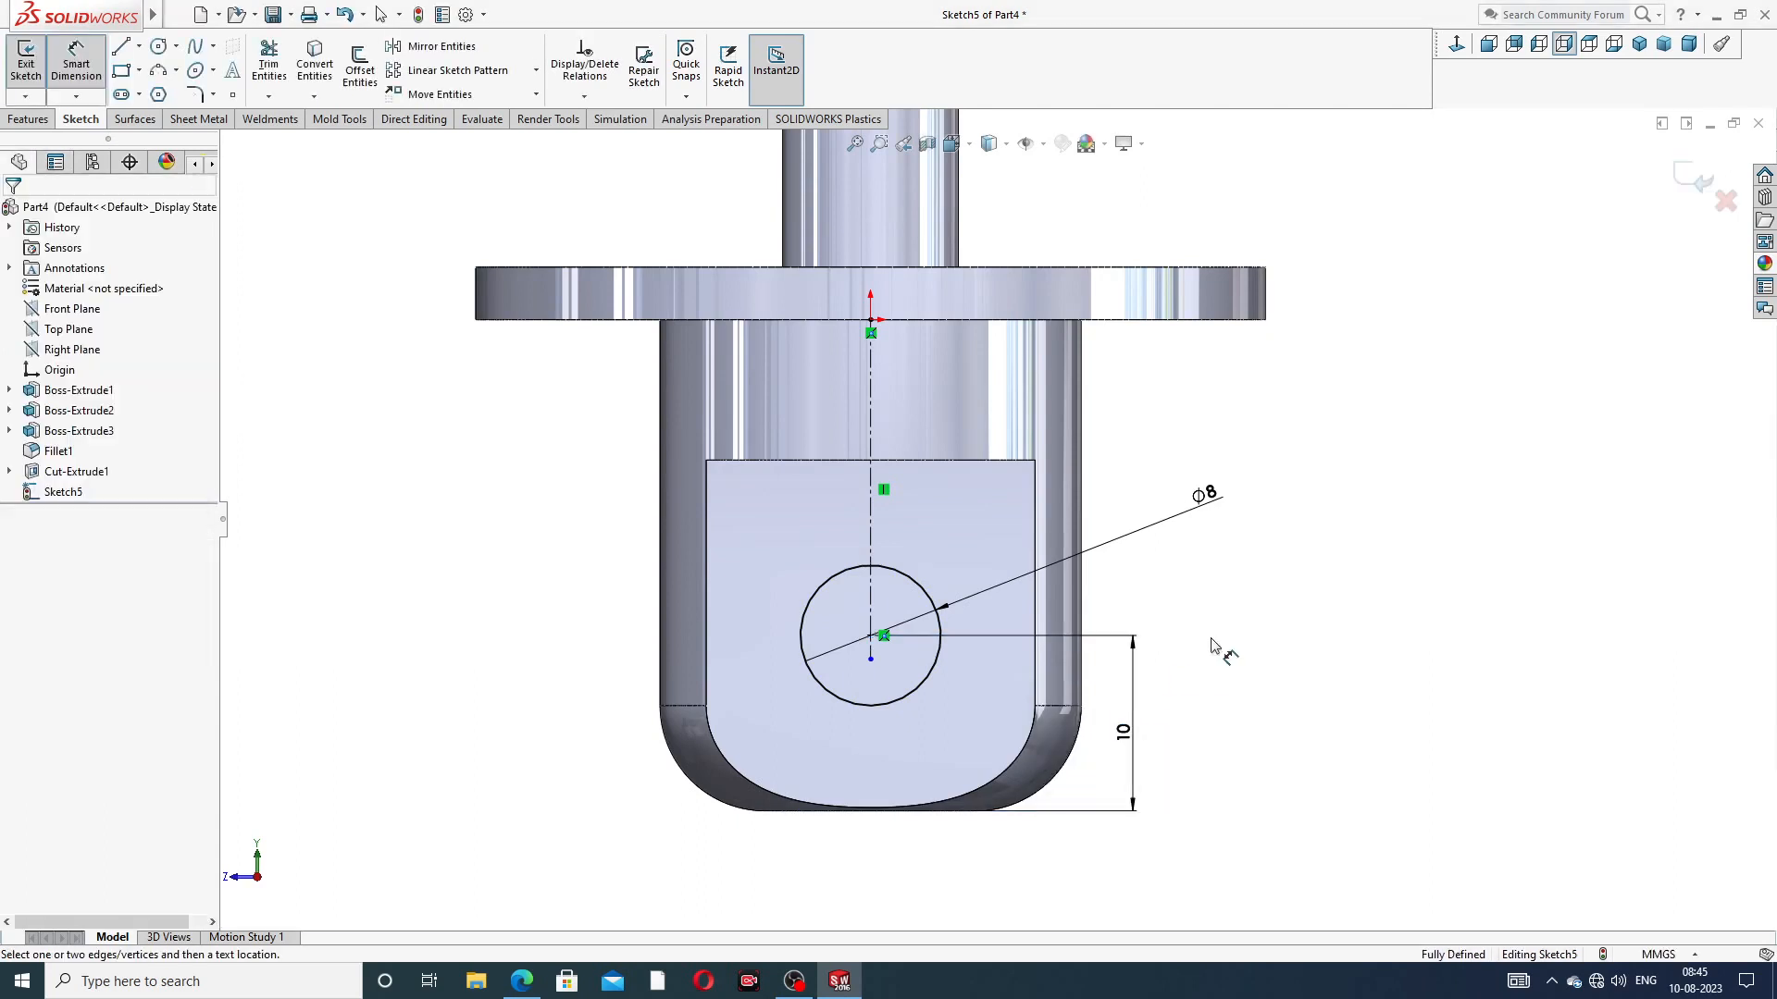
right_click(1277, 367)
click(1325, 274)
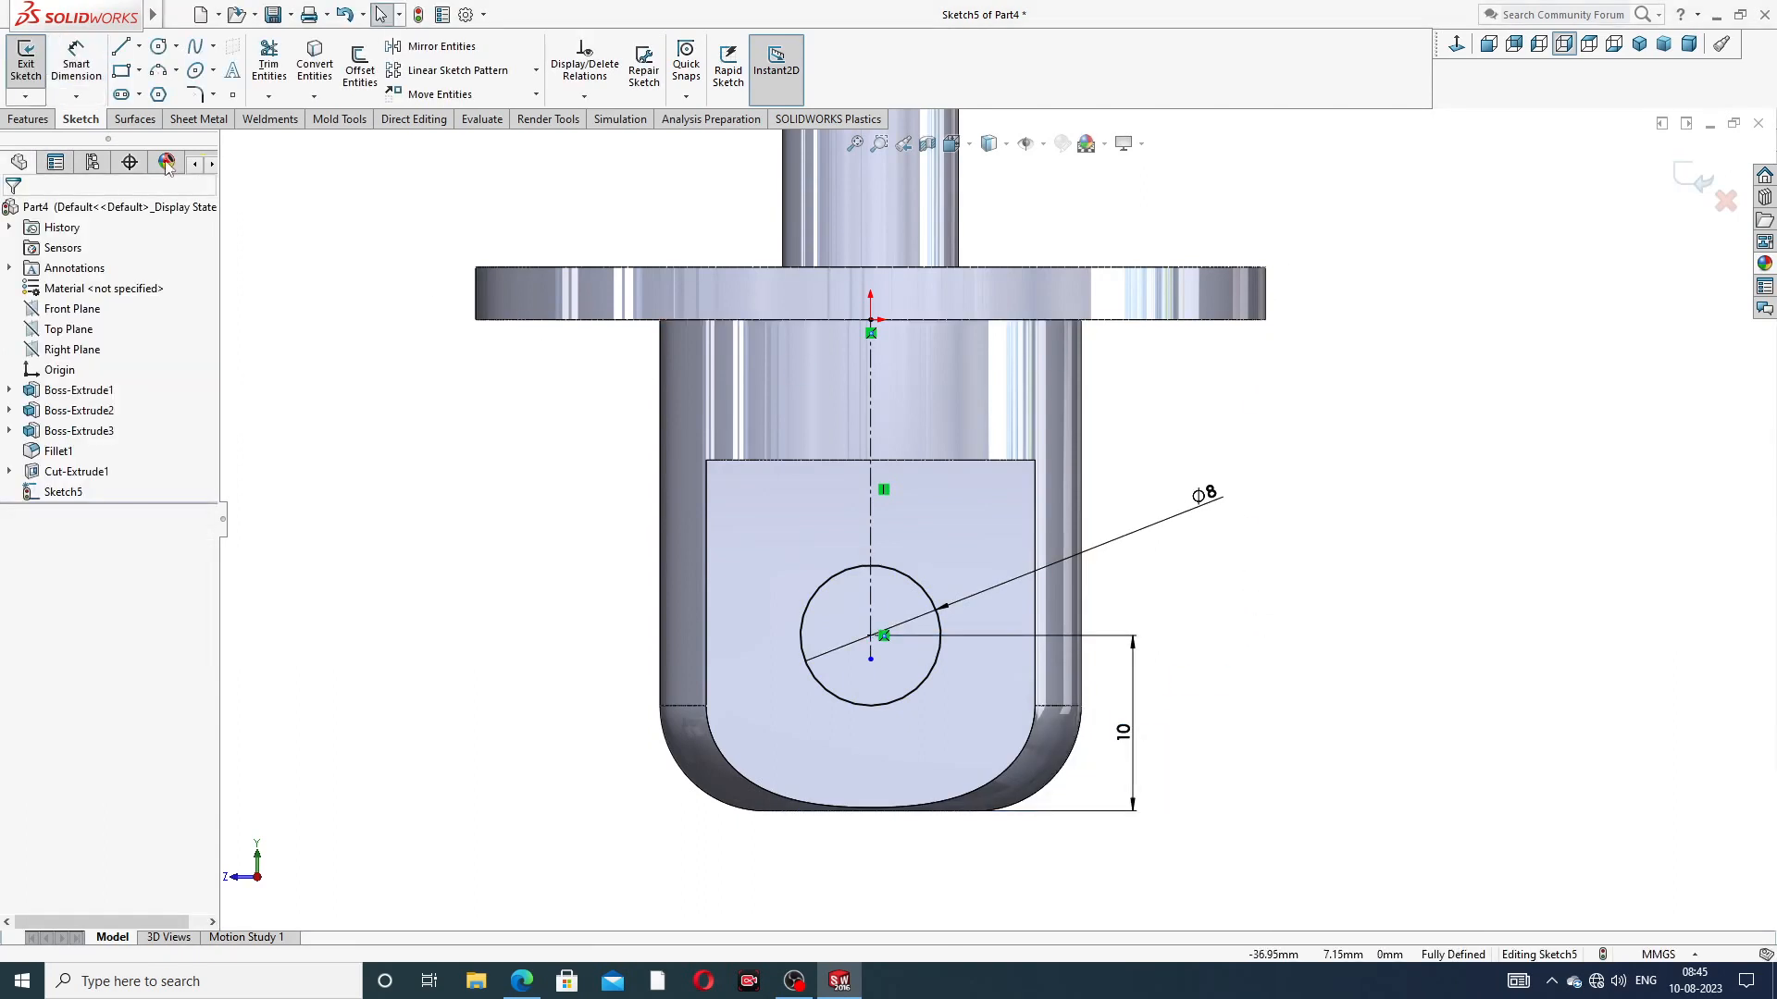
Extrude-cut the circle with the Through All - Both end condition to make a cross hole through the boss
click(29, 119)
click(275, 67)
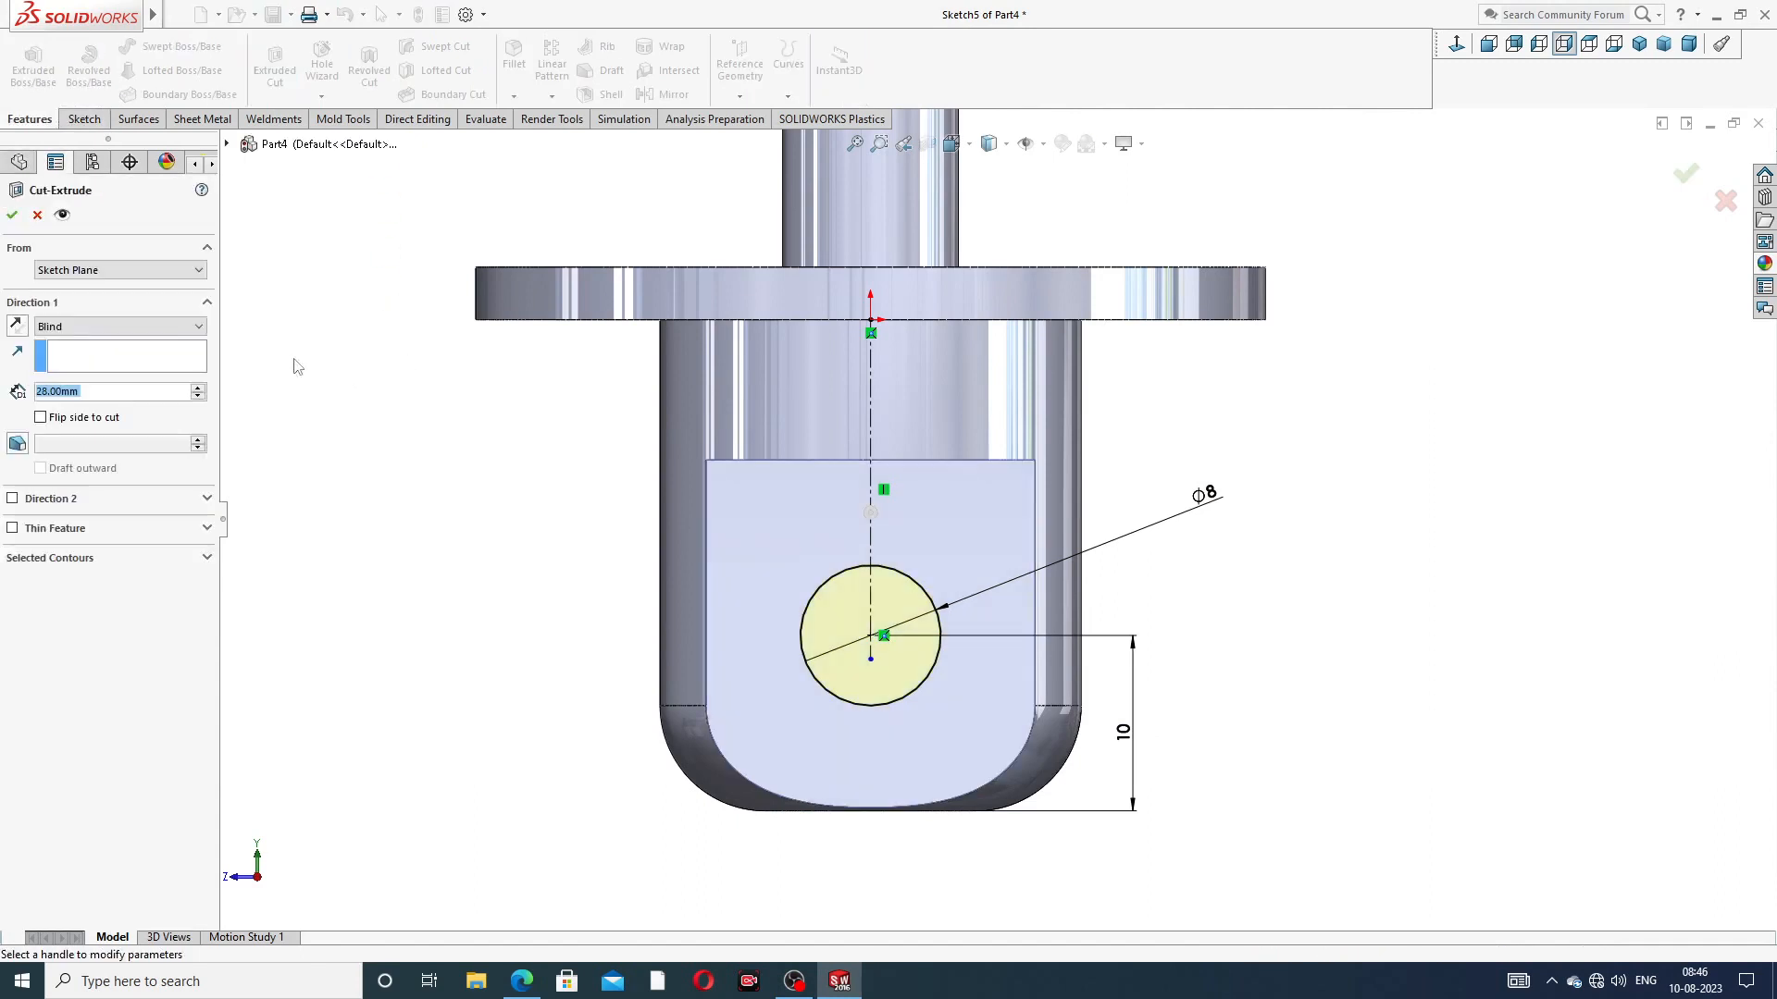
click(162, 327)
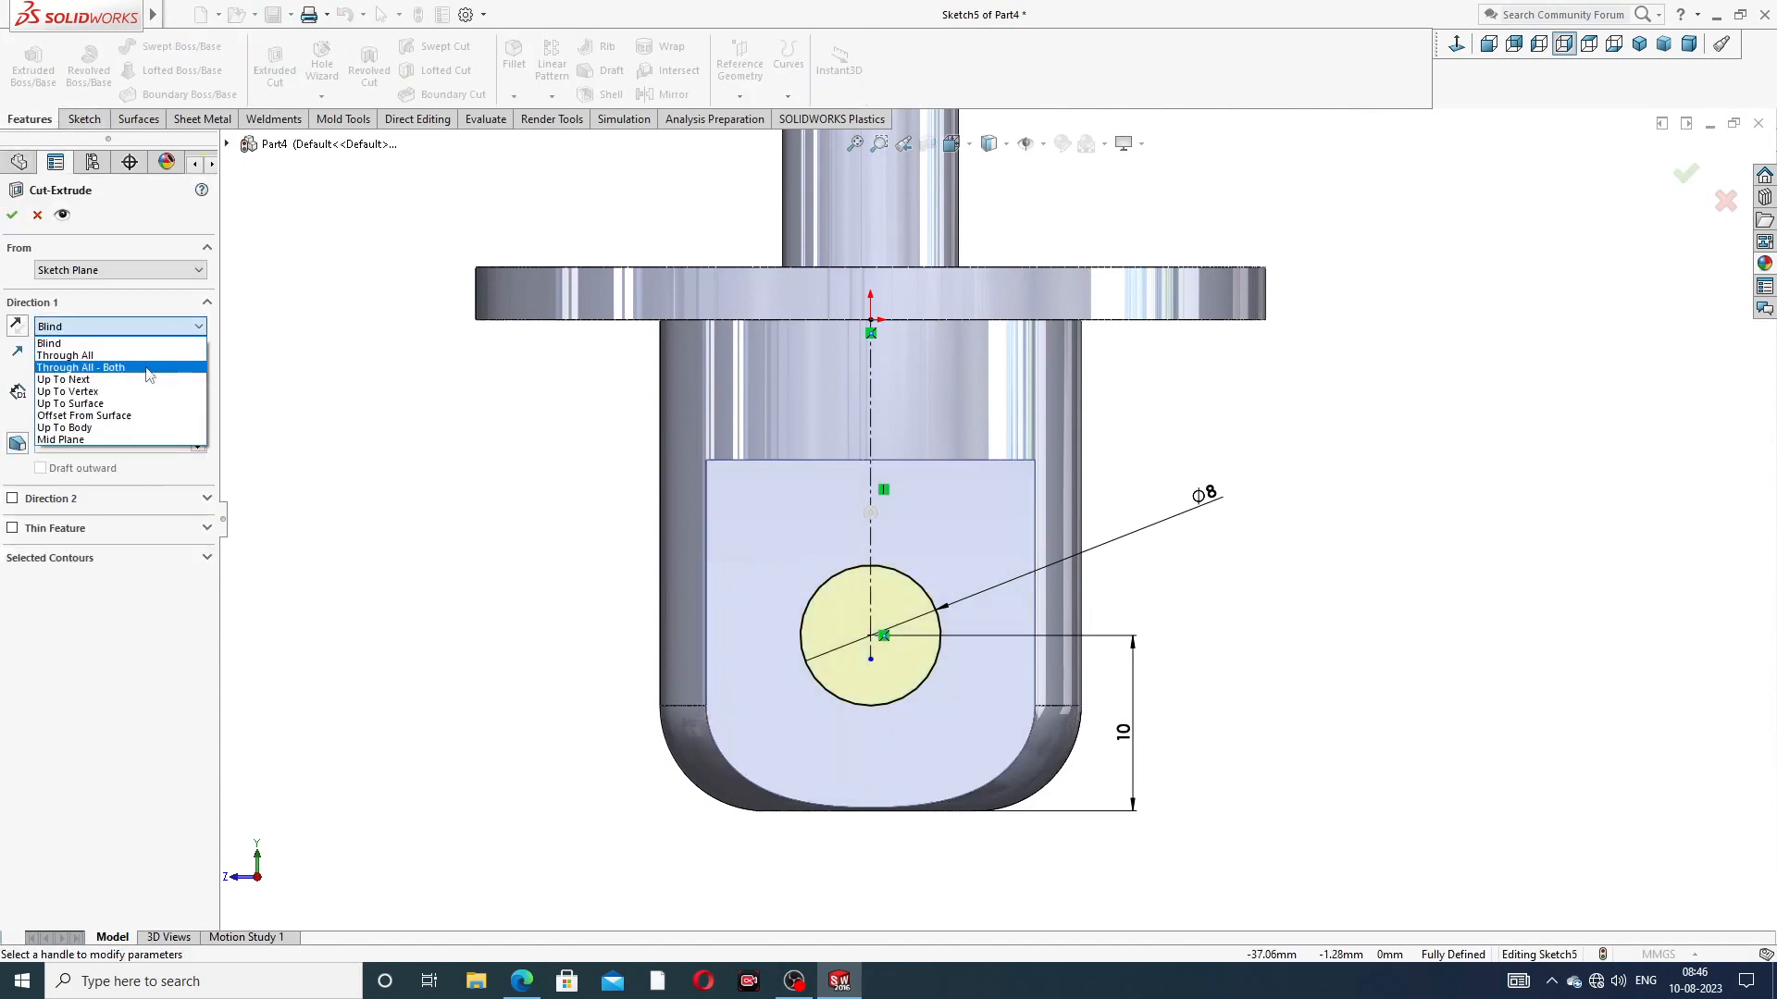
click(146, 367)
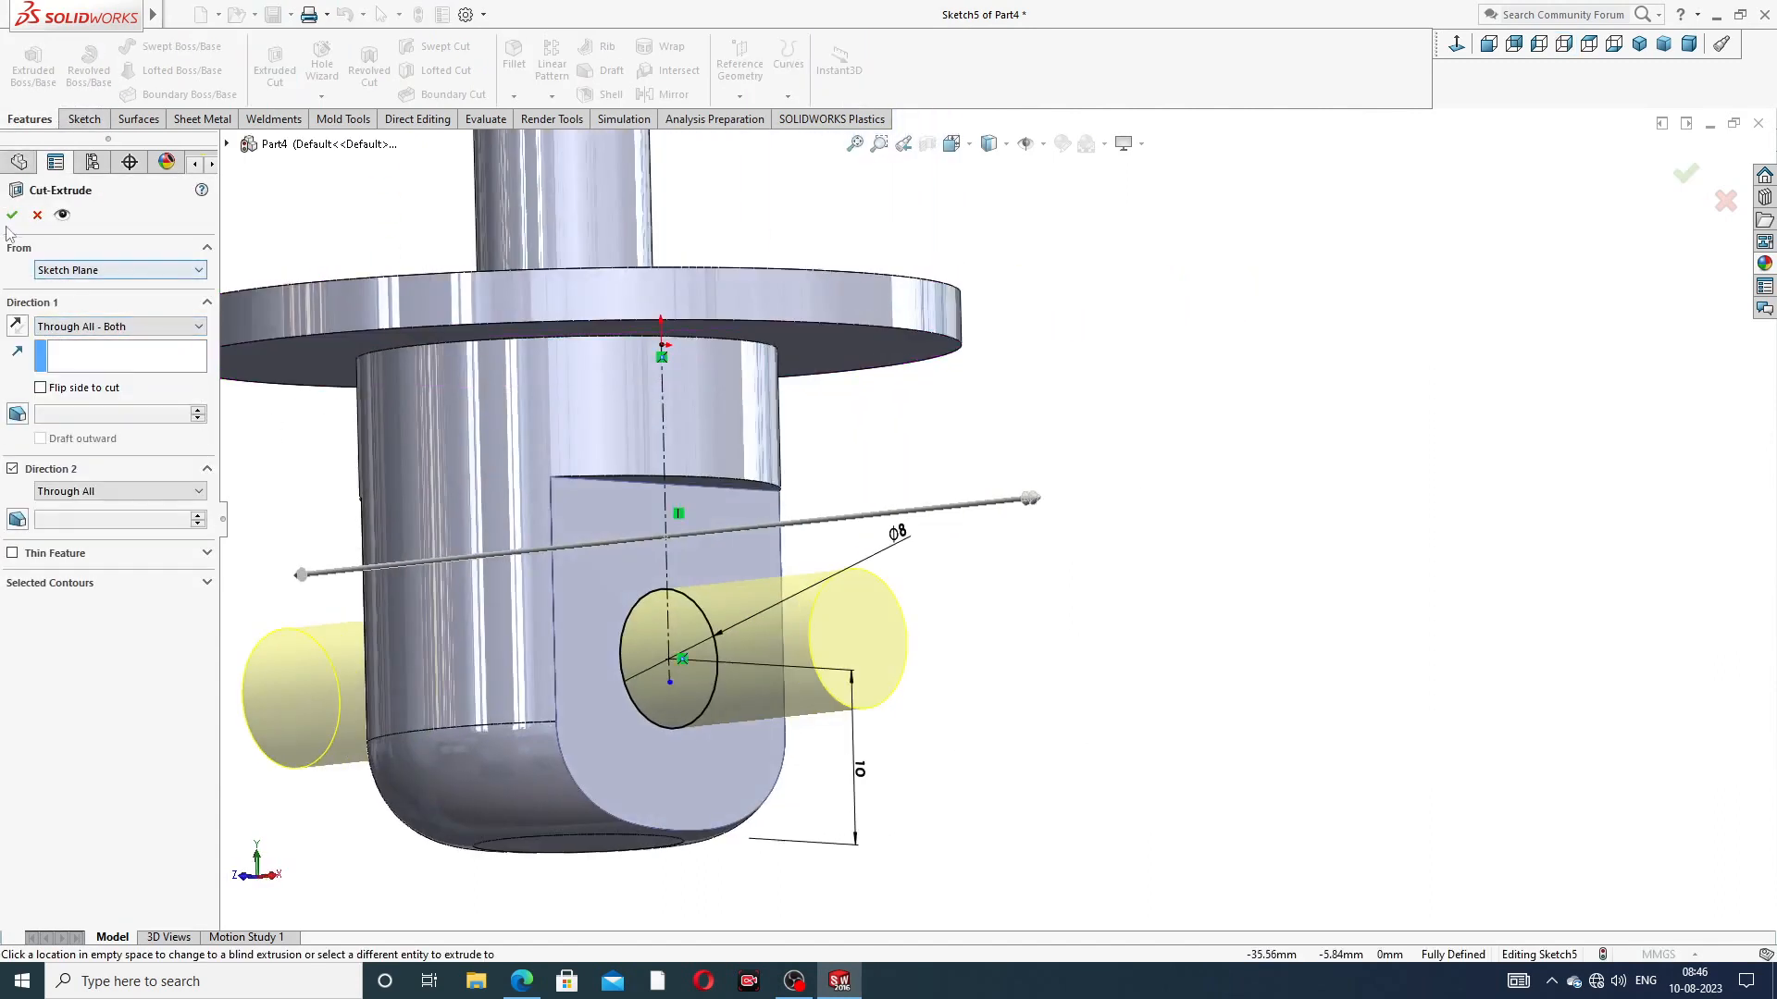
click(12, 215)
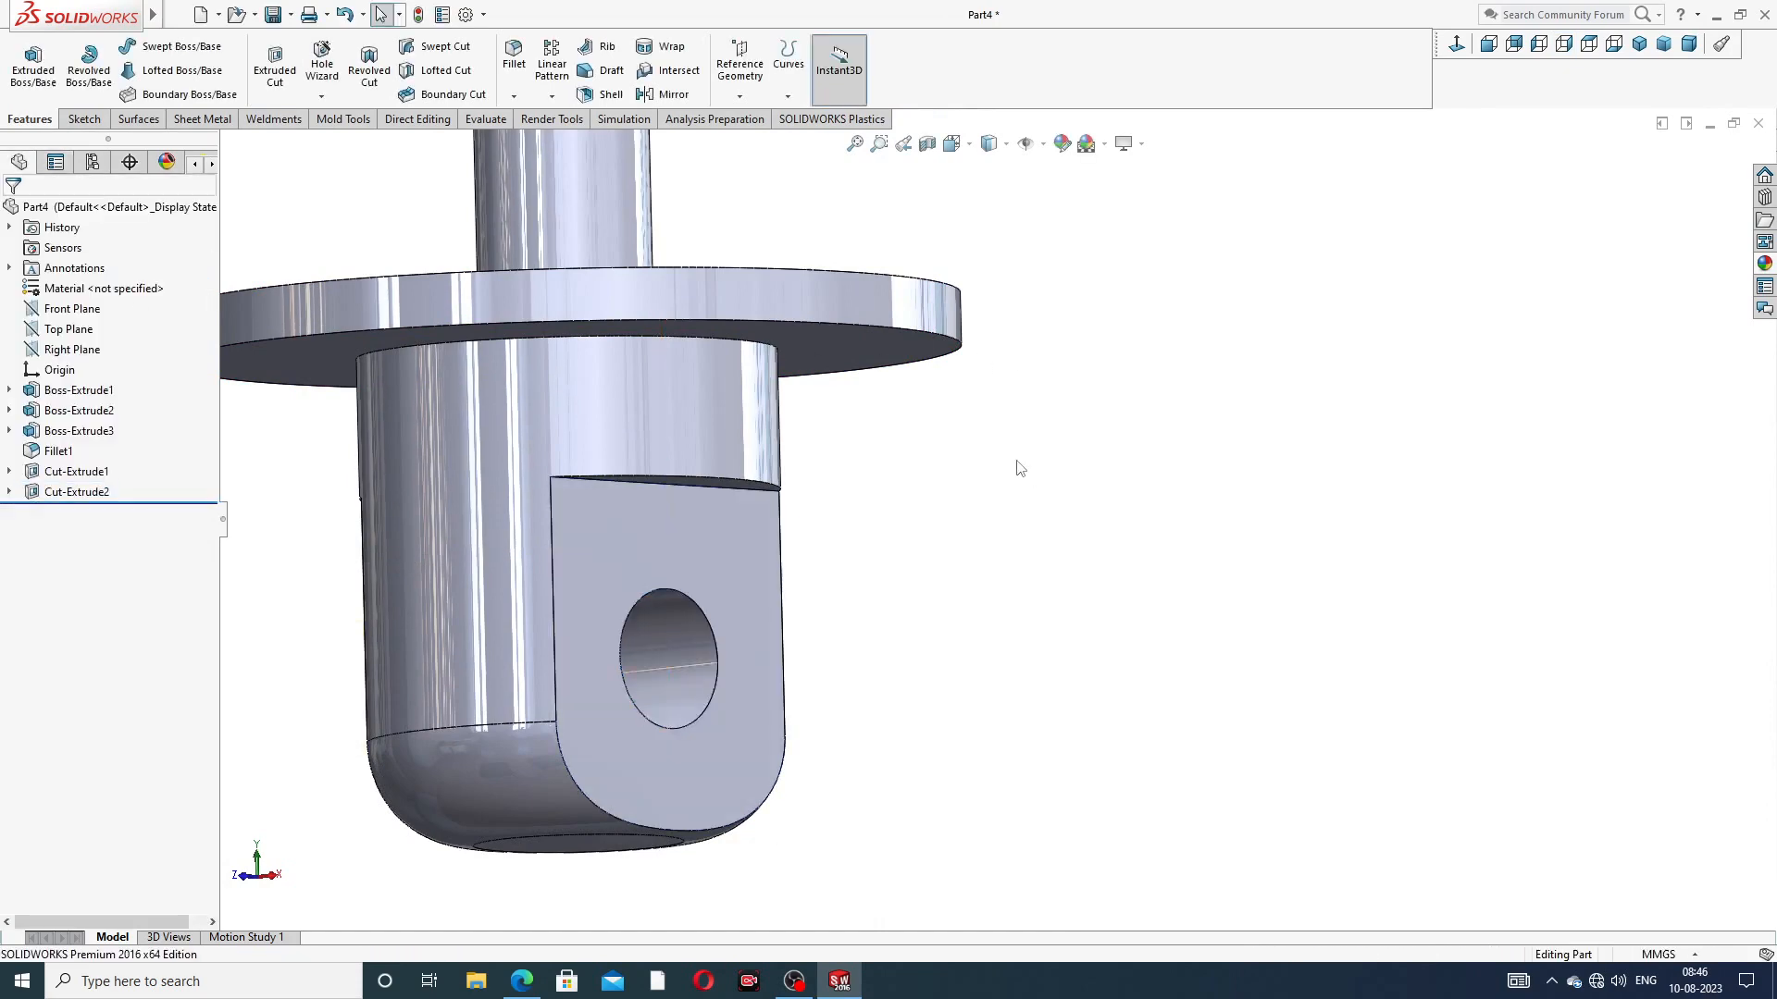
Check the base drawing PDF and start a sketch on the Right Plane, shown in the right view
scroll(1018, 472, up, 3)
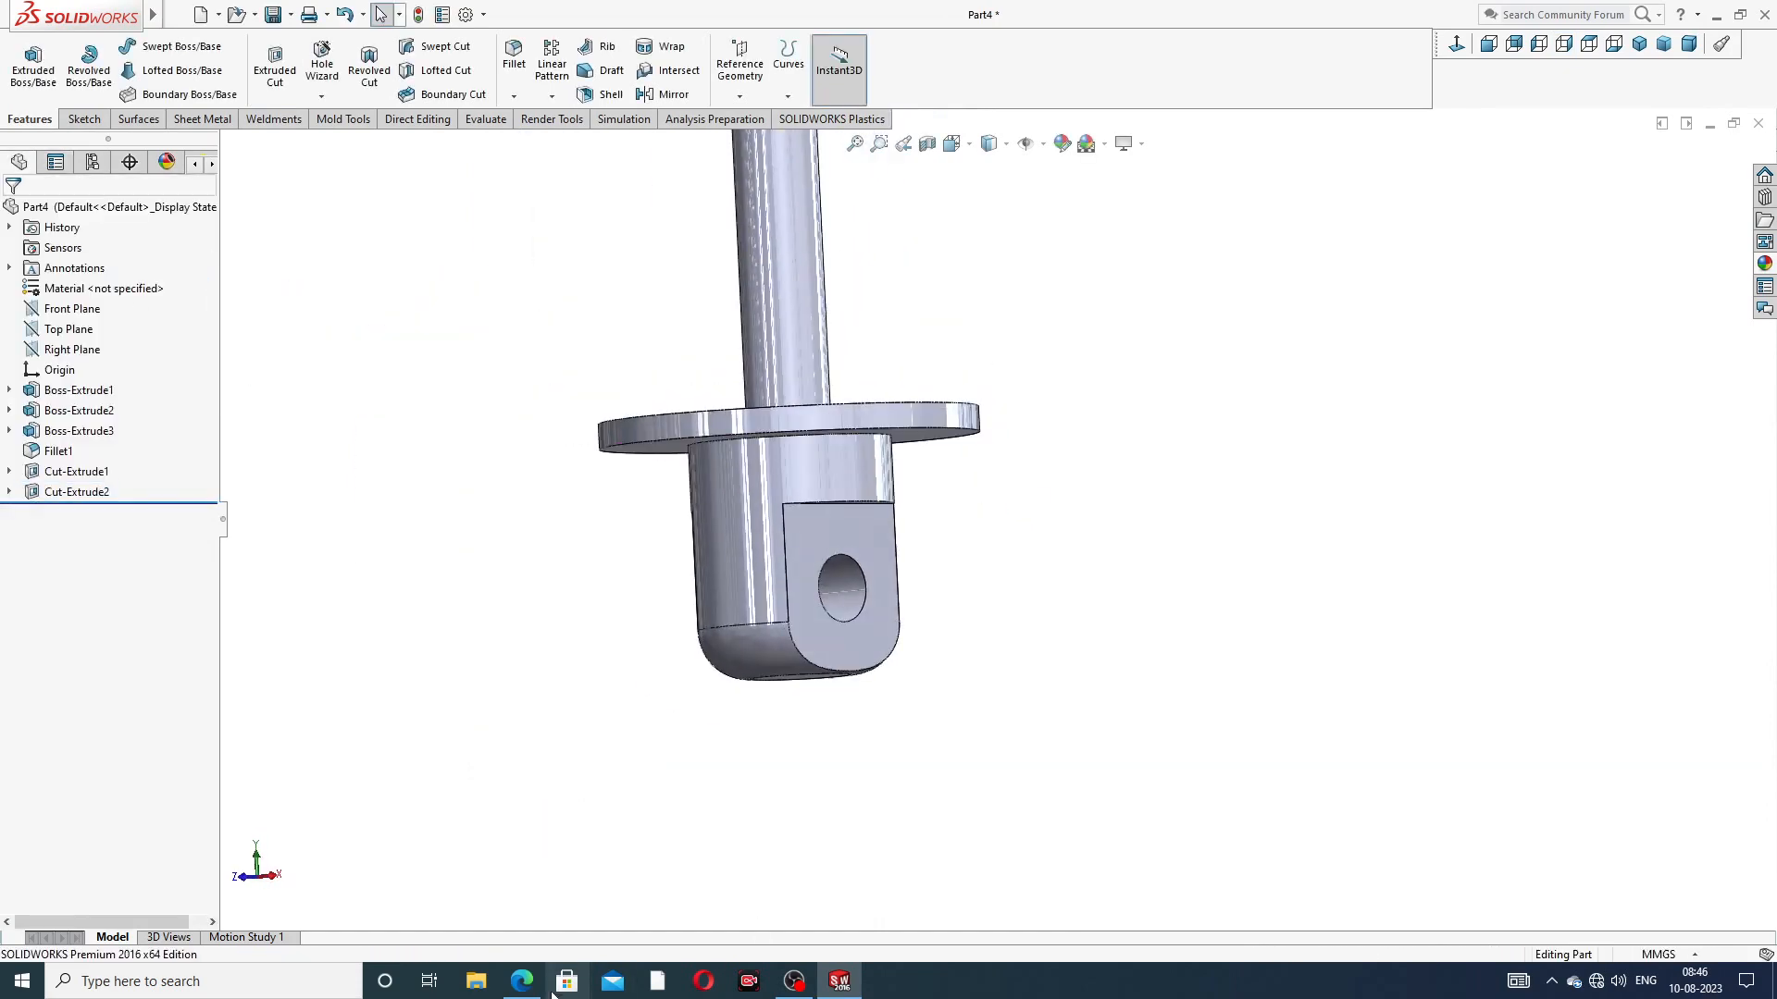
click(522, 981)
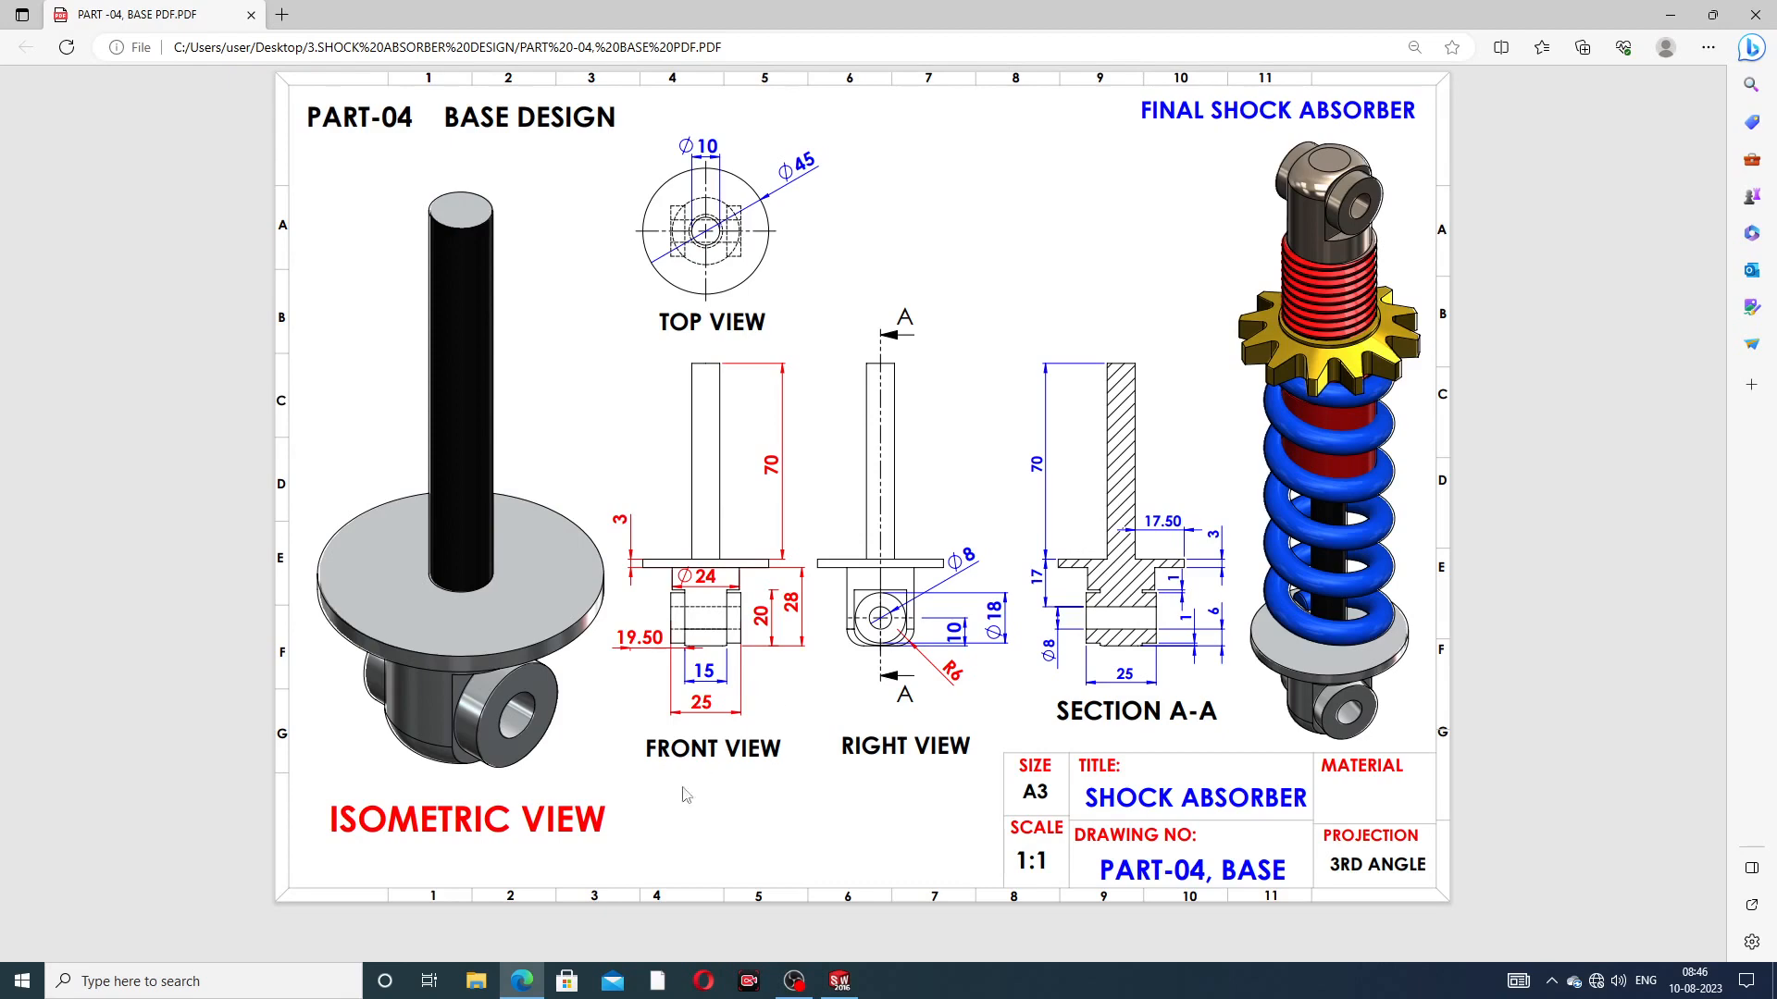
click(521, 982)
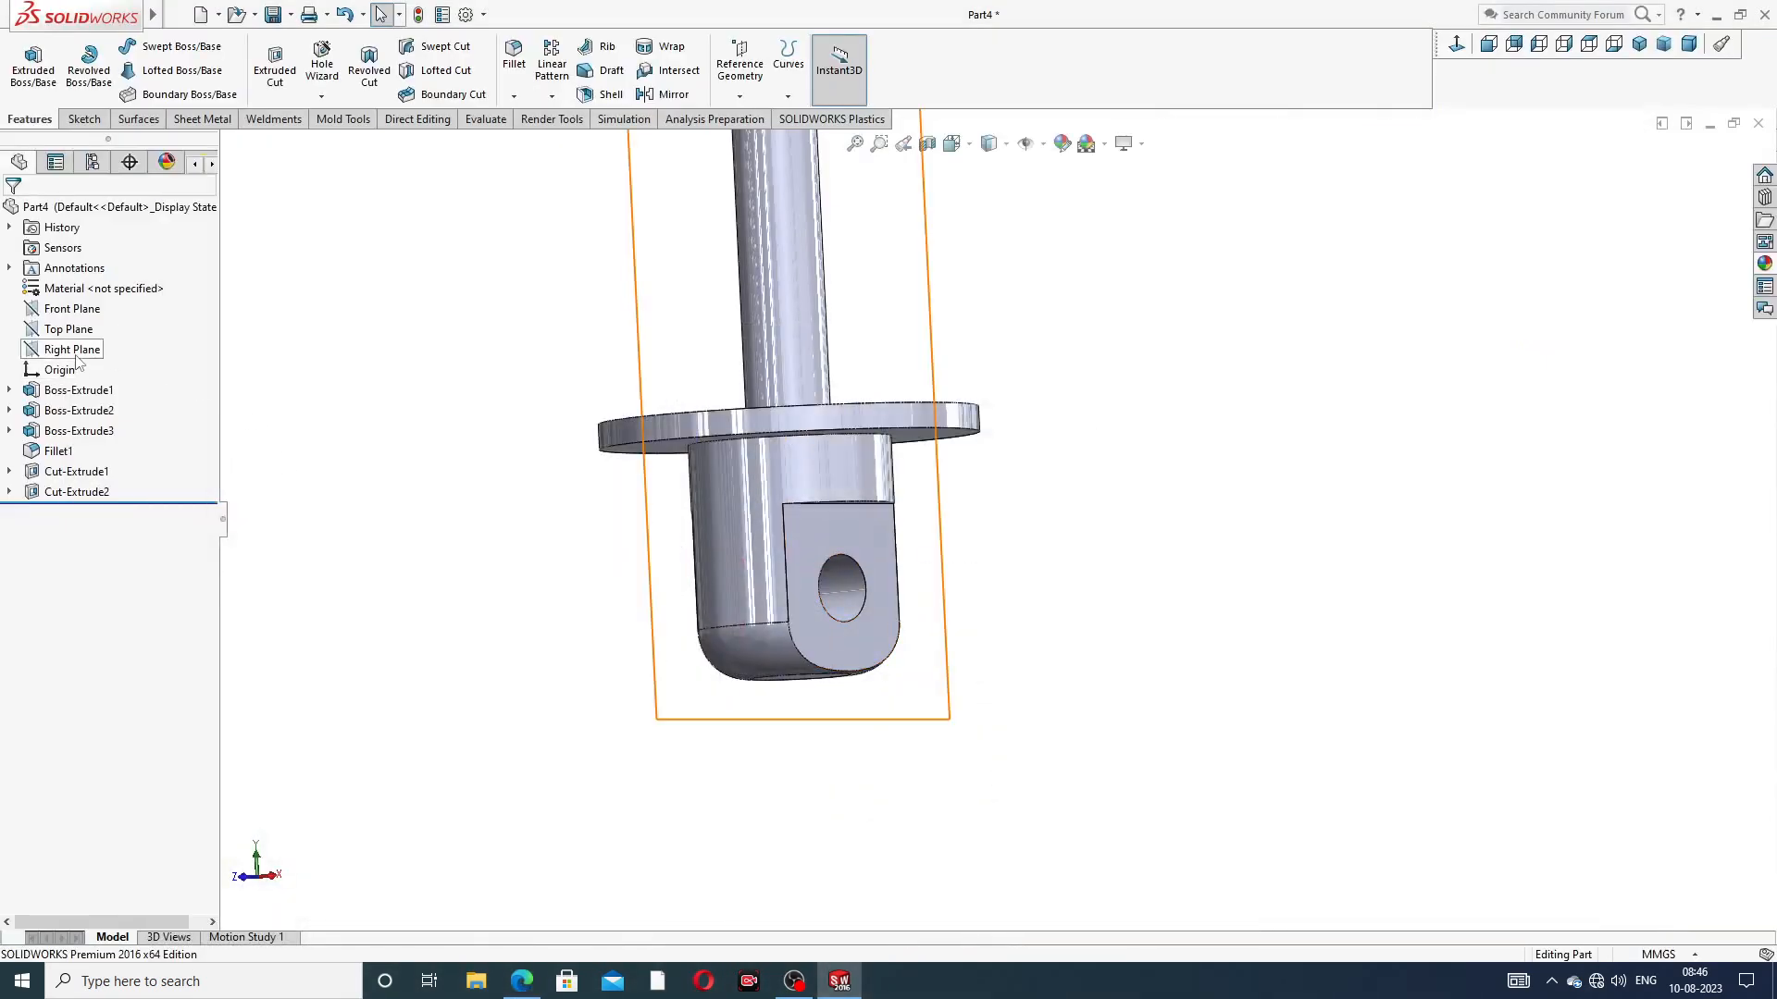
click(78, 358)
click(104, 329)
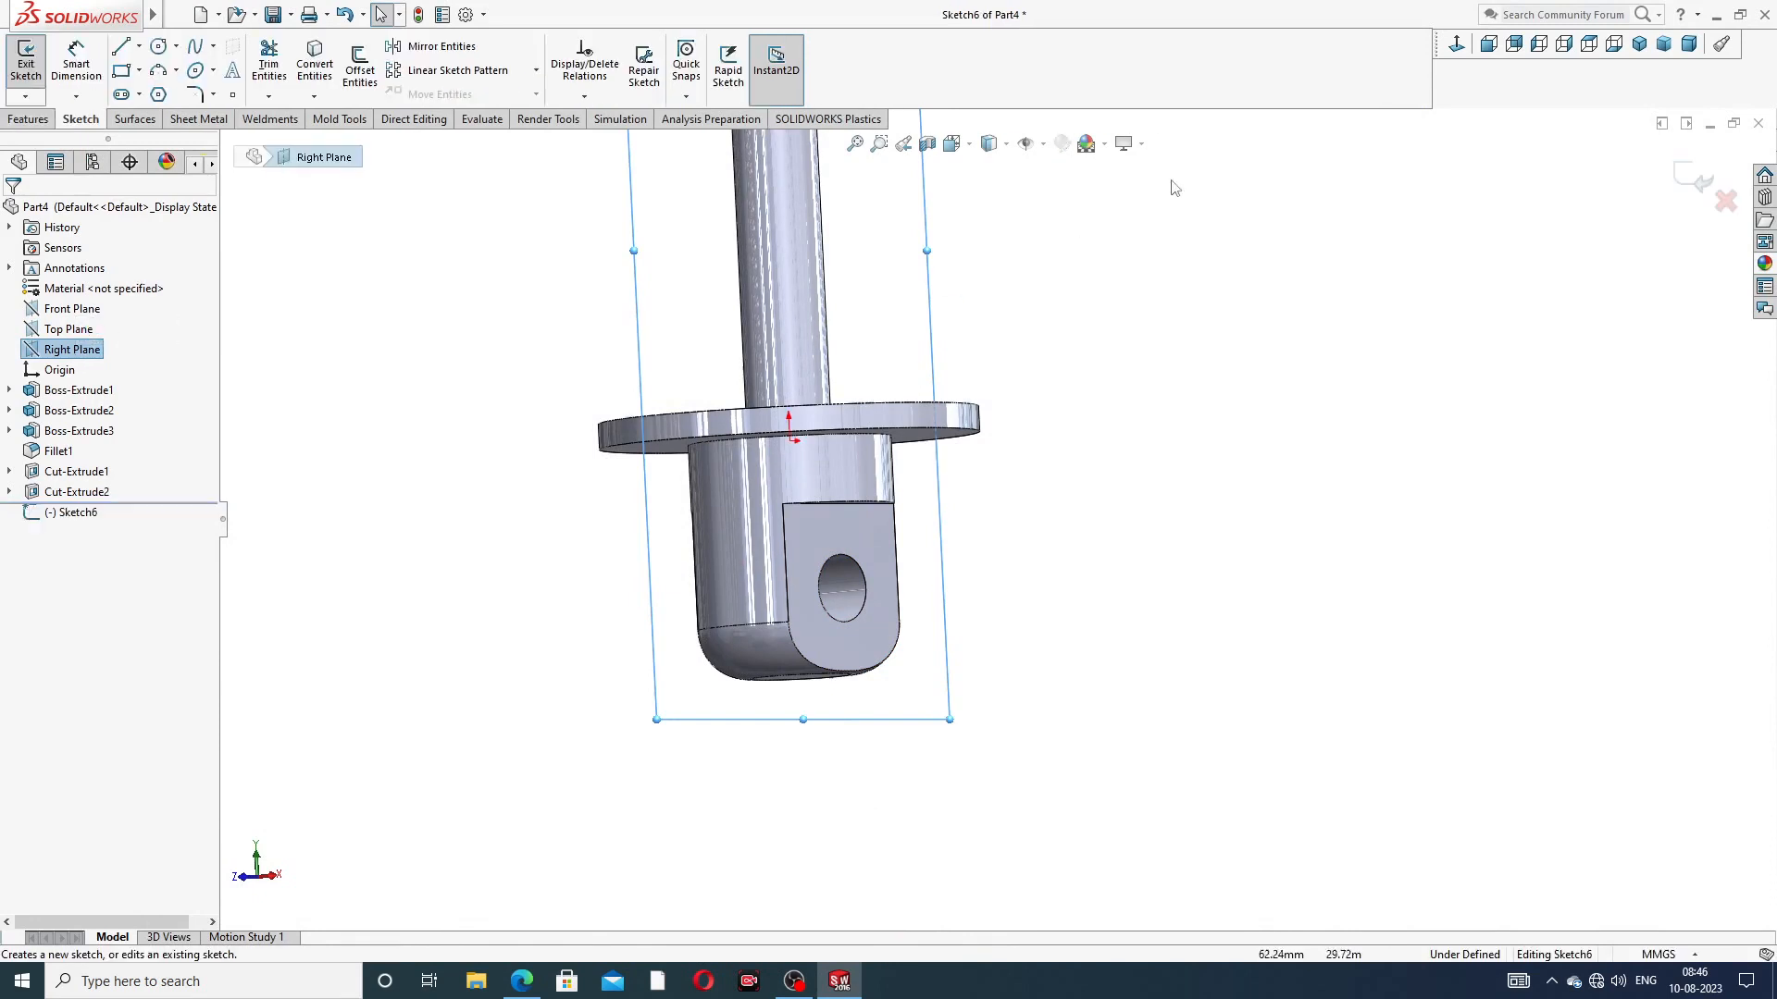
click(1564, 43)
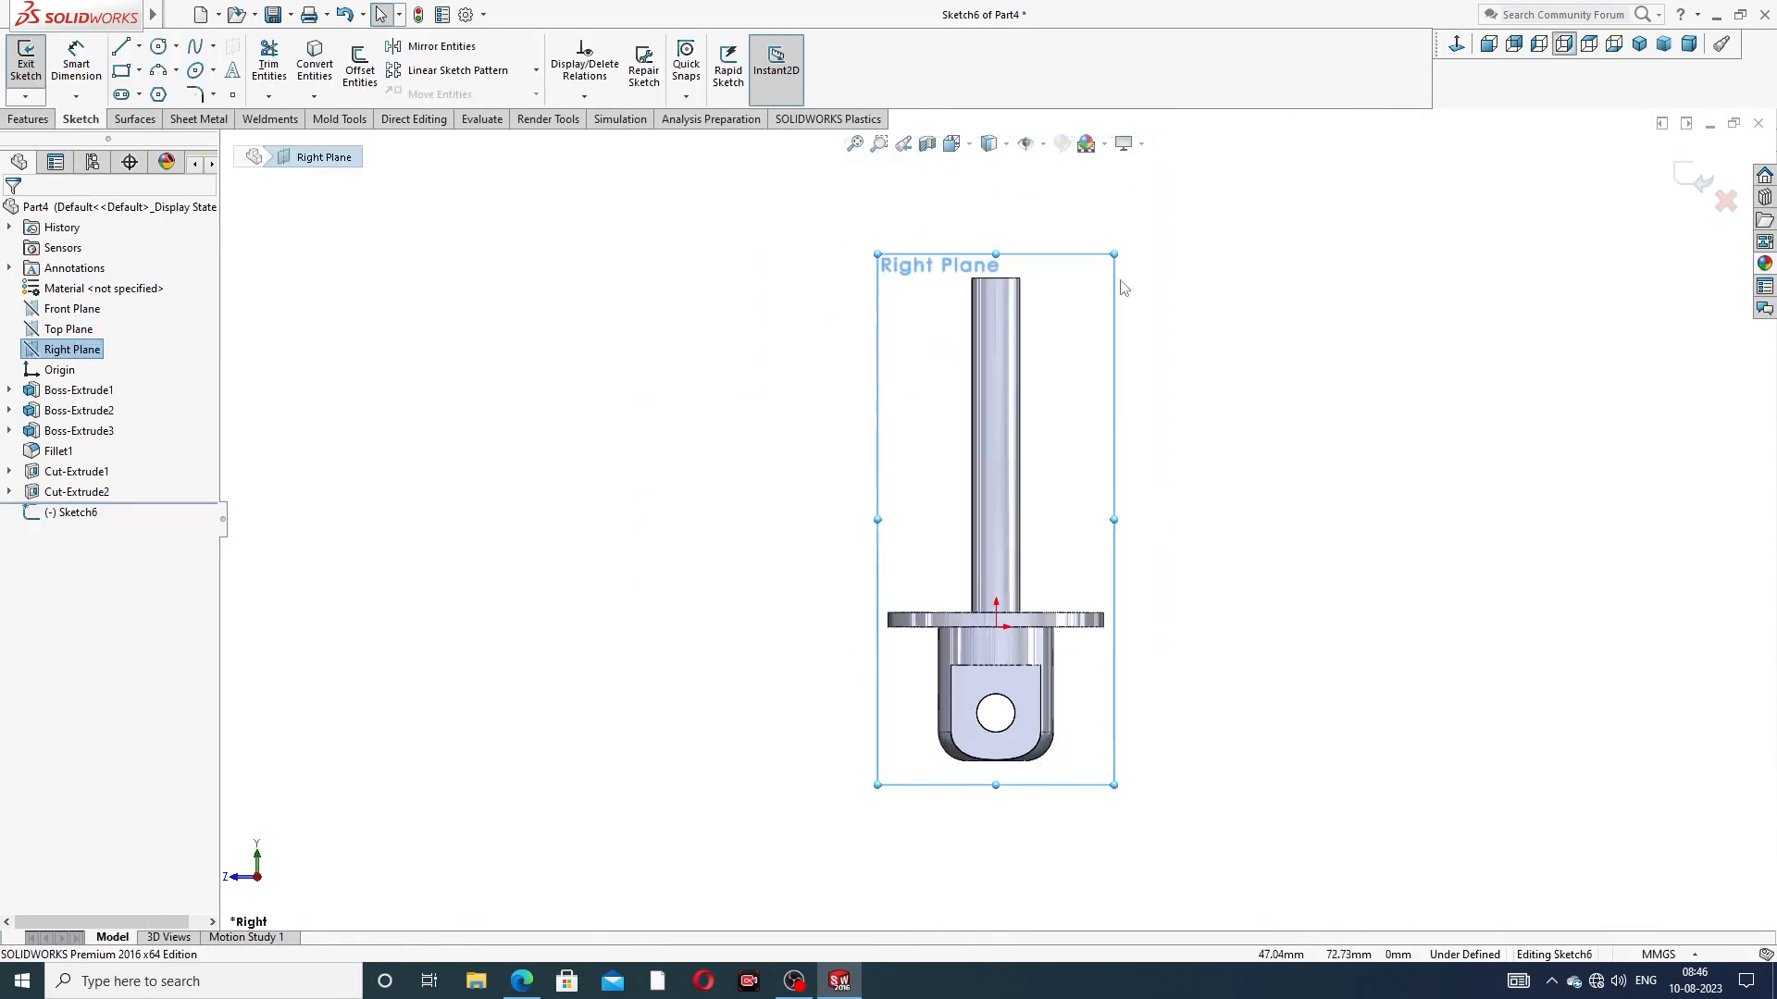
click(139, 46)
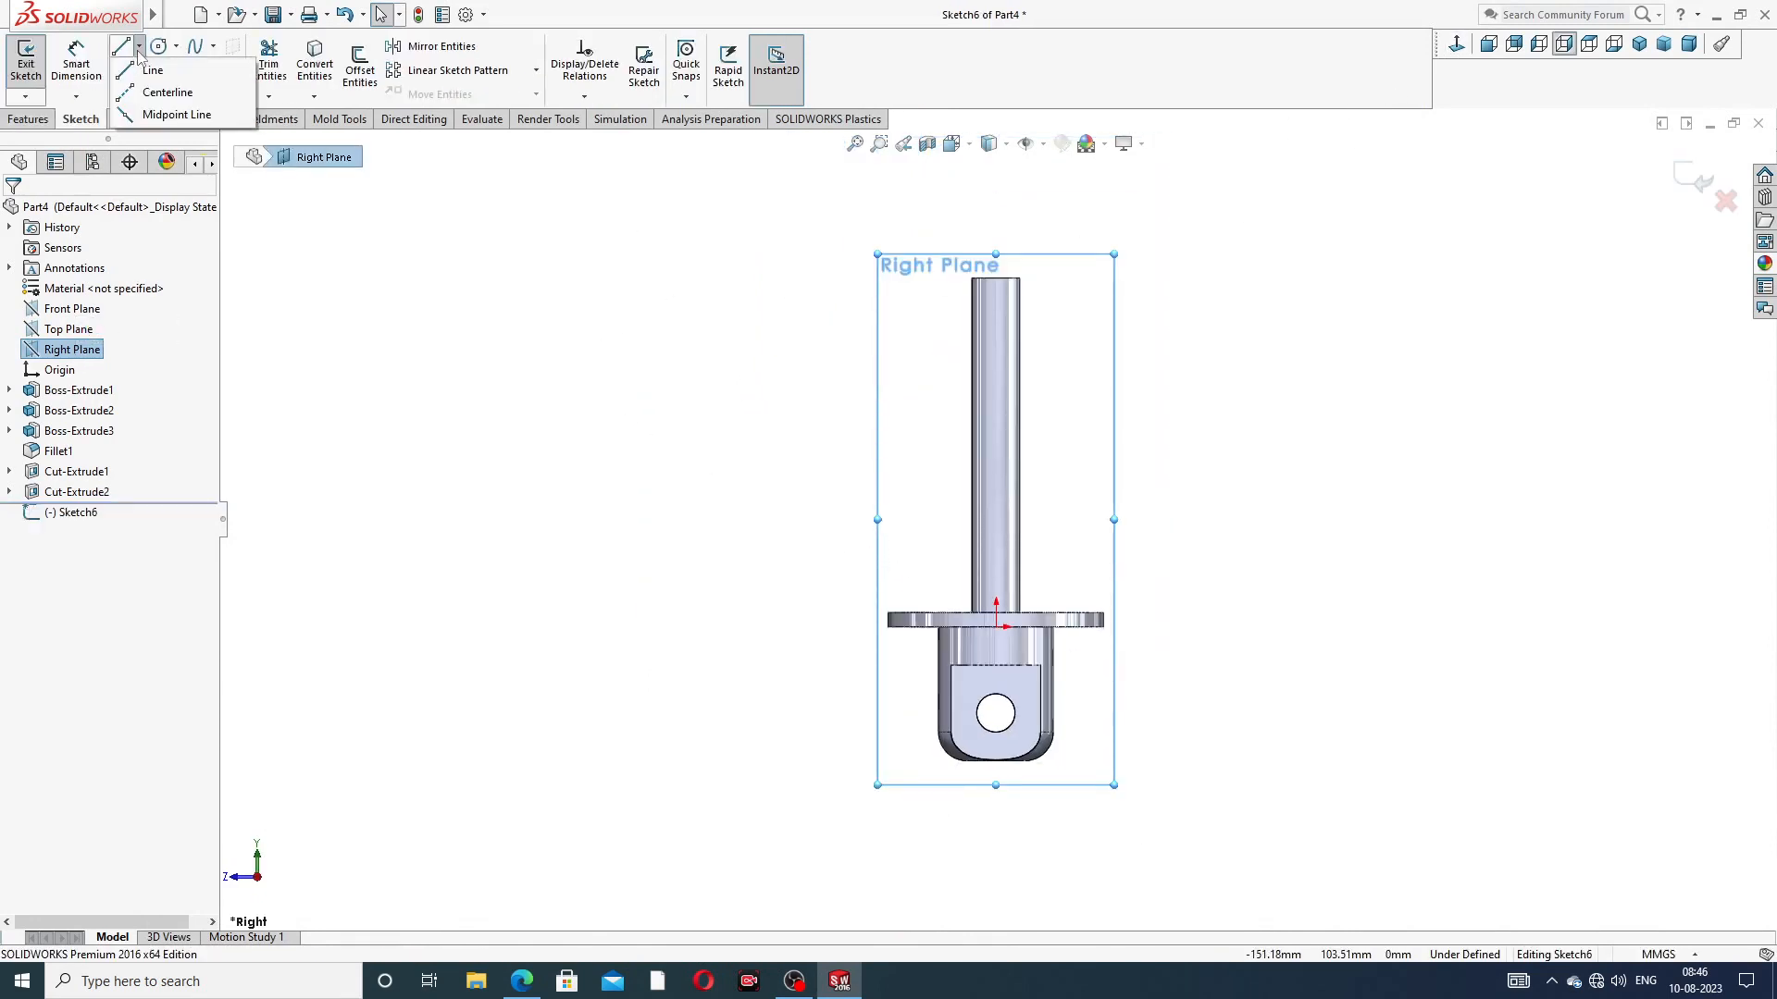
click(156, 92)
scroll(1016, 722, down, 4)
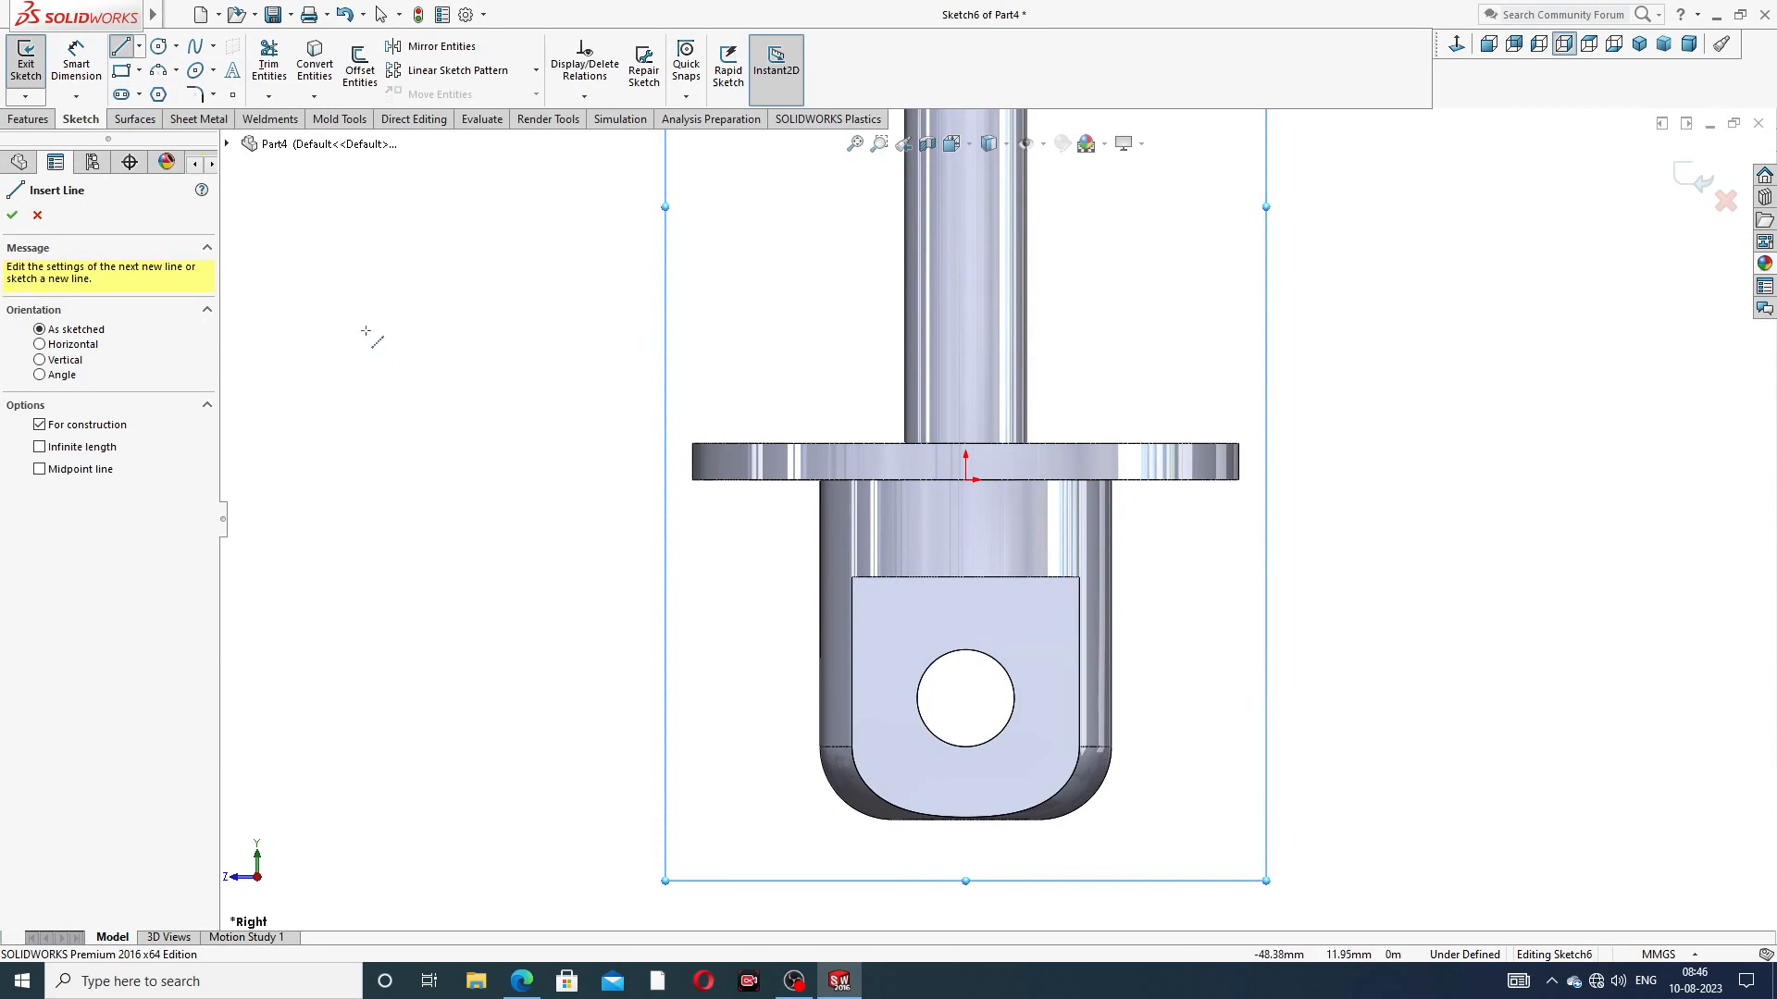
click(37, 215)
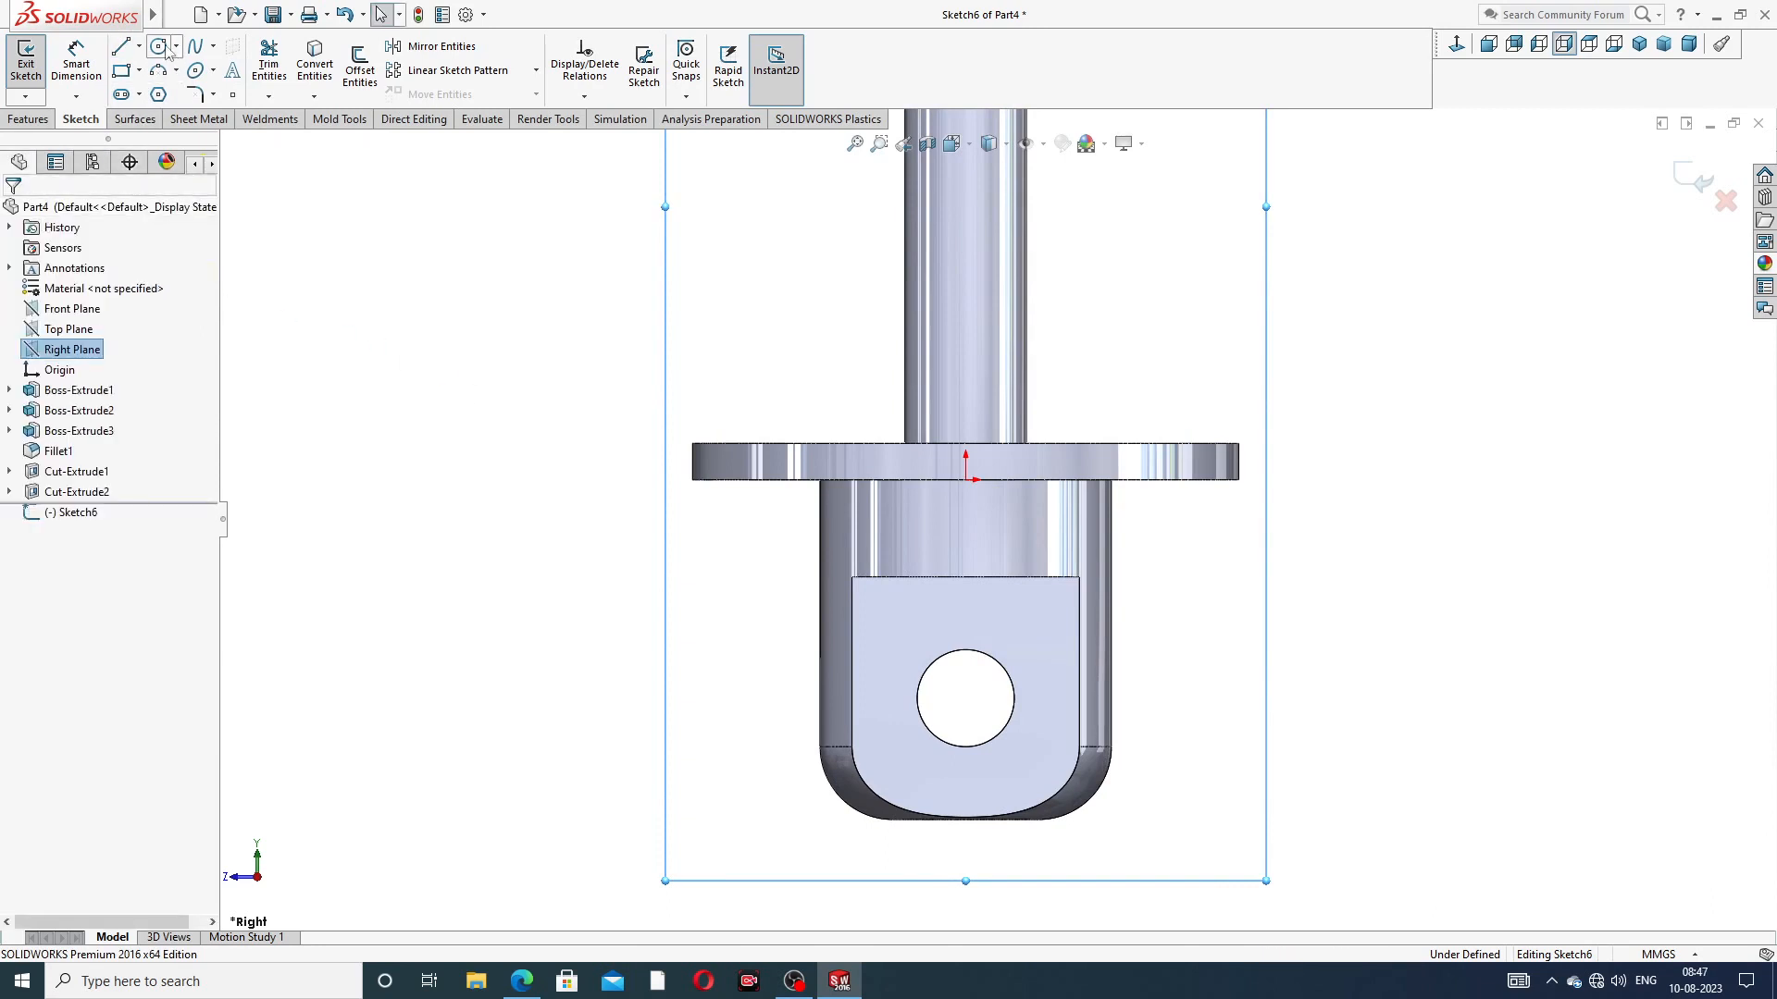
Sketch a circle of about 8.87 mm radius concentric with the cross hole
click(158, 45)
scroll(943, 838, down, 3)
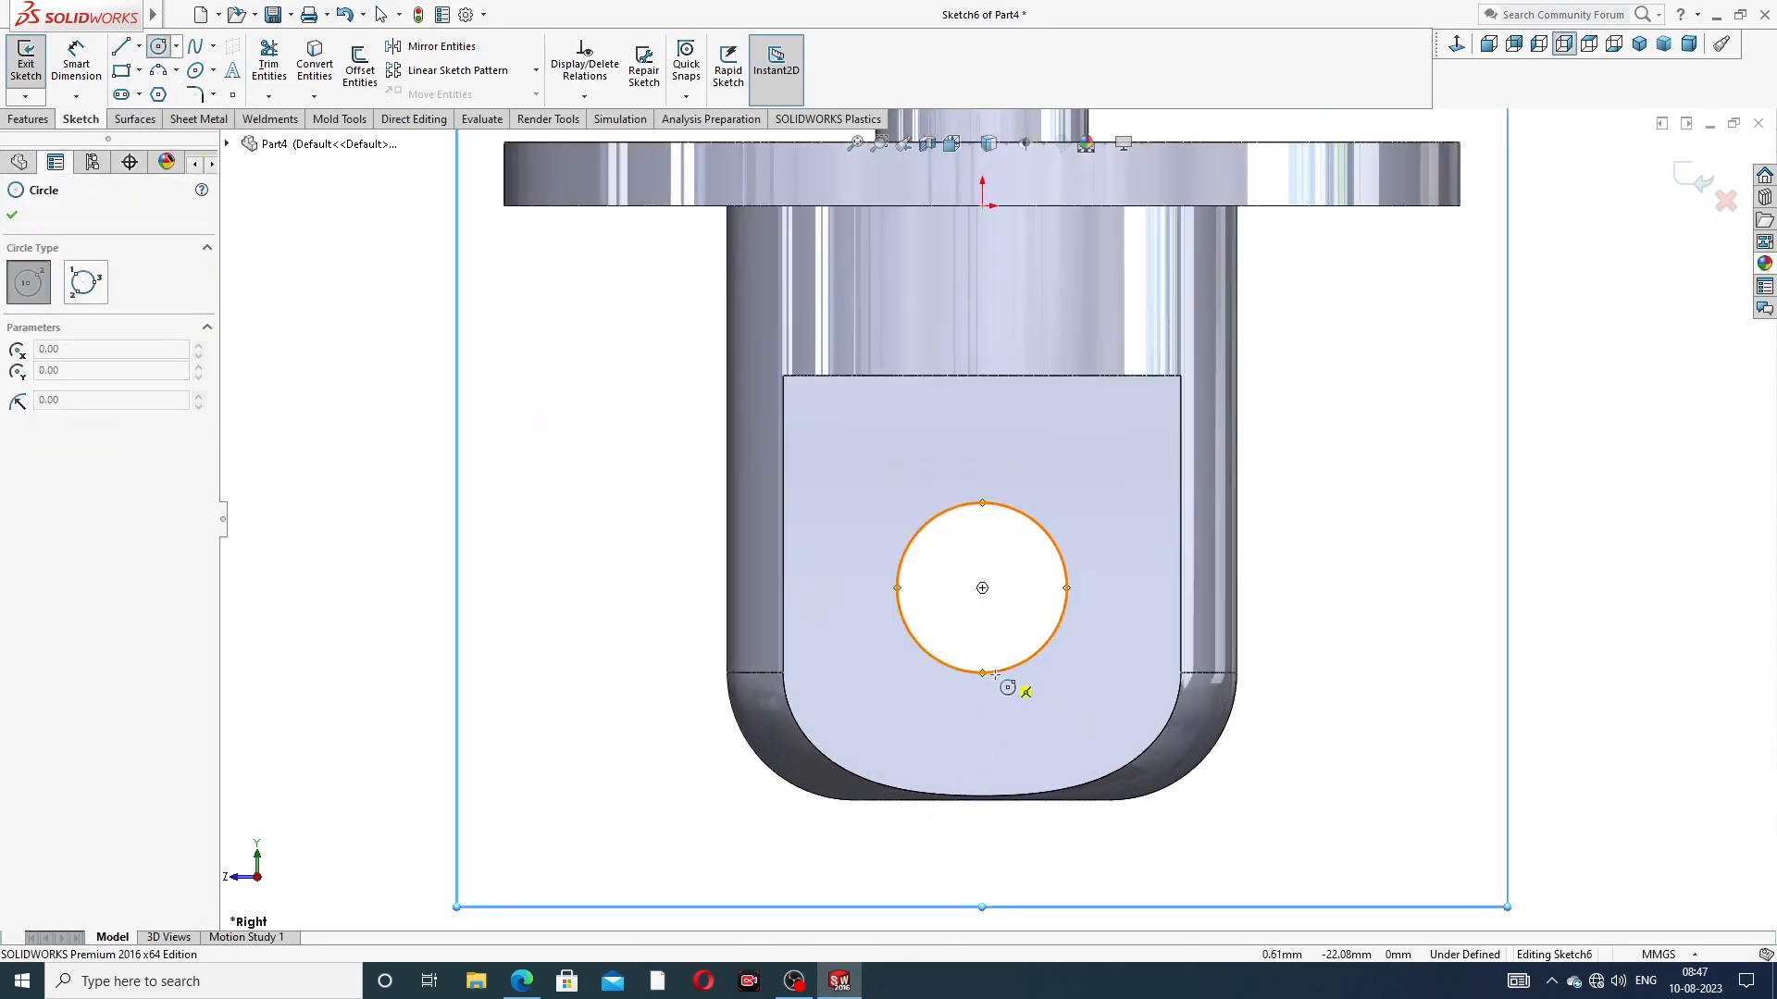
click(983, 589)
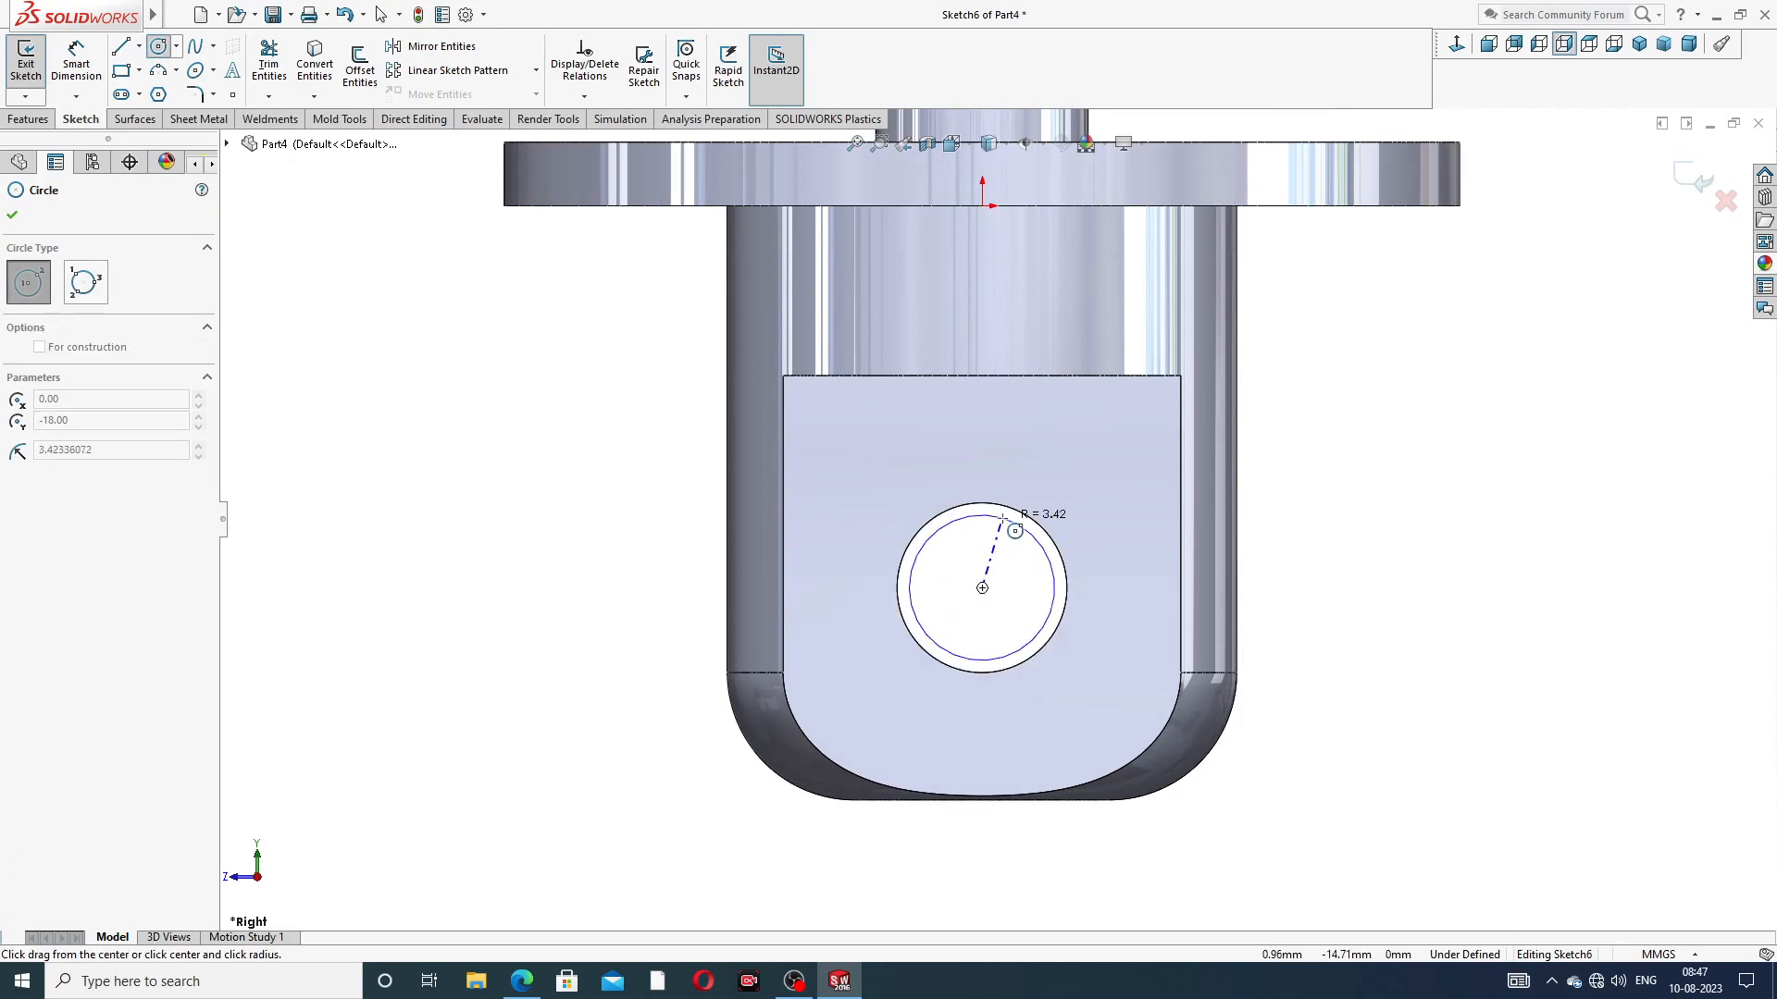
click(1024, 403)
right_click(1073, 414)
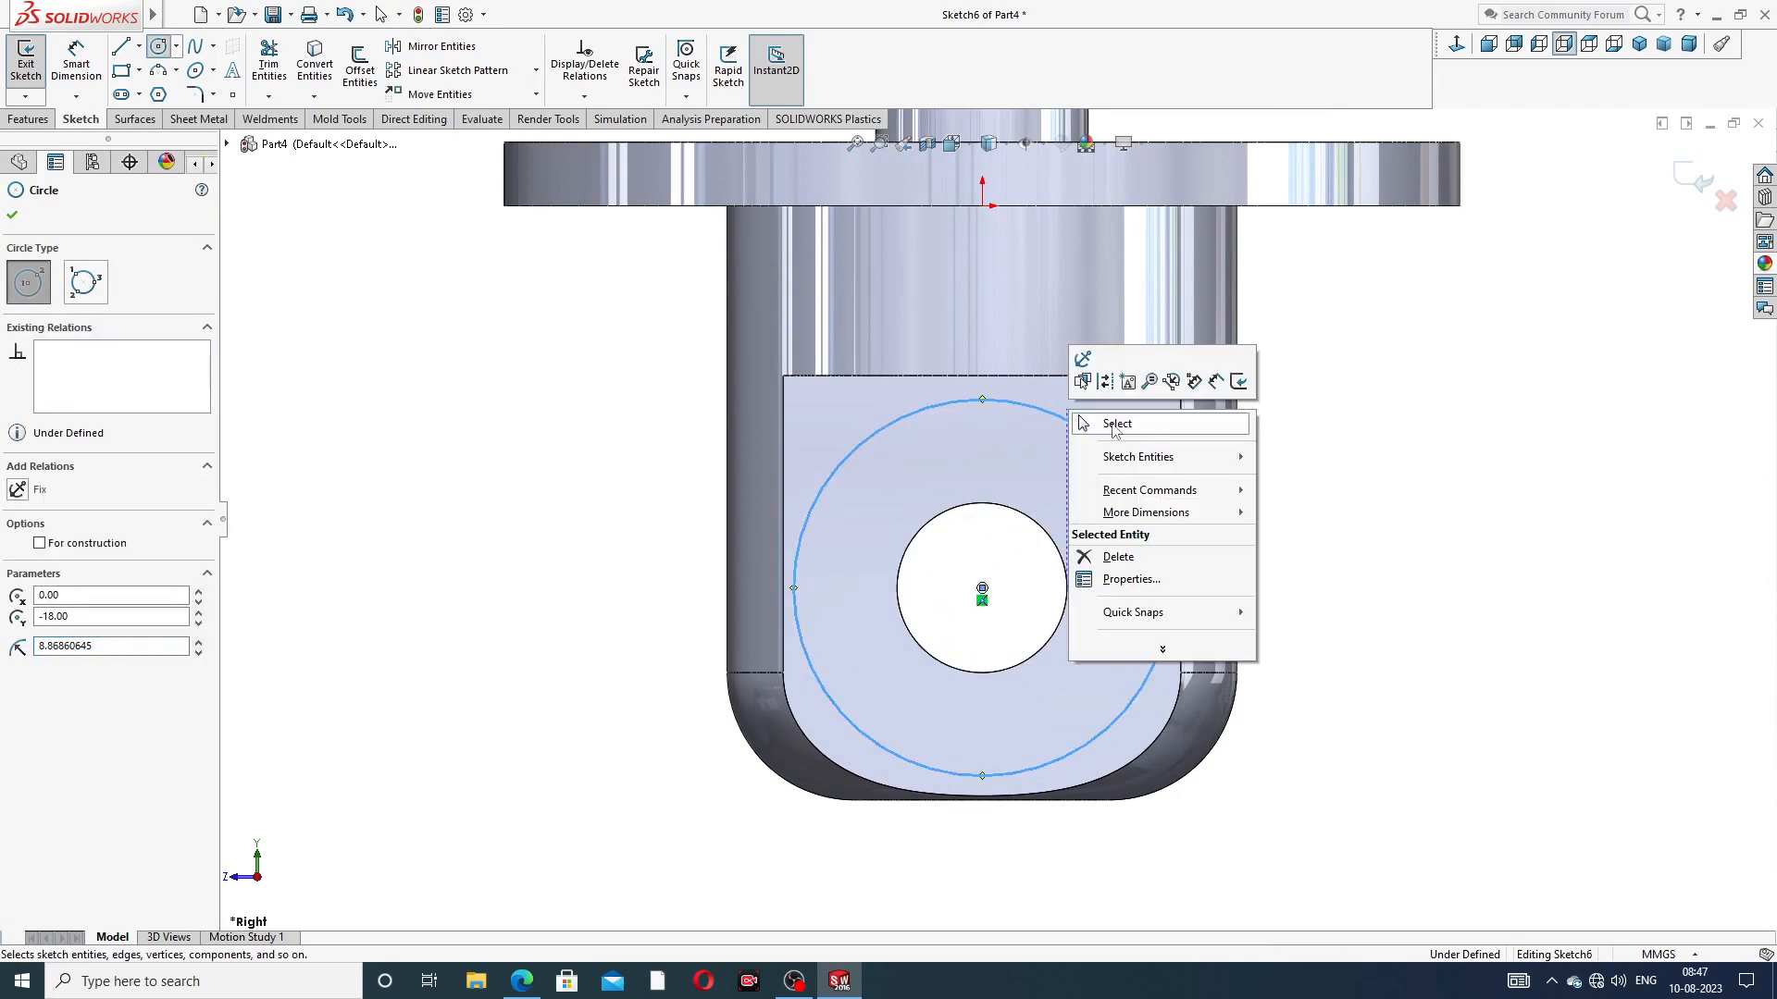
click(1117, 424)
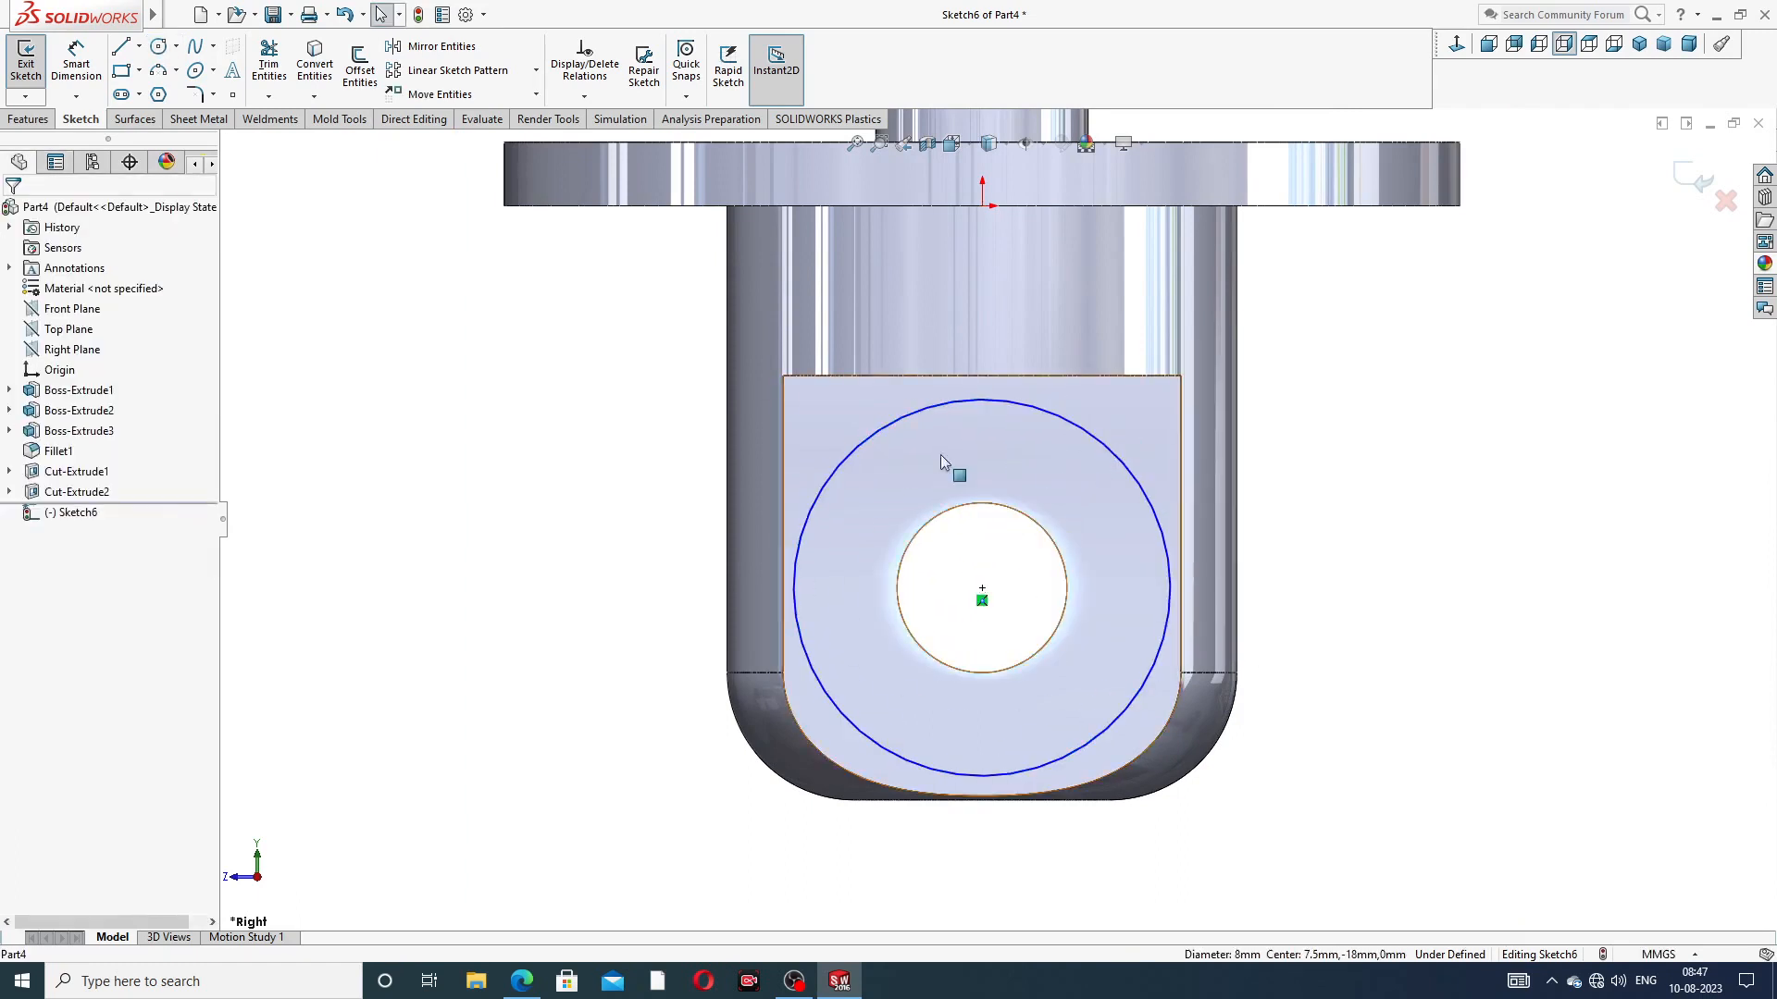
Convert the cross hole's circular edge into a sketch entity inside the larger circle
click(314, 65)
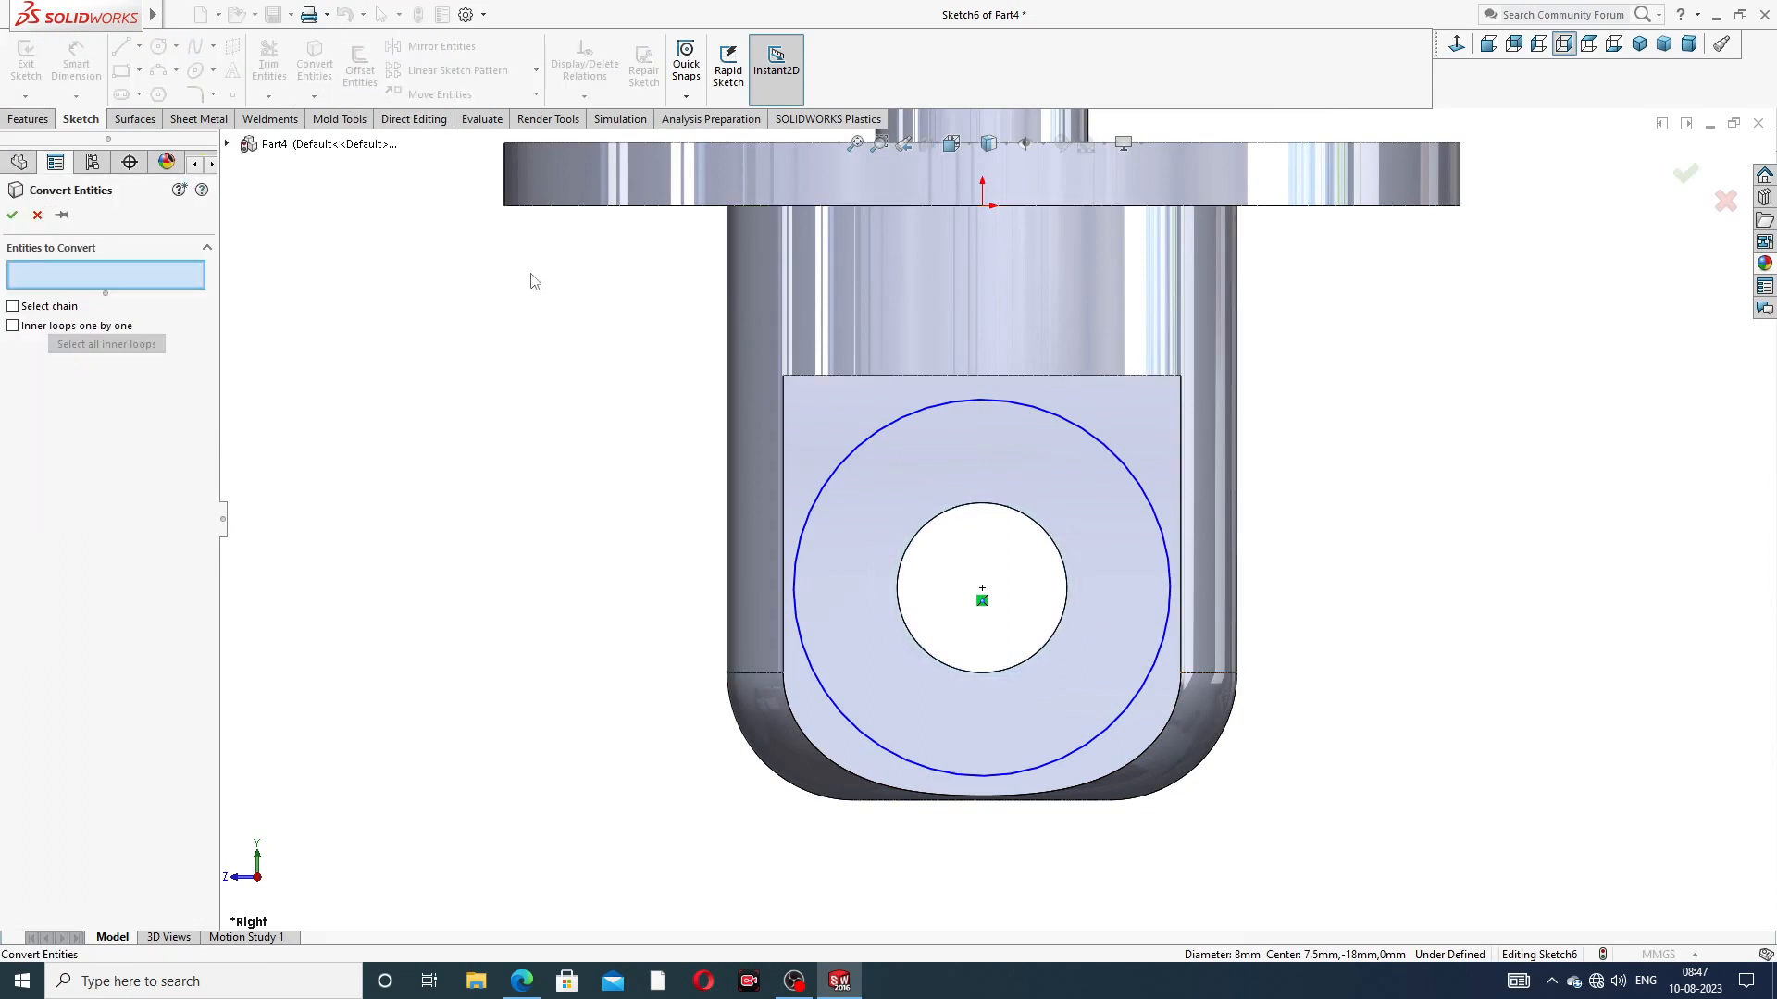
click(37, 215)
click(1017, 514)
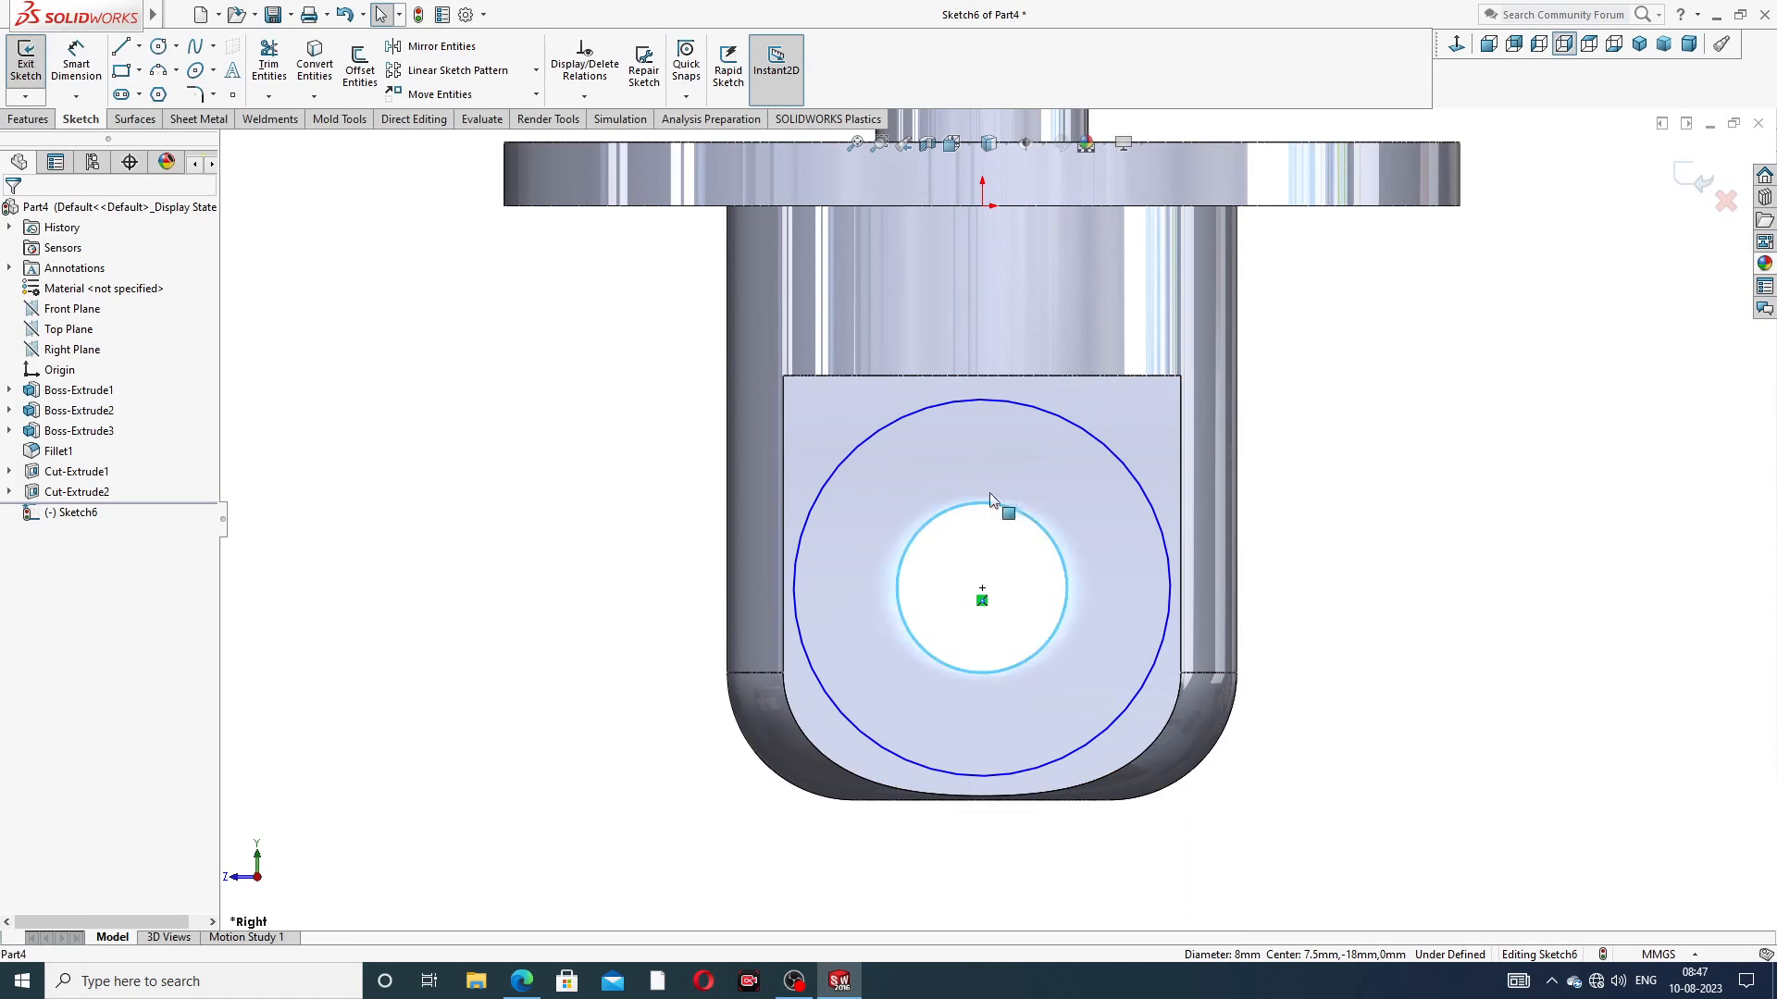
click(314, 65)
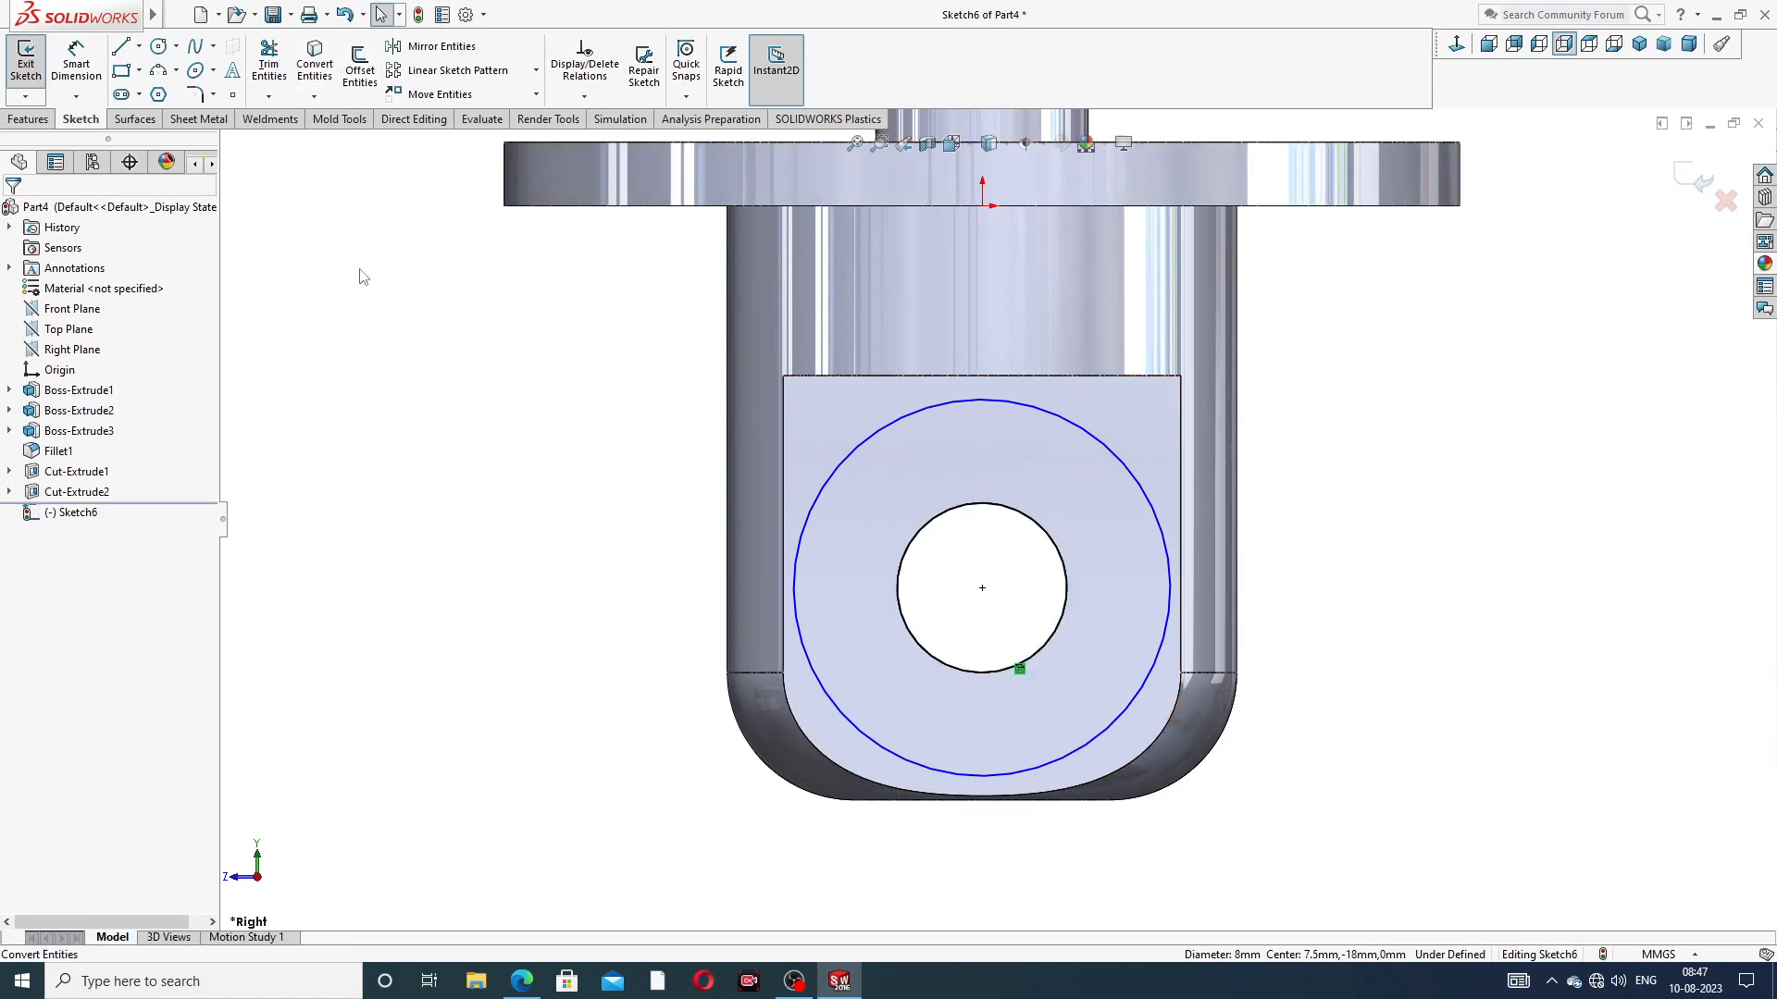
Dimension the outer circle with a diameter of 18 mm and leave the dimension tool
click(77, 65)
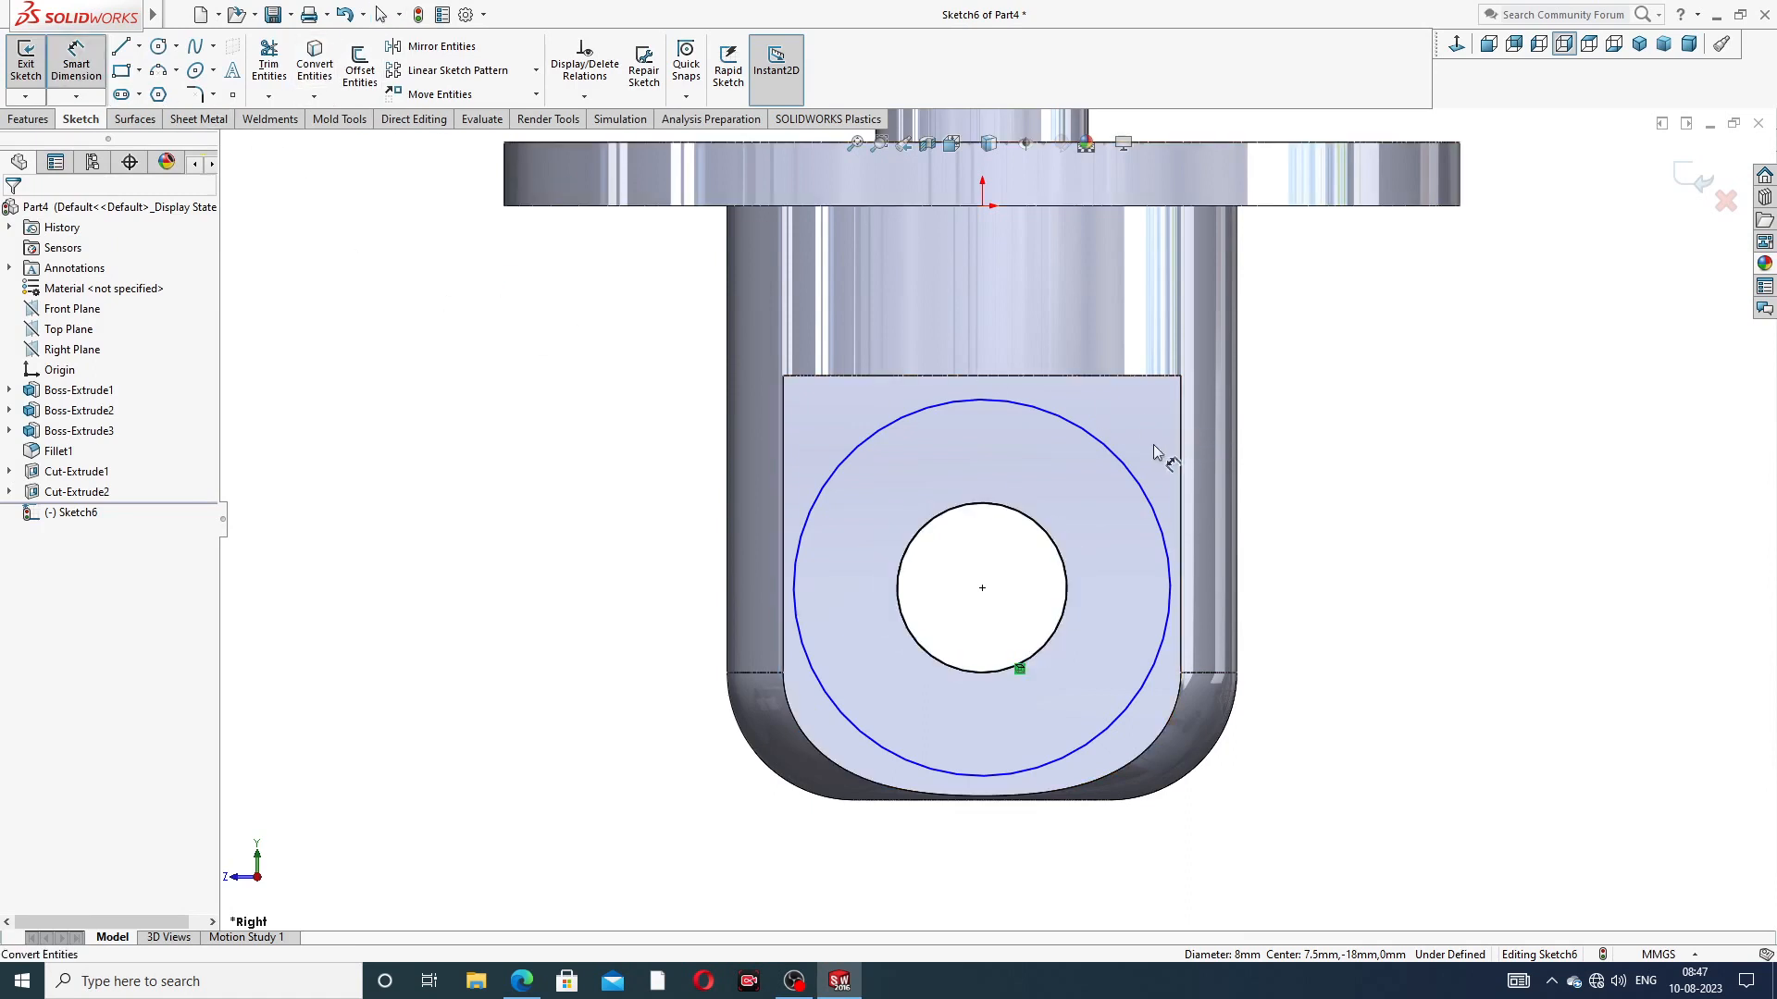
click(1140, 474)
click(1286, 380)
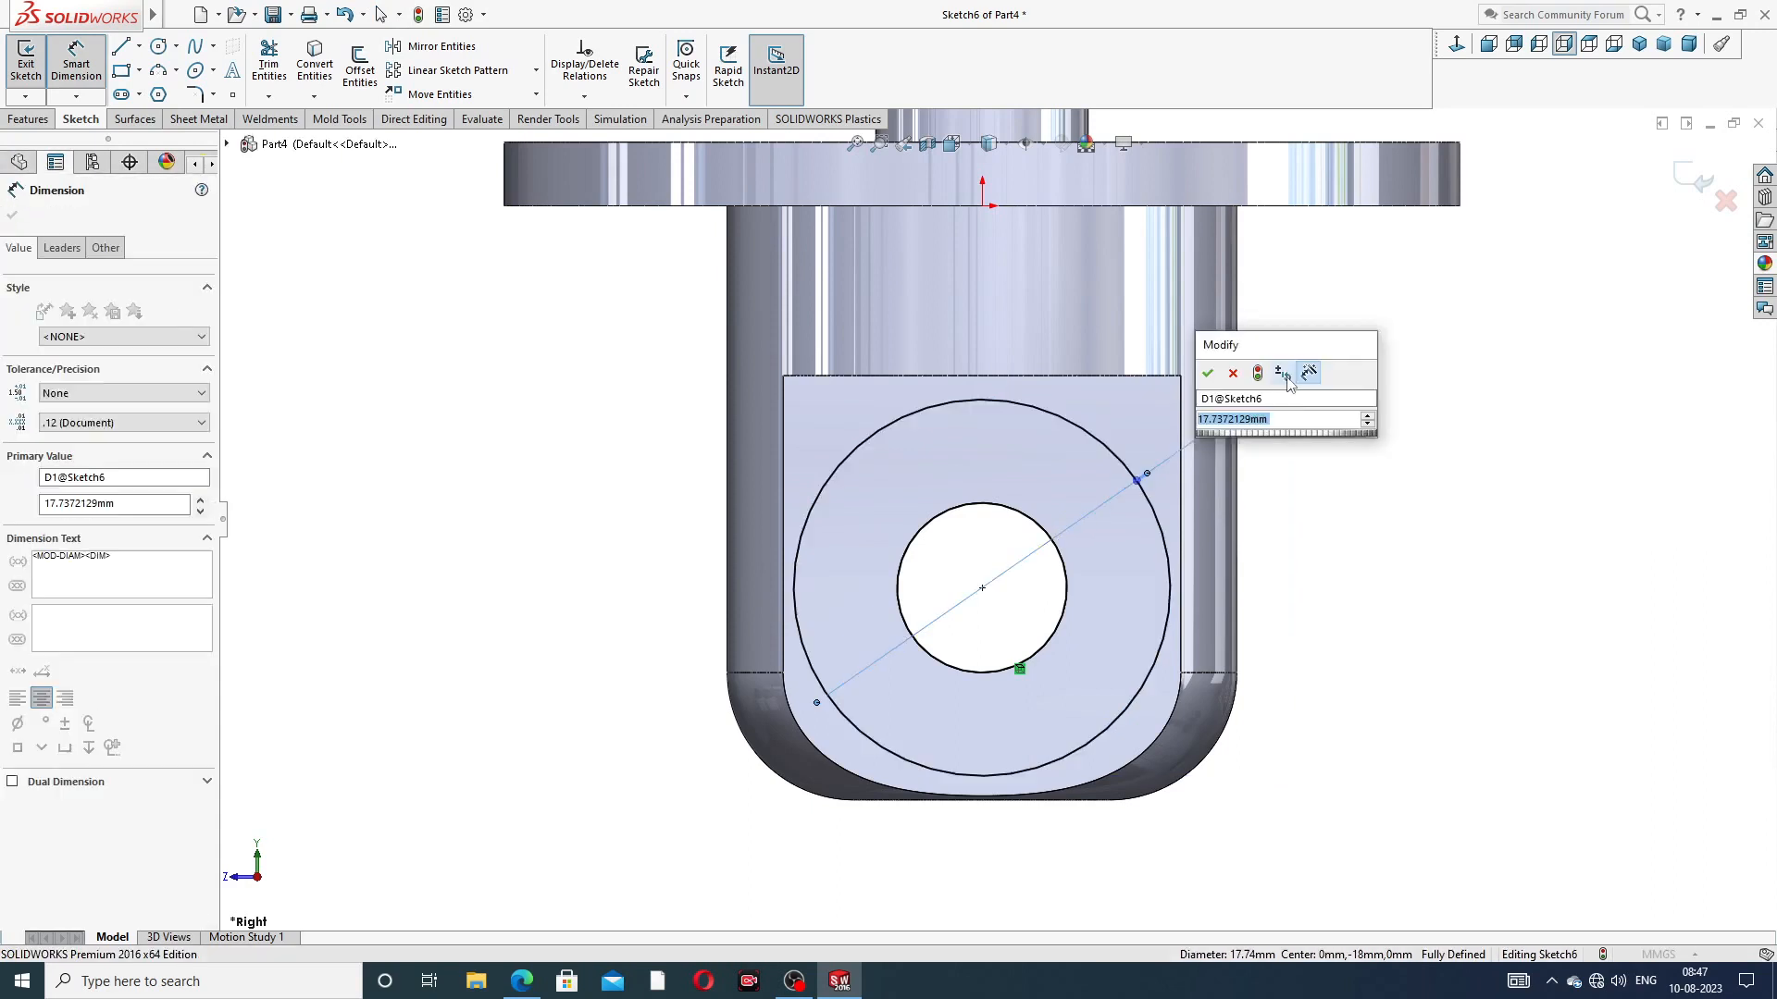
text(18)
key(Return)
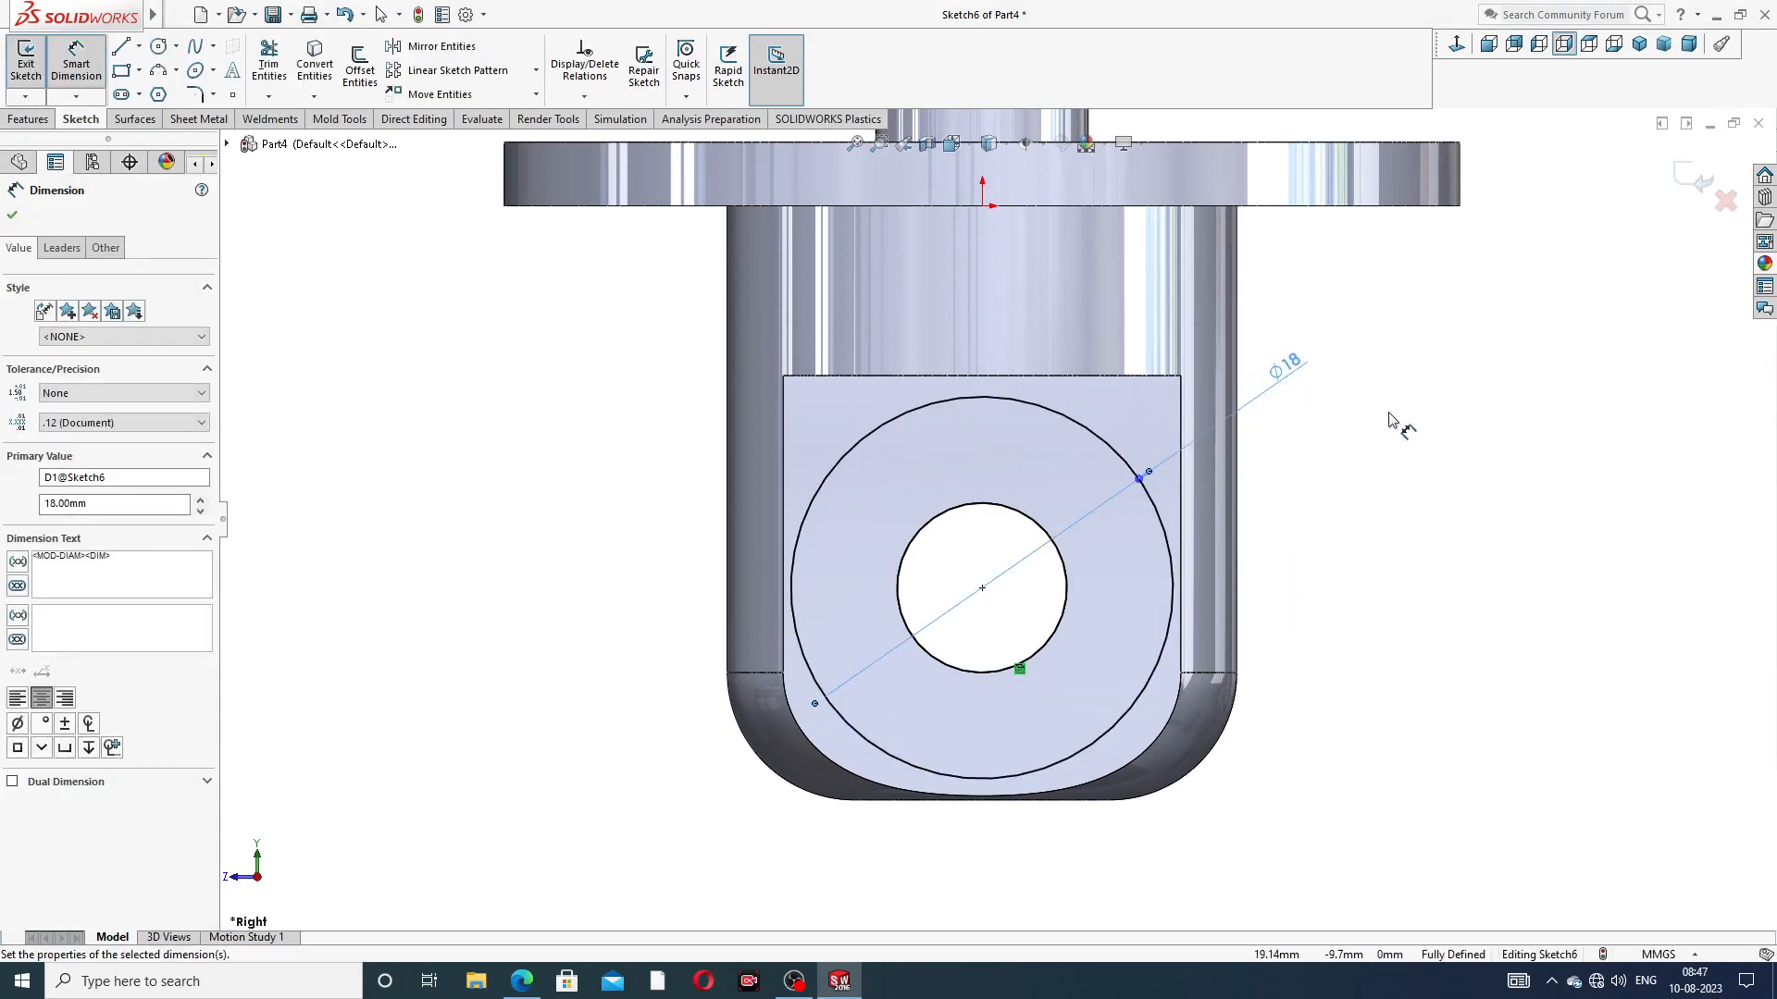
click(1392, 422)
right_click(1415, 343)
click(1470, 277)
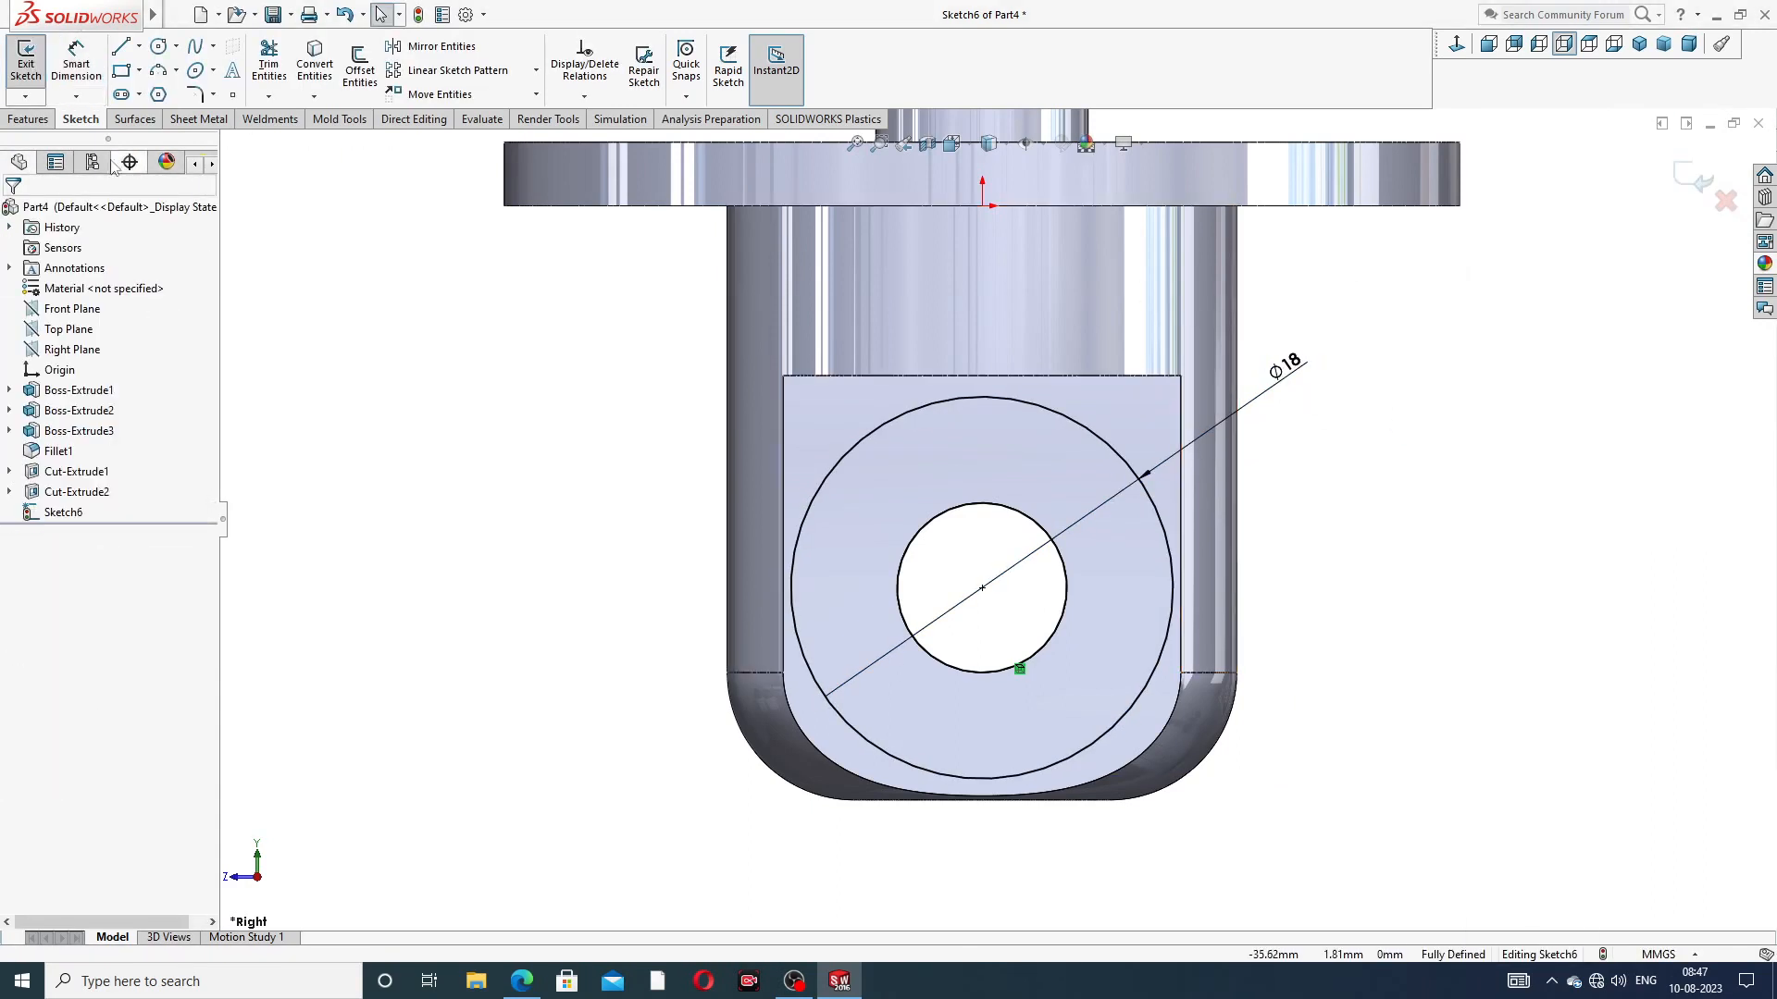
Extrude the 18 mm ring sketch around the cross hole 25 mm with the Mid Plane end condition, merged with the body
click(27, 118)
click(33, 65)
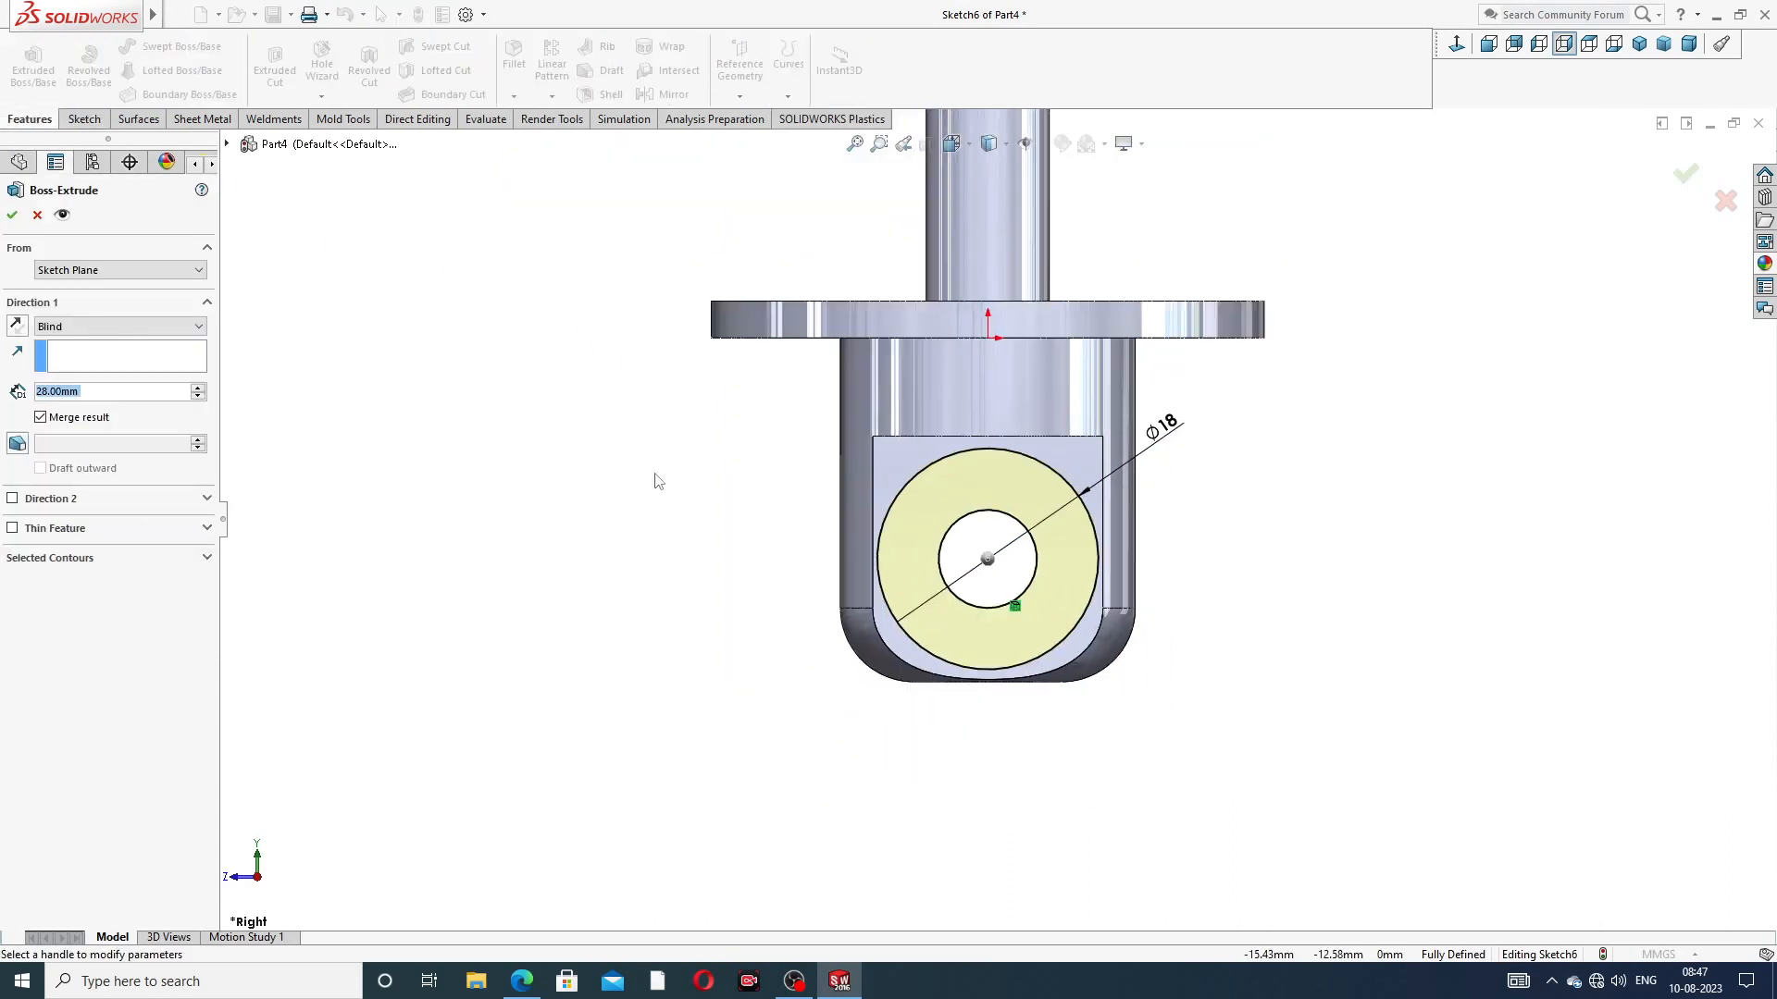
click(143, 327)
click(113, 416)
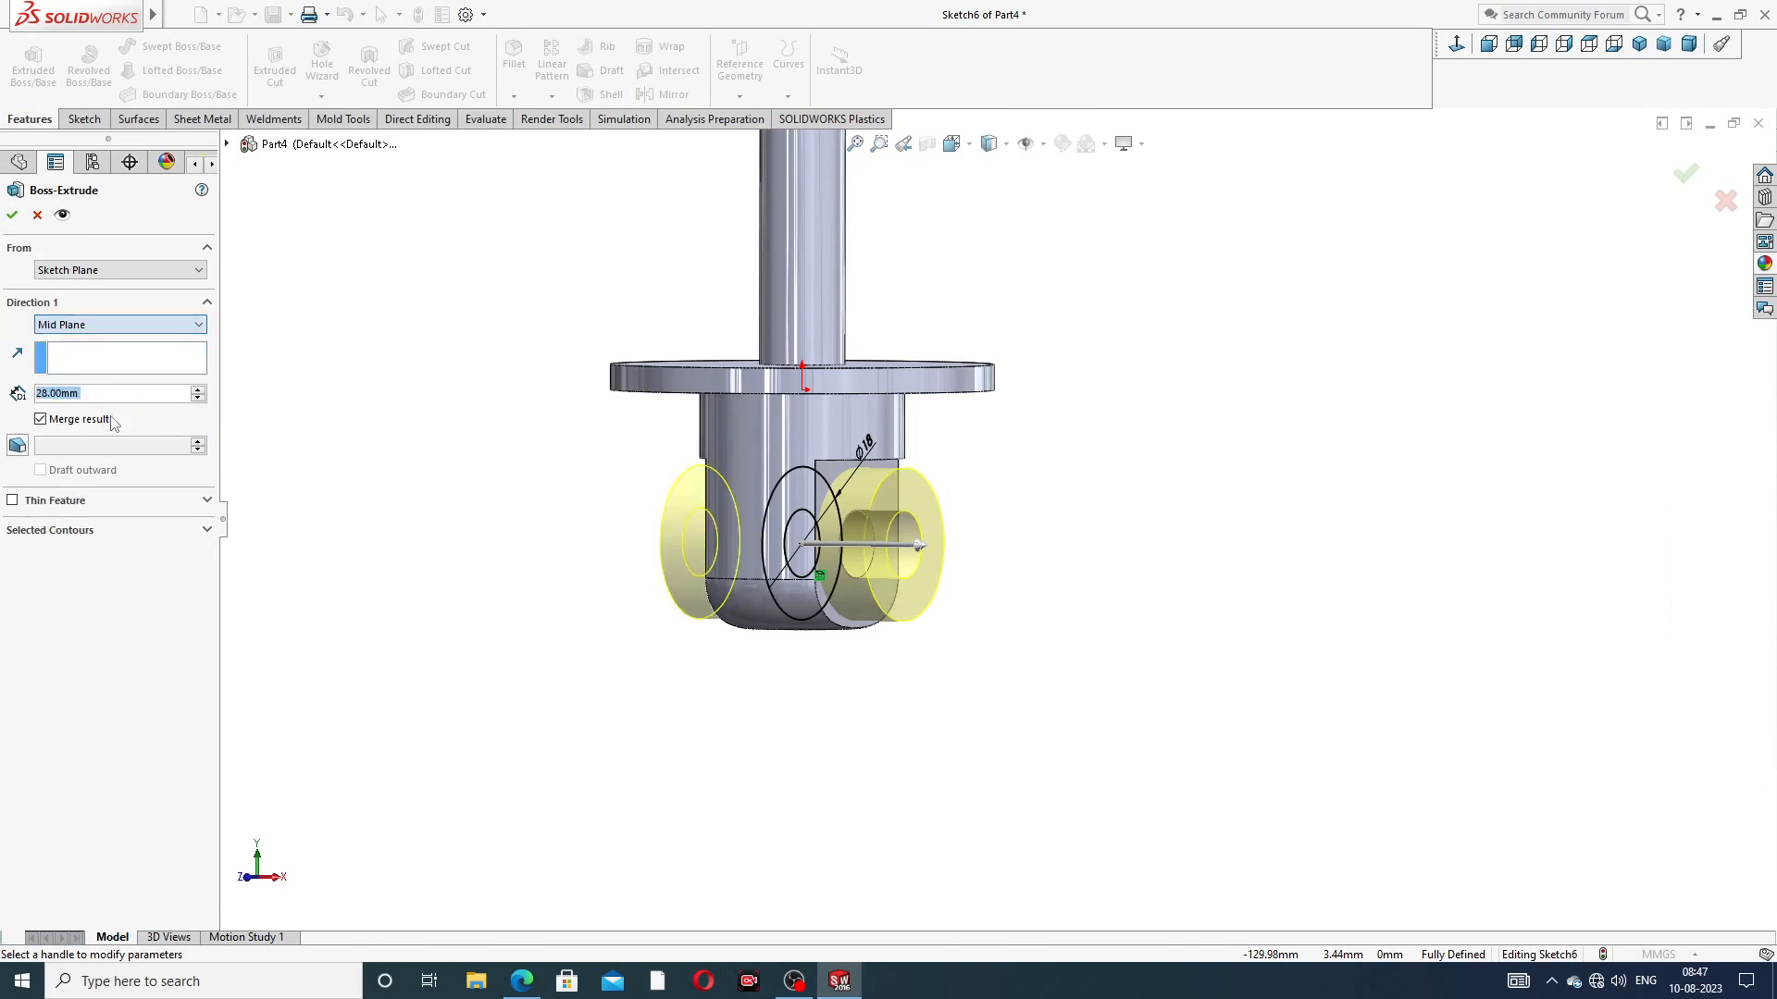
text(25)
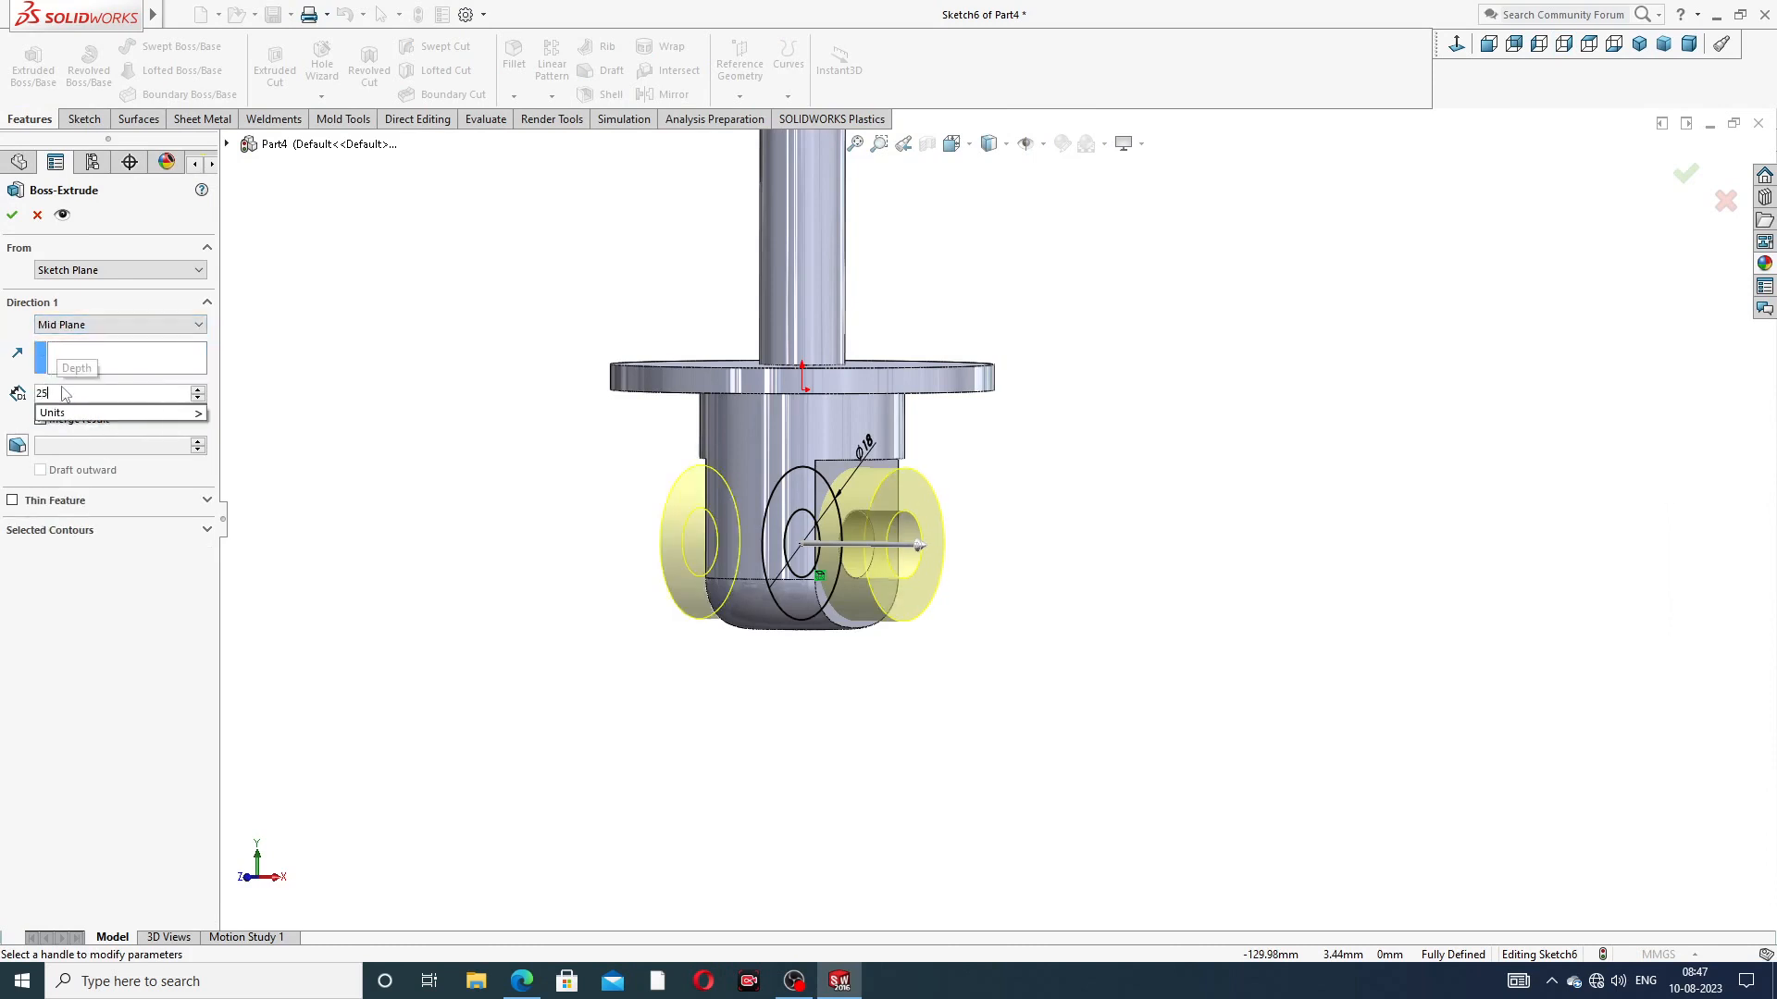
key(Return)
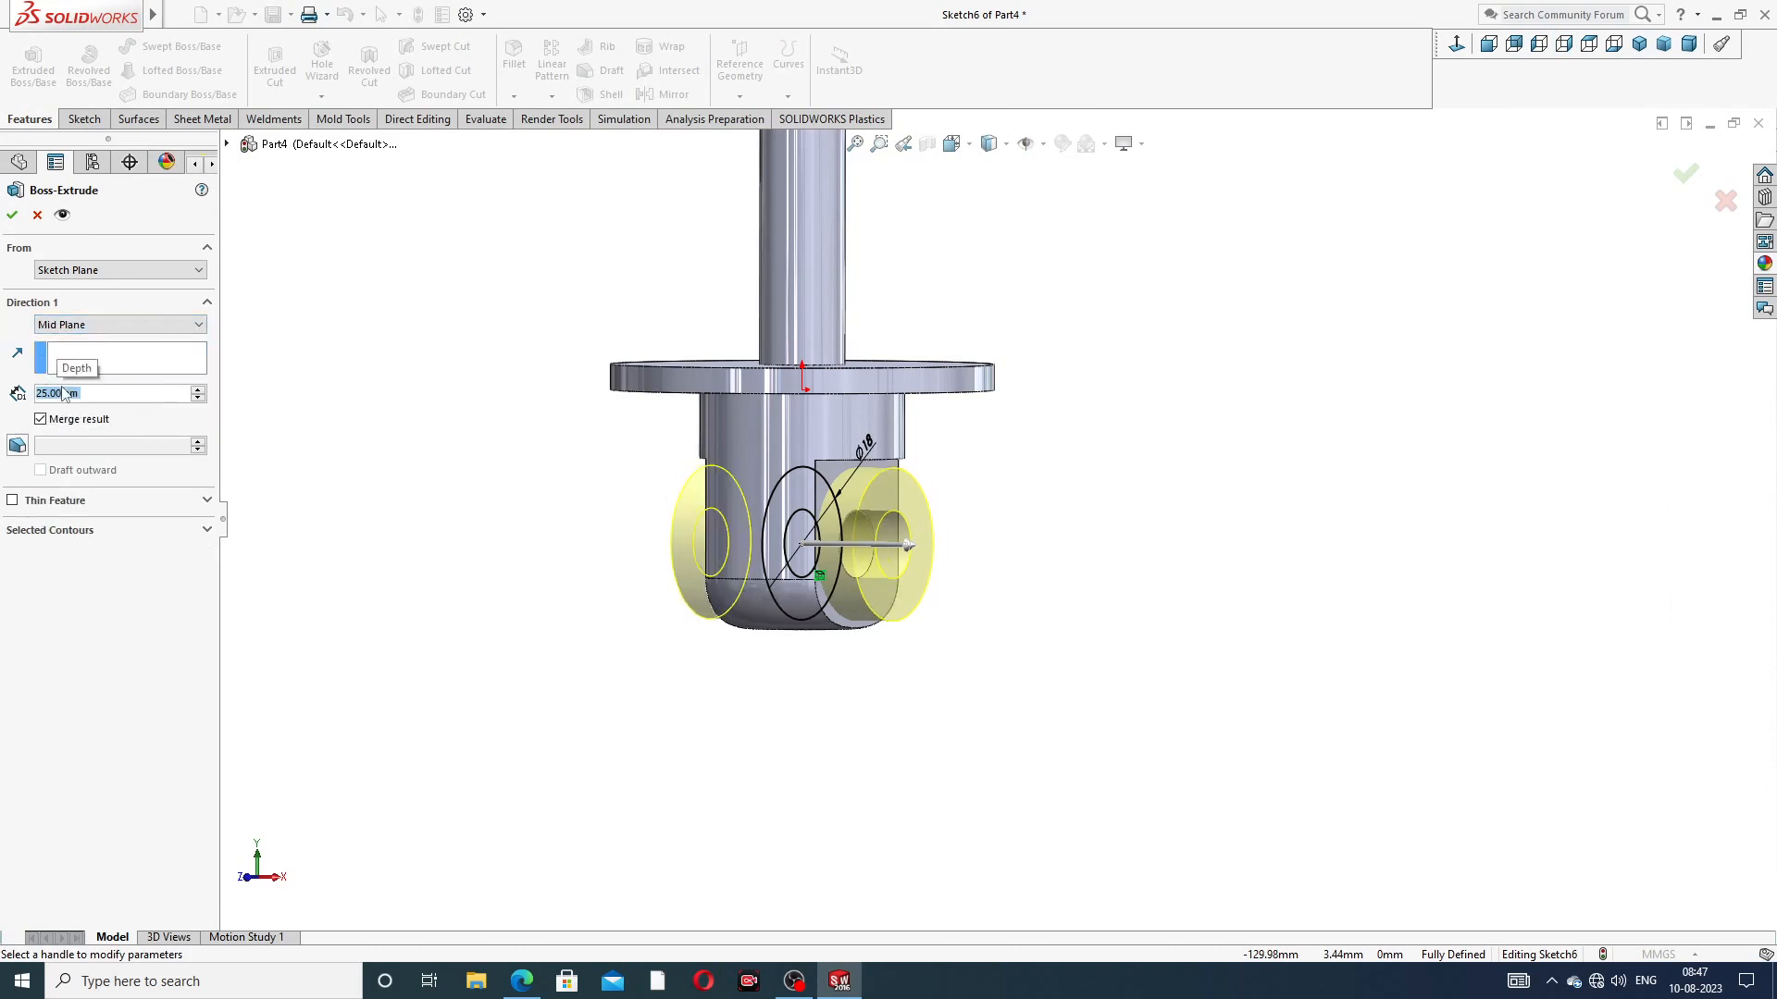
click(12, 215)
click(995, 412)
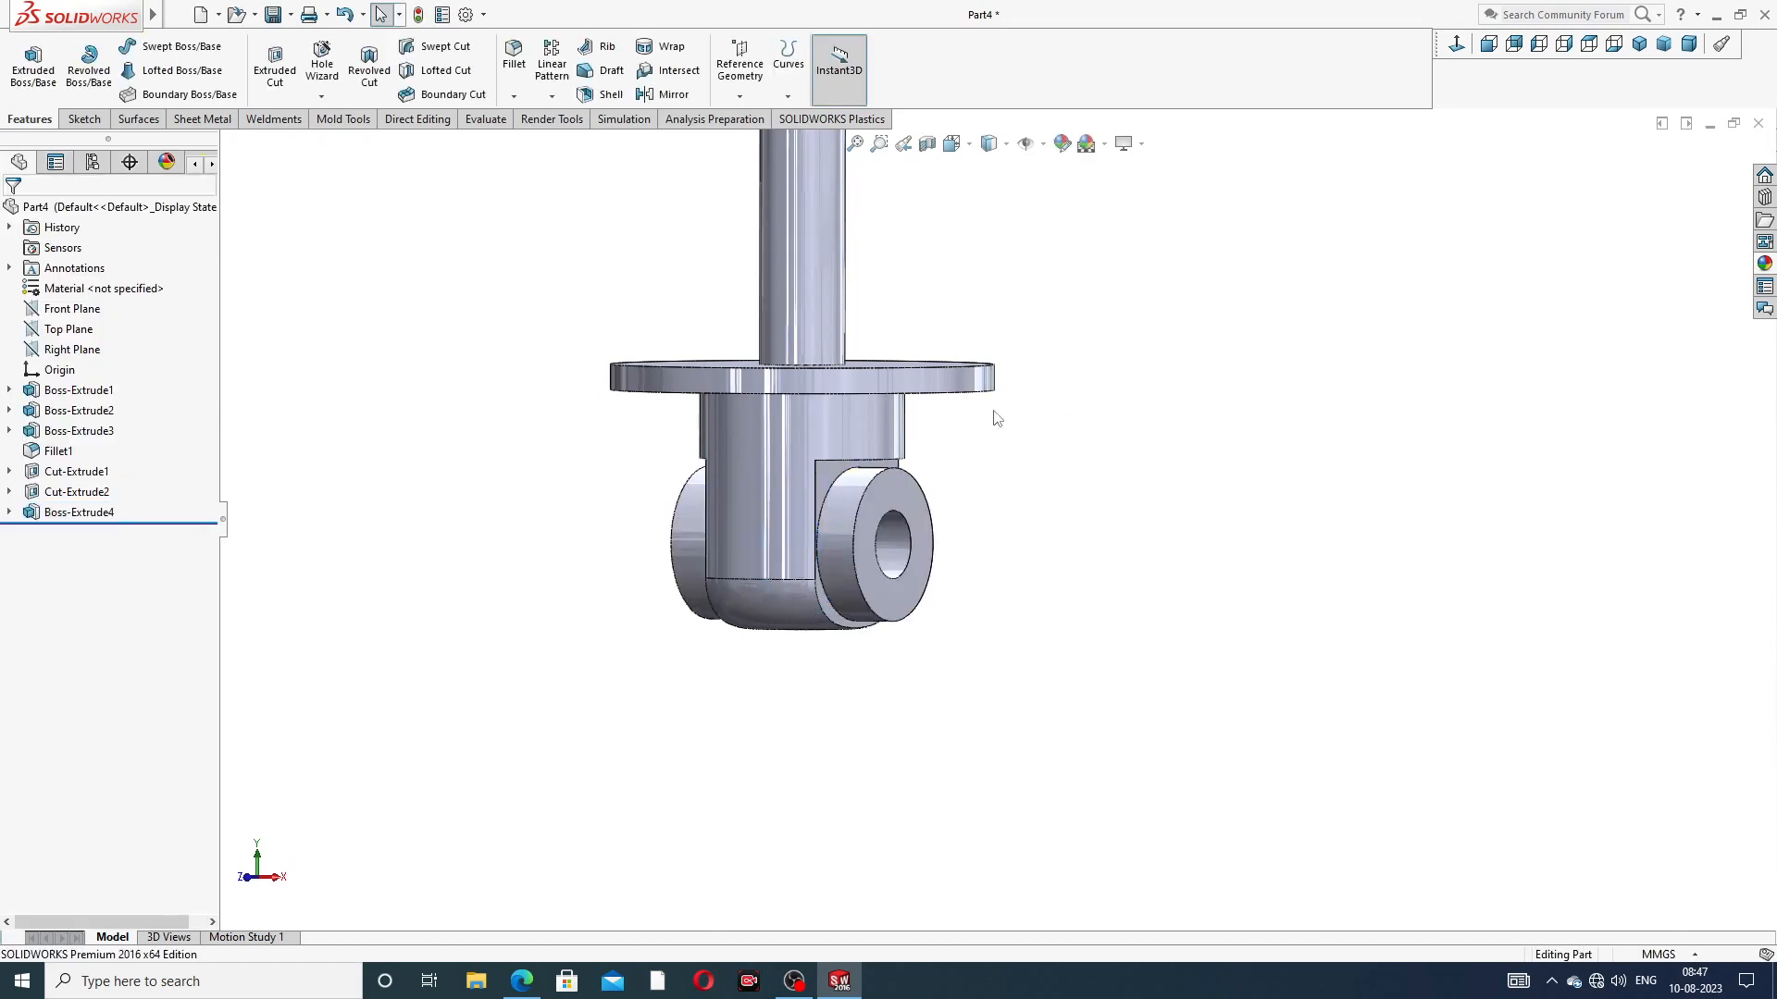
Examine the base part from several angles and compare it with the base drawing PDF
middle_drag(1046, 481, 999, 439)
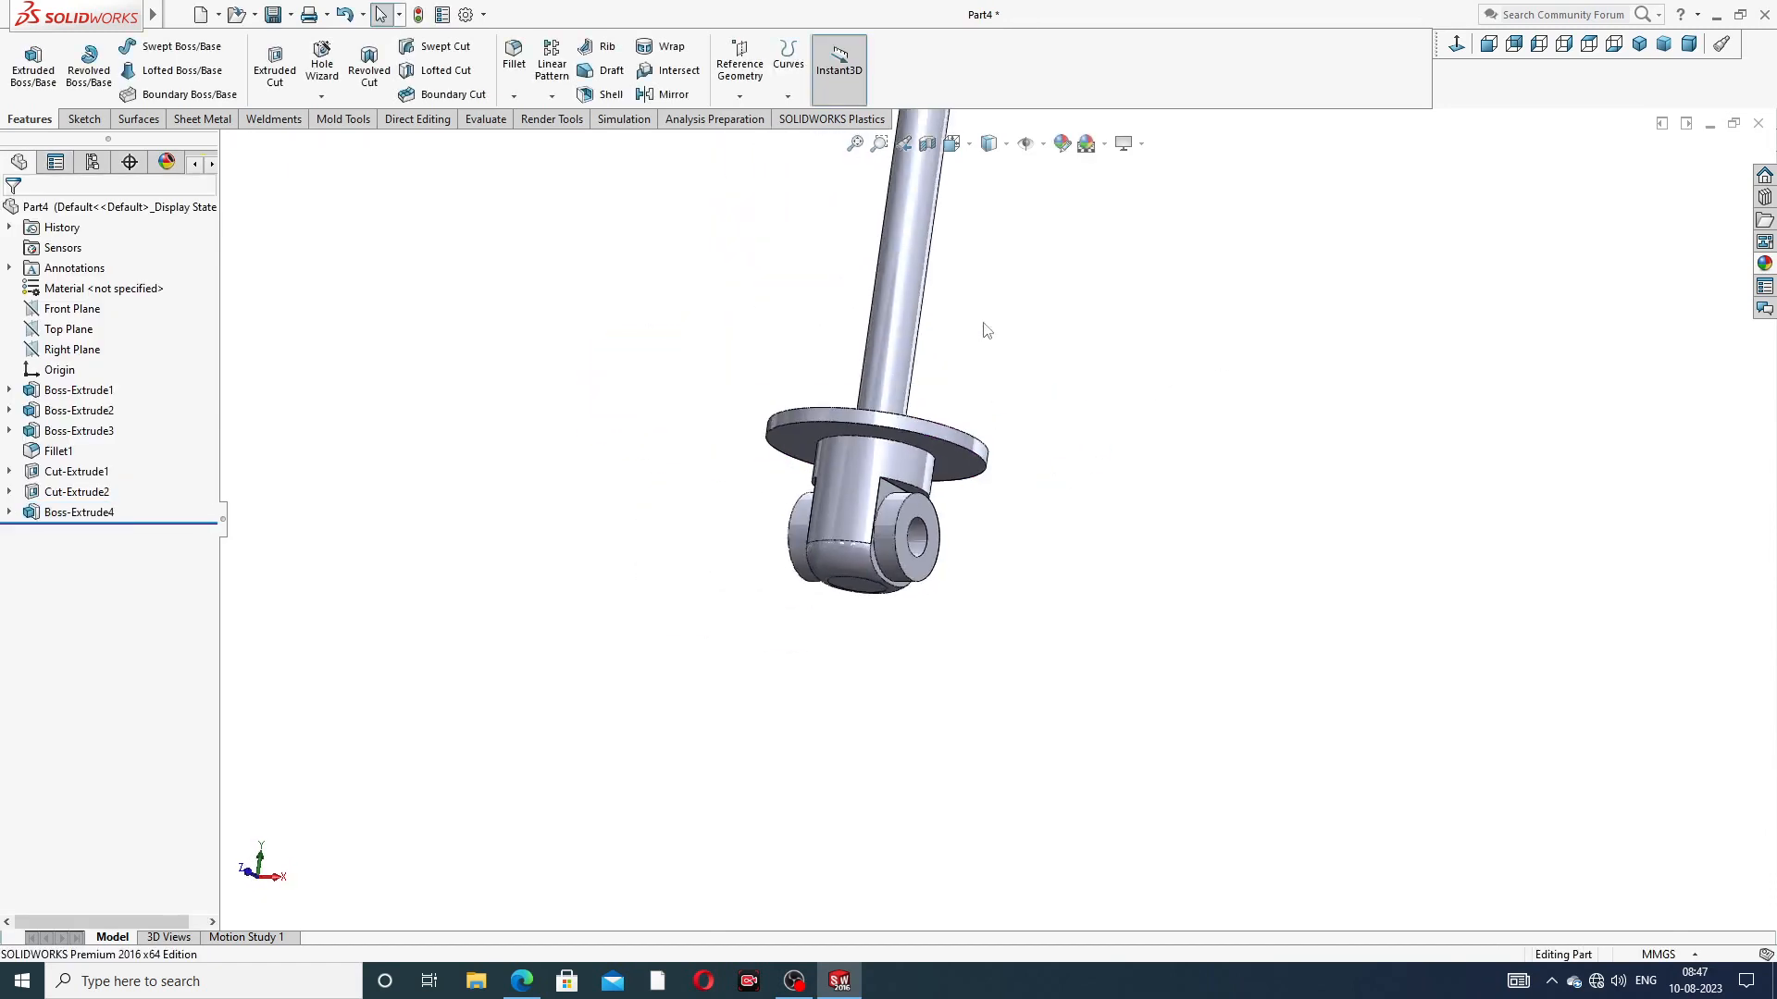
middle_drag(987, 331, 941, 492)
scroll(881, 361, down, 2)
scroll(880, 360, down, 1)
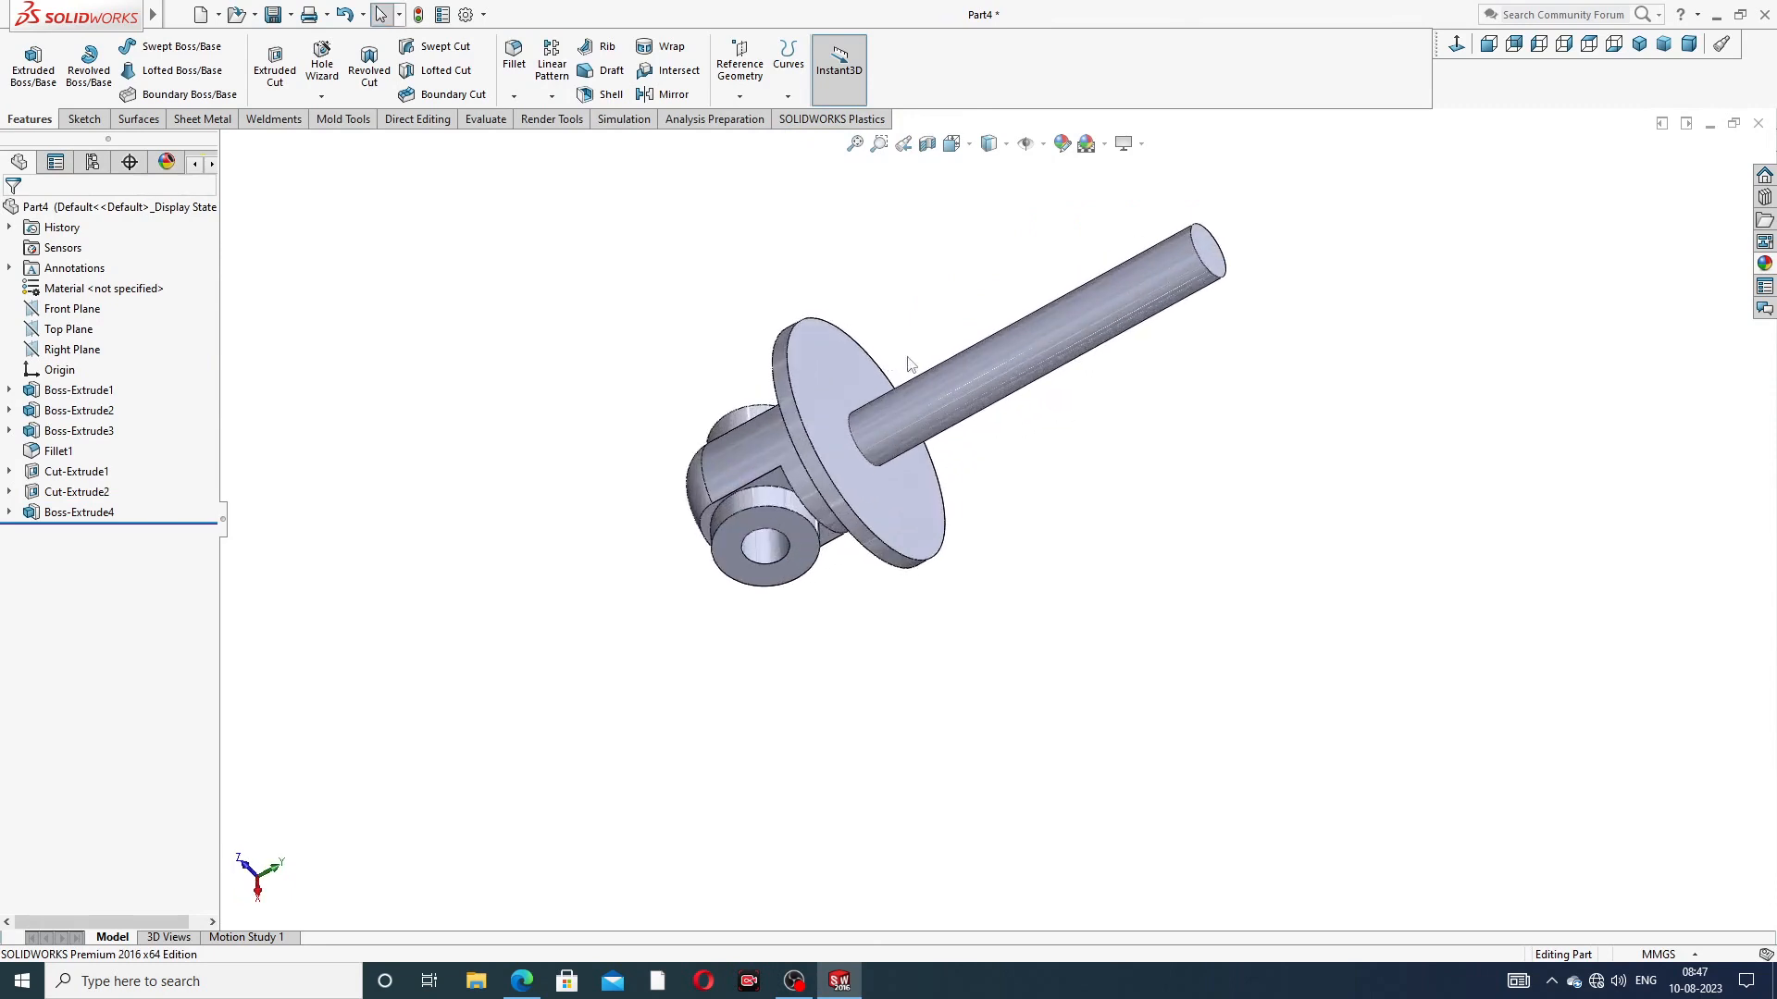
middle_drag(947, 404, 1008, 348)
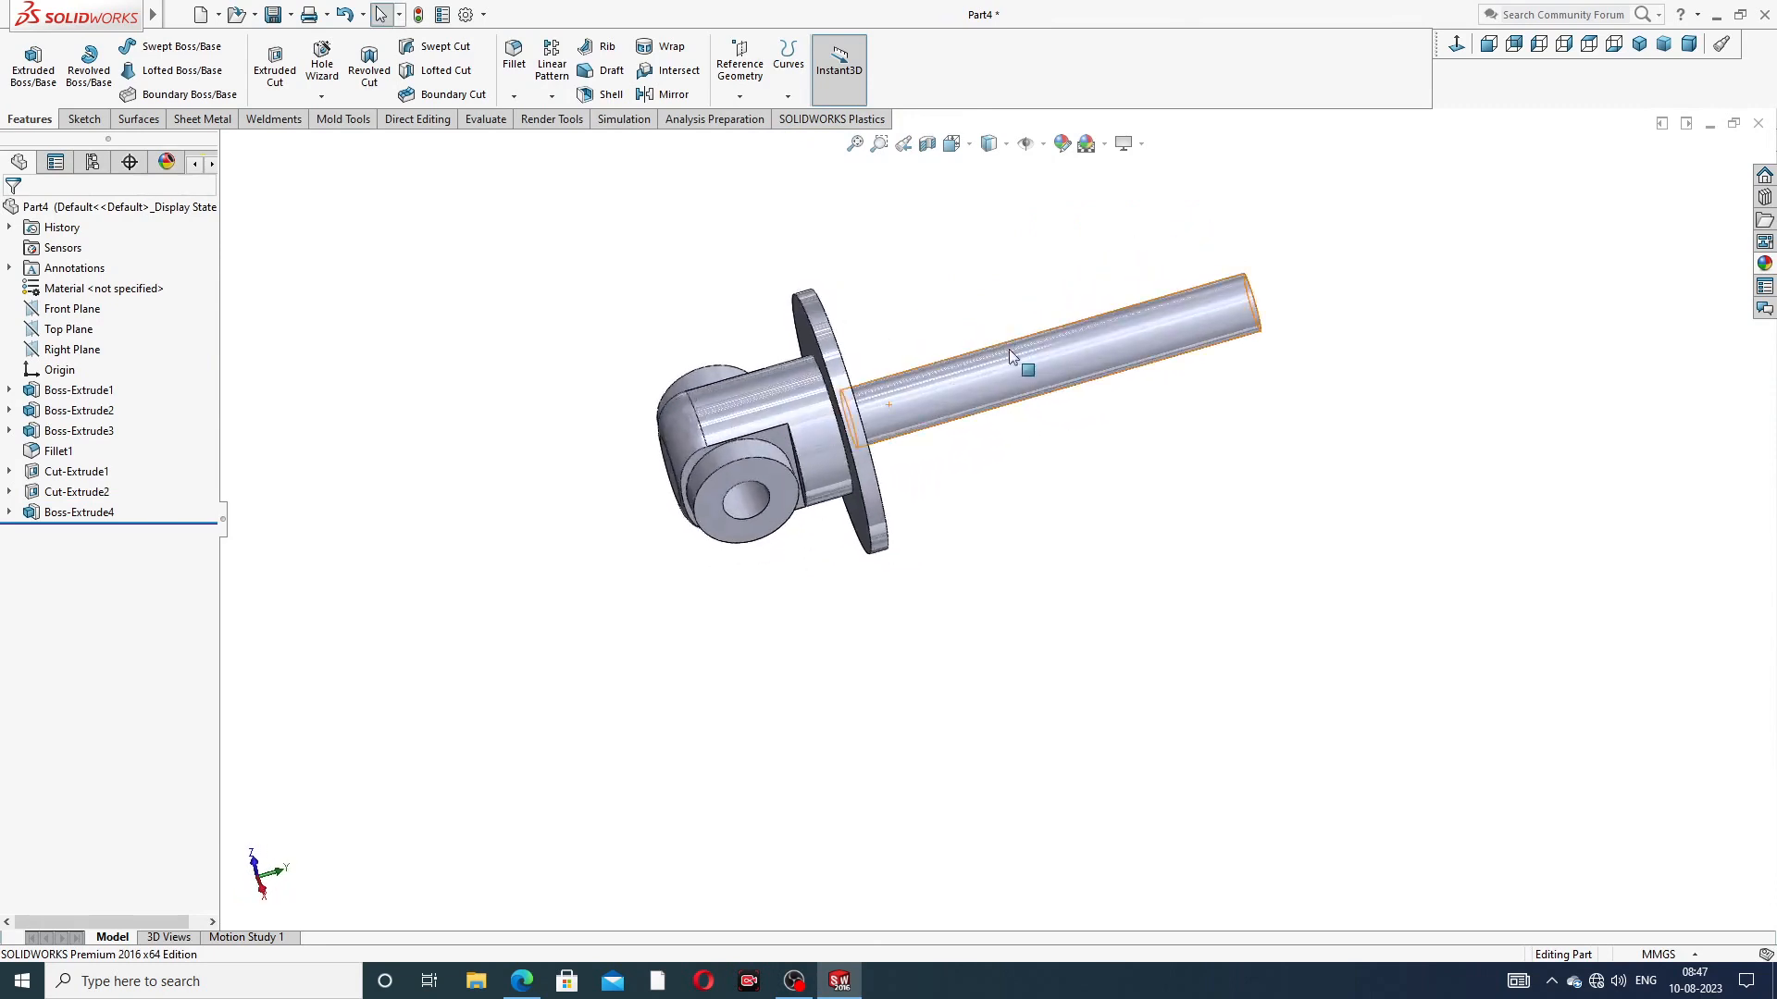
click(535, 986)
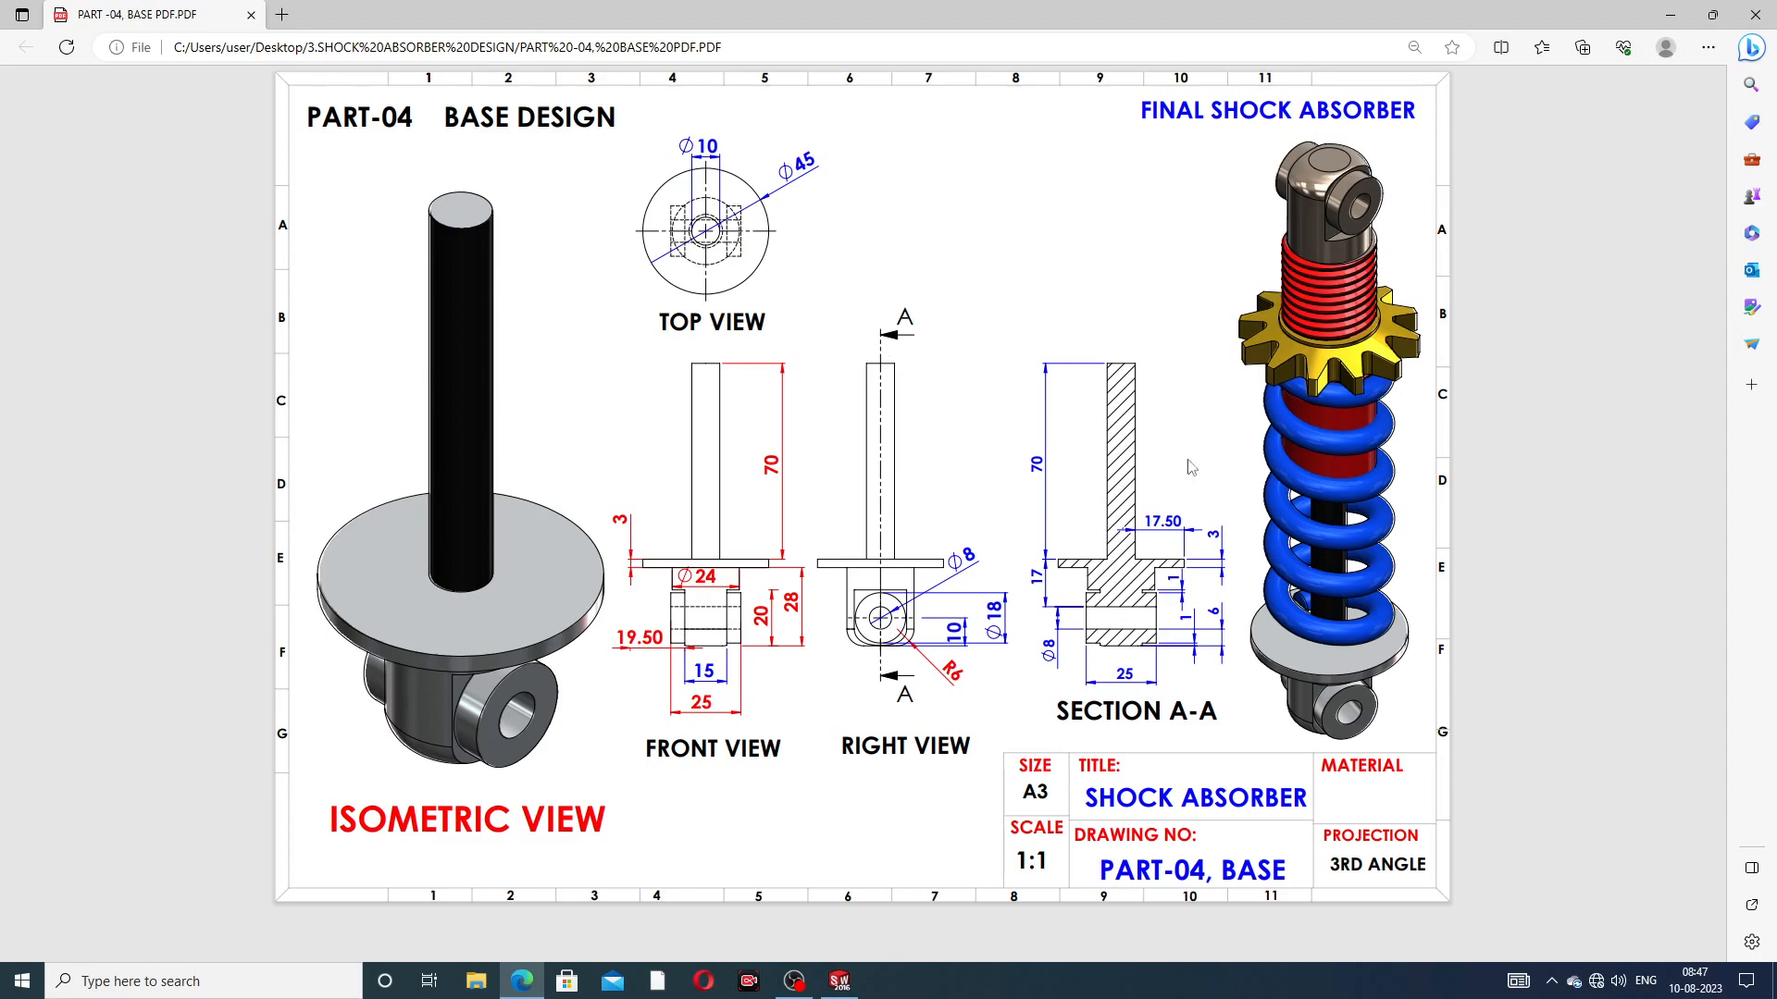
click(523, 986)
mouse_move(1003, 325)
middle_down()
mouse_move(956, 301)
mouse_move(975, 308)
middle_up()
scroll(974, 308, down, 2)
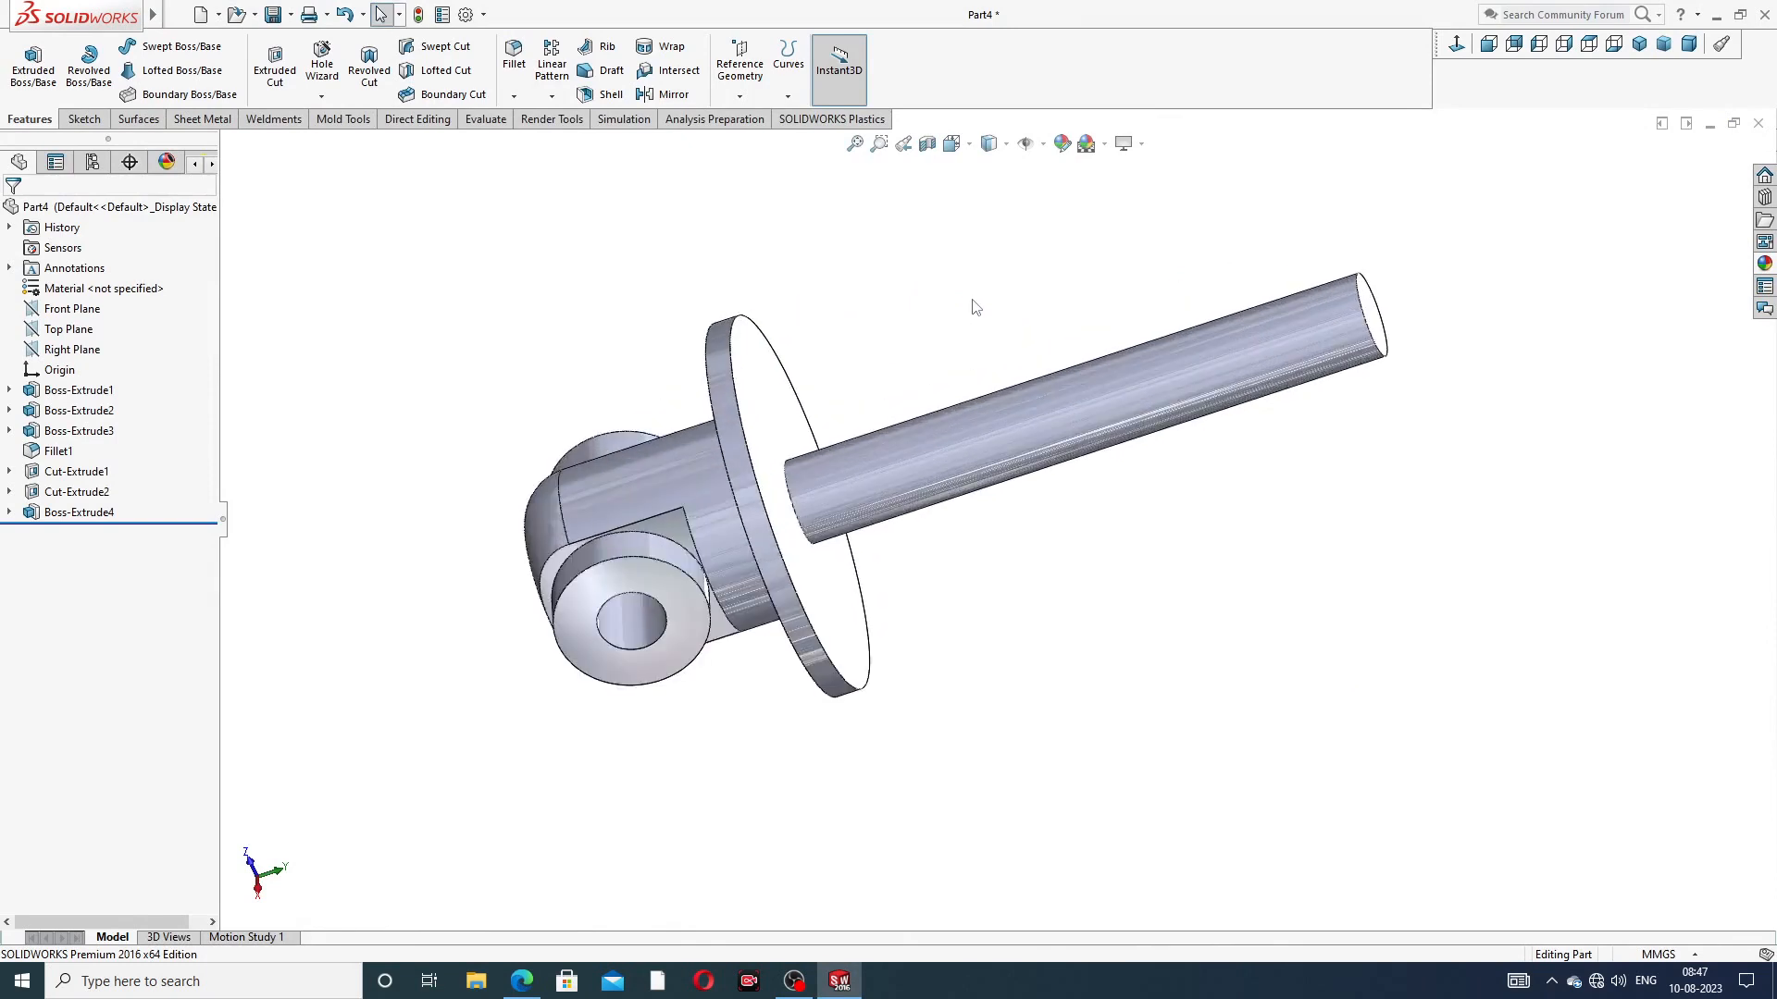
Apply the chromium plate appearance to all the base part's features, from the flange extrusion through the ring boss
click(1764, 264)
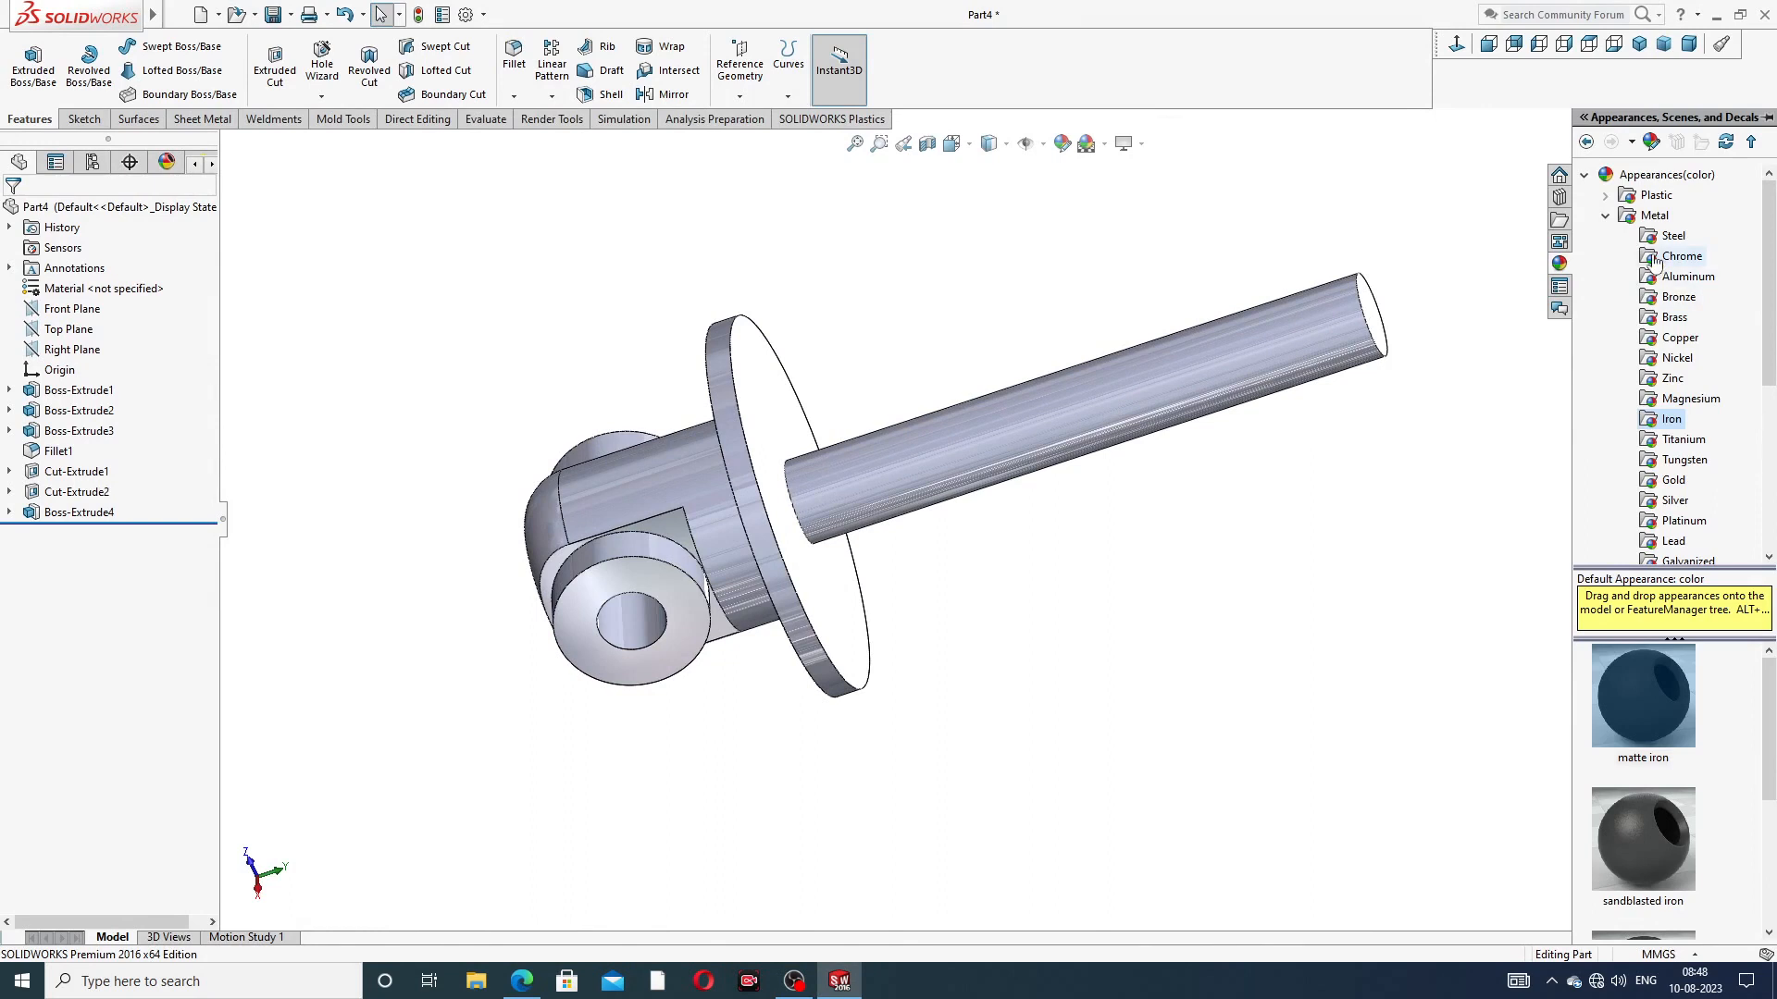
click(952, 309)
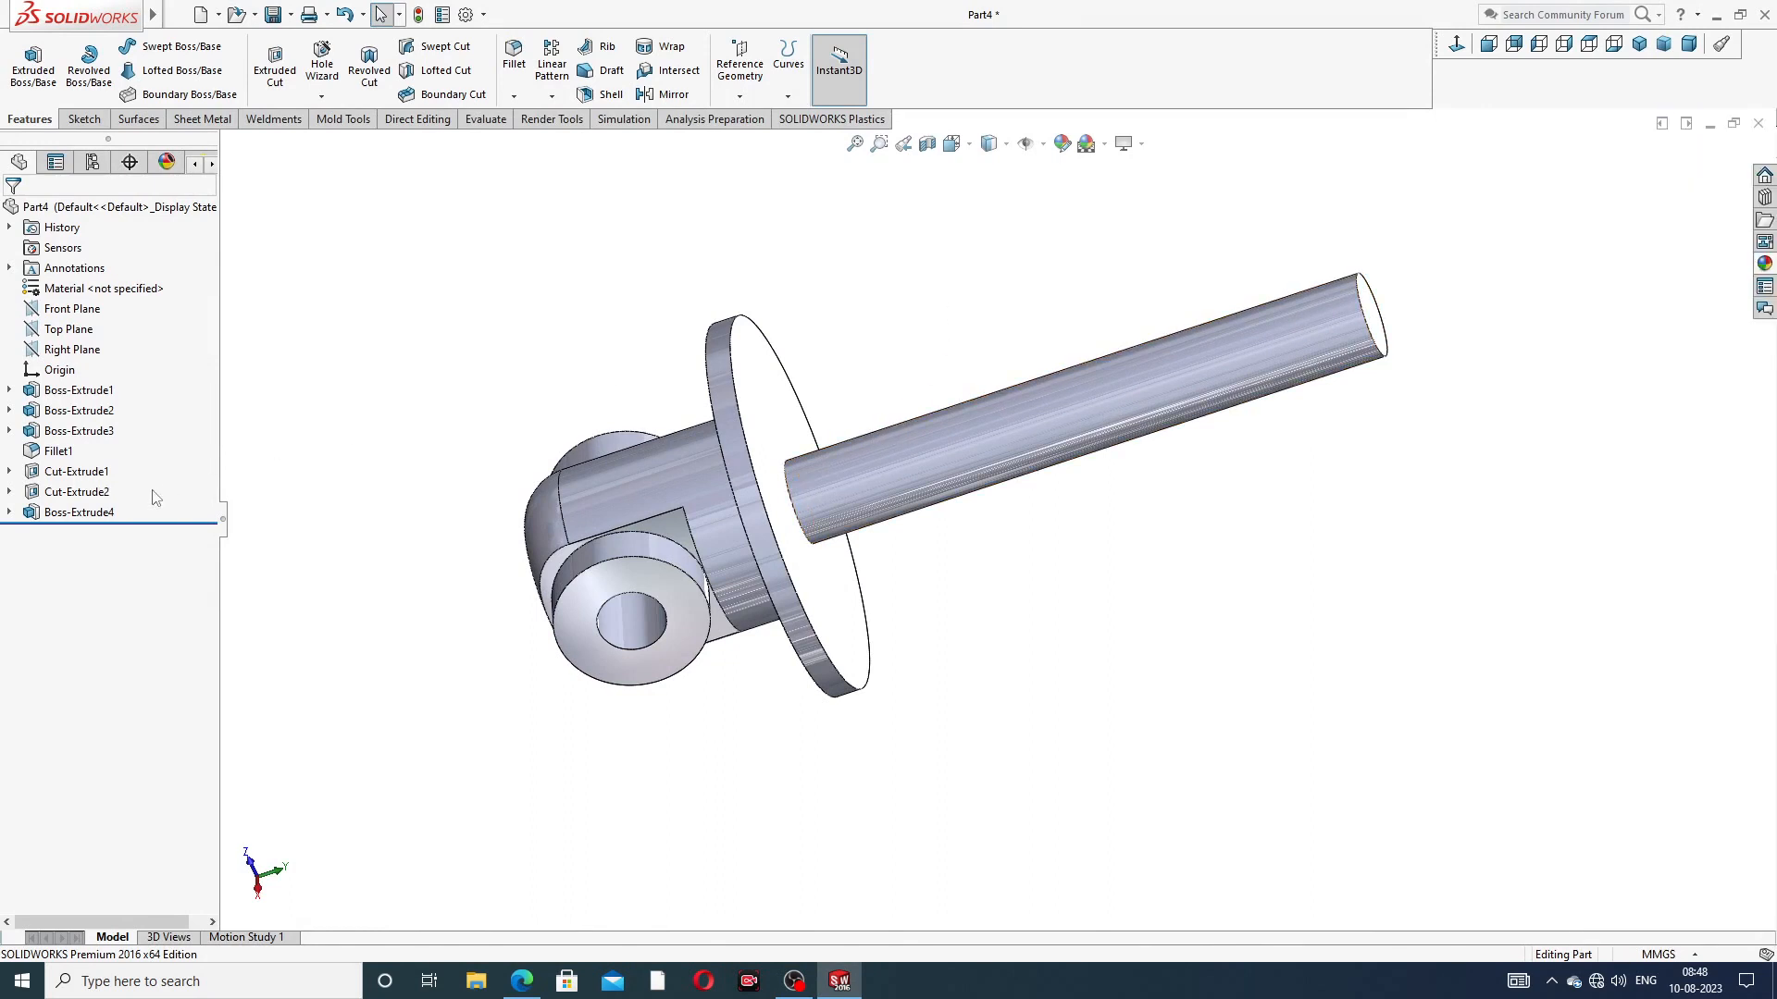
click(86, 396)
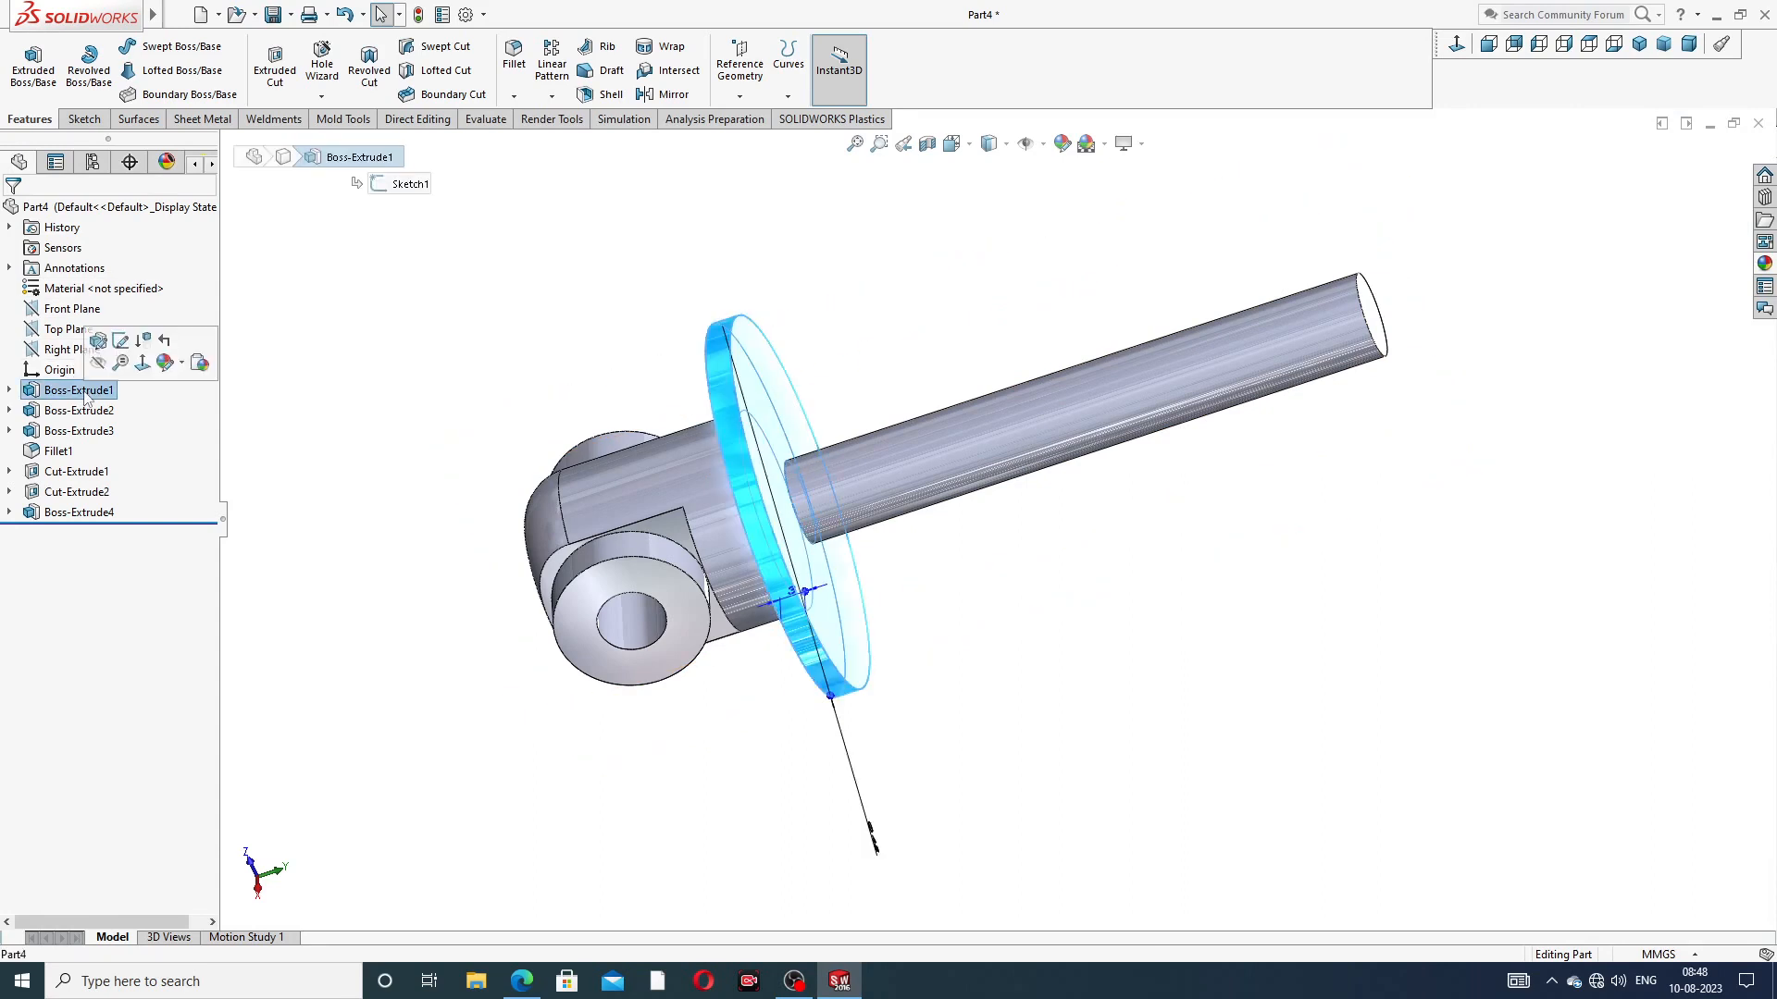
shift+click(85, 431)
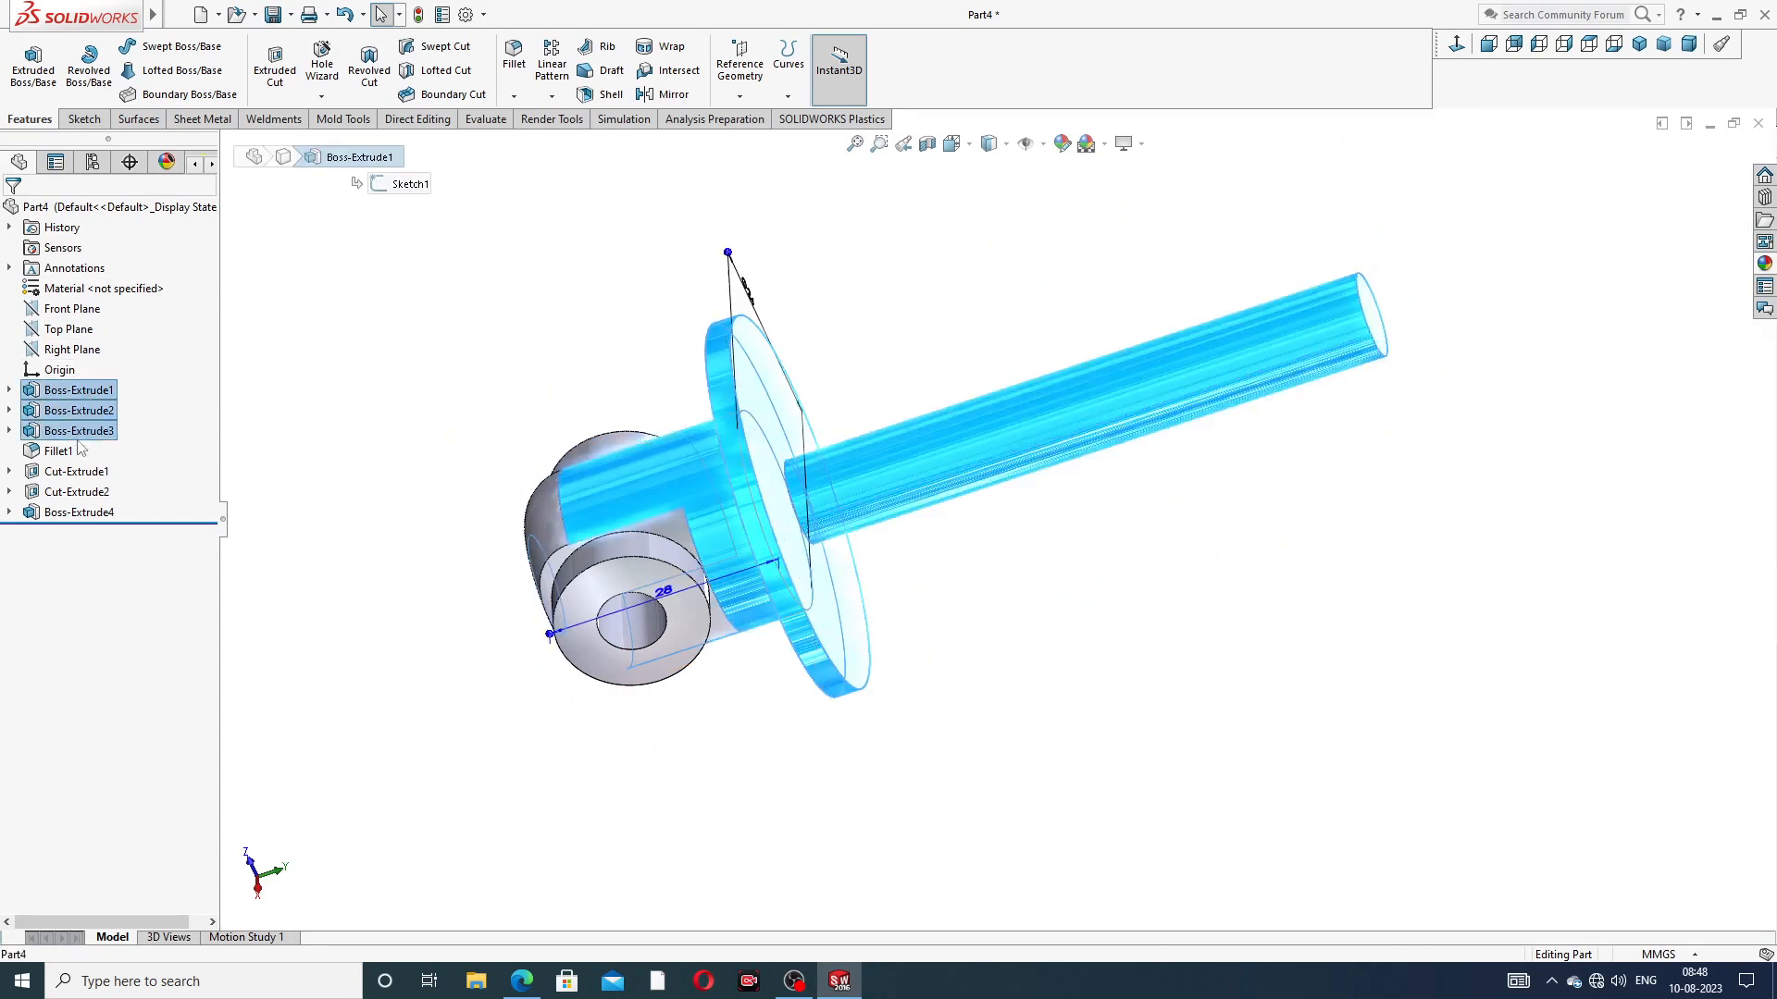
shift+click(77, 453)
shift+click(77, 473)
shift+click(78, 493)
shift+click(81, 514)
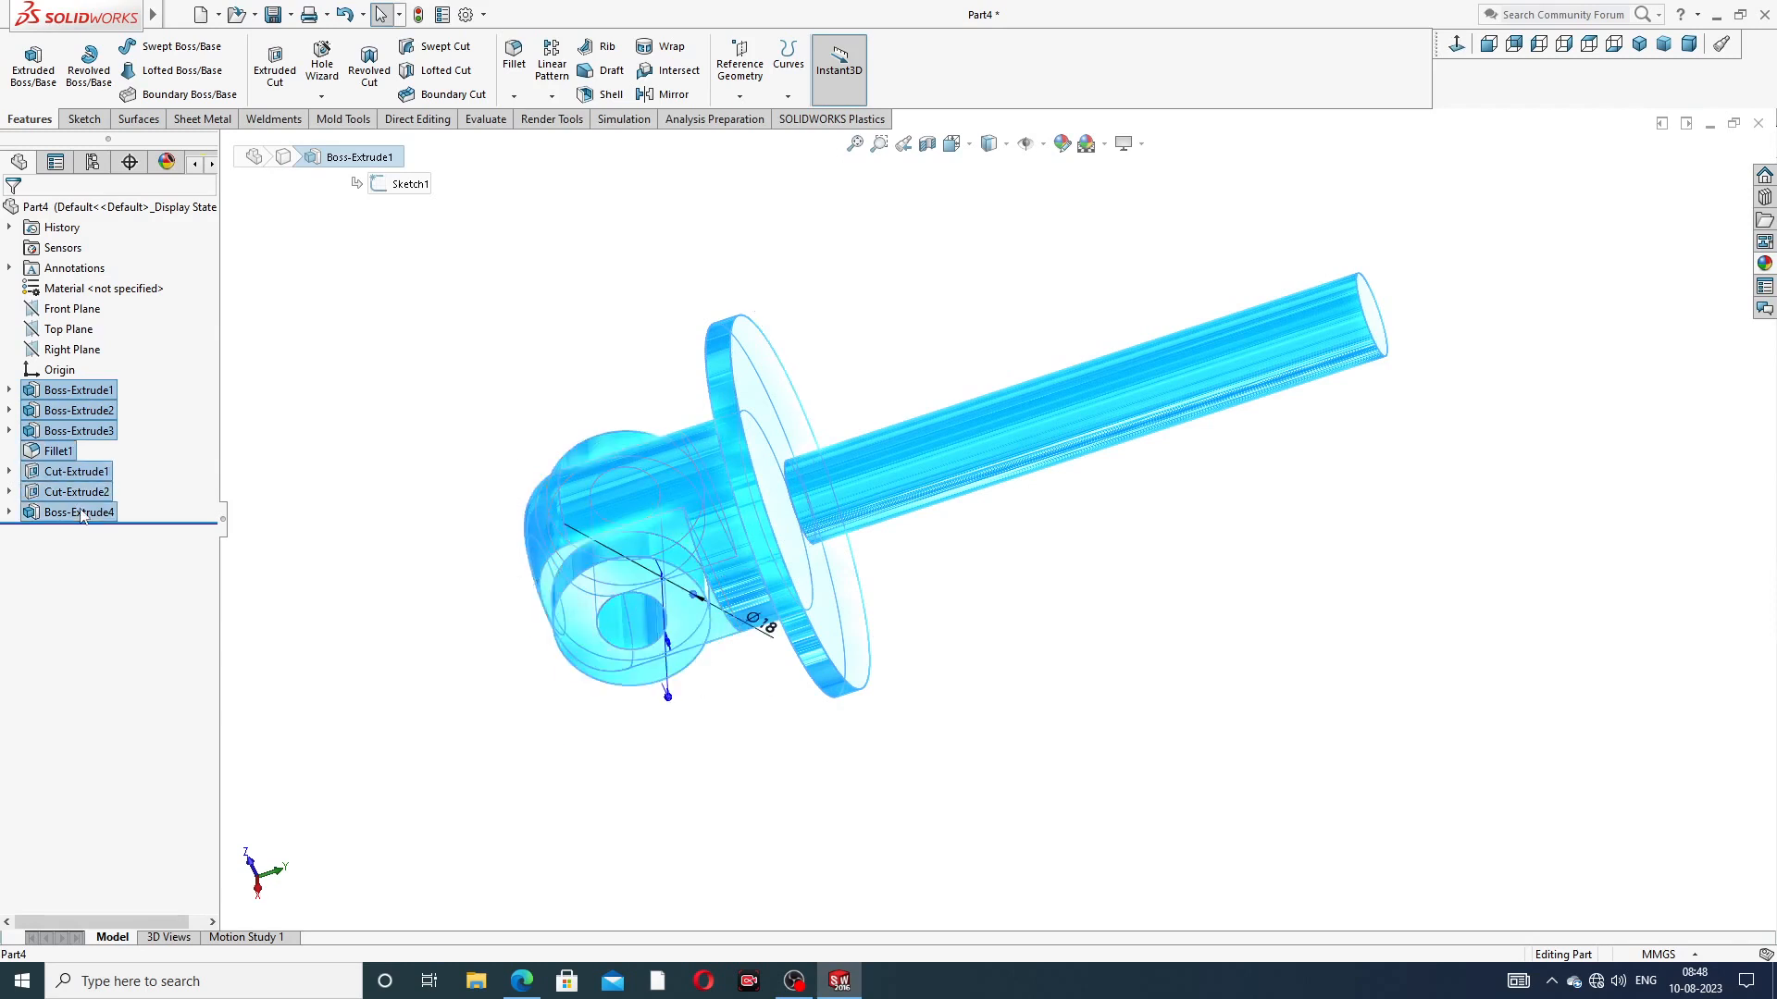
click(1764, 262)
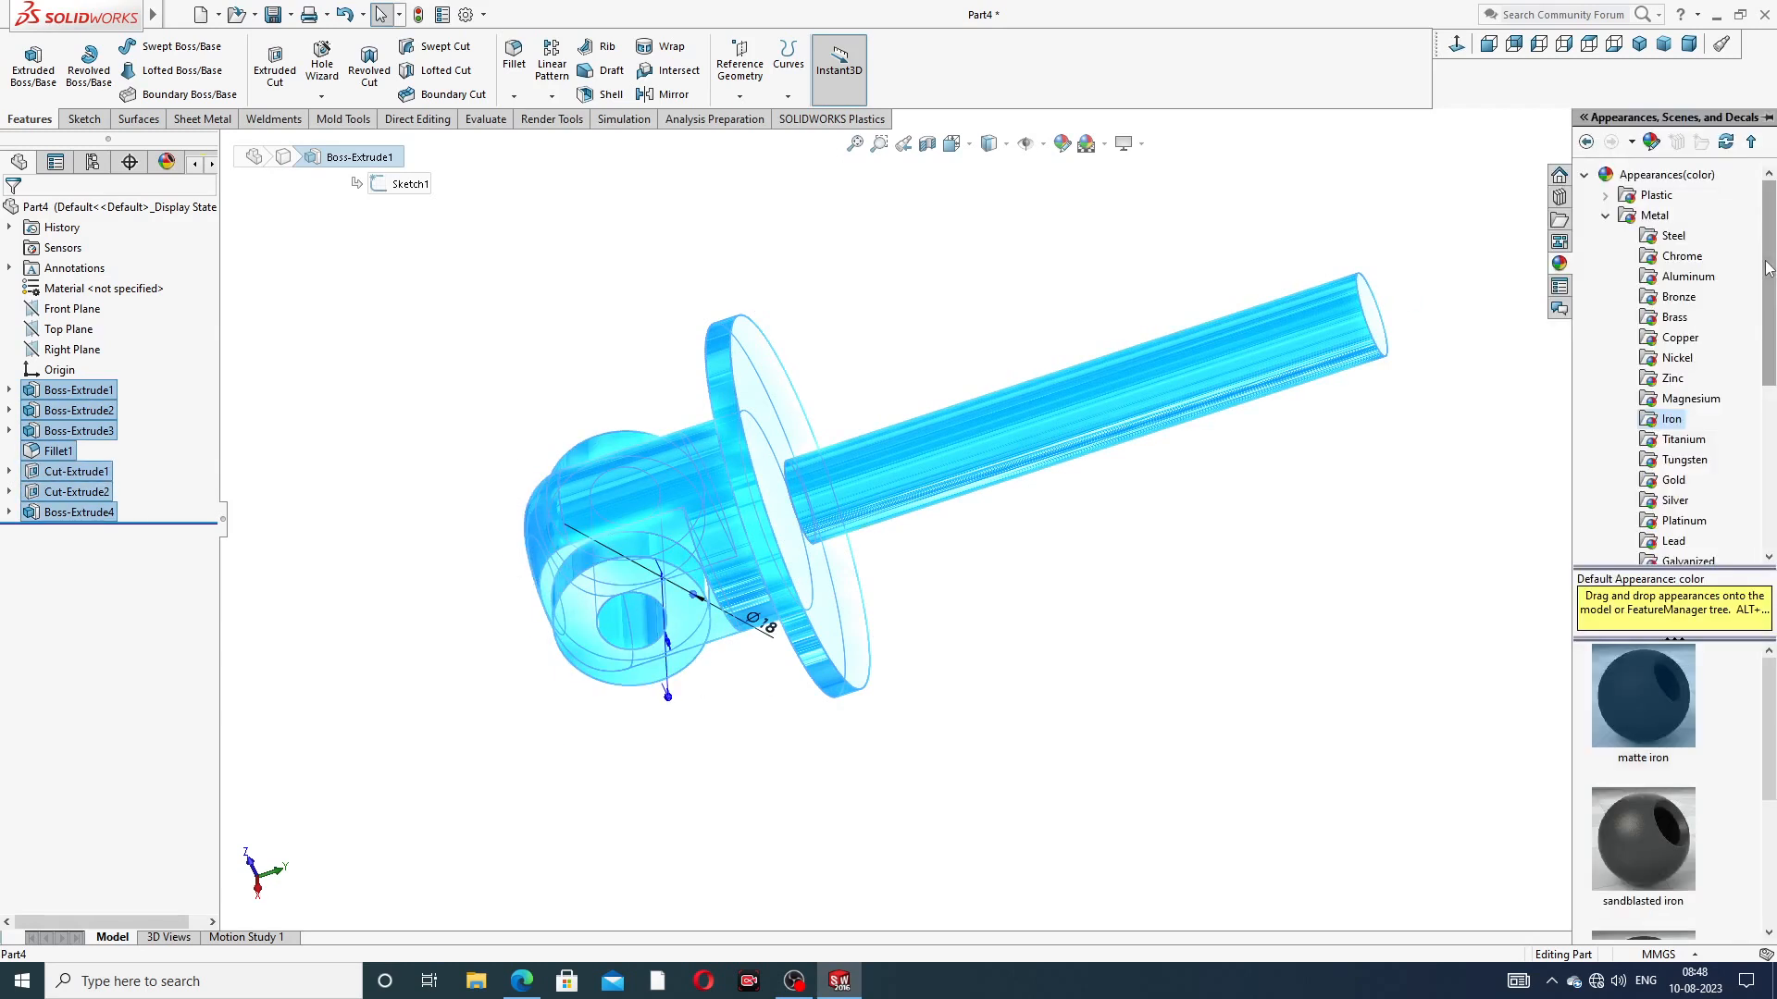
click(1701, 256)
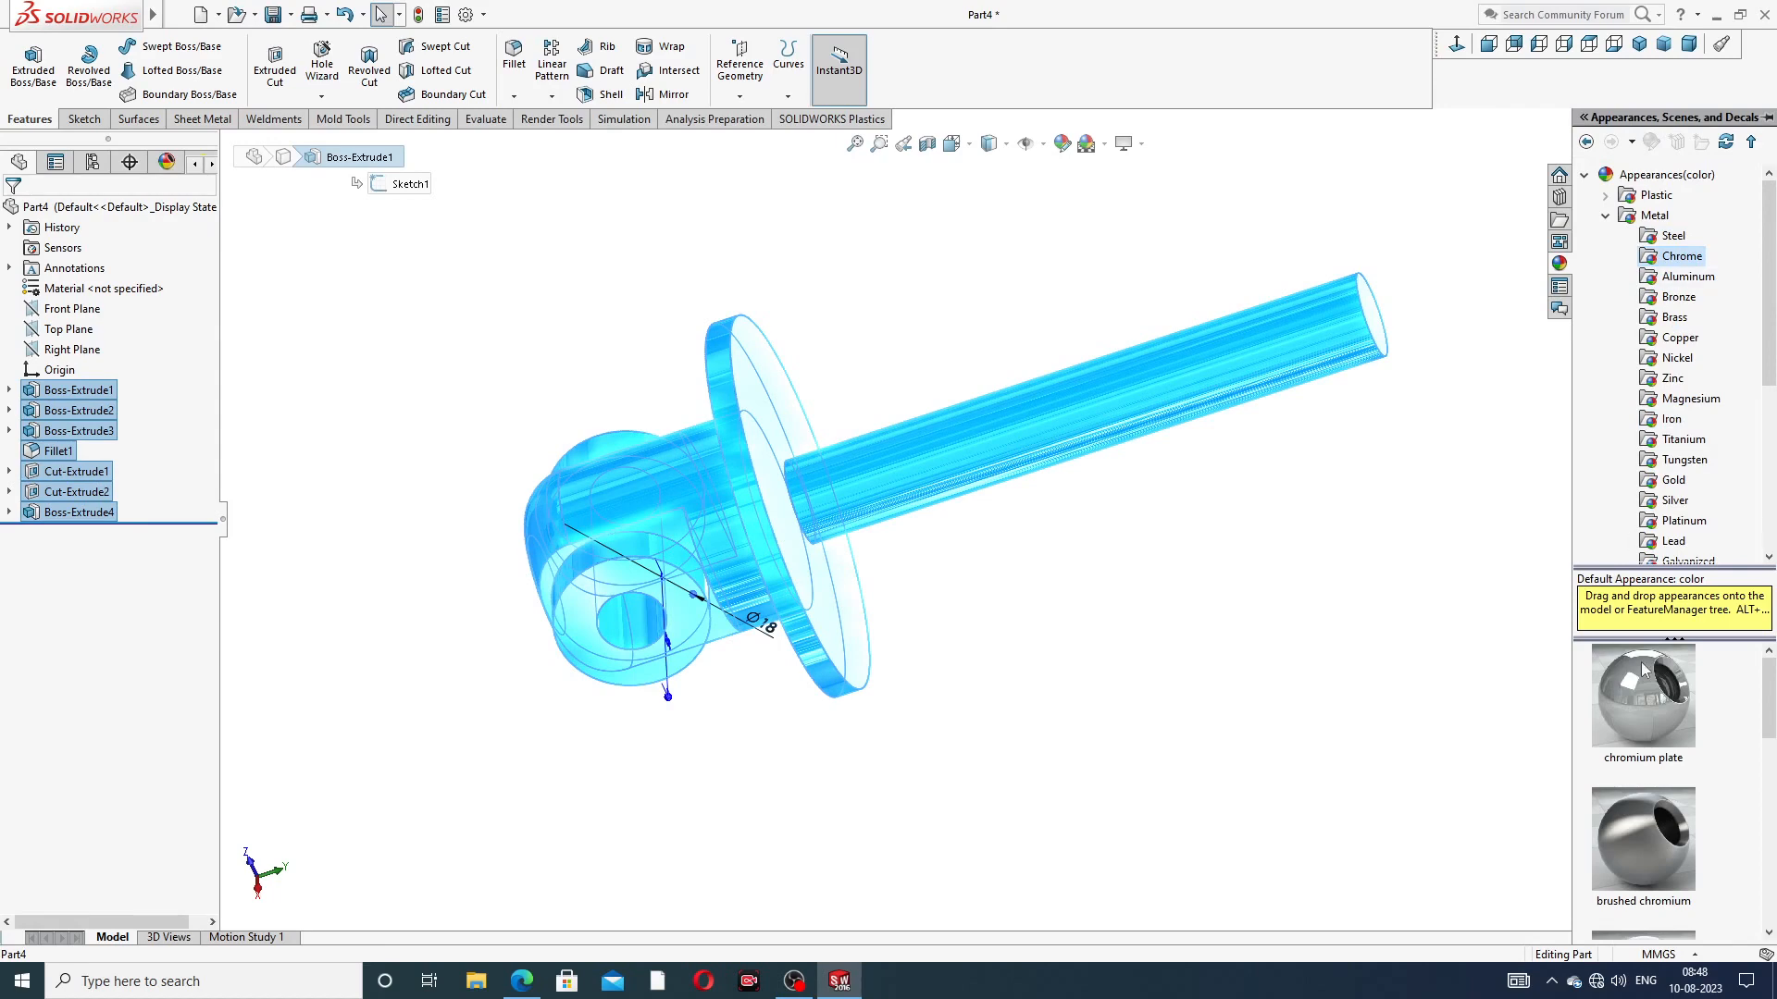
click(1638, 685)
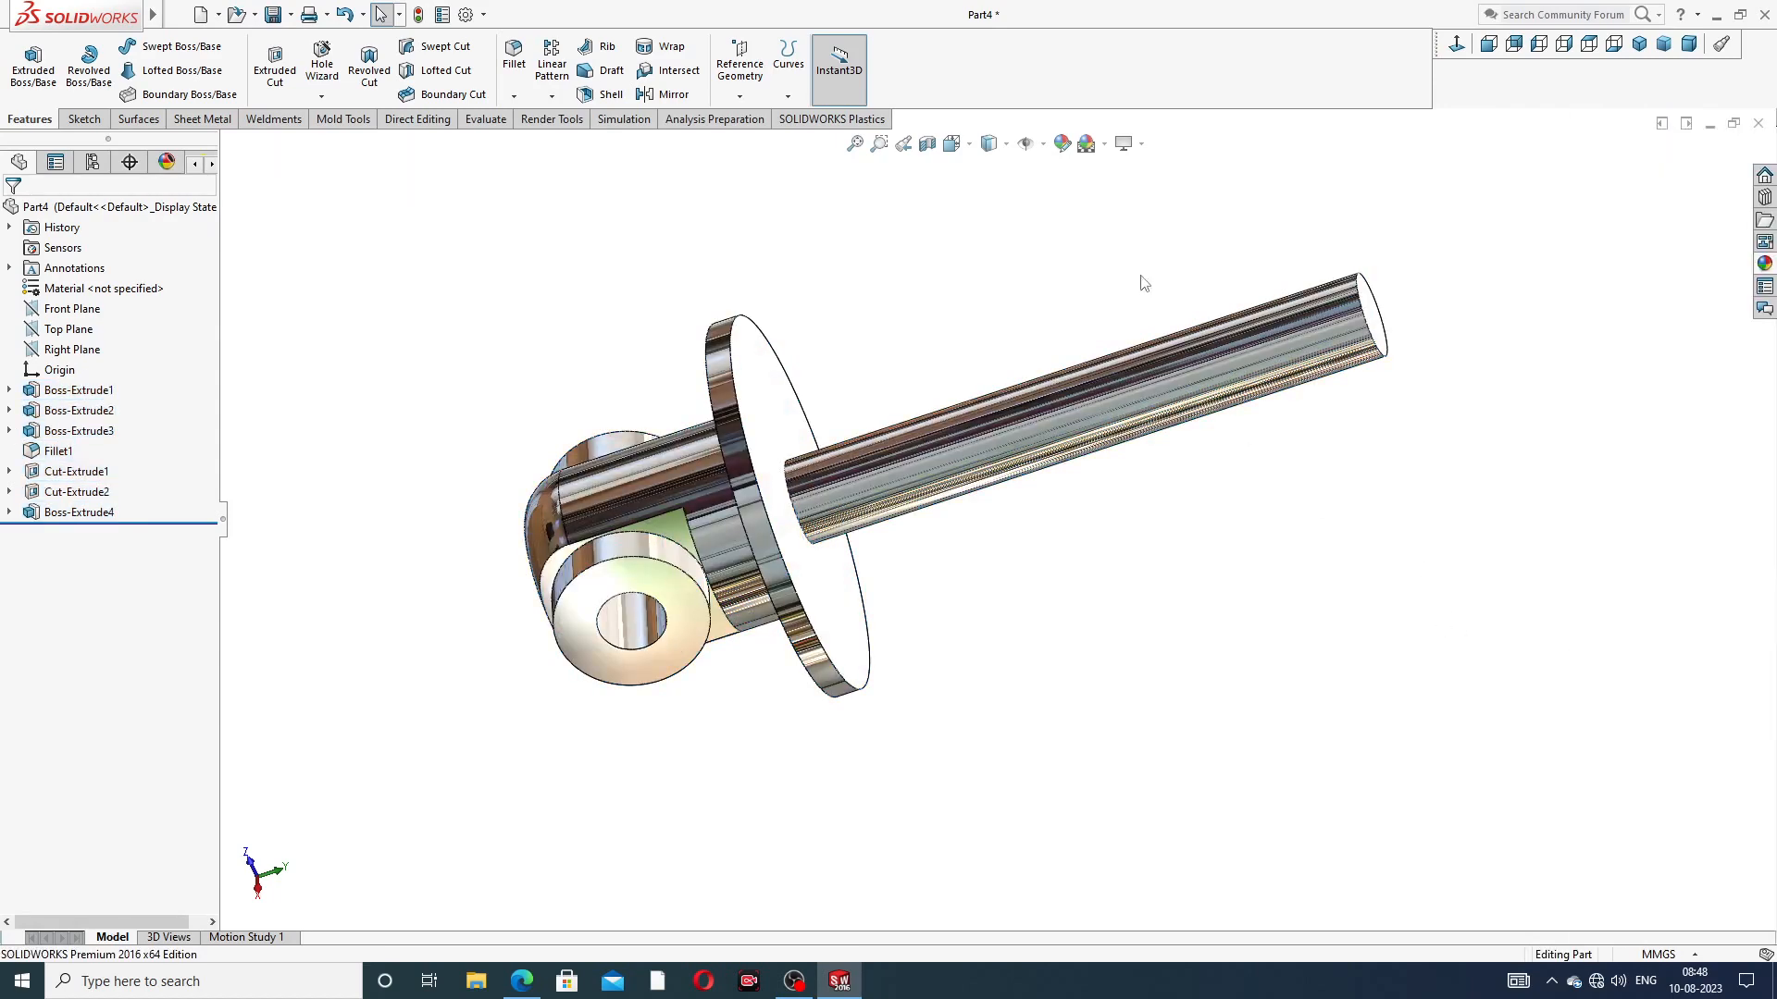
Apply the matte iron appearance to the cylindrical face of the 70 mm rod
click(1185, 353)
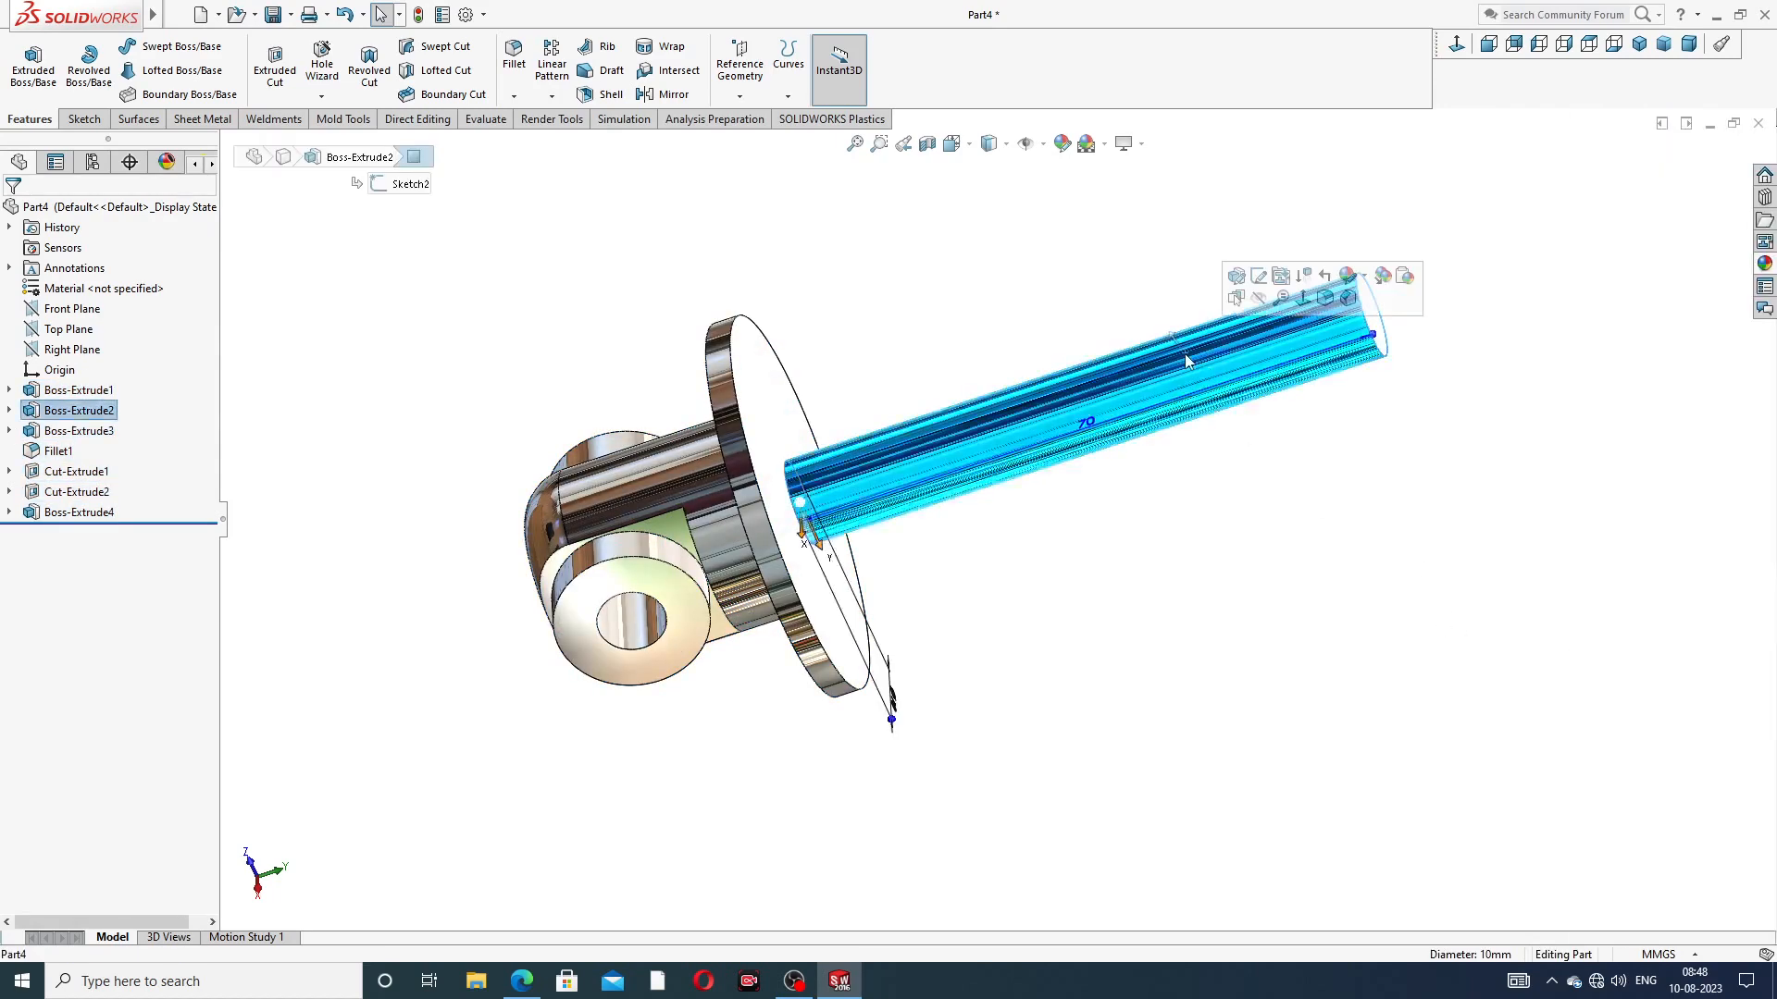
click(1765, 265)
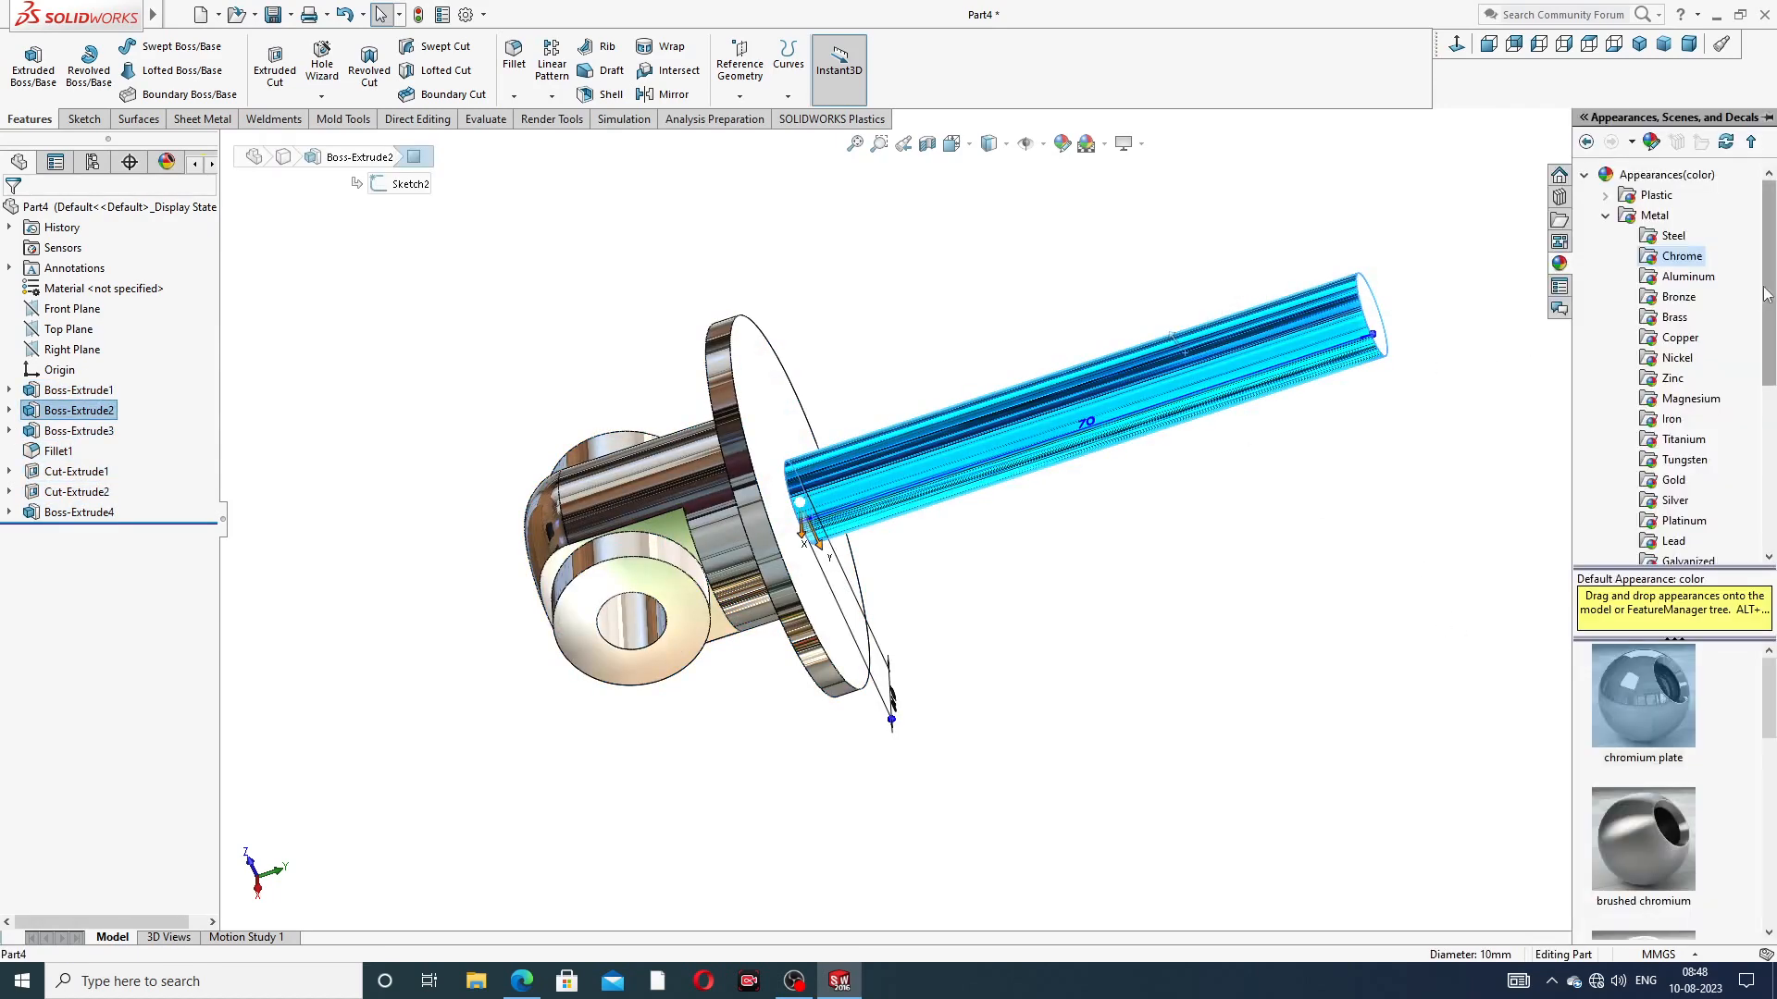
click(1673, 421)
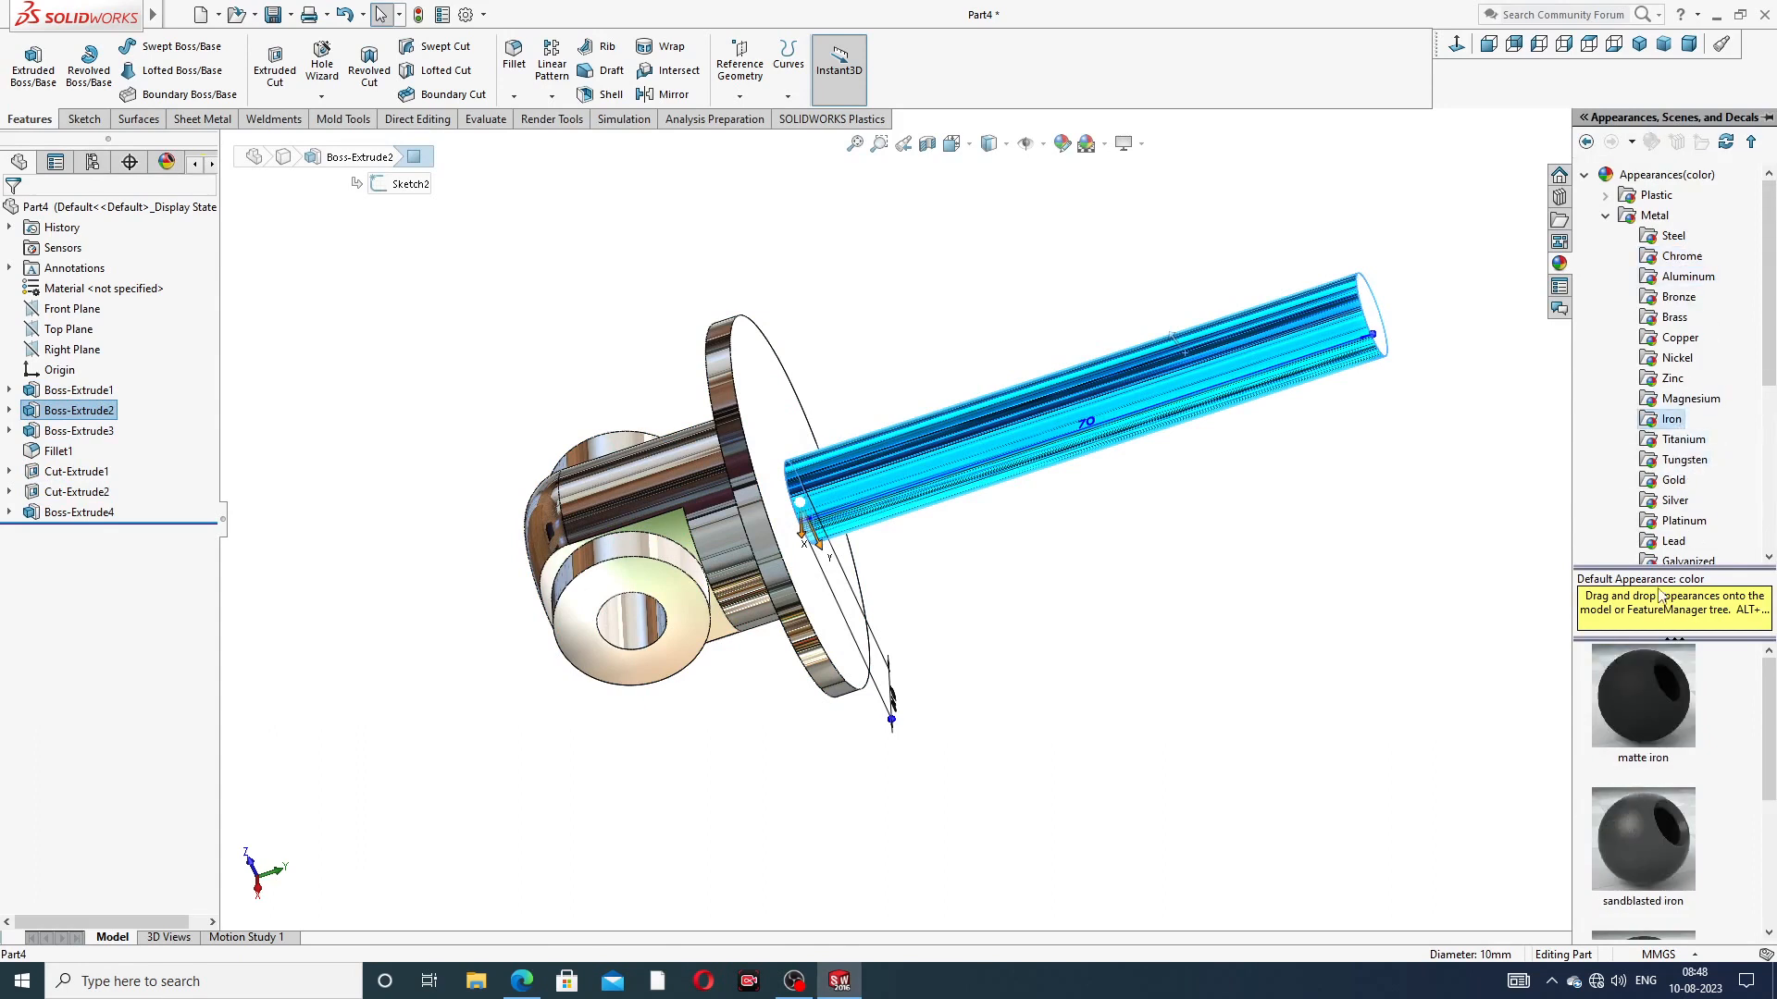
click(1655, 674)
double_click(1652, 665)
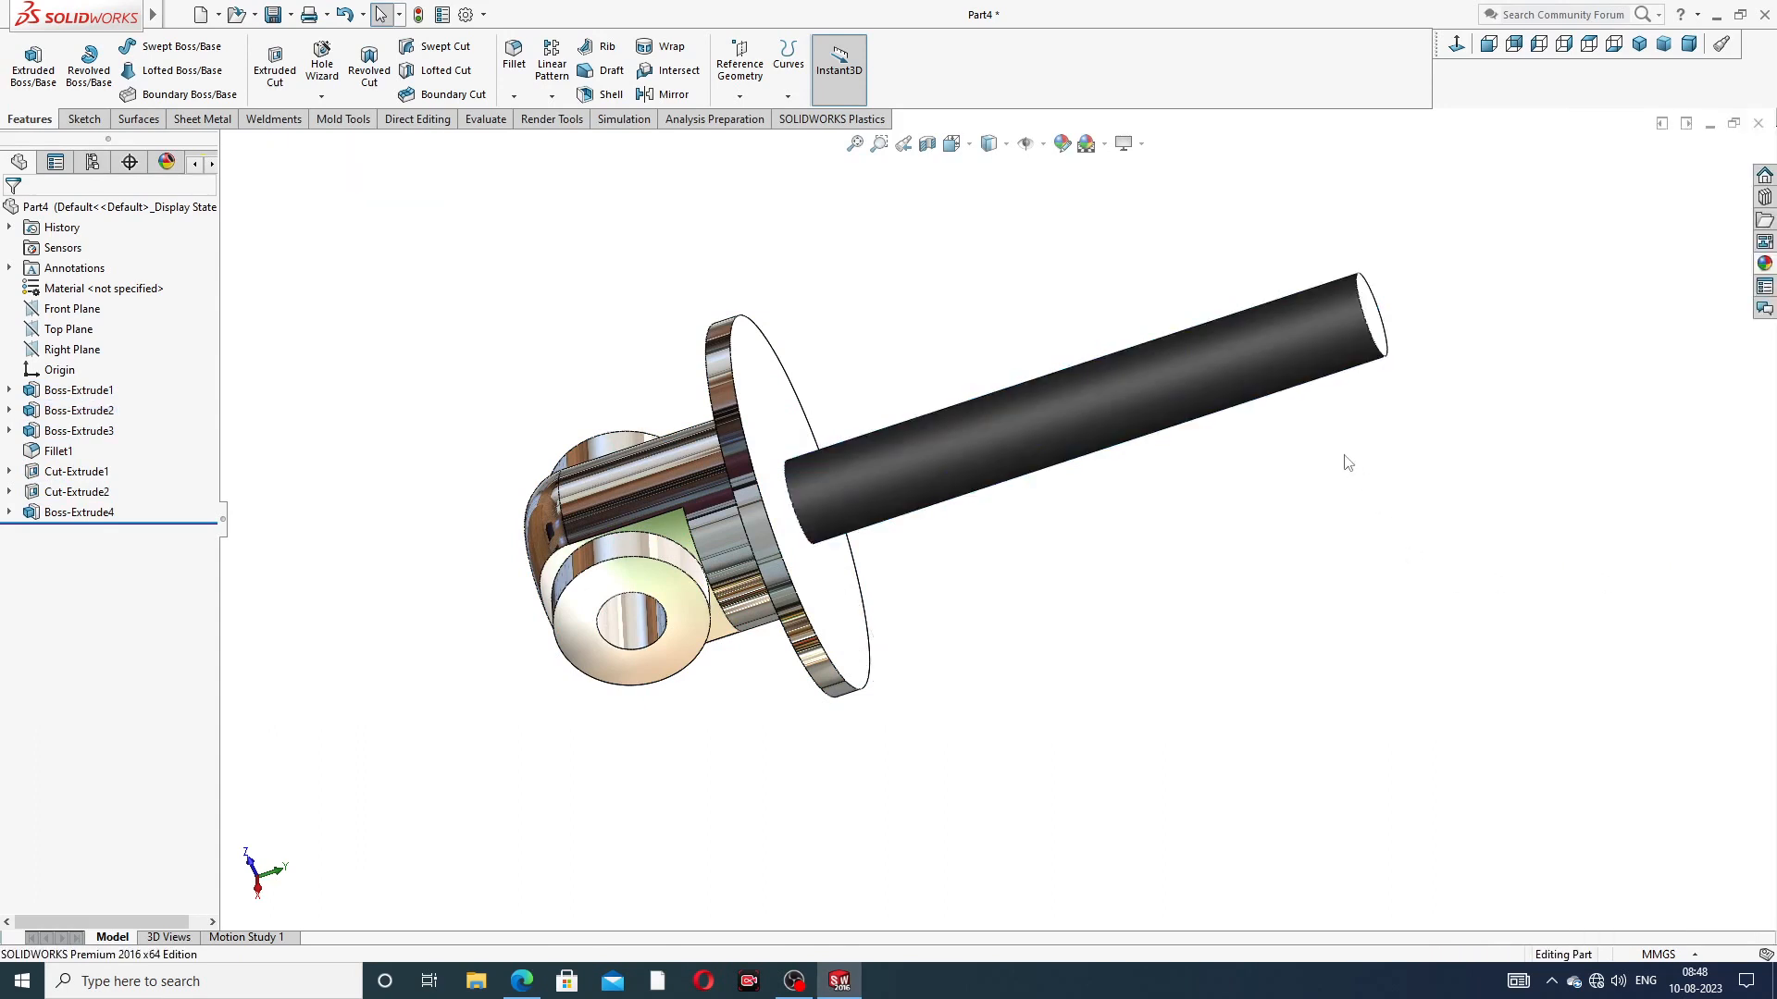
Inspect the coloured base part in isometric and rotated views, ending with a switch to the browser
middle_drag(1216, 387, 925, 486)
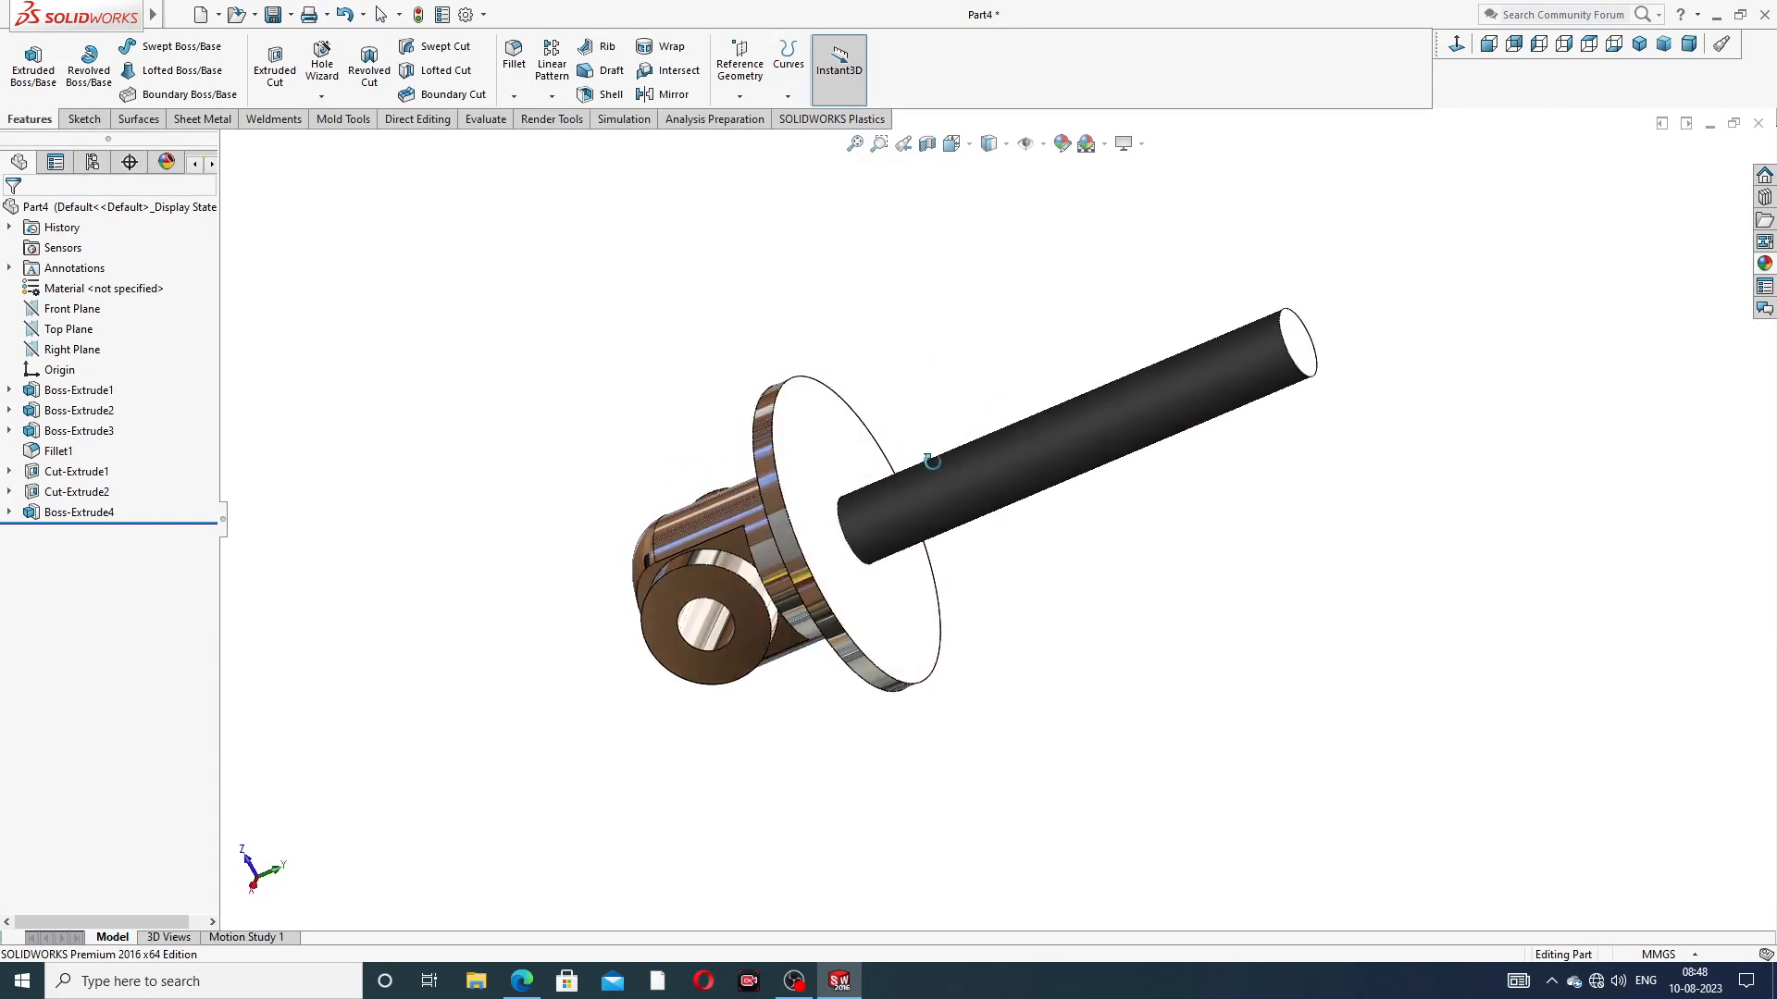
click(1639, 43)
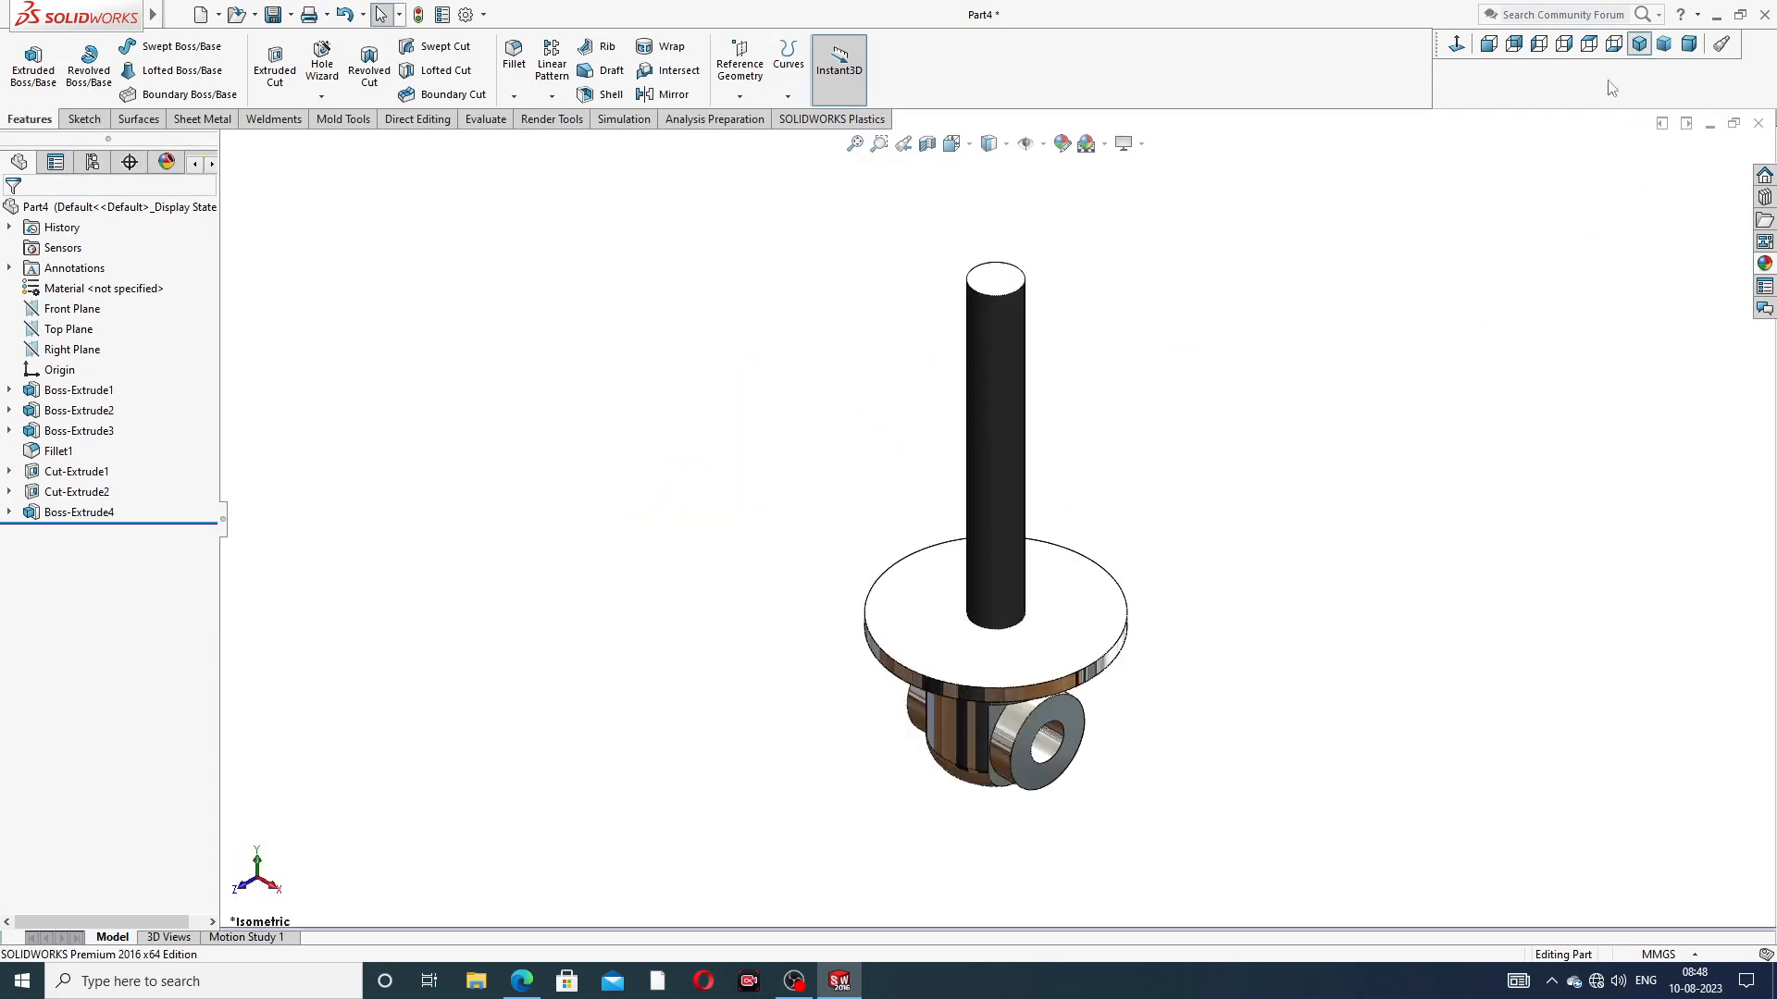
middle_drag(1199, 471, 1053, 600)
scroll(992, 614, down, 2)
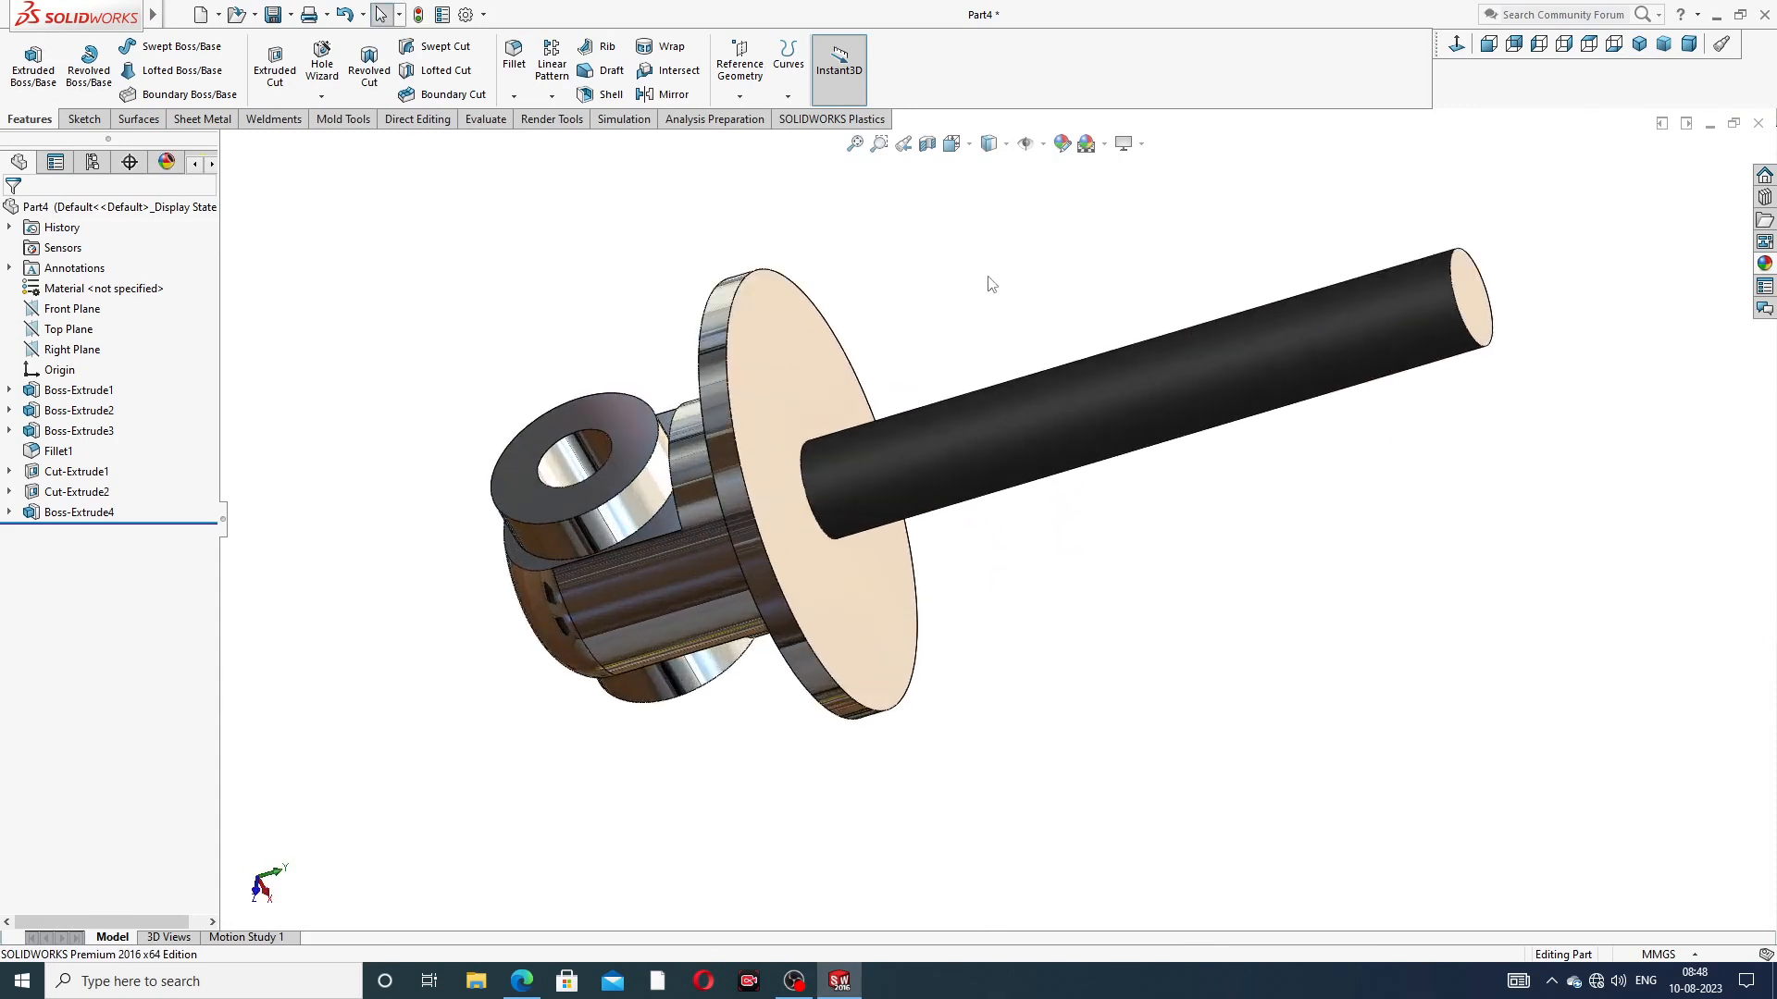
scroll(995, 282, down, 2)
scroll(995, 285, up, 2)
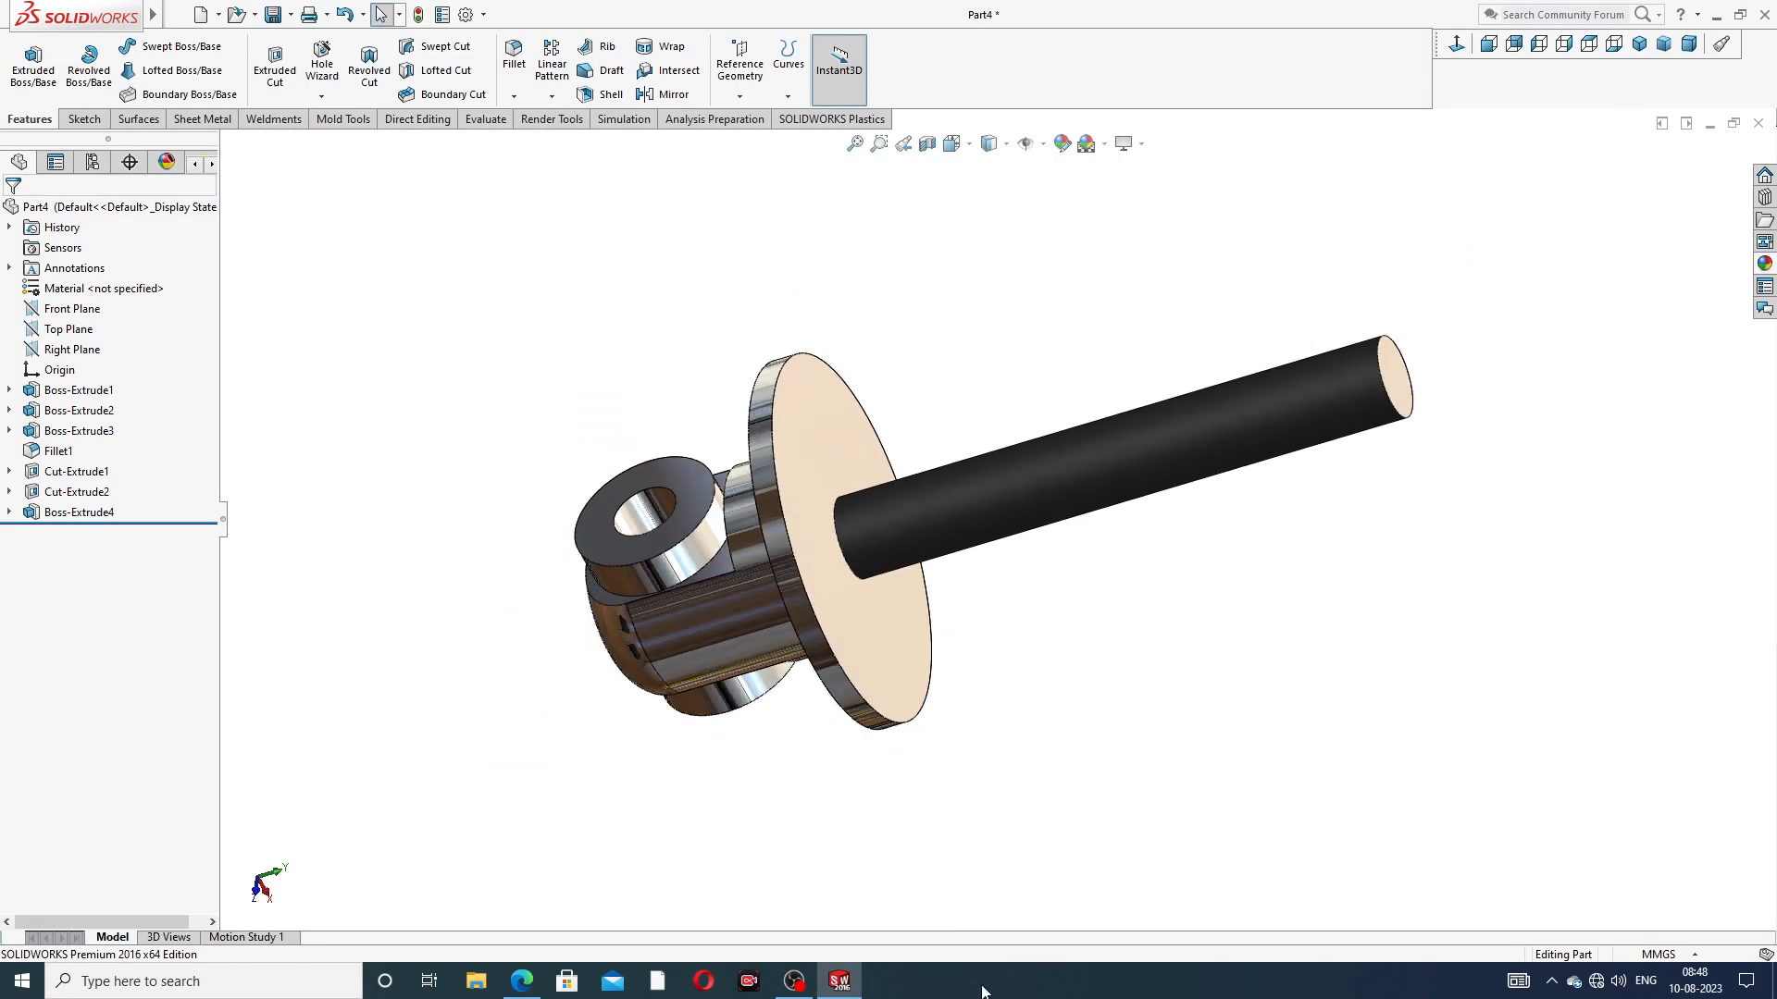
click(523, 981)
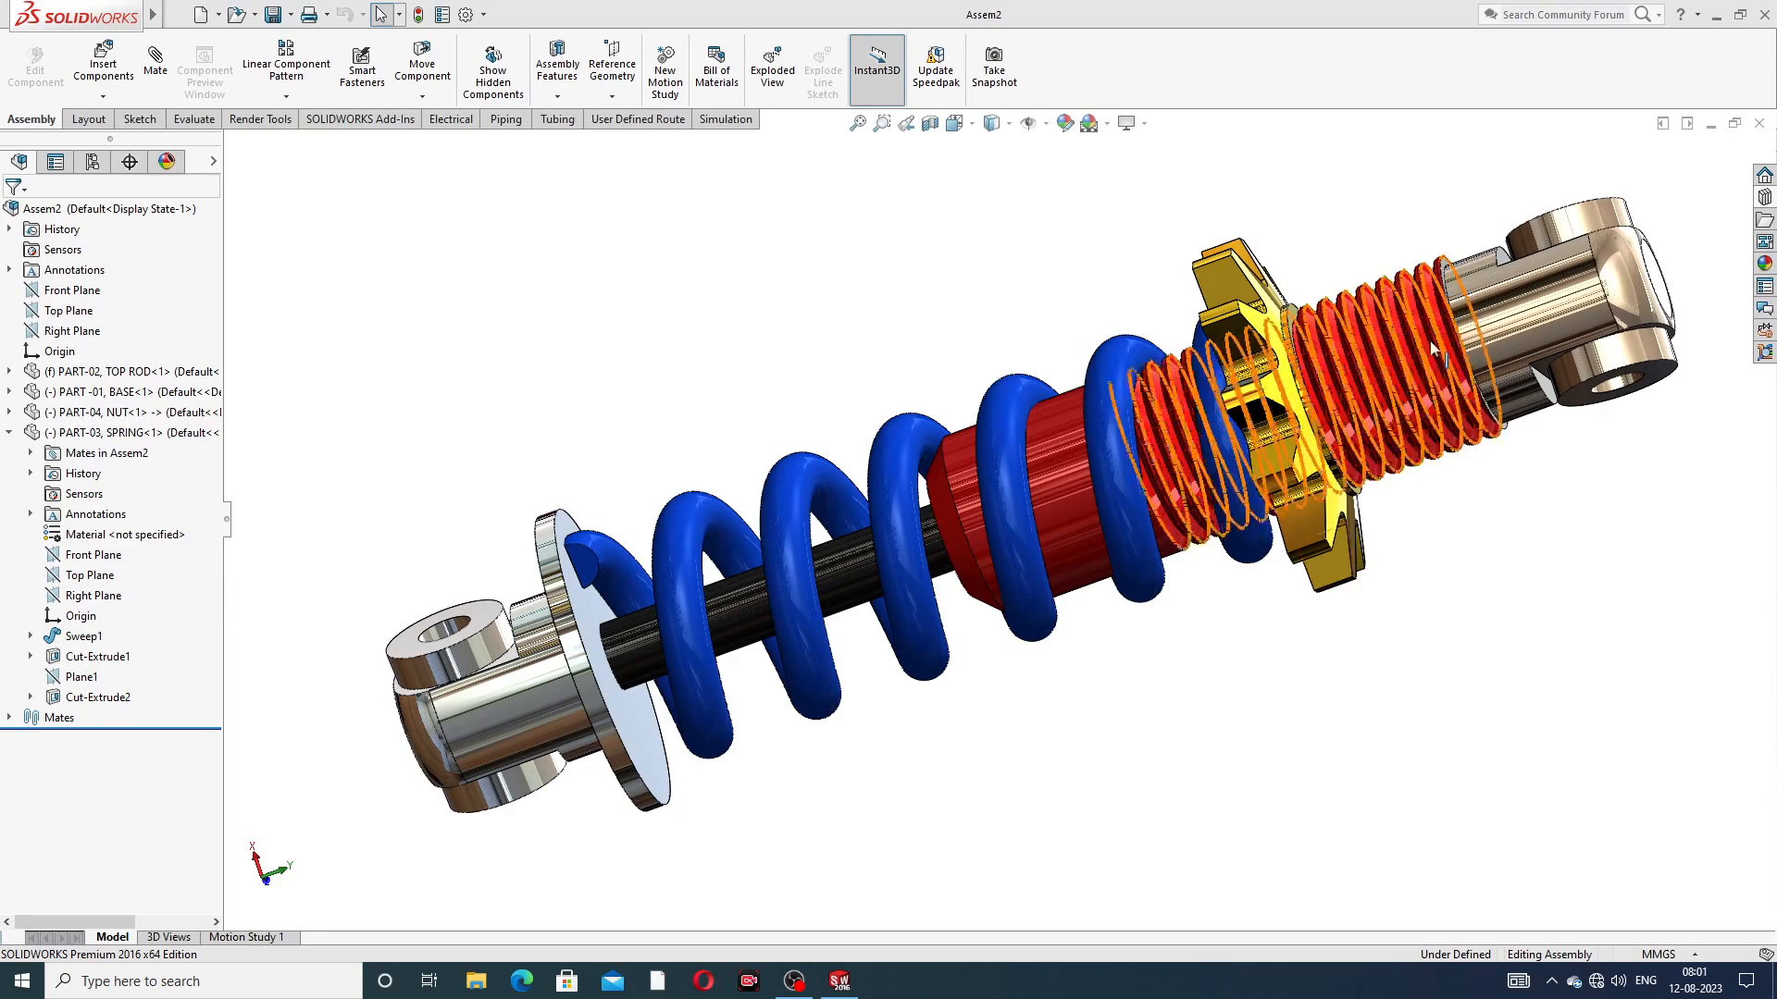
Examine the completed shock absorber assembly from several angles, checking the spring, nut, top rod and base
scroll(1295, 496, up, 2)
middle_drag(1339, 477, 1293, 426)
scroll(1220, 456, down, 3)
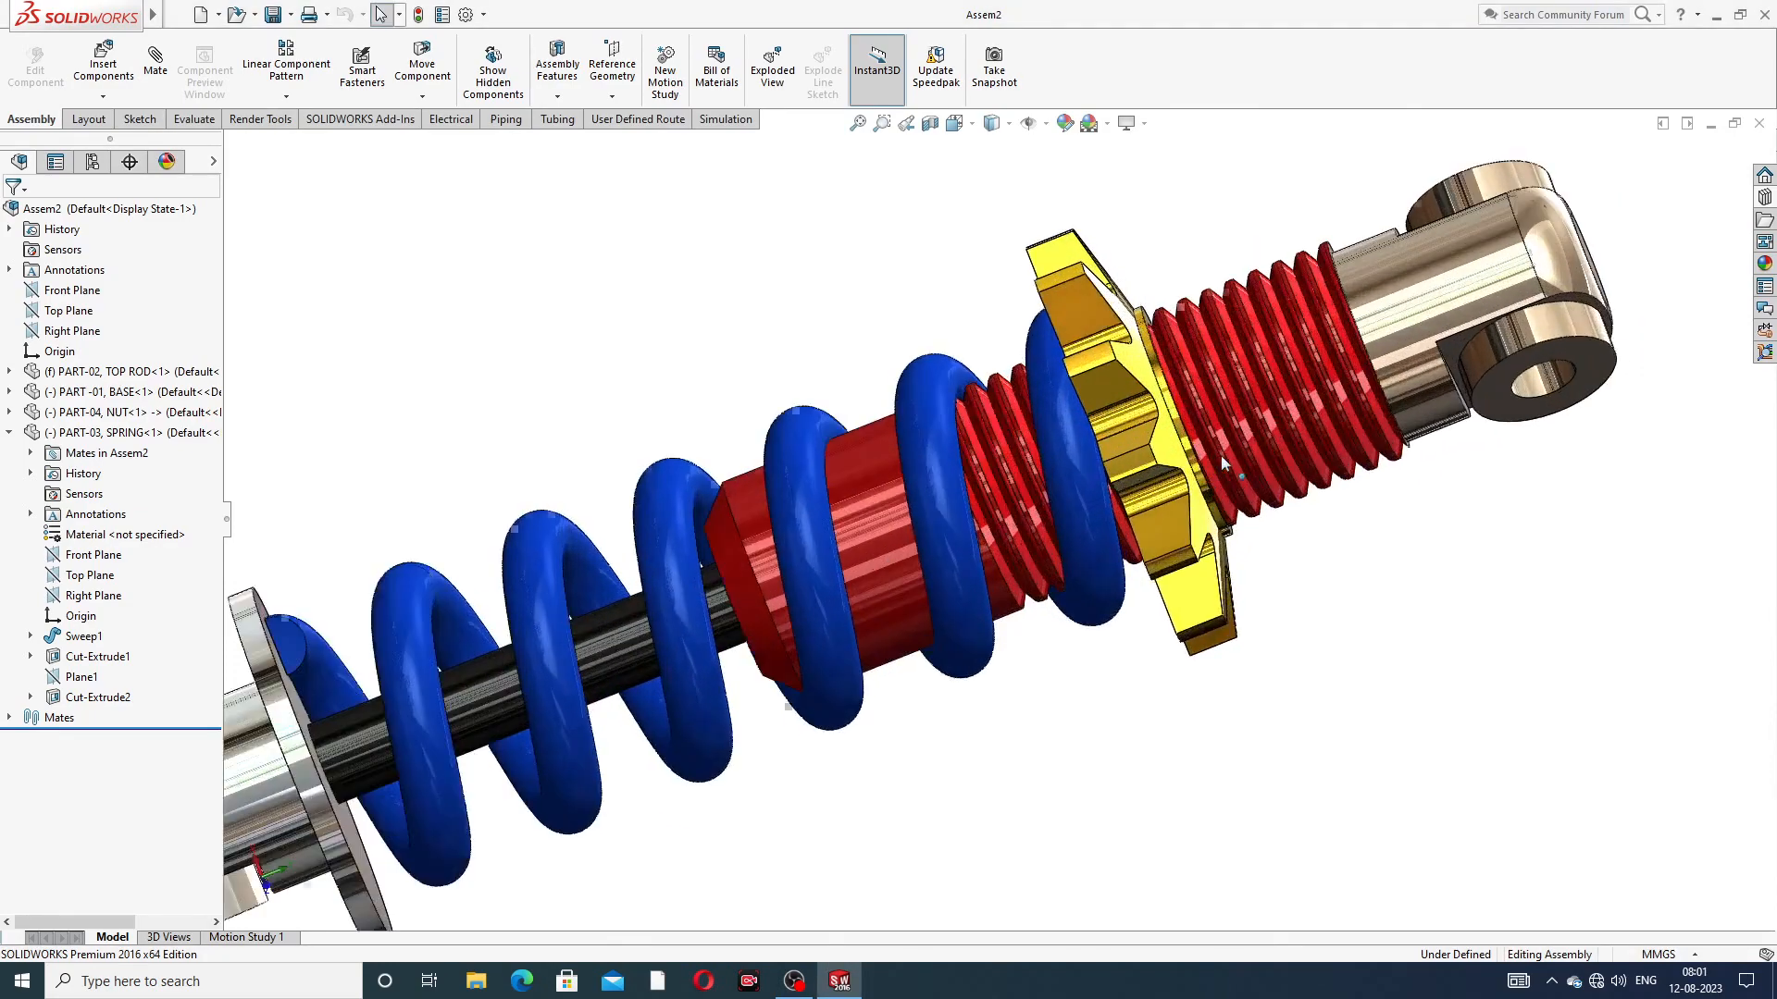
scroll(1234, 441, up, 3)
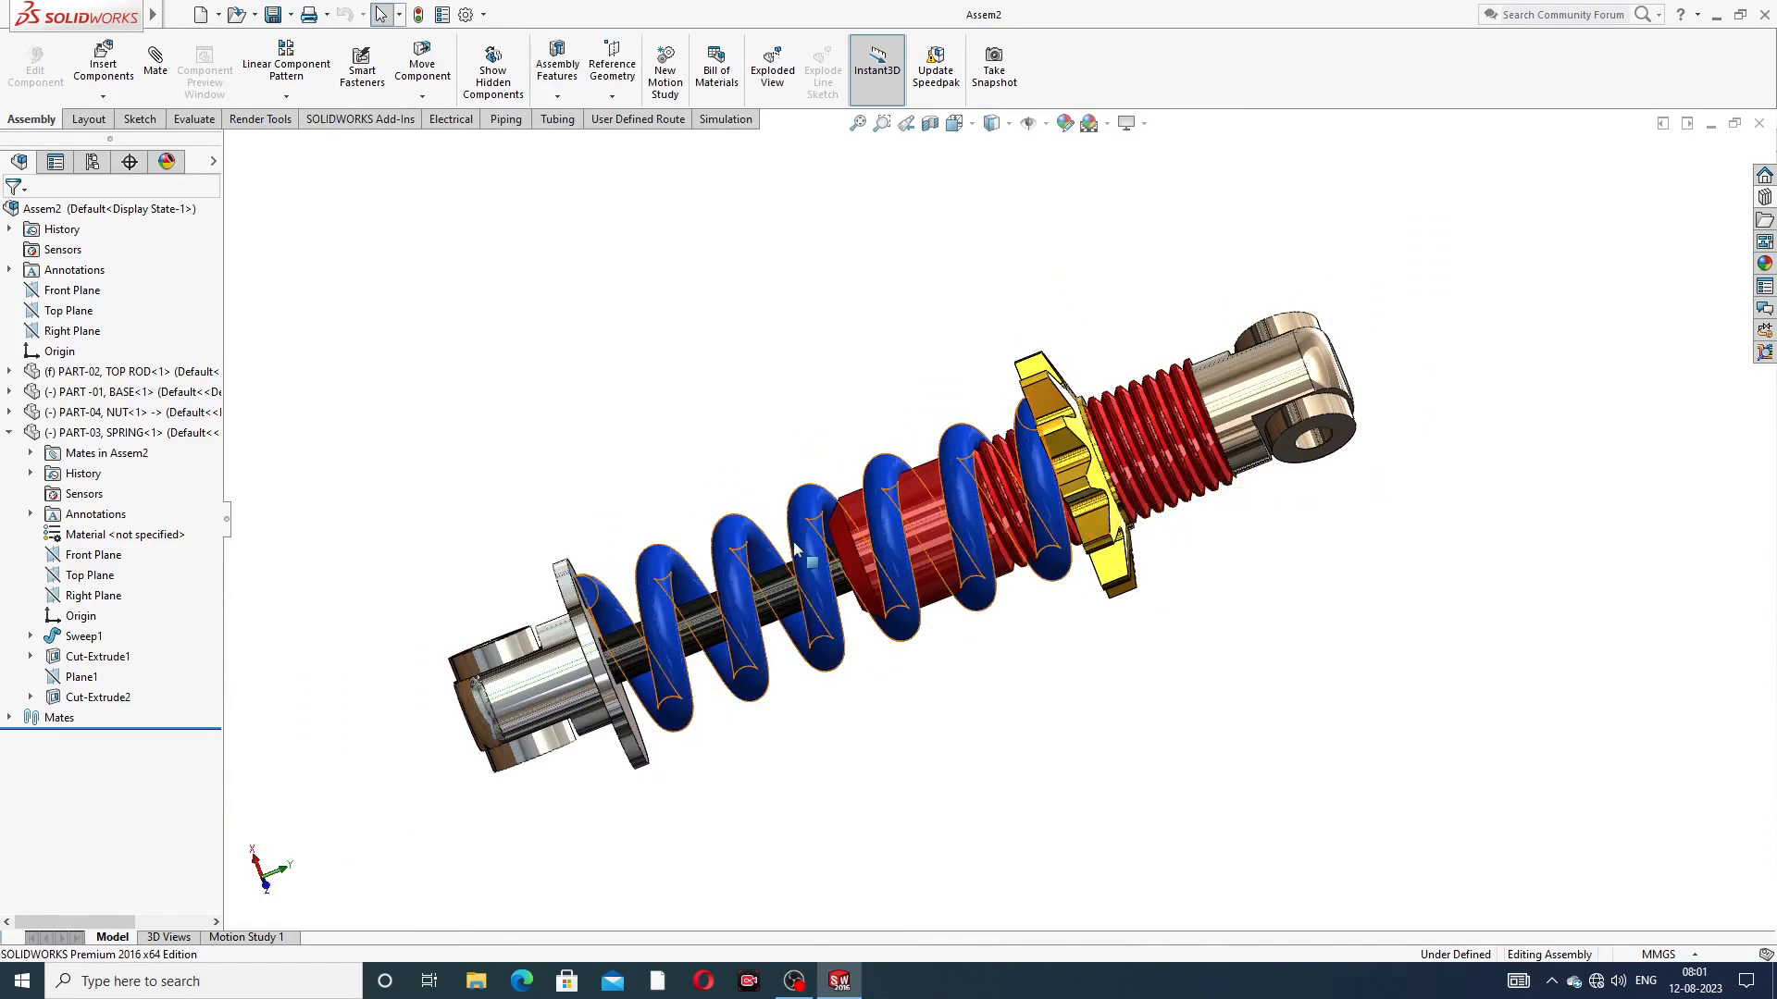
mouse_move(796, 553)
mouse_down()
mouse_move(836, 529)
mouse_move(821, 576)
mouse_move(762, 586)
mouse_move(812, 557)
mouse_up()
middle_drag(860, 634, 843, 499)
click(834, 663)
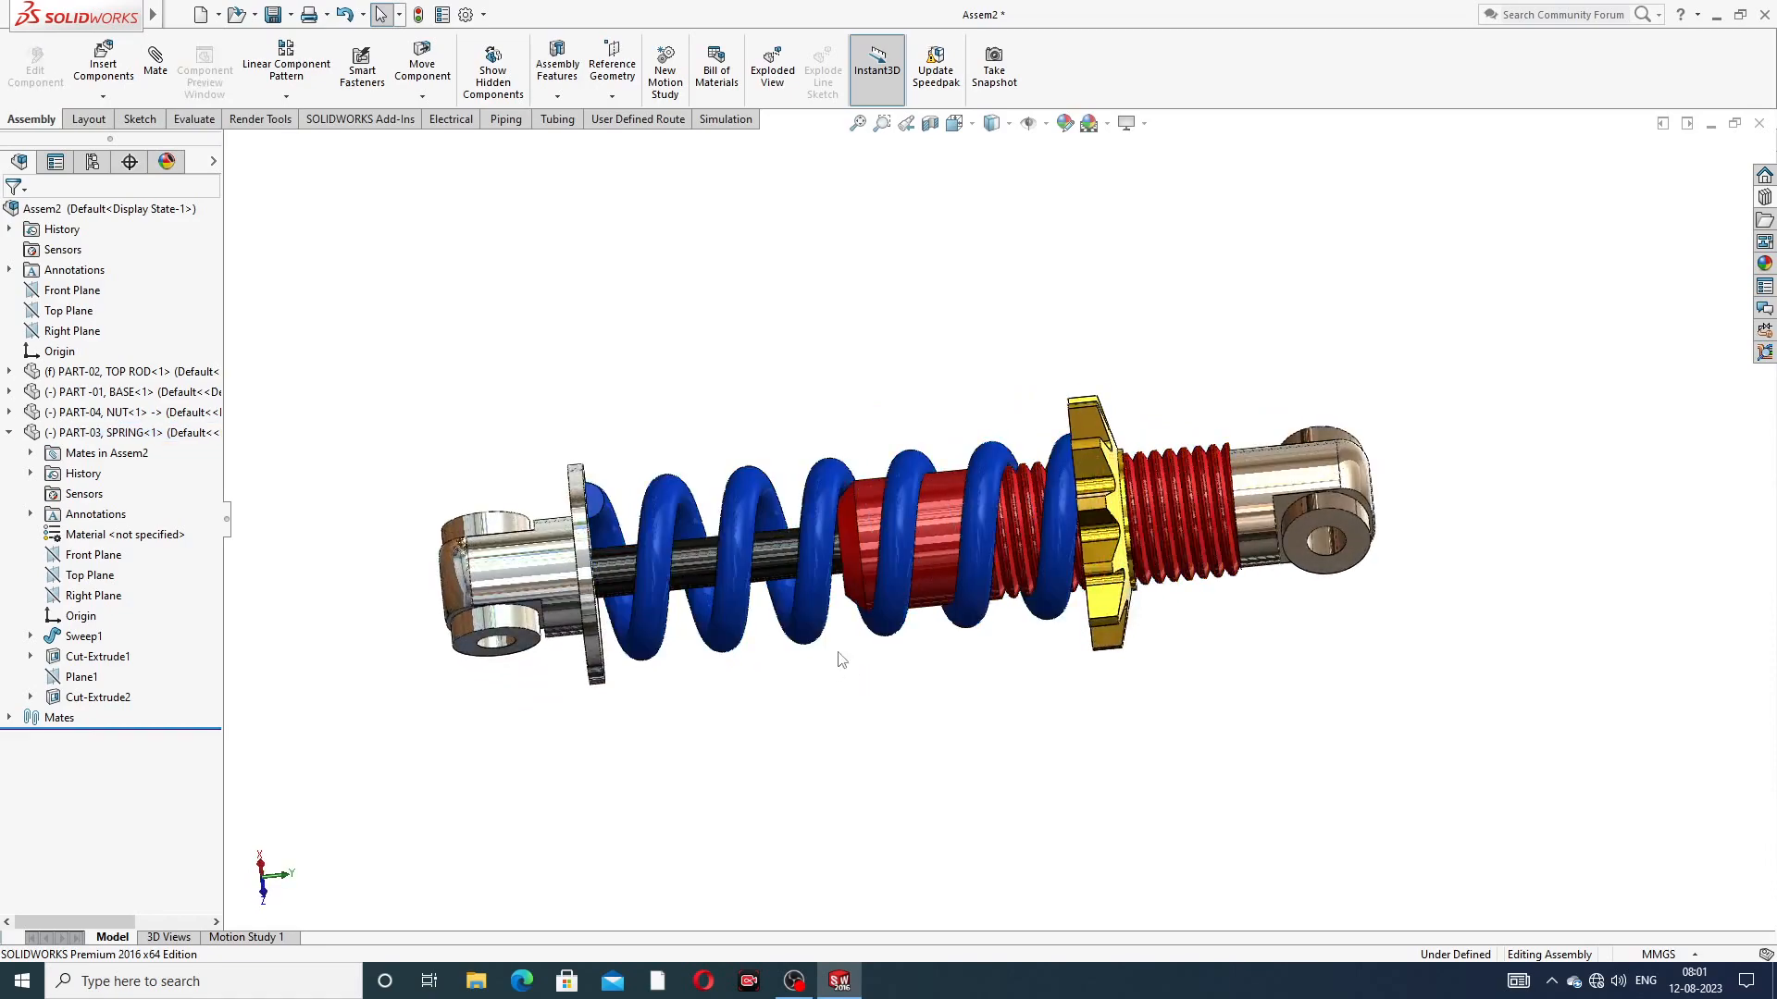
middle_drag(1018, 659, 1007, 479)
scroll(1006, 479, down, 2)
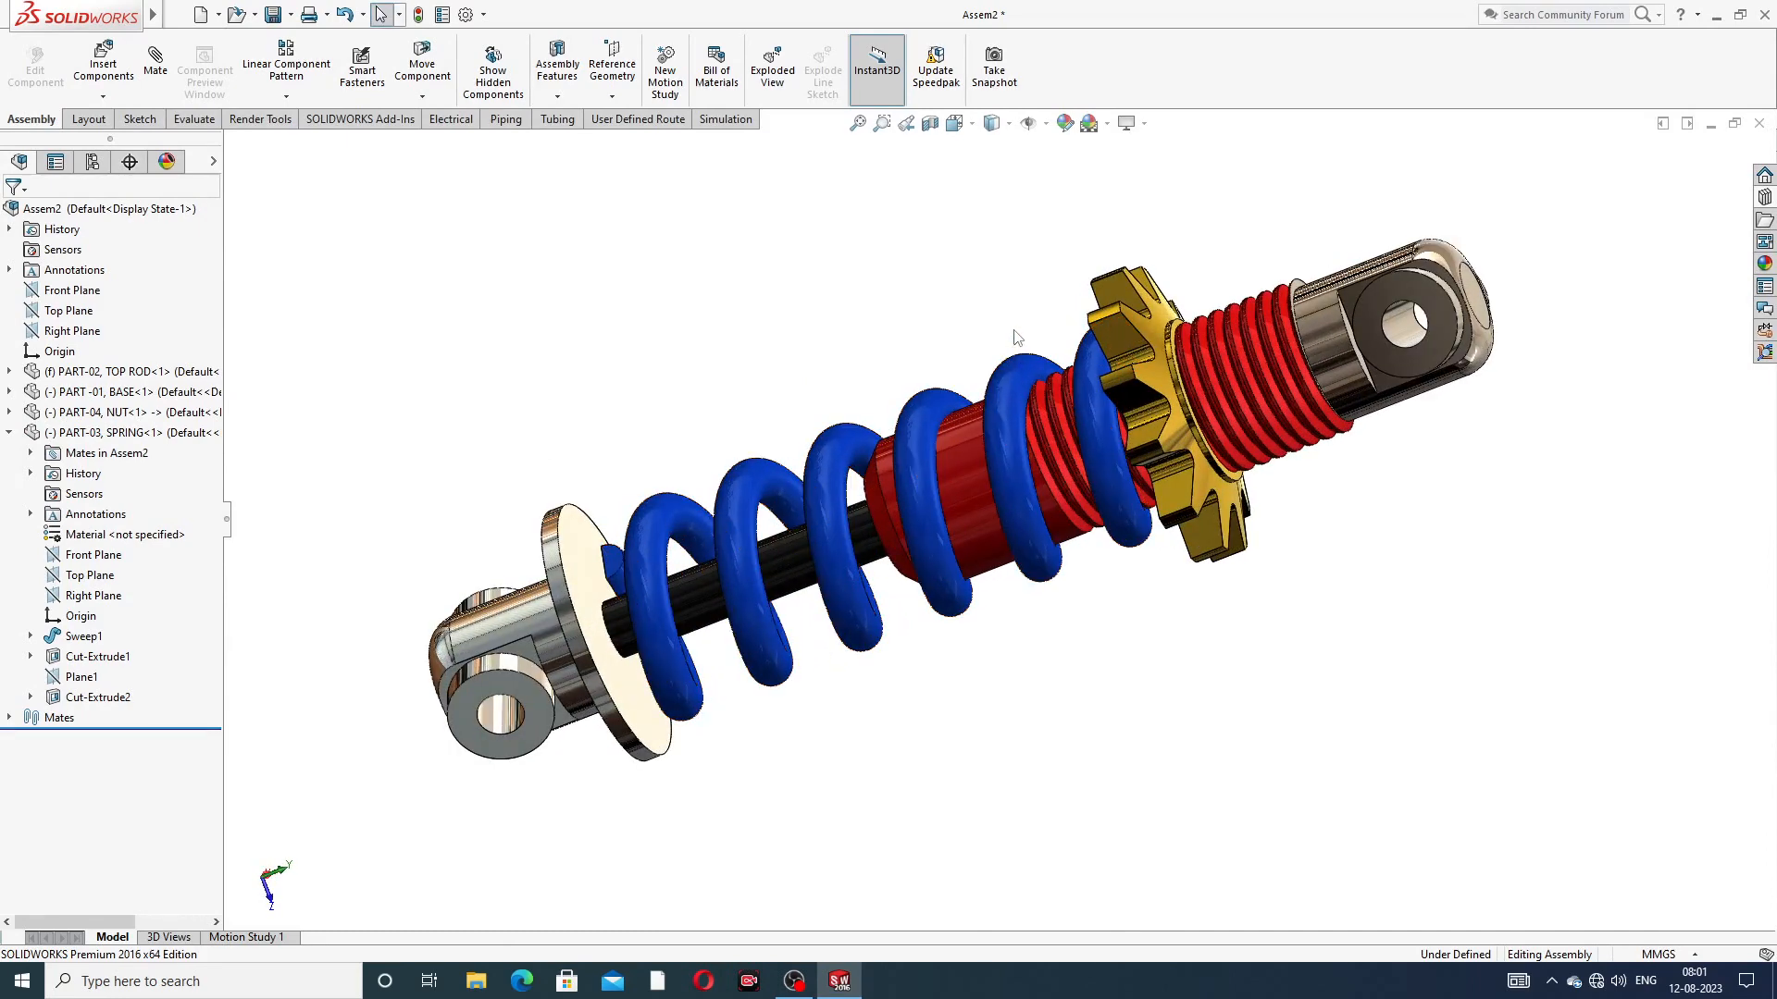
middle_drag(1018, 335, 1136, 427)
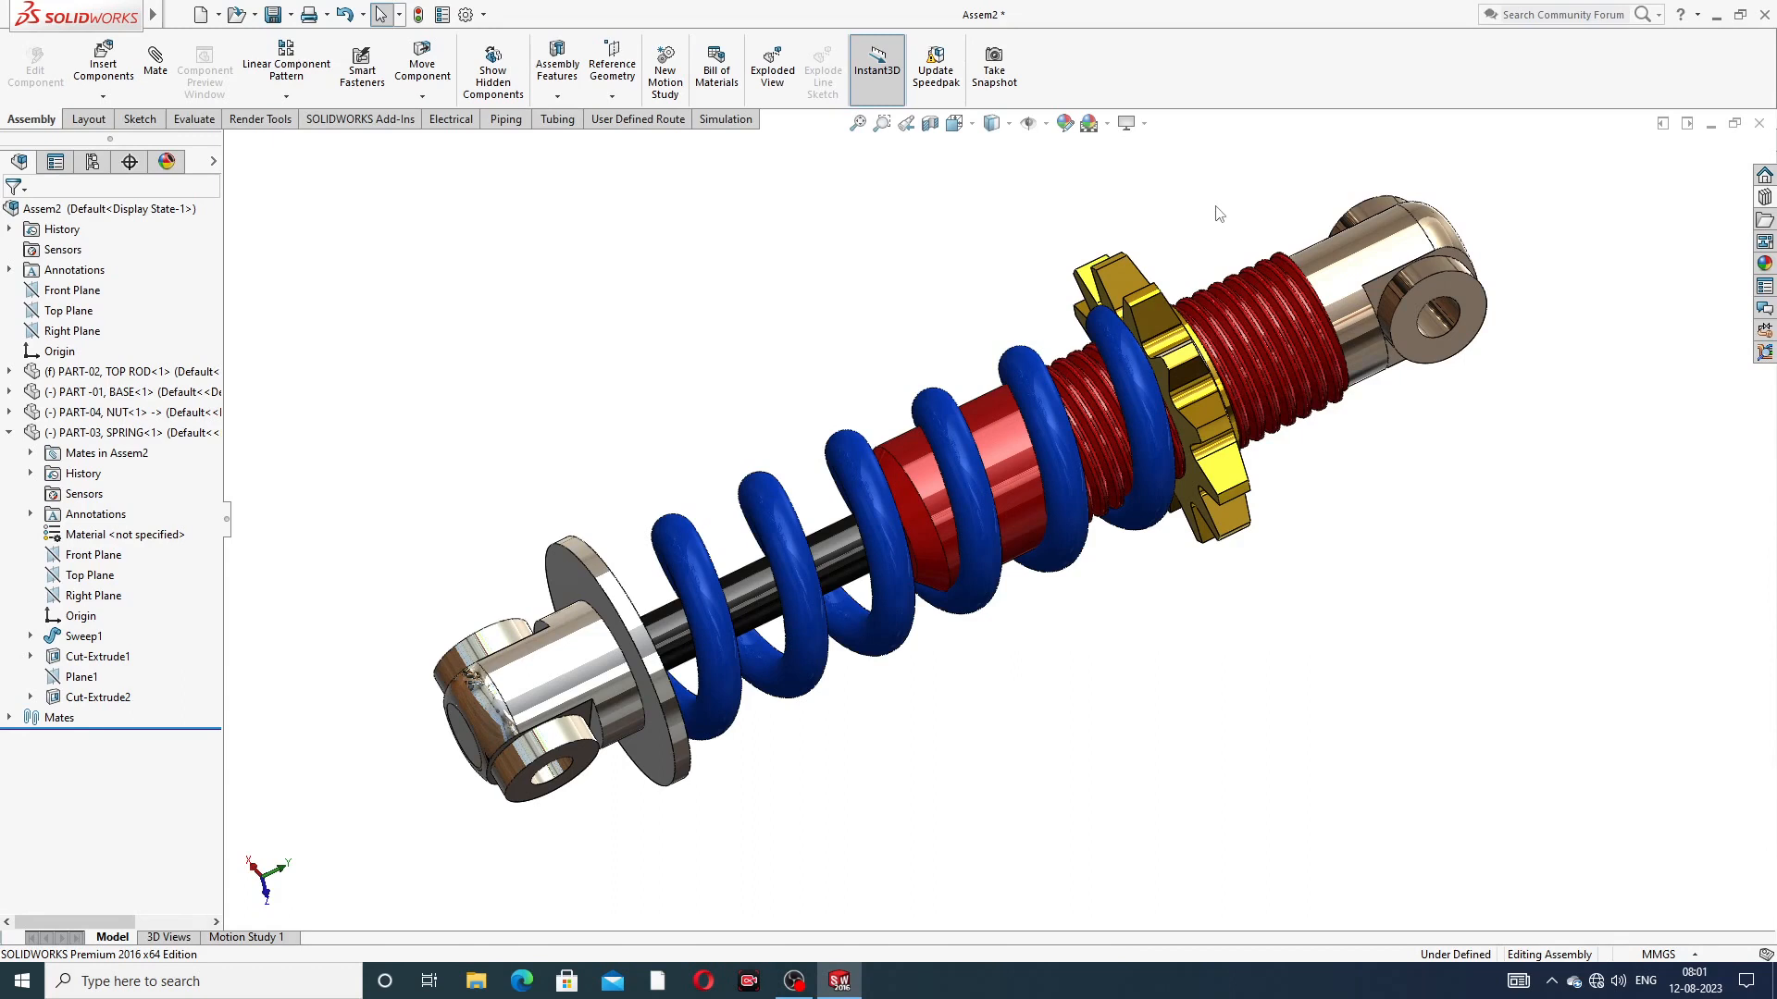
Close the completed shock absorber assembly, saving all modified documents
click(1758, 123)
click(857, 457)
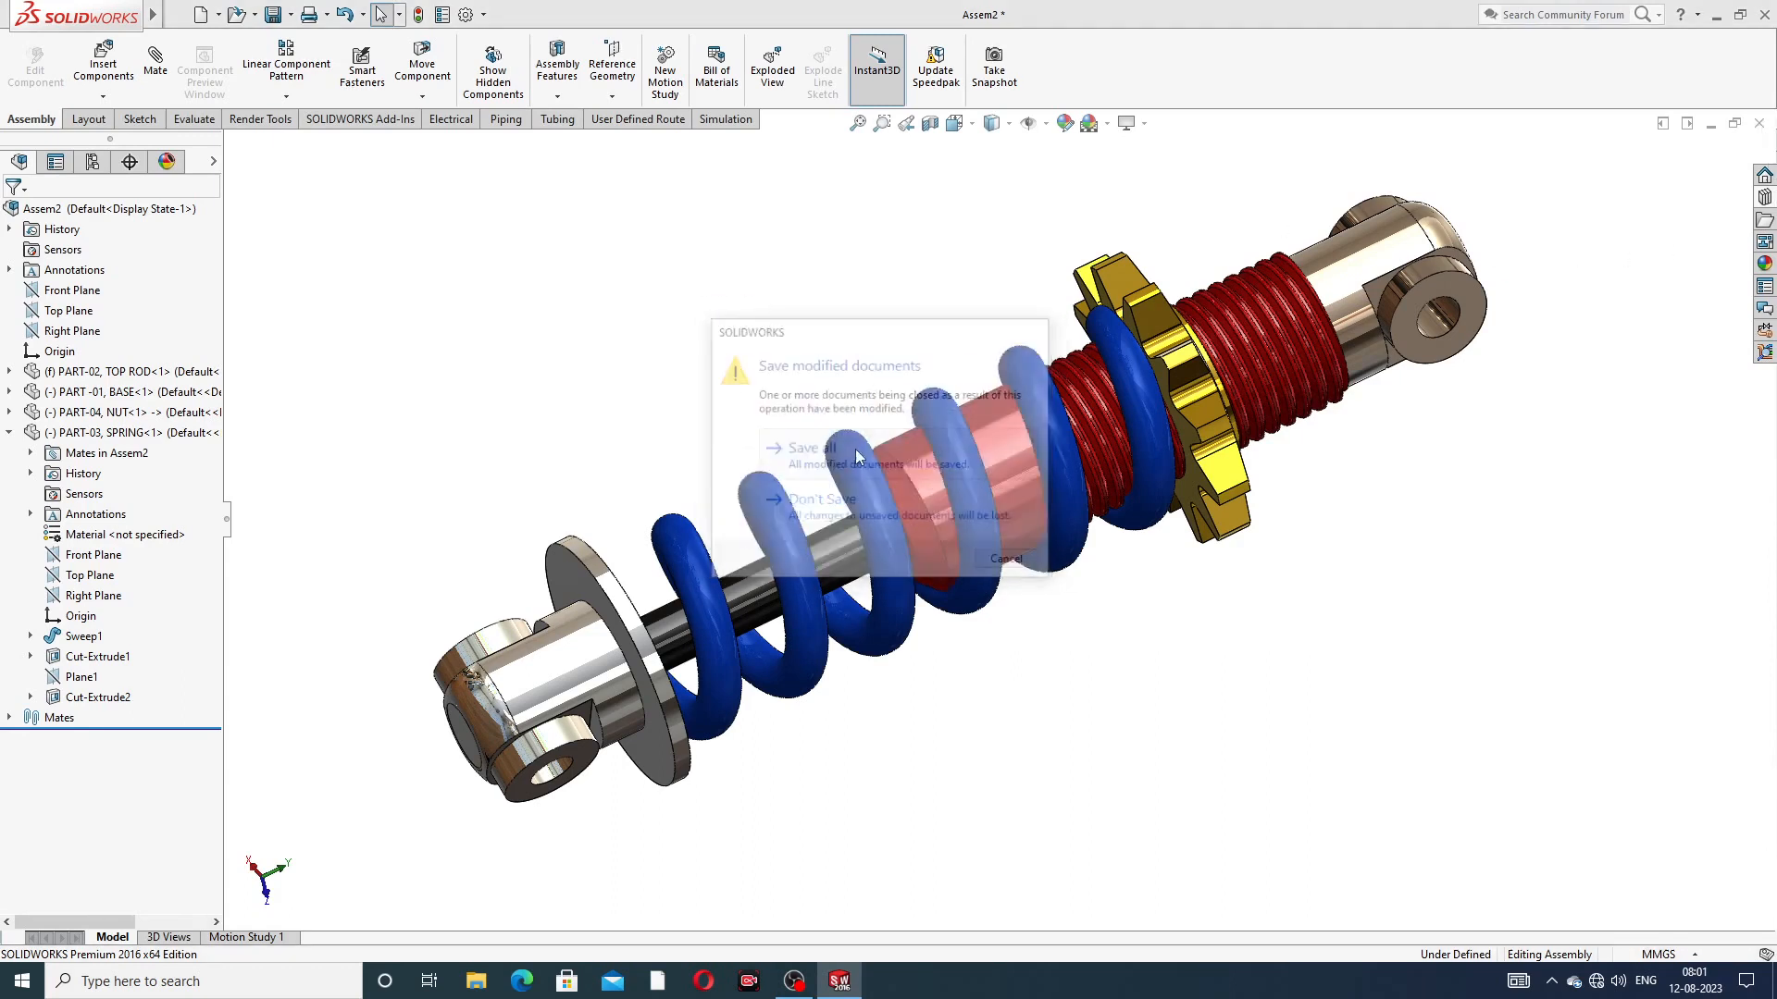
click(844, 416)
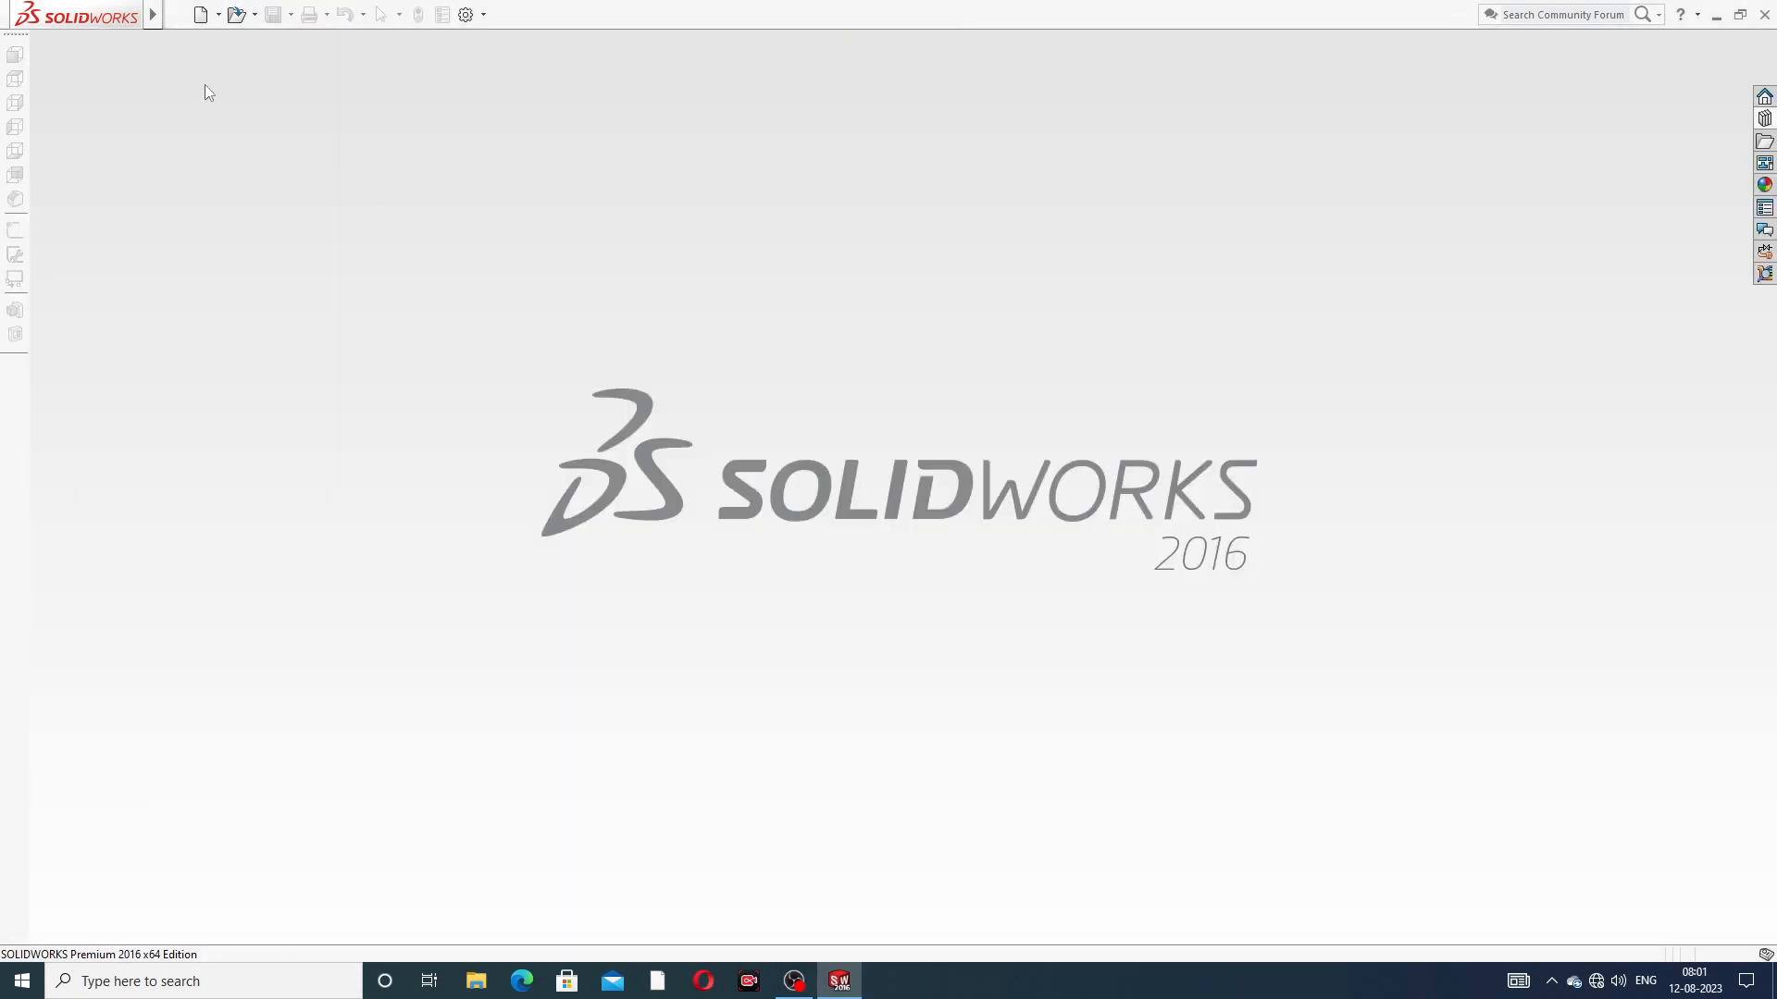
Create a new assembly document without inserting a component and apply the Plain White scene
click(199, 16)
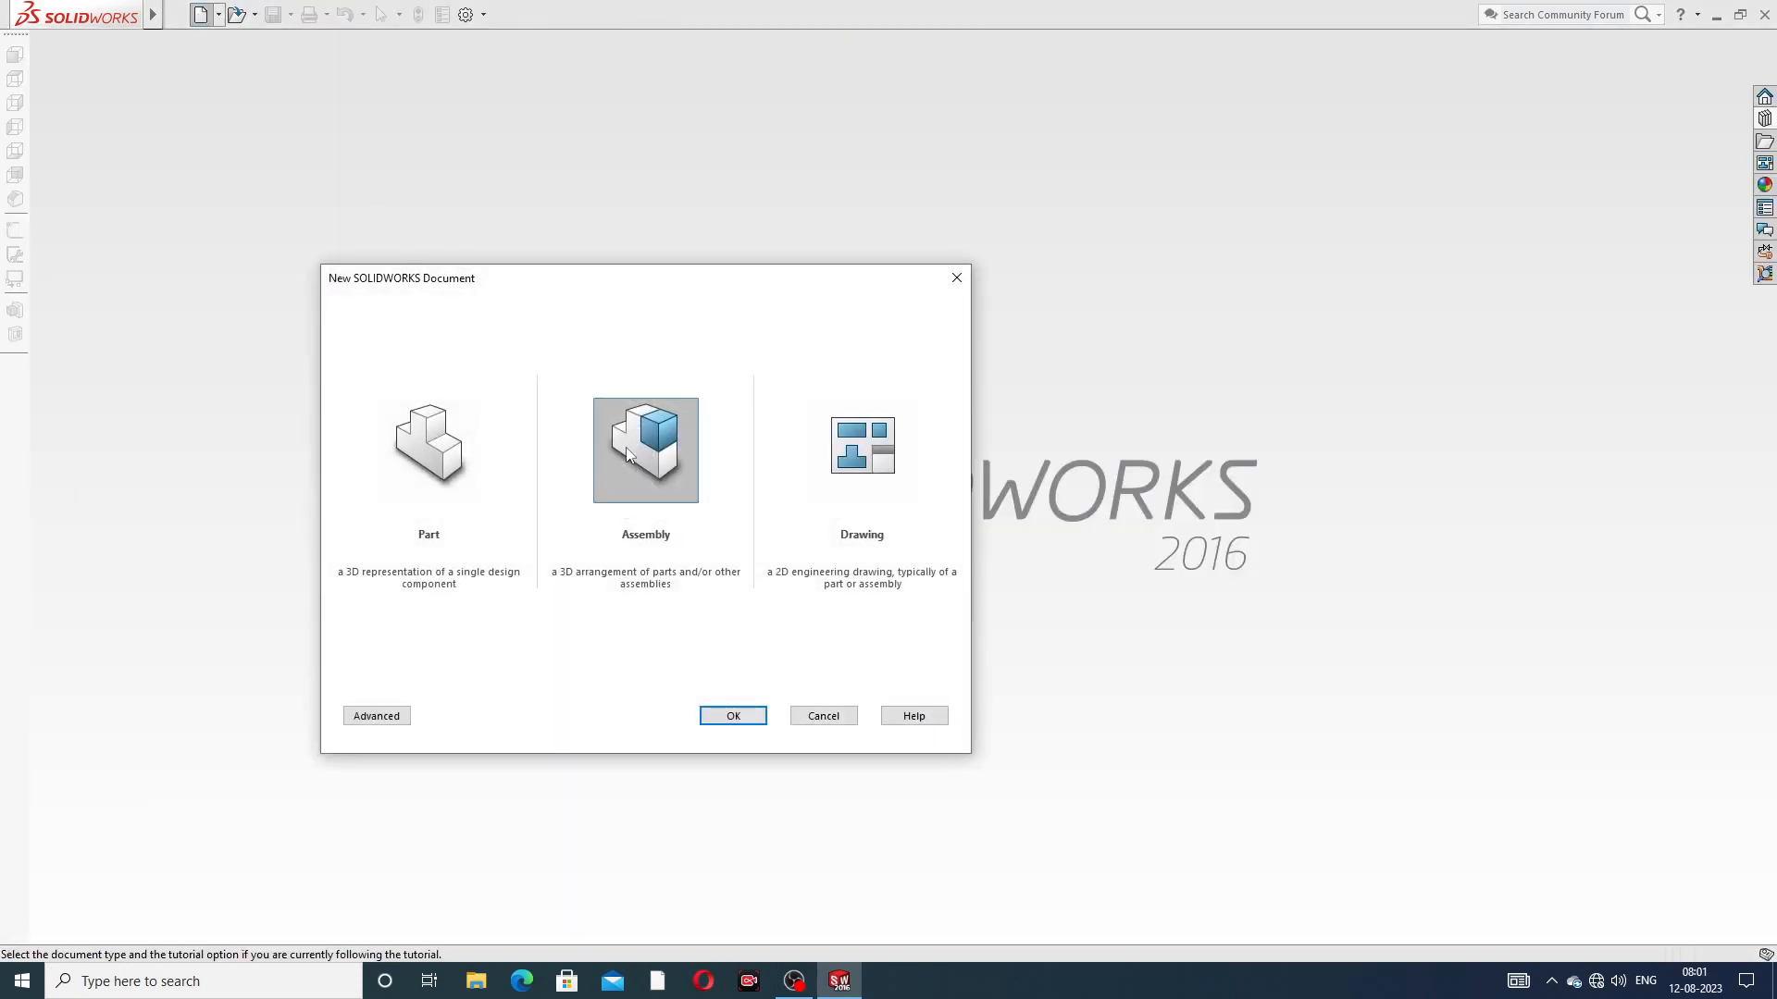
click(735, 716)
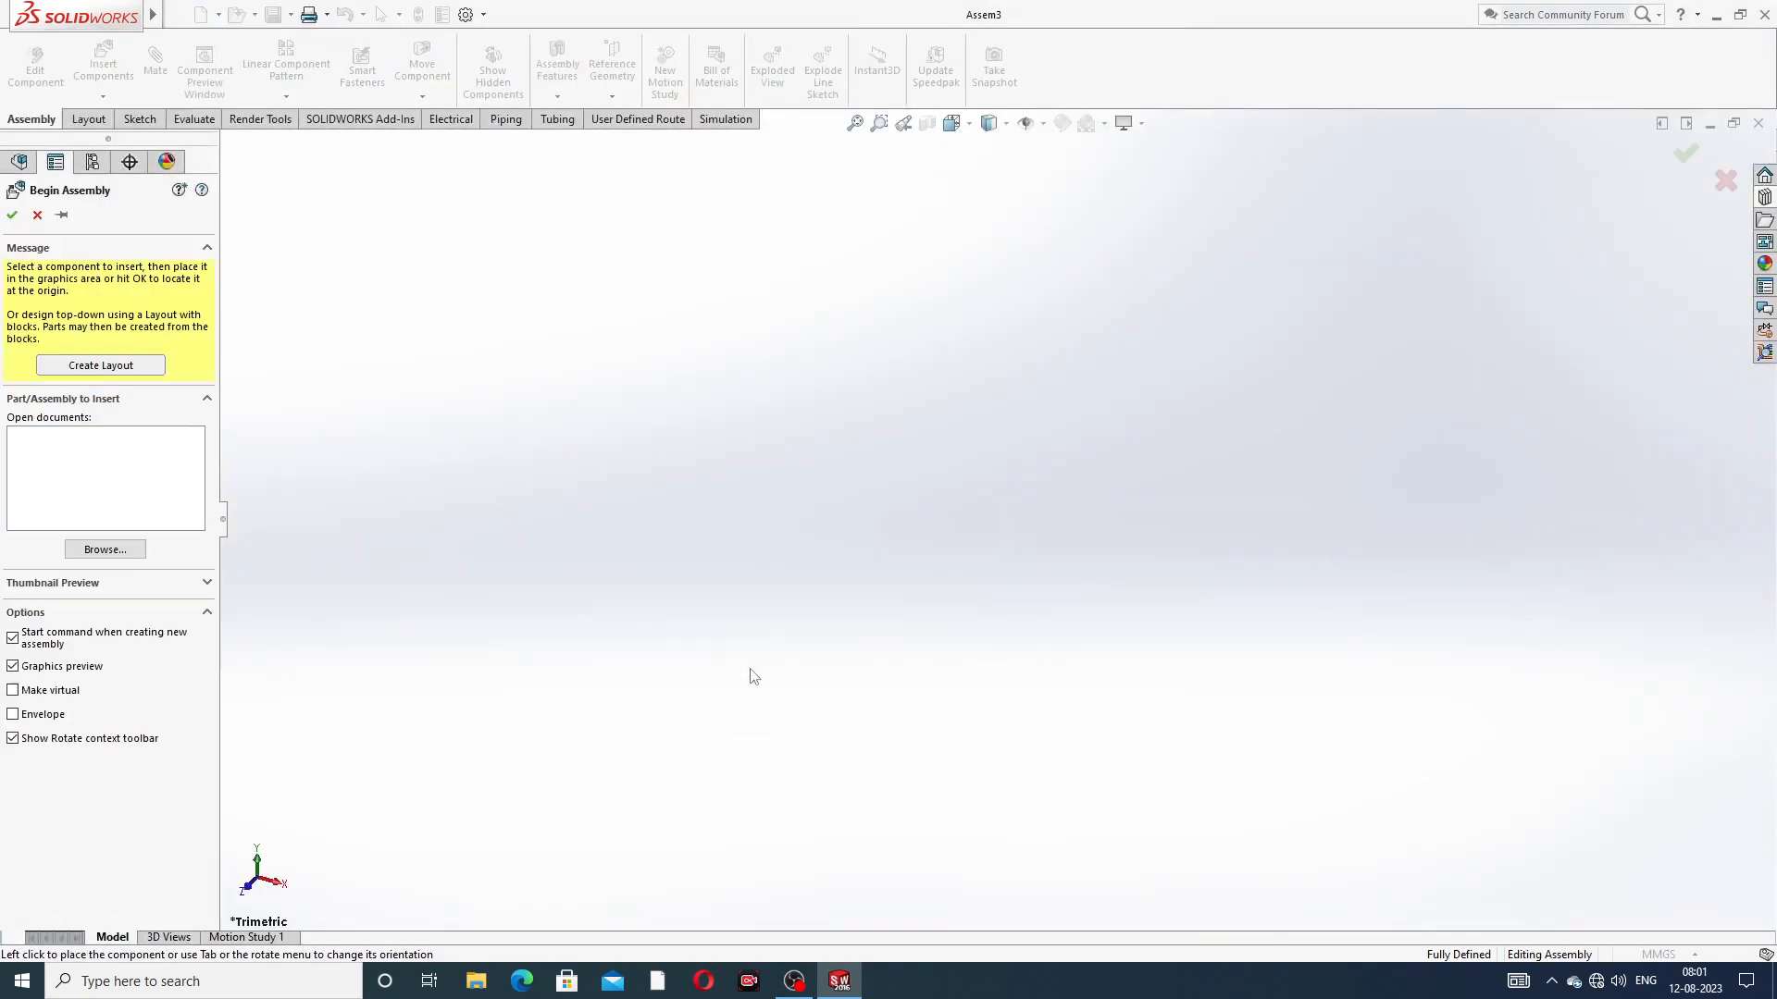
click(37, 215)
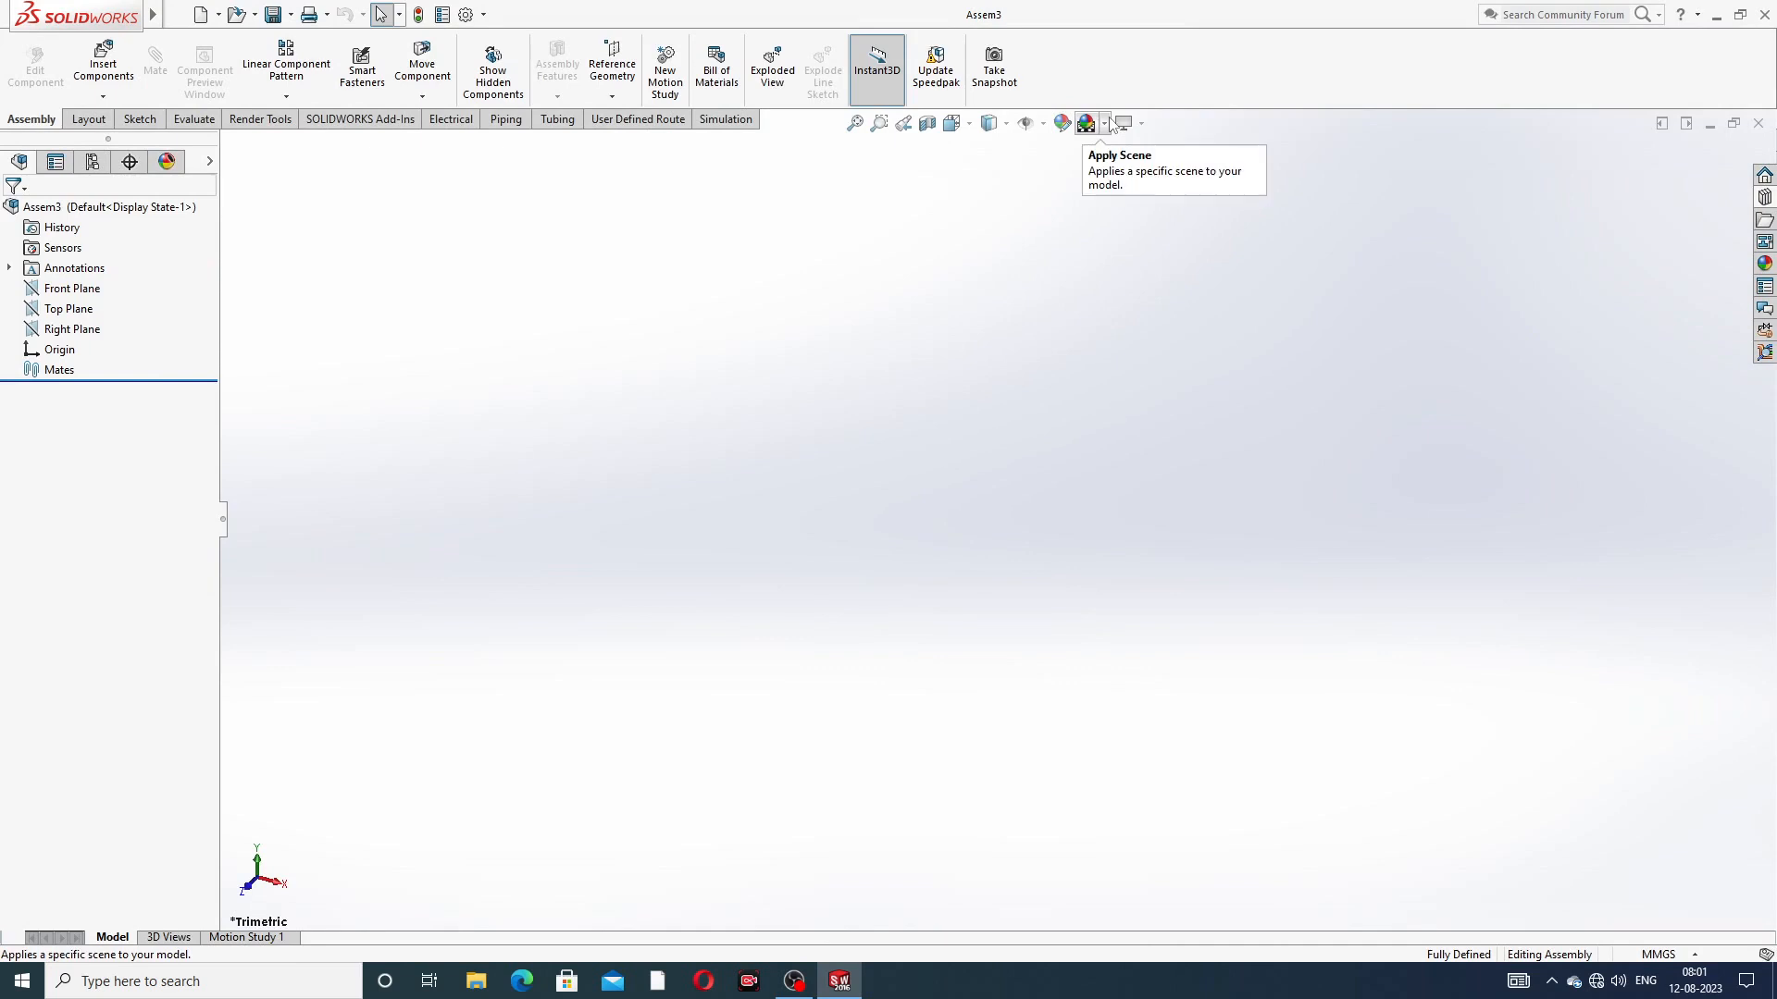
click(1106, 124)
click(1131, 46)
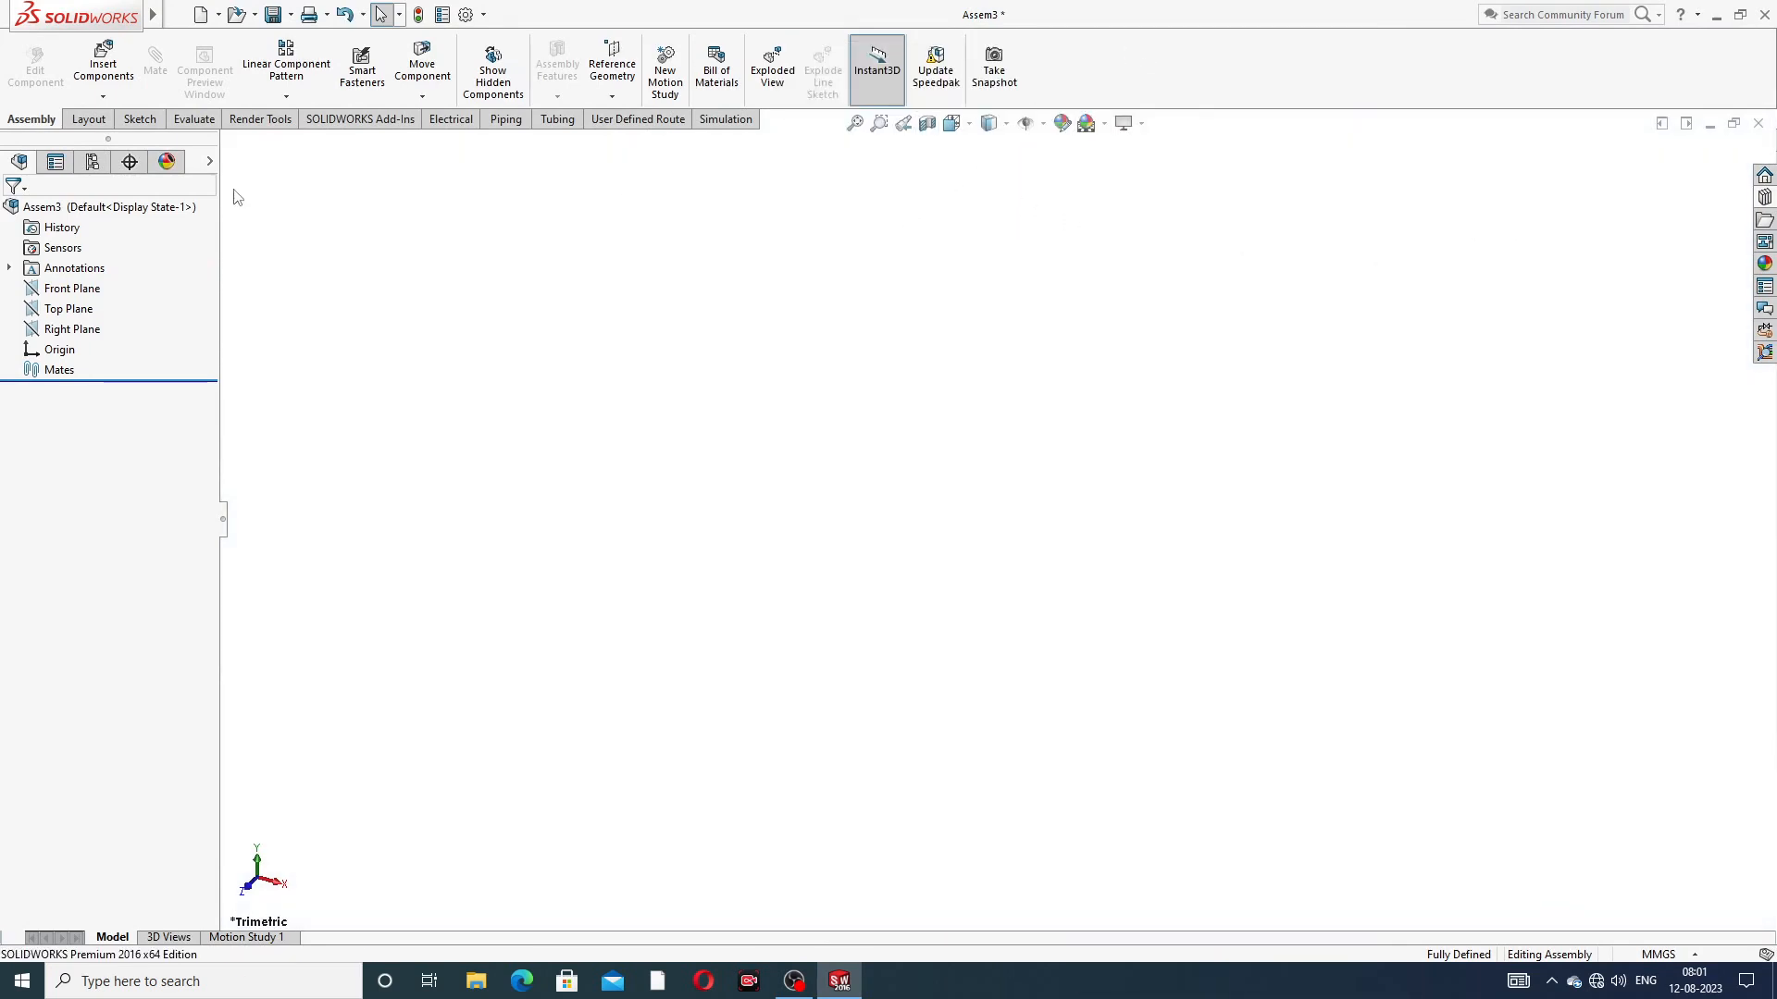
Start inserting a component and browse to the 3.SHOCK ABSORBER DESIGN folder on the Desktop
click(106, 74)
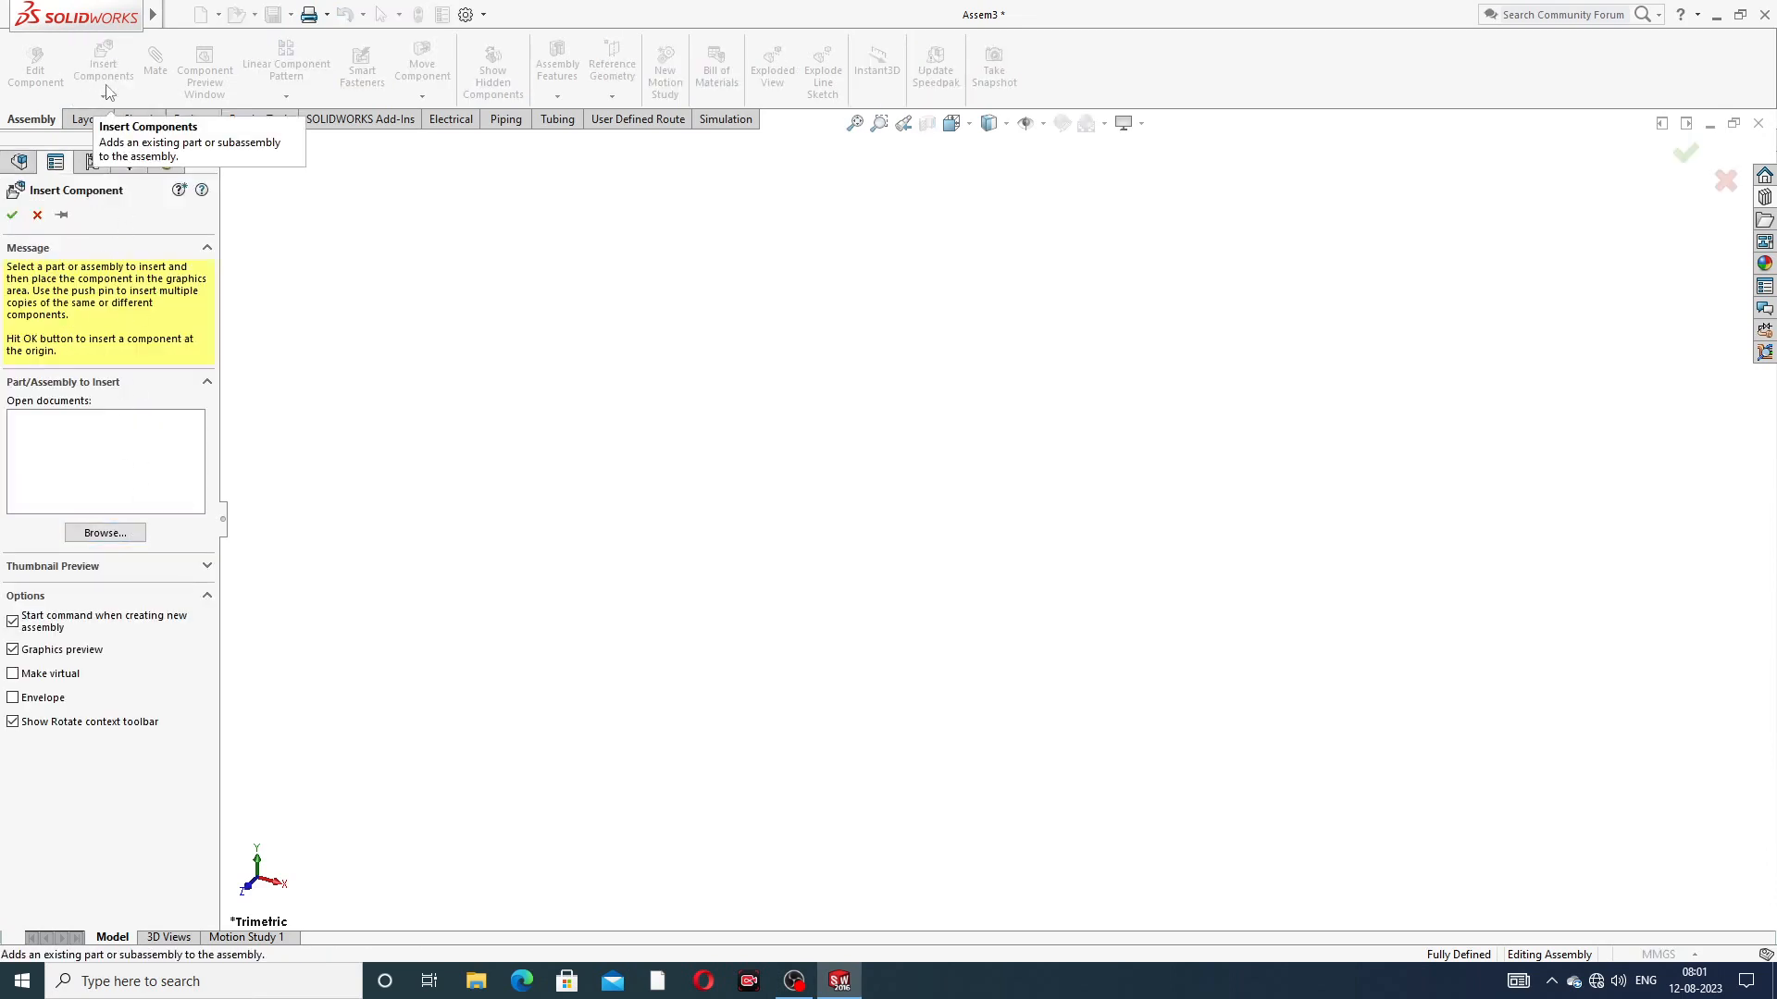
click(105, 533)
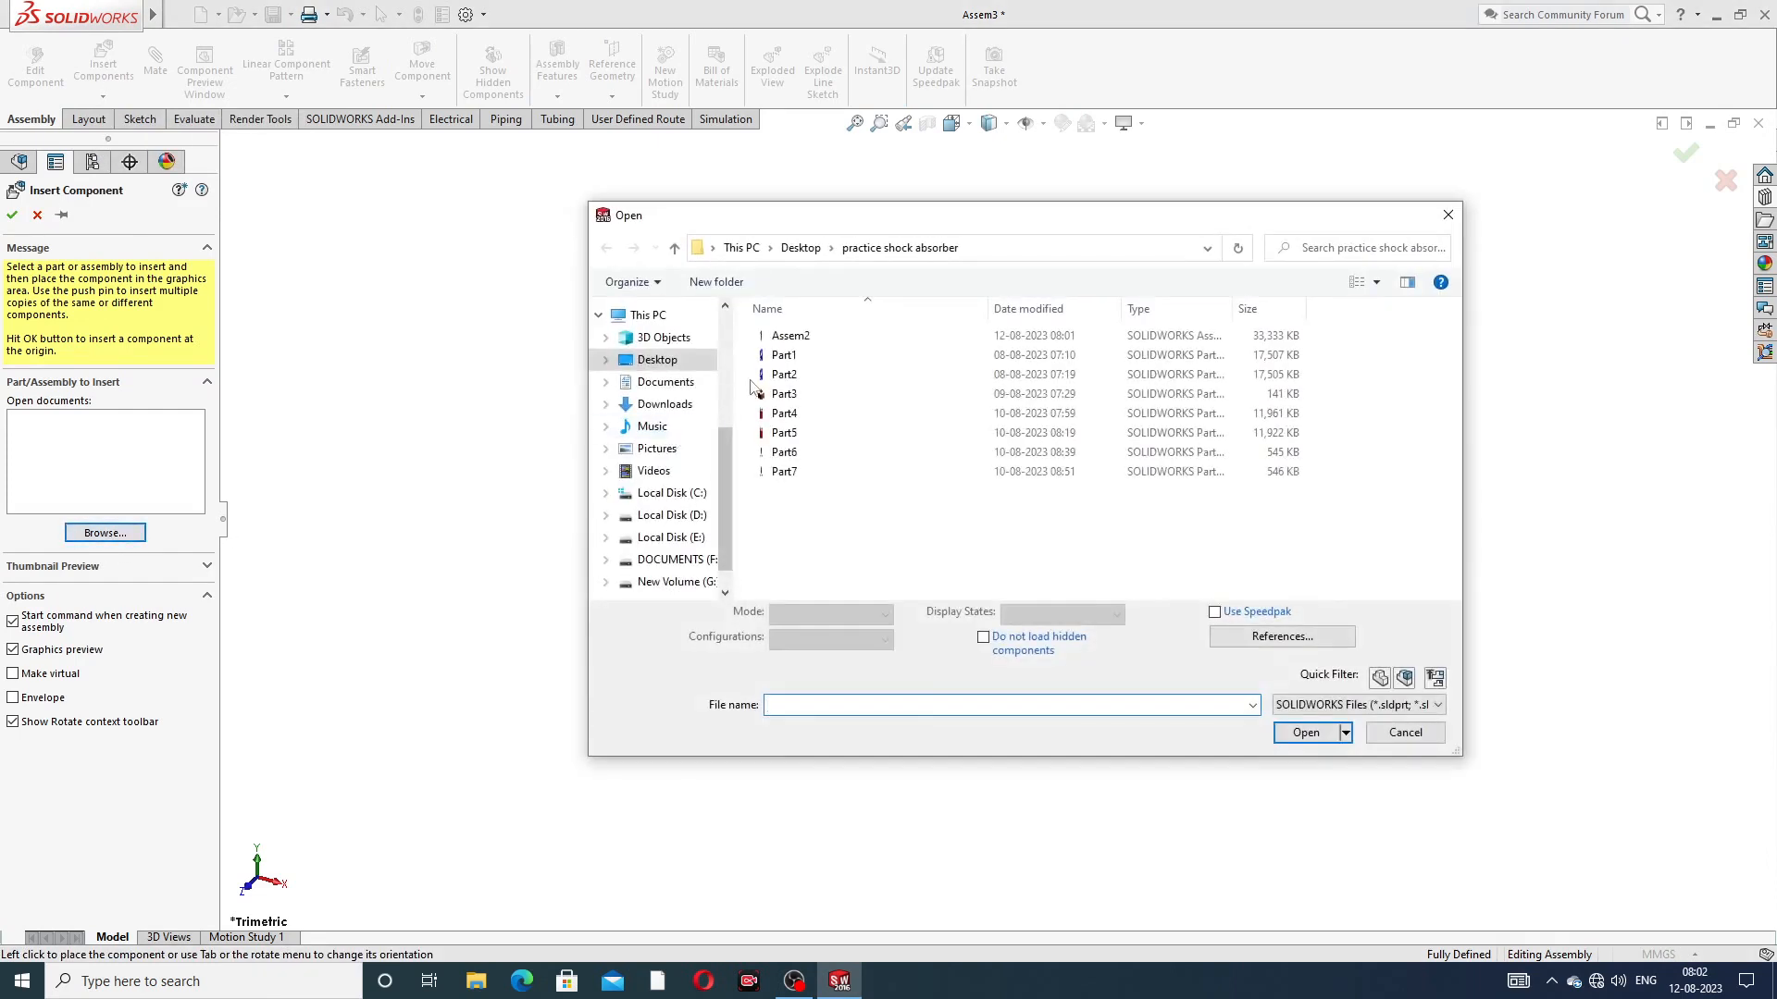
click(677, 362)
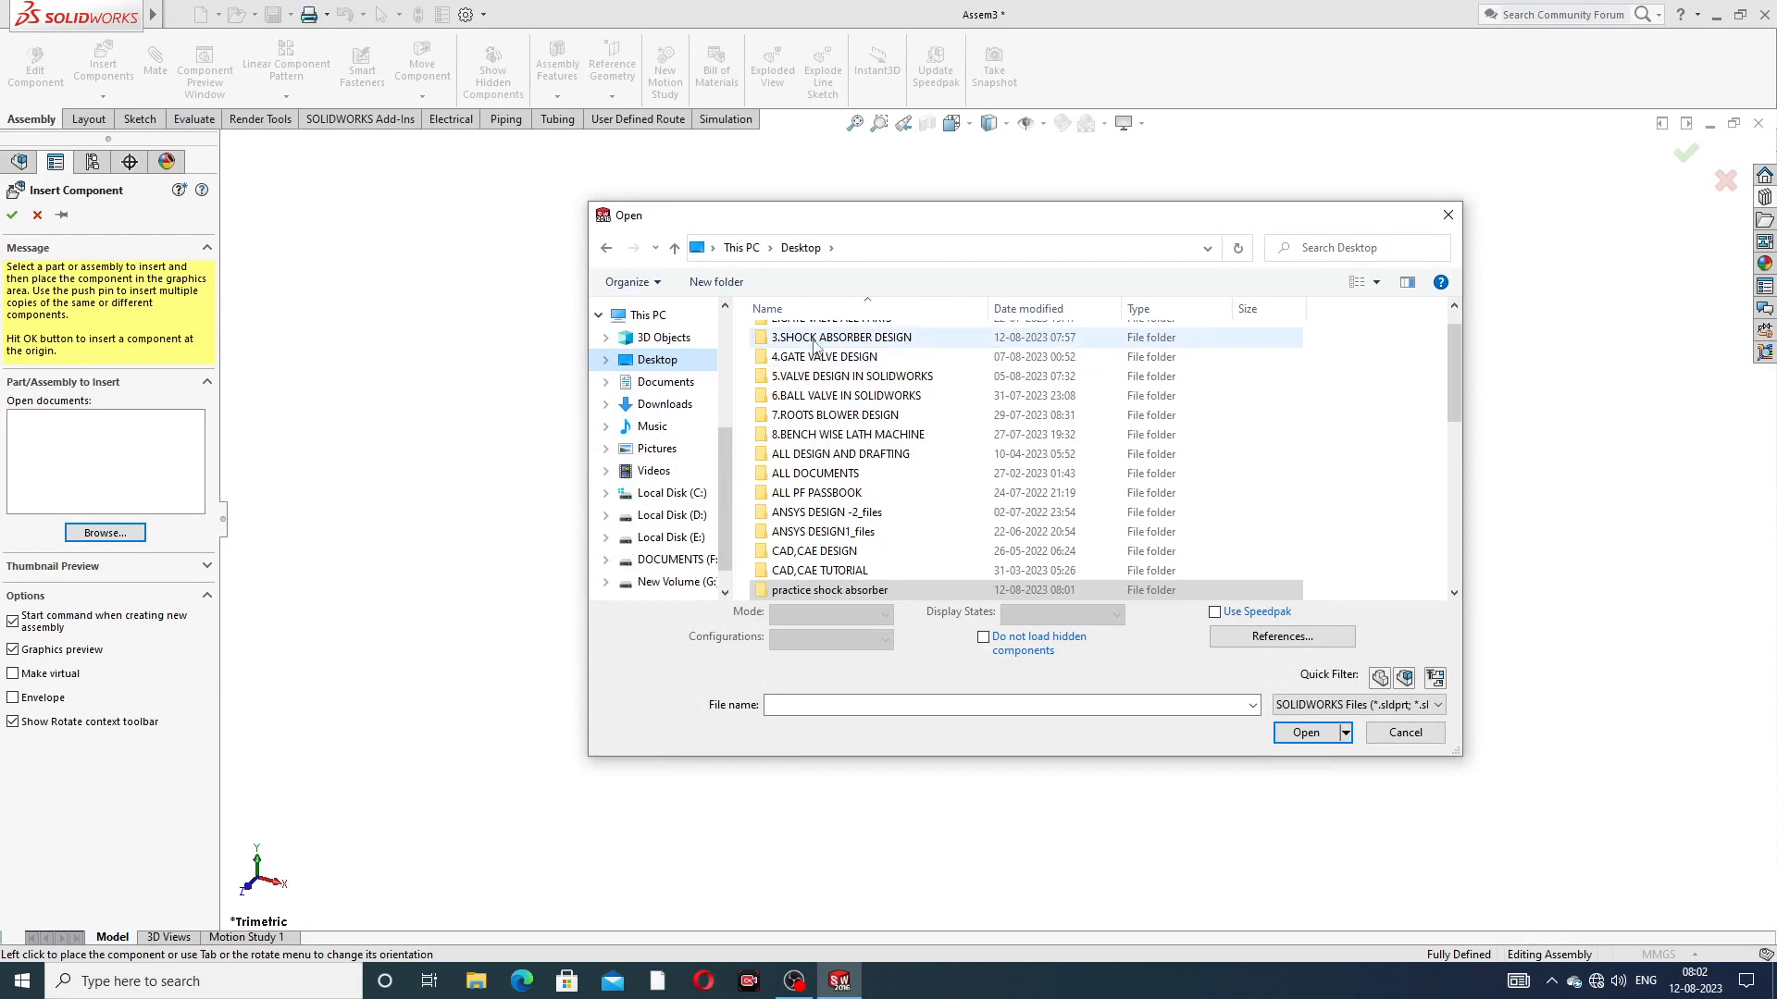
click(814, 340)
double_click(902, 340)
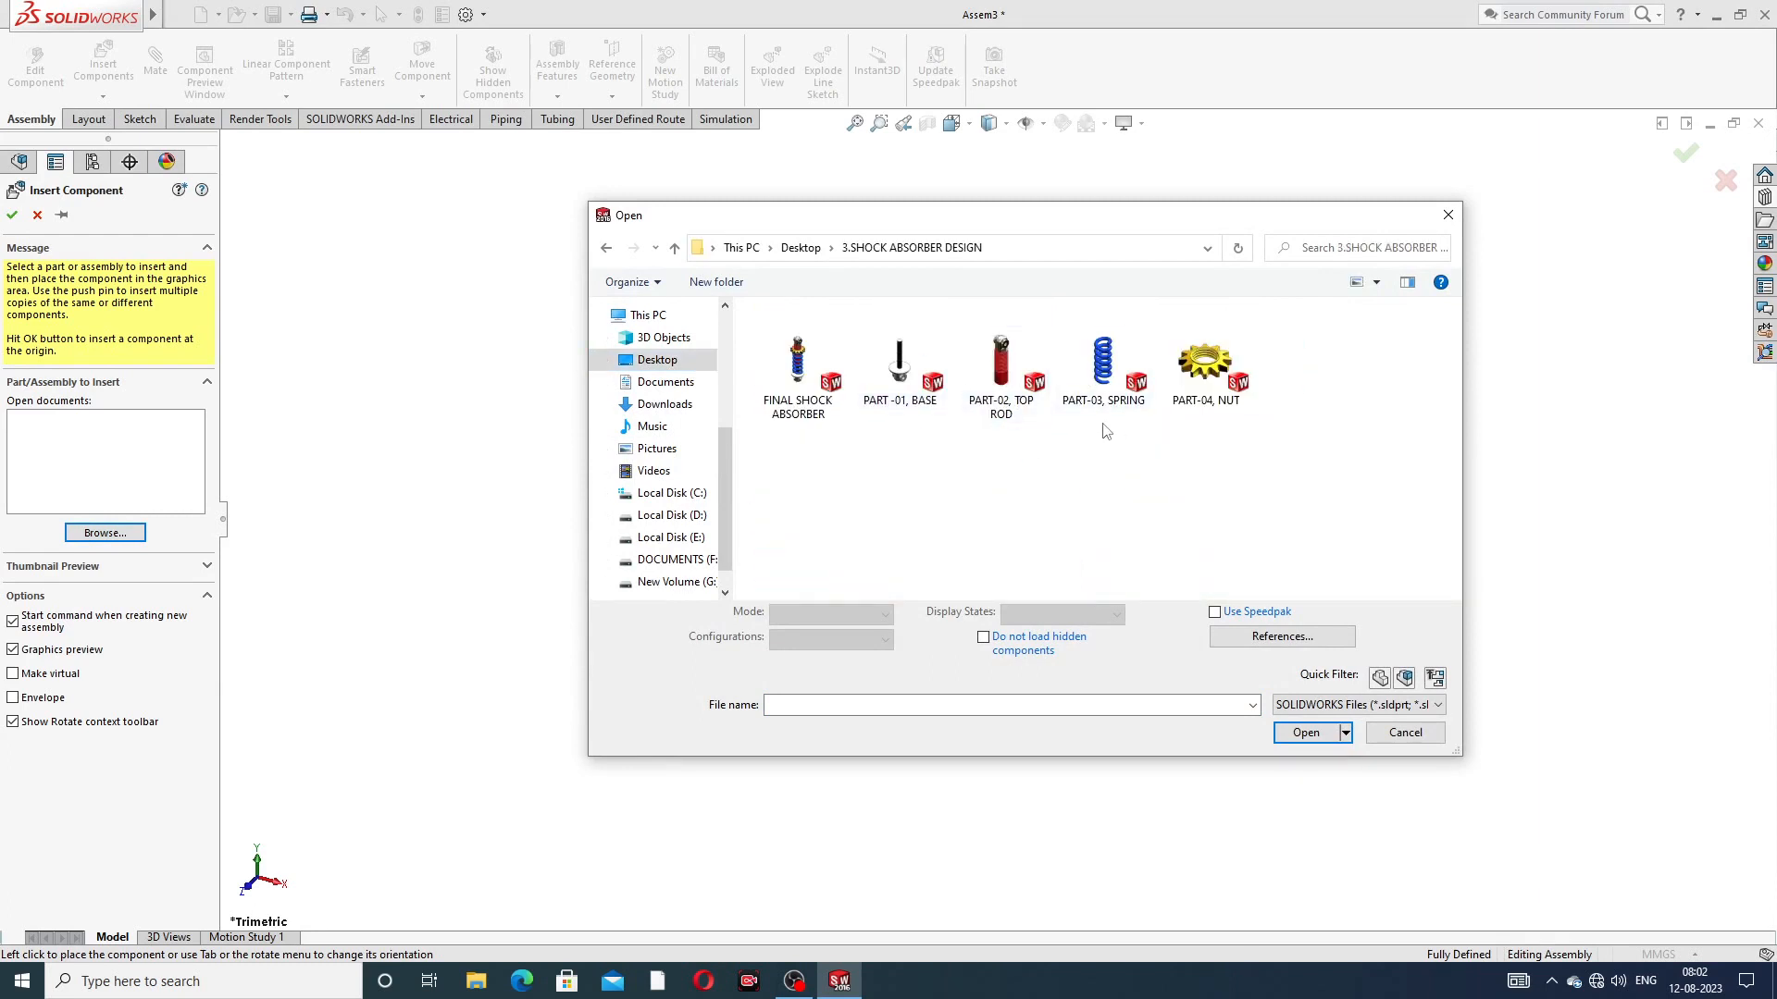
click(1377, 282)
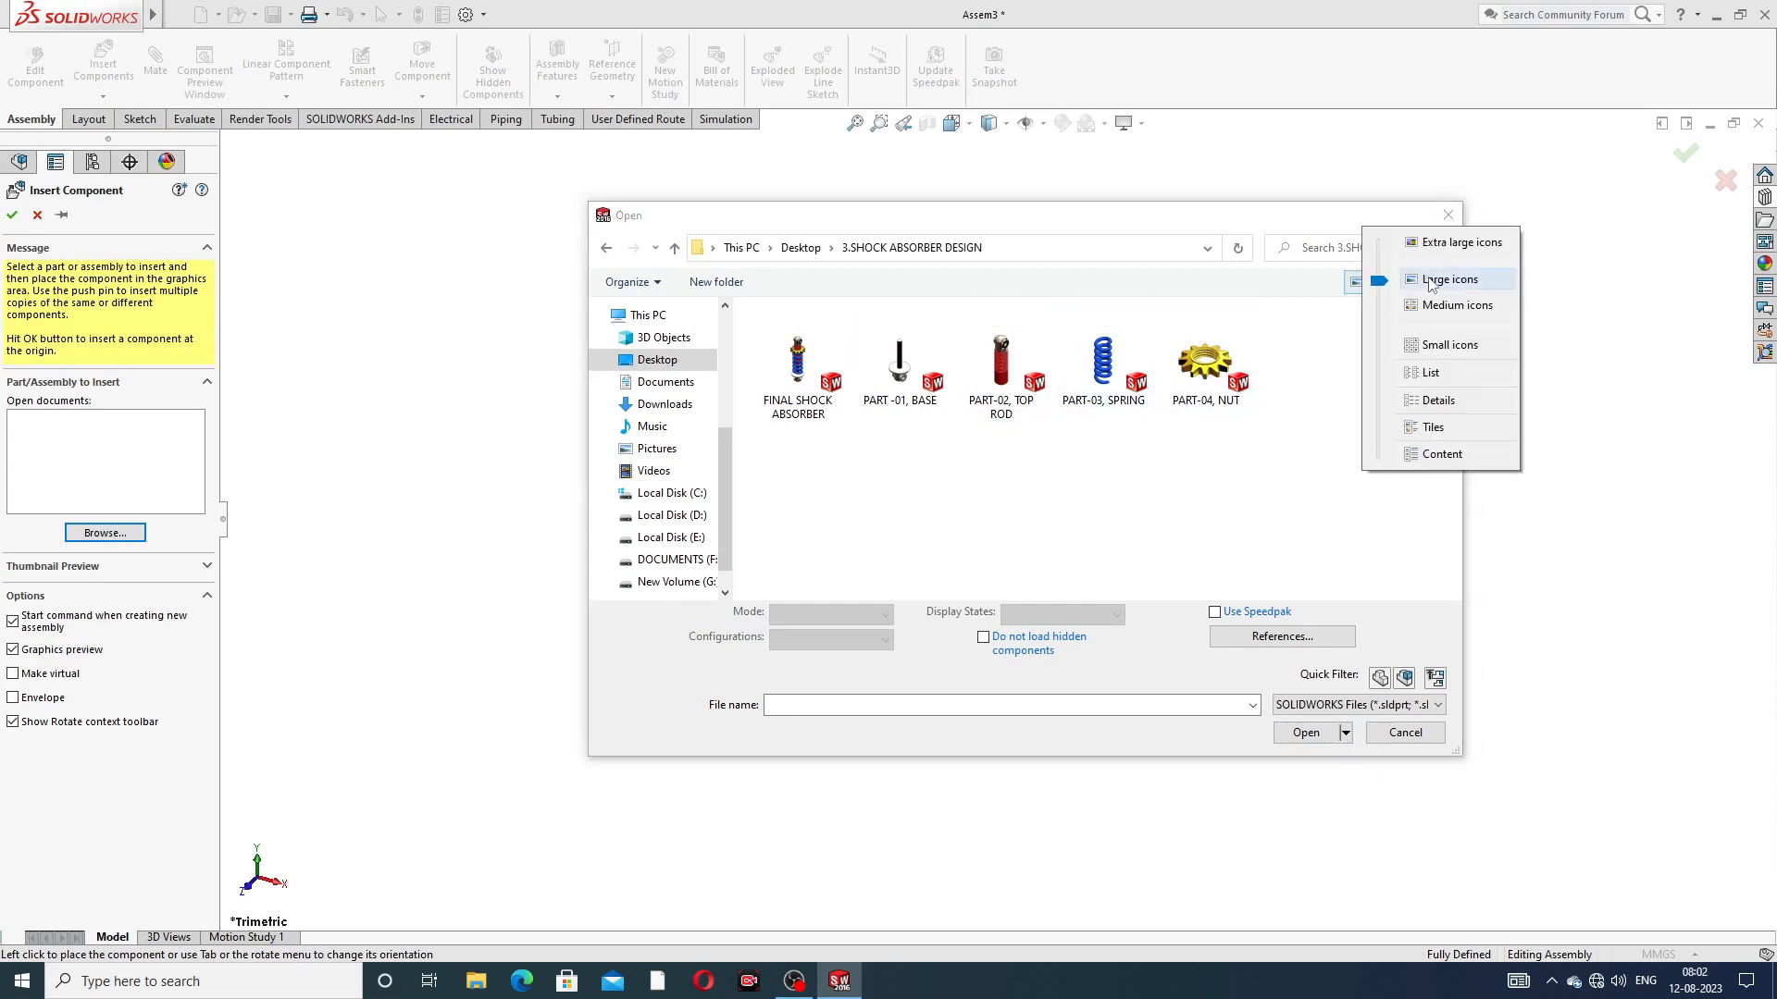
click(1426, 242)
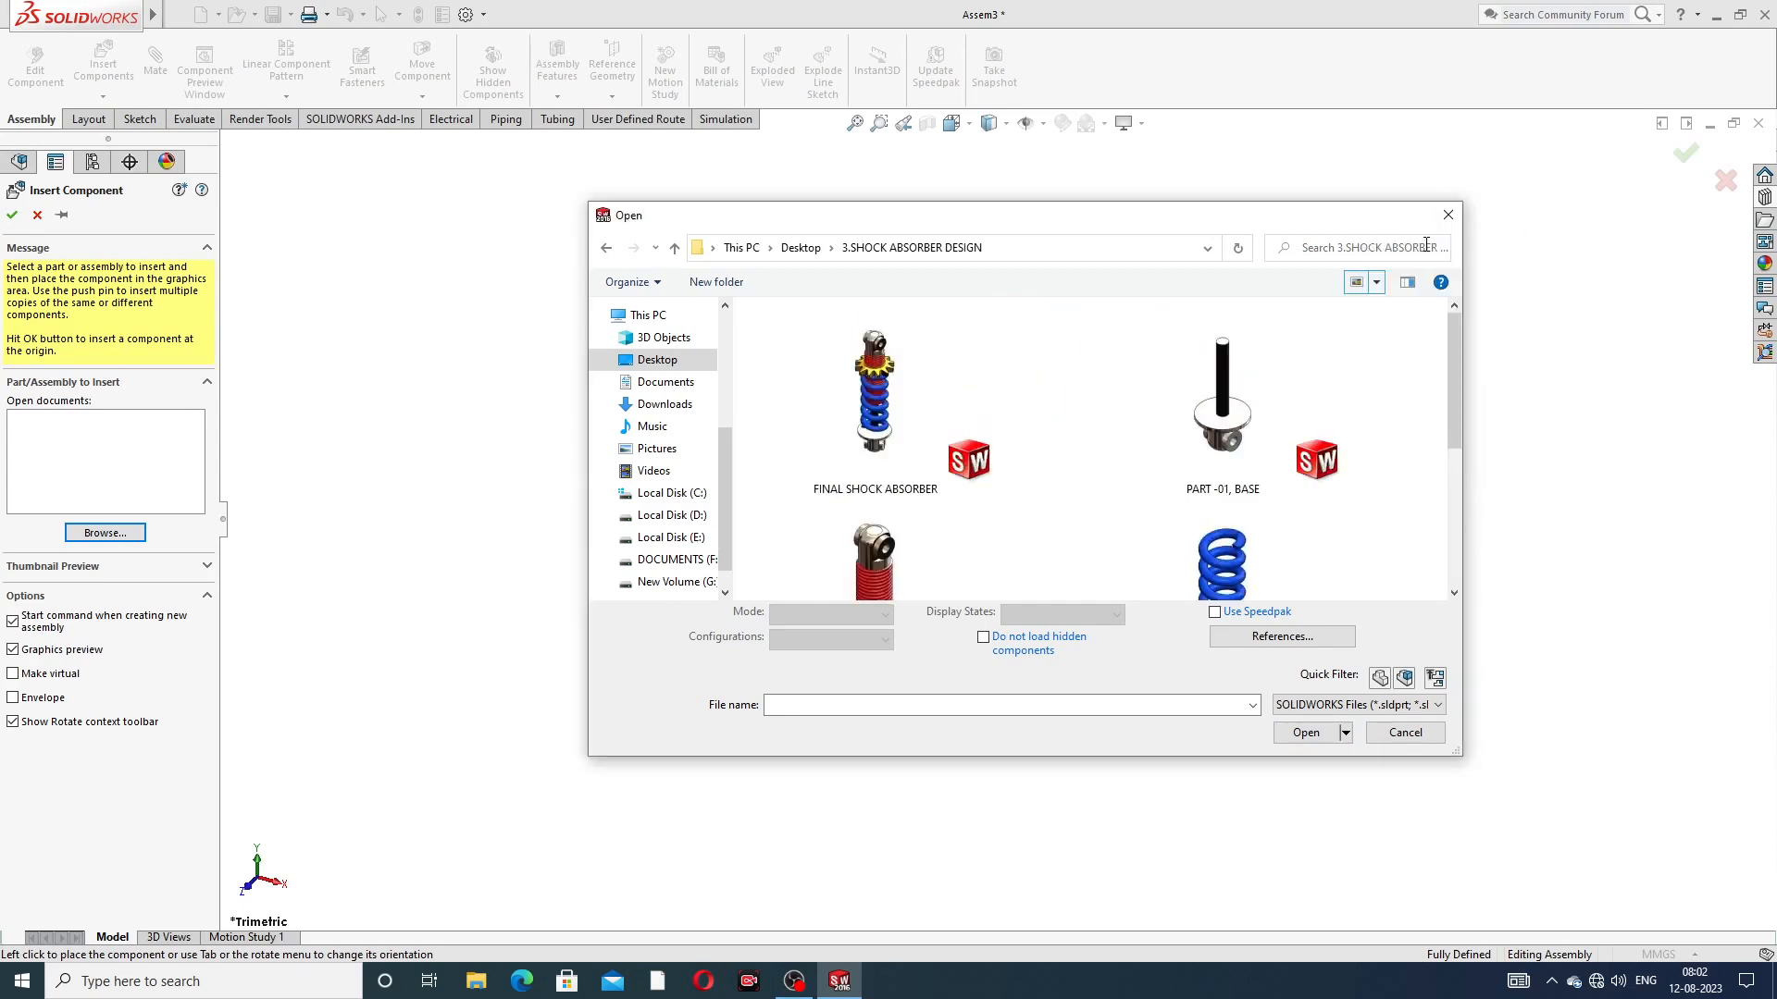
click(1376, 283)
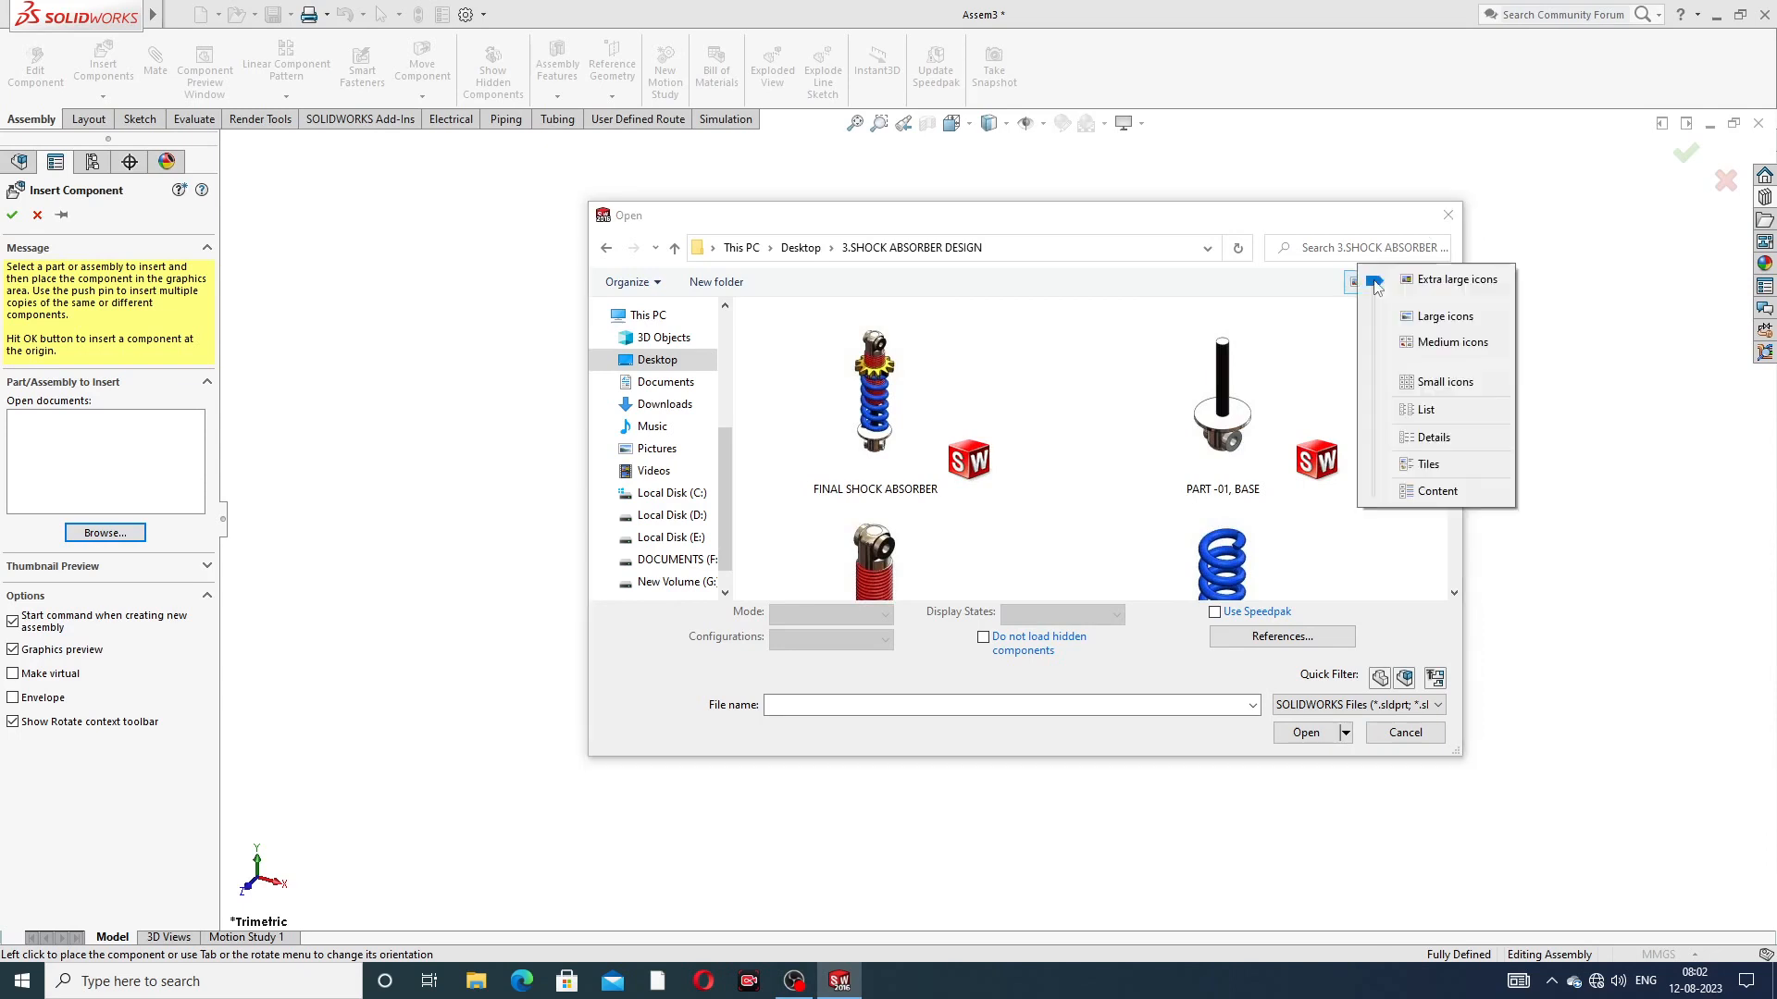
click(1406, 323)
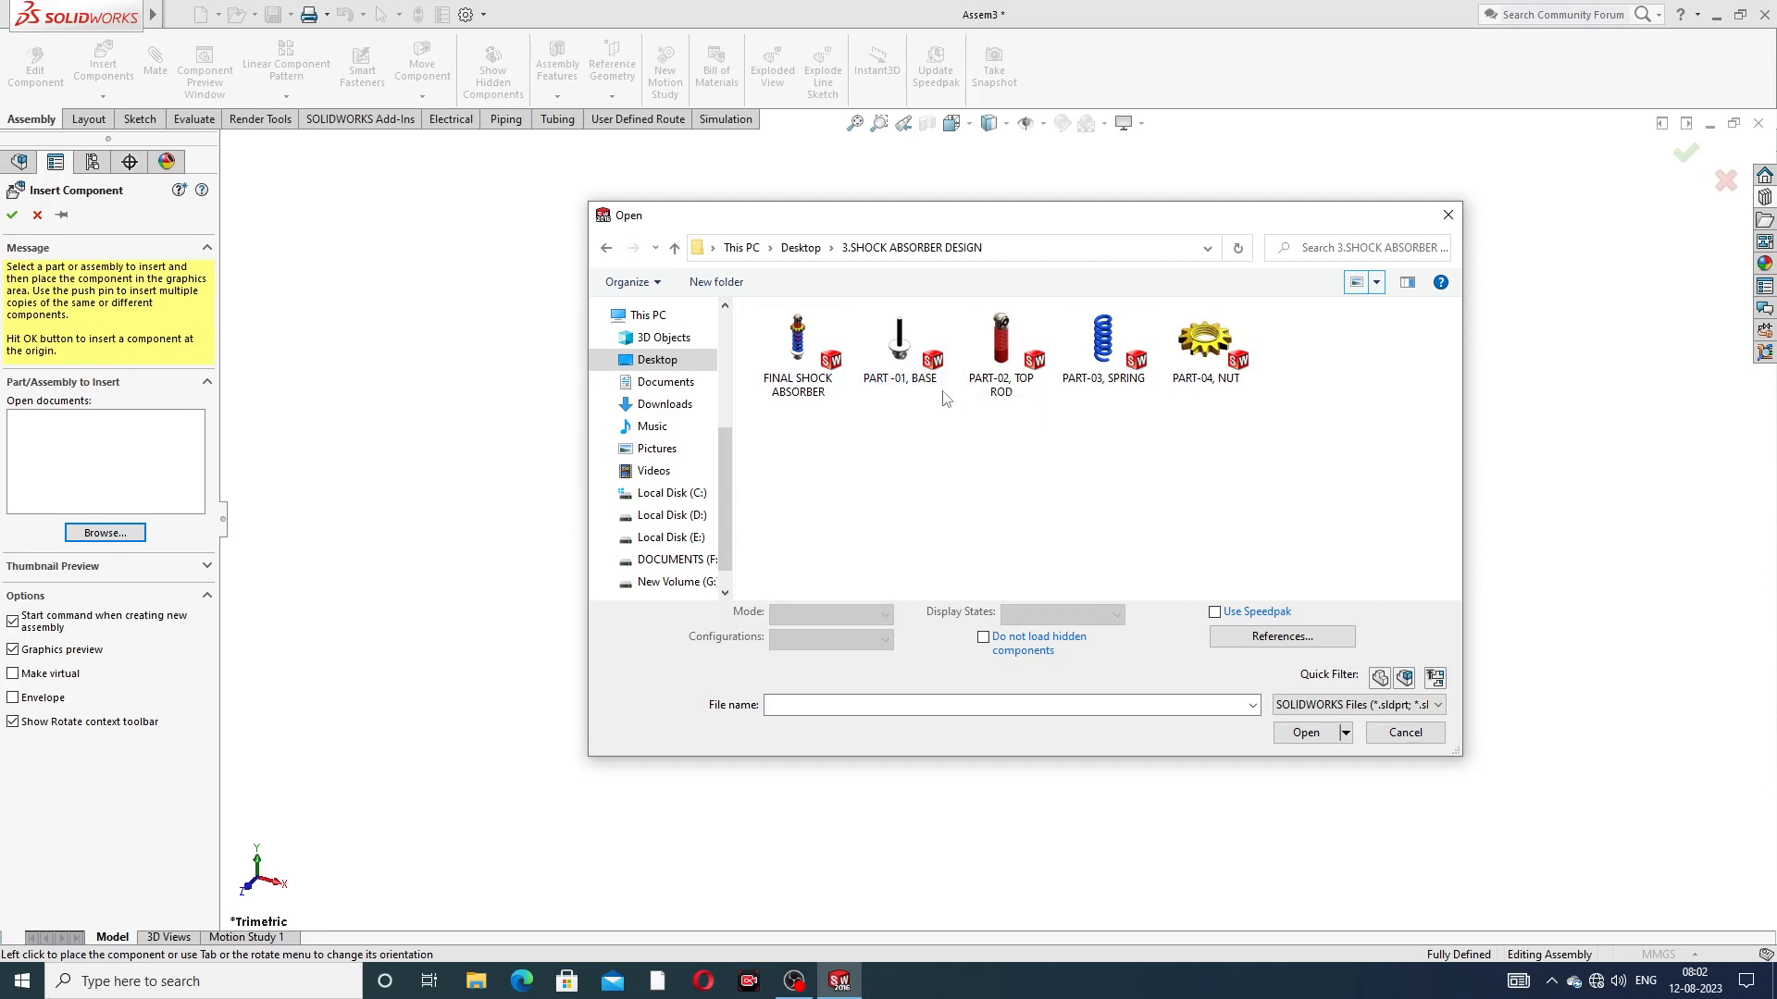
Insert PART-02, TOP ROD as the first component and place it in the empty assembly
click(1013, 361)
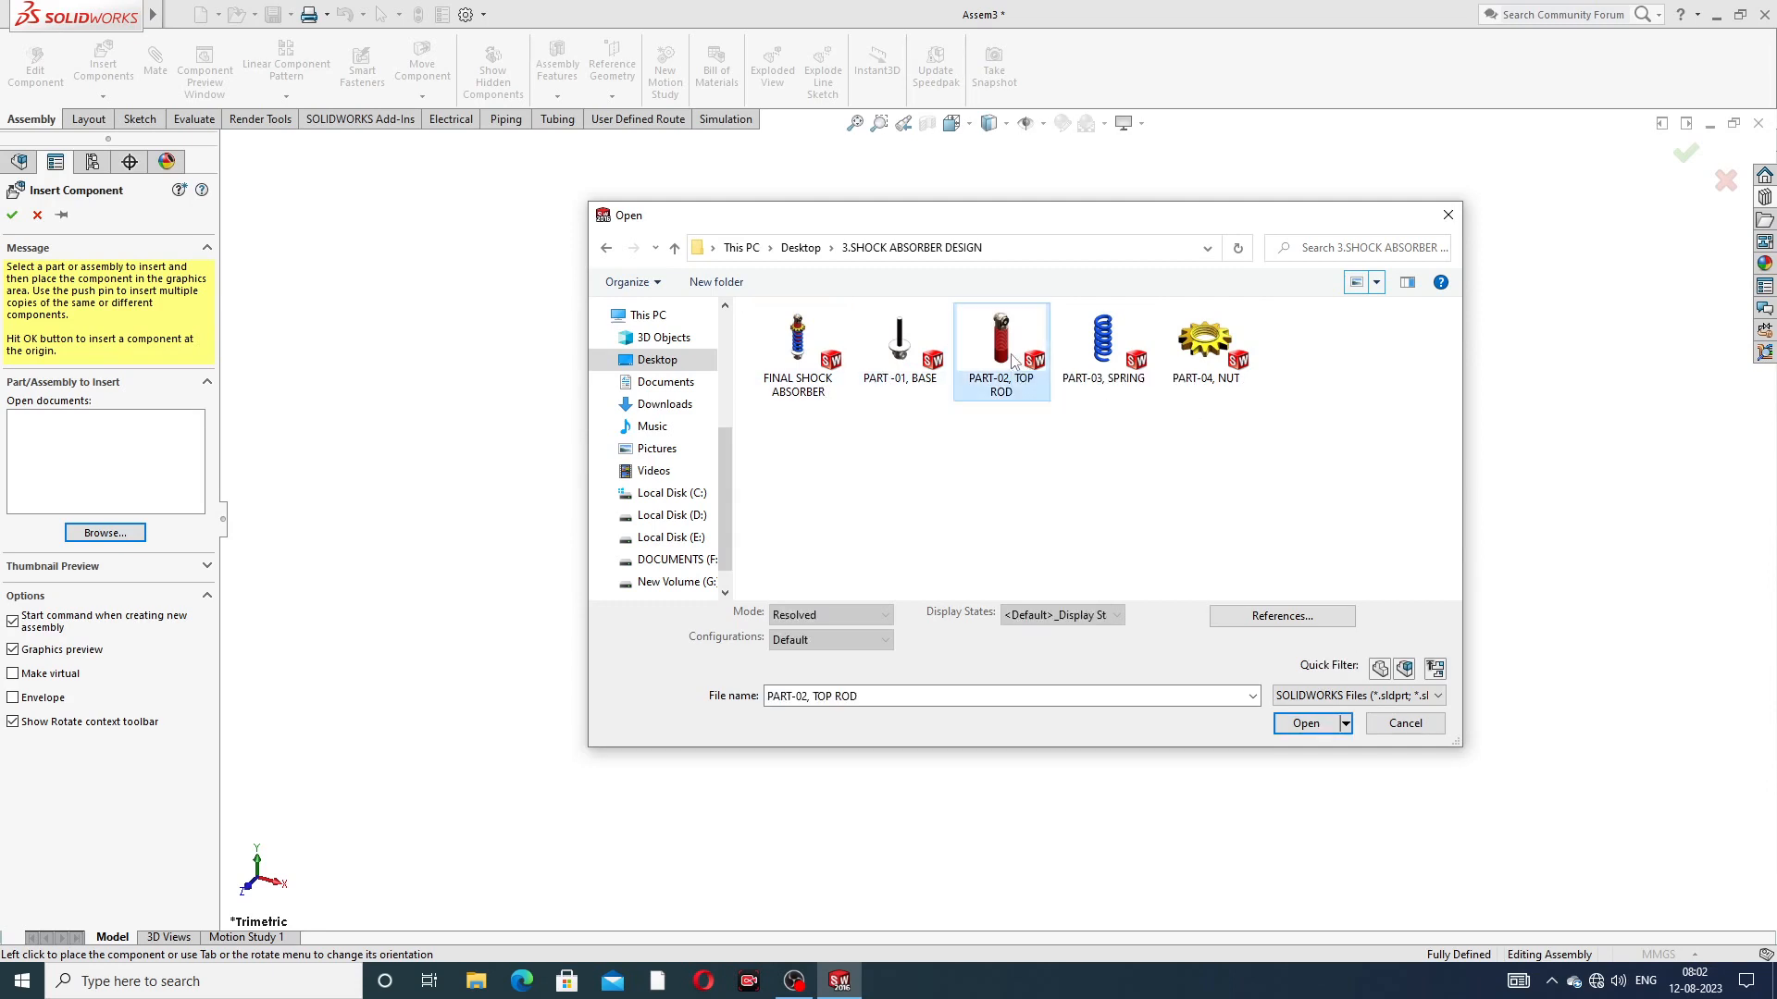
click(1305, 724)
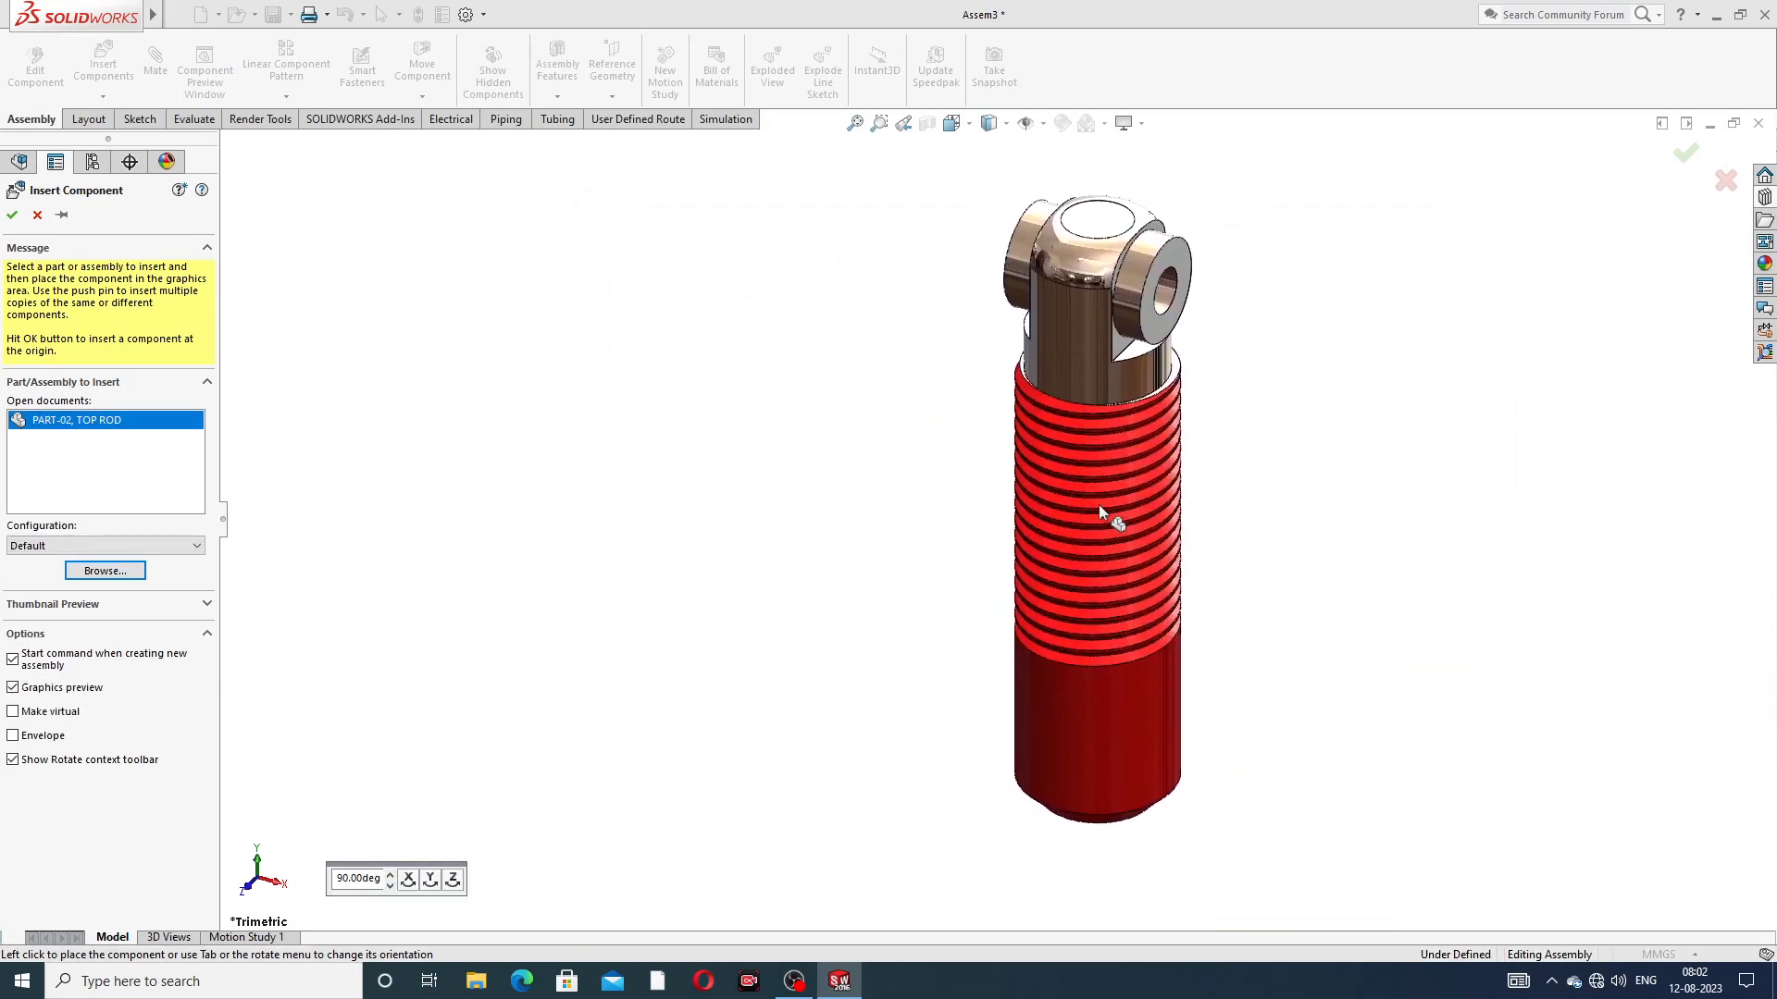
click(1278, 483)
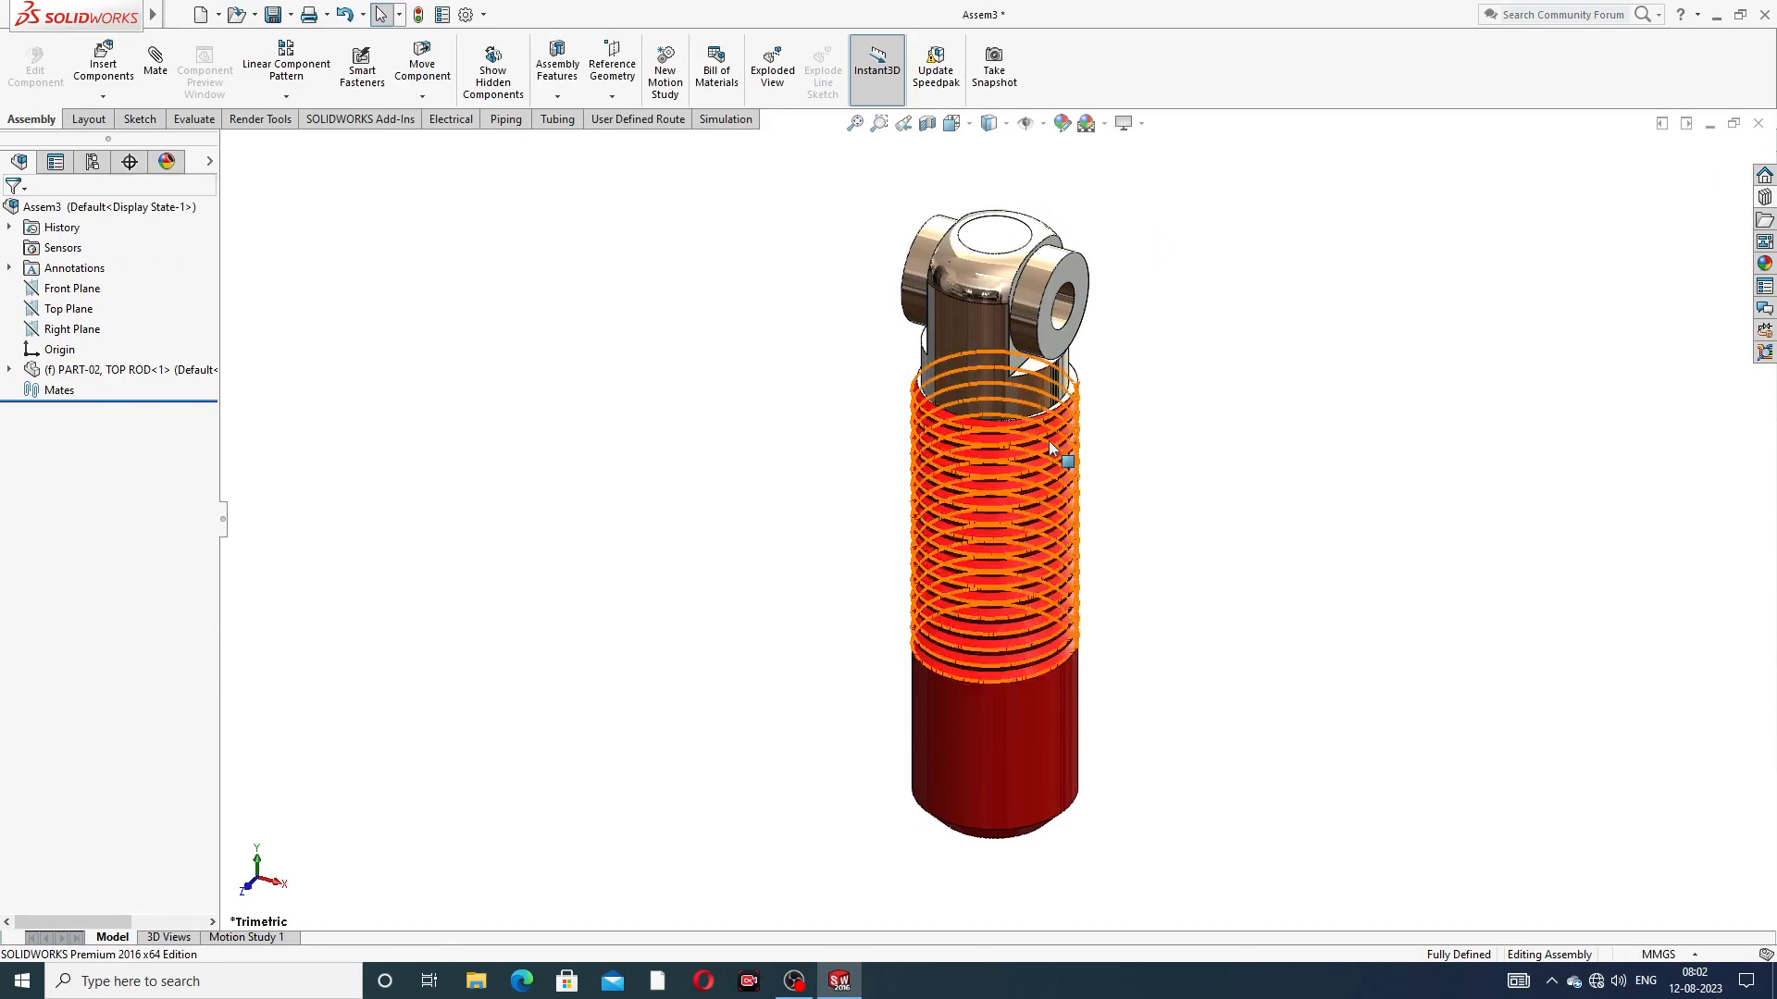
Insert PART -01, BASE and place it beside the open lower end of the top rod
middle_drag(1047, 440, 1289, 460)
scroll(1003, 496, up, 4)
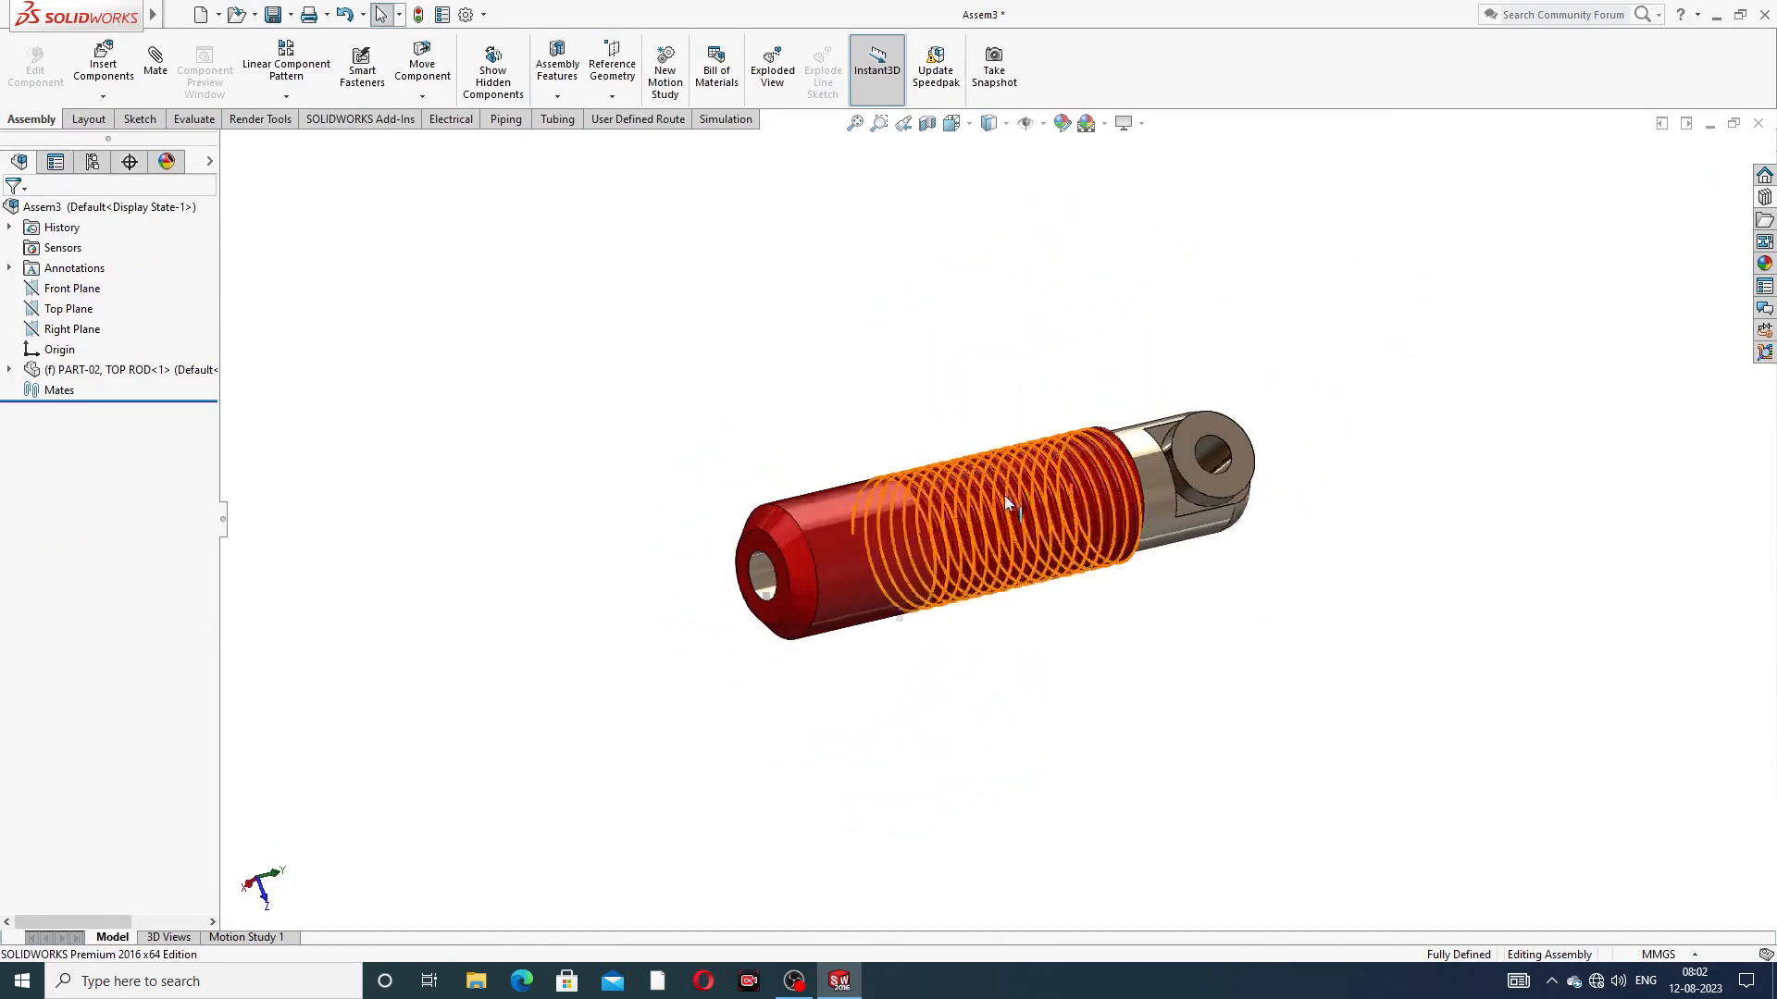
scroll(1003, 520, down, 4)
middle_drag(970, 526, 860, 547)
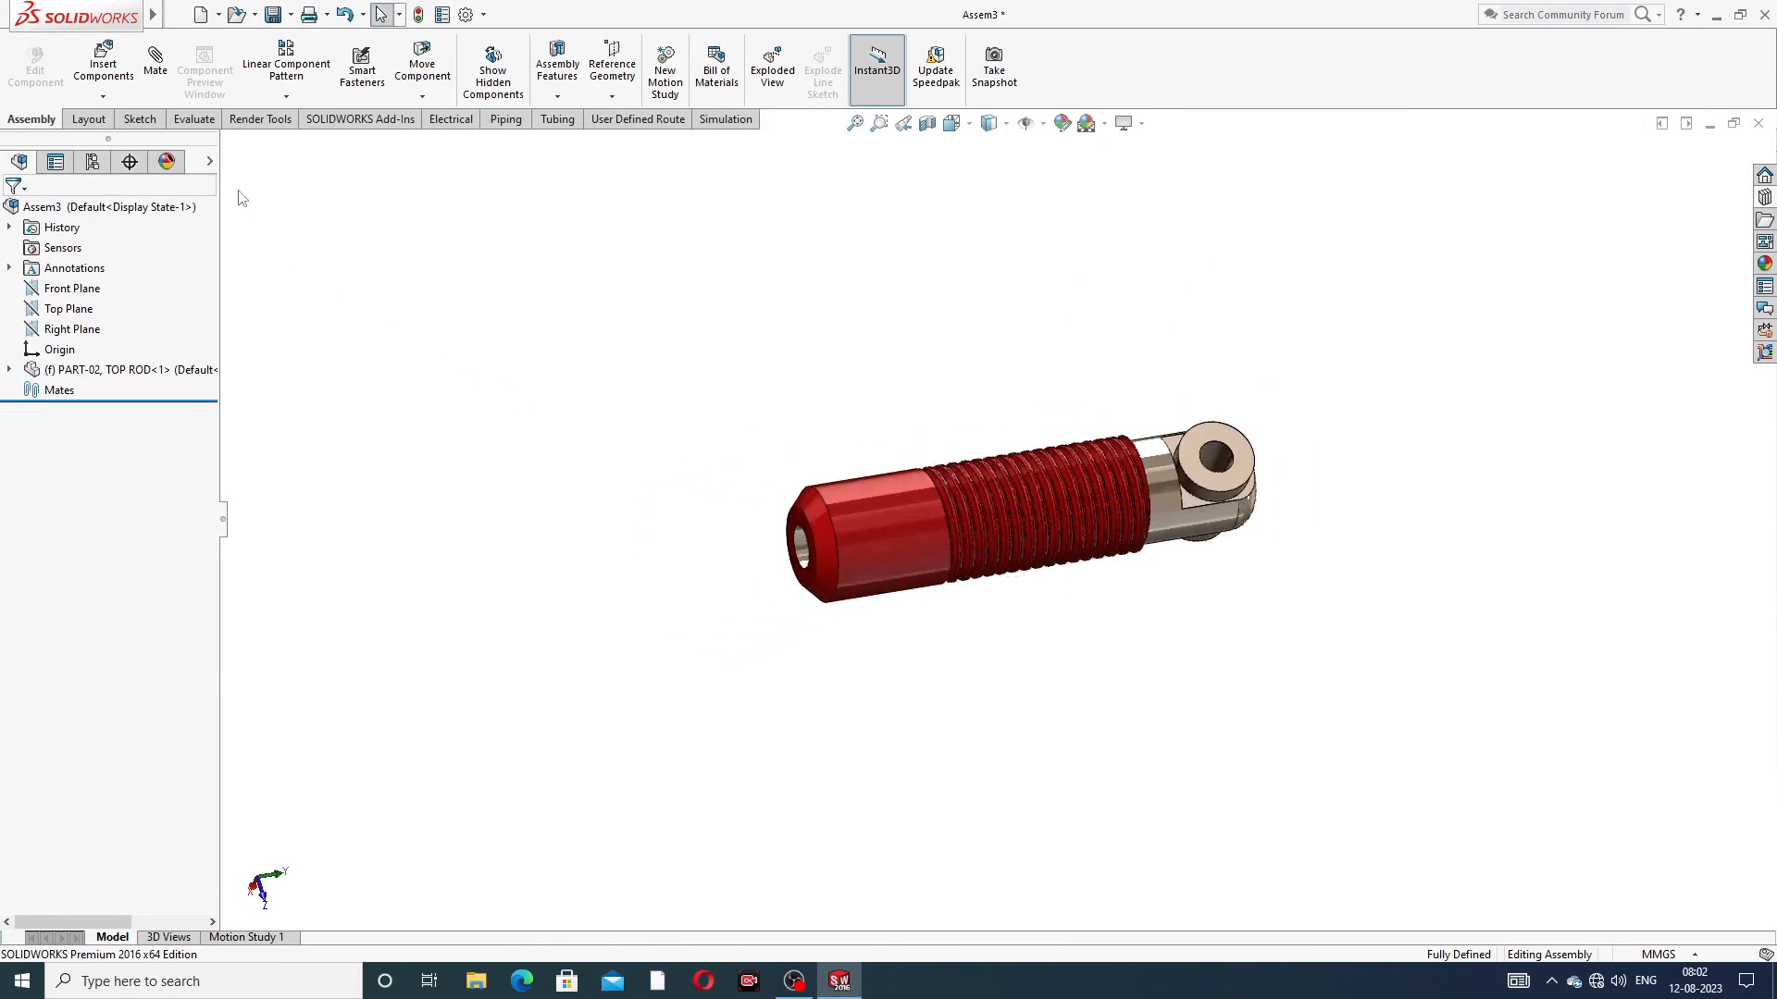
click(117, 78)
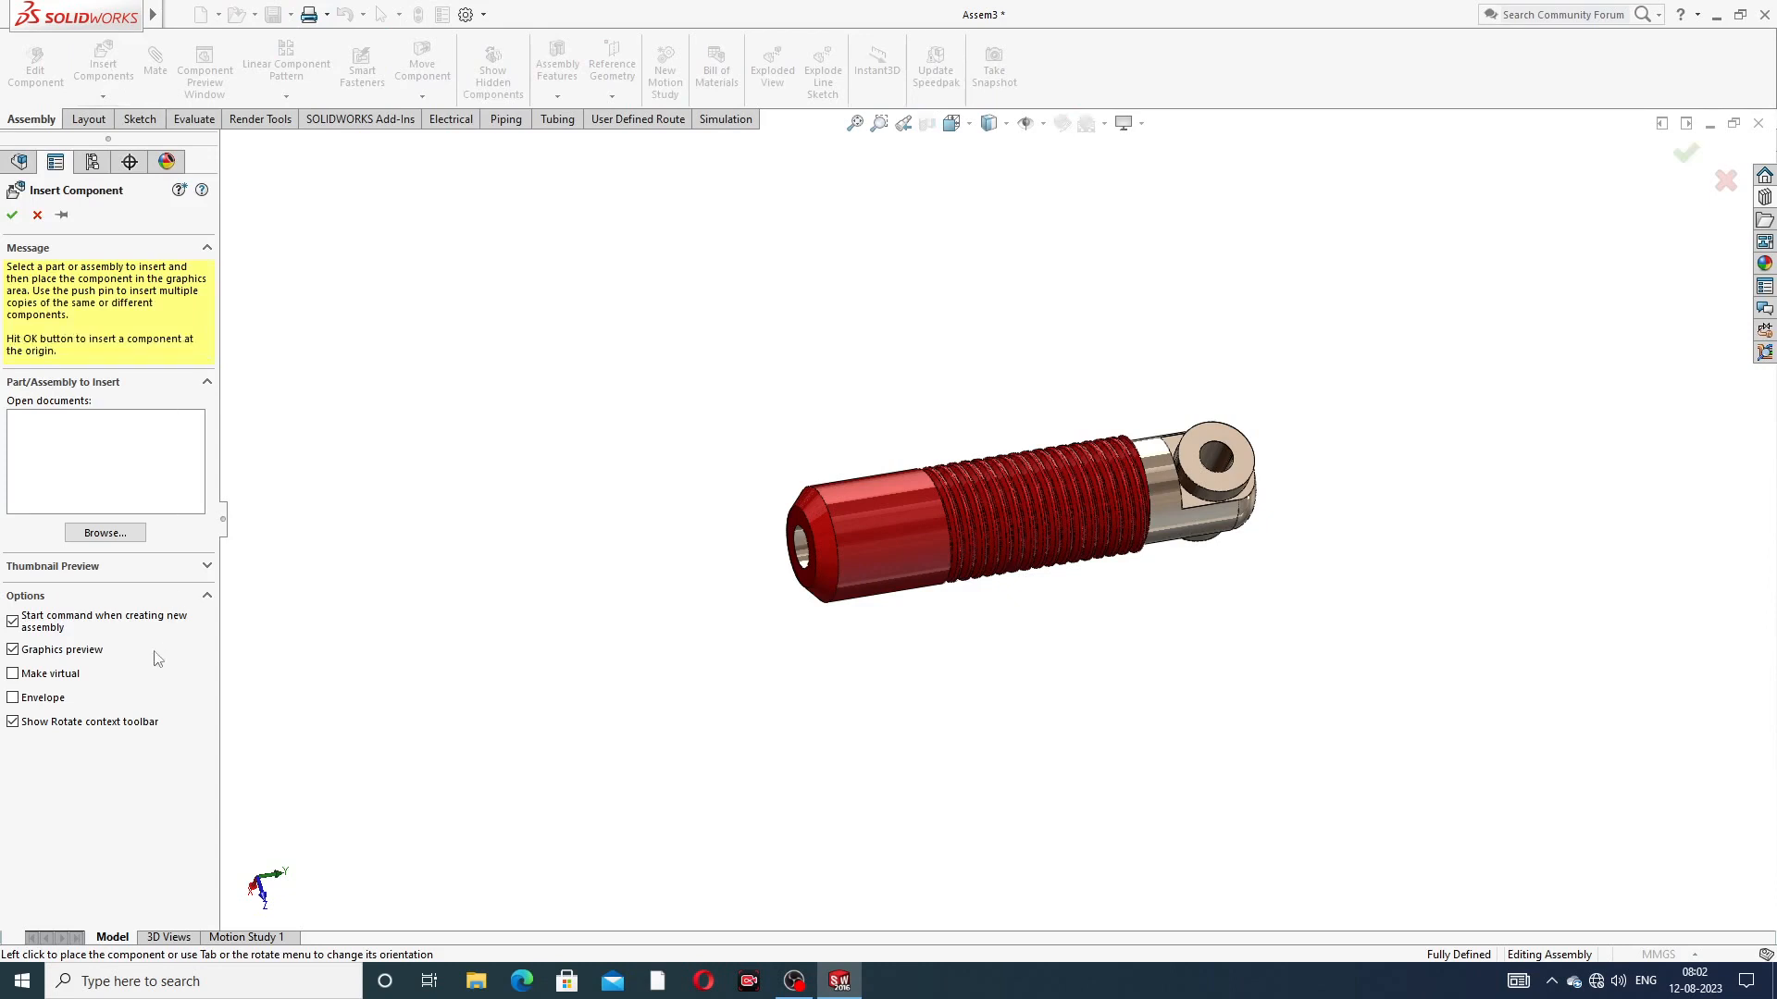
click(104, 533)
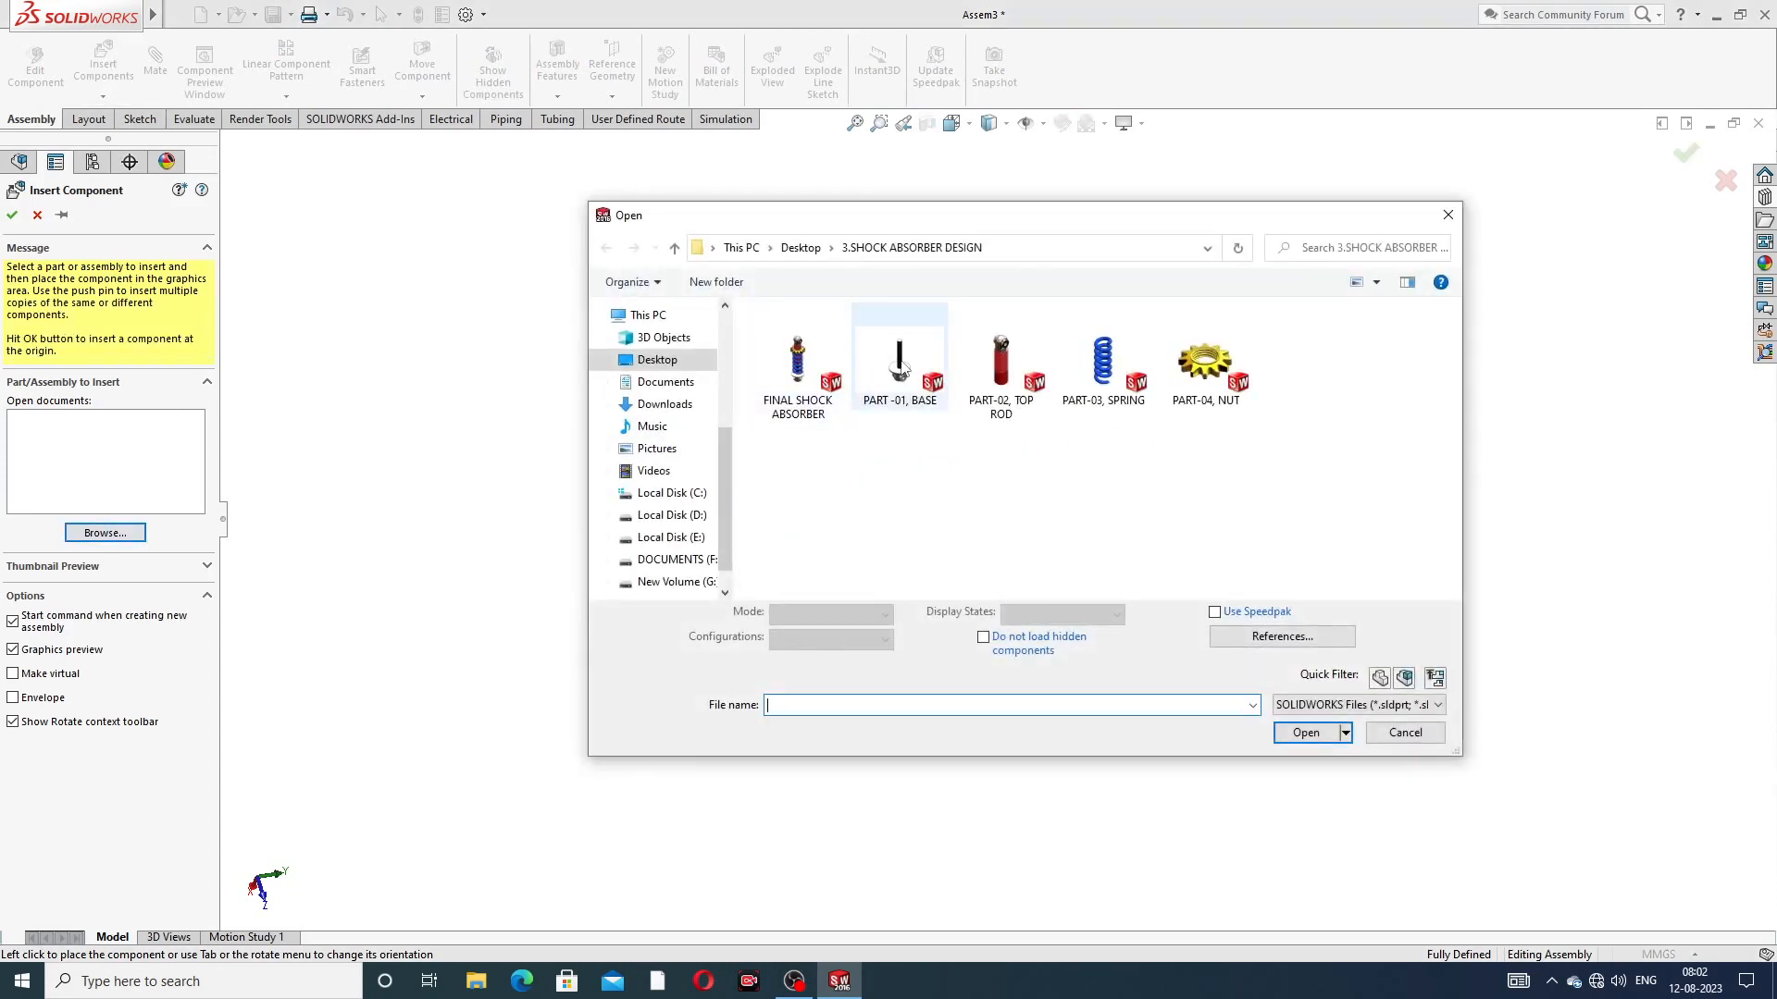
click(900, 405)
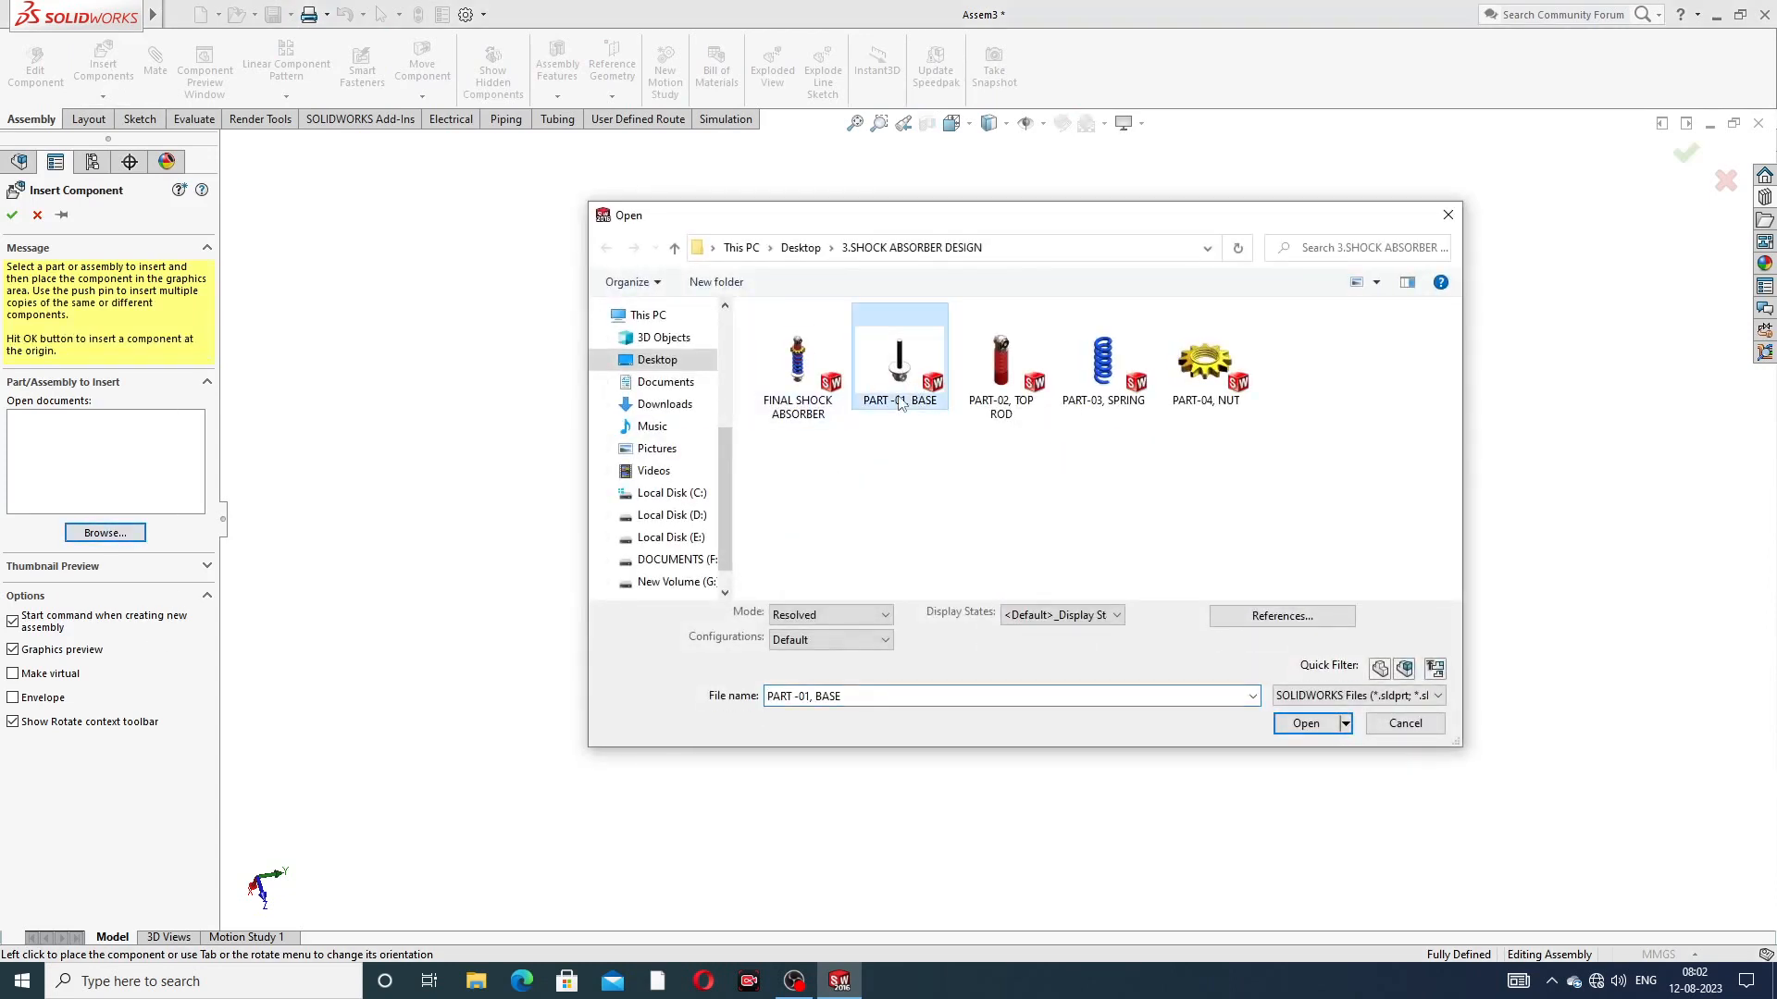
click(1306, 724)
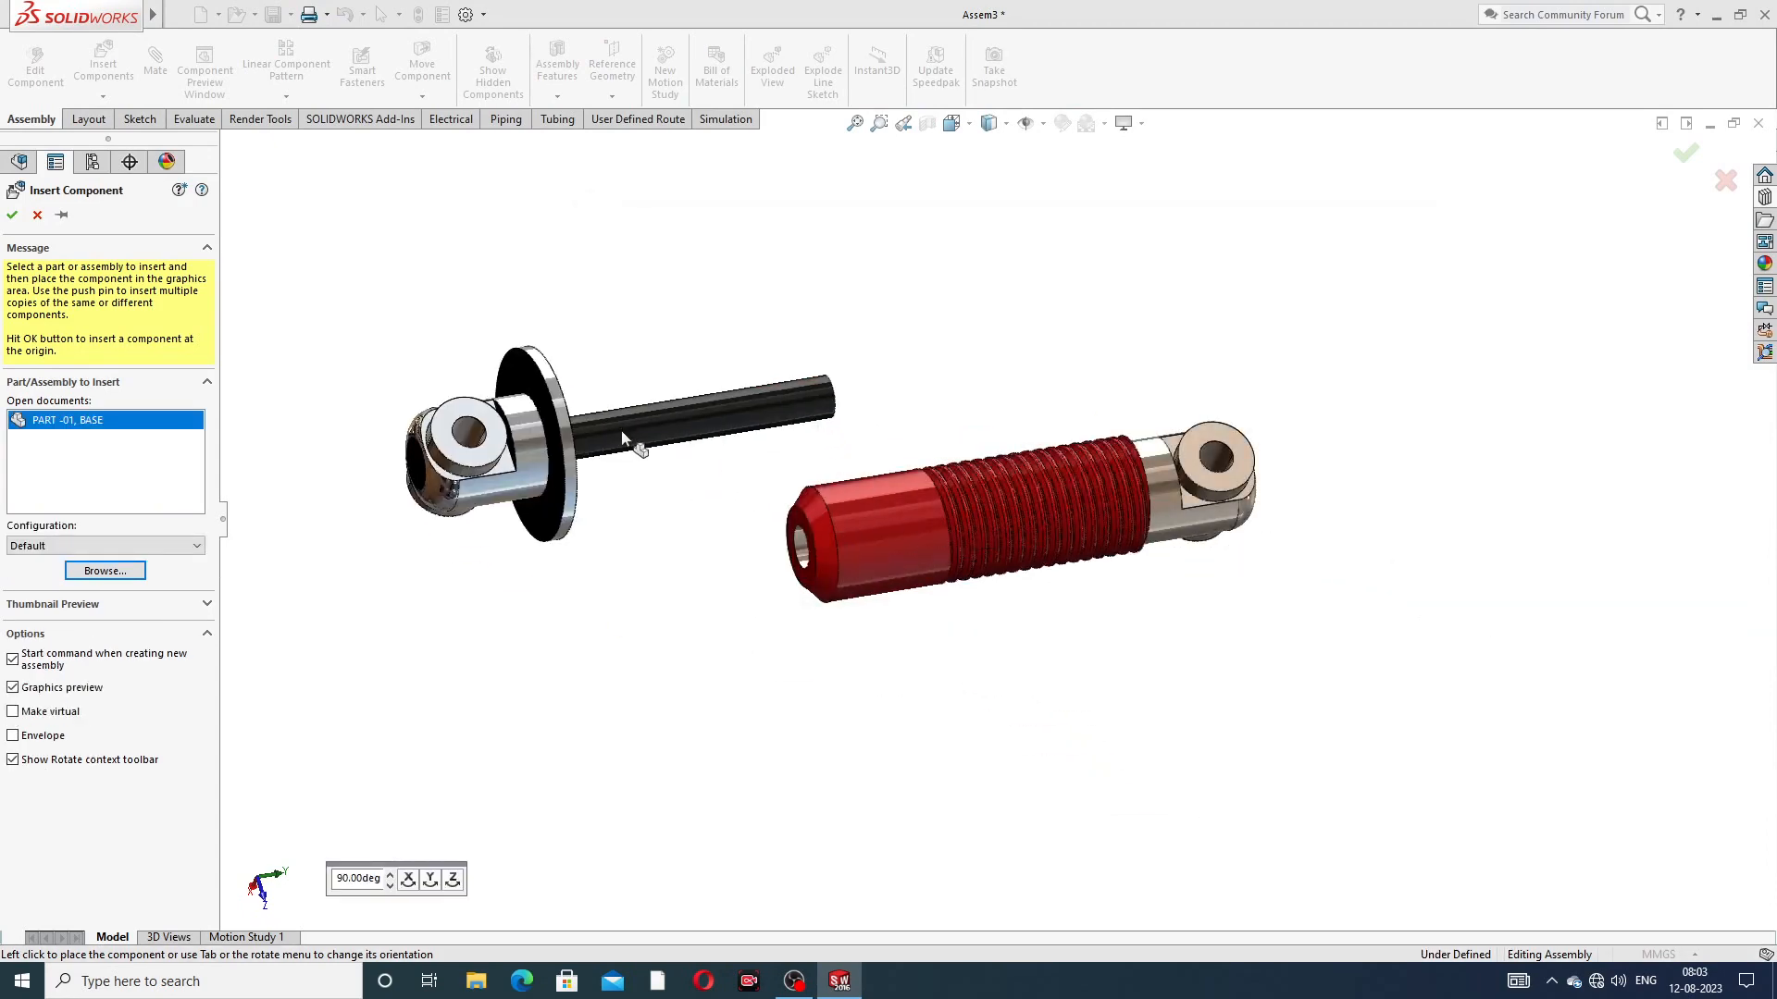
click(620, 431)
Add a concentric mate between the top rod's inner bore and the cylindrical face of the base's black rod
middle_drag(913, 416, 904, 369)
middle_drag(817, 466, 1039, 521)
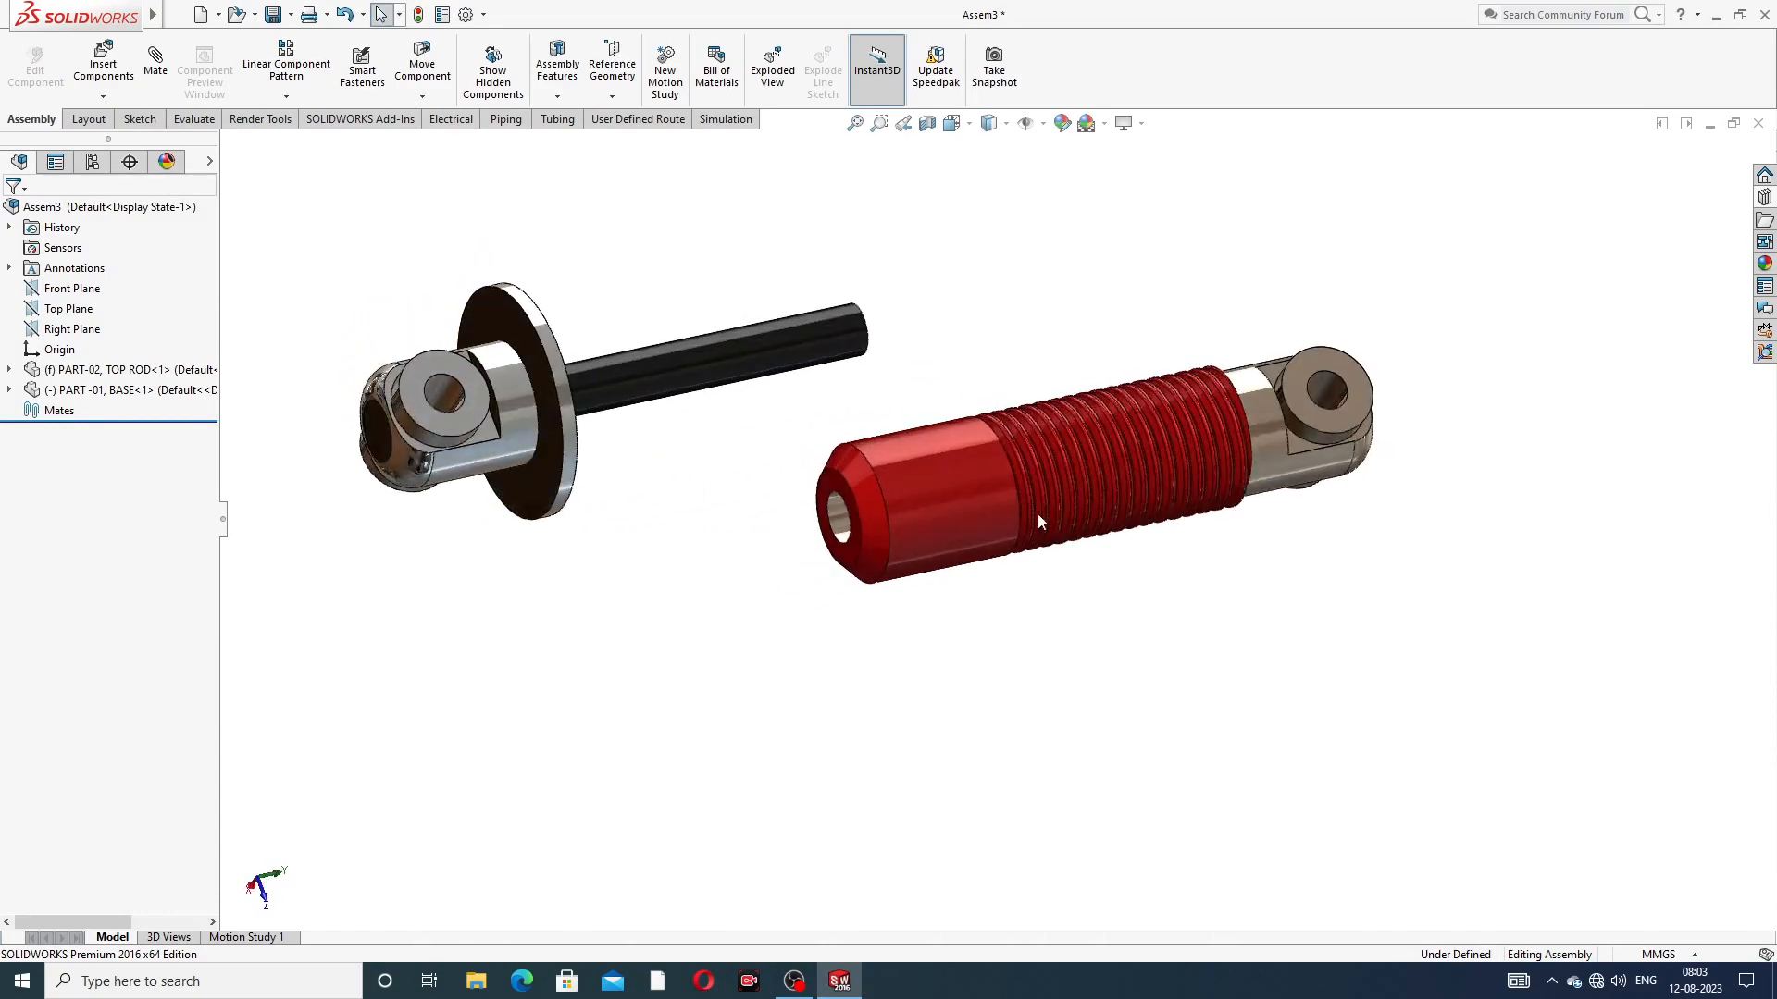
click(1101, 123)
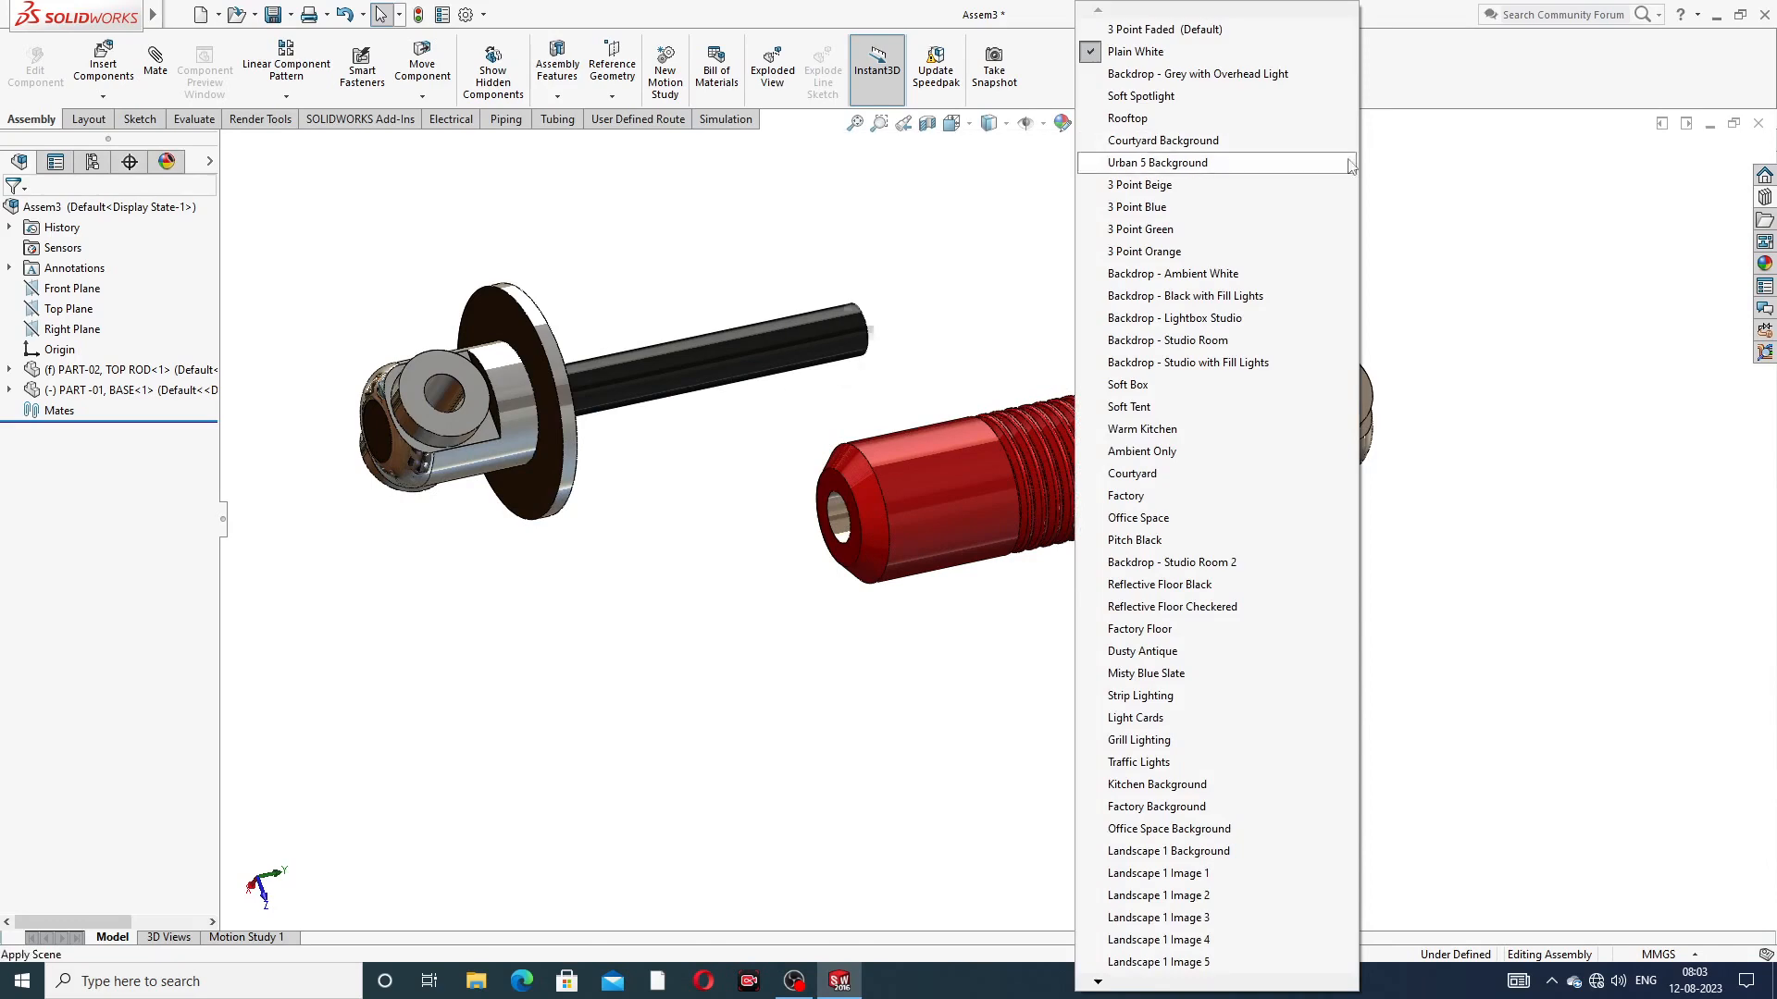
middle_drag(923, 448, 874, 478)
scroll(873, 479, down, 3)
scroll(970, 461, up, 4)
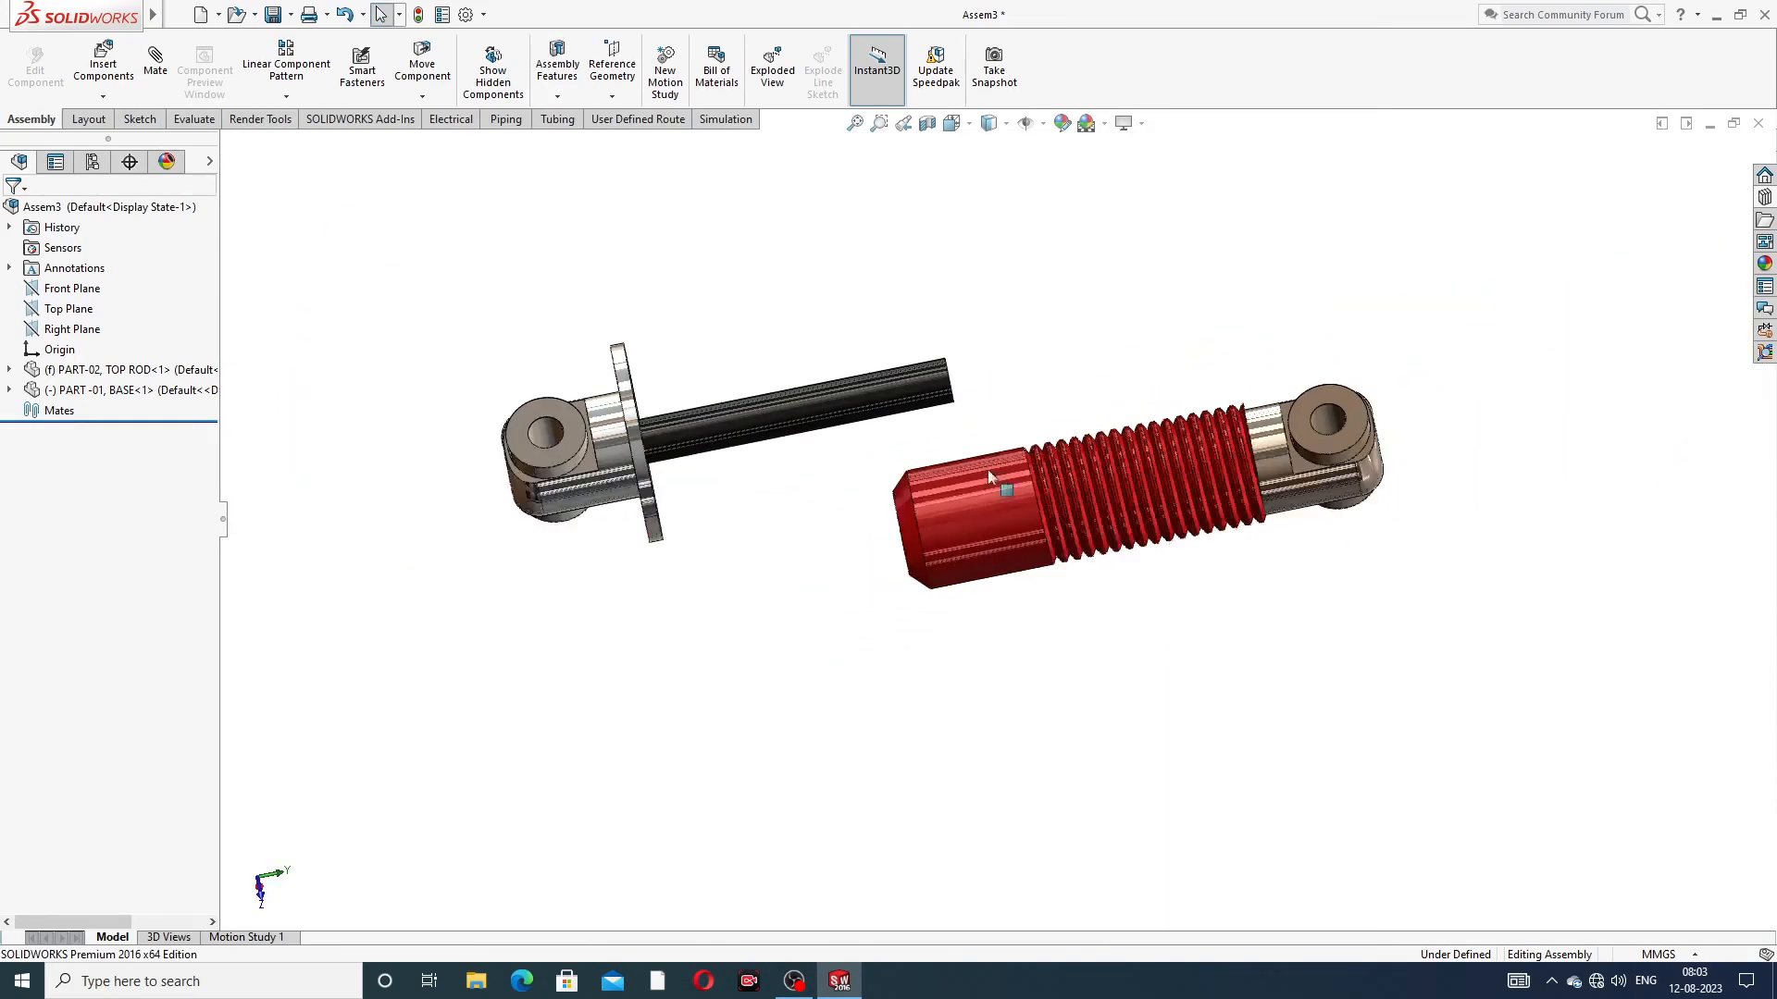
middle_drag(988, 470, 988, 548)
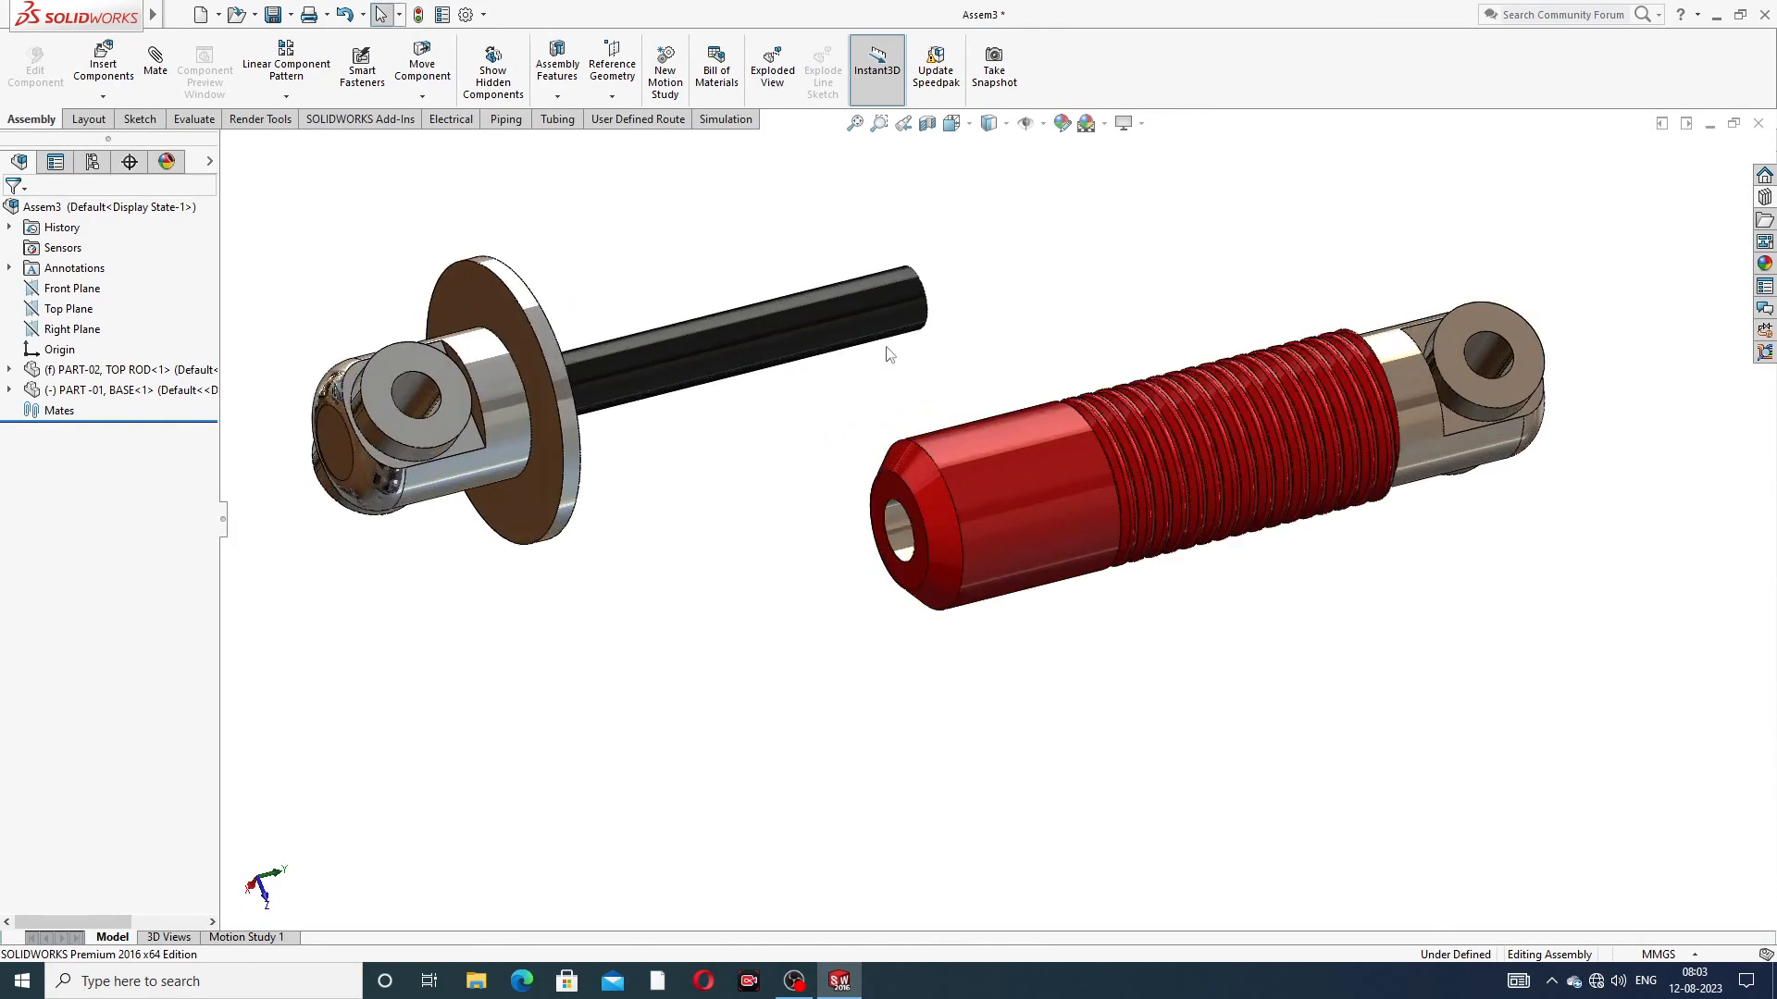
click(157, 72)
click(902, 533)
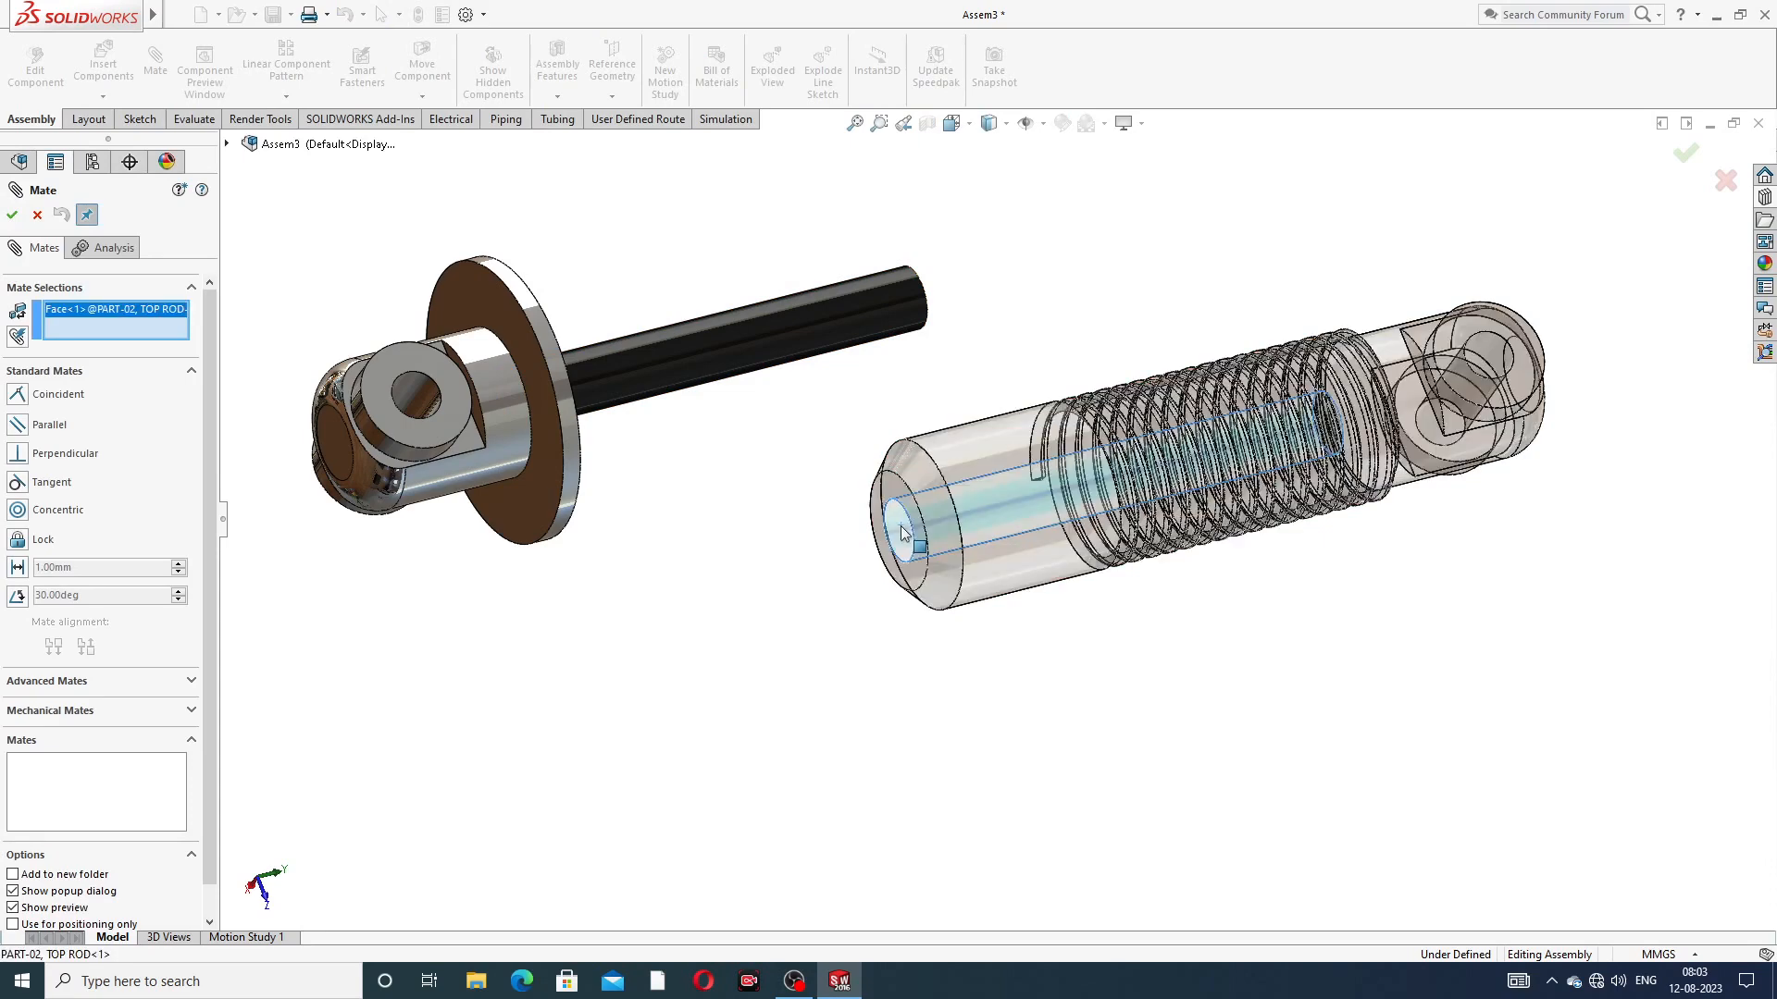
click(807, 325)
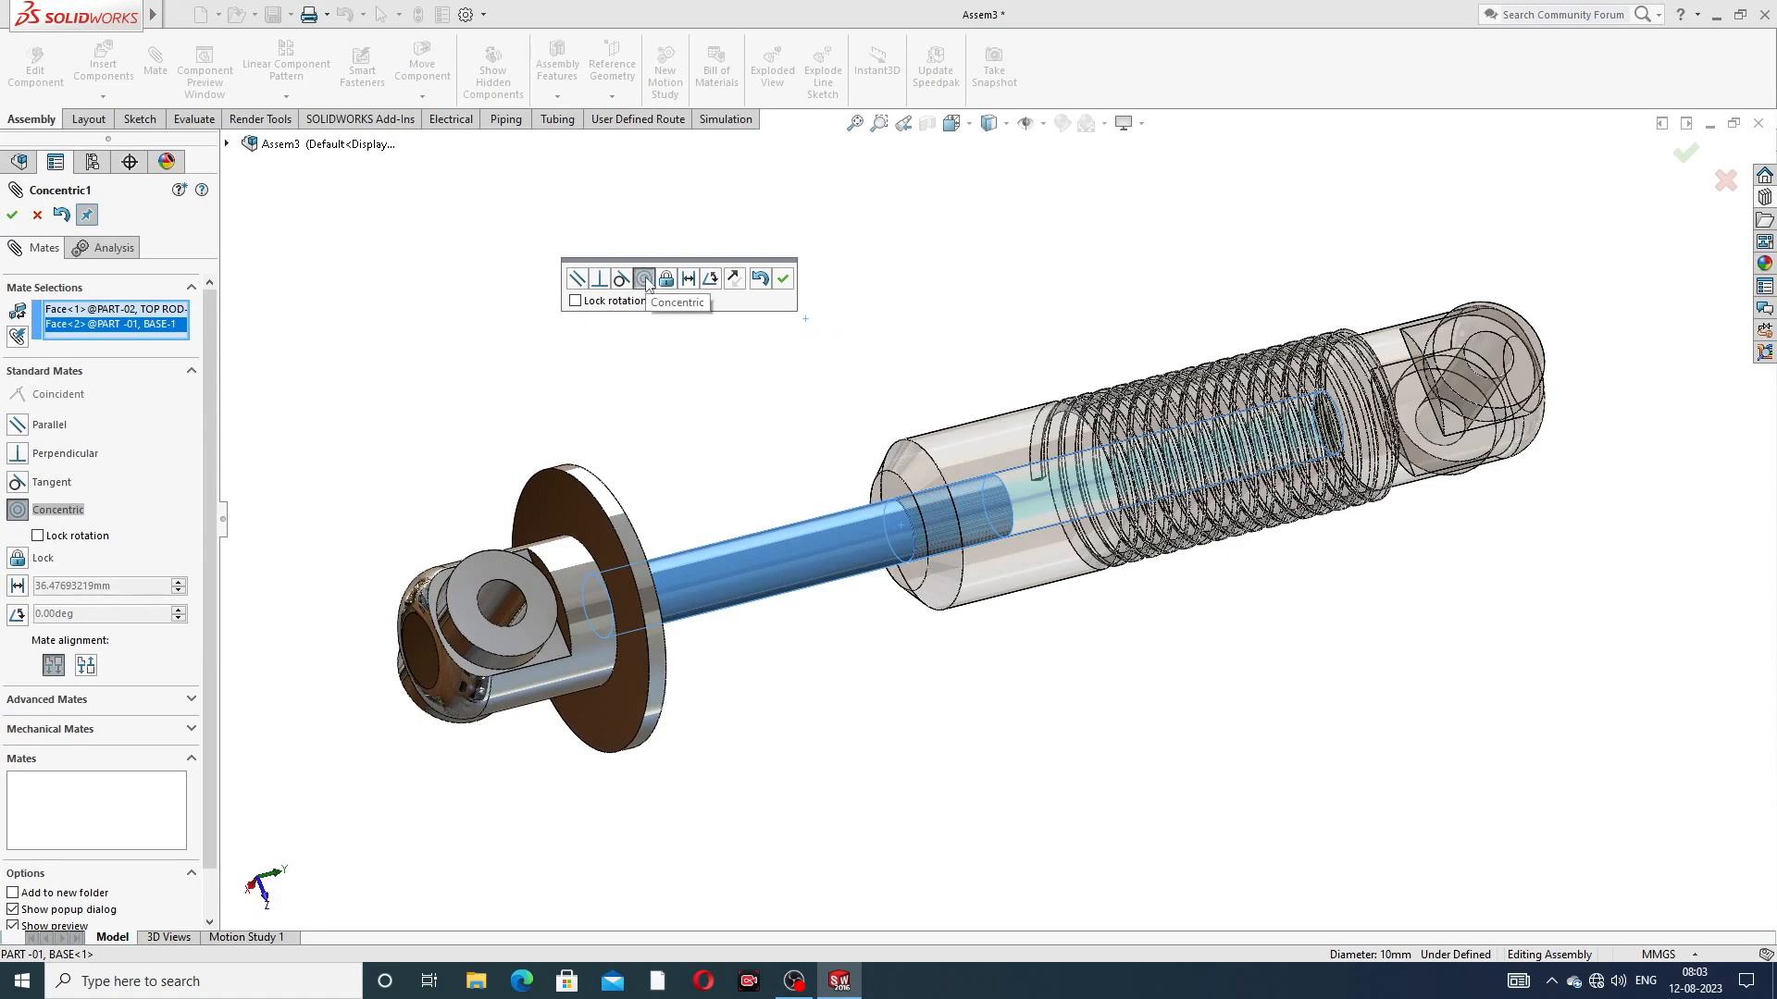
click(783, 279)
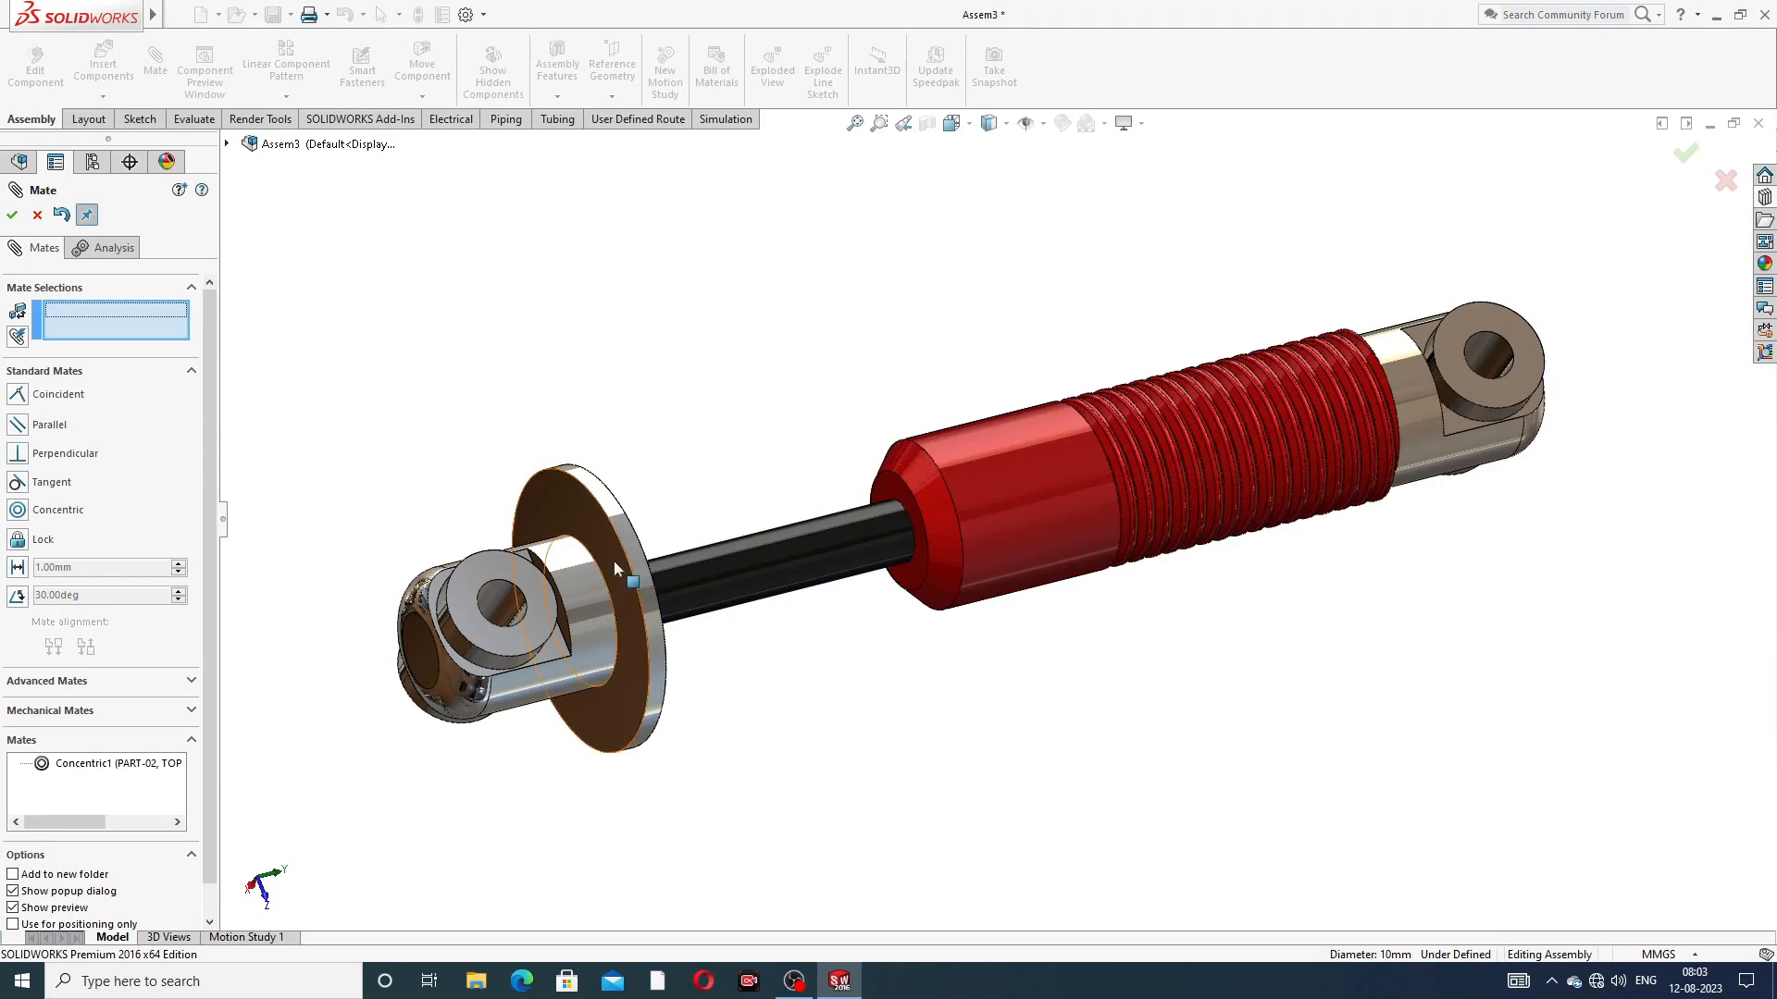
Slide the base along the shared axis until its rod is clear of the top rod, and end the Mate command
scroll(857, 550, up, 3)
middle_drag(857, 551, 835, 548)
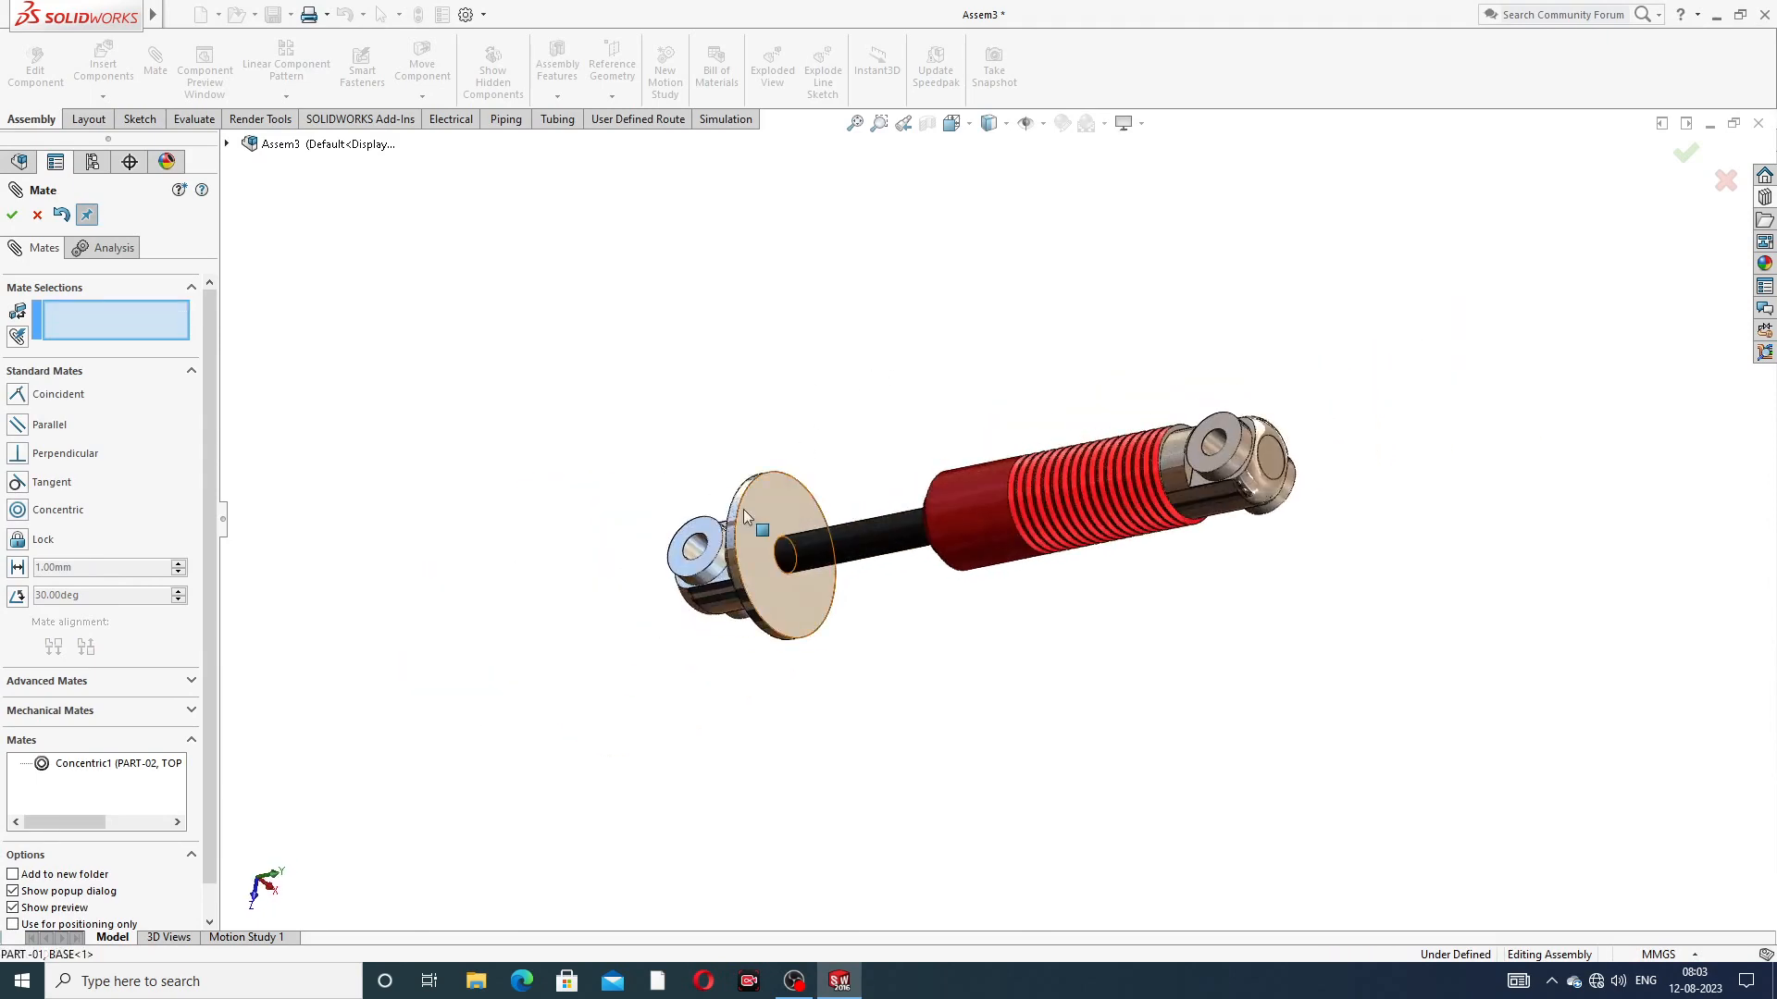
drag(742, 509, 802, 509)
right_drag(861, 583, 891, 617)
middle_drag(890, 617, 977, 514)
drag(792, 505, 587, 507)
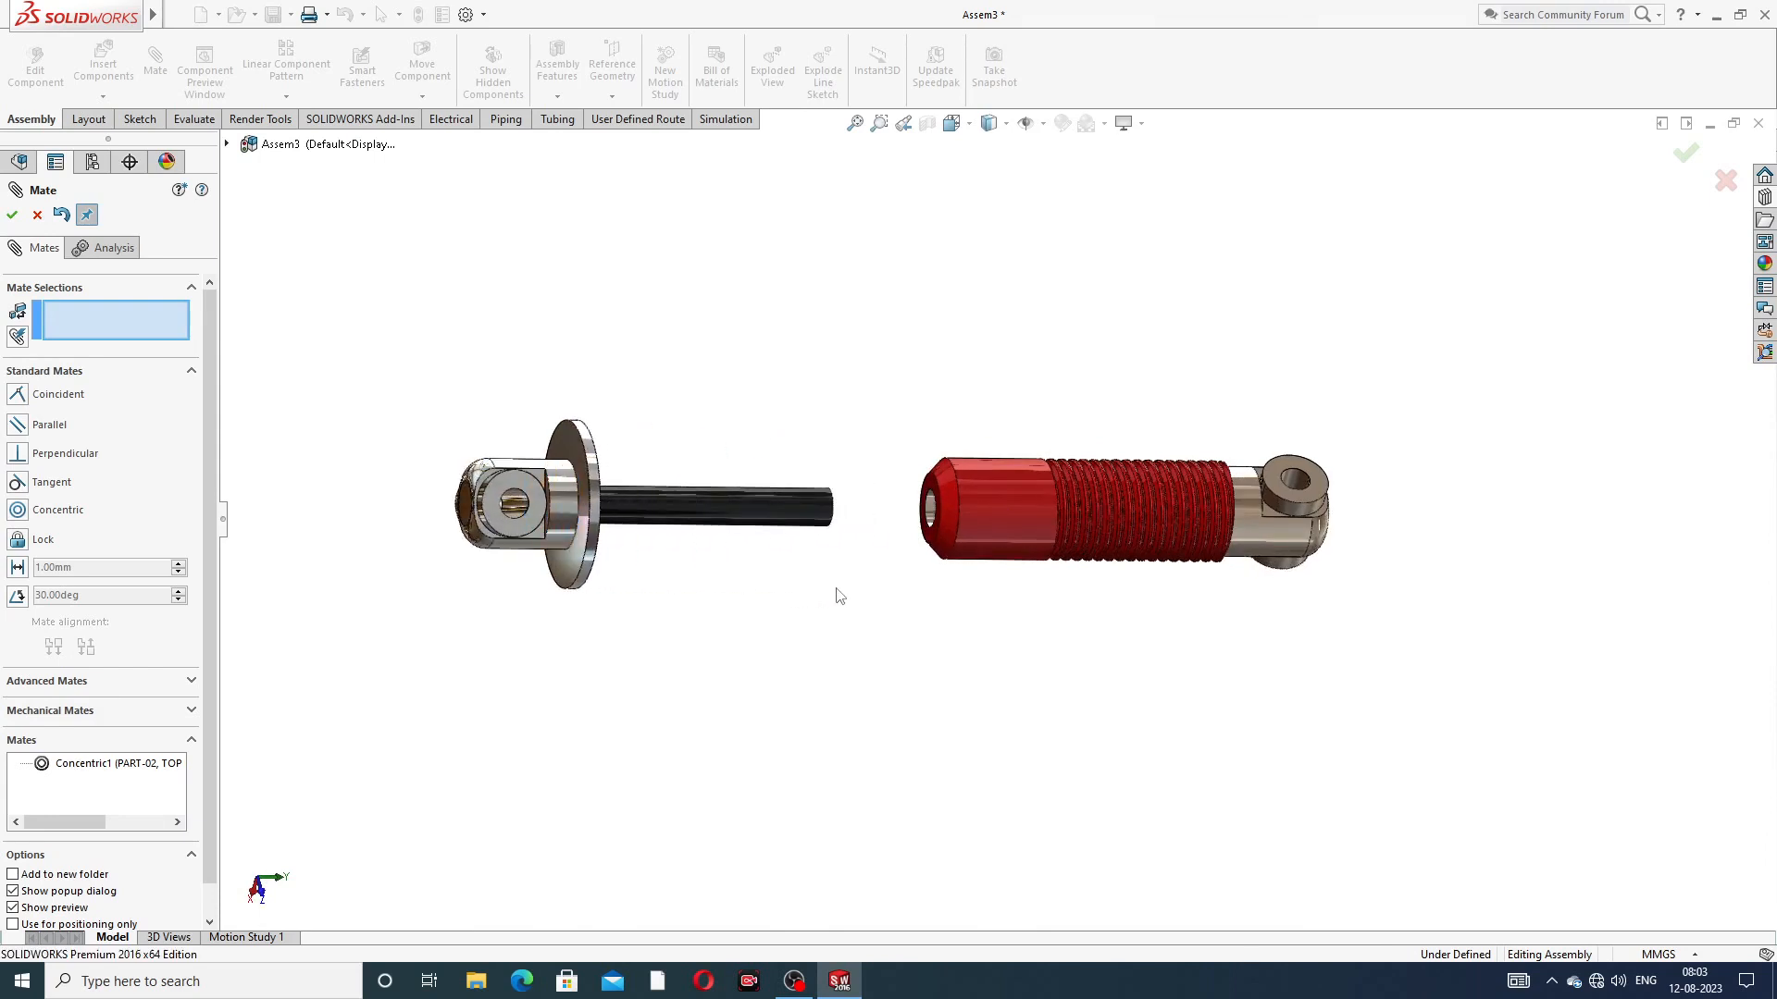
scroll(839, 596, up, 3)
middle_drag(857, 586, 969, 427)
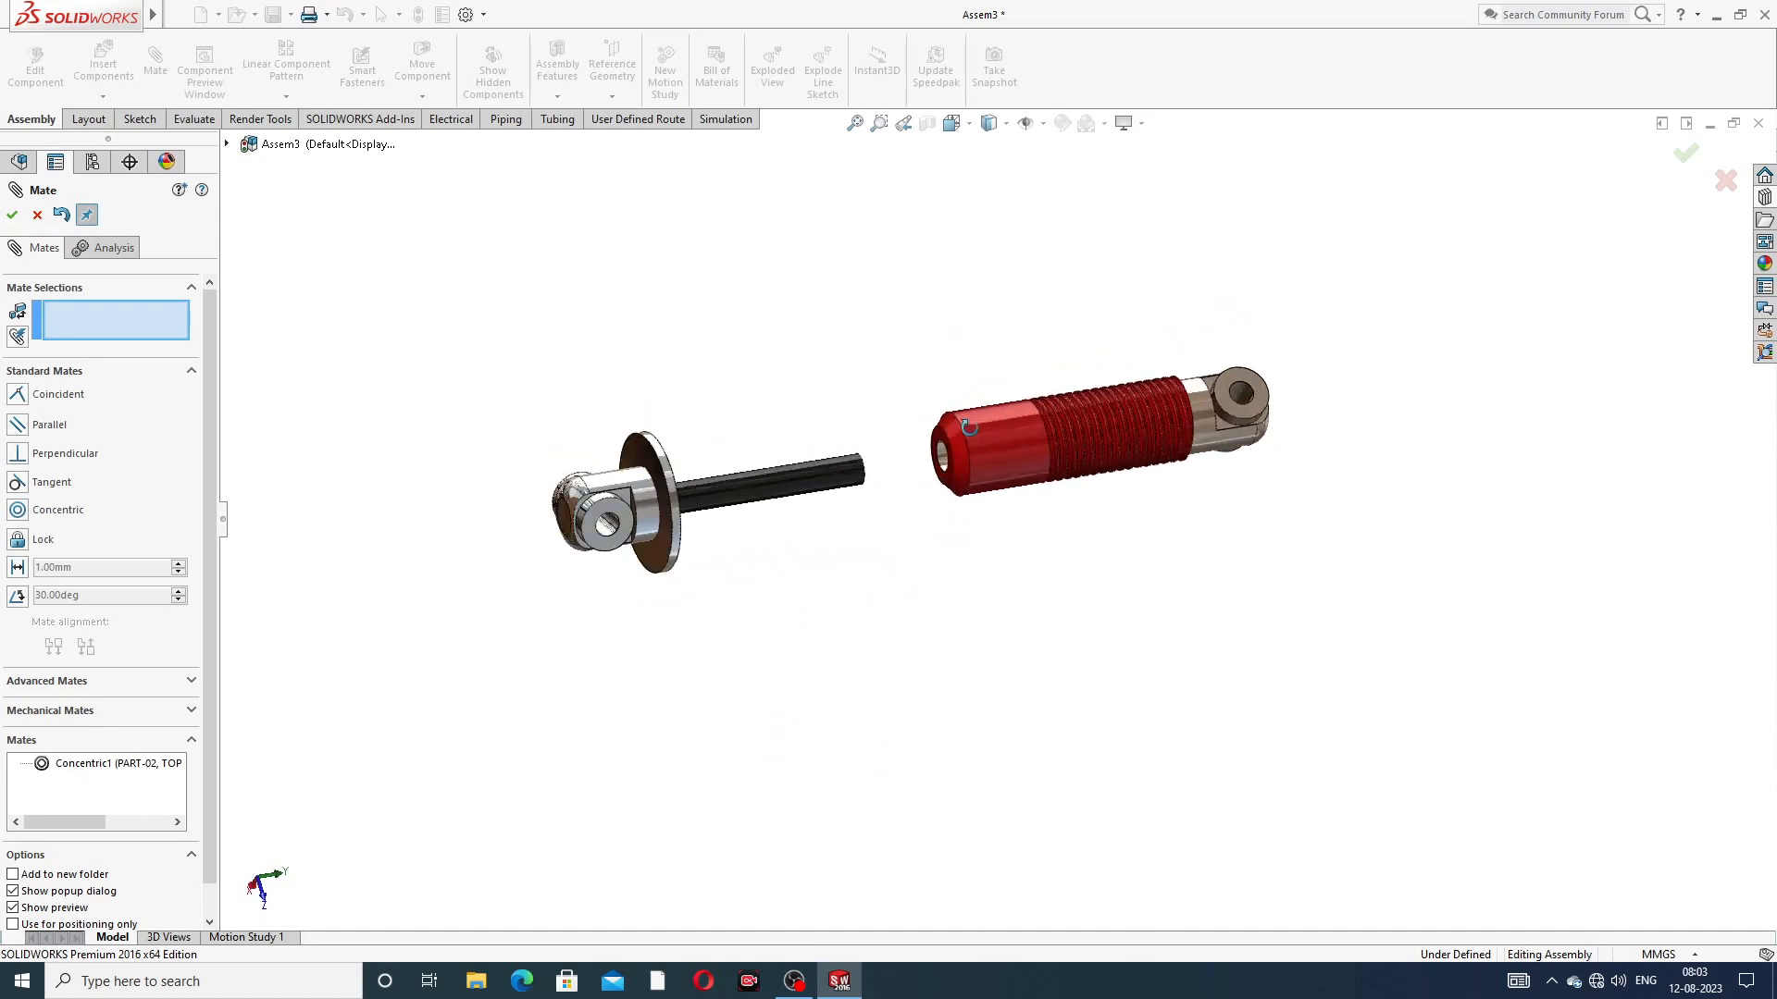
scroll(747, 527, down, 3)
scroll(653, 468, up, 2)
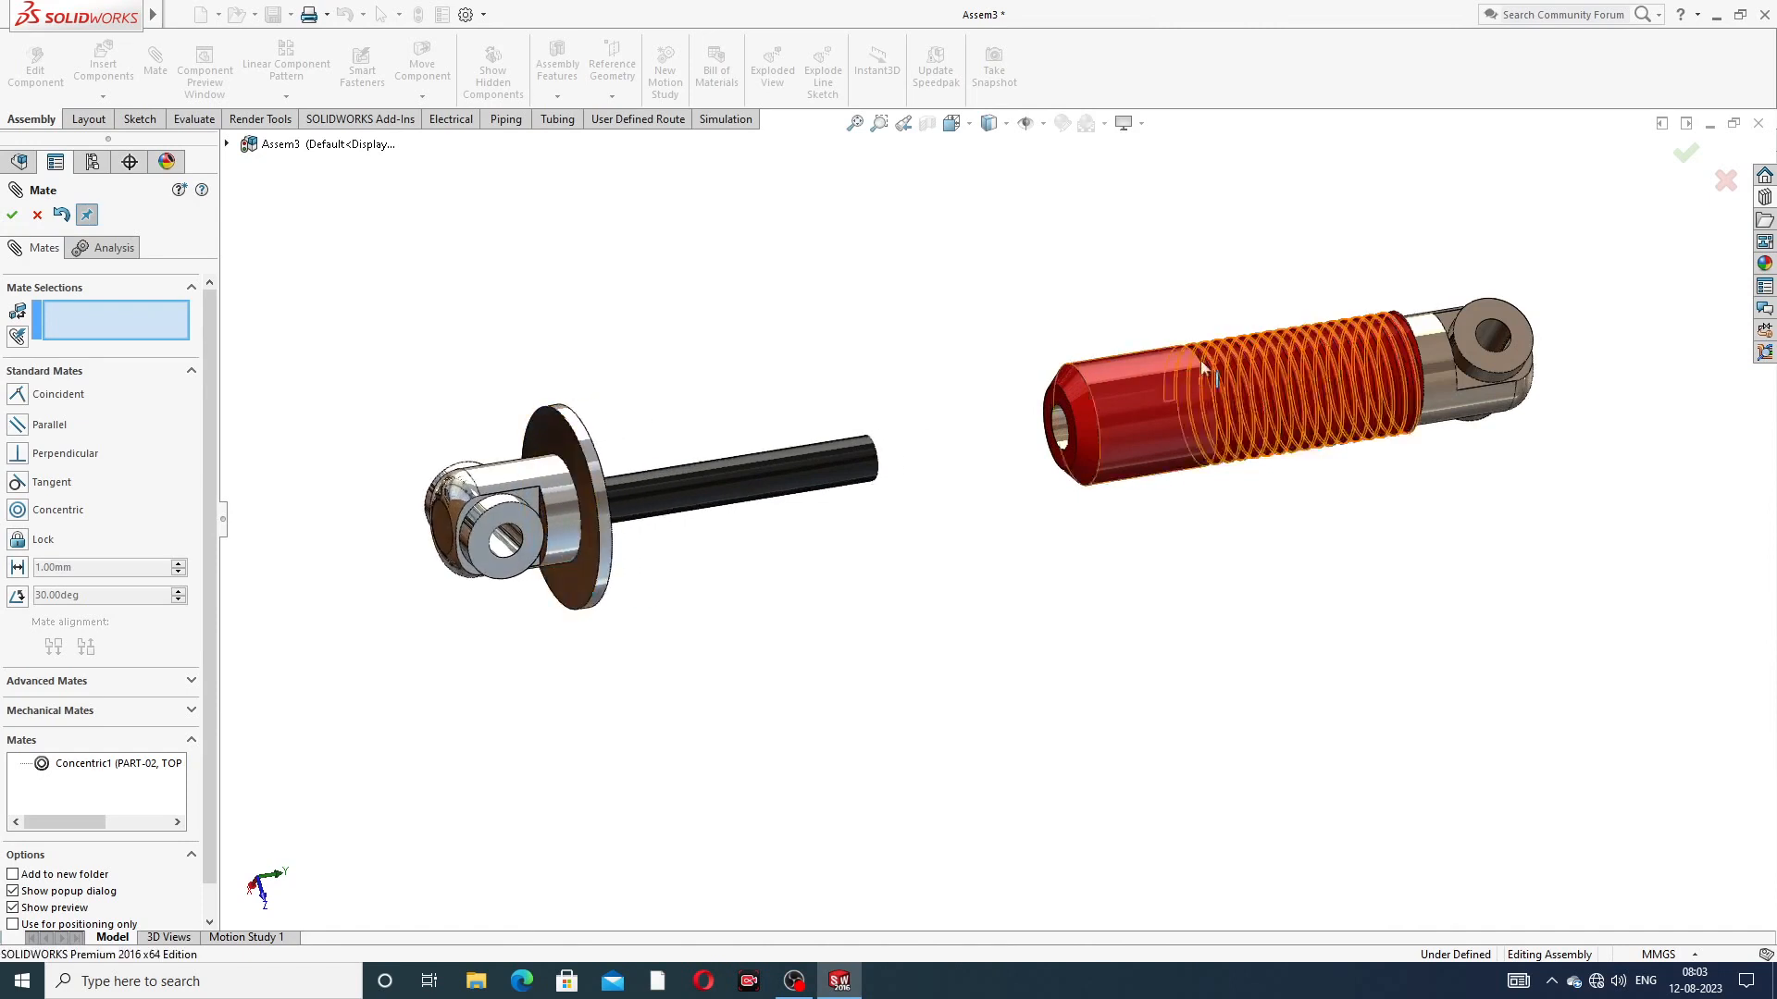
scroll(1268, 389, up, 2)
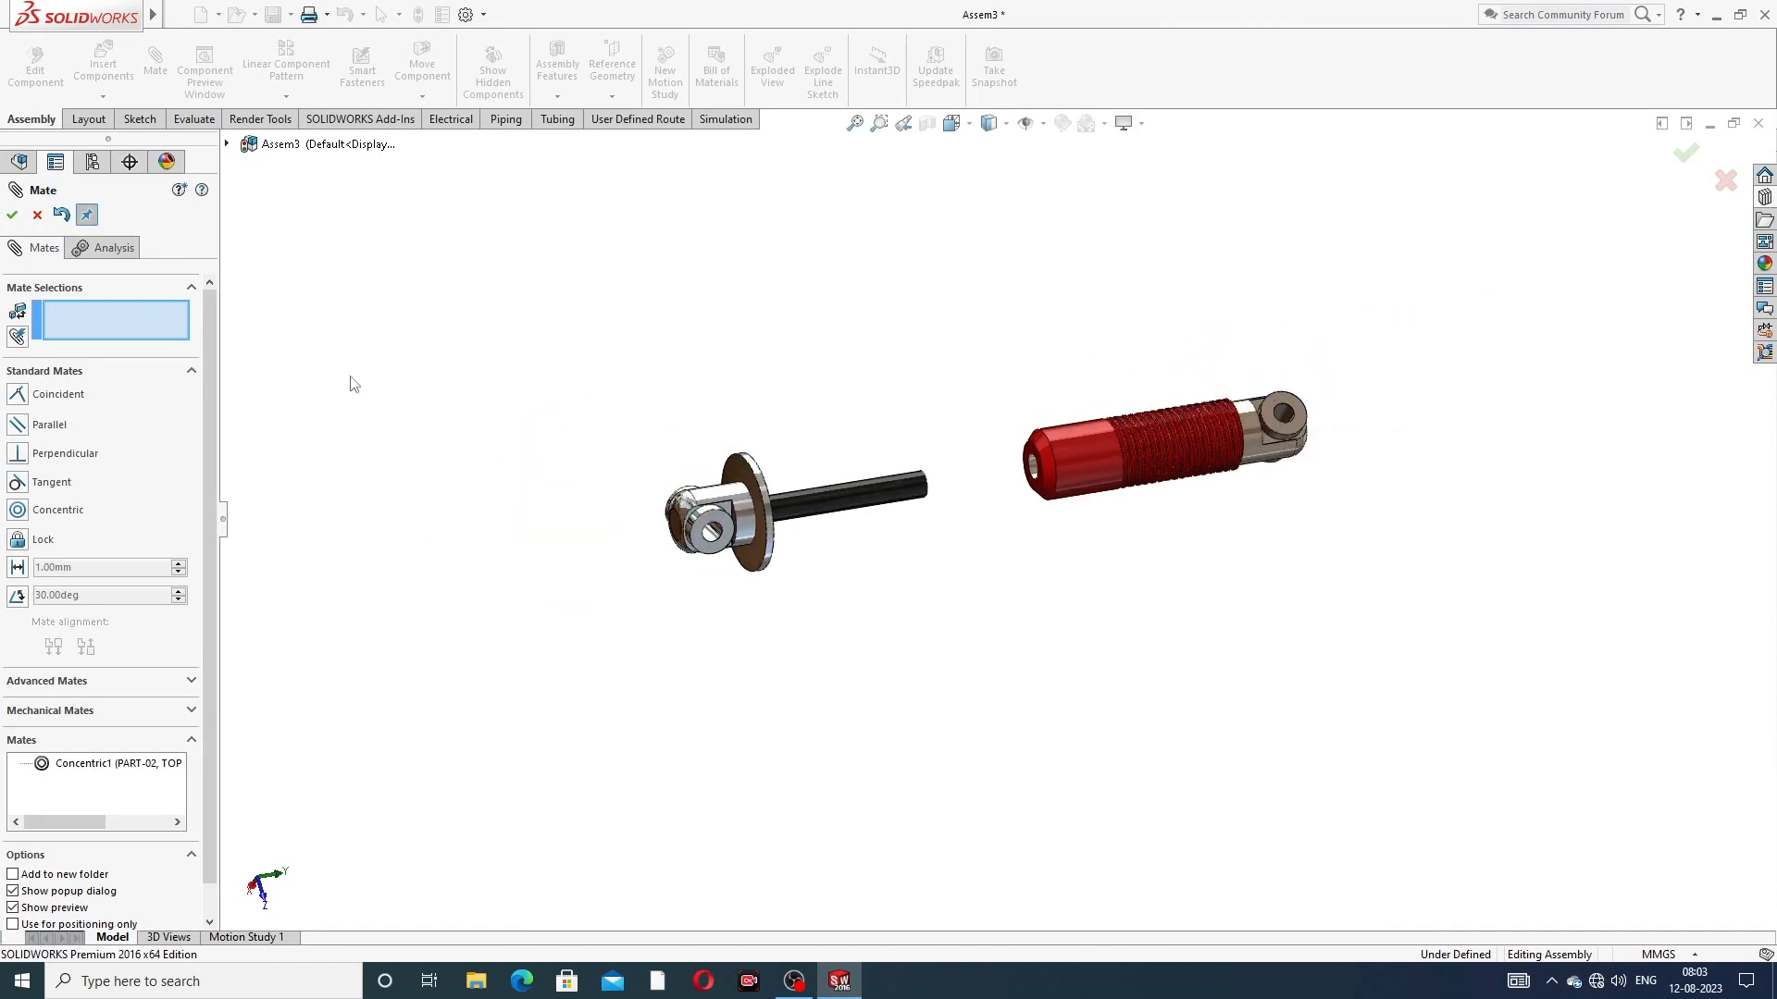
mouse_move(1029, 520)
middle_down()
mouse_move(892, 369)
mouse_move(1064, 531)
mouse_move(1059, 559)
mouse_move(1034, 553)
middle_up()
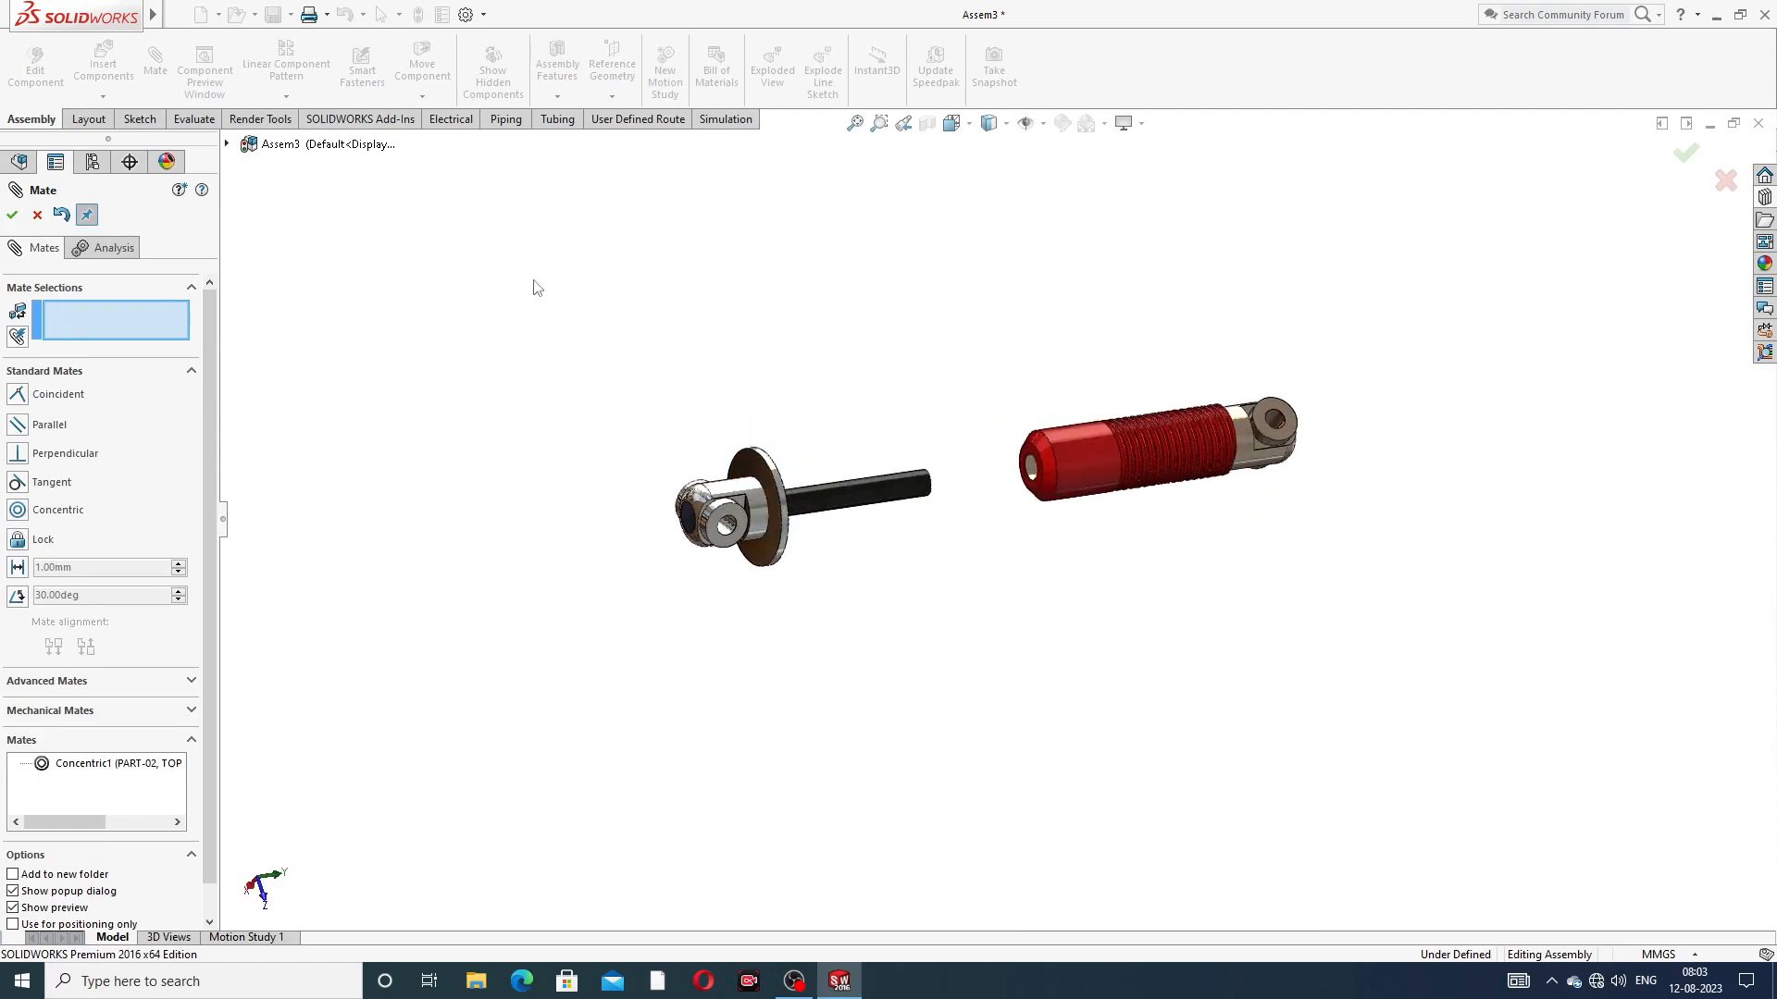
click(37, 216)
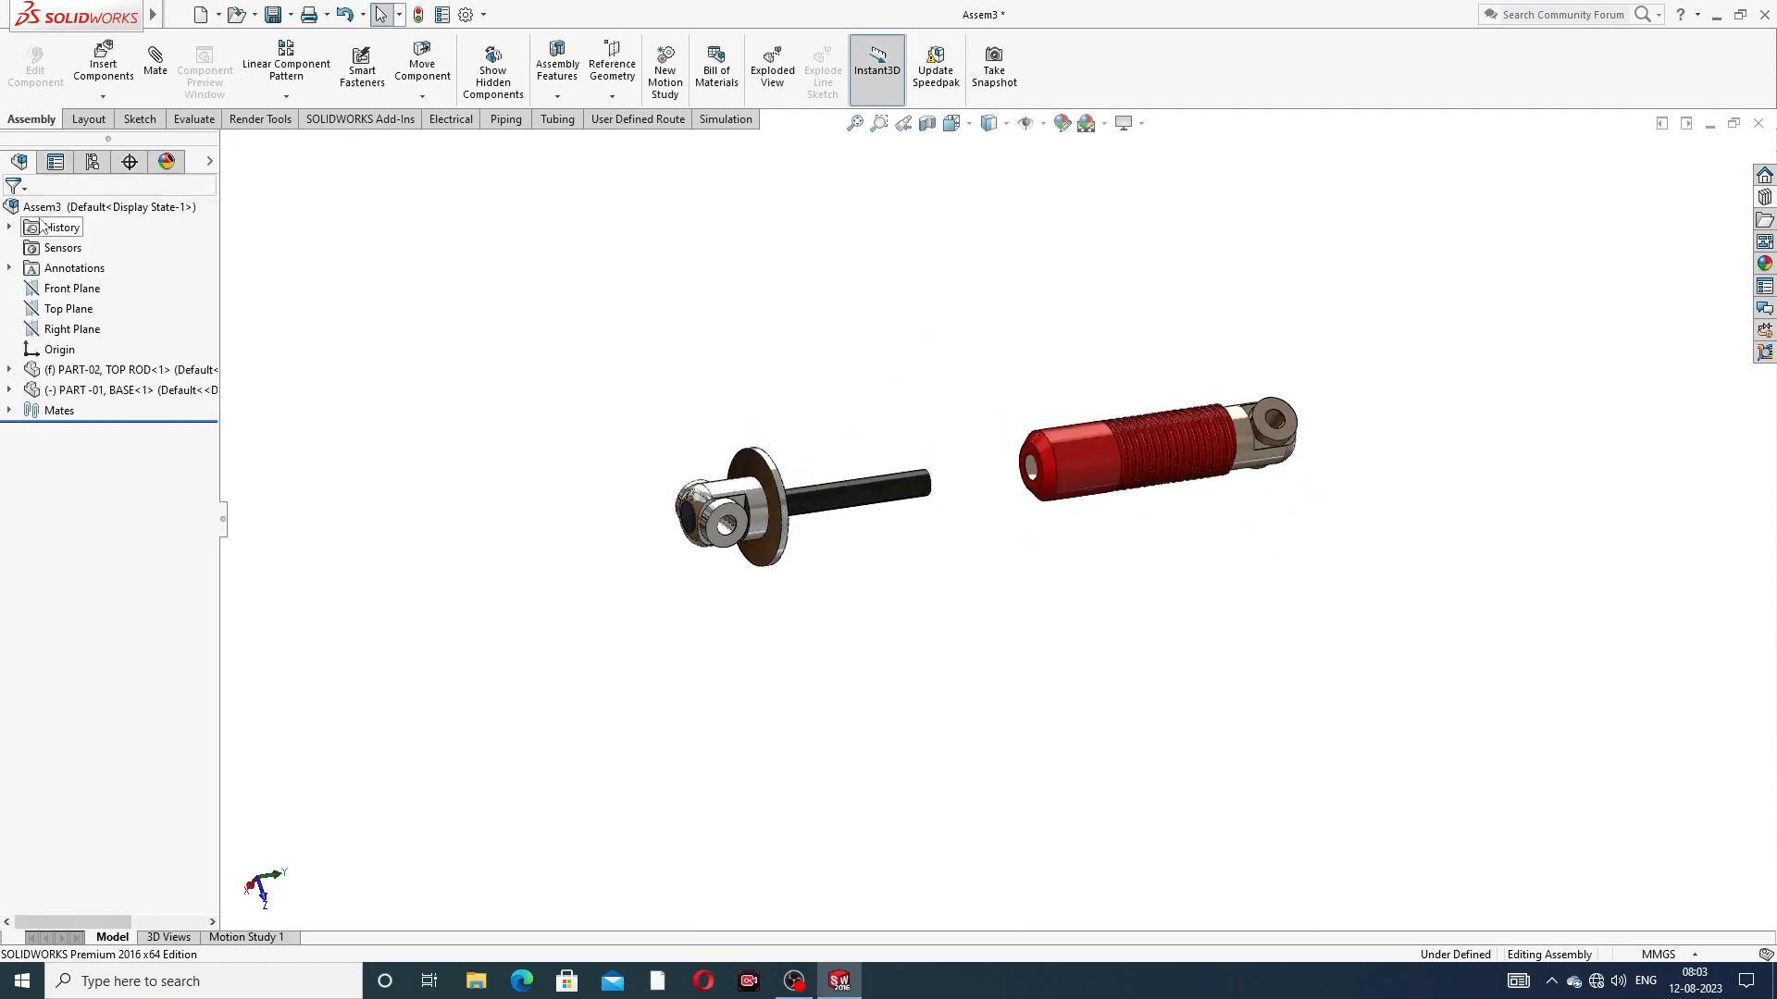
Insert PART-04, NUT and place it above the gap between the base and the top rod
click(116, 74)
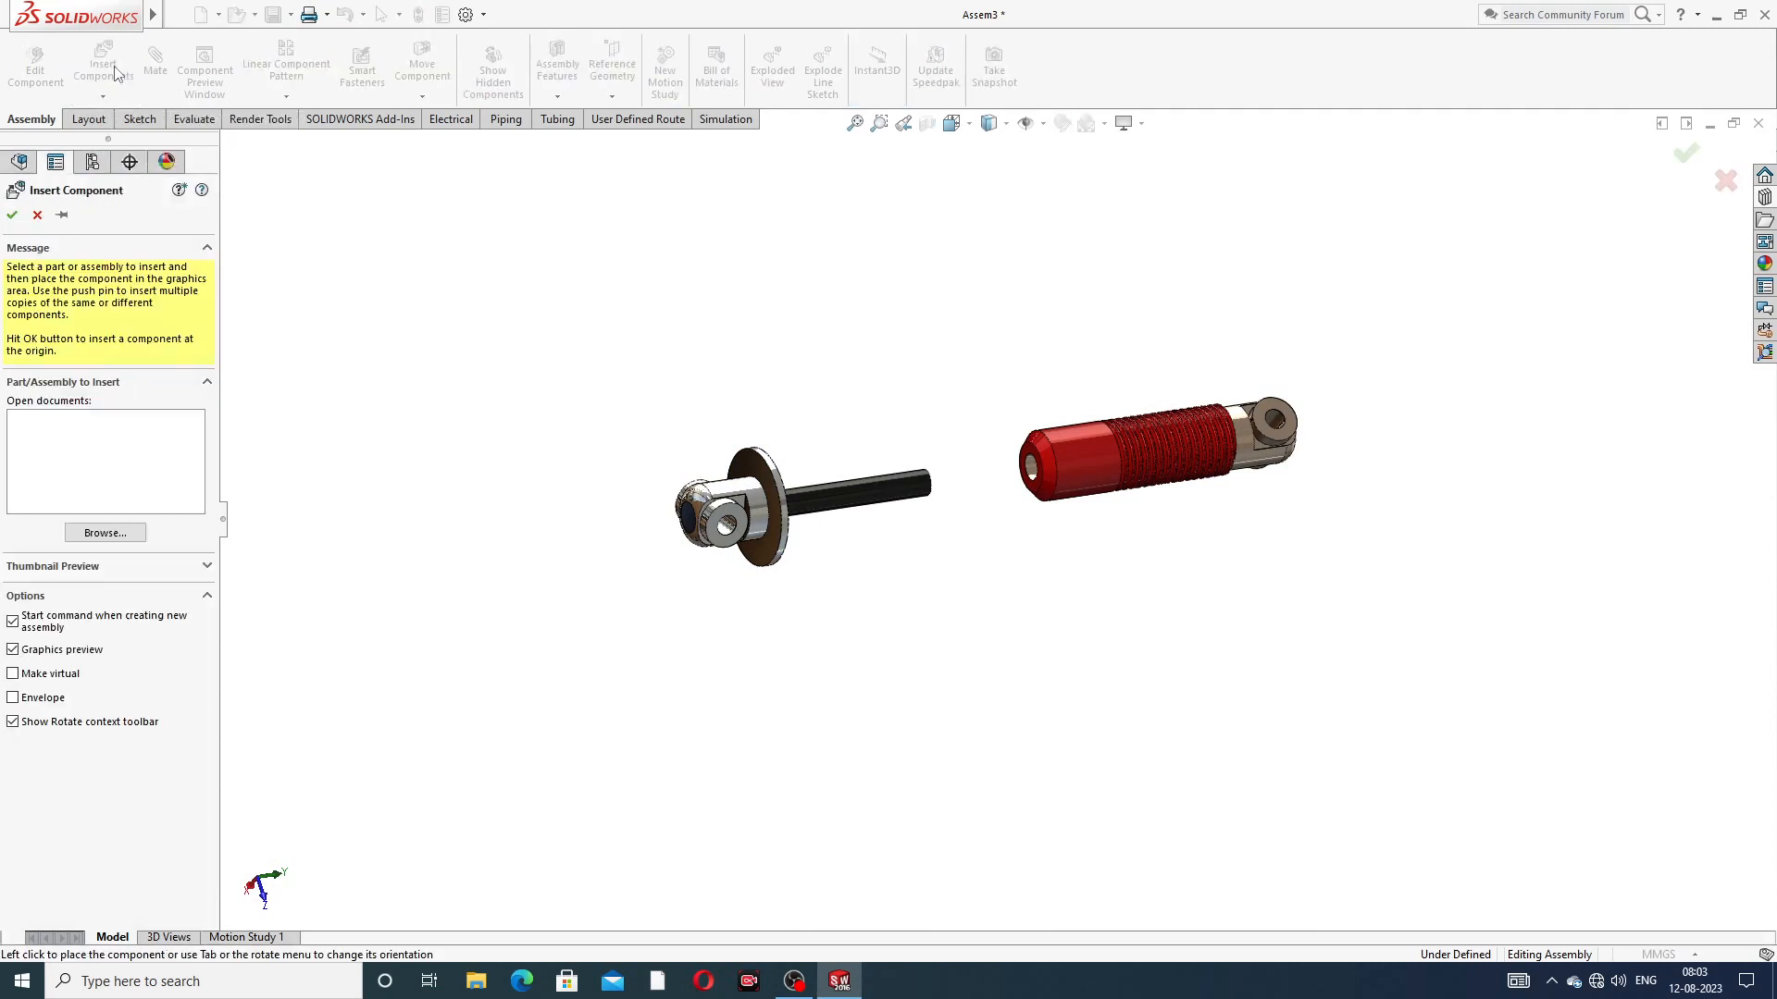
click(106, 533)
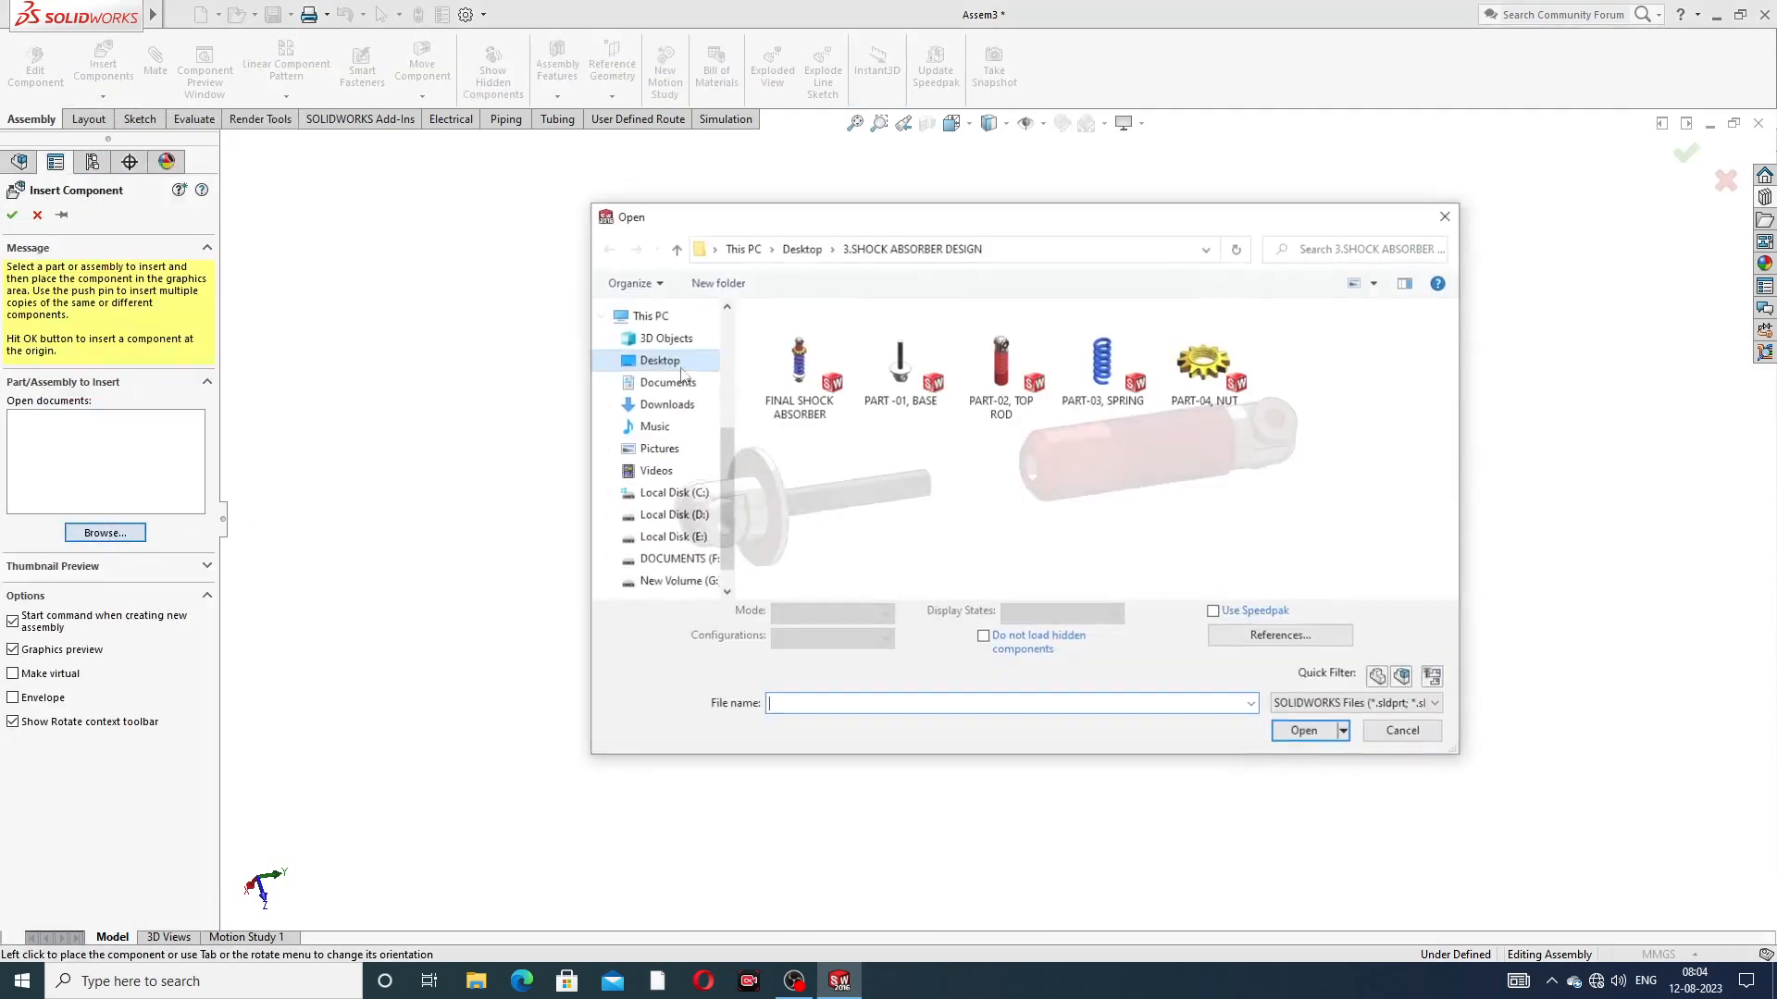
click(1206, 363)
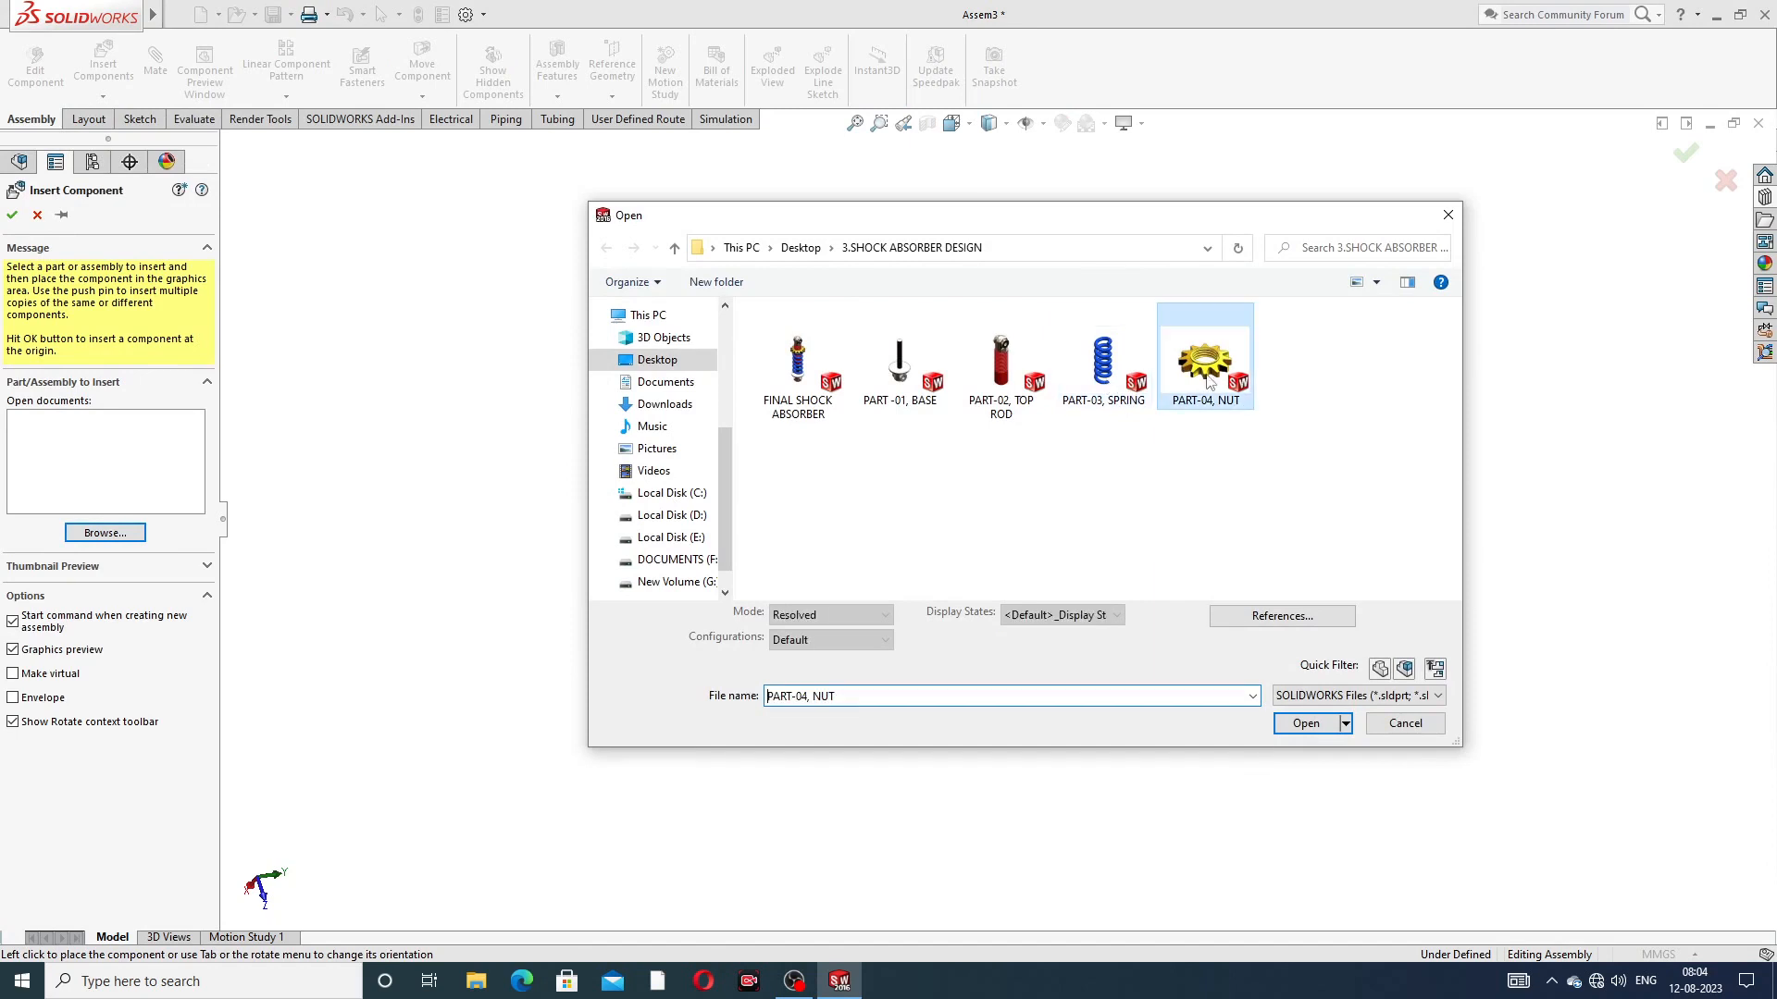
click(1299, 725)
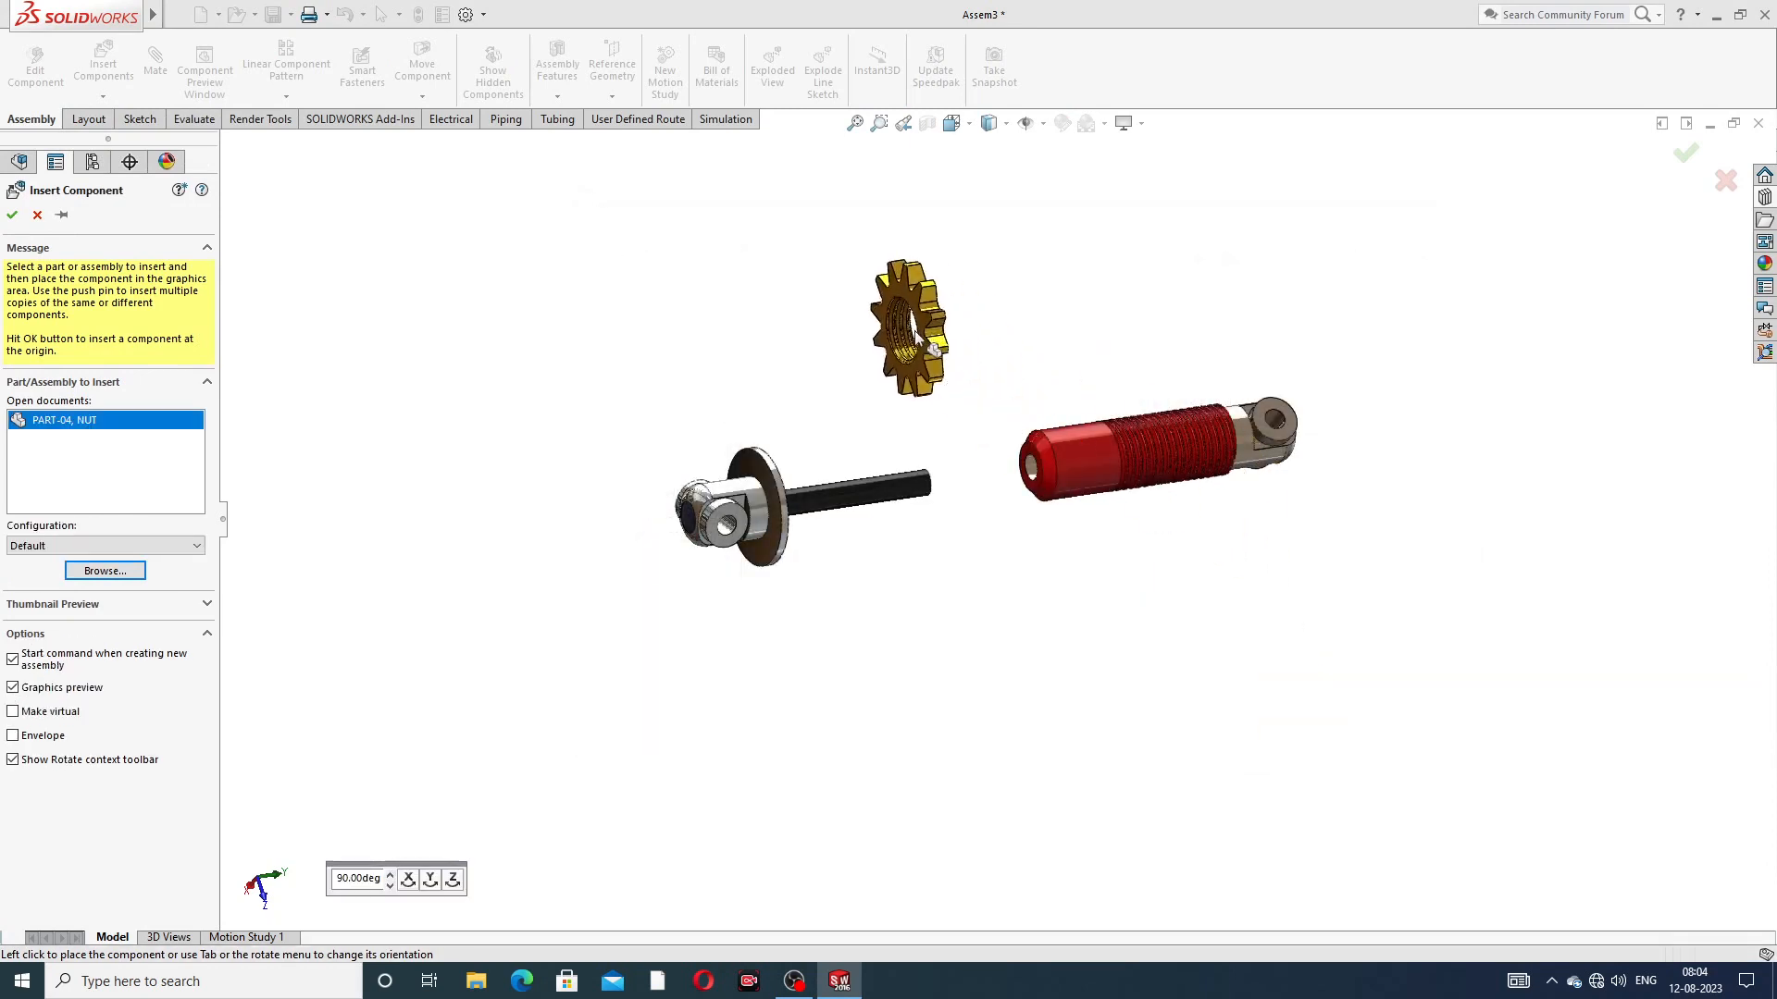
click(942, 370)
Add a concentric mate between the top rod's smooth outer cylindrical face and the outer face of the nut's raised ring
middle_drag(1142, 390, 1056, 422)
scroll(984, 362, down, 2)
middle_drag(1035, 385, 1027, 503)
scroll(1087, 461, down, 1)
scroll(1046, 445, up, 2)
scroll(944, 398, down, 1)
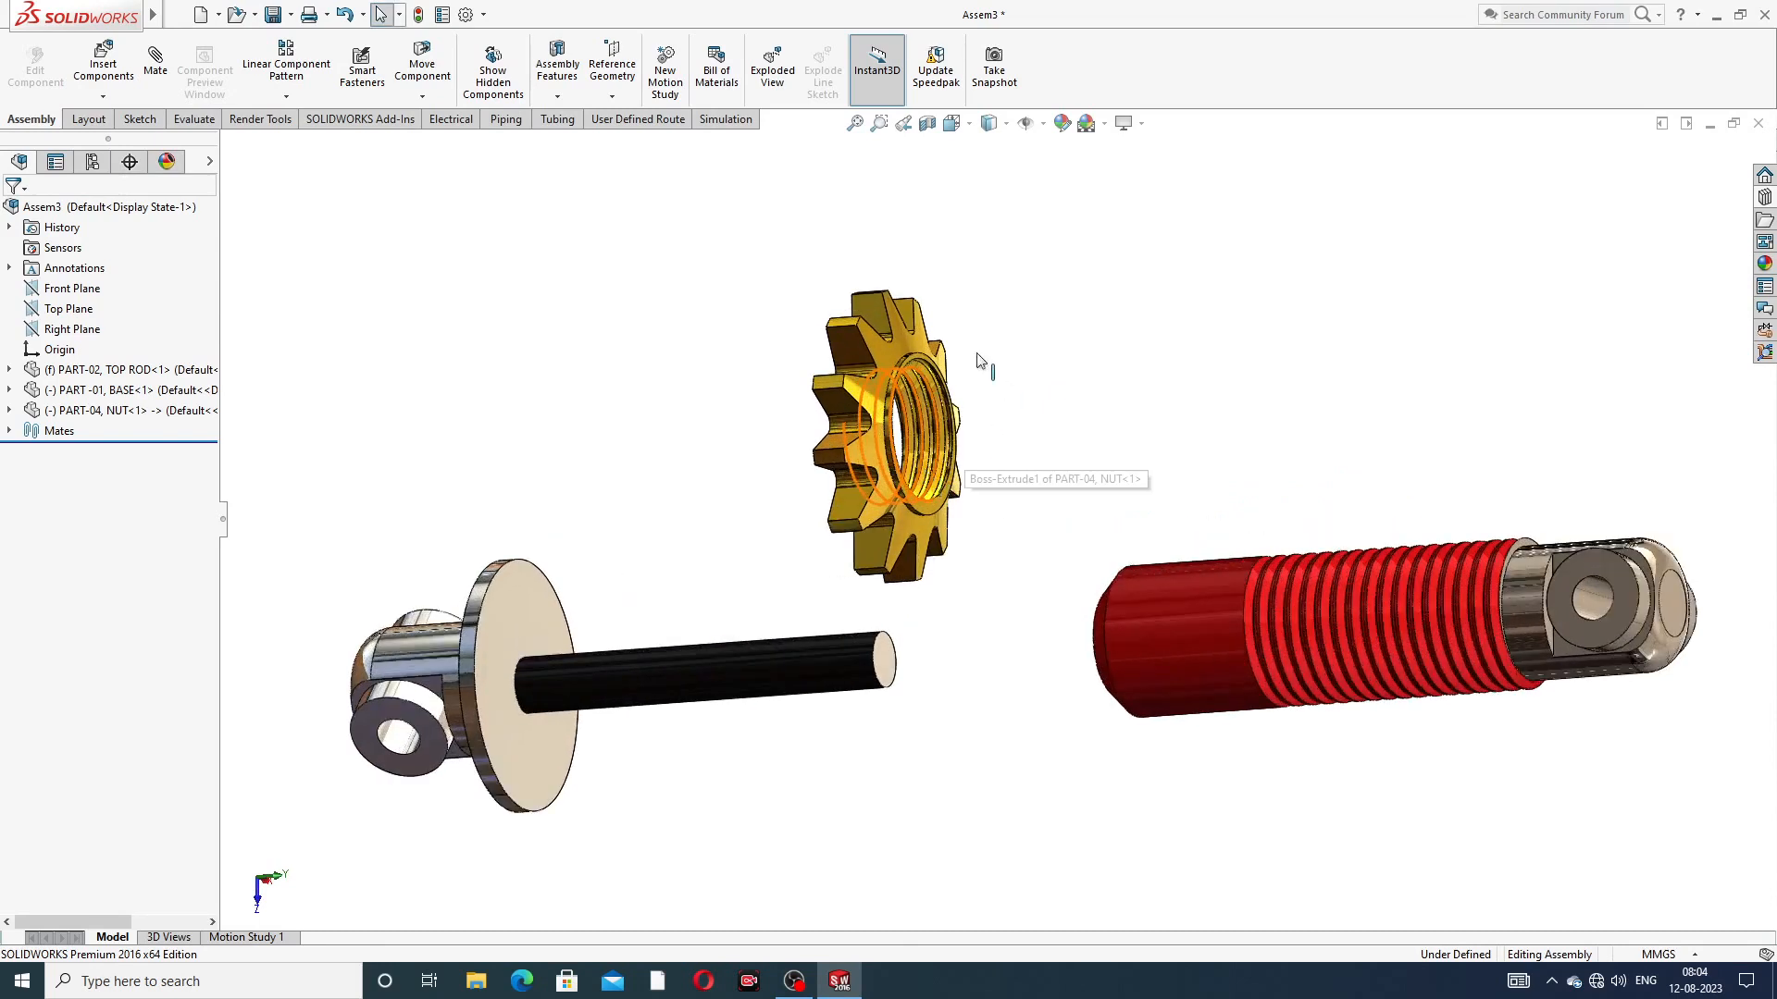
click(1201, 585)
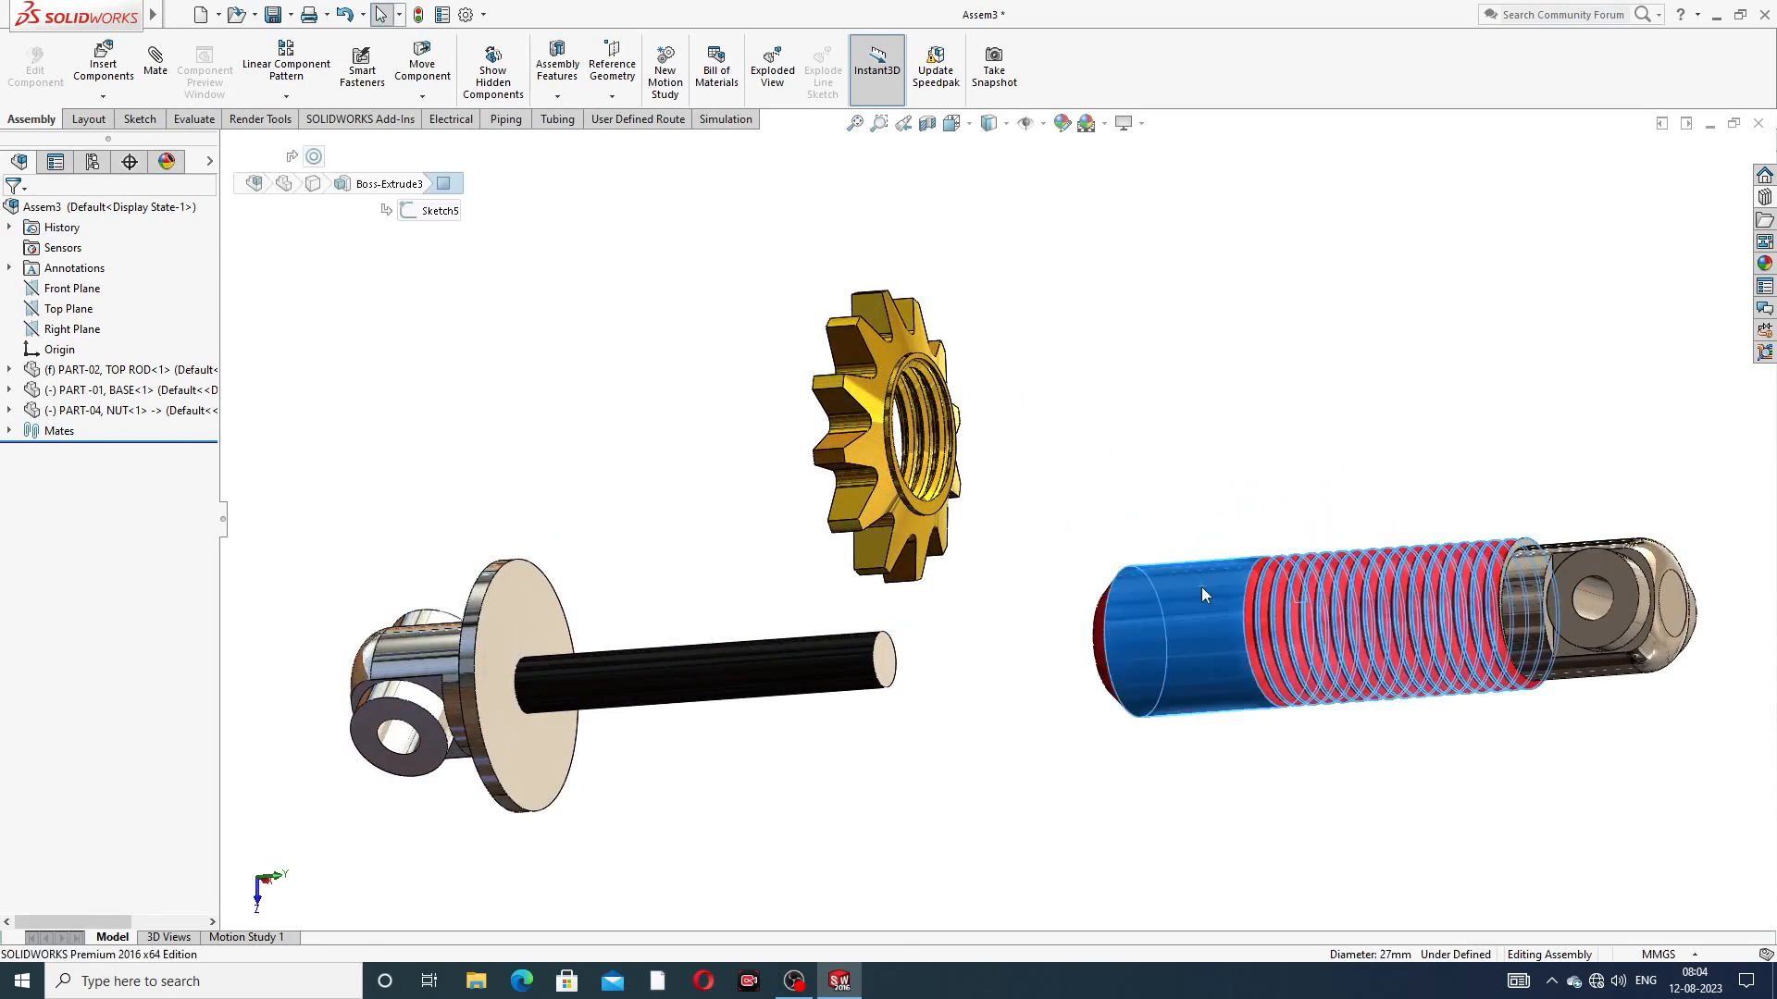
click(156, 67)
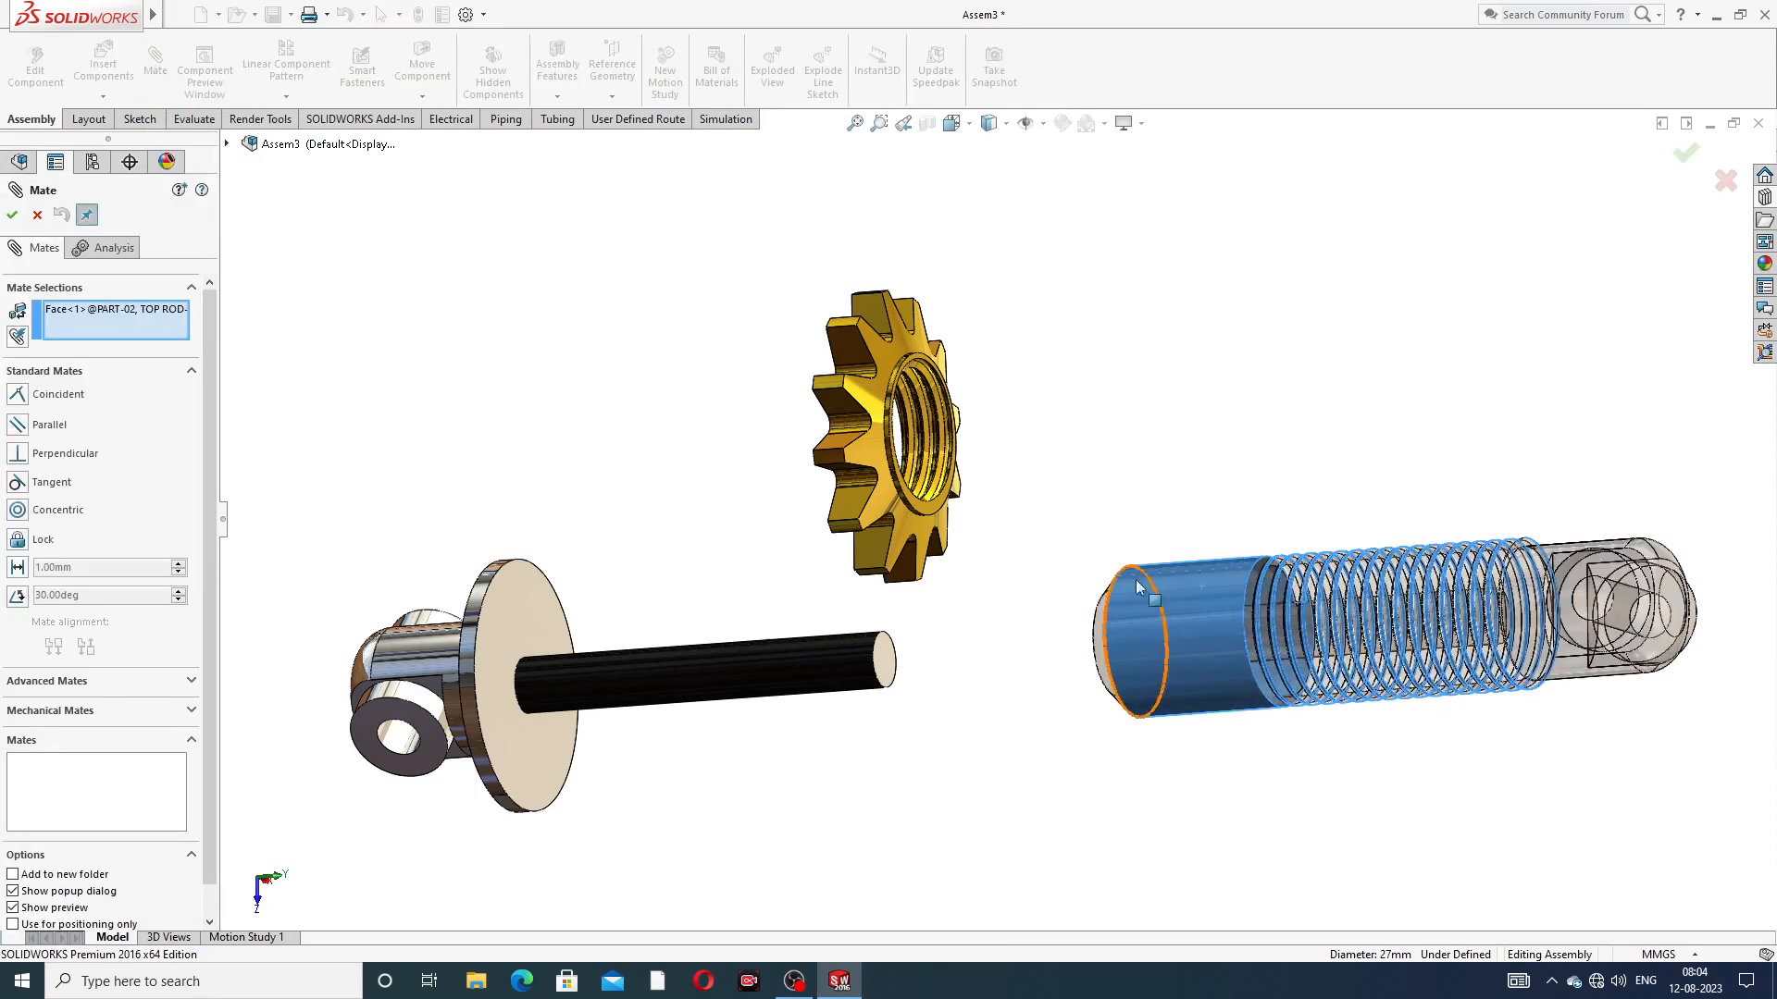
scroll(912, 421, down, 5)
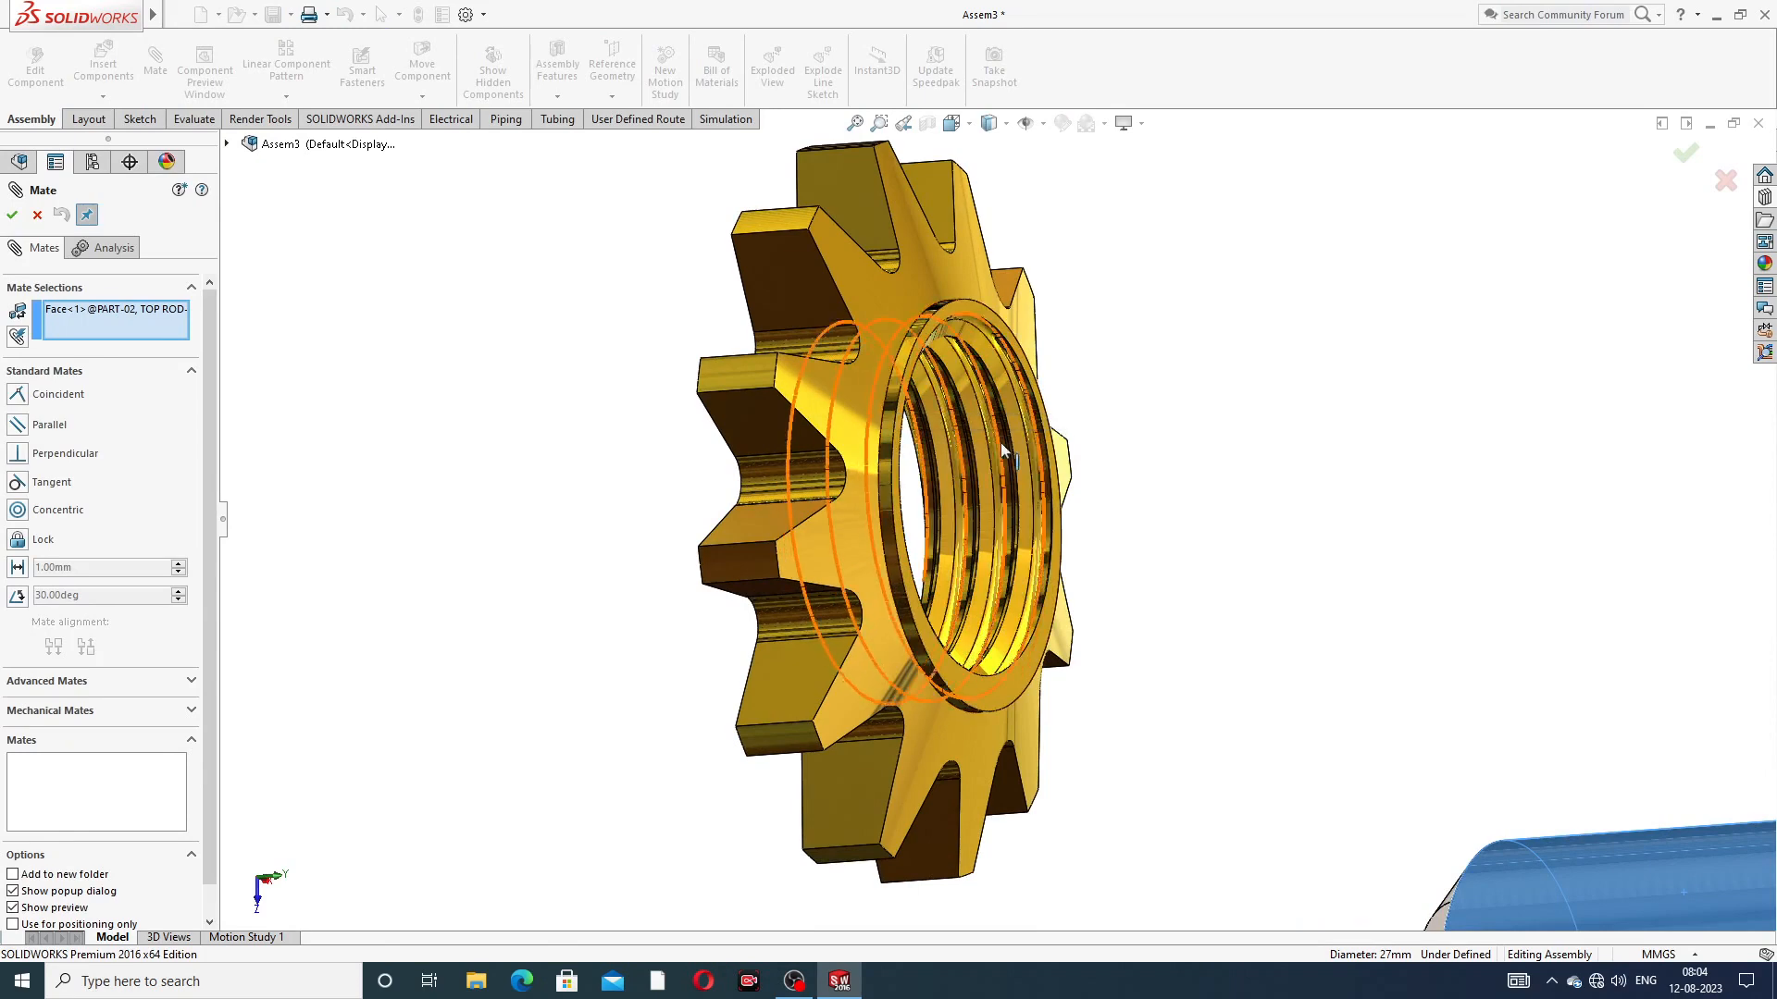
scroll(911, 379, down, 2)
click(911, 379)
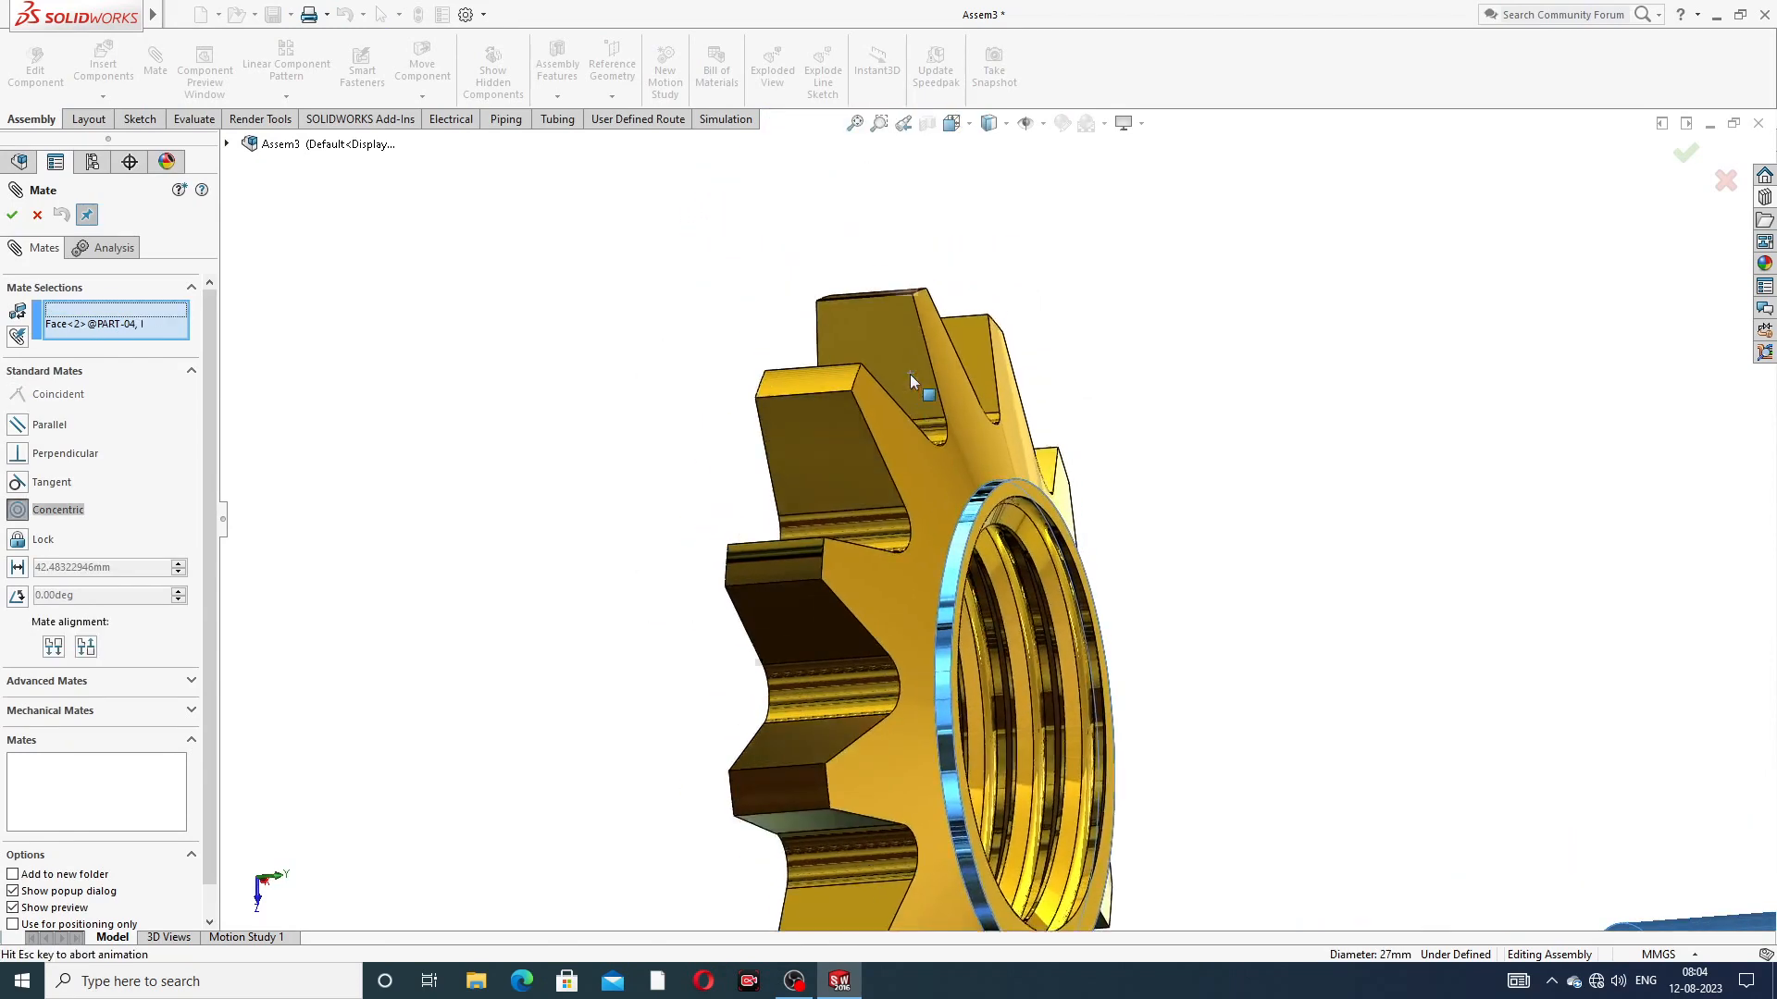
scroll(1018, 426, up, 4)
scroll(1201, 539, up, 2)
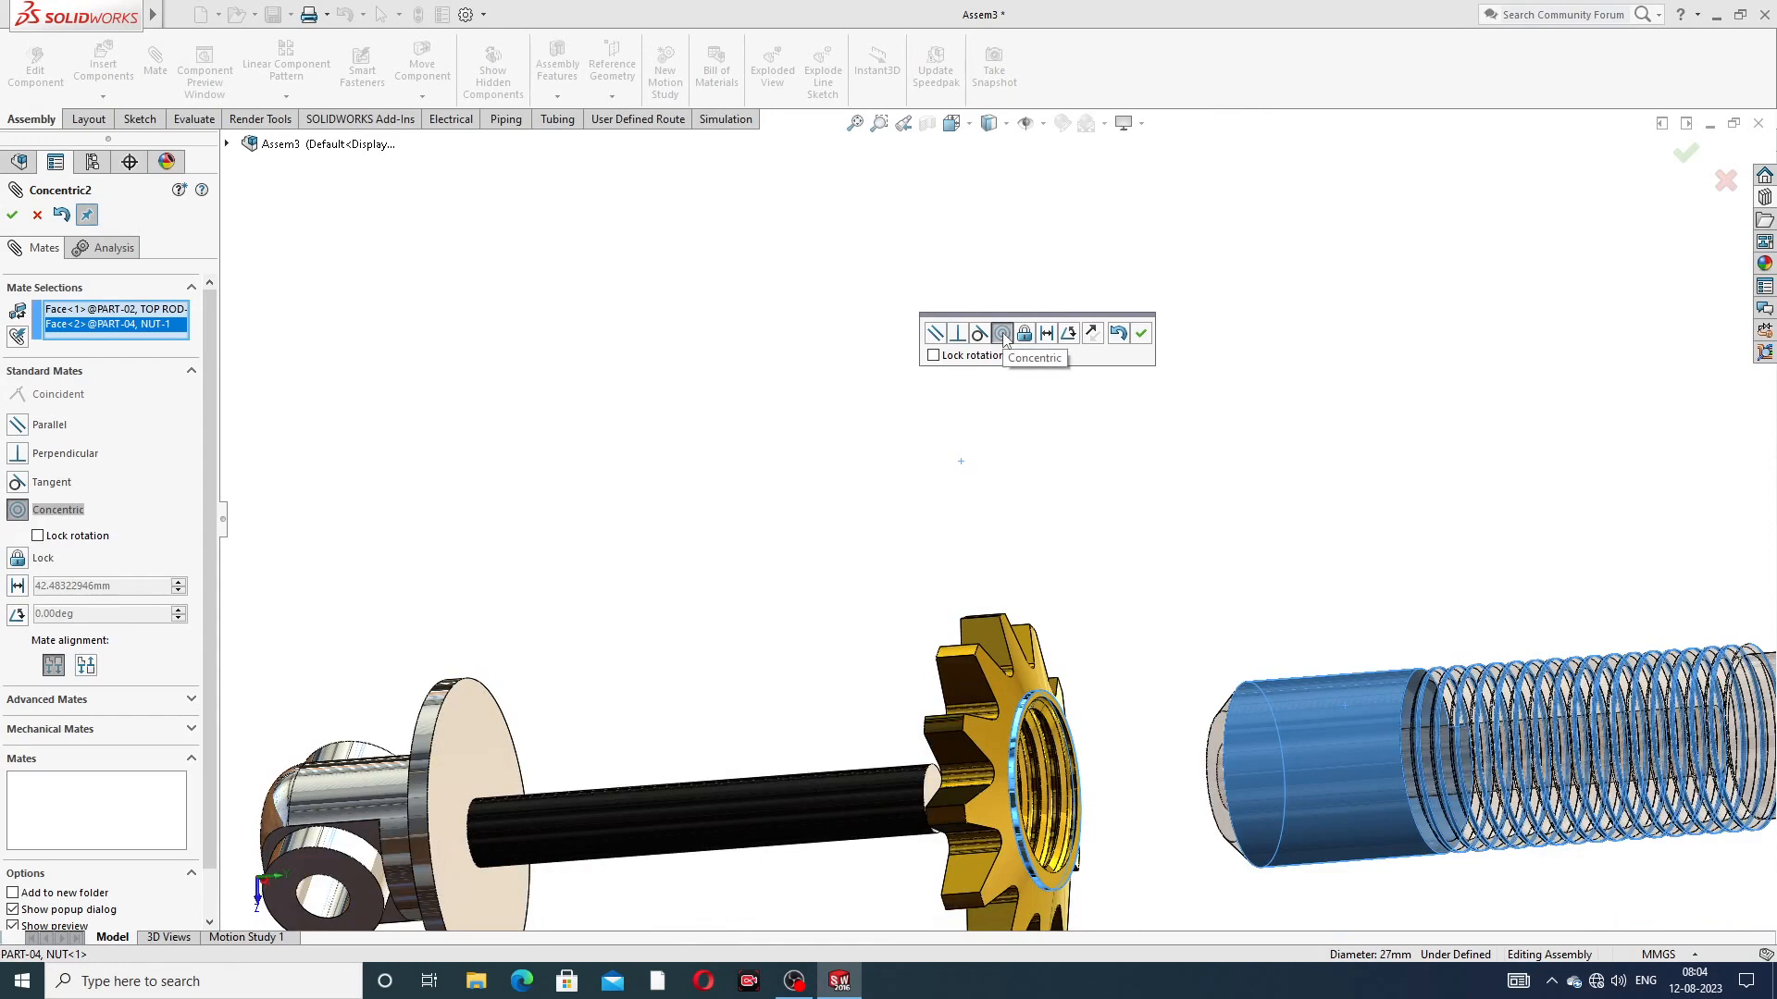
click(1143, 334)
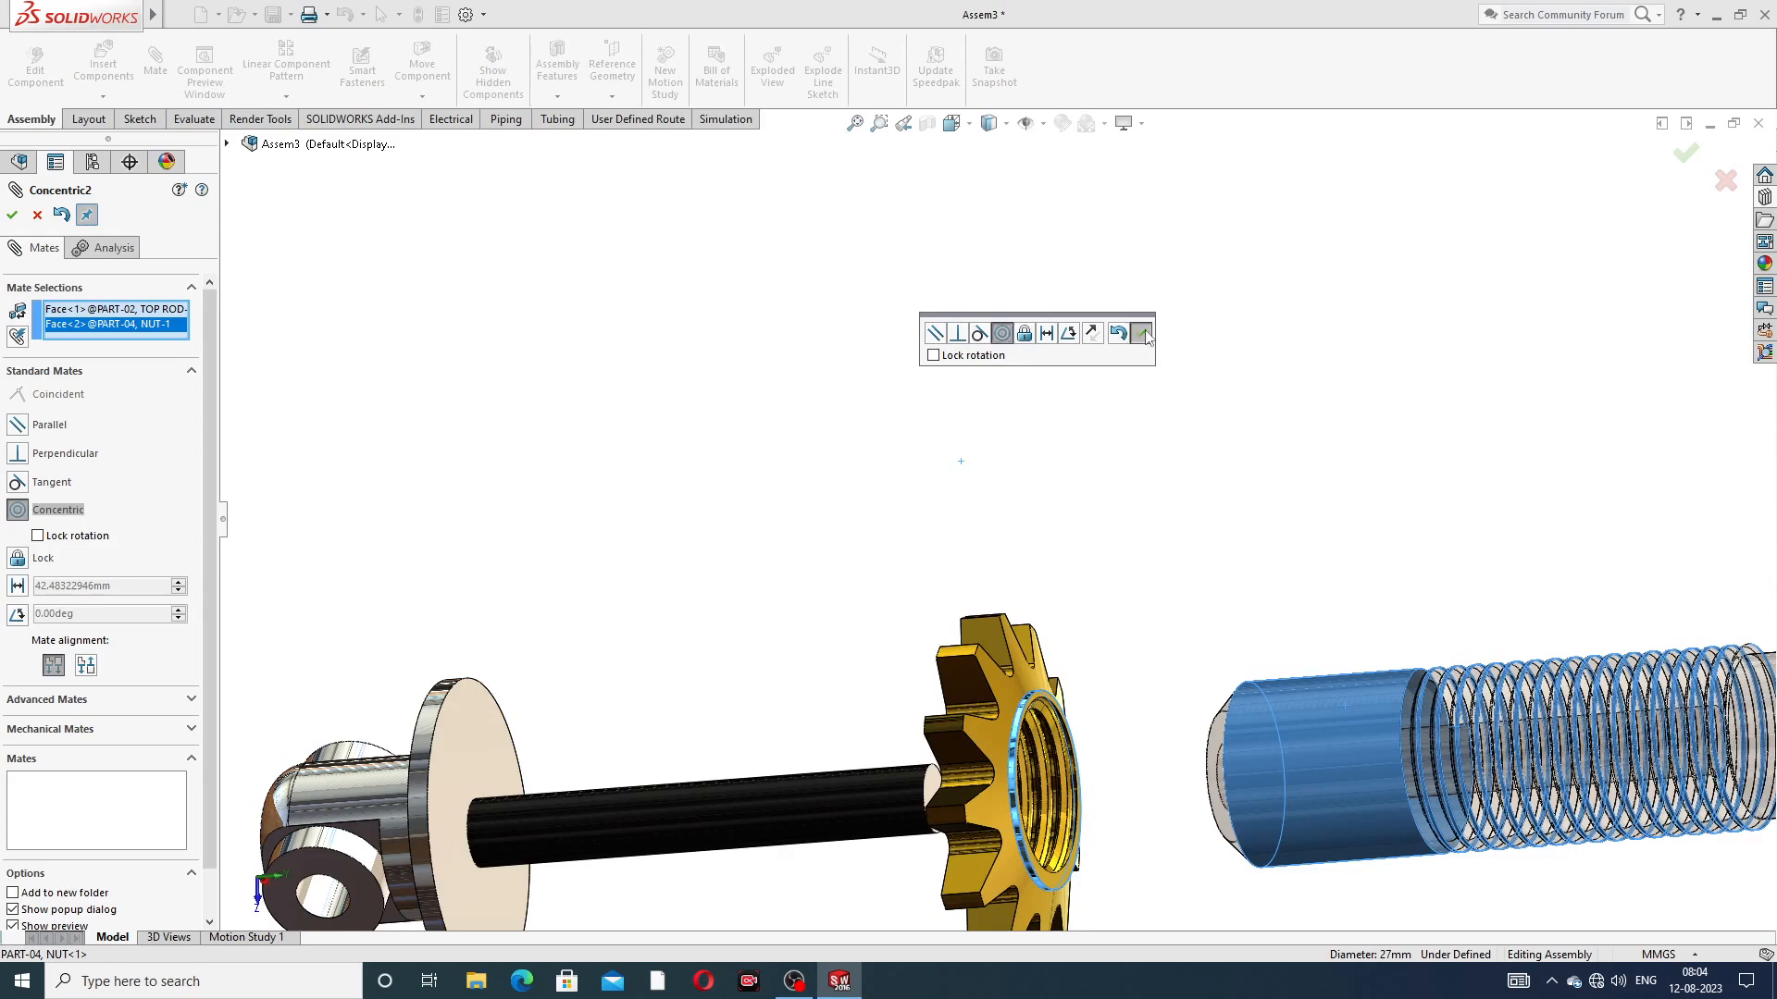
End the Mate command, then slide the nut onto the top rod's thread and back out between the two rods
scroll(1210, 613, up, 3)
middle_drag(1211, 613, 1210, 494)
drag(1037, 590, 1055, 637)
middle_drag(1055, 637, 1157, 766)
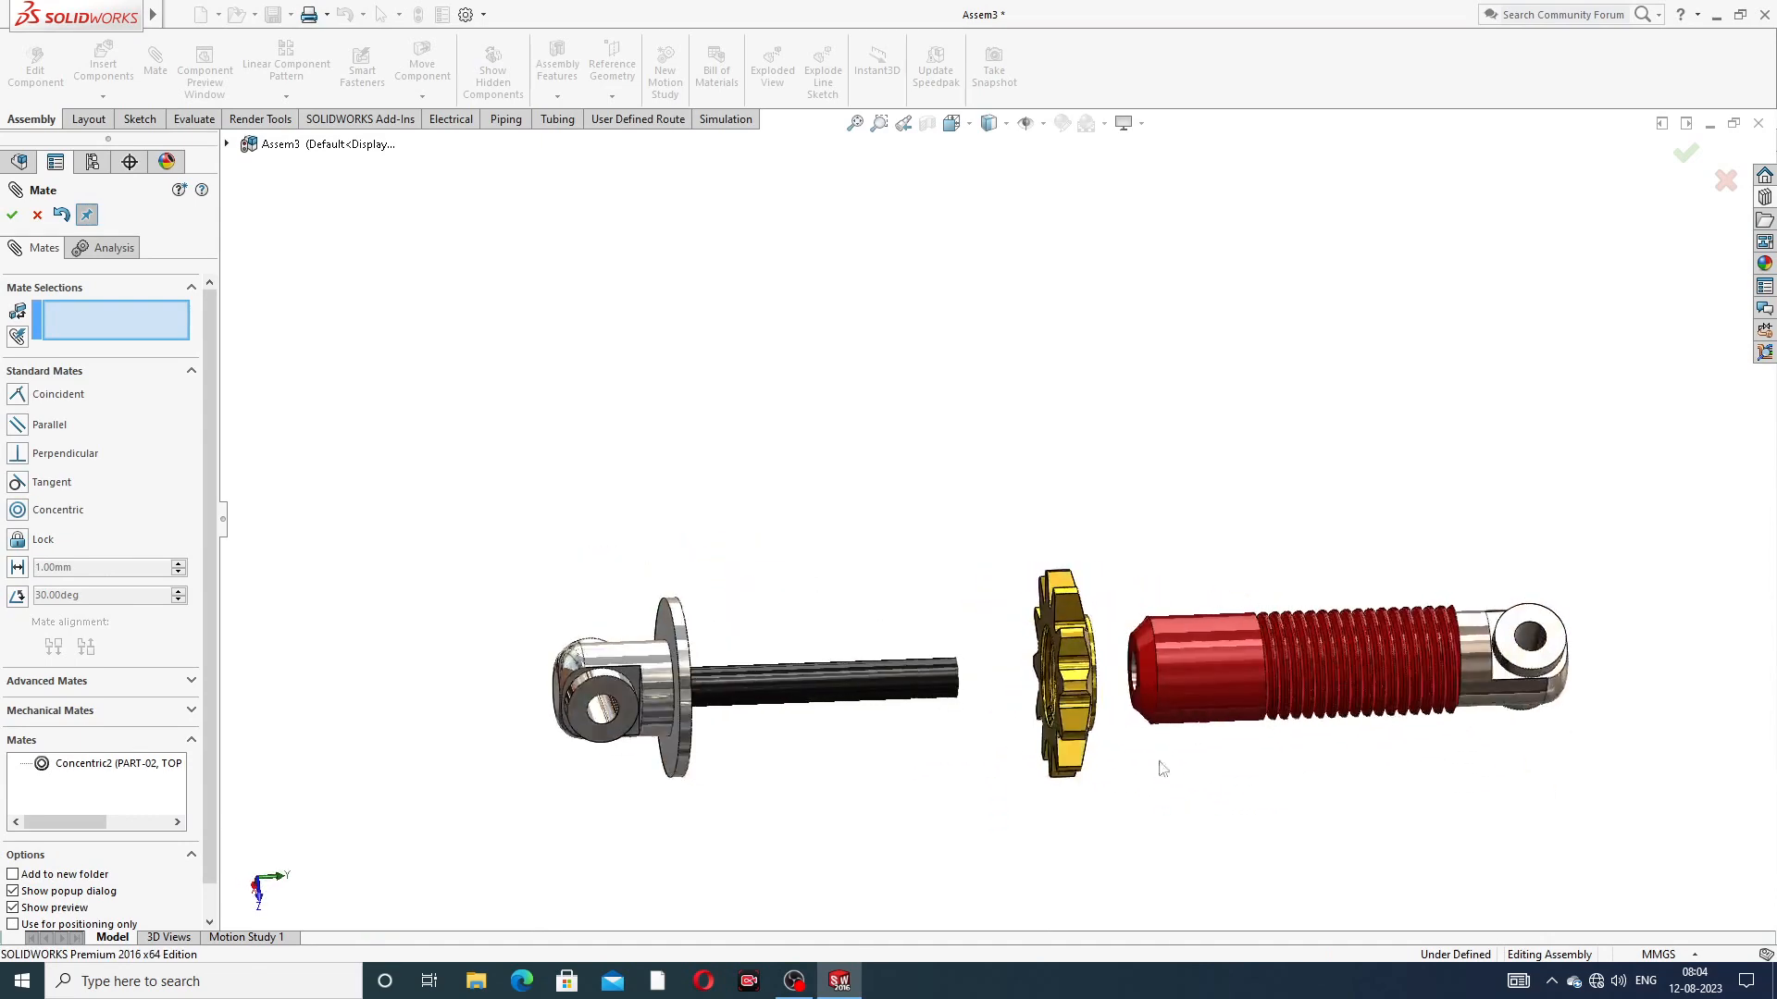
click(1071, 628)
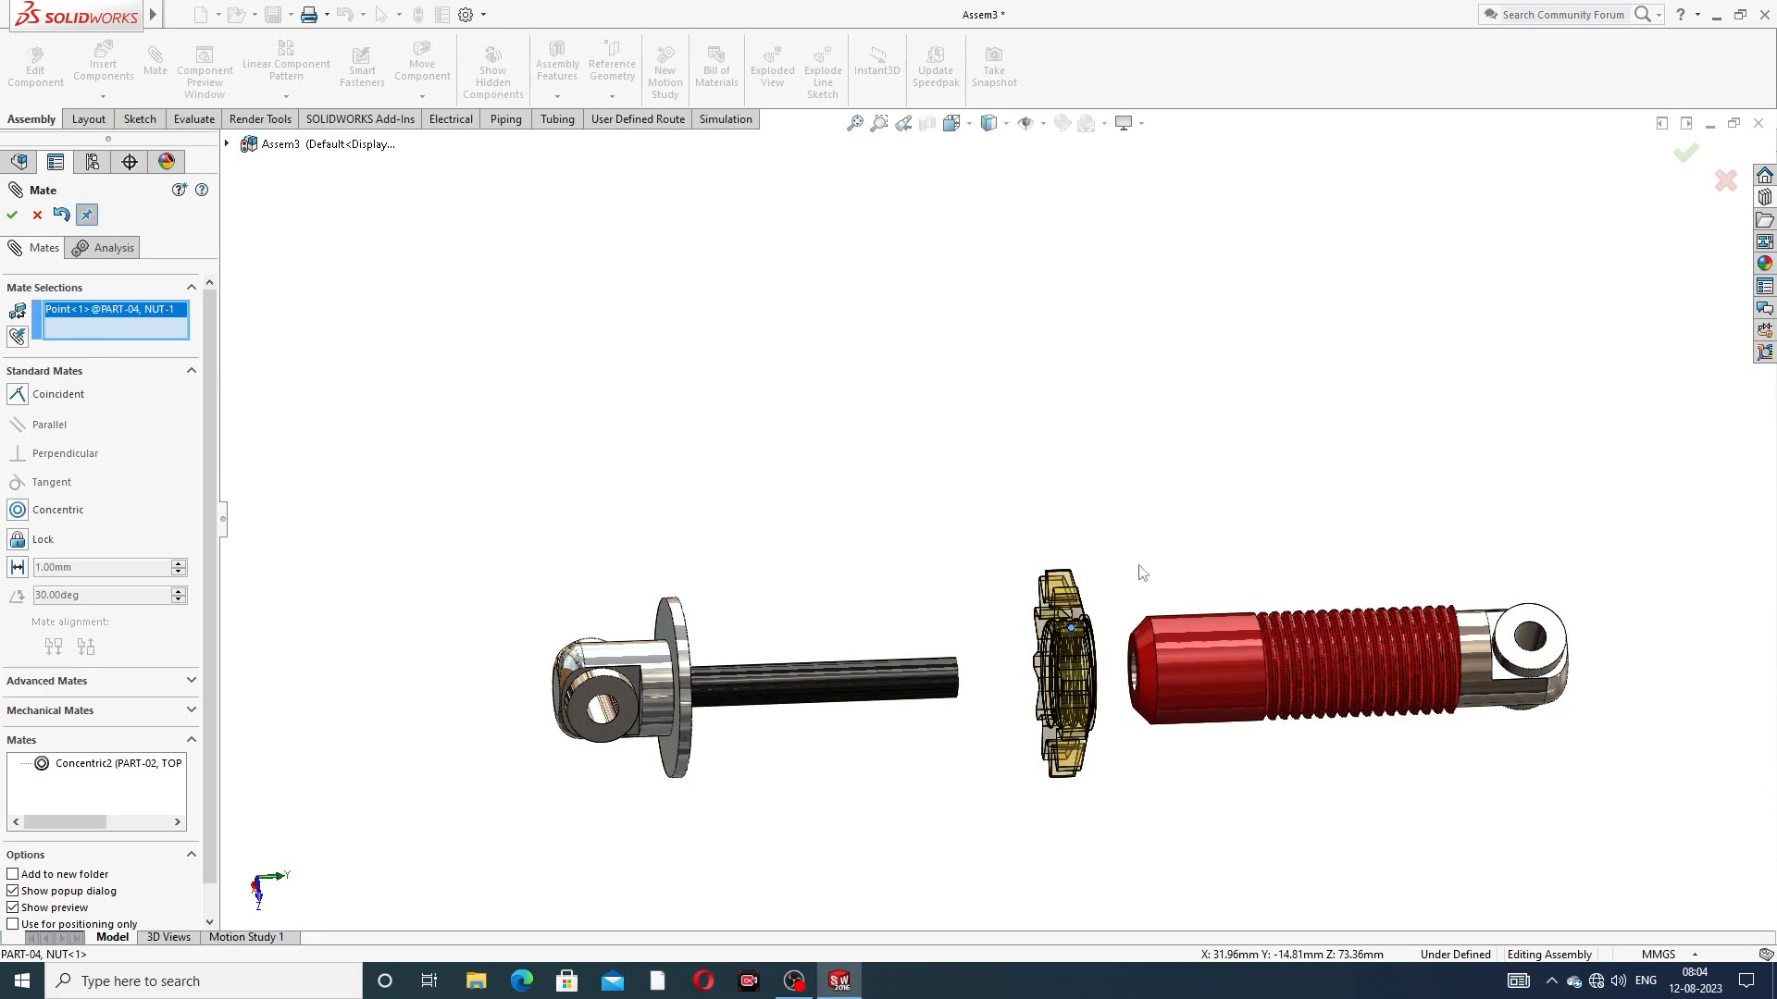
click(37, 215)
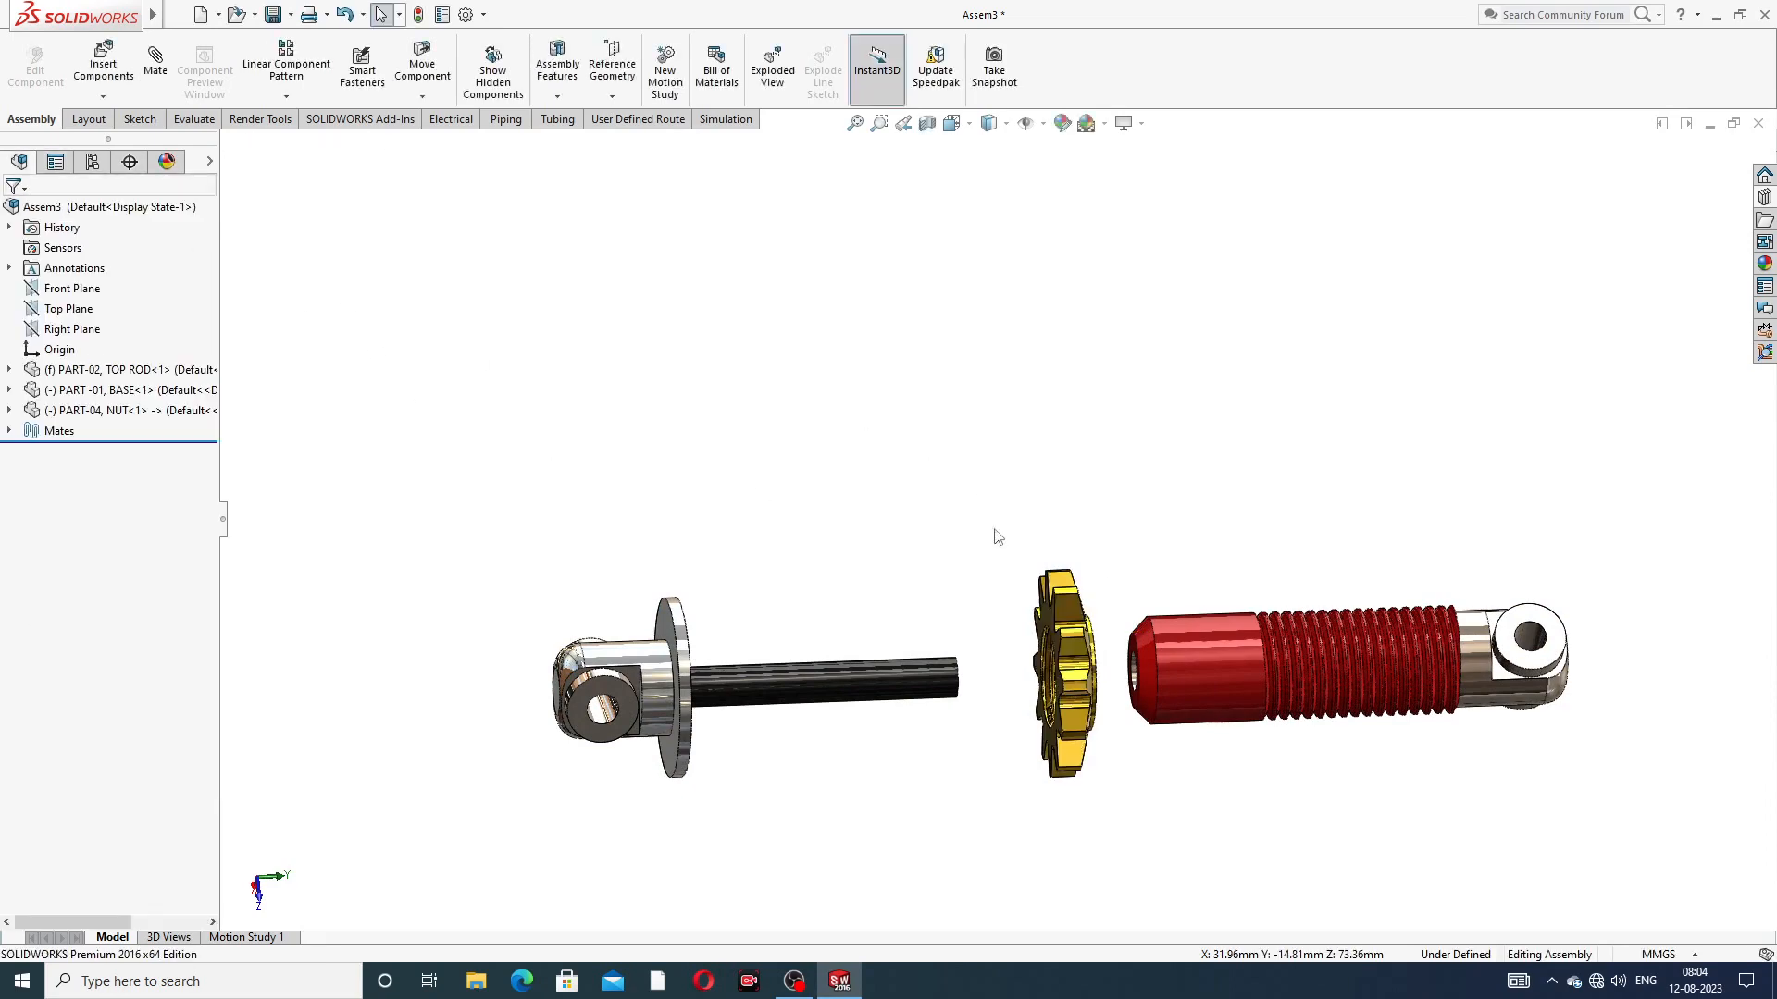
scroll(1073, 616, down, 2)
scroll(1100, 614, down, 2)
drag(1101, 630, 1543, 618)
scroll(1488, 646, down, 2)
scroll(1488, 646, up, 4)
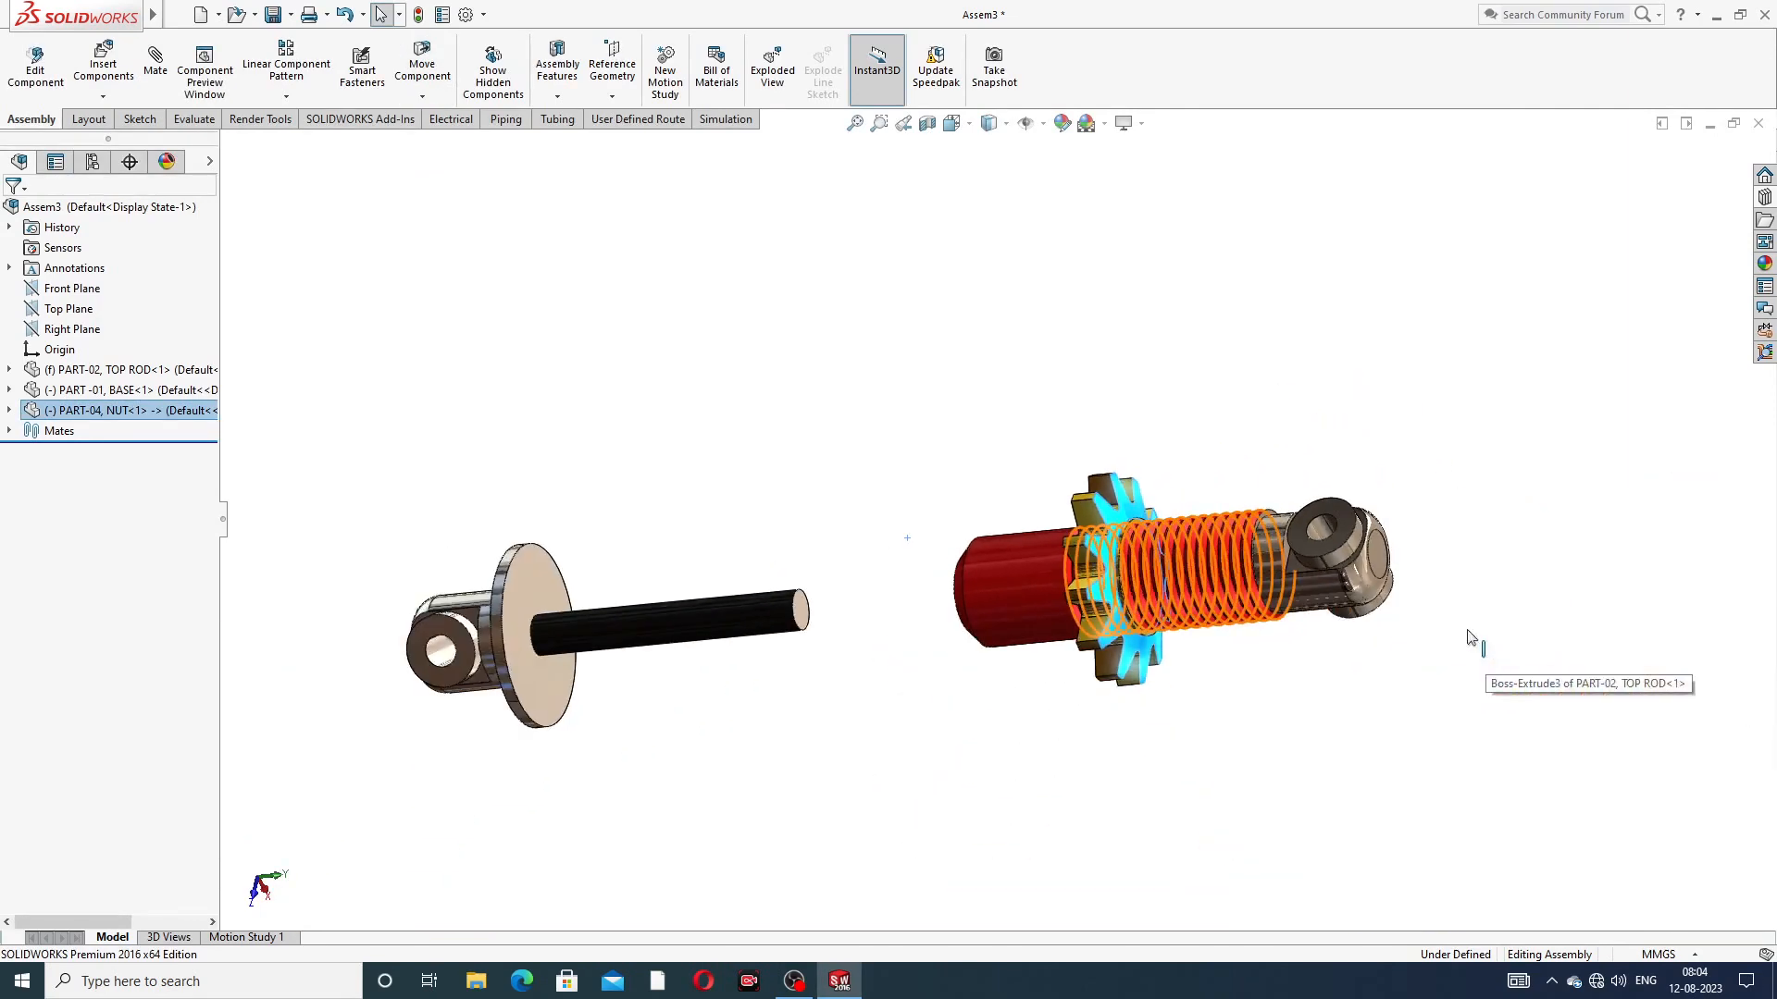
drag(1143, 642, 875, 620)
click(901, 467)
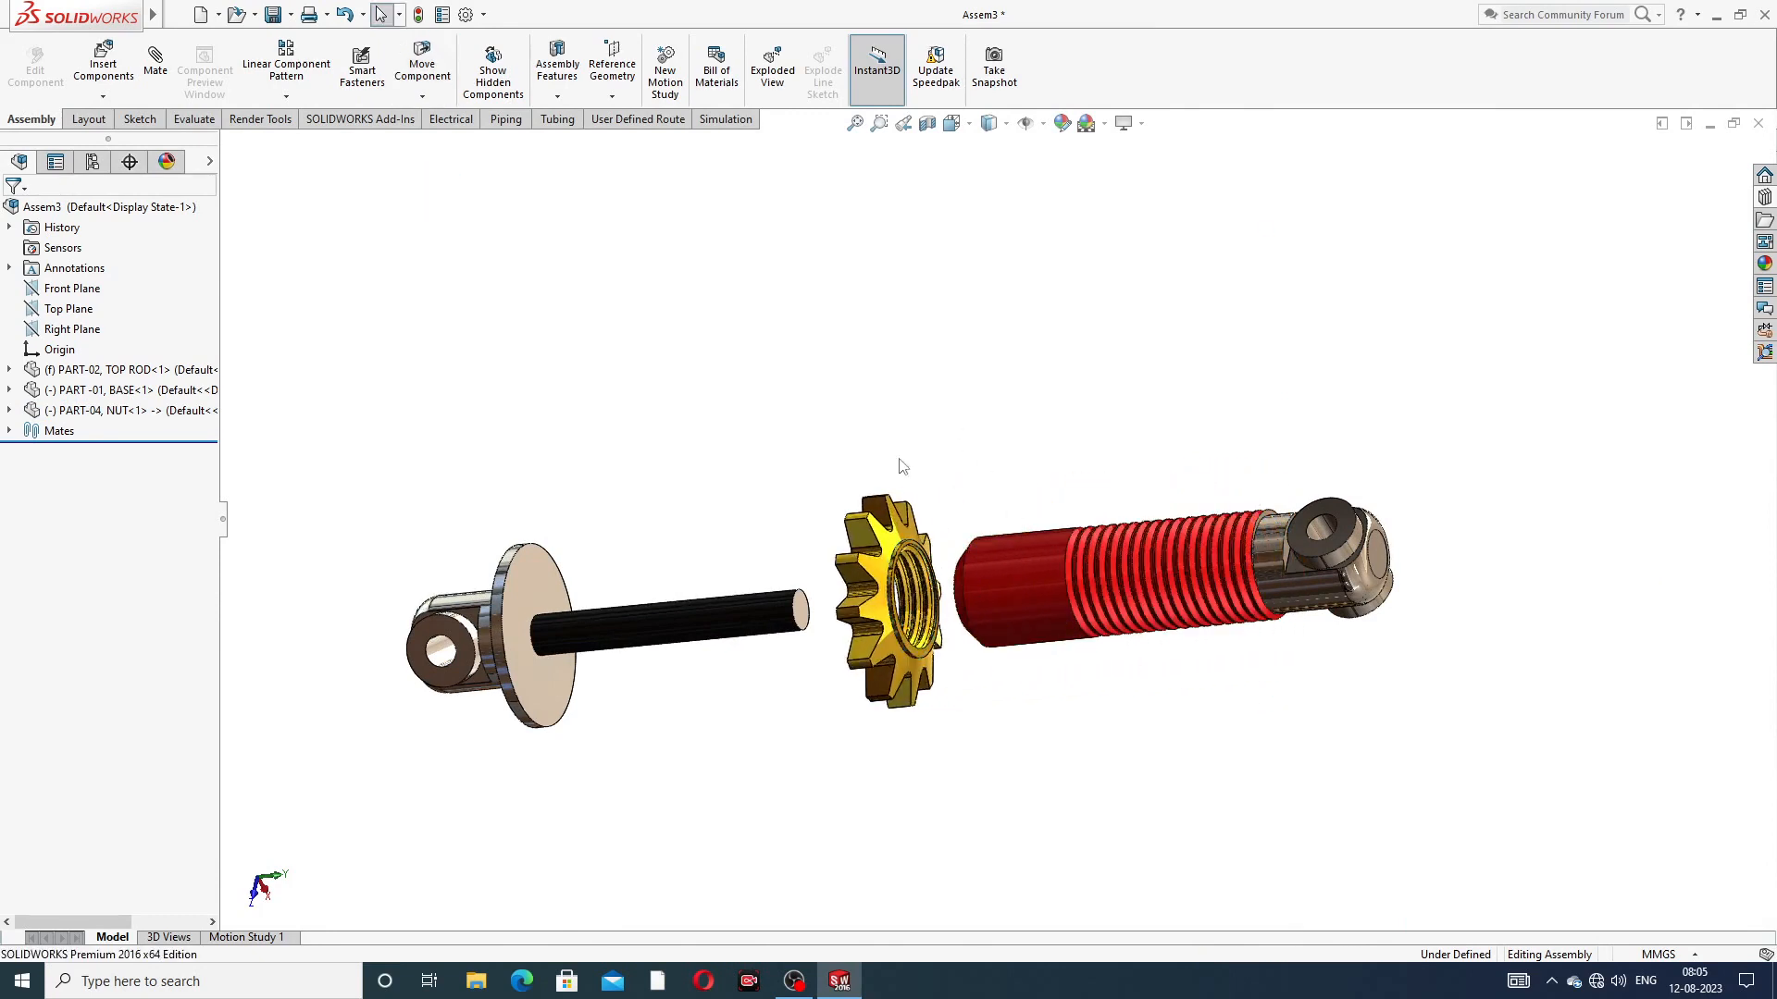
scroll(846, 640, down, 3)
scroll(1212, 588, up, 3)
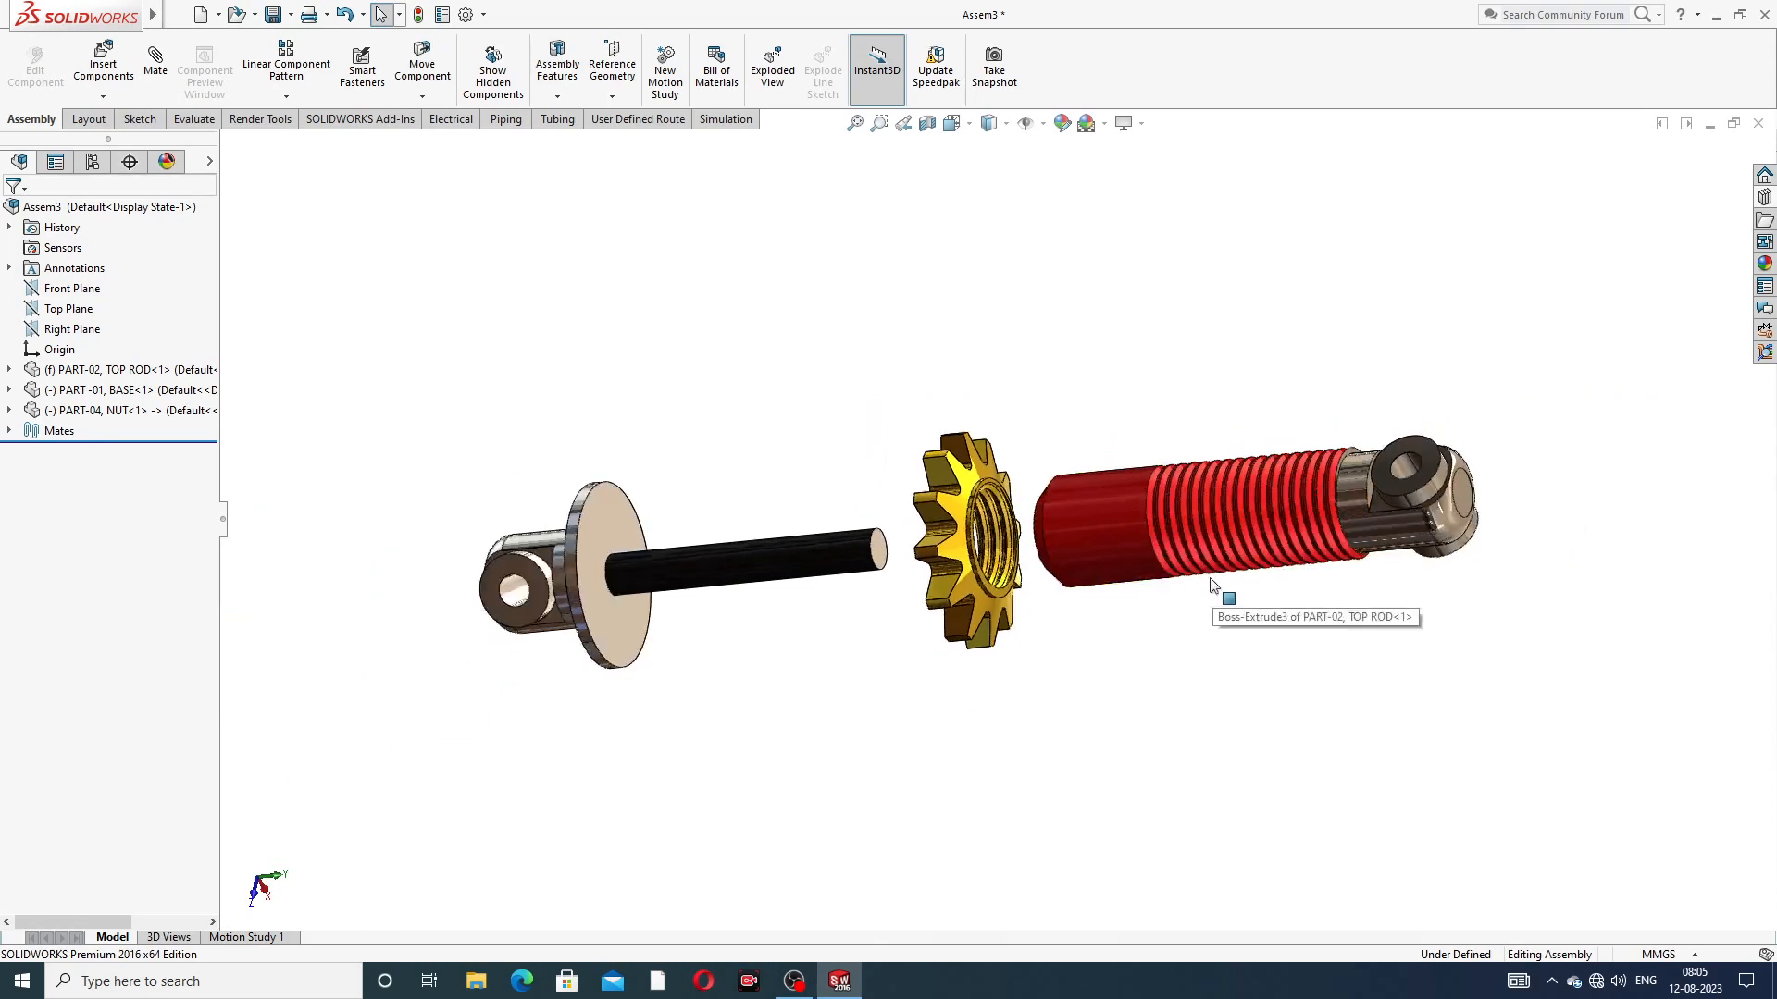
middle_drag(1214, 594, 1053, 585)
scroll(1053, 584, down, 2)
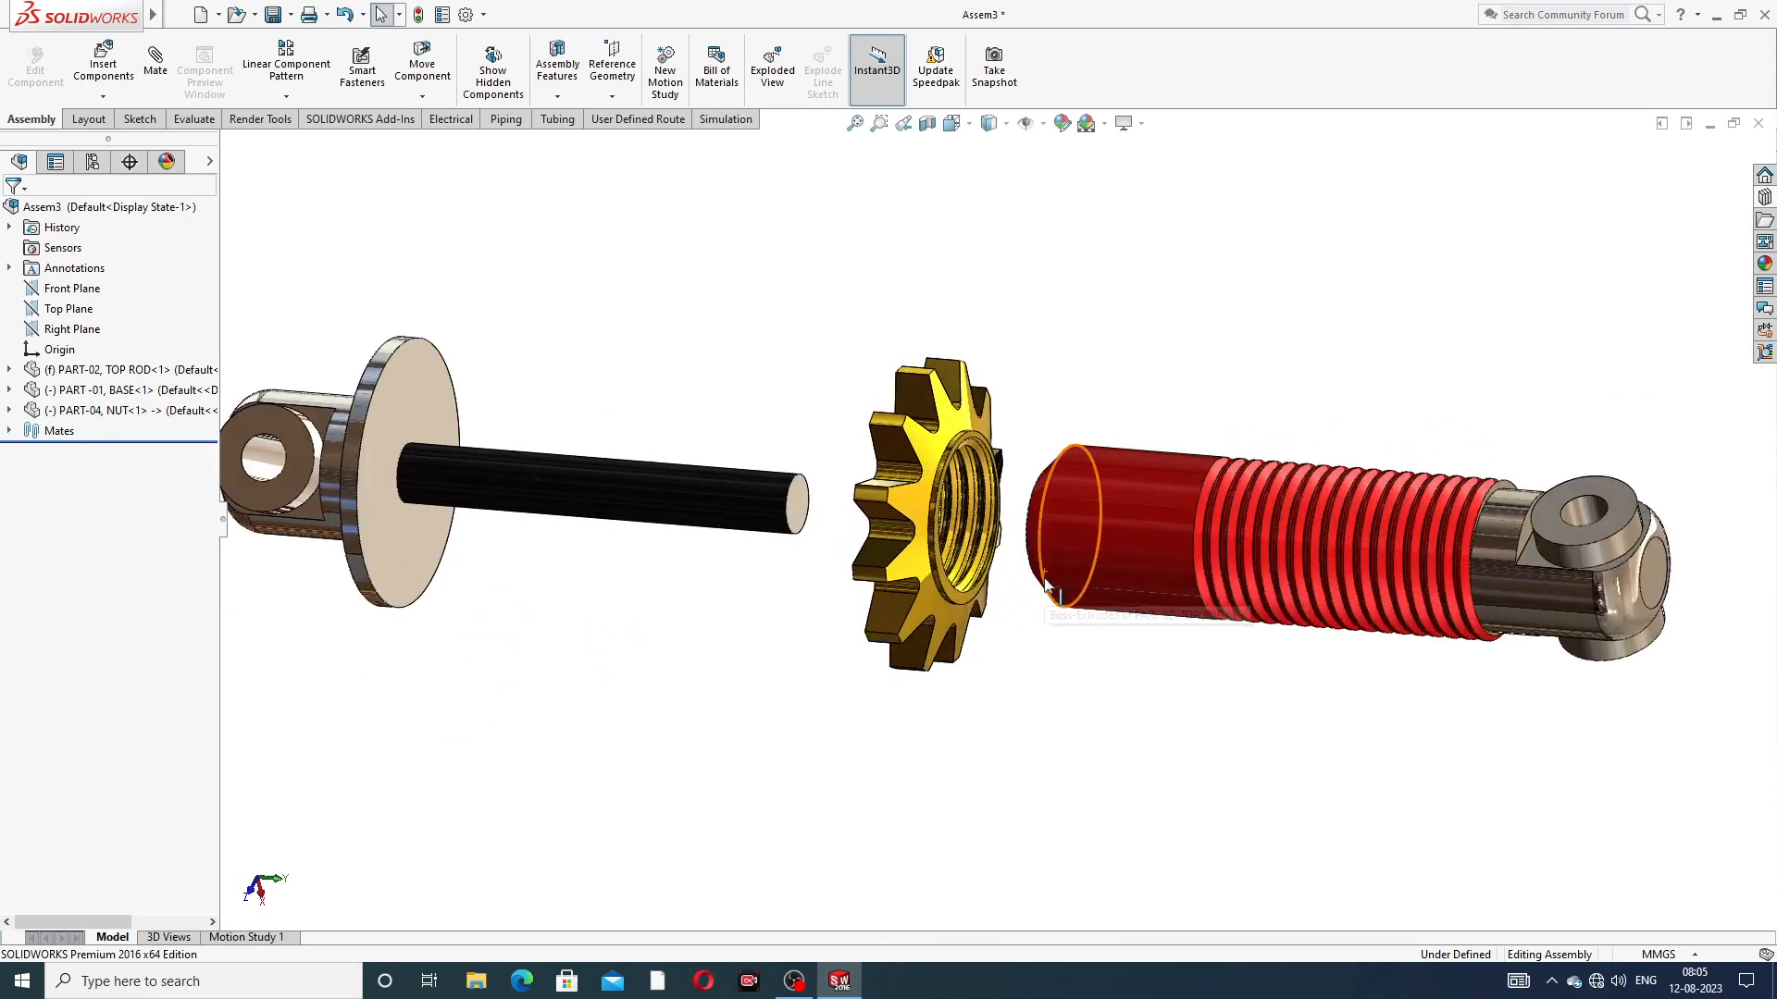
click(156, 60)
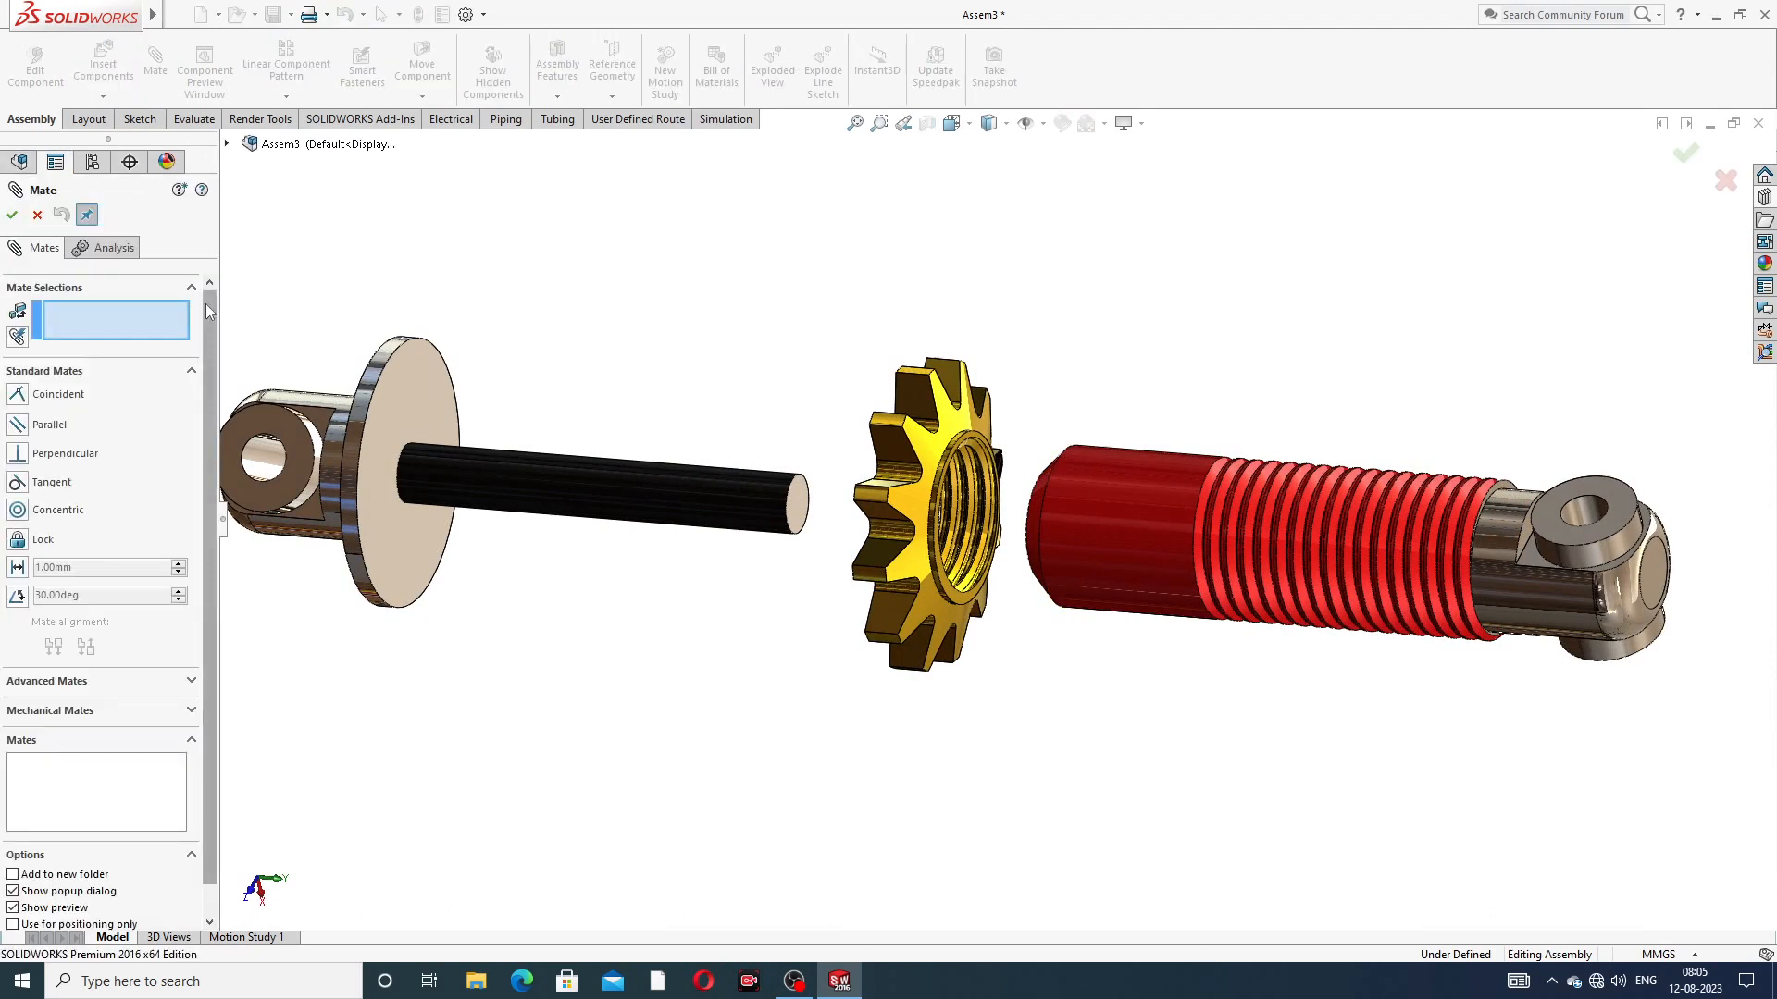
click(37, 215)
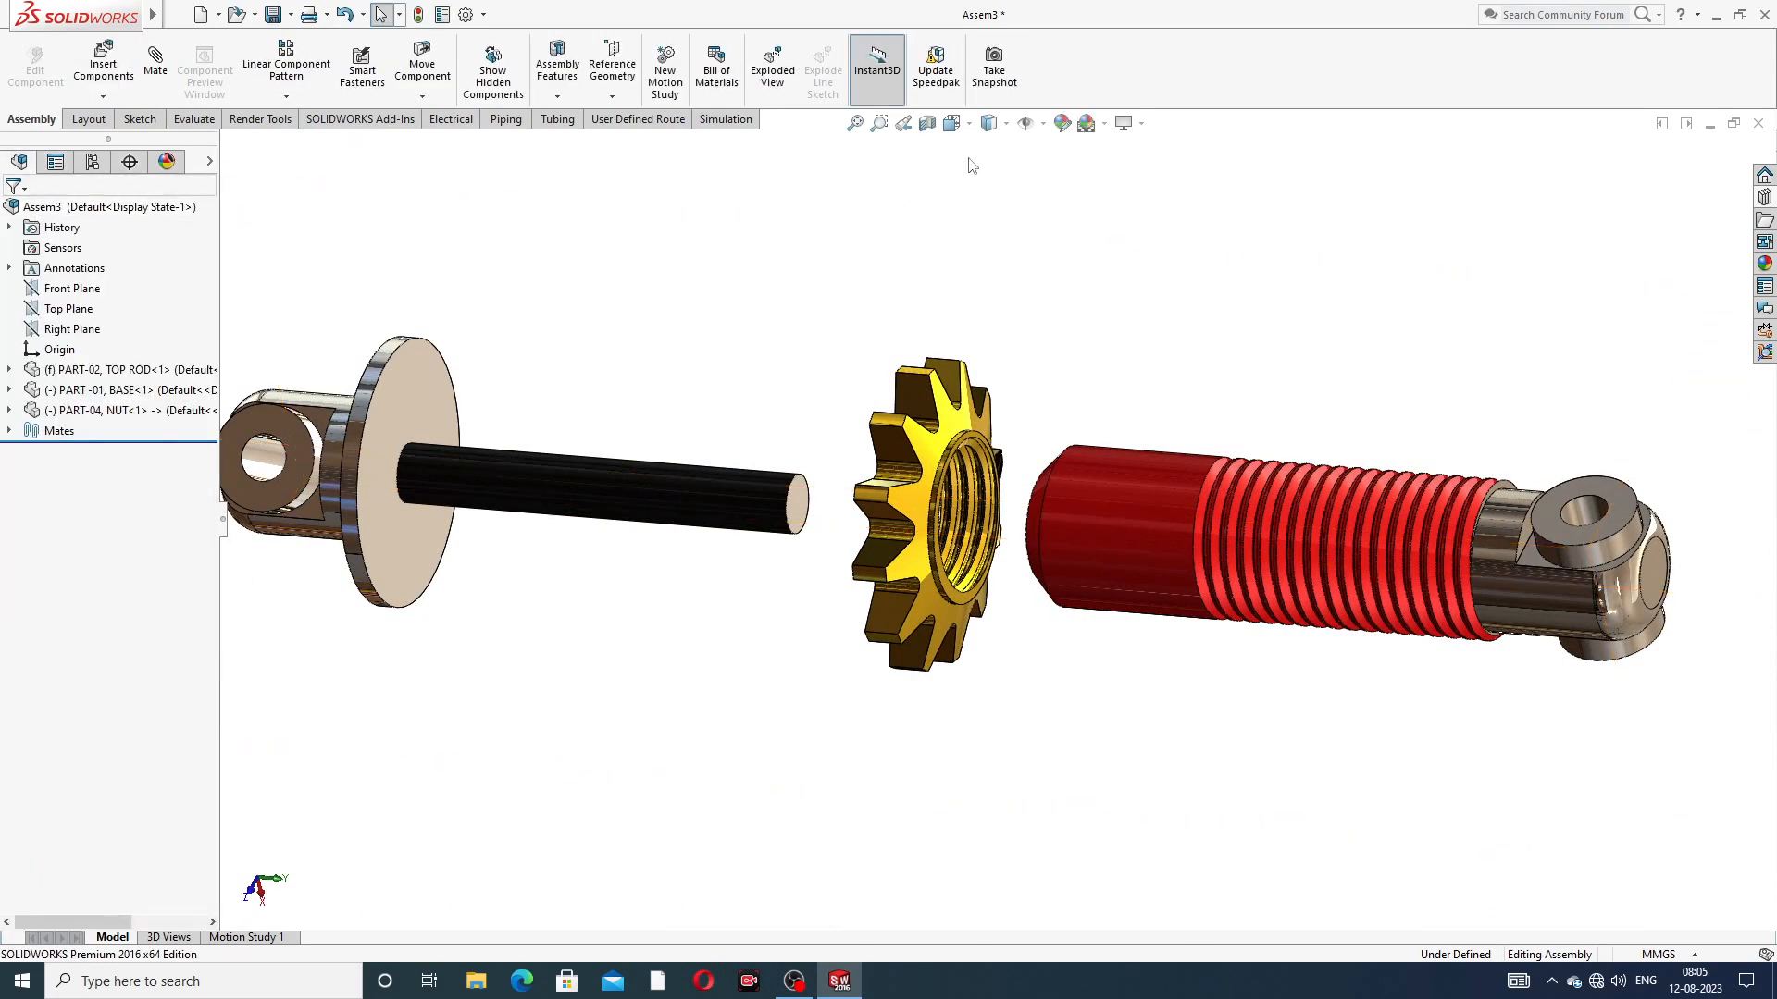
Turn on the display of temporary axes in the assembly
click(1043, 125)
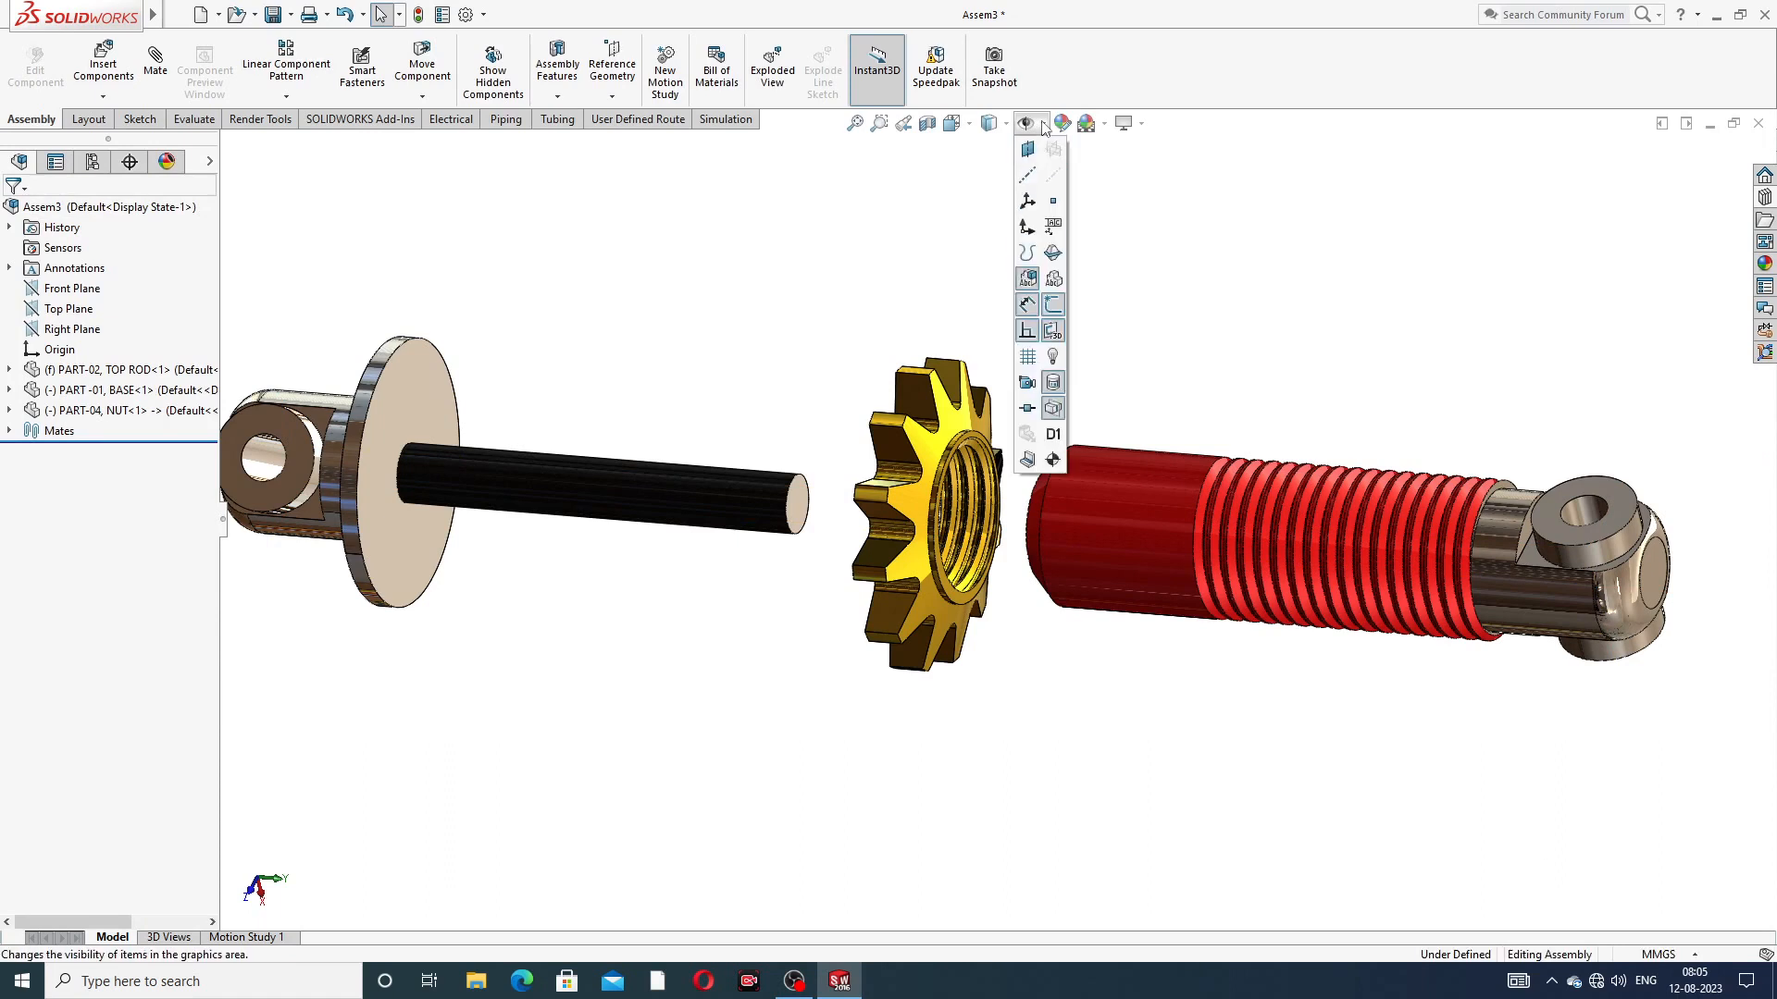
click(1053, 177)
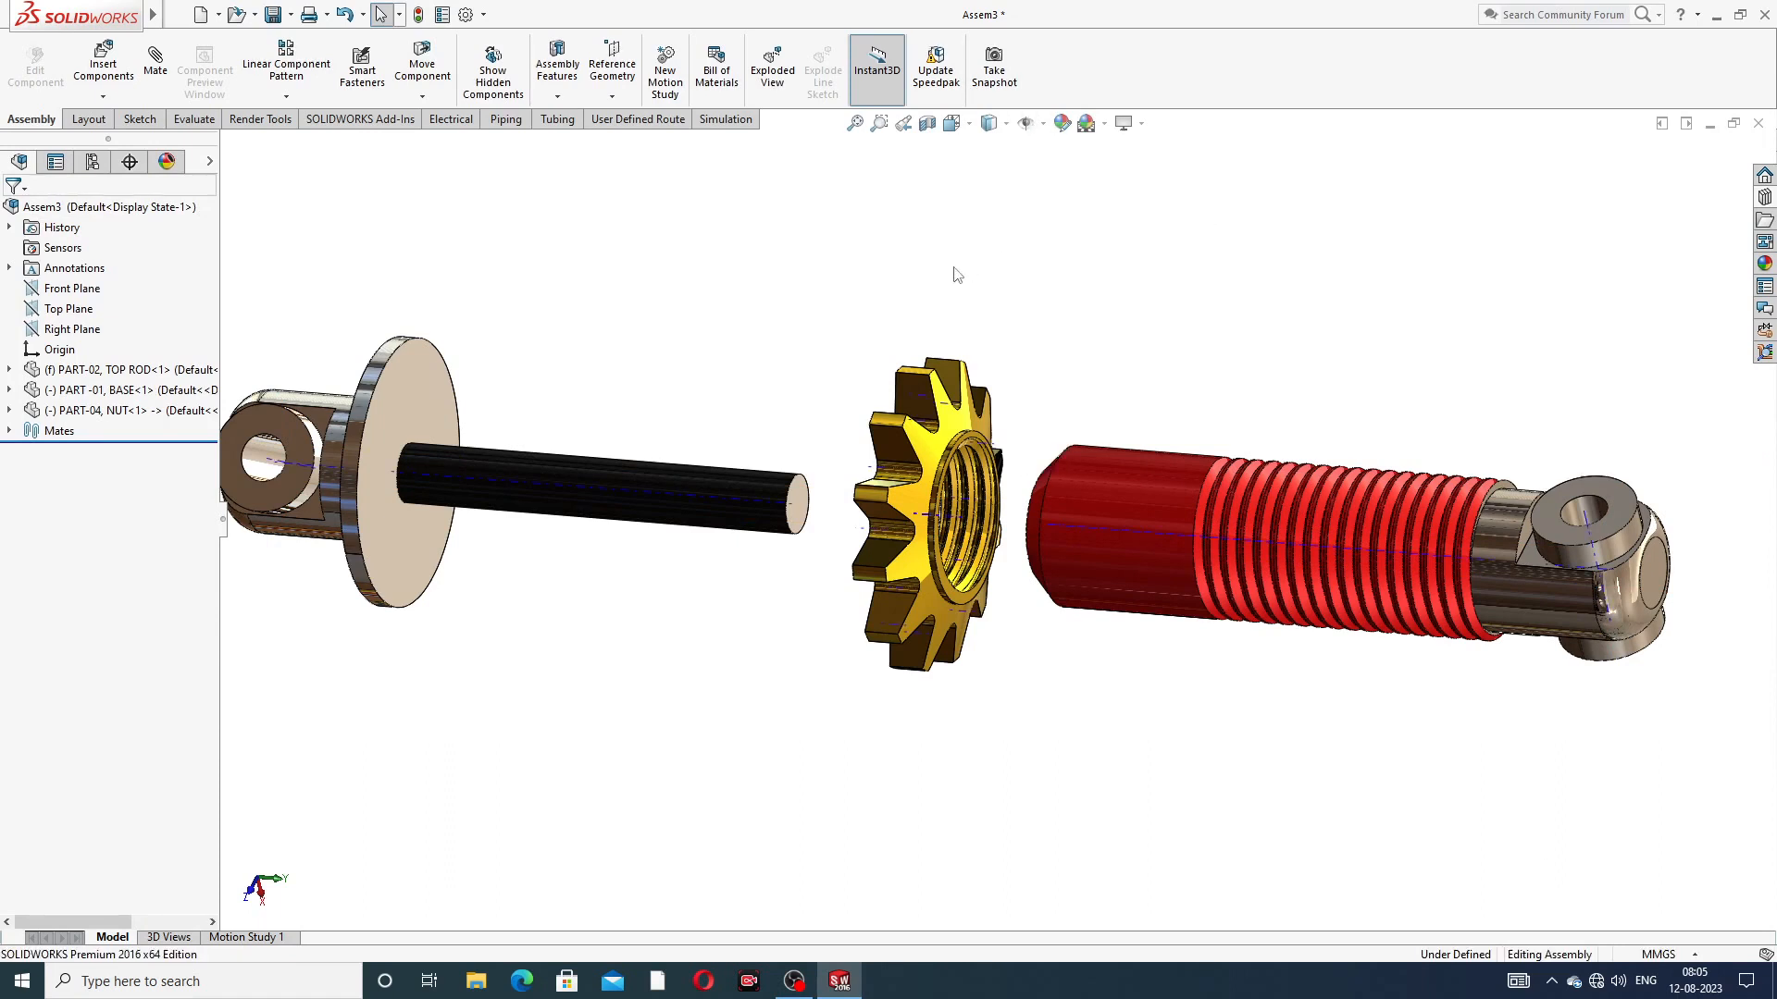
scroll(866, 474, down, 3)
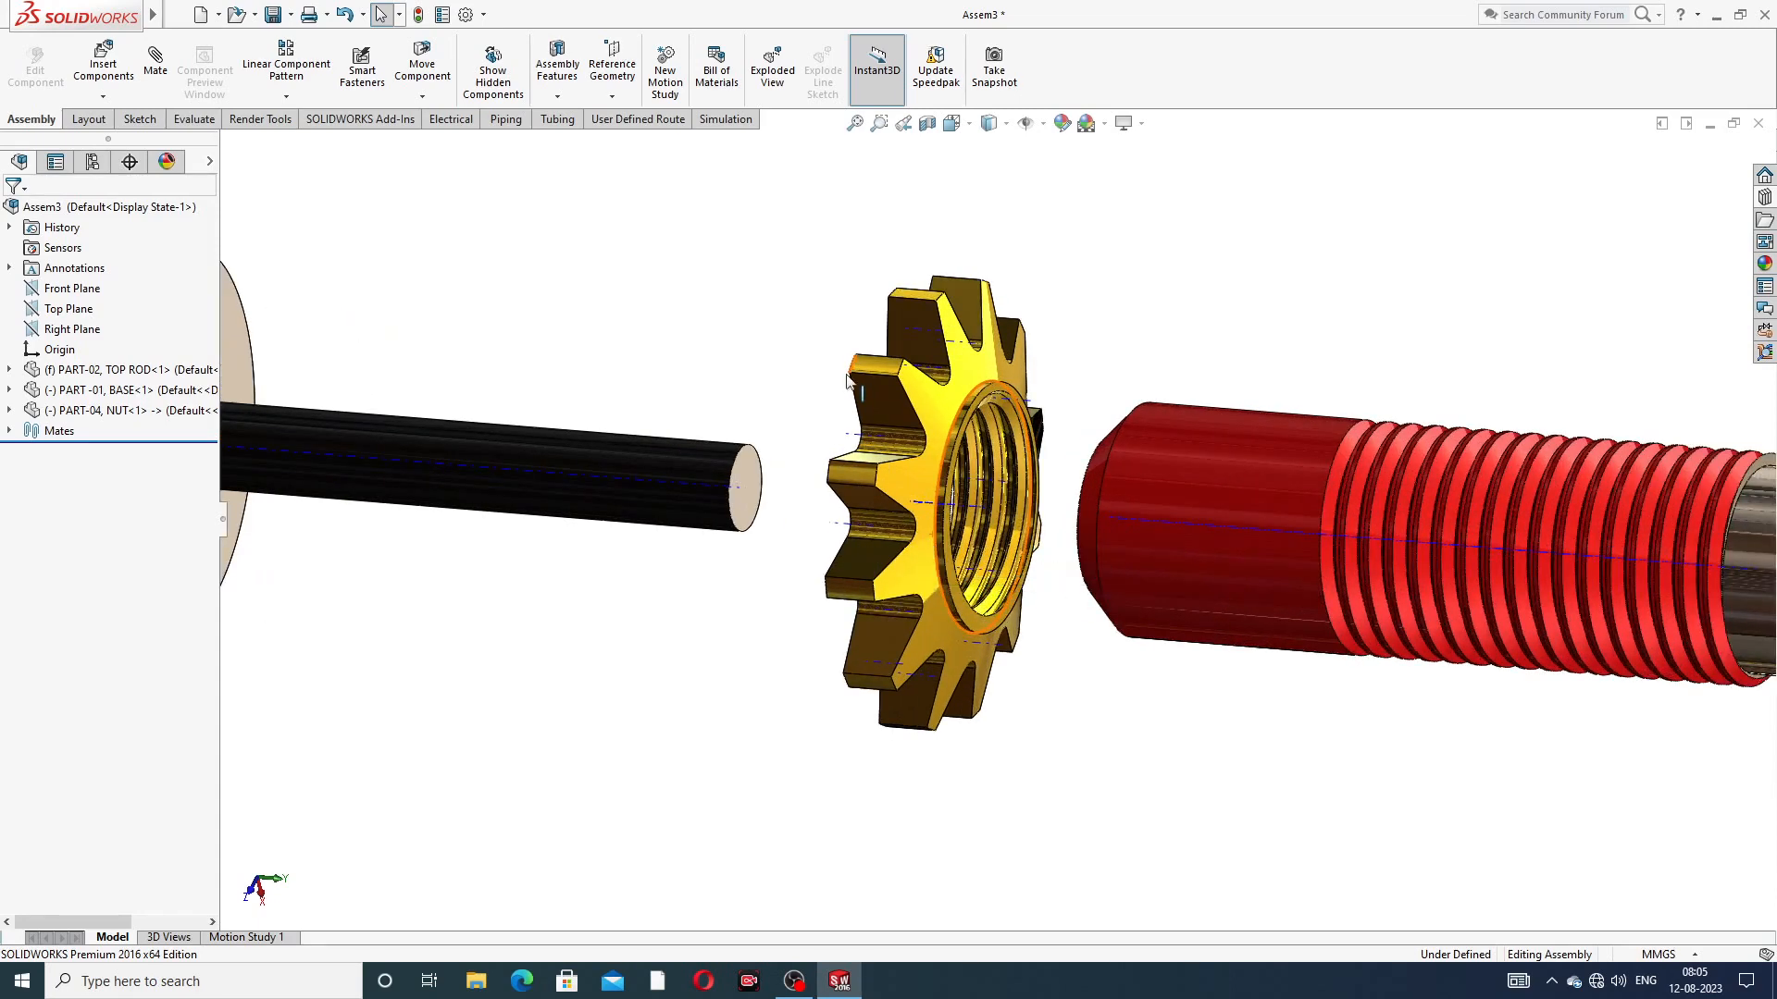
Add a Screw mate at 1 revolution/mm between the top rod's central axis and the outer face of the nut's raised ring
click(155, 66)
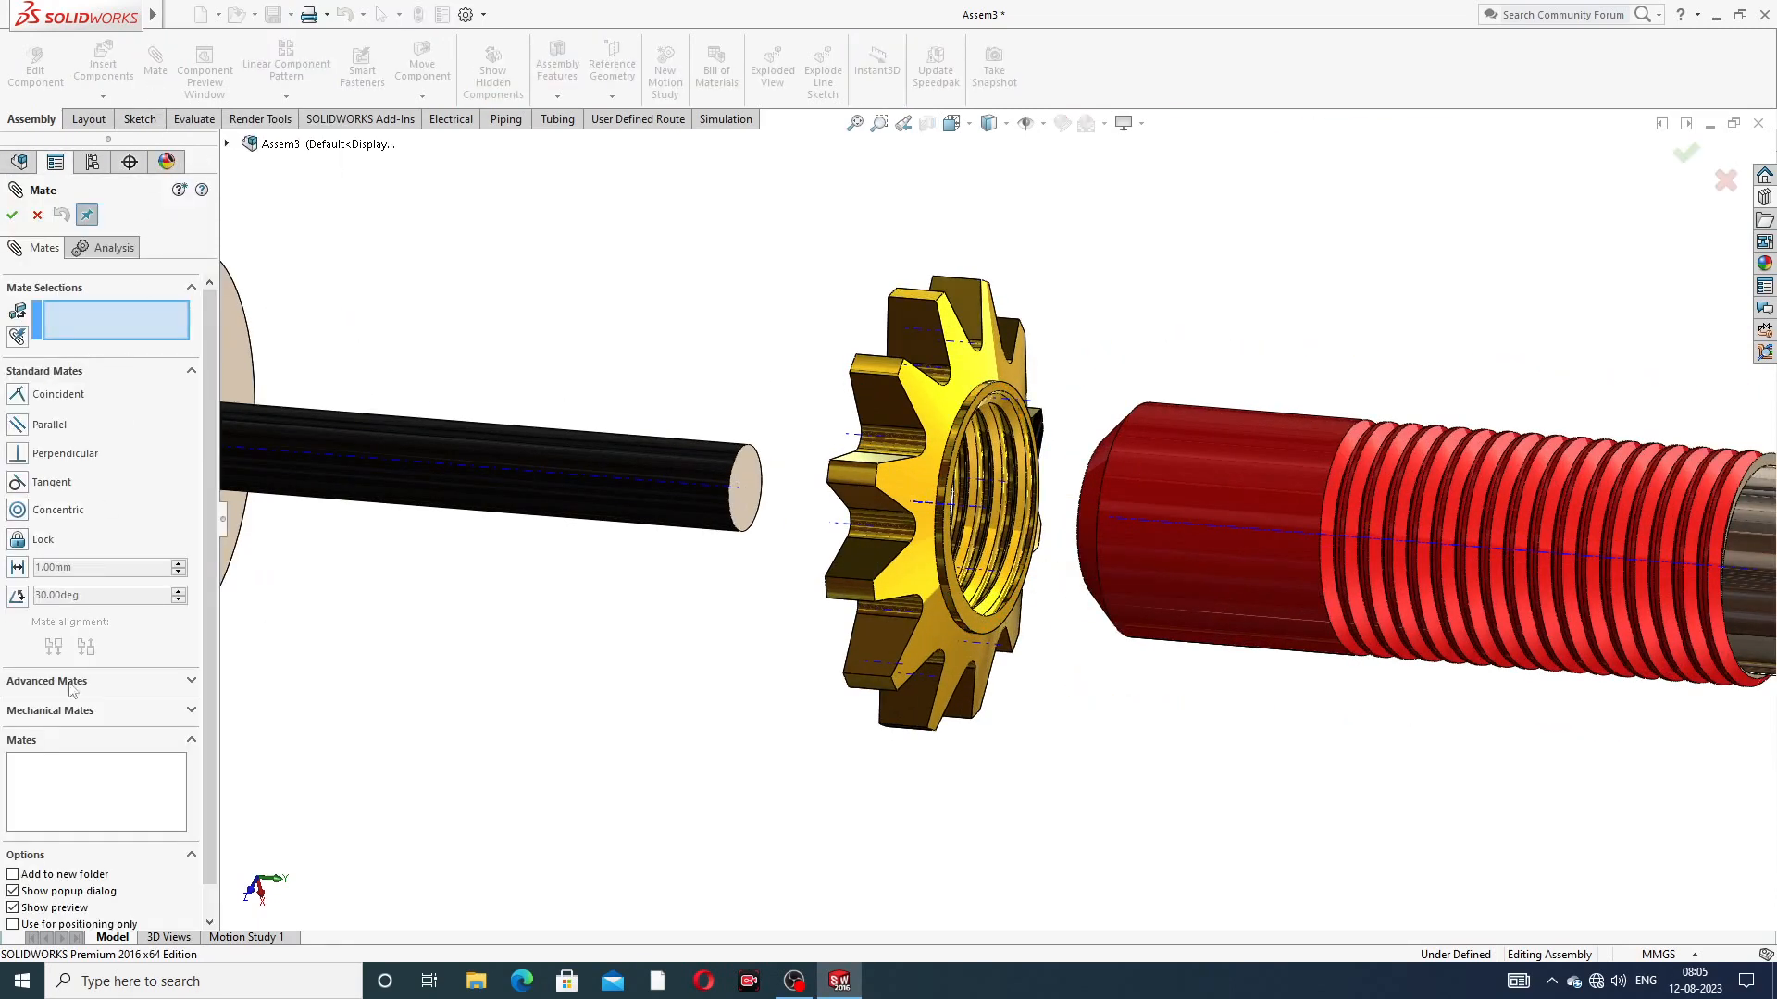
click(56, 711)
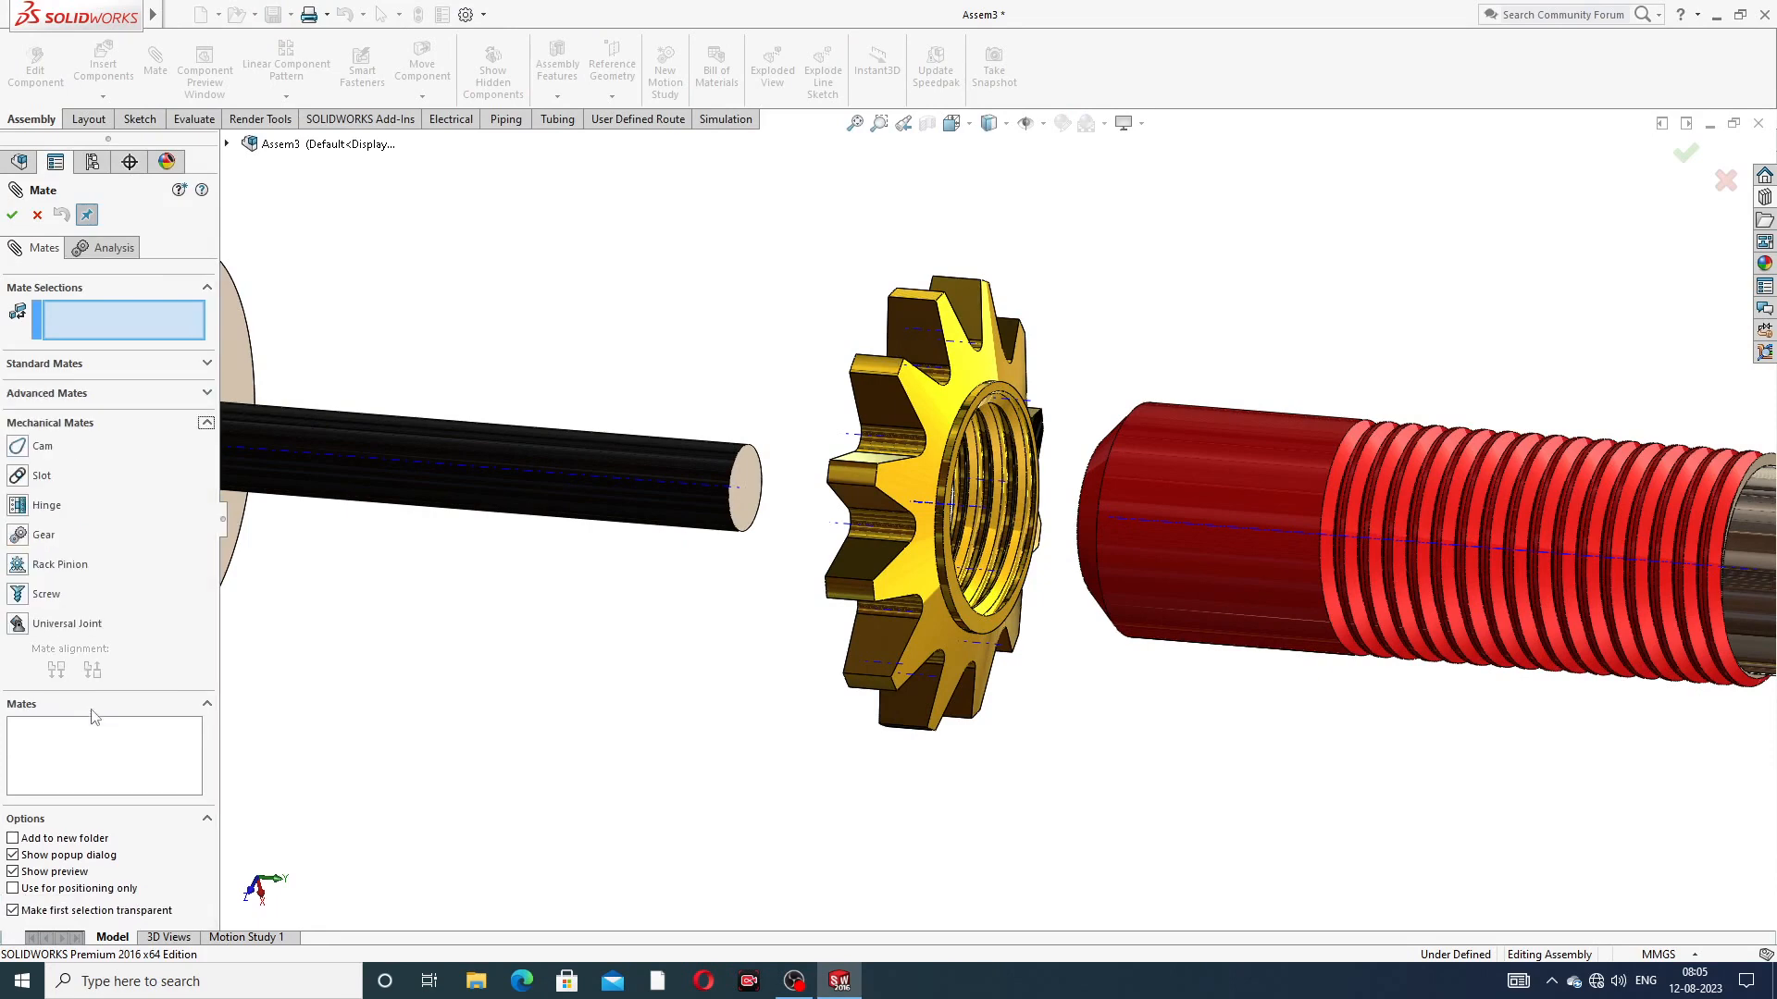
click(18, 596)
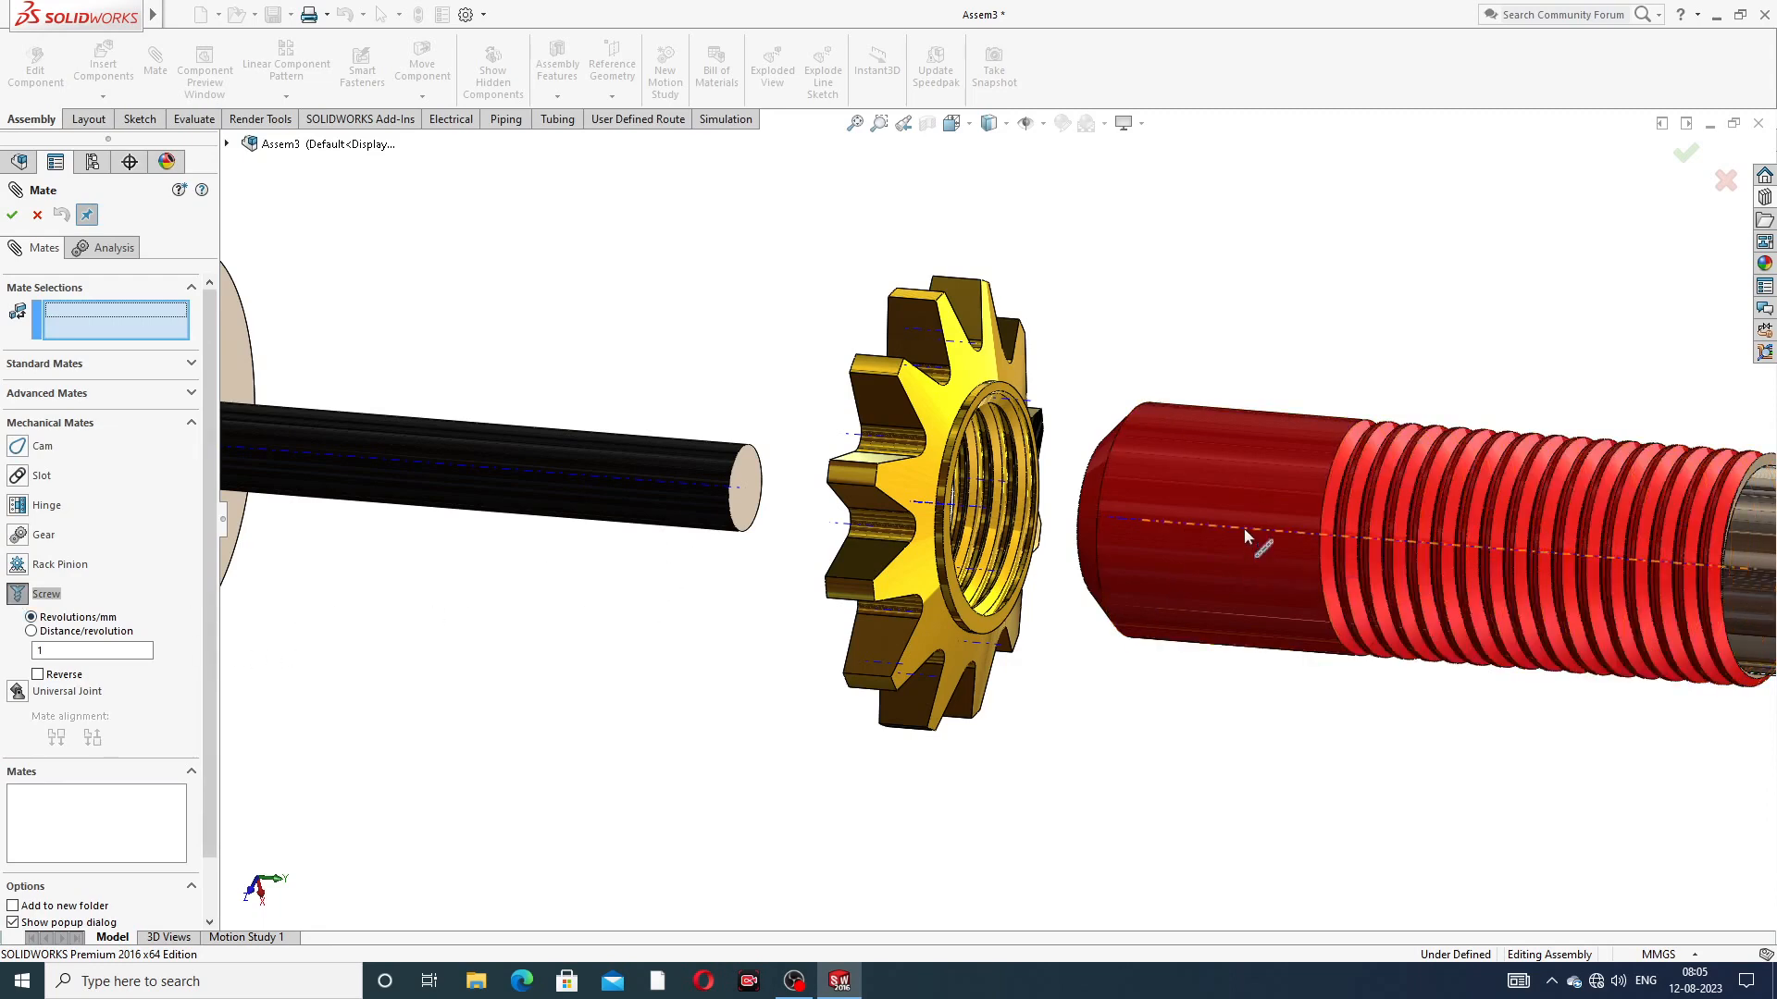
click(1197, 524)
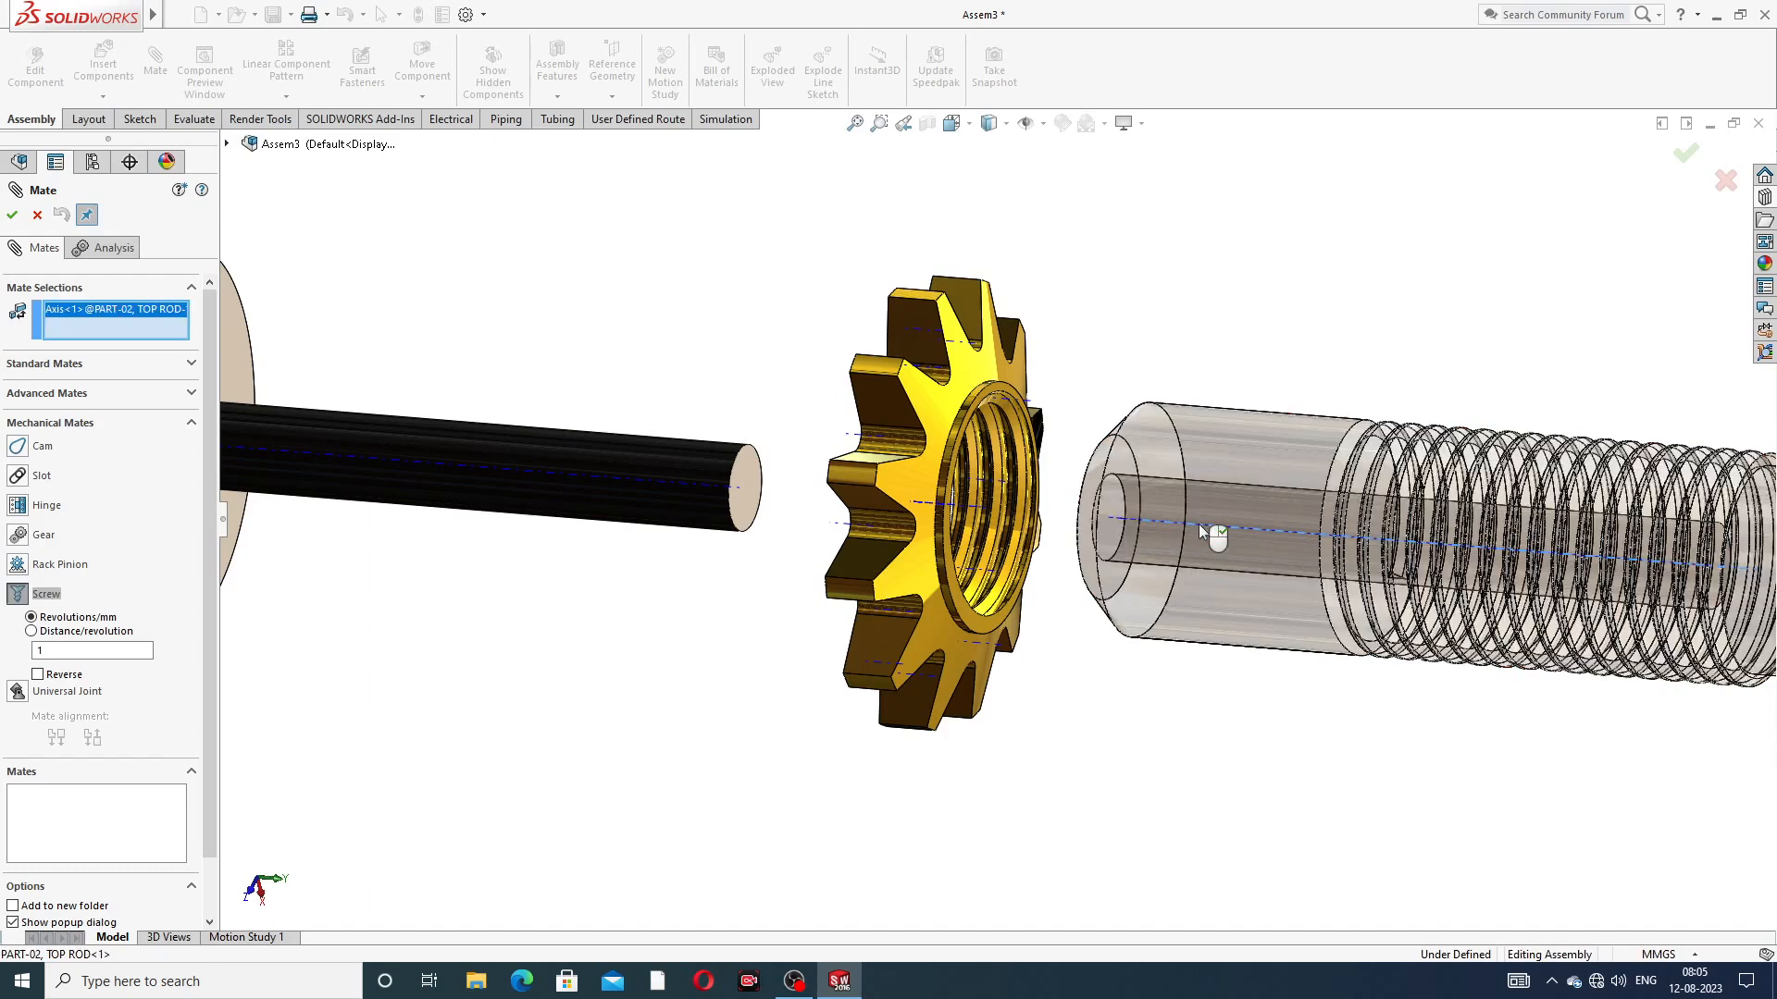
scroll(954, 444, down, 3)
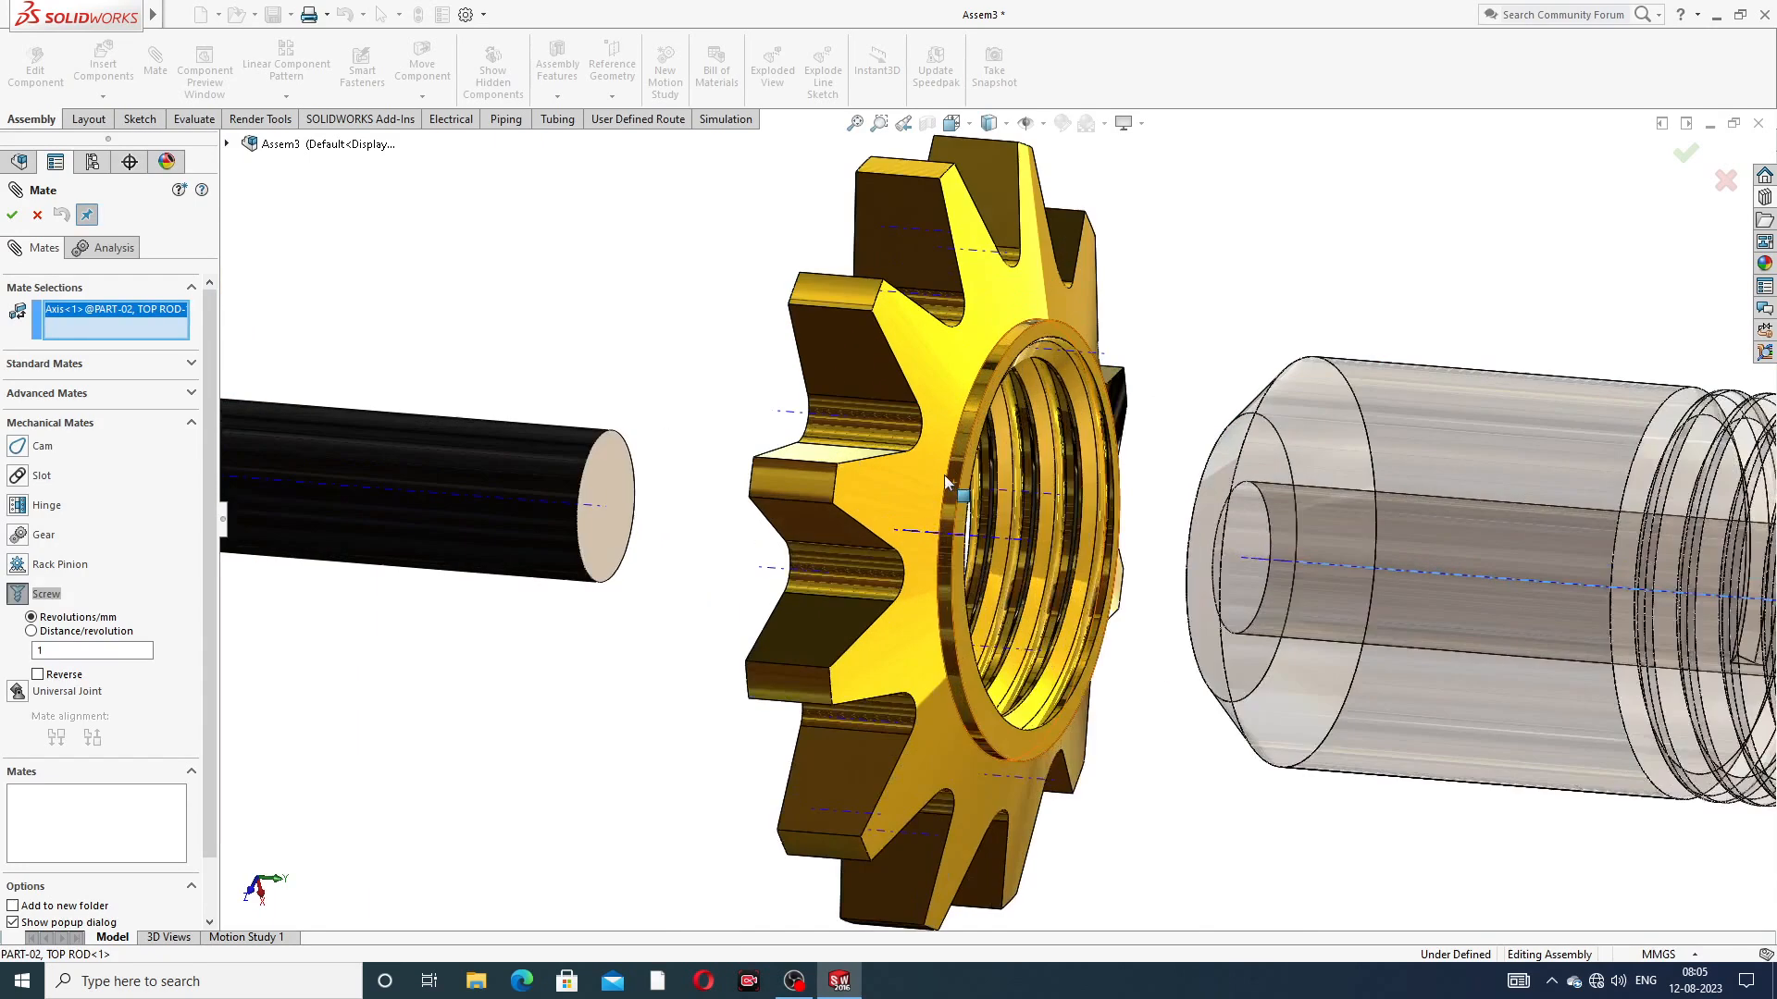
click(974, 410)
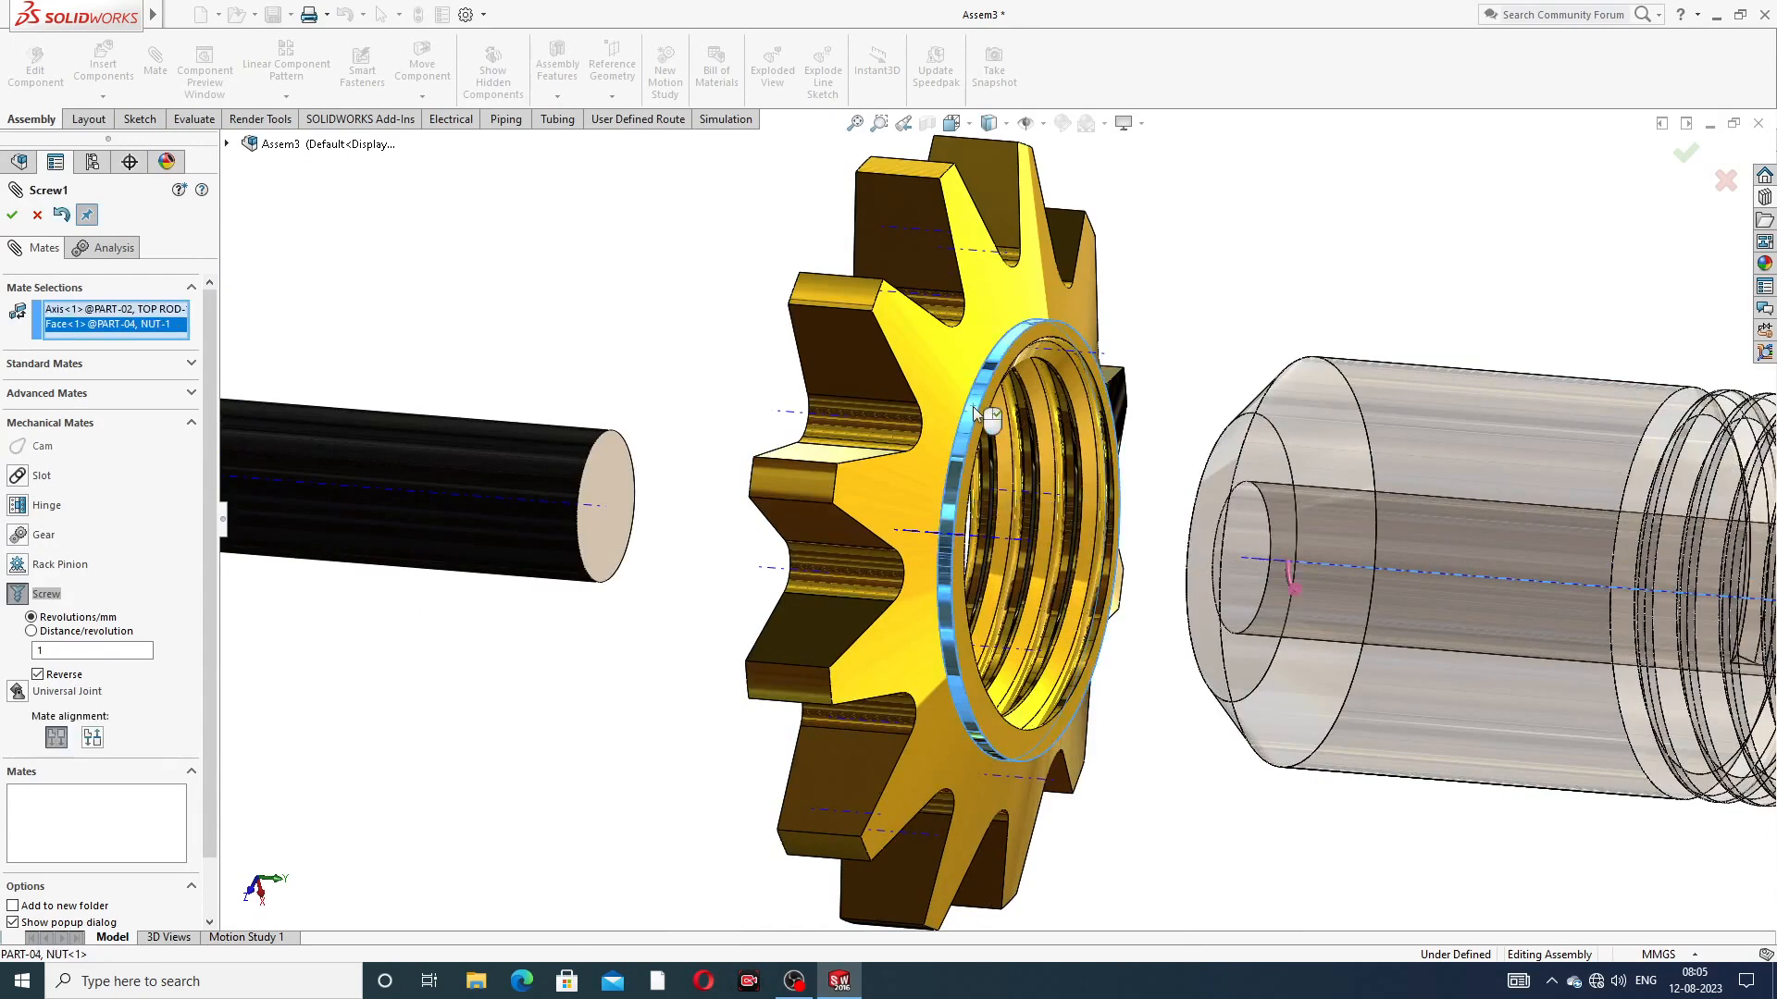
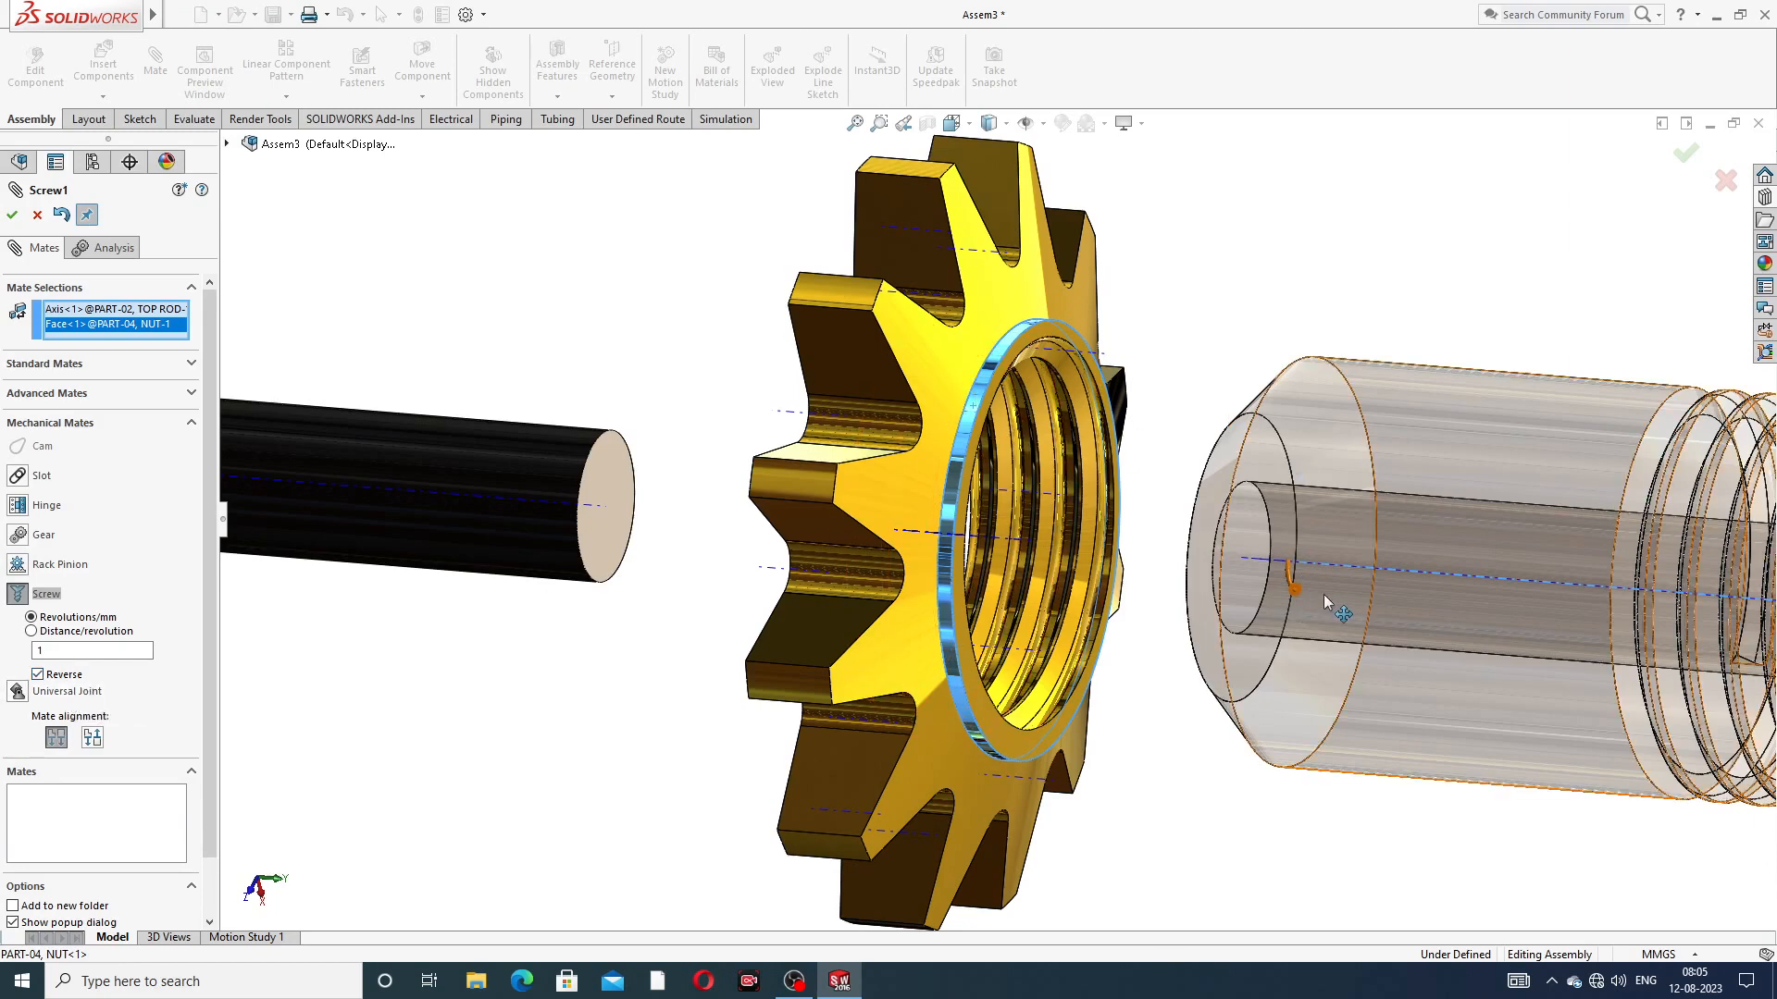
middle_drag(1324, 603, 1345, 519)
scroll(1298, 614, up, 3)
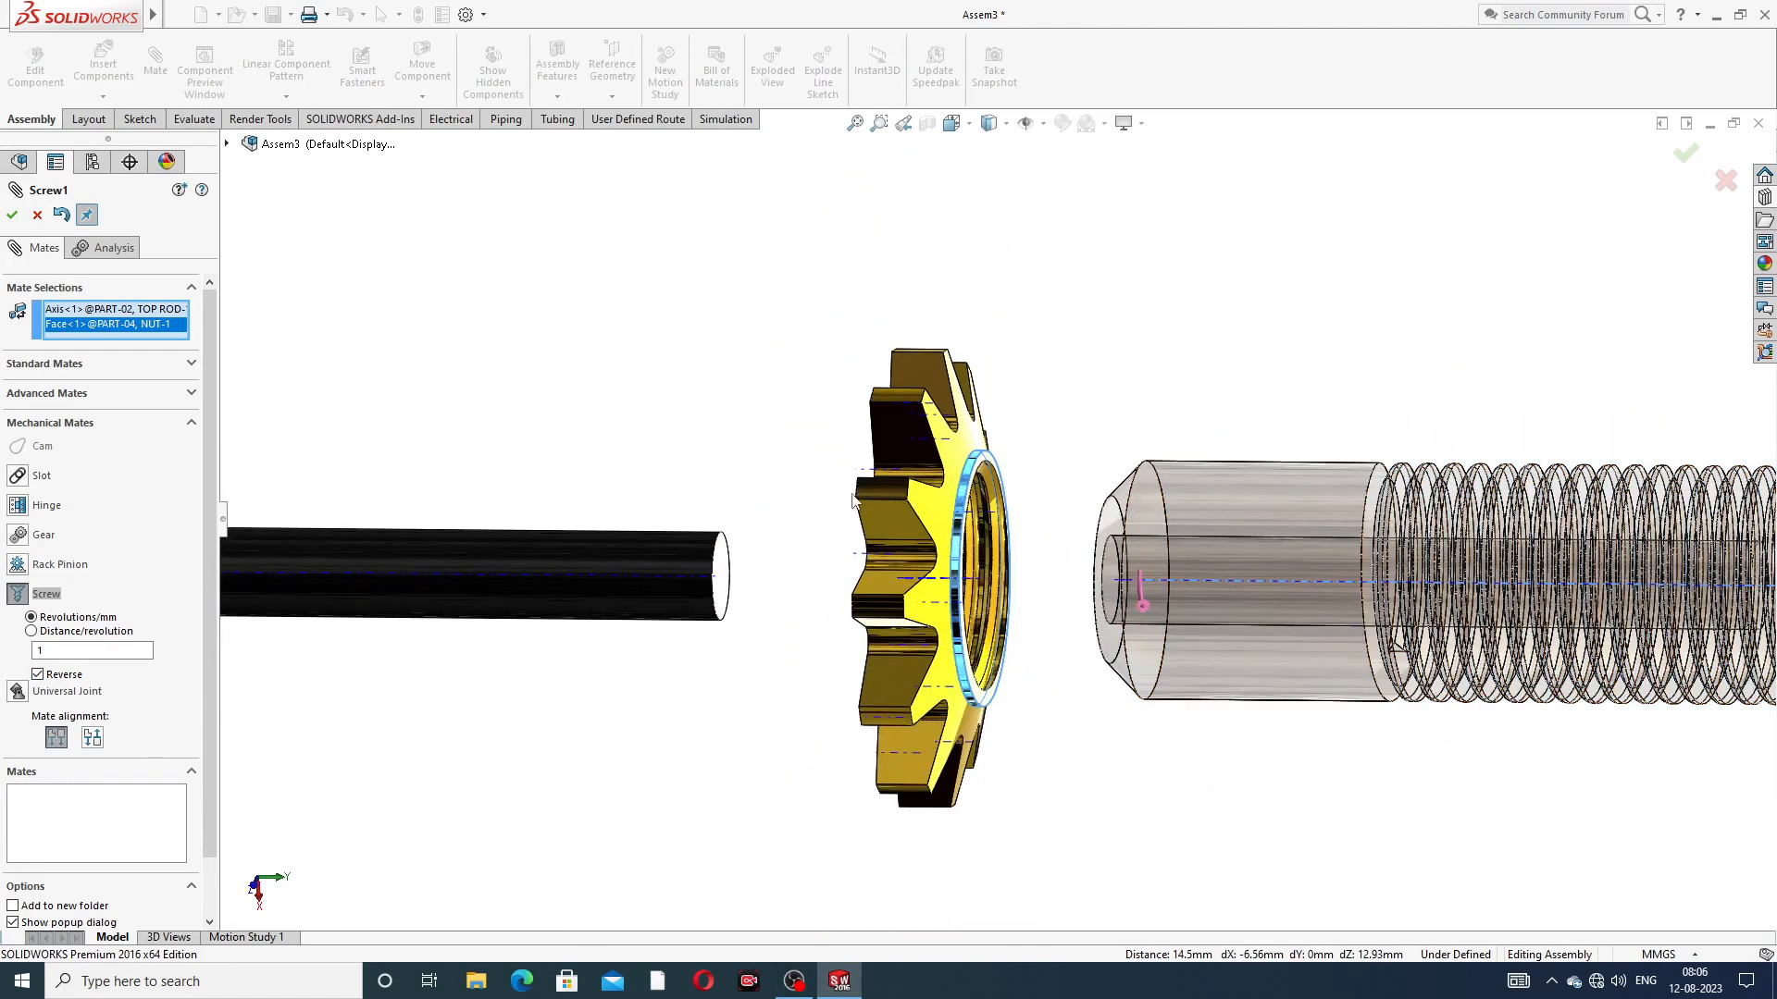
click(10, 216)
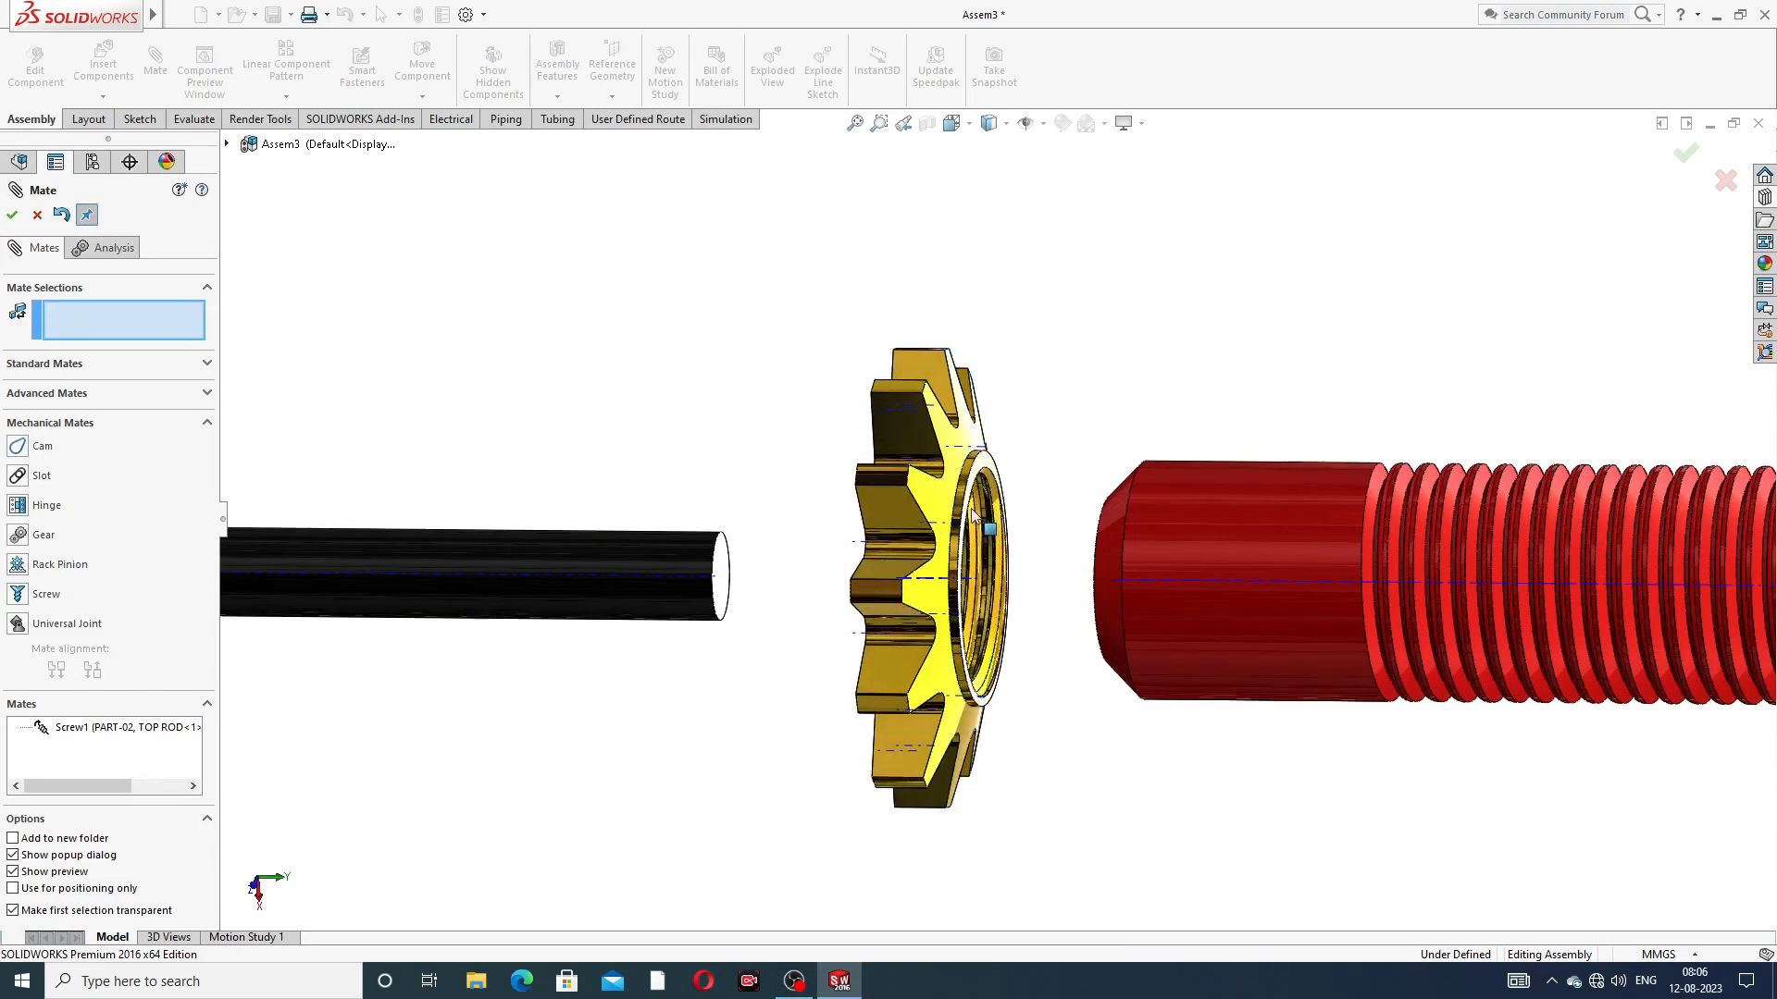
Try turning the nut about its axis to test the screw motion relative to the top rod
scroll(1037, 453, up, 3)
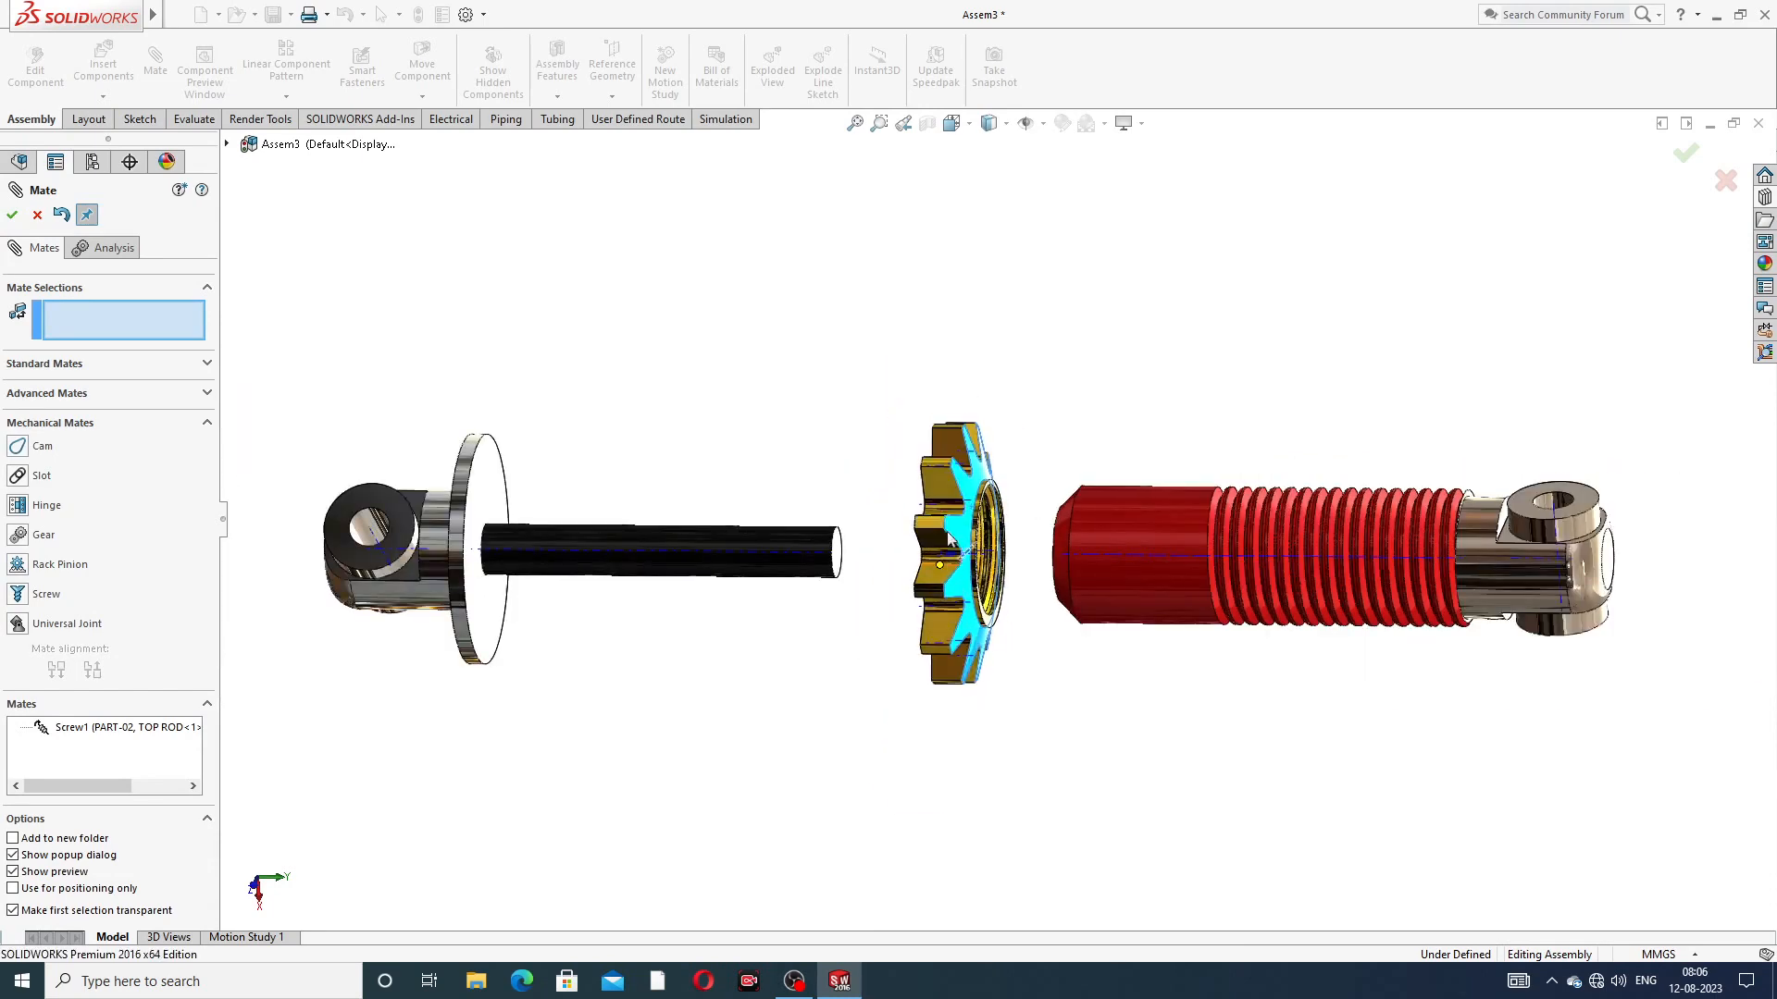
middle_drag(983, 553, 976, 485)
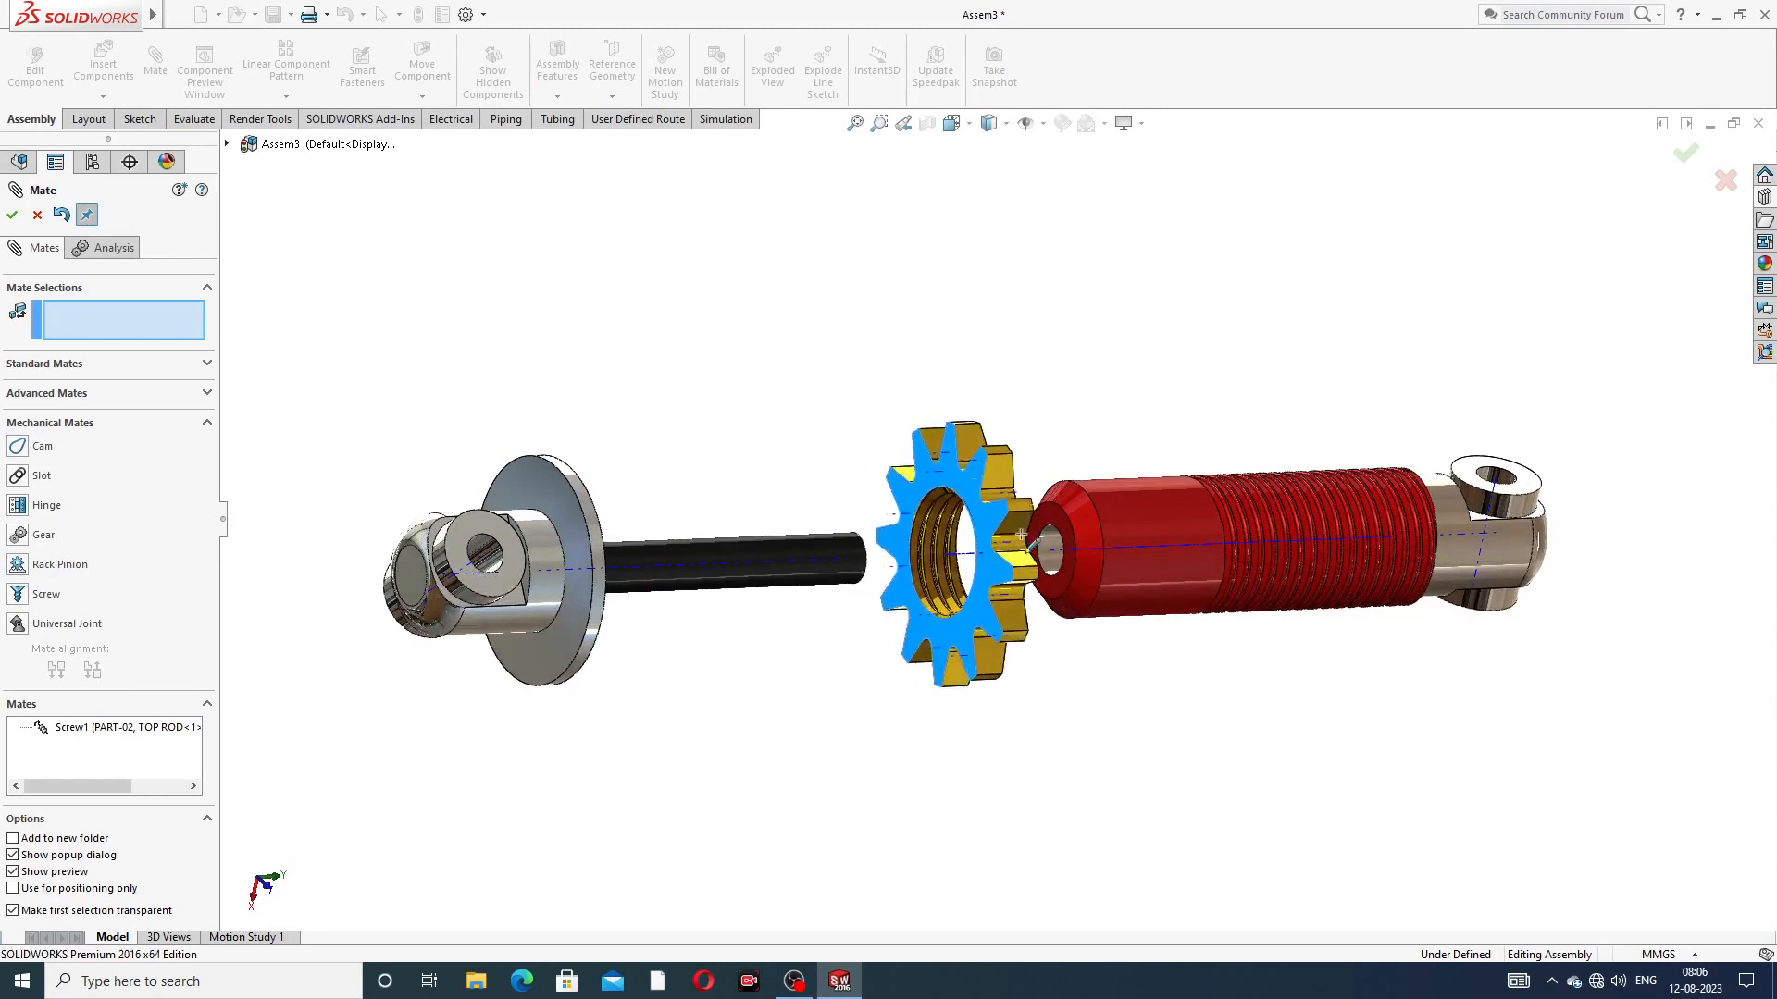
drag(1018, 606, 1044, 444)
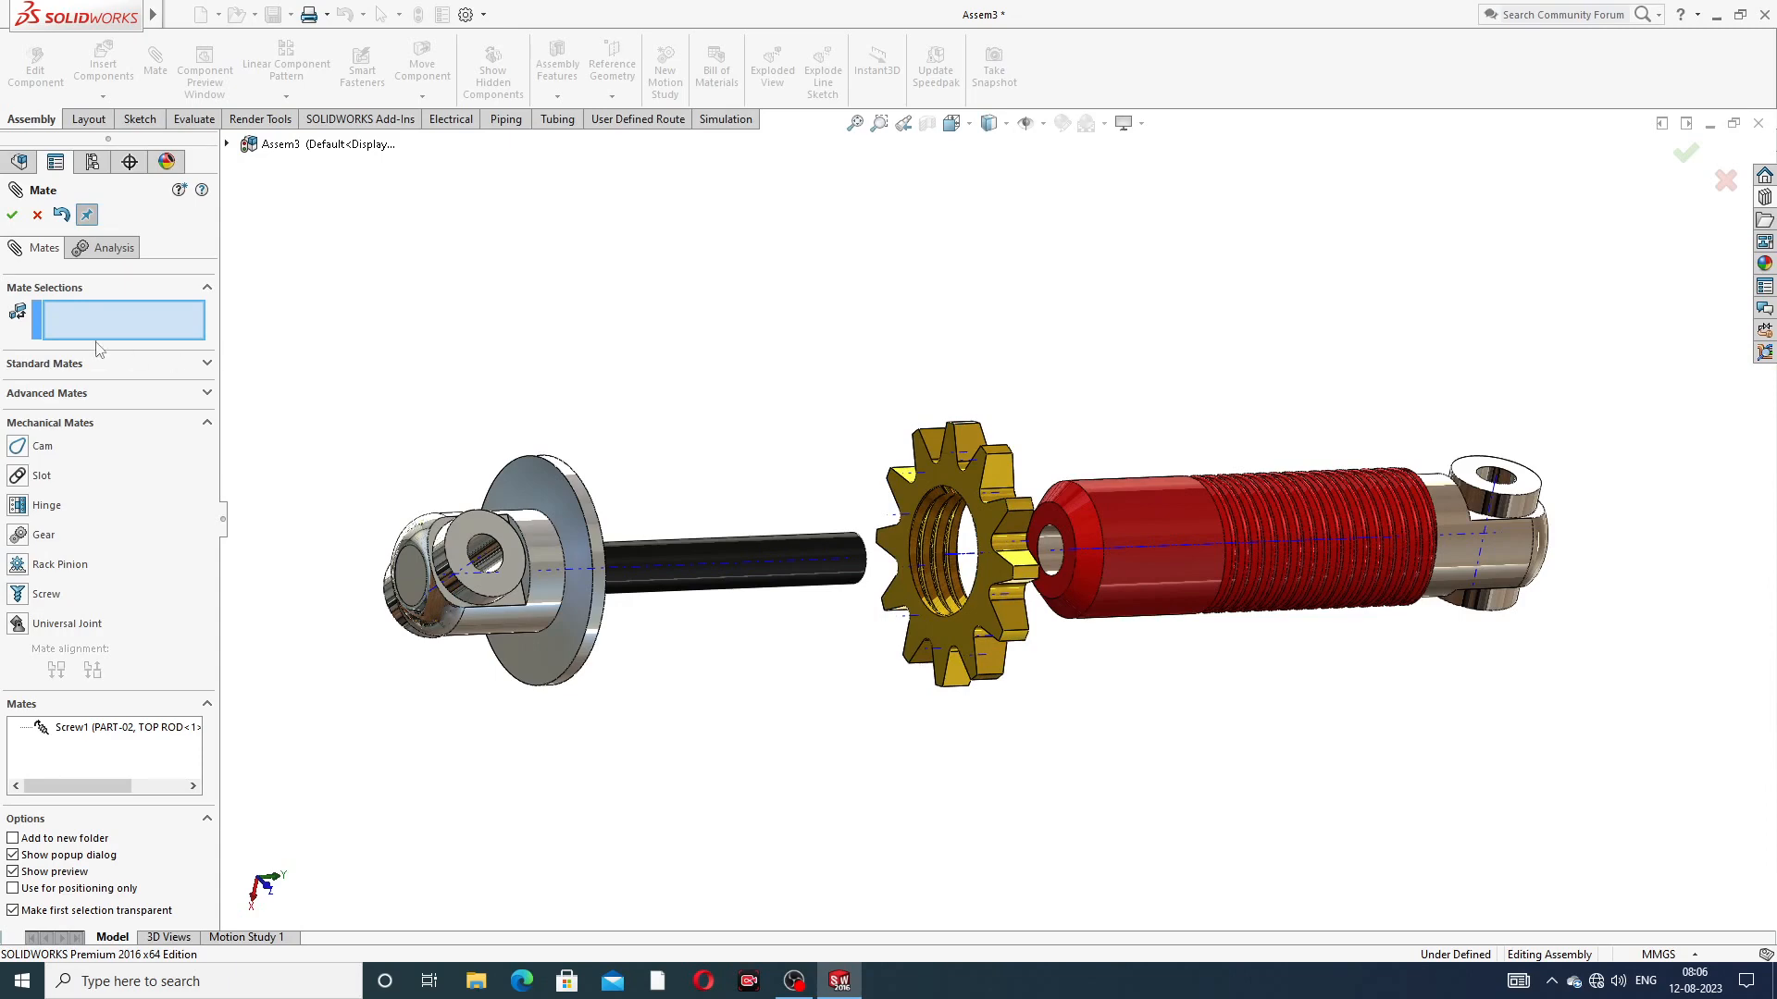
End the Mate command and slide the base along its axis farther away from the nut
click(11, 216)
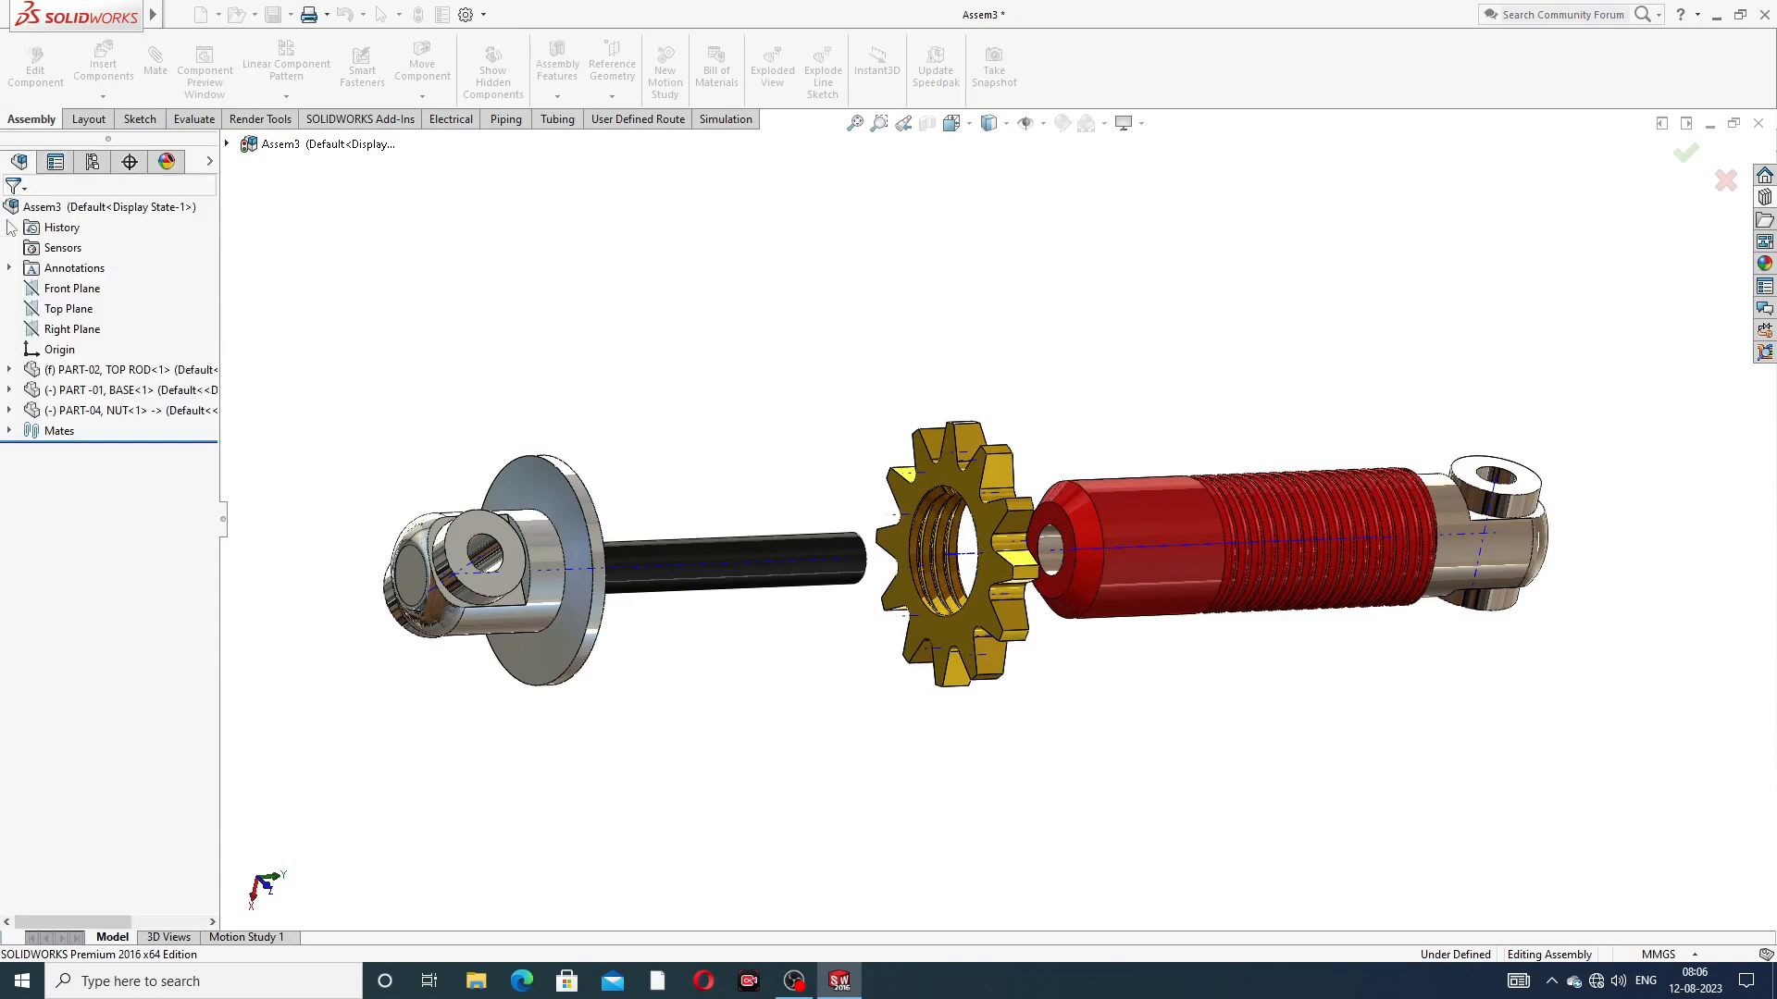
middle_drag(955, 617, 939, 546)
scroll(939, 546, up, 2)
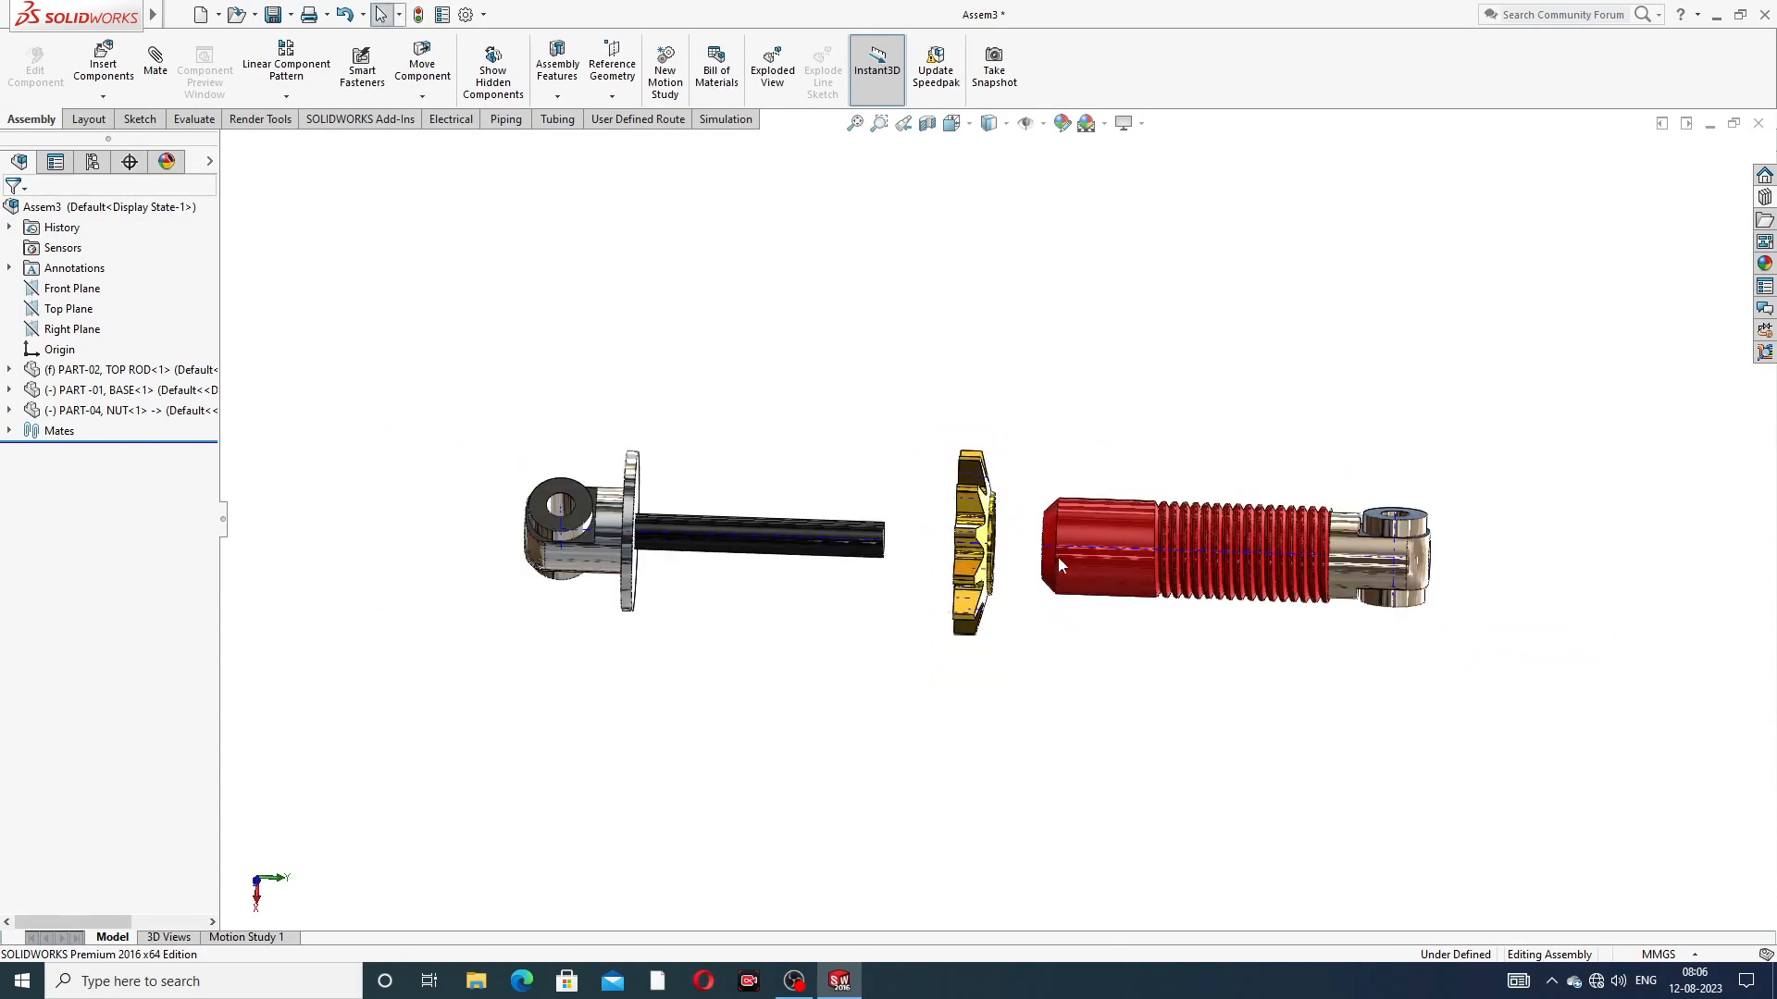
middle_drag(687, 532, 688, 463)
drag(657, 534, 544, 544)
click(806, 453)
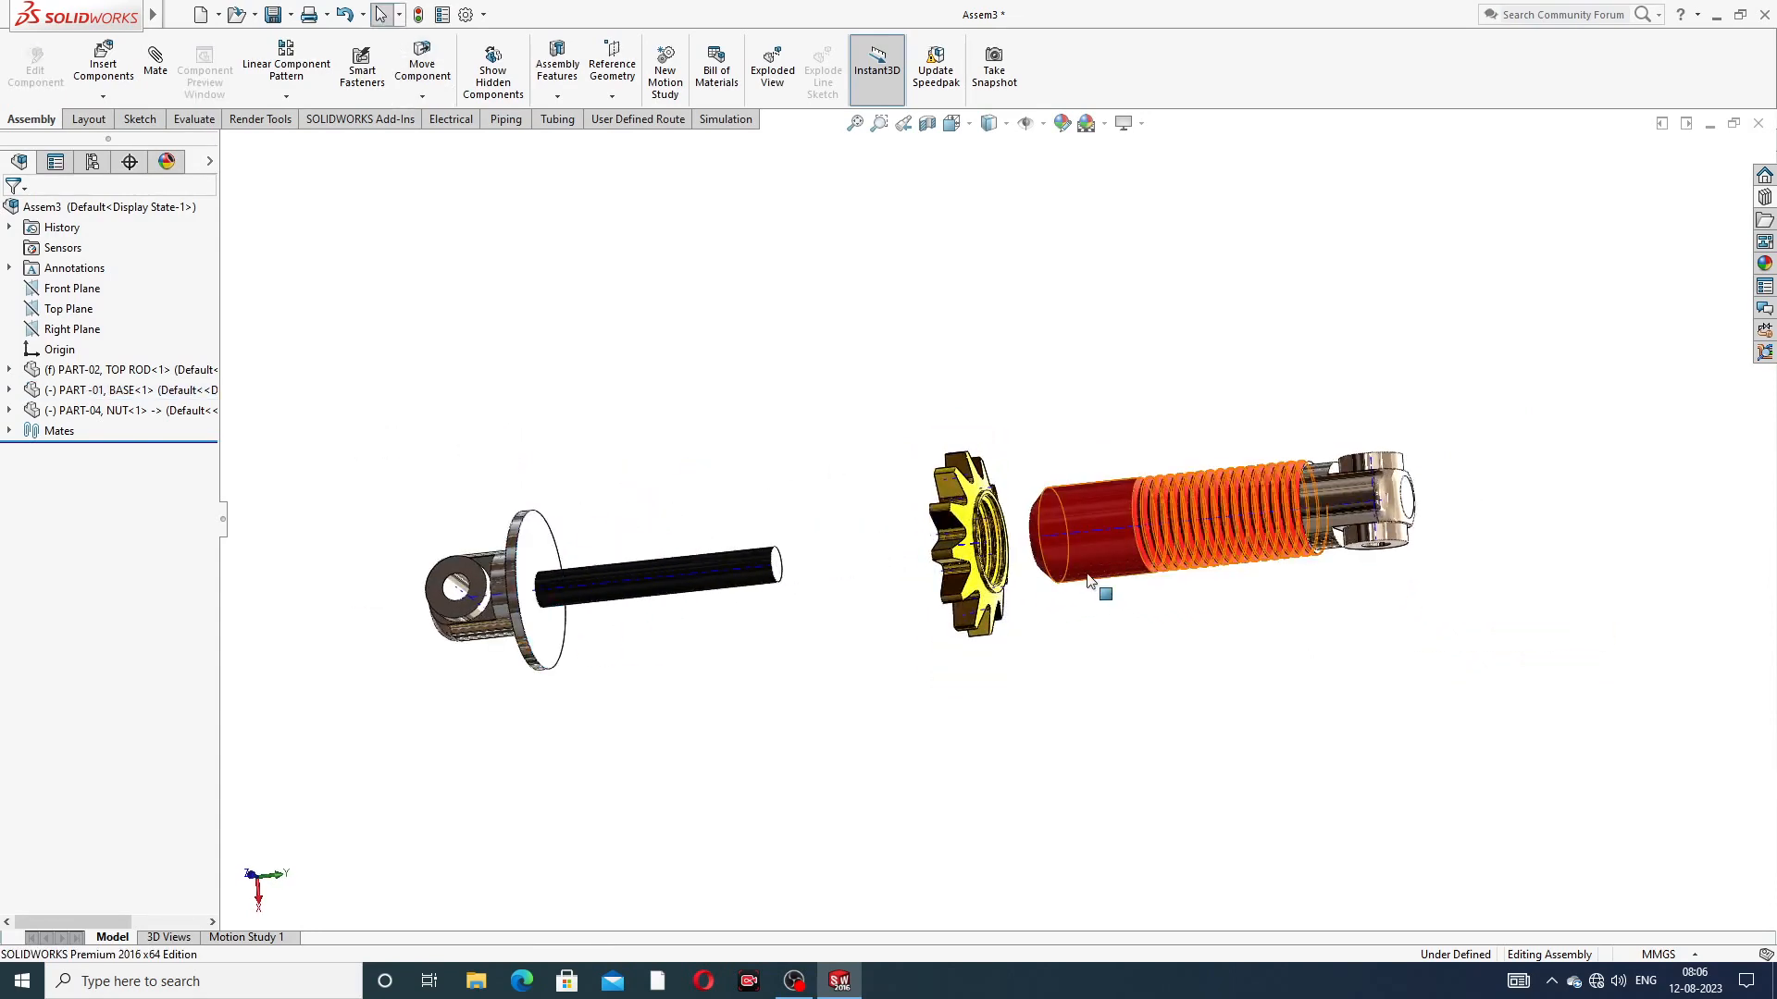
middle_drag(1092, 583, 1090, 445)
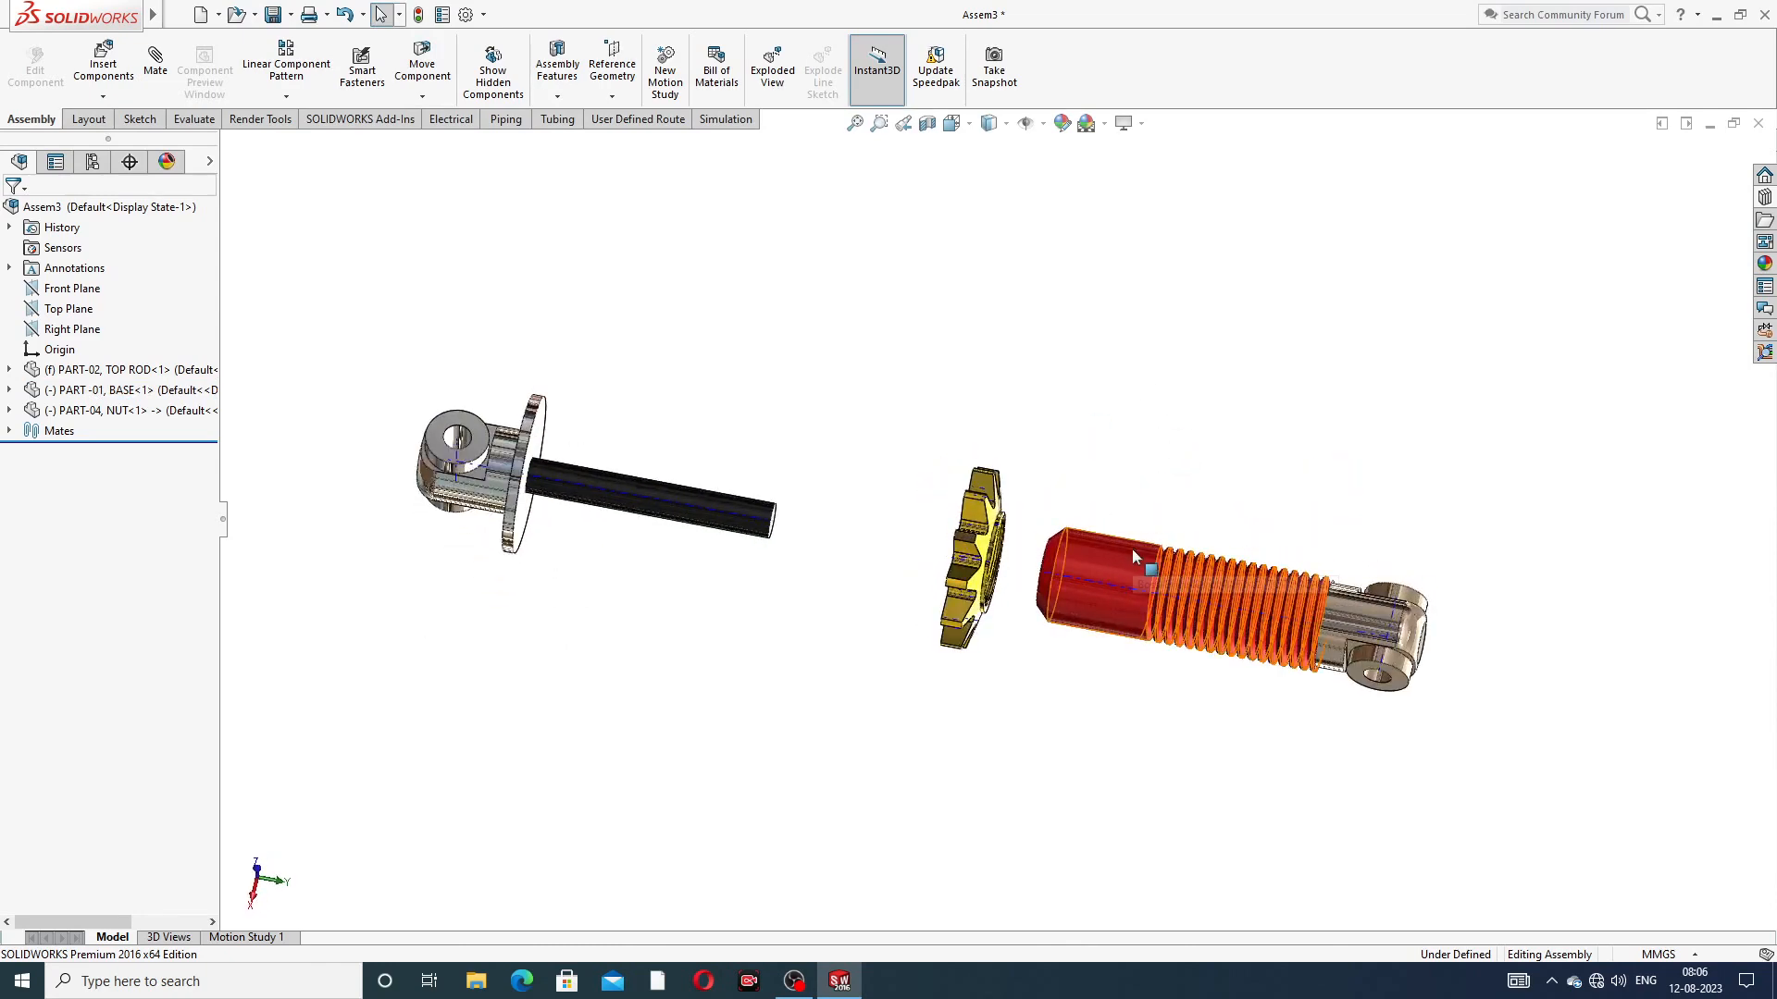
middle_drag(1130, 548, 1092, 666)
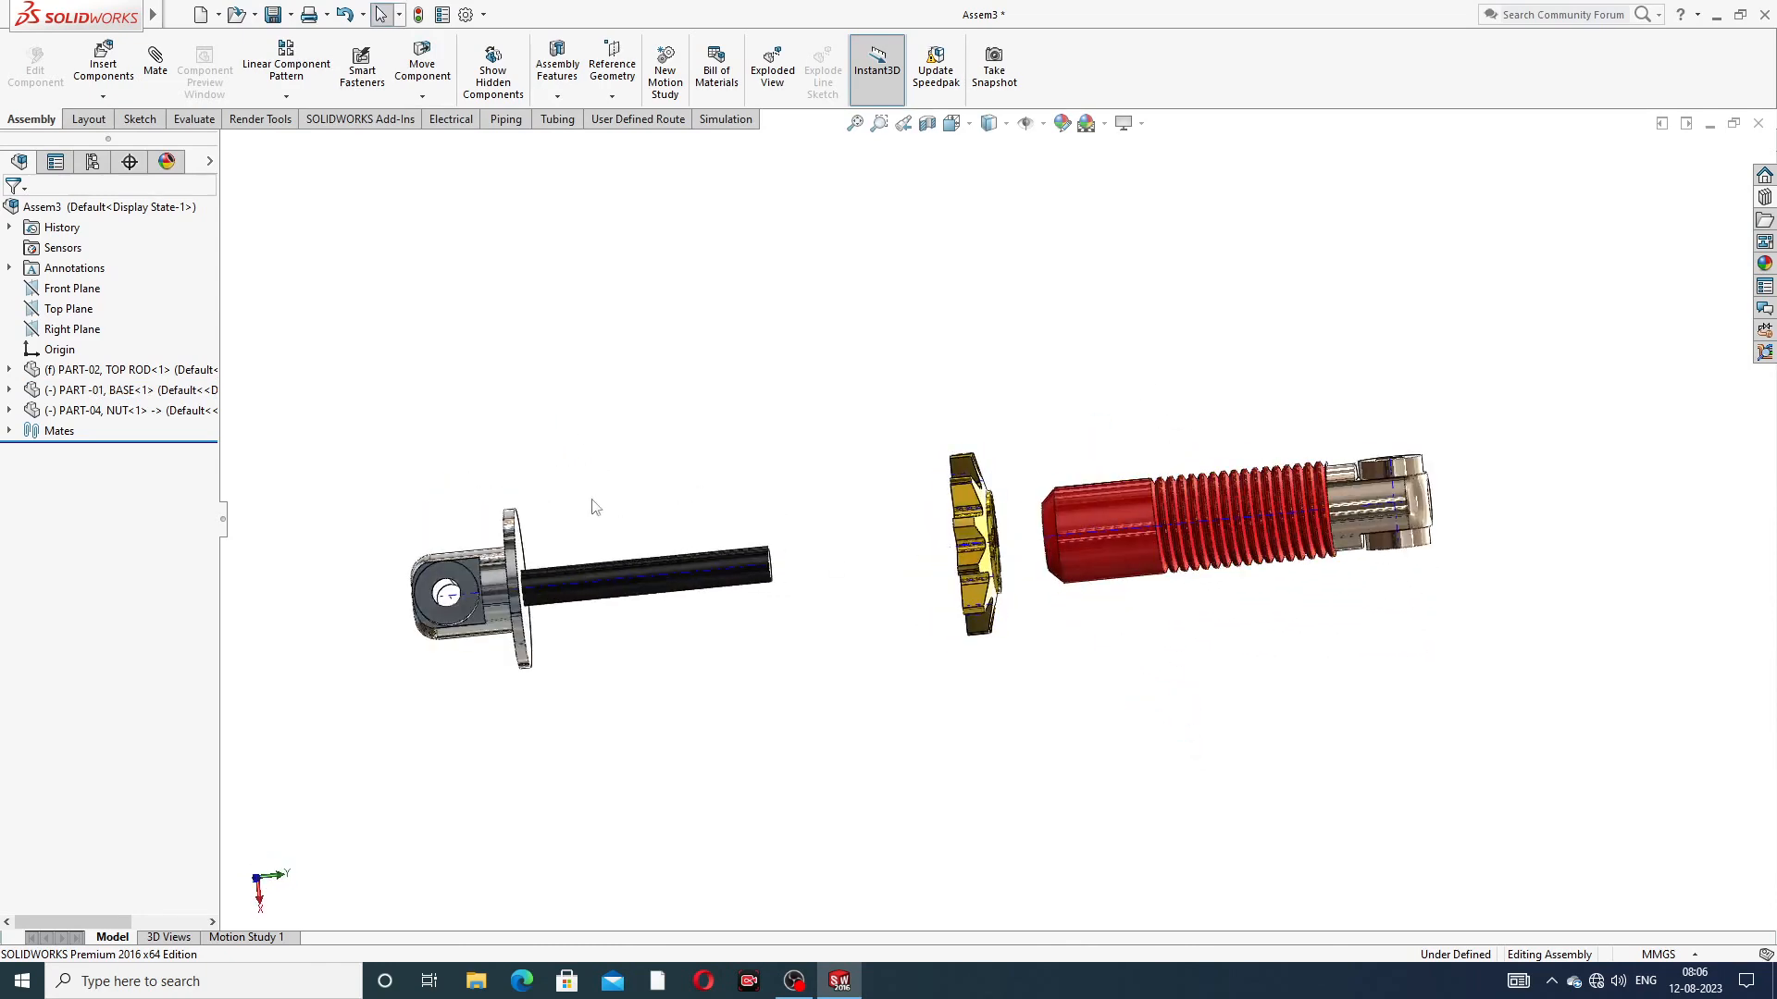
Insert the component PART-03, SPRING and place it in open space beside the base rod and nut
click(114, 69)
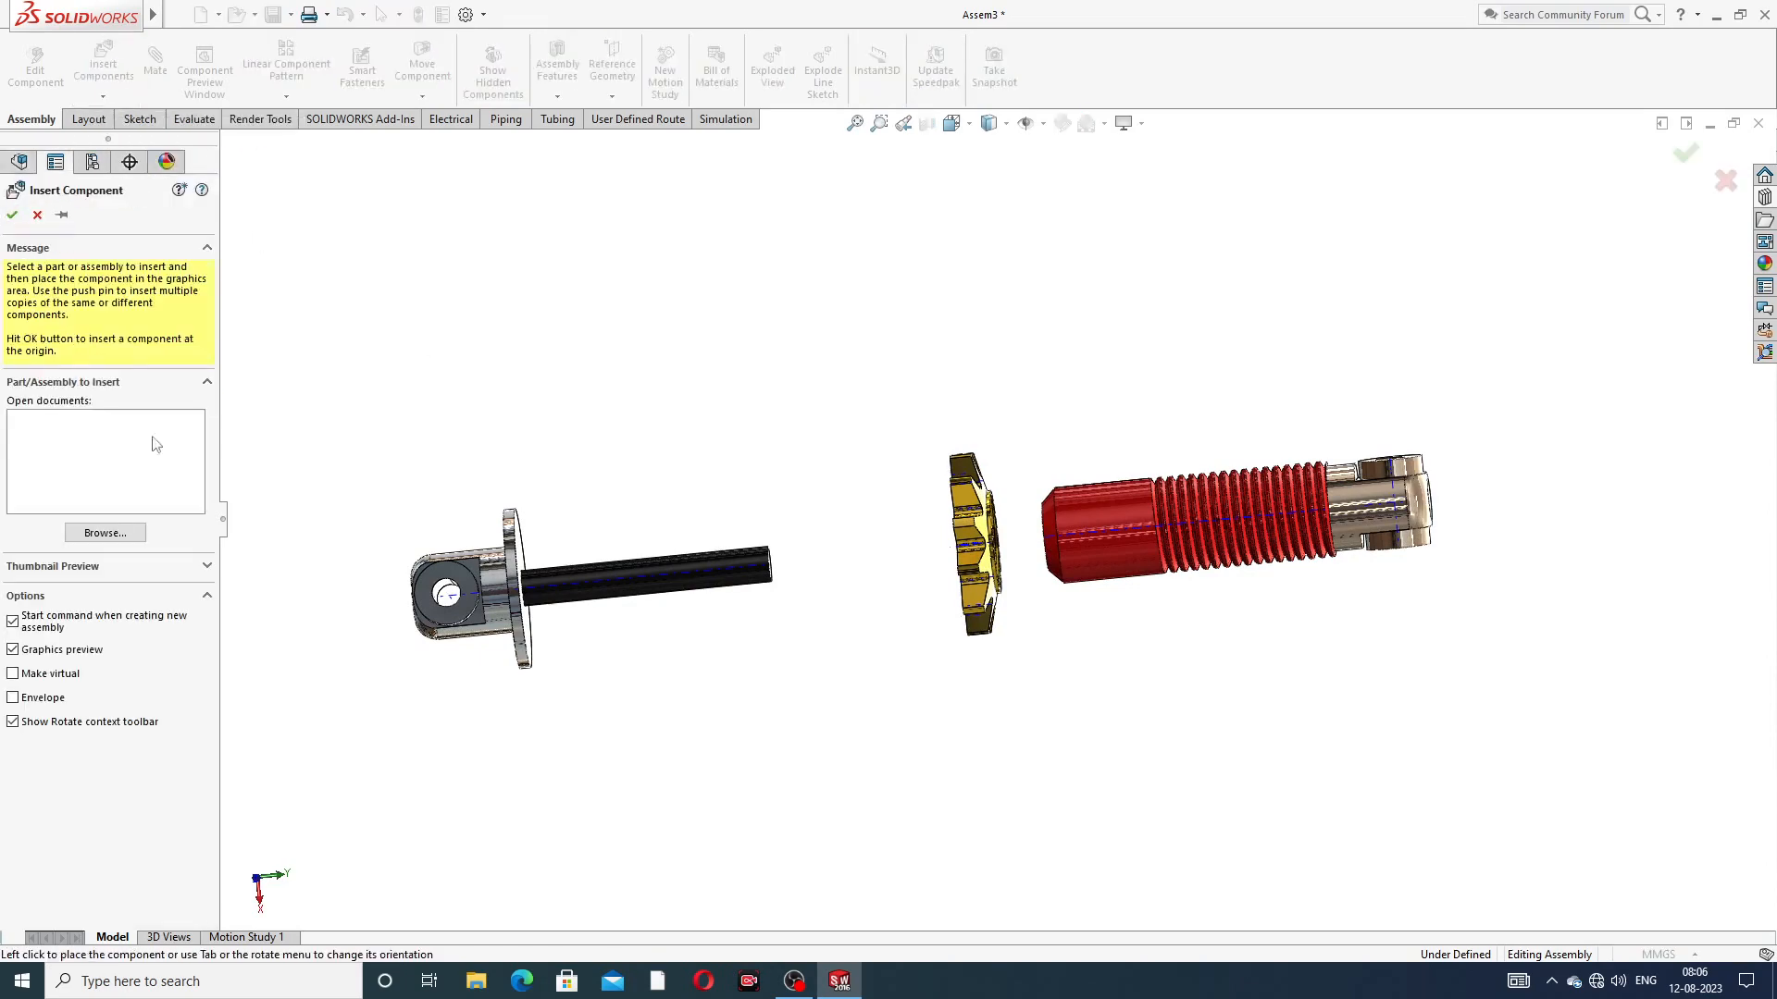
click(132, 539)
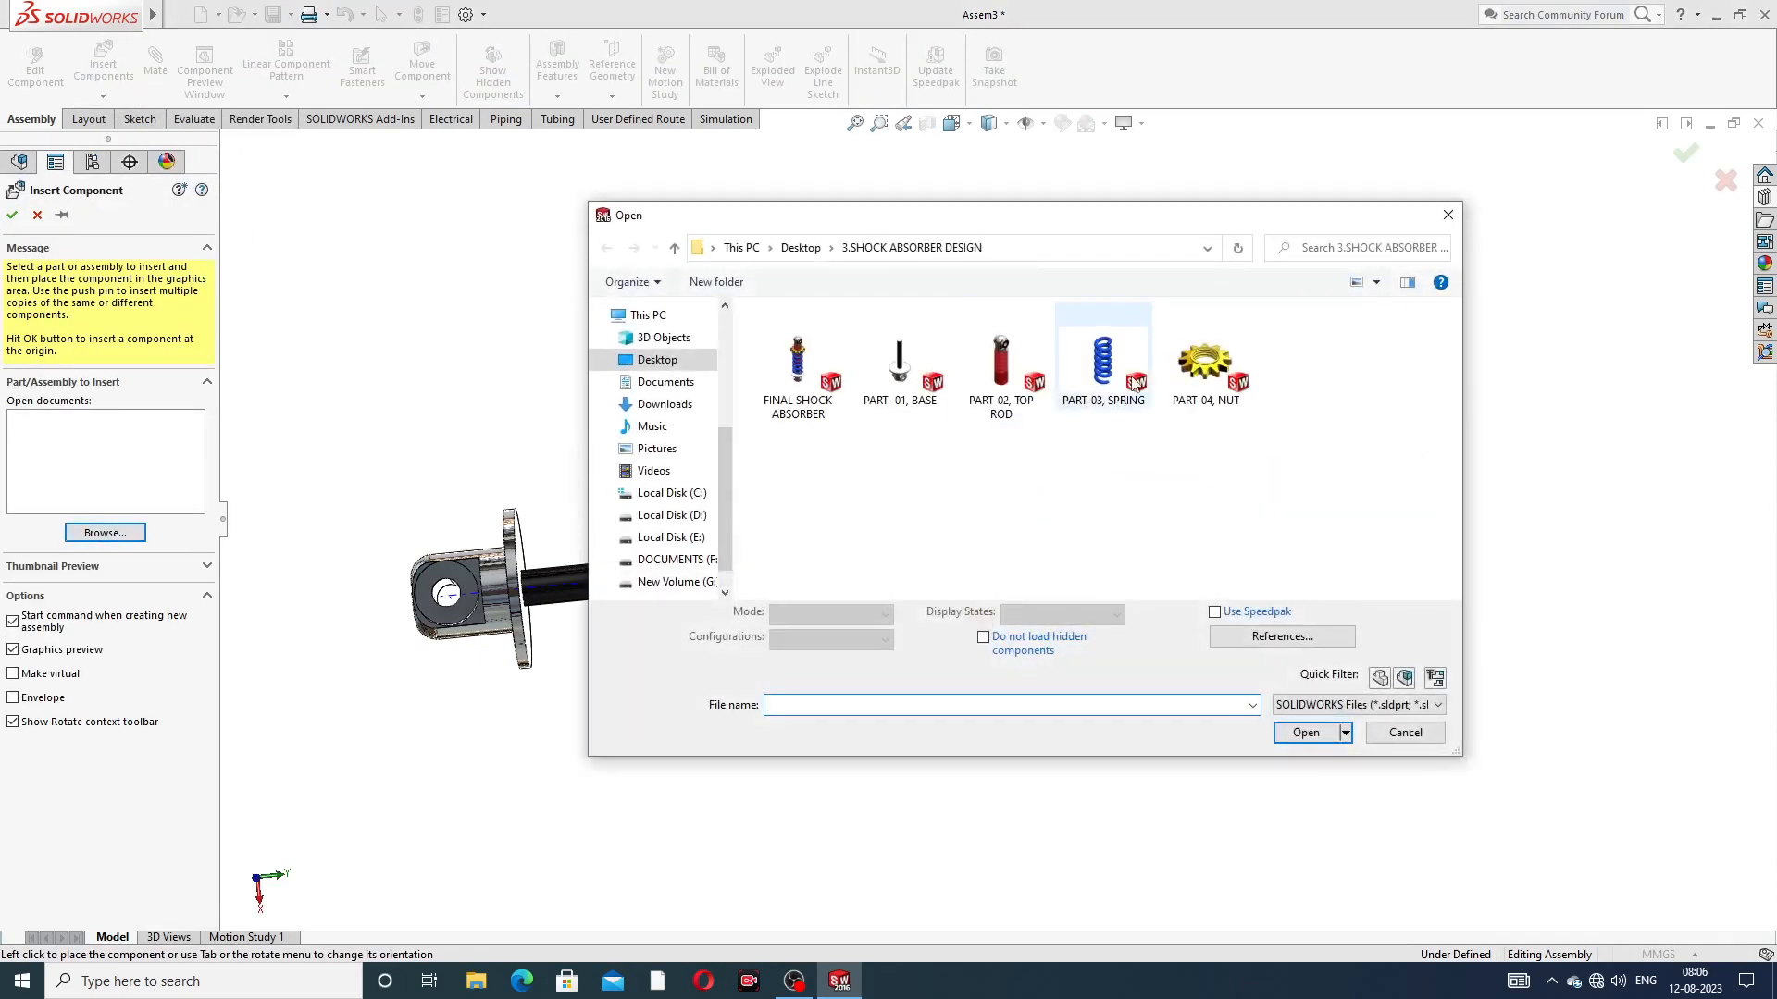
click(1103, 365)
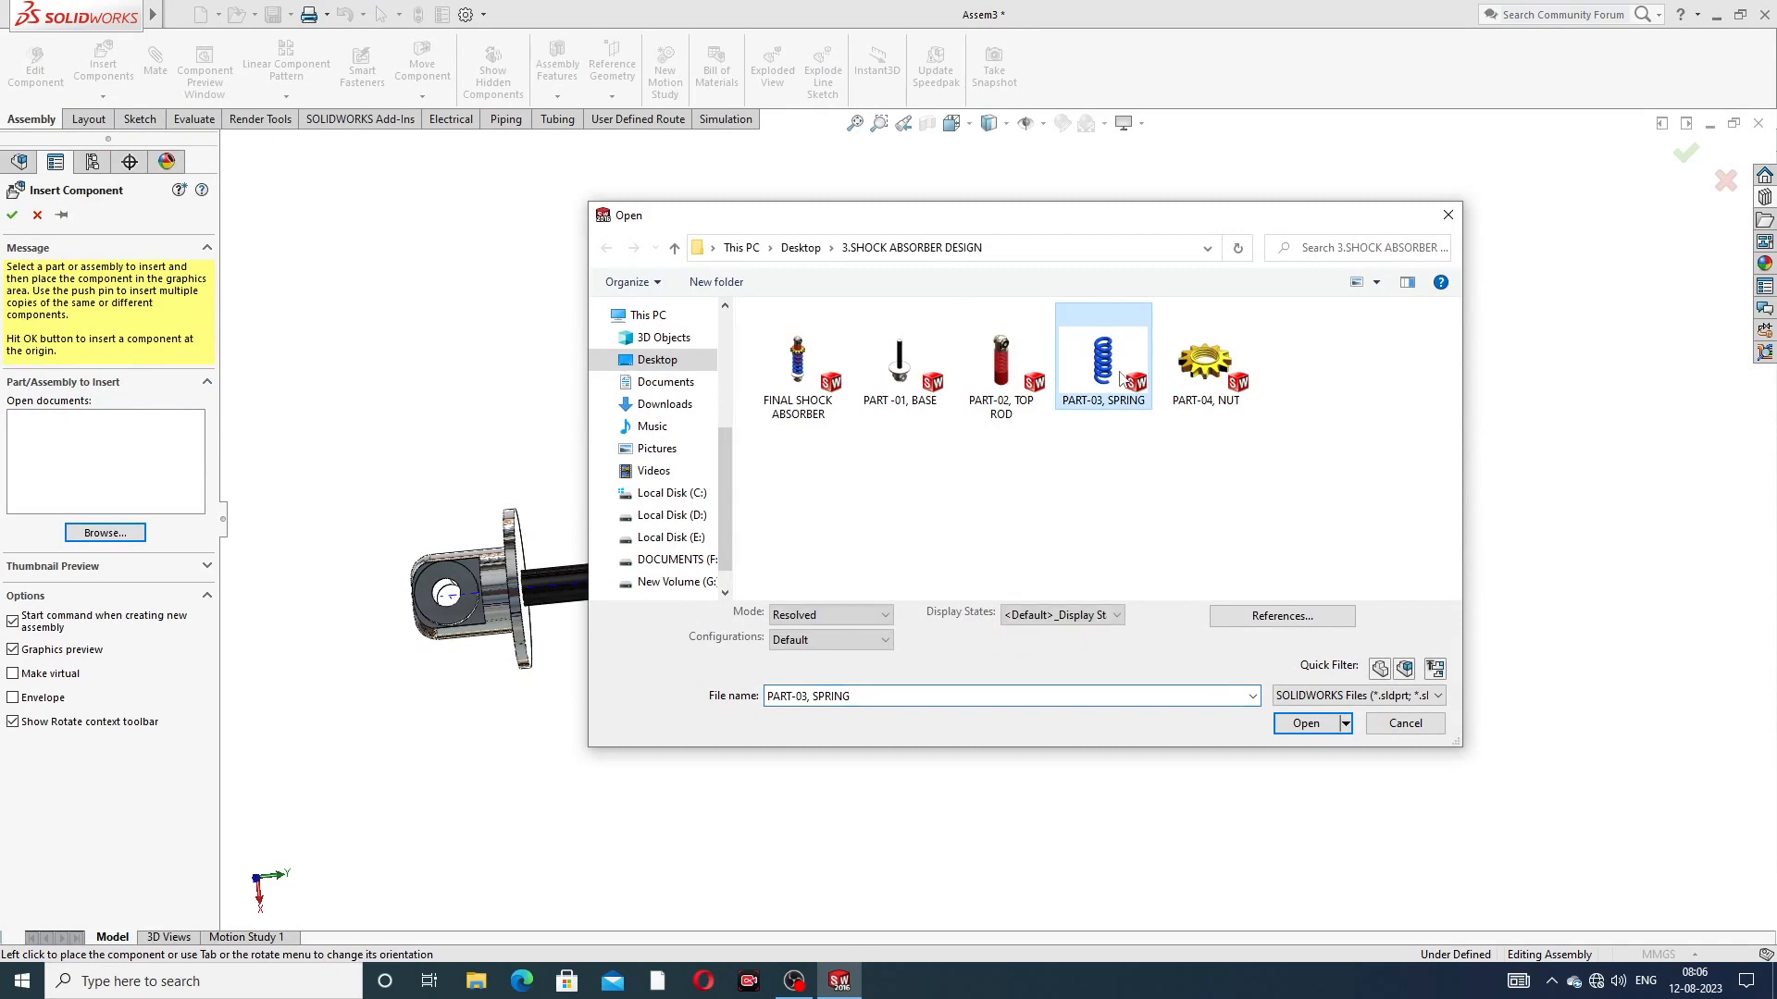
click(1306, 732)
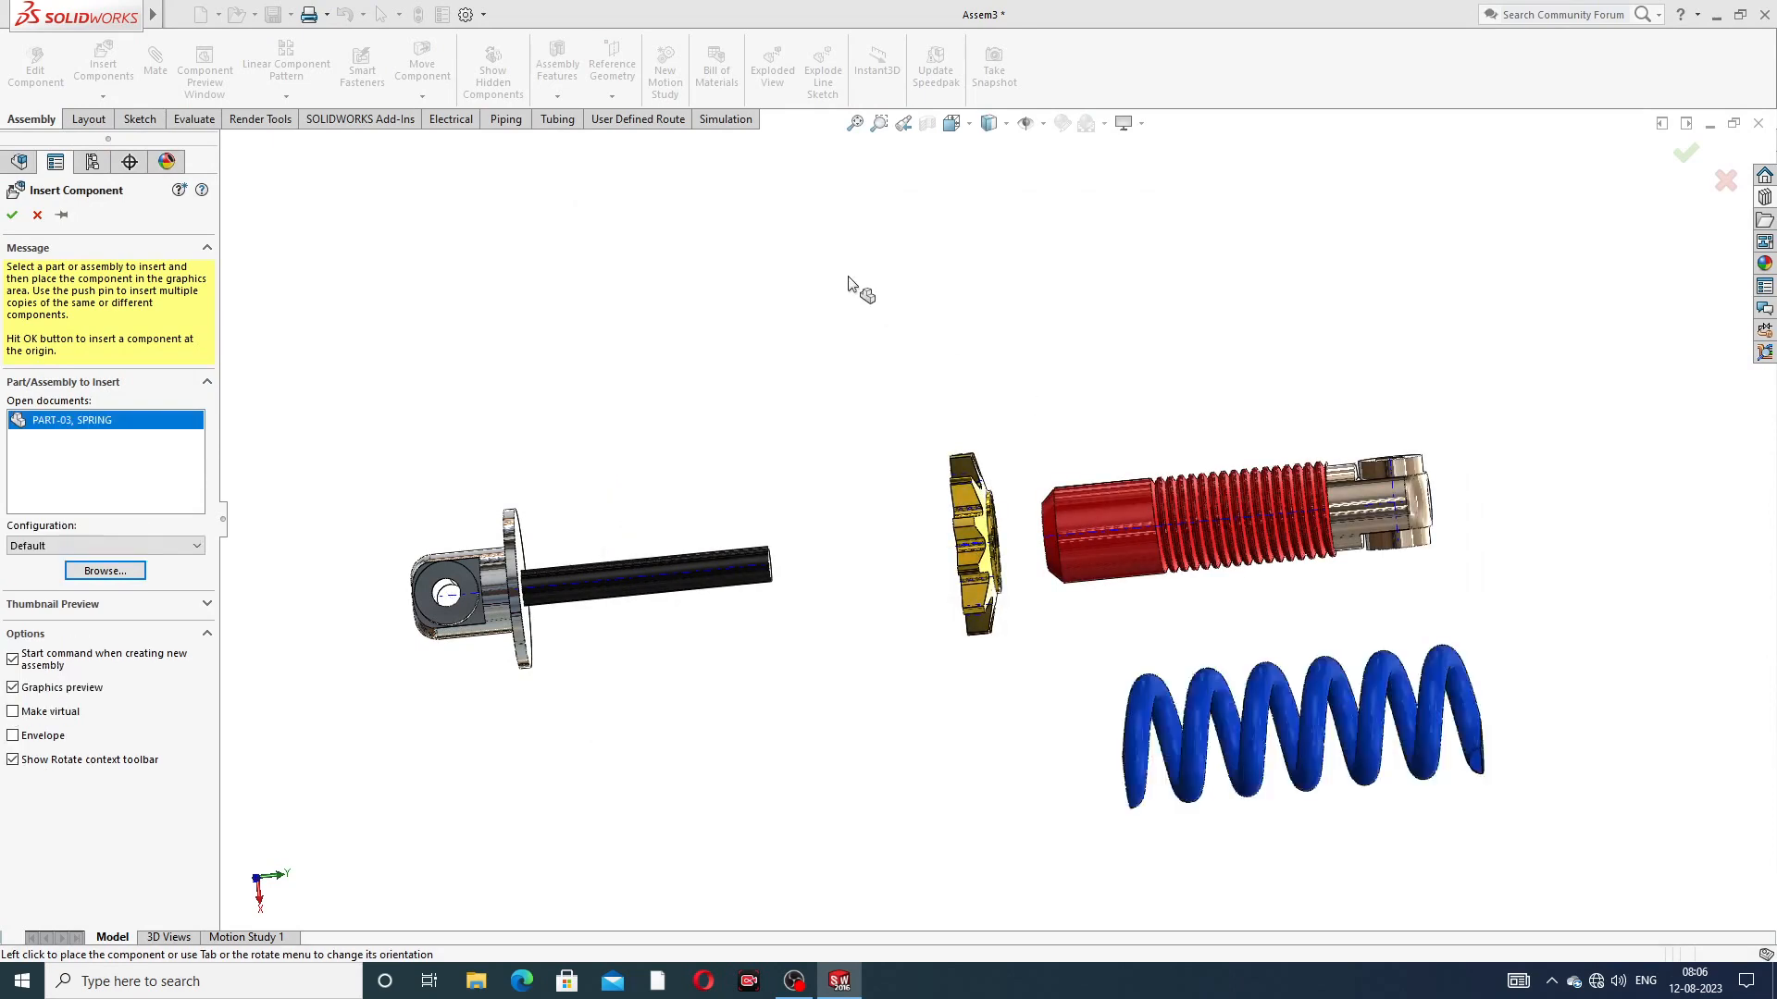
click(940, 366)
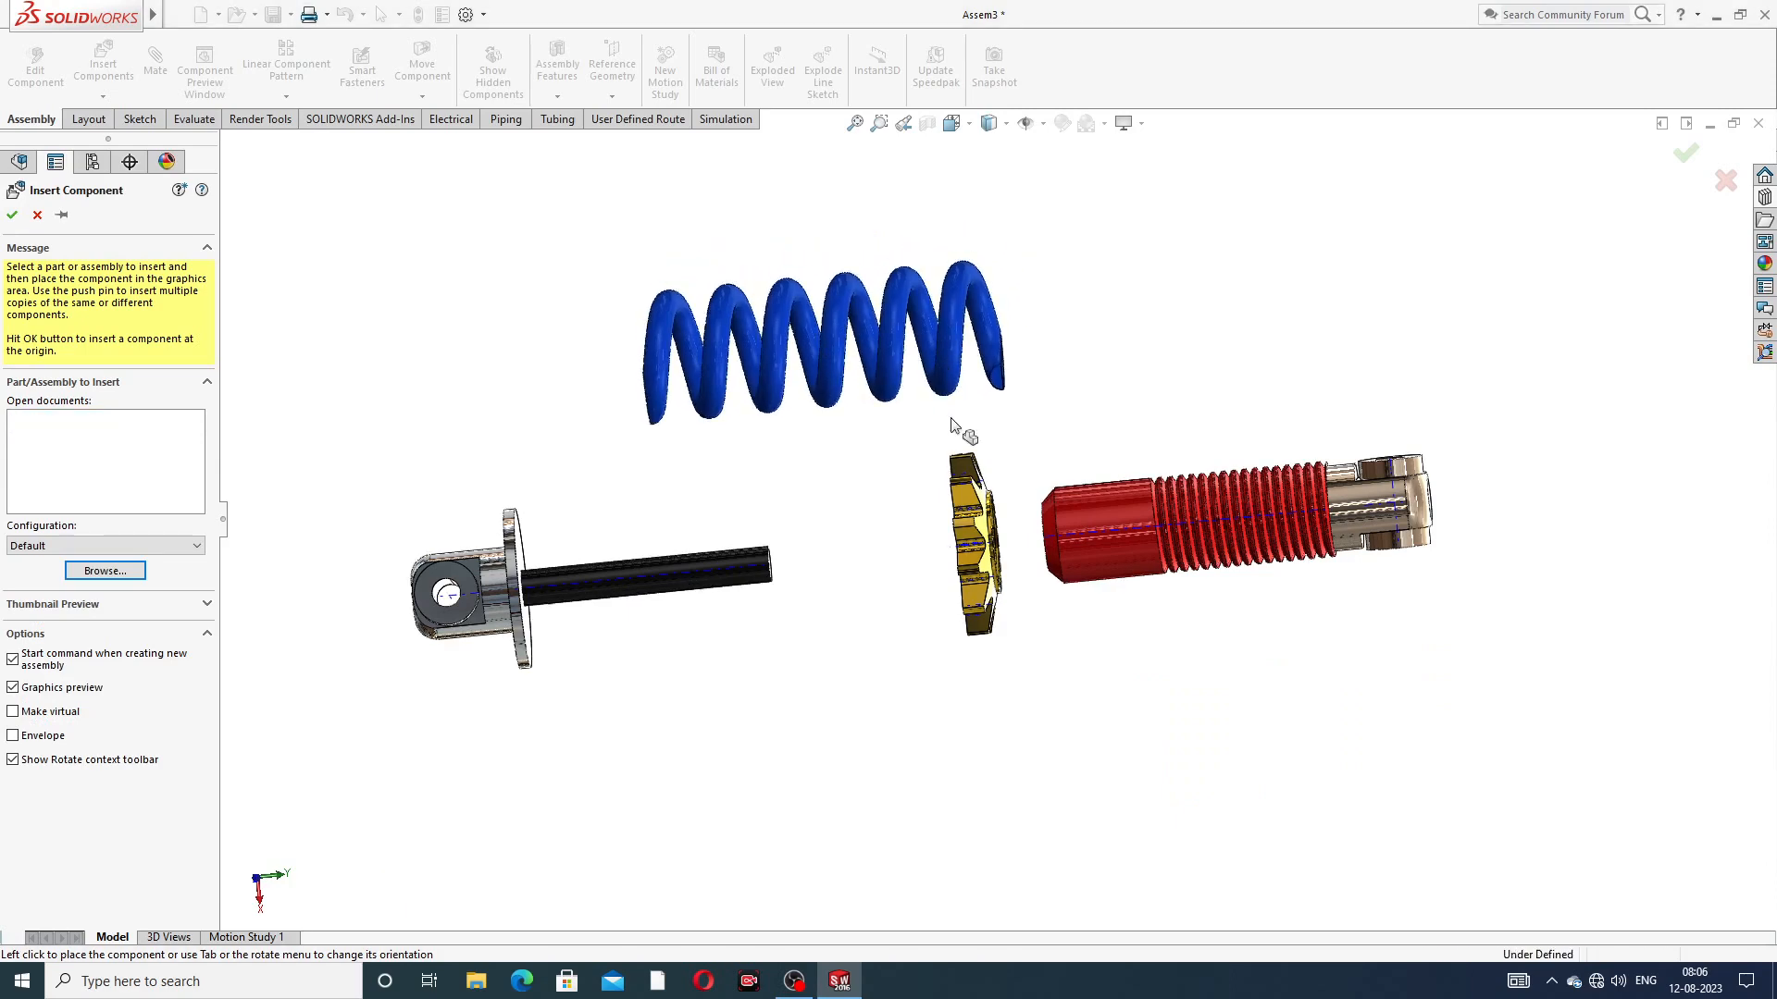
Show Sketch2, the centre line sketch under Sweep1 of the spring
middle_drag(940, 420, 1055, 429)
scroll(930, 519, down, 2)
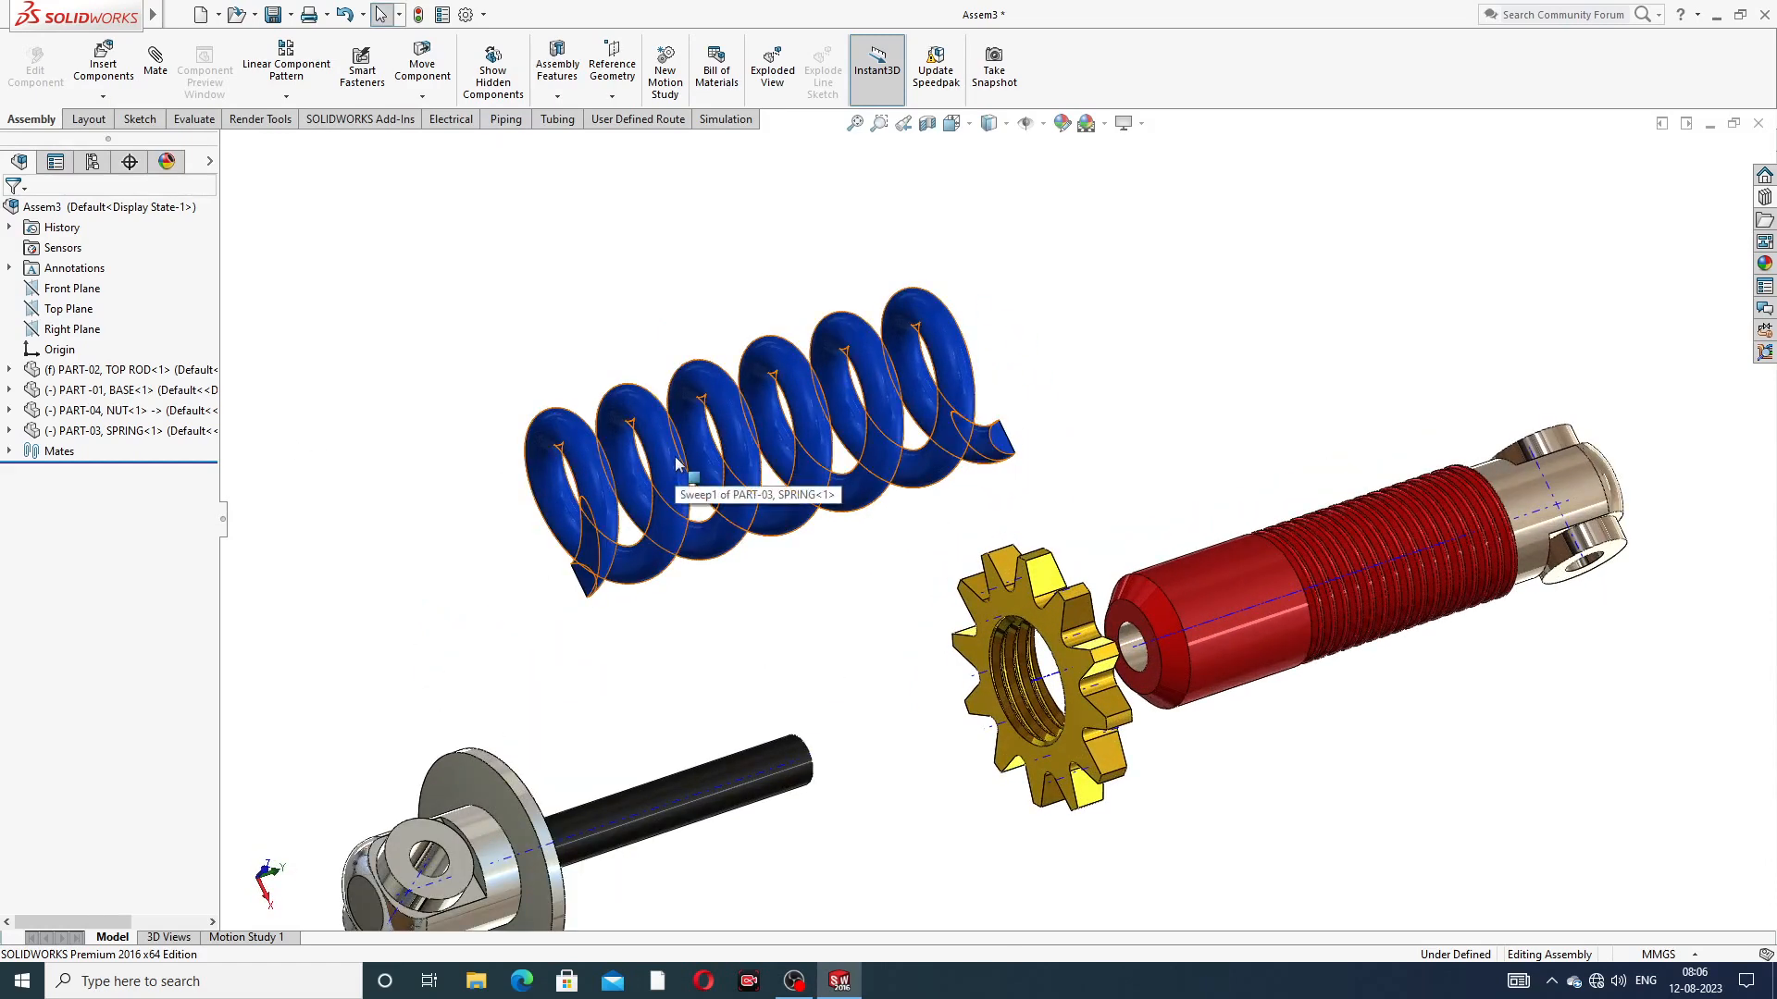
click(682, 489)
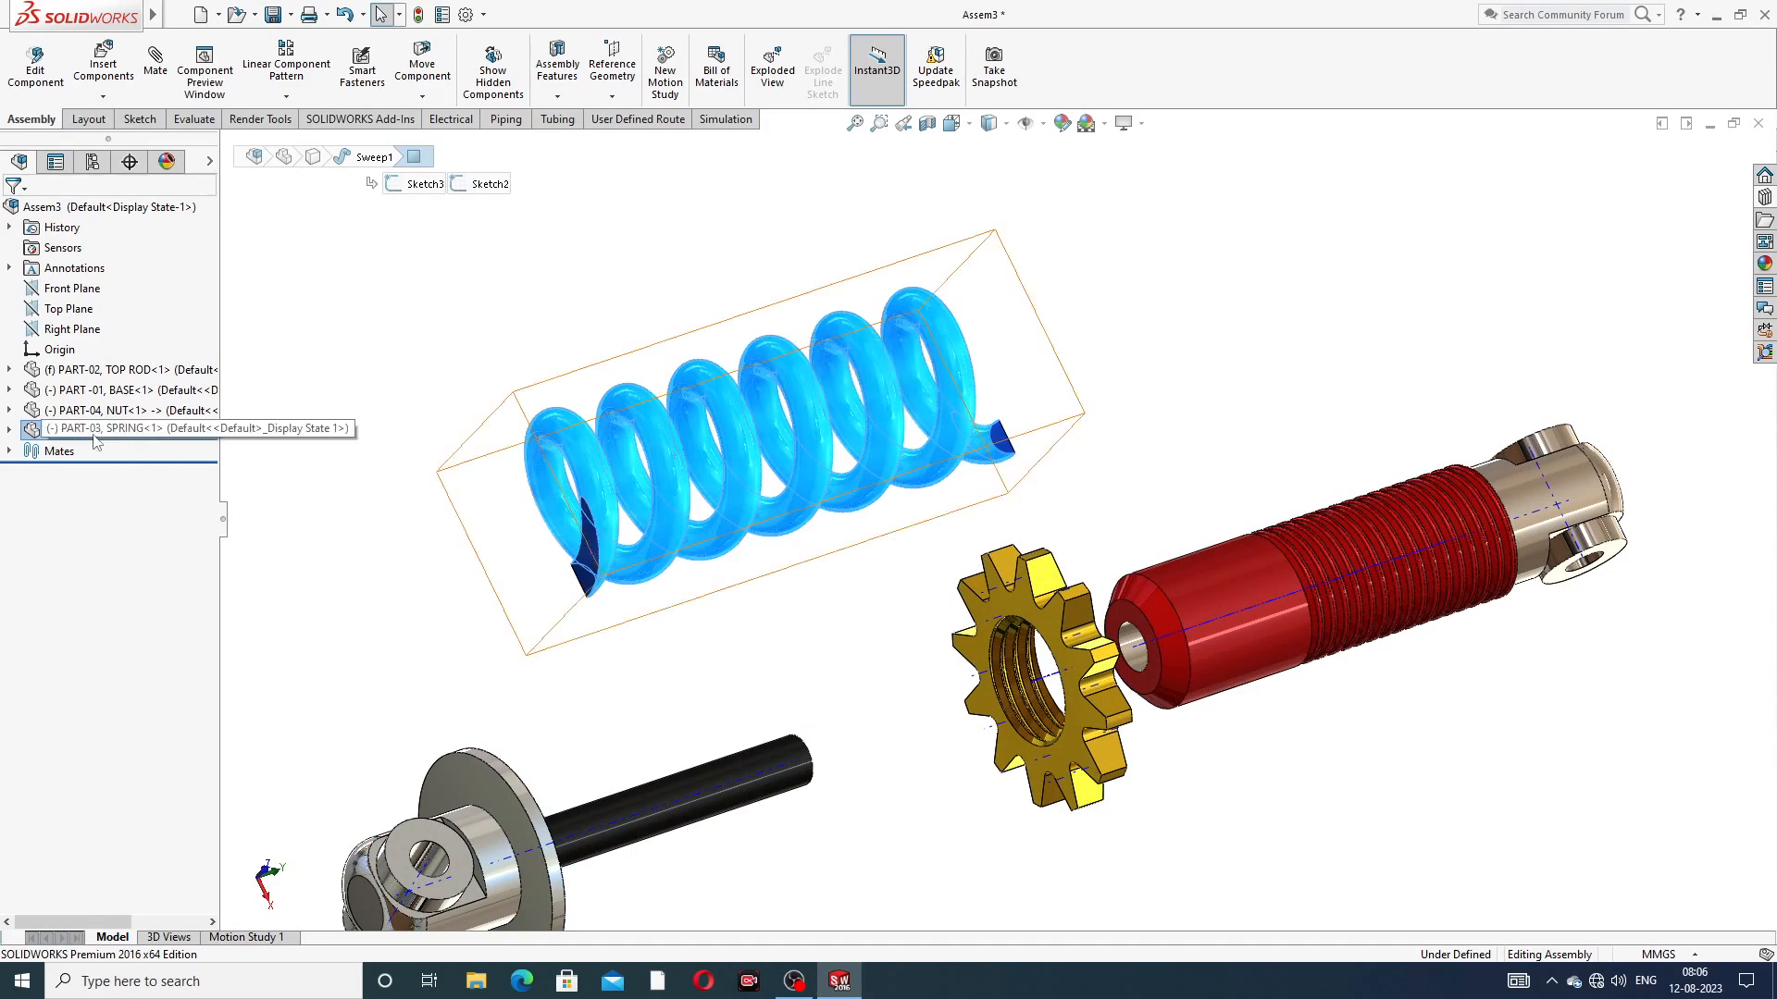
click(9, 431)
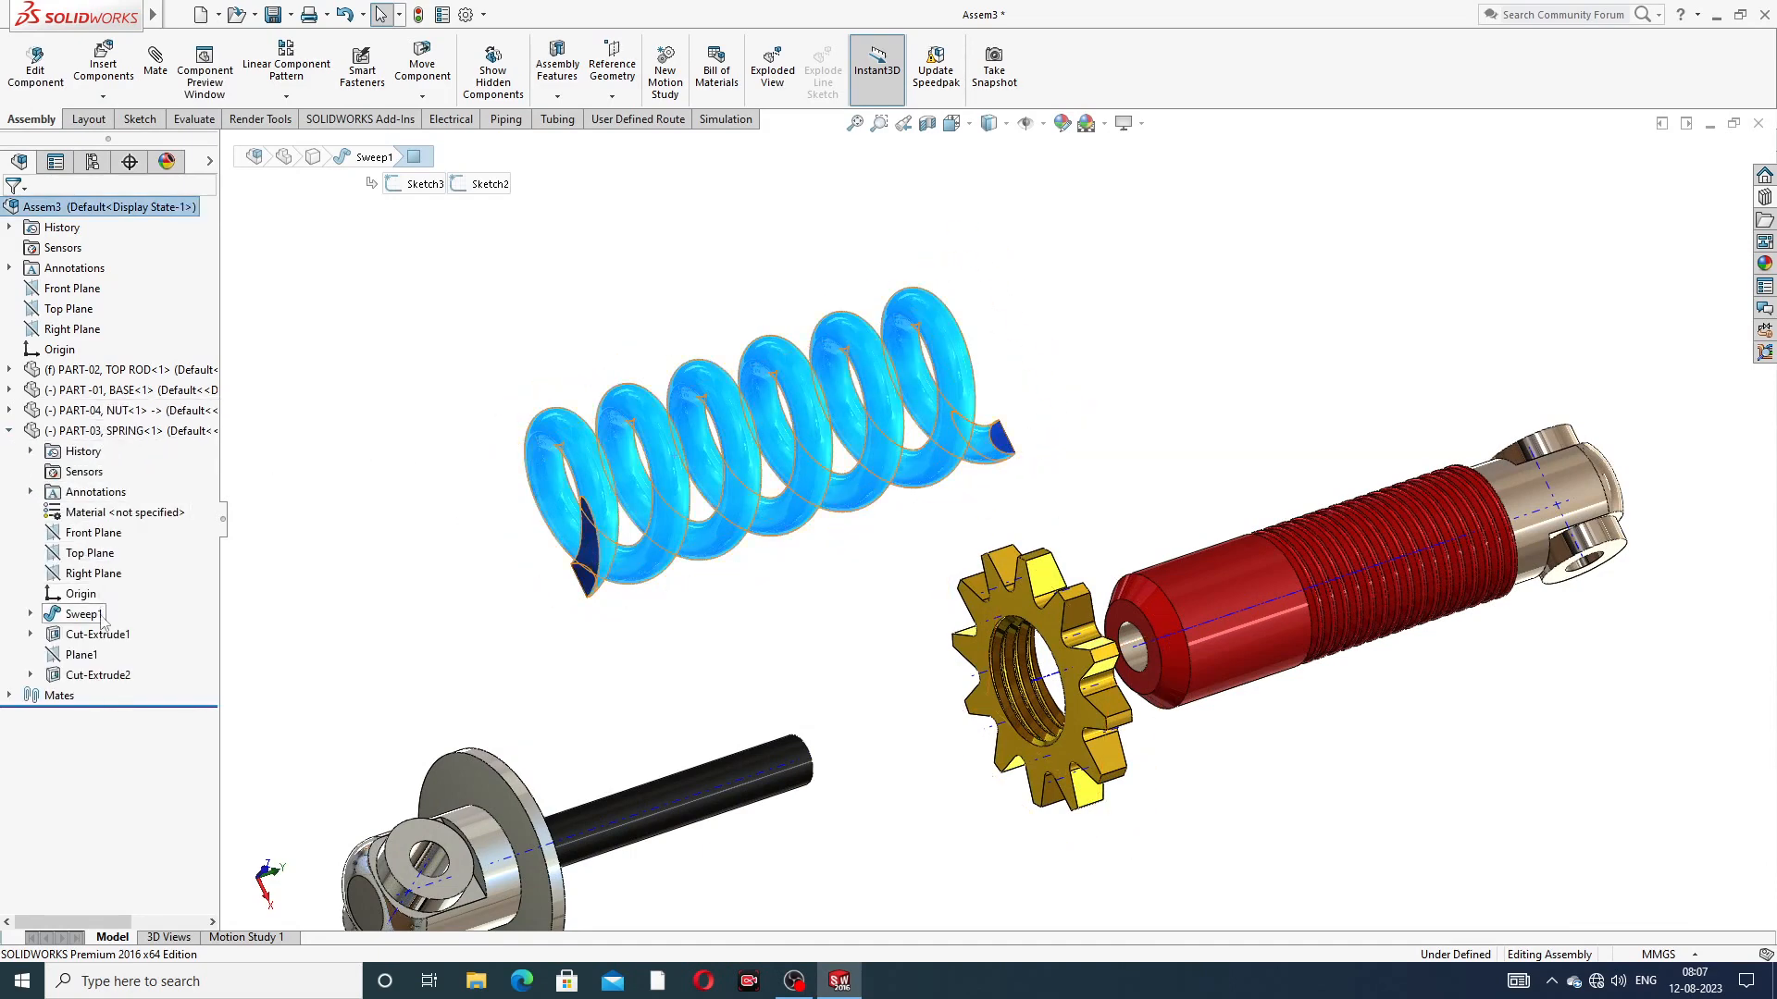
click(30, 615)
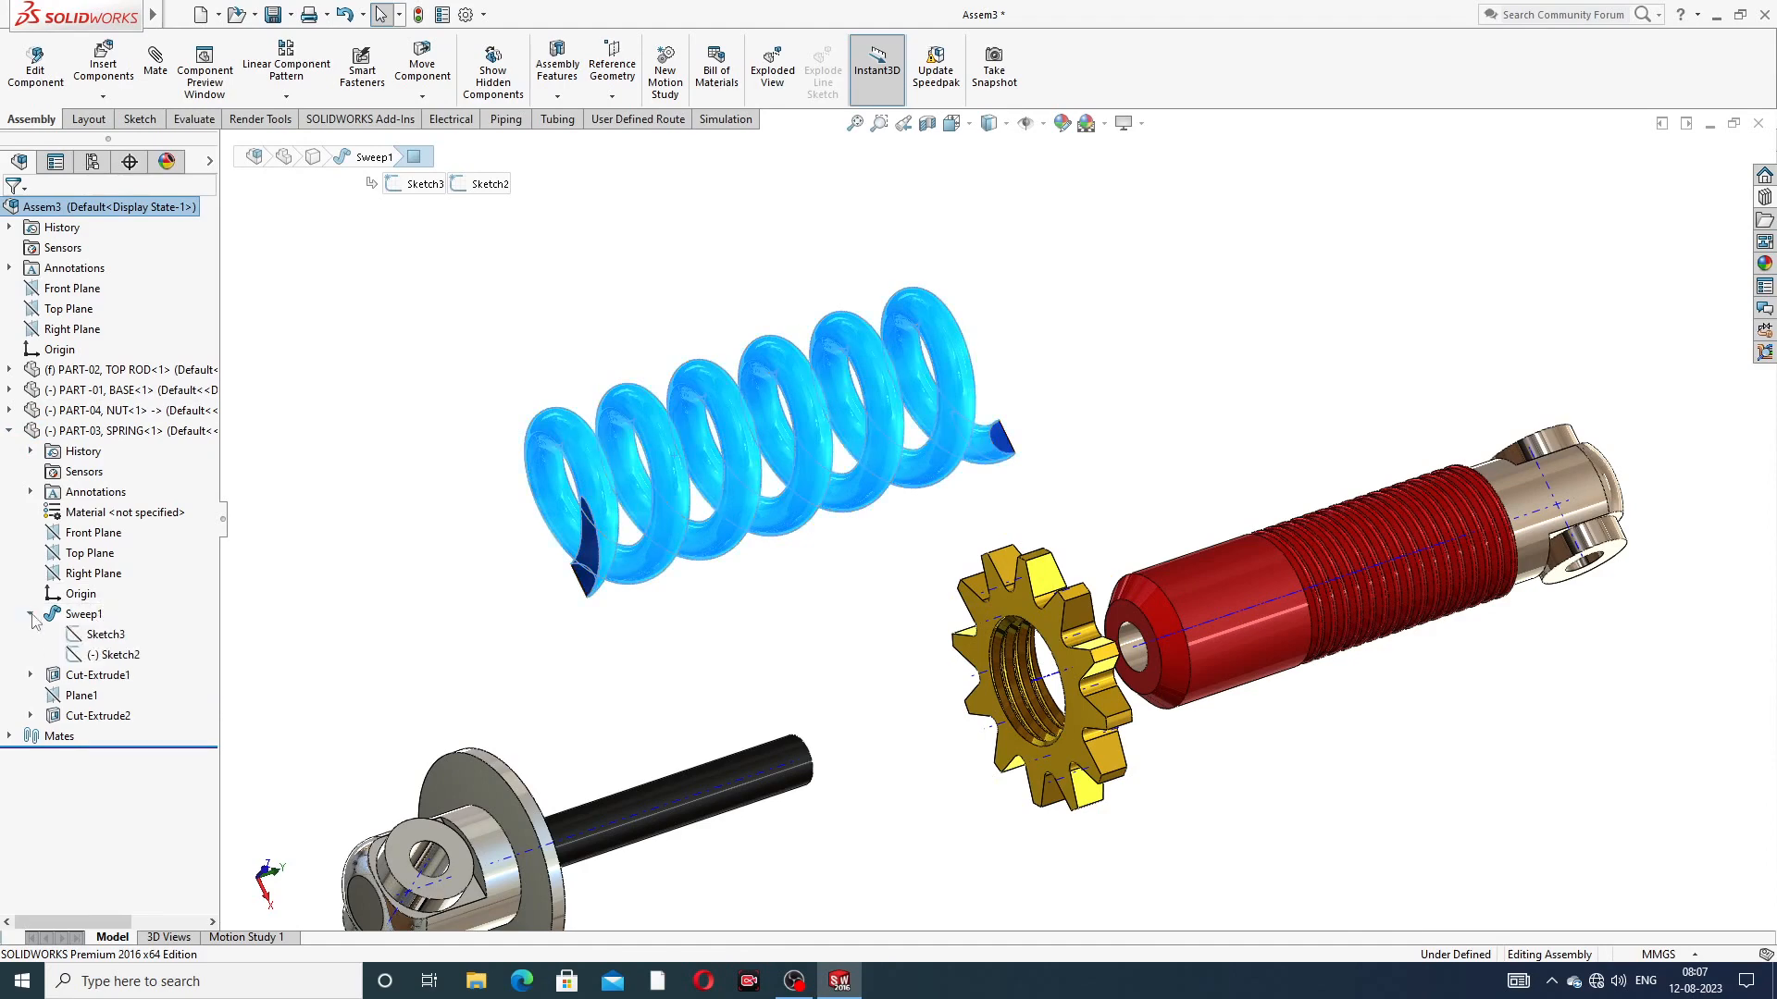
click(119, 655)
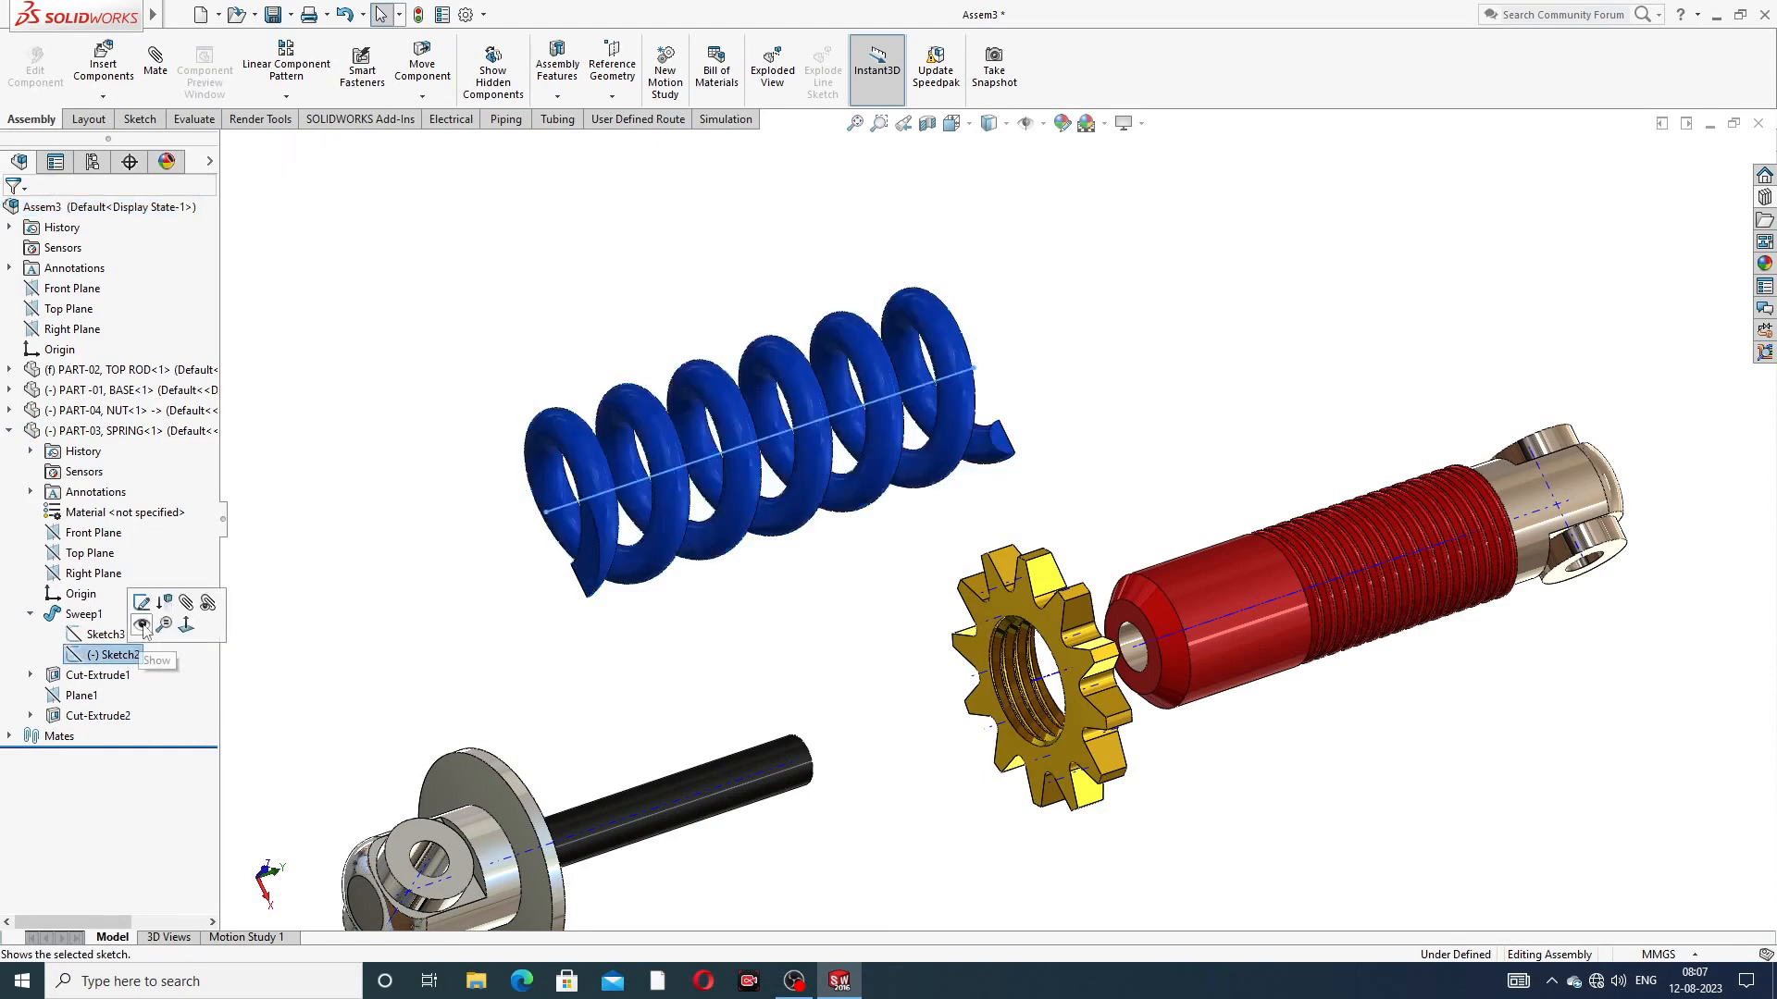
click(143, 625)
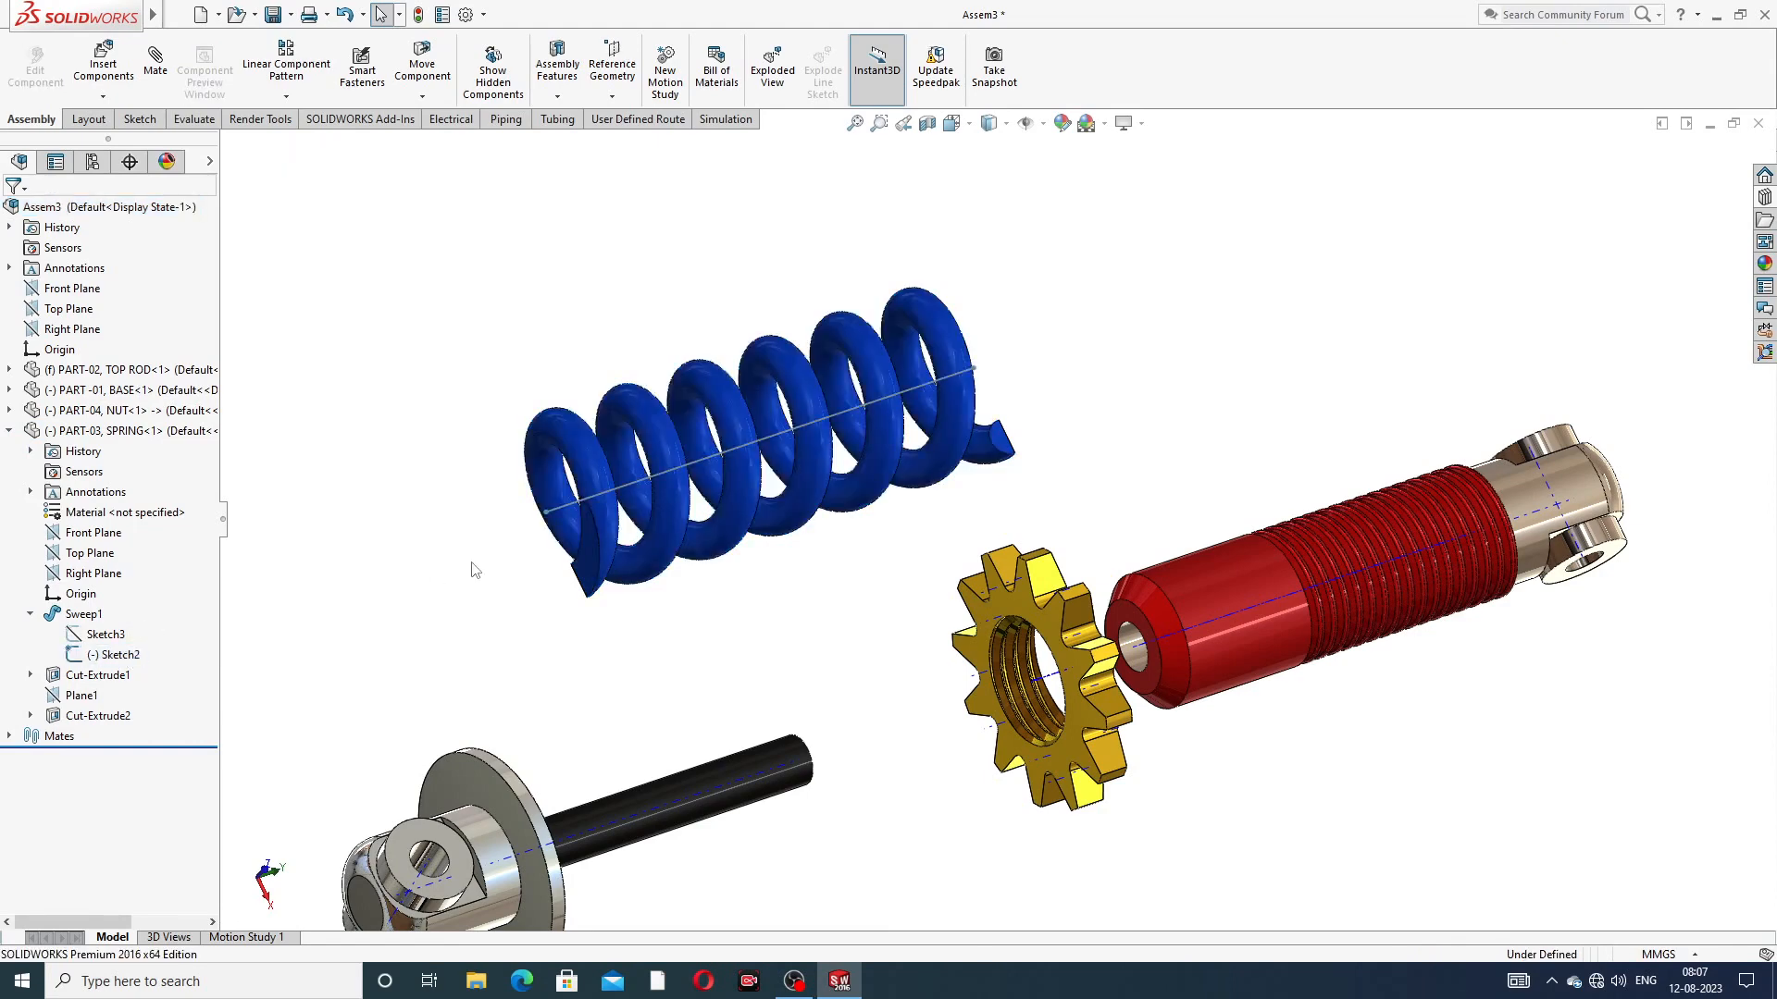
middle_drag(959, 428, 892, 479)
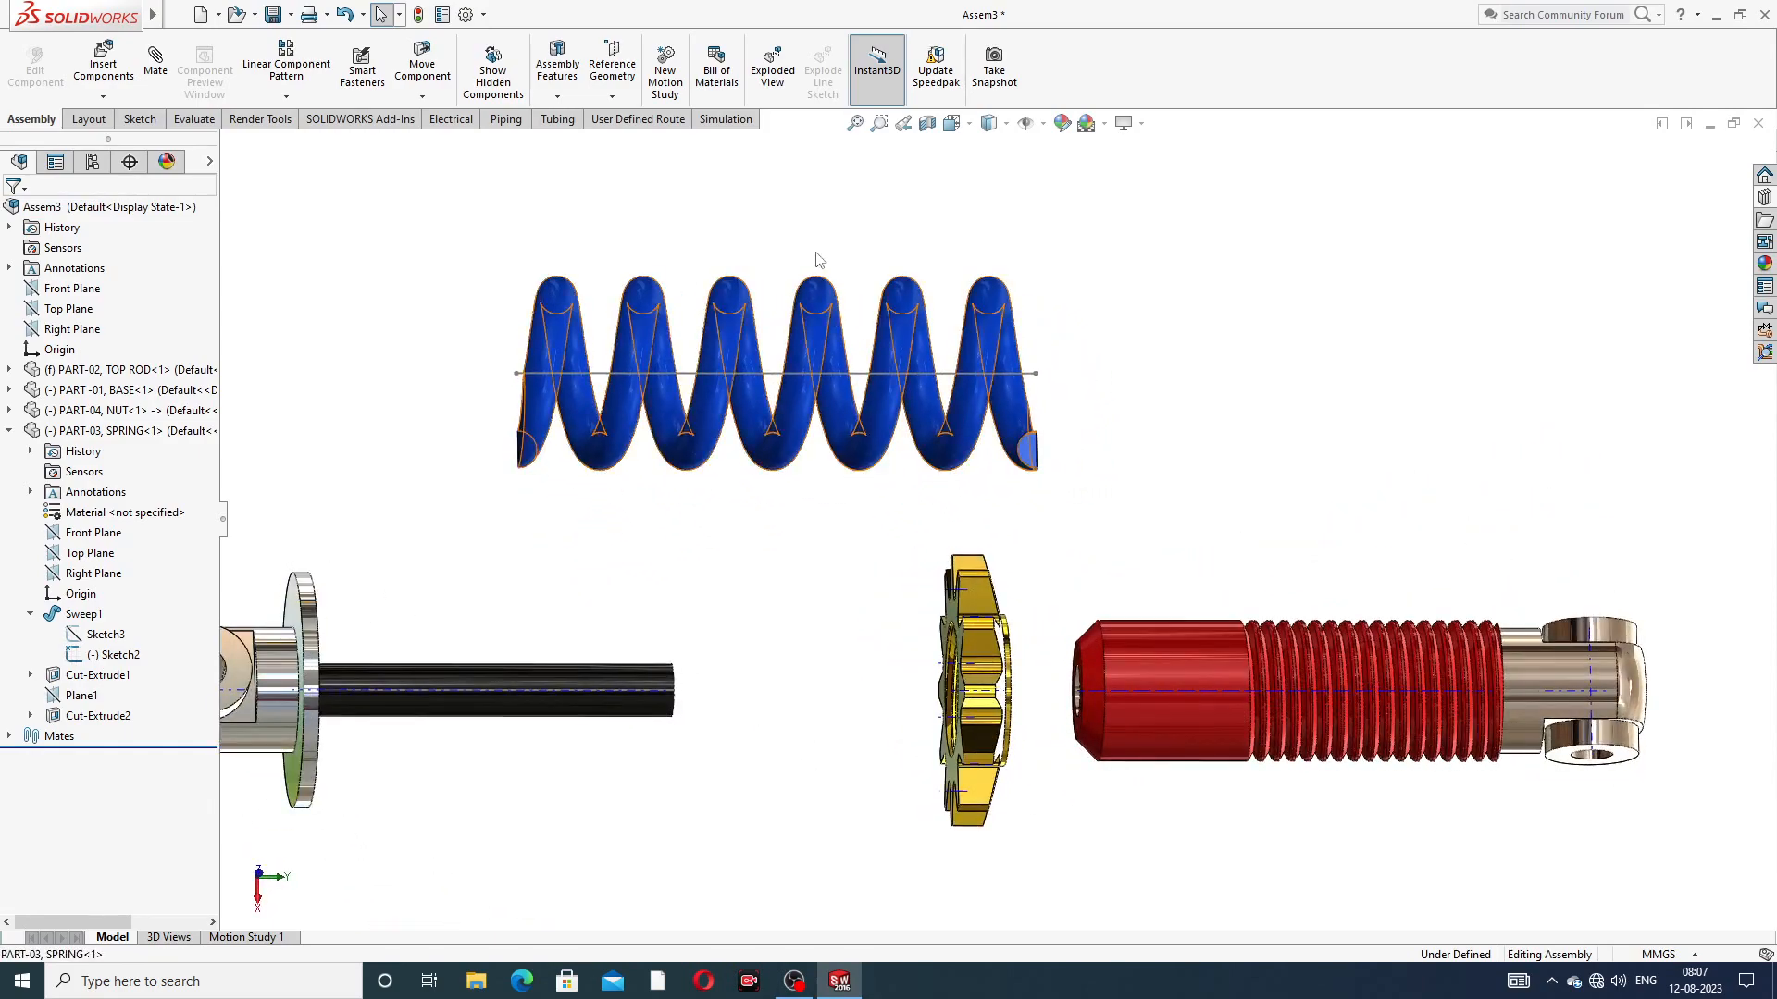
click(155, 67)
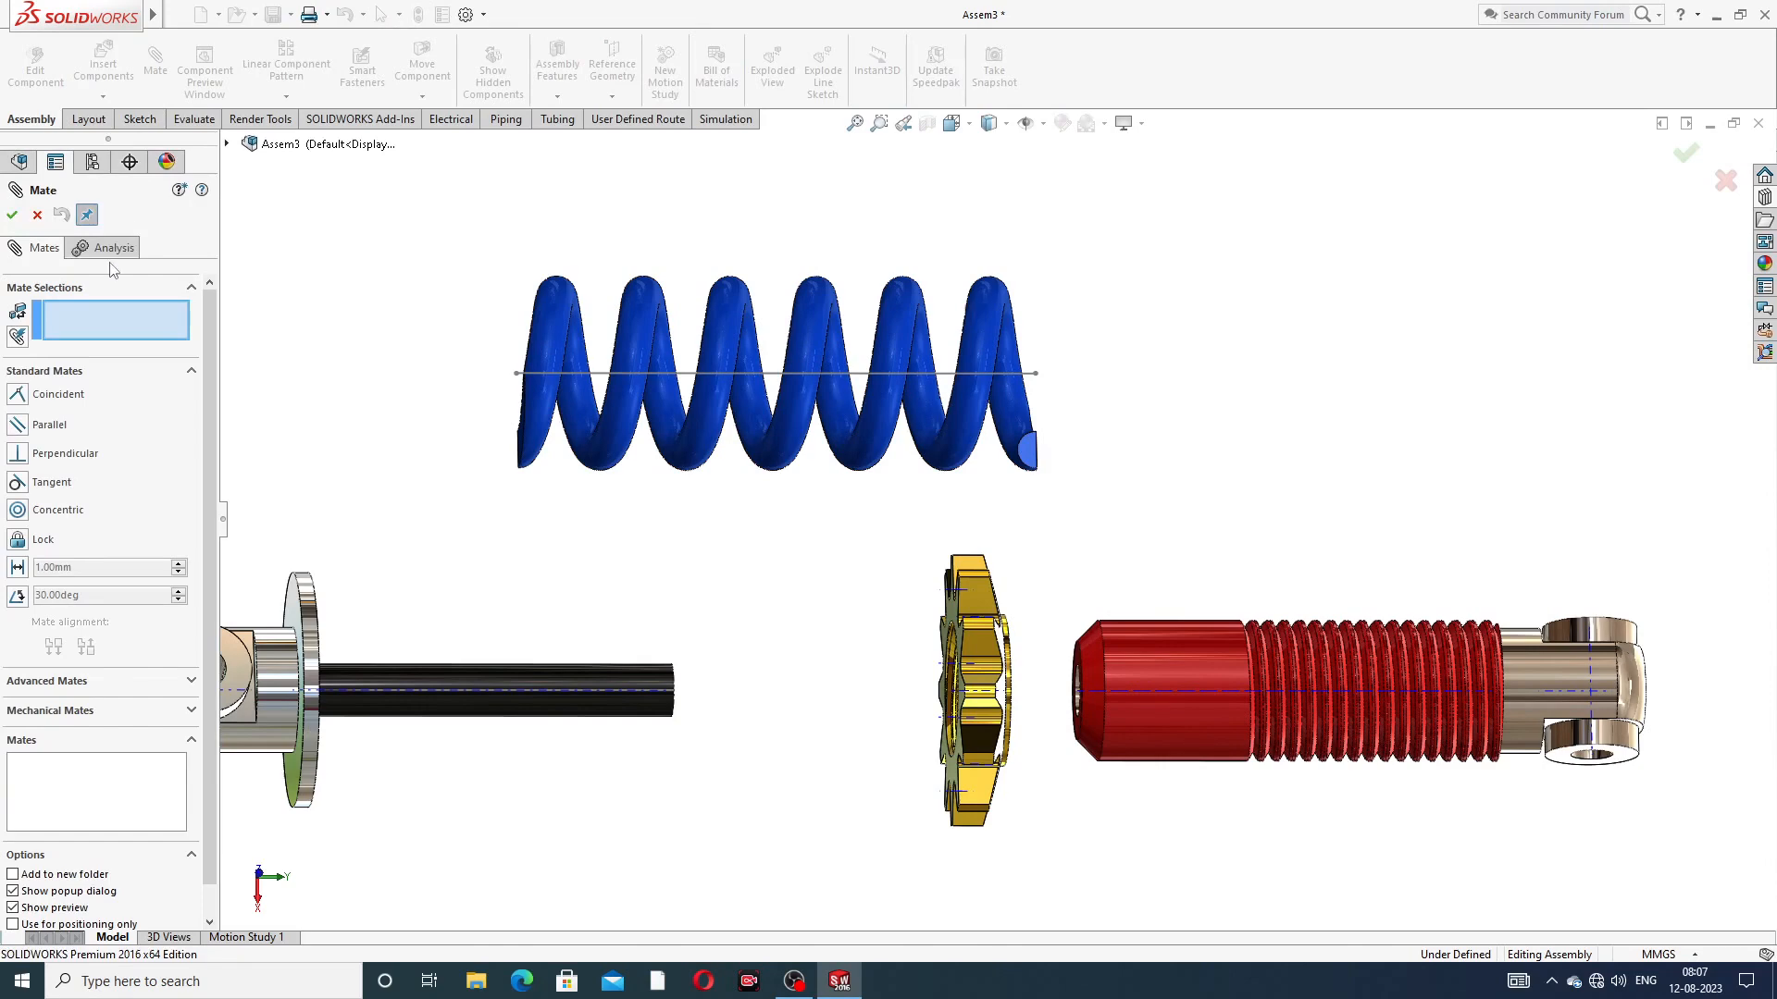
click(774, 374)
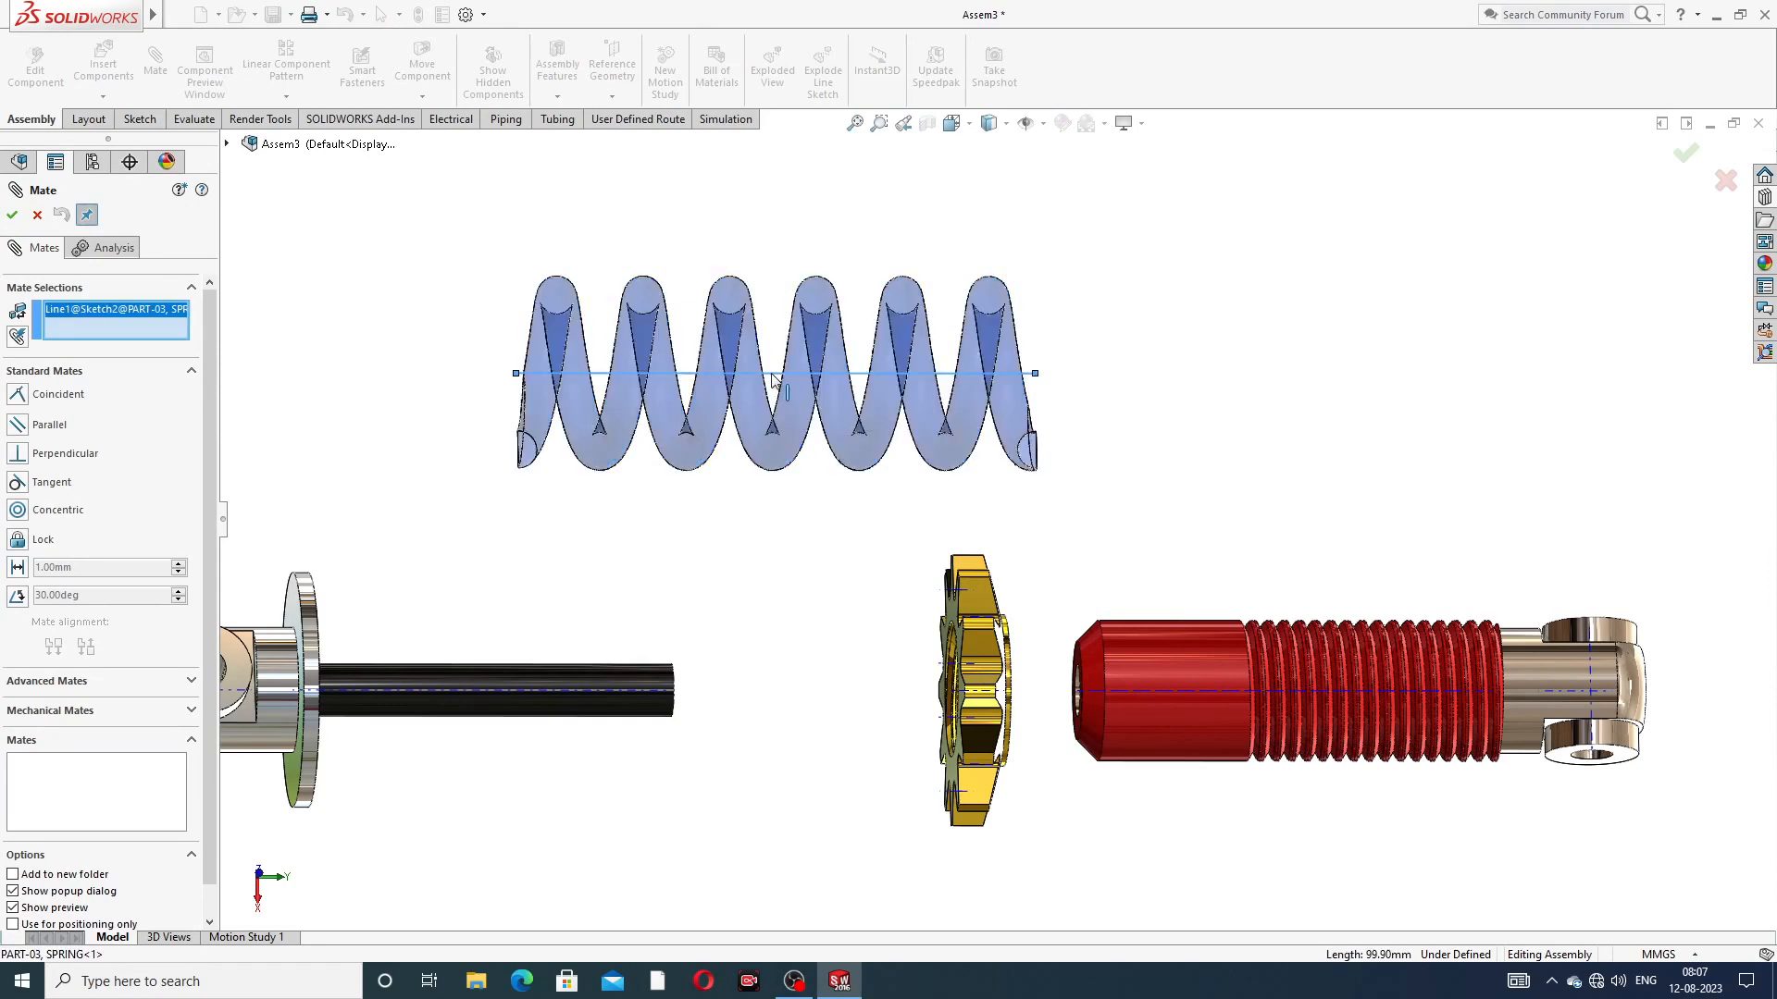
click(1160, 691)
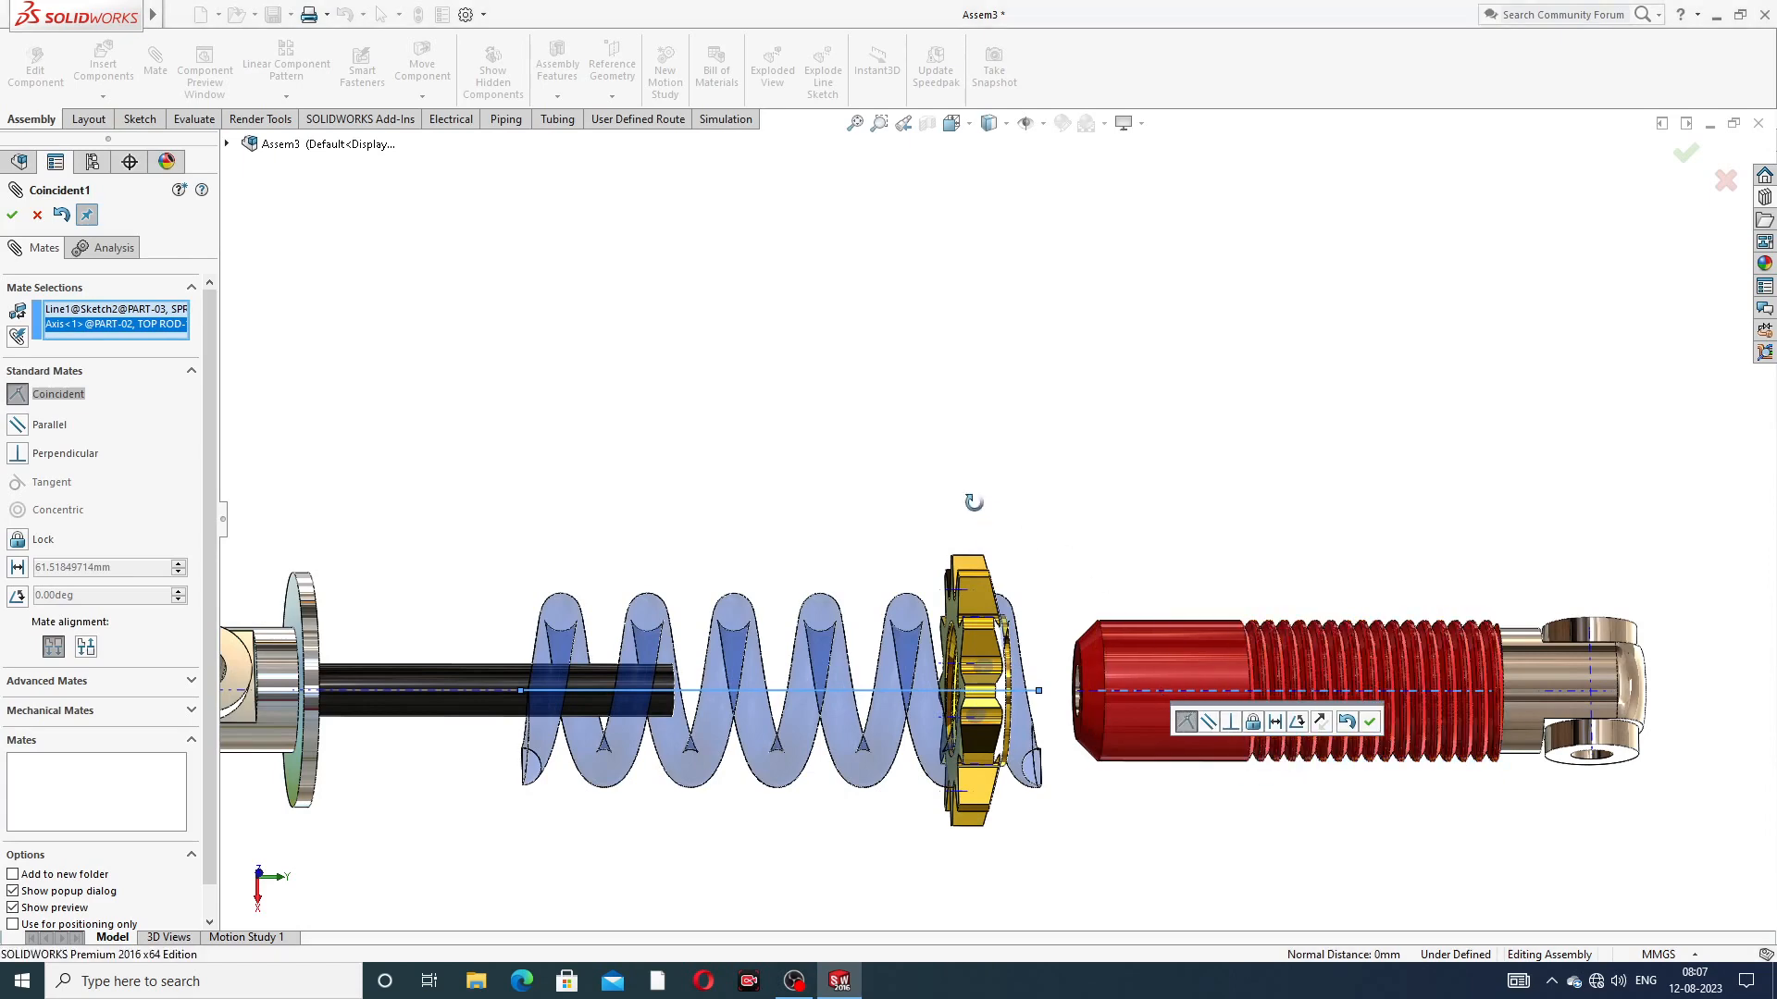
middle_drag(968, 500, 942, 499)
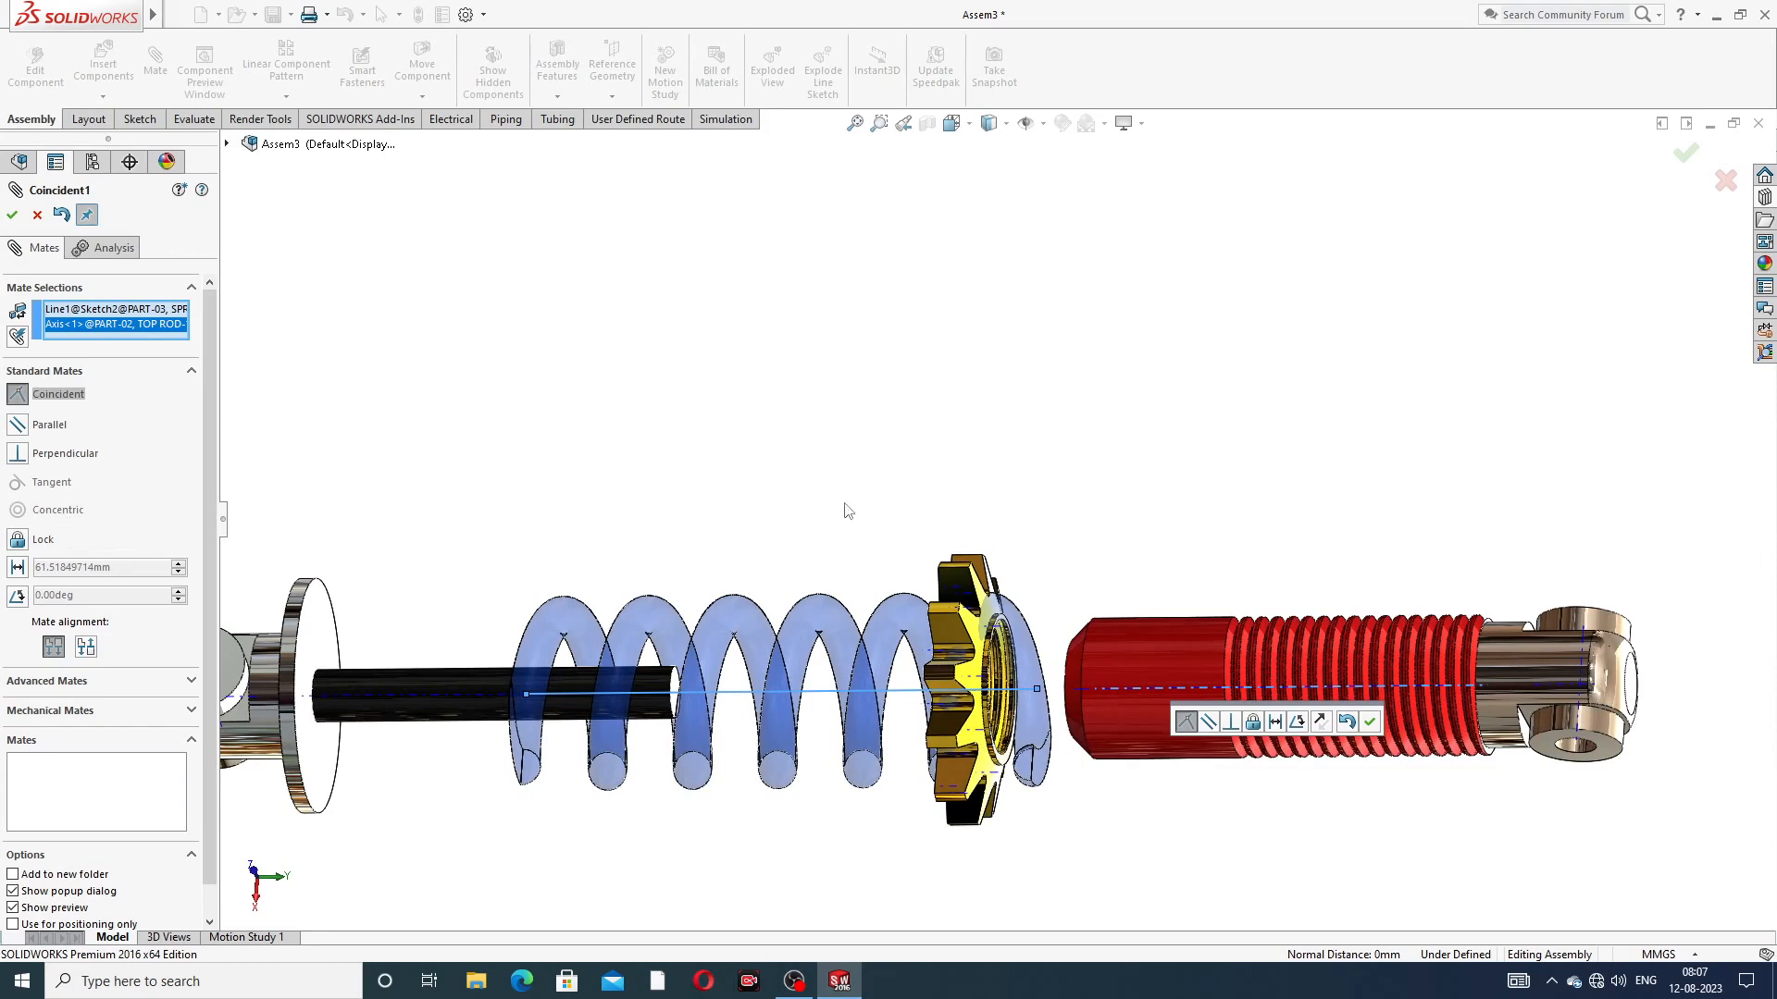
click(37, 215)
Add a Concentric mate between the spring's centre sketch line and the outer face of the nut's raised ring
middle_drag(1026, 640, 1025, 533)
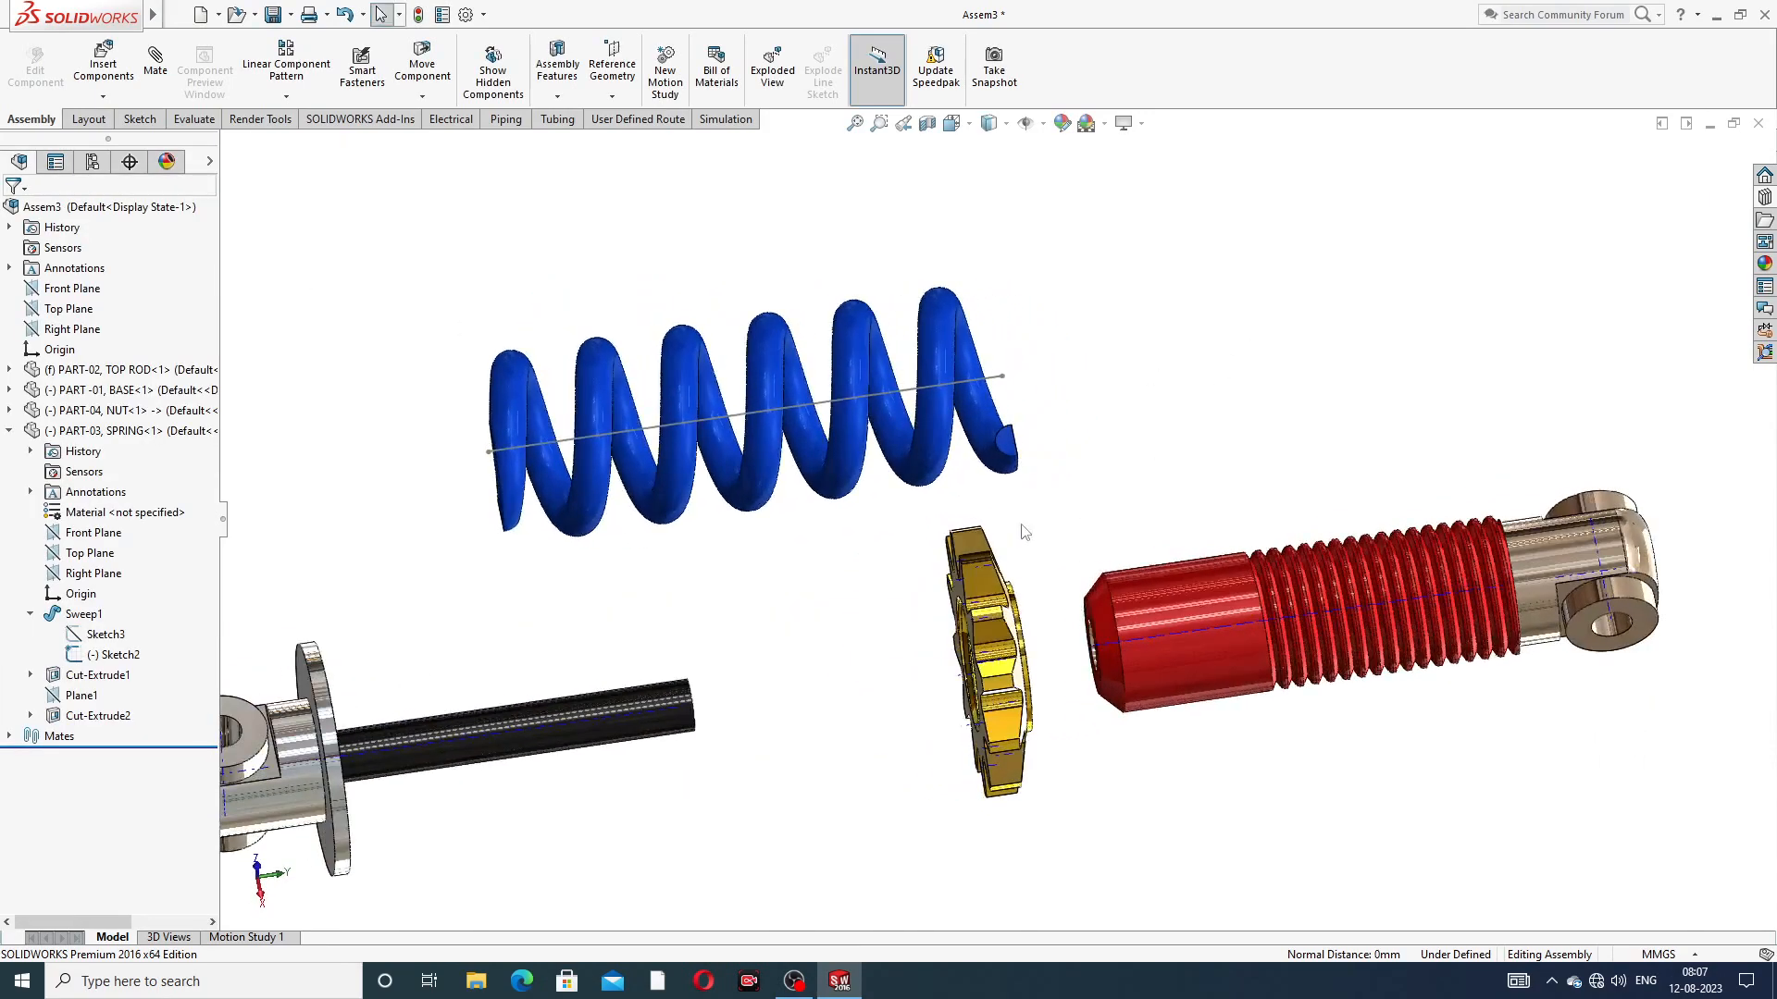
click(156, 67)
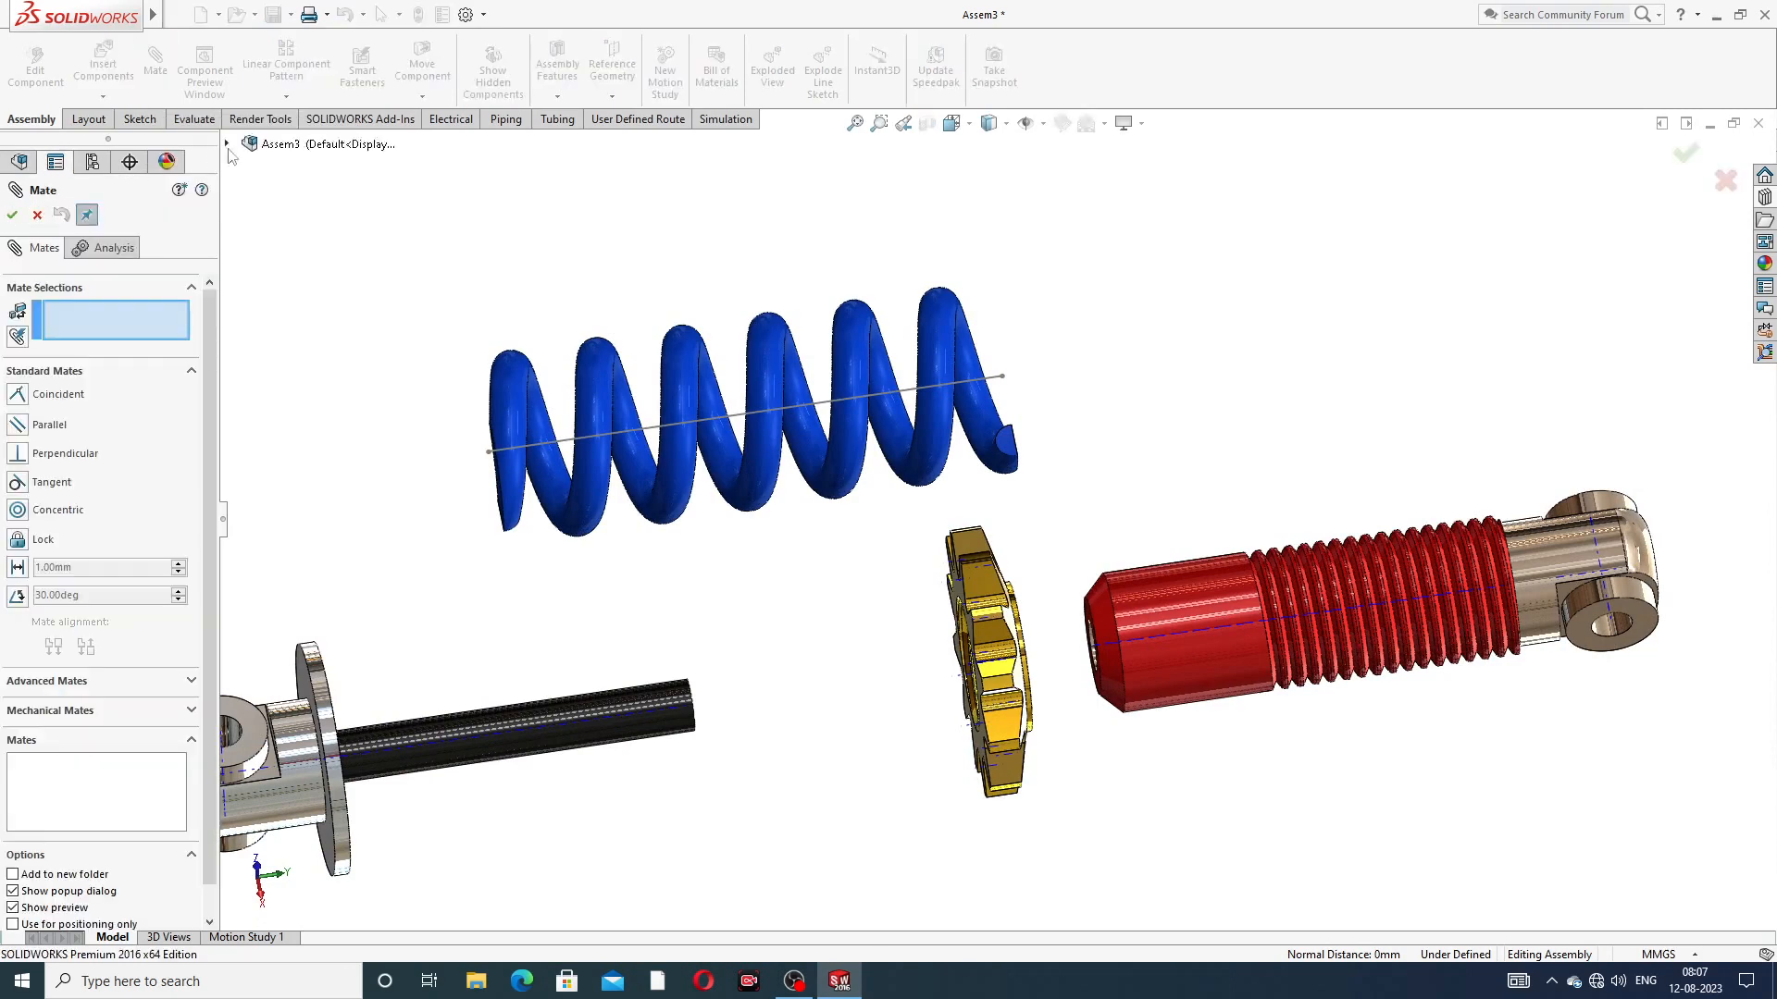
click(682, 422)
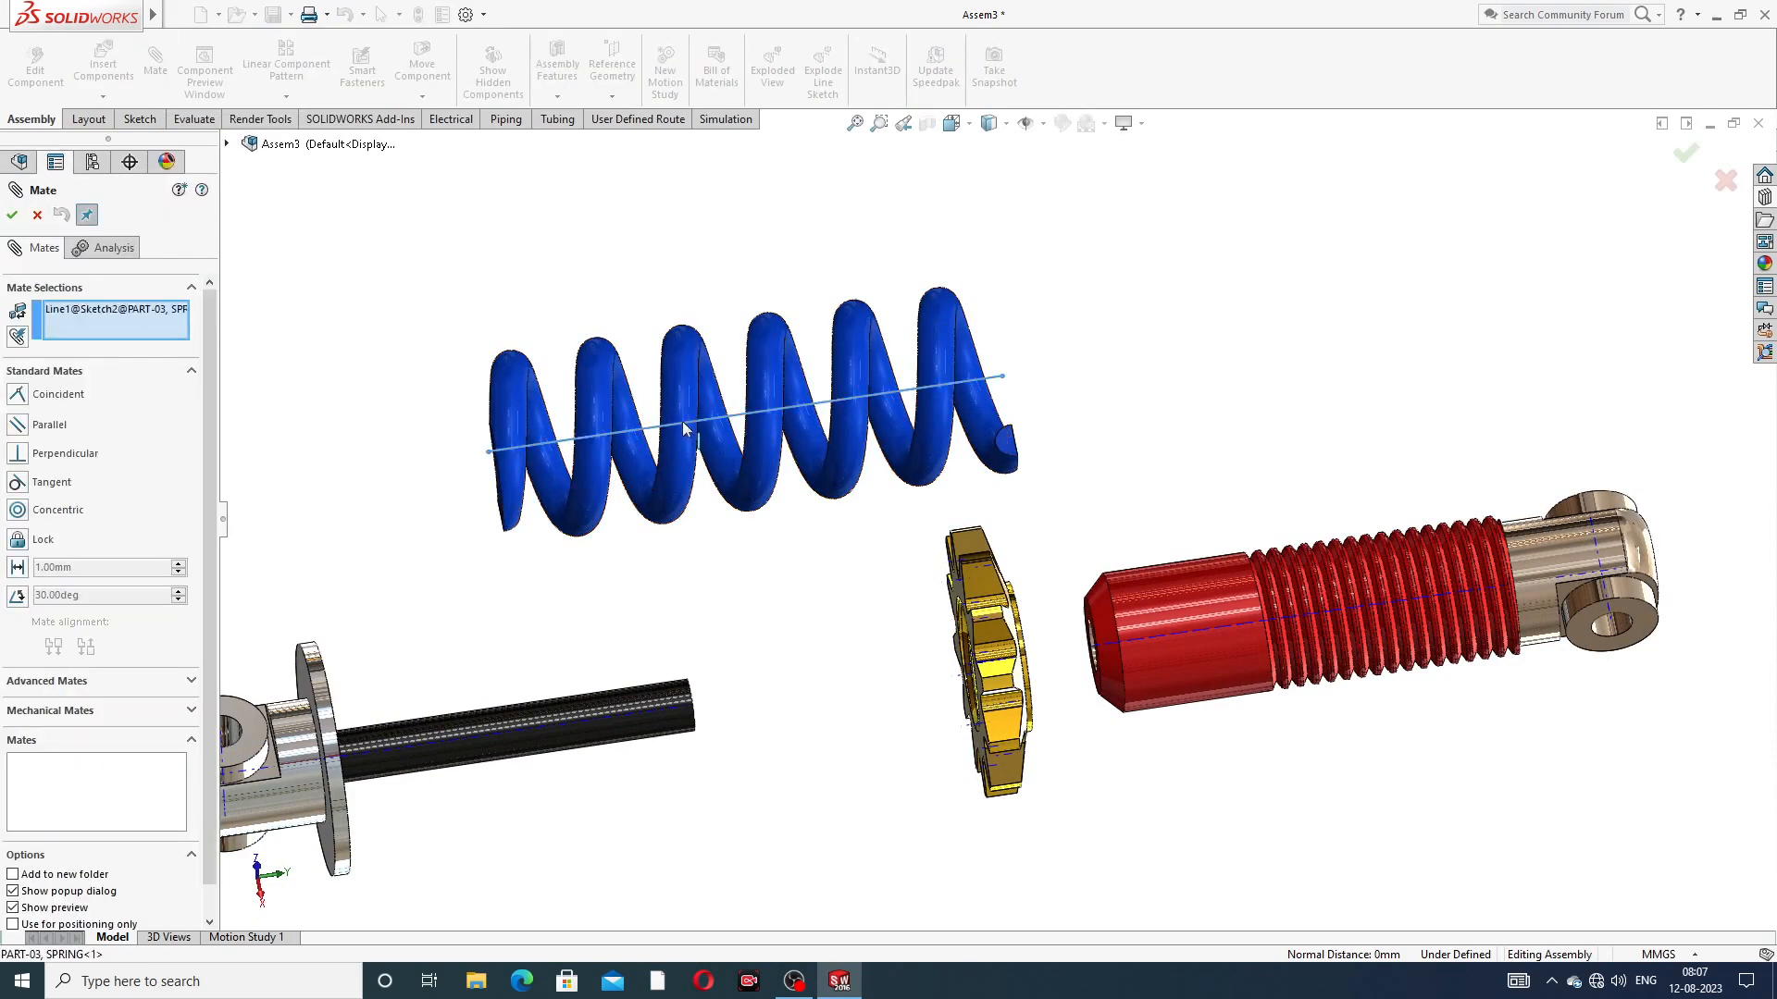
middle_drag(1084, 641, 1034, 629)
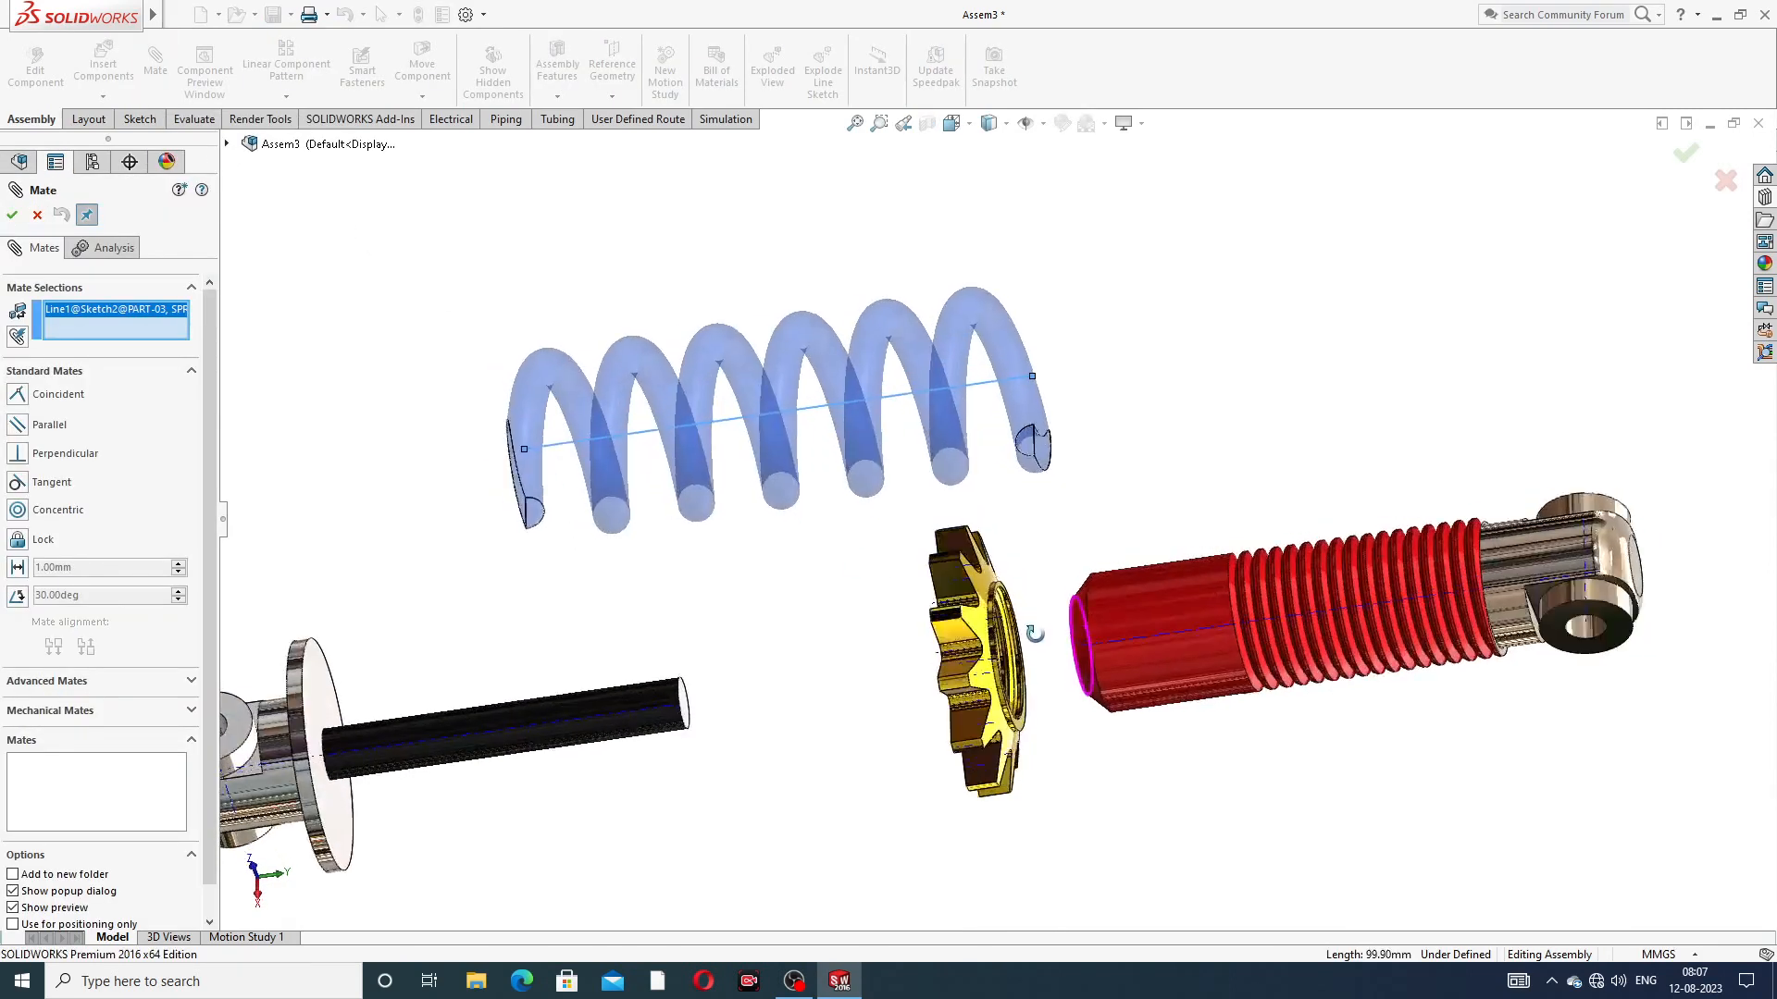
scroll(1032, 618, down, 4)
scroll(1033, 618, down, 2)
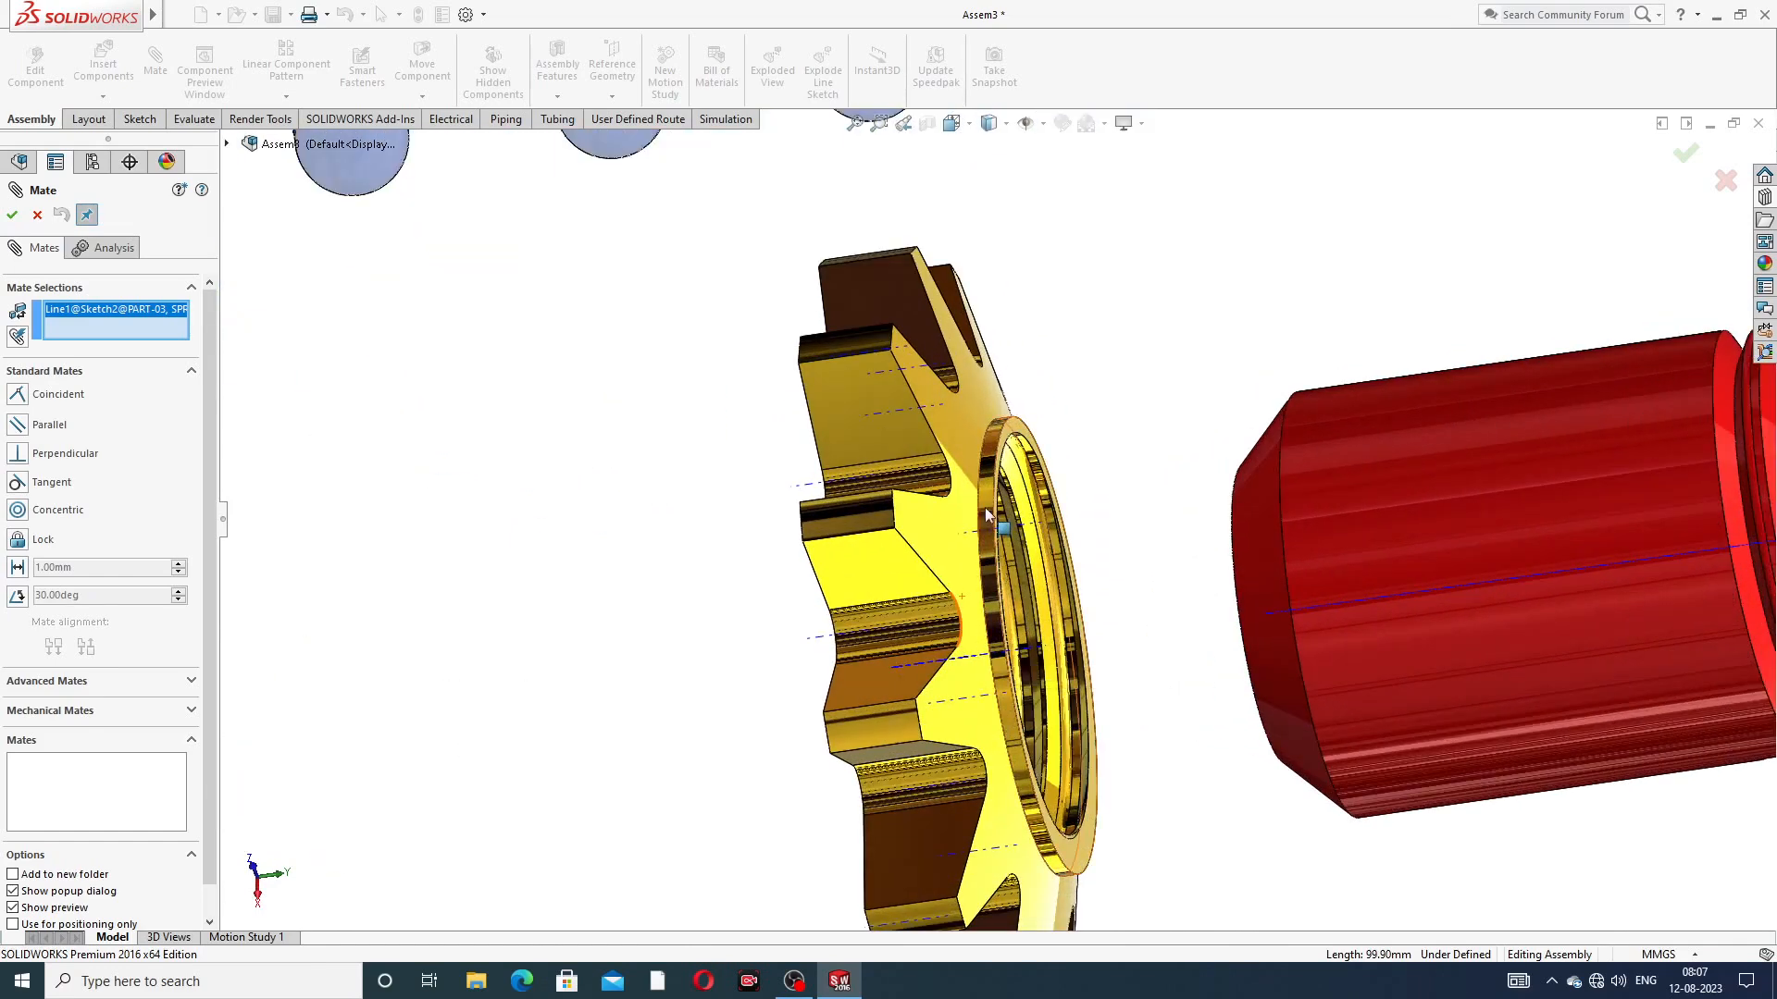
click(987, 514)
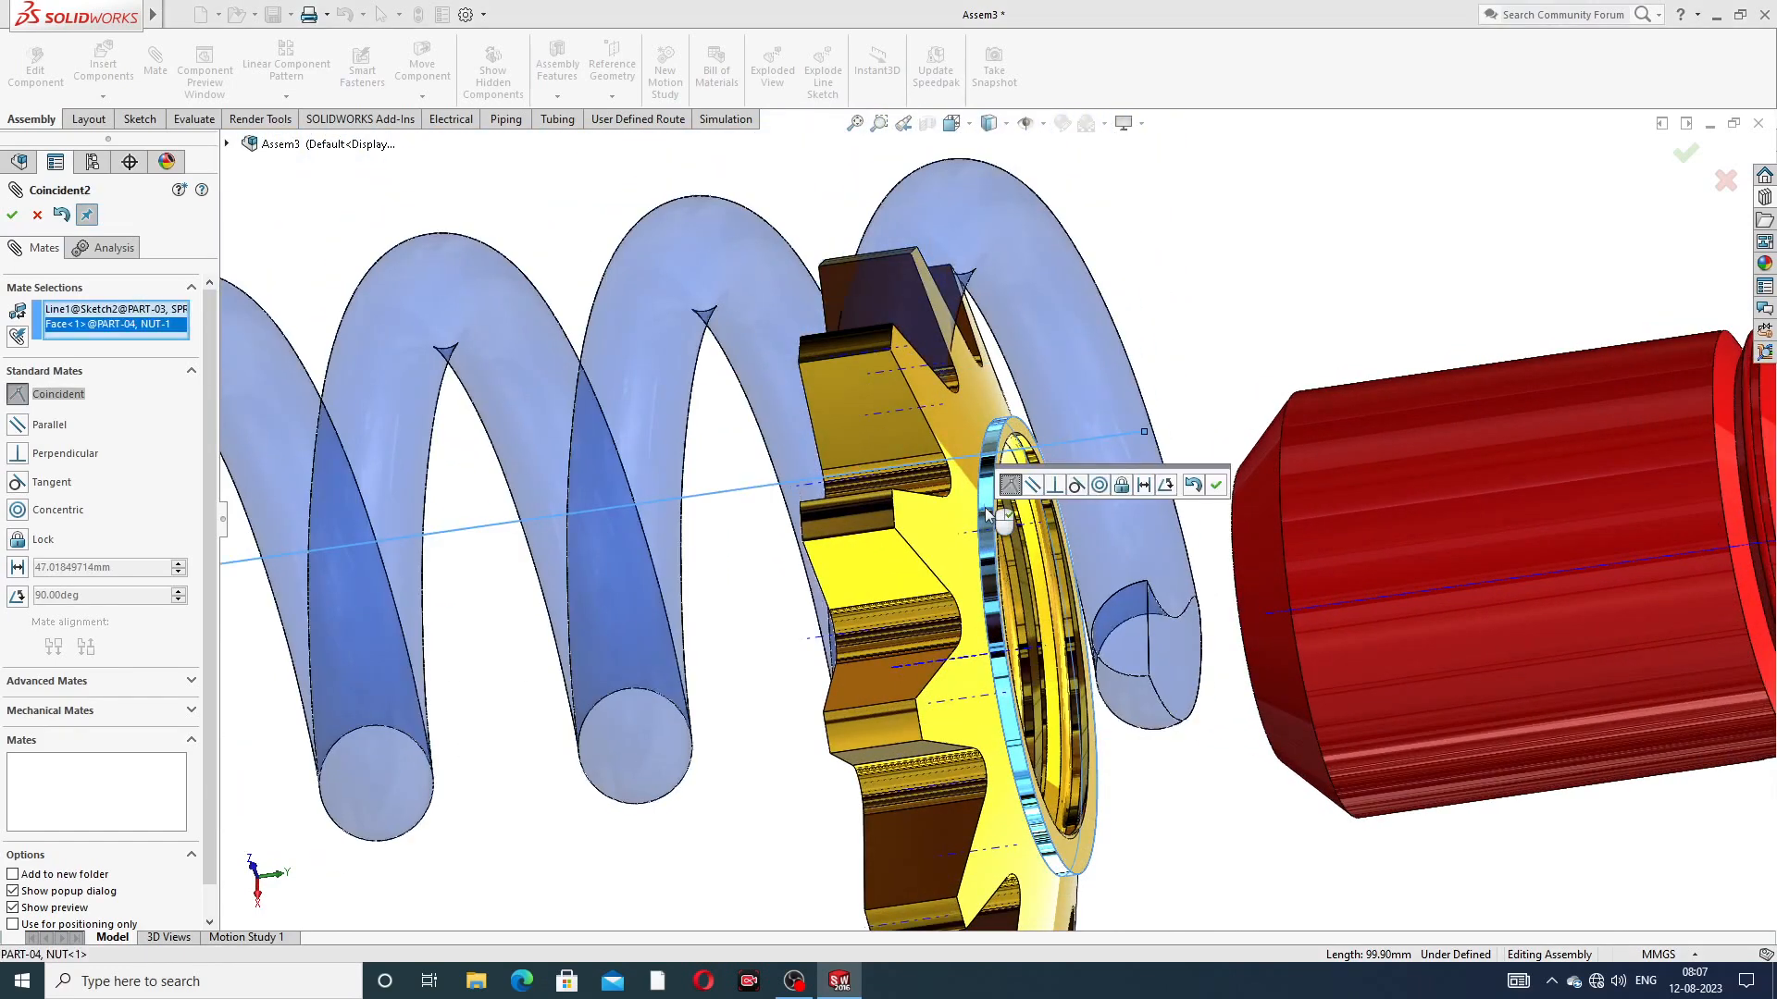
click(1099, 485)
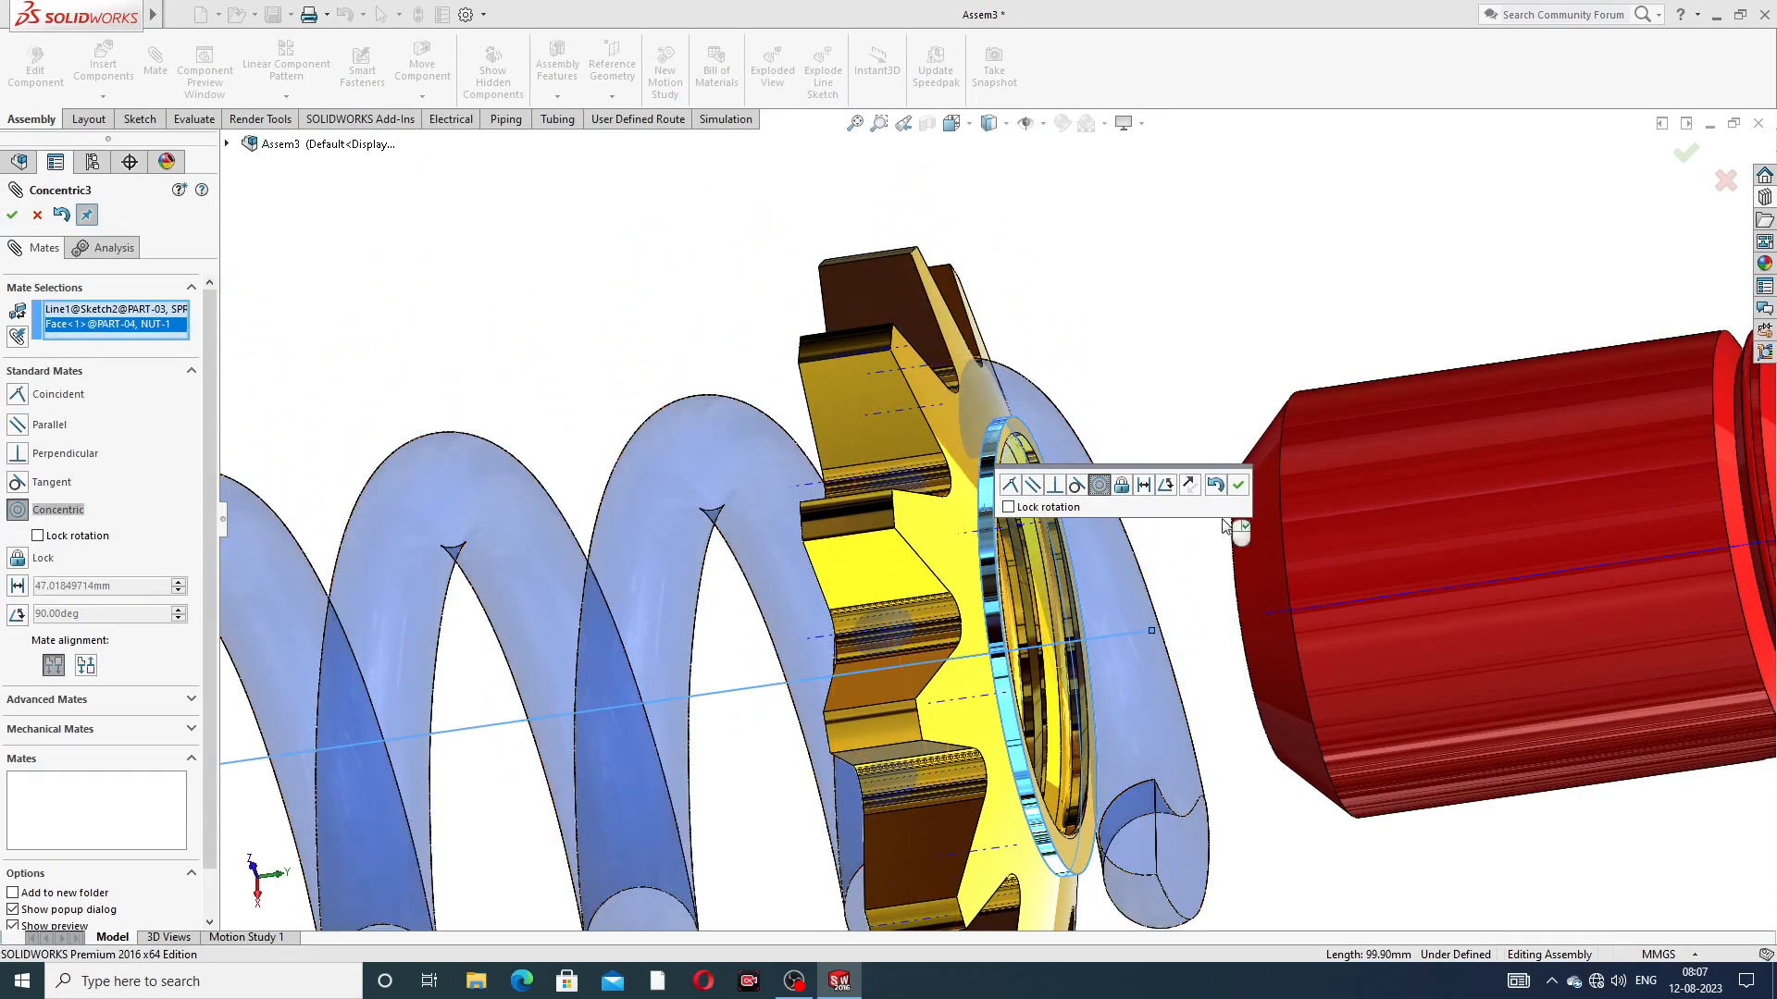
click(1237, 485)
Slide the spring along the common axis toward the base so that its end clears the nut
scroll(745, 370, up, 4)
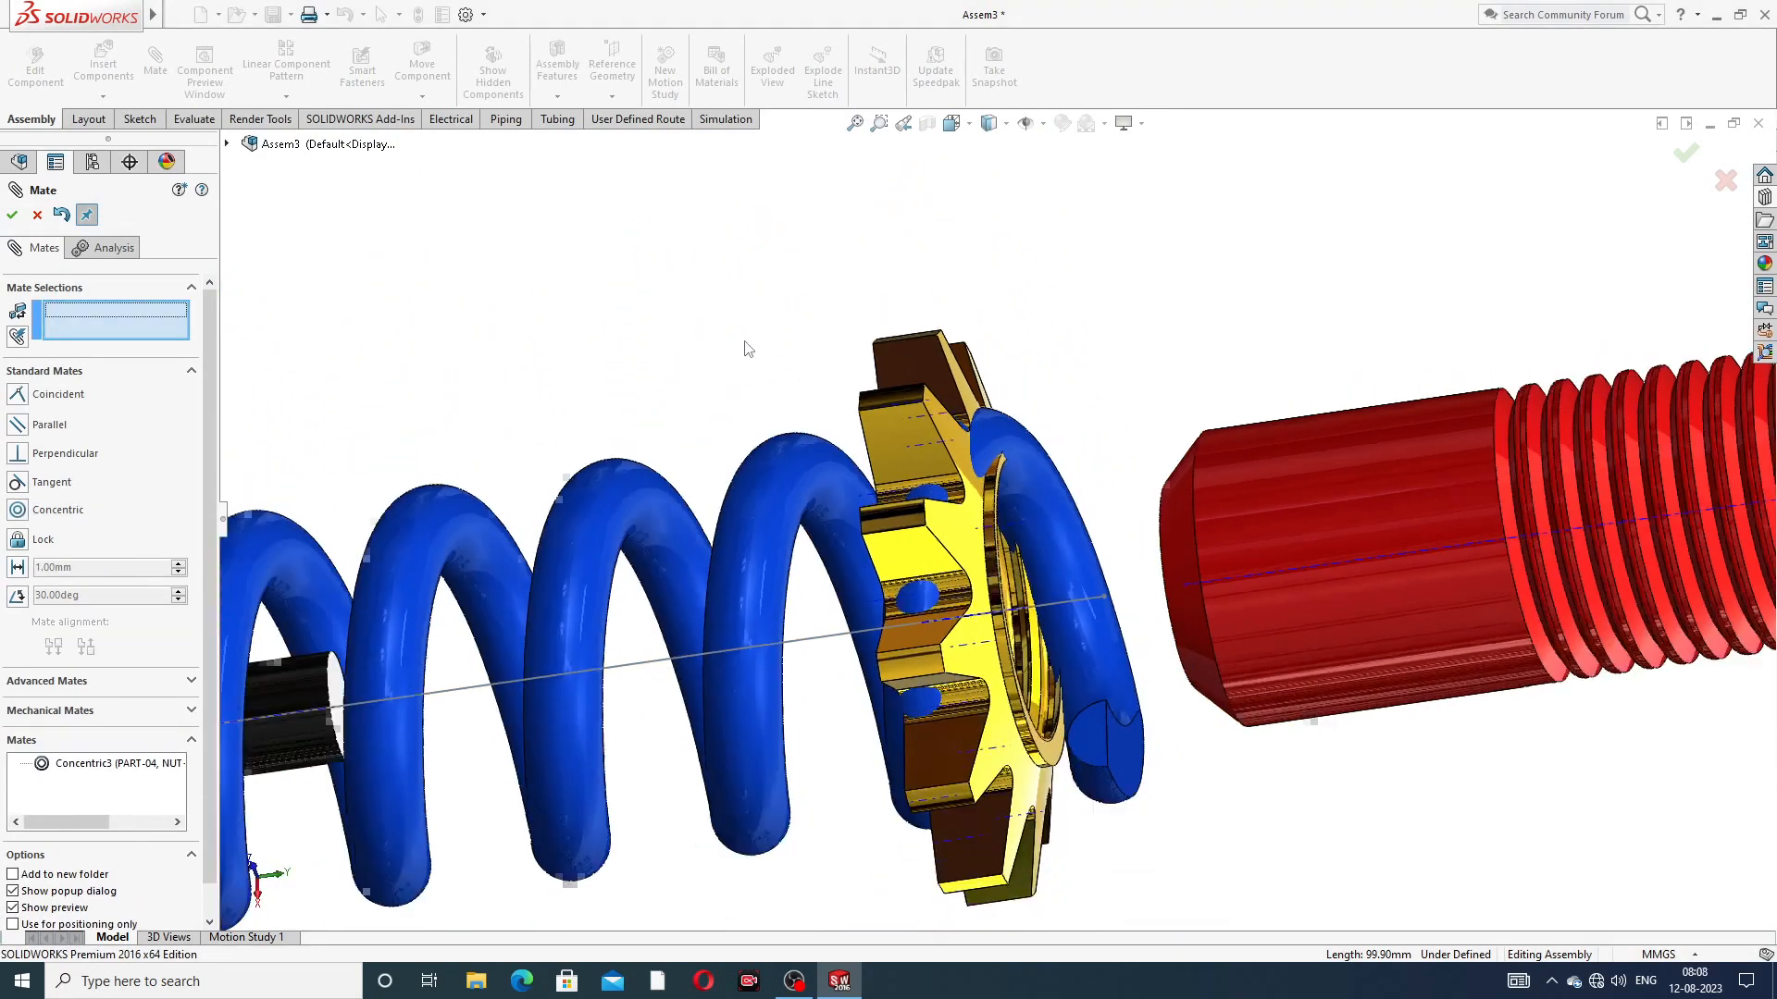
scroll(787, 407, up, 2)
middle_drag(813, 425, 864, 370)
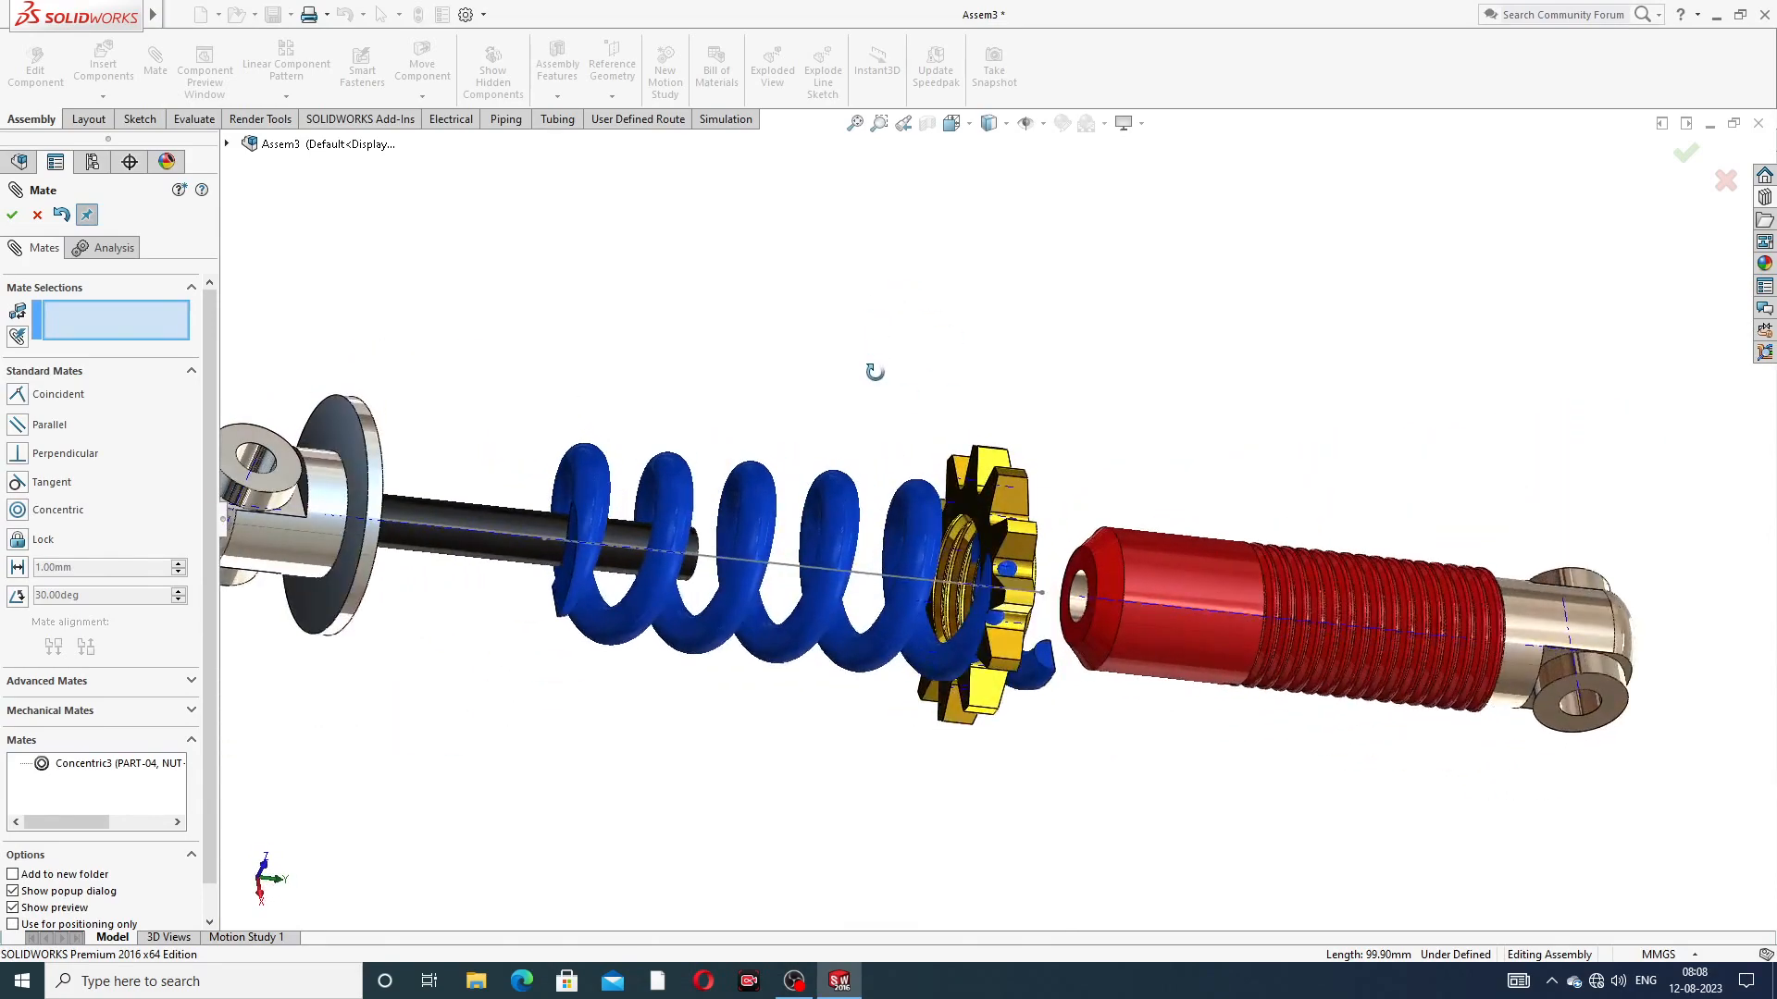
drag(928, 520, 780, 455)
Add a Coincident mate between the nut's flat toothed face and the spring's flat end face
scroll(1018, 648, down, 6)
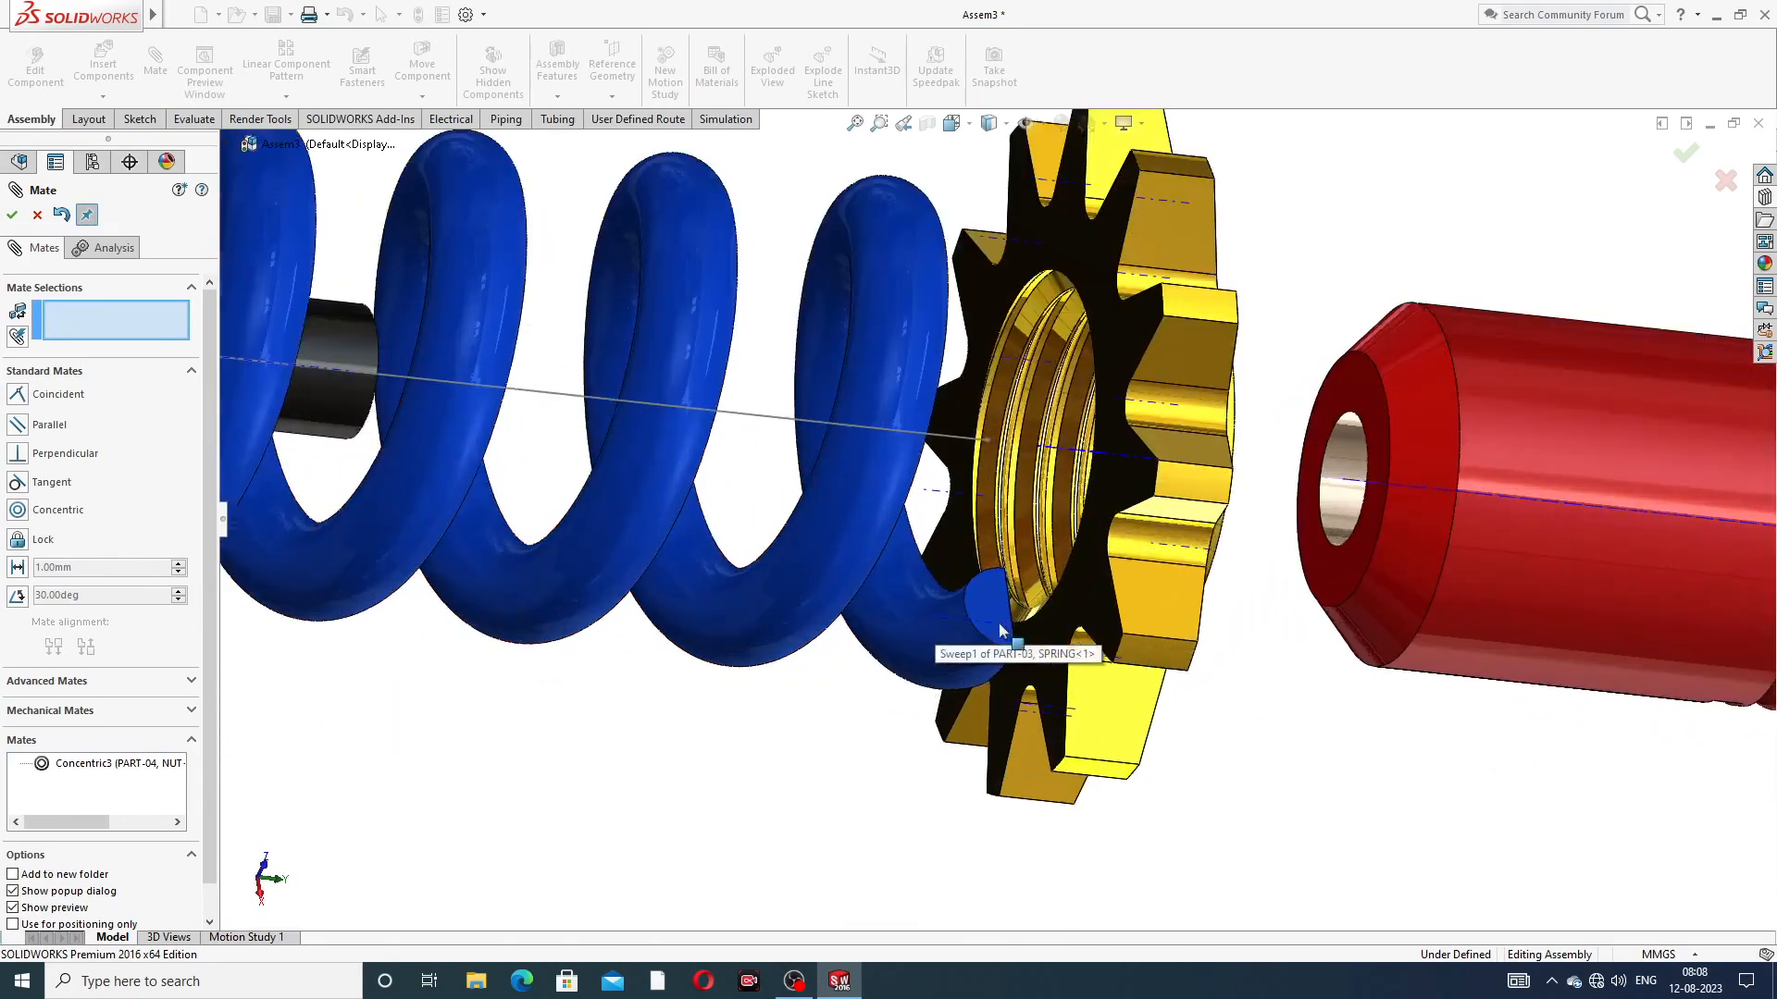
middle_drag(1064, 680, 1067, 616)
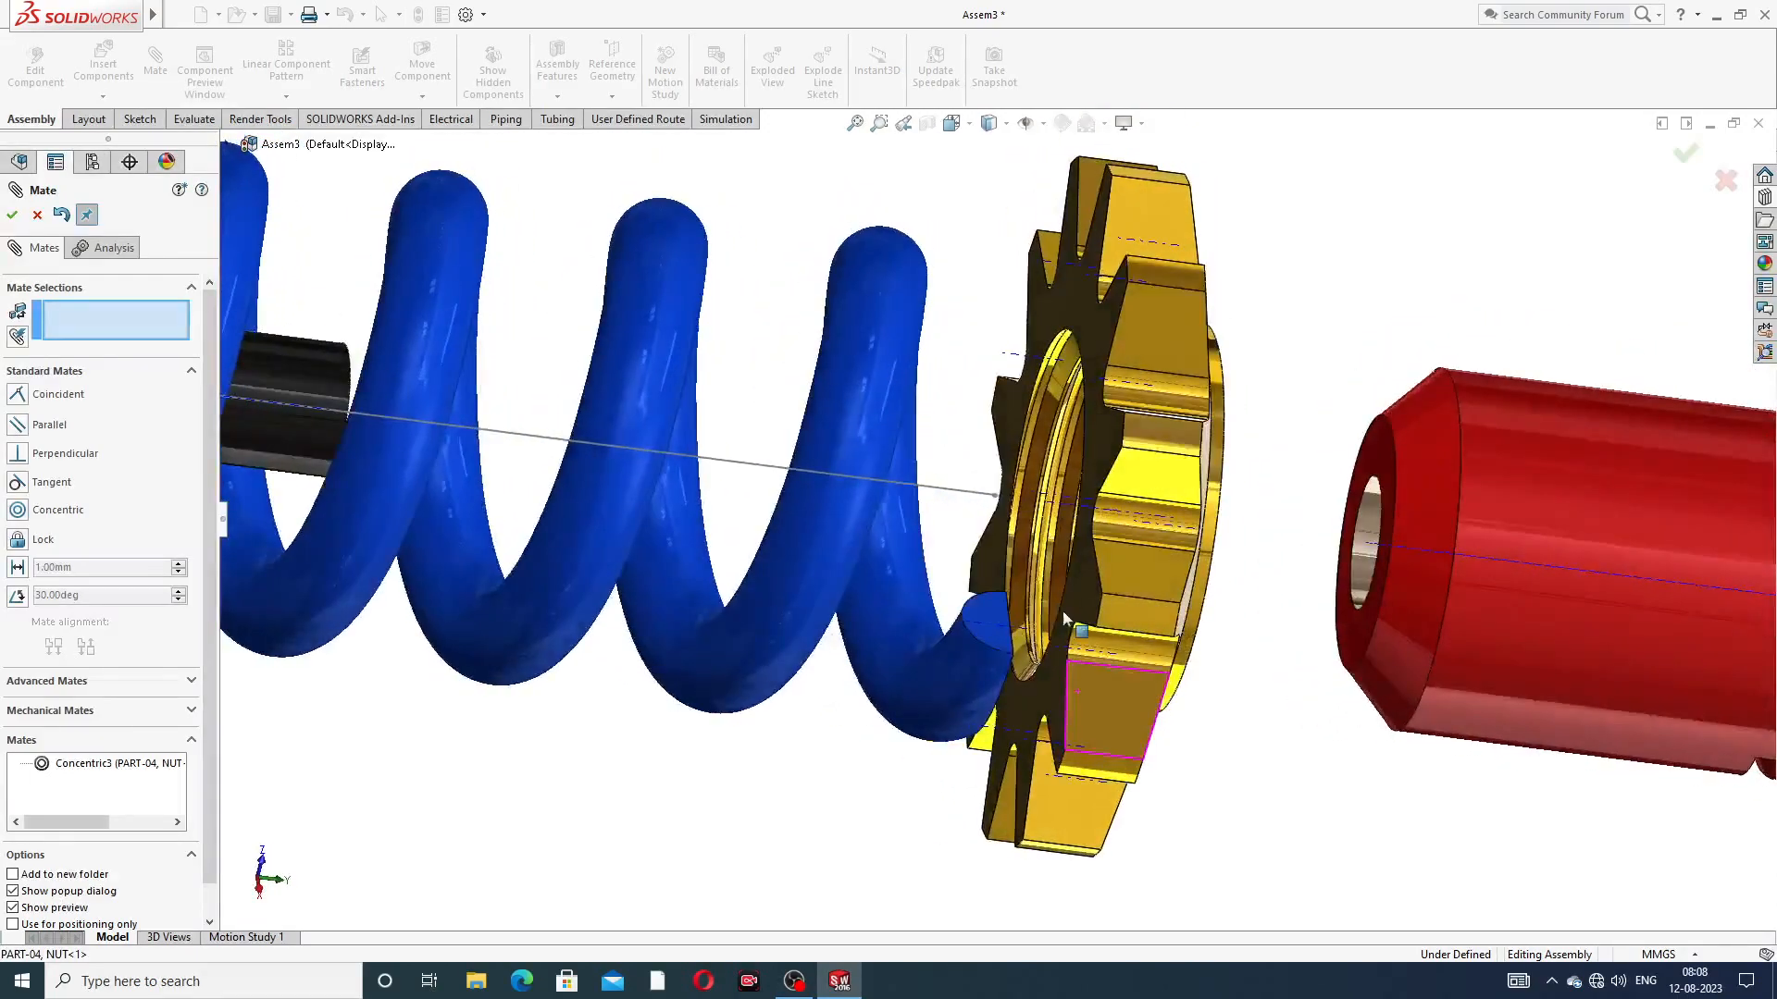
scroll(1004, 671, down, 2)
mouse_move(1064, 675)
middle_down()
mouse_move(1040, 640)
mouse_move(1062, 640)
middle_up()
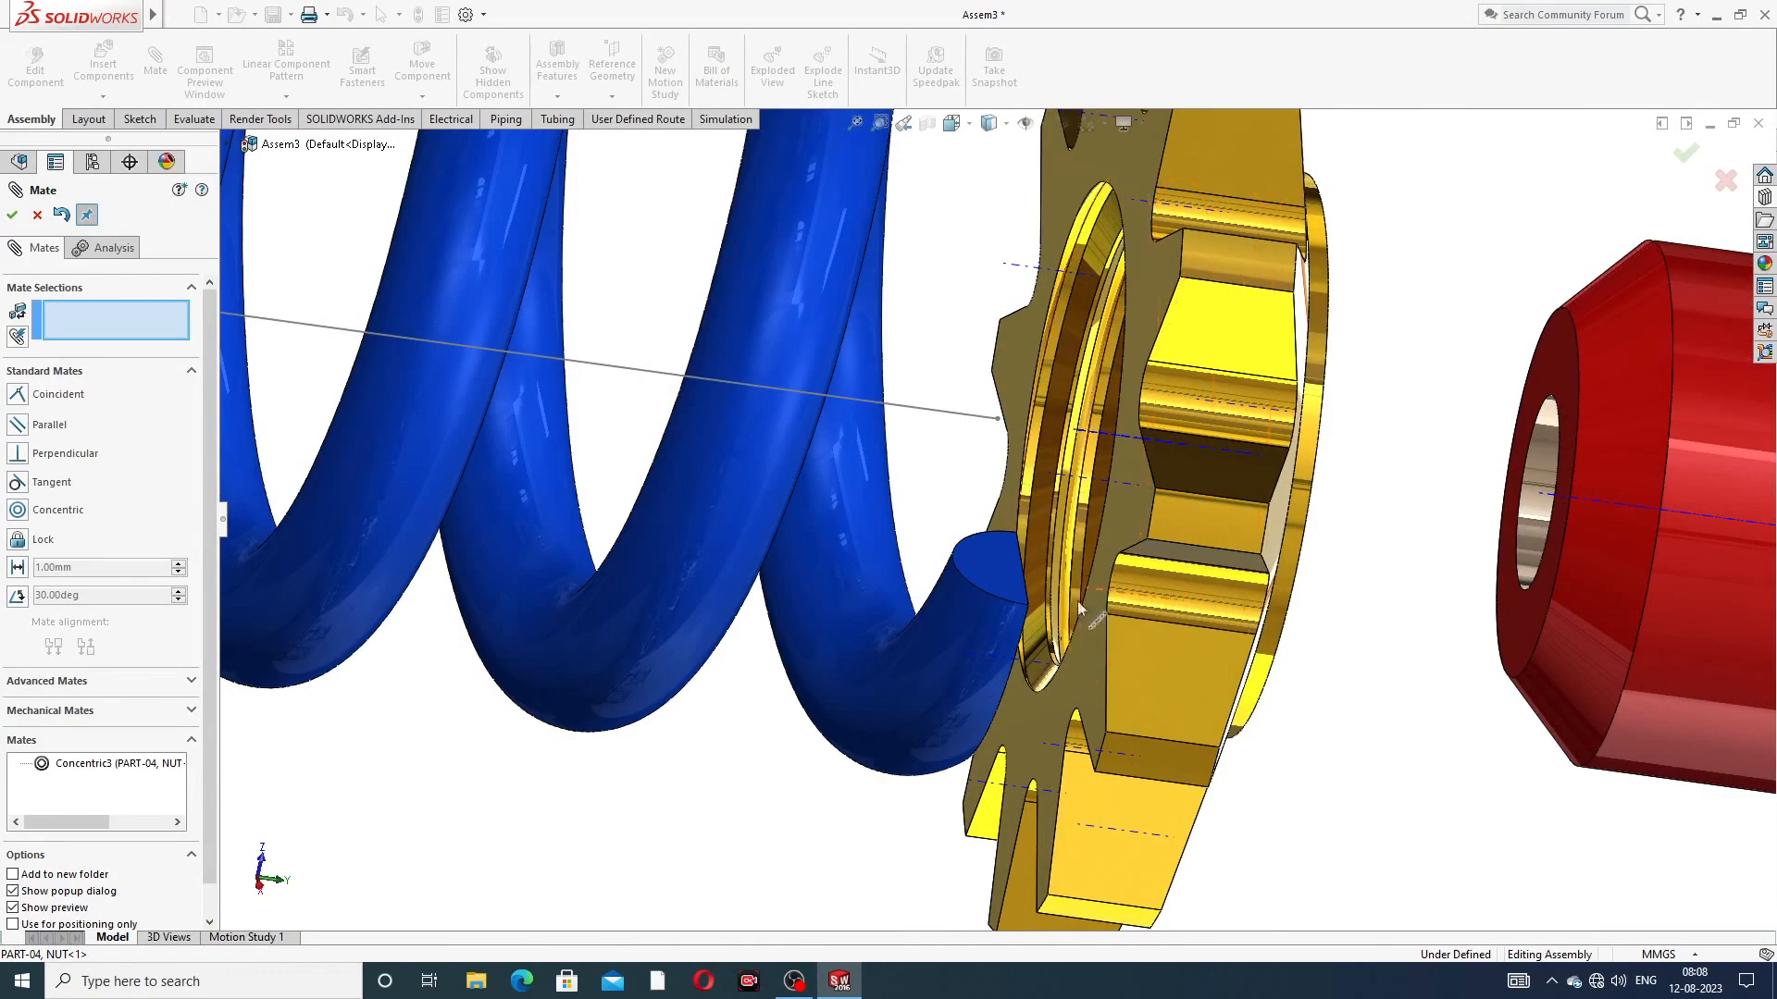
click(1085, 642)
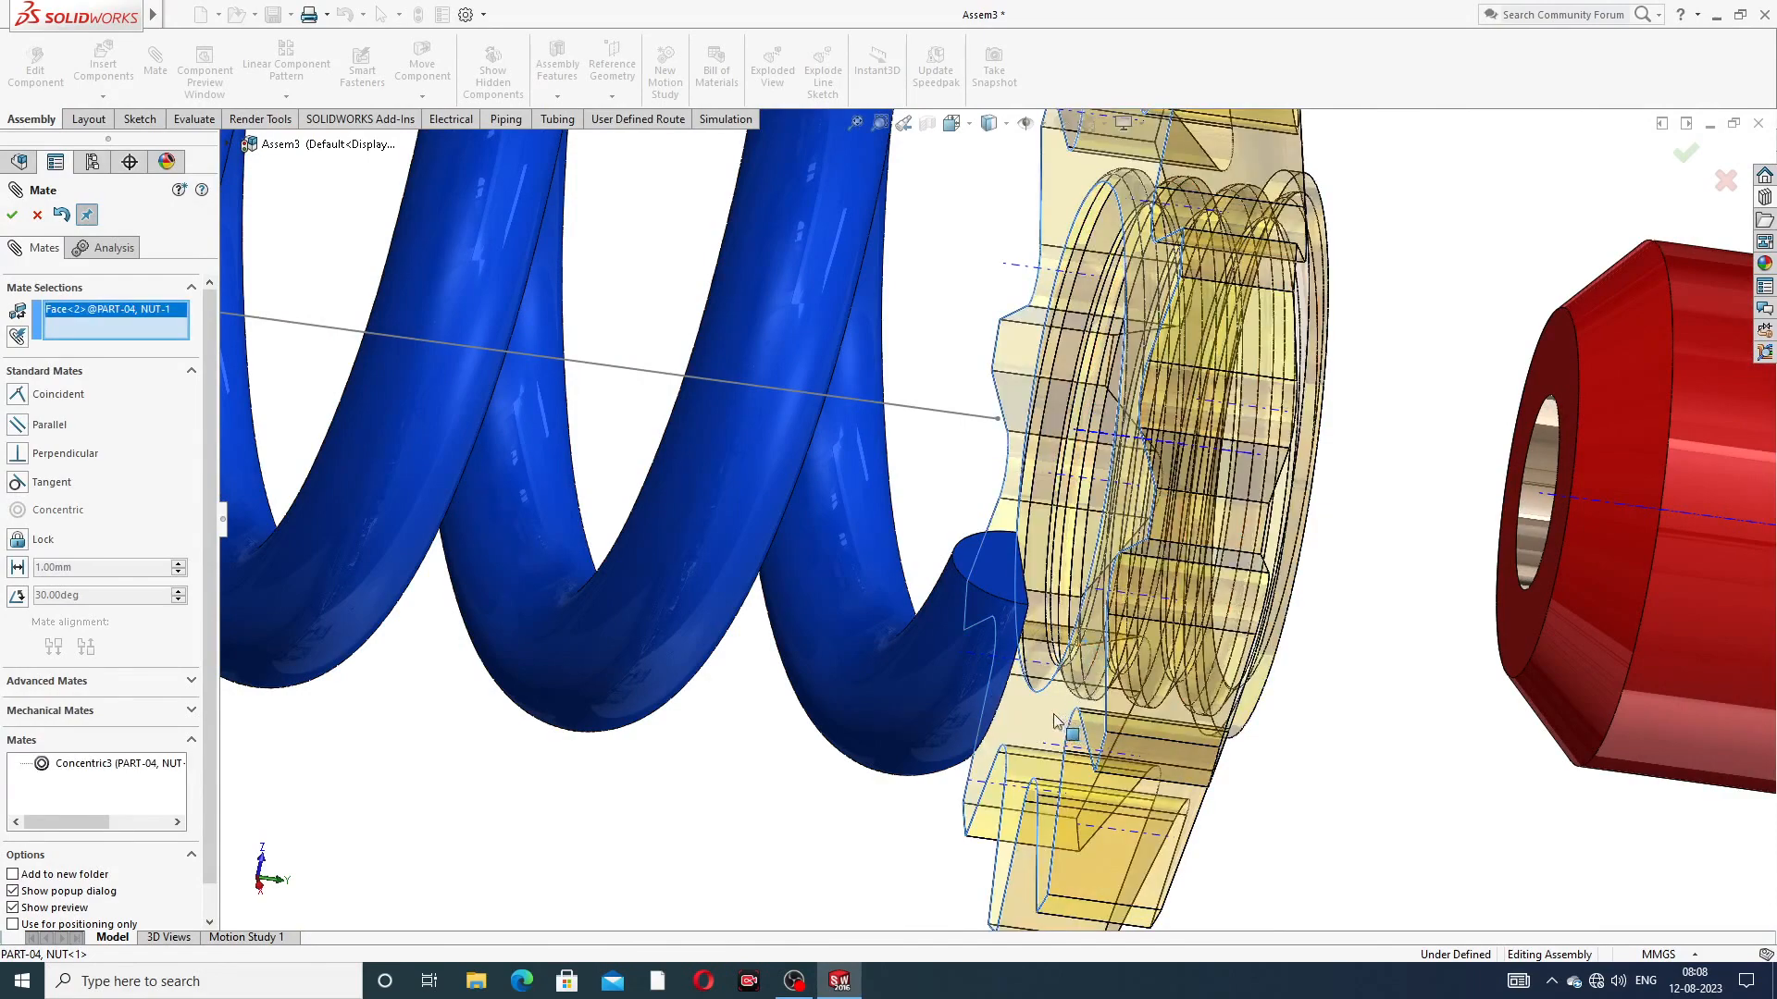
middle_drag(1069, 731, 995, 659)
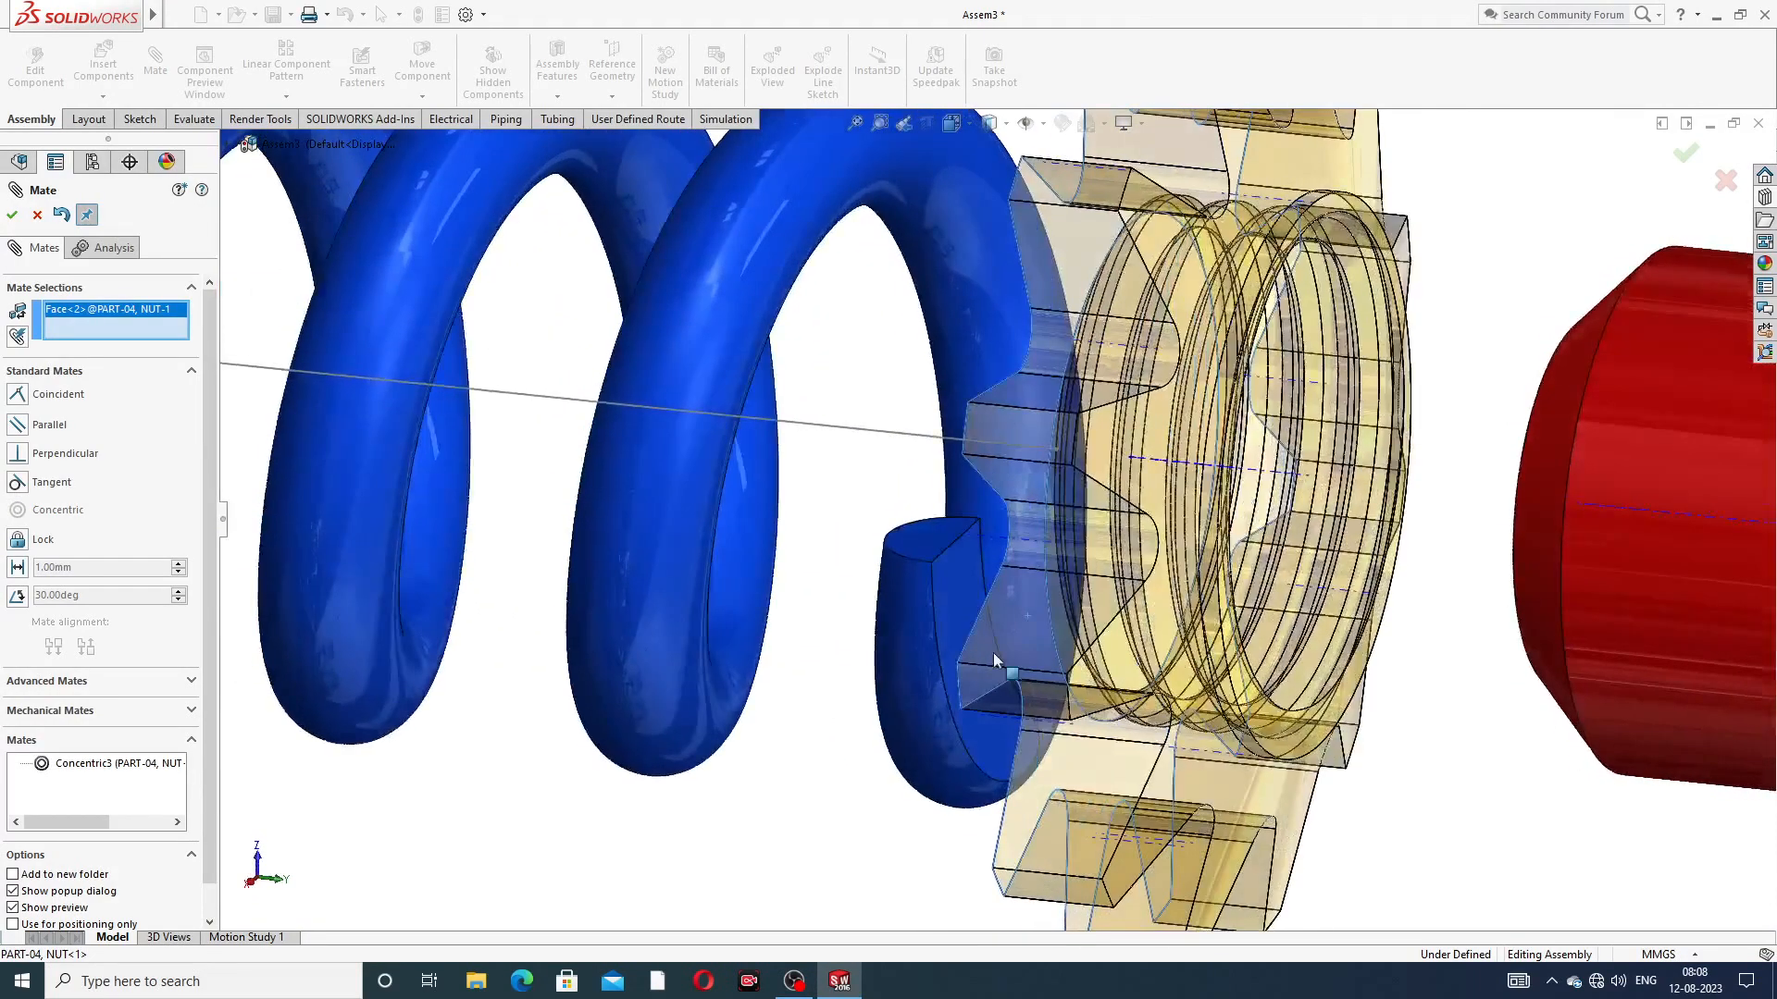
click(961, 597)
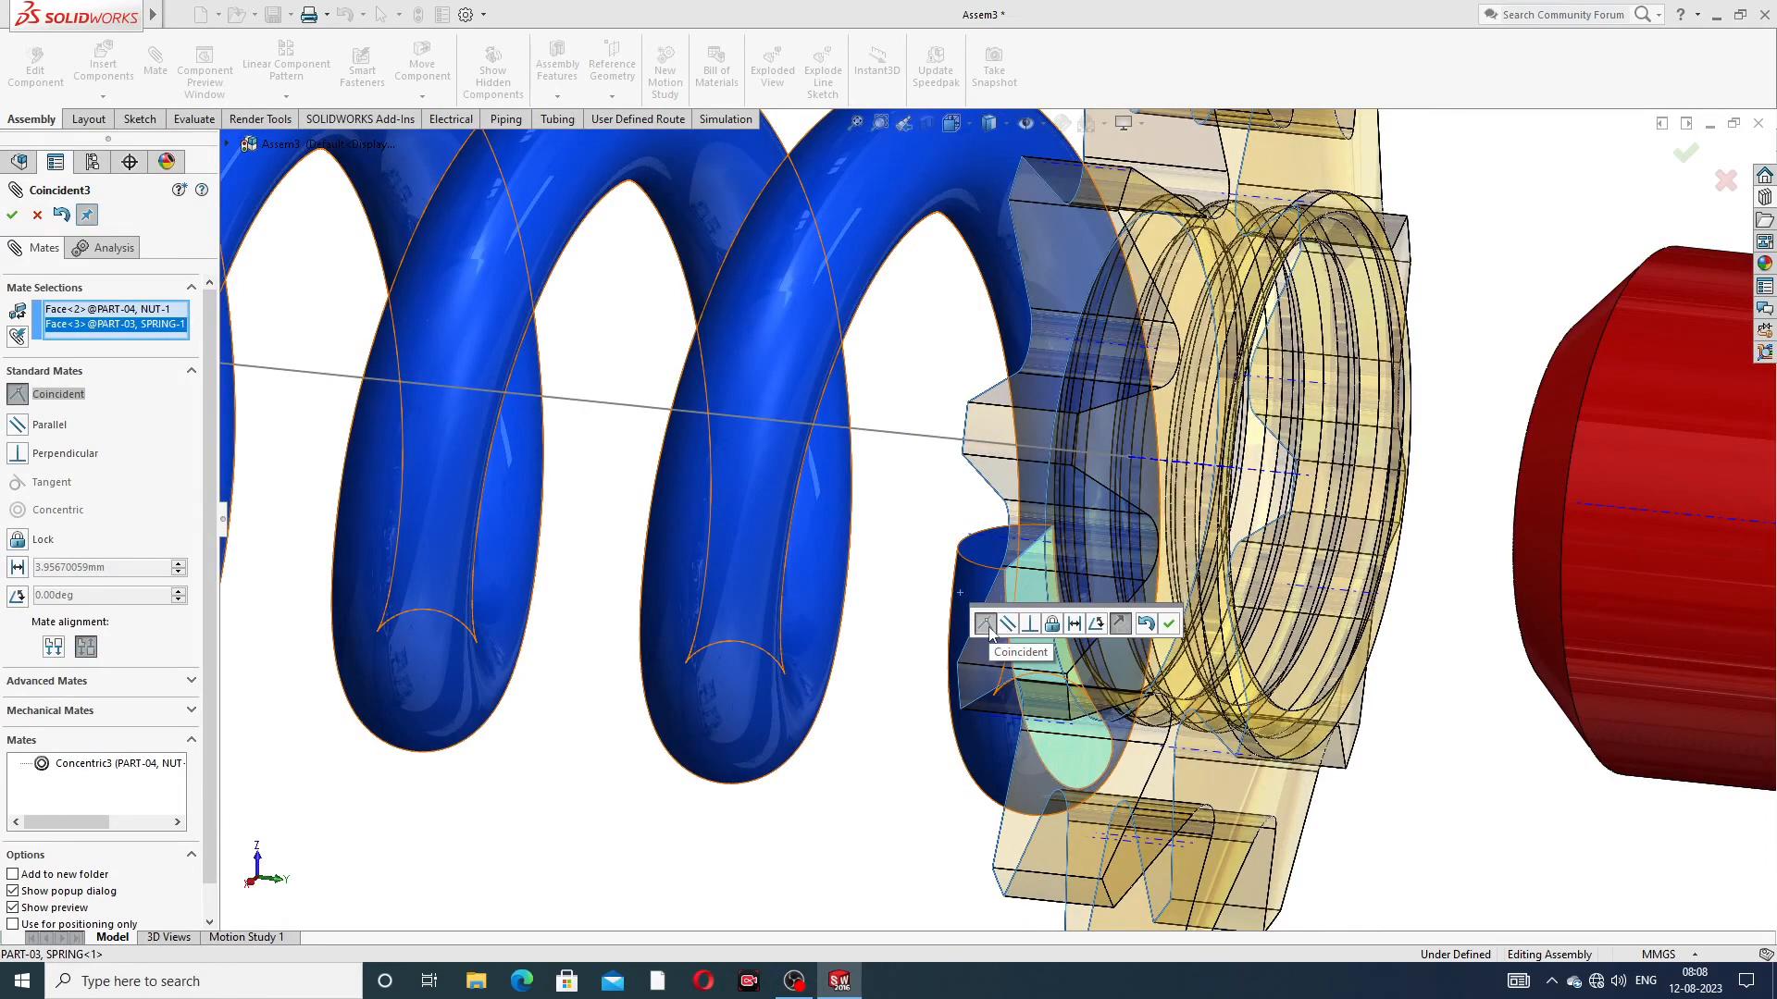
click(1169, 625)
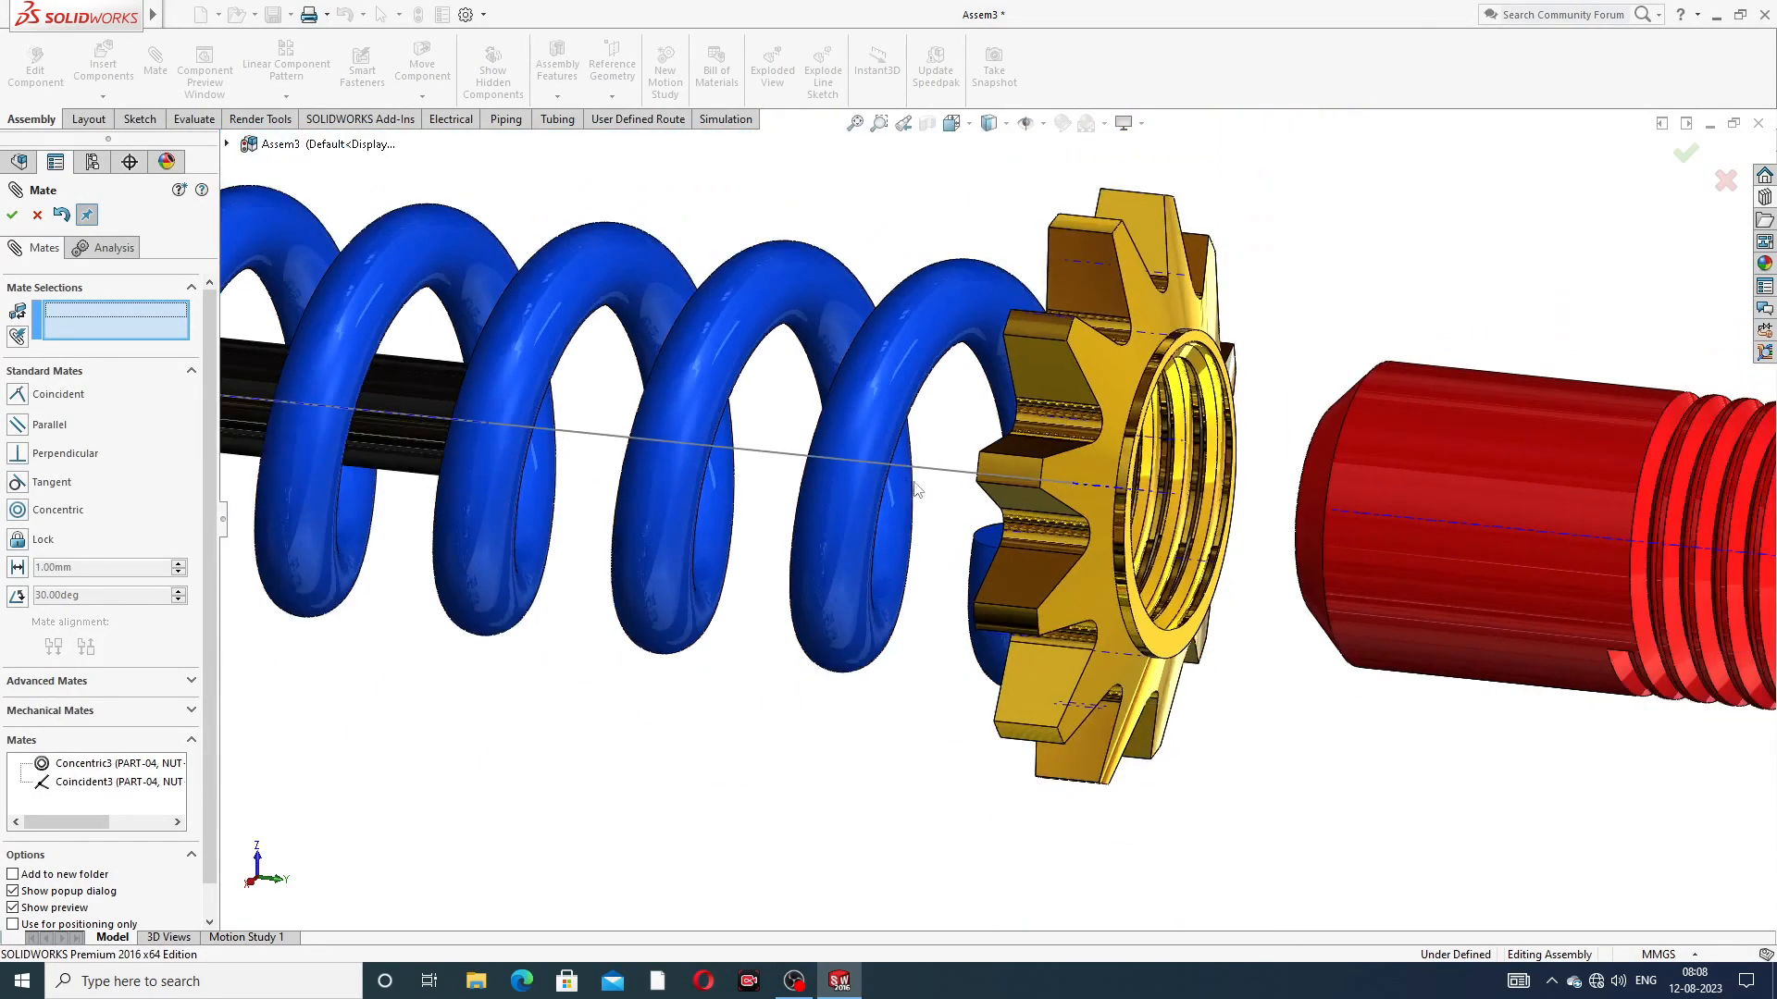
Slide the spring and nut together along the axis onto the threaded section of the red cylinder
middle_drag(914, 483, 1005, 475)
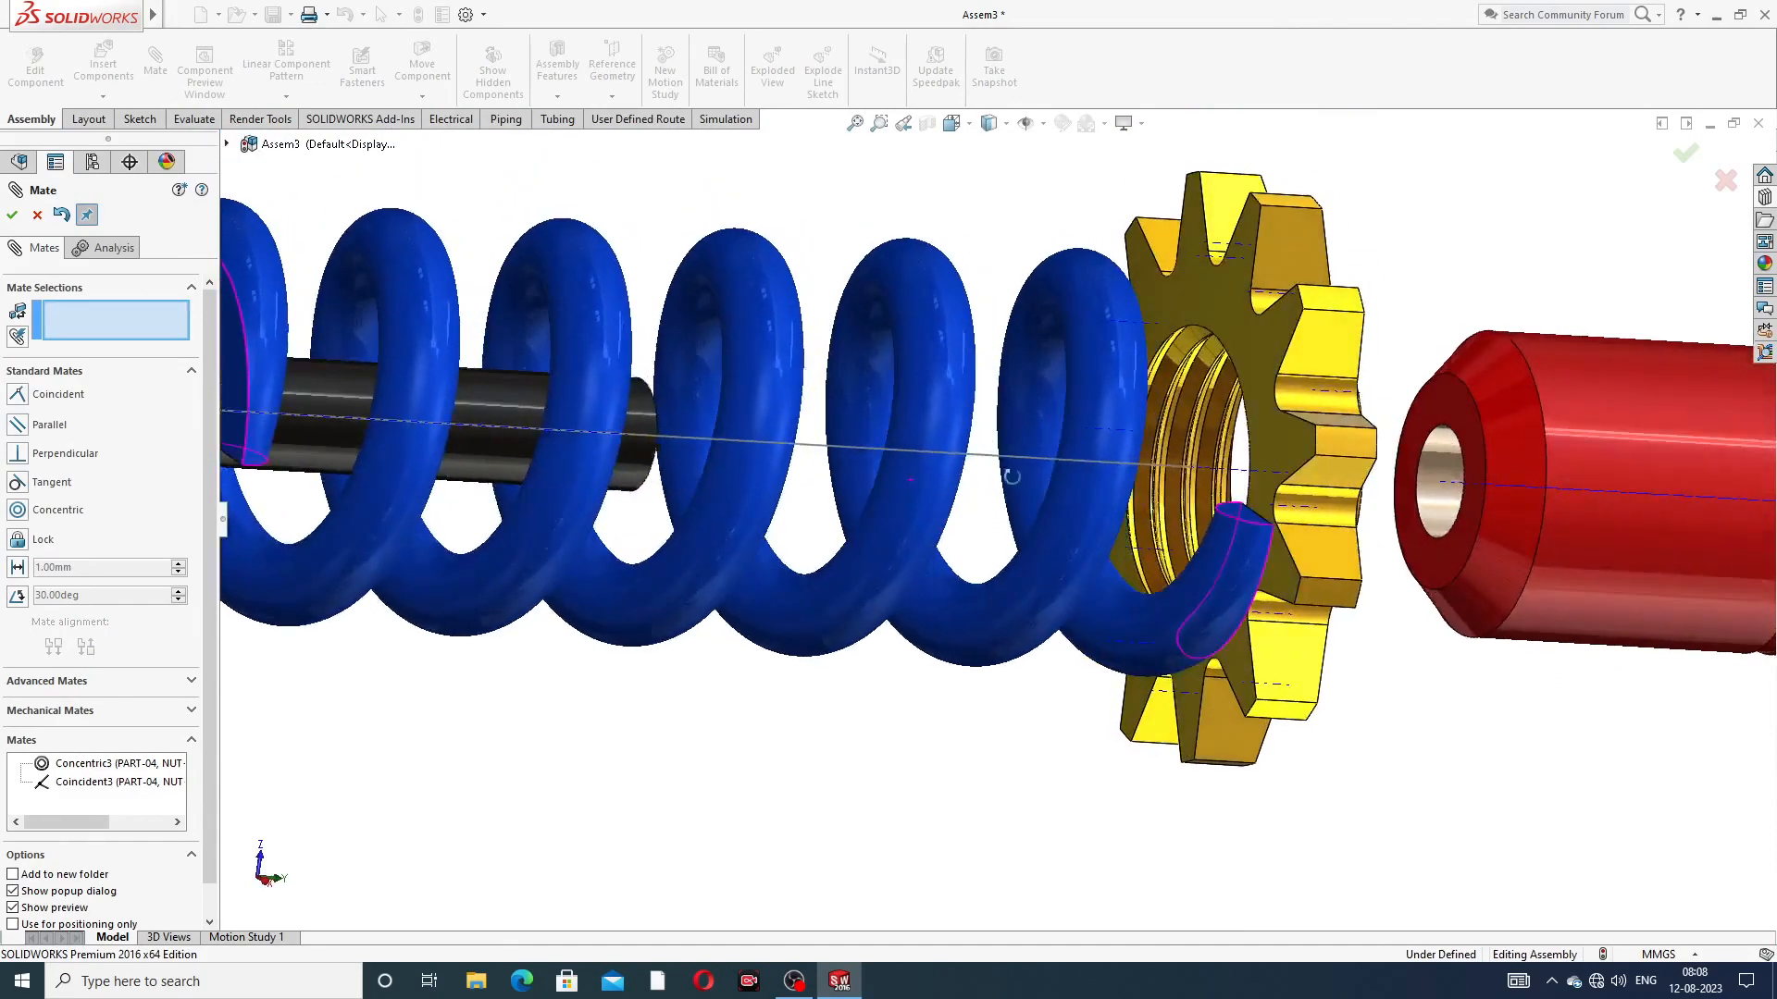
middle_drag(889, 458, 1191, 535)
scroll(1191, 534, up, 4)
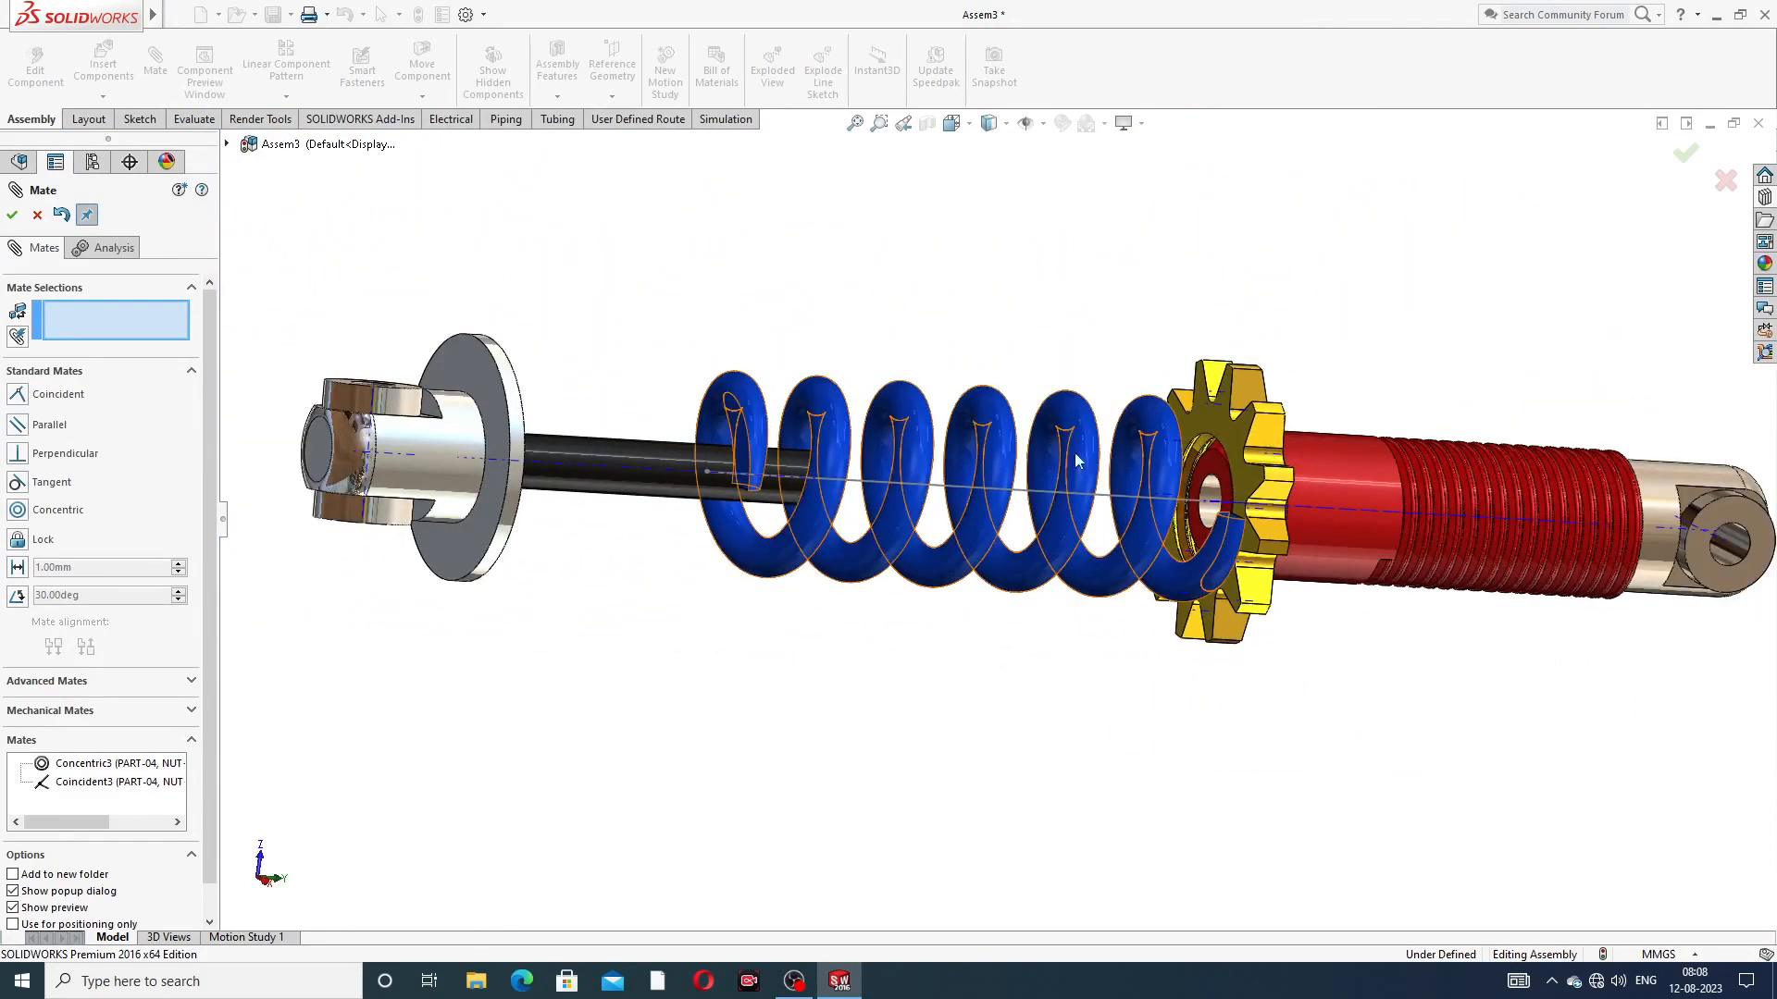
drag(1000, 458, 1293, 467)
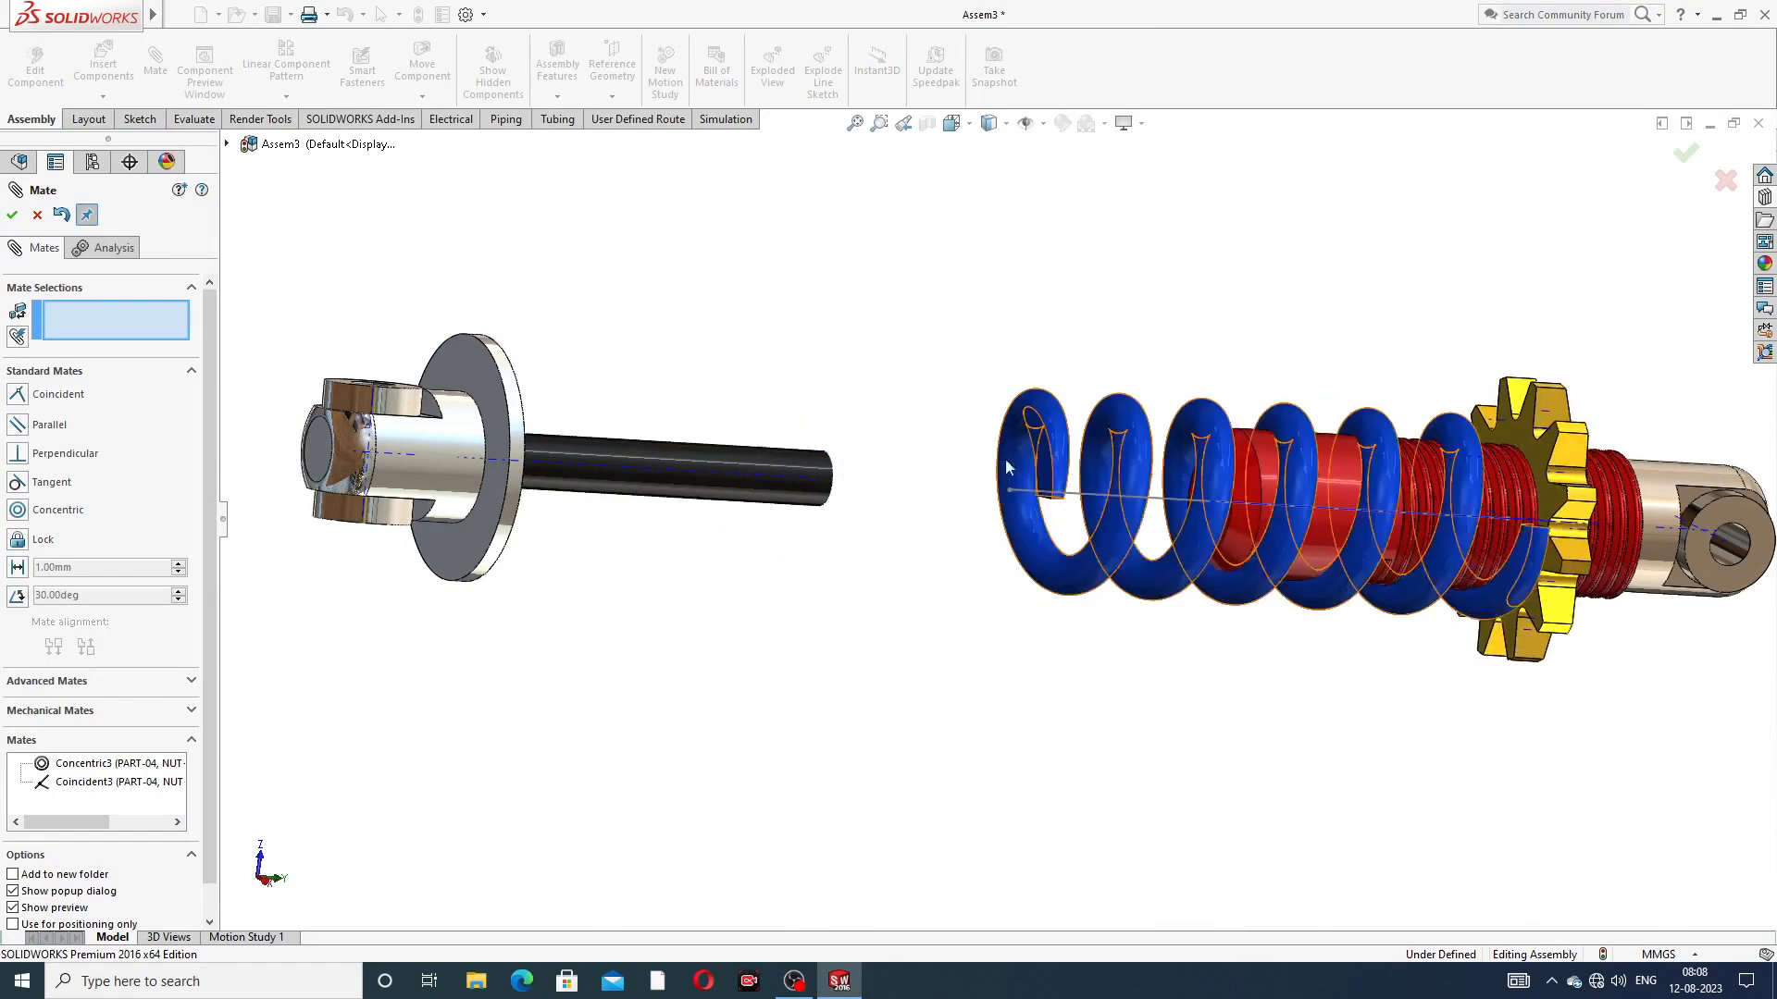
Slide the base along the common axis so its black rod enters the bore of the red cylinder
middle_drag(677, 473, 464, 390)
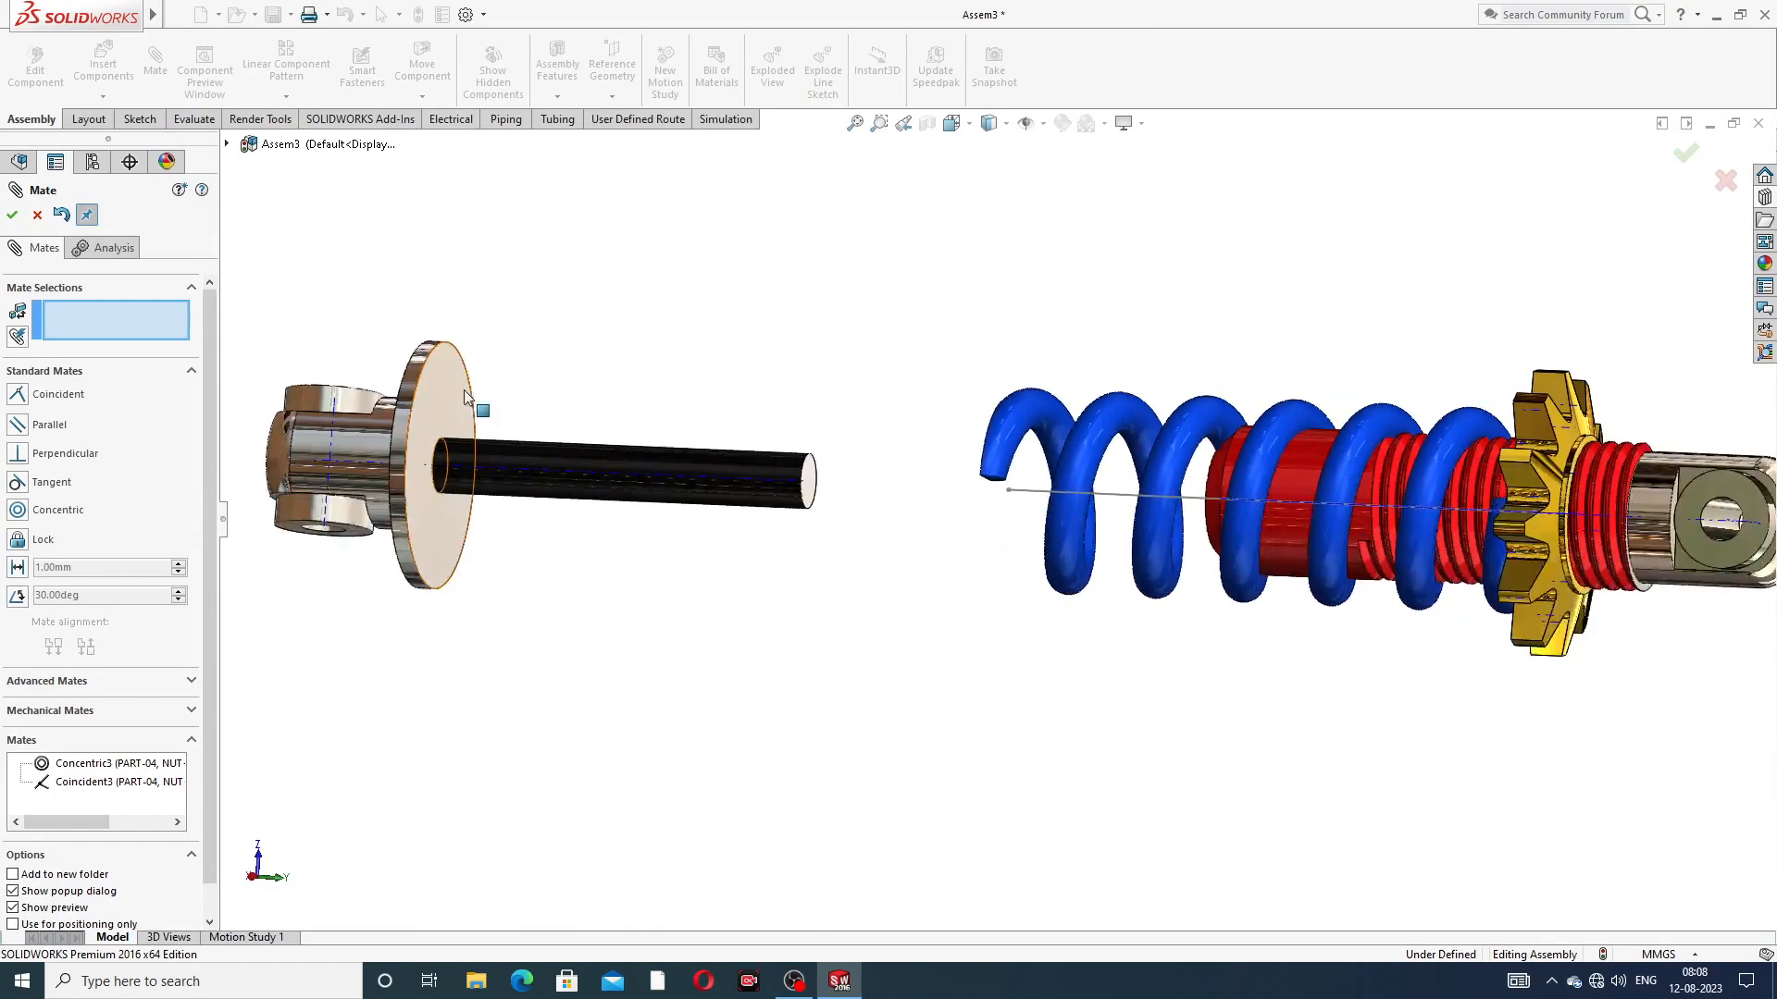
drag(548, 425, 1032, 359)
middle_drag(1347, 483, 1468, 418)
scroll(1468, 420, up, 4)
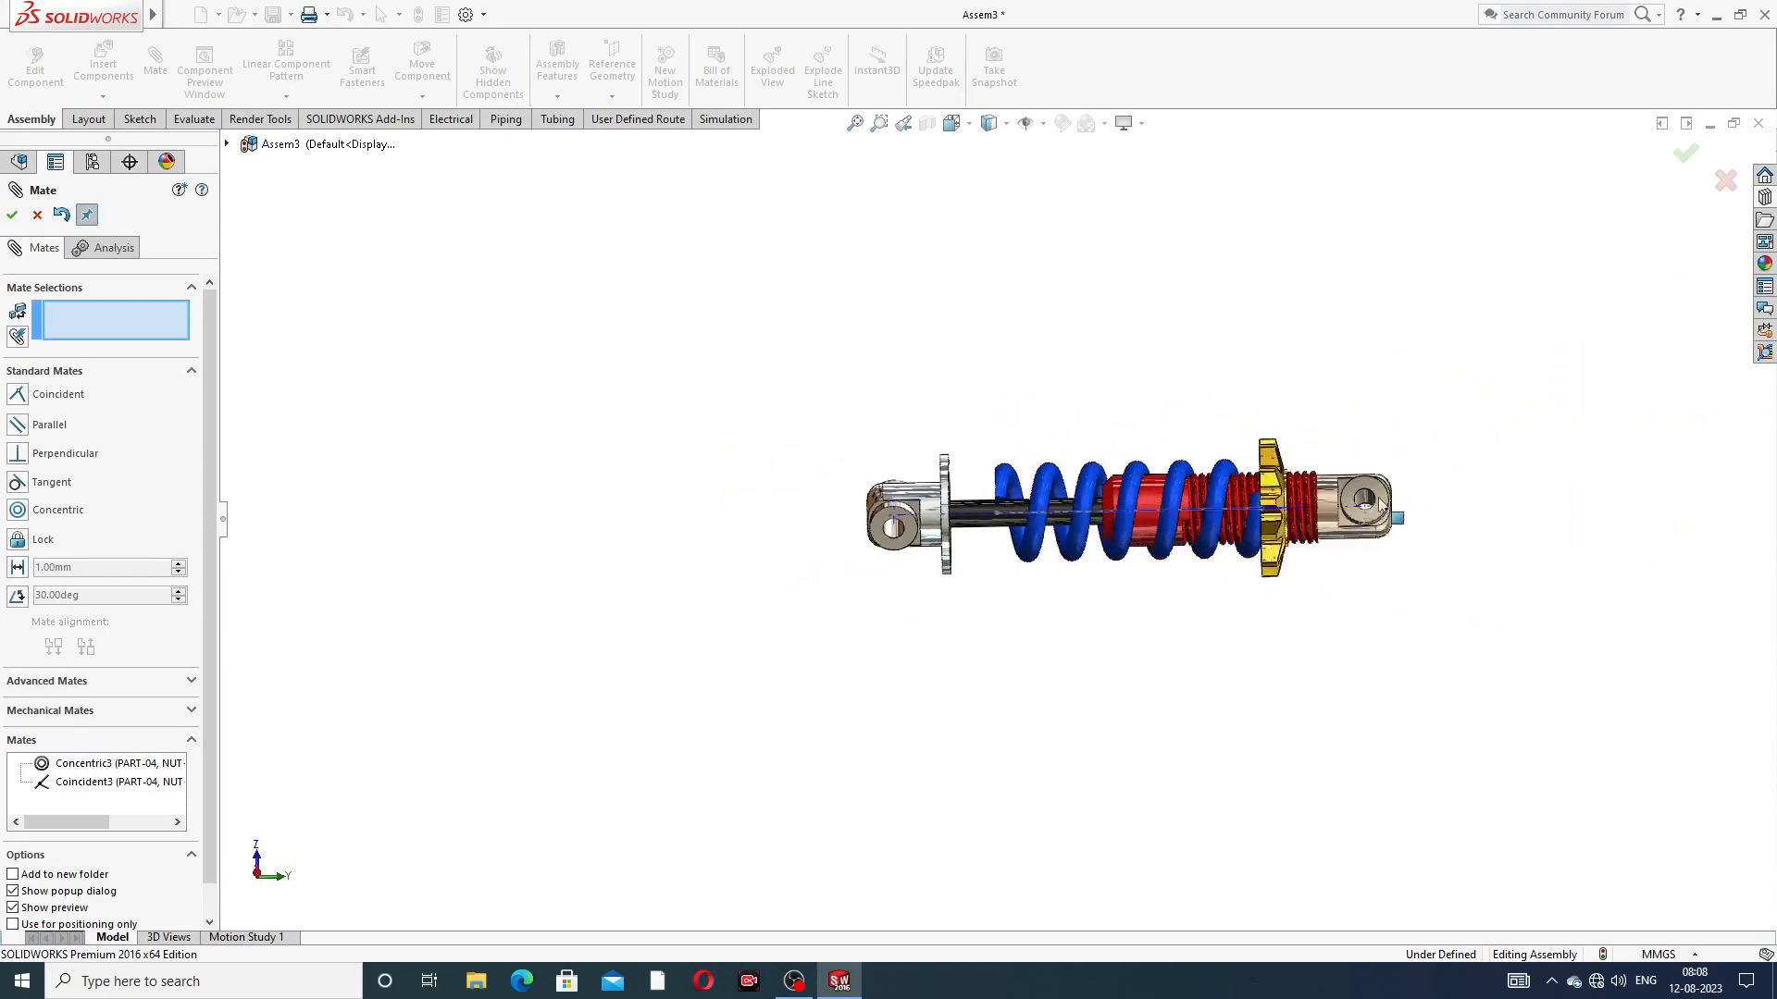
Slide the spring and nut back toward the base so the spring's free end approaches the base flange
scroll(1230, 525, down, 5)
middle_drag(1229, 524, 973, 432)
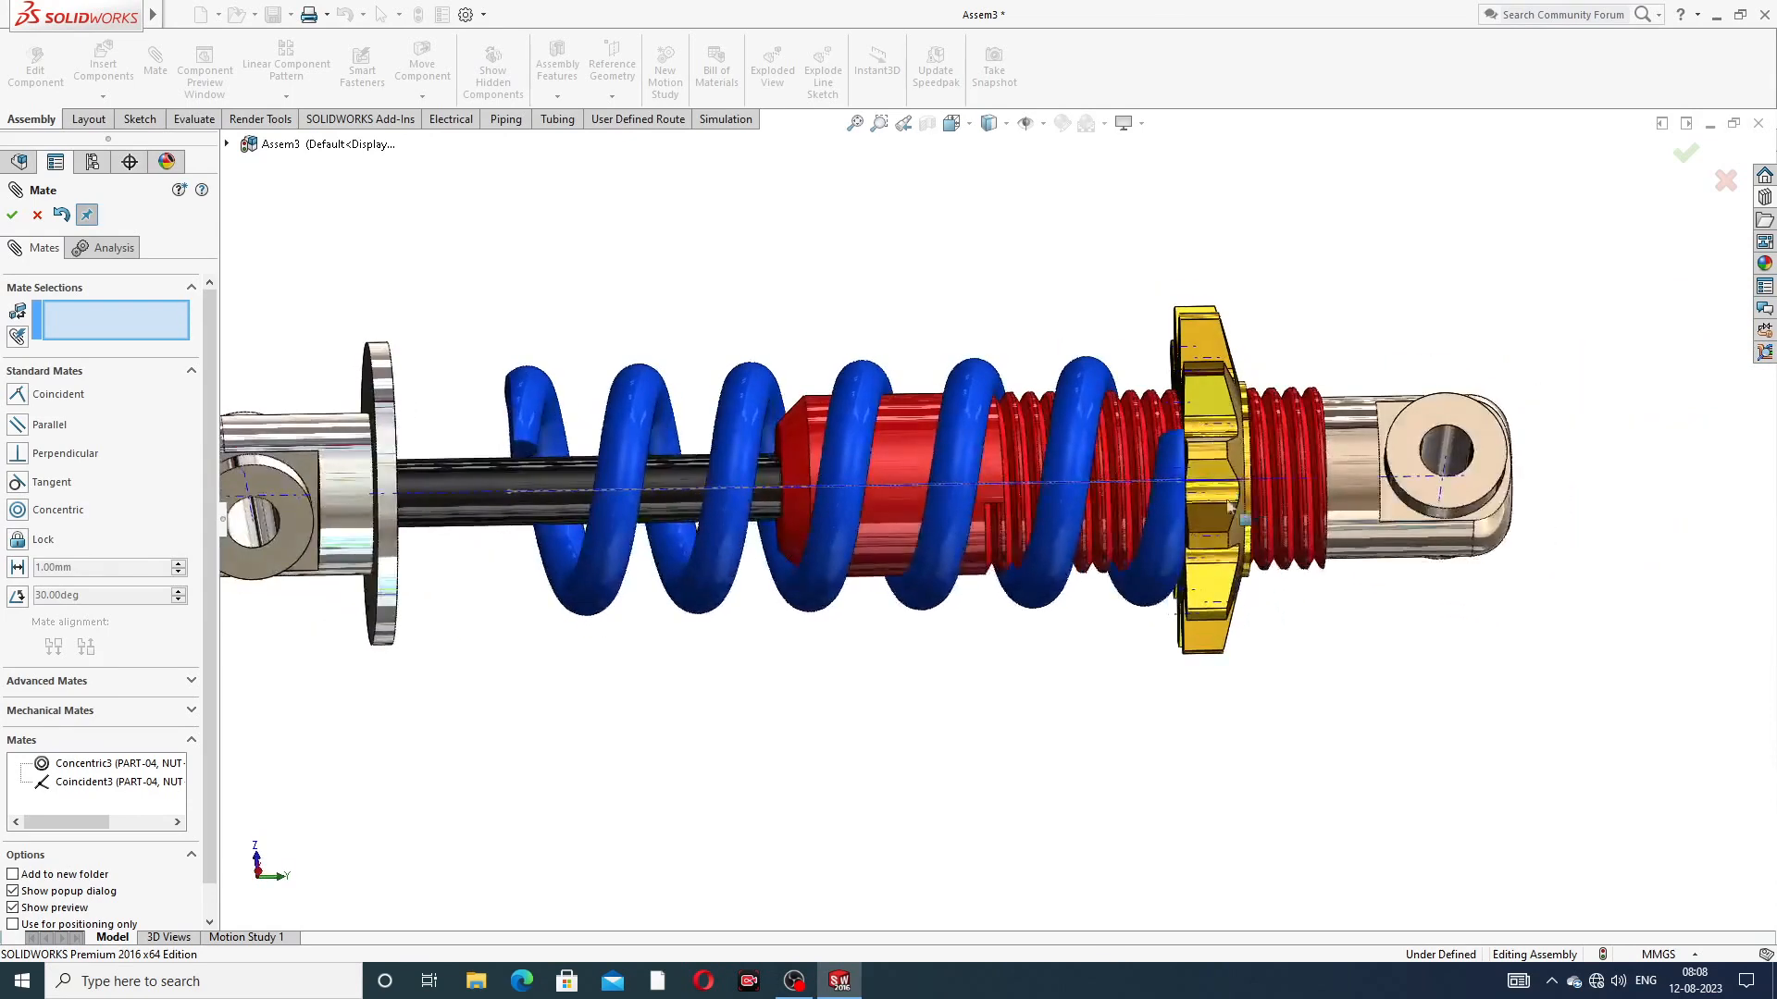
mouse_move(973, 432)
mouse_down()
mouse_move(832, 441)
mouse_move(959, 442)
mouse_up()
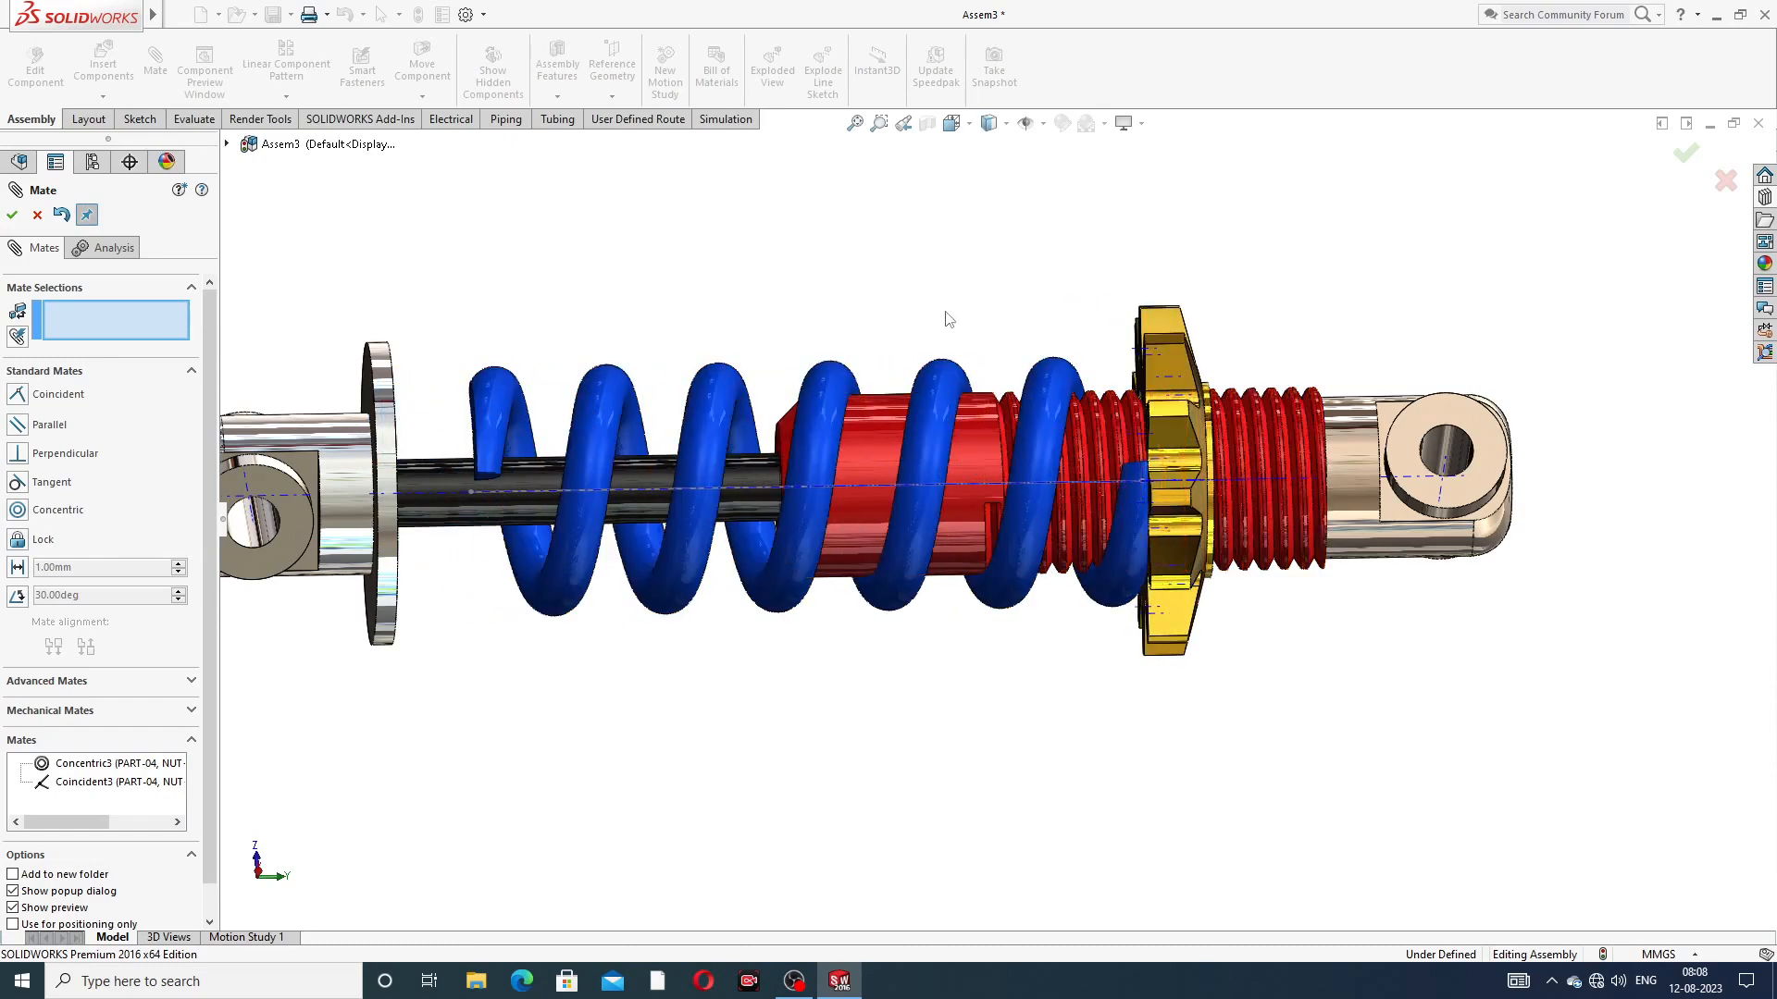
middle_drag(944, 318, 1007, 340)
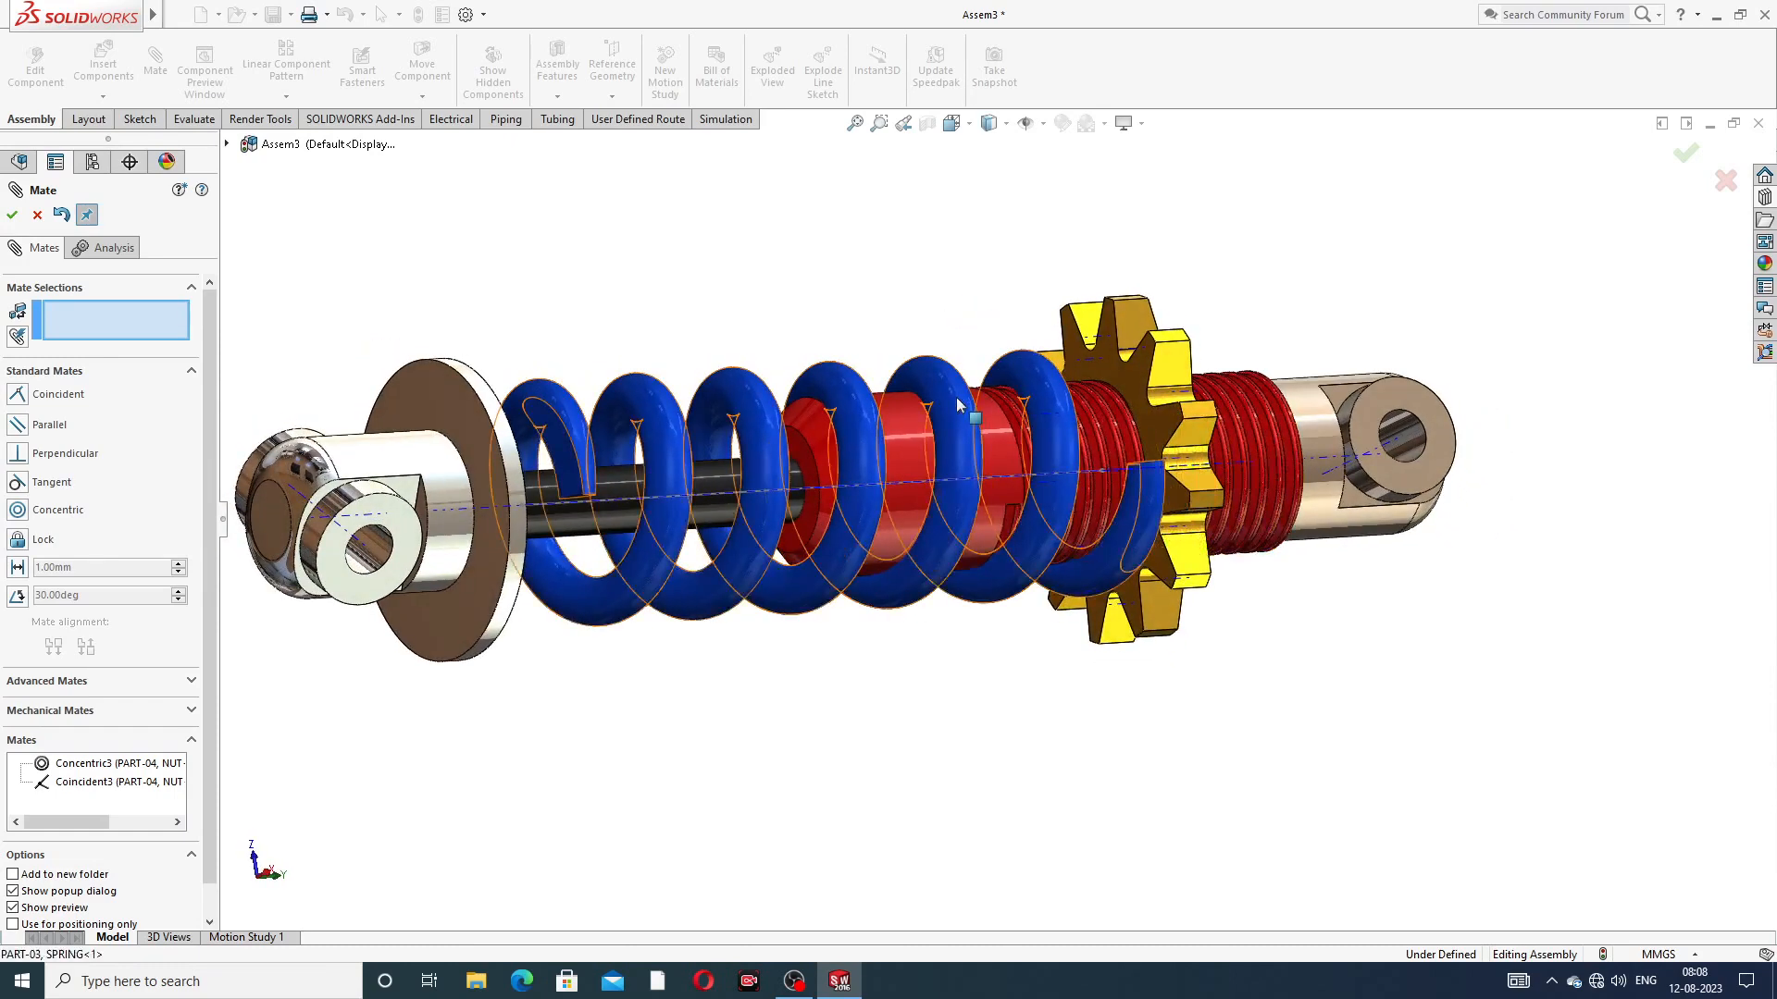
mouse_move(958, 404)
mouse_down()
mouse_move(916, 427)
mouse_move(953, 432)
mouse_move(944, 416)
mouse_up()
Add a Coincident mate between the base flange's inner face and the spring's free end face, and finish mating
middle_drag(756, 351, 518, 388)
scroll(510, 392, up, 5)
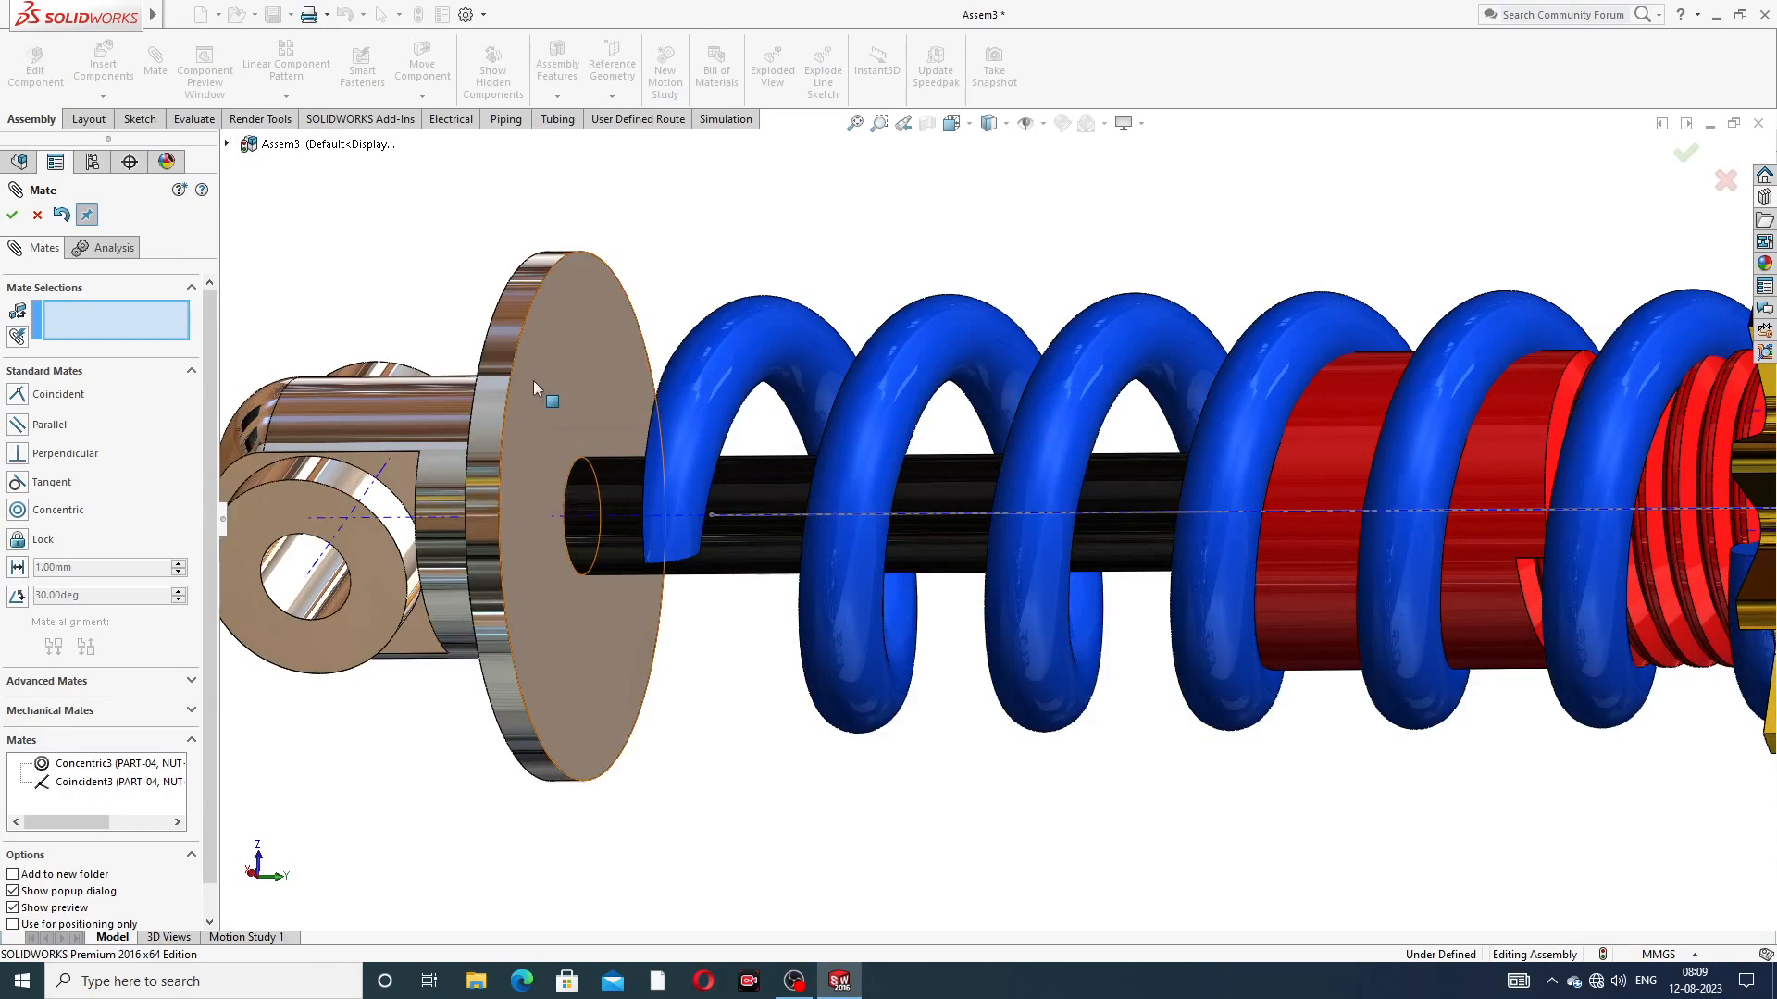
click(533, 380)
middle_drag(533, 381, 736, 504)
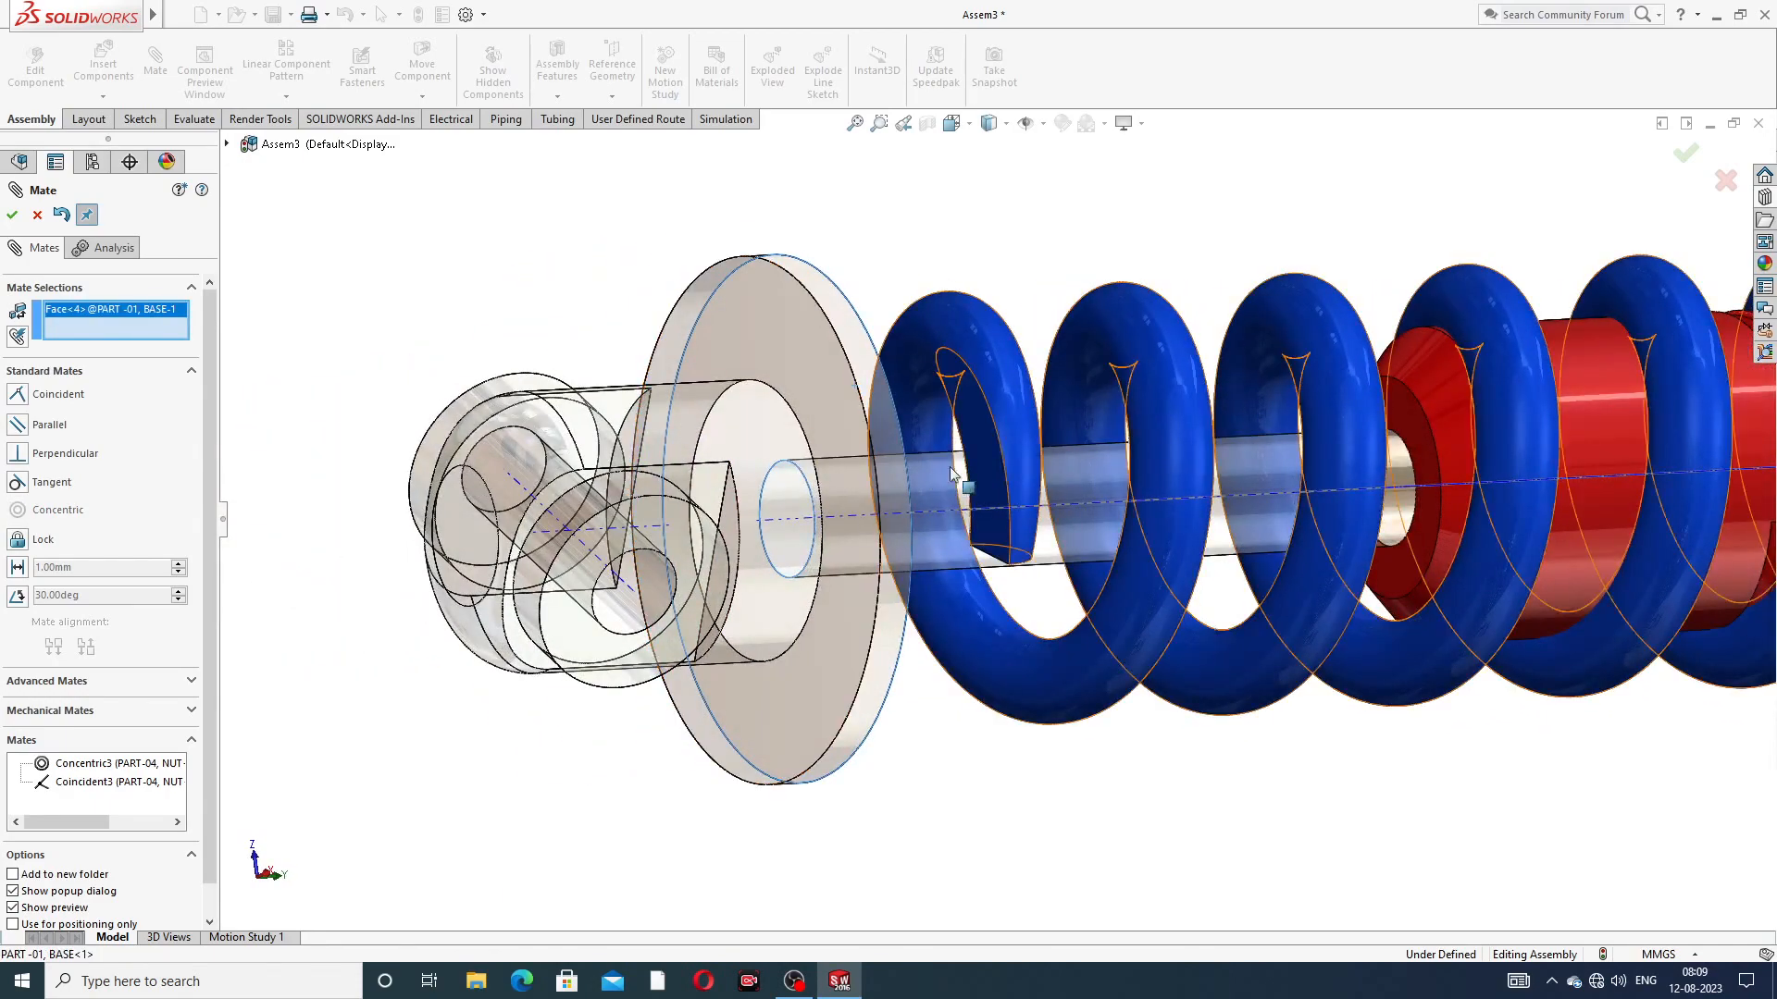
click(975, 445)
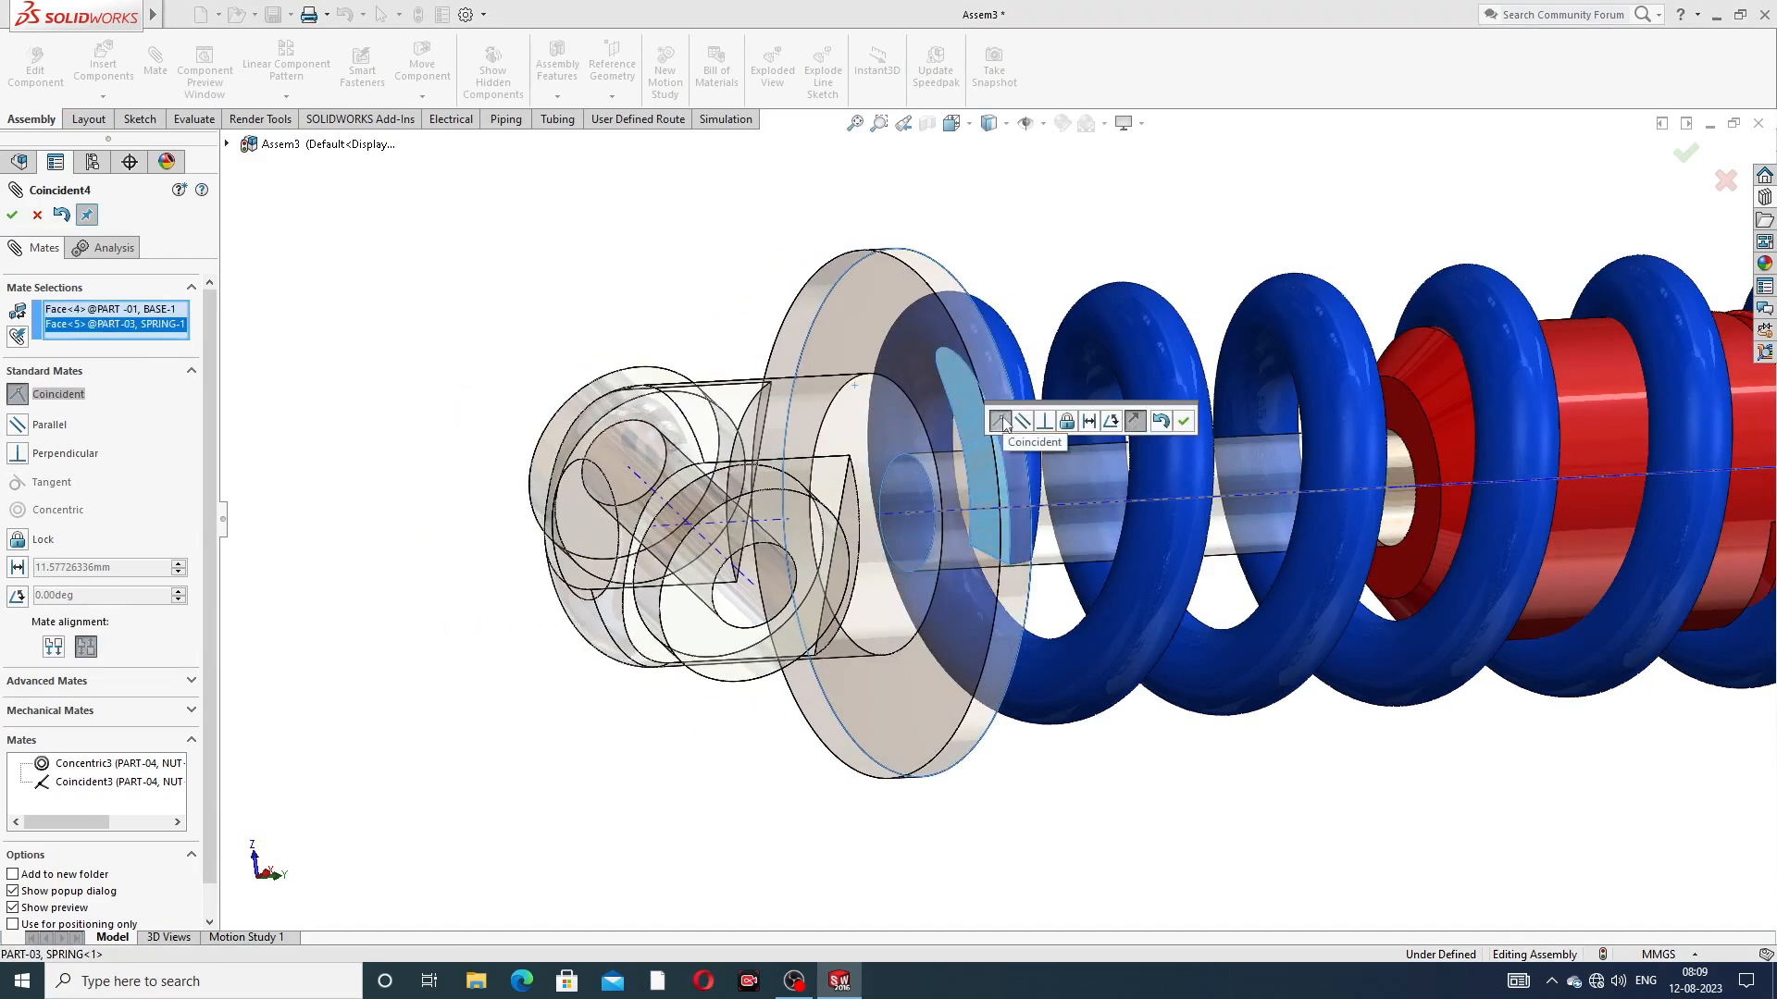
click(1184, 422)
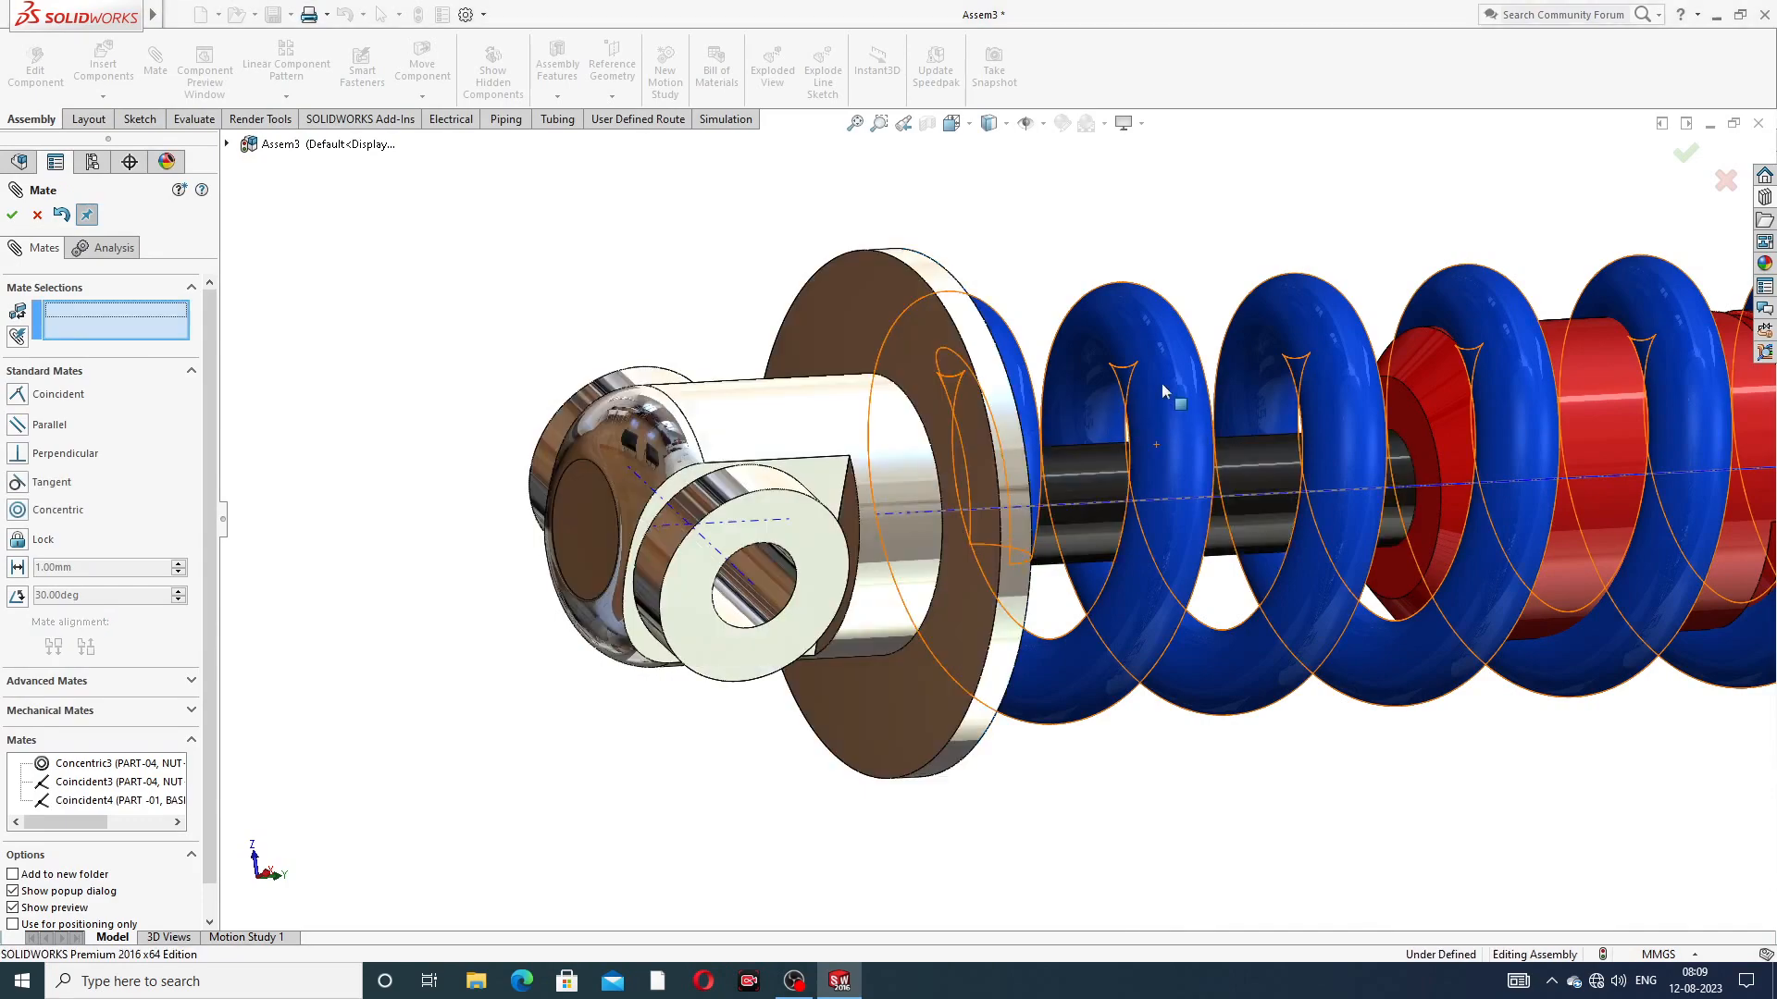
click(13, 215)
Hide the spring's centre line sketch and turn off the display of temporary axes
scroll(1000, 518, up, 4)
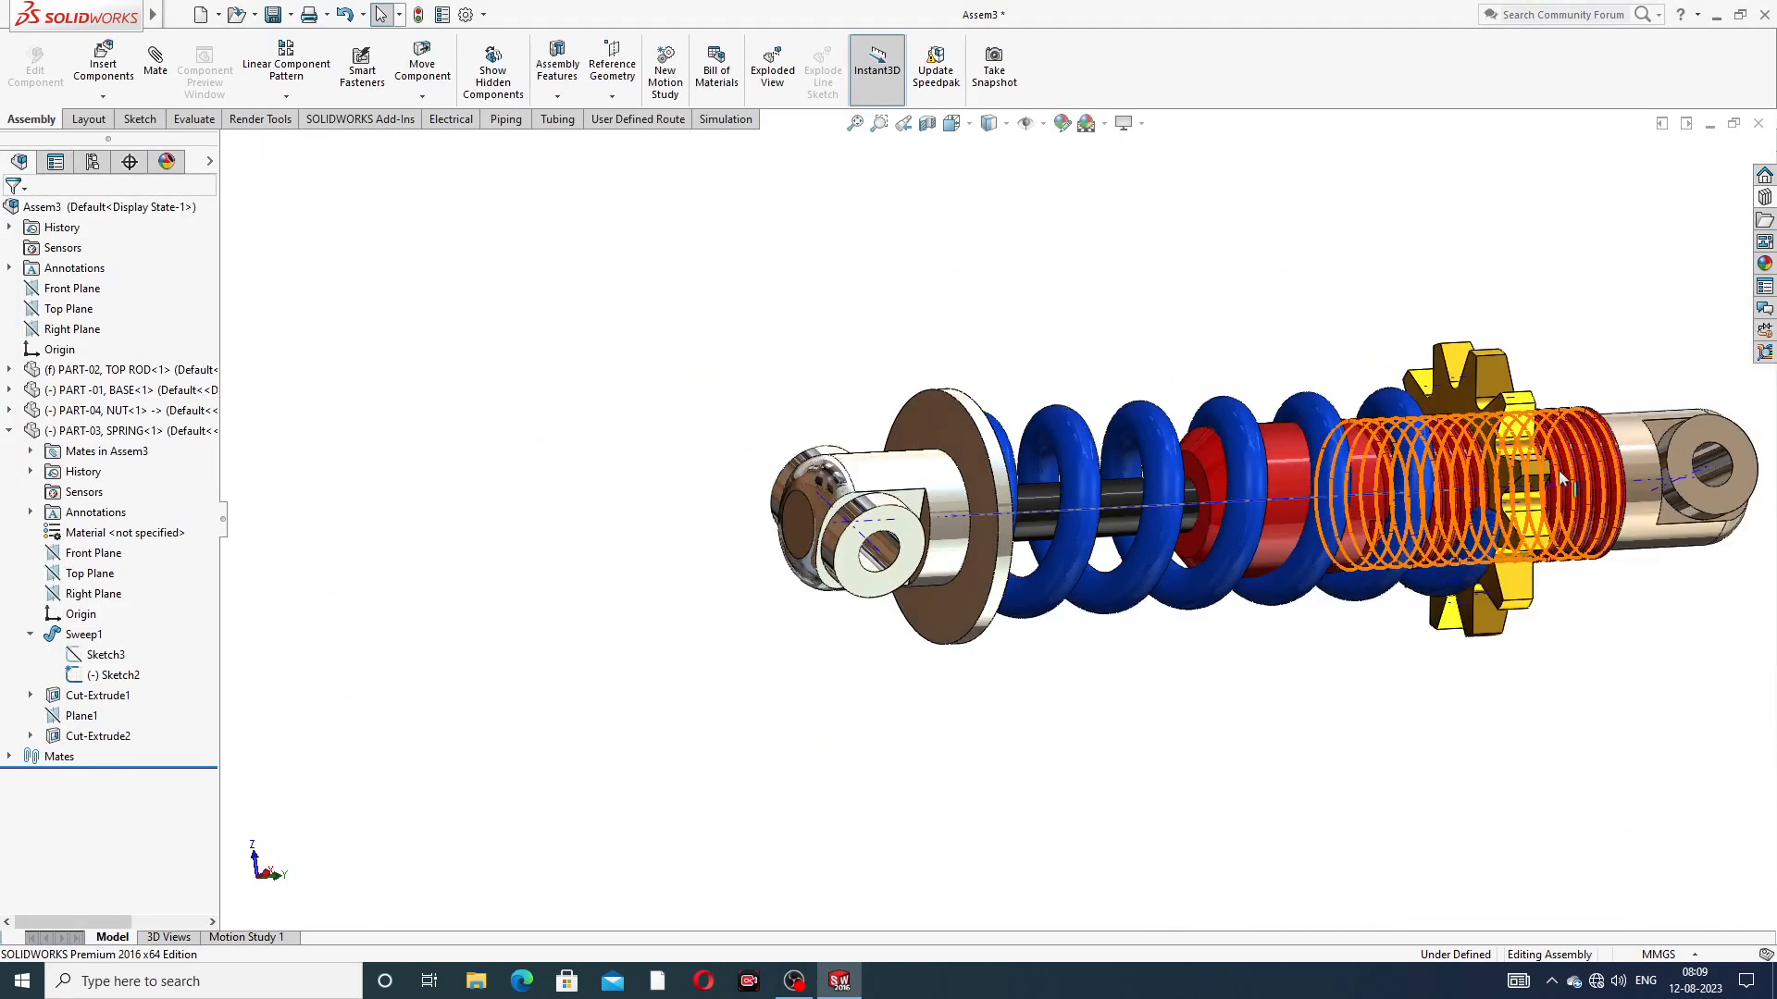
mouse_move(1558, 470)
middle_down()
mouse_move(1473, 455)
mouse_move(1535, 455)
middle_up()
scroll(1525, 513, down, 3)
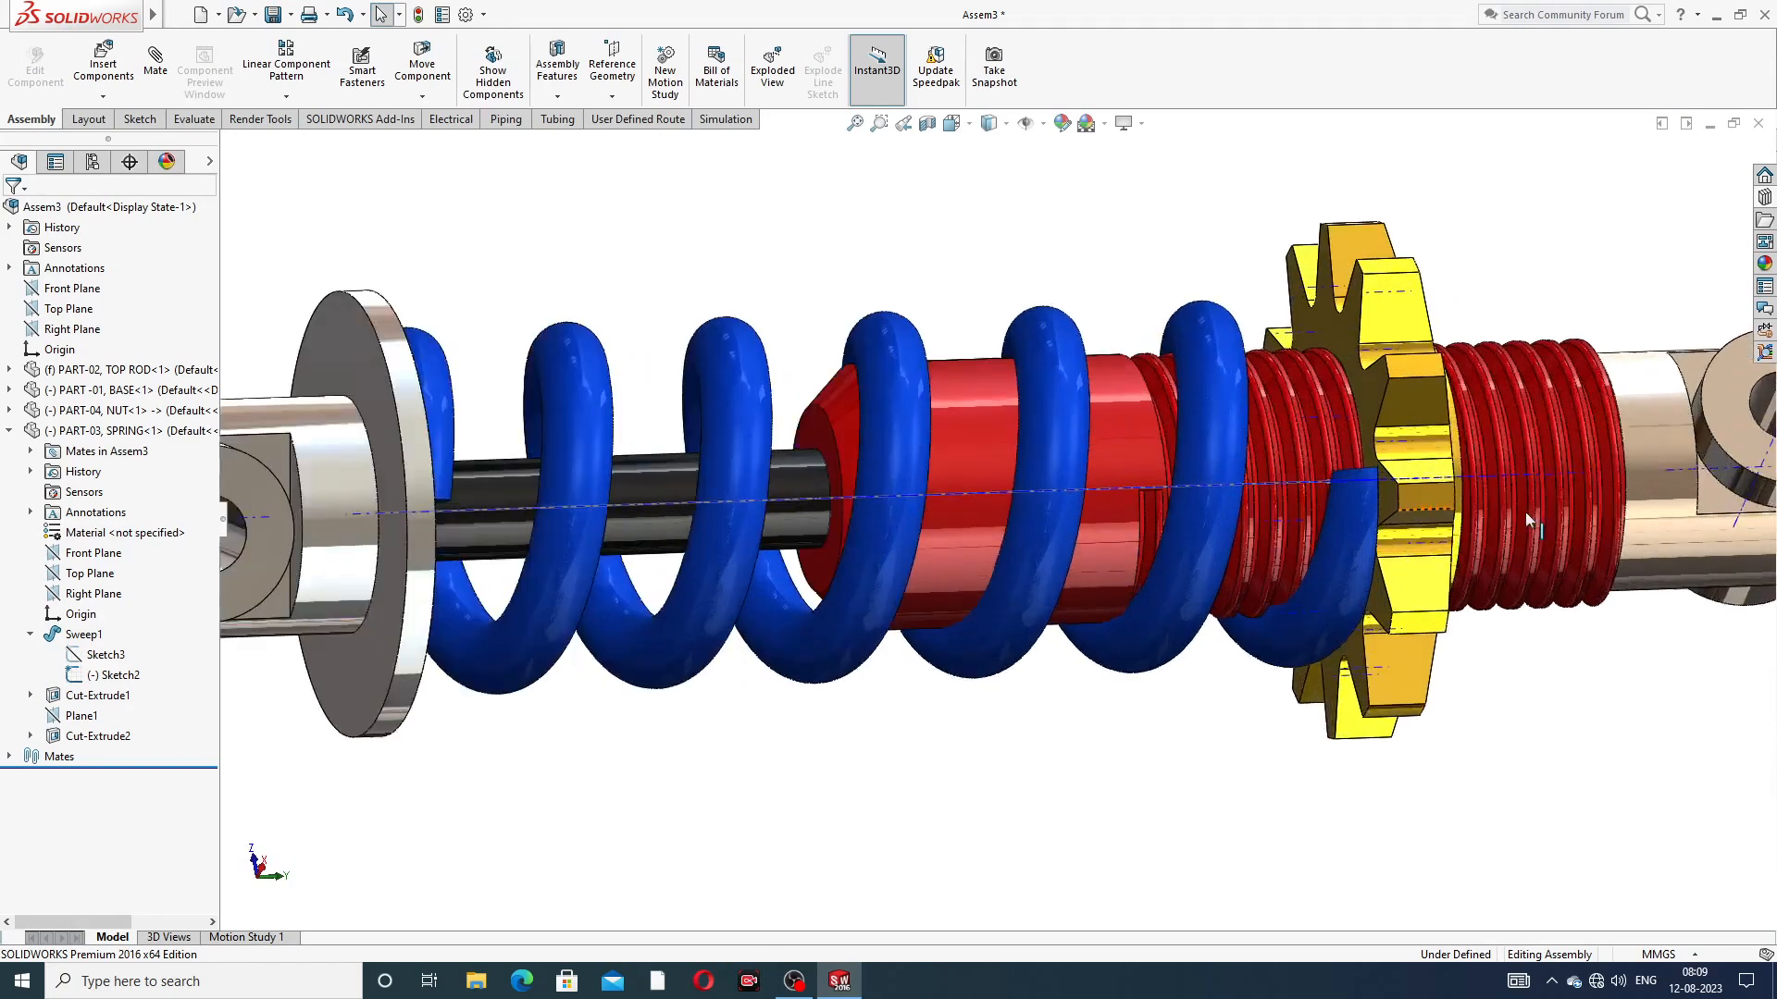
click(1003, 498)
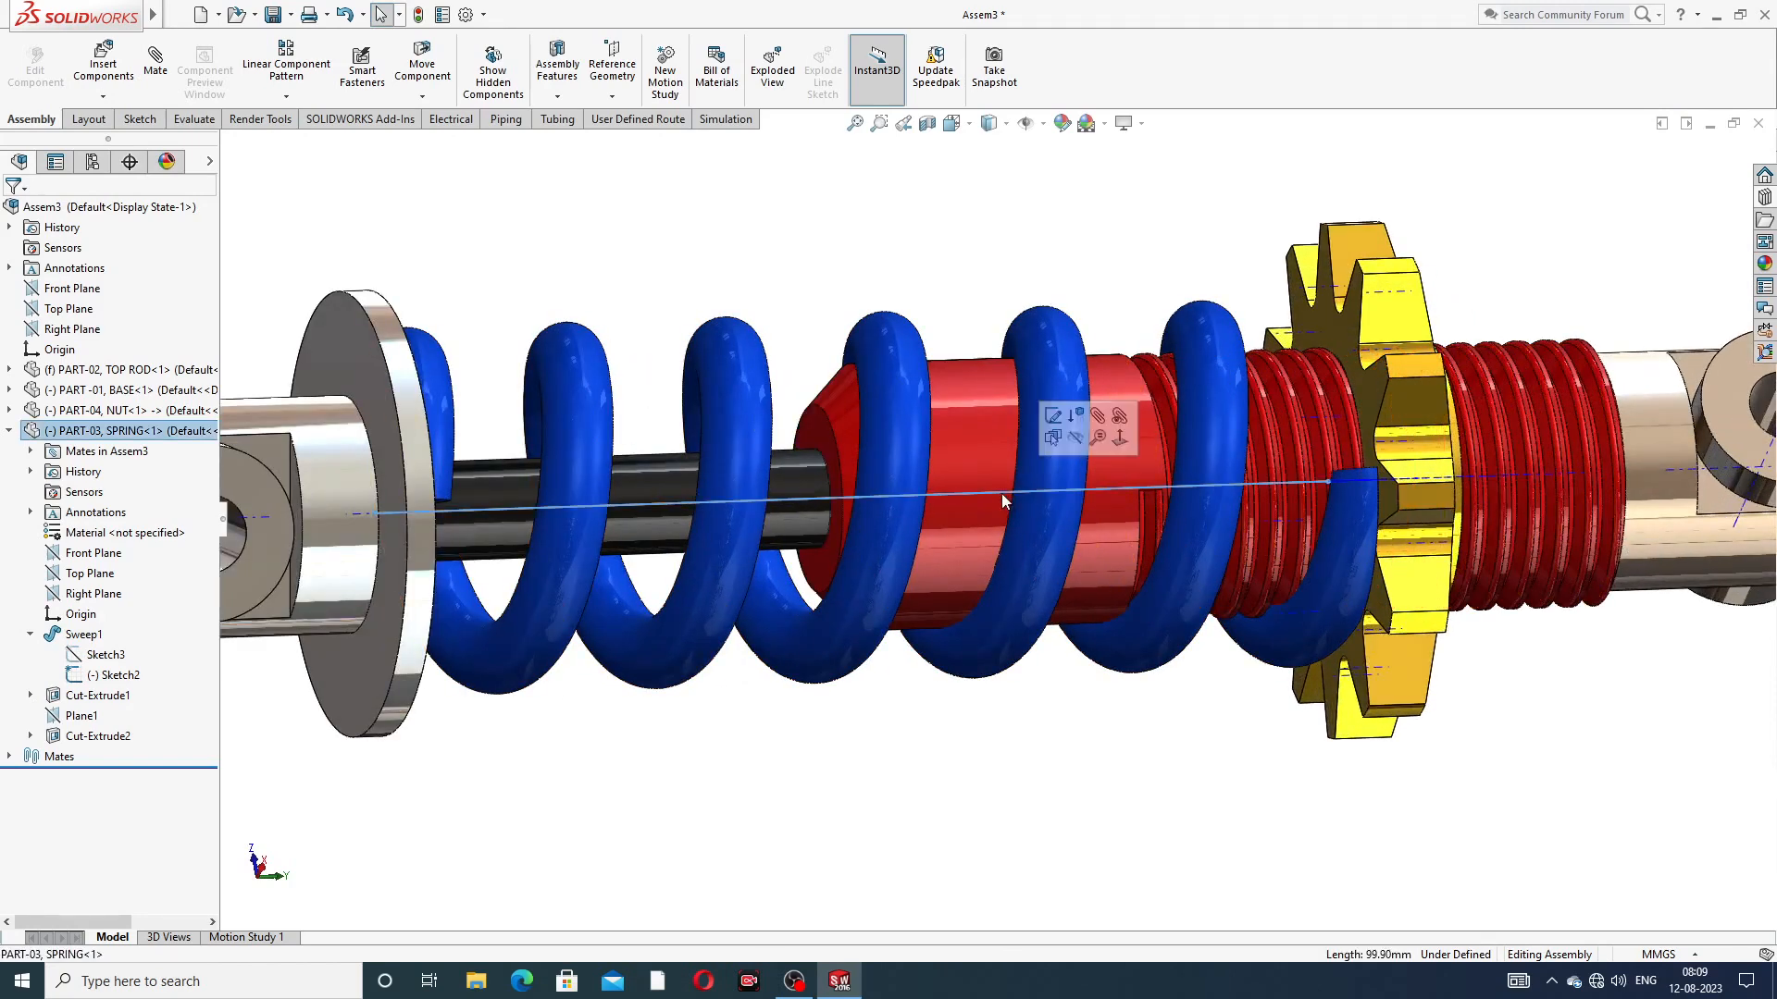
click(1052, 171)
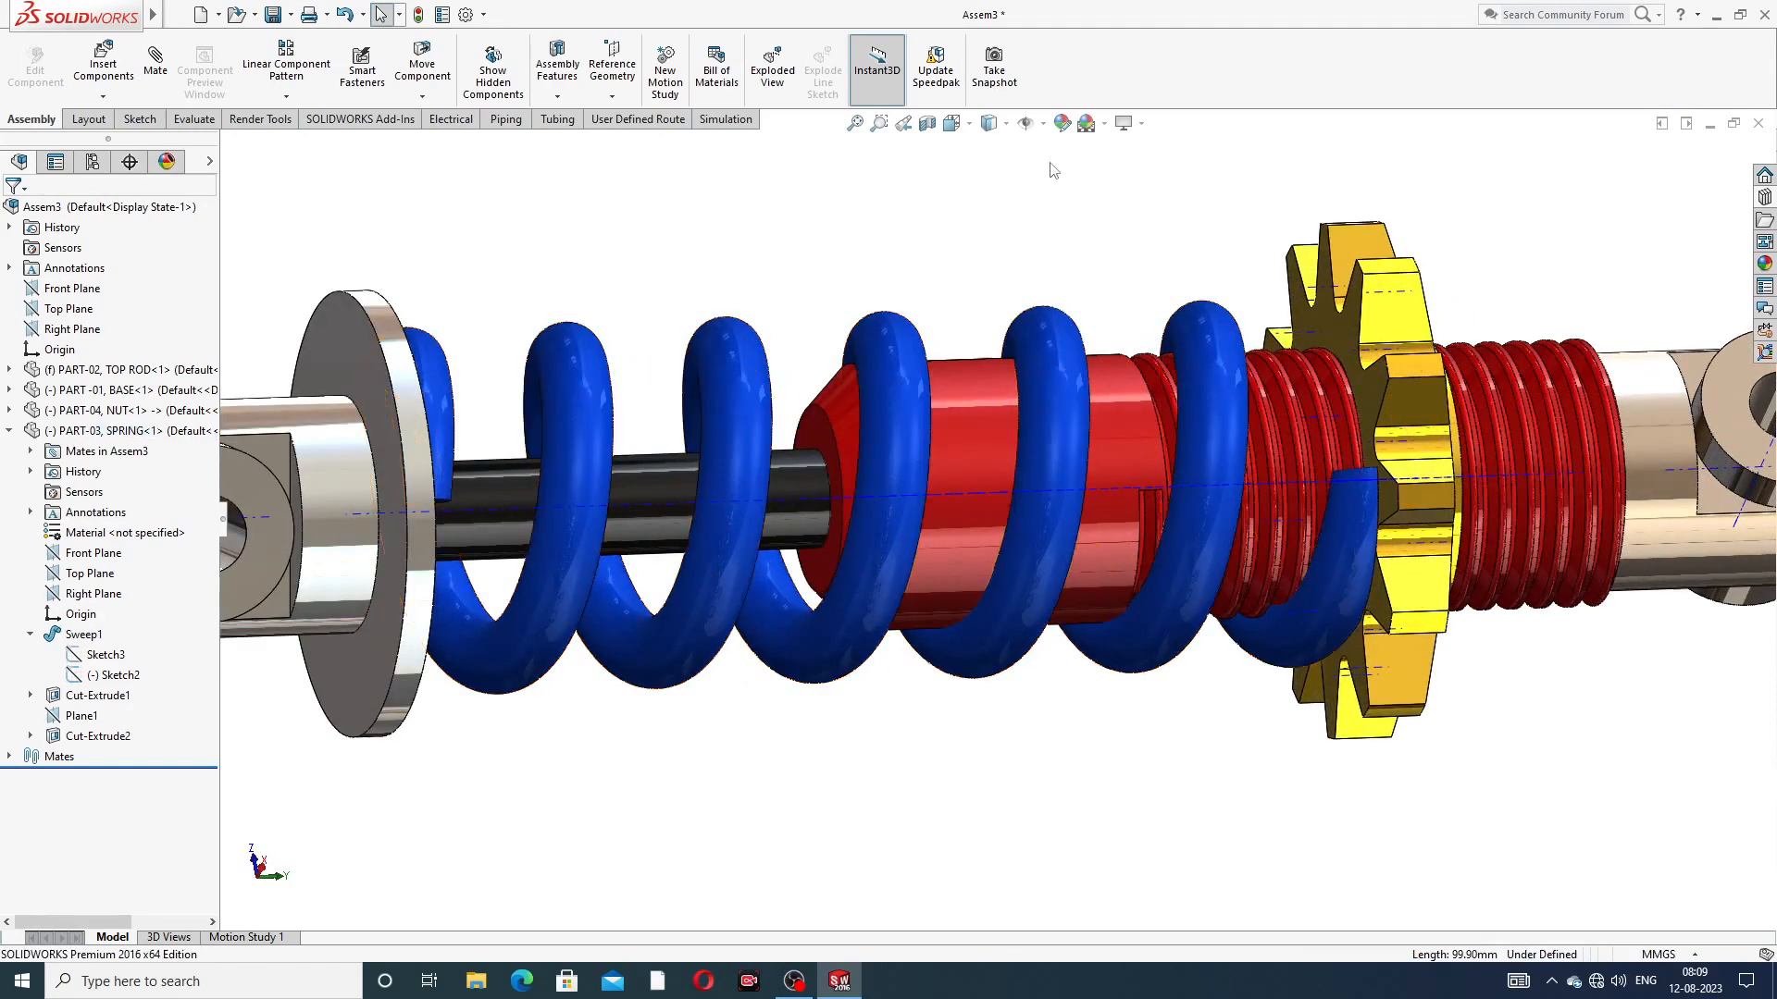
click(1042, 124)
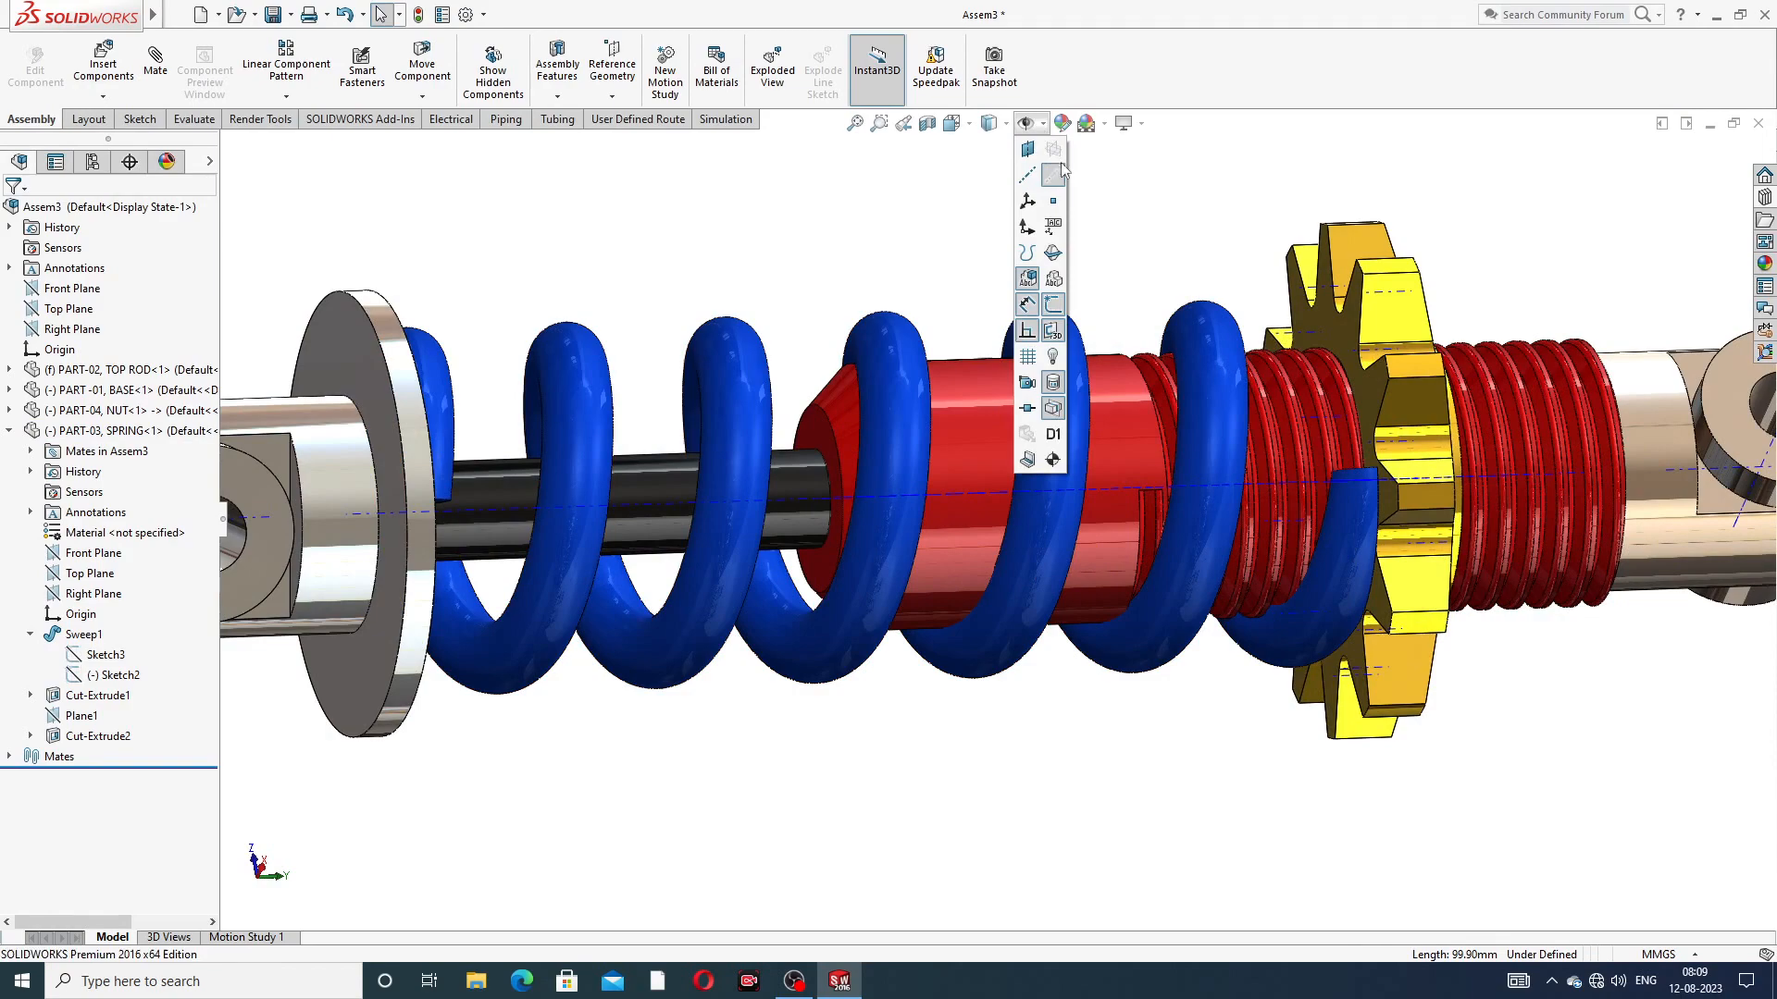
click(1194, 240)
Move the spring along the shock absorber's axis to test how the mated parts slide together
scroll(1195, 244, up, 3)
middle_drag(1297, 461, 1337, 615)
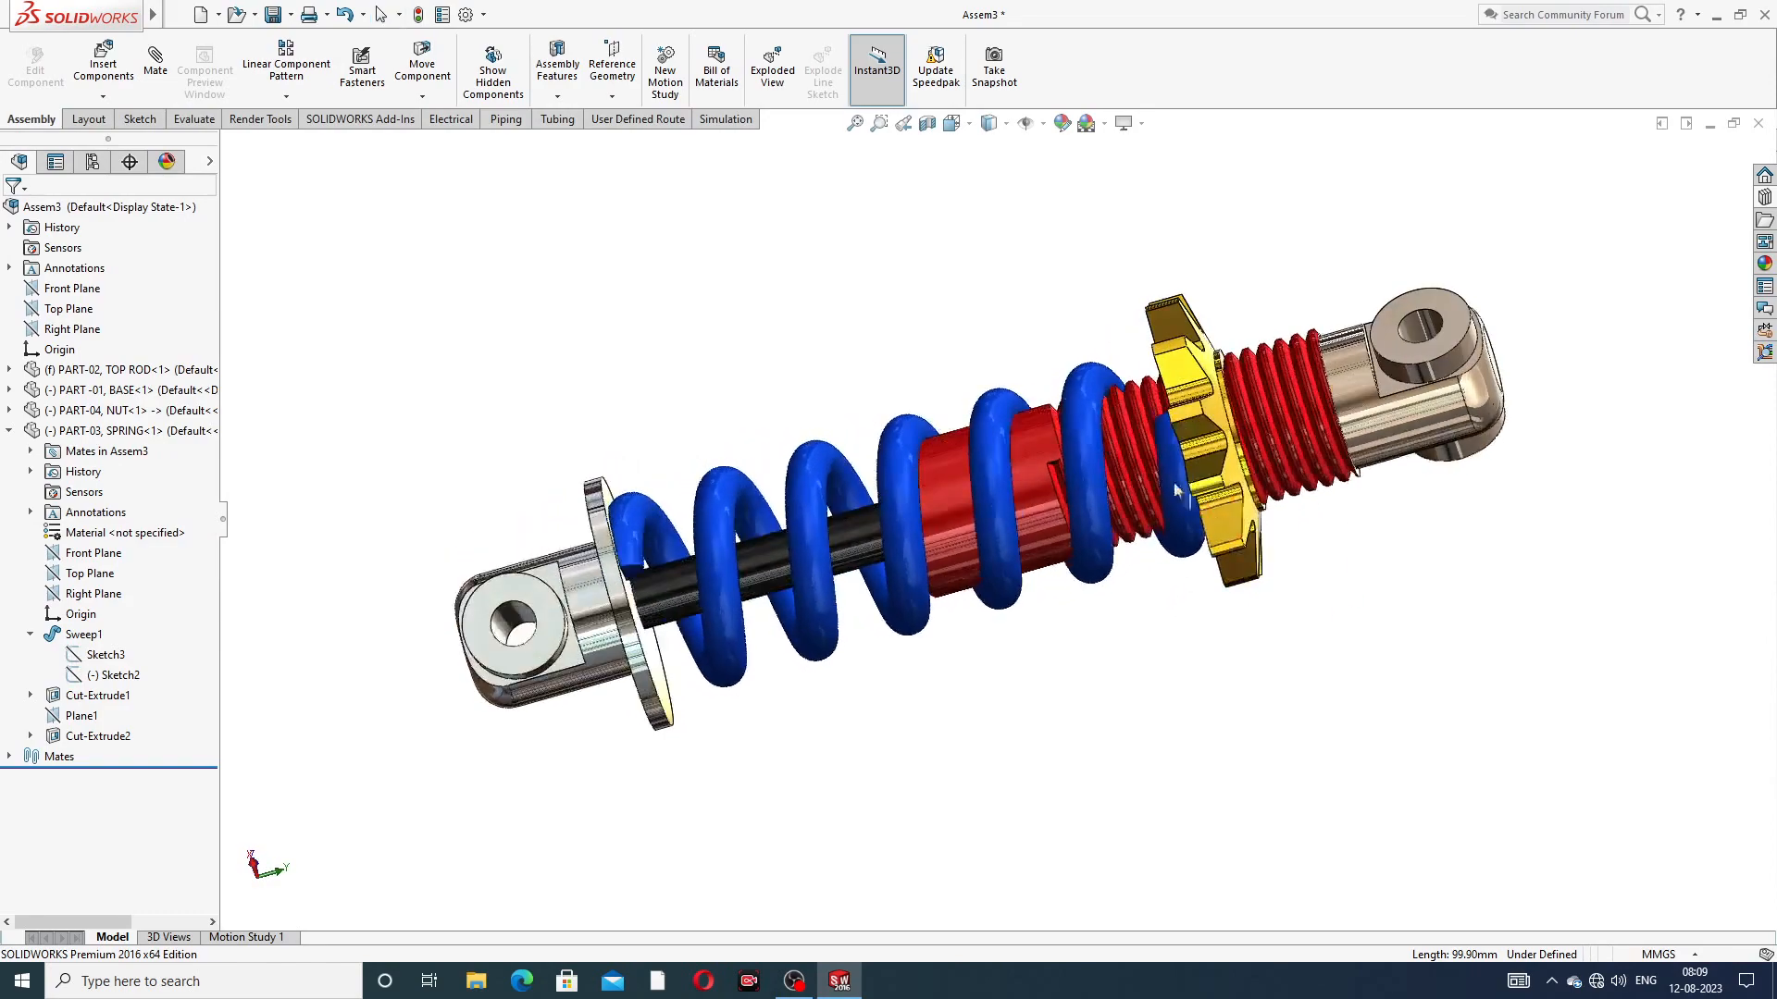
middle_drag(1138, 505, 1168, 481)
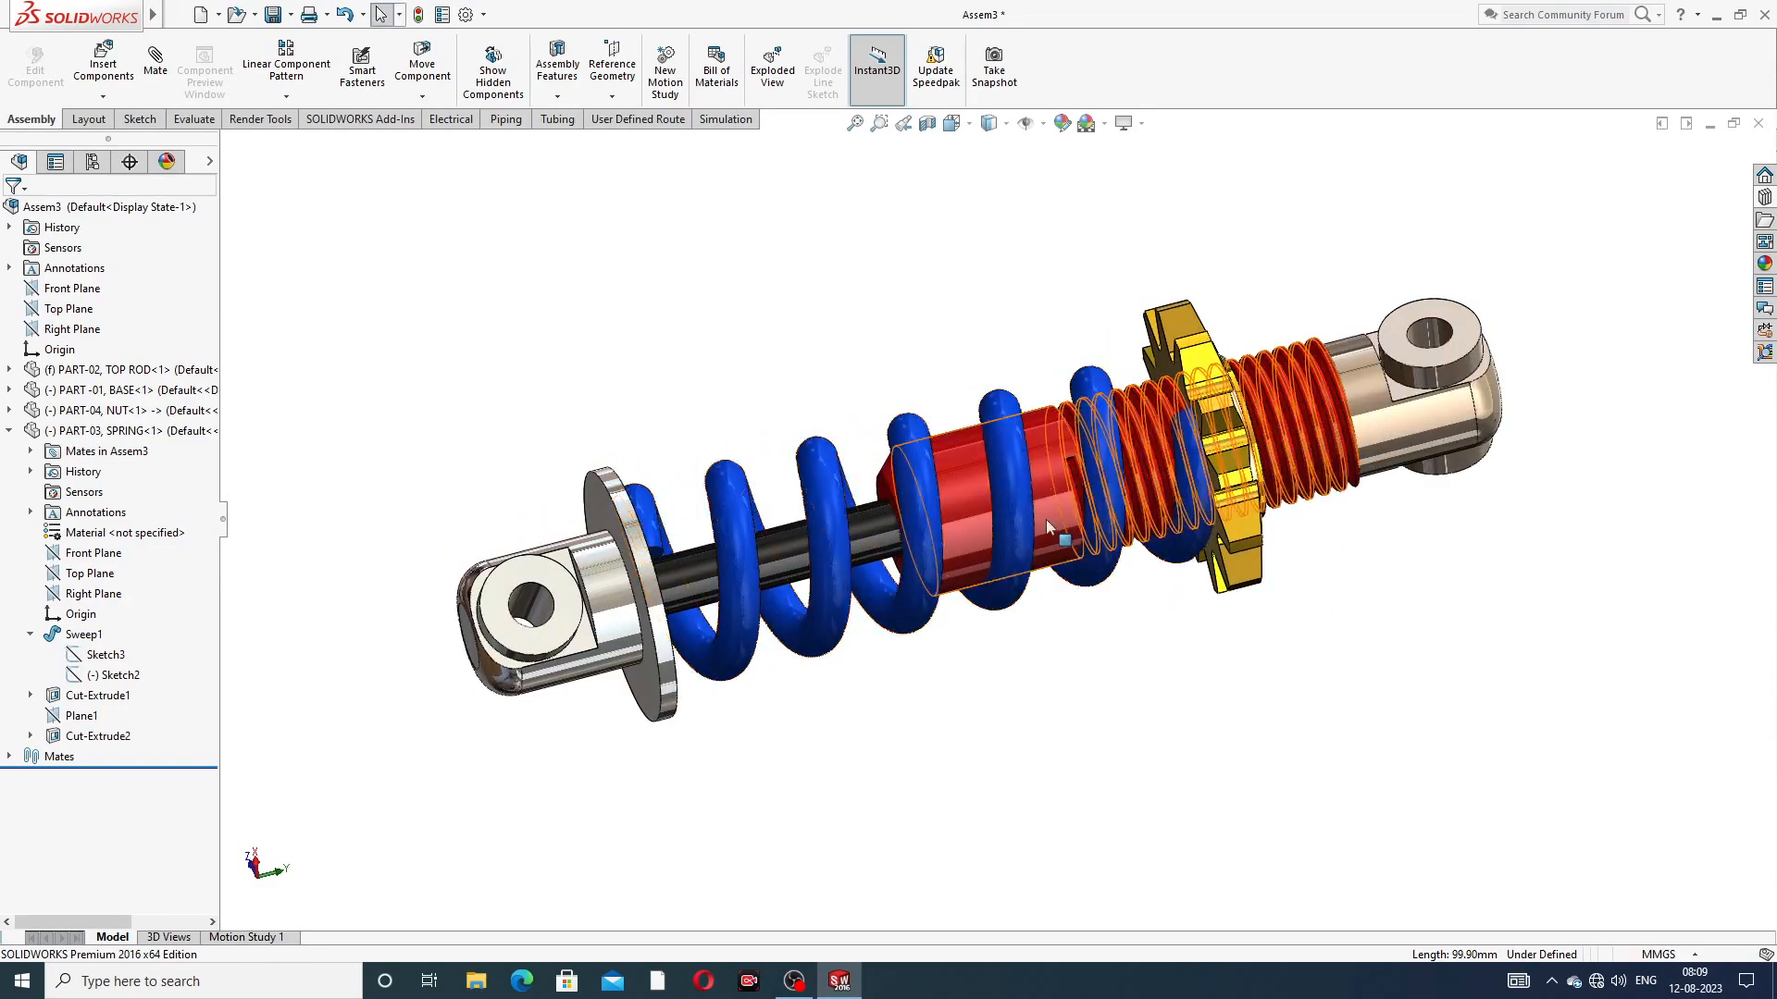
mouse_move(1008, 503)
mouse_down()
mouse_move(906, 520)
mouse_move(1067, 498)
mouse_move(896, 530)
mouse_move(1078, 498)
mouse_move(878, 539)
mouse_move(1101, 501)
mouse_move(990, 519)
mouse_up()
click(970, 296)
middle_drag(1023, 350, 1119, 504)
Test the nut's freedom of movement about the threaded cylinder, and move the spring along the axis again
click(1131, 512)
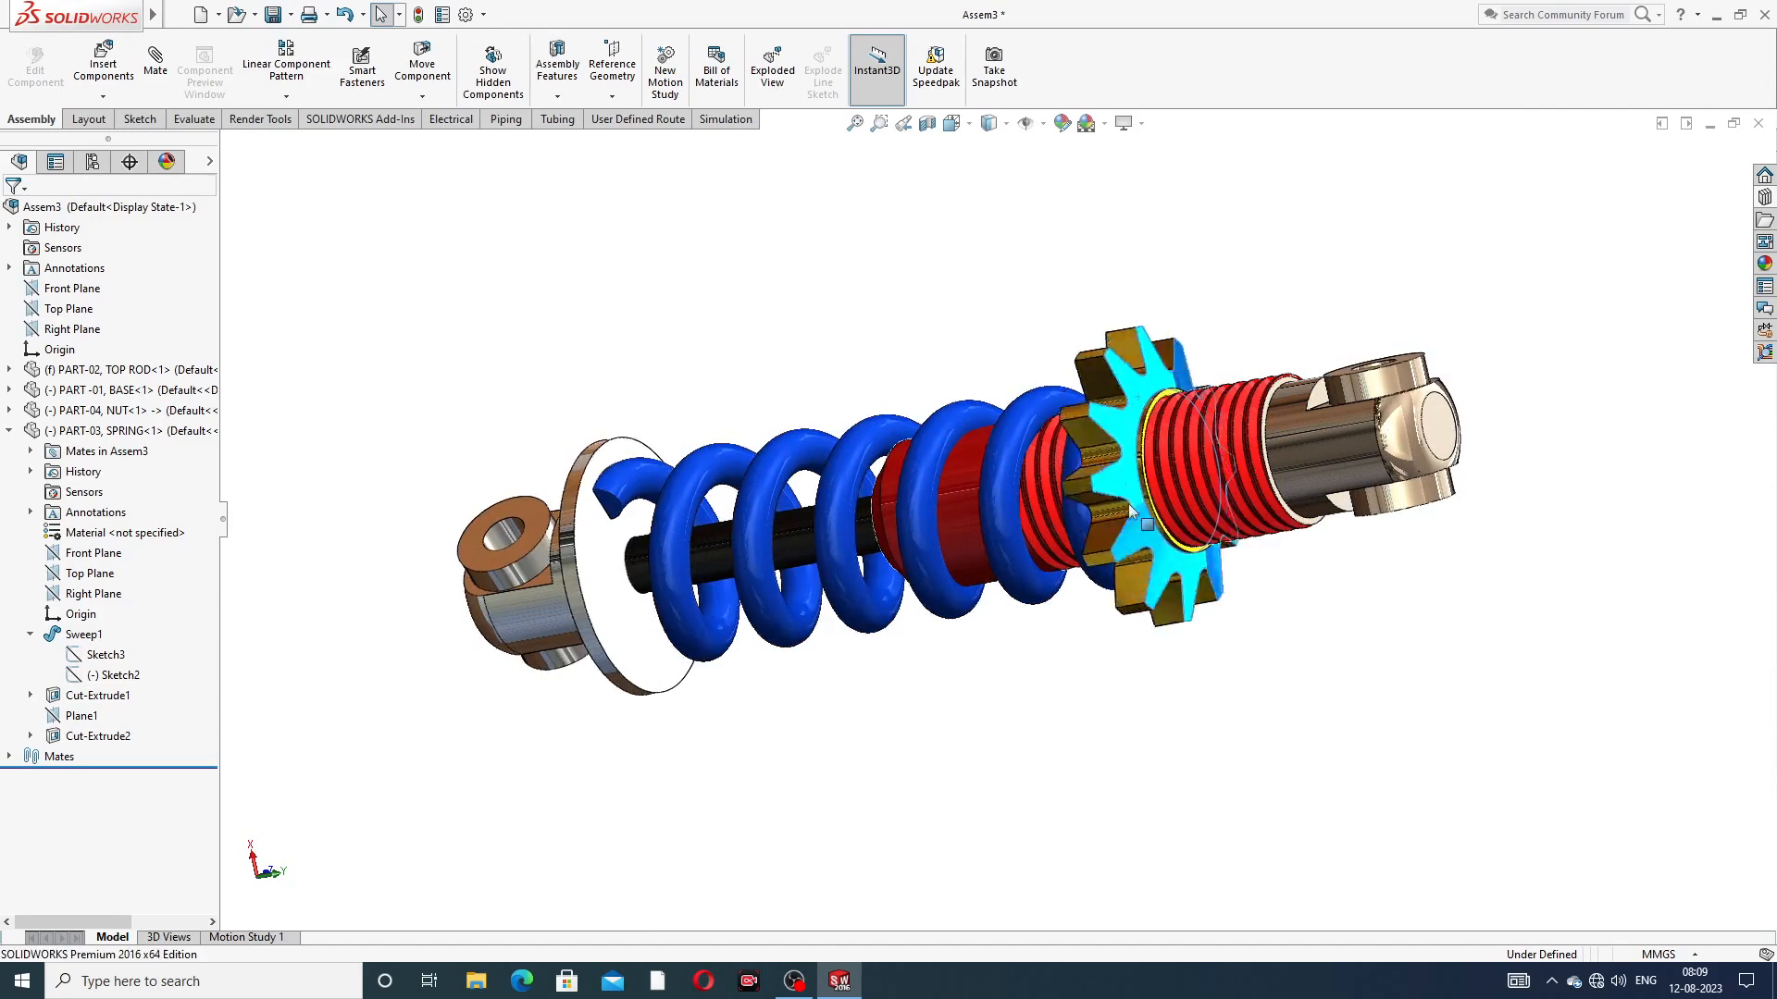
drag(1131, 511, 1264, 151)
click(1265, 307)
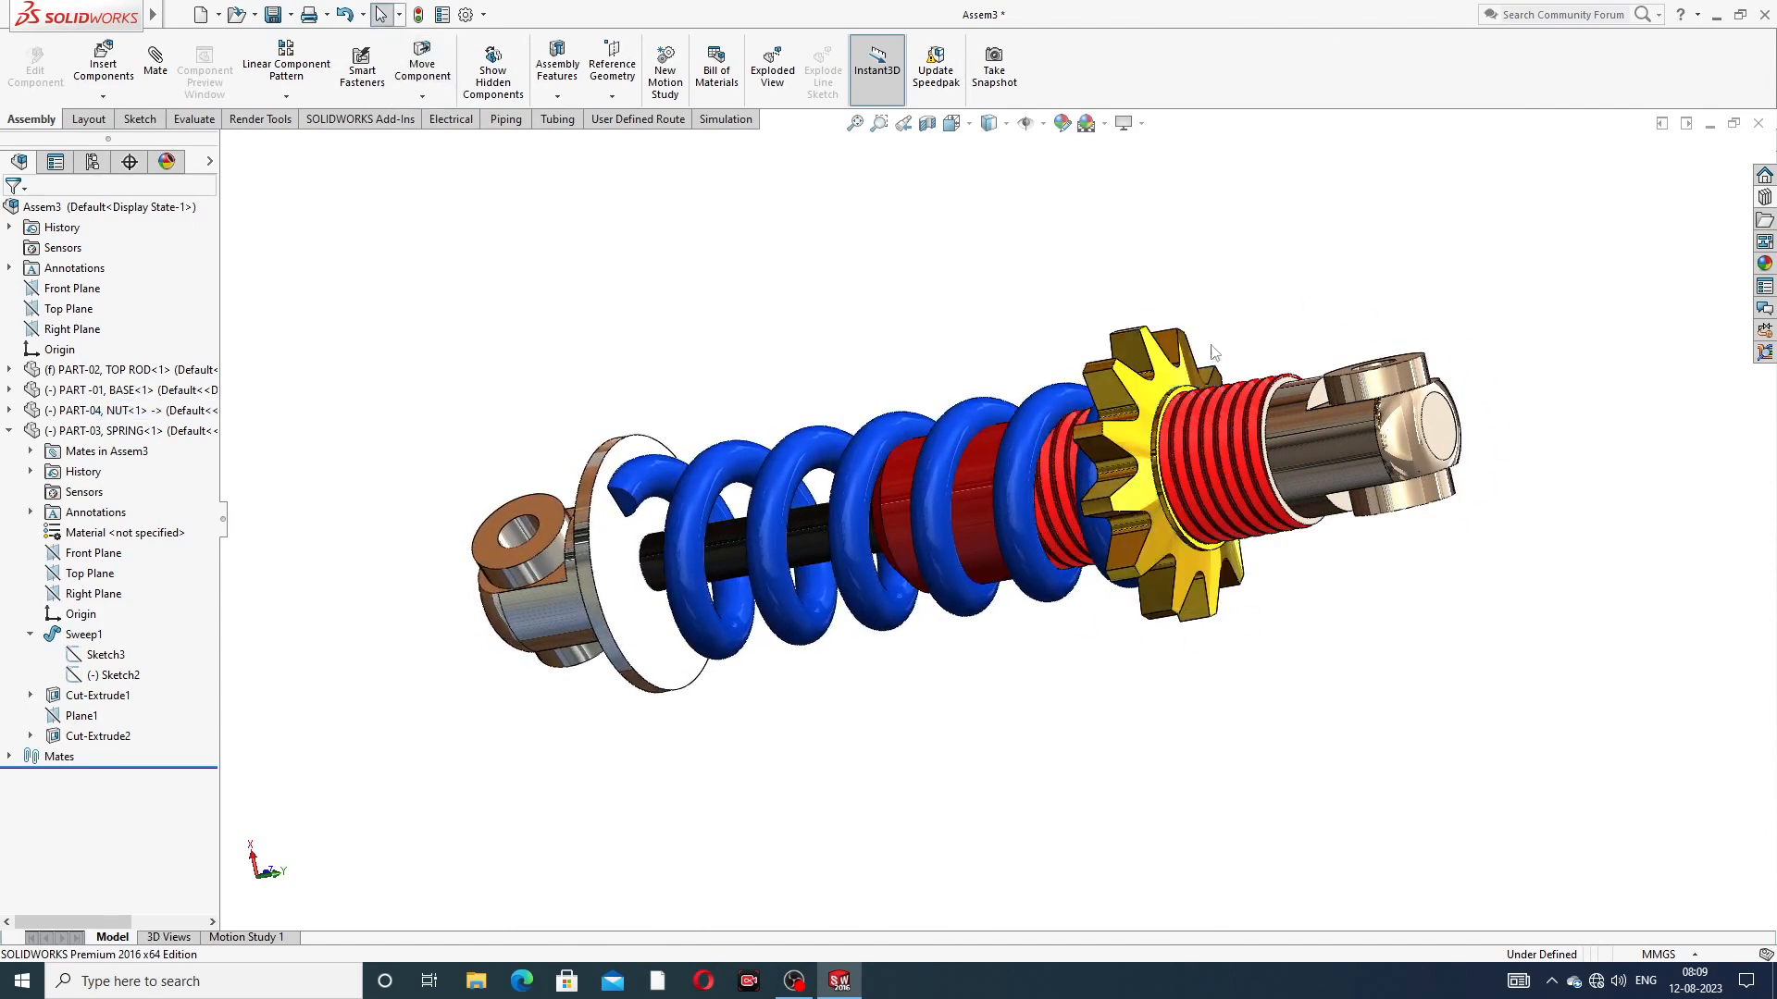
drag(1207, 352, 1185, 185)
middle_drag(1162, 318, 1193, 370)
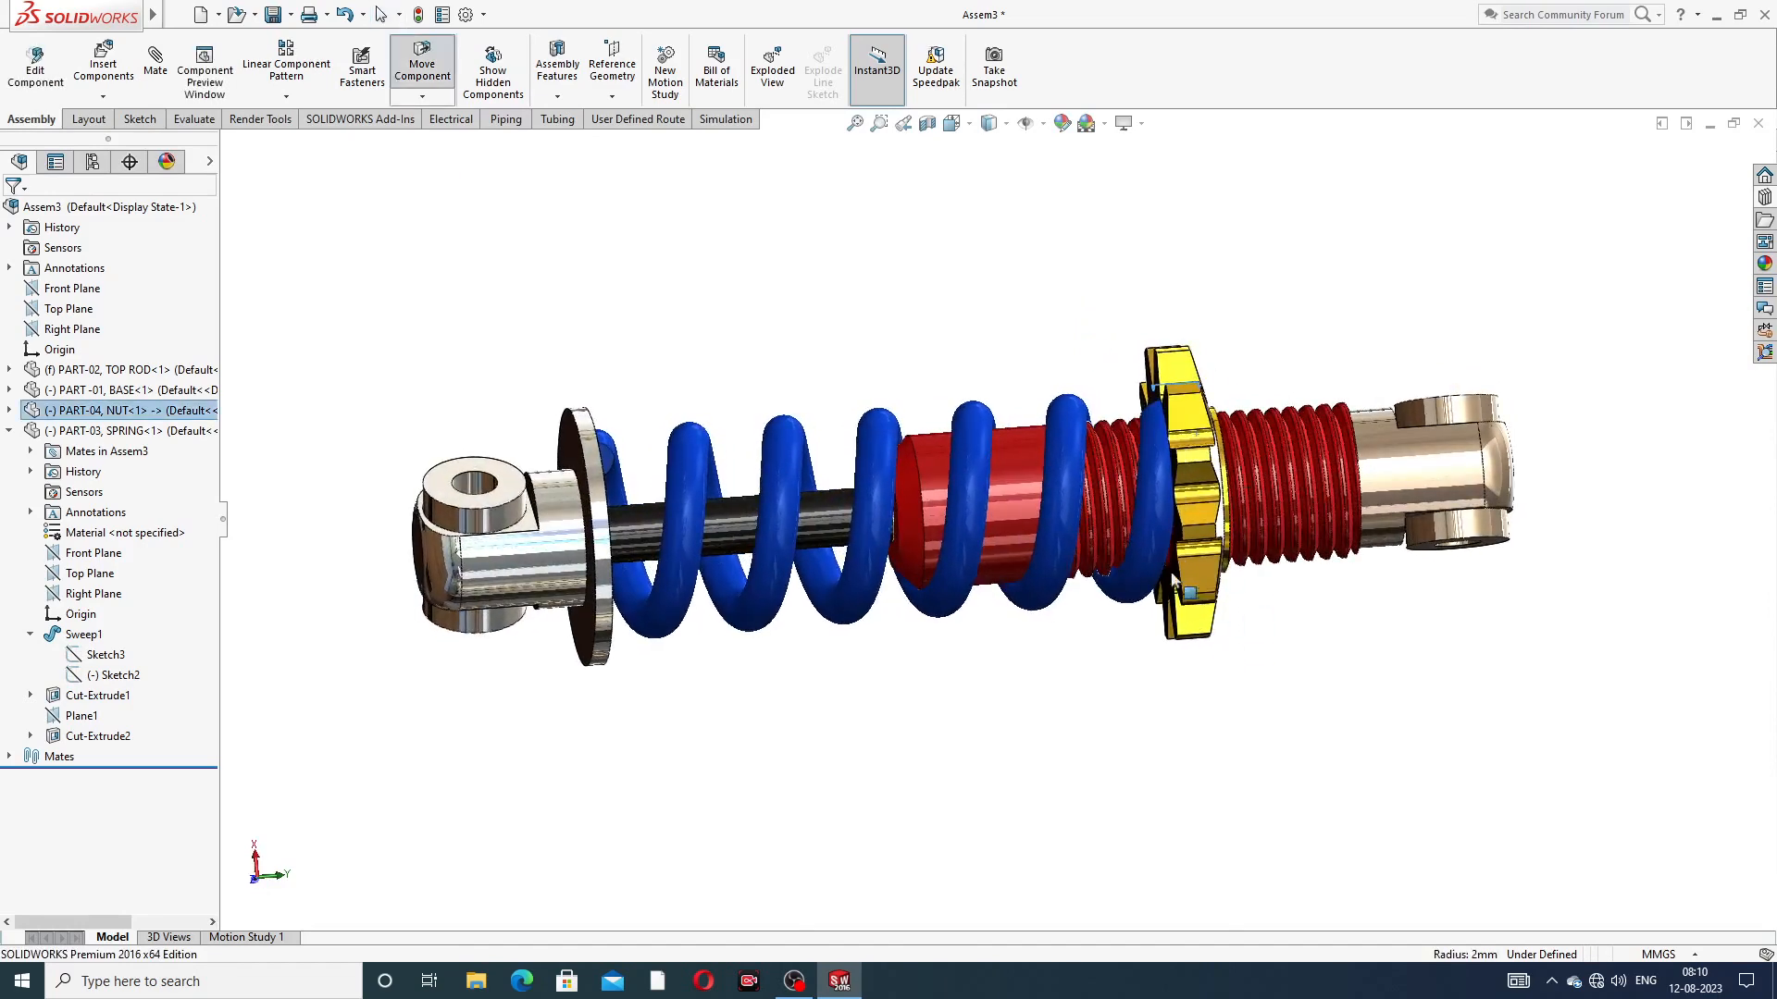
click(971, 500)
mouse_move(970, 493)
mouse_down()
mouse_move(889, 503)
mouse_move(1046, 503)
mouse_move(929, 503)
mouse_move(962, 500)
mouse_up()
key(Escape)
middle_drag(950, 307, 925, 393)
scroll(1043, 608, down, 2)
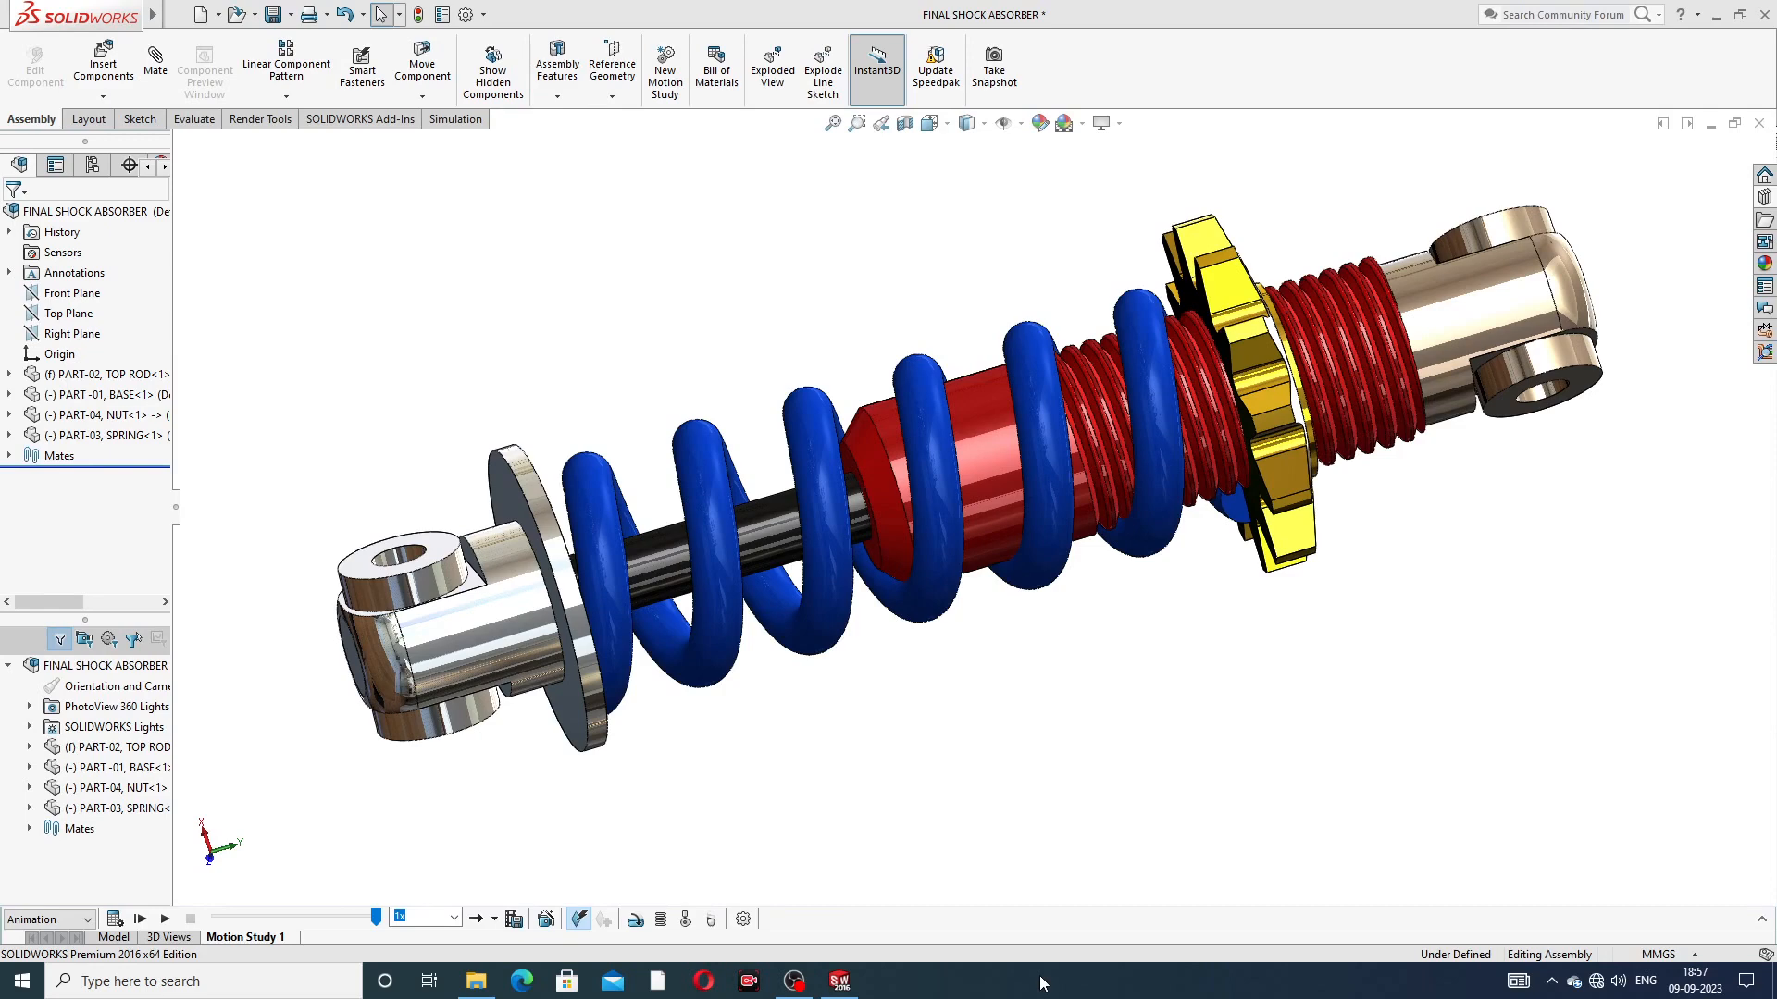
Play Motion Study 1 of the FINAL SHOCK ABSORBER assembly from the start and inspect the assembled parts
click(140, 919)
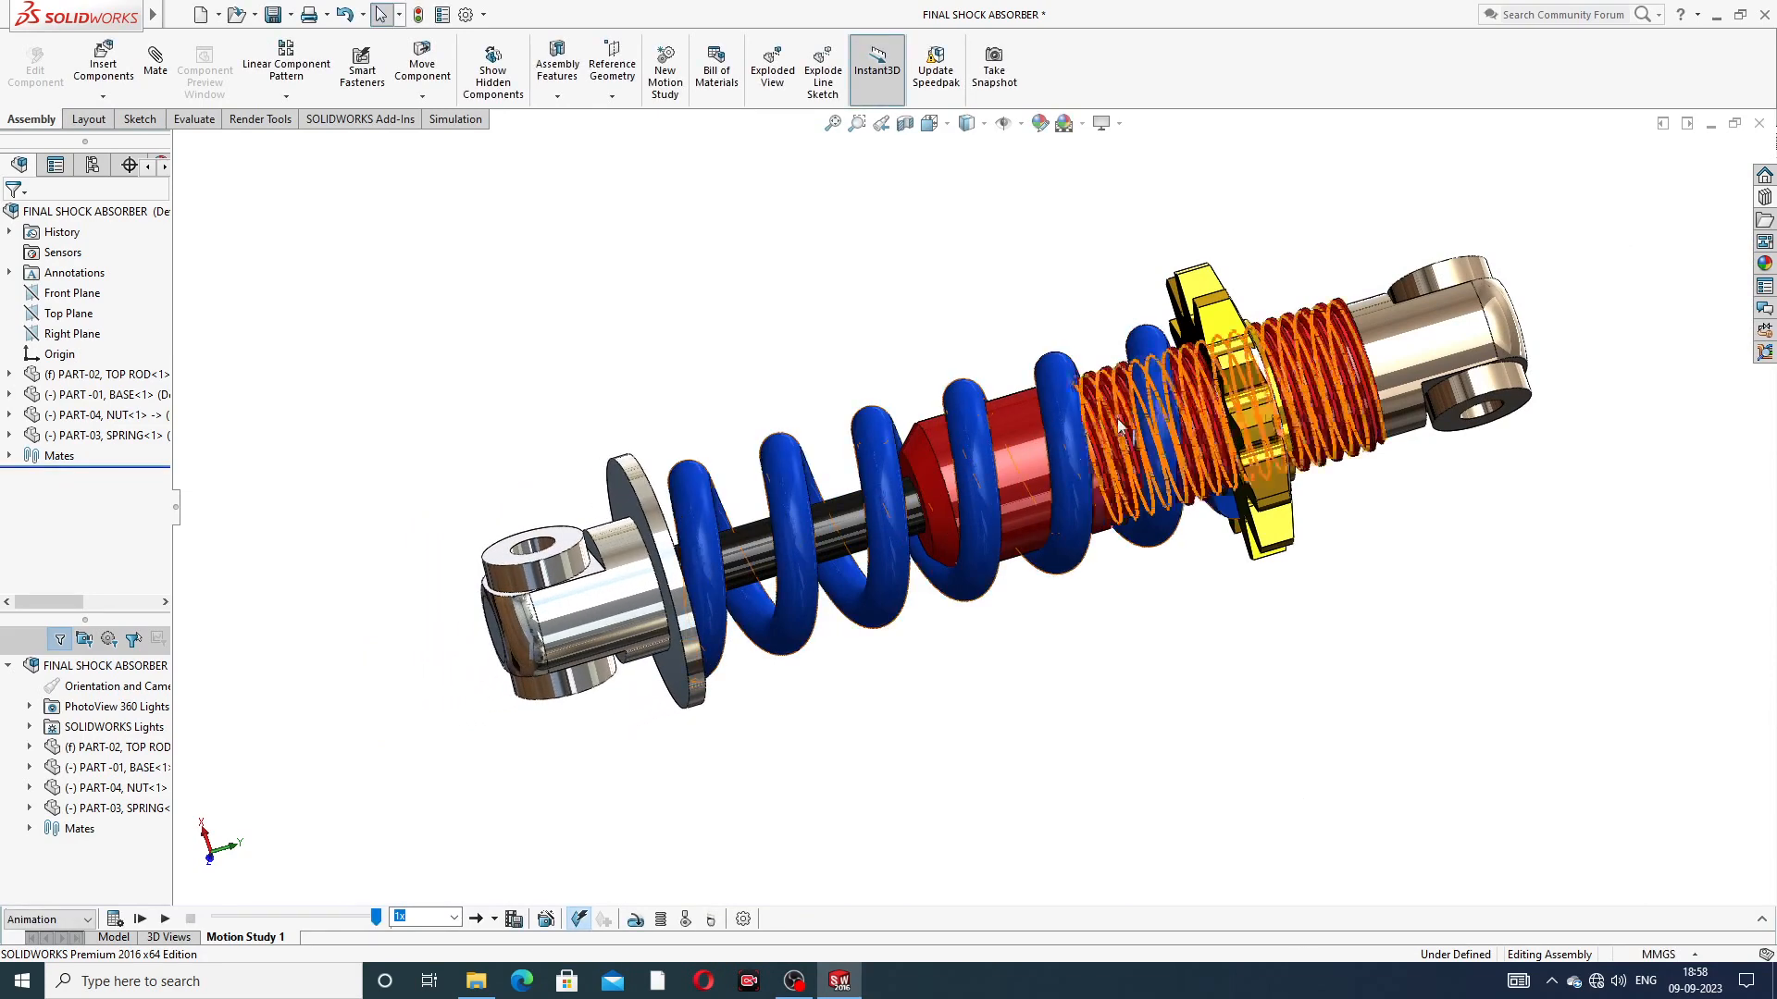
scroll(1118, 420, down, 2)
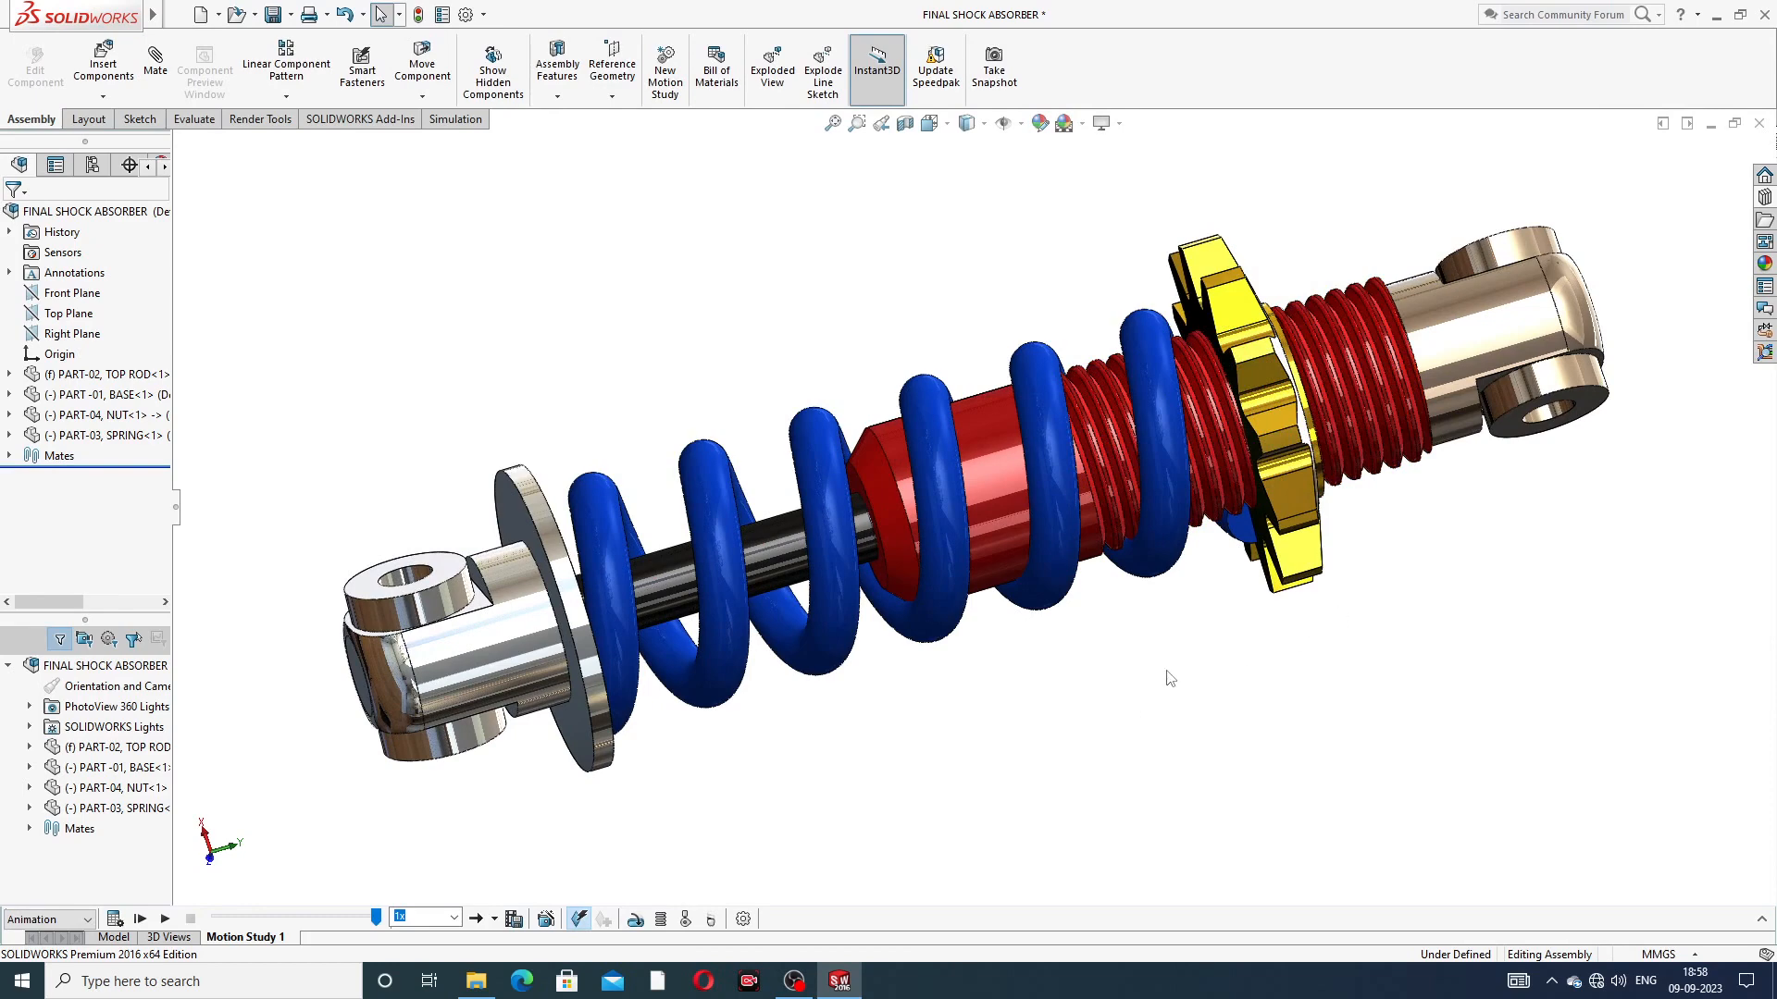
scroll(1169, 679, down, 1)
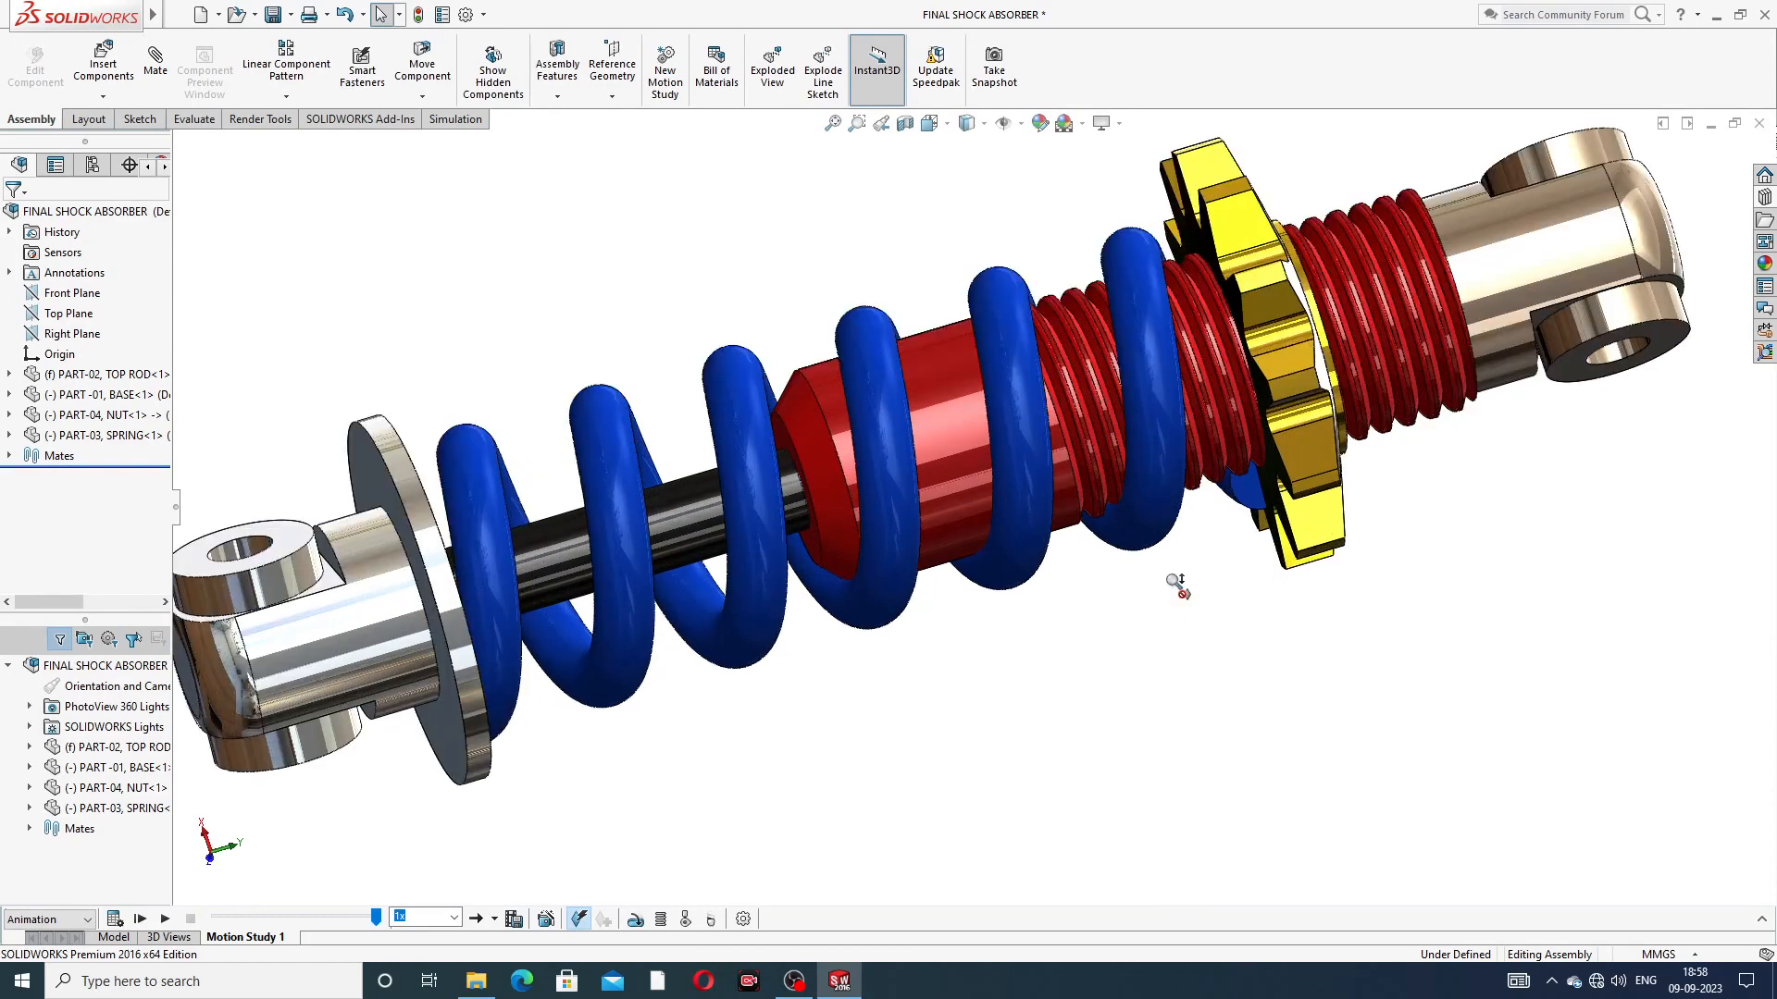
scroll(1174, 583, up, 1)
scroll(884, 368, down, 1)
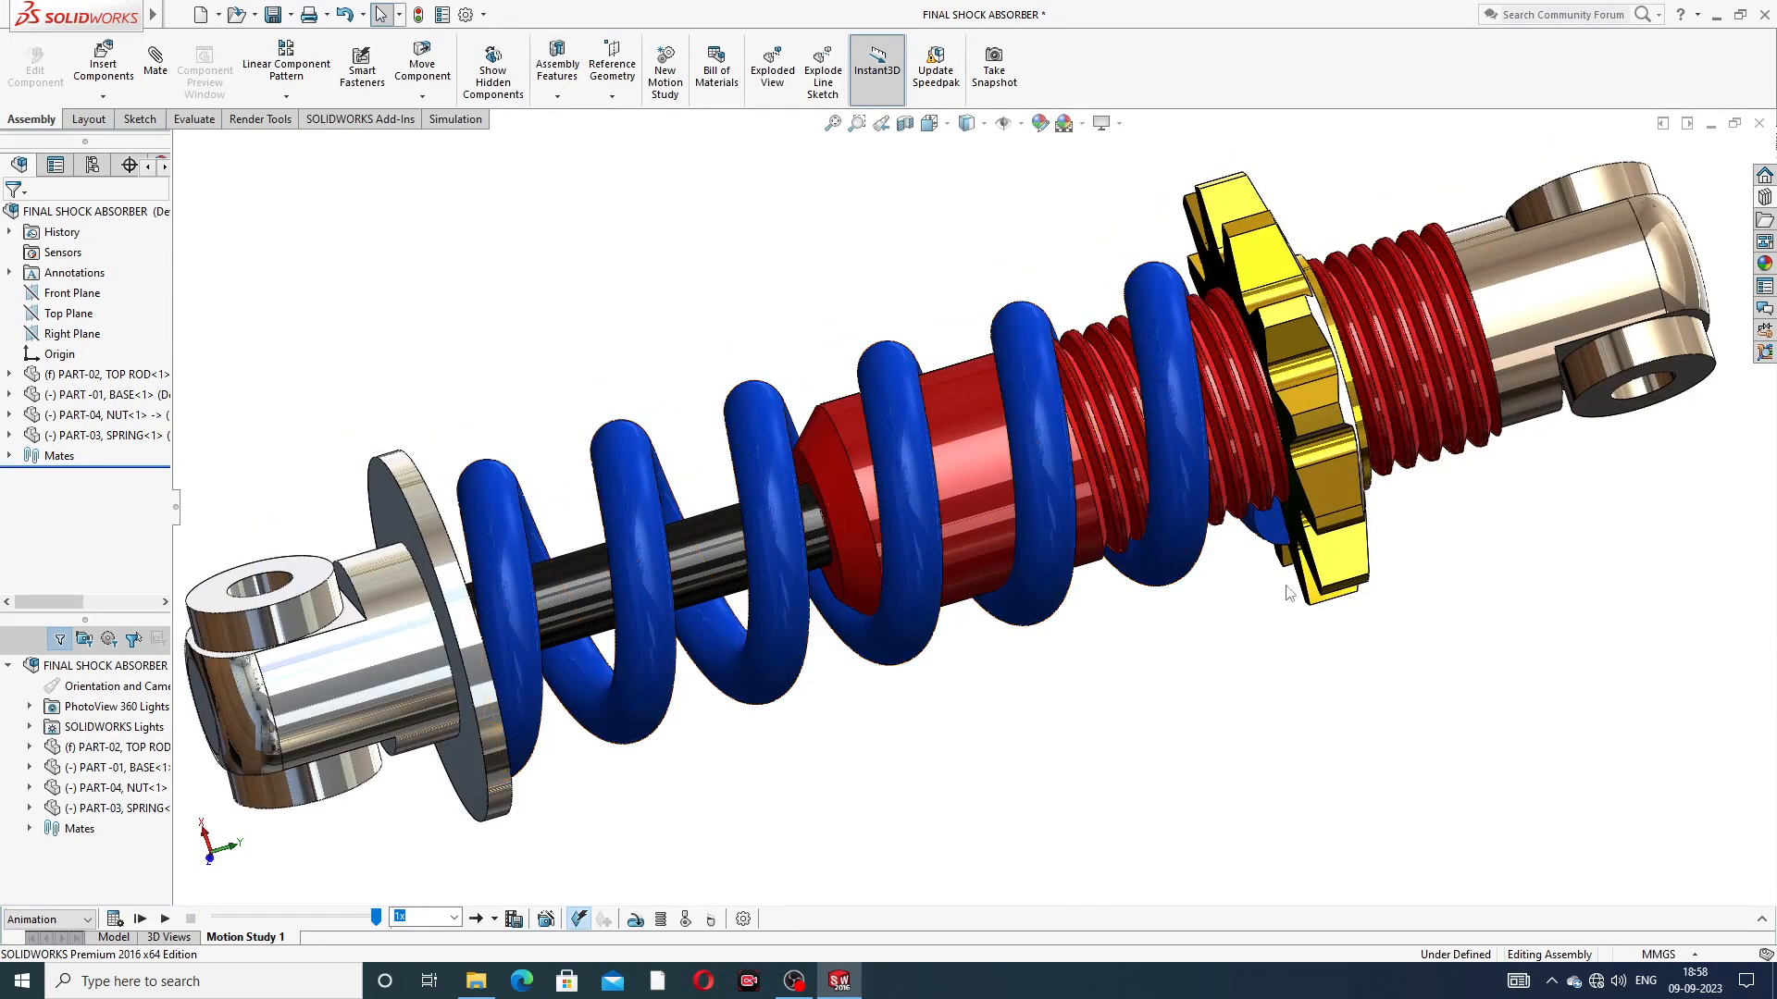
middle_drag(1287, 592, 1203, 491)
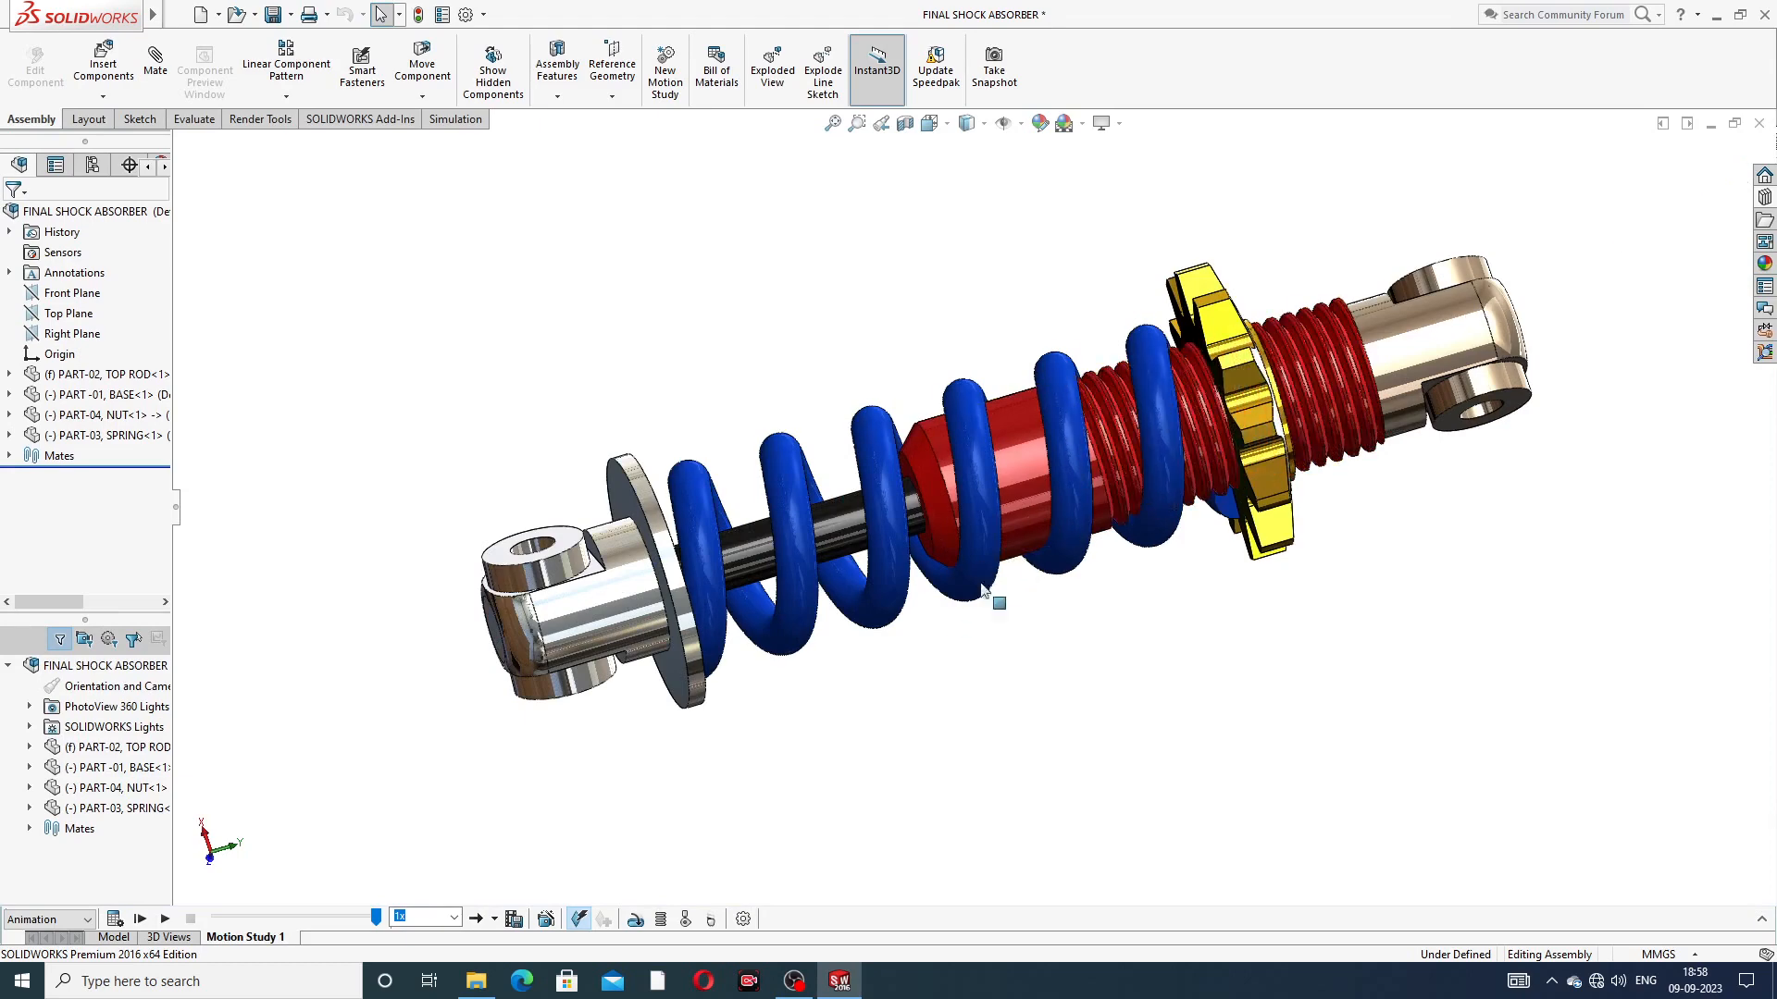
scroll(893, 639, down, 2)
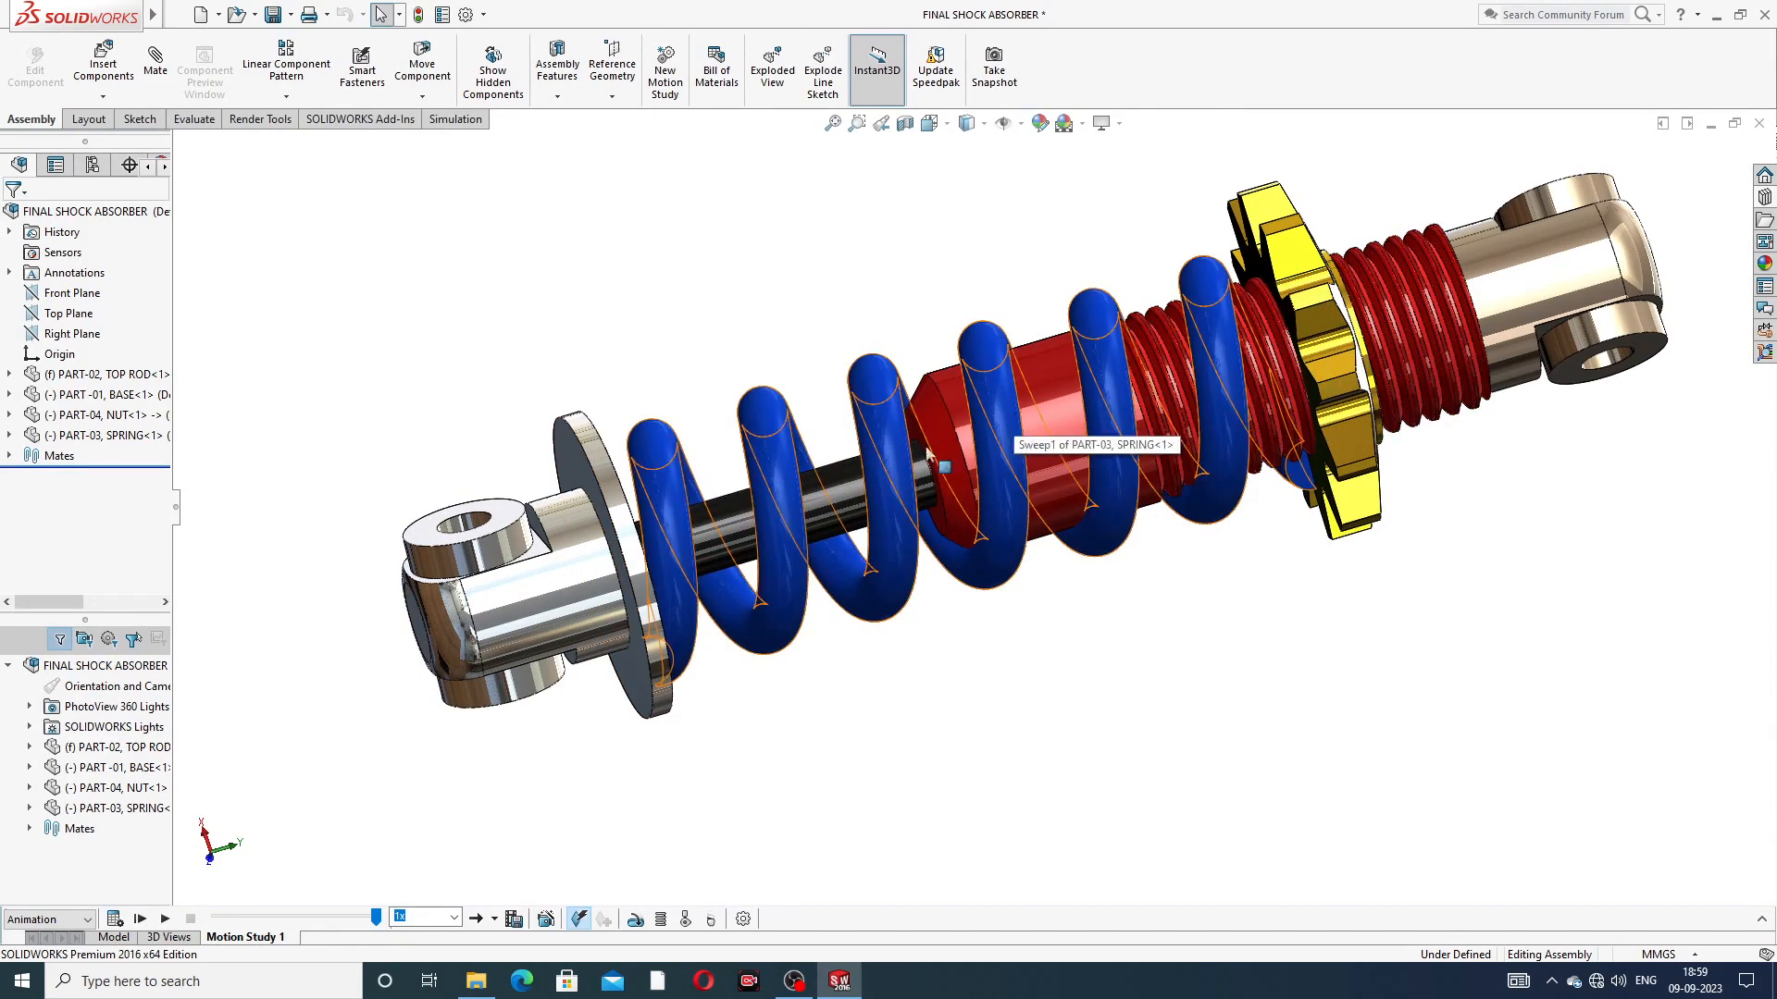
right_click(265, 938)
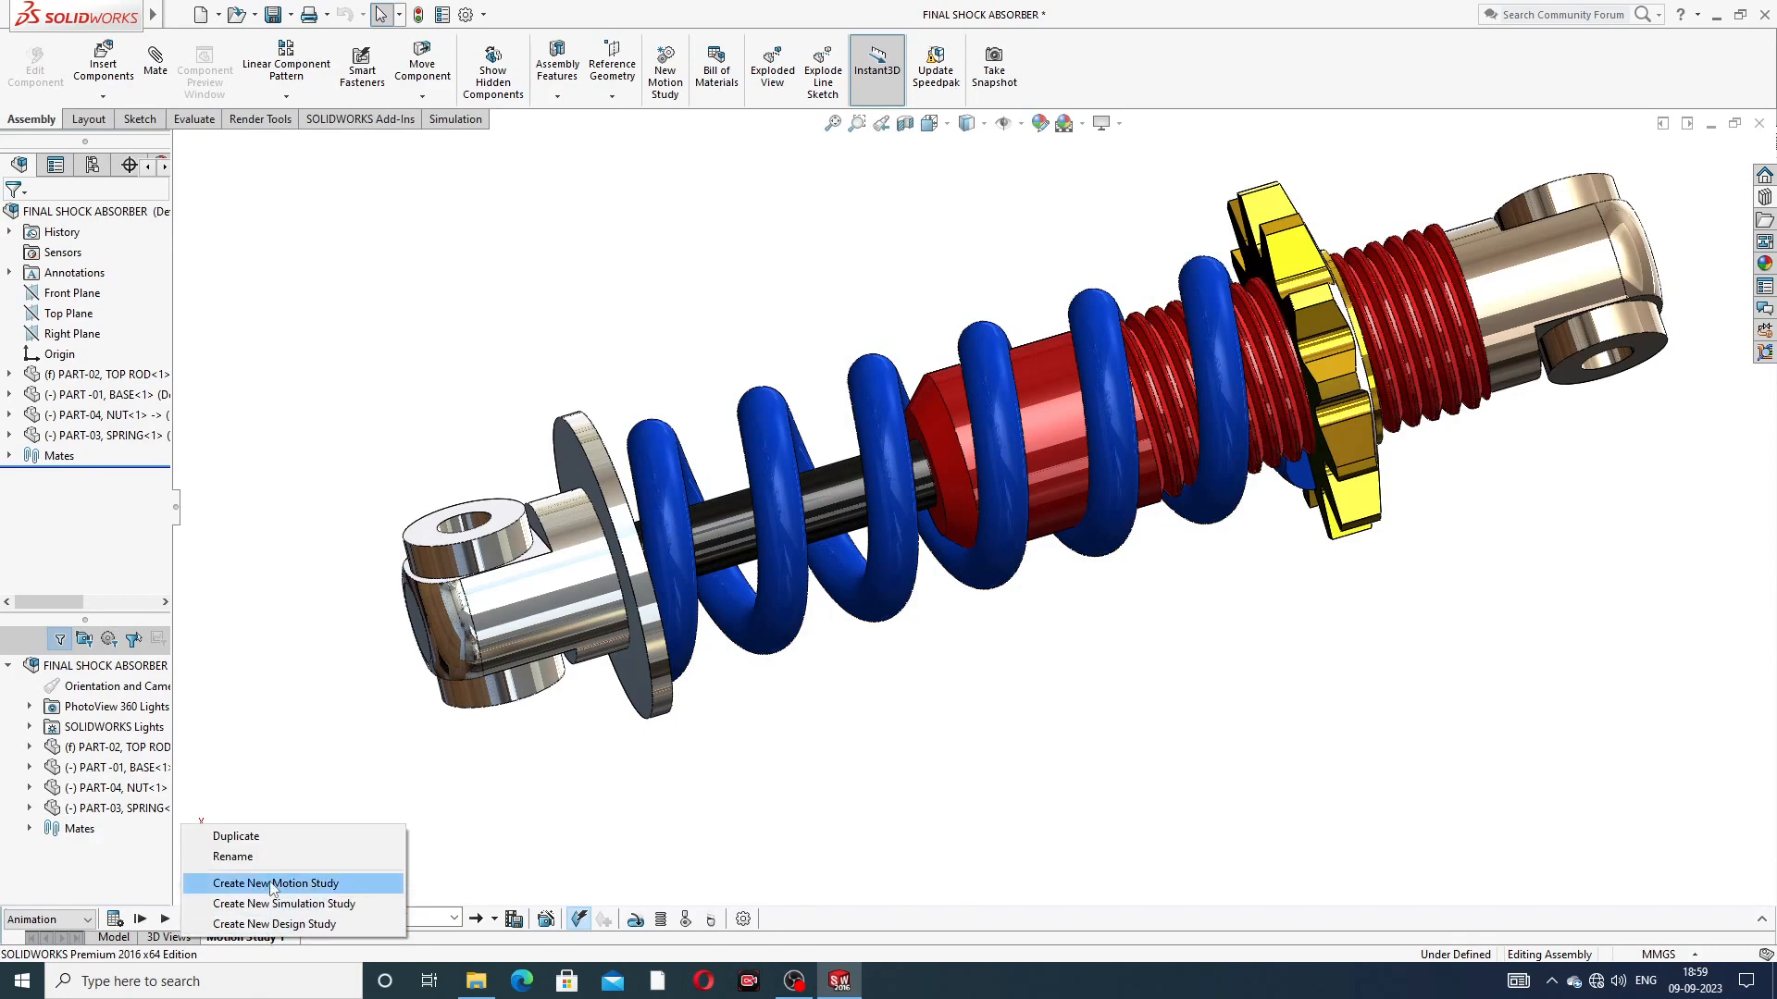
click(299, 884)
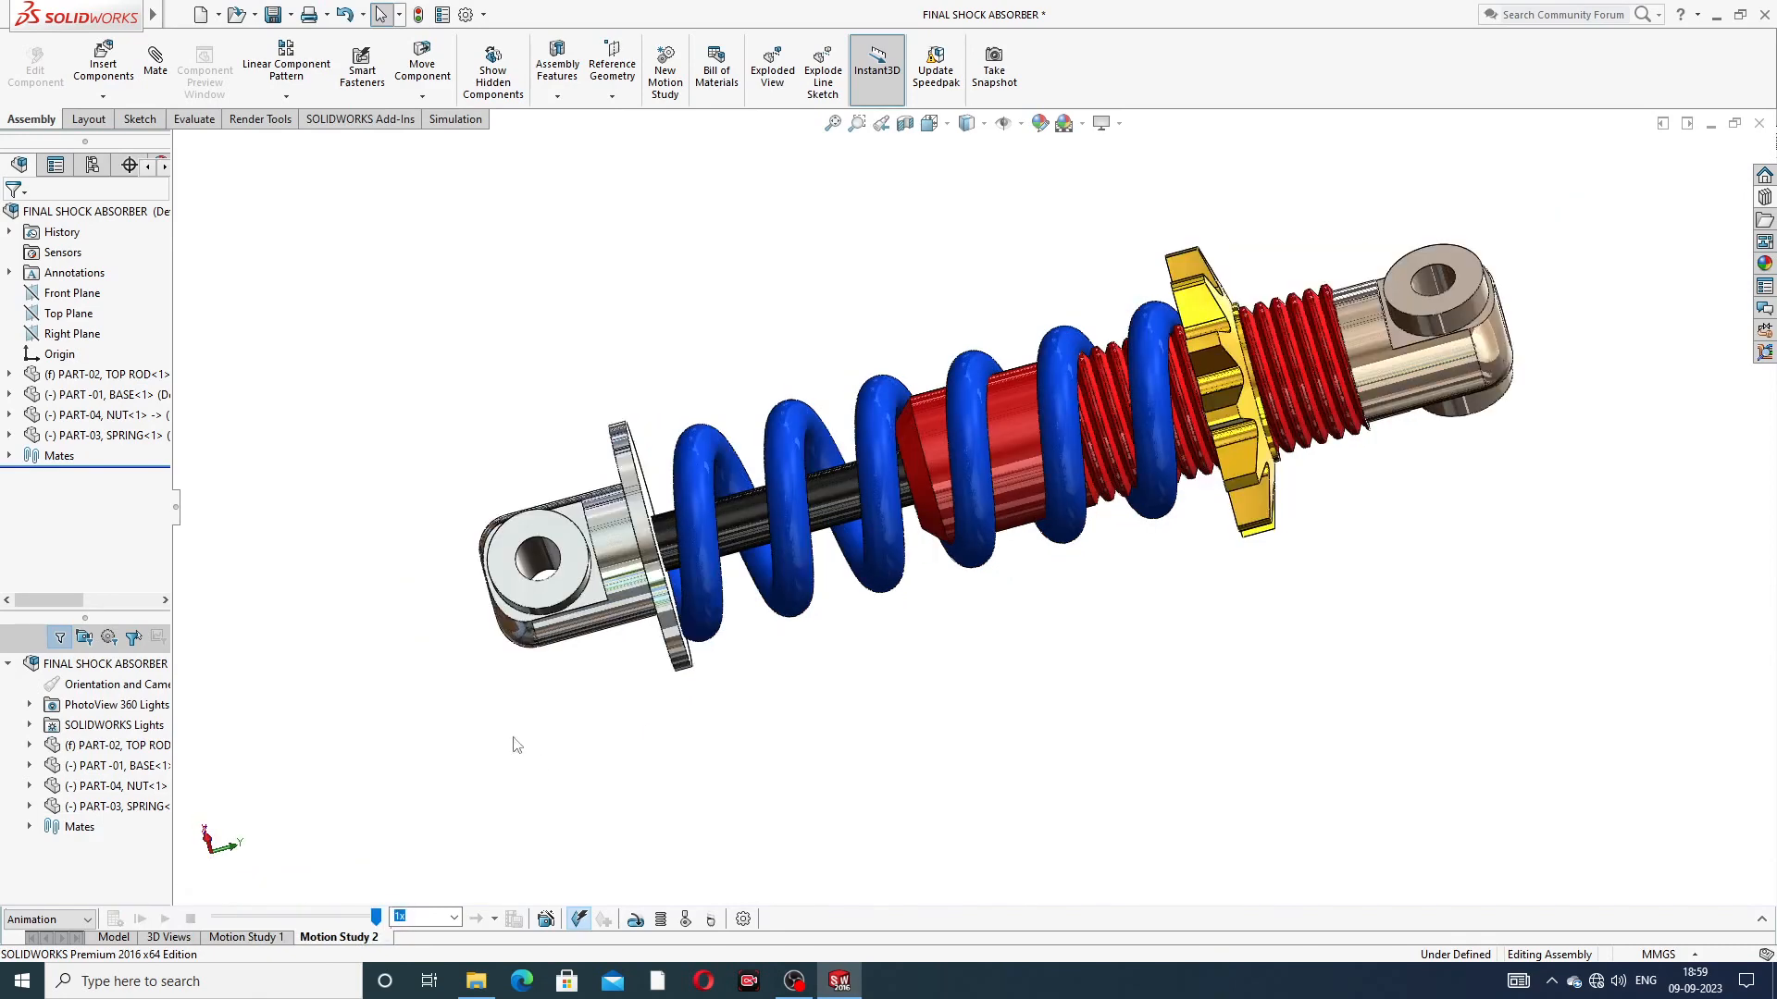
right_click(337, 938)
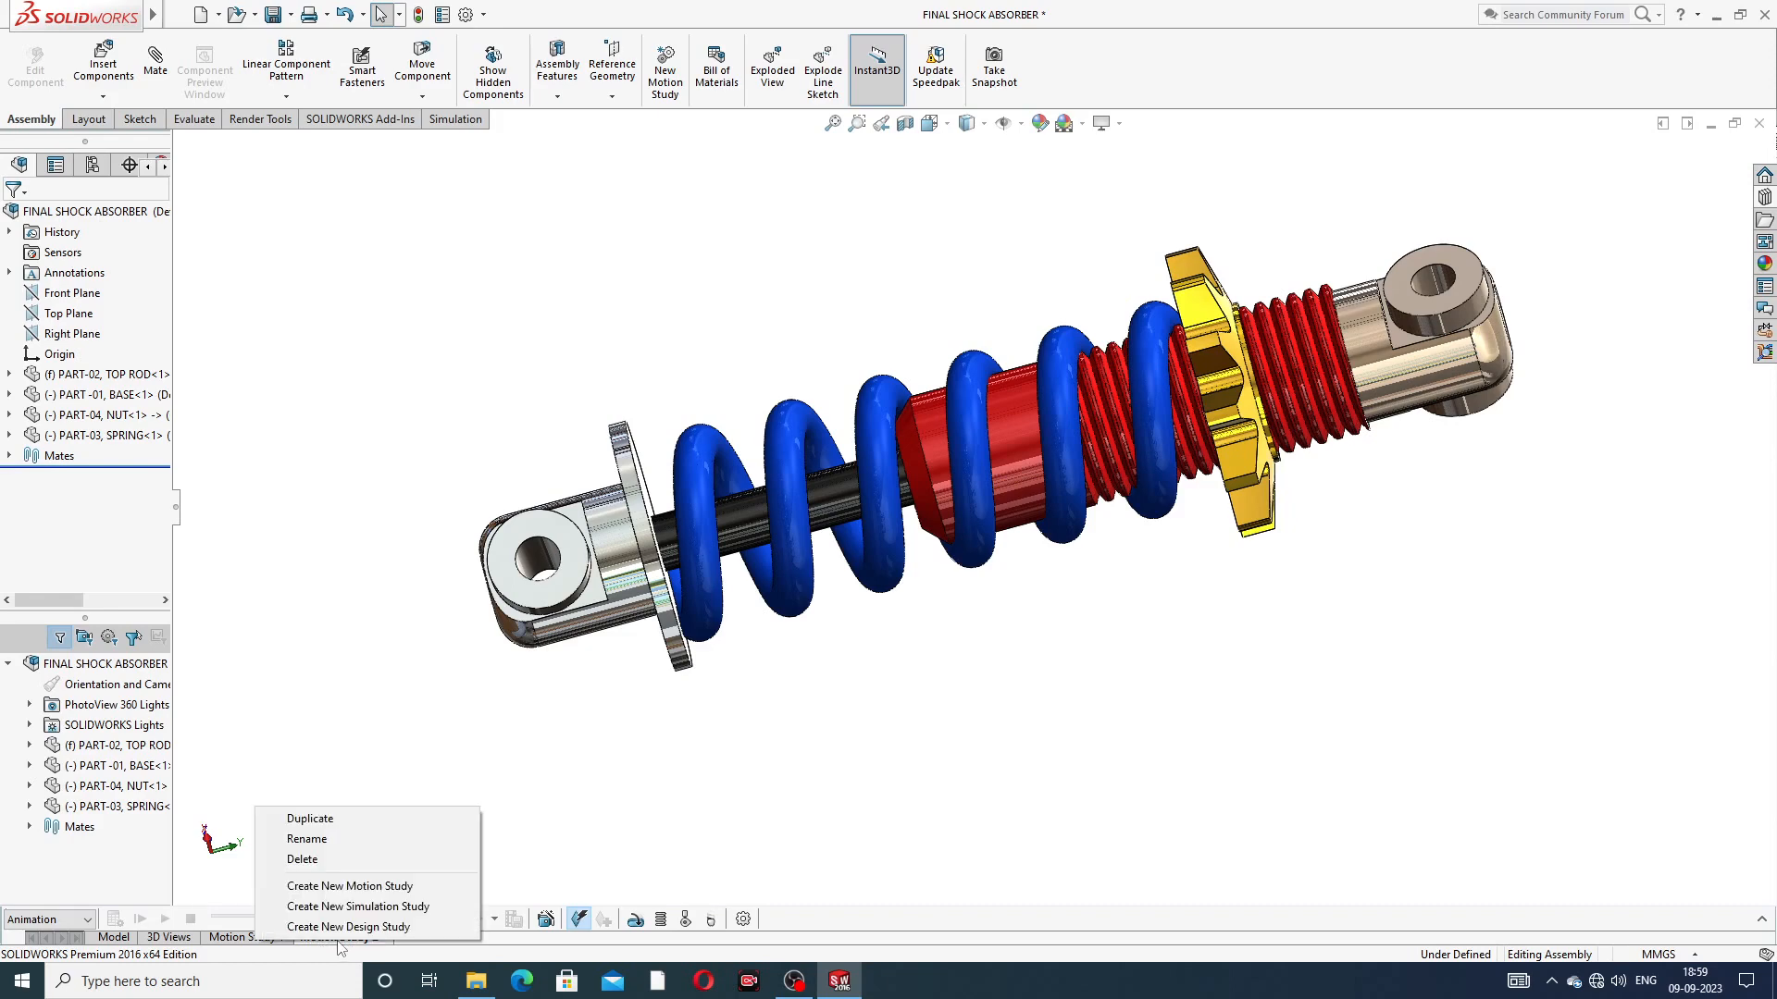
click(337, 862)
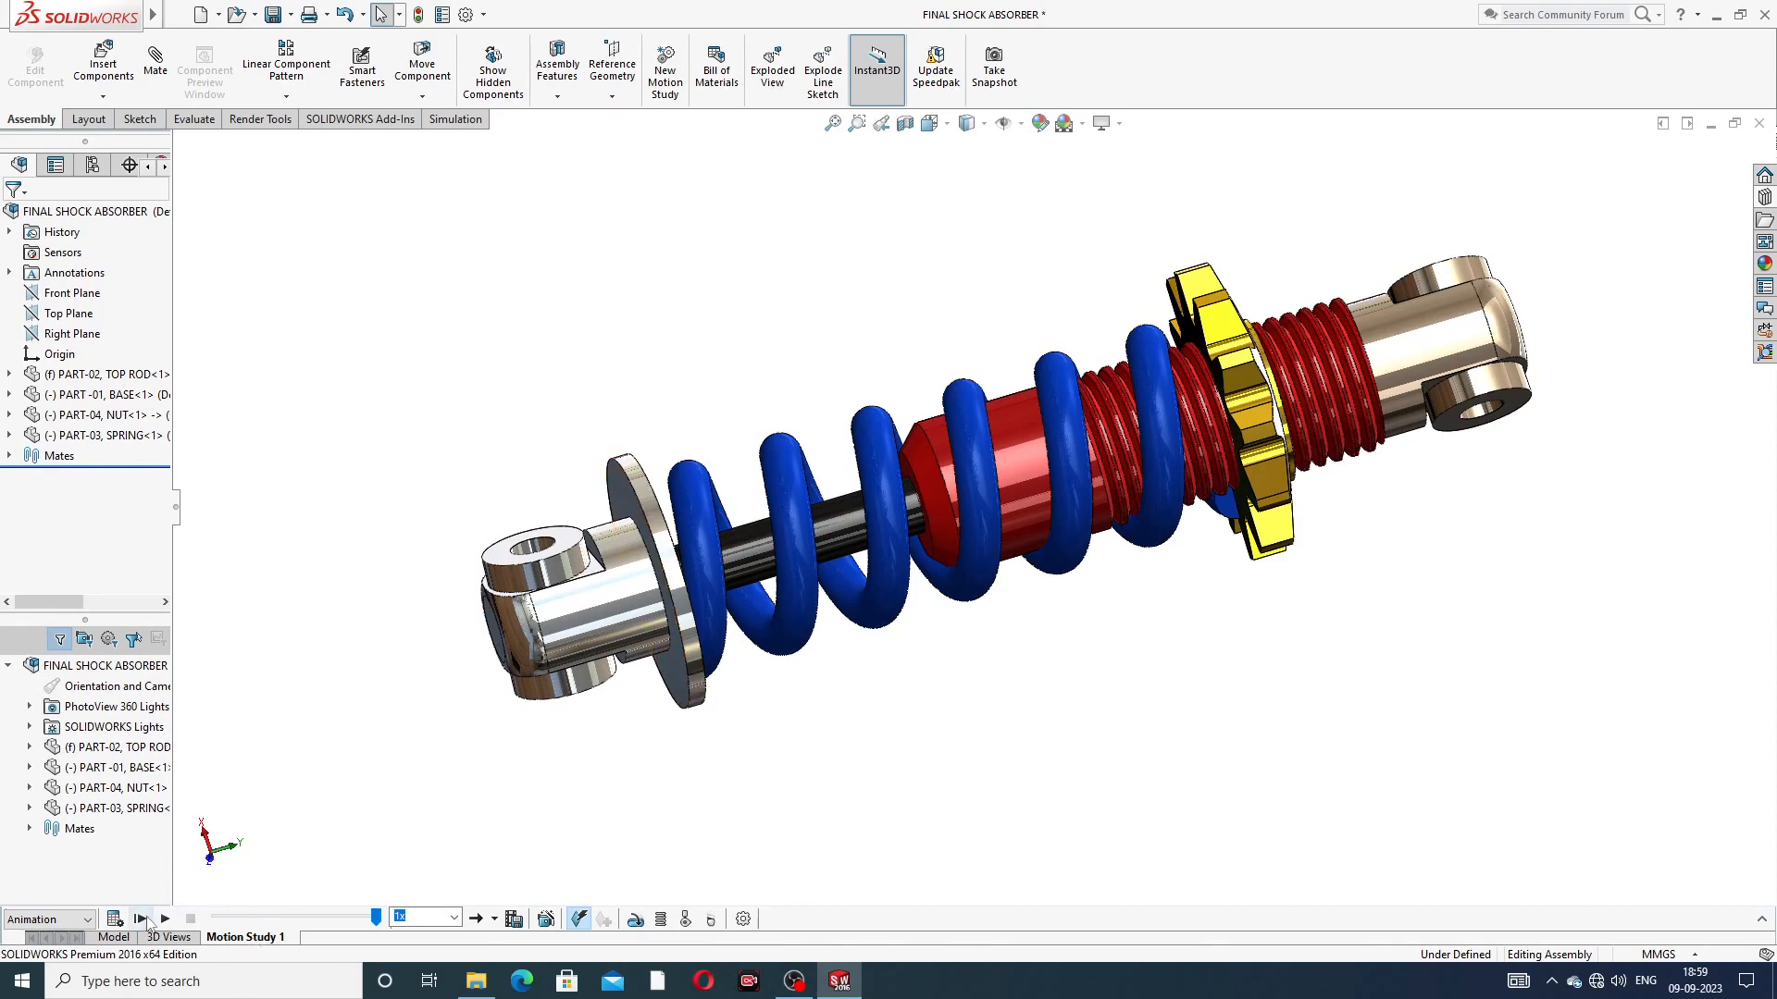
Replay Motion Study 1 from the start and return its timeline to the beginning
click(141, 919)
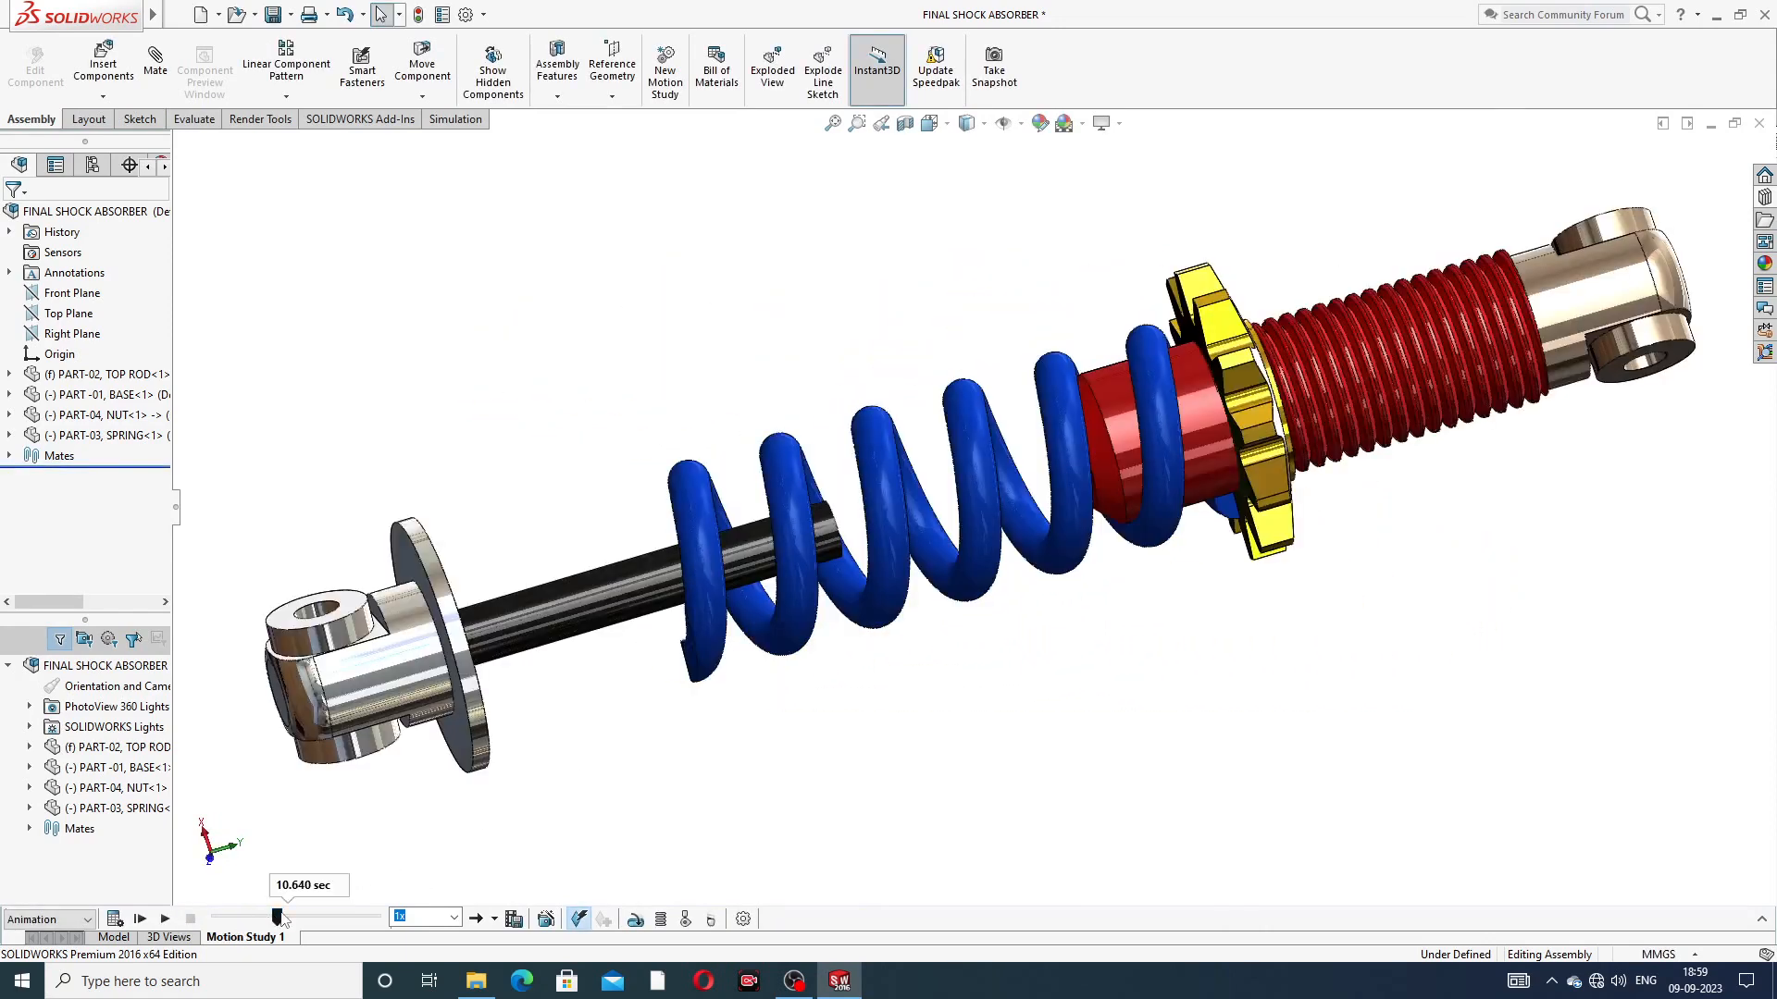
drag(277, 918, 172, 918)
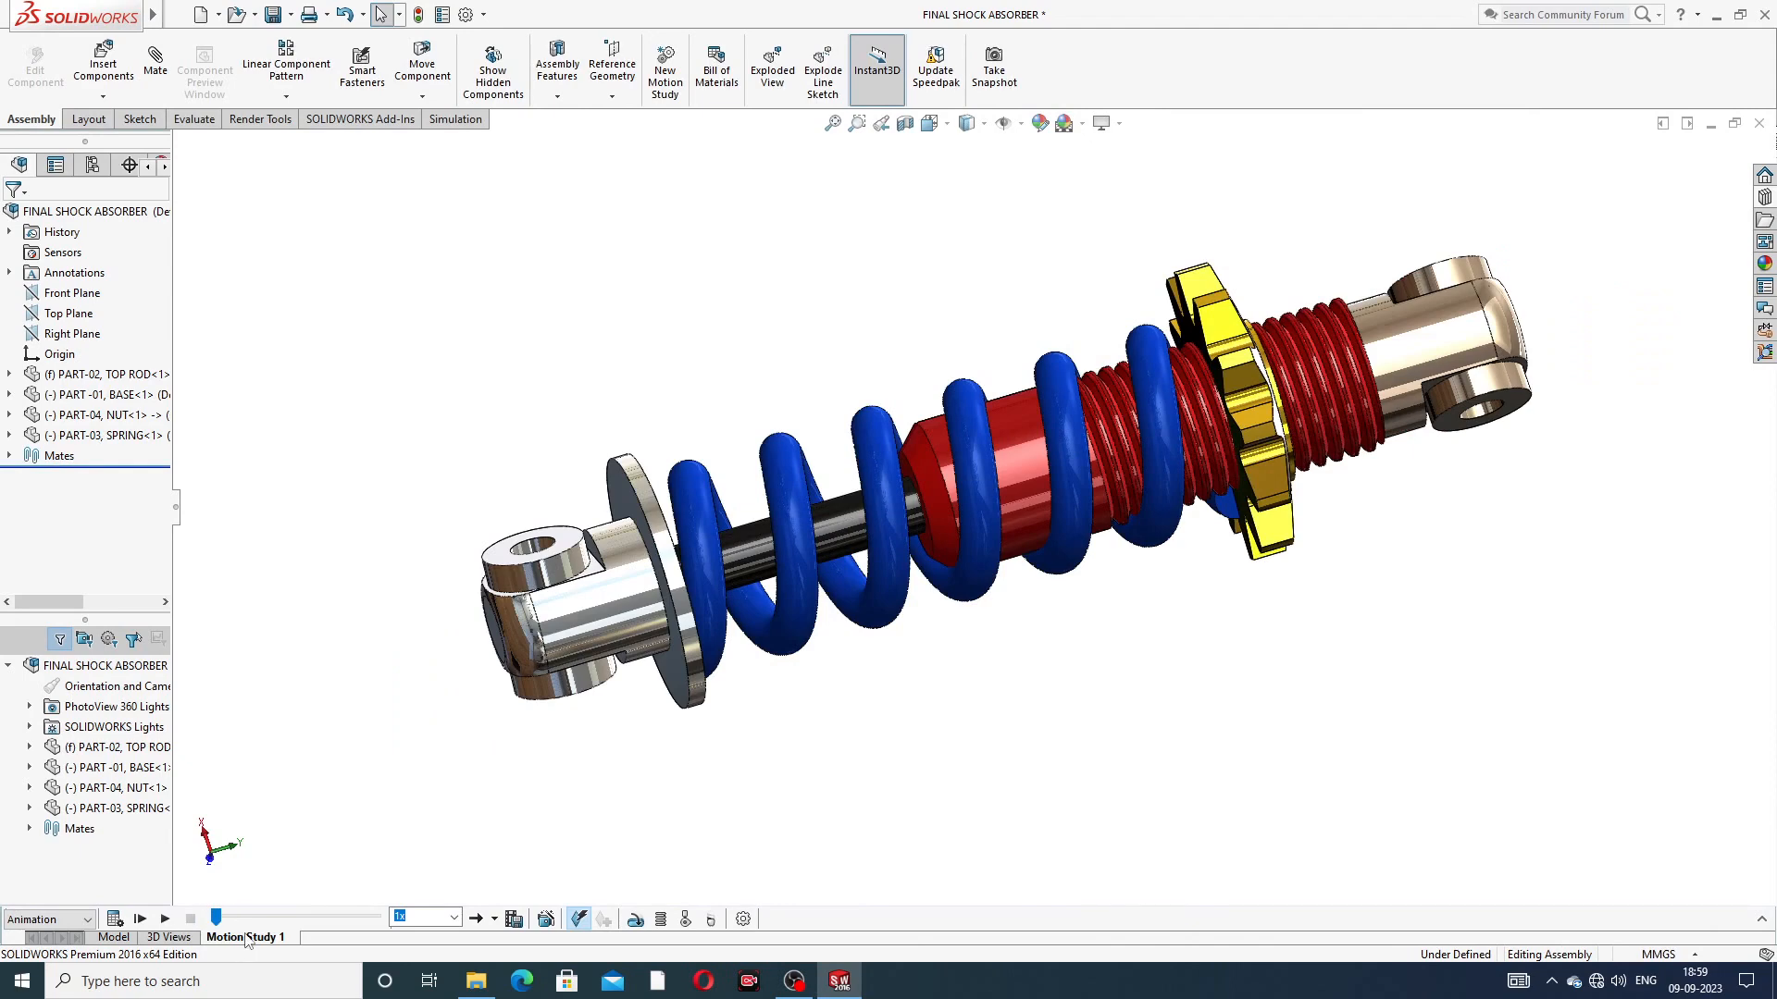
Replace Motion Study 1 with a newly created motion study and open the new study
right_click(246, 938)
click(259, 879)
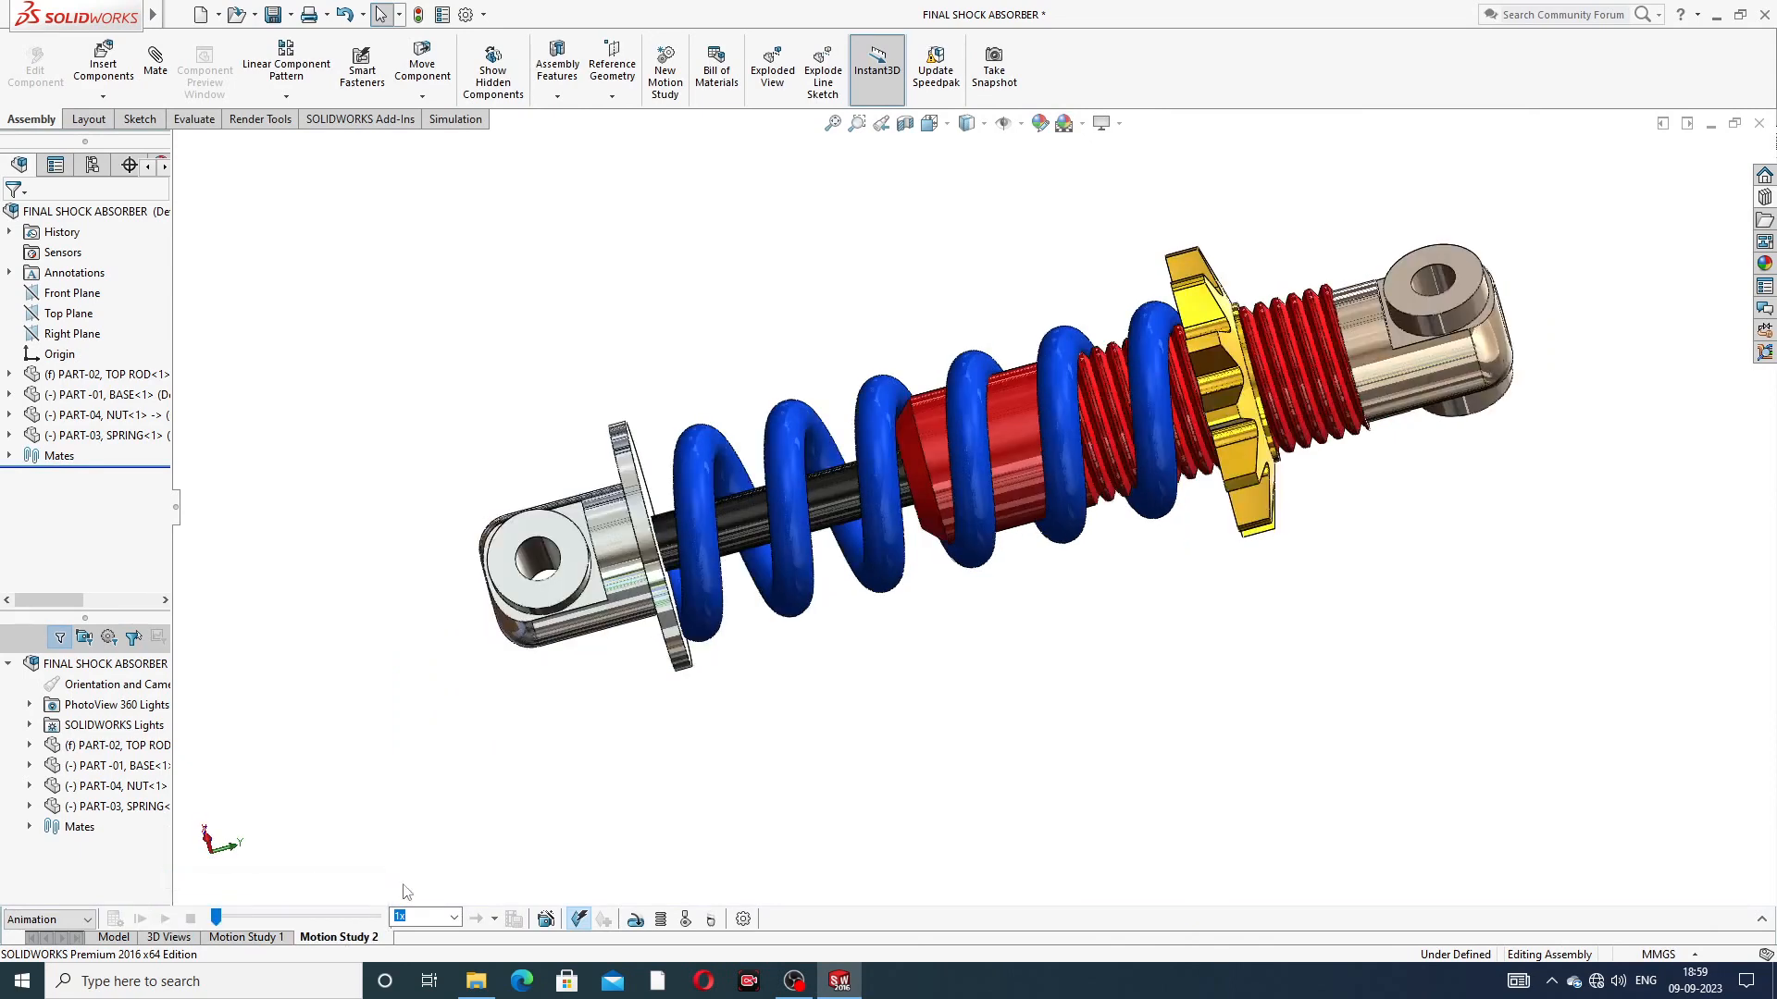
right_click(259, 940)
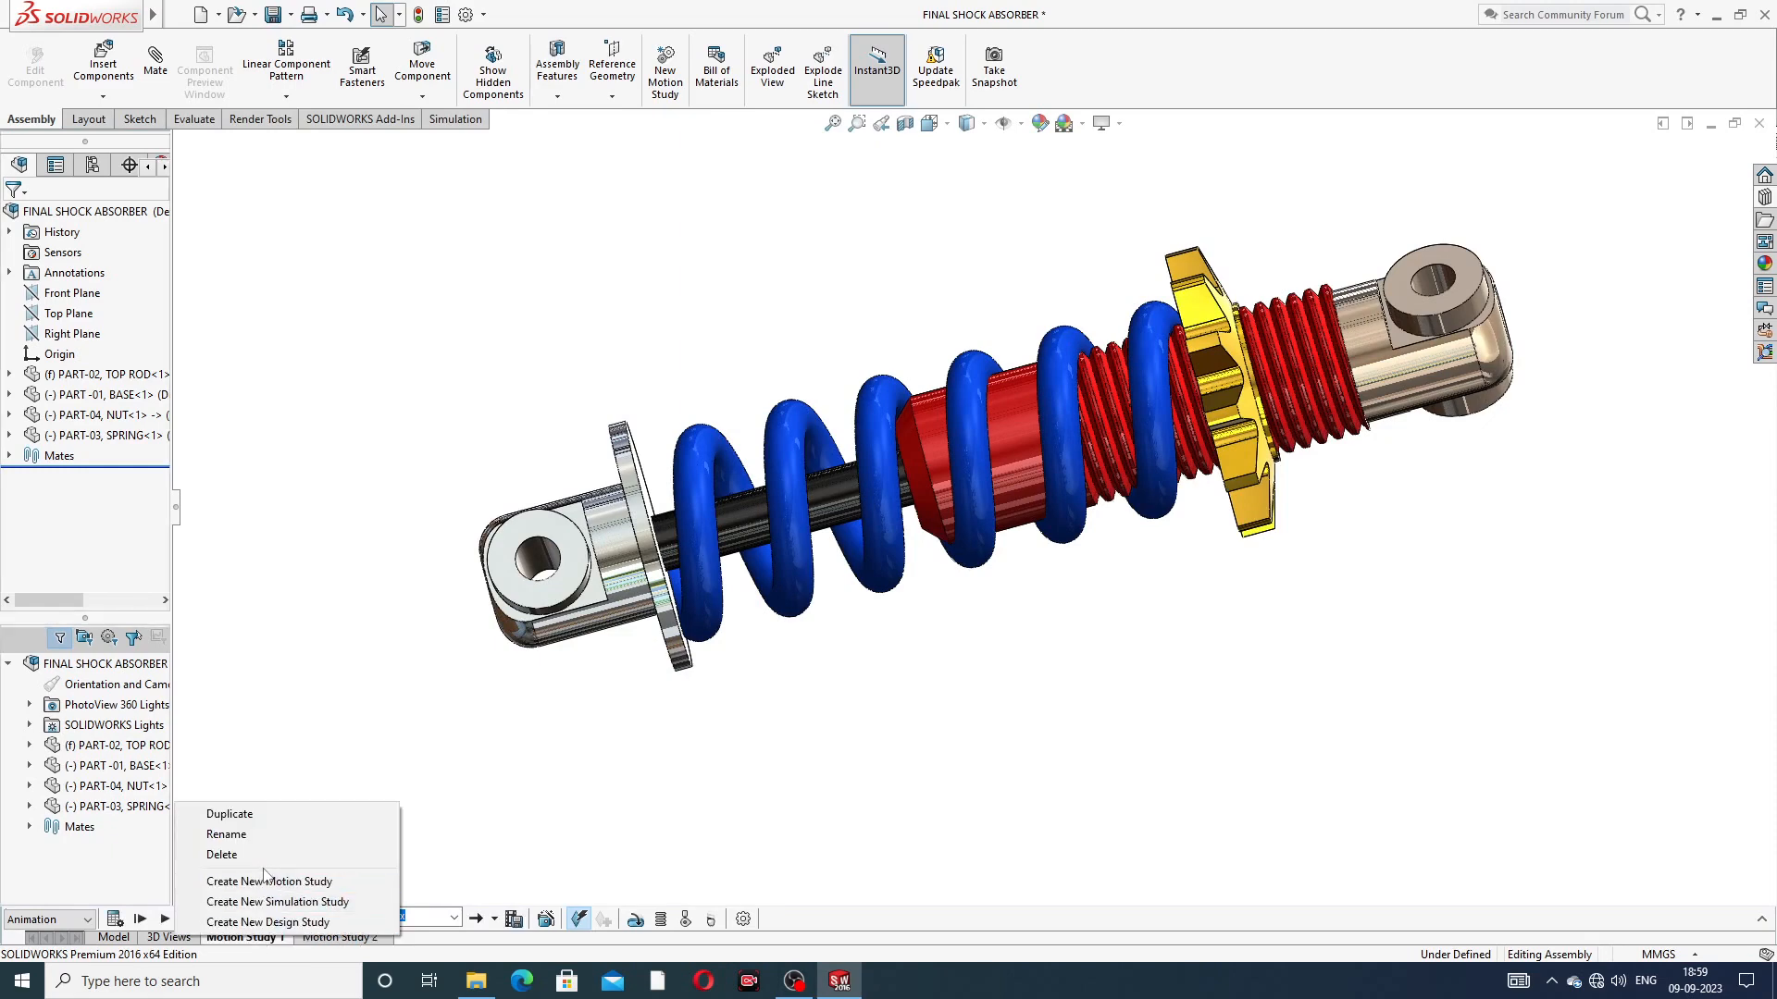
click(227, 853)
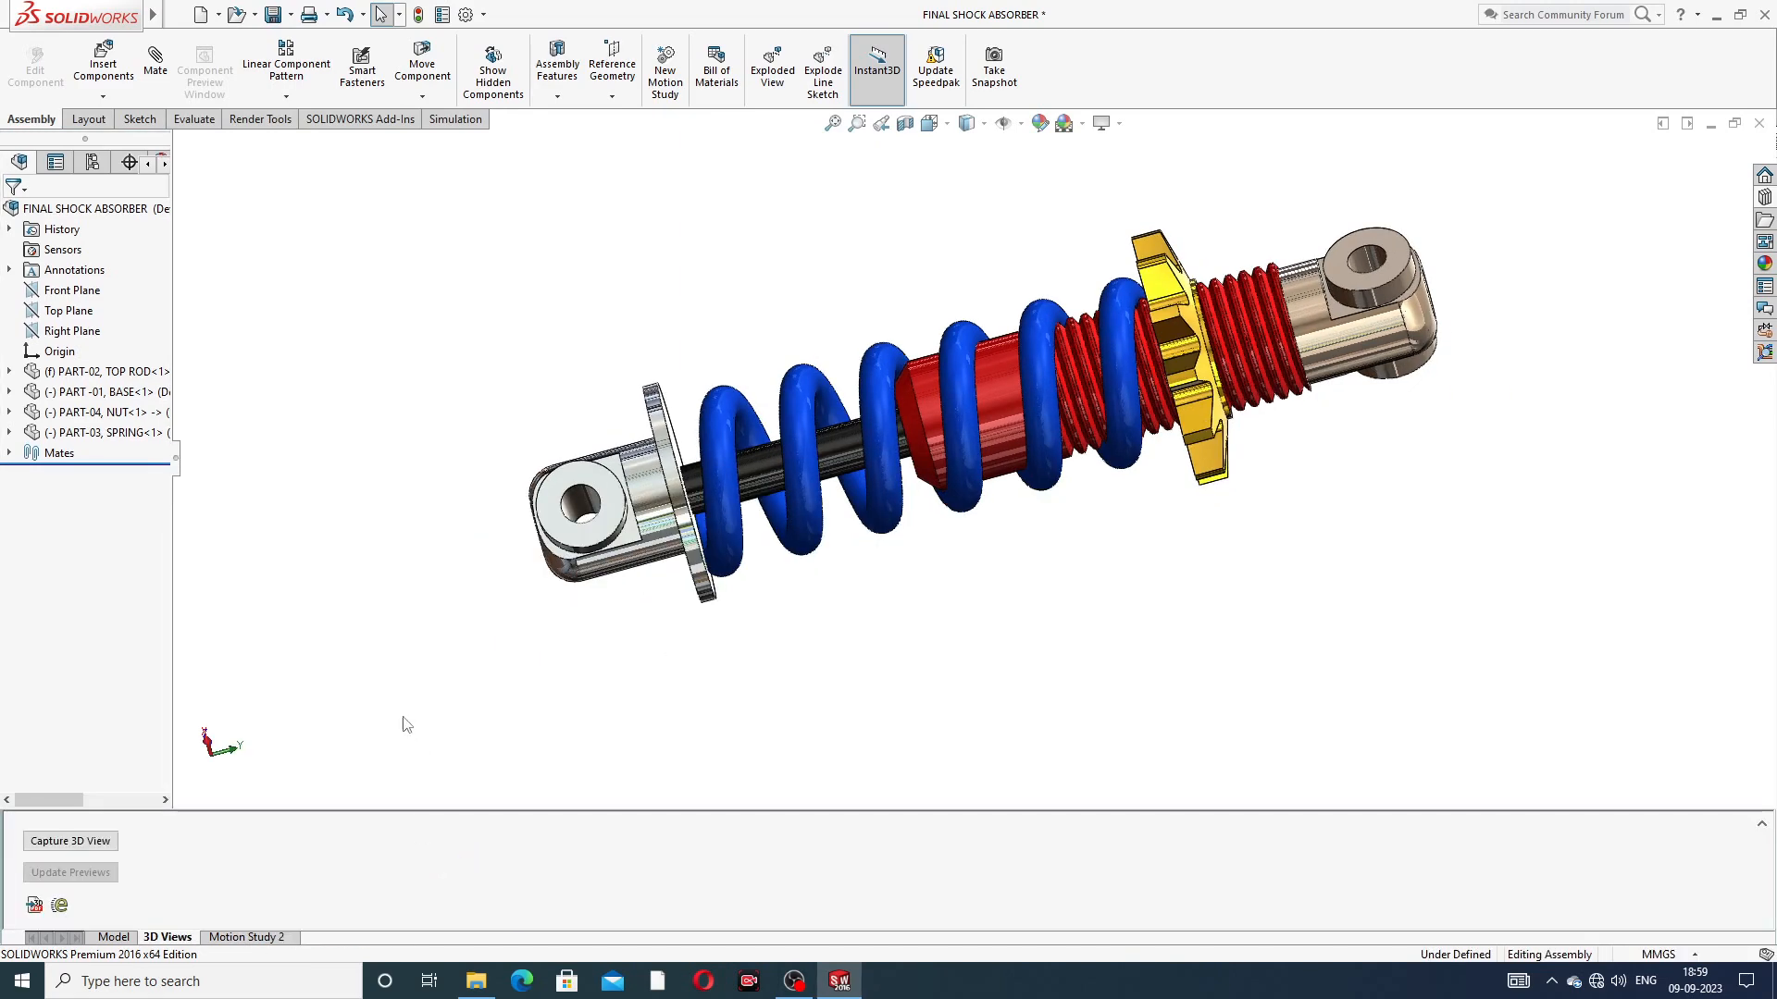
click(246, 937)
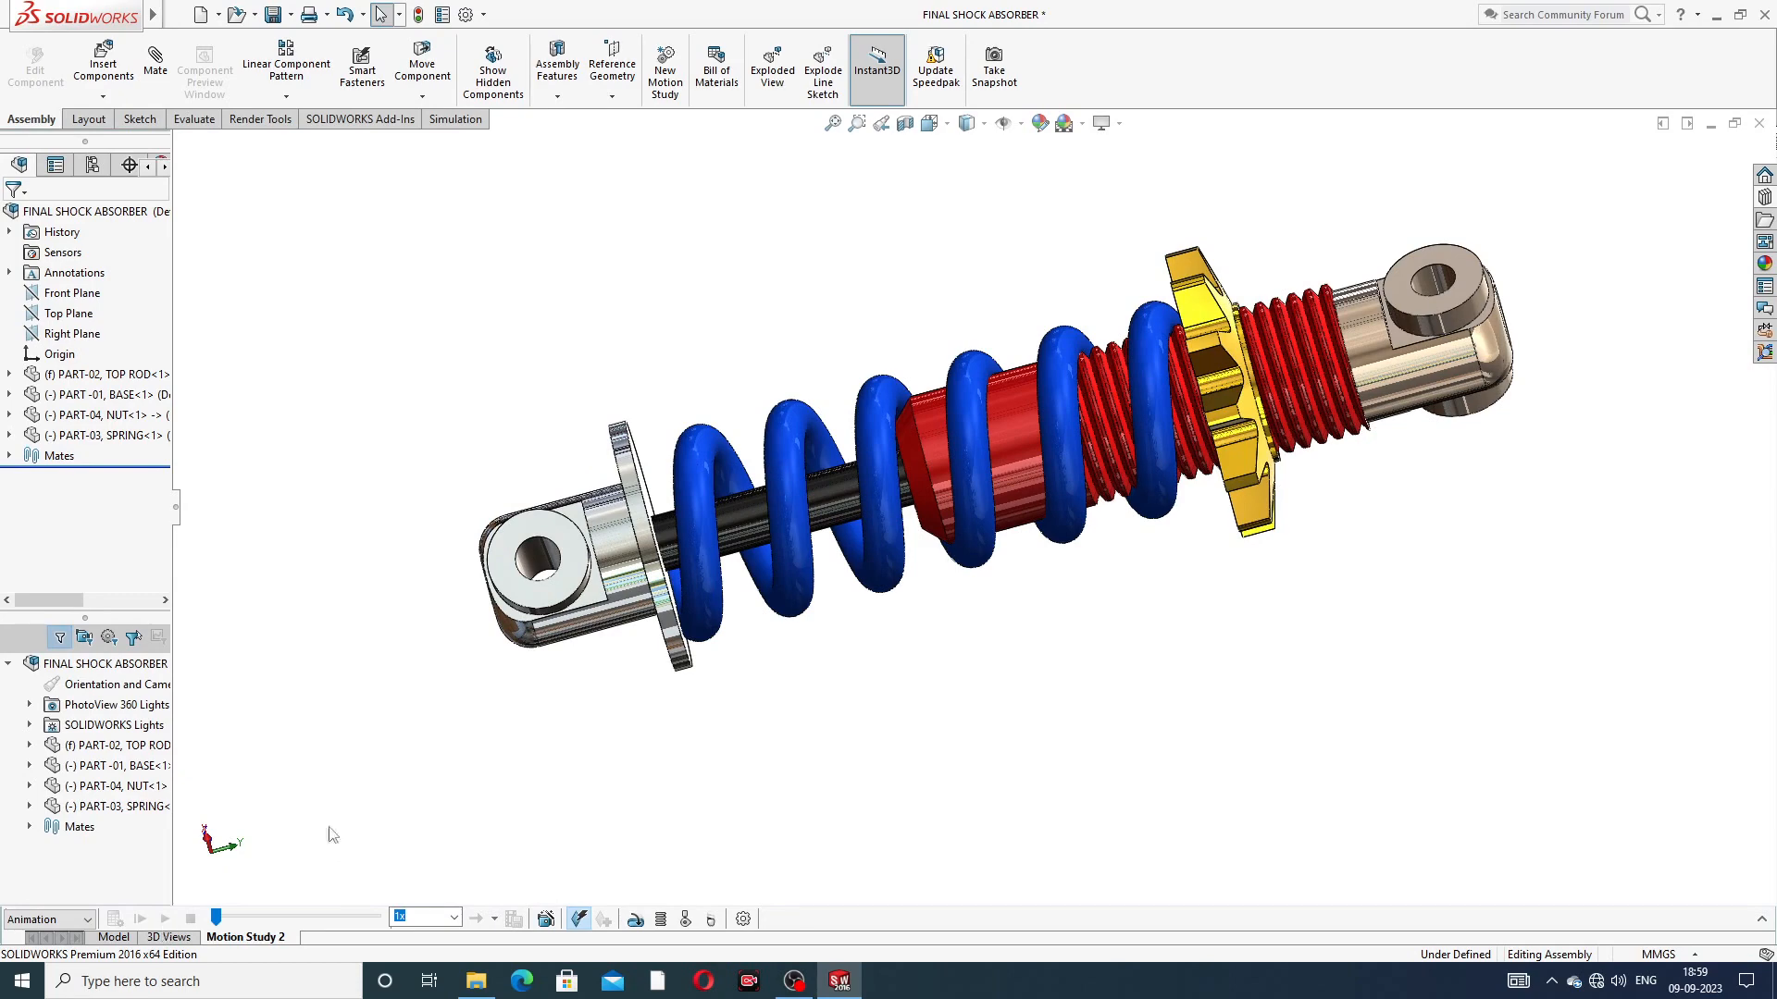
Examine the assembled shock absorber from several sides, checking the spring, nut, threaded cylinder and both end eyes
middle_drag(936, 388, 1410, 376)
scroll(1259, 453, up, 1)
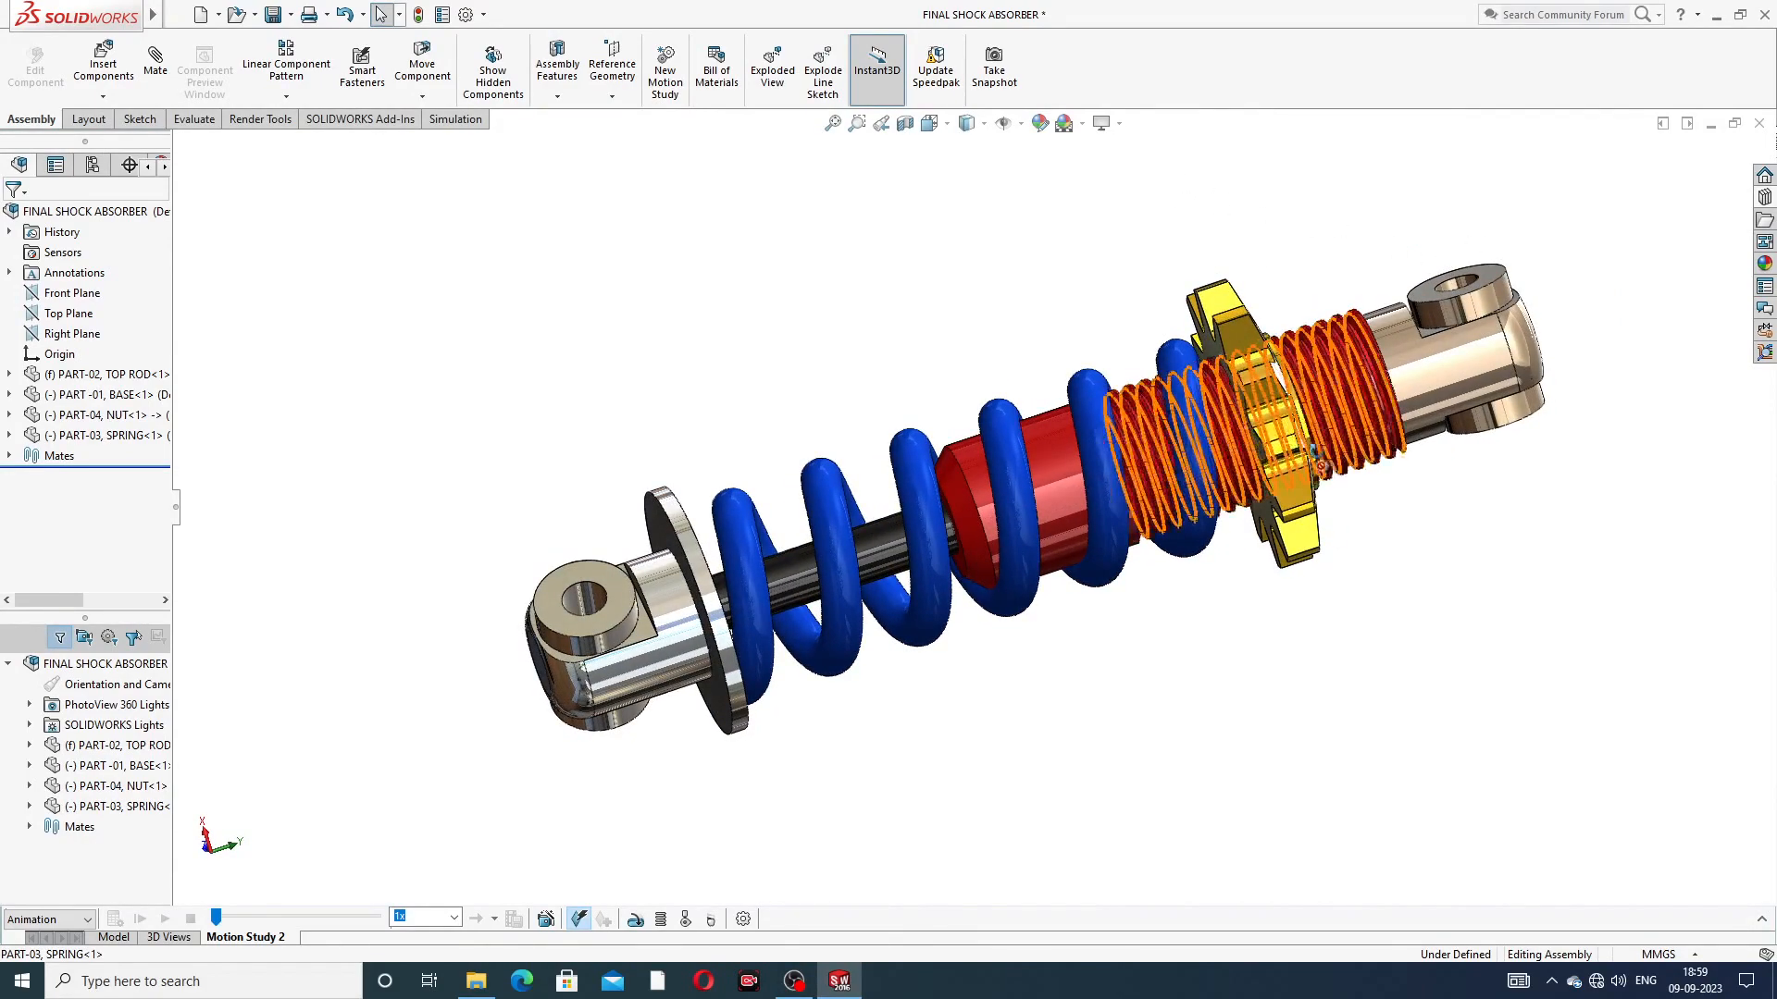
middle_drag(1334, 424, 1119, 553)
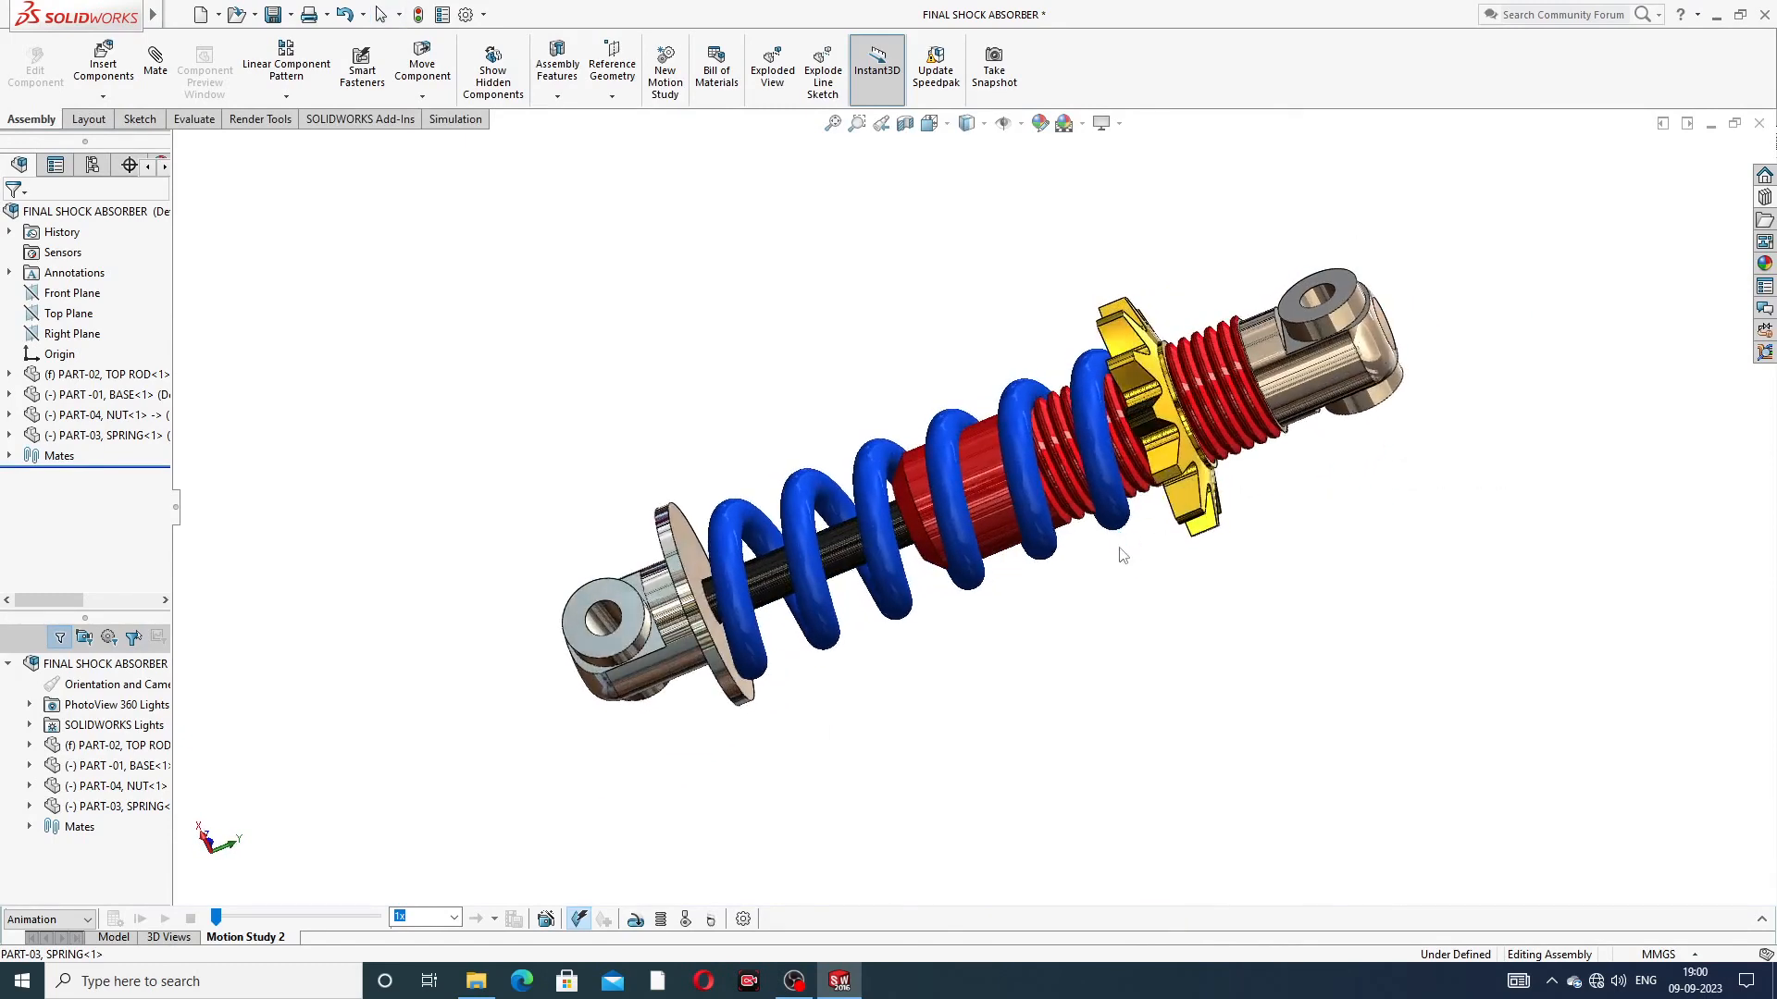
scroll(1114, 550, down, 1)
middle_drag(1270, 308, 1147, 509)
key(f)
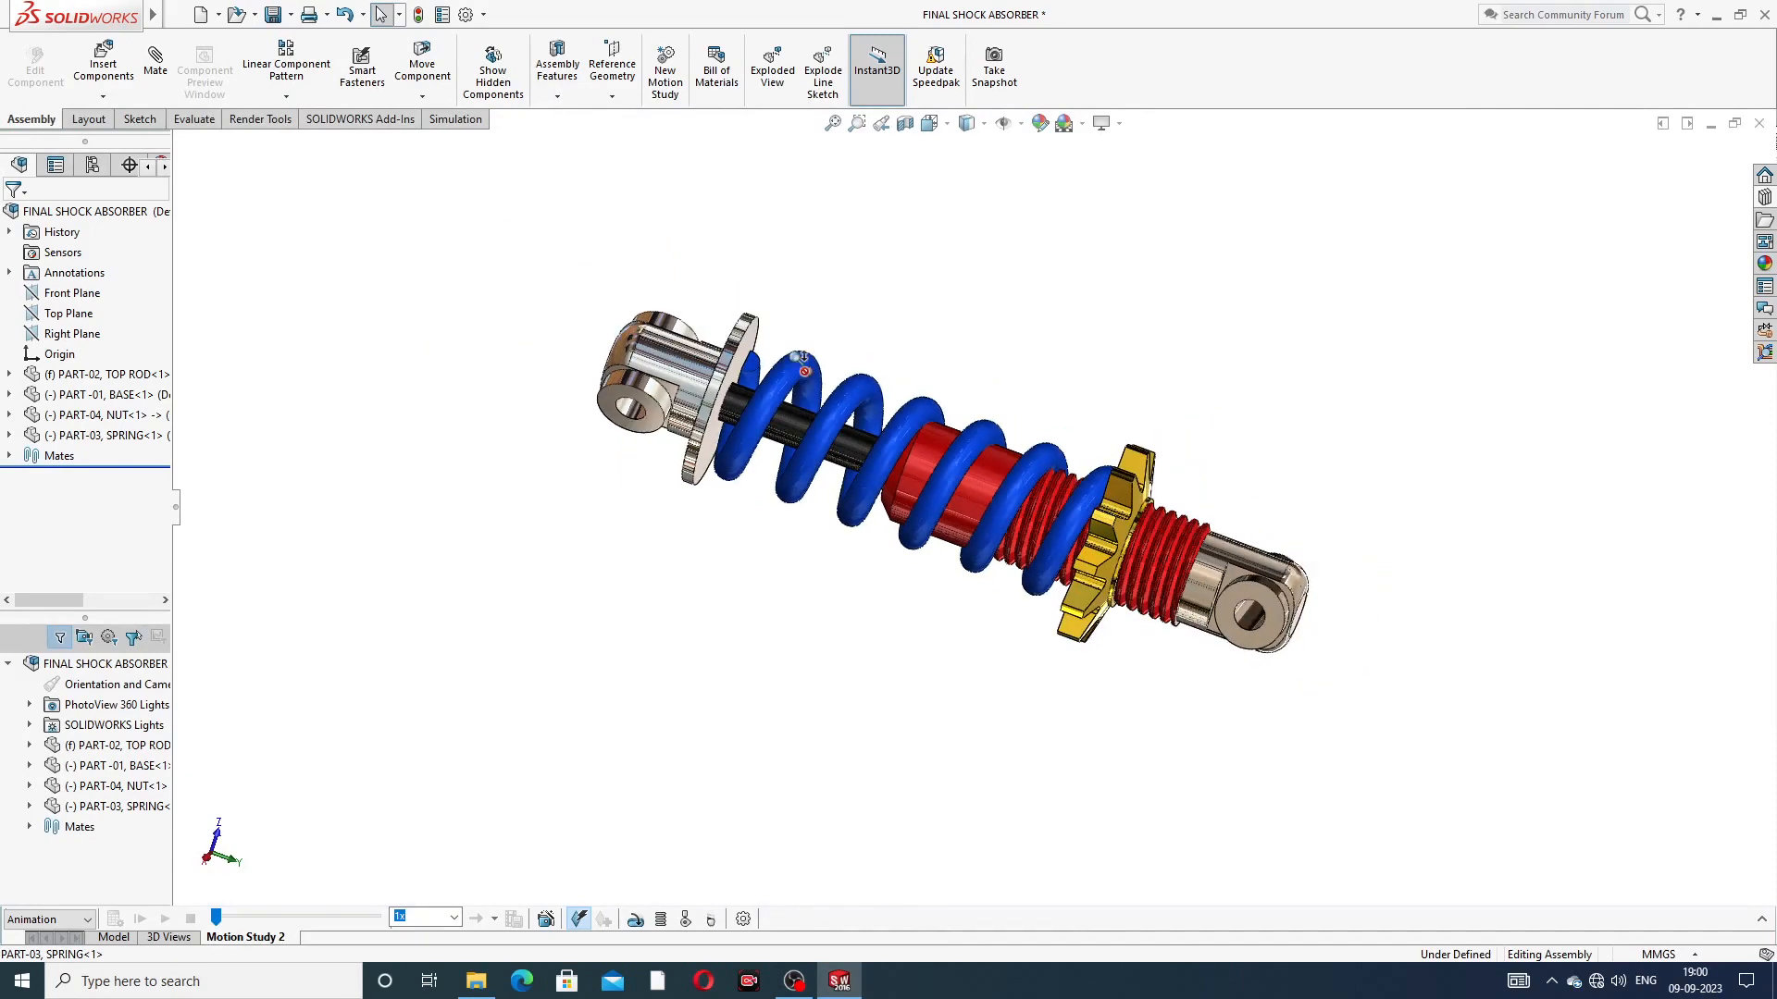
scroll(802, 363, down, 2)
scroll(1103, 478, up, 2)
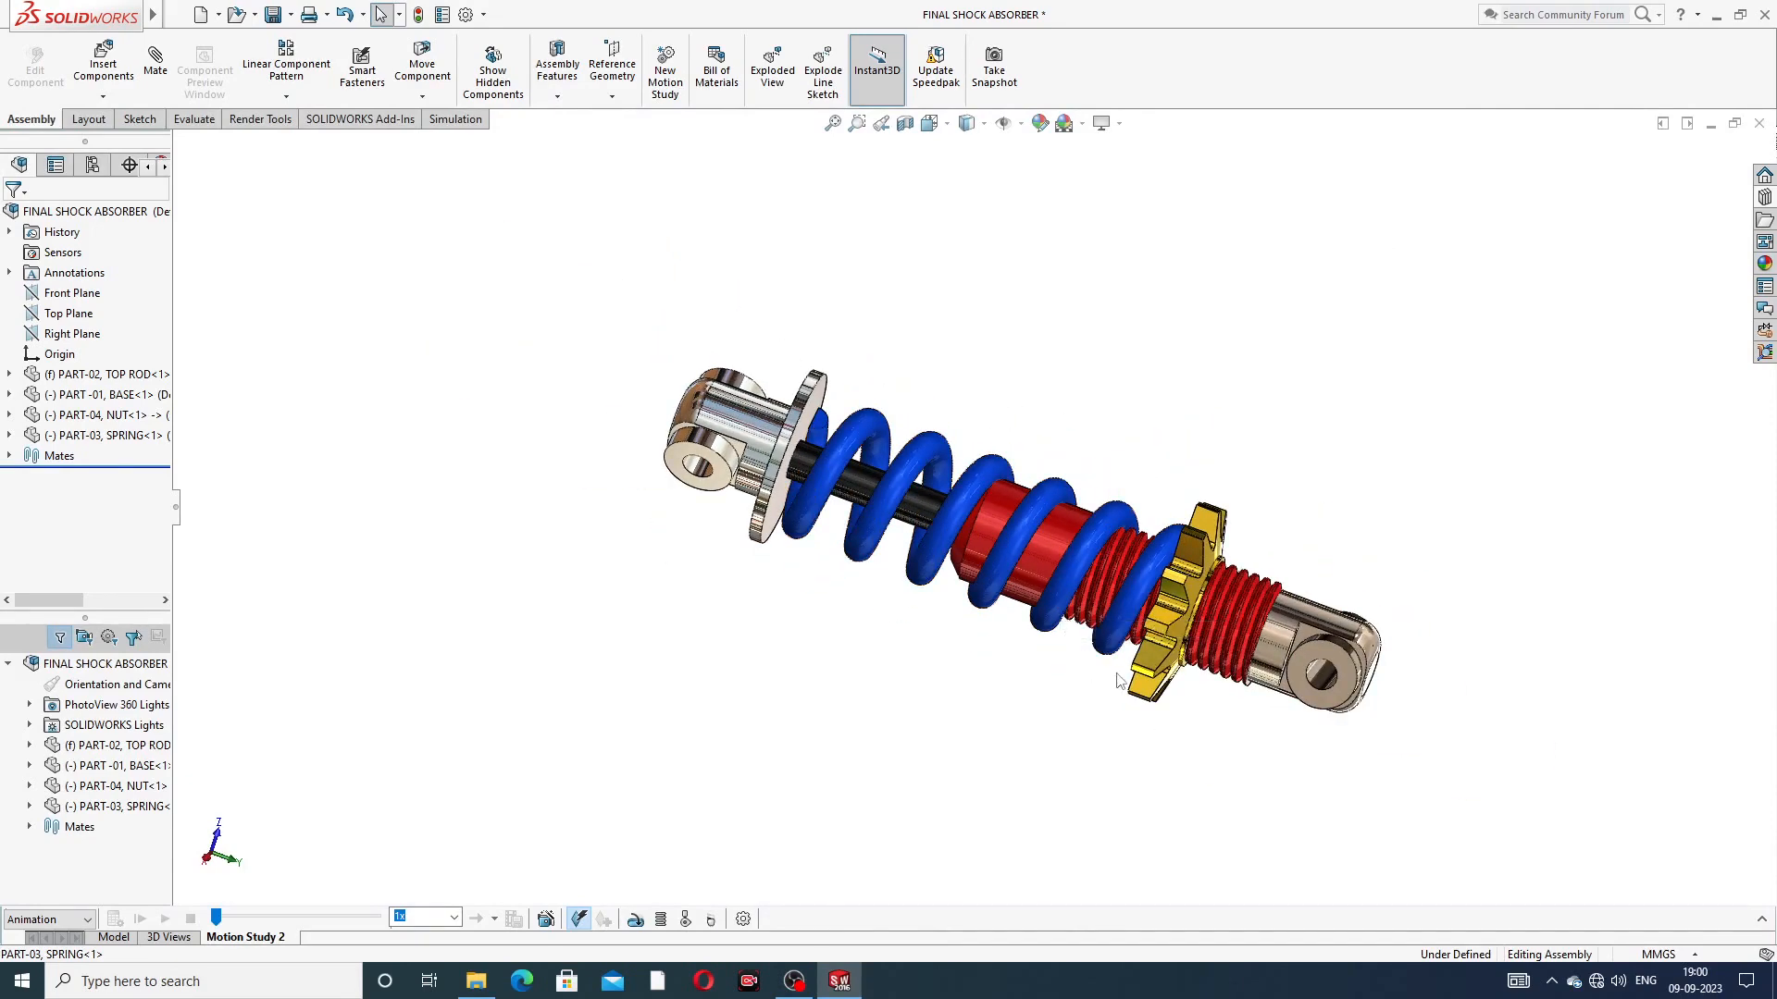
middle_drag(1120, 681, 1251, 505)
scroll(1063, 550, down, 1)
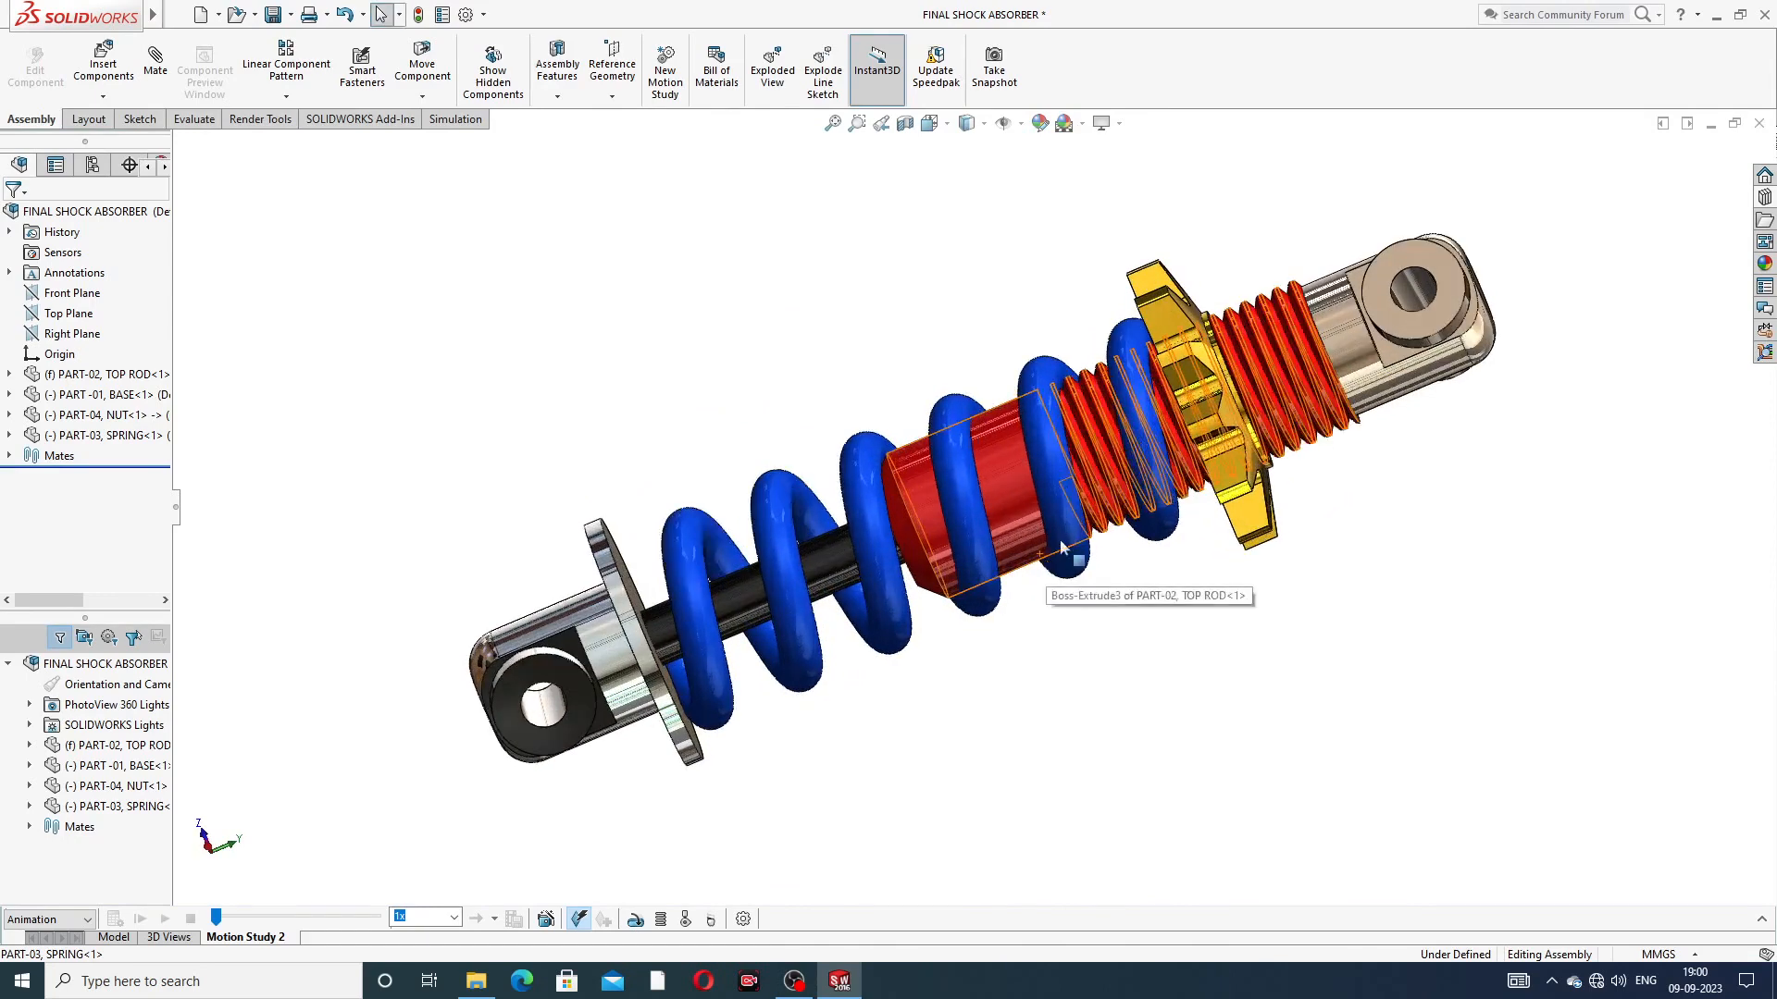
middle_drag(1062, 548, 1189, 442)
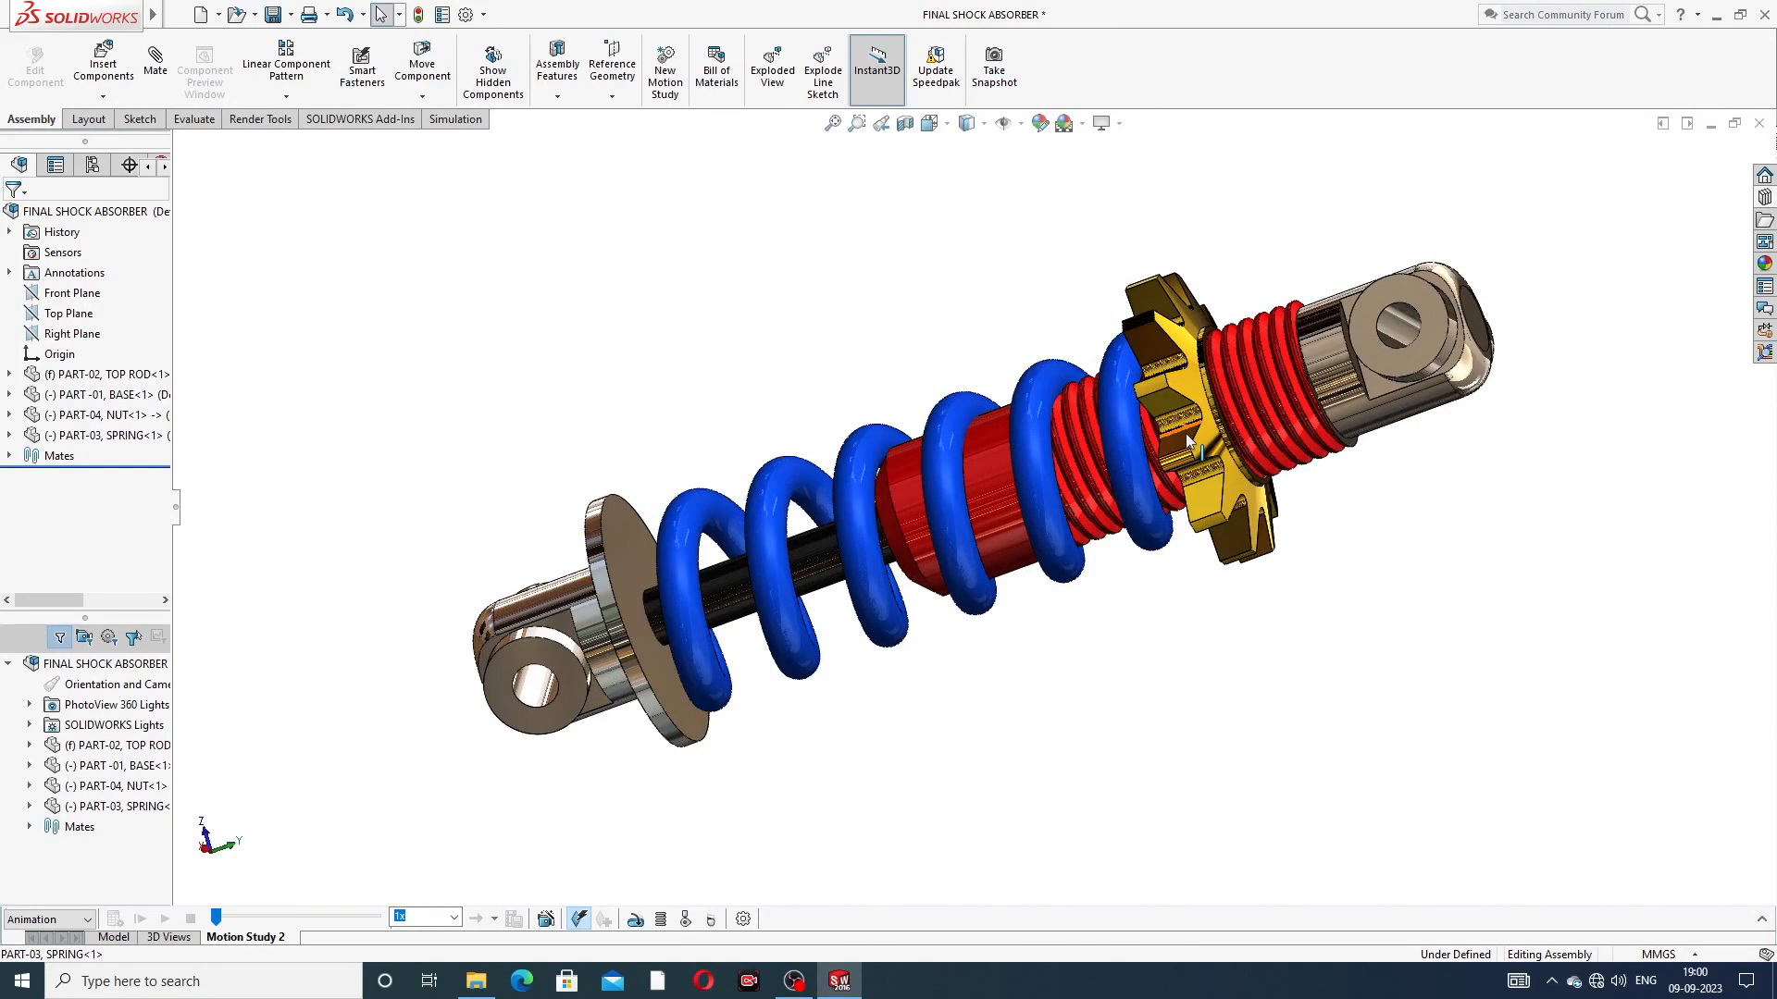
scroll(1189, 442, down, 2)
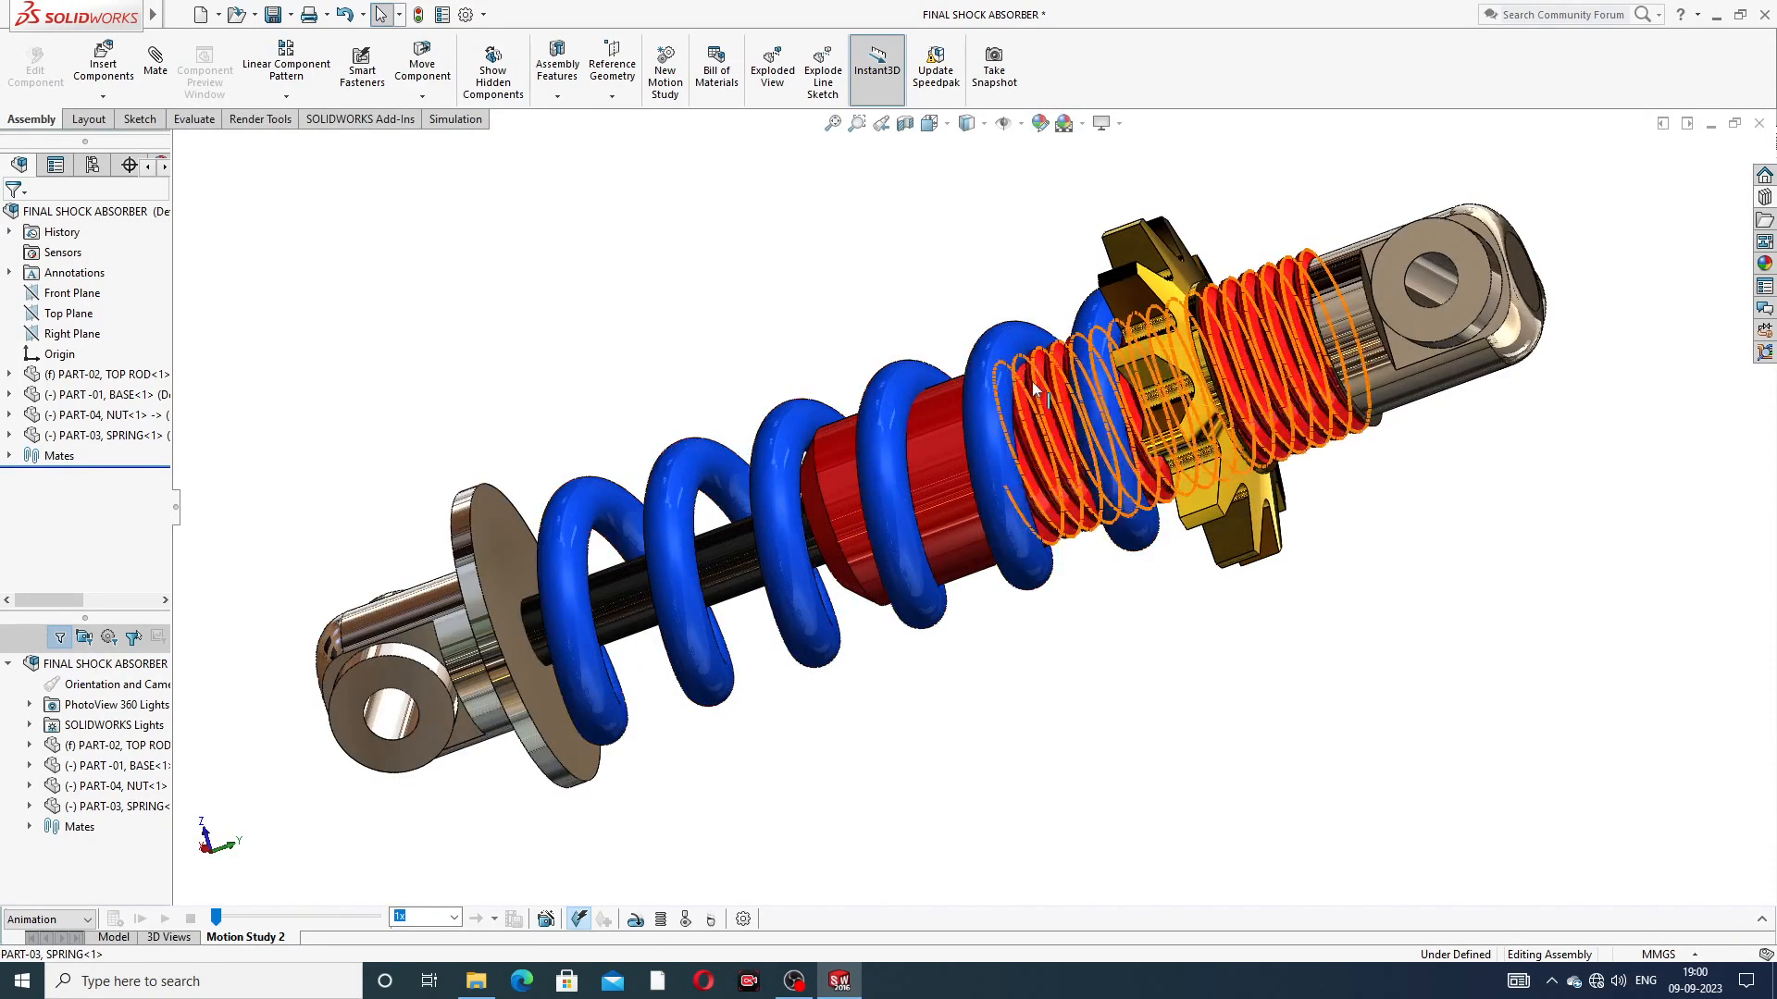
scroll(1034, 389, up, 1)
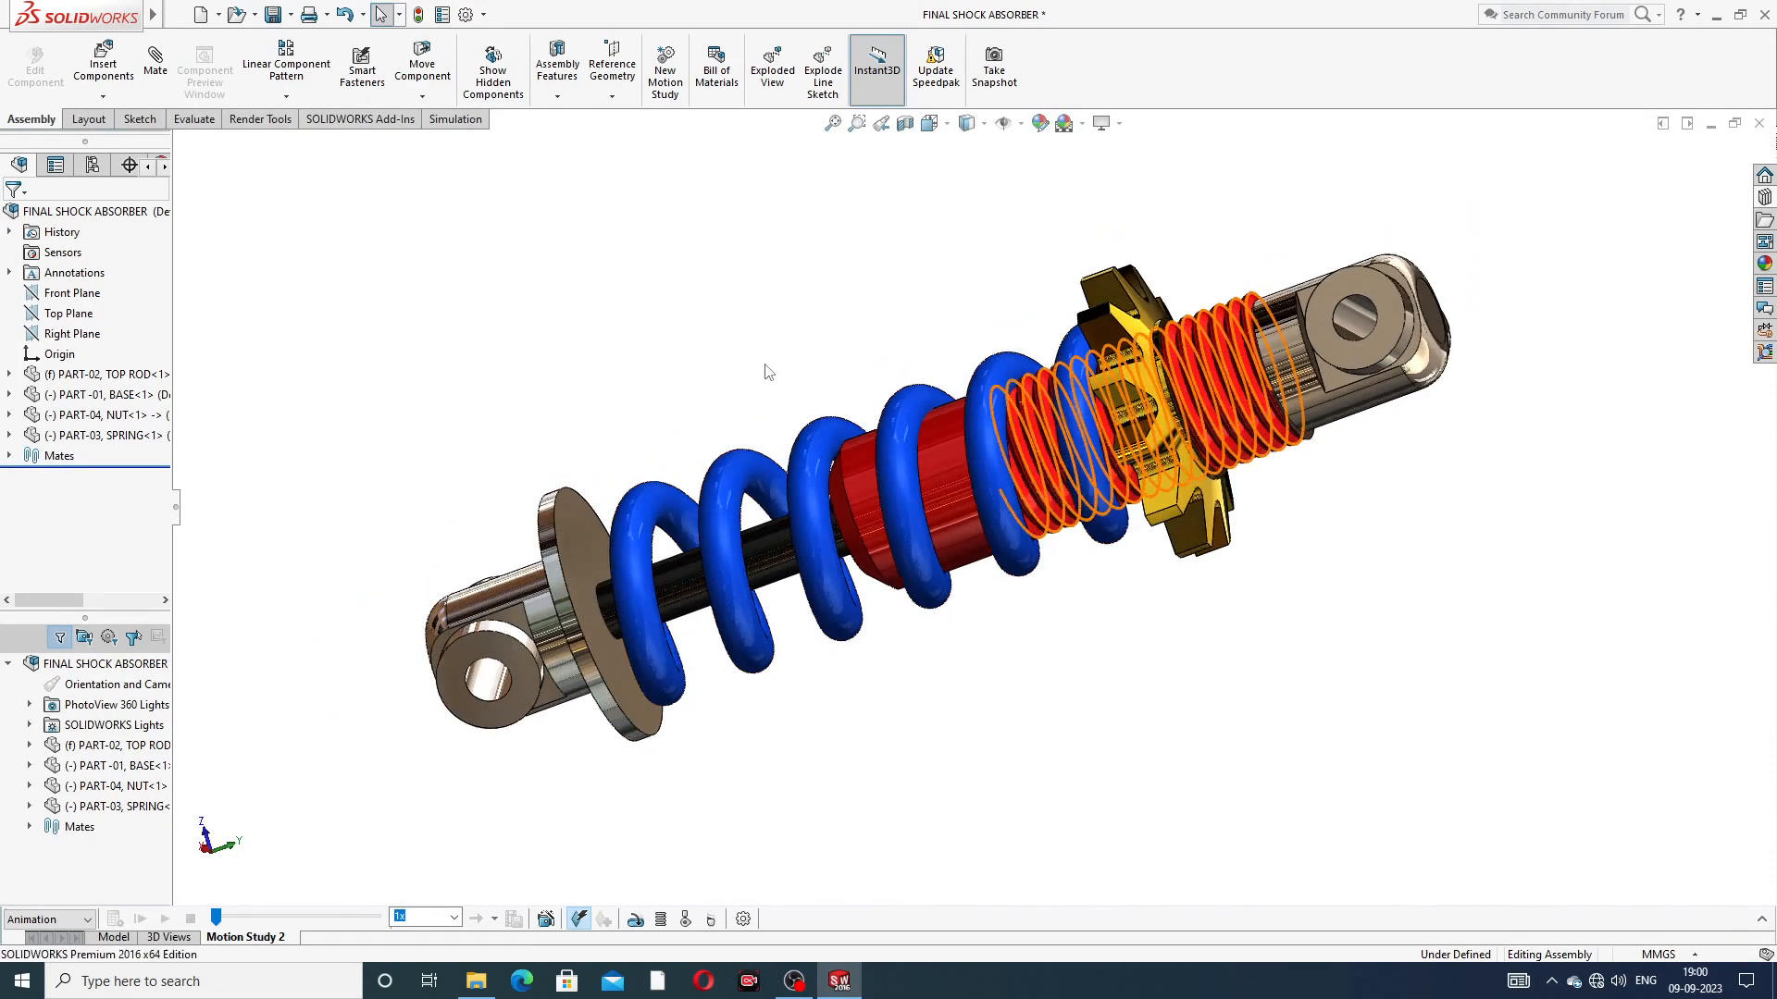
scroll(767, 372, down, 1)
scroll(974, 339, up, 2)
scroll(1056, 645, down, 1)
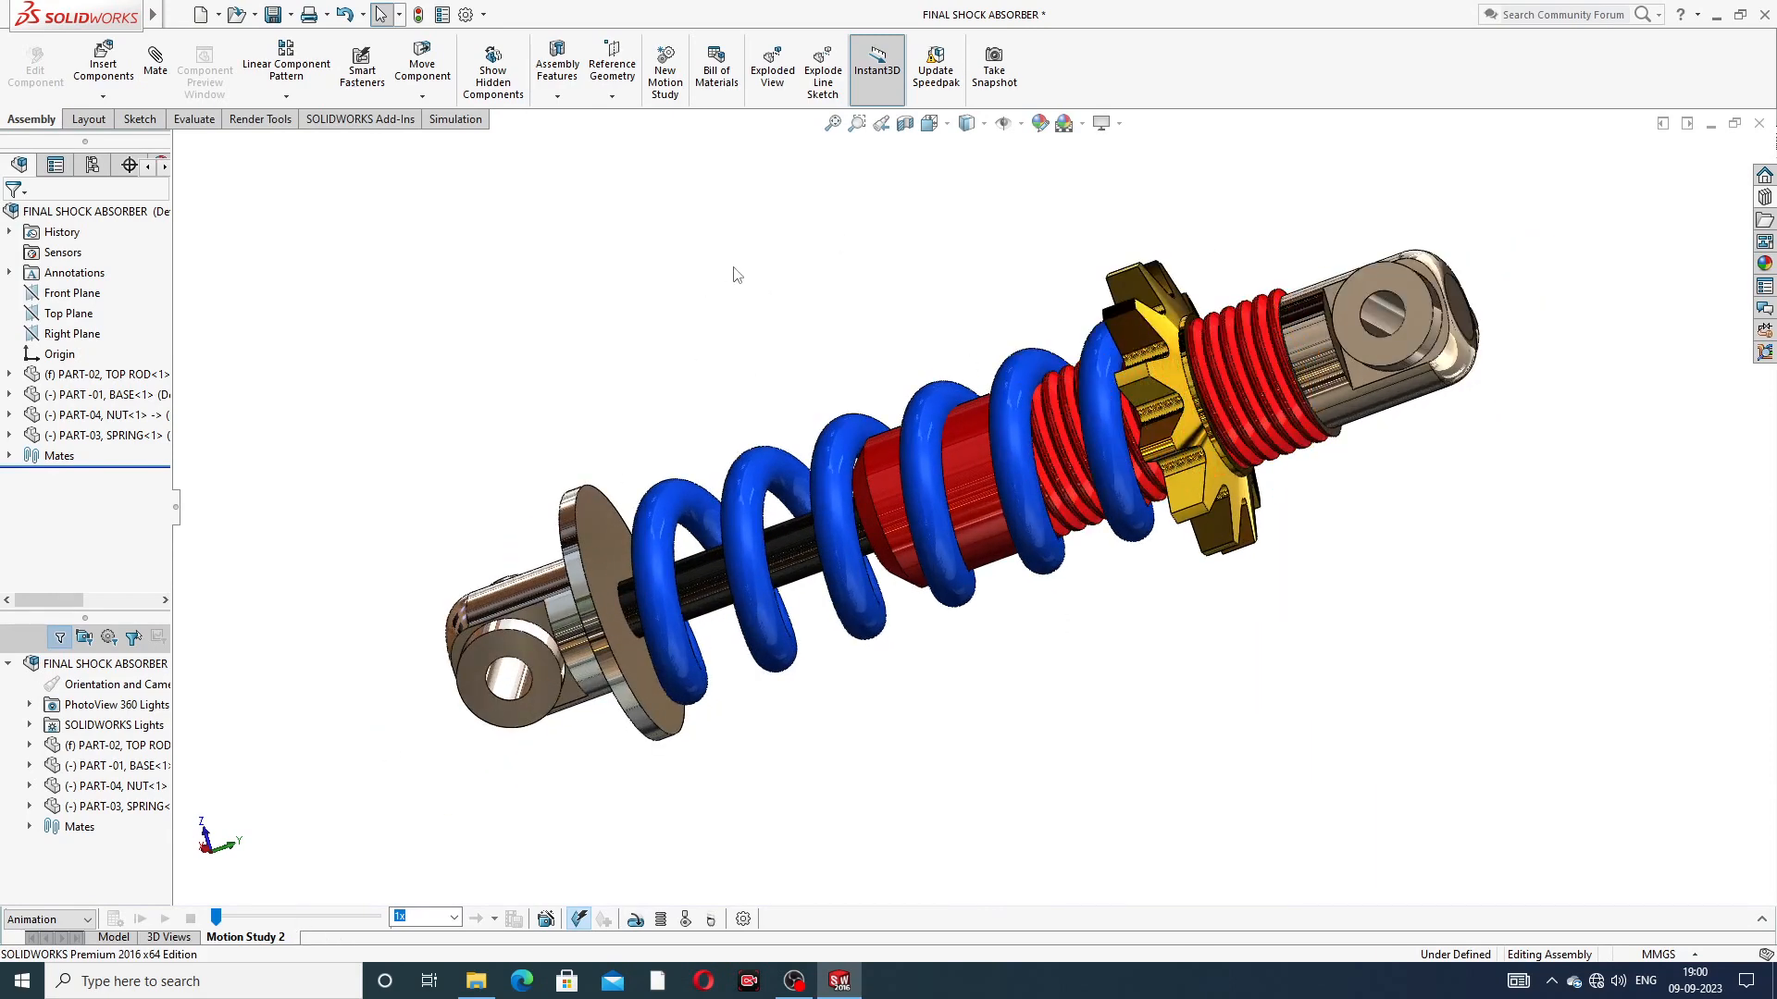
Start an exploded view and pull the base and the top rod outward in opposite directions along the shock absorber's axis
click(773, 87)
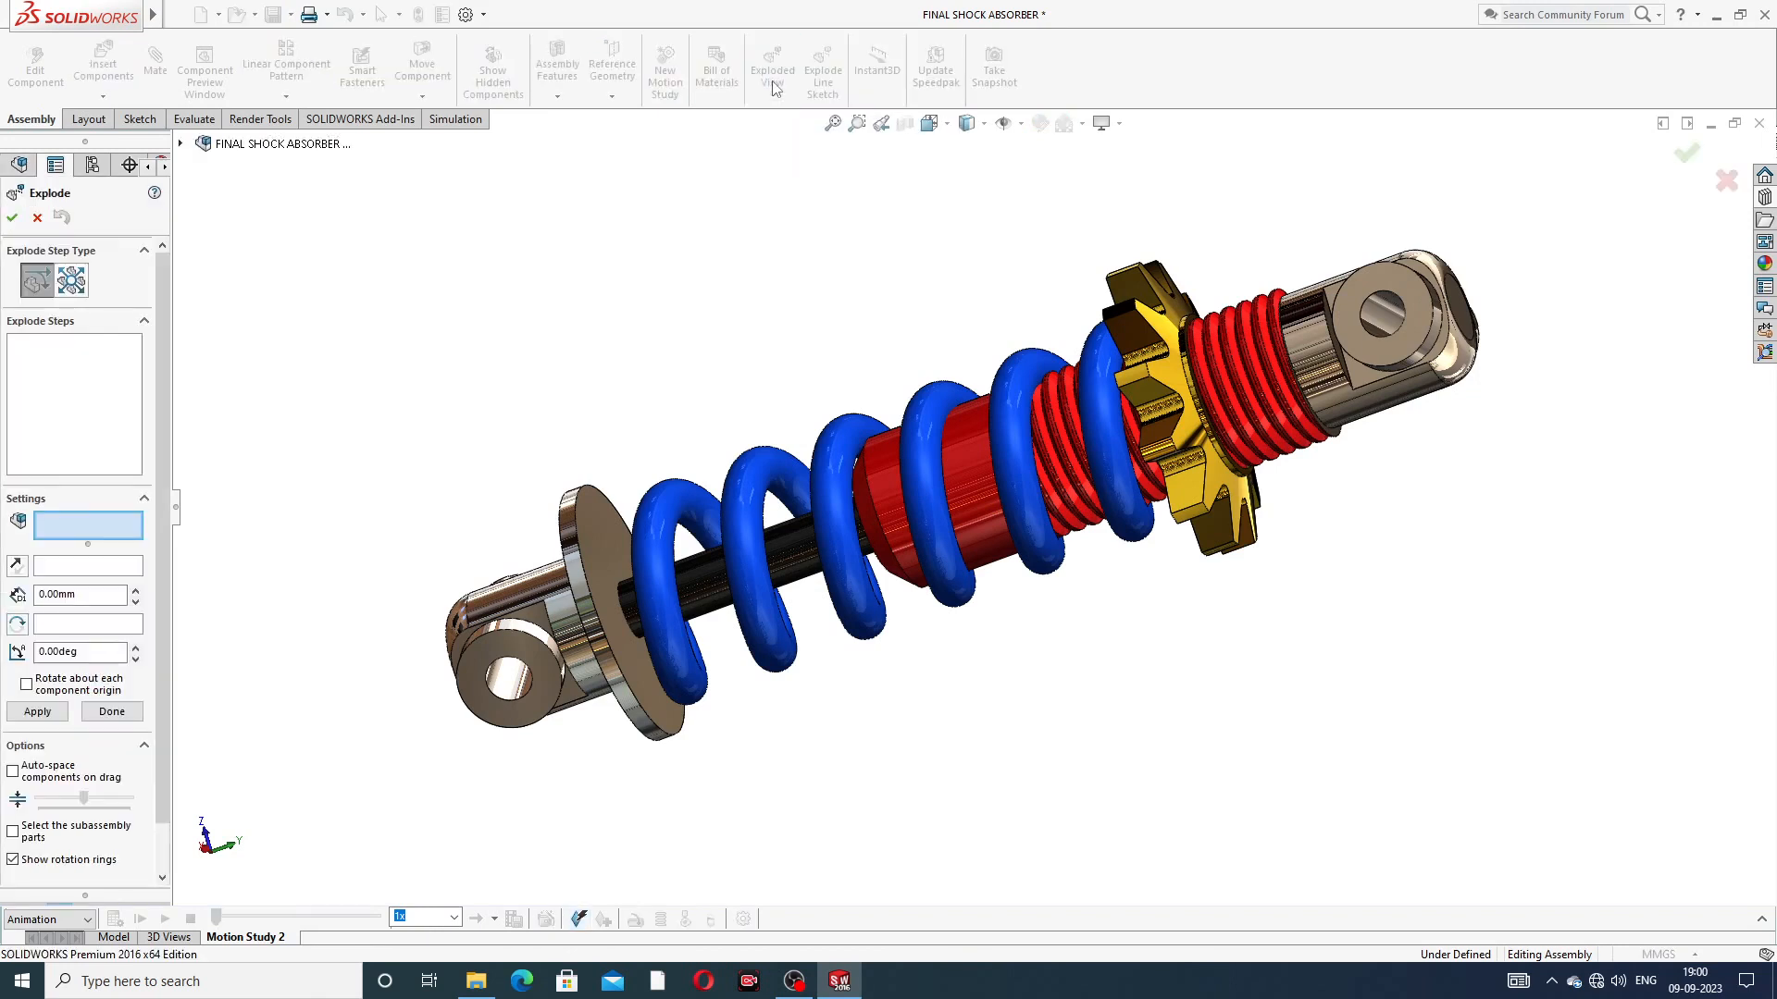
click(536, 613)
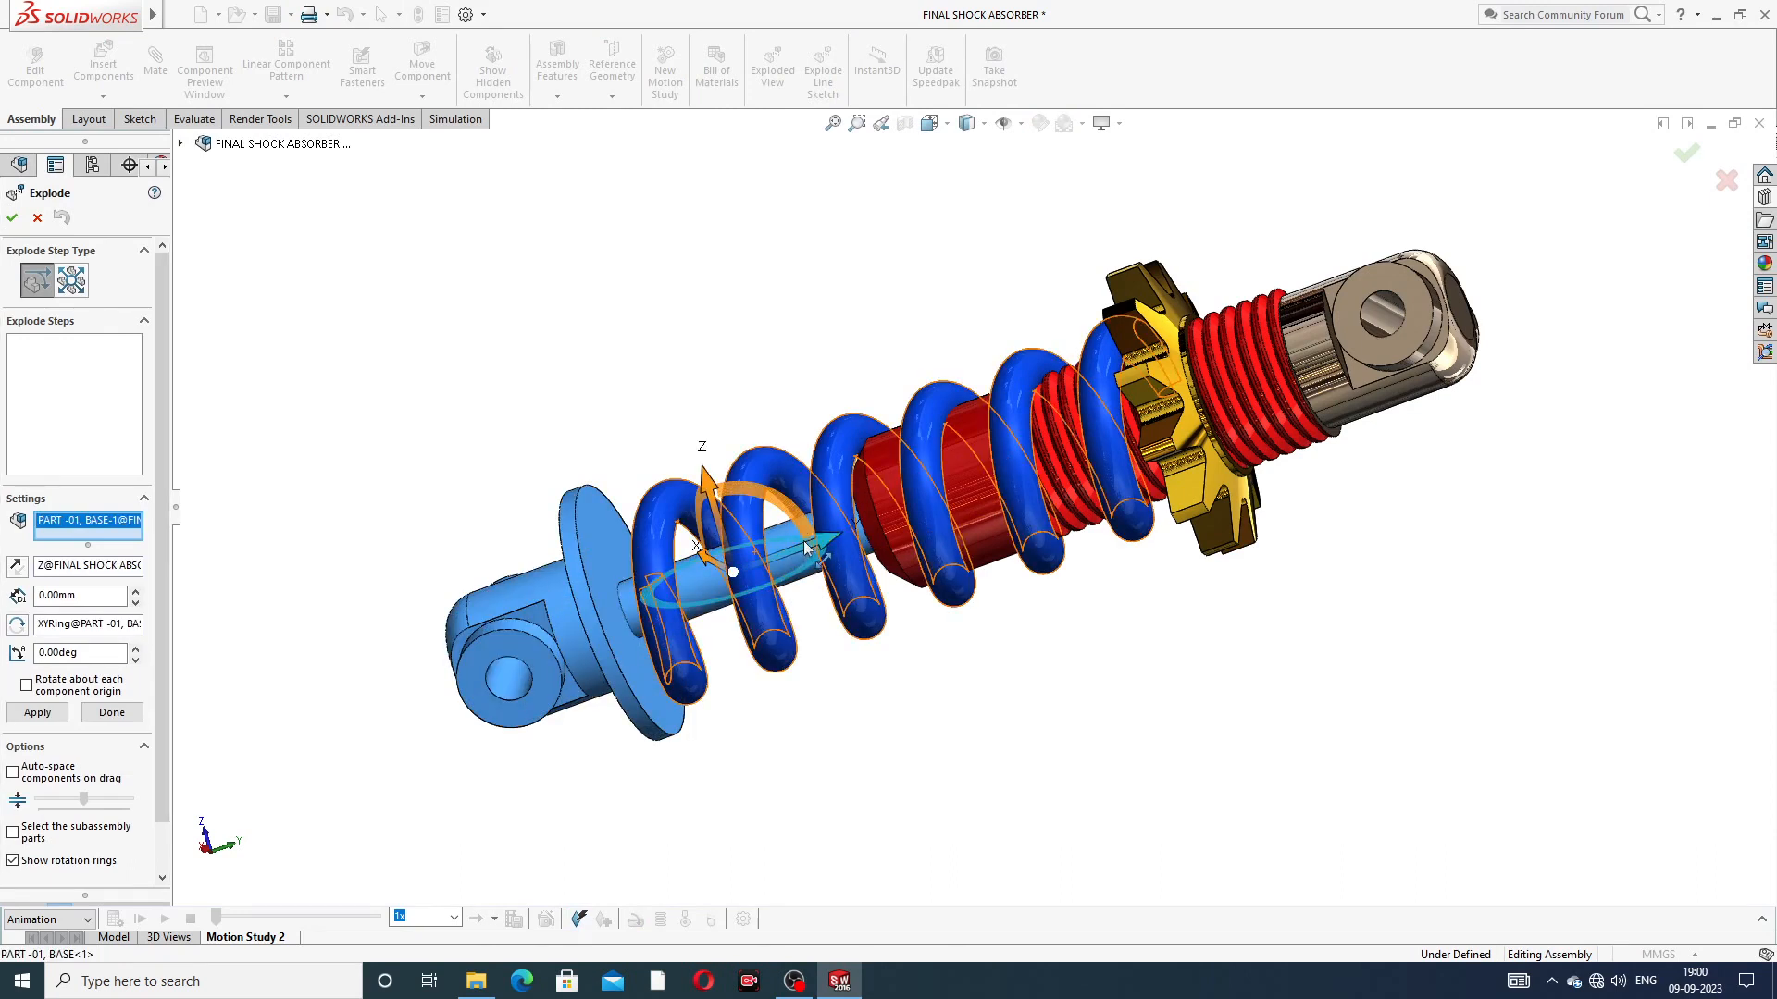
drag(822, 546, 557, 653)
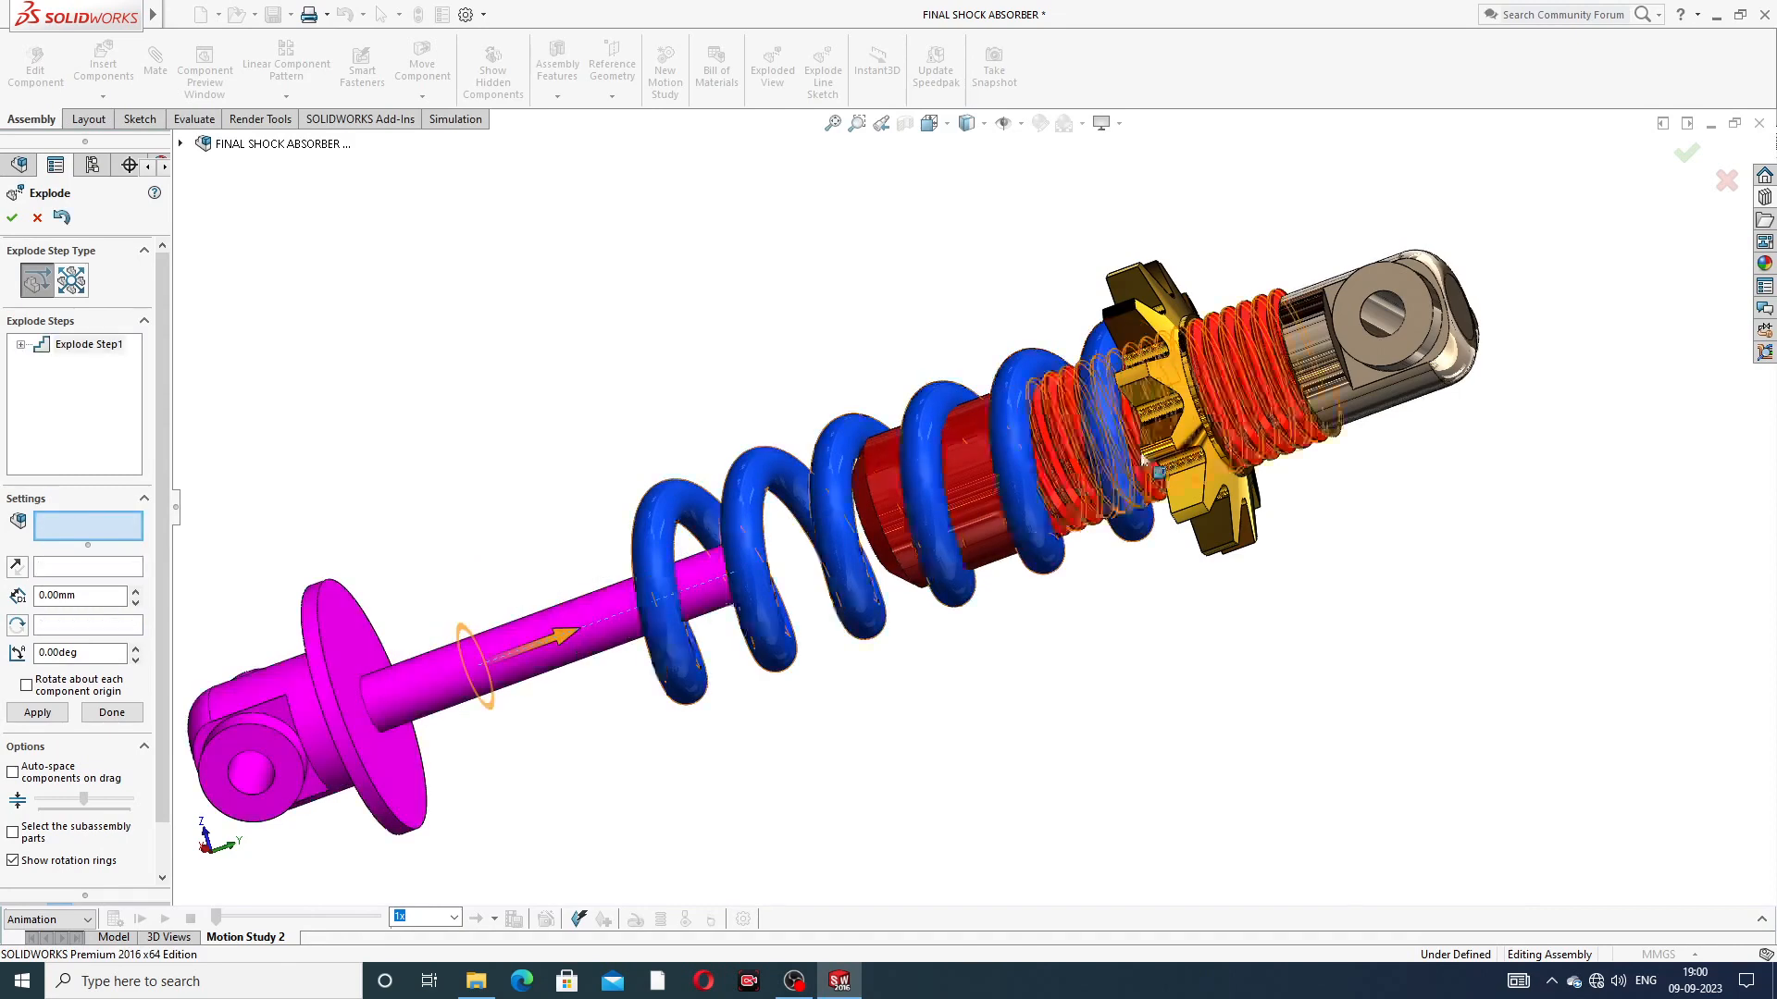
click(1357, 290)
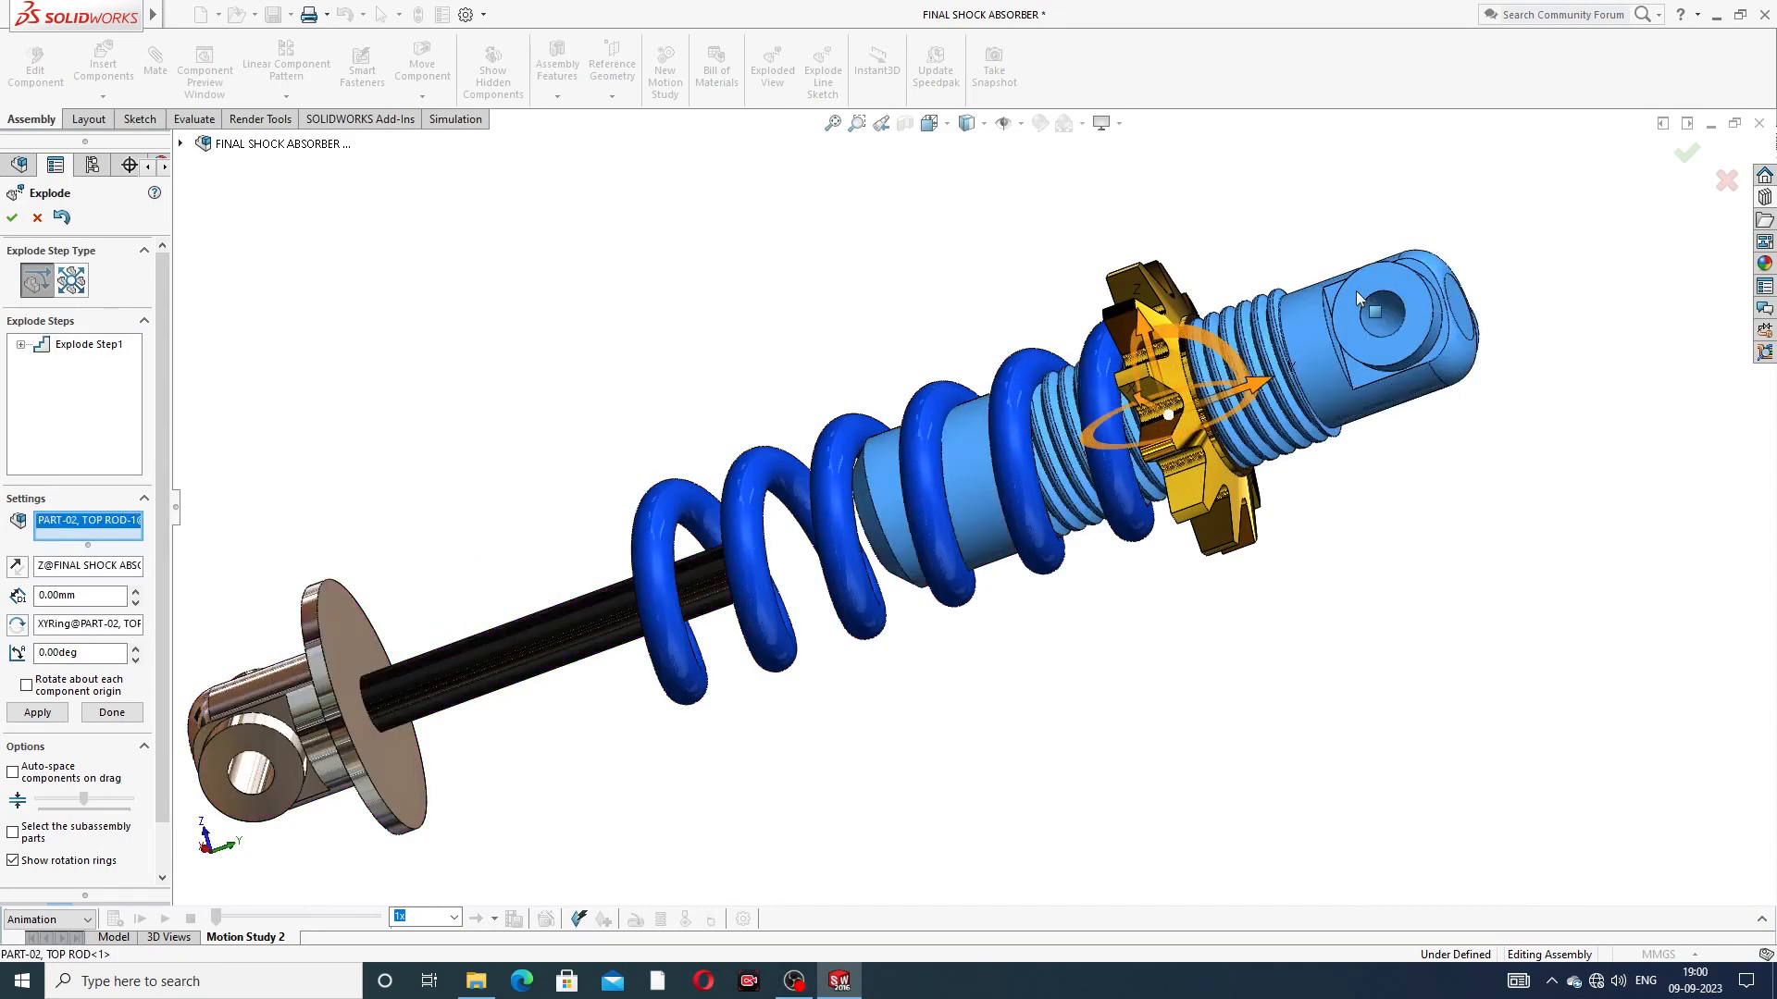
drag(1283, 382, 1518, 292)
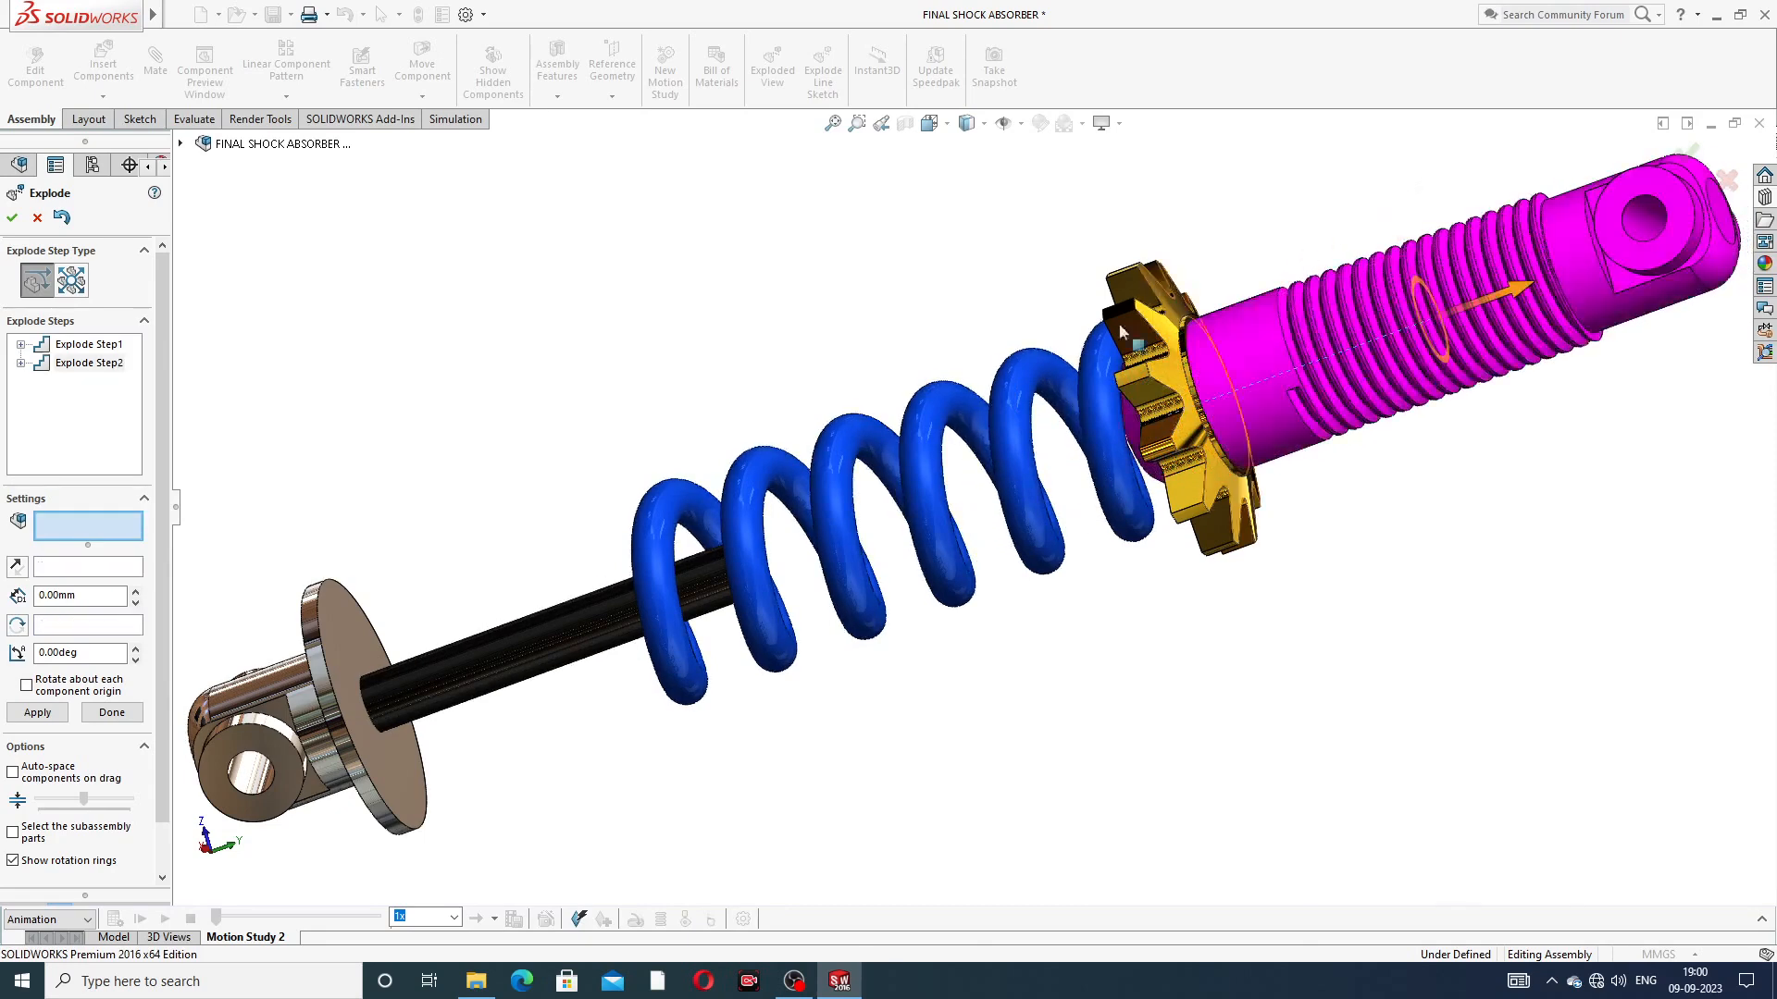
Add explode steps moving the spring towards the base and the nut off the red cylinder along the axis, and finish the exploded view
click(853, 454)
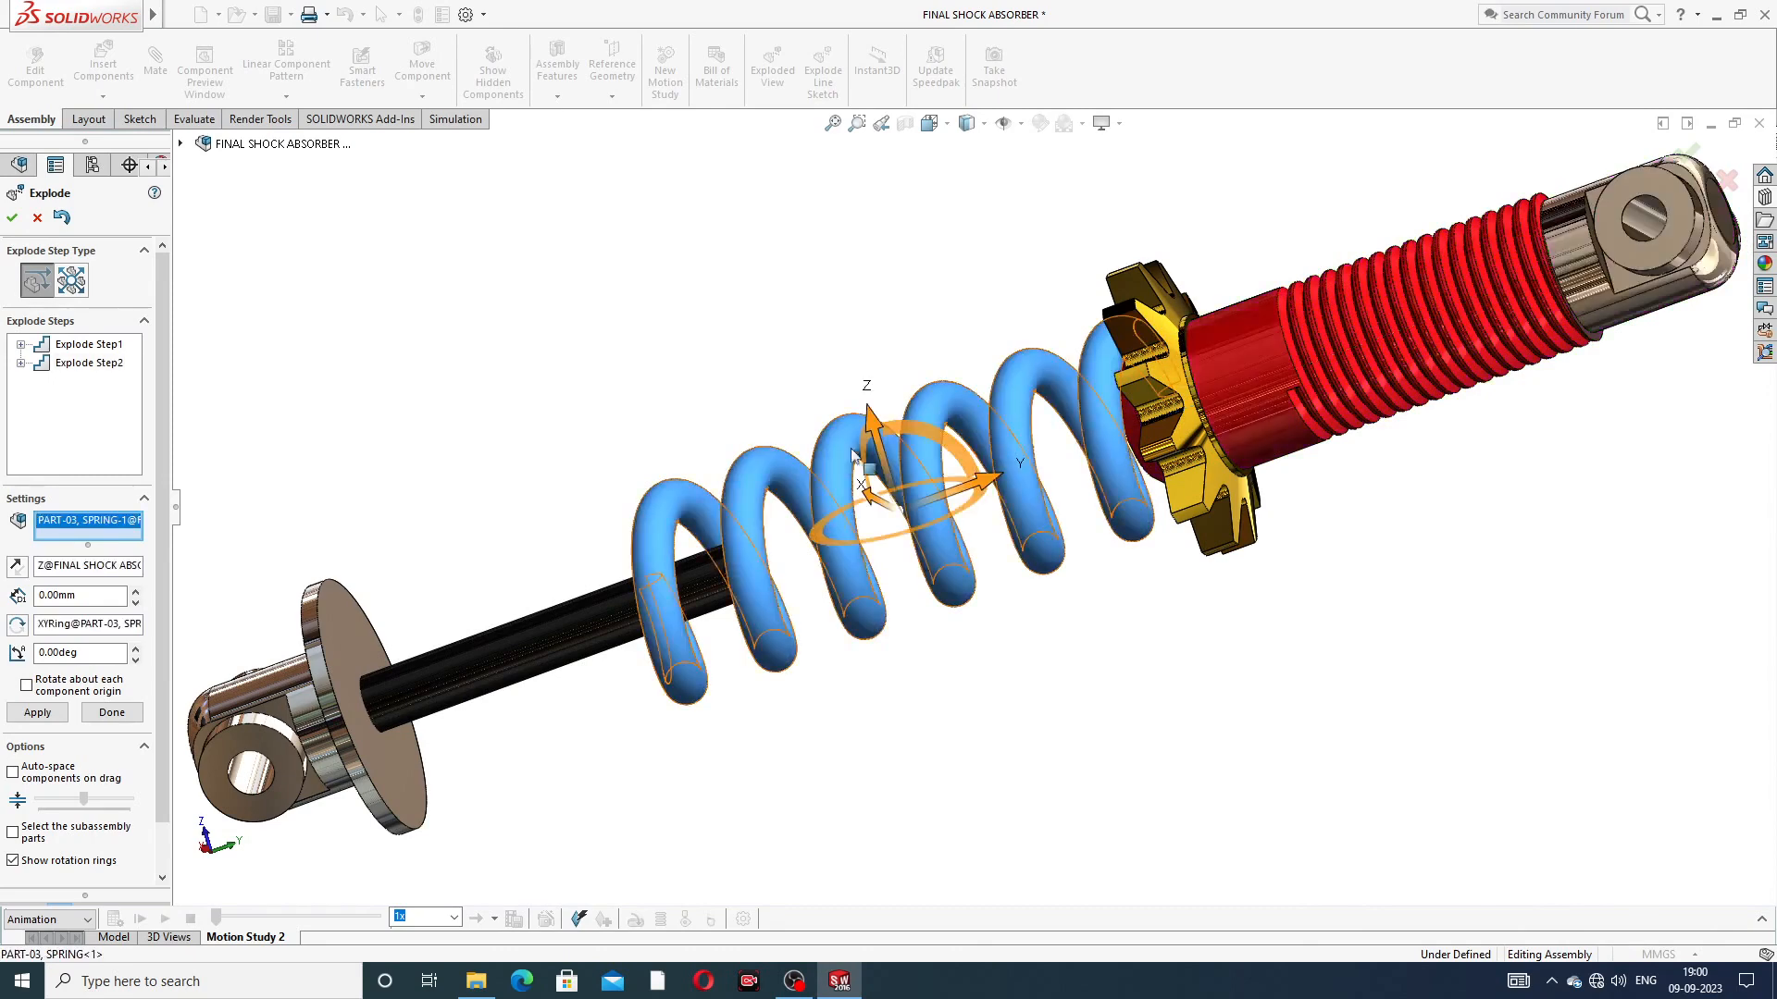
drag(992, 482, 746, 564)
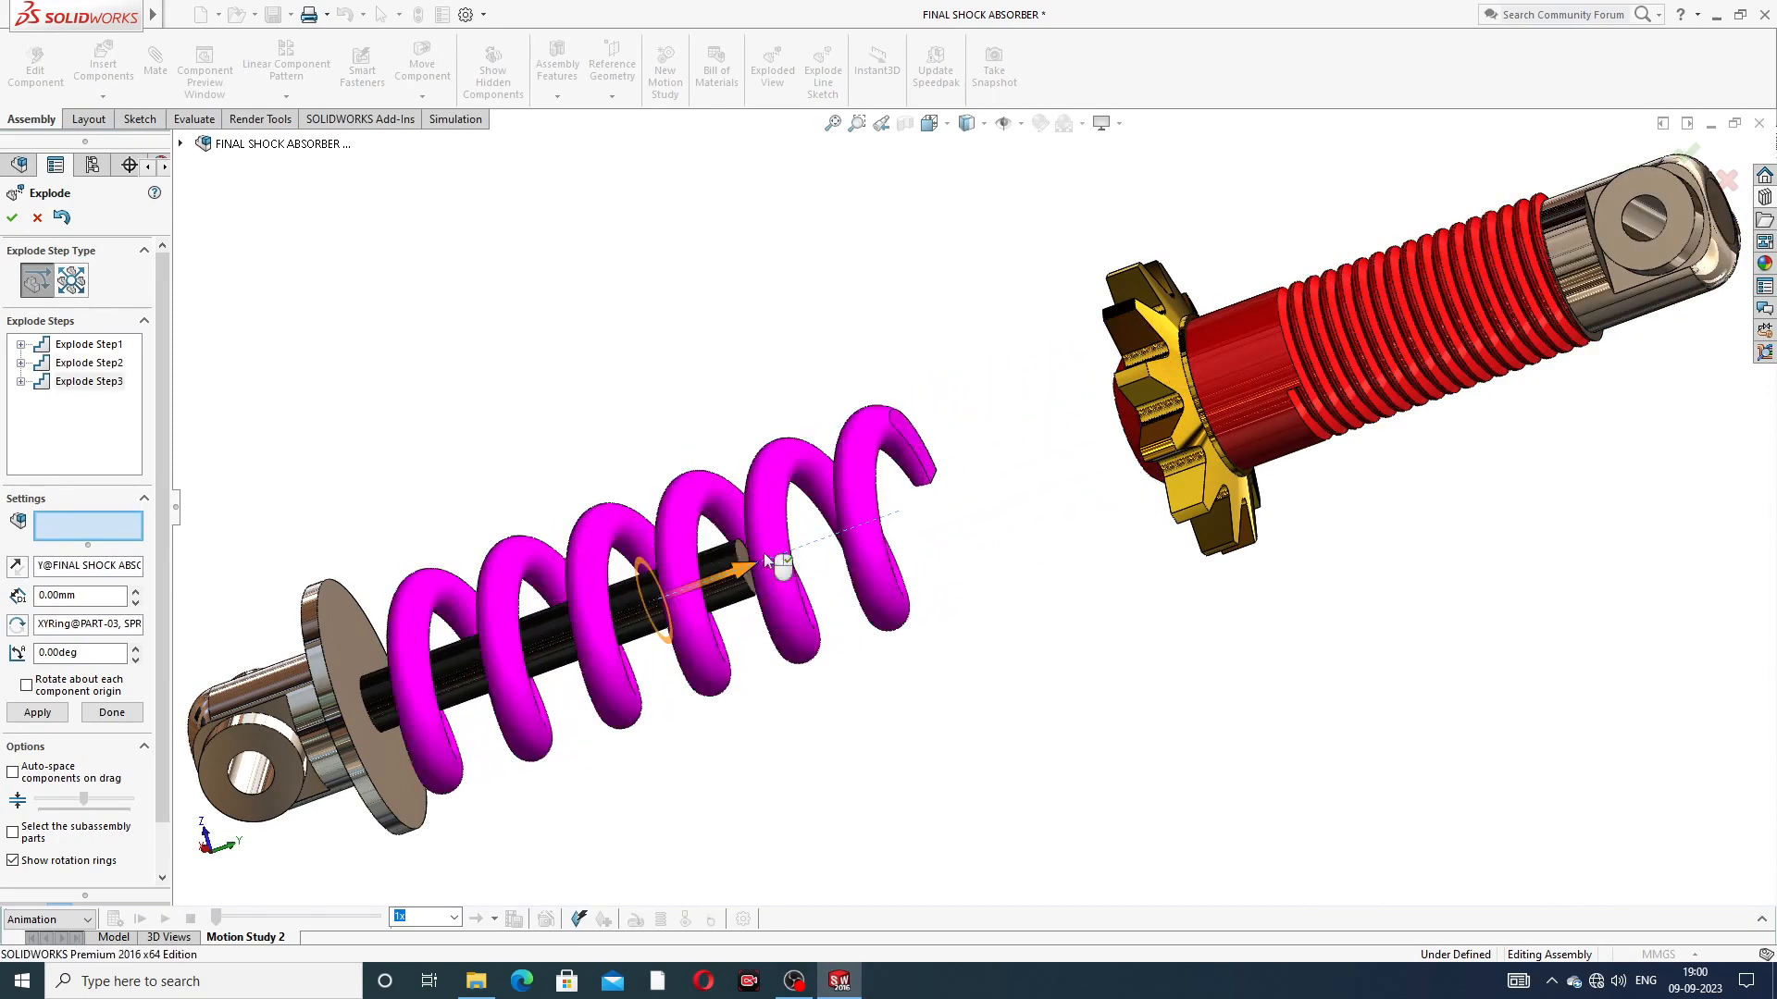
click(1157, 400)
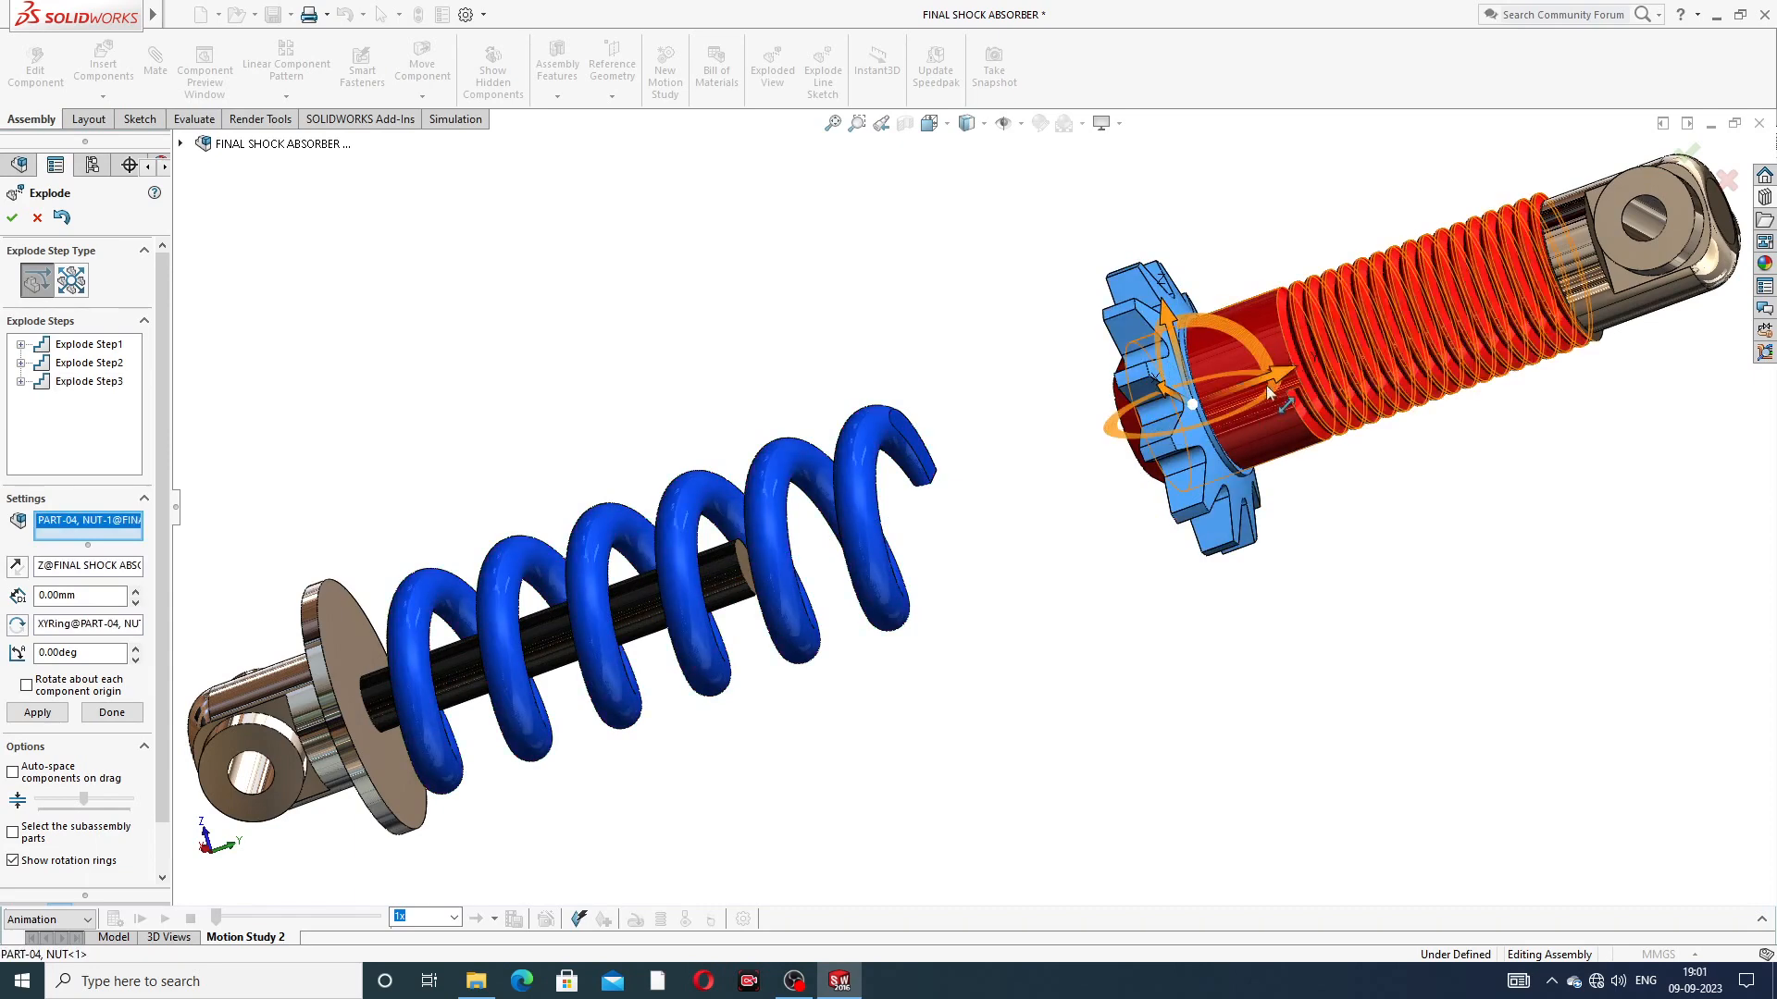
drag(1266, 385, 1116, 448)
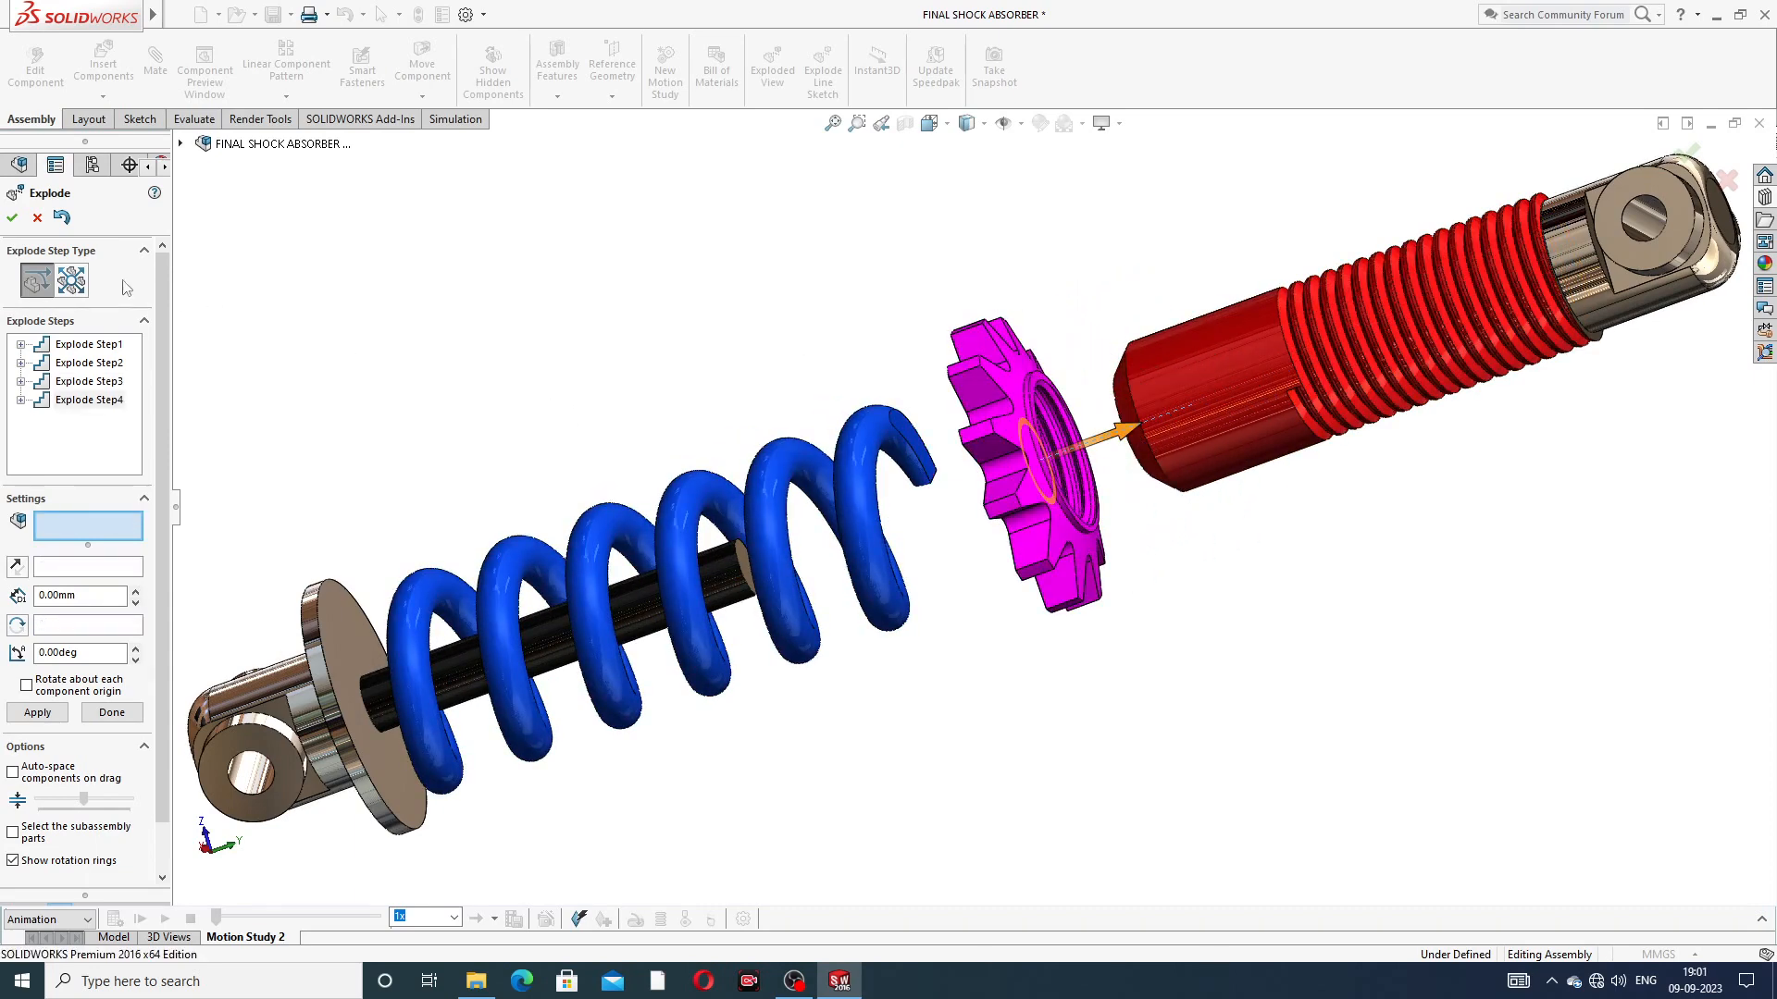
click(12, 219)
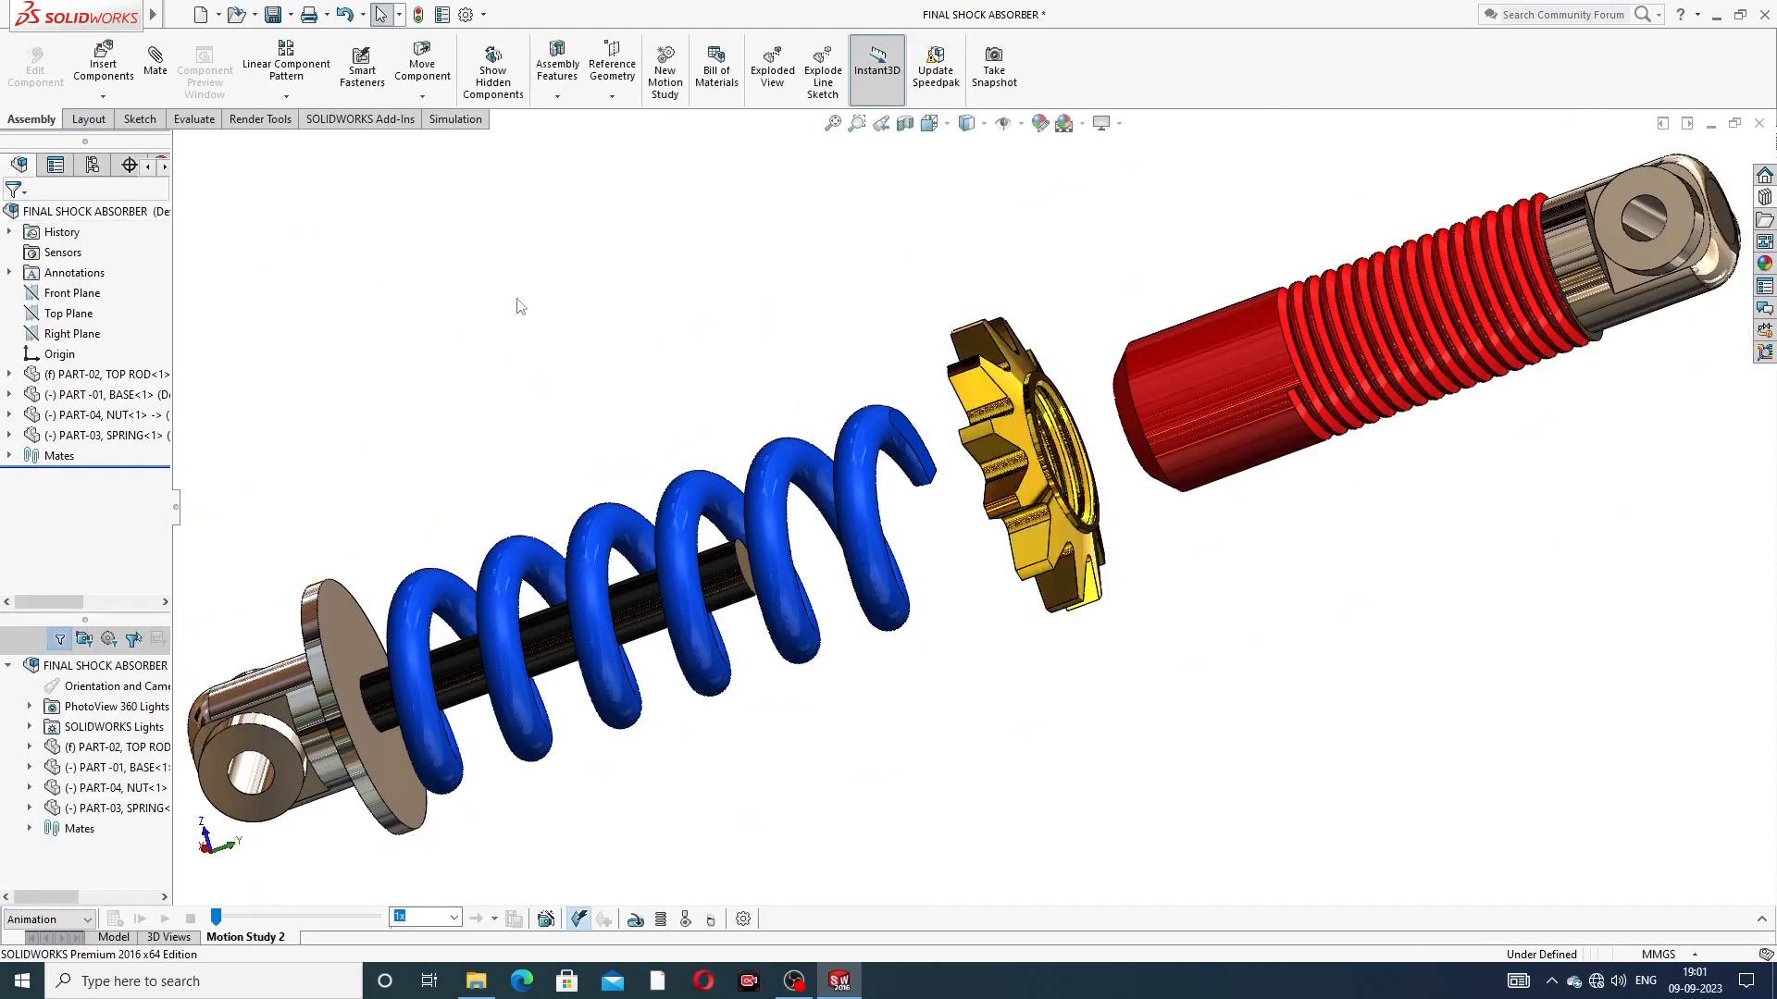
Collapse the FINAL SHOCK ABSORBER assembly, testing the exploded view by exploding and collapsing it once more
right_click(144, 213)
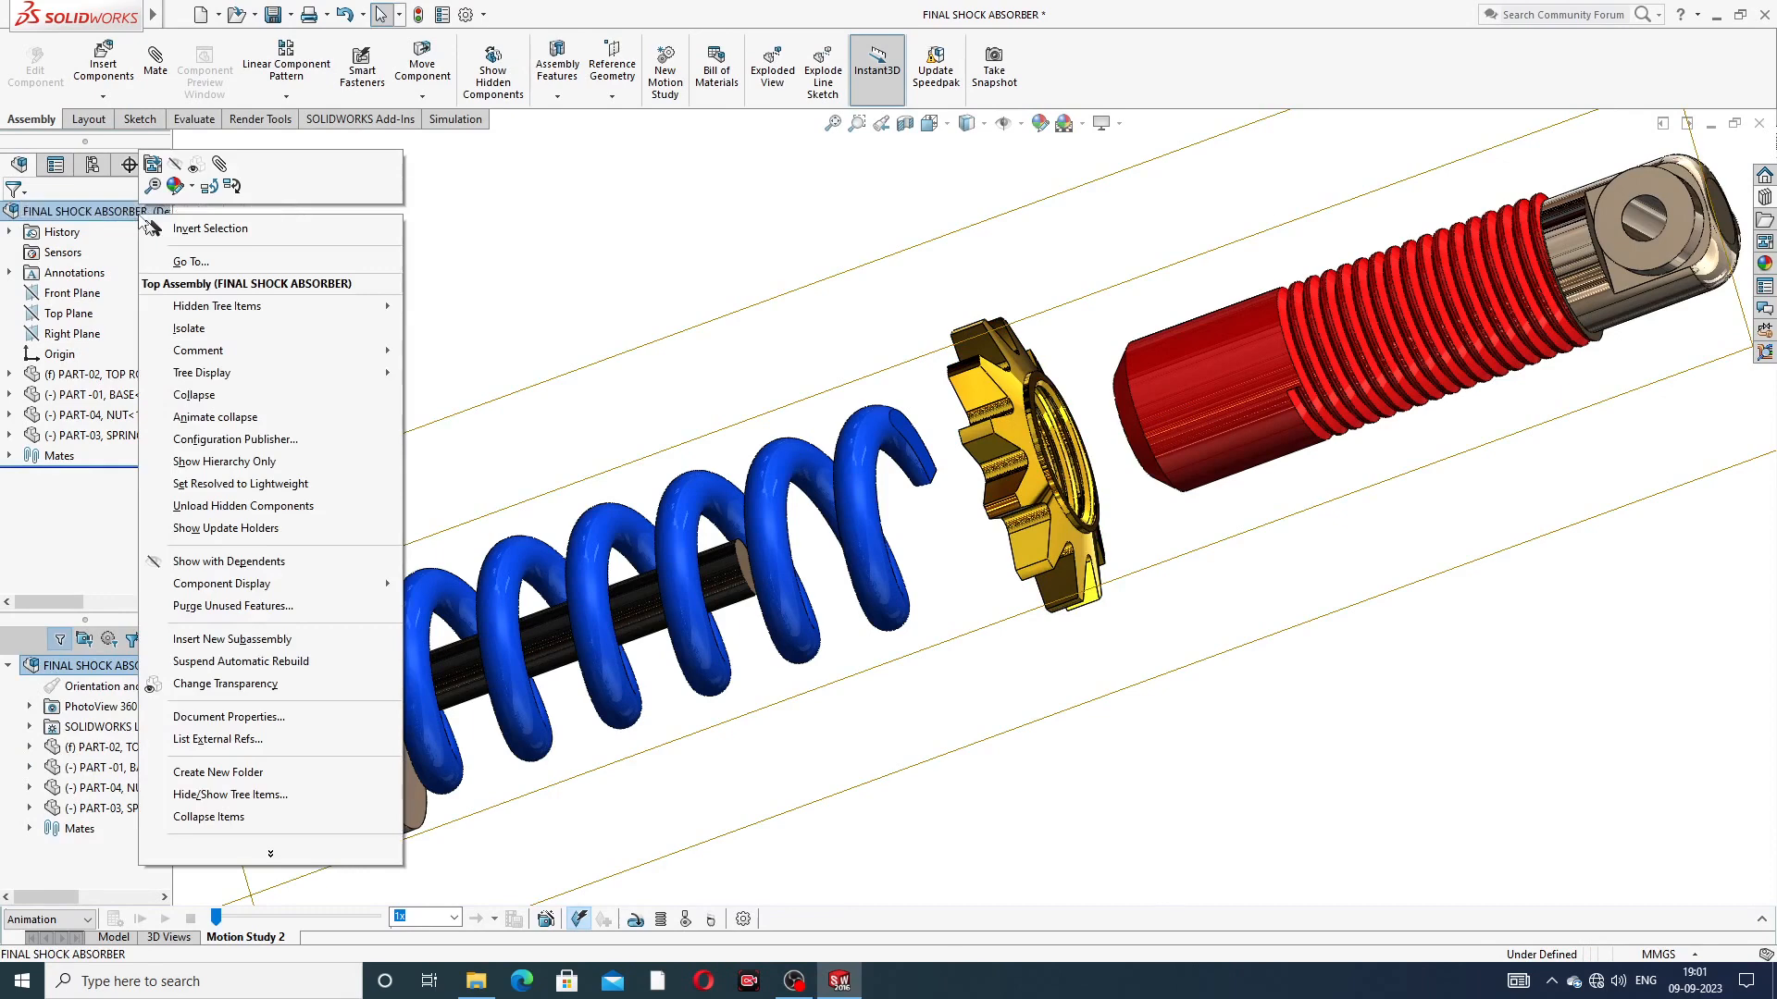
click(194, 395)
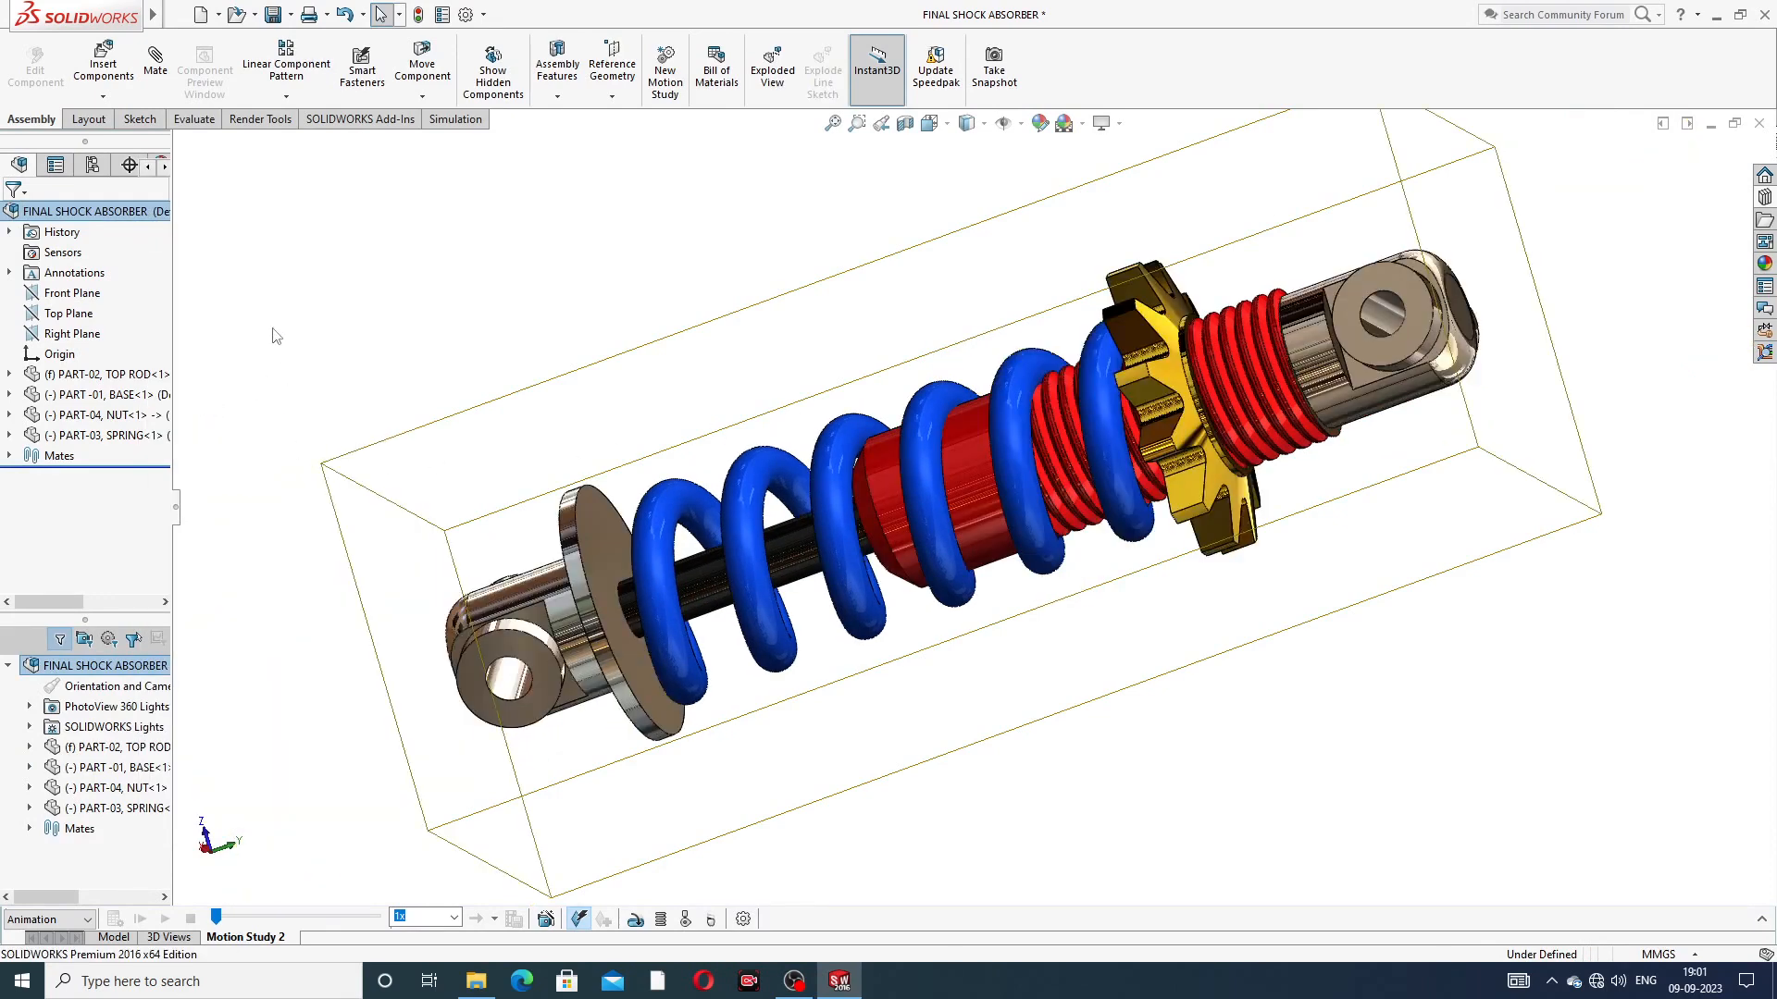
right_click(140, 212)
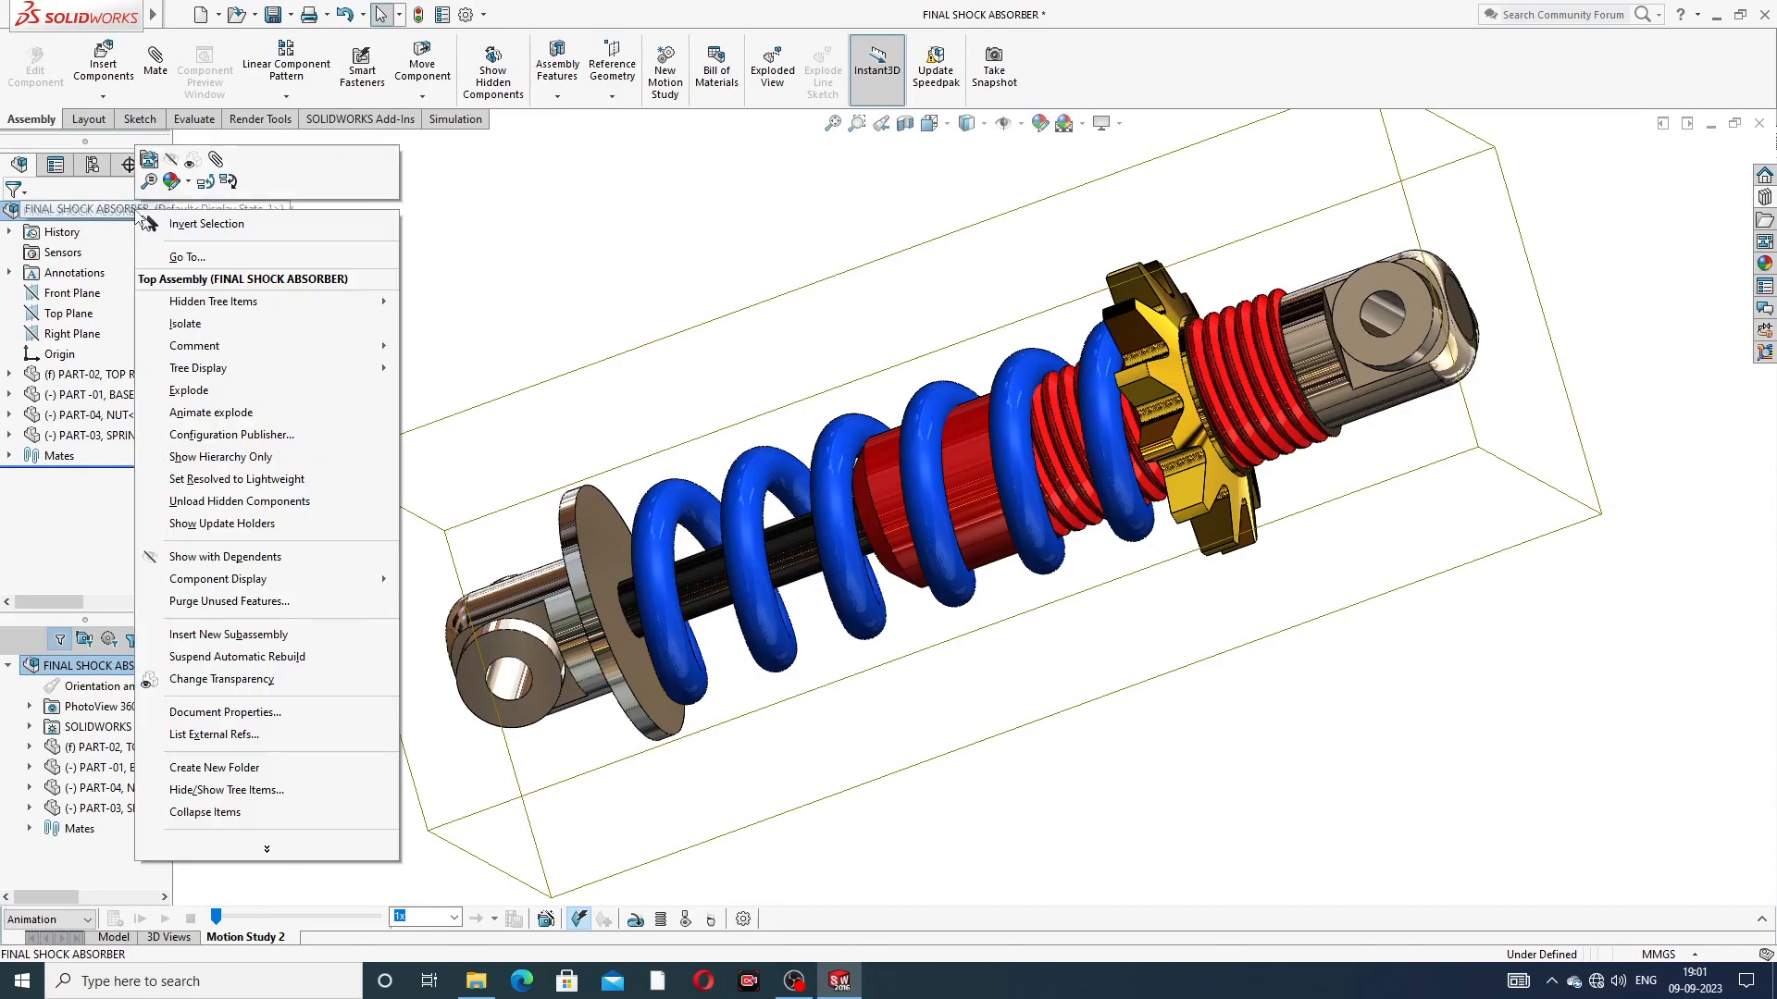
click(189, 390)
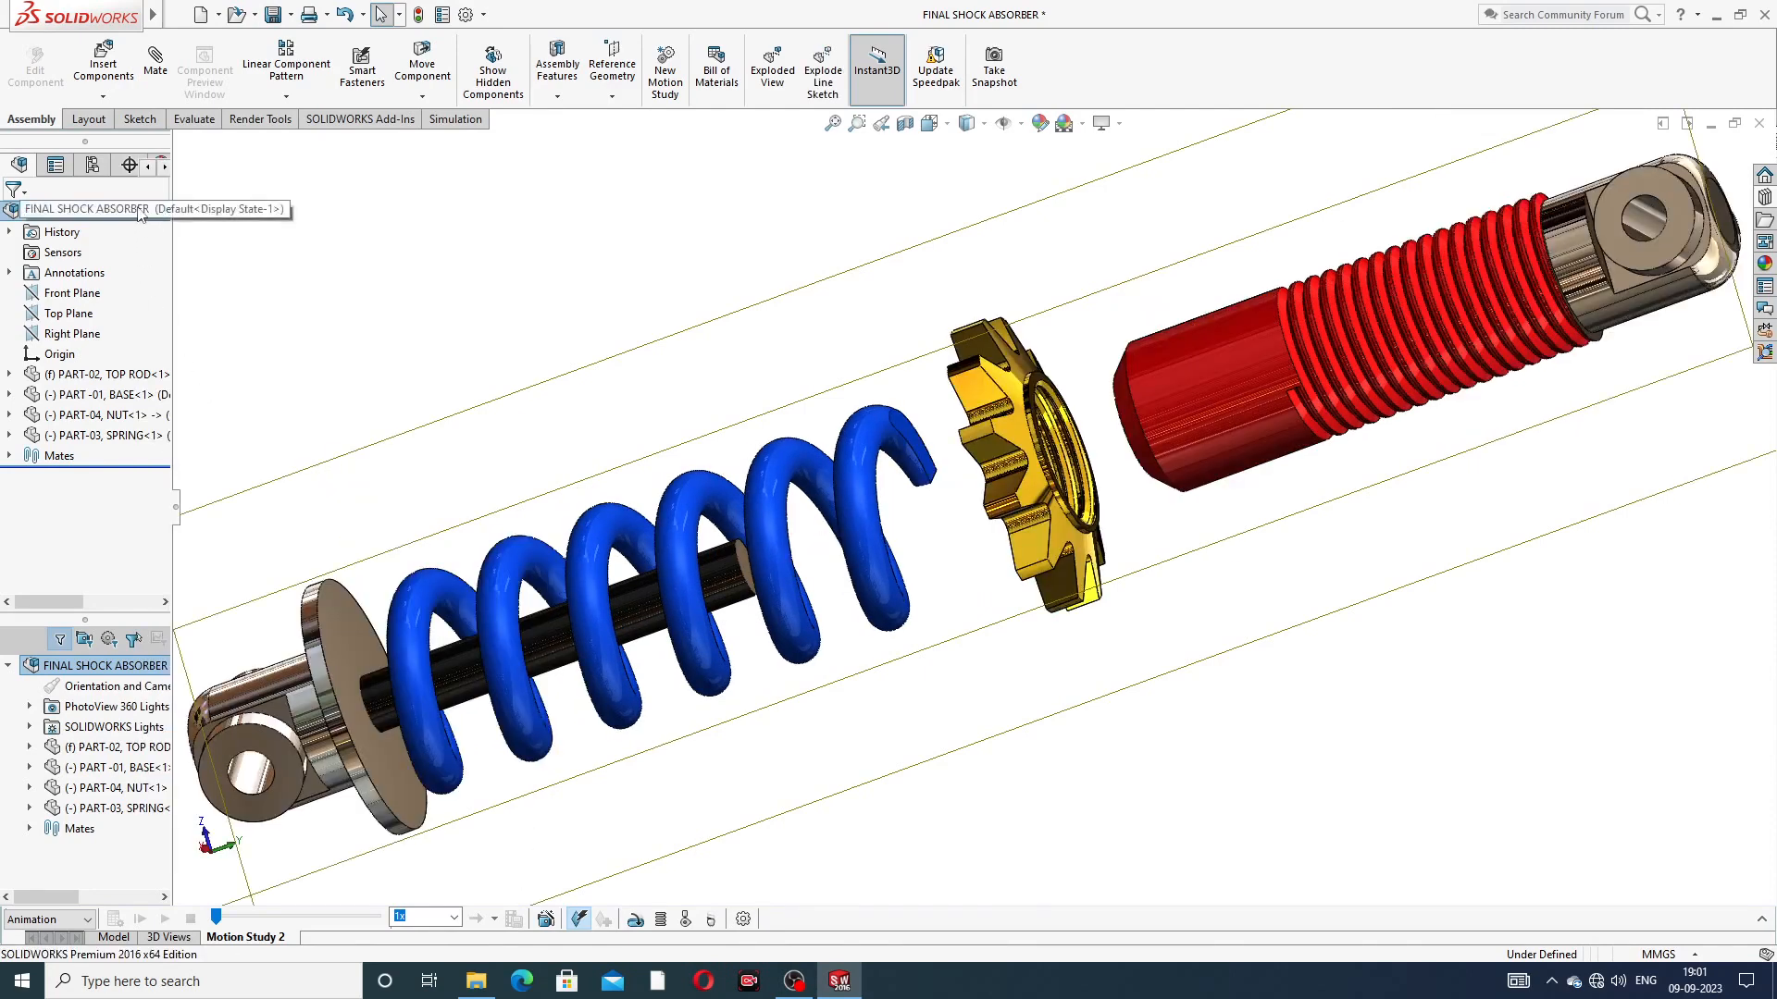
right_click(140, 213)
click(191, 393)
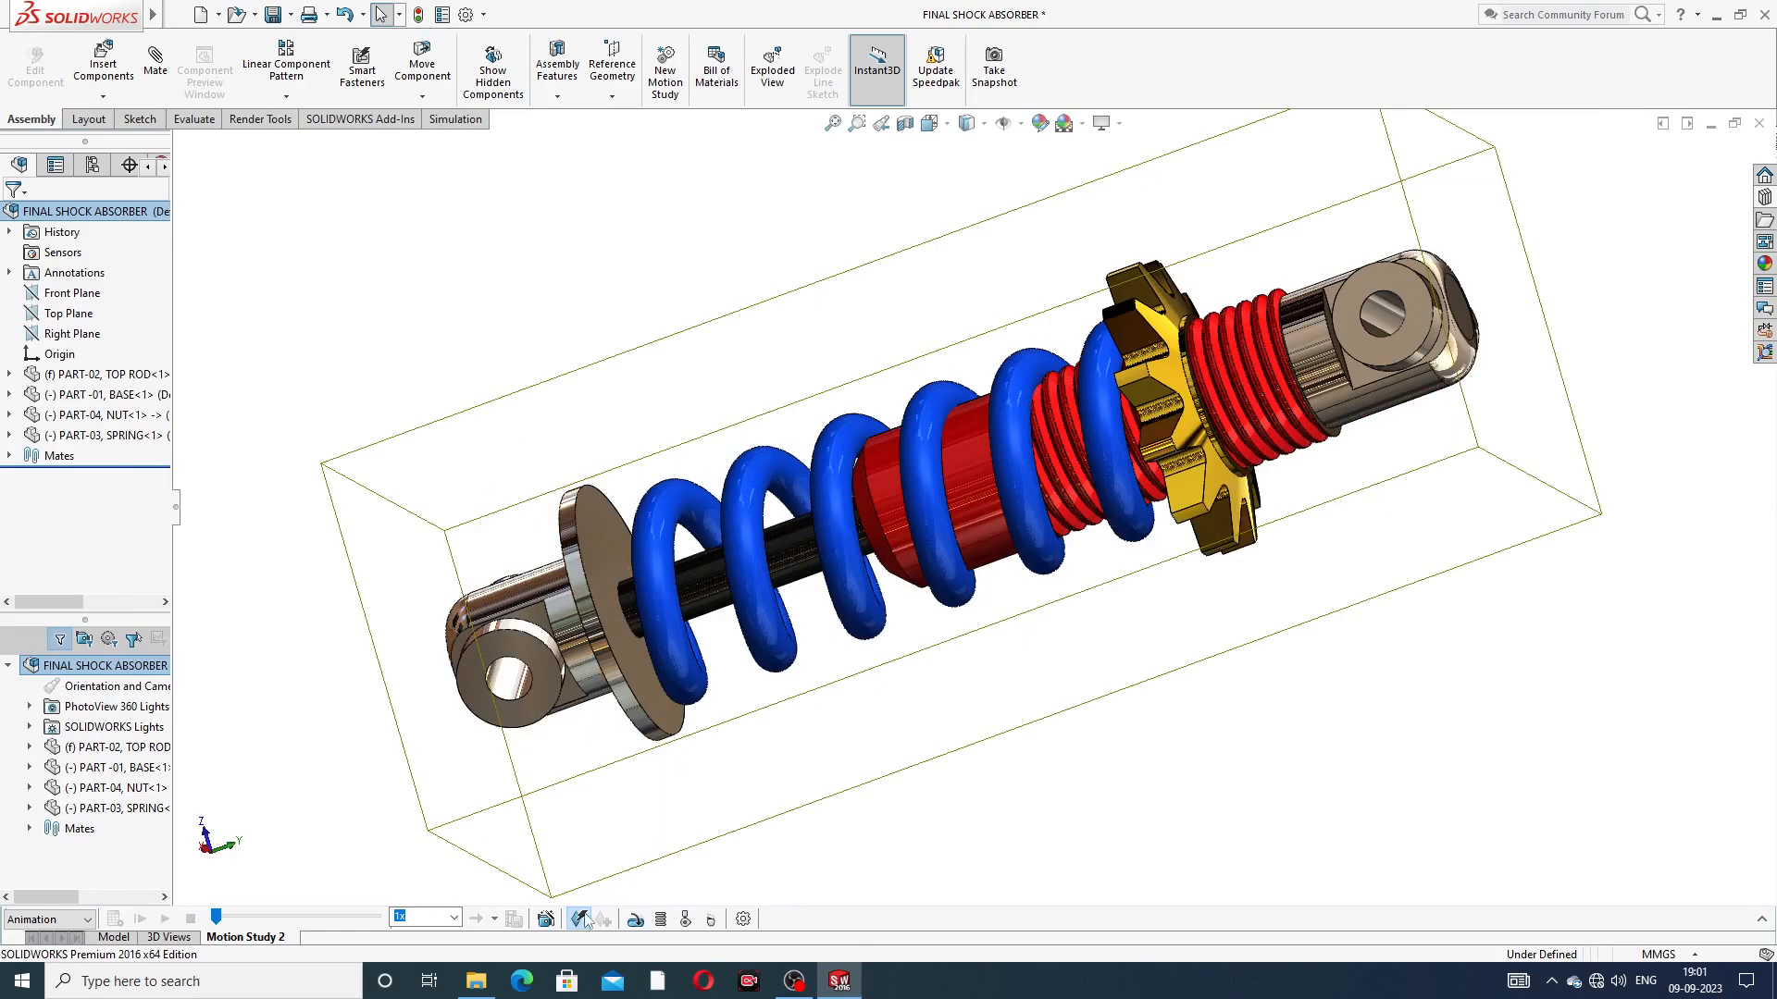
Add a rotate-model animation with one clockwise turn about the Y-axis, lasting 6 seconds from time 0, and calculate the motion study
click(547, 919)
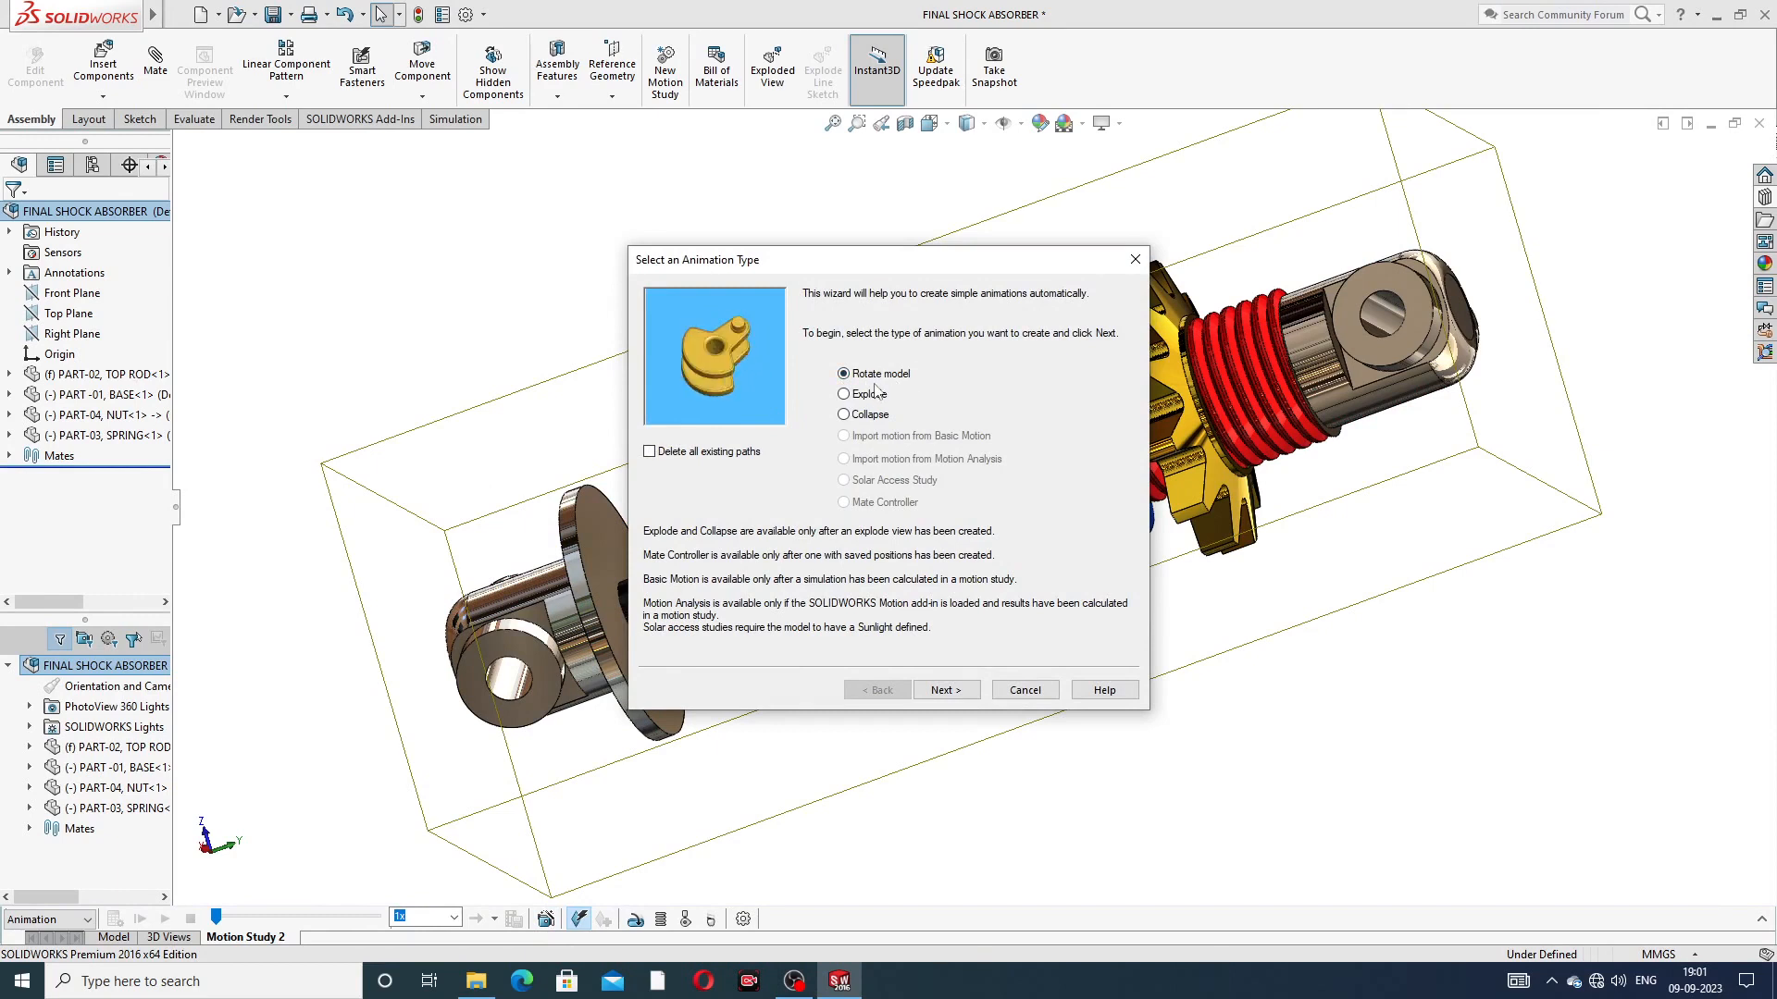
click(956, 695)
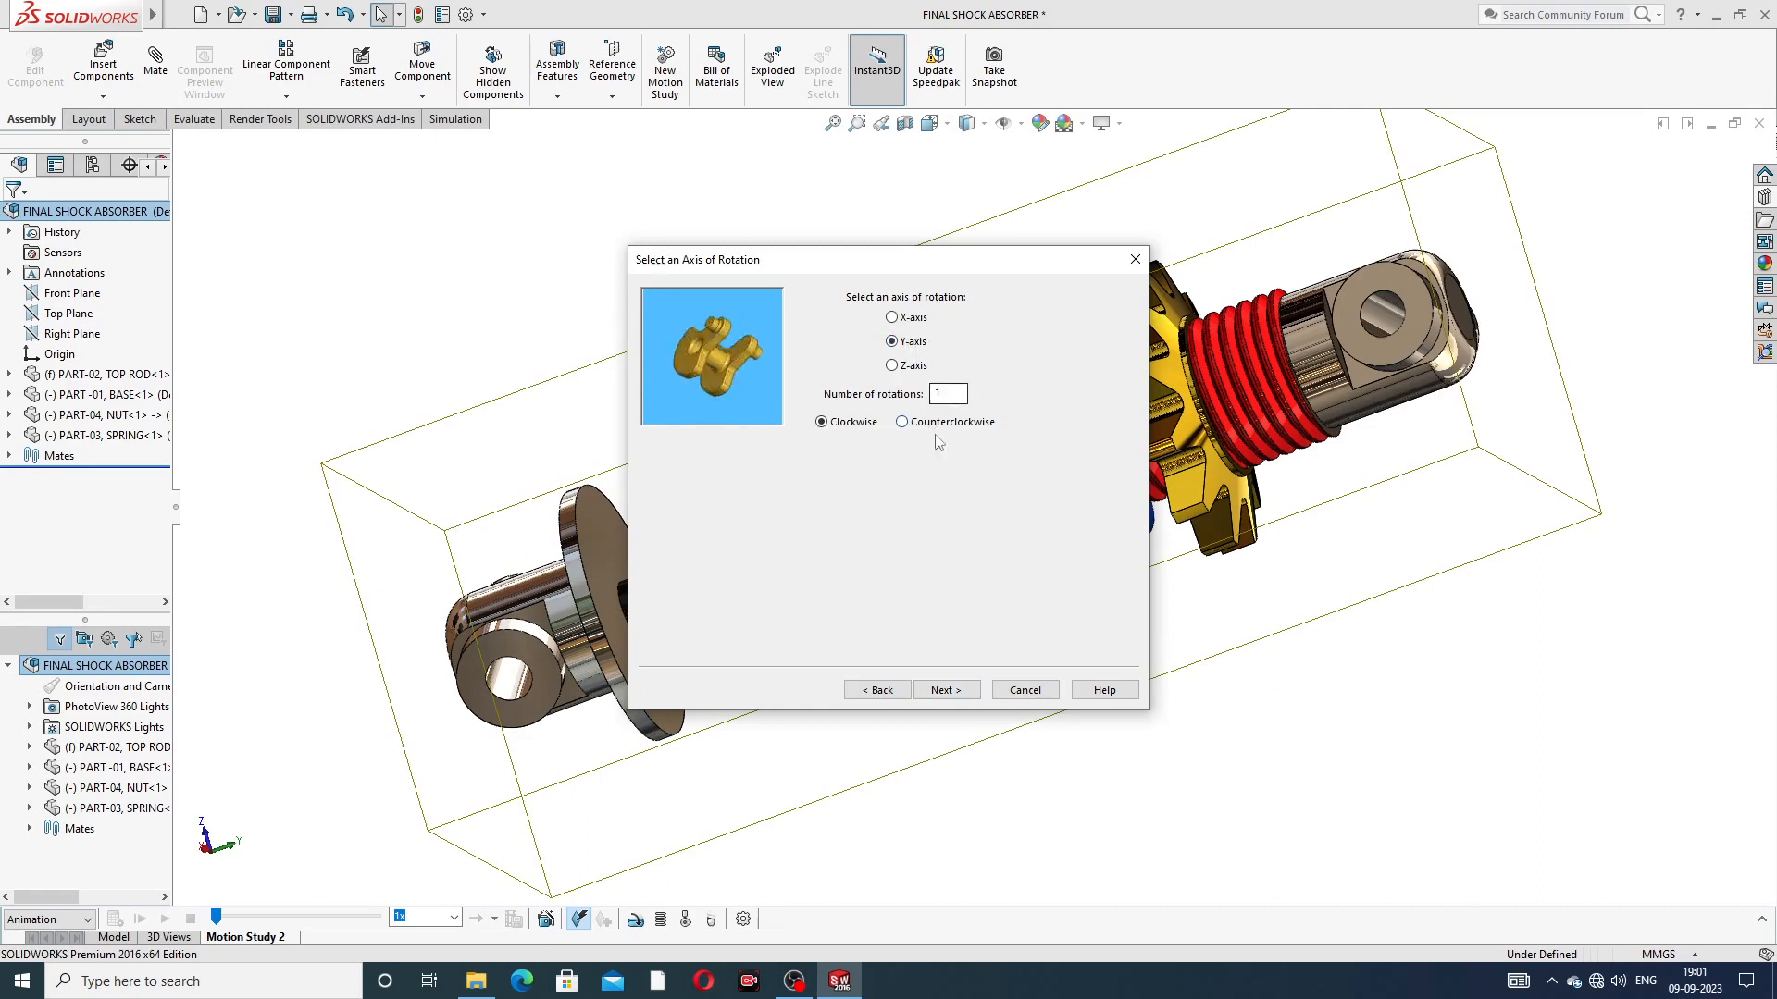
click(944, 691)
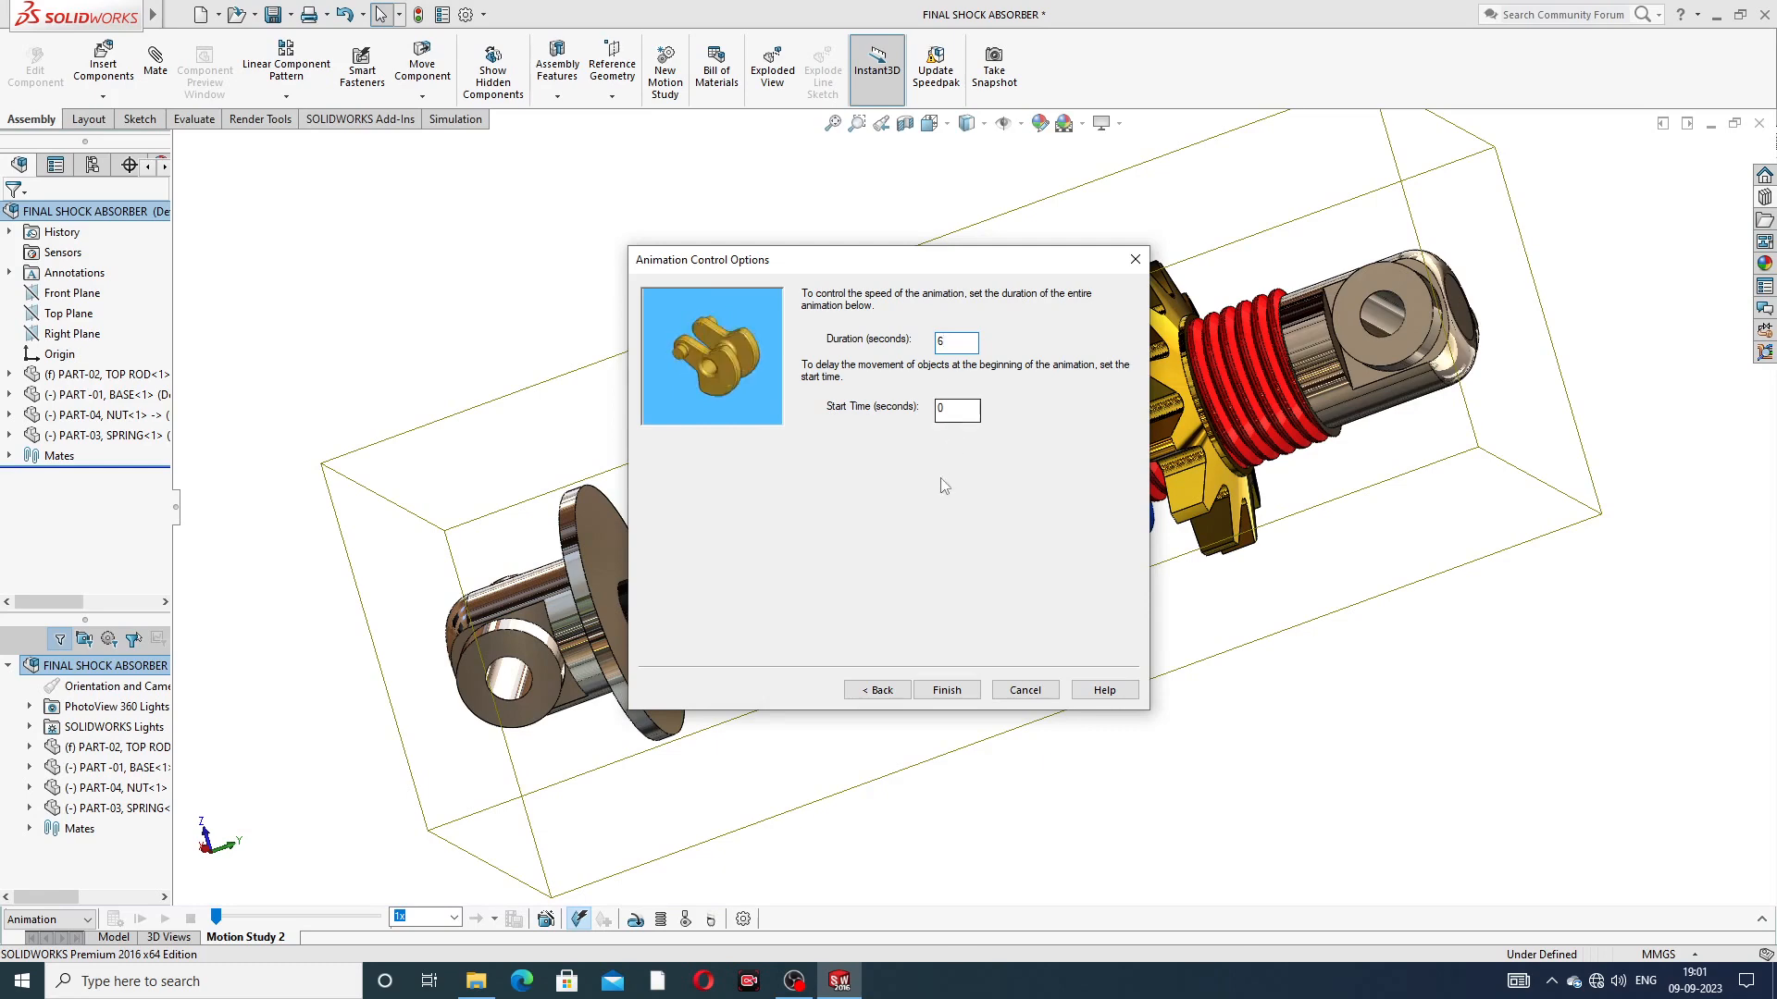
click(946, 691)
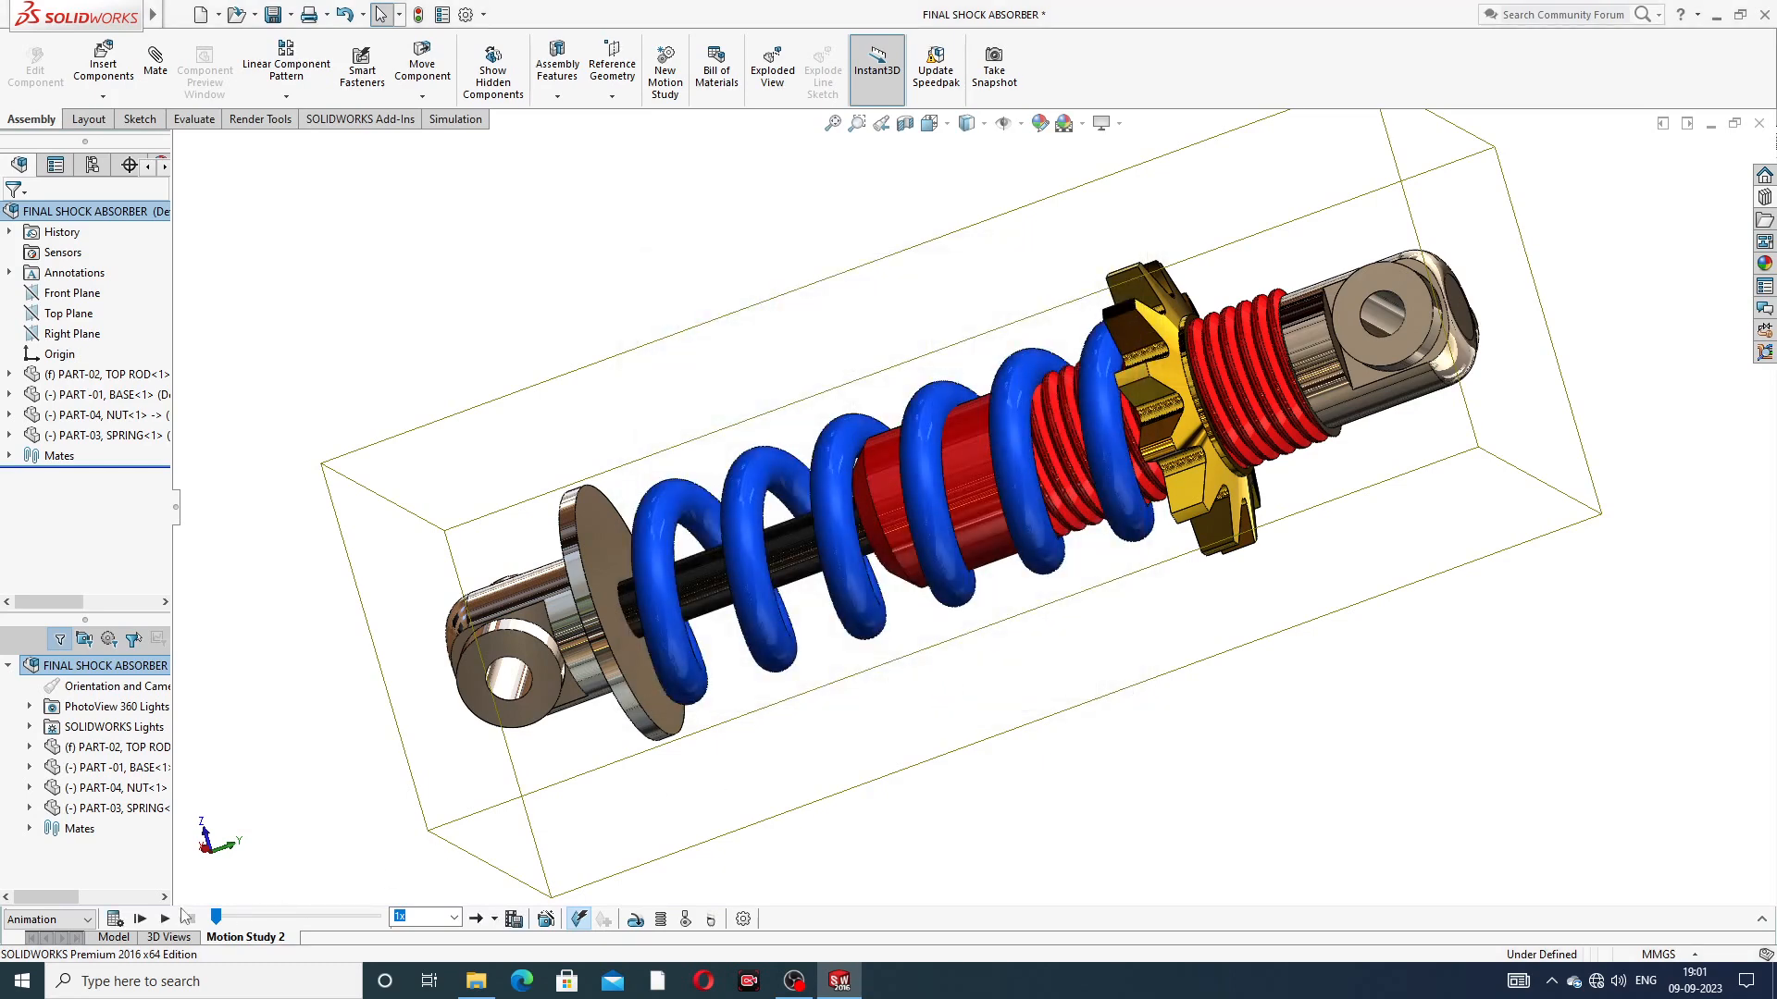
click(116, 919)
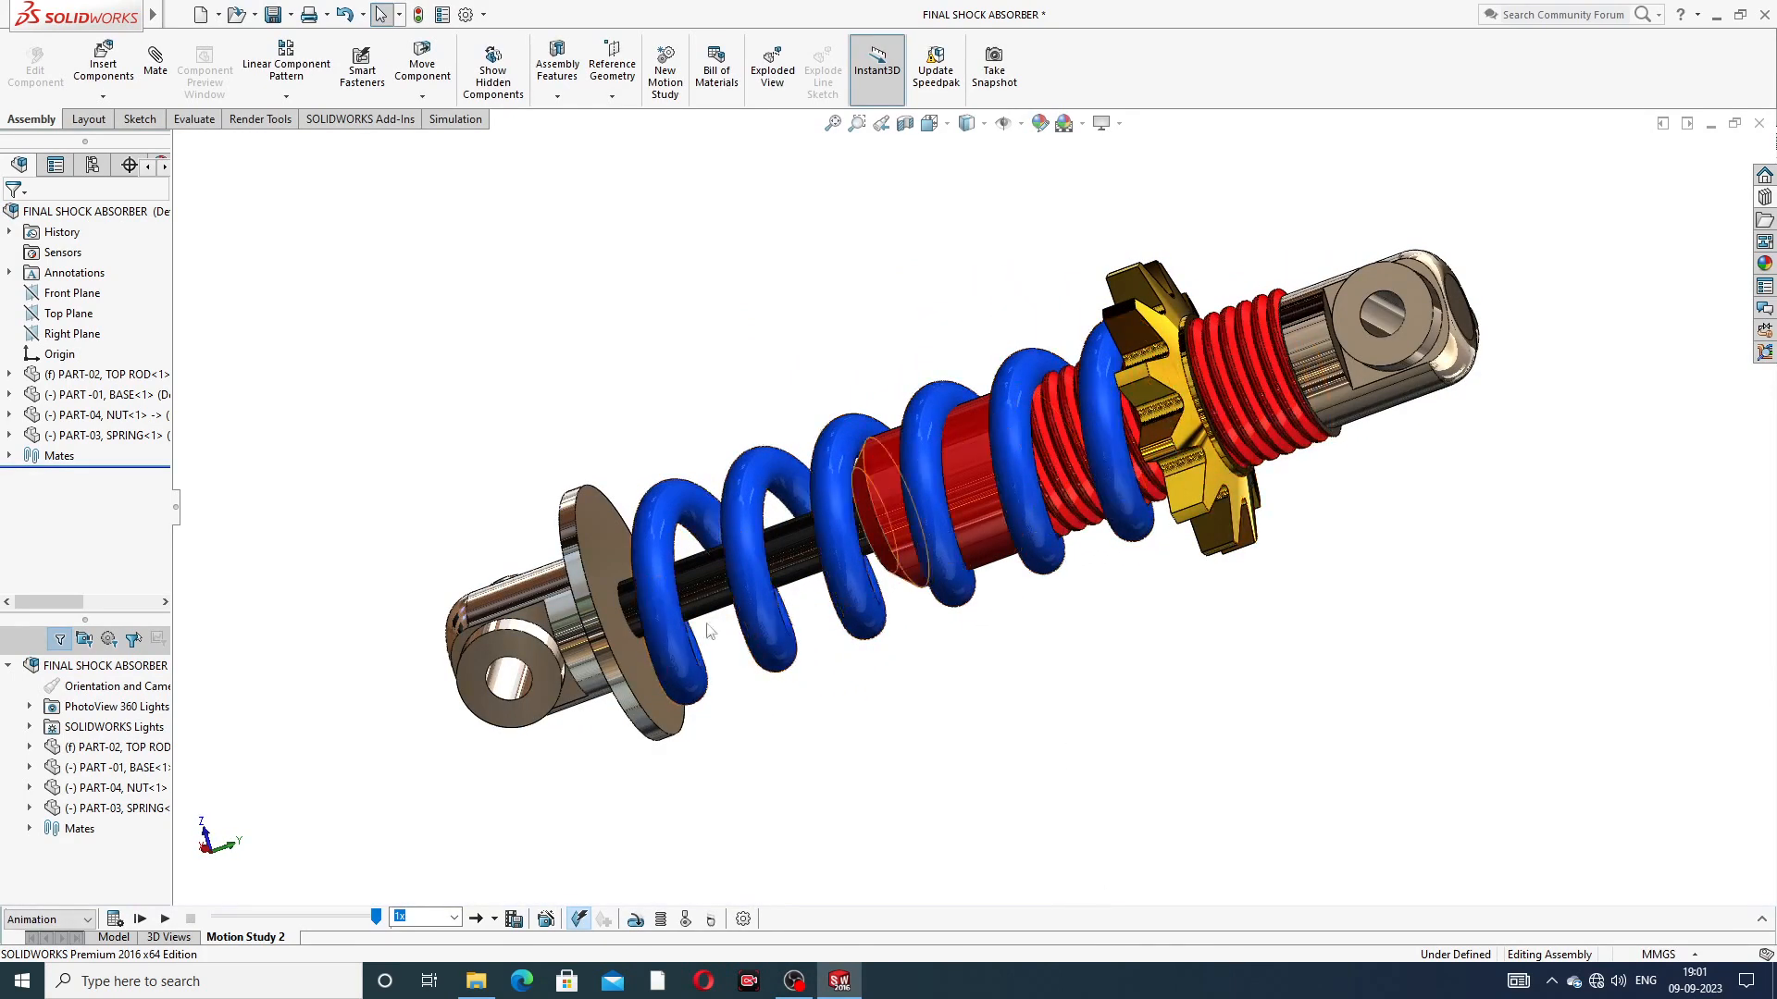
Add an explode animation to the motion study with a duration of 11 seconds and a start time of 6 seconds
click(547, 921)
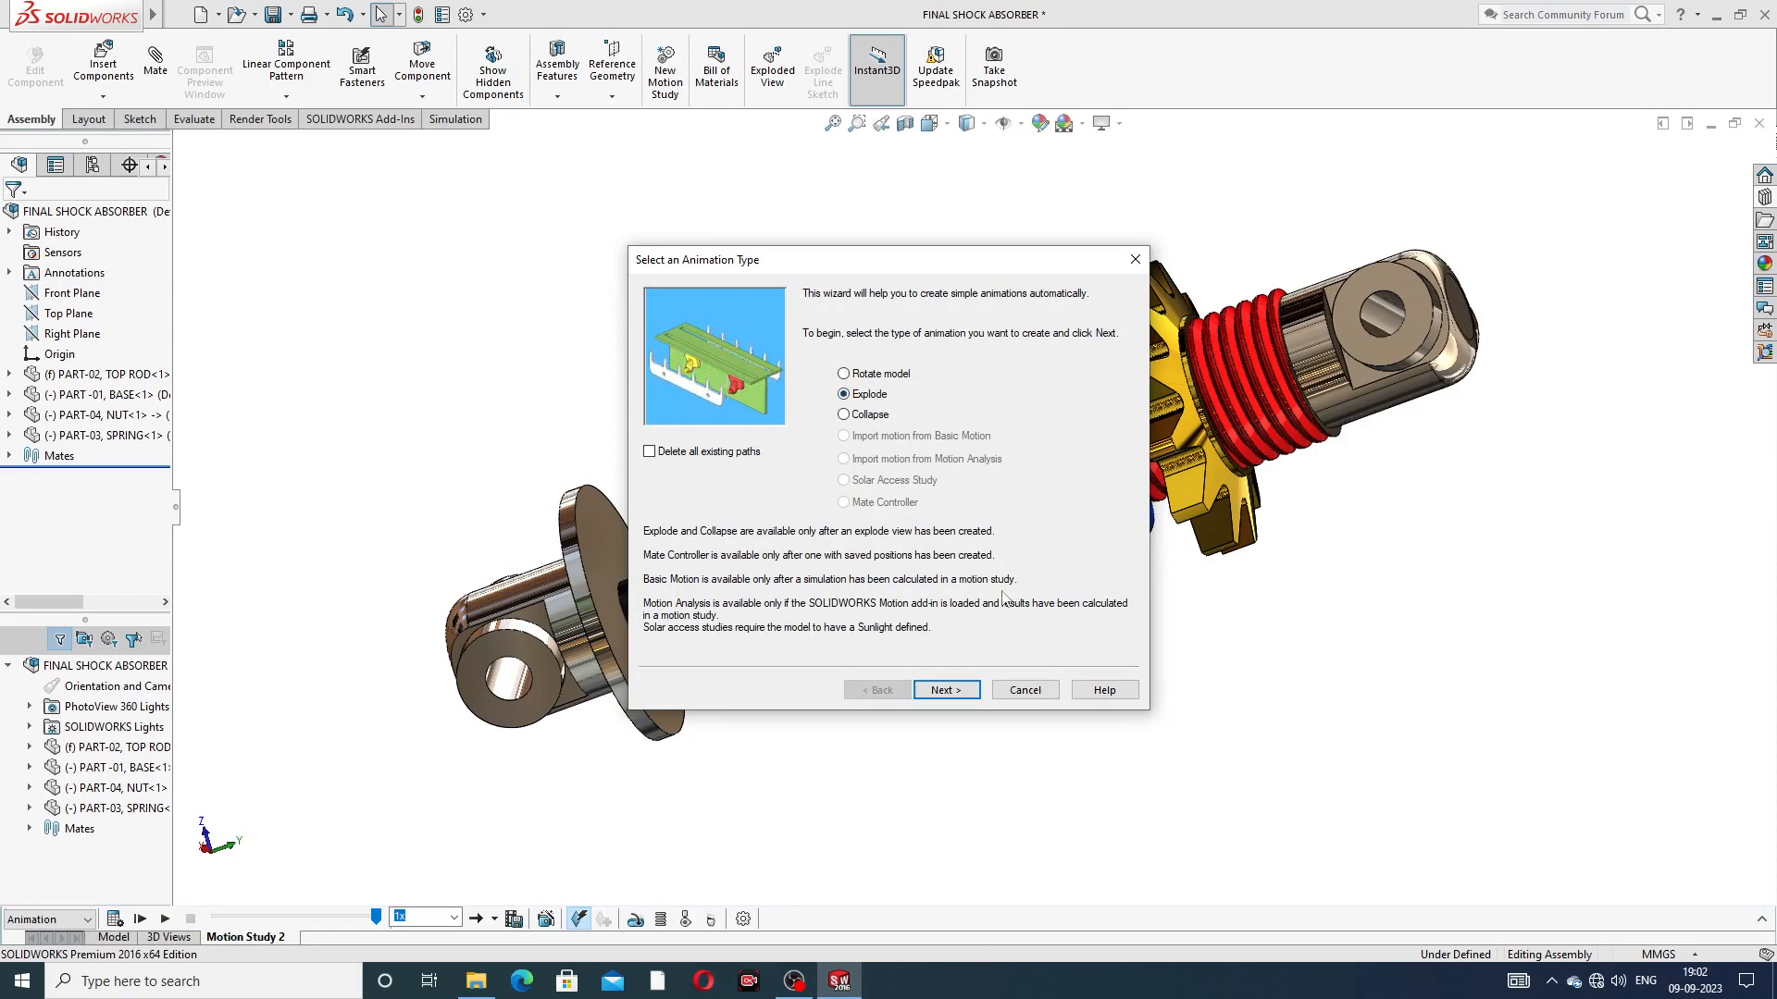
click(946, 690)
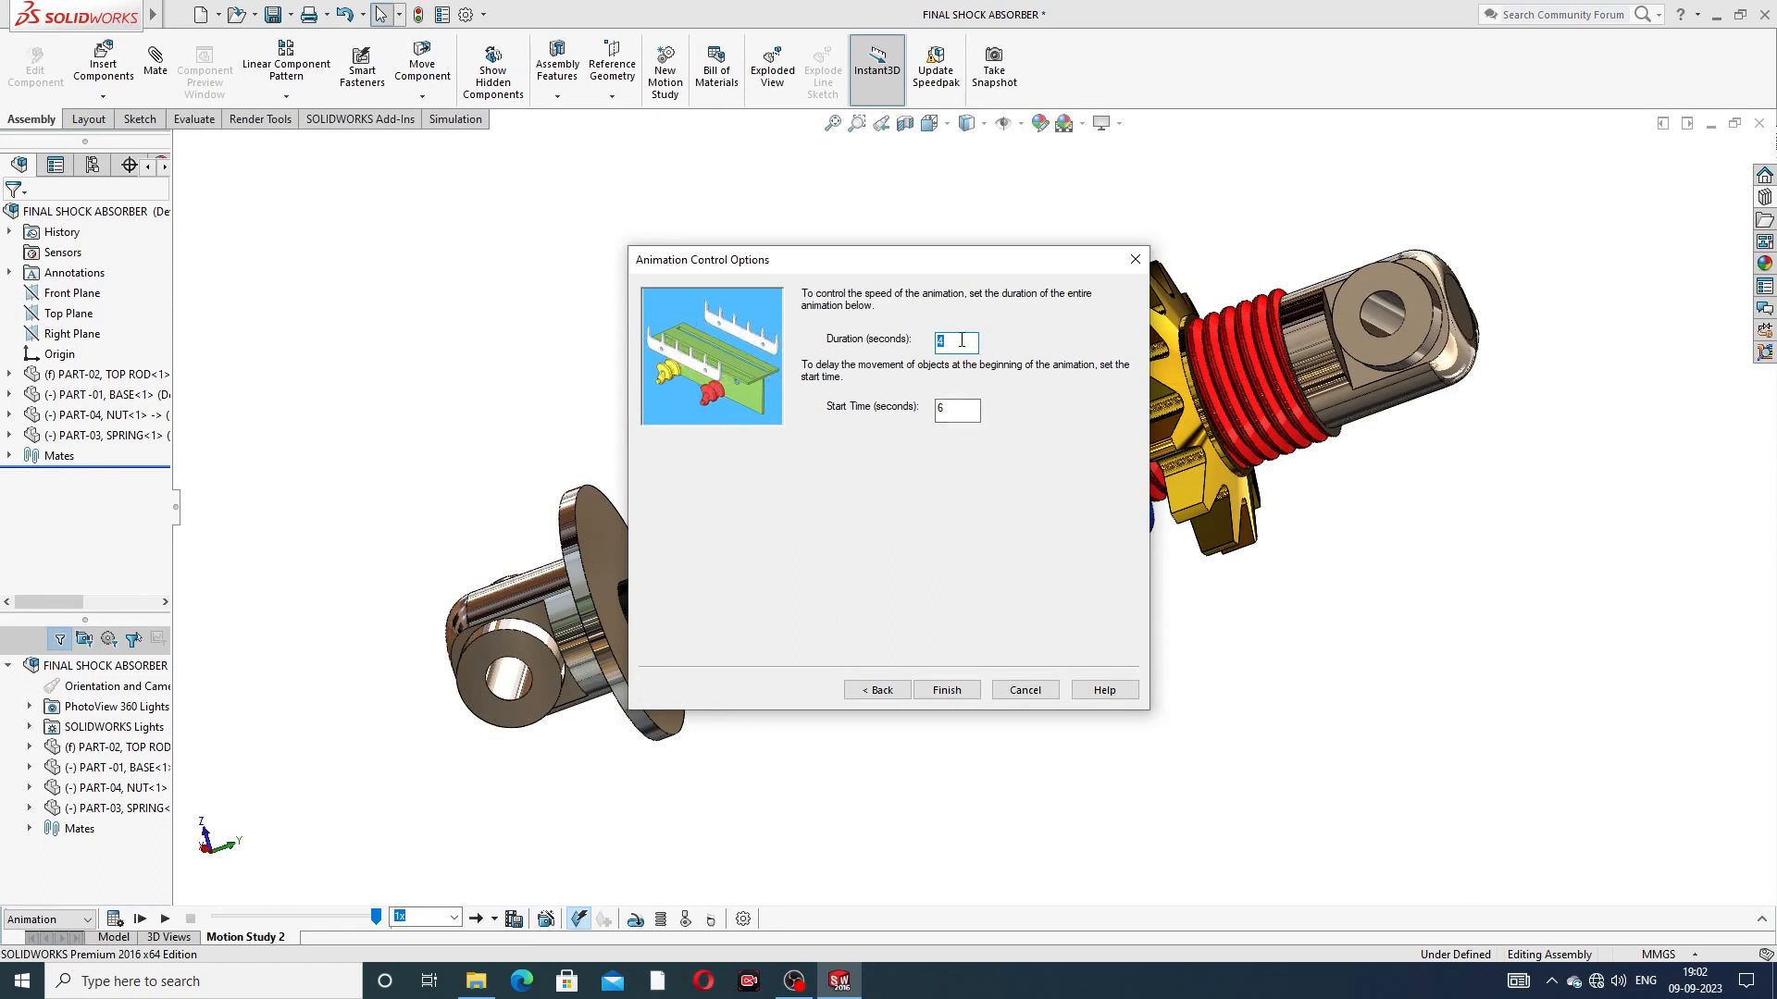
text(11)
click(970, 689)
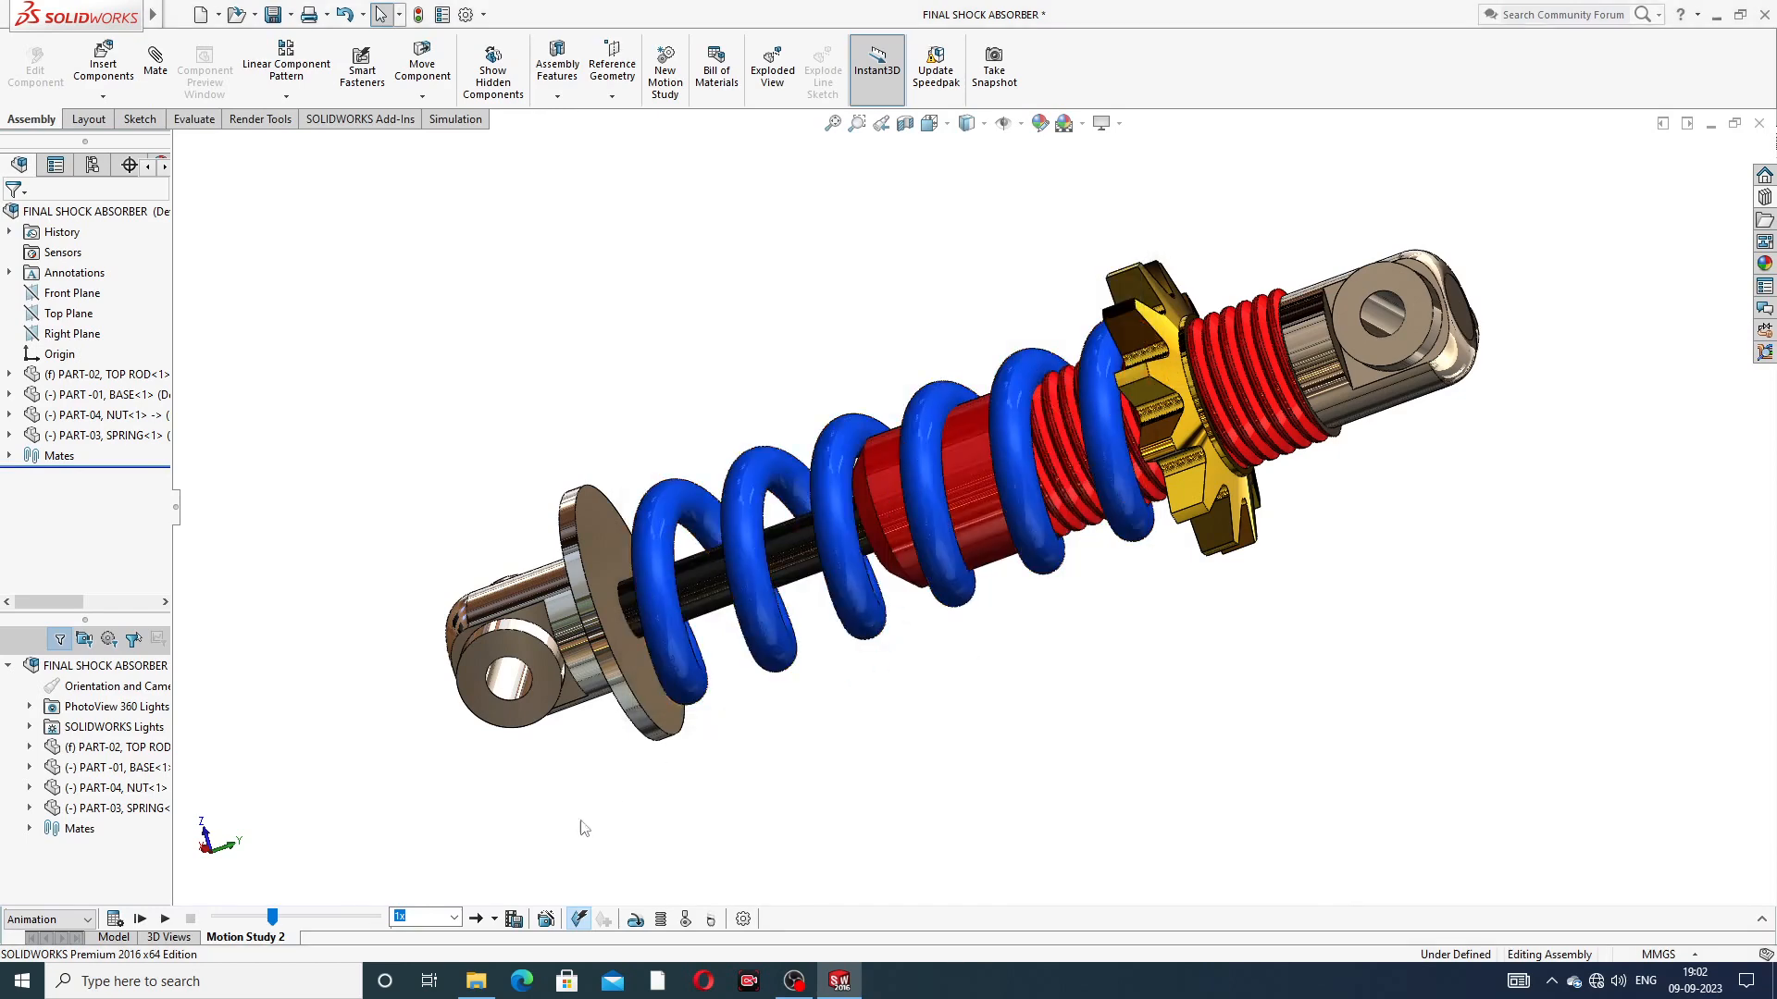
Add a collapse animation with an 11-second duration starting at 17 seconds, and calculate the motion study and play it from the start
click(546, 920)
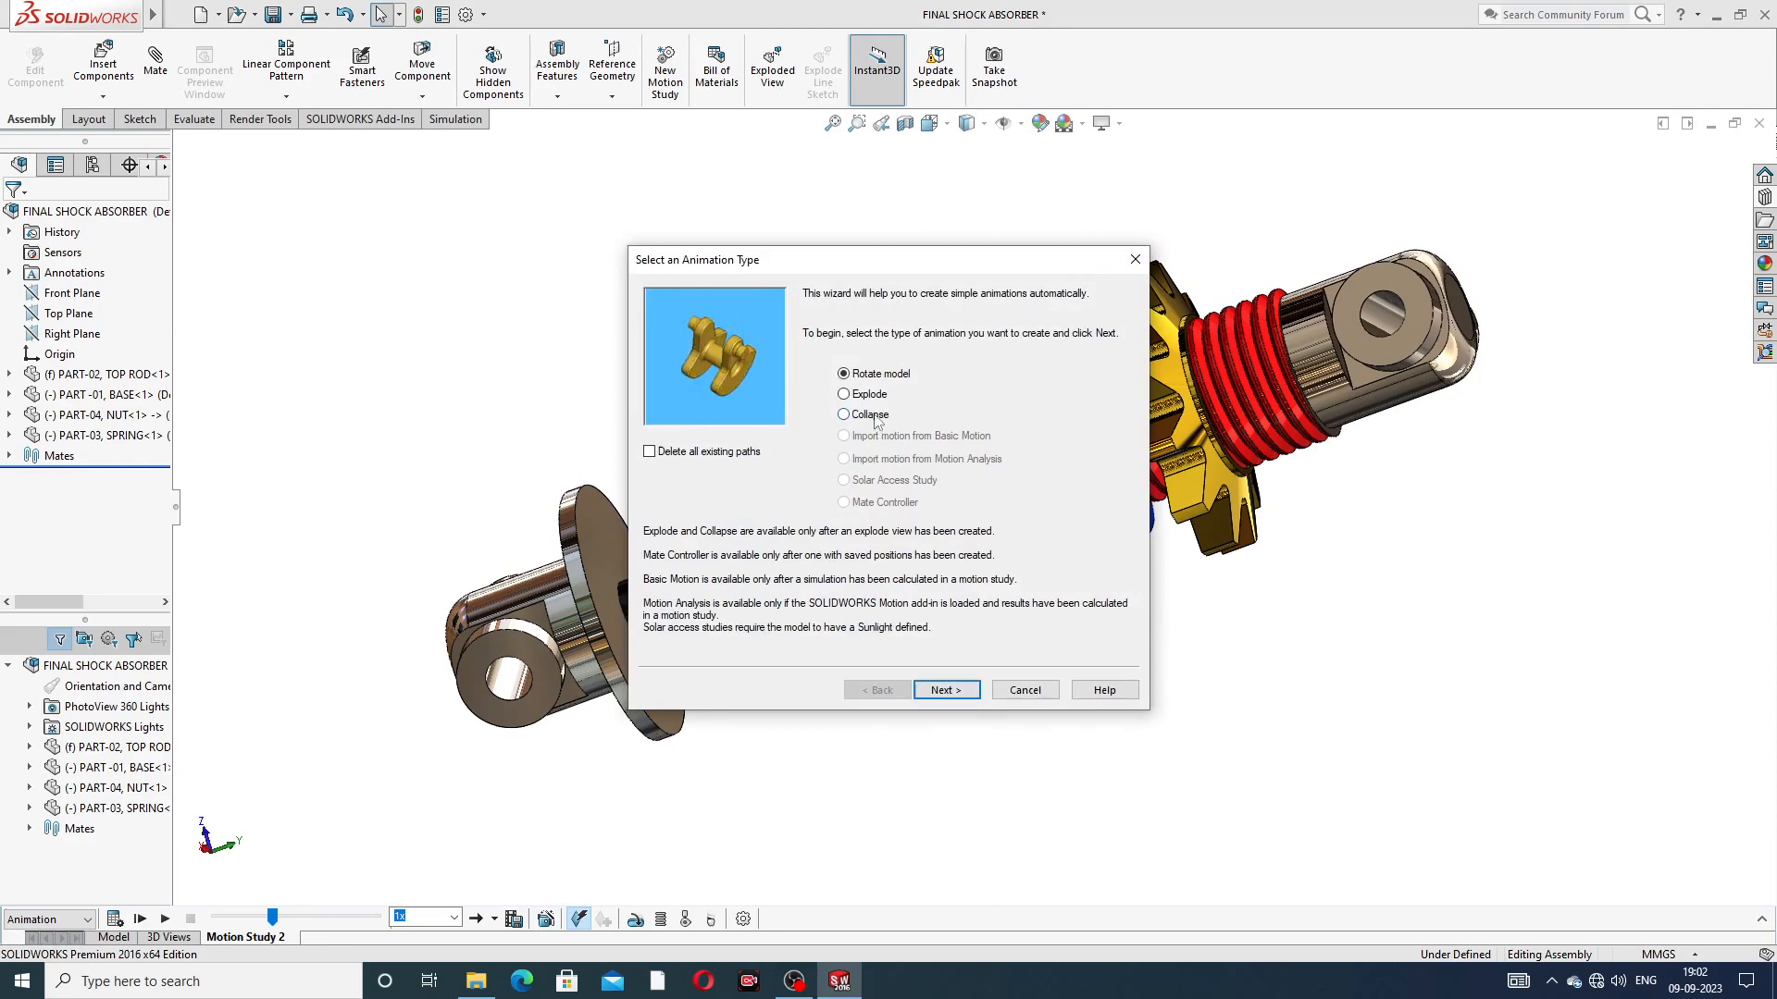
click(875, 417)
click(946, 692)
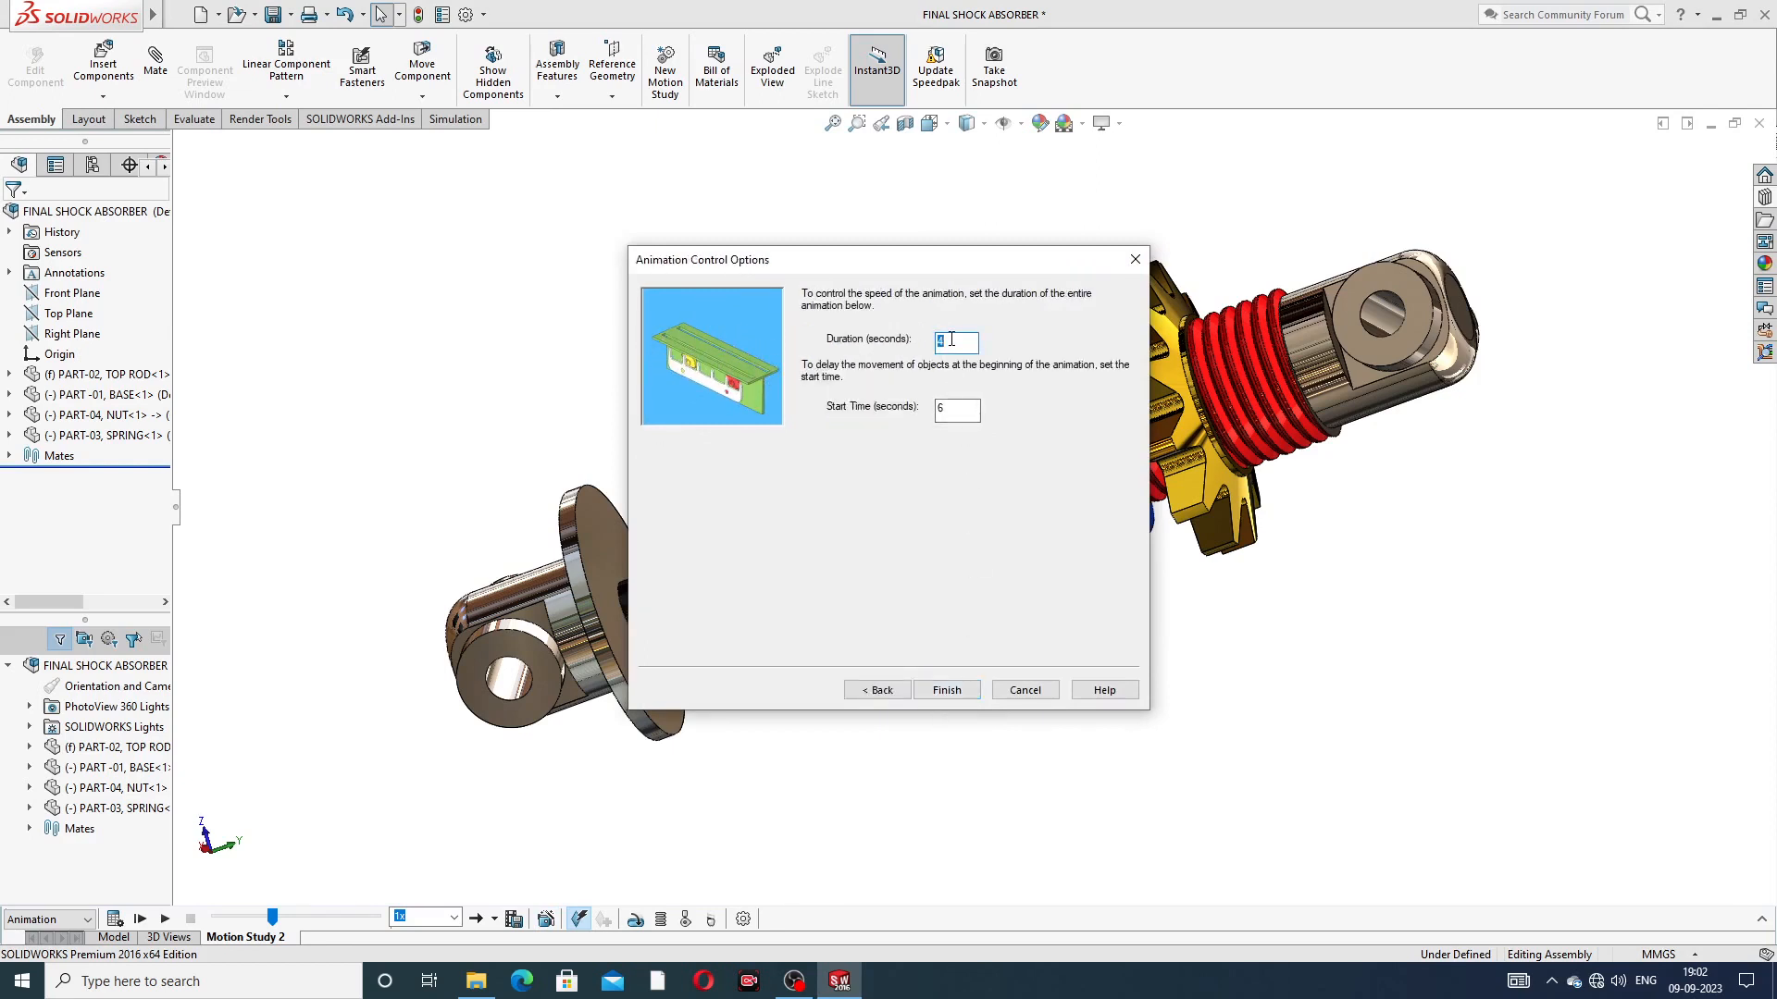
text(11)
click(957, 412)
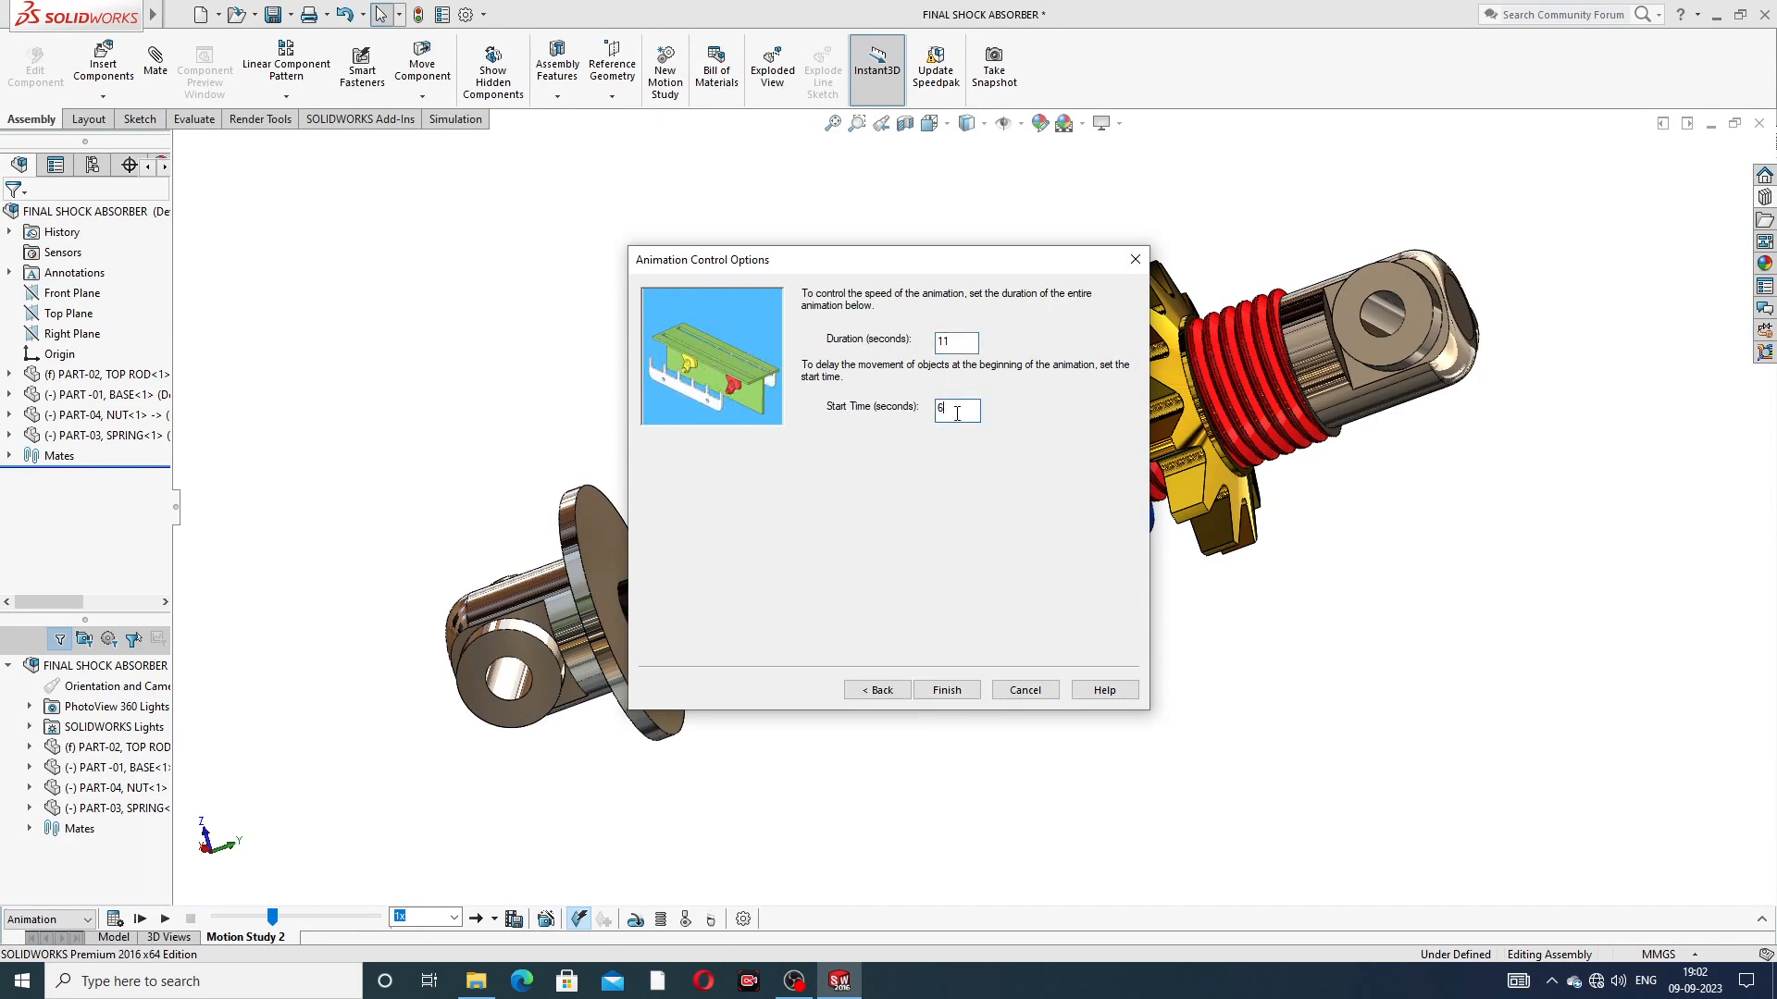
text(1)
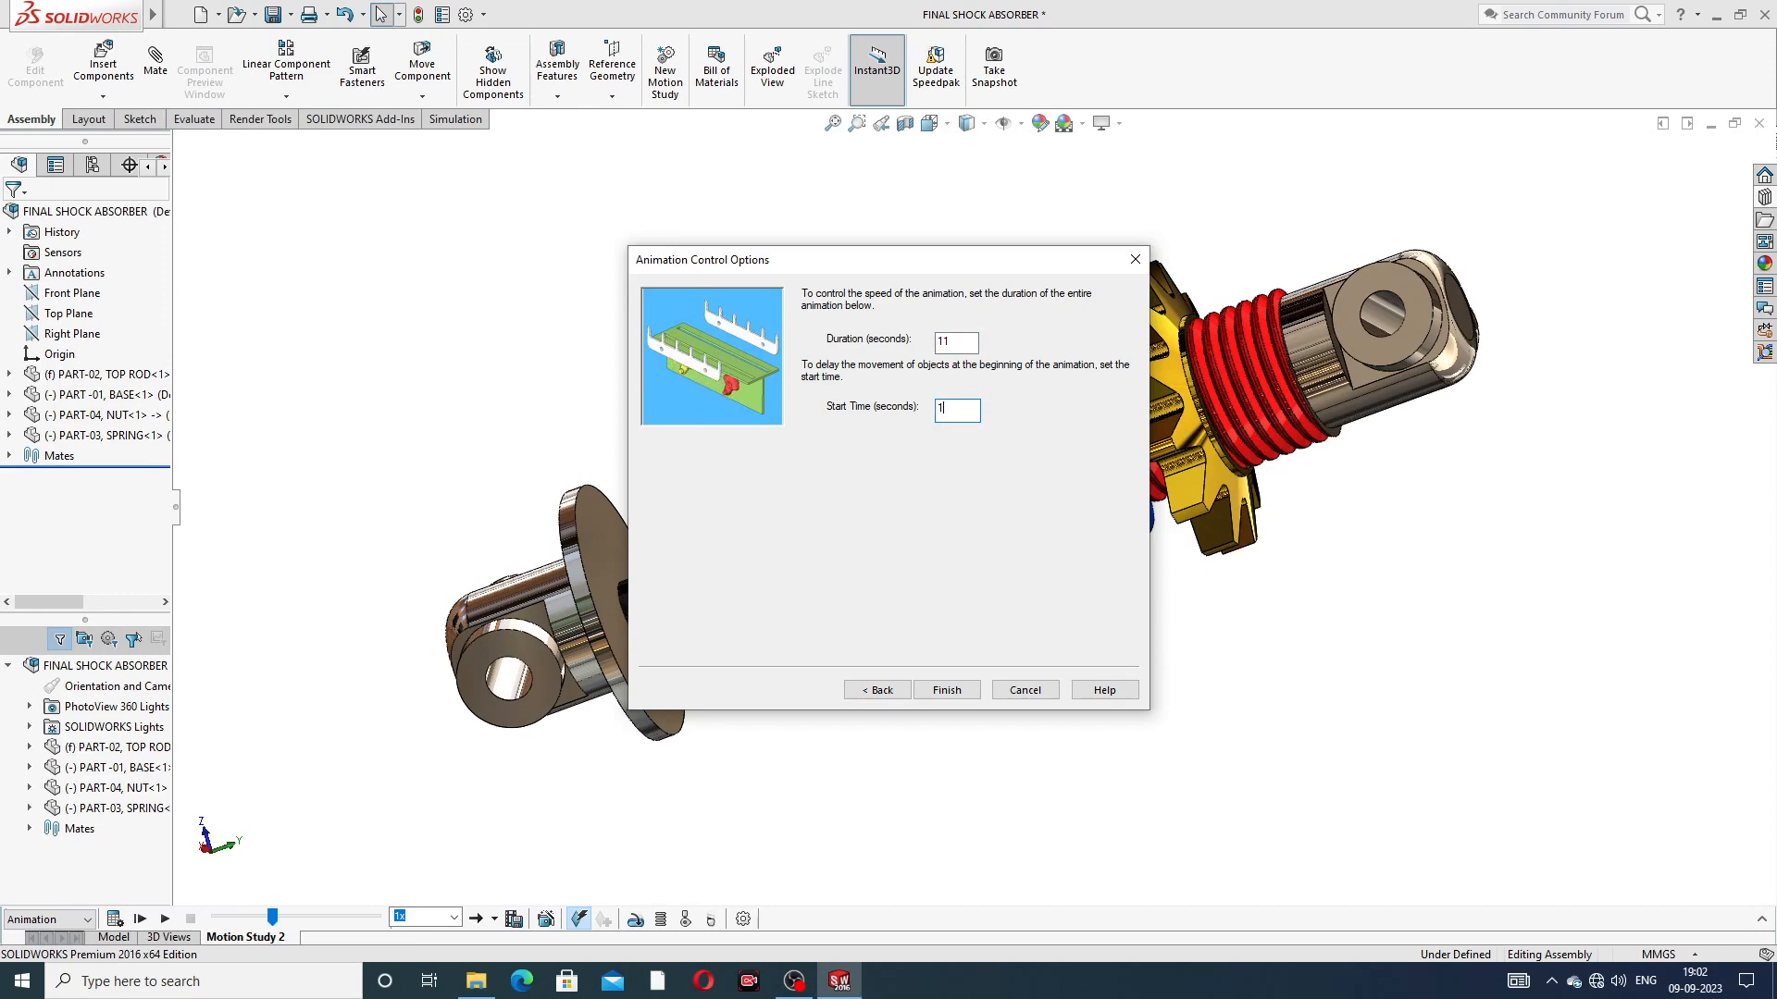
text(7)
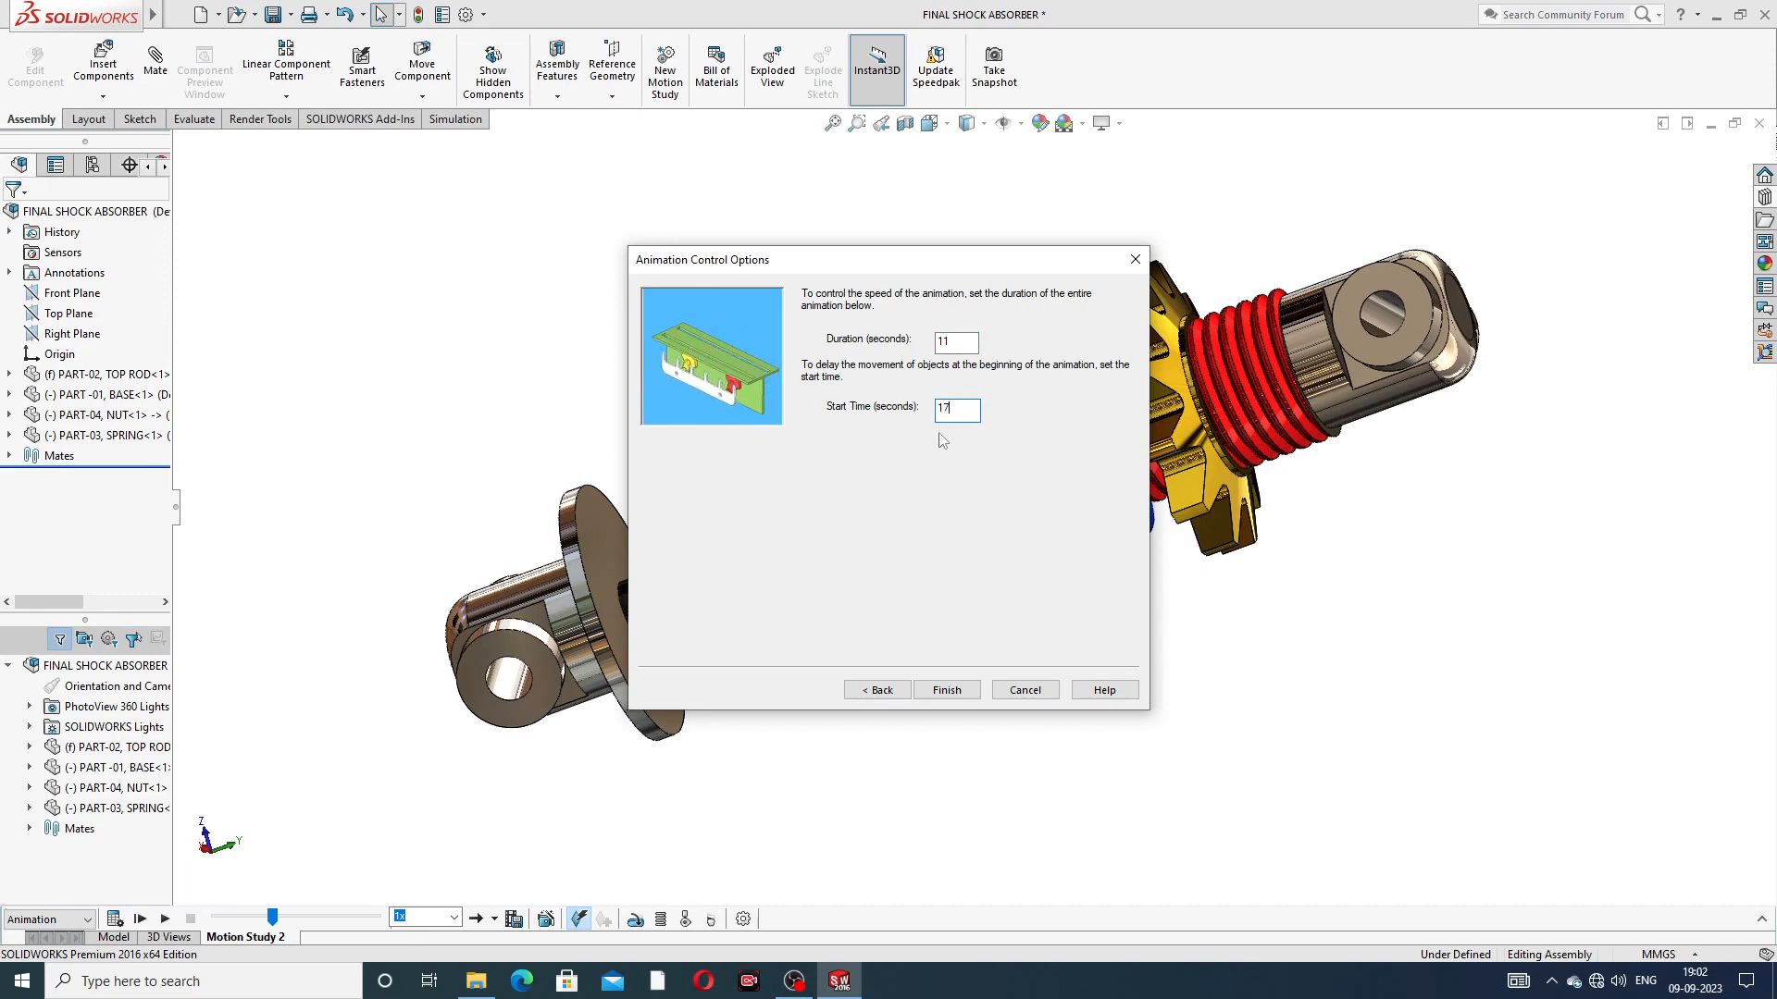
click(945, 690)
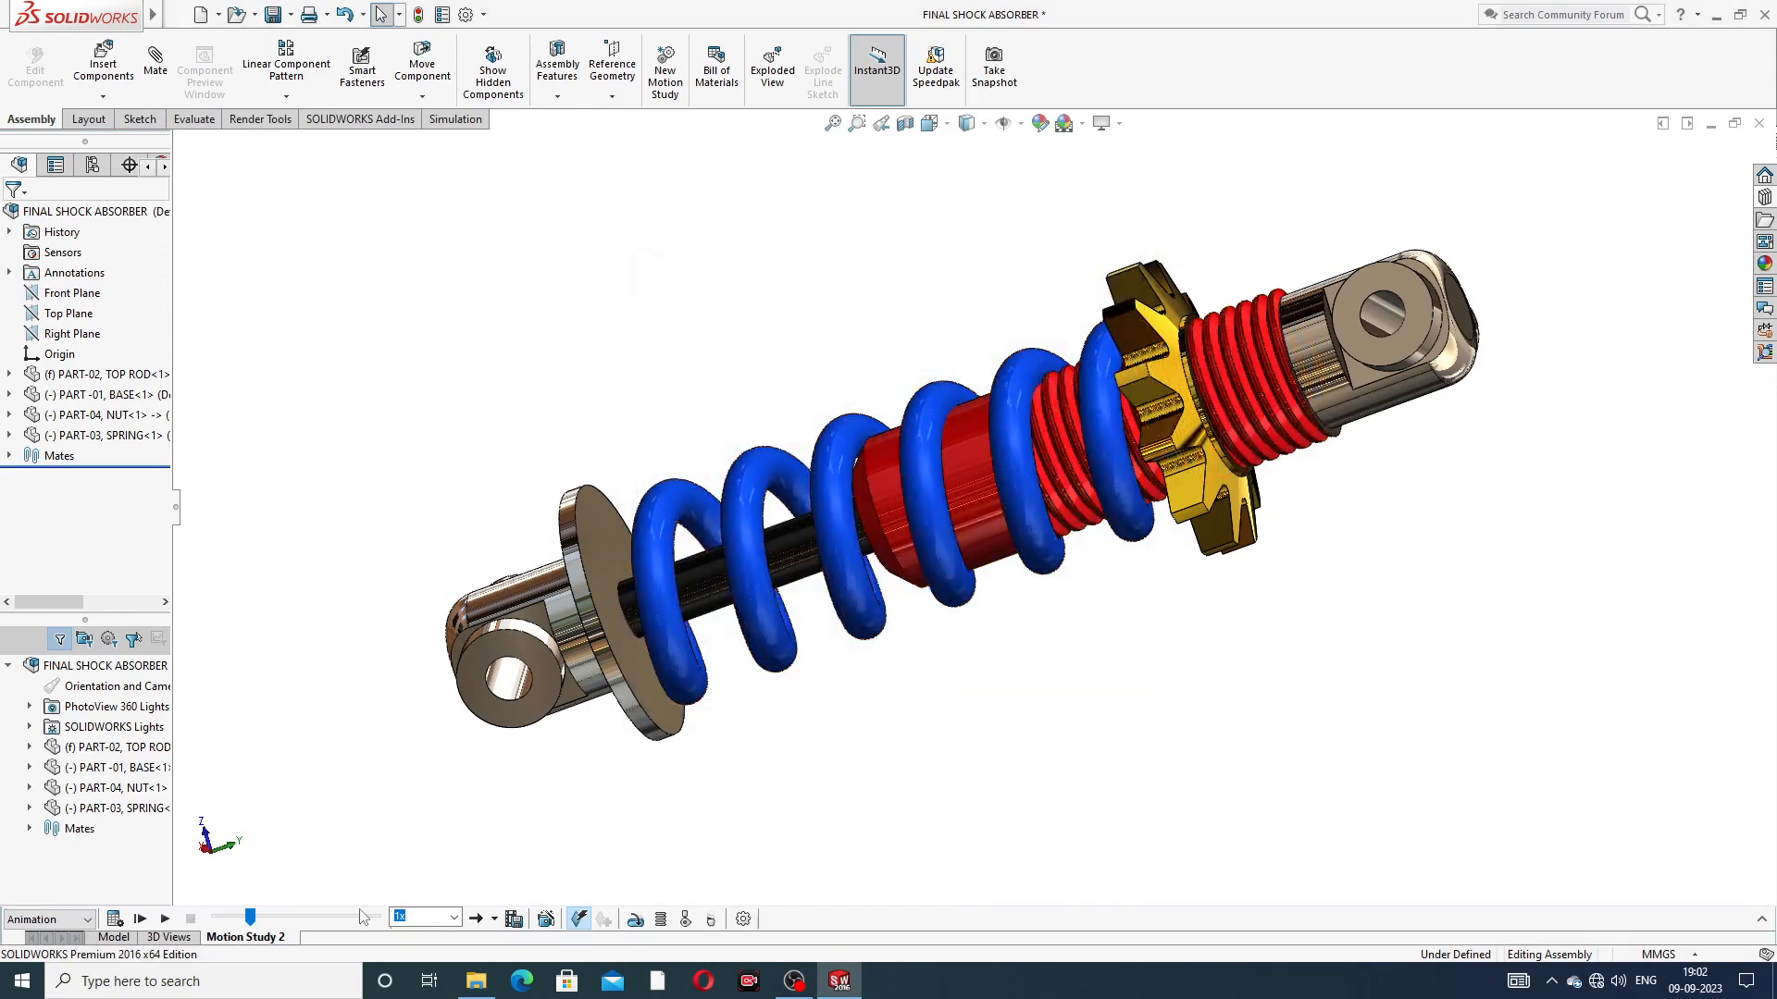
click(114, 919)
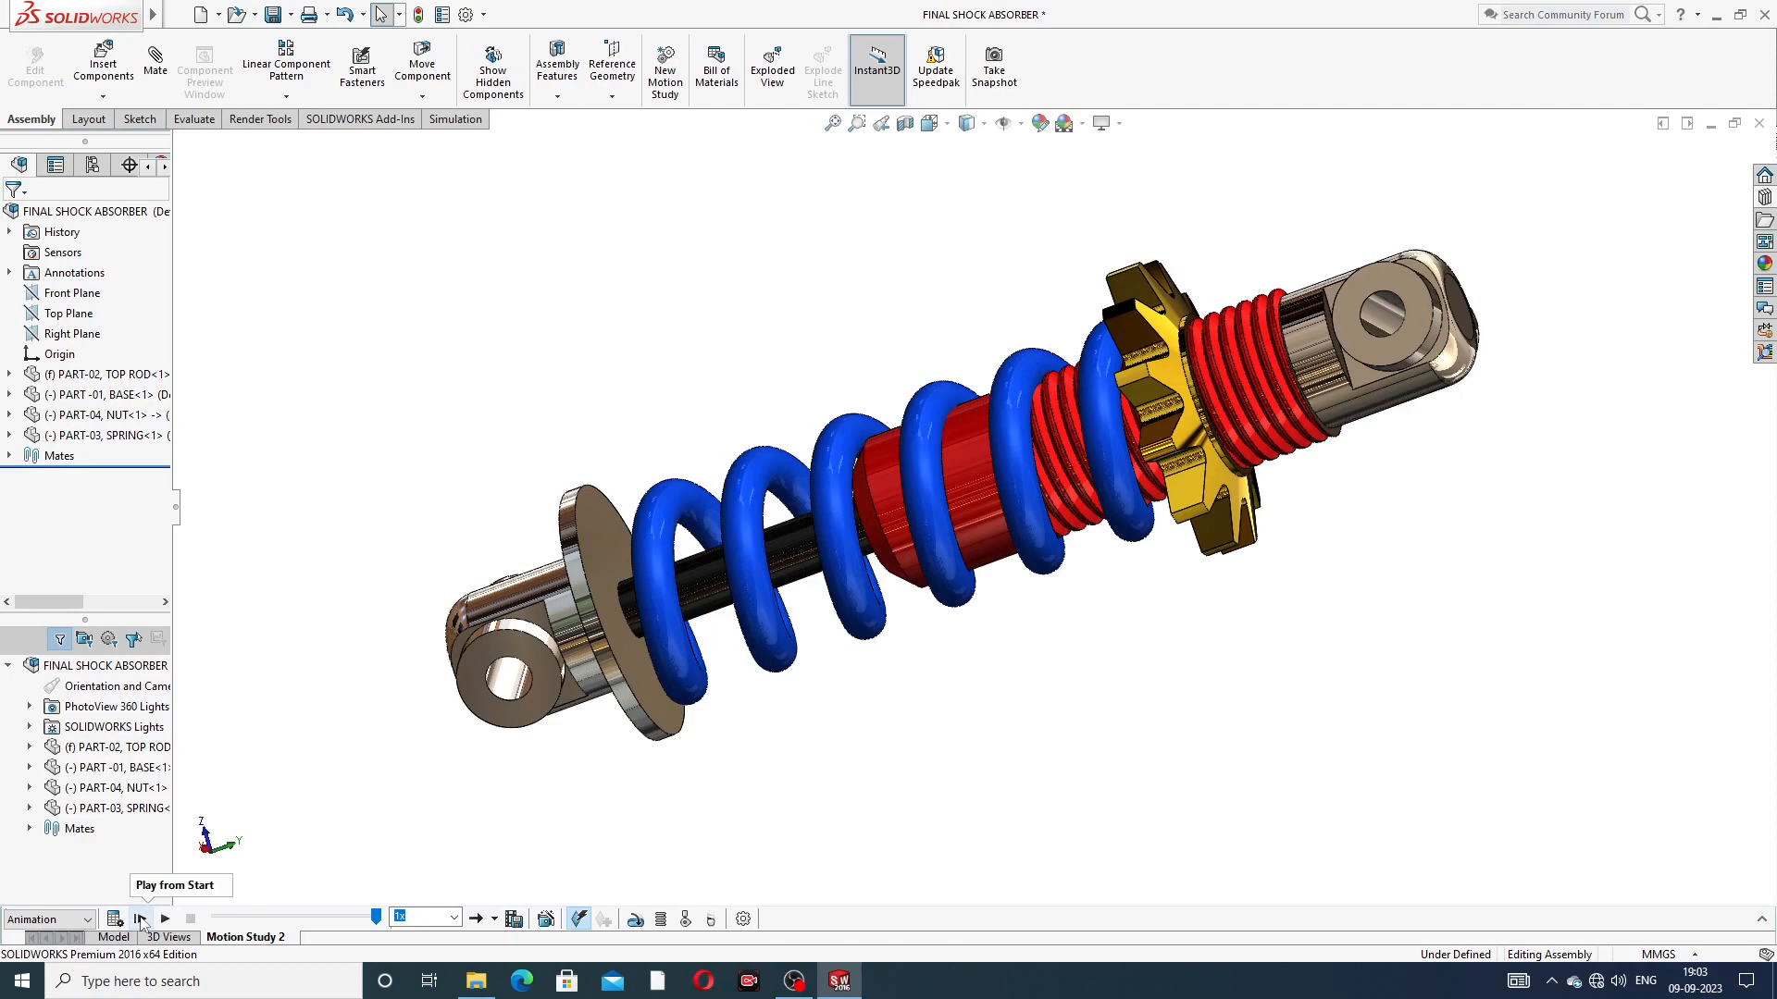
click(141, 919)
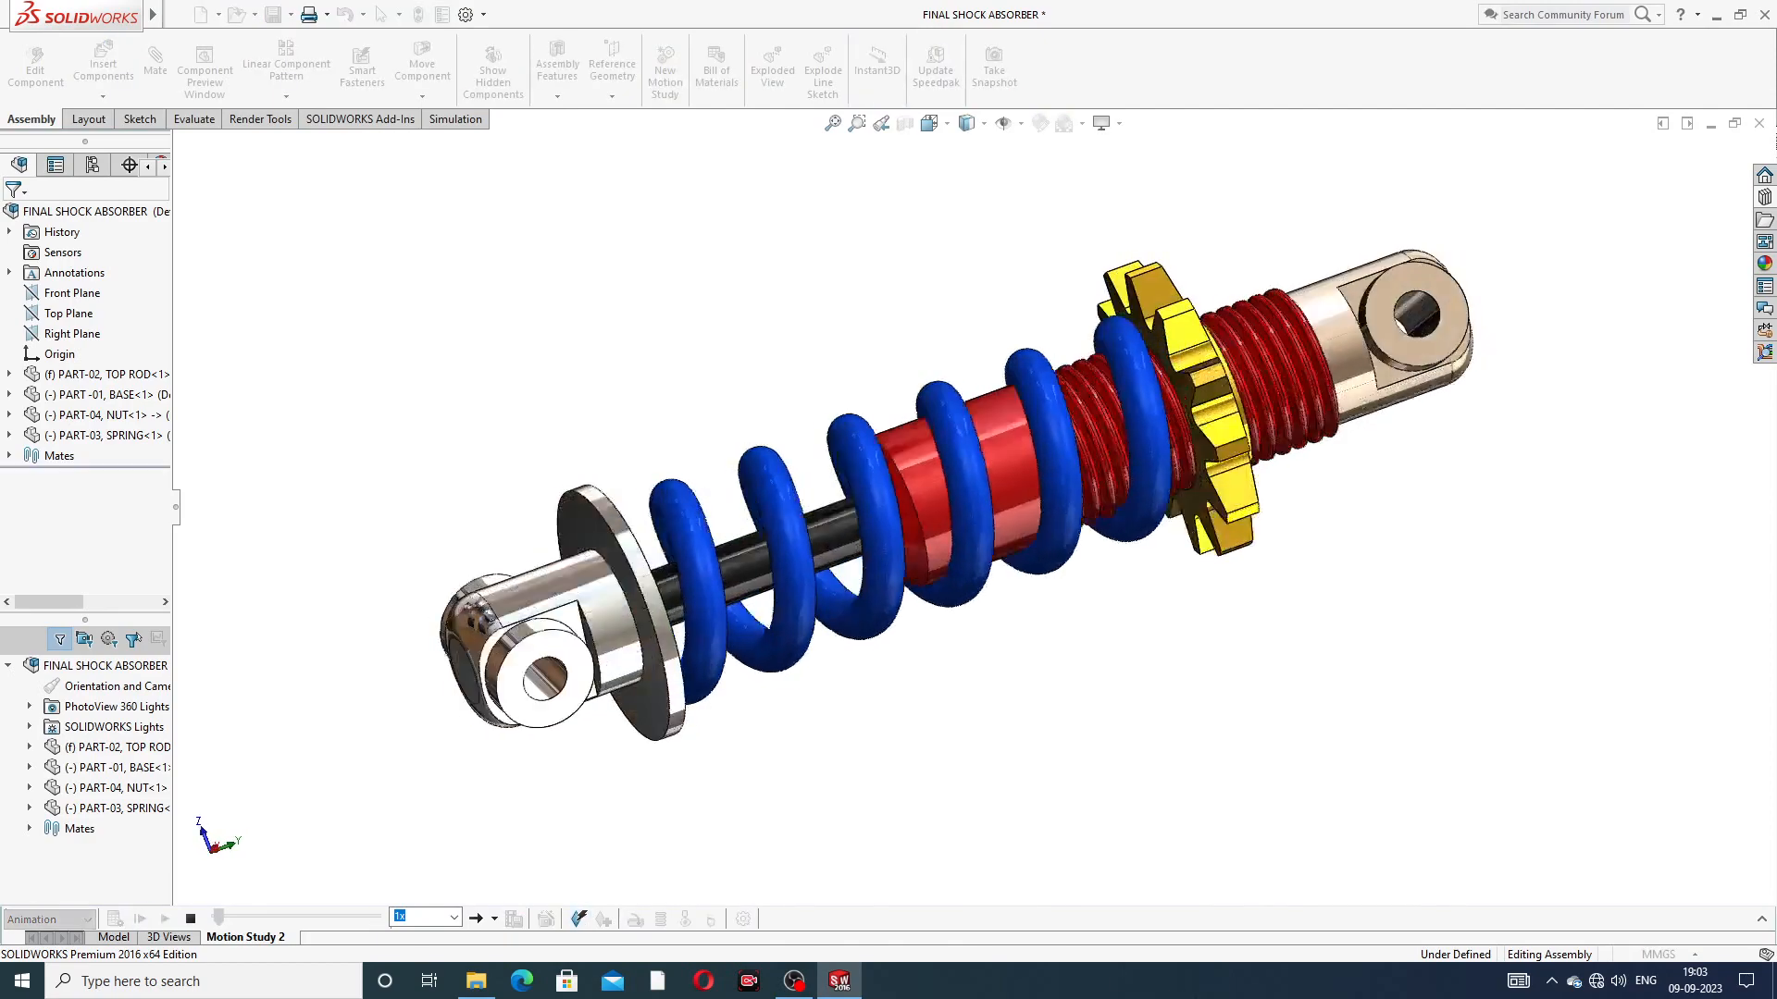